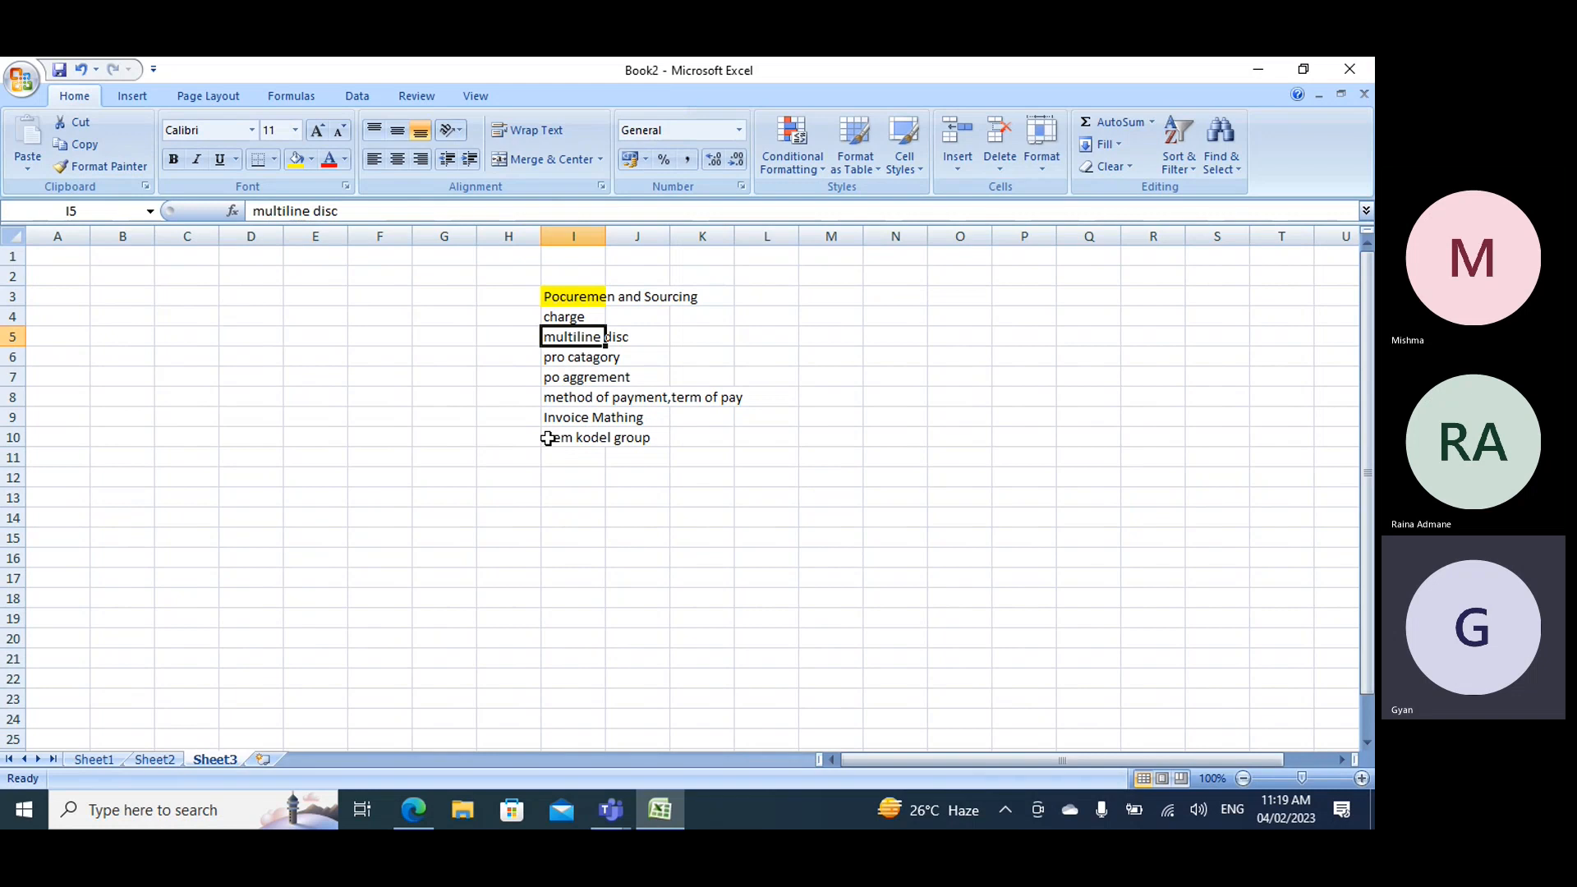
- Enter the heading "Trade Agreement Journal" in cell A14 and widen column A to fit the text
click(59, 519)
text(Trad)
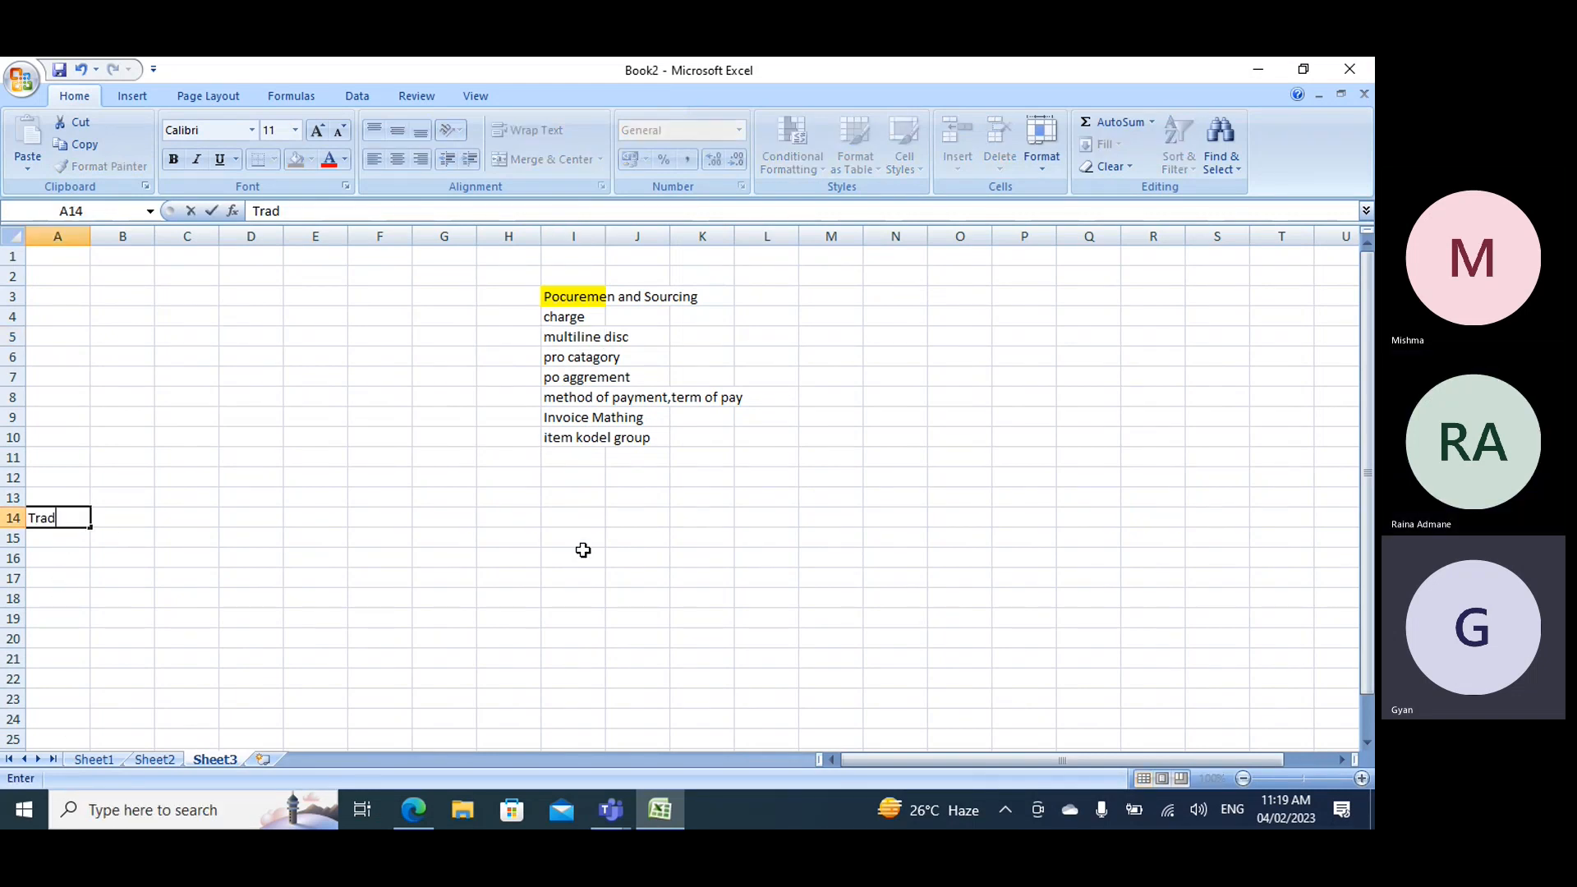
text(e Agreeement)
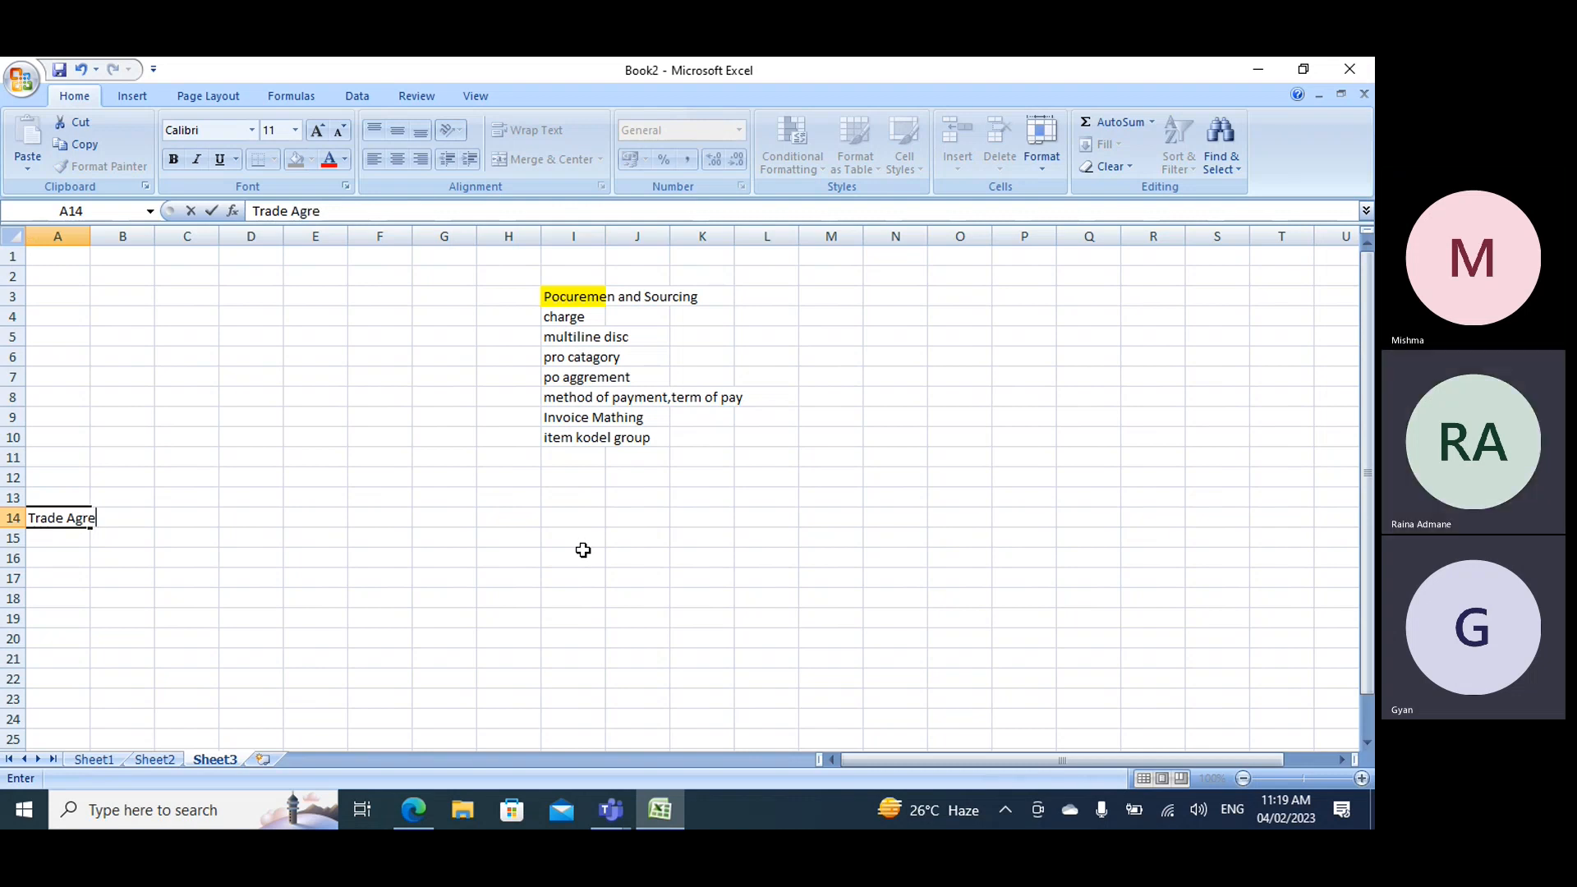
key(BackSpace)
key(BackSpace)
key(BackSpace)
key(BackSpace)
key(BackSpace)
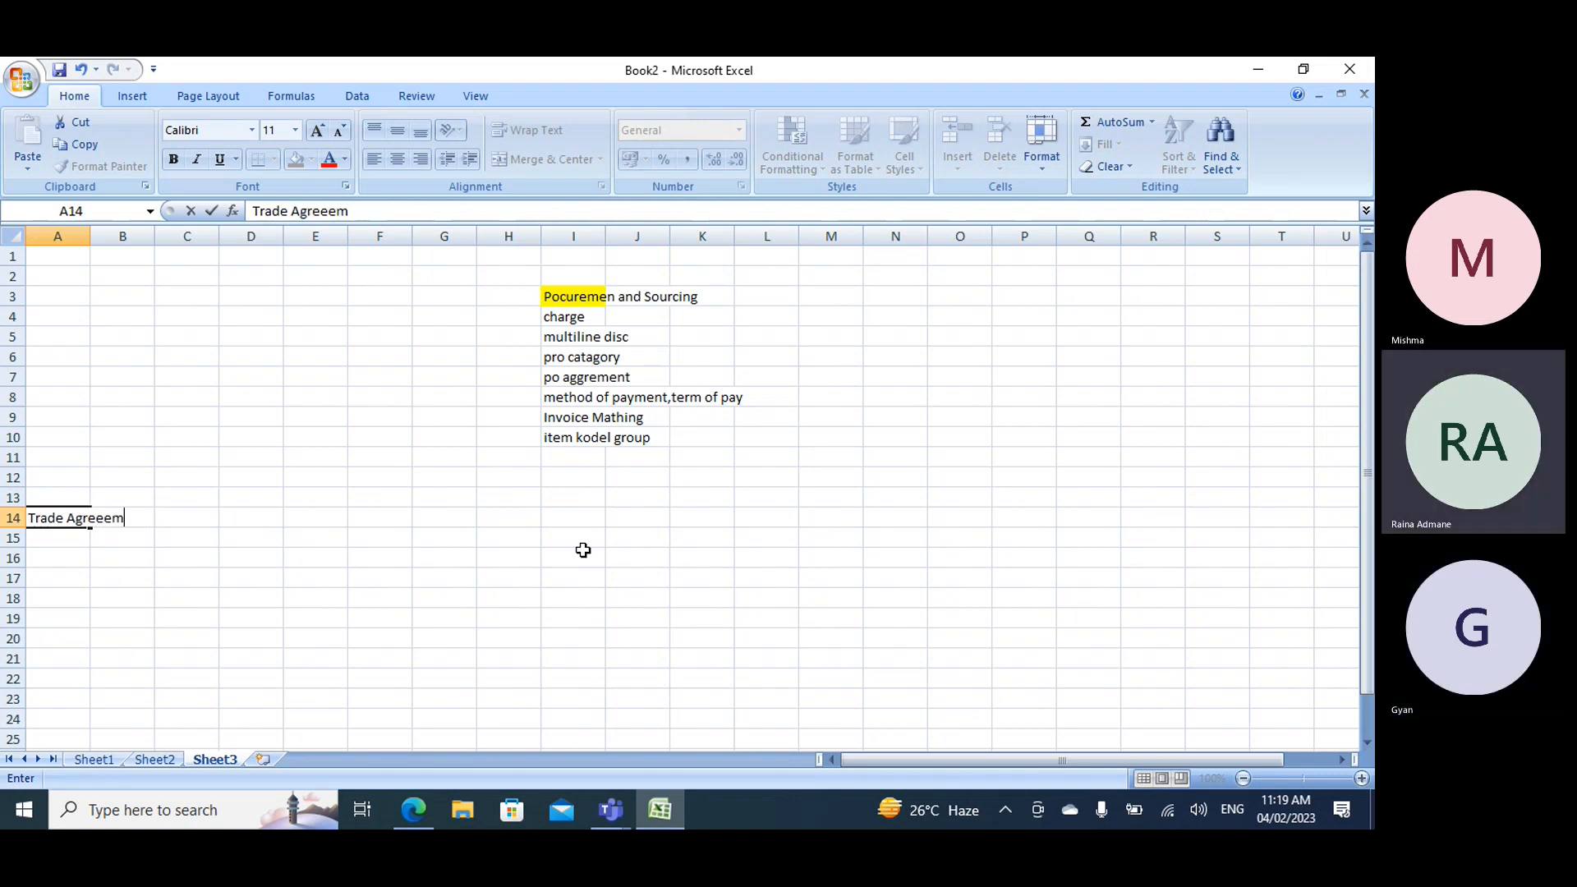
text(ment Journal)
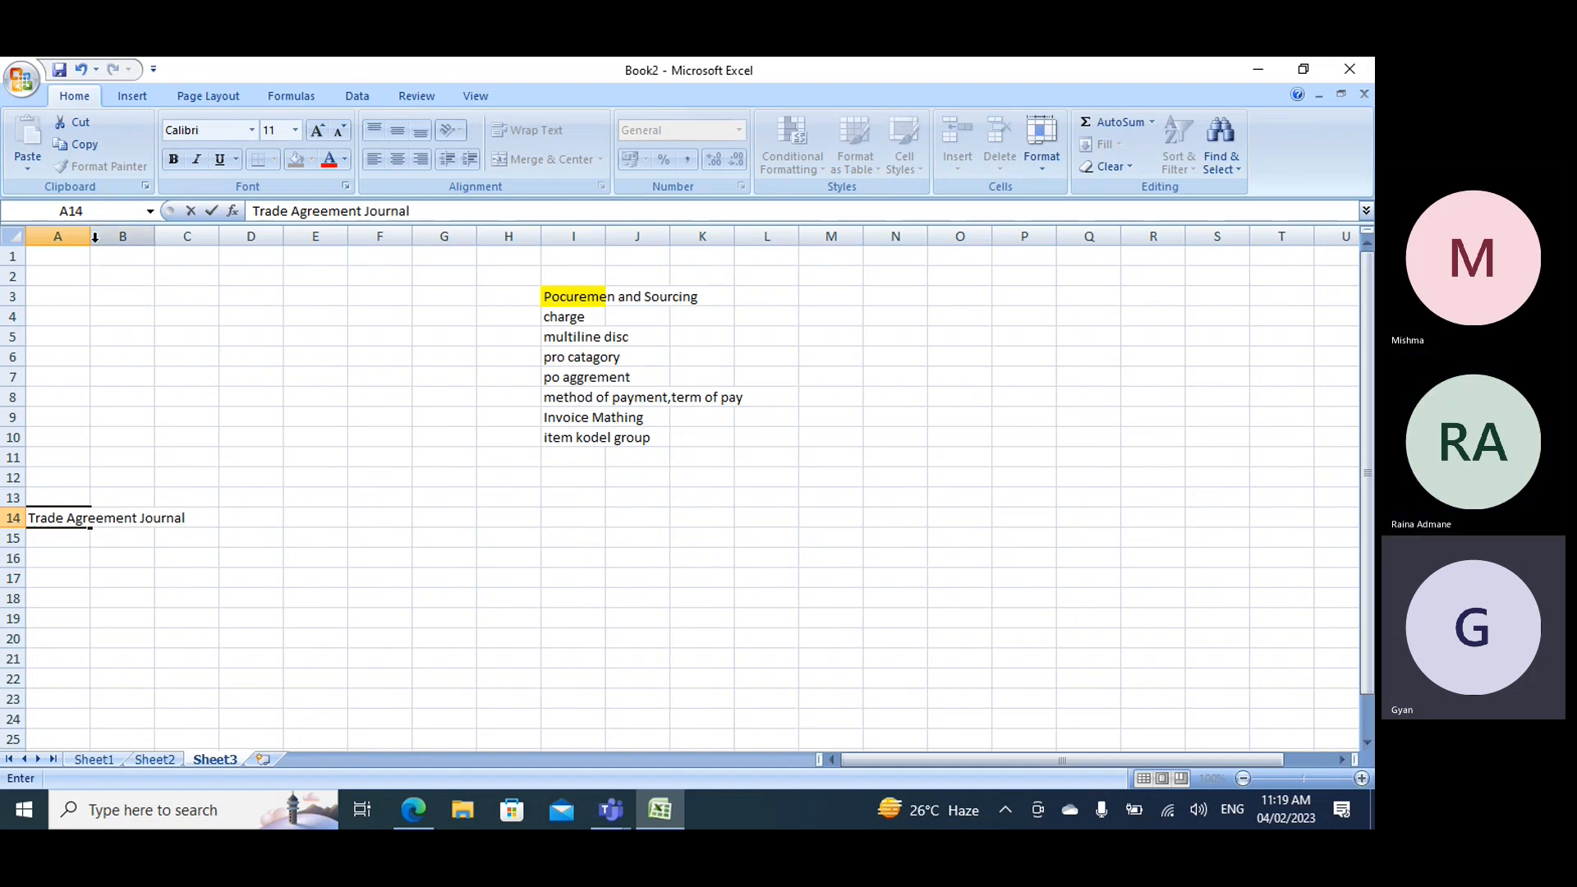
click(58, 236)
double_click(90, 237)
- List "Price" in cell A15 and "Discount" in cell A16 below the Trade Agreement Journal heading
click(120, 539)
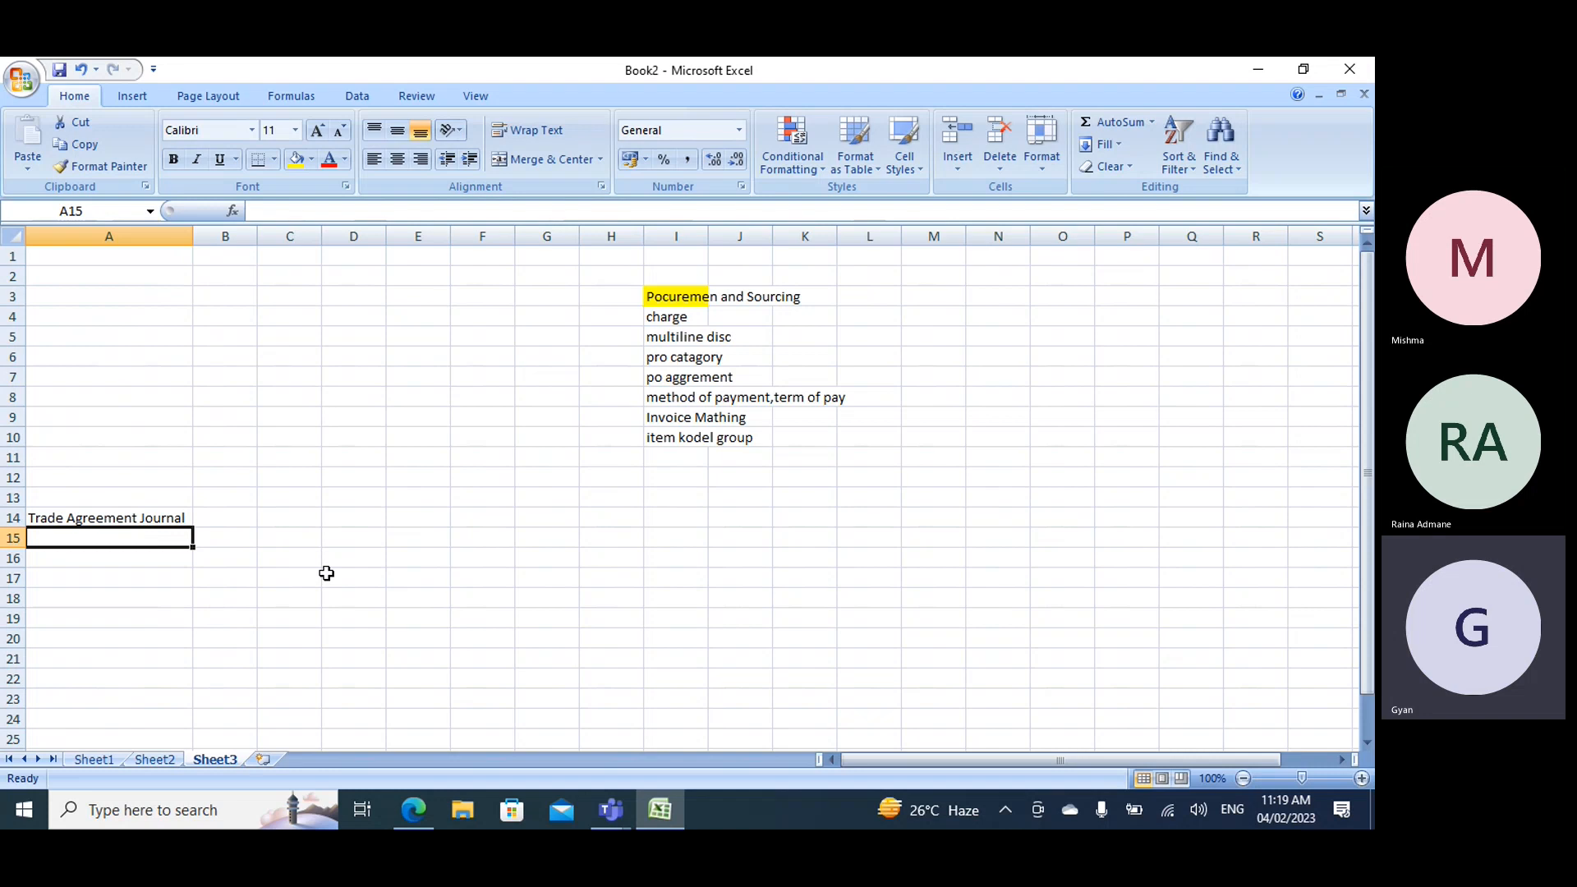
text(Price)
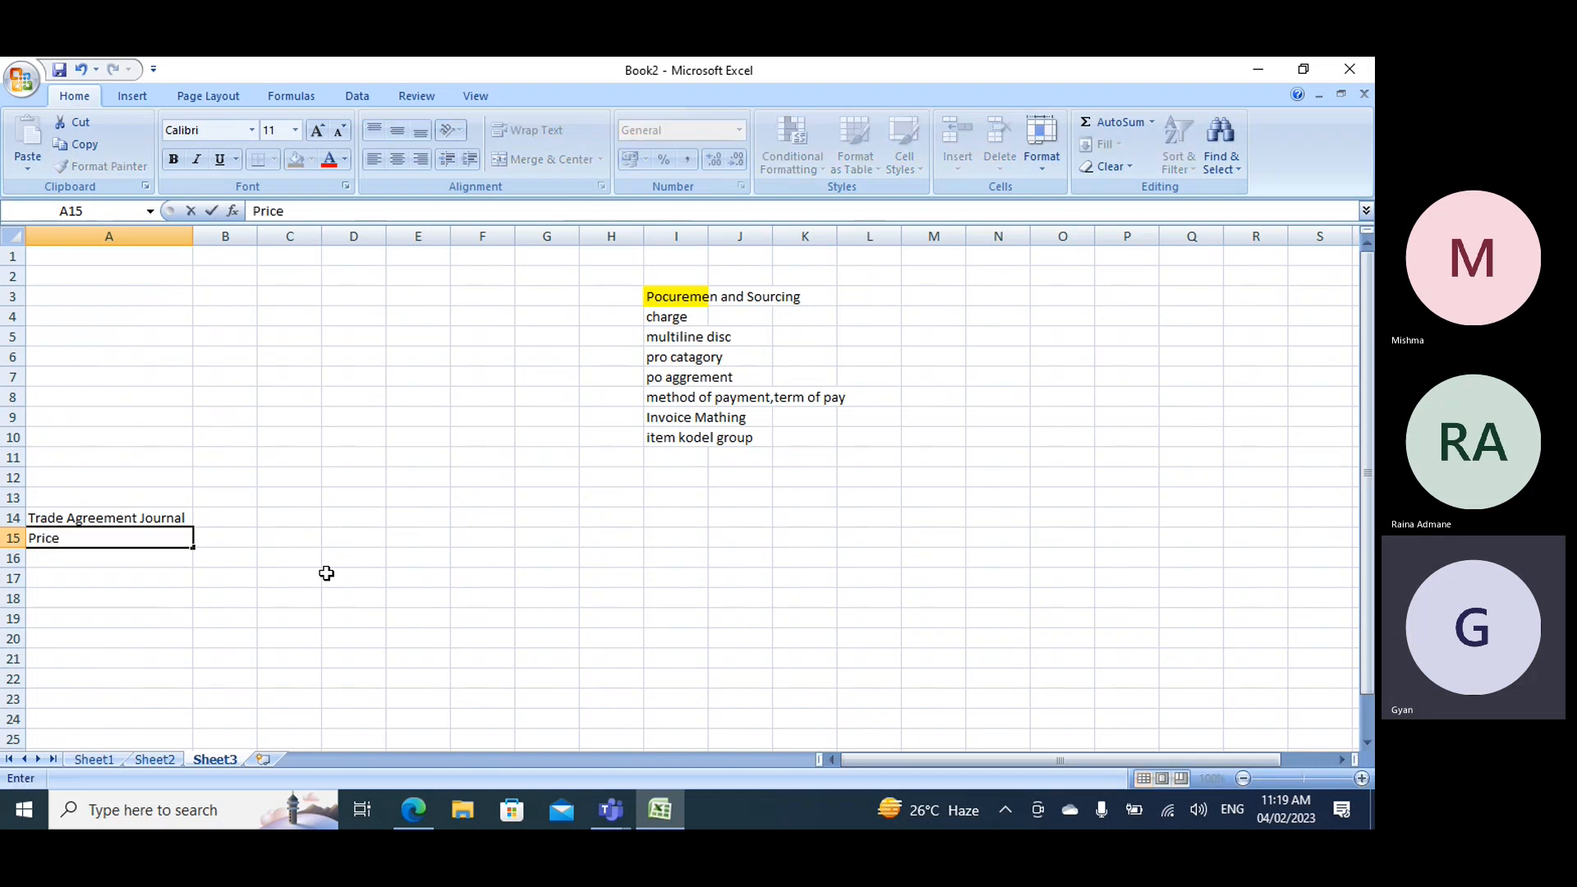
key(Return)
text(Di)
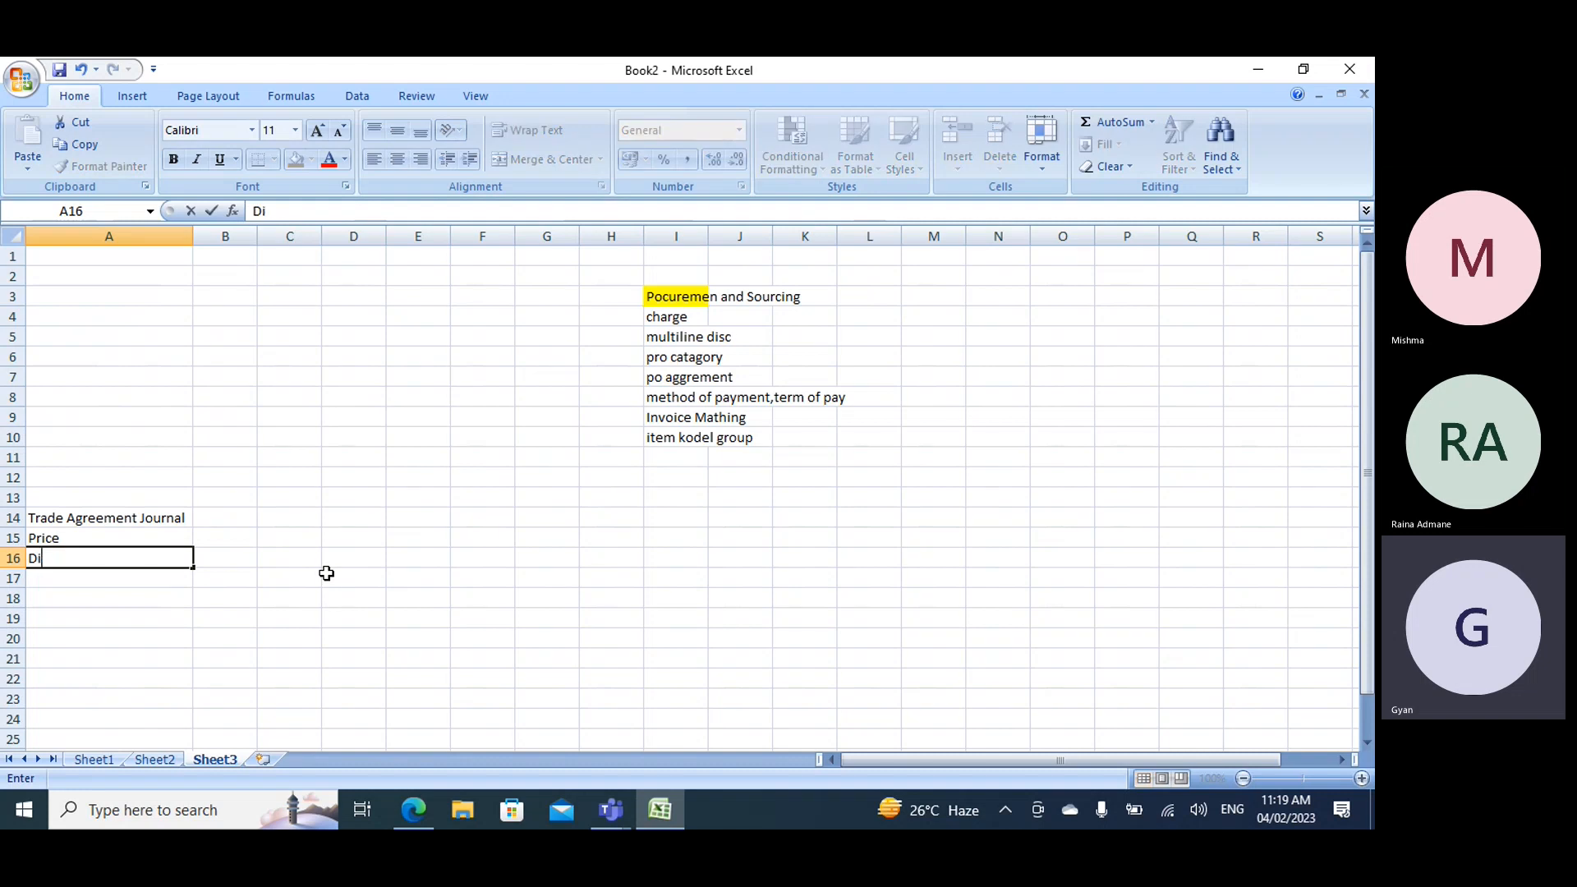
text(scount)
key(Return)
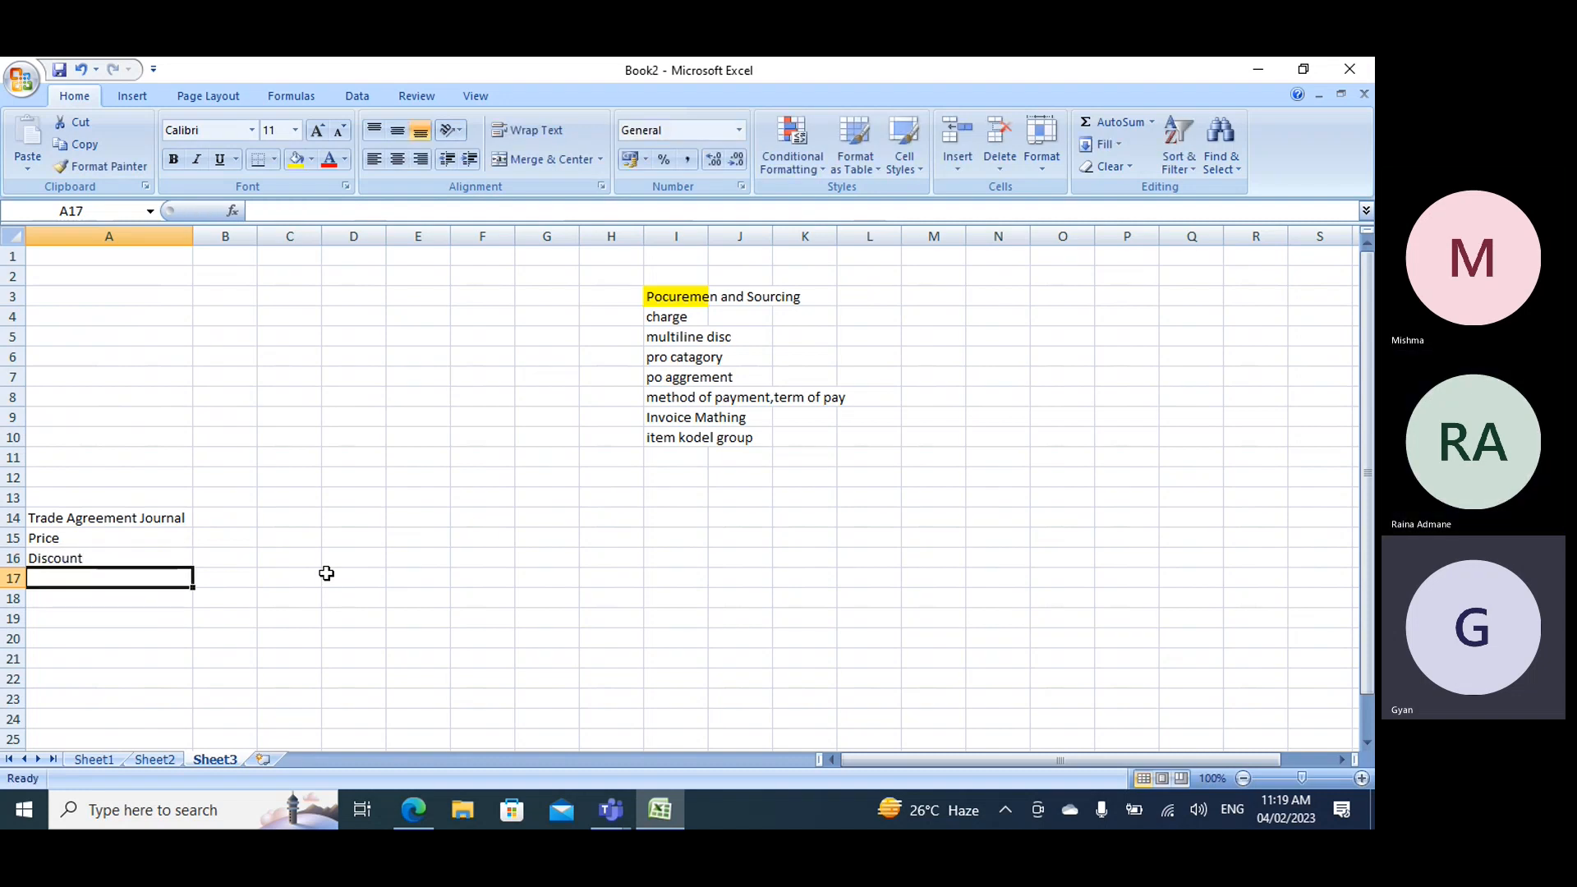
- Enter "Multiline" in cell A17 below Discount
text(M)
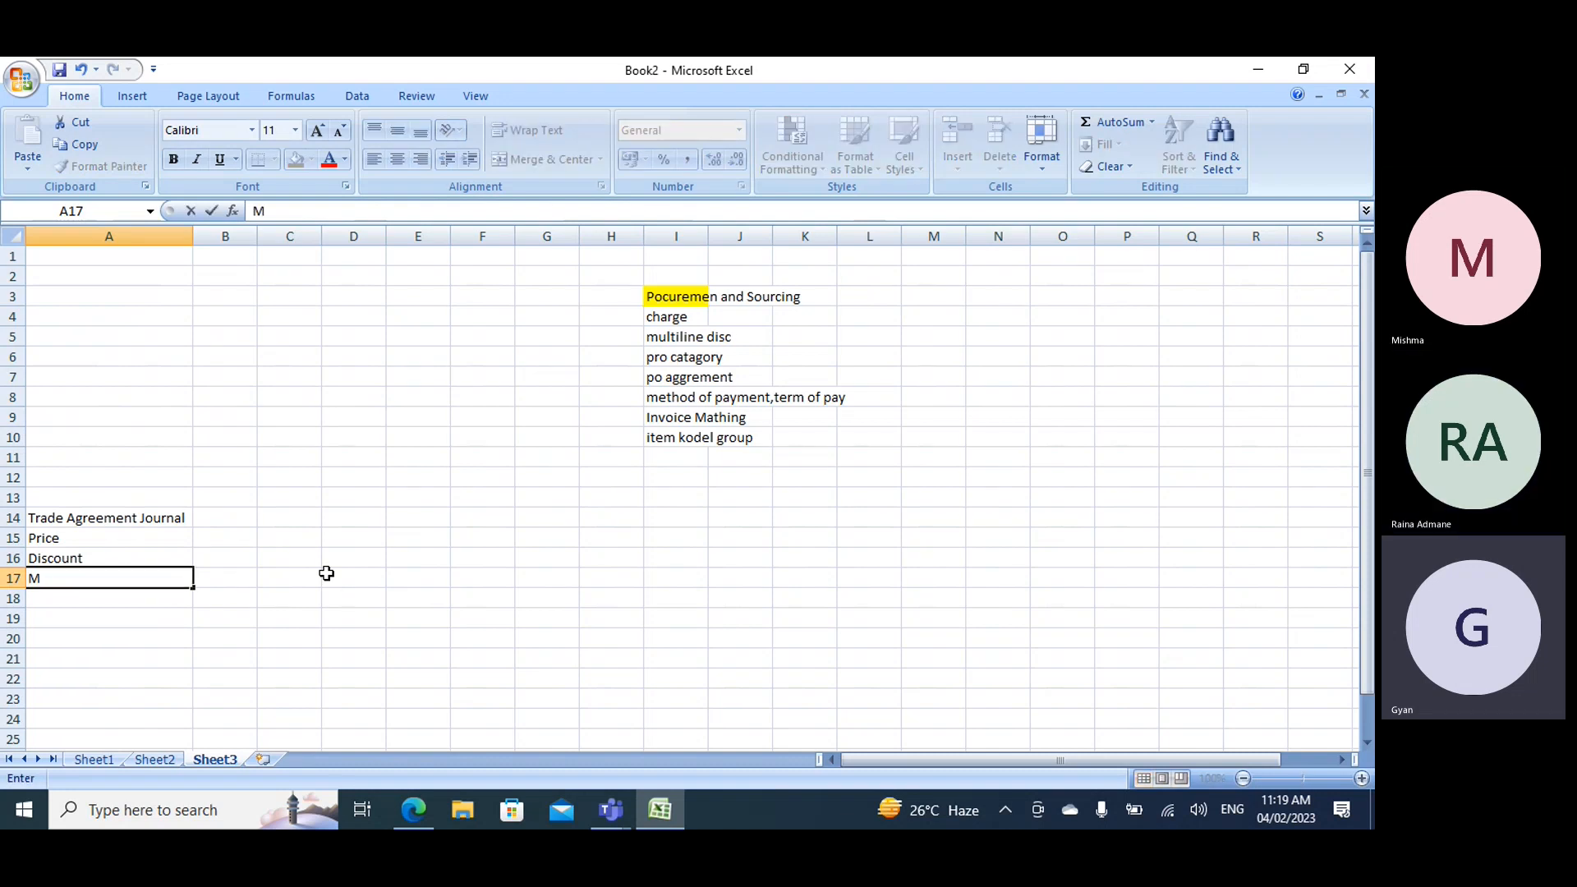
text(ultipl)
key(BackSpace)
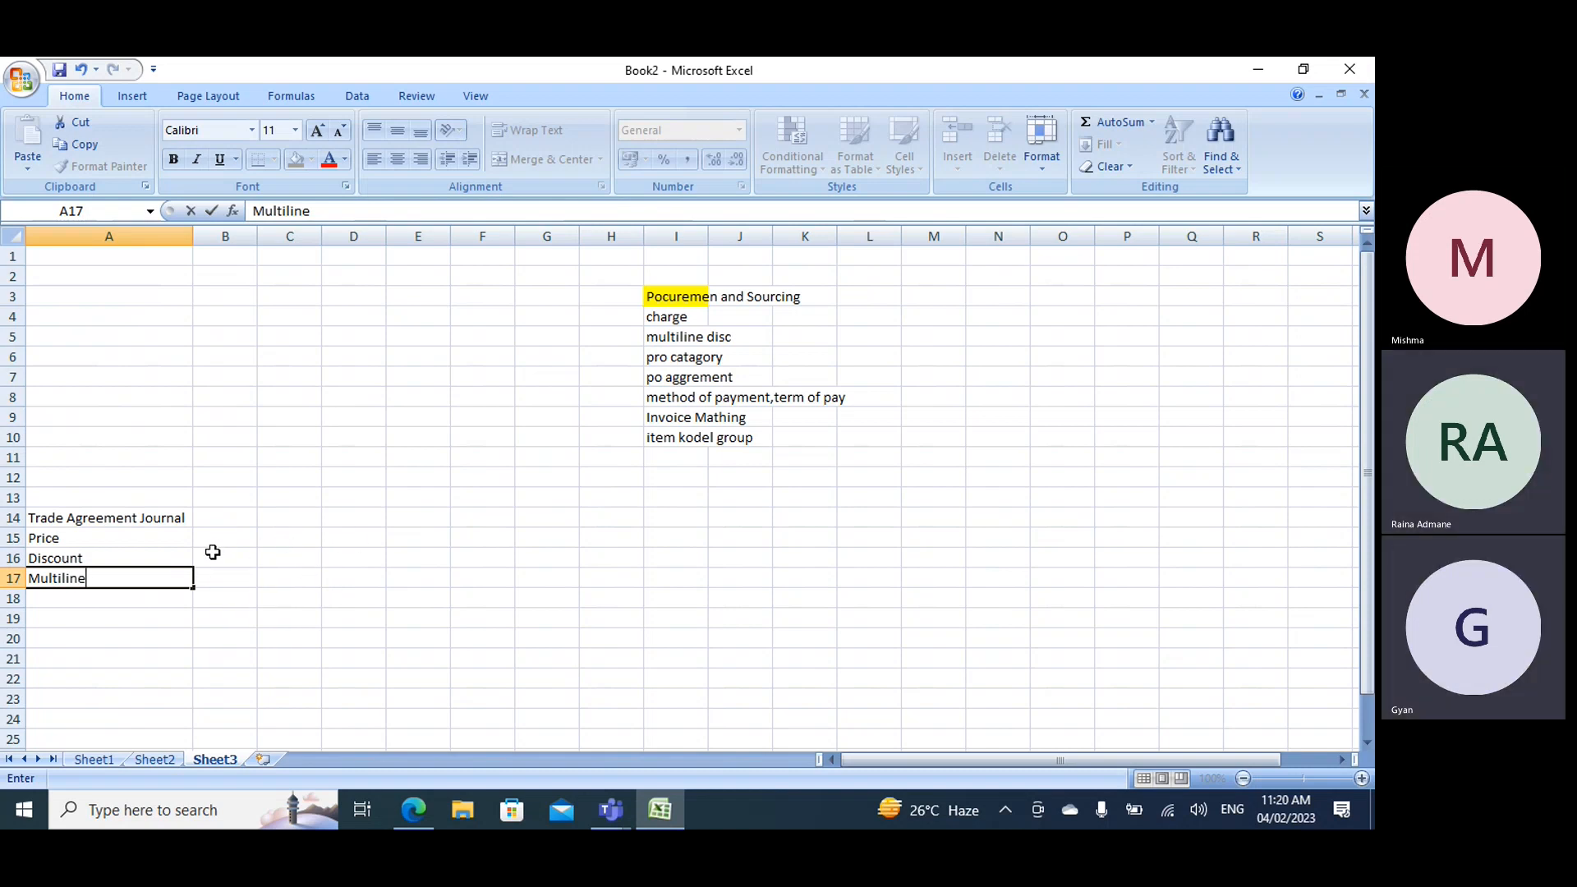
- Switch to Finance and Operations in the browser and open a page from the Products group of the Product information management module
click(409, 815)
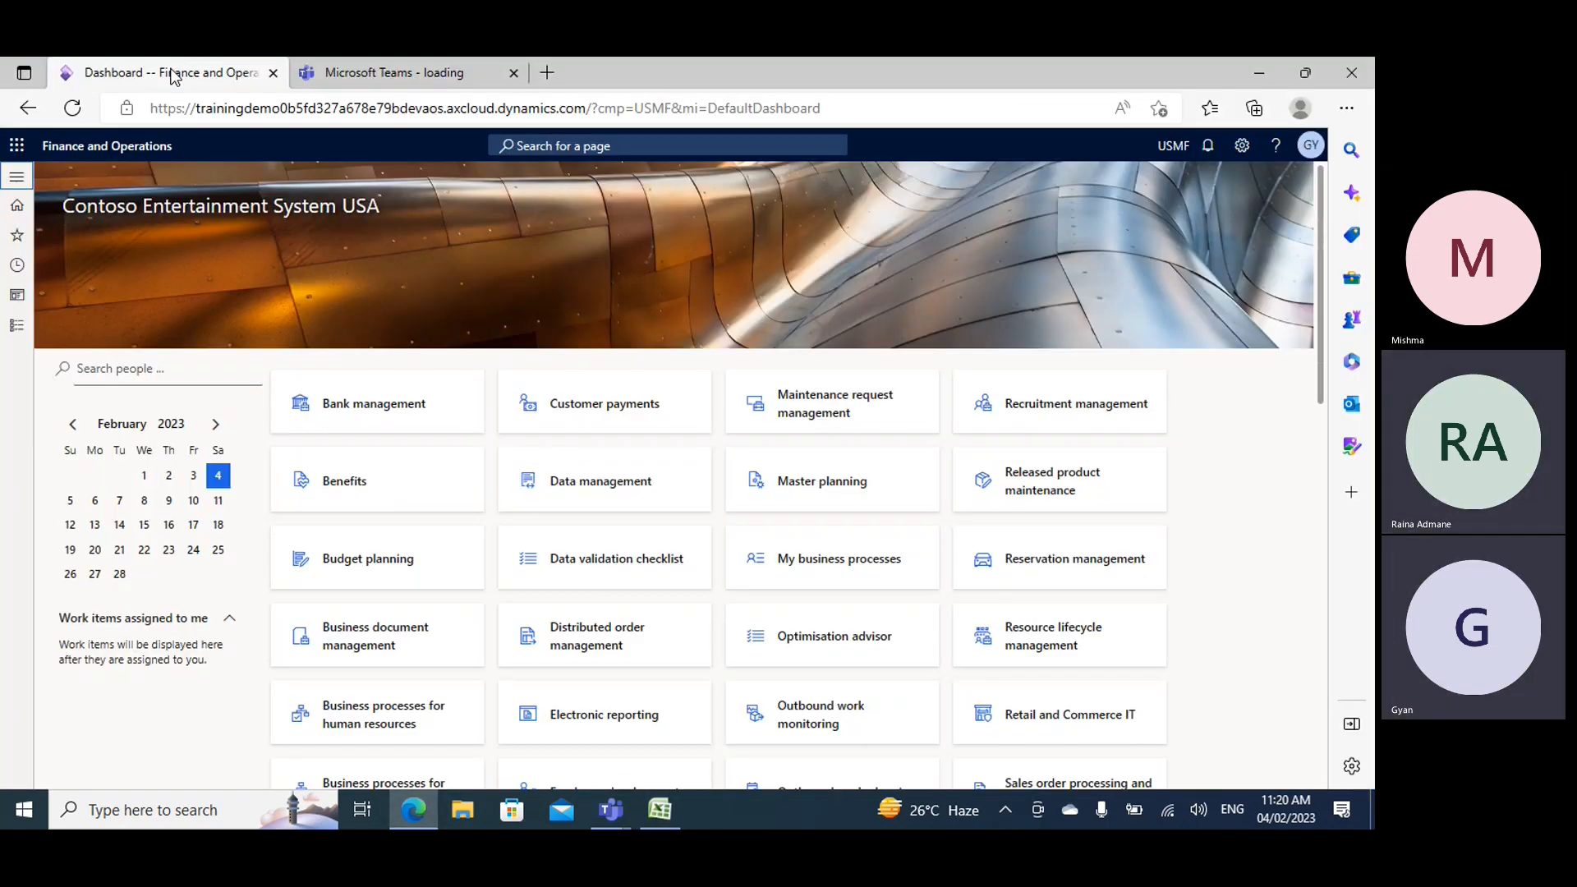
click(17, 325)
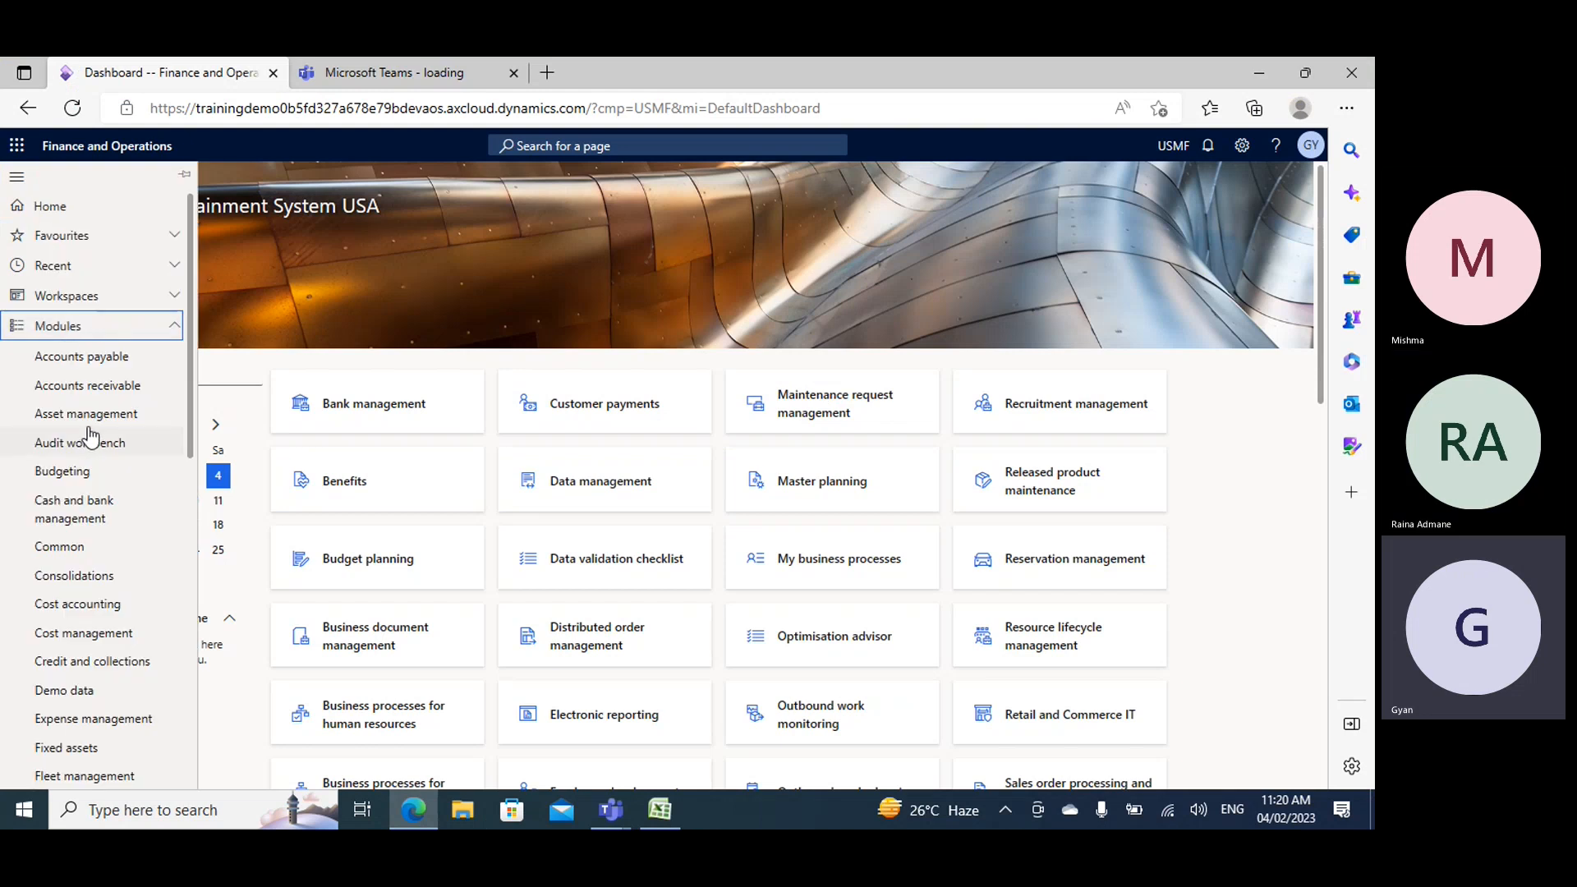
scroll(101, 538, down, 5)
click(92, 630)
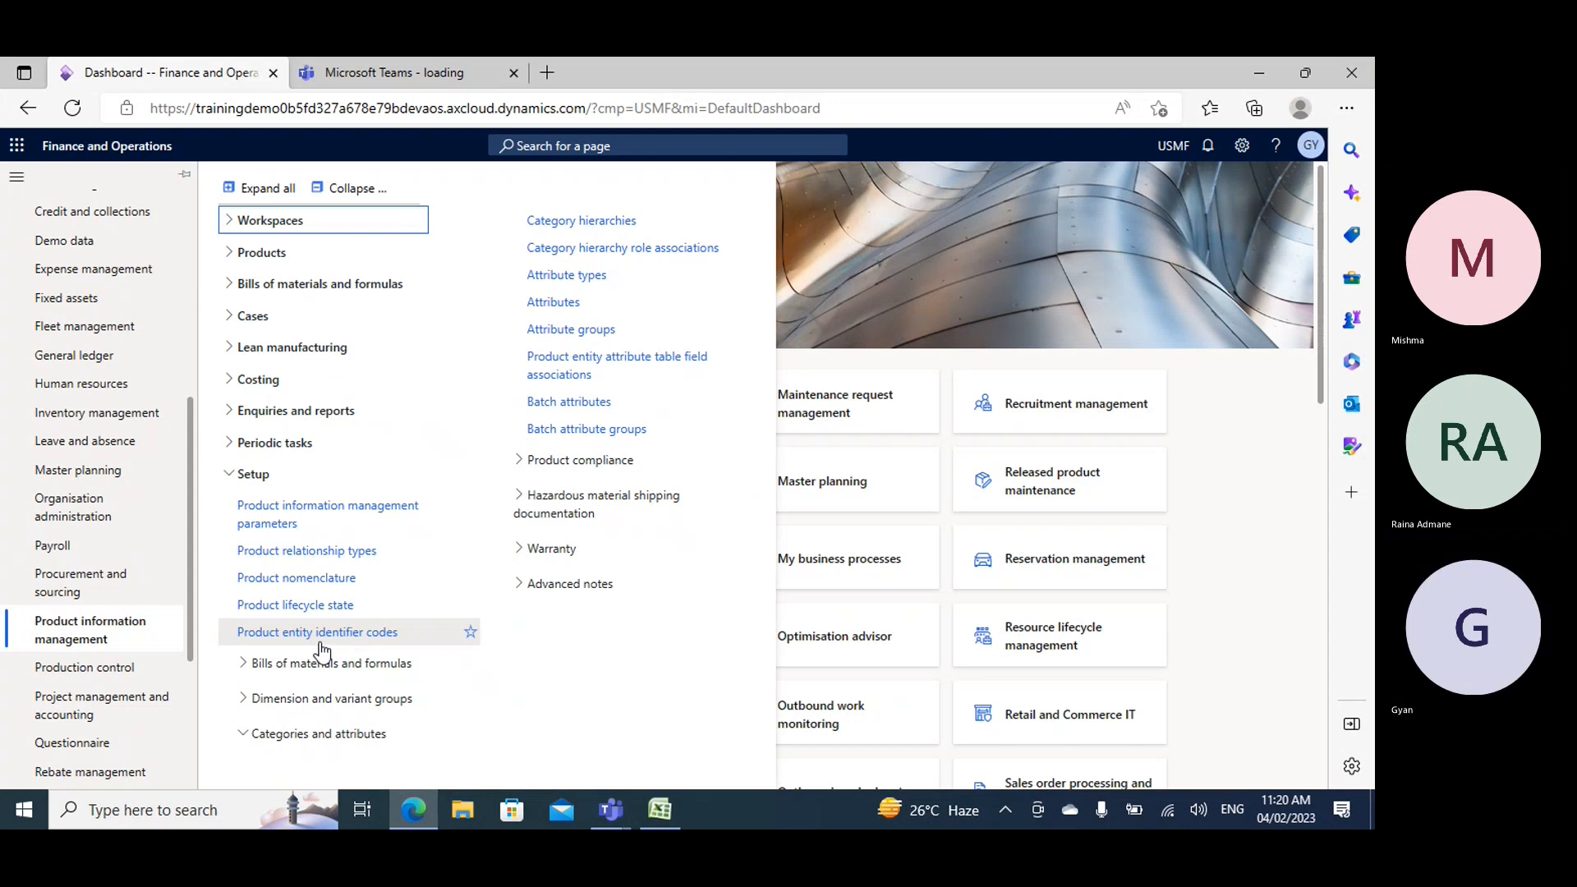
click(349, 253)
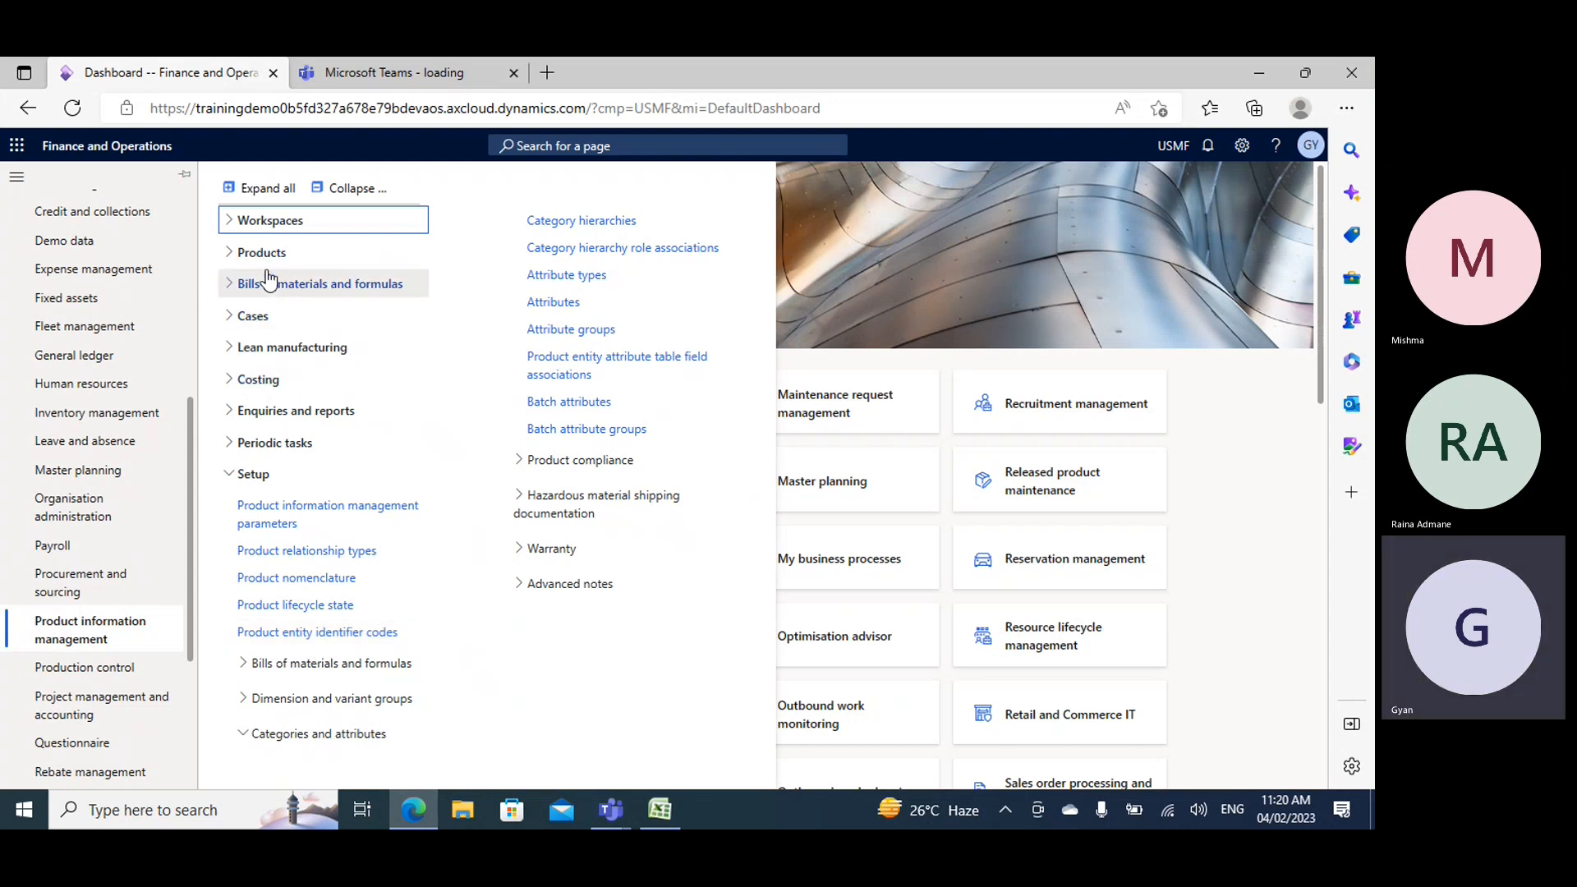
click(460, 419)
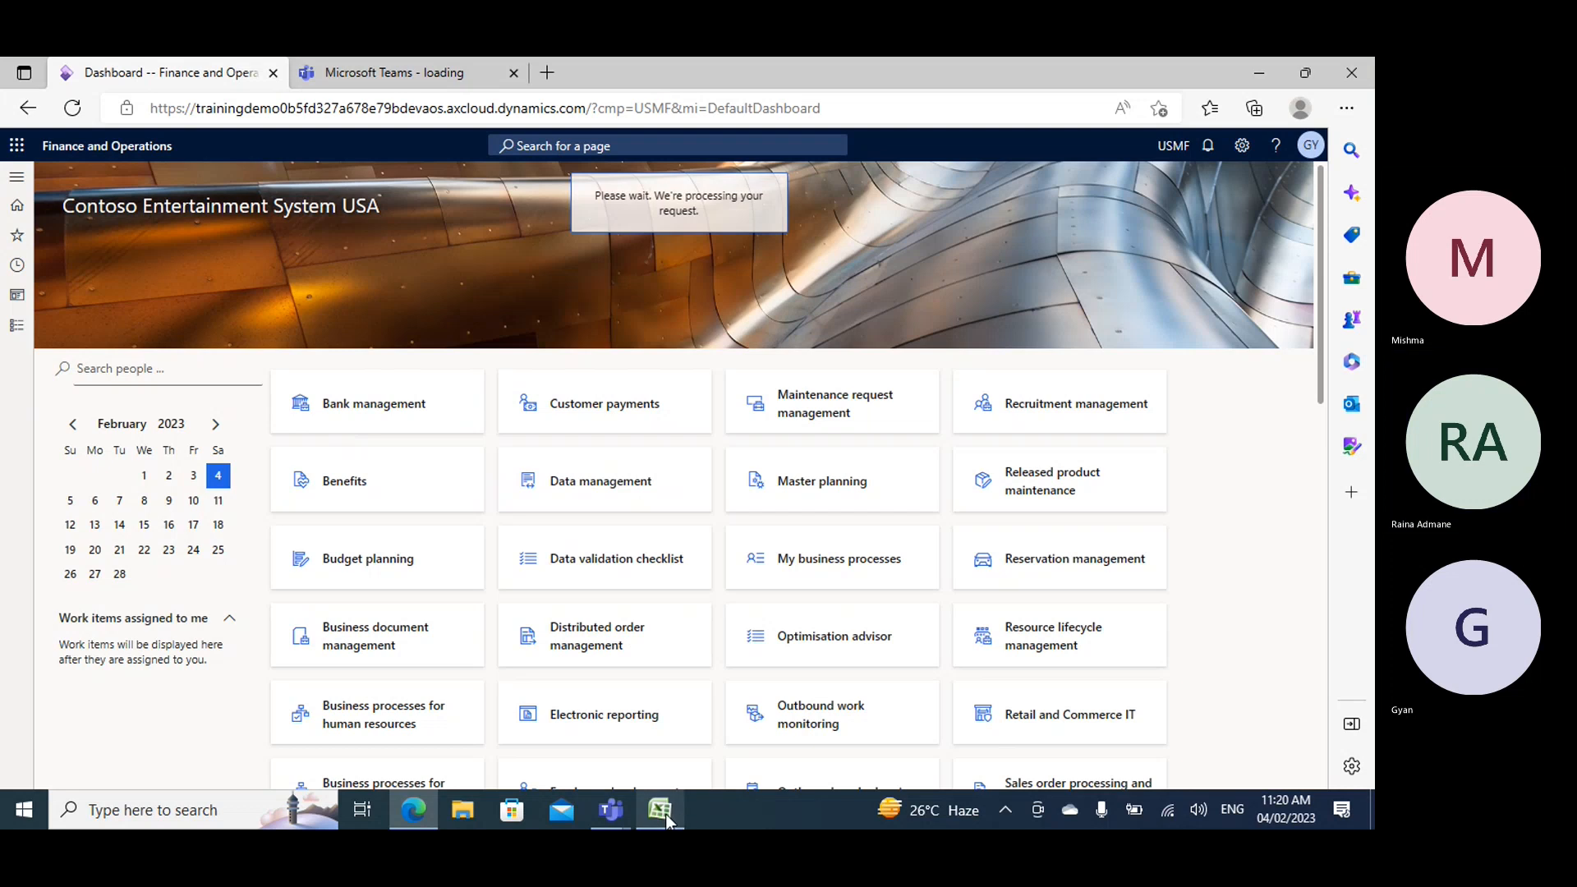
- Switch back to the Book2 workbook in Excel and remove the text "Multiline" from cell A17
mouse_move(664, 815)
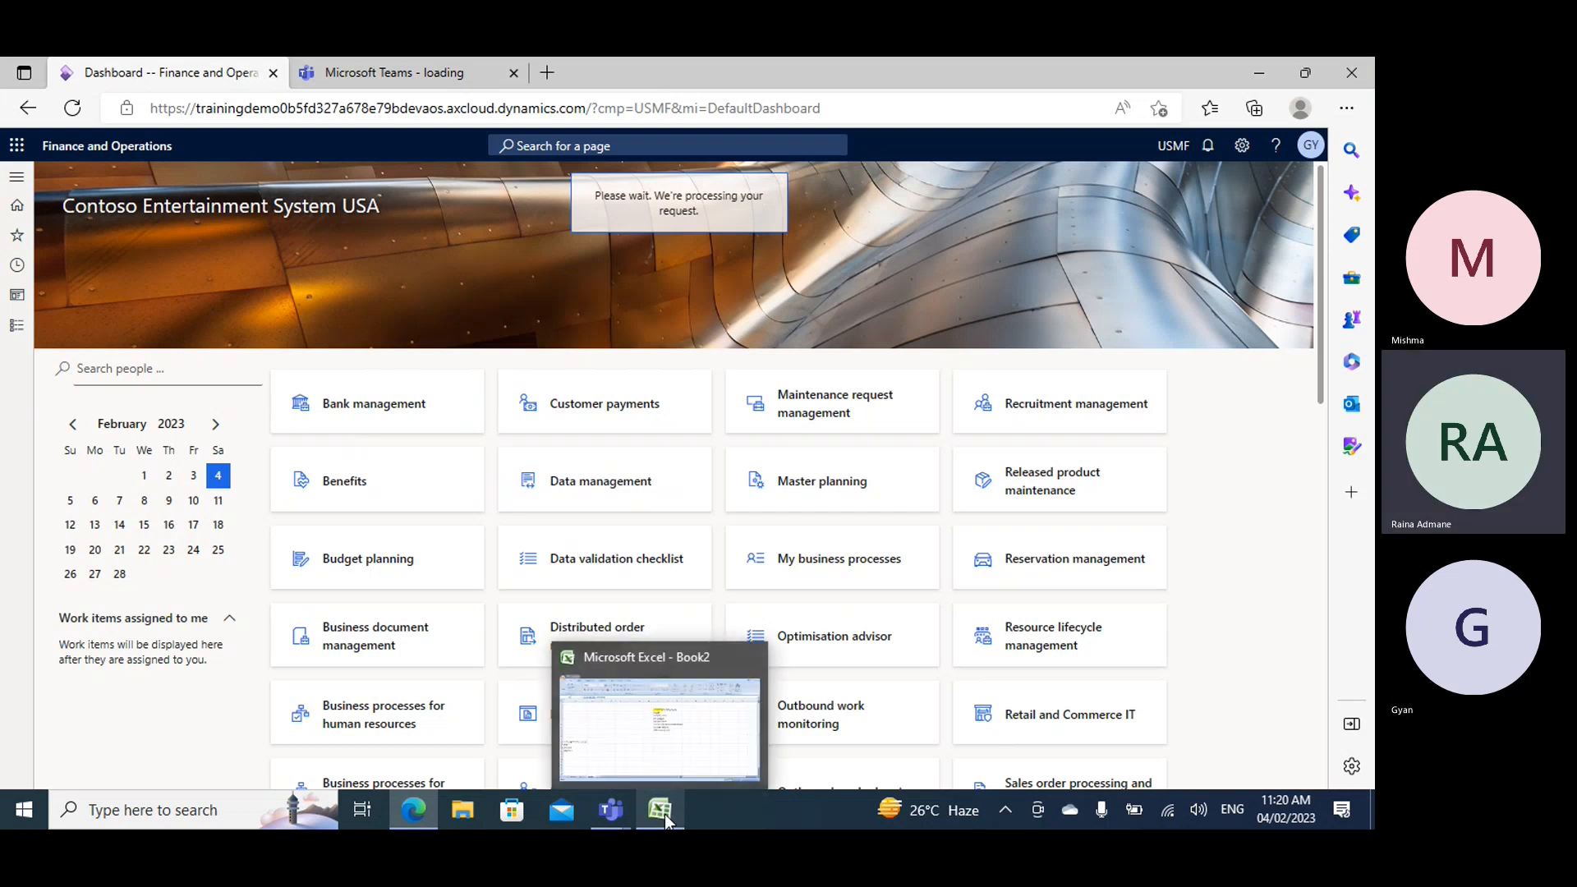
click(660, 723)
double_click(113, 580)
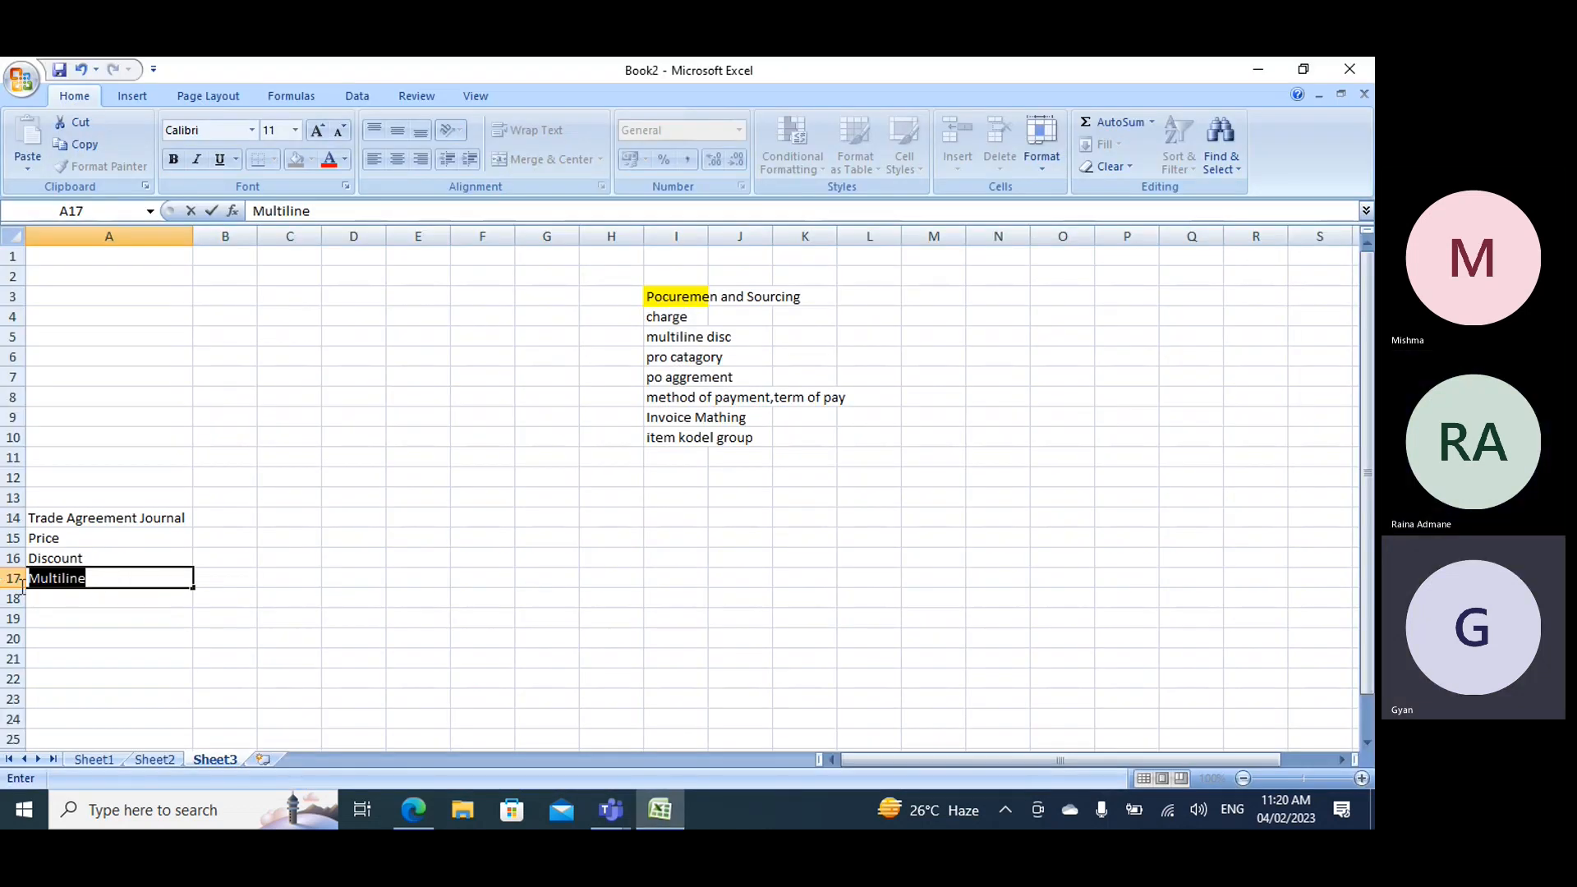
key(BackSpace)
click(226, 557)
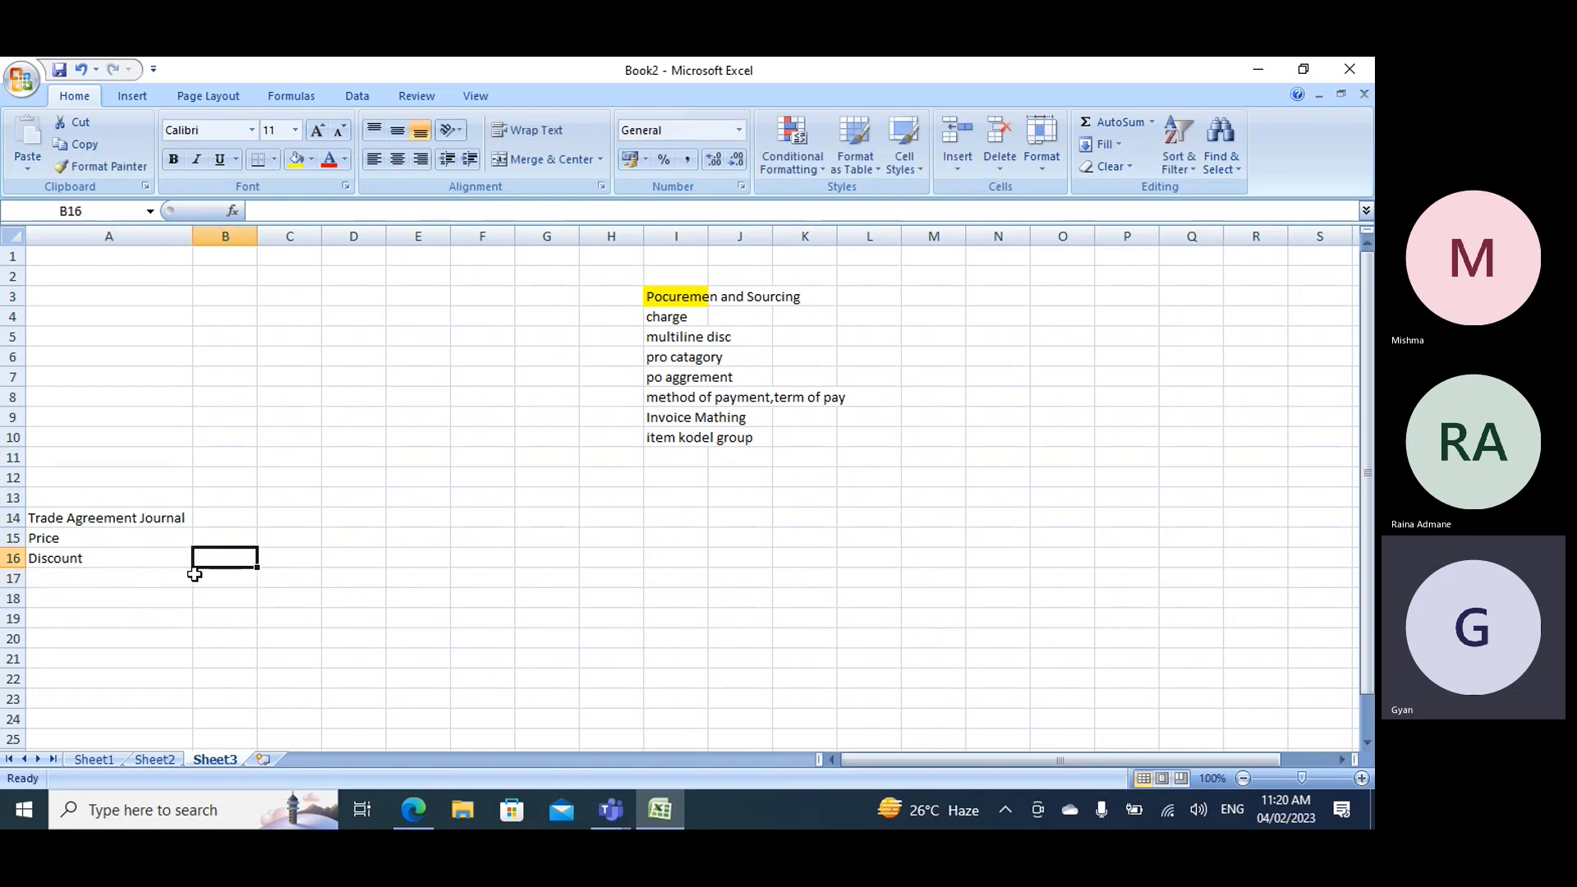
- Enter item1 in cell A17, the range 1-101 in B17 and 10 in C17
click(169, 577)
text(item1)
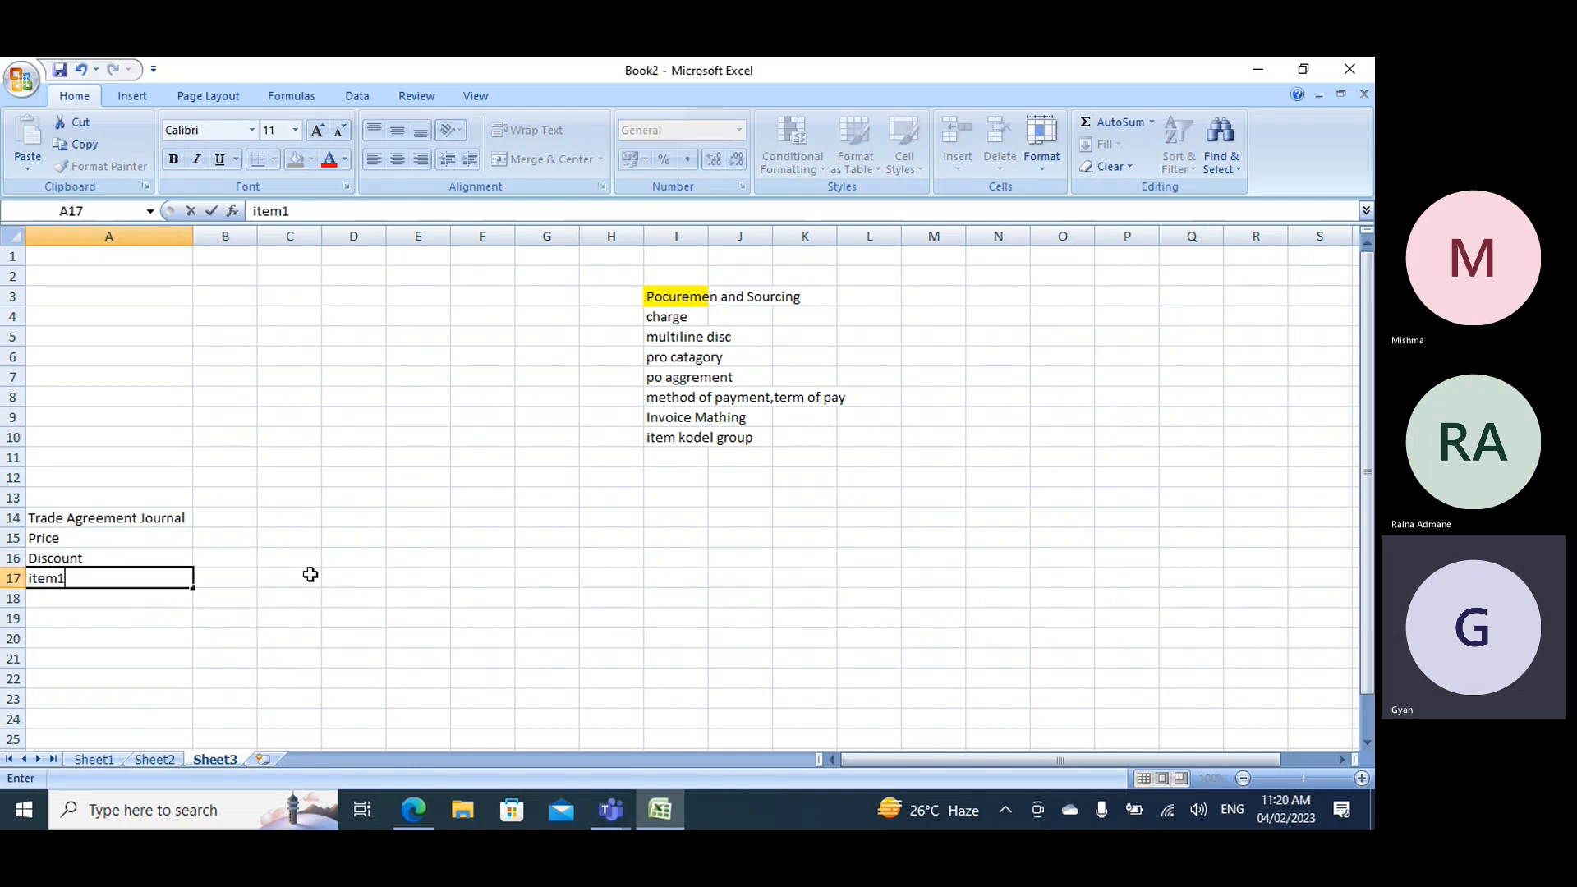
key(Tab)
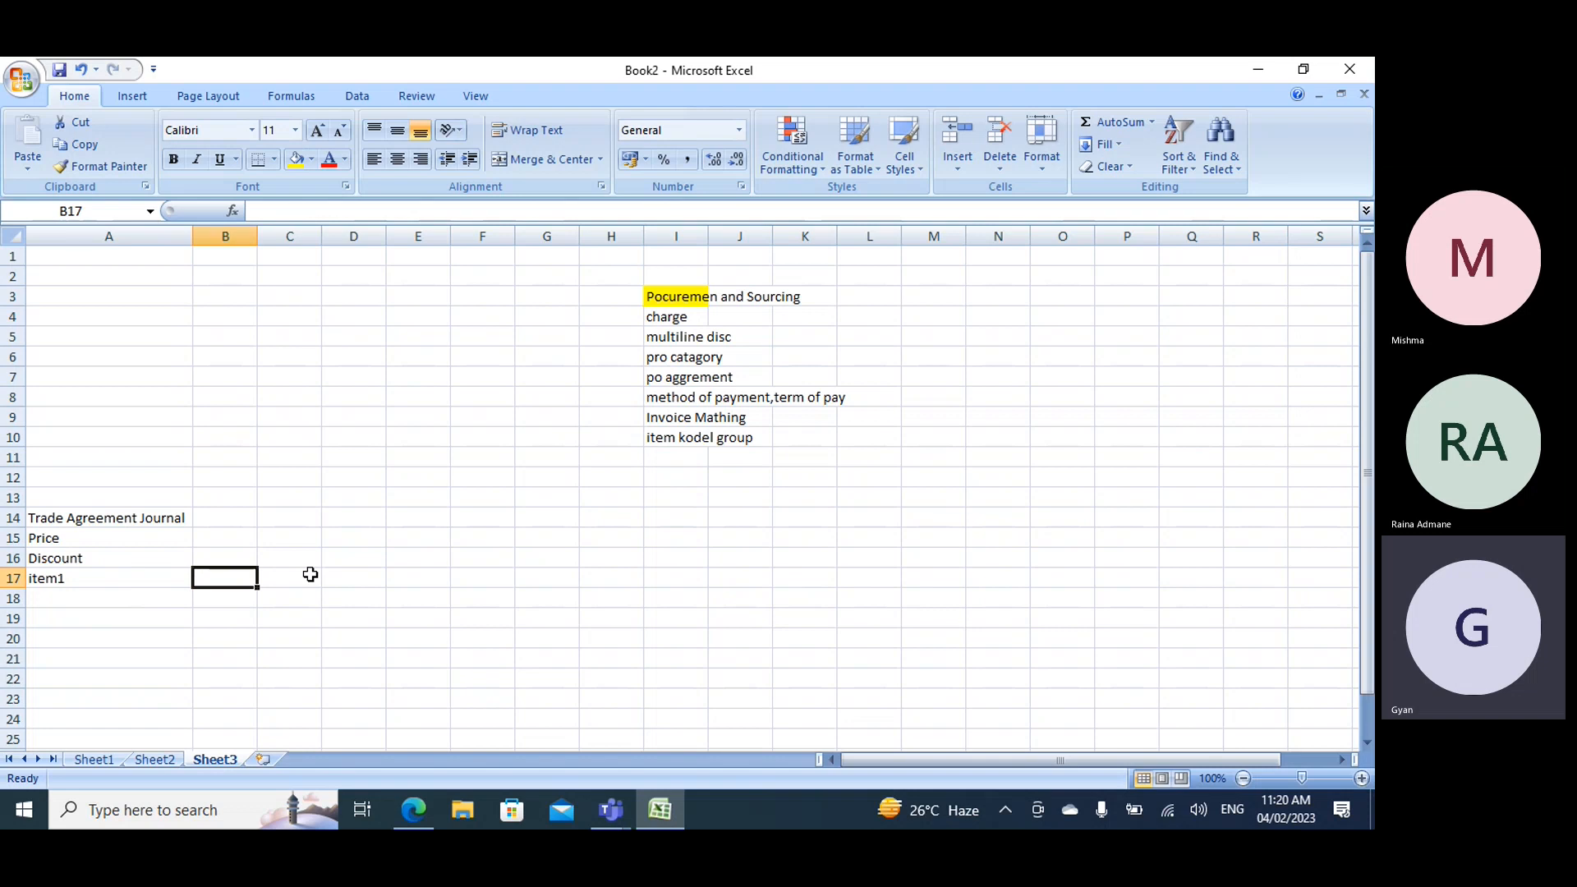
text(1-101)
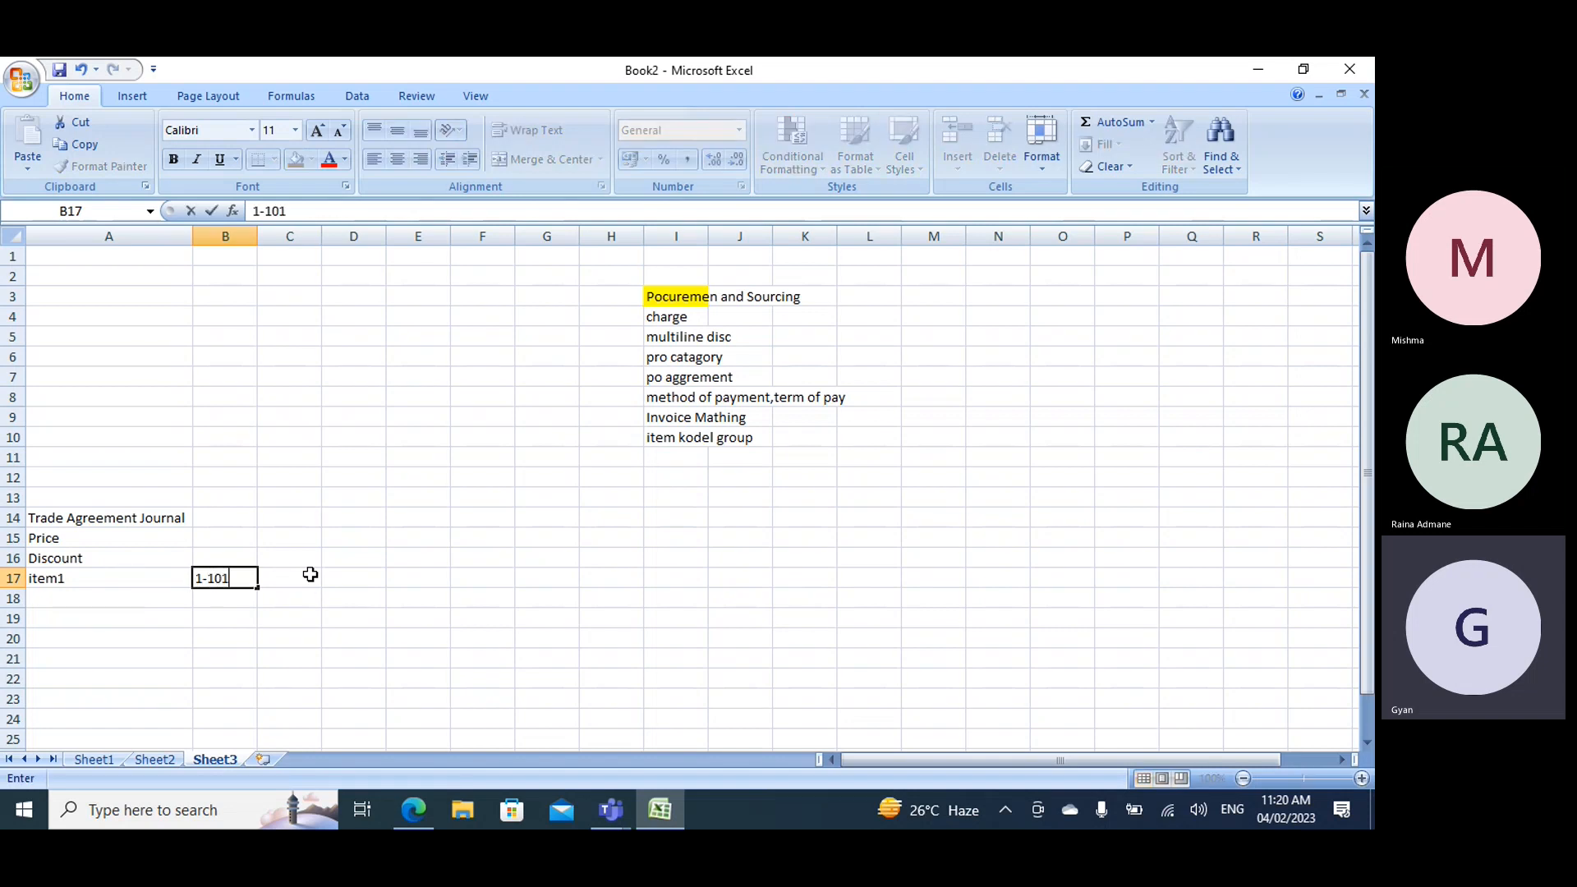
key(Tab)
text(10)
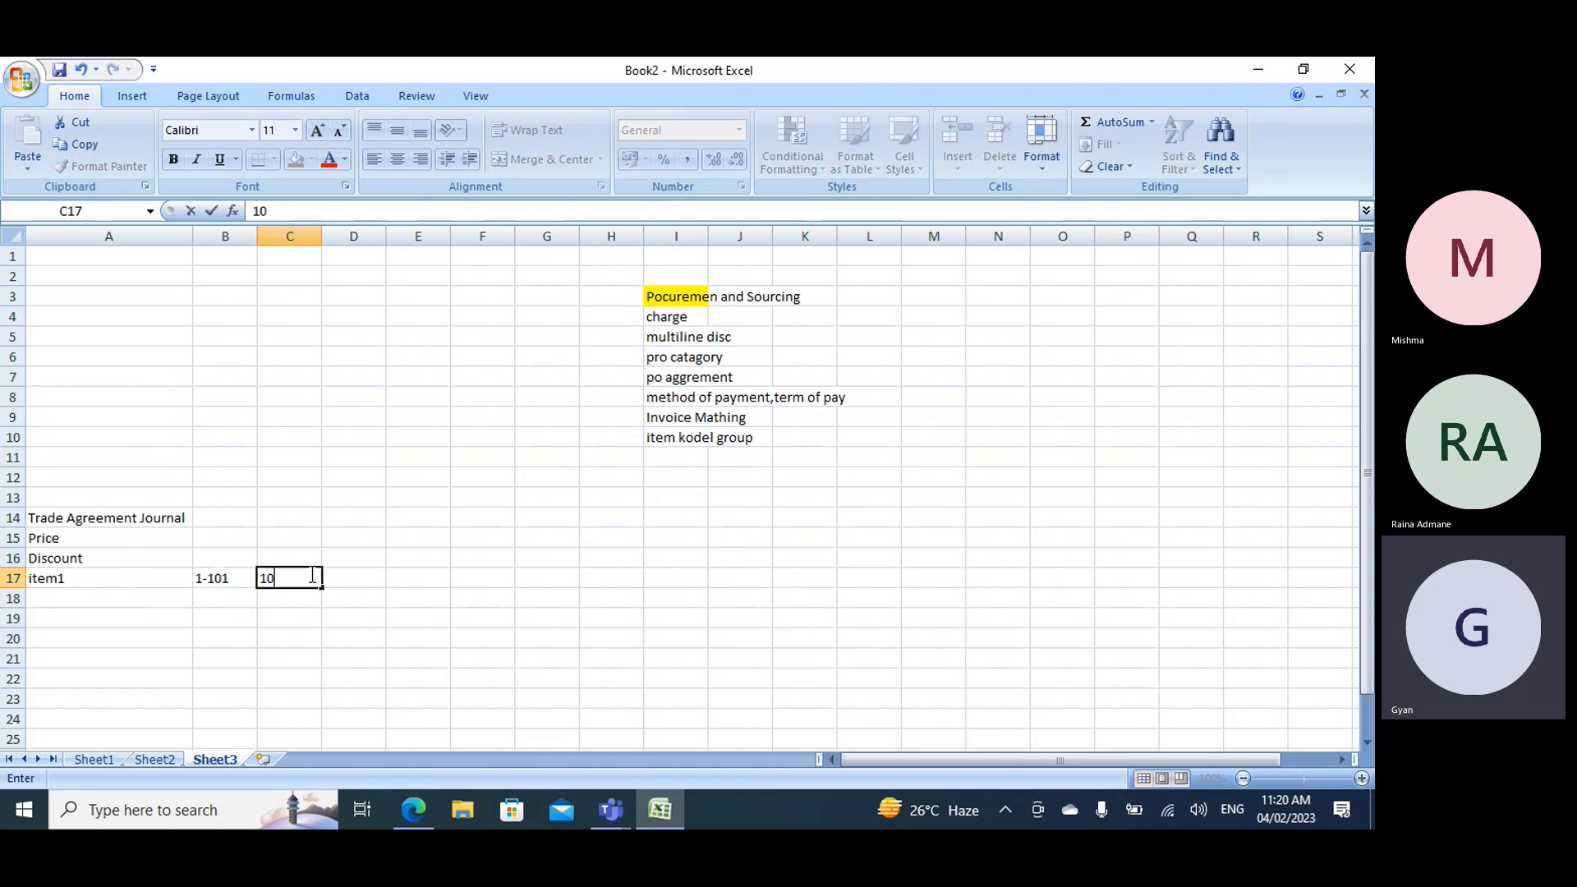
key(Escape)
- Enter the range 101-201 in cell B18 with 15 in C18, and enter 201 in B19
key(Down)
key(Left)
text(10)
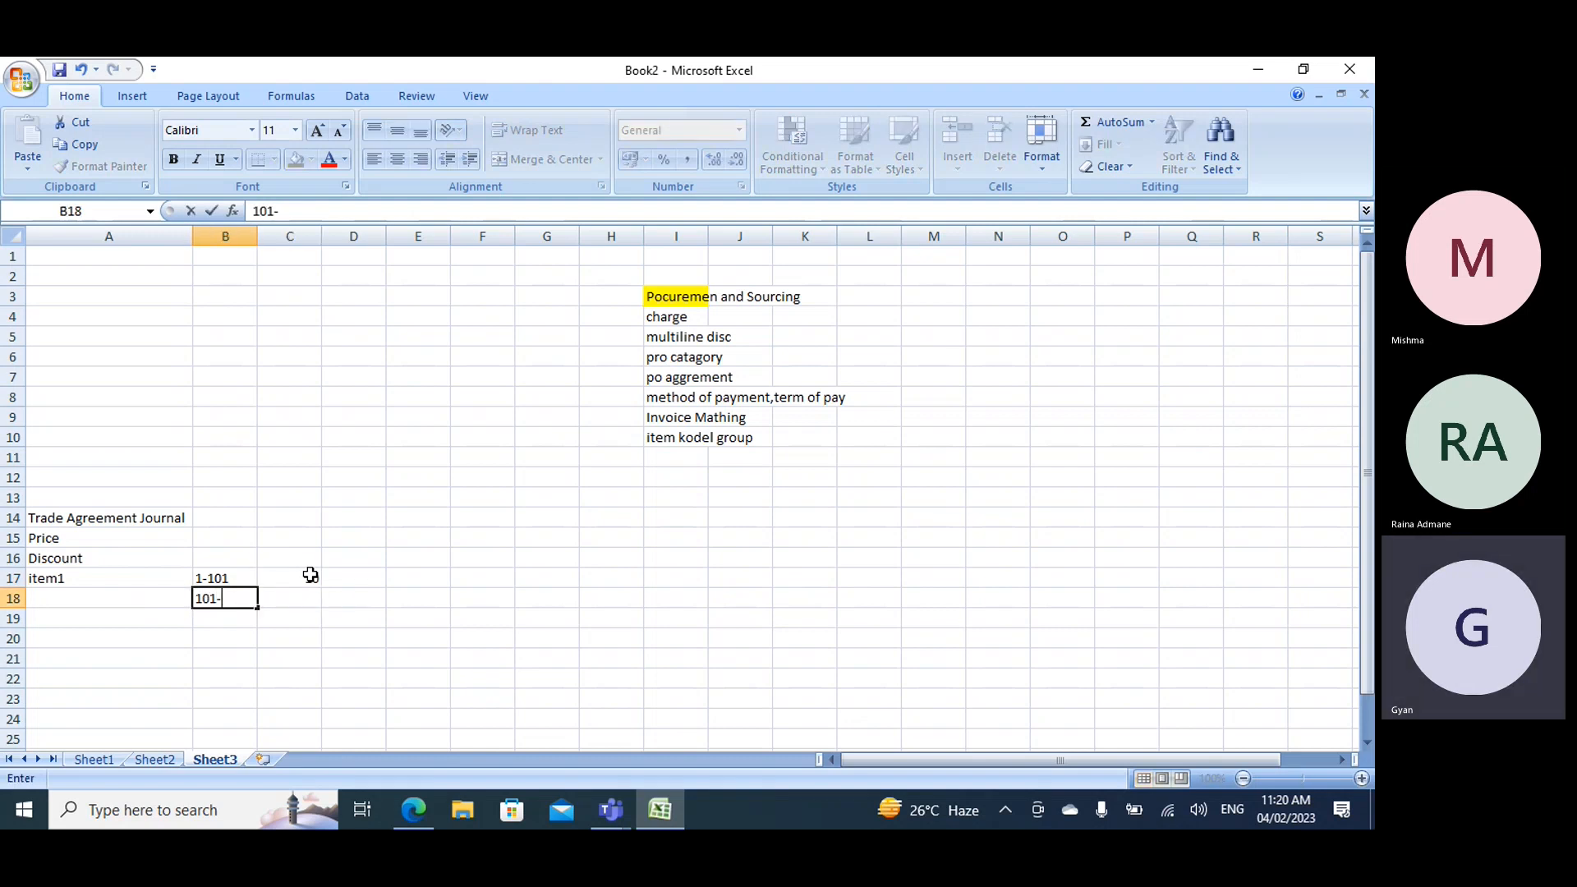
text(1-201)
key(Tab)
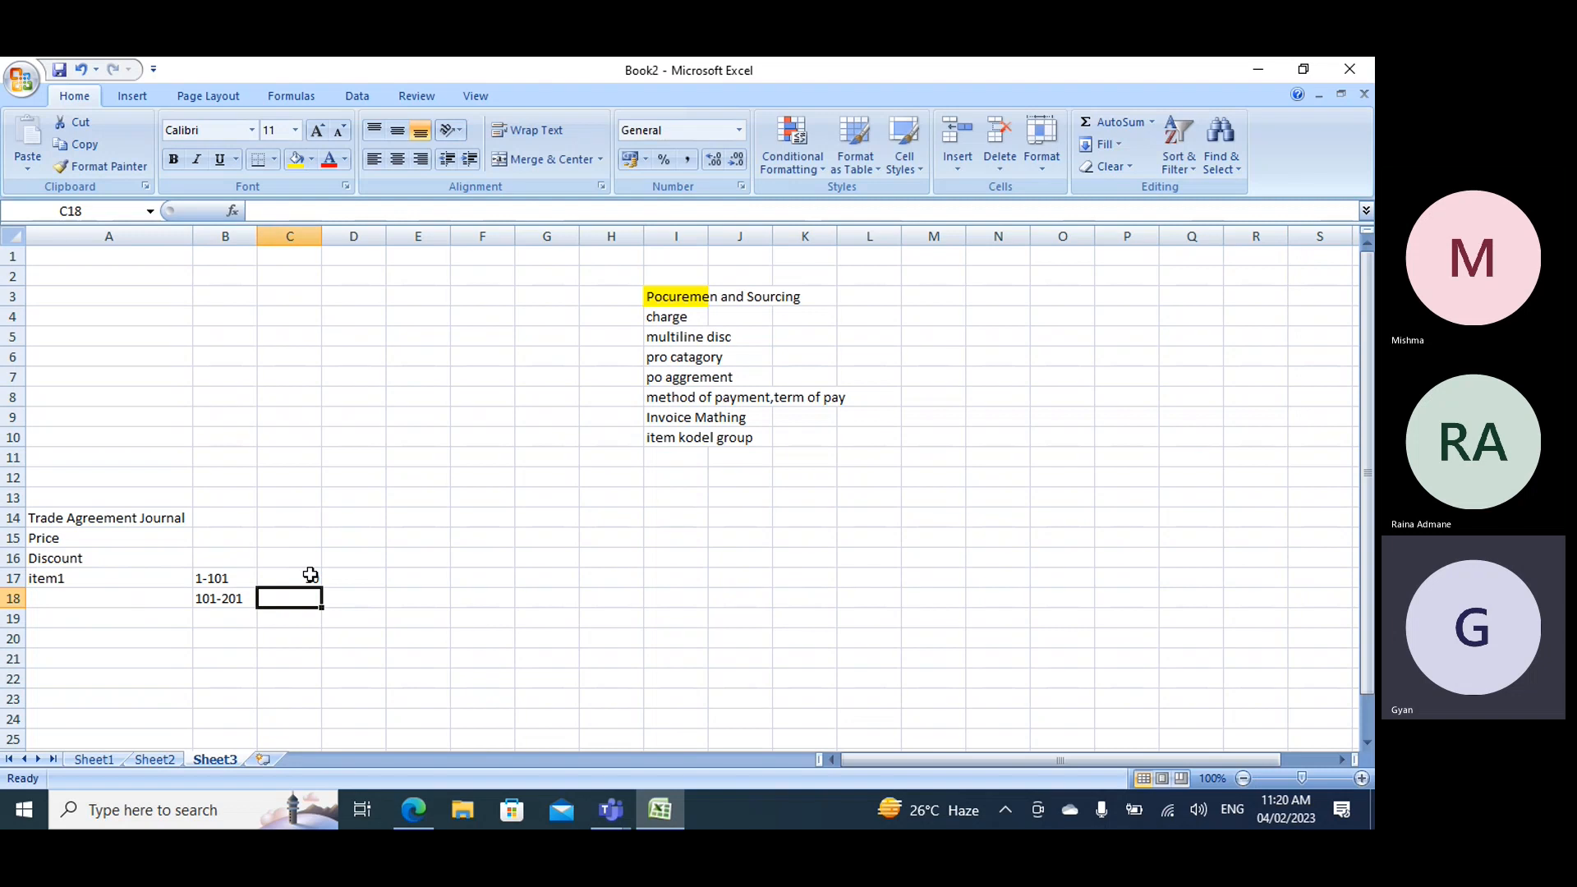
text(15)
key(Return)
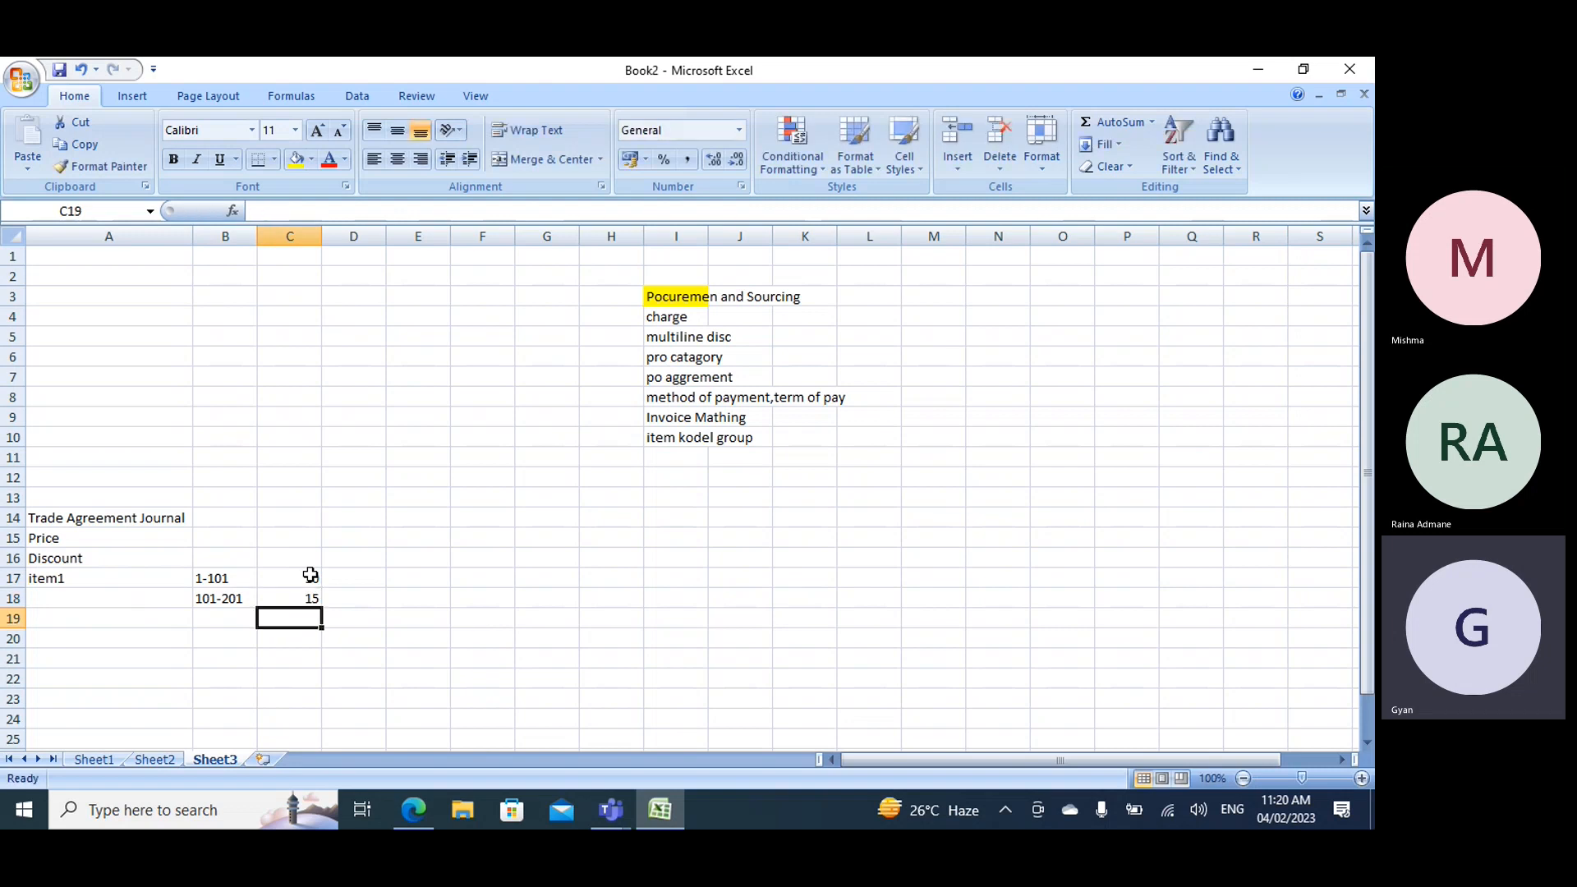
key(Left)
text(201)
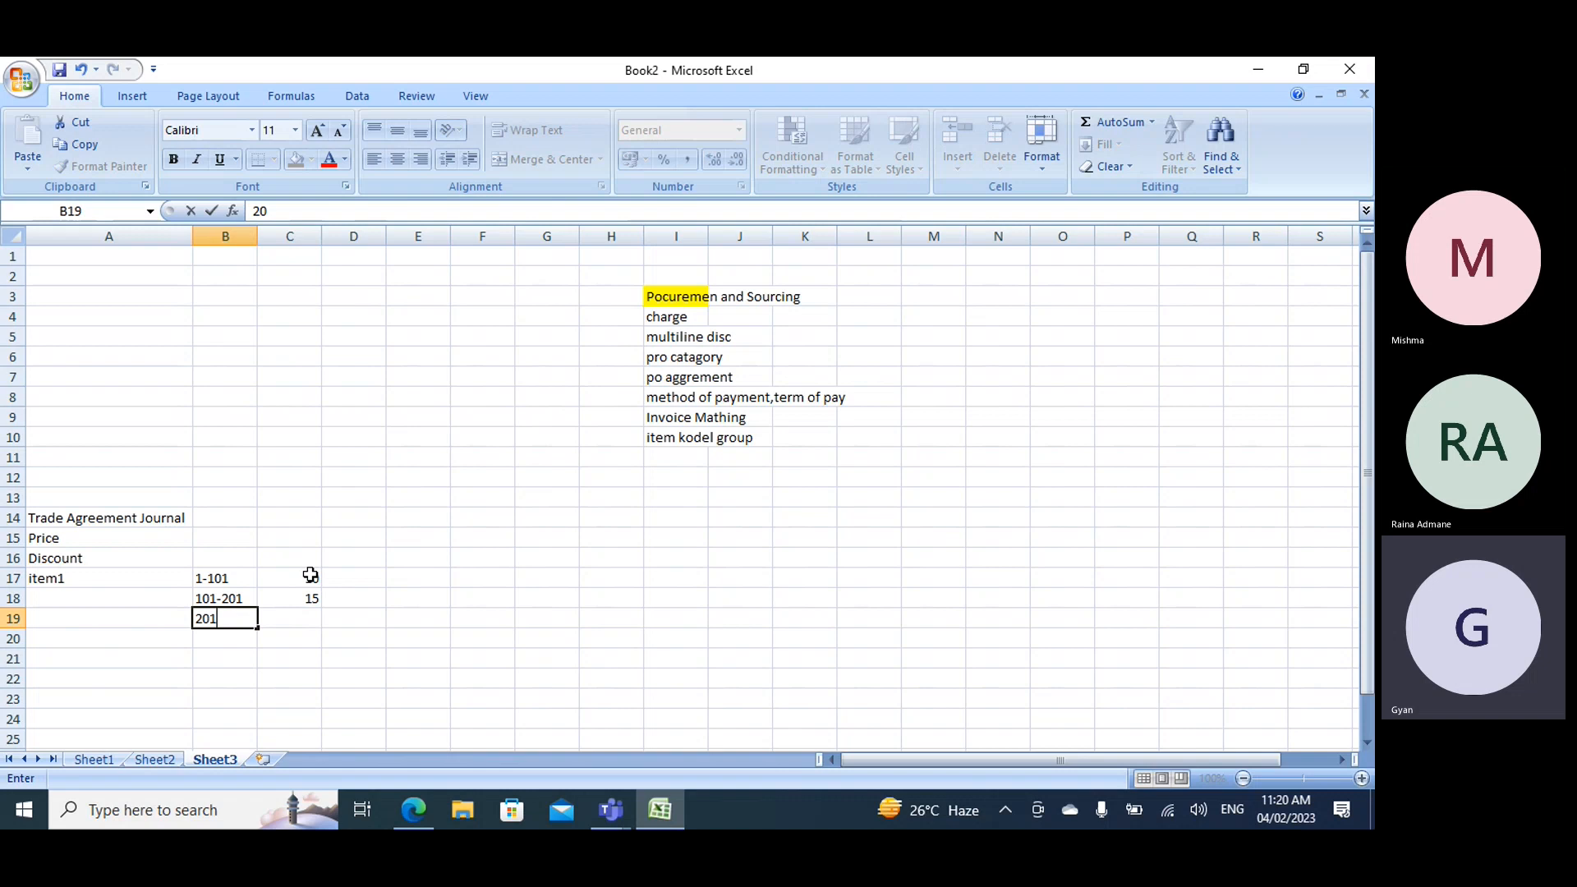
key(Tab)
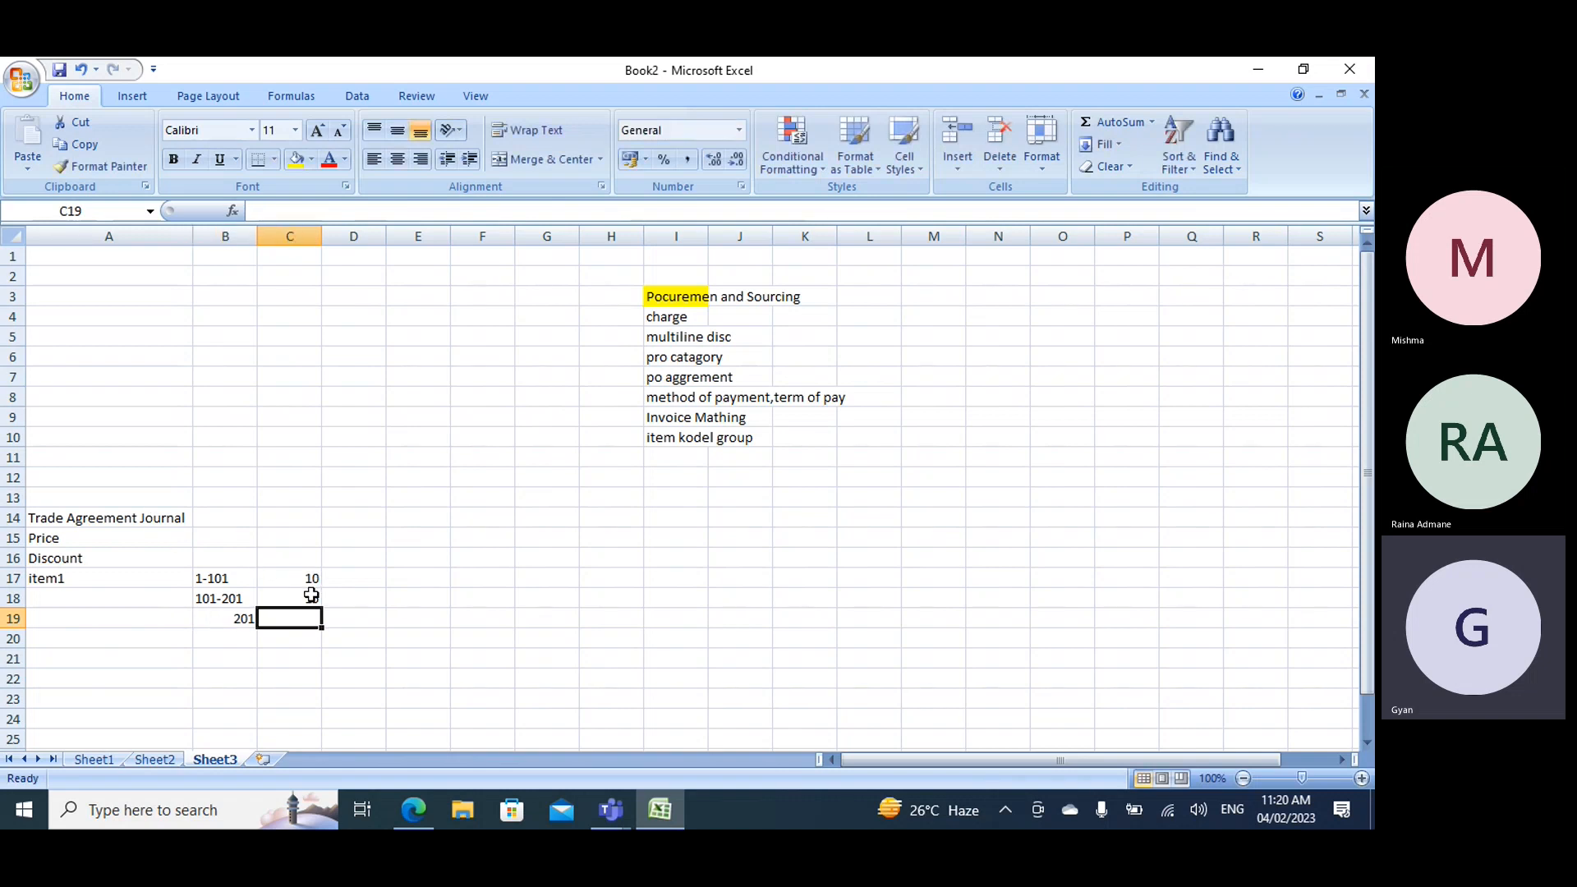
- Change the value in C18 to 5 and enter 2 in C19
click(309, 593)
key(F2)
key(BackSpace)
key(BackSpace)
text(5)
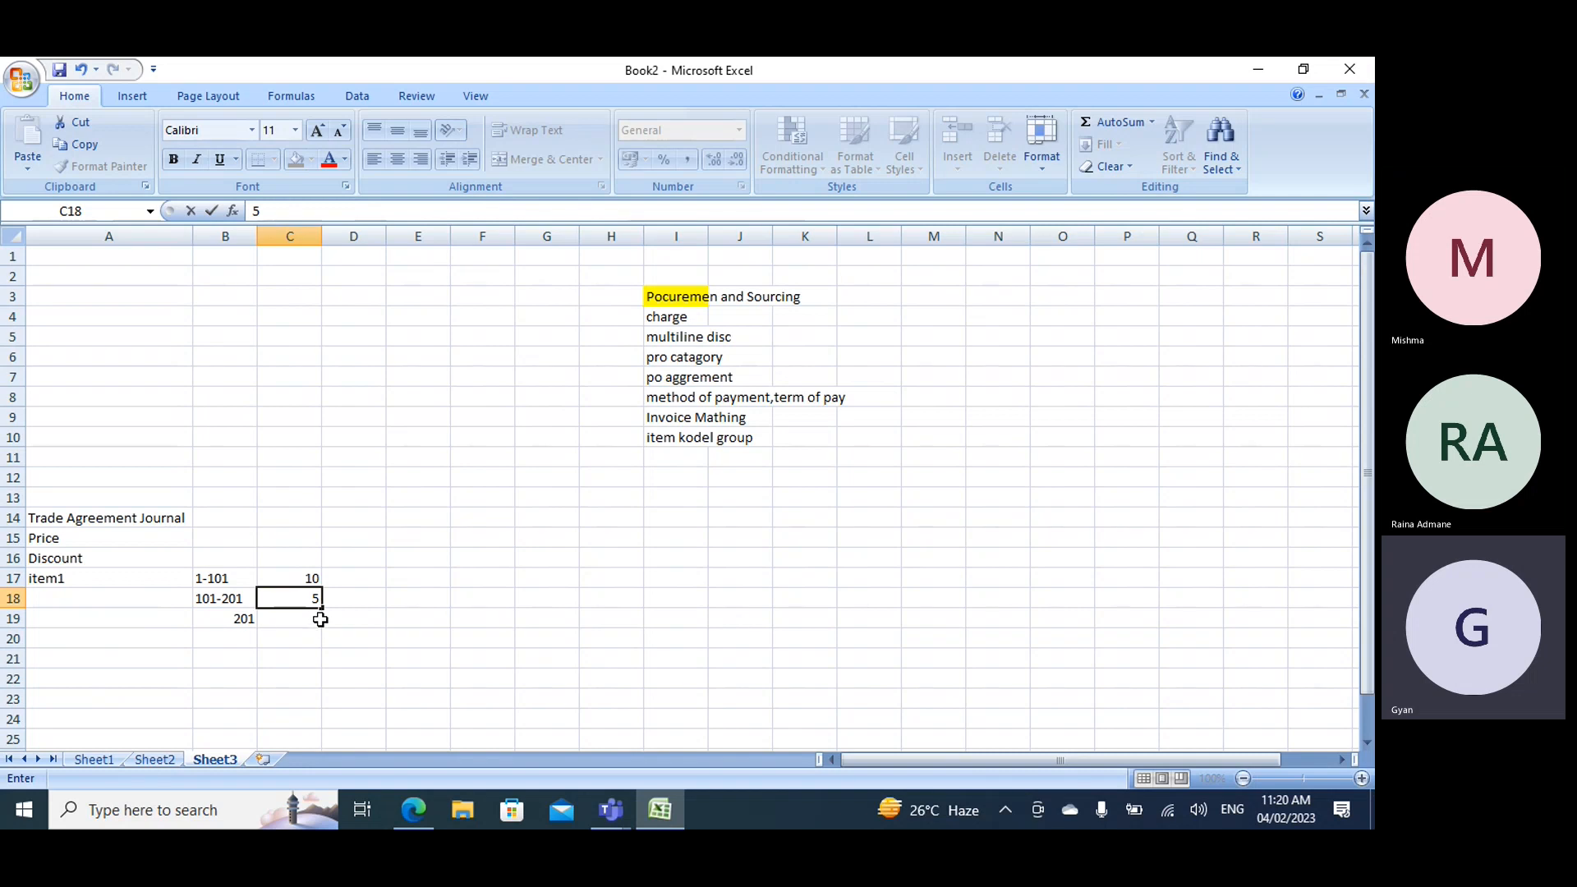
key(Return)
text(2)
click(460, 599)
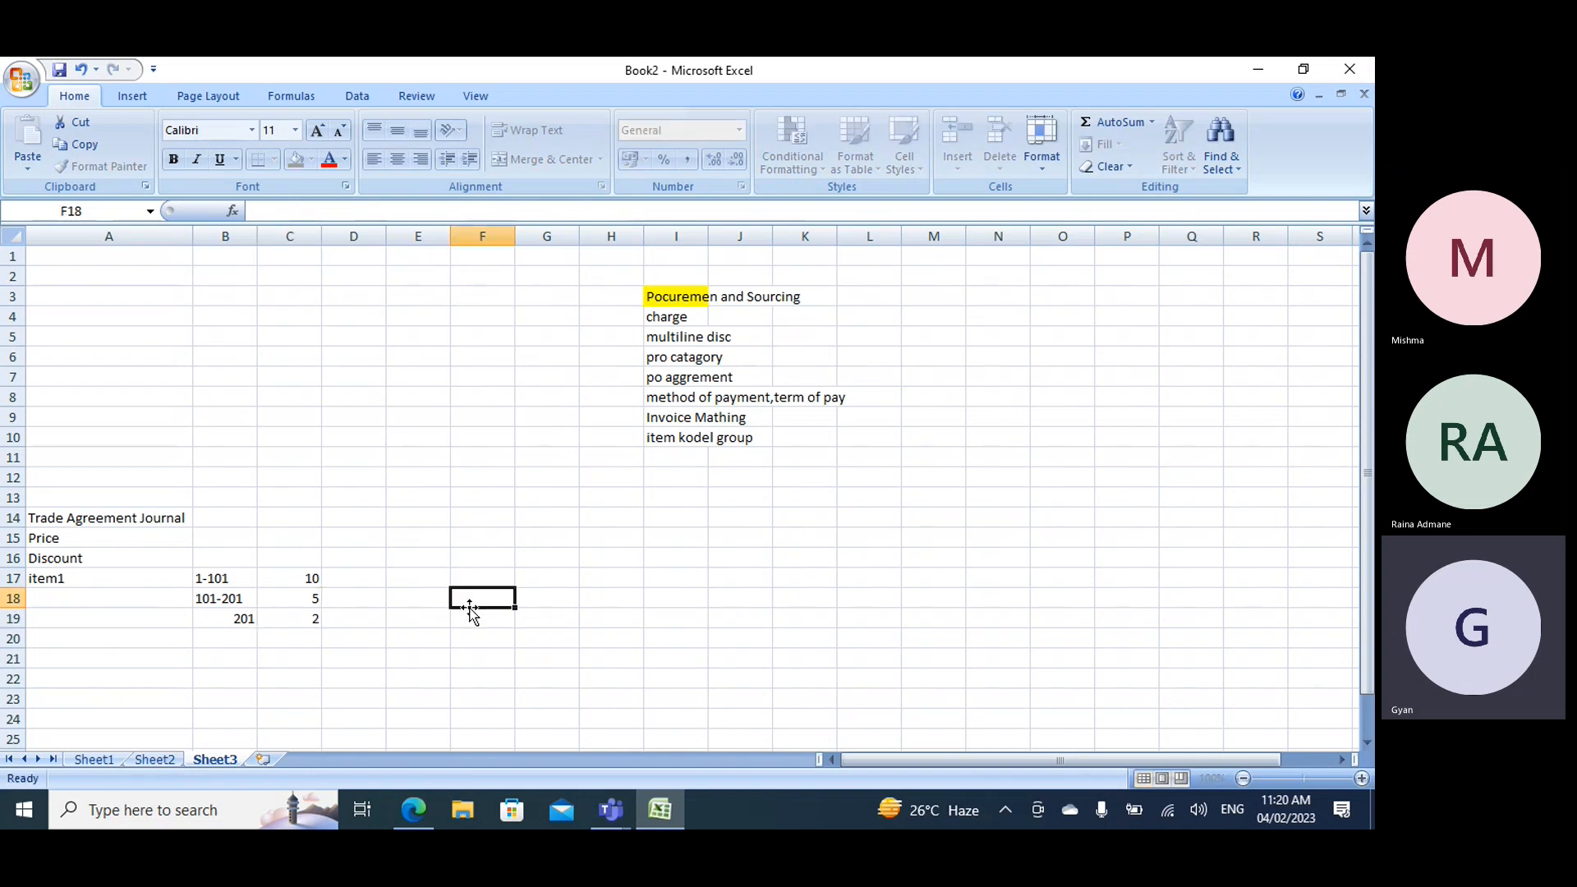
- Add an example row with item1 in cell A21, 50 in B21 and 10 in C21
click(79, 579)
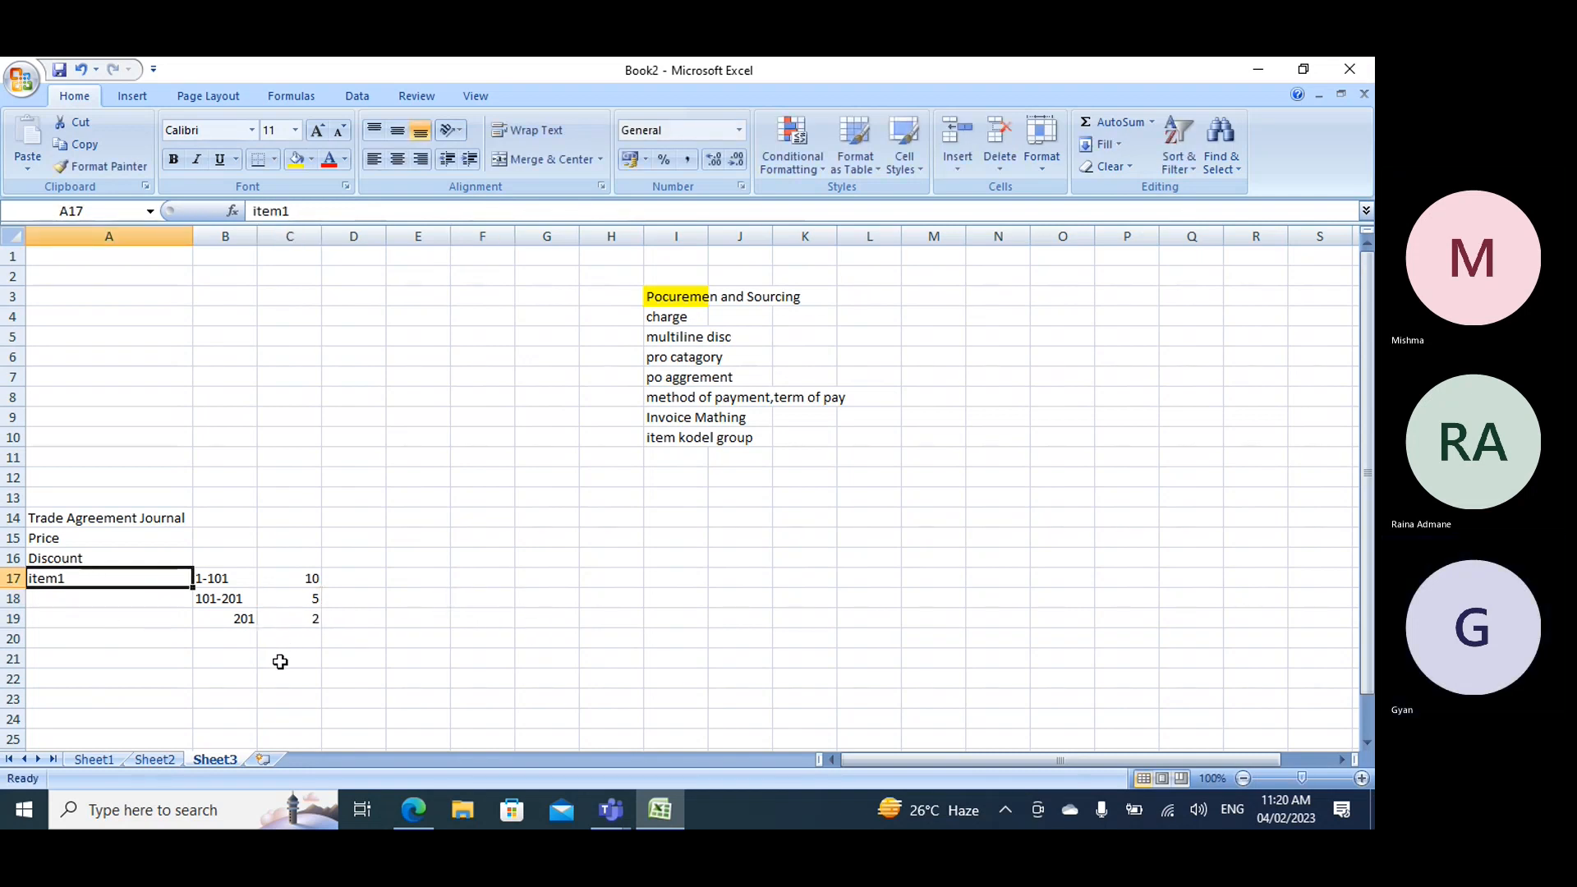
click(111, 657)
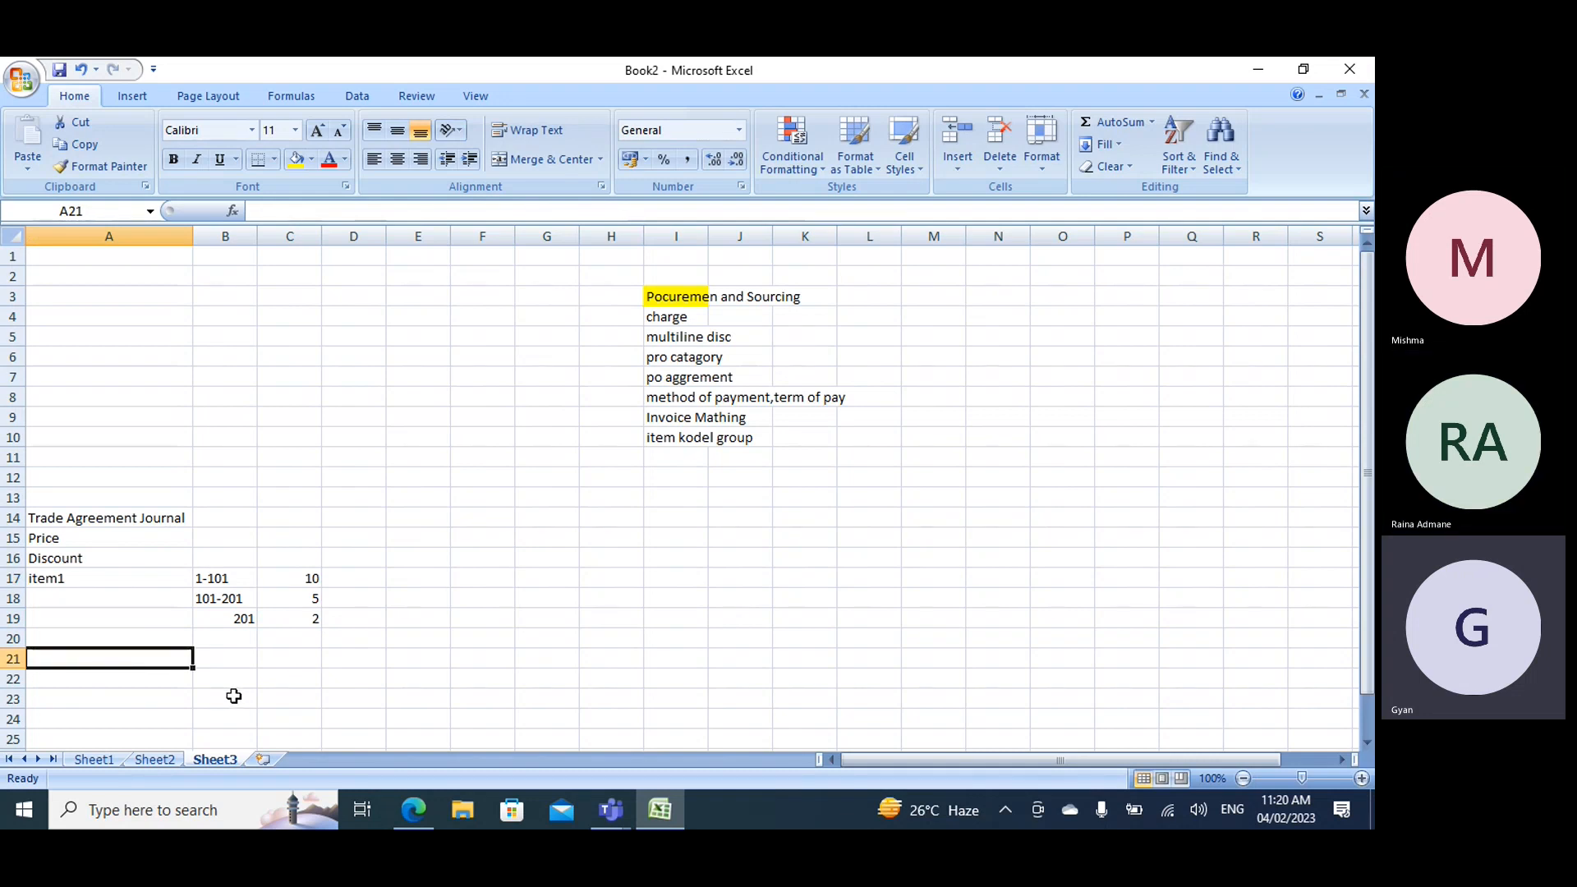
text(item1)
key(Tab)
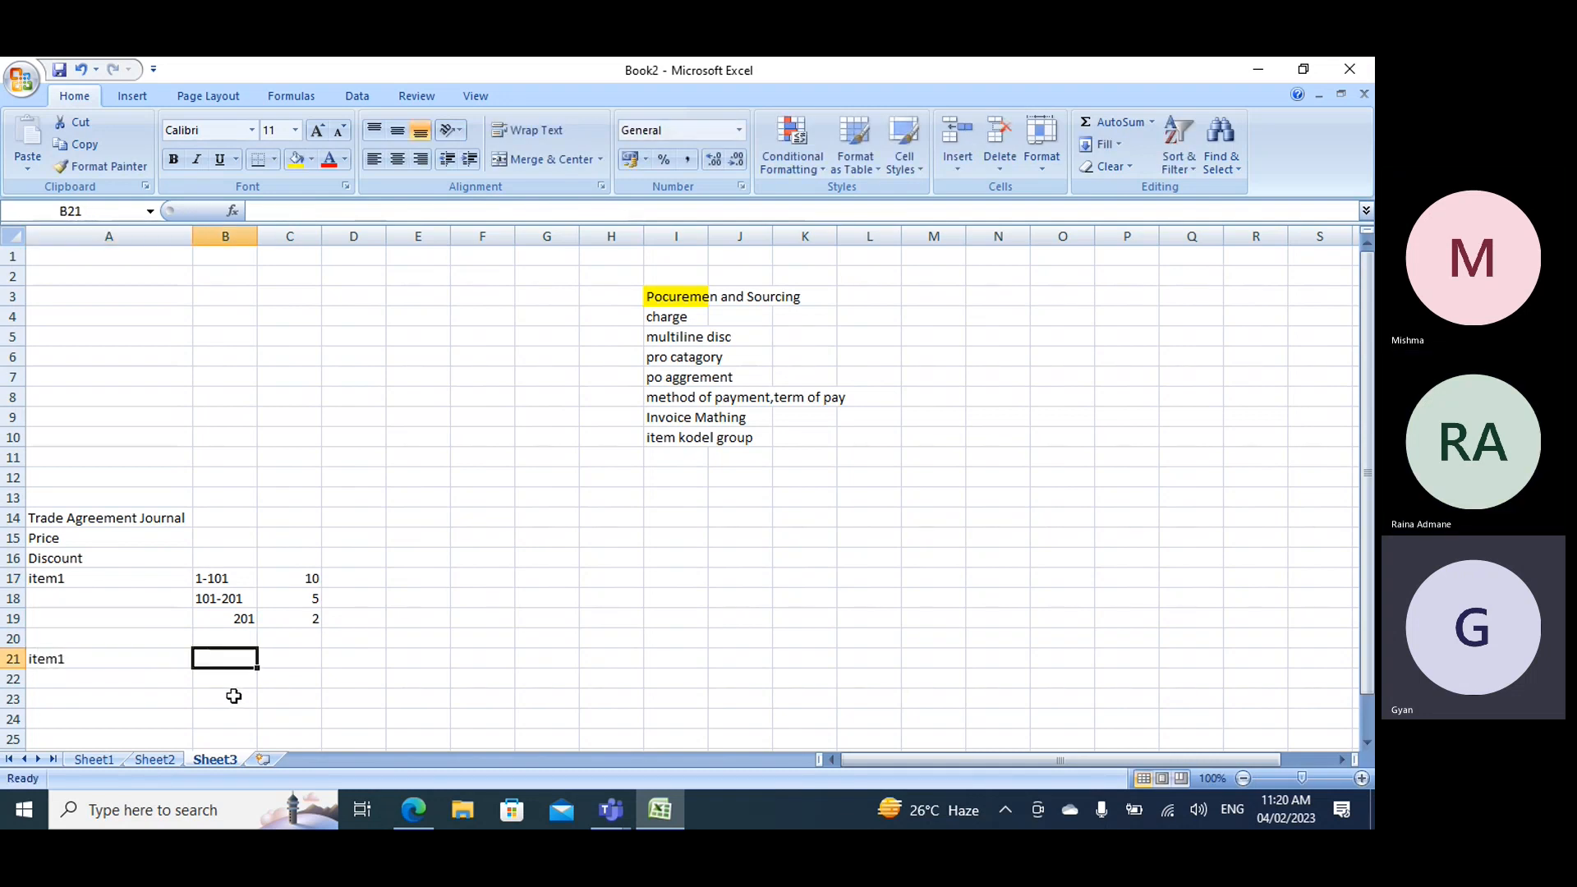
text(50)
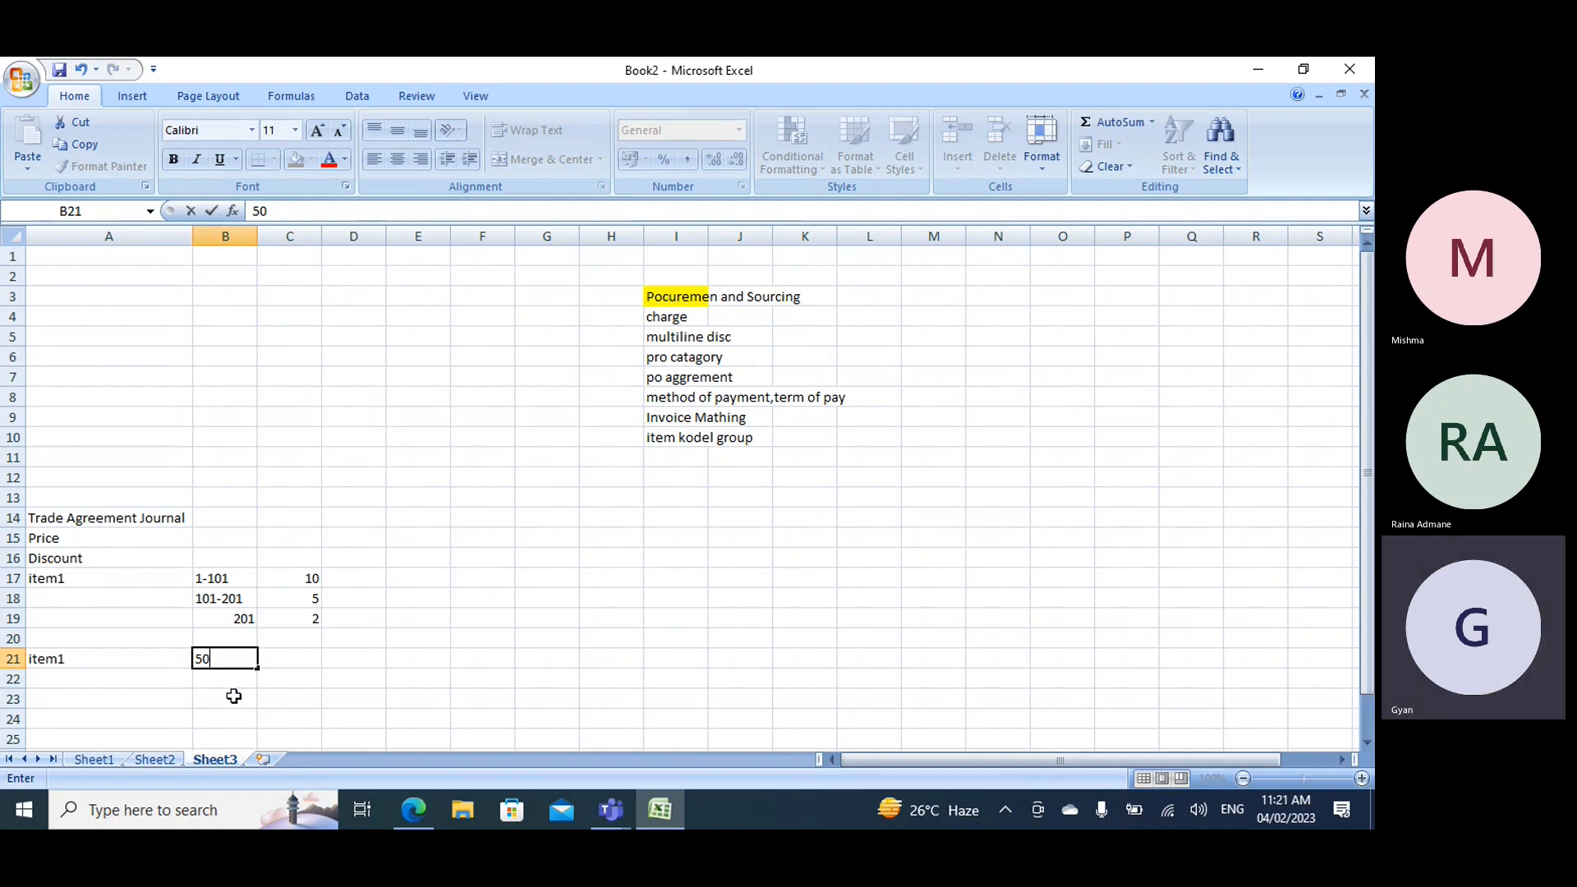
key(Tab)
text(10)
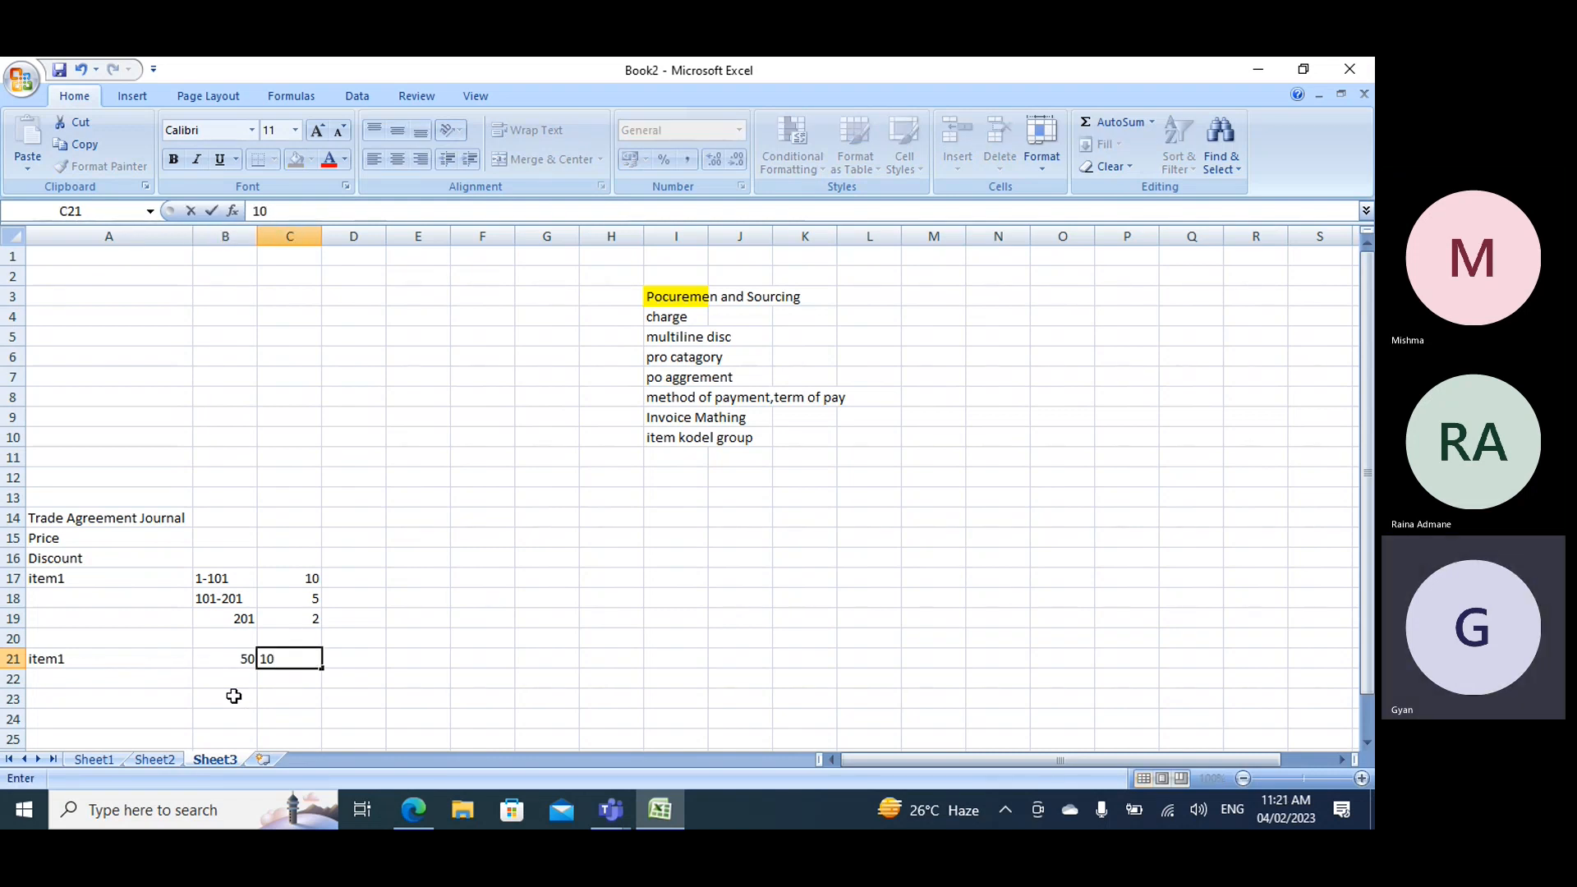
key(Return)
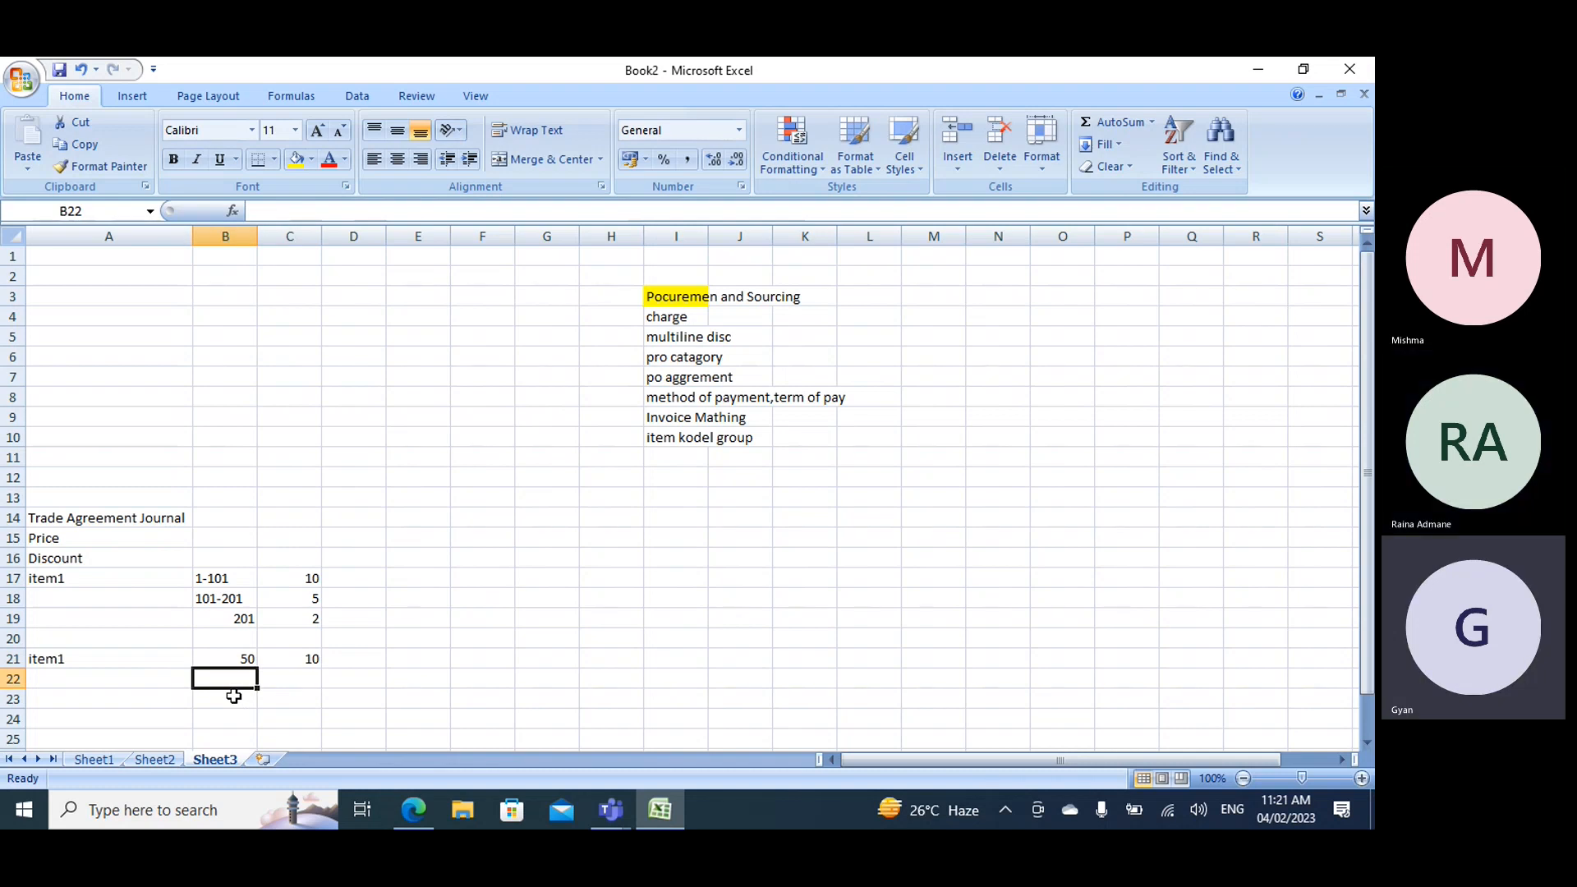
- Add a second example row with item` in cell A22, 60 in B22 and 10 in C22
text(60)
key(Left)
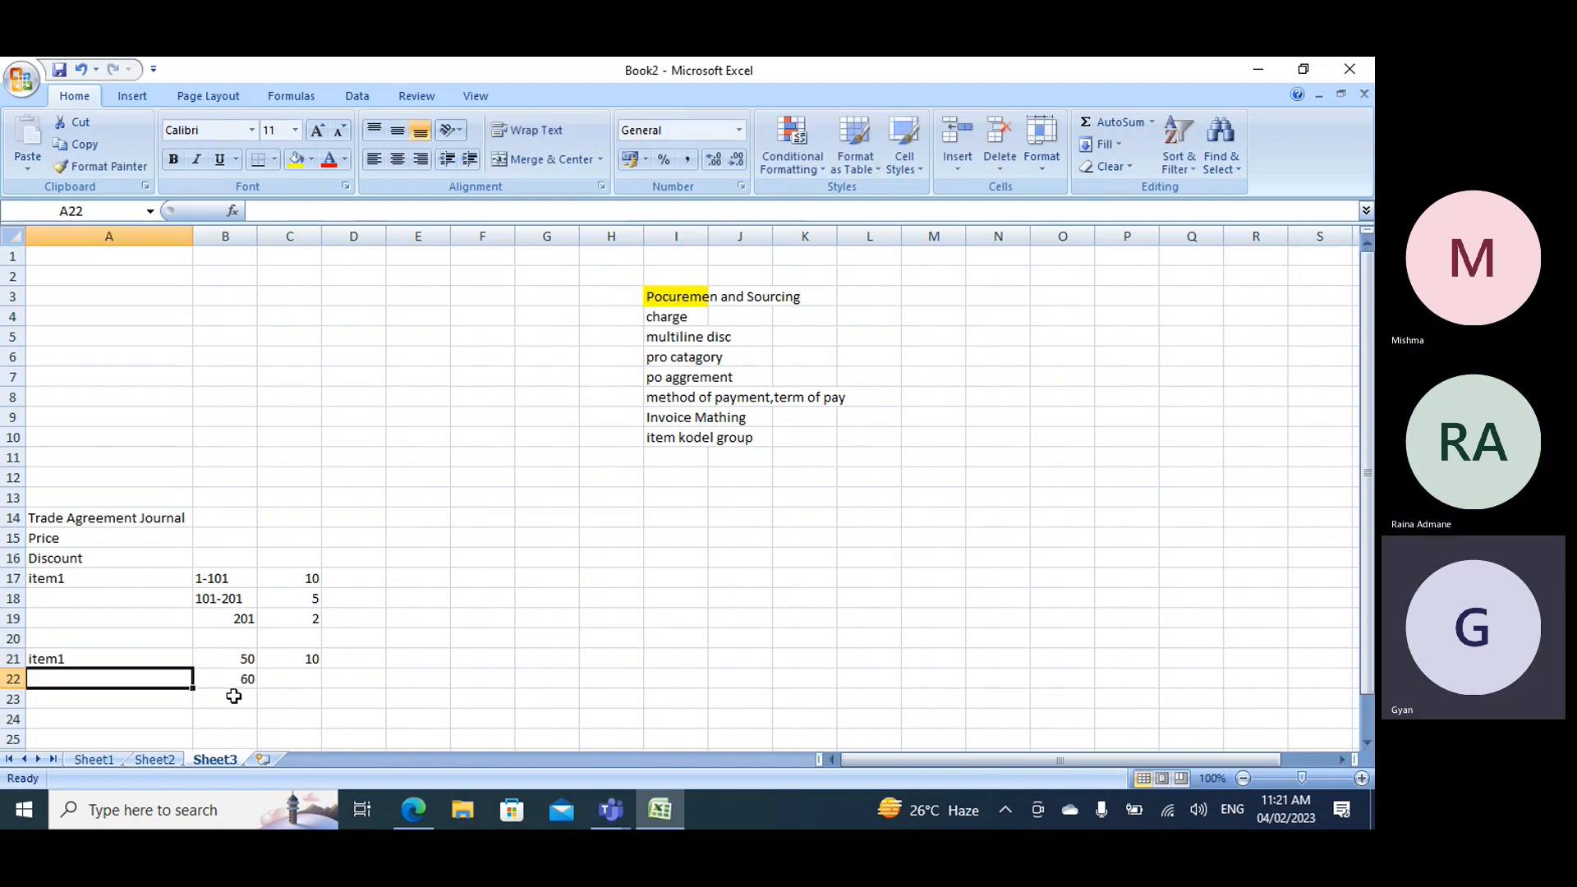
text(item`)
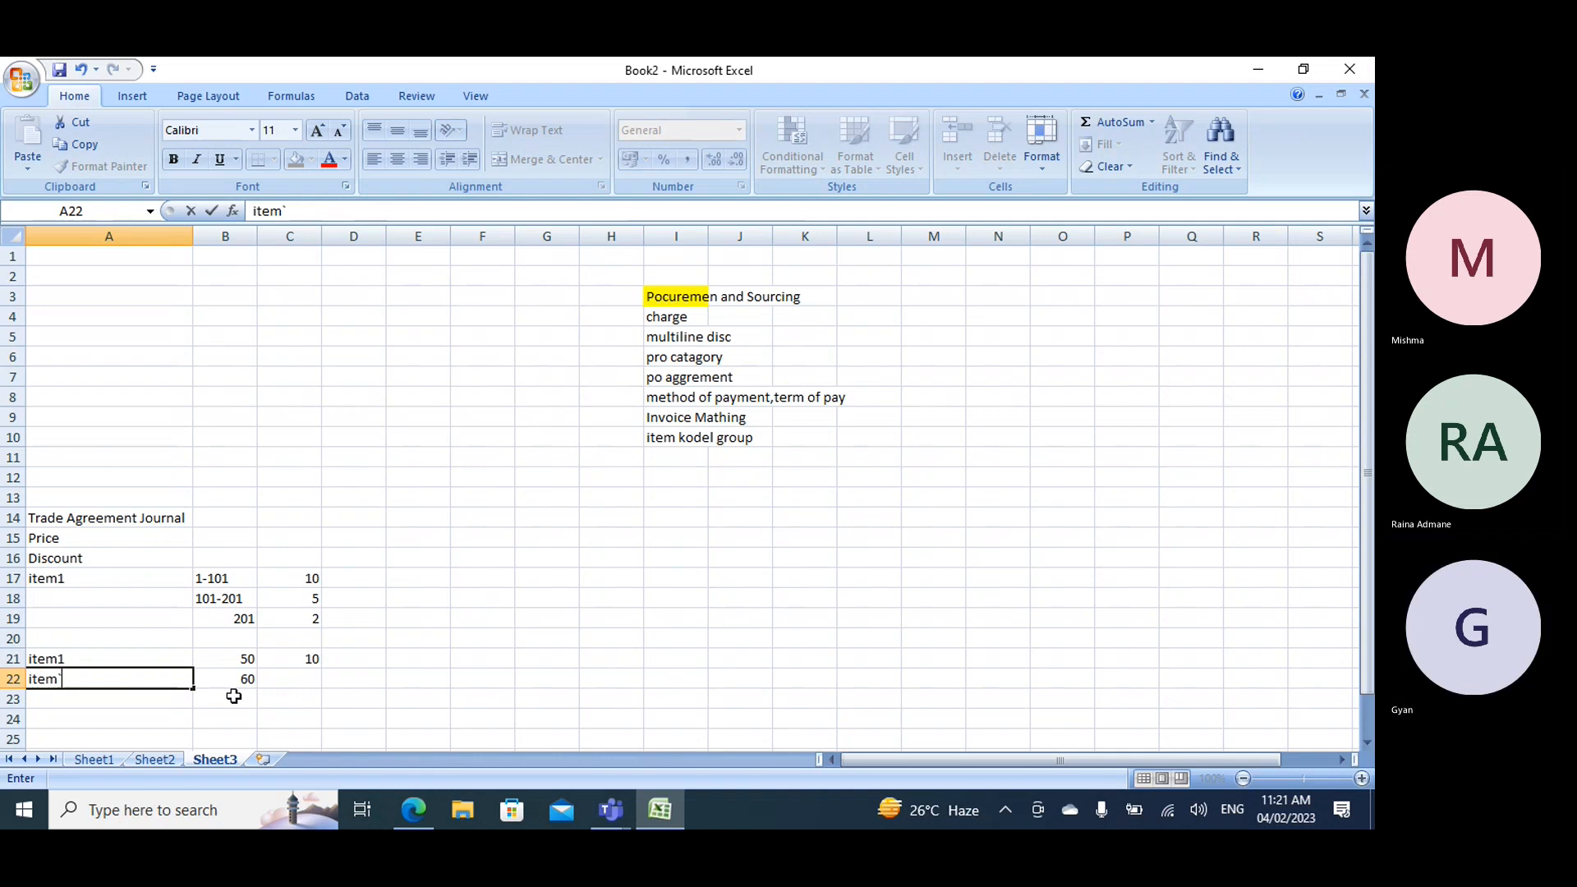
key(Right)
key(Right)
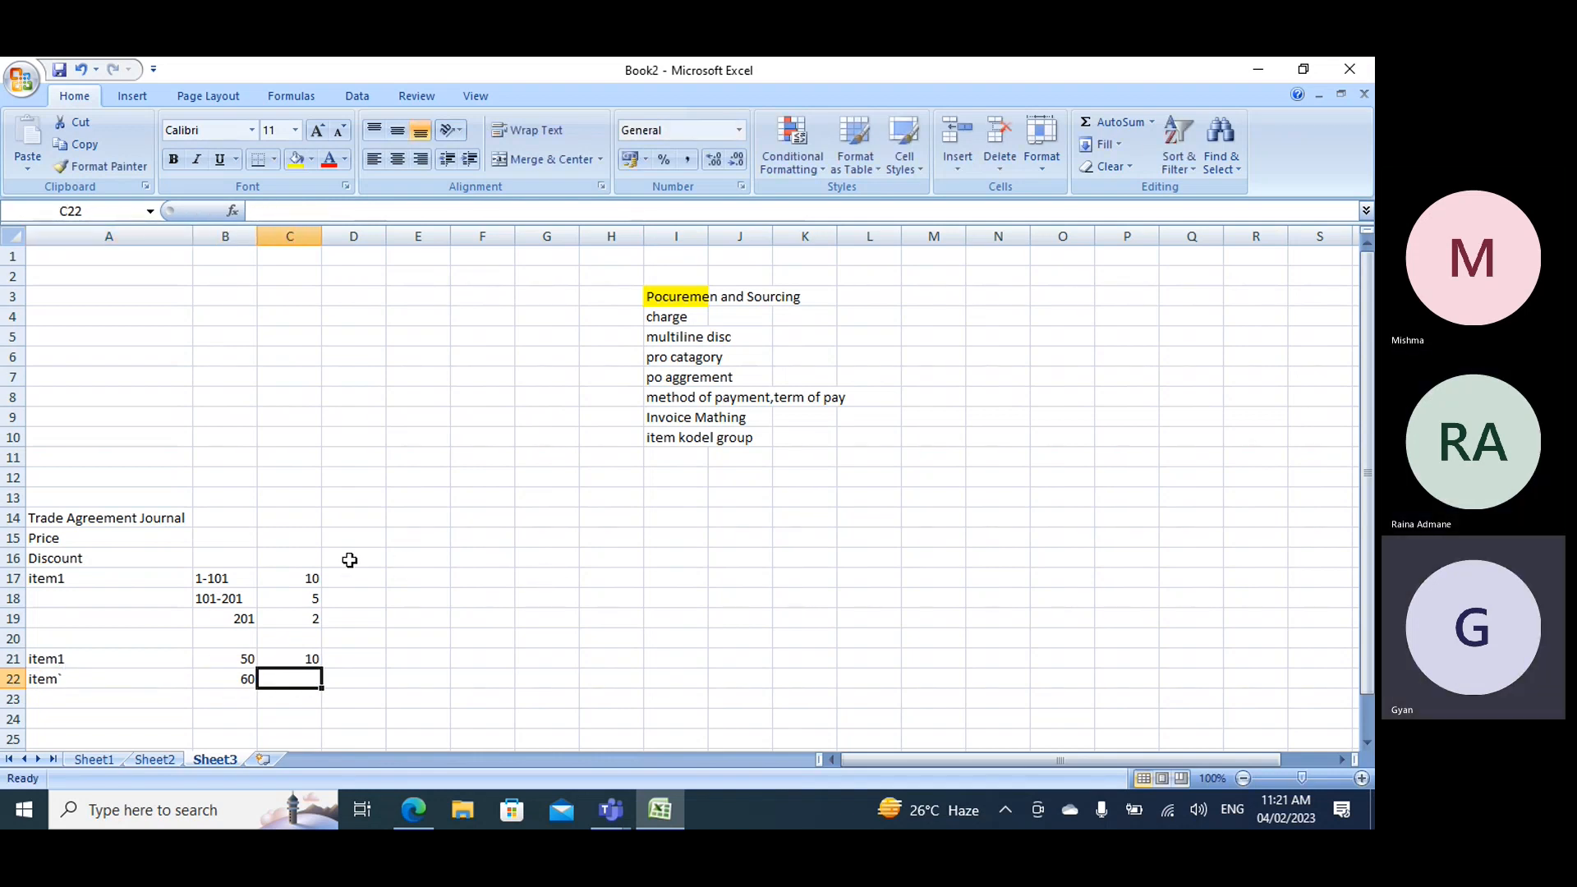
text(10)
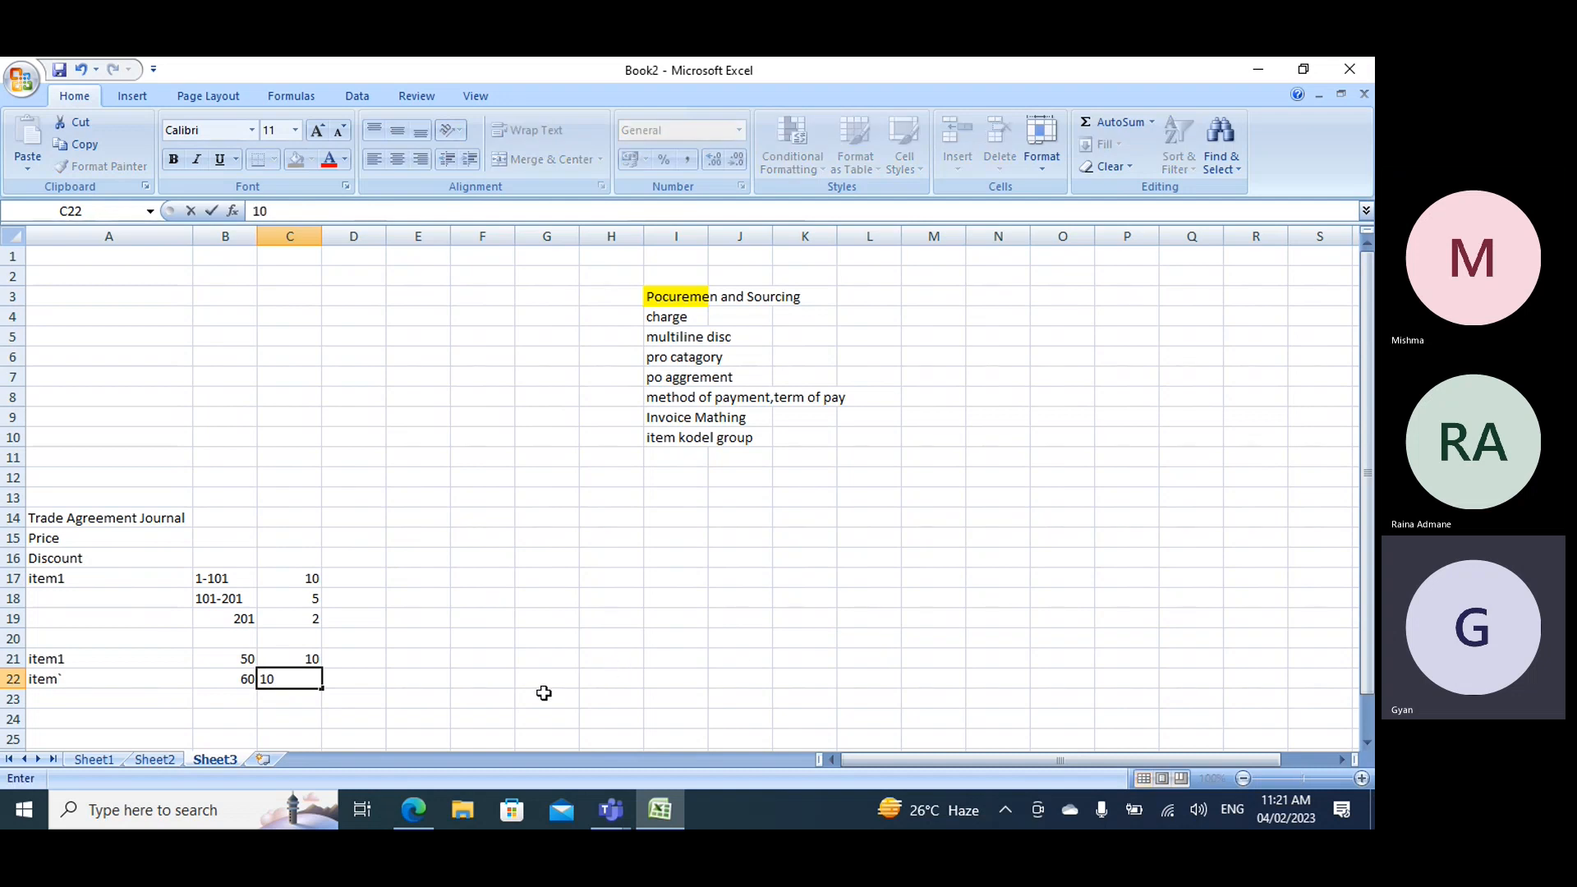
click(519, 653)
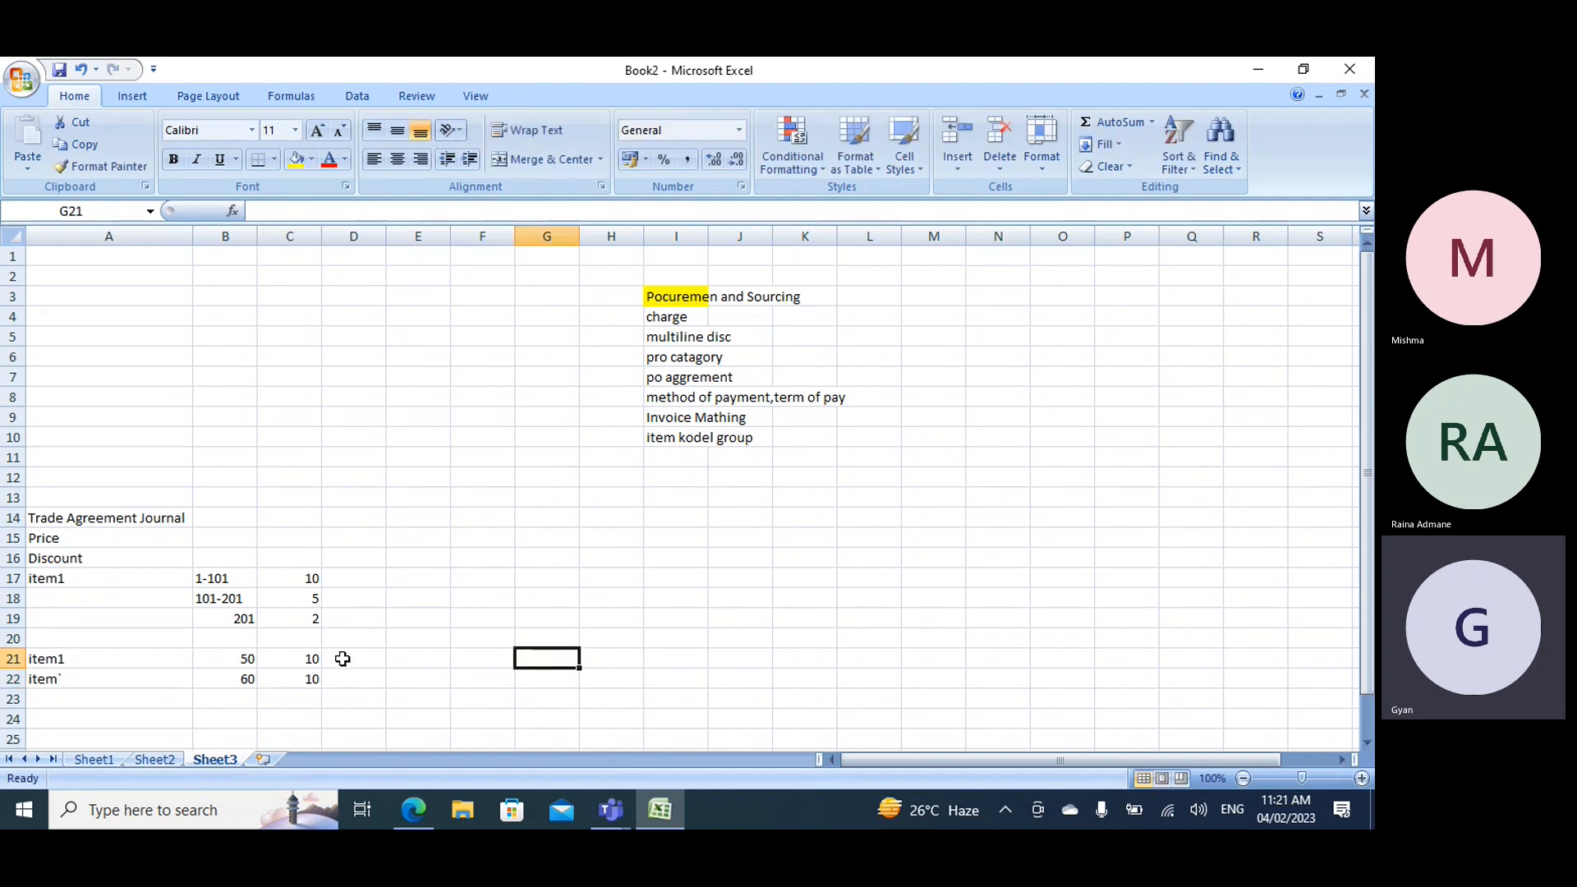
- Correct the item label in cell A22 to item`1
scroll(348, 654, down, 1)
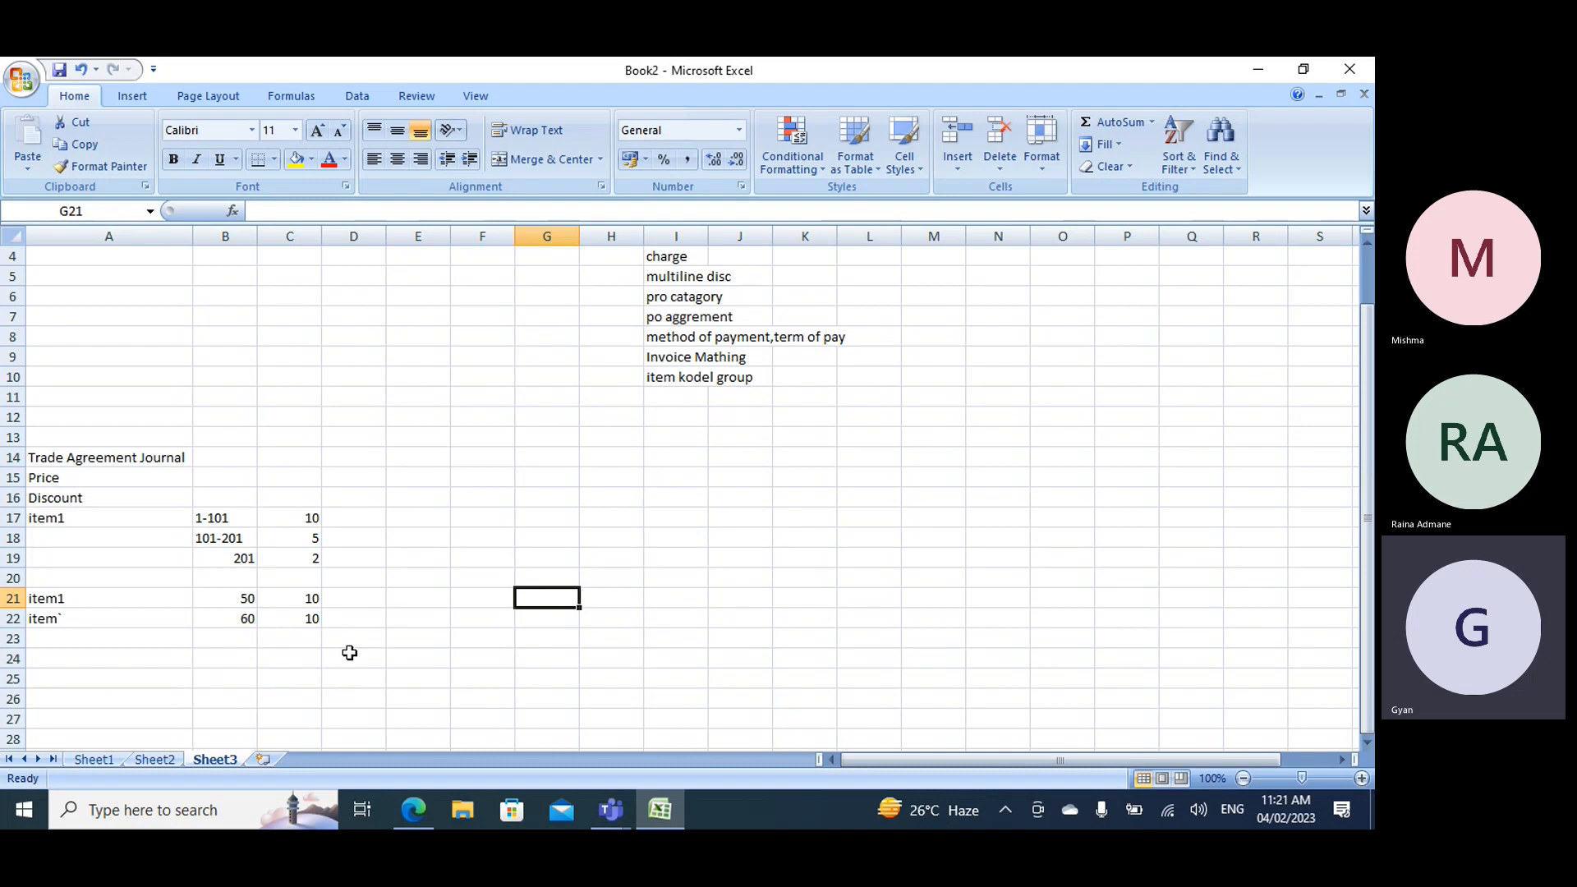
double_click(92, 619)
text(1)
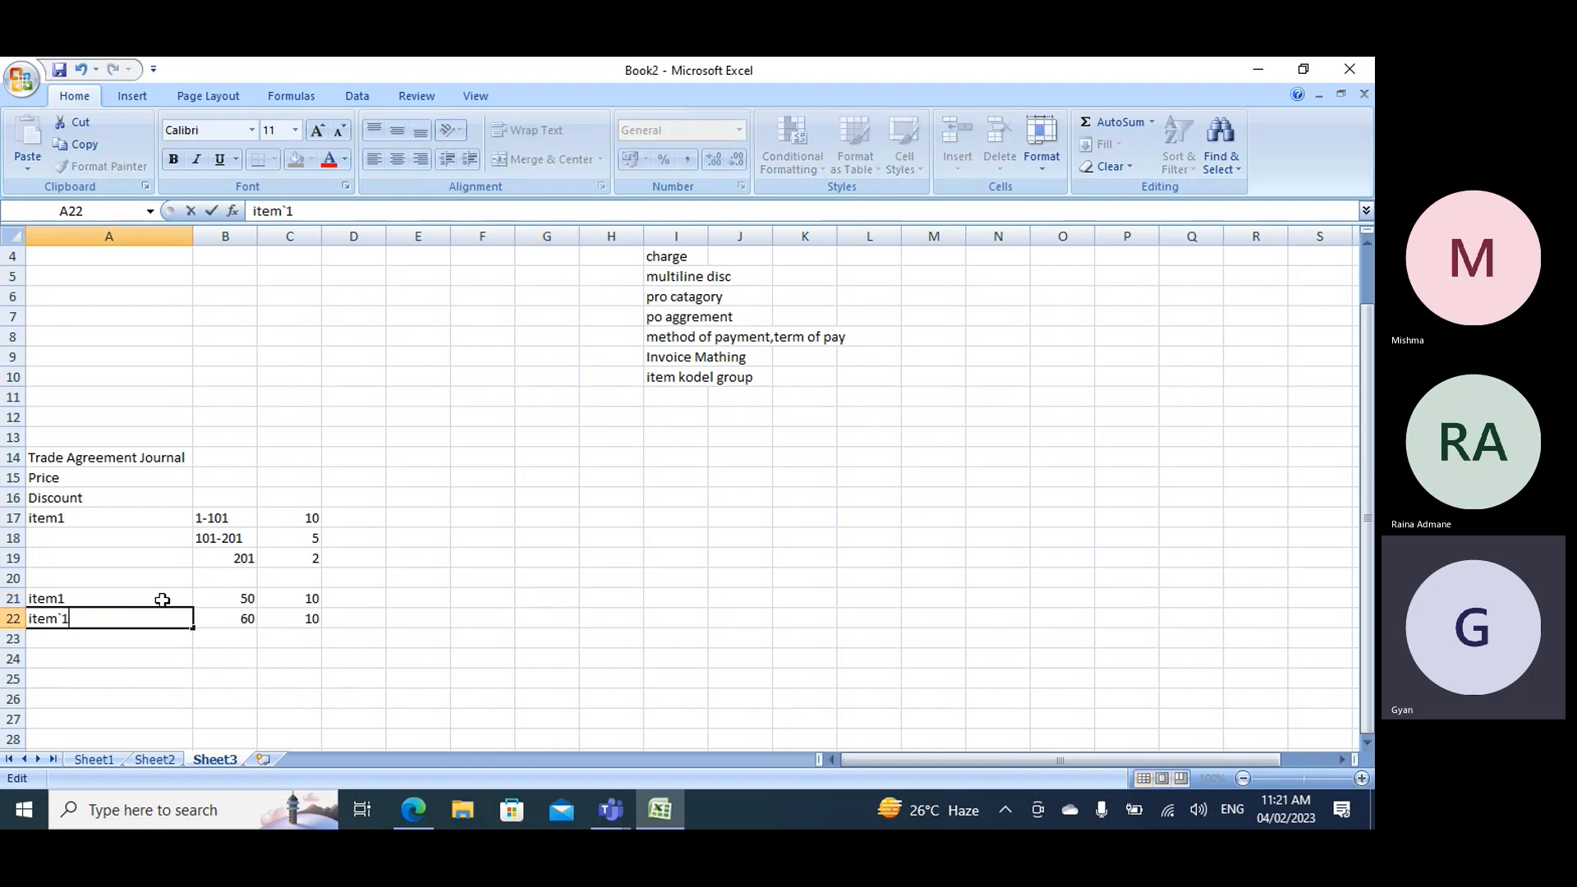
click(433, 598)
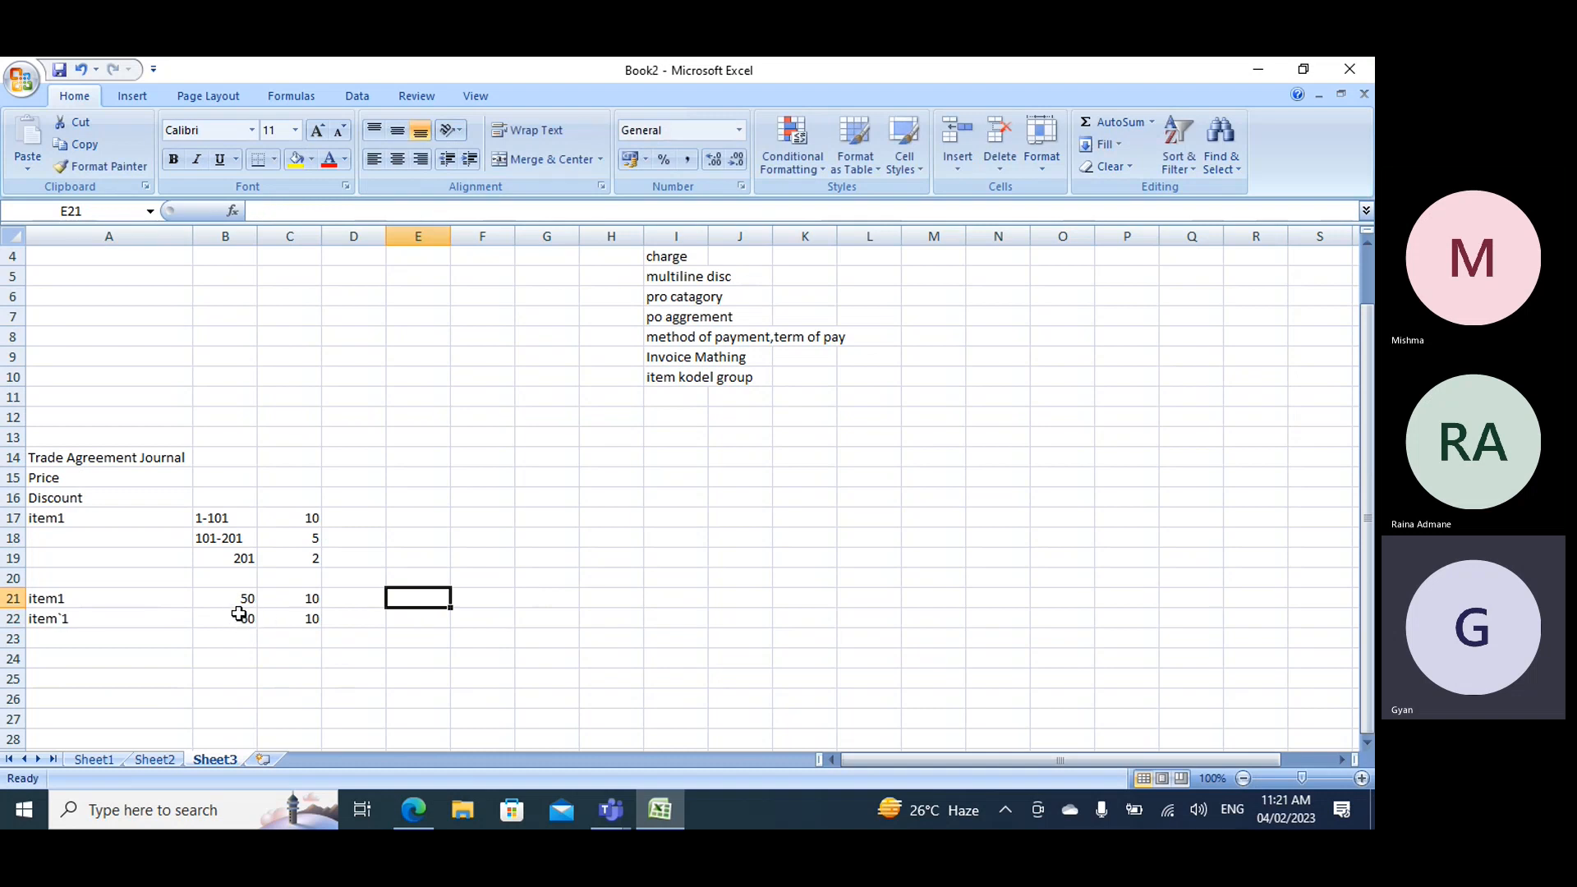
- Check the example quantities against the ranges in rows 17 and 18, and set the values in C21 and C22 to 5
drag(243, 599, 244, 618)
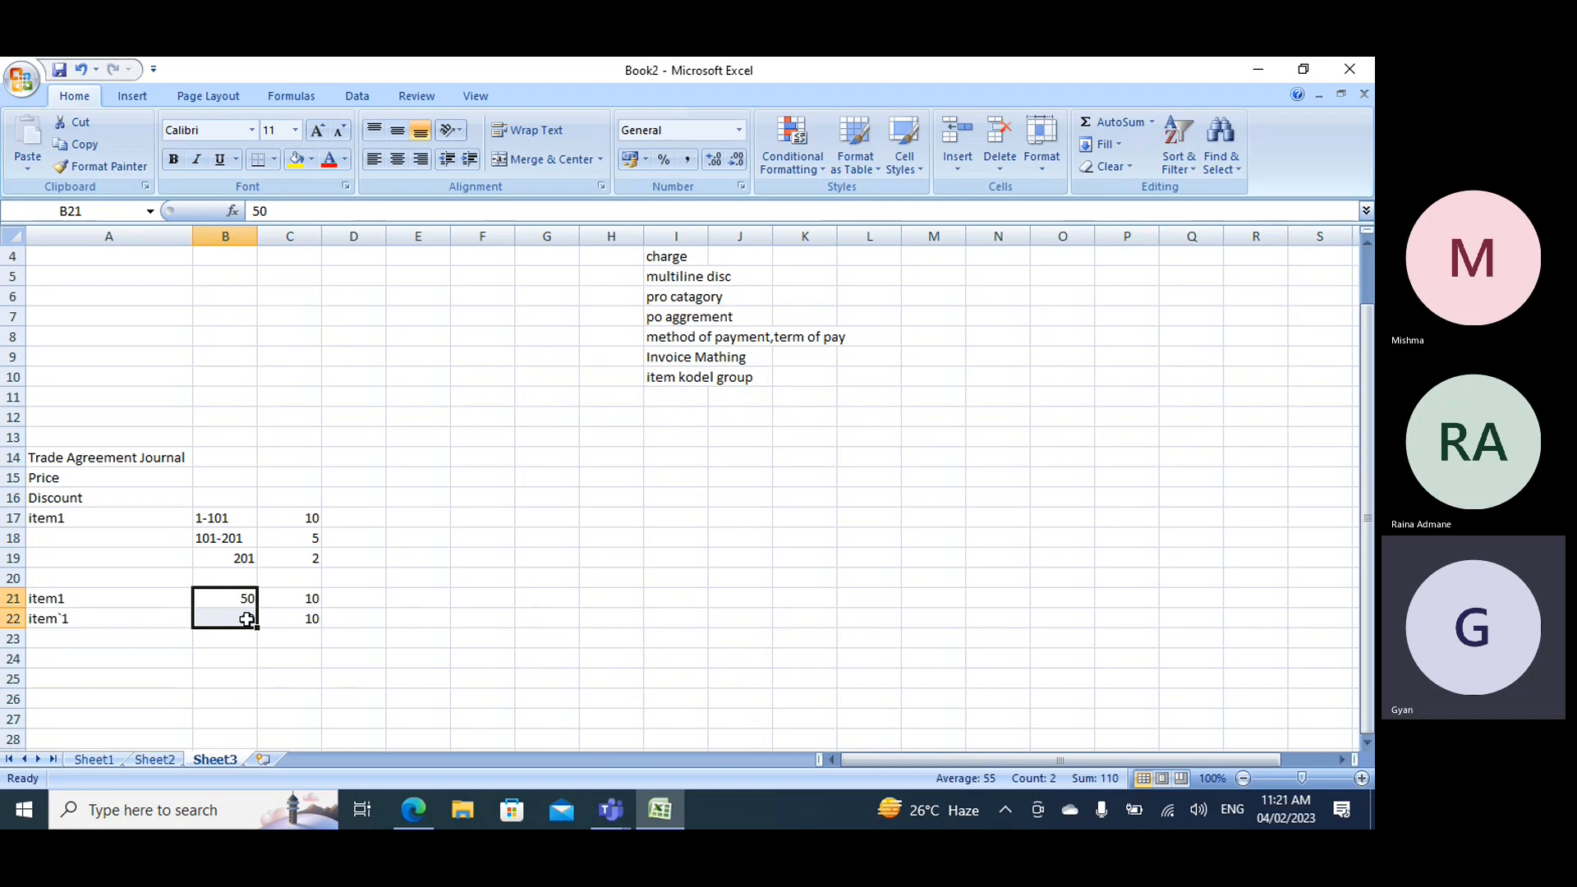
click(219, 538)
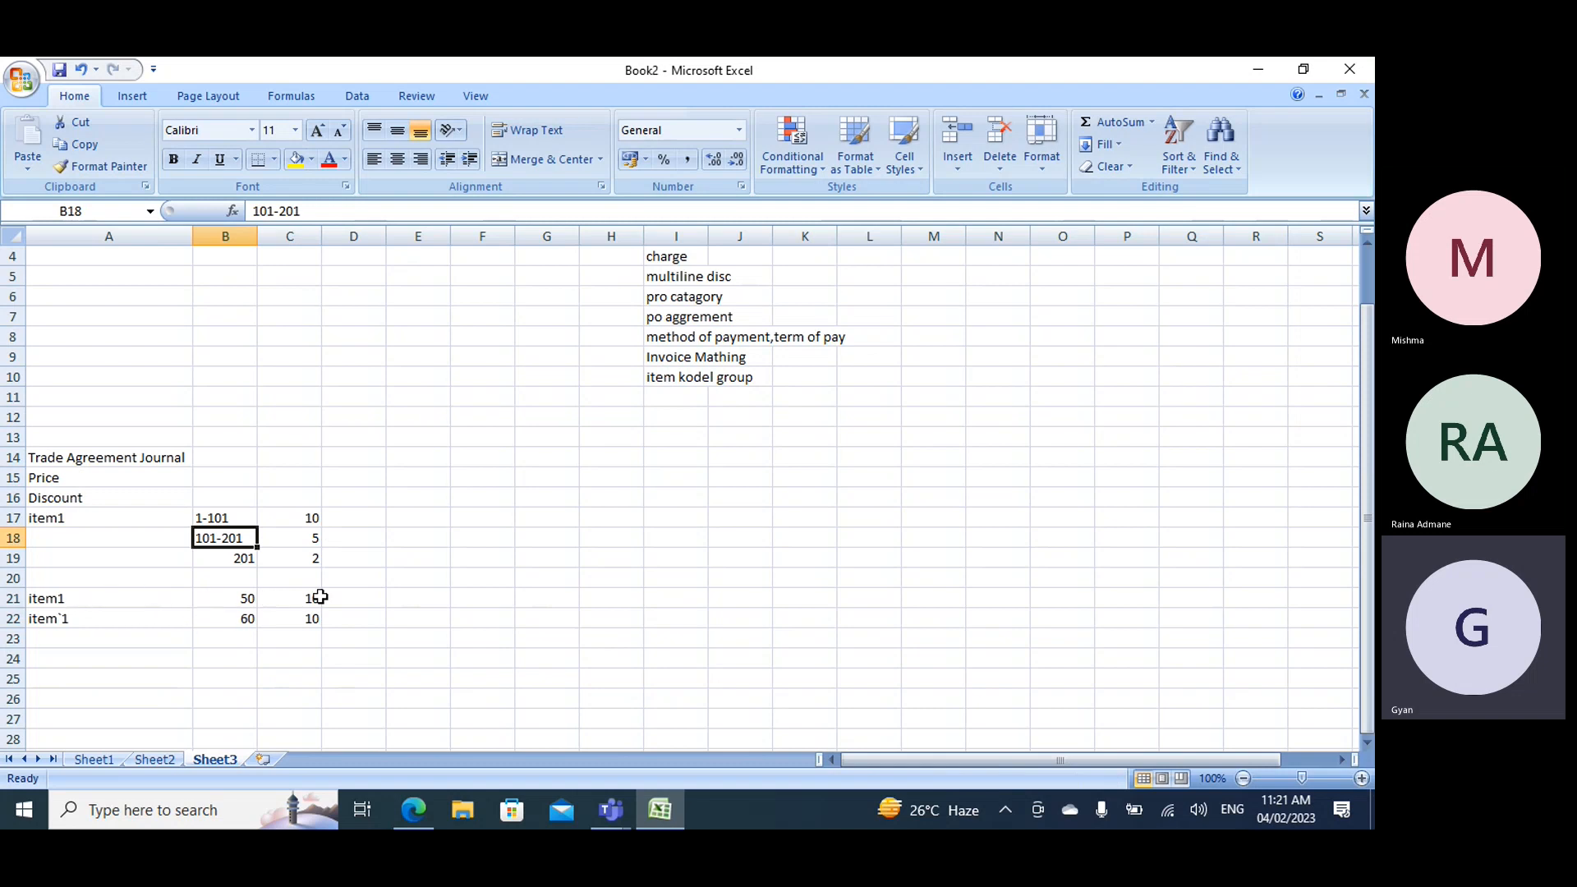
click(243, 604)
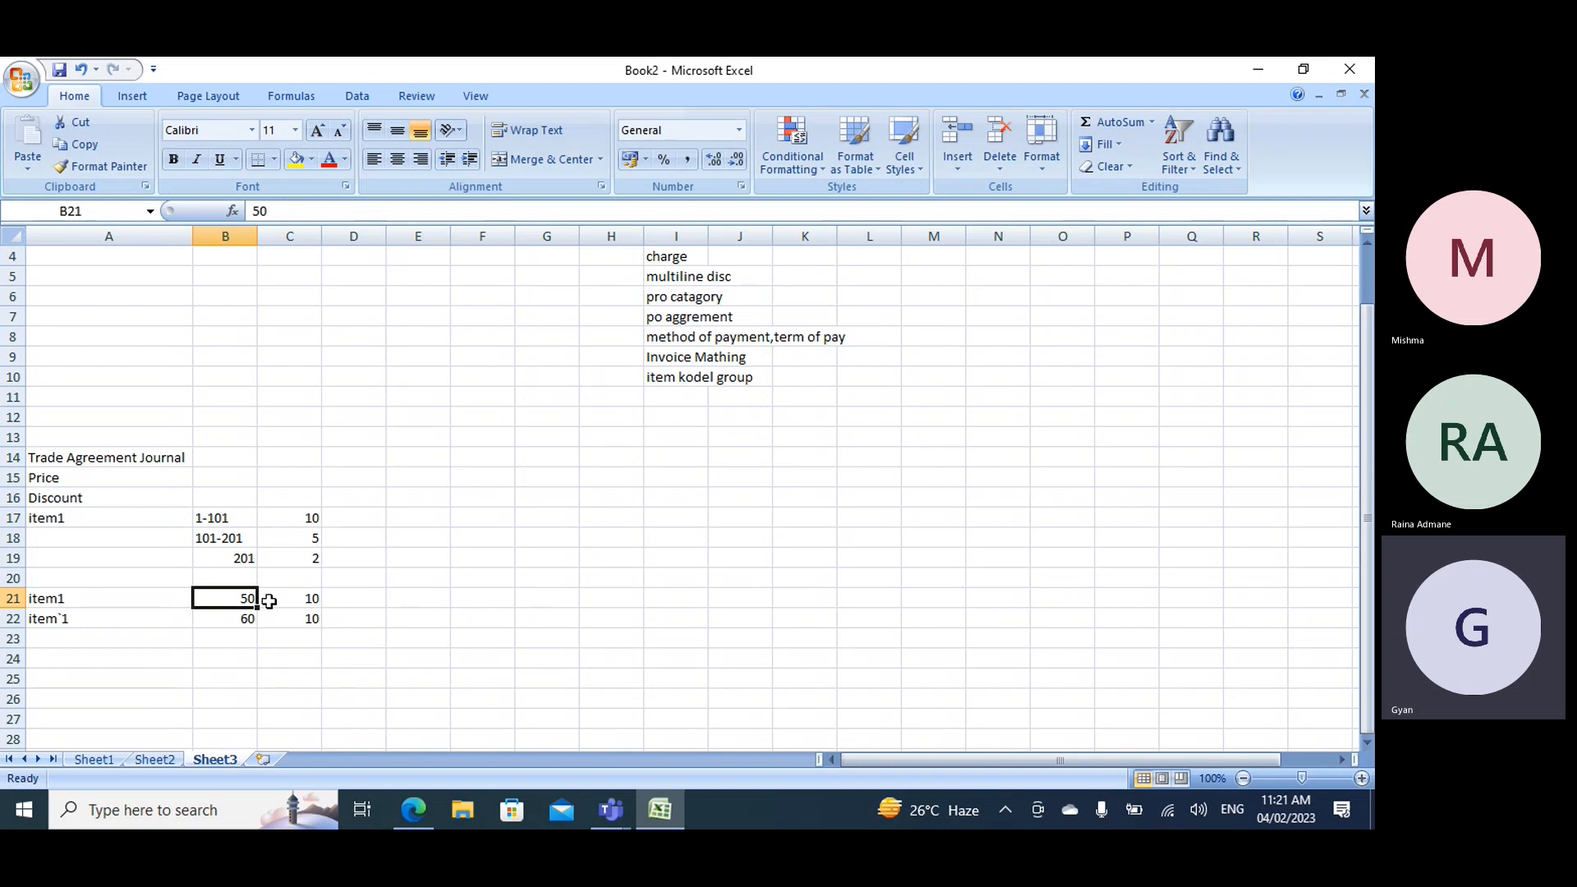
click(297, 519)
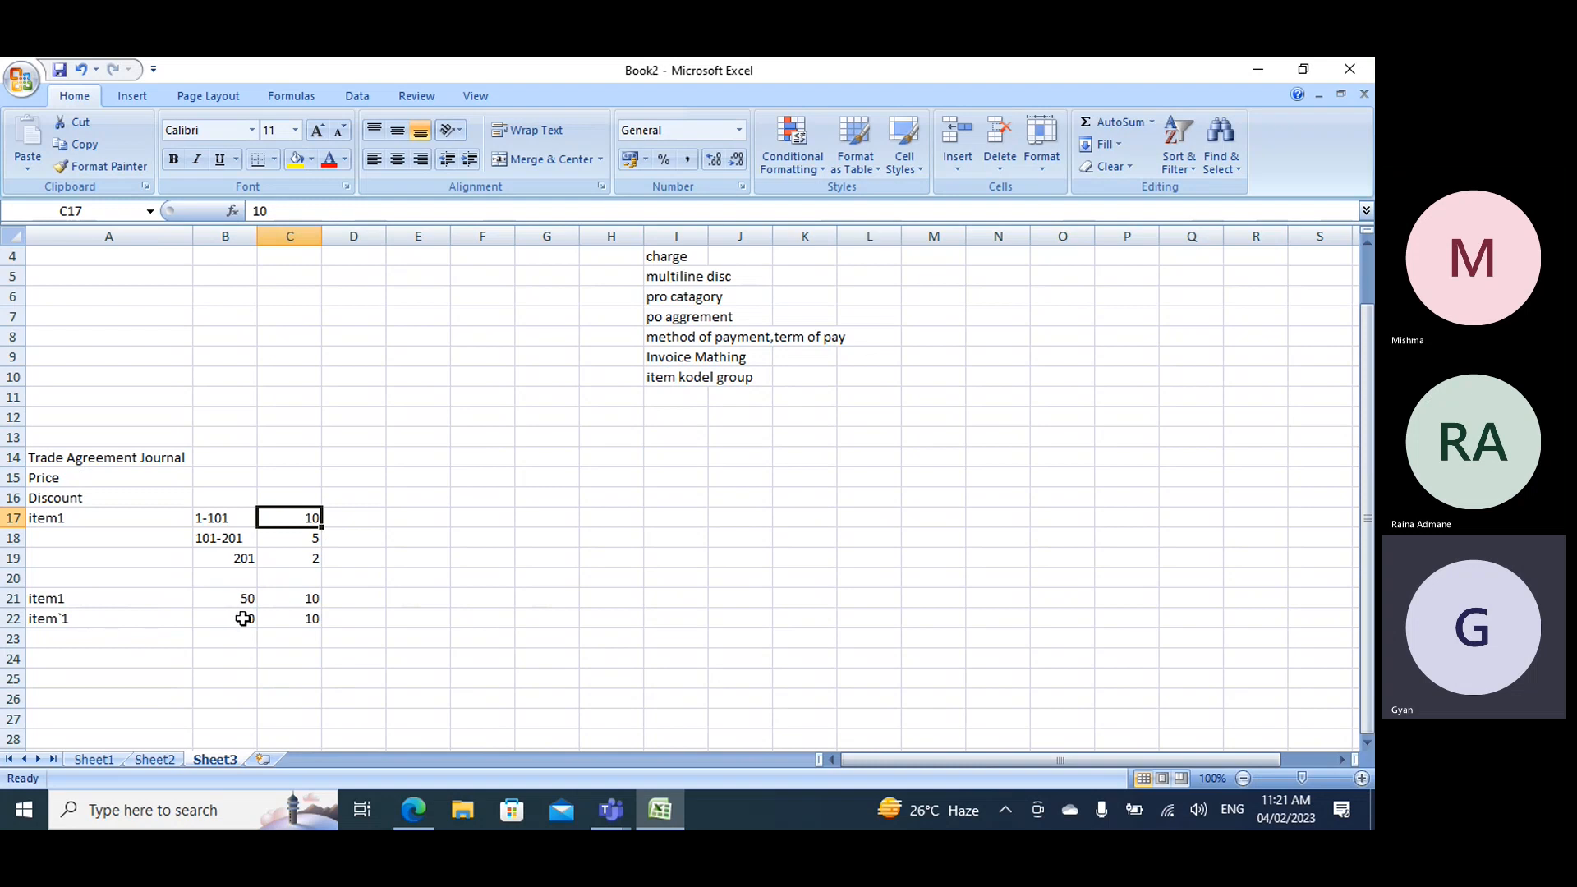
click(219, 538)
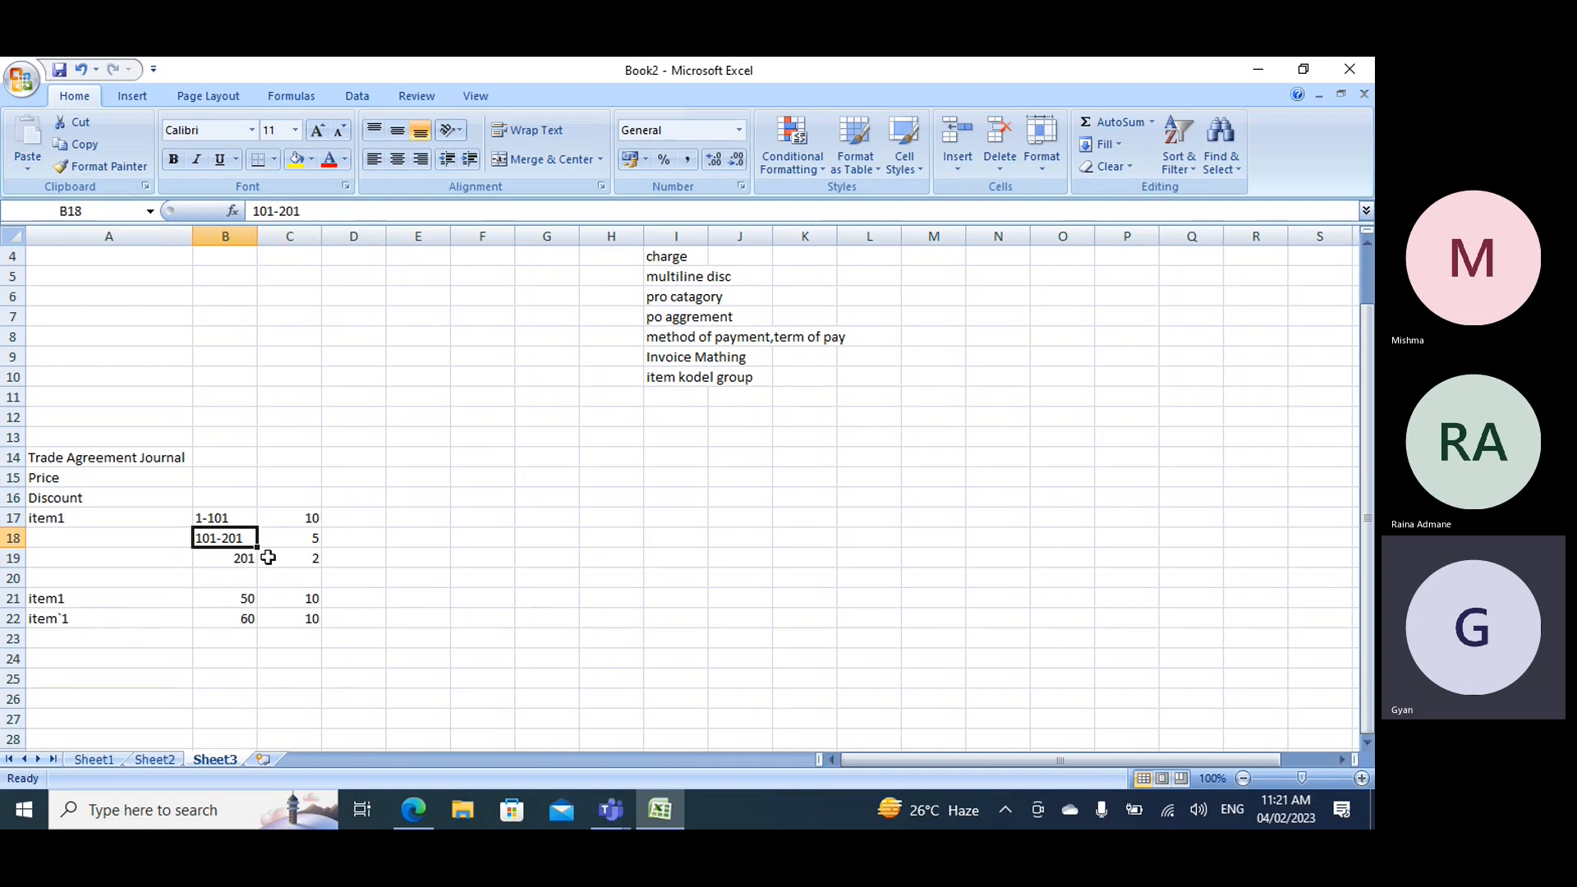
click(308, 599)
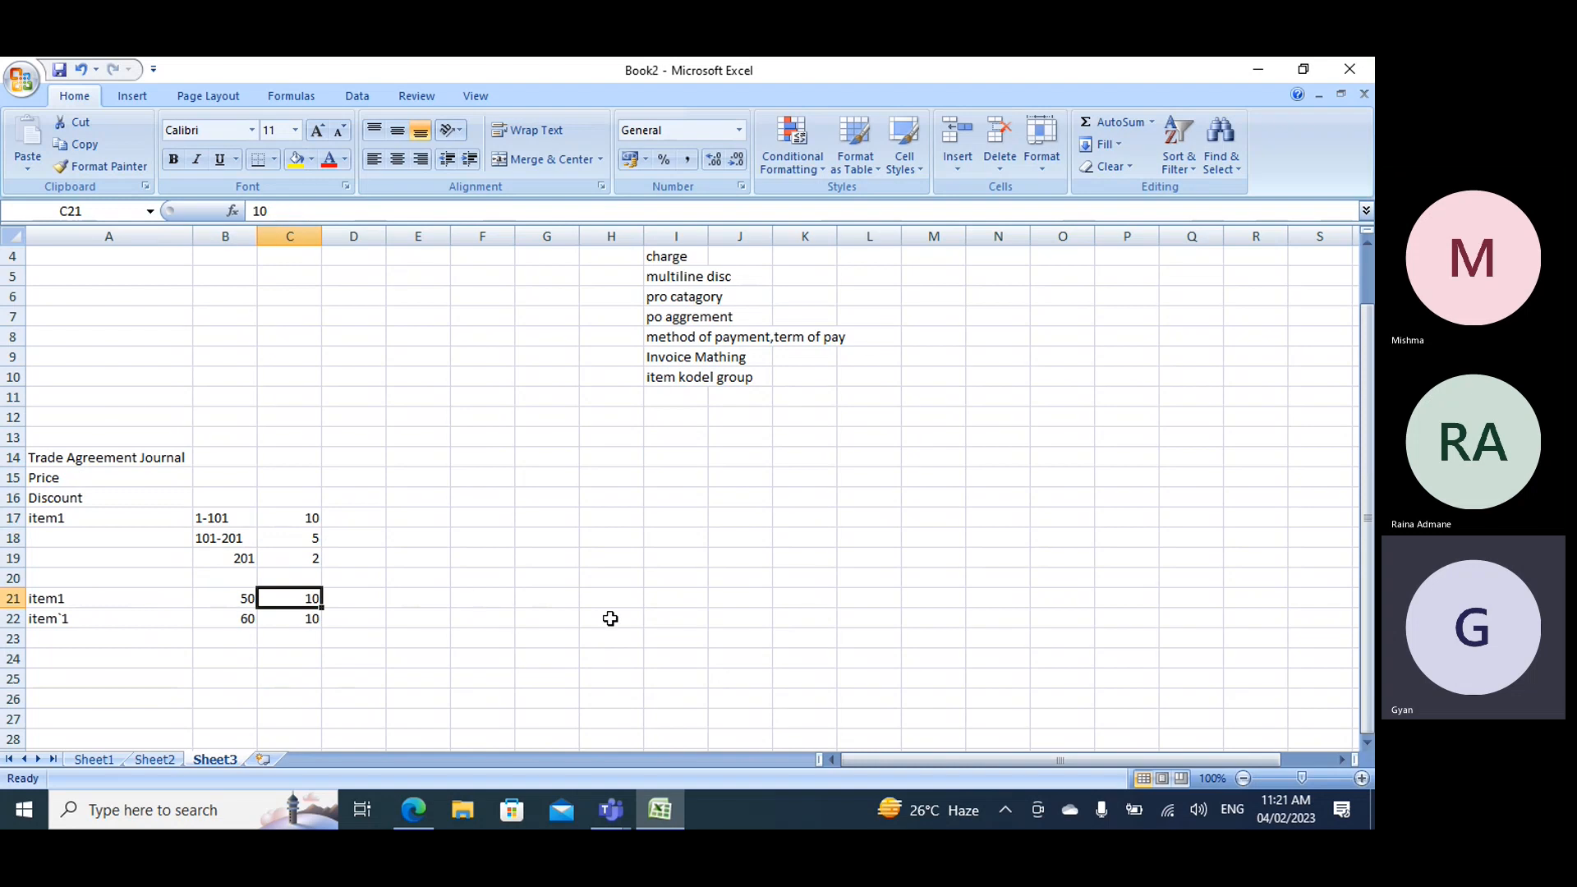
text(5)
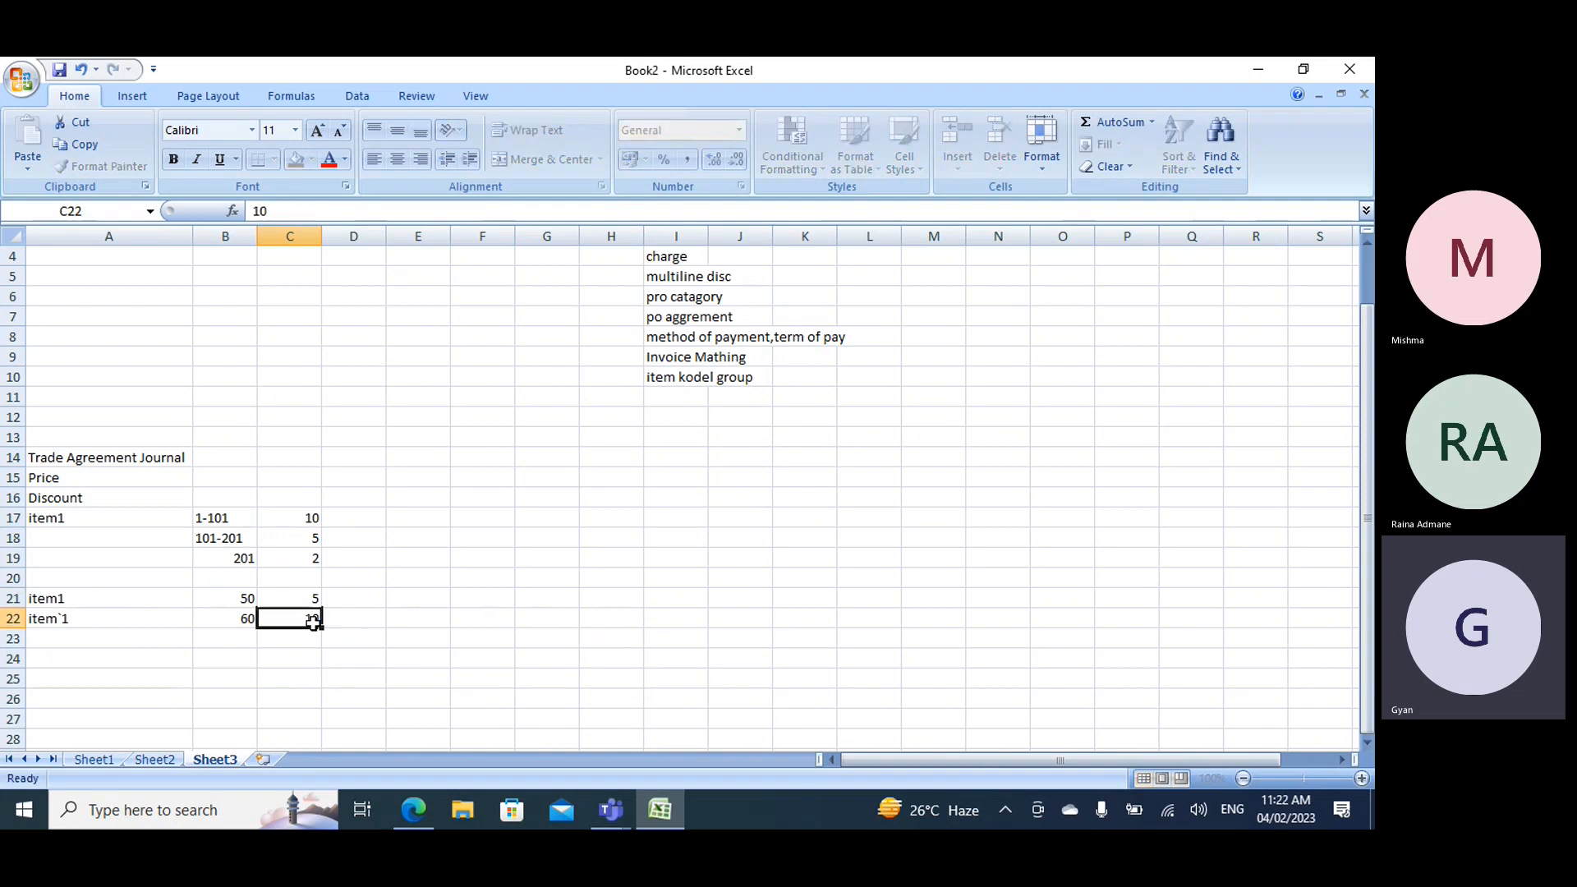
key(Return)
text(5)
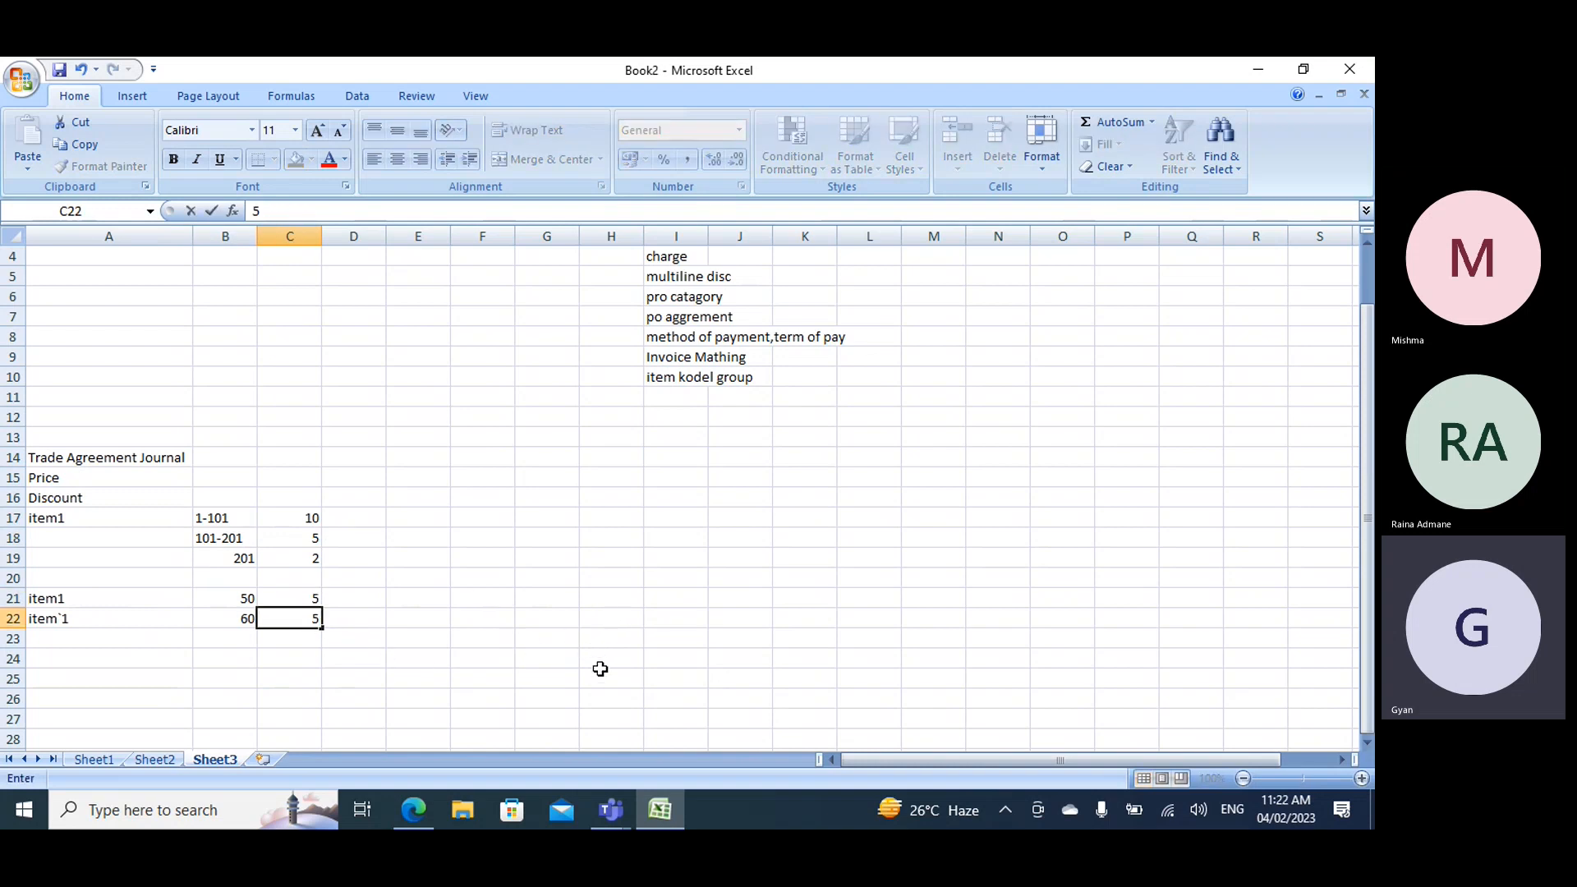
click(559, 618)
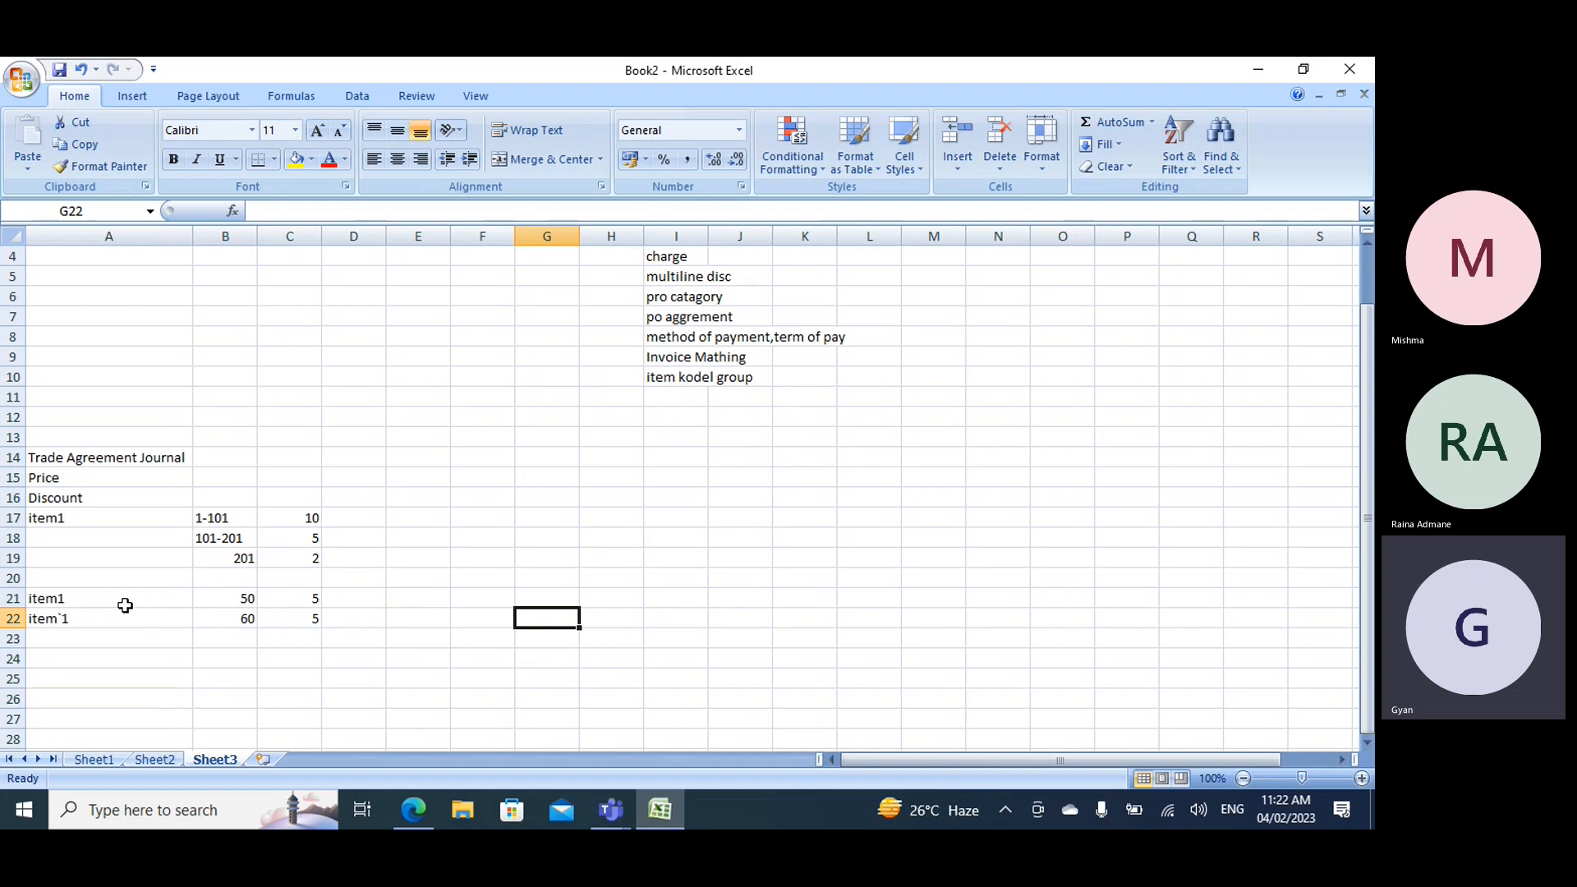
- Clear the contents of row 22 and change the value in cell C21 to 10
click(230, 539)
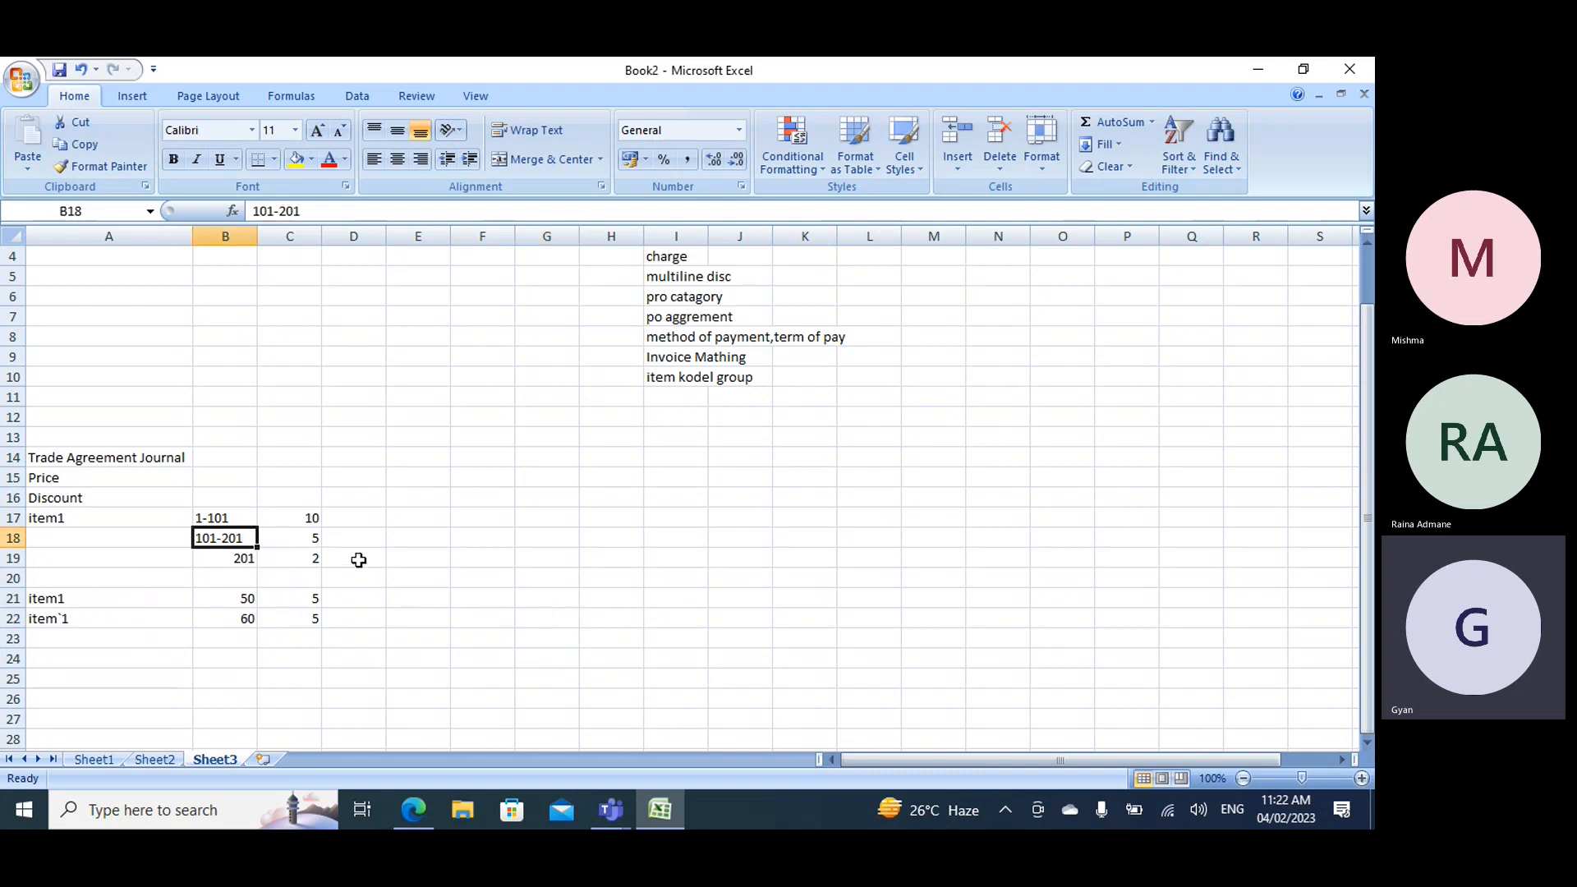
click(316, 524)
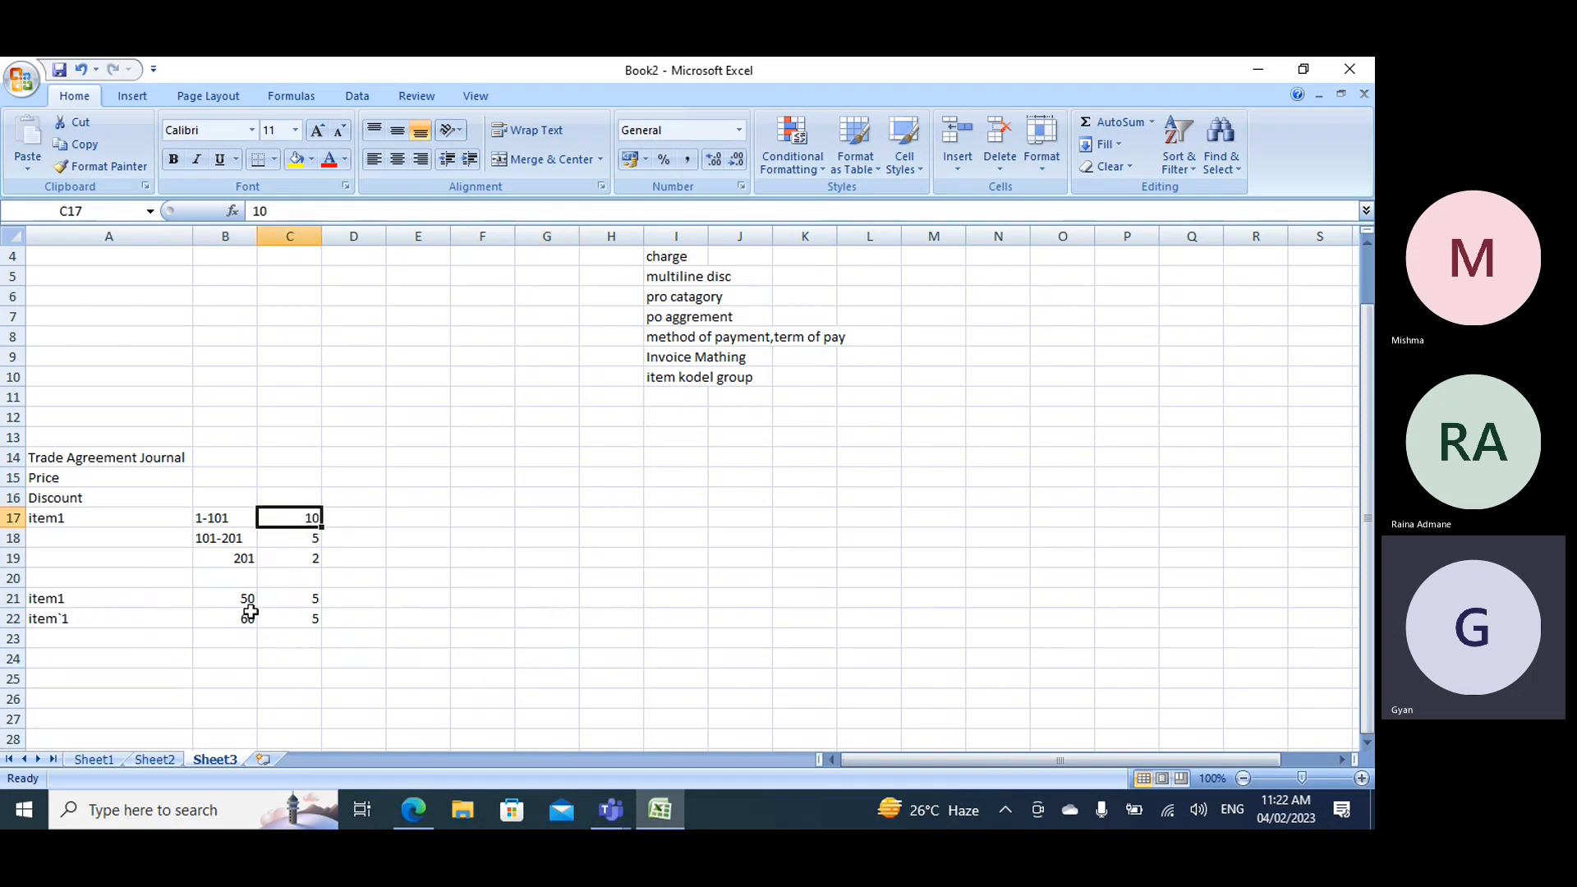
click(13, 618)
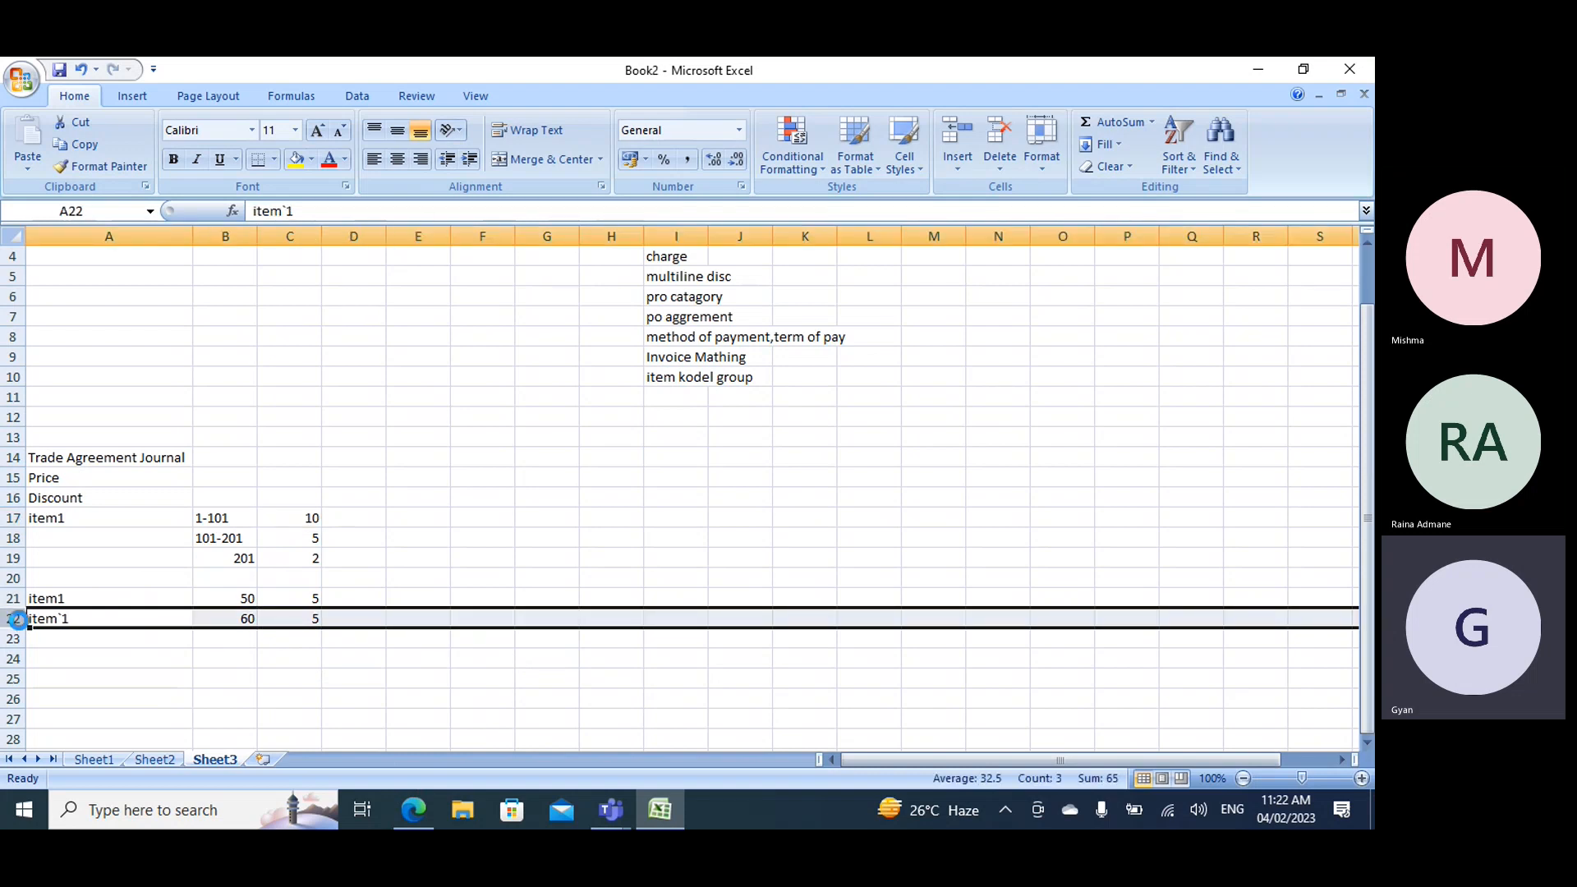
key(Delete)
click(317, 599)
text(0)
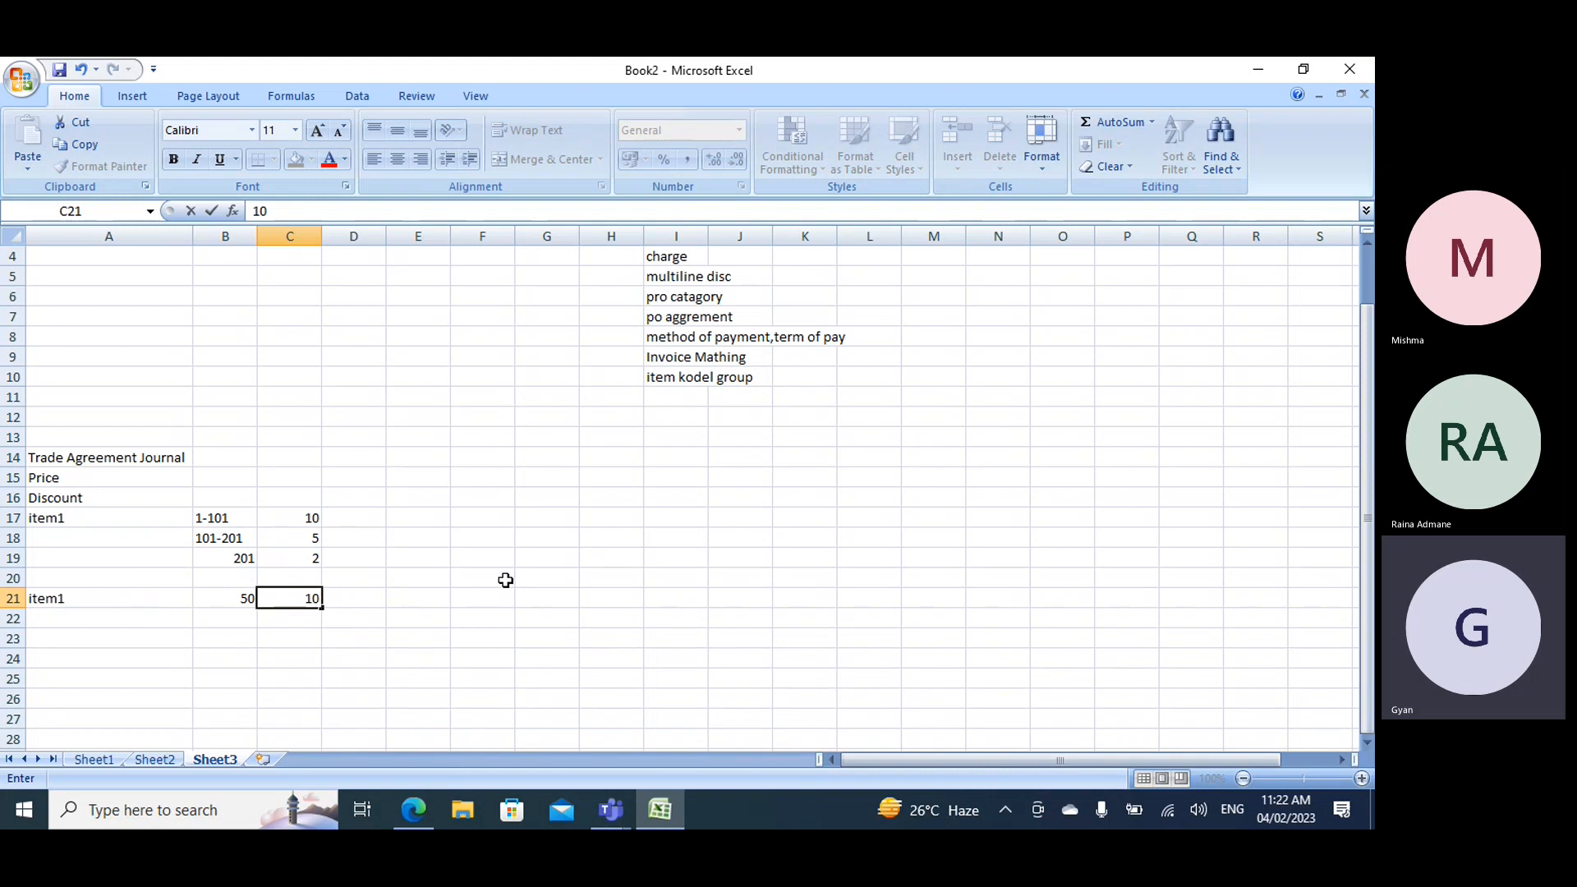
- Switch to the released product details page in Finance and Operations and open the form for a new released product
click(409, 810)
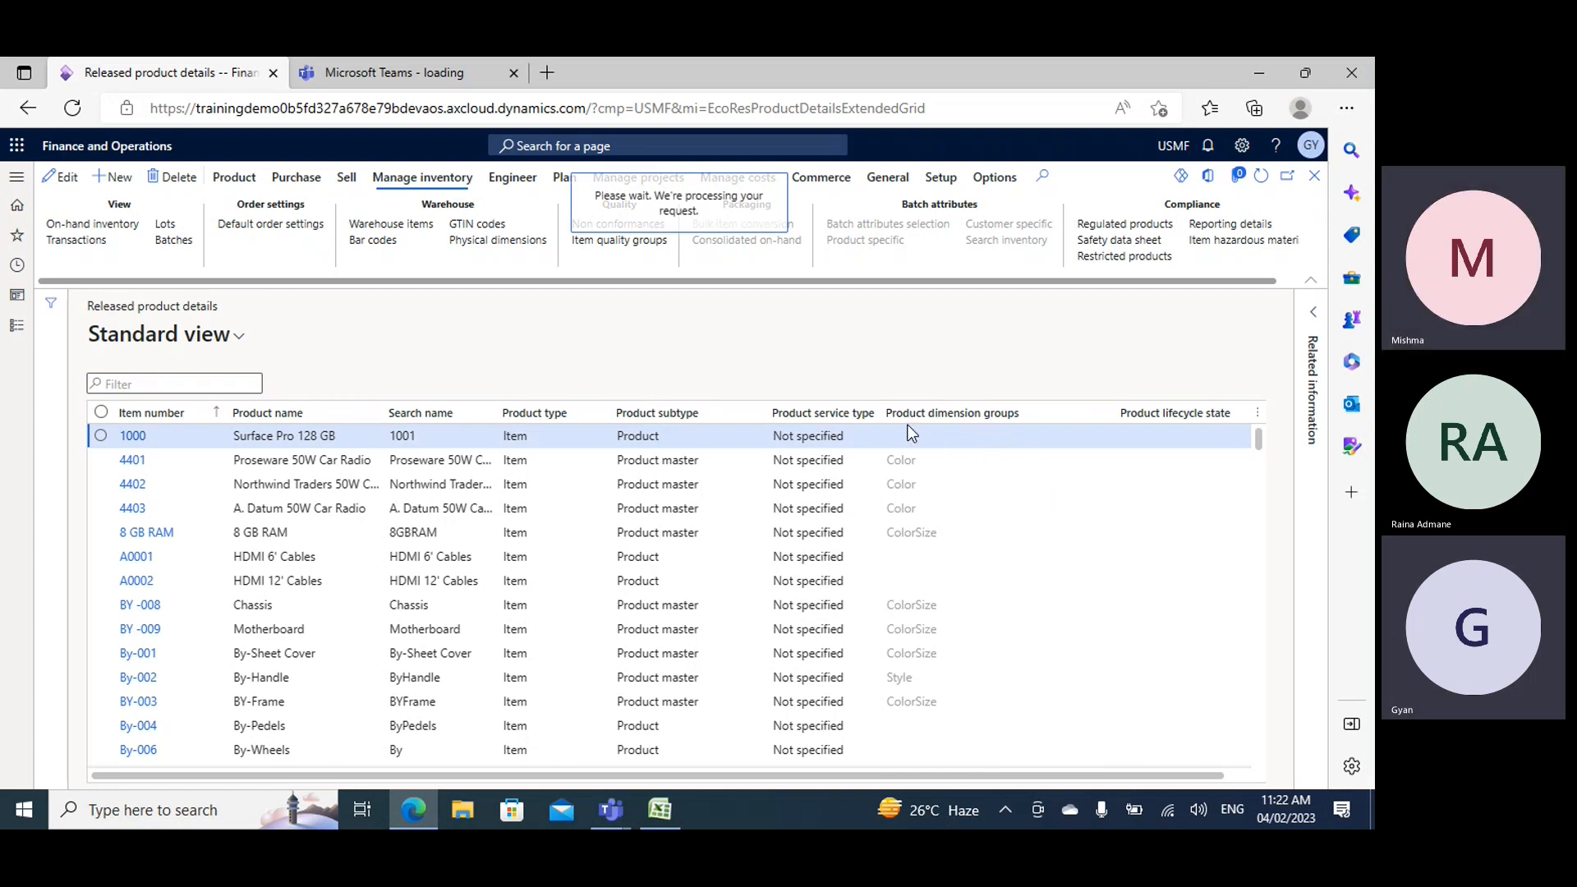
click(660, 811)
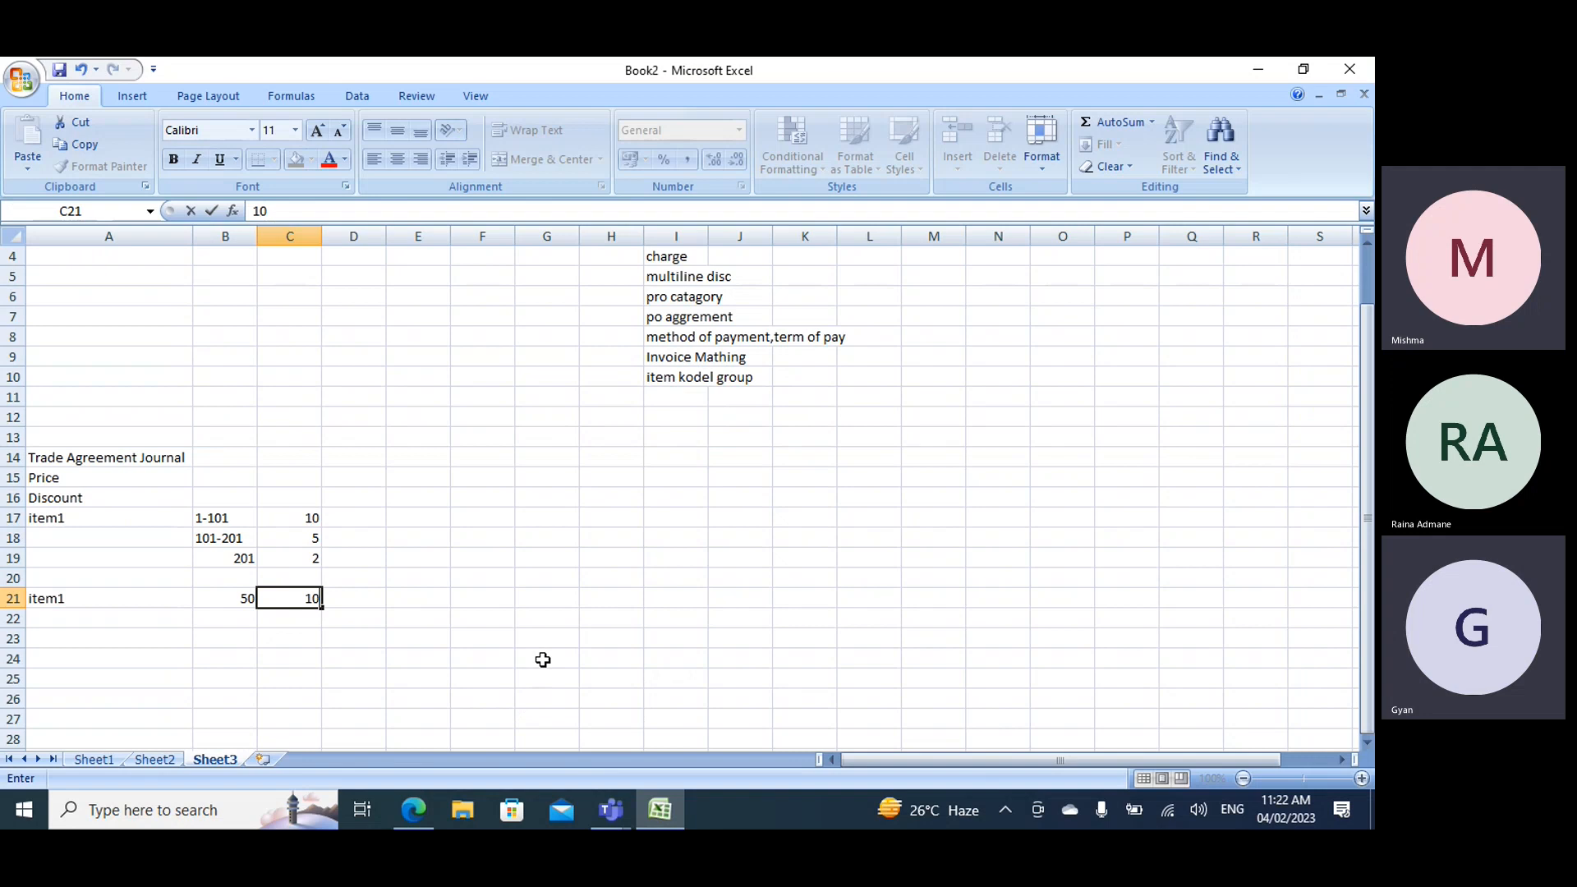
key(alt+Tab)
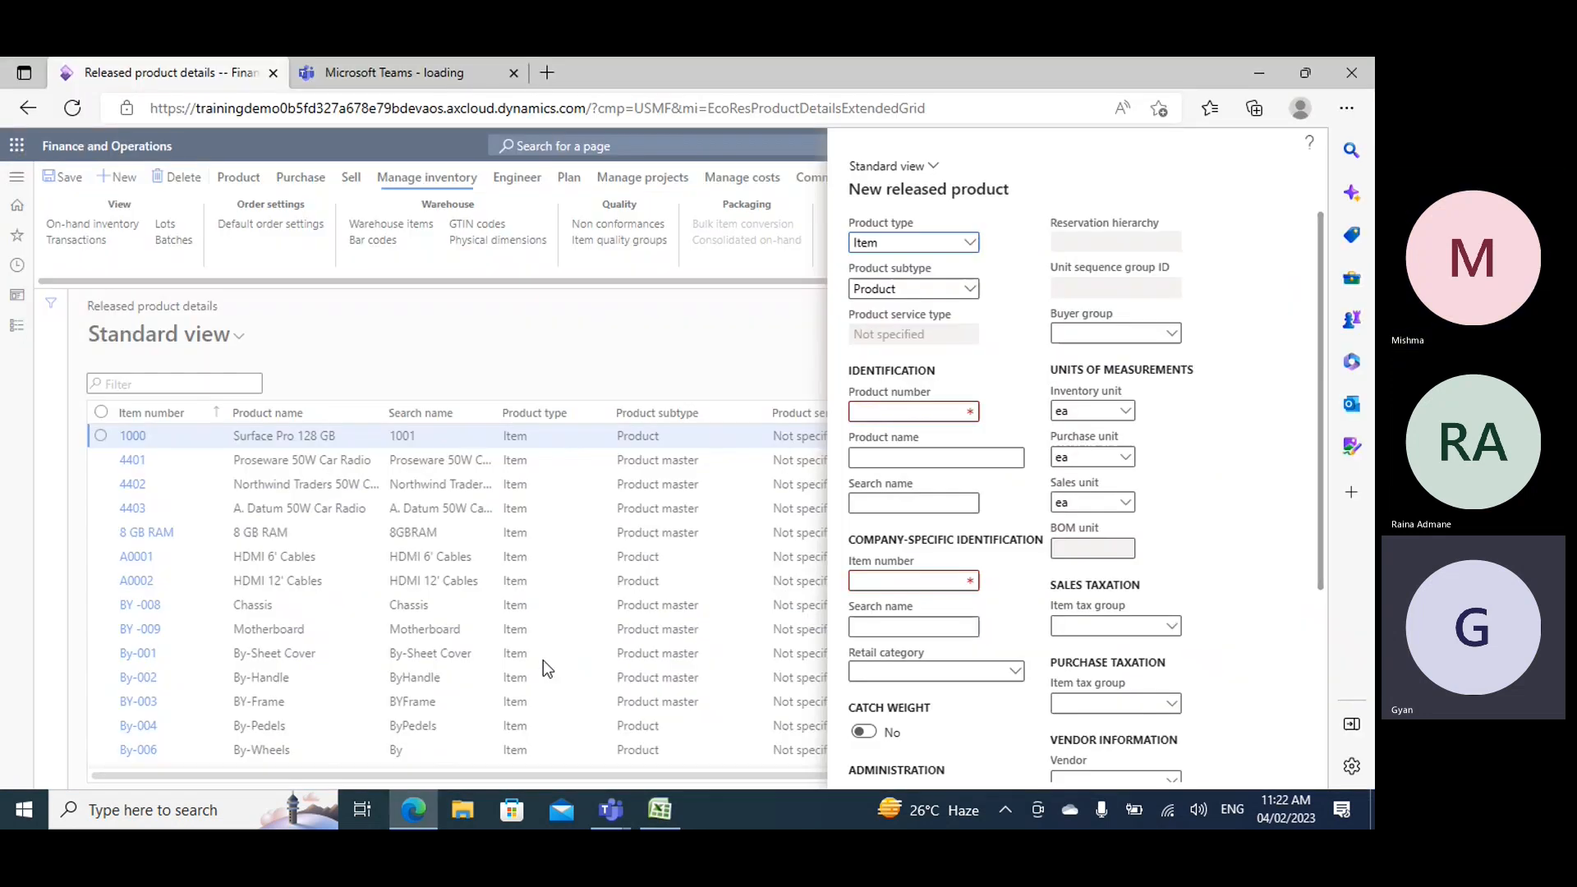
- Enter Demo10 as the new product's product number, product name and search name
click(892, 415)
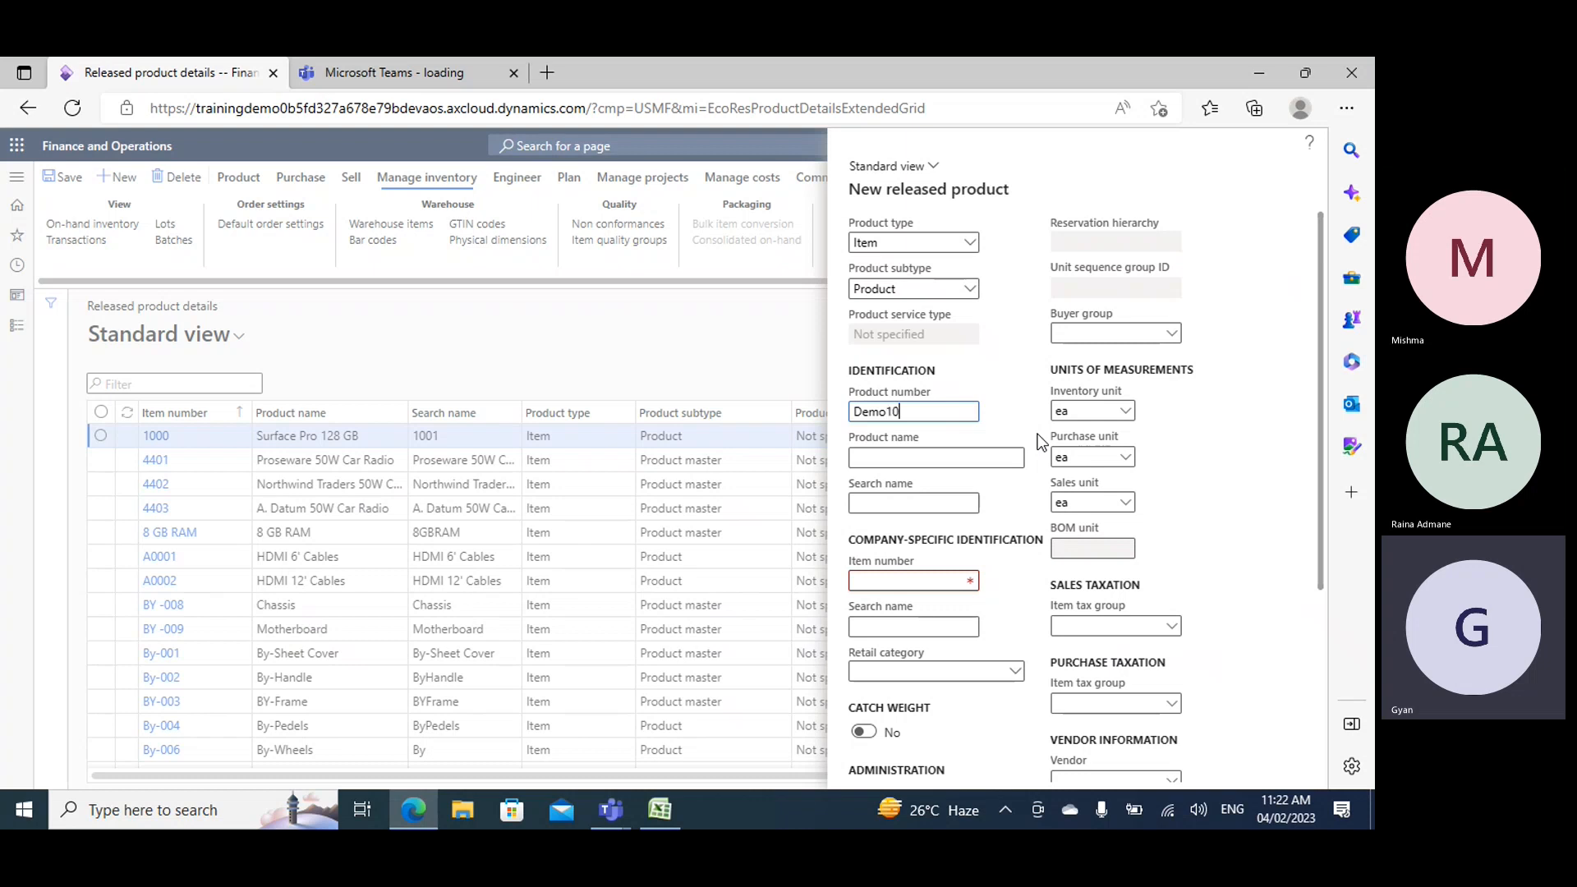
key(ctrl+a)
key(ctrl+c)
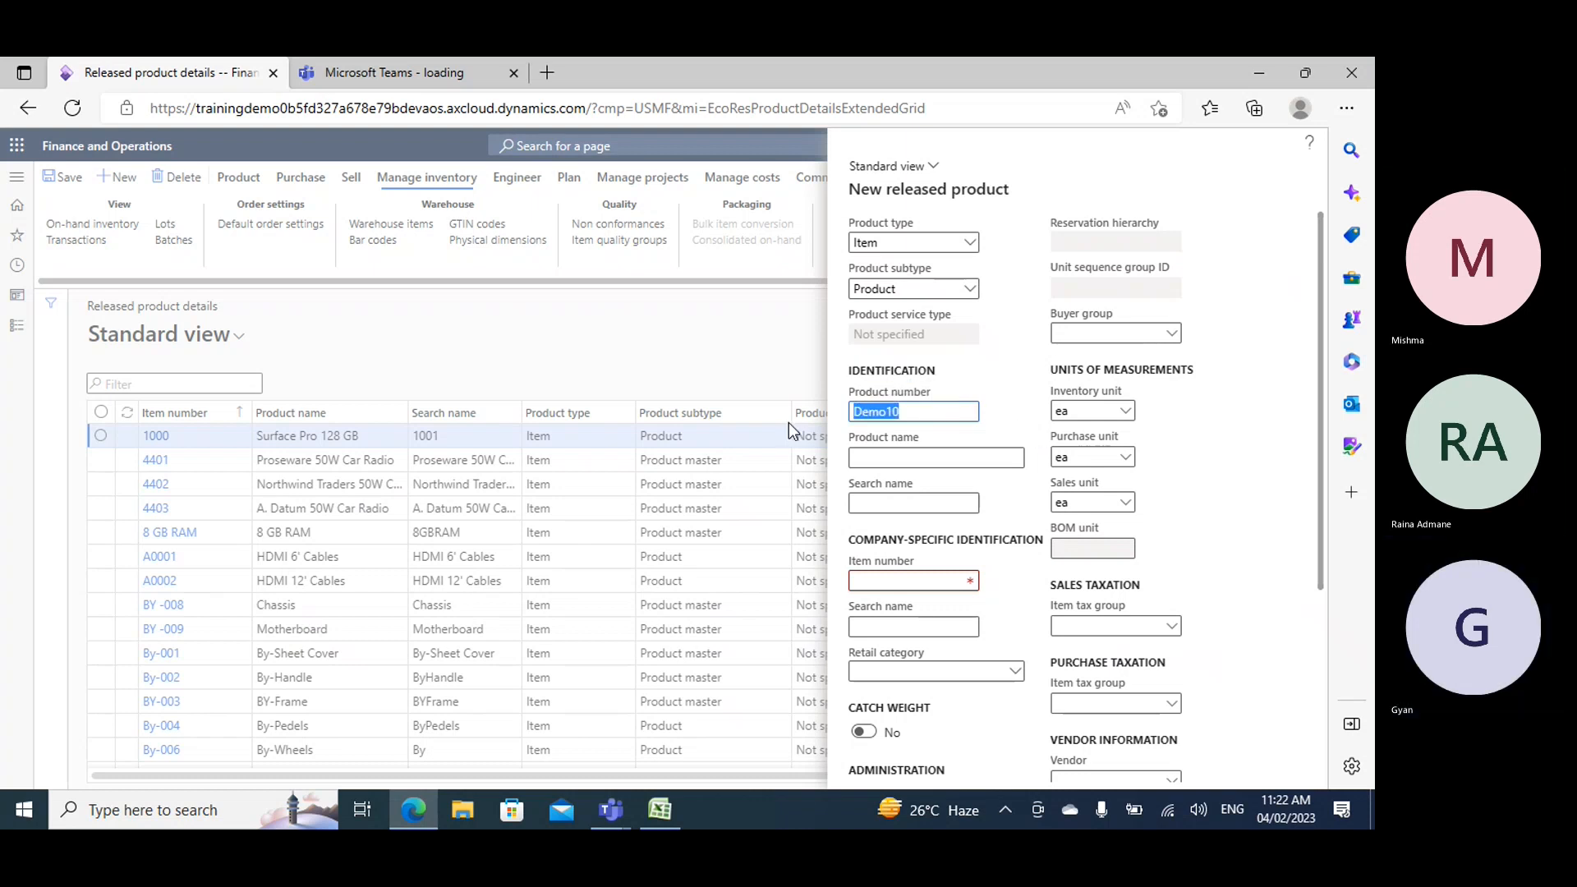
click(915, 459)
key(ctrl+v)
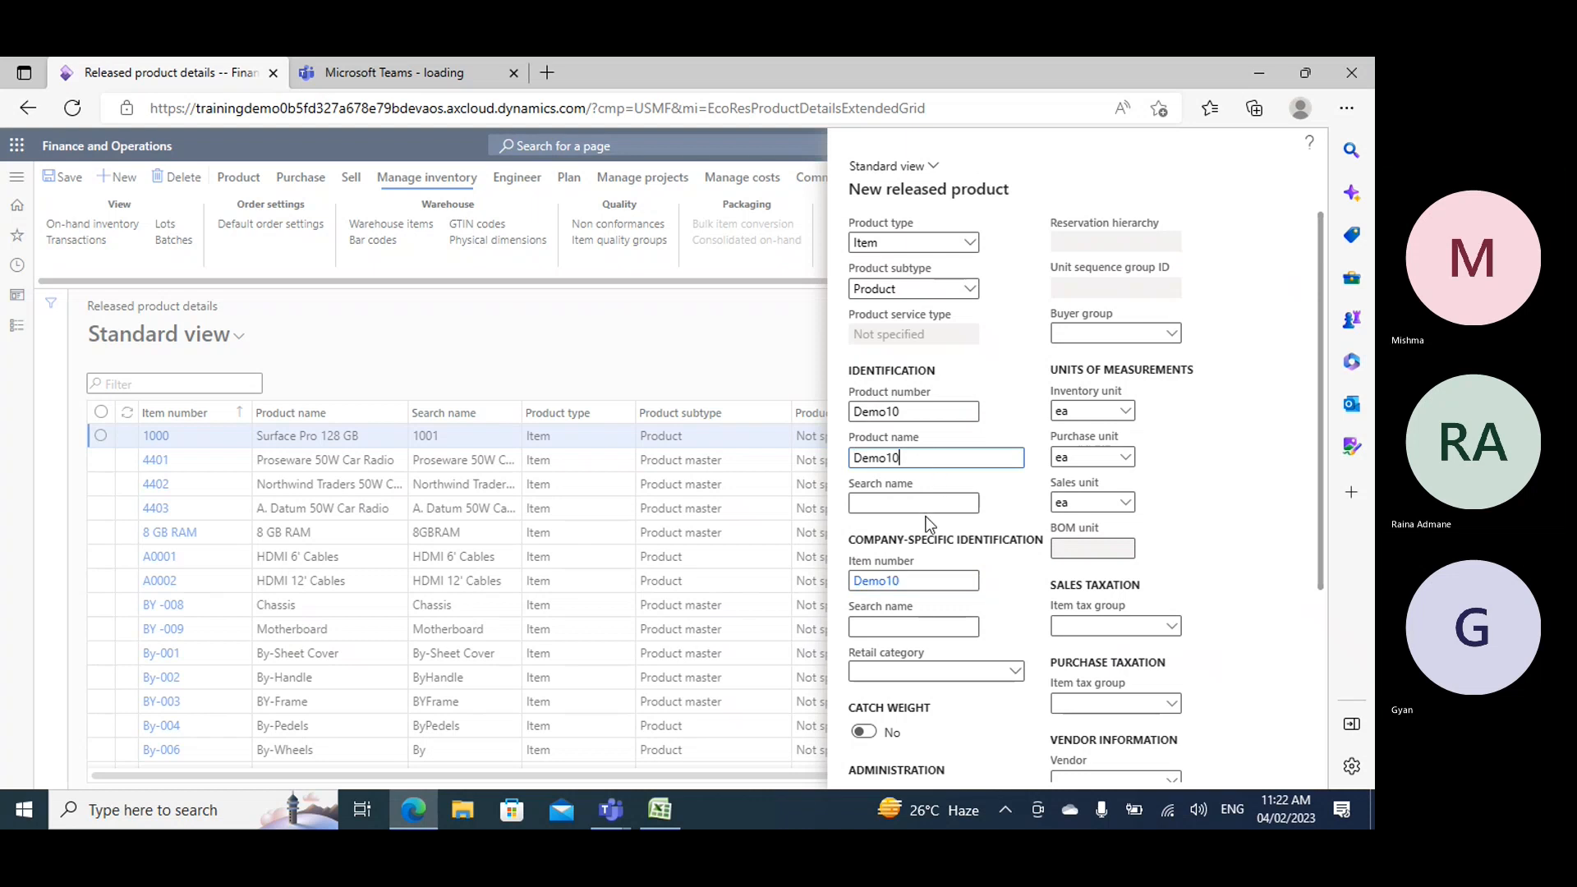
click(918, 505)
key(ctrl+v)
- Set the new product's item model group to FIFO and its item group to Audio
scroll(958, 590, down, 3)
click(959, 611)
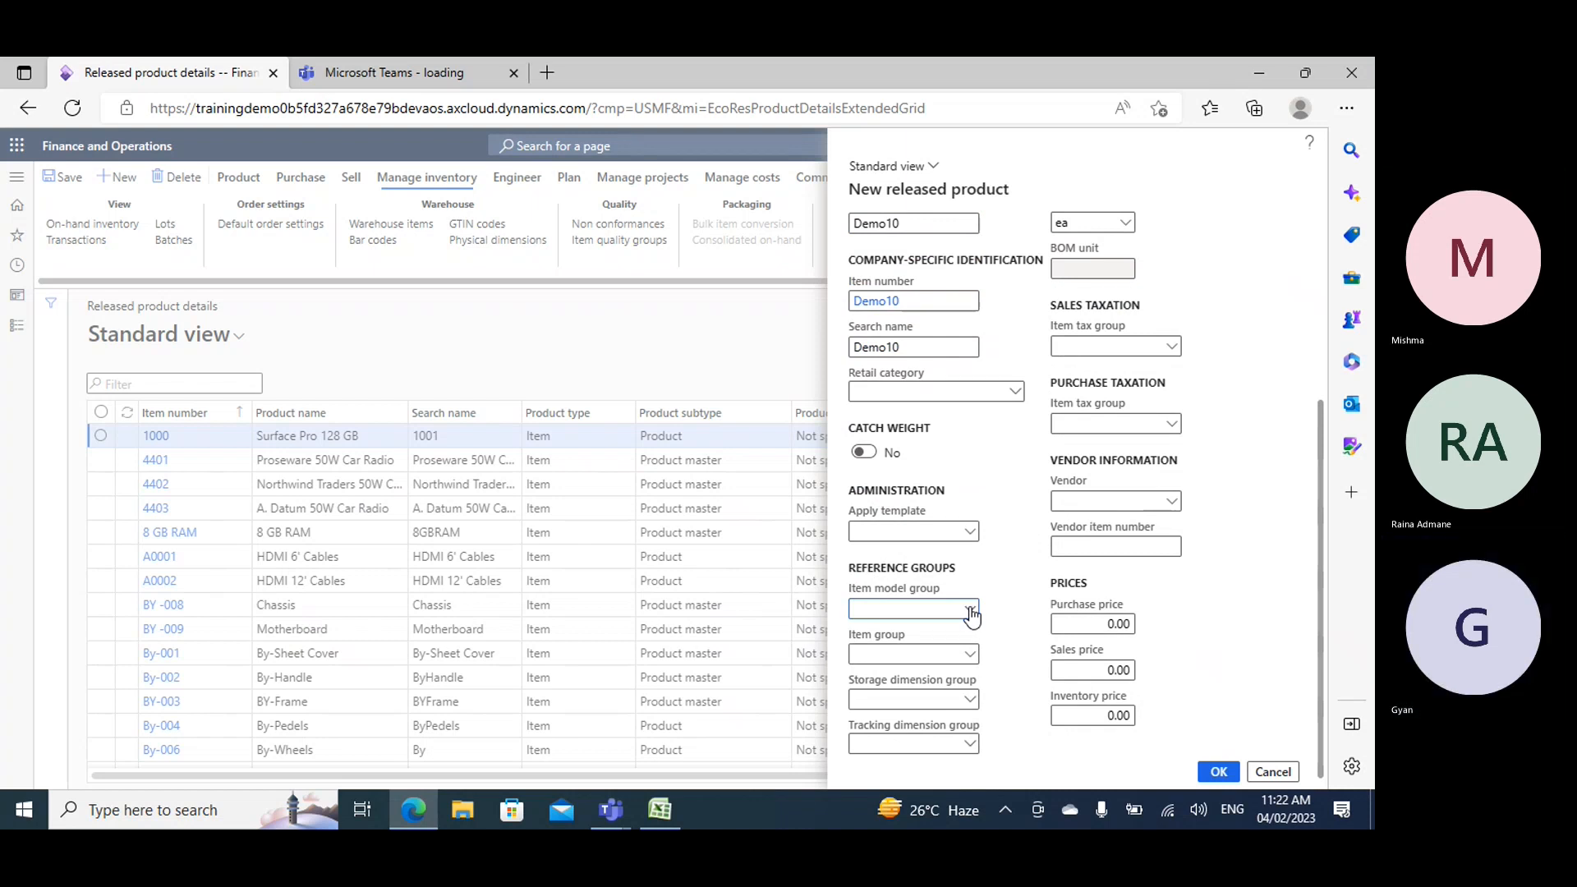
click(970, 610)
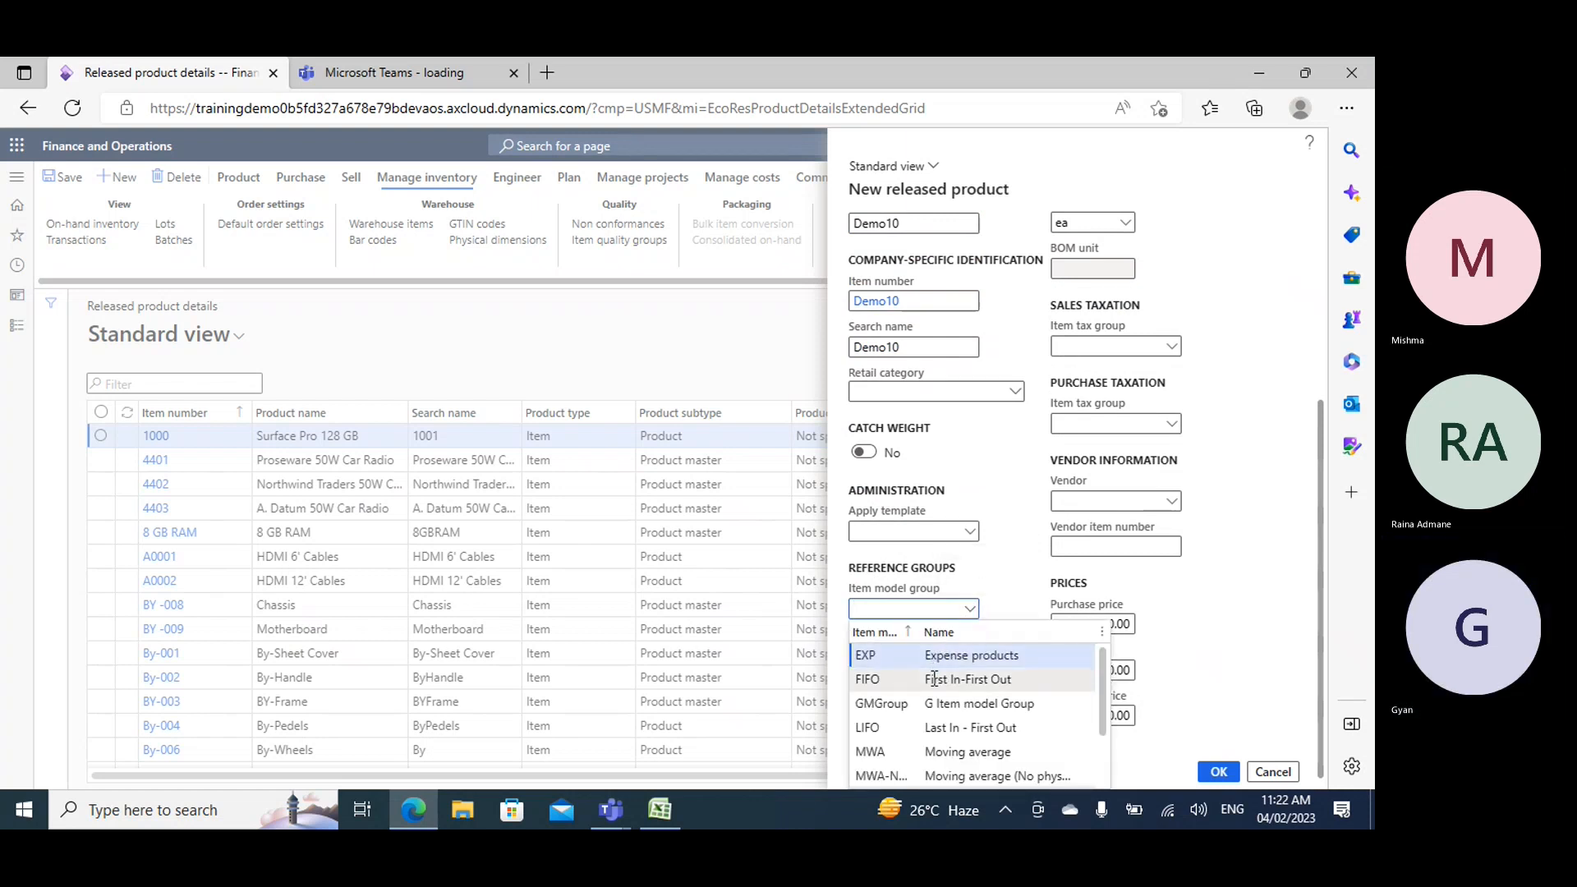
key(Down)
key(Return)
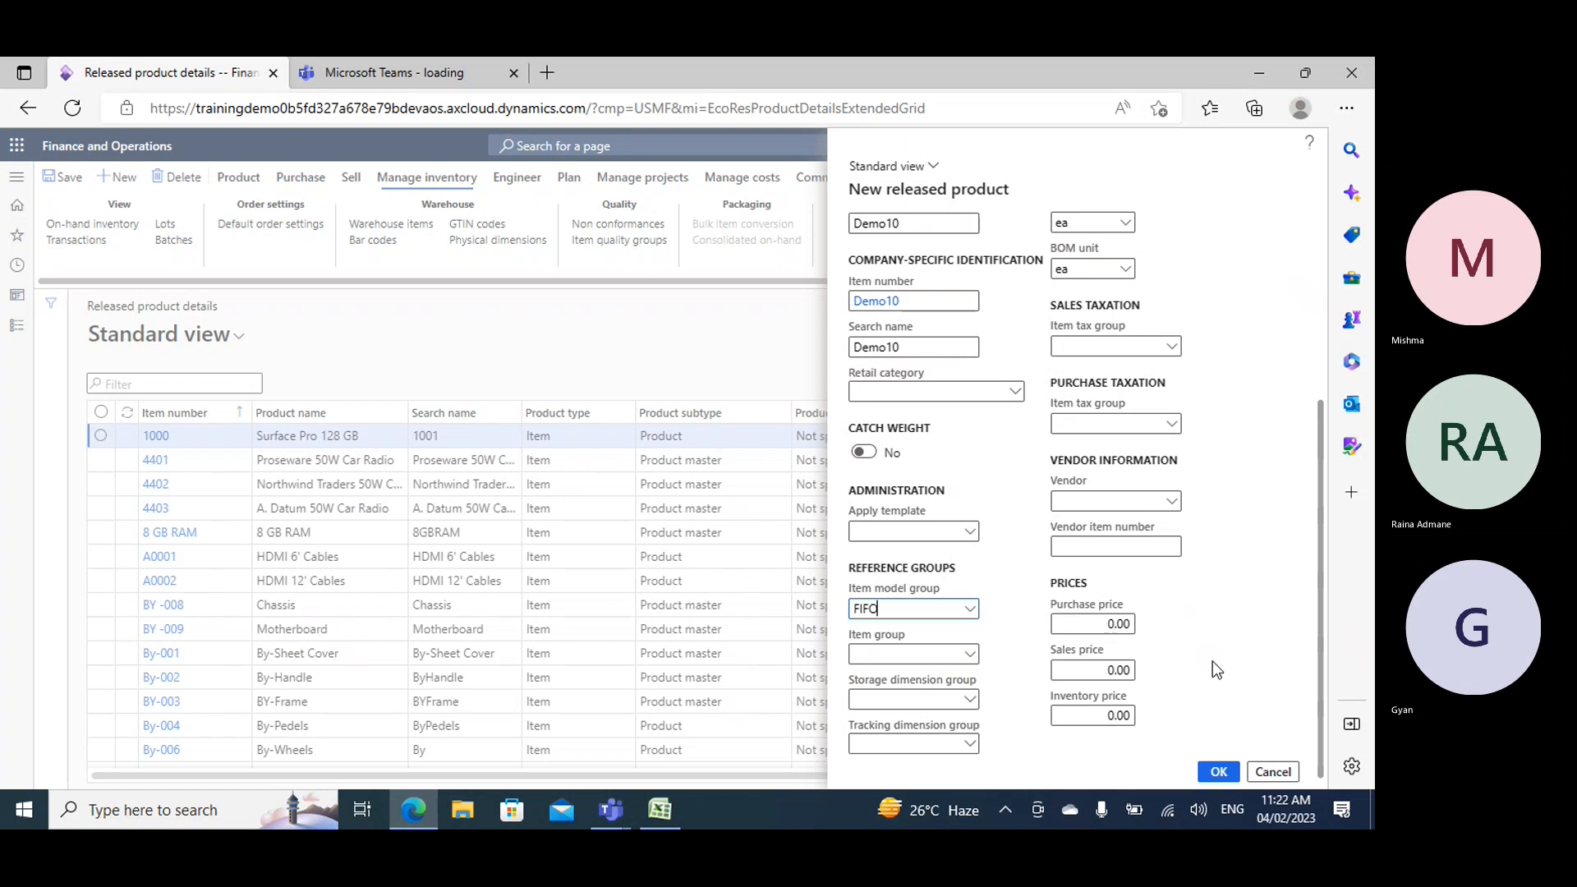
click(970, 654)
click(873, 511)
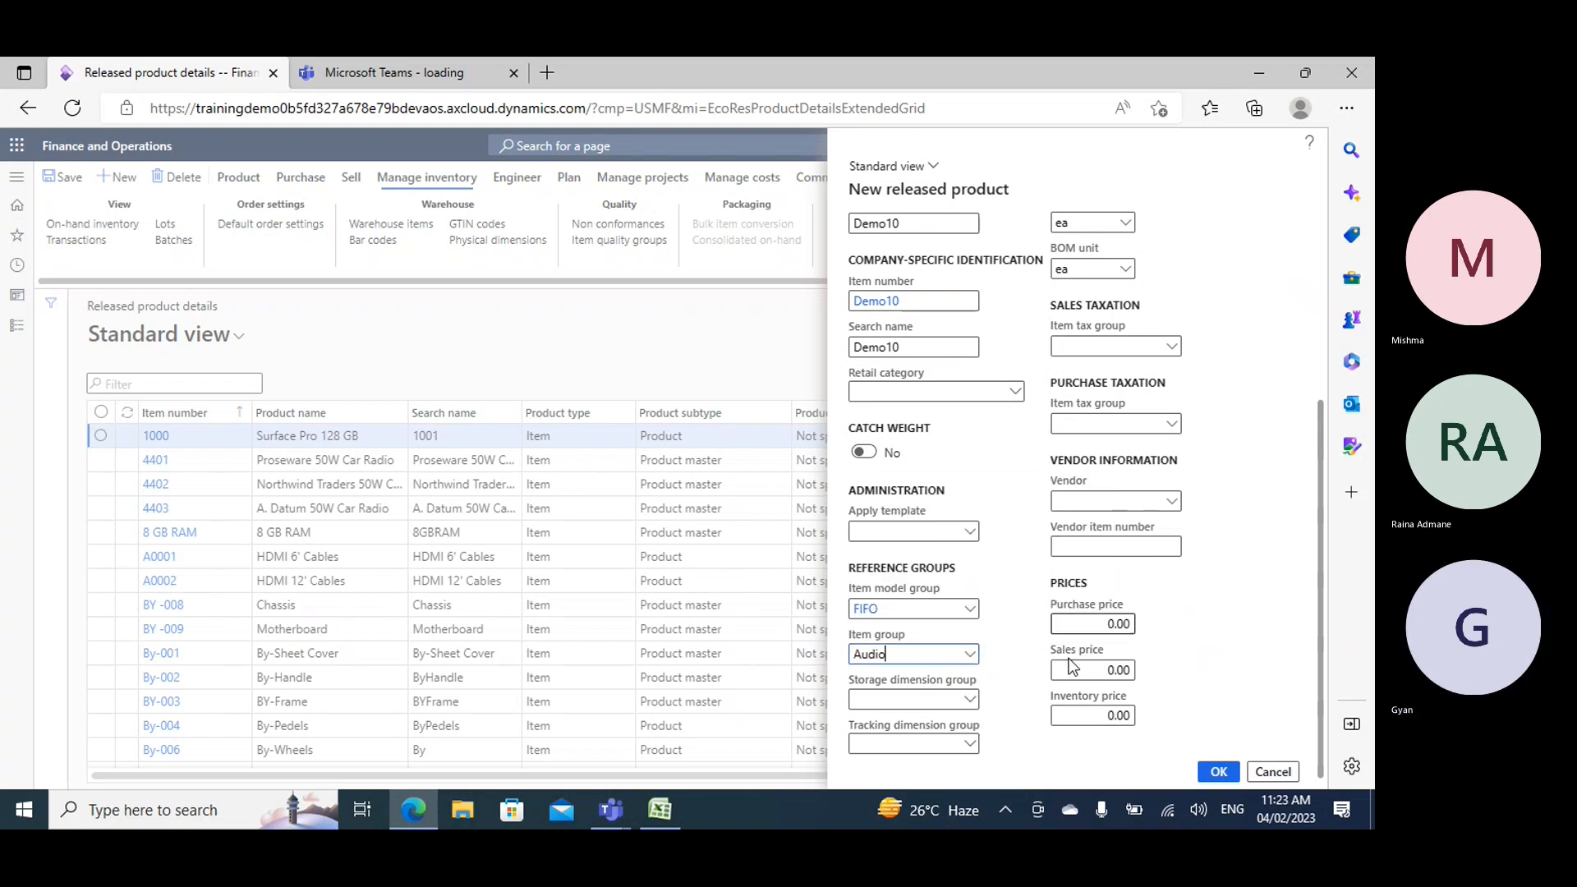
- Set the new product's storage dimension group to SiteWH and its tracking dimension group to None
click(969, 700)
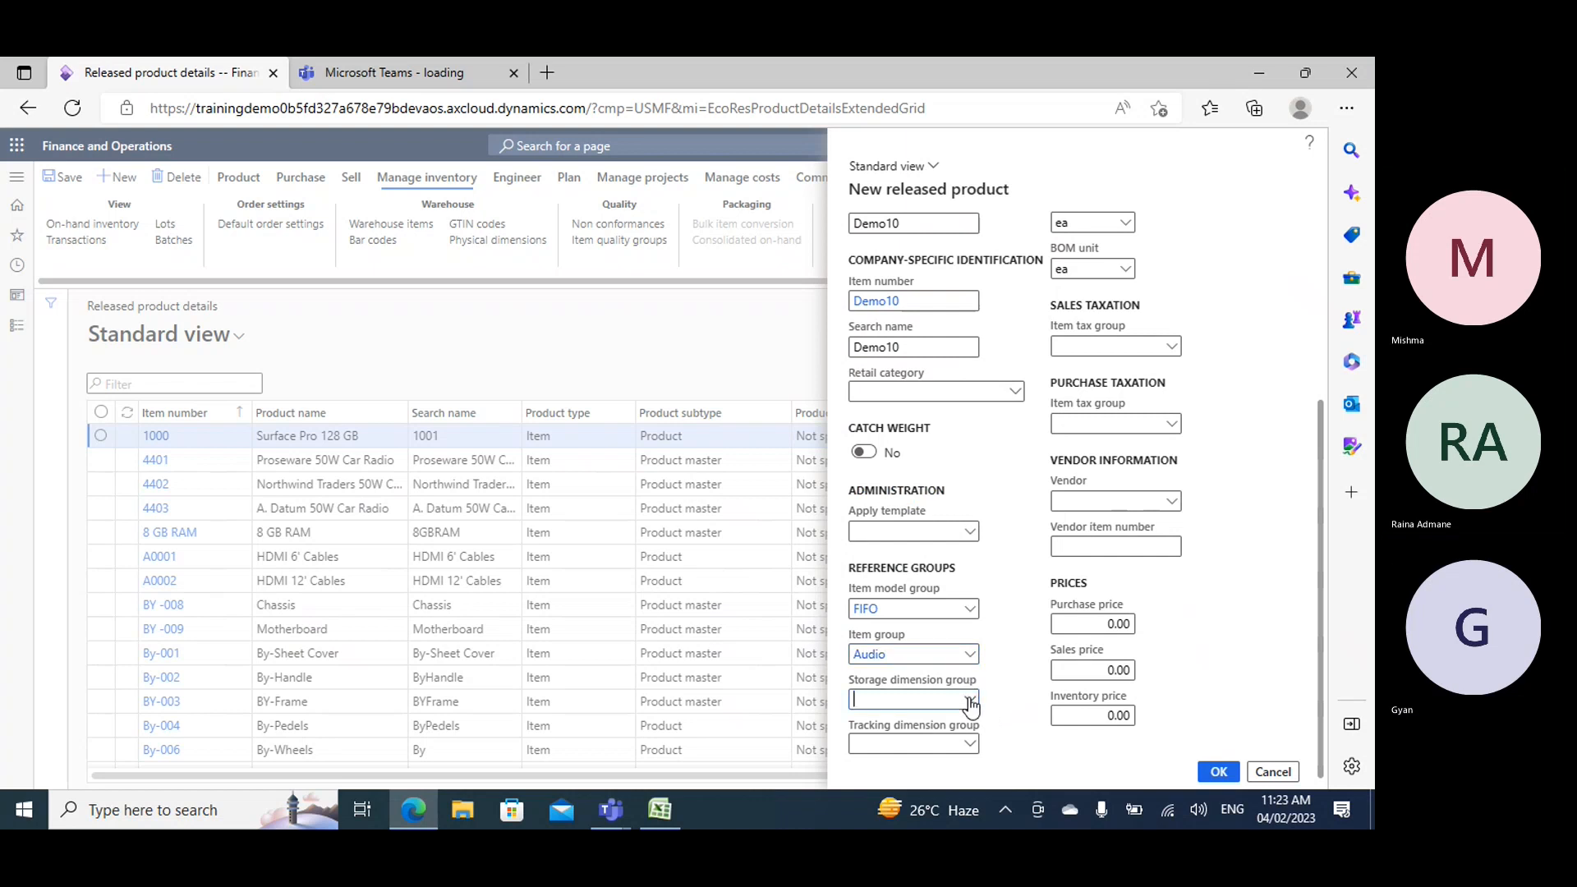
click(885, 603)
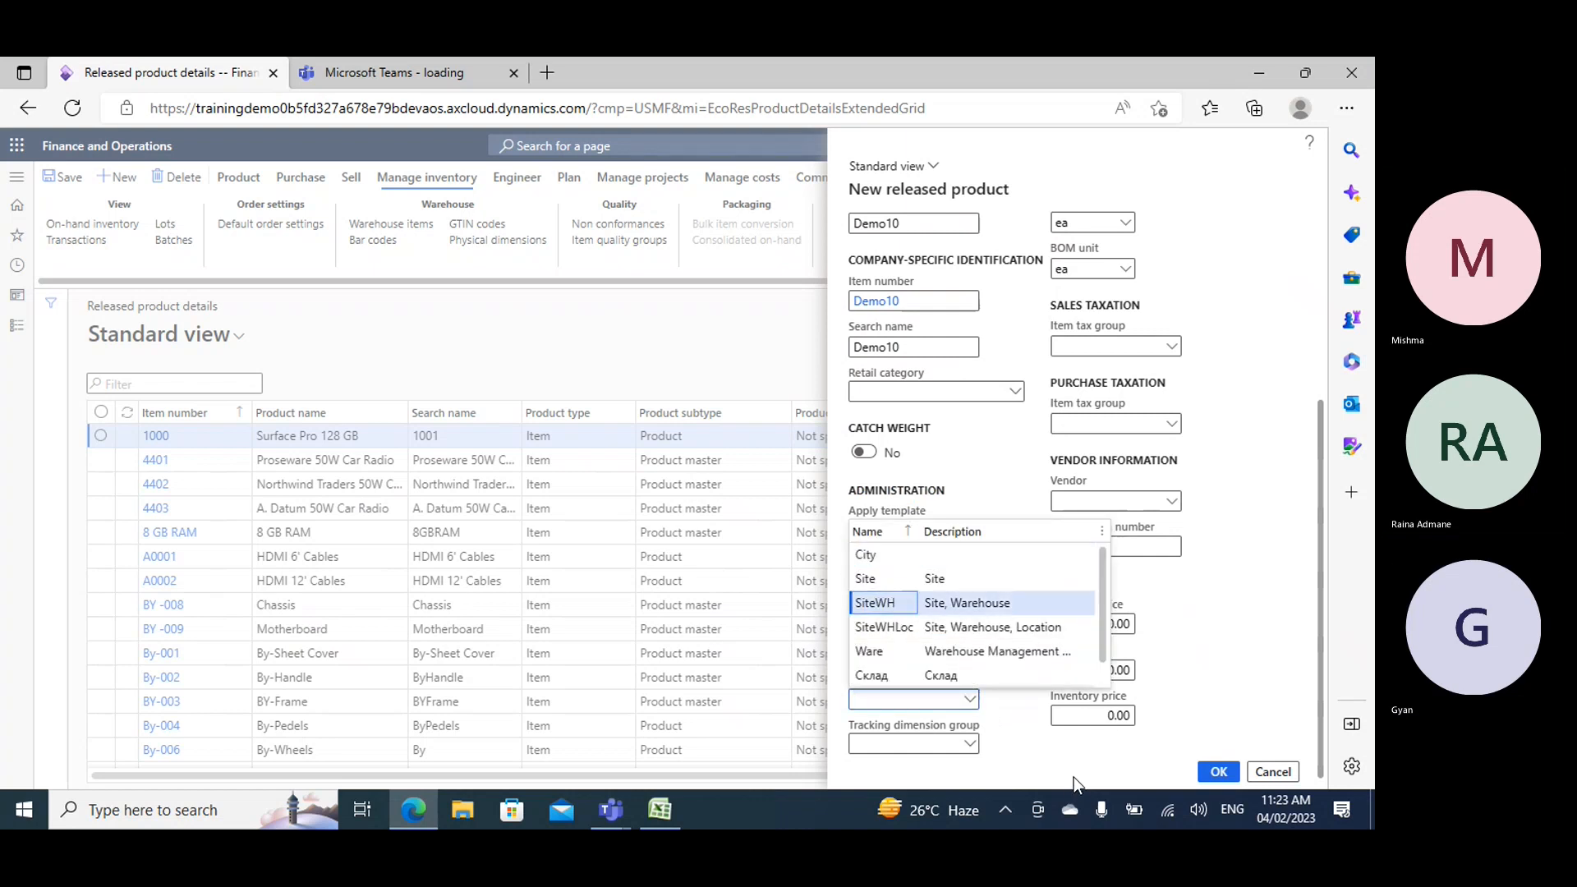
click(969, 744)
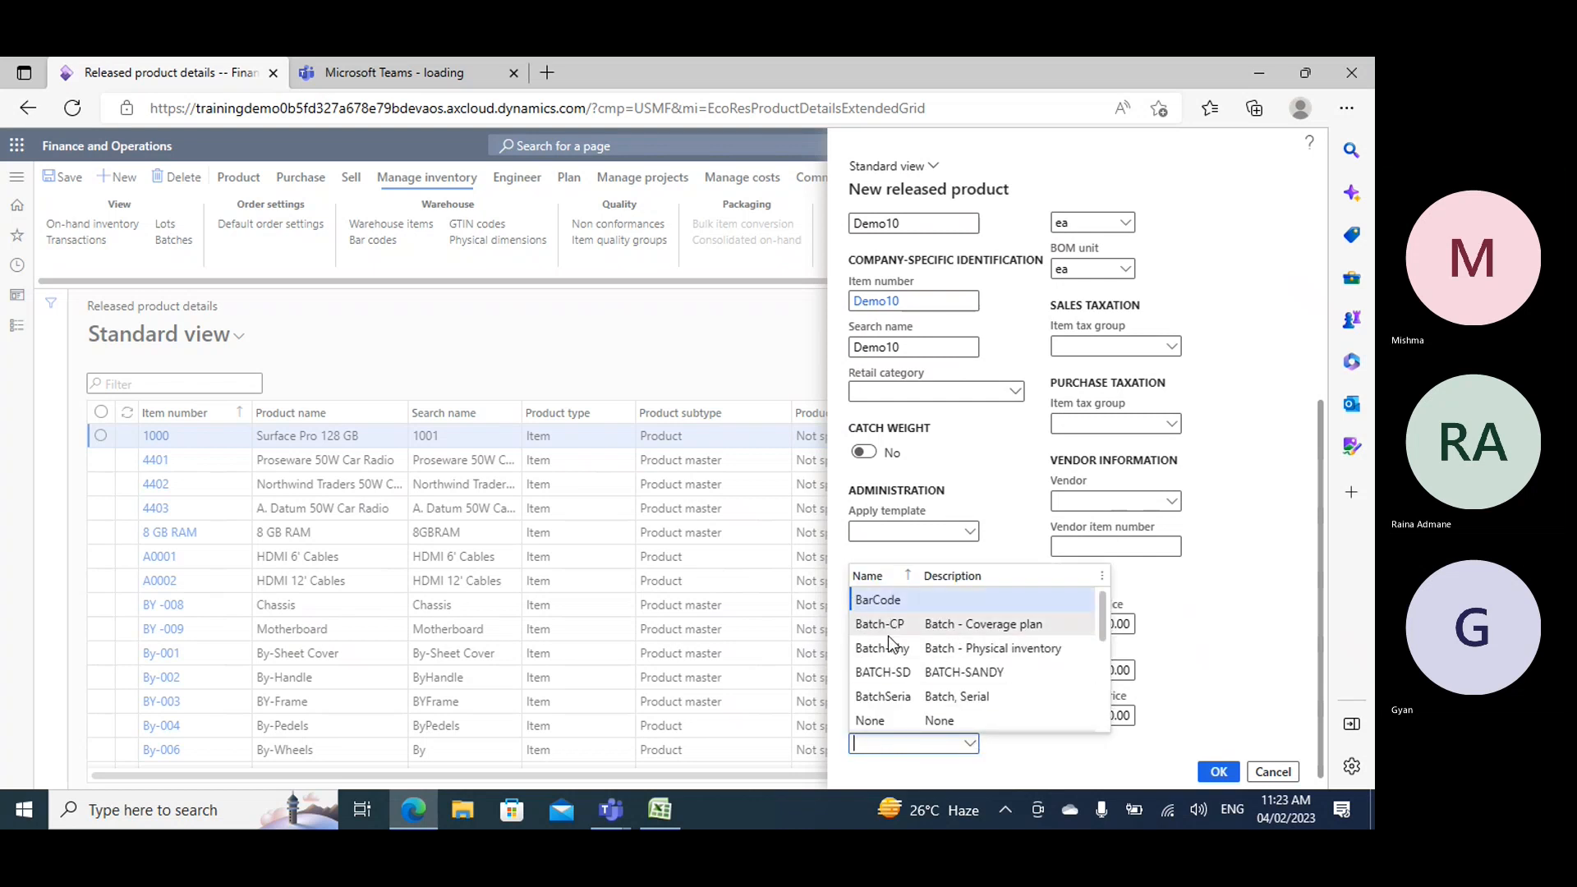
click(871, 720)
scroll(1179, 541, up, 4)
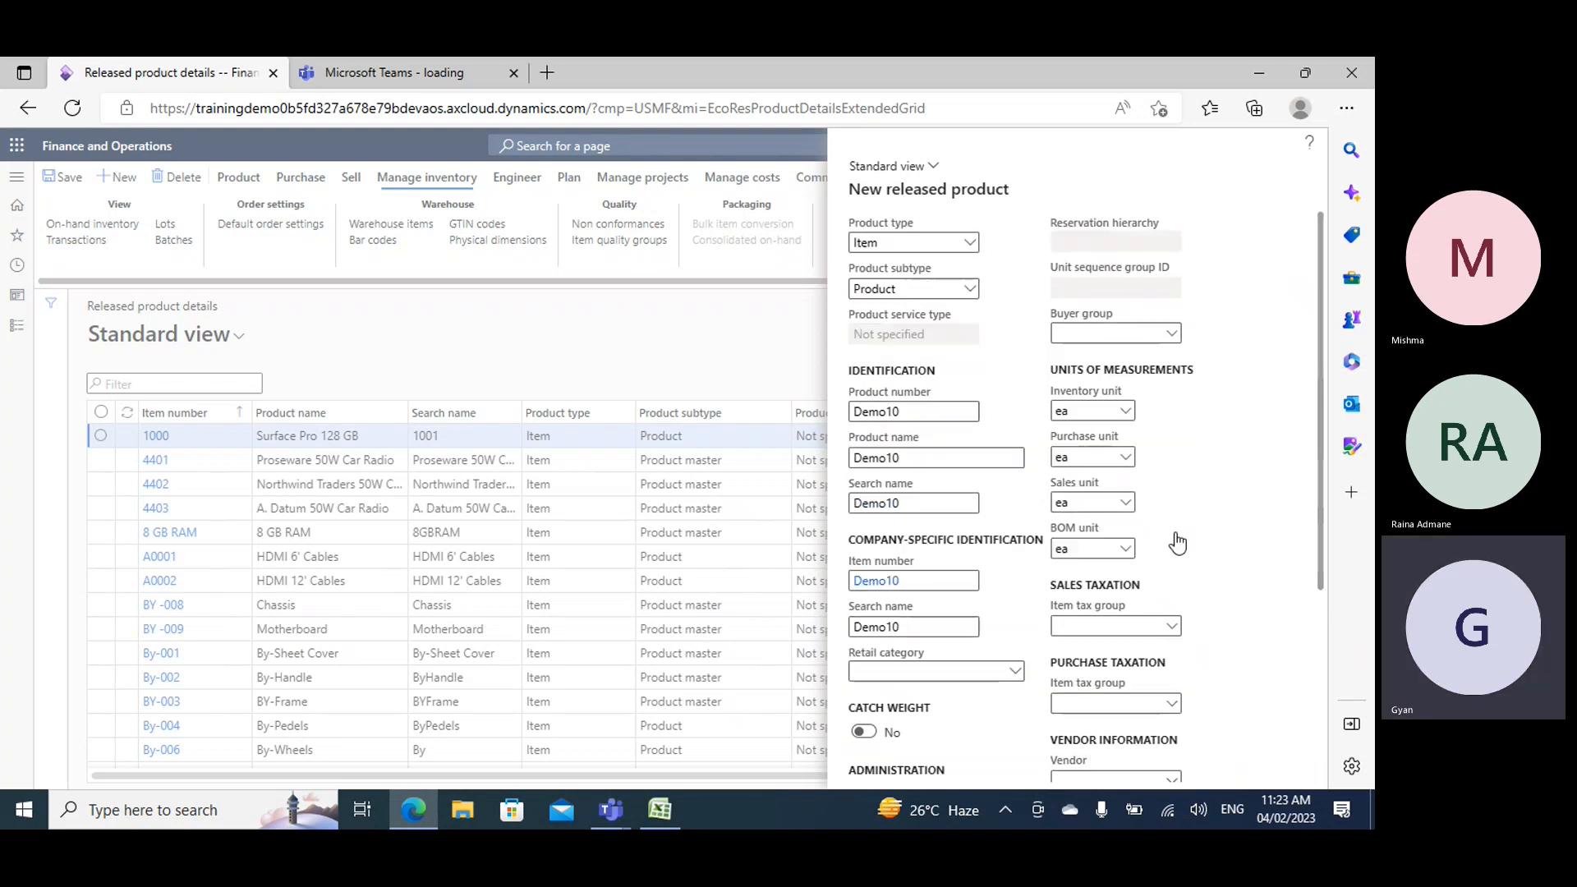
- Finish creating the released product Demo10 and validate its required field values
scroll(1180, 542, down, 4)
click(1218, 773)
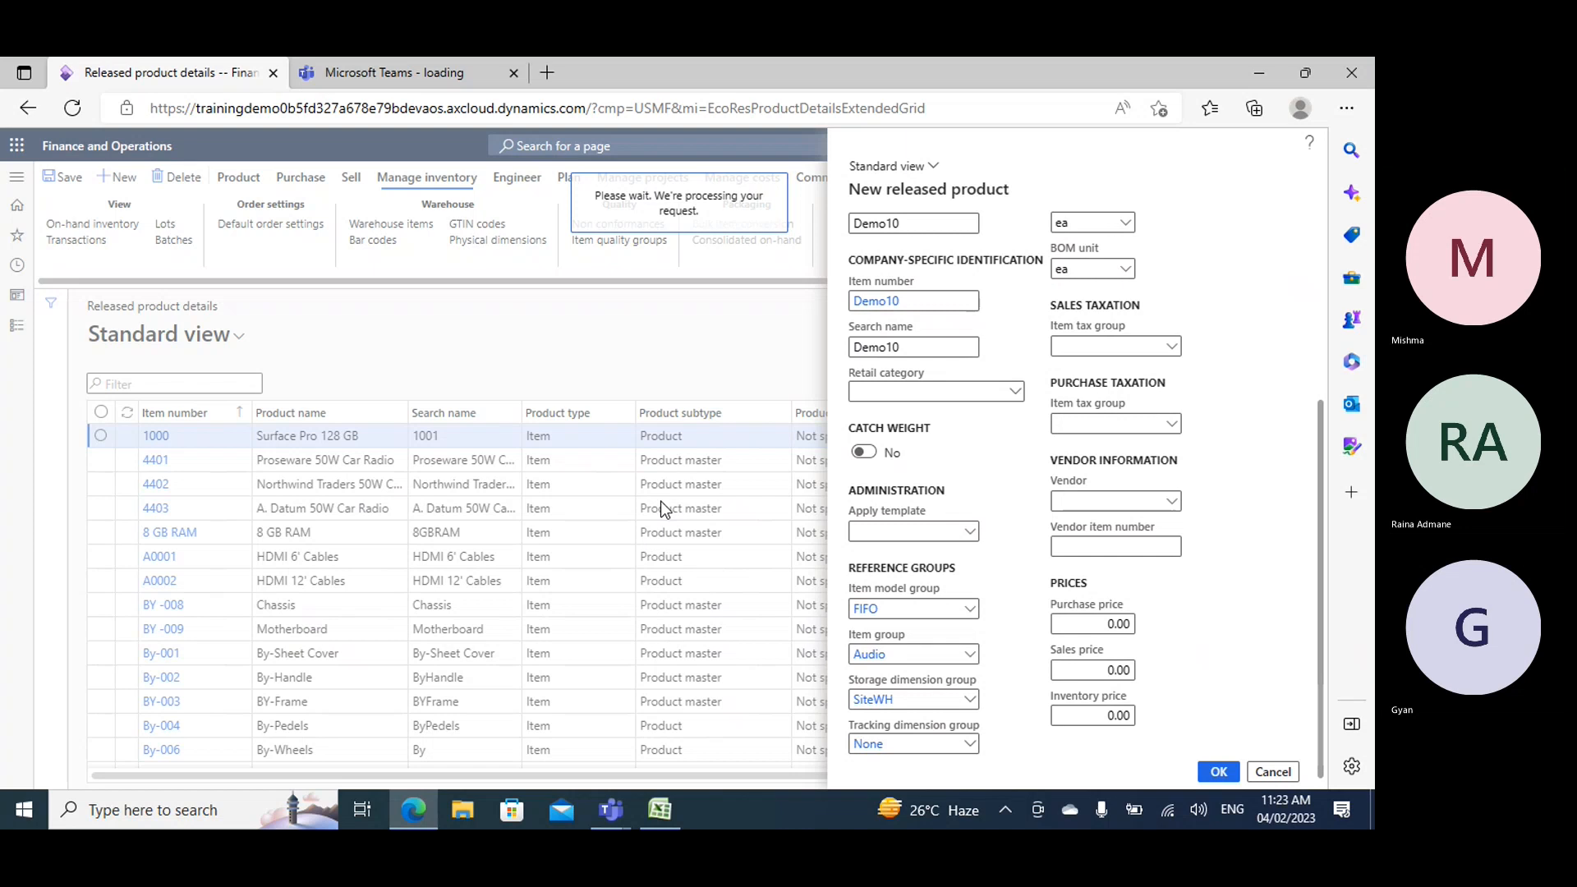
click(238, 178)
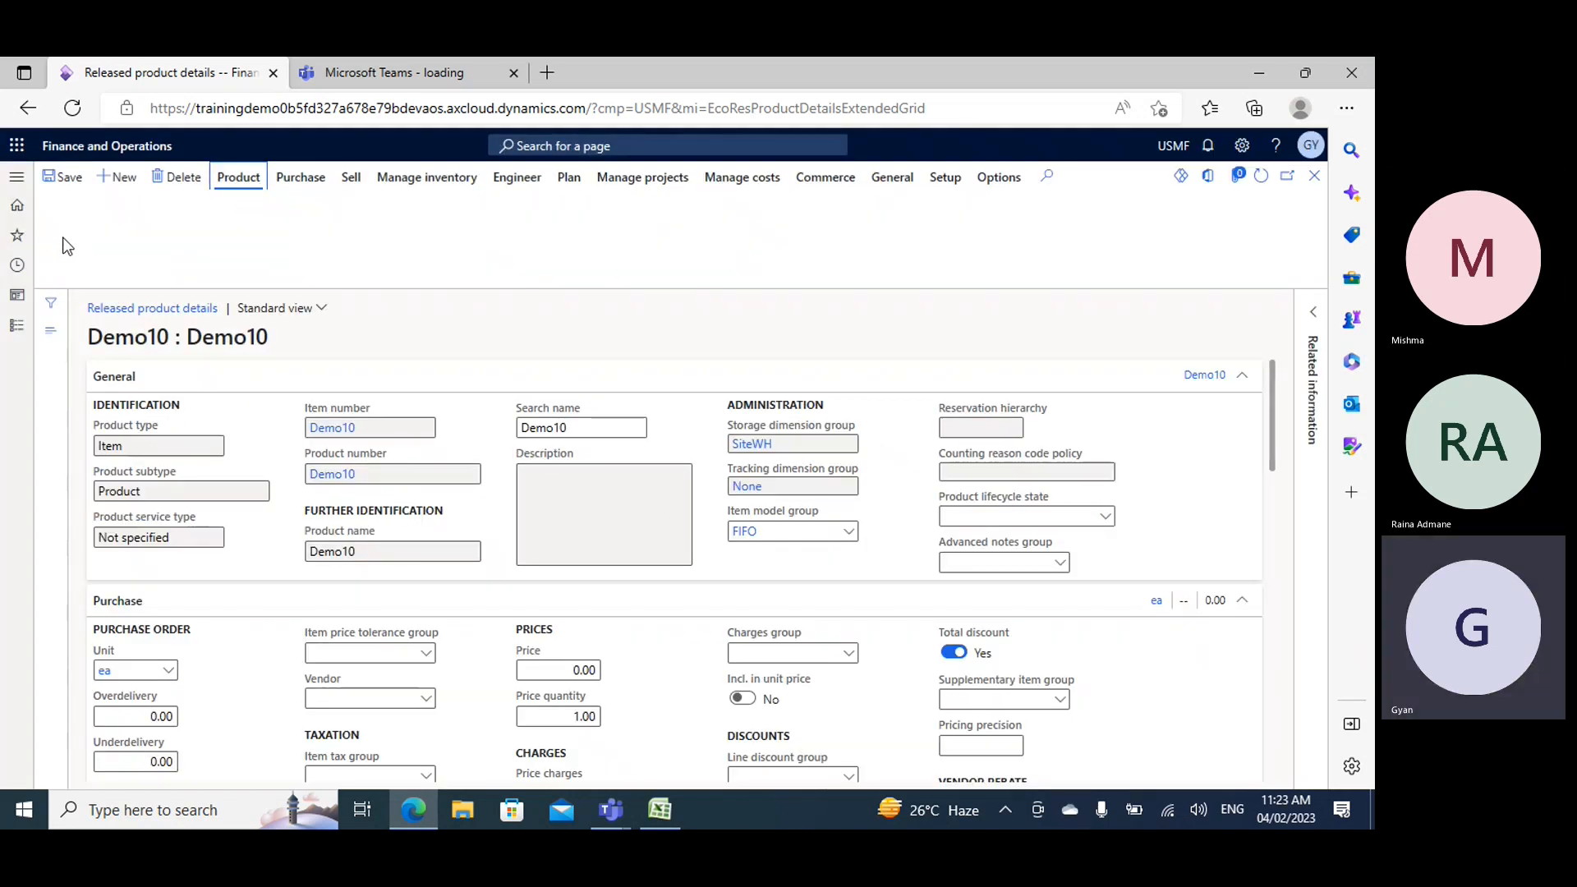
click(86, 239)
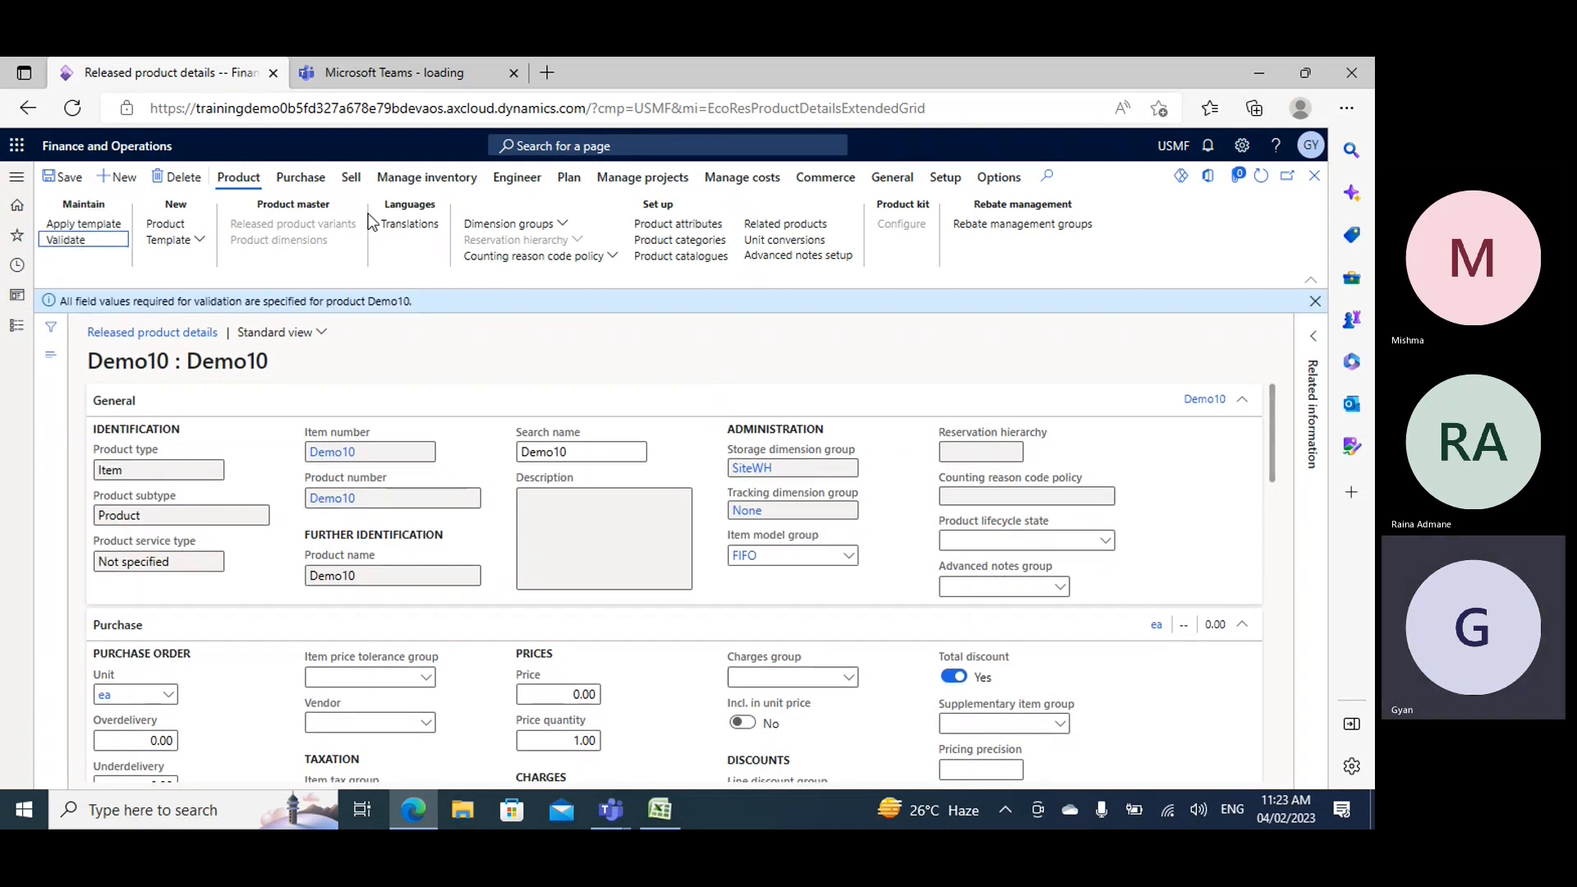
- Create an S_Price trade agreement journal from Demo10's purchase trade agreements and set its line's item relation to Demo10
click(301, 178)
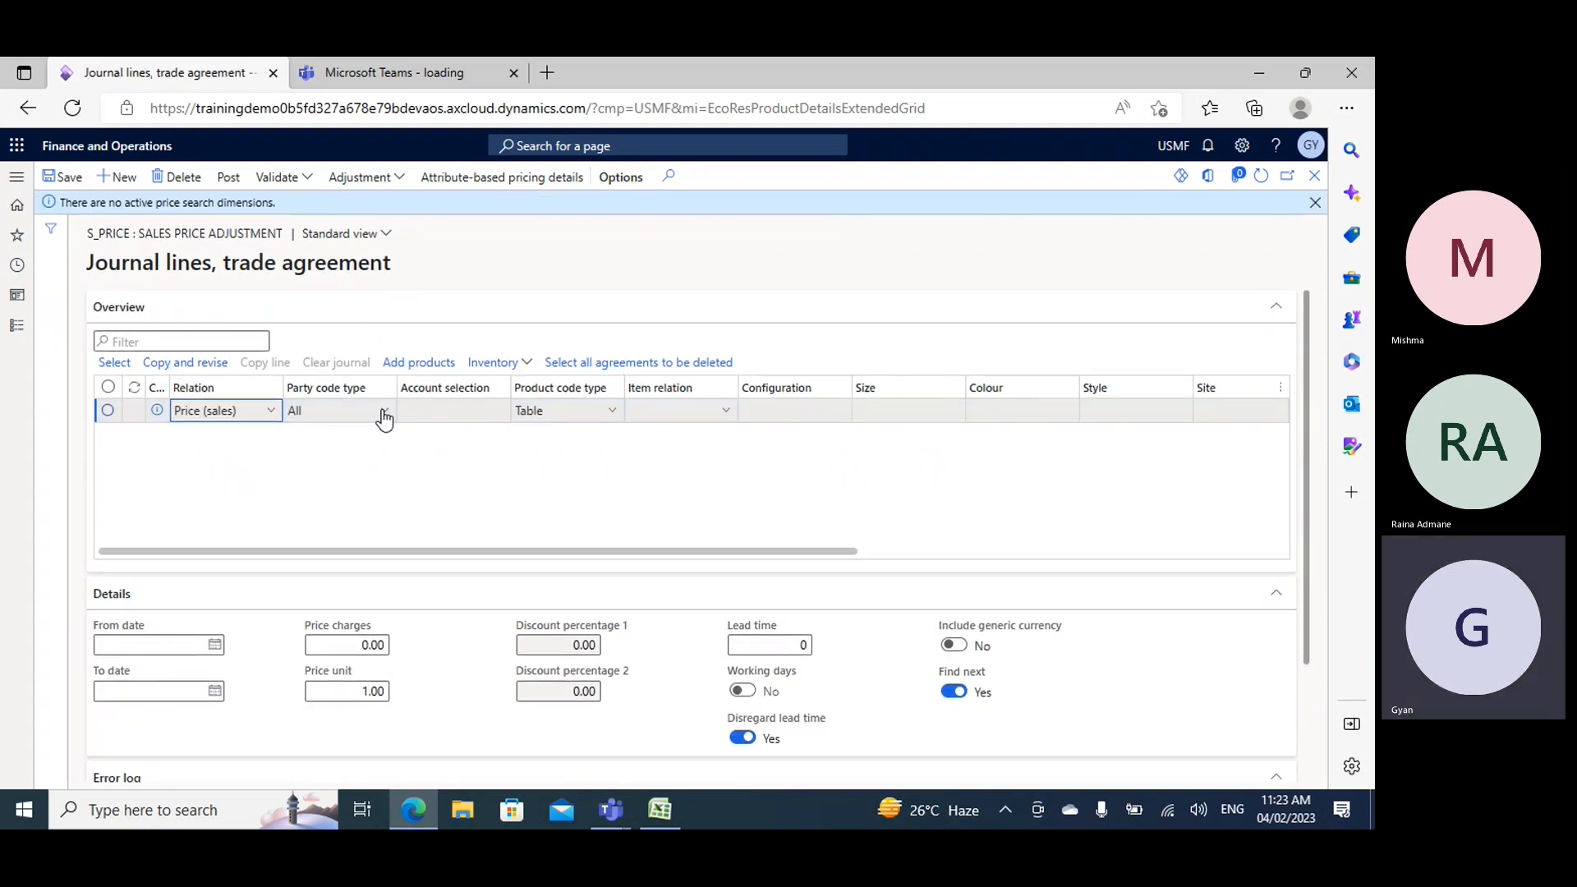
click(382, 411)
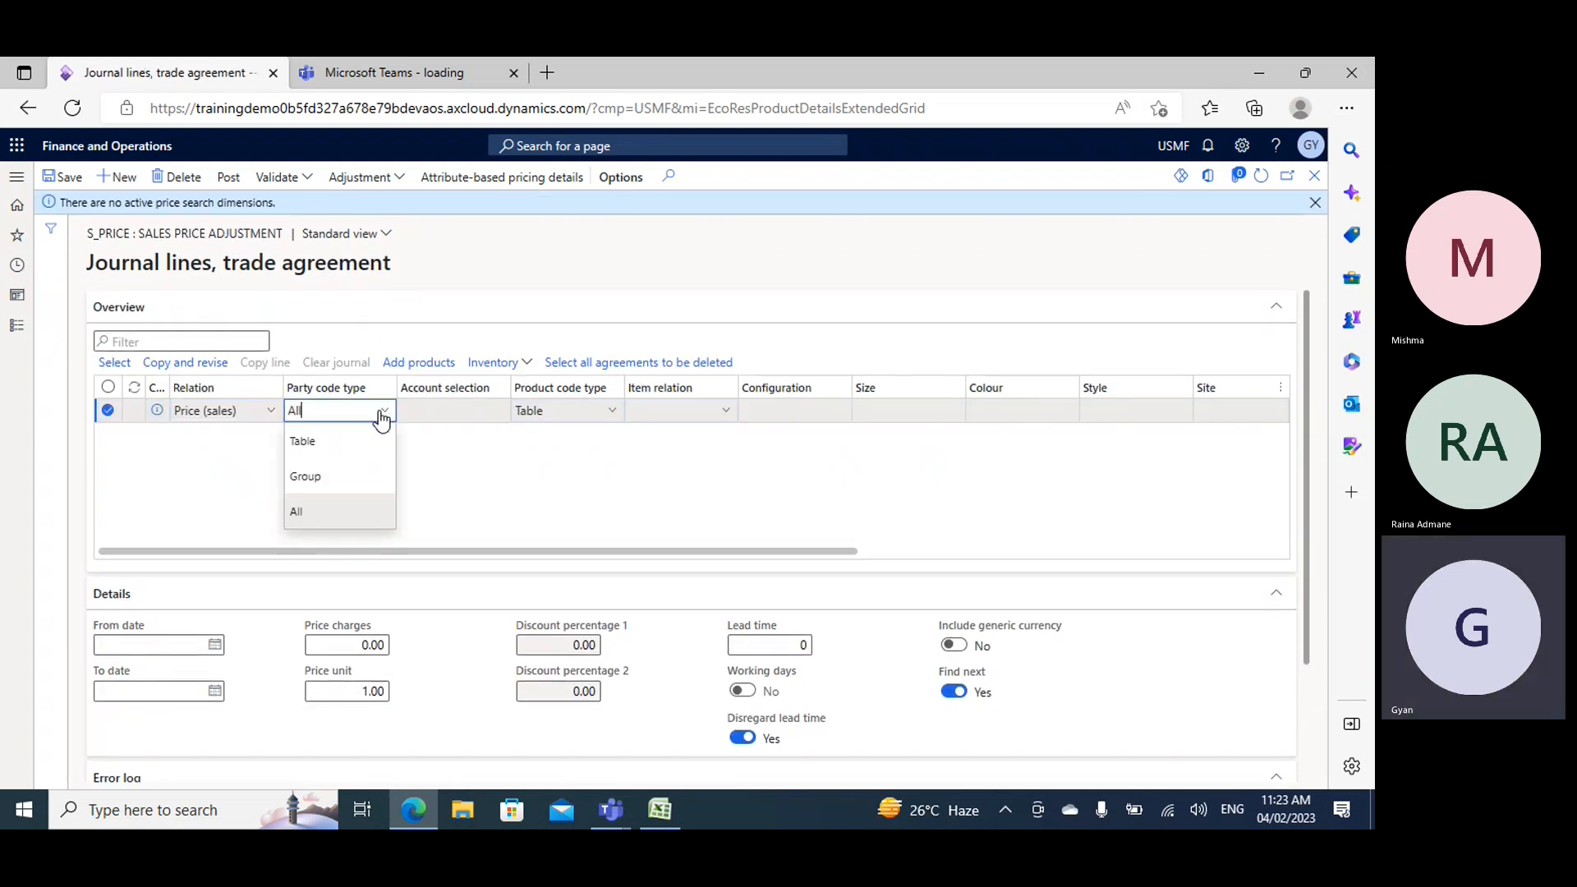
click(451, 449)
click(700, 411)
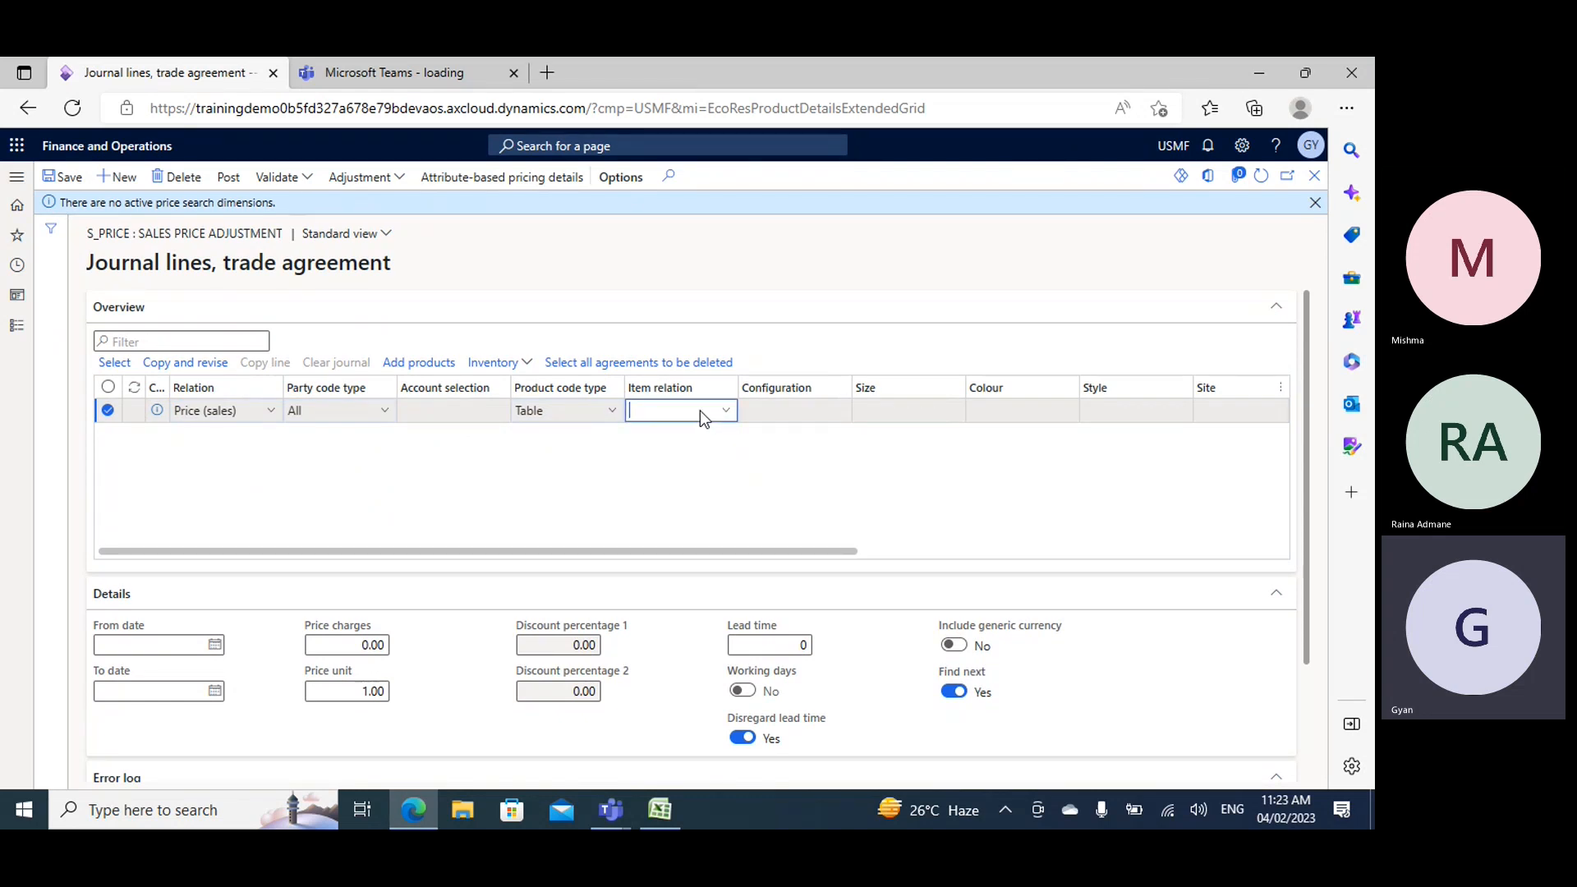
text(demo10)
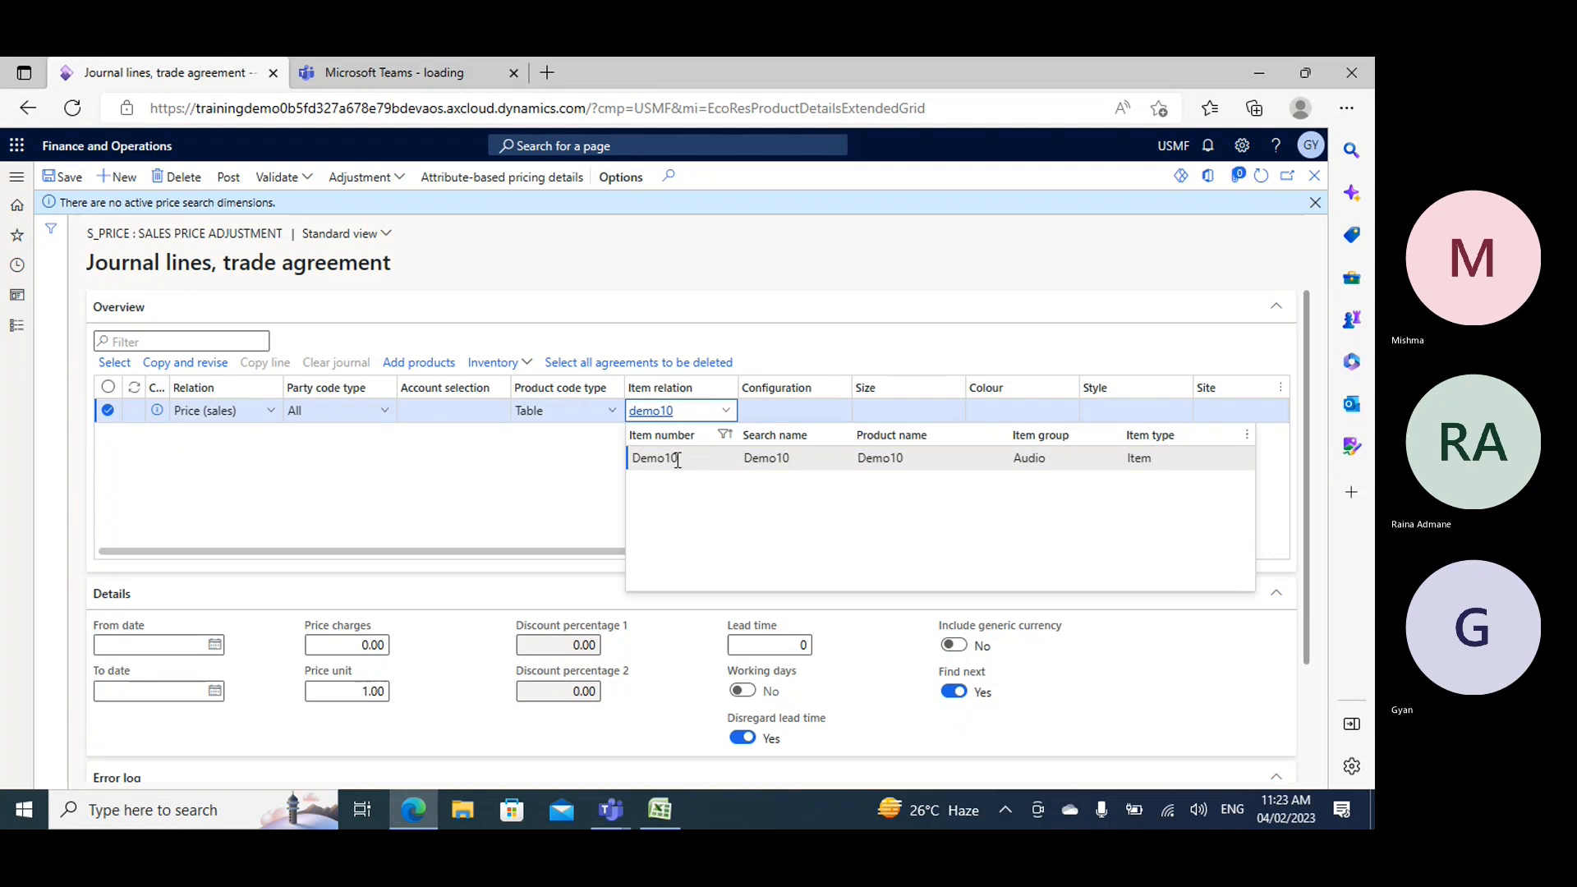
click(669, 457)
- Set the warehouse of the Demo10 journal line to 24
key(Tab)
key(Tab)
key(Tab)
key(Tab)
key(Tab)
key(Tab)
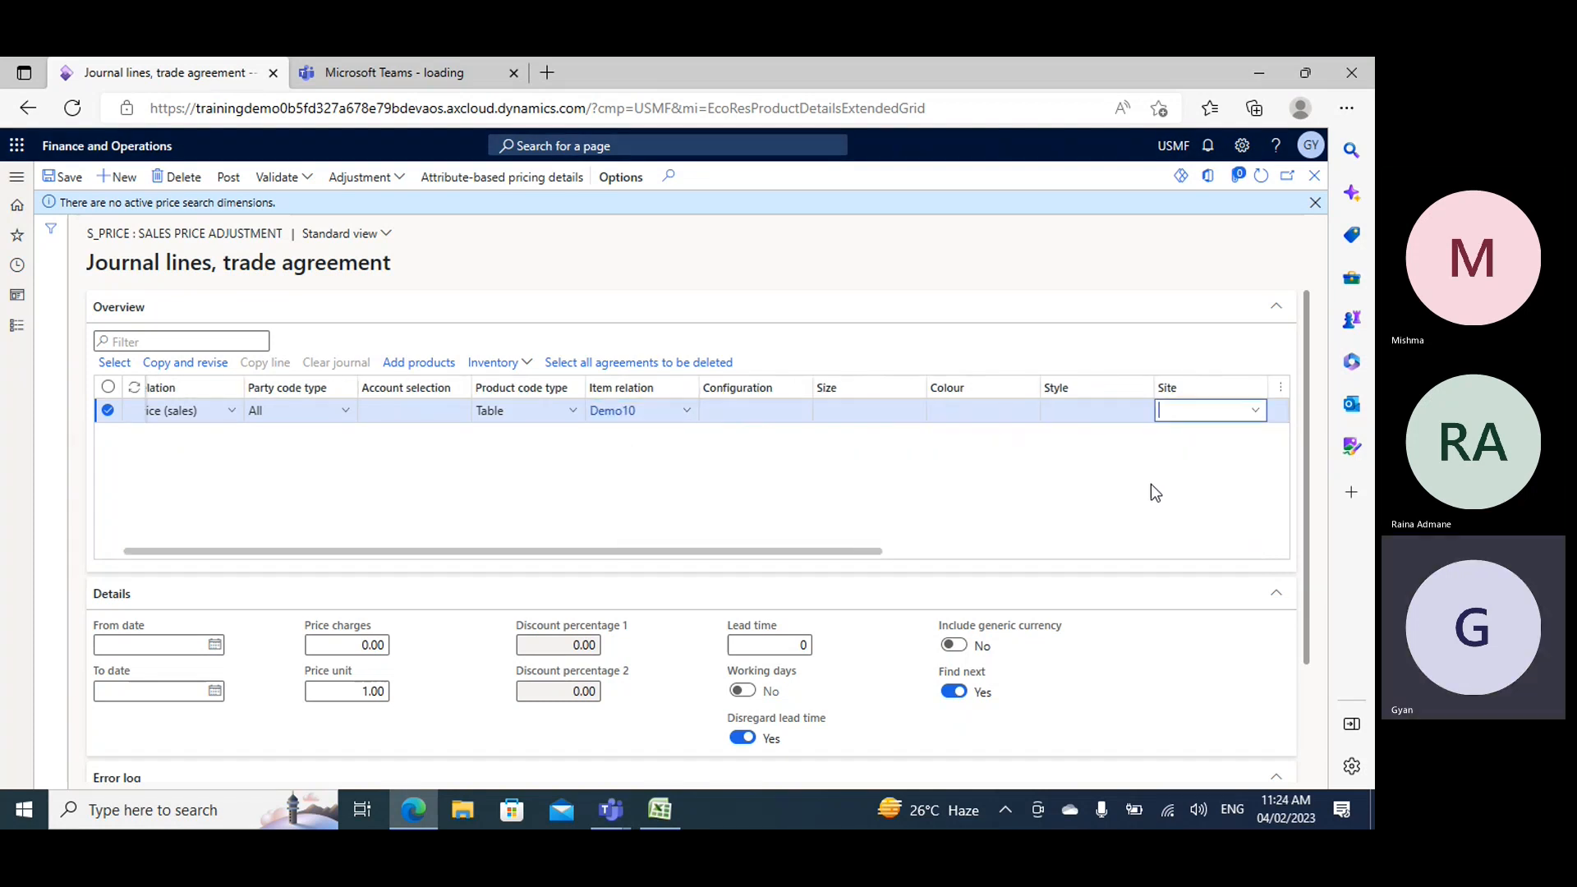
text(24)
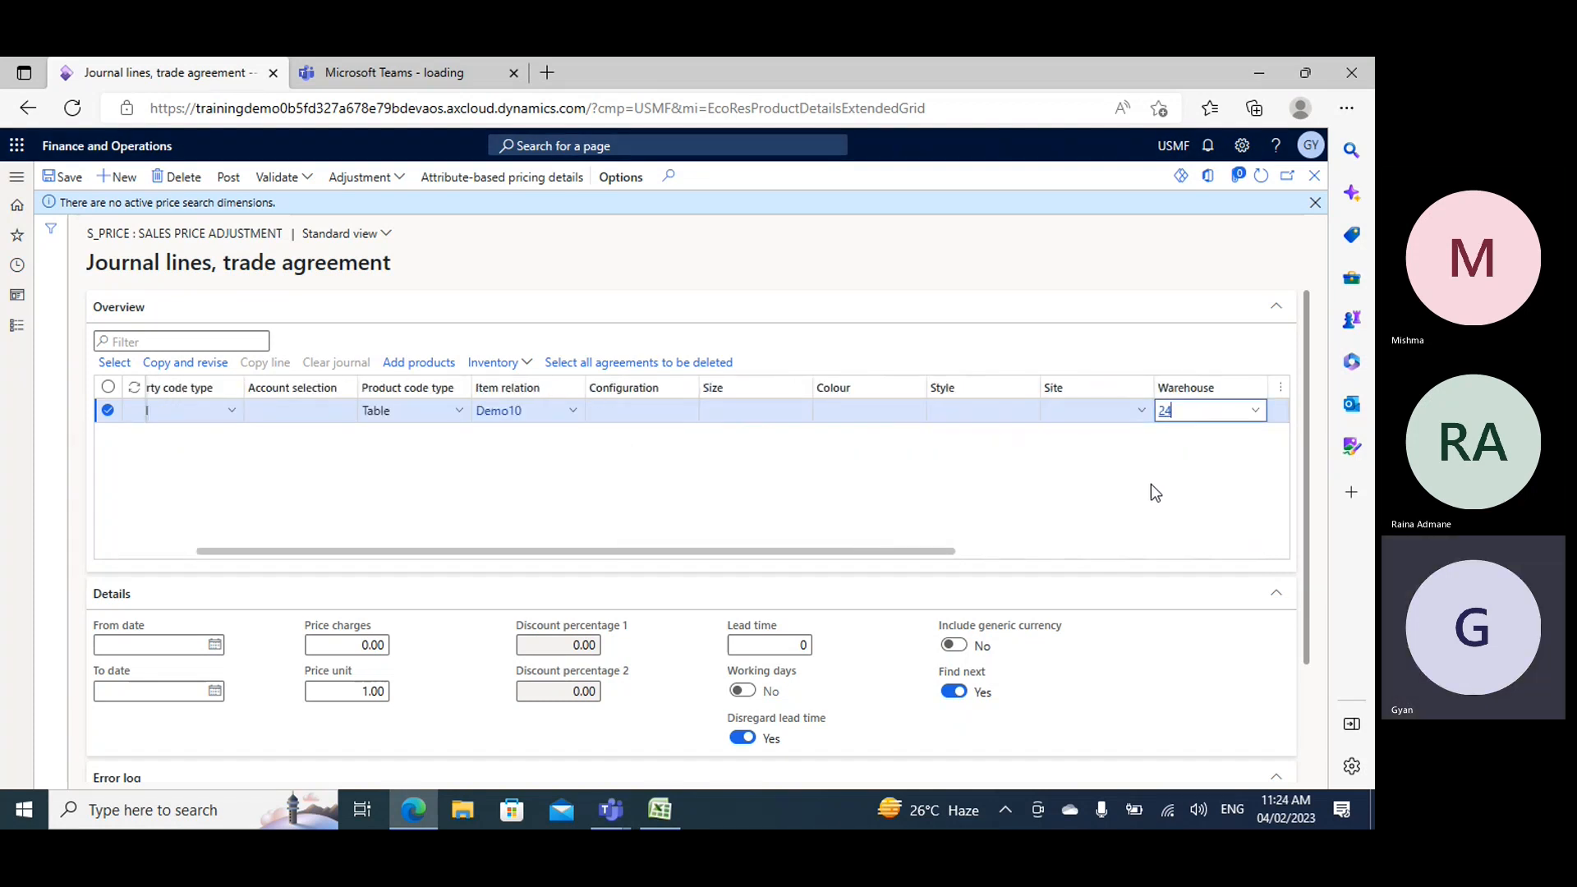
key(Tab)
key(Tab)
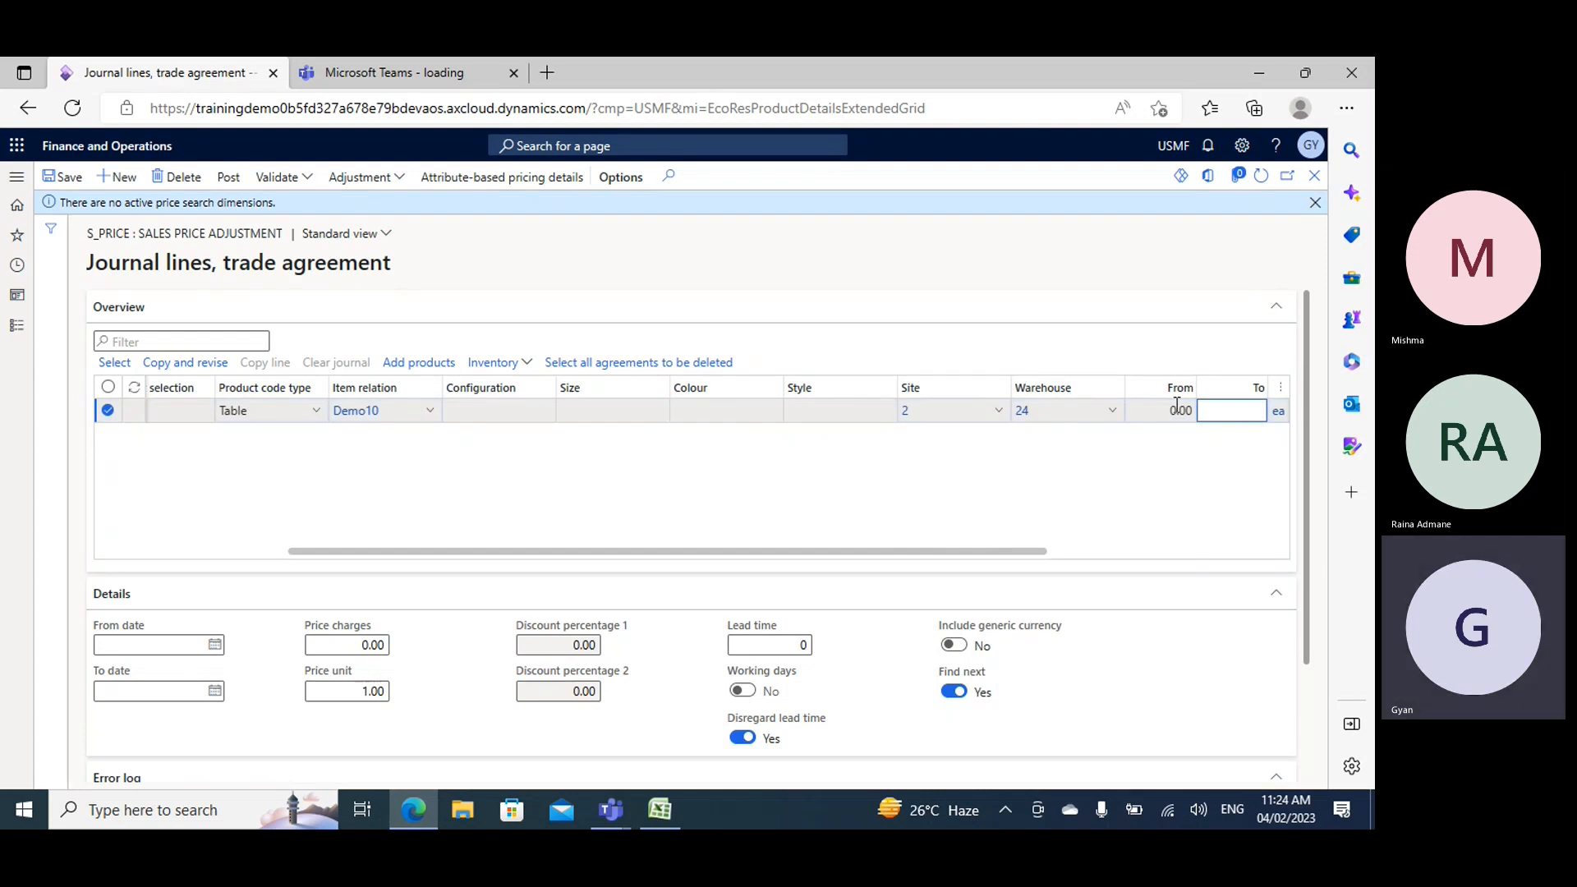
- Set the Demo10 journal line's amount in currency to 100, keeping the unit and currency defaults
key(Tab)
key(Tab)
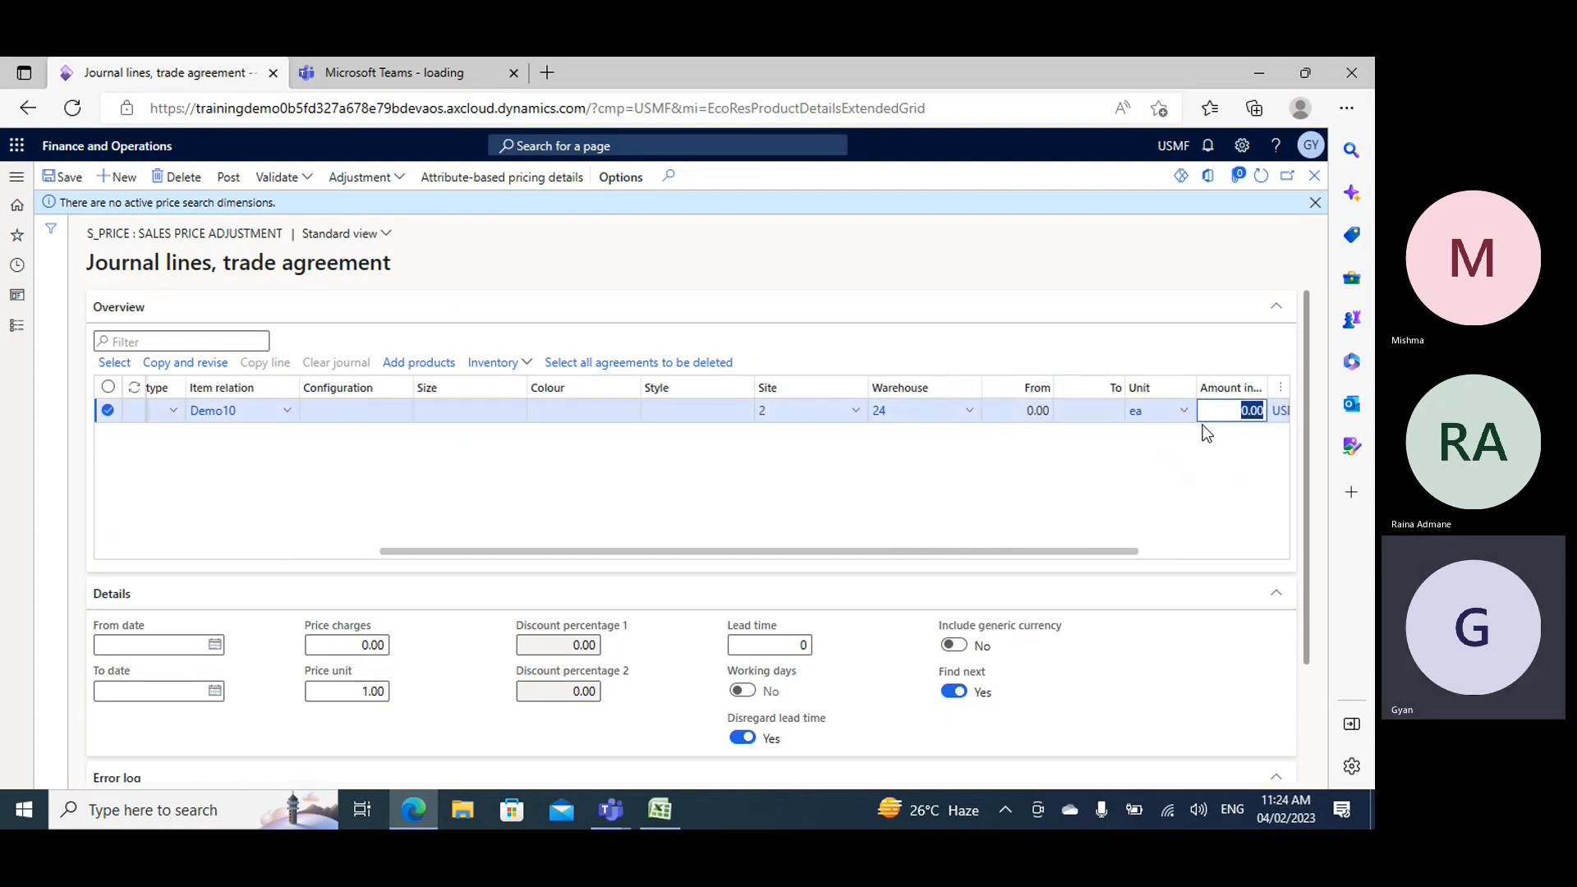
text(100)
key(Tab)
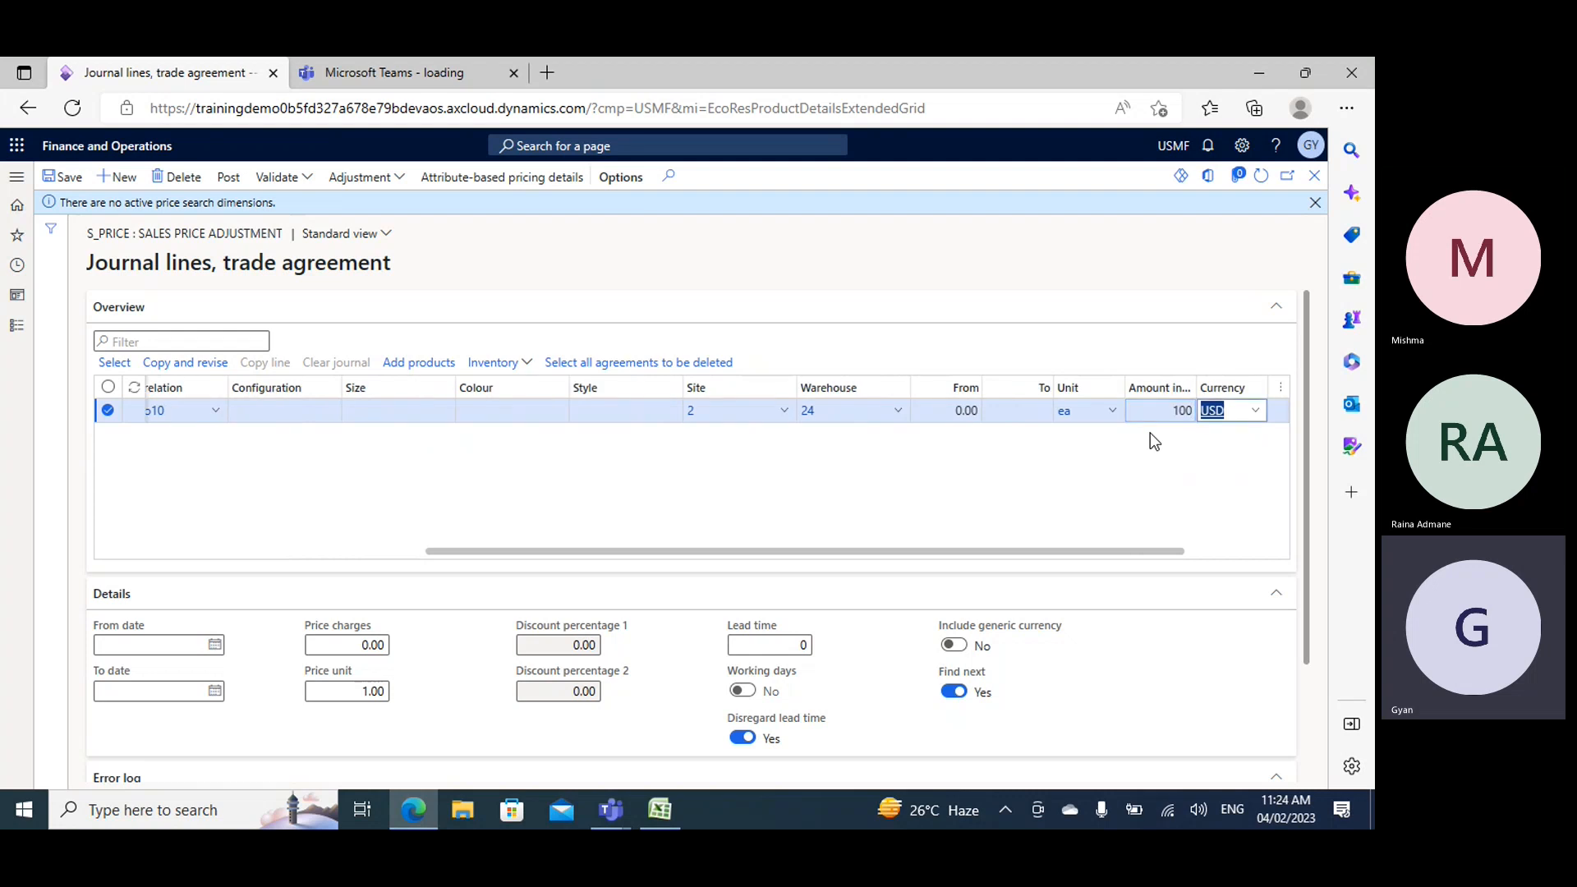
key(Tab)
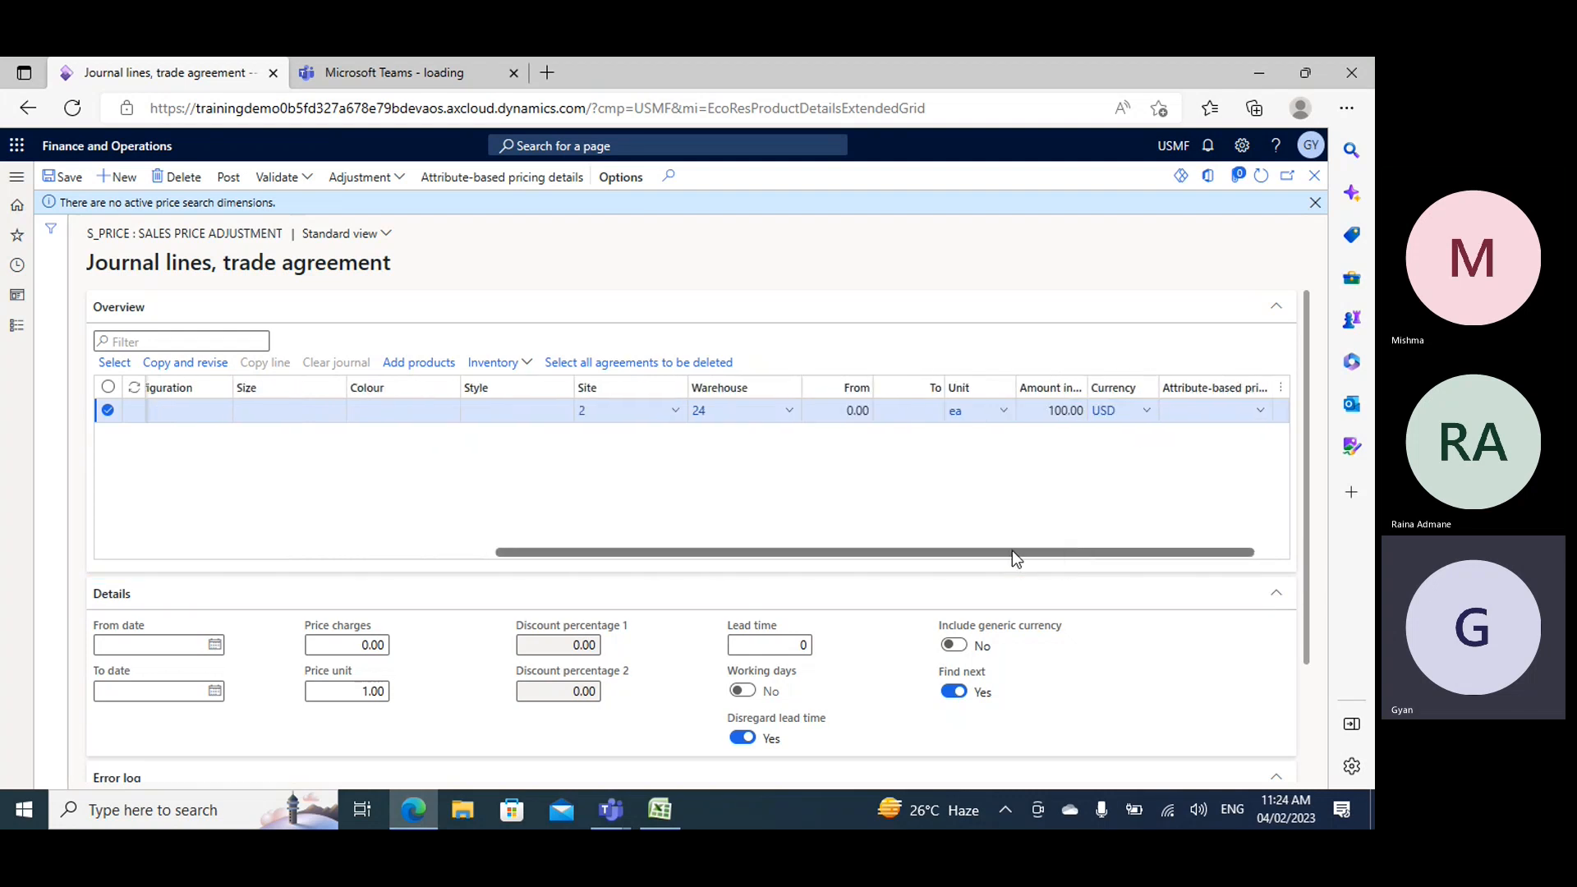
- Review the journal line, post the trade agreement journal and dismiss the resulting pop-up and notification
drag(1014, 552, 288, 475)
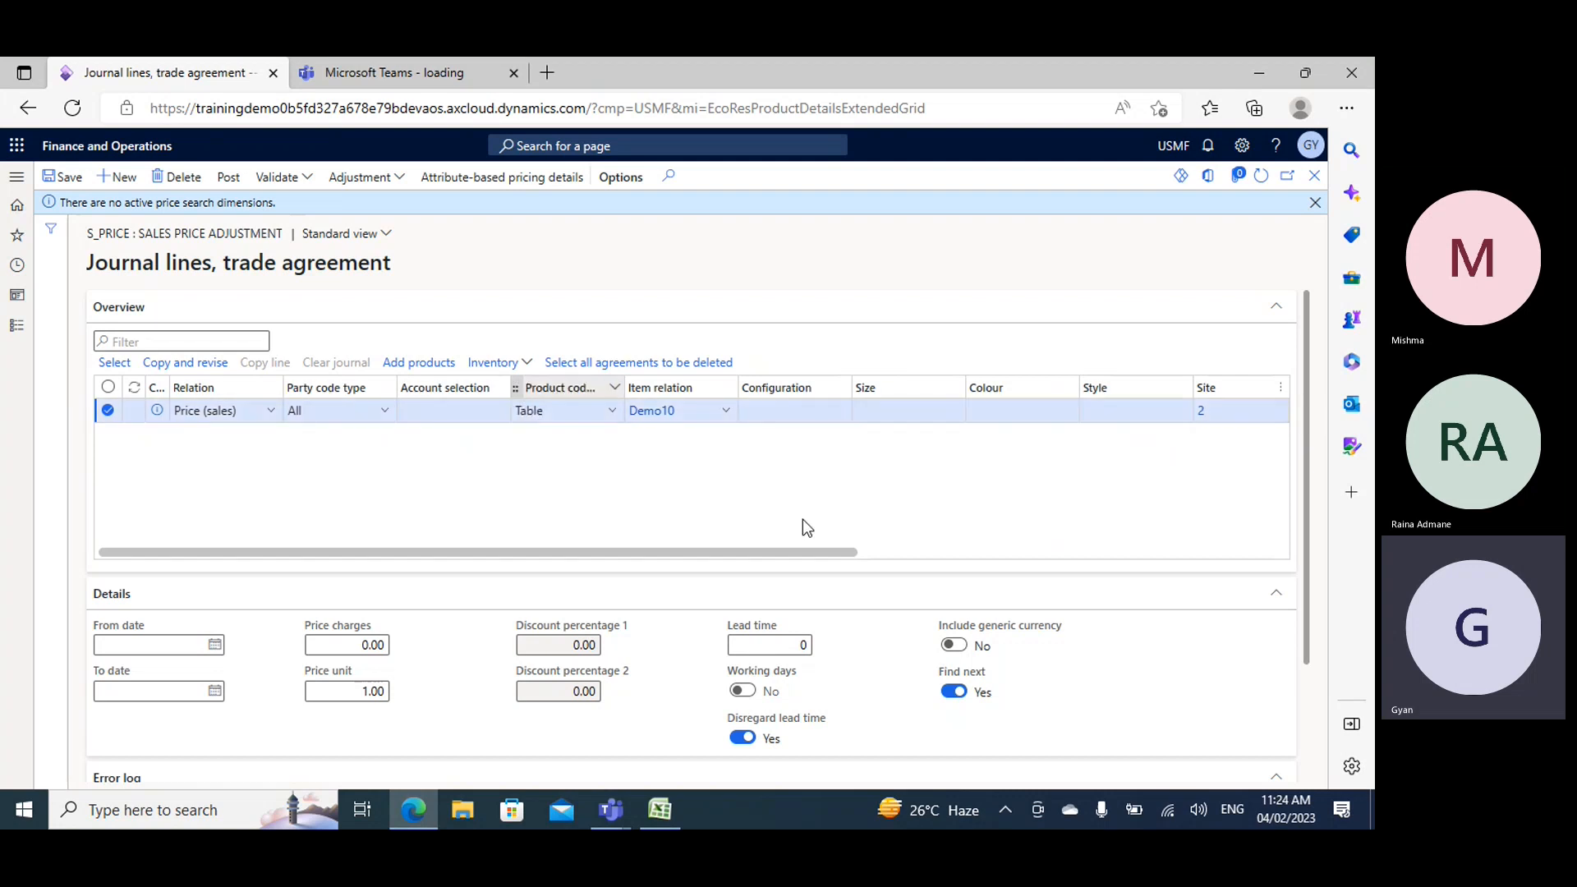
drag(775, 547, 1076, 550)
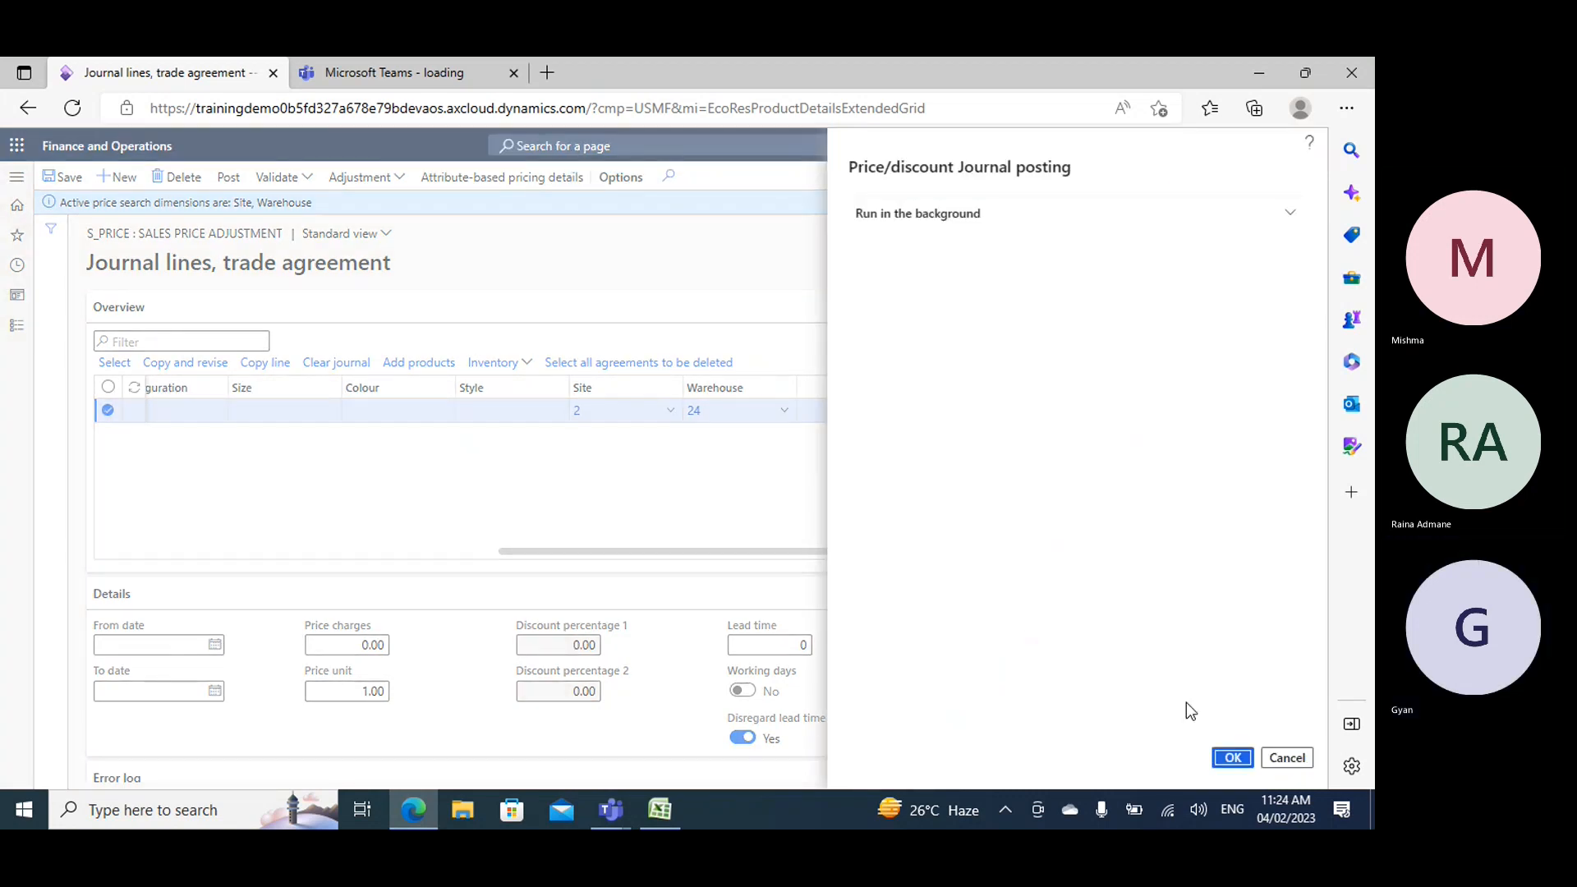
click(1229, 759)
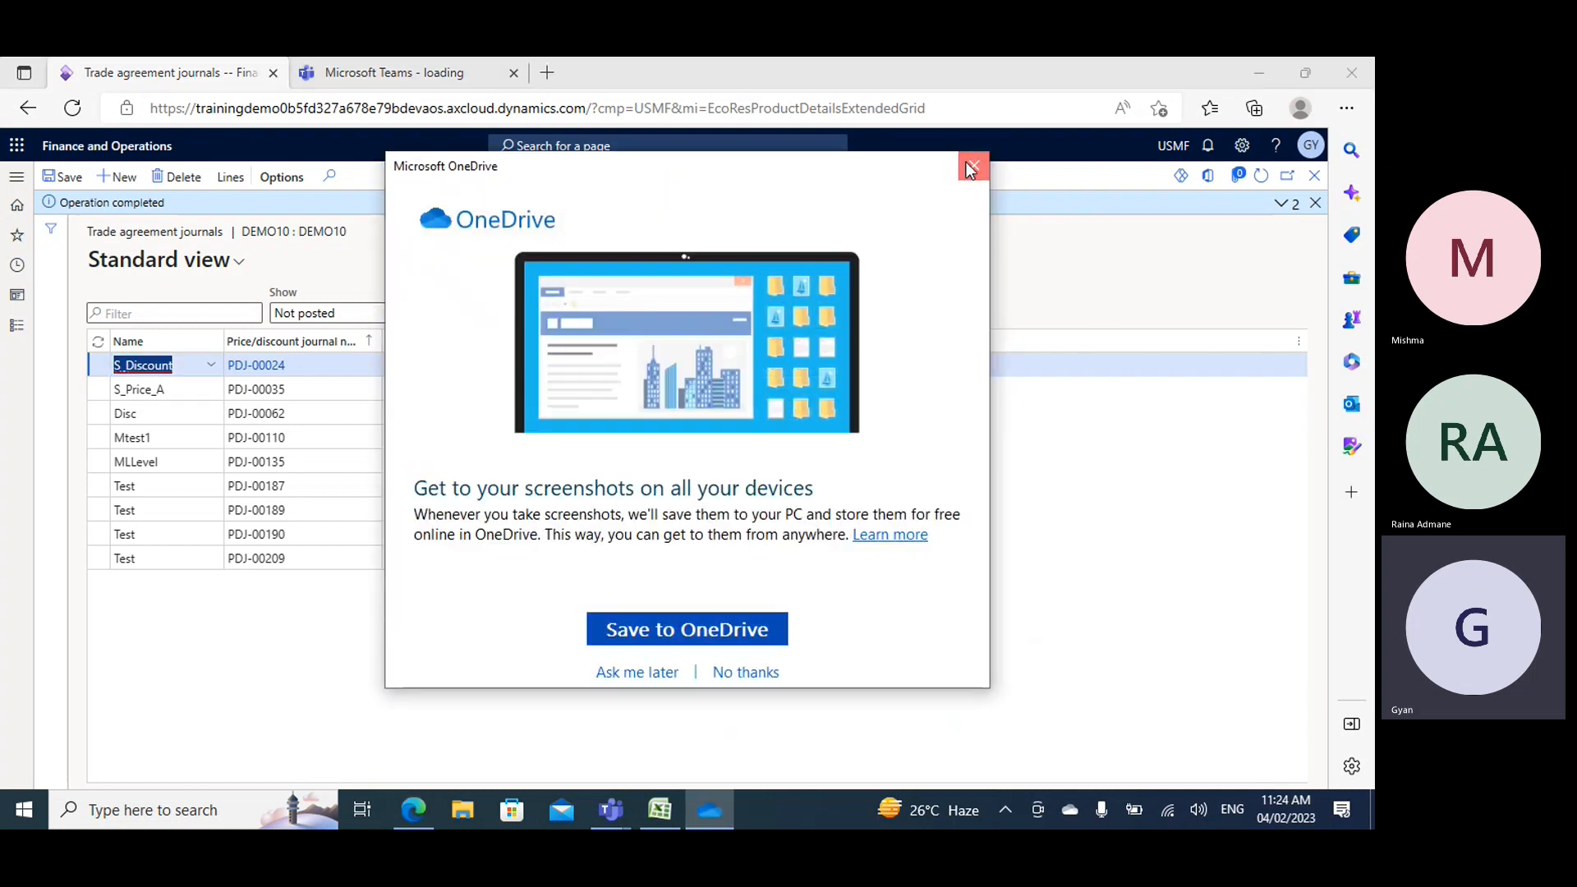
click(969, 167)
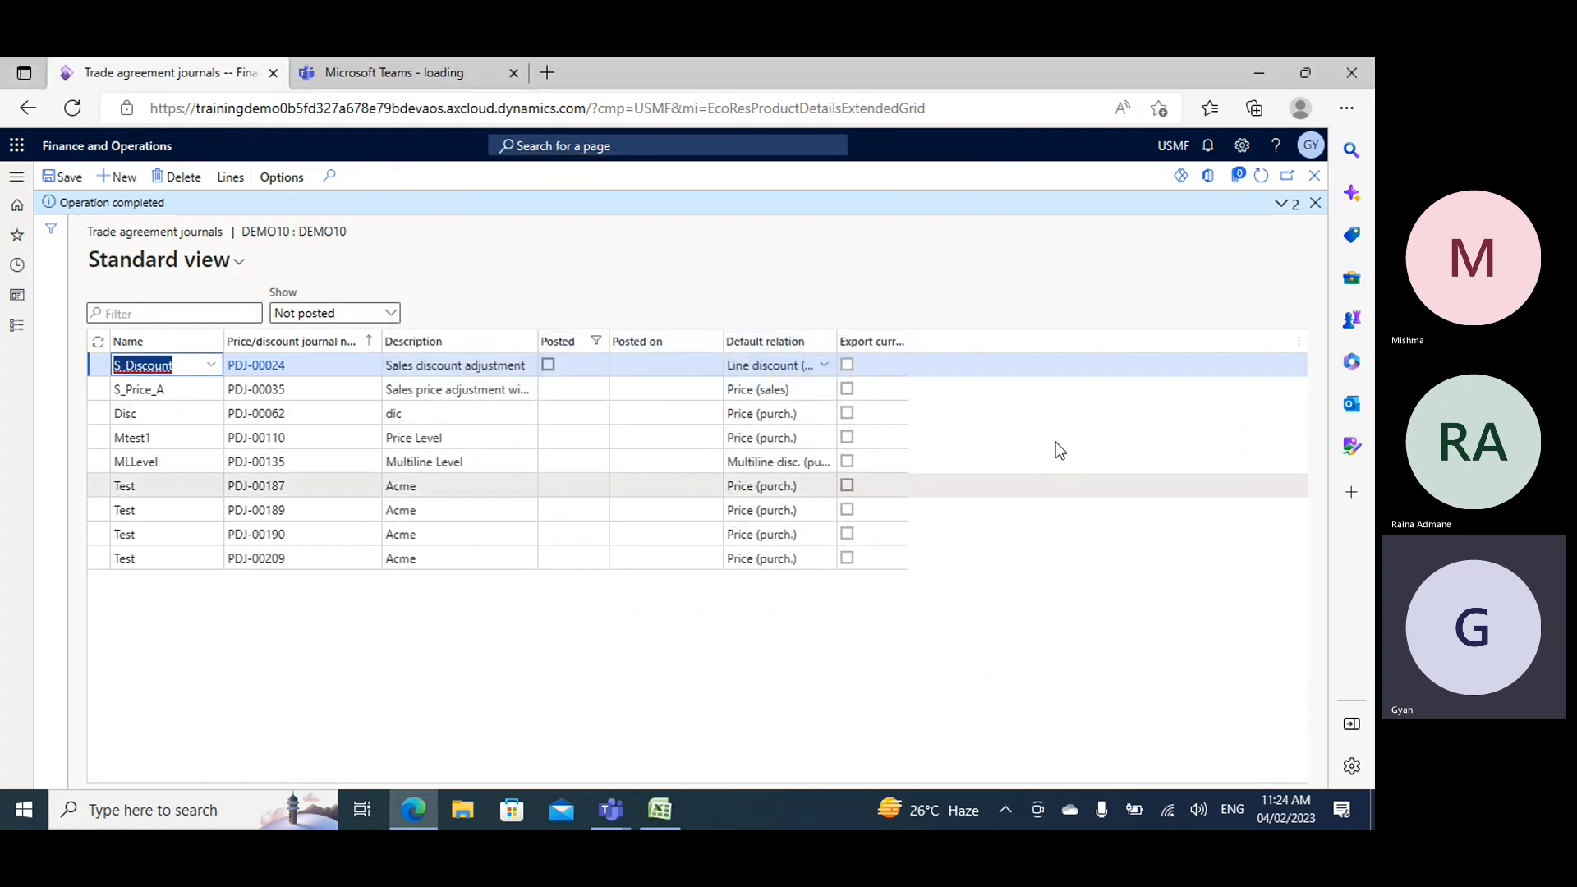
click(1312, 205)
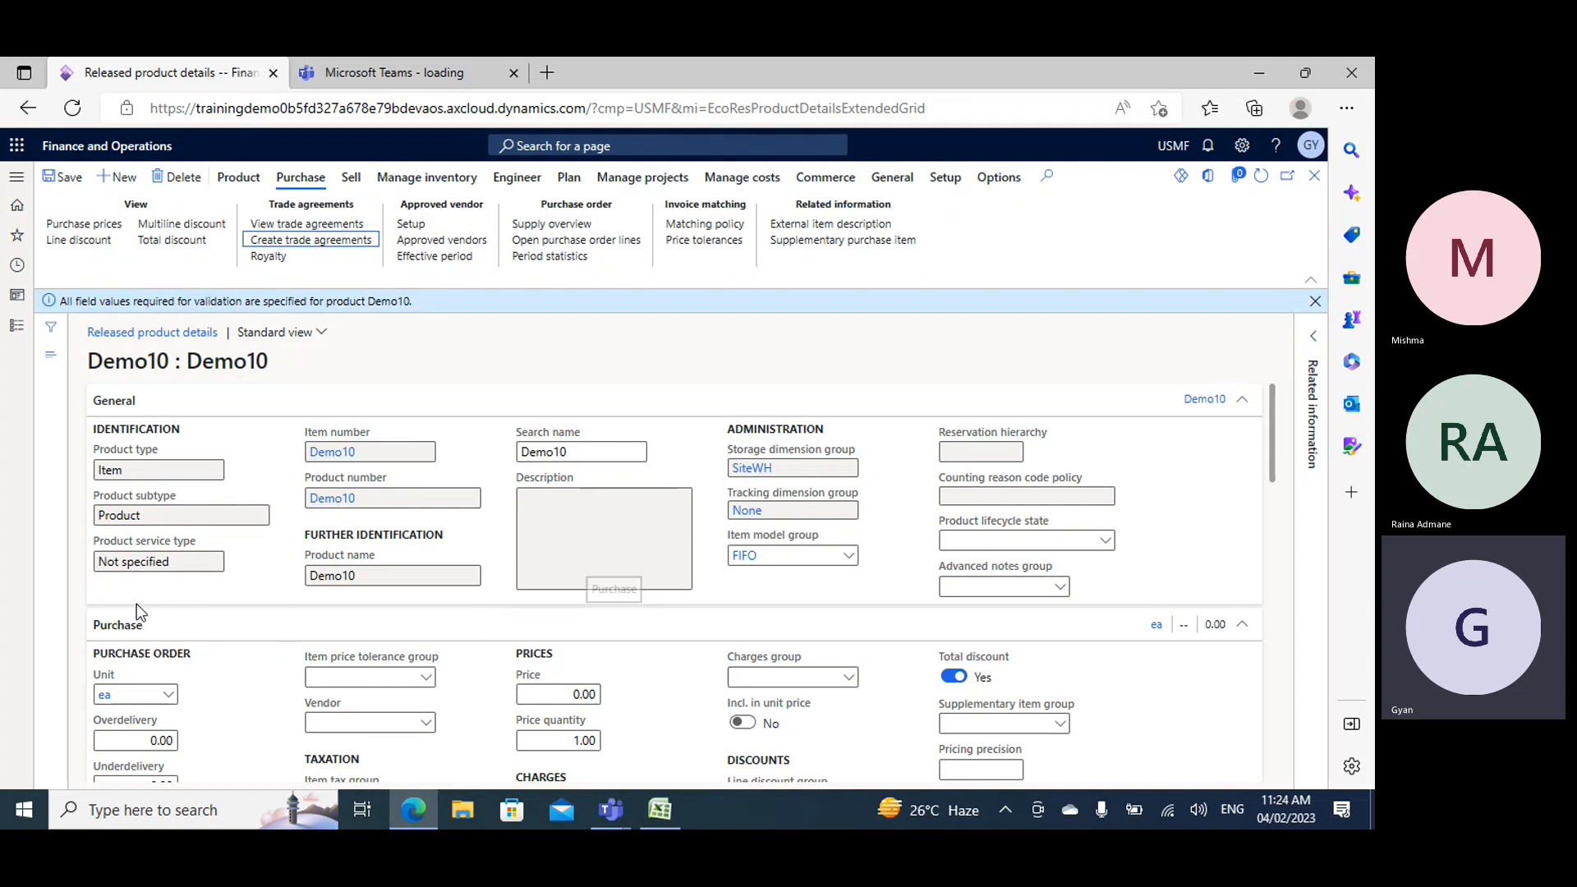
- Duplicate the product details browser tab and open Procurement and sourcing's item discount groups in the copy
right_click(156, 72)
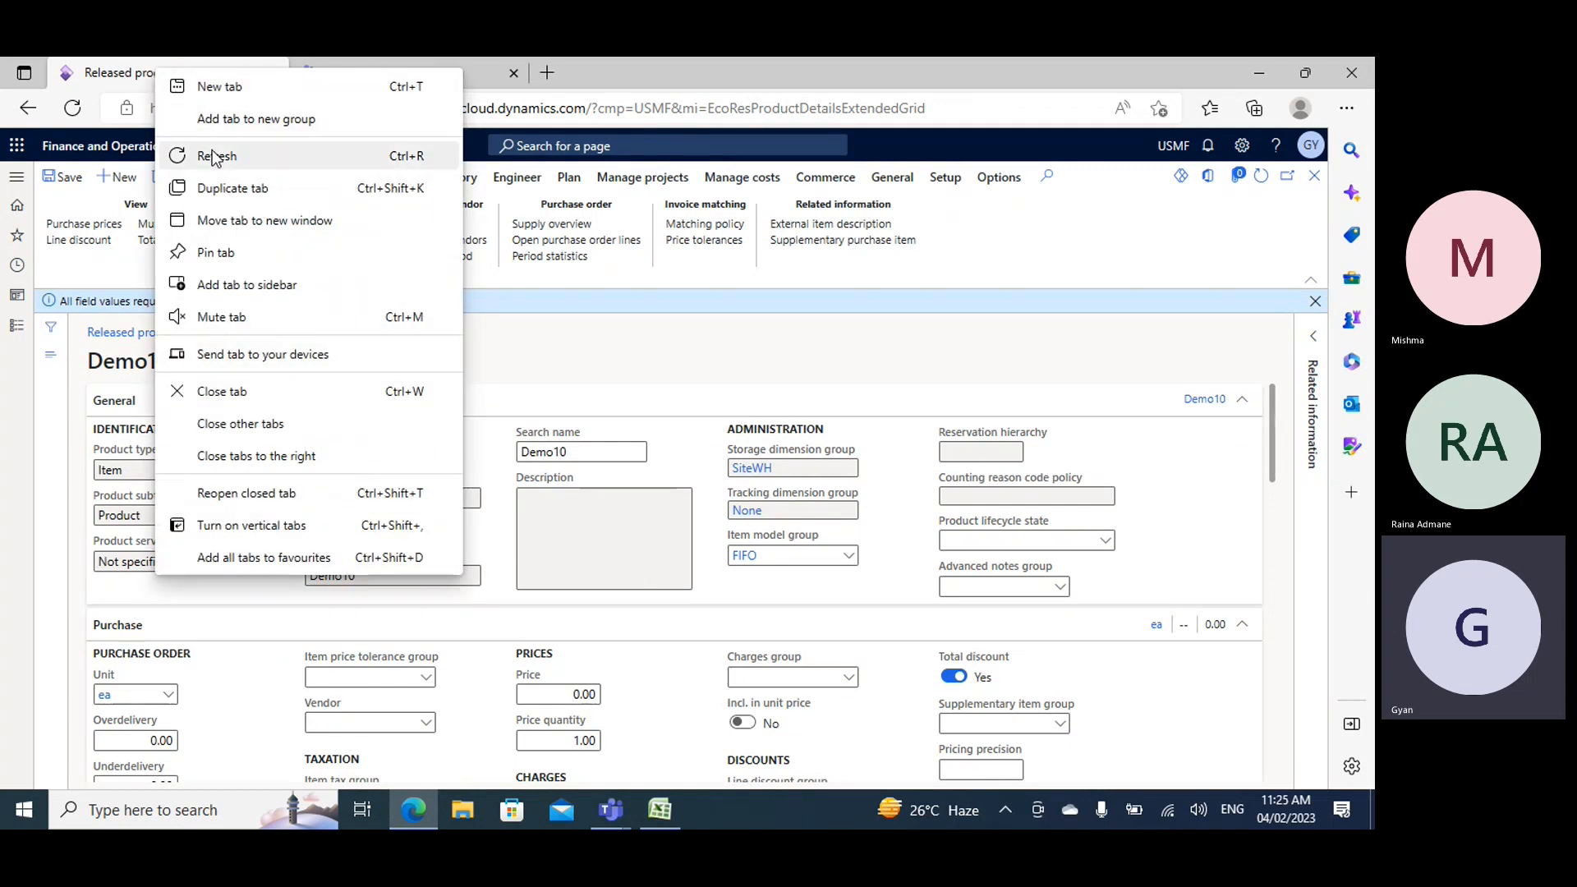
click(212, 198)
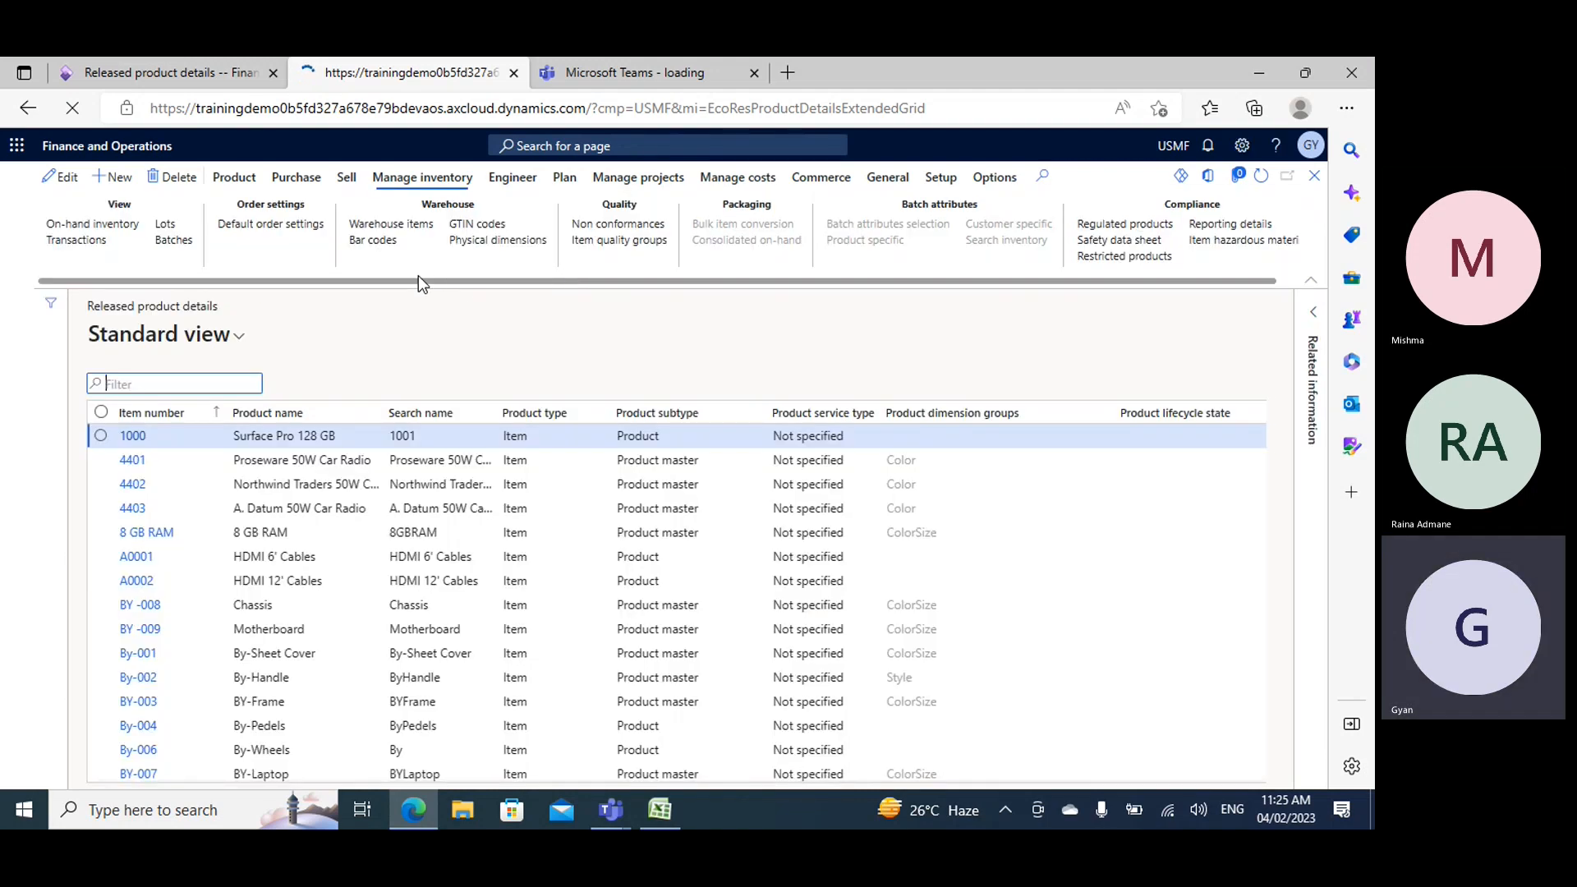
click(11, 328)
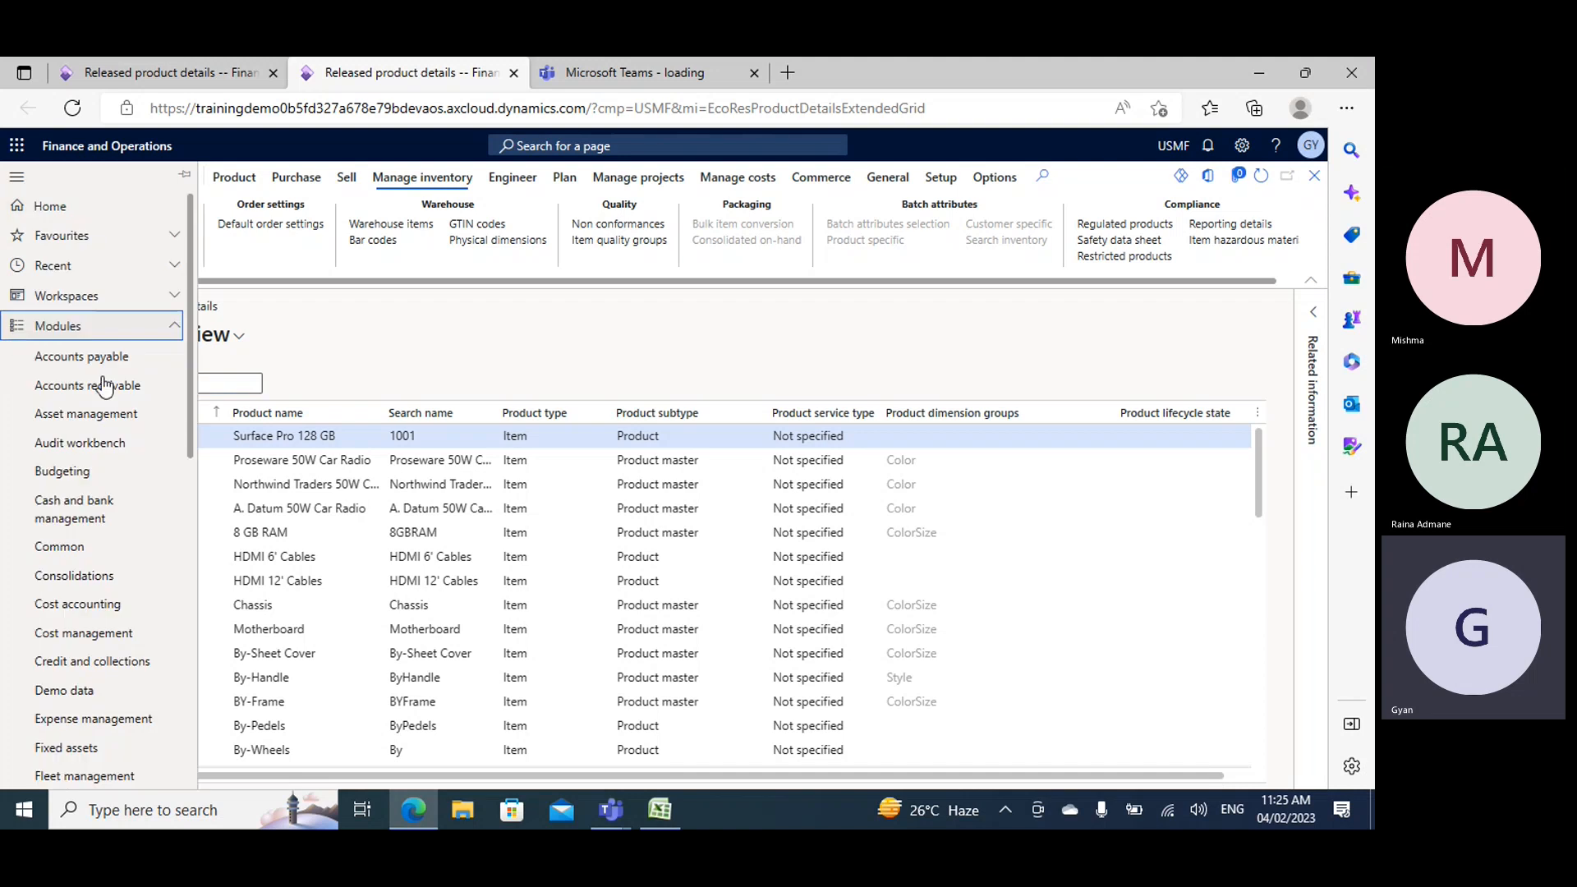
scroll(118, 618, down, 4)
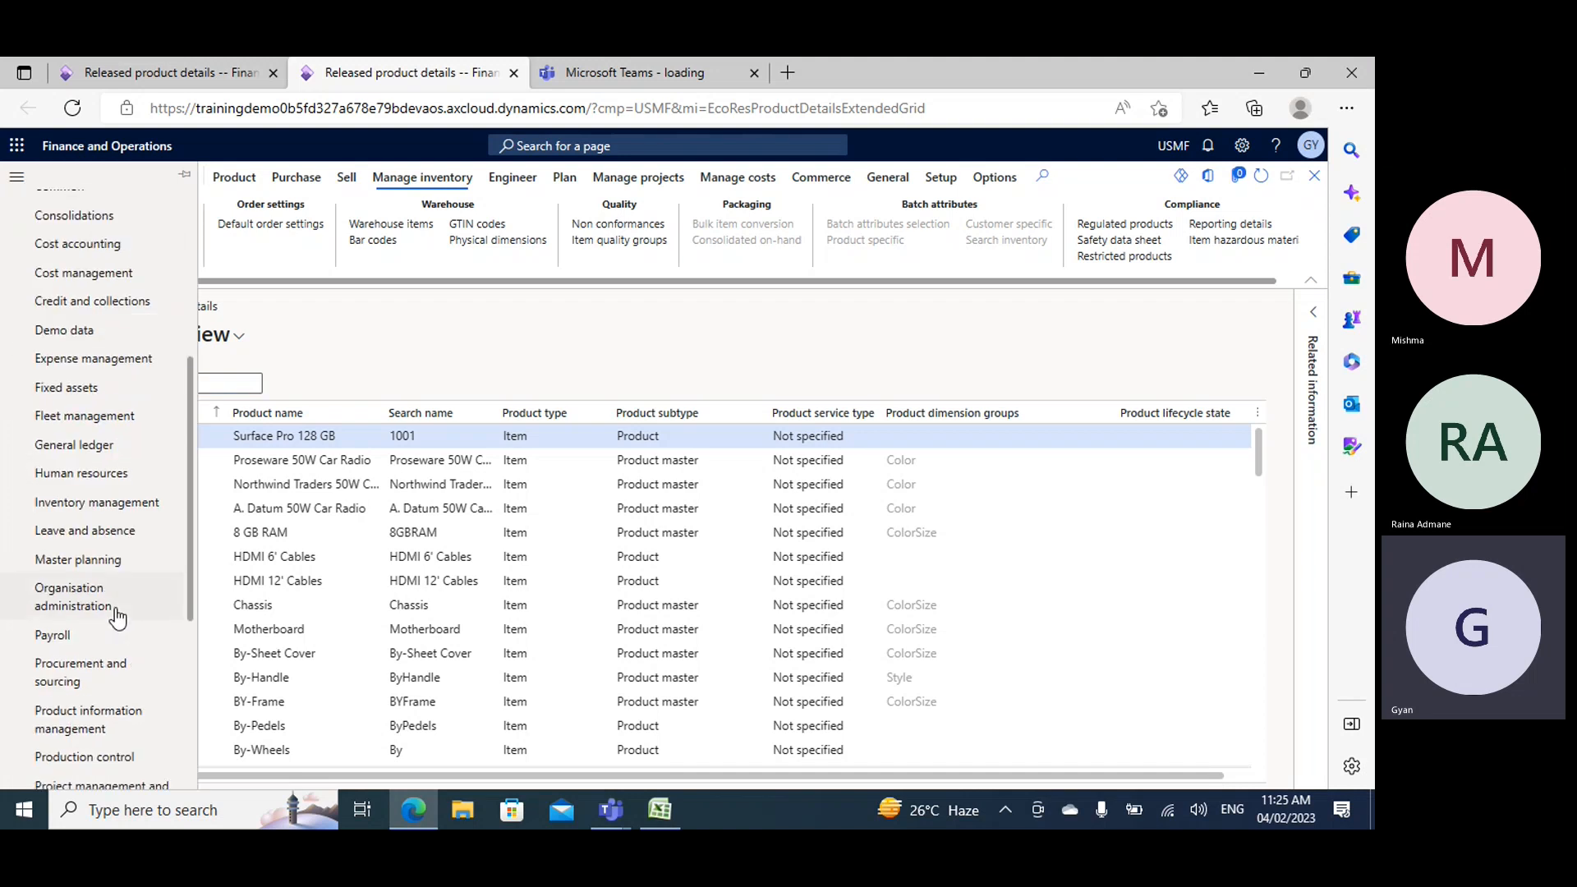
click(58, 681)
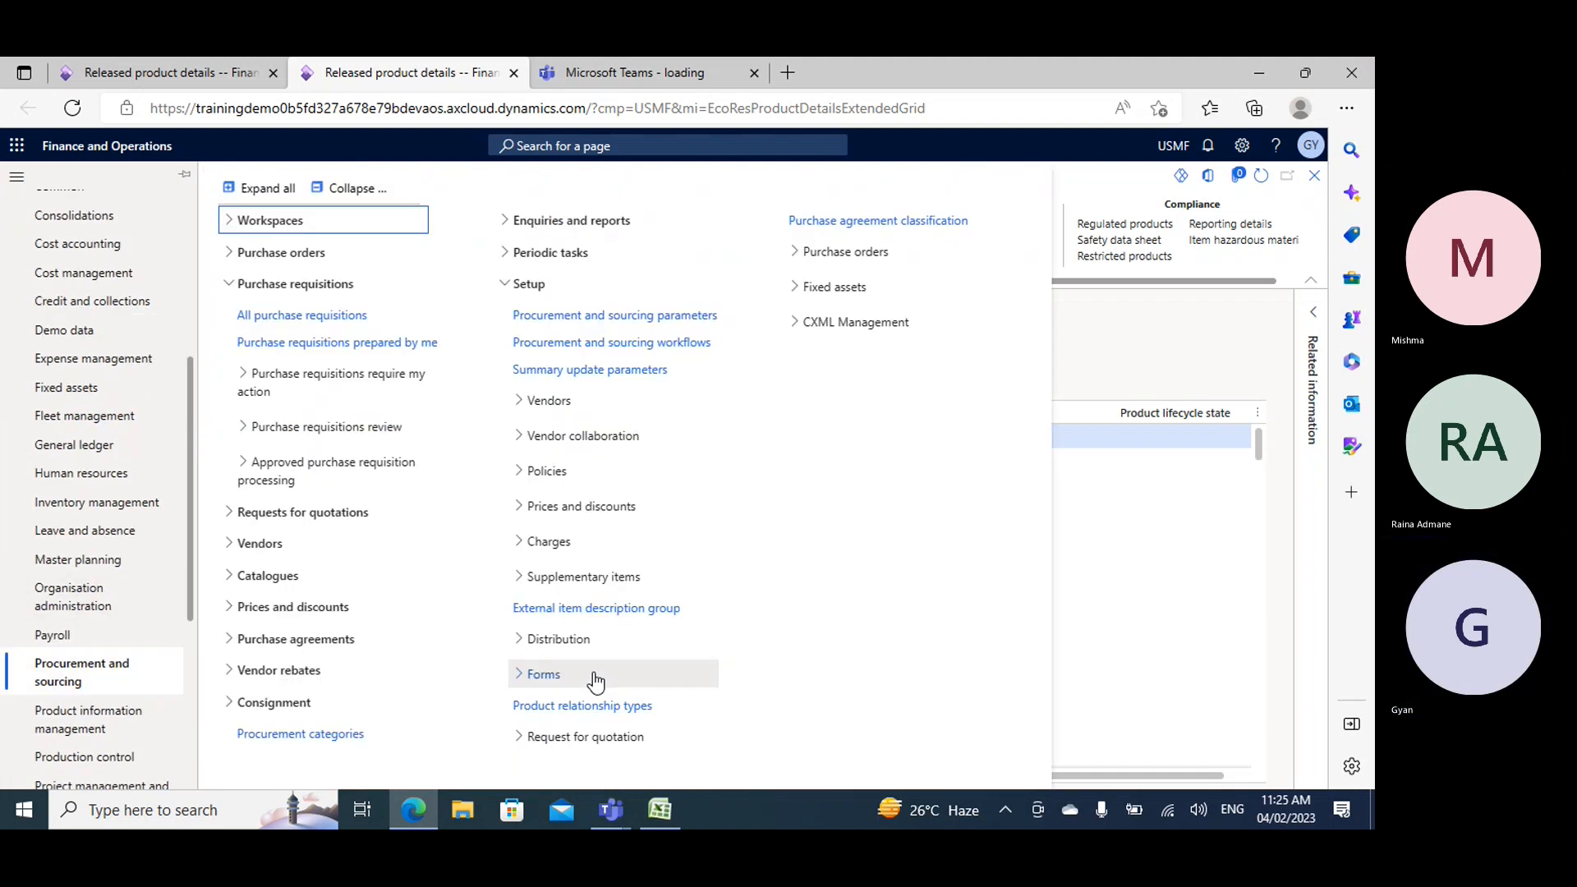
click(349, 190)
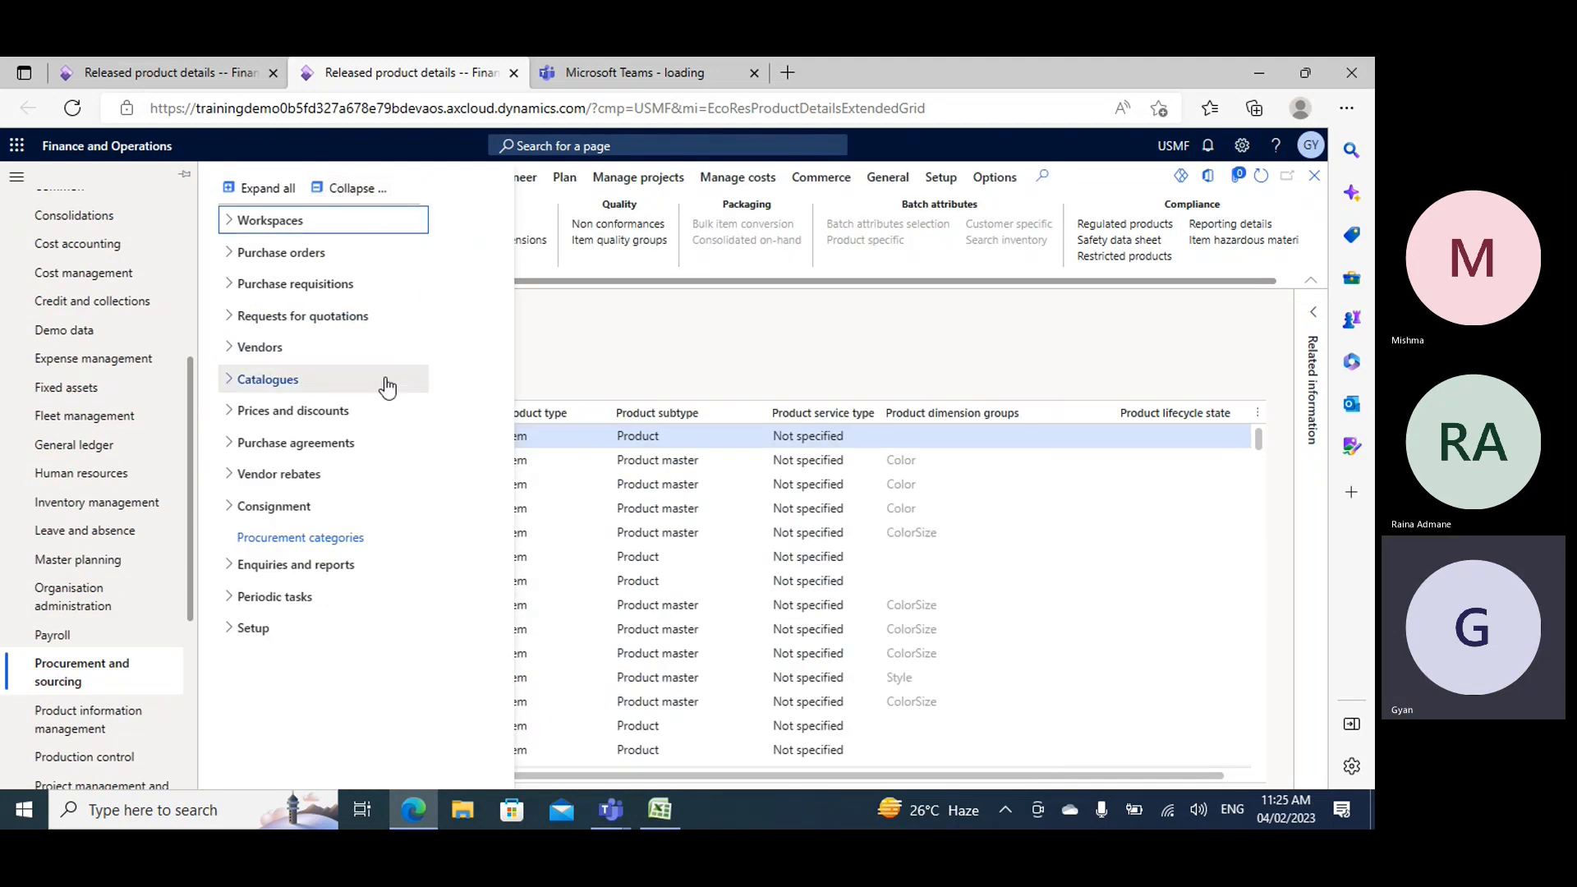
click(345, 411)
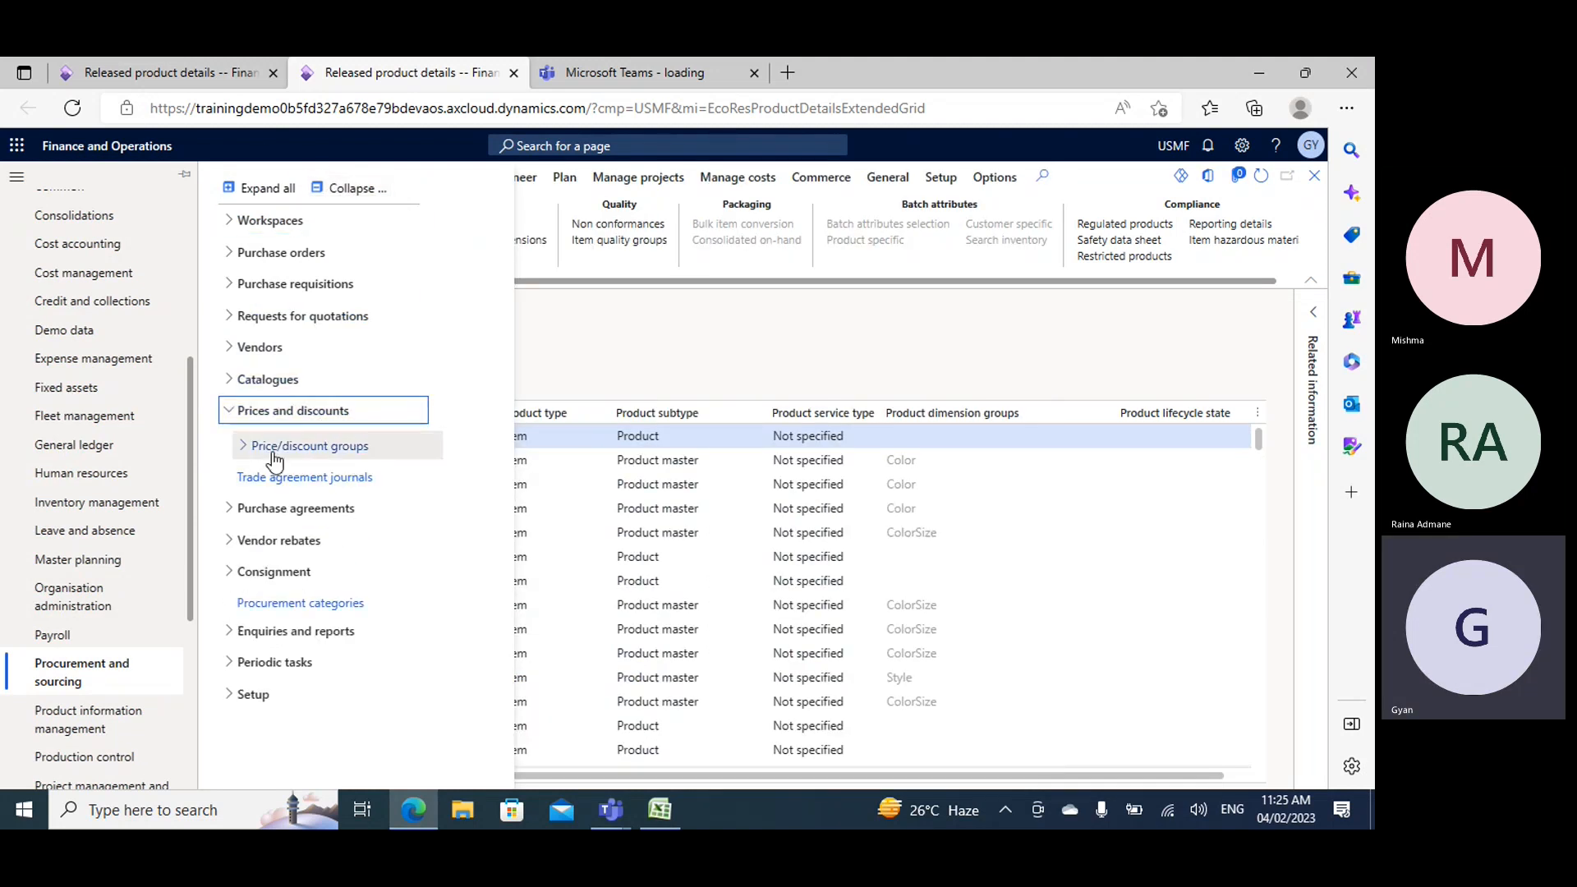
click(249, 451)
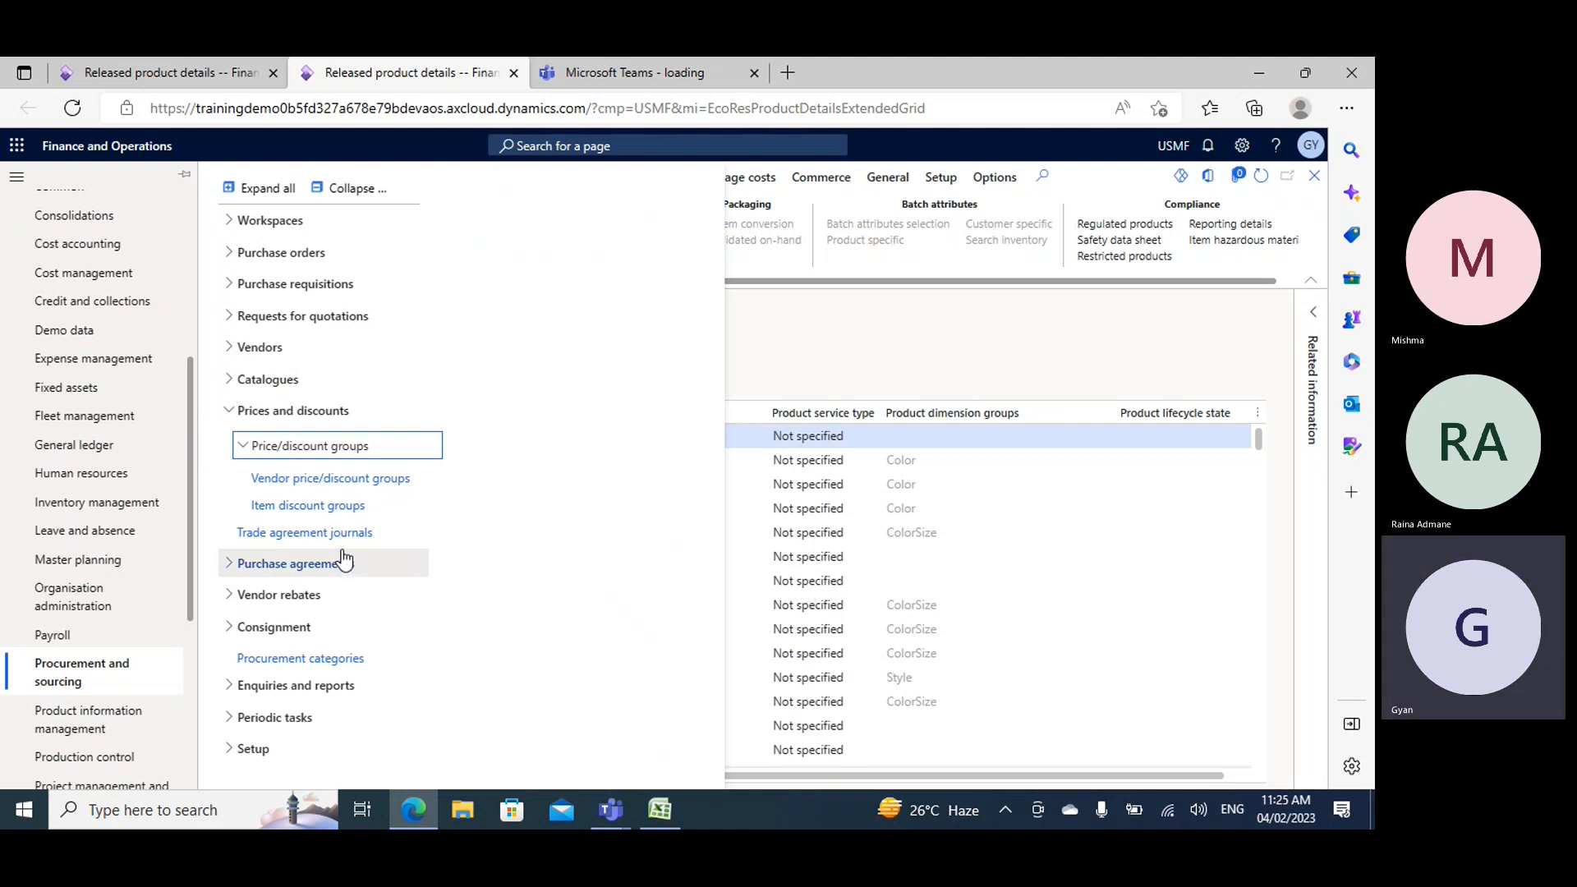
click(325, 511)
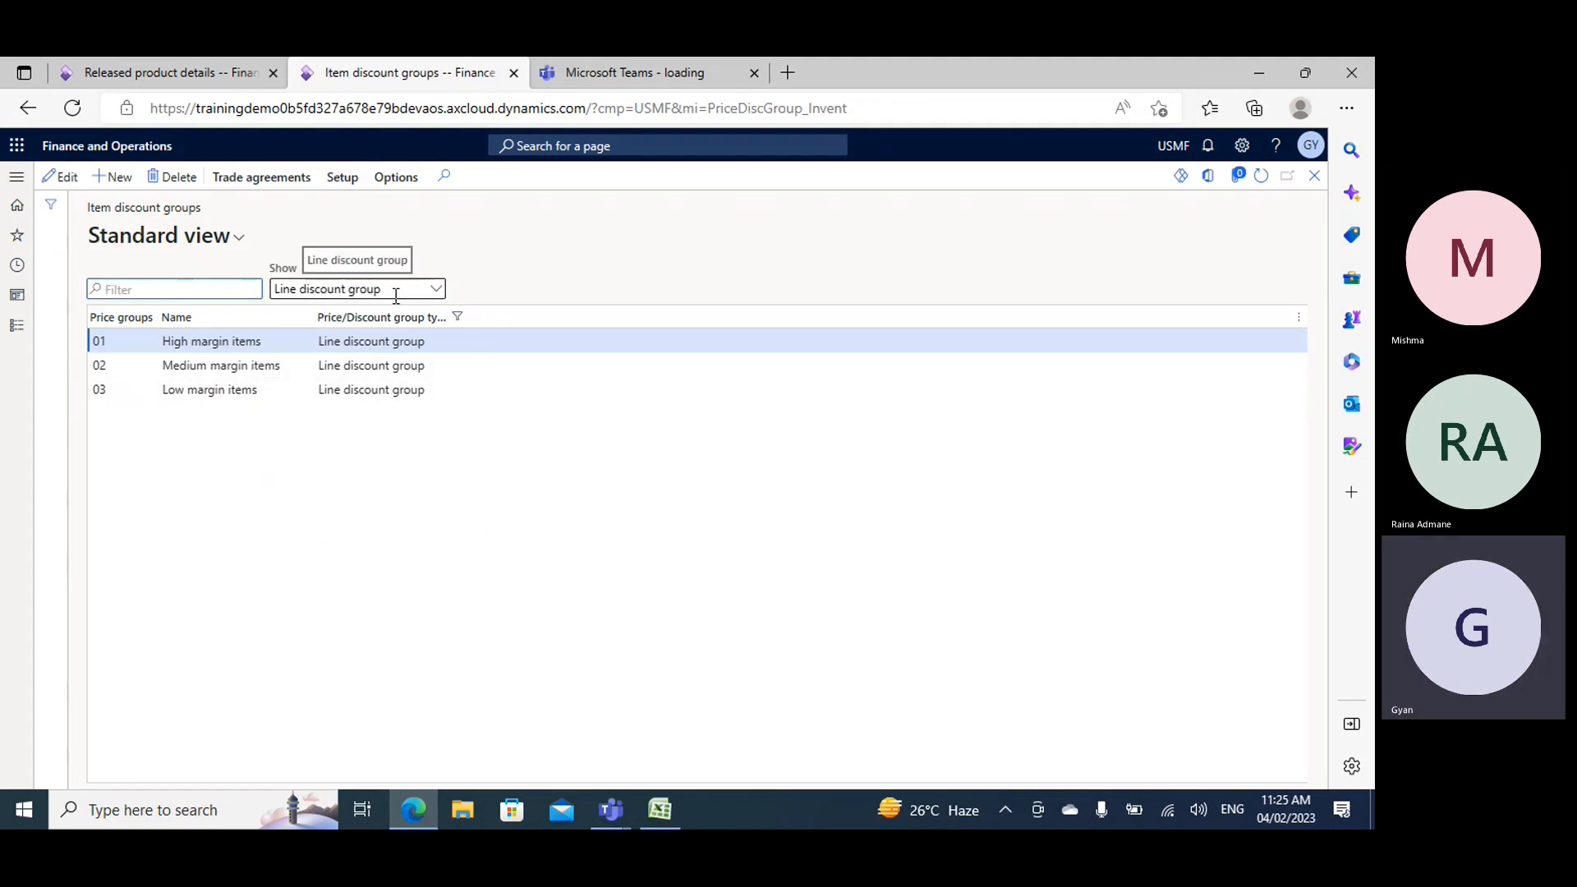
- Show the multiline discount groups in the item discount groups list and examine group 02
click(436, 289)
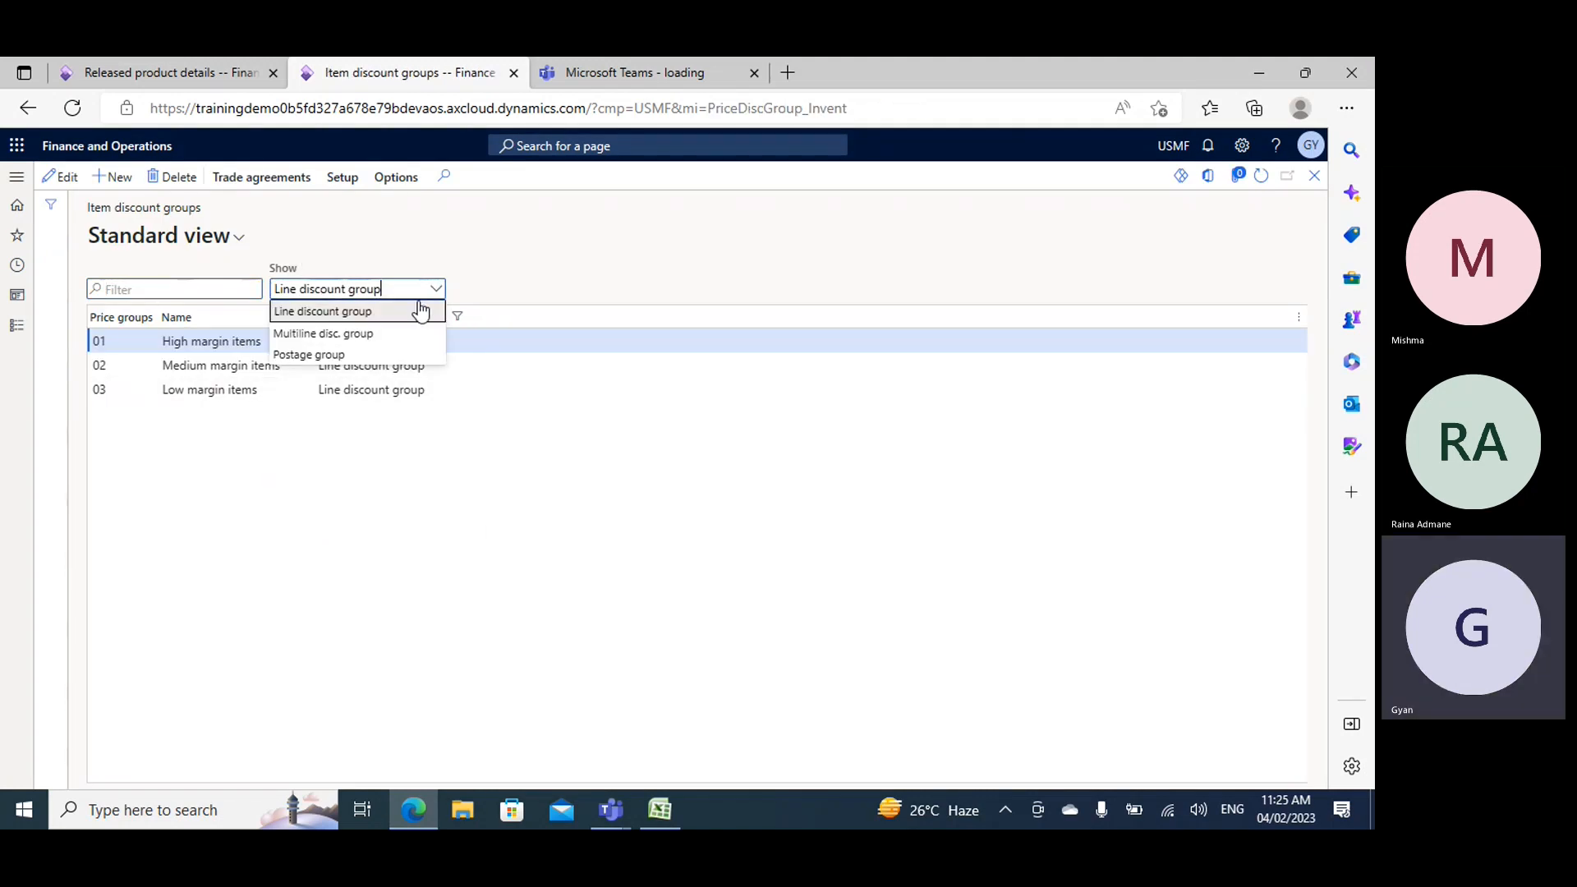
click(359, 335)
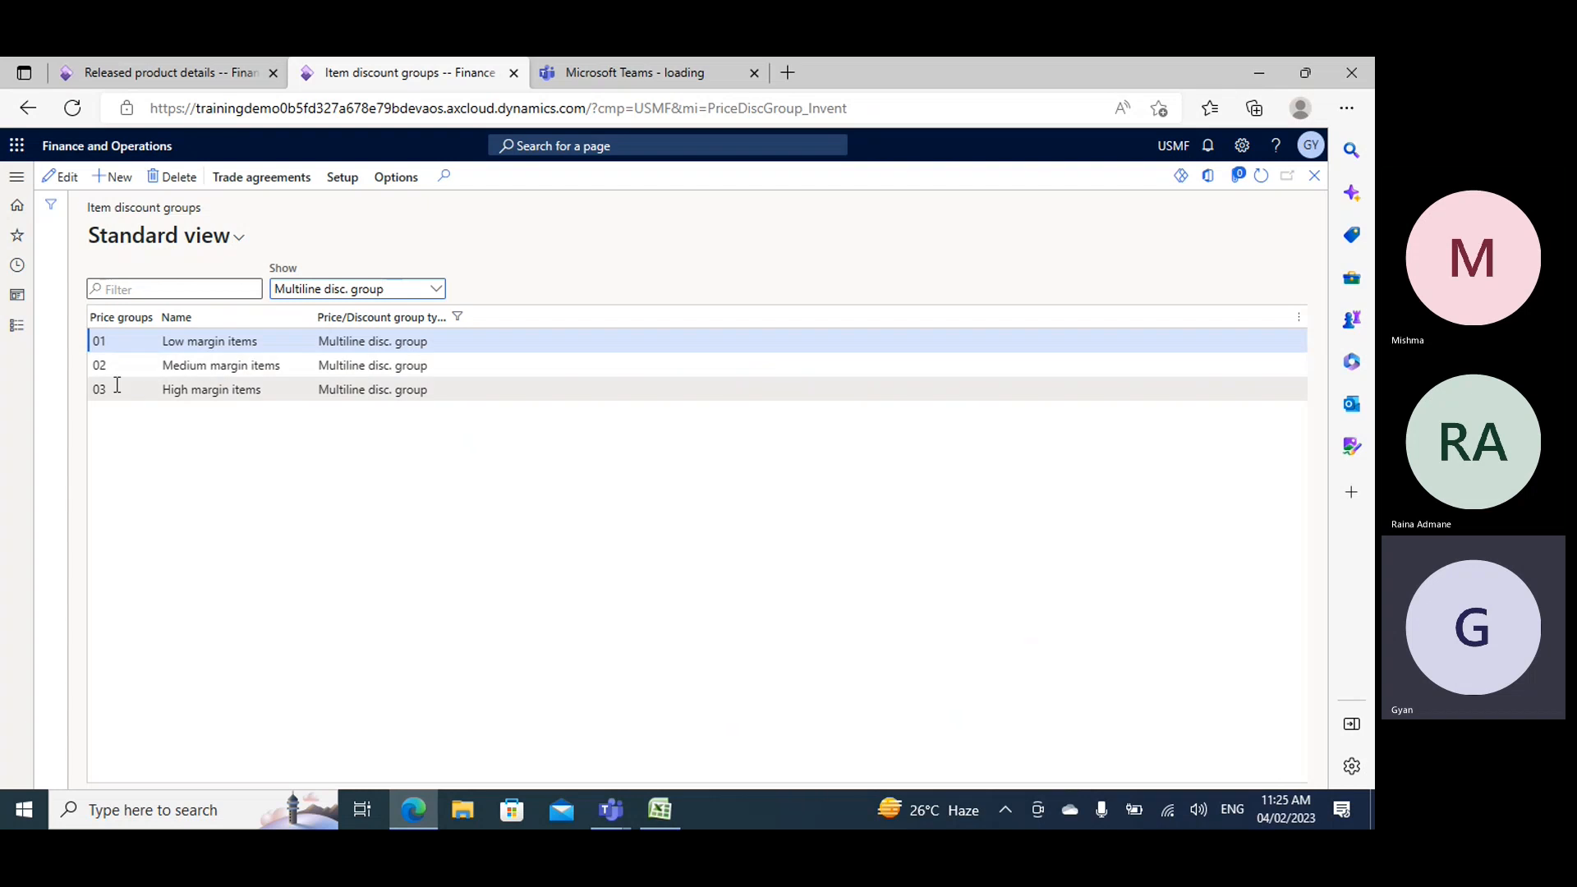
drag(116, 362, 84, 368)
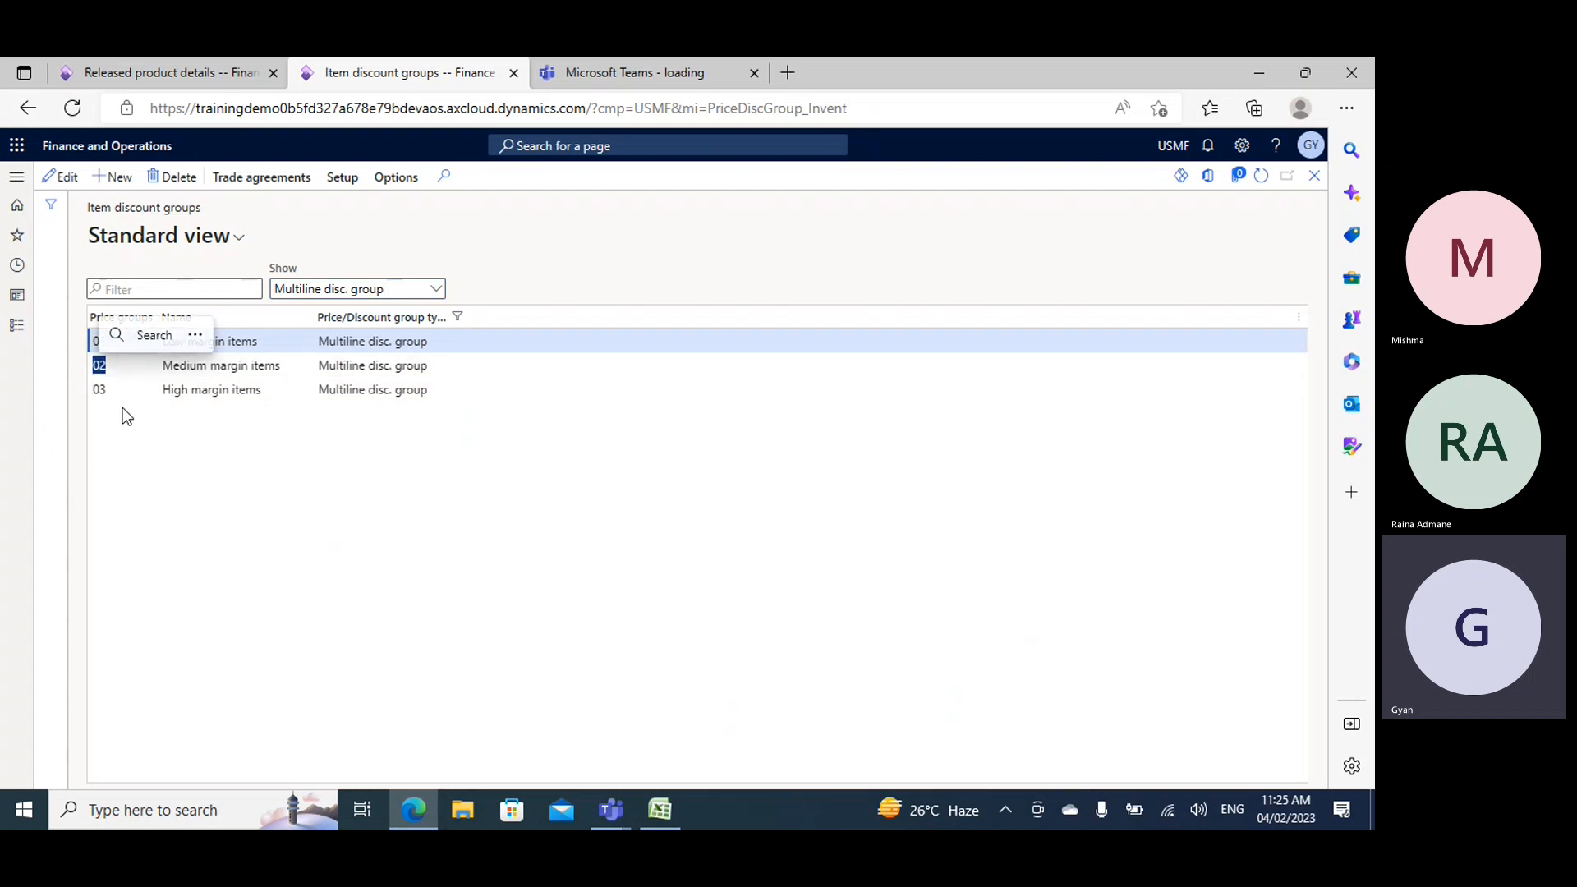
- Return to the Demo10 product details, set its purchase multiline discount to 02 and save the product
click(185, 62)
scroll(490, 534, down, 3)
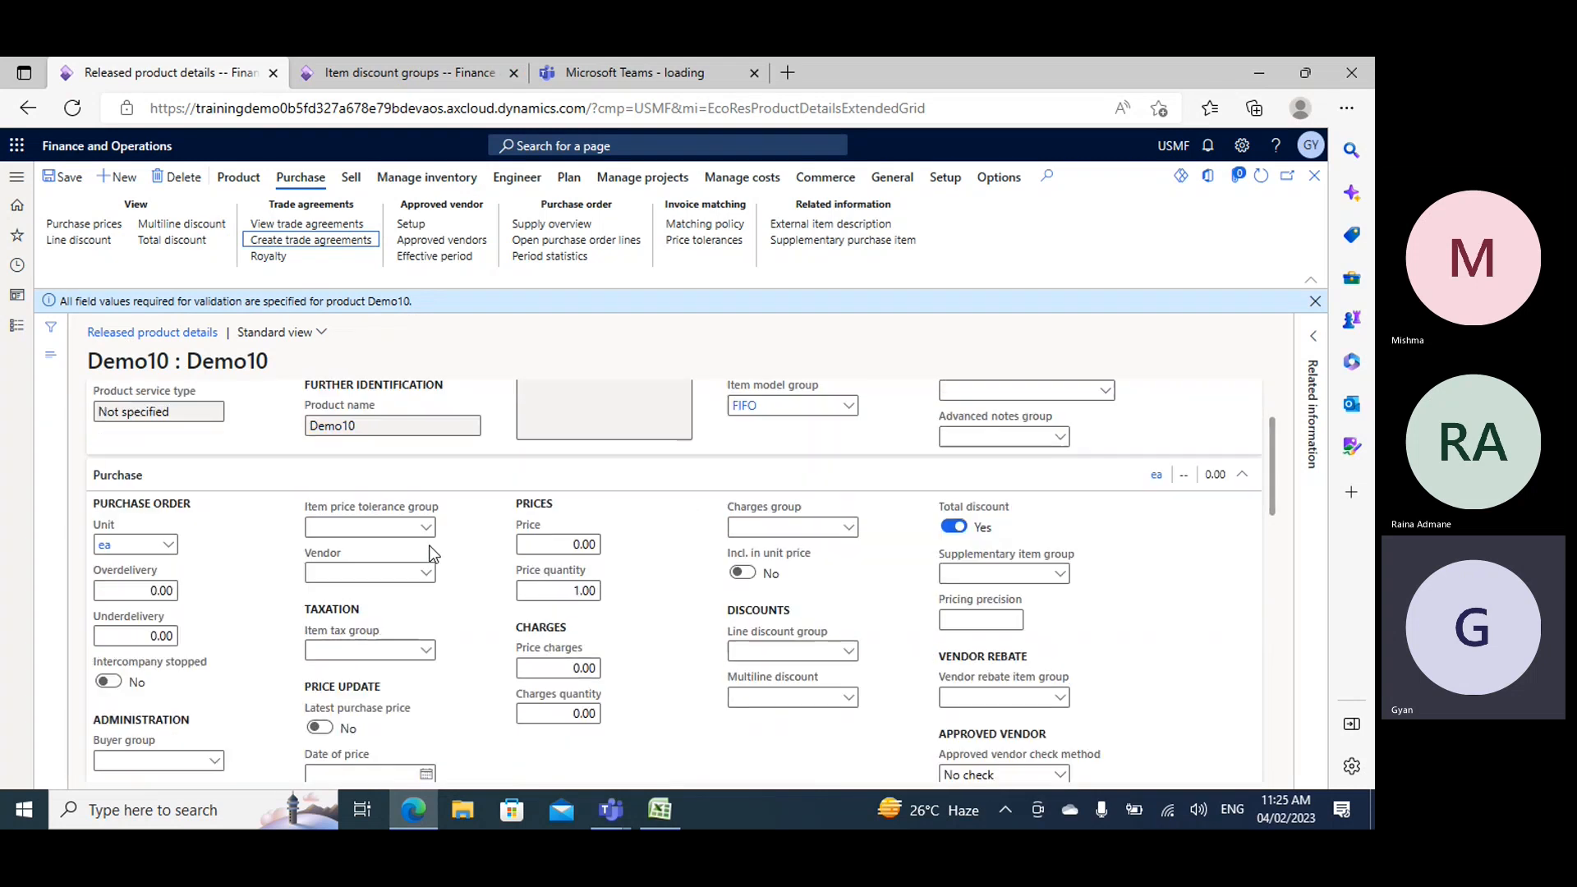
click(819, 498)
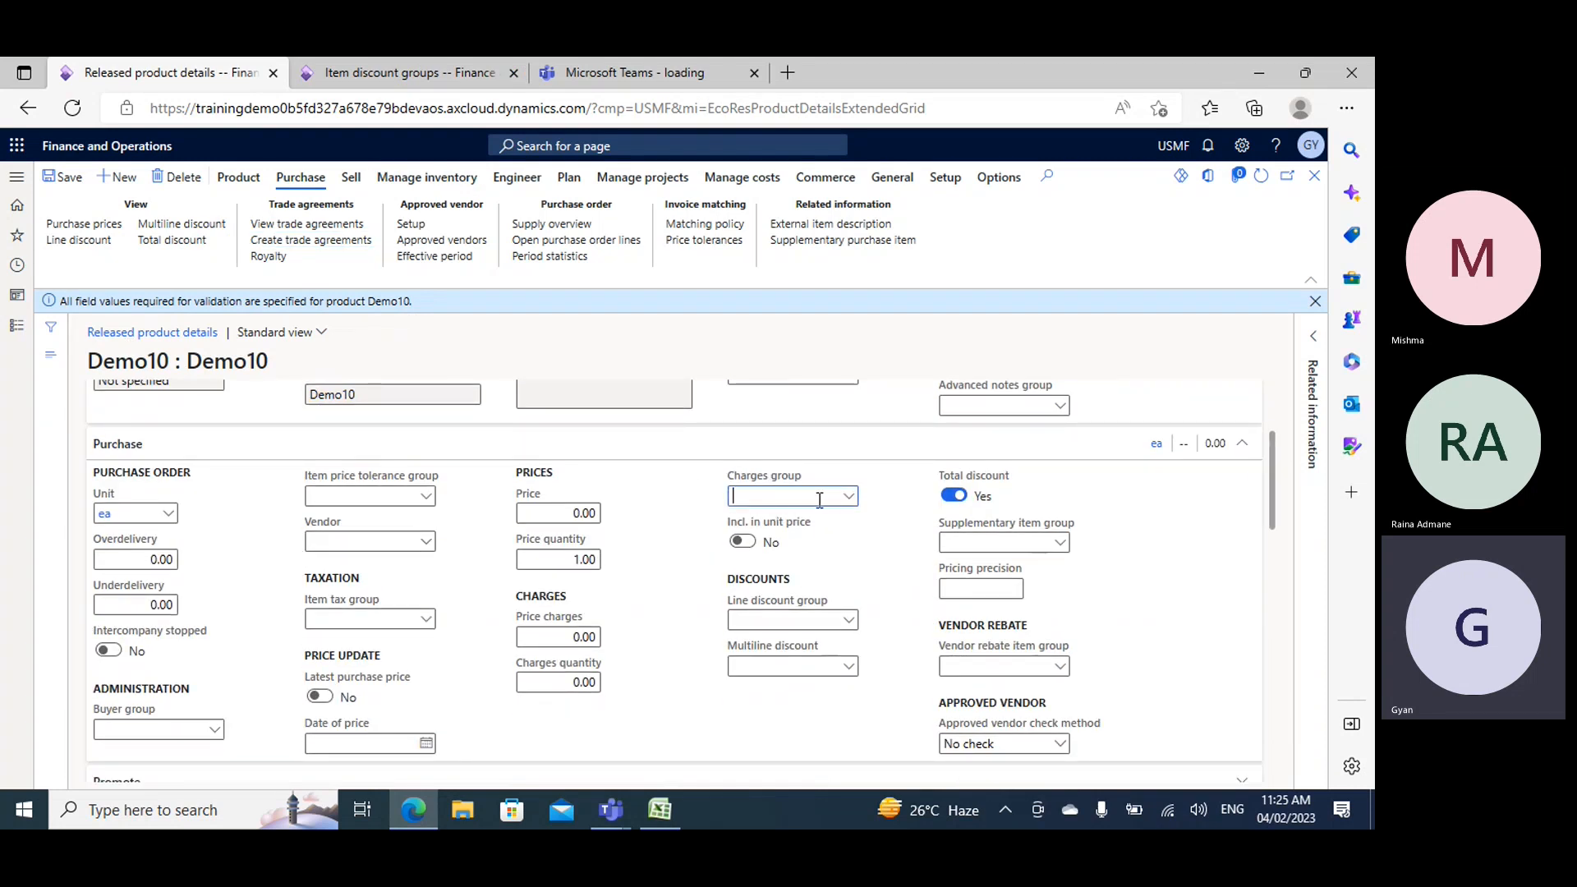
click(850, 671)
click(851, 675)
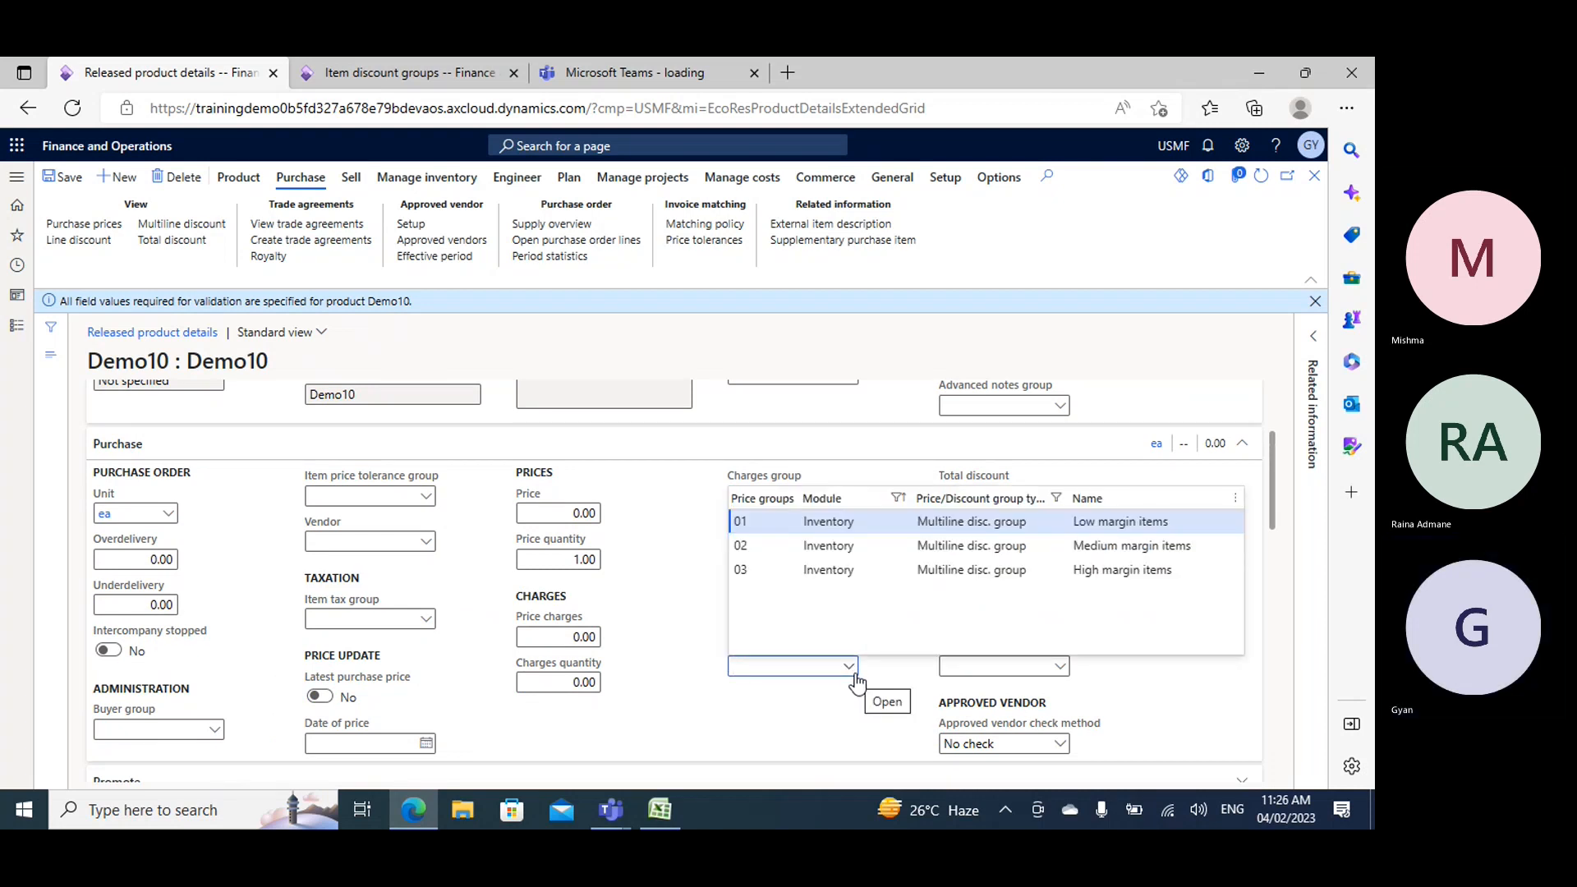
click(805, 551)
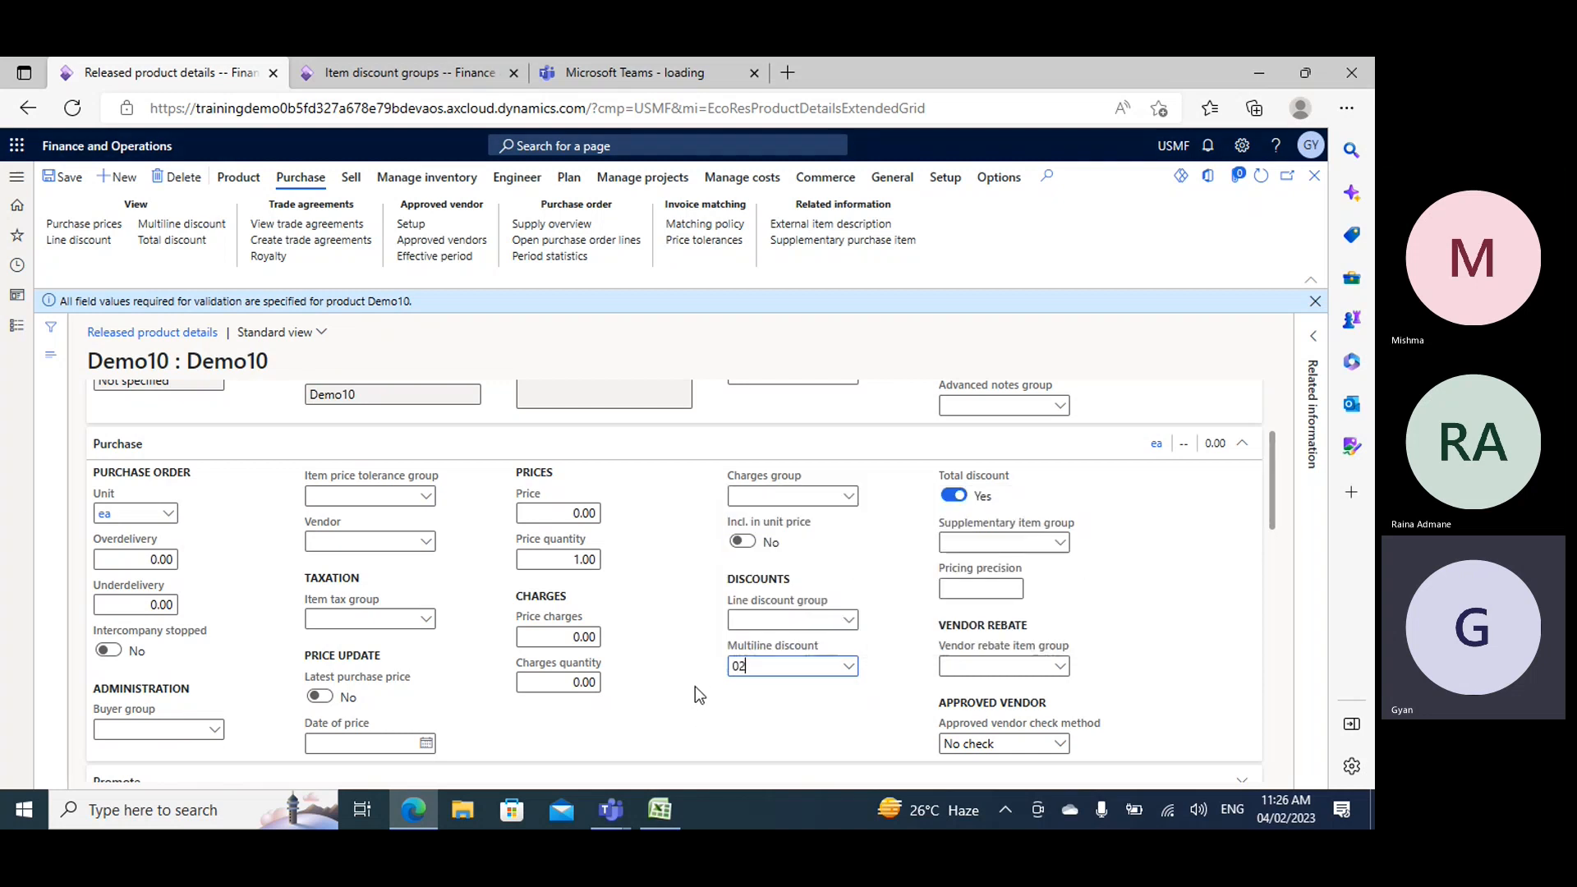
click(66, 180)
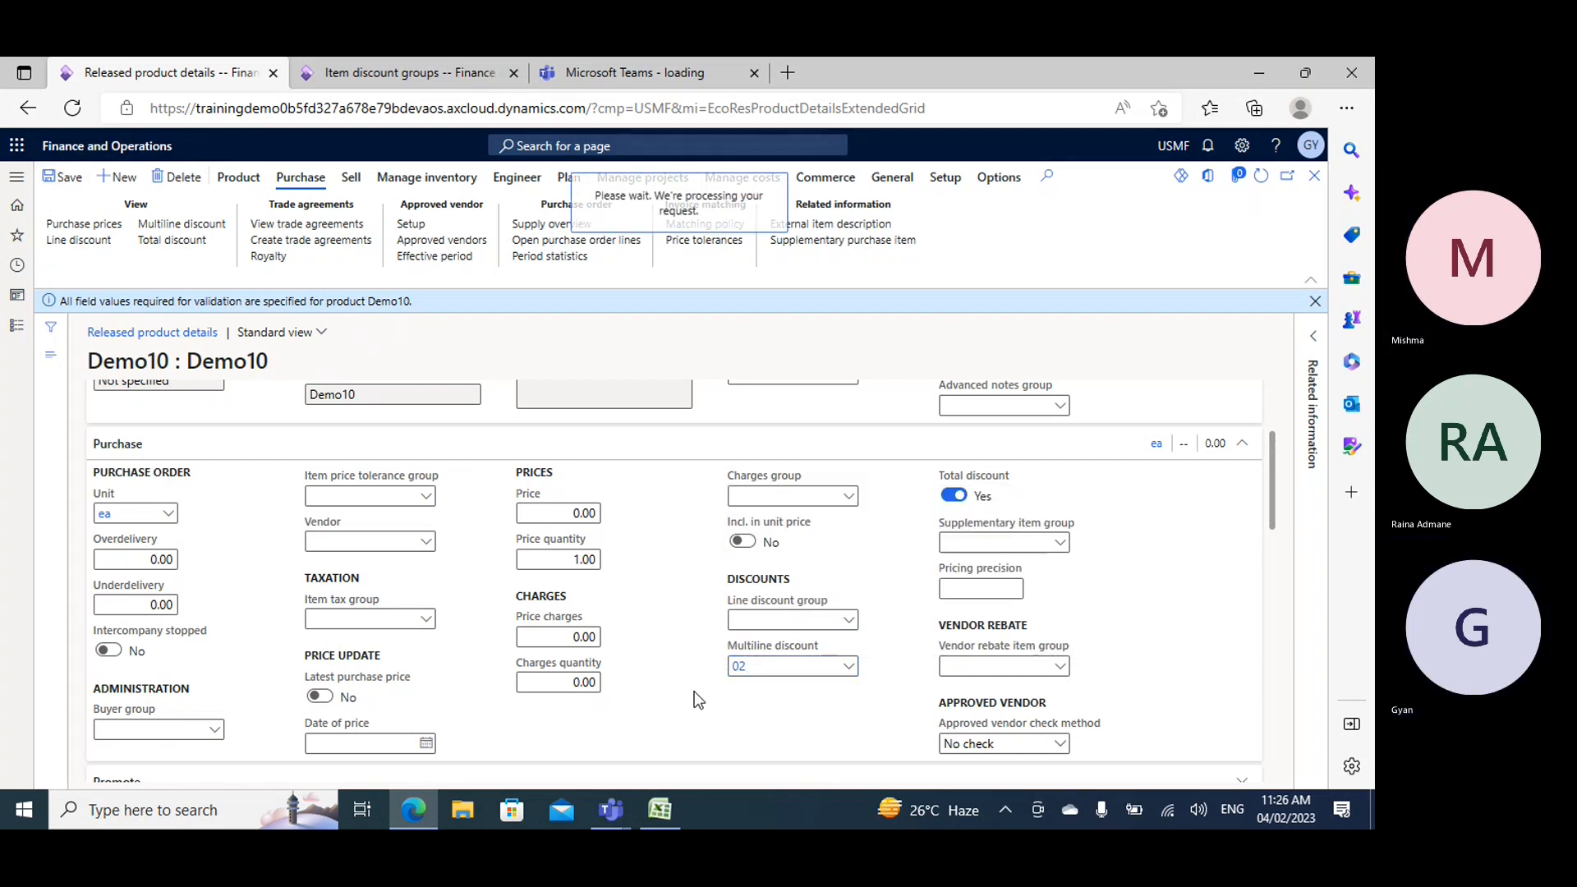
- Save the Demo10 product and create a new trade agreement journal from its purchase trade agreements, using the journal name Disc
click(69, 178)
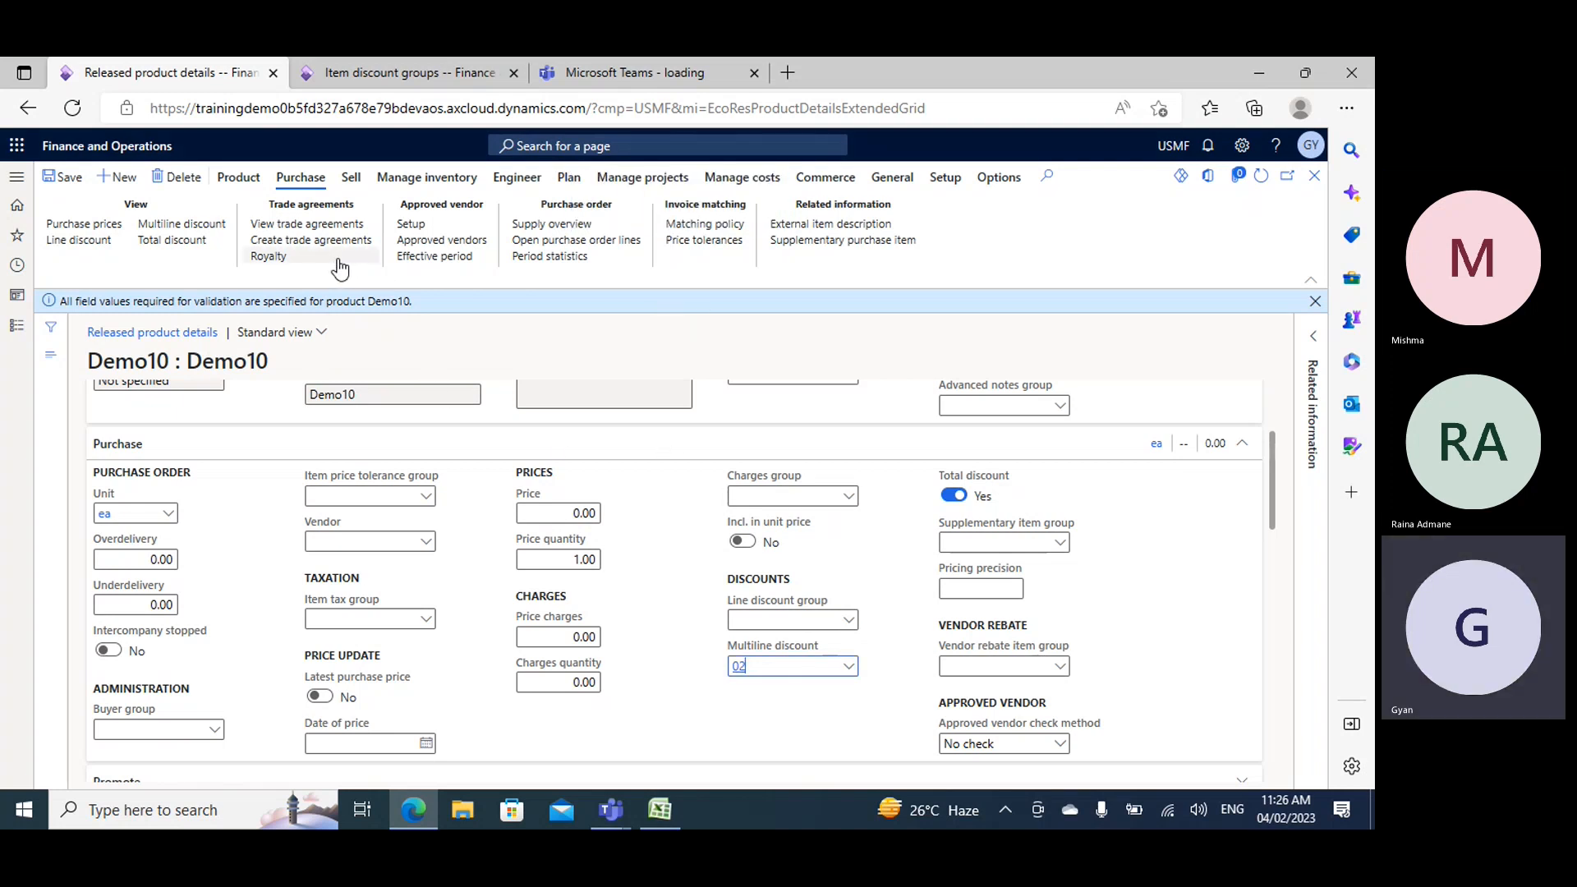
click(288, 244)
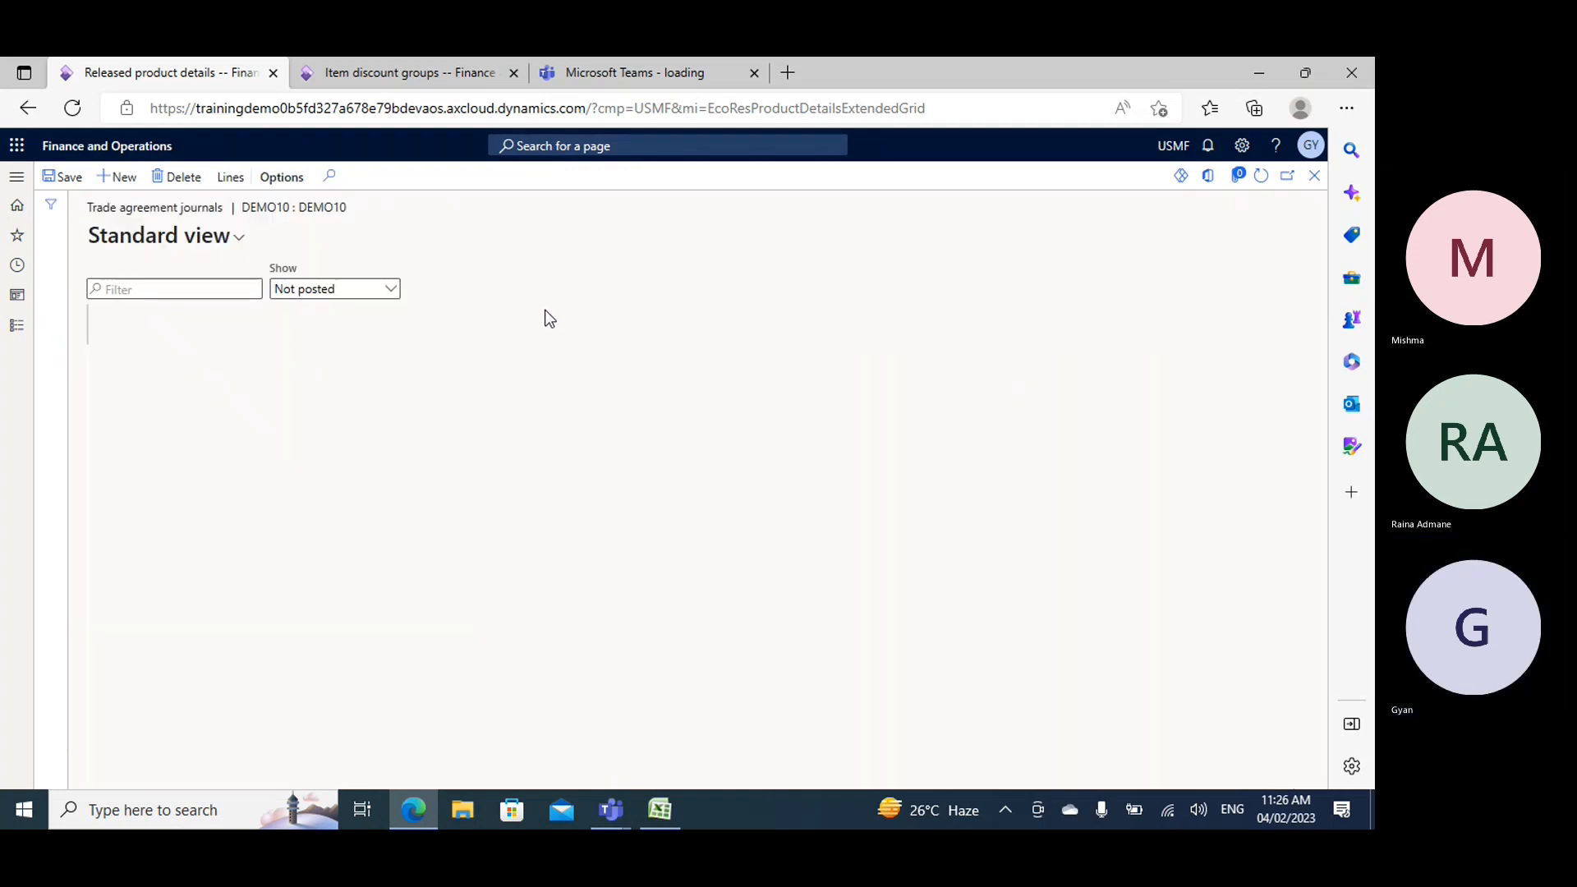
click(123, 177)
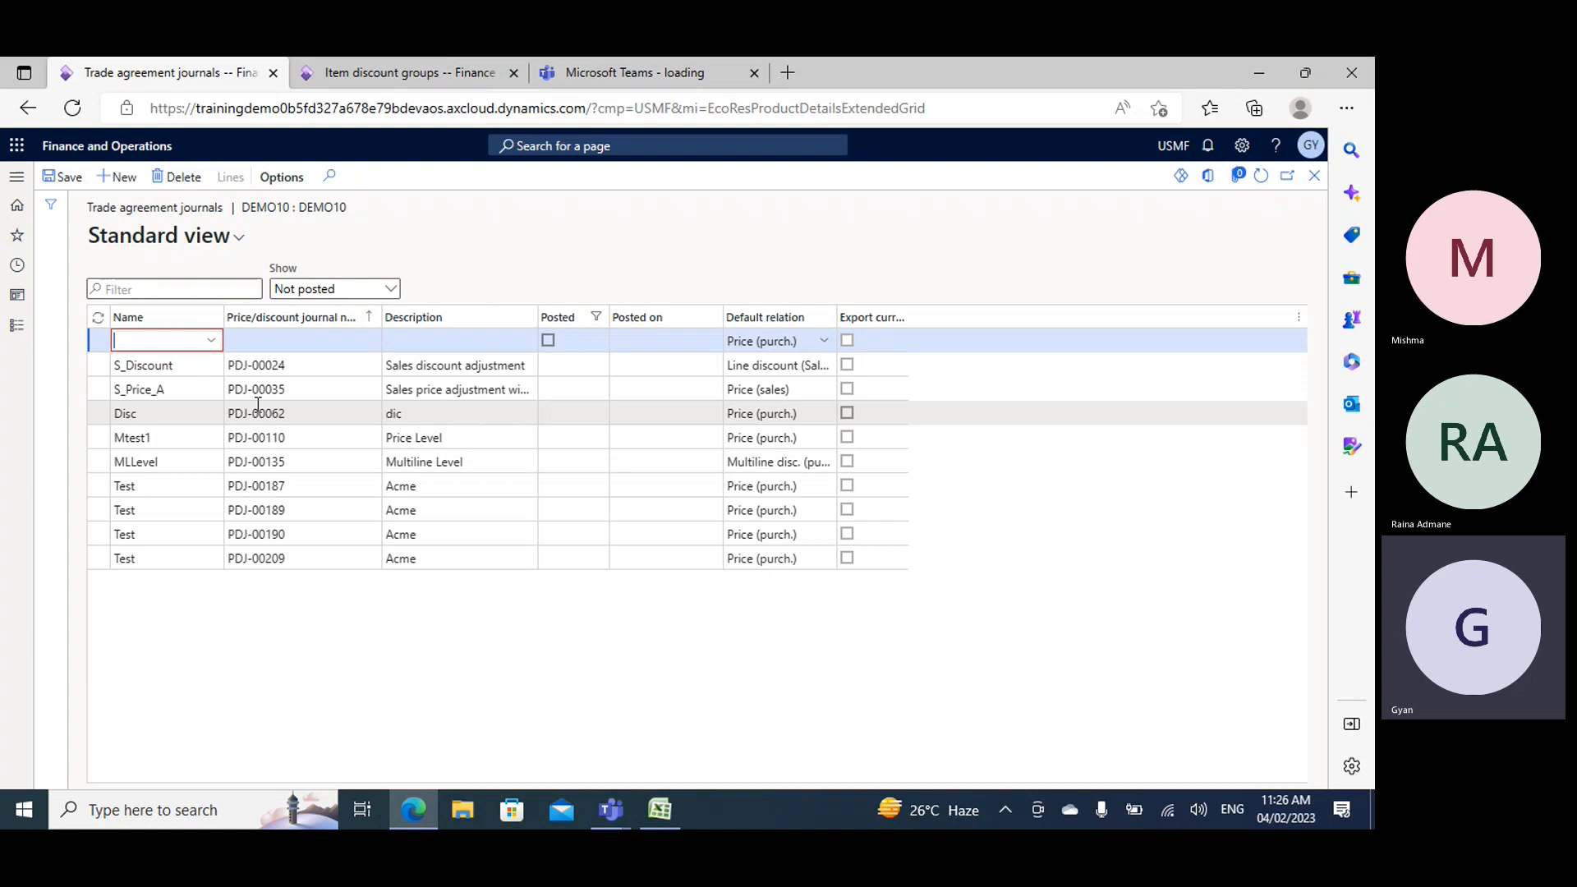
click(212, 340)
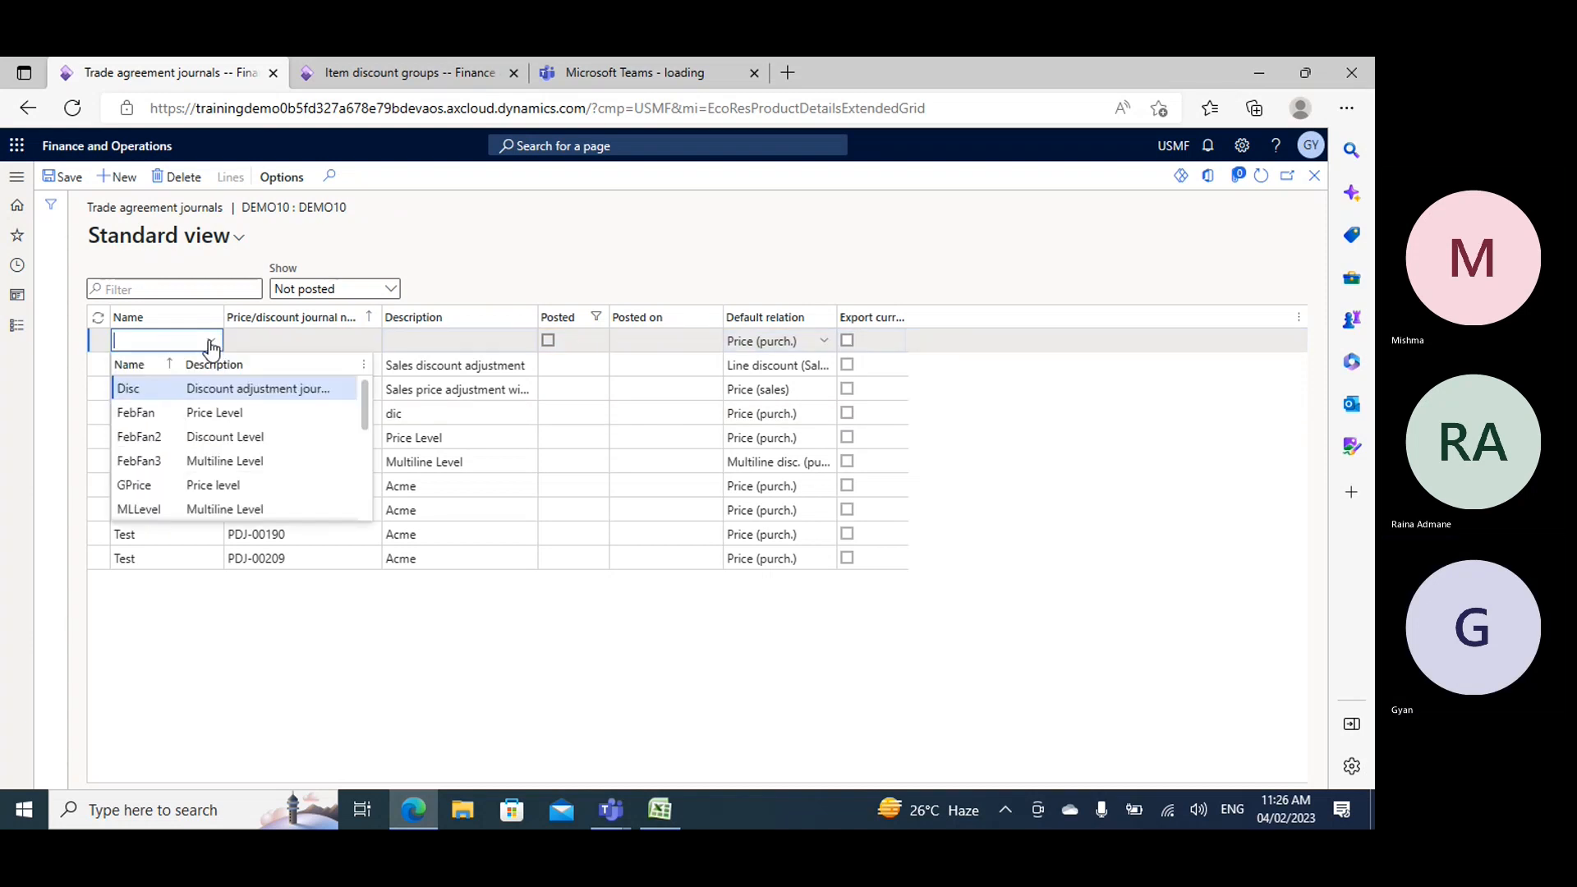
click(139, 389)
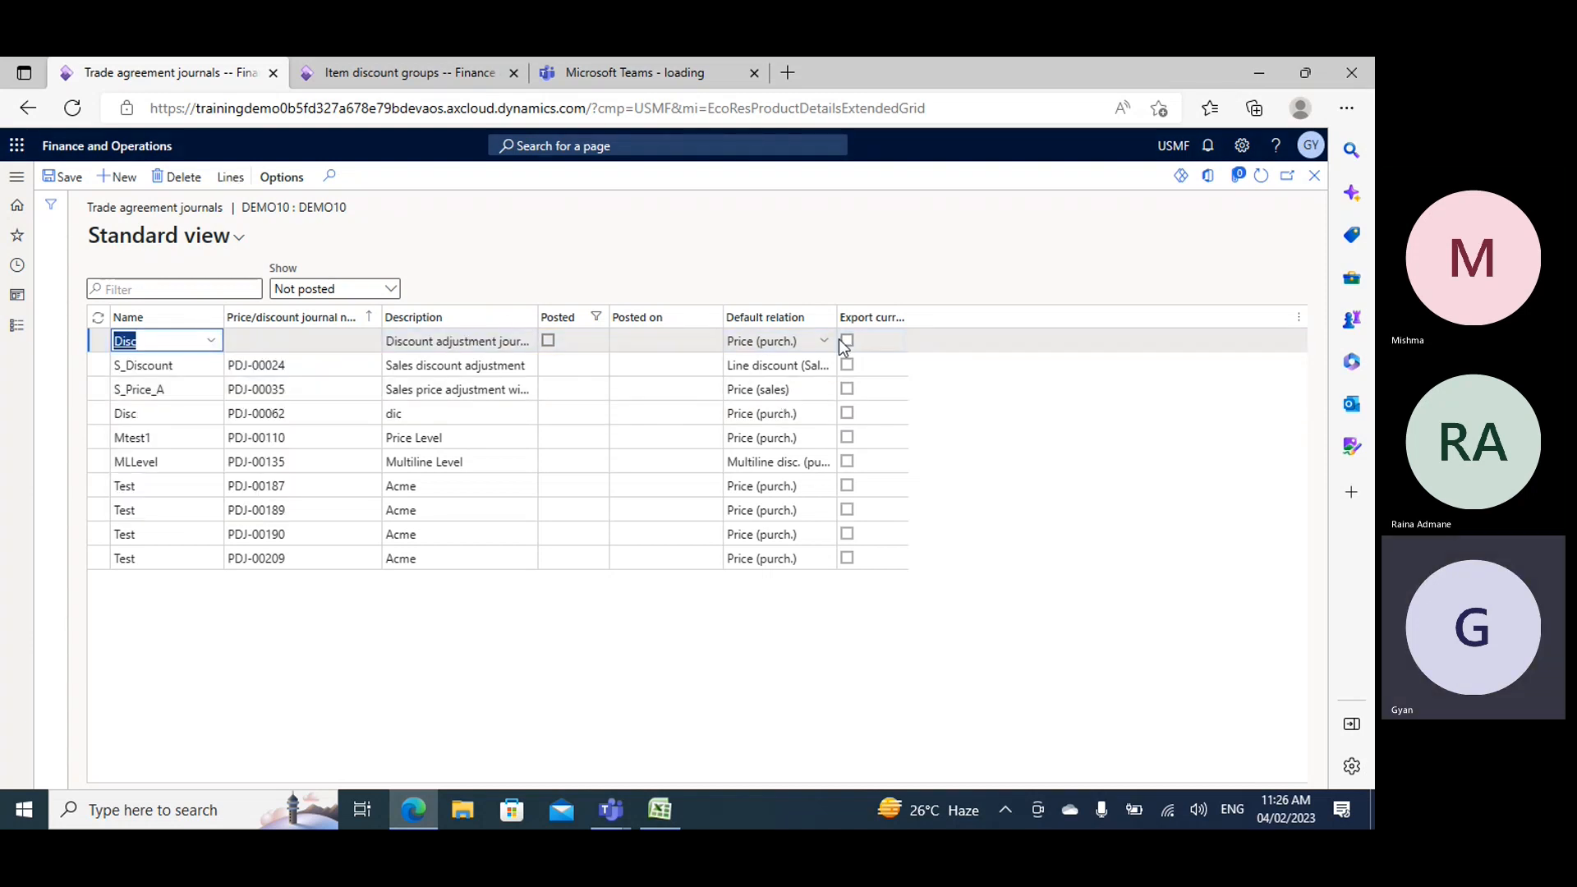
- Set the new journal's default relation to Multiline disc. (purch.) and open its journal lines
click(823, 340)
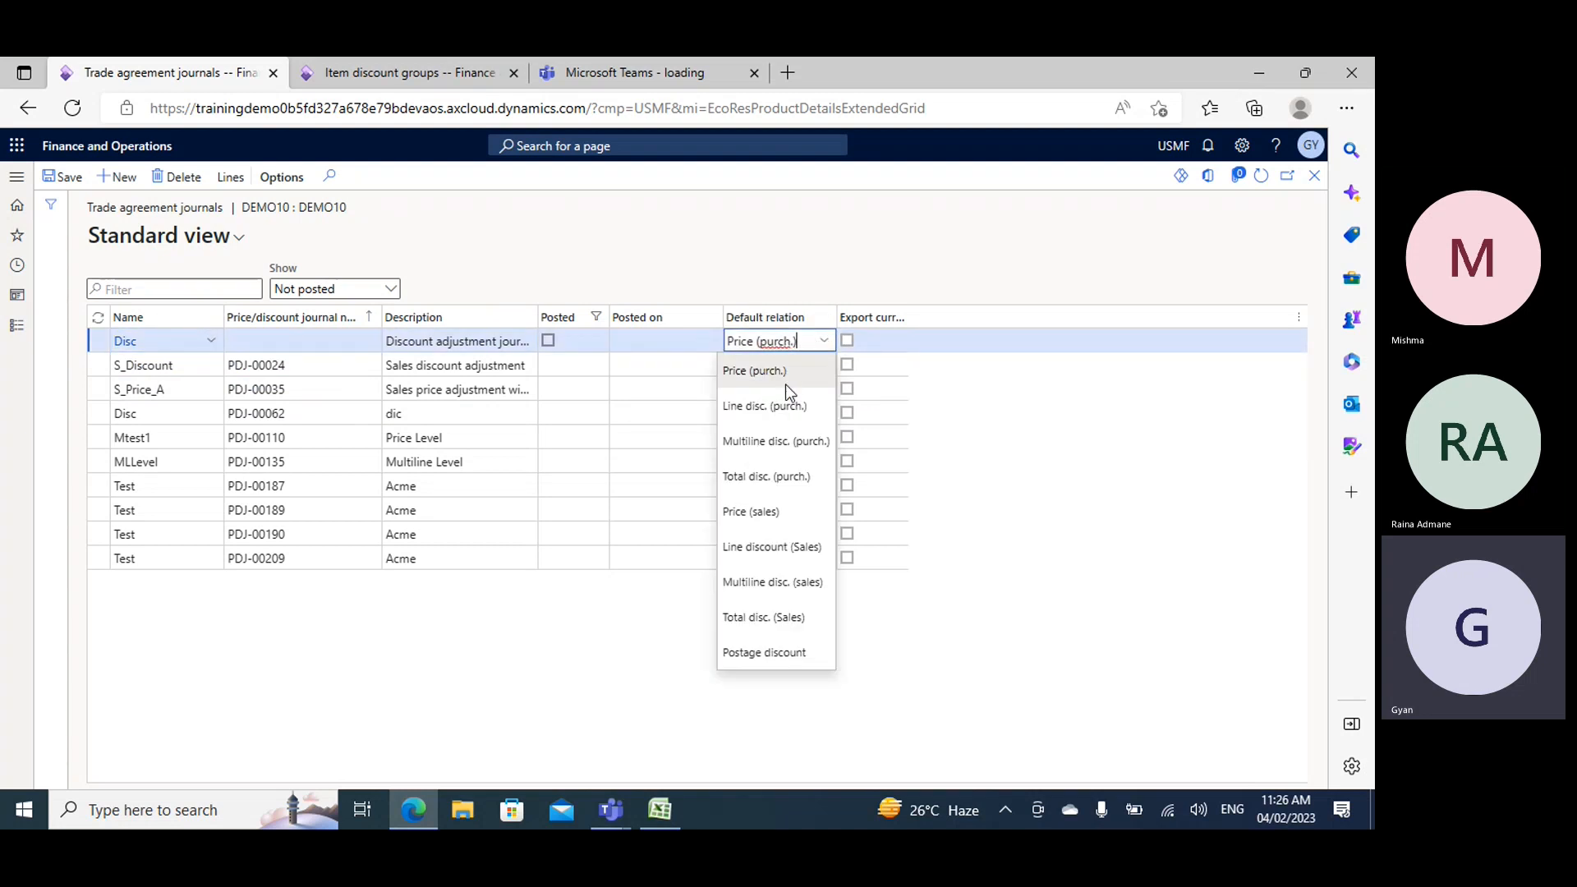
click(776, 441)
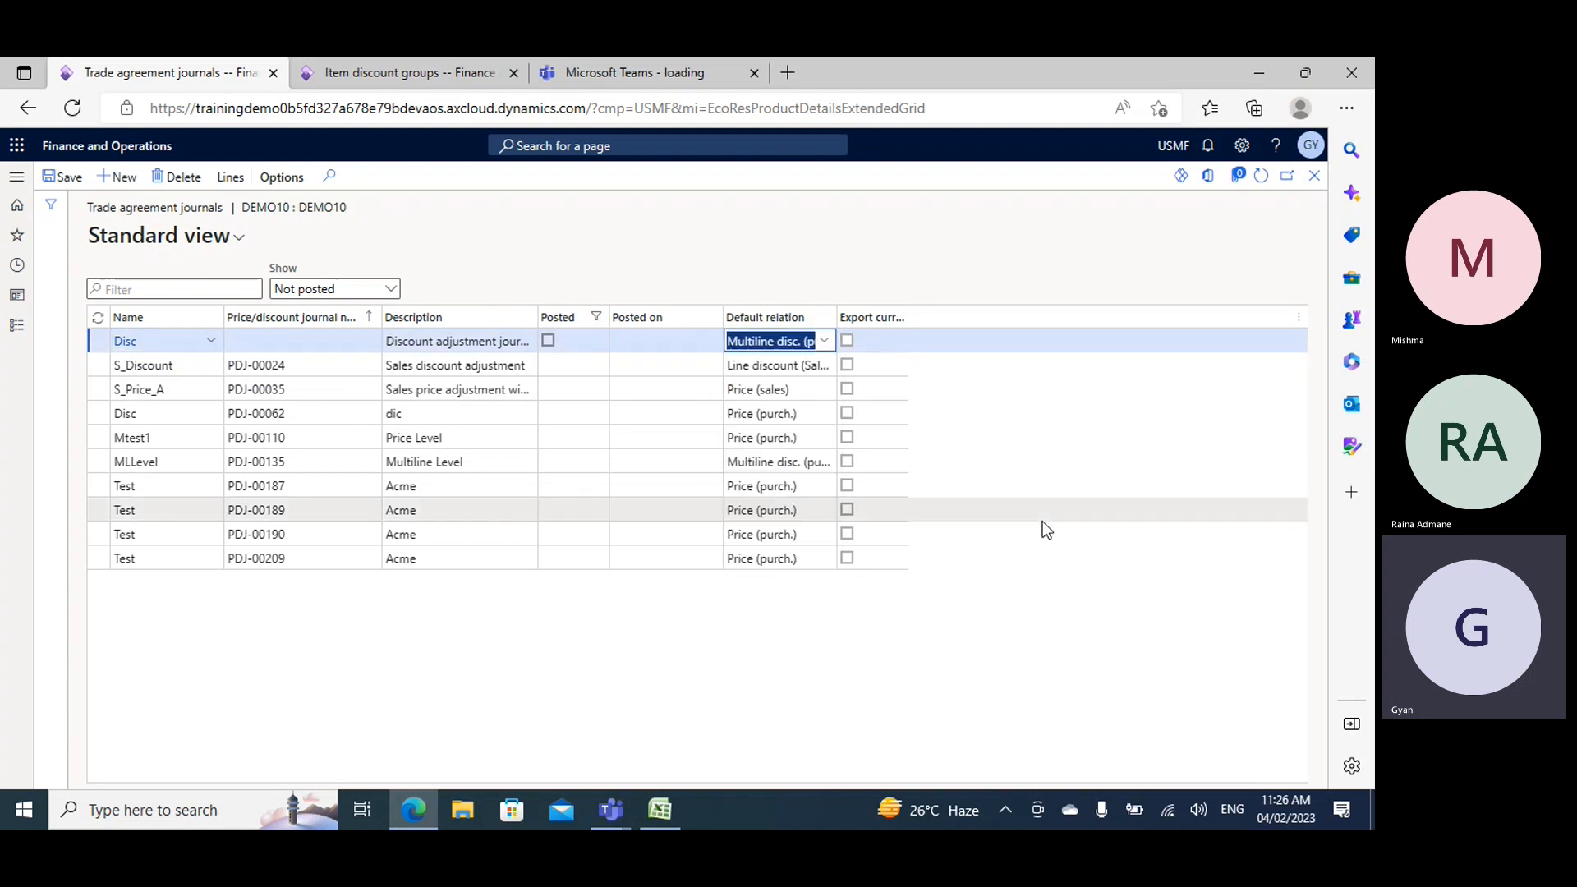
click(233, 180)
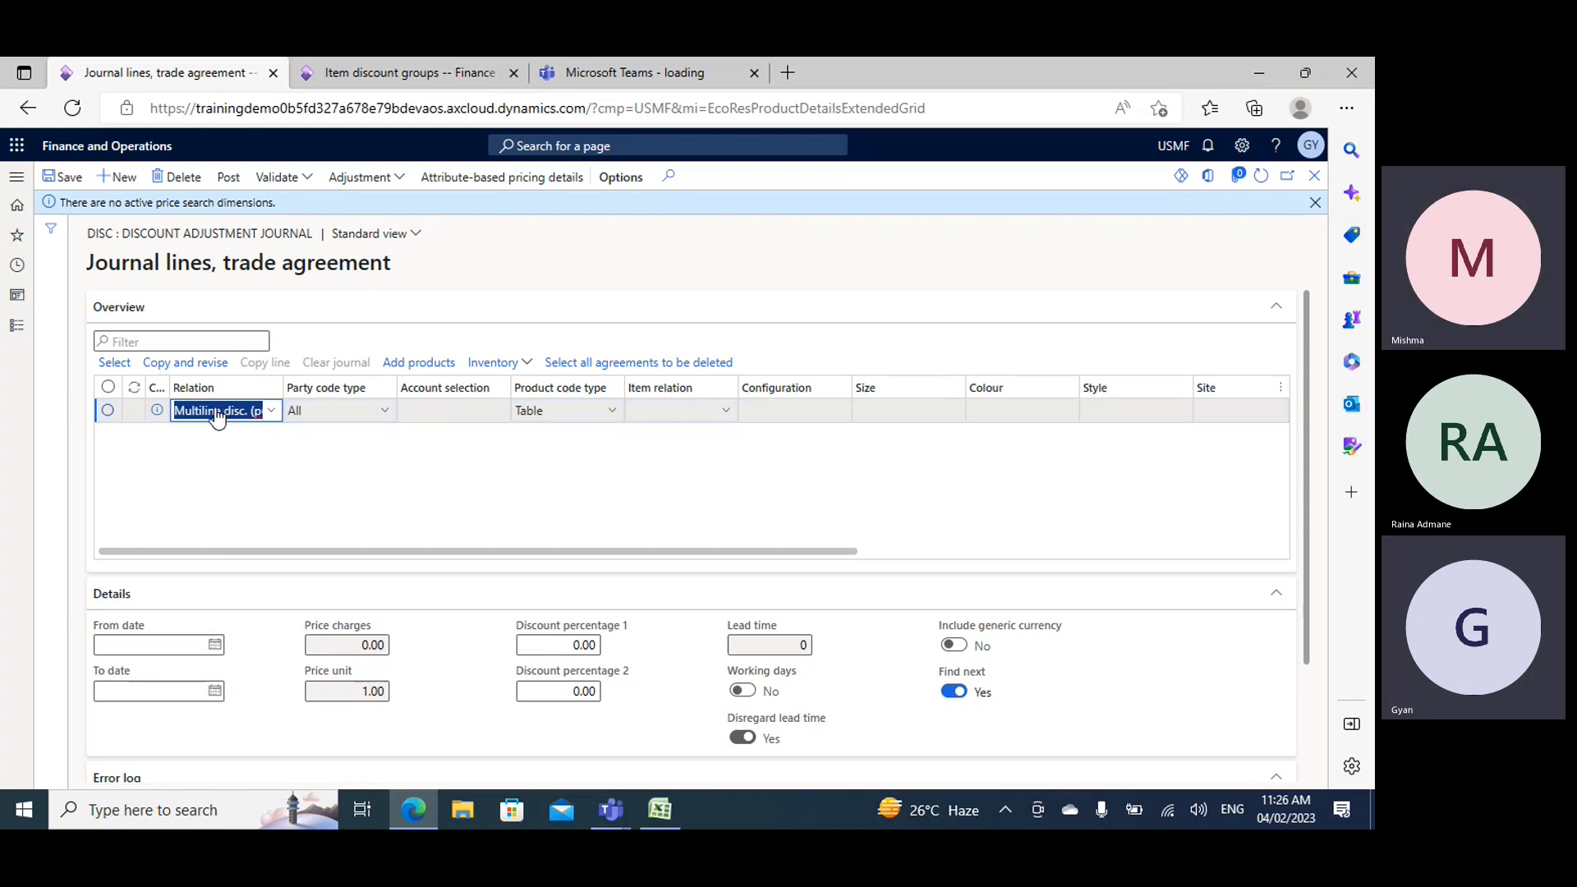
- Try party code type Table with its vendor account choices on the journal line, and return the type to All
click(386, 412)
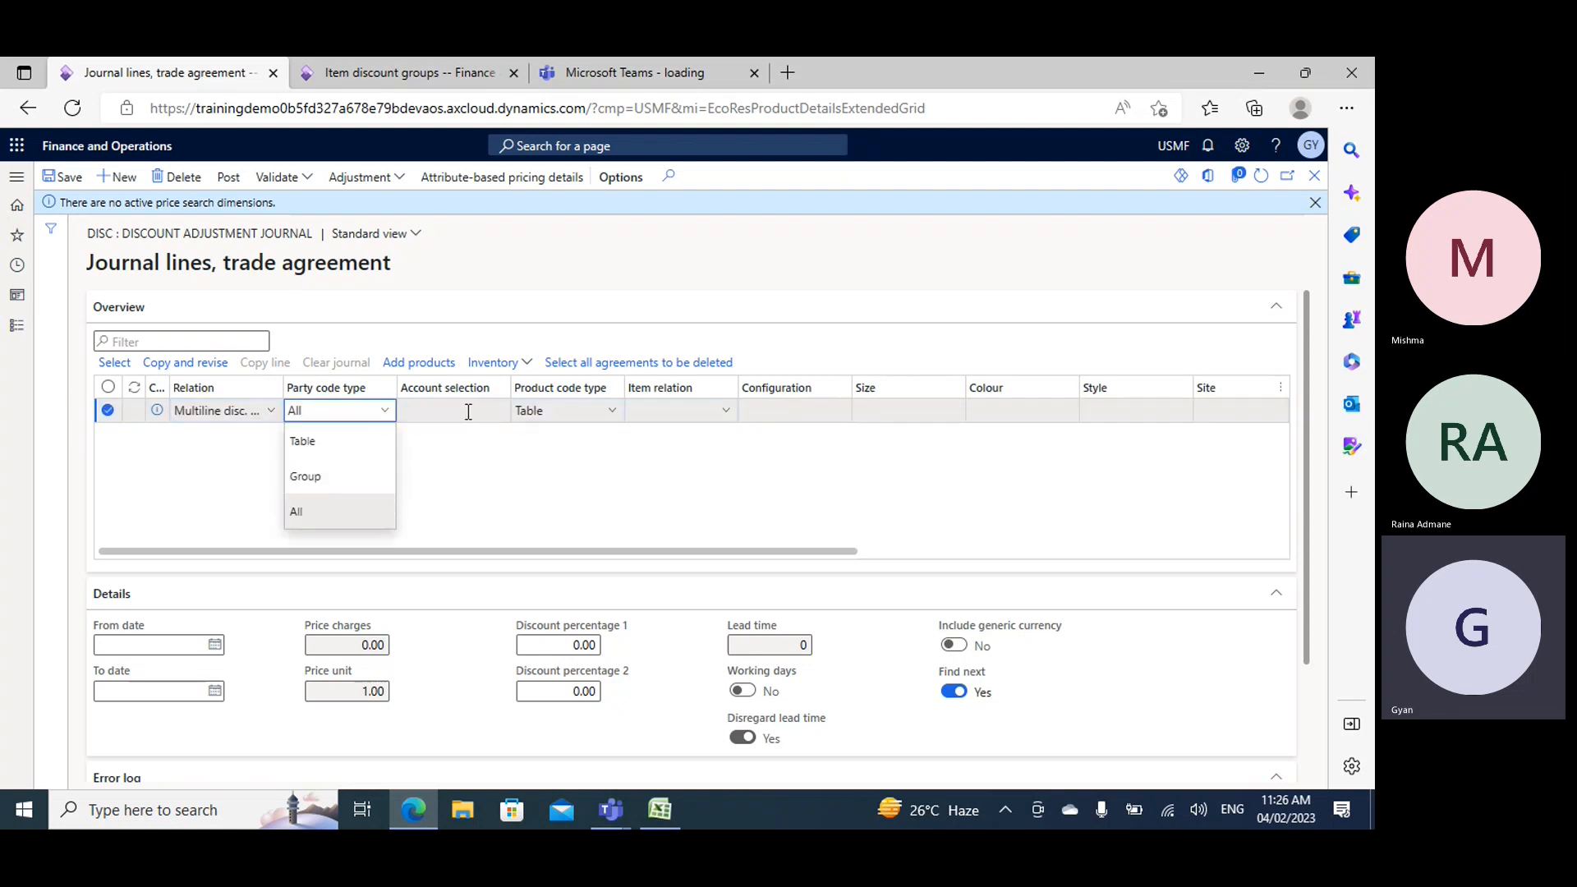
click(468, 465)
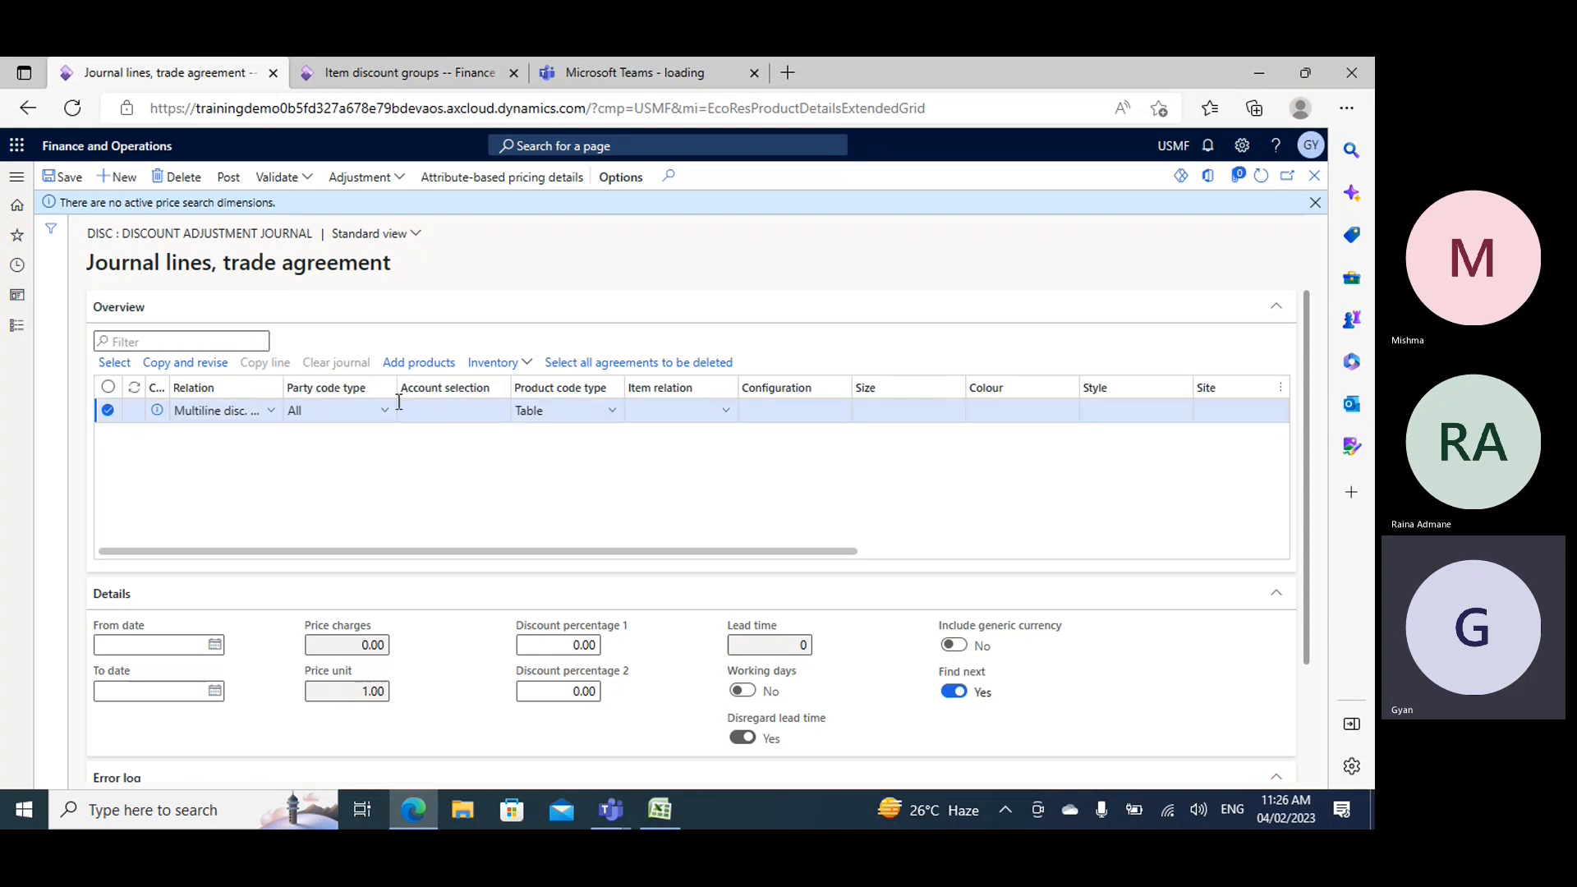
click(378, 413)
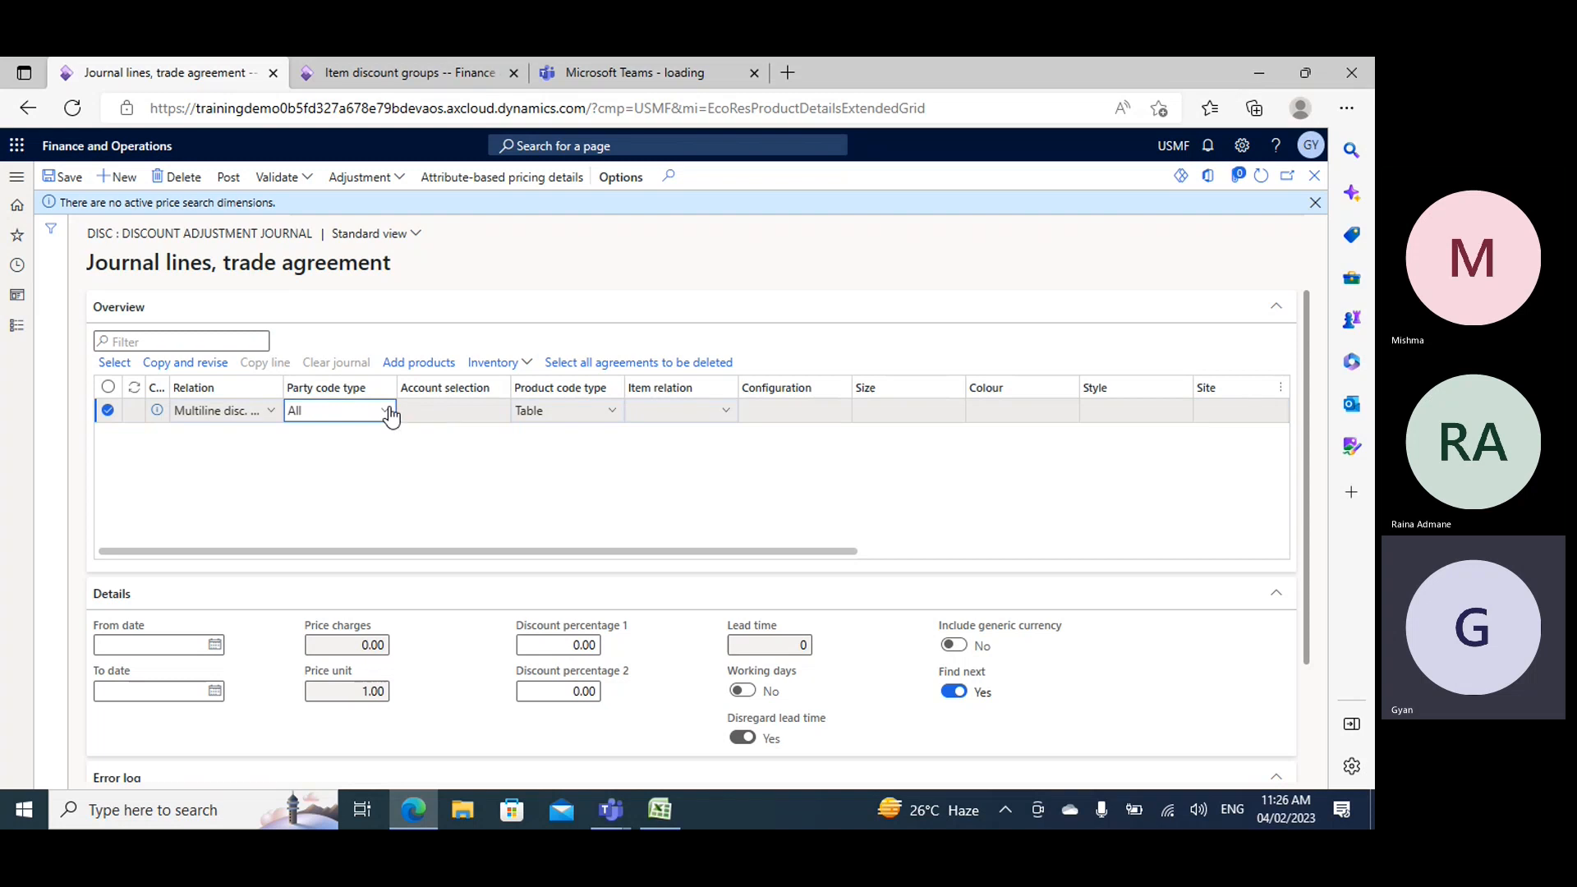
click(384, 413)
click(303, 441)
click(503, 413)
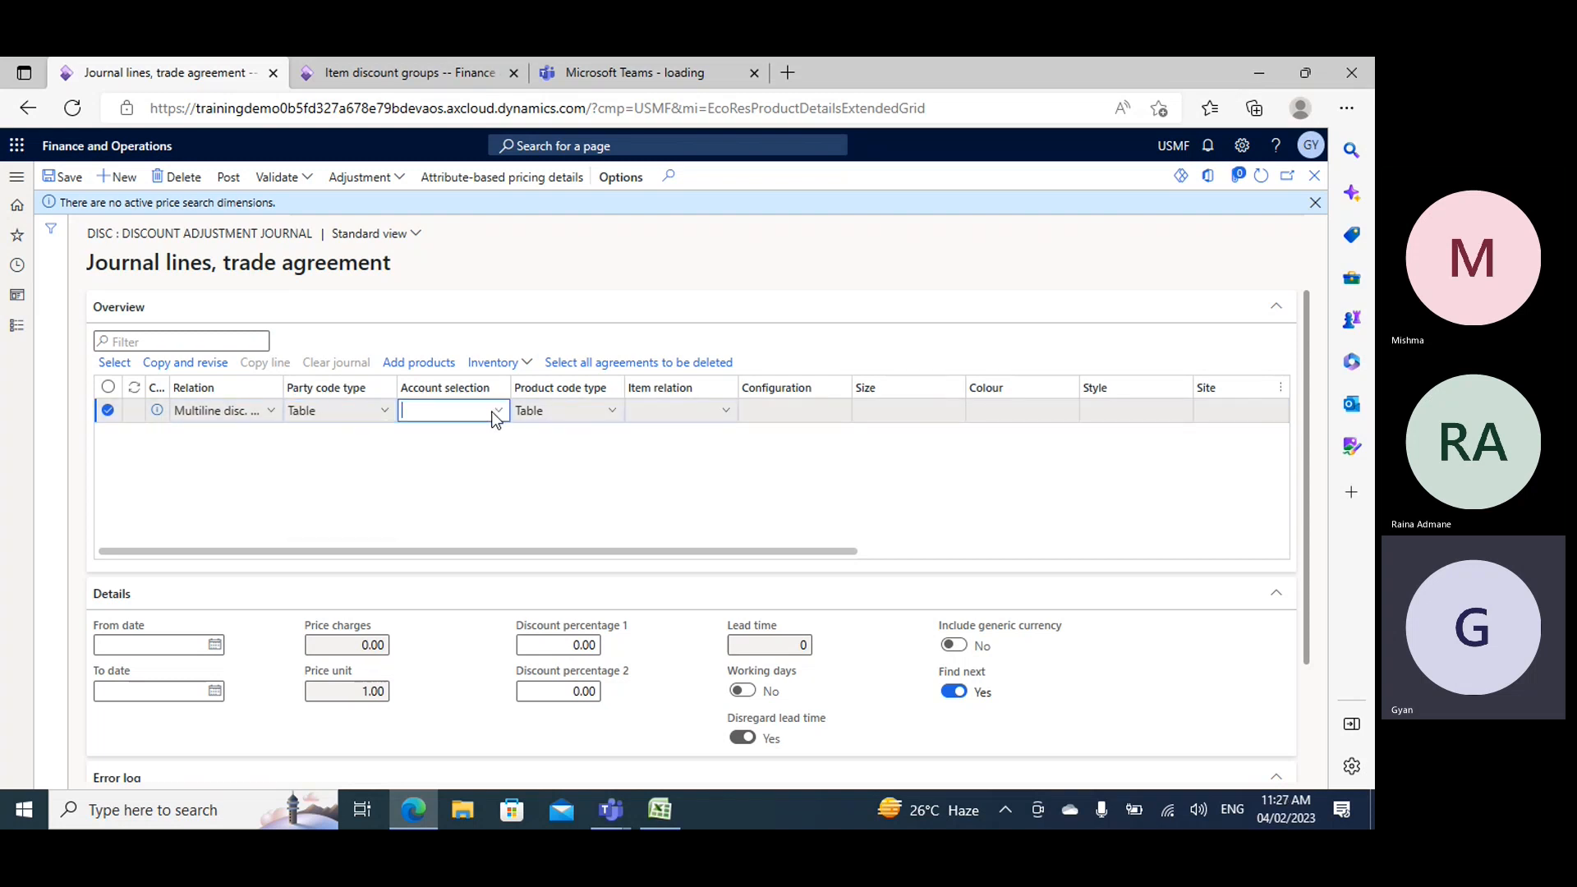
click(502, 412)
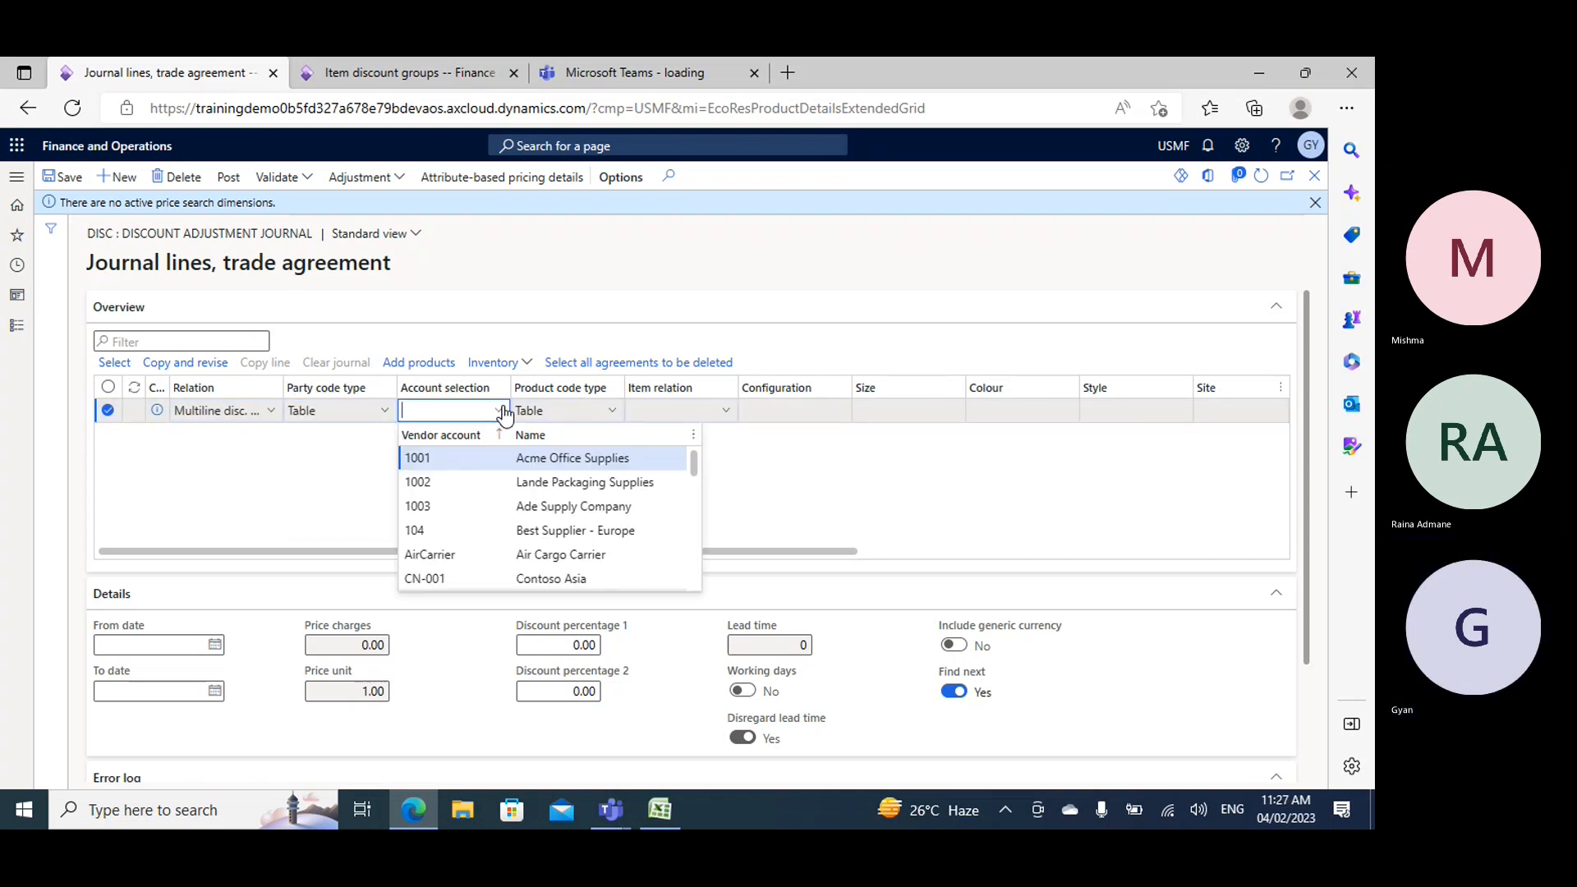
click(324, 492)
click(385, 411)
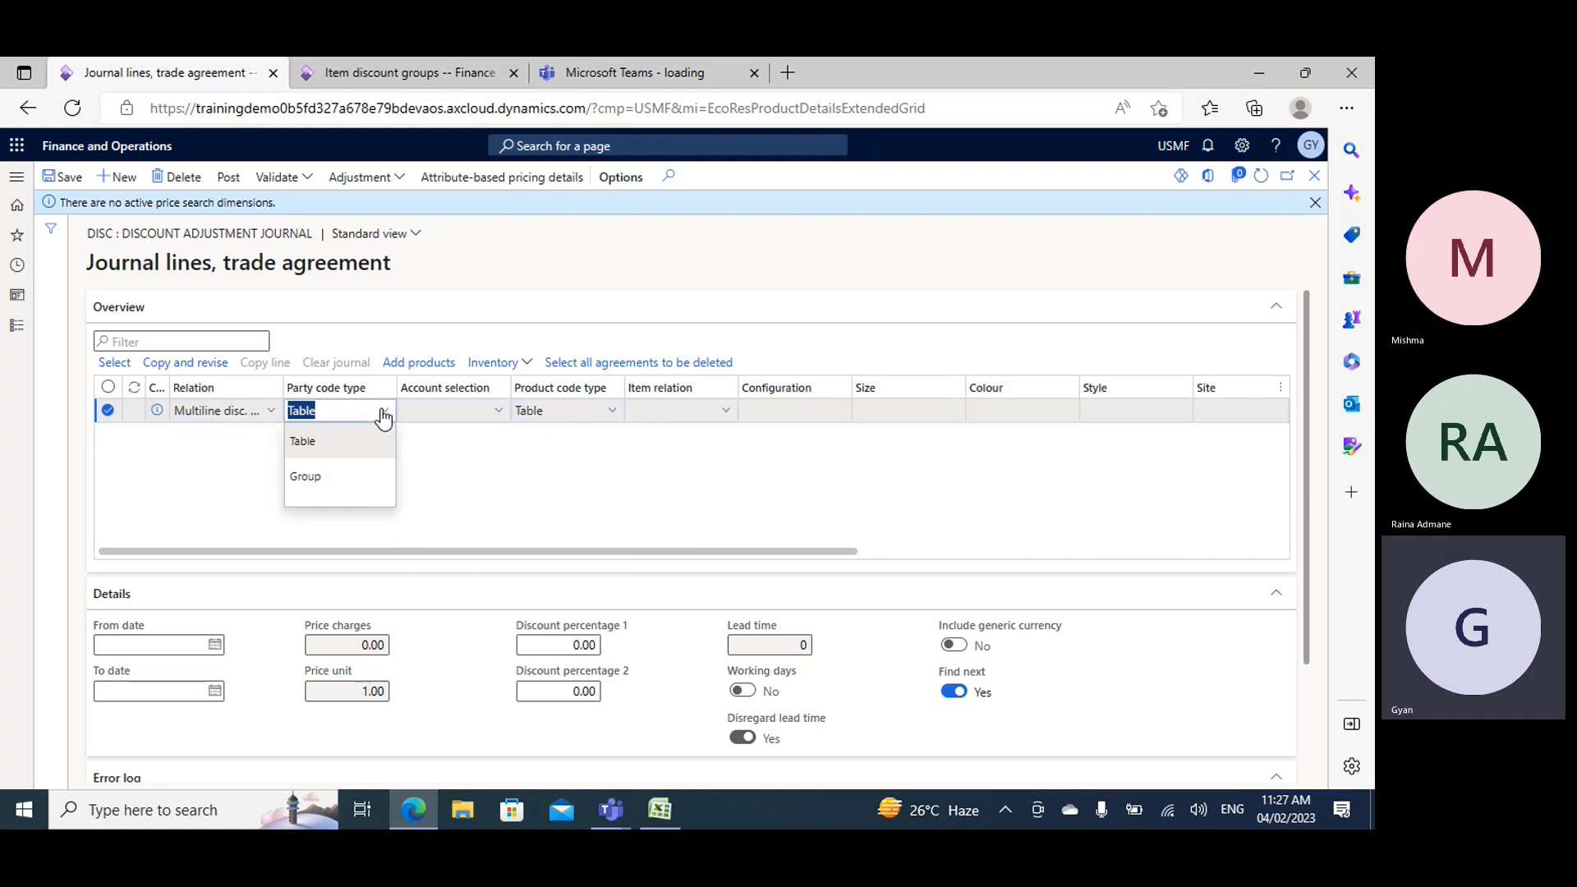
click(307, 511)
click(482, 472)
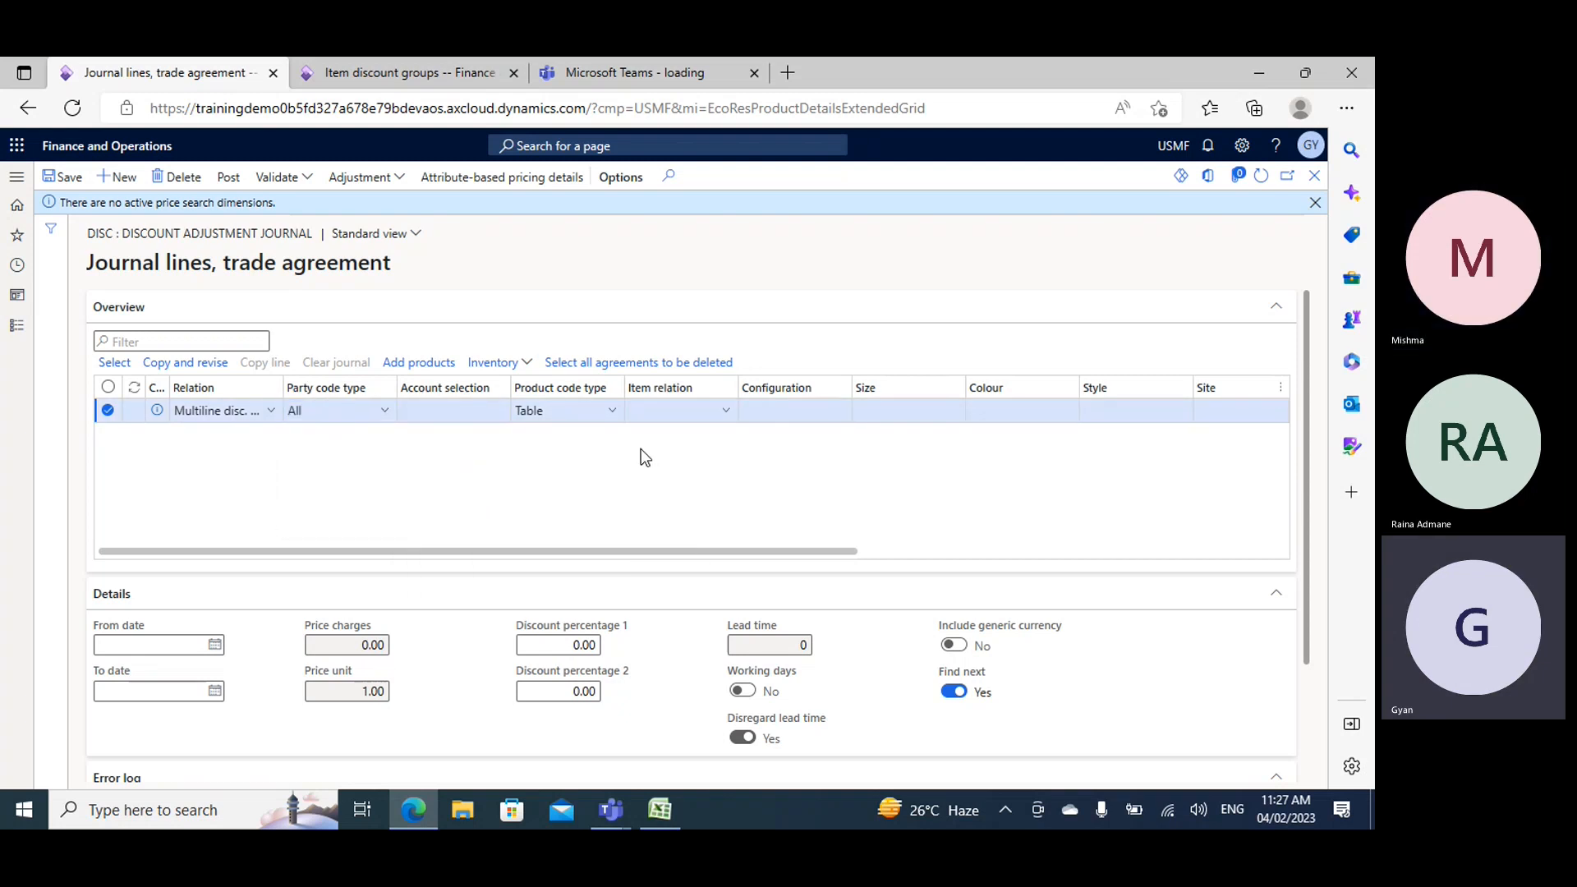
- Try to set the journal line's item relation to Demo10 with product code type Table, and clear the entry
click(526, 419)
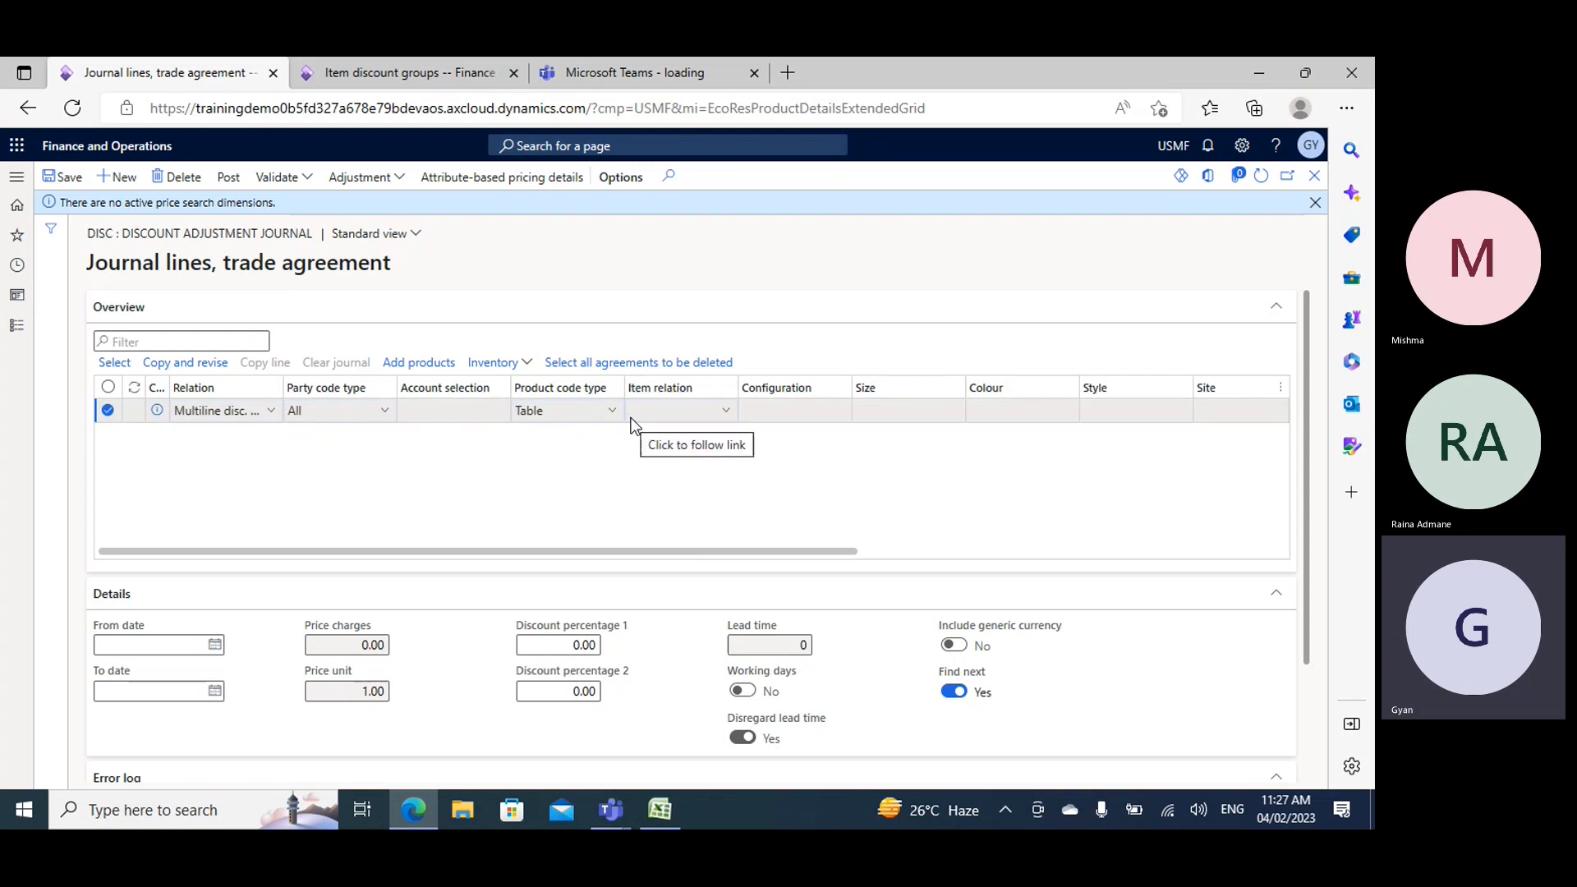
click(731, 416)
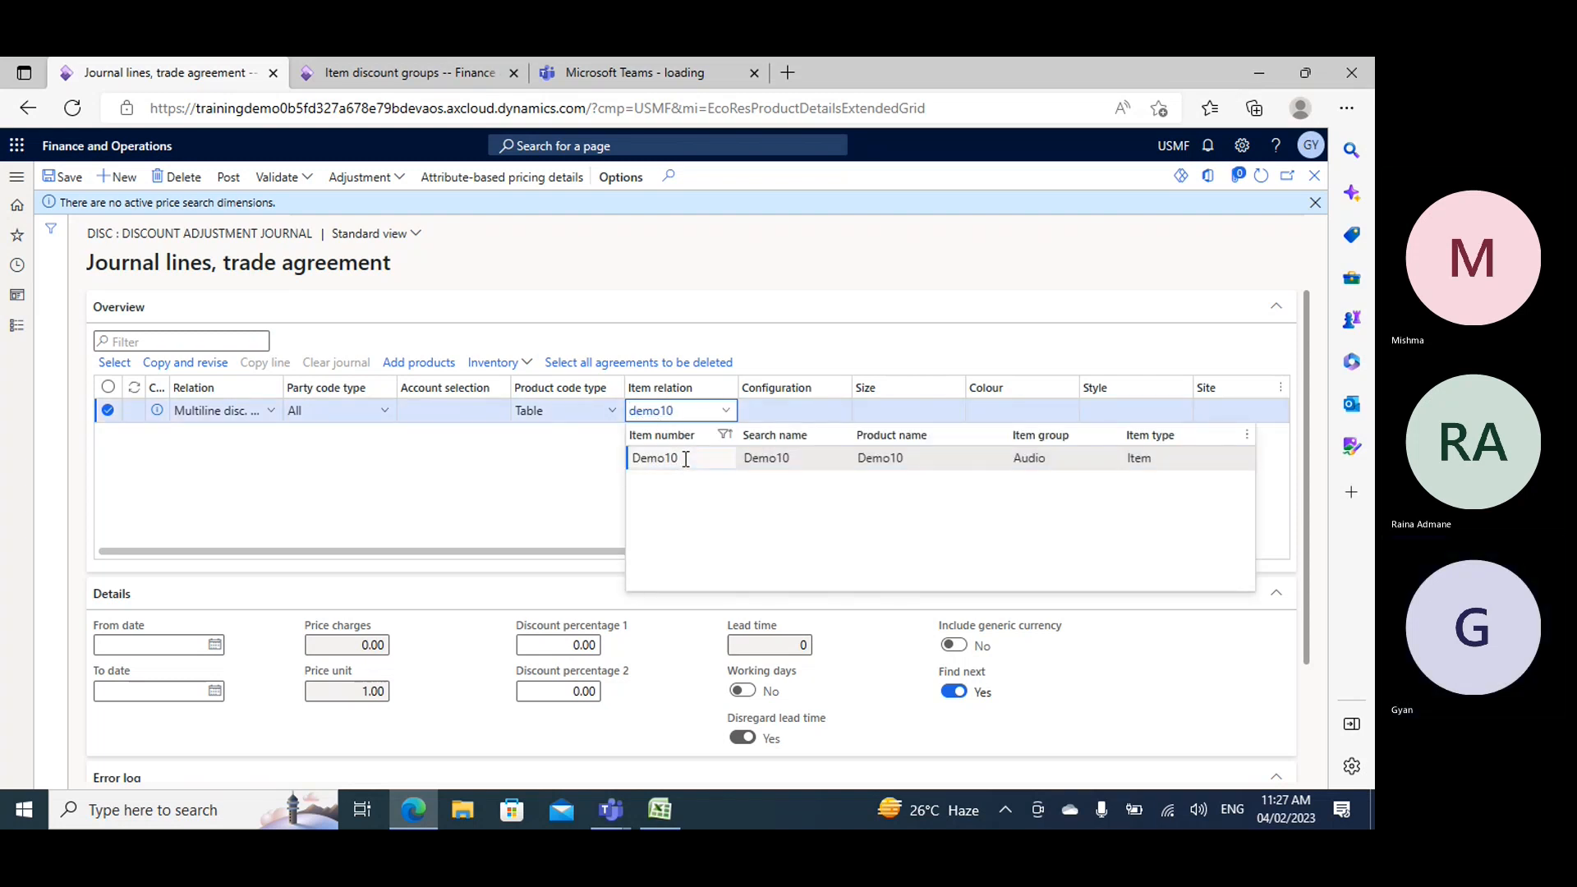
click(684, 457)
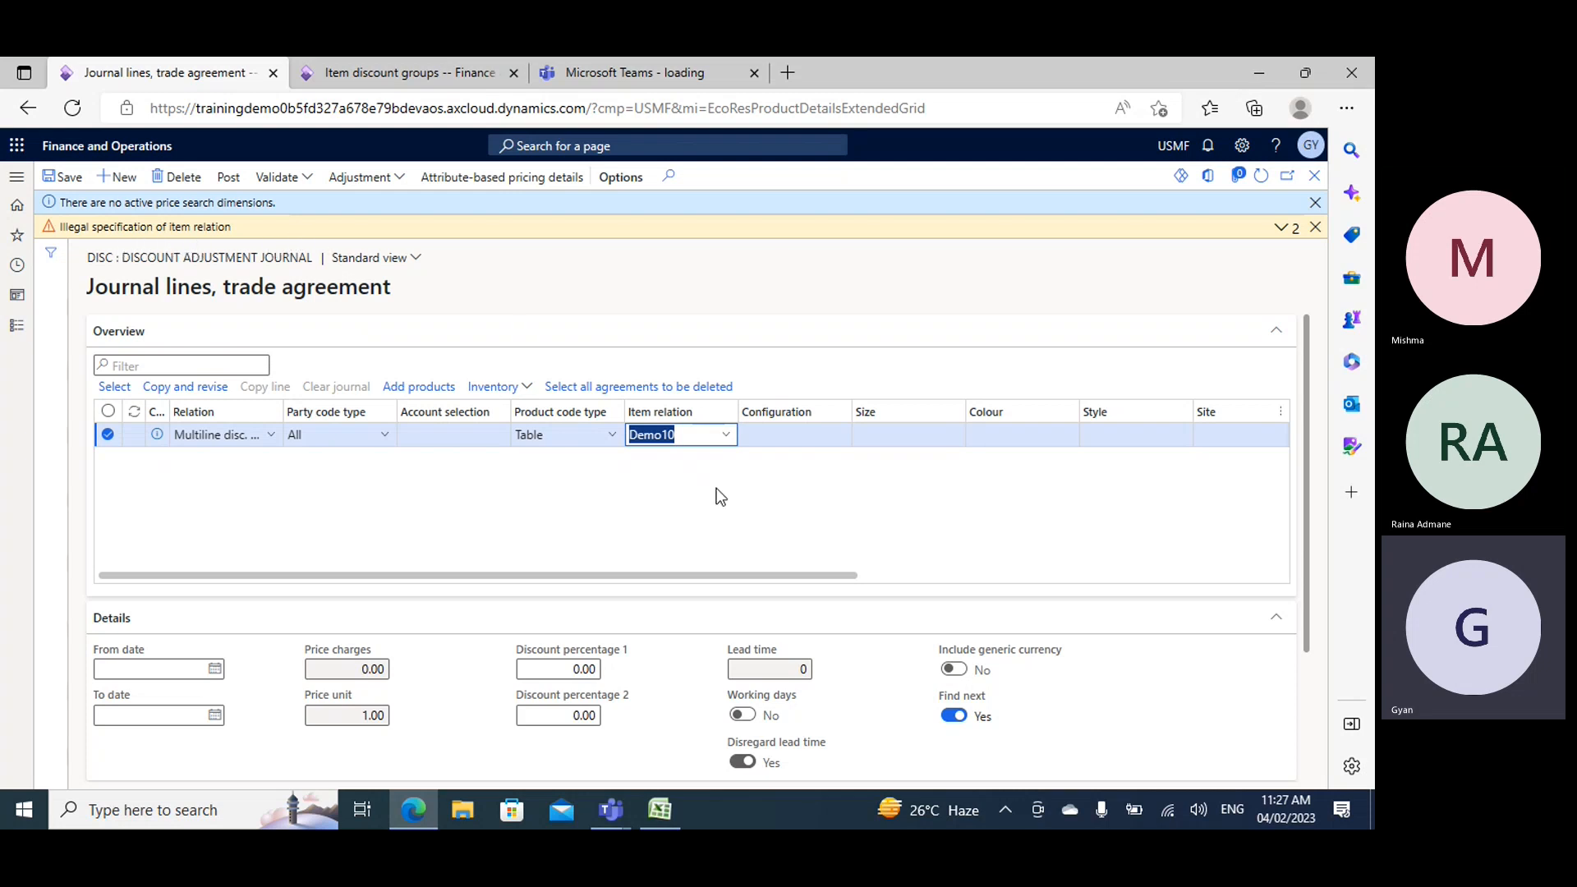
key(BackSpace)
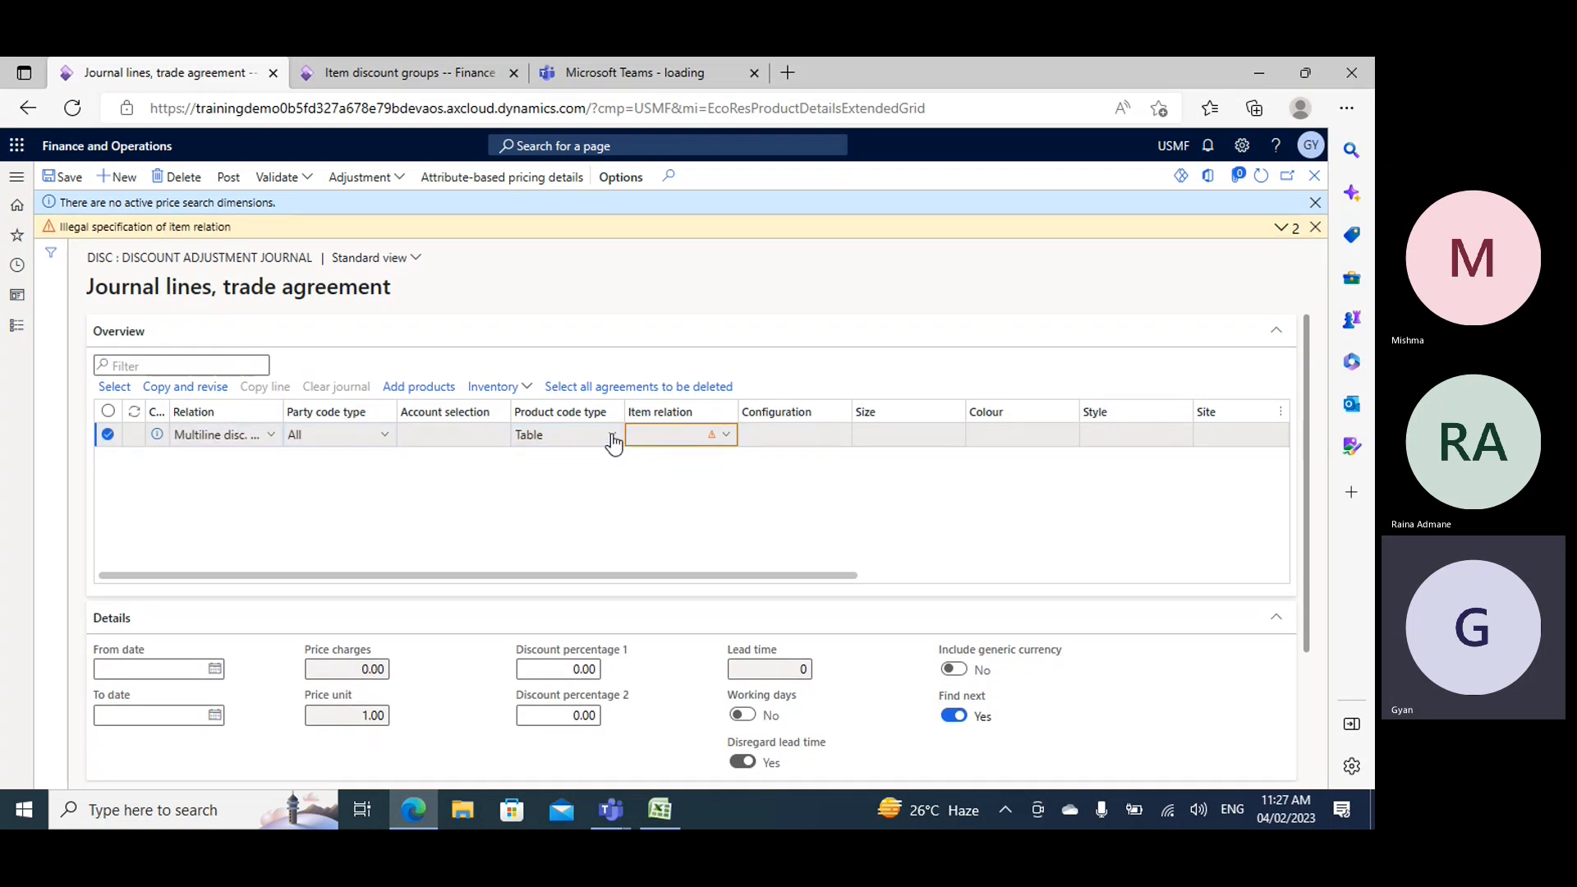
- Set the journal line's product code type to Group with item relation 02, and try to save the line
click(612, 436)
click(534, 501)
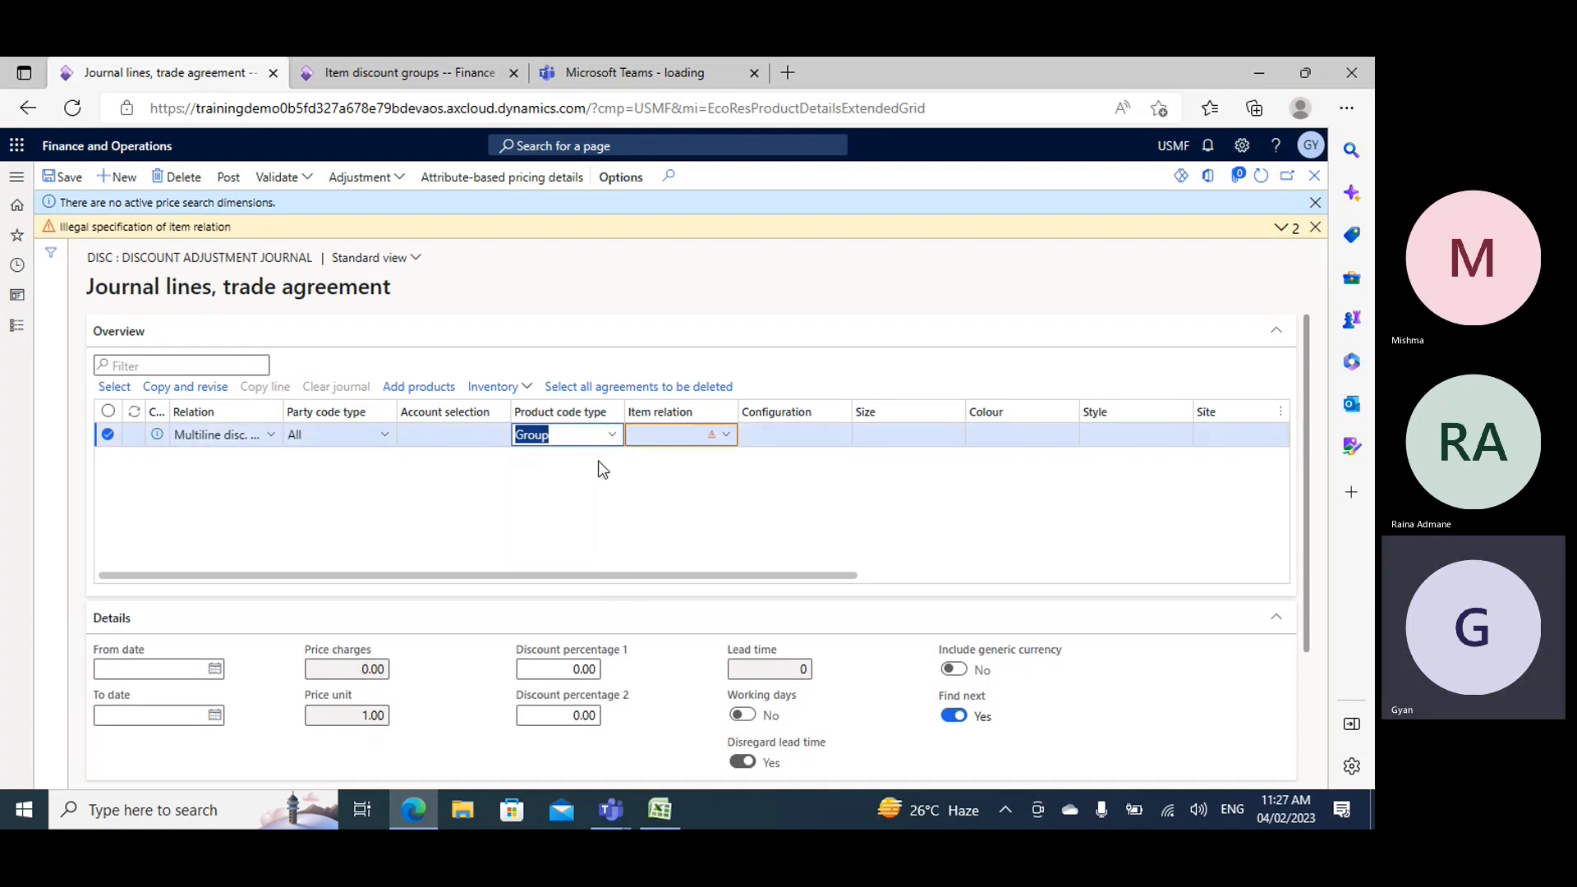
click(722, 438)
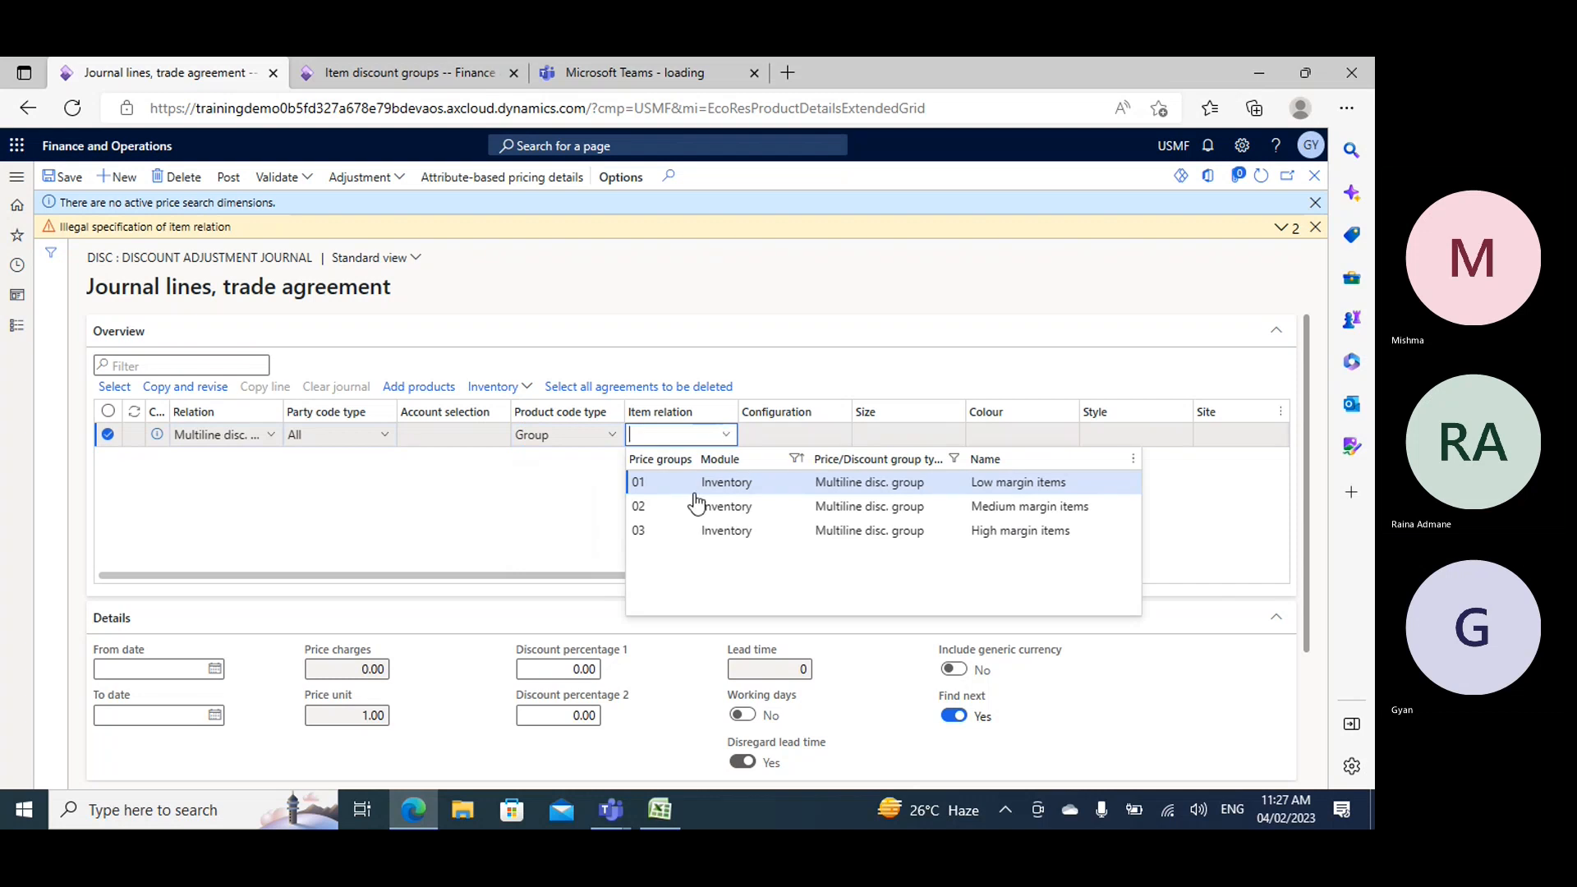
click(665, 499)
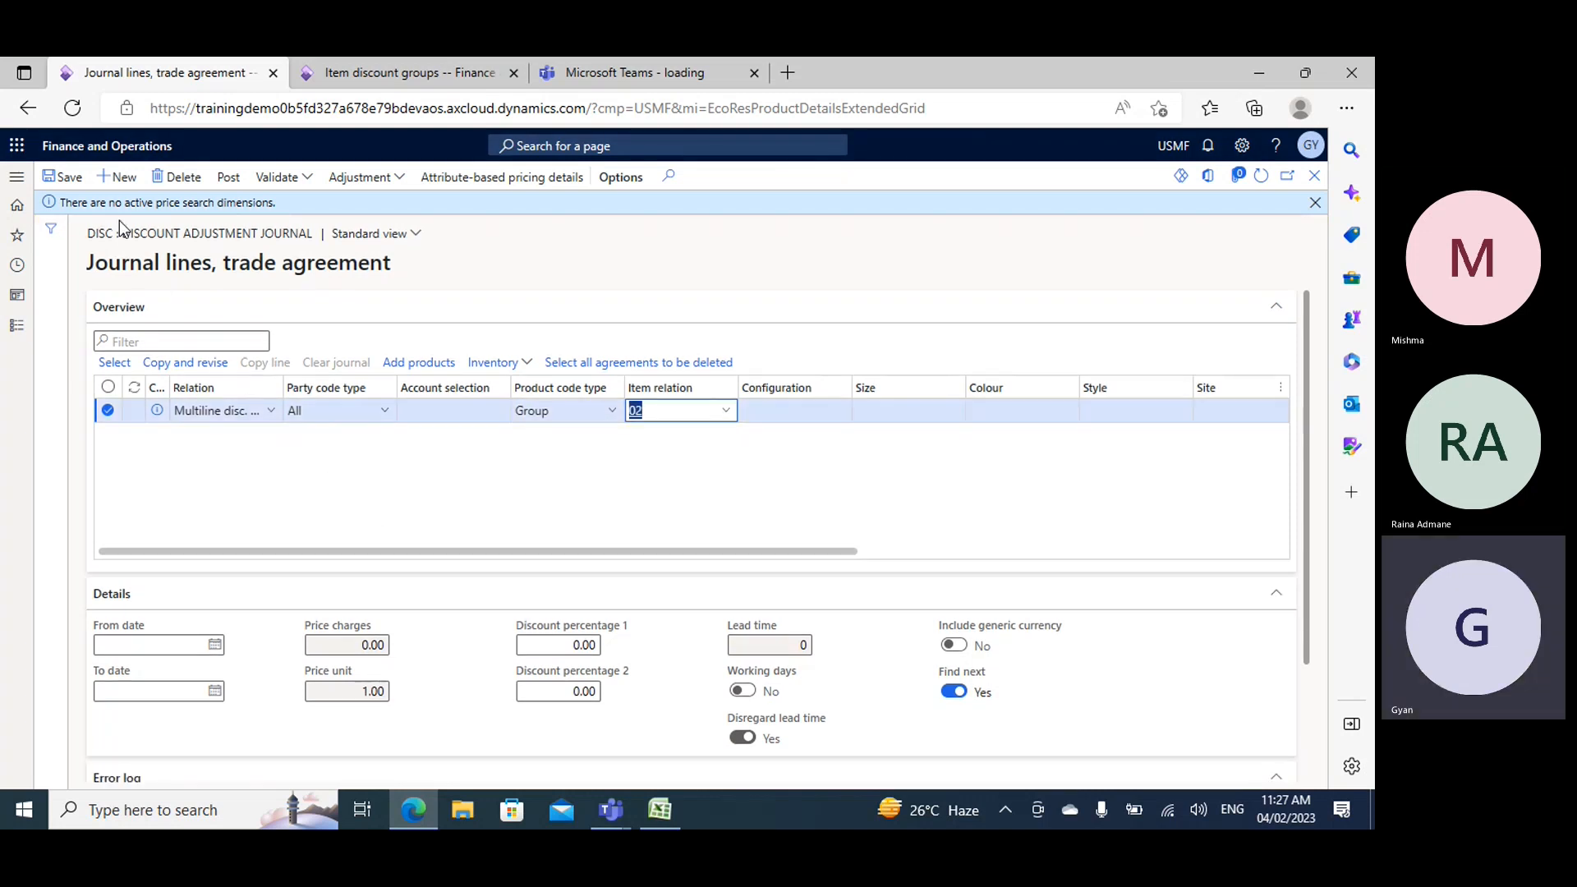
click(64, 177)
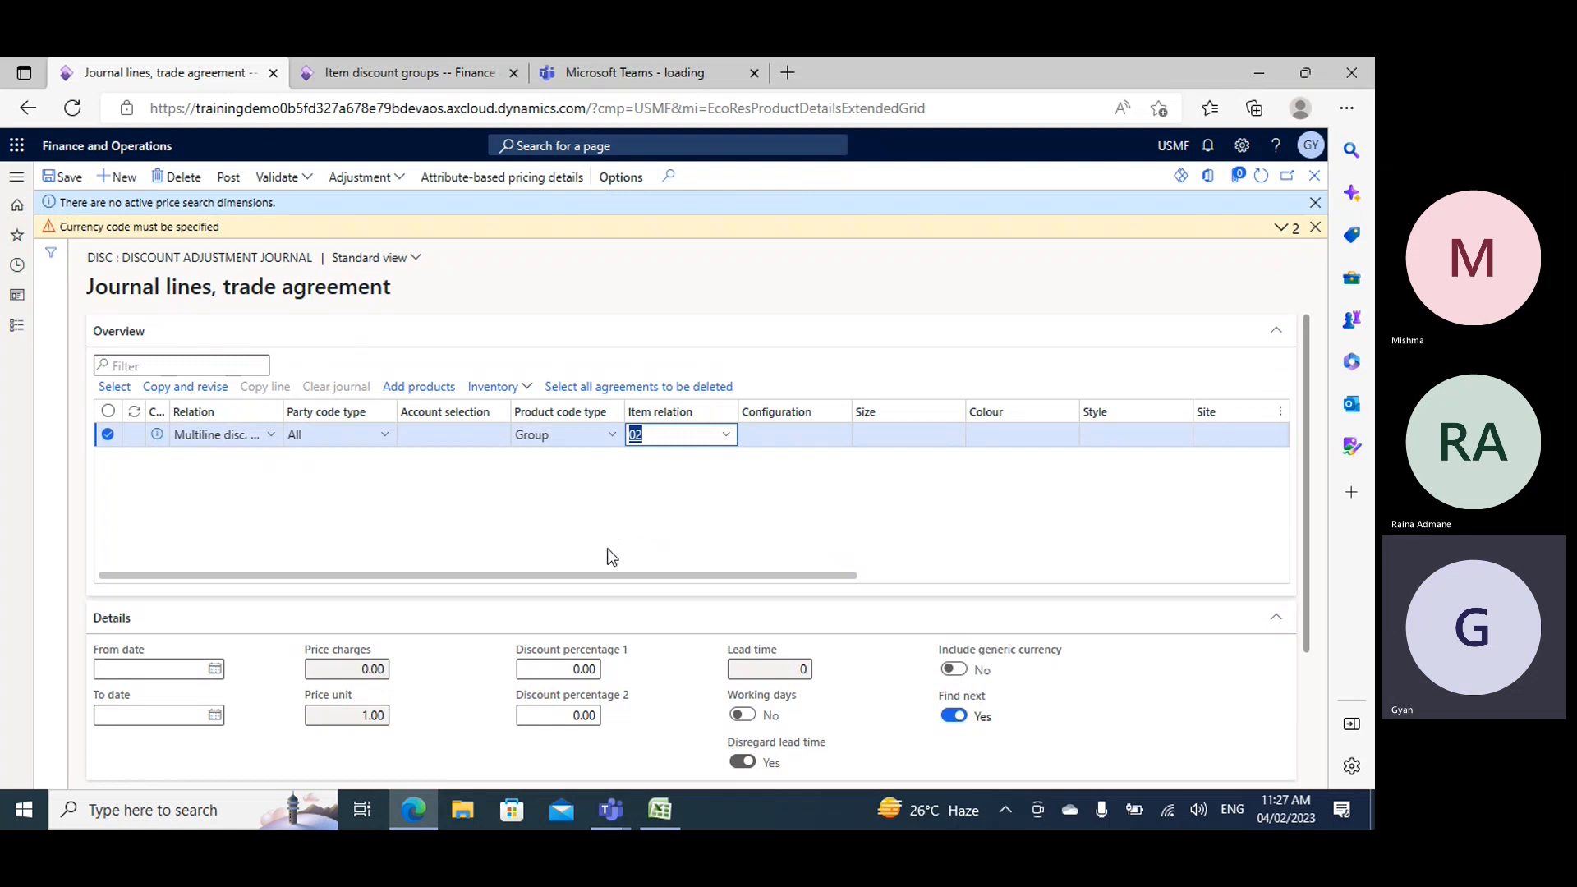
- Set the journal line's currency to USD and dismiss the warning about the missing currency code
mouse_move(606, 578)
mouse_down()
mouse_move(961, 602)
mouse_move(622, 593)
mouse_up()
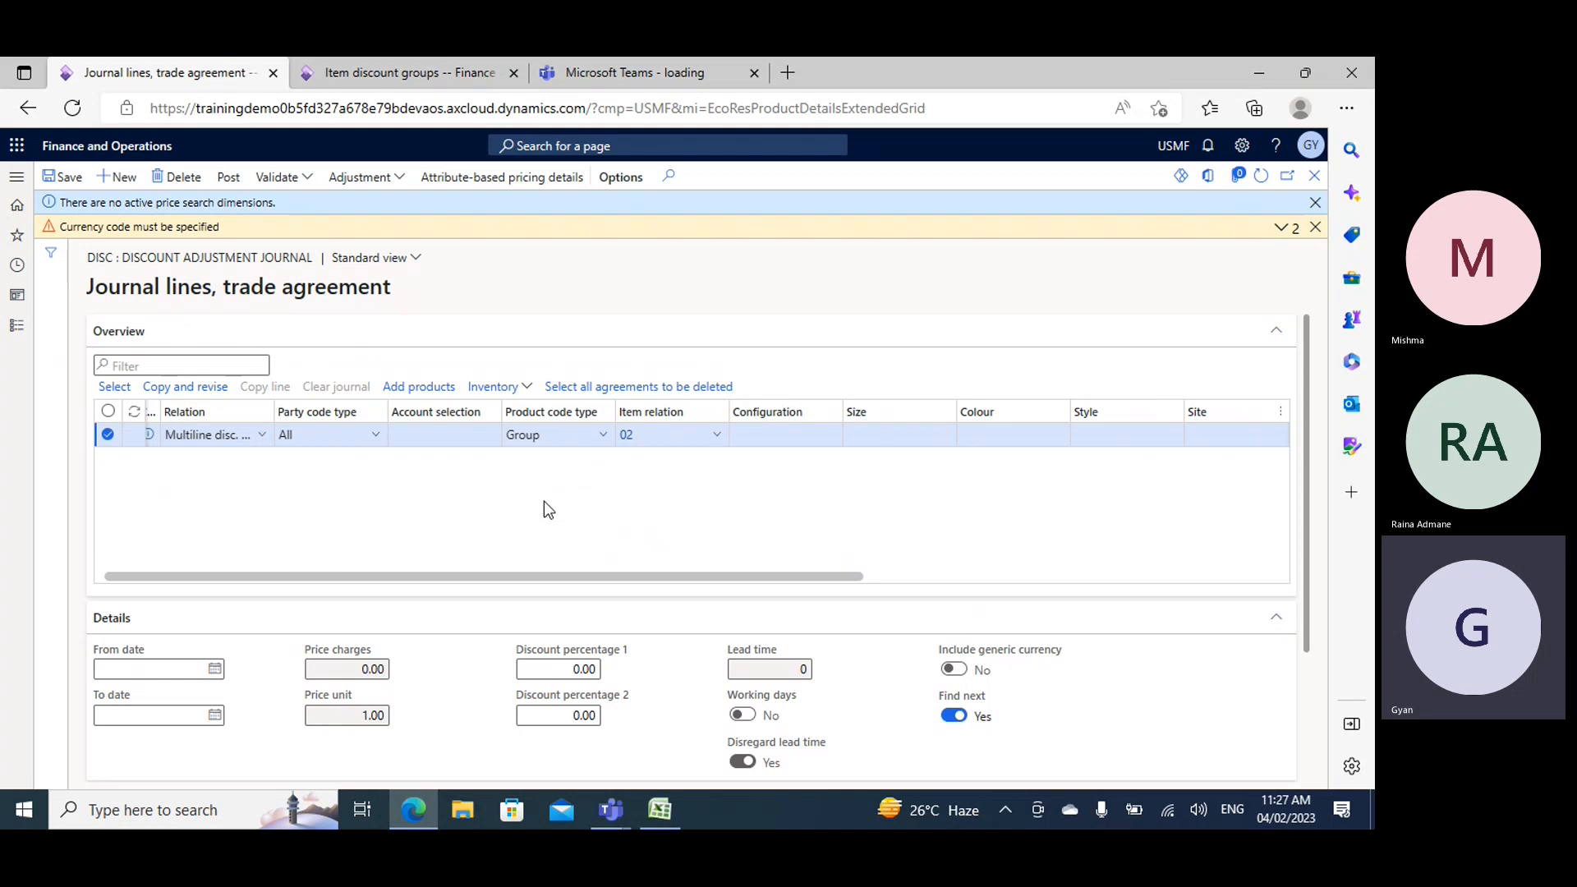
drag(589, 577, 968, 580)
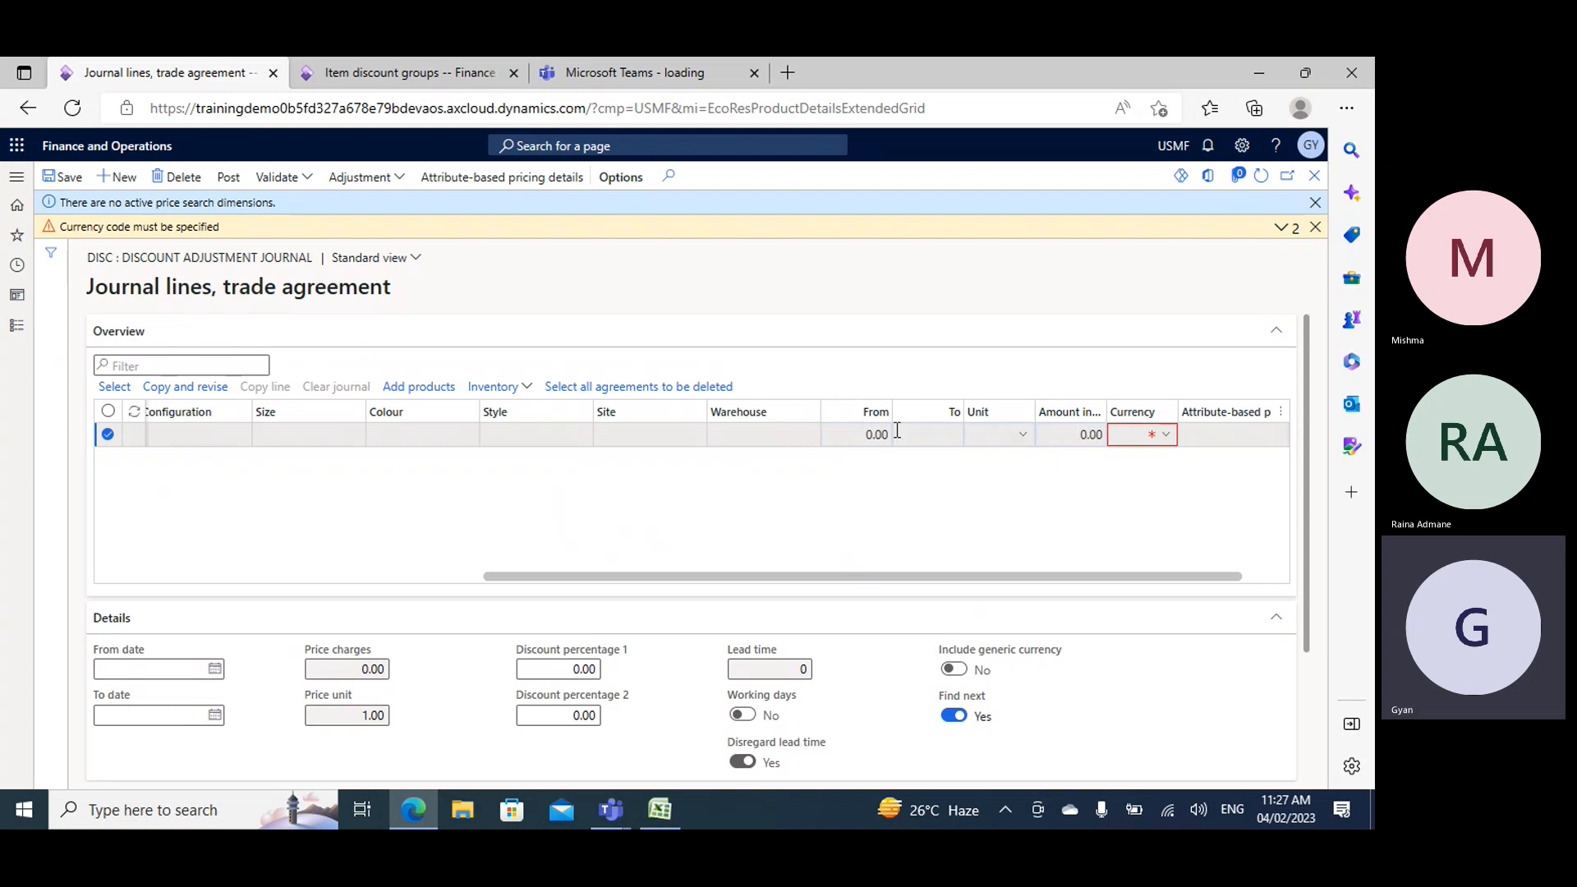
click(1122, 437)
text(usd)
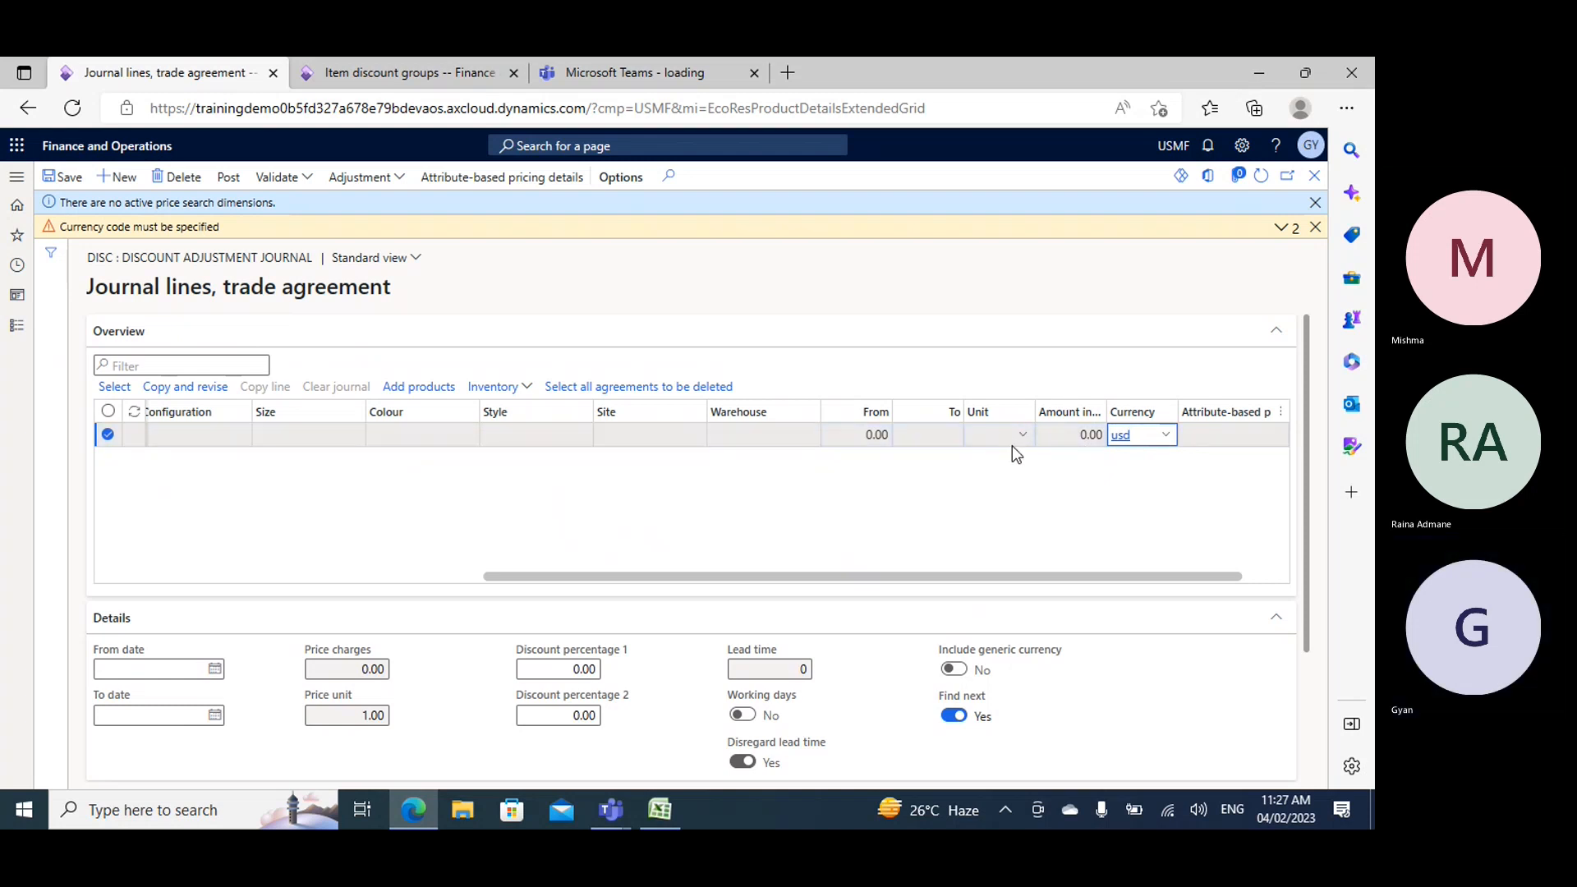
key(Tab)
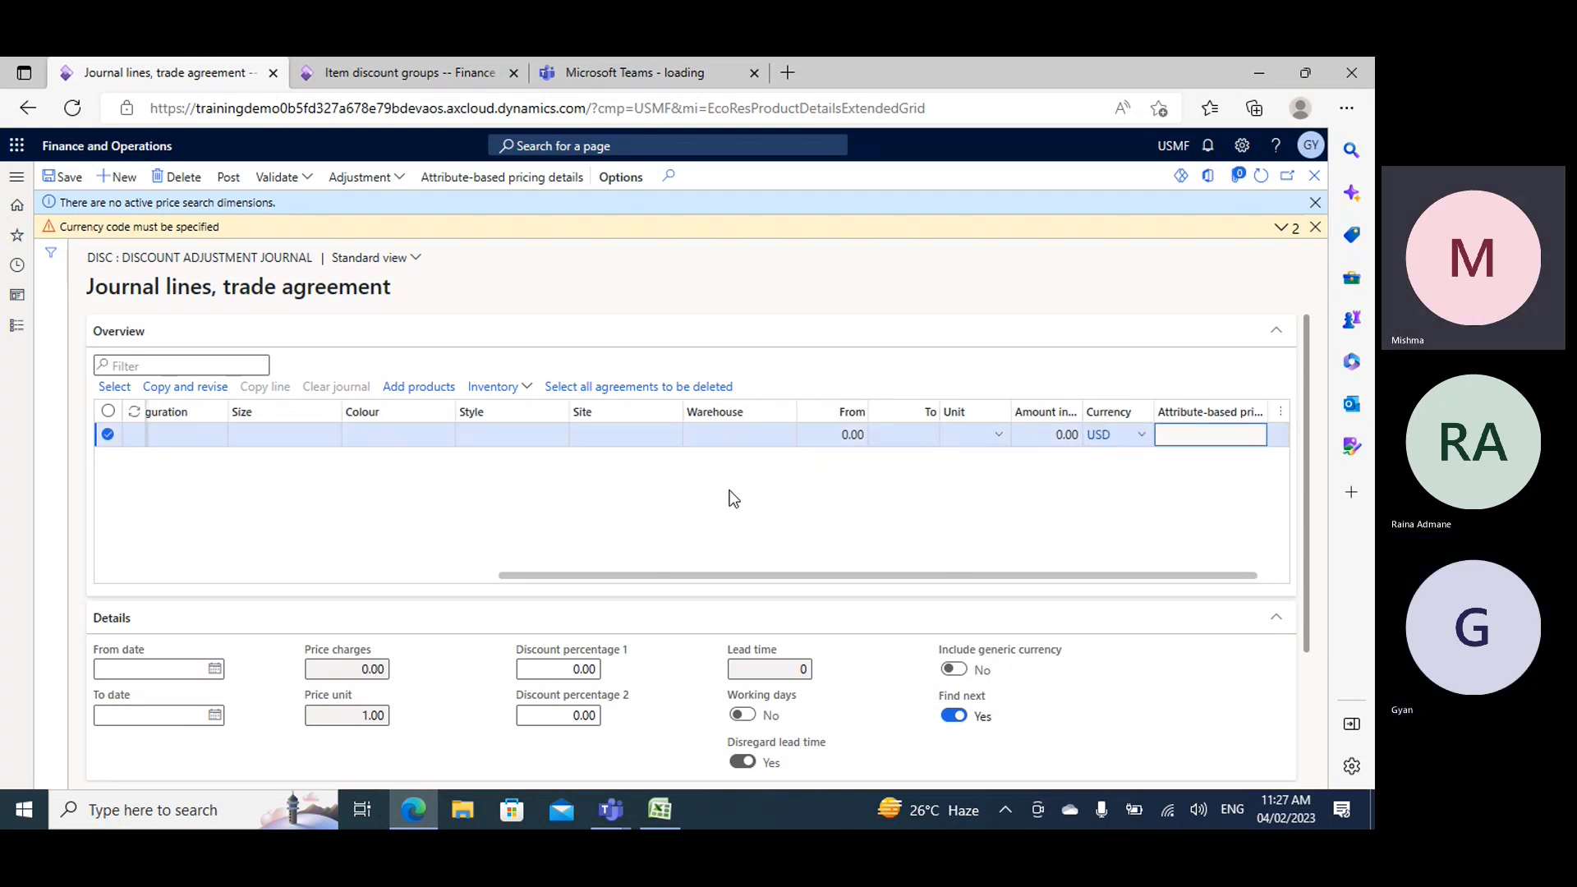
click(1314, 230)
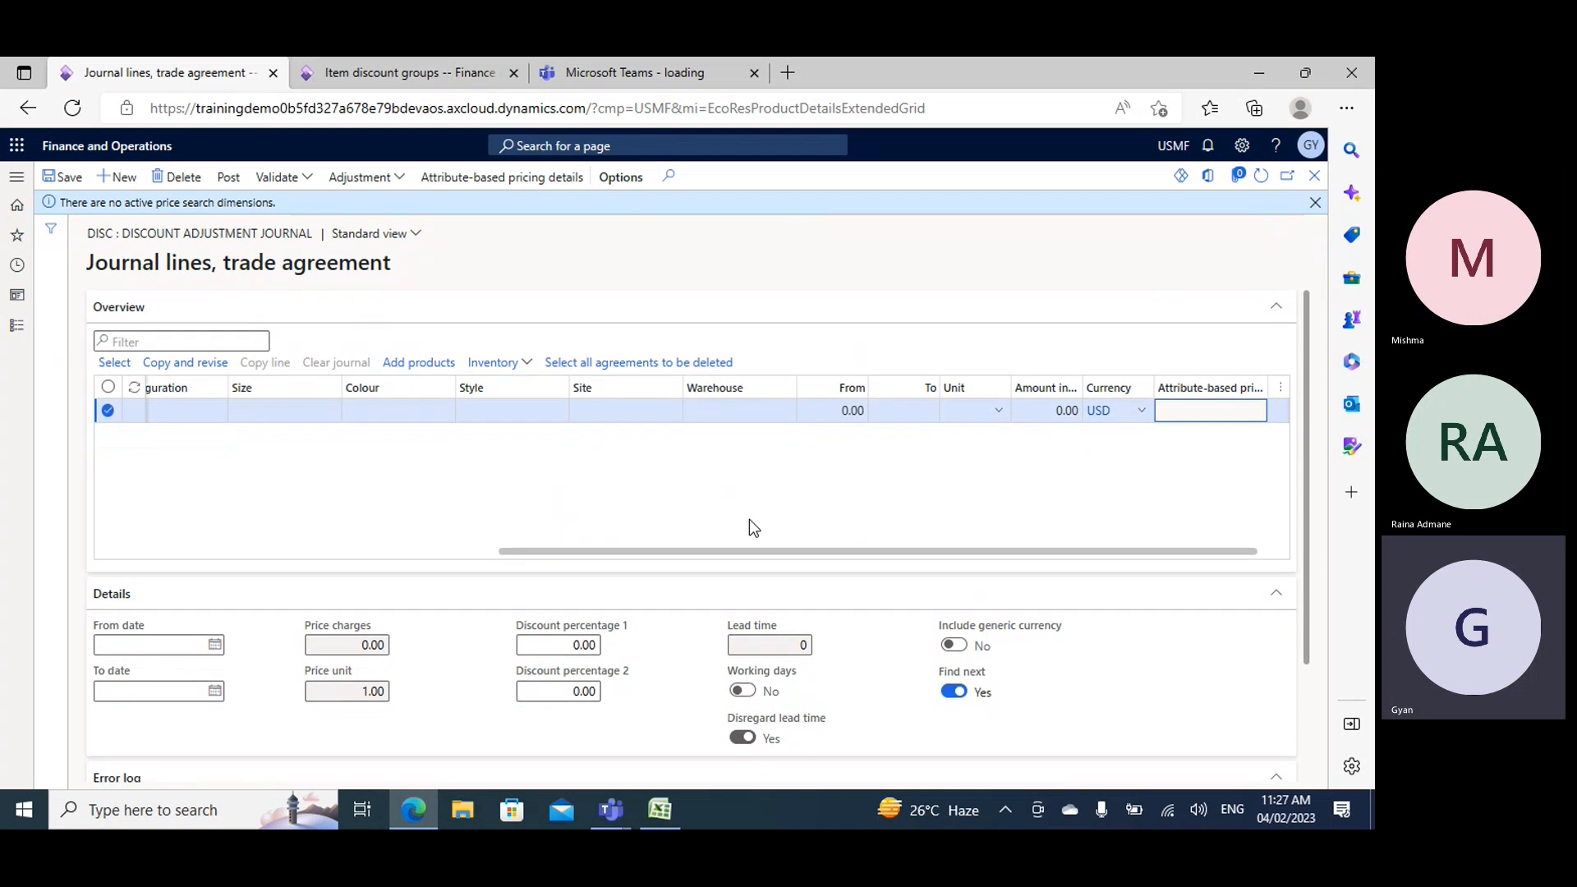
- Switch to the Excel workbook Book2 and enter item1, item2, item3 and item4 in cells K14 to K17 of Sheet3
click(660, 811)
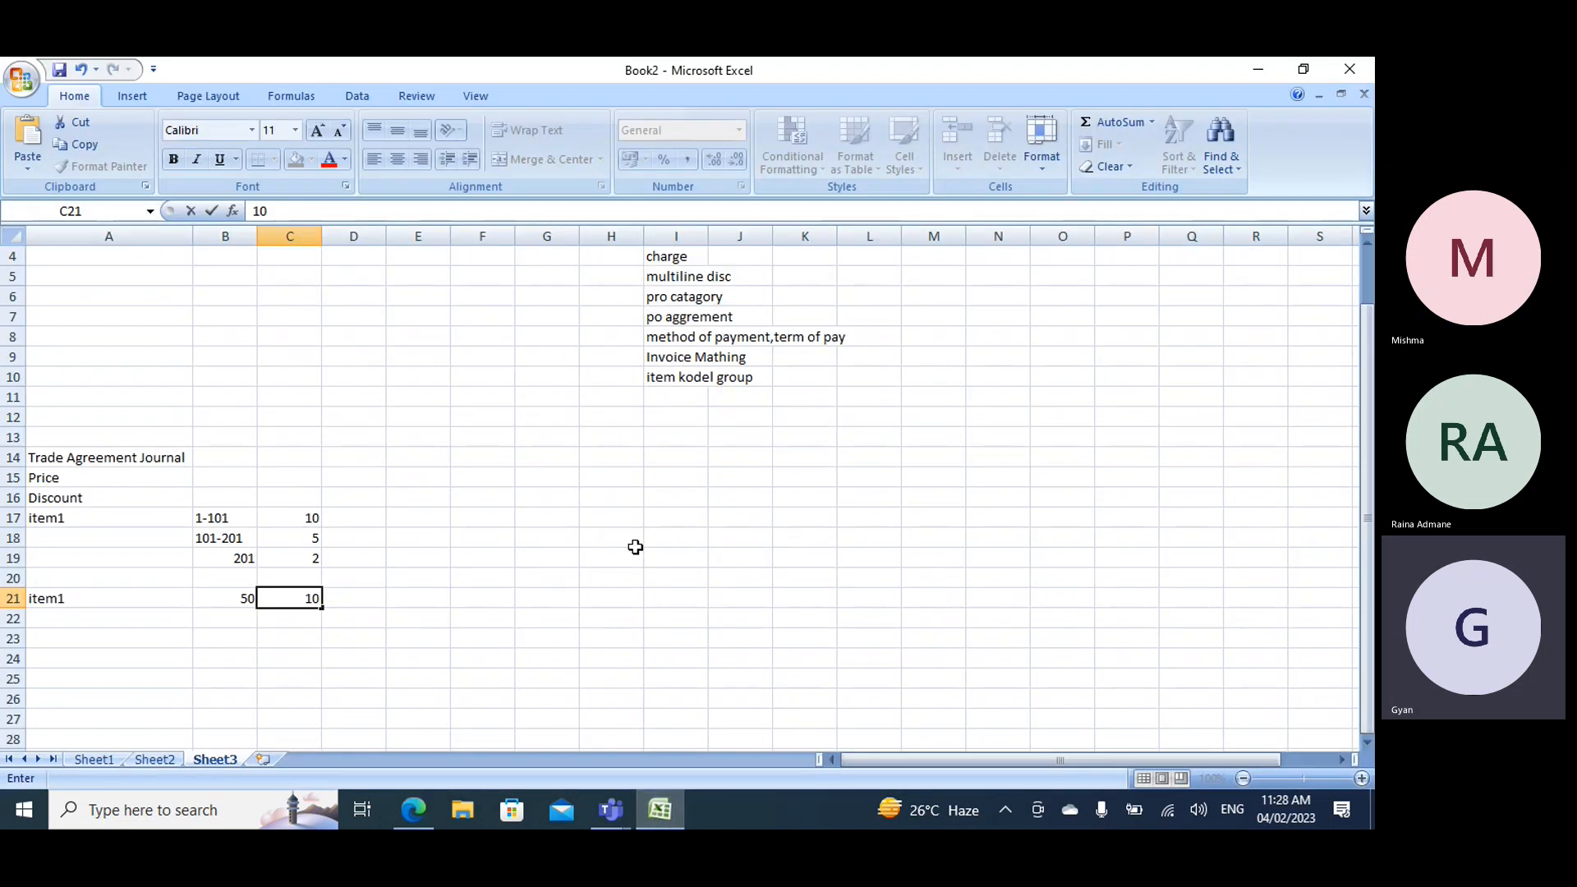
click(819, 461)
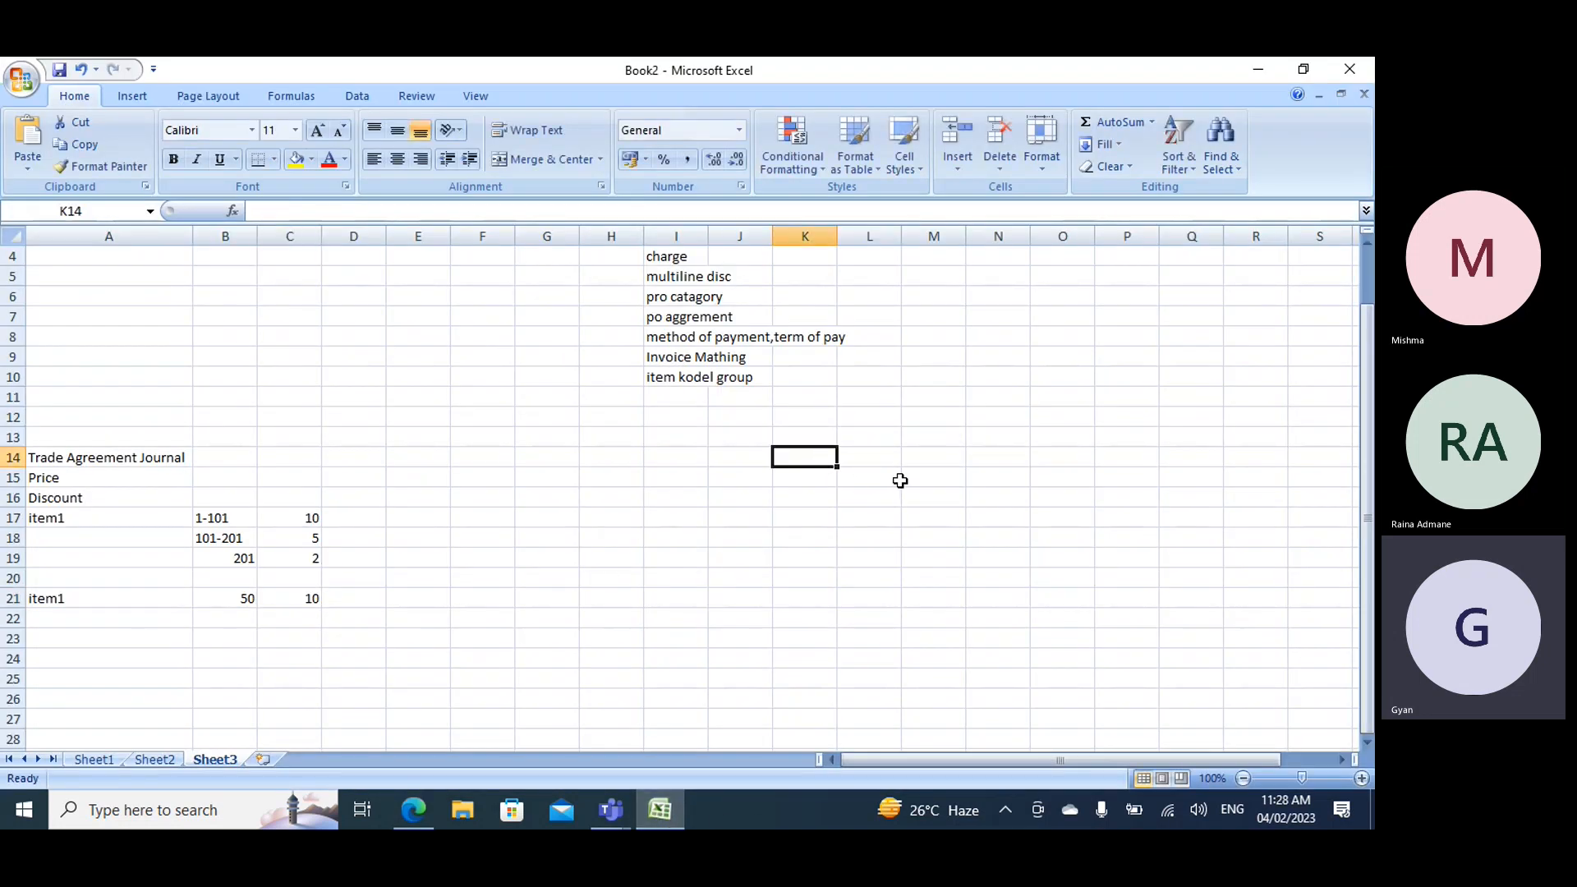
text(item1)
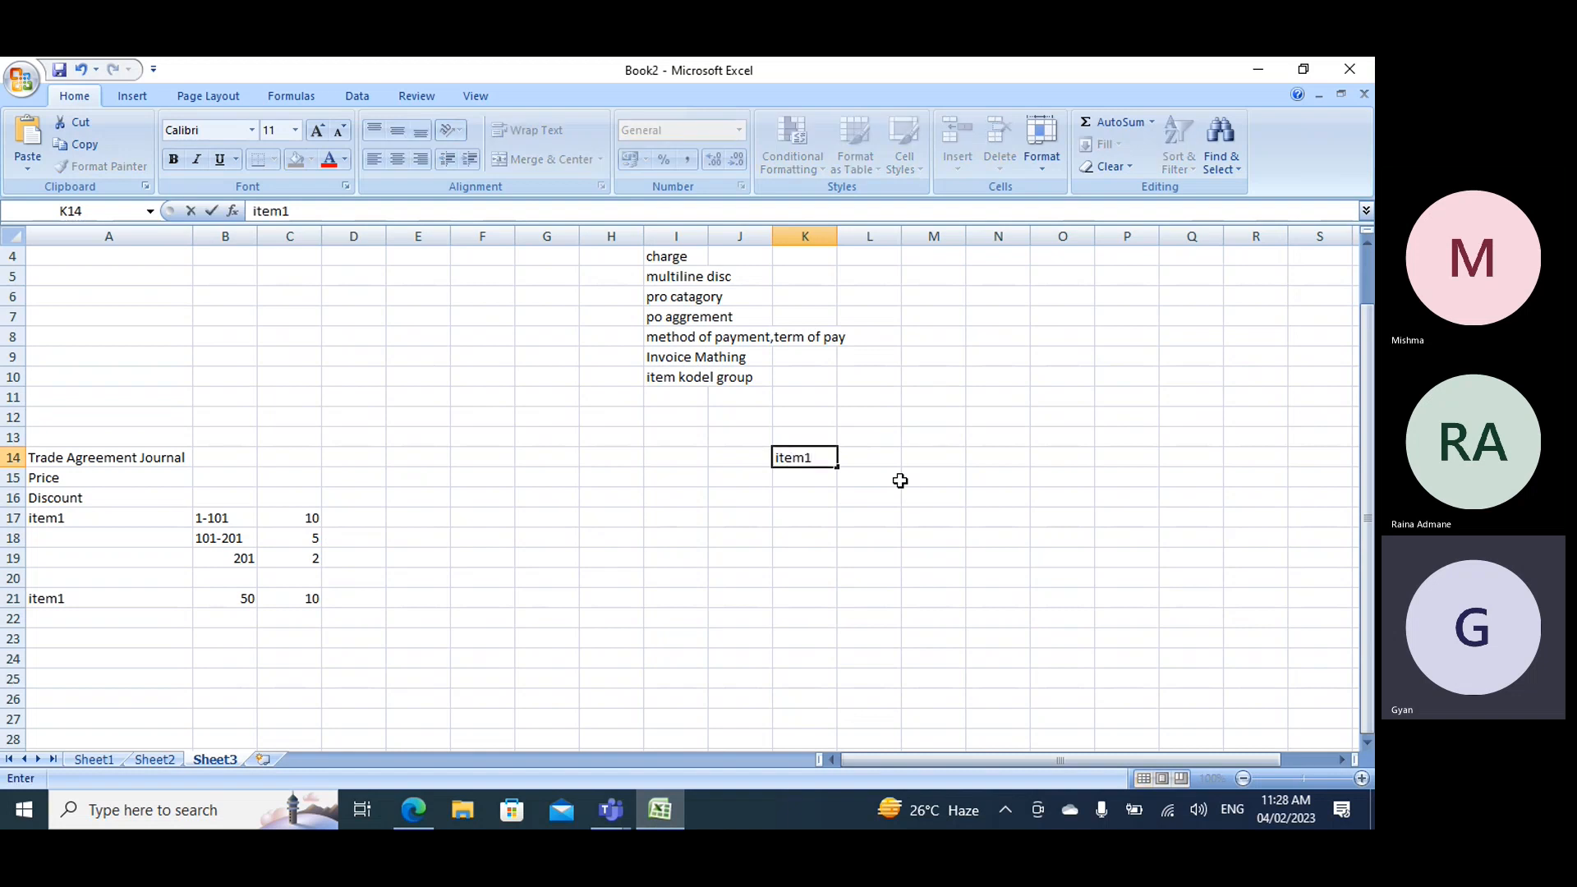
key(Return)
text(it)
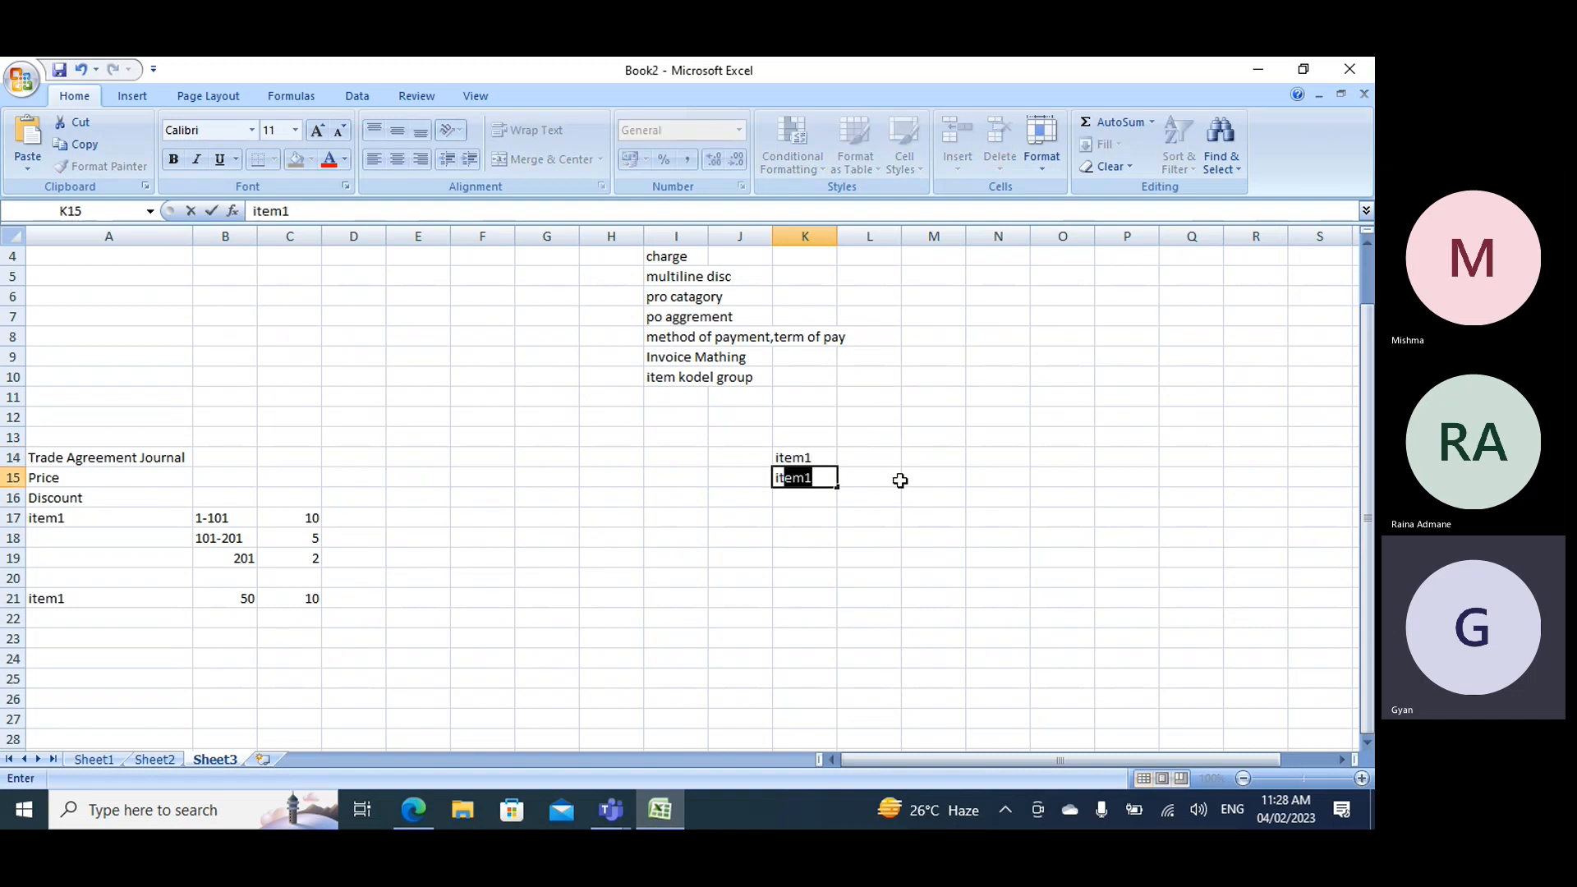
text(em2)
key(Return)
text(item3)
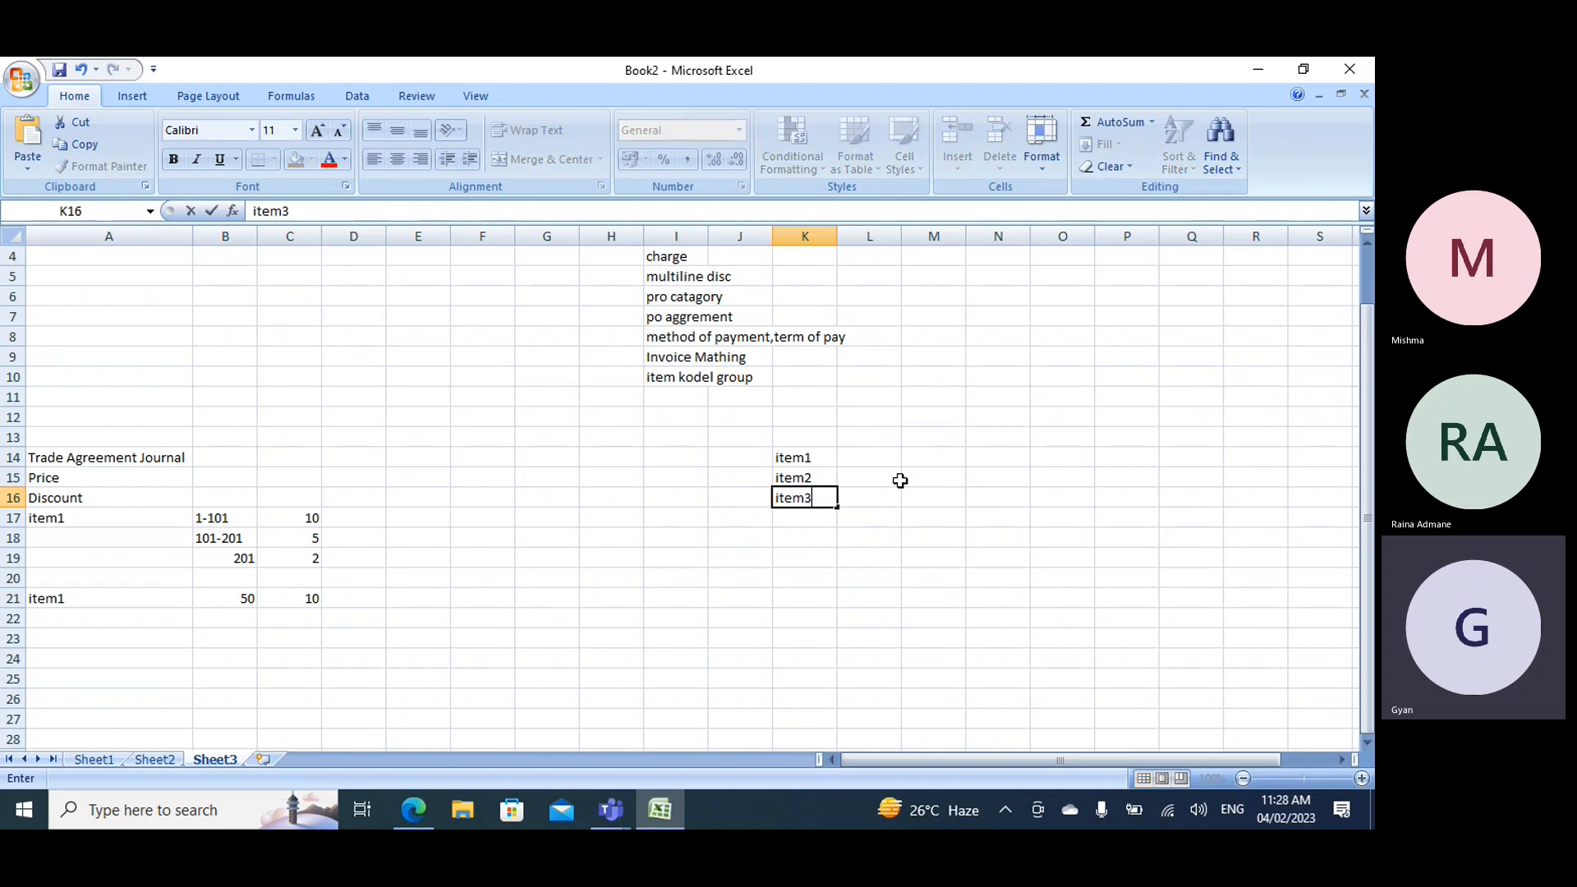
key(Return)
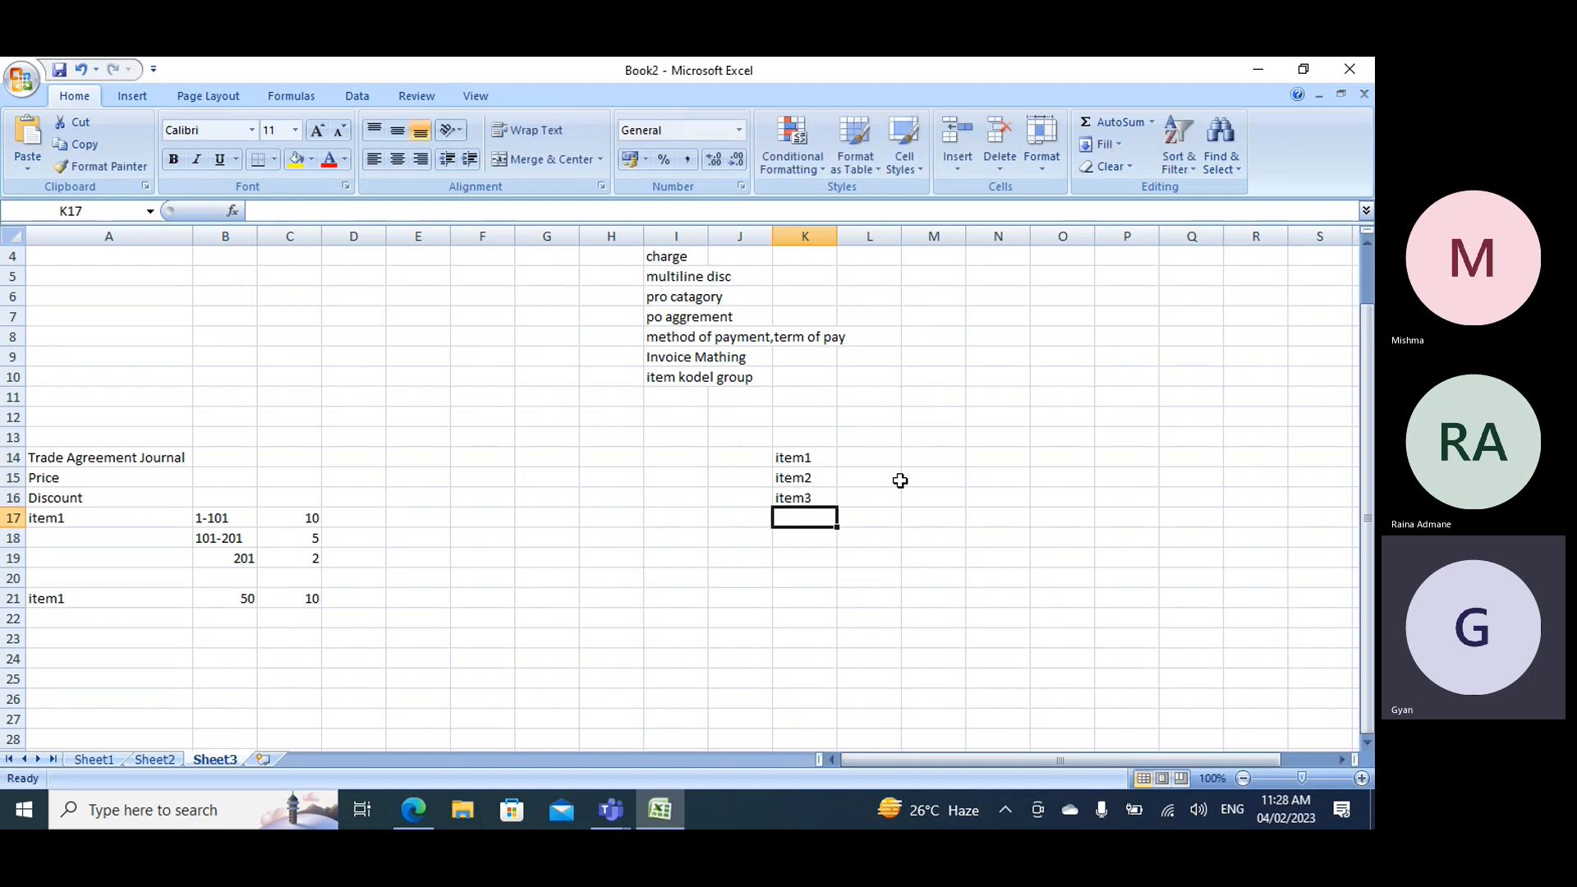
text(item4)
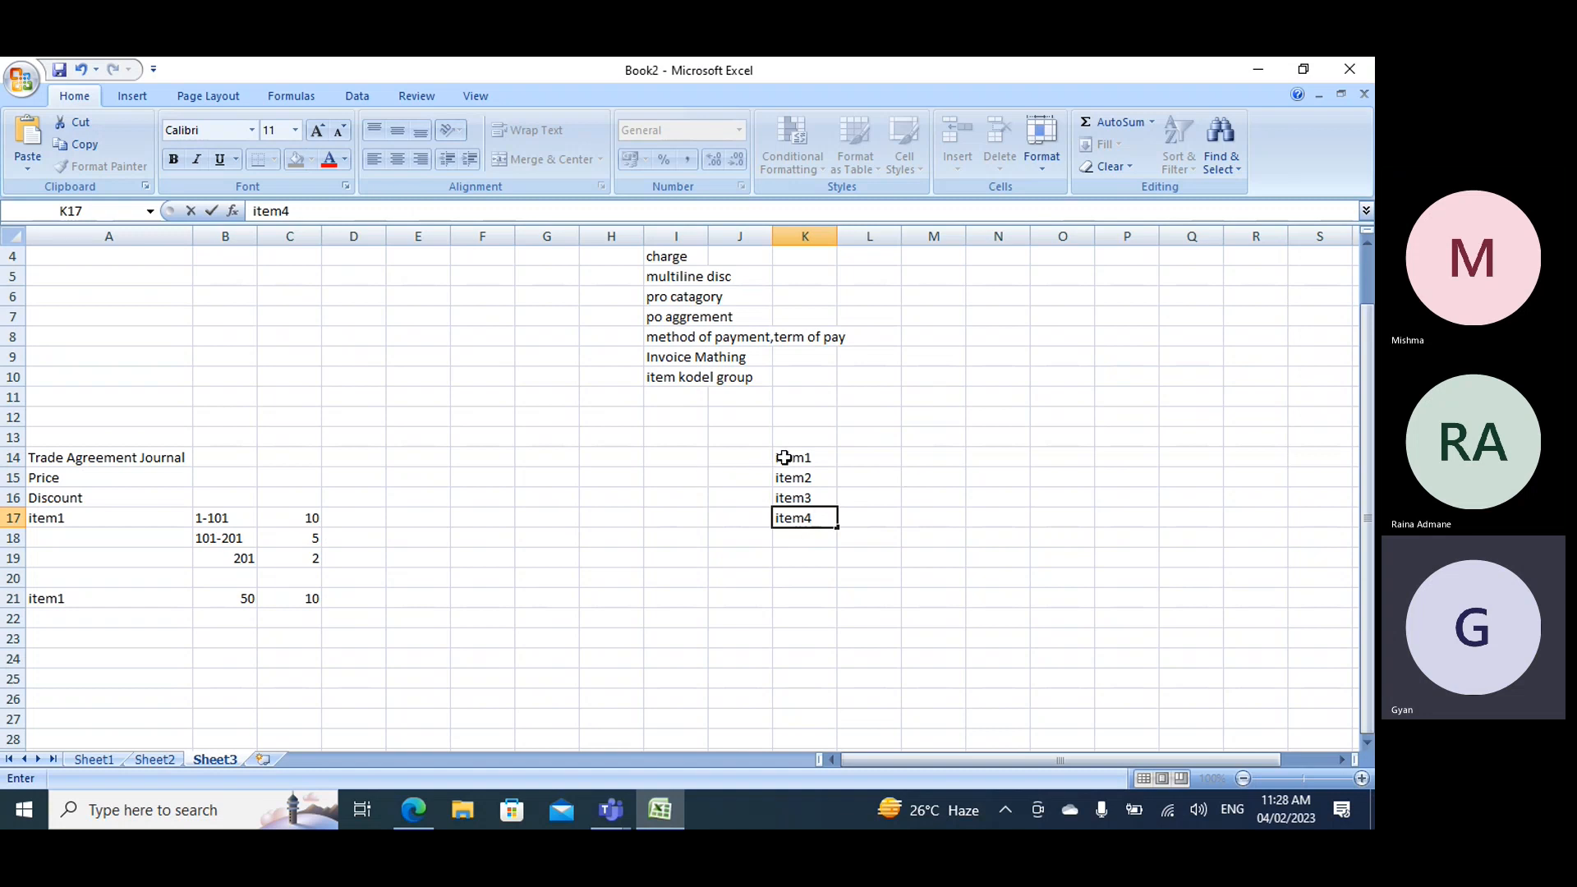
click(847, 459)
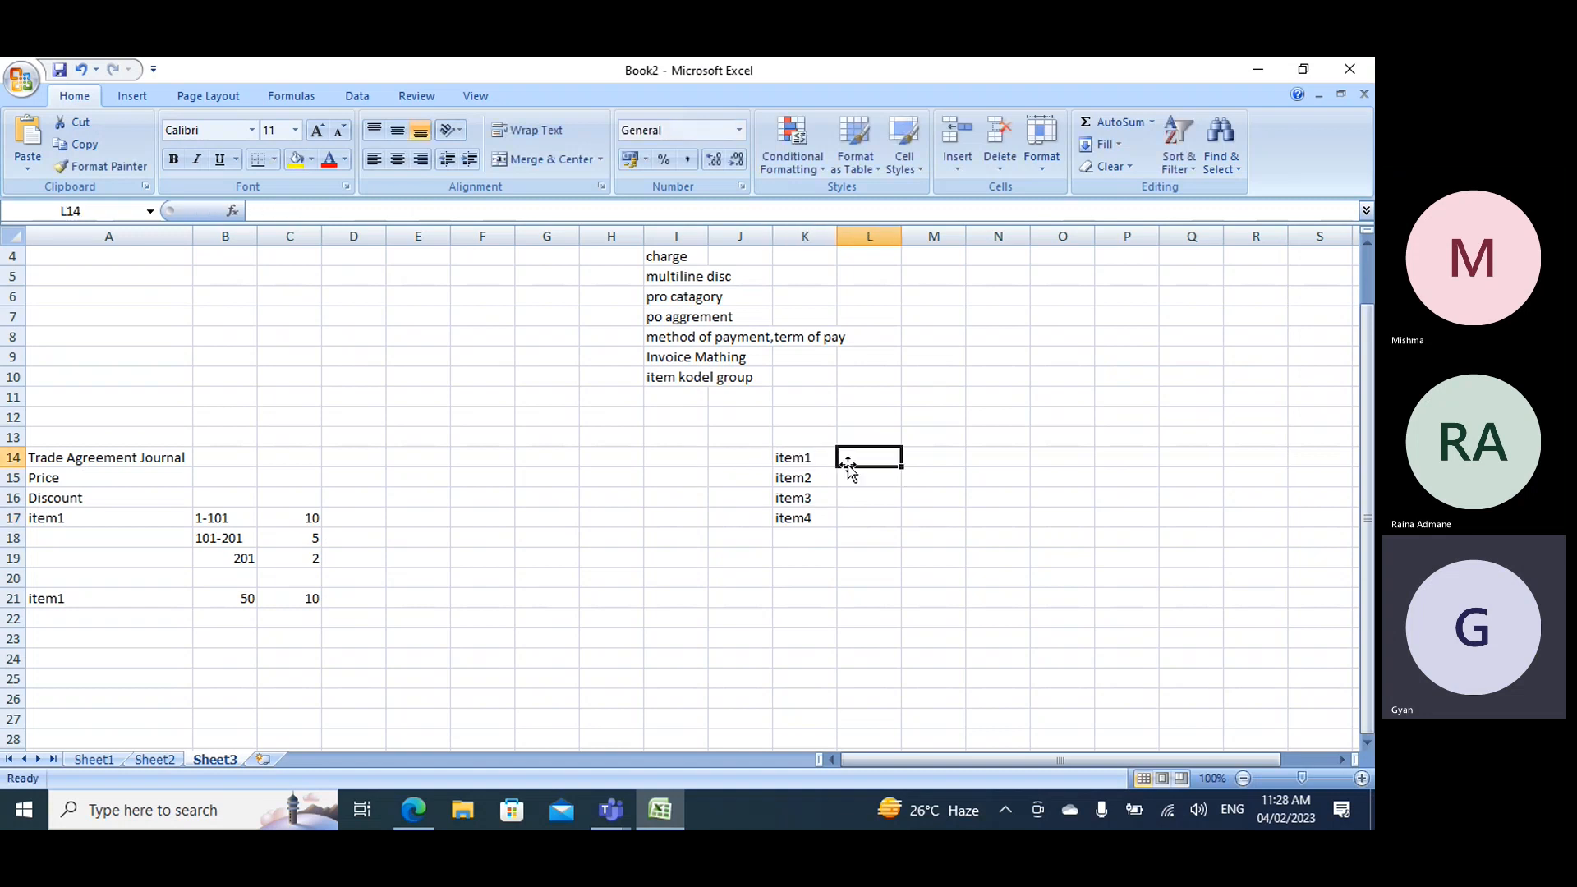
click(790, 460)
click(808, 478)
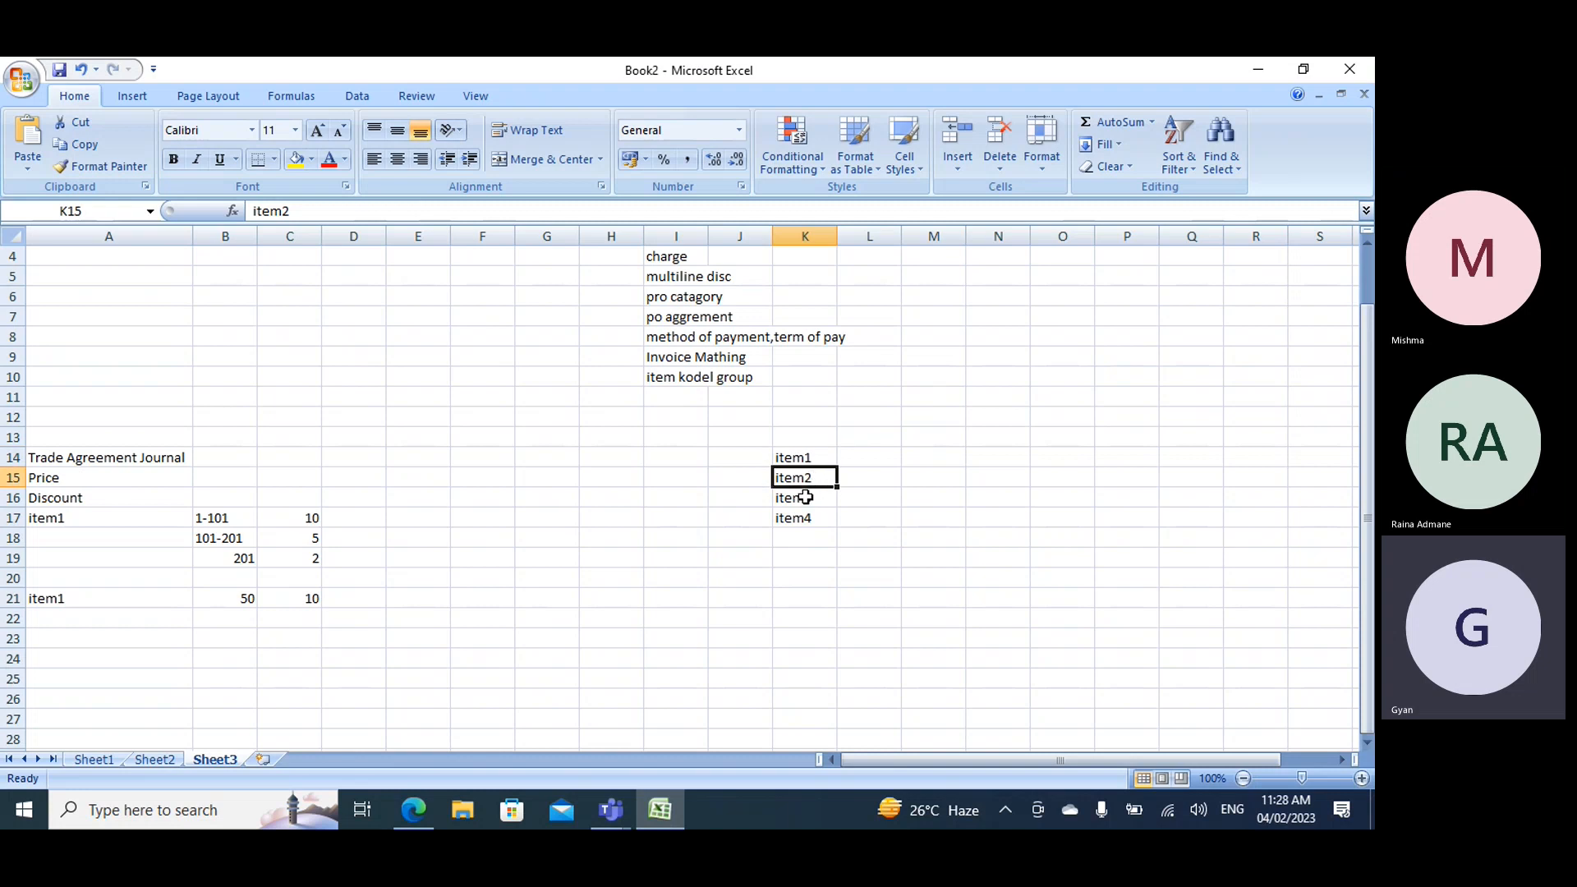
click(805, 497)
click(798, 519)
- Enter 02 in cell M15 and the description "medium margin item" in cell N15
click(928, 475)
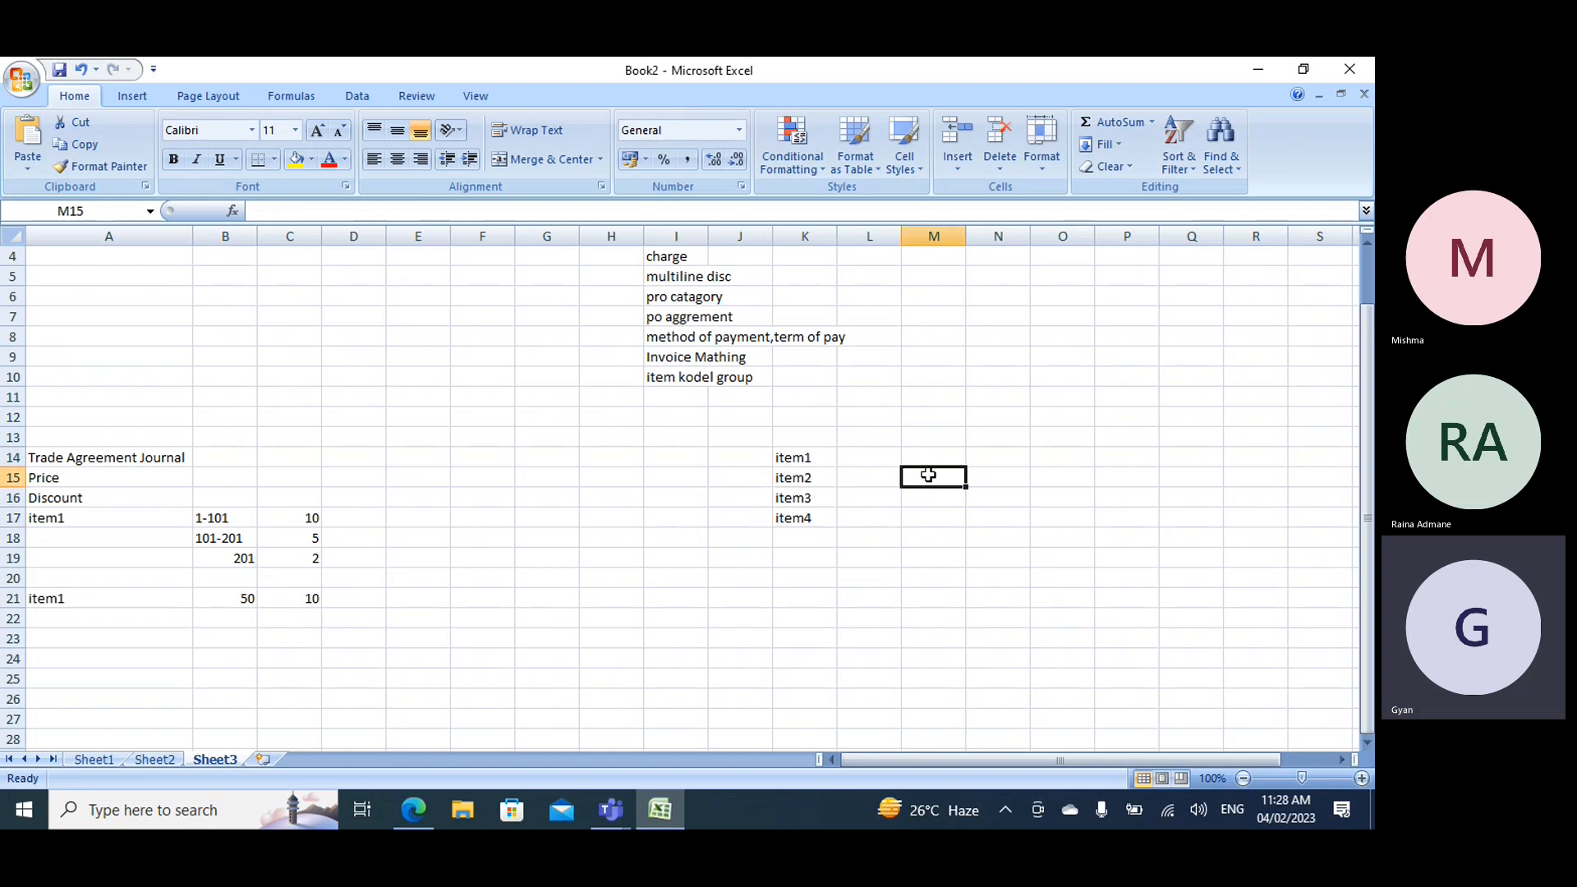
text(02)
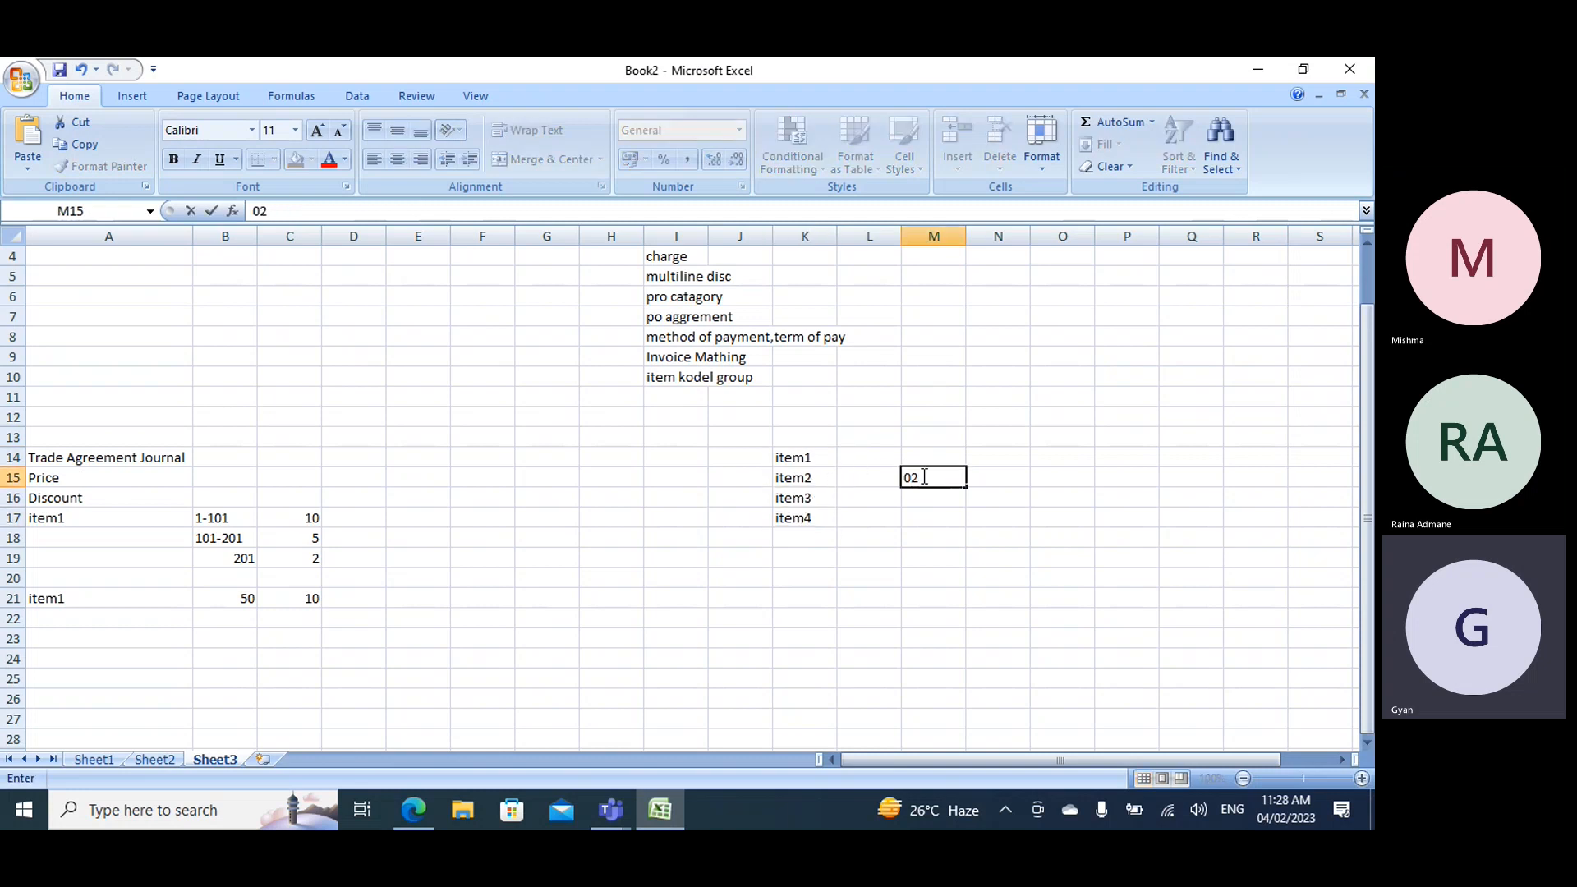
click(987, 478)
text(med)
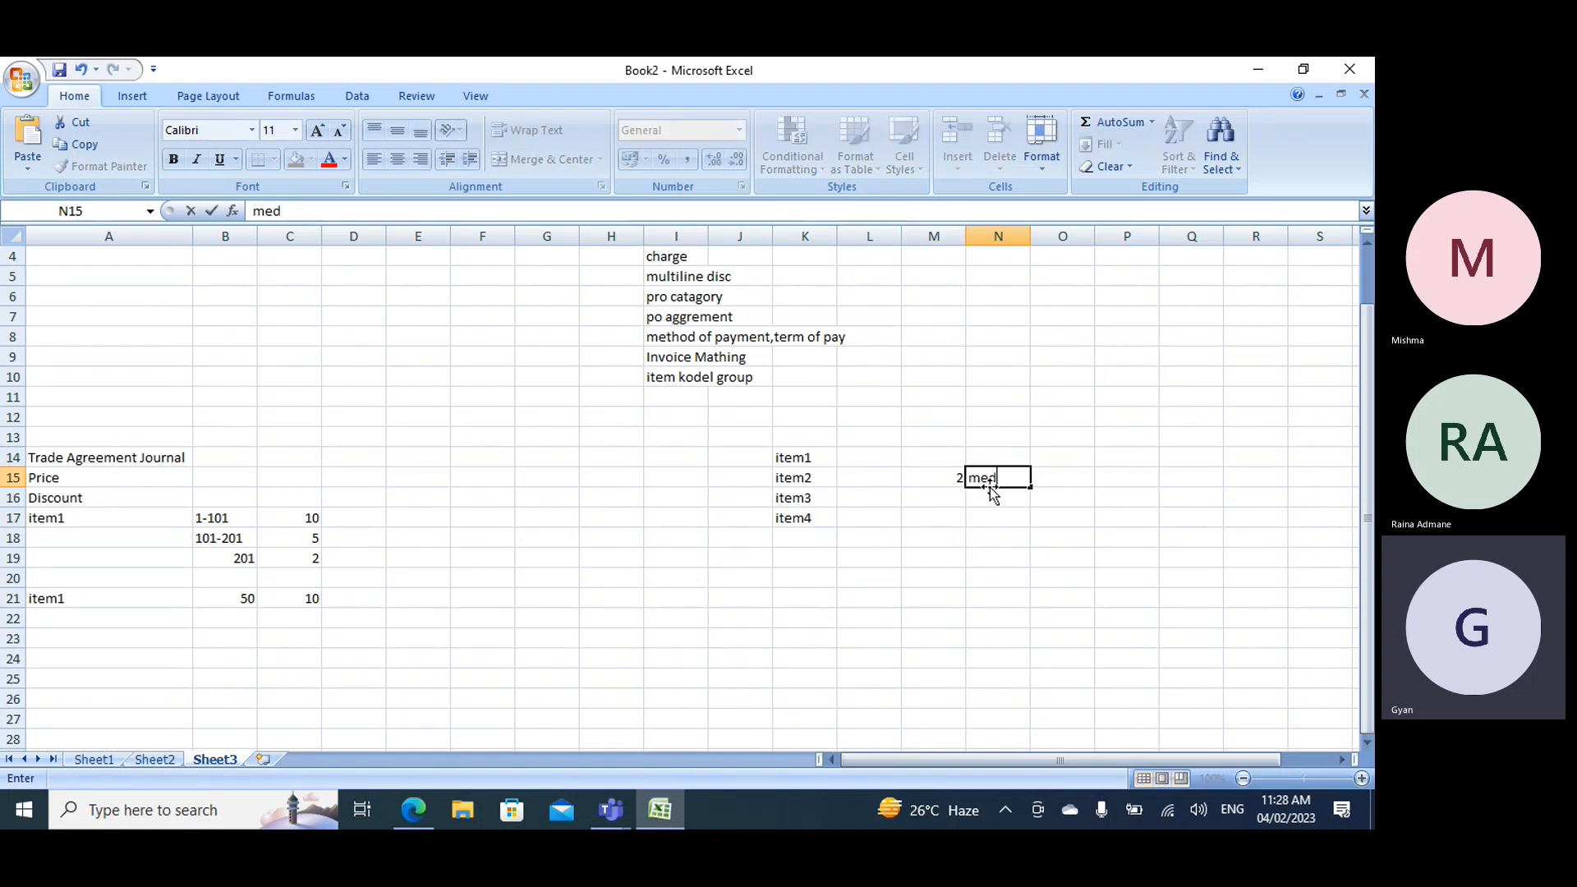
text(ium margin item)
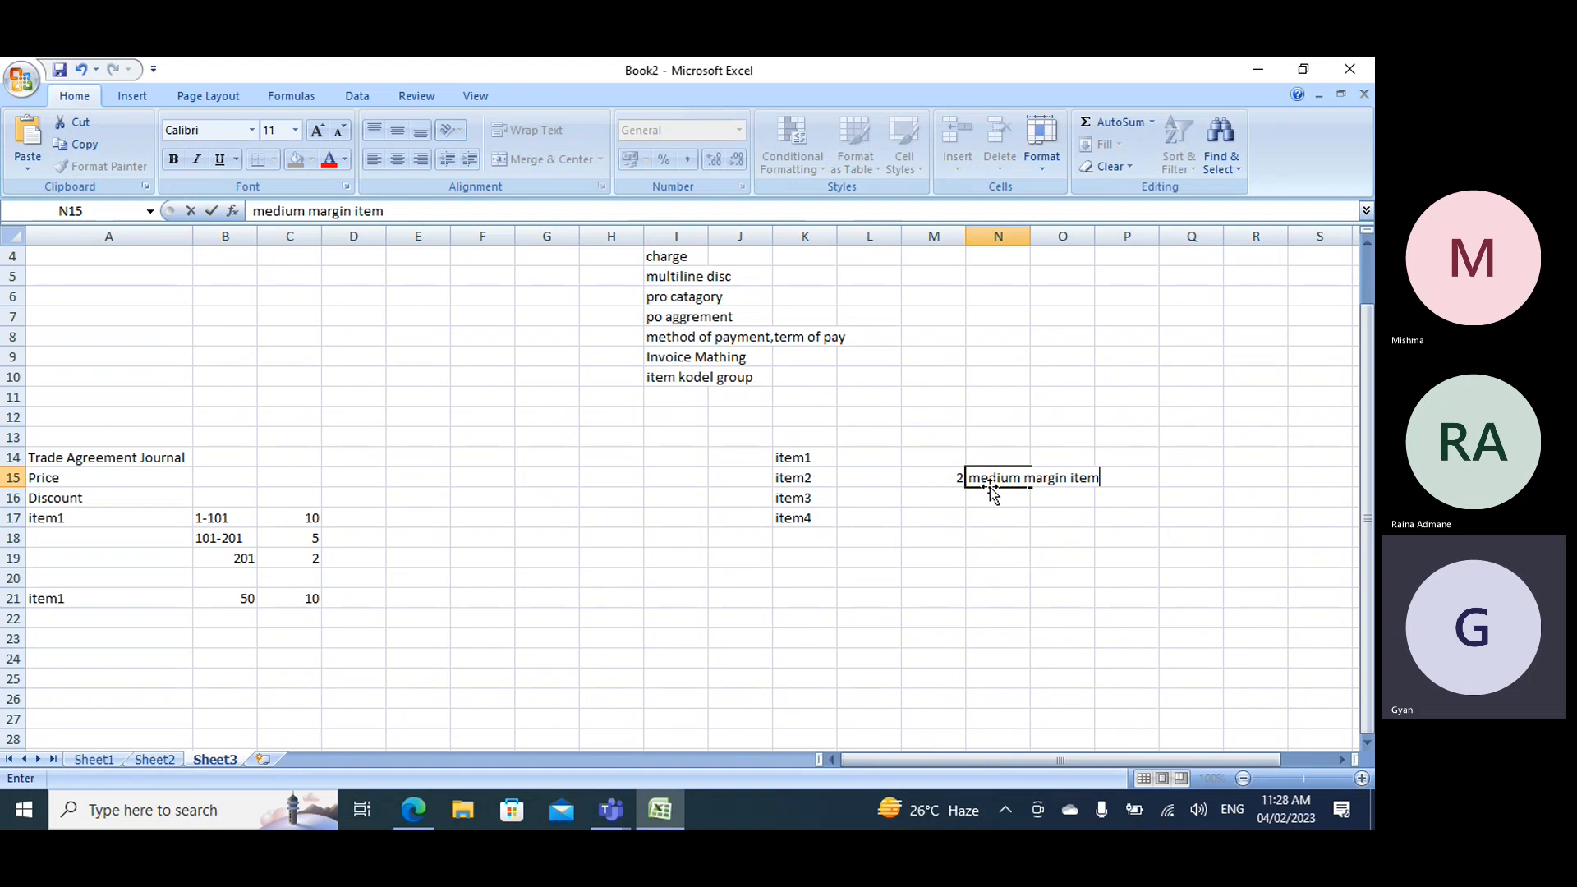
key(Return)
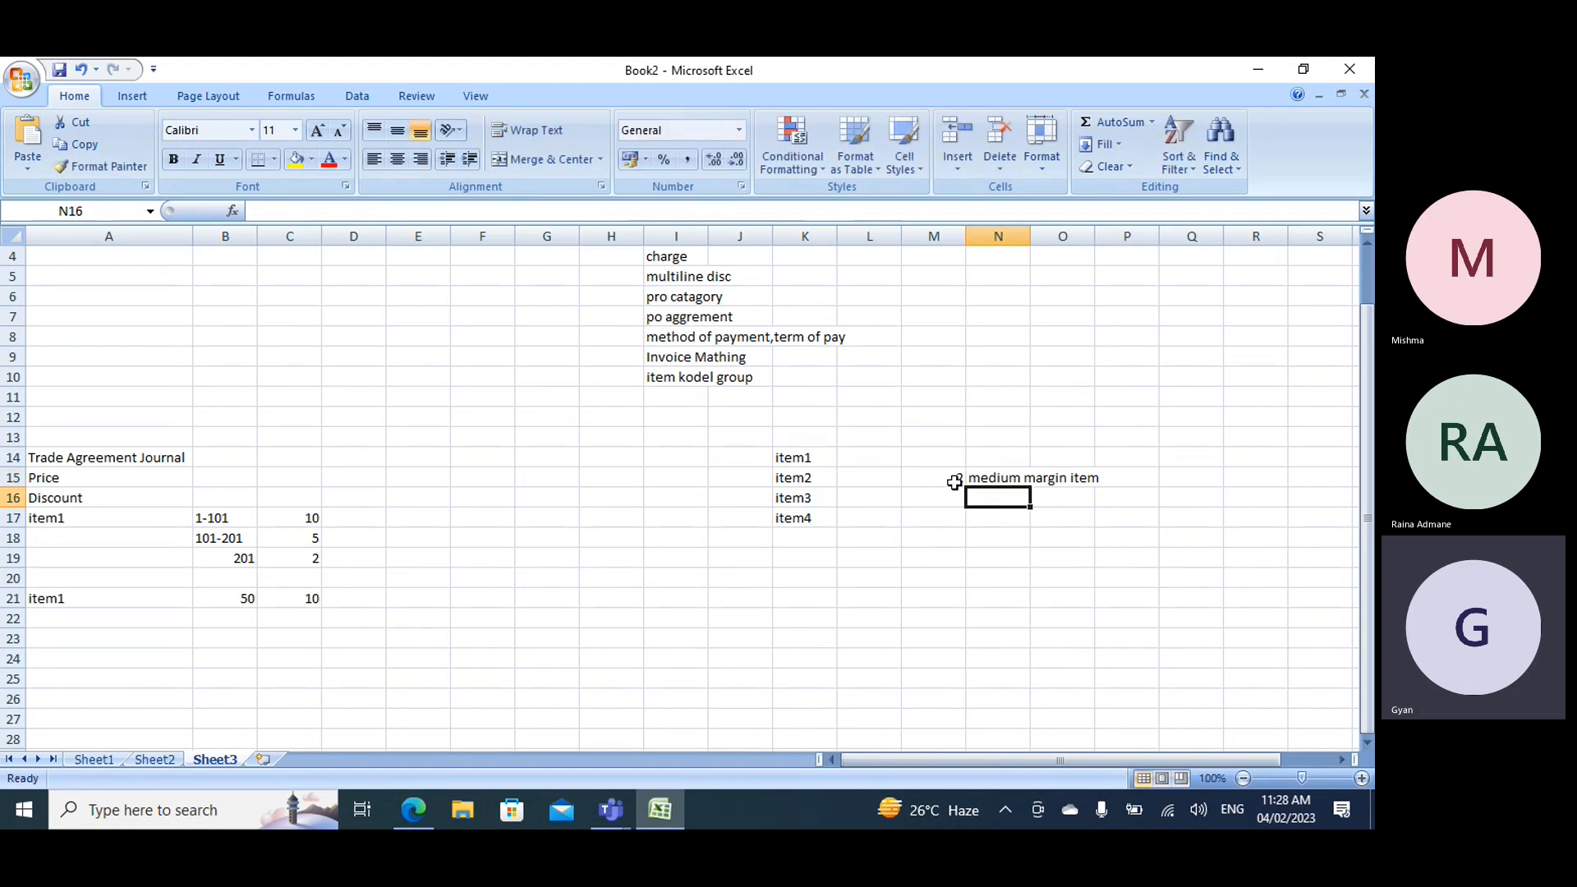
- Try to add the missing leading zero to the group number in cell M15 so it reads 02
double_click(955, 476)
text(02)
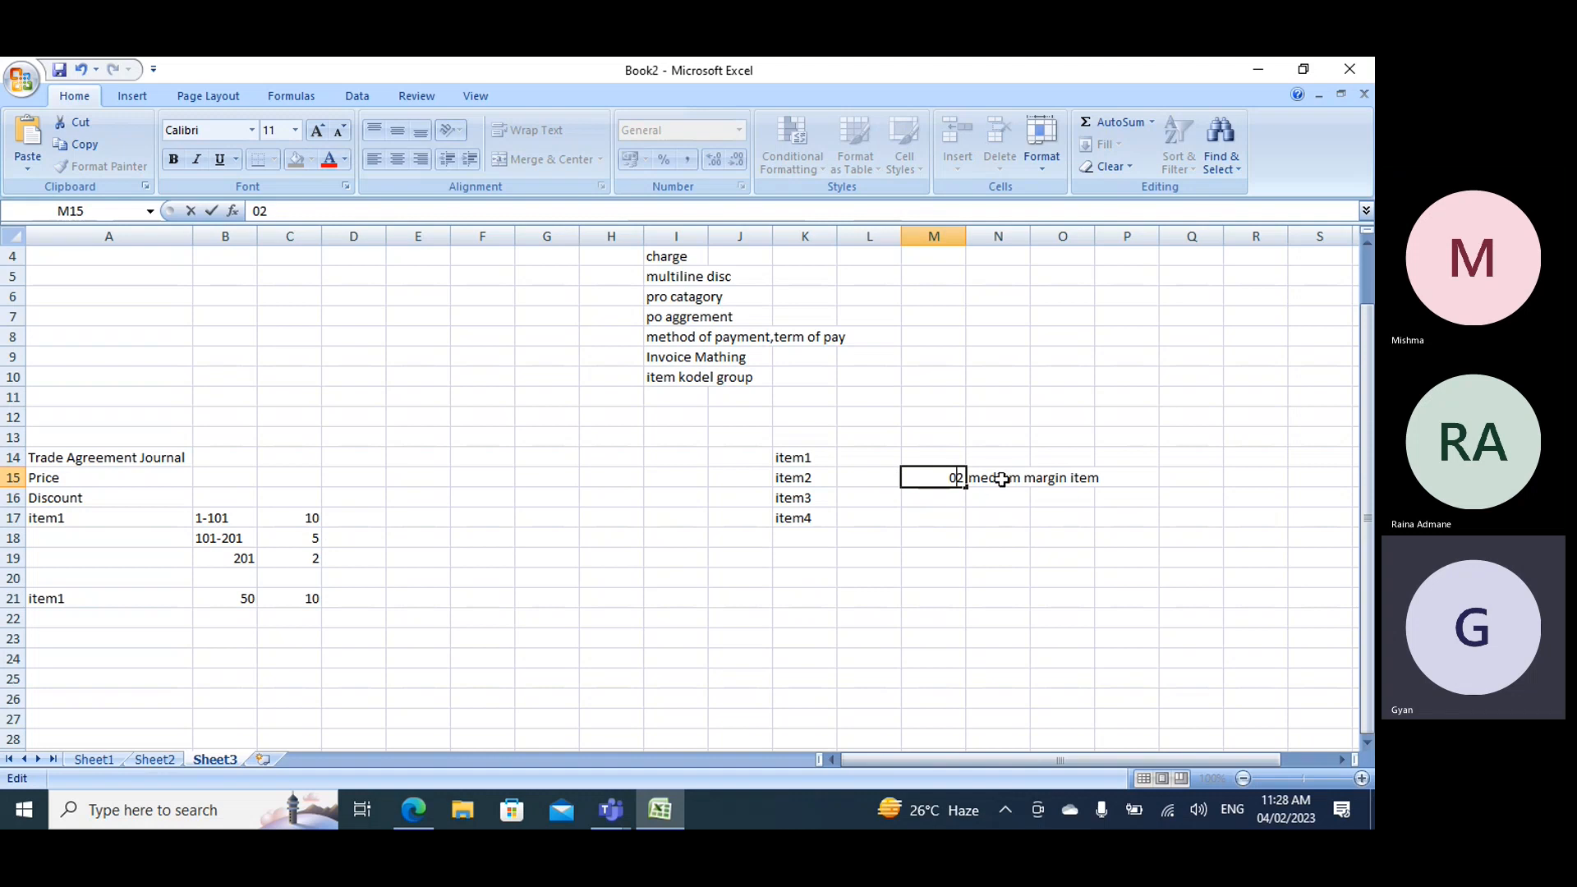
key(Return)
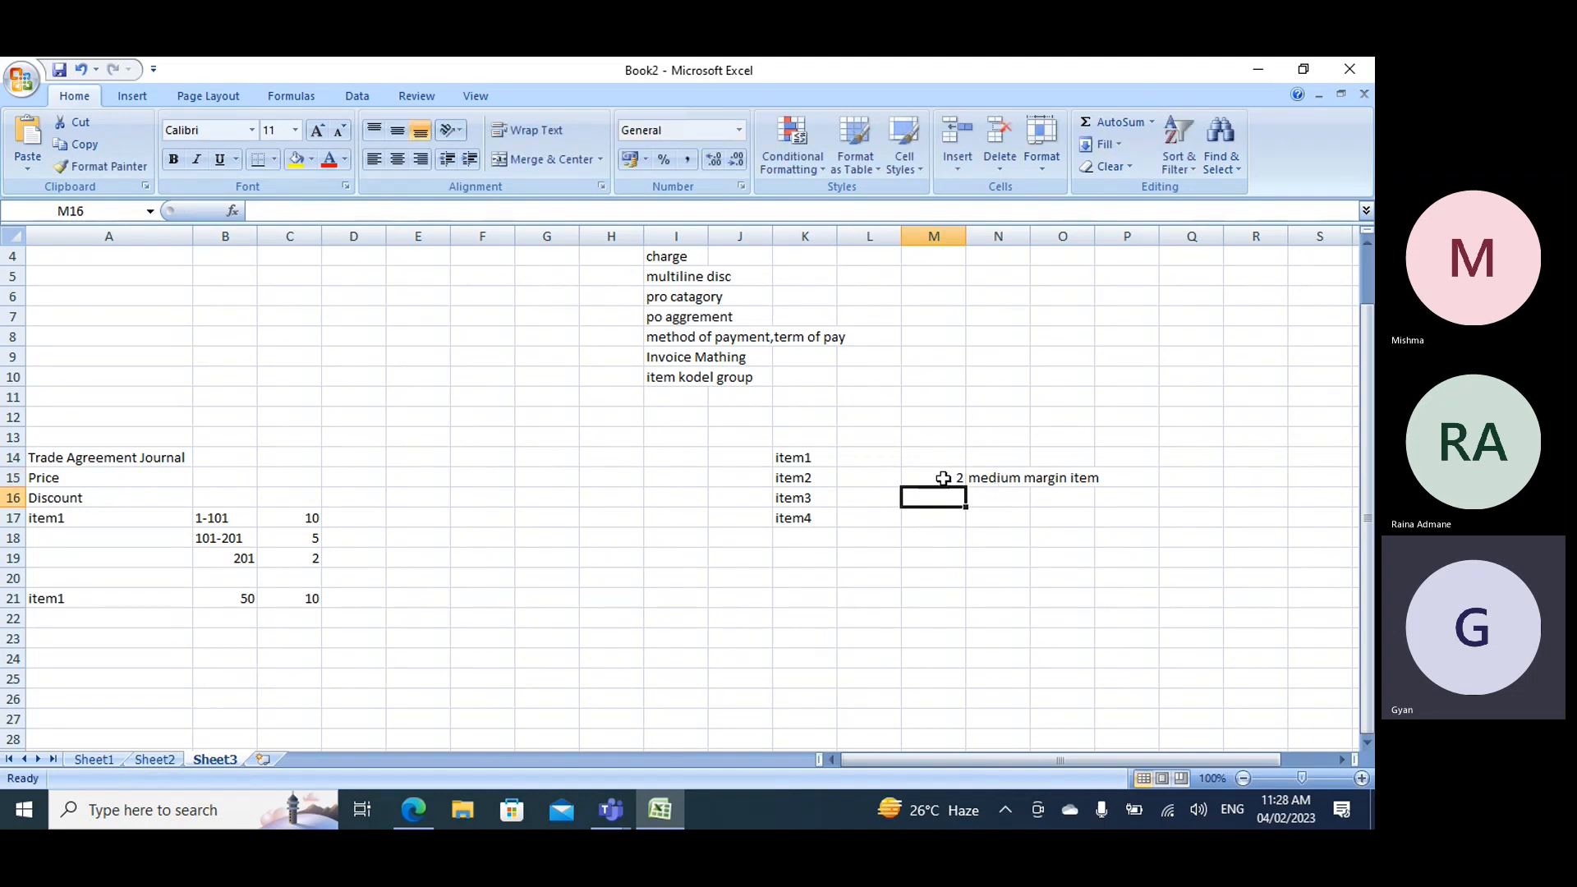
- Switch back to the Dynamics 365 trade agreement journal lines in the browser
drag(940, 478, 974, 470)
drag(852, 454, 865, 518)
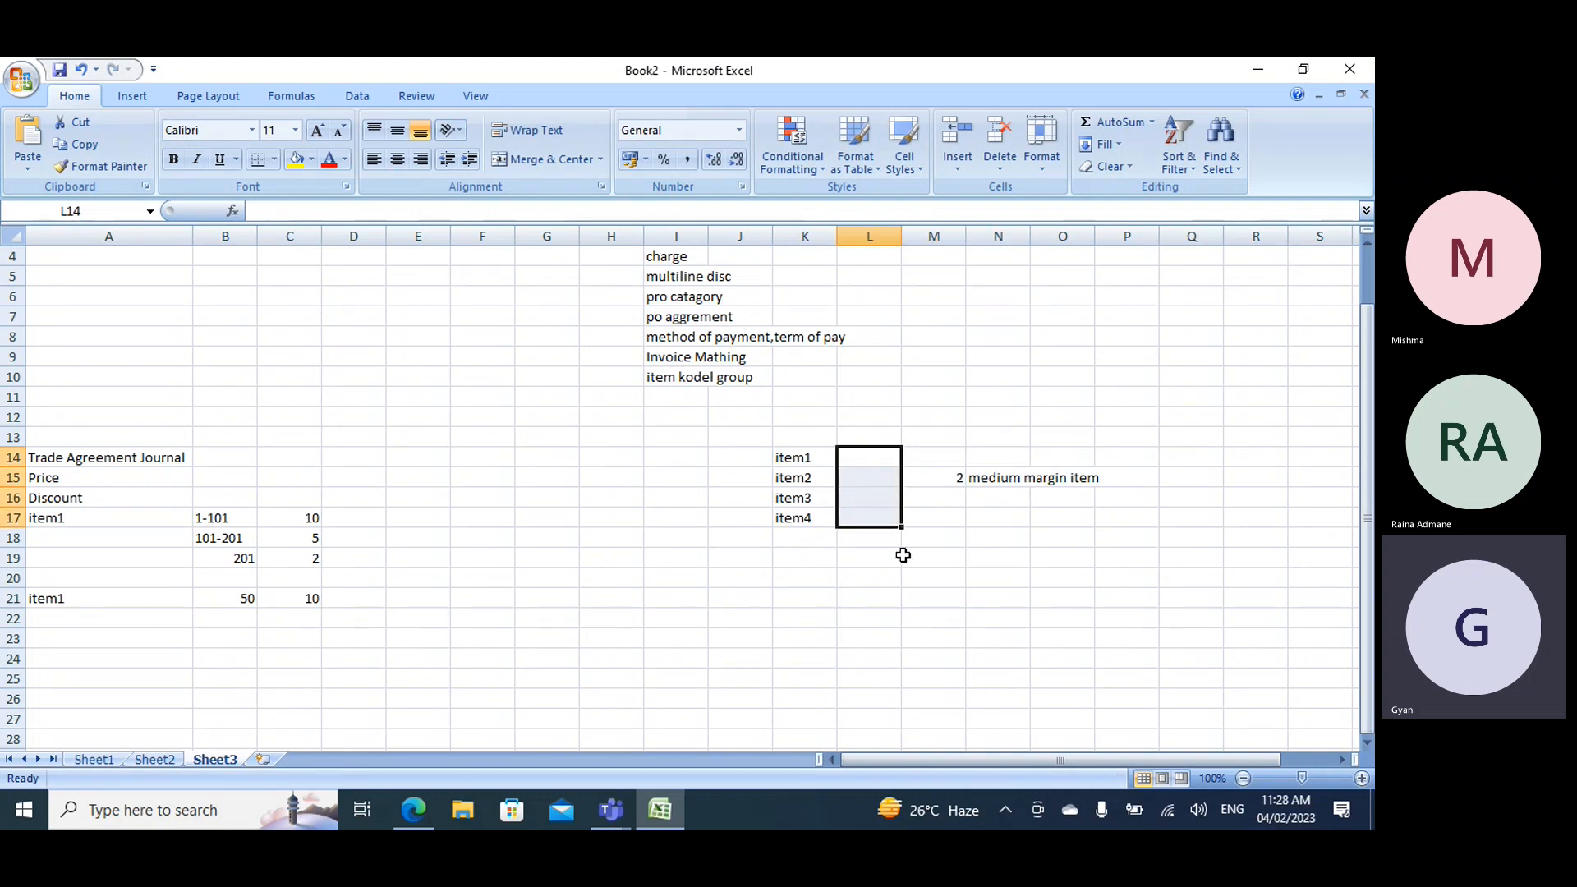
drag(796, 458, 796, 519)
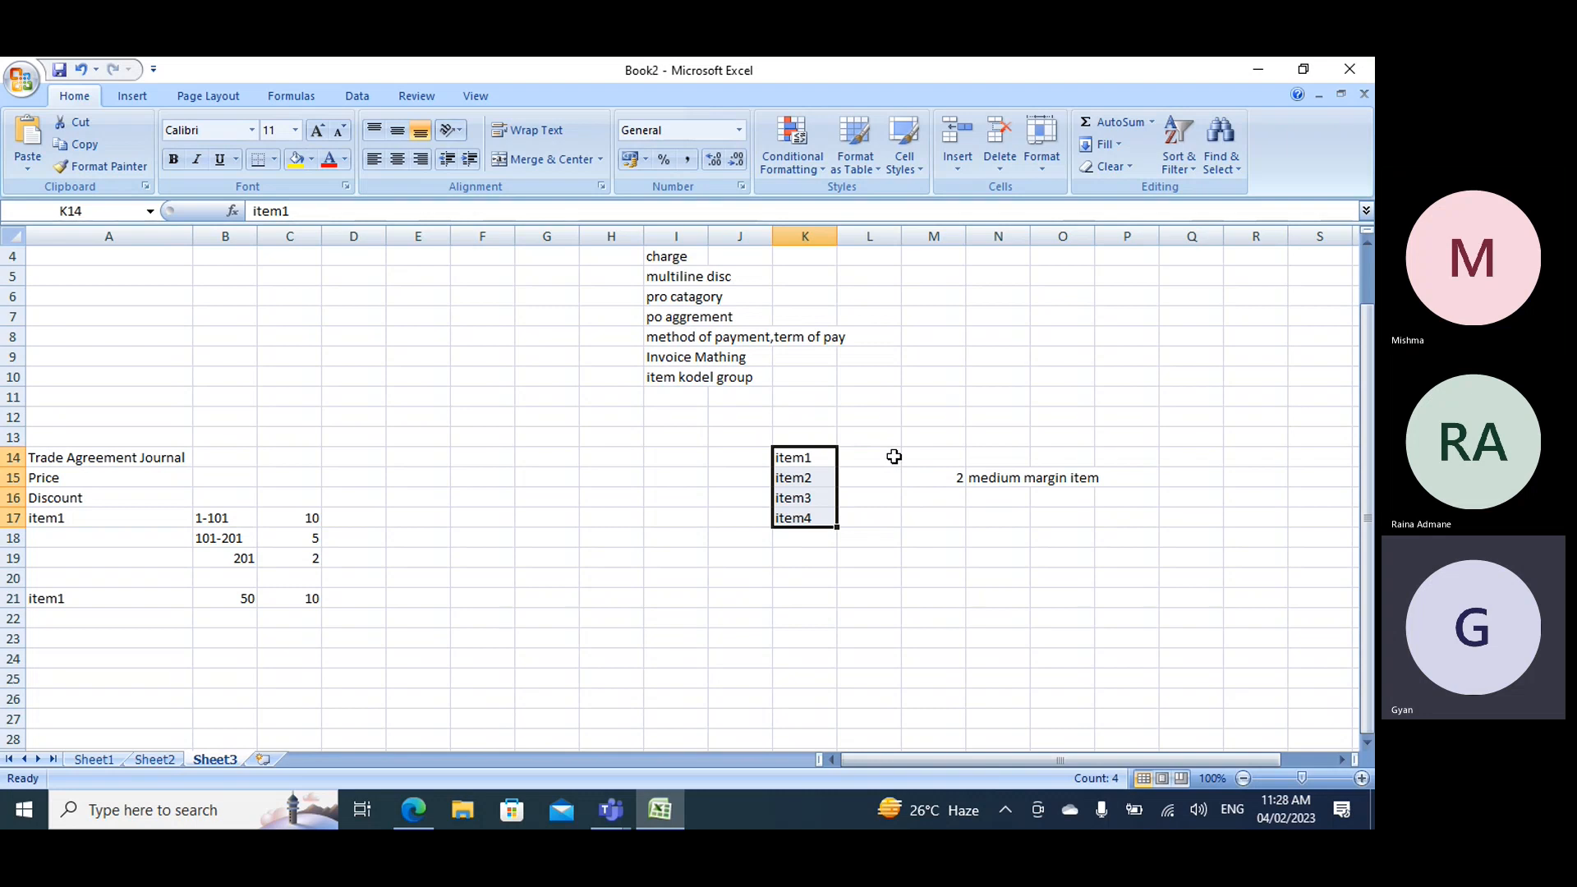
click(418, 810)
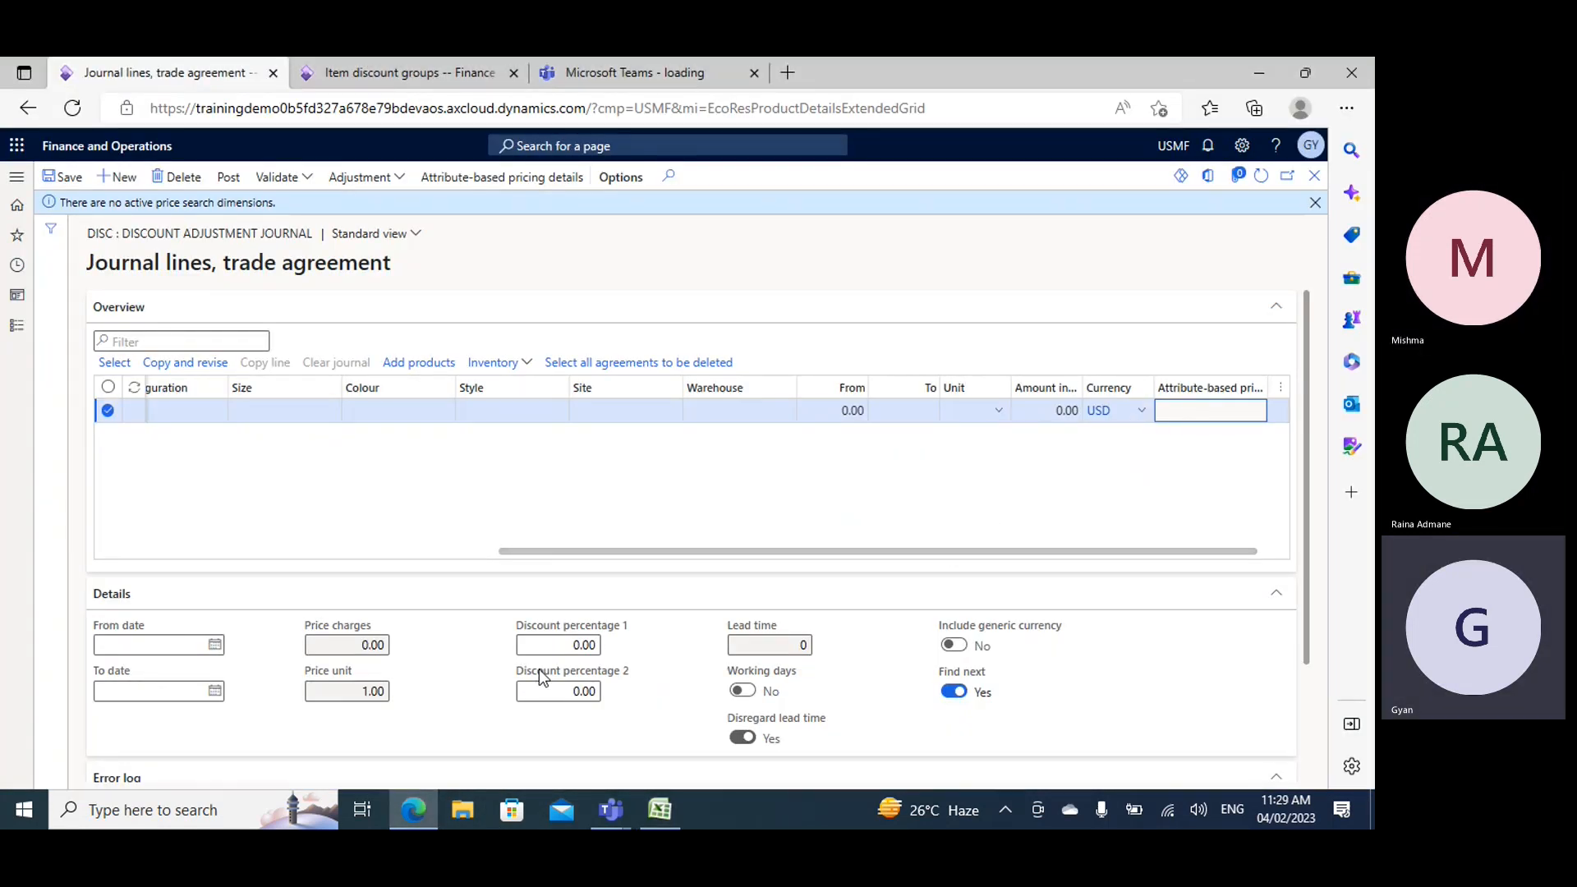
click(580, 647)
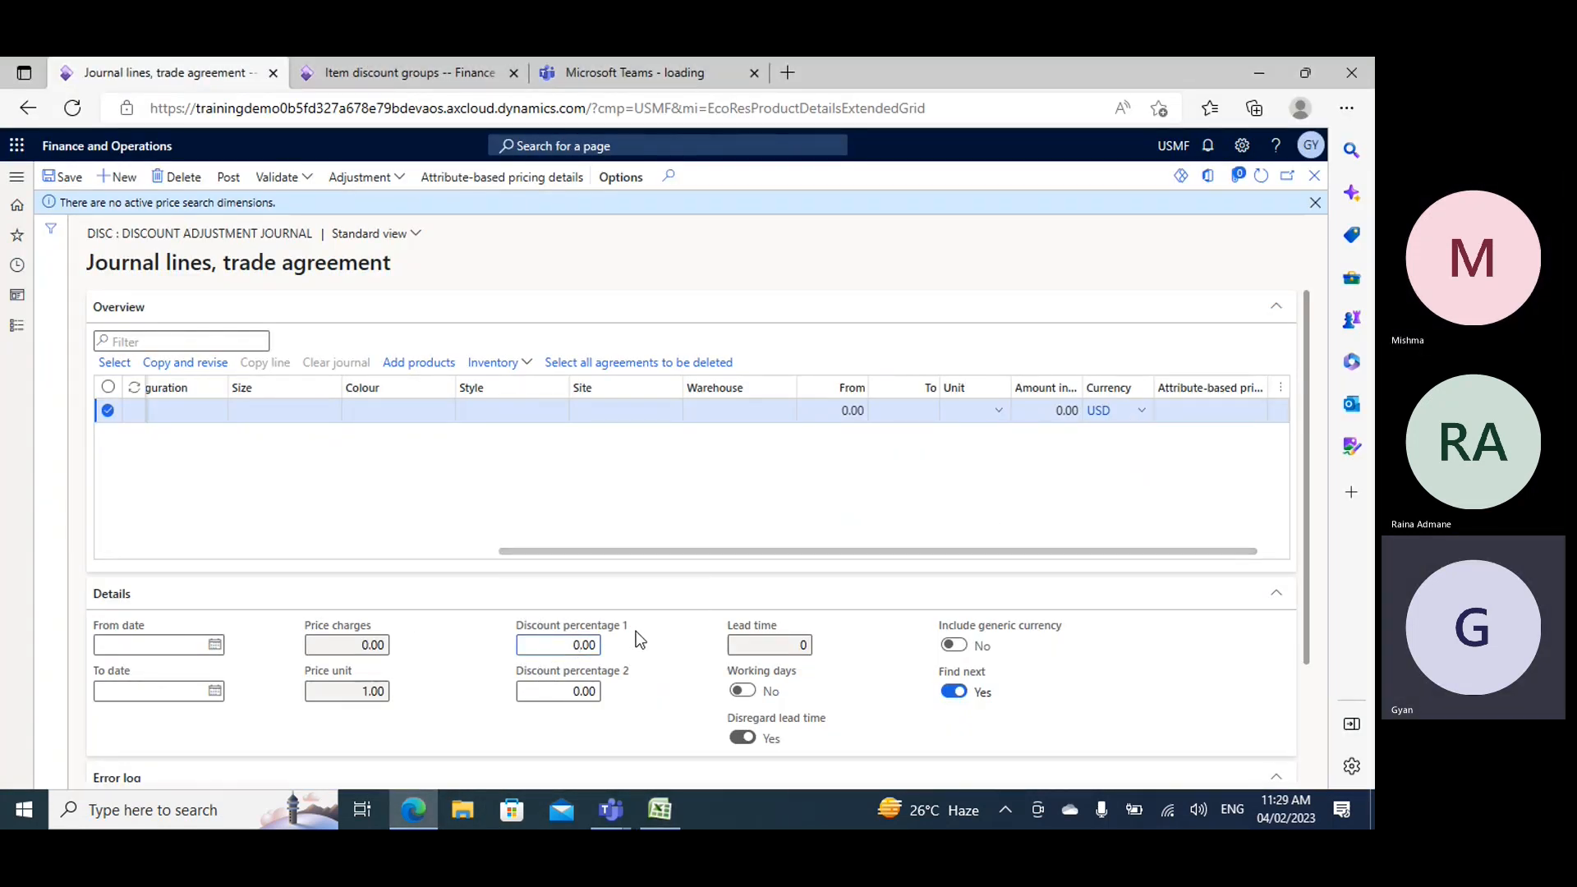
key(BackSpace)
text(0)
- Set the multiline discount line's quantity range from 1 to 101 and its unit to ea
drag(660, 551, 641, 552)
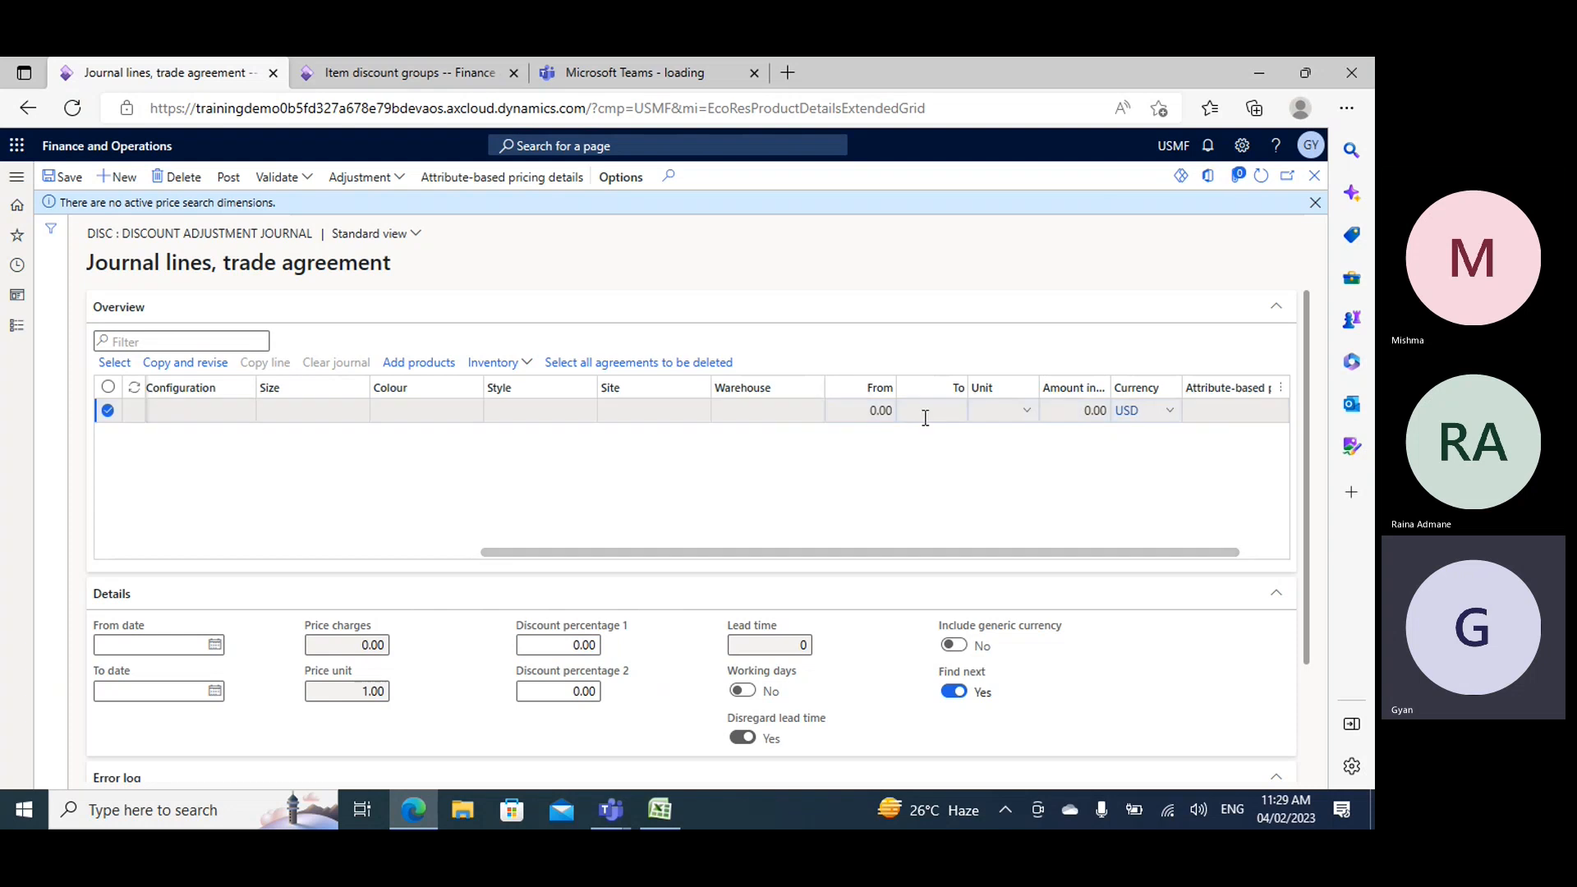
click(881, 409)
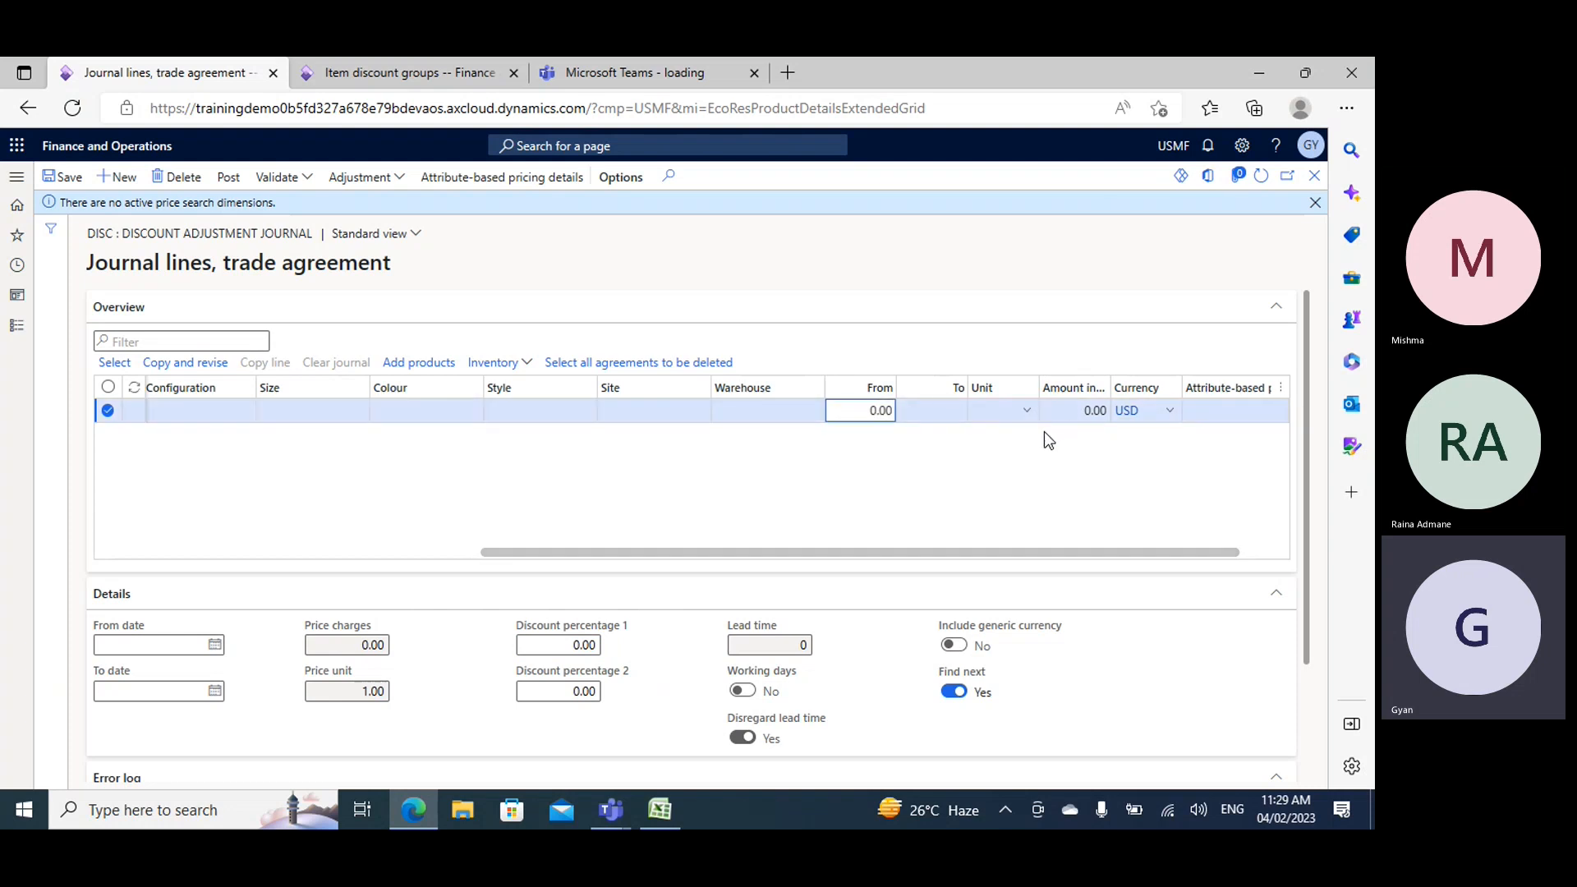
text(1)
key(Tab)
text(1)
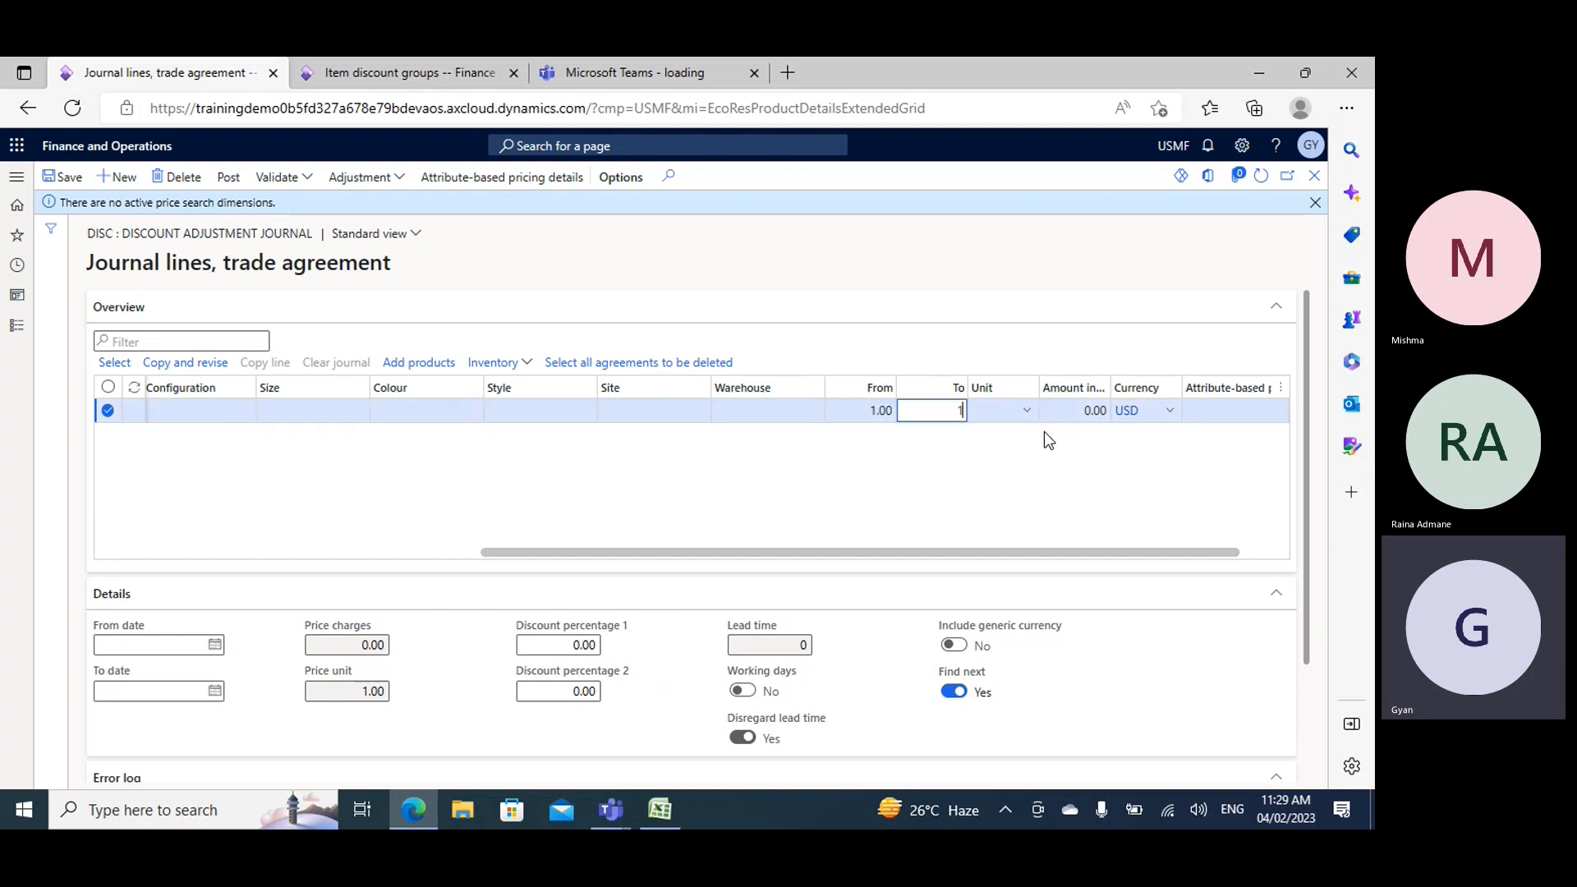
text(01)
key(Tab)
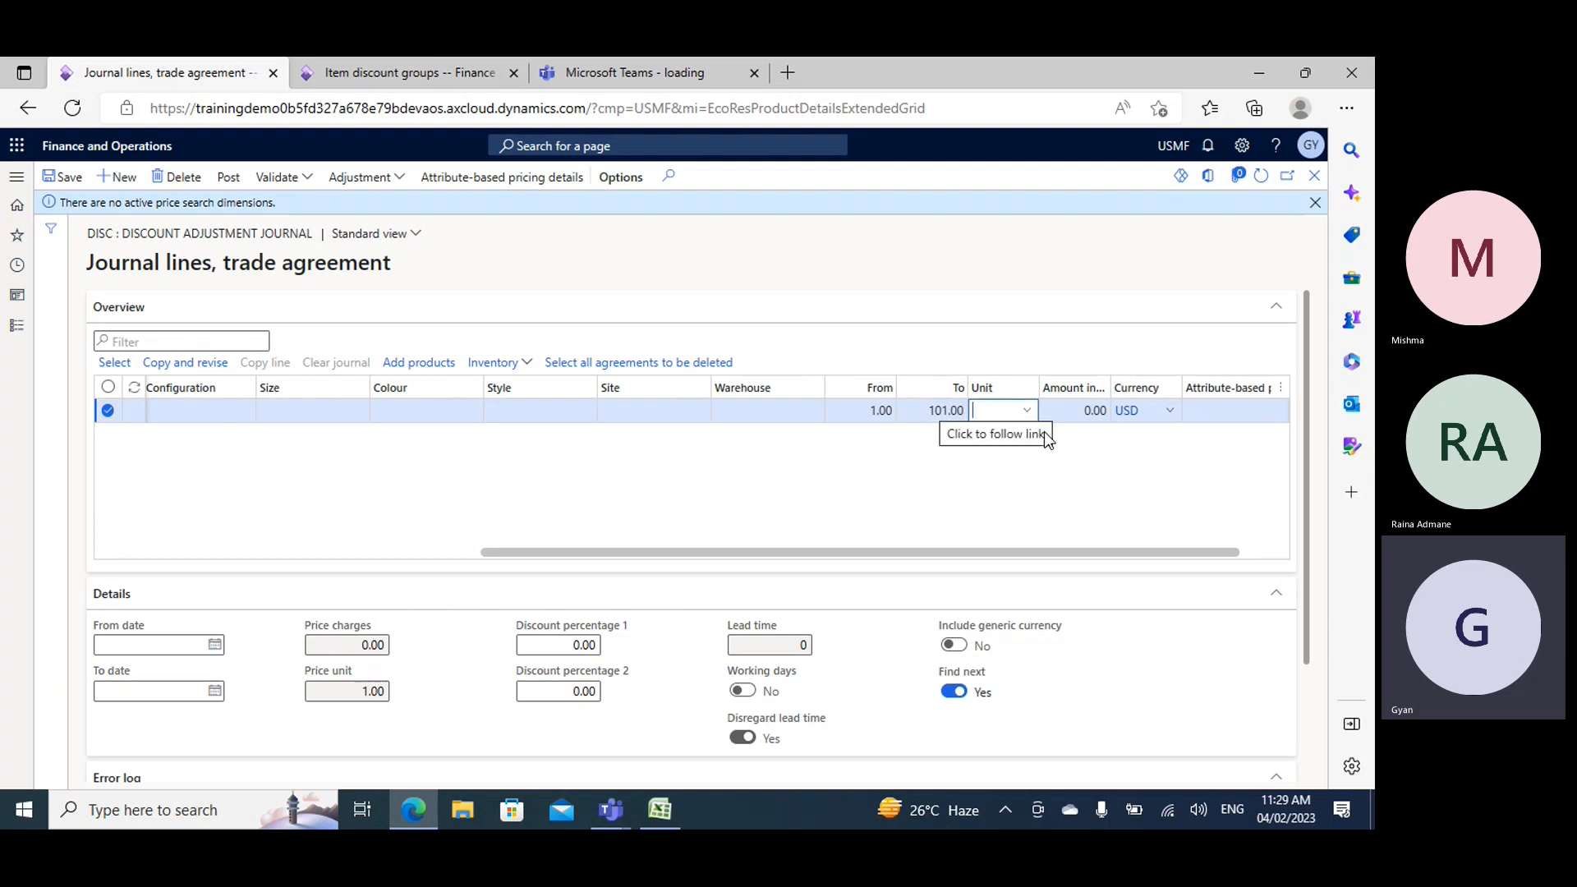
text(ea)
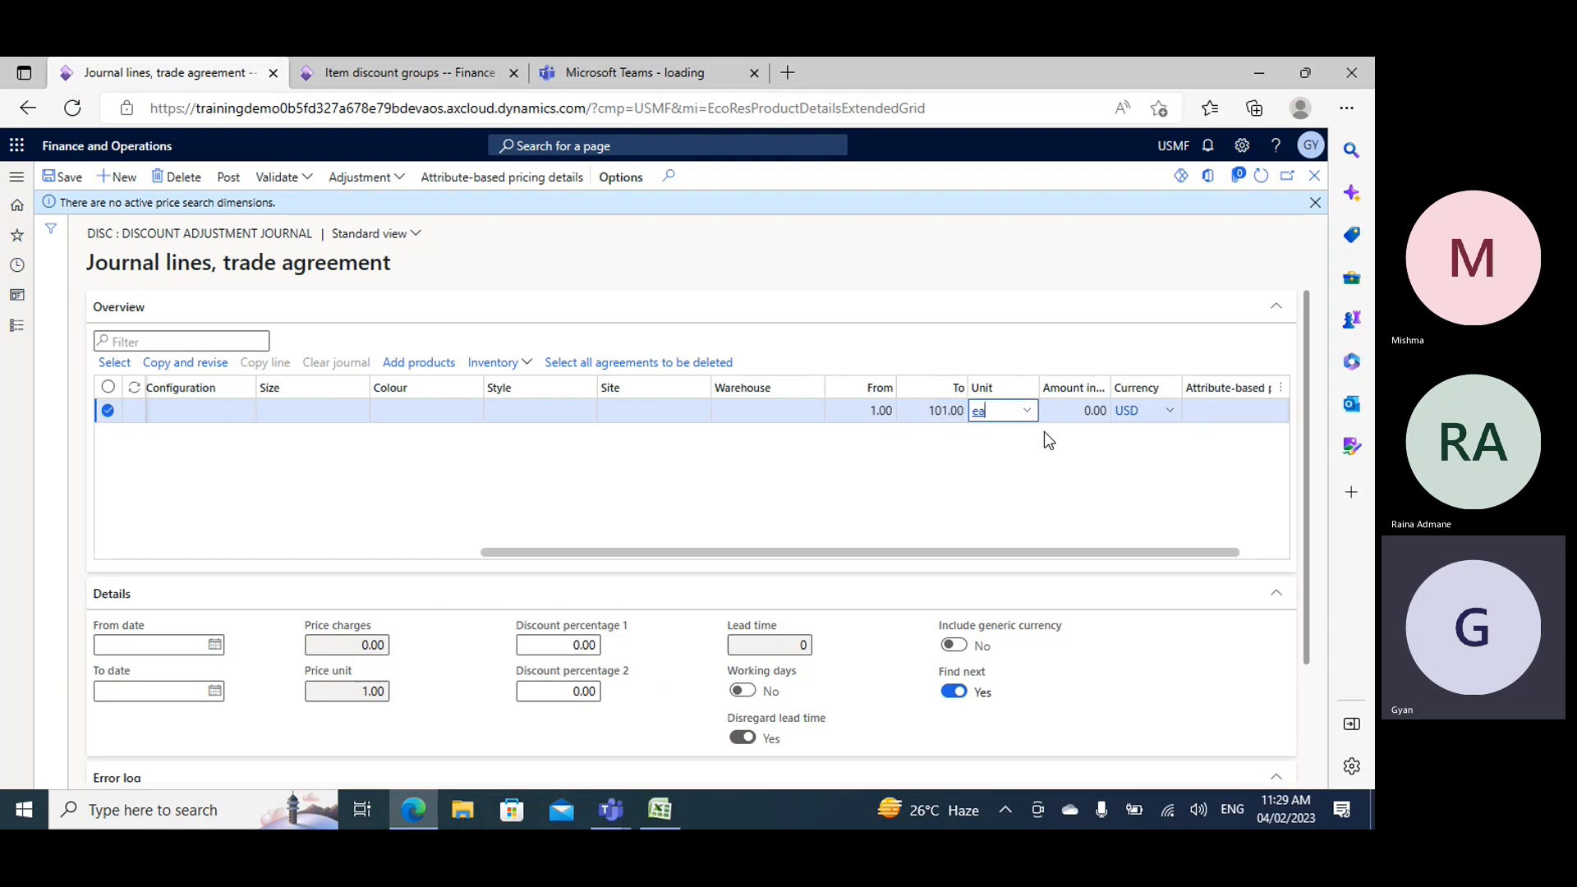
key(Tab)
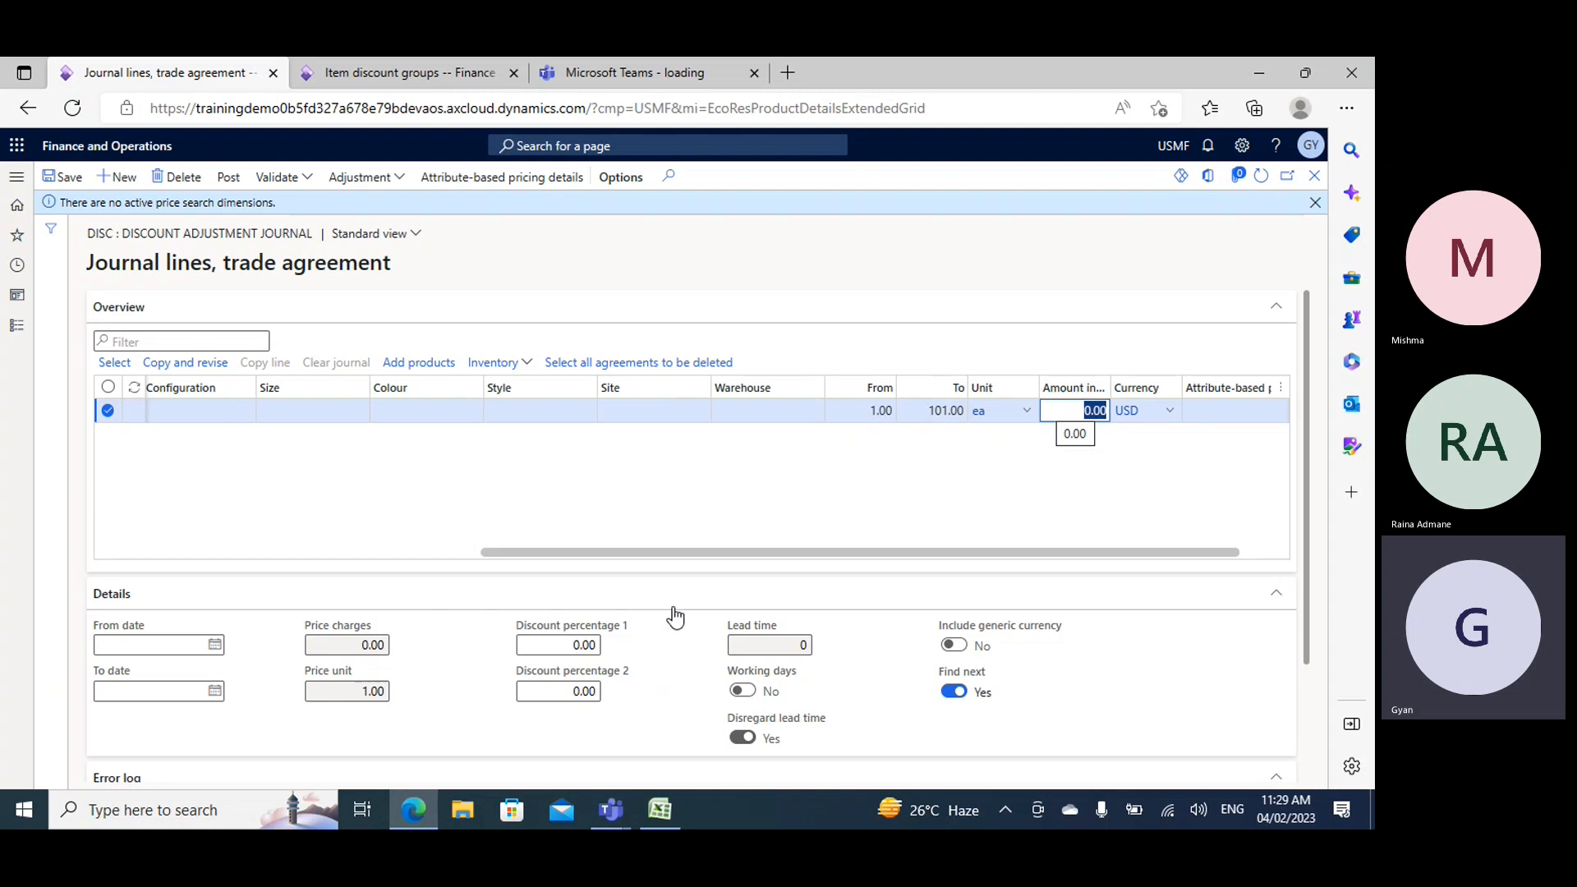
- Set the first line's discount percentage 1 to 20 and save the journal line
click(580, 645)
key(BackSpace)
key(BackSpace)
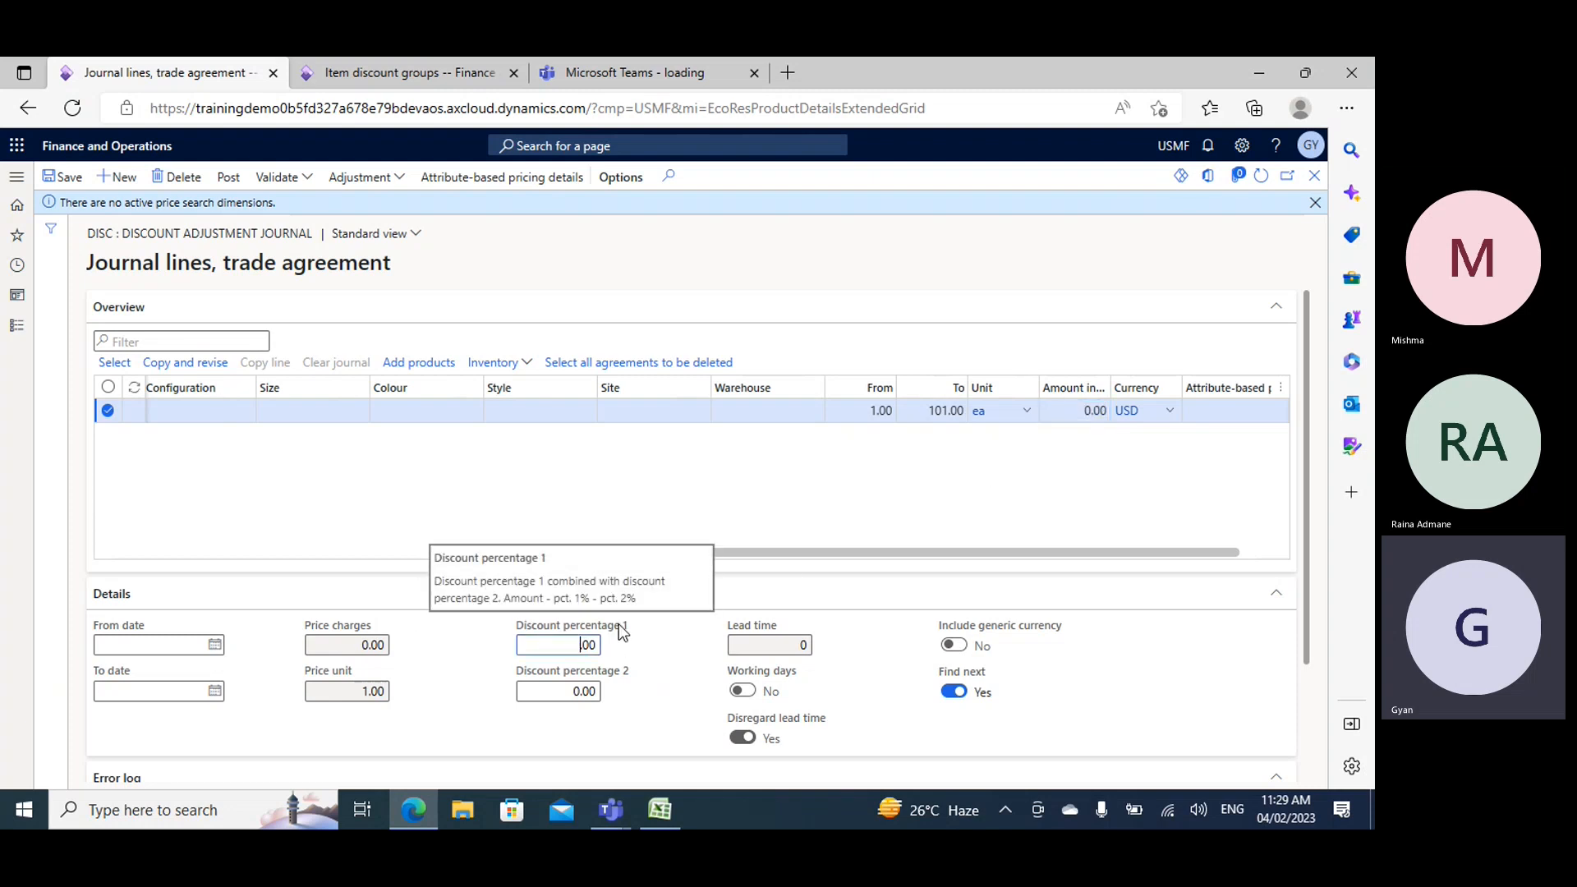
drag(767, 553, 145, 451)
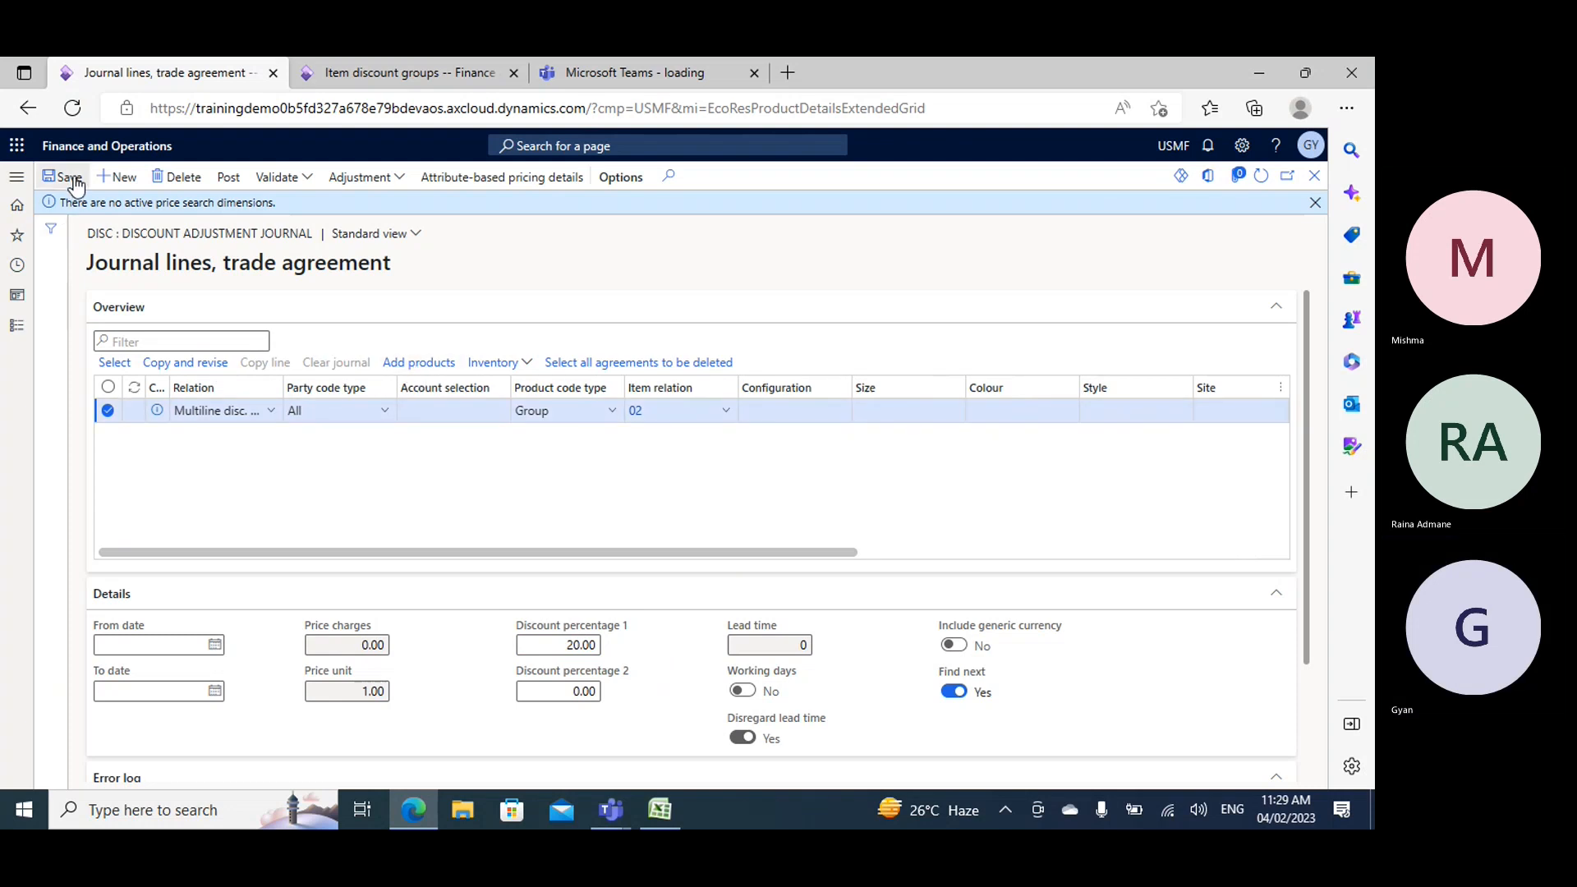
- Copy the journal line and set the copy's quantity range from 101 to 201
click(273, 375)
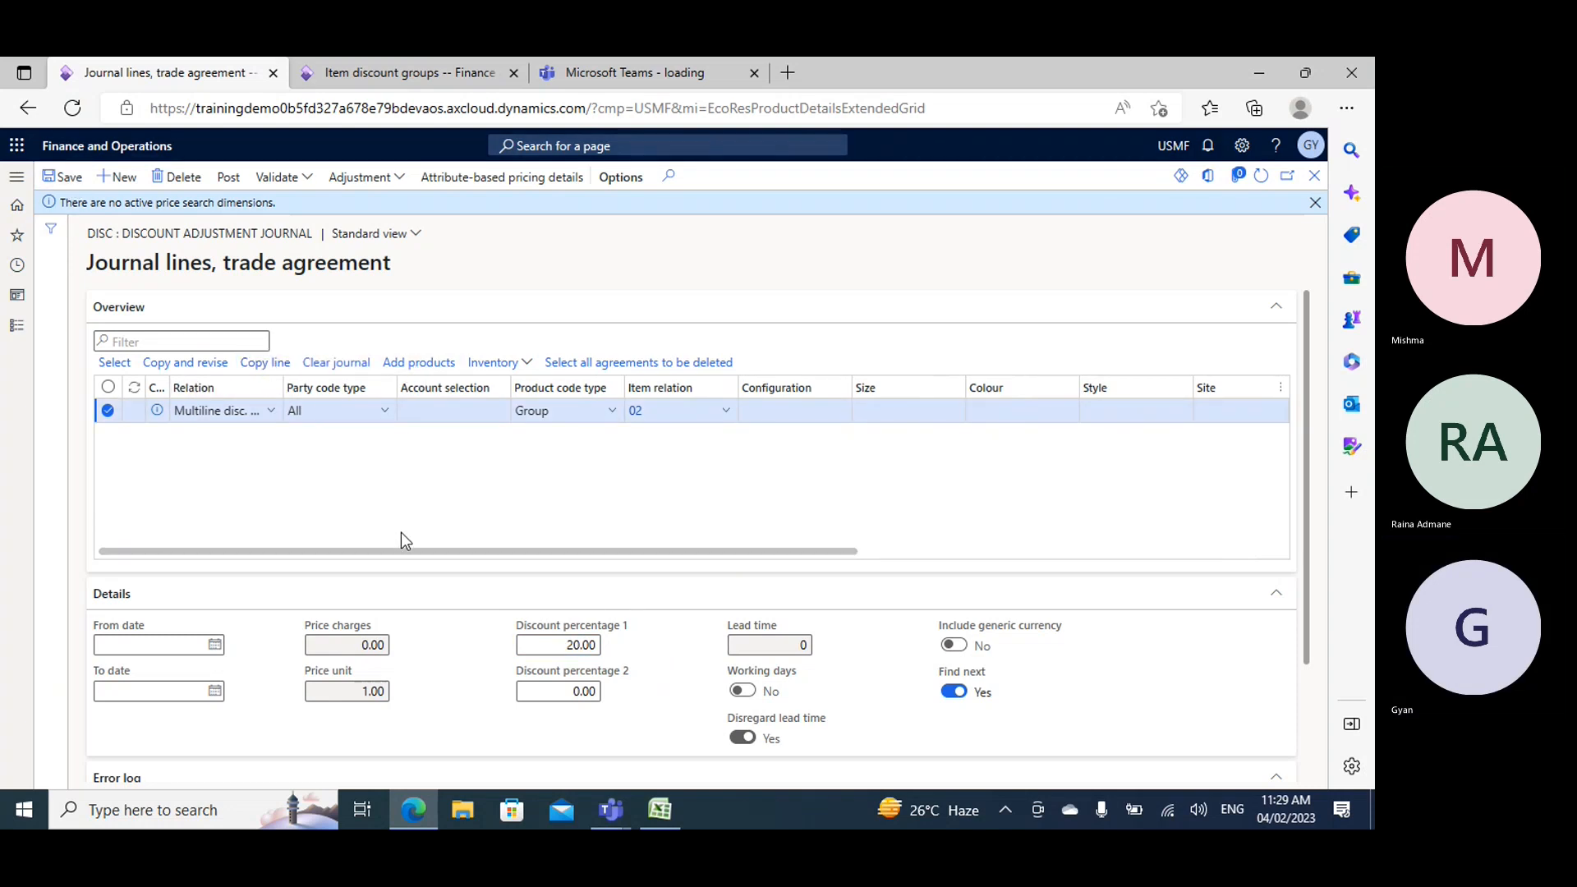
drag(425, 553, 915, 605)
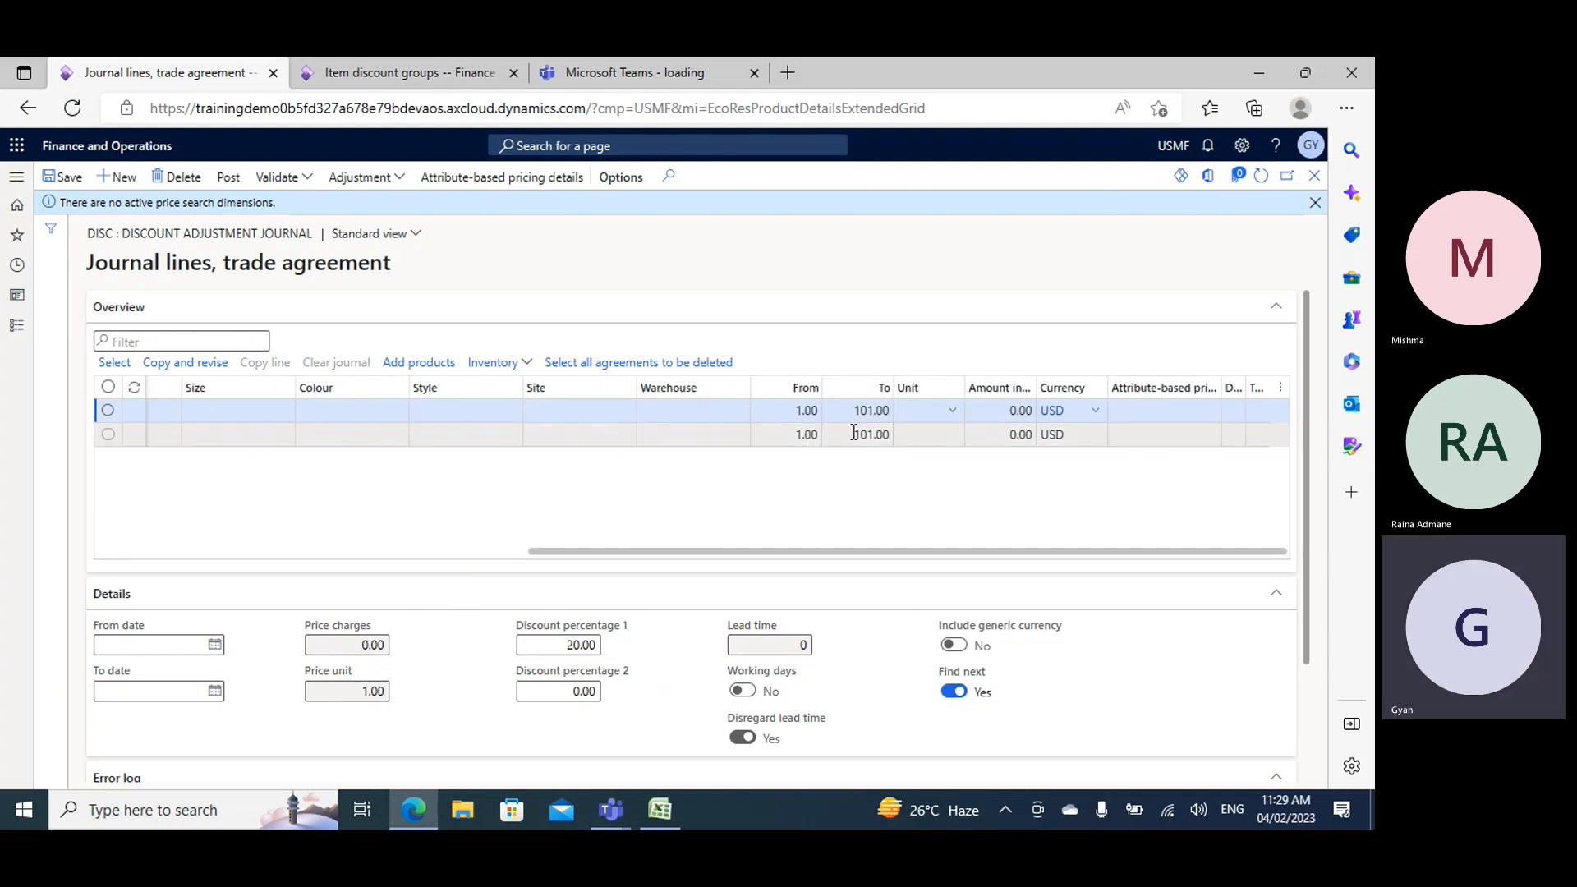
click(805, 429)
text(01)
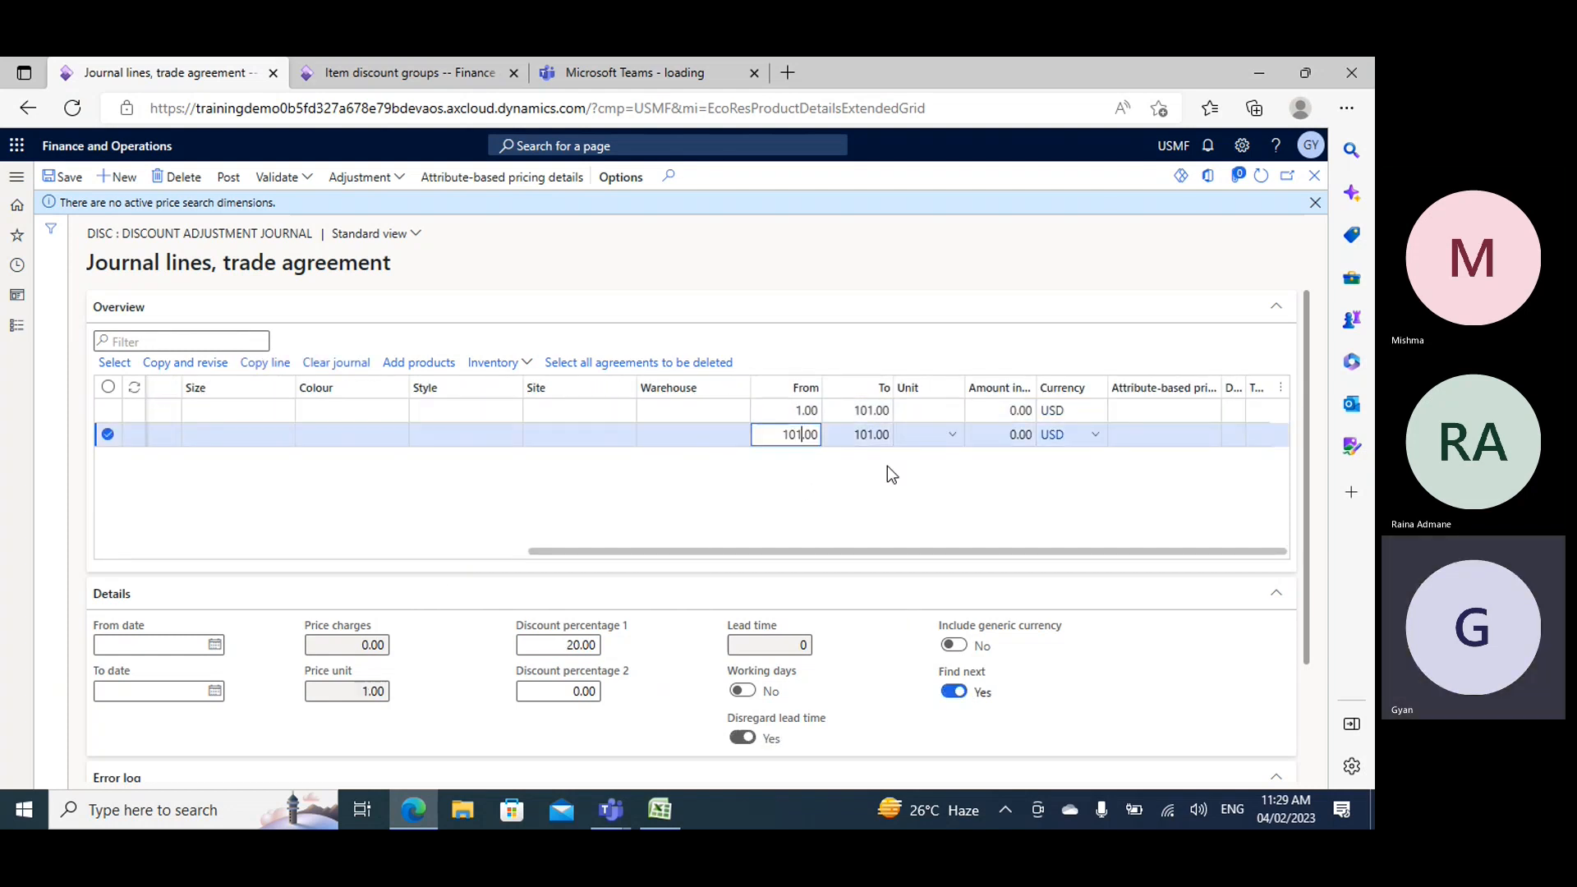
key(Tab)
text(201)
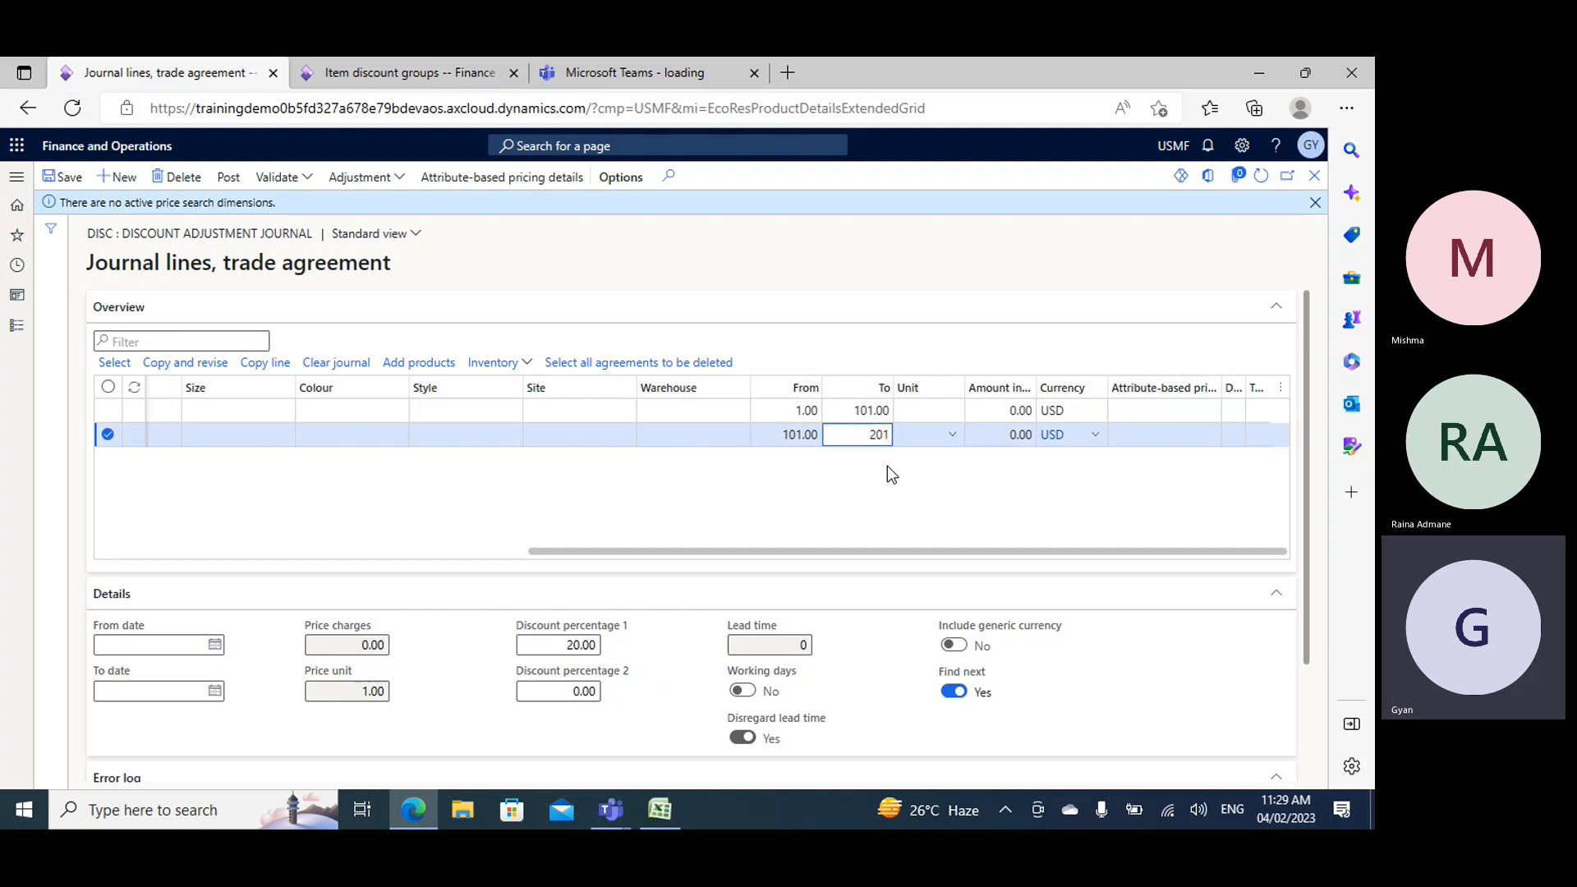
key(Tab)
key(Tab)
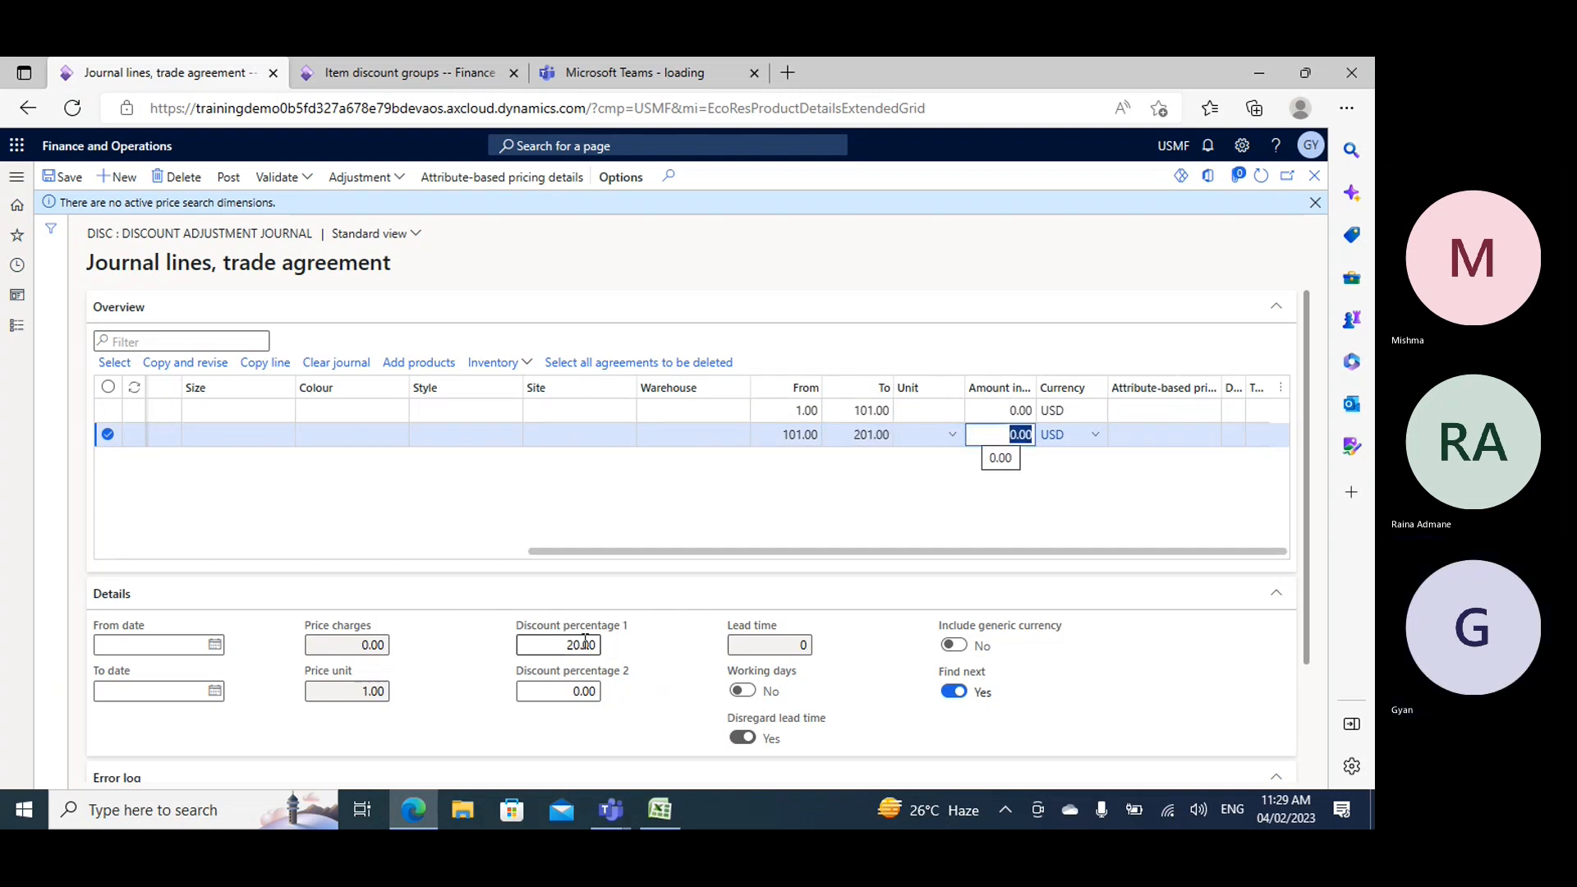
- Set the second journal line's discount percentage 1 to 10
click(581, 645)
key(BackSpace)
key(BackSpace)
text(1)
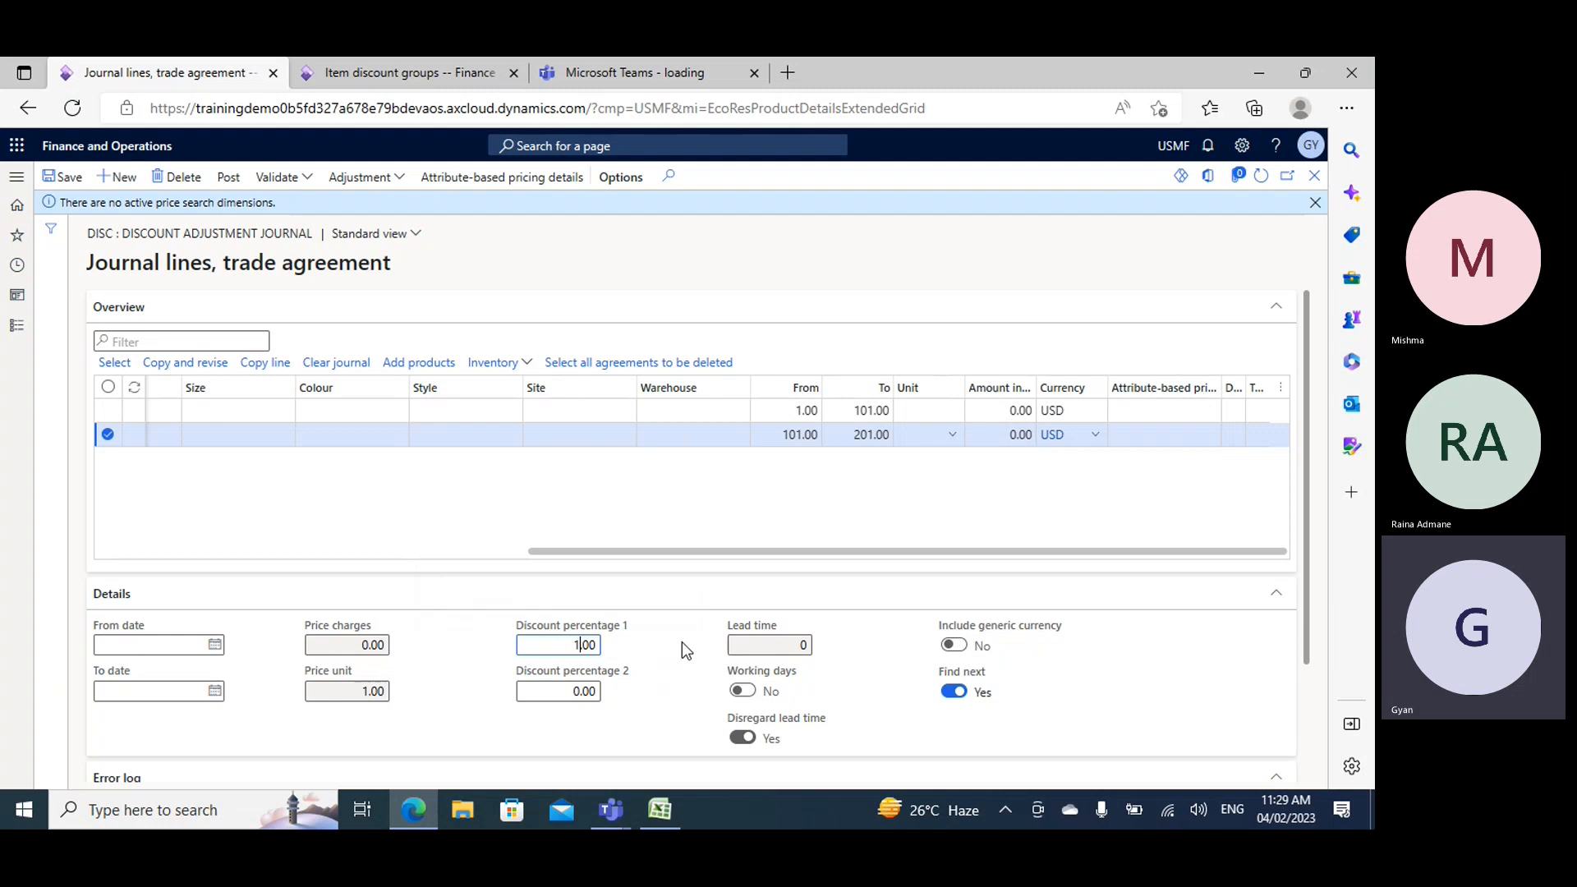
text(0)
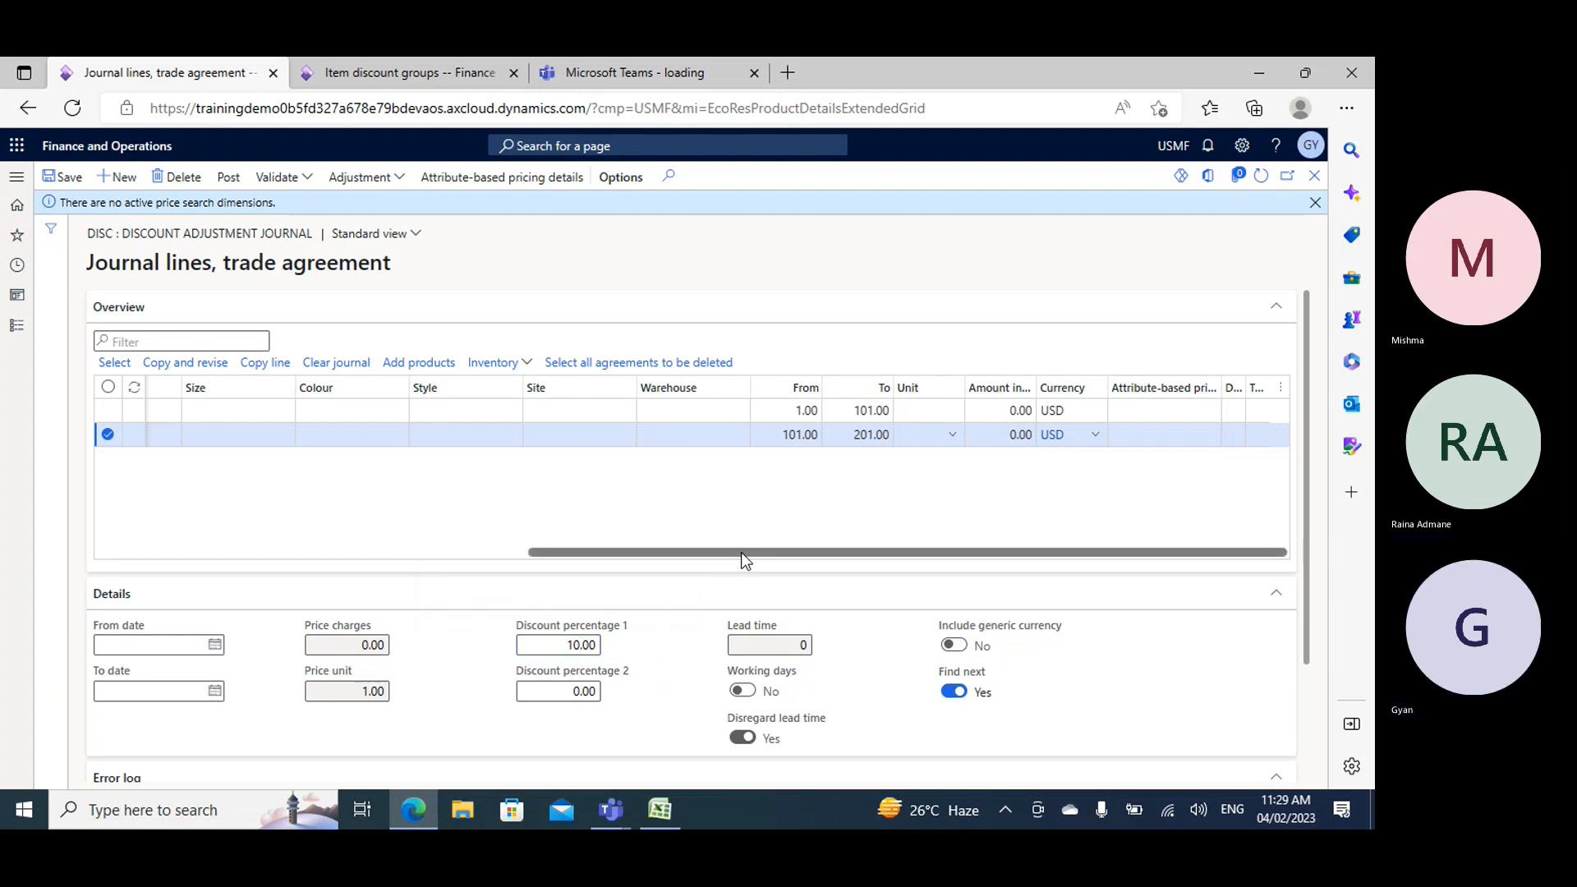
- Copy the second journal line to create a third multiline discount line for group 02
drag(741, 552, 119, 535)
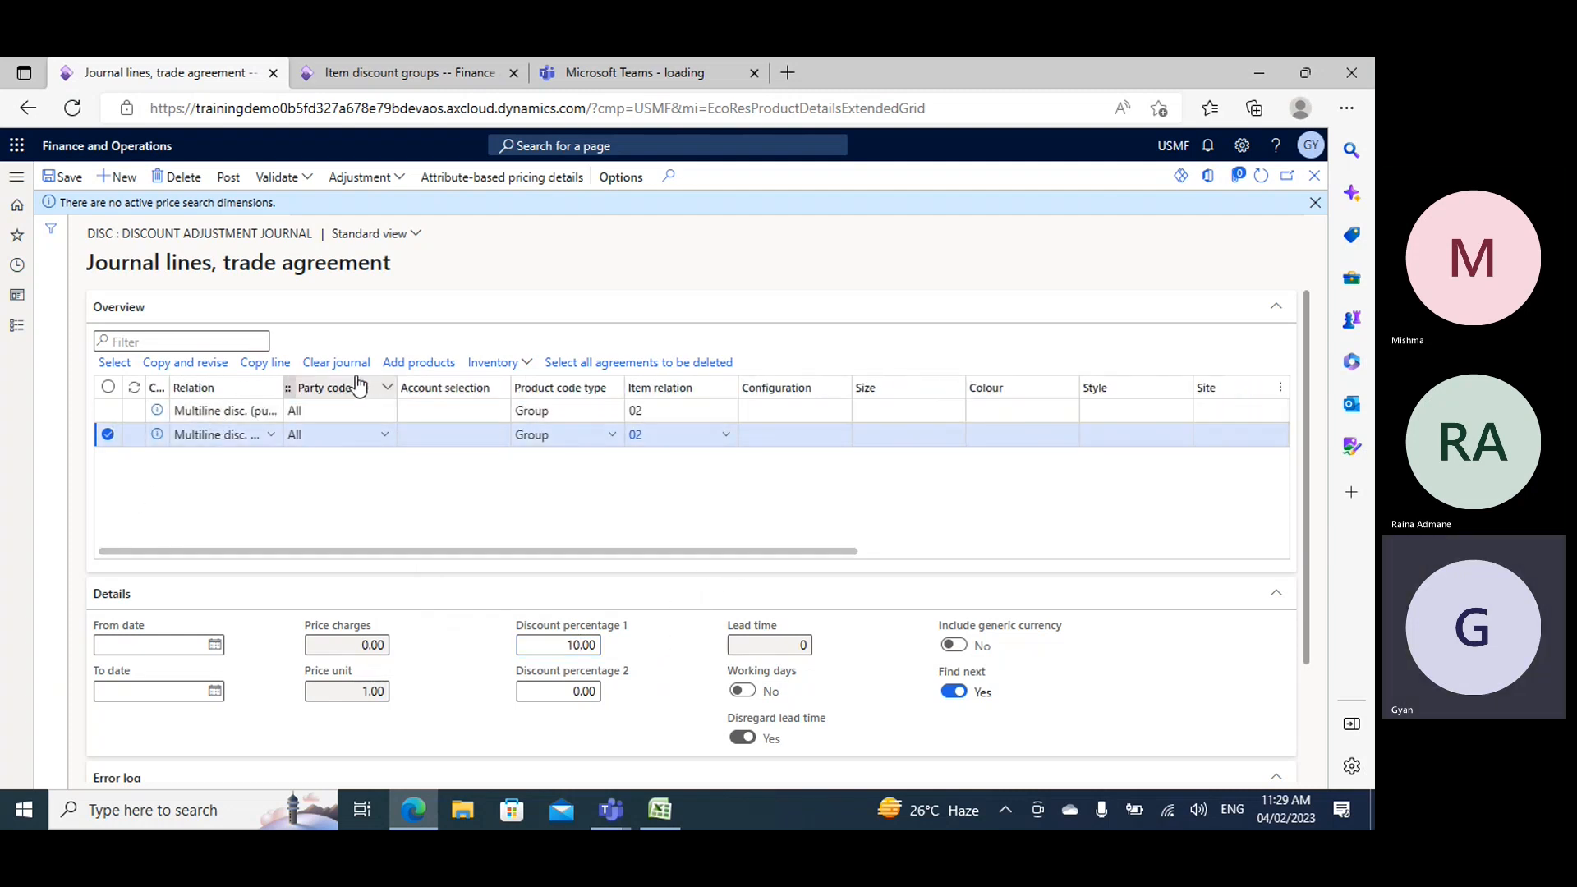
click(264, 362)
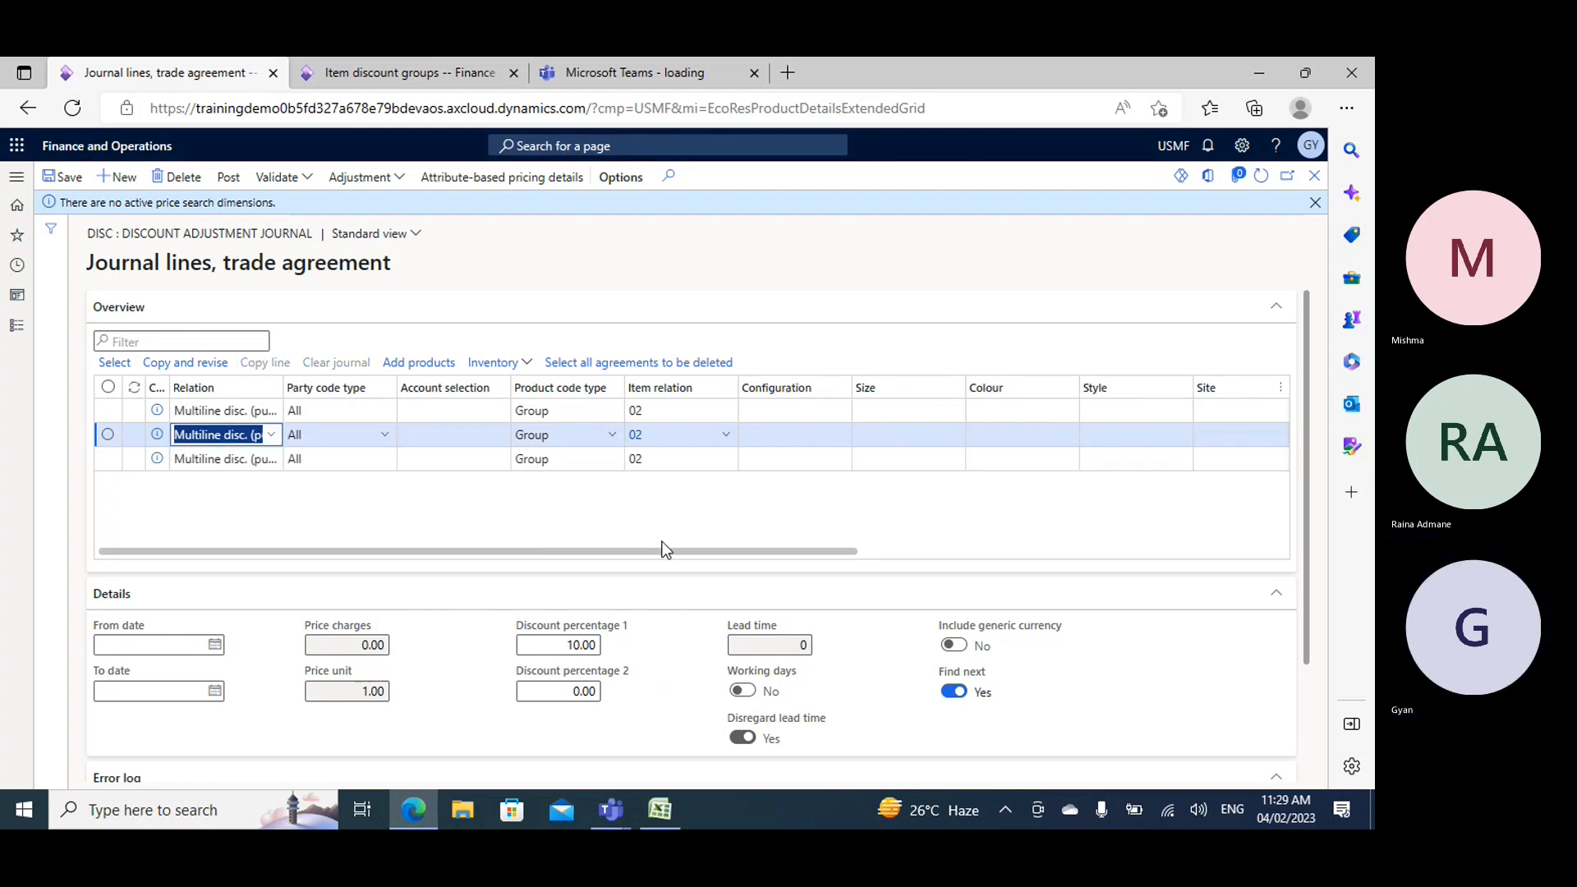
drag(667, 552, 1015, 569)
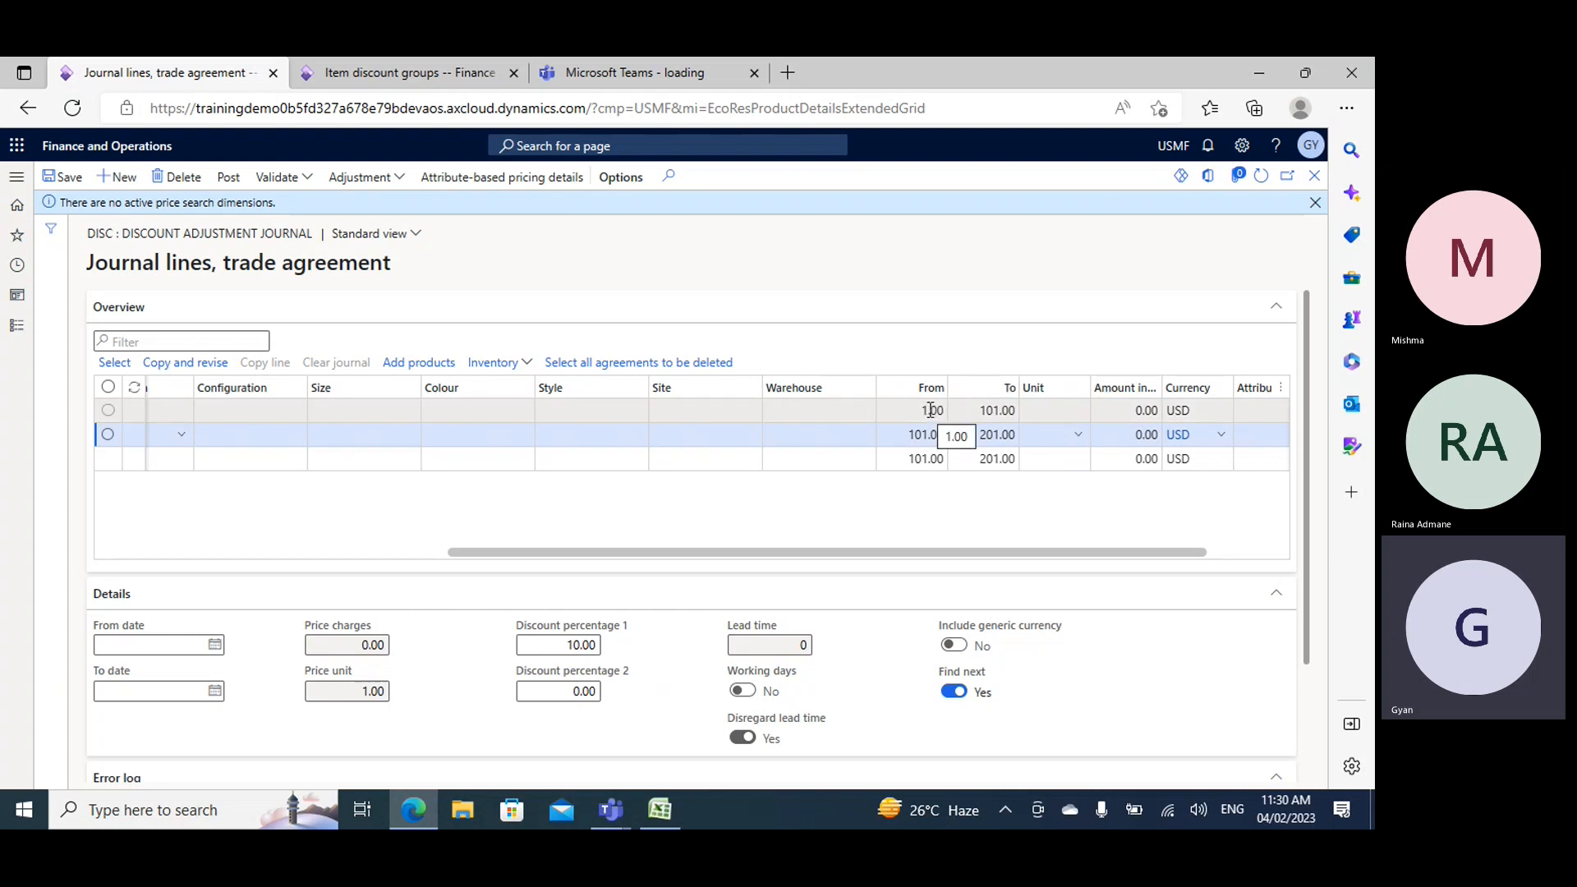
- Try a To quantity of 100 on the first journal line, and restore it to 101
click(998, 411)
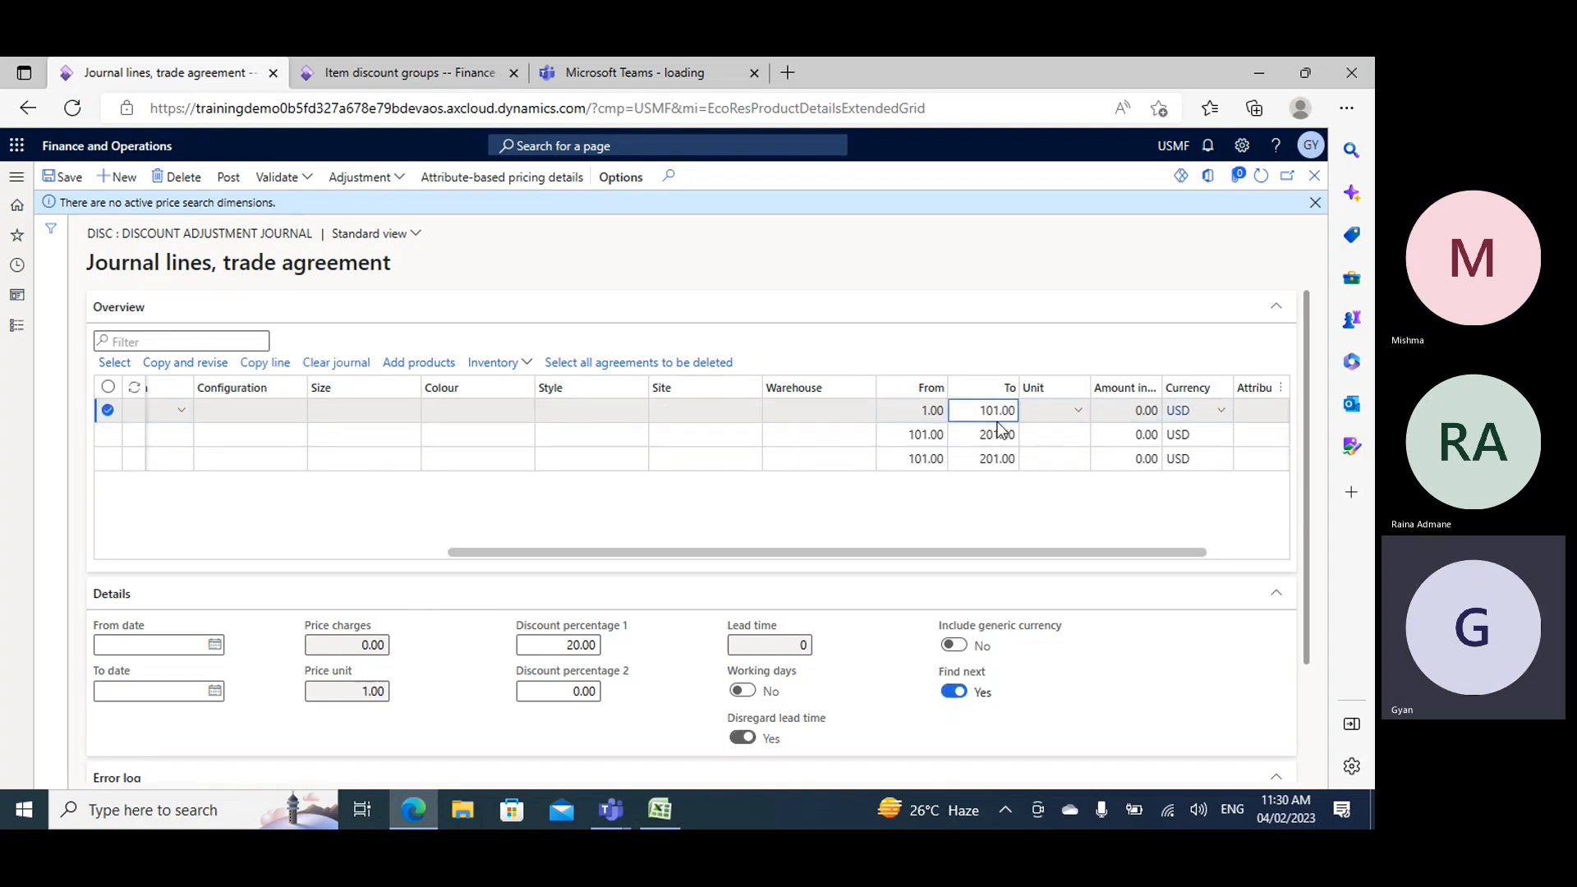
key(BackSpace)
text(0)
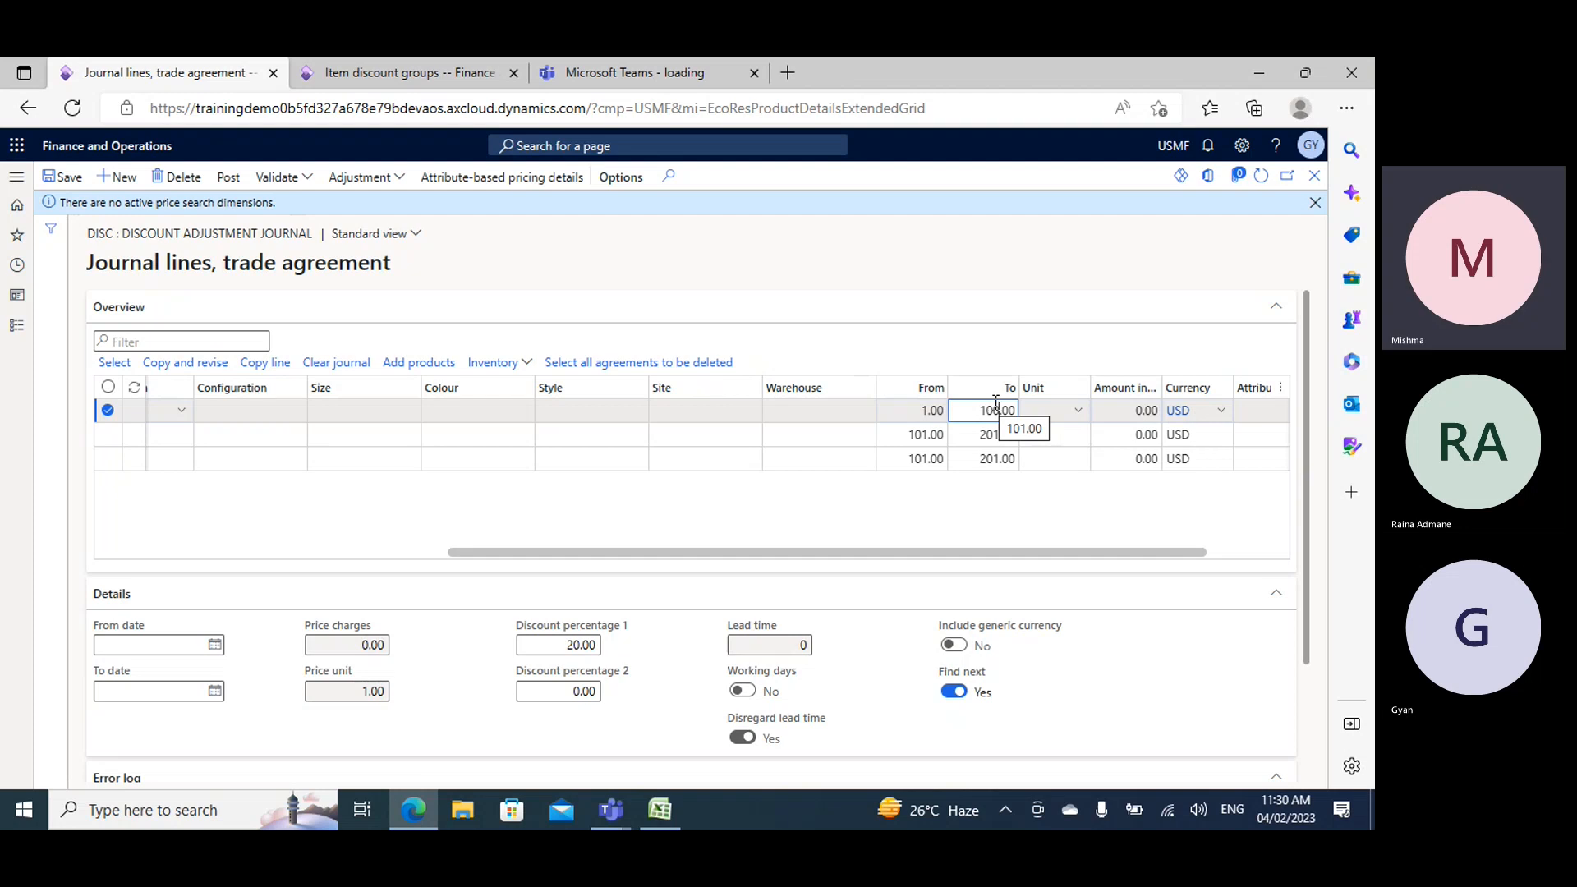
key(BackSpace)
text(1)
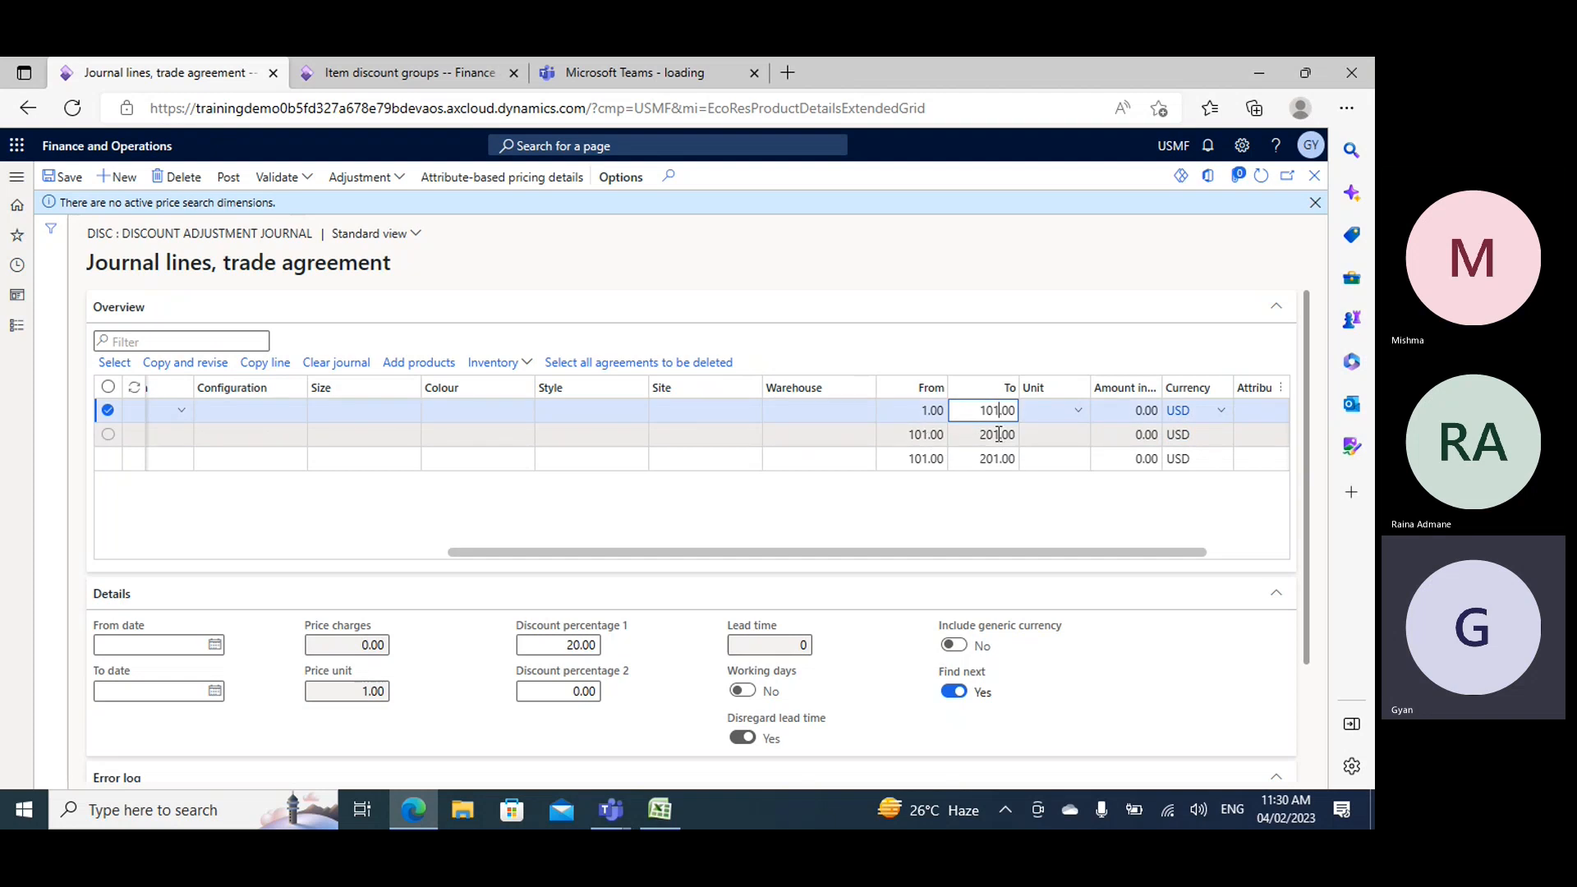
- Set the third journal line's From quantity to 201 and clear its To quantity so the range is open-ended
click(913, 460)
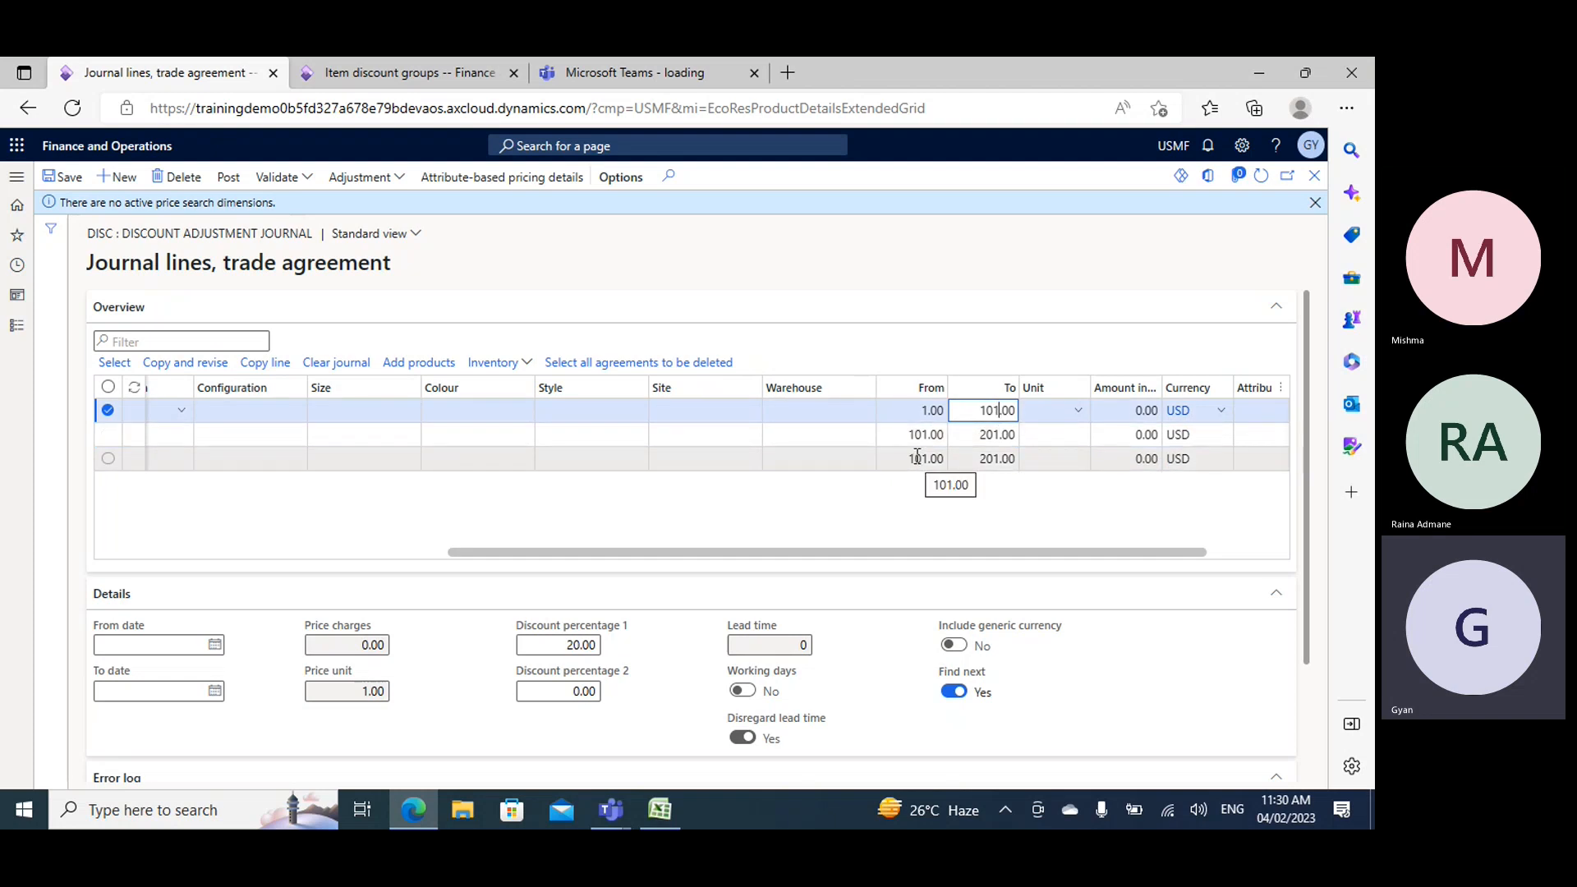
key(BackSpace)
text(2)
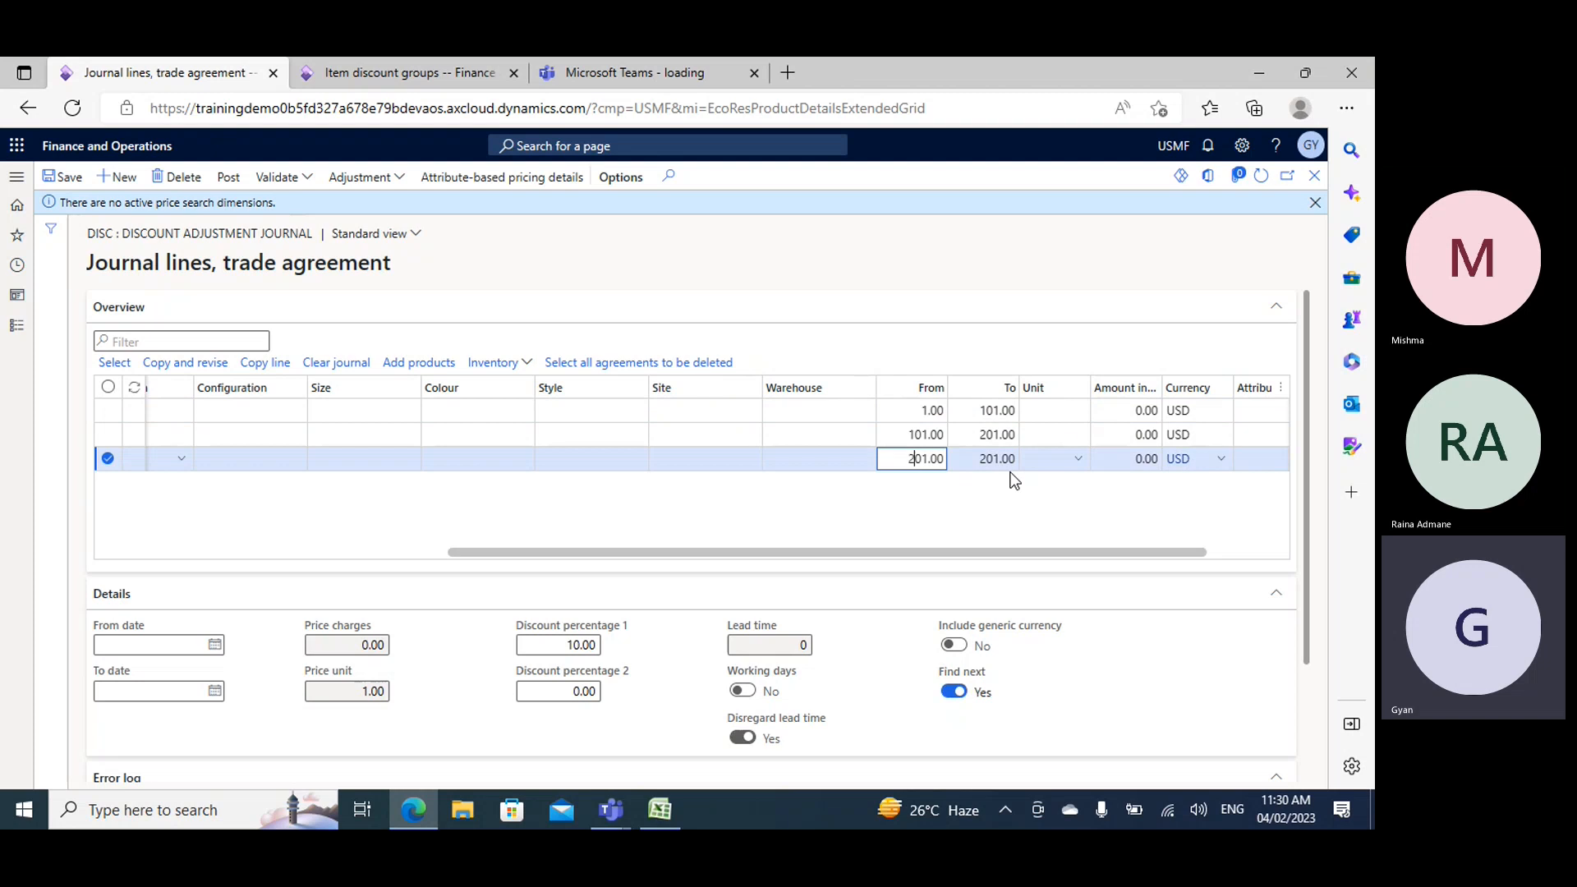
click(996, 460)
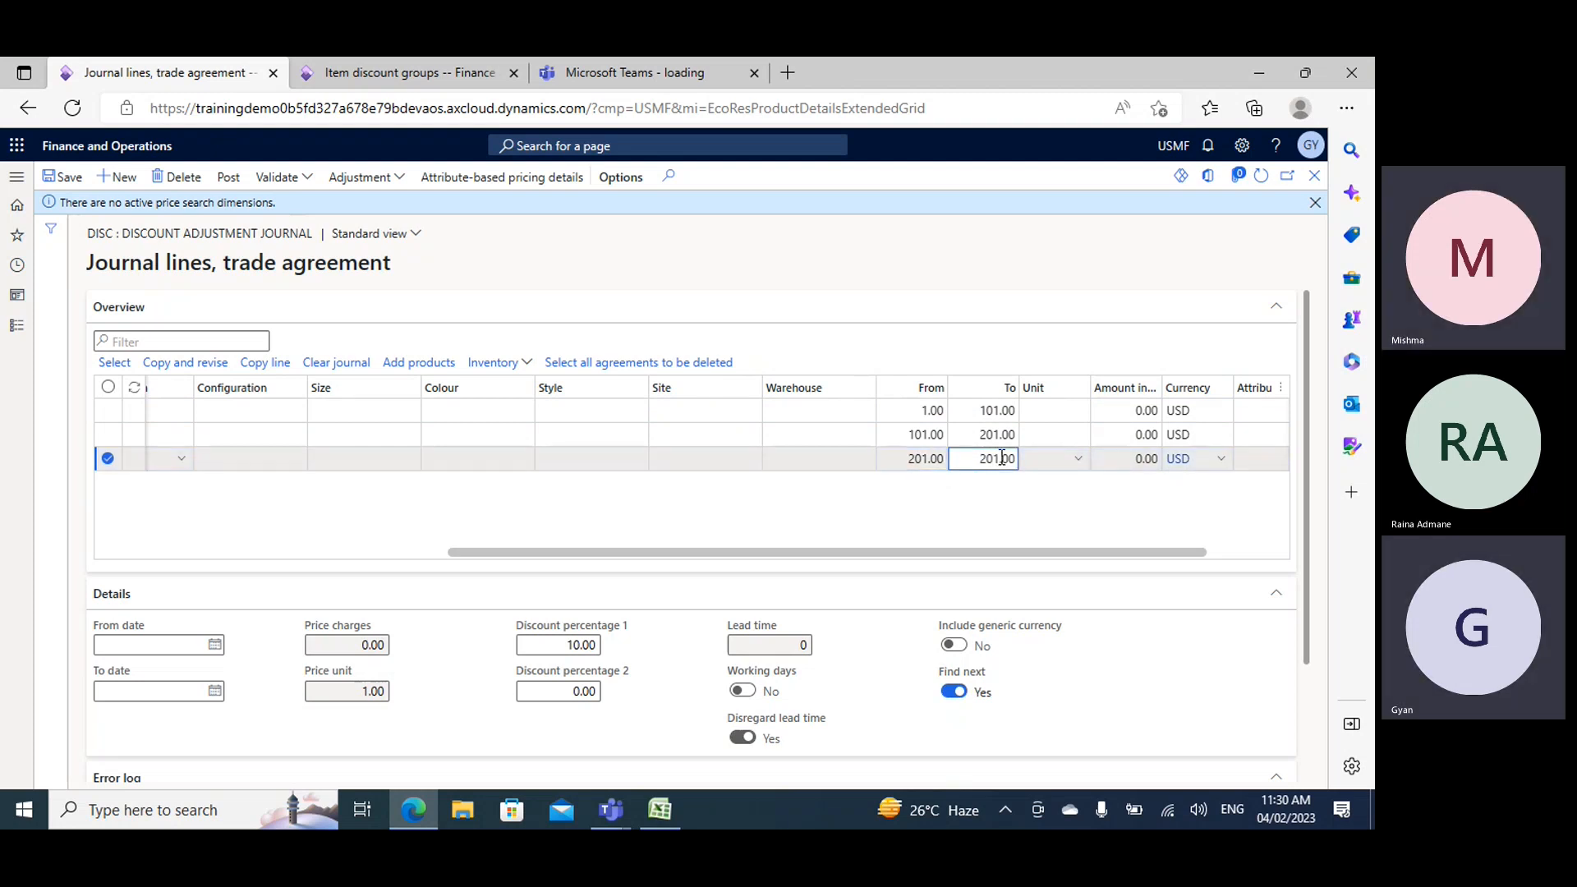
key(BackSpace)
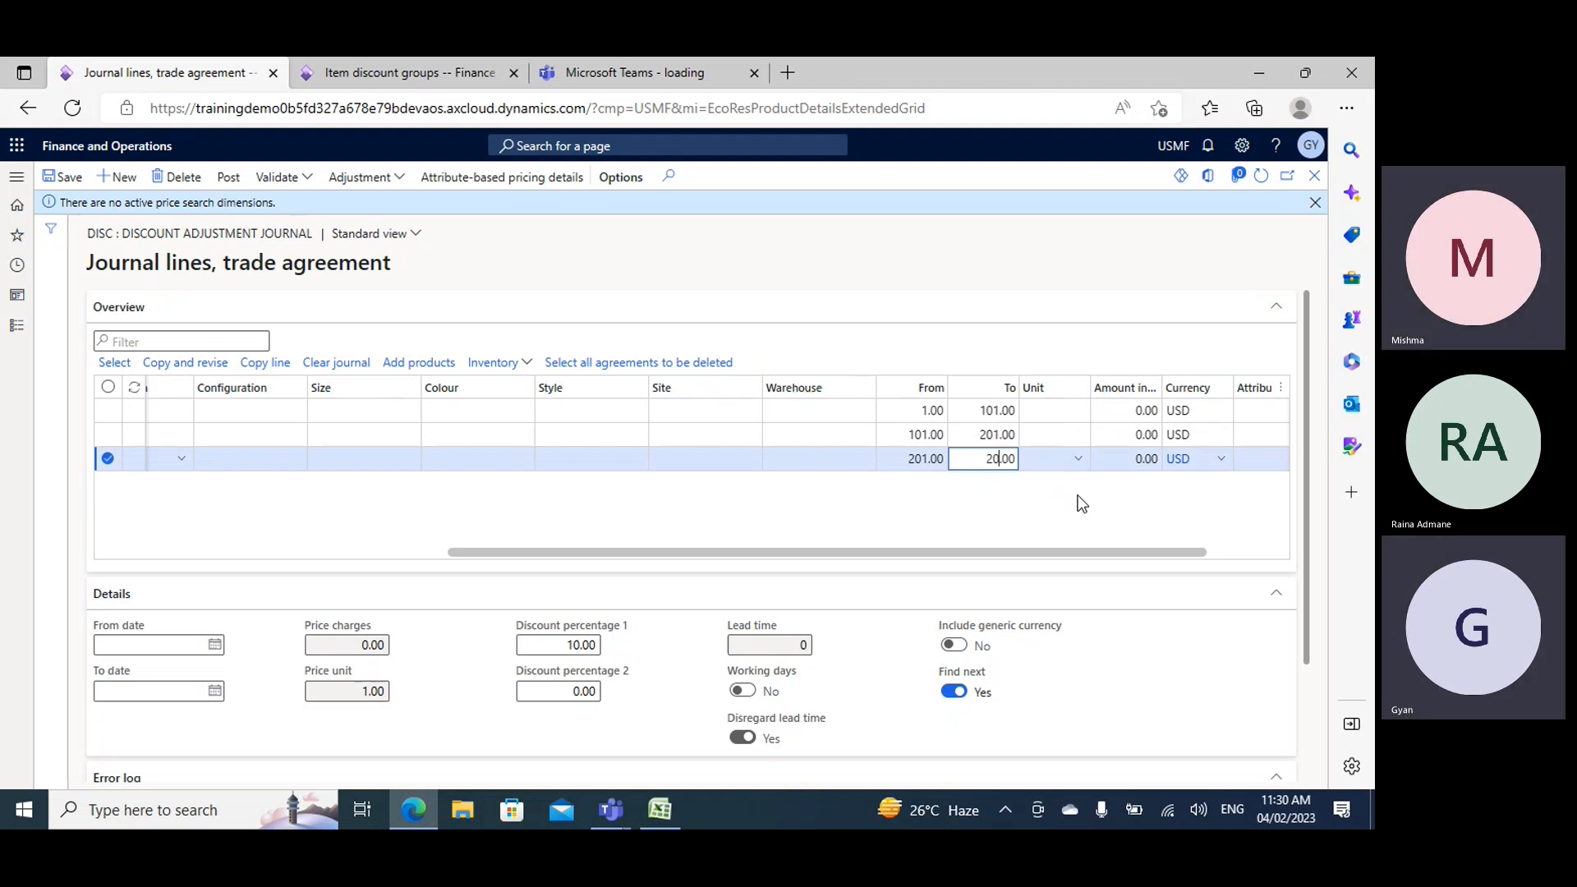
key(BackSpace)
key(BackSpace)
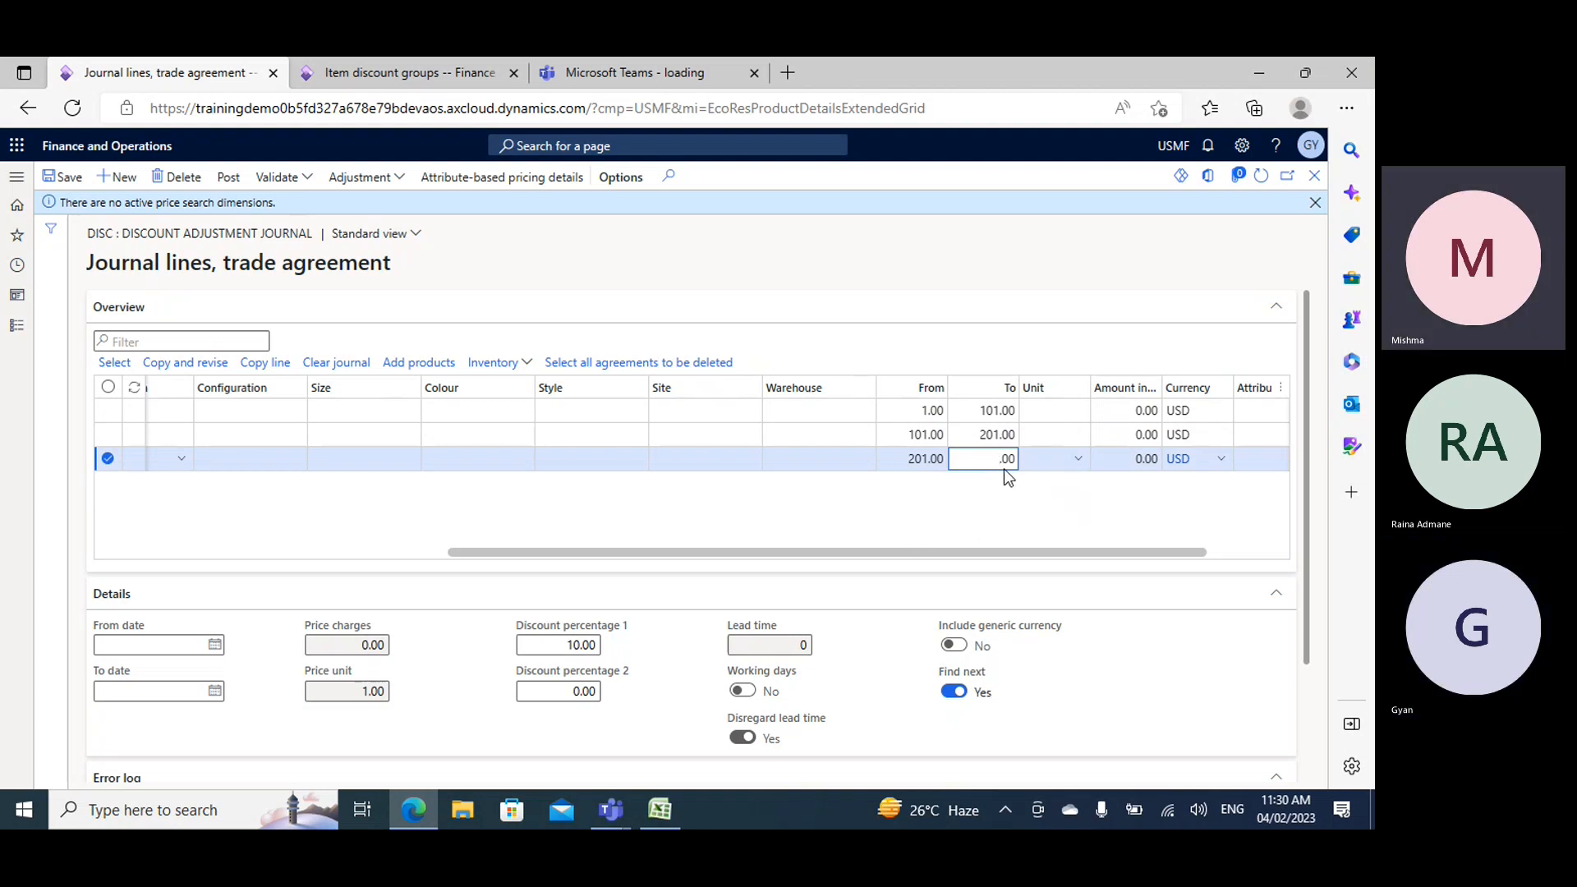
drag(999, 463, 1078, 470)
key(BackSpace)
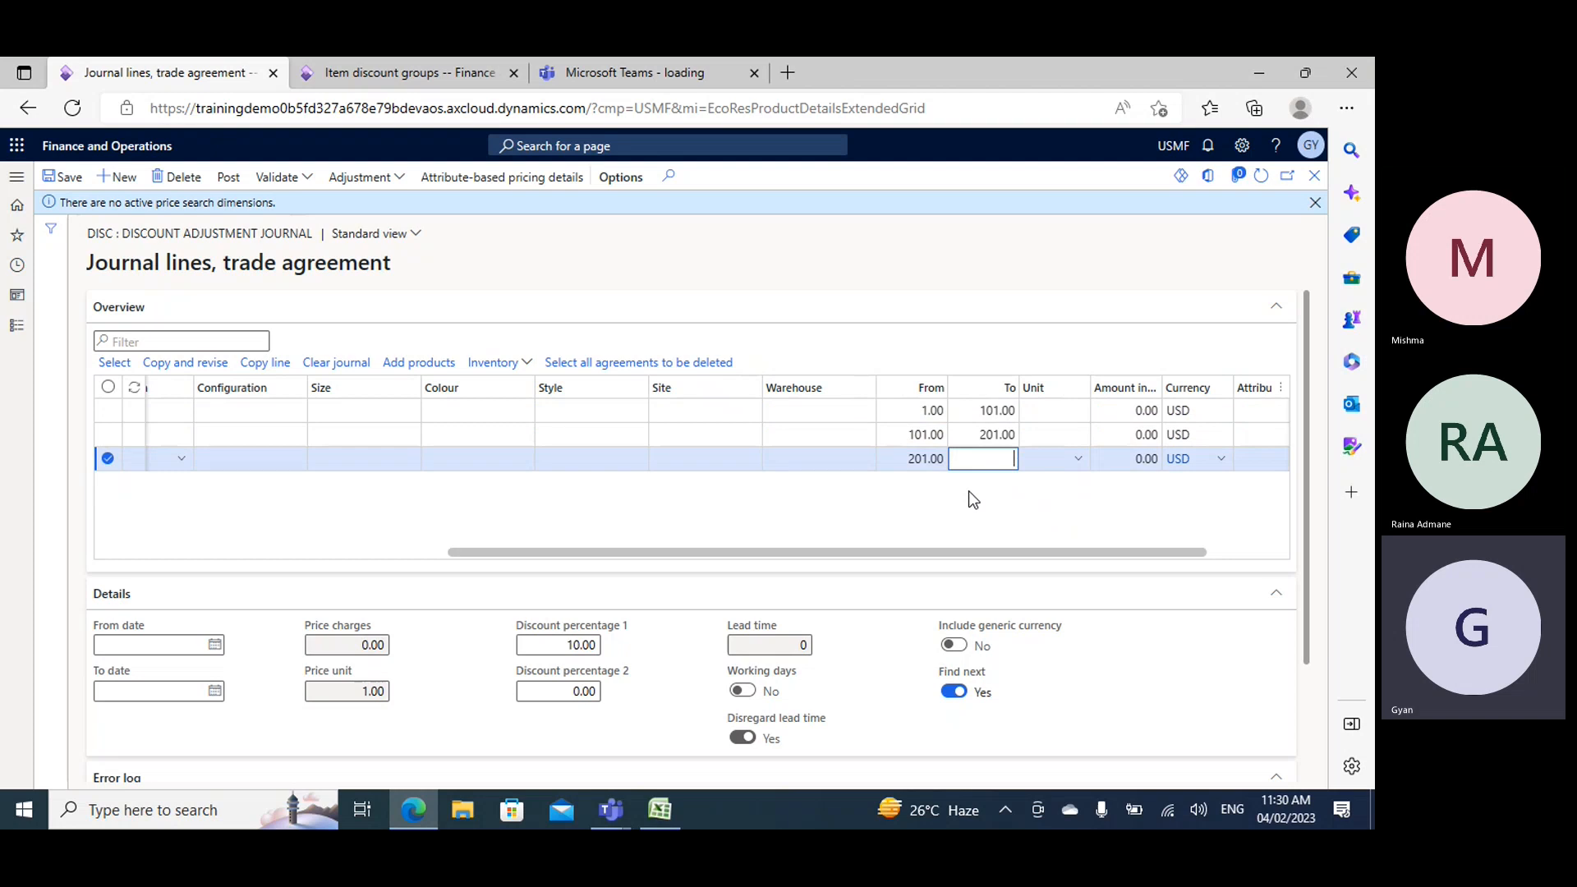
click(1147, 542)
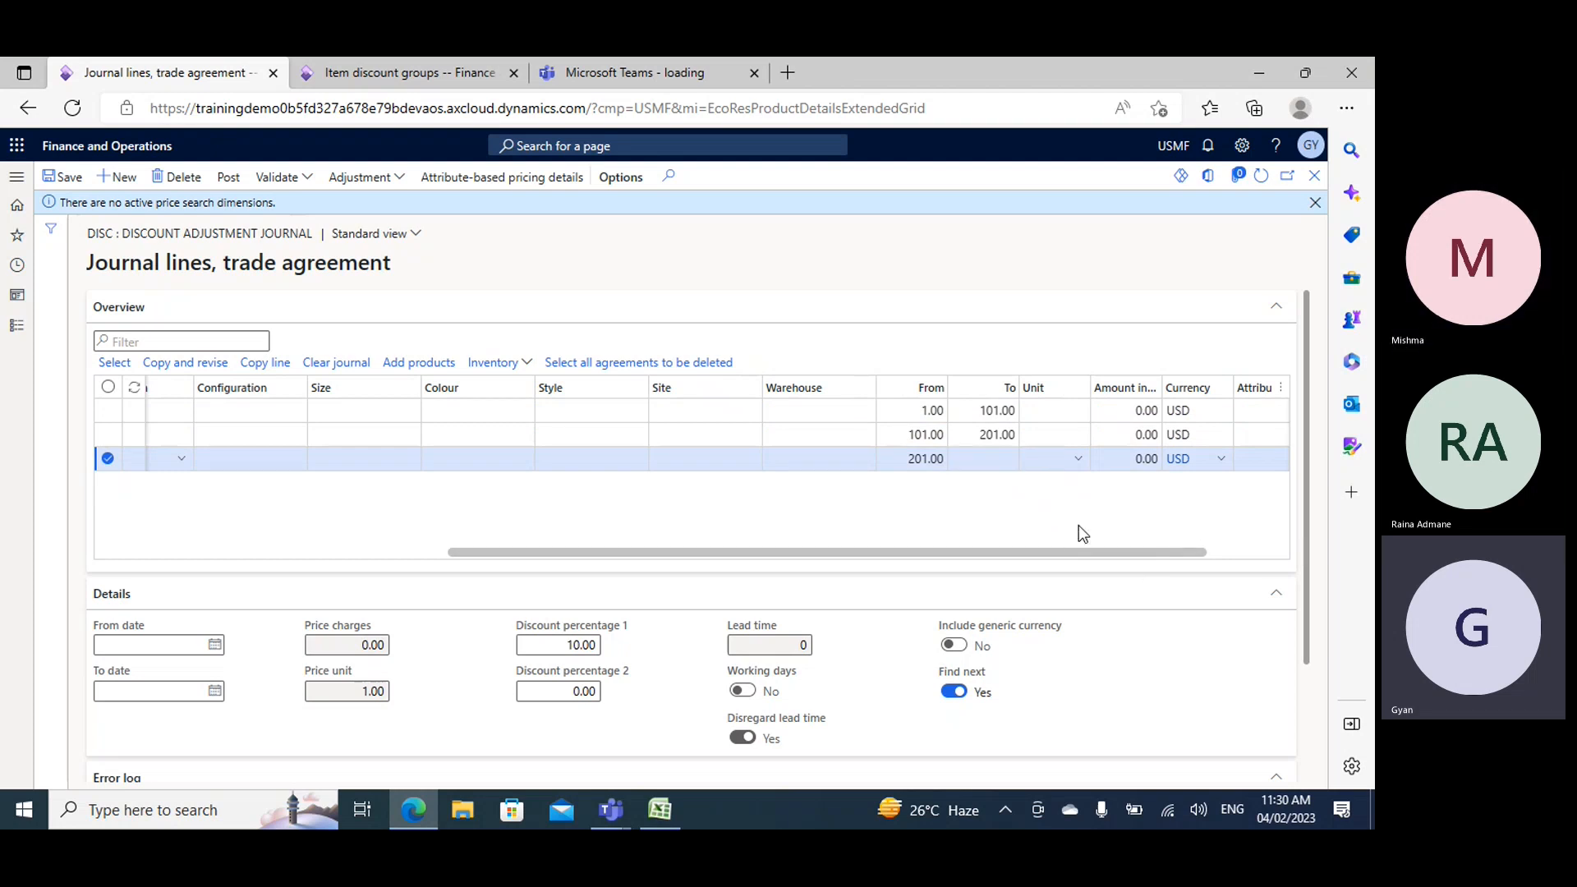
- Set the third journal line's discount percentage 1 to 5
click(582, 646)
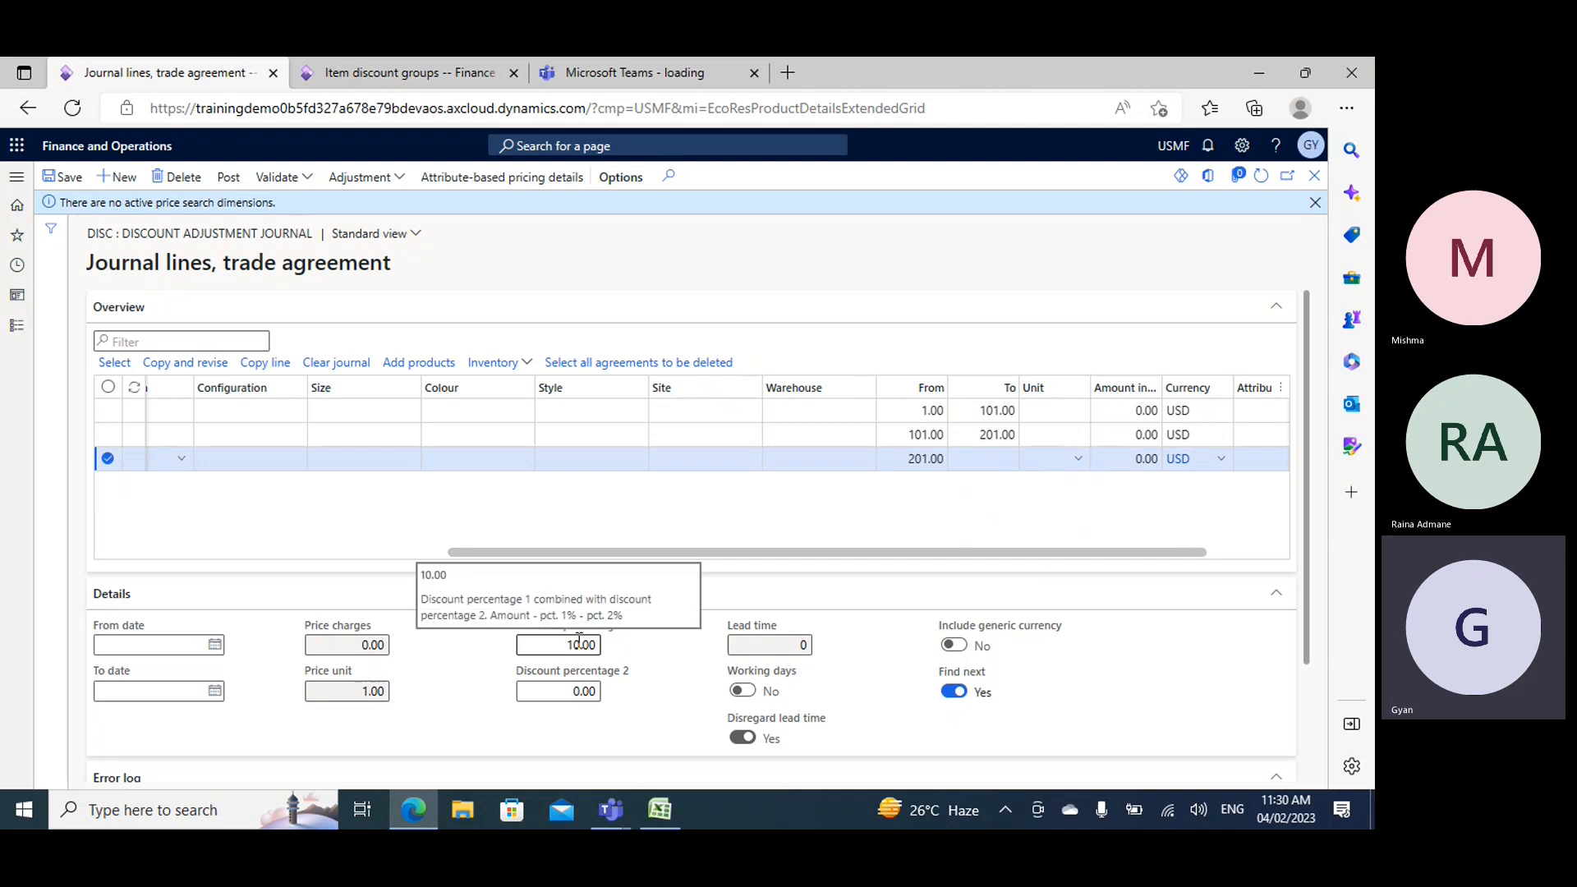
key(BackSpace)
key(BackSpace)
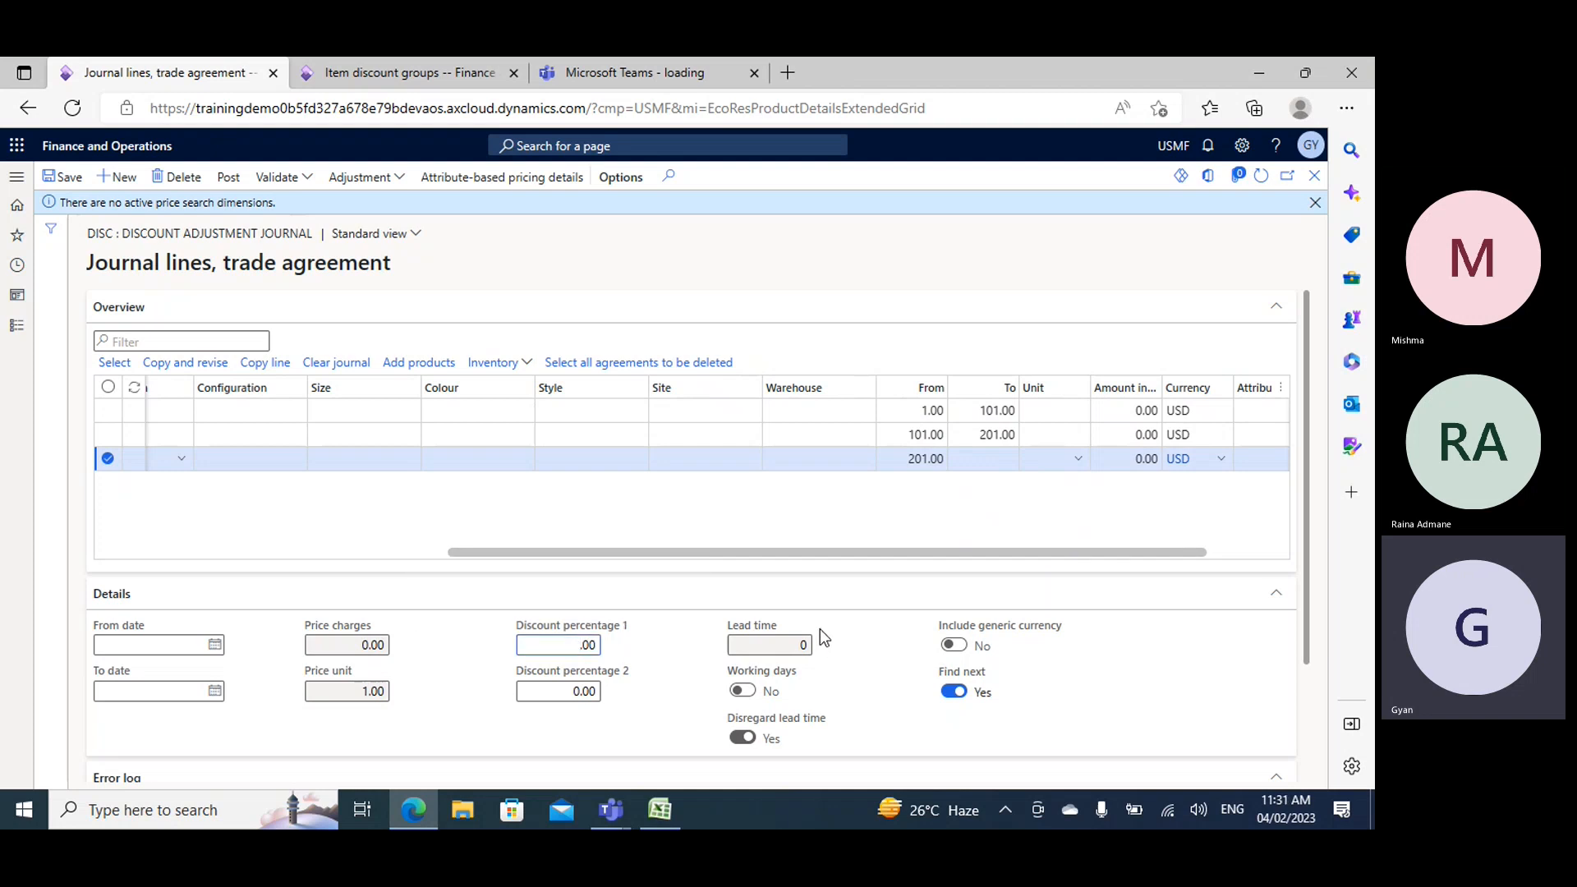
text(5)
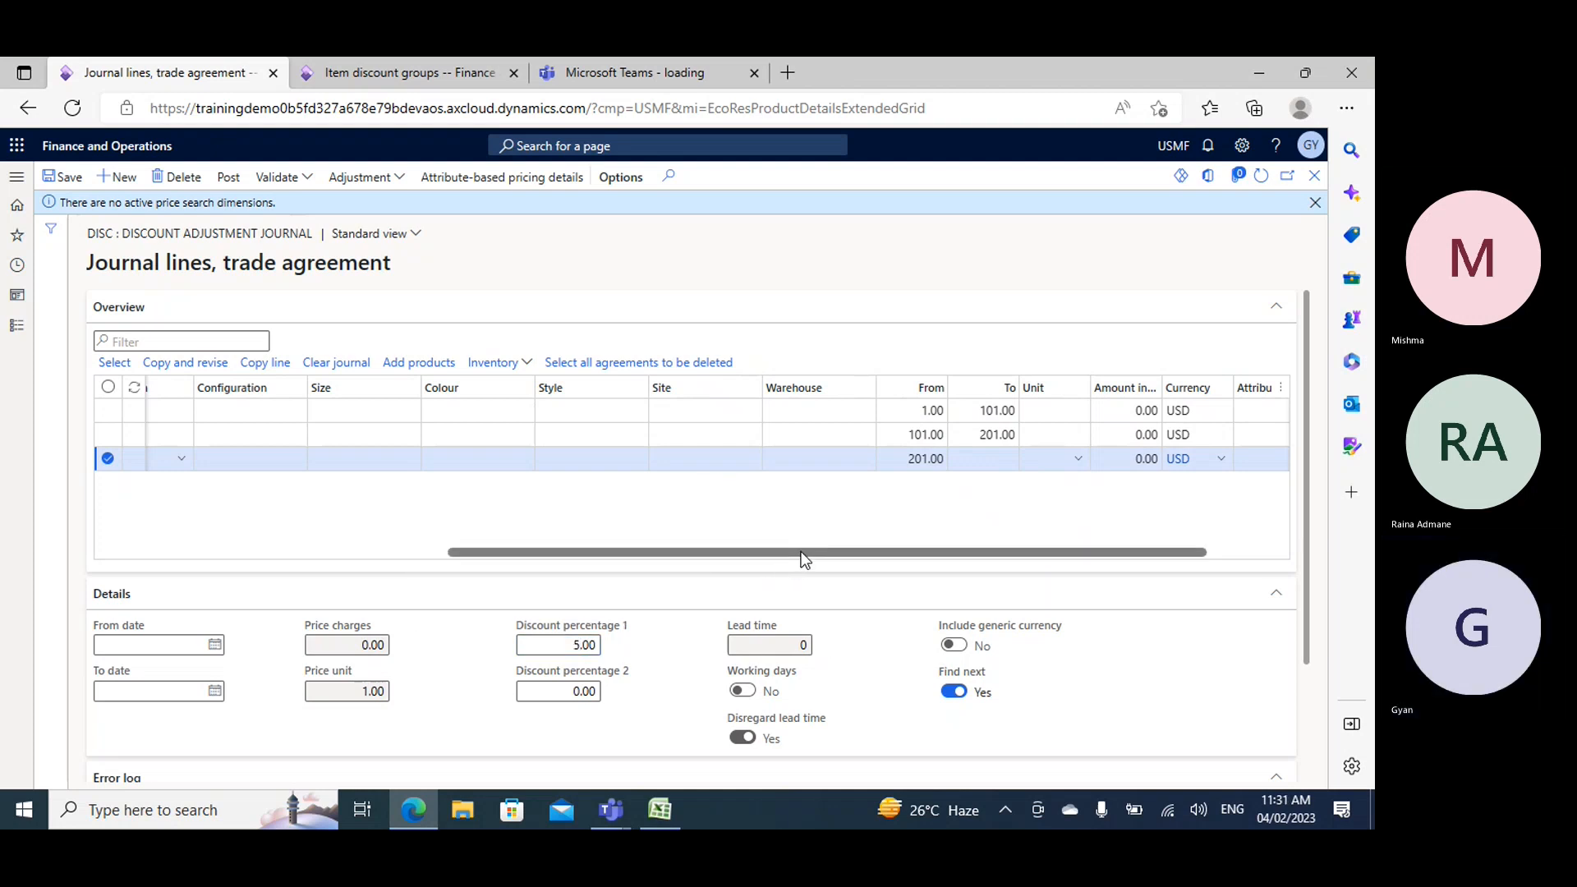
- Post the discount adjustment journal with its three multiline discount lines for item group 02
drag(800, 553, 394, 564)
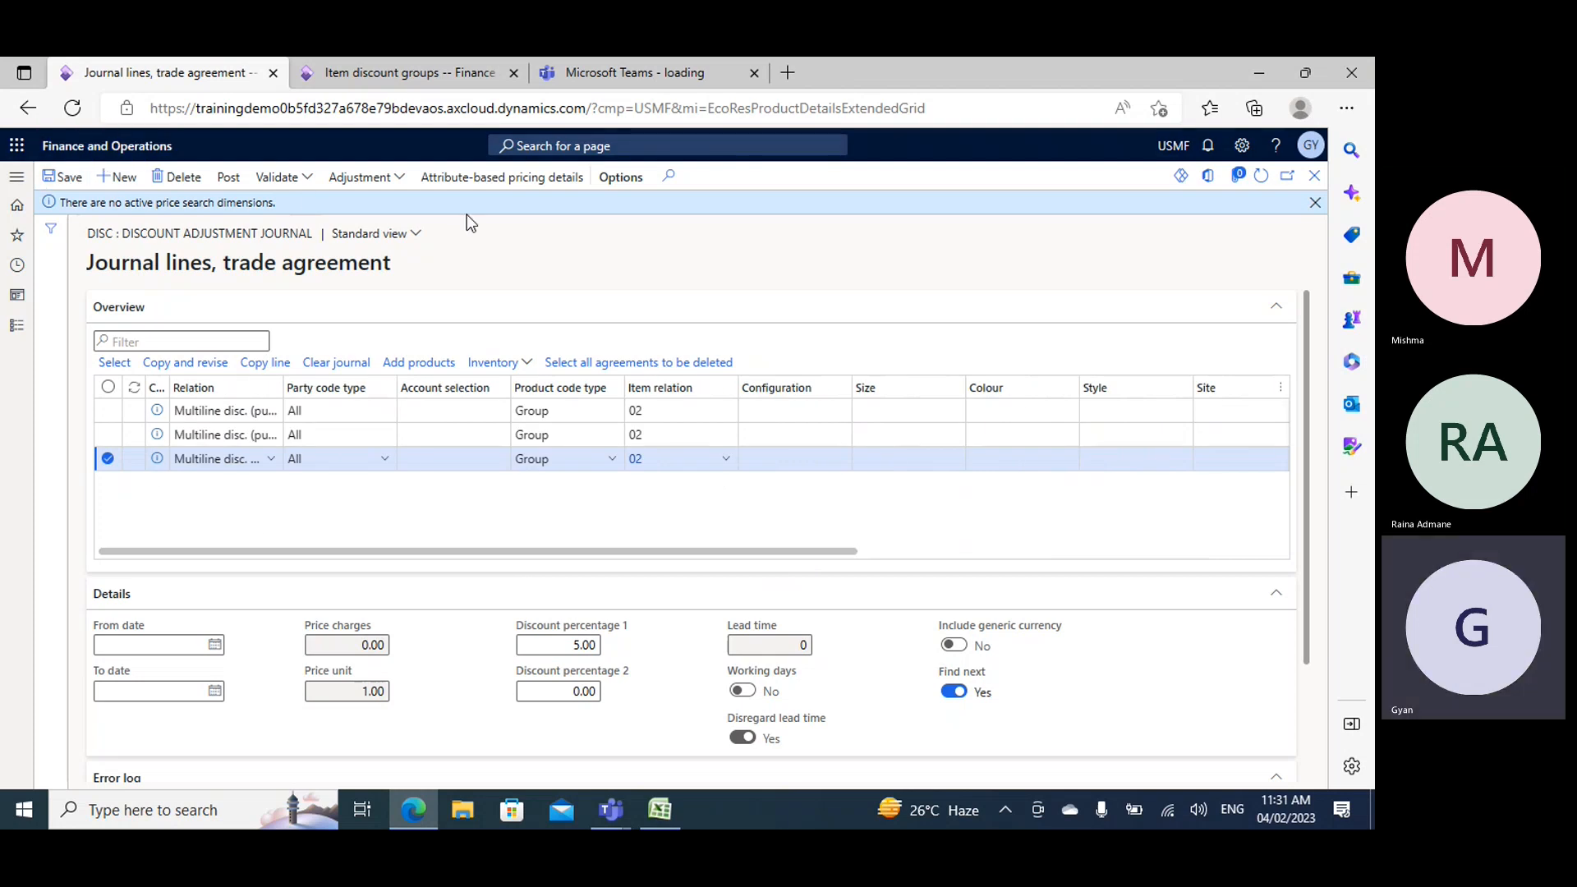
click(229, 184)
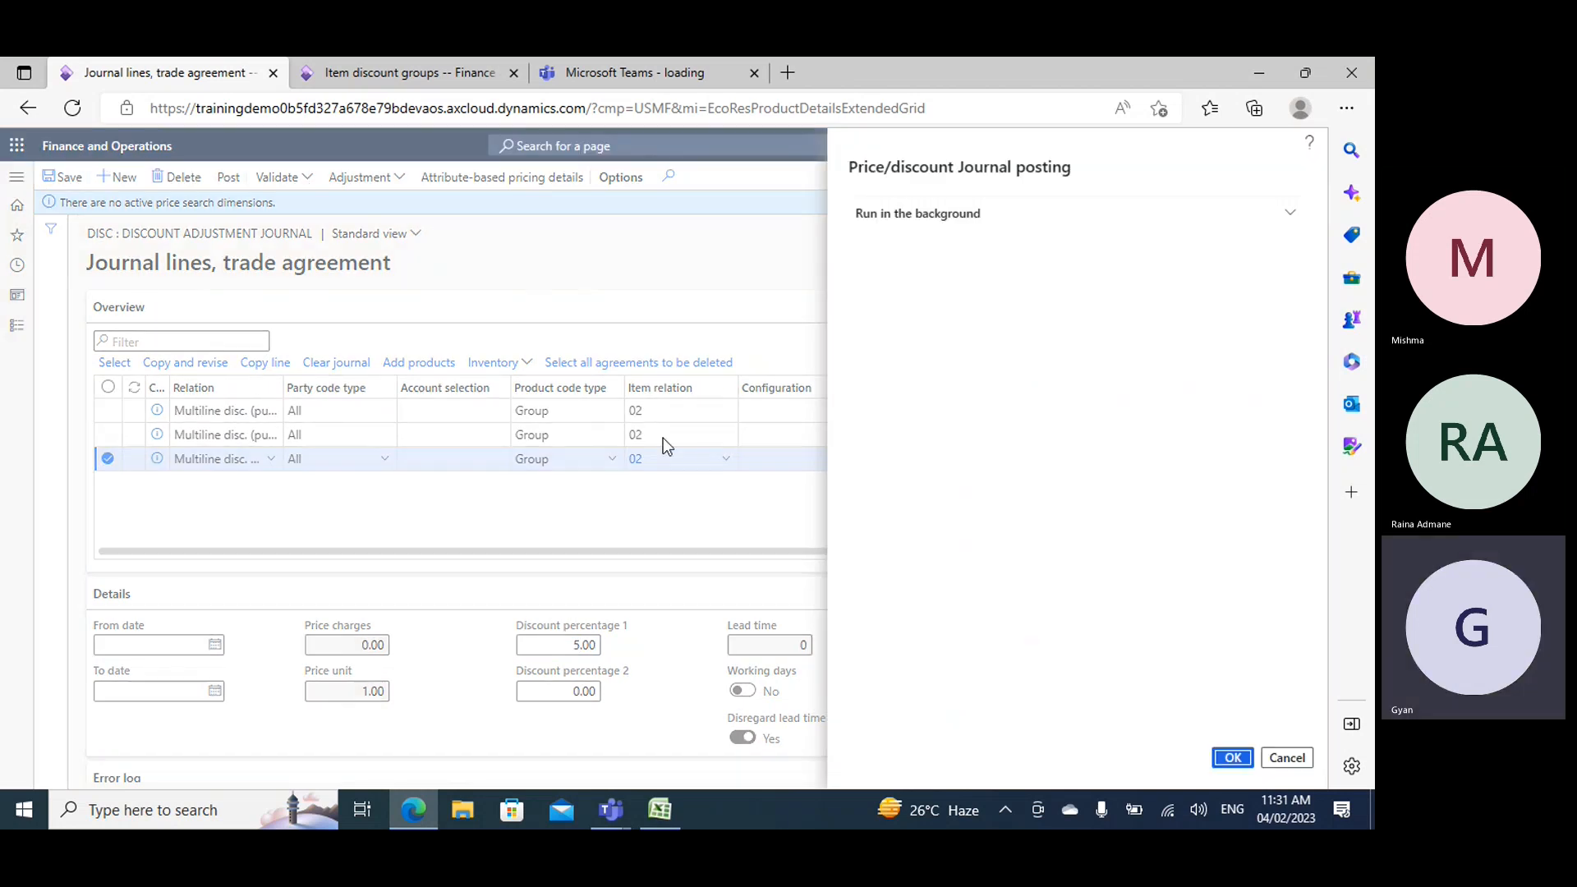
click(1233, 757)
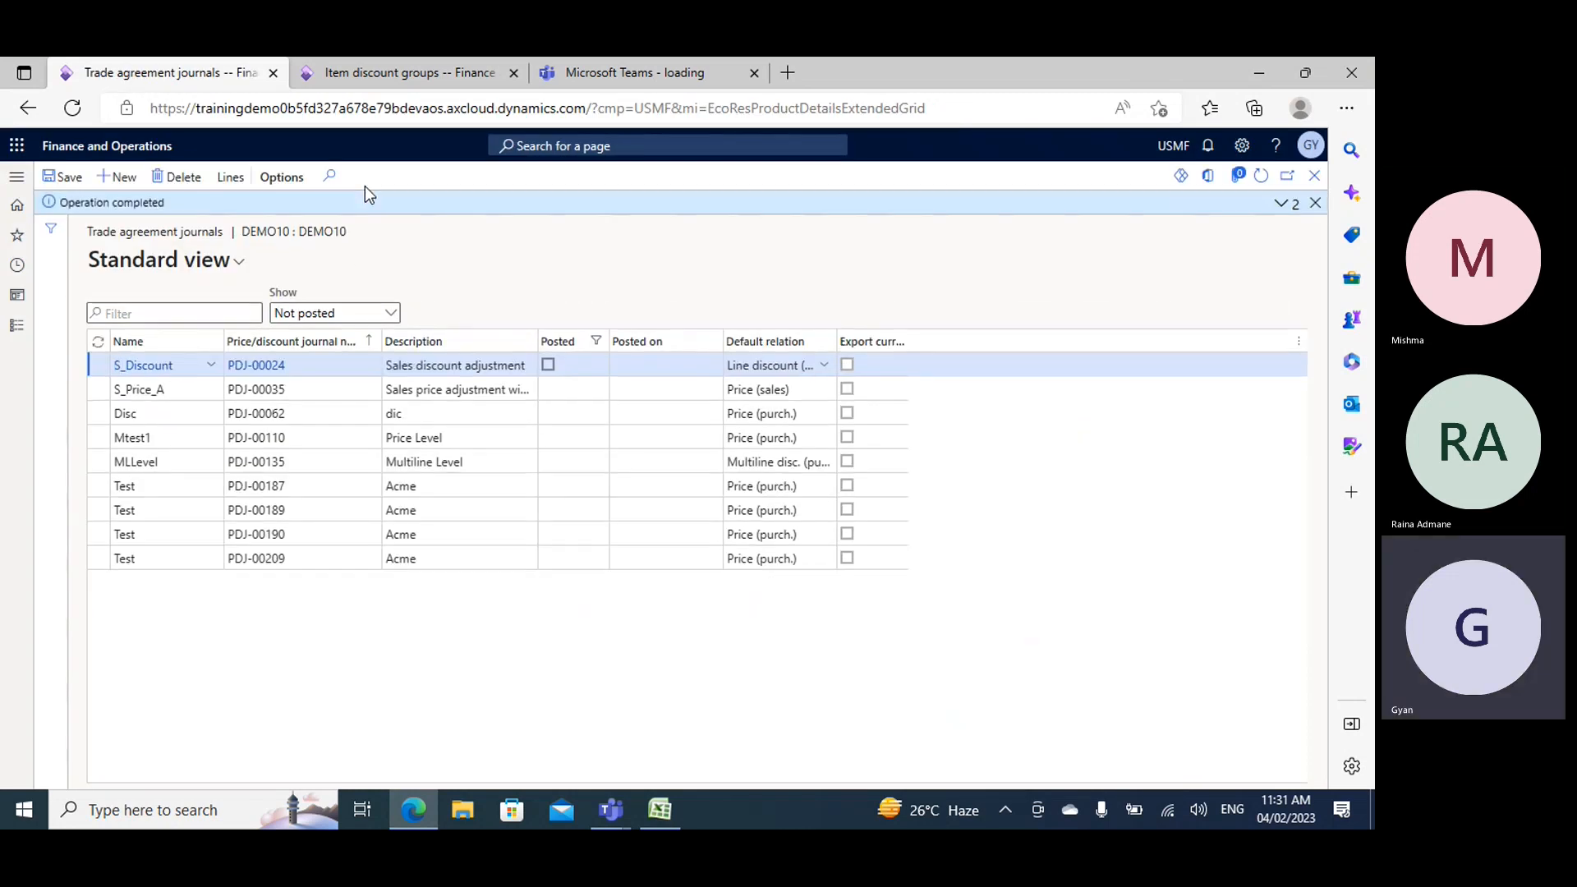
- Open all purchase orders in place of the item discount groups, and start a new purchase order up to its vendor account selection
click(394, 73)
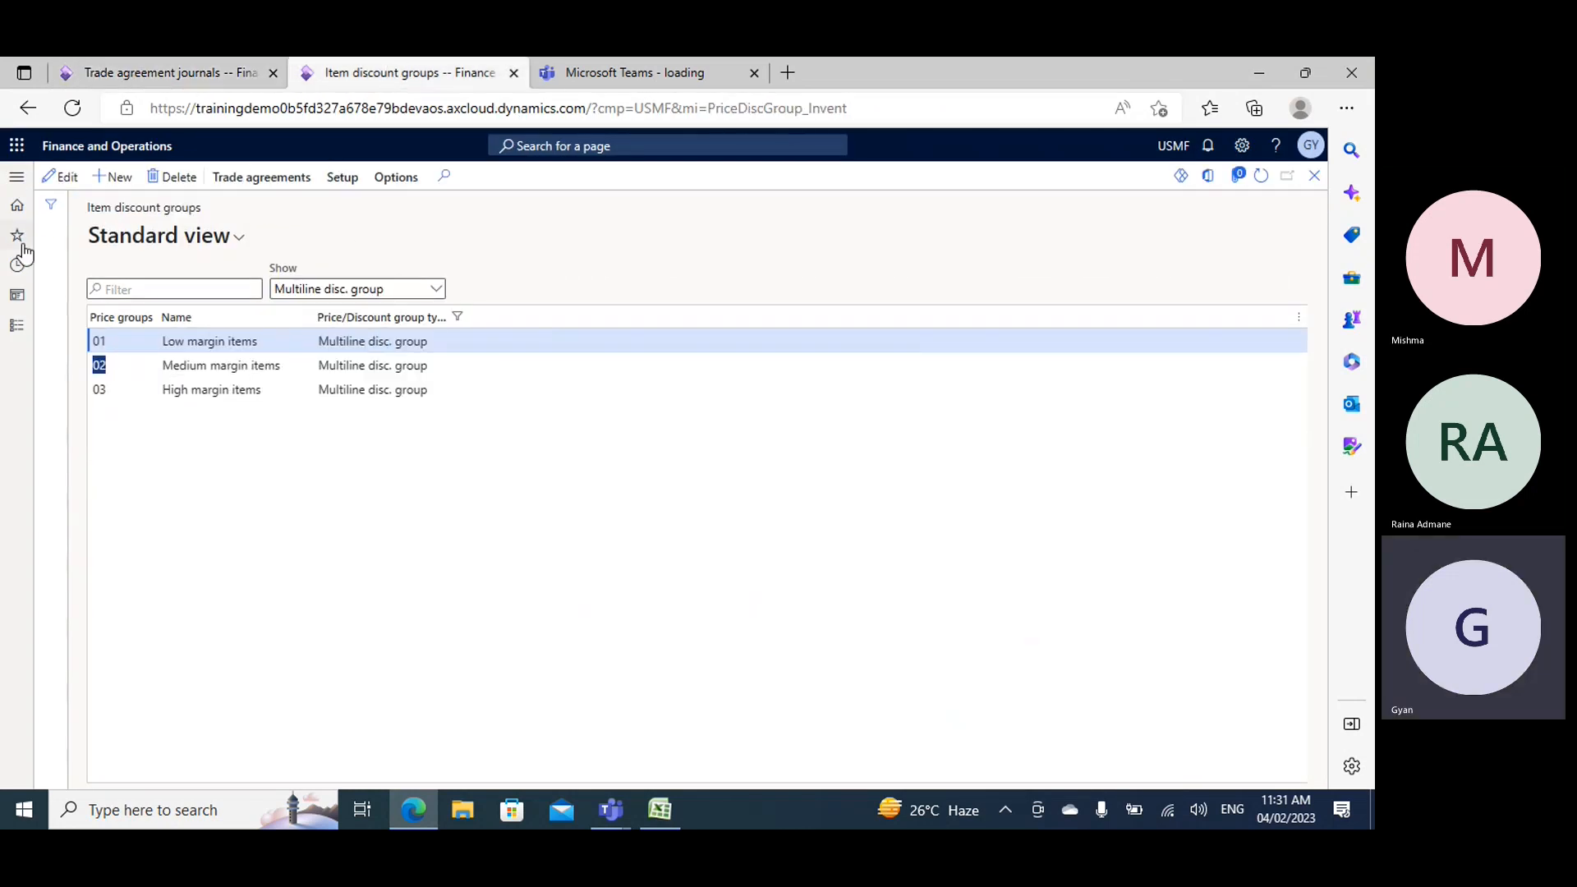
click(18, 331)
scroll(98, 575, down, 5)
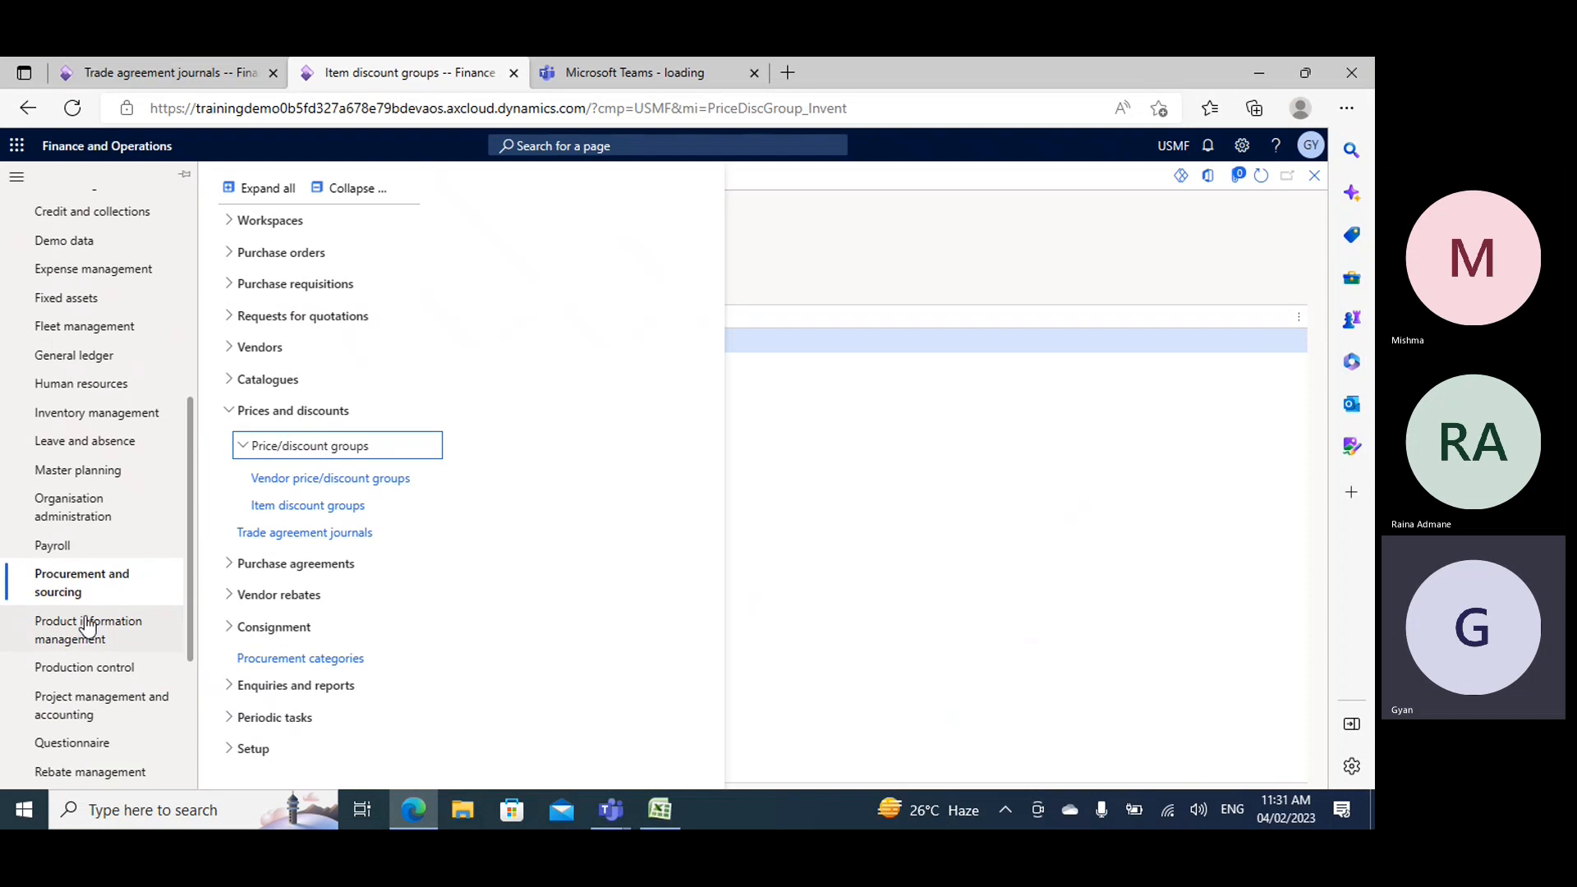
click(280, 252)
click(263, 285)
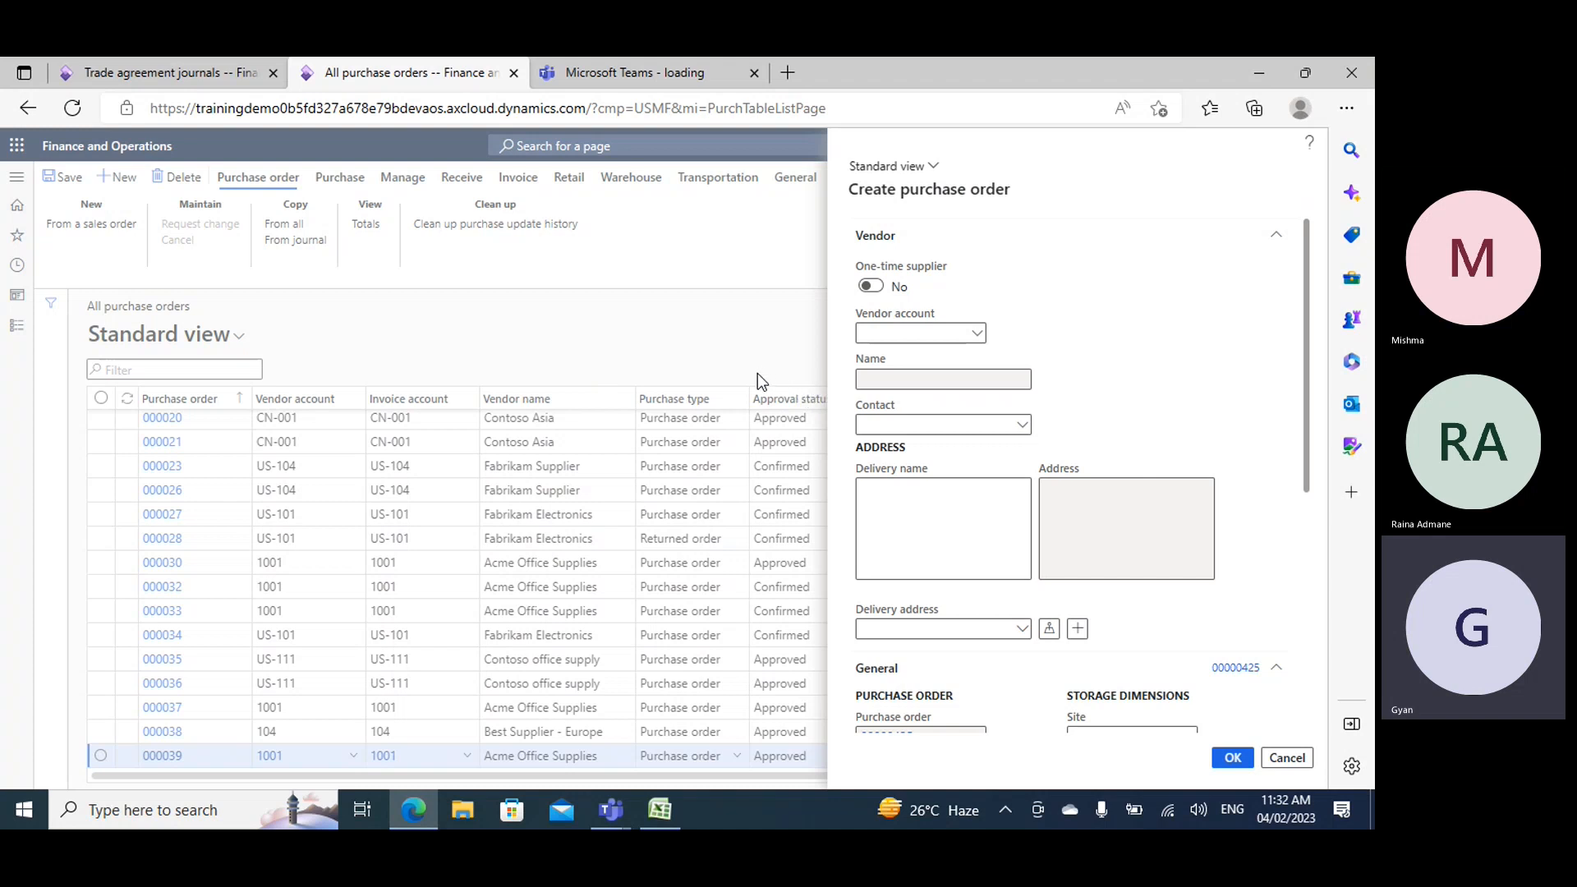
click(977, 334)
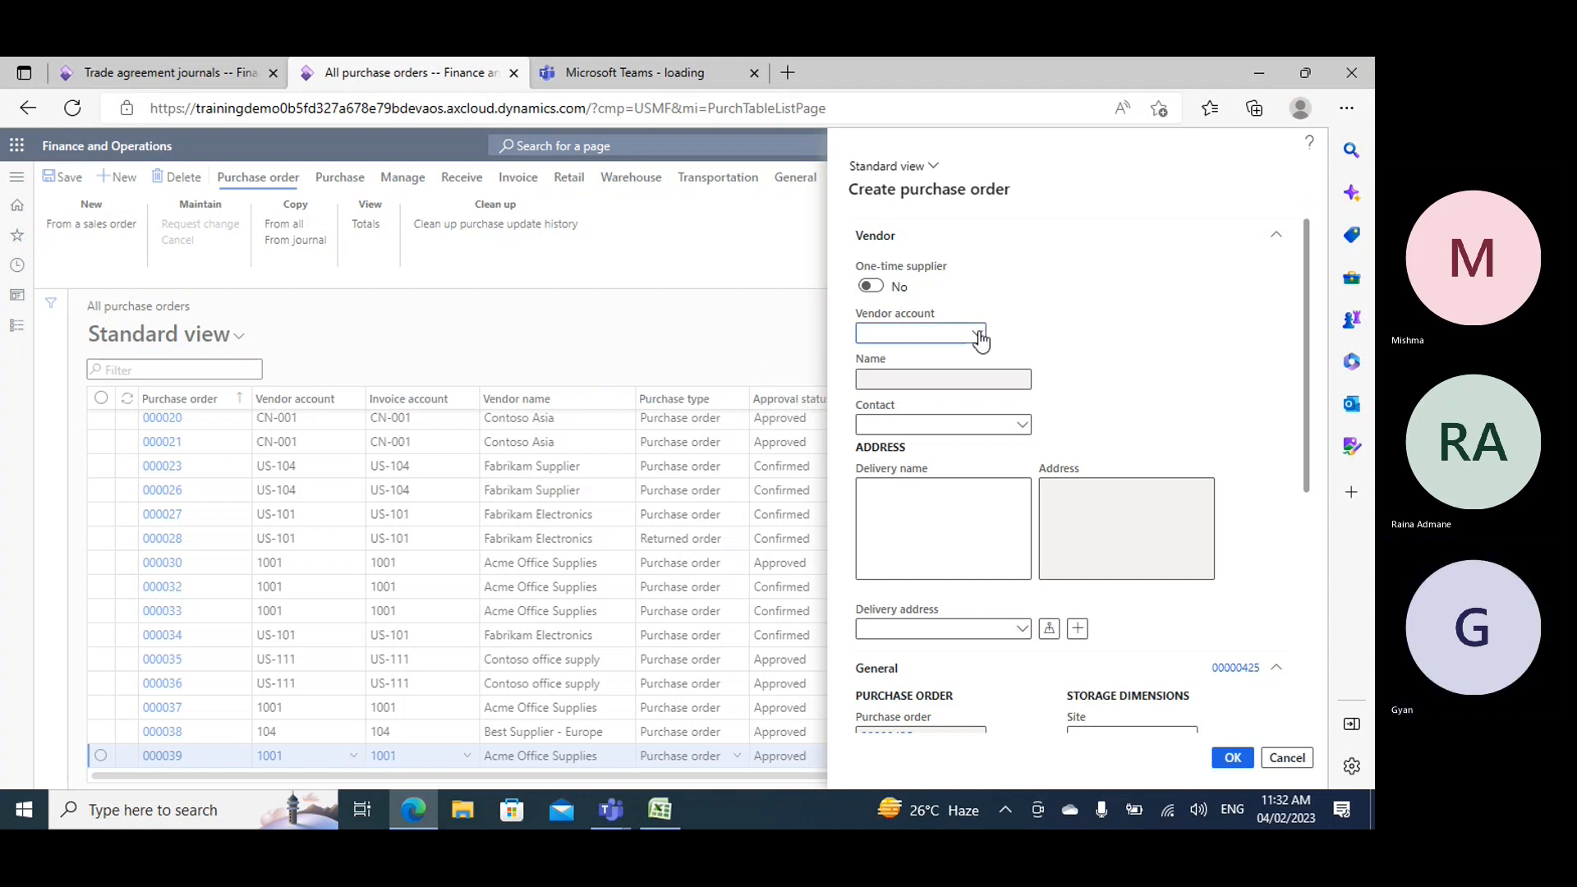
click(977, 333)
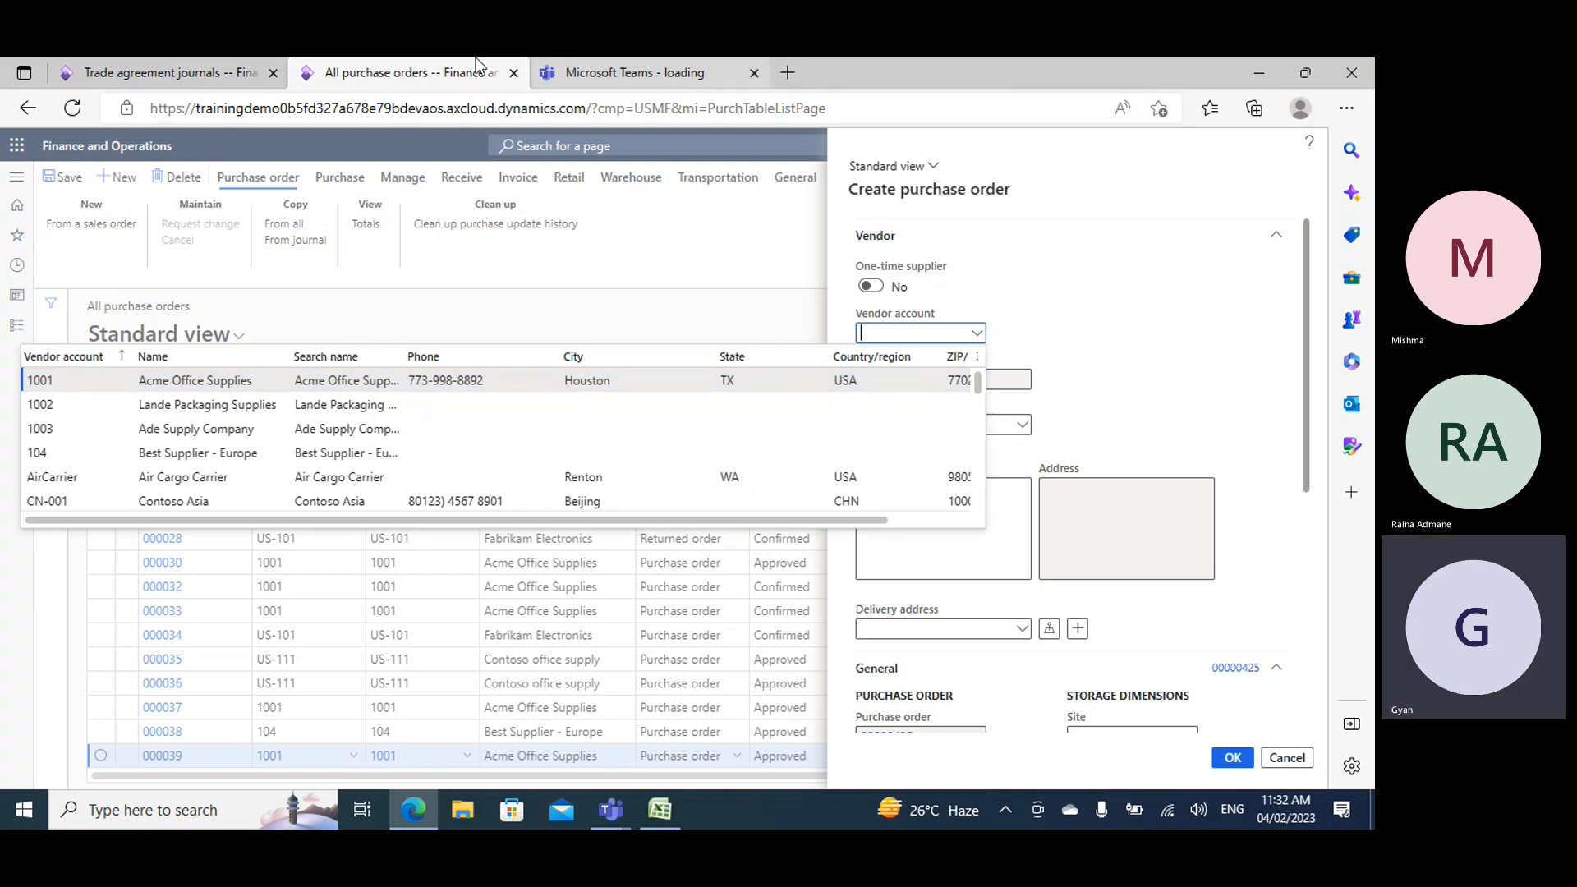
- Duplicate the purchase orders browser tab and open the Activate price/discount setup for Procurement and sourcing in the copy
right_click(416, 72)
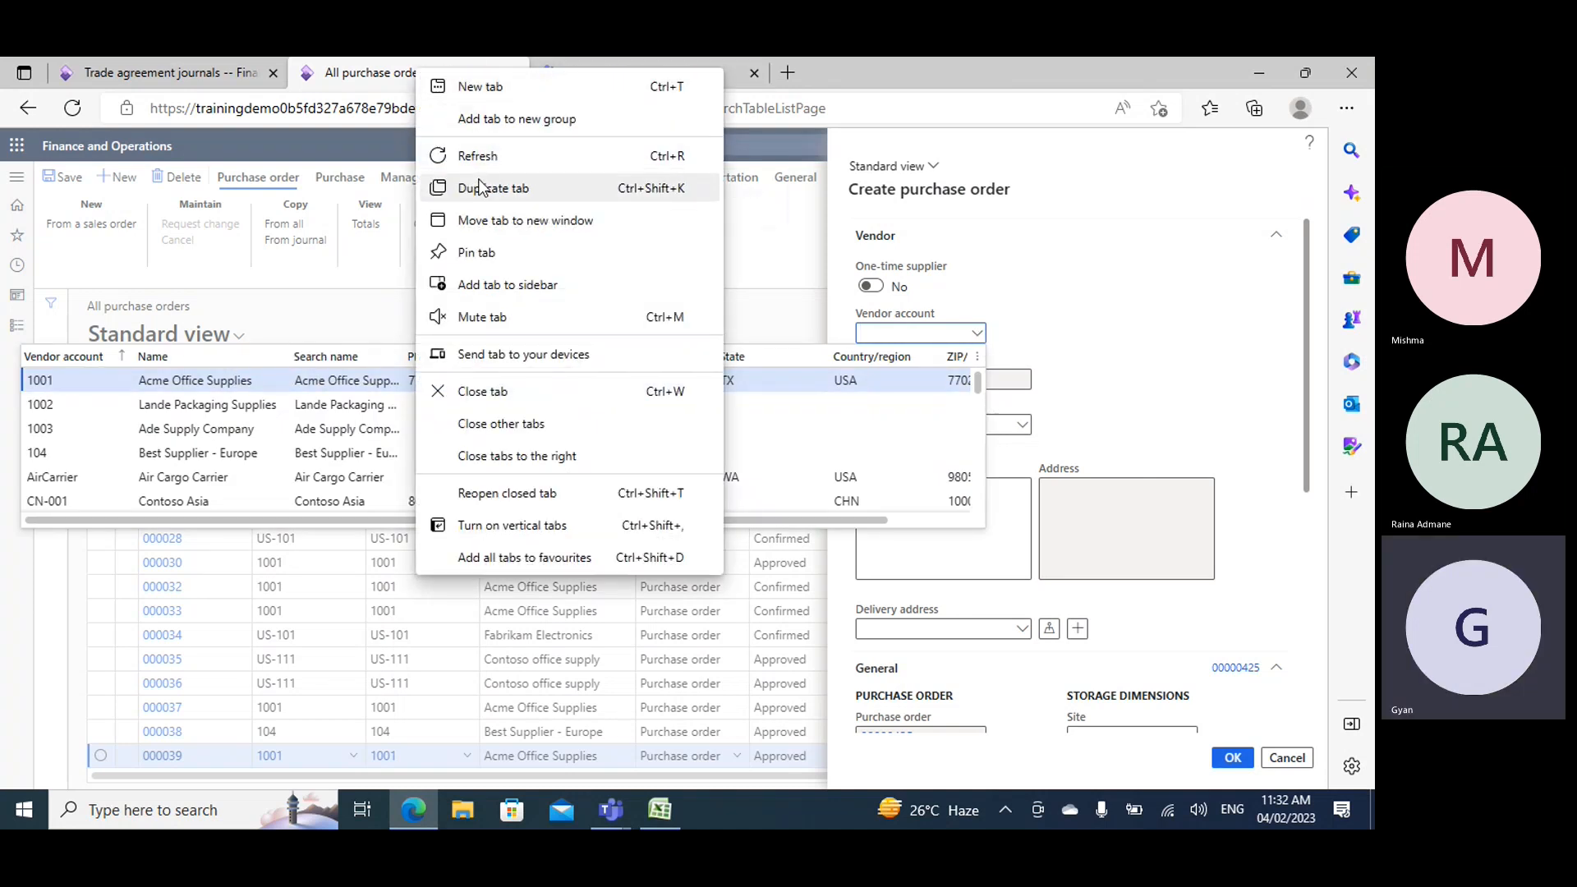
click(534, 158)
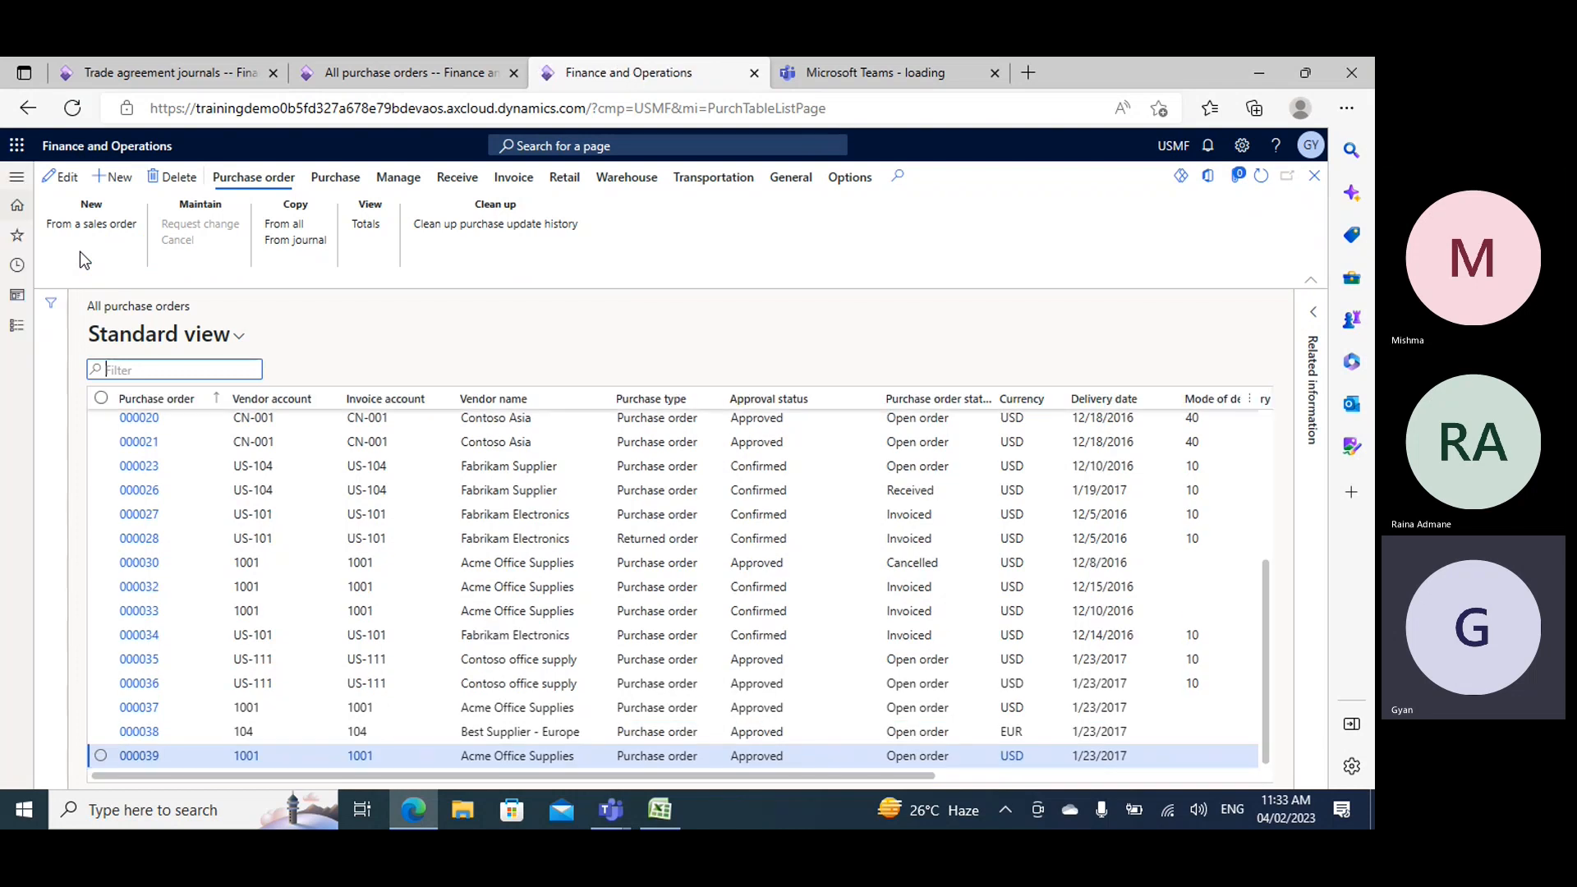
click(16, 326)
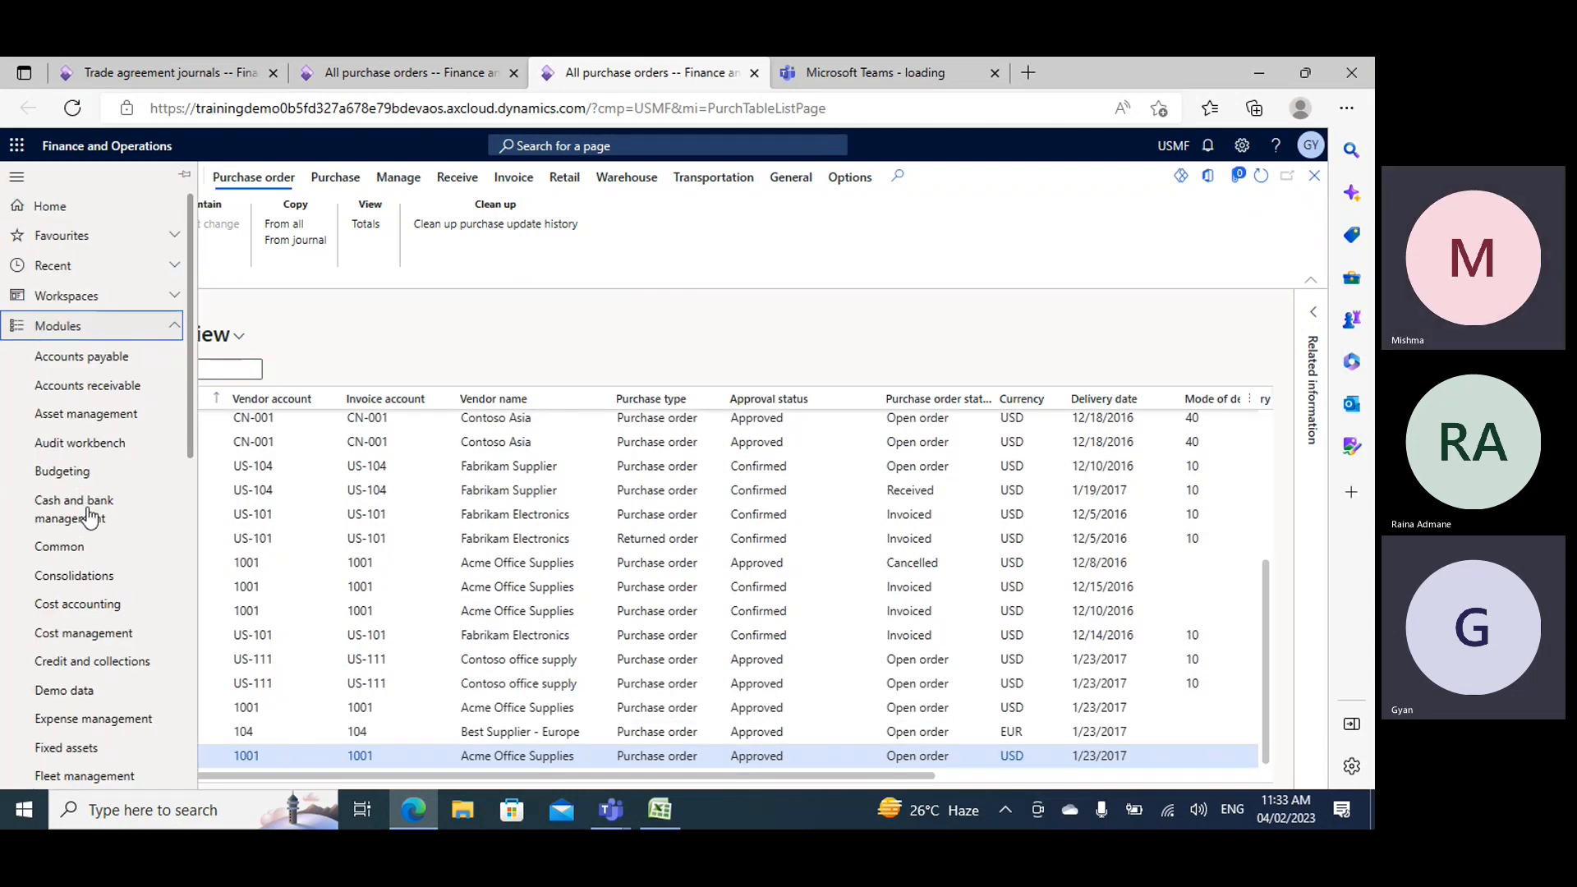
scroll(102, 558, down, 5)
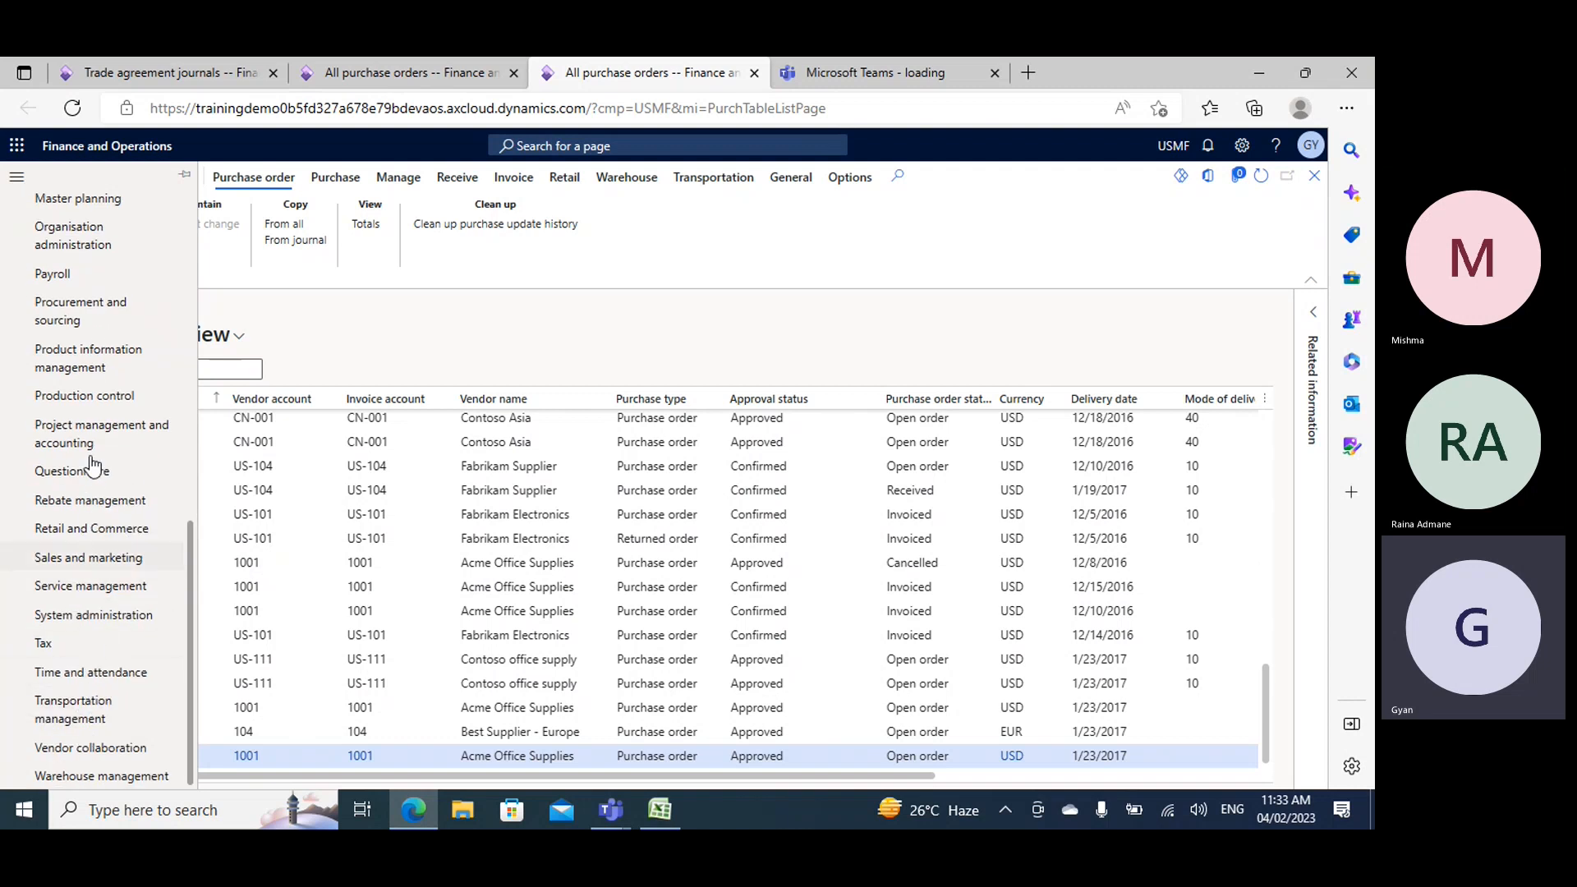
click(85, 372)
click(71, 317)
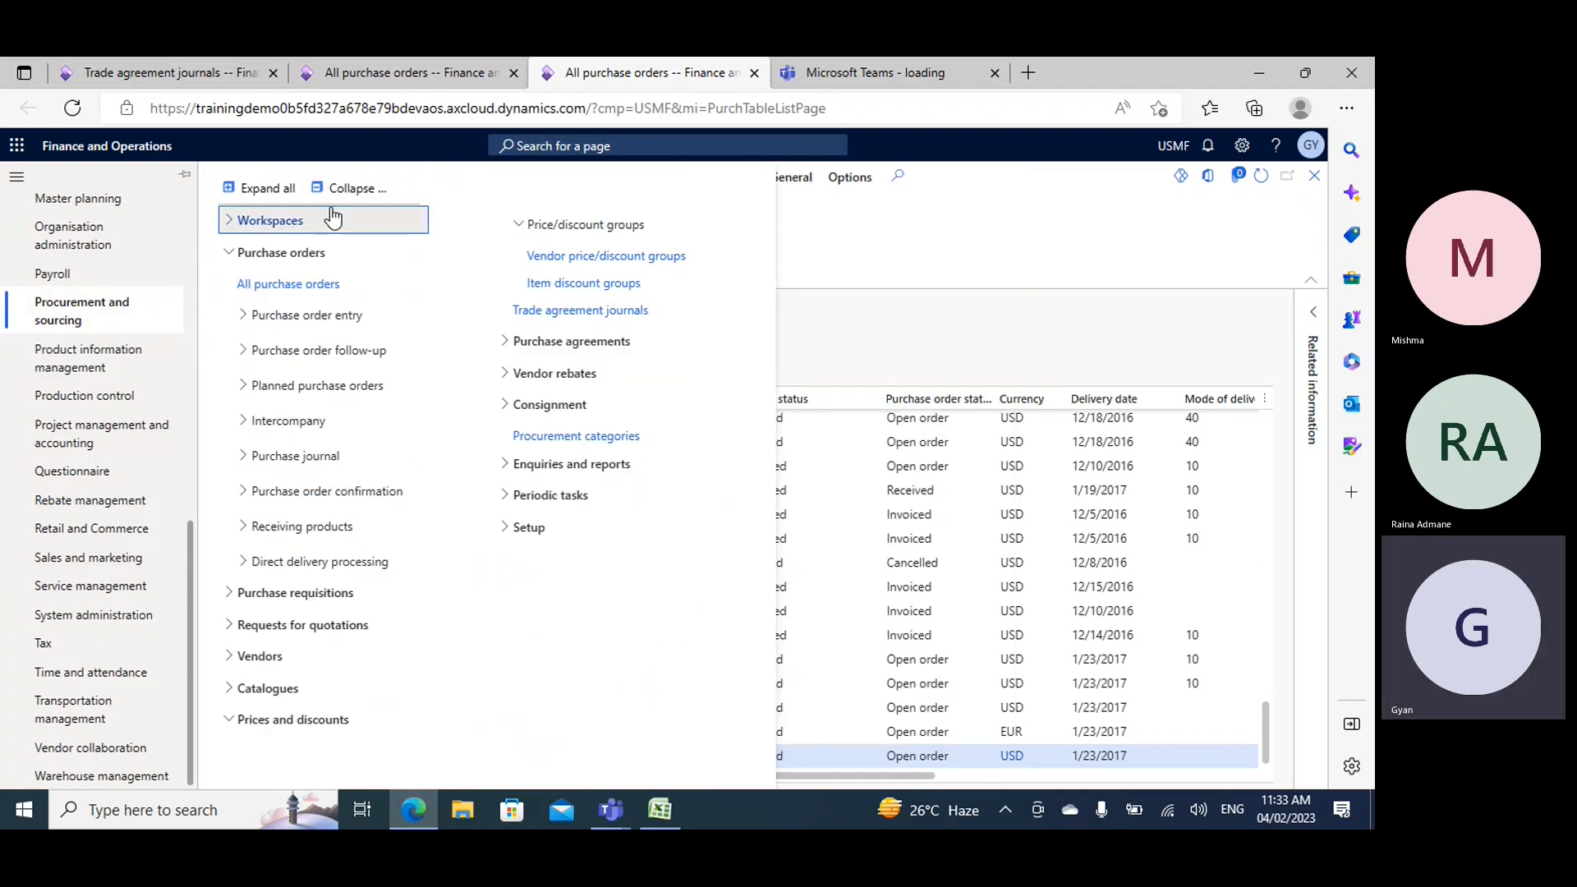
click(341, 200)
click(253, 628)
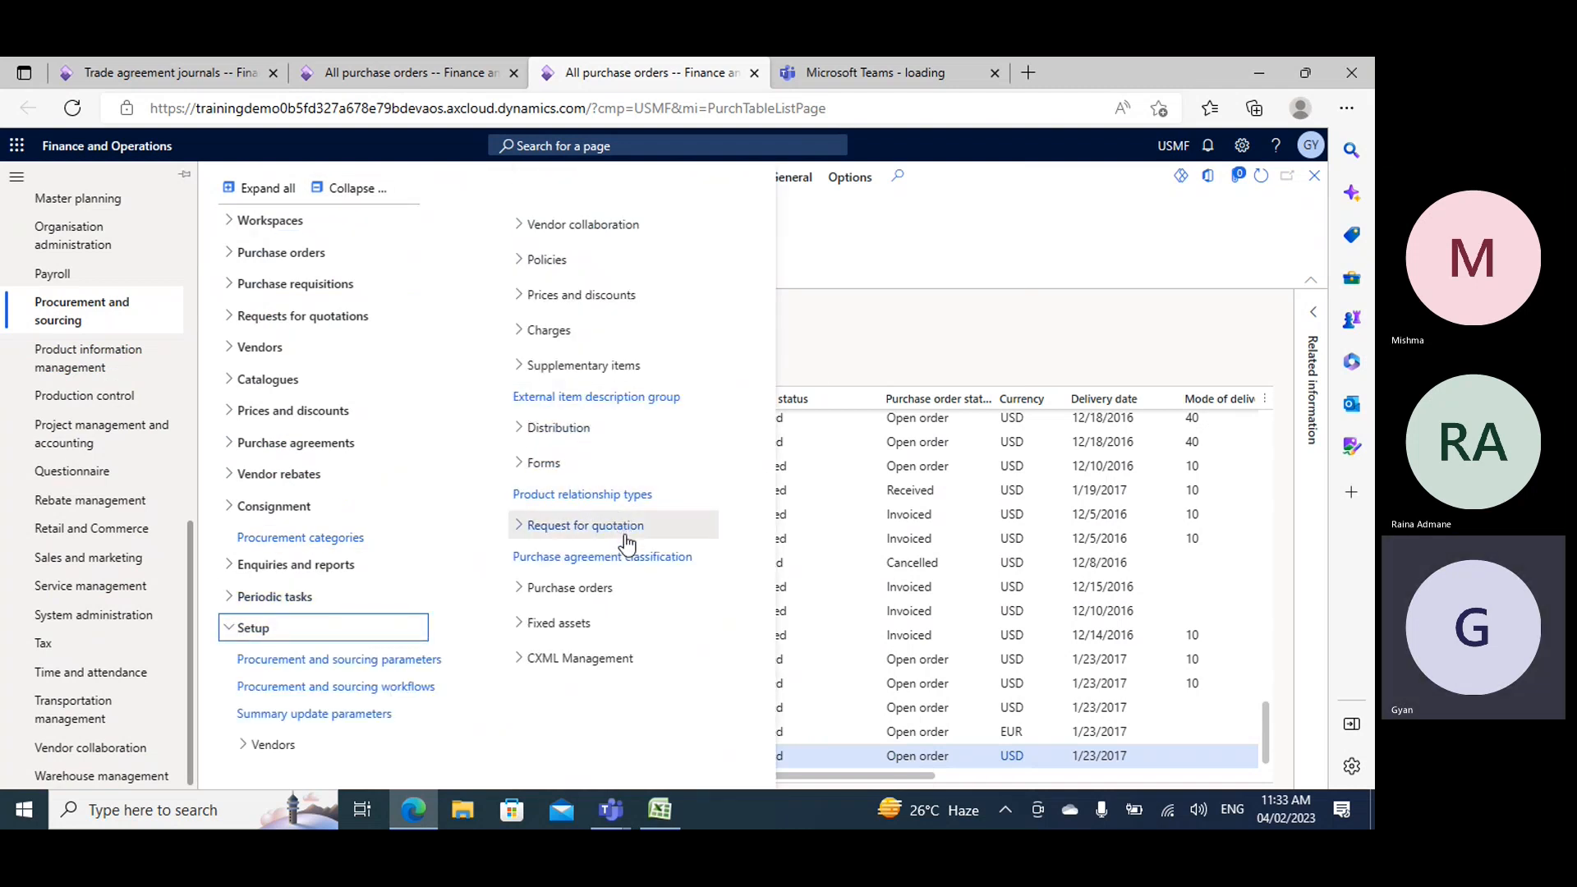
click(567, 294)
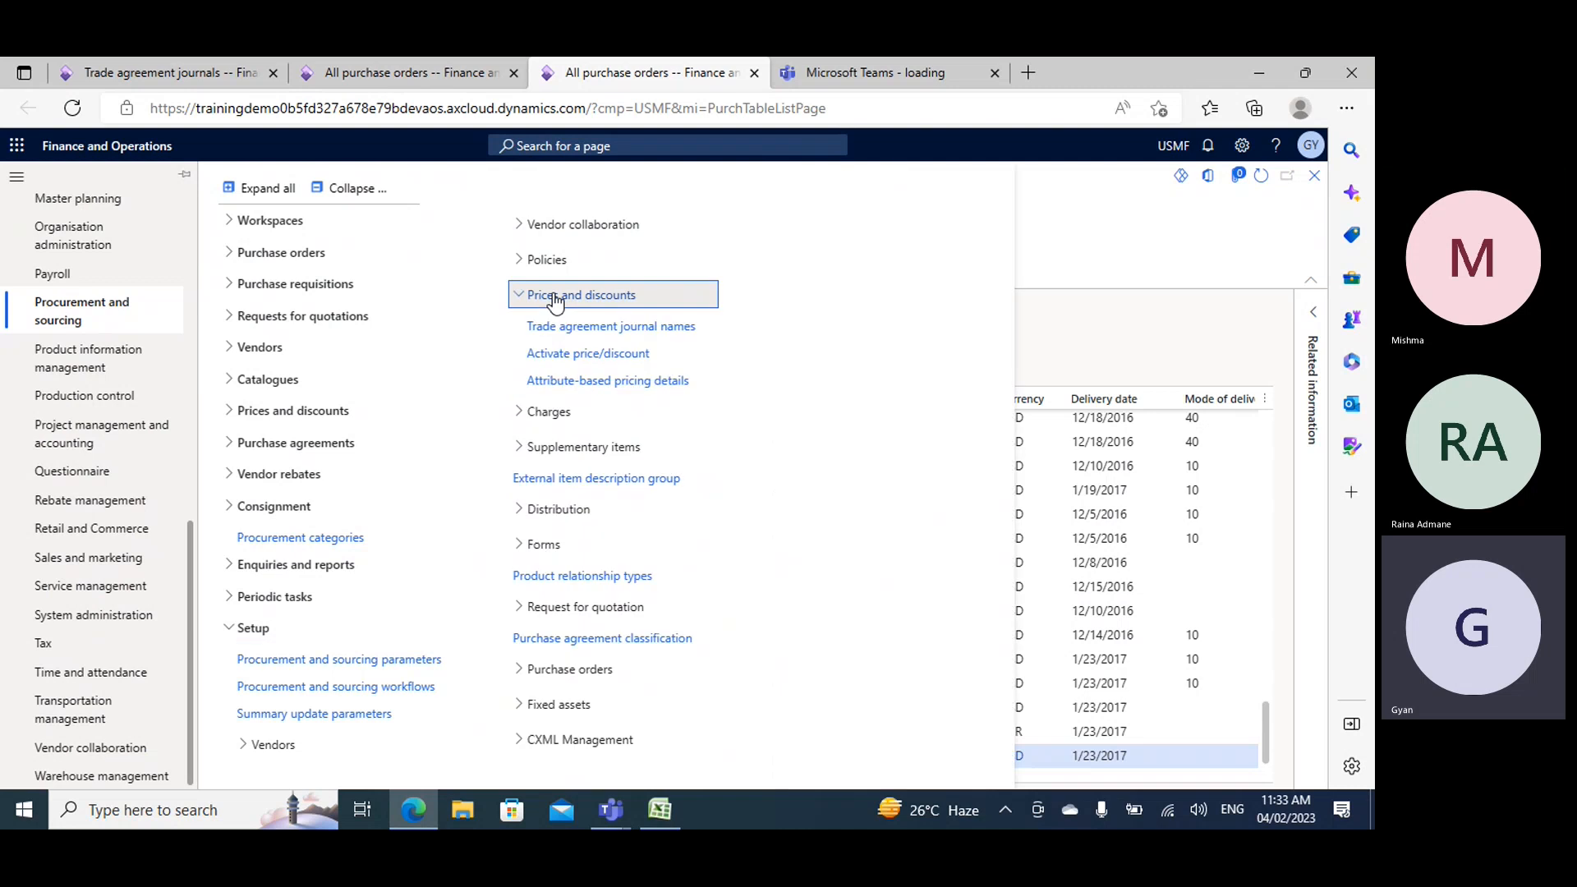
click(596, 355)
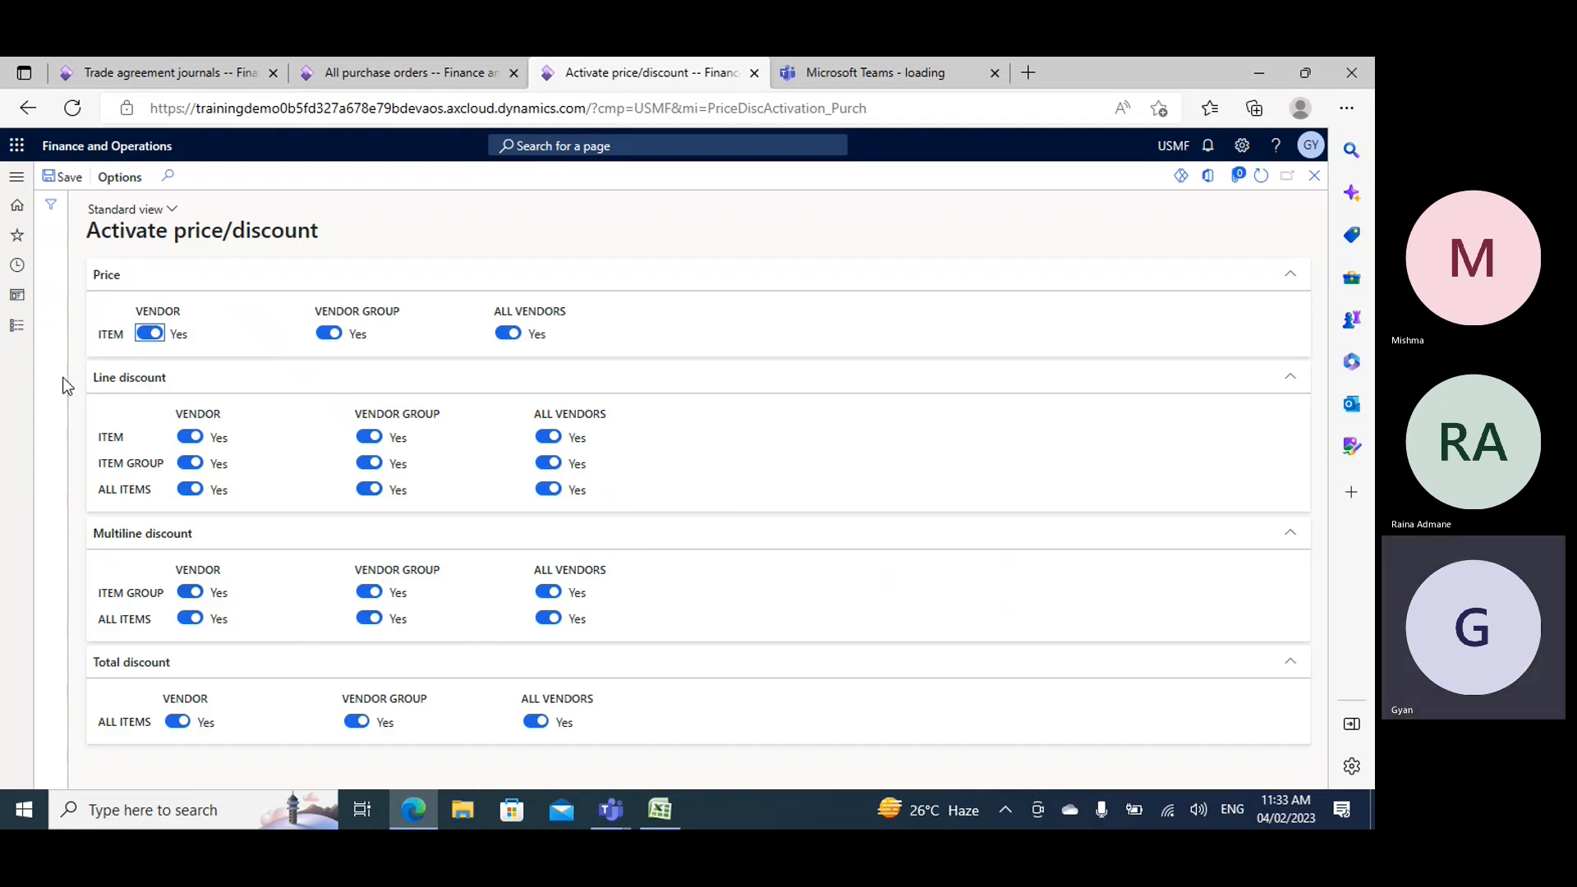
- Open the Prices section of the Procurement and sourcing parameters
click(16, 325)
click(351, 191)
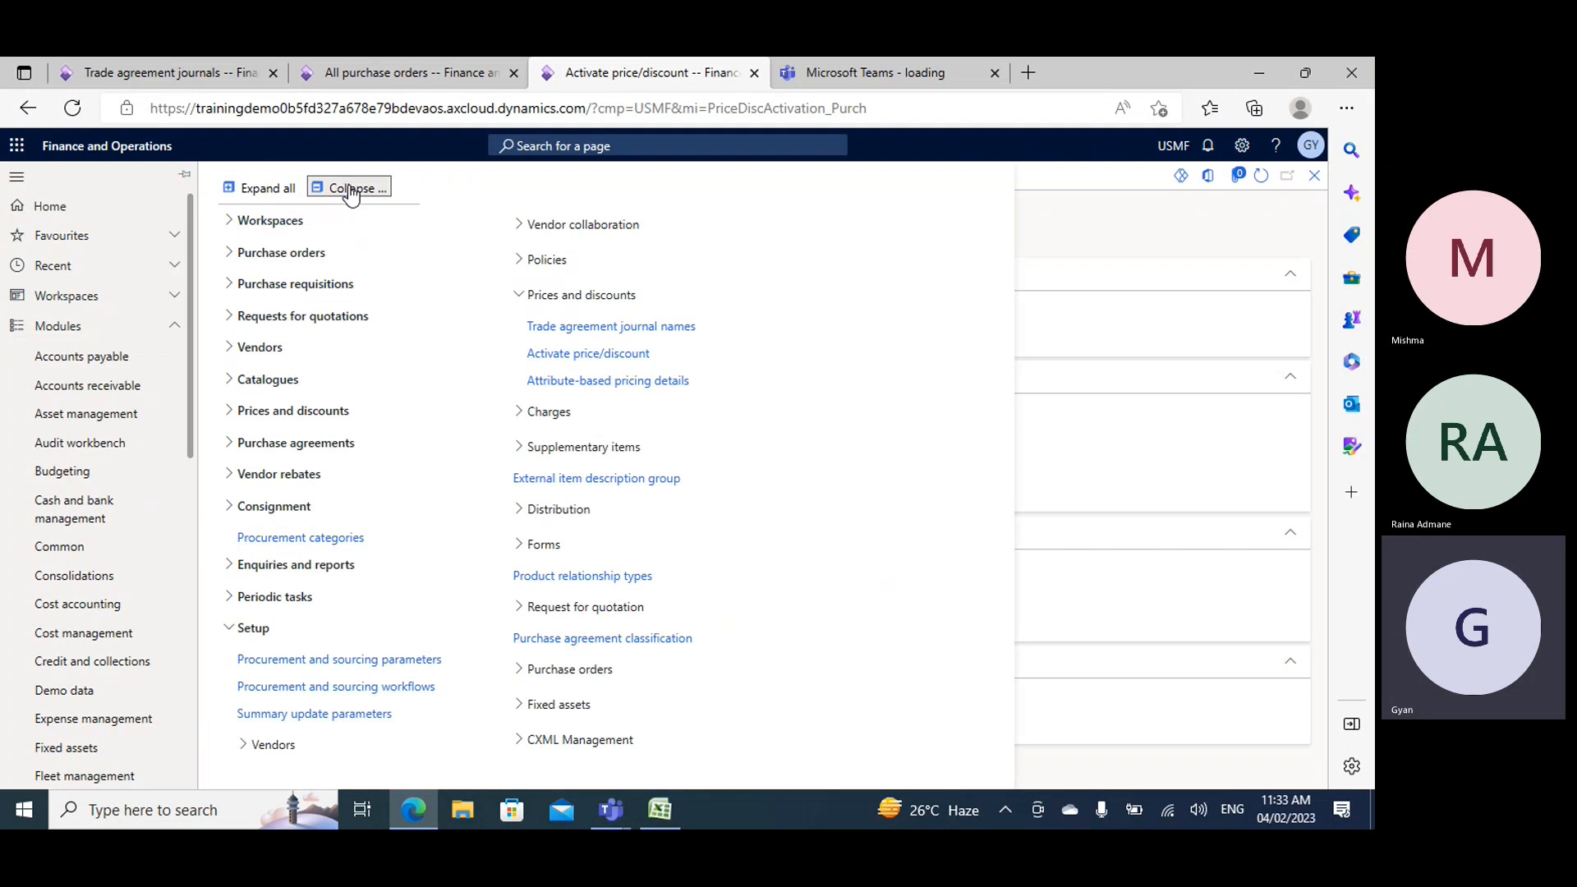
click(256, 629)
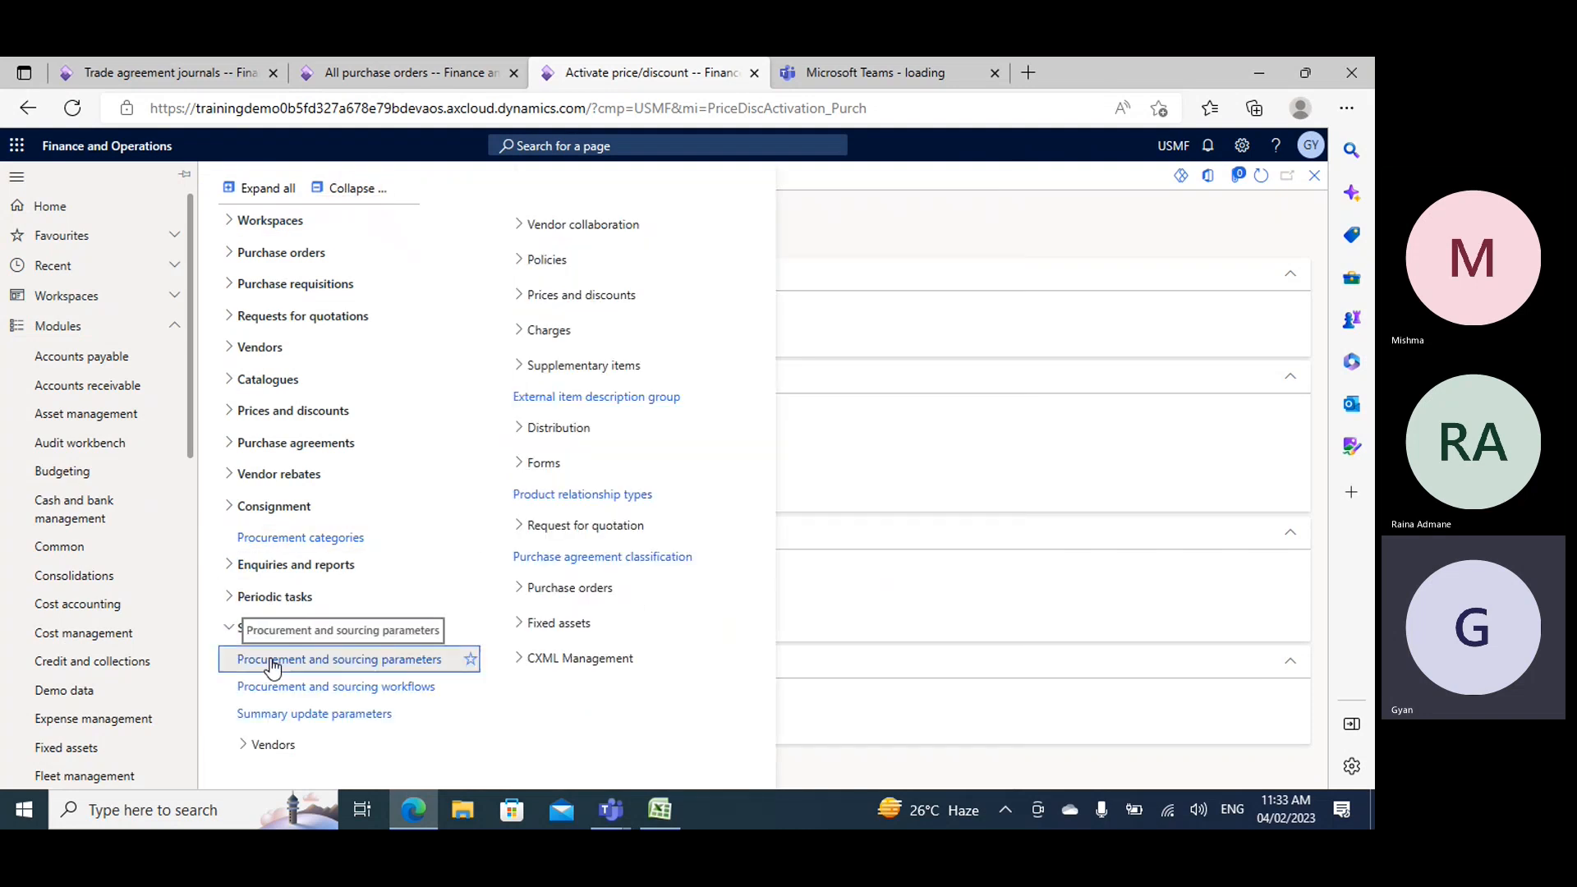
click(272, 660)
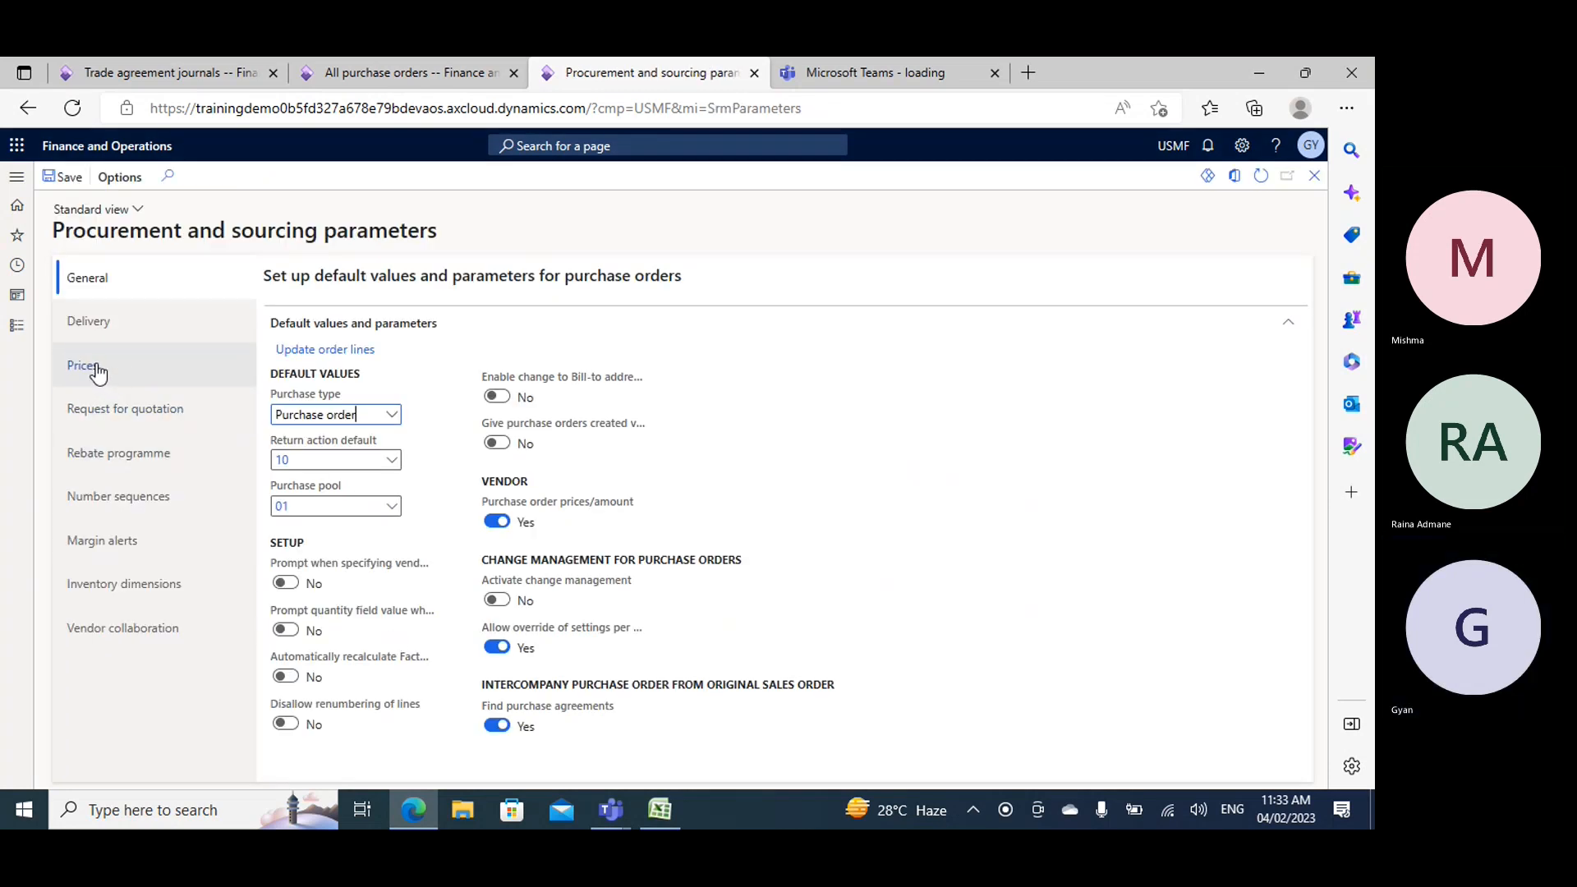
click(87, 365)
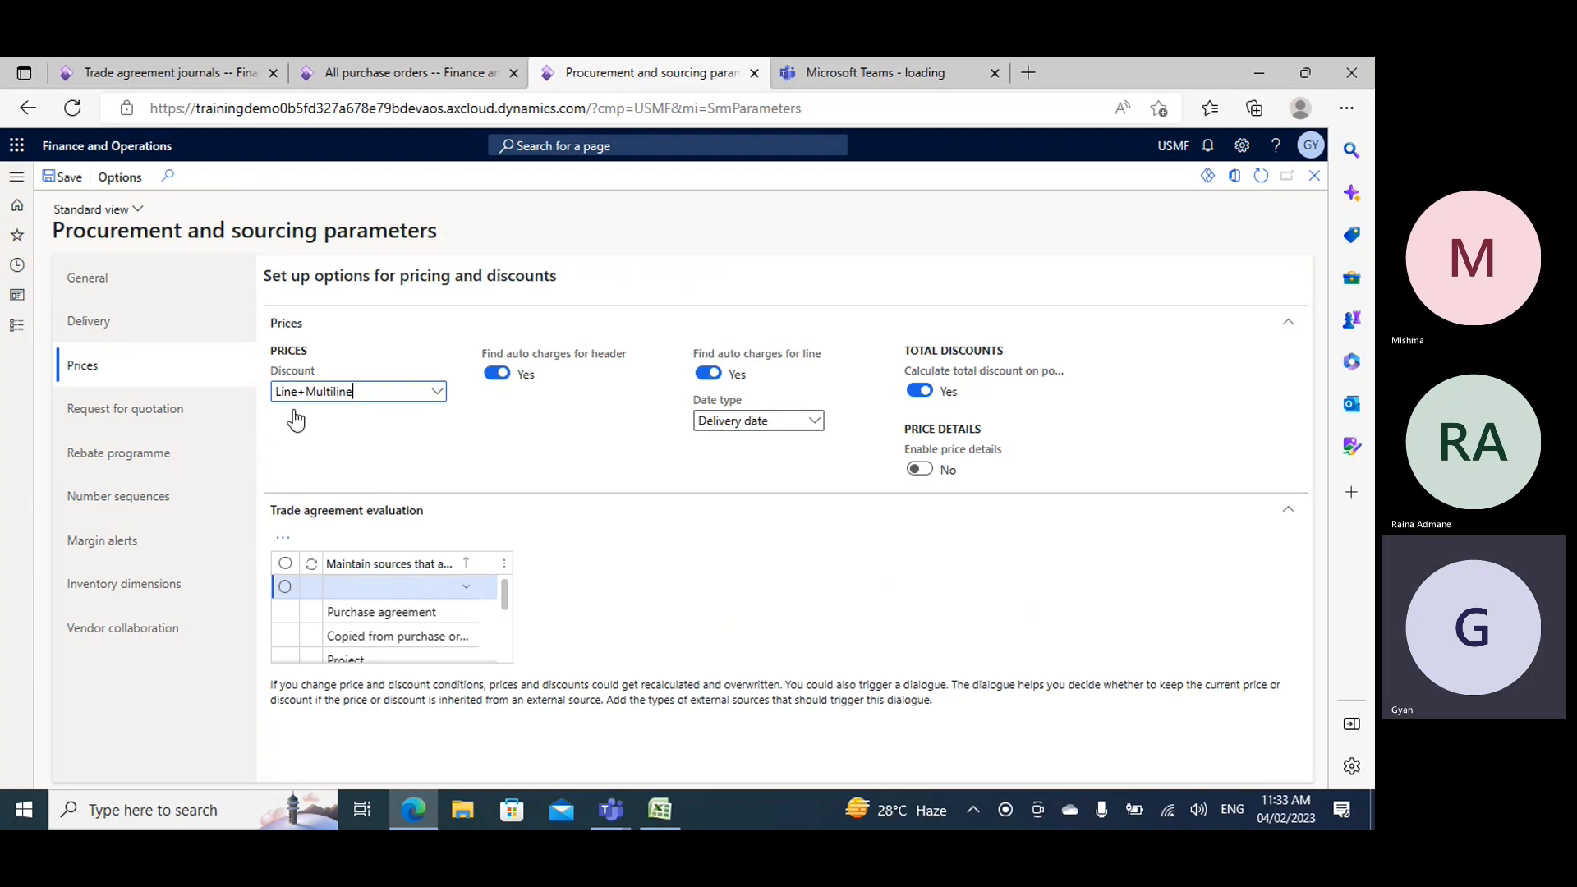
- Select Line+Multiline as the purchase discount method, save the parameters, and review the available discount methods
click(436, 391)
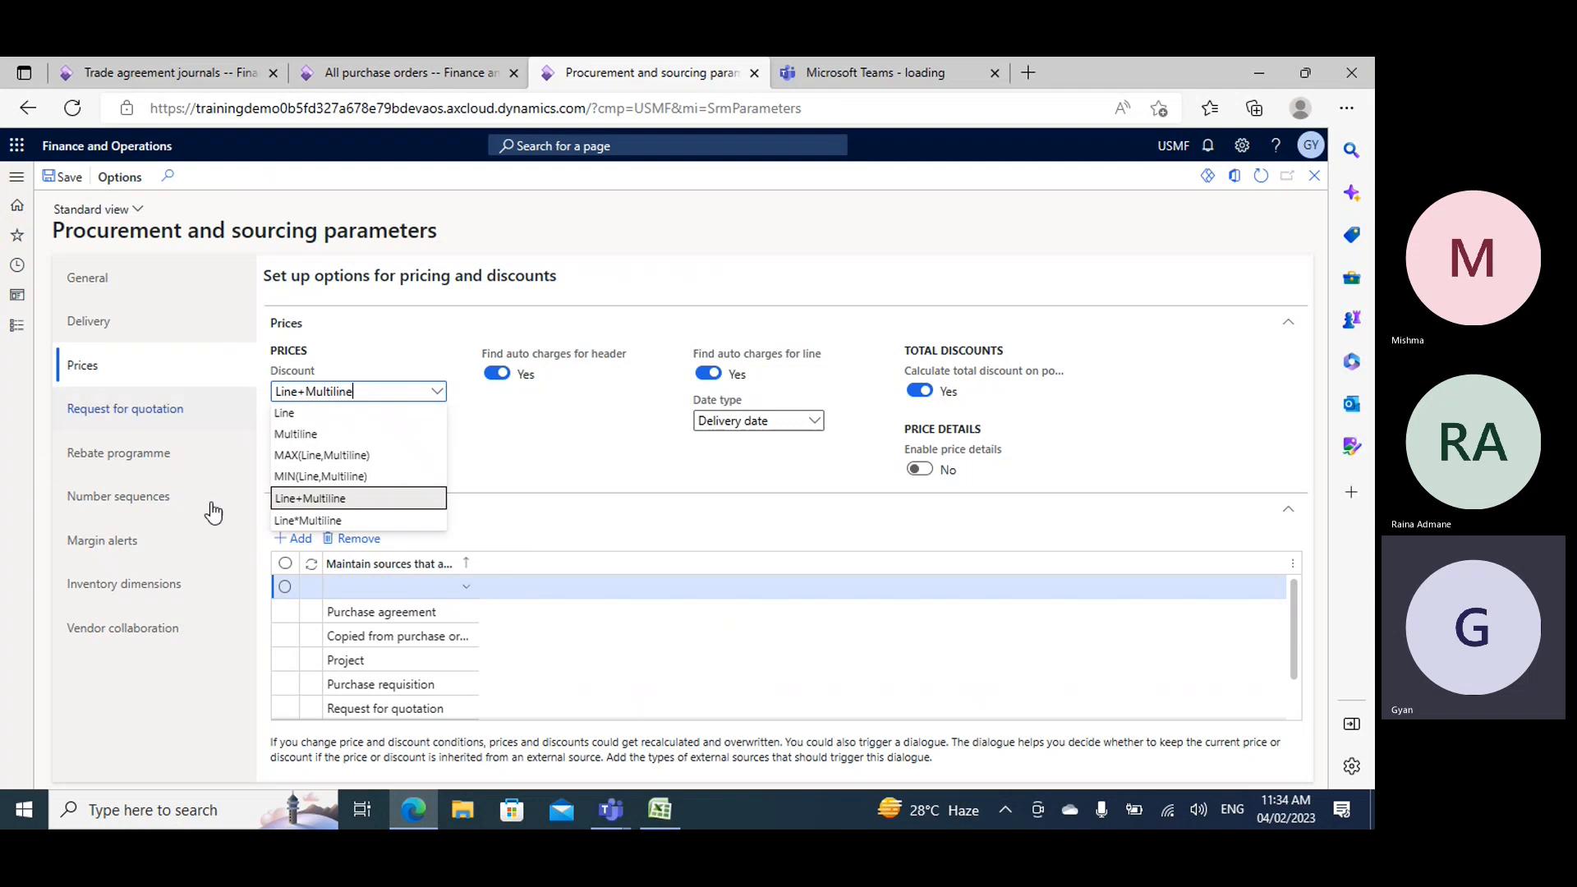
click(302, 503)
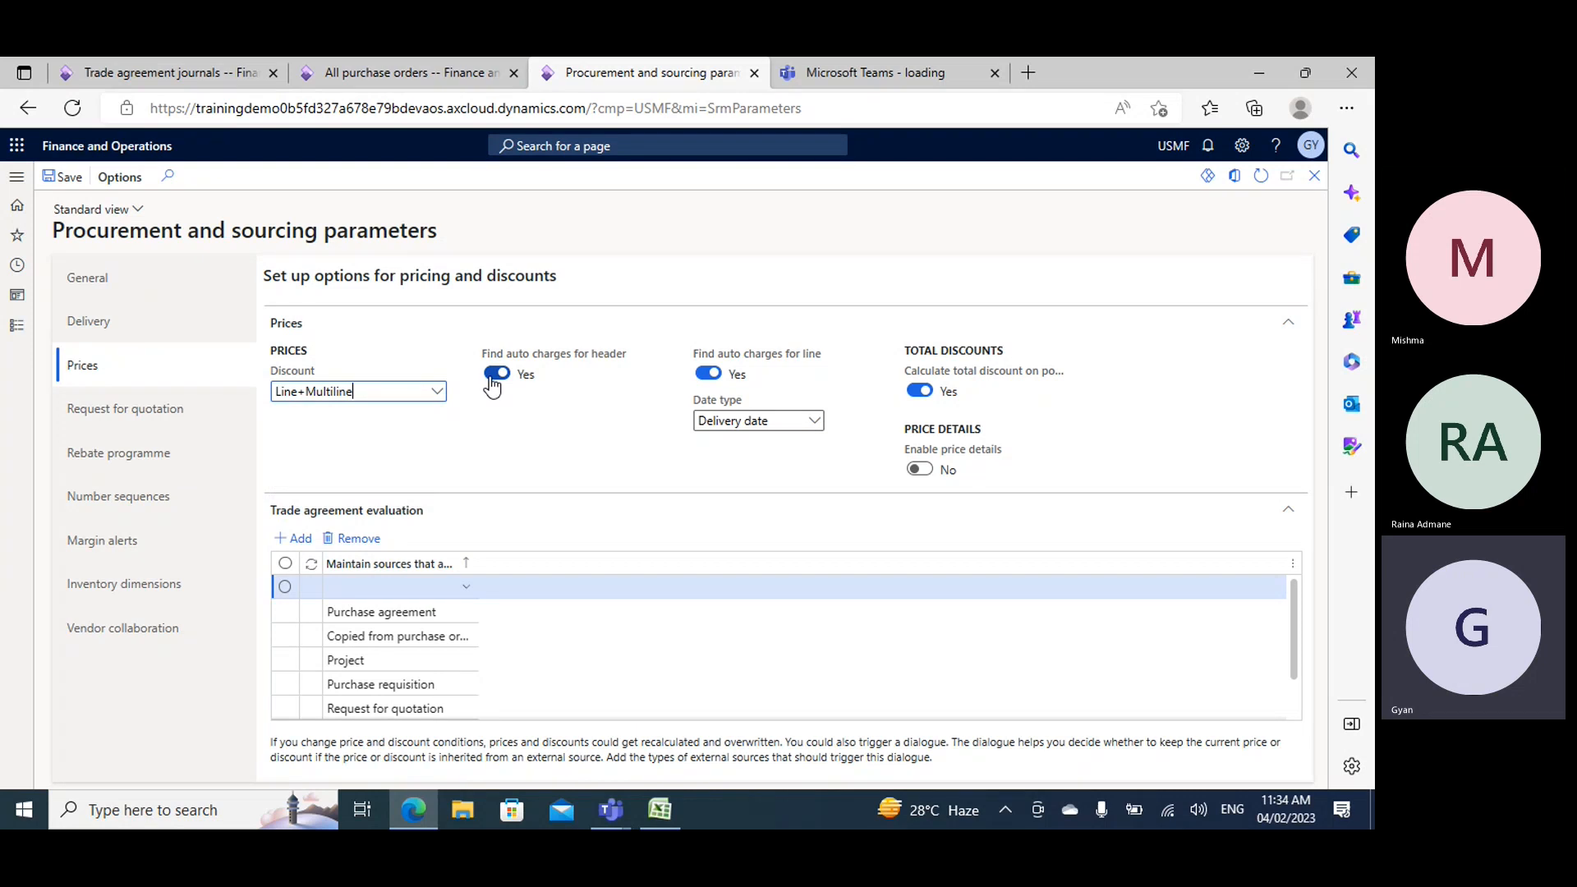
click(437, 393)
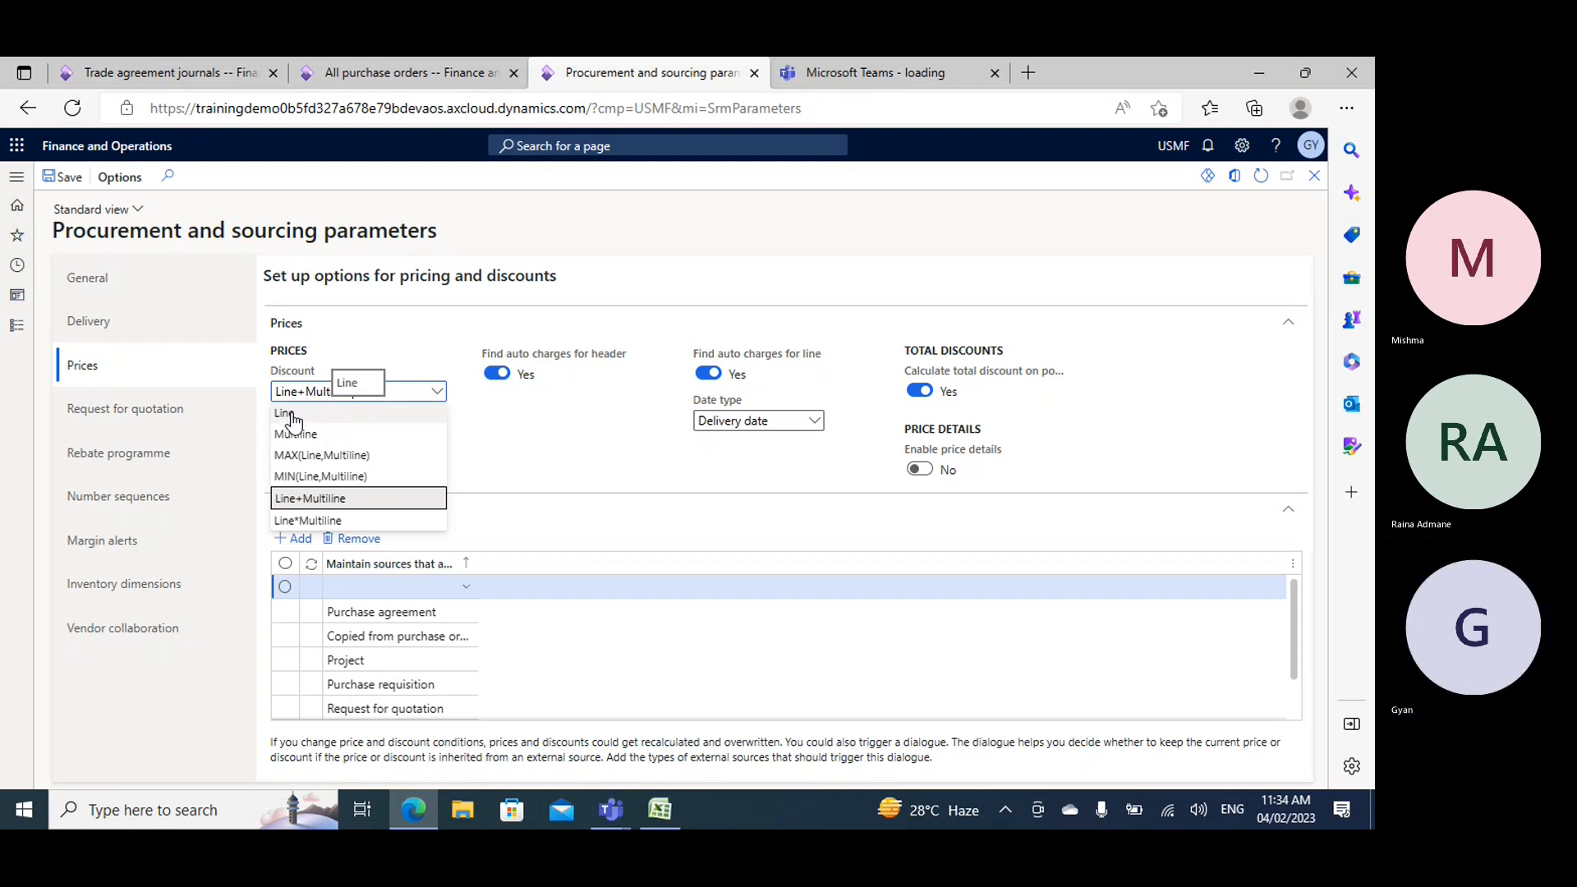
click(340, 505)
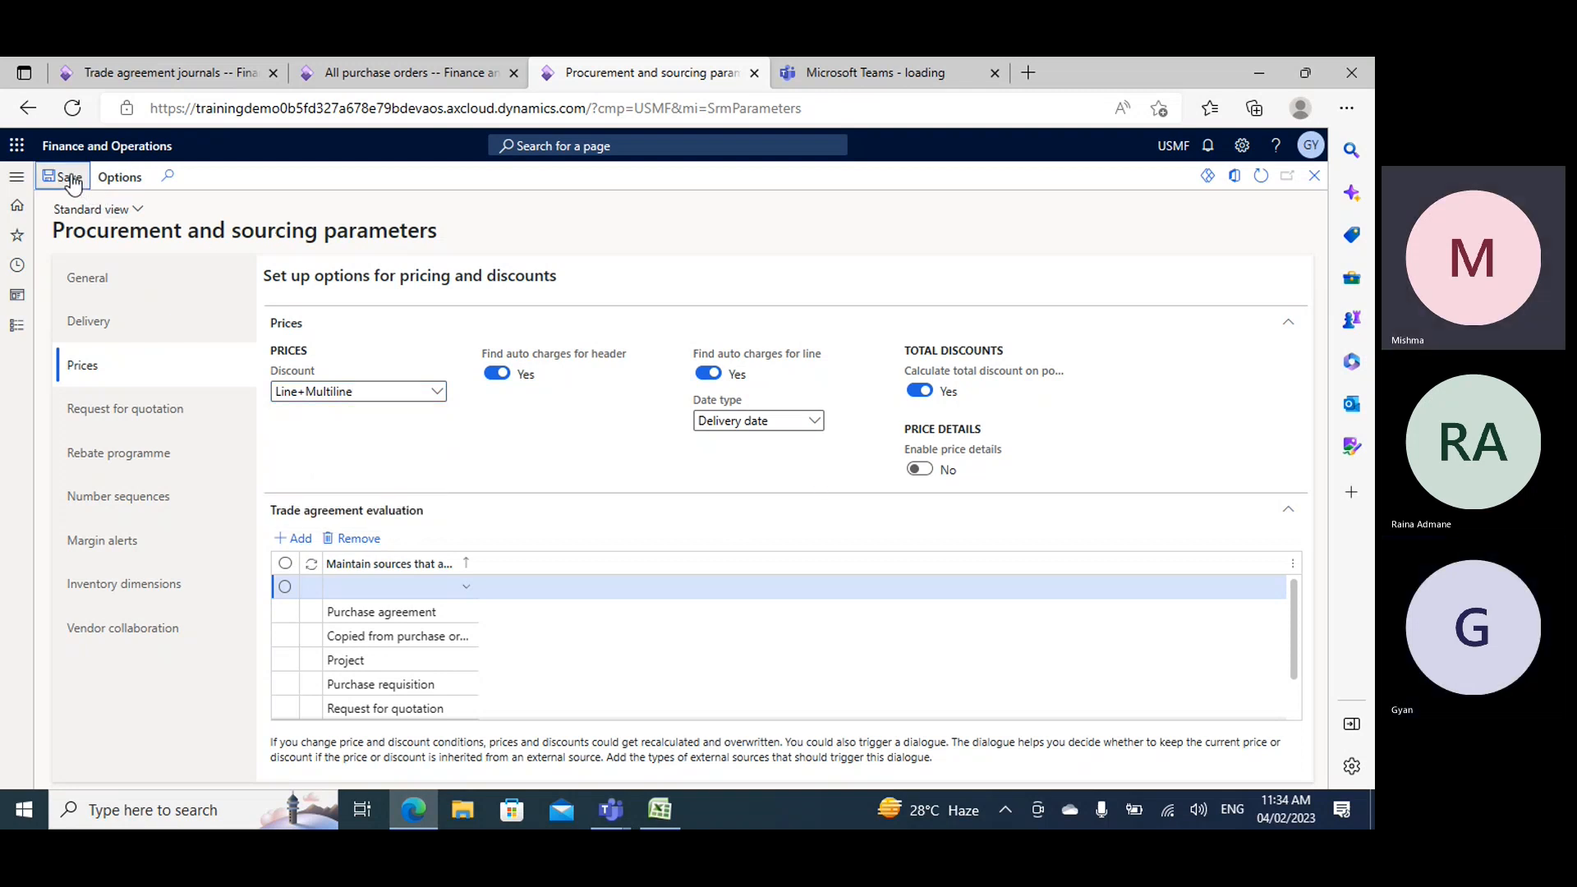
click(436, 393)
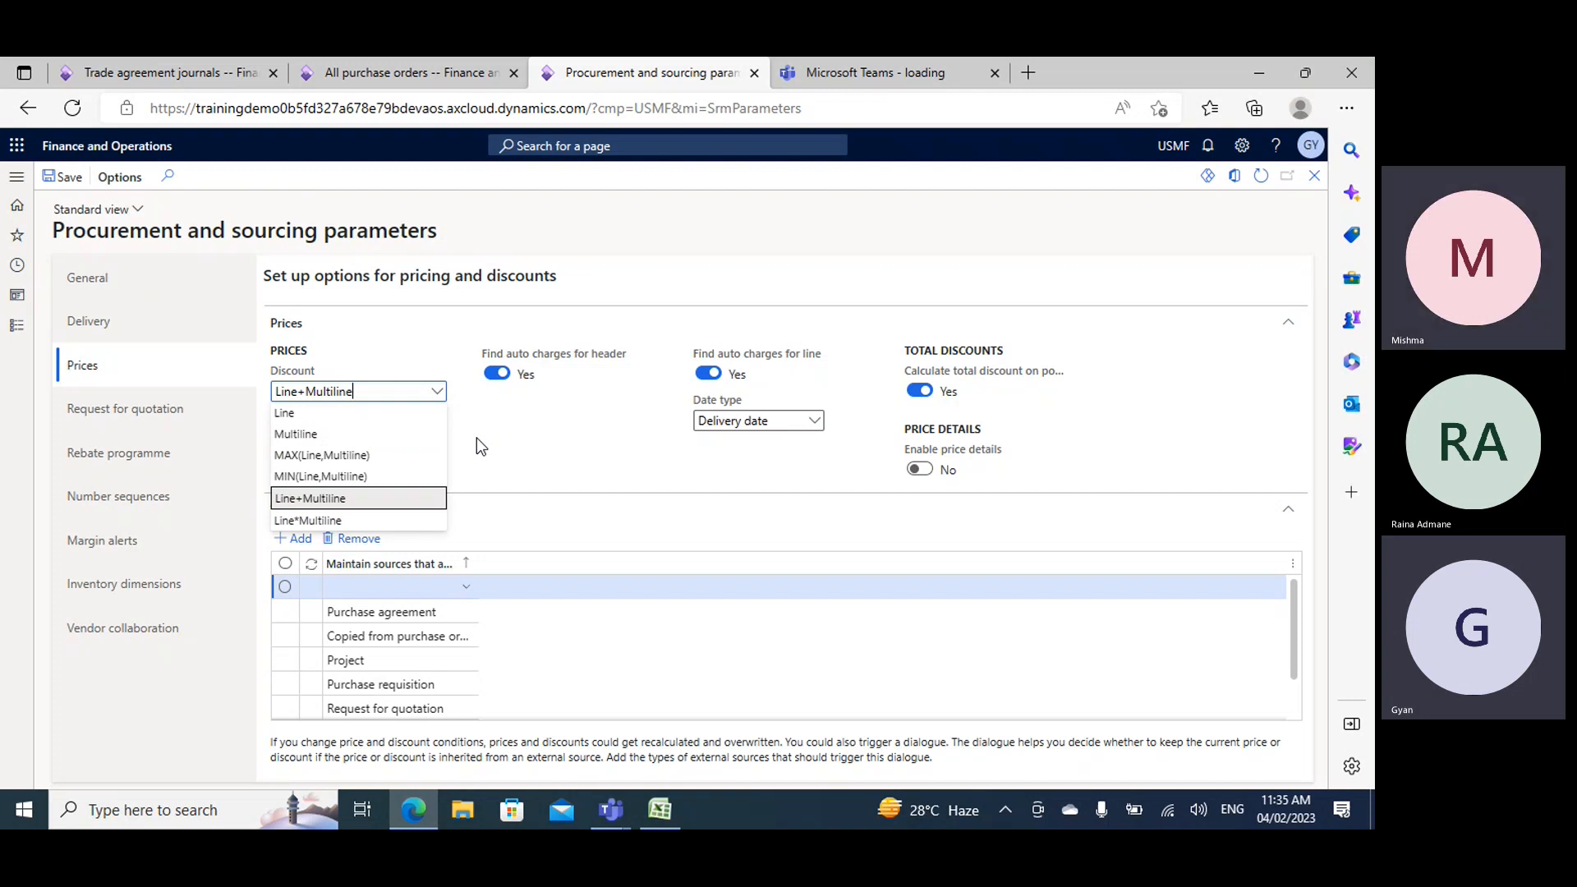
- Turn off automatic charges for header and line and the total discount calculation on posting, and save the procurement parameters
key(Escape)
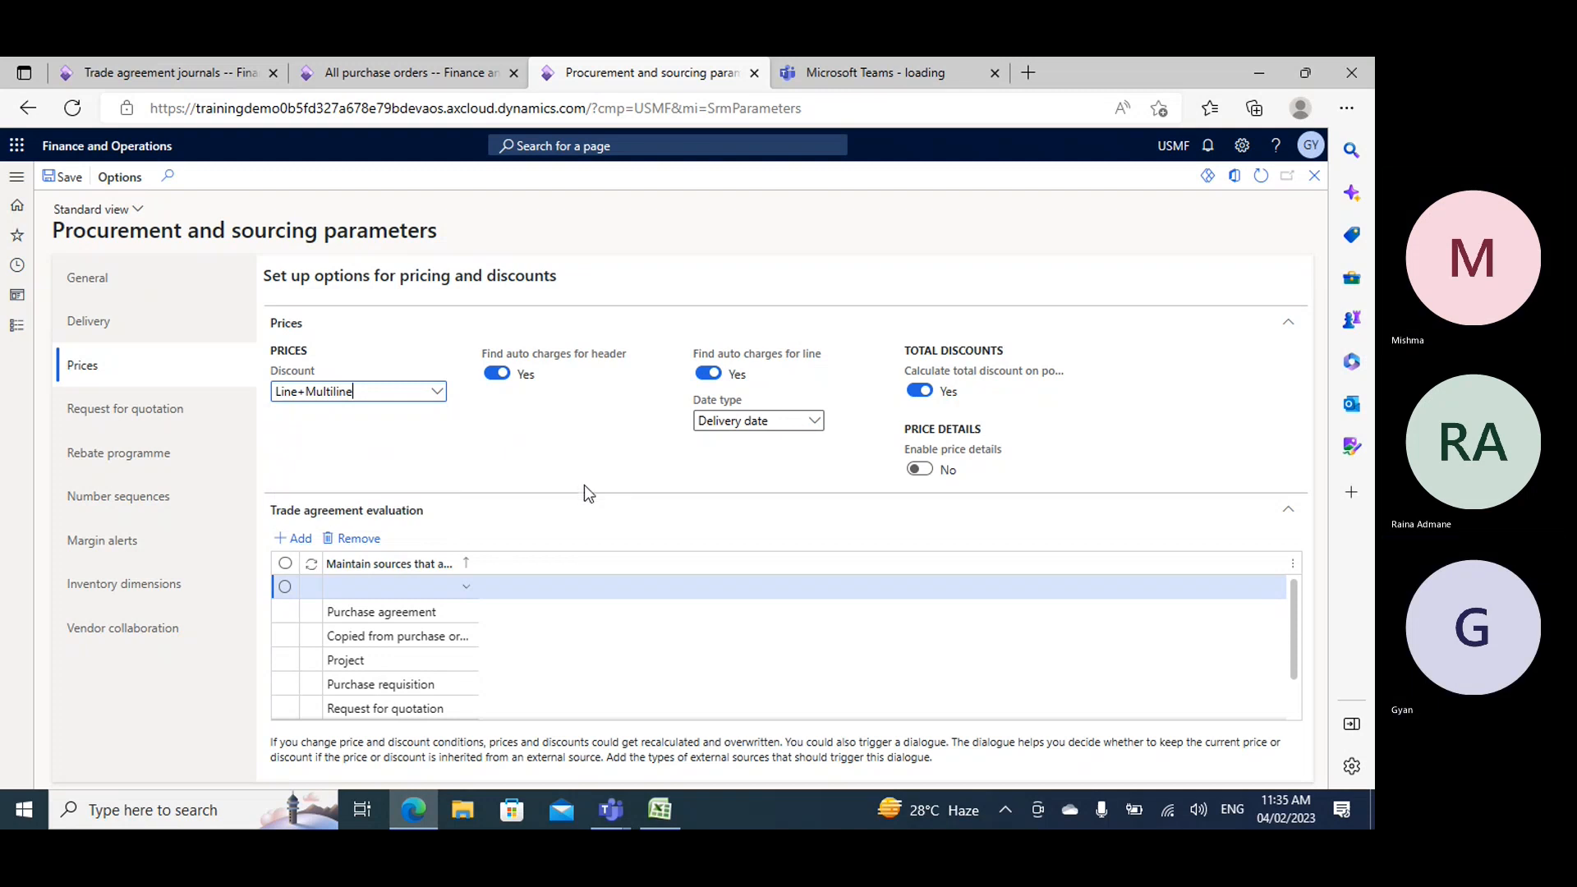
click(496, 374)
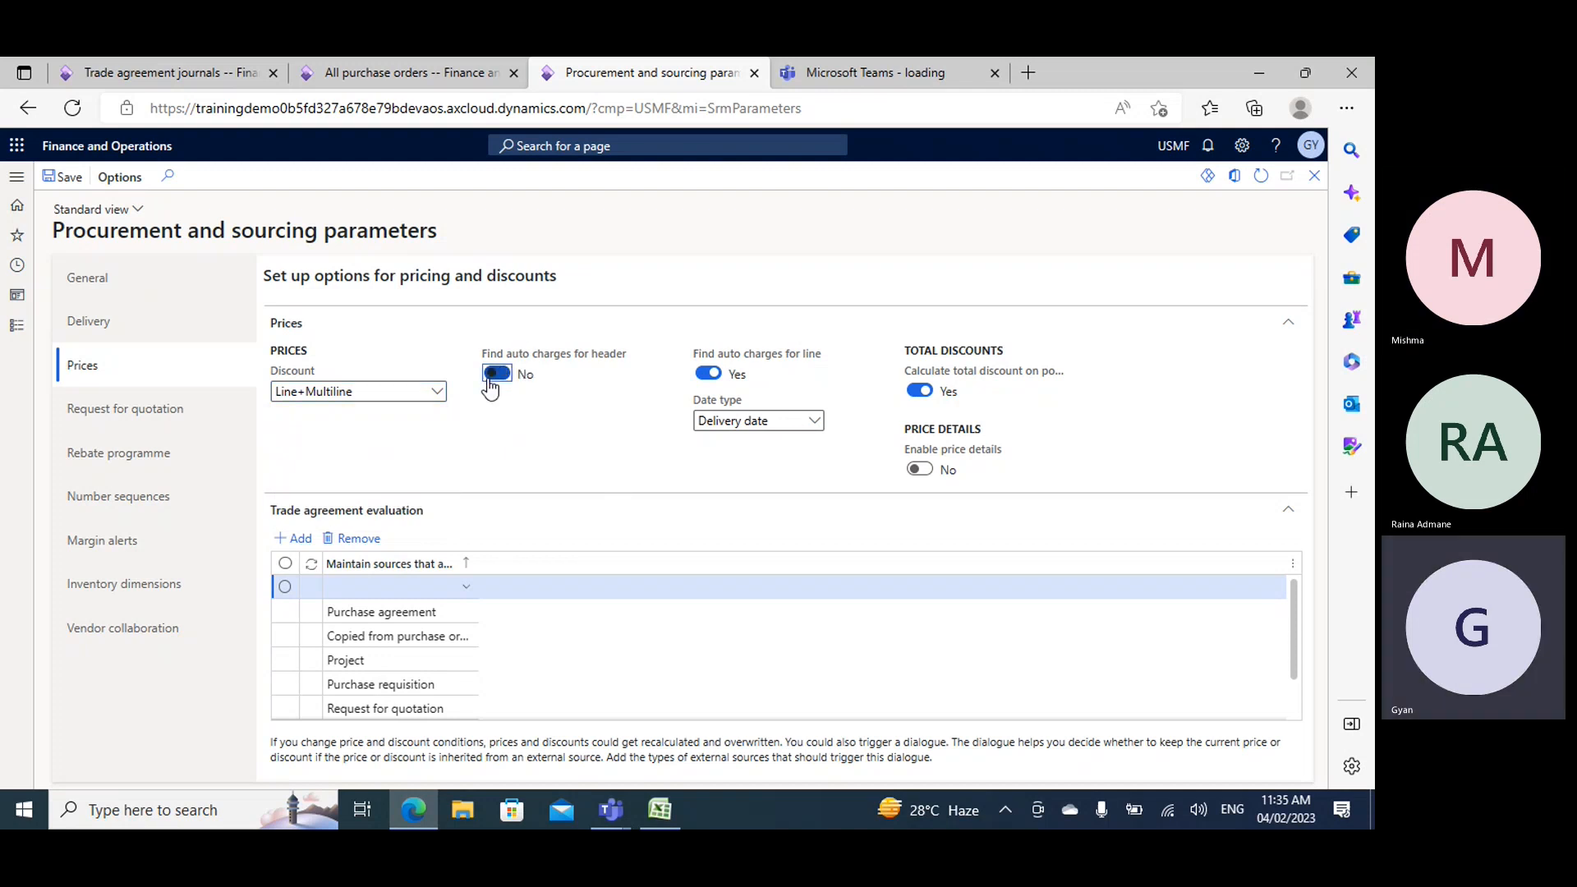
click(706, 374)
click(919, 391)
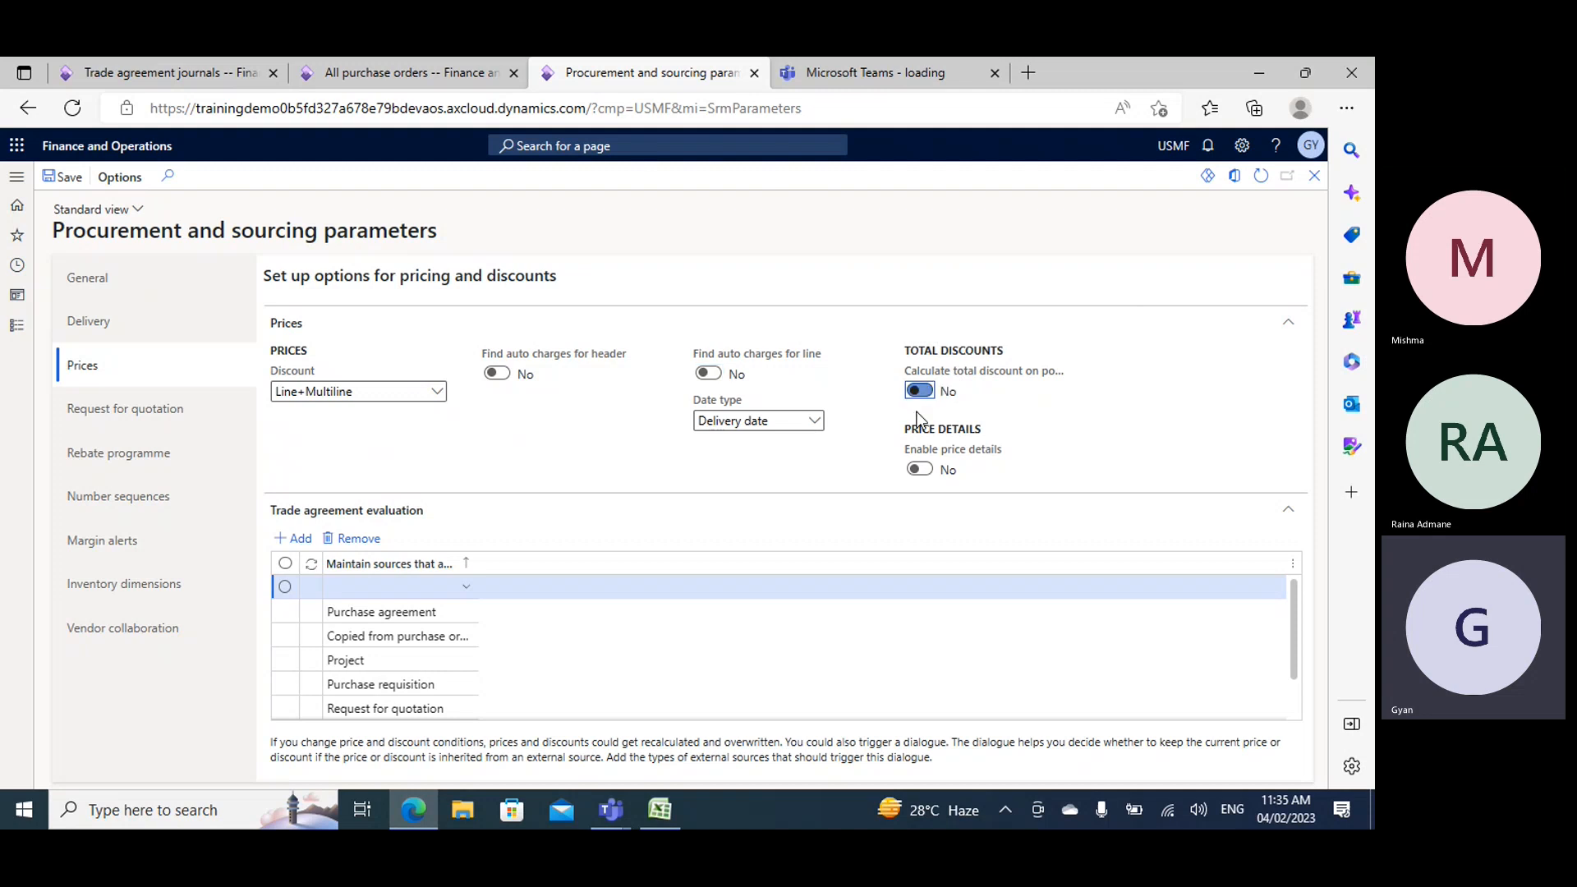
click(71, 176)
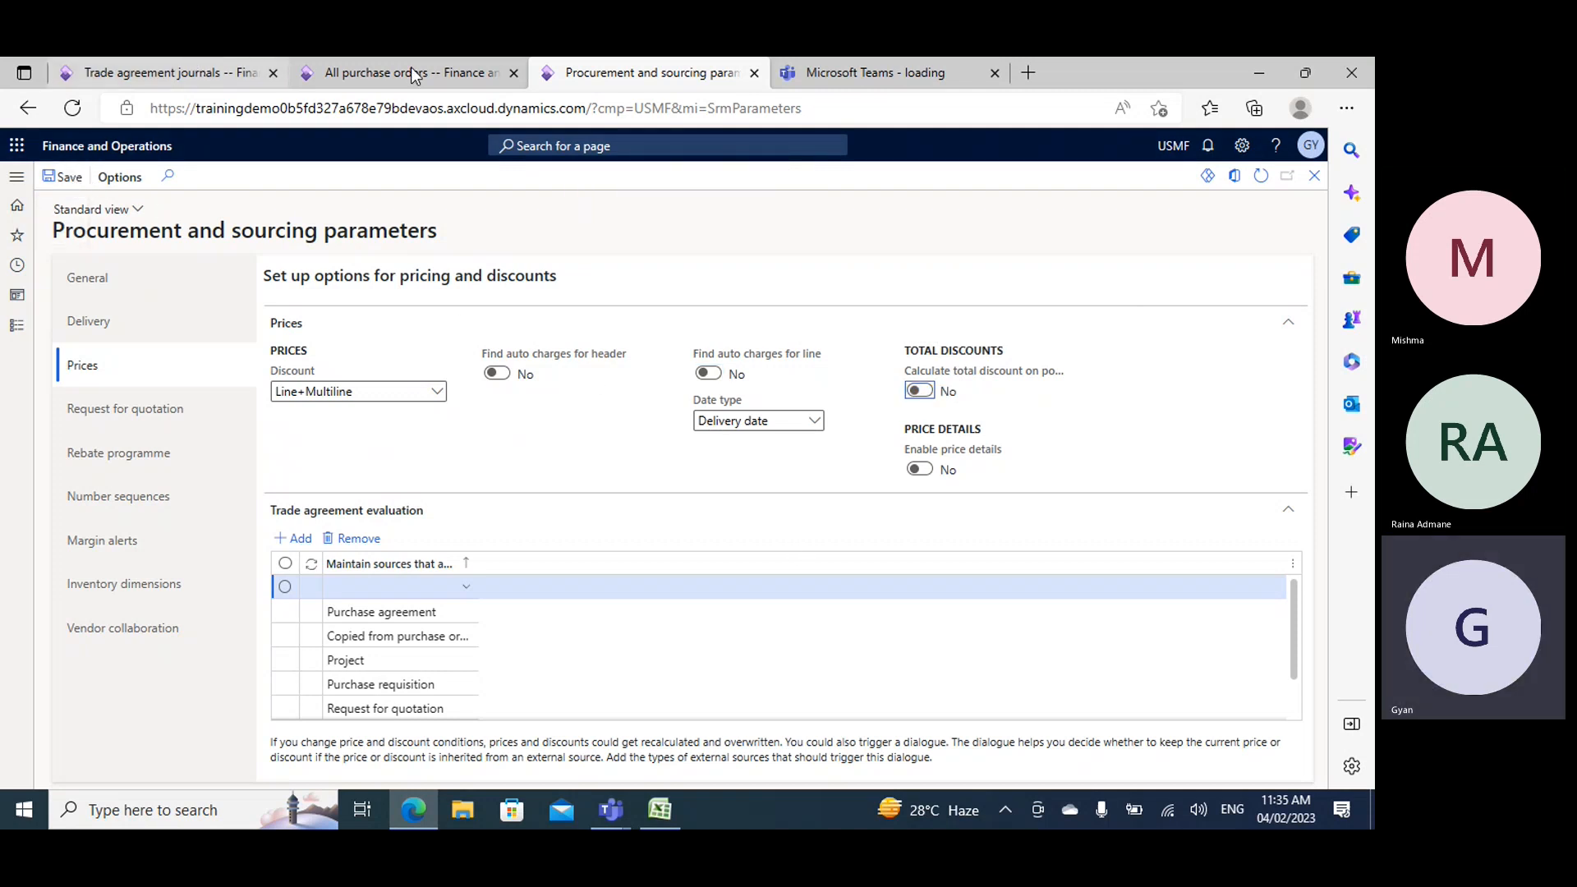
- Return to the new purchase order for Acme Office Supplies, set its warehouse to 24, and create the order
mouse_move(981, 378)
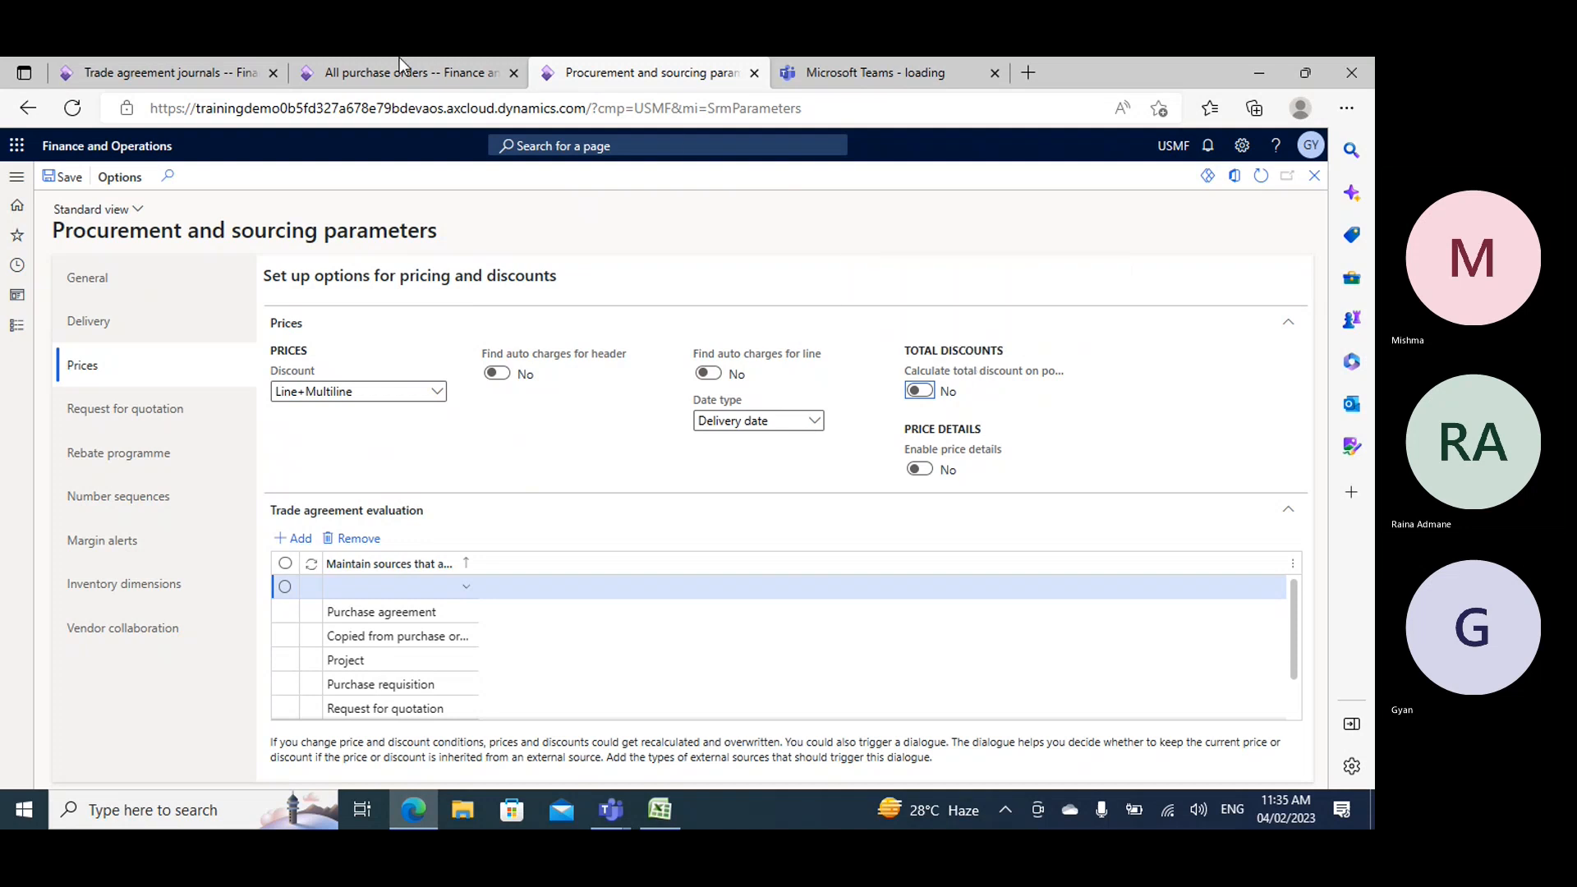
click(398, 72)
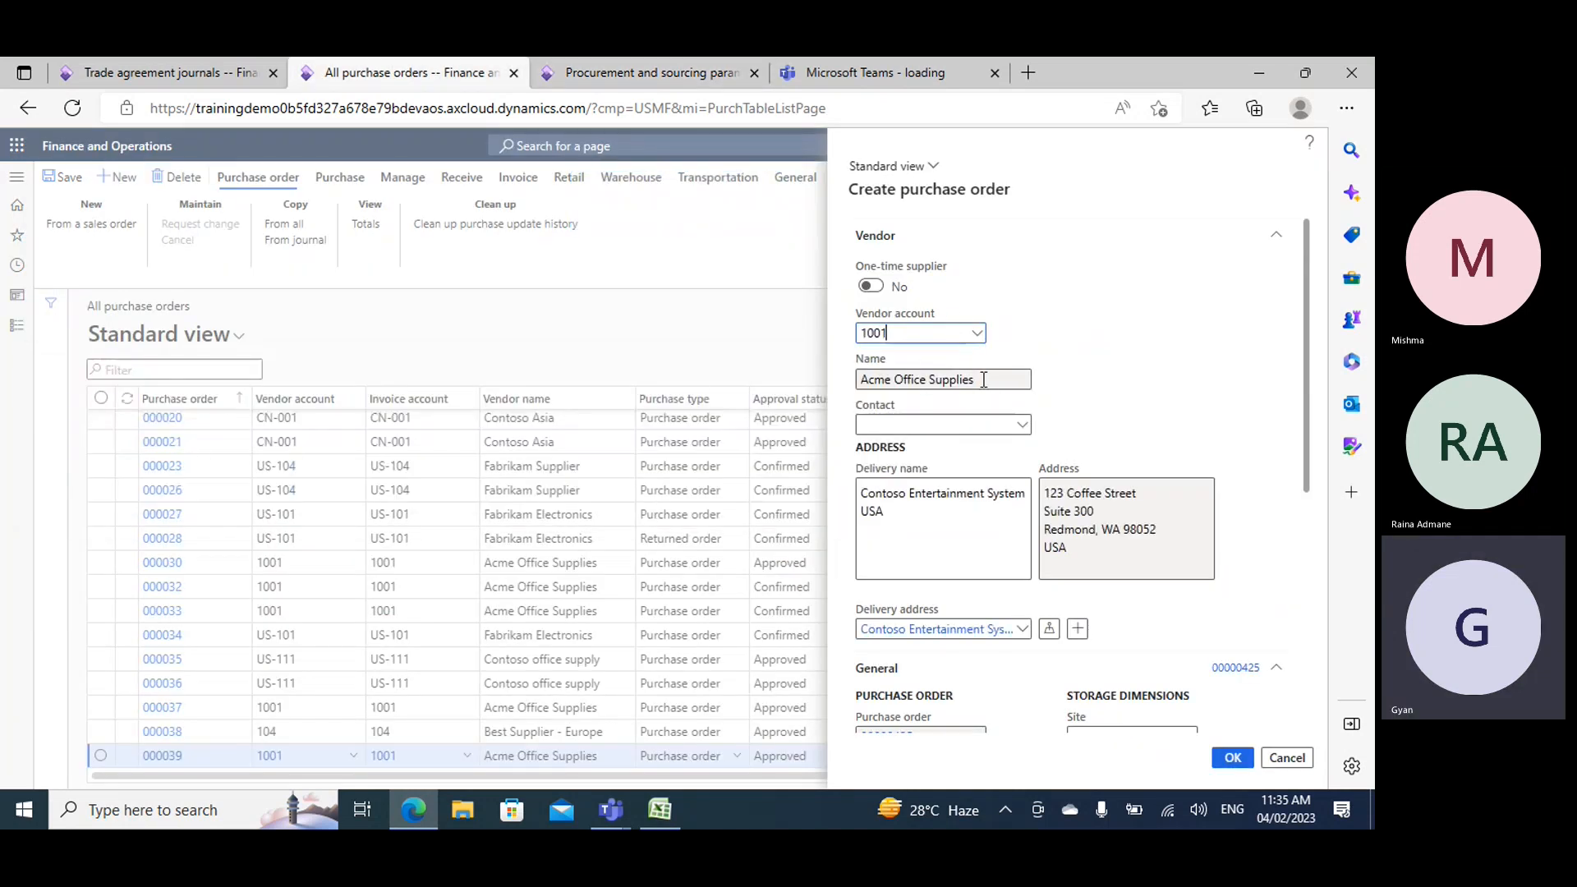
scroll(1068, 428, down, 5)
click(1091, 395)
text(2)
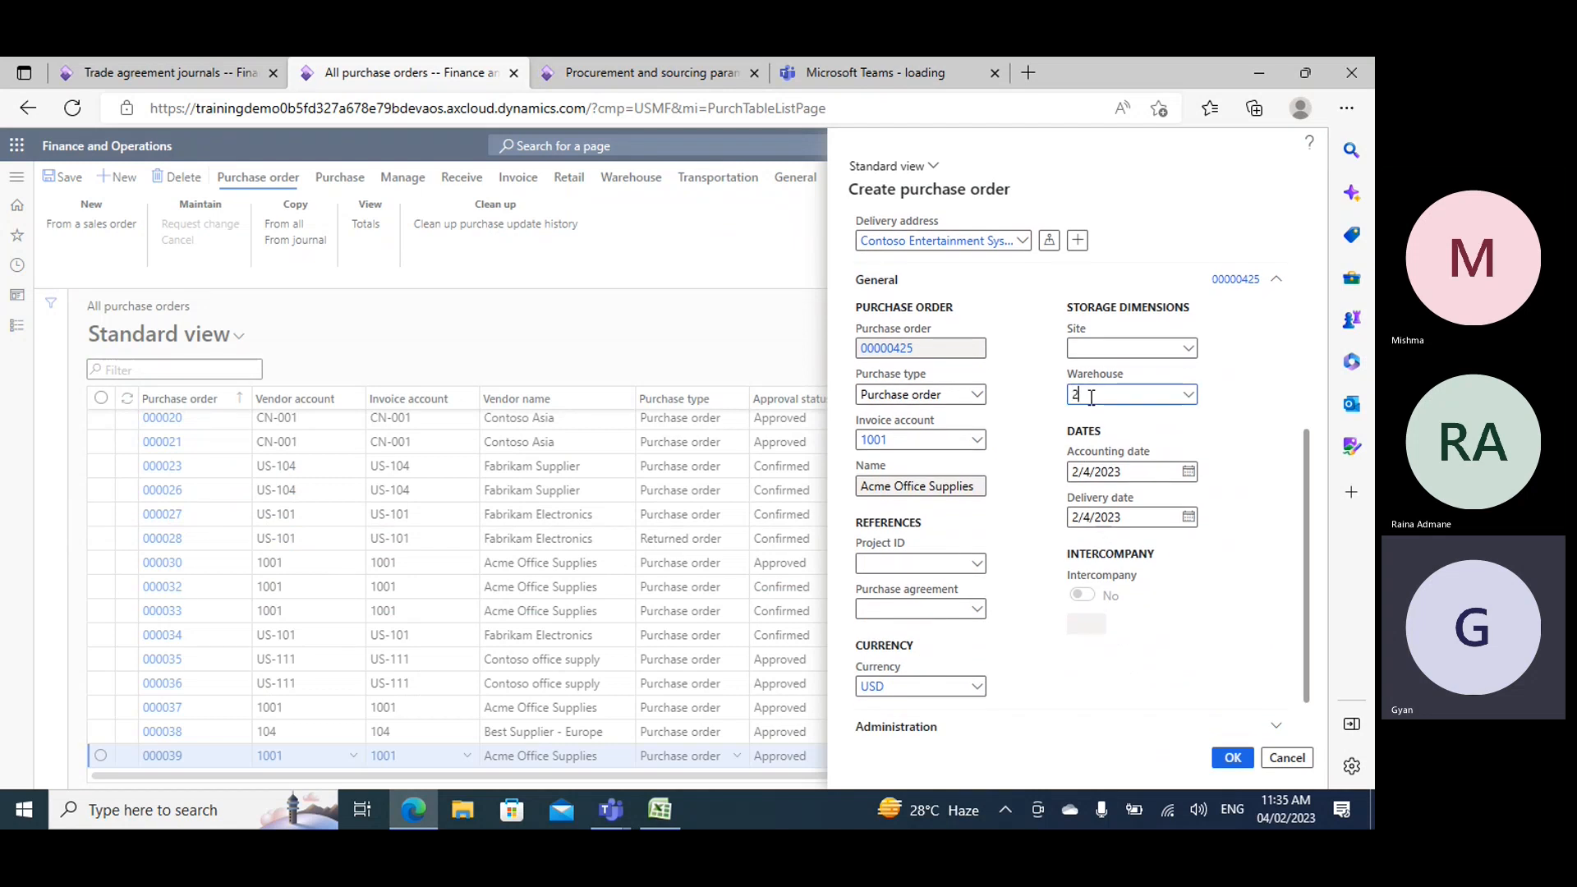
text(4)
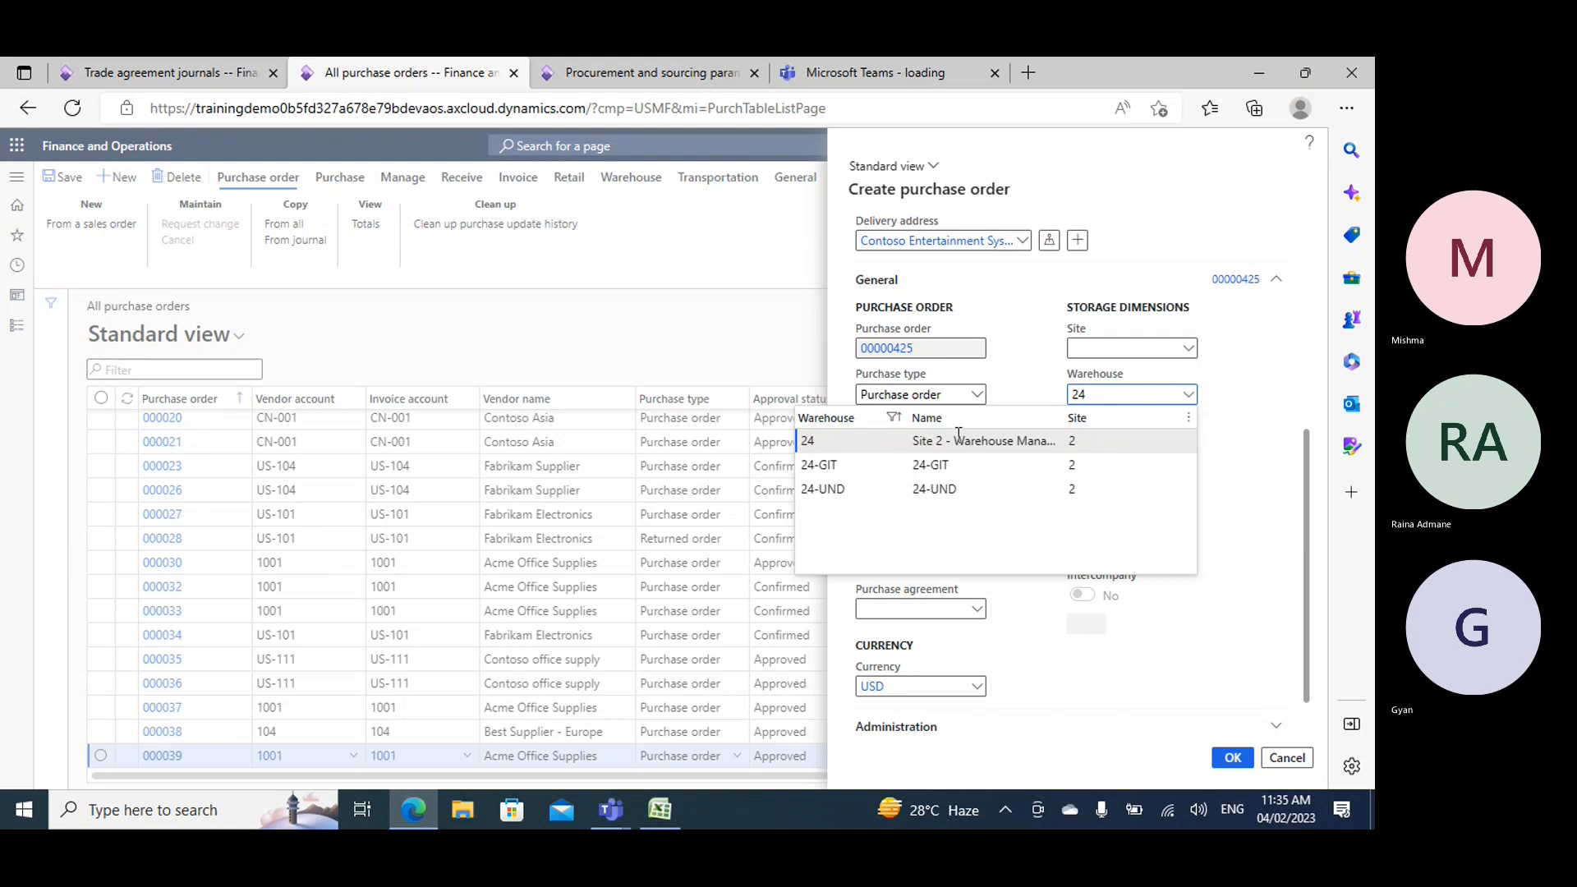
click(958, 436)
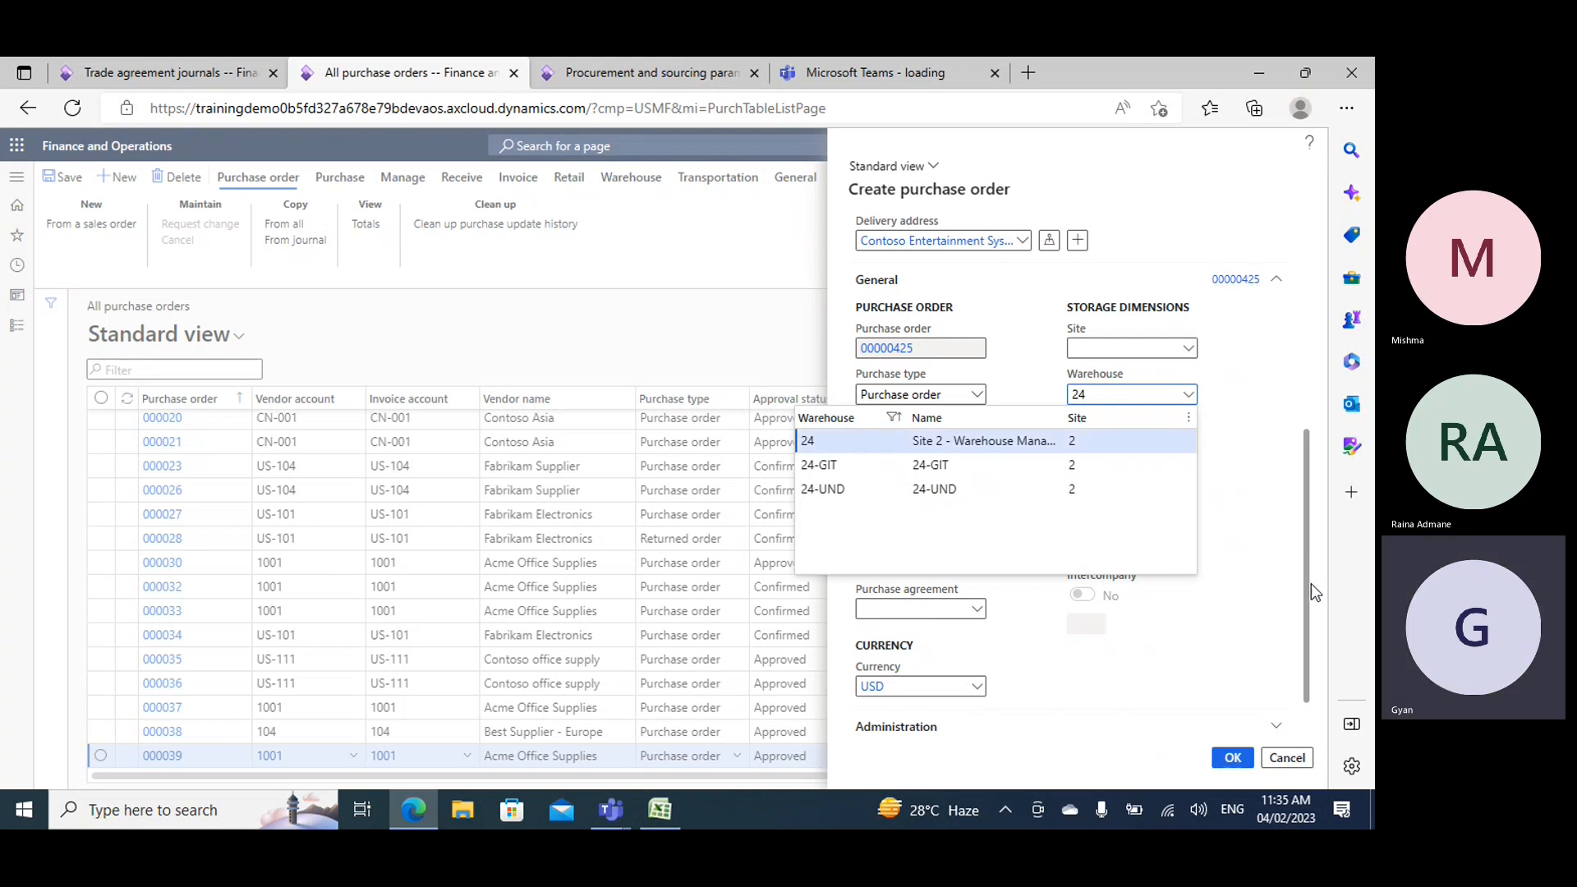
click(1232, 761)
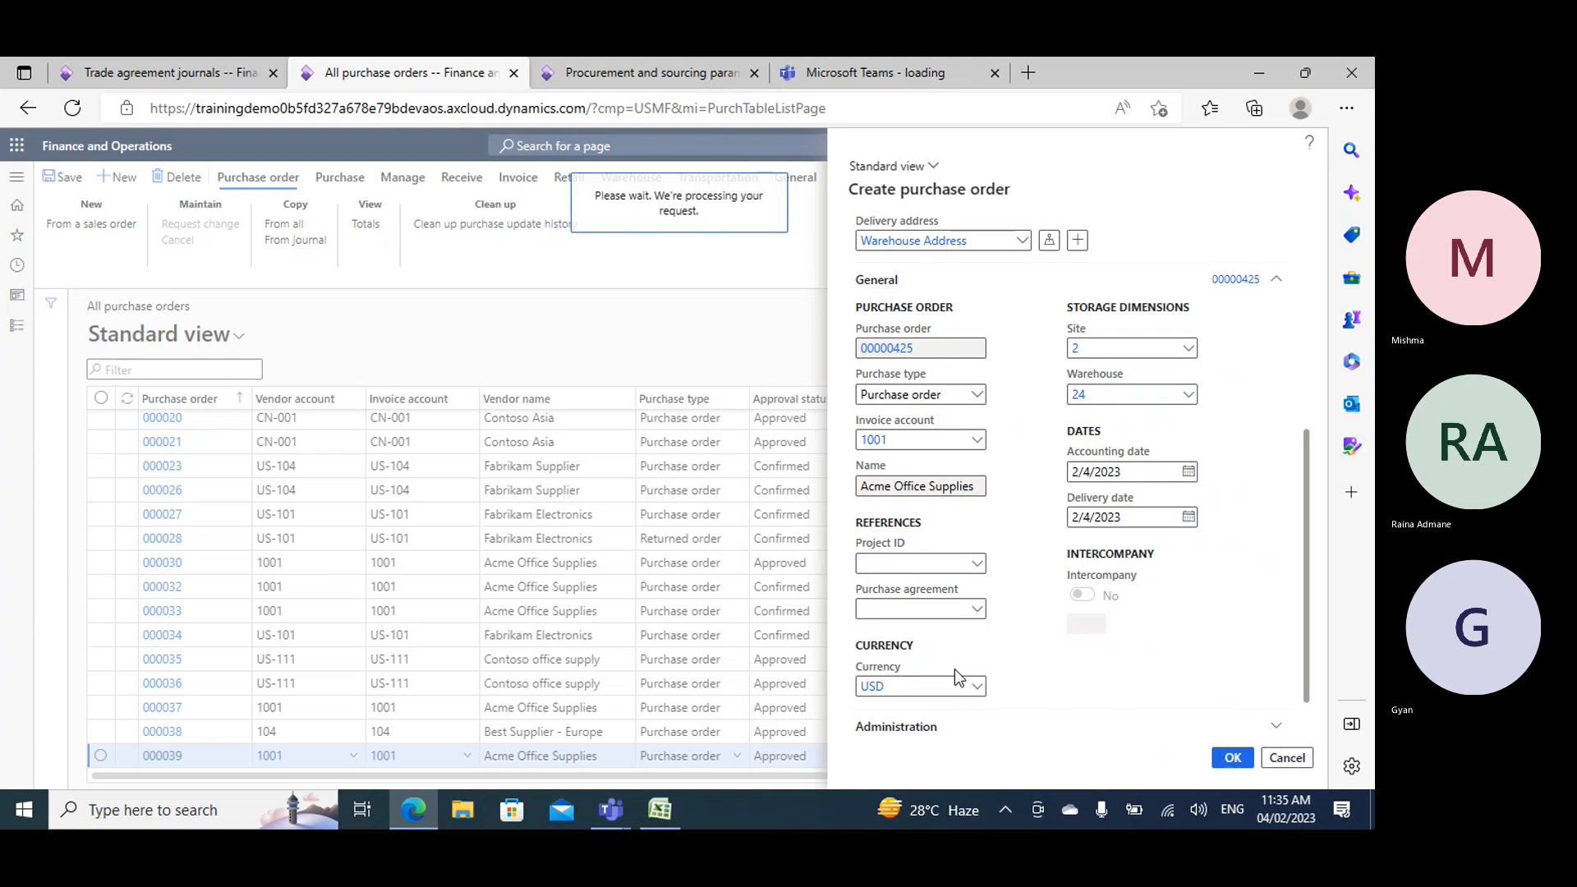
- Return to the trade agreement journals and examine the quantity ranges and discount percentages of item group 02's multiline discount agreements
click(174, 62)
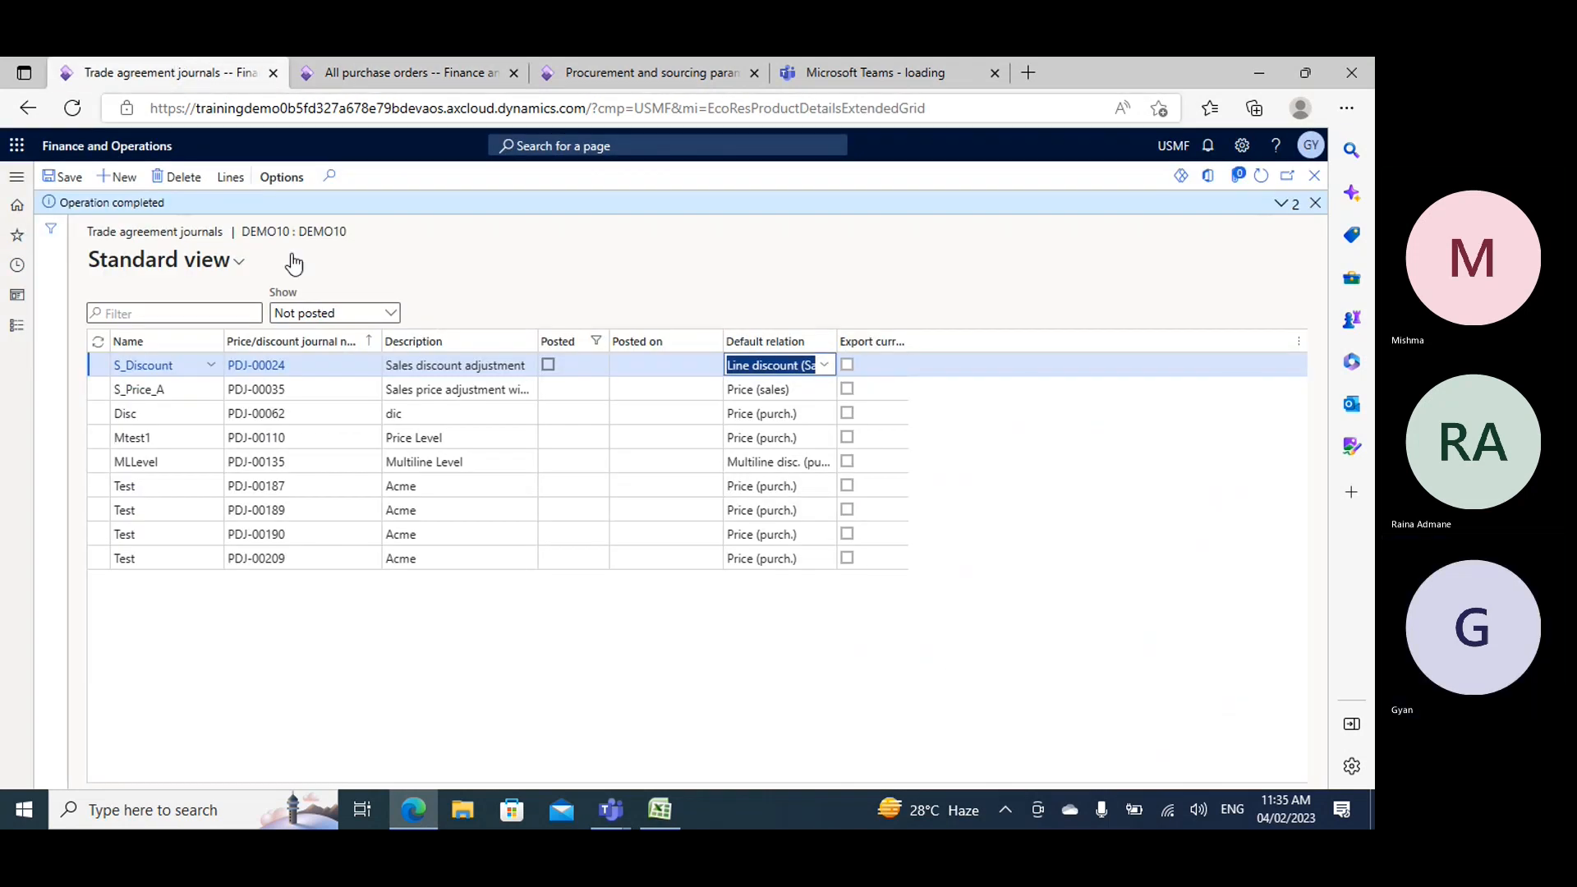
click(1316, 202)
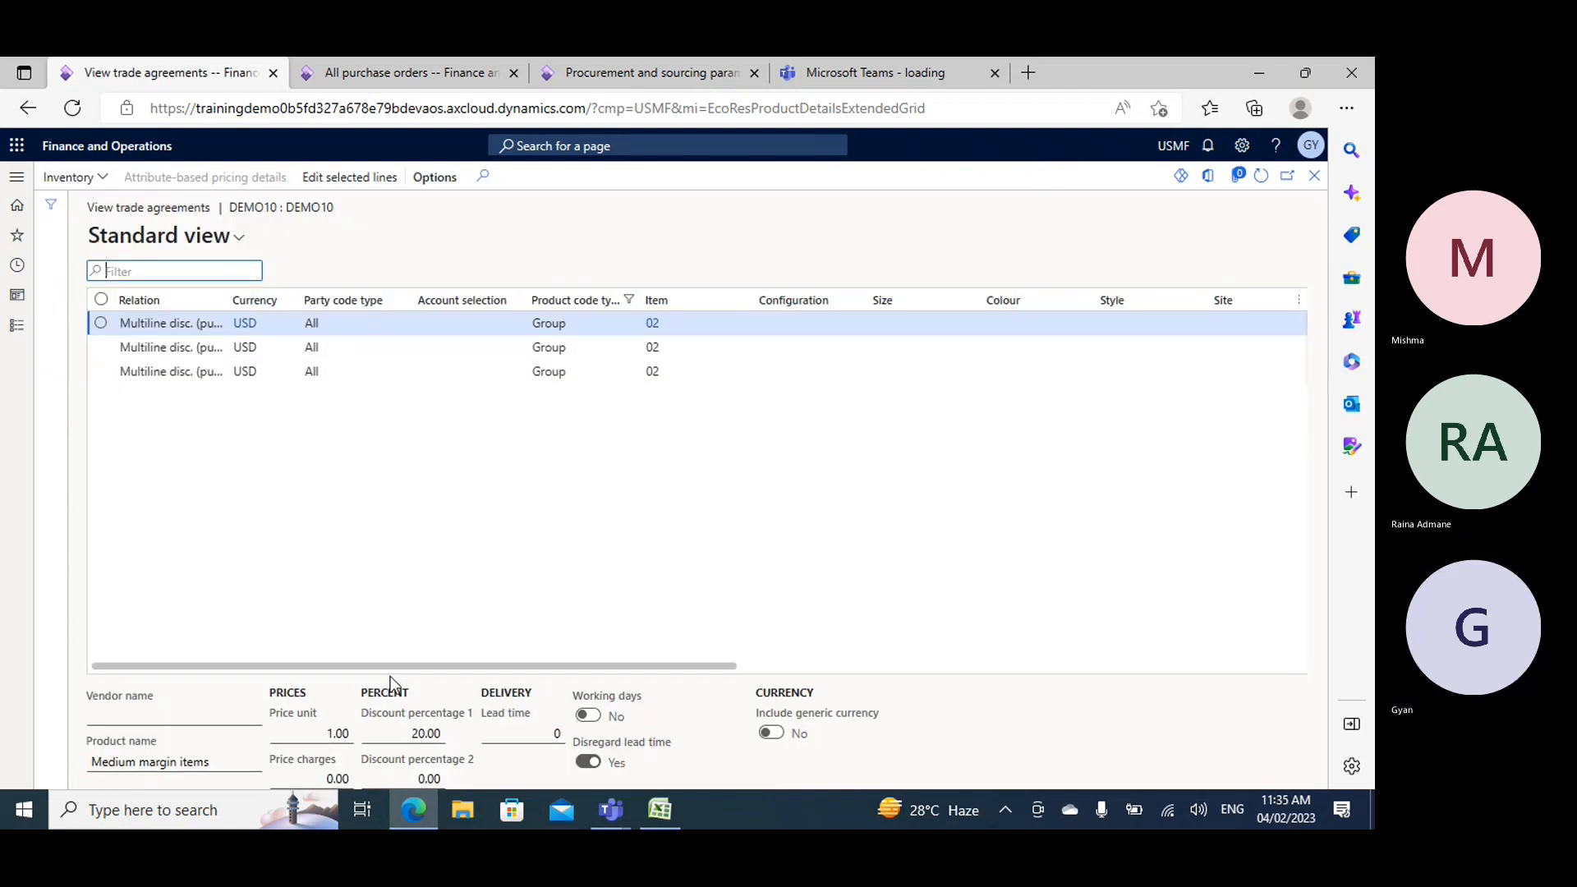
drag(392, 667, 816, 690)
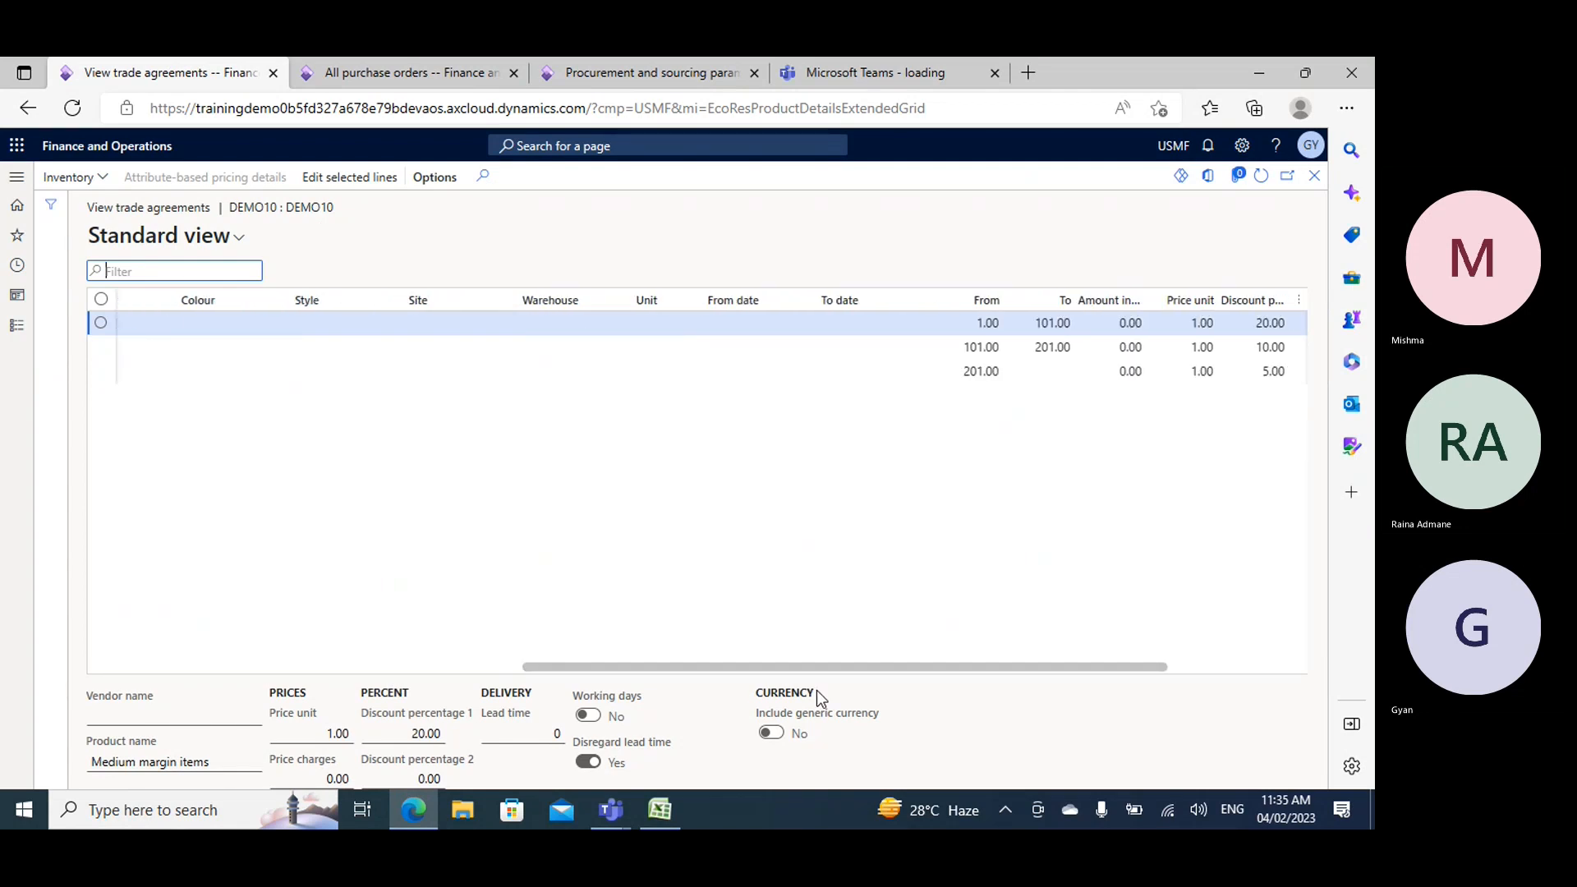
drag(817, 690, 317, 484)
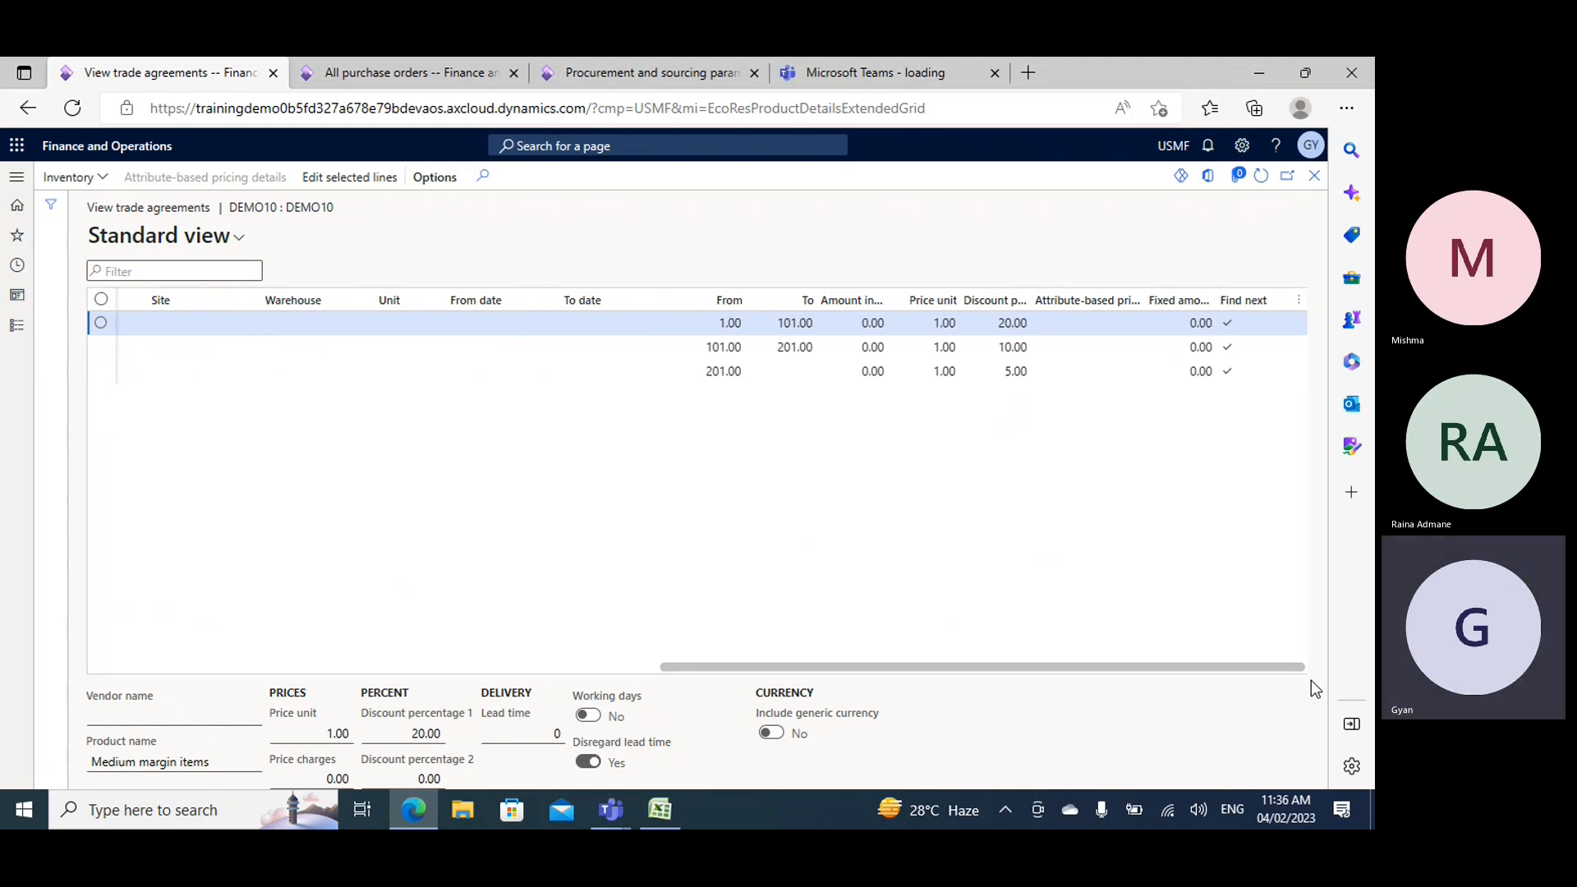
drag(1038, 667, 460, 647)
click(1316, 177)
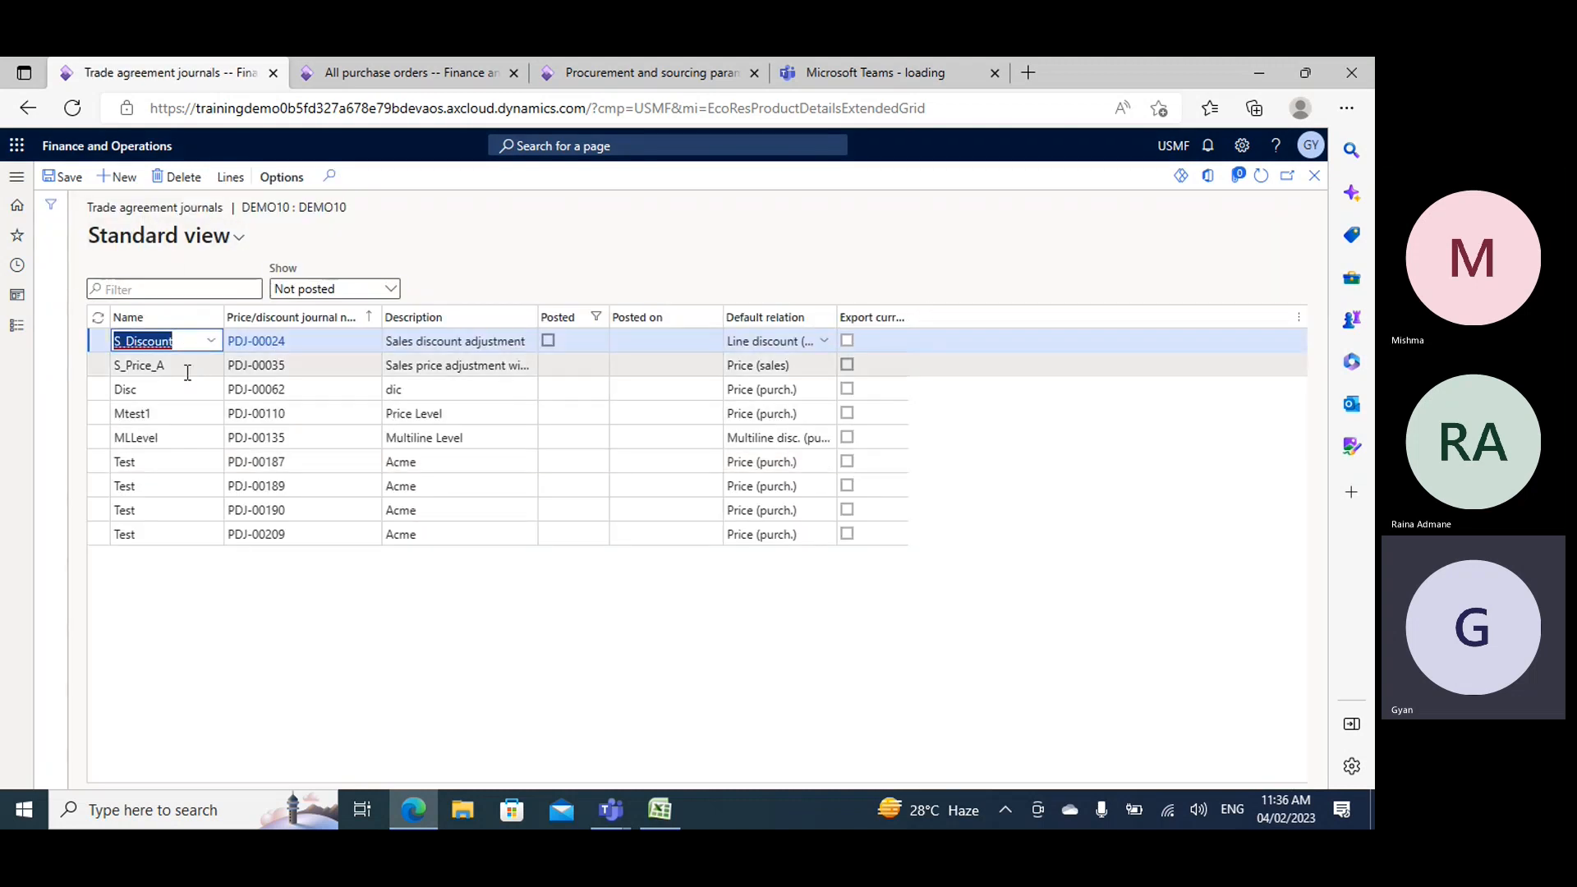
- Create a trade agreement journal with the name GPrice and open its lines
click(119, 177)
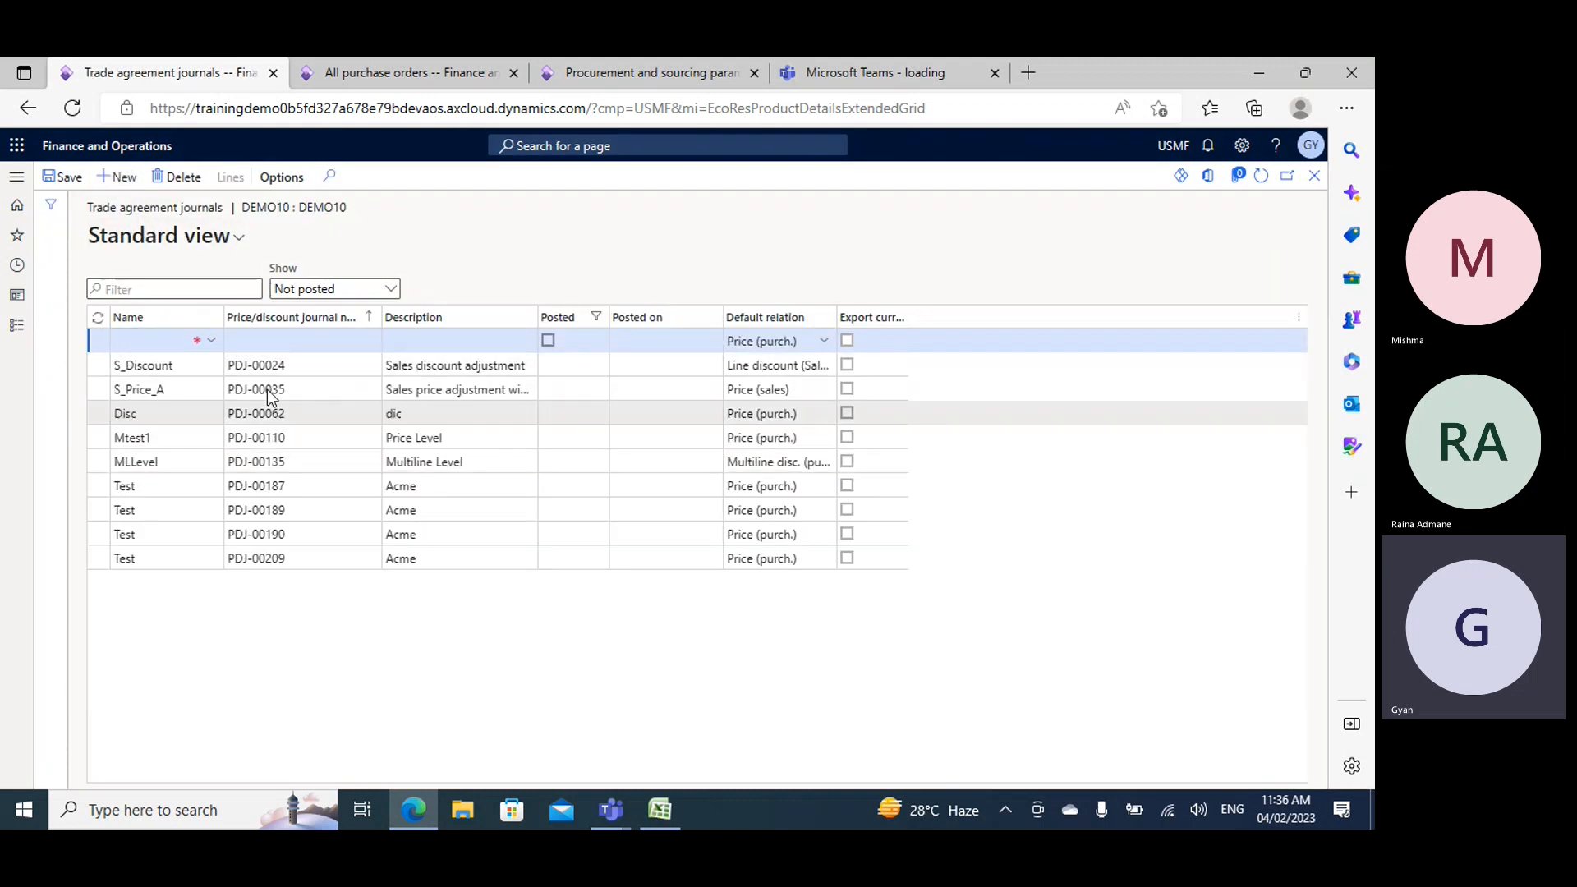
click(216, 343)
click(215, 341)
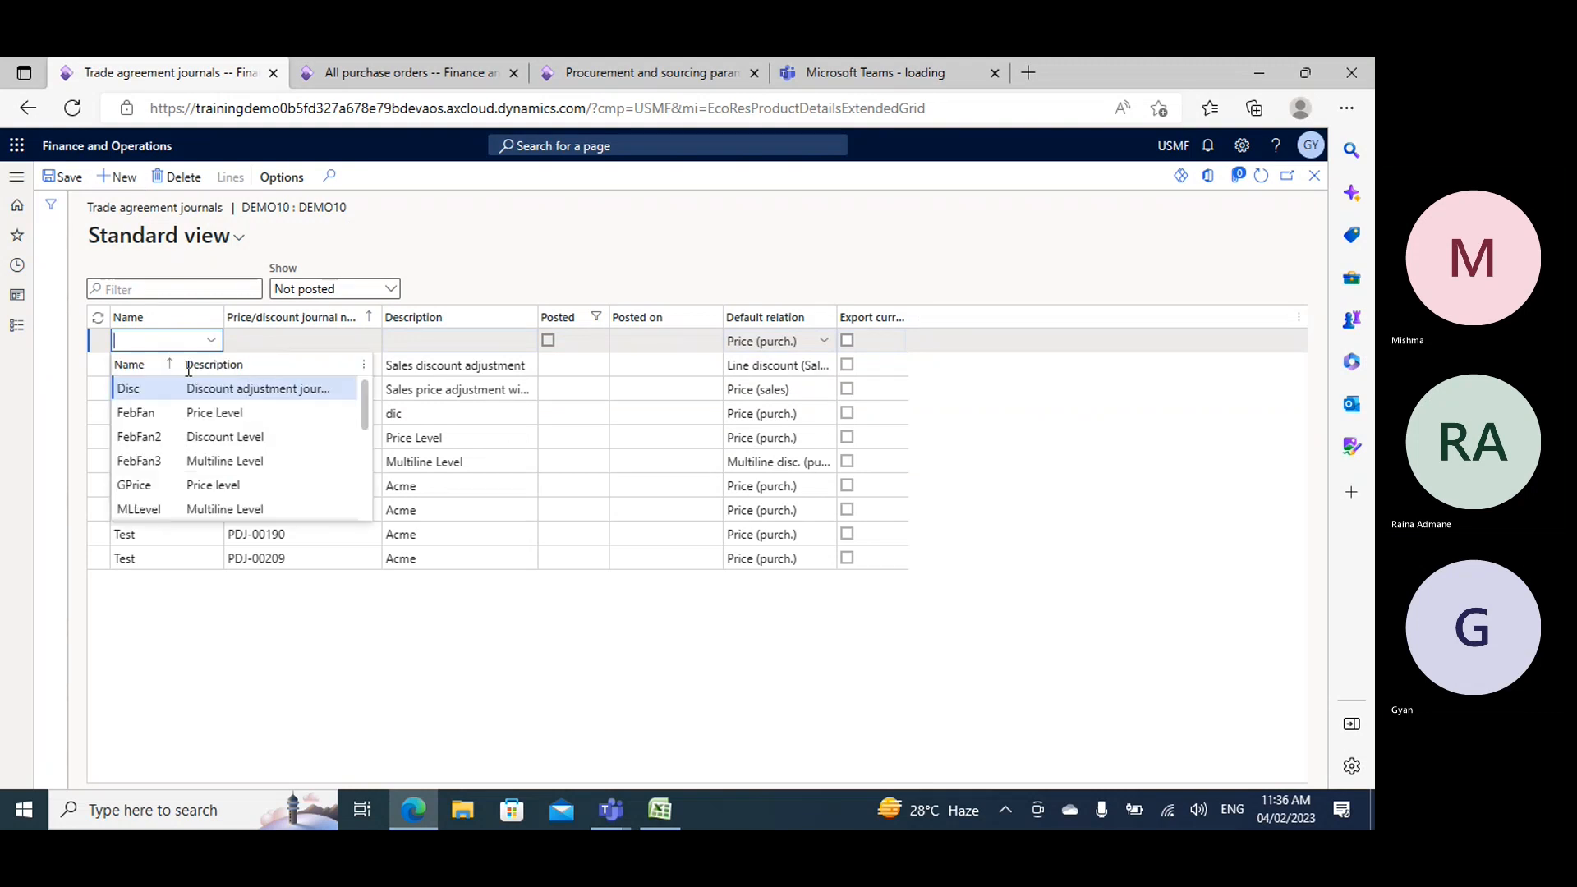
click(148, 491)
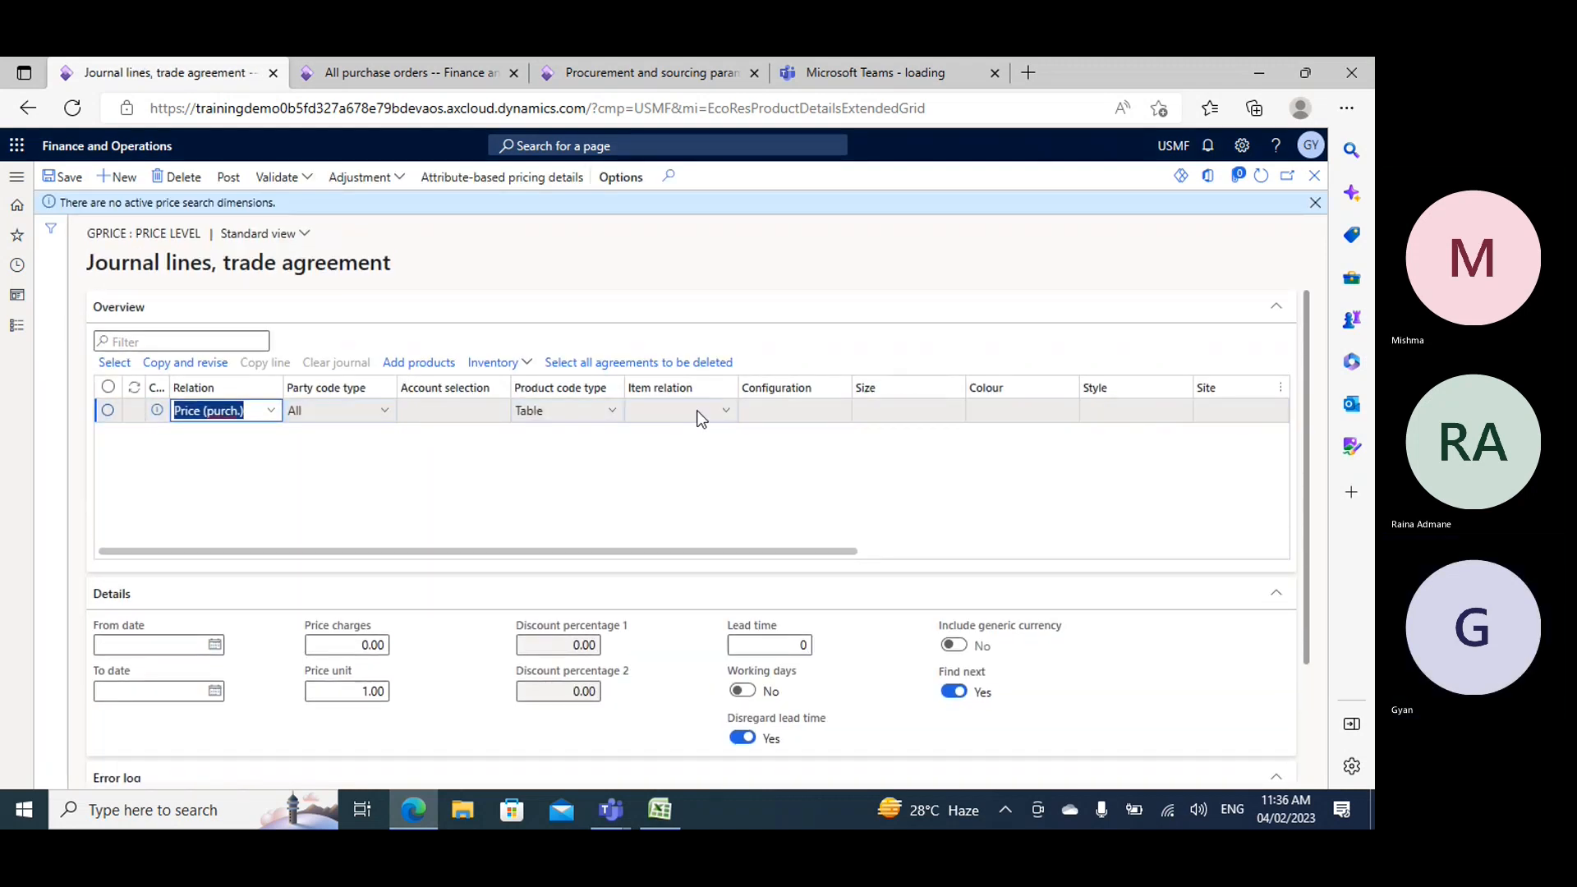
- Fill in the purchase price line for item Demo10 with site 2, warehouse 24 and an amount of 100
click(697, 412)
text(demo10)
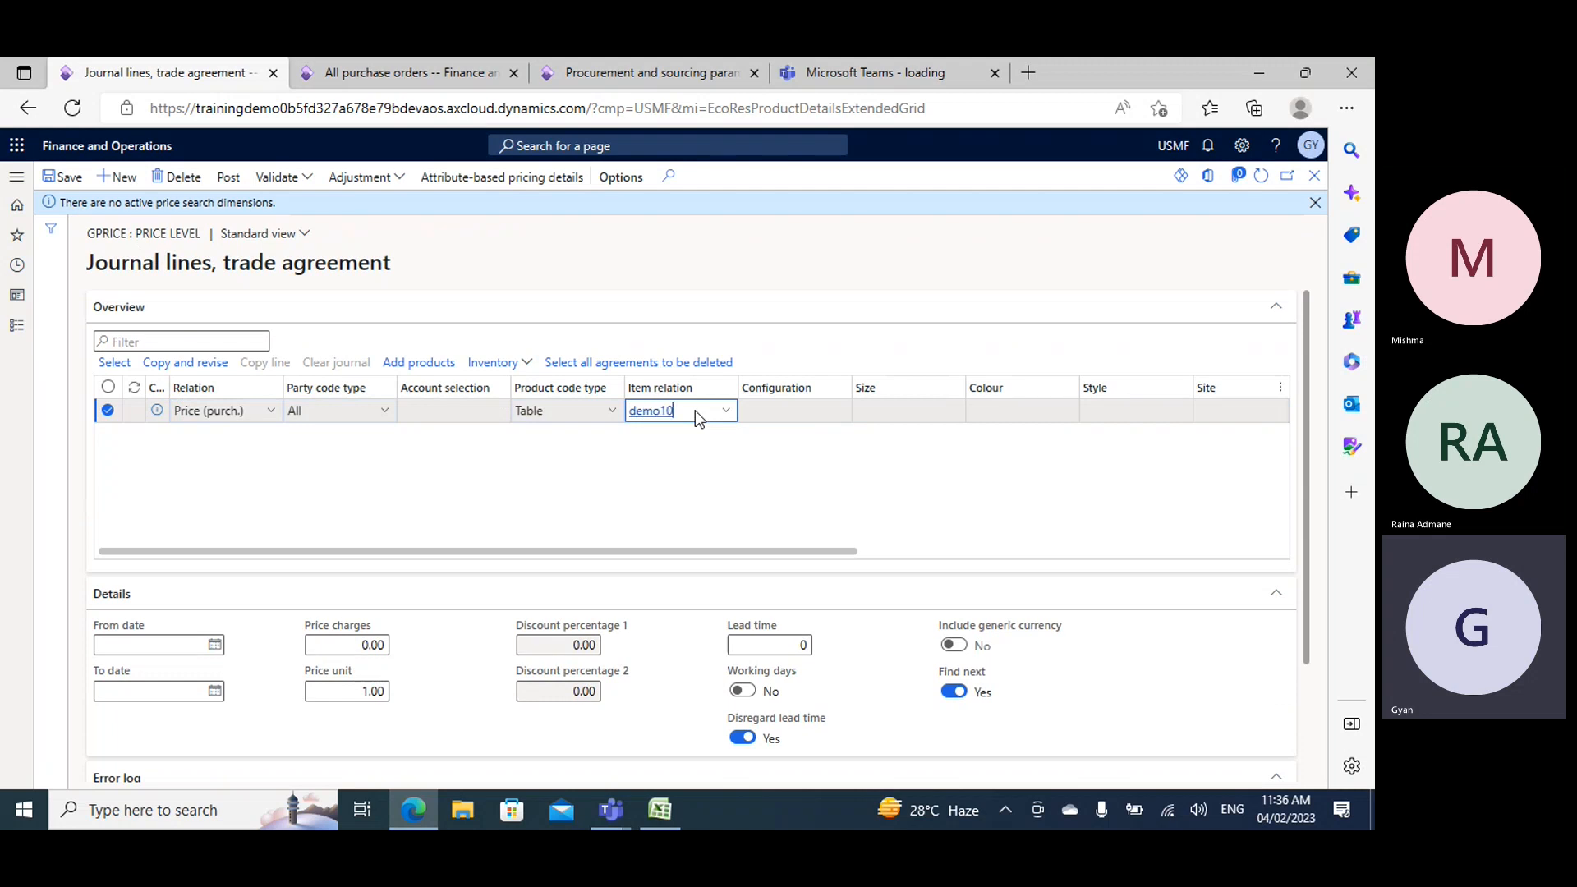
key(Tab)
key(Tab)
key(Tab)
key(Tab)
key(Tab)
key(Tab)
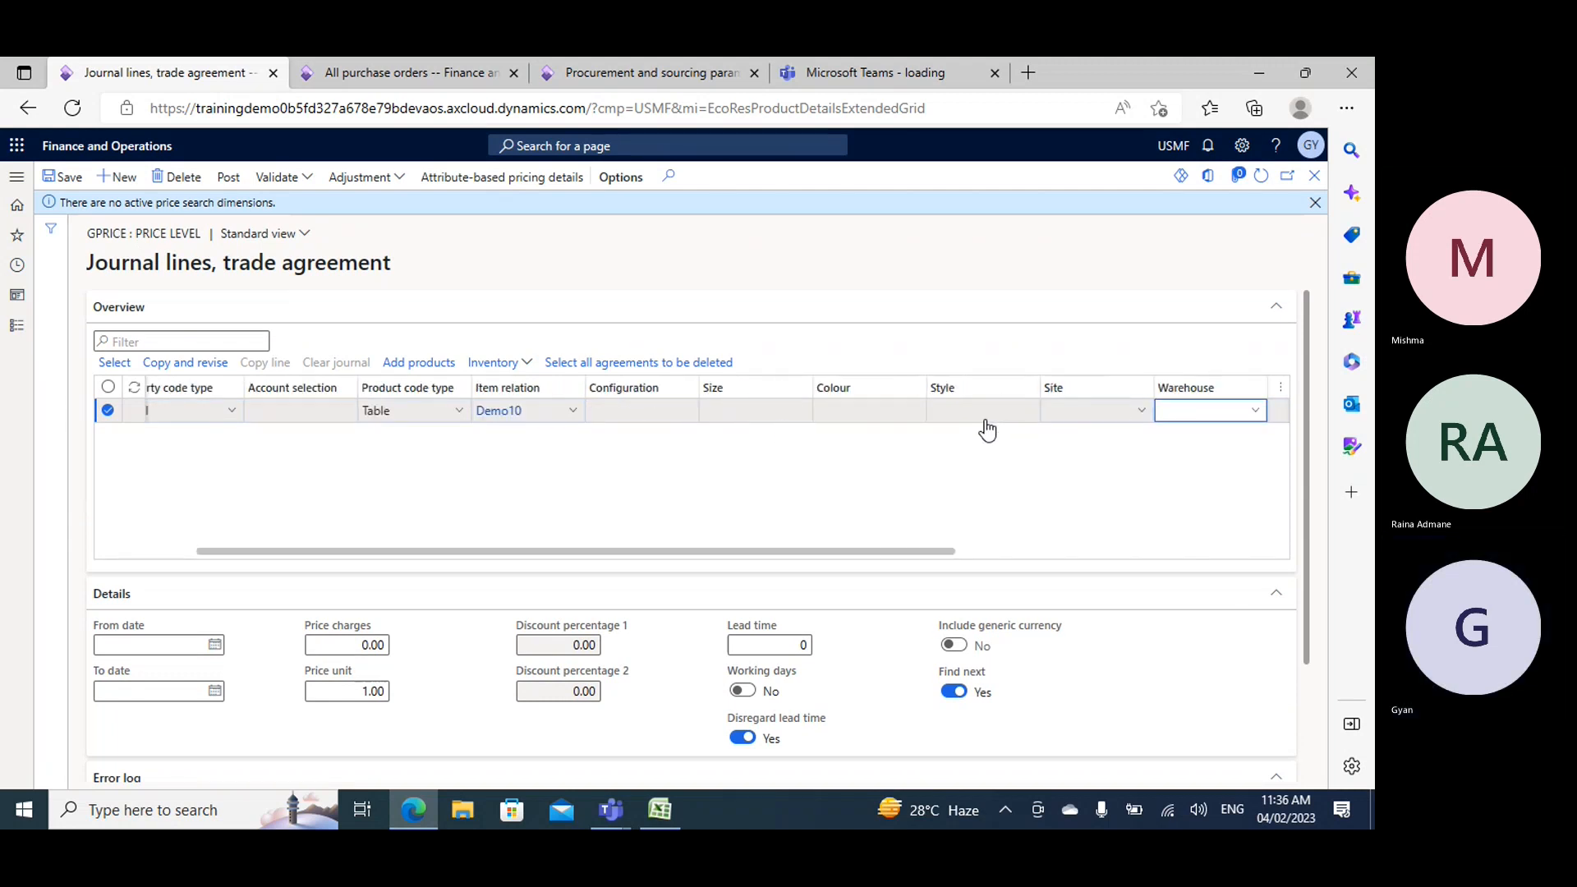
text(2)
key(Tab)
key(Tab)
key(Tab)
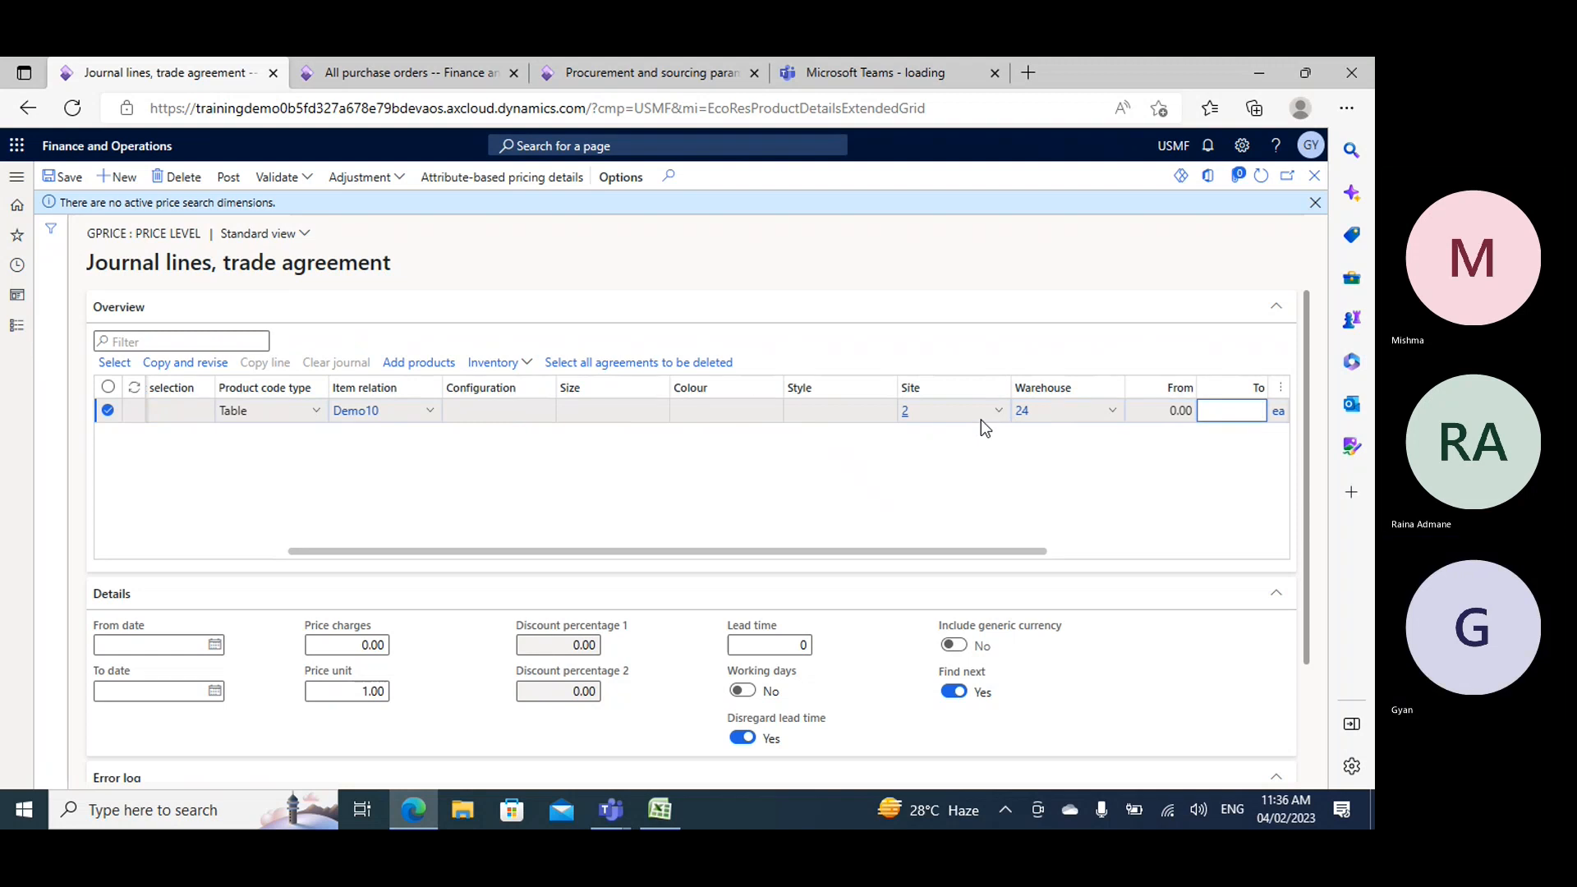
key(Tab)
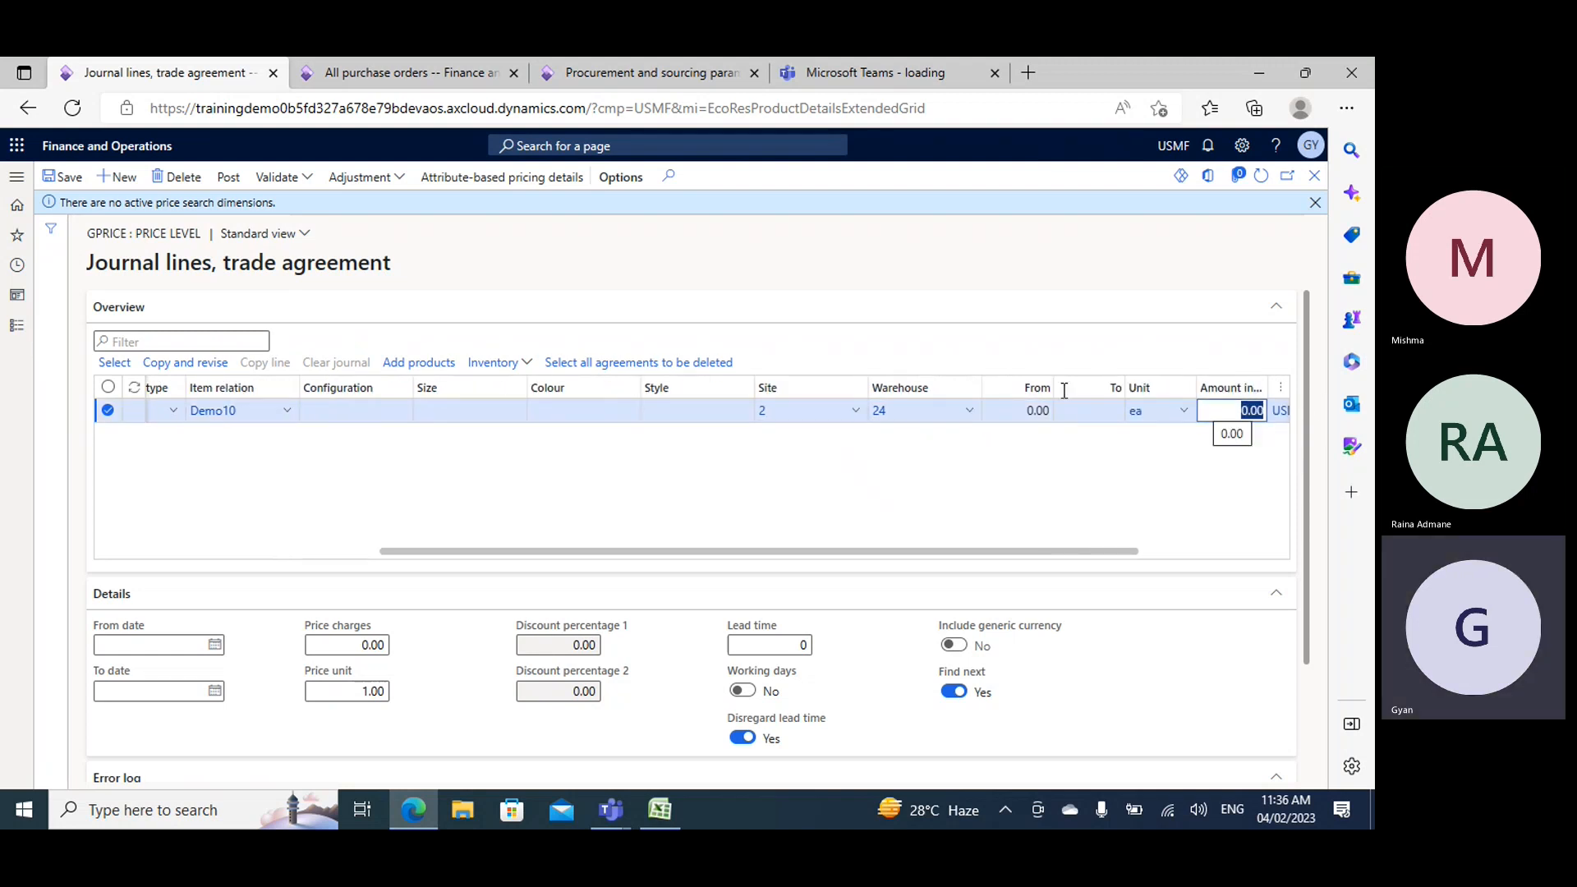
text(100)
key(Tab)
key(Tab)
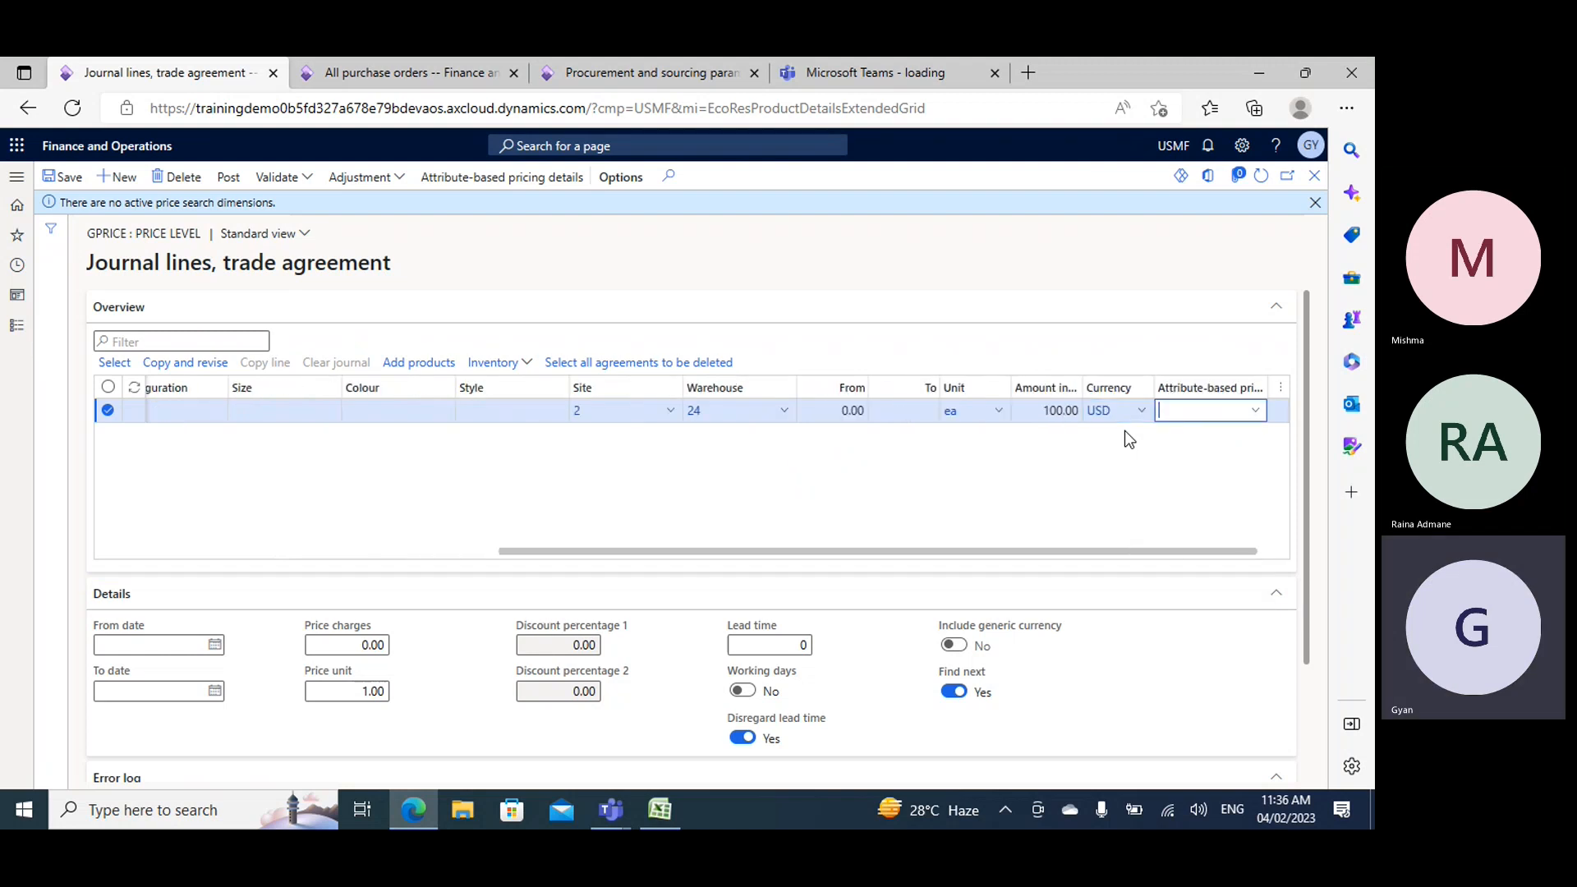
- Save and post the price journal, and view the trade agreements that apply to item Demo10
click(90, 179)
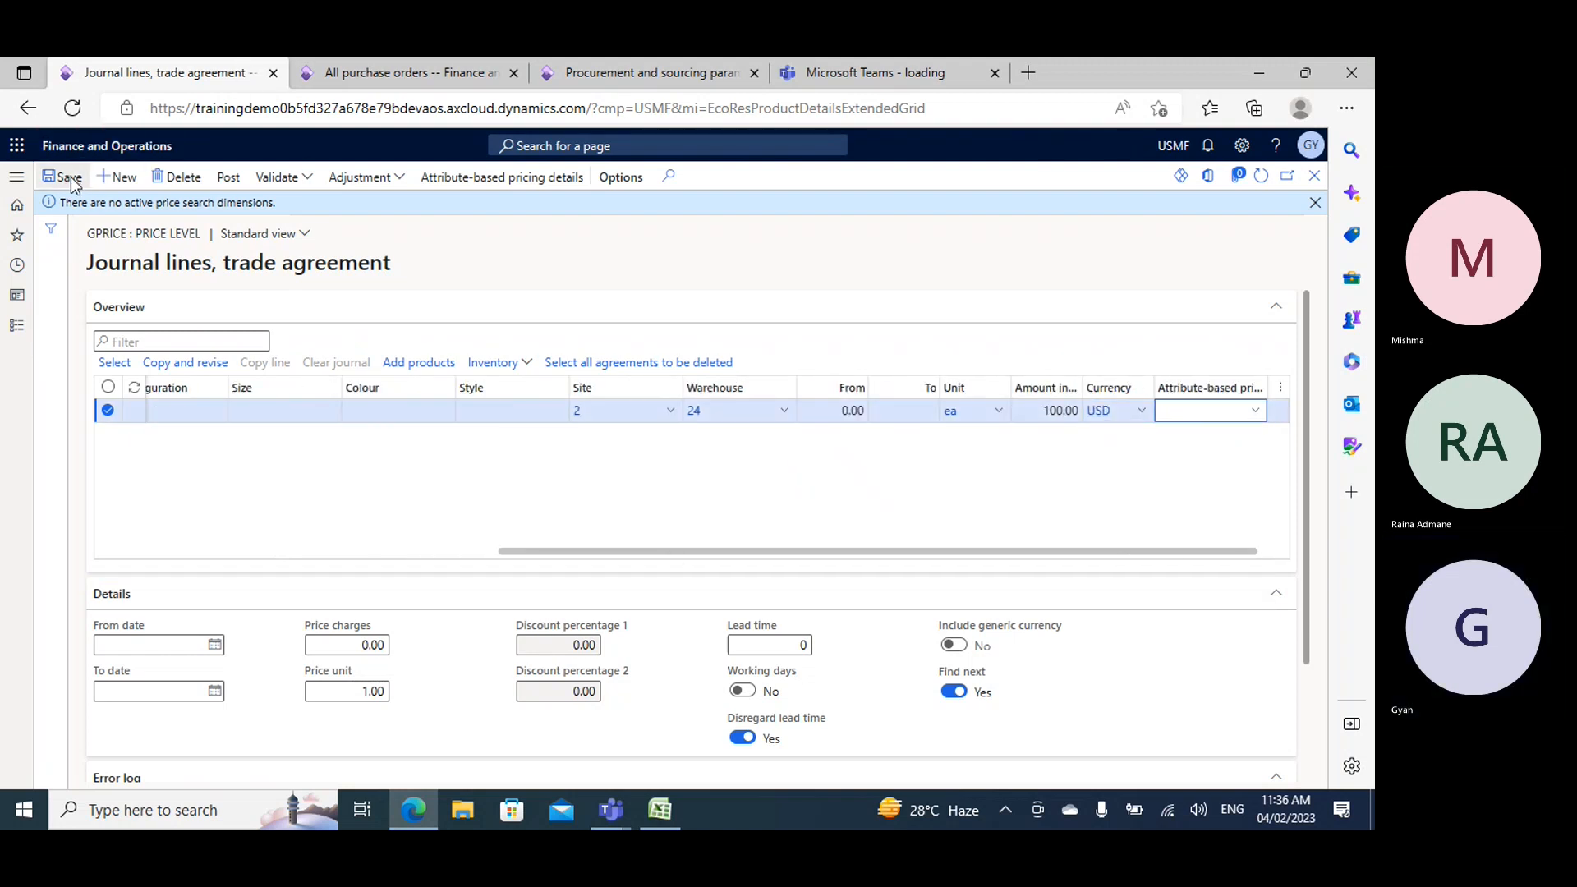
click(226, 177)
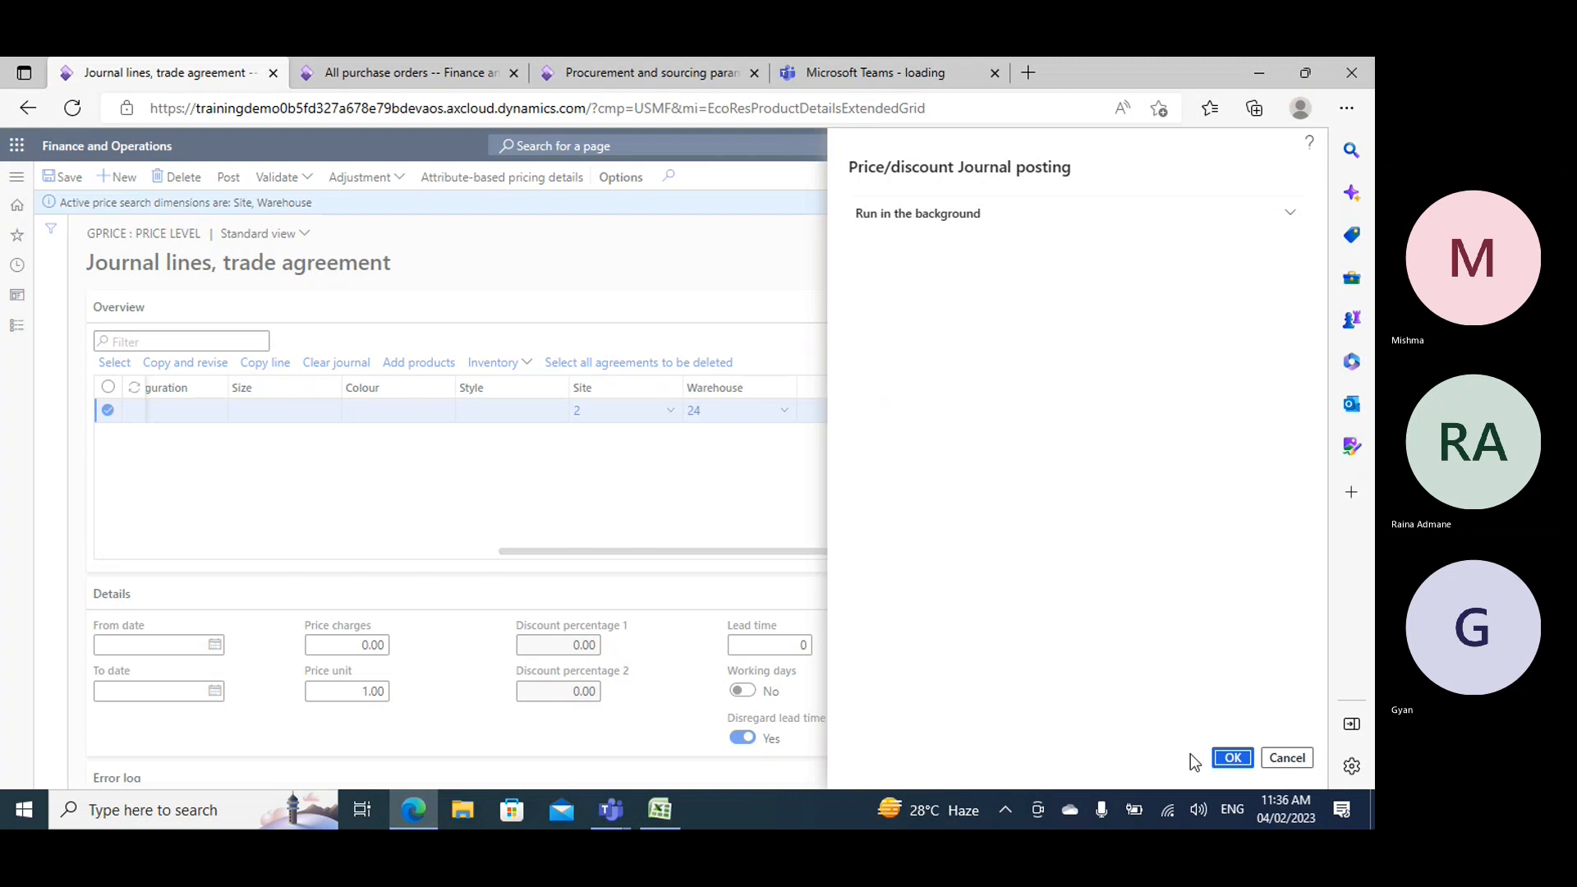
click(1232, 759)
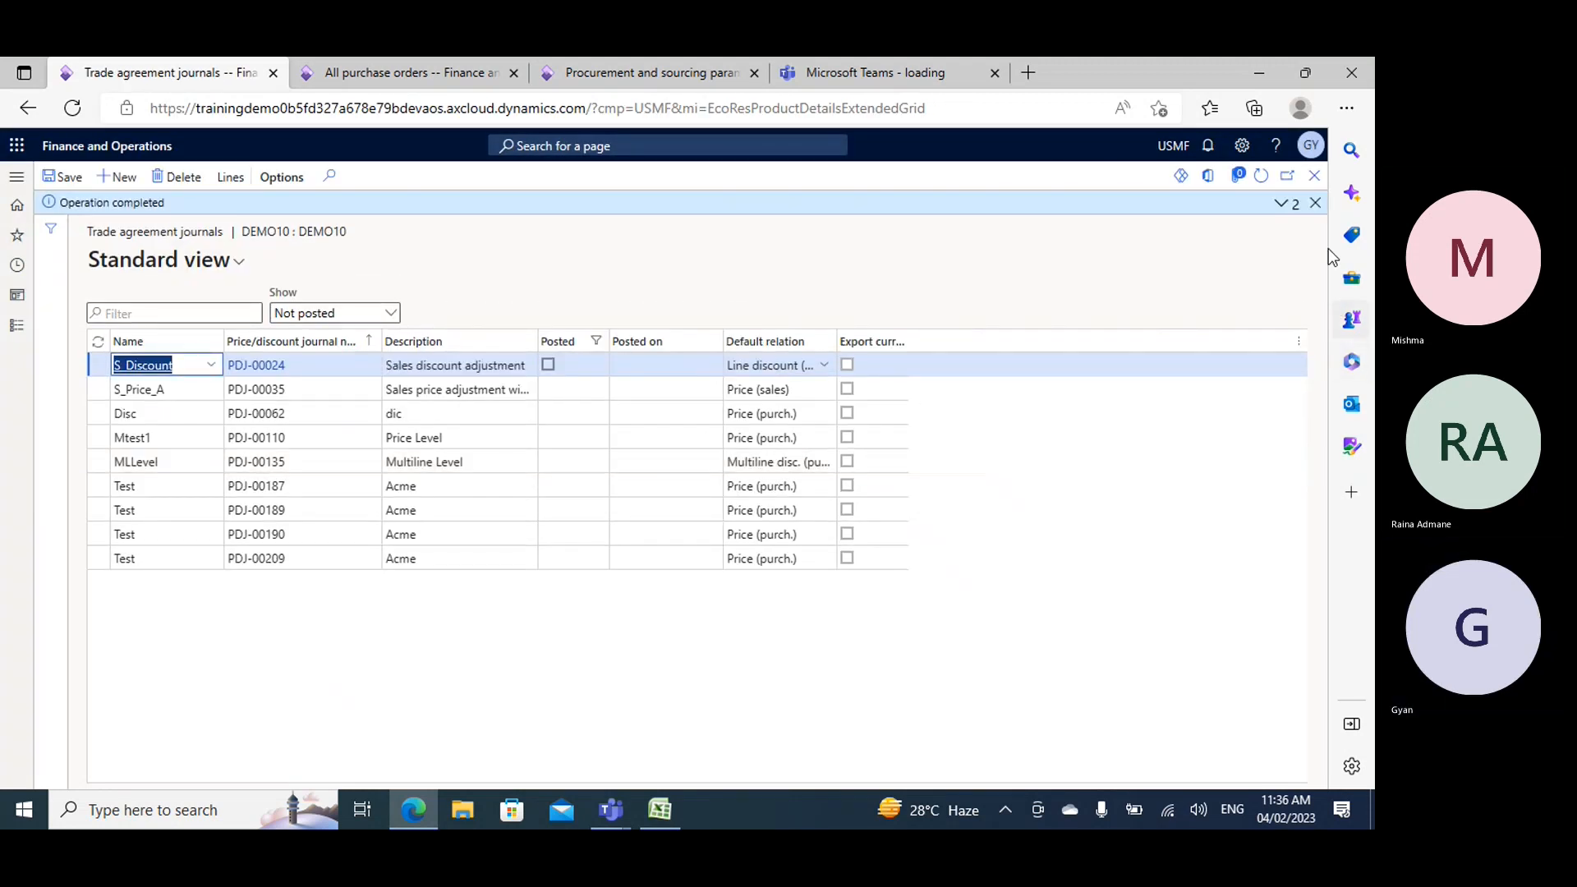
click(1315, 203)
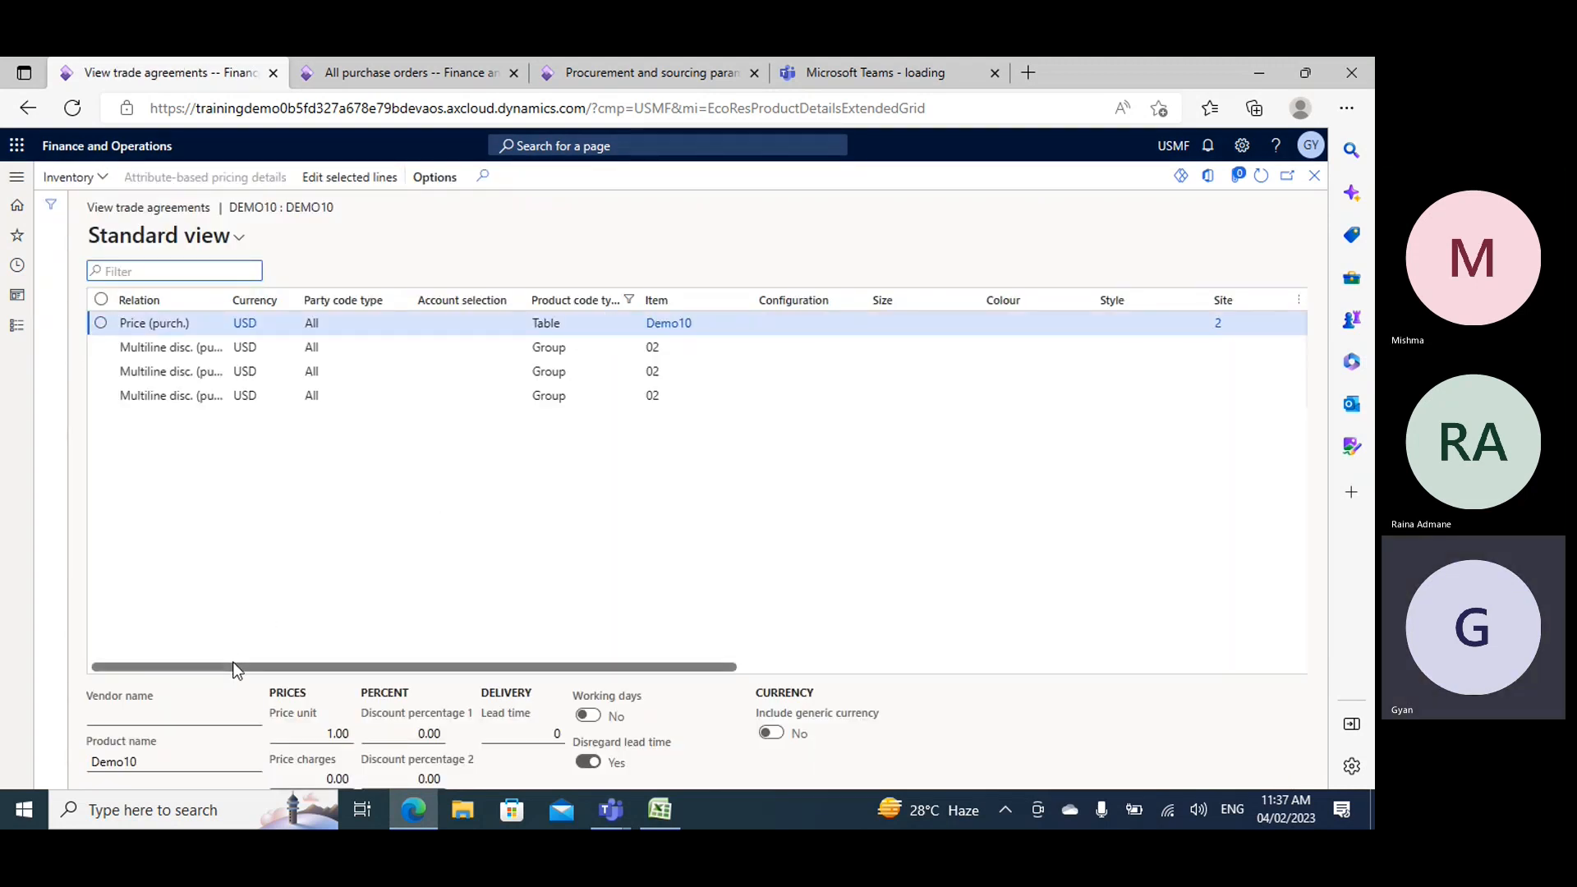
drag(236, 666, 602, 671)
- Switch to the new purchase order and enter item Demo10 on its first order line
click(446, 63)
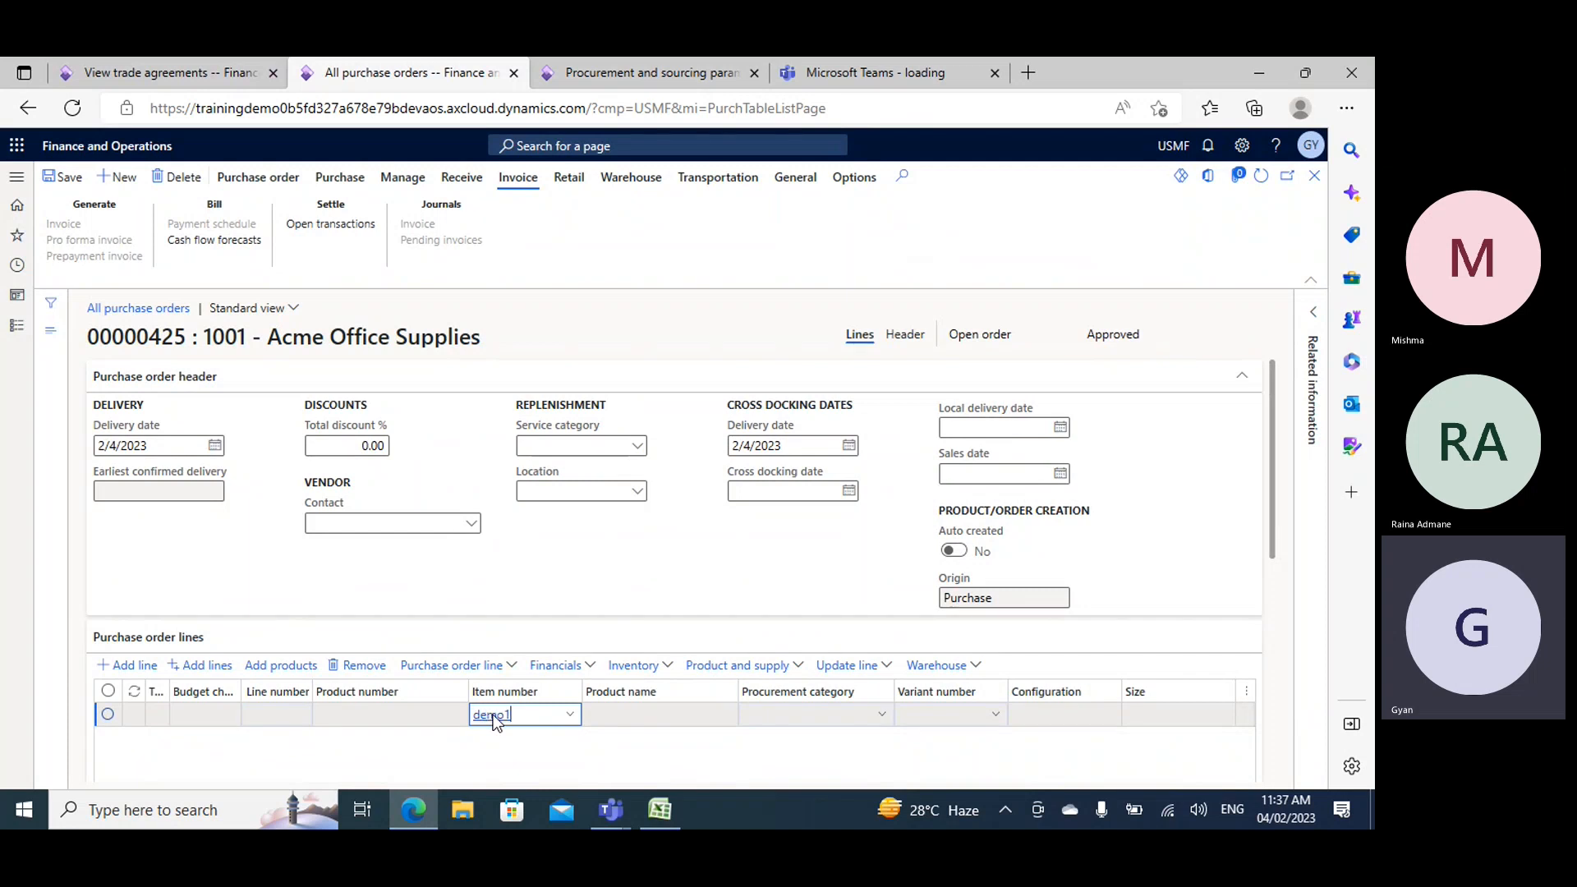
key(Tab)
key(Tab)
key(Tab)
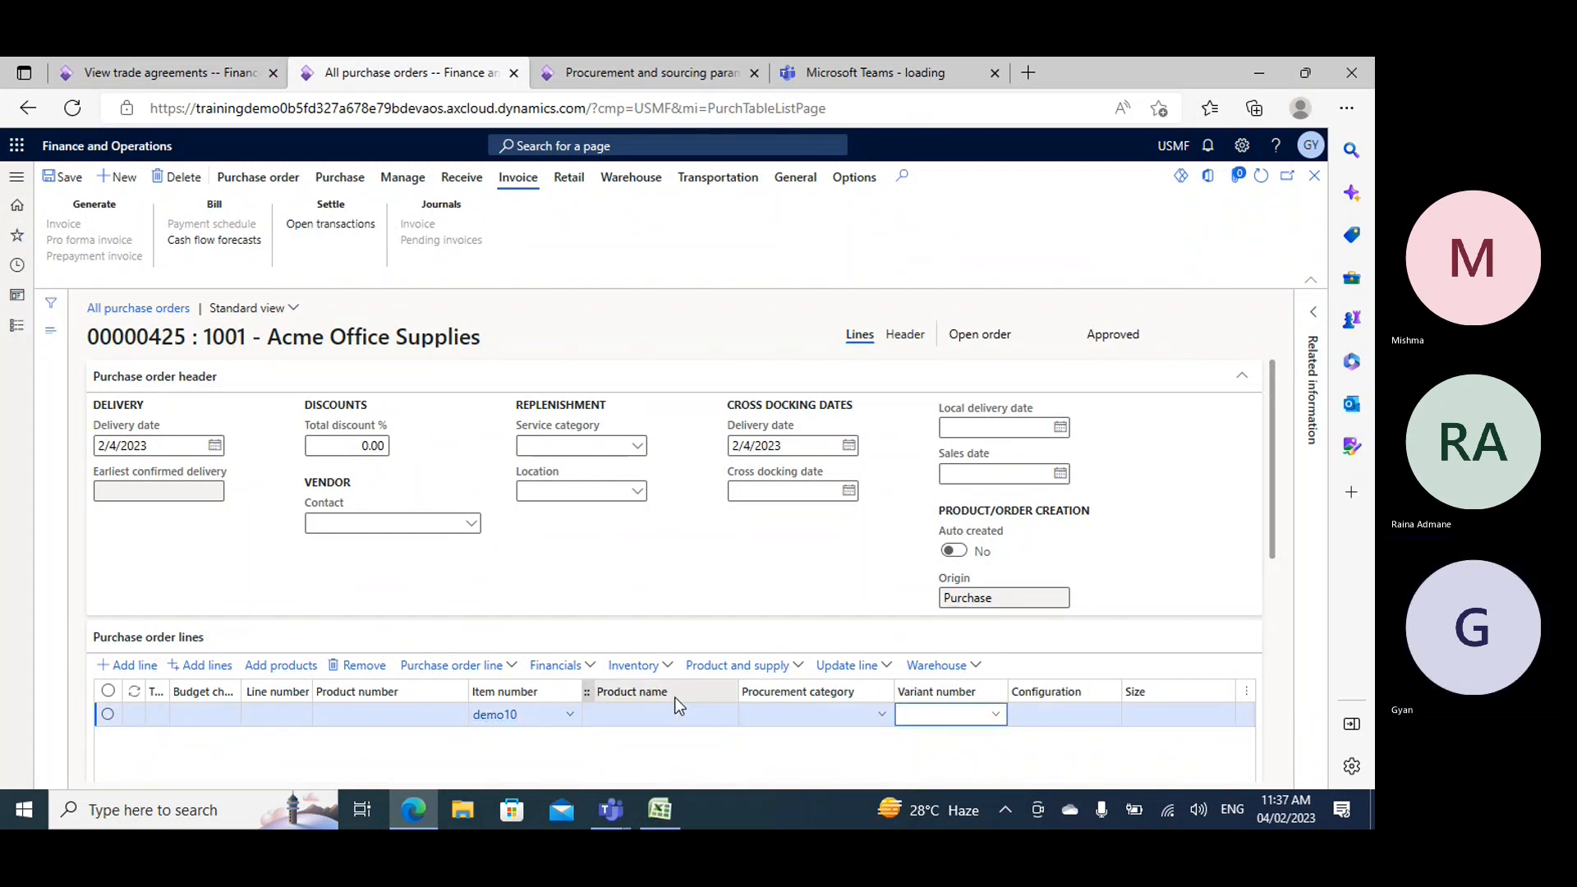
scroll(733, 632, down, 3)
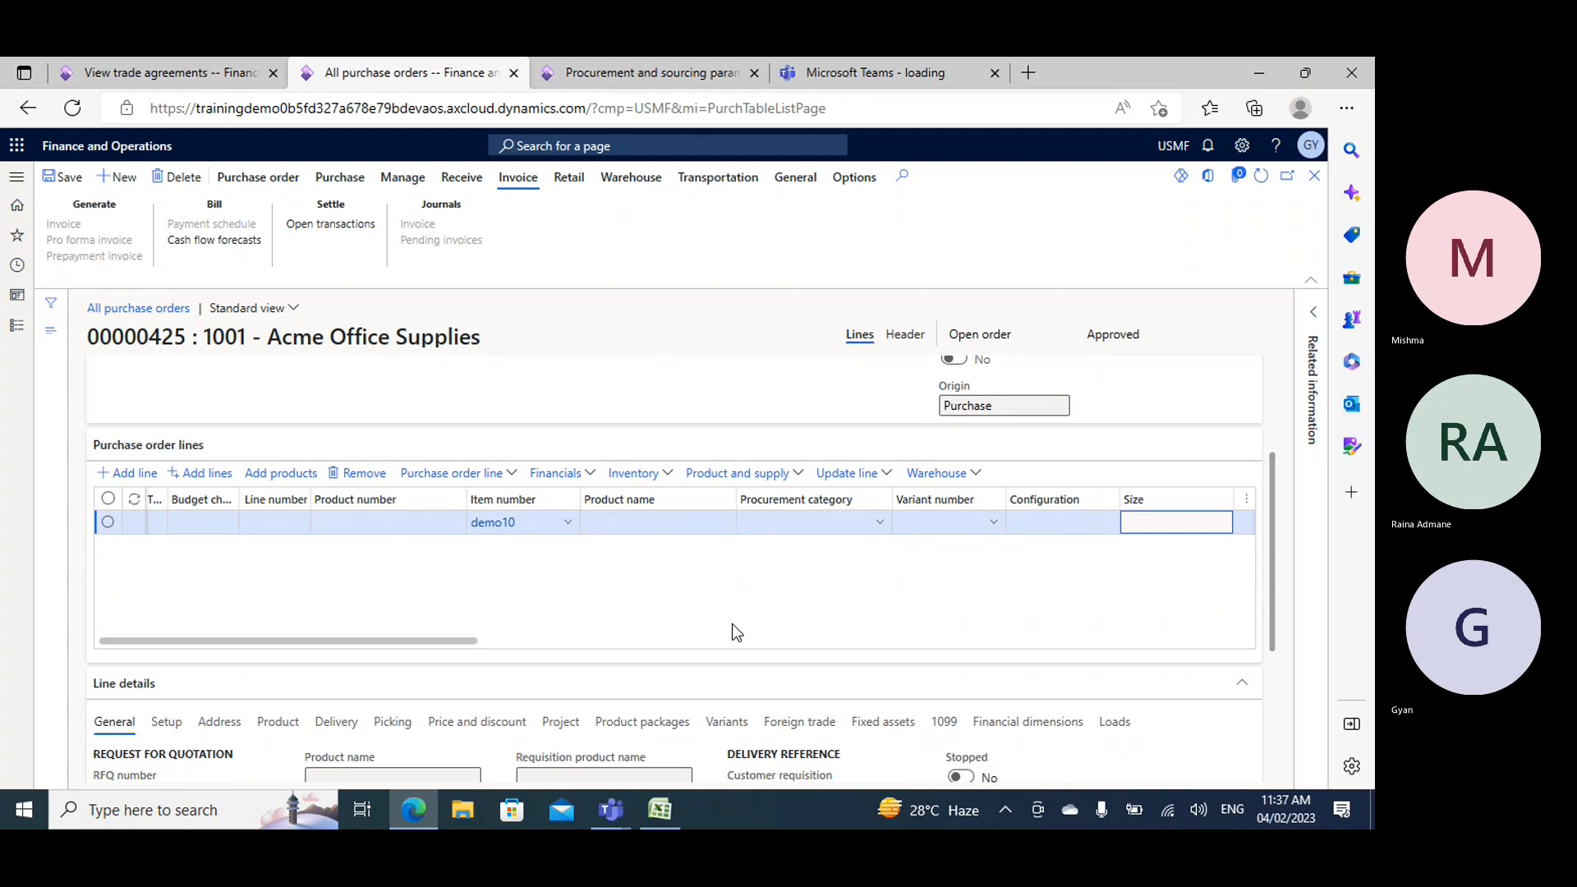
click(564, 526)
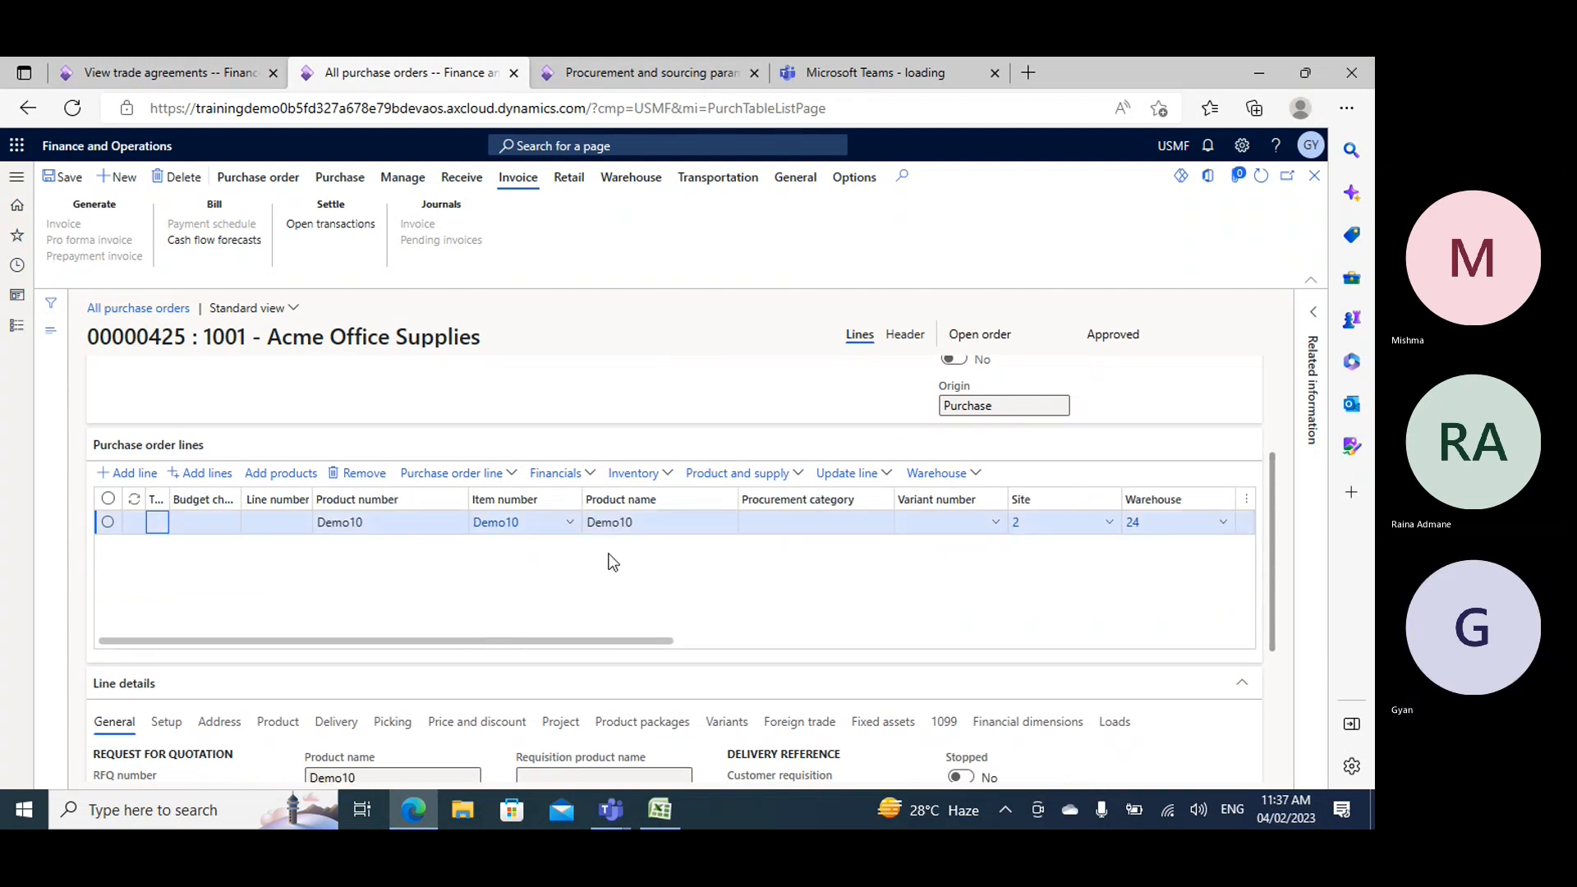
- Check the Demo10 order line's site, warehouse, quantity, unit price, discount fields and net amount
key(Tab)
key(Tab)
key(Tab)
key(Tab)
key(Tab)
key(Tab)
key(Tab)
key(Tab)
key(Tab)
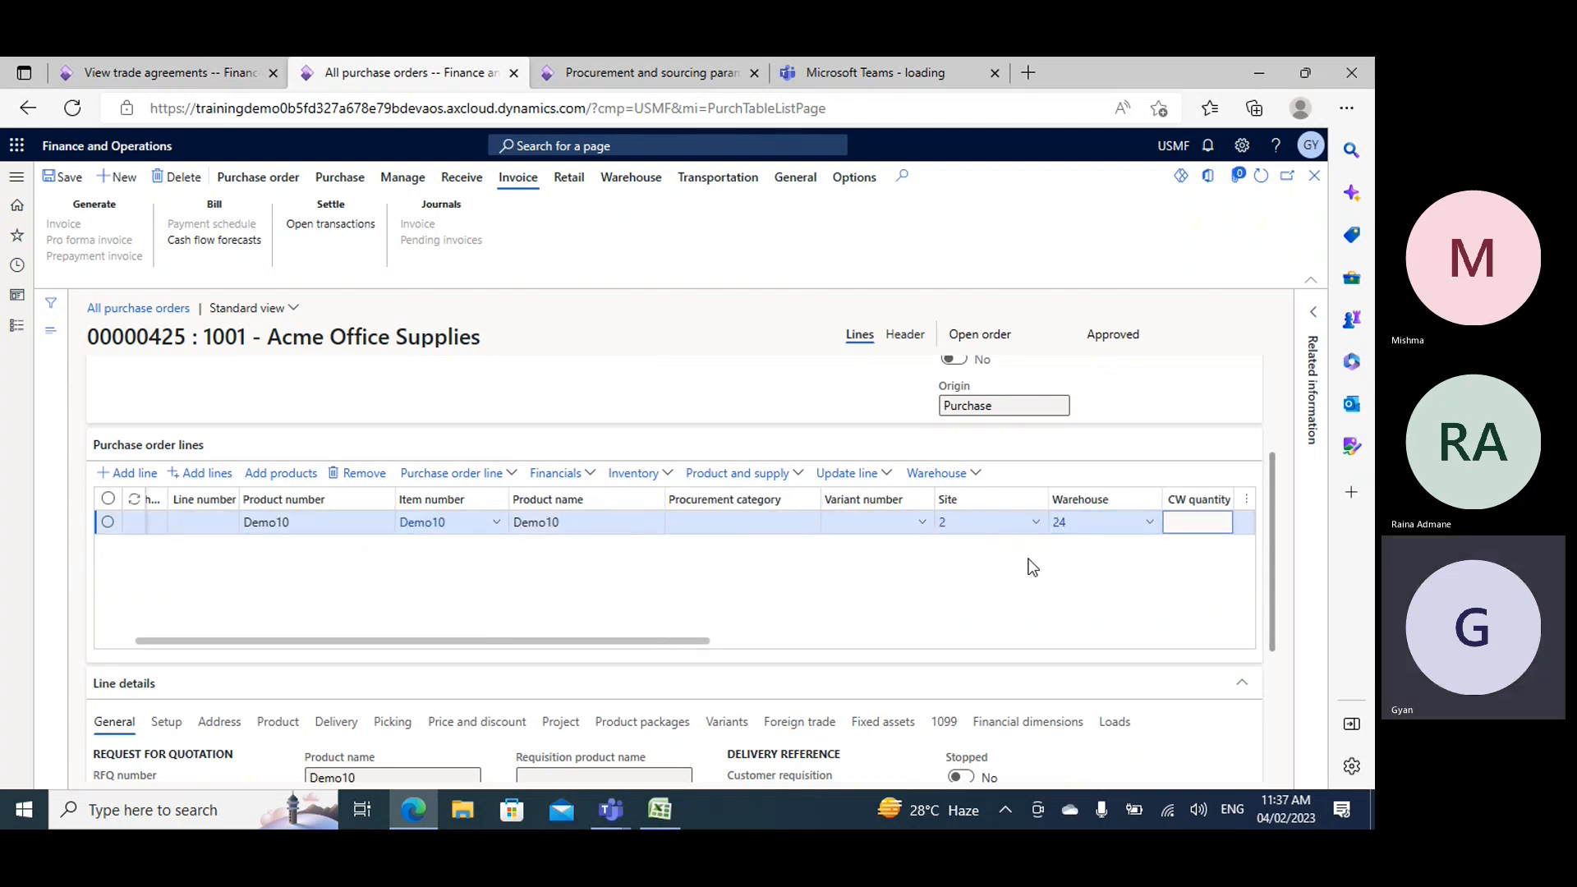
key(Tab)
key(Tab)
key(Tab)
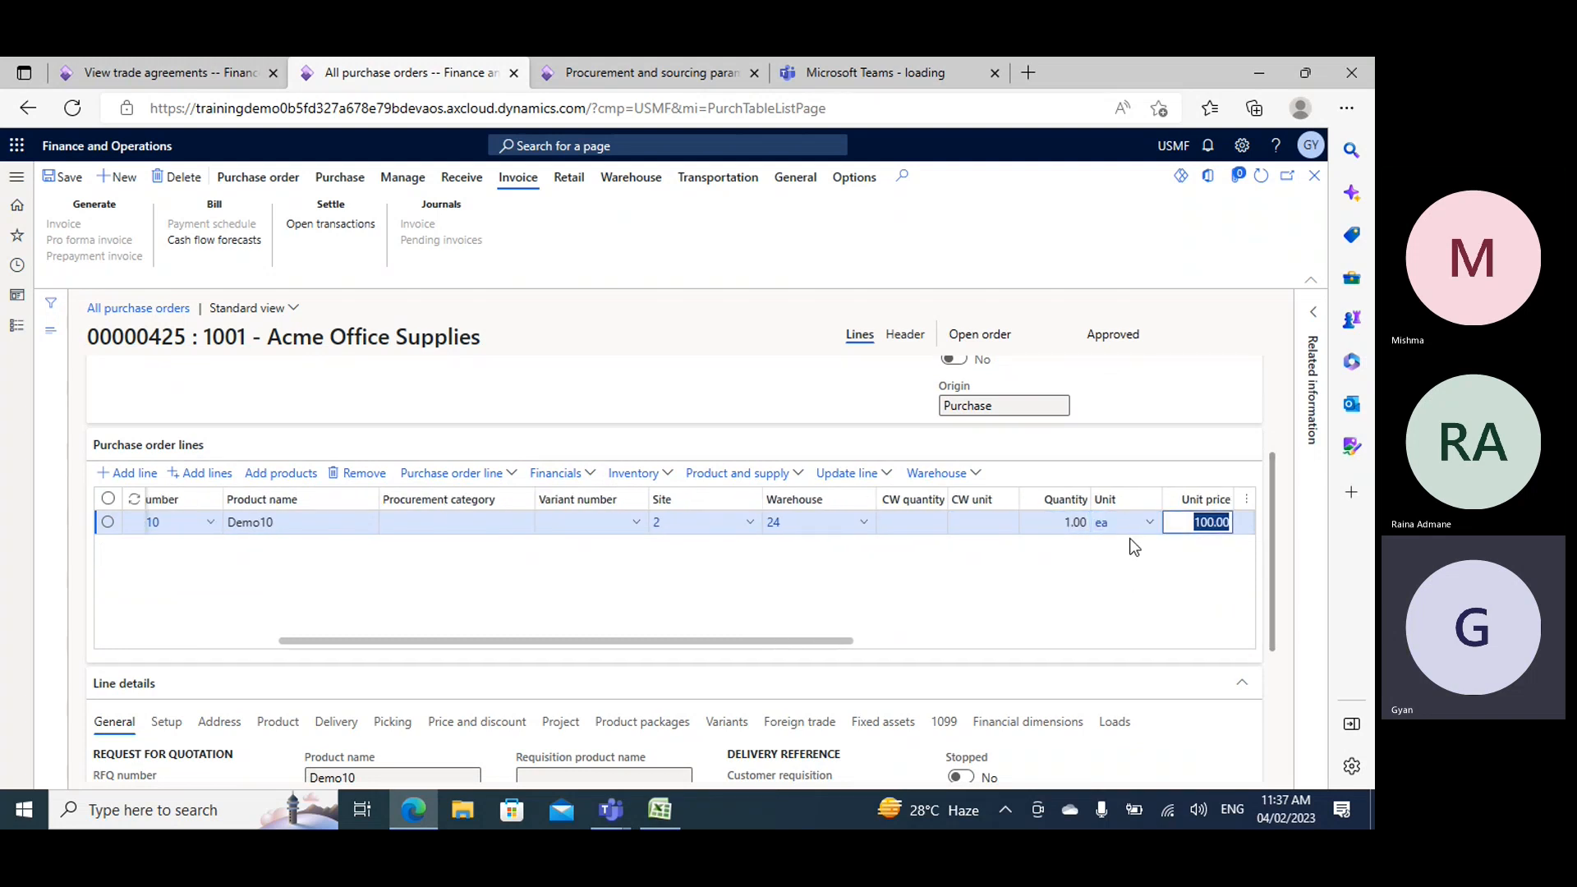
key(Tab)
key(Tab)
key(Tab)
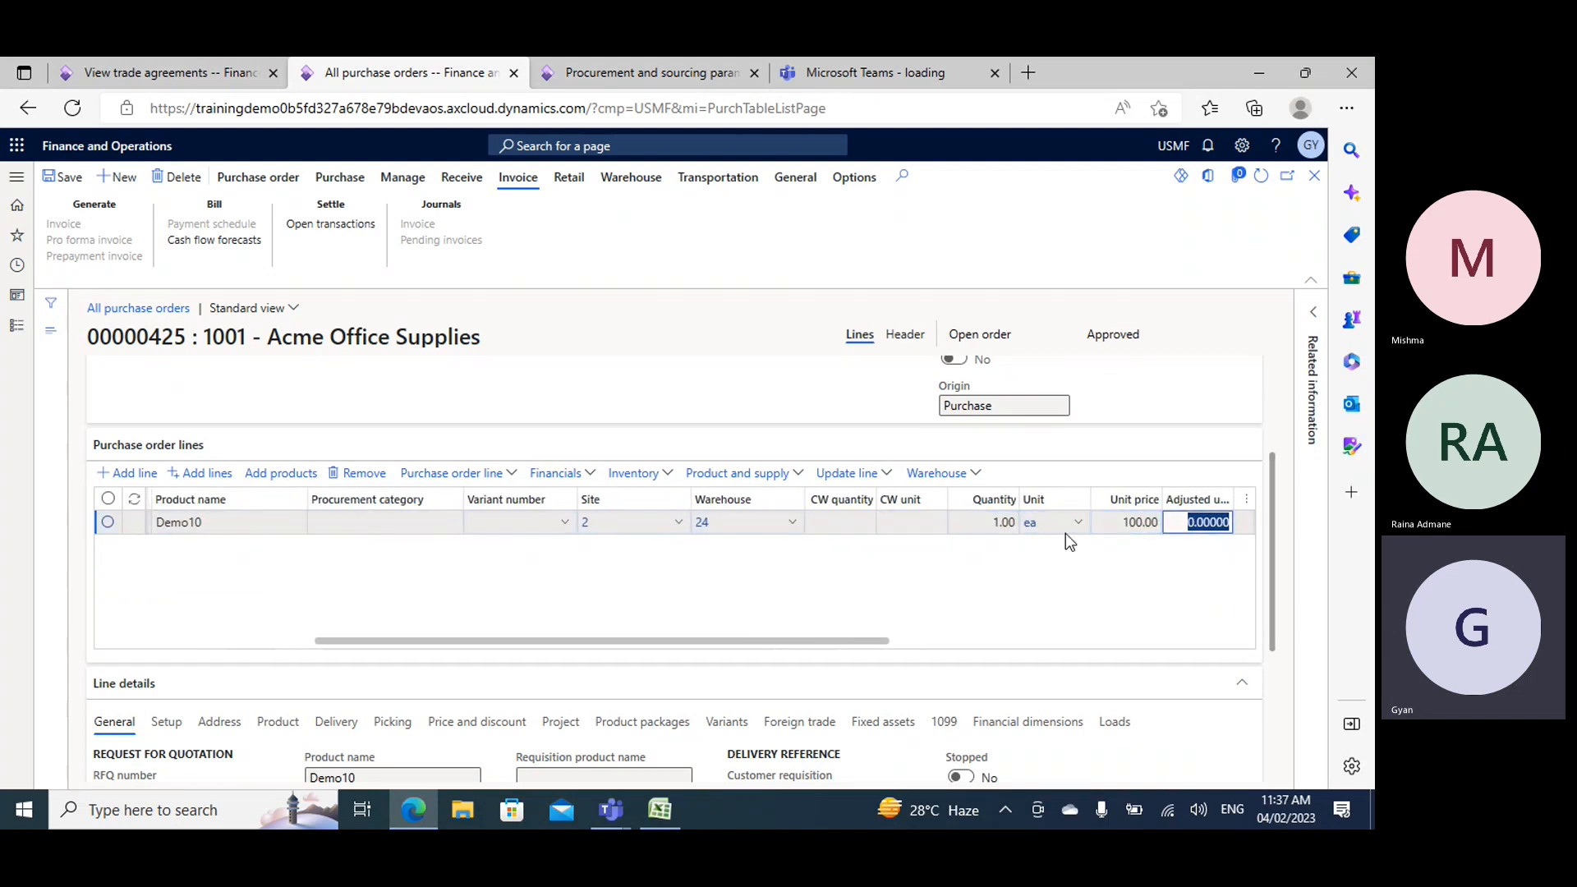
- Set the quantity of the Demo10 order line to 50 and save the purchase order
key(Tab)
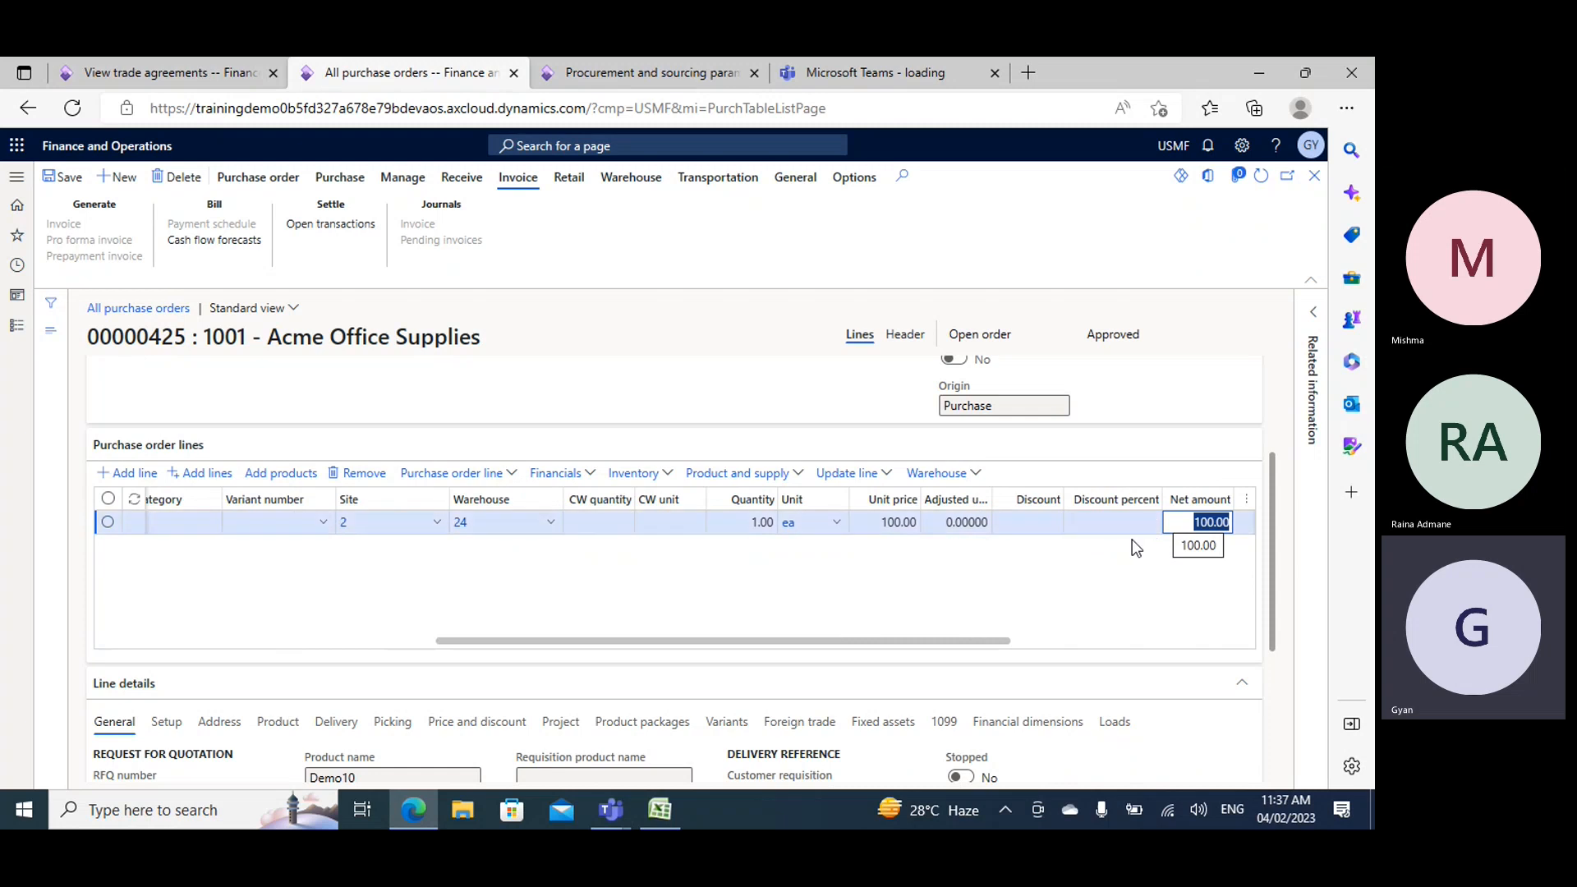
key(Tab)
click(65, 176)
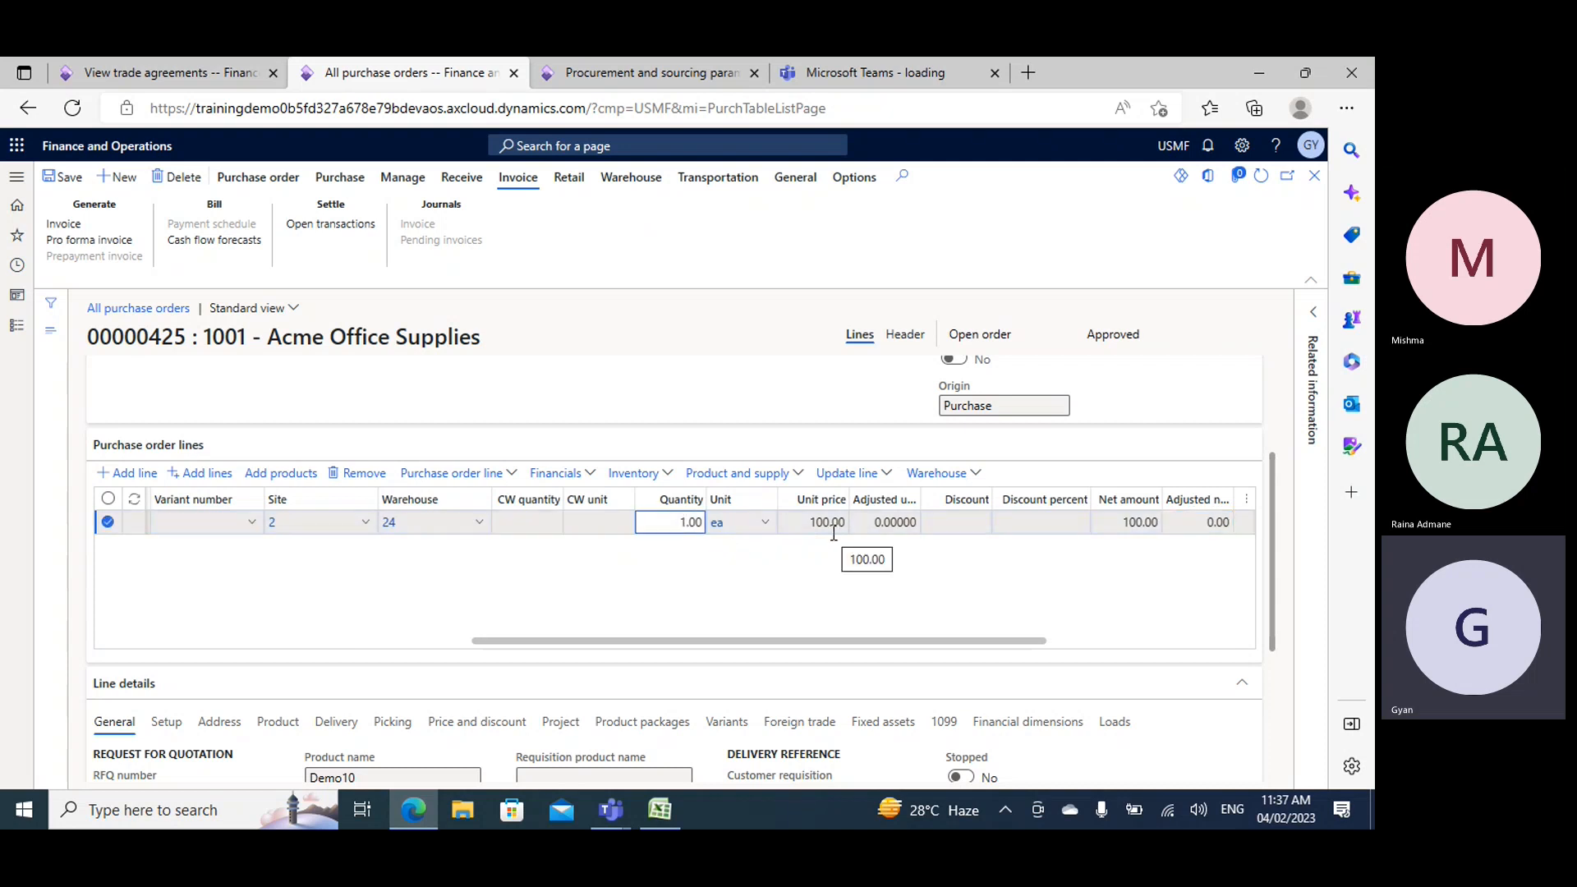
key(BackSpace)
text(50)
key(Tab)
key(Tab)
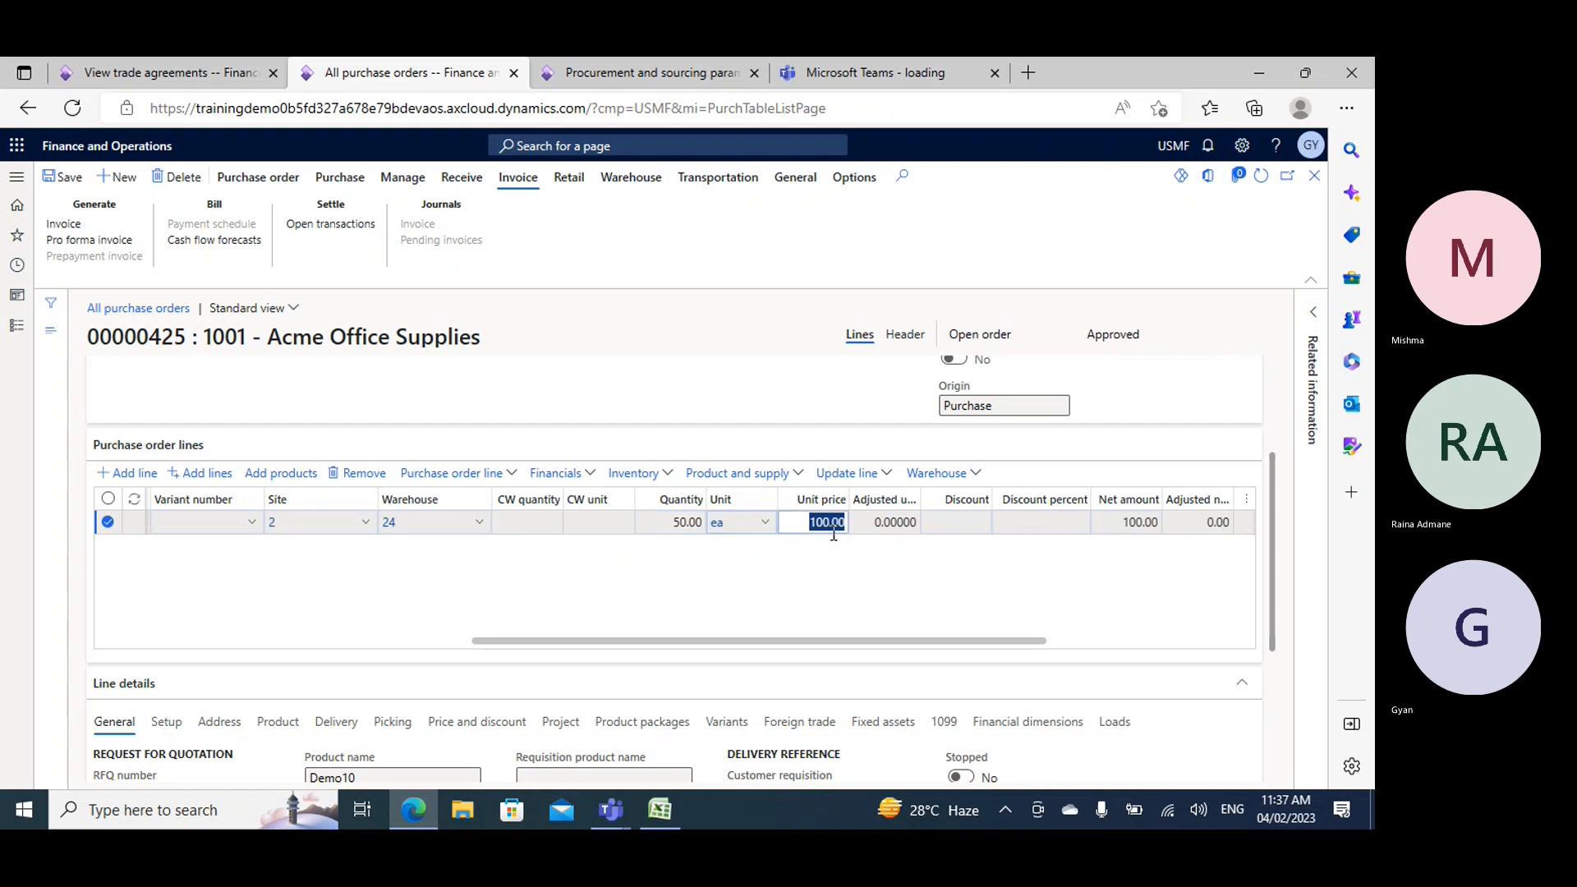
key(Tab)
click(66, 176)
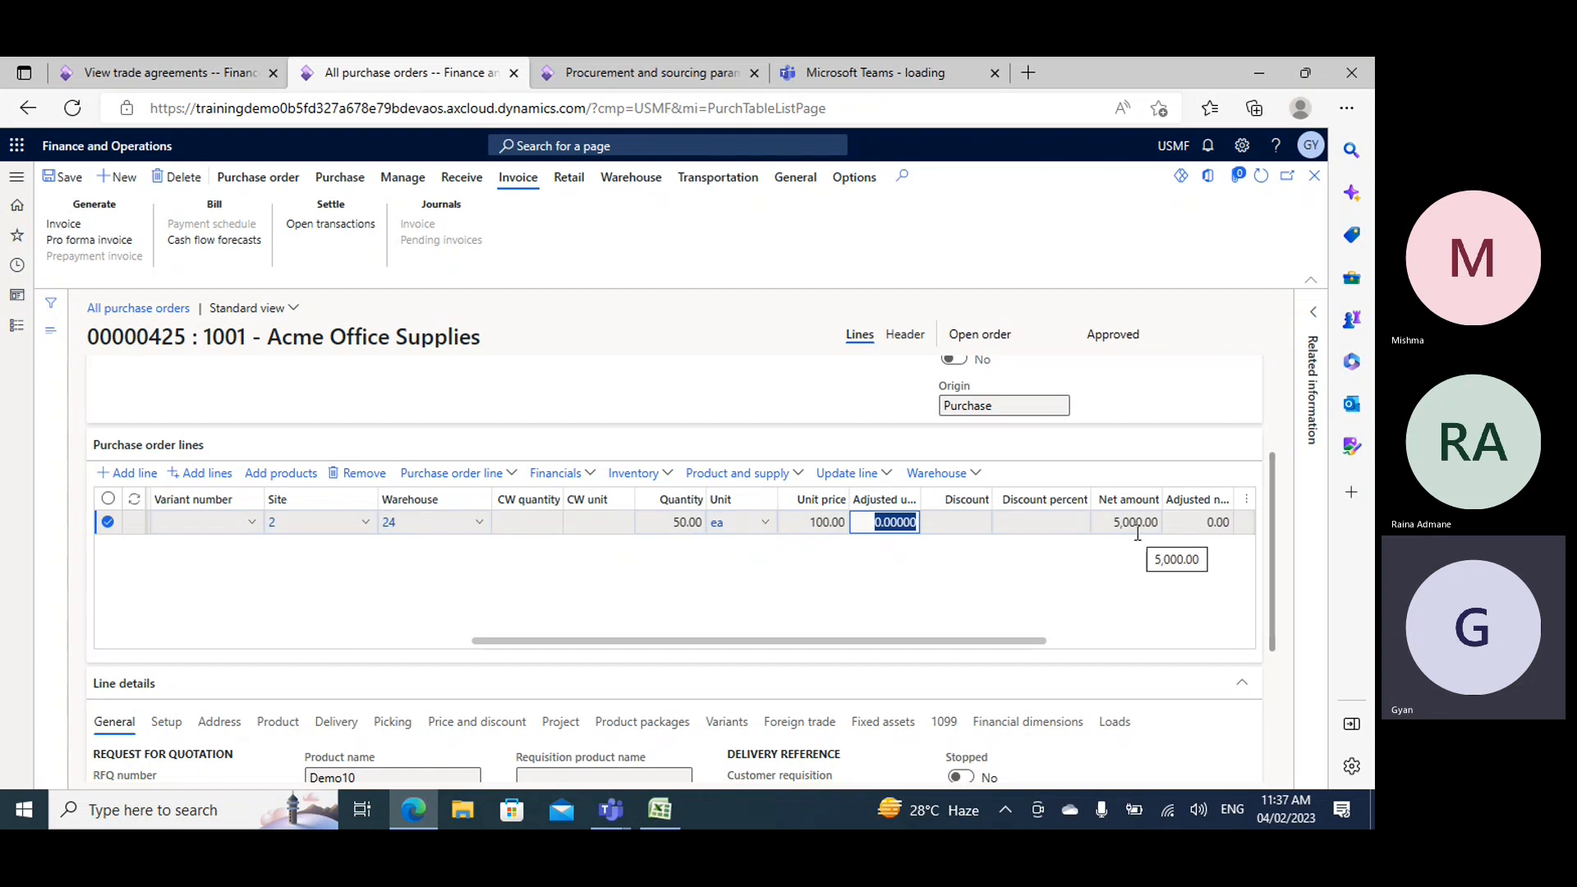
- Review the purchase order's totals, including line discount, subtotal and total amount, and close them
click(258, 176)
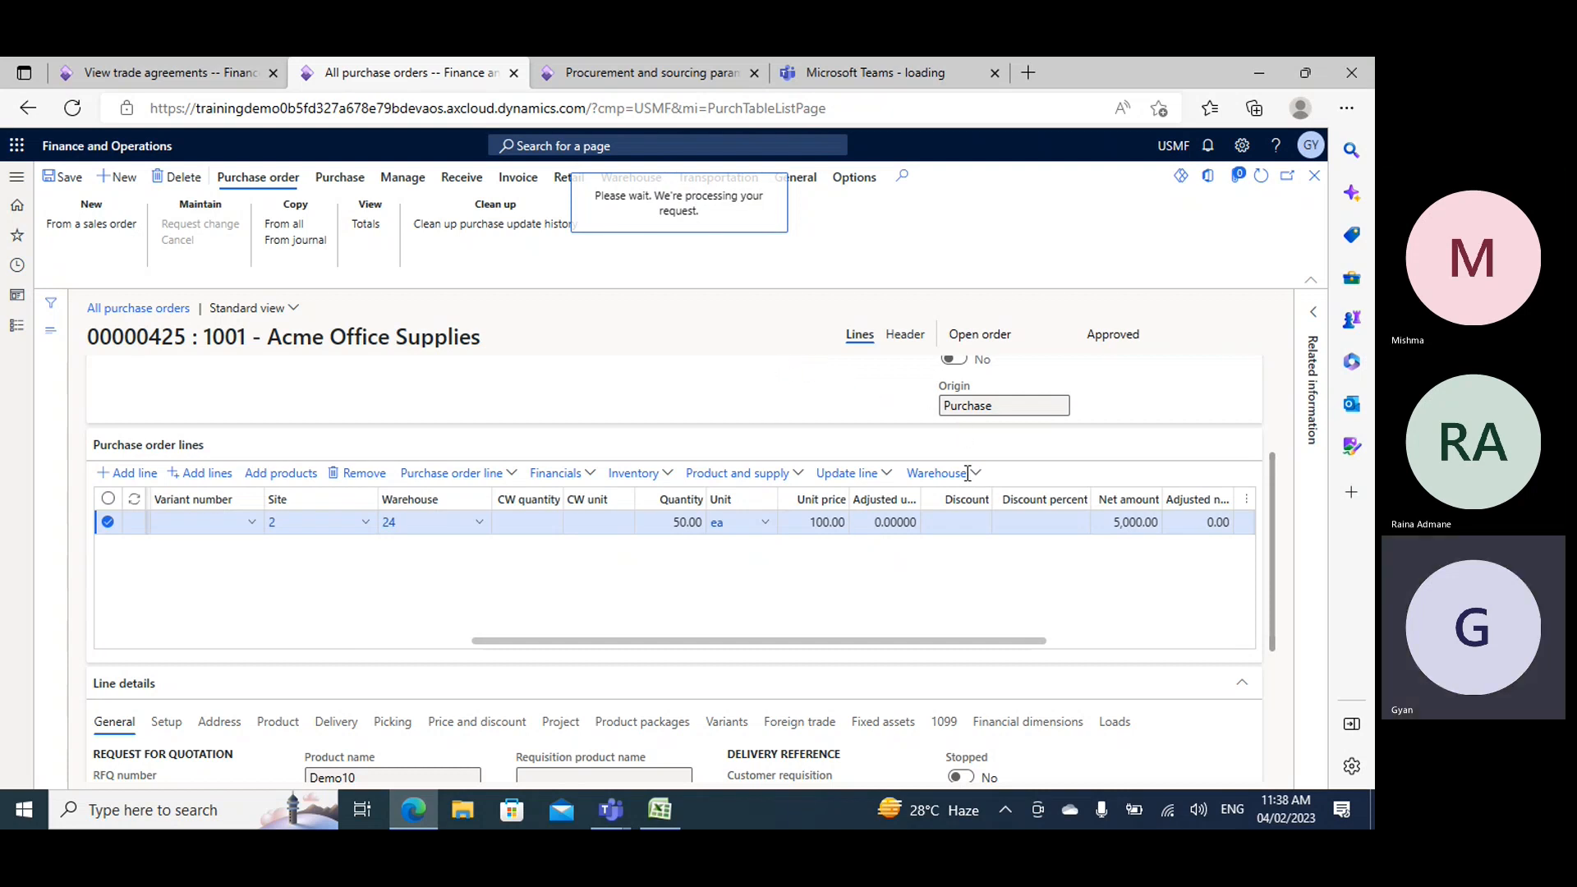
scroll(969, 509, down, 2)
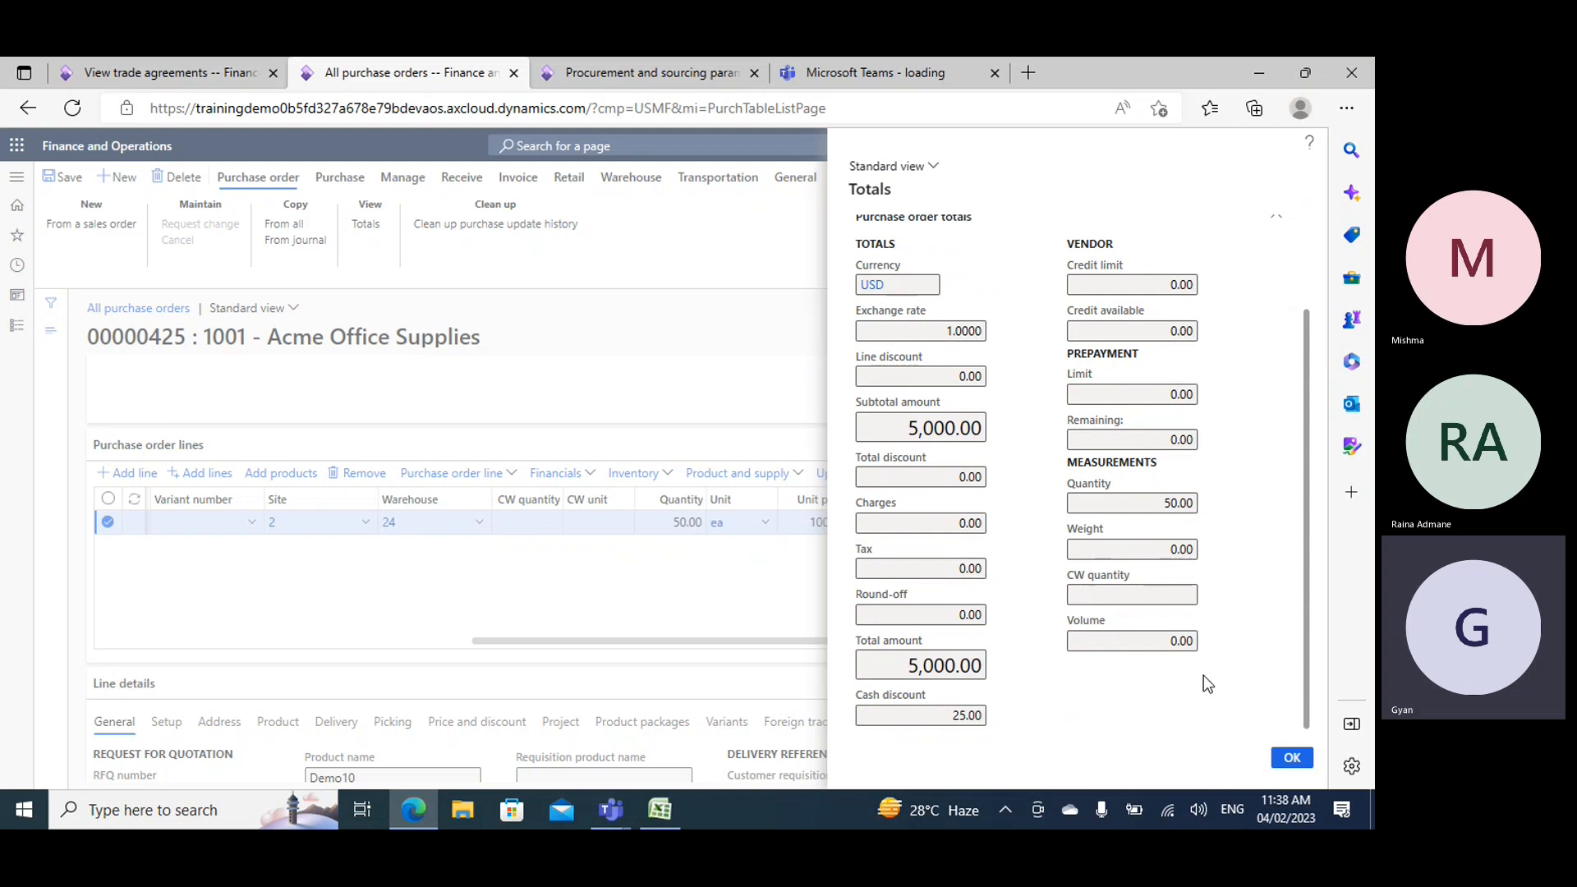
click(1292, 758)
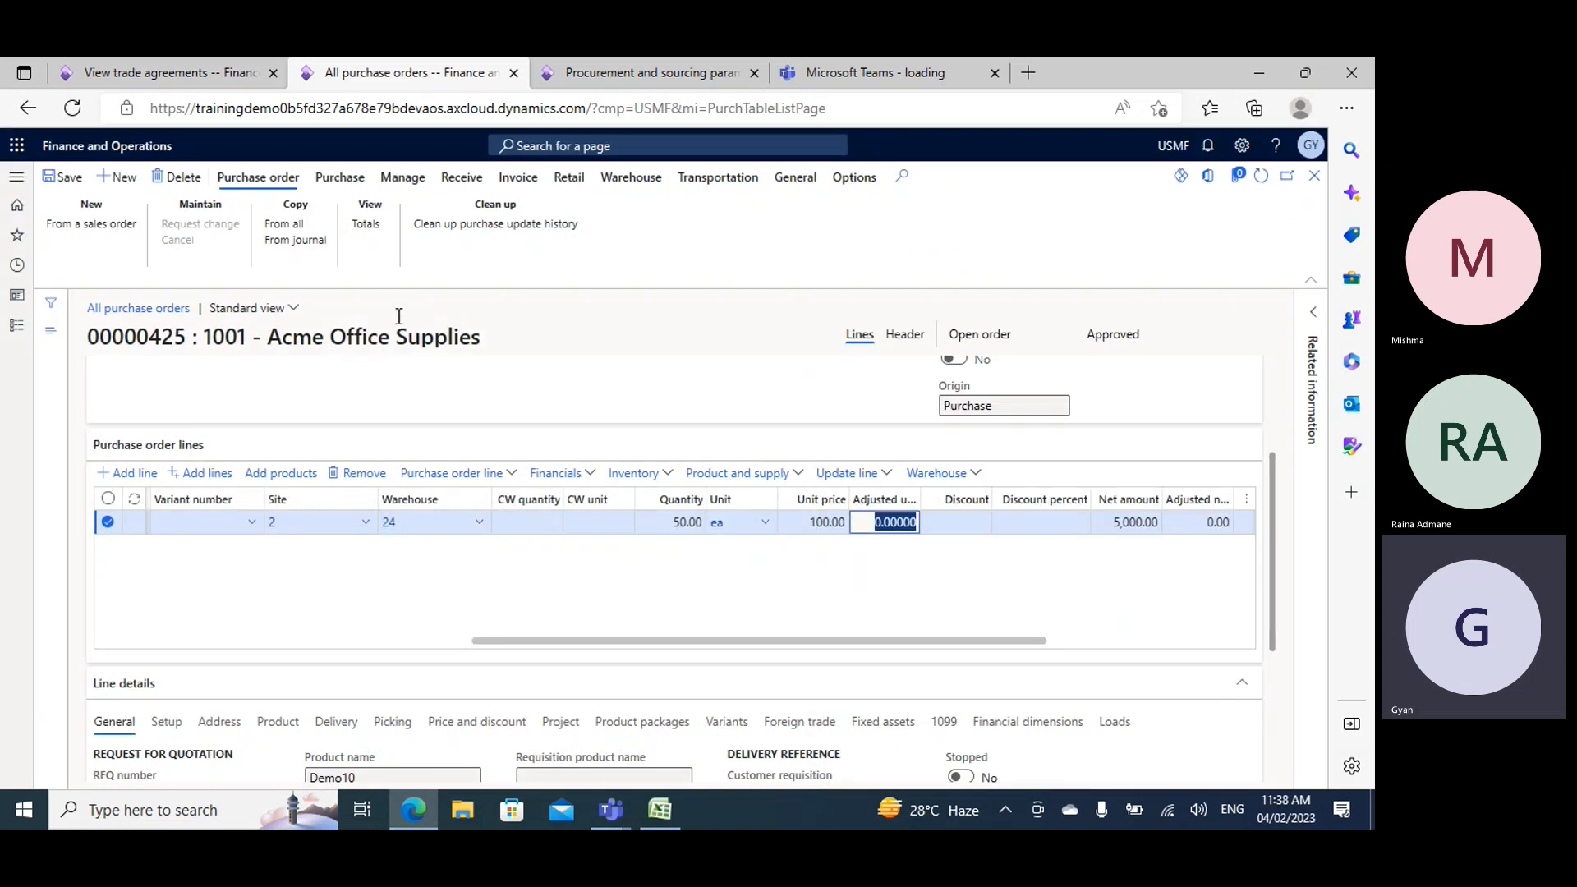
- Add a second purchase order line for item Demo10 with a quantity of 60
click(368, 178)
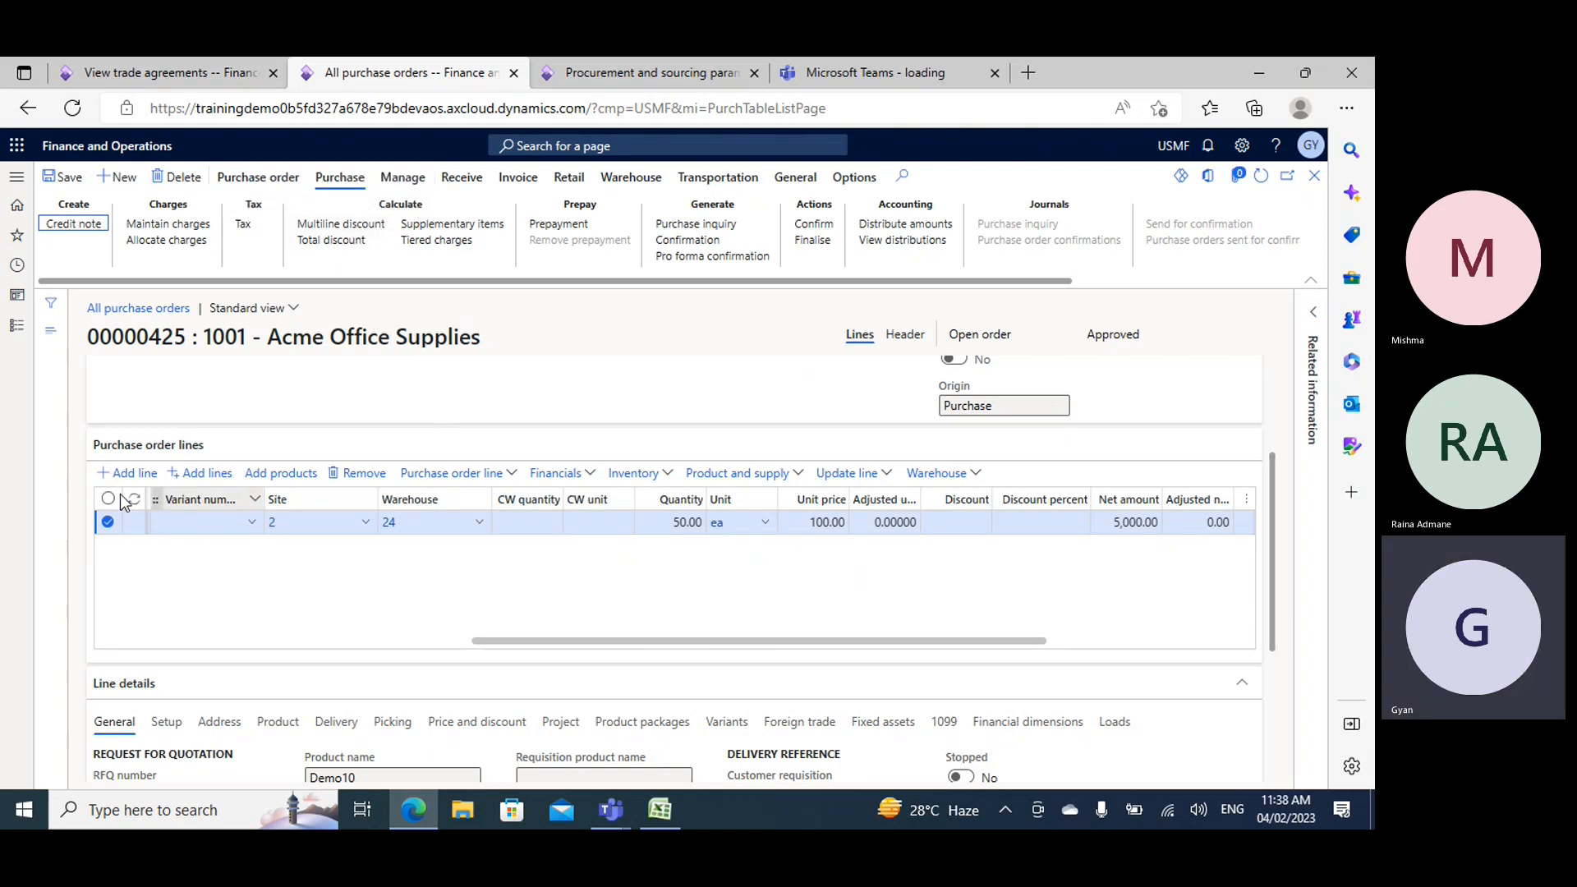
click(266, 605)
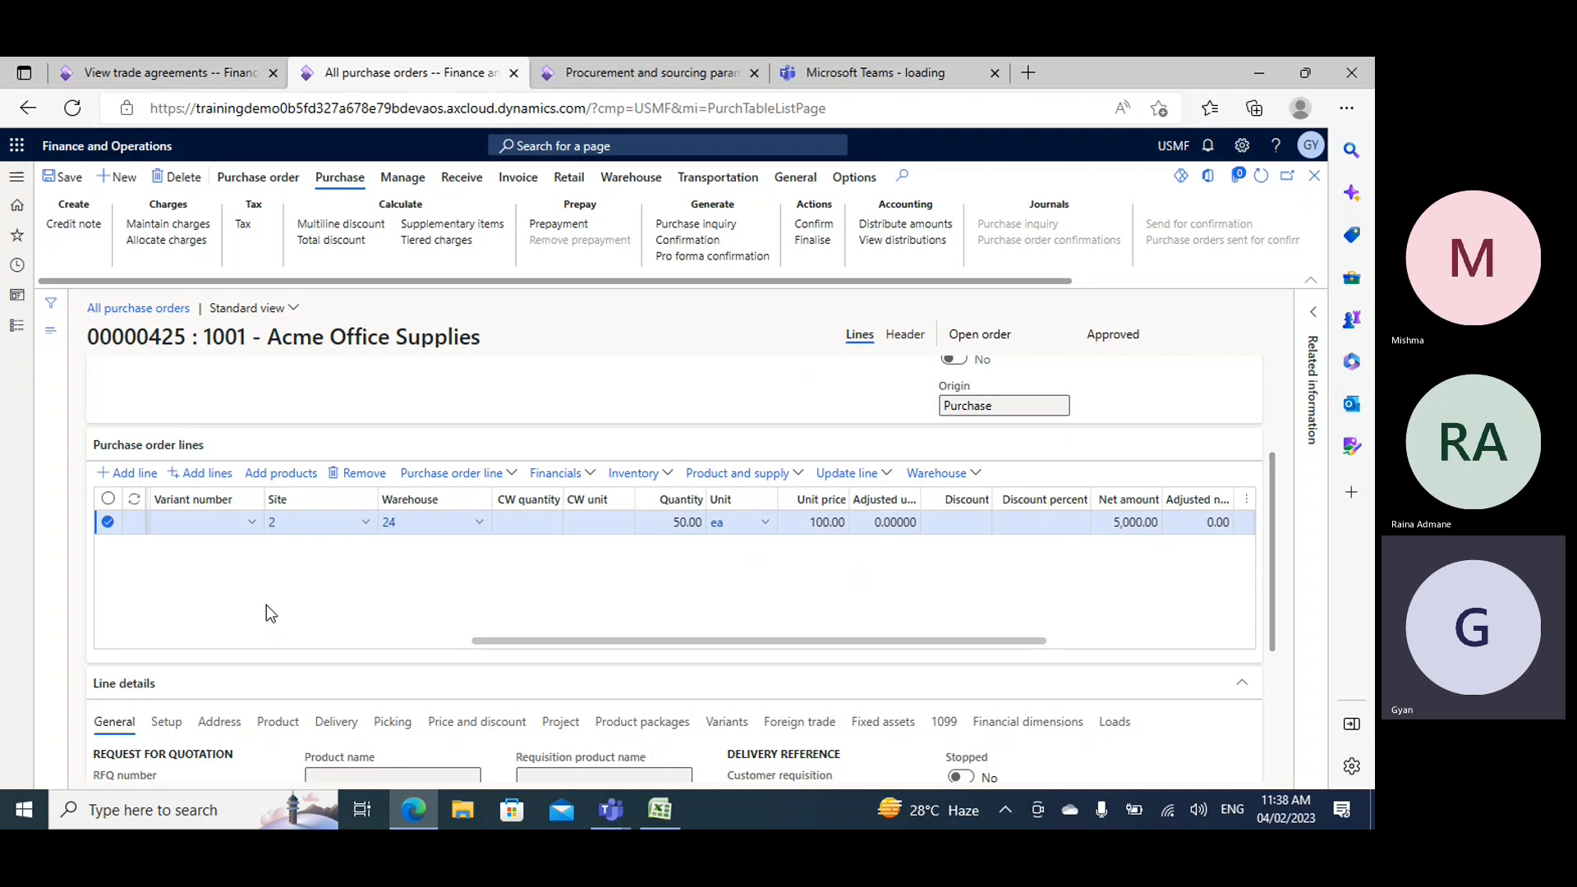
text(demo10)
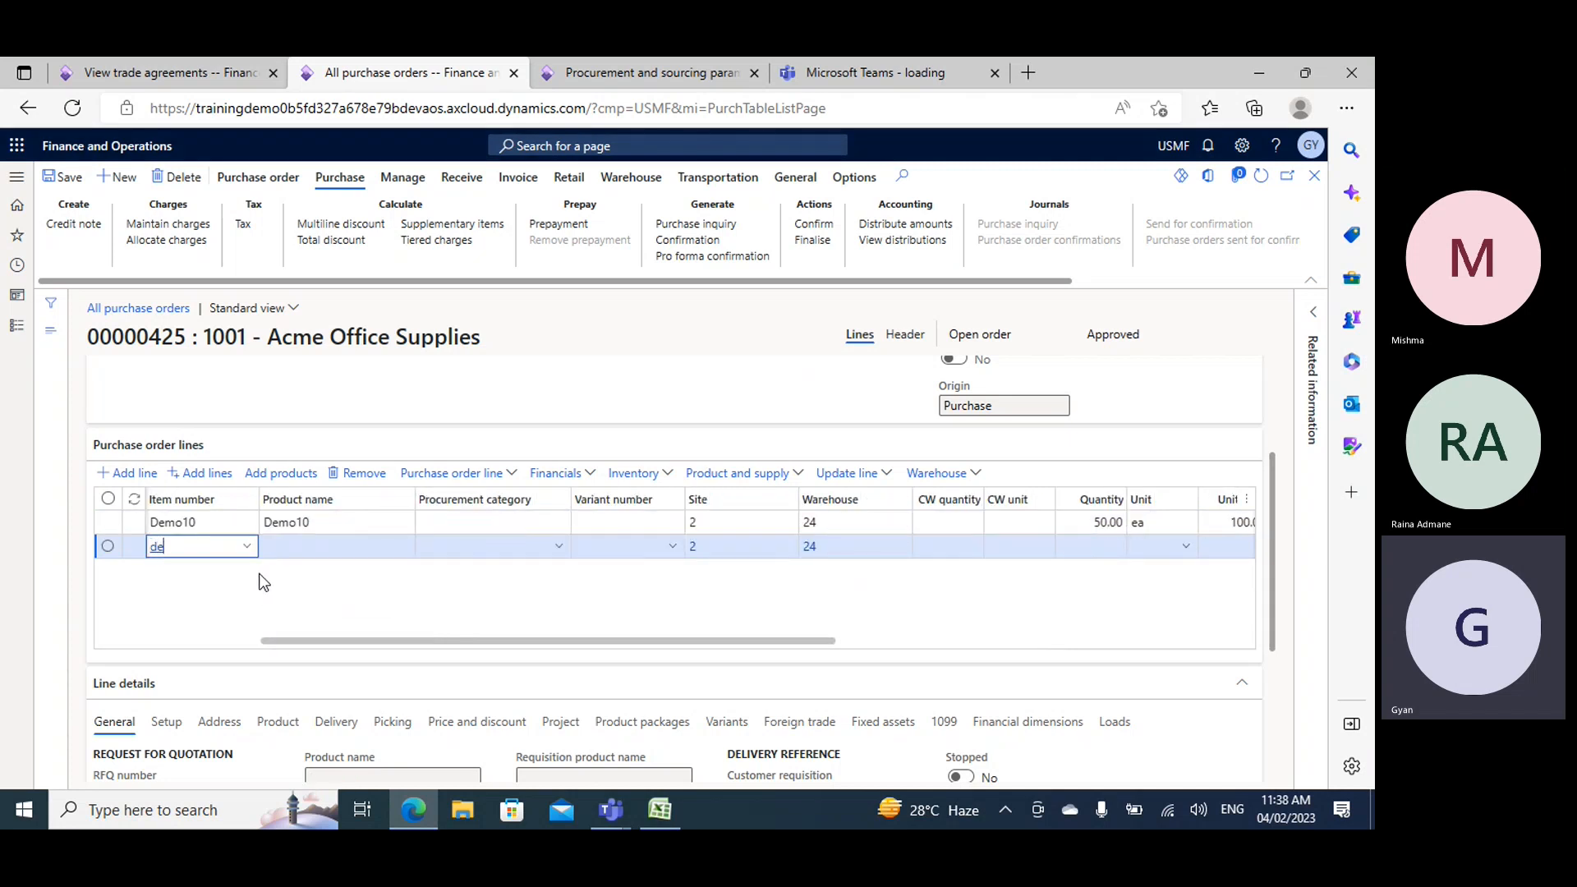
key(Tab)
key(Tab)
key(Tab)
key(Tab)
key(Tab)
key(Tab)
key(Tab)
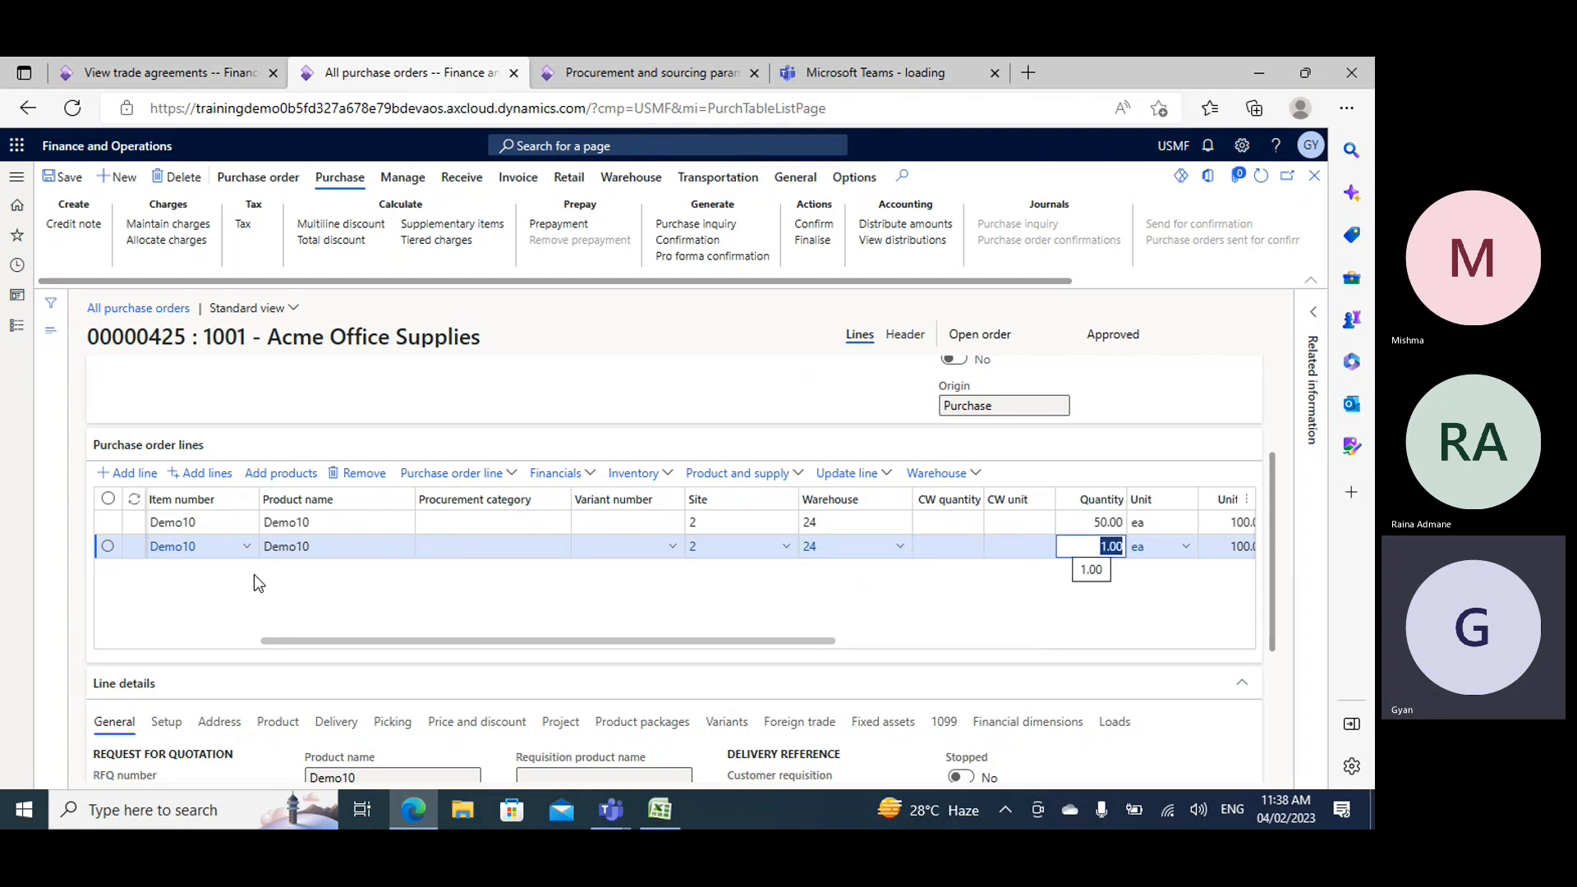
text(60)
key(Tab)
key(Tab)
key(Tab)
key(Tab)
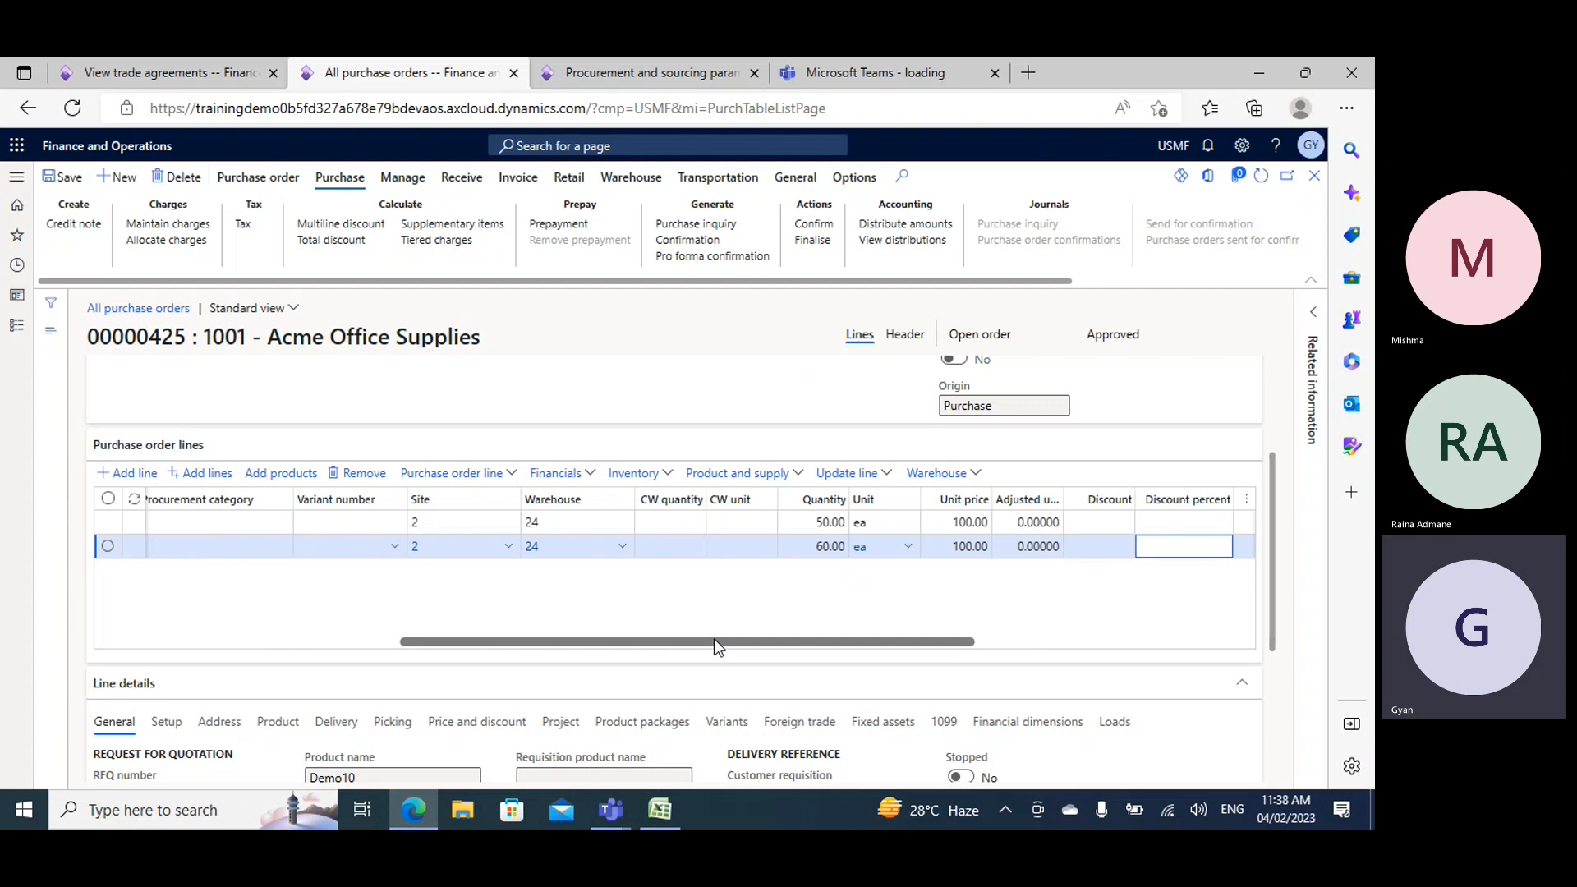
- Calculate the multiline discount for the purchase order and bring the lines' net amounts into view
drag(713, 641, 138, 642)
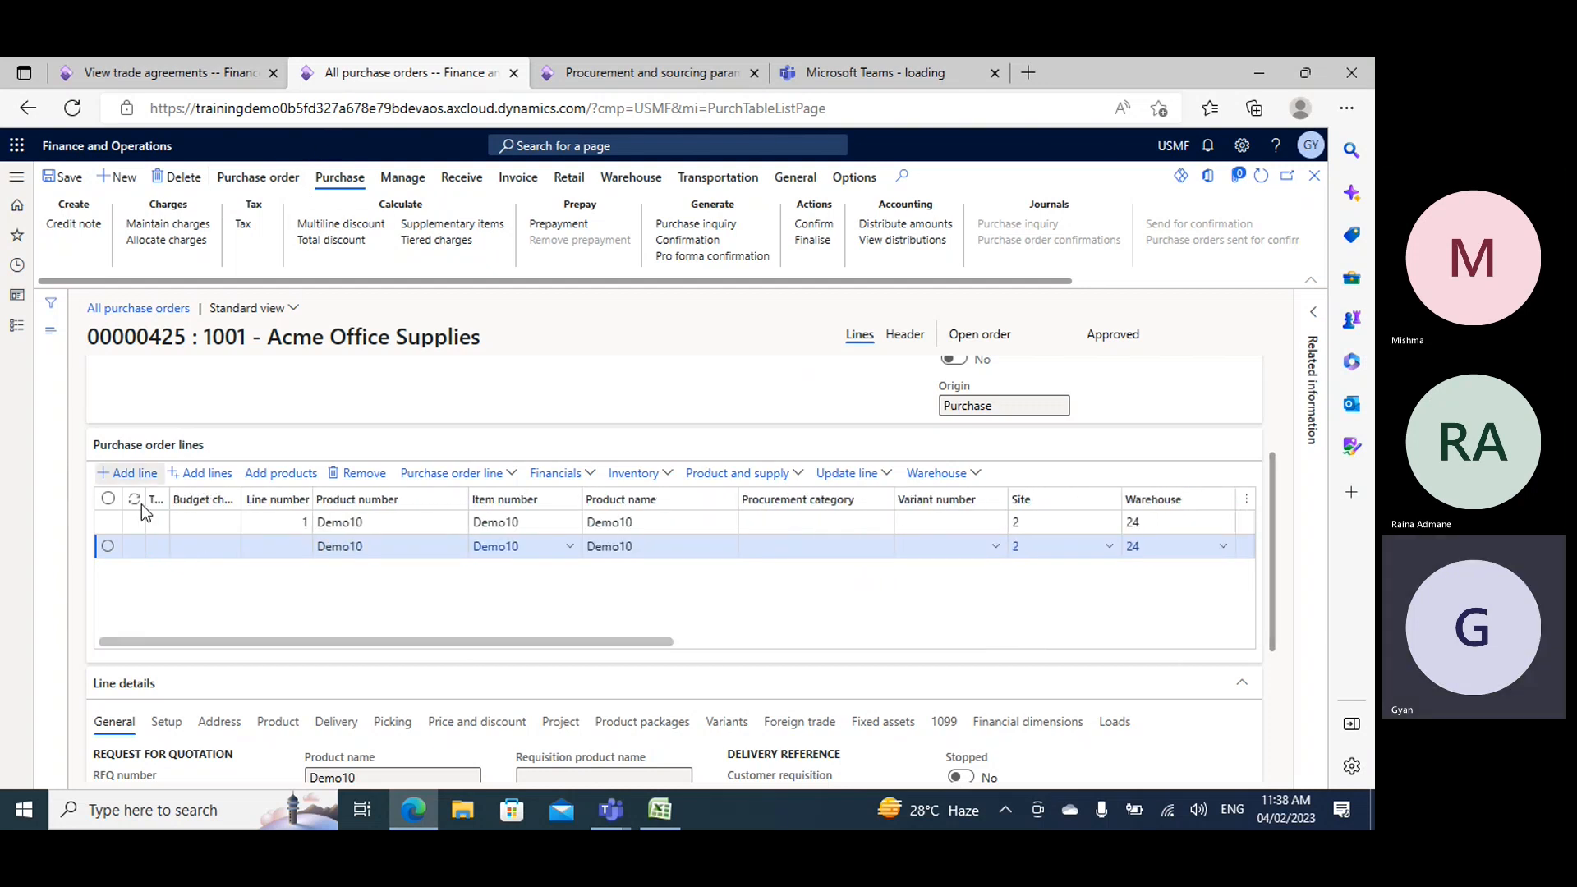
click(333, 228)
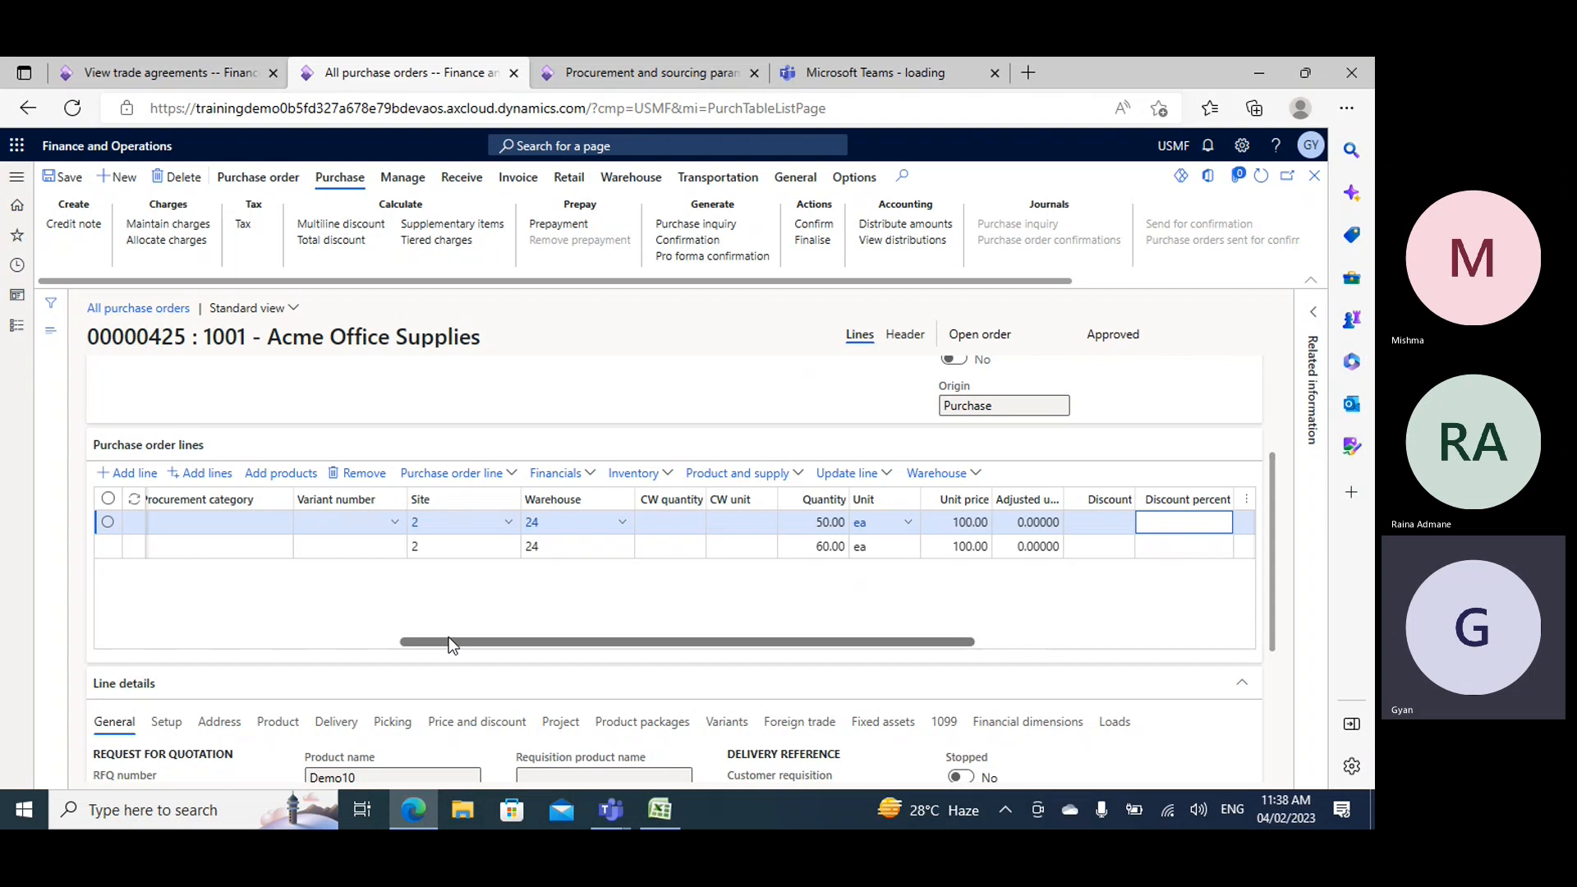
drag(594, 642, 810, 649)
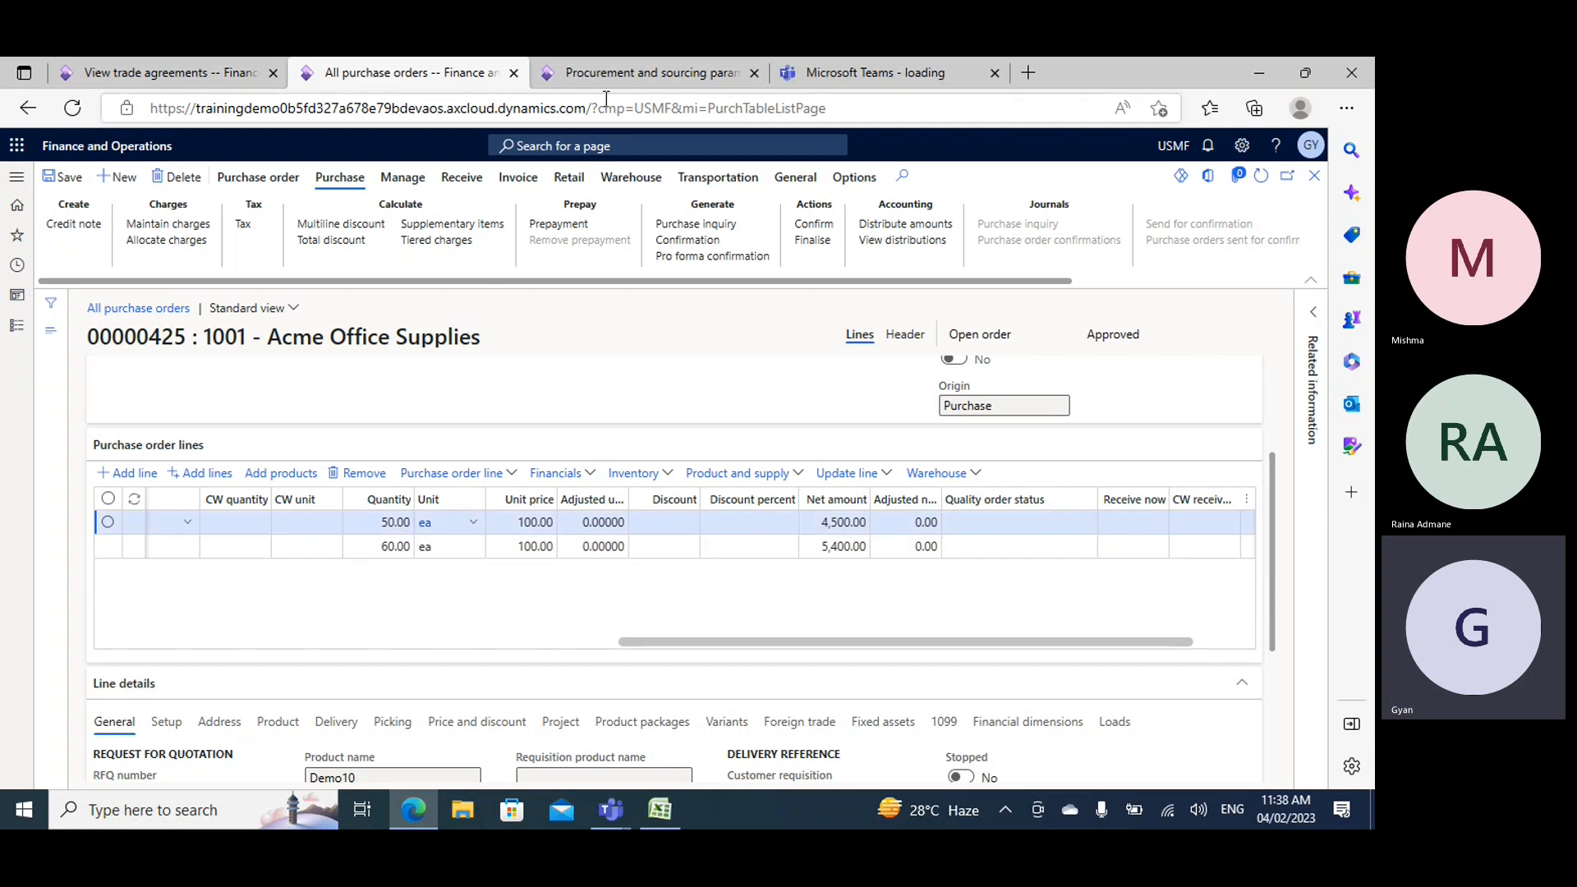
- Check the quantity ranges and discount percentages in Demo10's trade agreements, and return to the purchase order
click(206, 62)
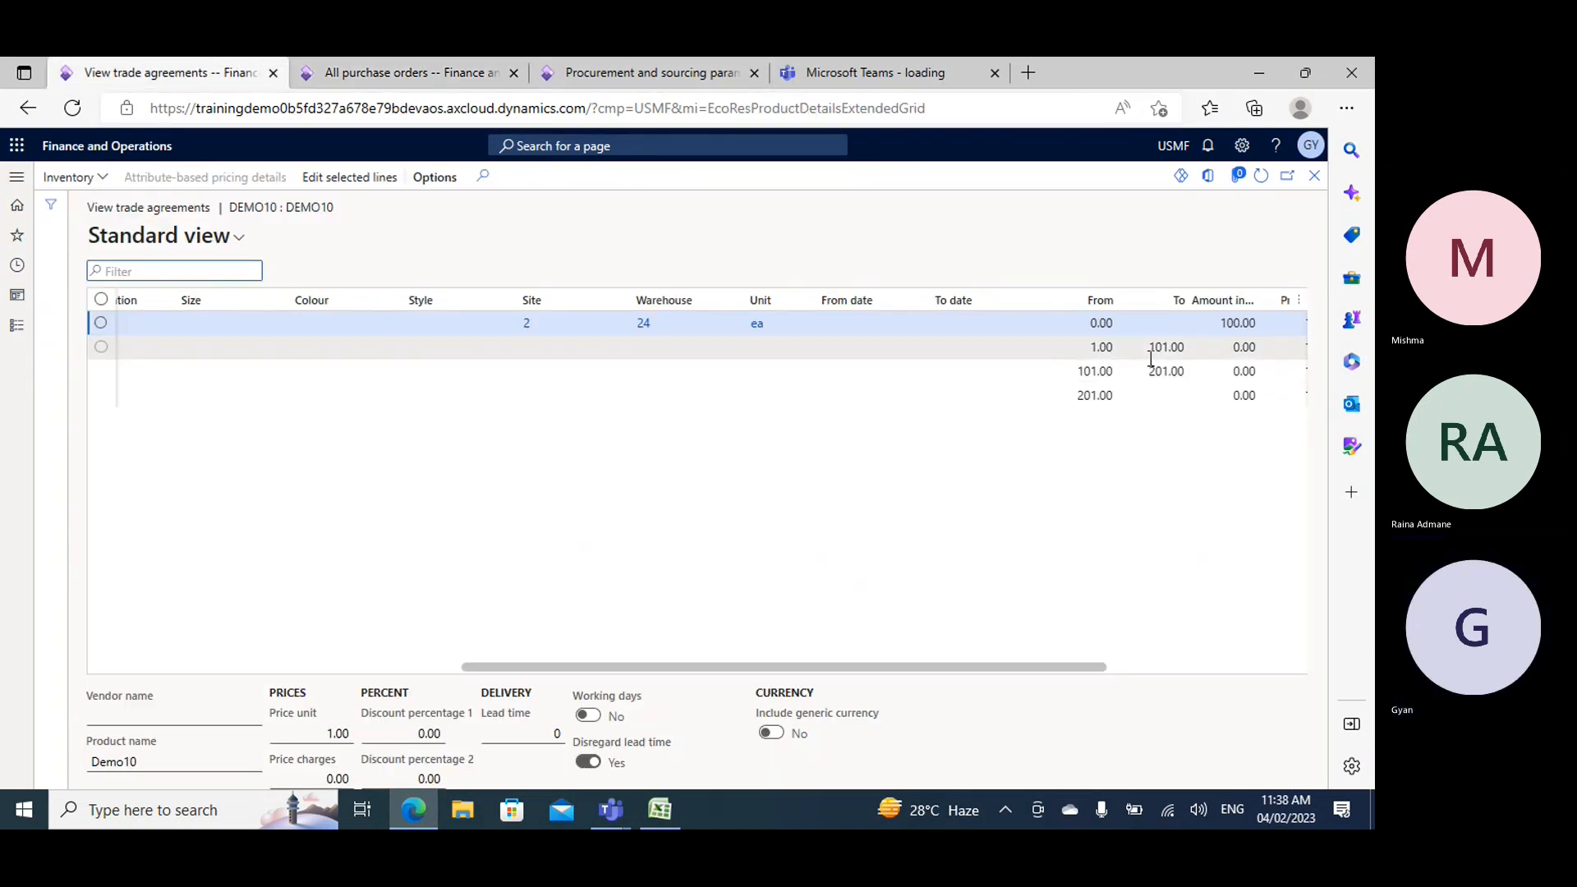
drag(1076, 669, 1189, 644)
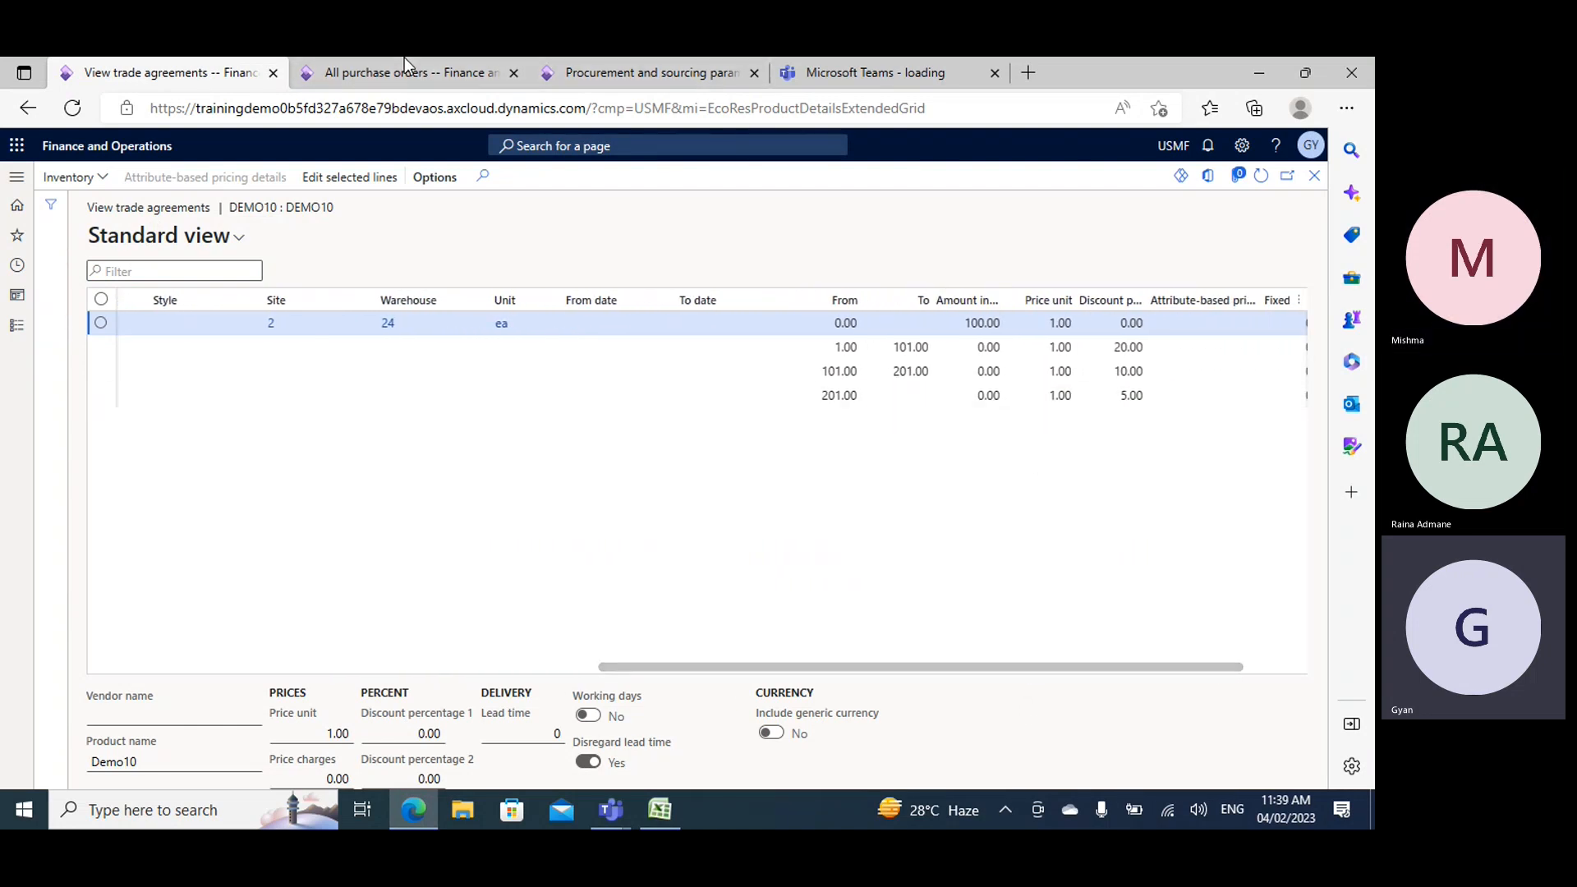
click(327, 67)
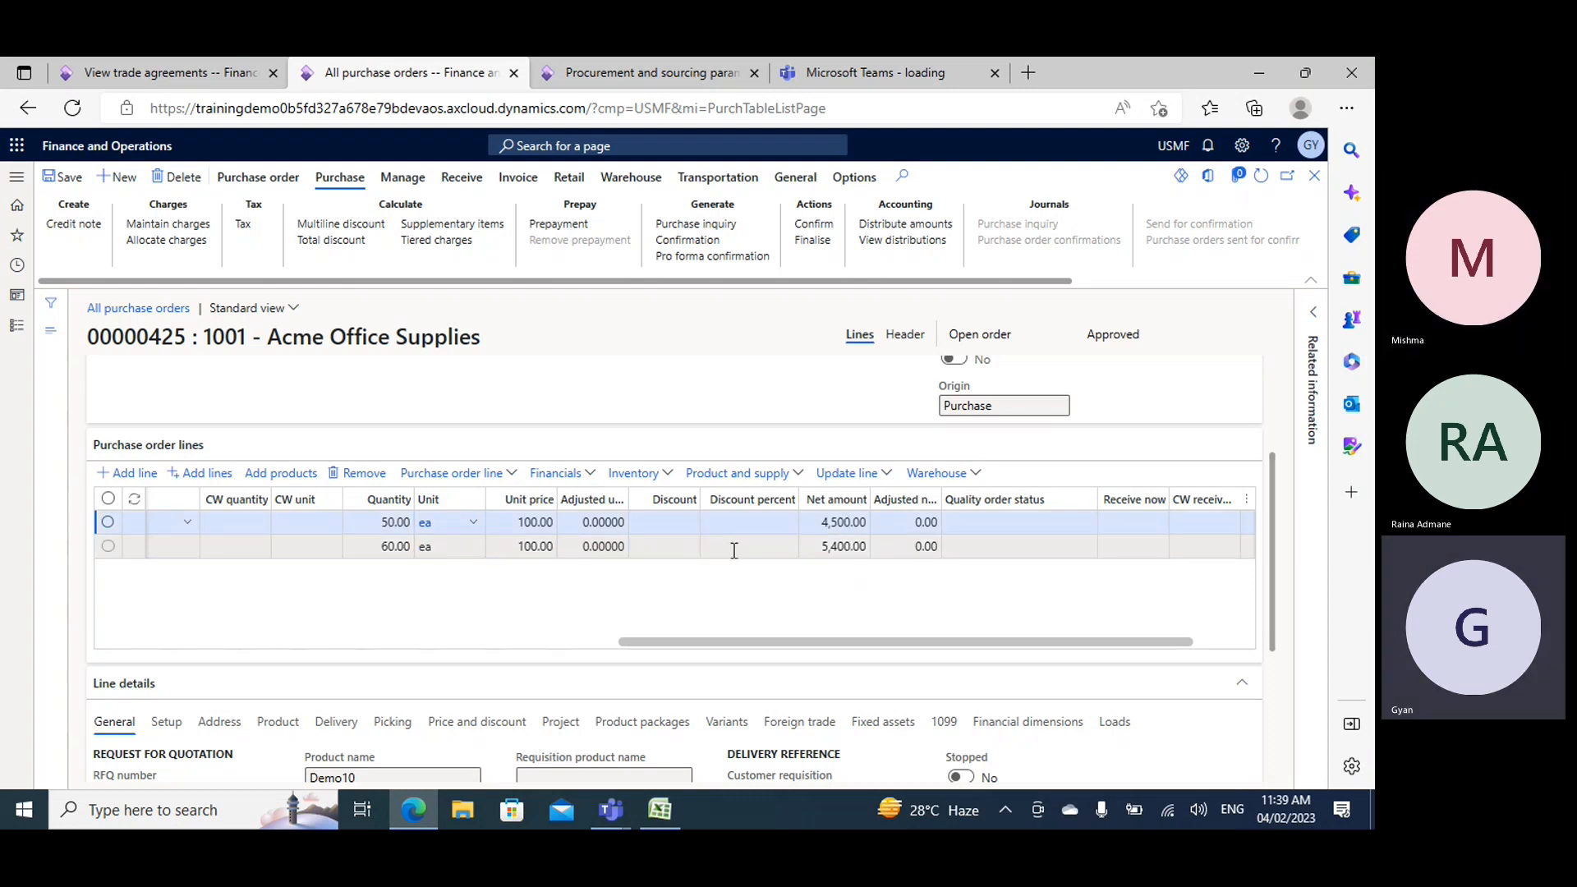
- Compare the quantity, discount percent and net amount of the two Demo10 order lines
click(840, 546)
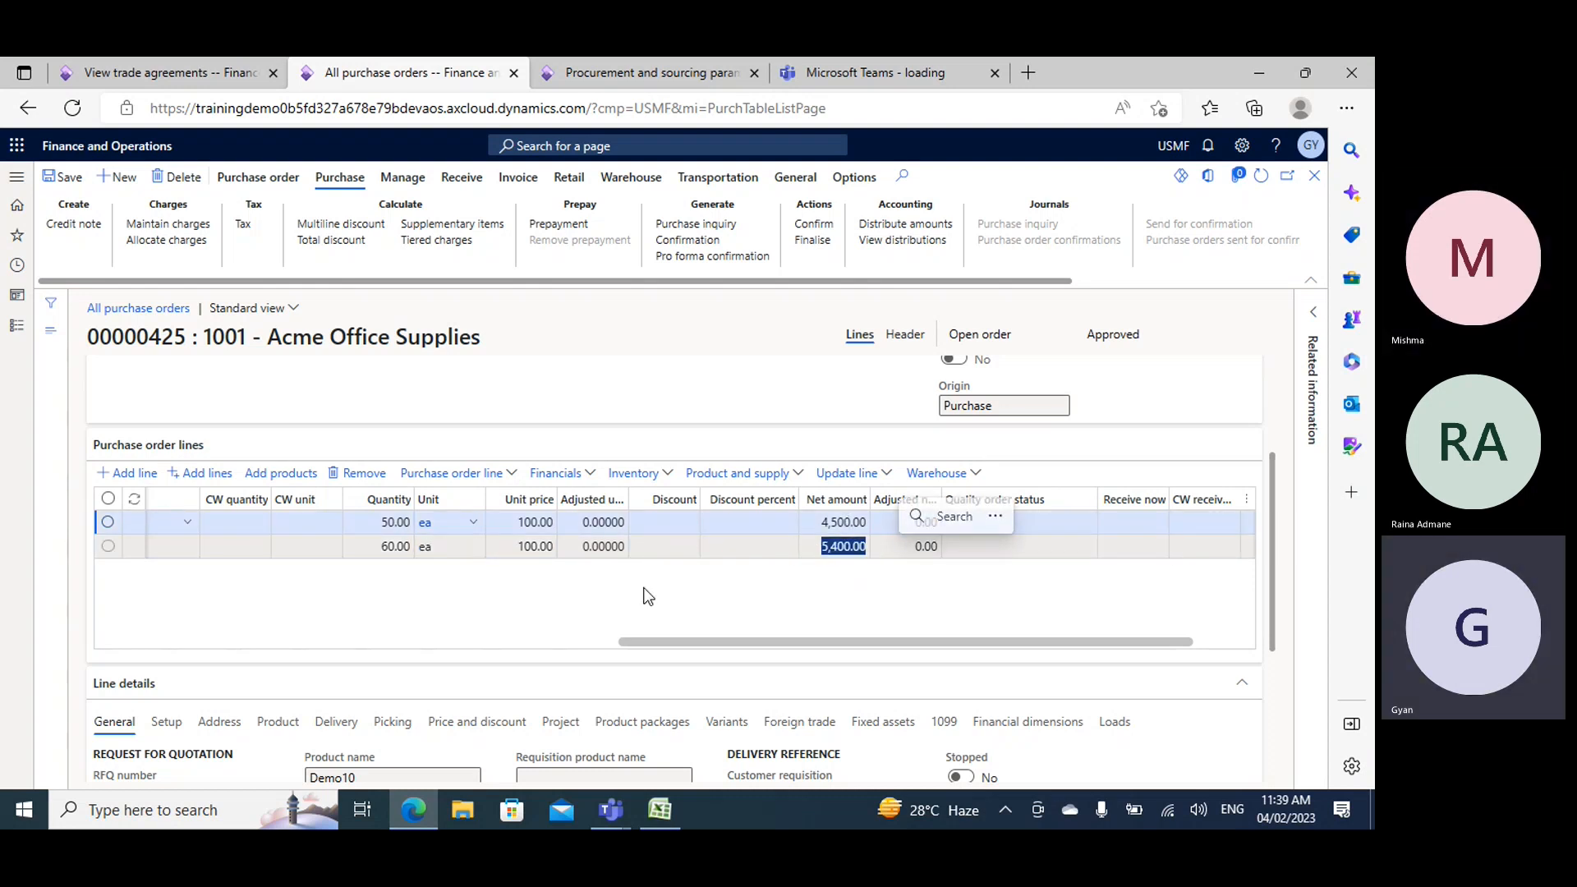
click(758, 522)
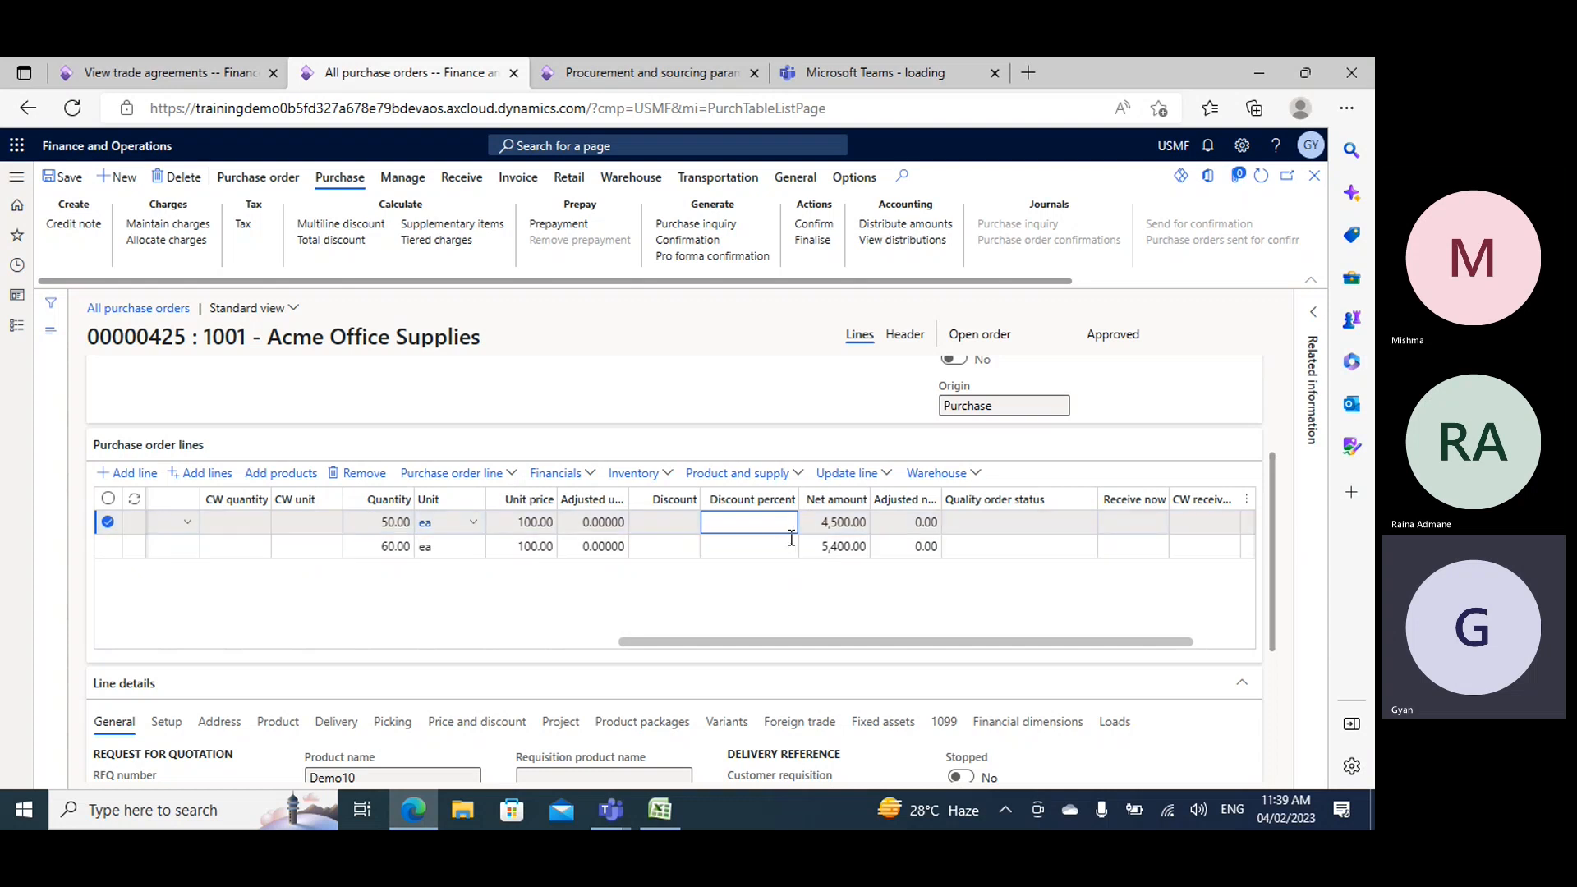
click(791, 549)
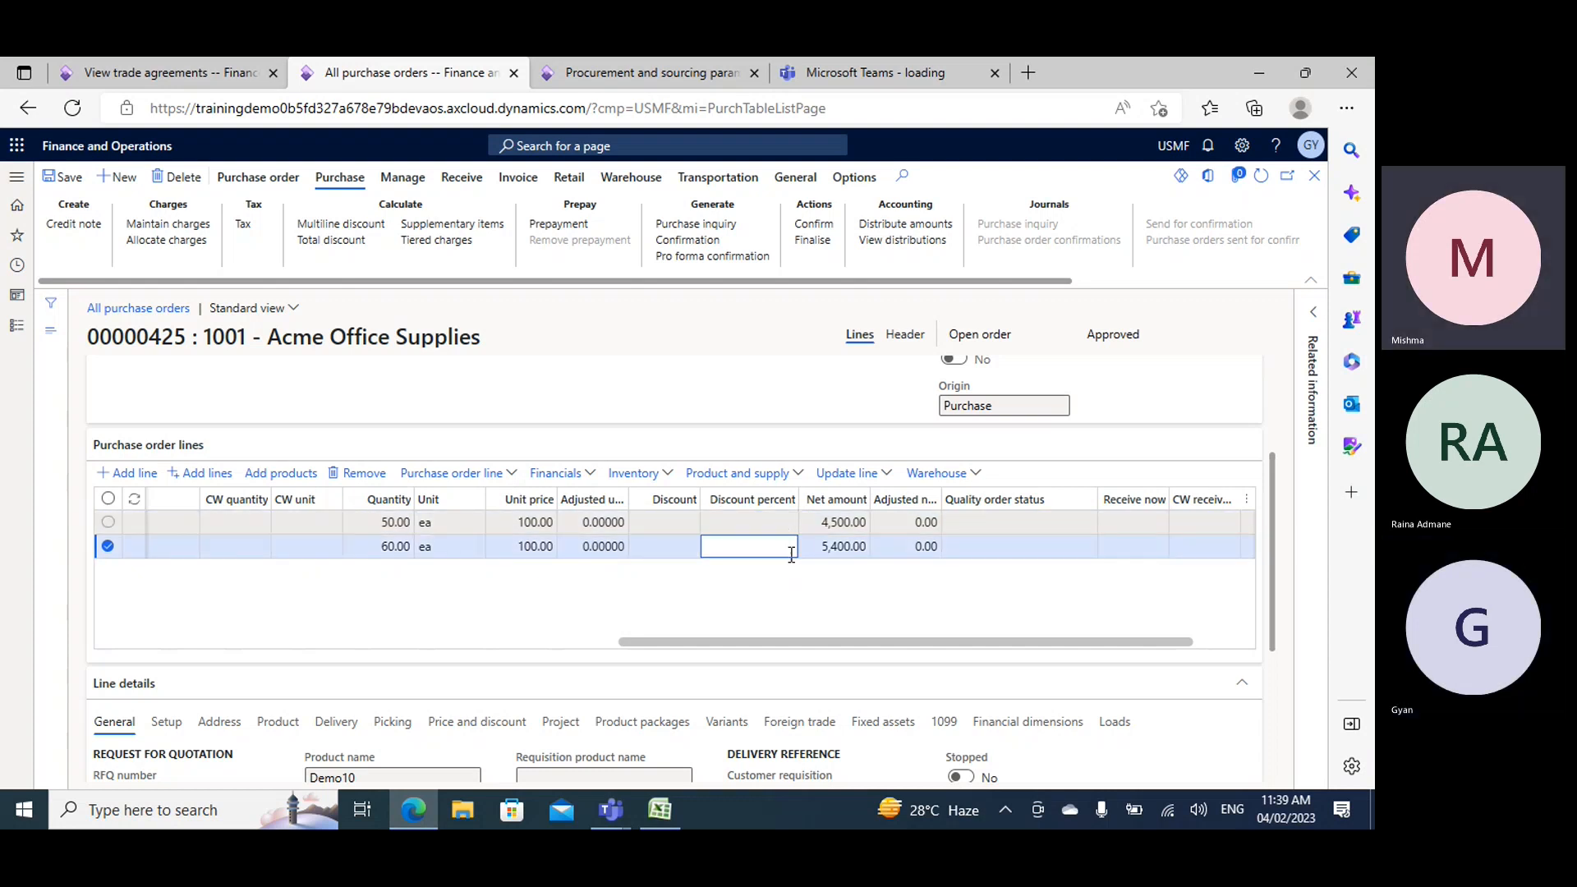
key(Up)
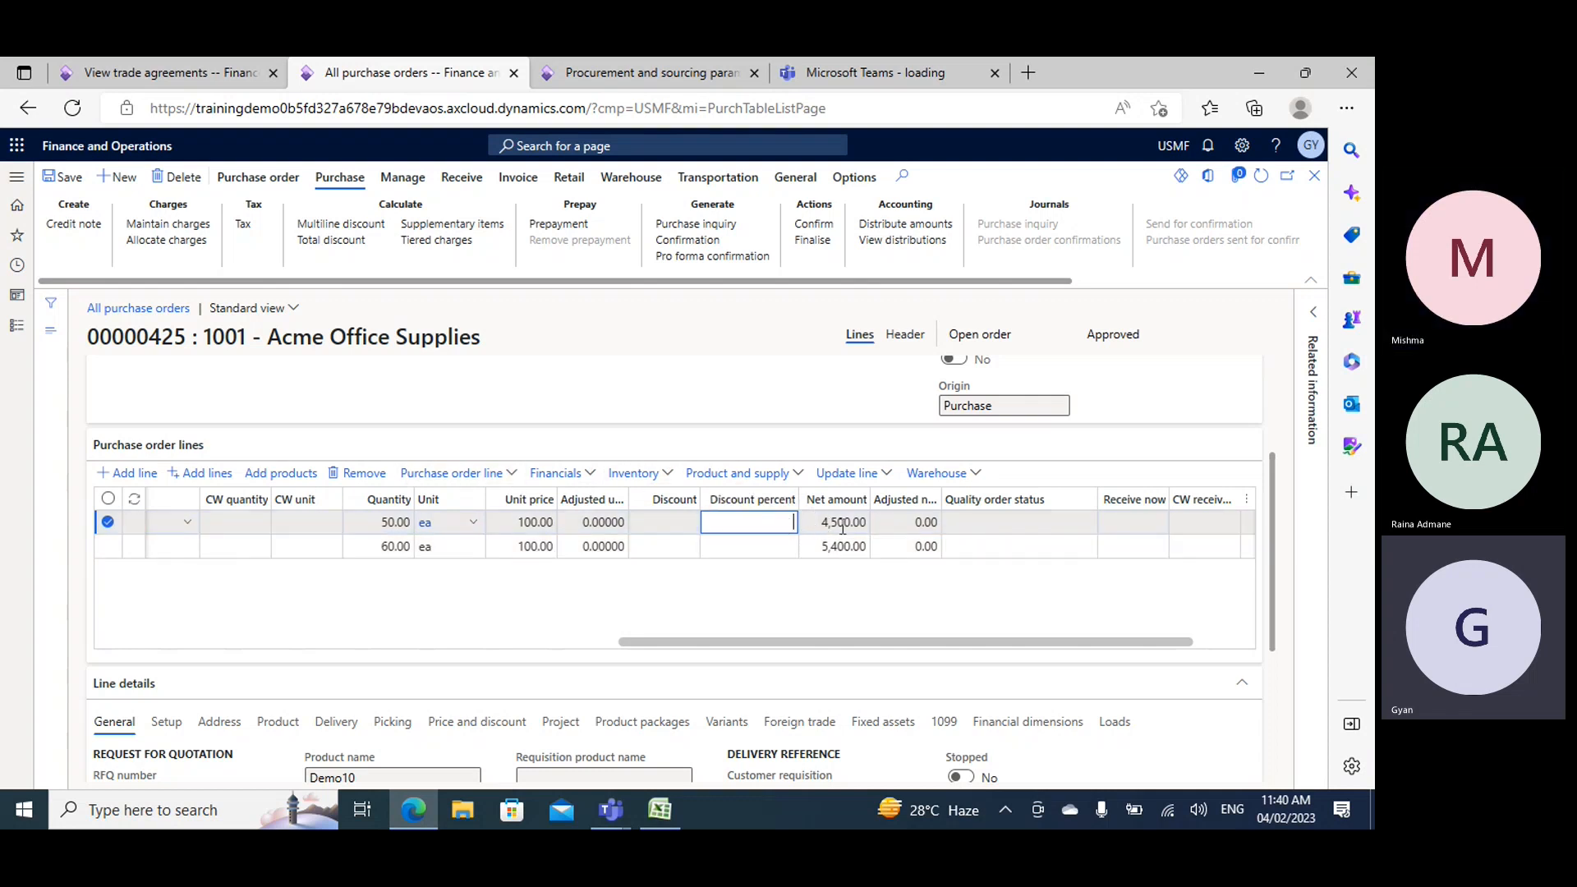
click(833, 522)
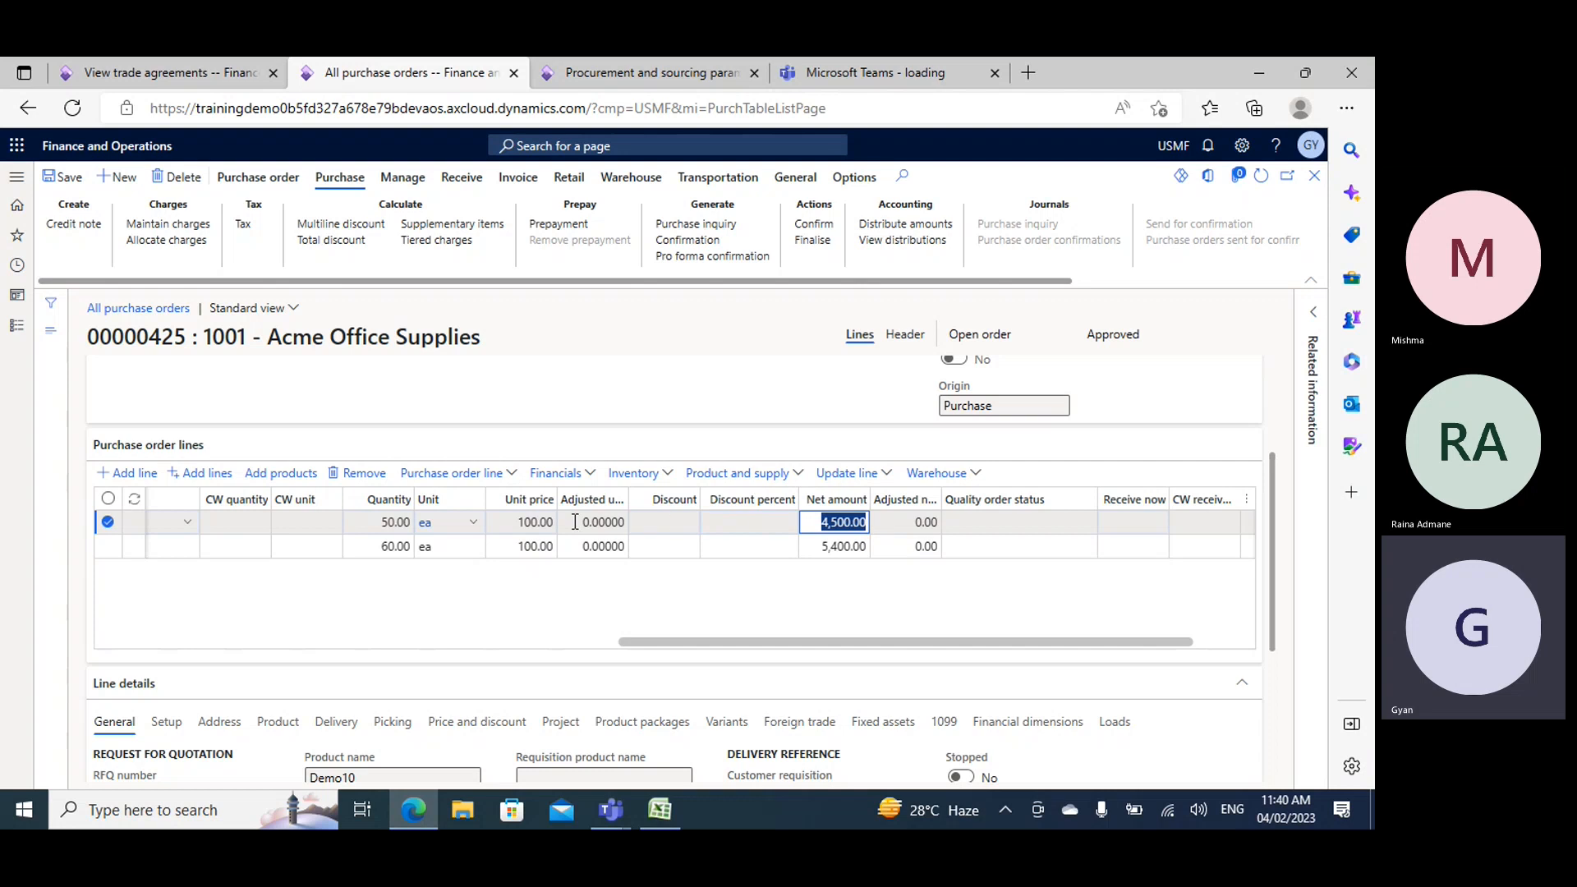
click(815, 546)
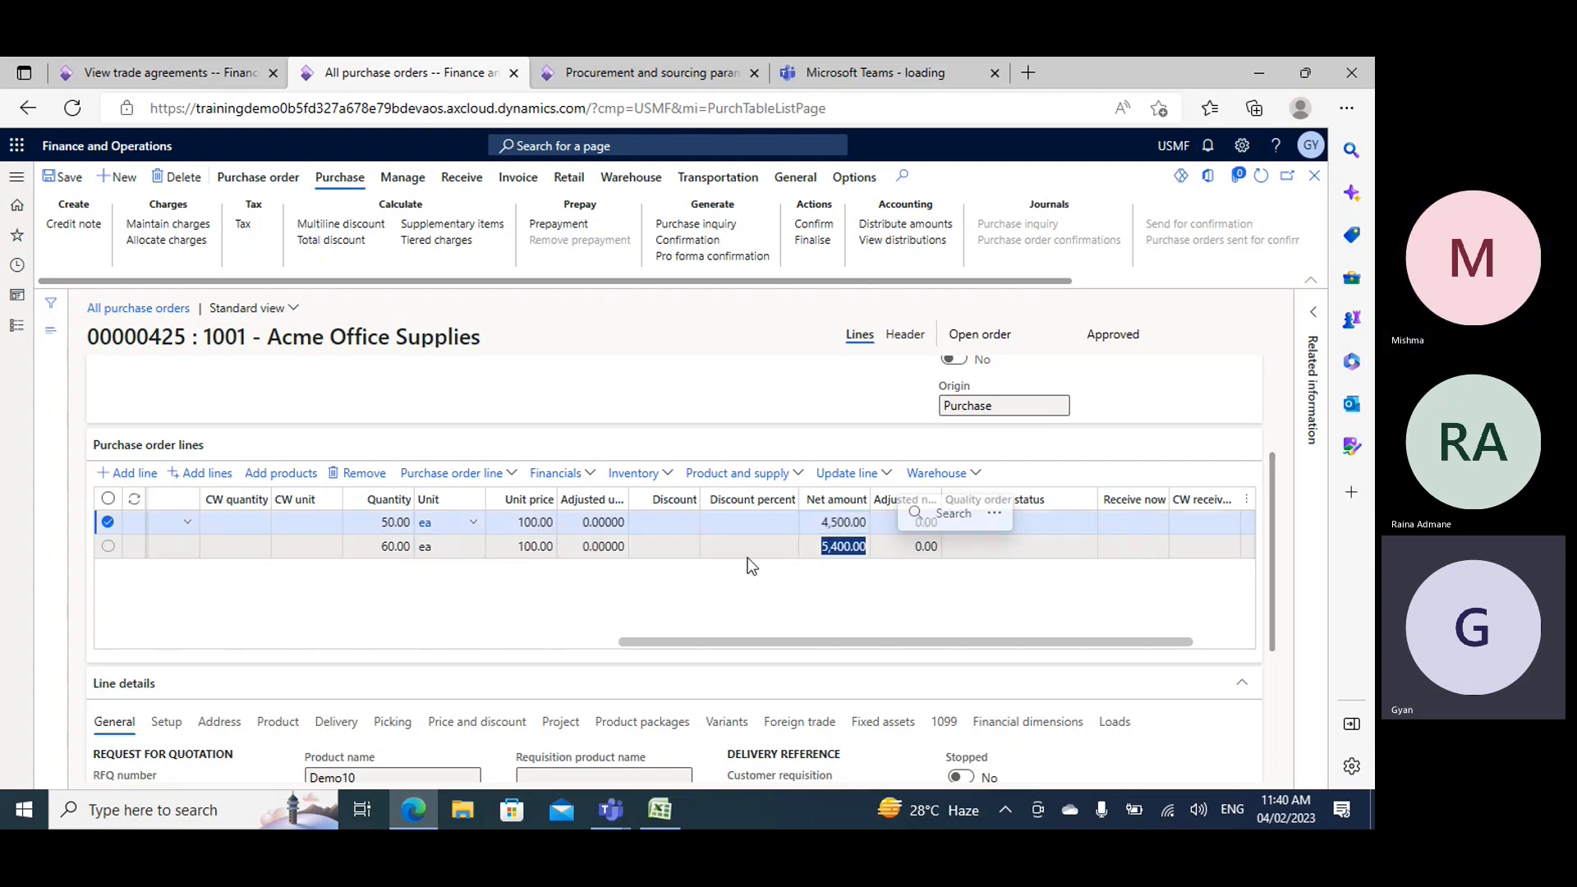
click(370, 545)
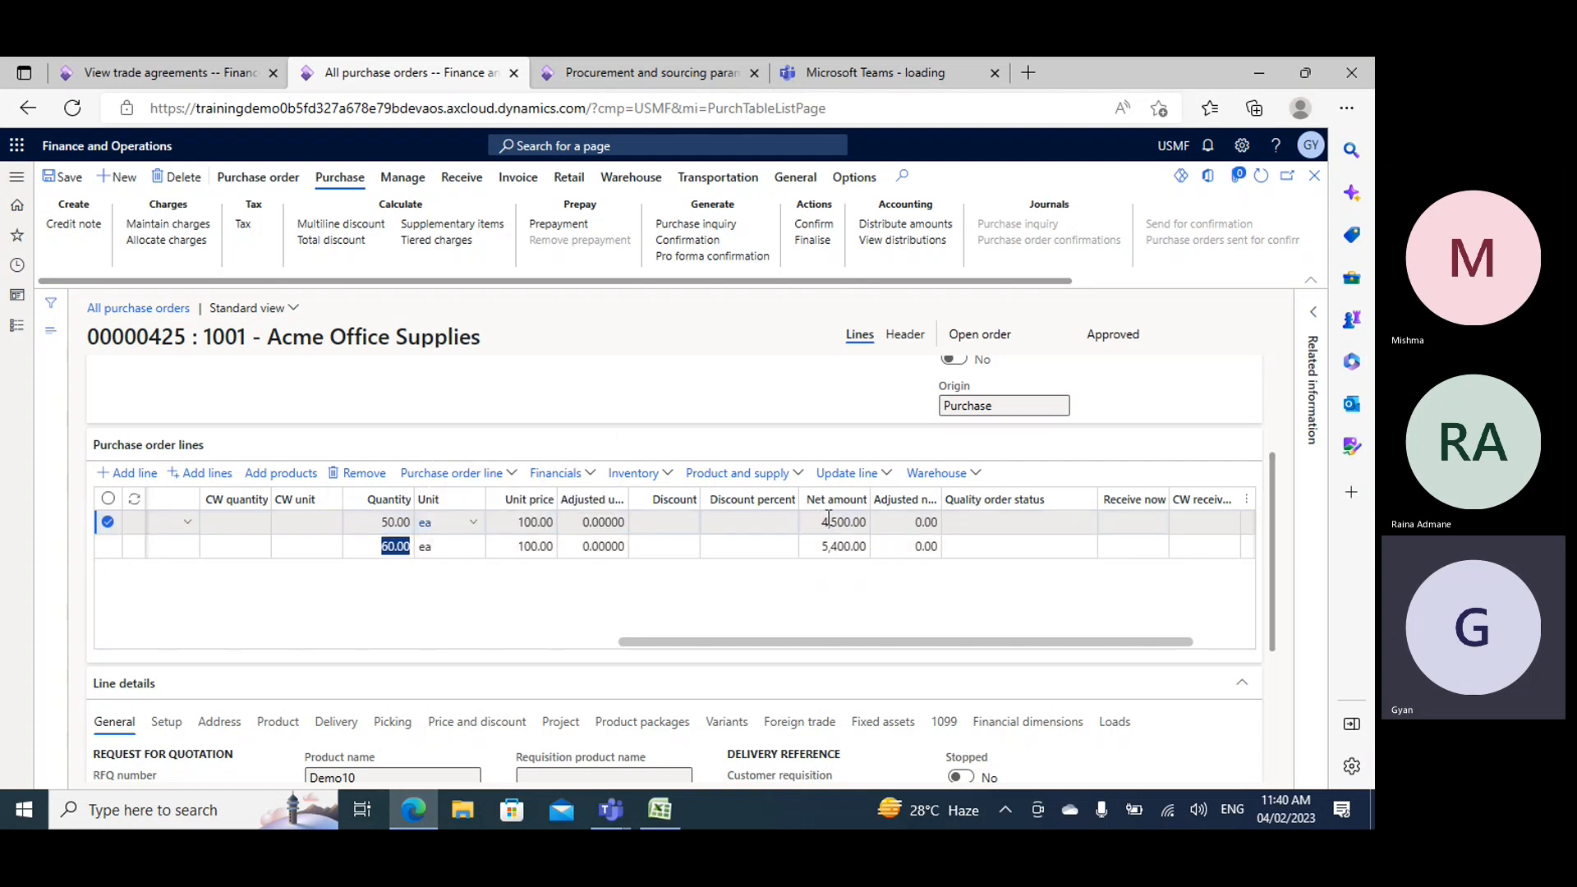
click(828, 521)
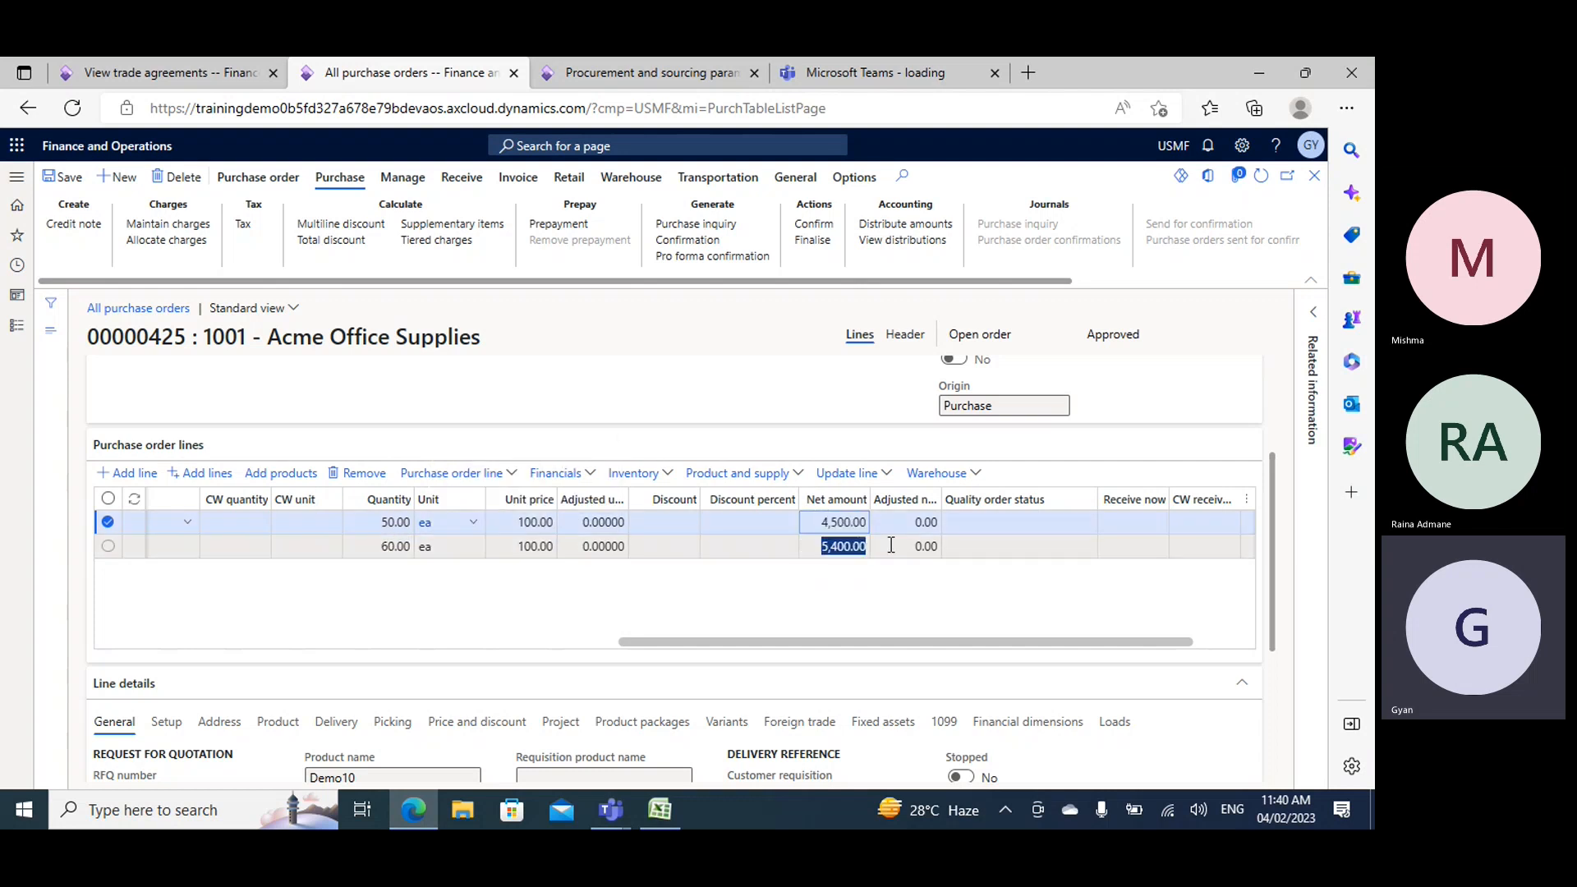
click(812, 547)
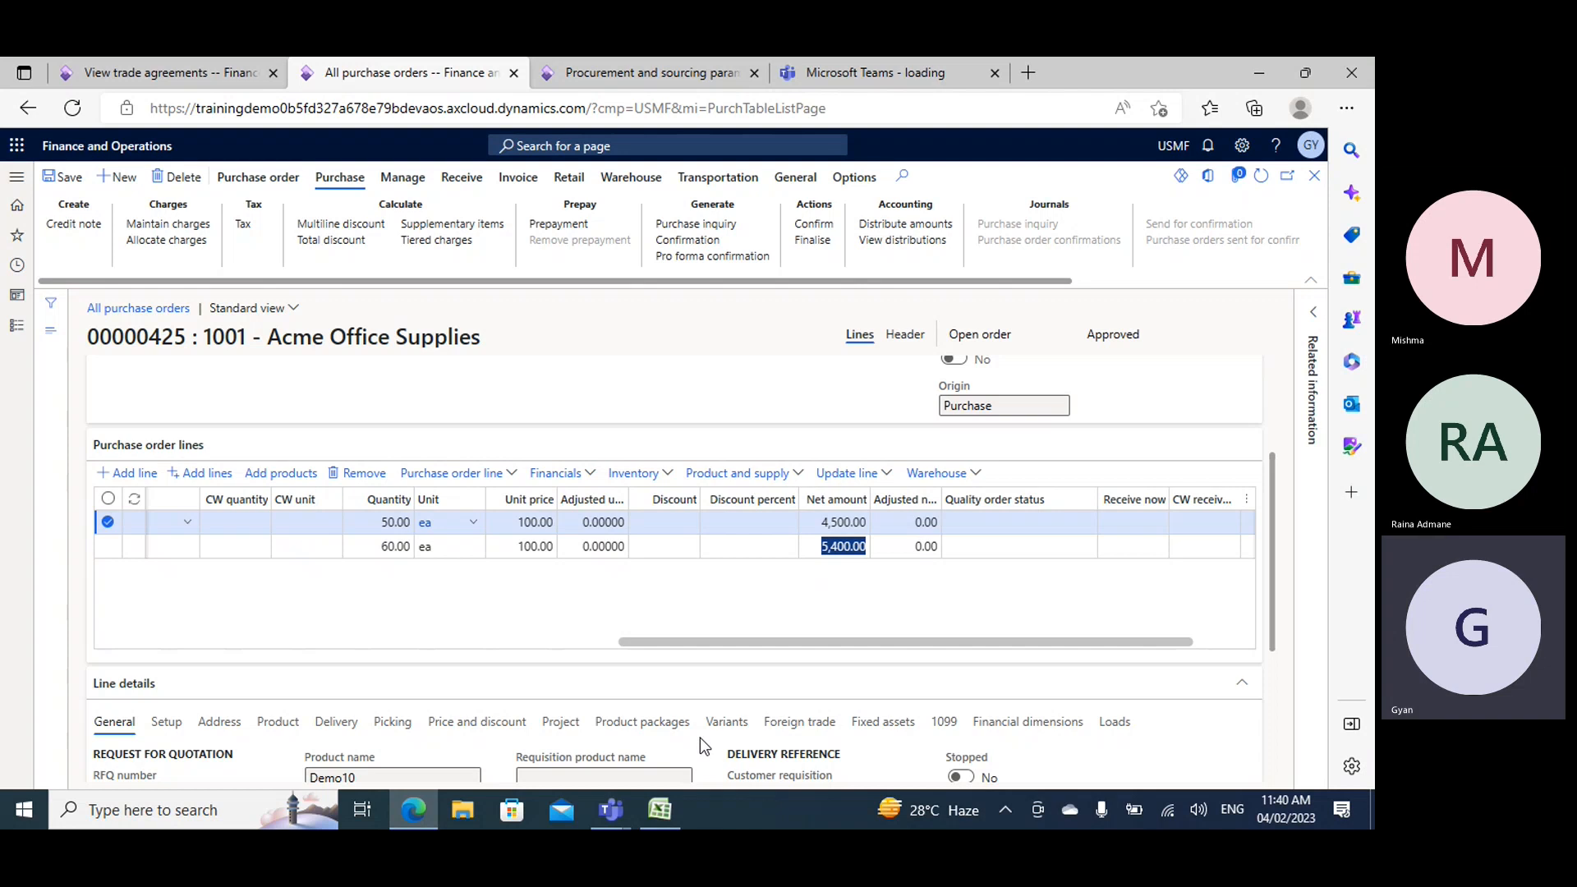
- Recheck the discount percentage of Demo10's 1 to 101 quantity tier in the trade agreements, and go back to the purchase order
click(164, 72)
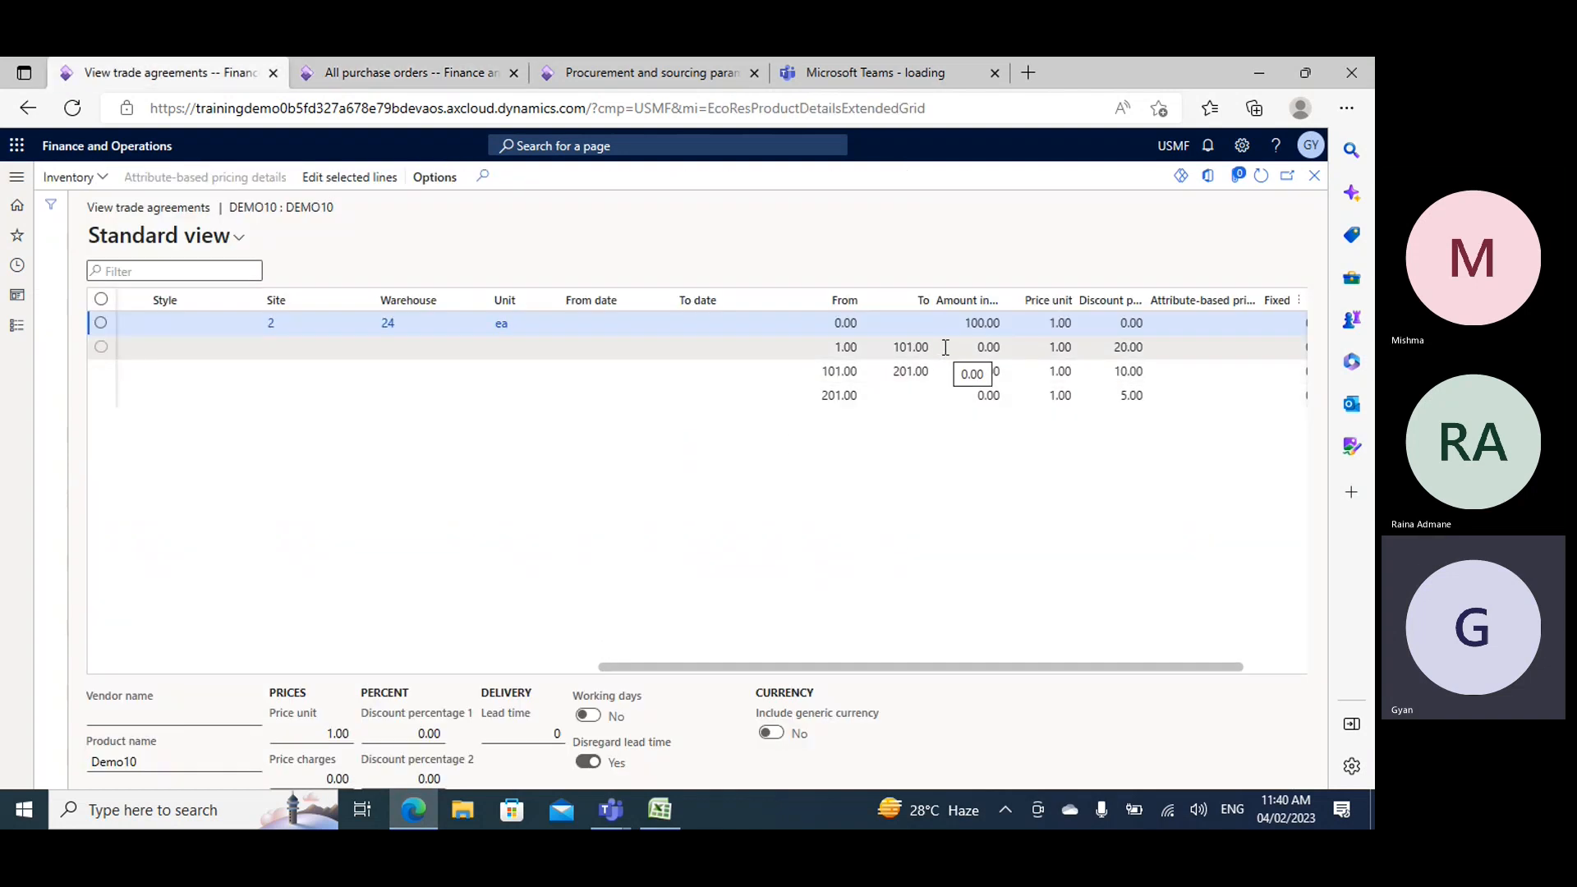
click(1127, 347)
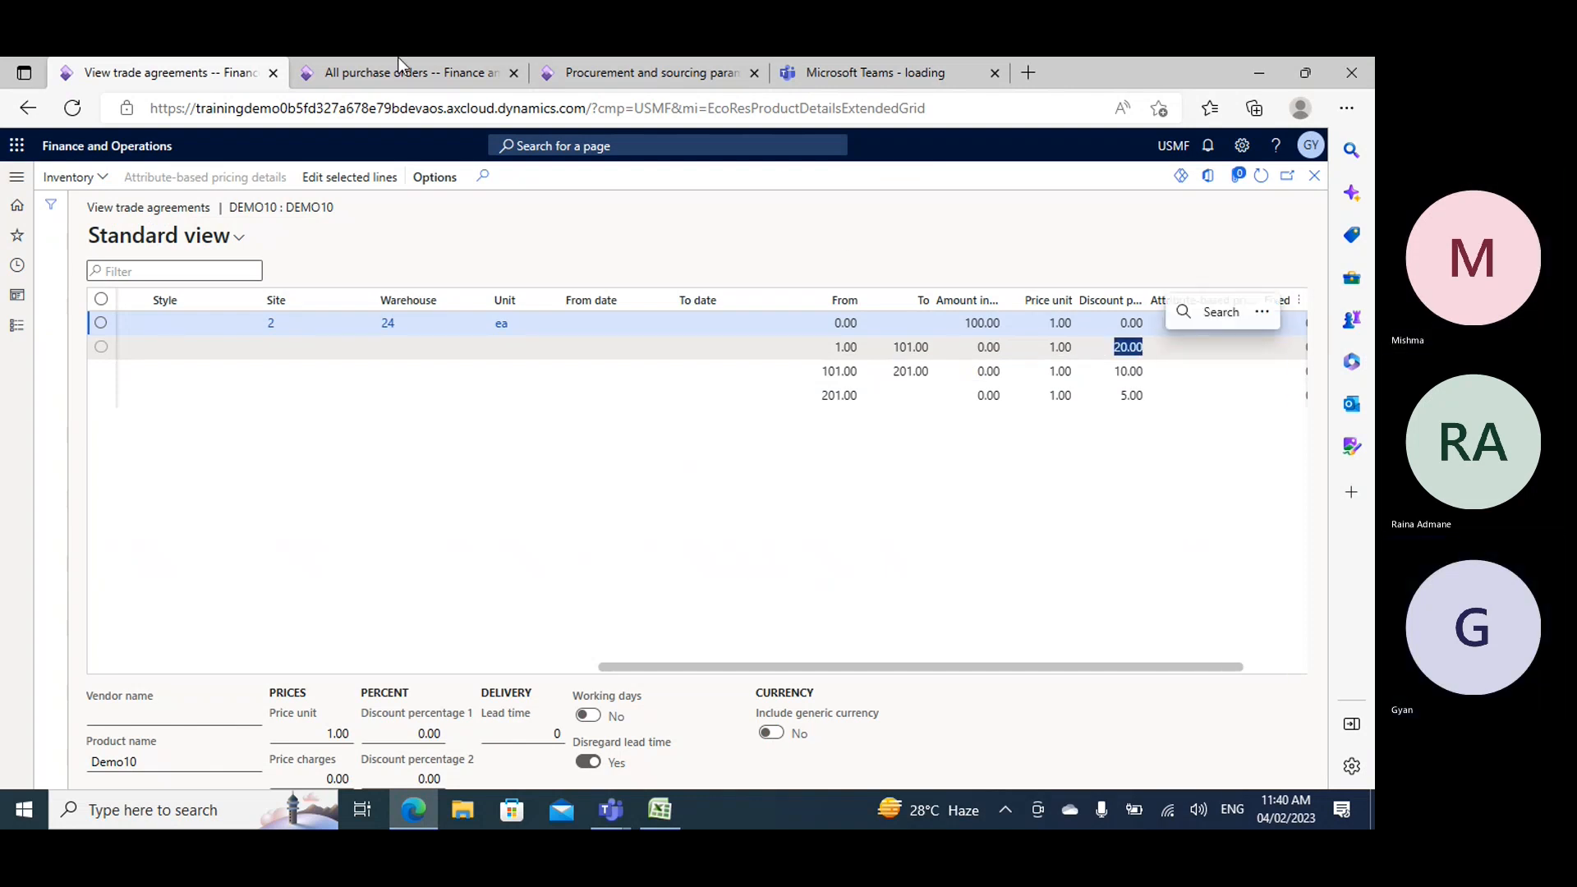
click(382, 72)
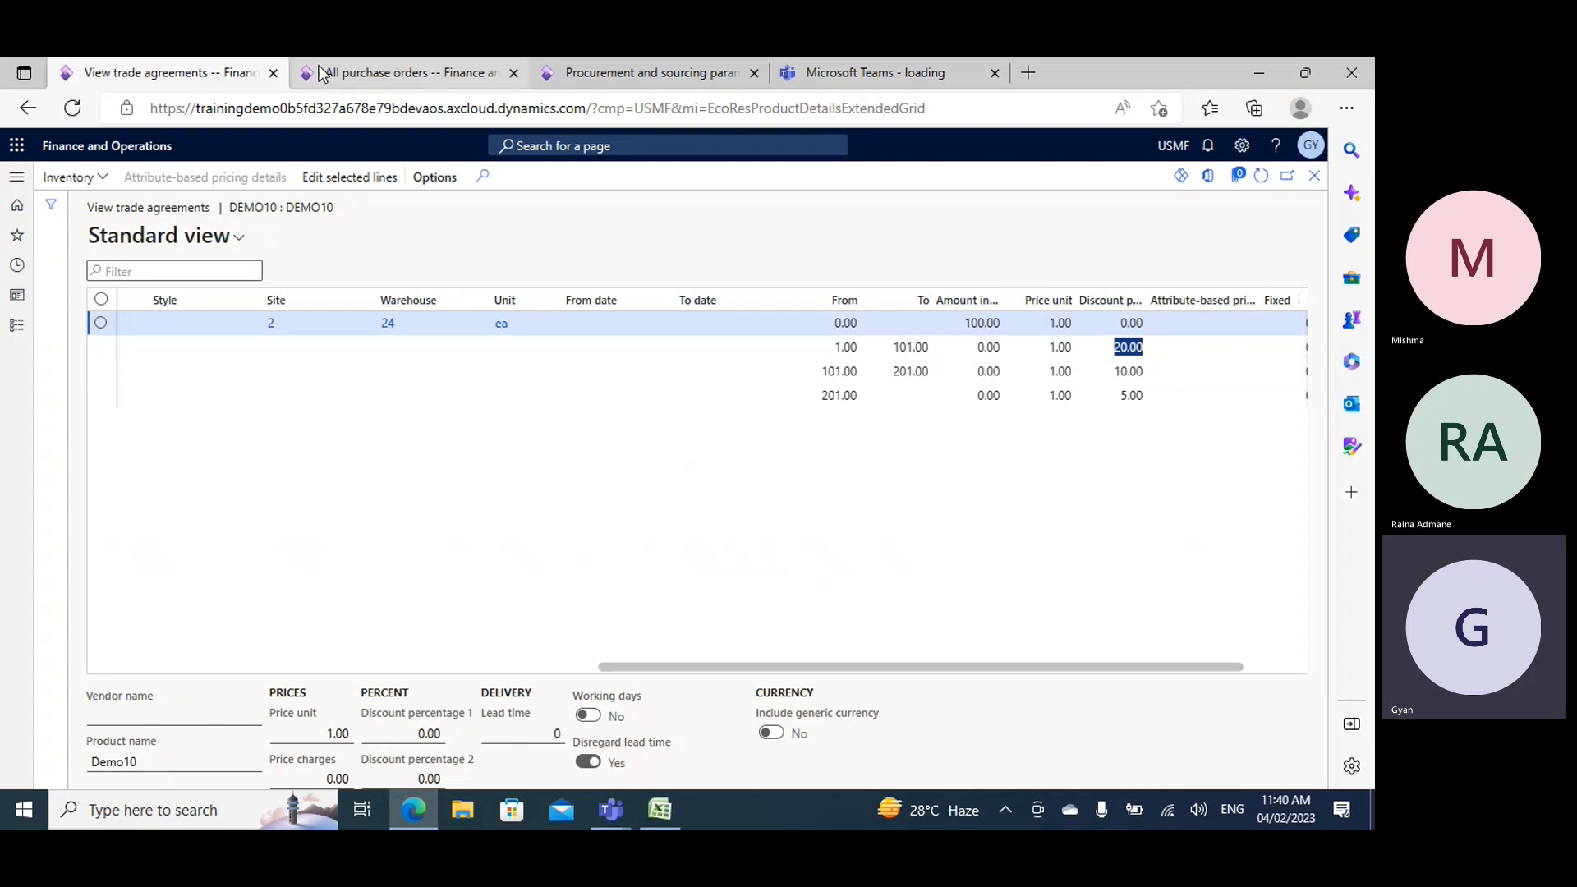
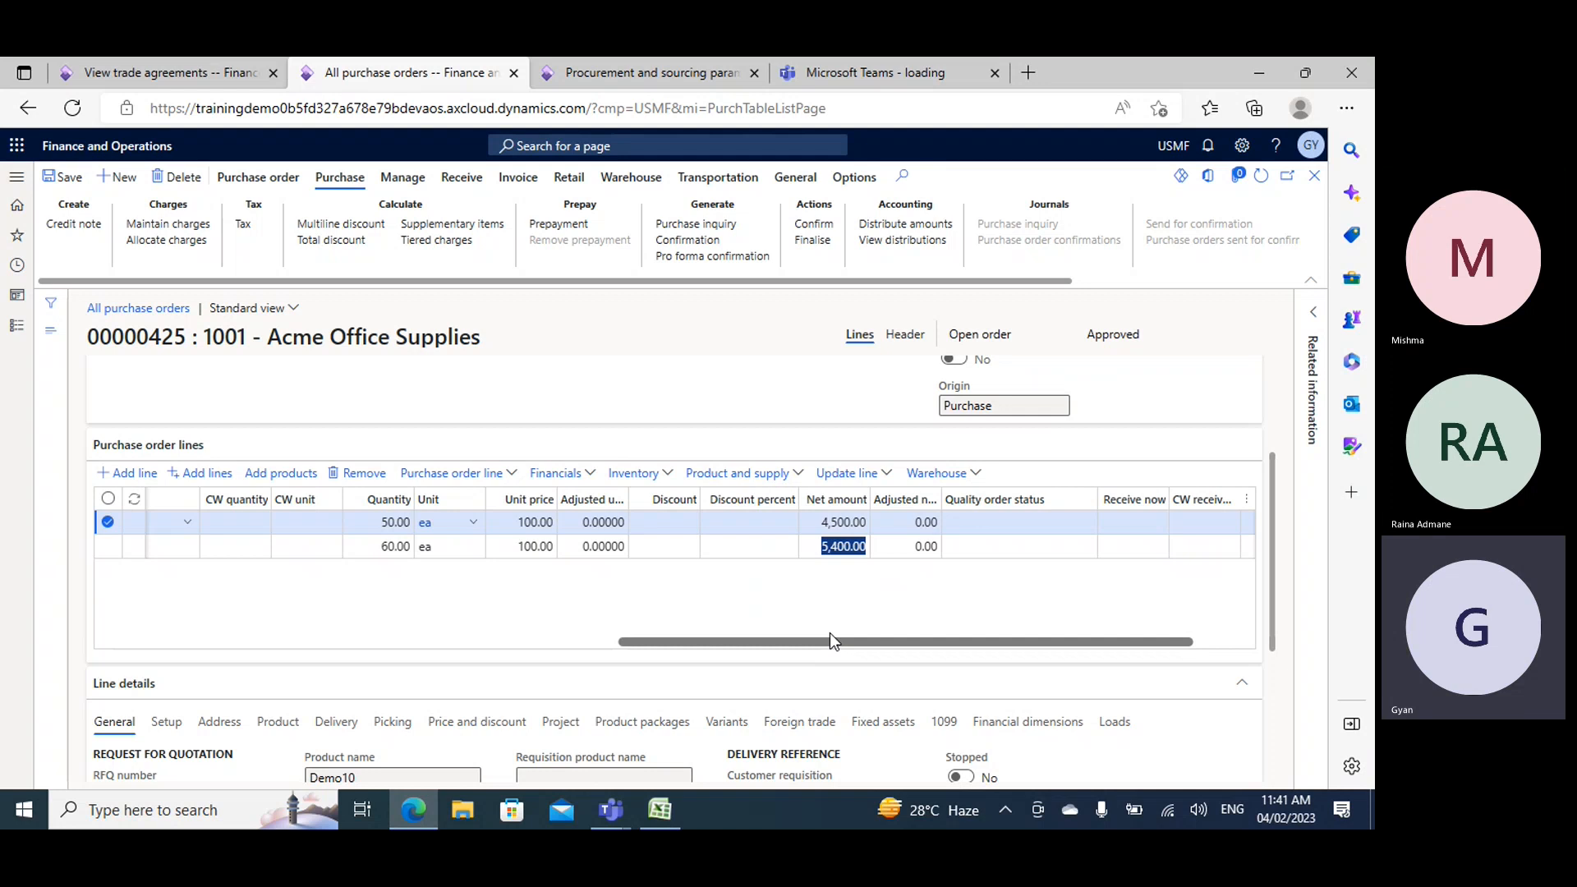
drag(757, 644, 74, 670)
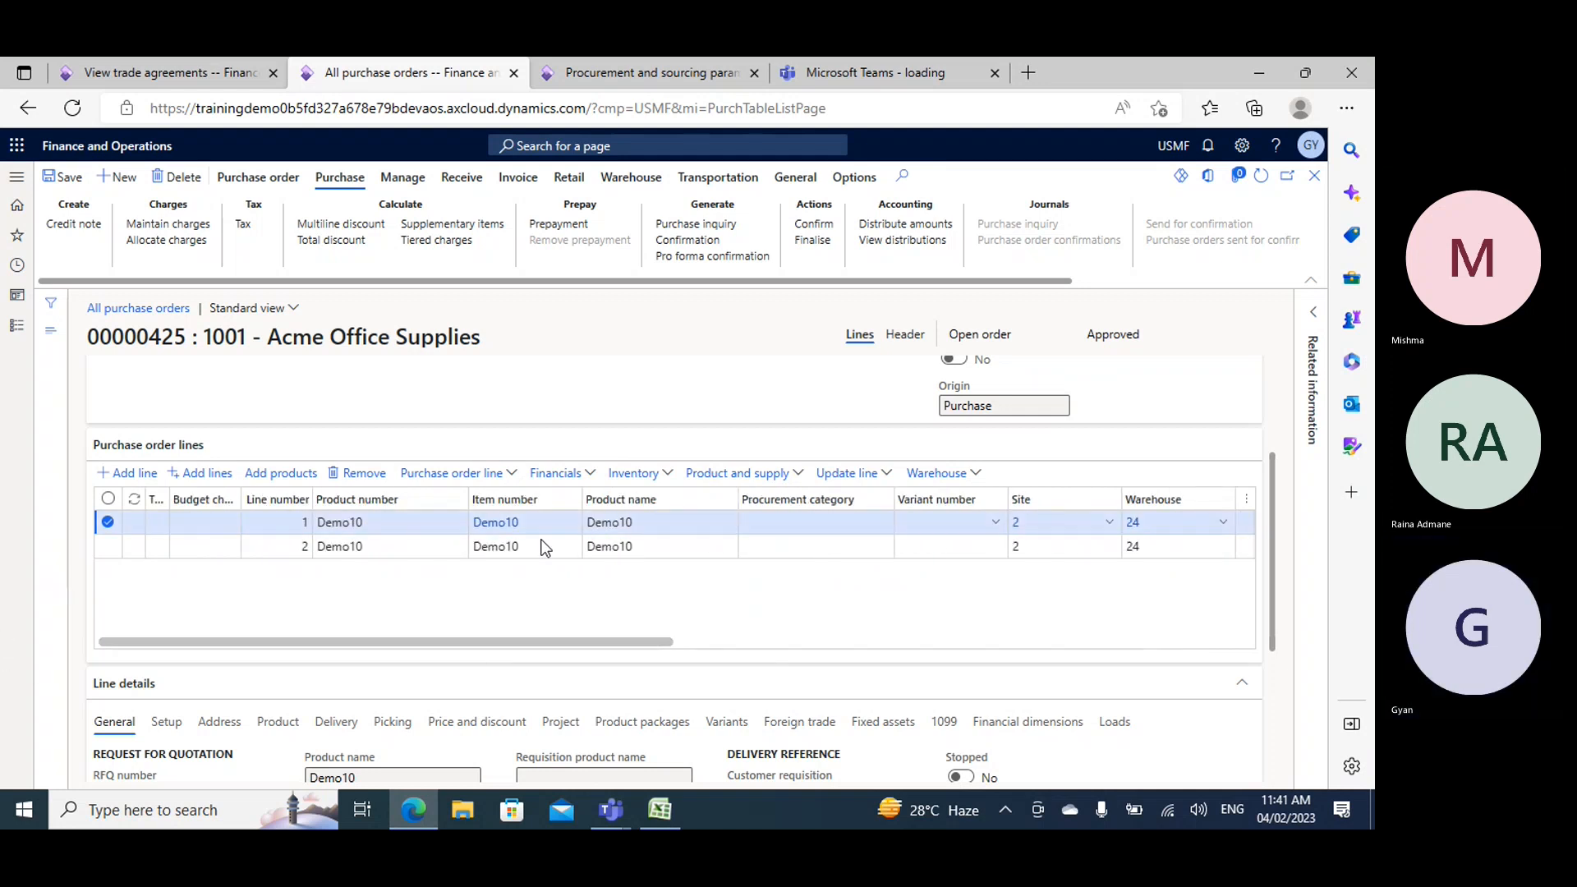
scroll(525, 492, up, 3)
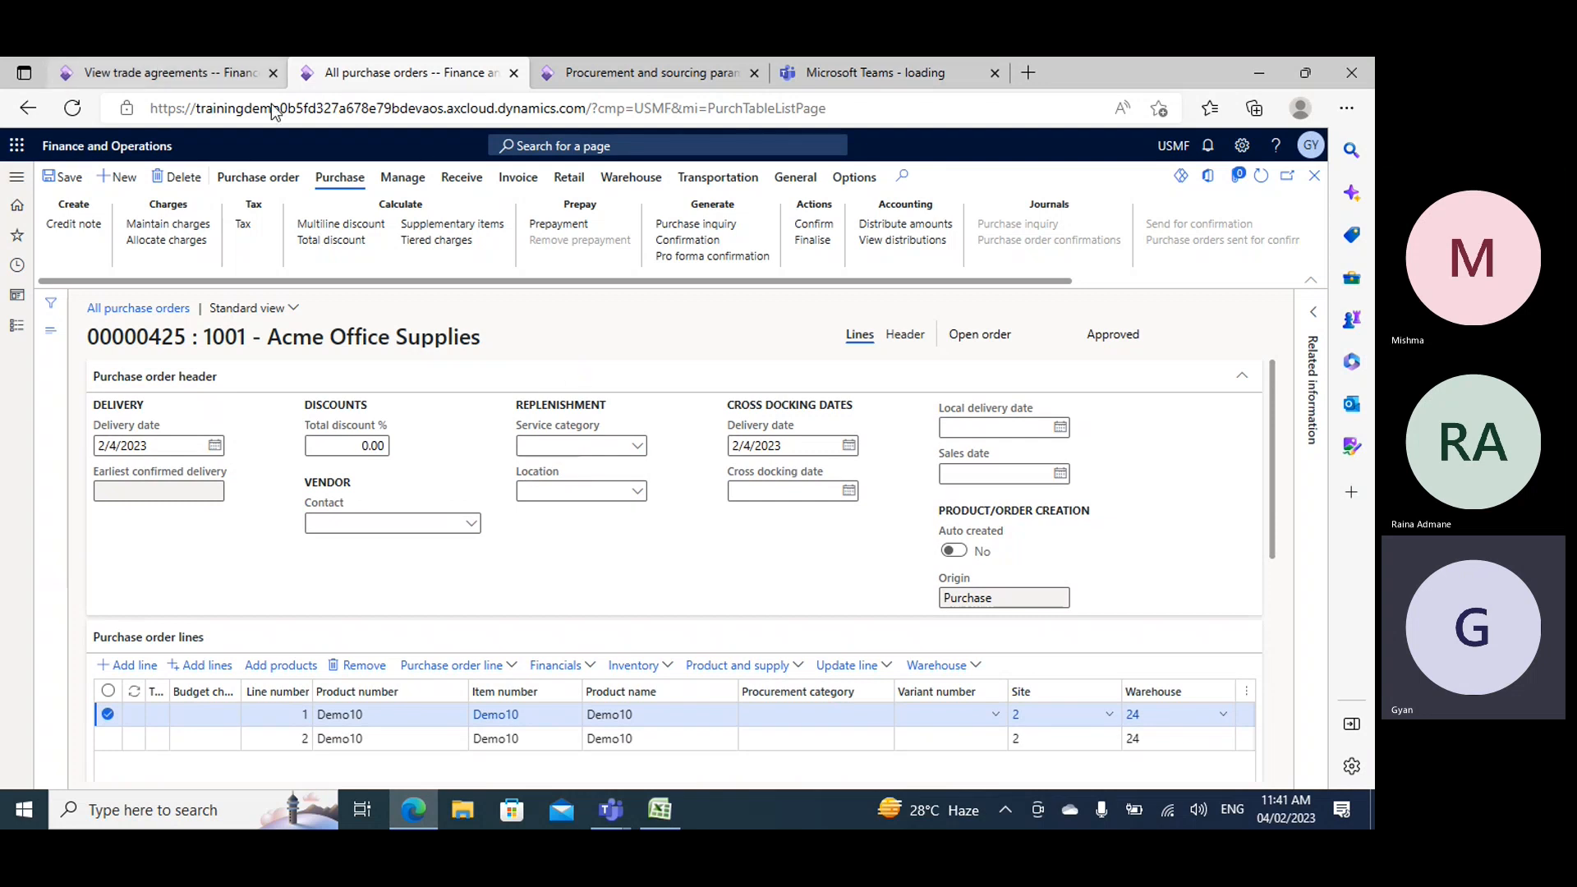
click(666, 820)
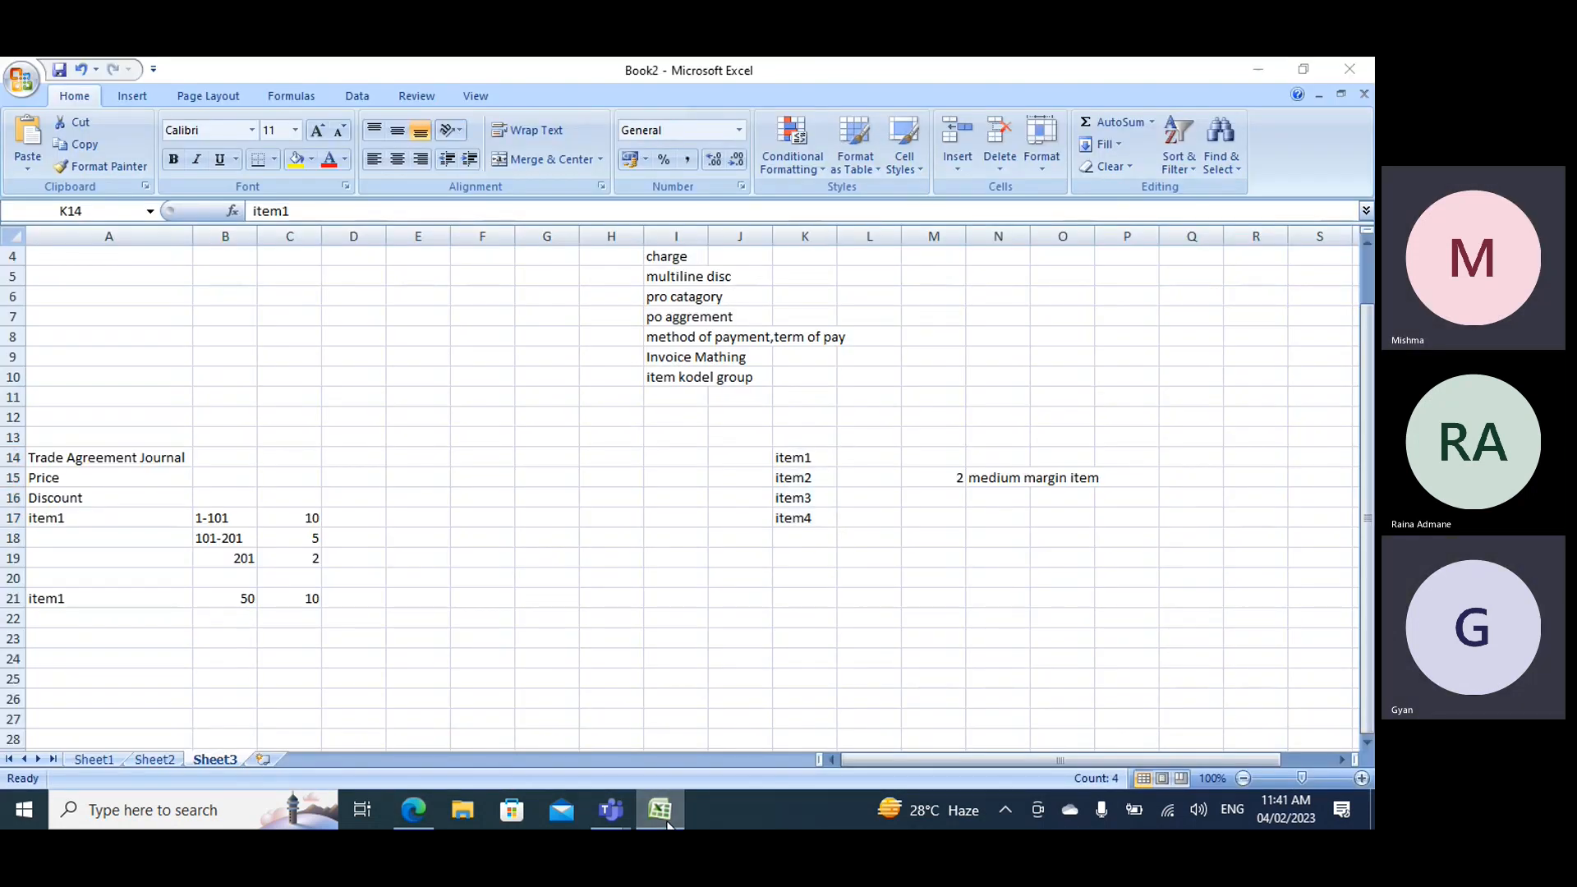
click(665, 820)
scroll(667, 682, down, 5)
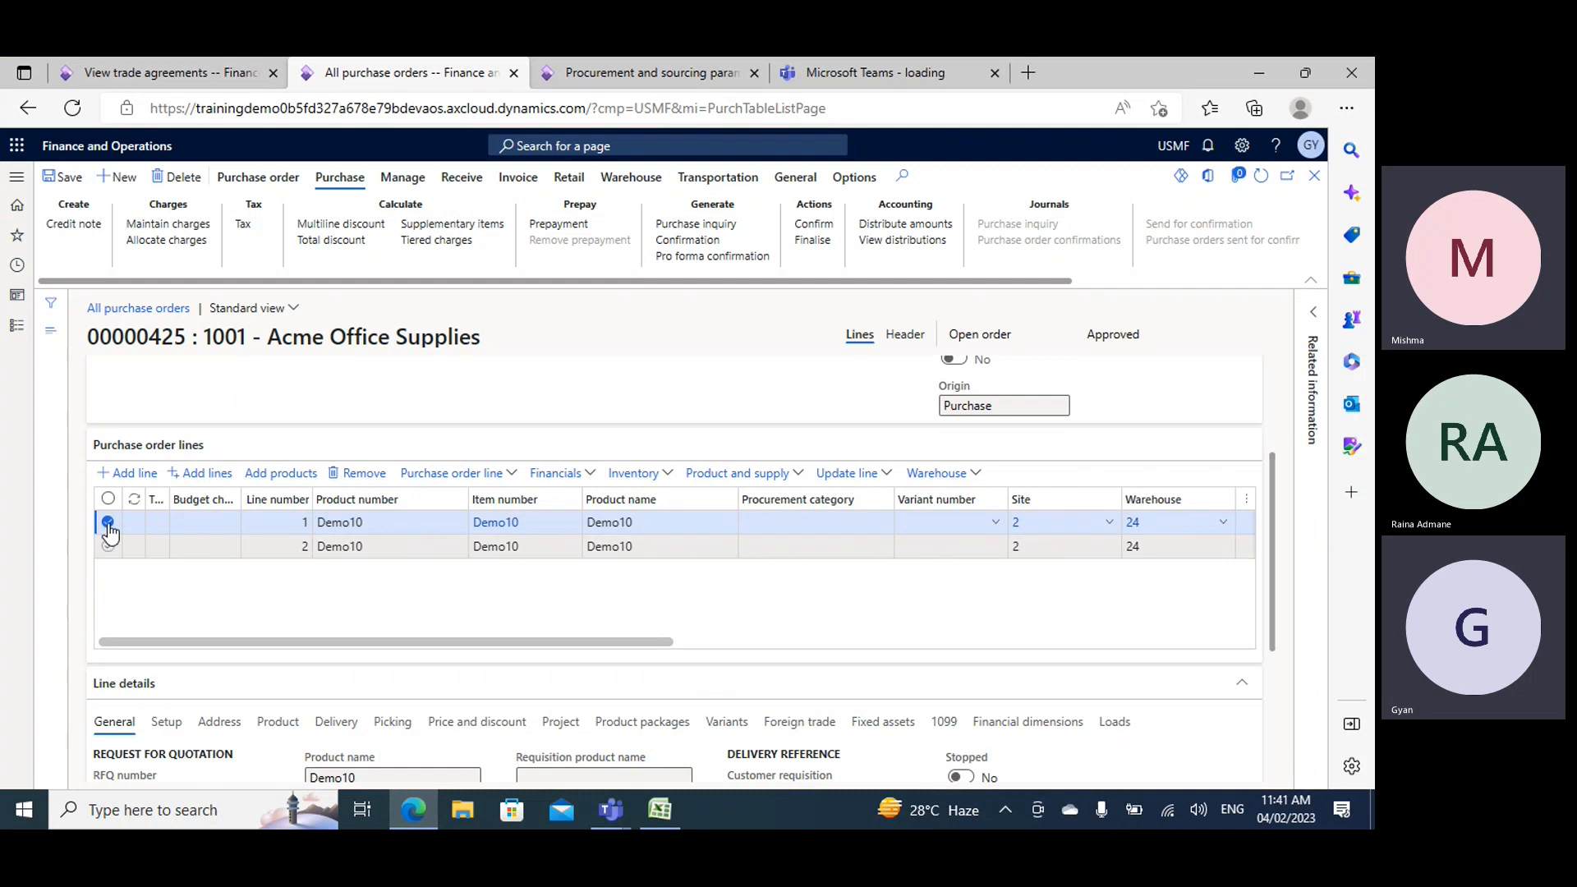
- Add a purchase order line for item Demo1 between the two Demo10 lines
click(107, 523)
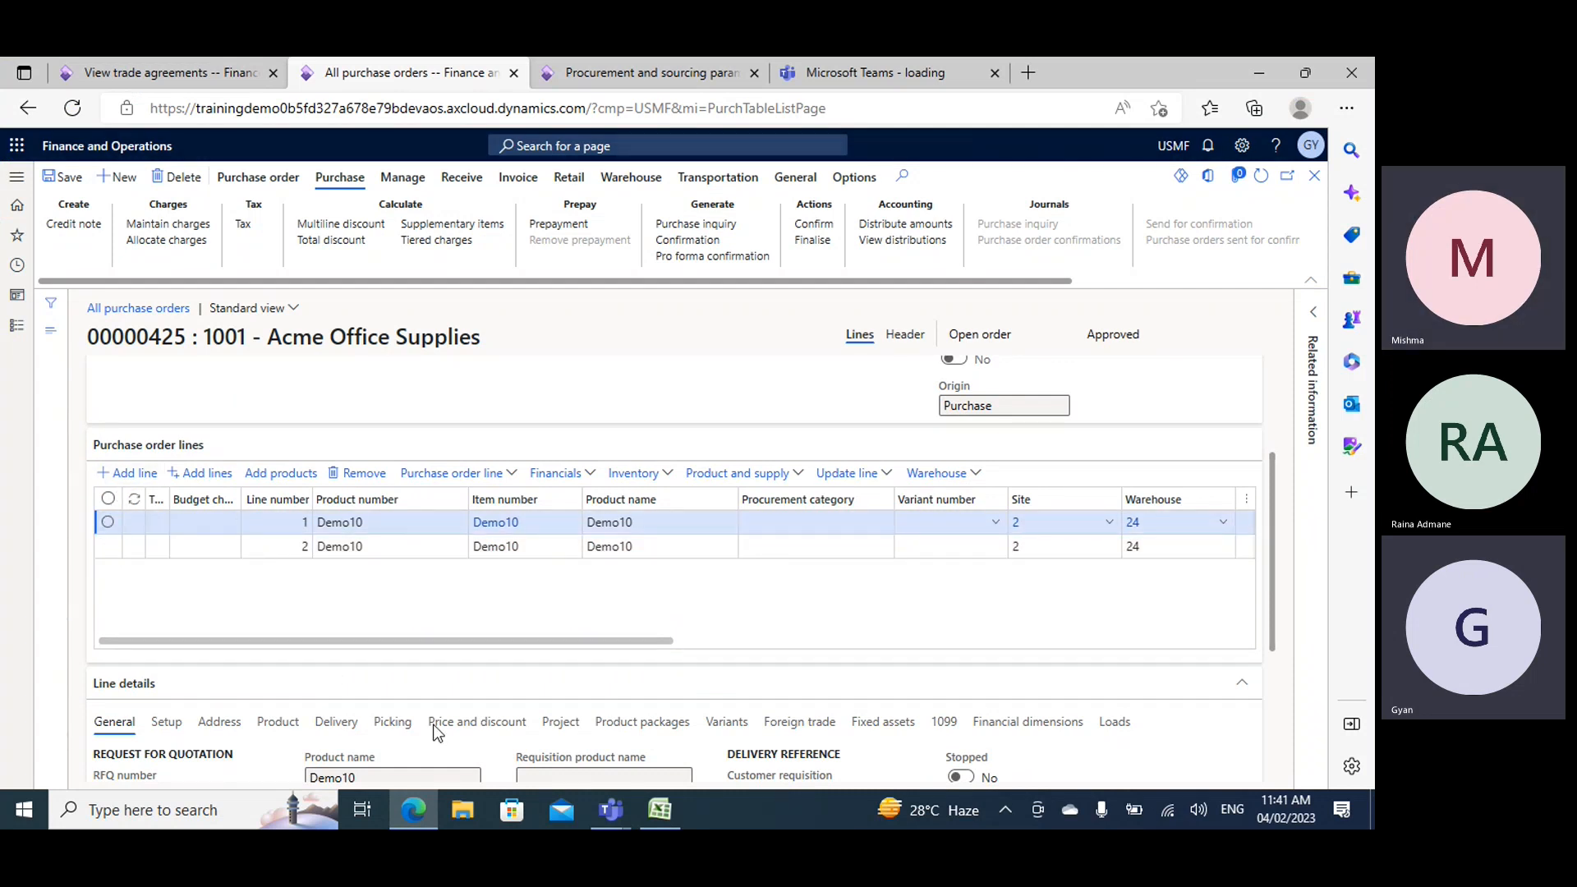
key(alt+n)
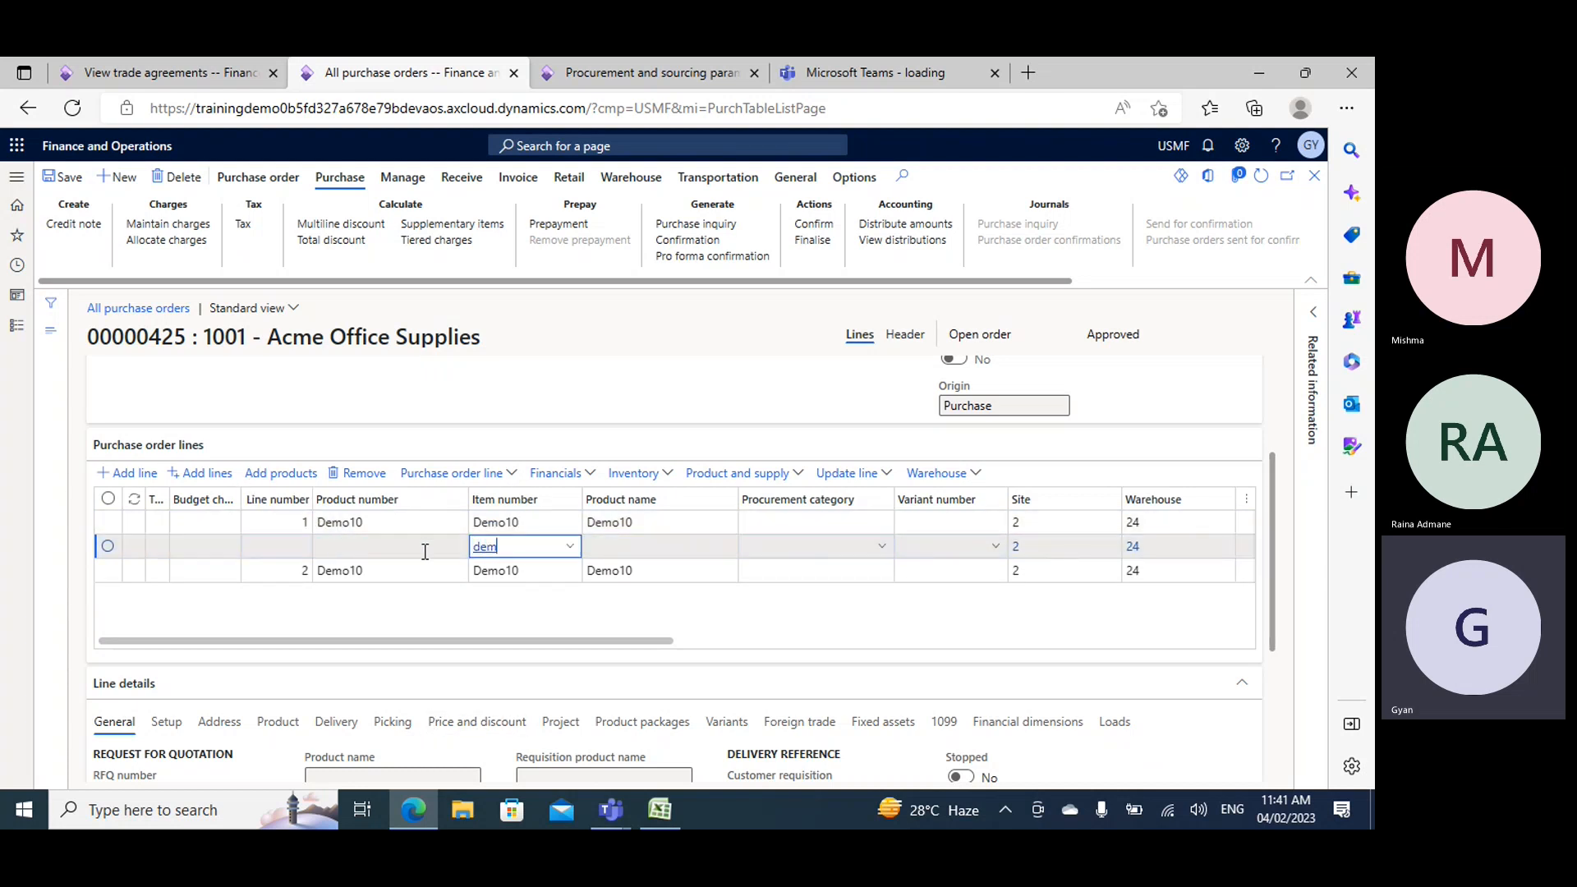
key(BackSpace)
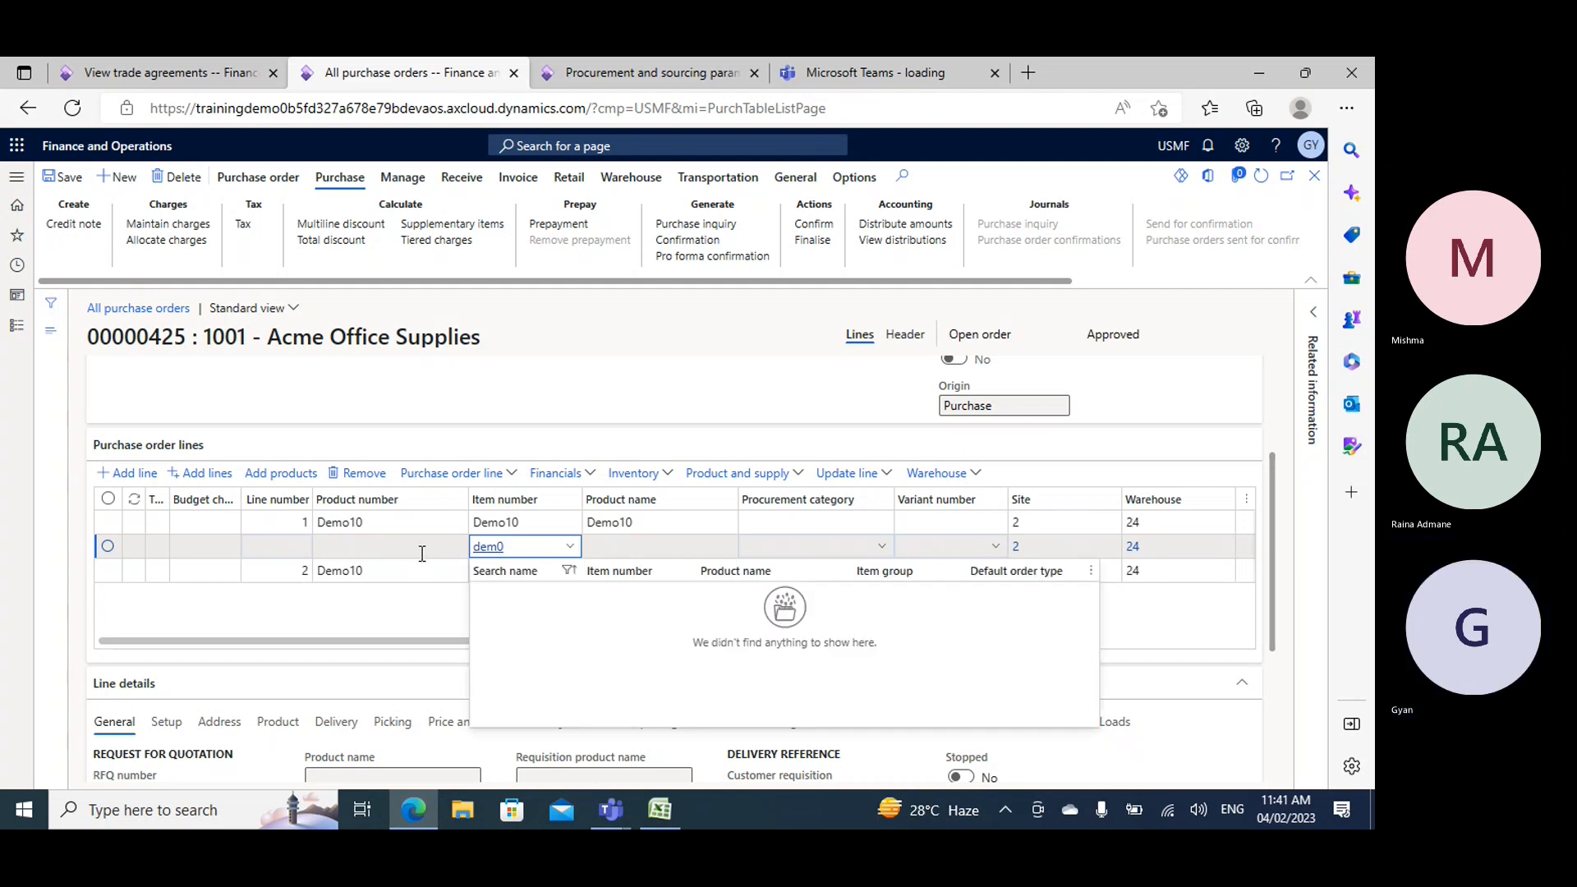
text(o)
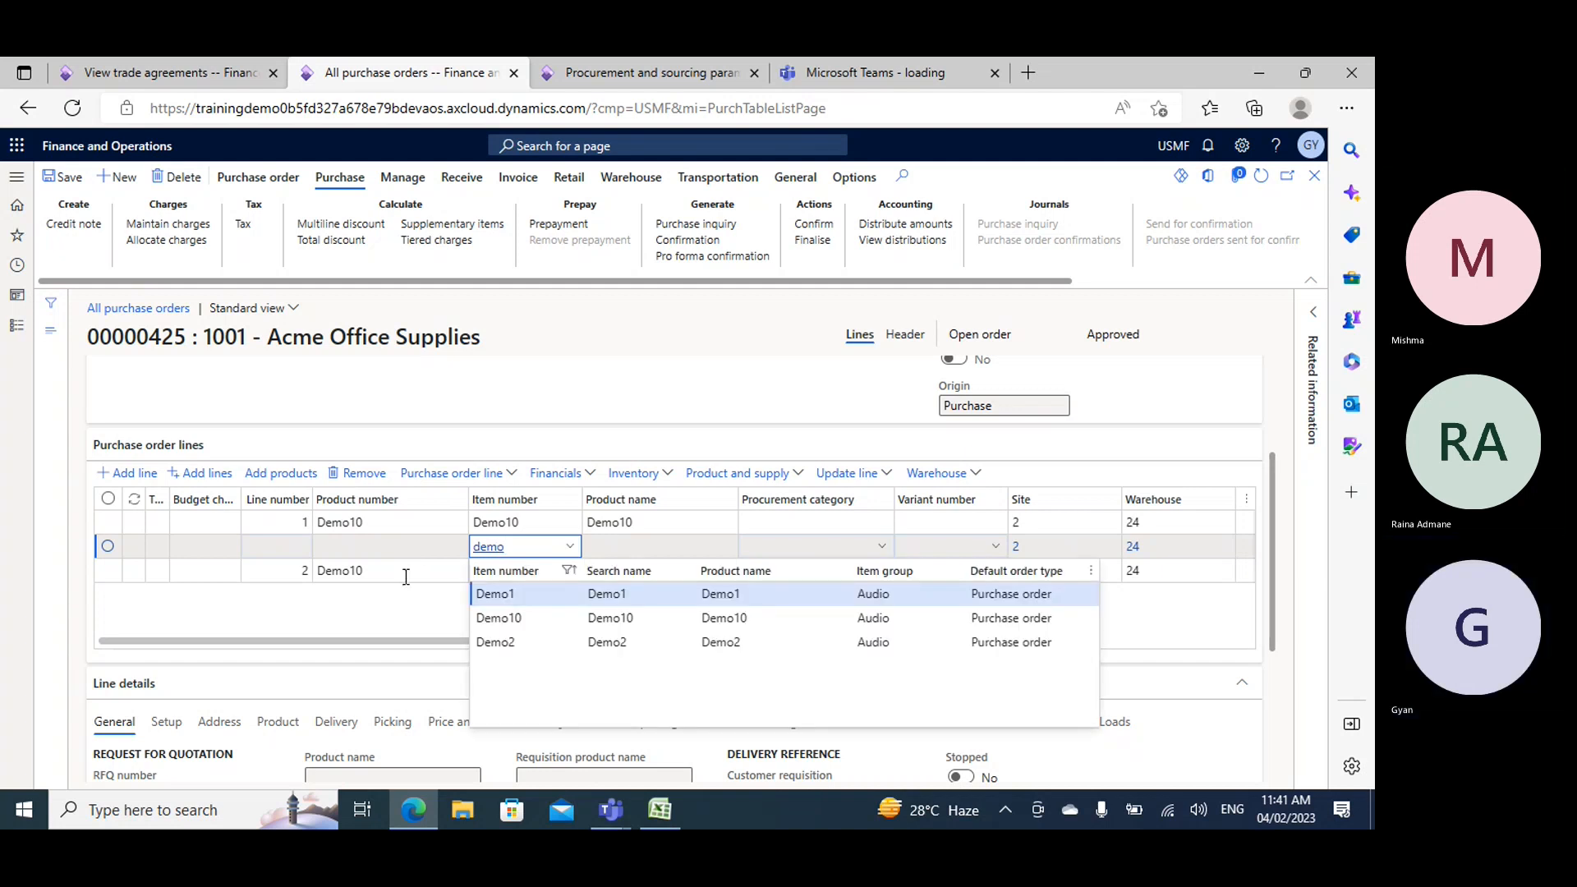
key(Tab)
key(Tab)
key(Tab)
key(Tab)
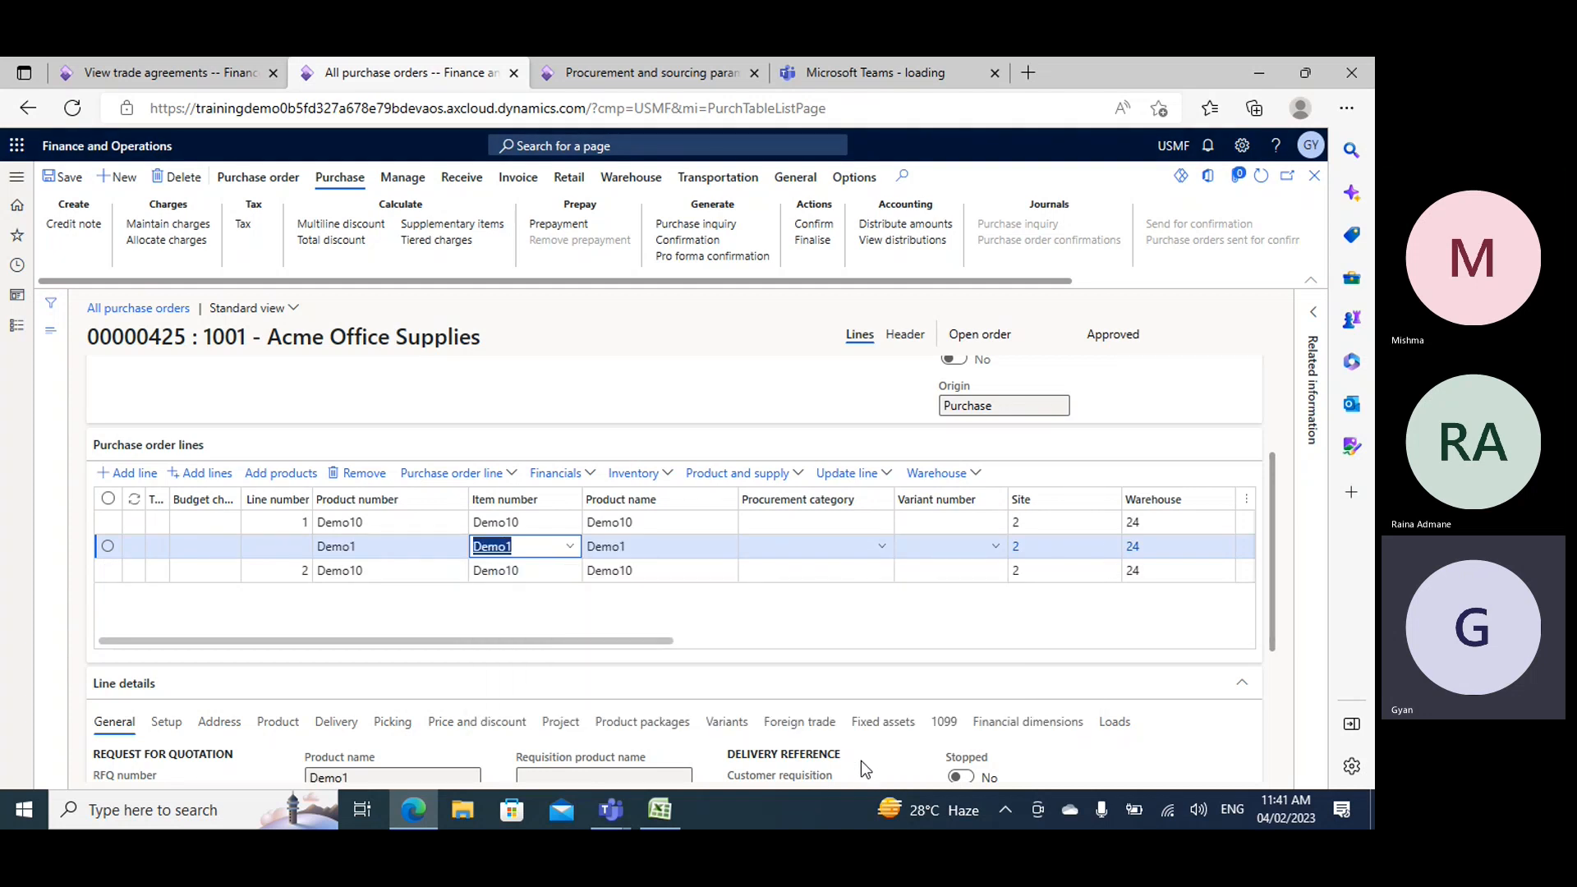
key(Tab)
key(Tab)
key(Tab)
key(Tab)
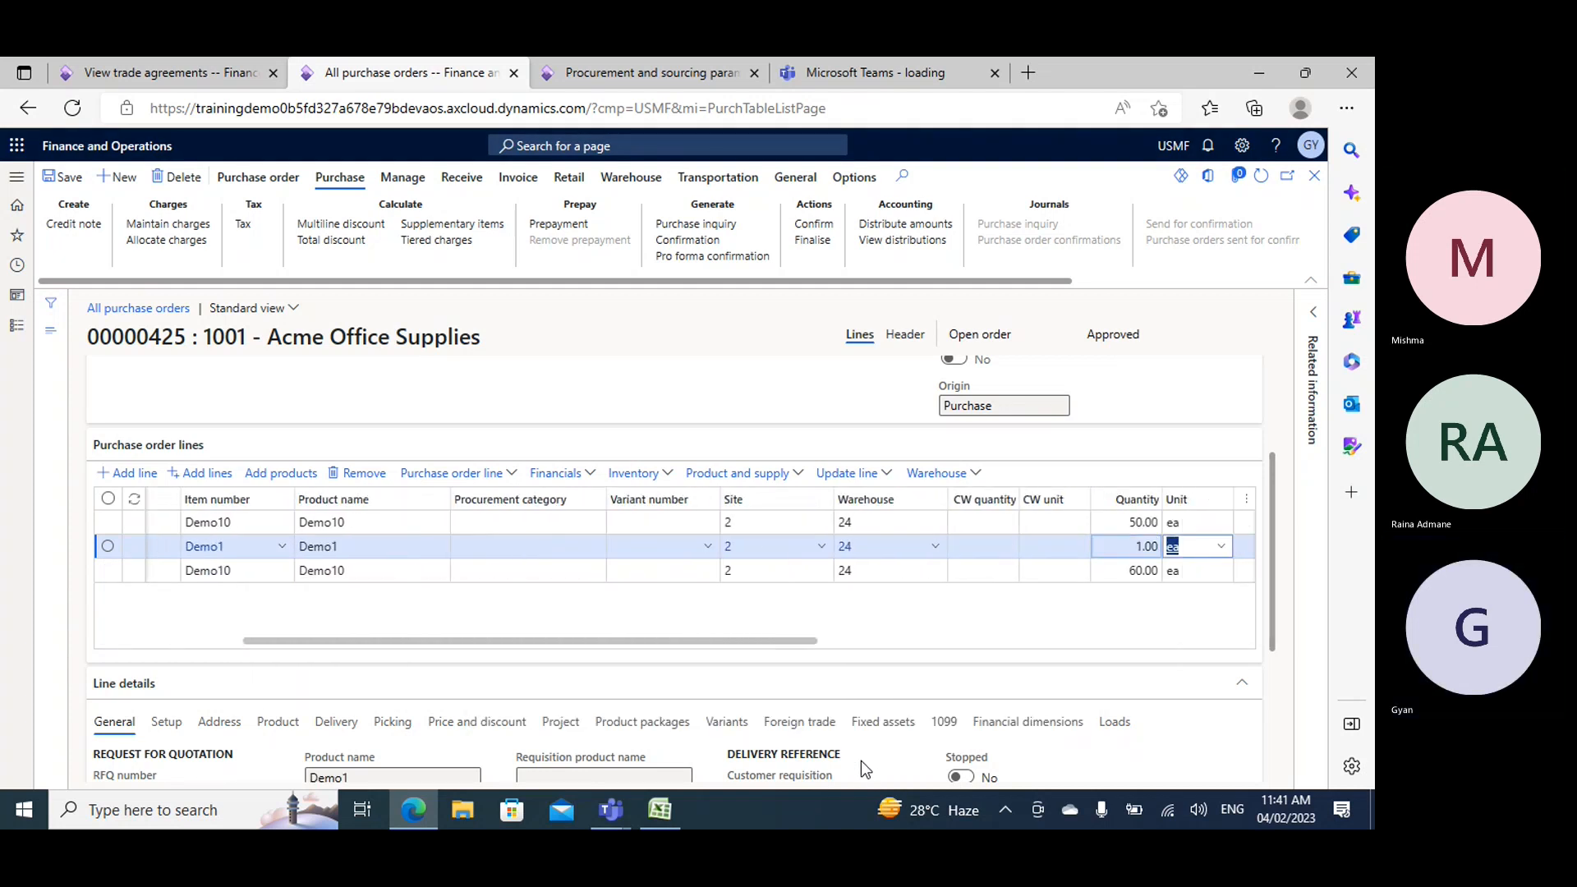
key(Tab)
key(Tab)
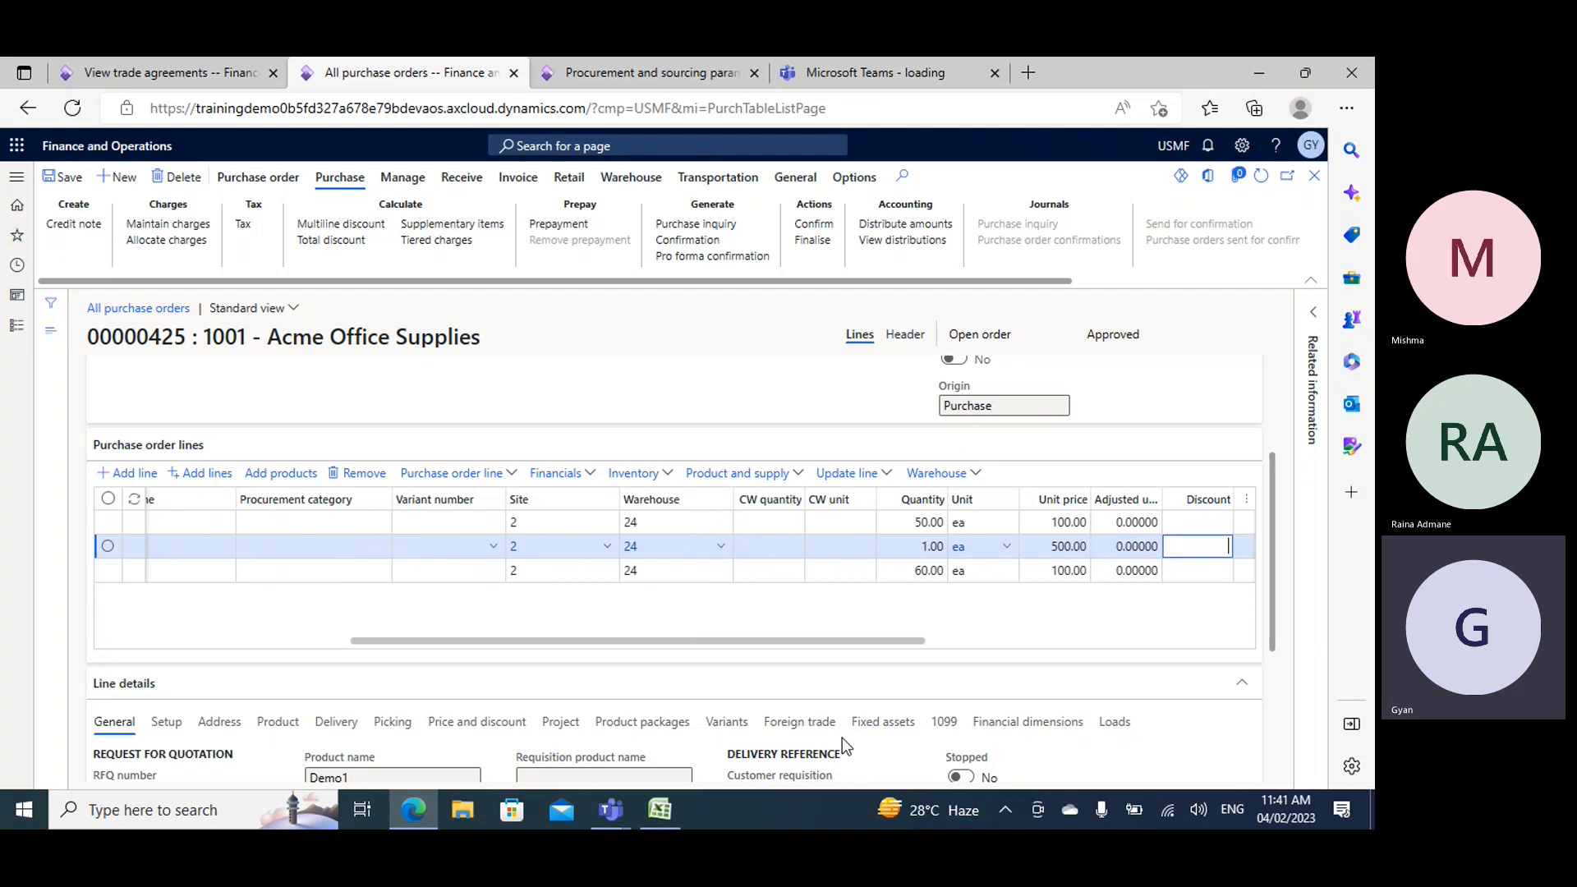
- Set the Demo1 line's quantity to 10, and save the purchase order
click(831, 542)
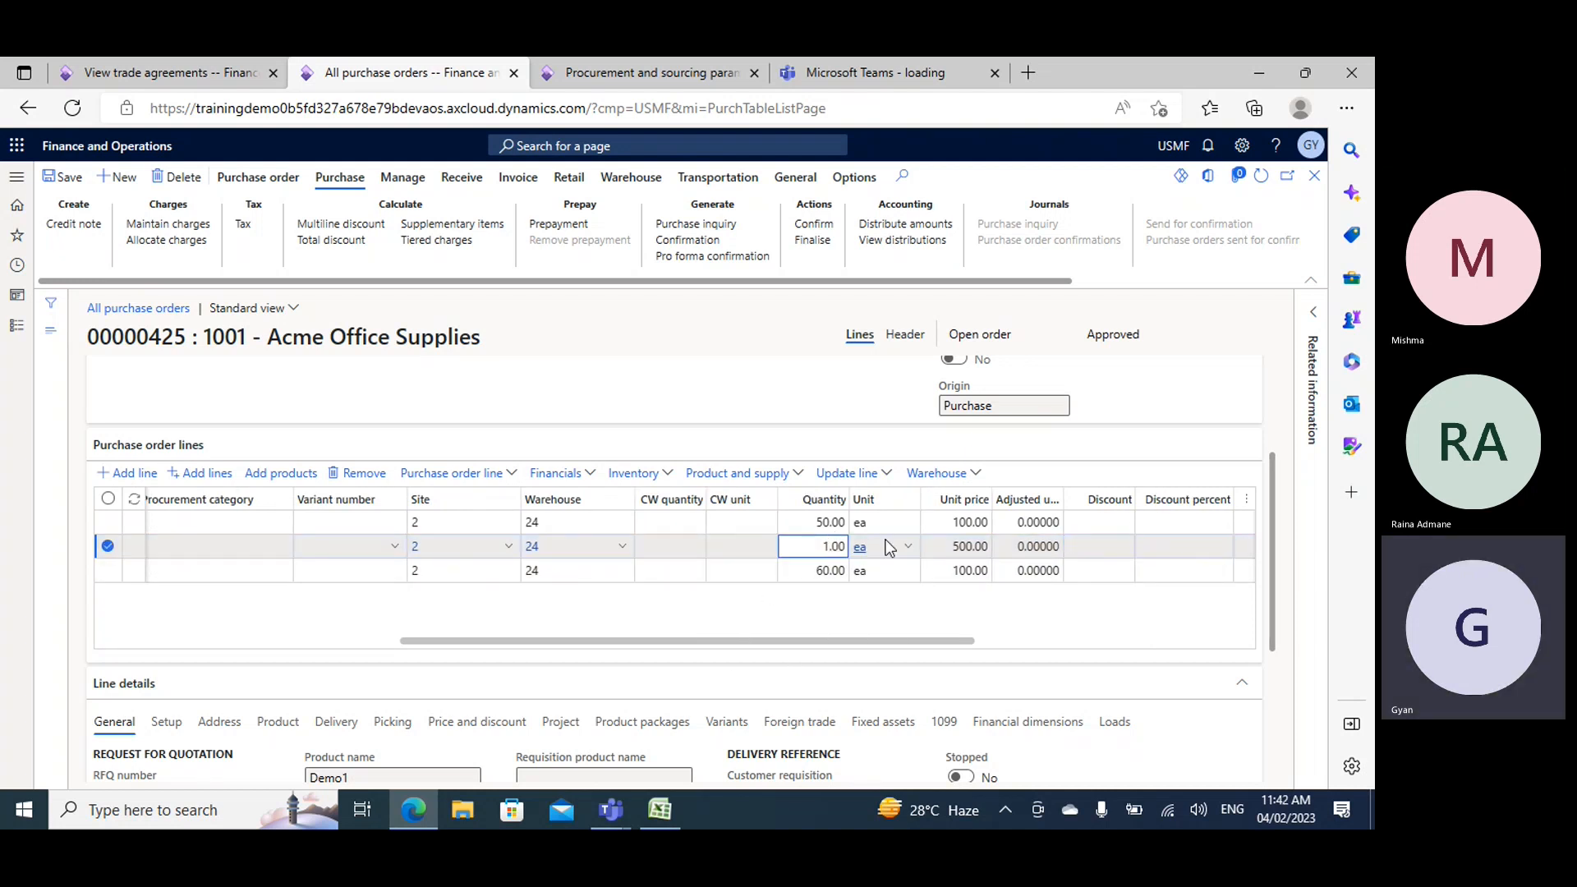
text(0)
key(Tab)
key(Tab)
key(Tab)
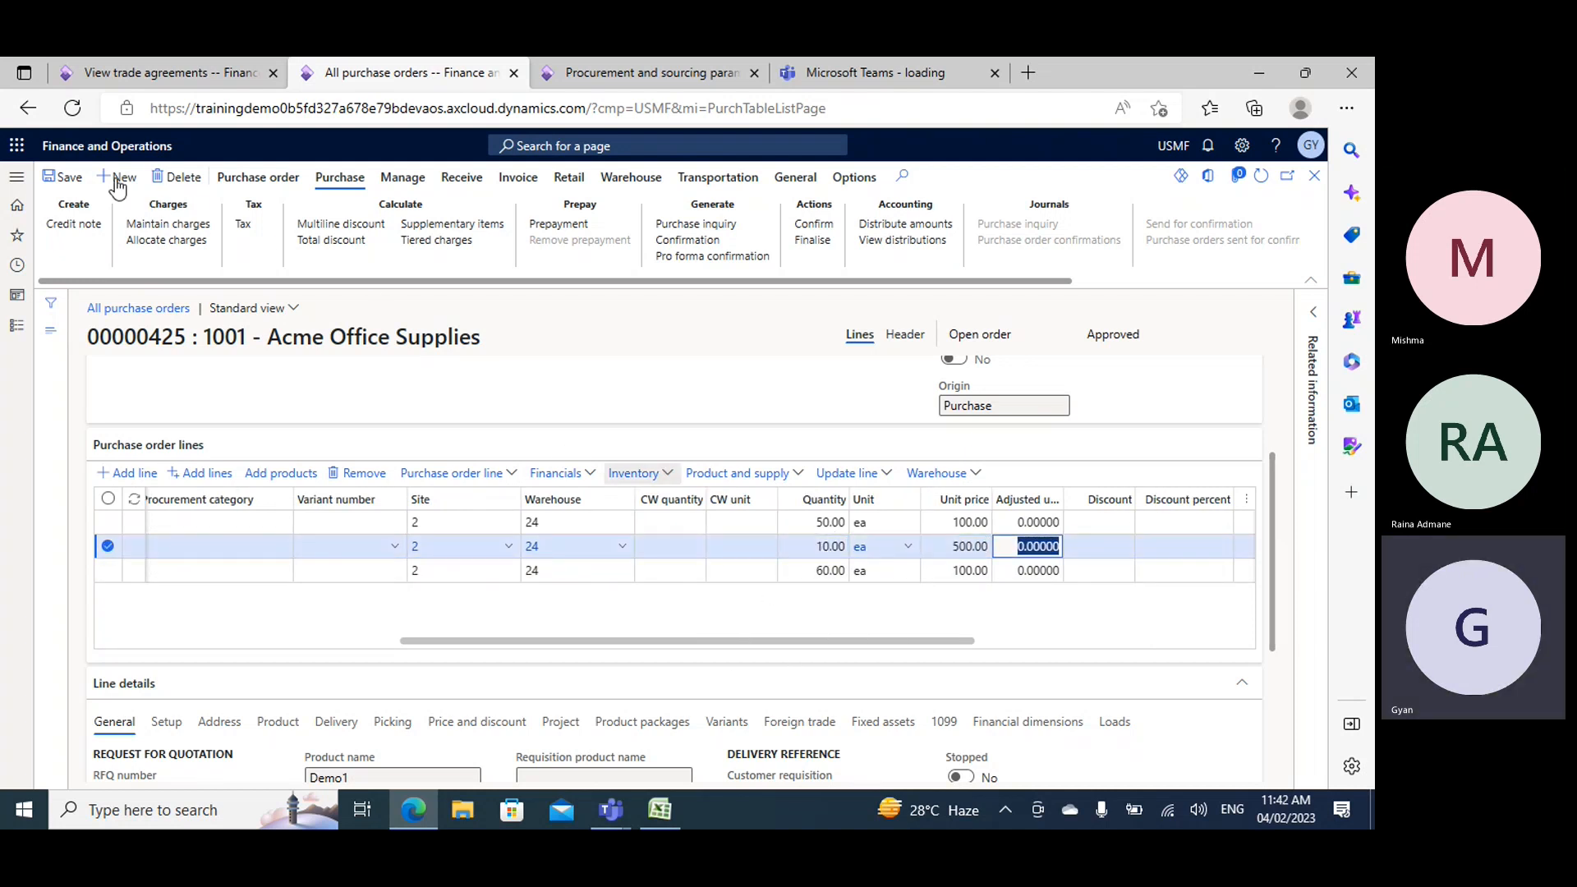
click(66, 176)
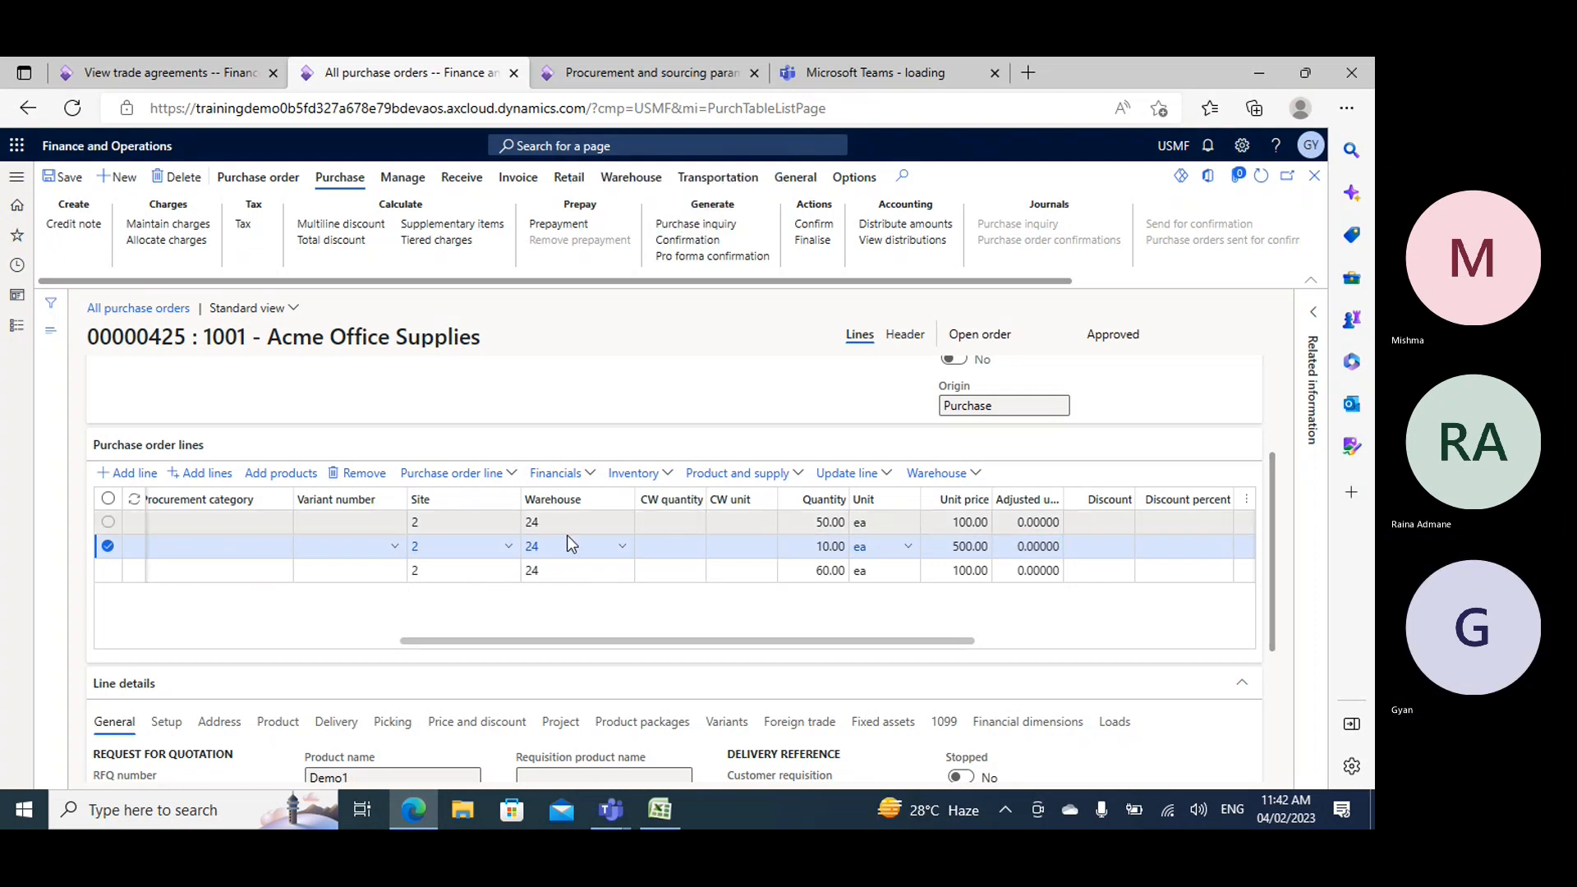
drag(644, 639, 761, 651)
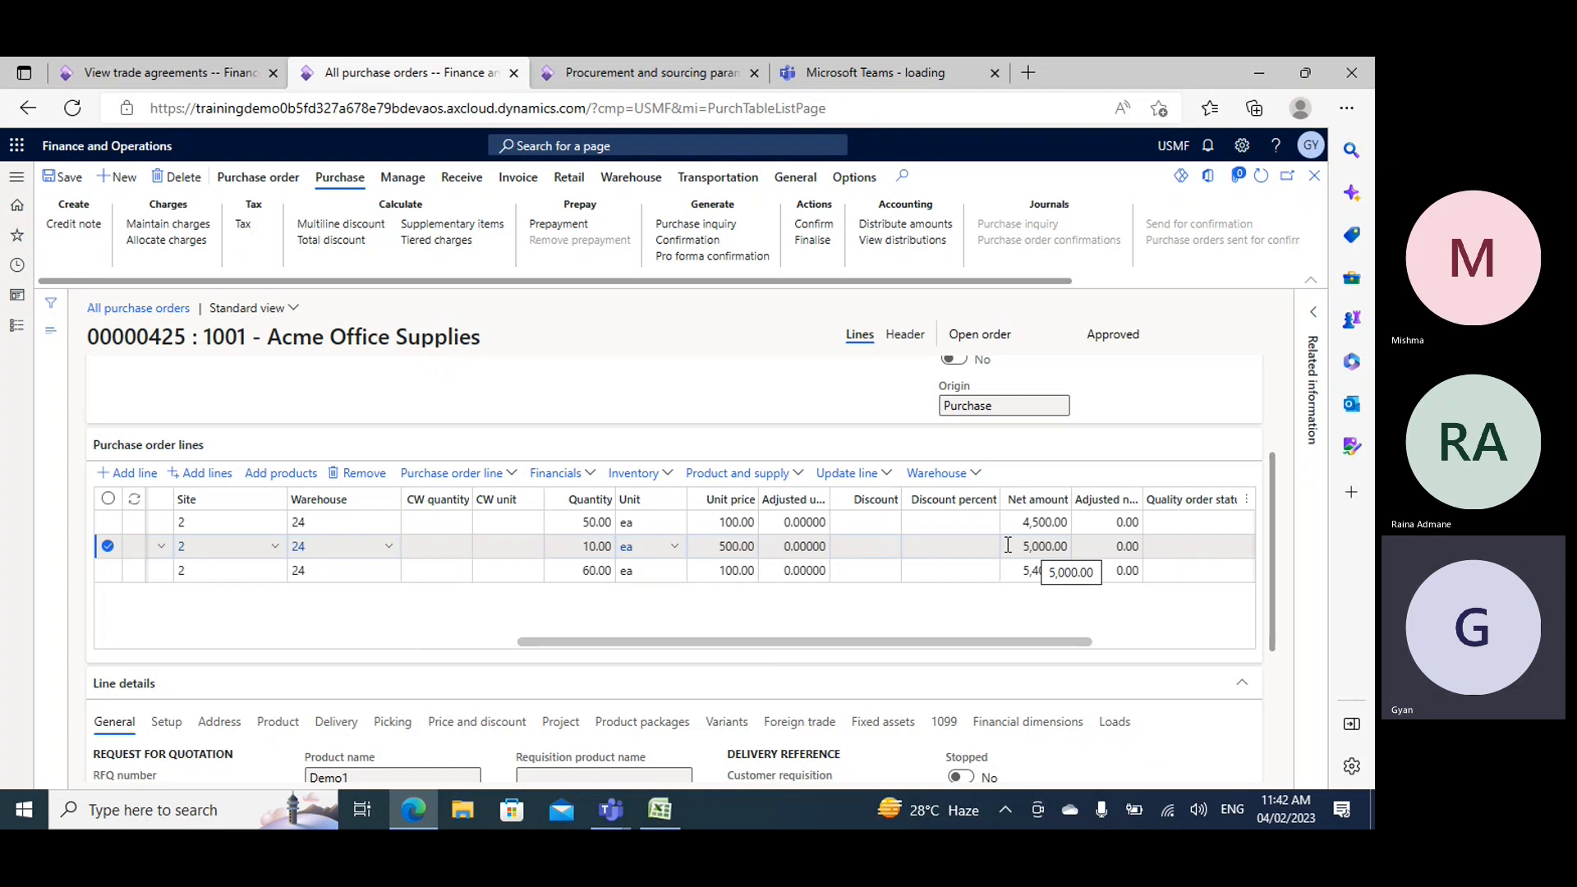
- Add another purchase order line for item Demo10 below the Demo1 line
drag(717, 644, 293, 654)
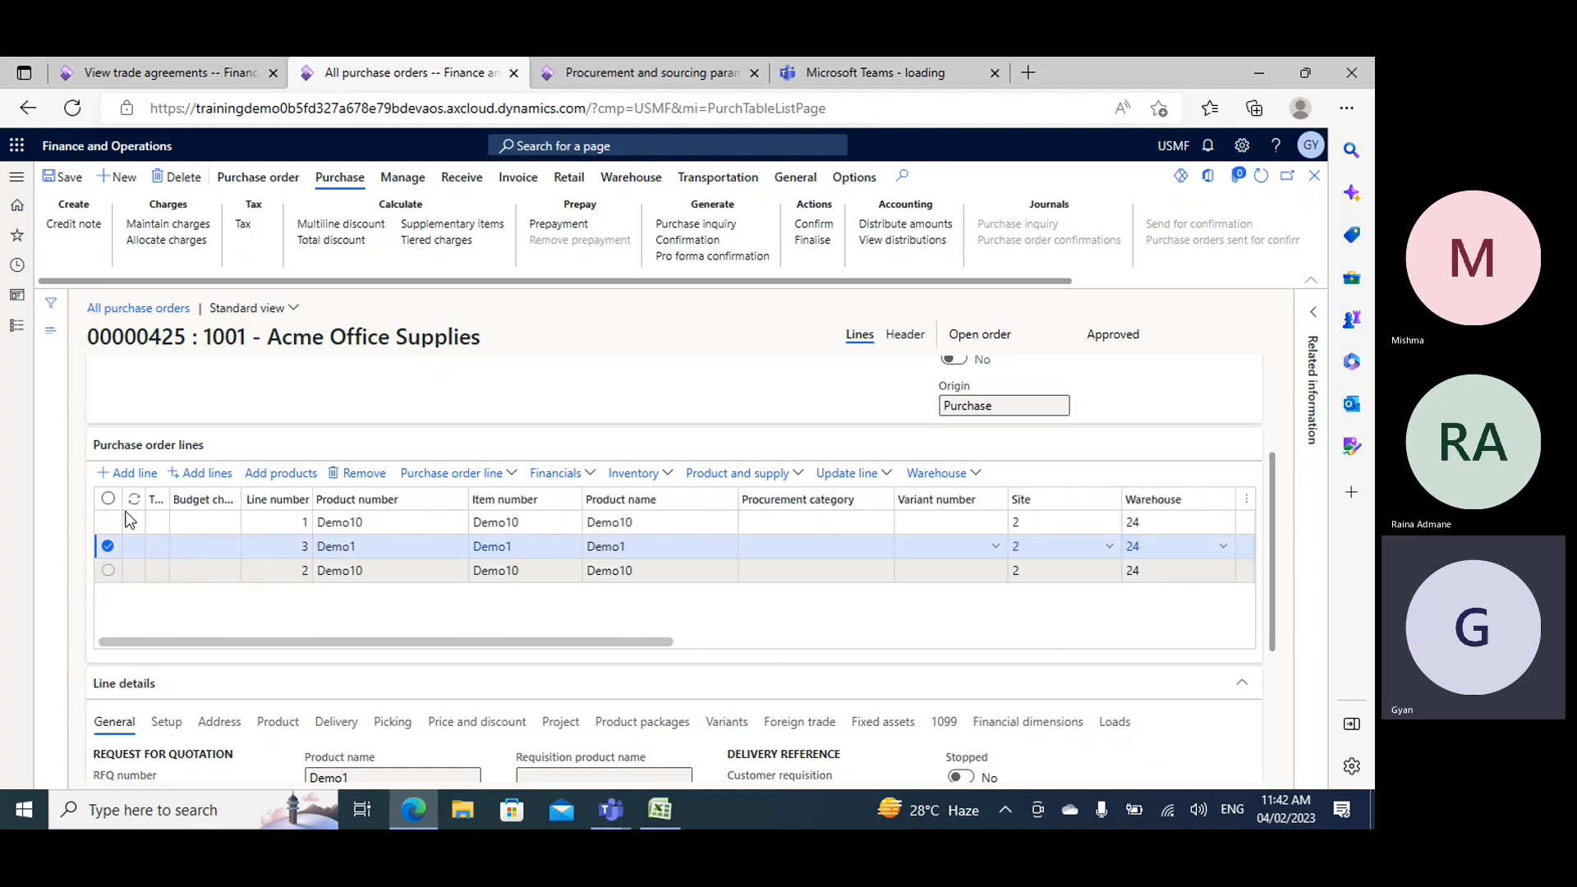
click(126, 474)
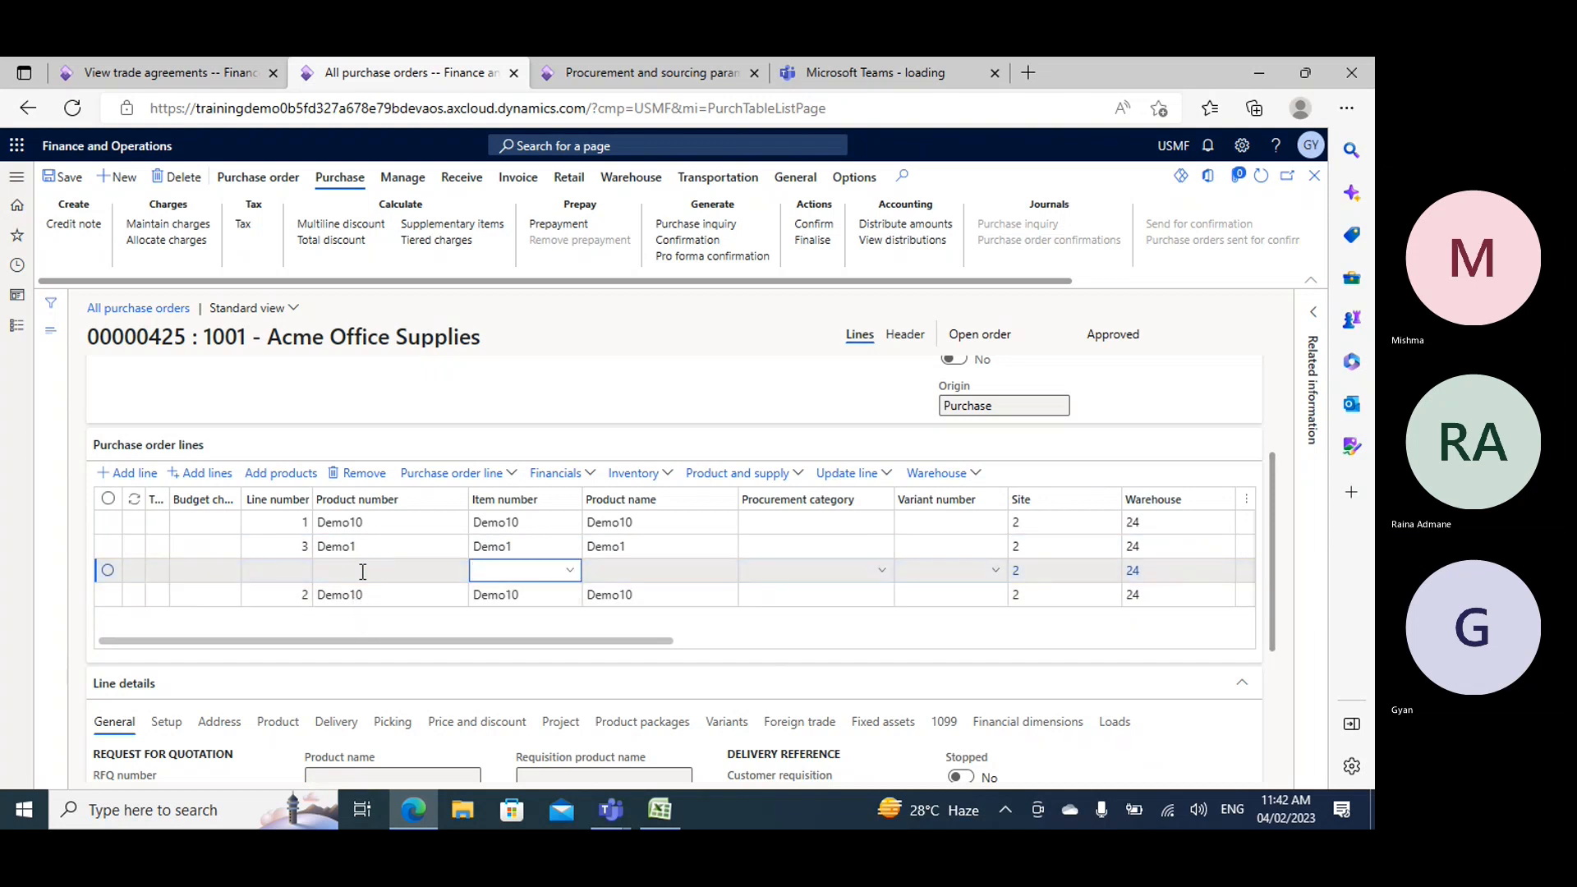
text(demo)
key(Tab)
key(Tab)
key(Tab)
key(Tab)
key(Tab)
key(Tab)
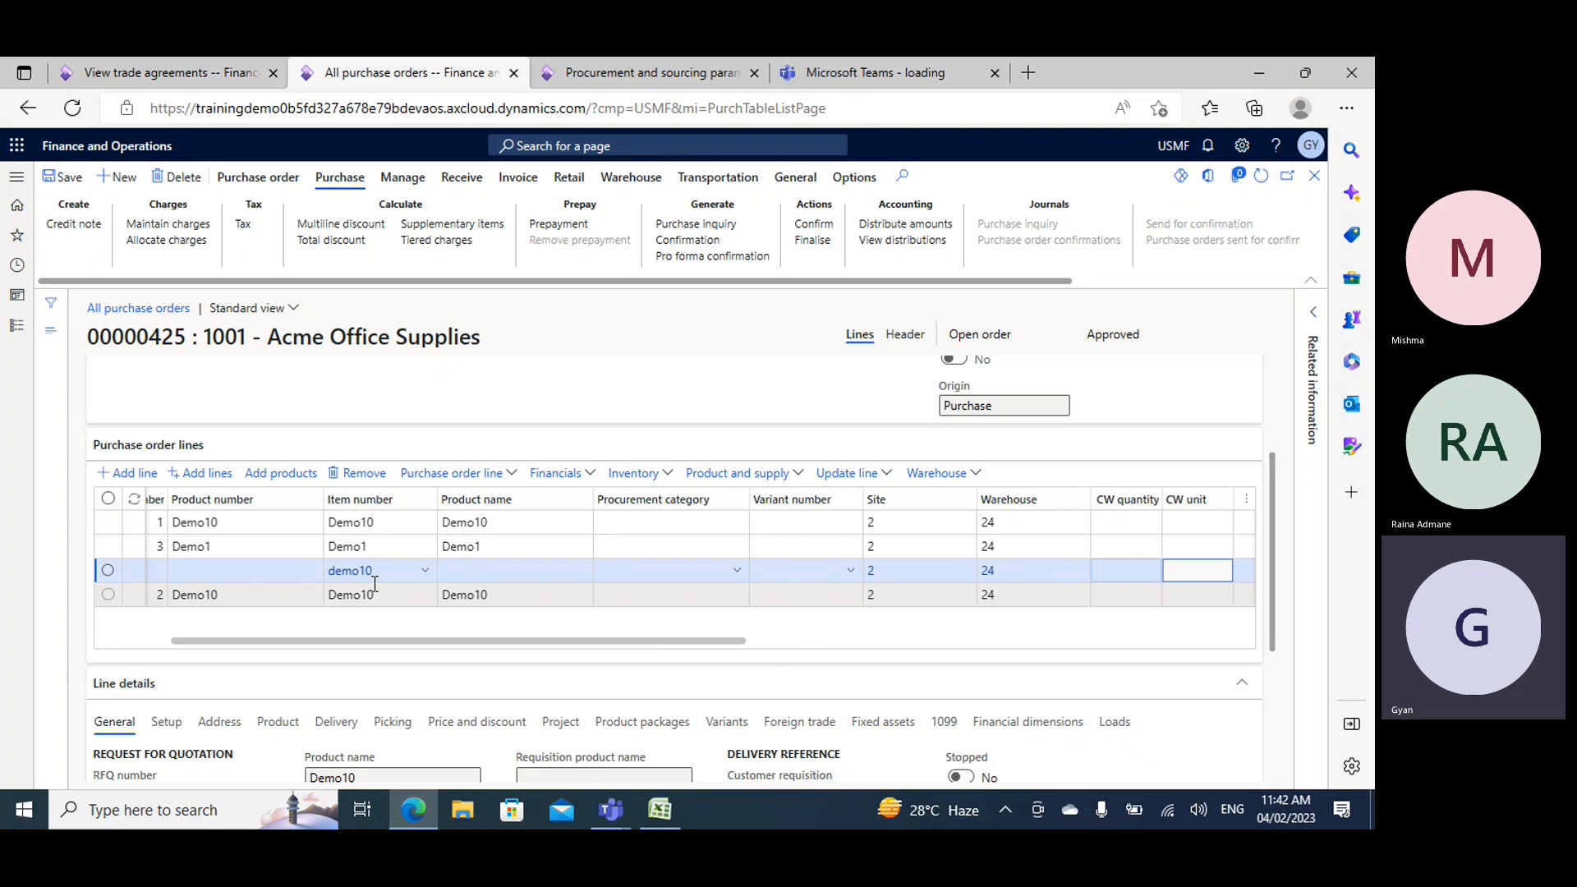
key(Tab)
key(Tab)
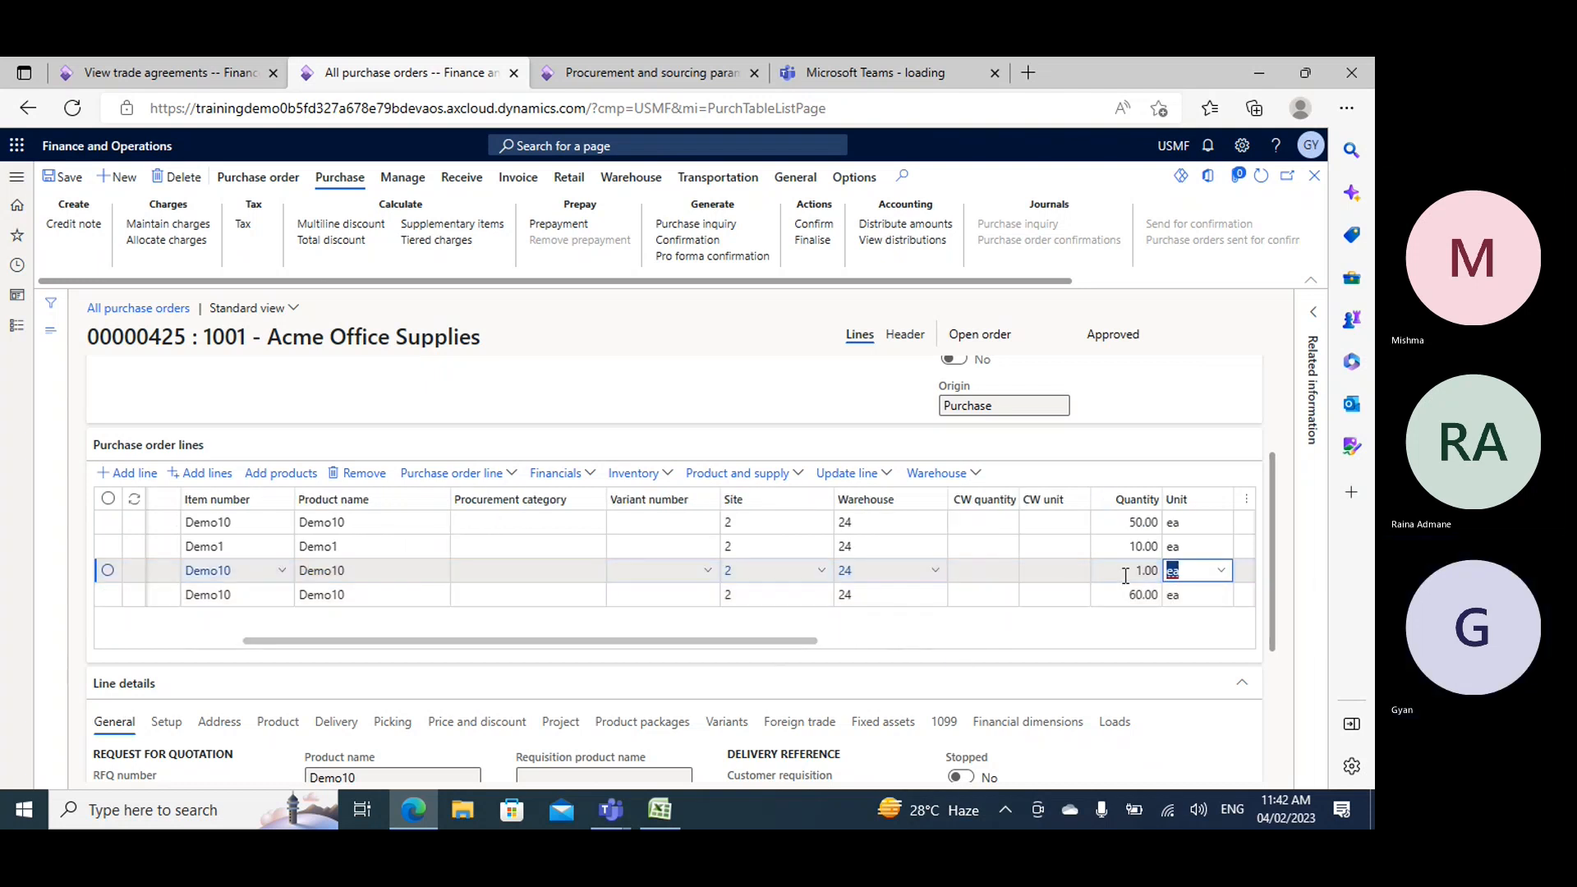
- Set the new Demo10 line's quantity to 90
click(1142, 567)
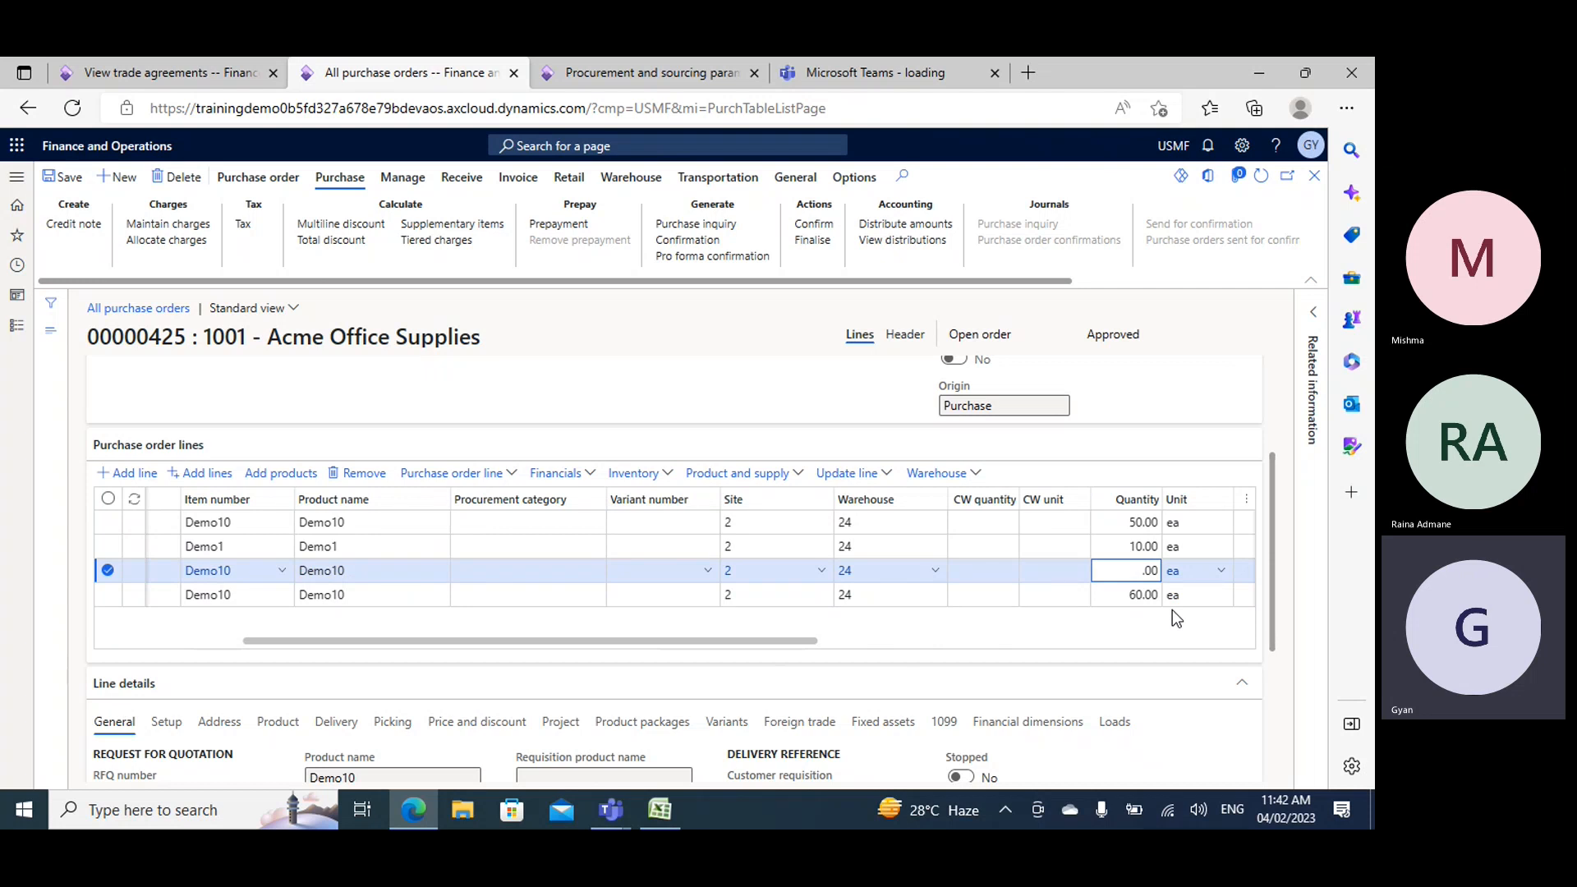
text(90)
key(Tab)
key(Tab)
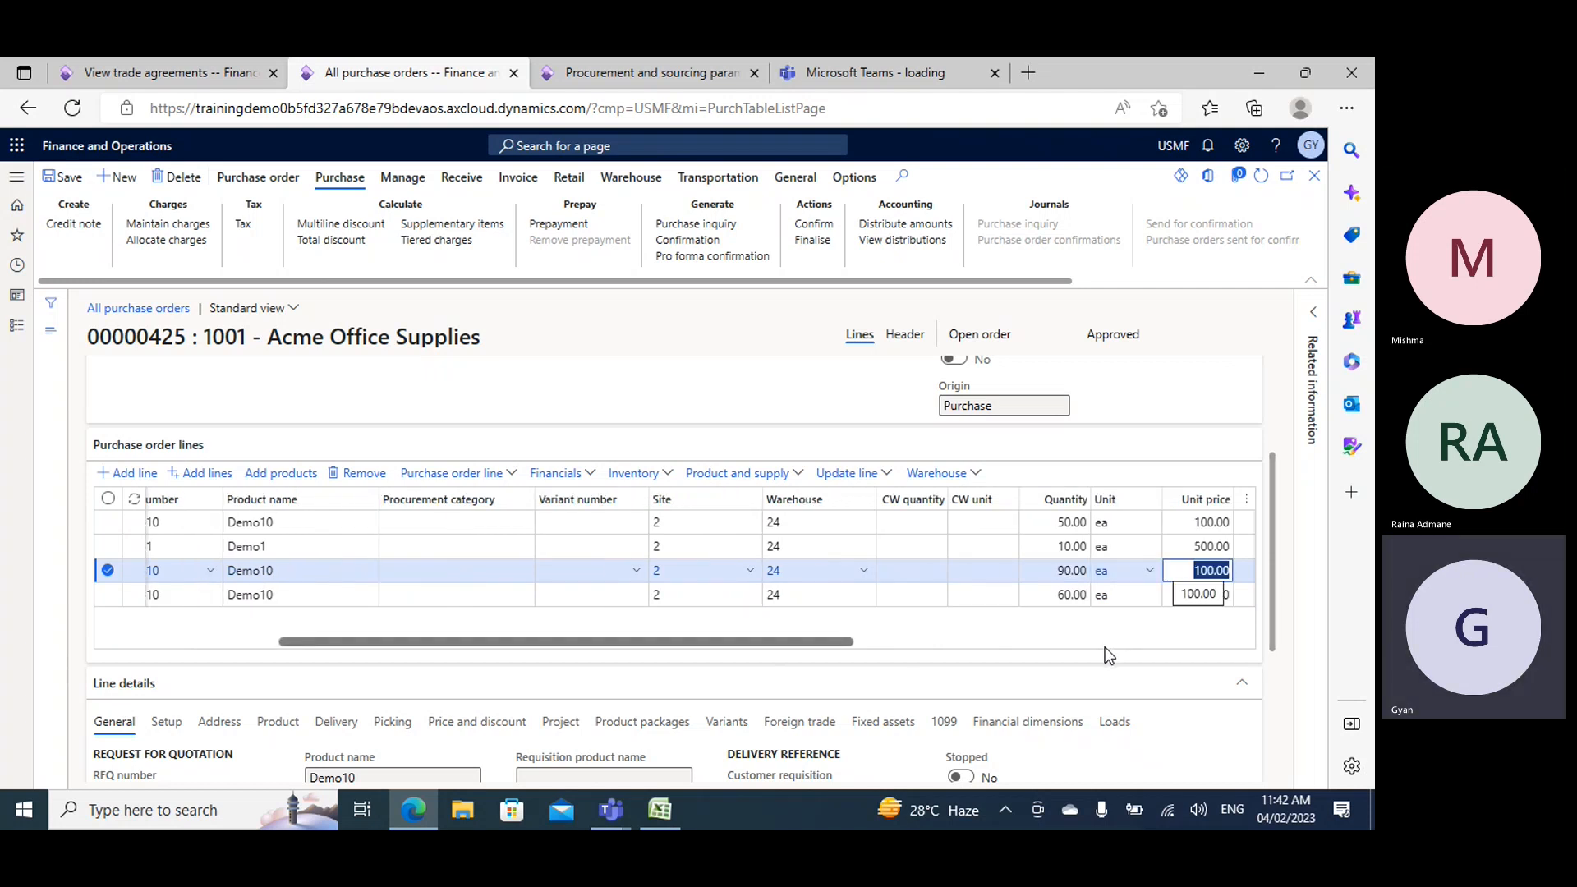
- Change the new Demo10 line's quantity to 100
click(1061, 570)
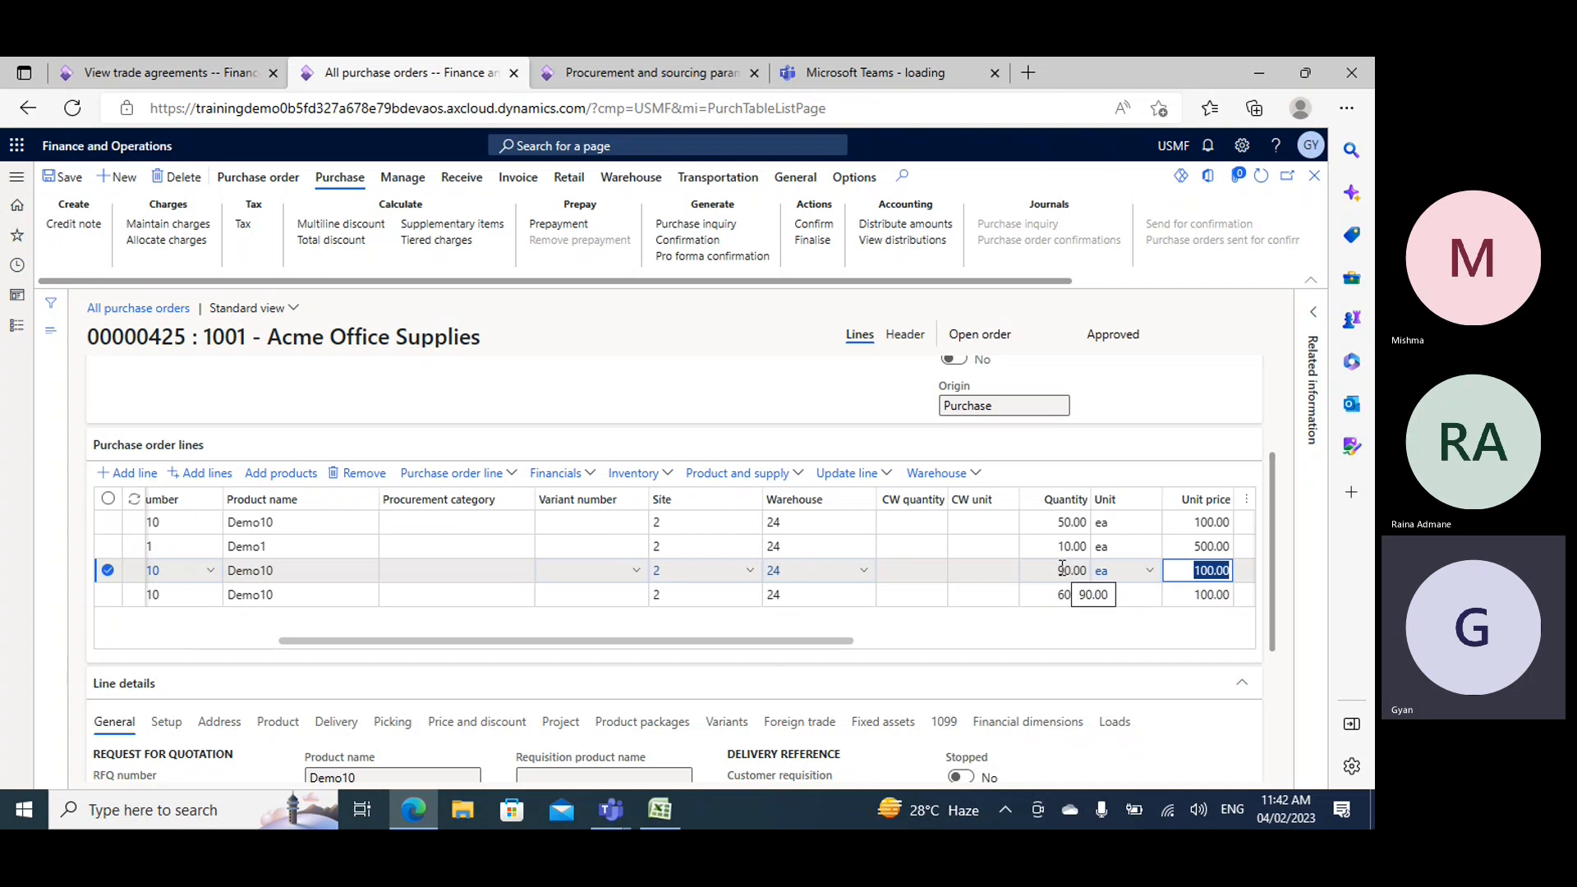
text(1)
key(Delete)
mouse_move(1102, 586)
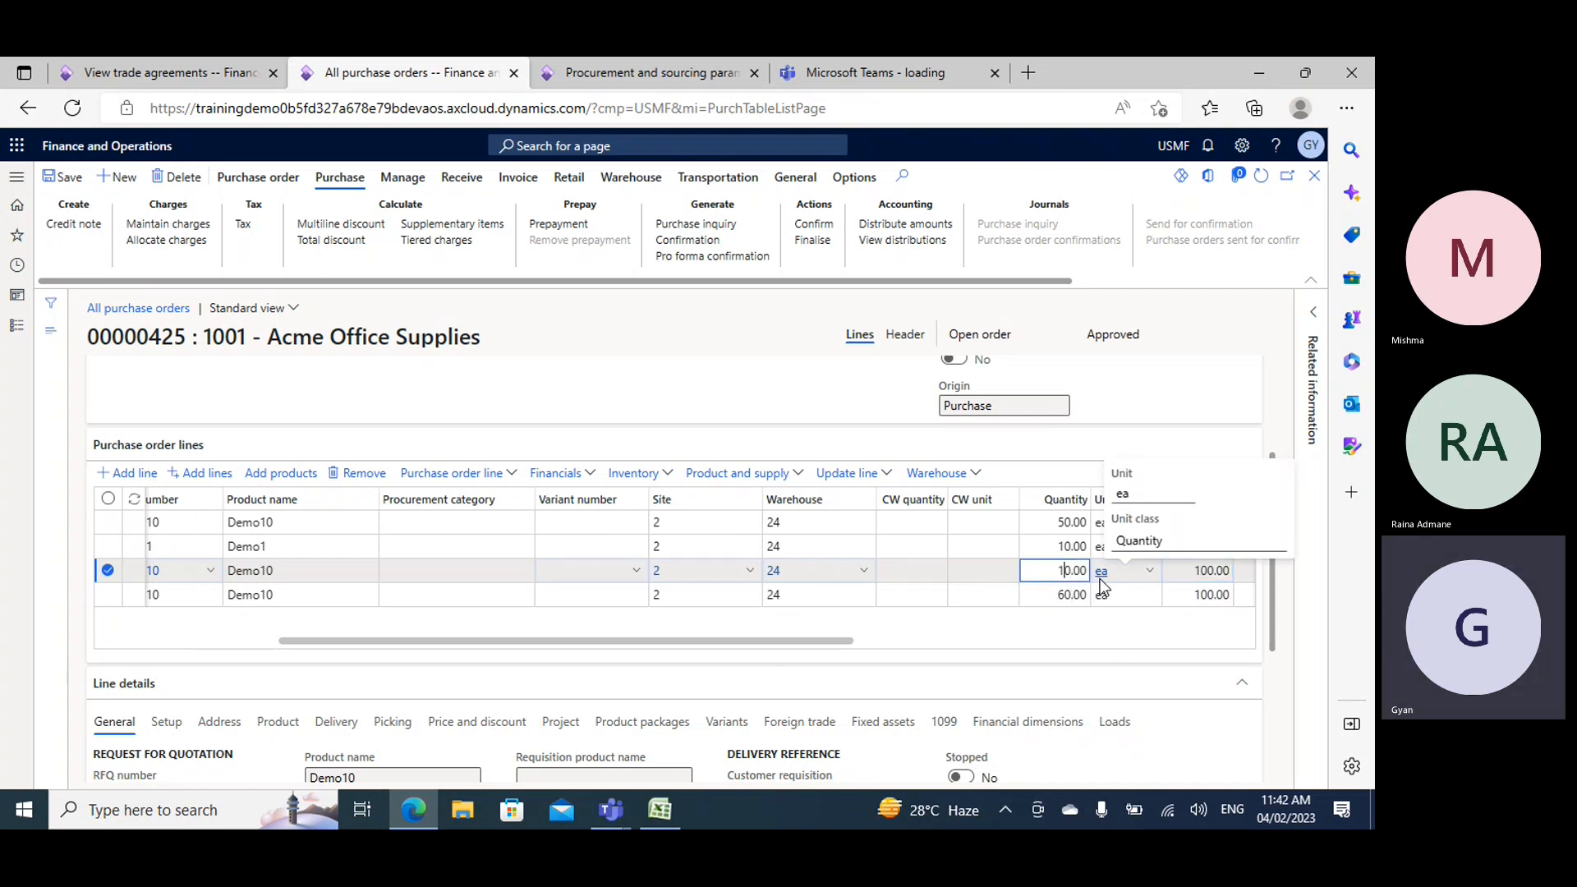
text(0)
key(Tab)
key(Tab)
key(Tab)
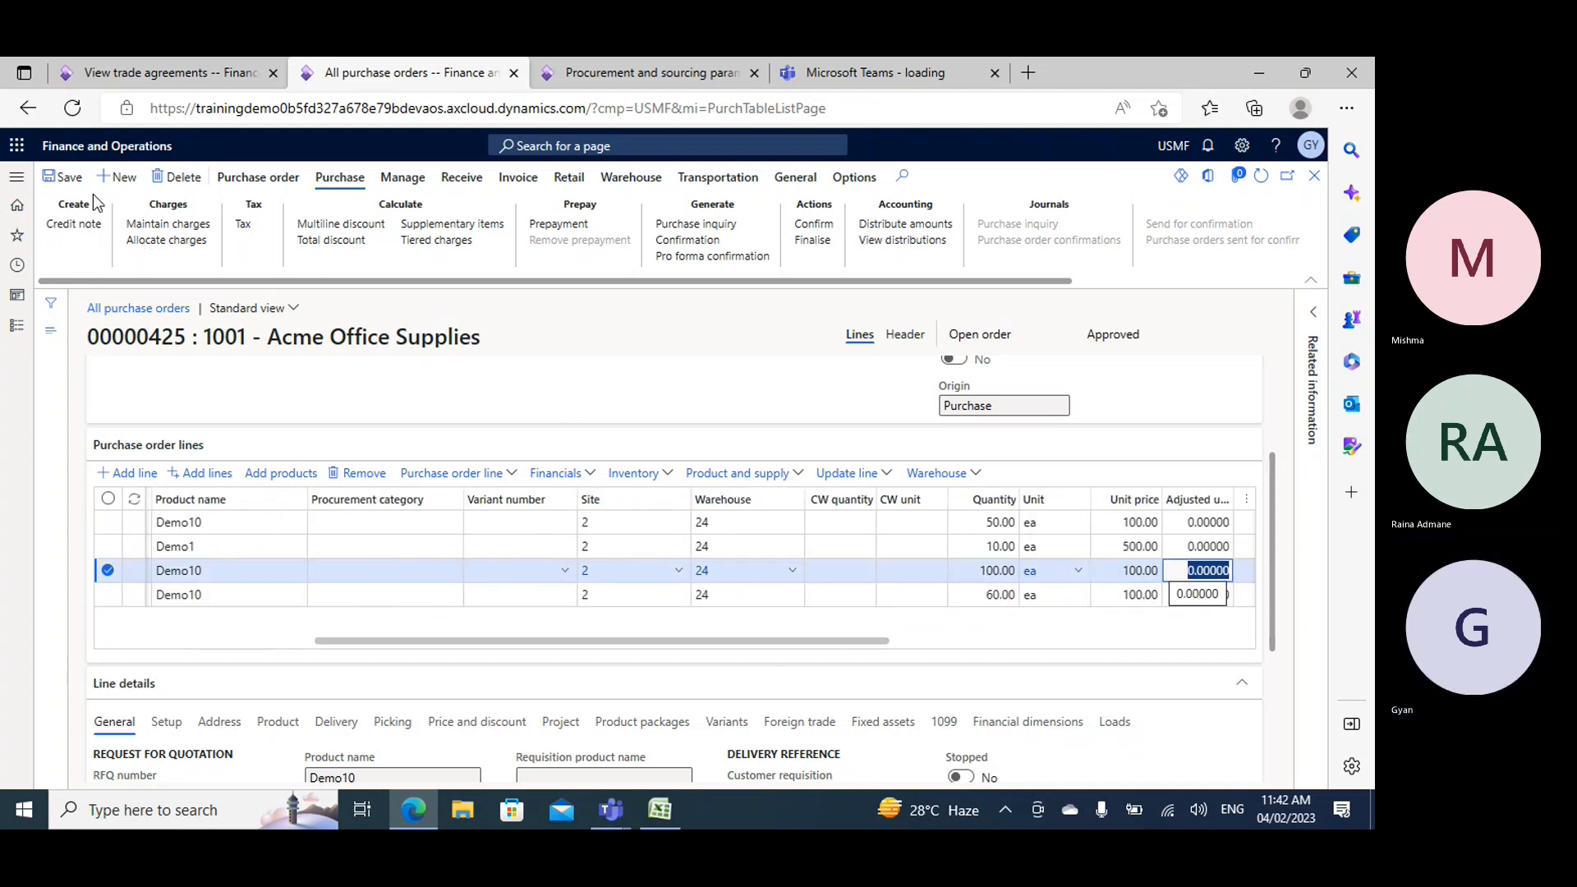
- Save the purchase order and recalculate its multiline discount, with the lines' net amounts in view
click(66, 183)
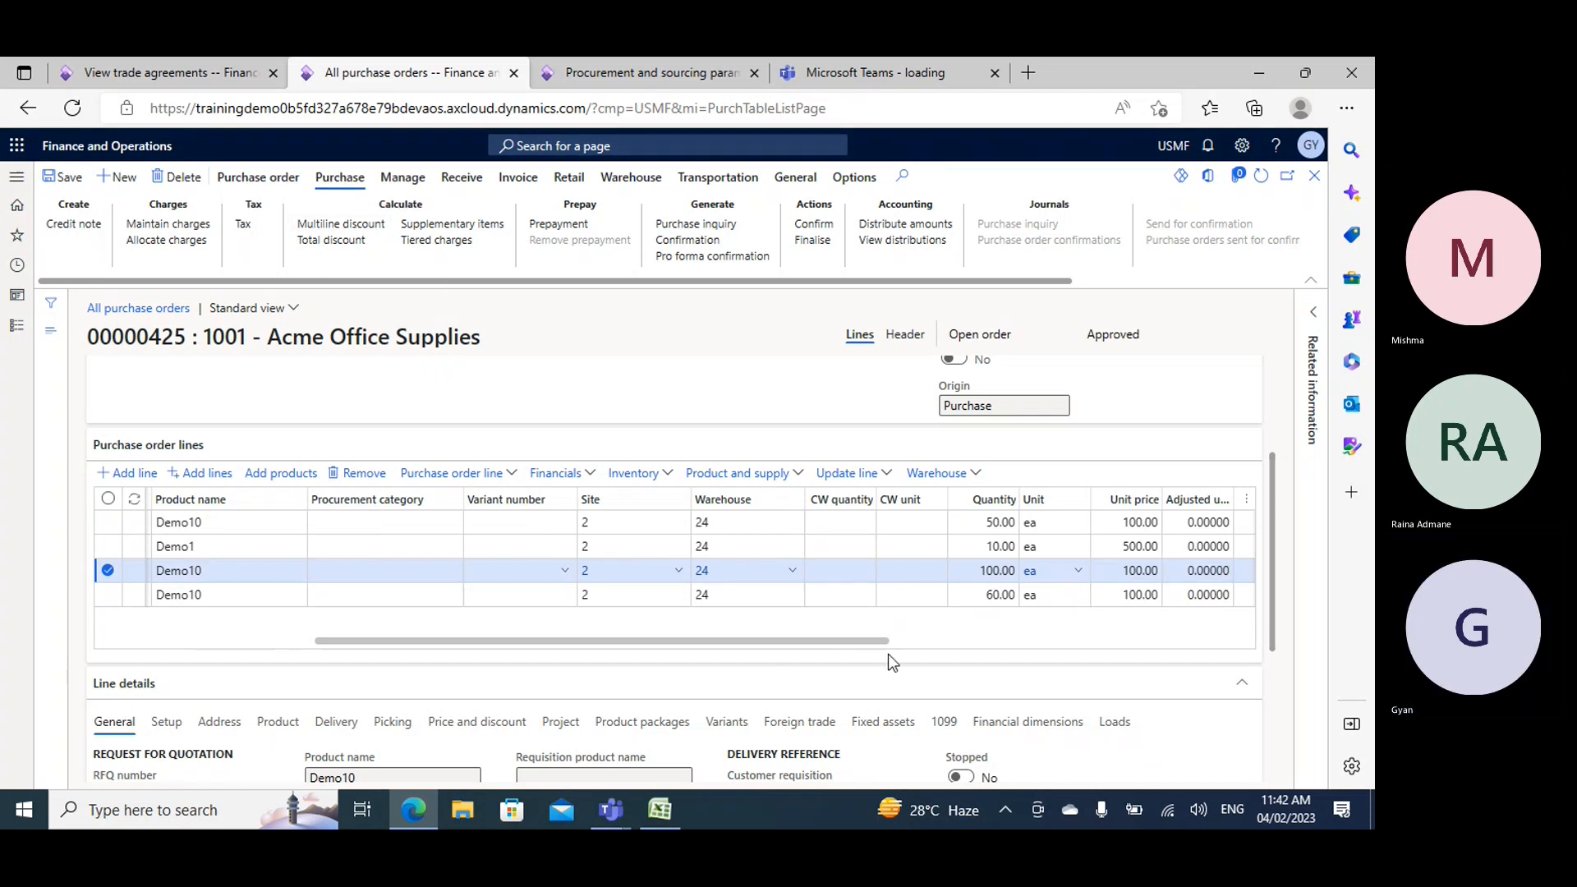
drag(884, 642, 1081, 644)
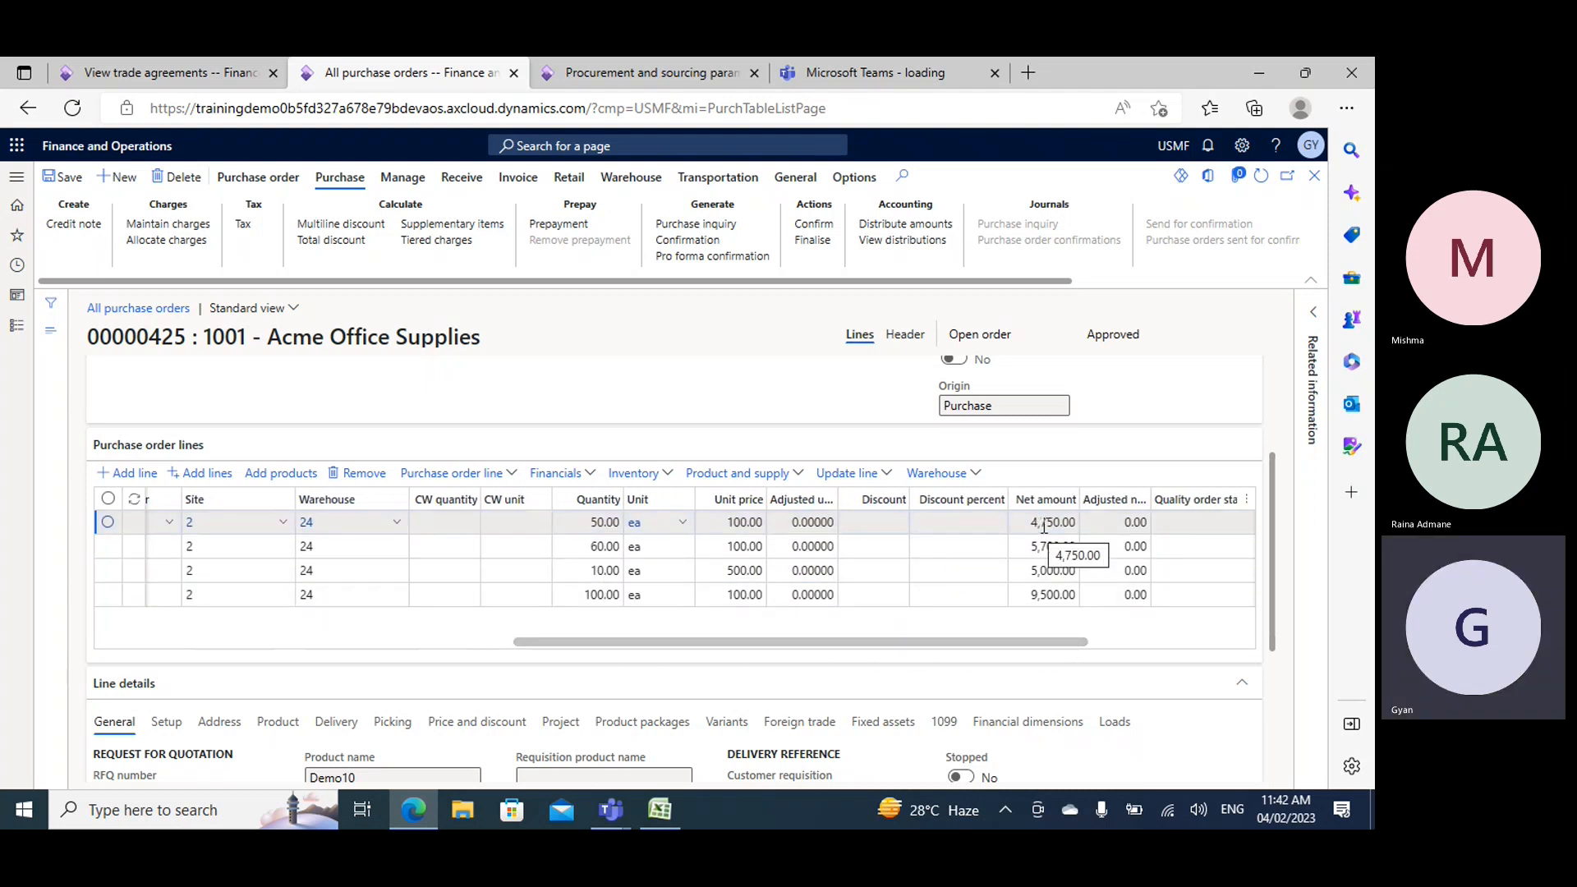
- Check Demo10's quantity tiers and discount percentages in the trade agreements against the purchase order's lines
click(181, 72)
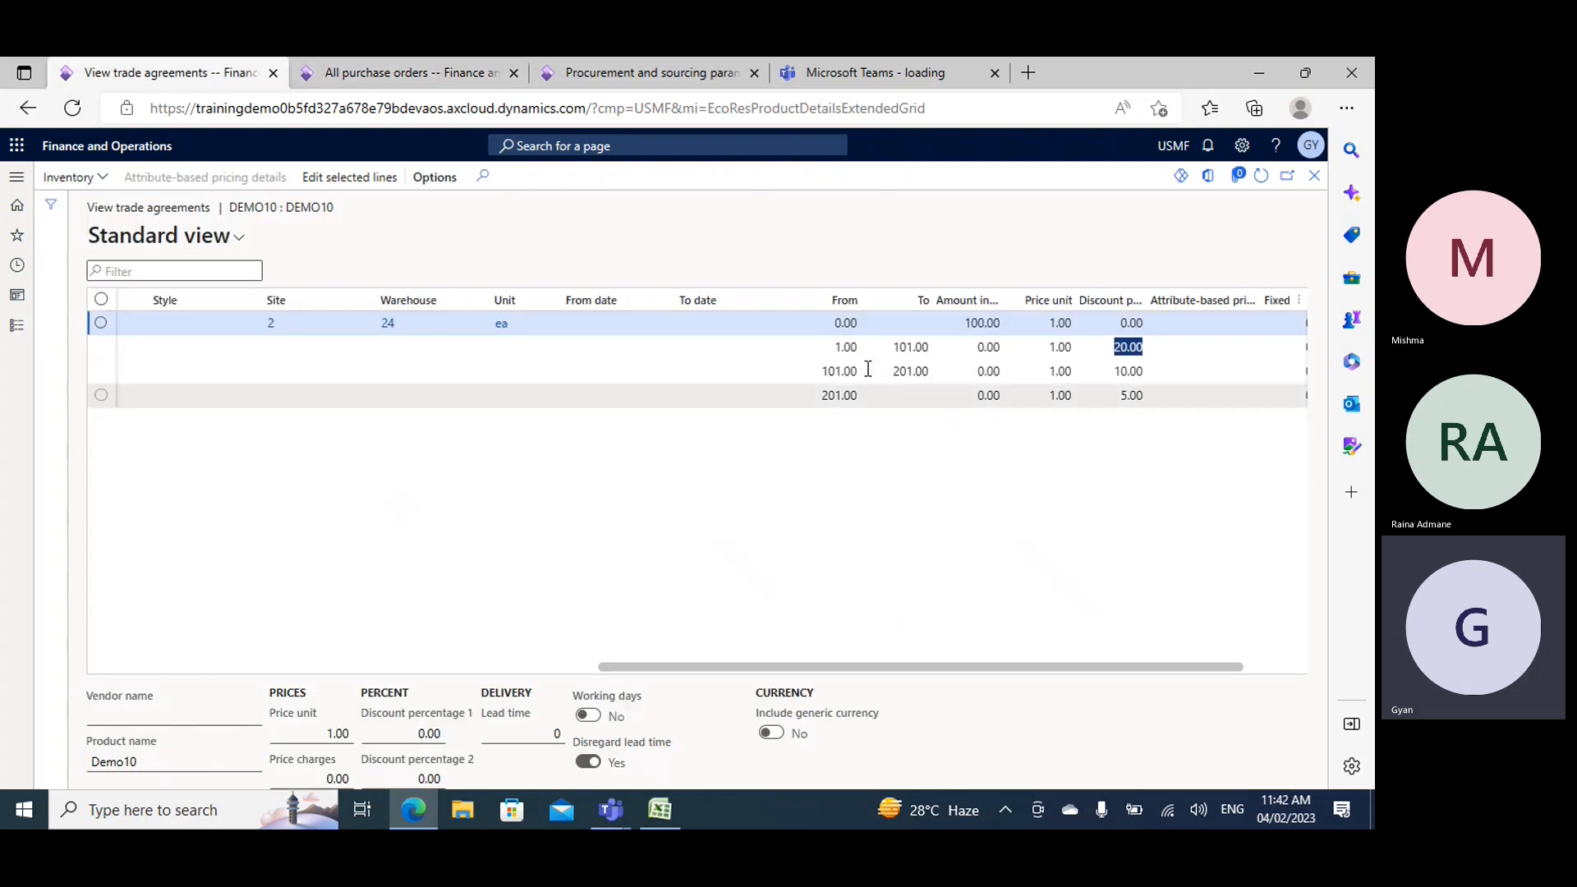
click(358, 71)
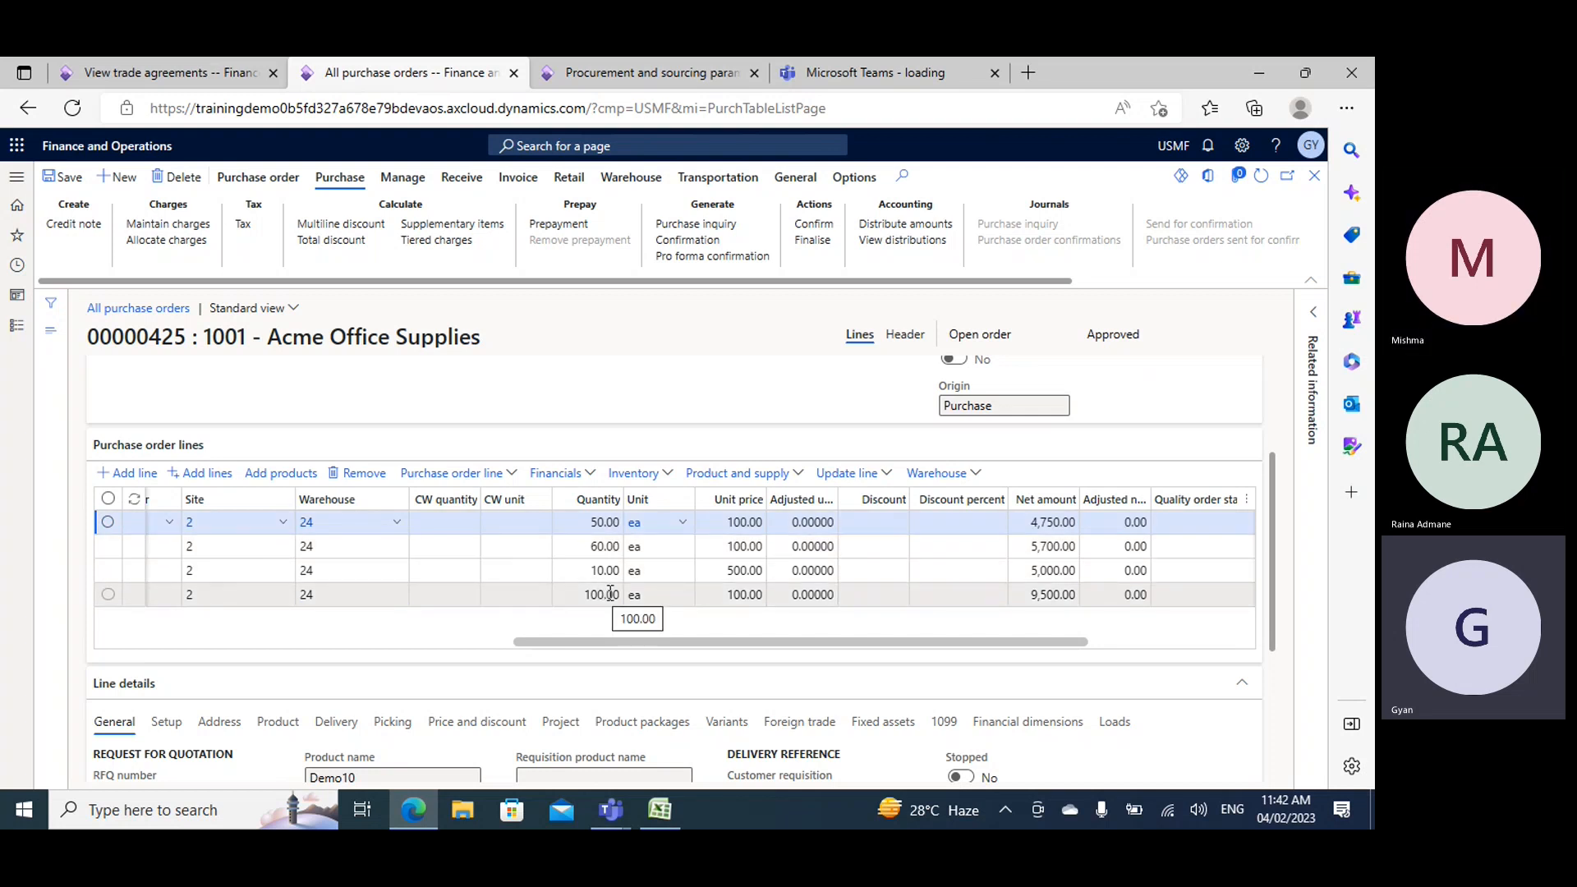
click(224, 72)
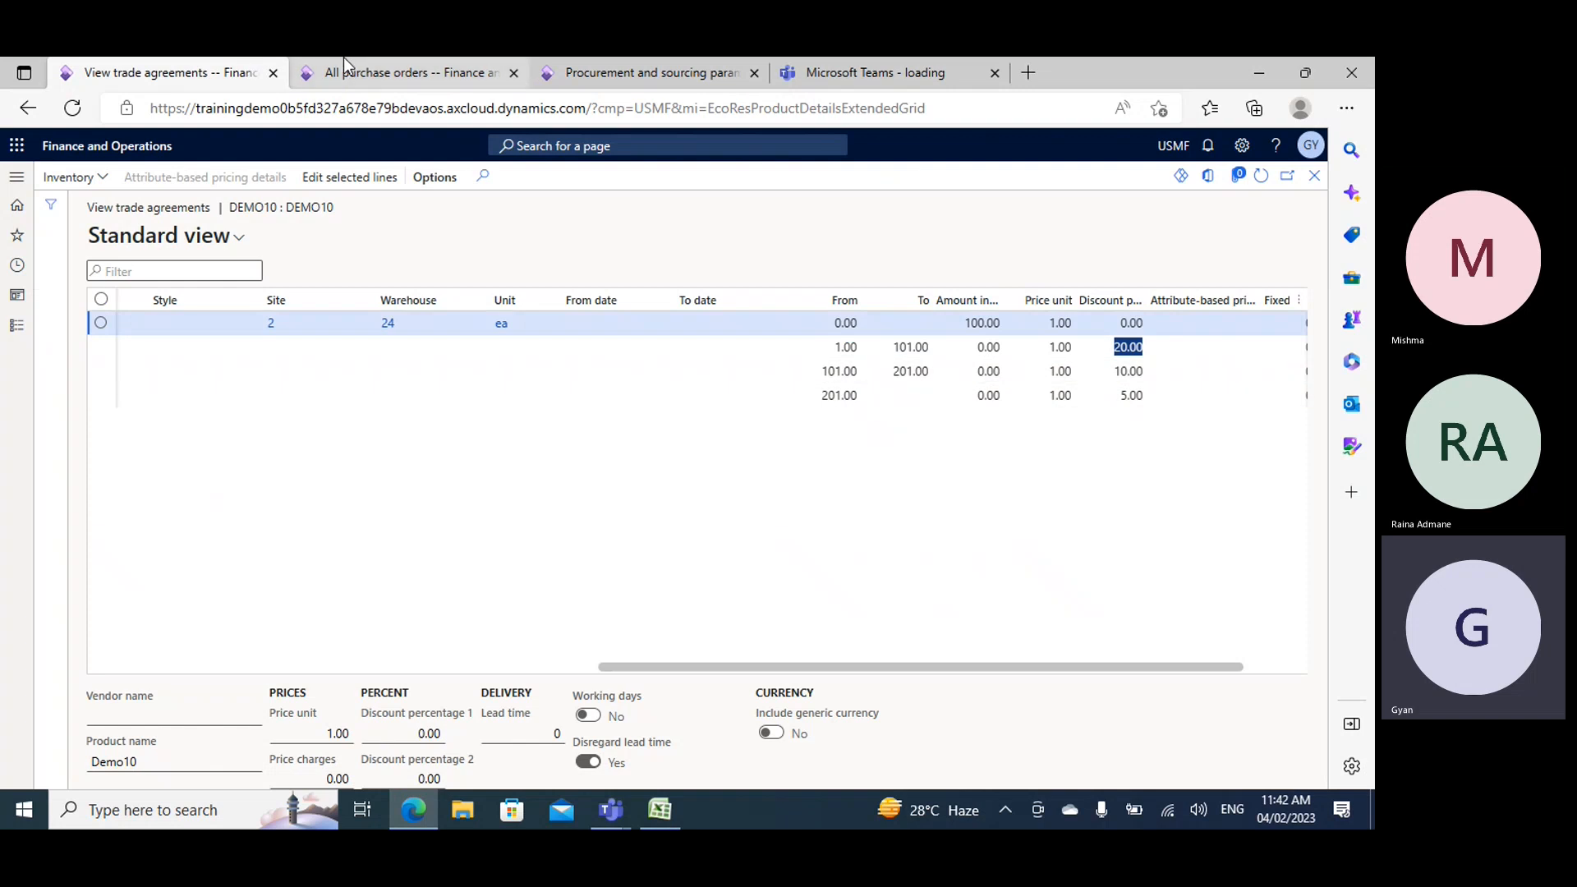
click(319, 69)
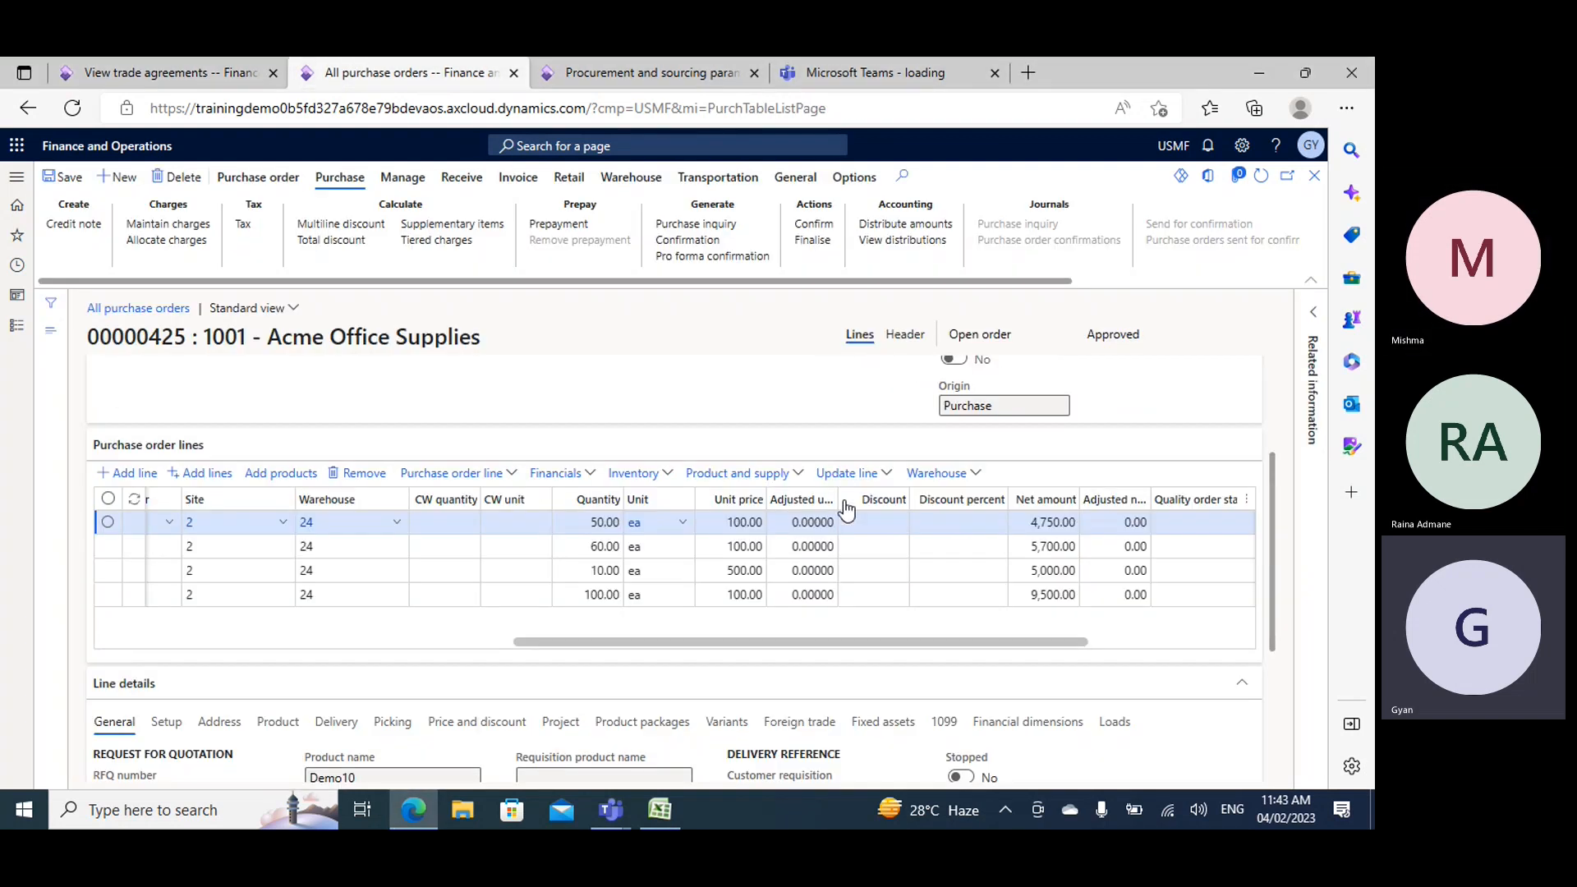
- Examine the net amounts of the three Demo10 lines, and compare the 50-unit line's quantity with its net amount
click(1021, 522)
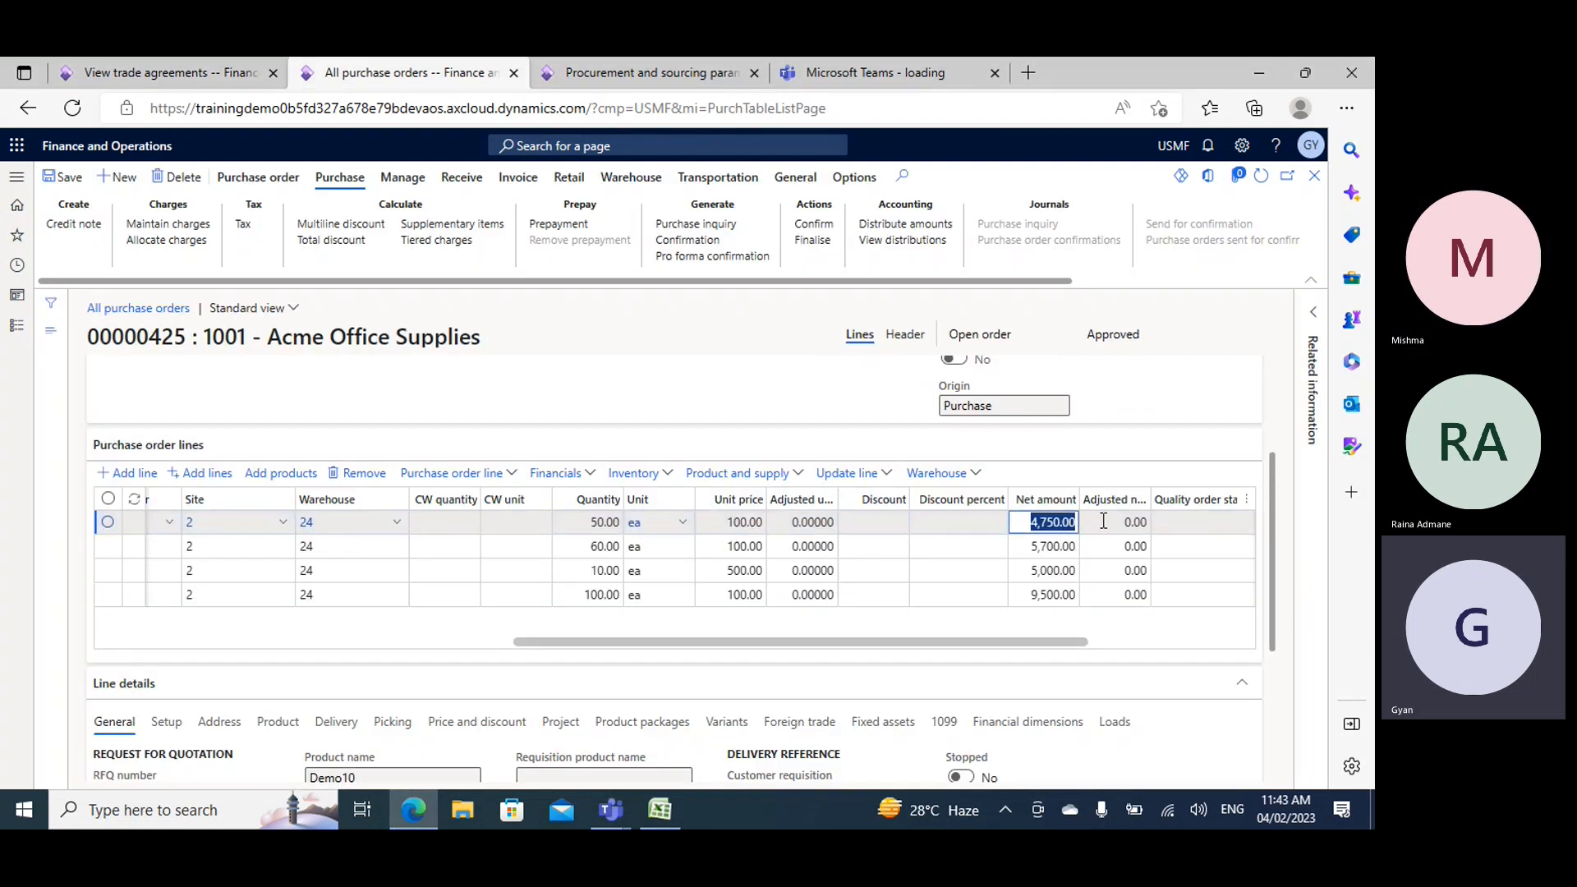
click(1019, 545)
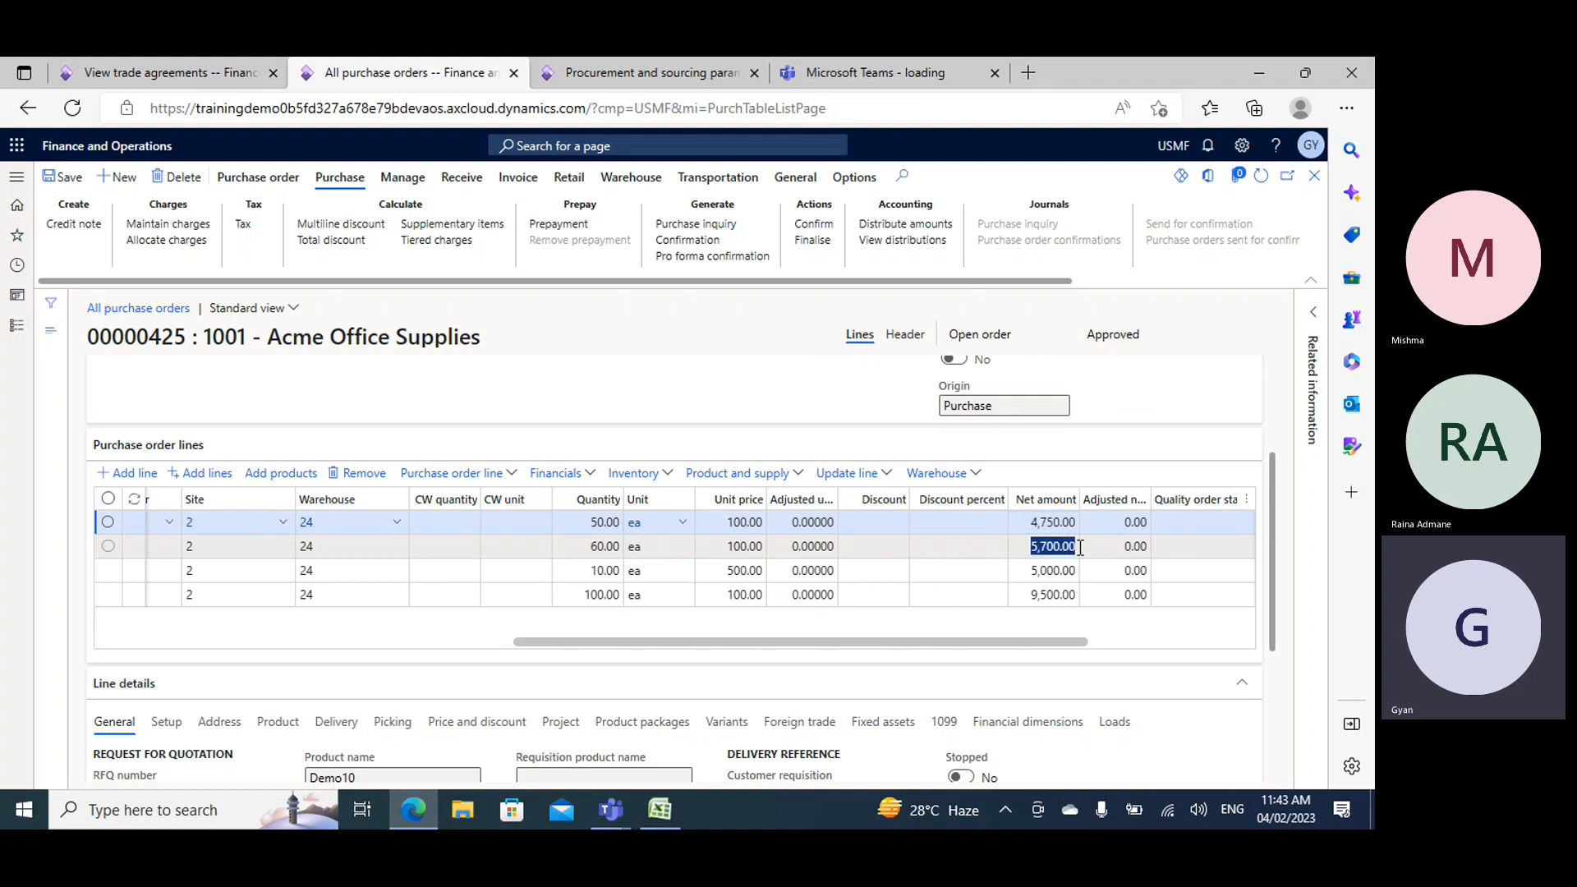
click(1032, 597)
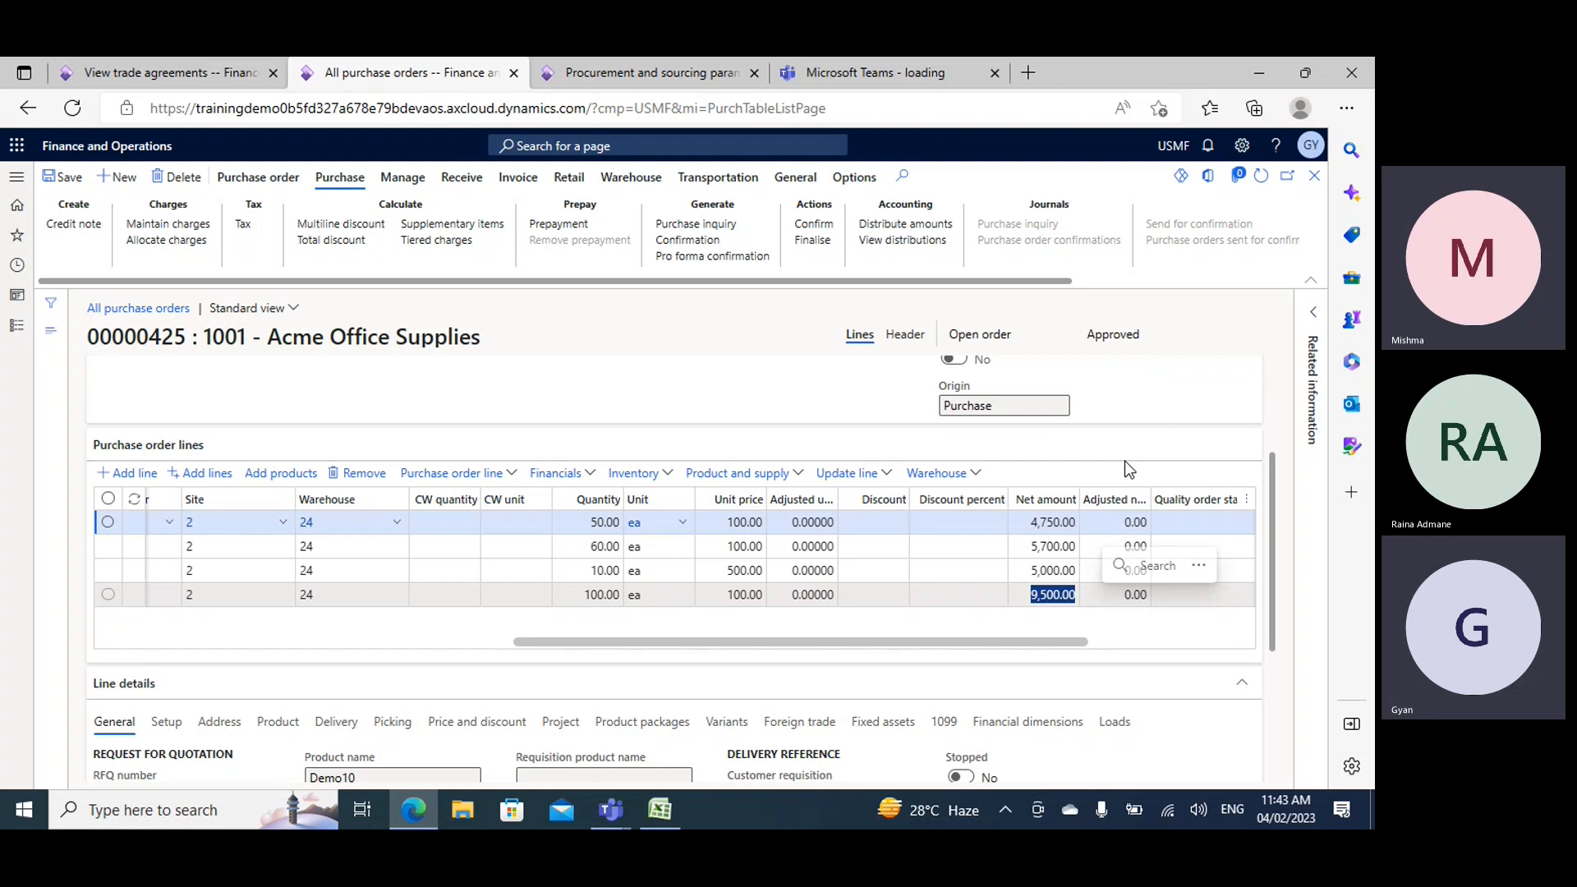
click(580, 524)
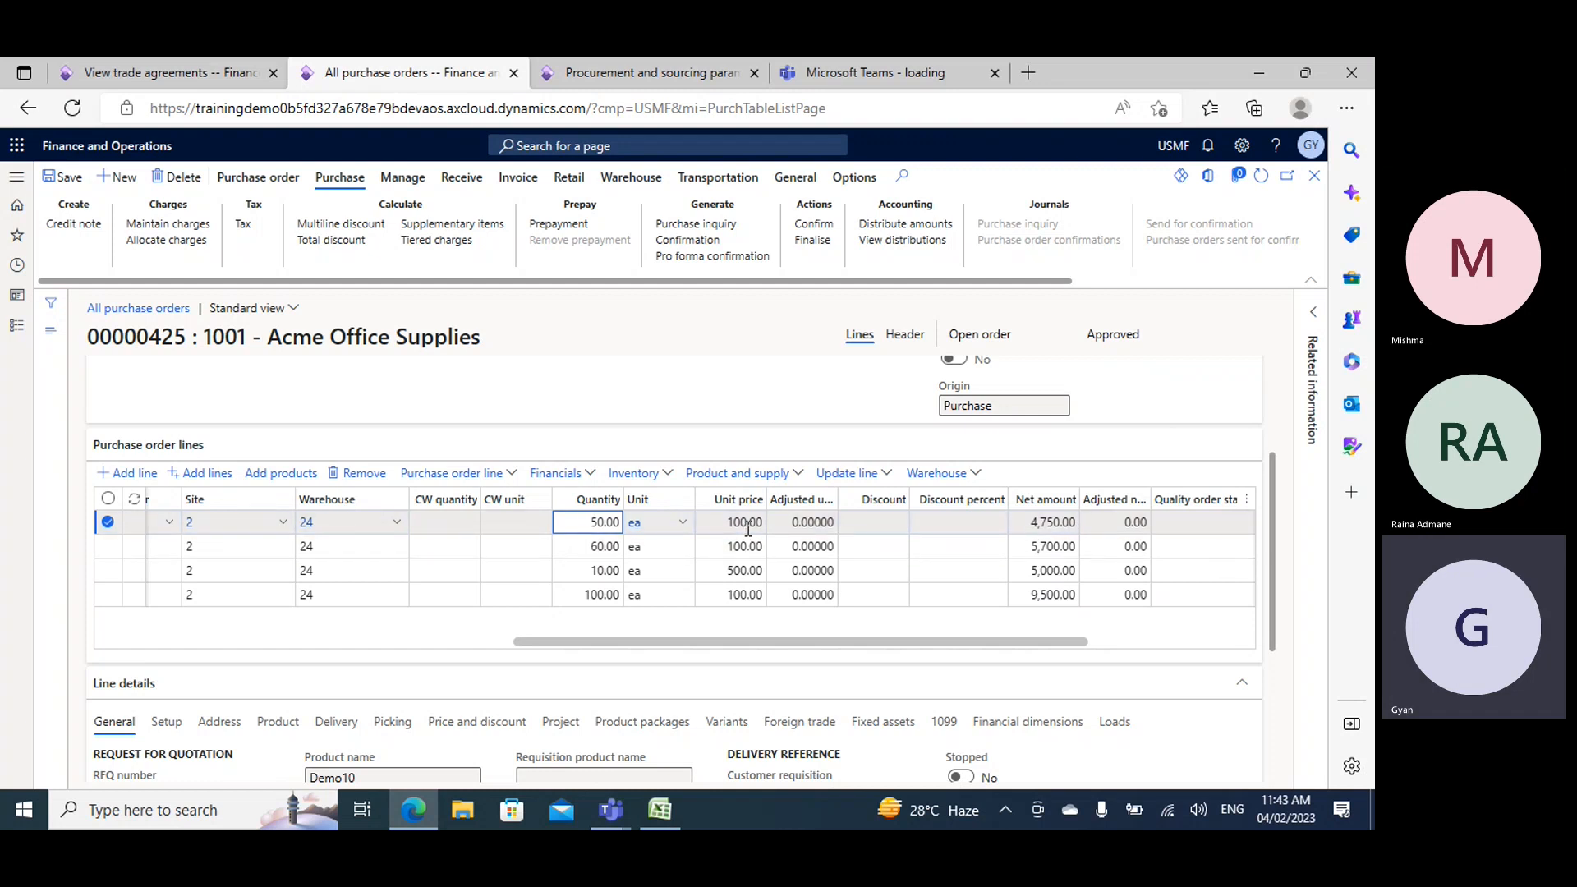
click(1030, 523)
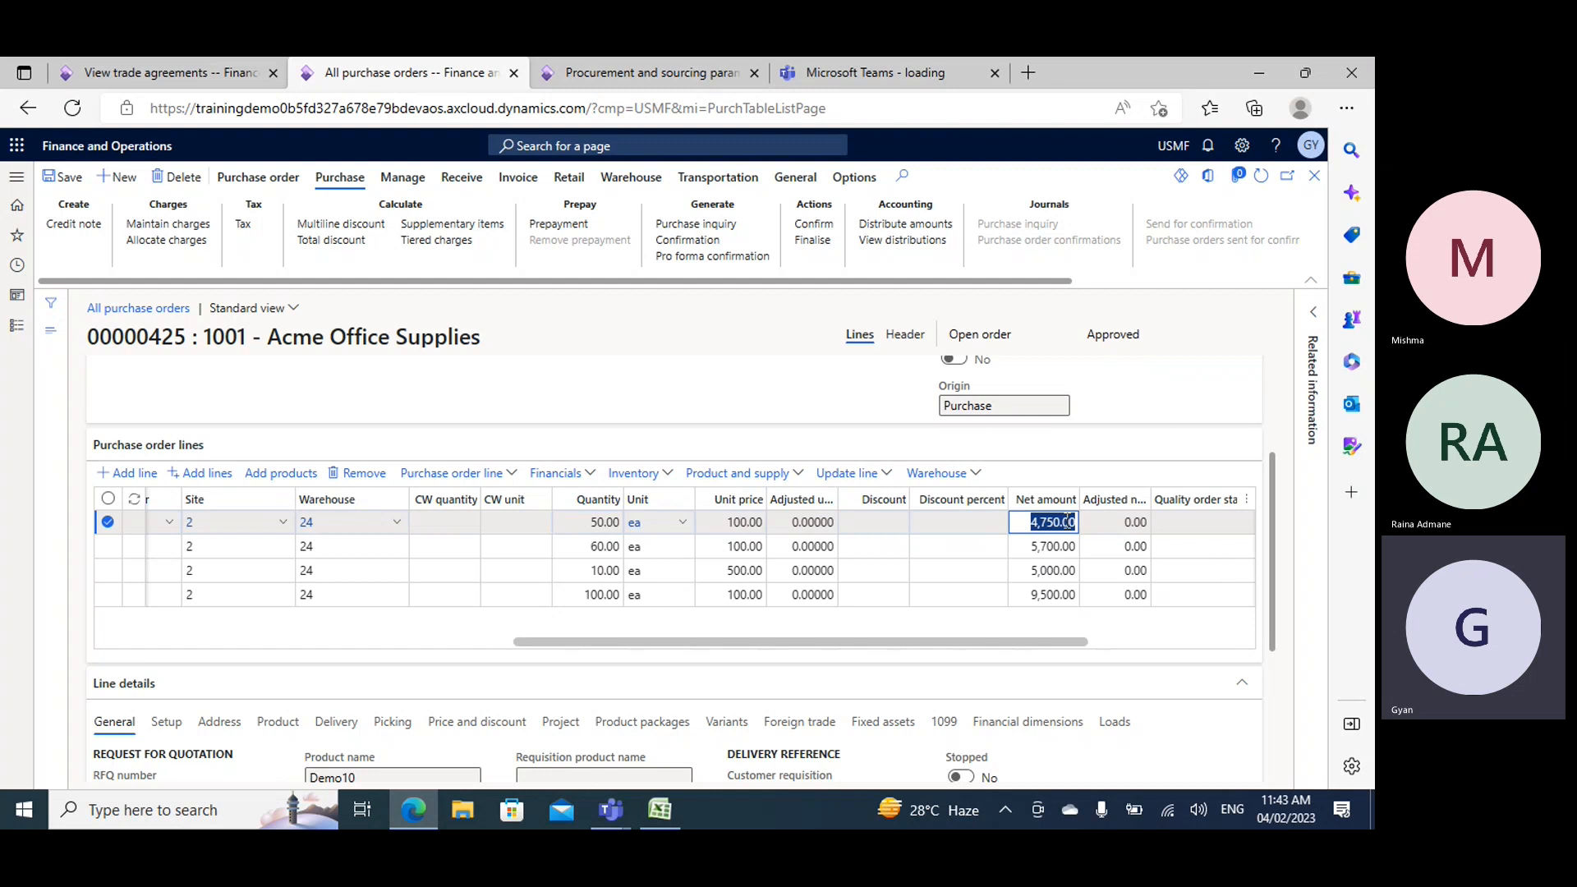
- Examine the net amounts of the 60-unit and 100-unit Demo10 lines, and check the item's quantity tiers in the trade agreements
click(1030, 546)
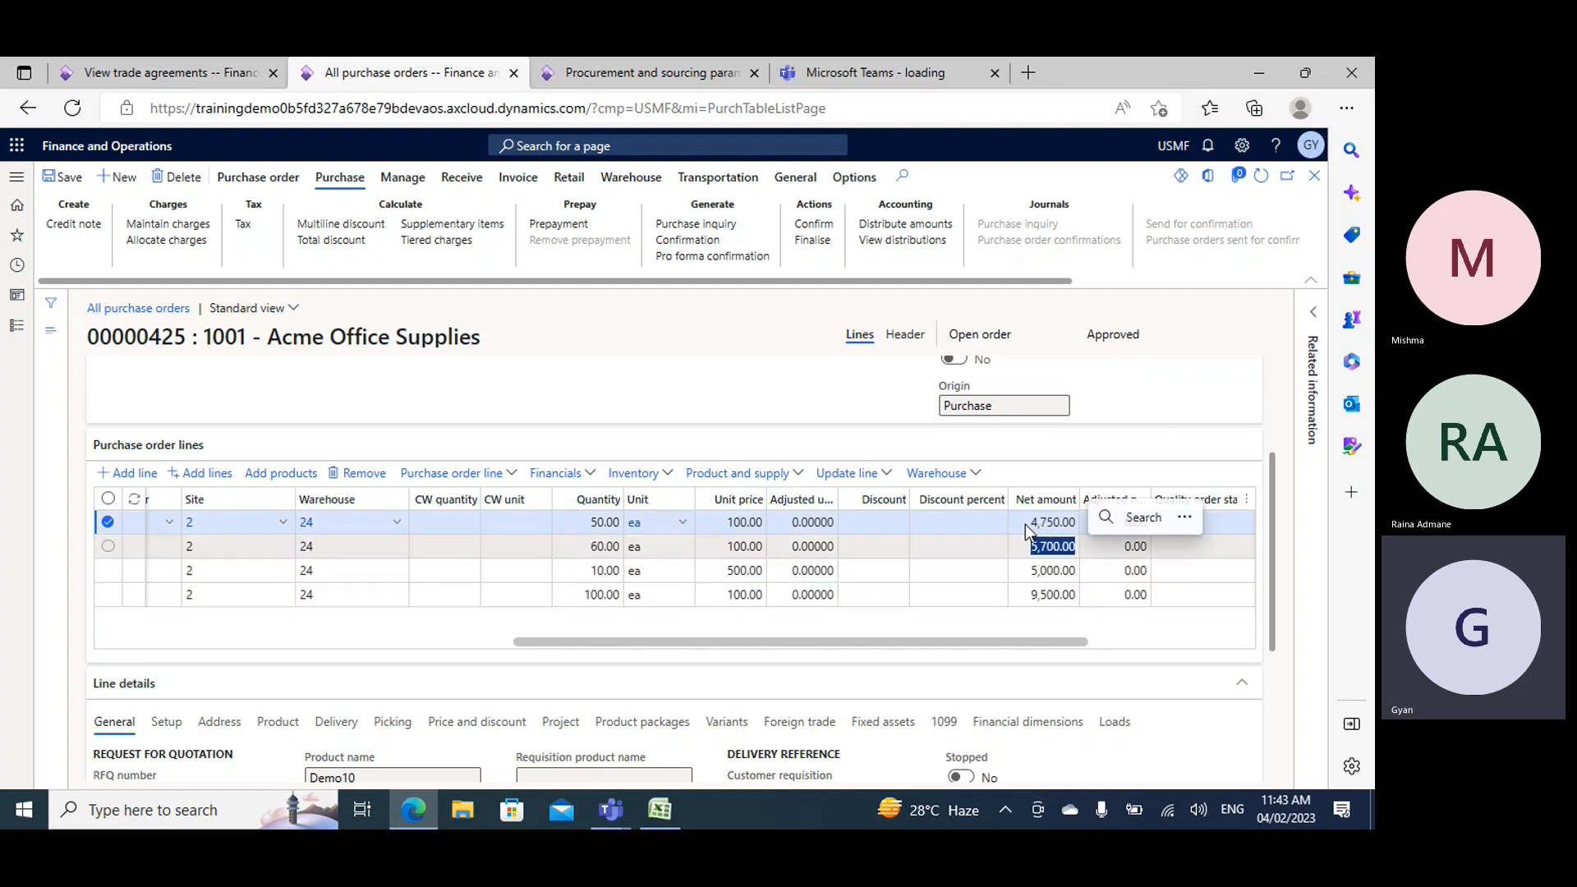
click(1018, 591)
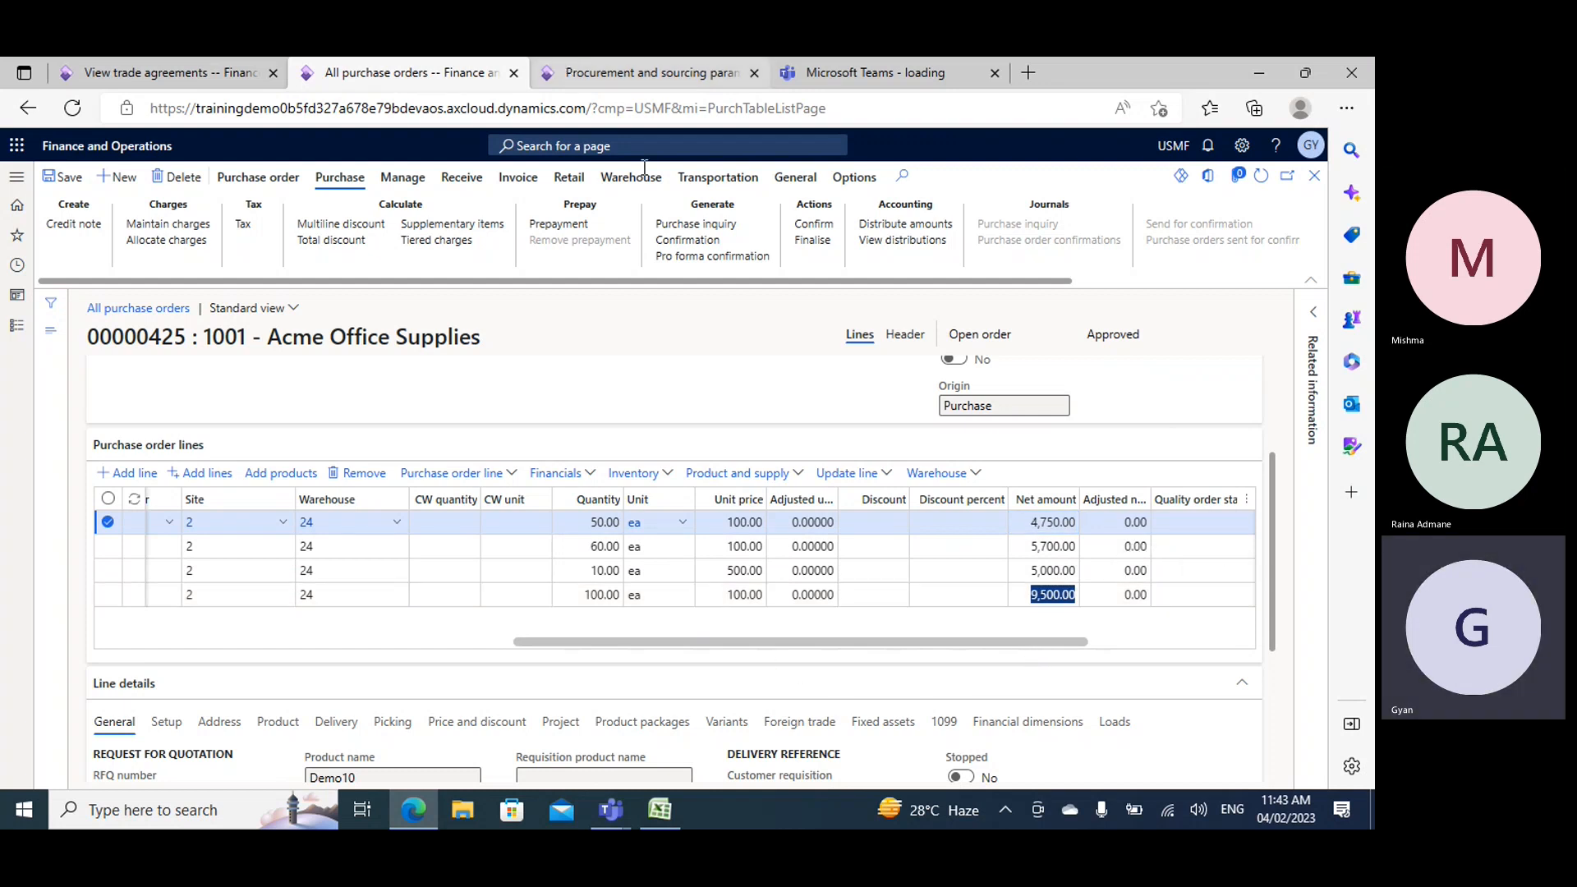
click(164, 73)
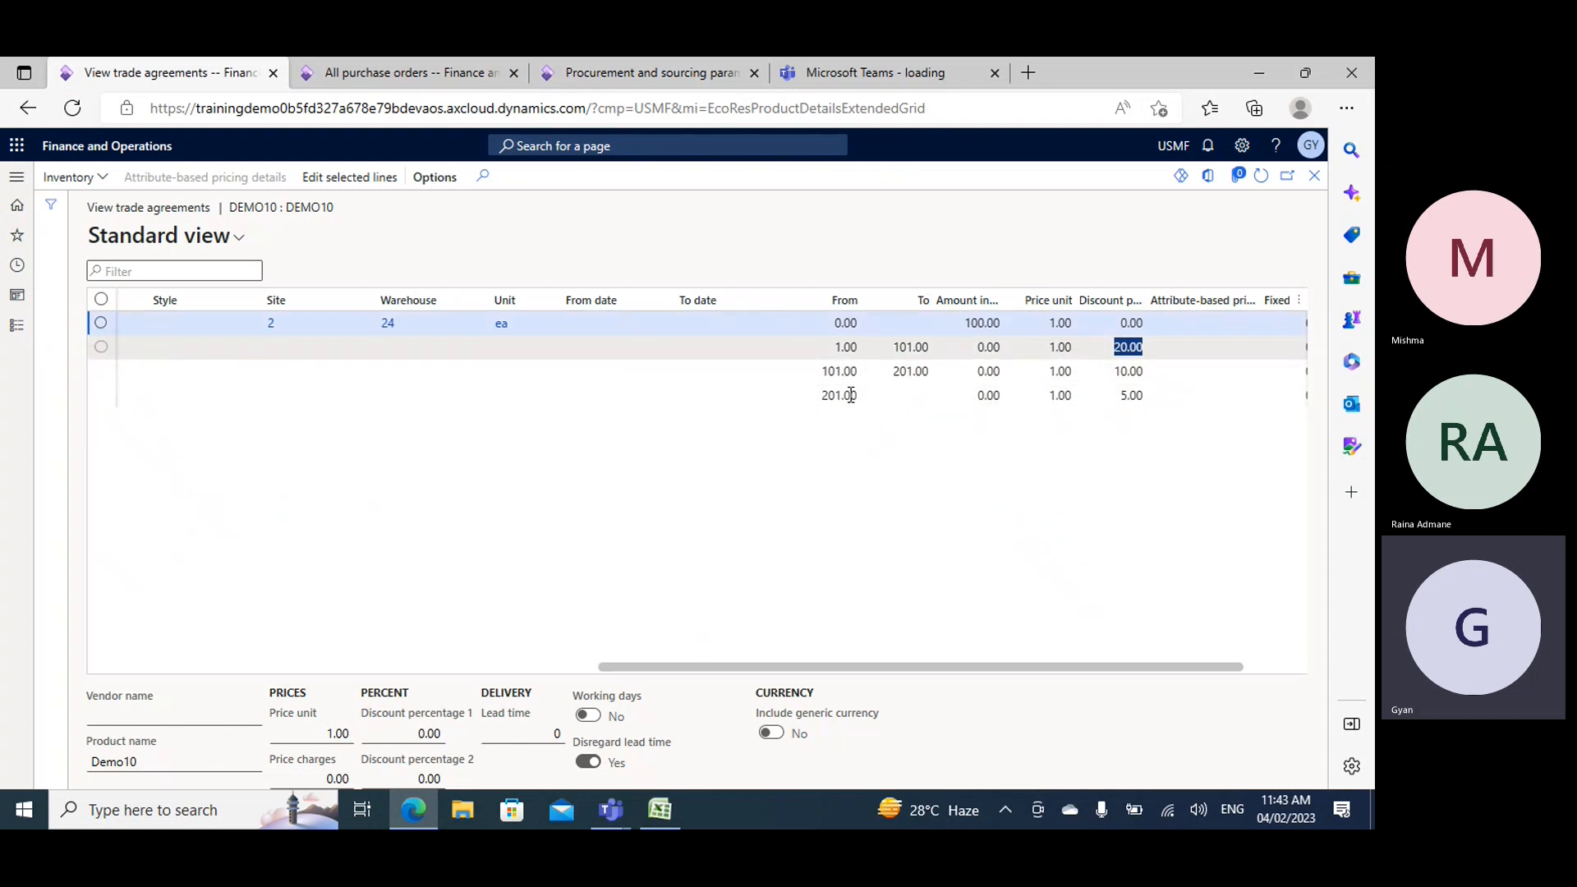
click(441, 59)
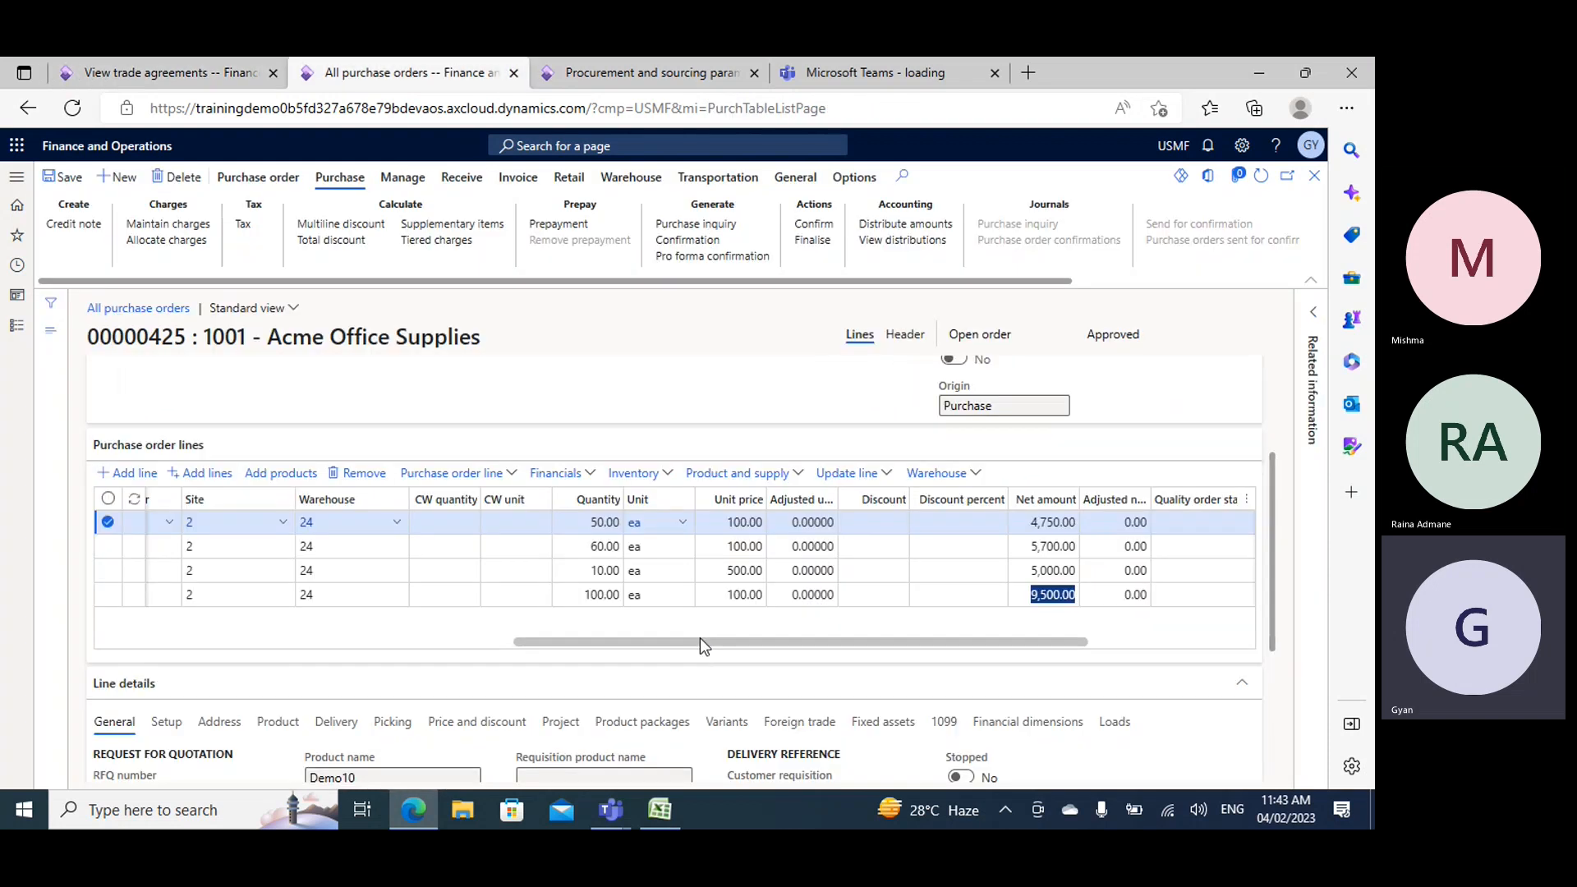
click(211, 75)
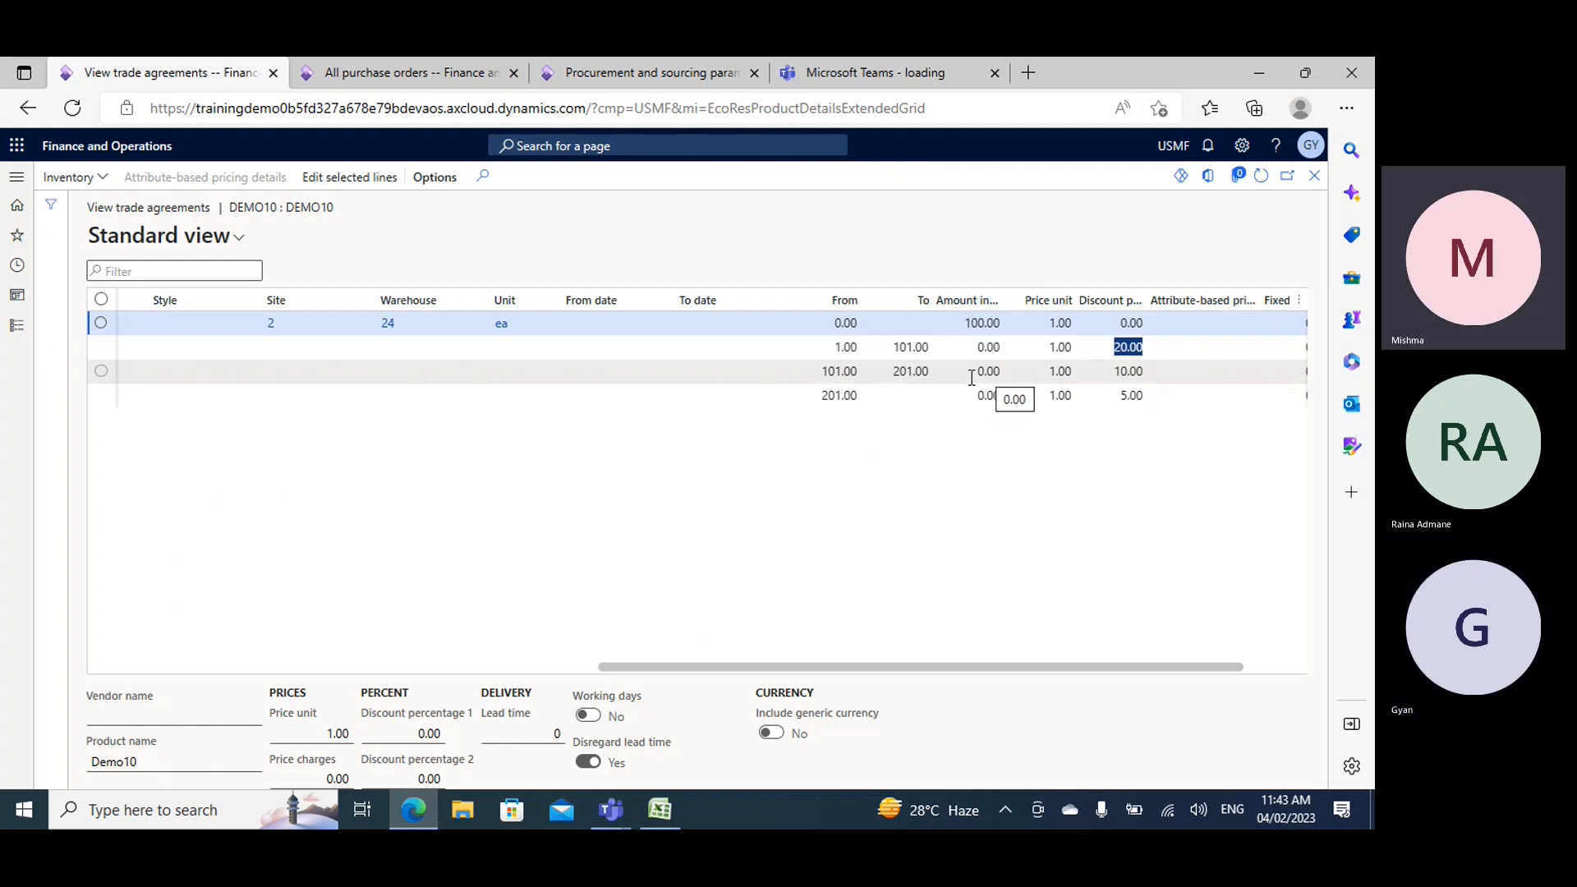
- Compare the quantities of the 50-unit and 60-unit purchase order lines with Demo10's trade agreement tiers and discount percentages
click(467, 64)
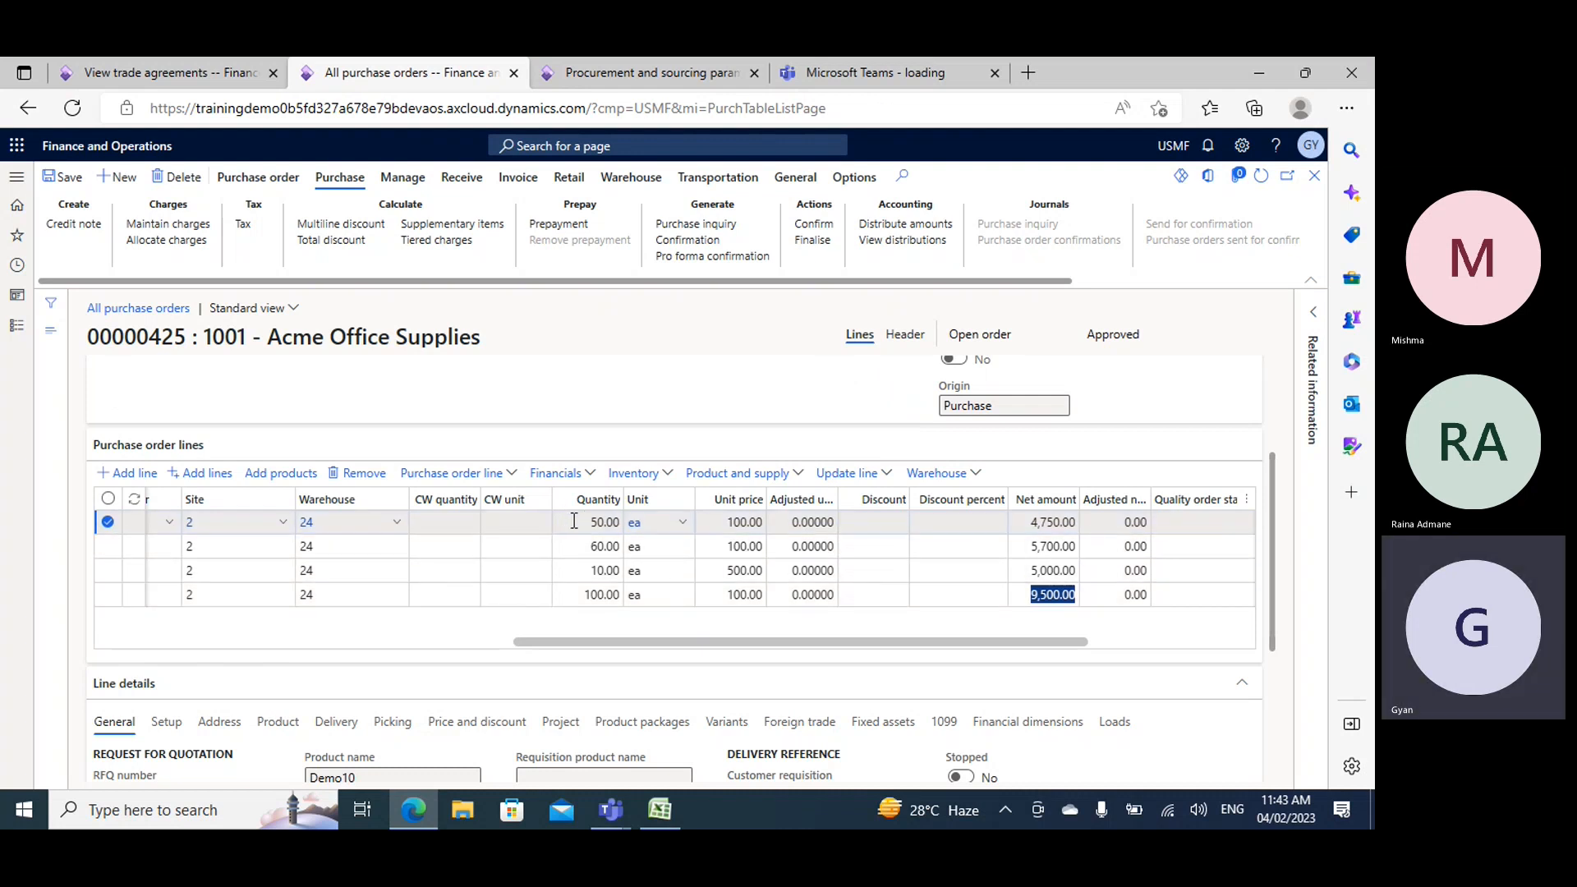
click(603, 522)
double_click(603, 522)
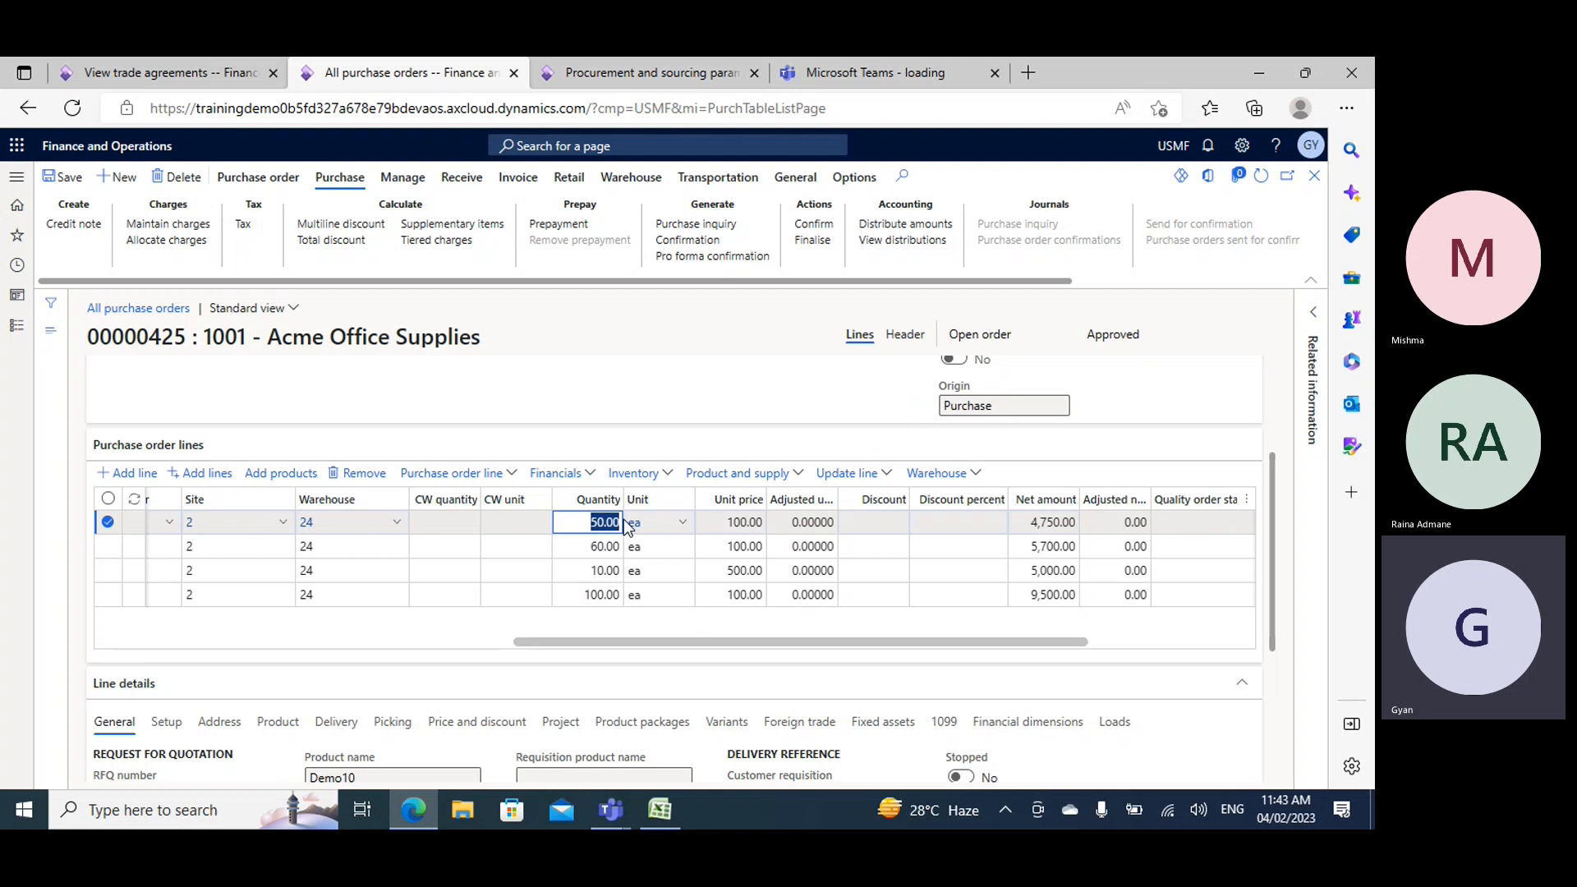
click(161, 72)
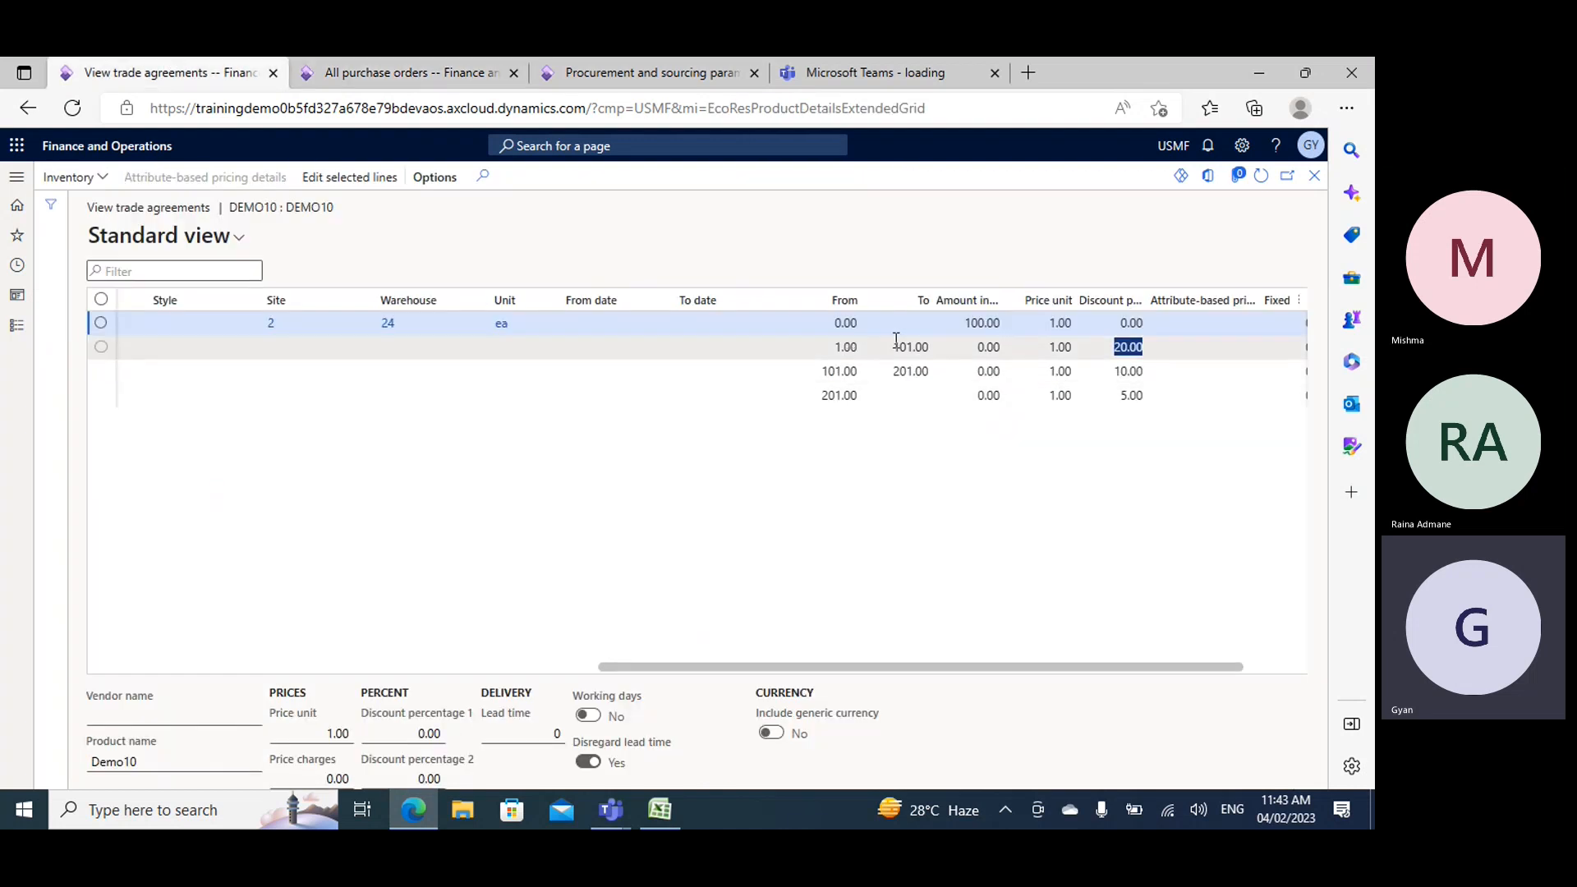
click(403, 67)
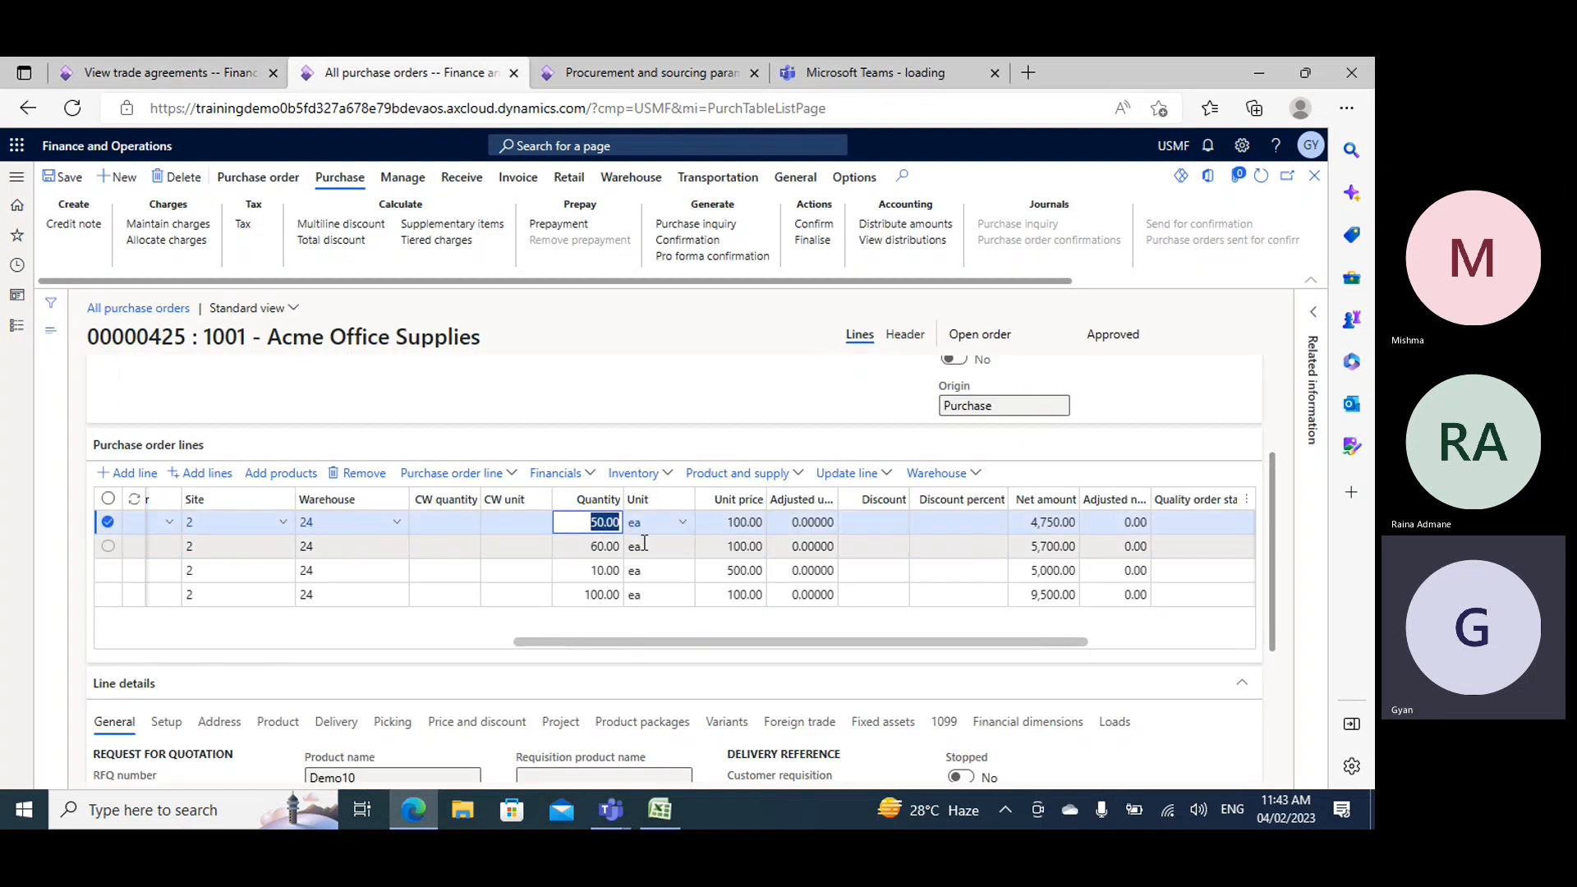
double_click(588, 543)
mouse_move(614, 525)
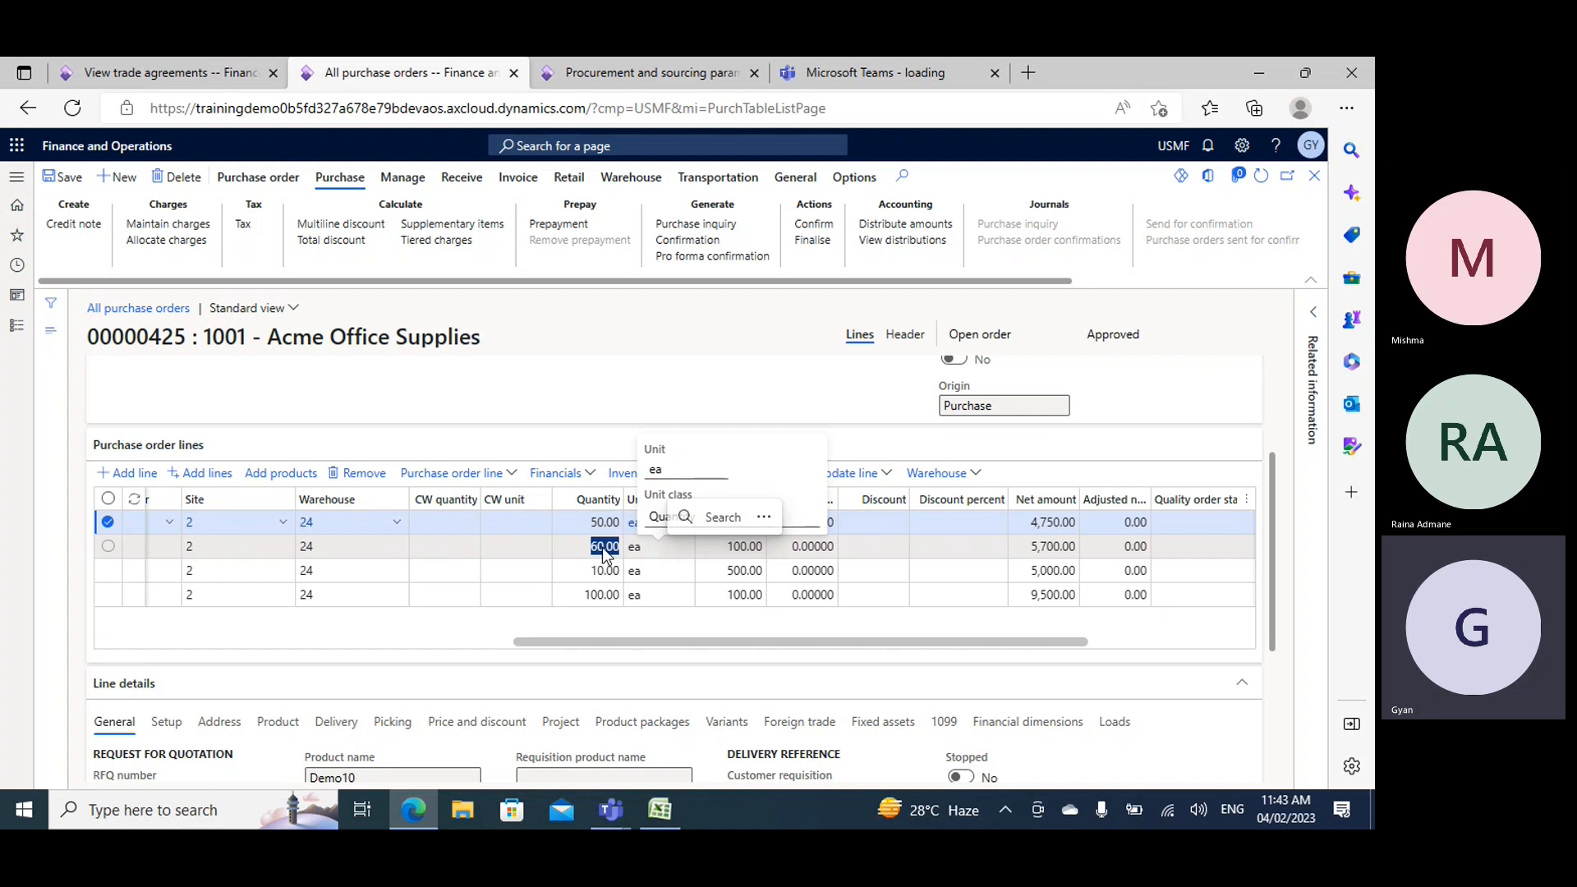
click(165, 72)
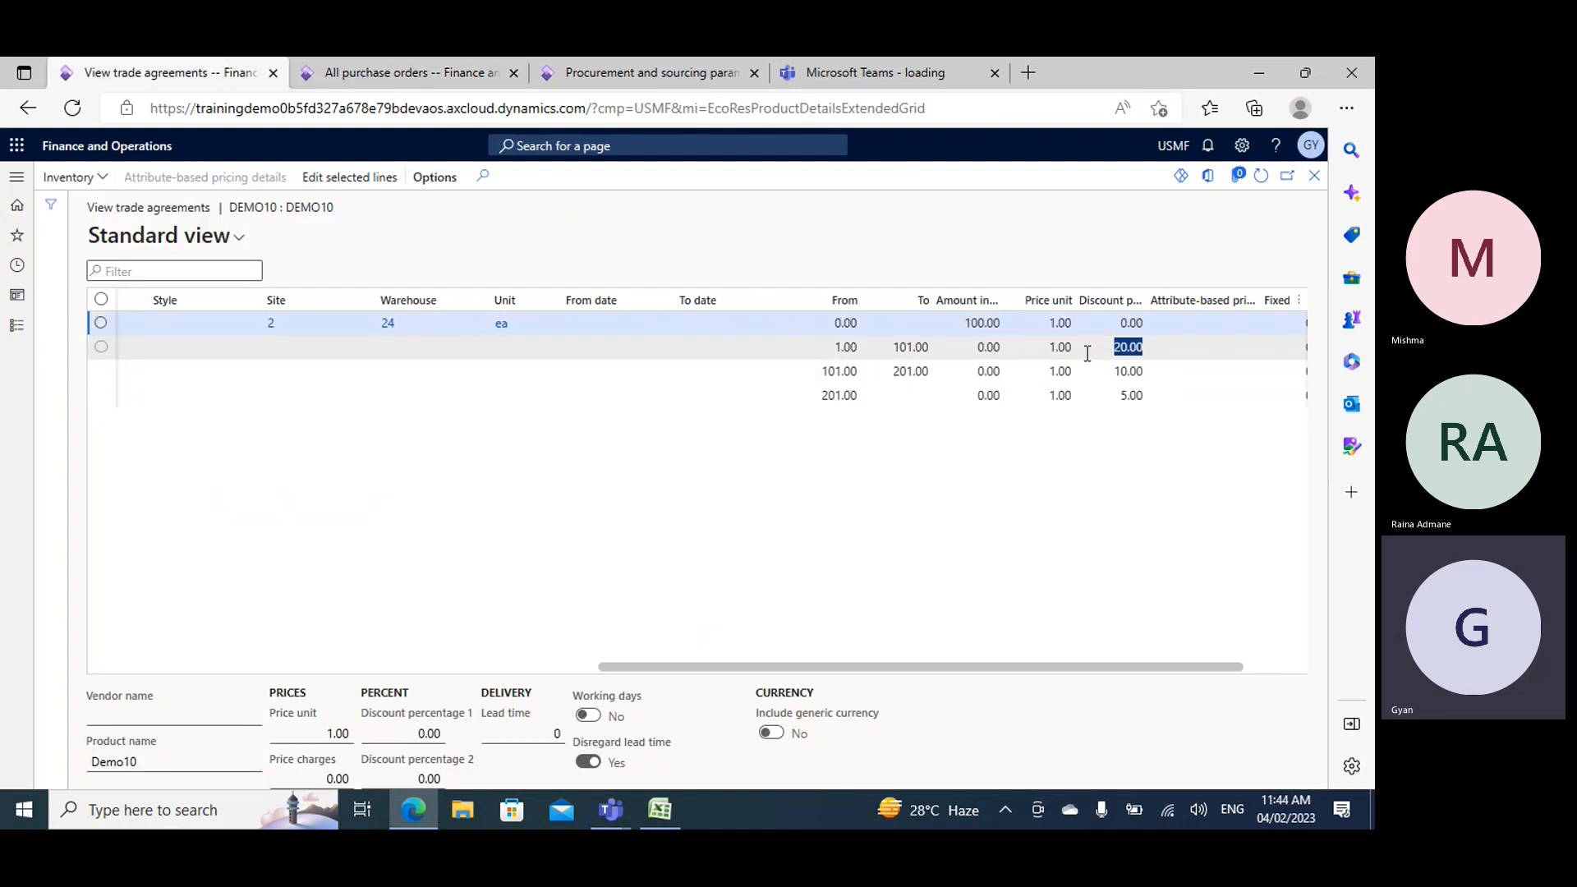
click(443, 73)
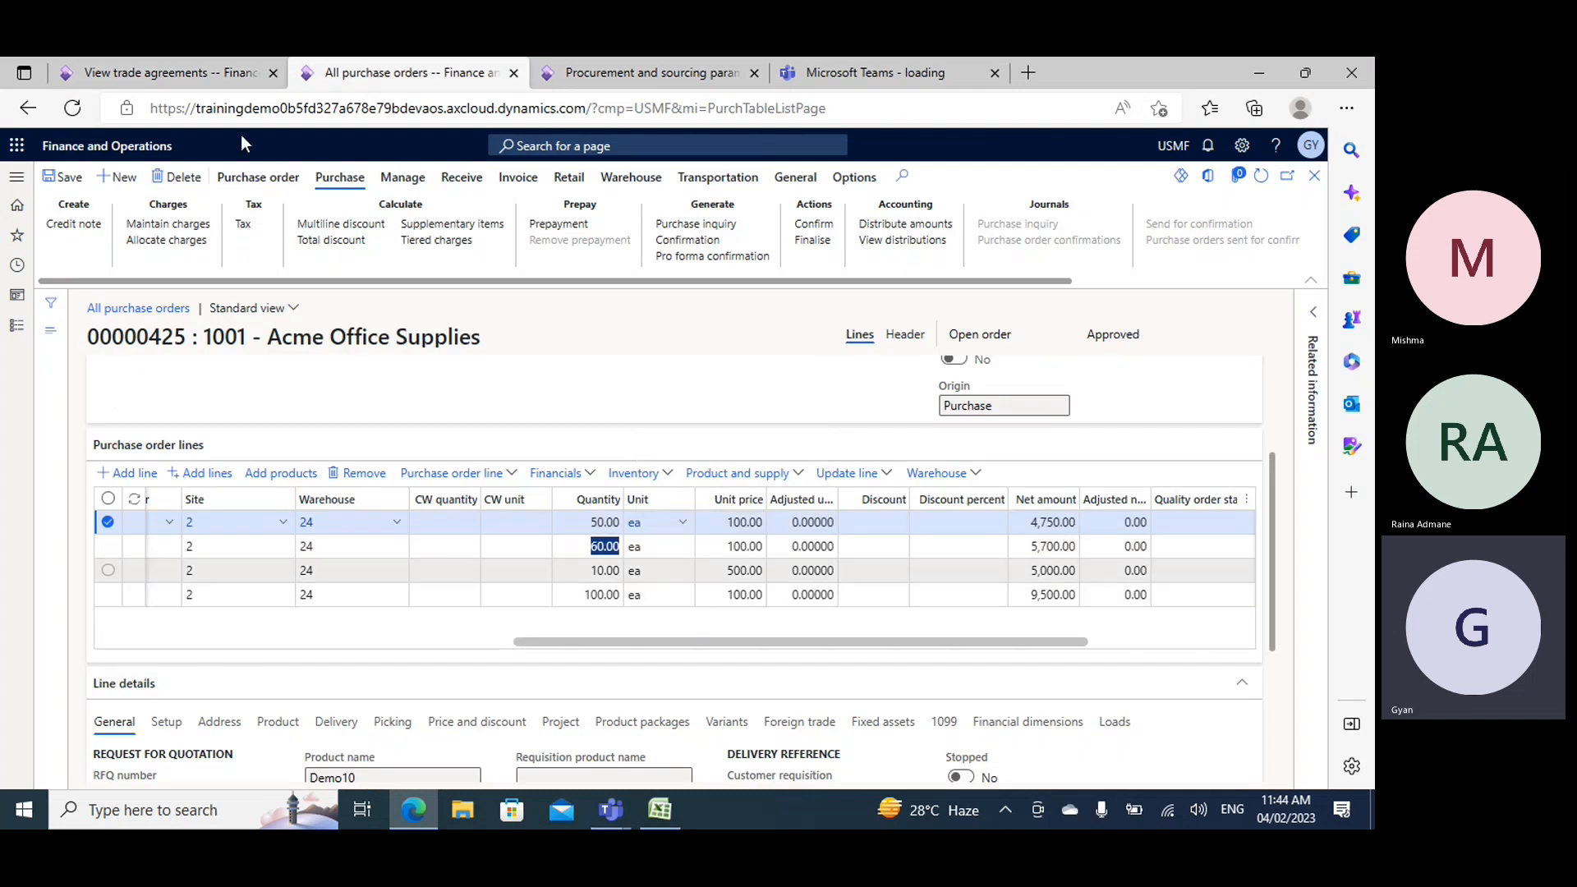
click(156, 73)
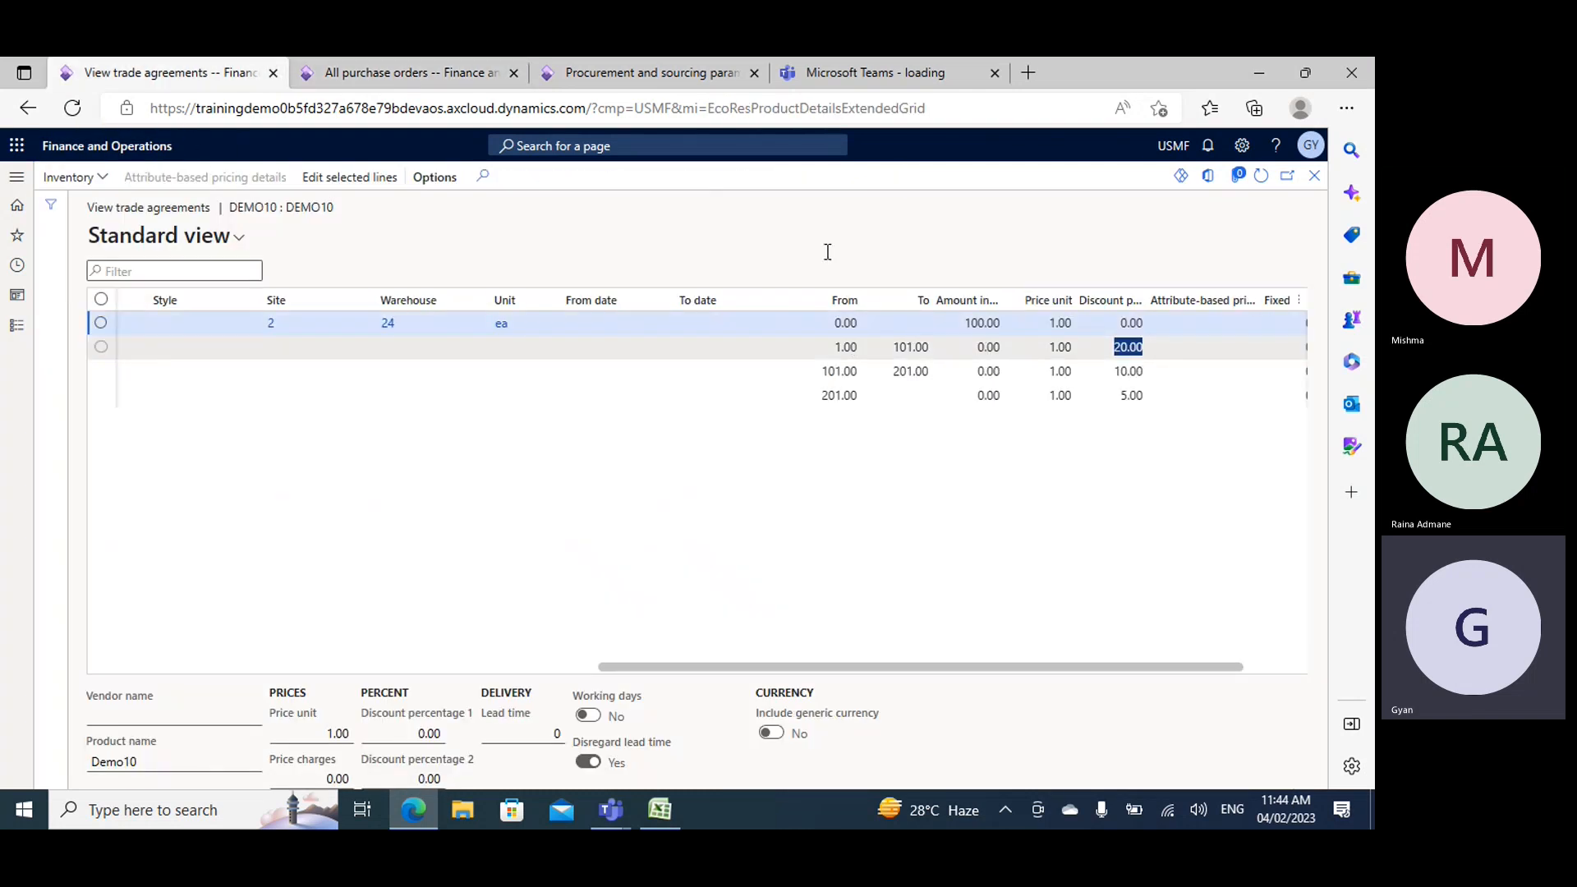
click(411, 72)
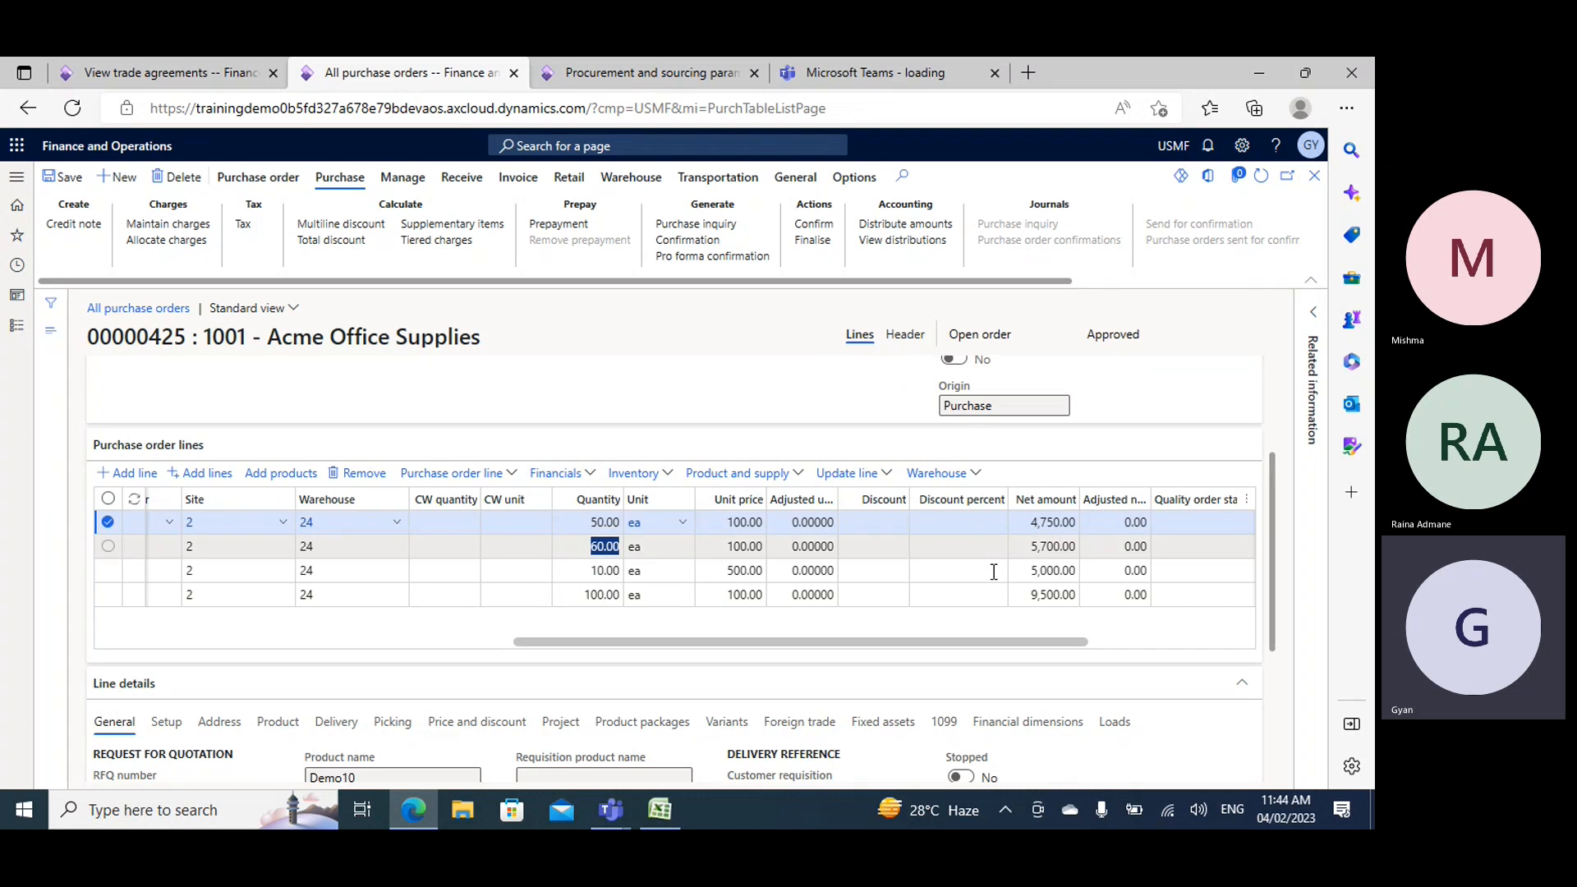
- Switch to the Book2 workbook in Excel and enter item1 in cells A22 and A23 of Sheet3
click(661, 810)
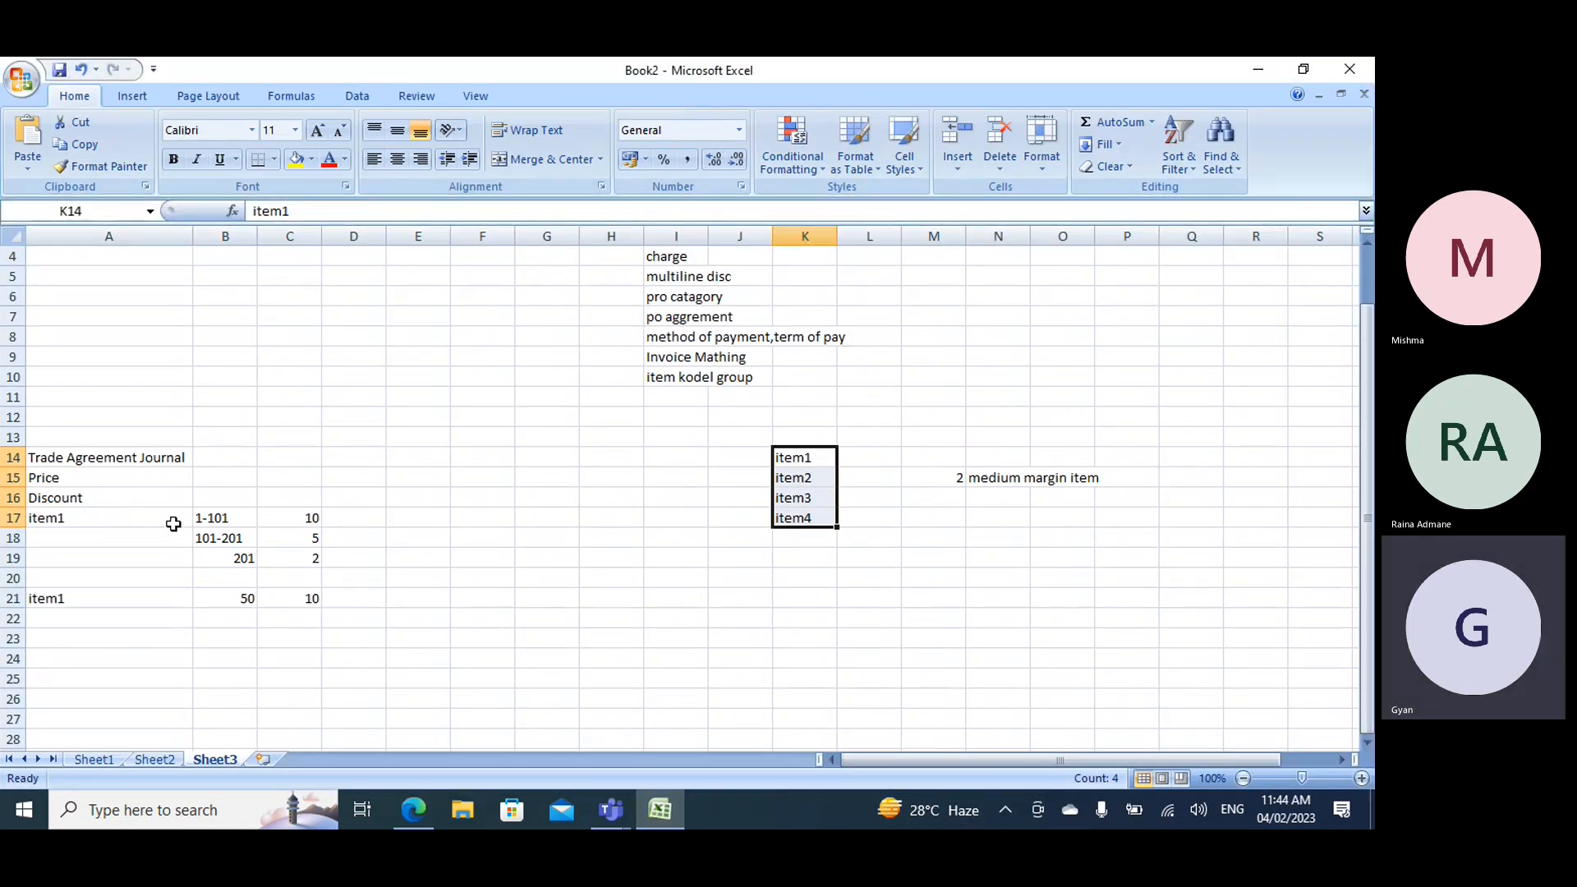
click(124, 618)
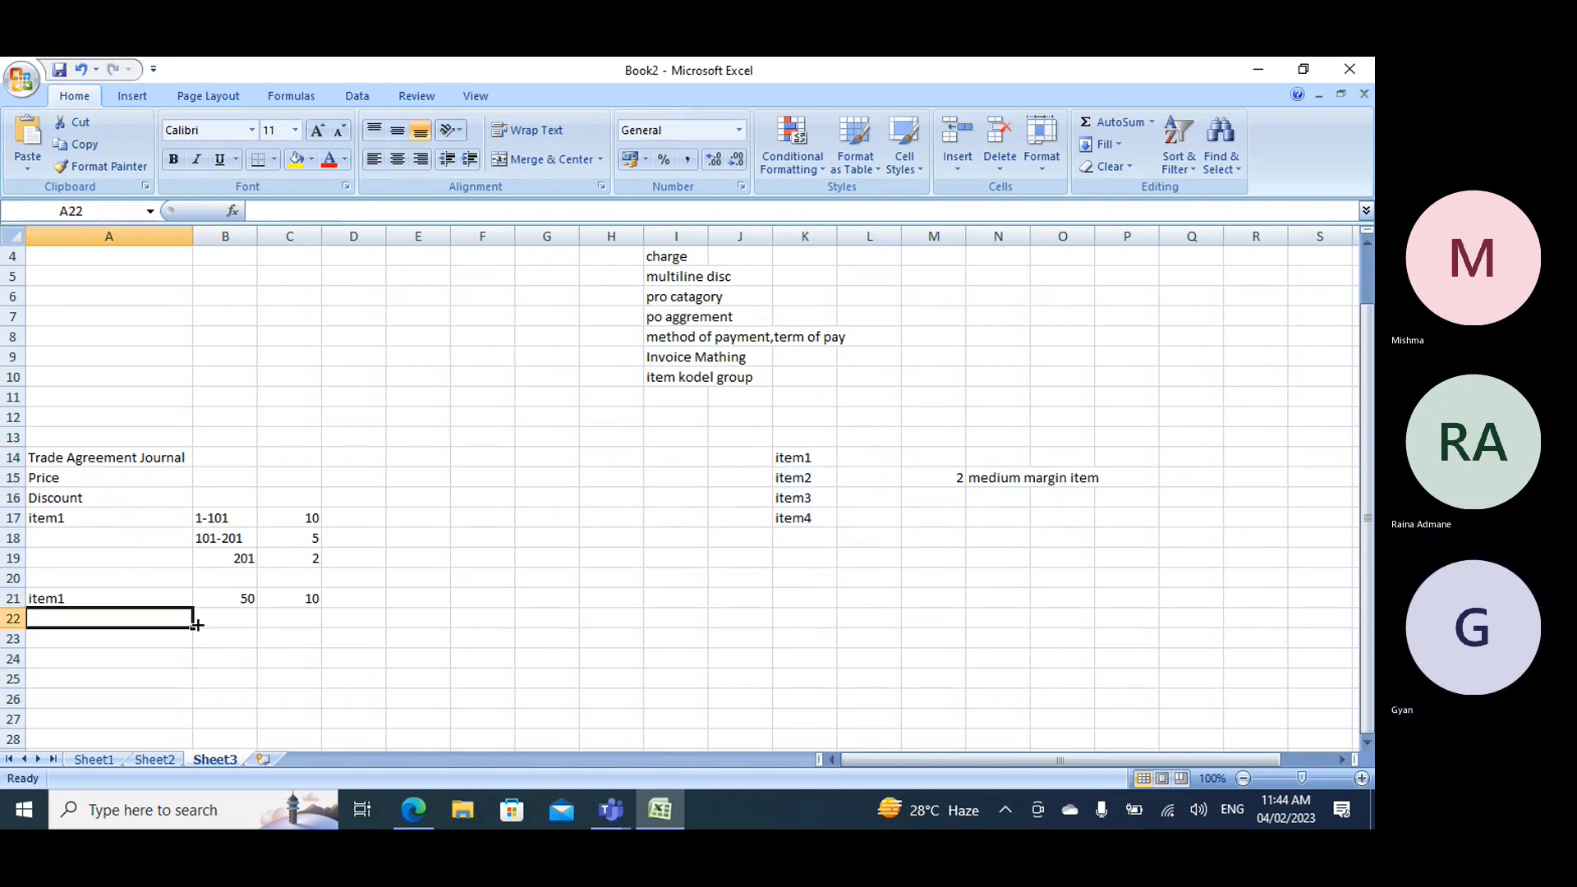
text(item1)
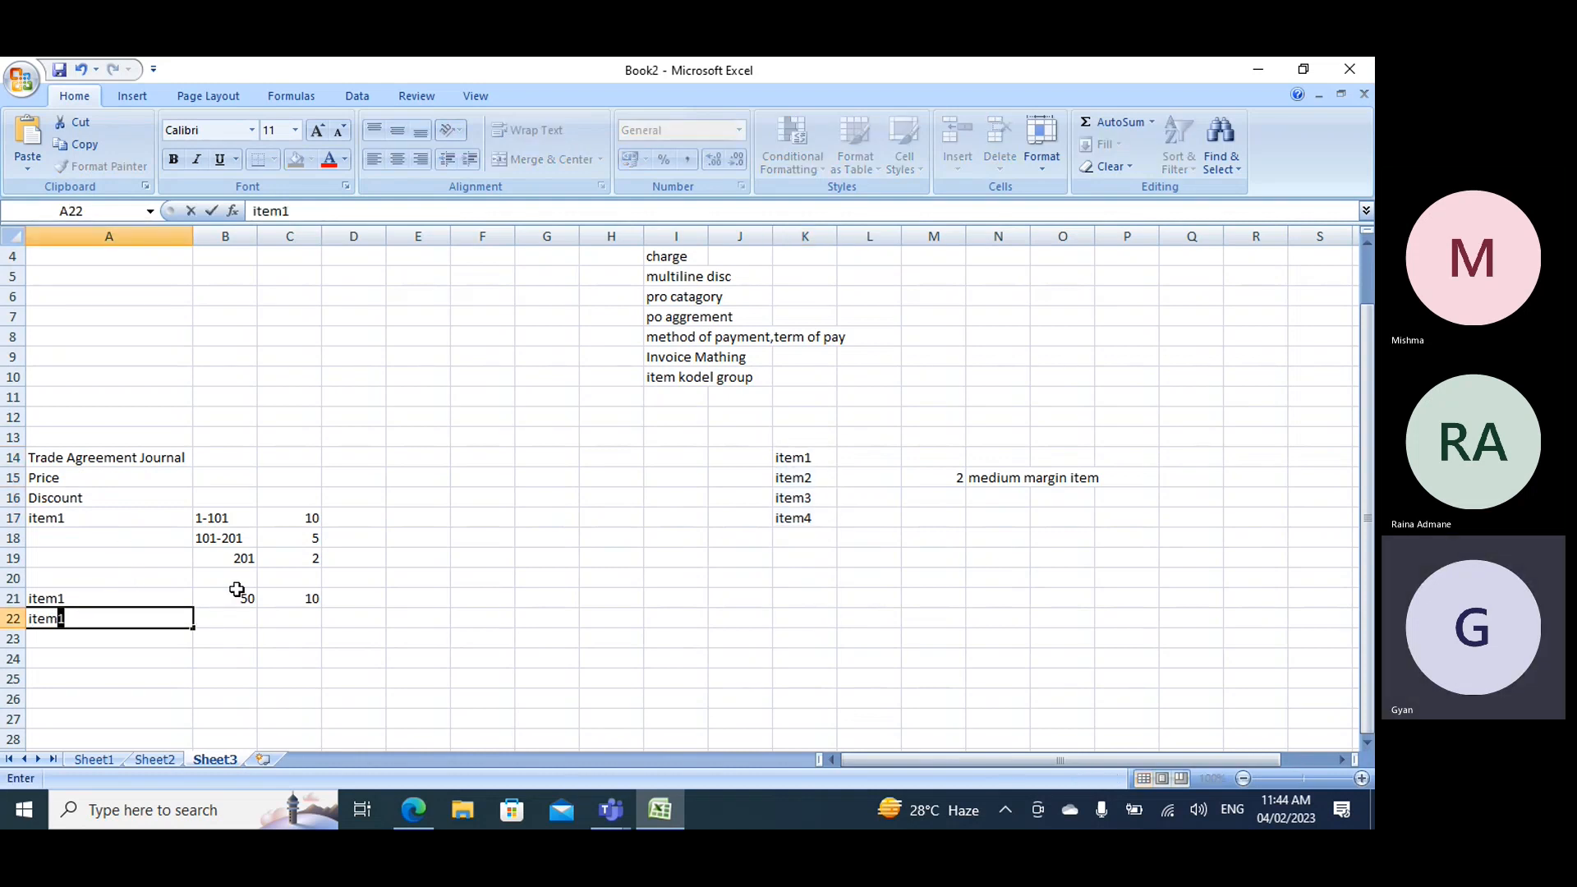
click(63, 638)
text(item1)
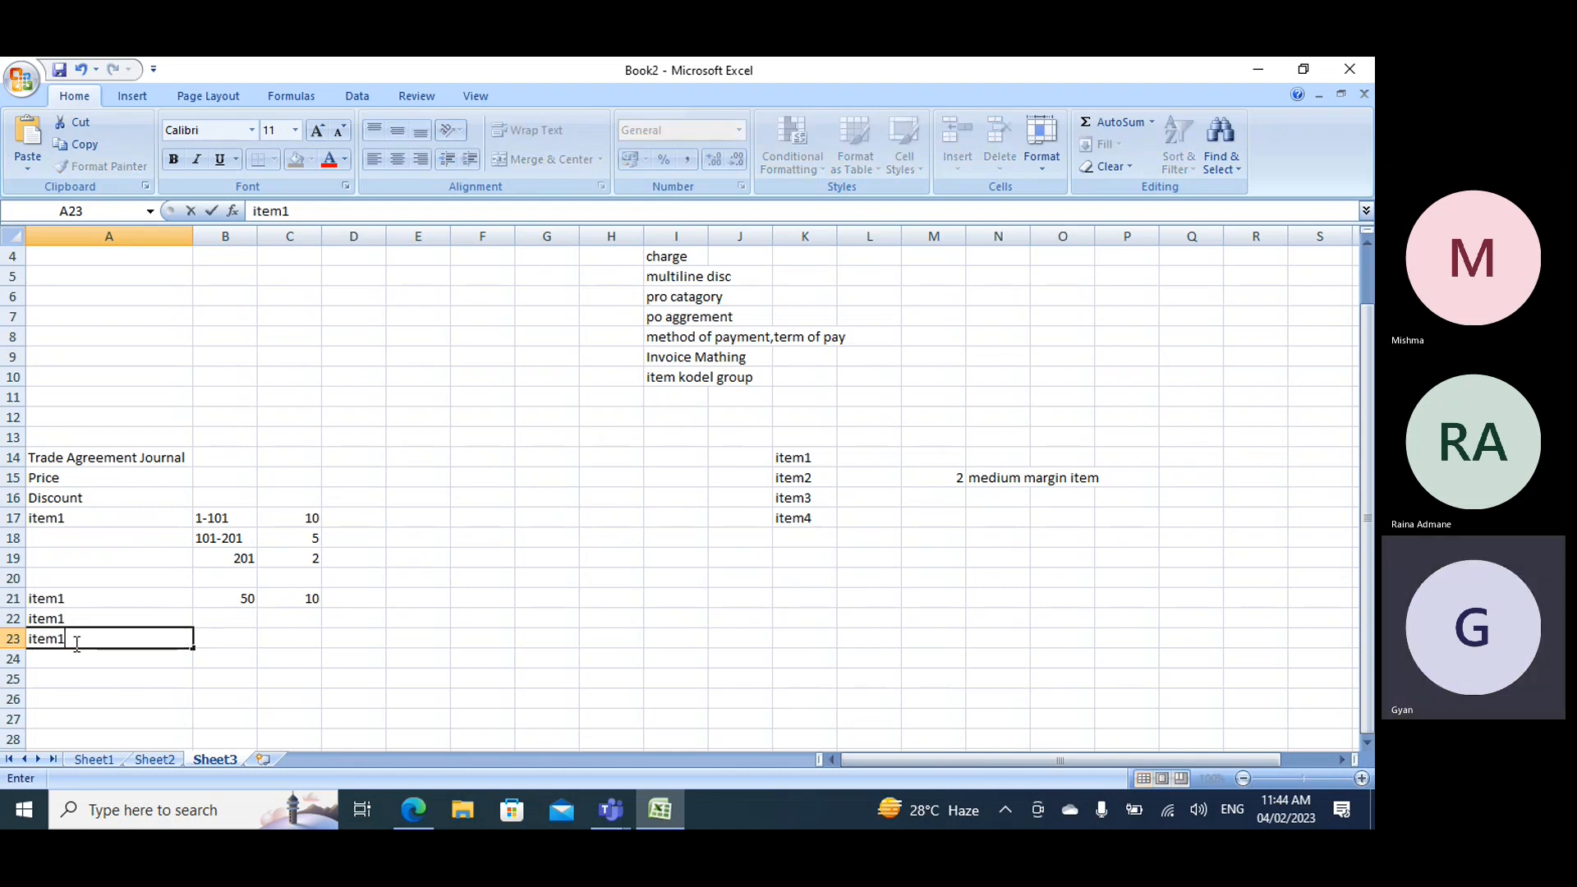
click(345, 637)
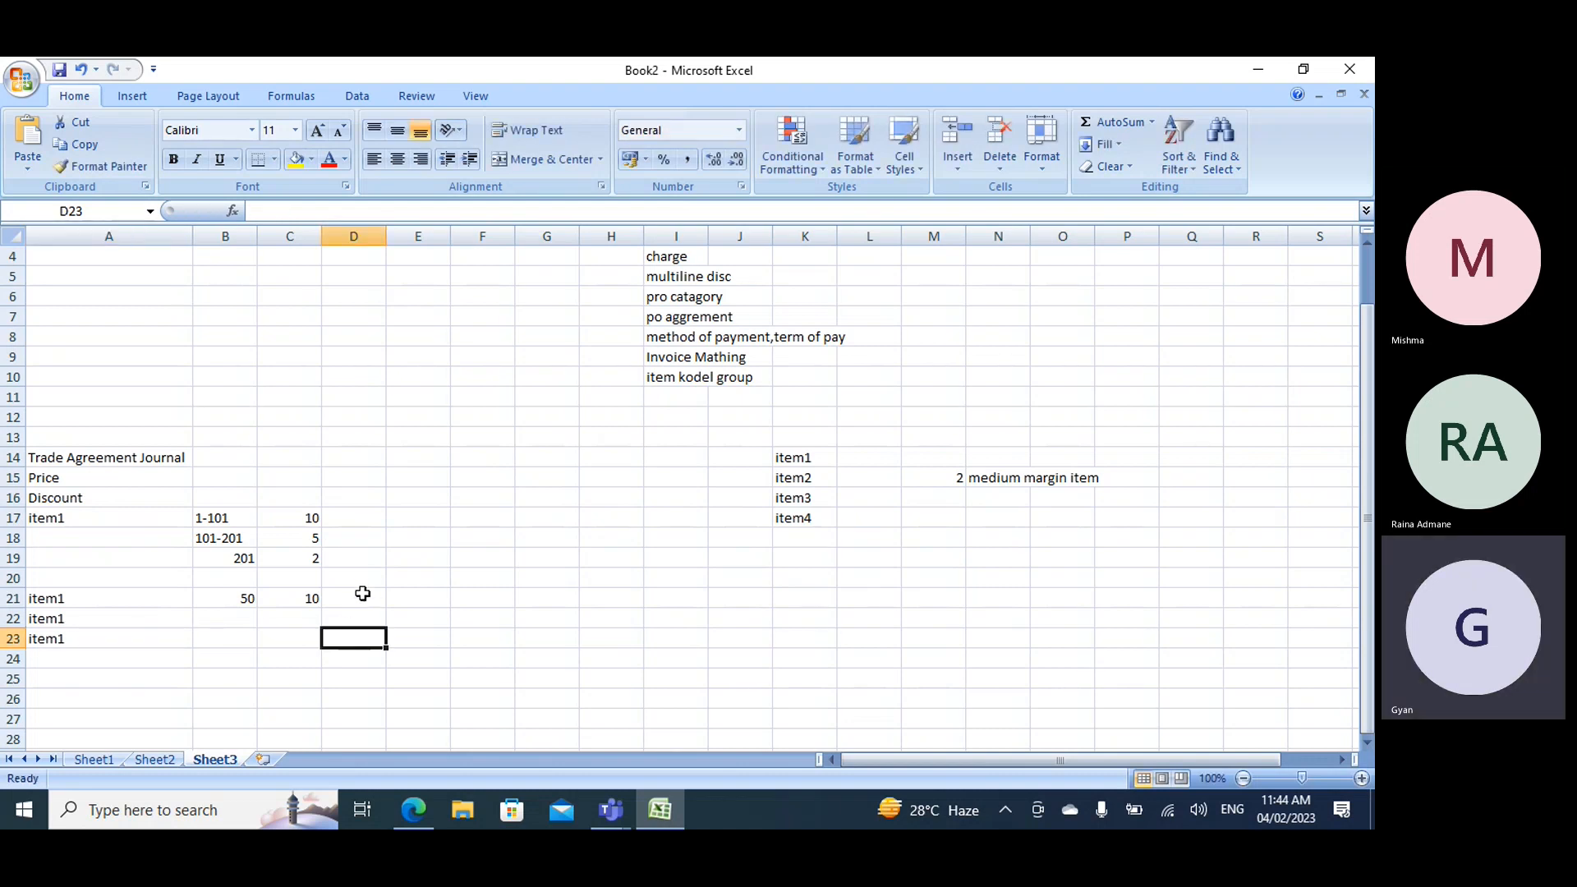
- Set the discounts for item1's quantity tiers to 20 for 1-101, 10 for 101-201 and 5 for 201
drag(213, 519, 277, 555)
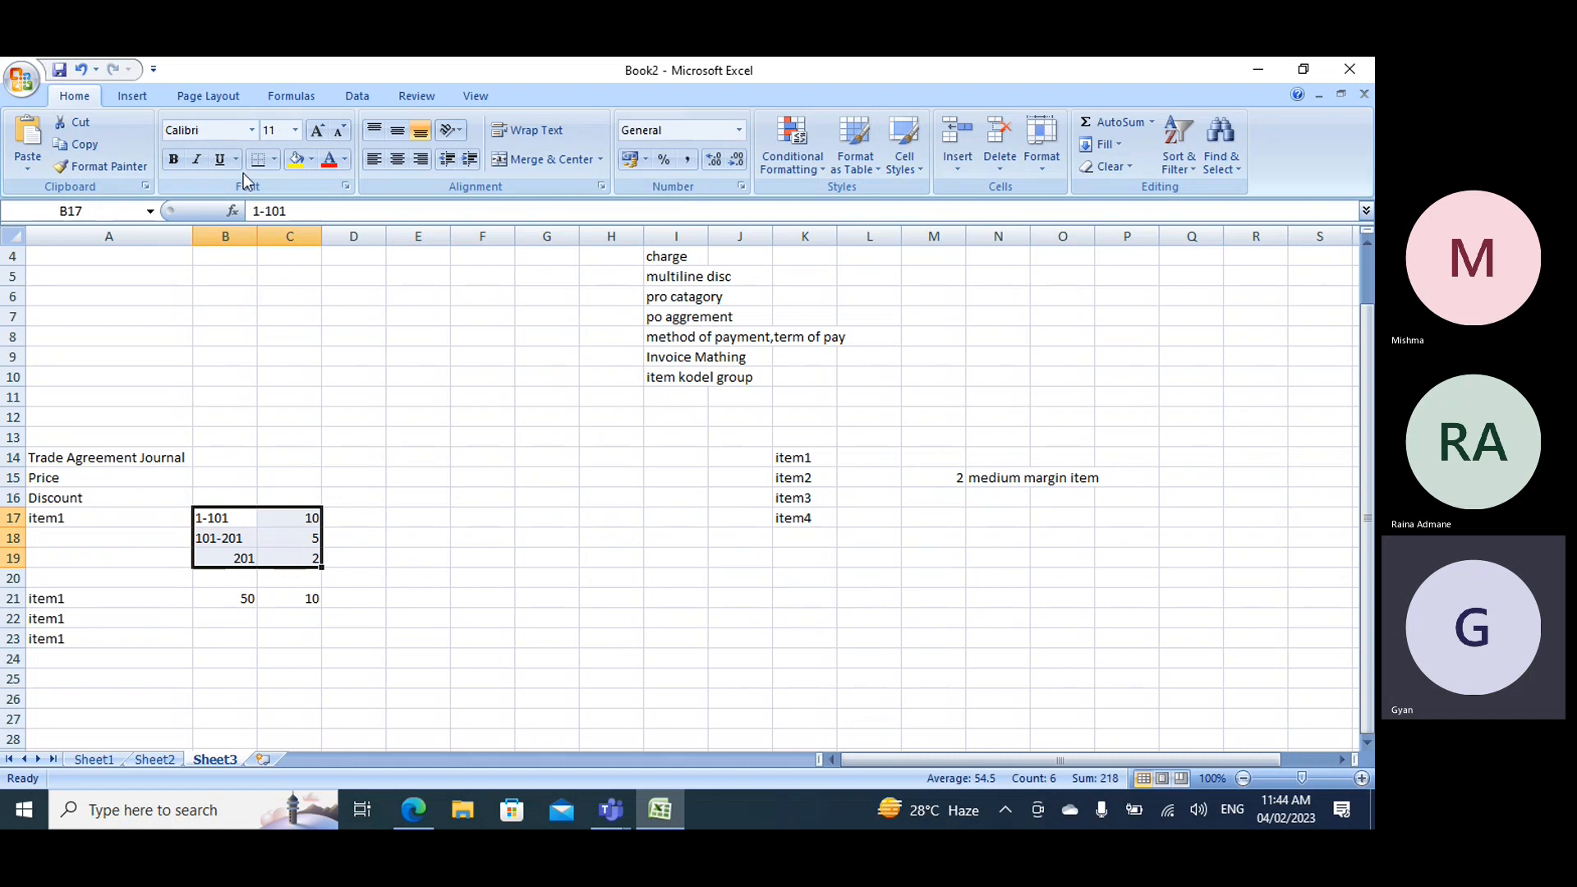
click(311, 516)
text(20)
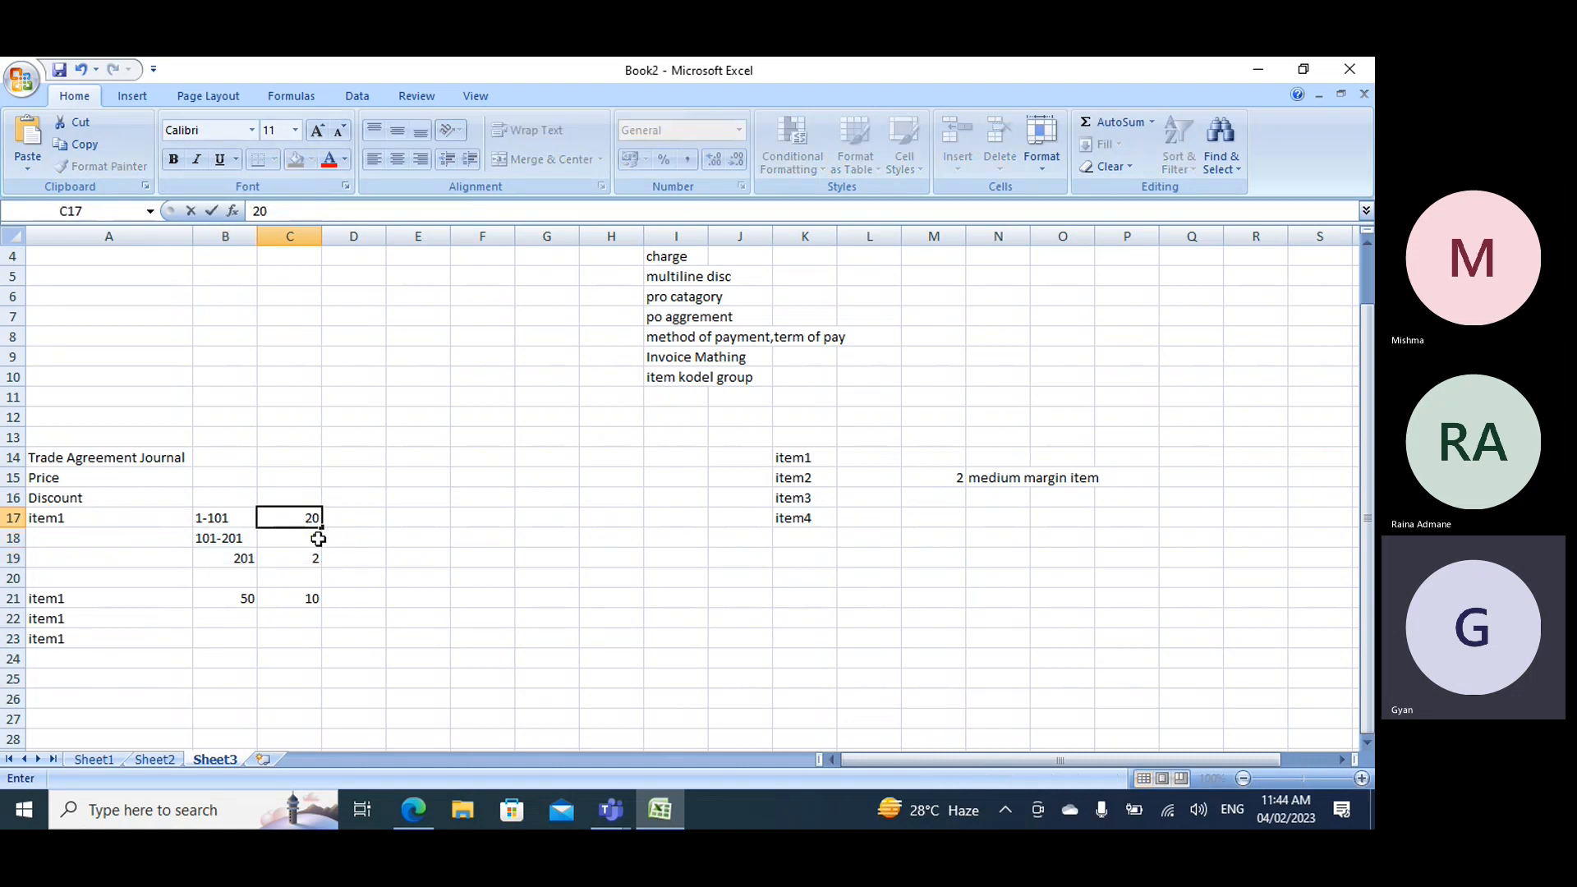
click(313, 542)
text(10)
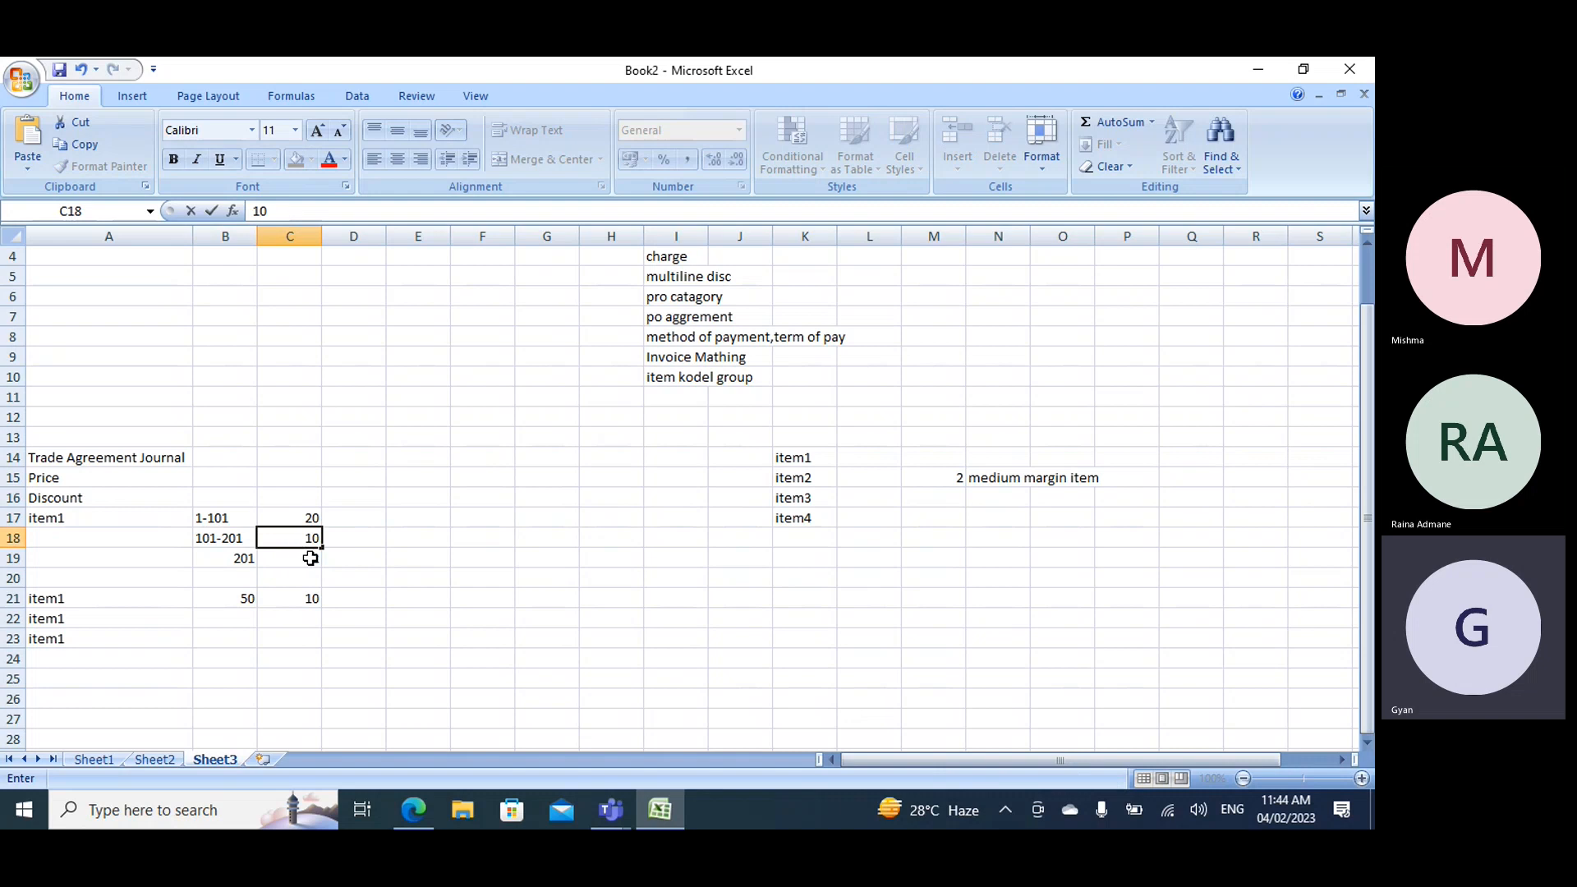
click(309, 558)
text(5)
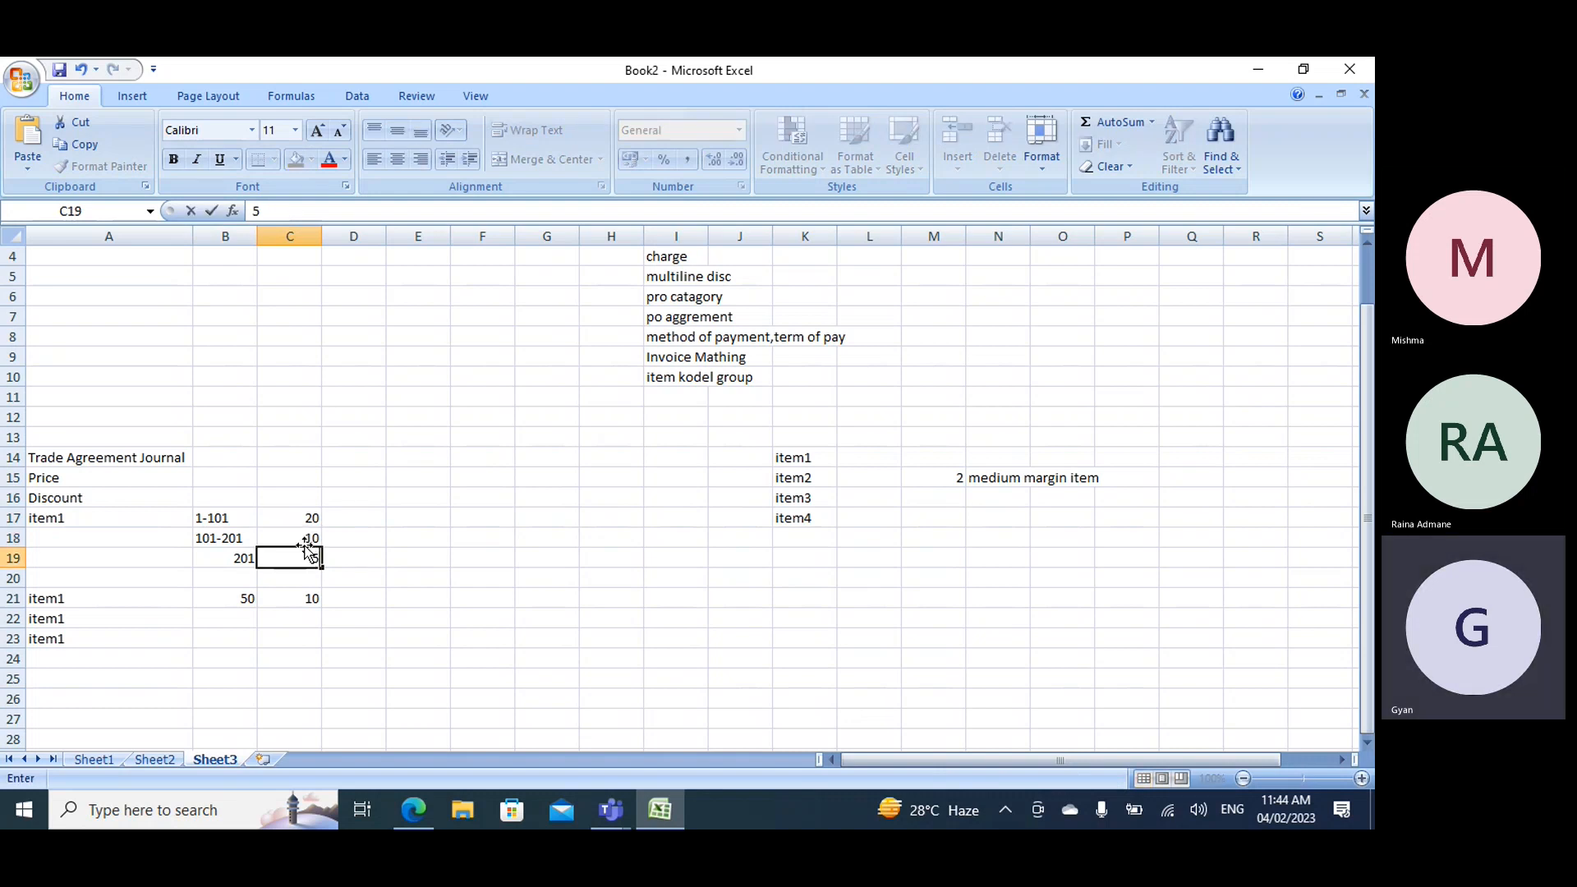
click(611, 577)
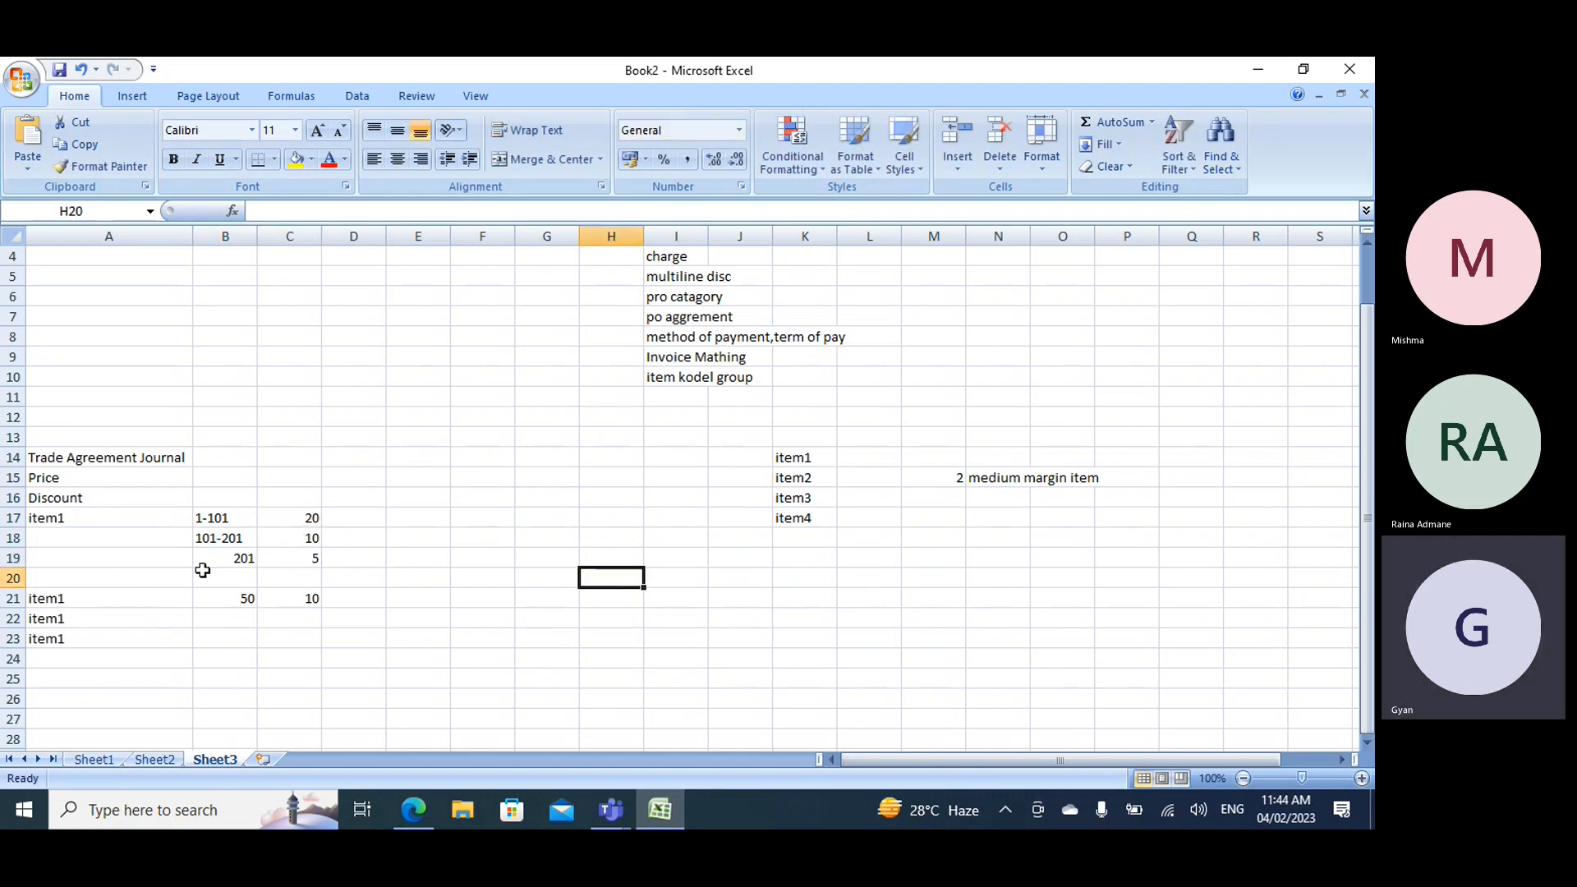
- Complete the 50-unit item1 row with a unit price of 100 in C21 and an amount of 5000 in D21
click(243, 603)
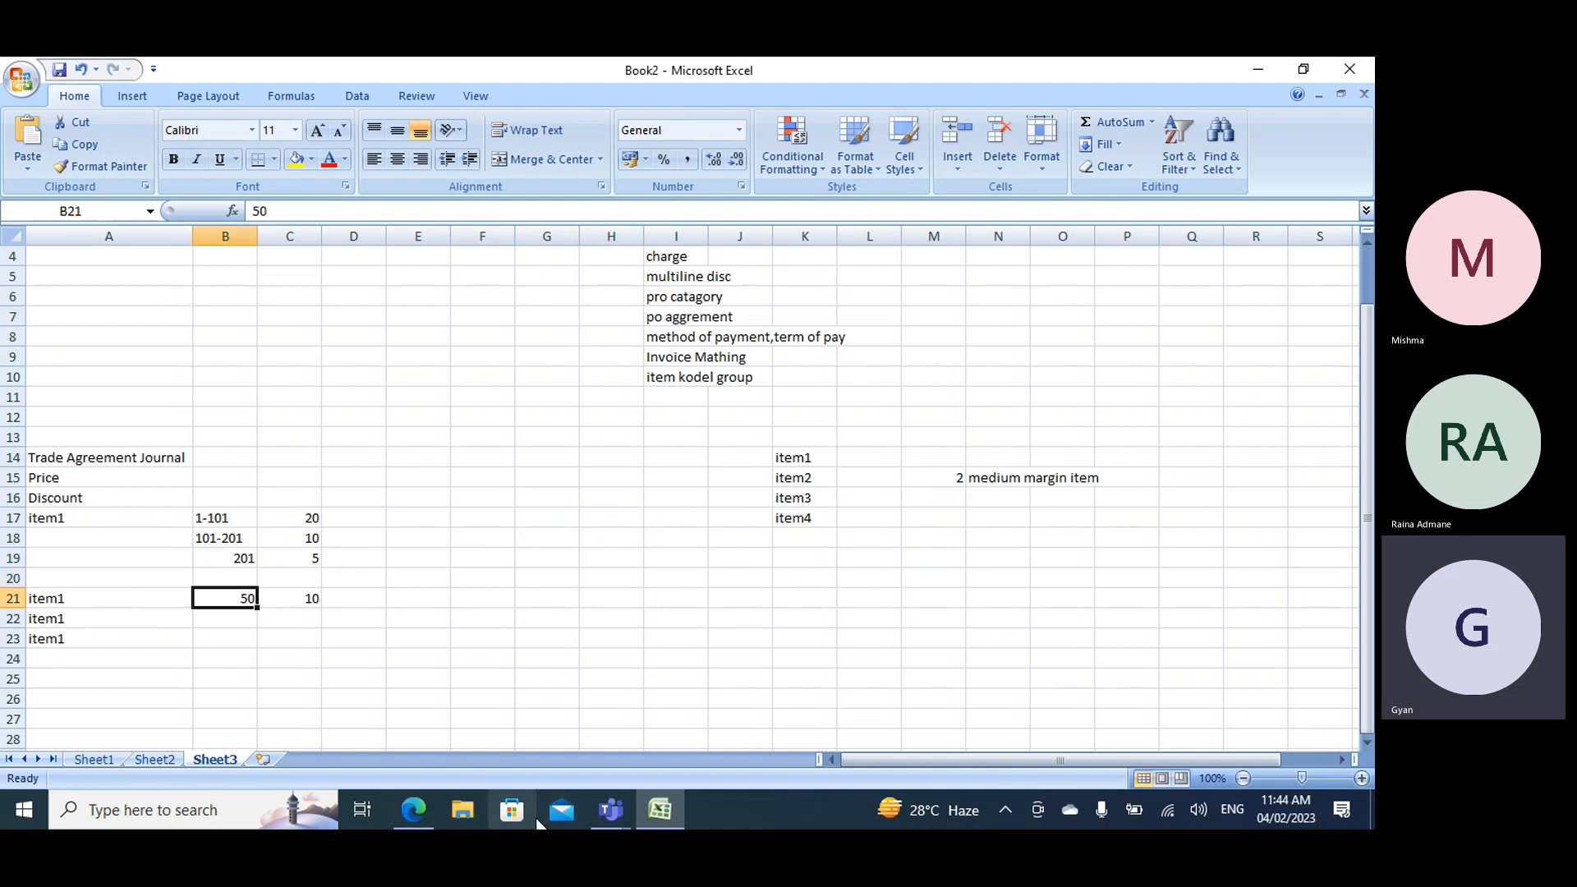
click(309, 601)
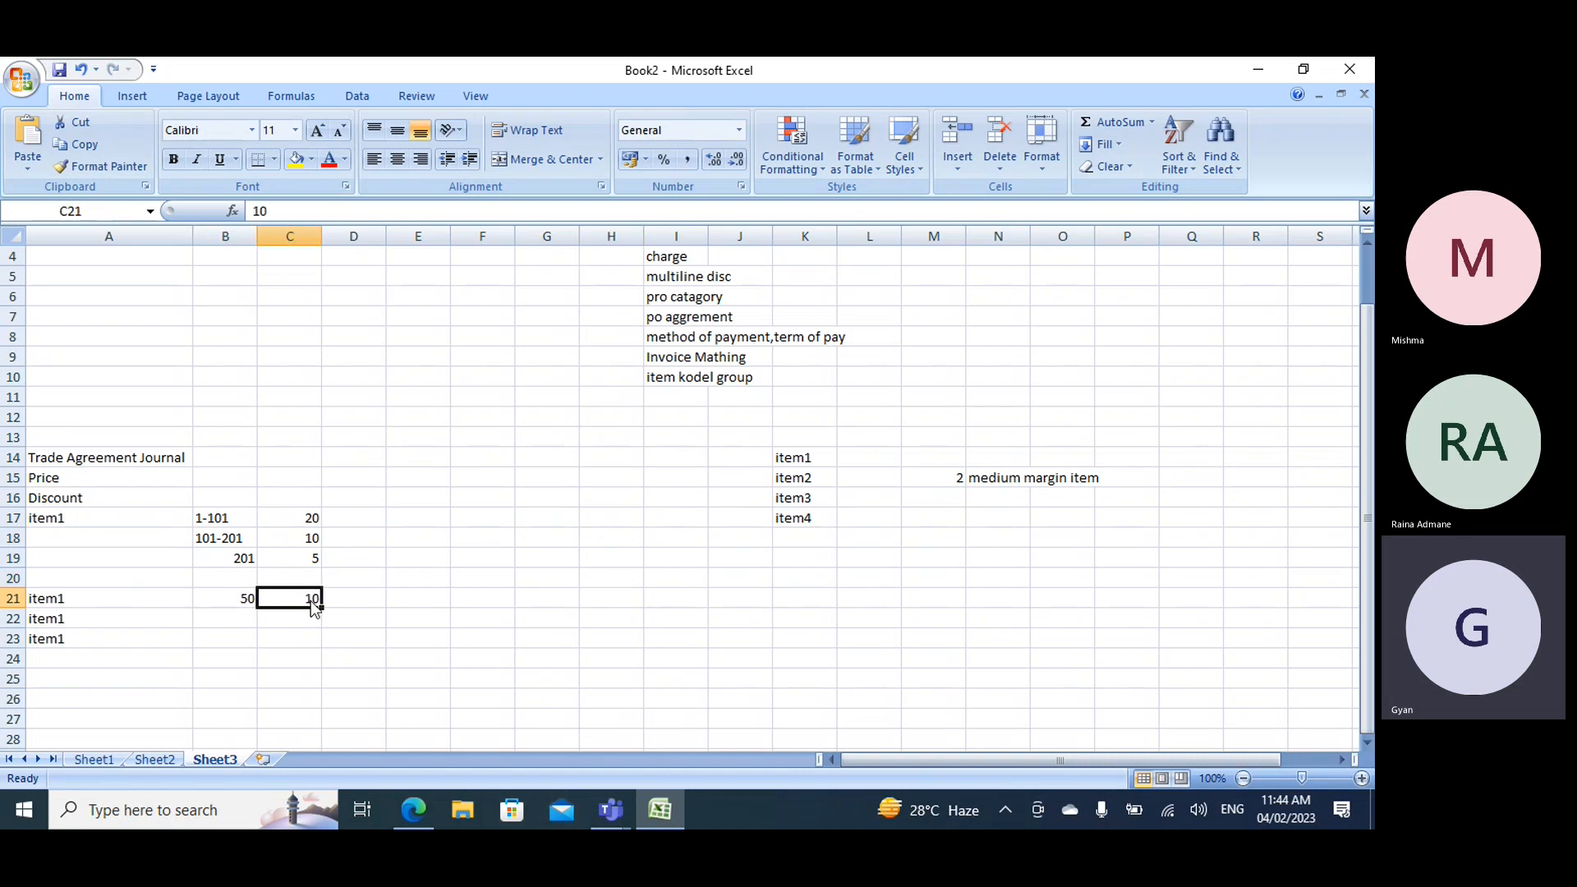
text(100)
click(345, 602)
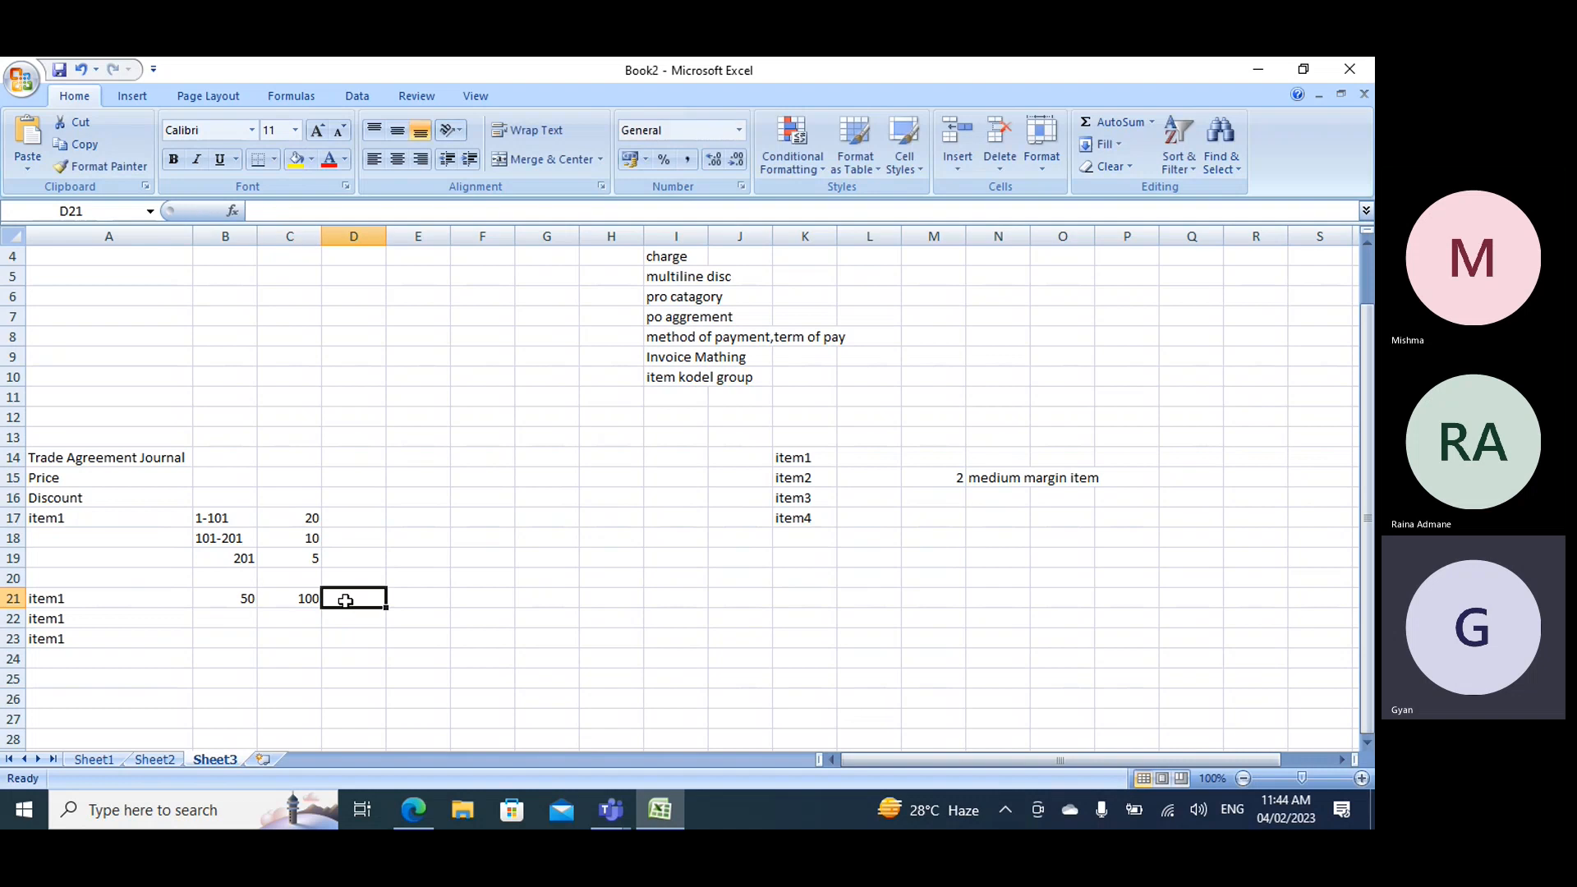
text(500)
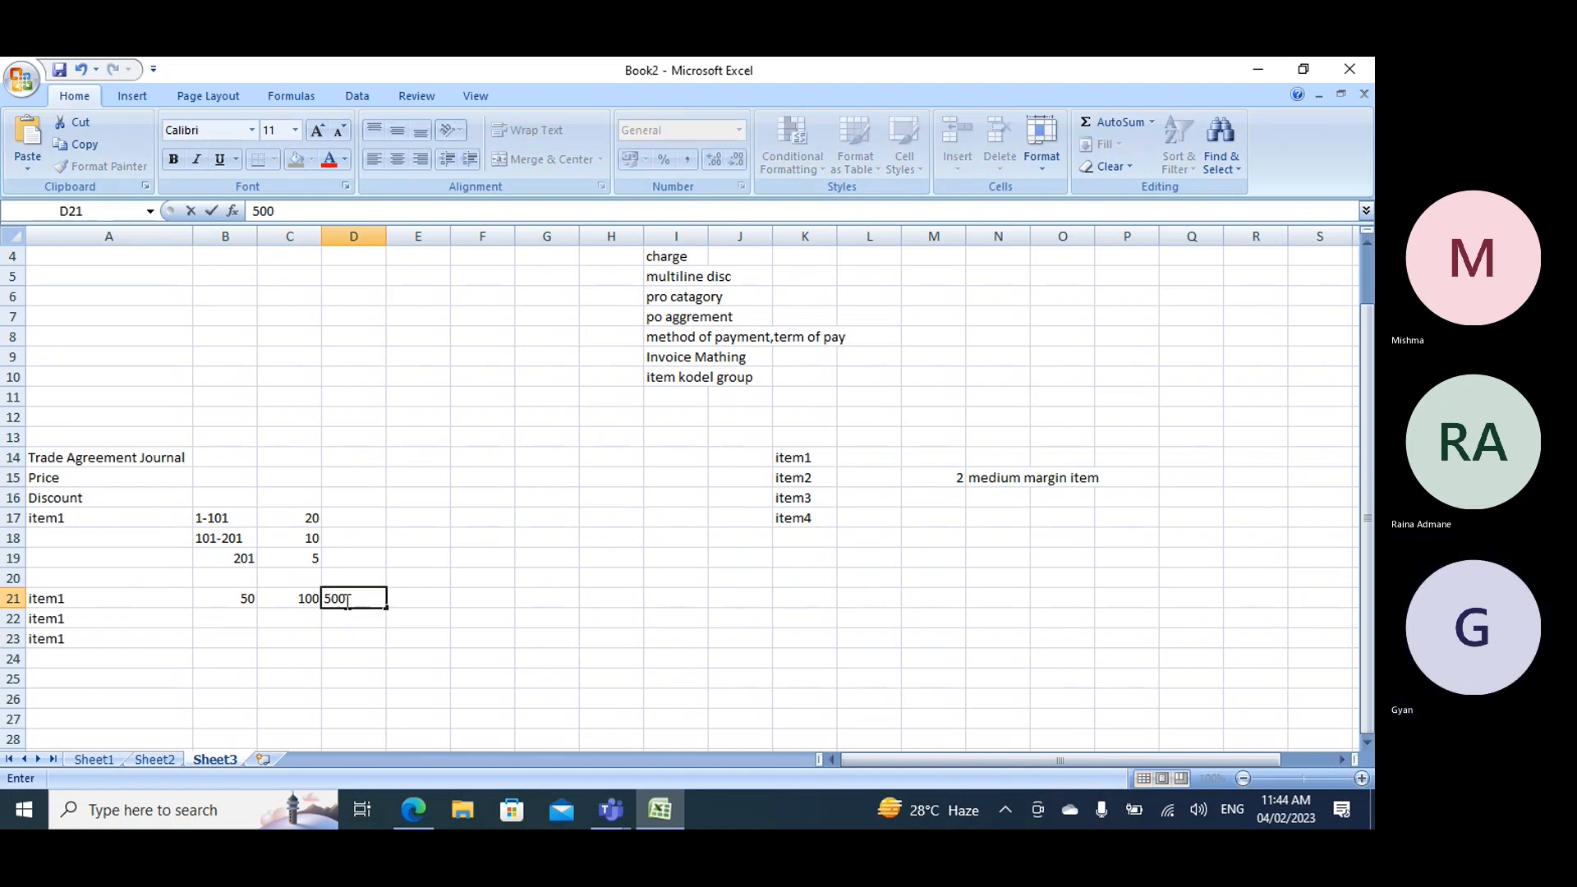
text(0)
- Enter quantities of 60 in B22 and 100 in B23 for the two added item1 rows
click(247, 616)
text(60)
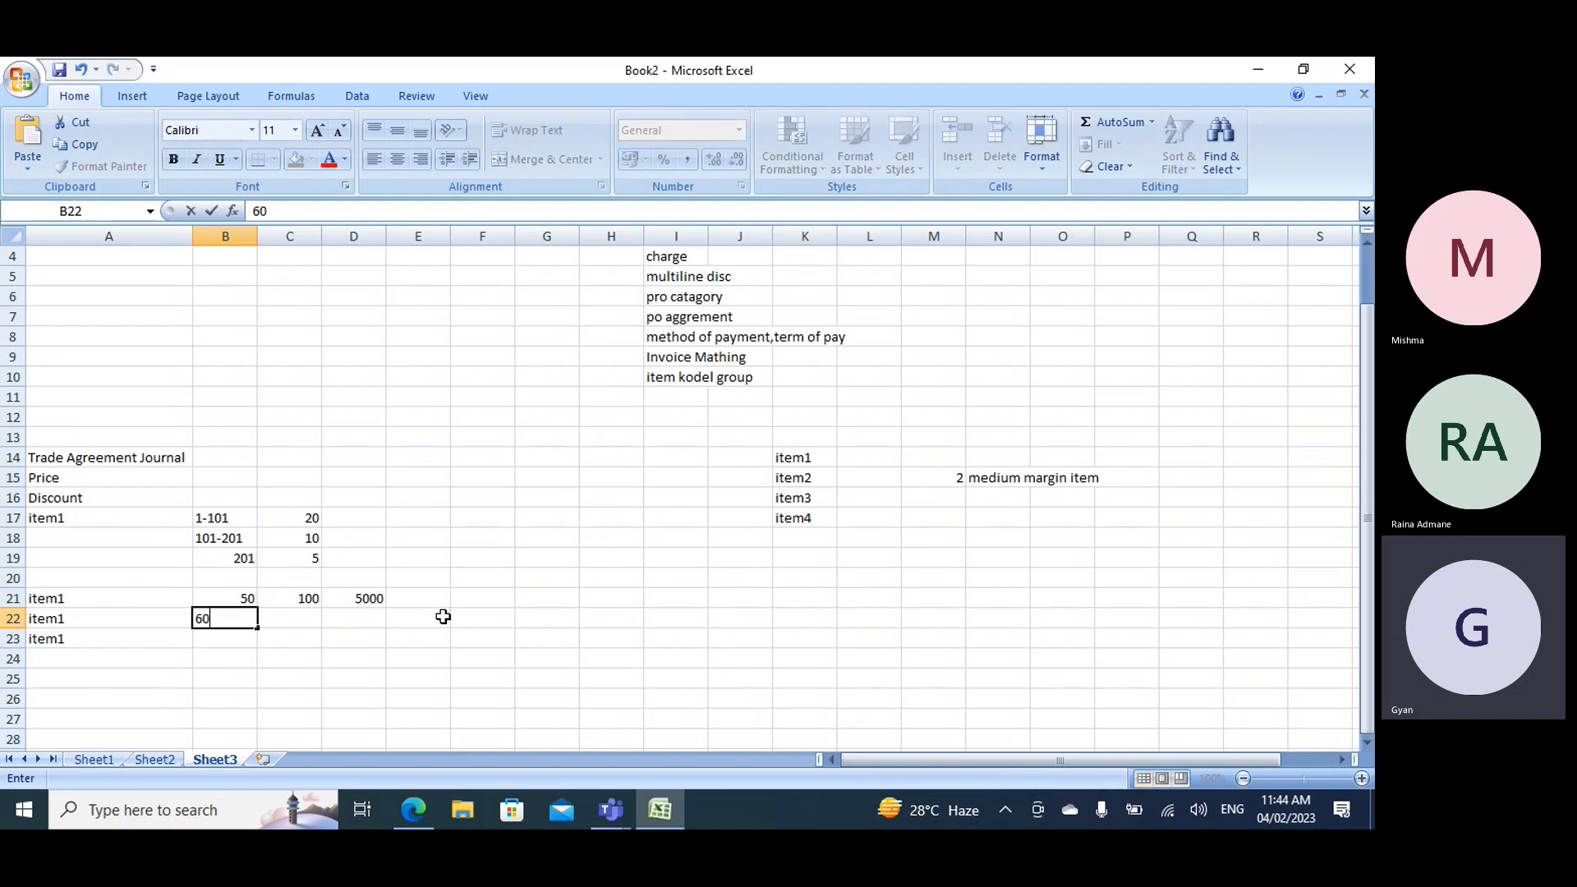
click(217, 642)
text(100)
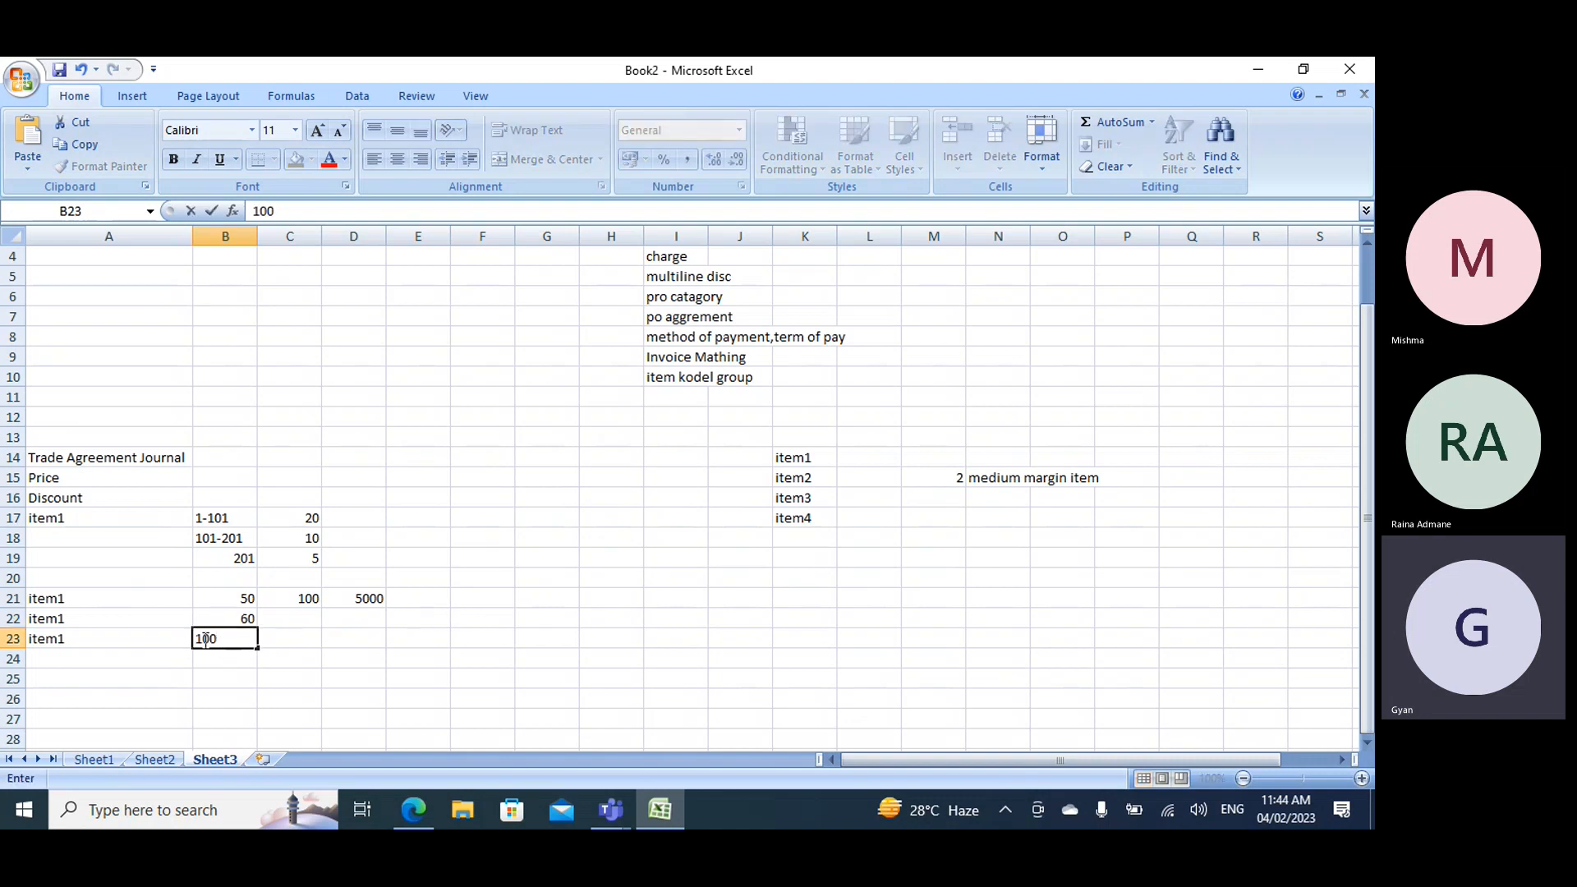
click(343, 656)
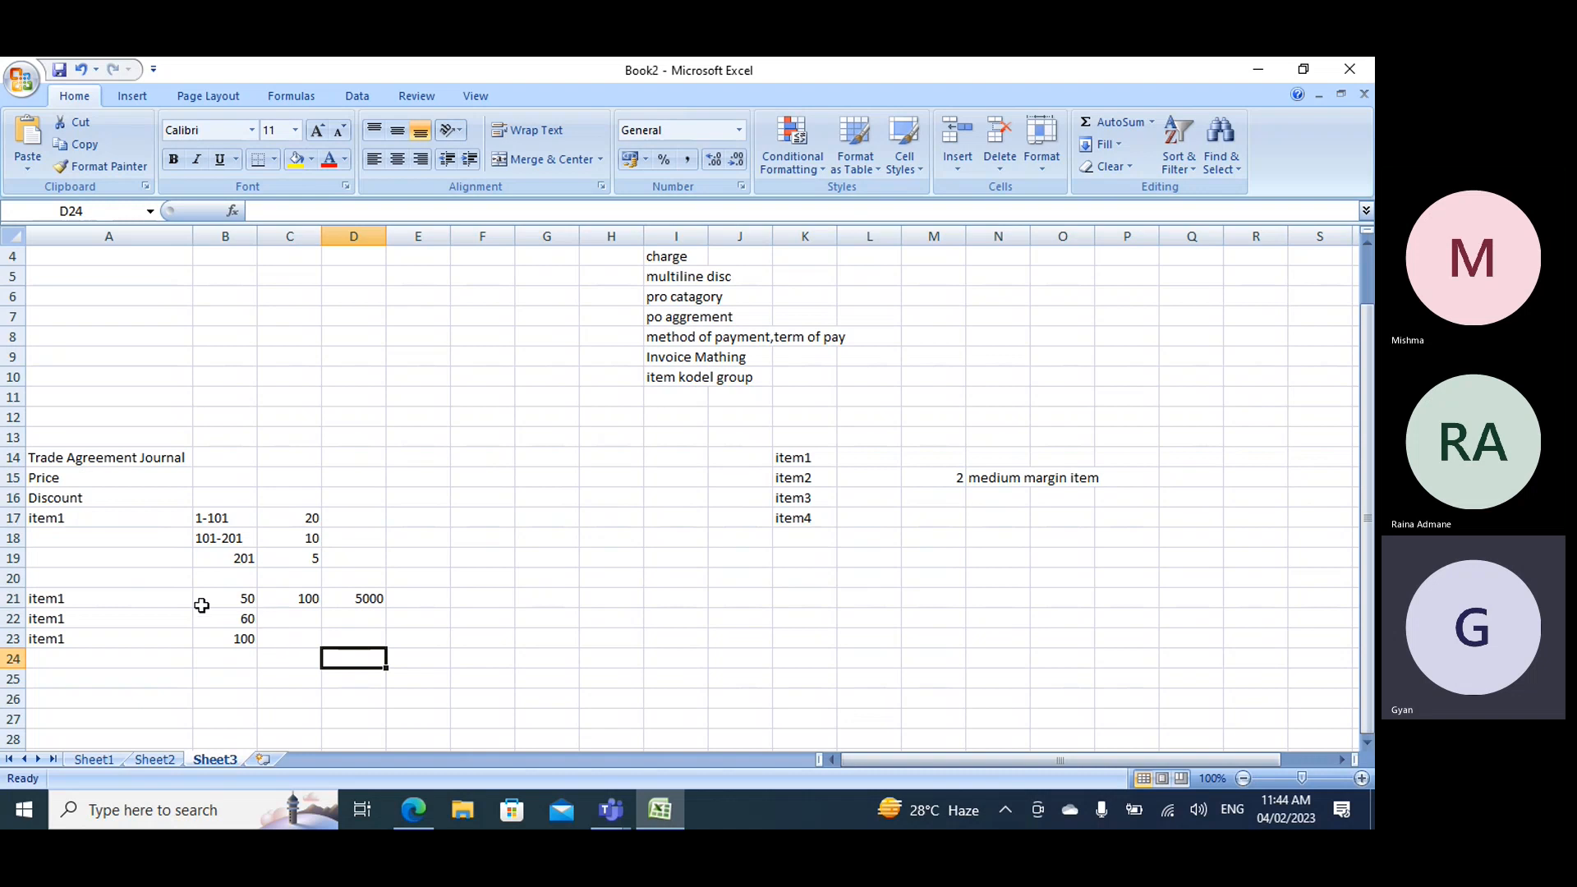
- Enter a 20% discount in E21 for the 50-unit item1 row
click(14, 595)
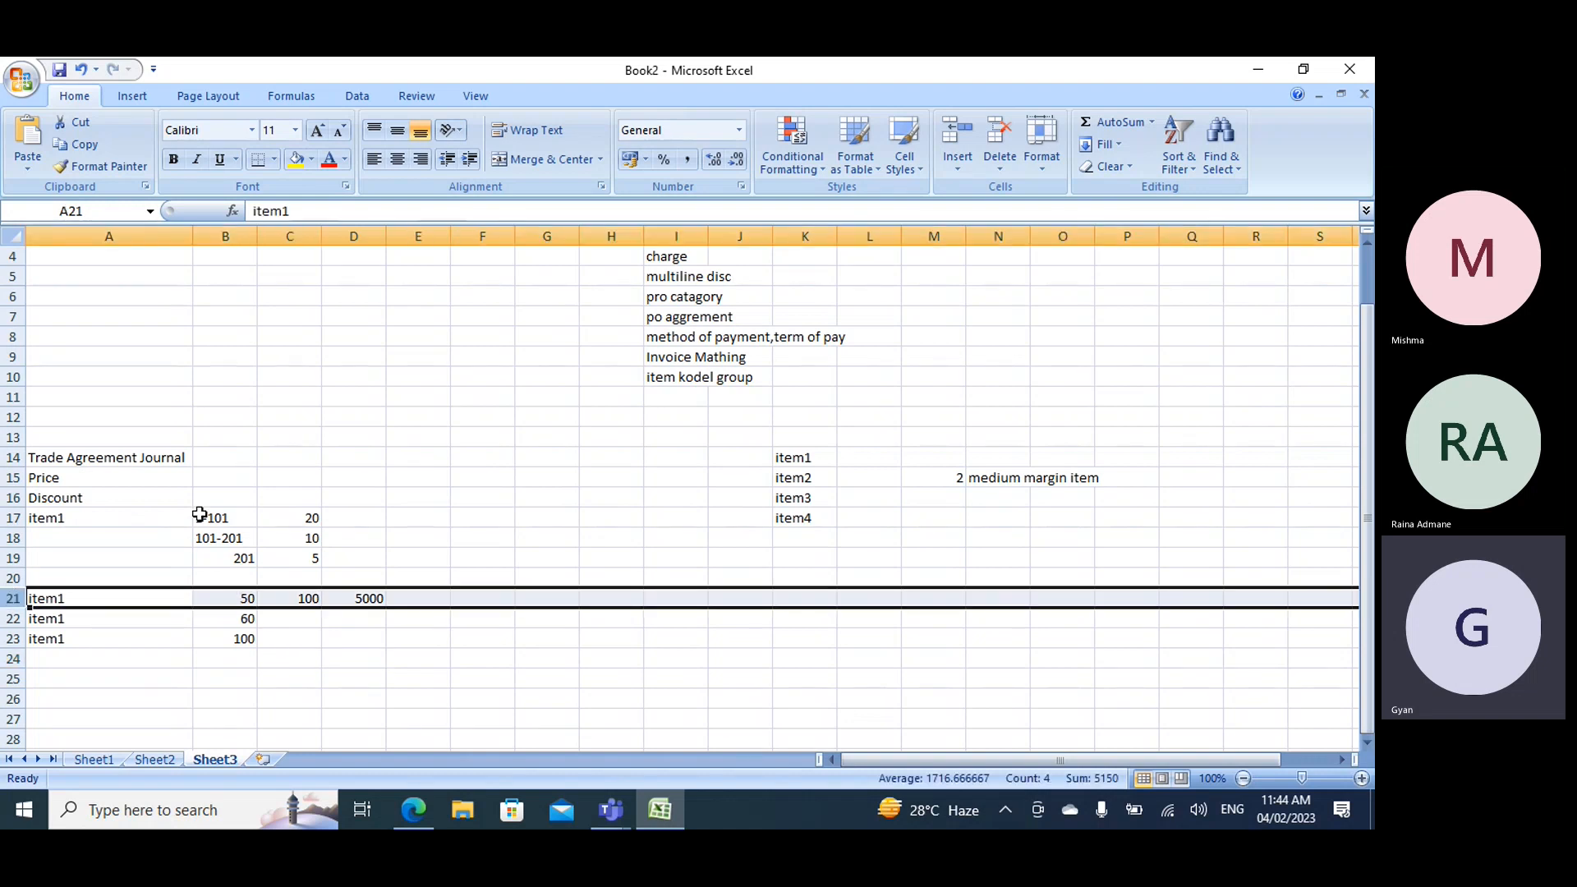
double_click(436, 600)
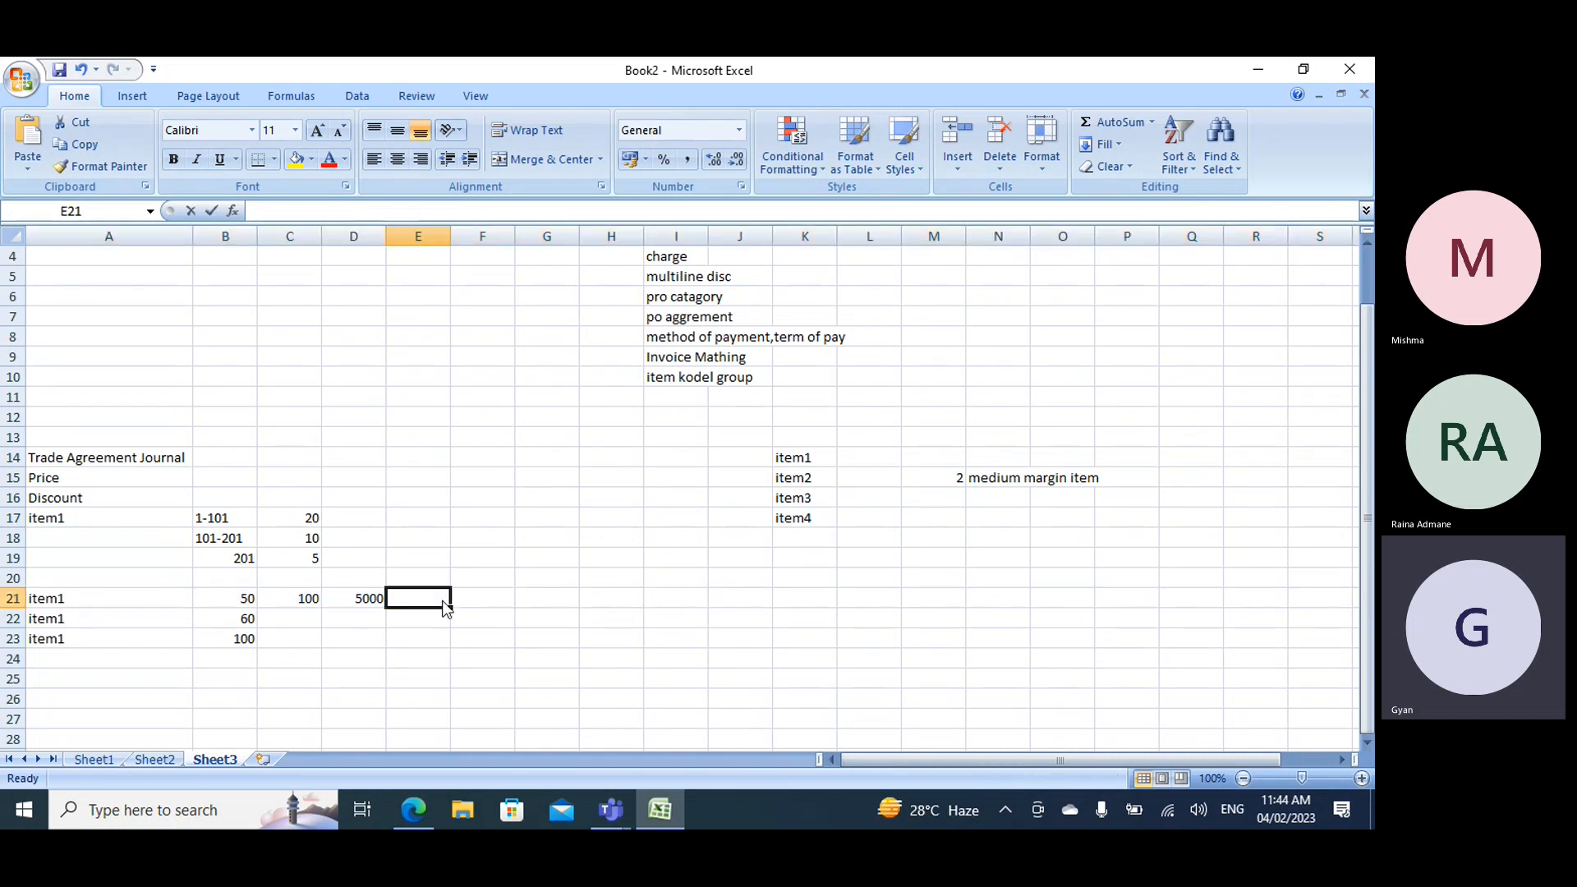
text(20%)
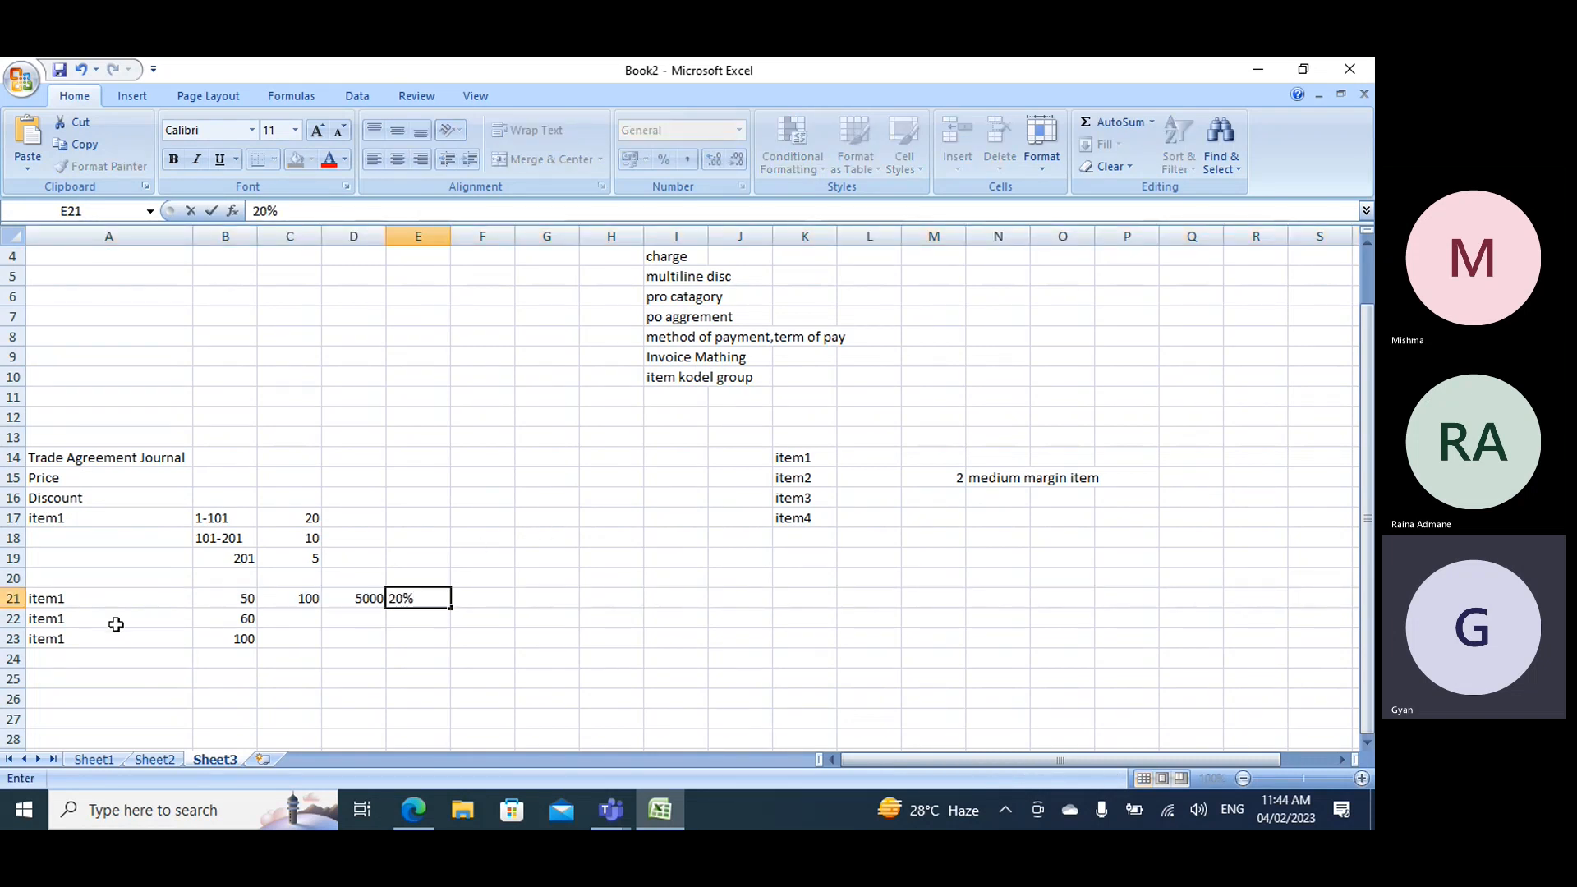
click(12, 619)
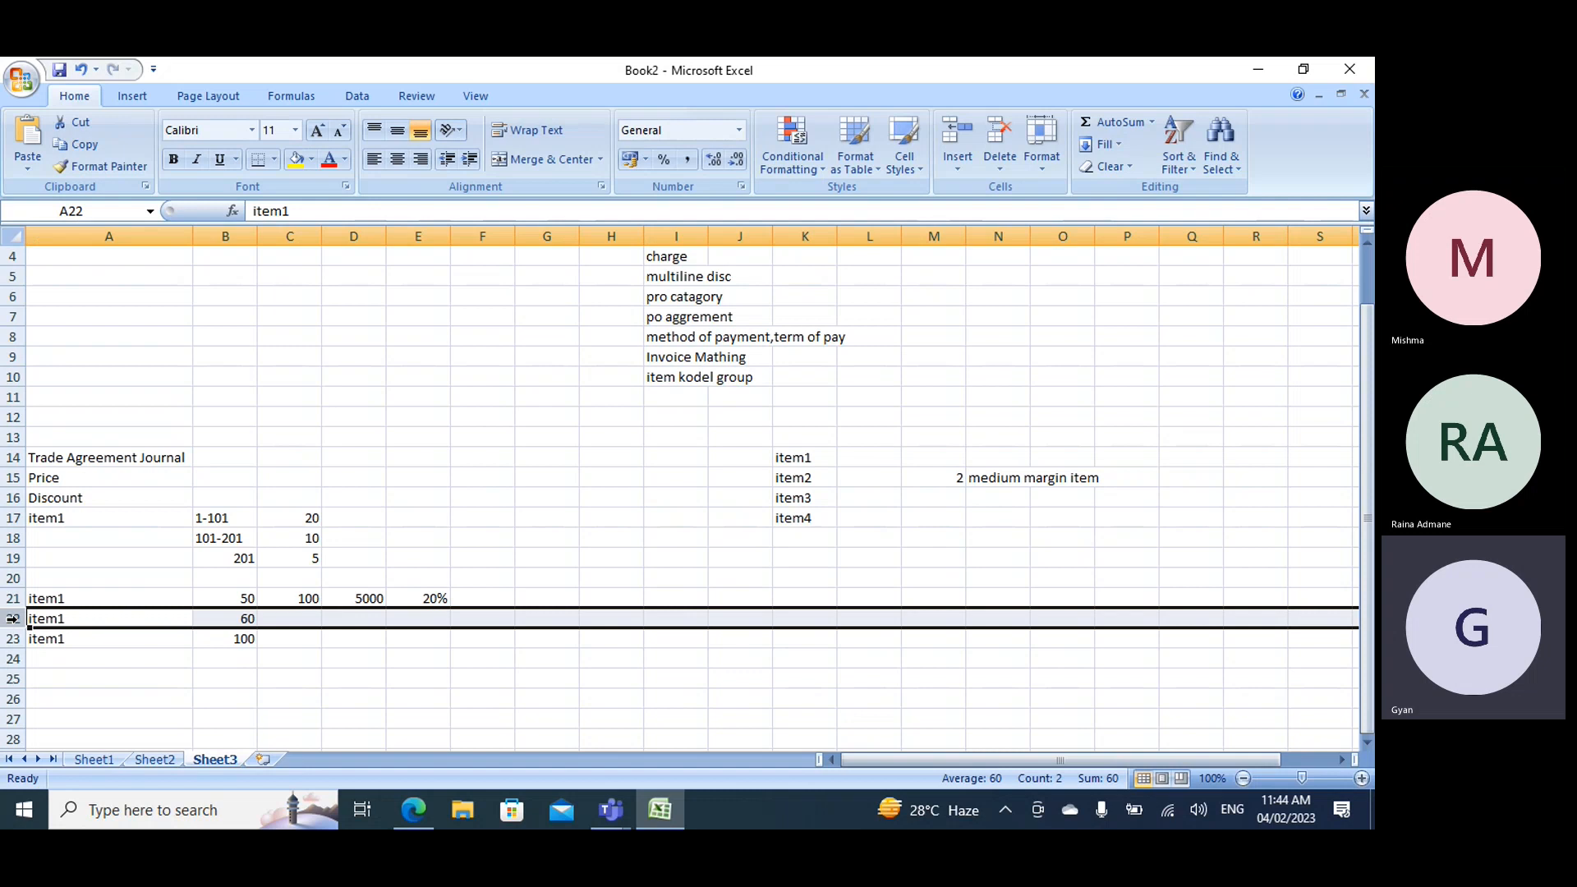
- Enter a 20% discount in E22 and E23 for the 60-unit and 100-unit item1 rows
click(208, 517)
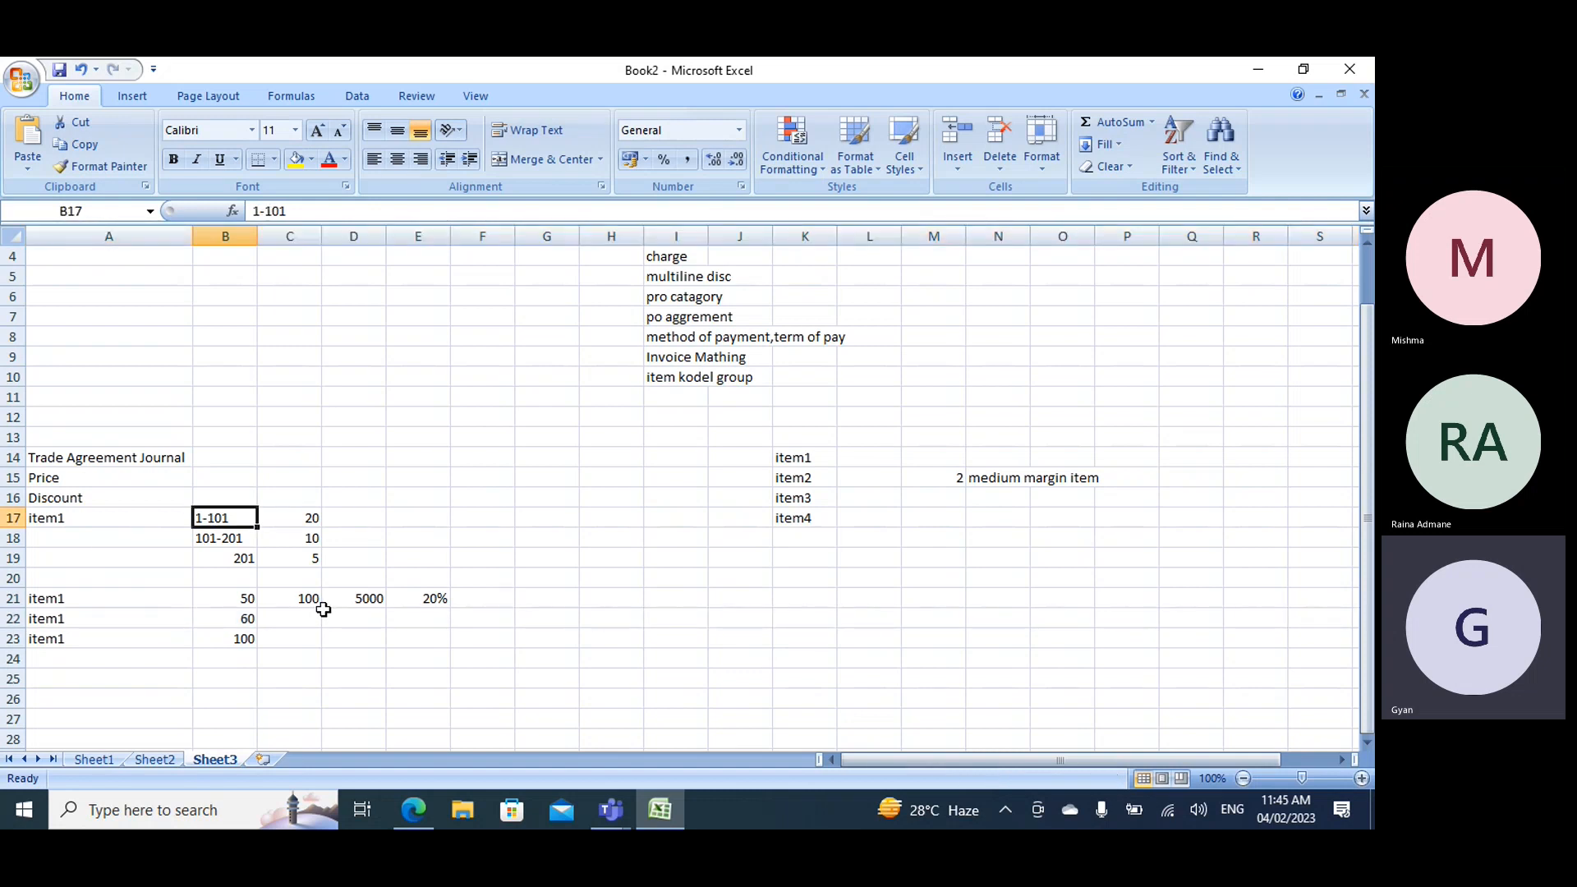
click(415, 621)
text(20)
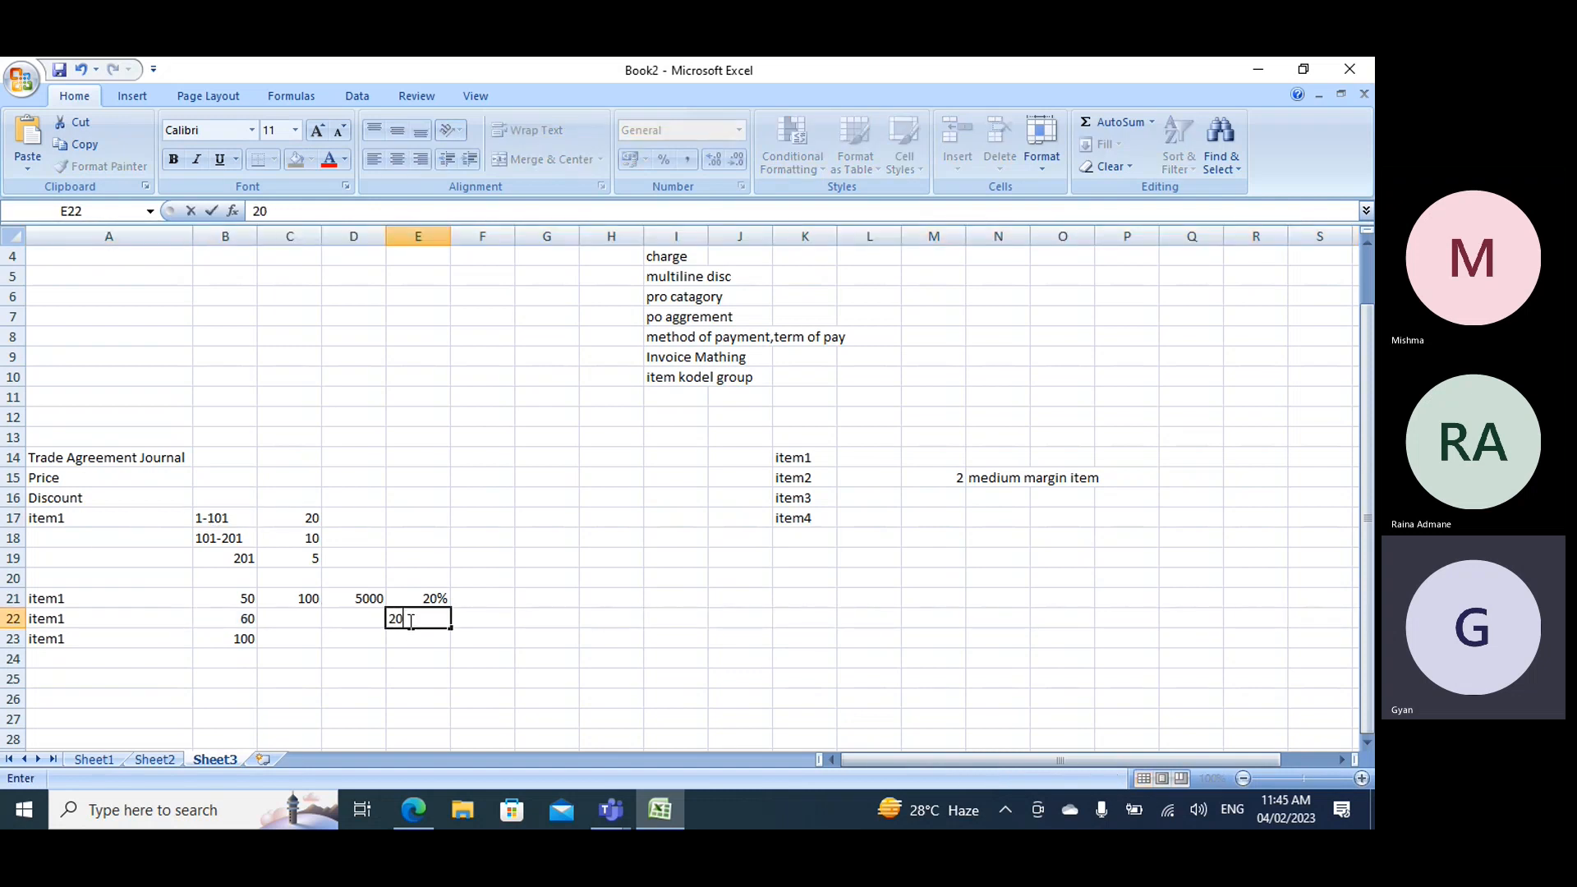
click(13, 639)
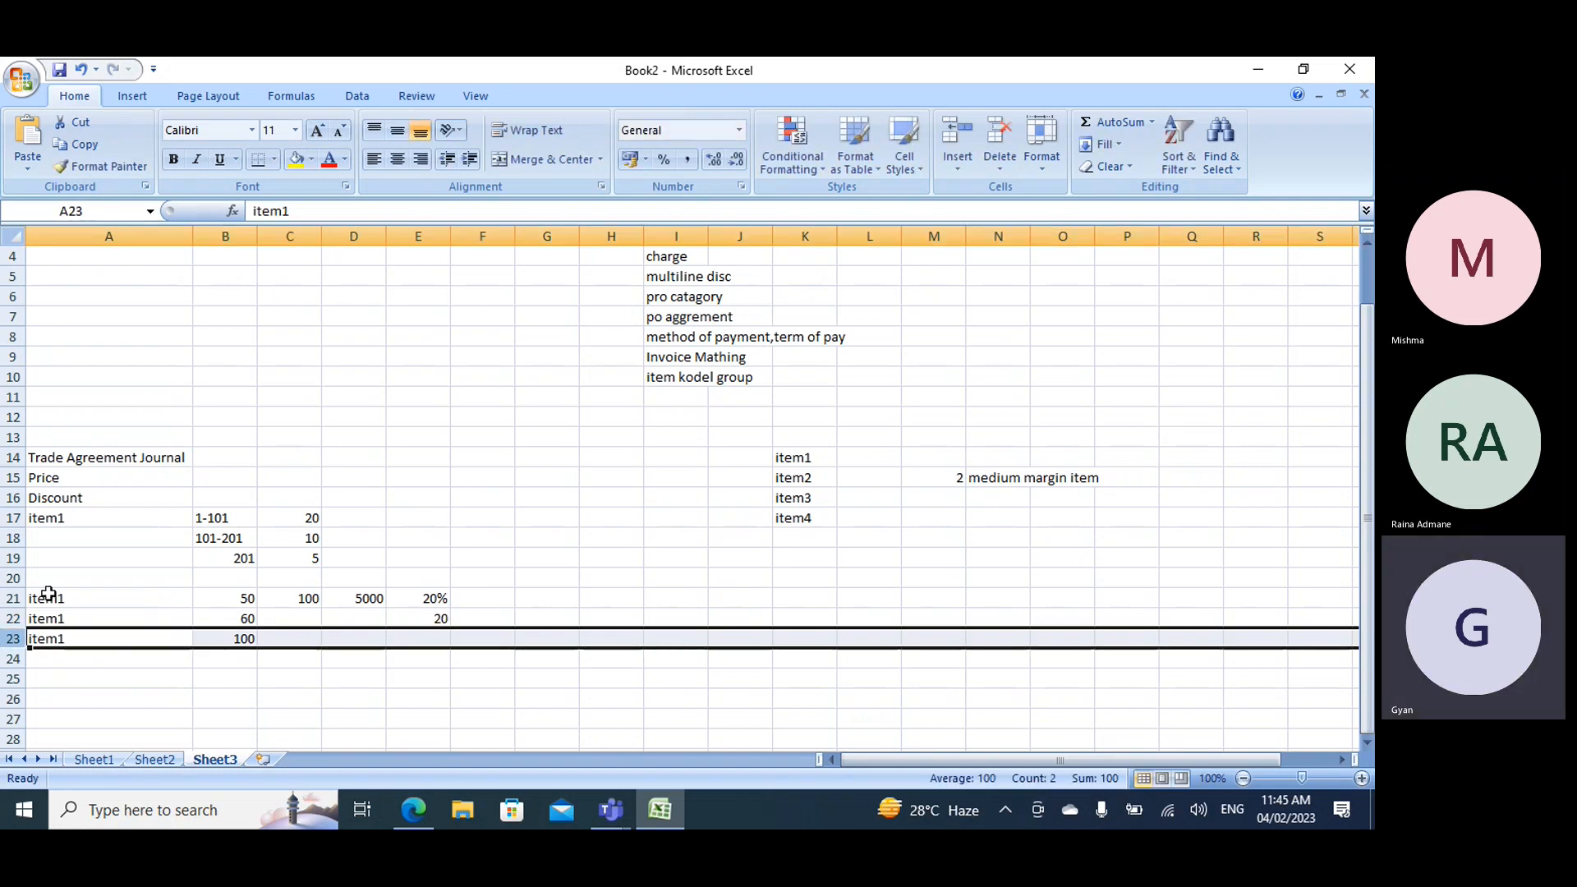
drag(200, 516, 310, 515)
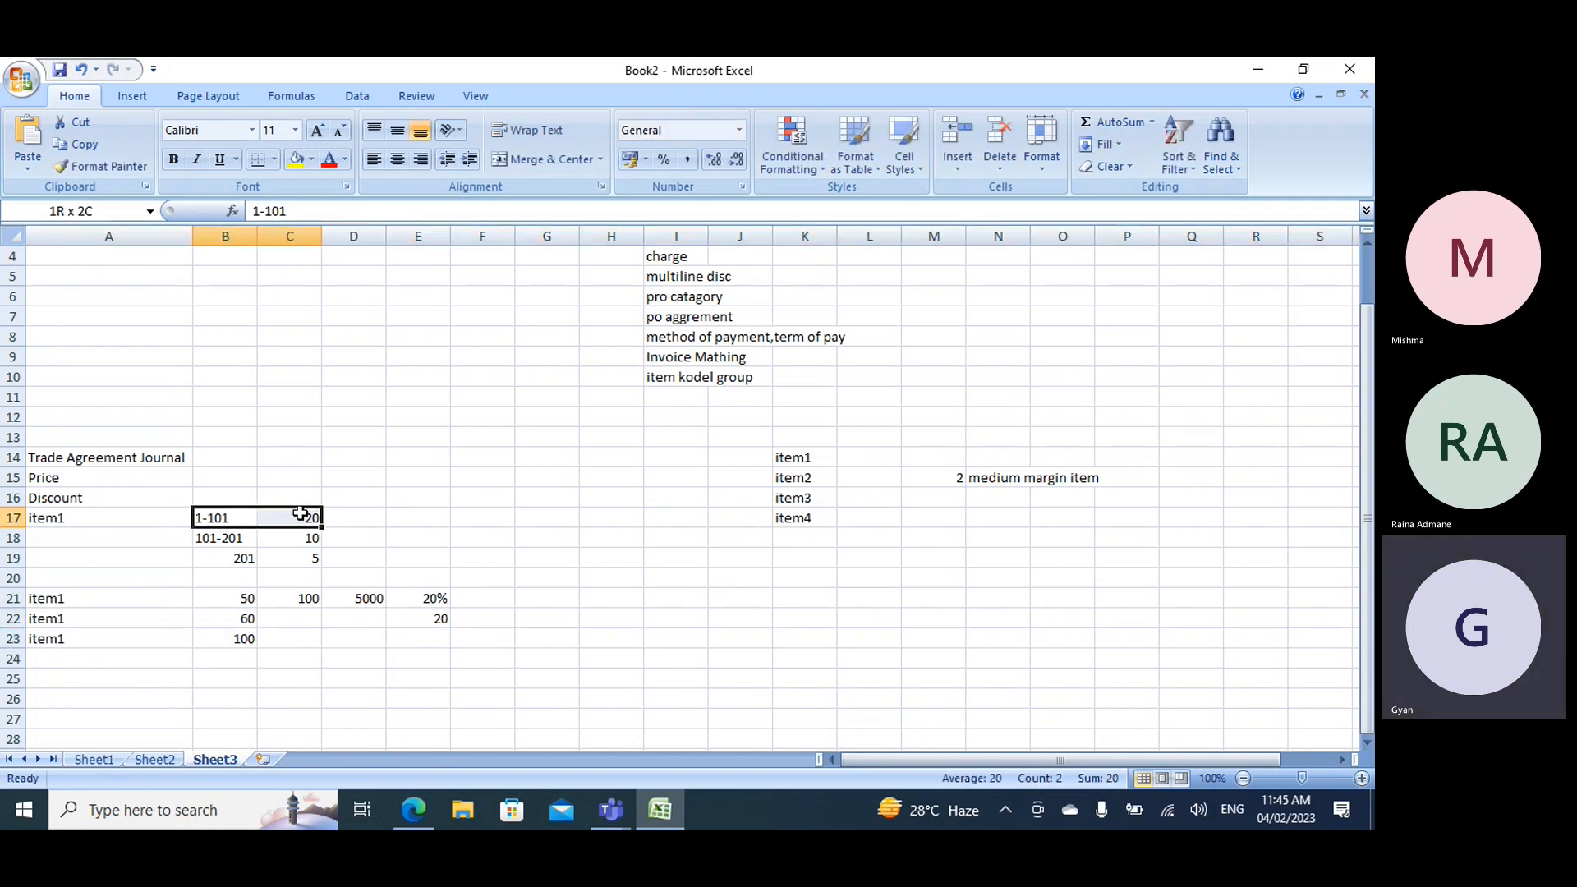
click(421, 639)
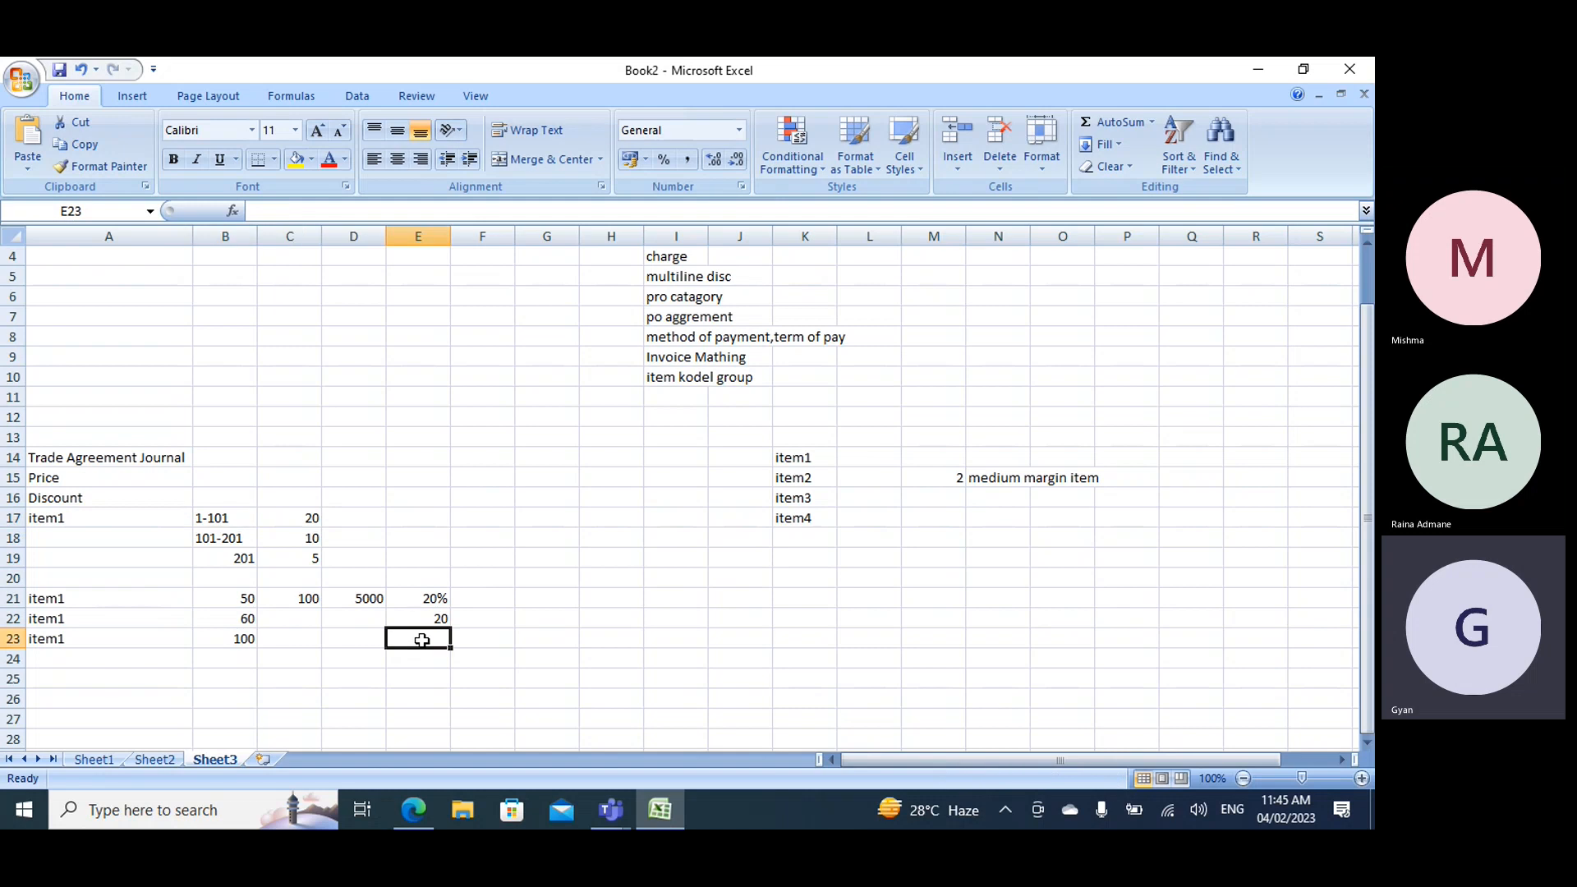
text(20)
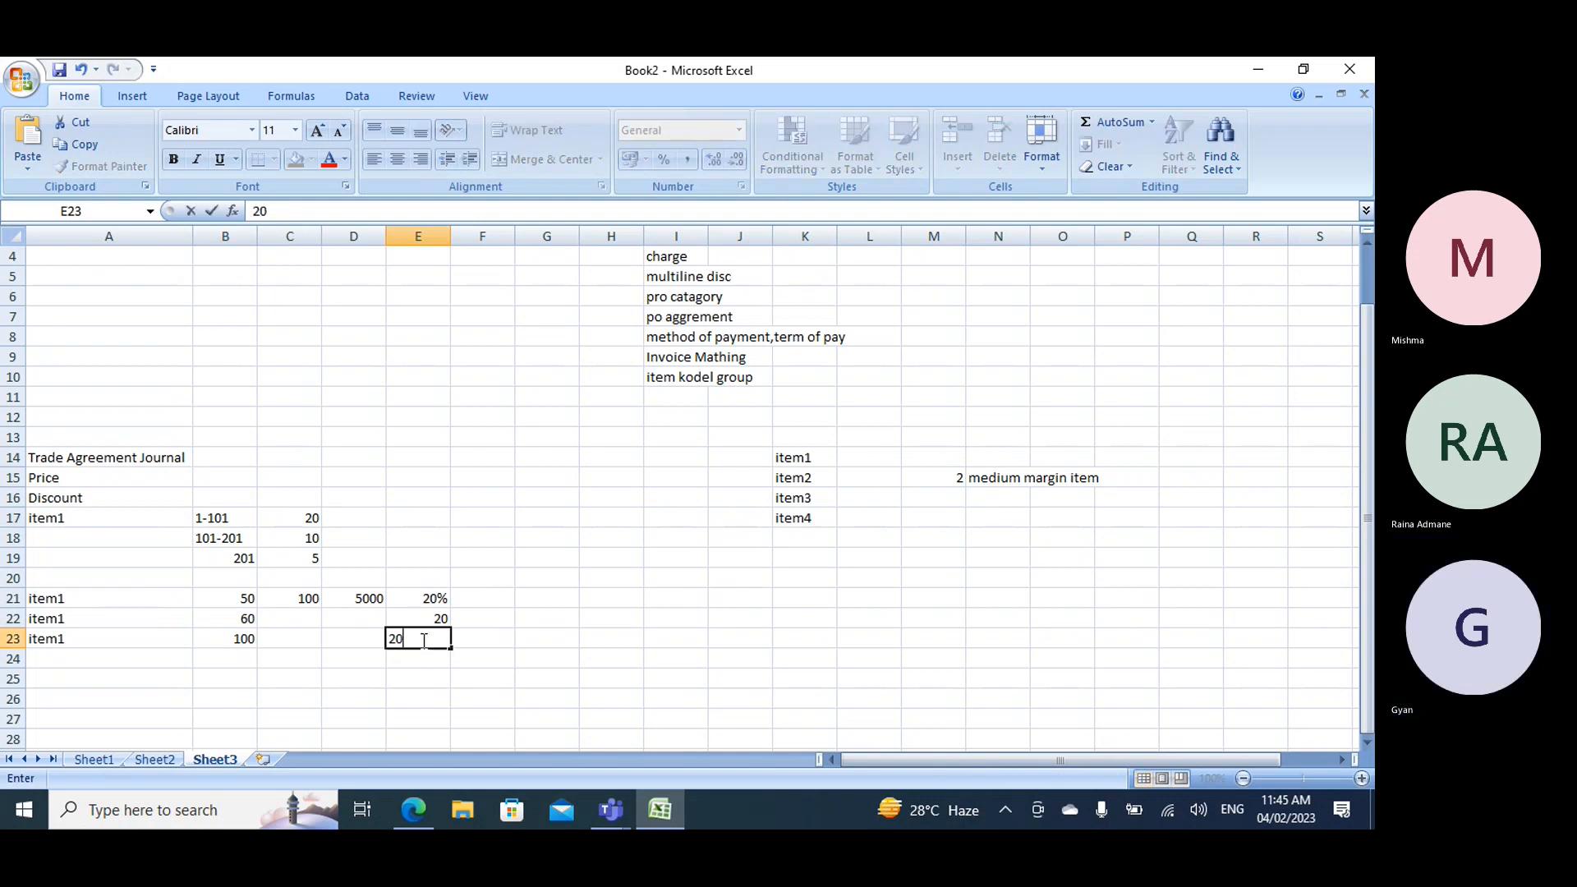
text(%)
key(Return)
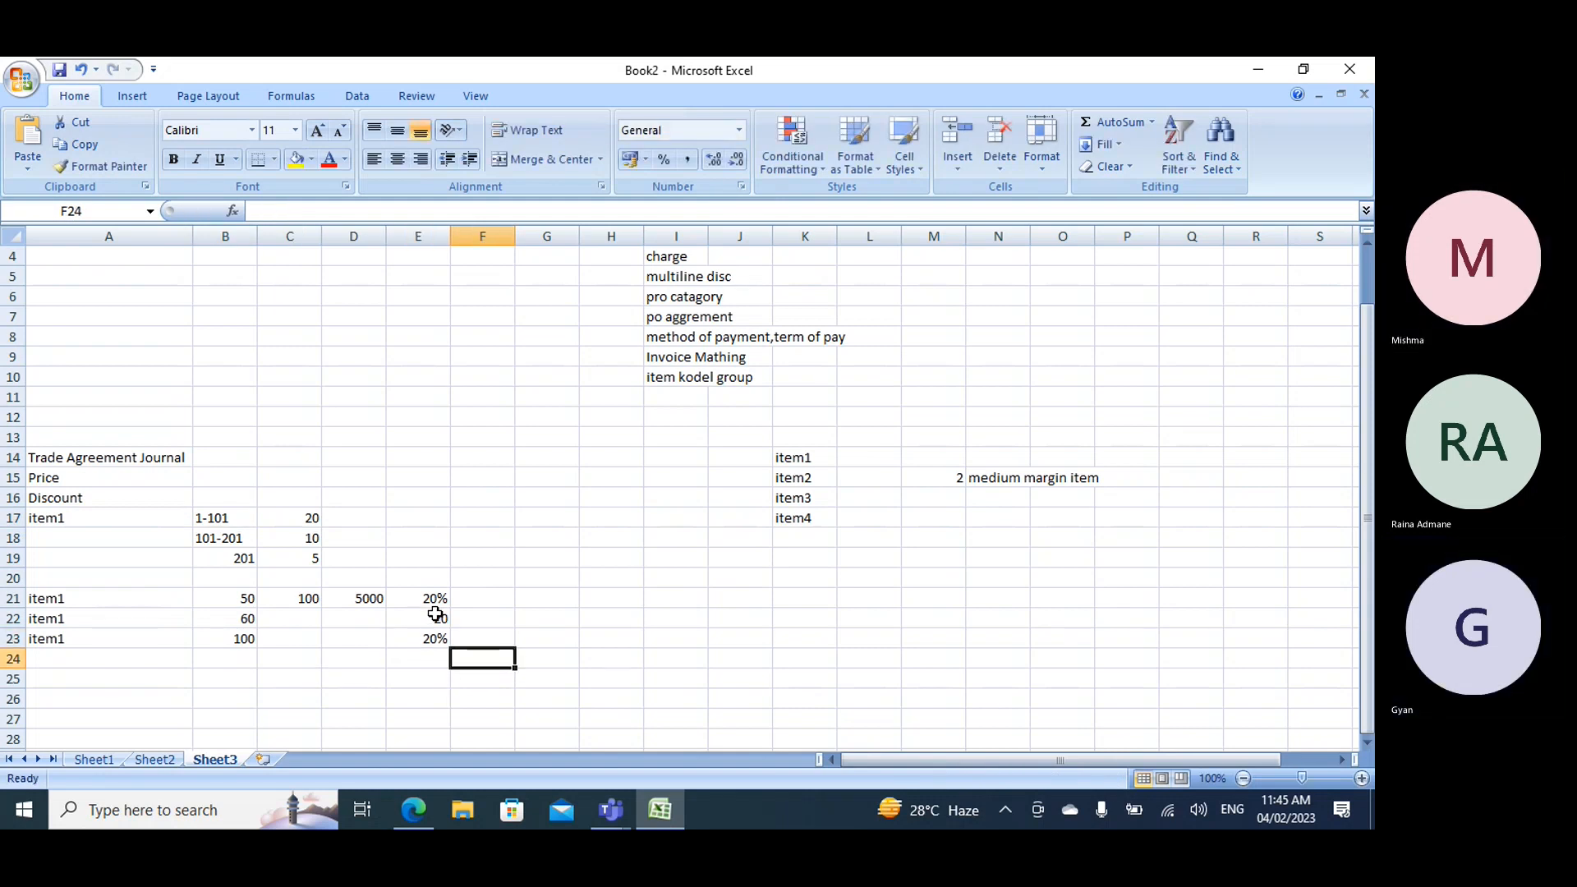
double_click(448, 617)
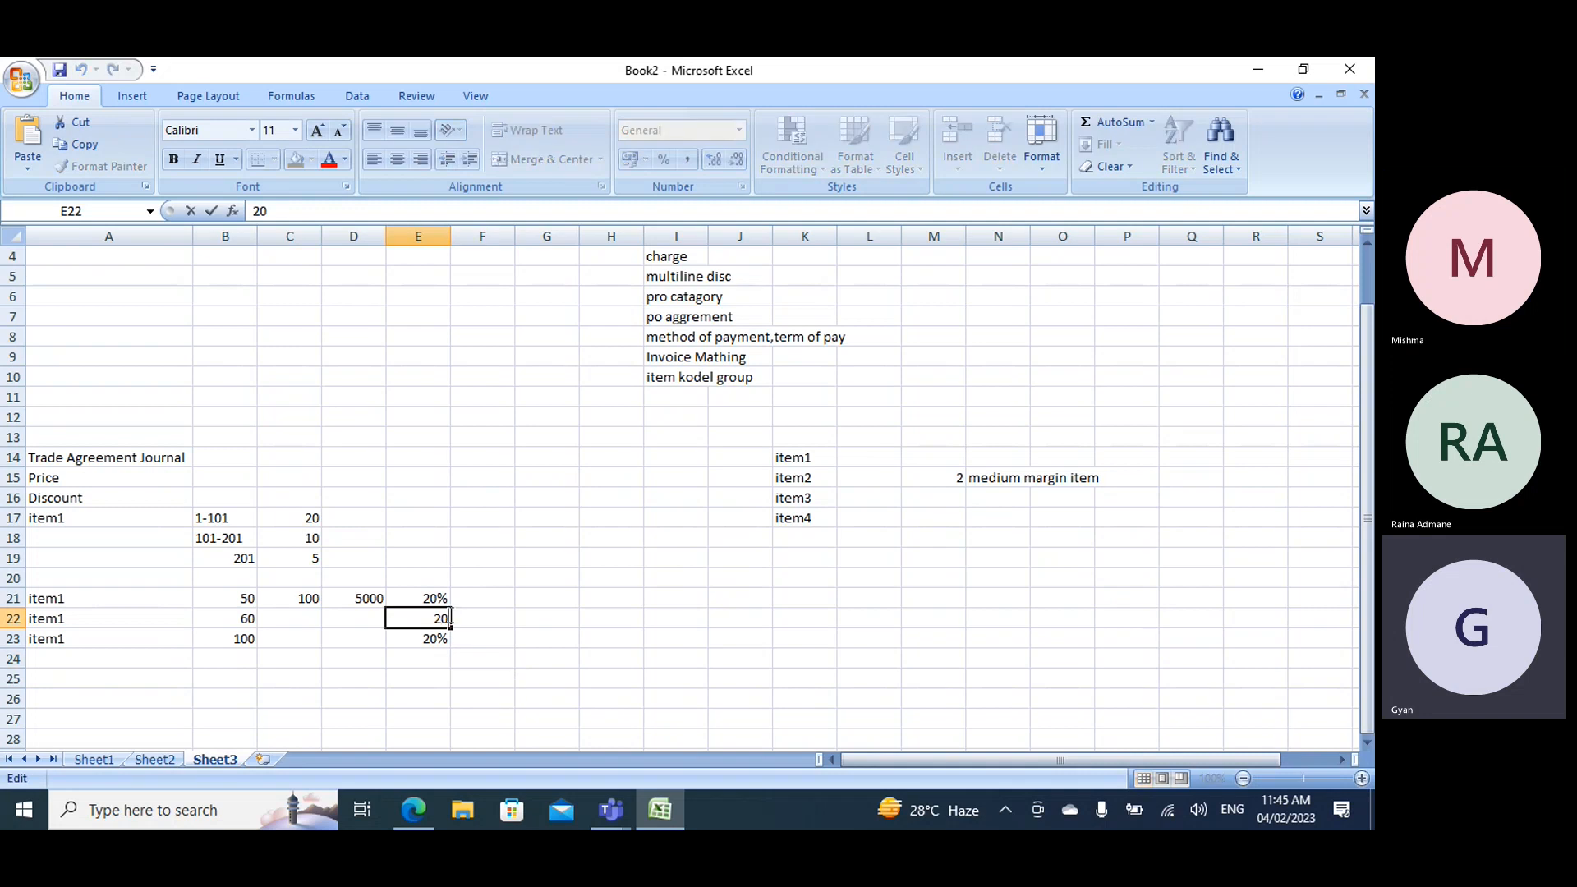
text(%)
- Enter the combined item1 quantity of 210 in B24, below the three row quantities
click(237, 657)
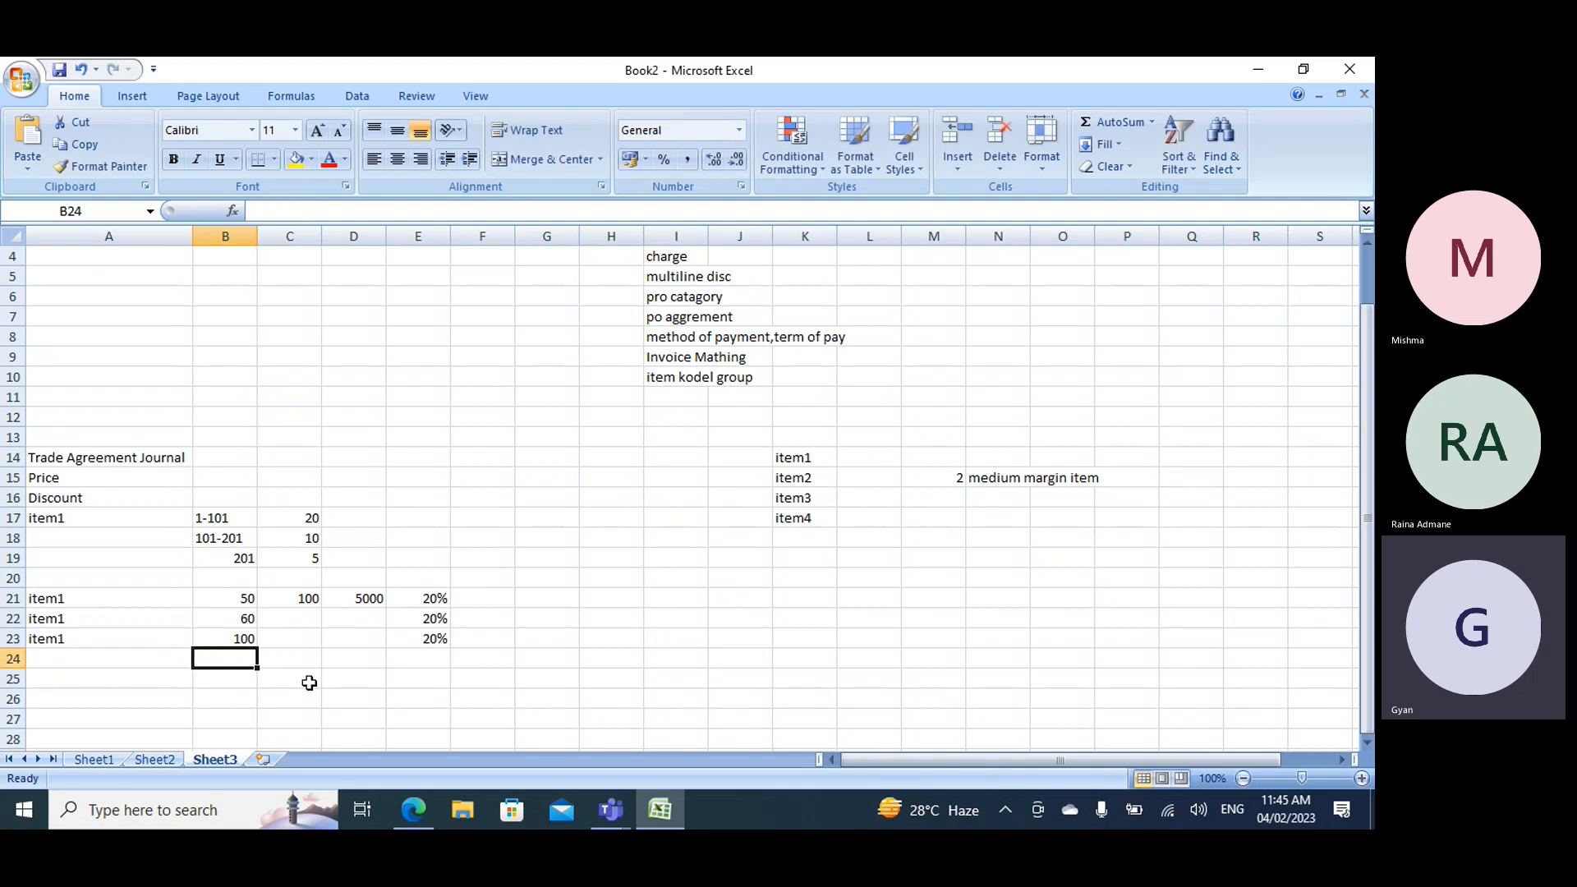
text(210)
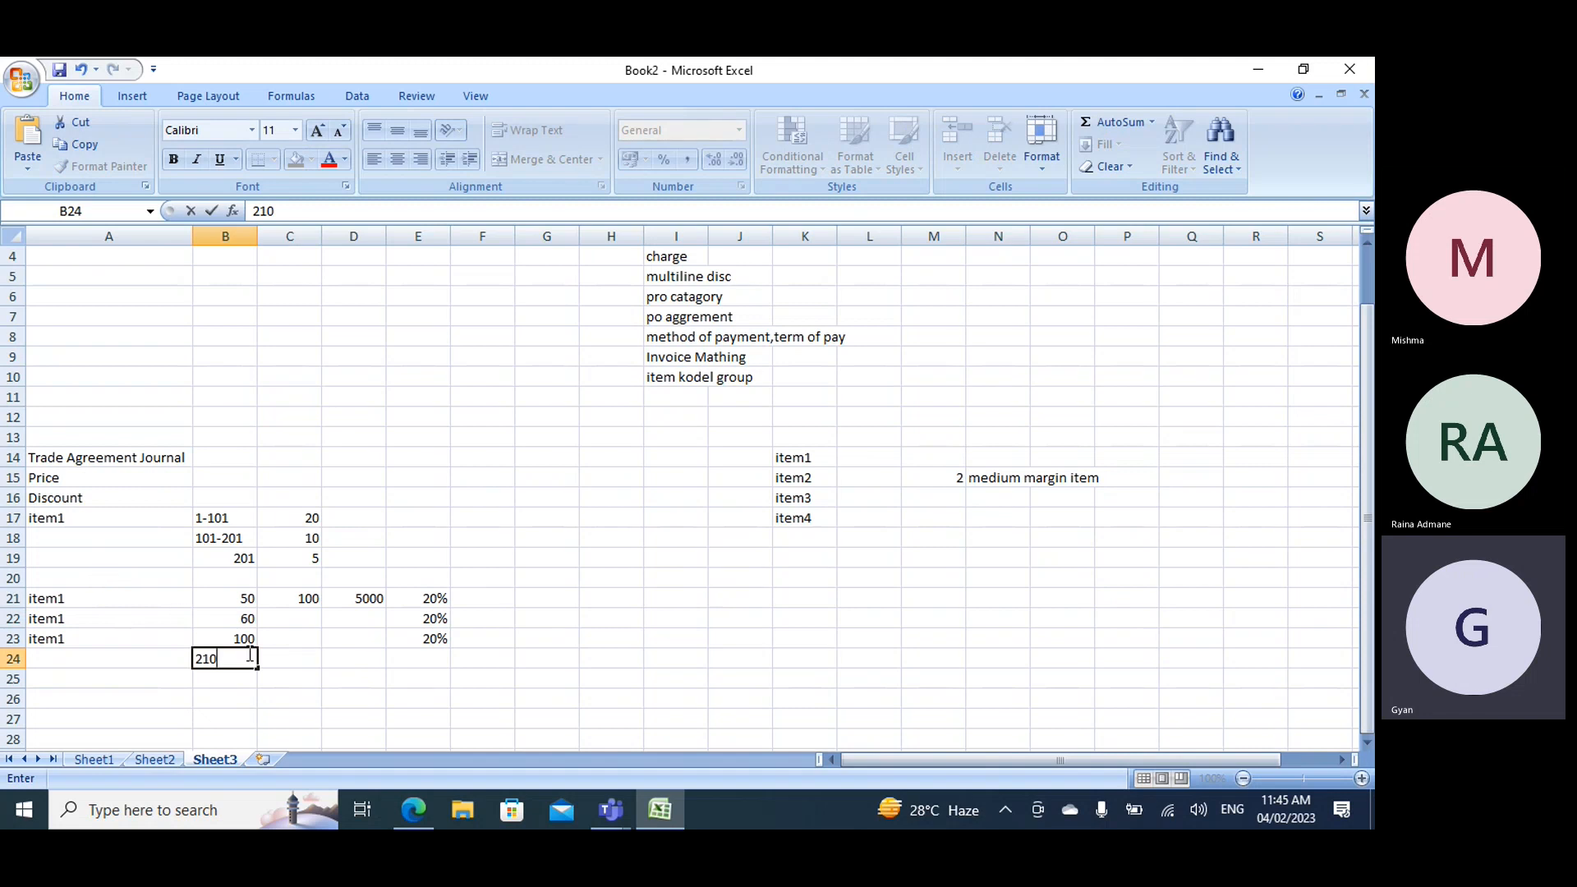
key(Return)
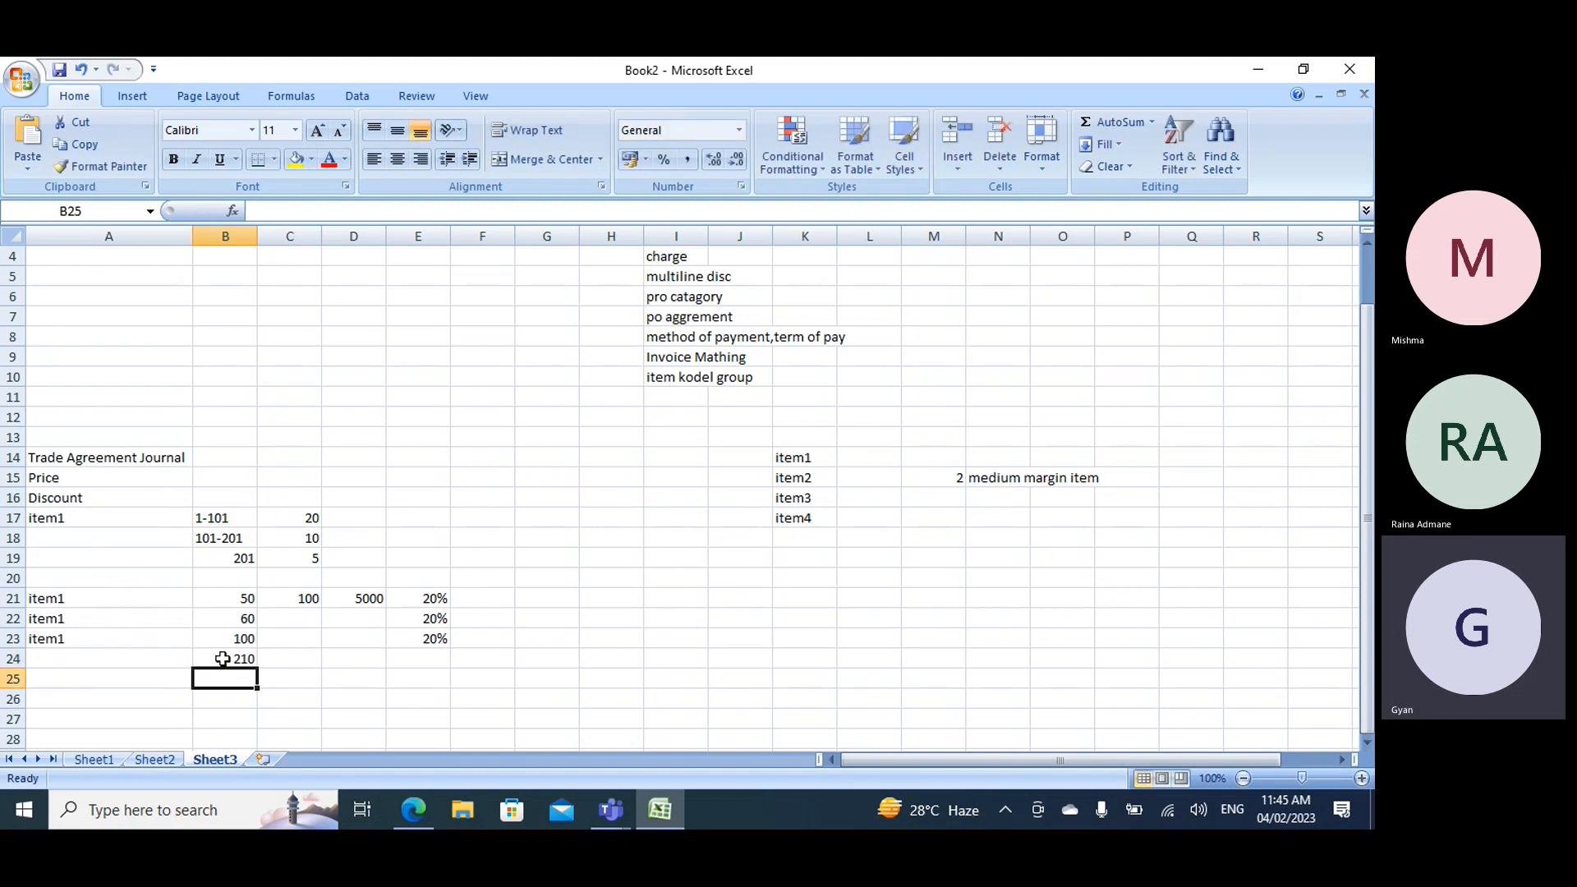
- Compare the combined quantity in B24 and the rows' discounts with item1's quantity tiers and tier discounts
click(223, 659)
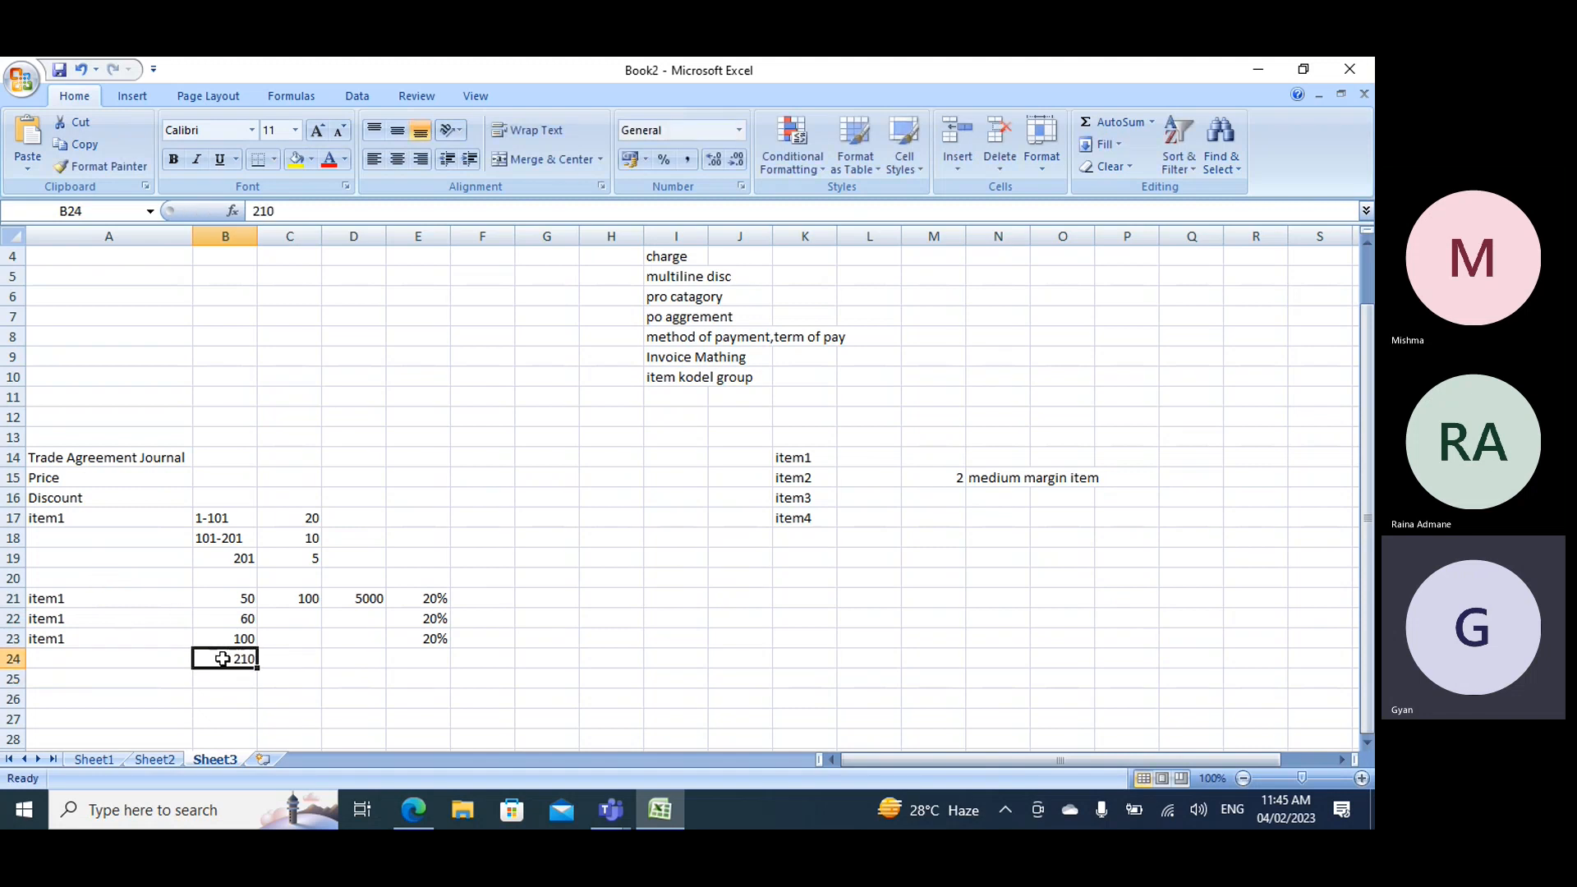
double_click(216, 538)
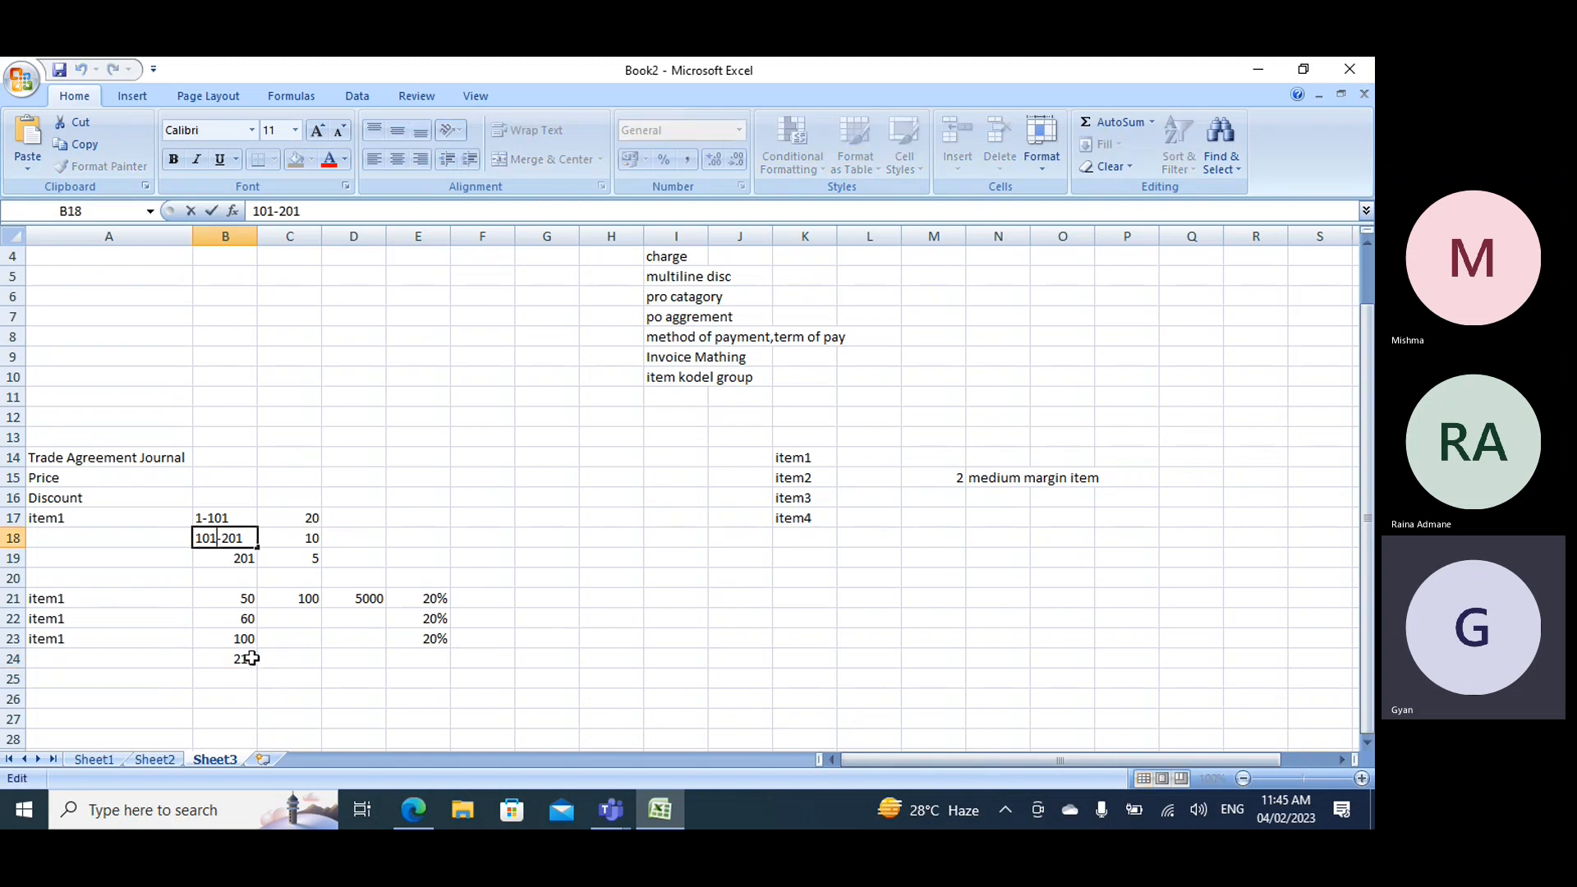
double_click(237, 558)
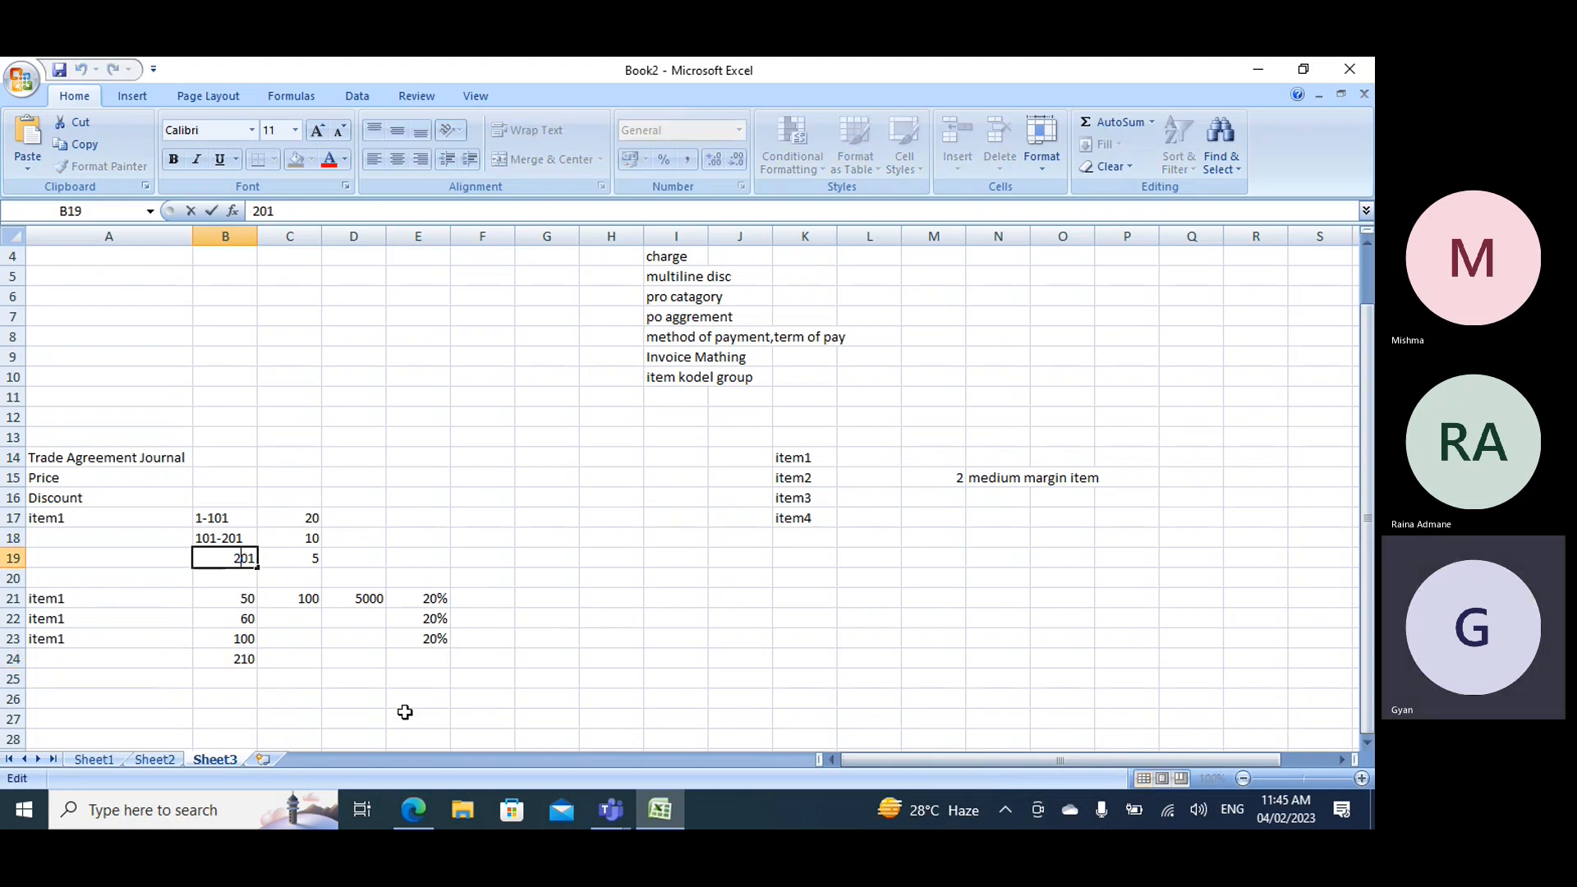
click(302, 519)
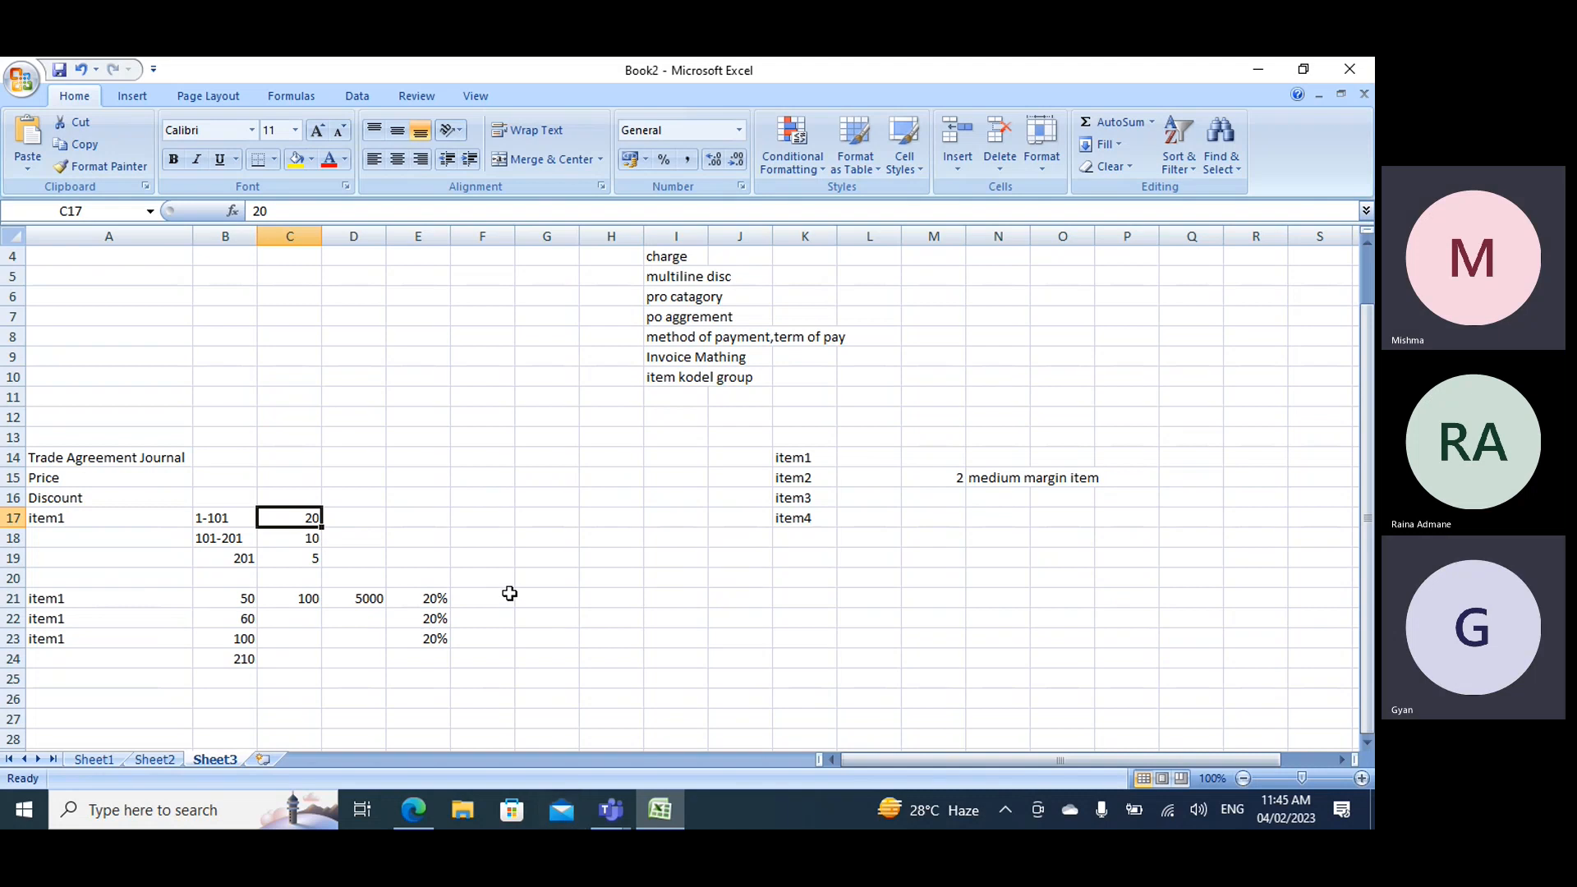
click(447, 650)
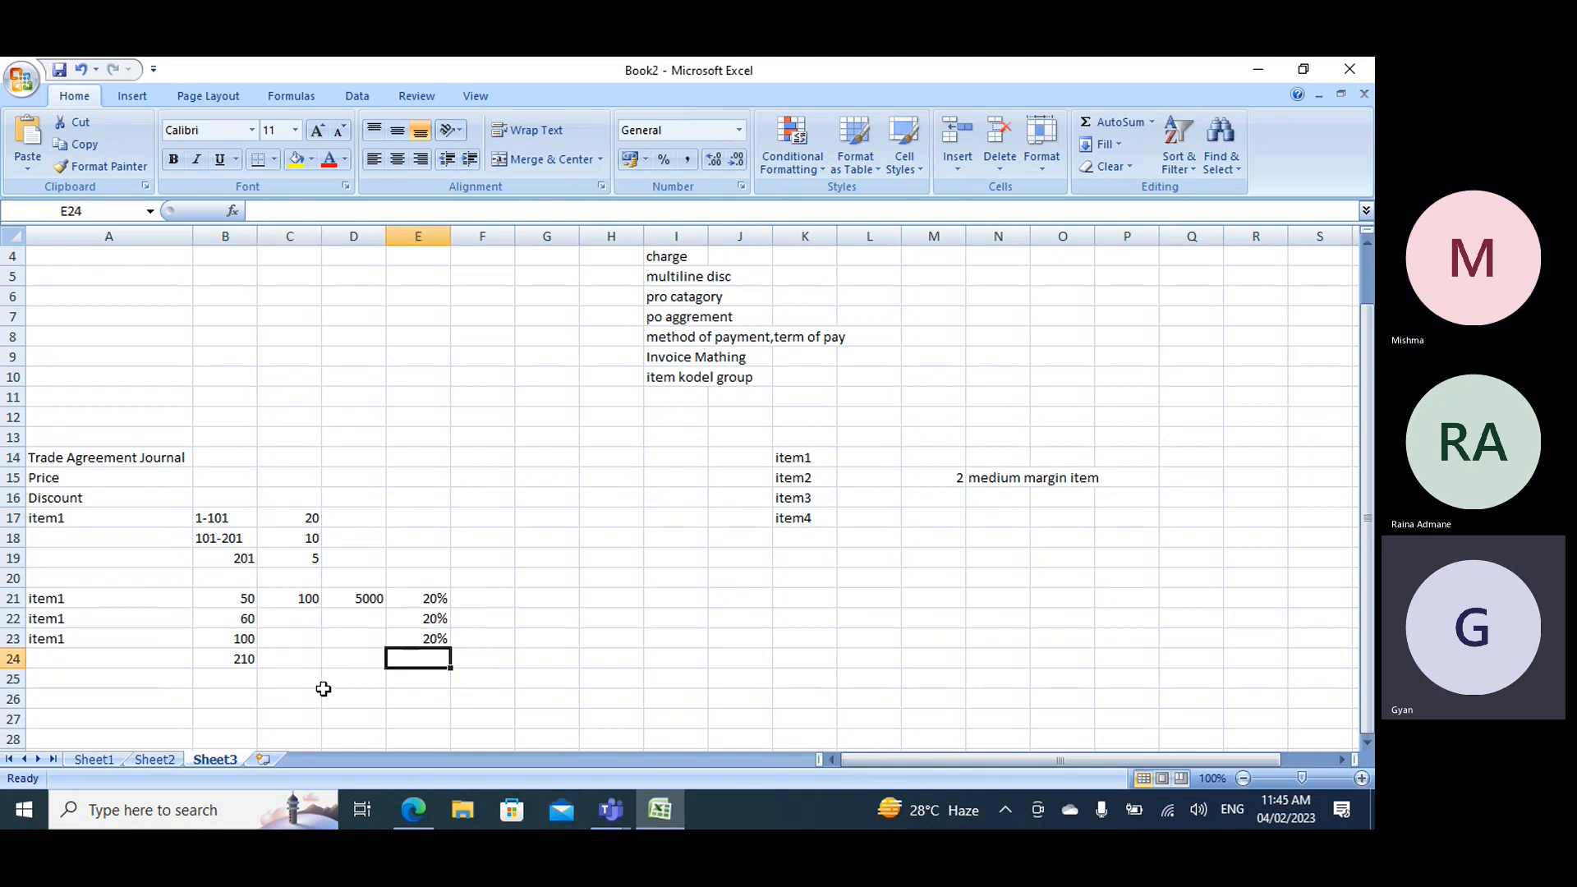
click(240, 600)
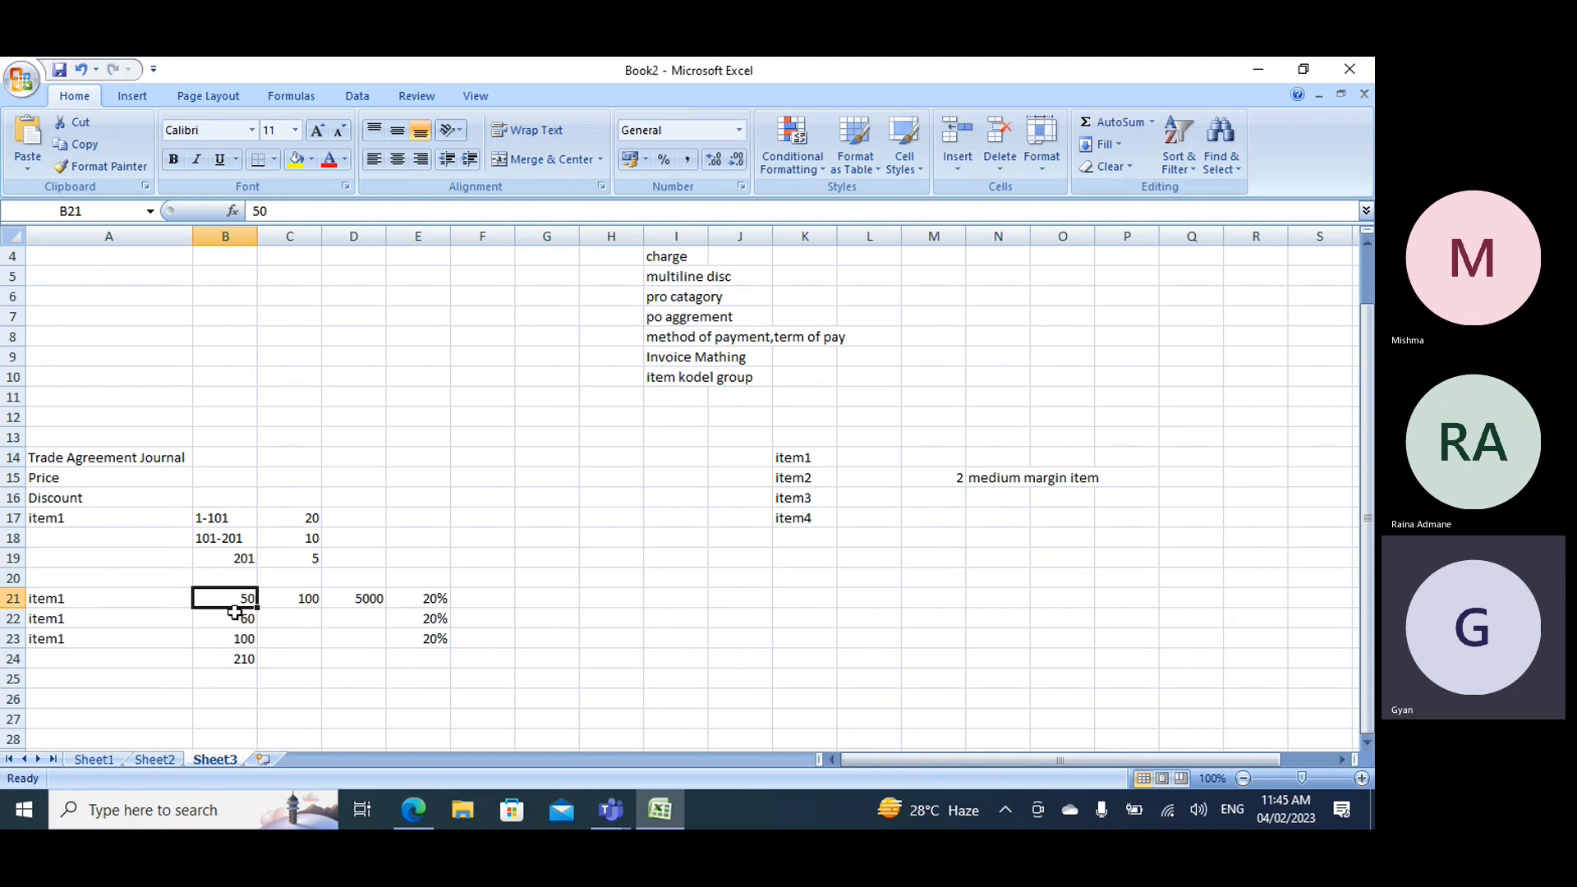
click(13, 599)
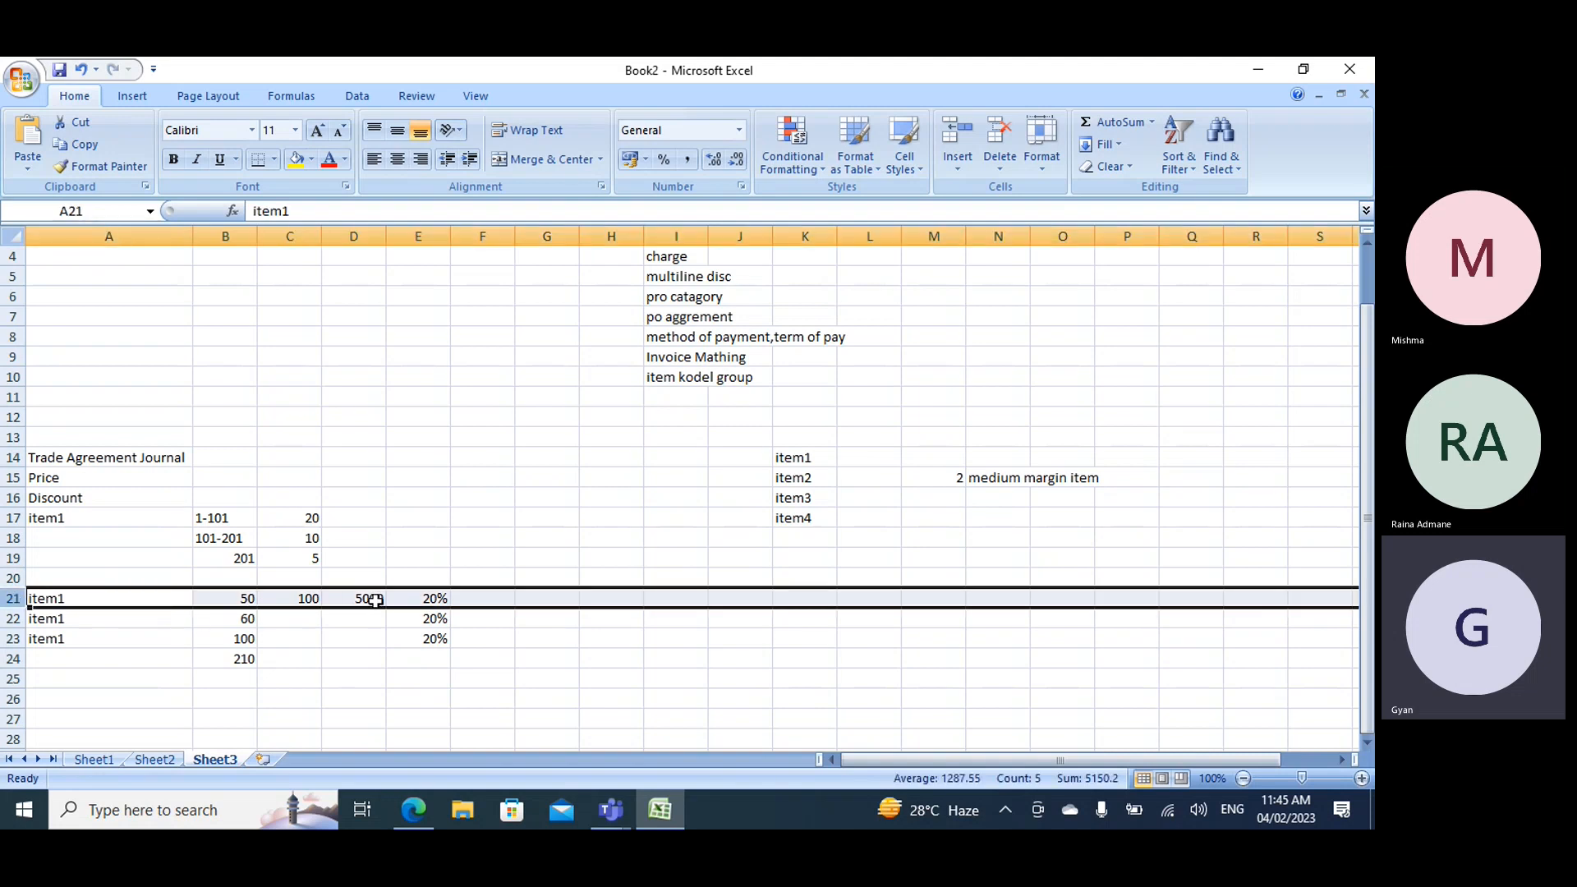
click(441, 600)
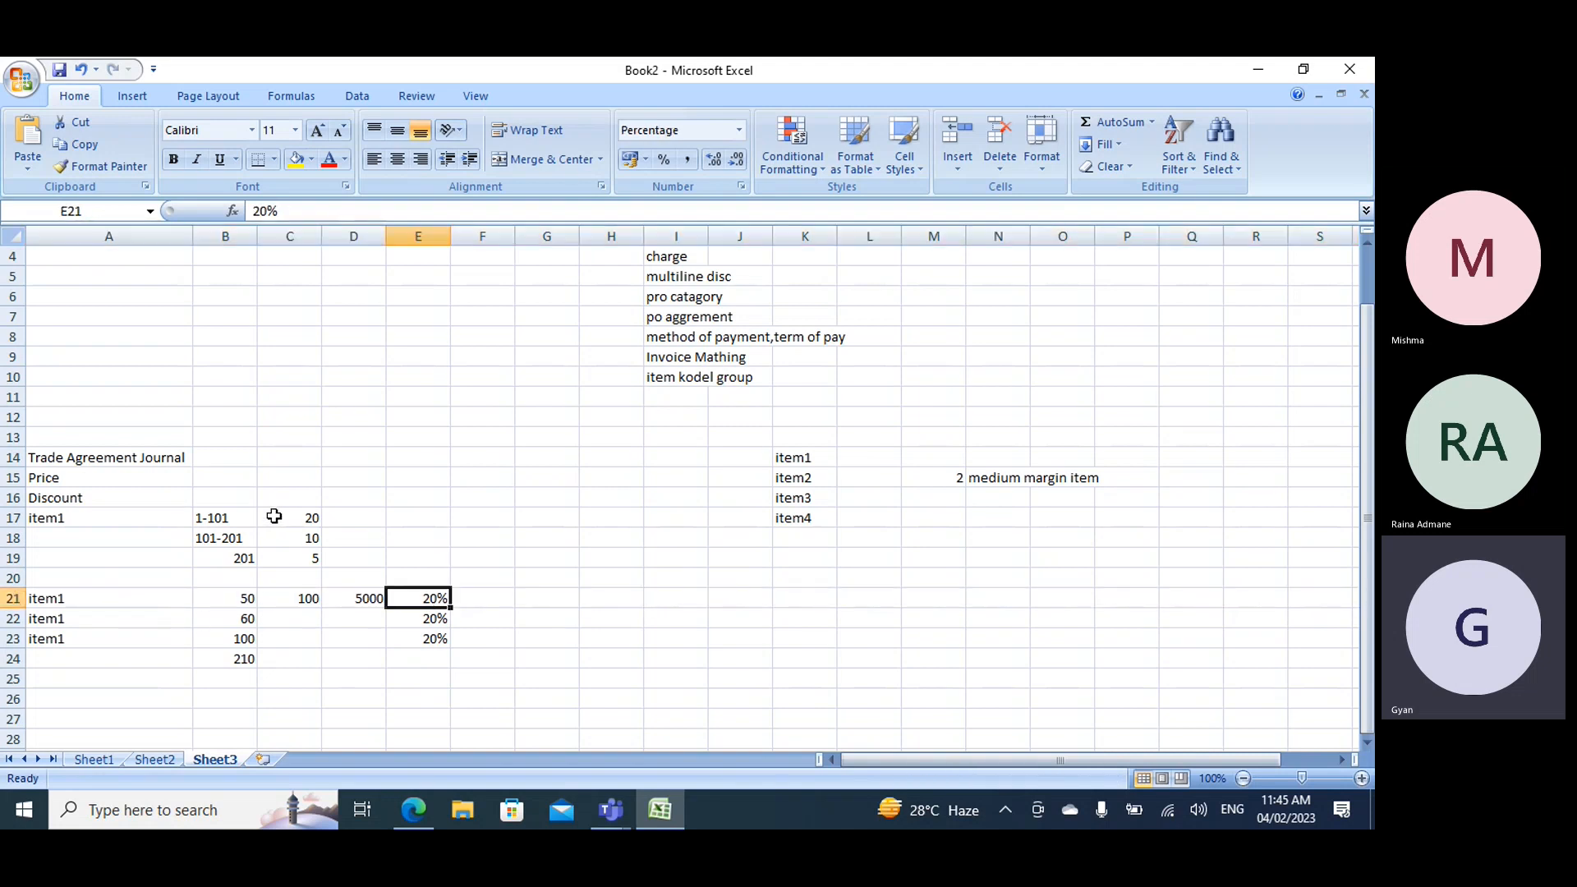
- Set the discounts in E21 and E22 to 10%, matching the 101-201 tier for the 50-unit and 60-unit rows combined
click(243, 618)
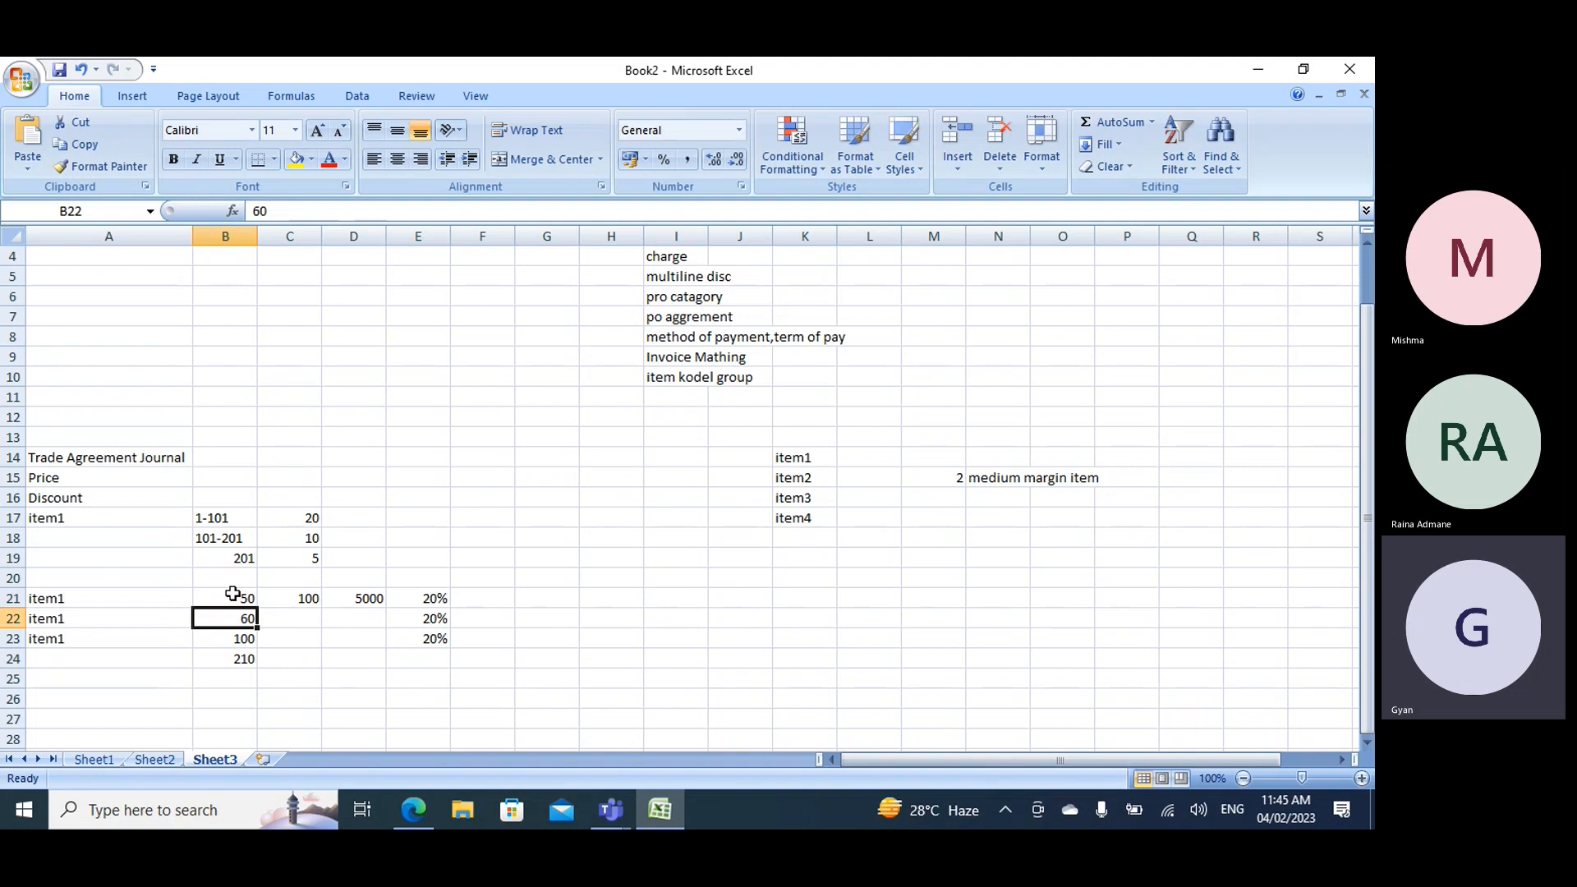
drag(232, 593, 230, 617)
drag(172, 542, 287, 540)
click(432, 598)
text(1)
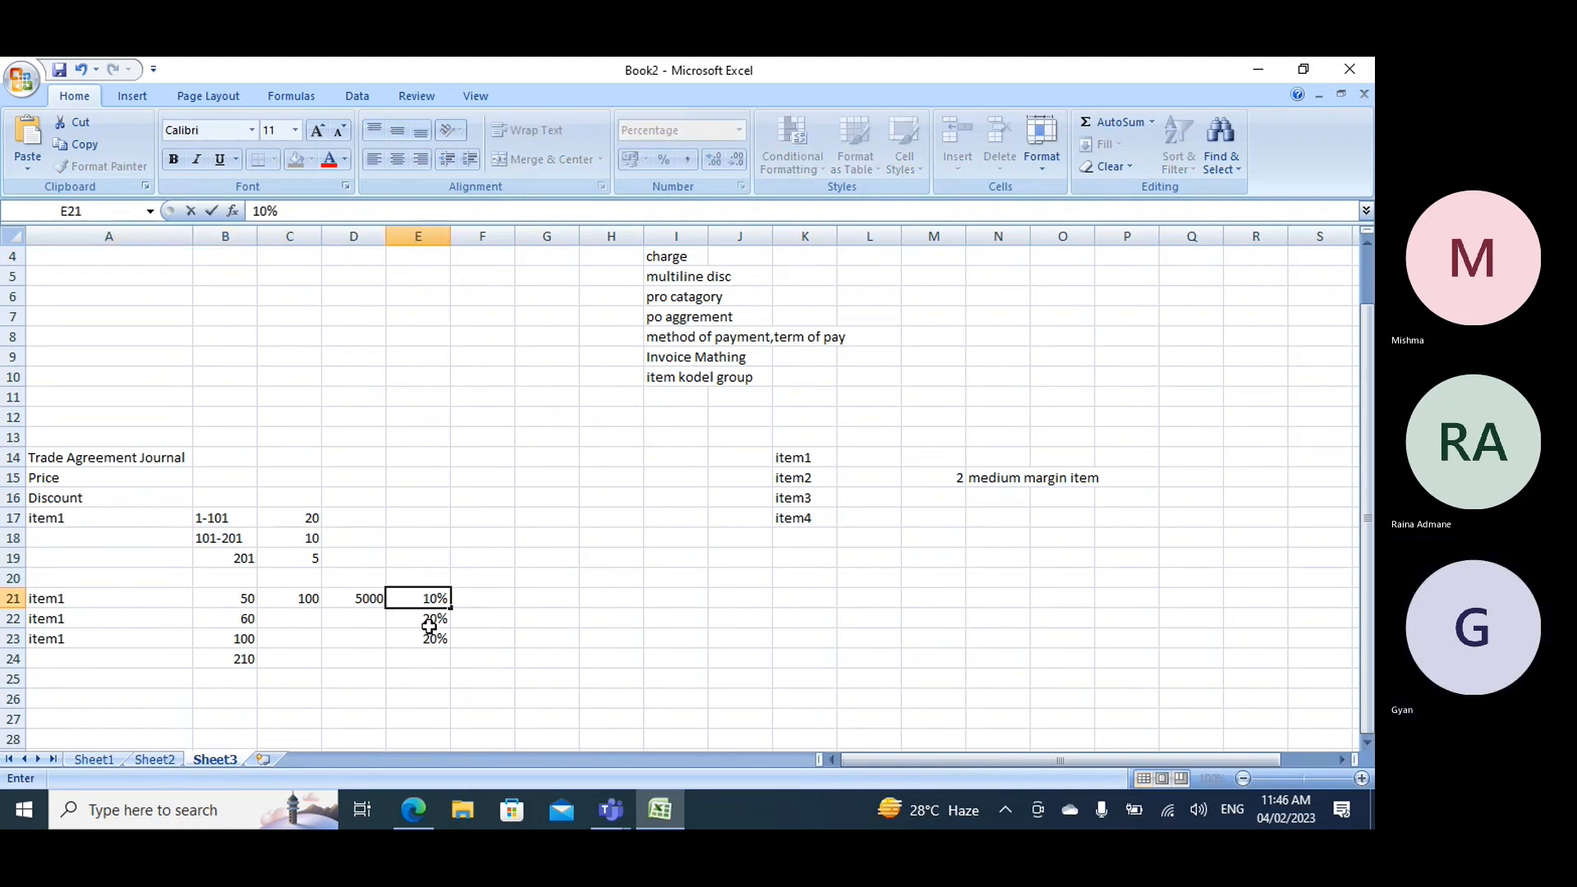
click(431, 620)
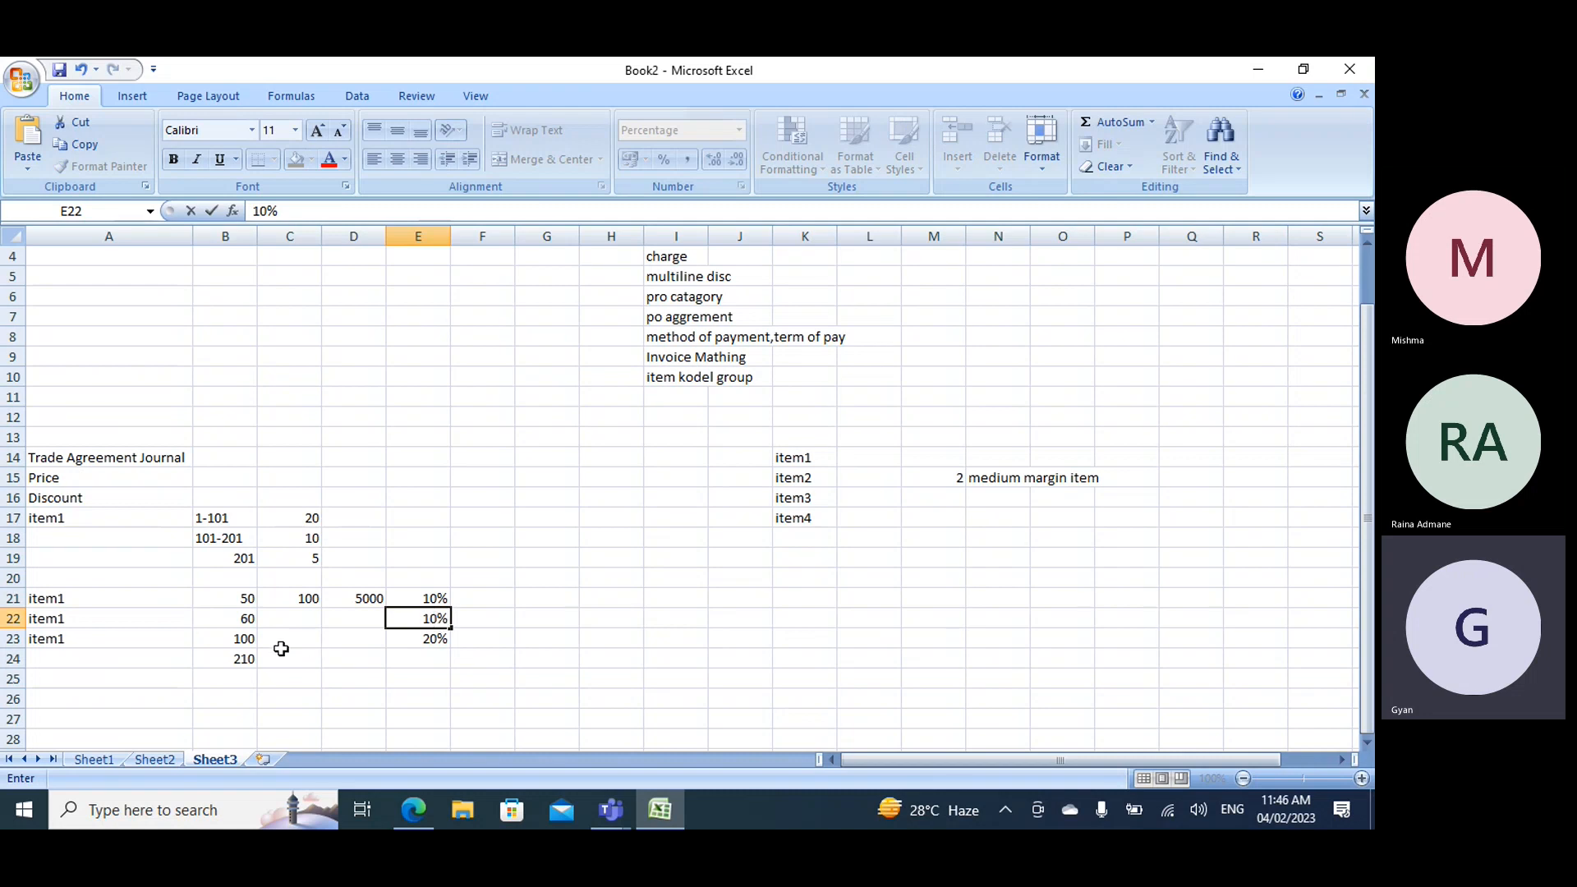
- Set the discounts of all three item1 rows in E21, E22 and E23 to 5%, matching the 201 tier
click(249, 640)
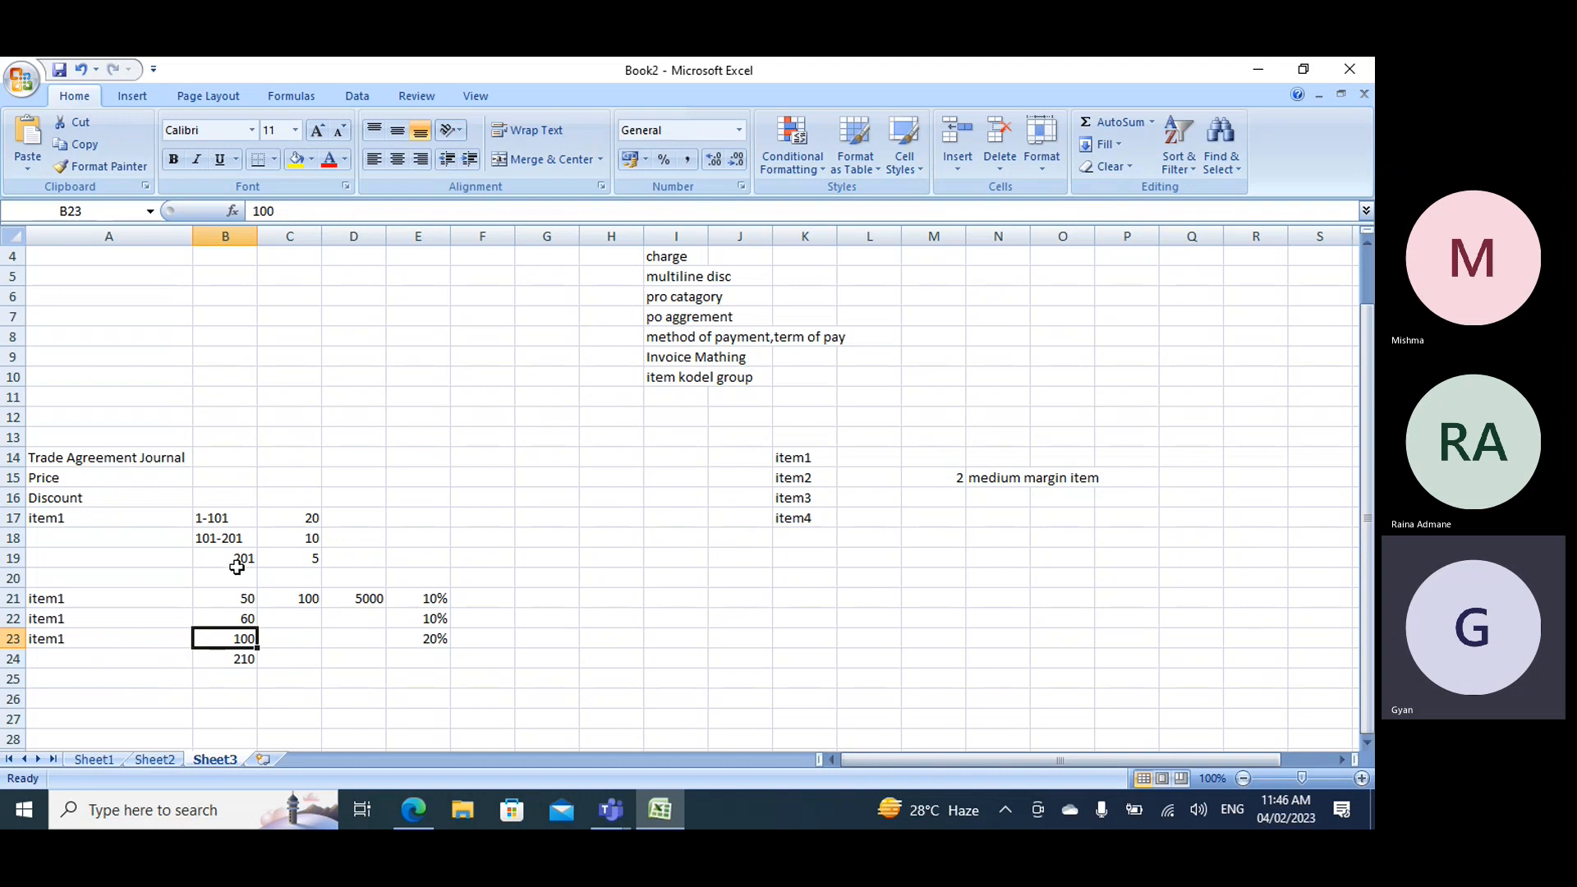
click(309, 559)
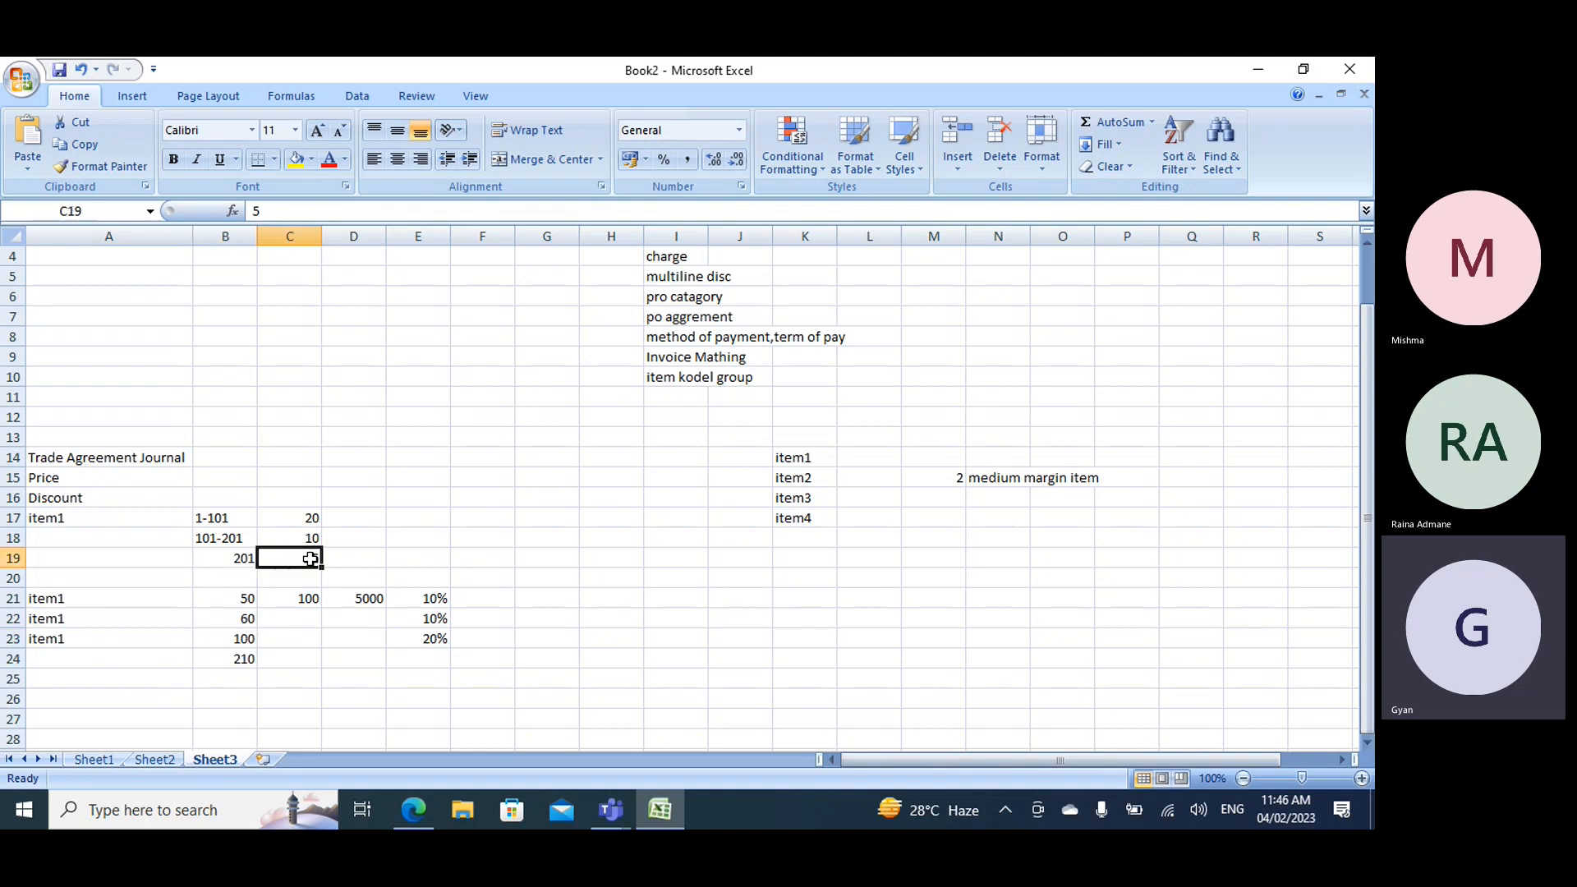
click(428, 596)
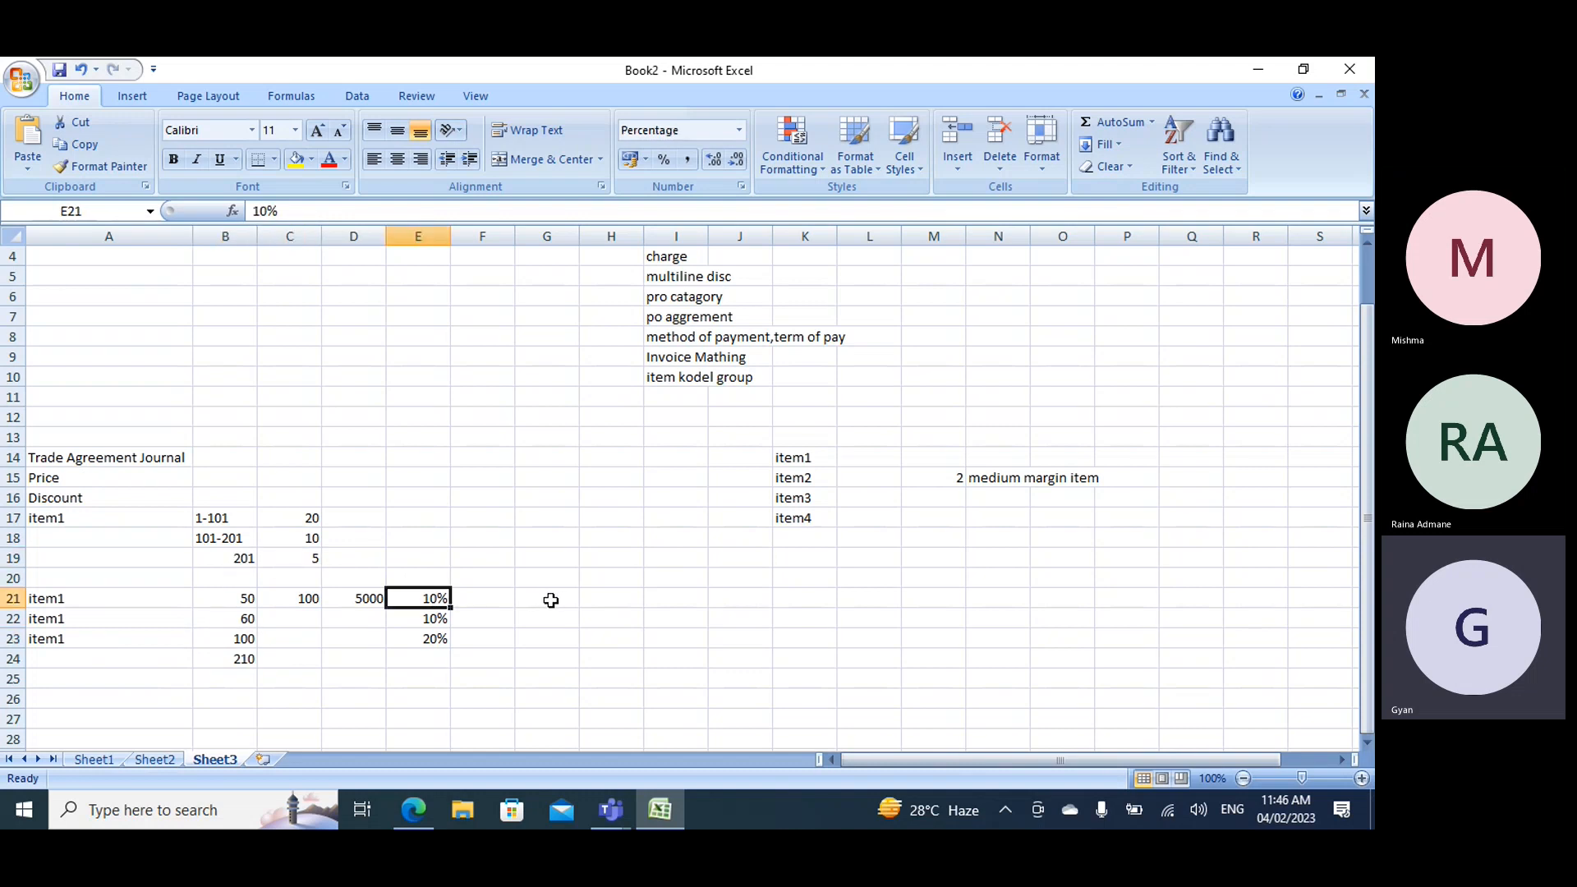
text(5)
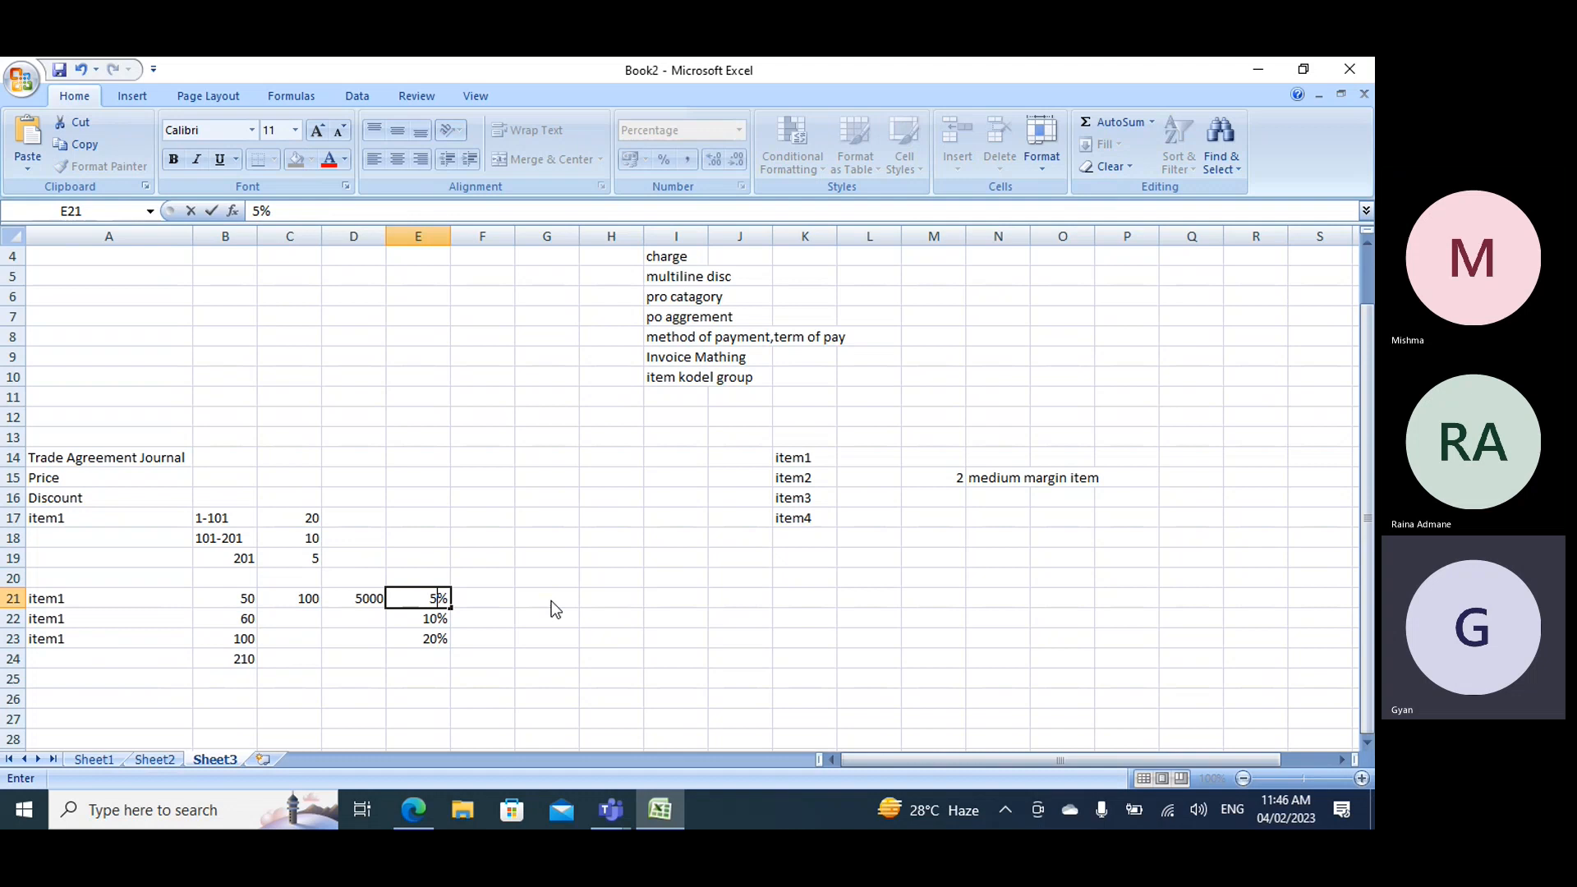
click(404, 618)
text(5)
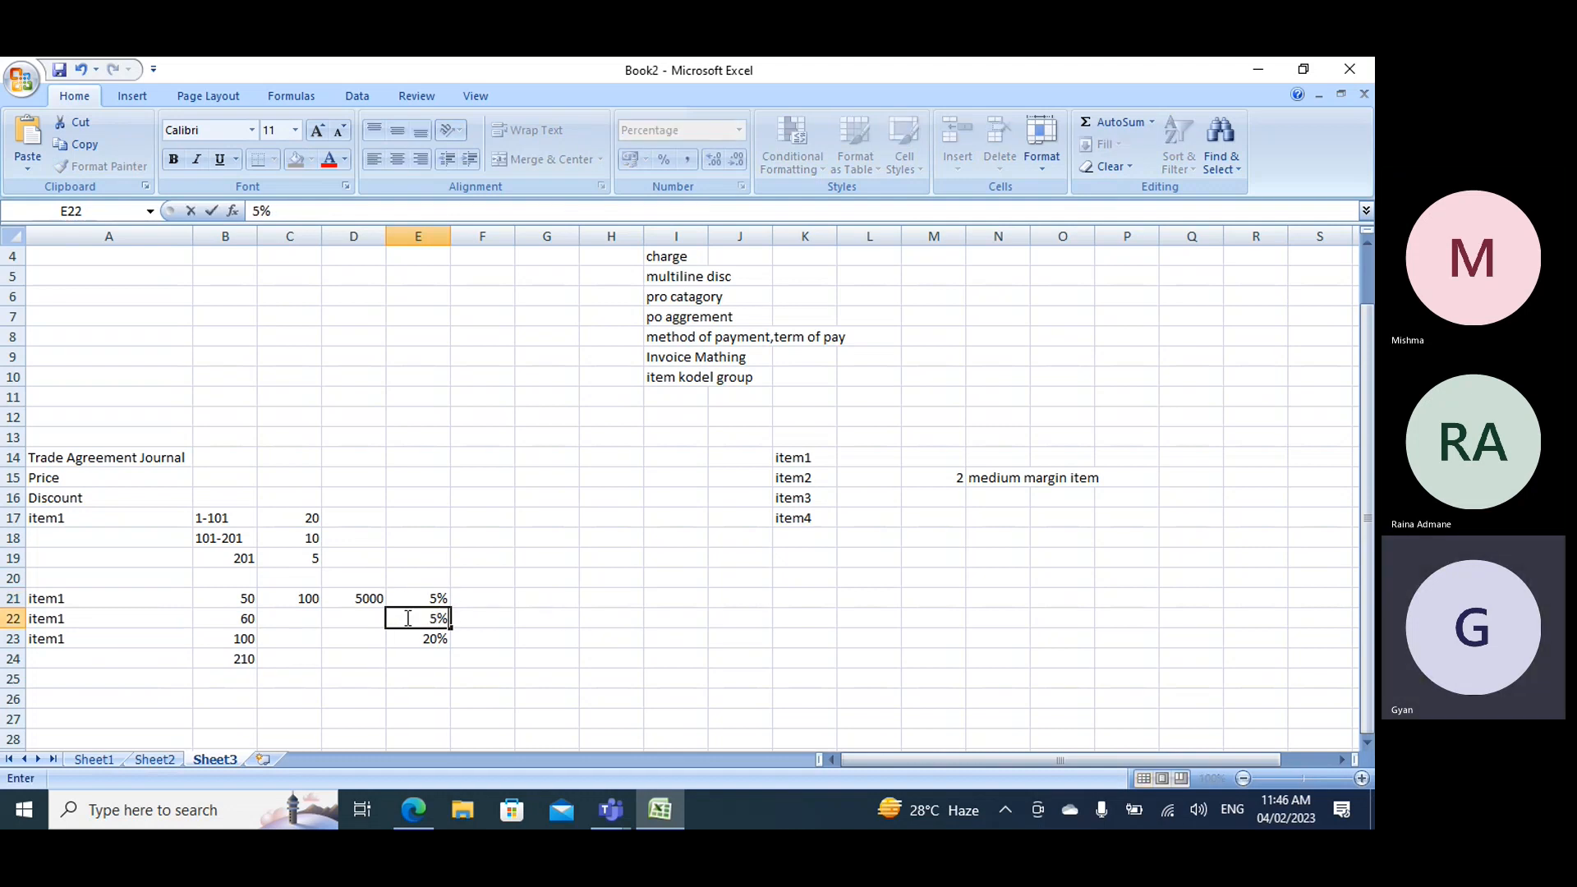
click(444, 635)
text(5)
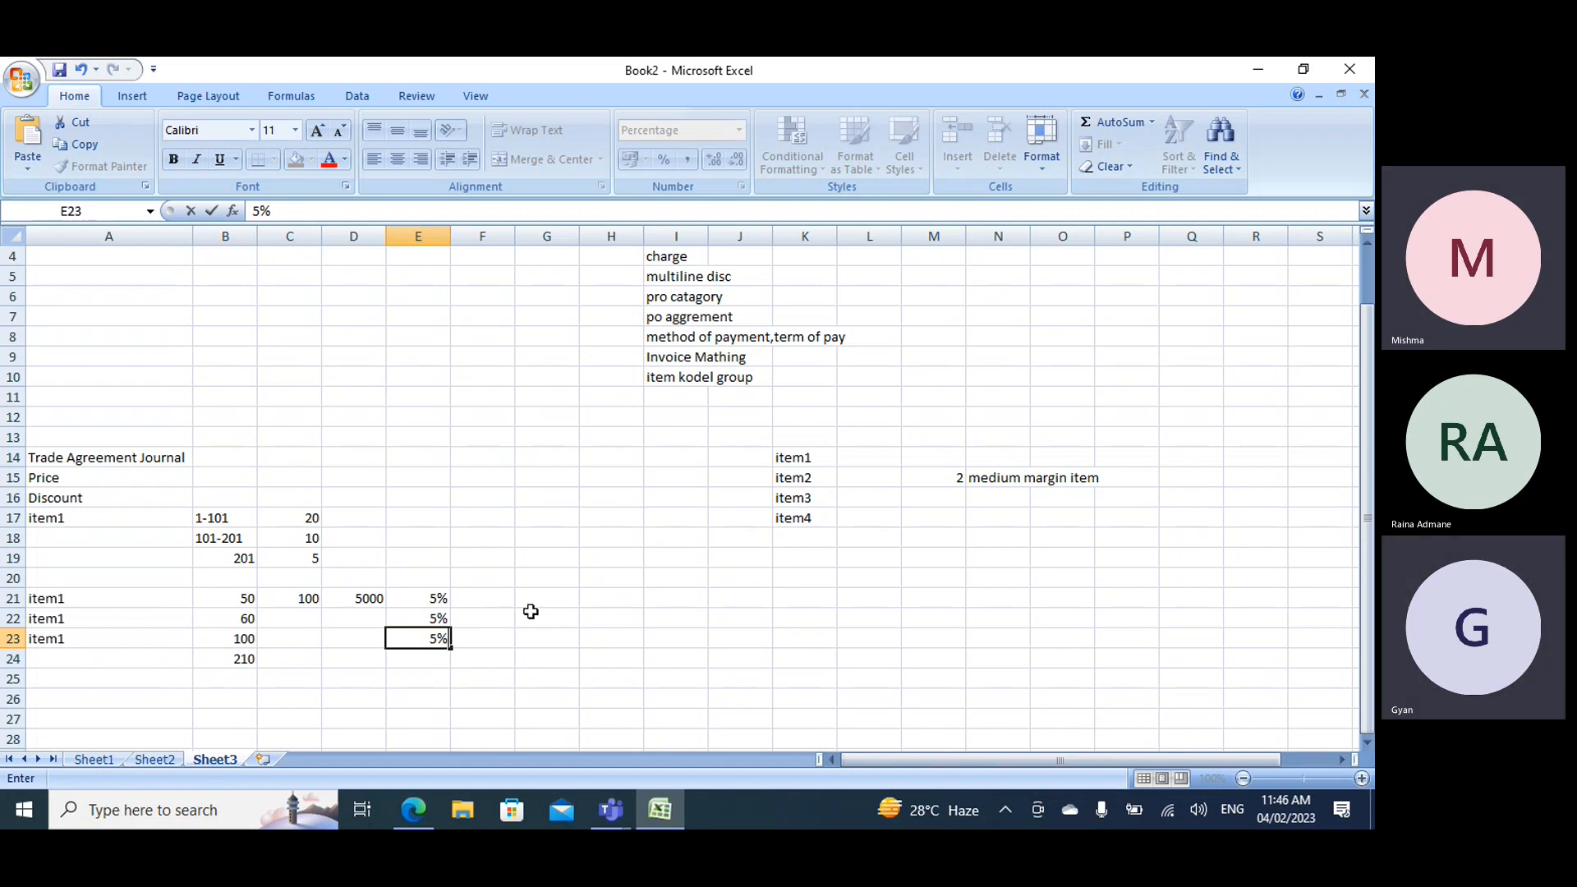
- Enter 60% in H21, on the same row as the 50-unit item1 line
click(440, 602)
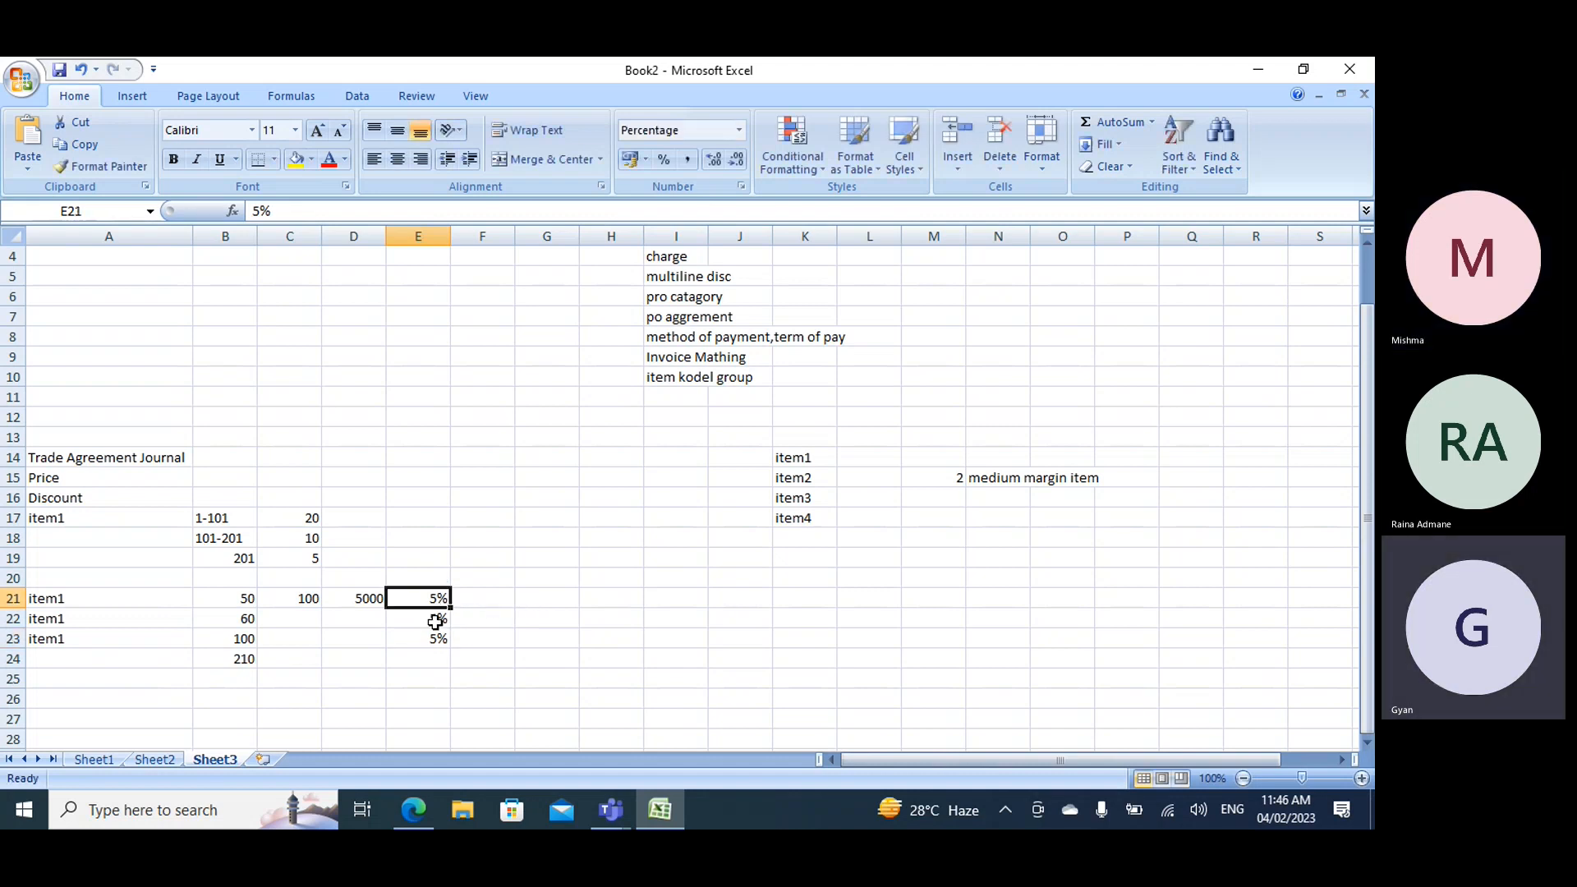
click(436, 617)
click(584, 595)
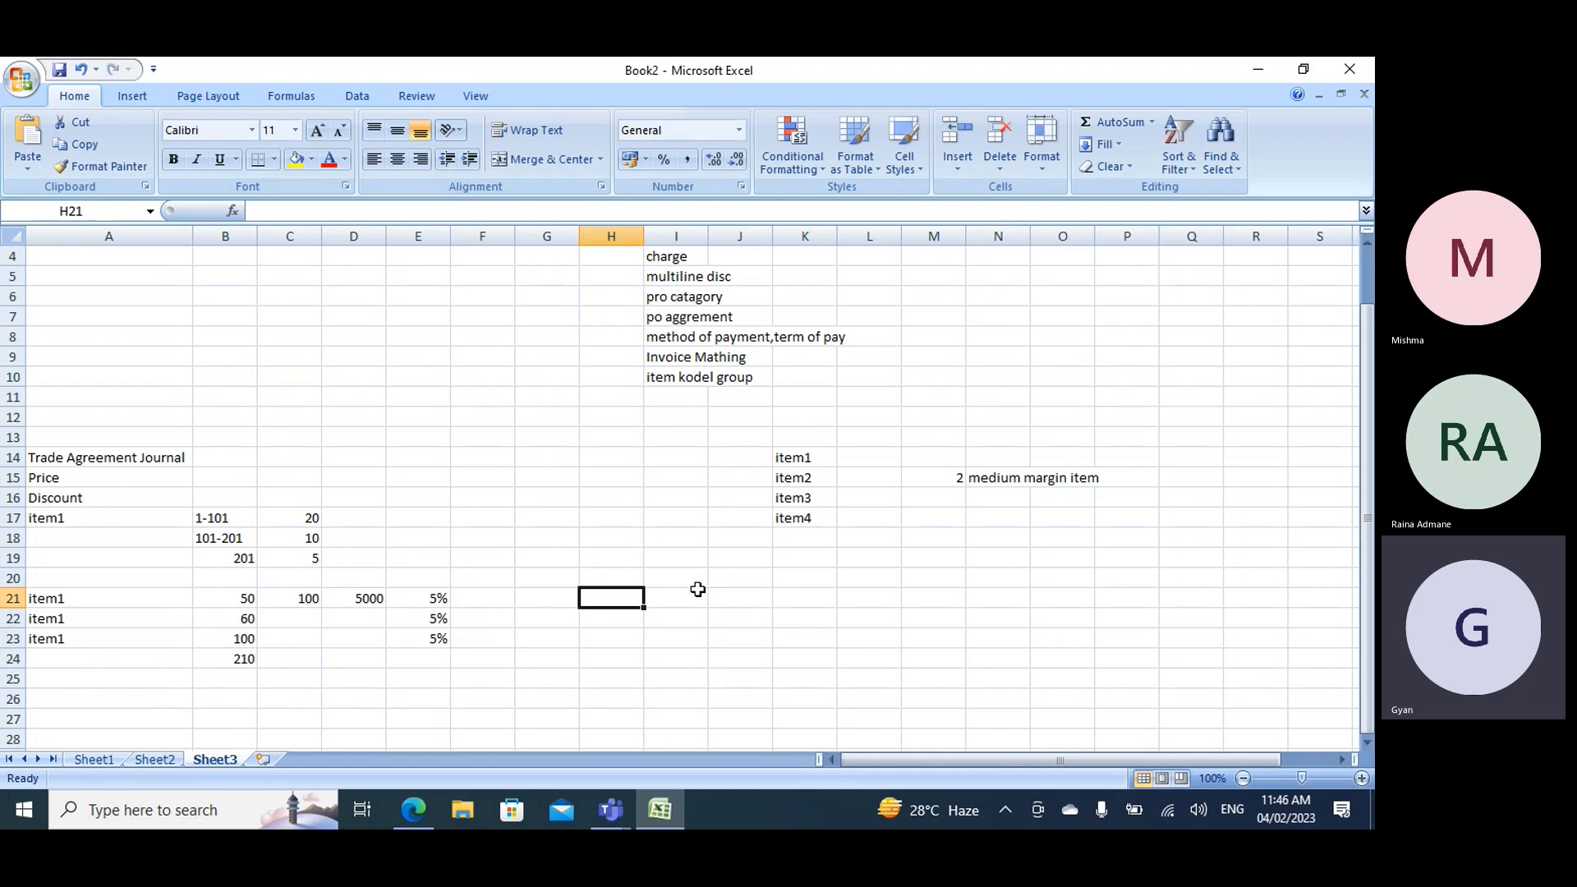
text(60%)
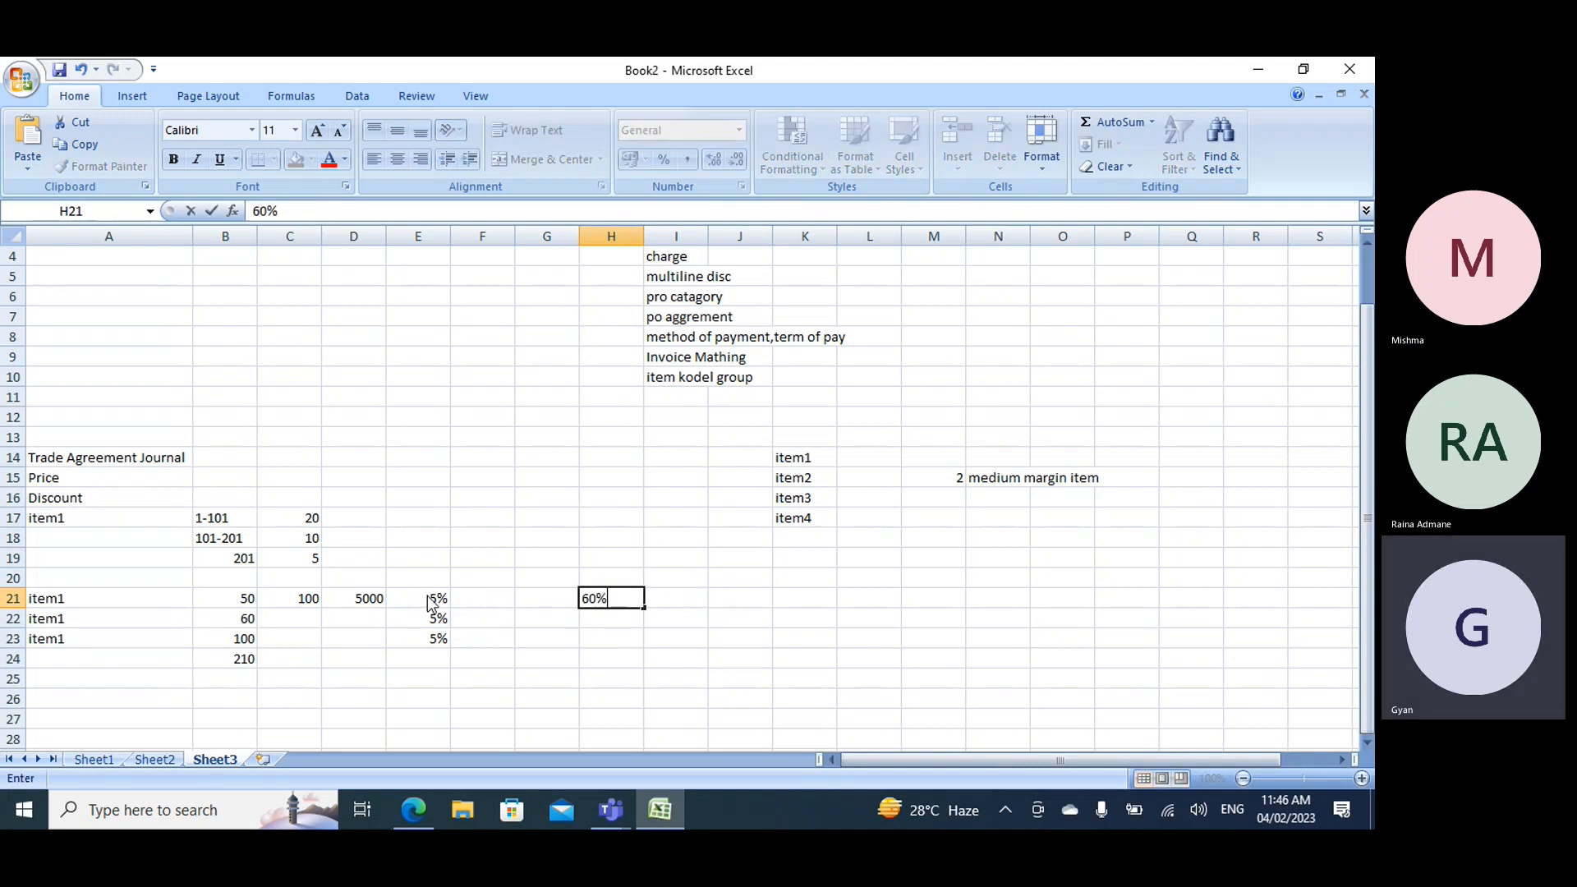
- Compare the sheet's row discounts and 201 tier with the net amounts on the Dynamics 365 purchase order lines, and return to the Excel workbook
drag(436, 599, 444, 641)
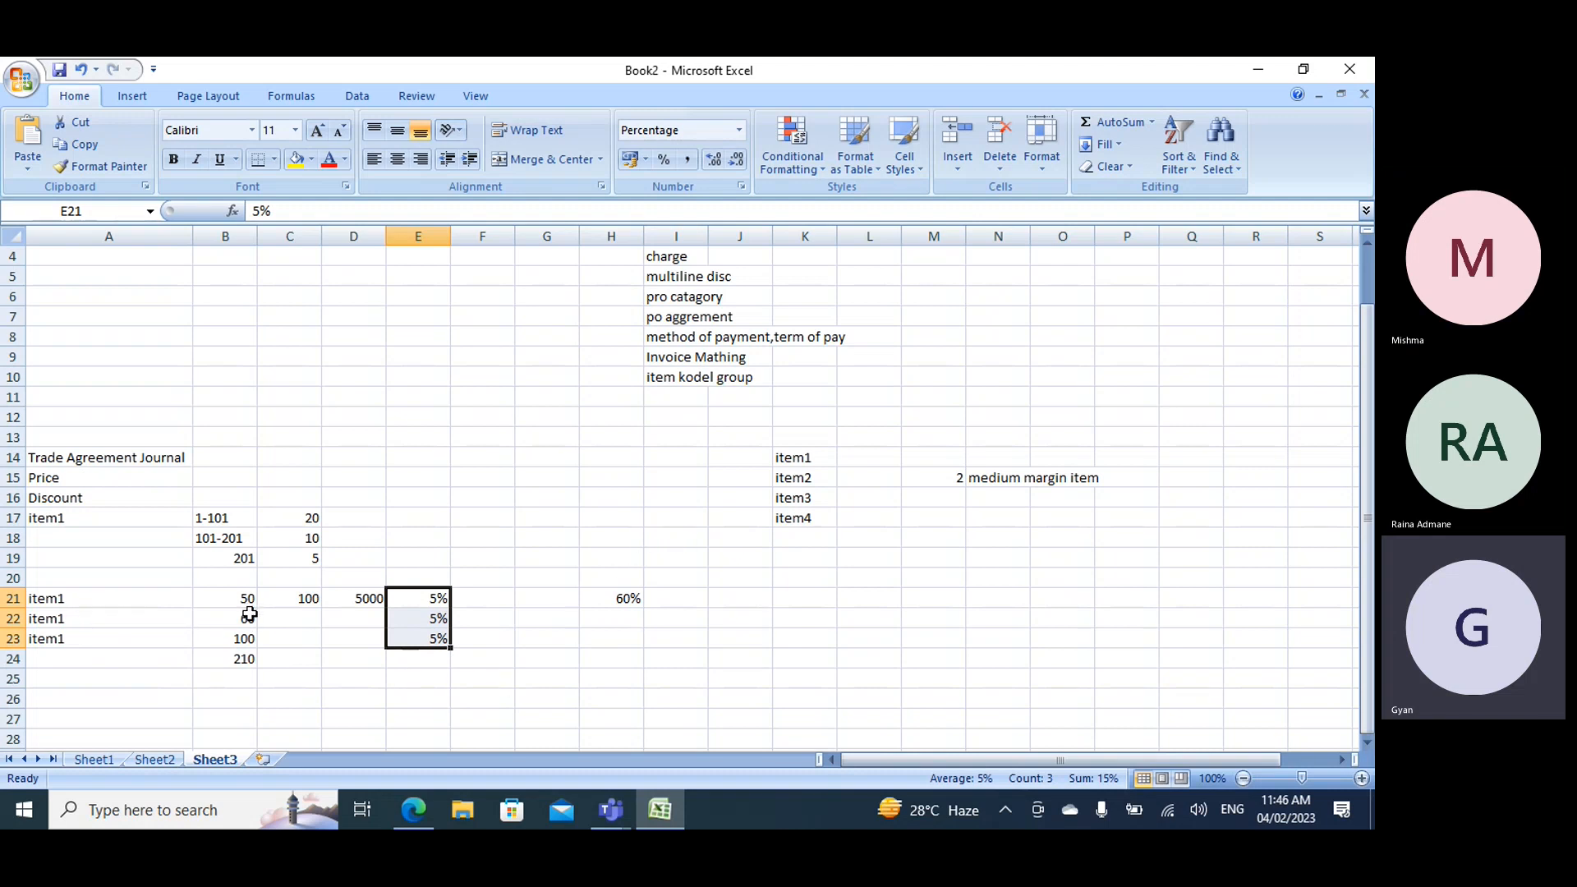
drag(218, 556, 292, 563)
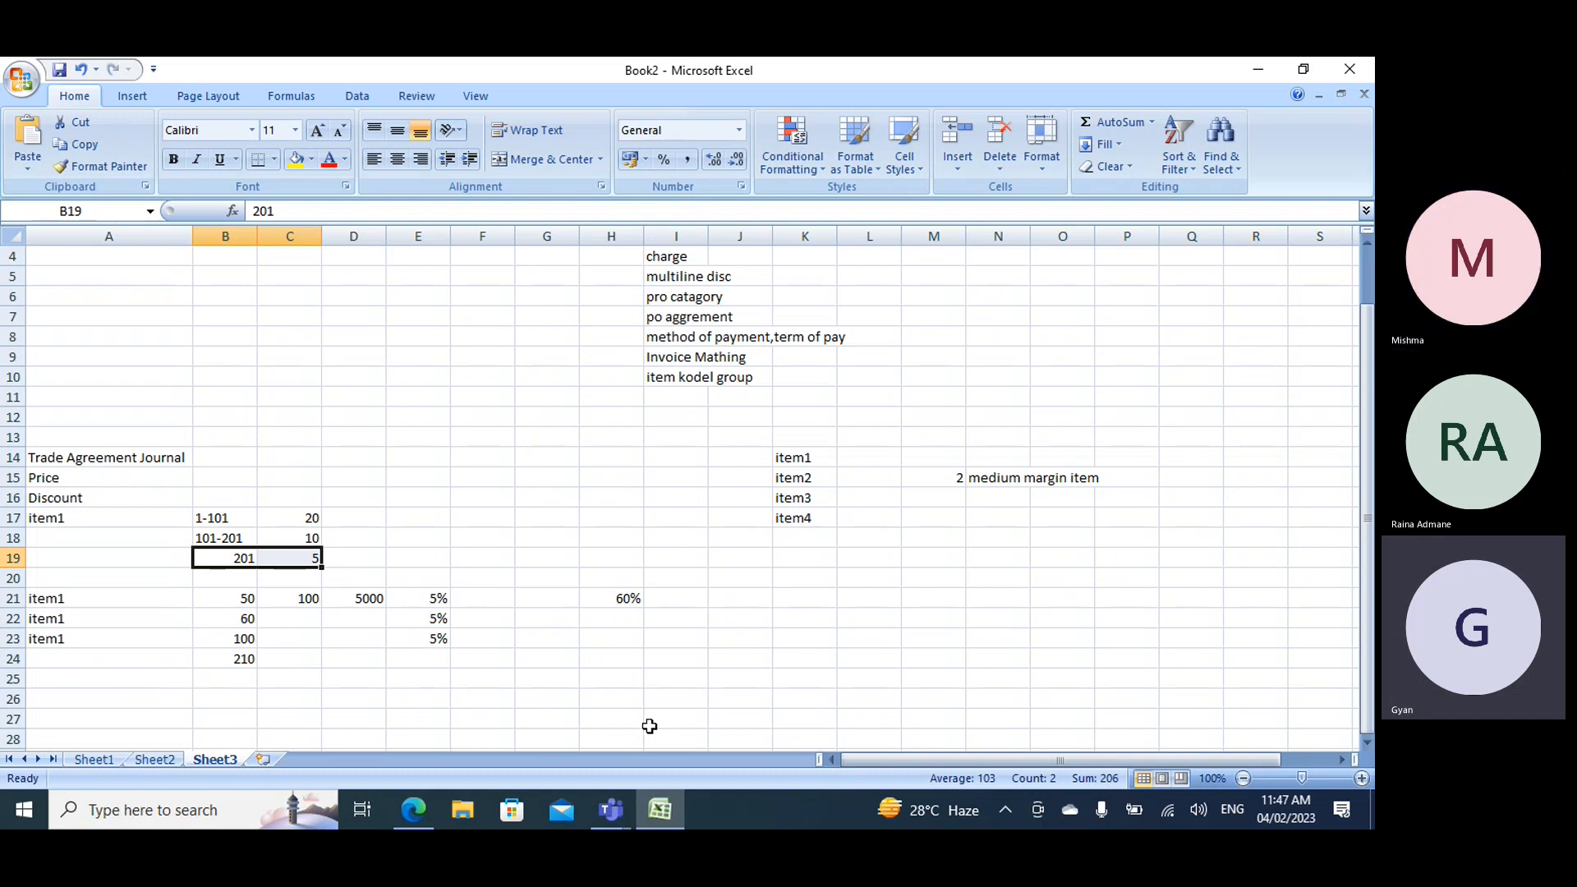
click(415, 817)
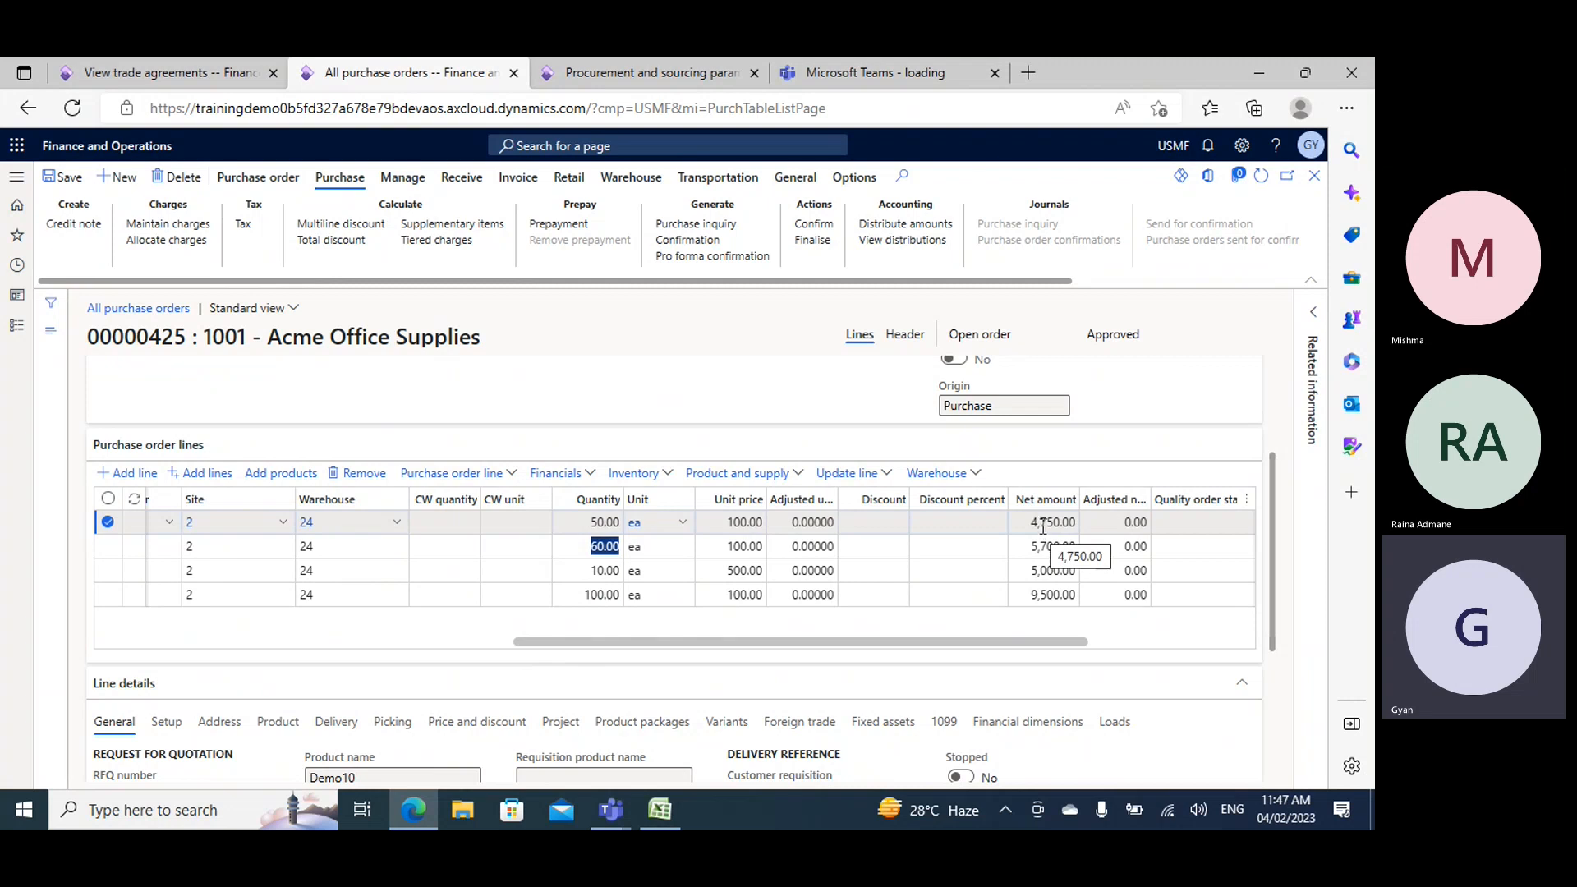
key(alt+Tab)
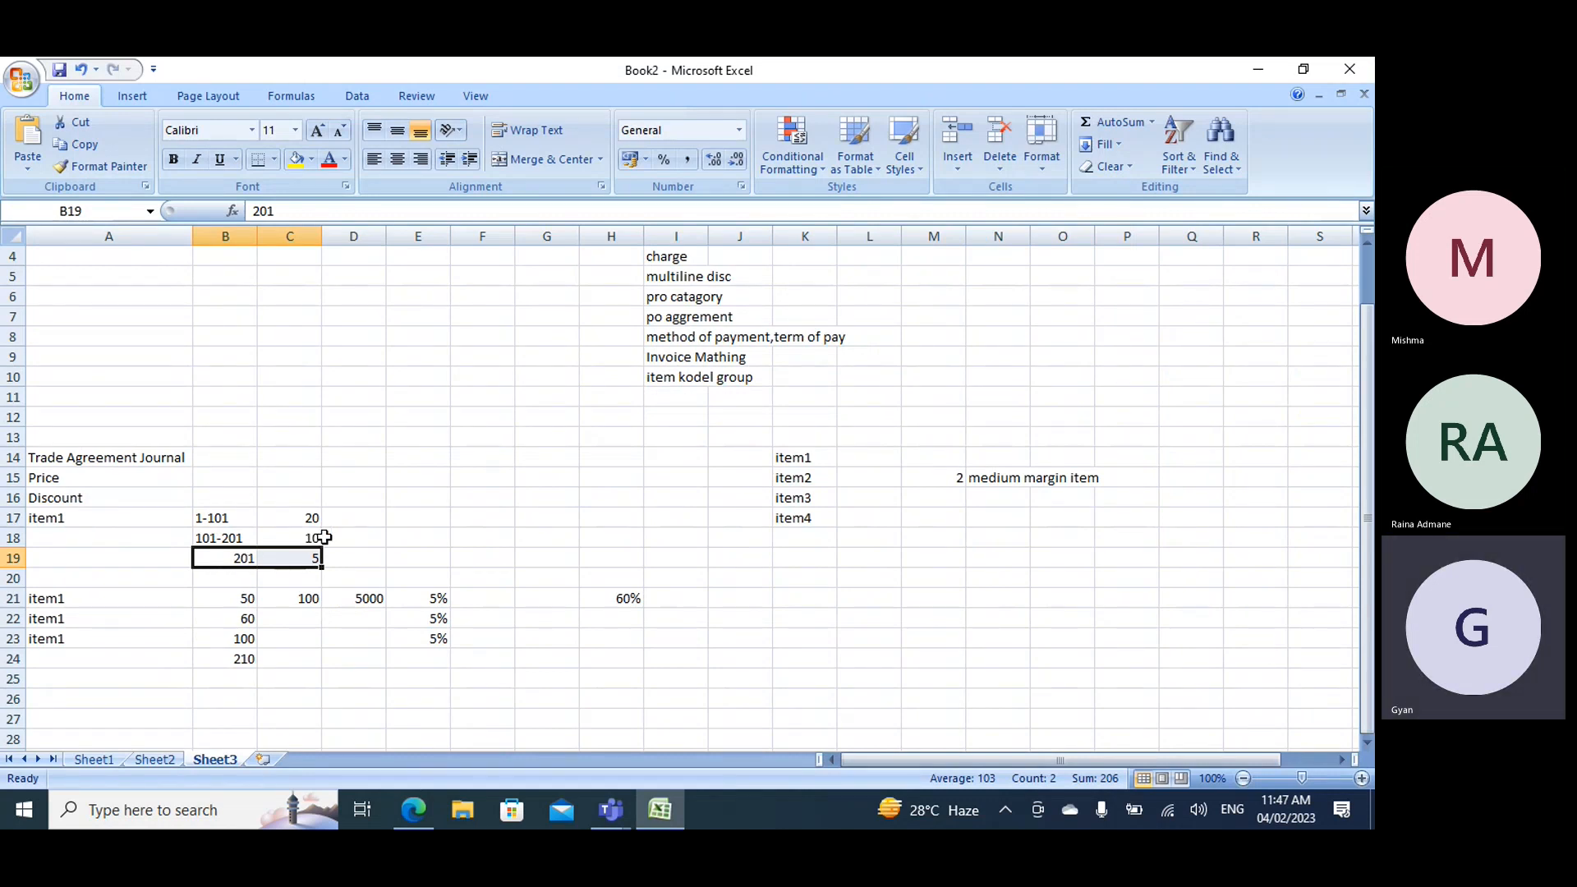
- Review the quantities and net amounts of the Demo10 lines on the Dynamics 365 purchase order, and return to the Excel workbook
key(alt+Tab)
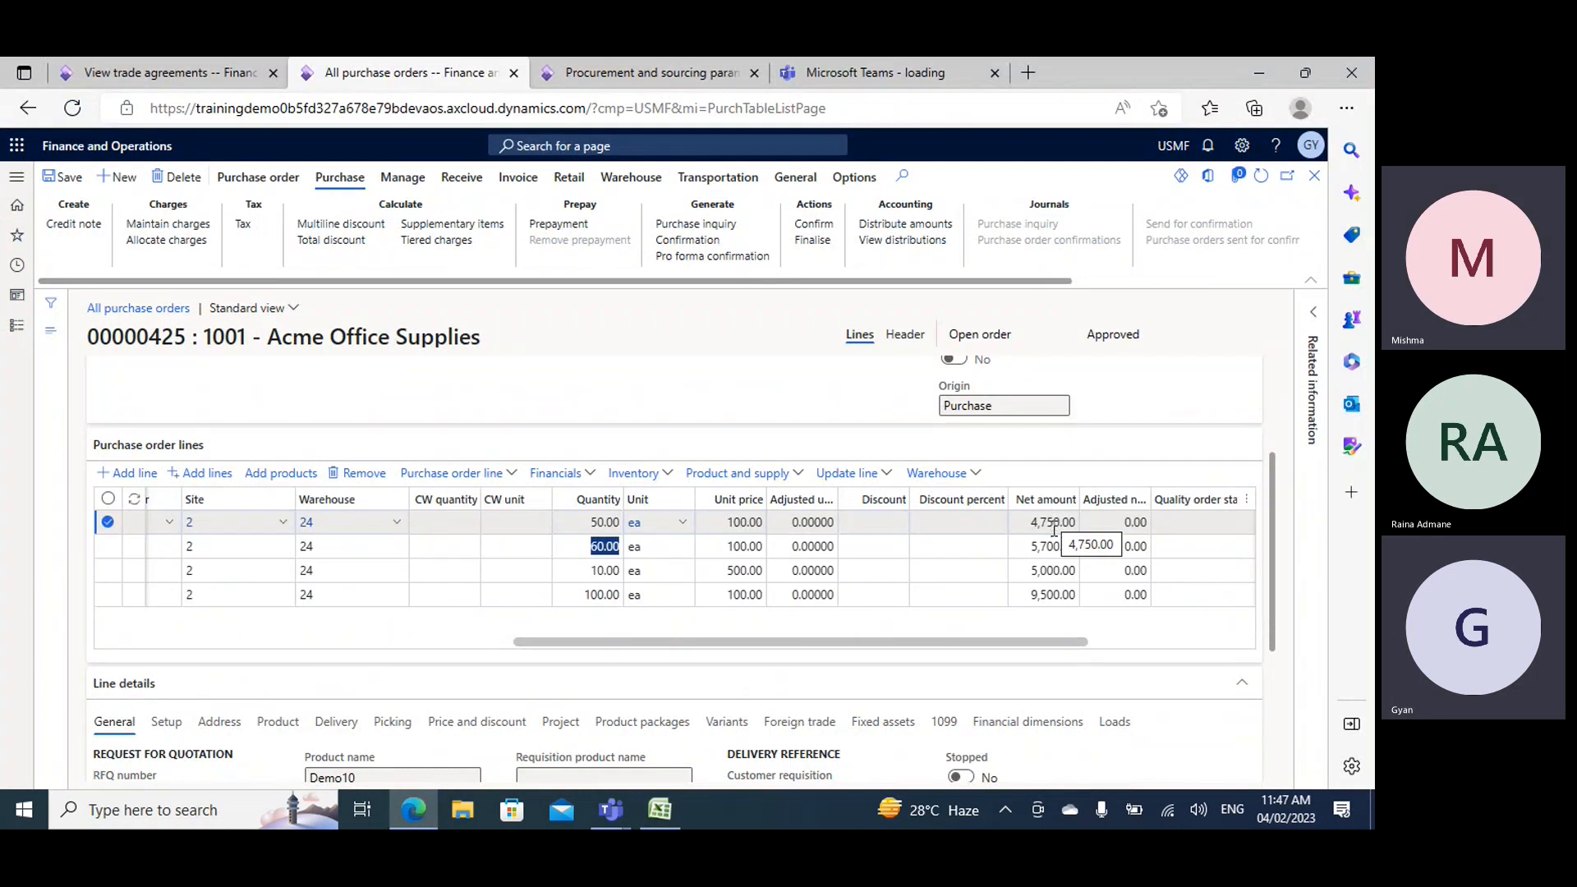
click(585, 593)
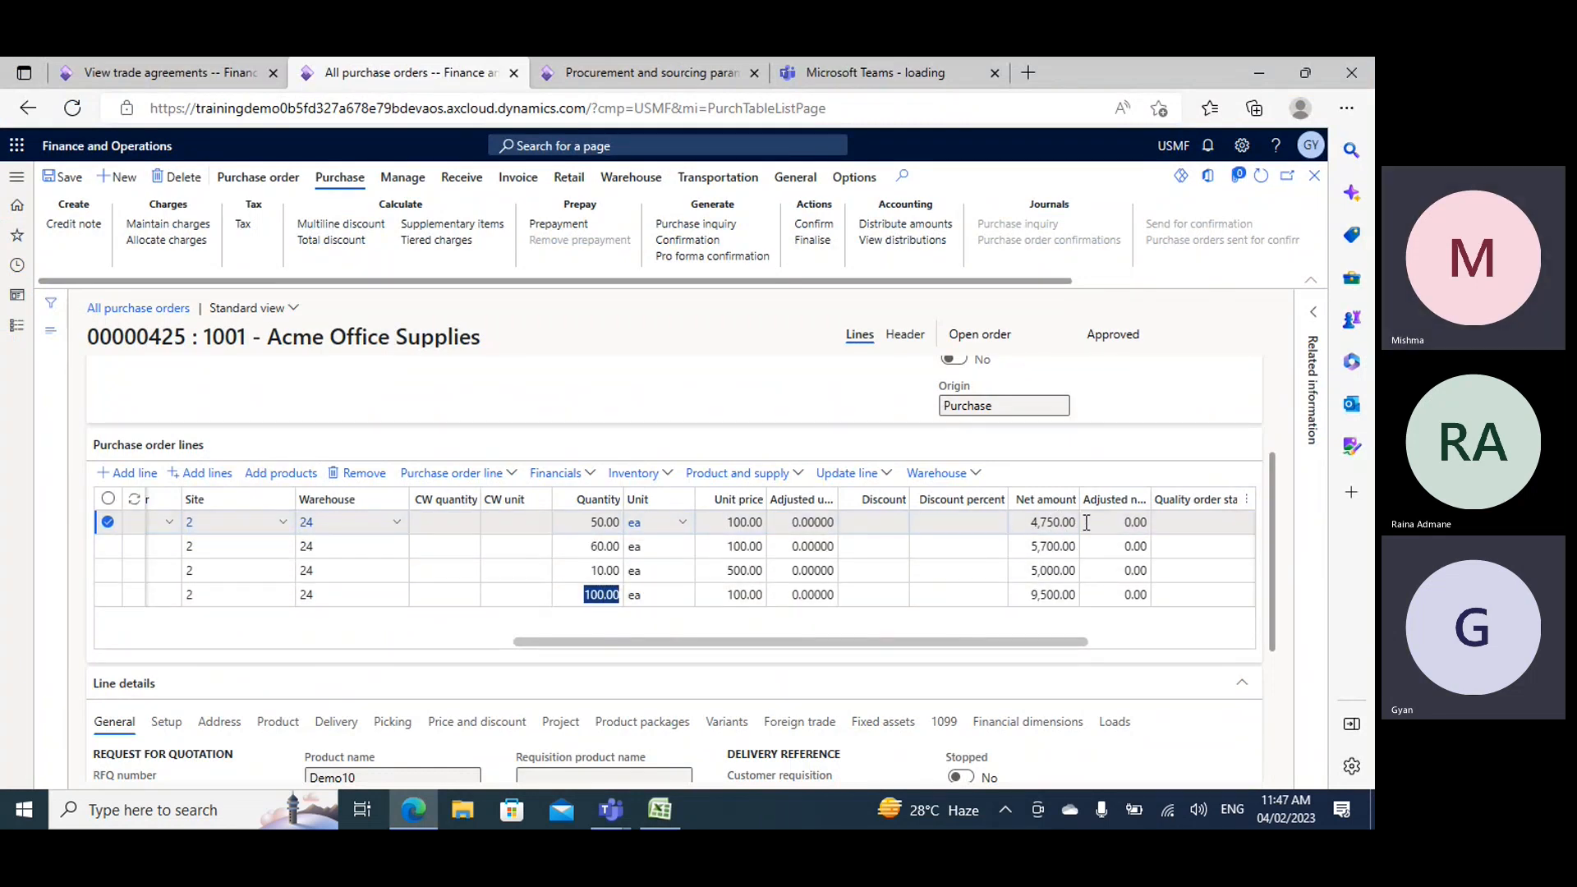
click(996, 523)
drag(1019, 552, 1075, 553)
drag(1019, 597, 1112, 594)
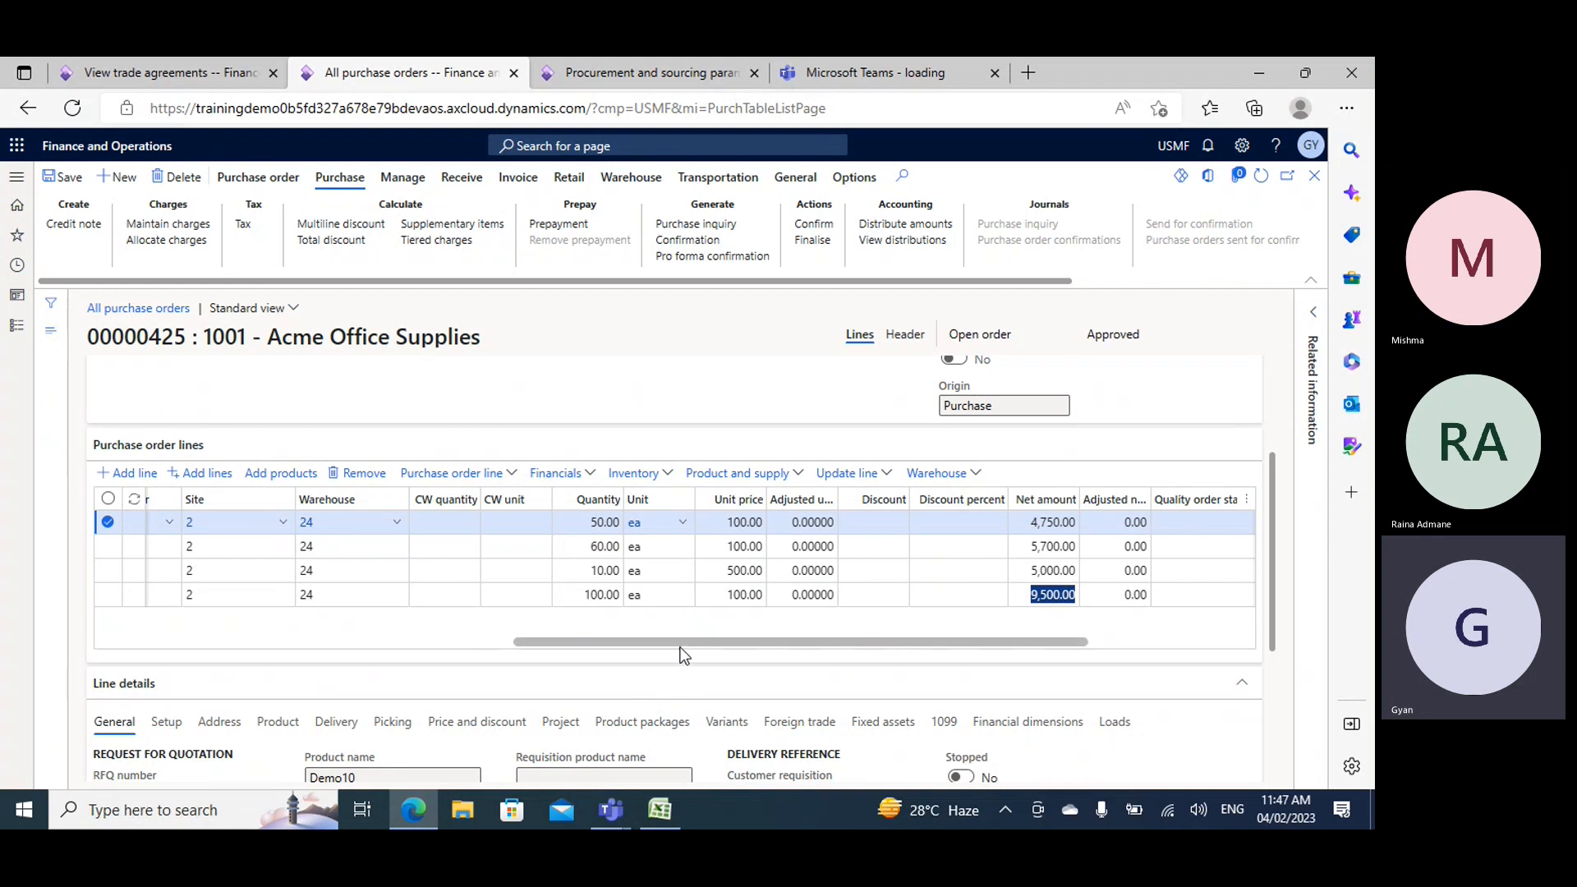
drag(679, 644, 306, 663)
click(660, 810)
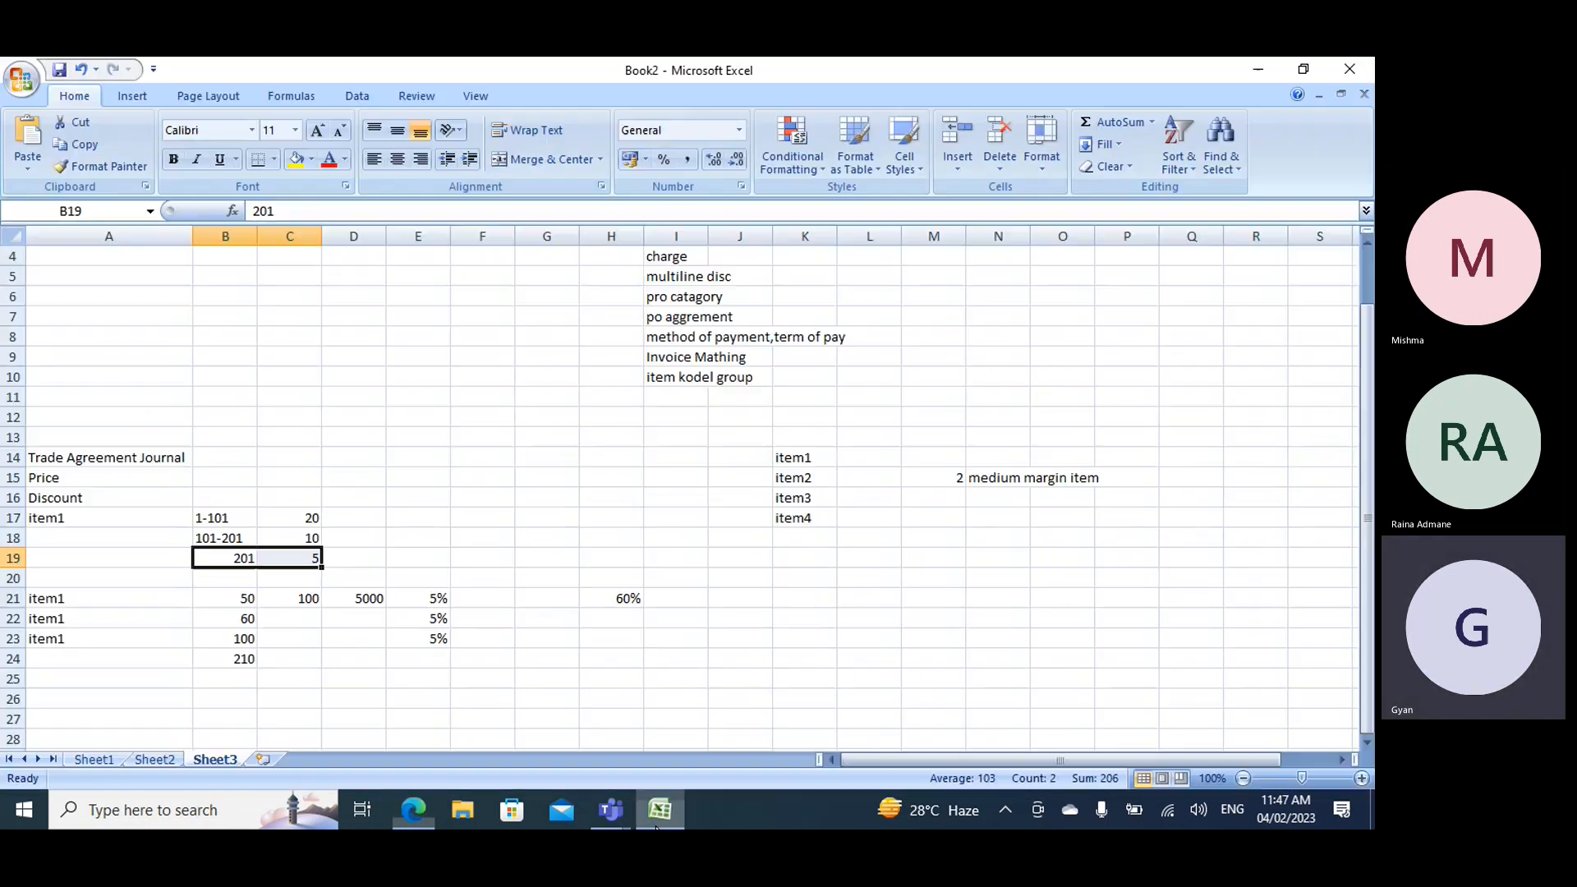
scroll(653, 552, up, 1)
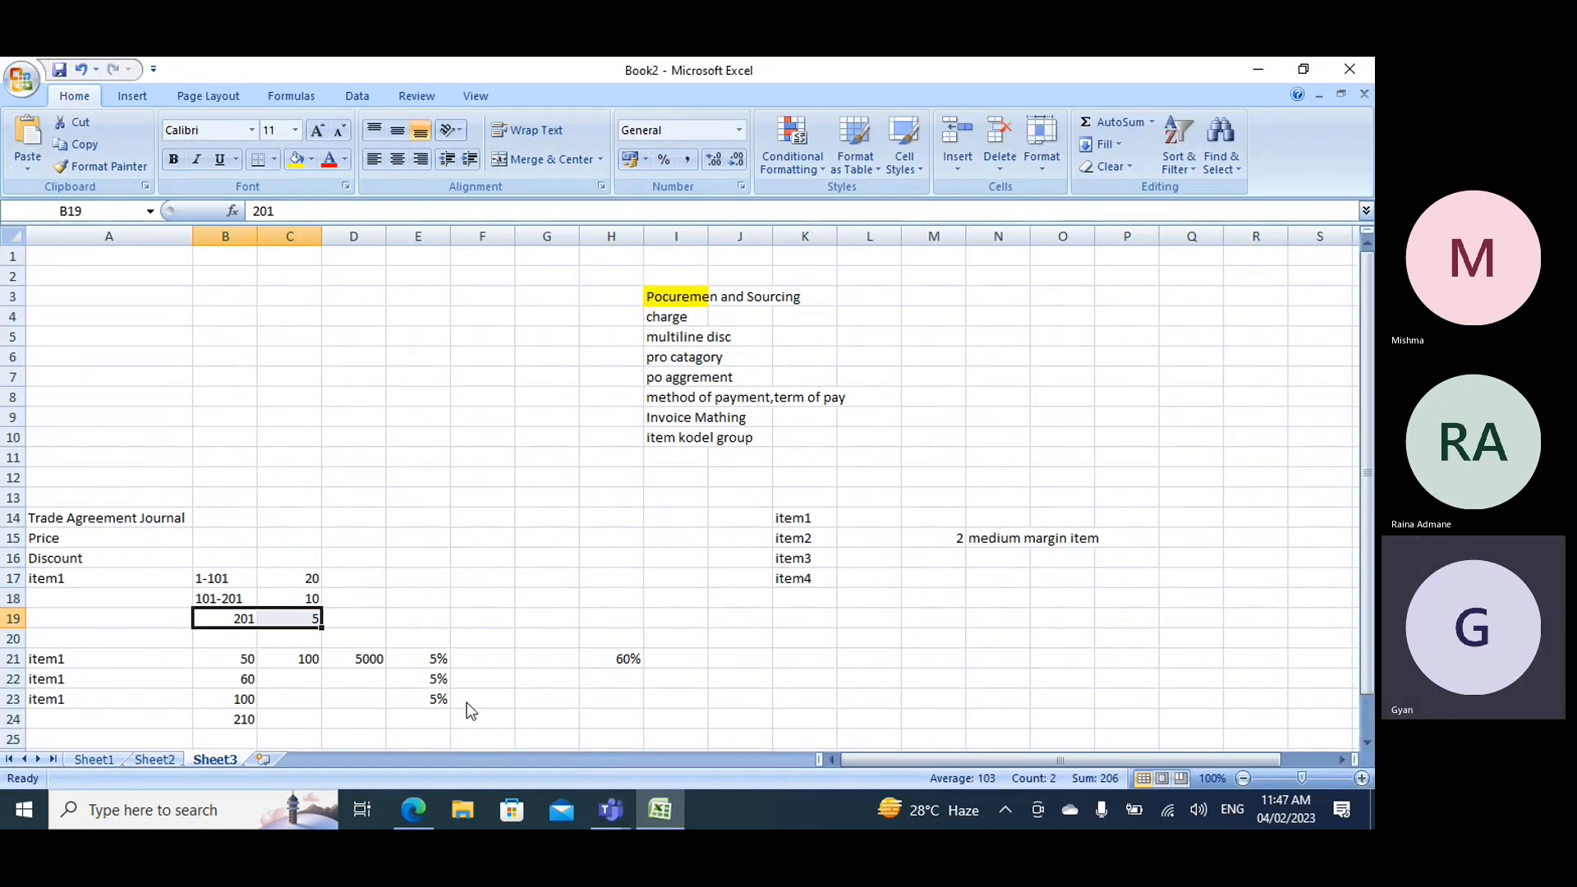
- Switch to the Dynamics 365 trade agreements page, show the Procurement and sourcing module's navigation and collapse all its groups
mouse_move(418, 803)
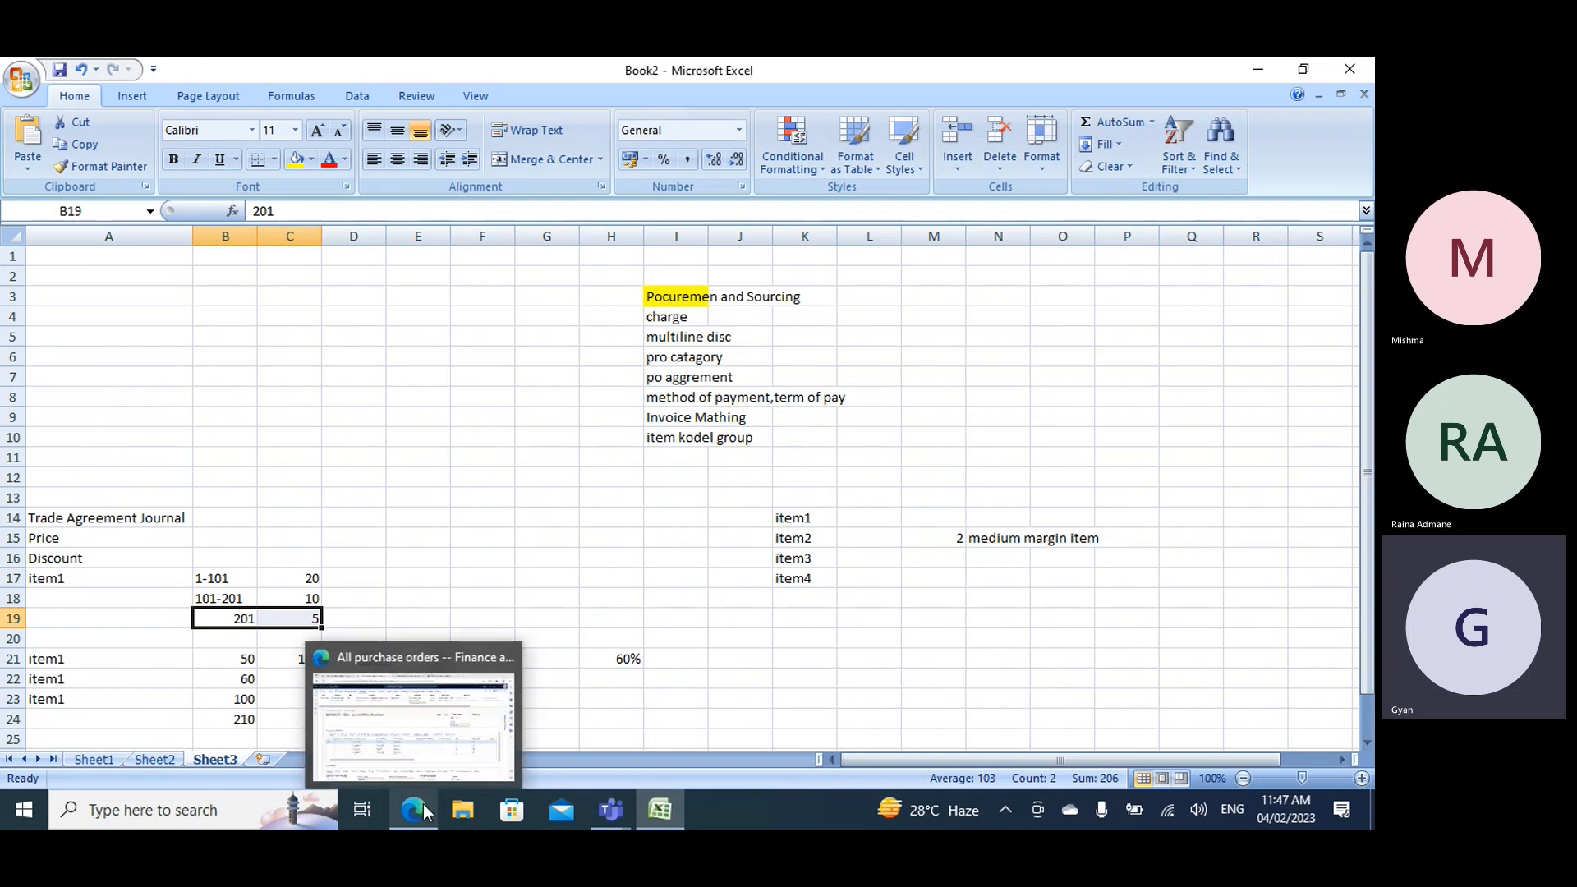
click(442, 731)
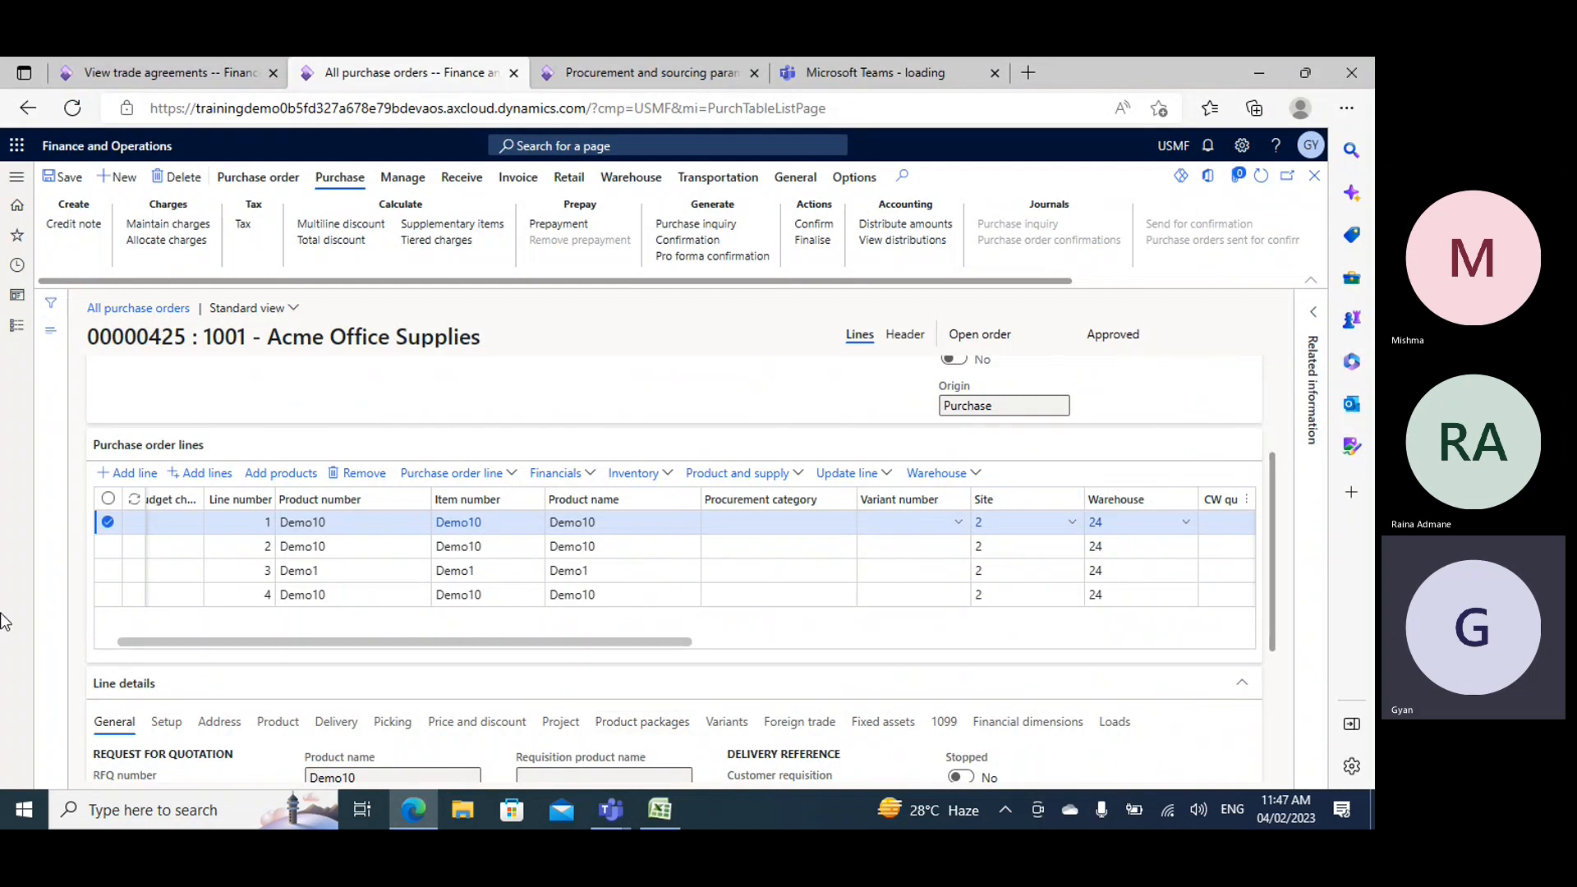
click(182, 72)
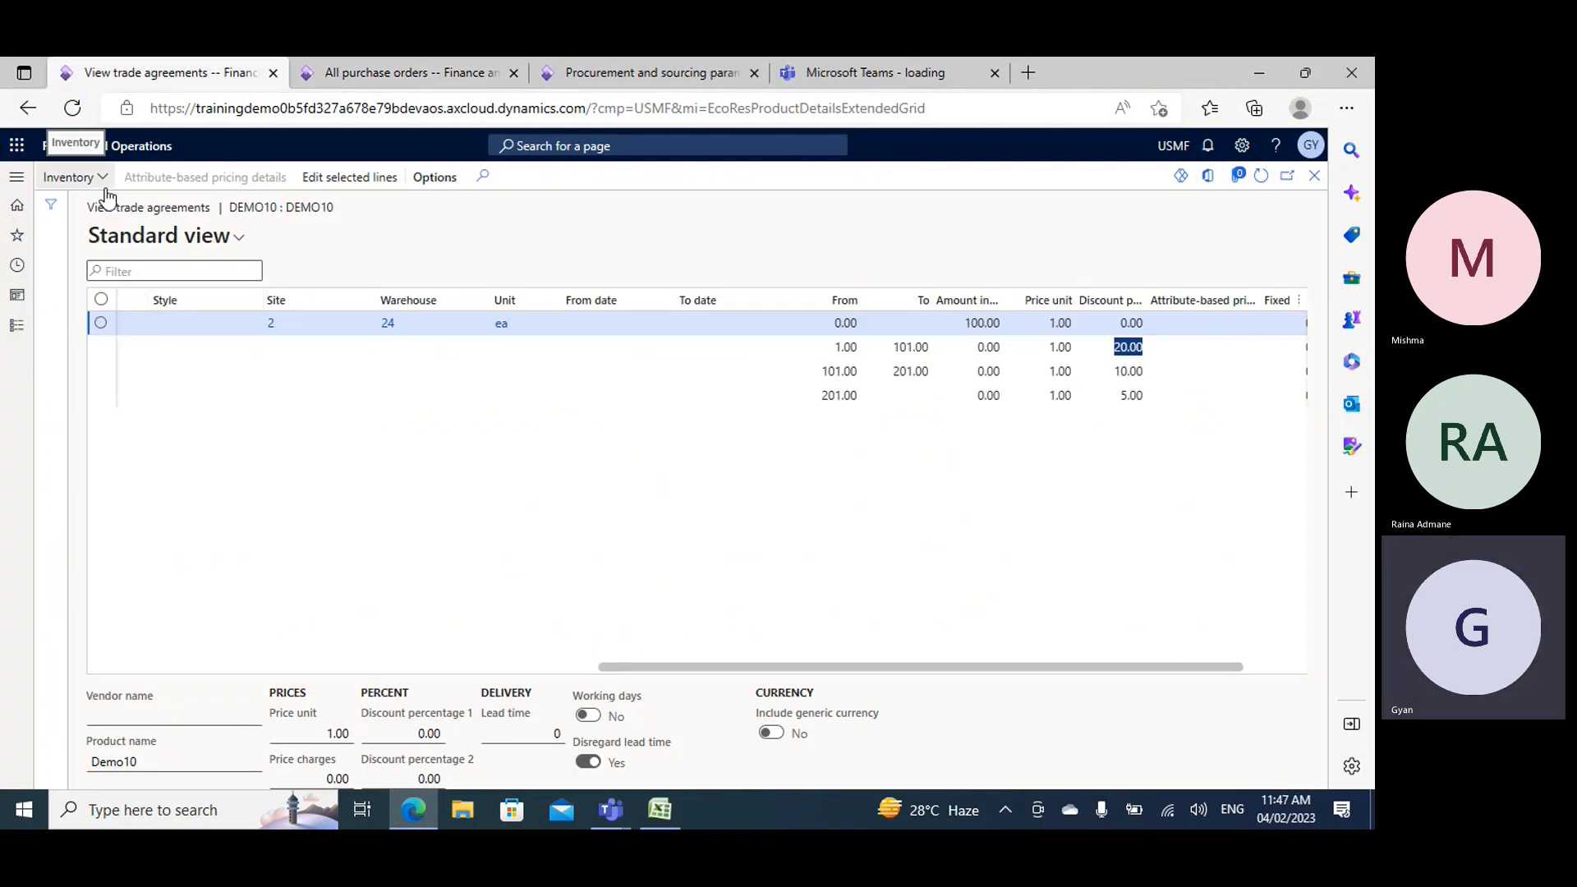
click(17, 325)
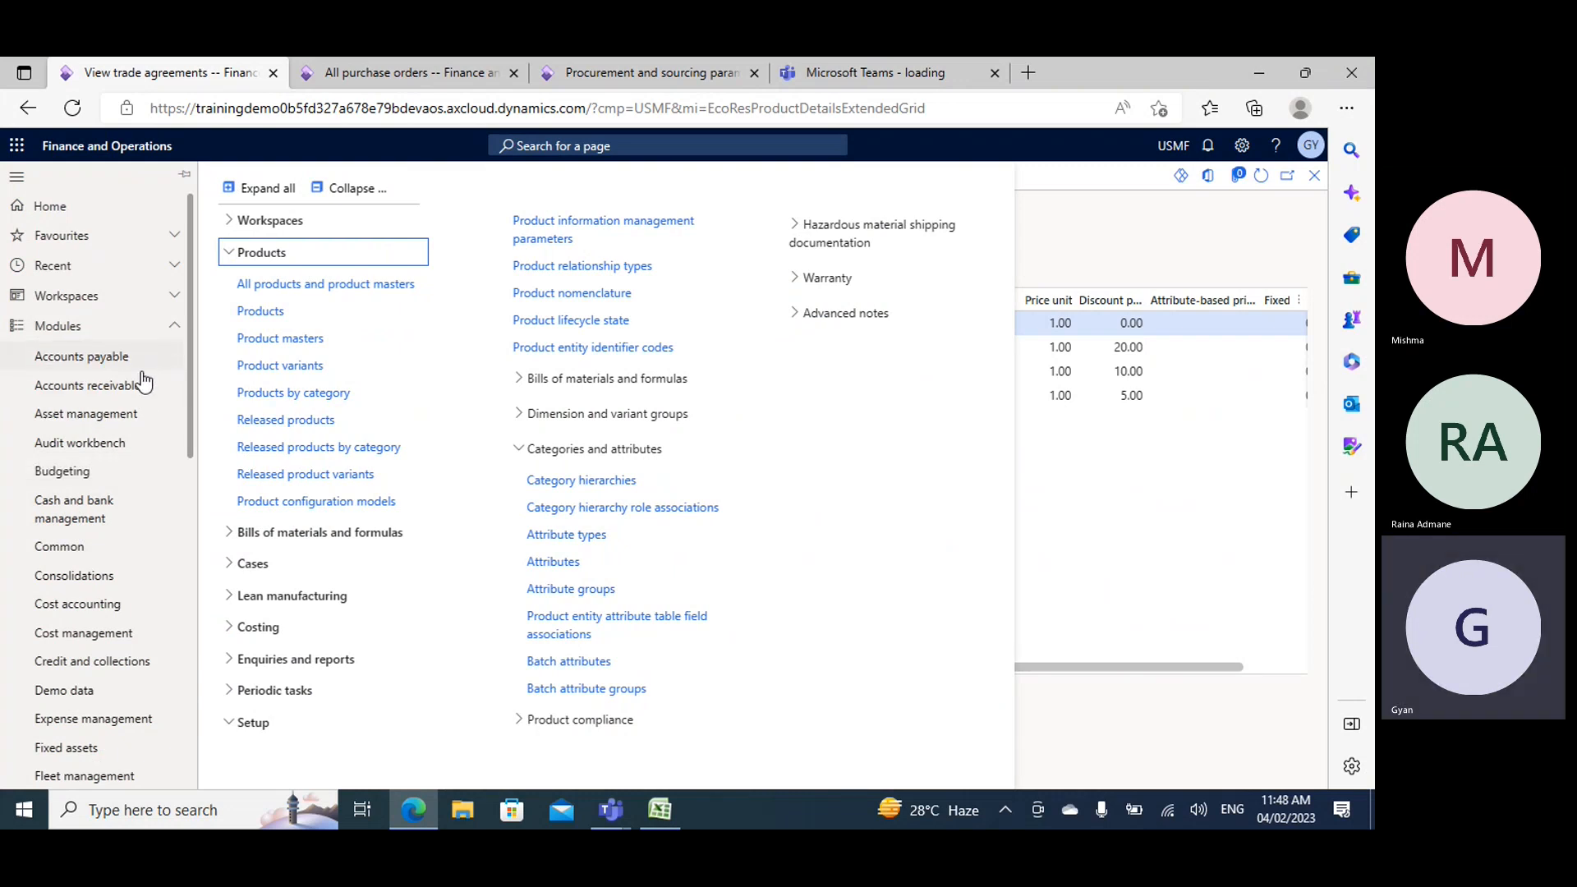
scroll(123, 523, down, 3)
scroll(123, 523, down, 4)
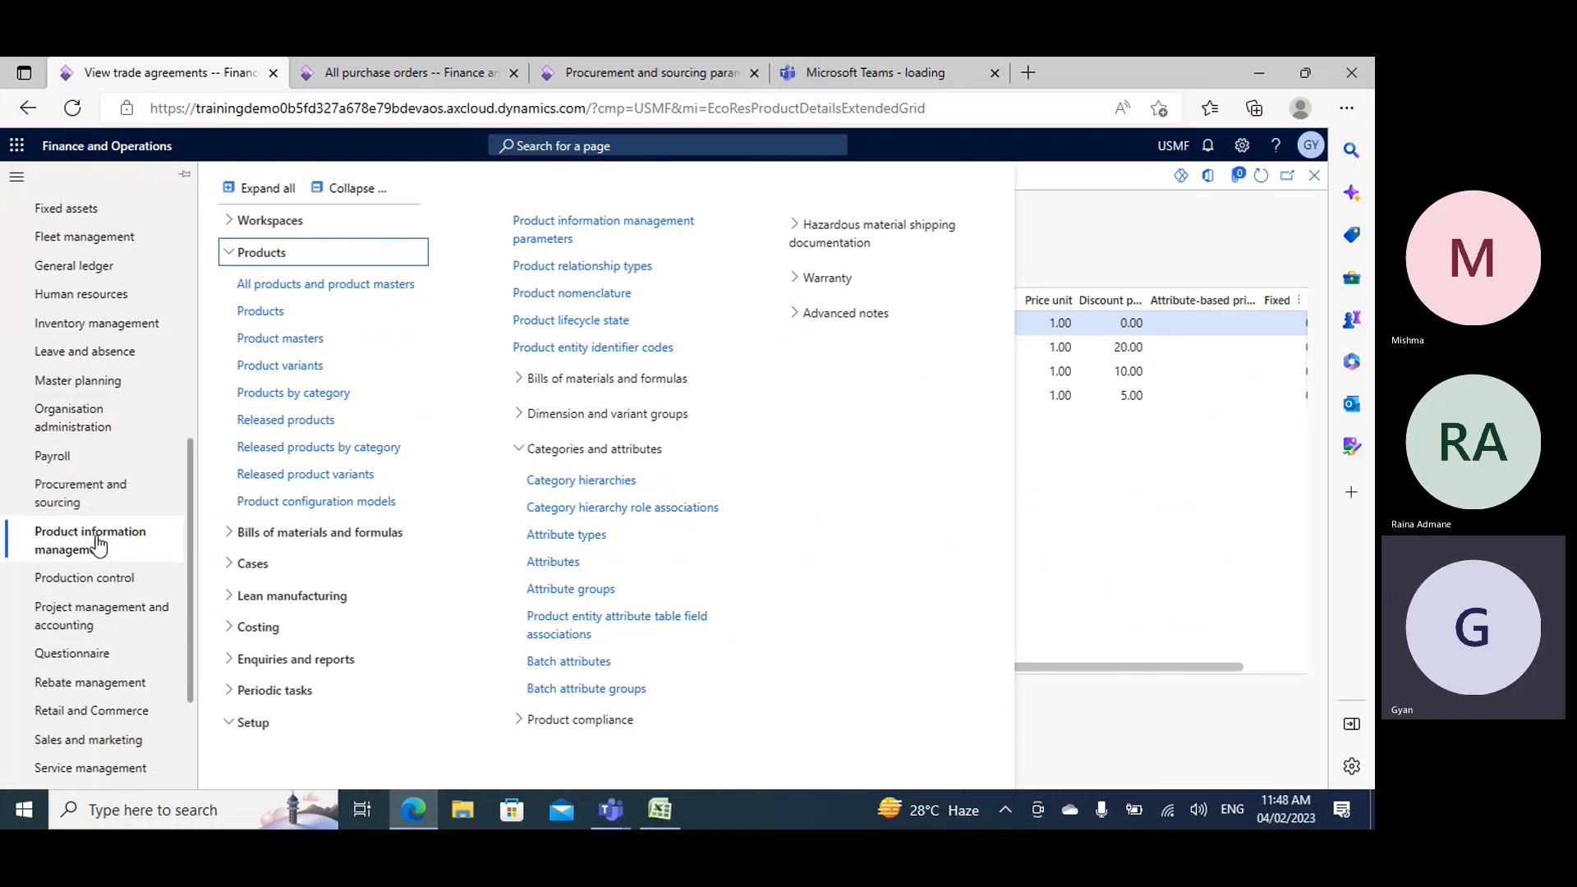
click(74, 493)
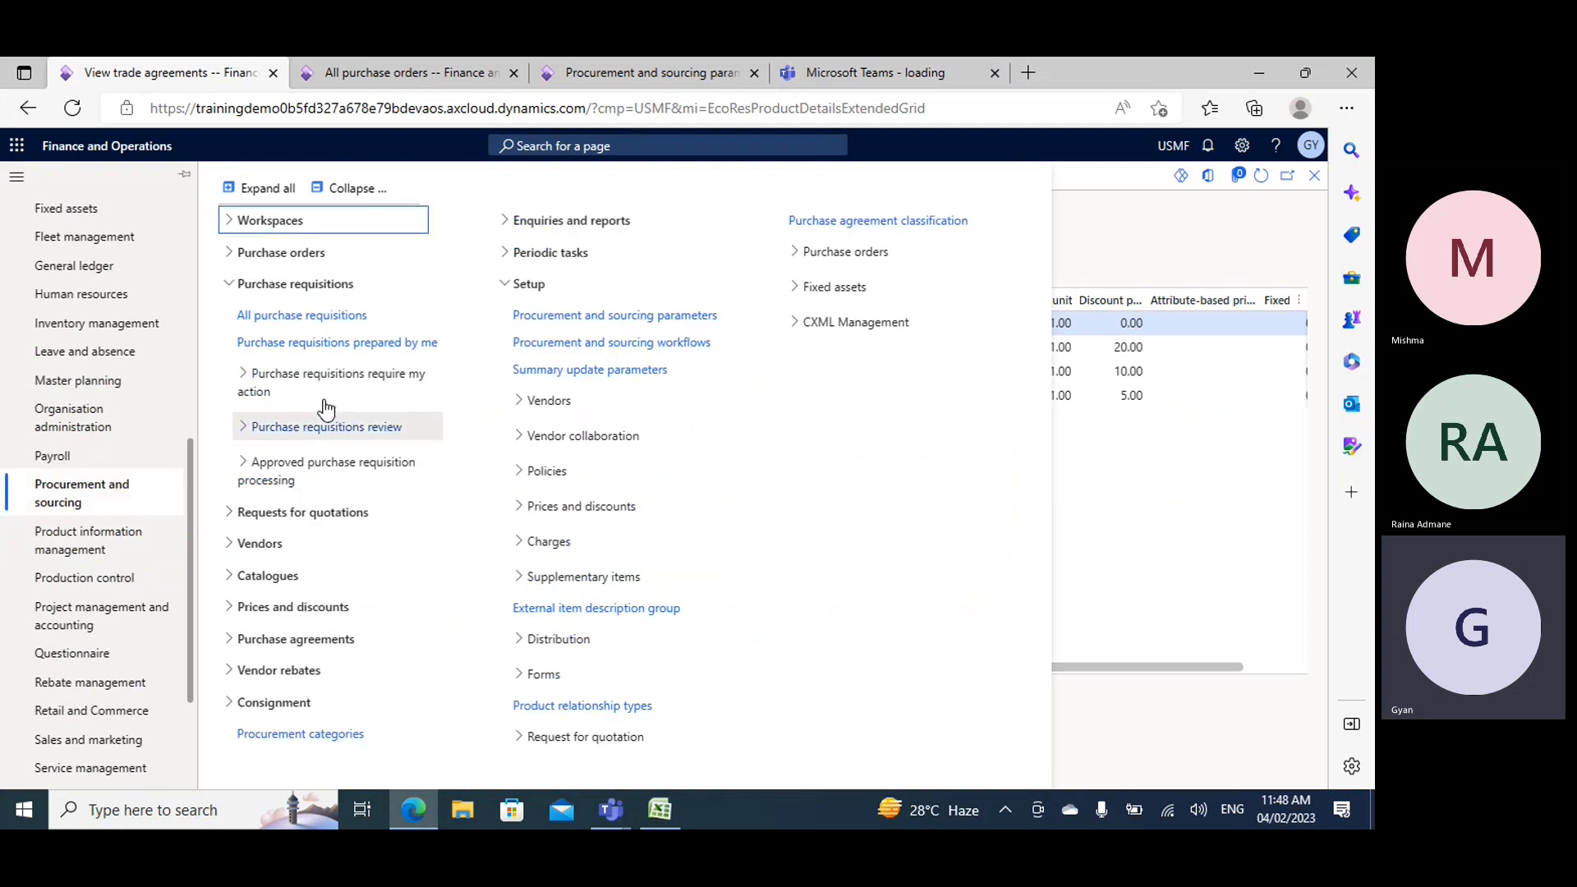
click(351, 190)
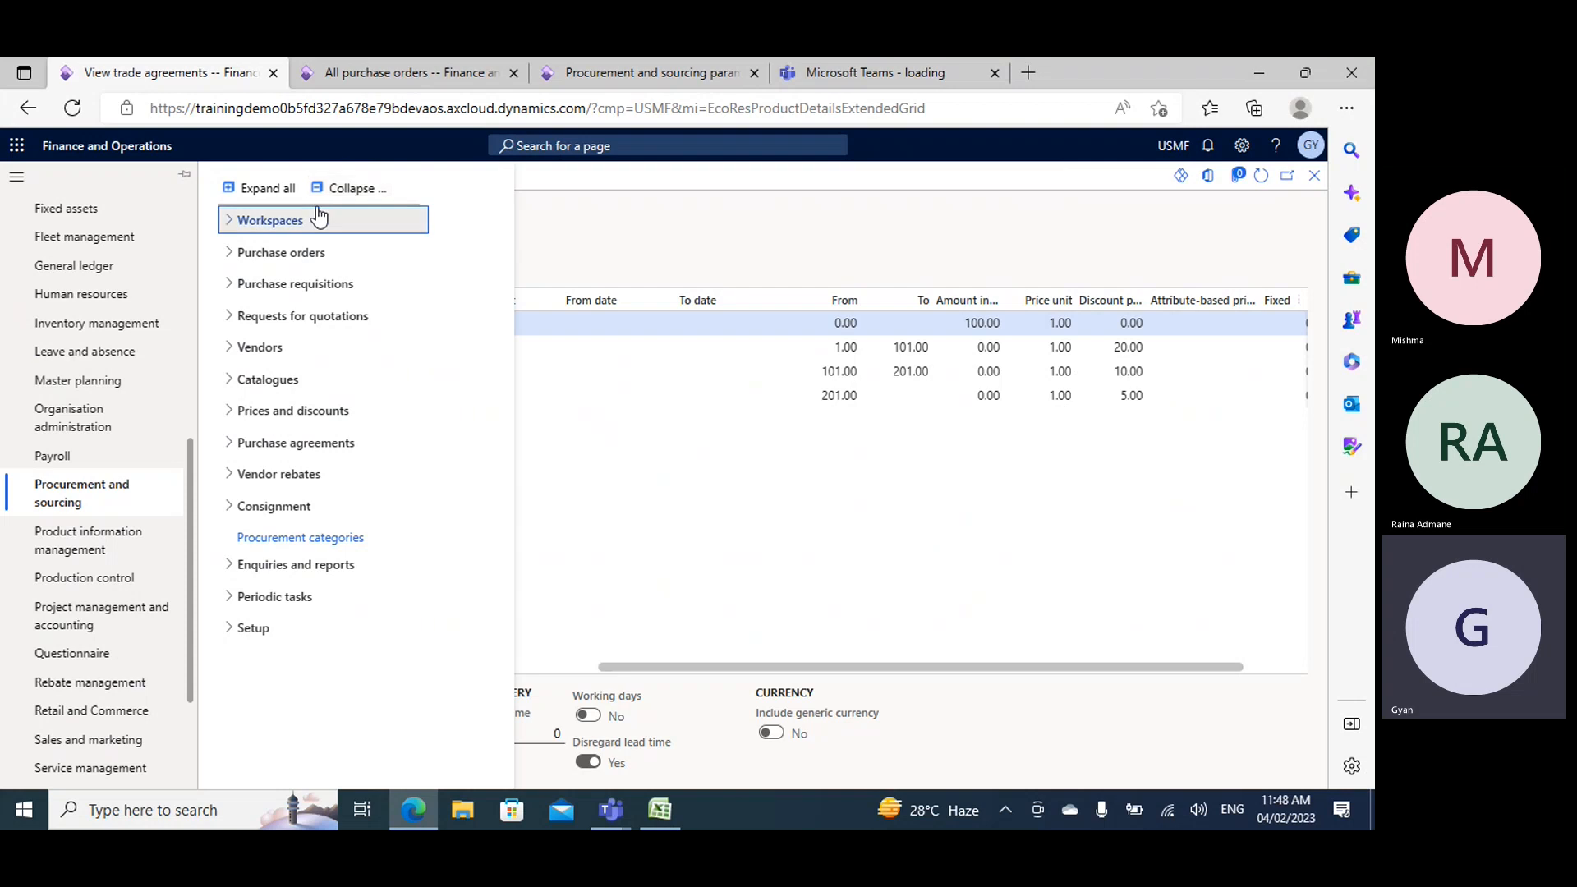
- Go to the Excel workbook, enter the heading Charges in I26 and fill the cell yellow
click(397, 74)
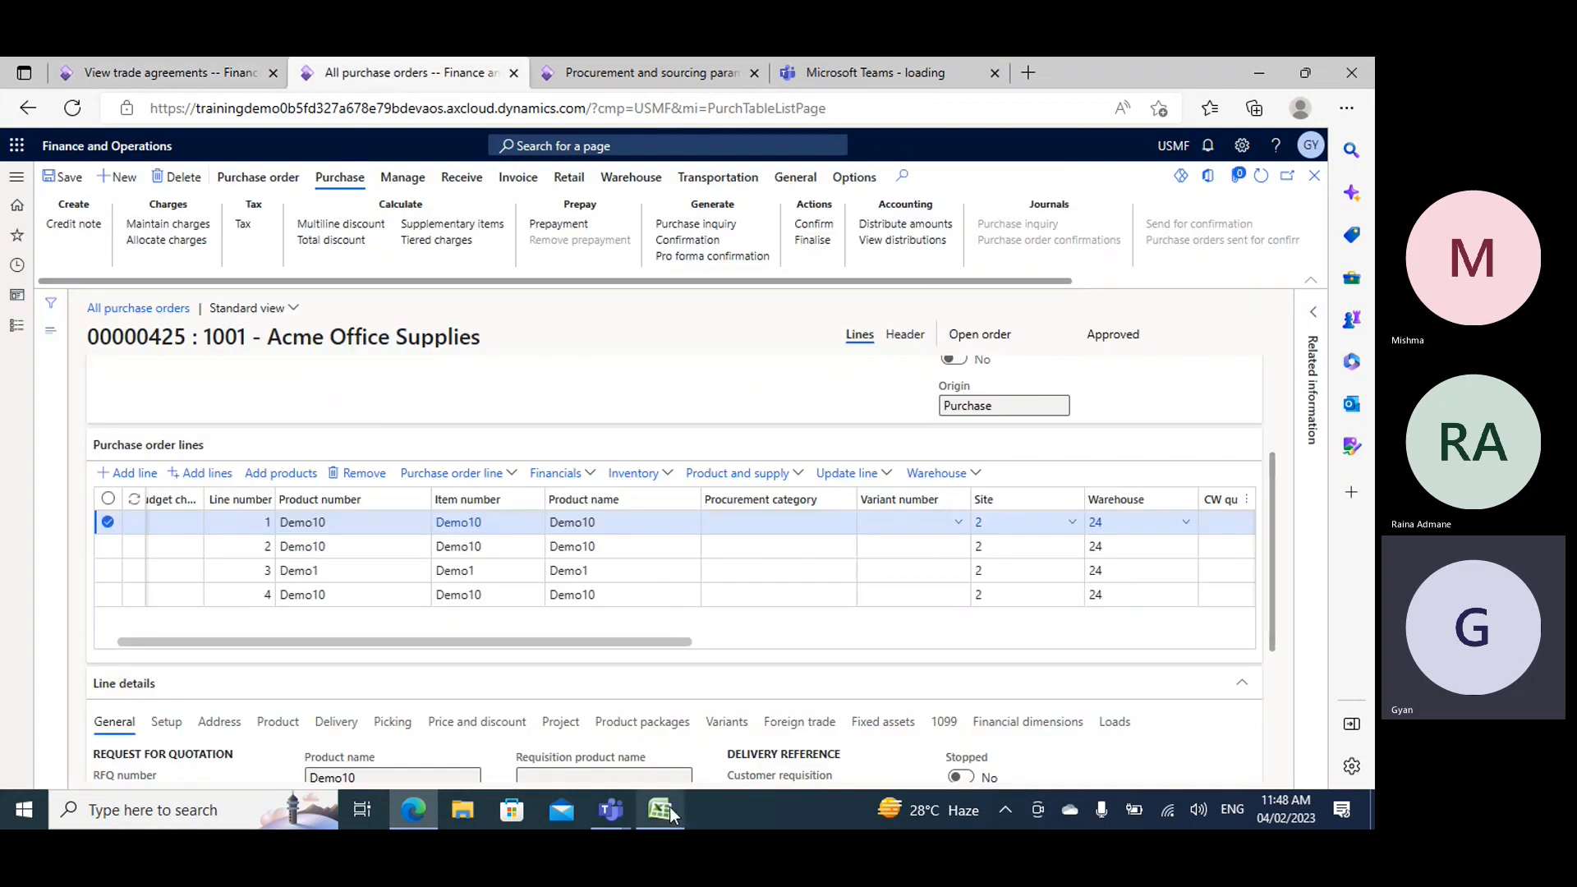
click(667, 808)
scroll(625, 600, down, 4)
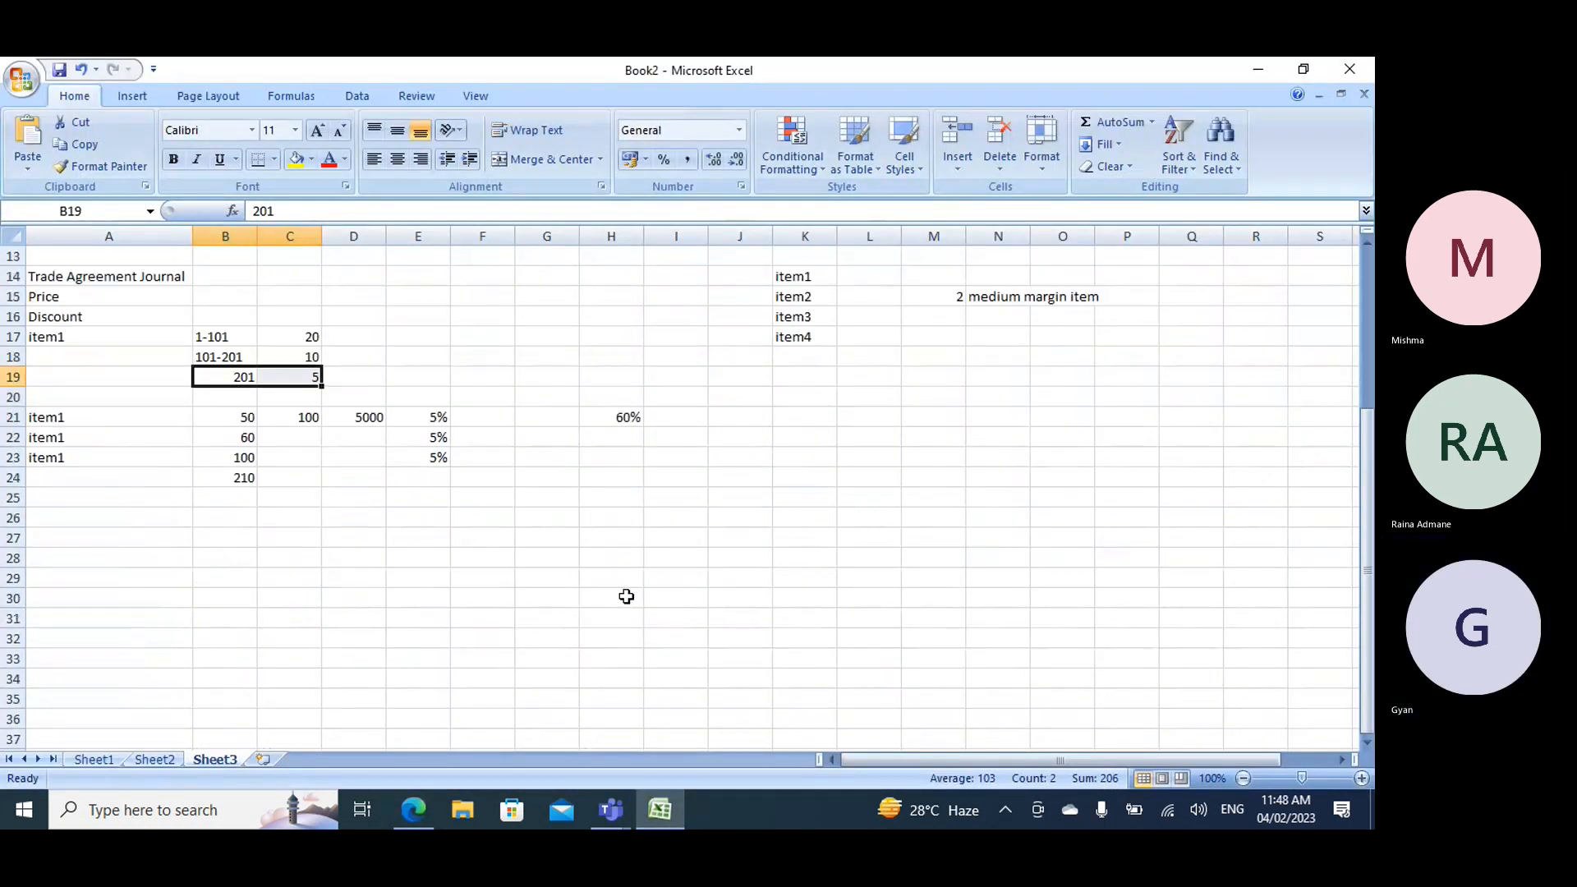
click(657, 517)
text(Charge)
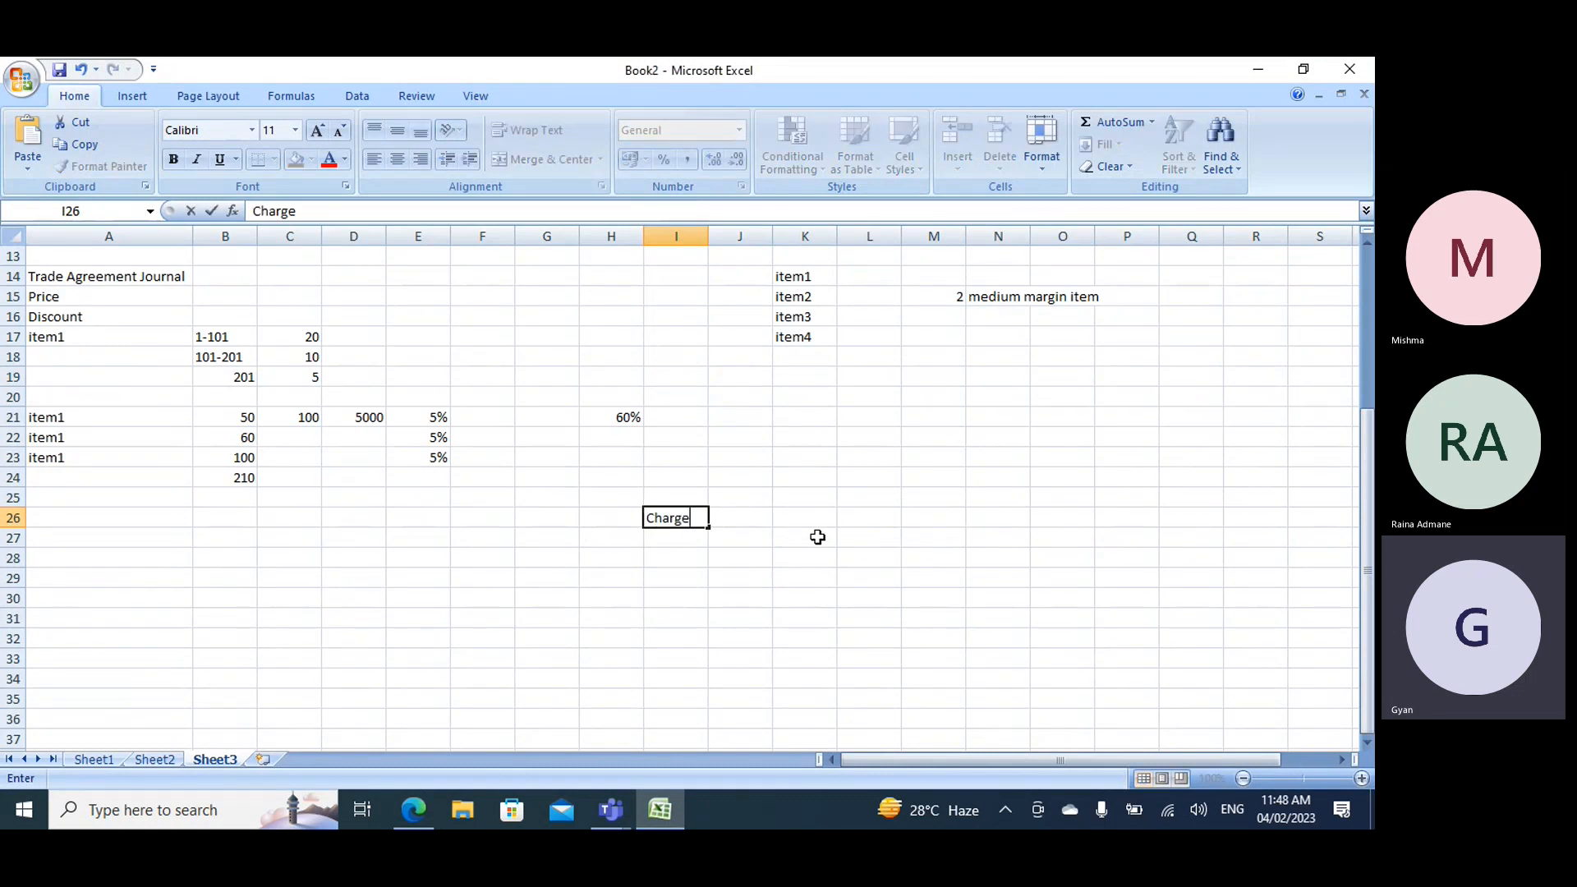
text(s)
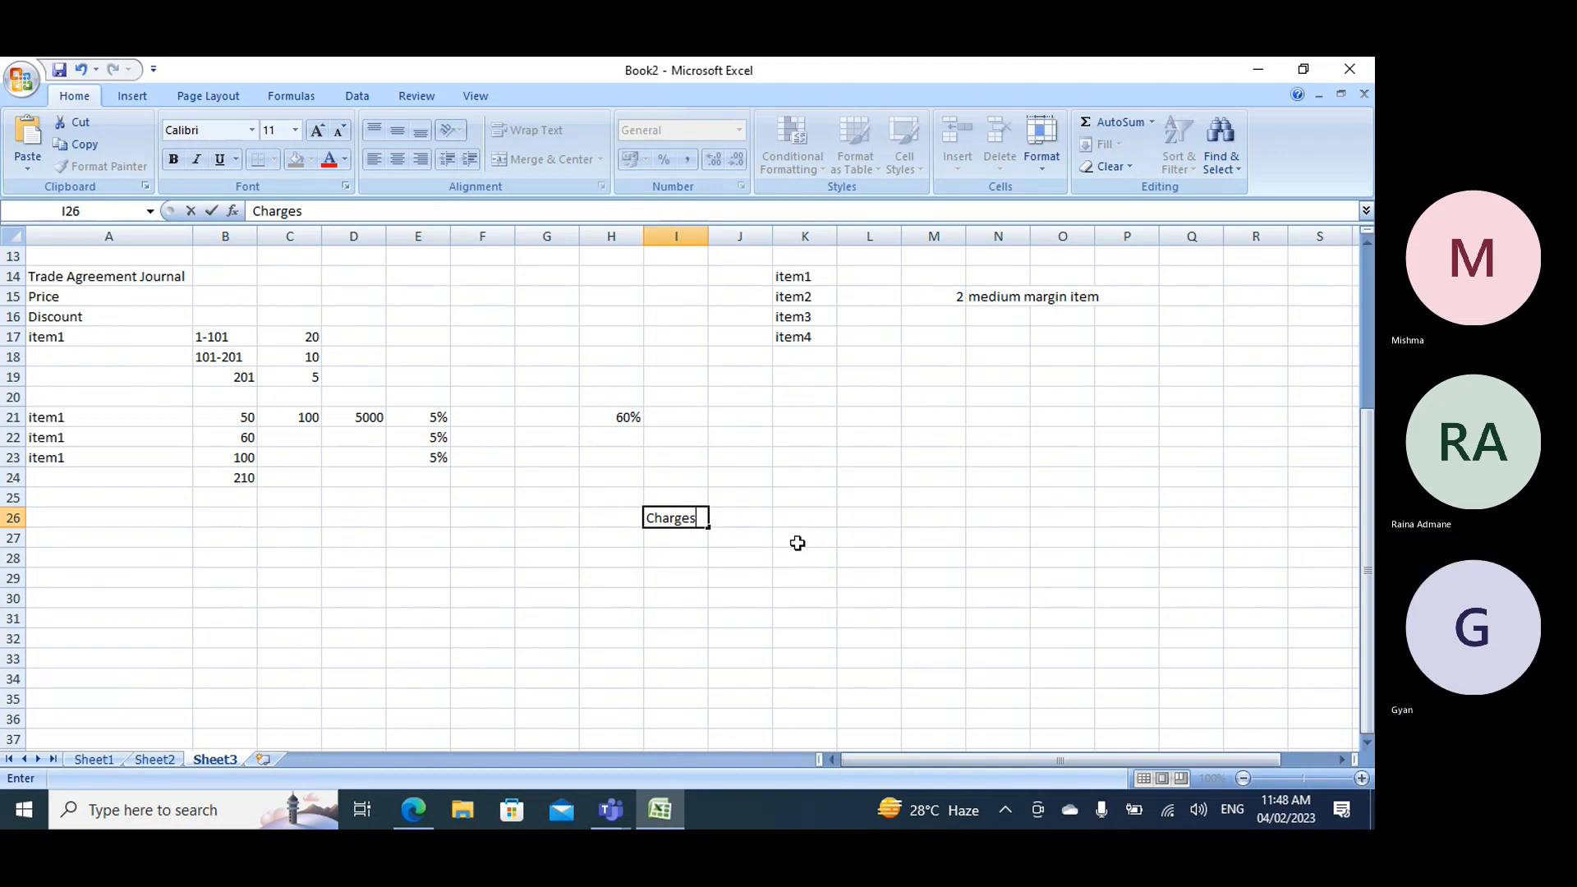
click(793, 540)
click(690, 518)
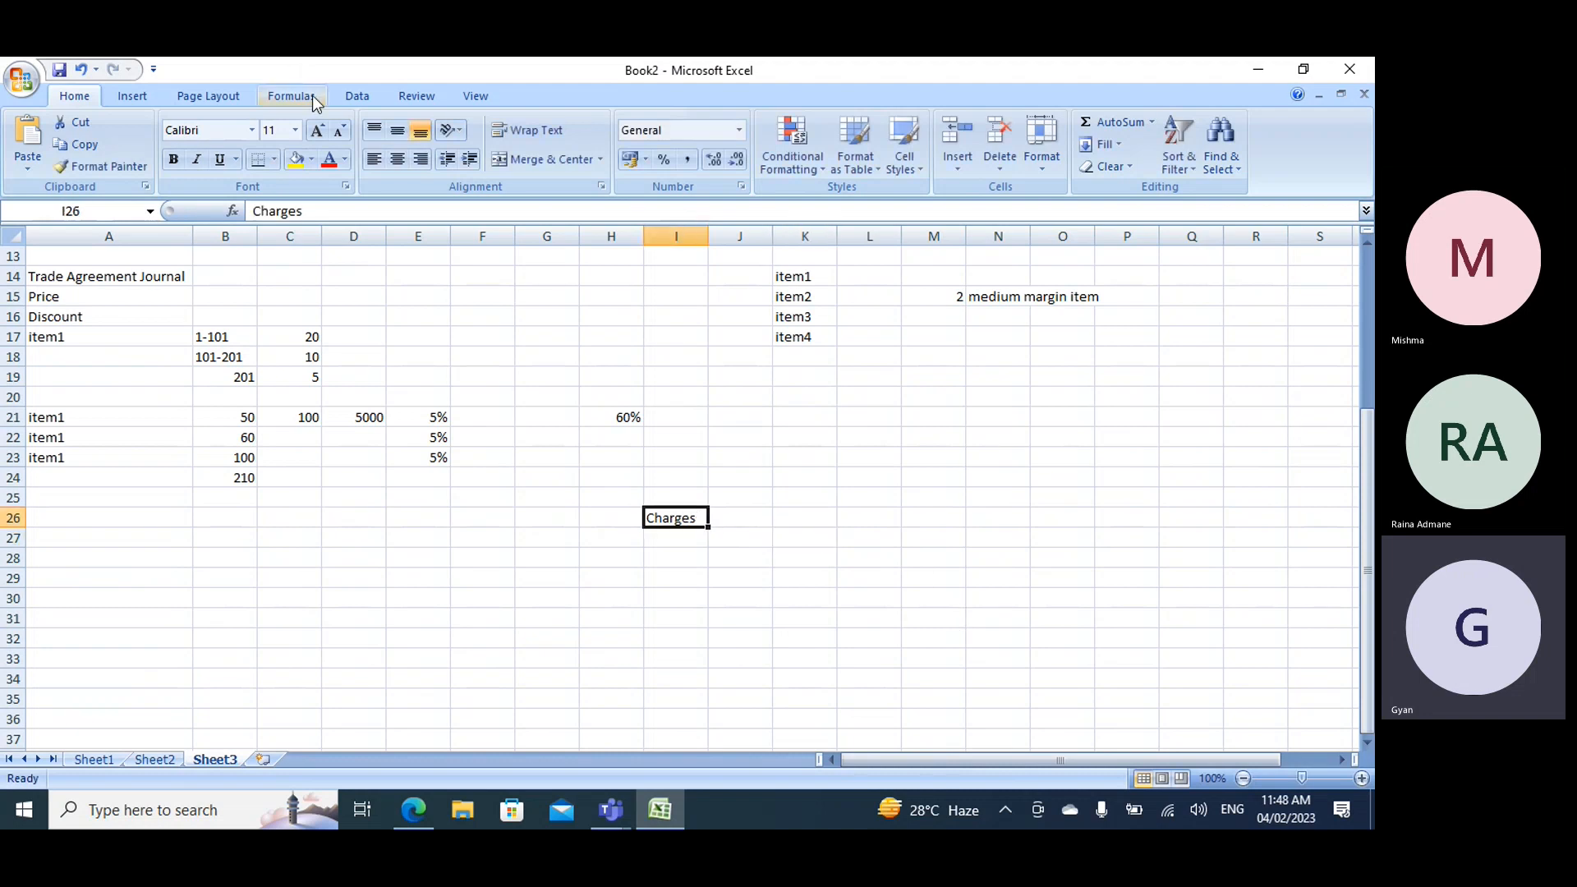
click(296, 158)
- List the charge types Manual in H28 and Automatic in H29
click(611, 557)
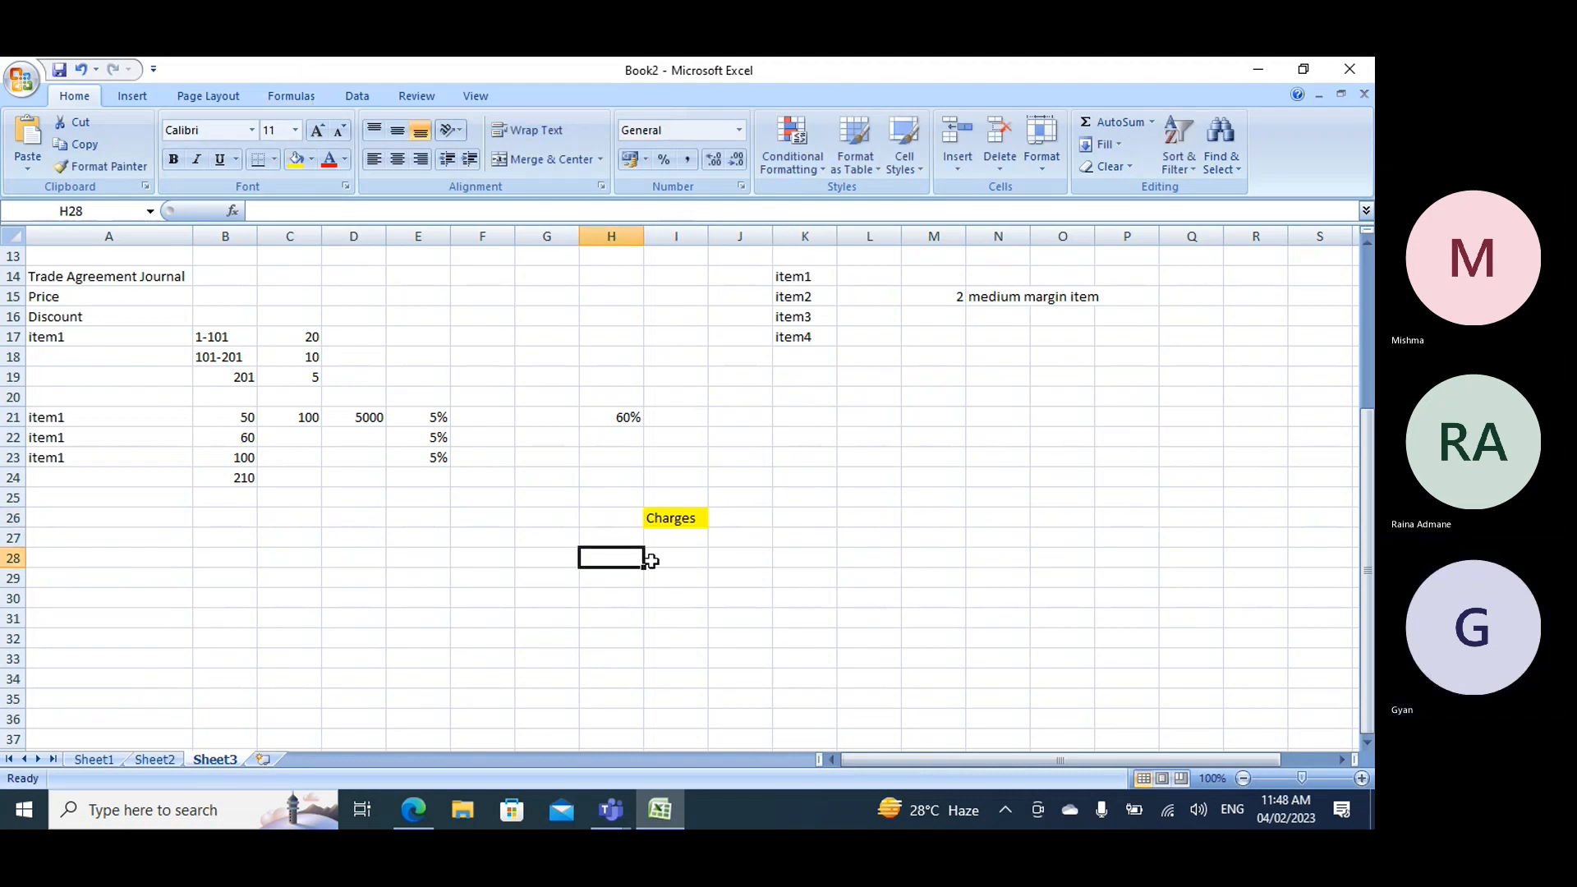
text(Manual)
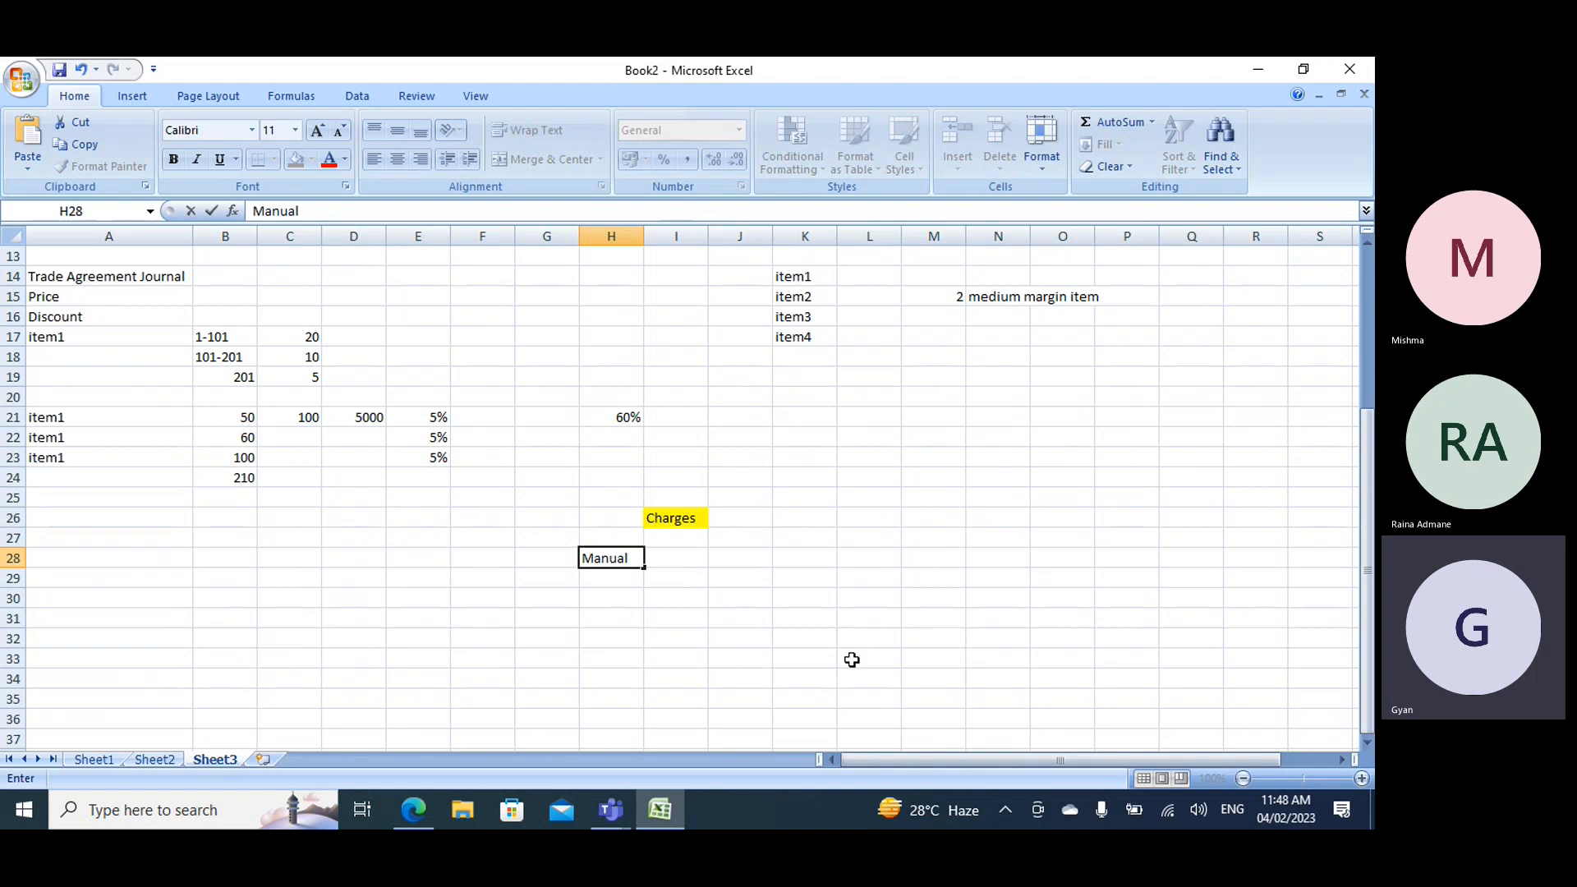
key(Return)
text(A)
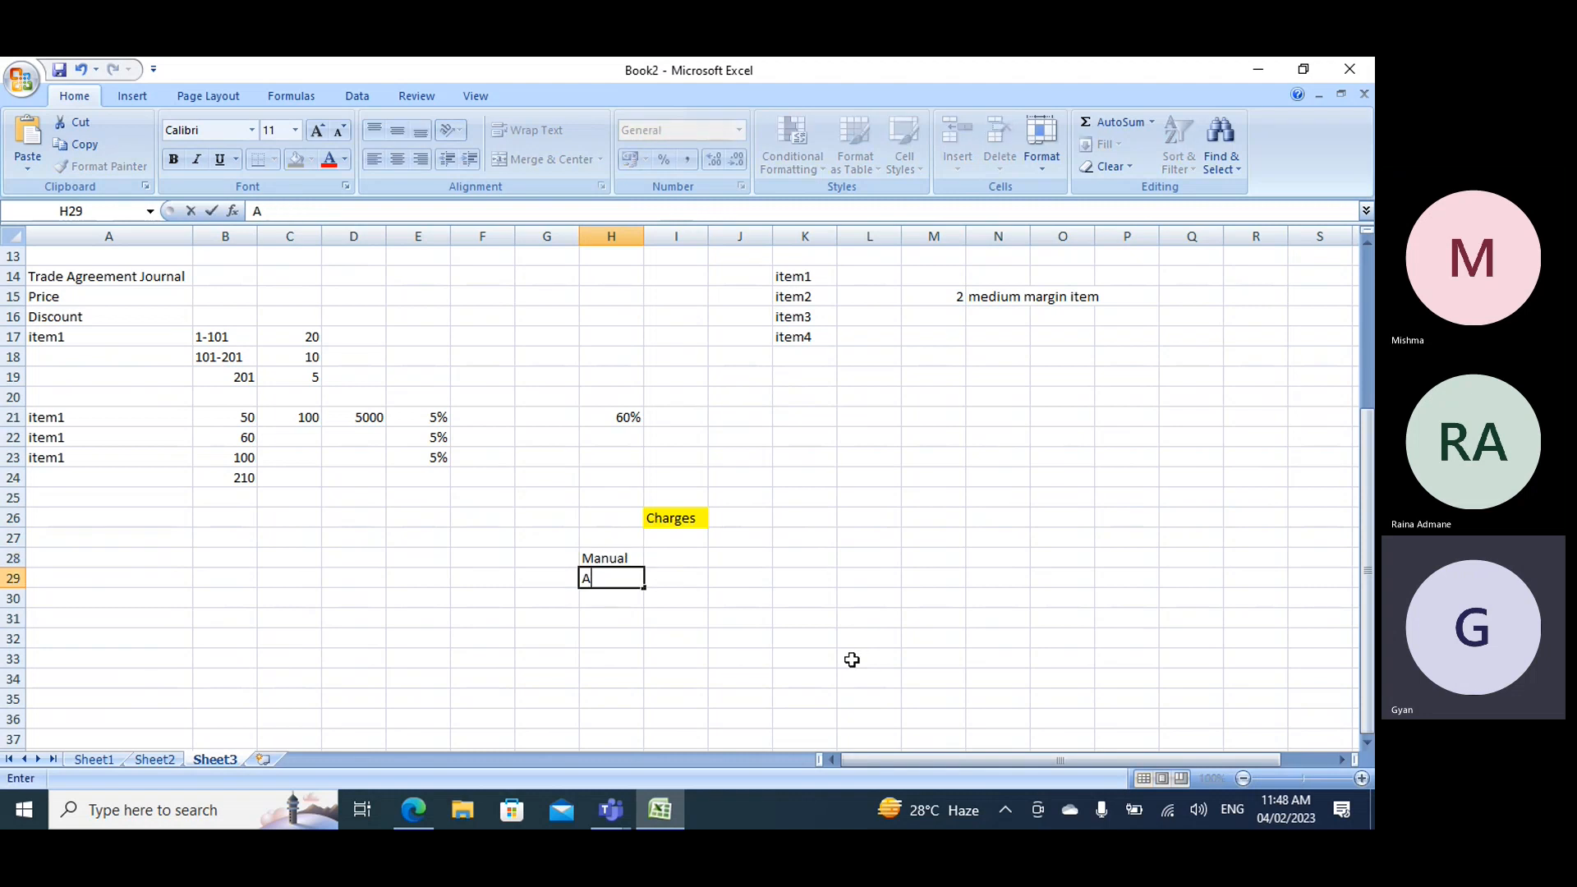
text(utomatic)
click(828, 555)
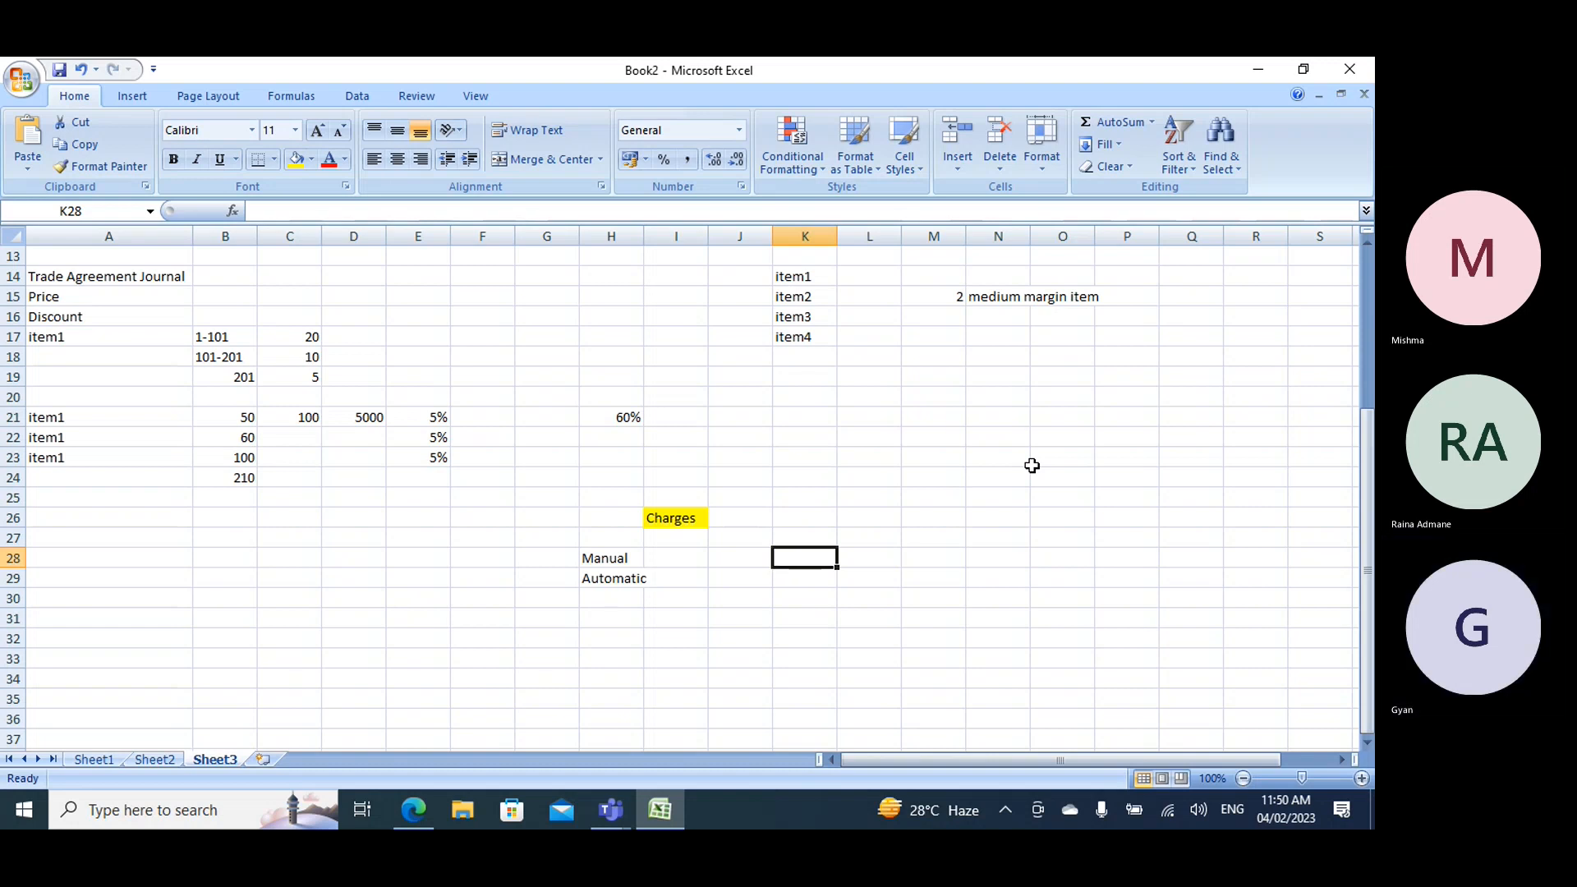
- Enter PO in I31 and list its charge levels as Header in H32 and Line in H33
click(610, 563)
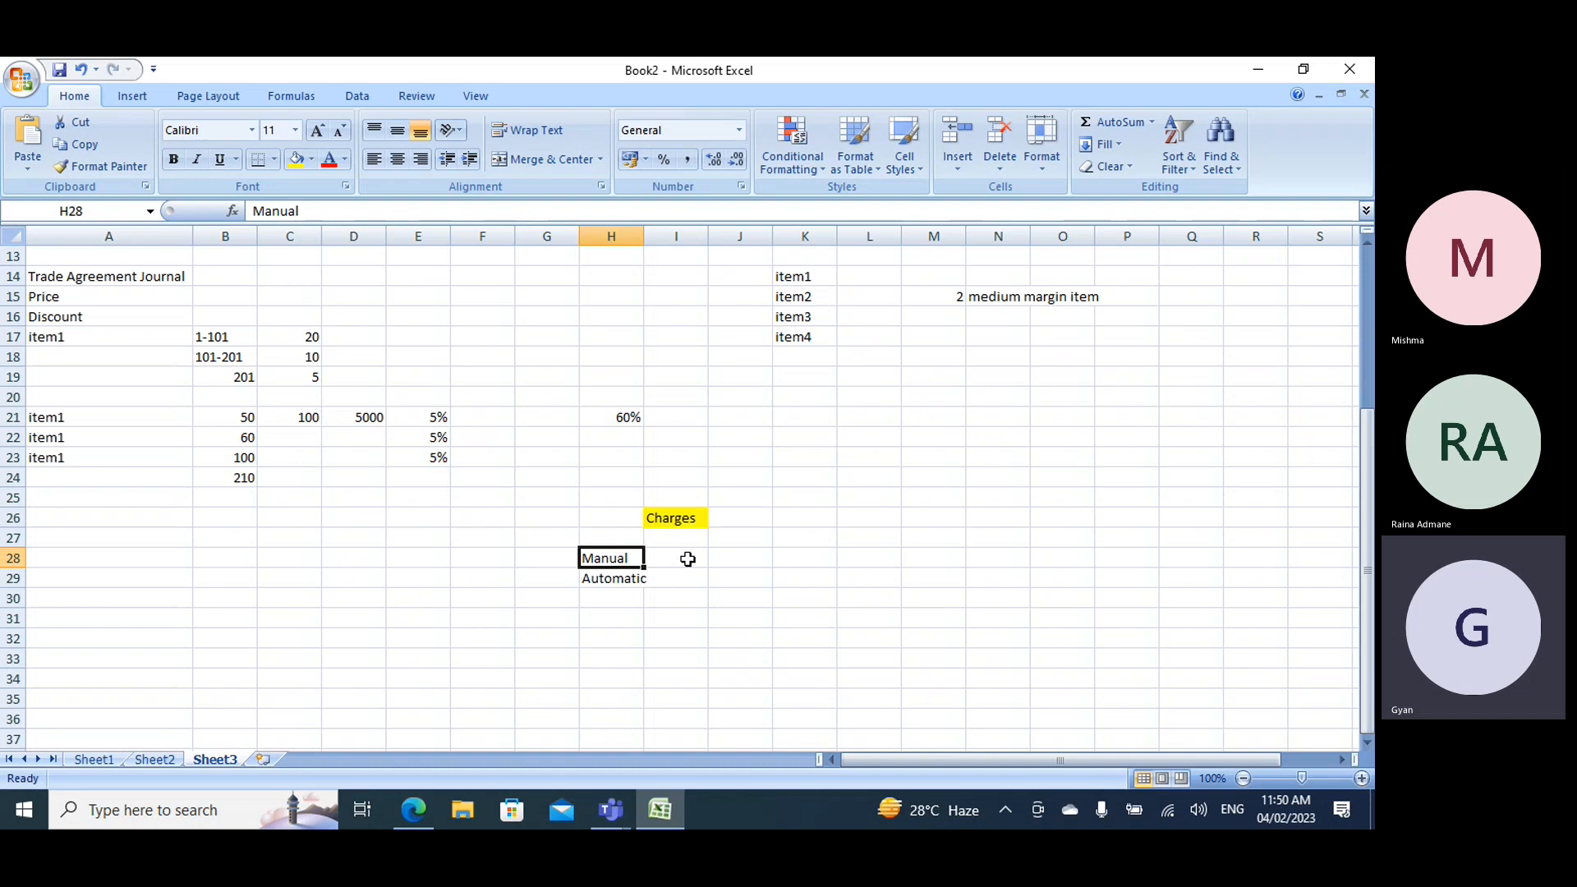
scroll(690, 603, down, 2)
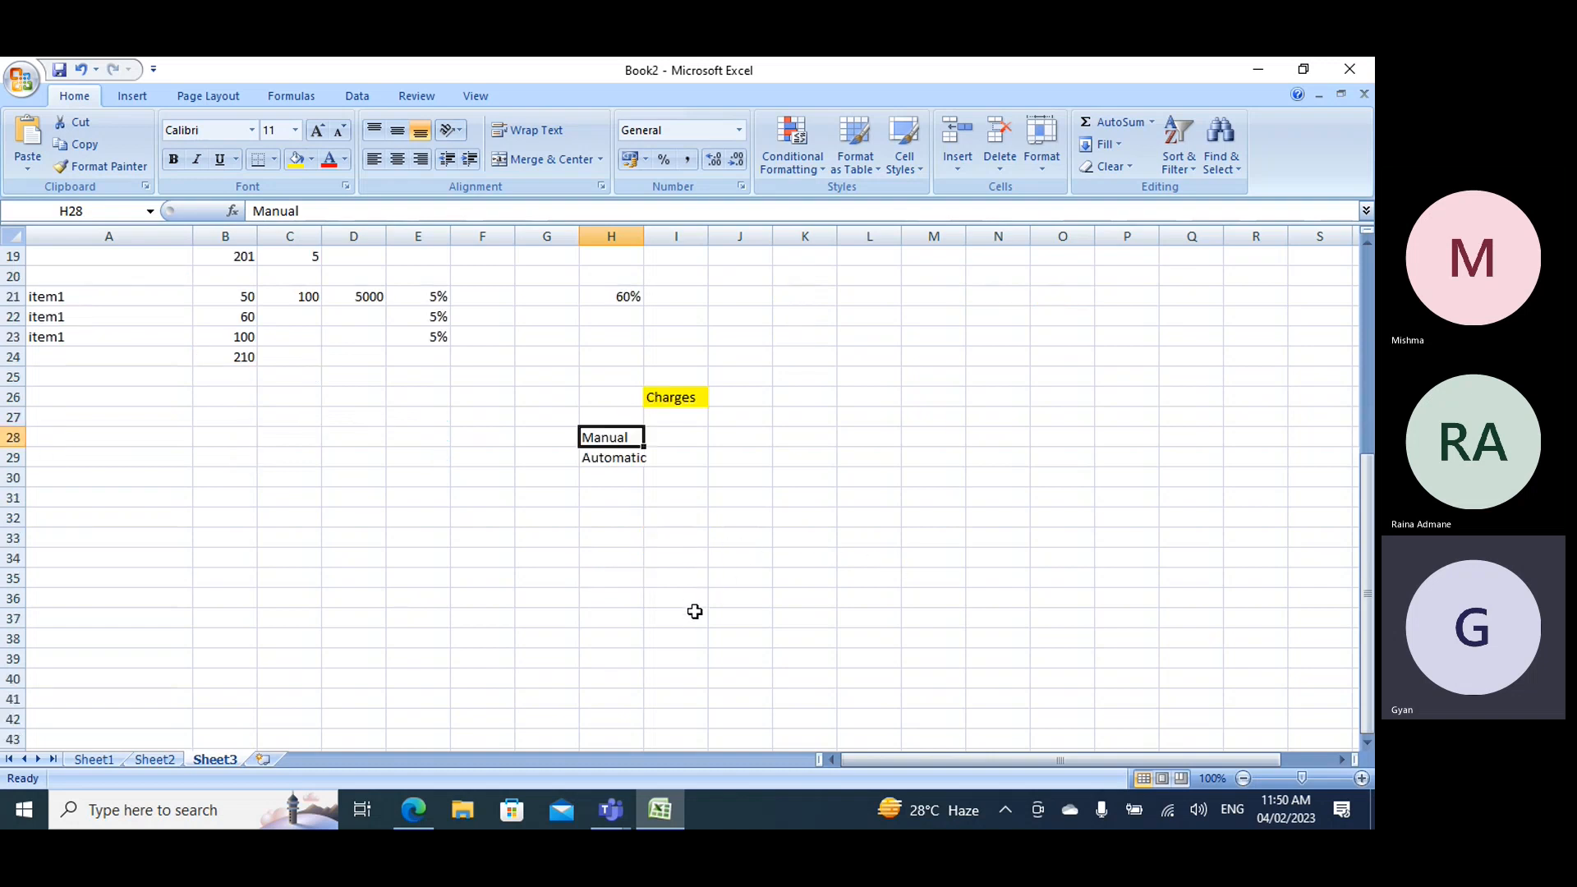
click(684, 498)
text(PO)
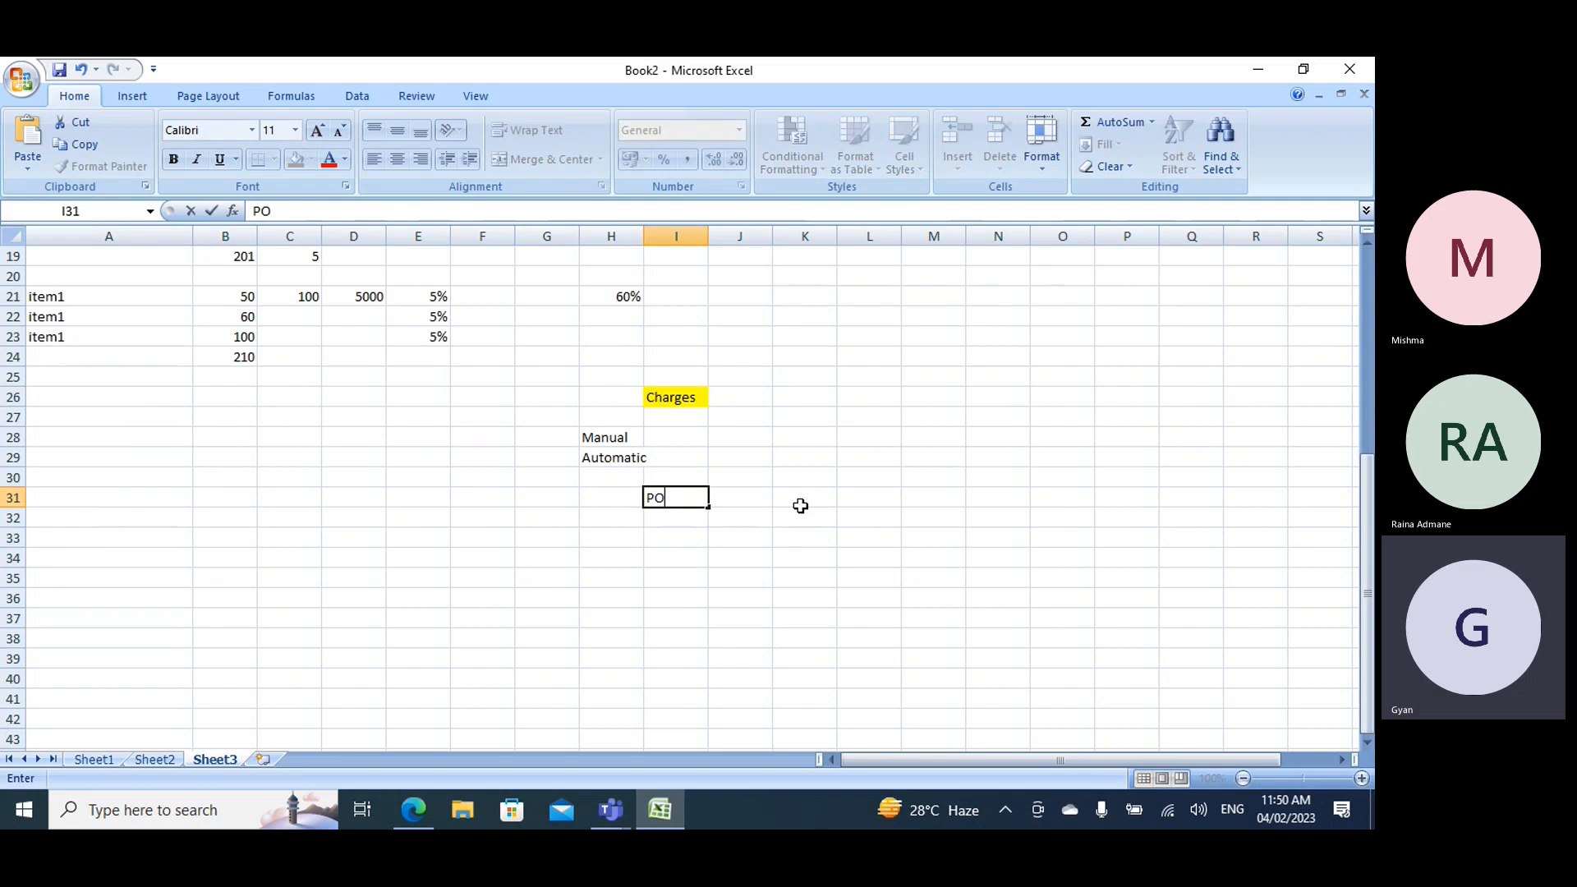
click(616, 519)
text(Hear)
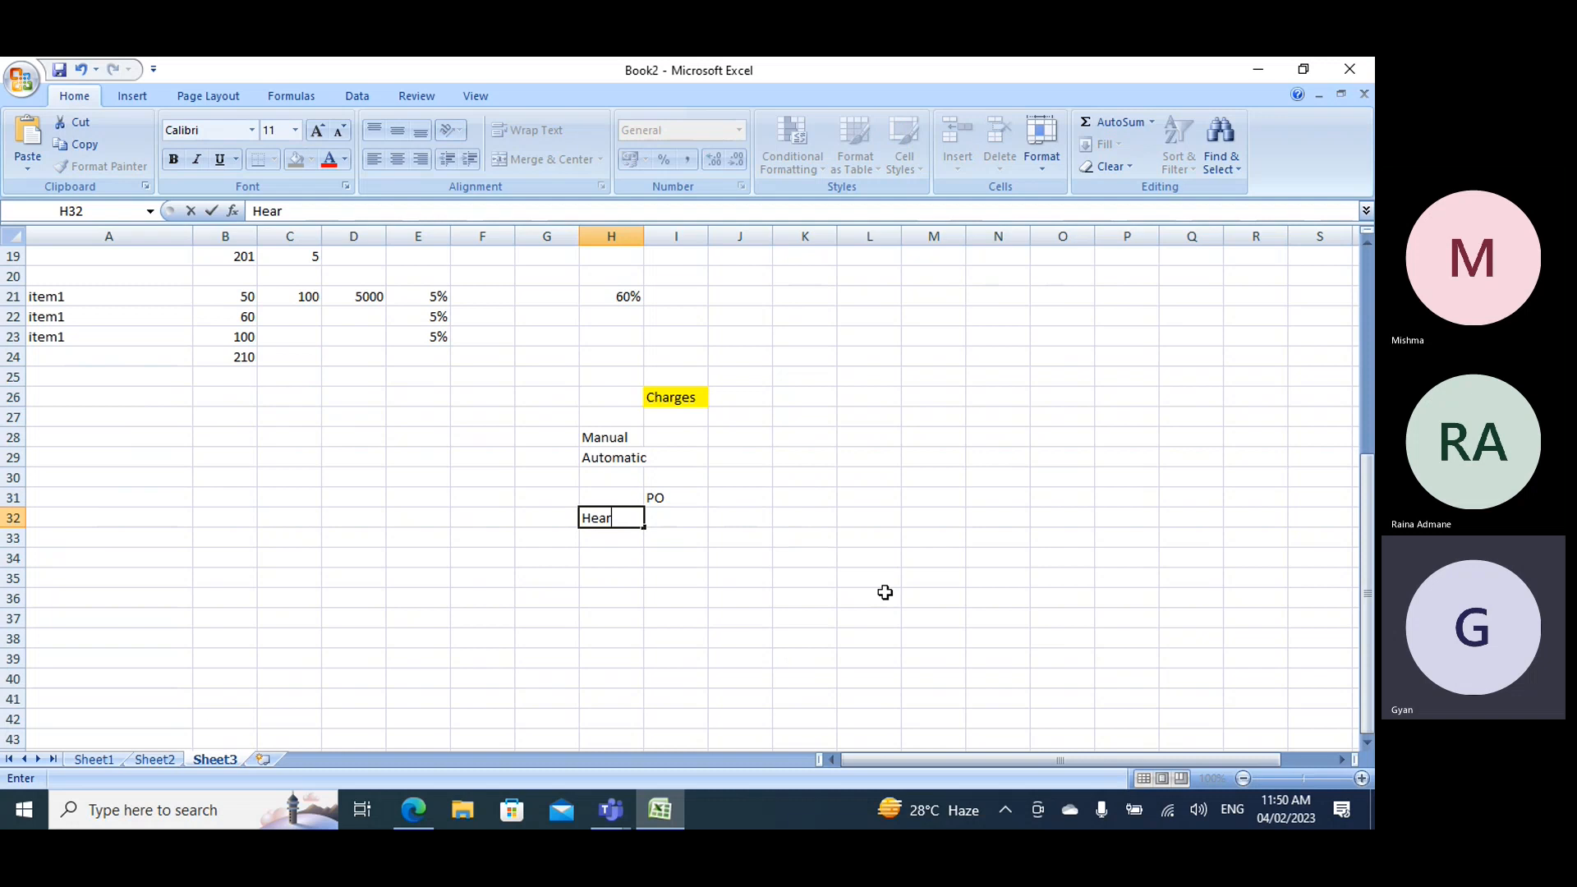
key(BackSpace)
text(der)
click(607, 543)
text(LIne)
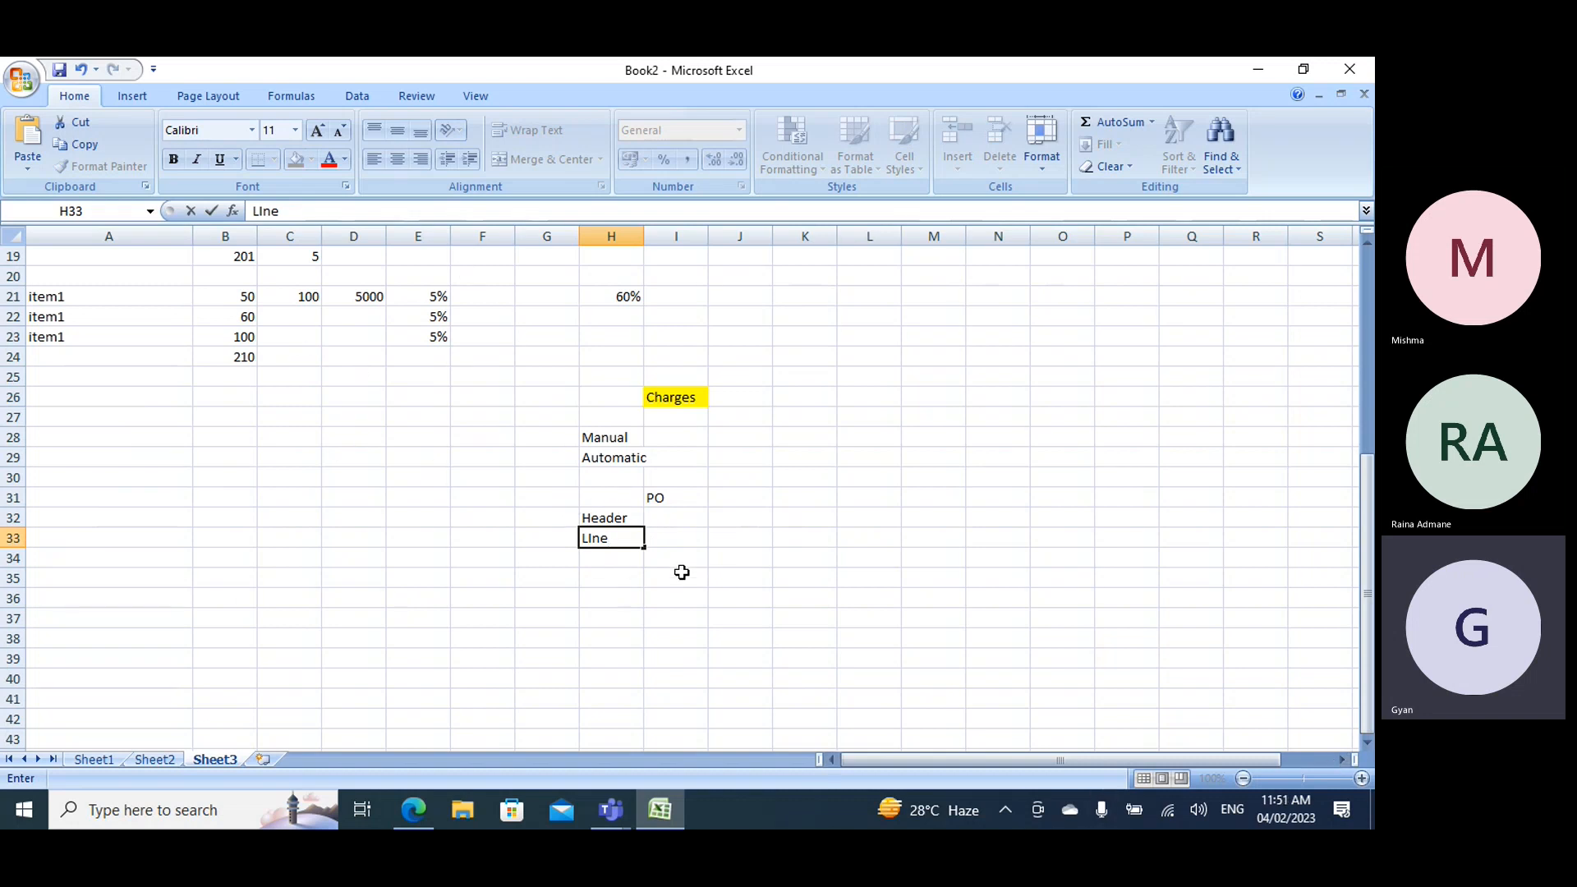
click(591, 538)
key(BackSpace)
text(i)
- Switch to the browser and close the All purchase orders and Procurement and sourcing parameters pages
click(414, 810)
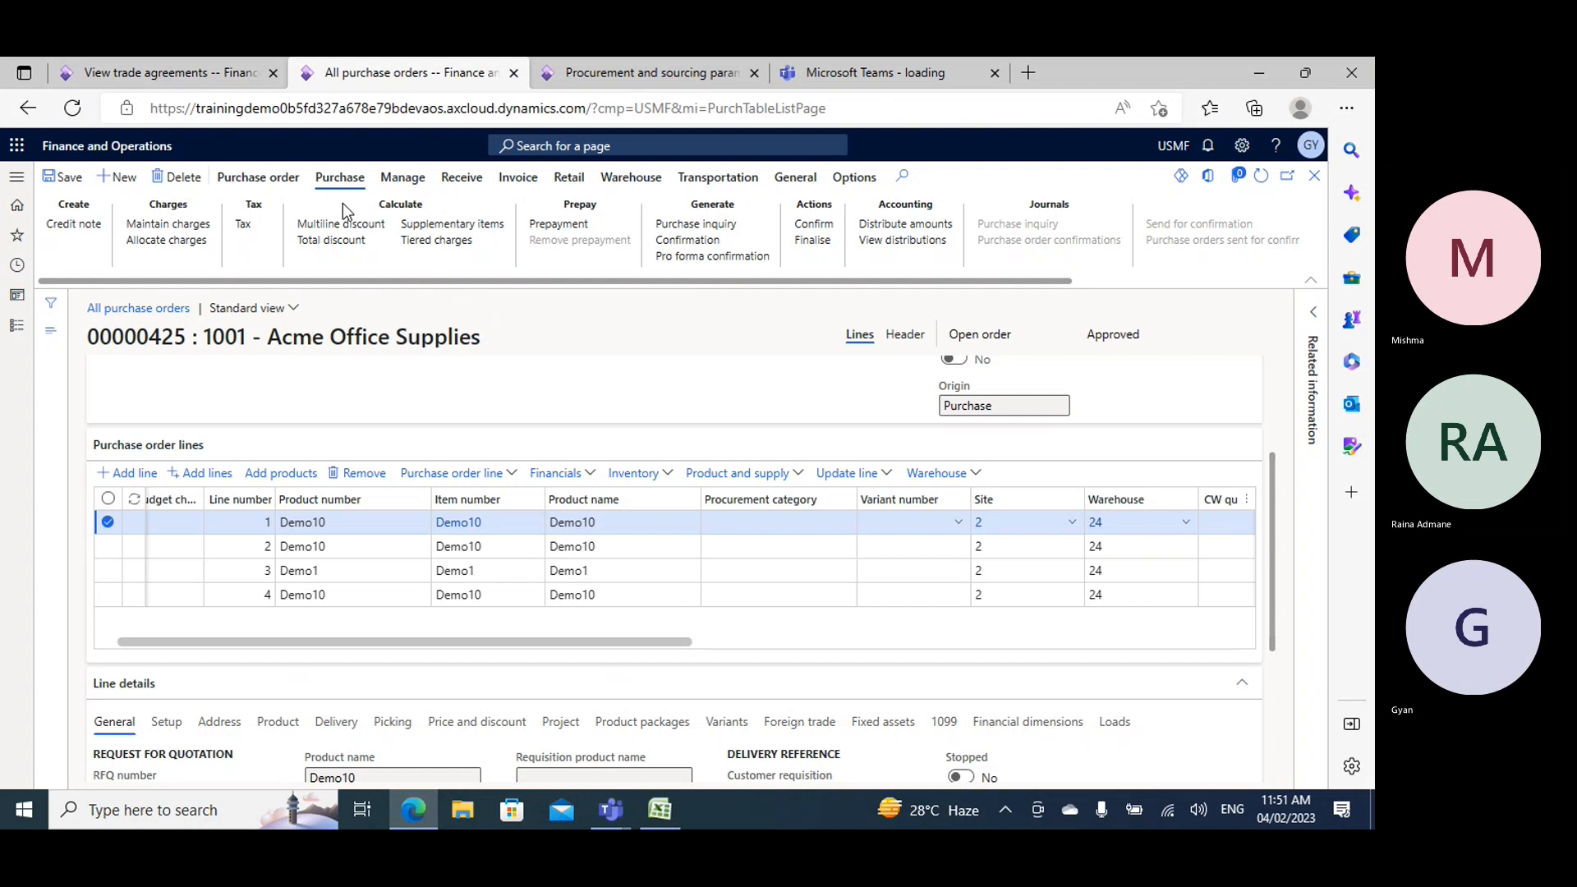
click(512, 74)
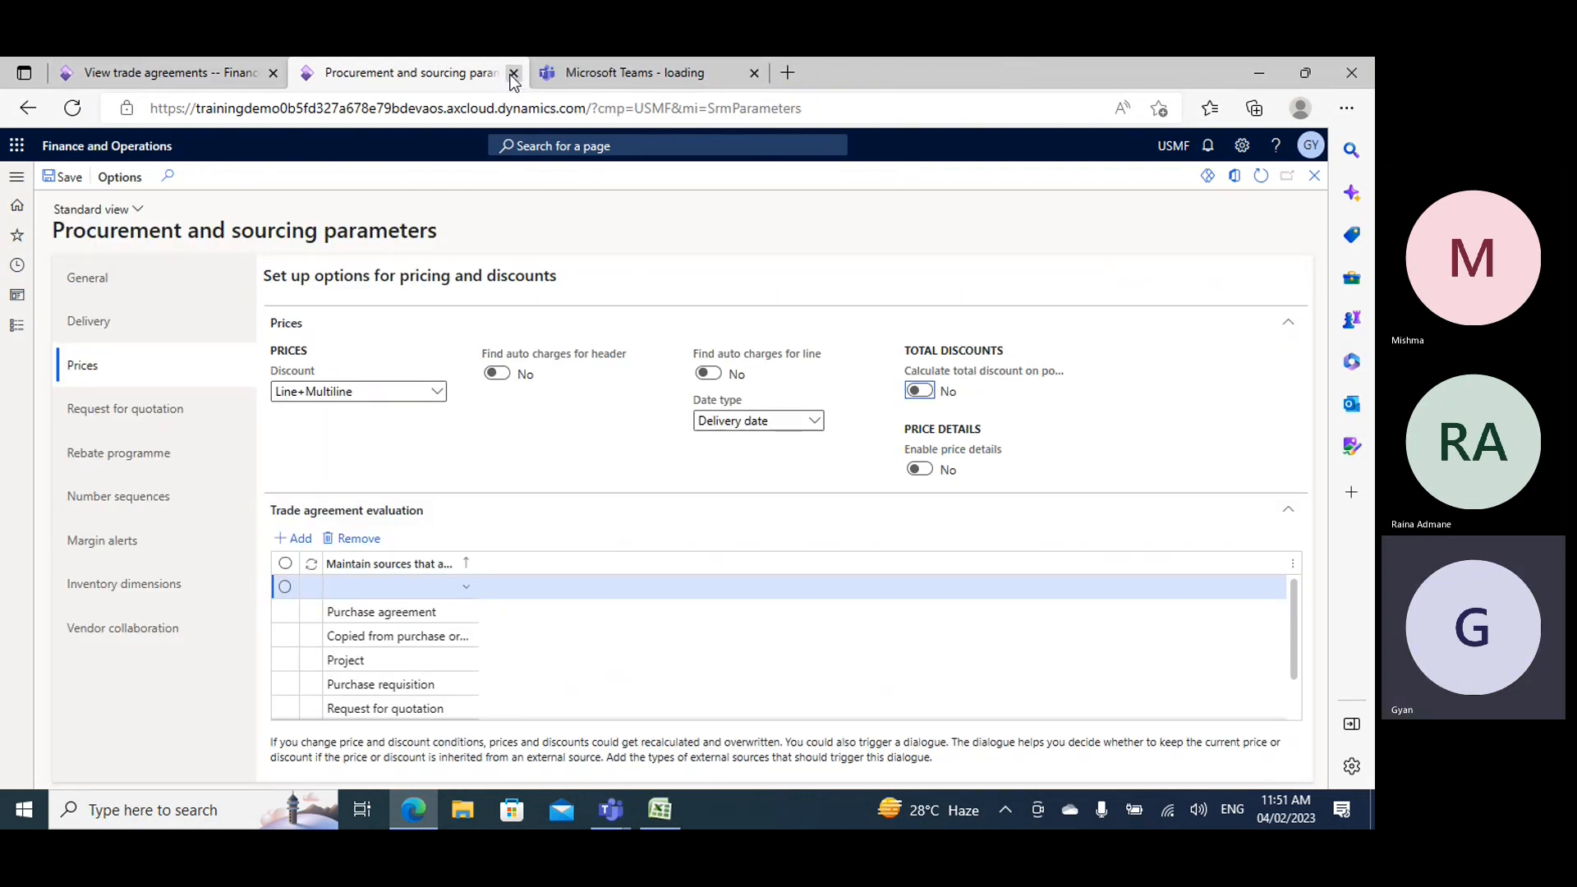
click(512, 73)
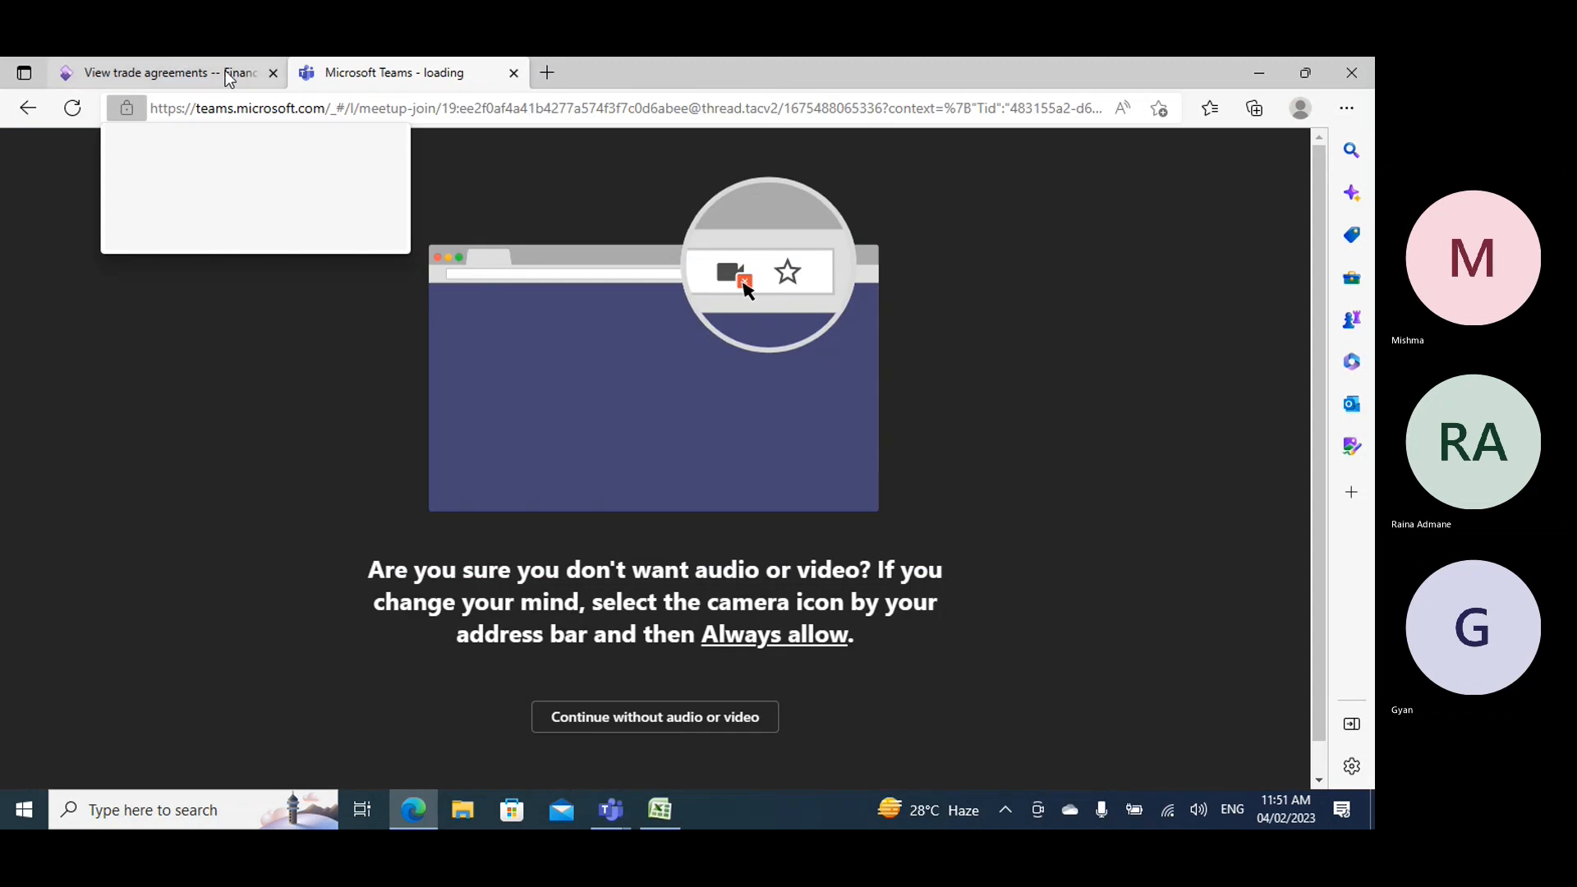
- Open the Procurement and sourcing parameters from the module's setup and display the Prices settings
click(229, 75)
scroll(131, 574, down, 2)
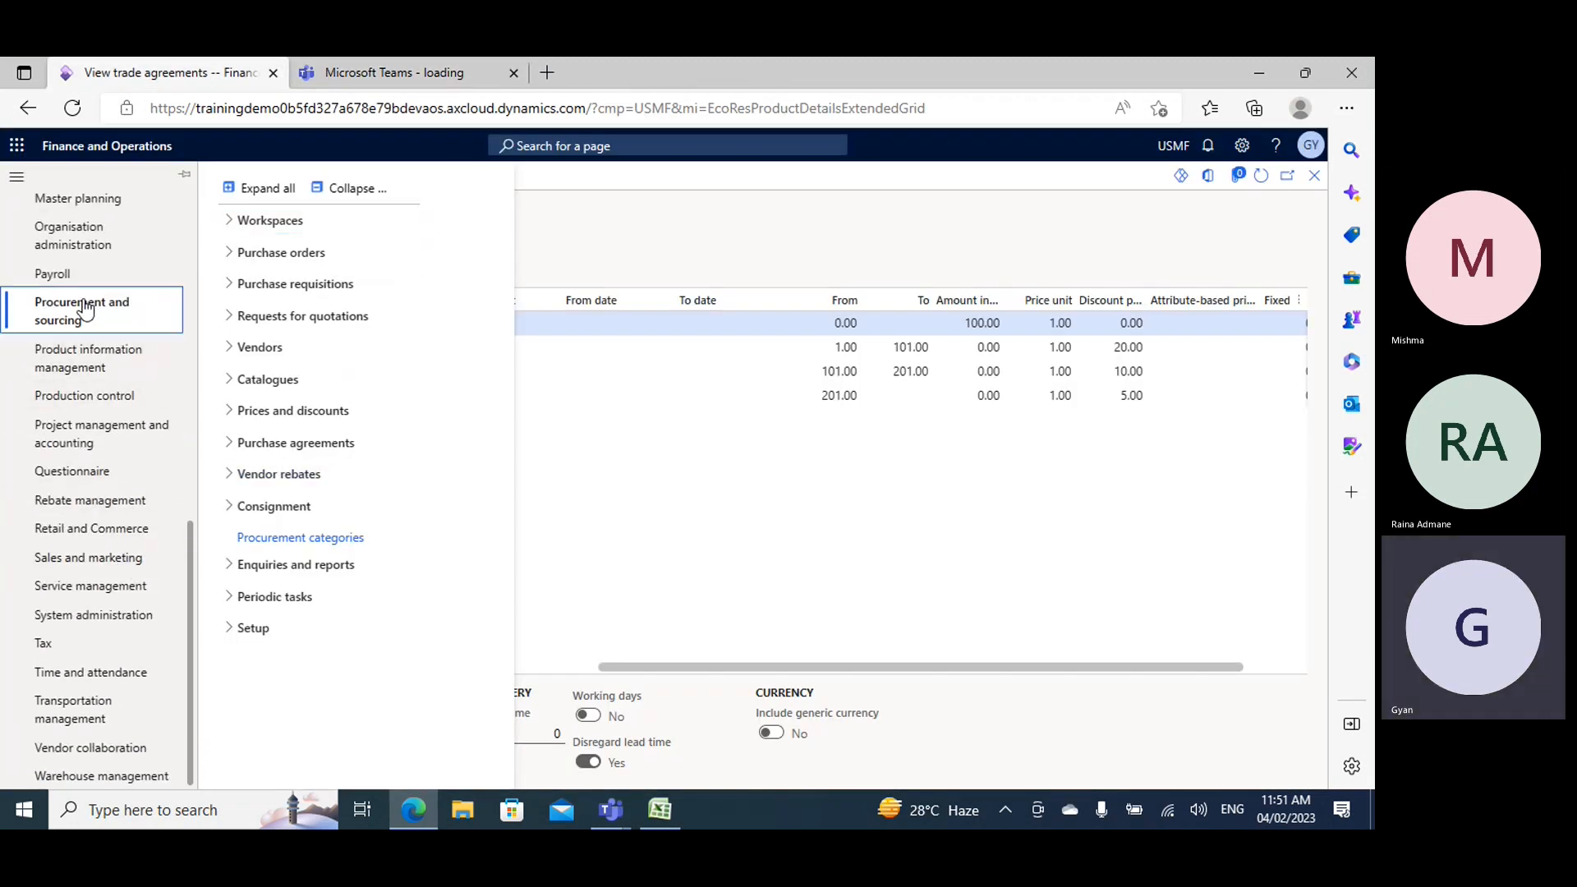
click(287, 628)
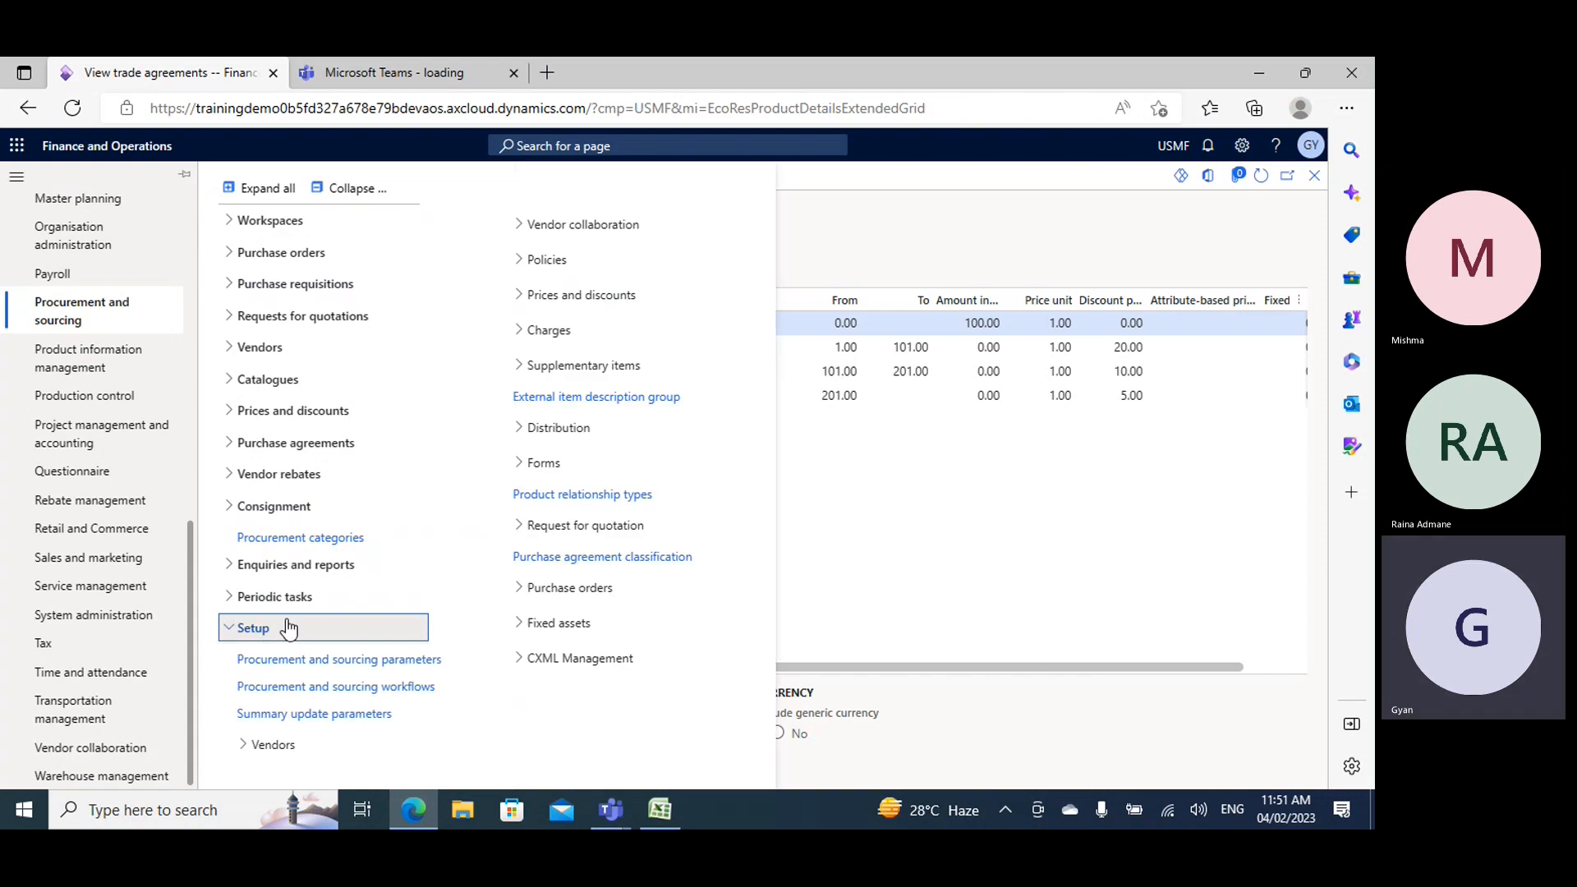
click(307, 661)
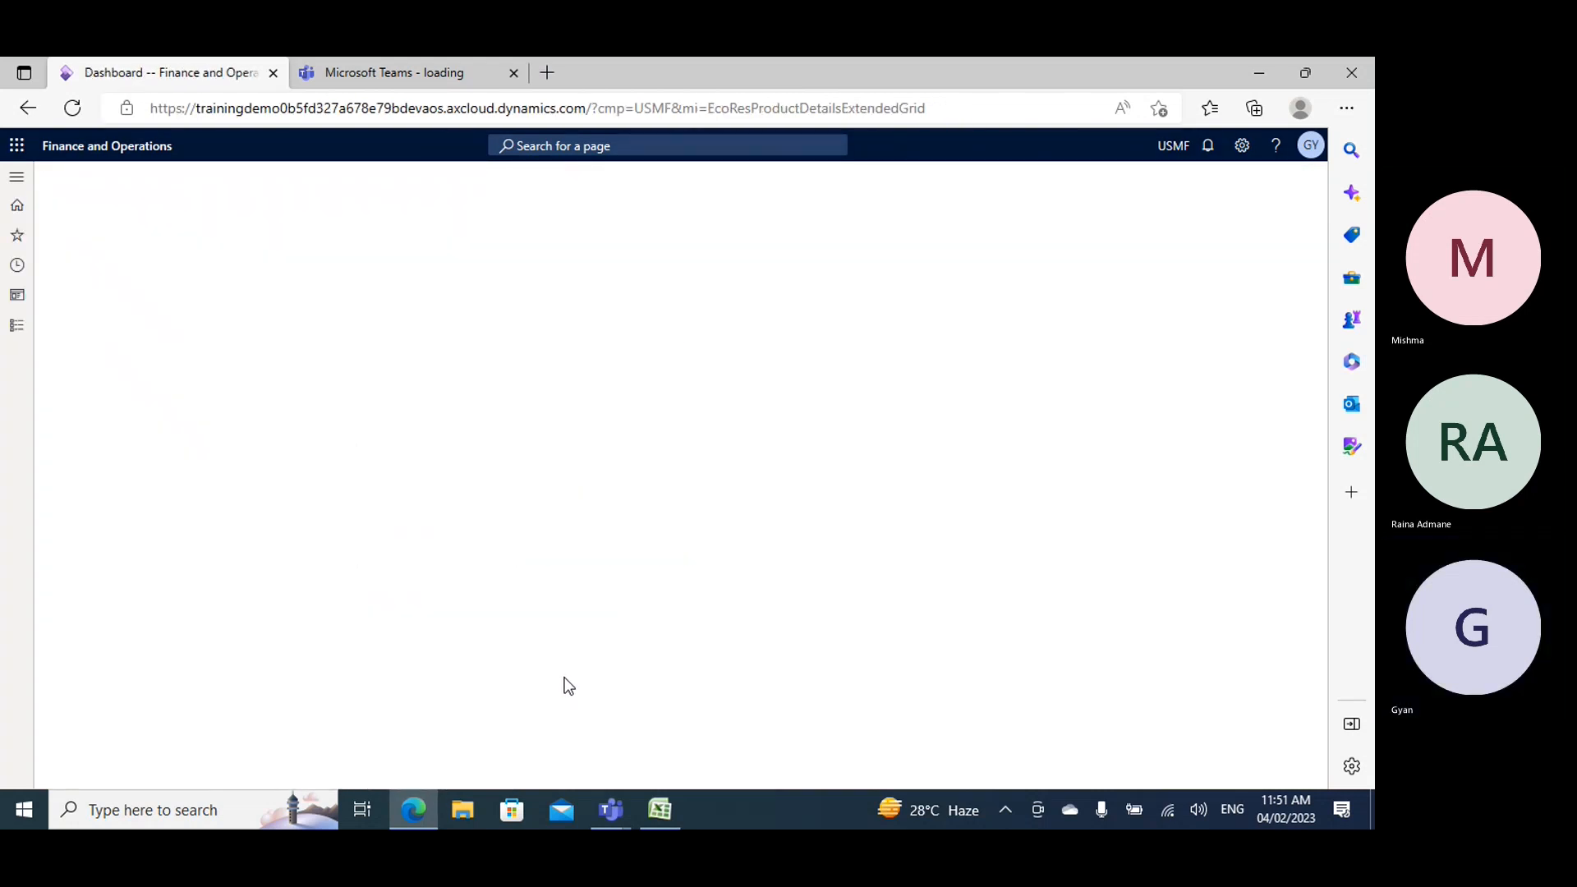
click(154, 366)
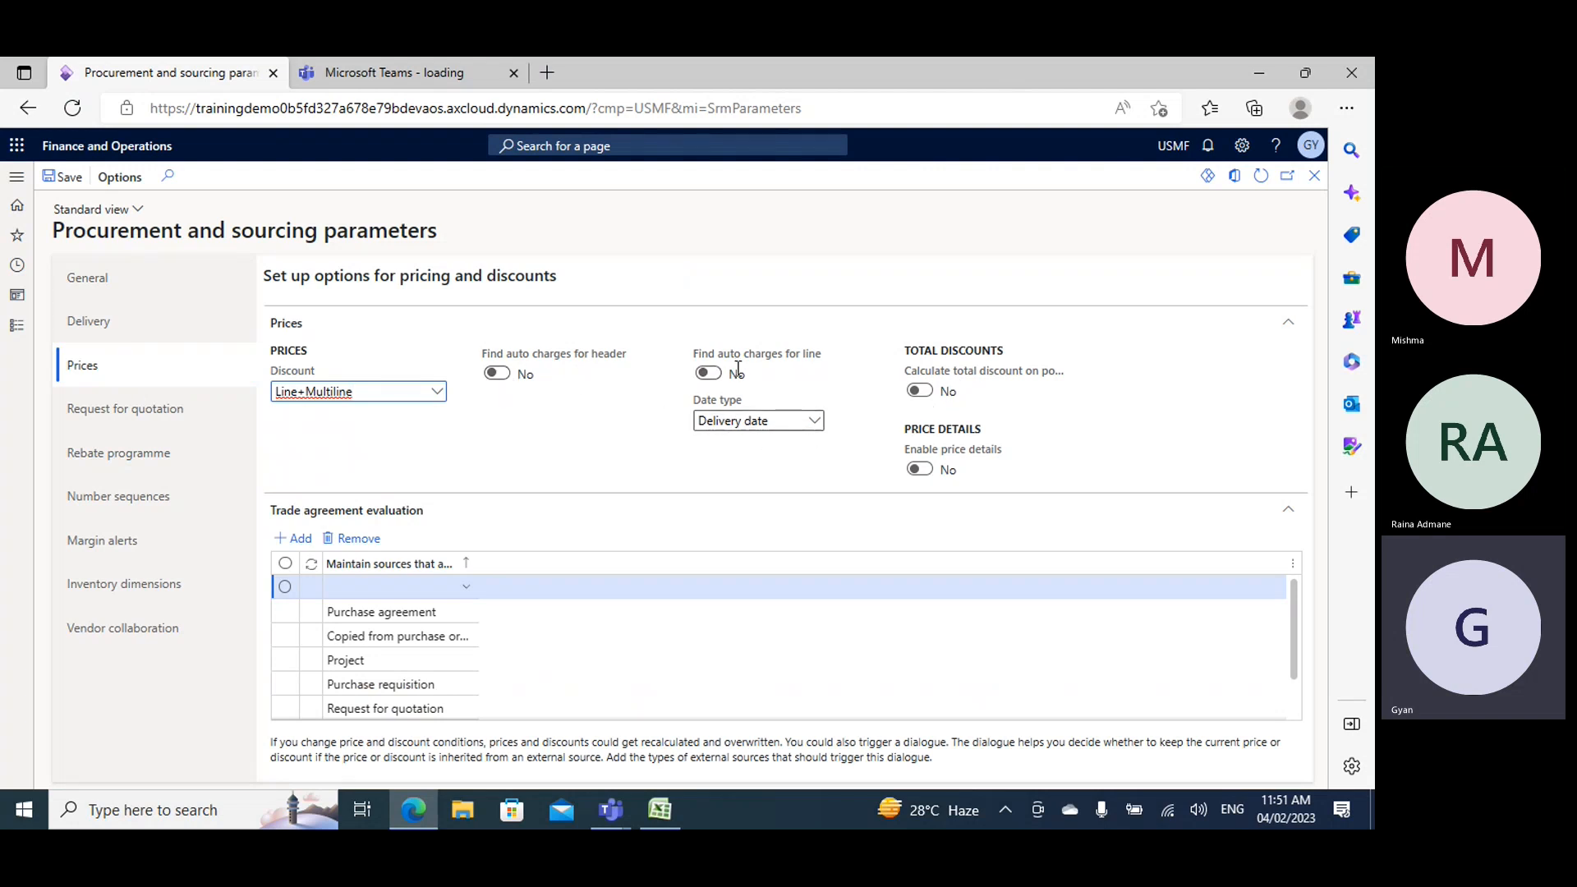
- Enable finding auto charges for both the header and the line
mouse_move(714, 386)
click(498, 374)
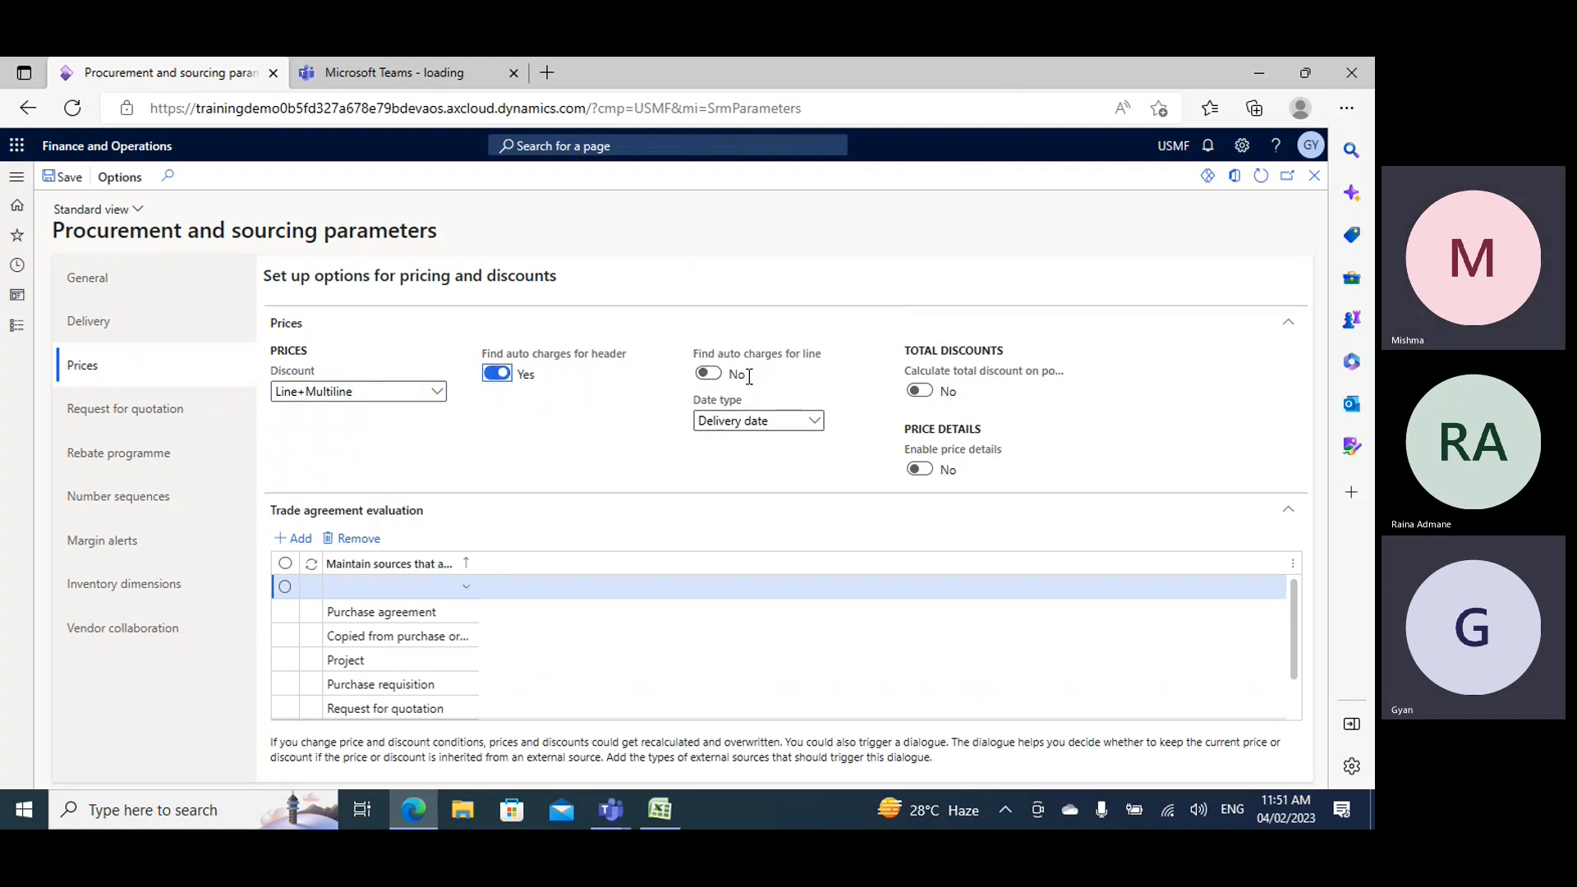
click(721, 378)
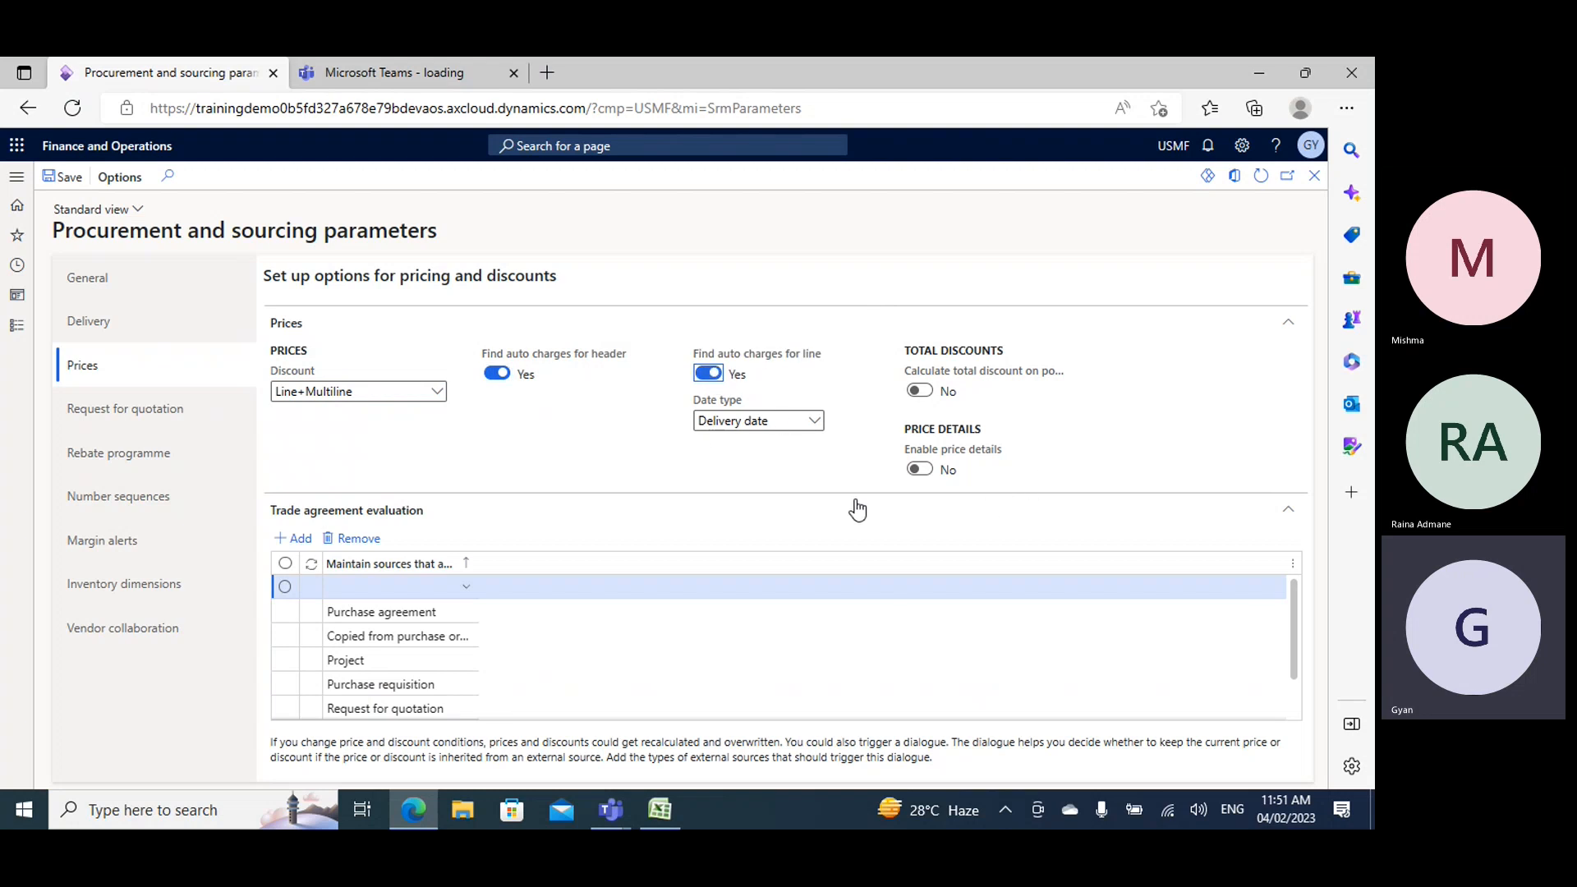
- Open the Charges code setup page from the Charges section of Procurement and sourcing
click(16, 325)
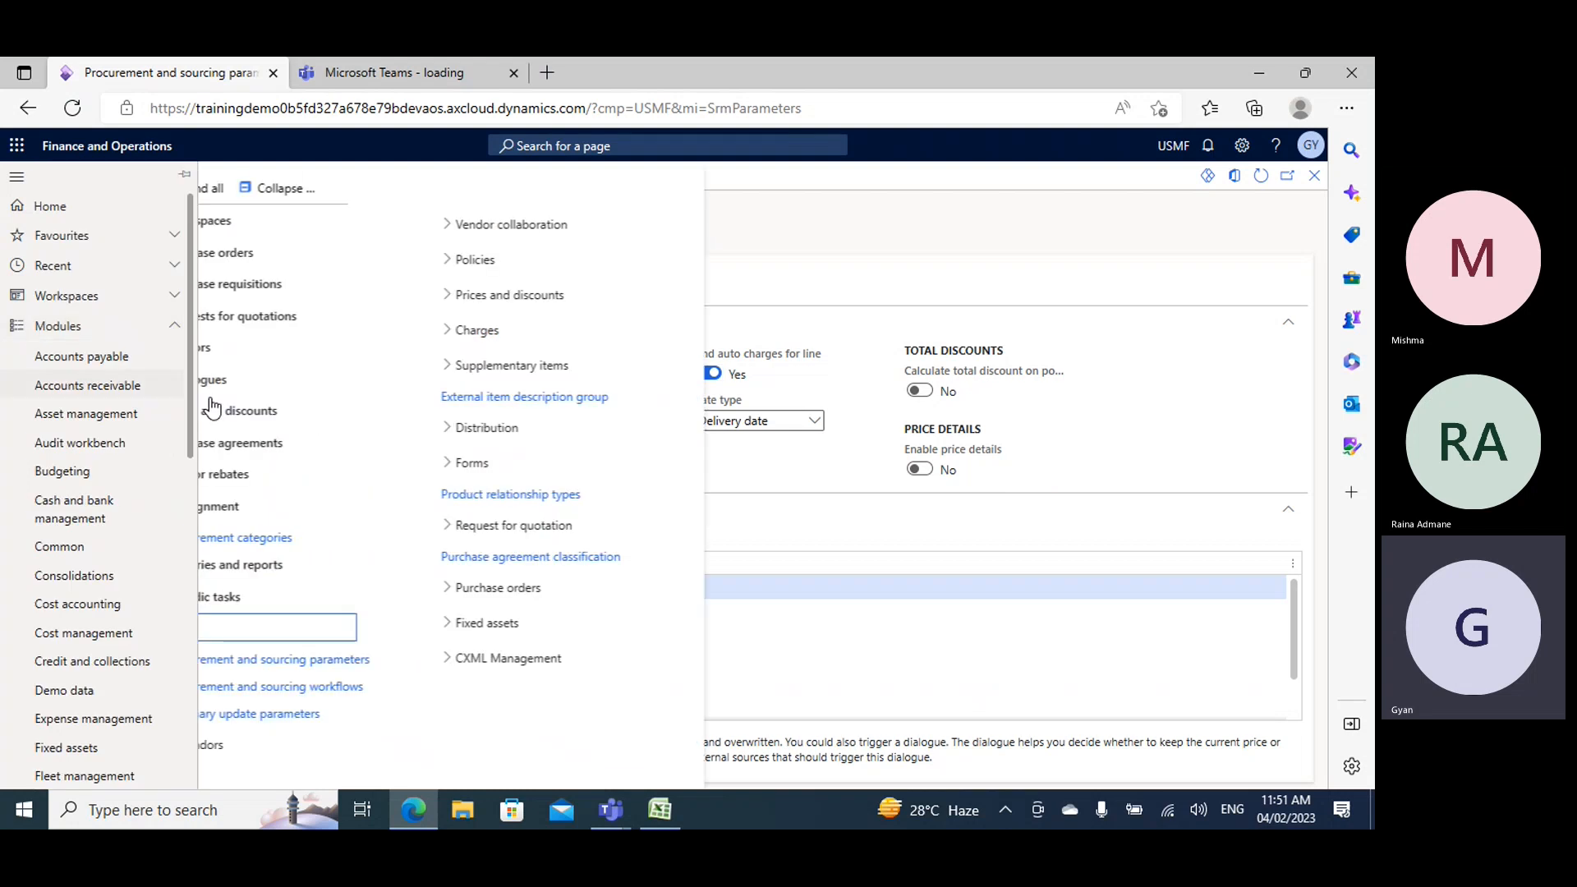
click(354, 187)
click(327, 627)
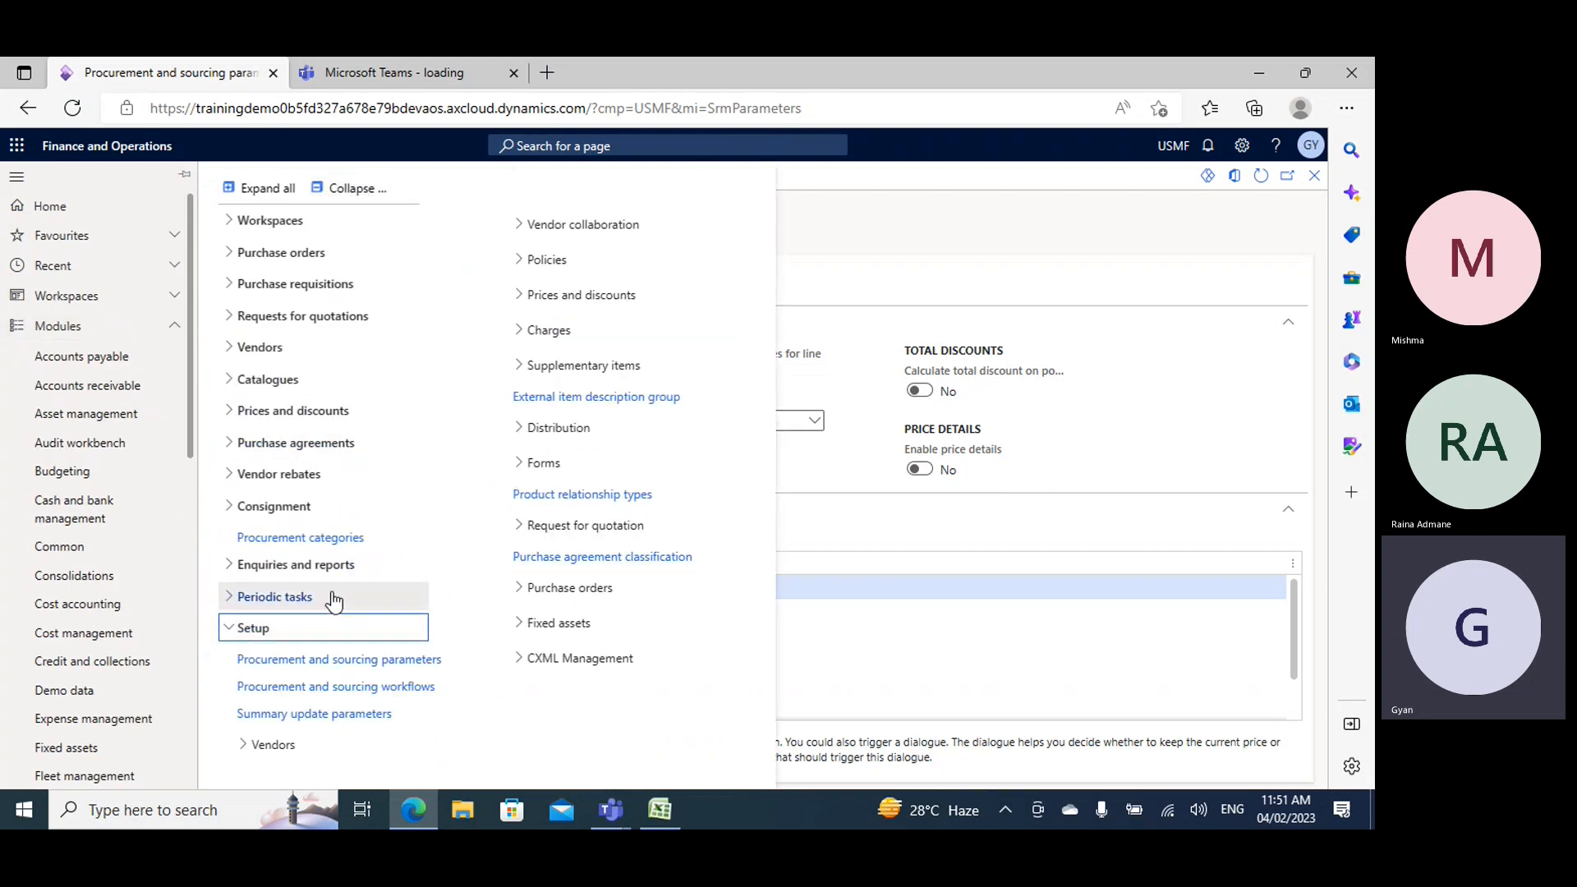
click(550, 339)
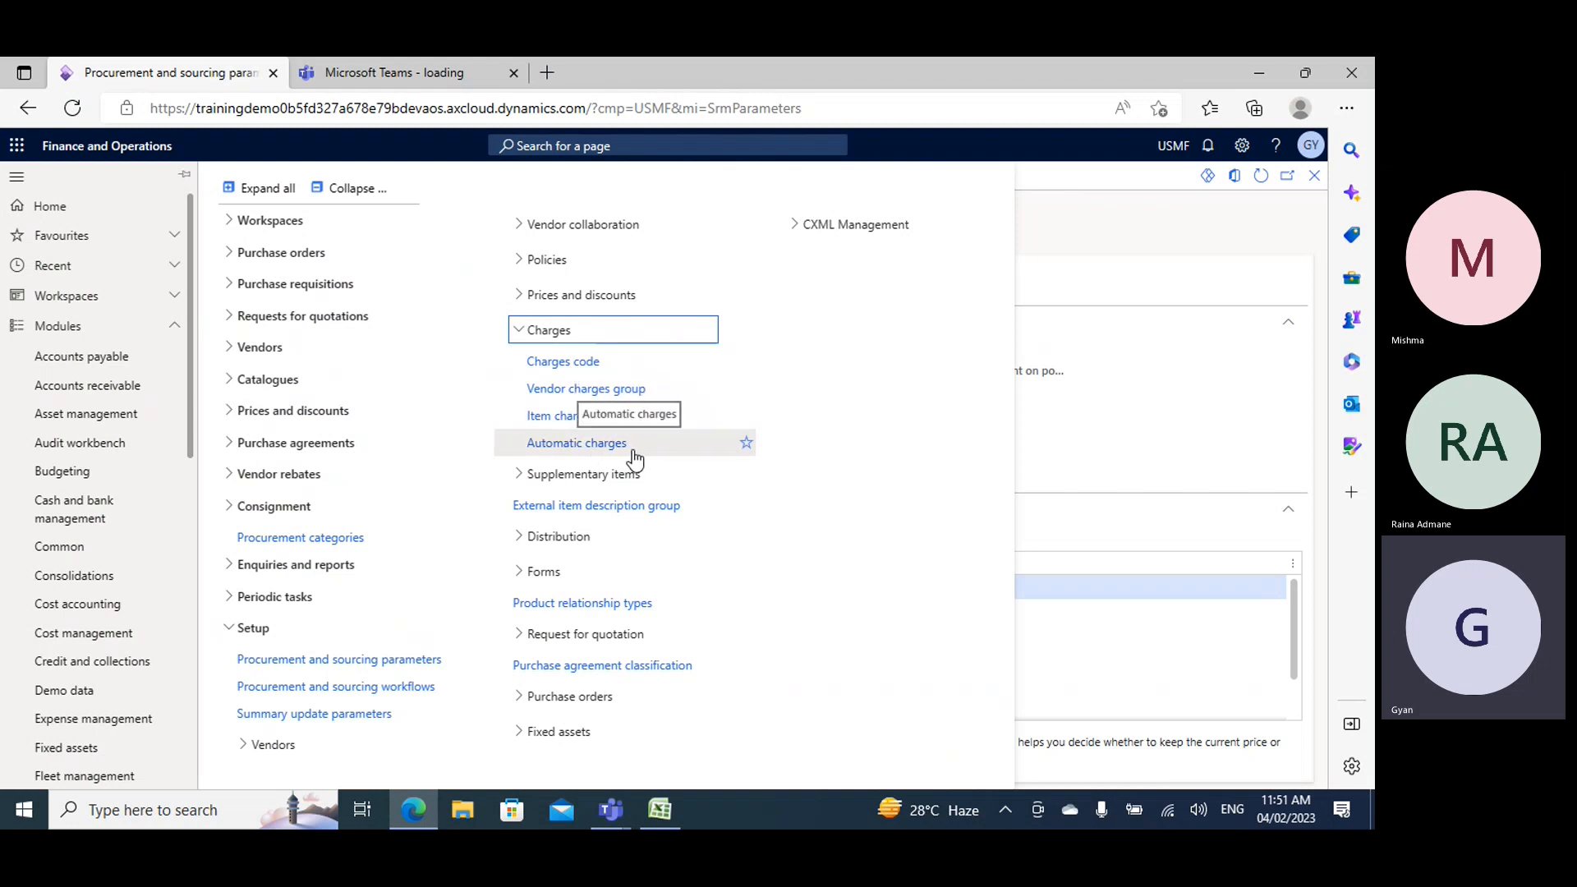
click(611, 362)
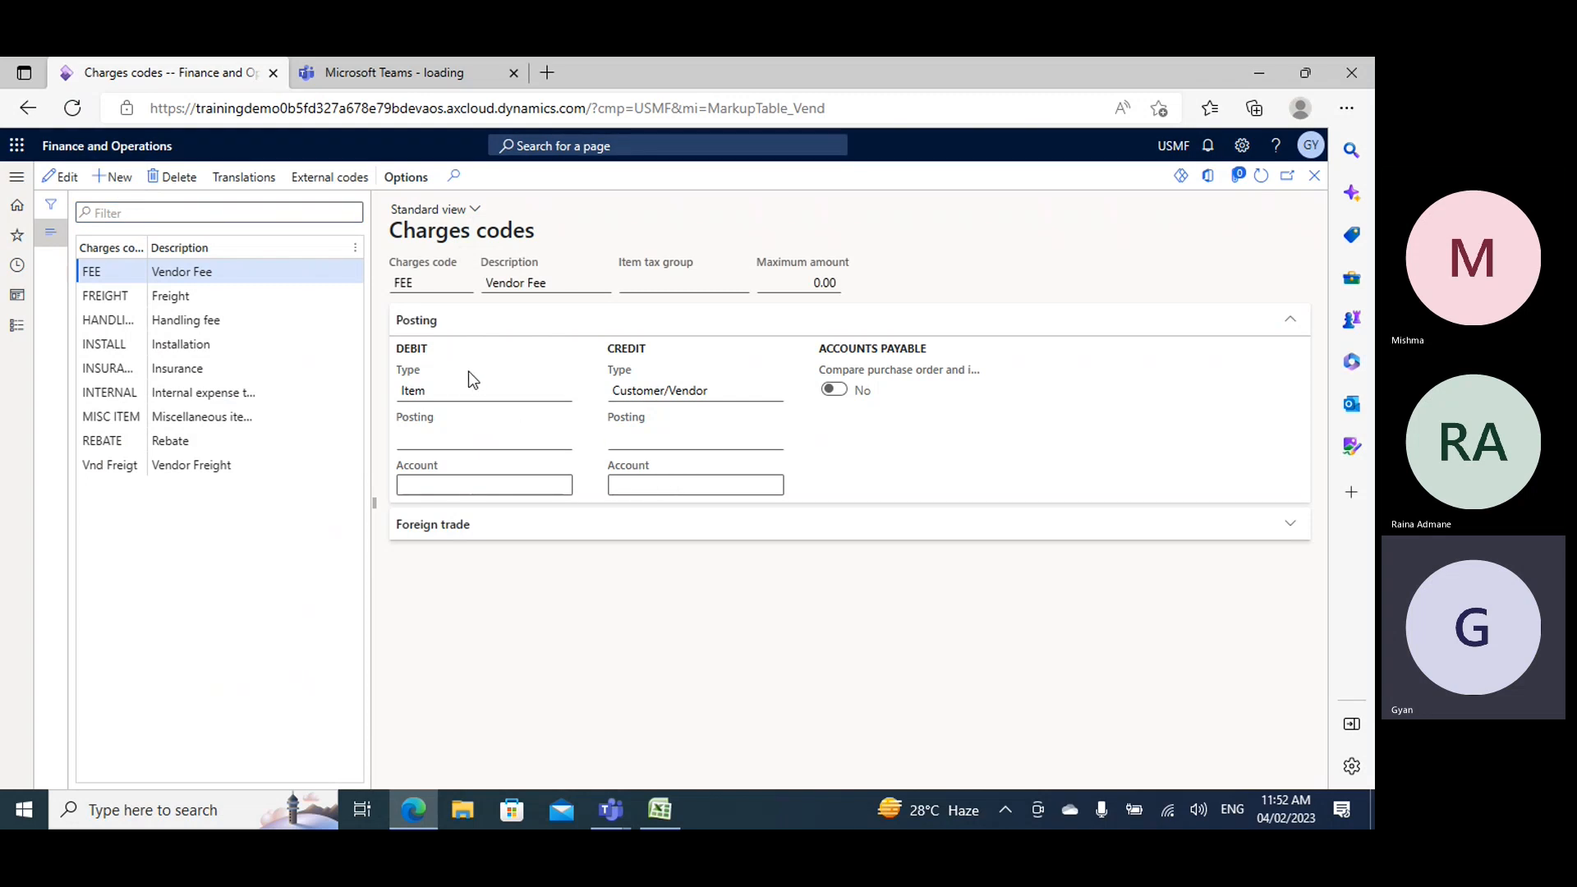
- Create a new charges code GHandling with the description Handling Charges
key(alt+n)
text(G)
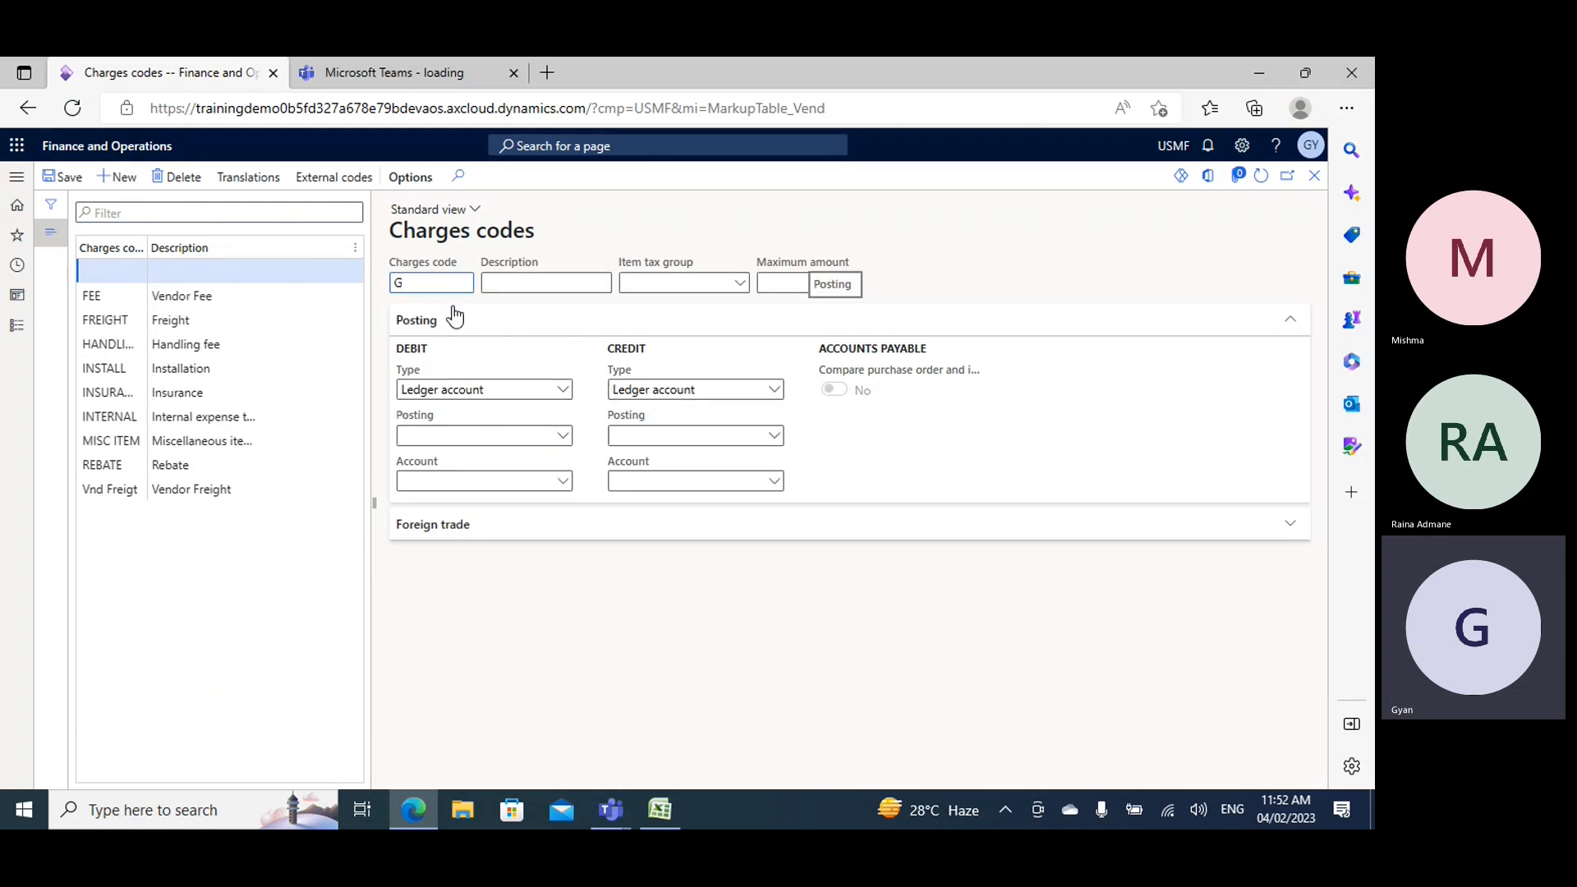
text(Handling)
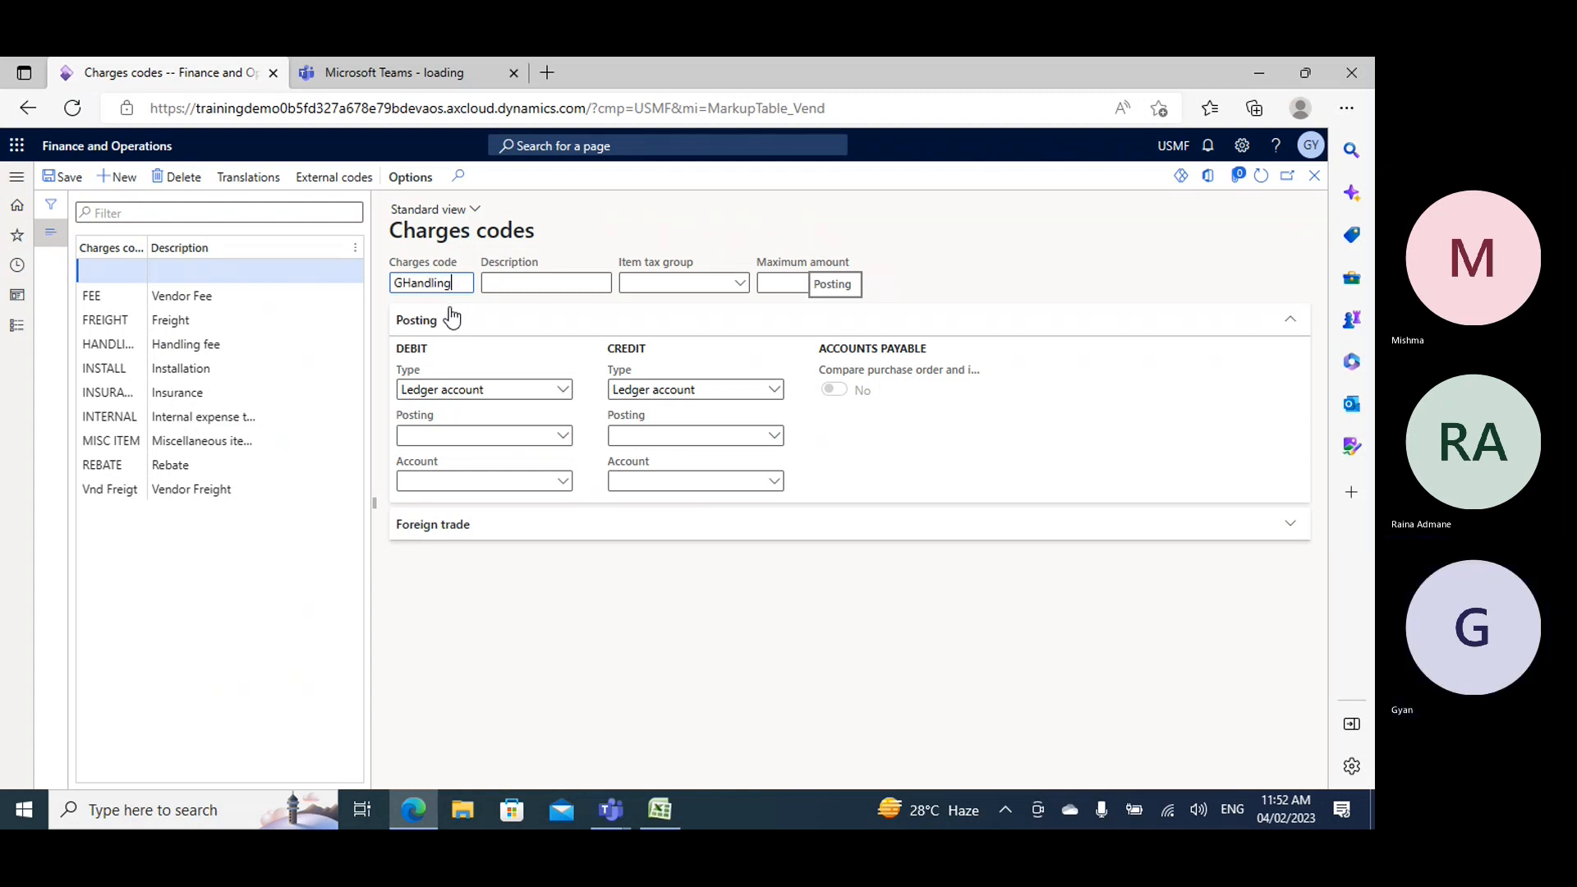
click(490, 283)
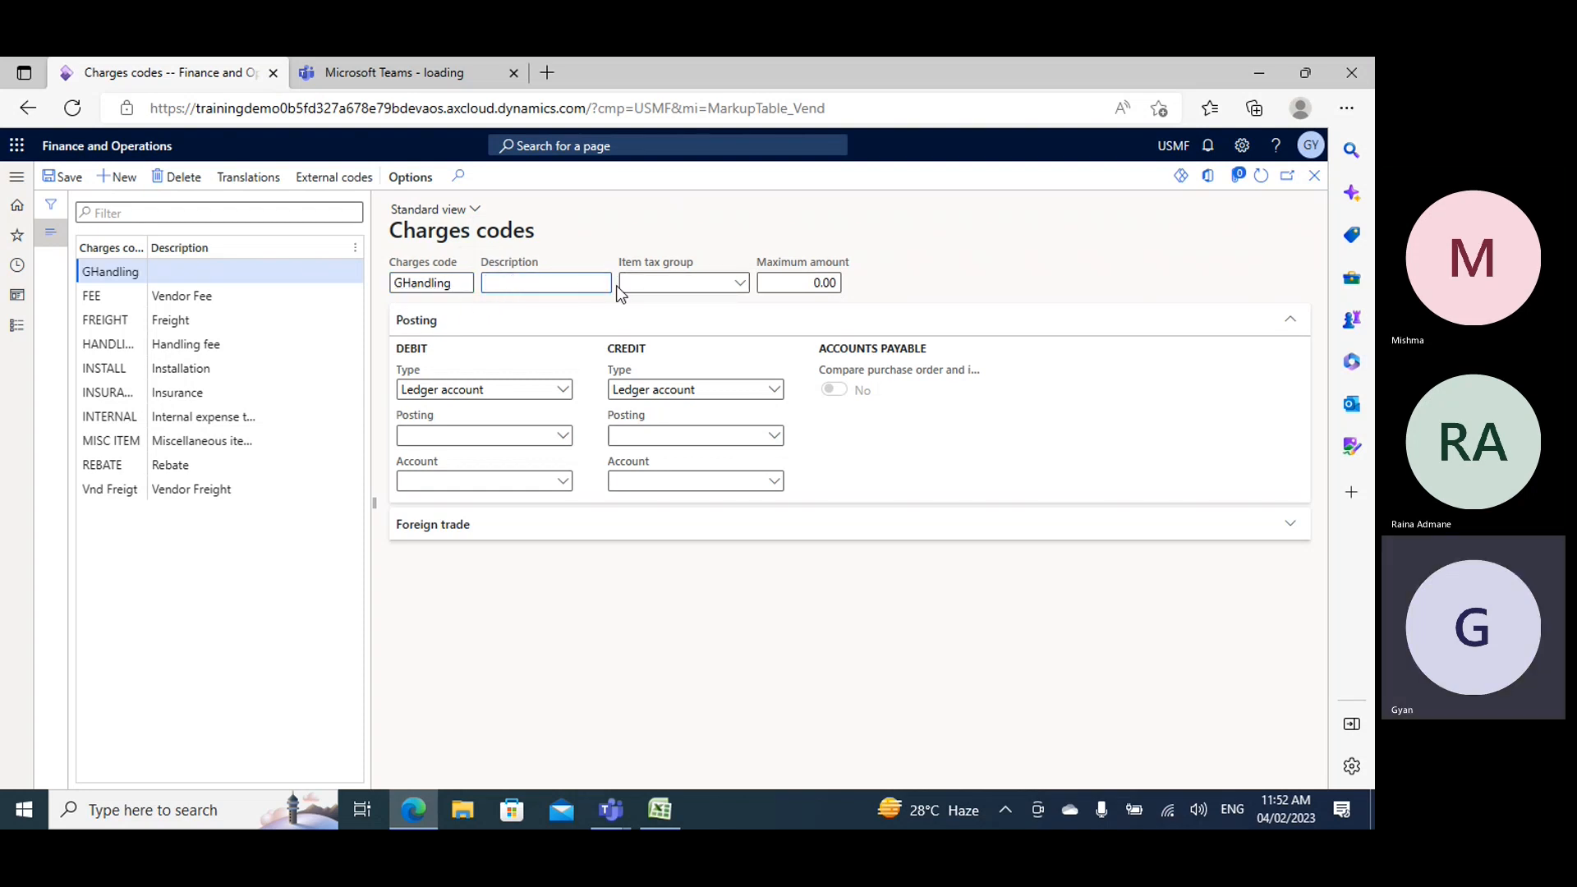
text(Handling Charges)
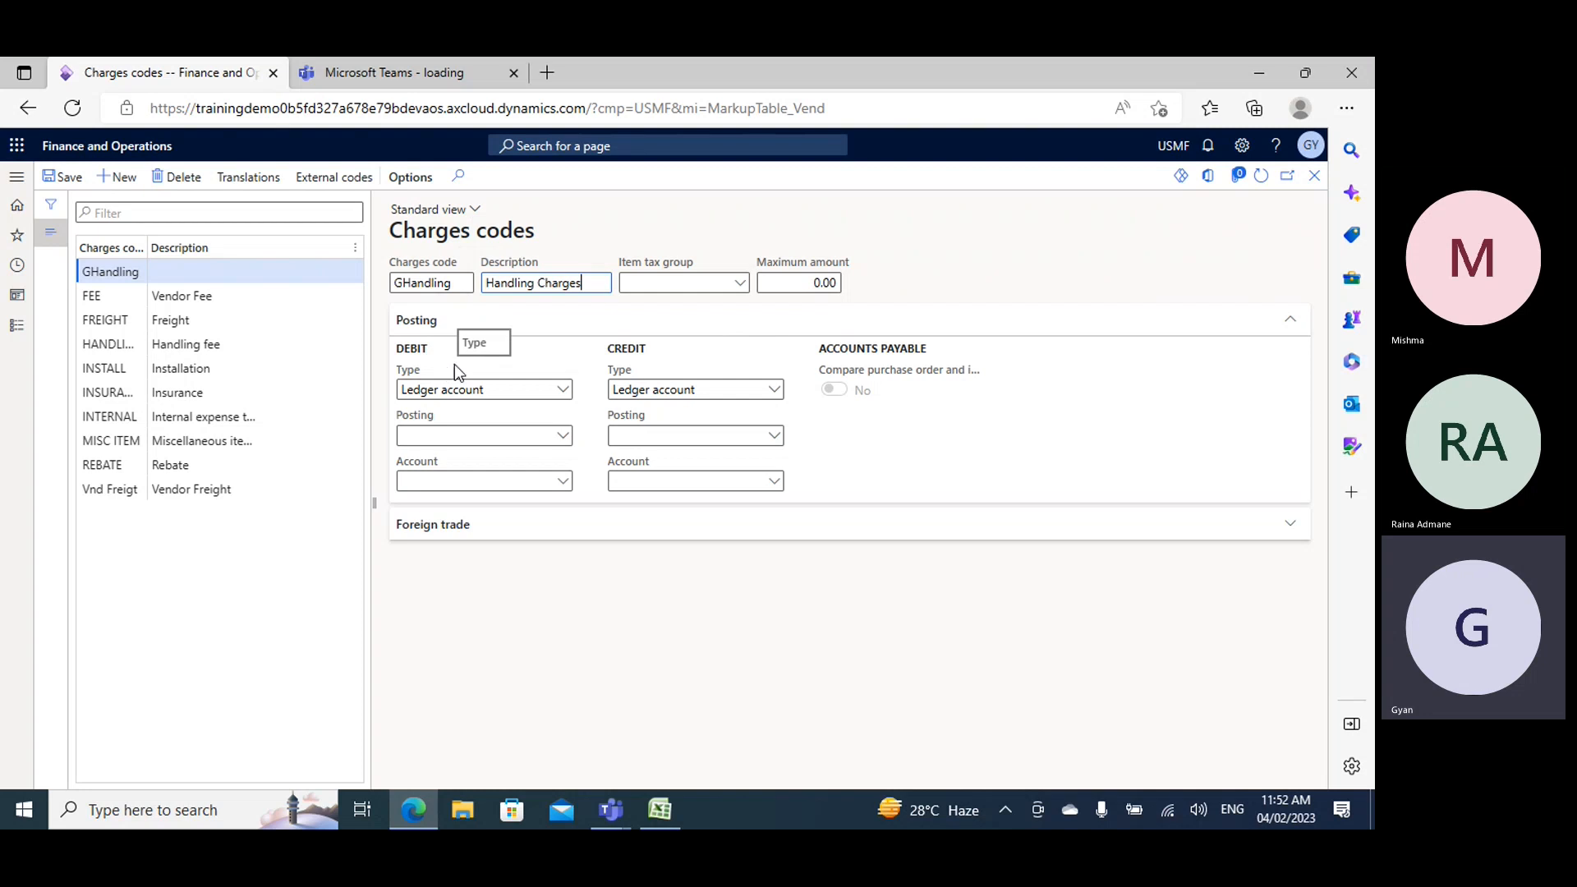
- Set the GHandling posting to debit type Item and credit type Customer/Vendor, and save the charges code
click(567, 398)
click(565, 391)
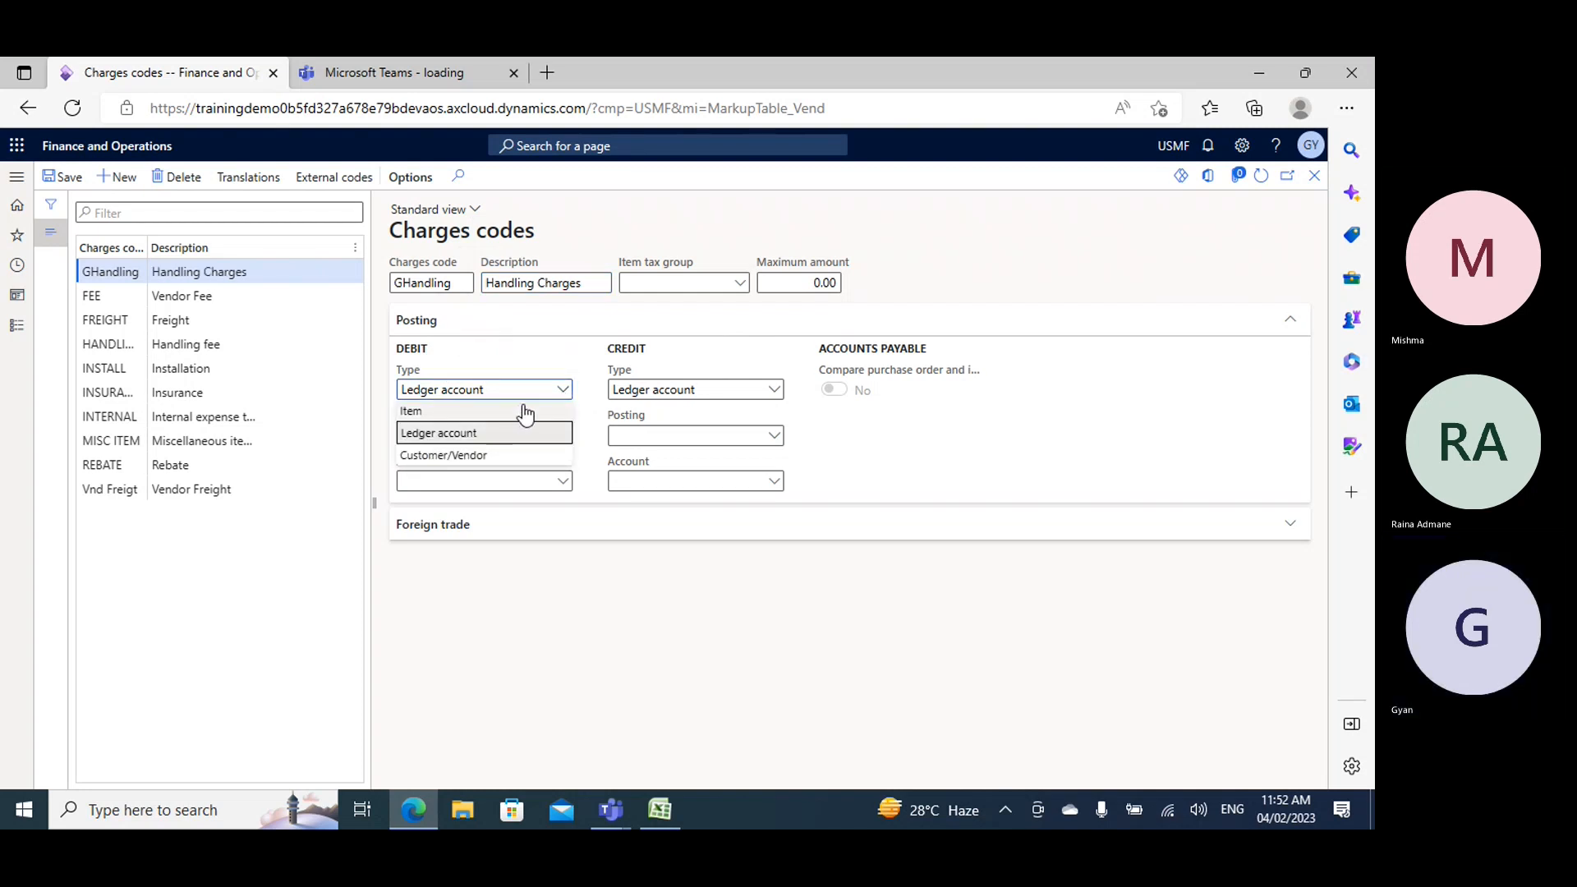
click(429, 413)
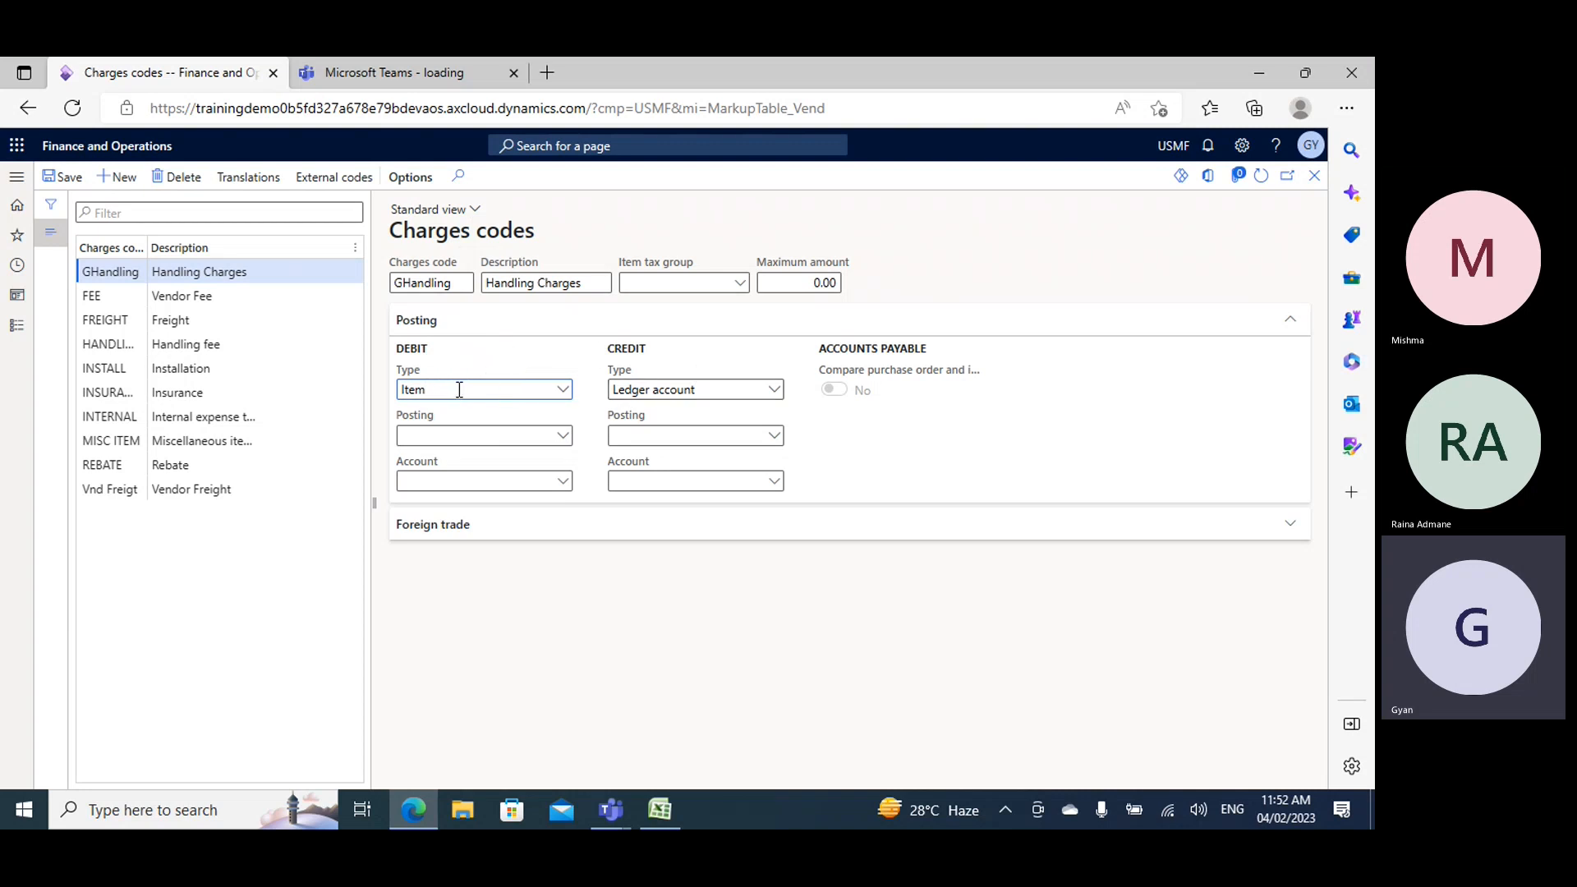
click(774, 390)
click(659, 457)
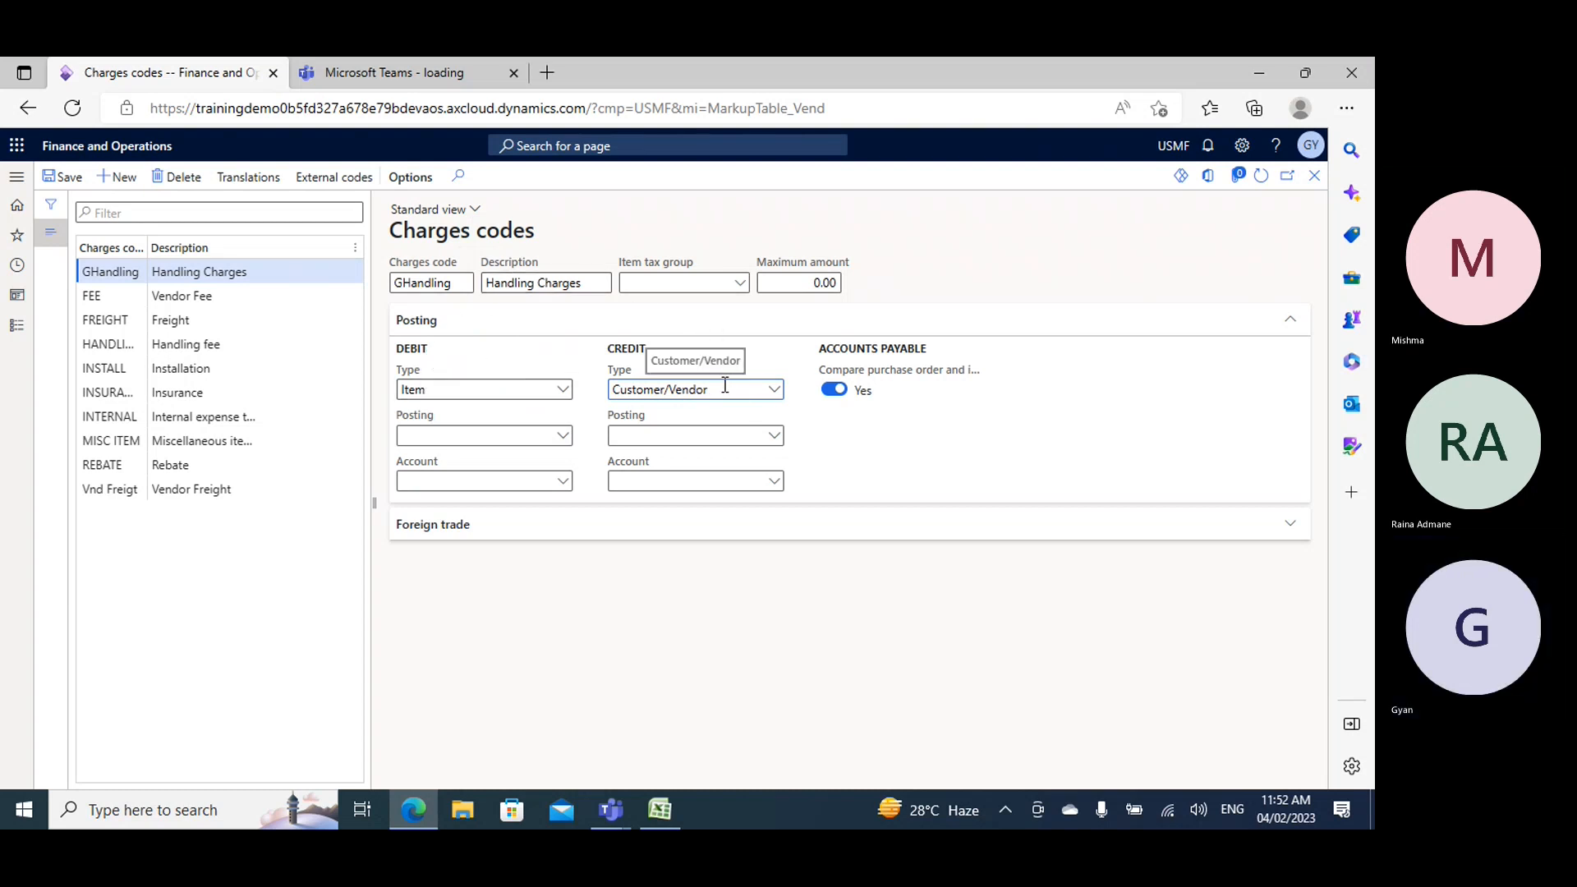
drag(726, 387, 613, 396)
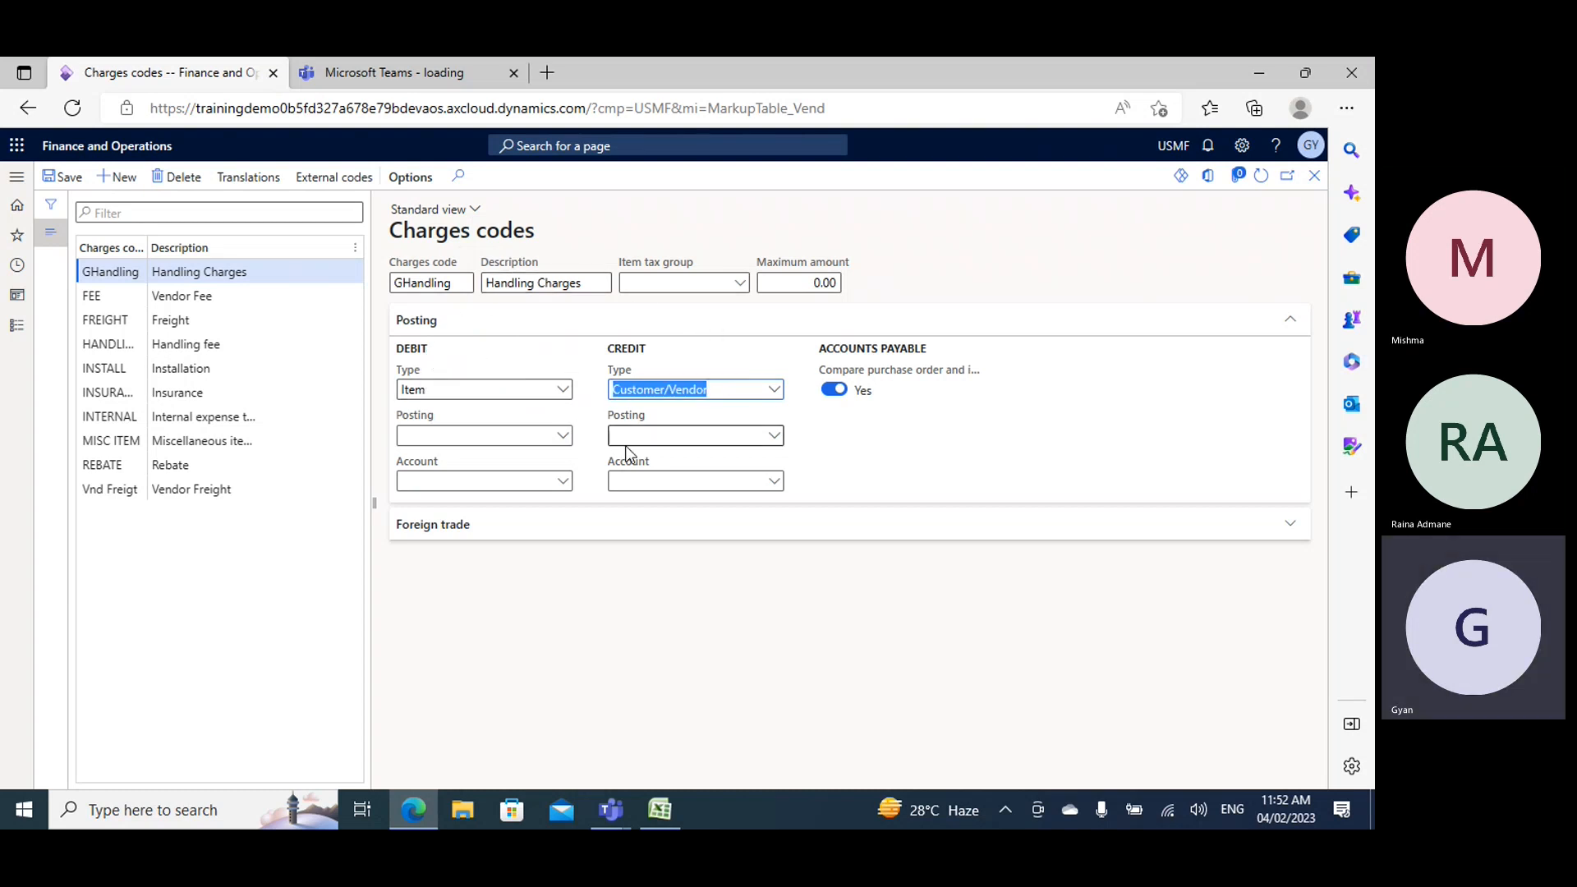
click(773, 391)
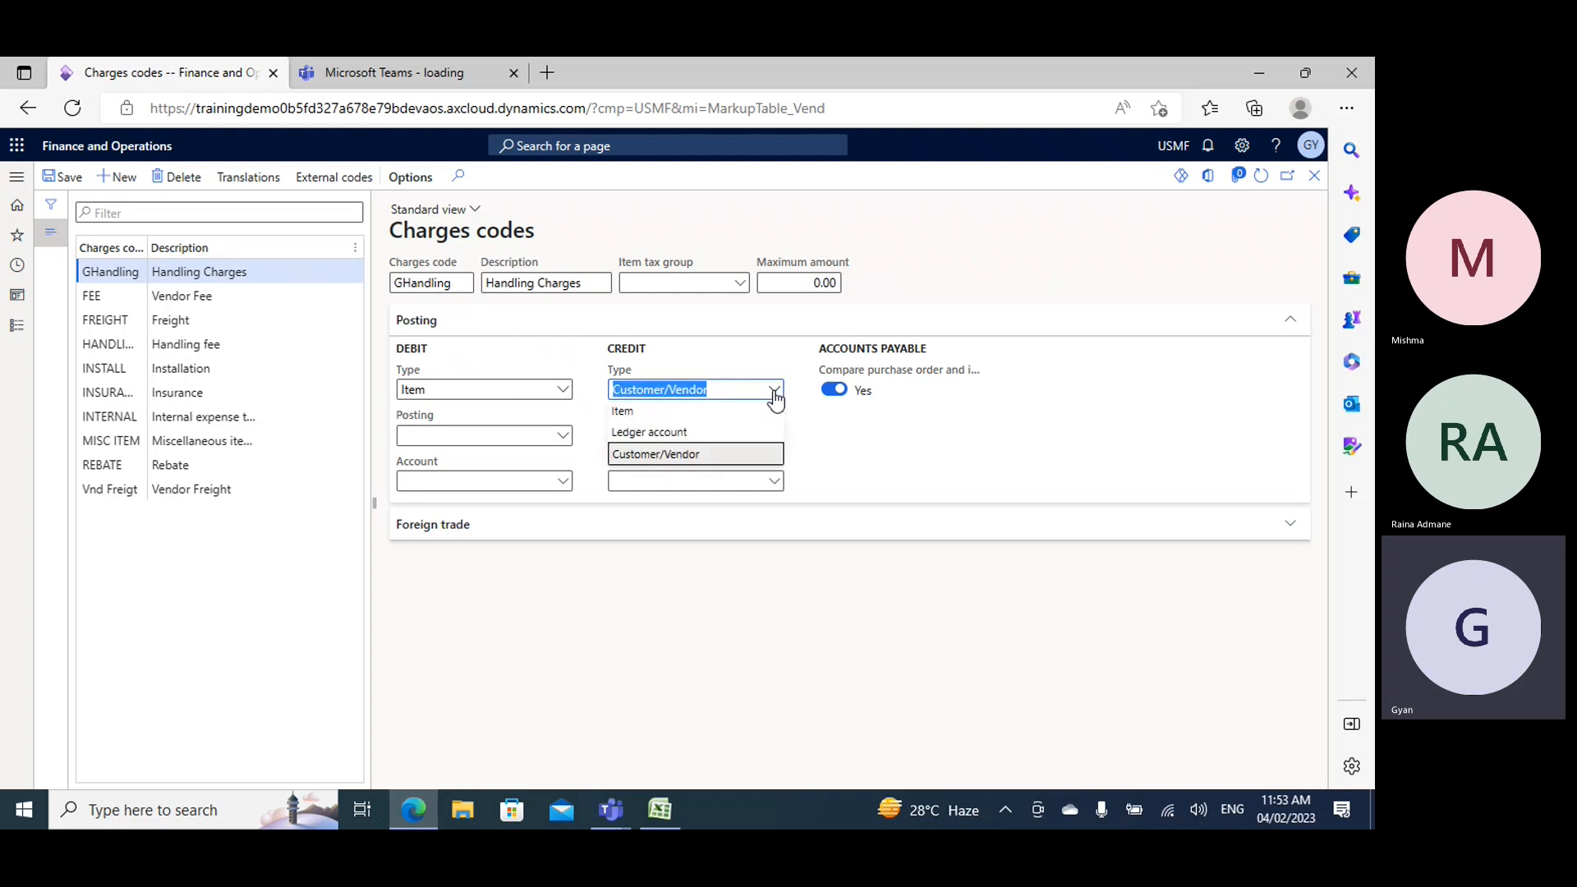
click(668, 460)
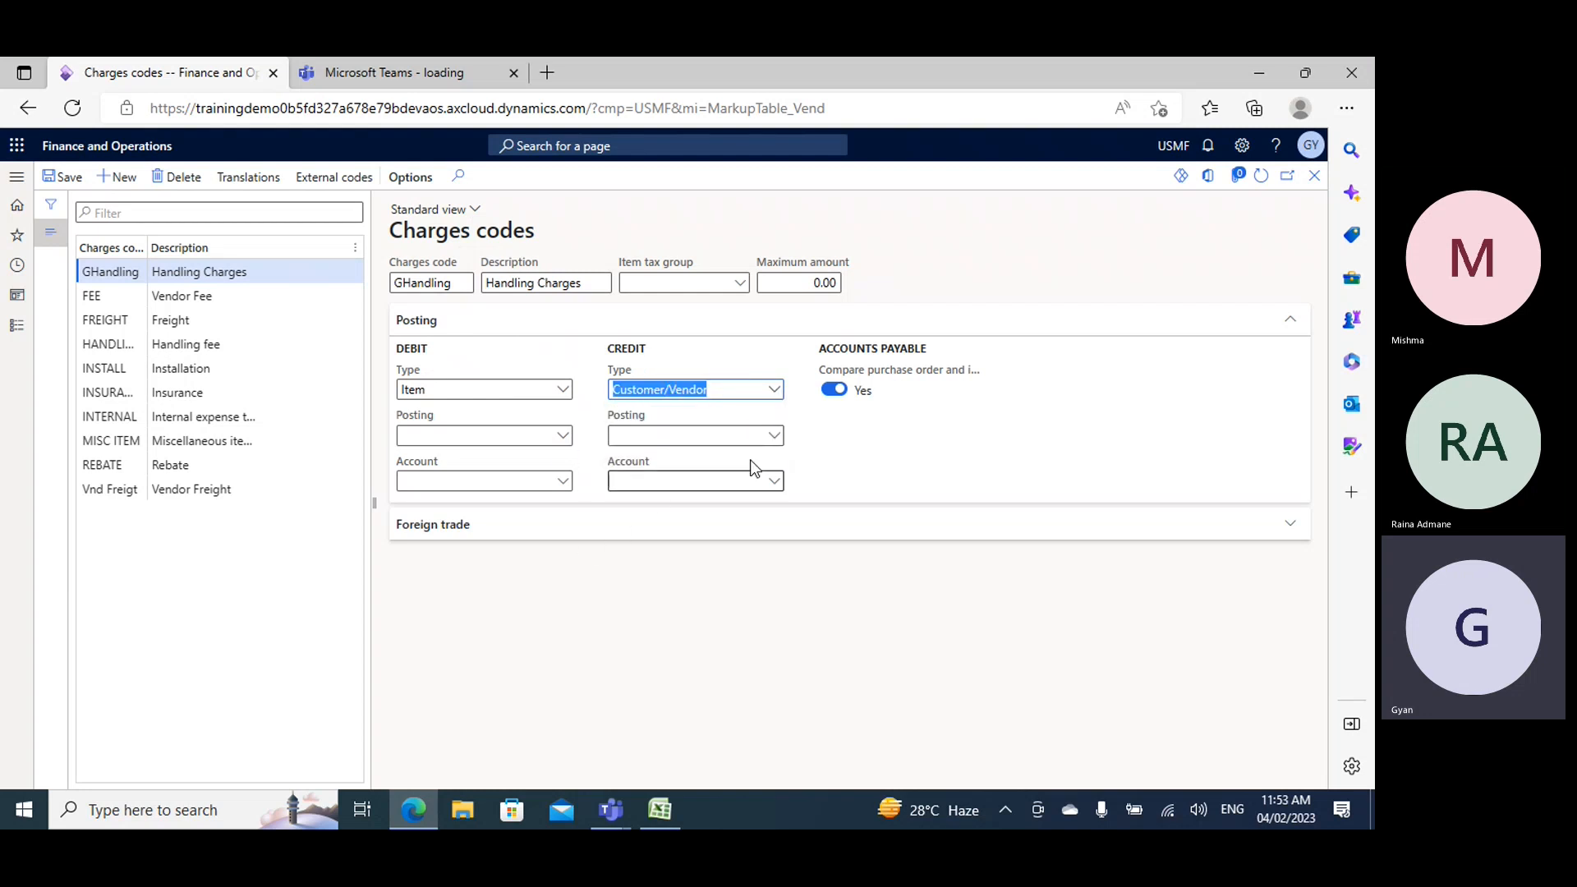
click(72, 177)
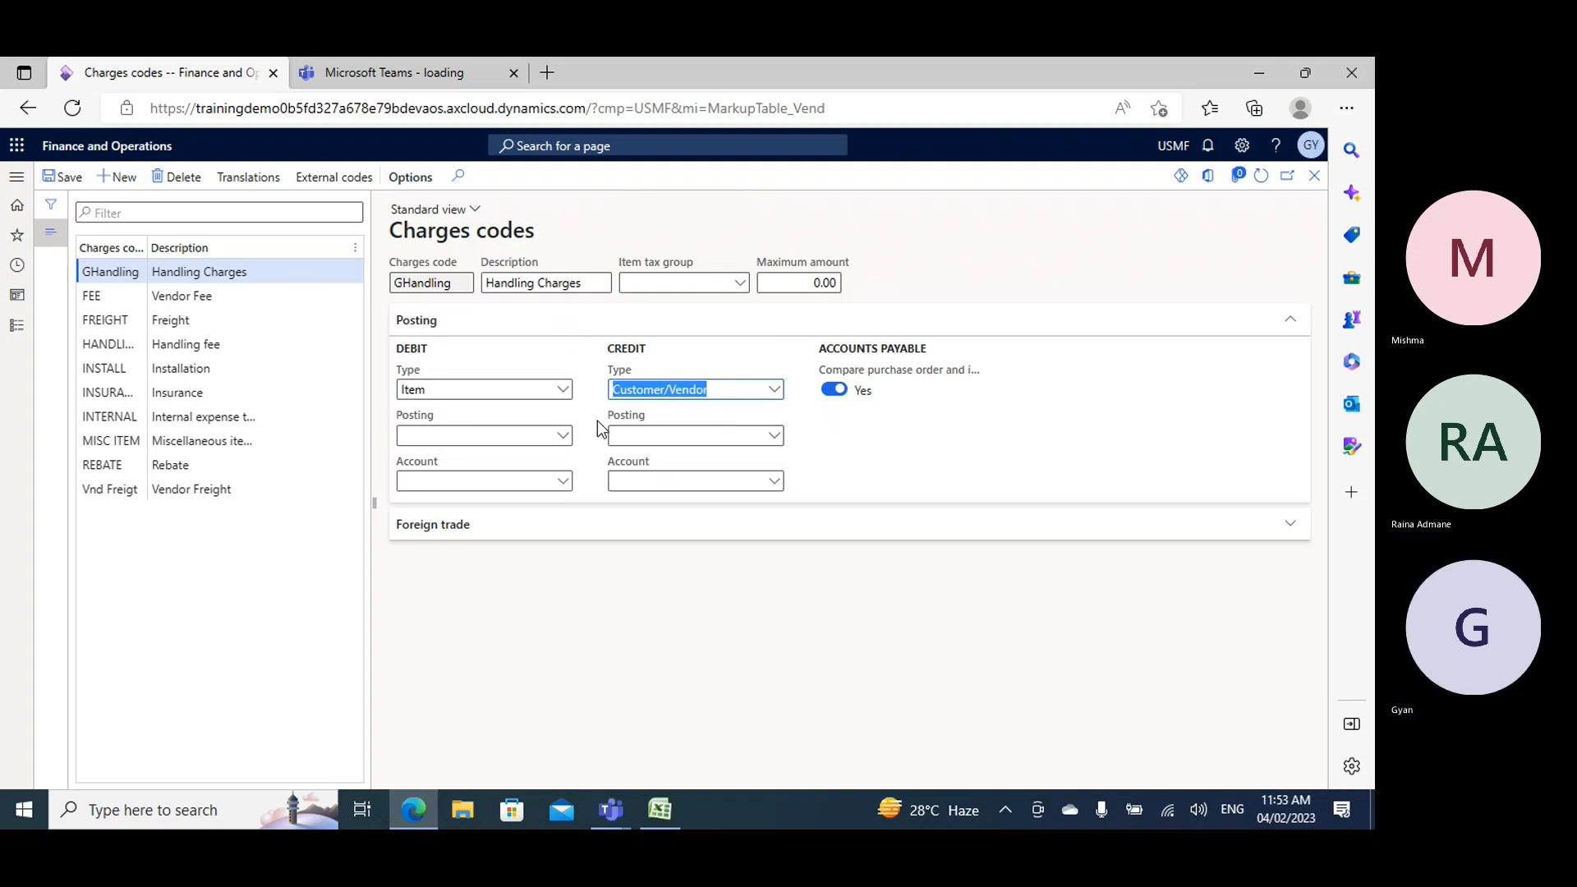
click(66, 178)
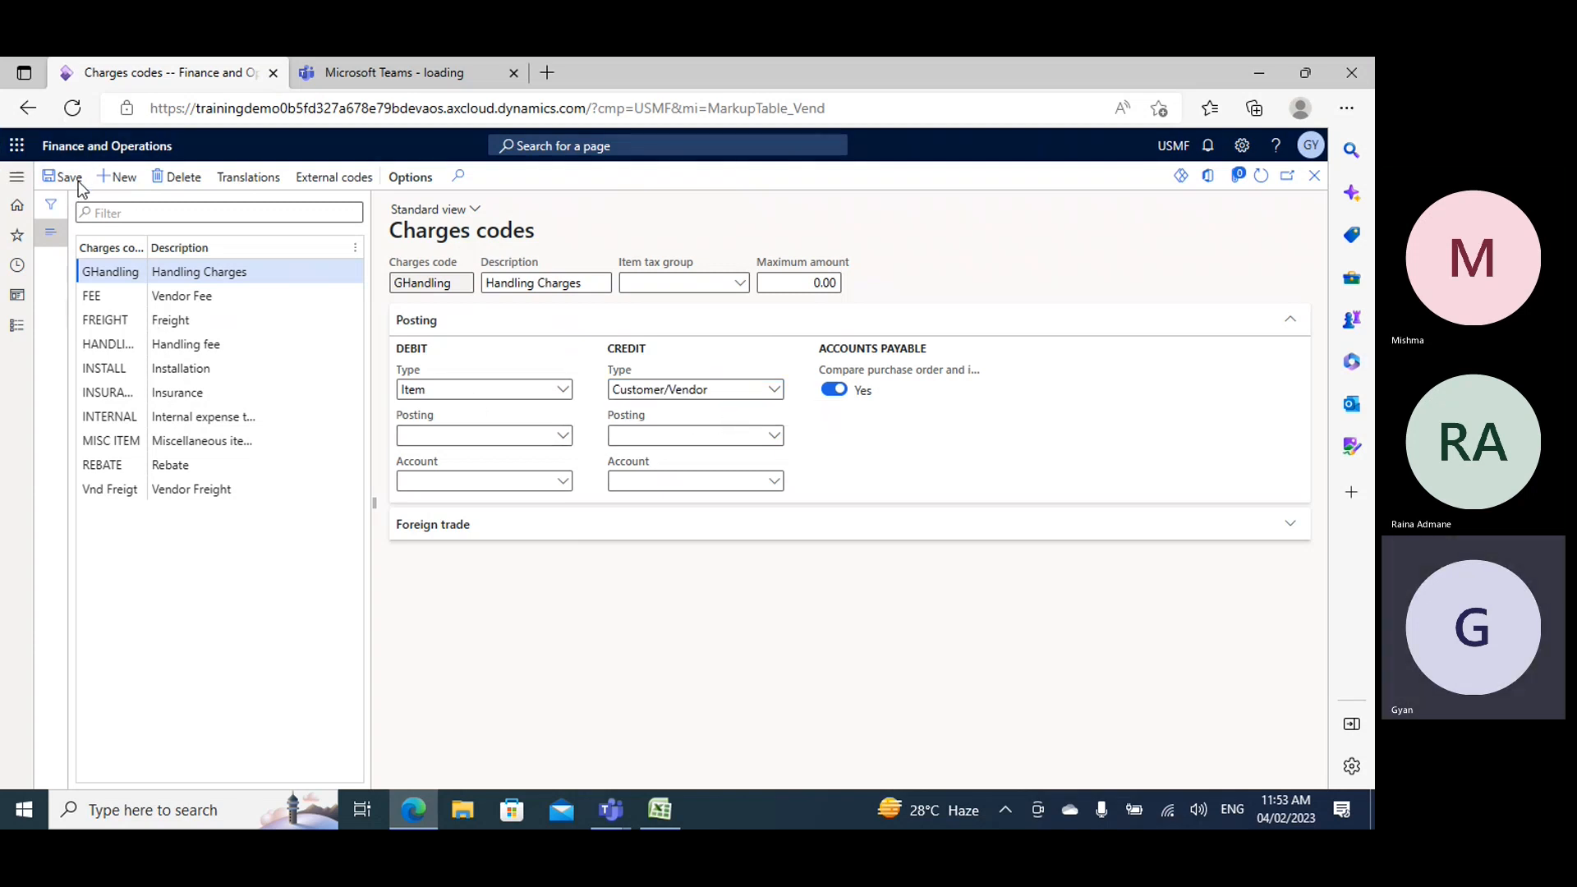
- Review the posting setup of the existing charges codes, including handling fee, installation, internal expense and vendor freight, and return to GHandling
click(251, 344)
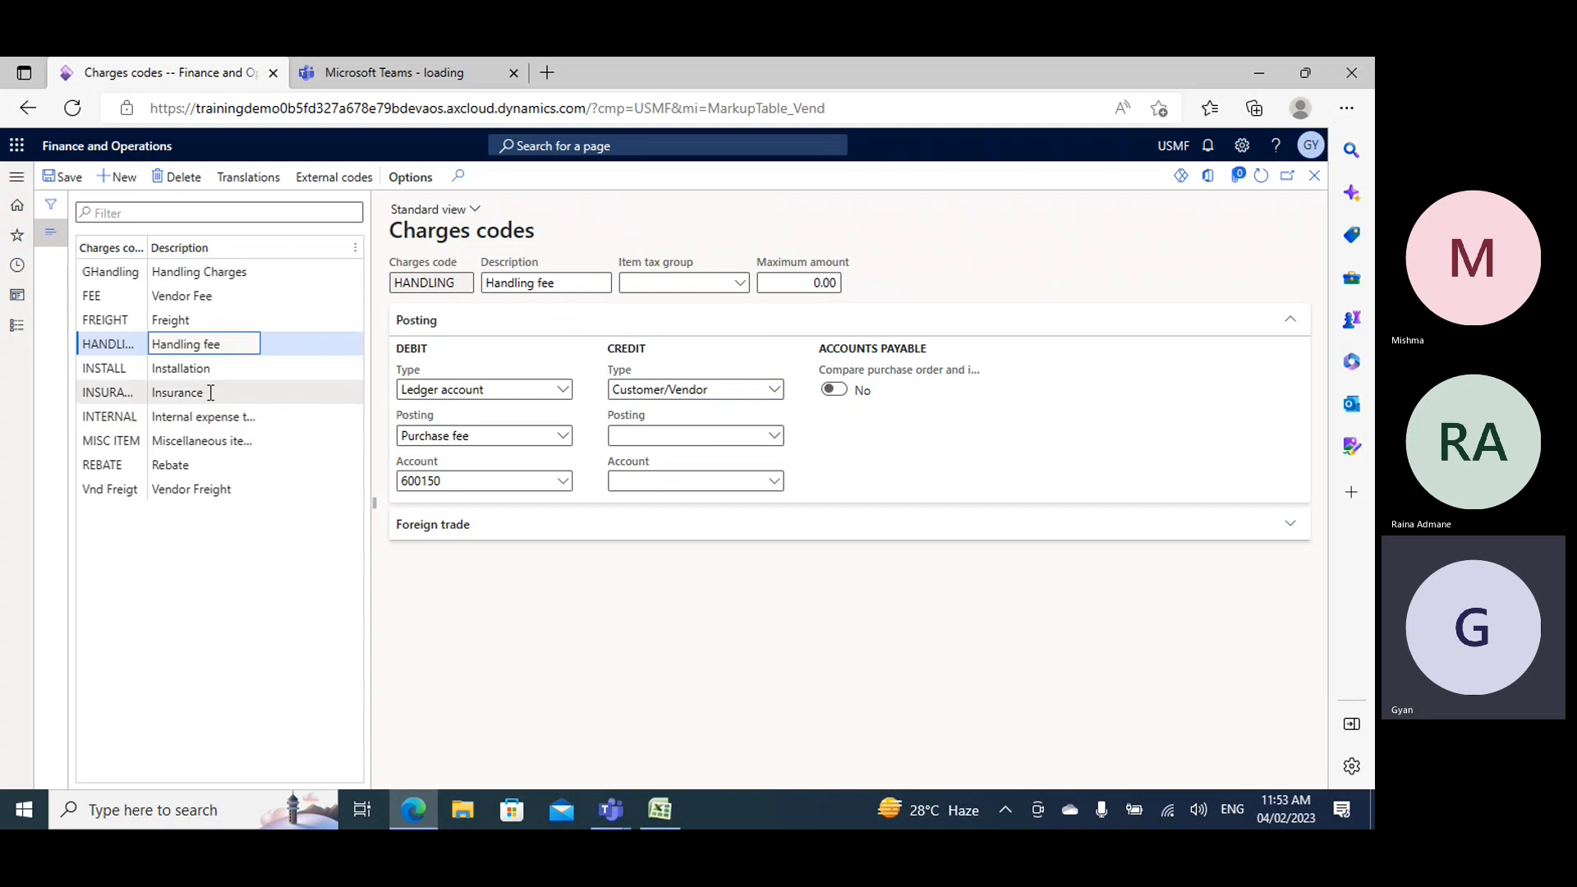
click(194, 368)
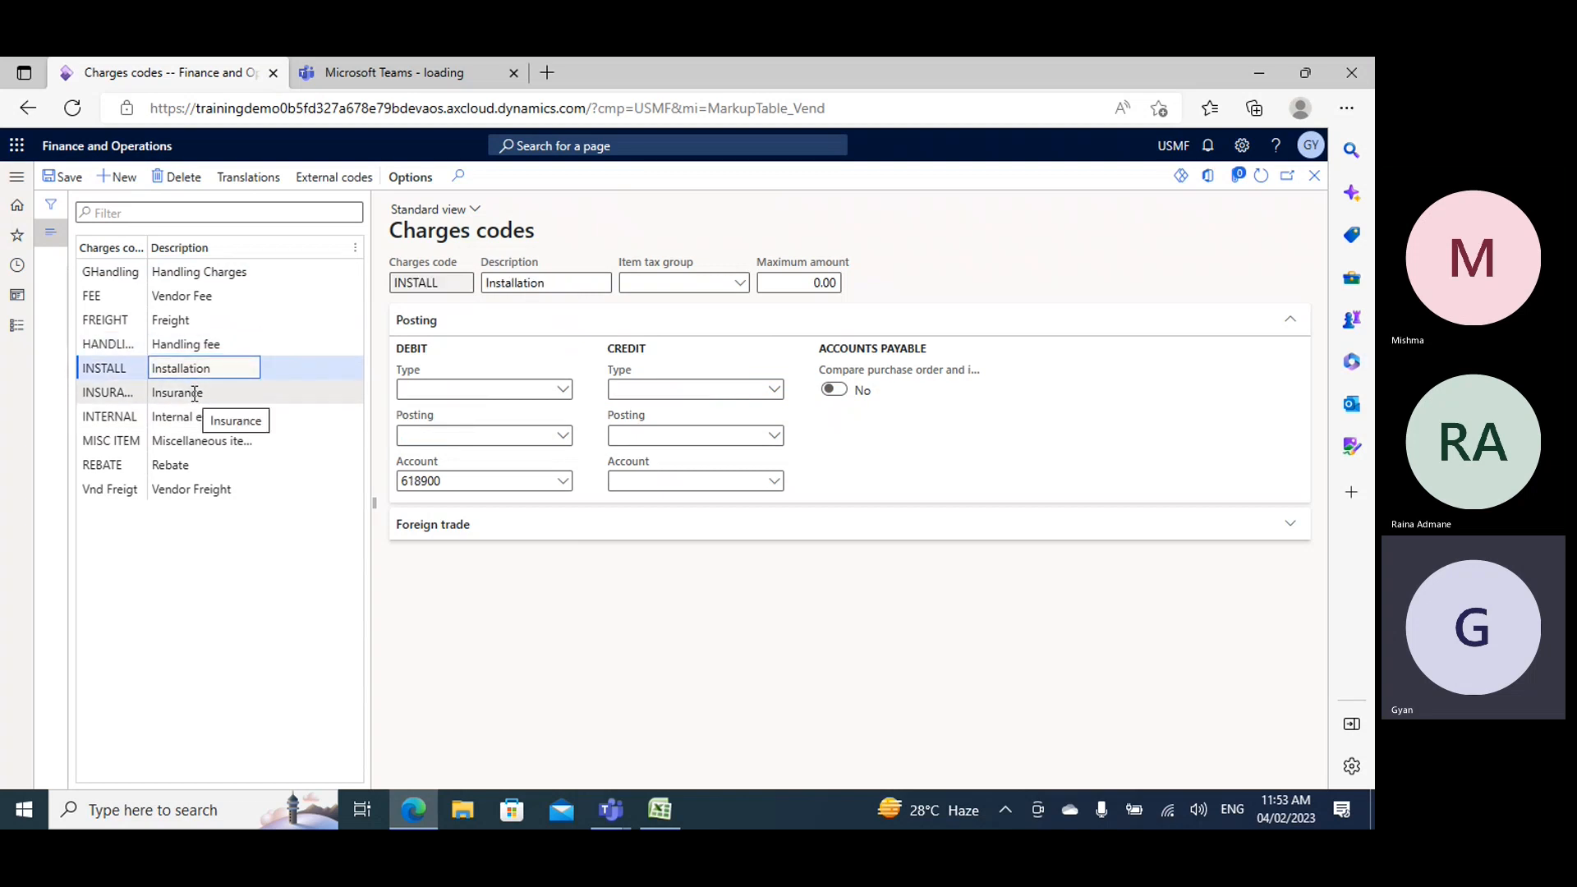
click(194, 394)
click(218, 418)
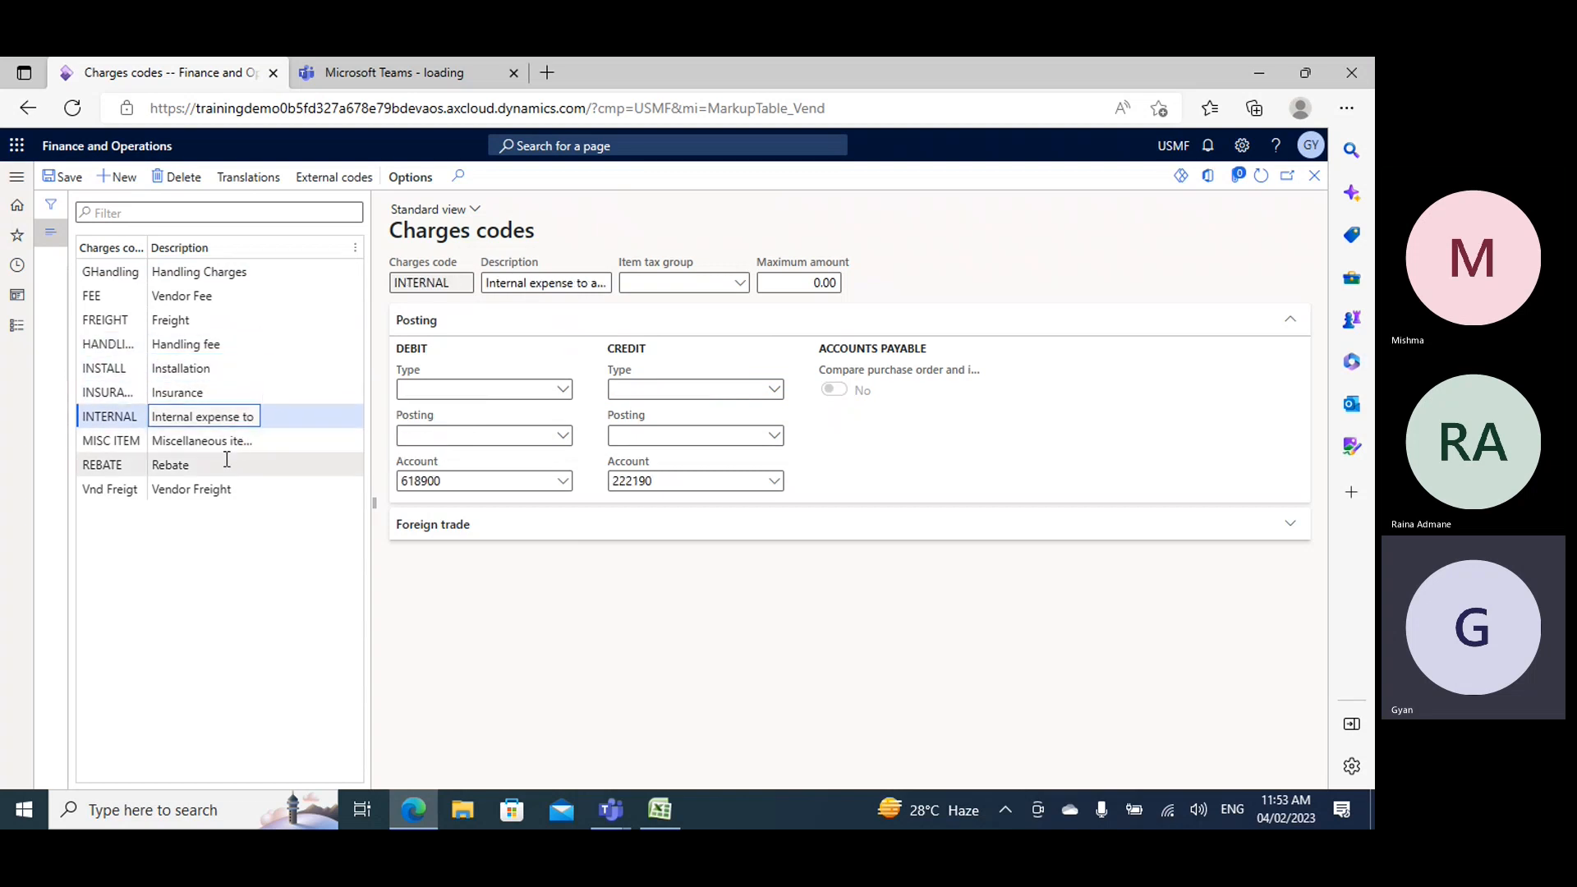
click(216, 490)
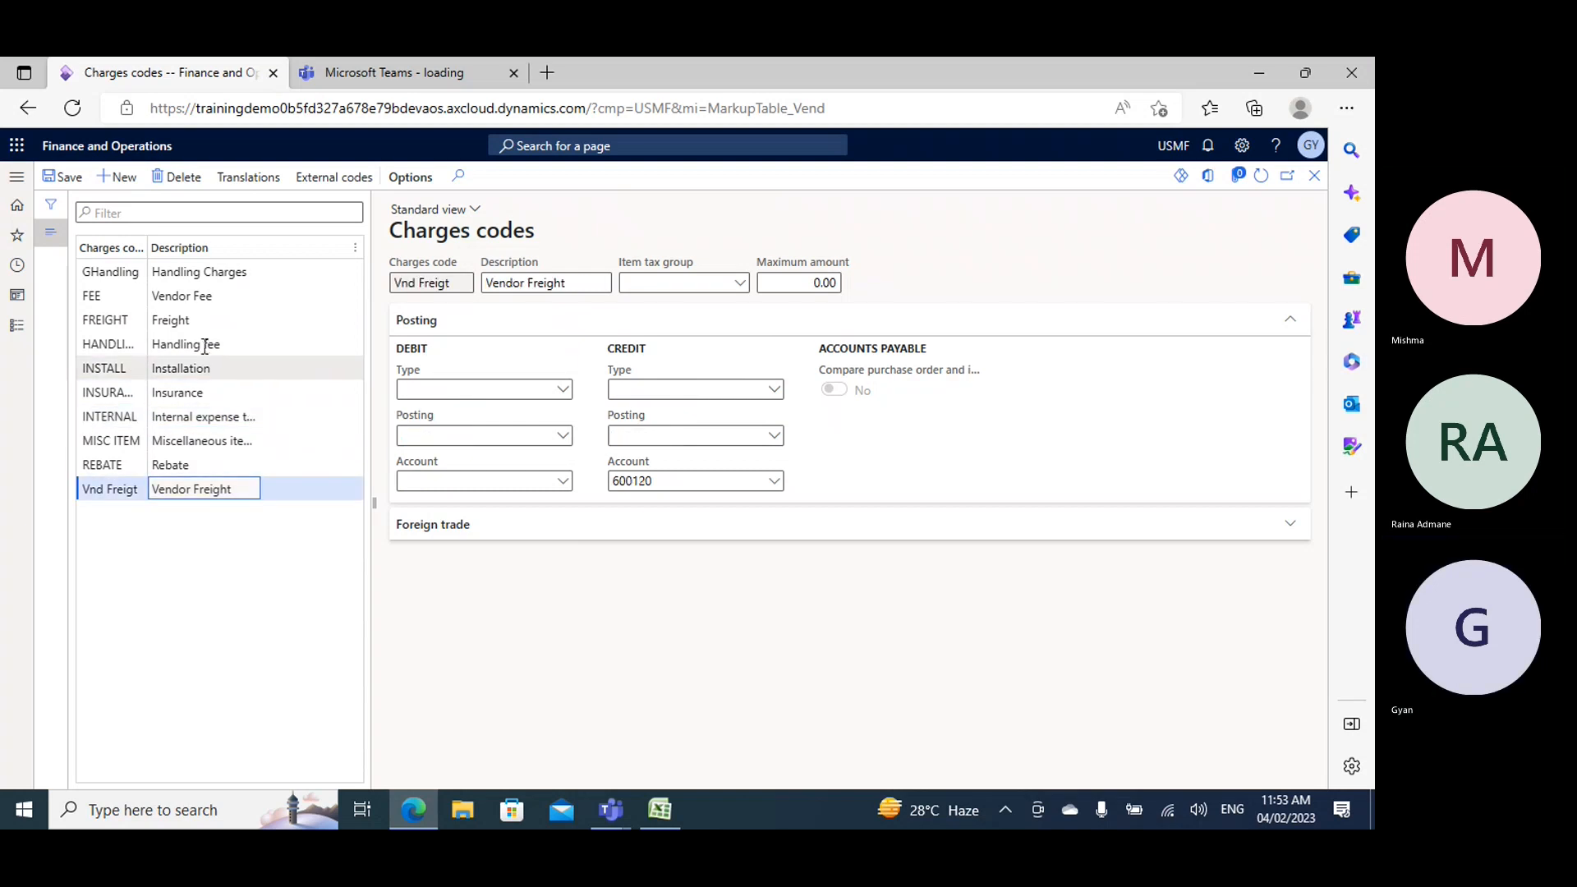
click(176, 271)
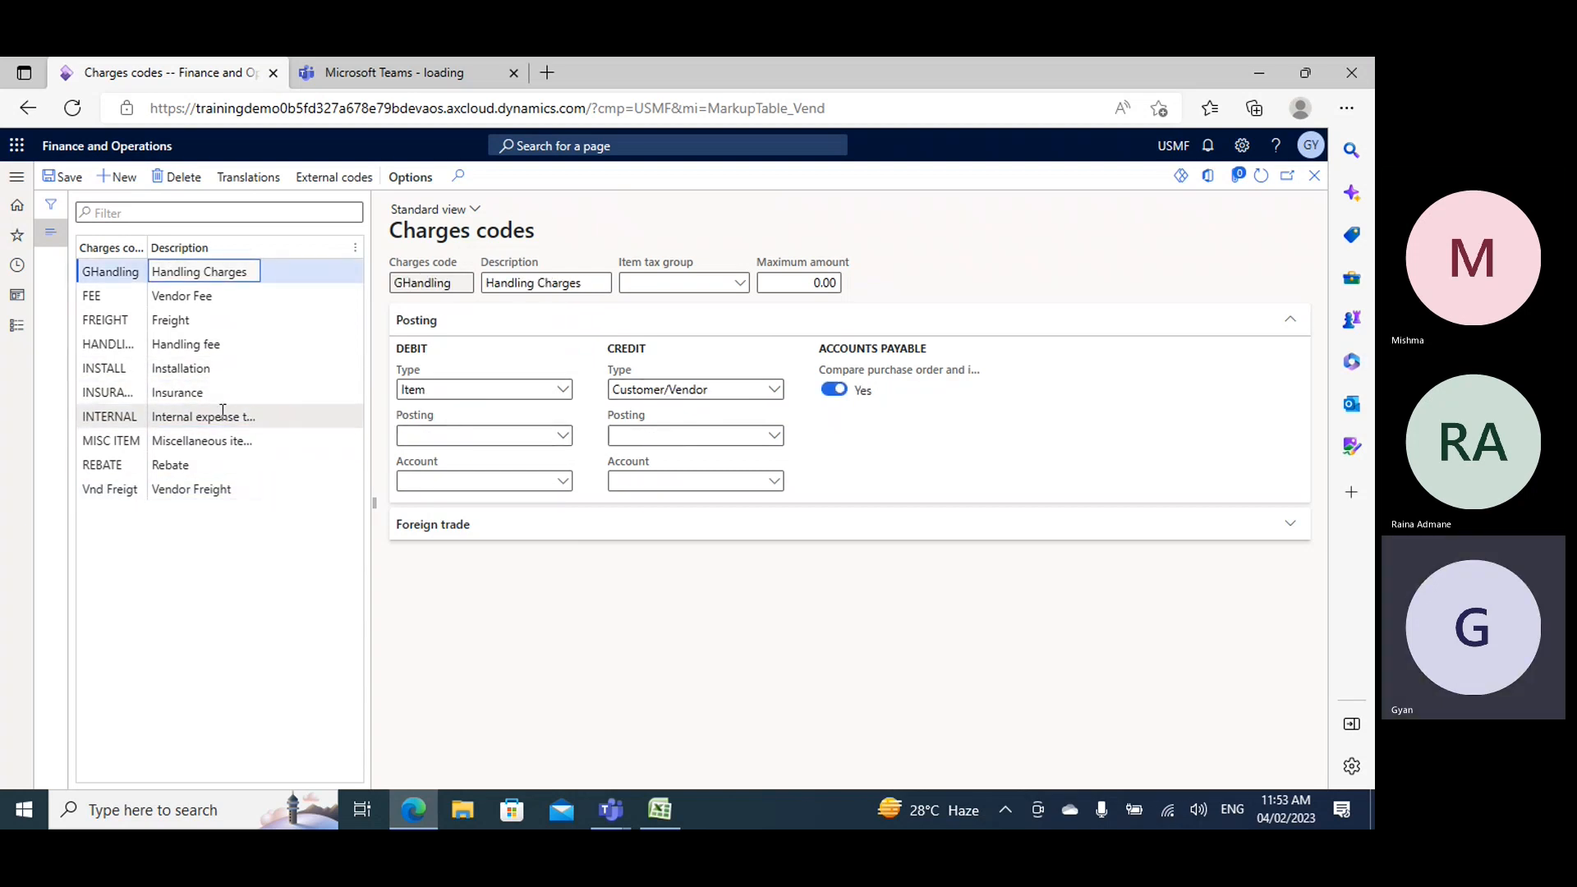
click(66, 176)
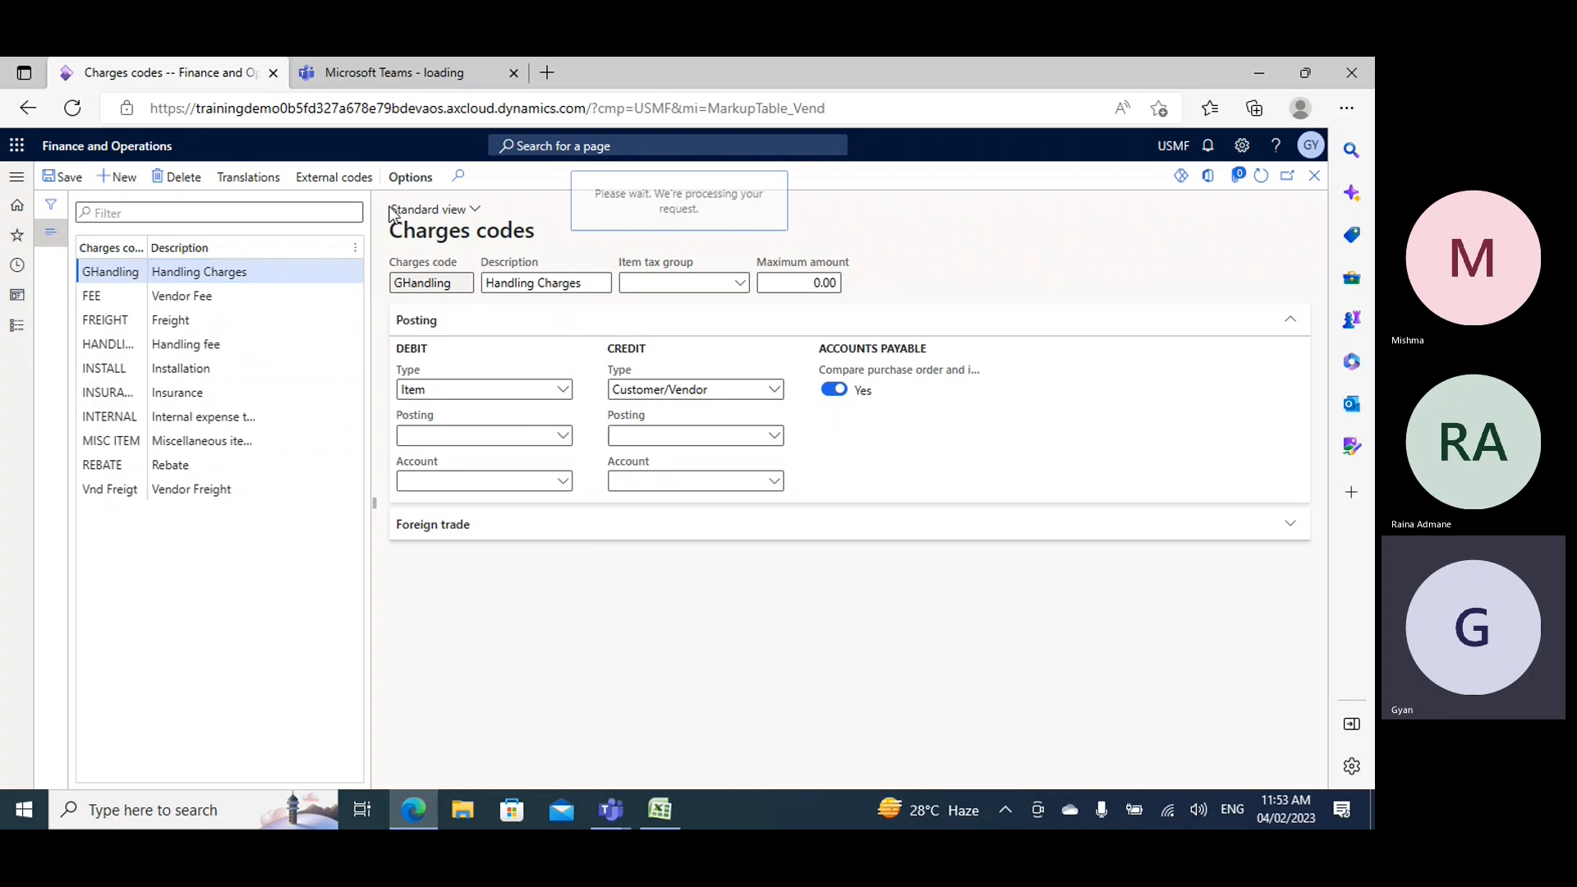
- Duplicate the Charges codes browser tab and open All purchase orders from Procurement and sourcing in the copy
right_click(135, 76)
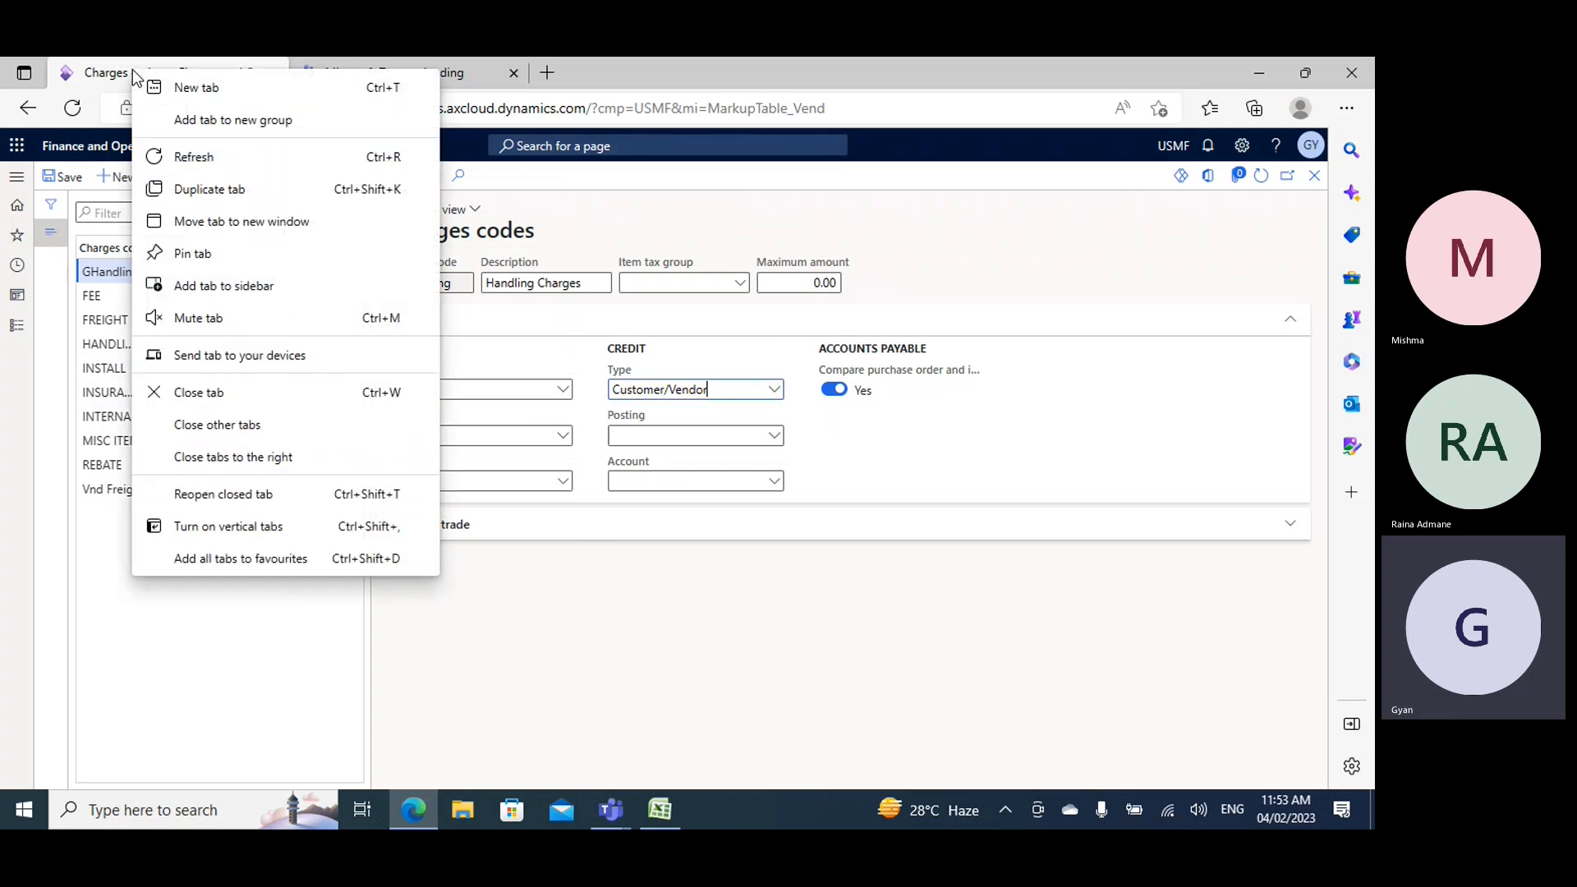
click(210, 191)
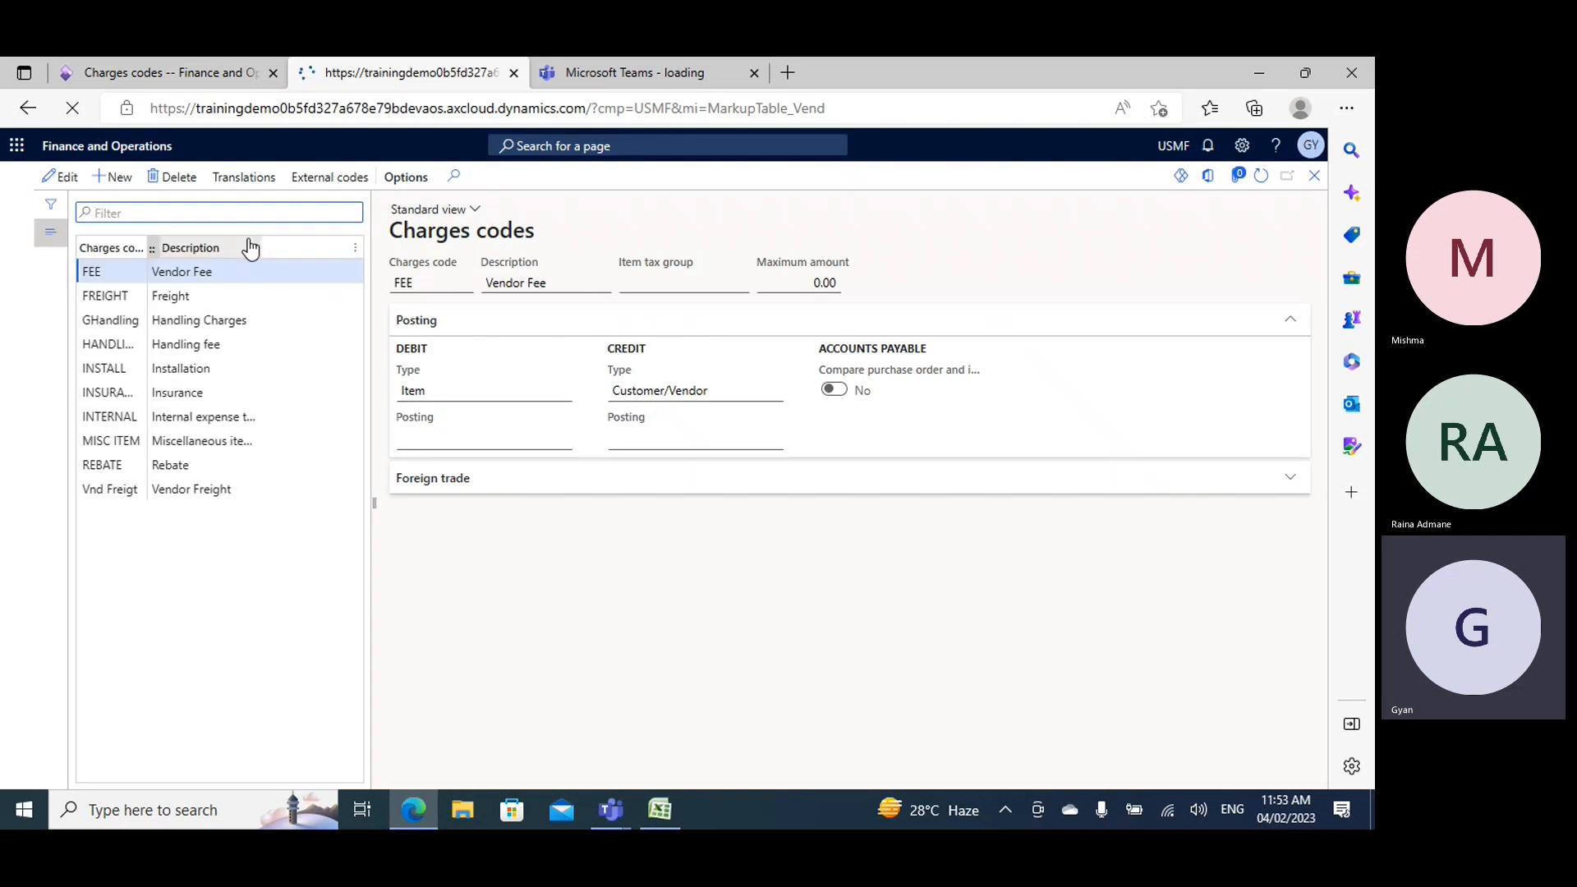
click(15, 326)
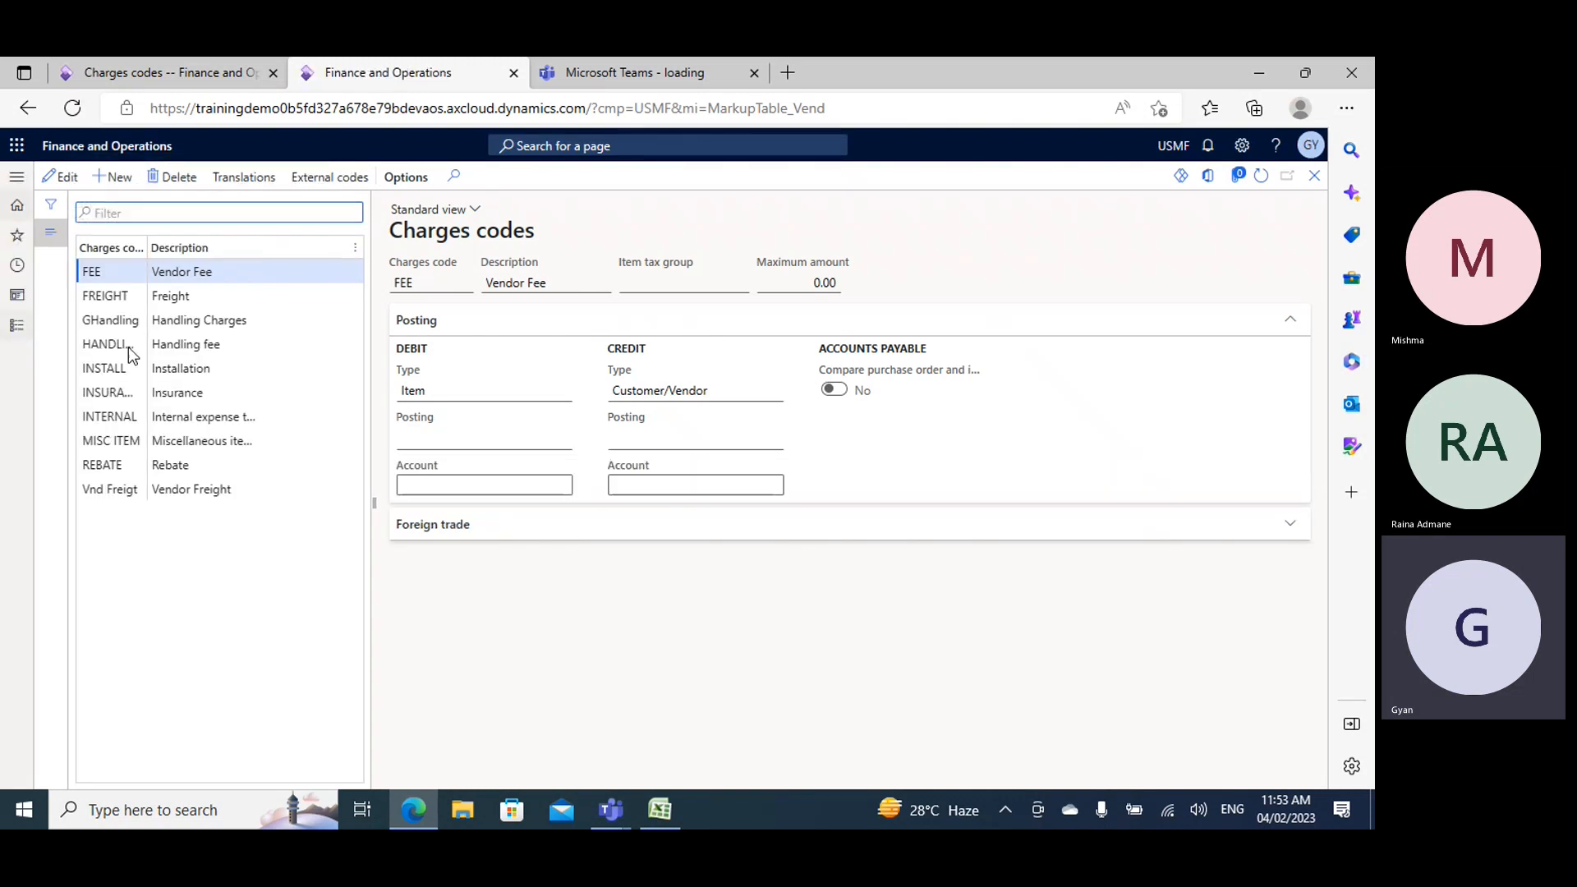
scroll(70, 577, down, 3)
scroll(70, 577, down, 3)
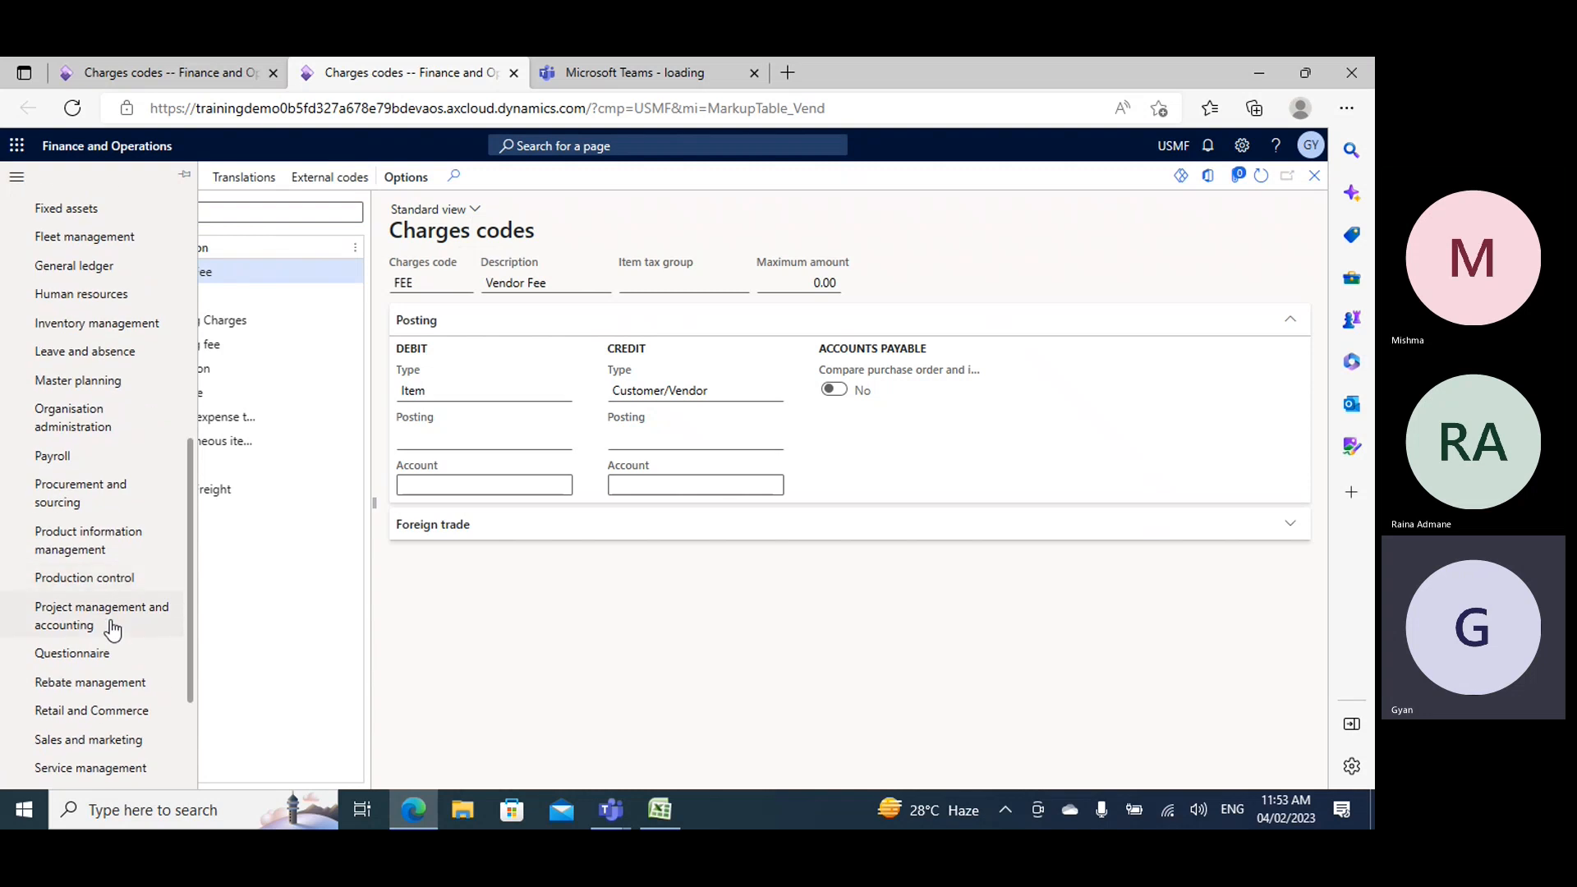
click(70, 493)
click(310, 253)
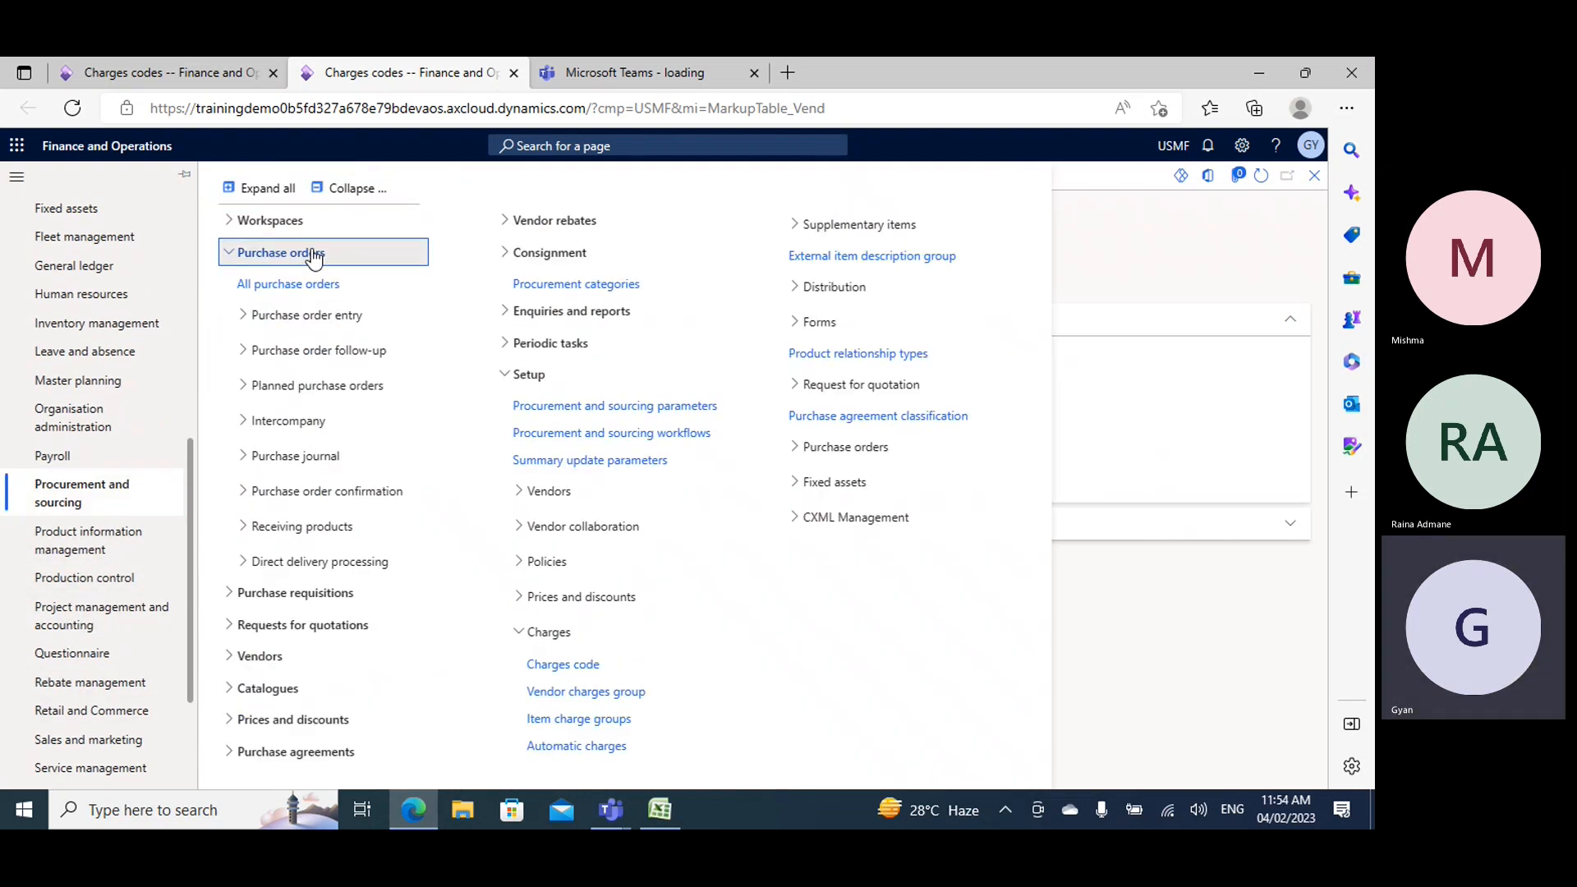
click(283, 286)
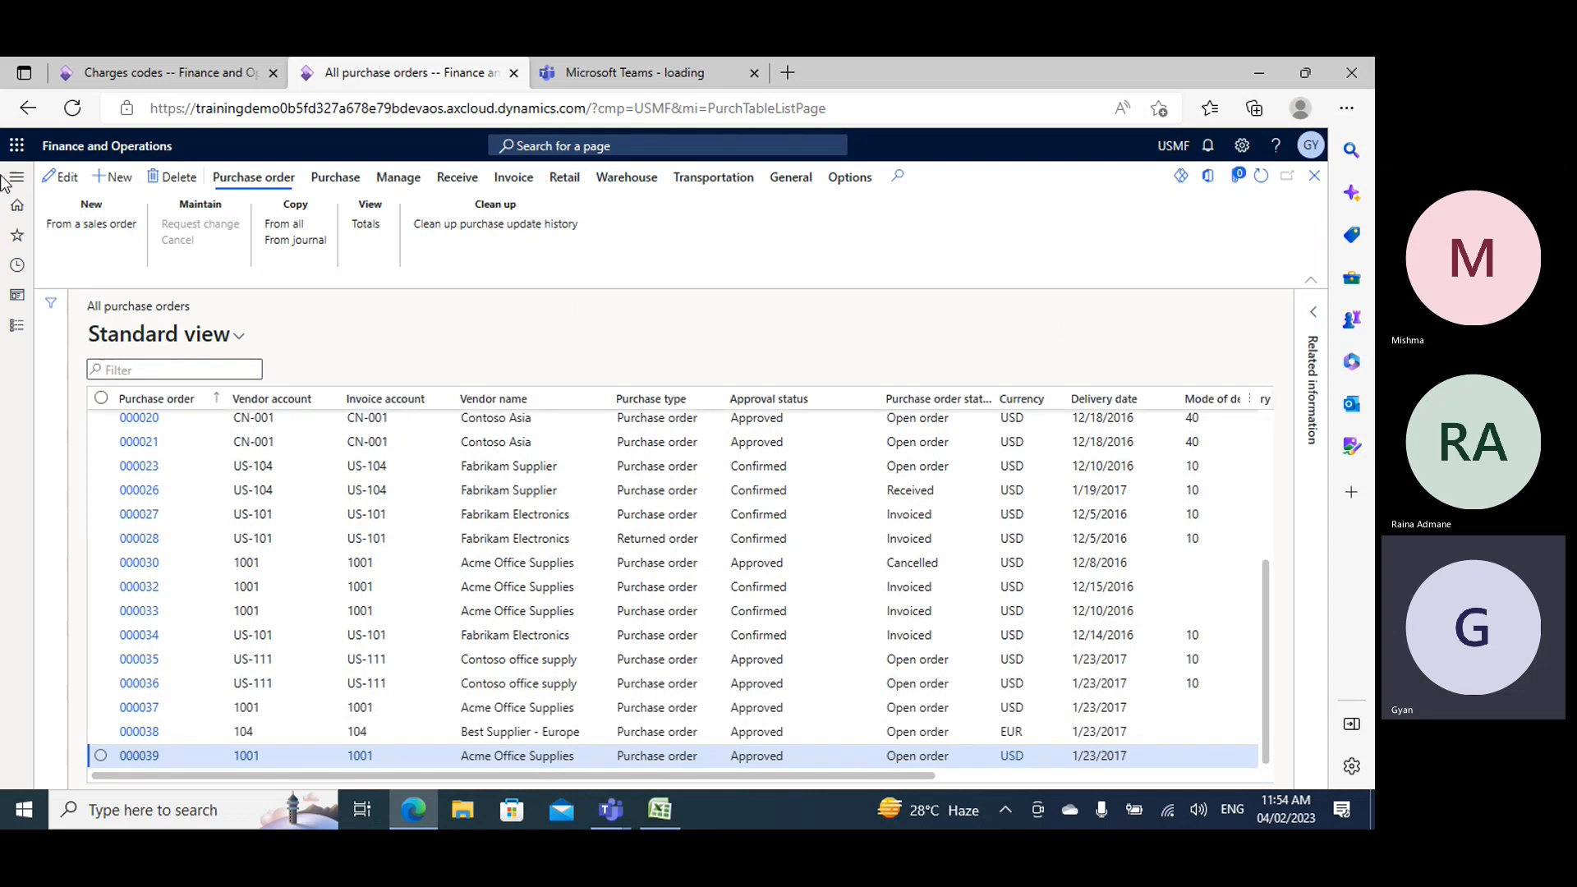
- Create a new purchase order for the vendor Acme Office Supplies with warehouse 24
click(121, 178)
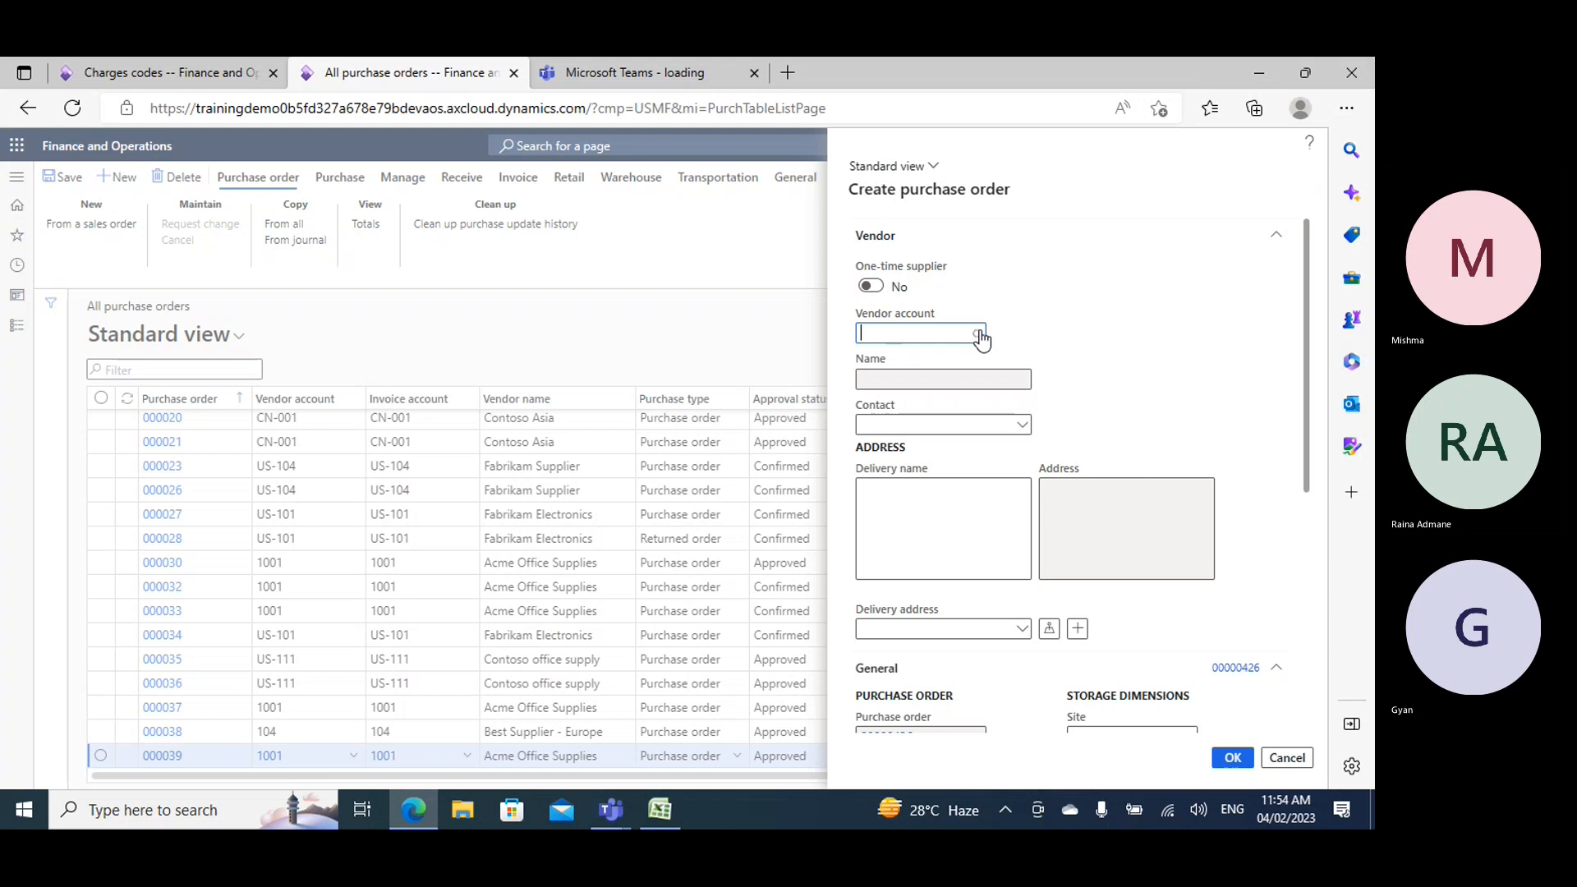
click(978, 335)
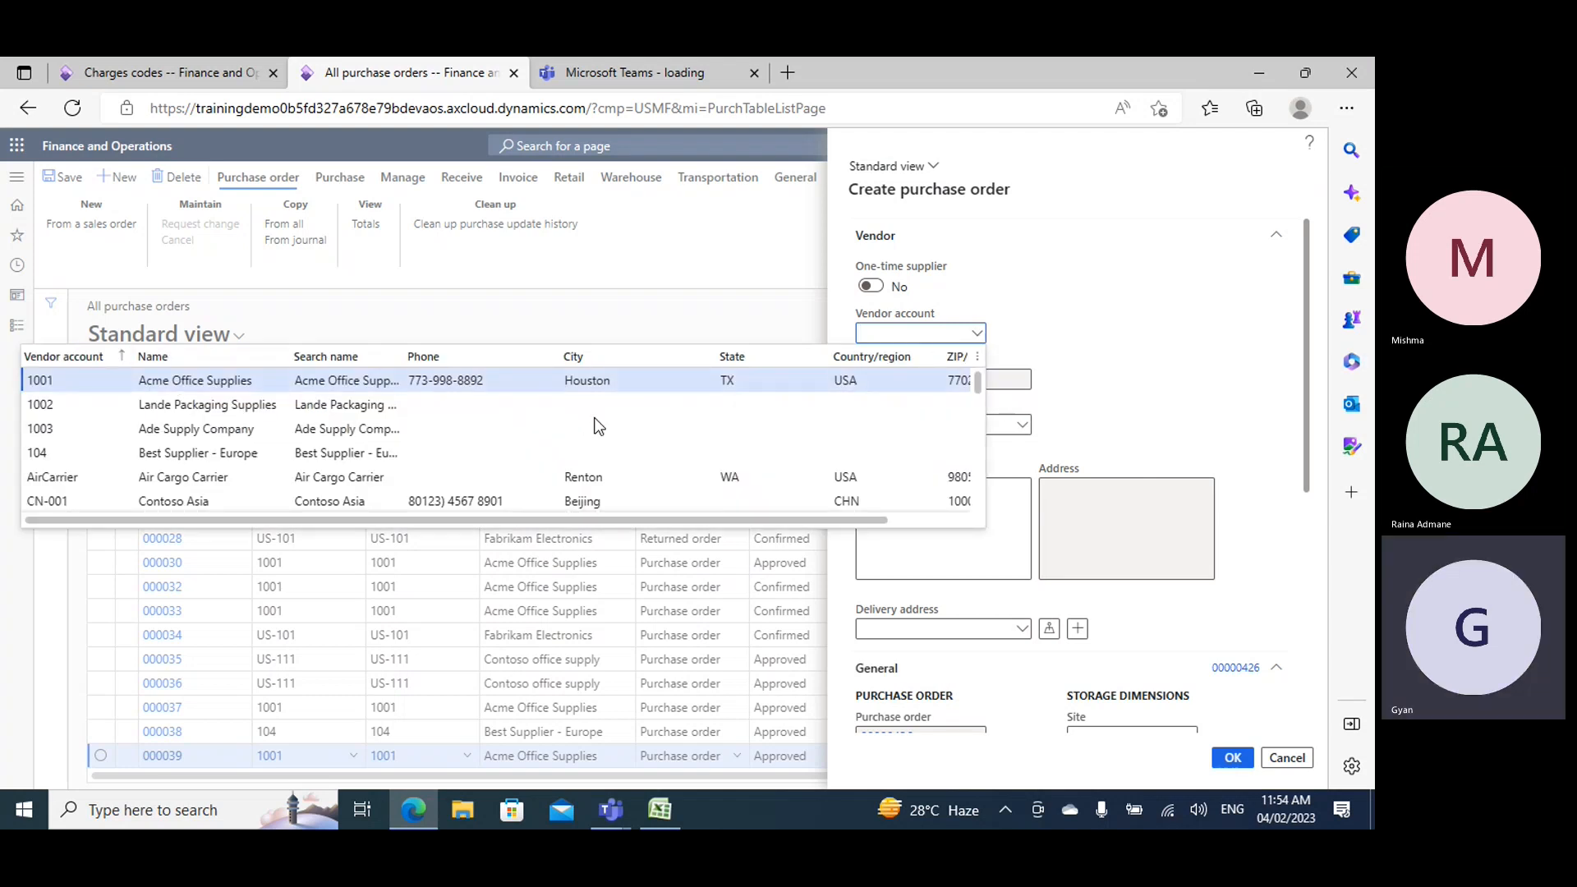
key(Return)
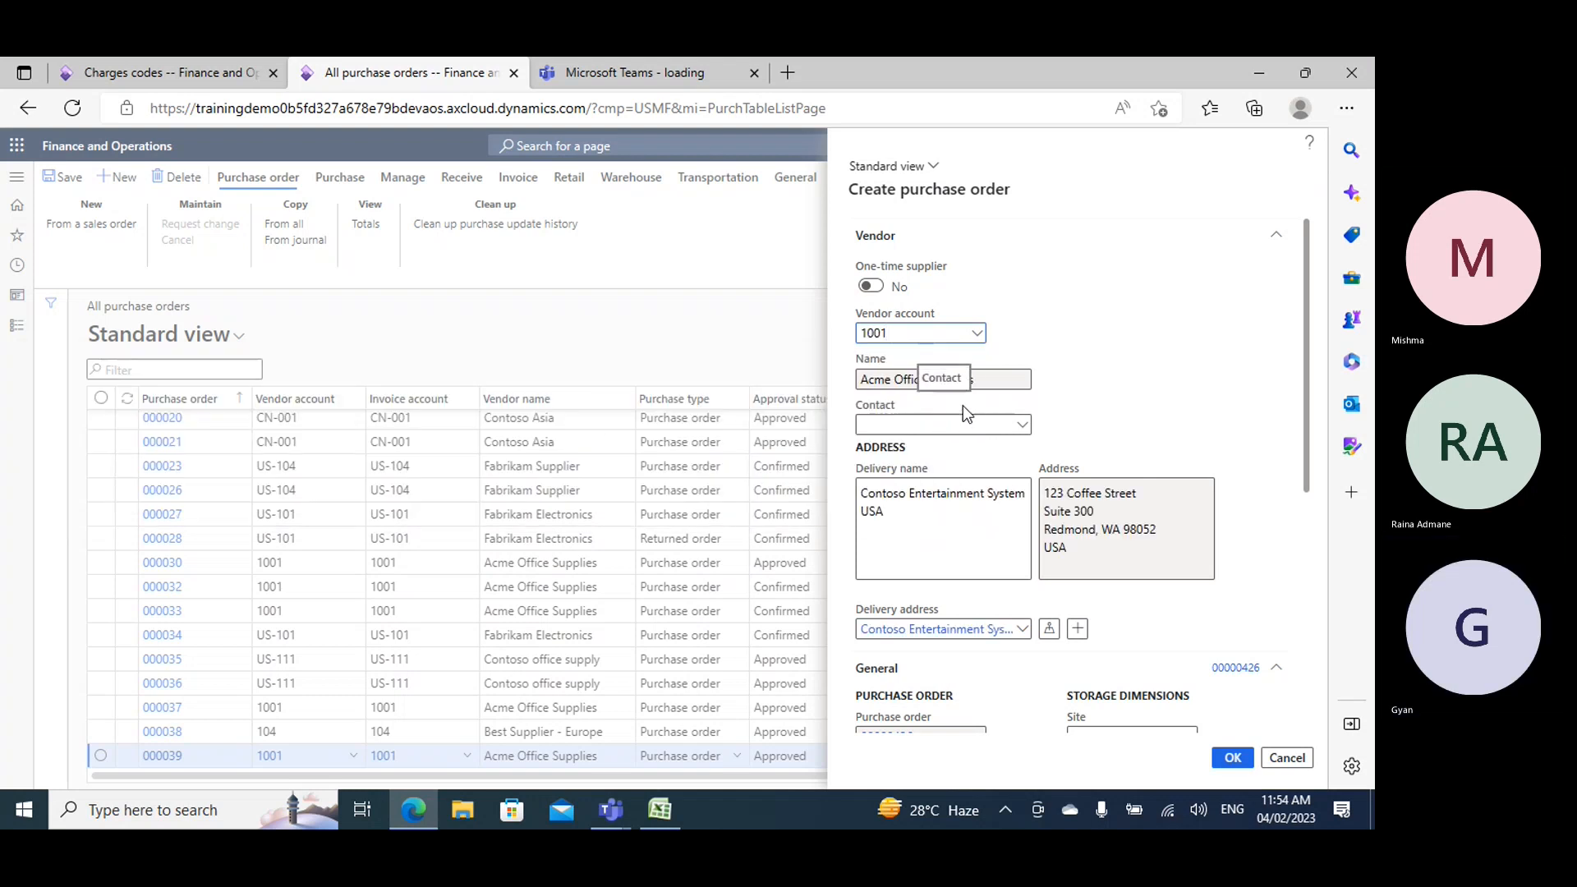
scroll(1027, 403, down, 5)
click(1098, 399)
text(24)
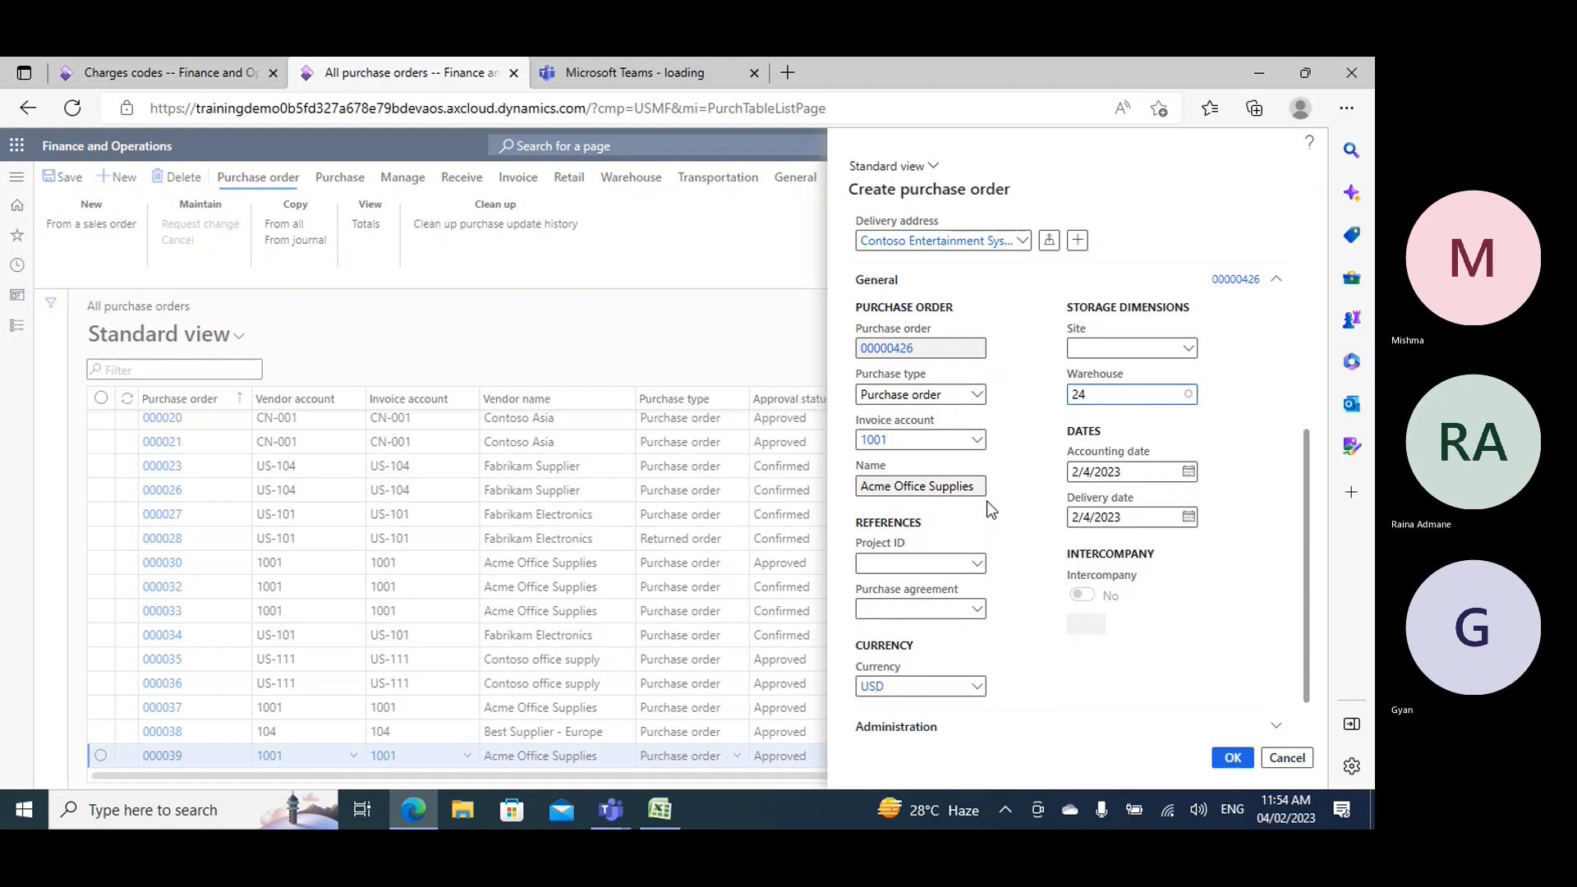
click(829, 441)
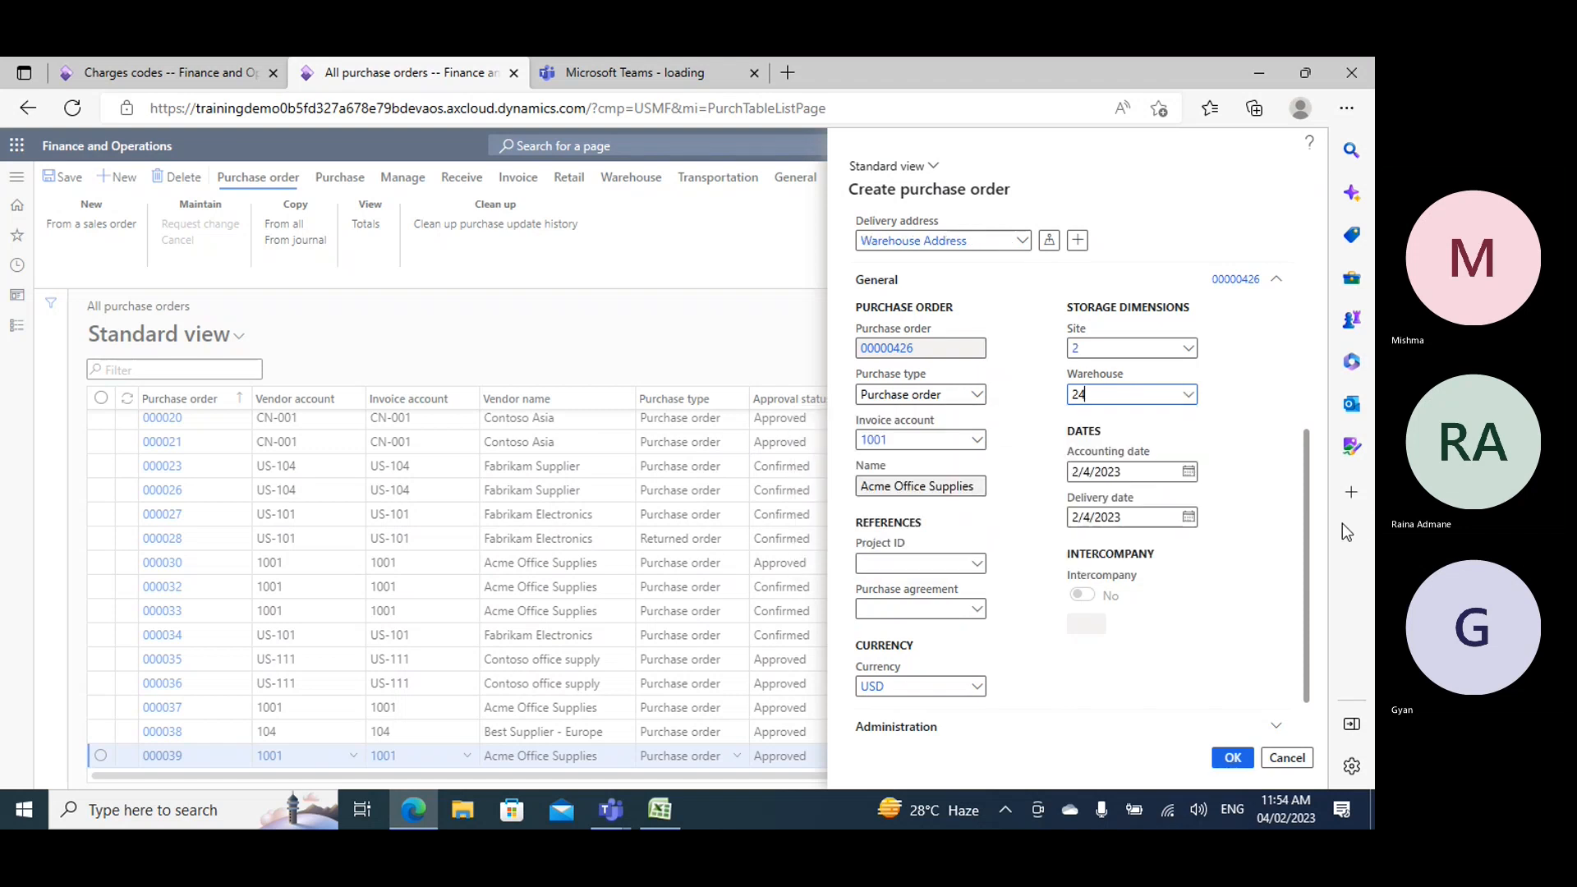
click(1231, 757)
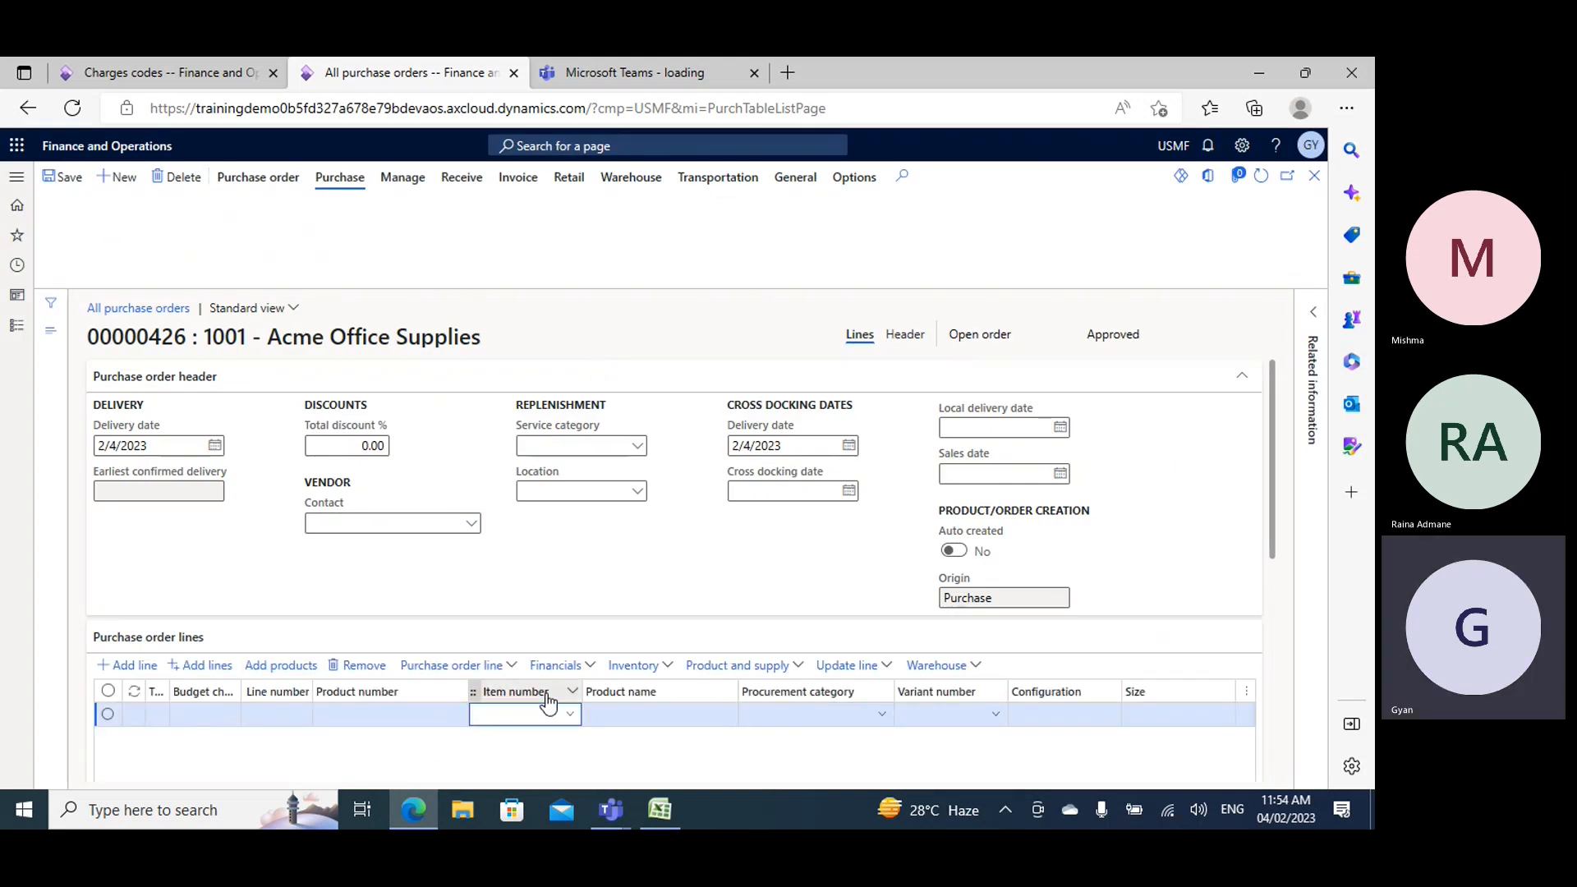
- Enter item Demo1 with a quantity of 10 on the first purchase order line
text(demo1)
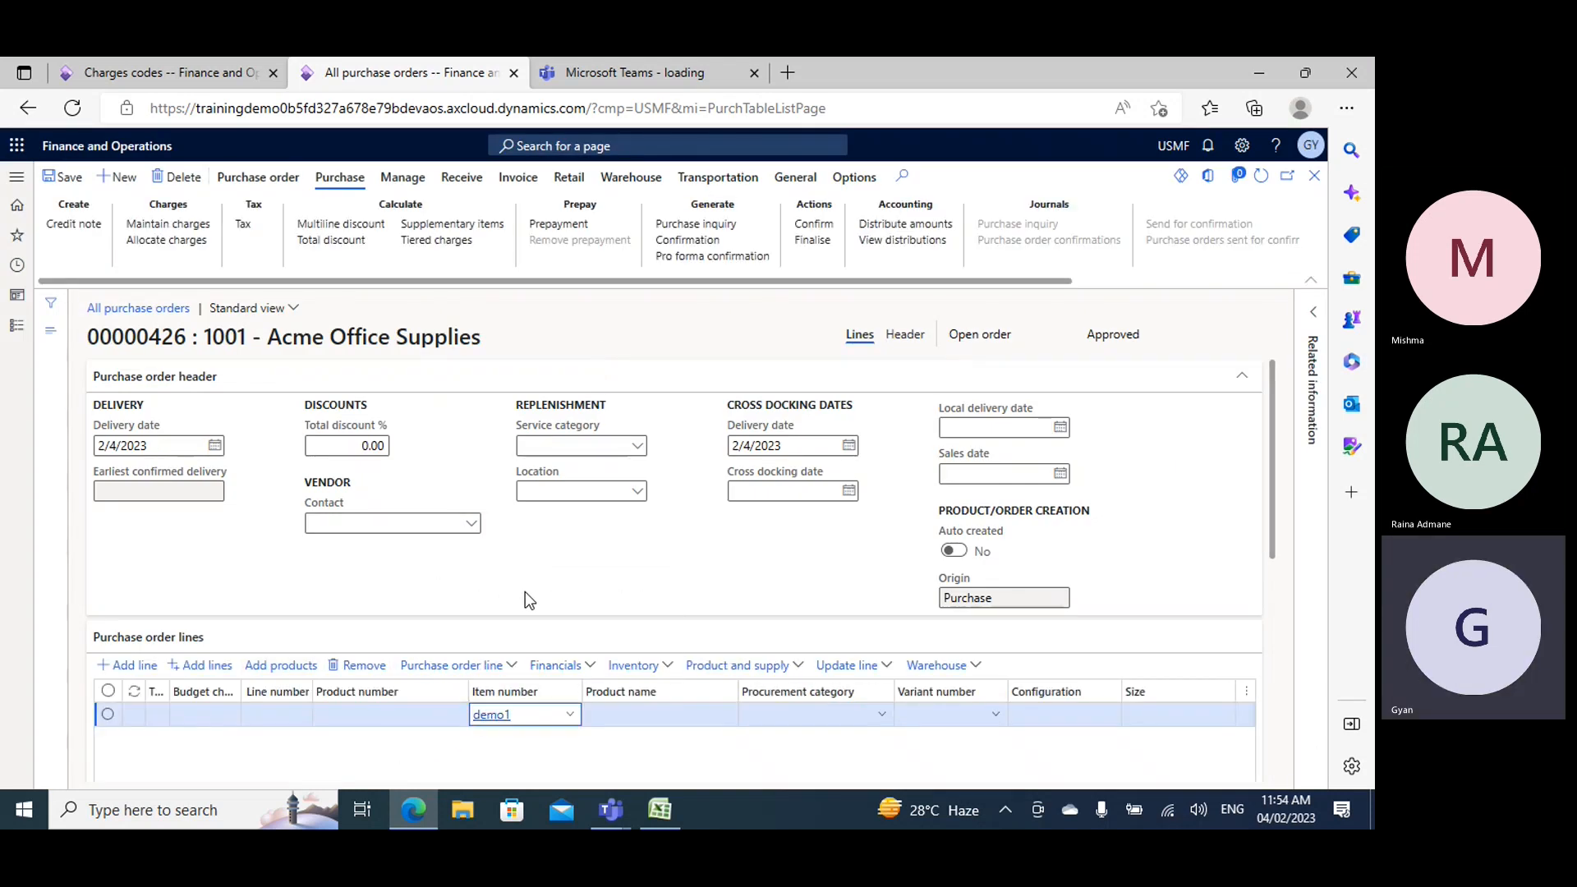
key(Tab)
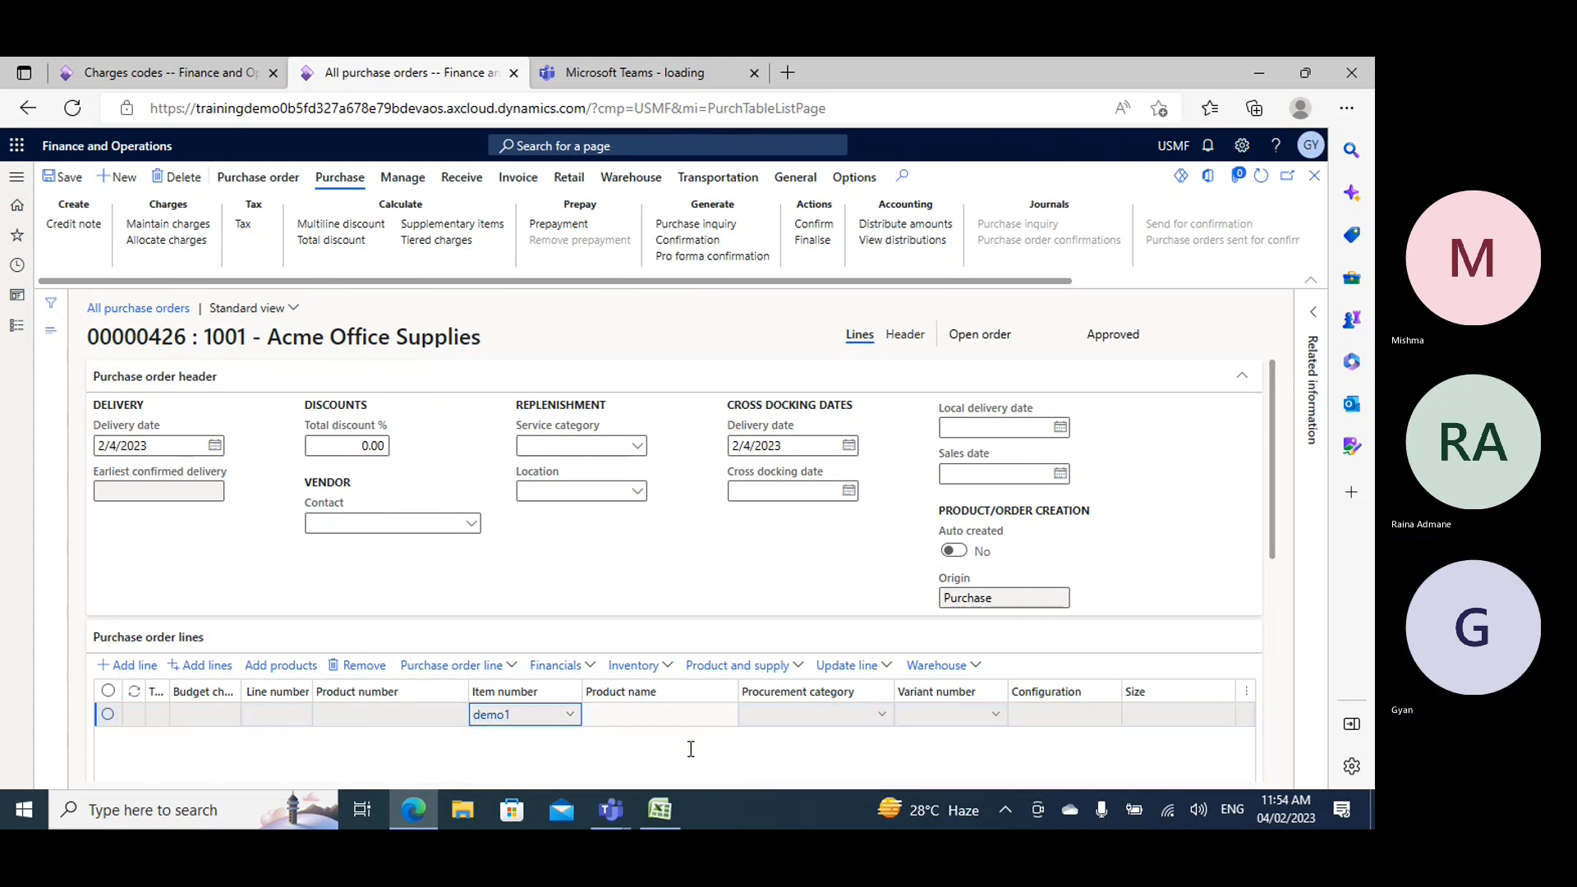
key(Tab)
key(Tab)
key(Tab)
key(Tab)
key(Tab)
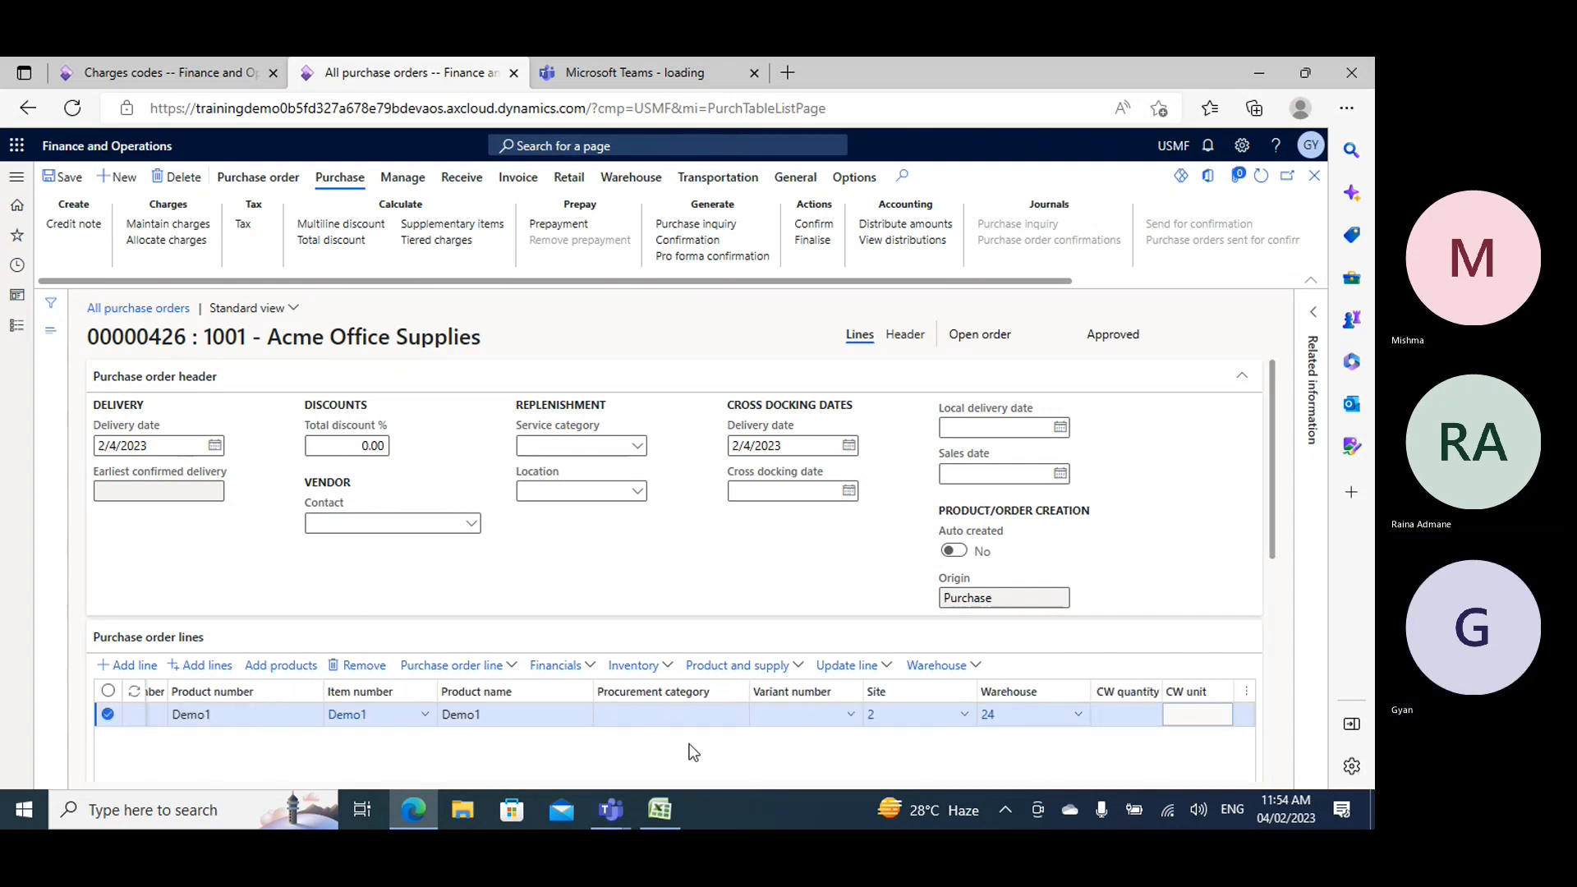
text(10)
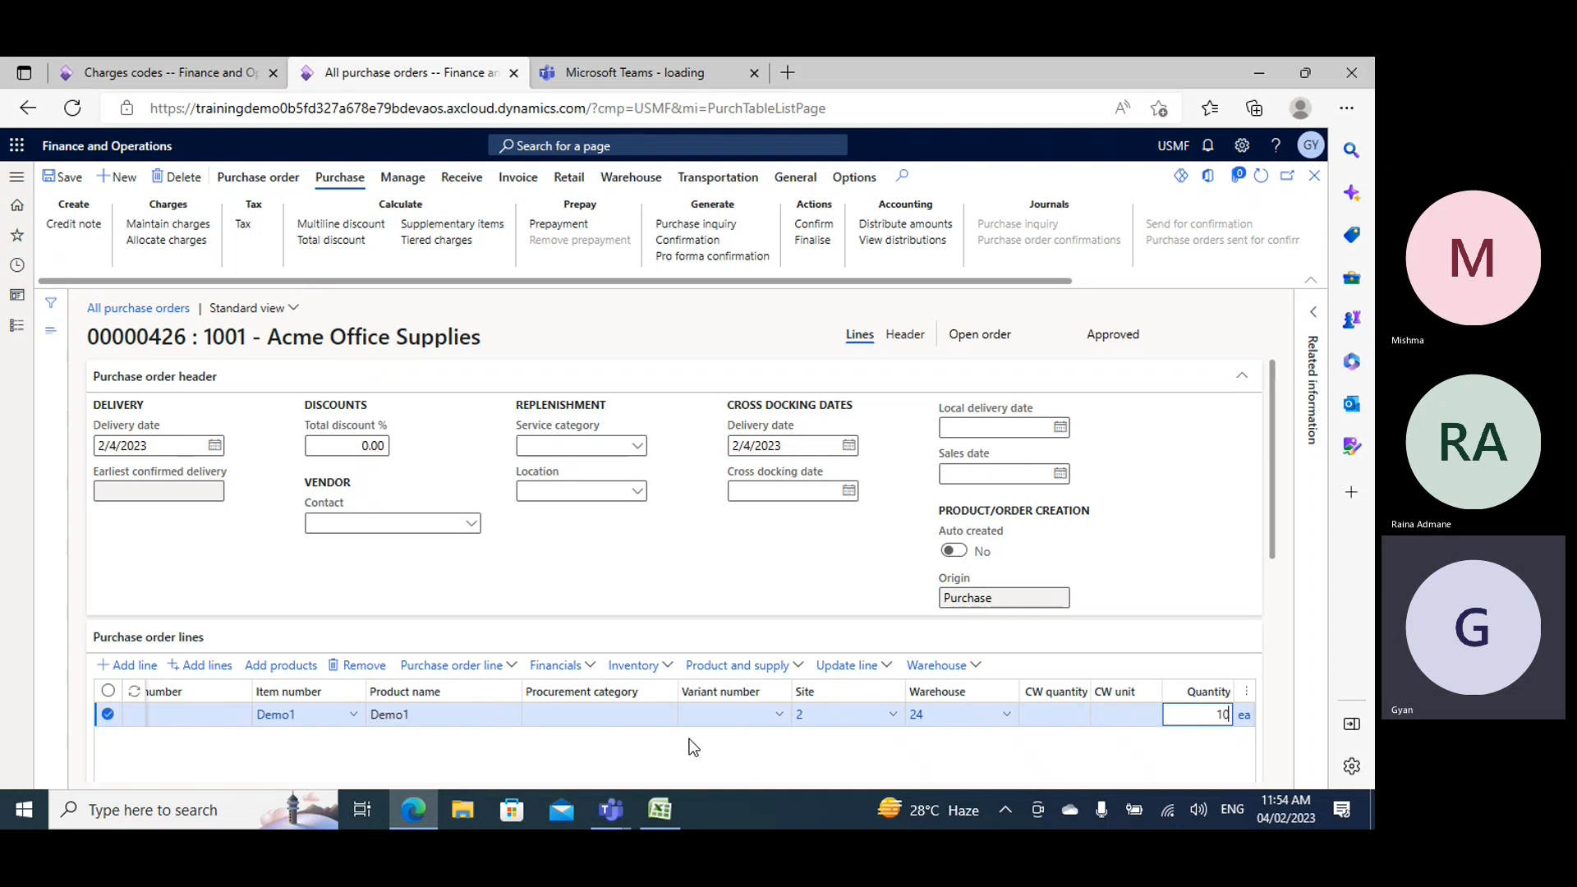
key(Tab)
key(Tab)
key(Tab)
key(Tab)
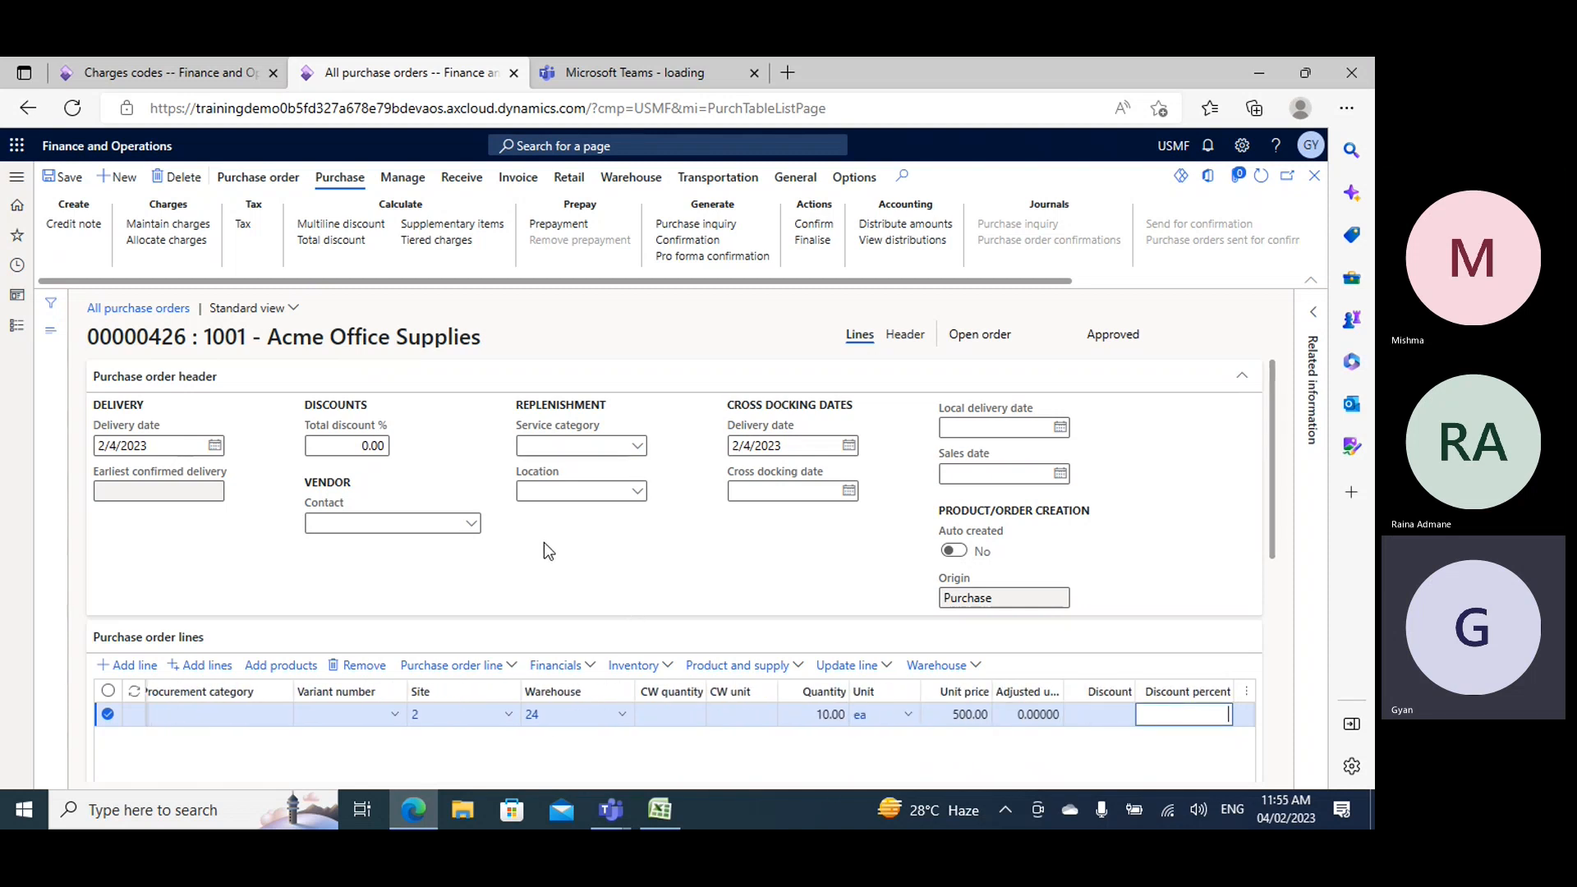
- Check the Demo1 line's product and storage dimensions, and save the purchase order
scroll(544, 544, down, 3)
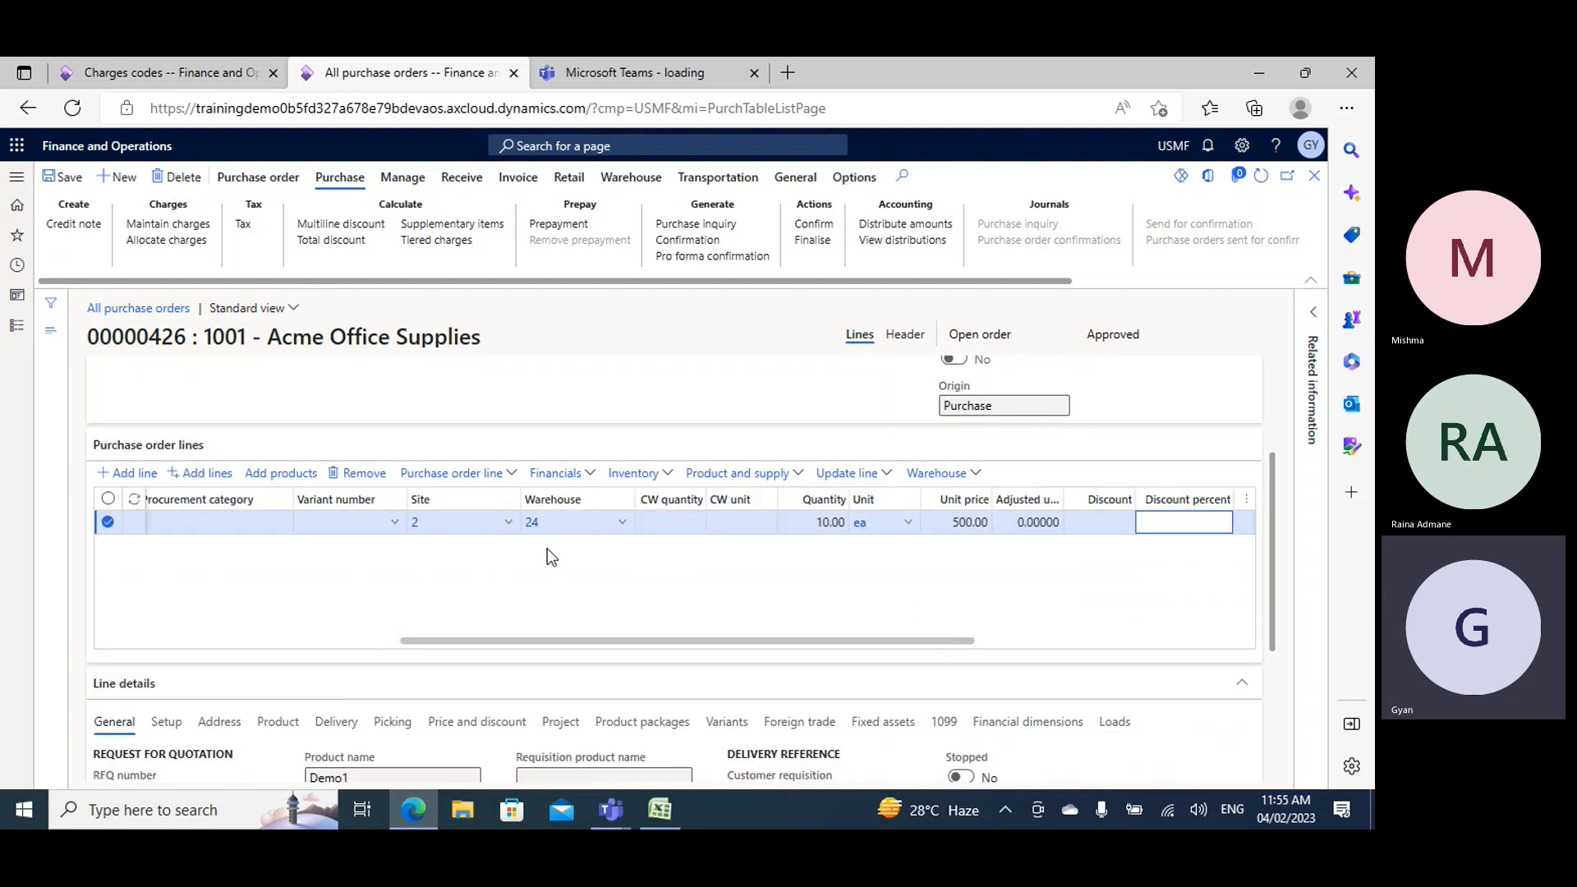
click(275, 724)
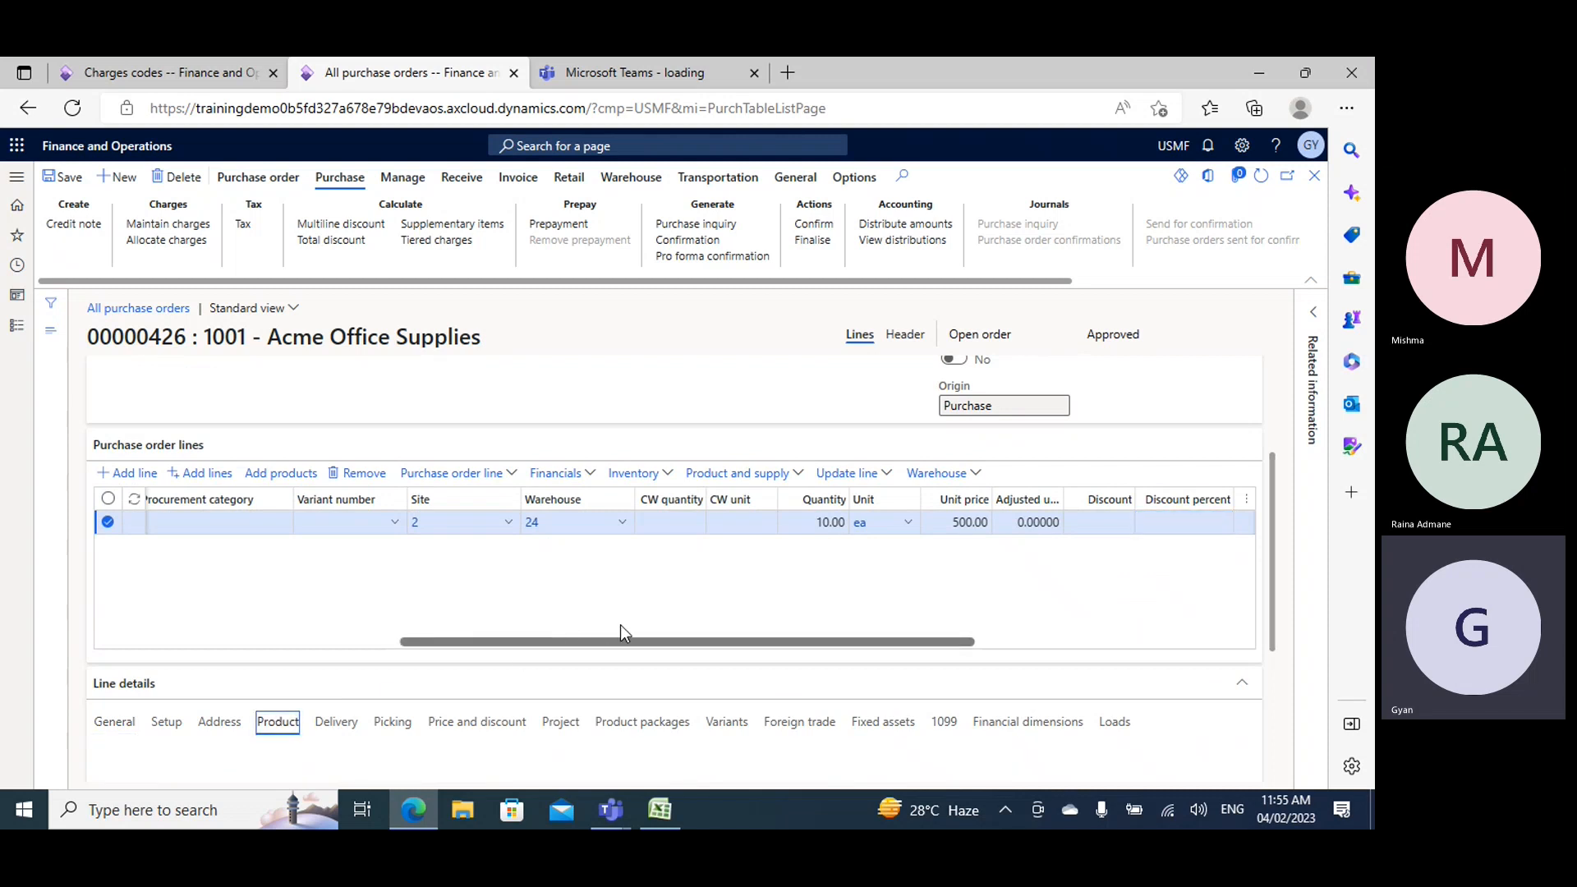
scroll(621, 627, down, 2)
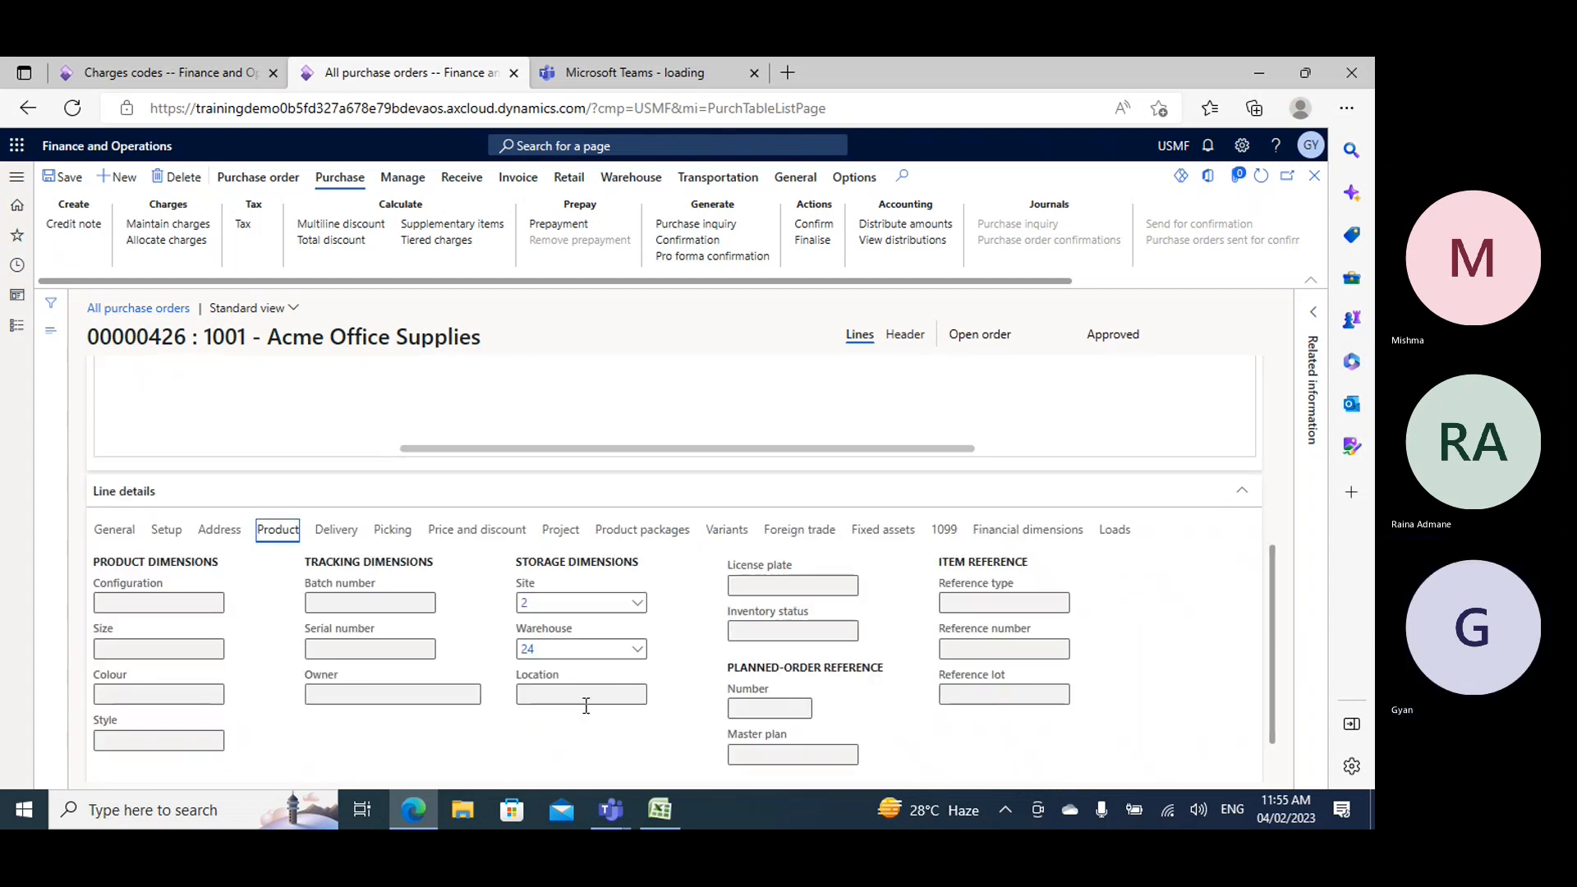
scroll(460, 646, up, 1)
scroll(459, 644, up, 4)
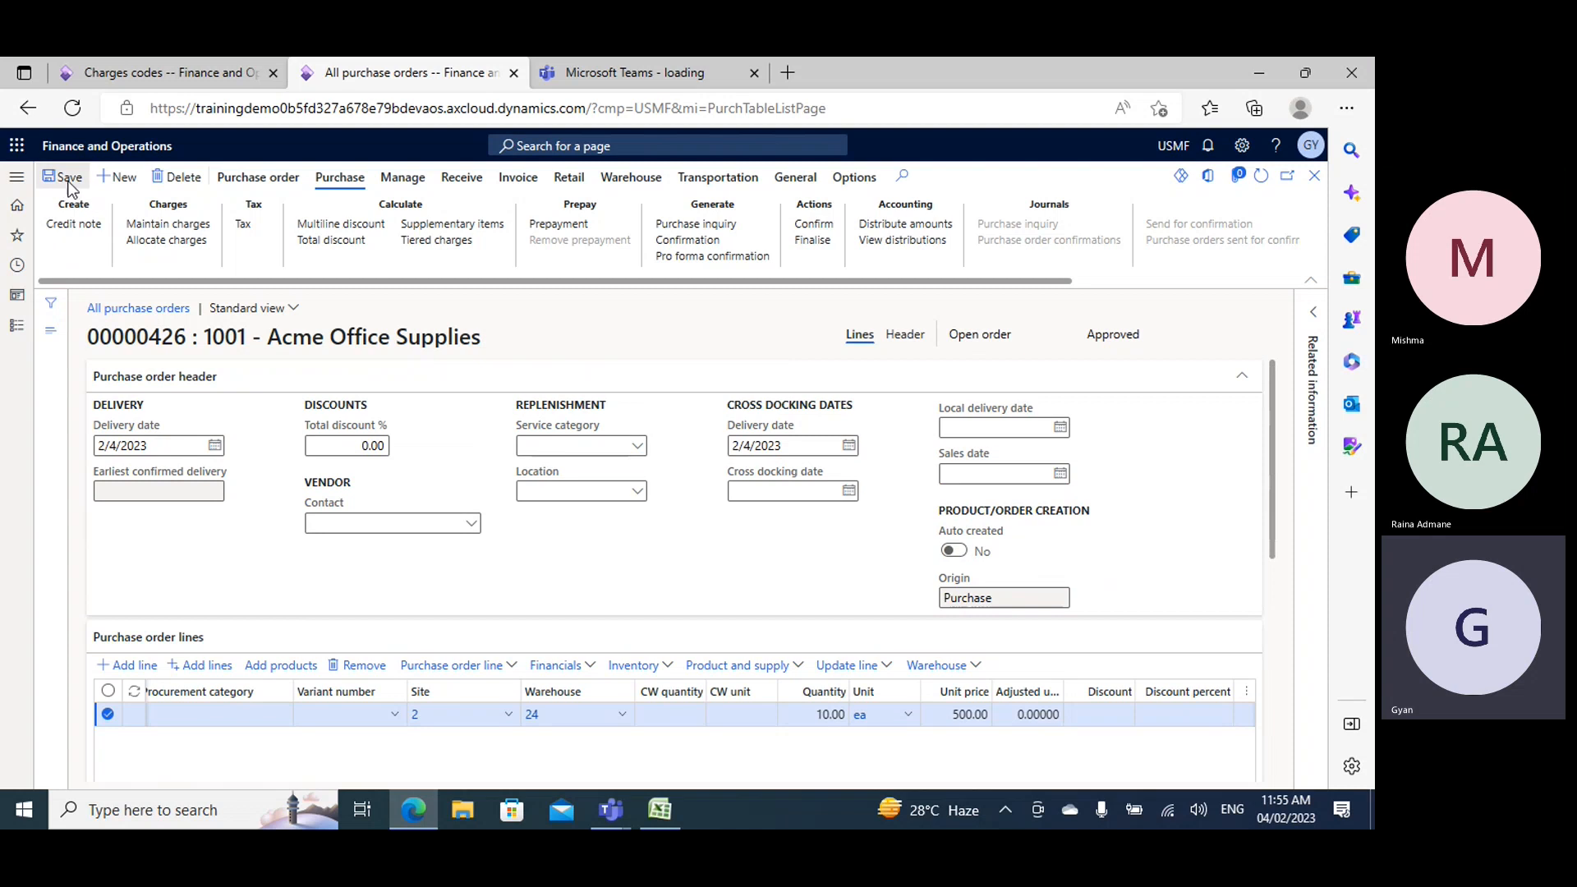
click(64, 175)
- Review the purchase order totals before any charges are added, and close them
click(261, 180)
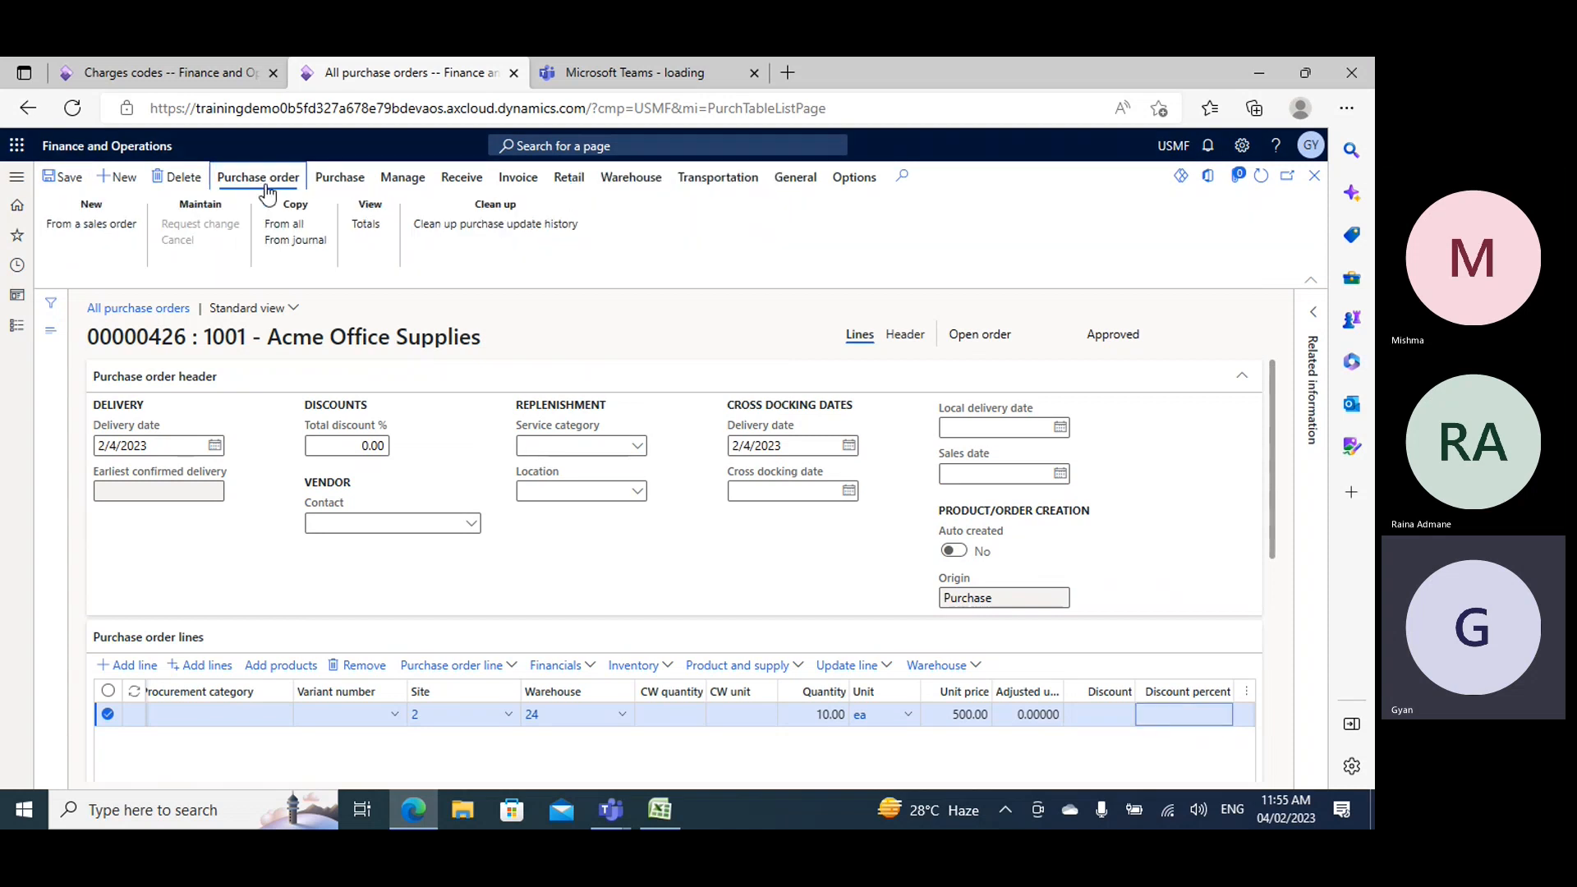
click(362, 226)
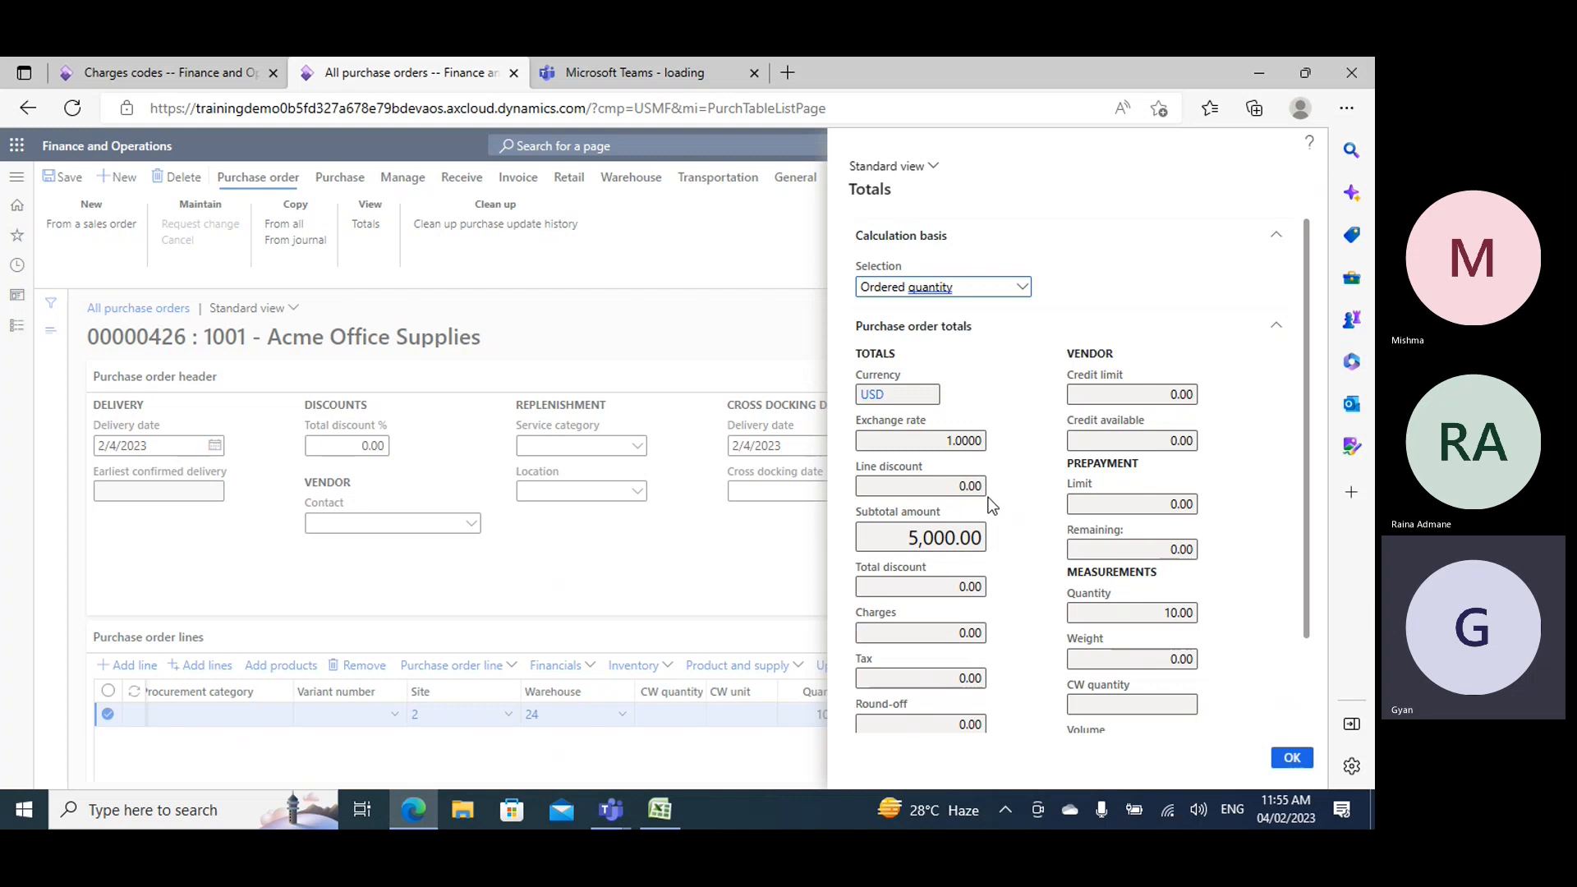
scroll(994, 505, down, 3)
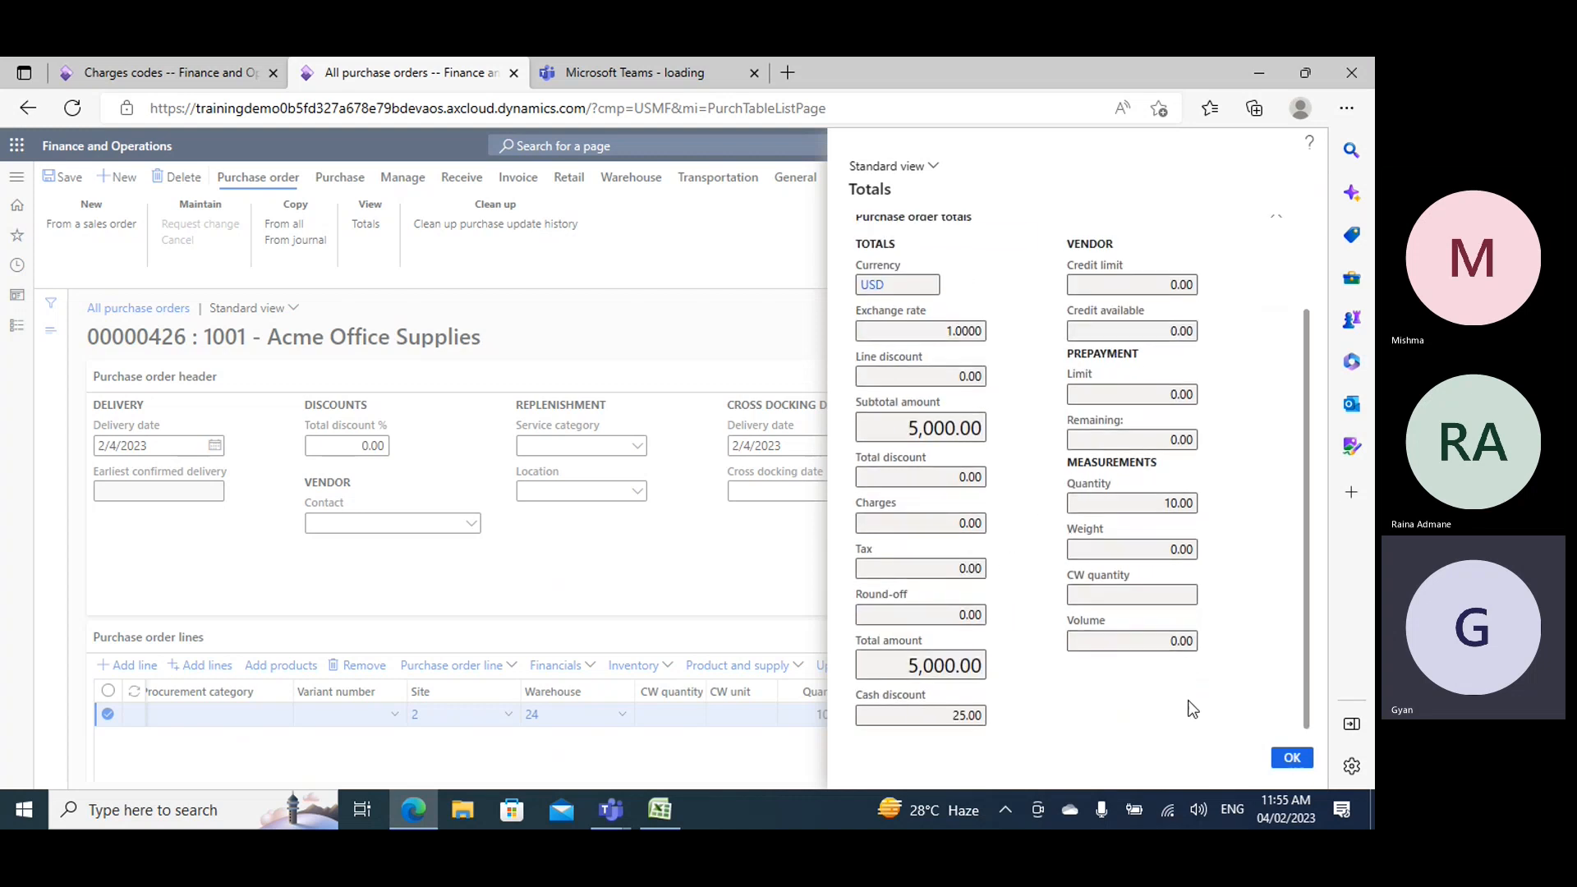
click(1292, 757)
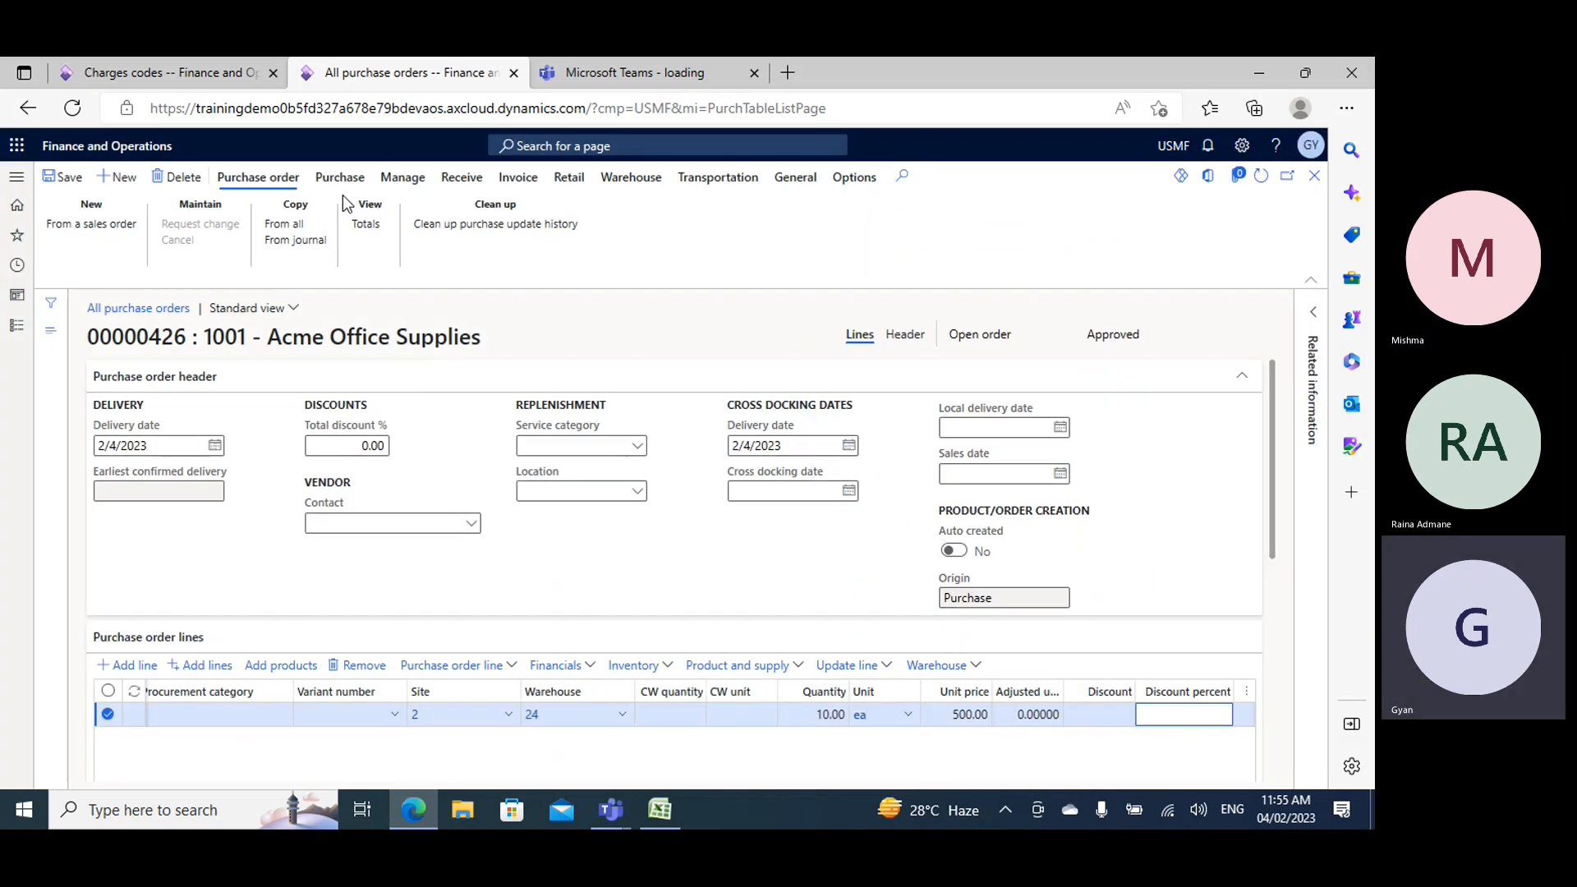
- Add a fixed GHandling header charge of 100 to the purchase order, and save both the charge and the order
click(347, 179)
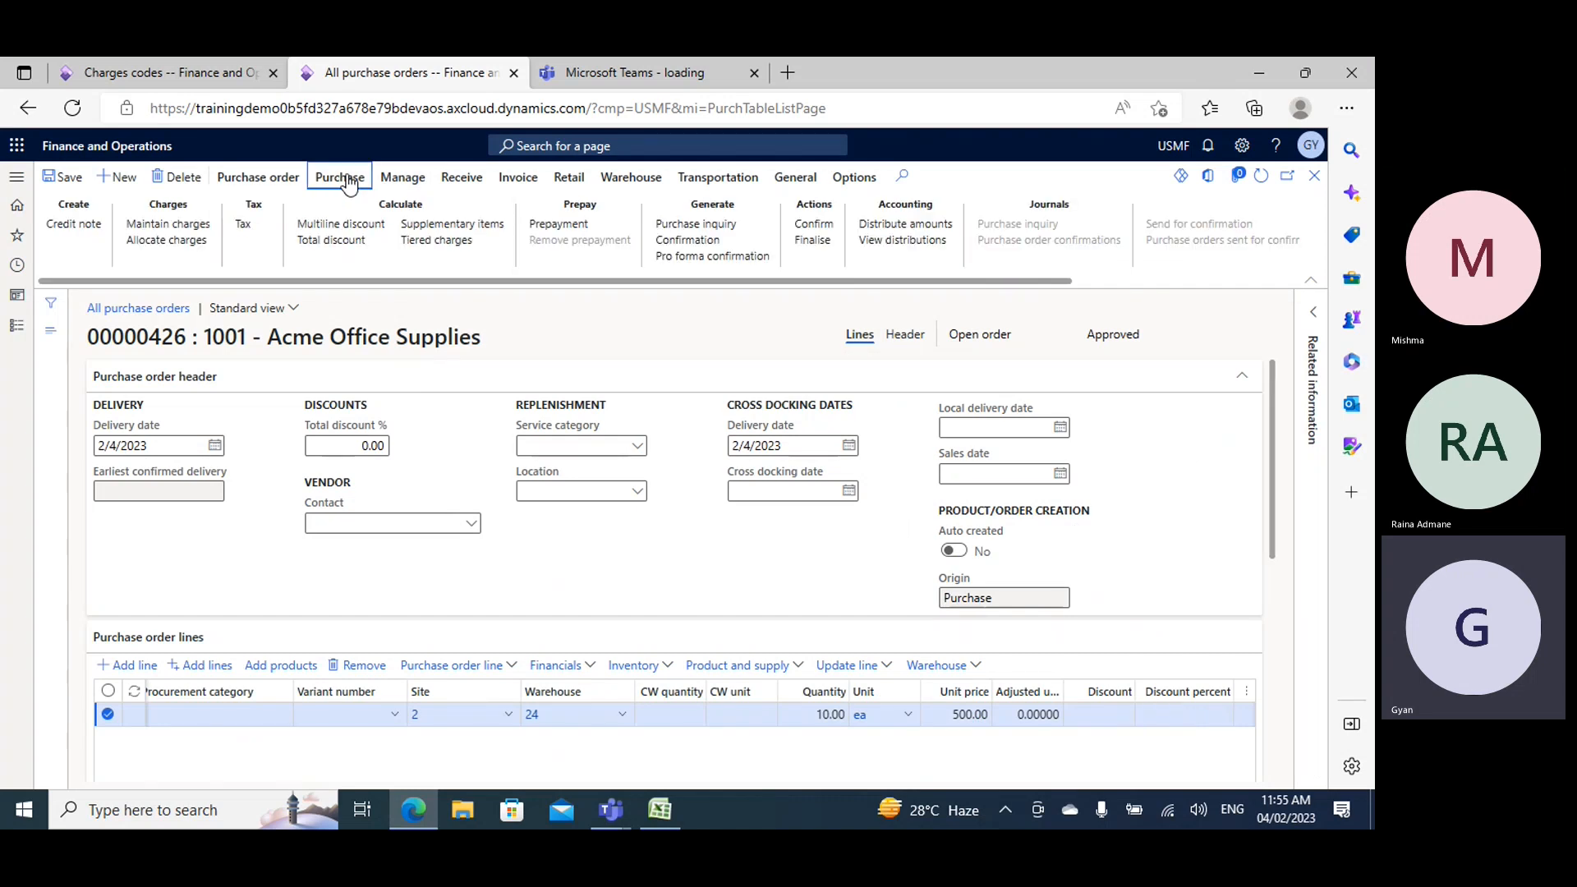
click(187, 229)
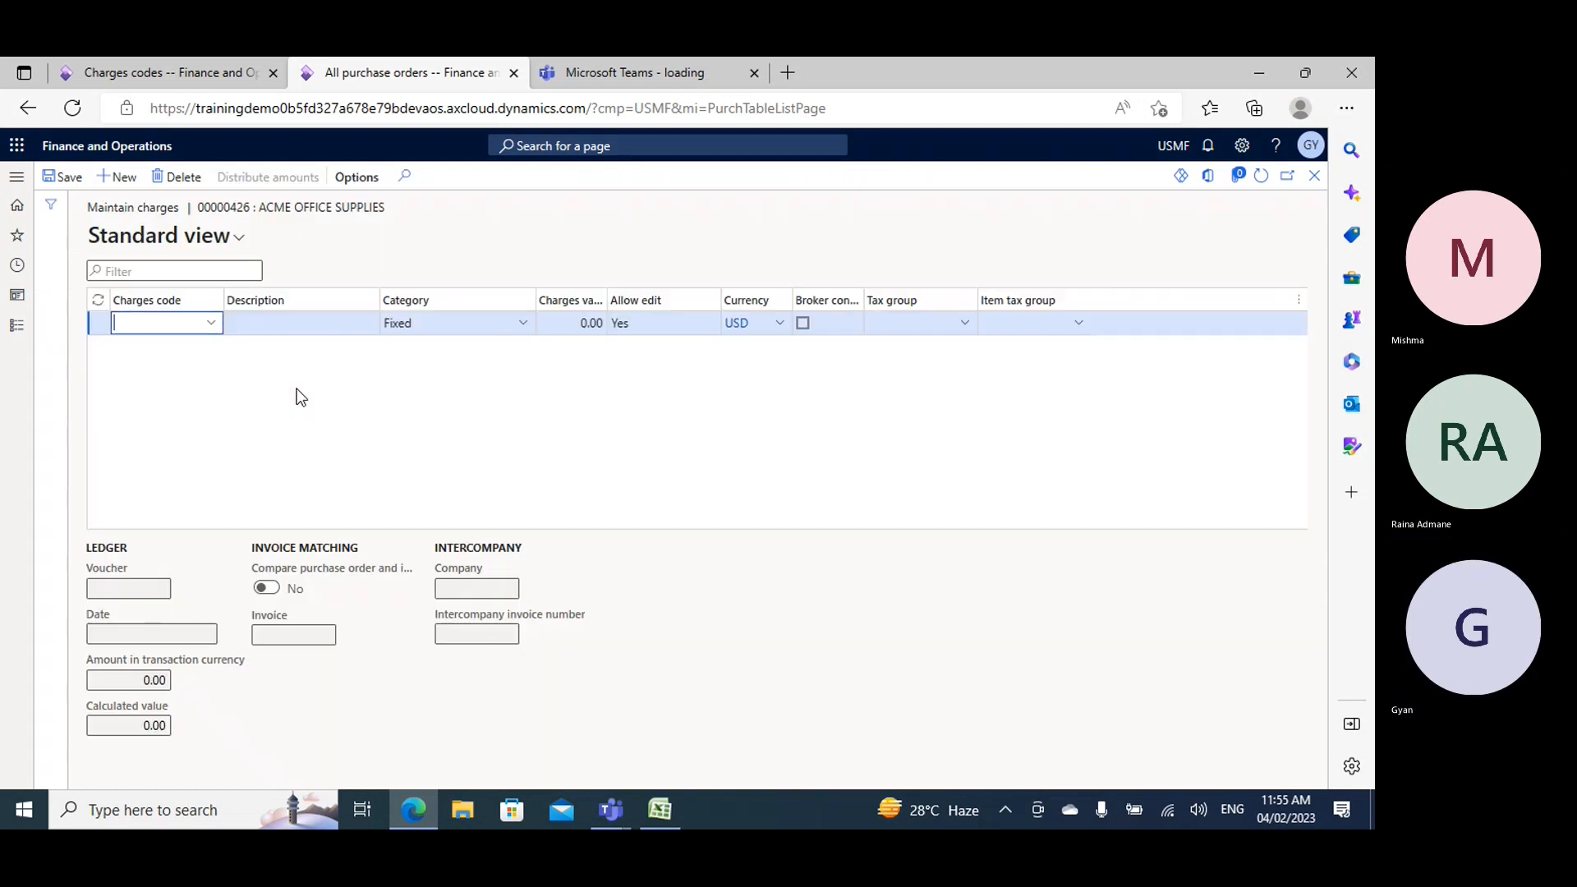
click(212, 322)
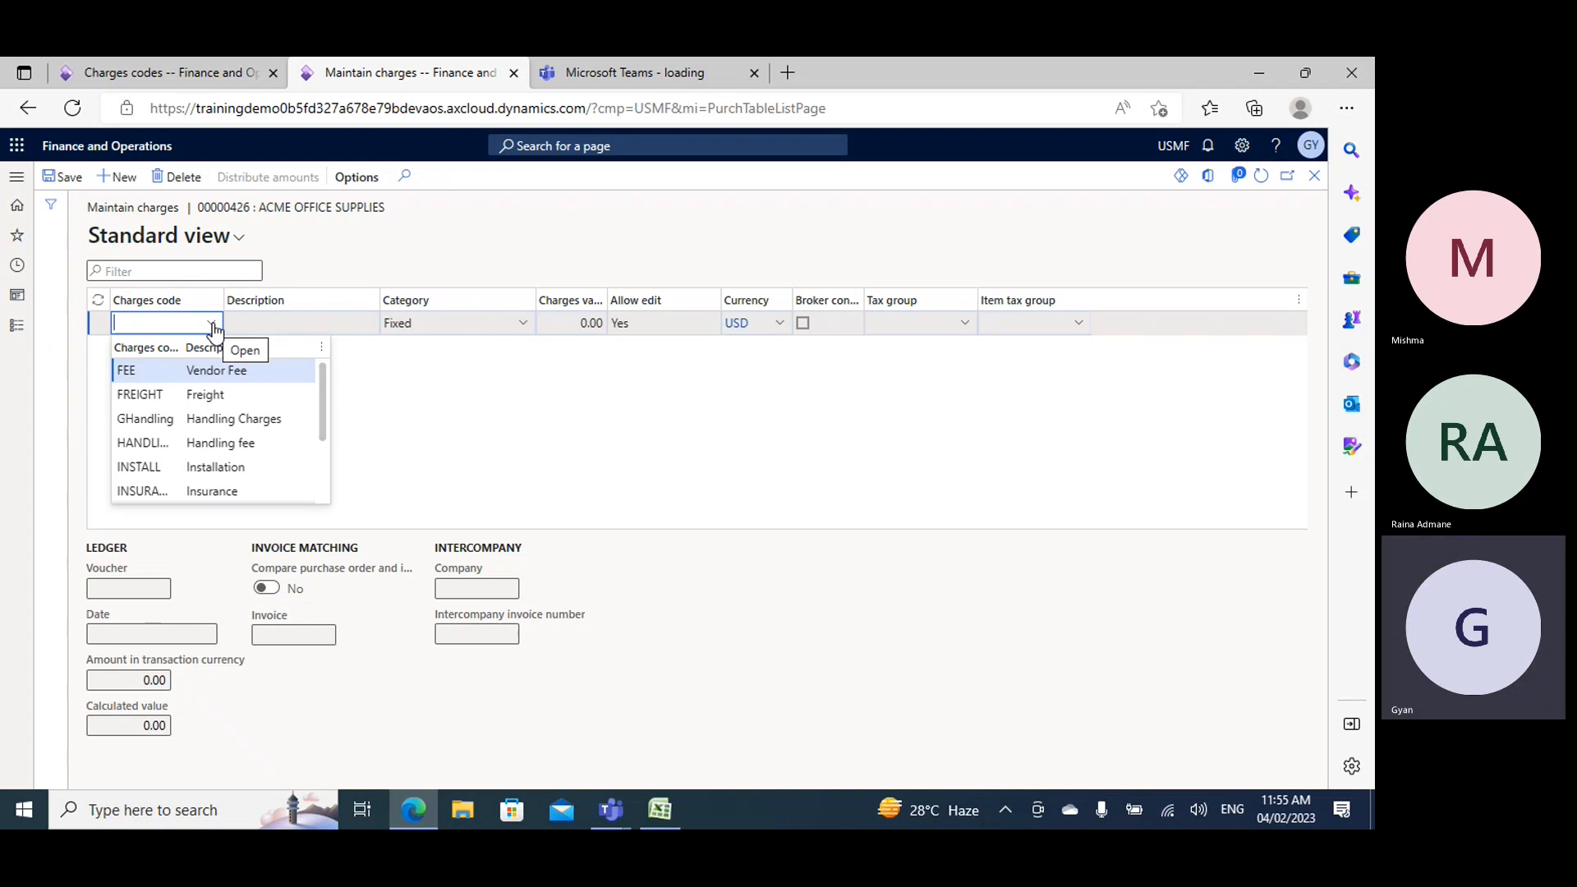
click(199, 423)
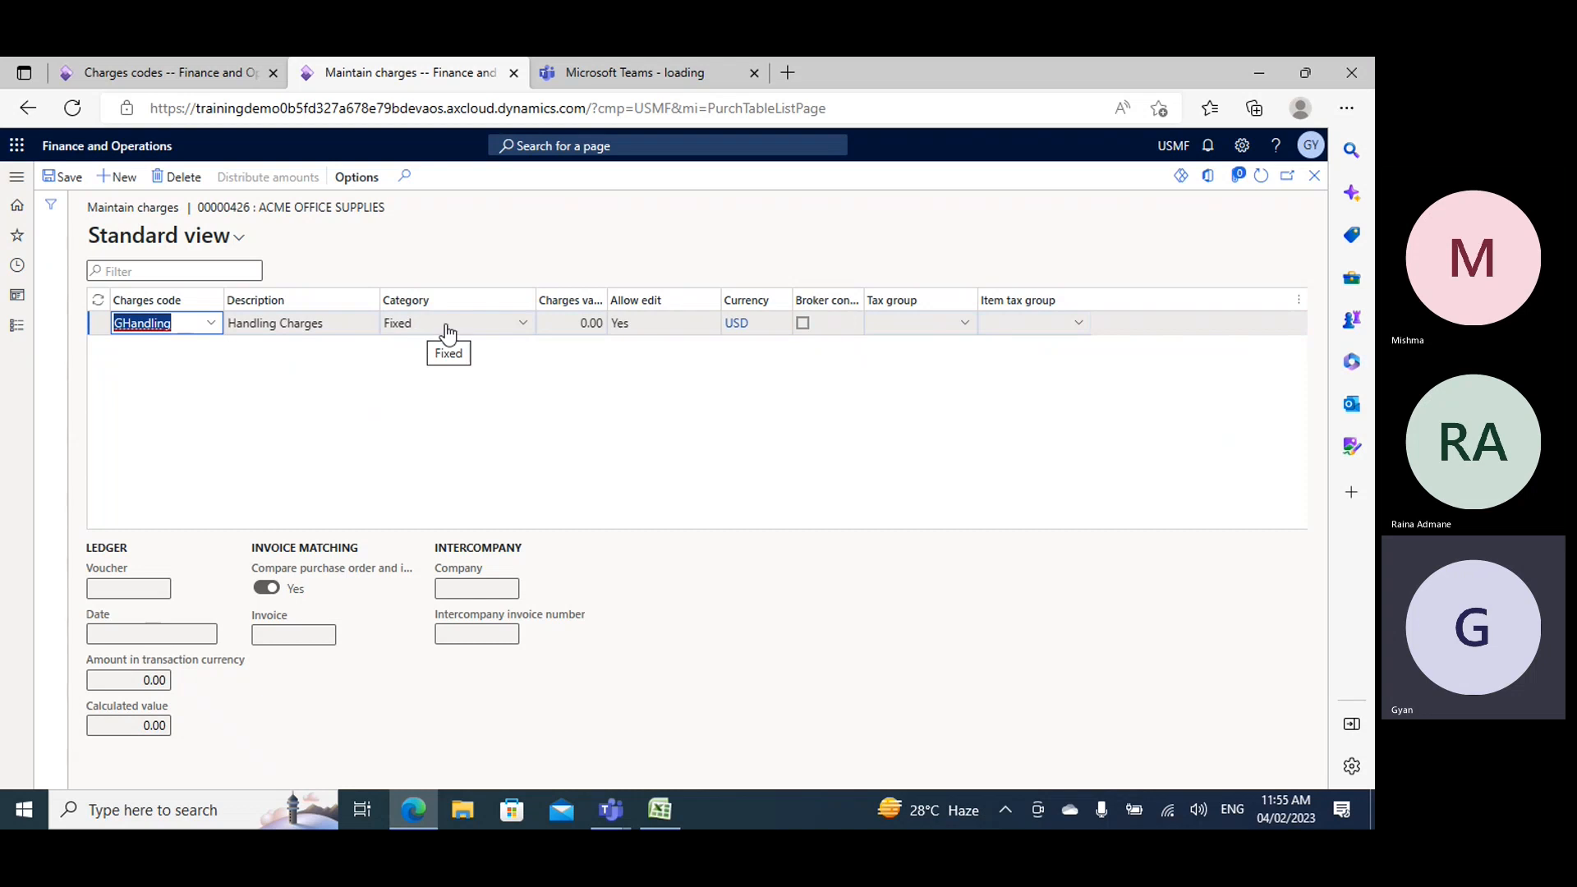
click(593, 323)
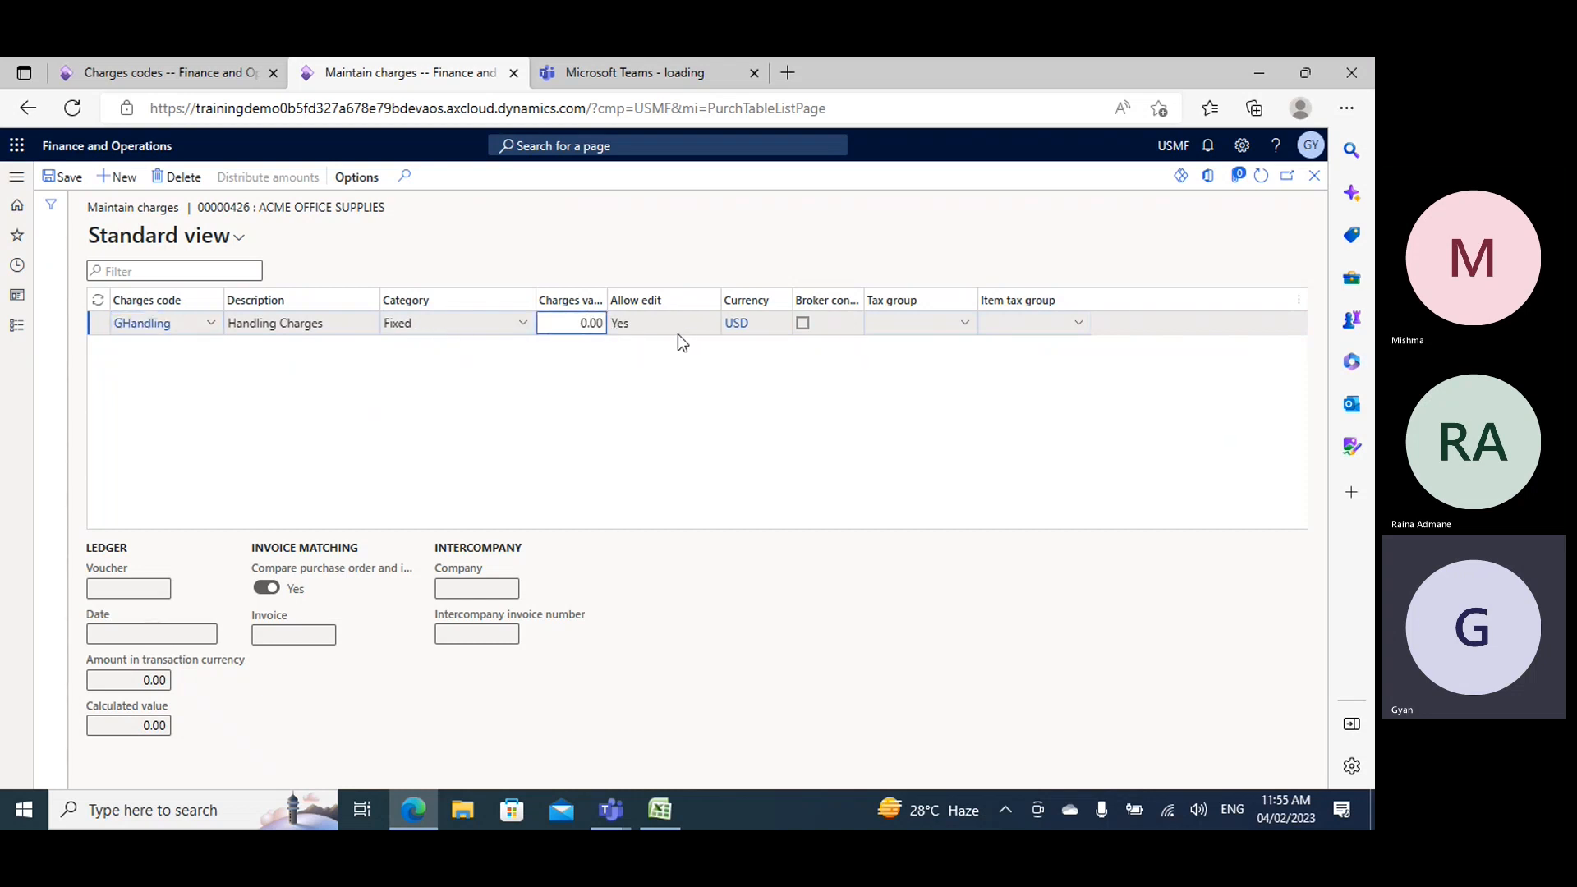
text(100)
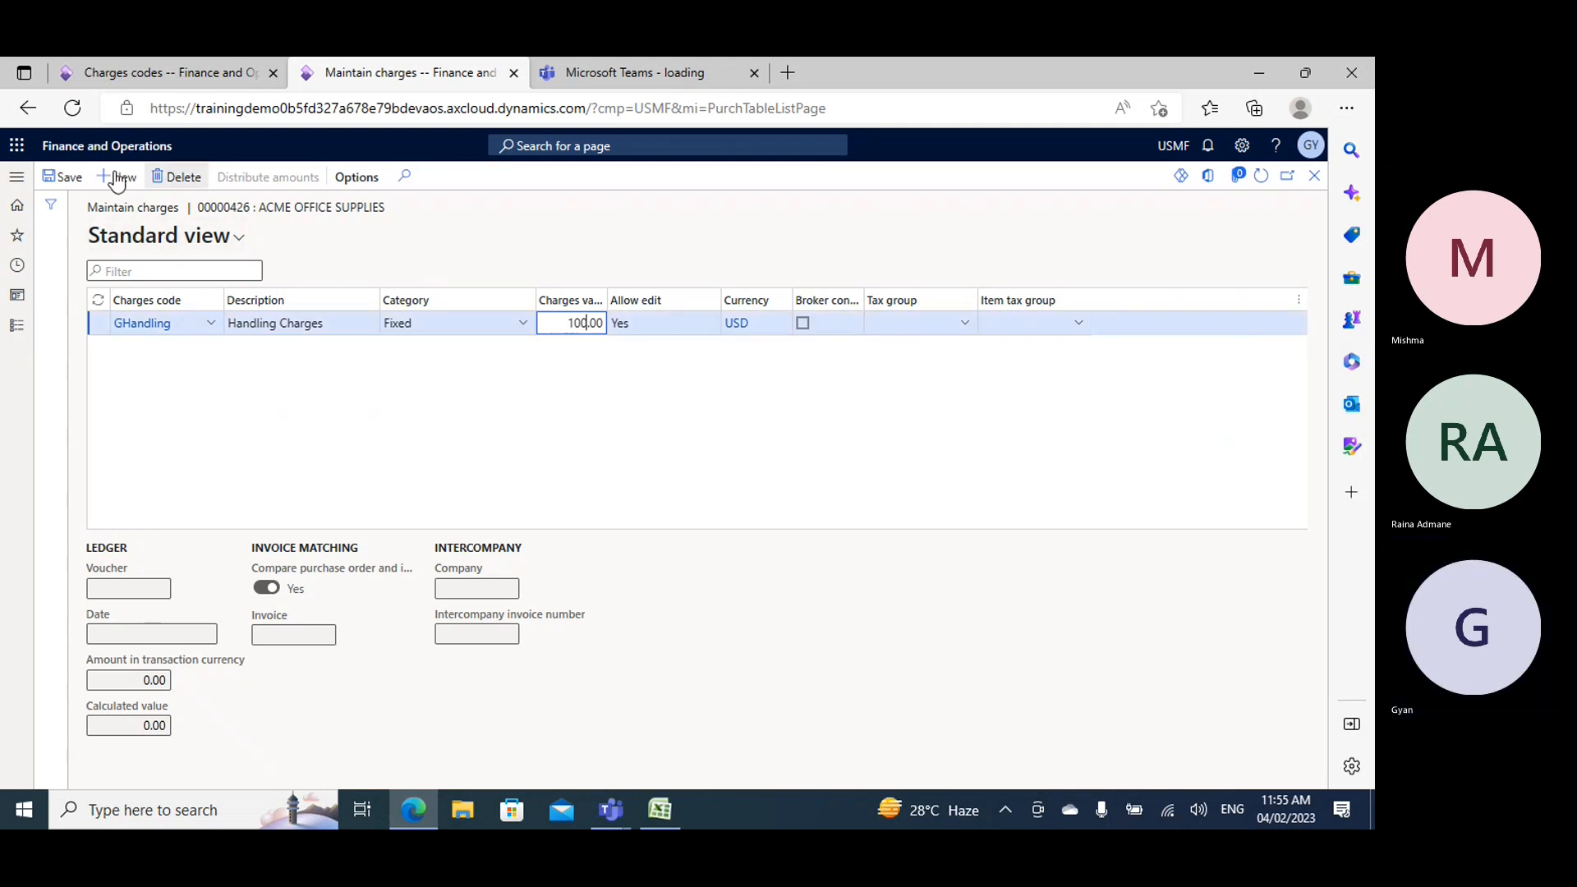
click(63, 177)
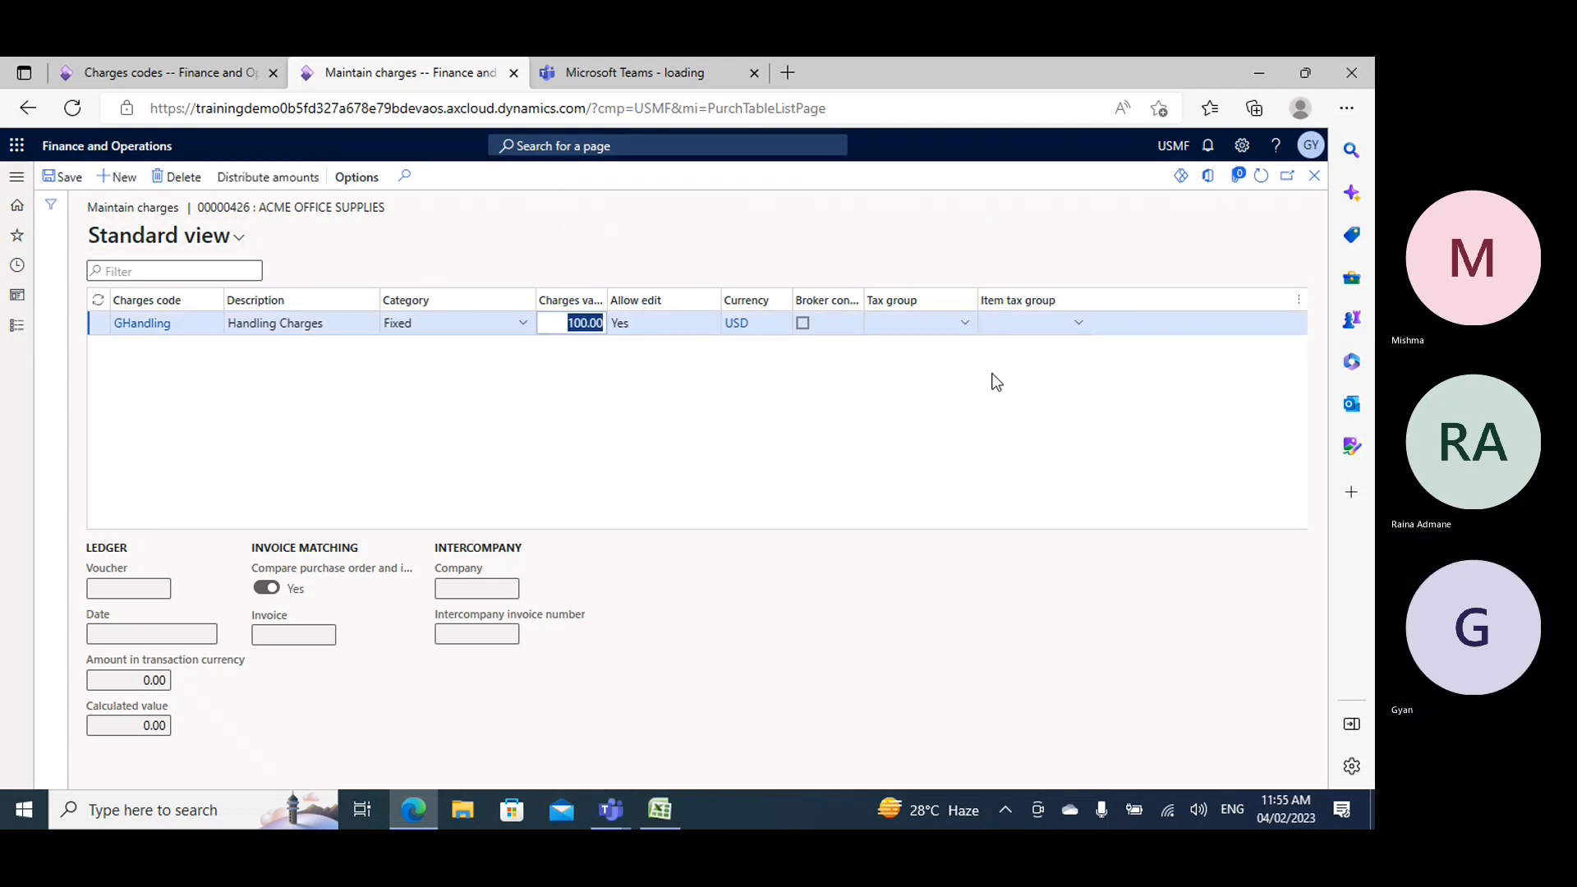
click(1314, 179)
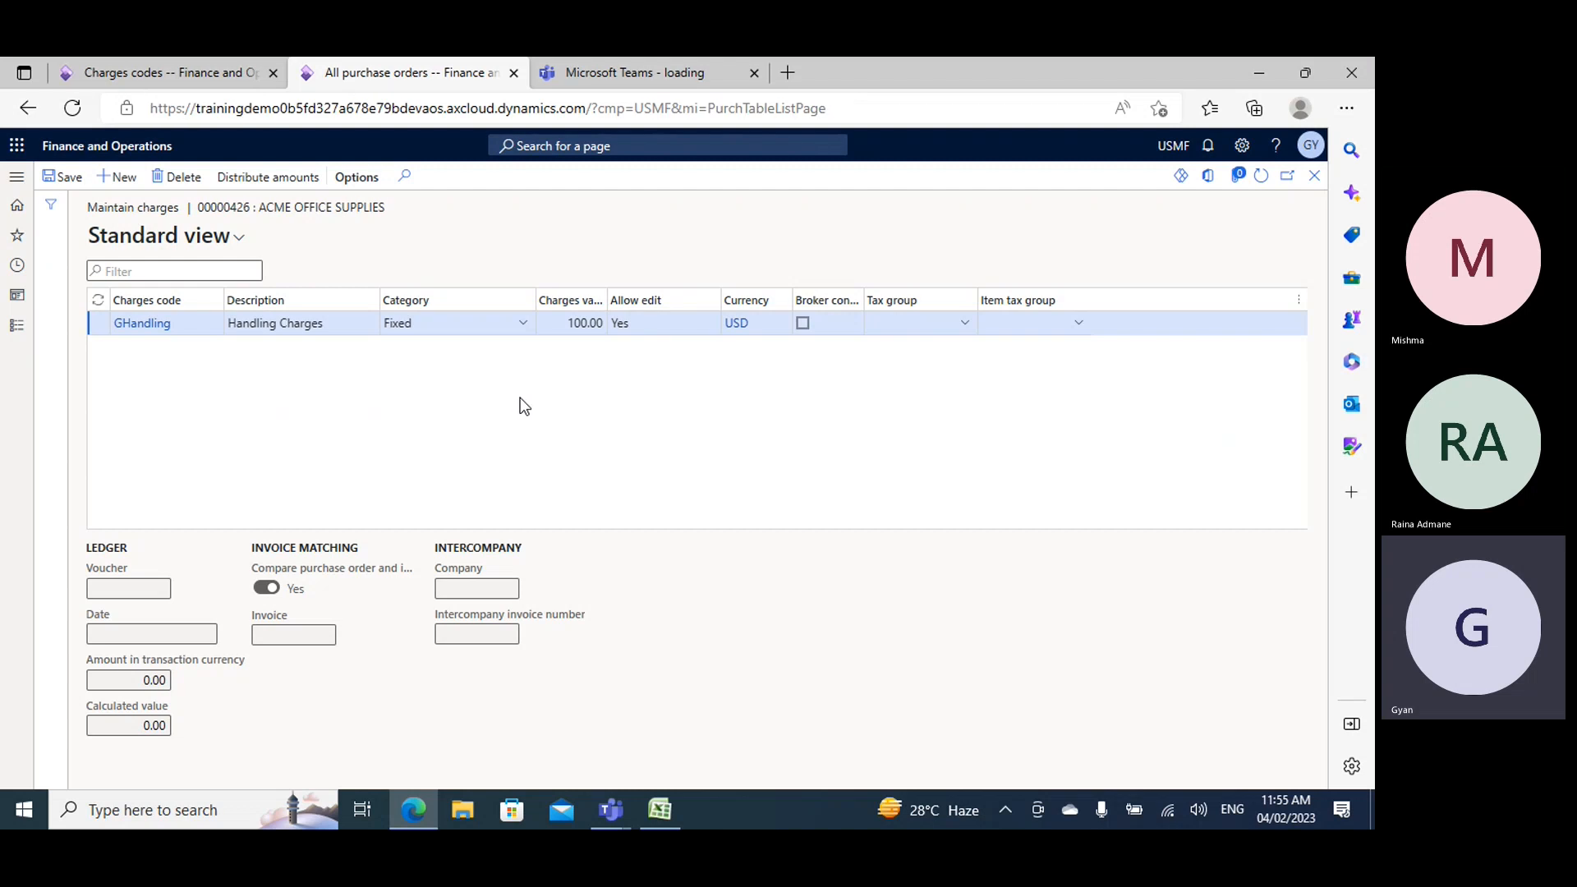
click(63, 177)
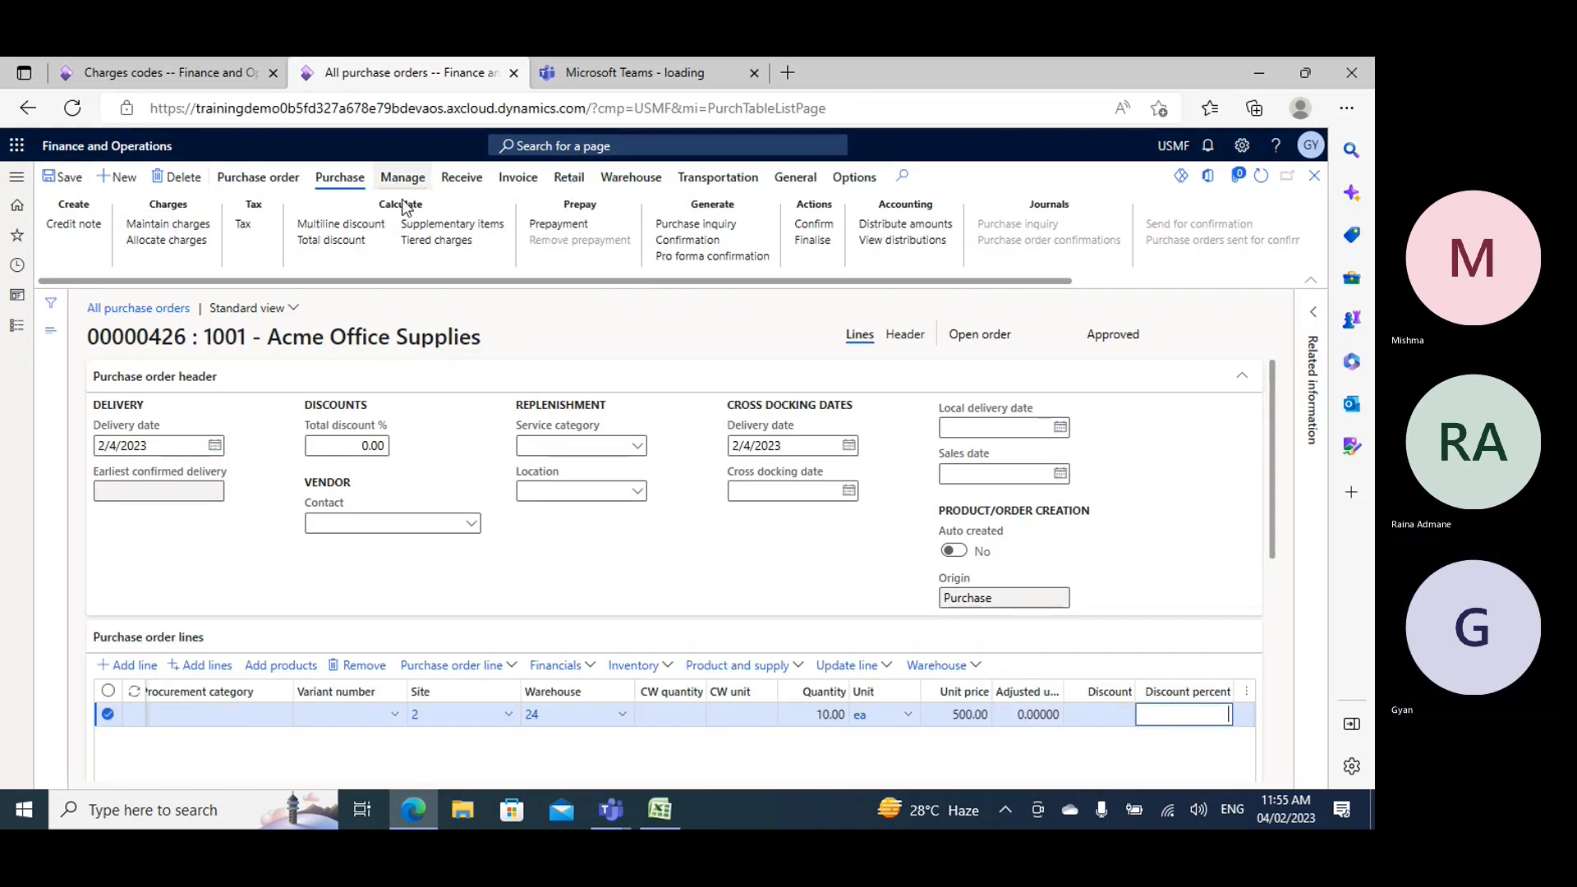
- Review the charges and total amount in the purchase order totals, and read the warning shown on the order
click(256, 178)
click(363, 230)
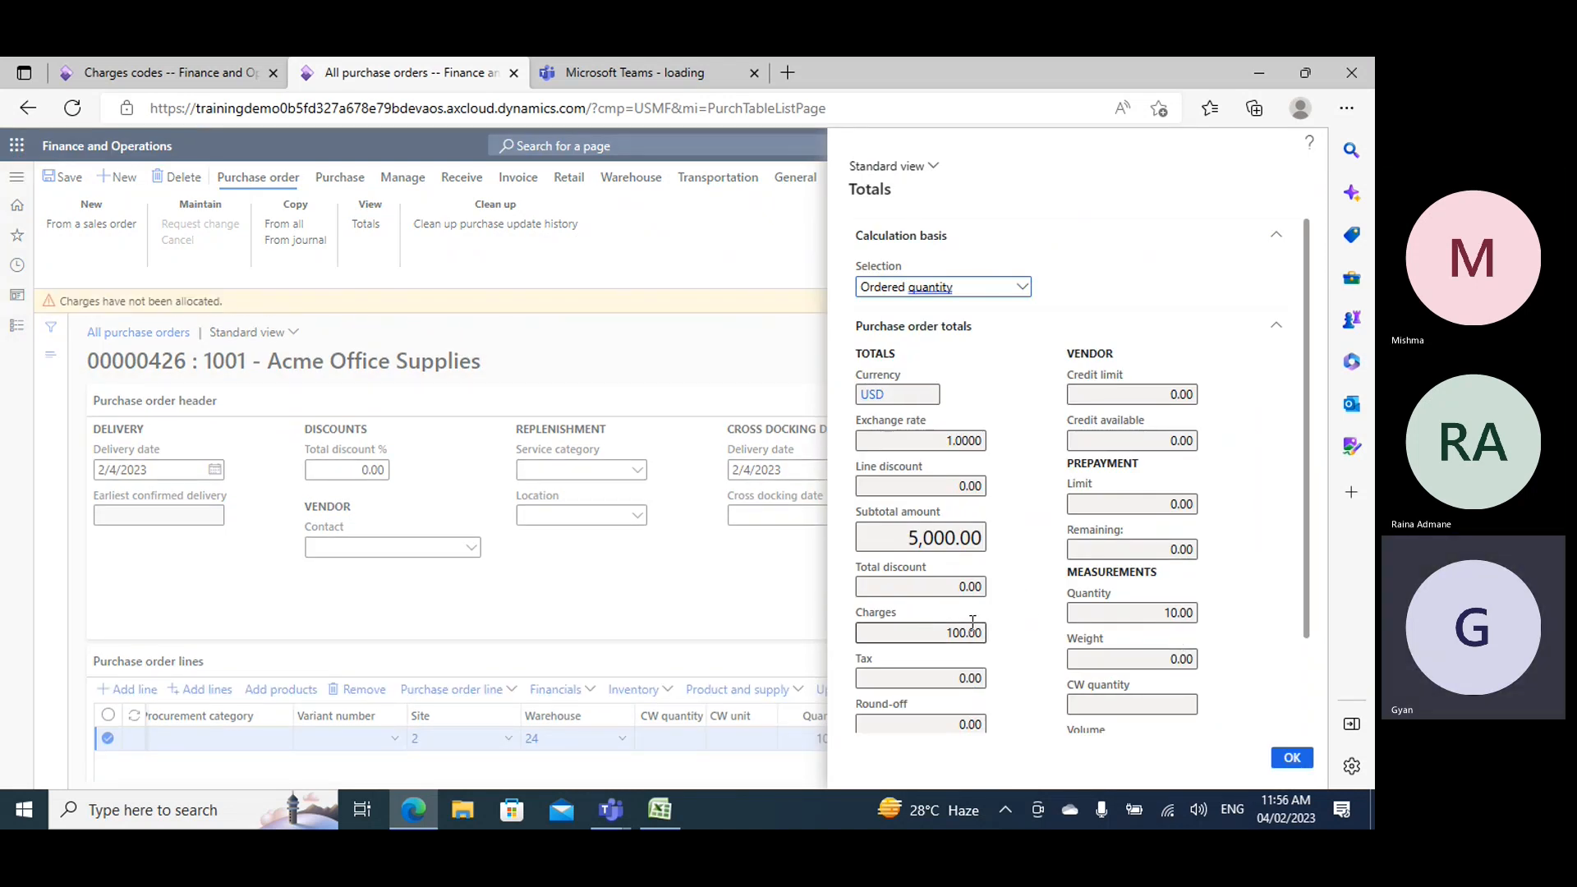
scroll(970, 637, down, 2)
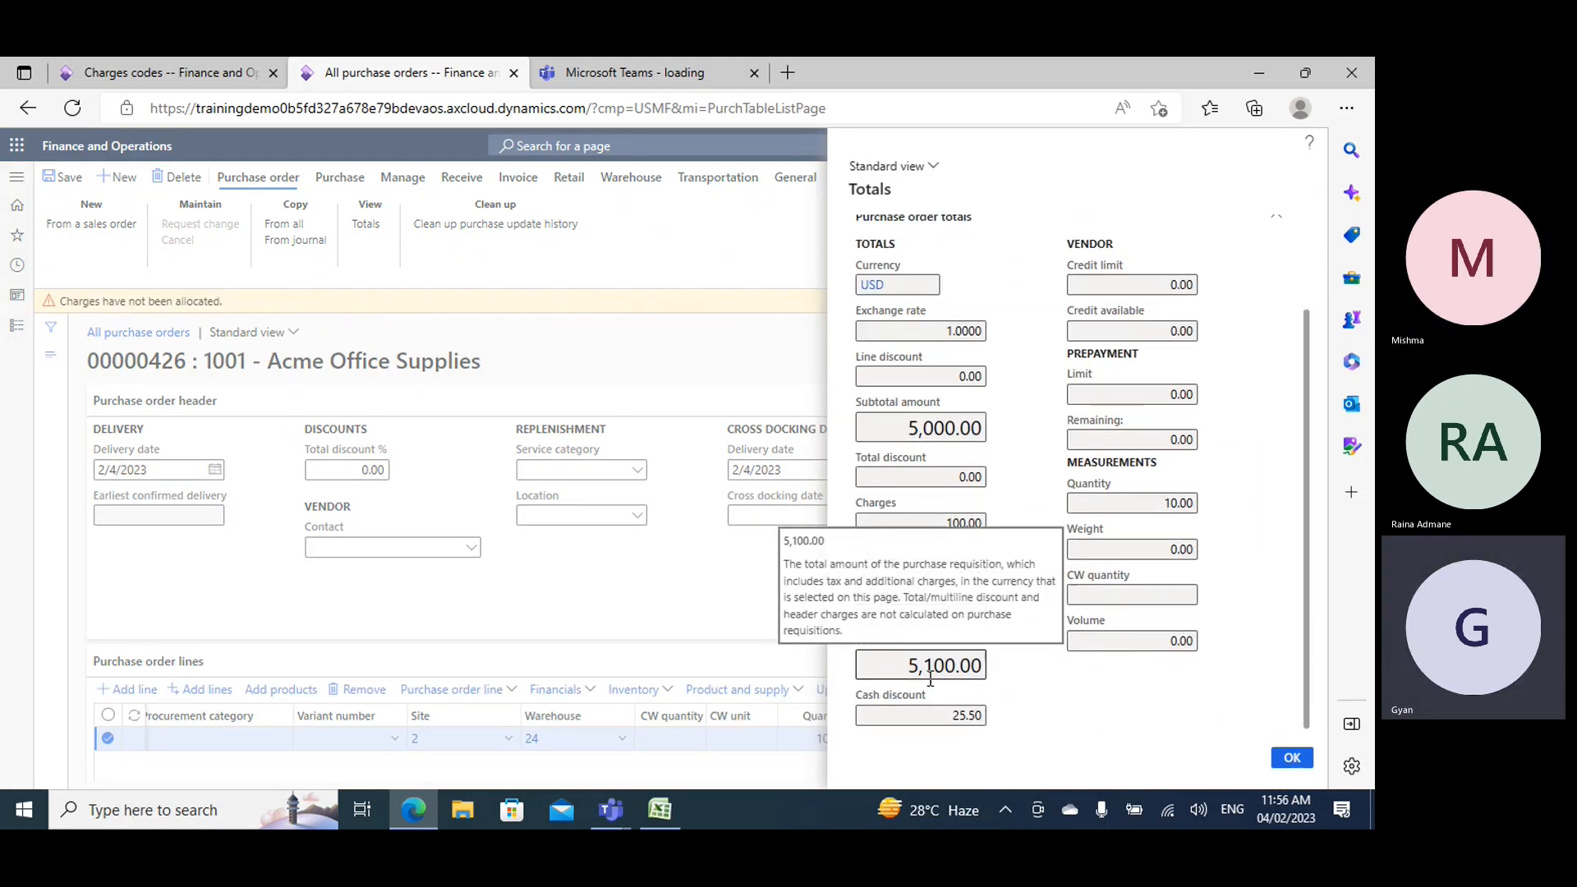
click(1291, 756)
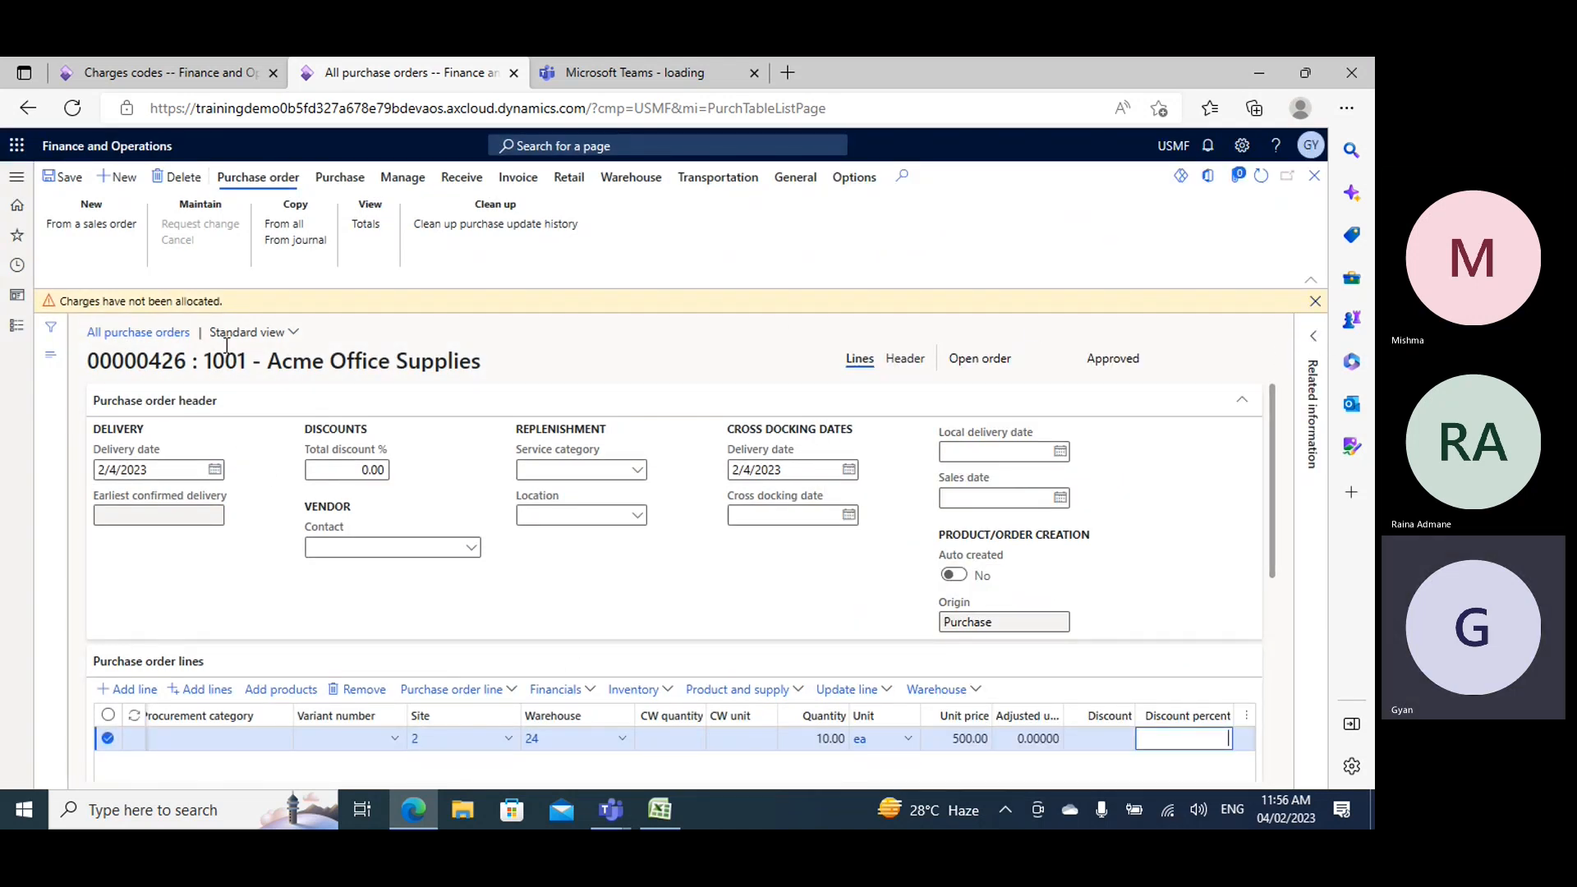
drag(239, 299, 68, 317)
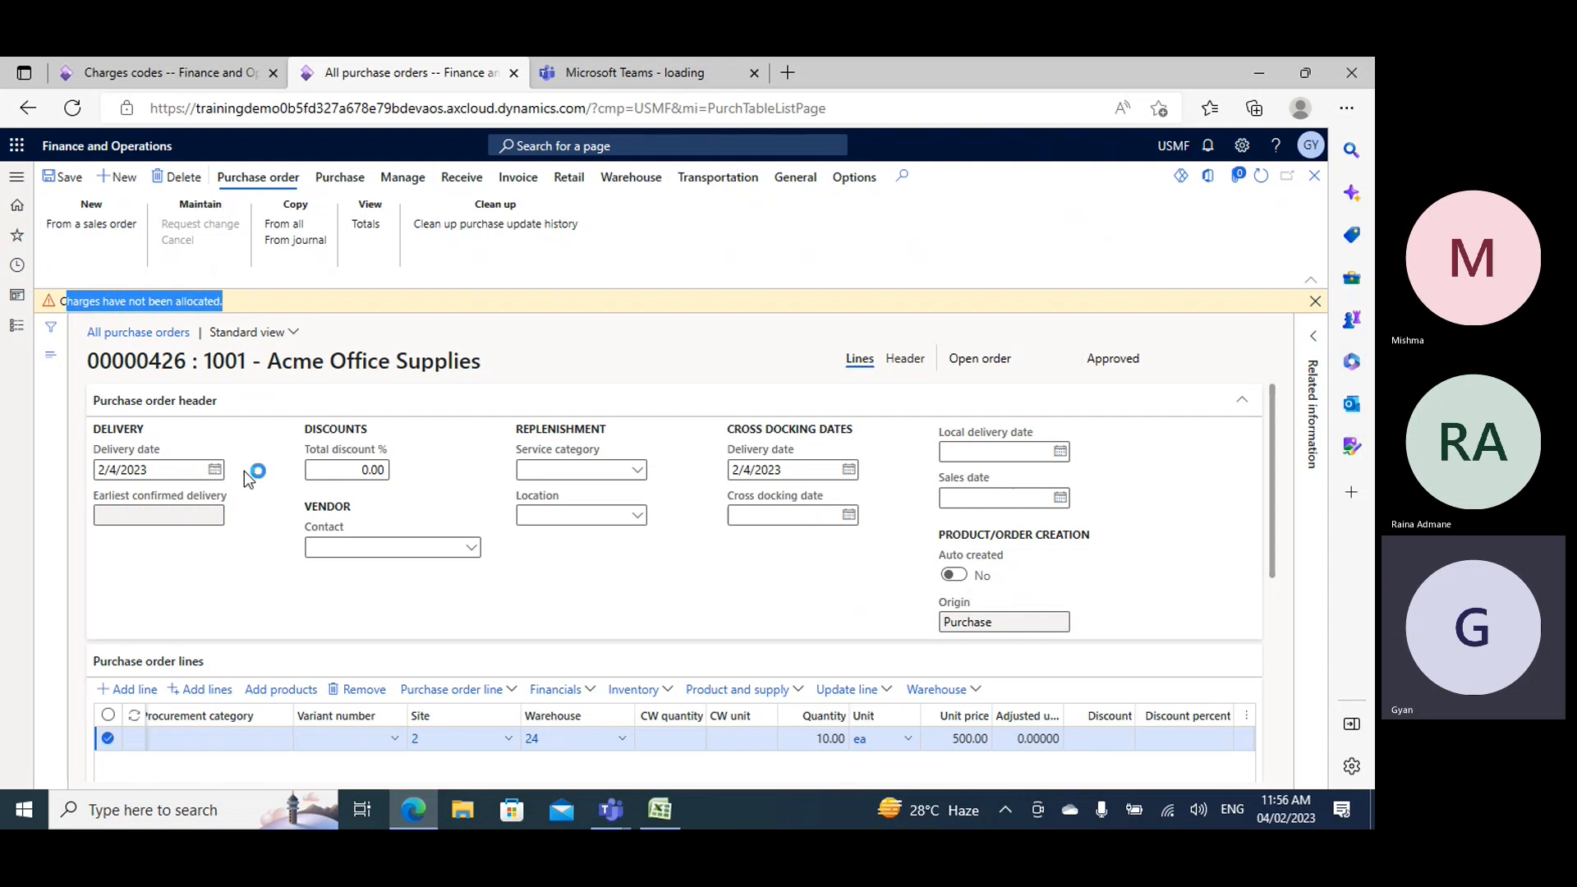
- Check the Demo1 order line for line-level charges, and return to the purchase order
click(592, 690)
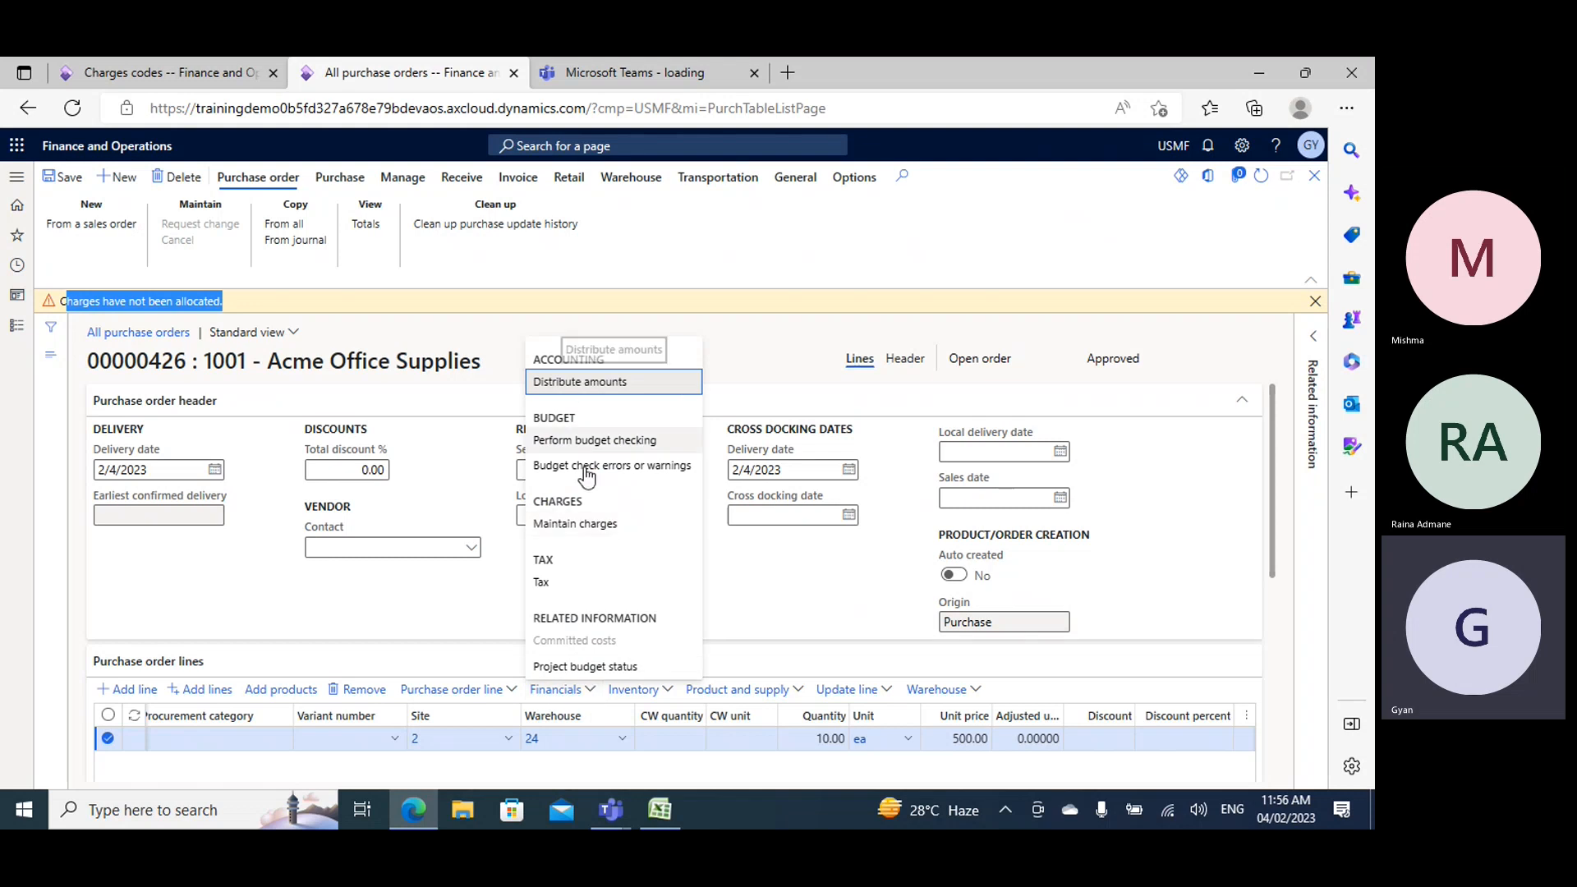
click(586, 526)
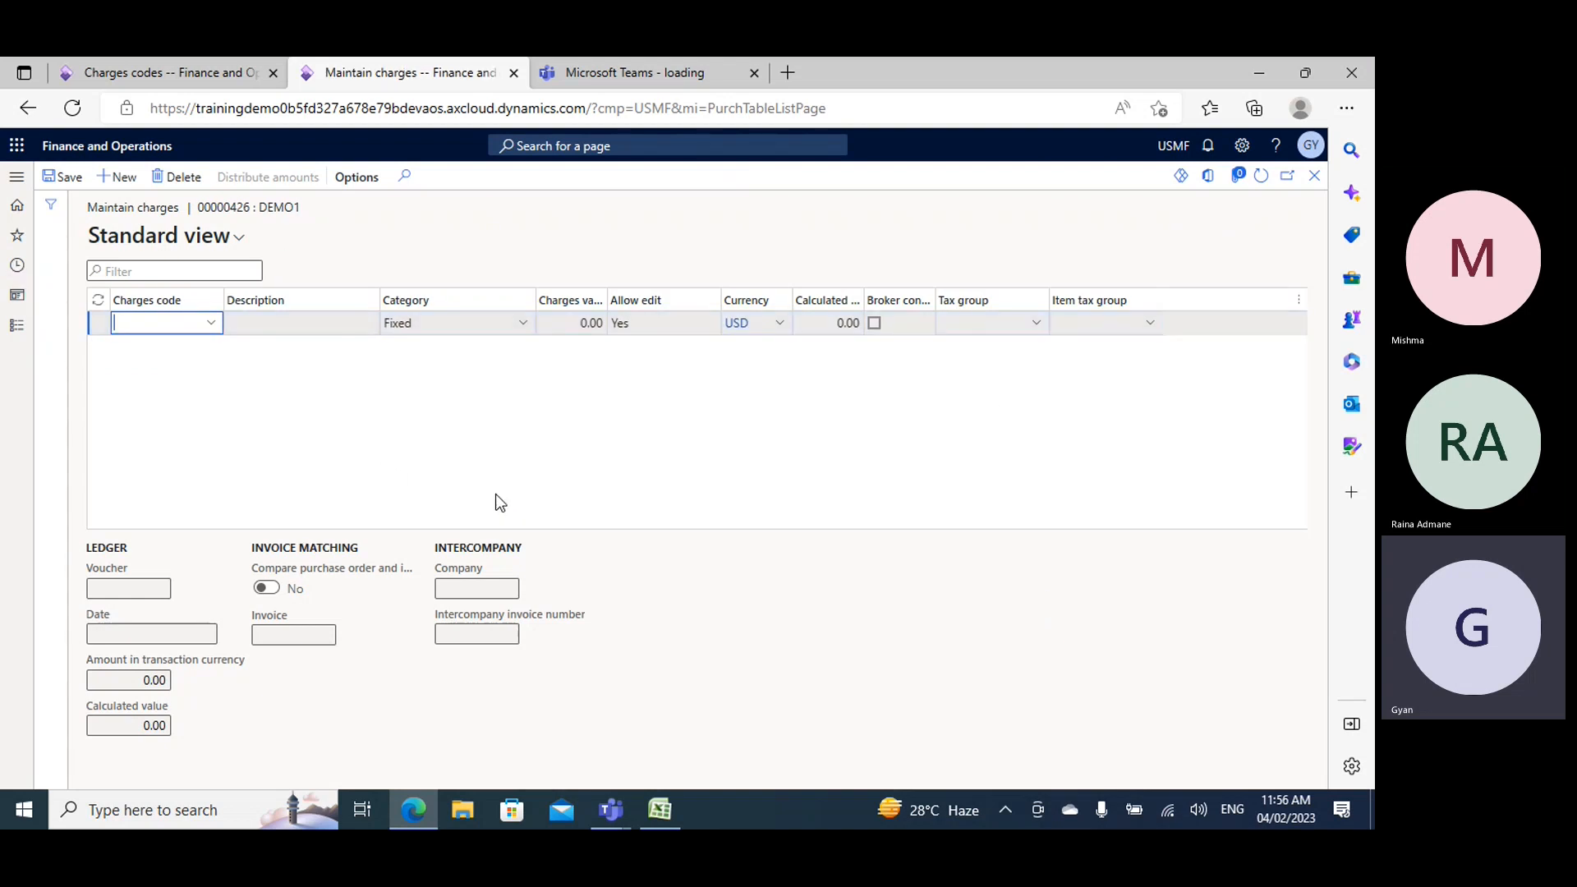
click(1314, 175)
- Check the debit and credit posting types of GHandling in the Charges codes browser tab, and return to the purchase order
click(184, 73)
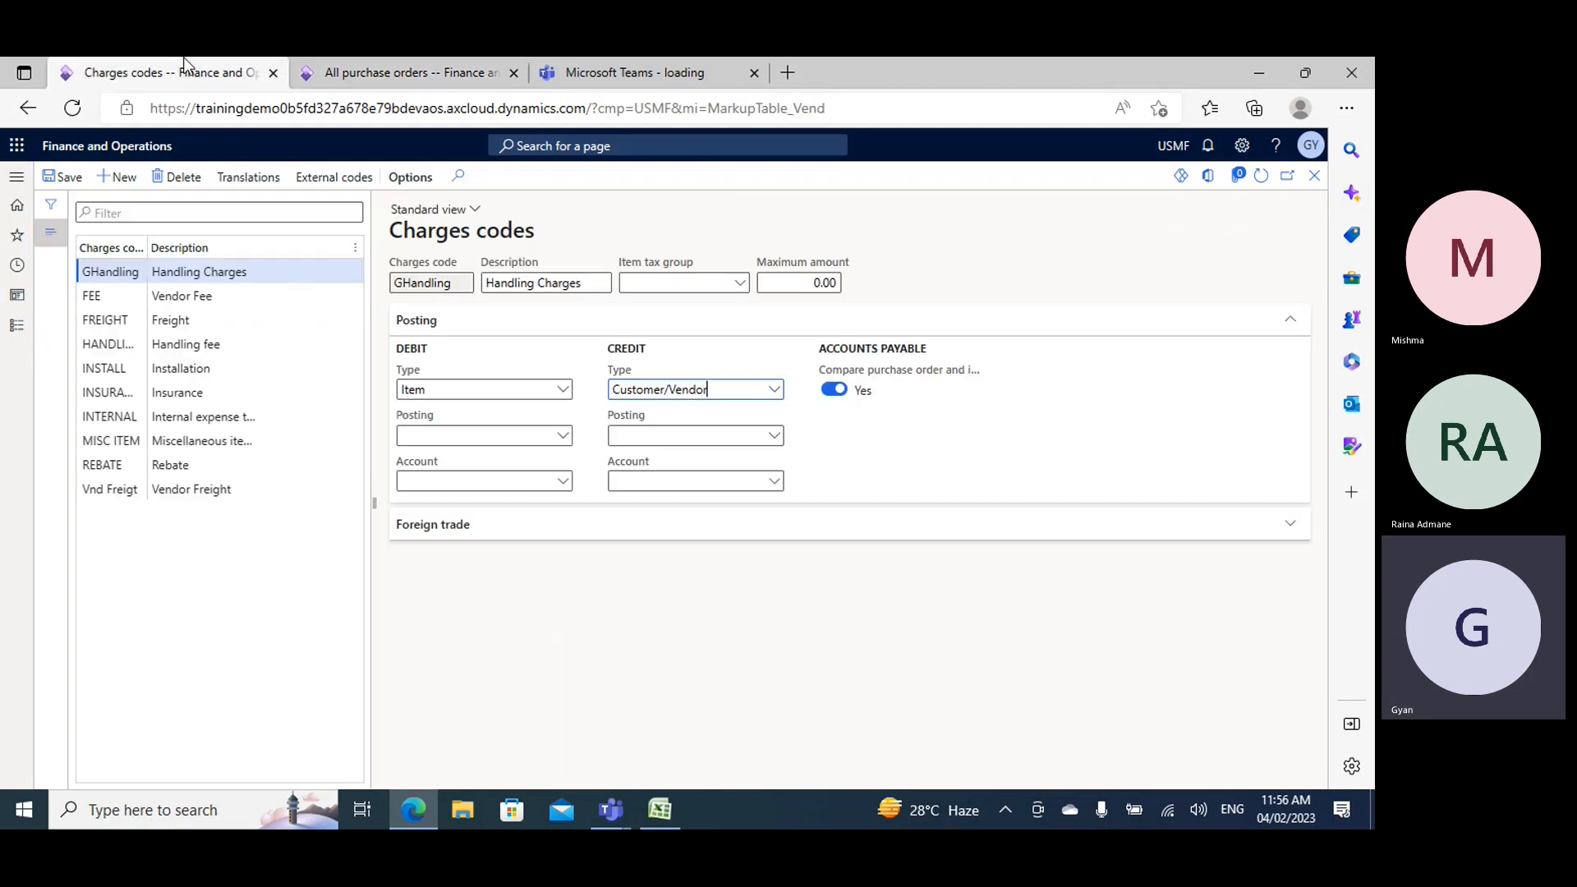
click(437, 392)
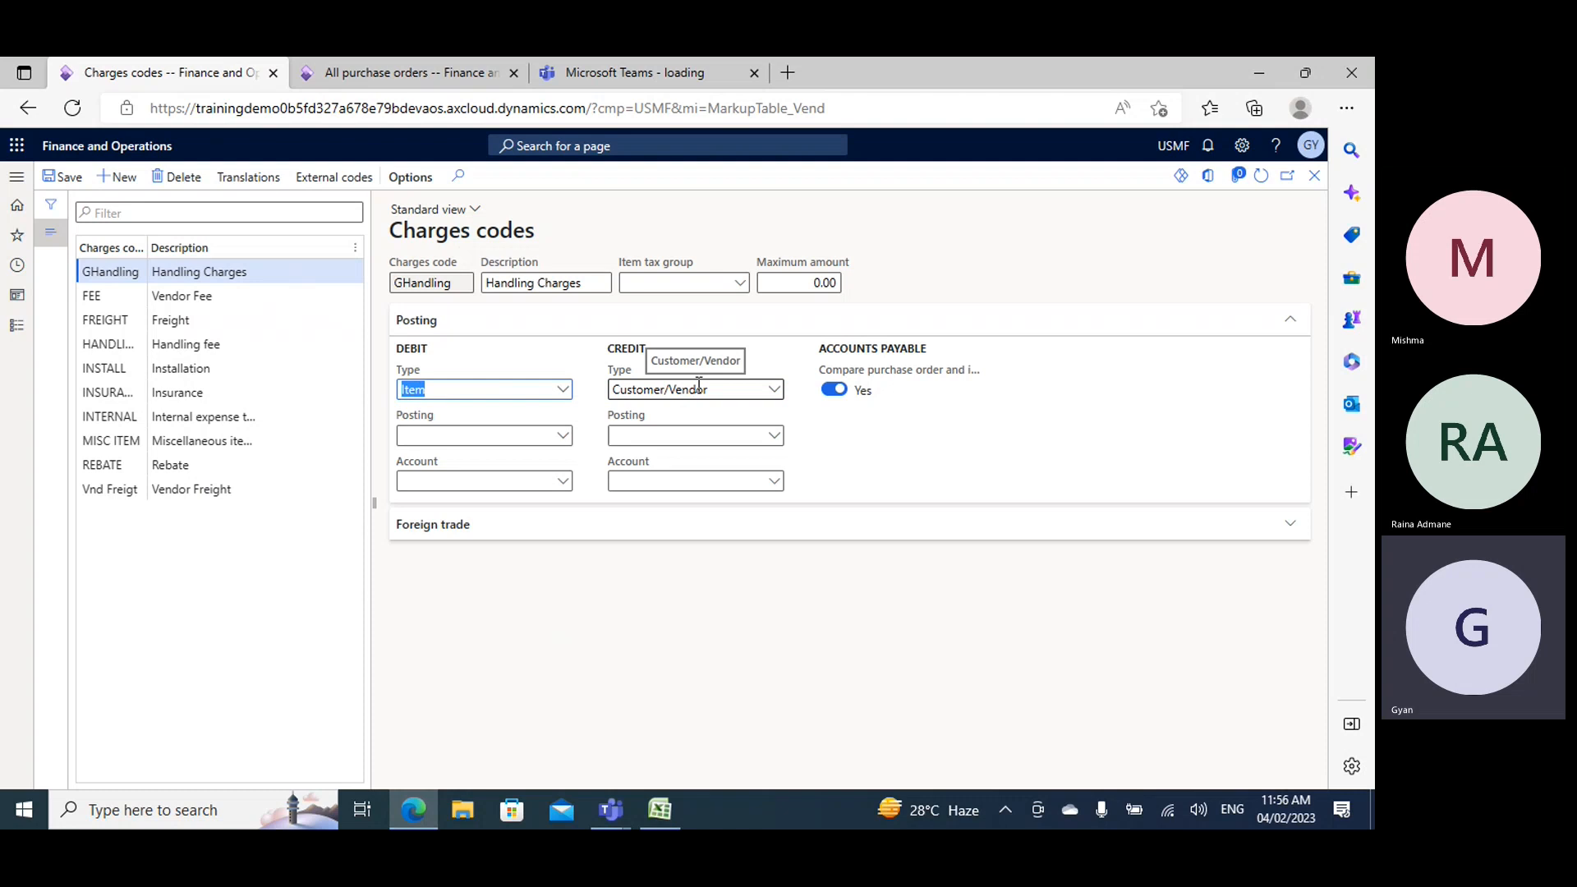
click(376, 62)
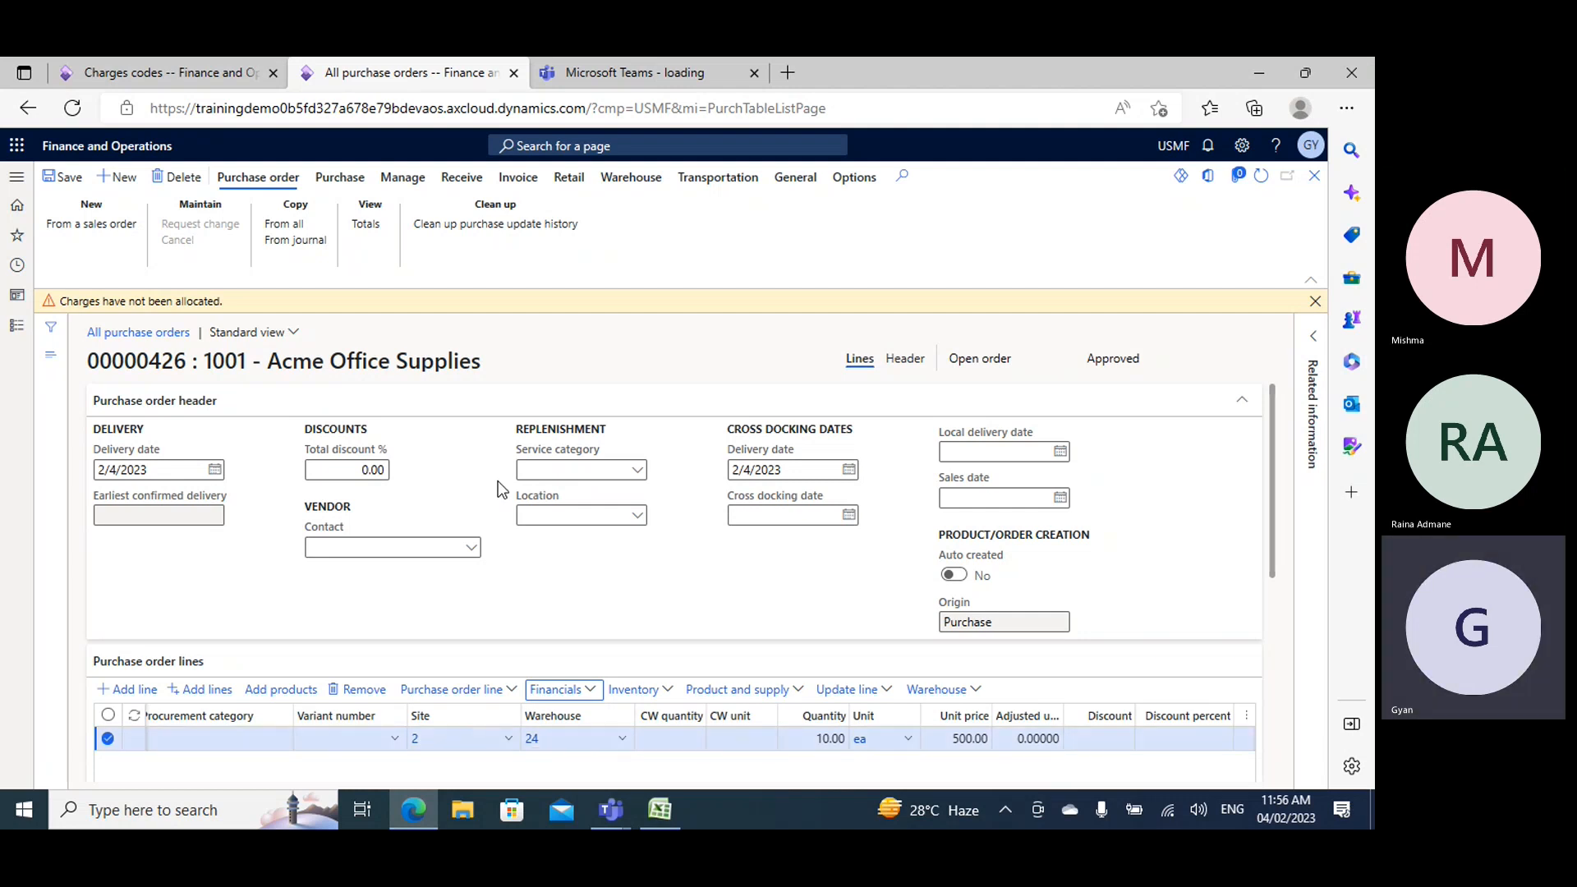
- Allocate the header charge by net amount to all lines of the purchase order, and dismiss the allocation warning
scroll(498, 481, down, 2)
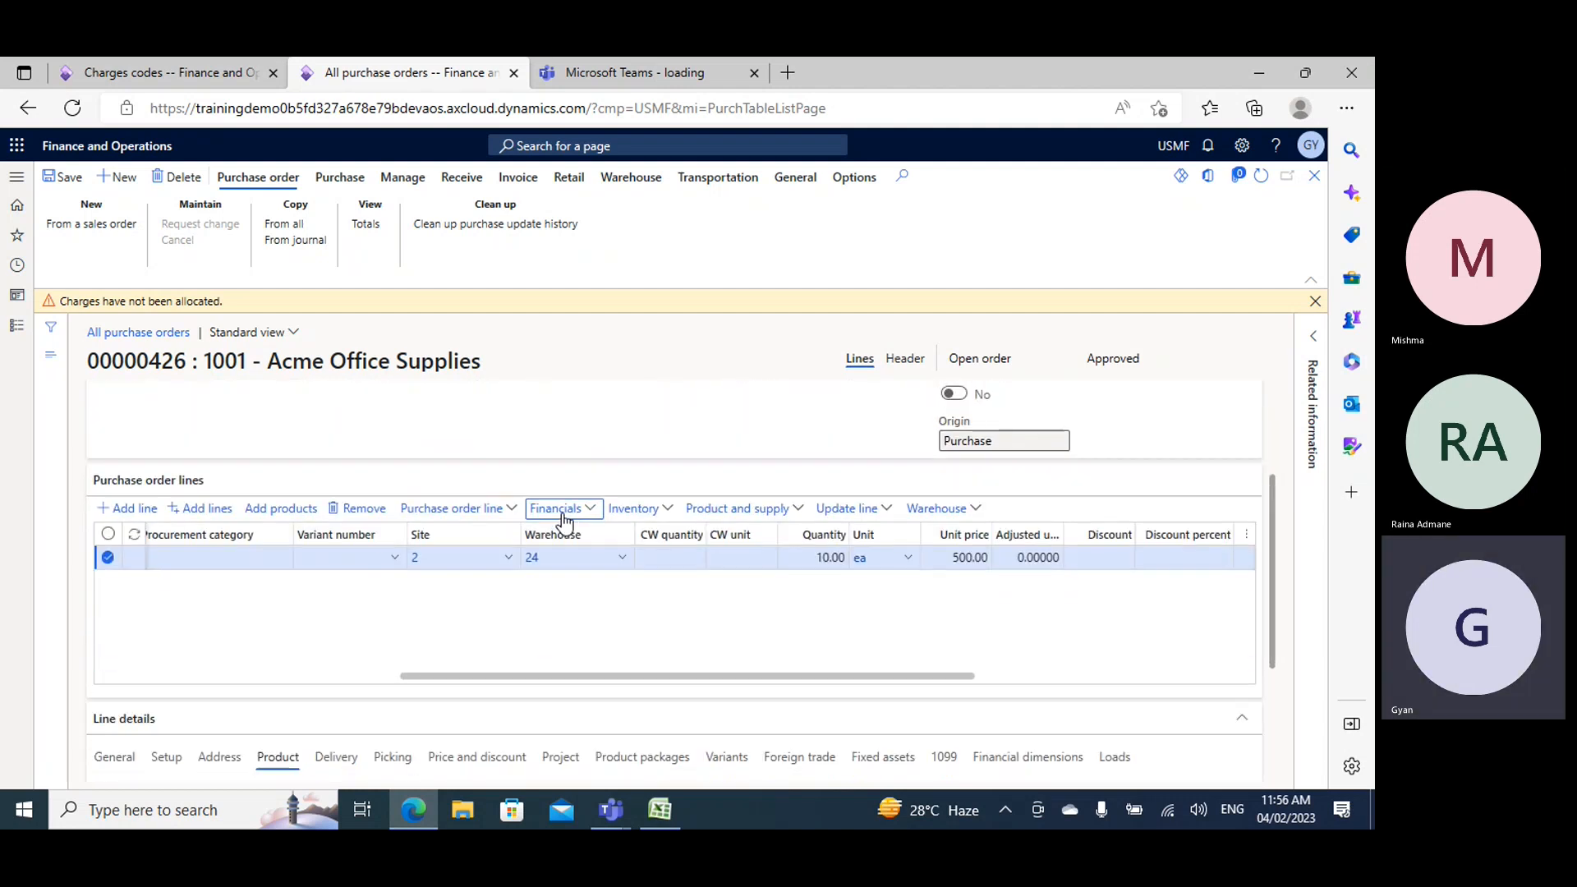
click(339, 178)
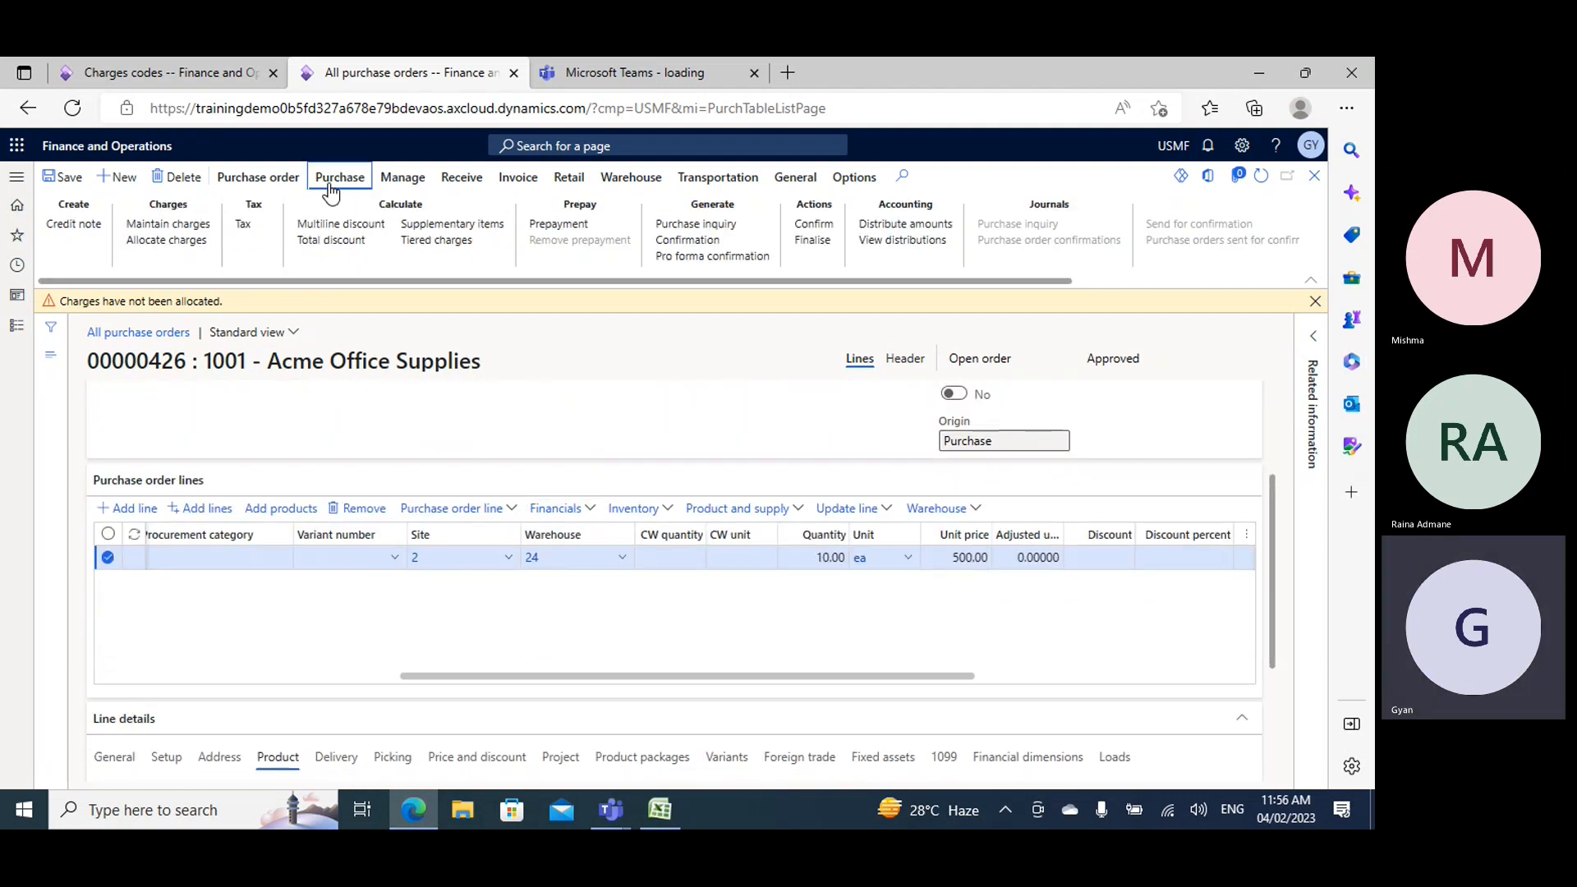
click(167, 240)
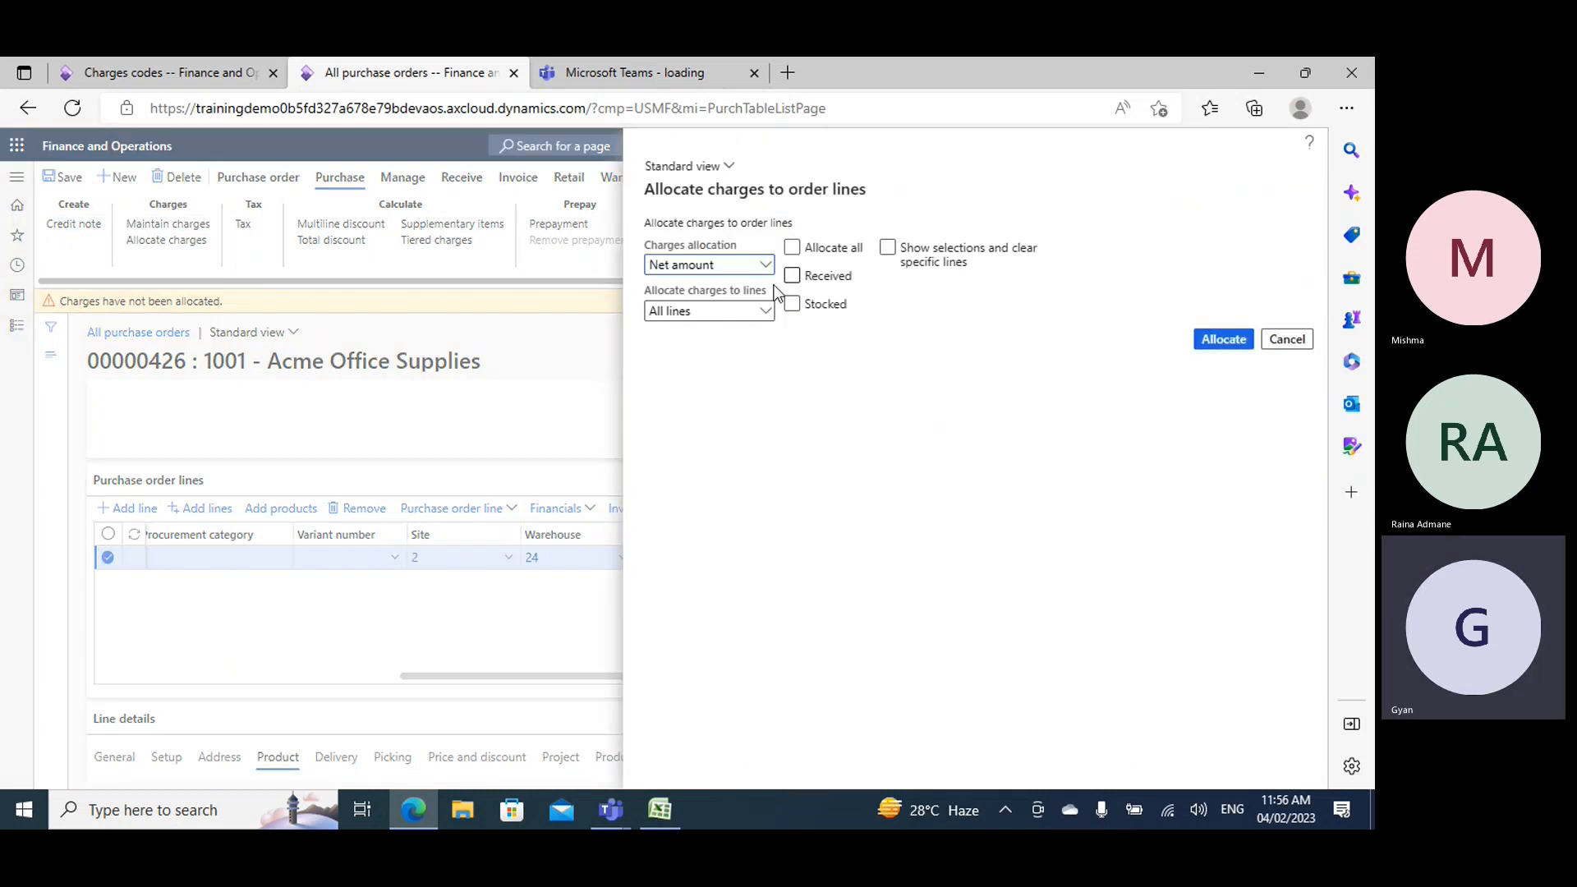
click(793, 248)
click(793, 247)
click(793, 248)
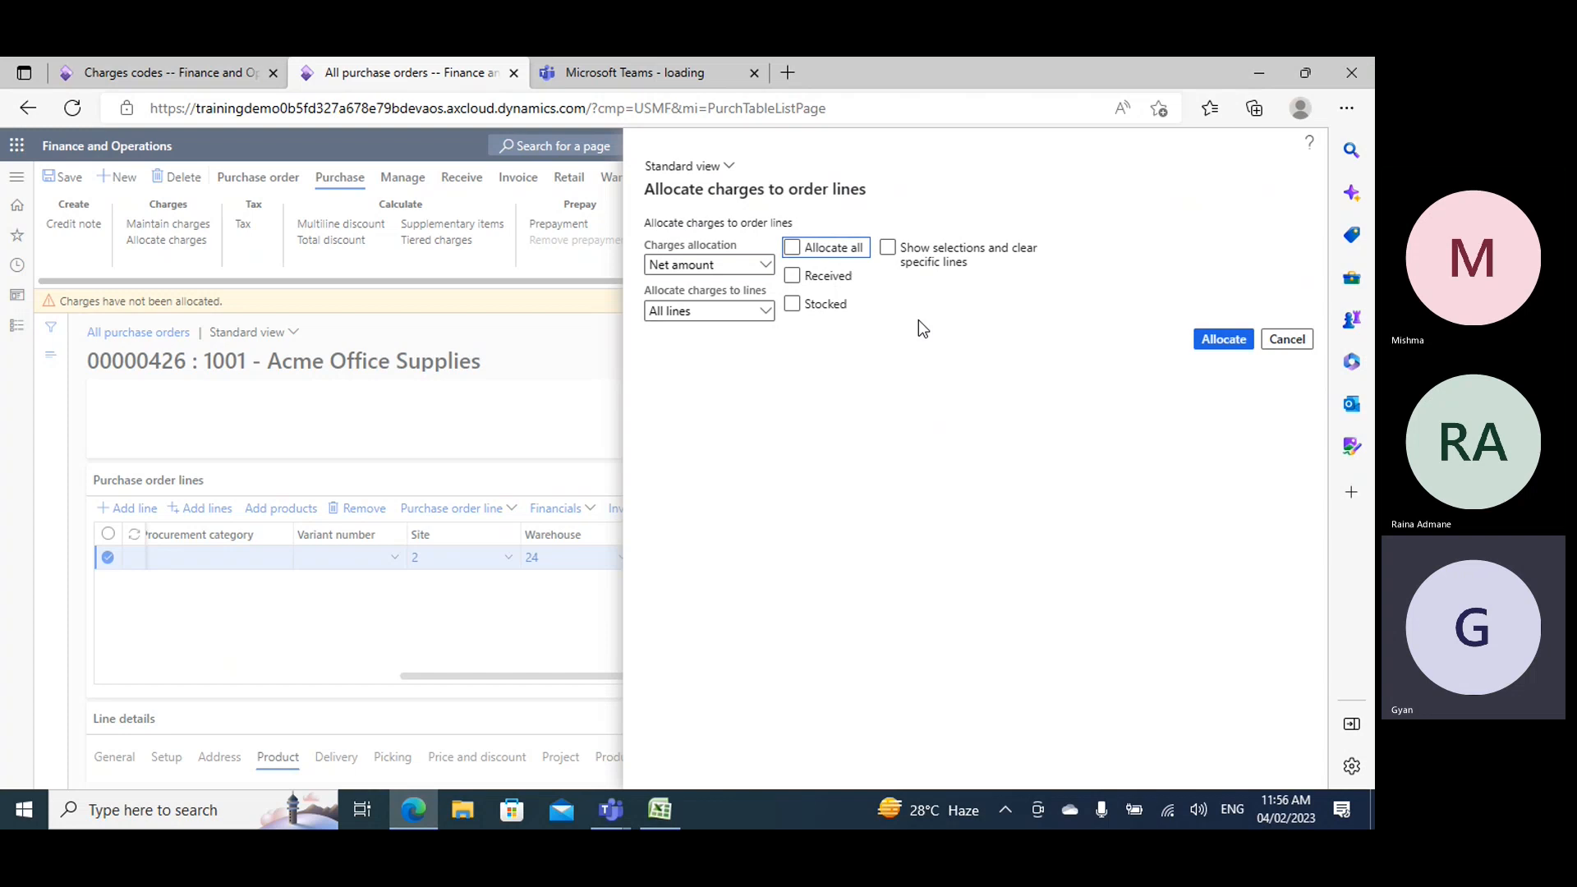
click(1226, 343)
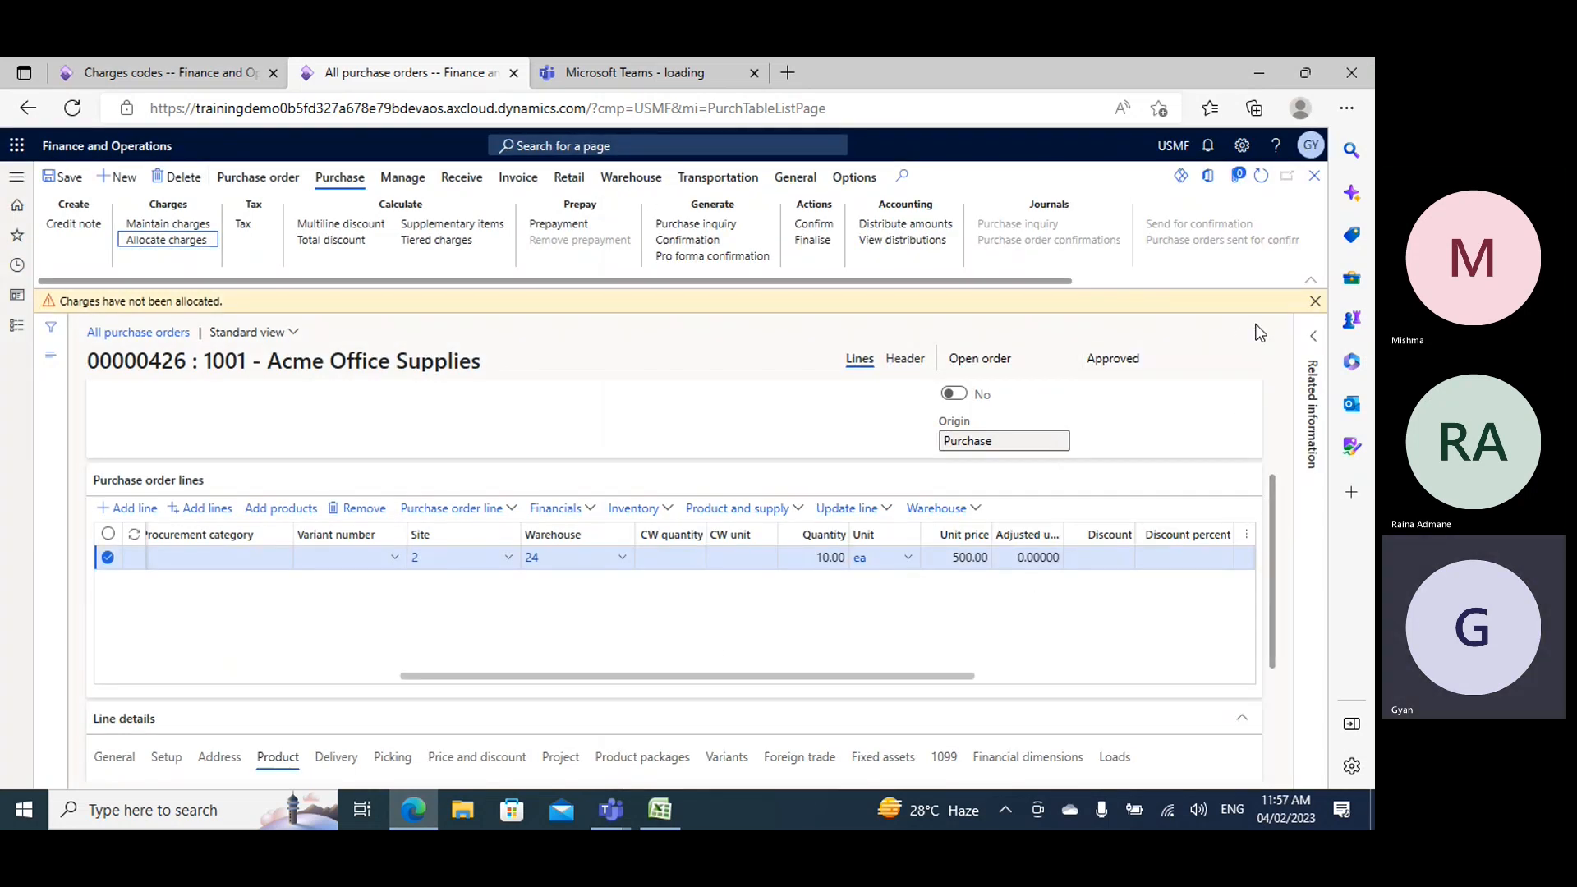
click(1315, 302)
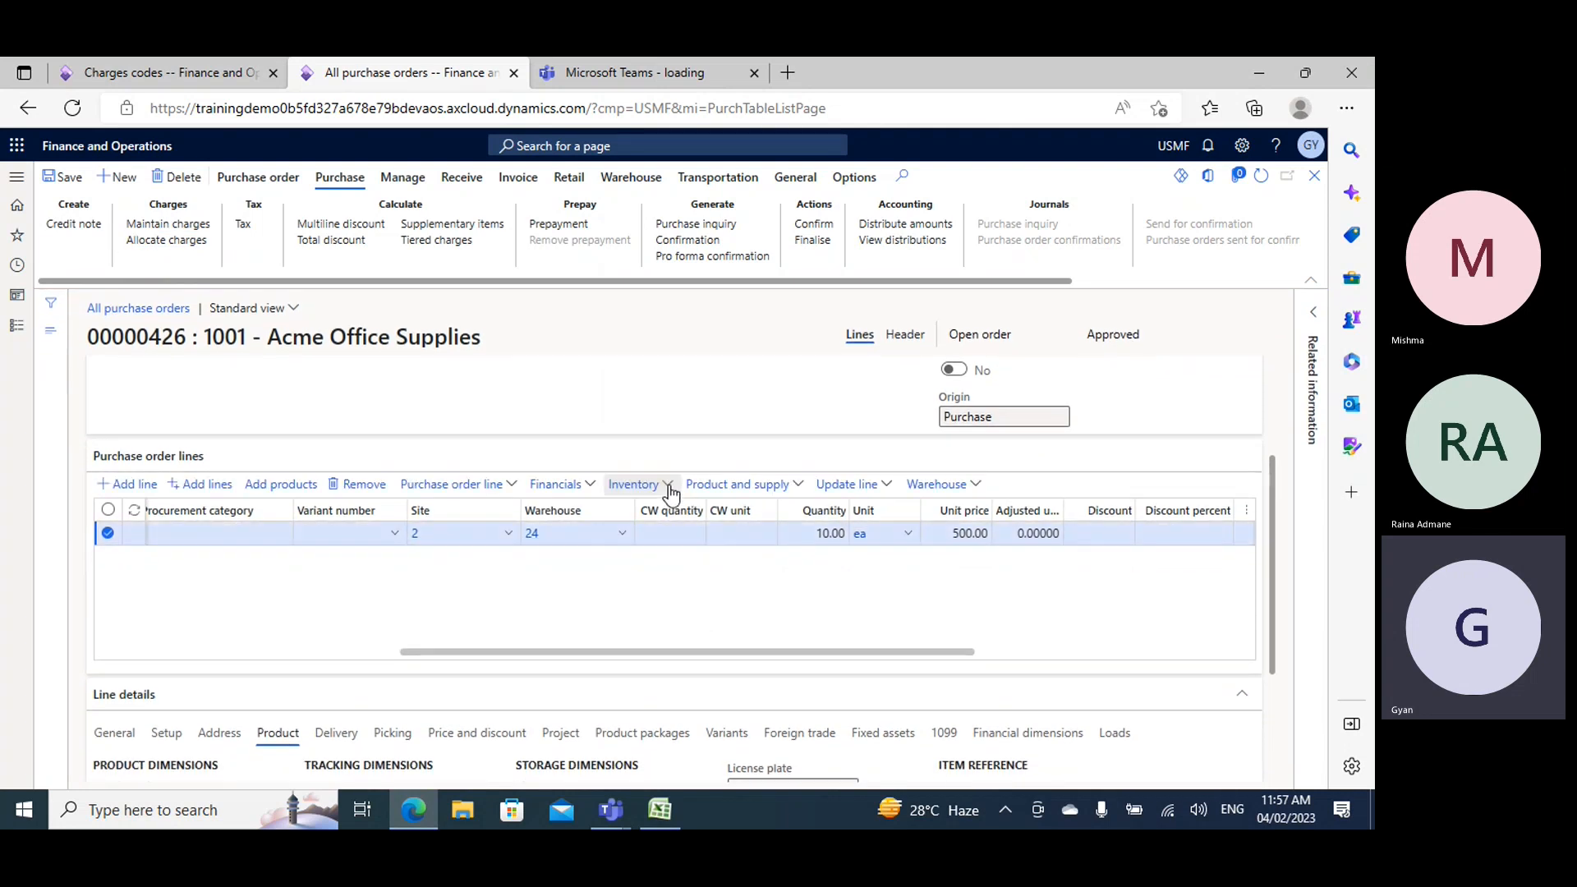
- Check the allocated GHandling charge in the order line's maintained charges, and return to the purchase order
click(562, 485)
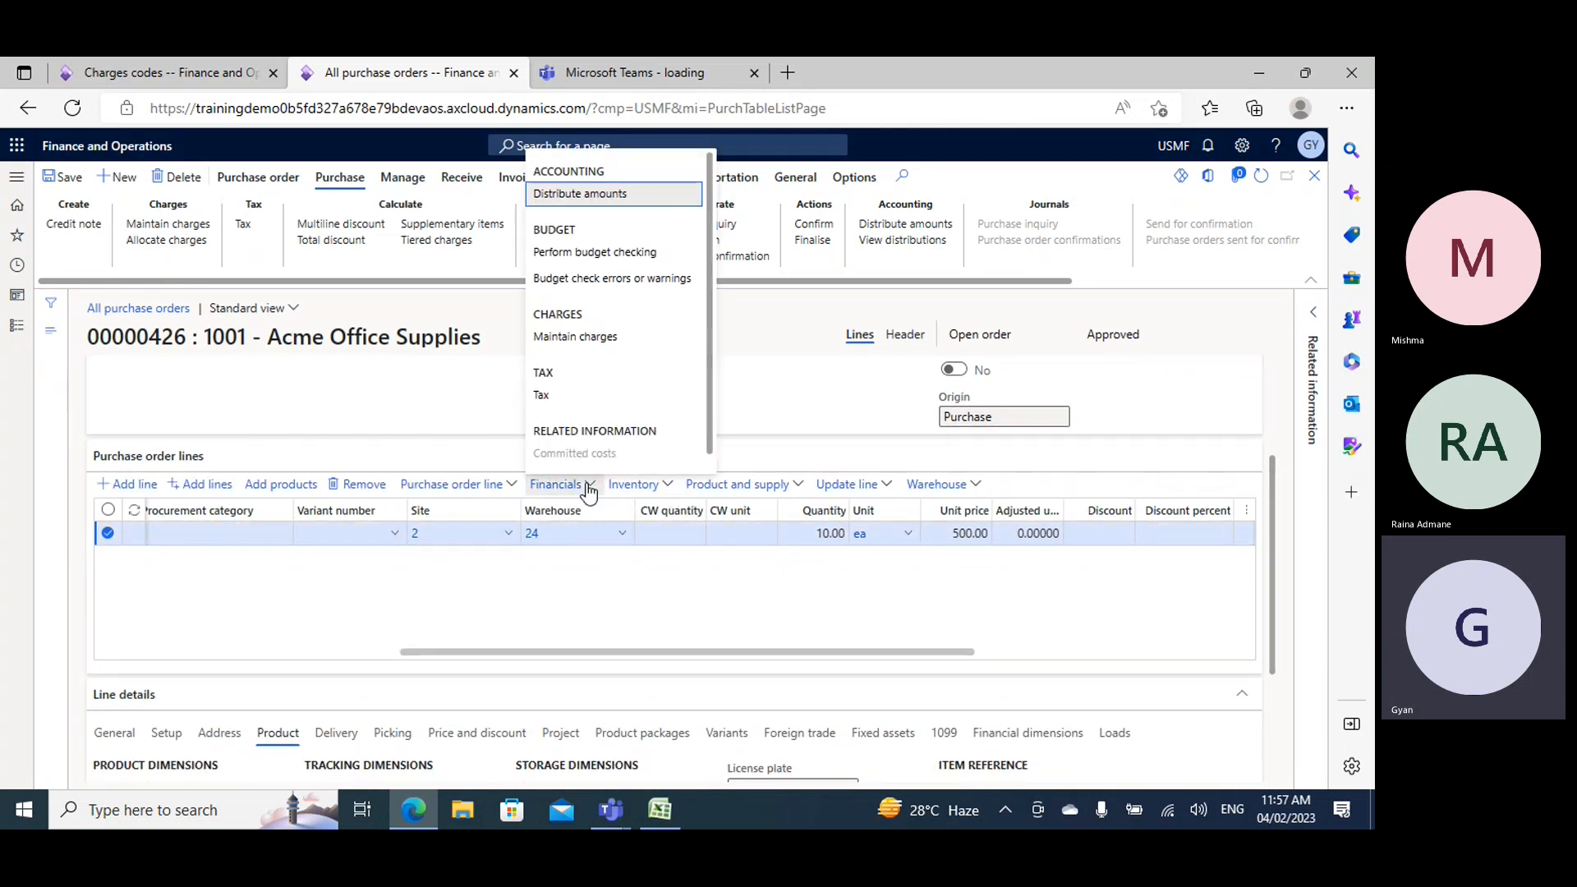
click(575, 336)
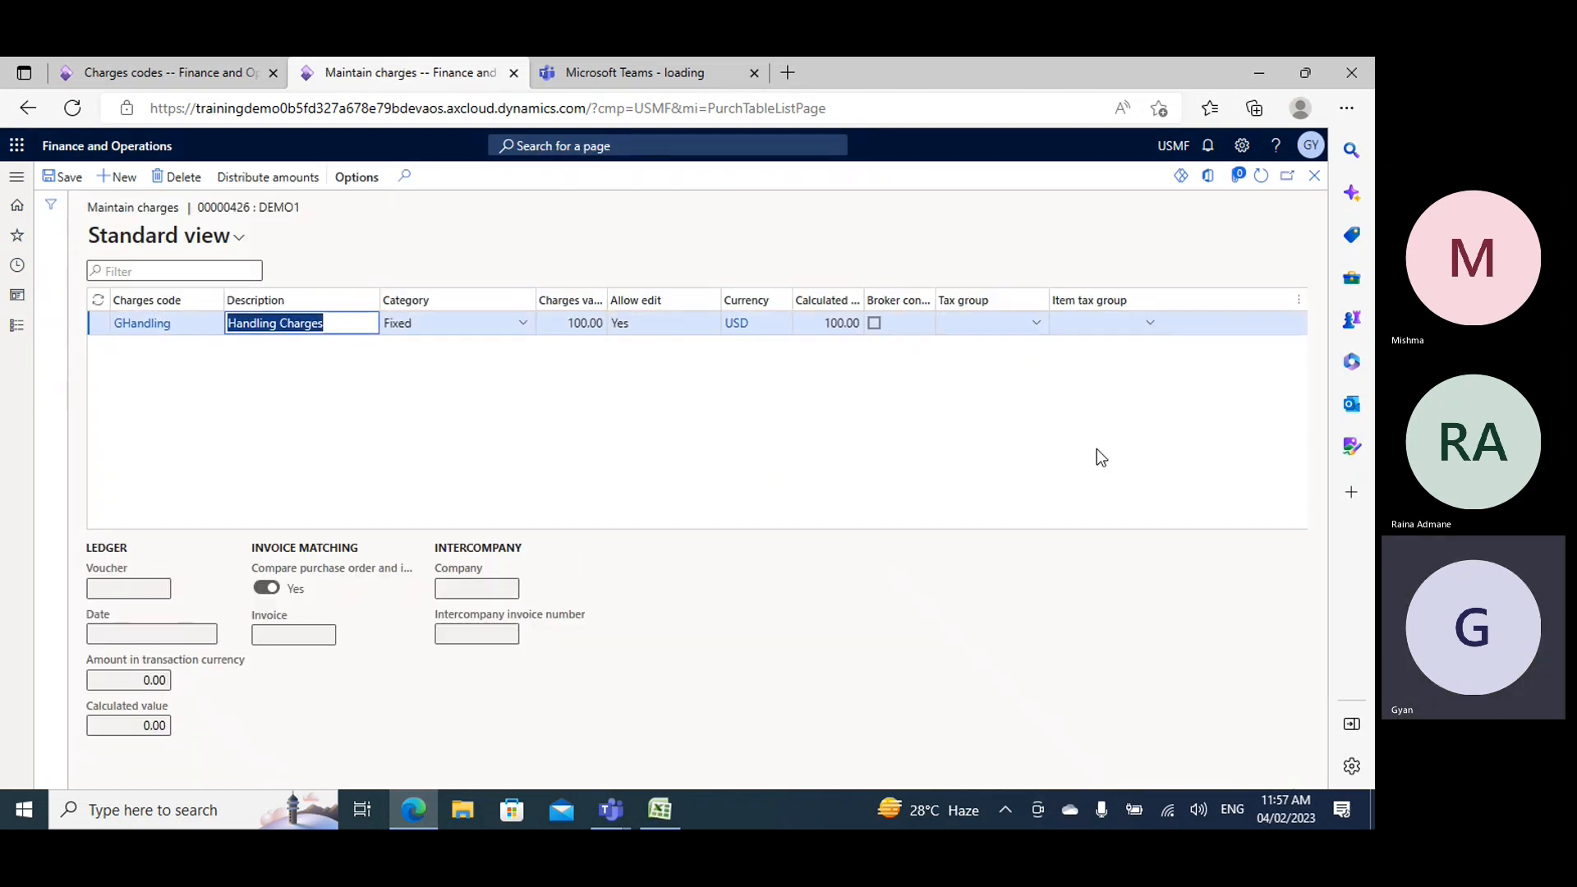
click(1314, 175)
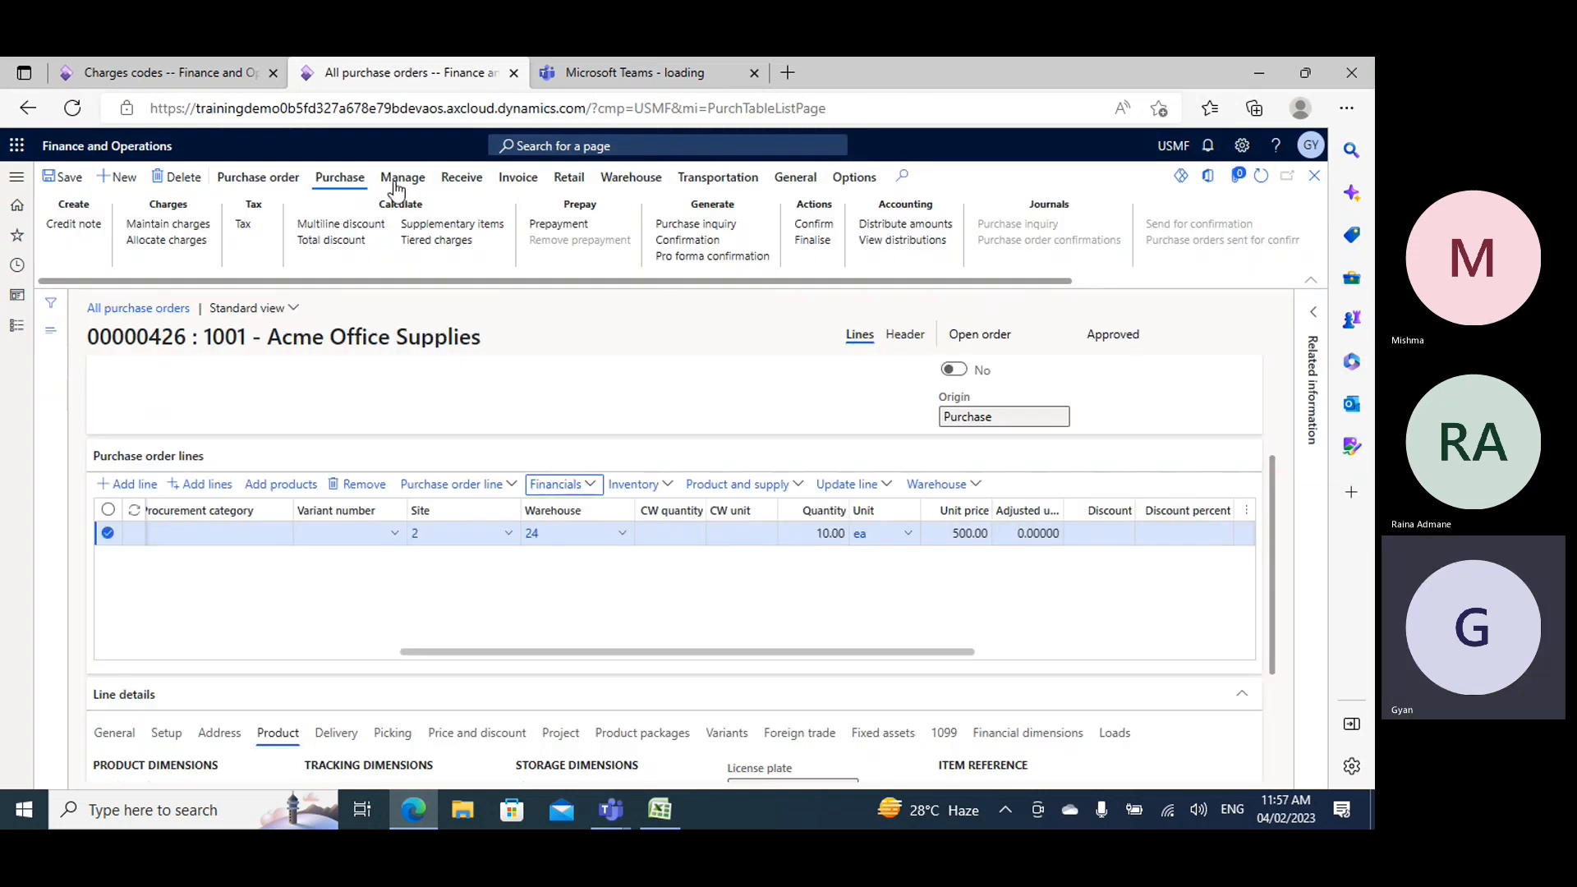
- Review the subtotal, charges and total amount in the purchase order totals
click(393, 183)
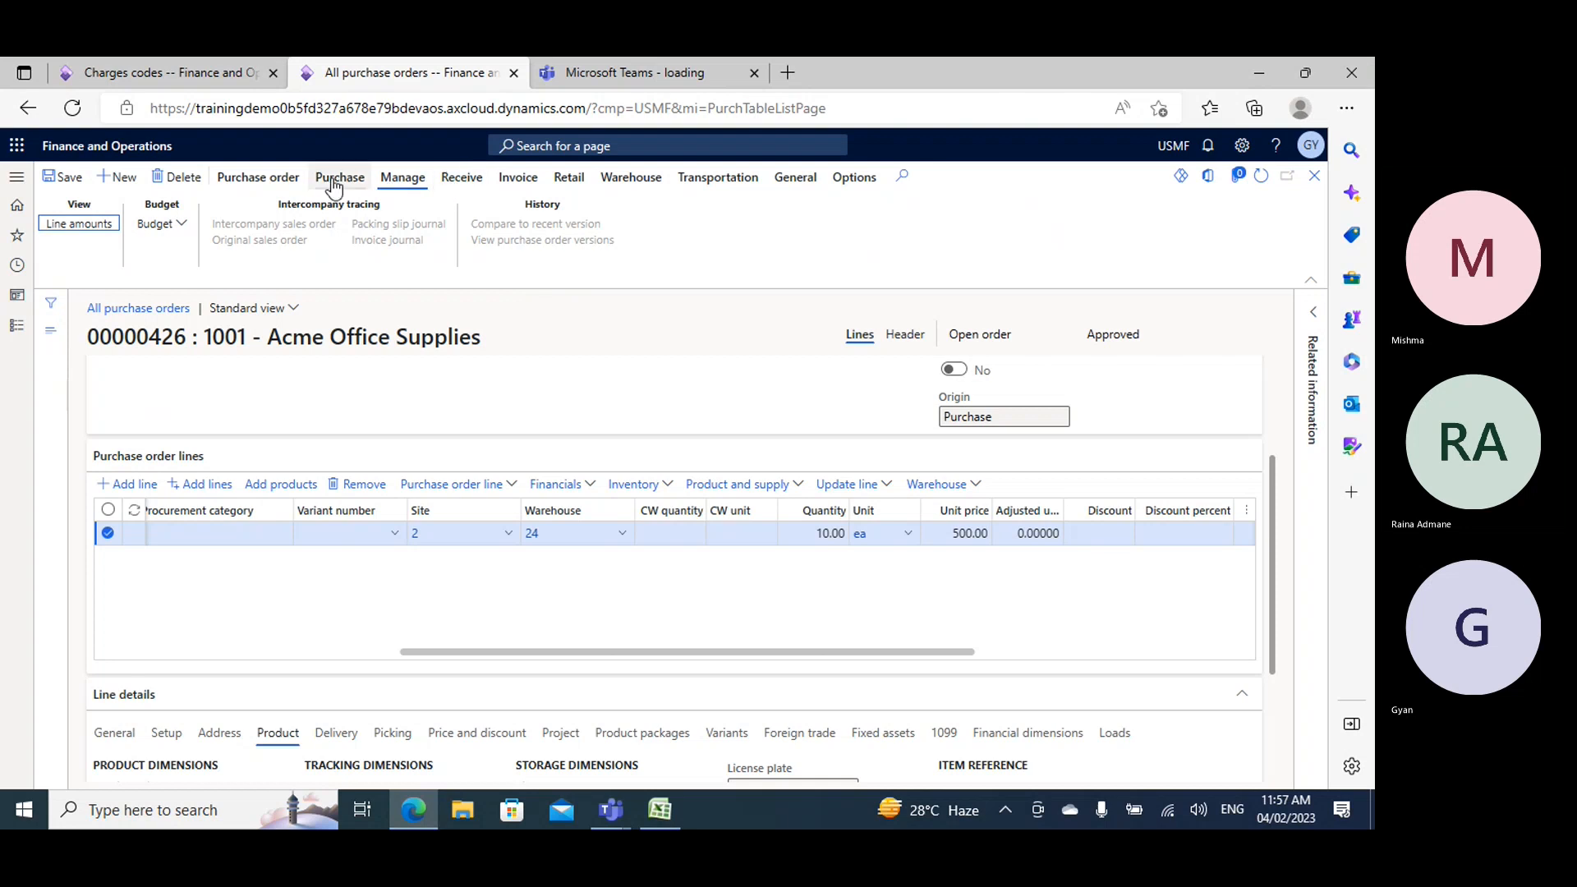
click(258, 179)
click(362, 229)
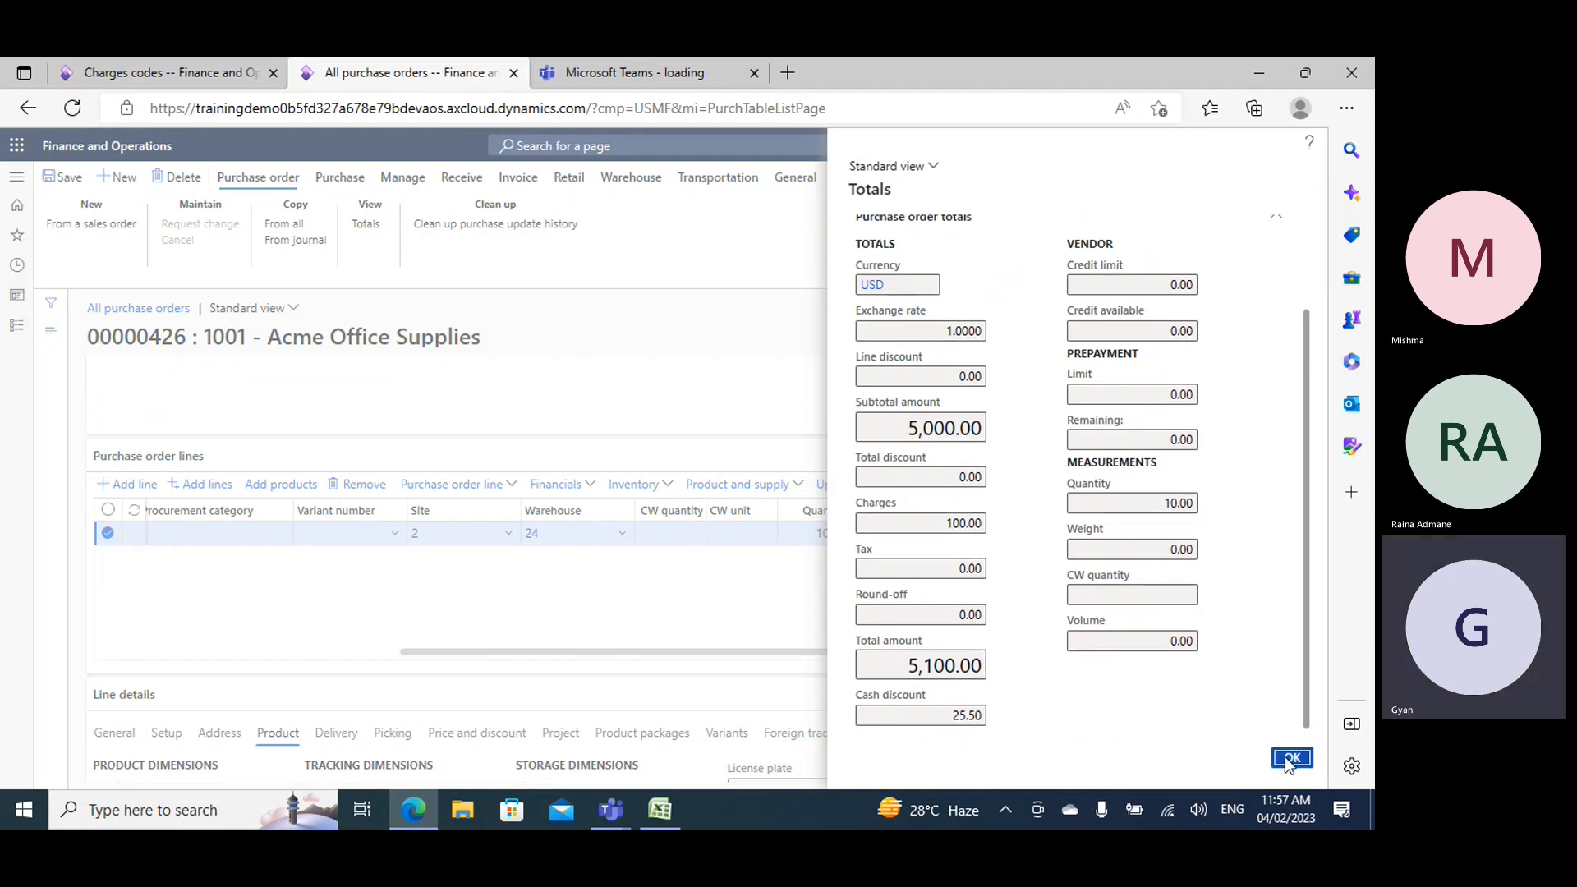
- Close the totals and confirm the purchase order
click(339, 177)
click(339, 177)
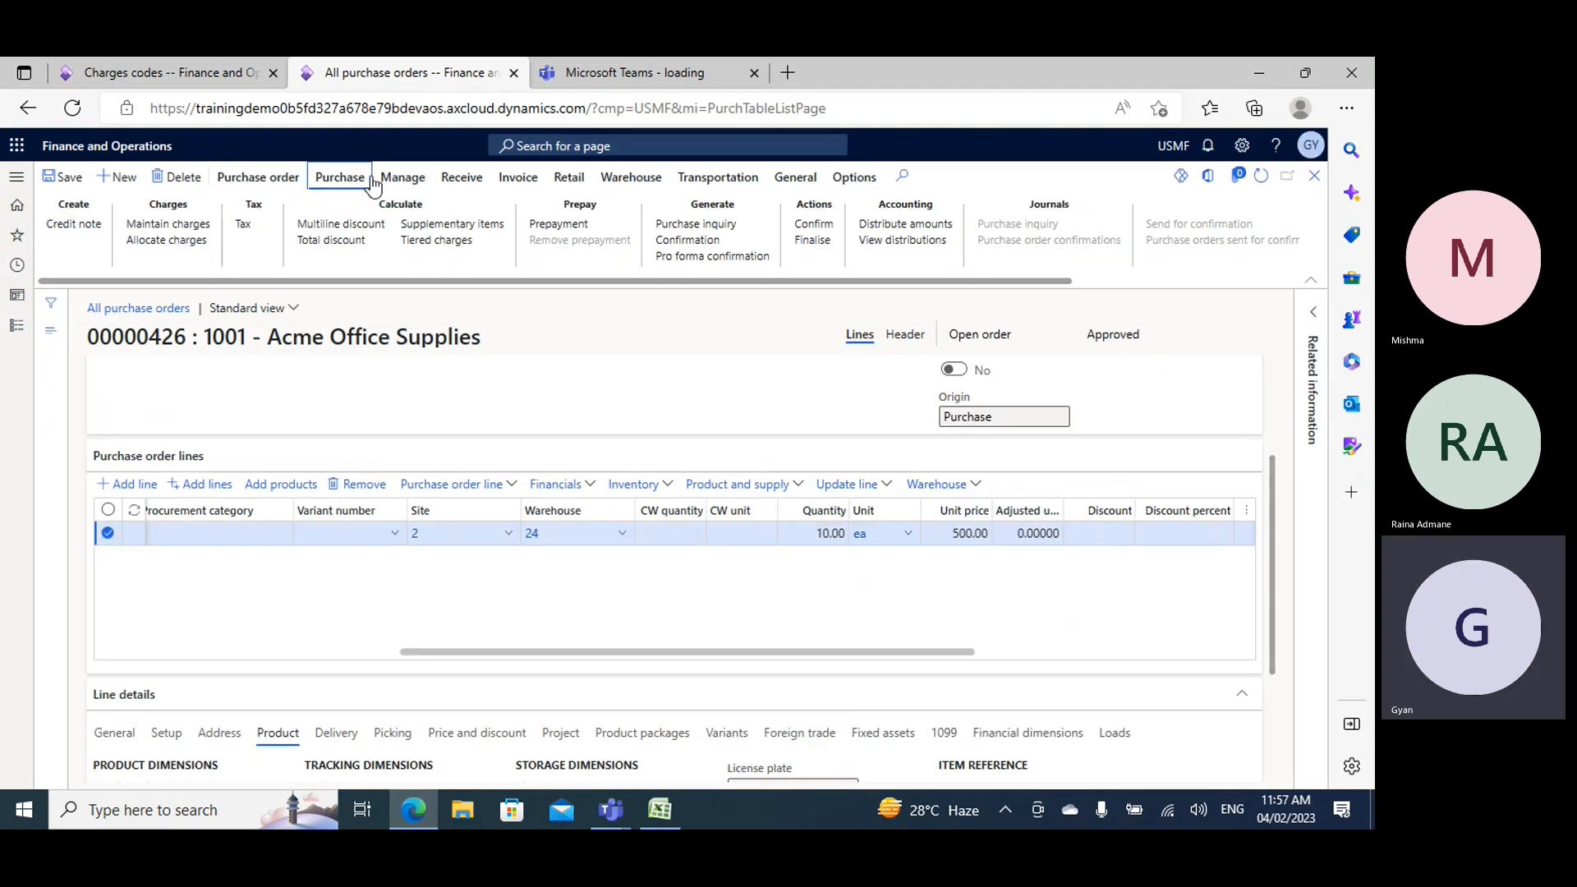
click(813, 225)
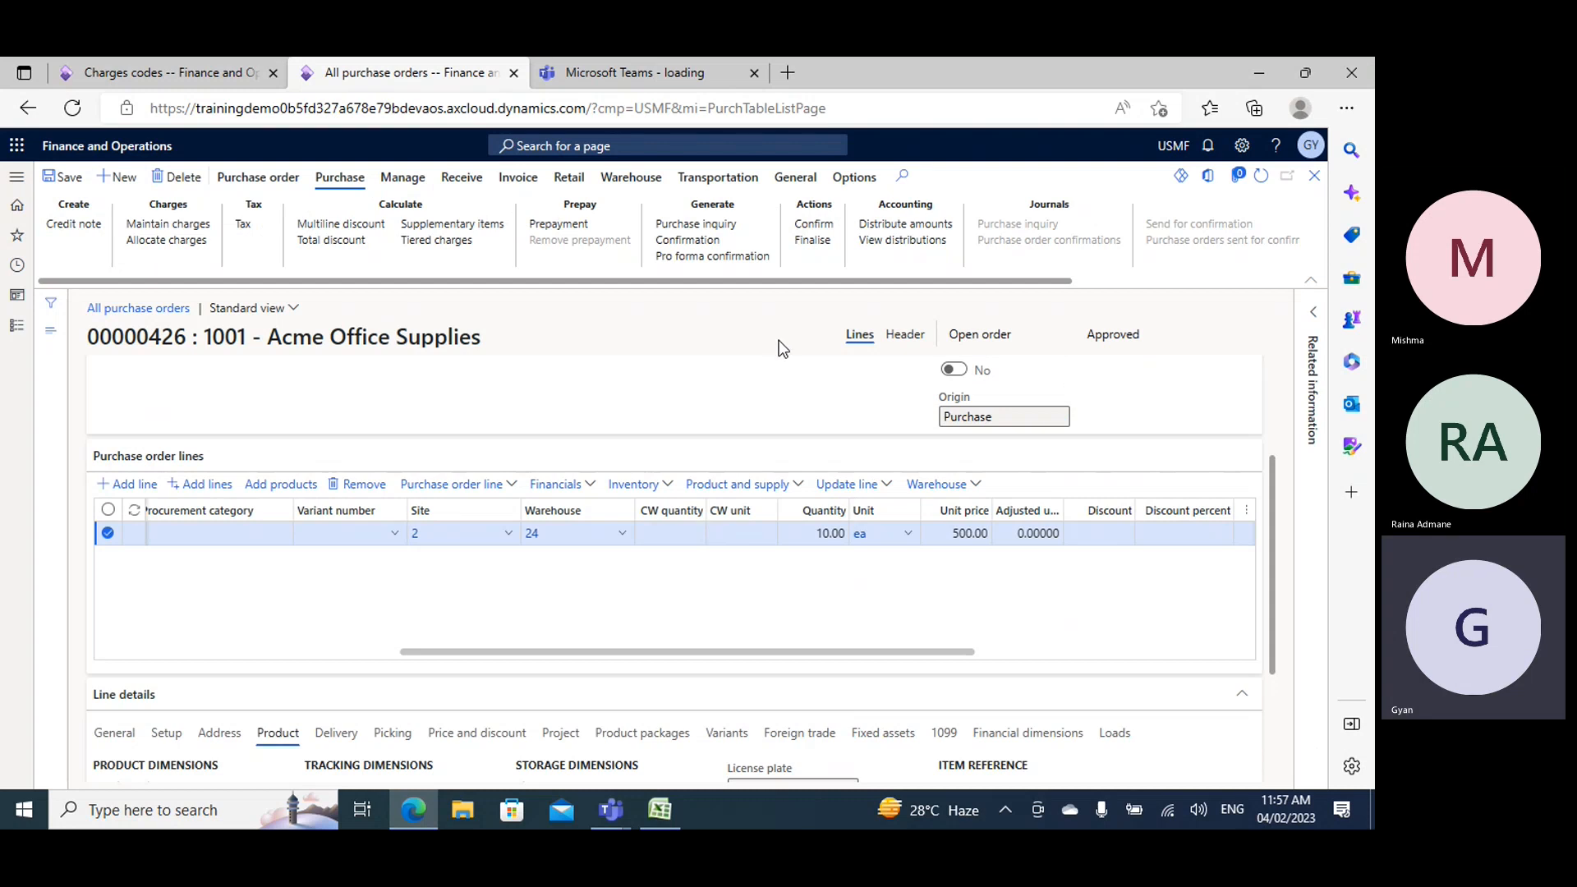
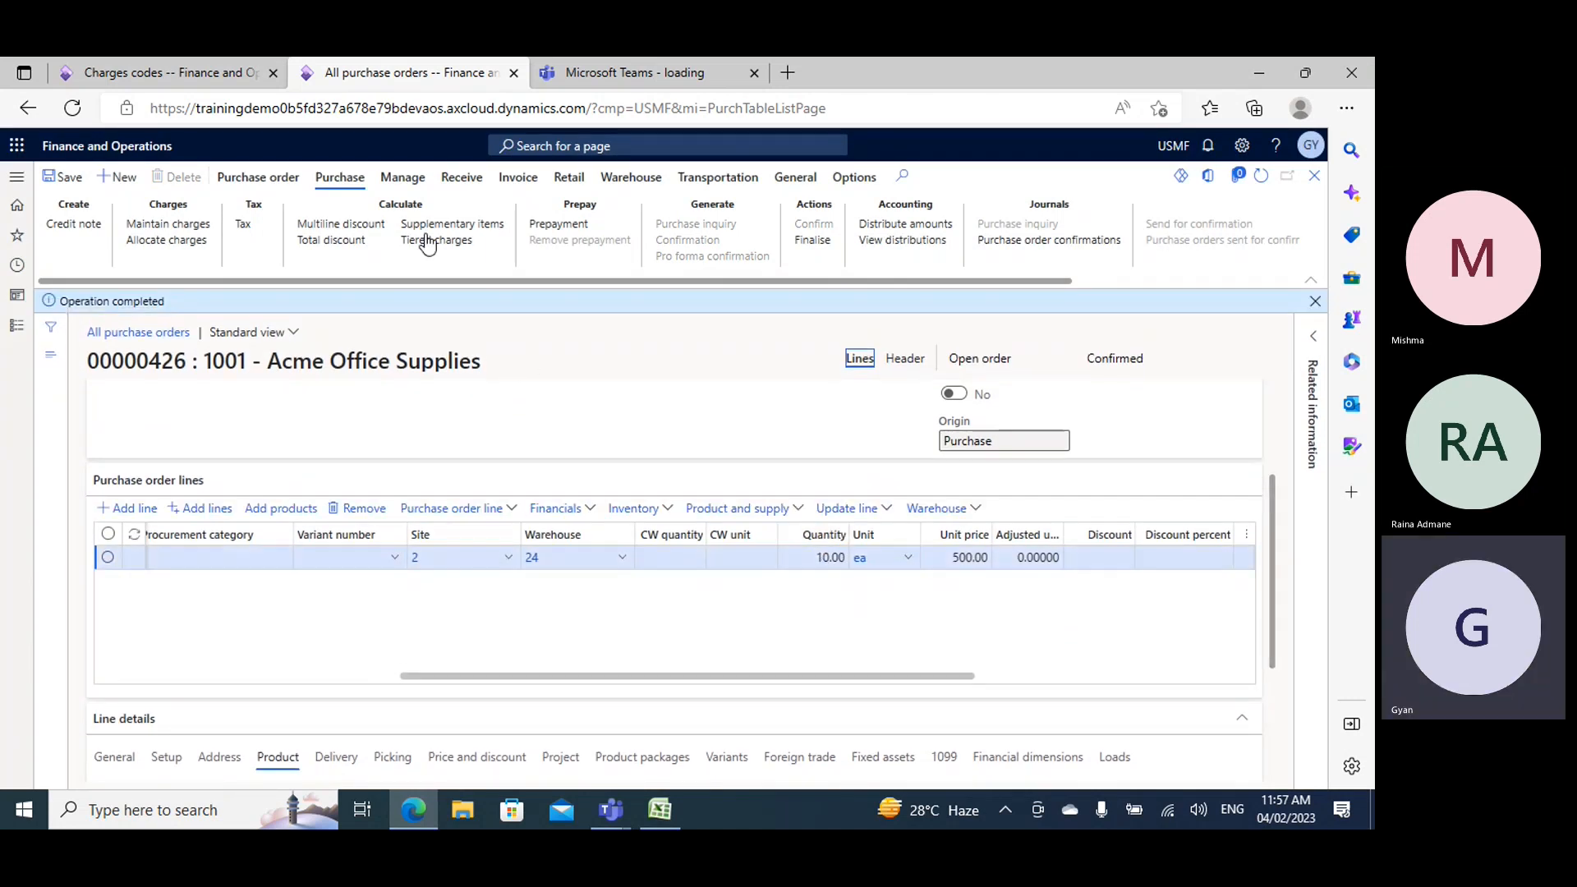
- Start a product receipt for the confirmed purchase order and duplicate the purchase order's browser tab
click(444, 178)
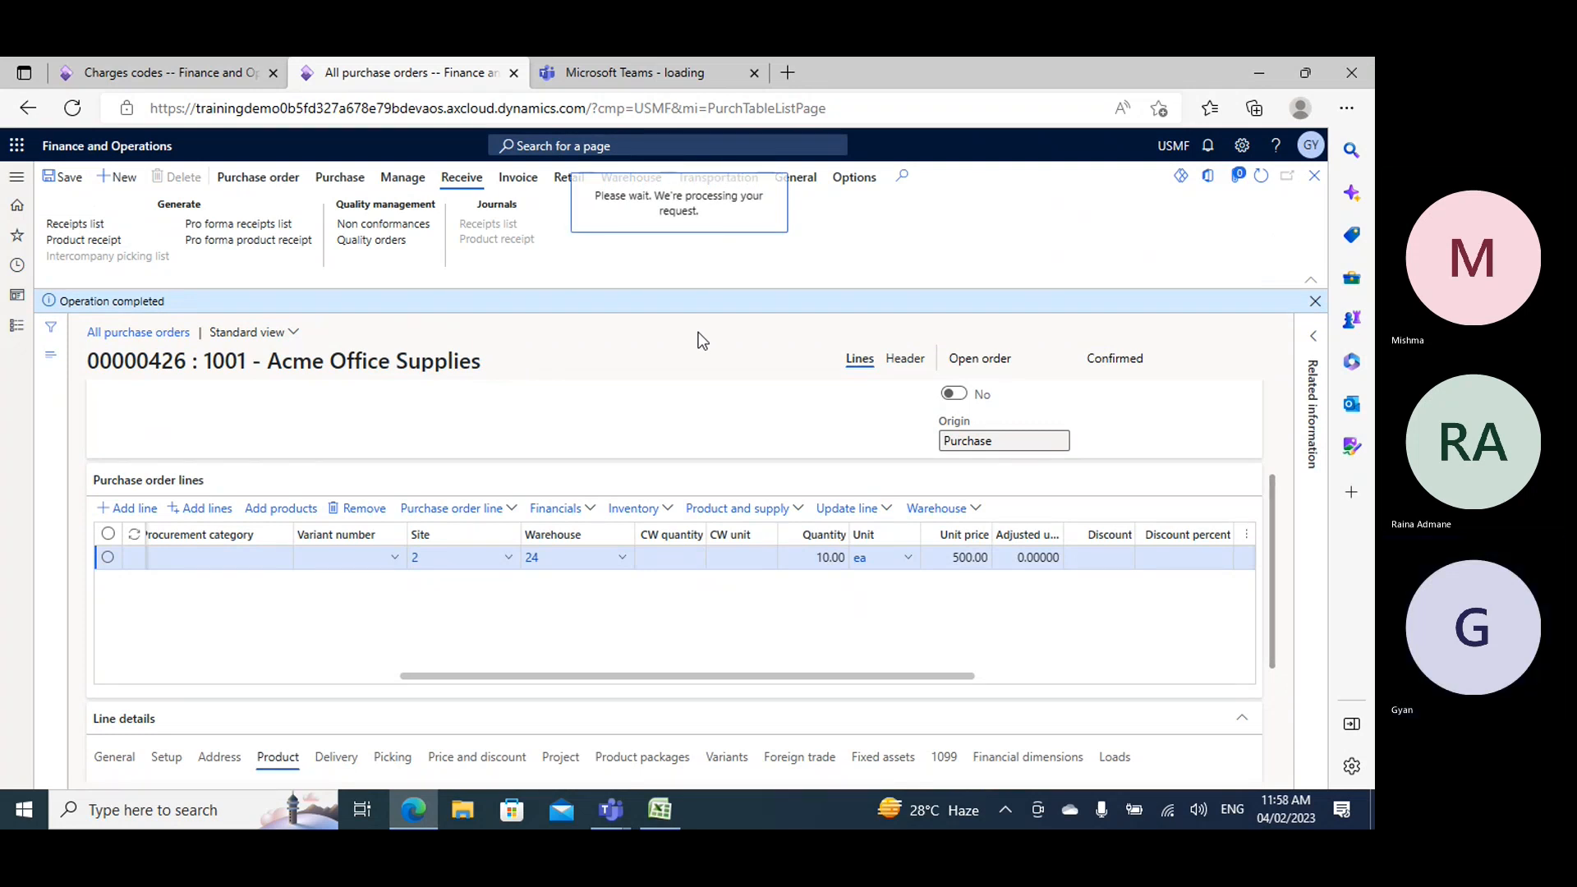
right_click(416, 72)
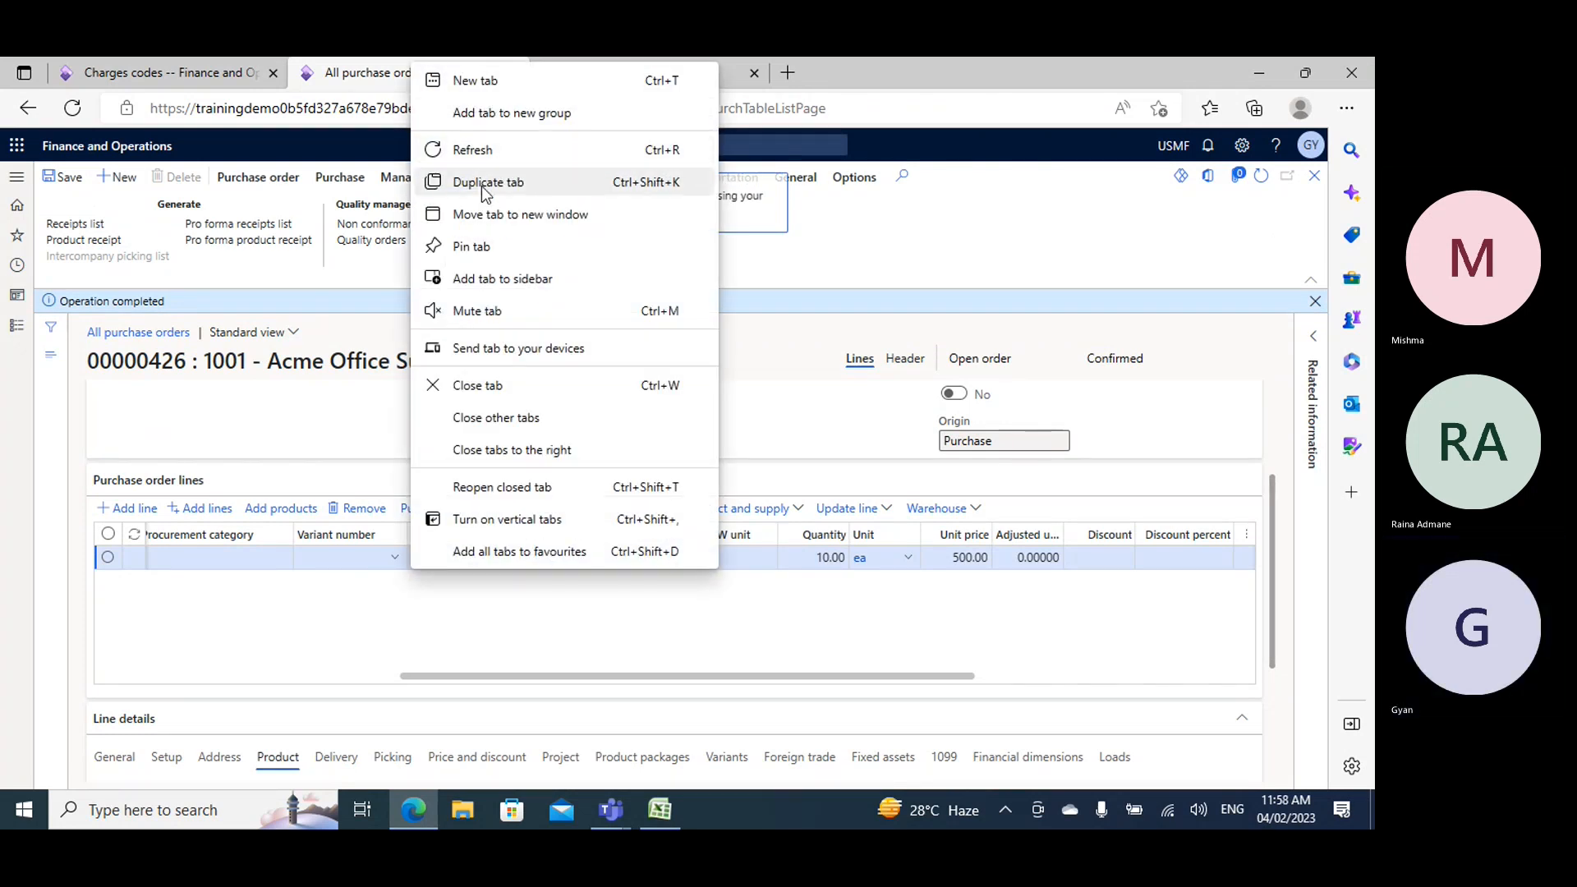
key(Escape)
click(355, 70)
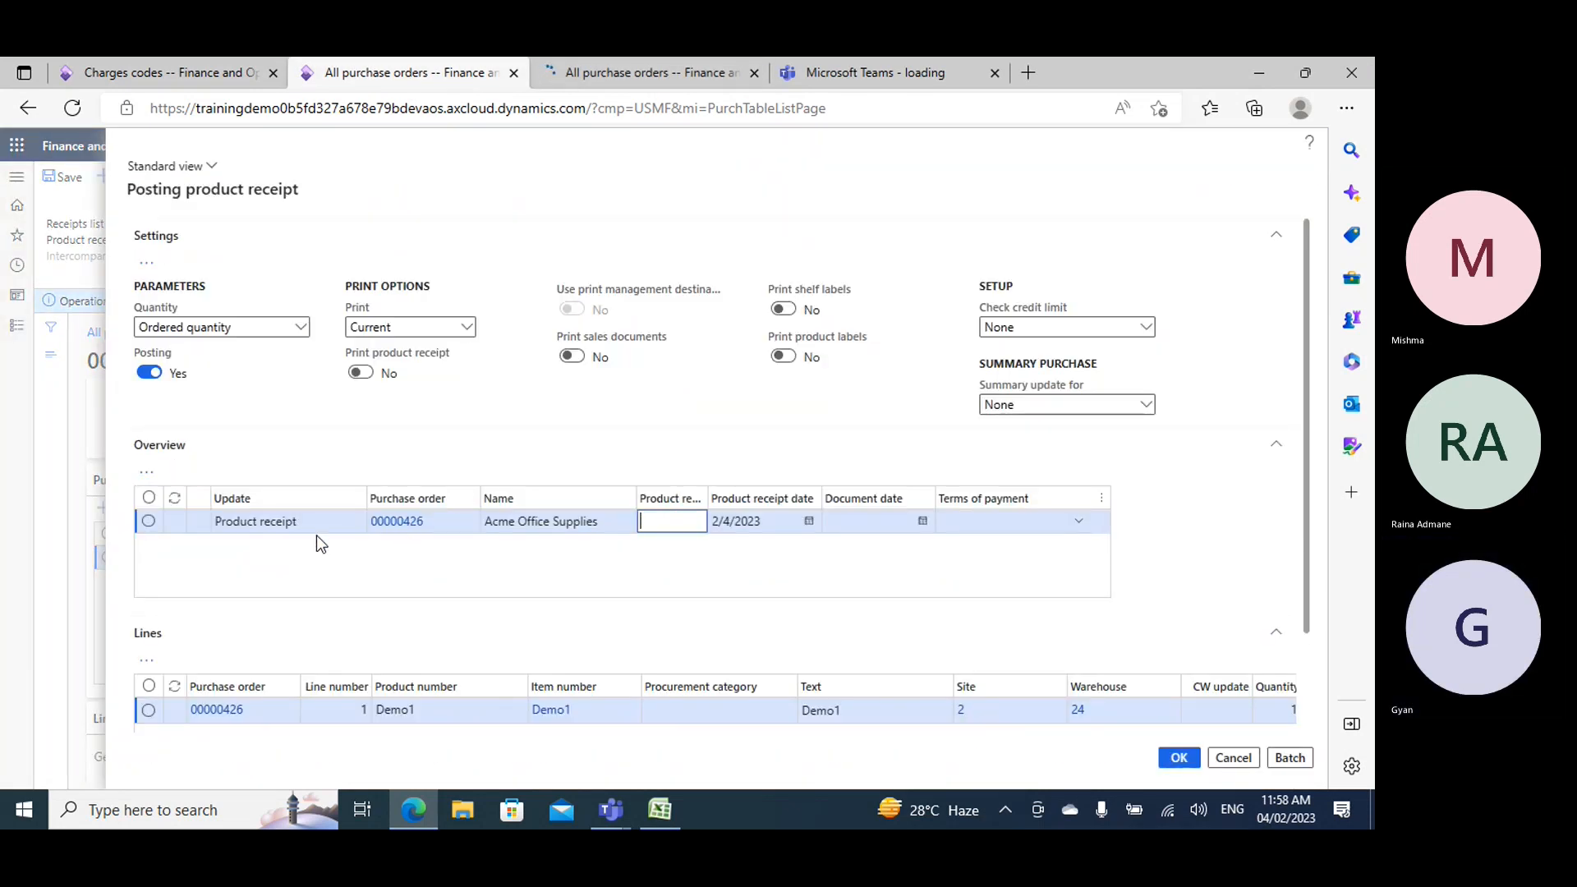
- Copy the purchase order number into the product receipt number and post the product receipt
double_click(416, 526)
key(ctrl+c)
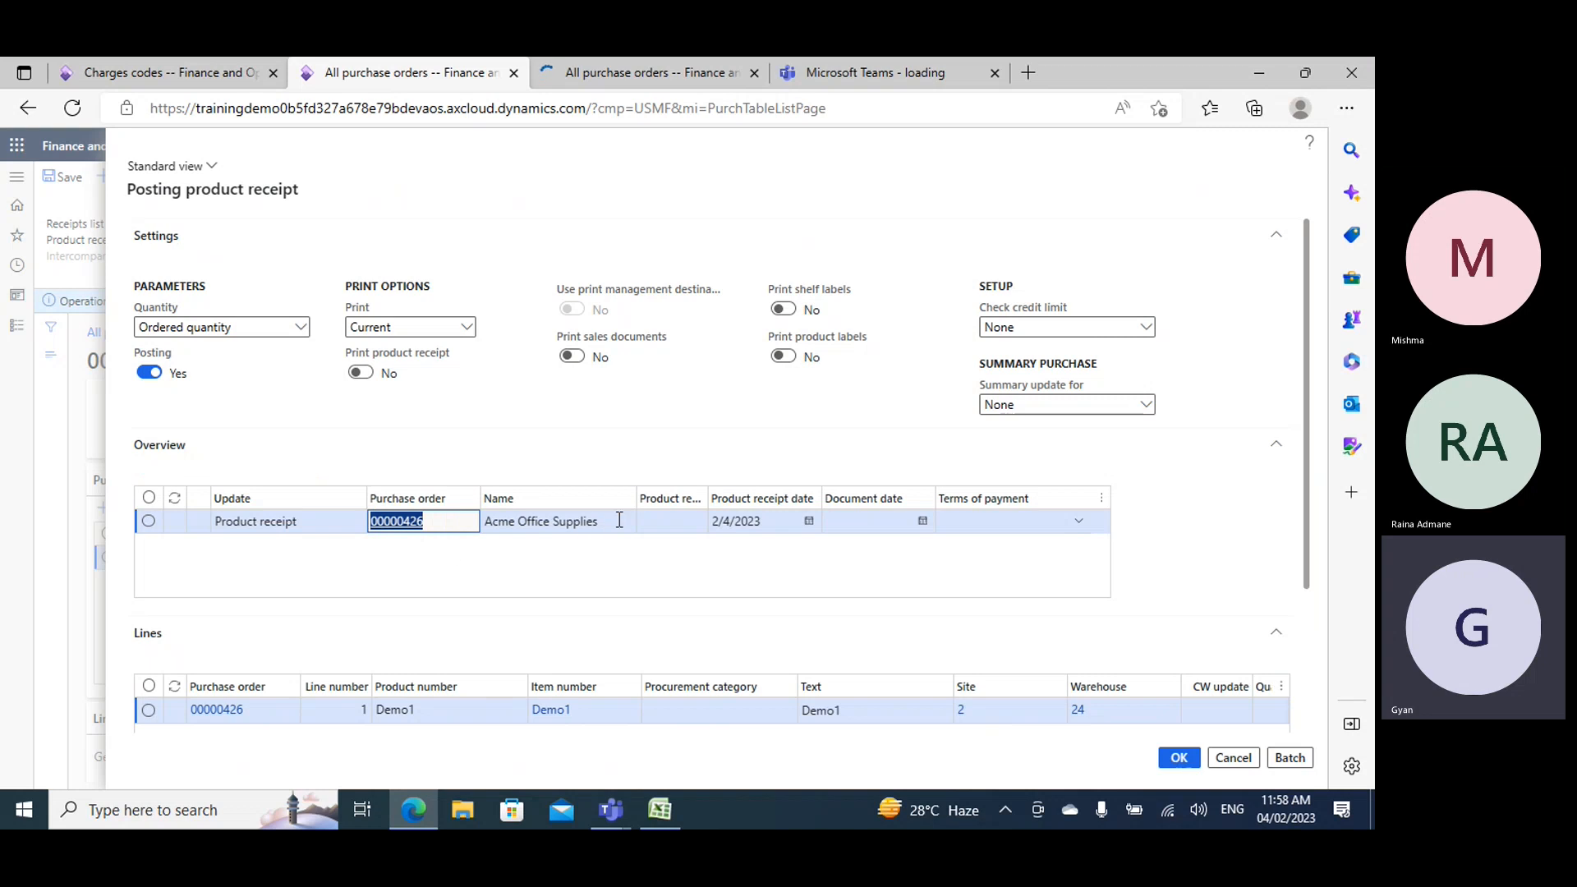
click(682, 526)
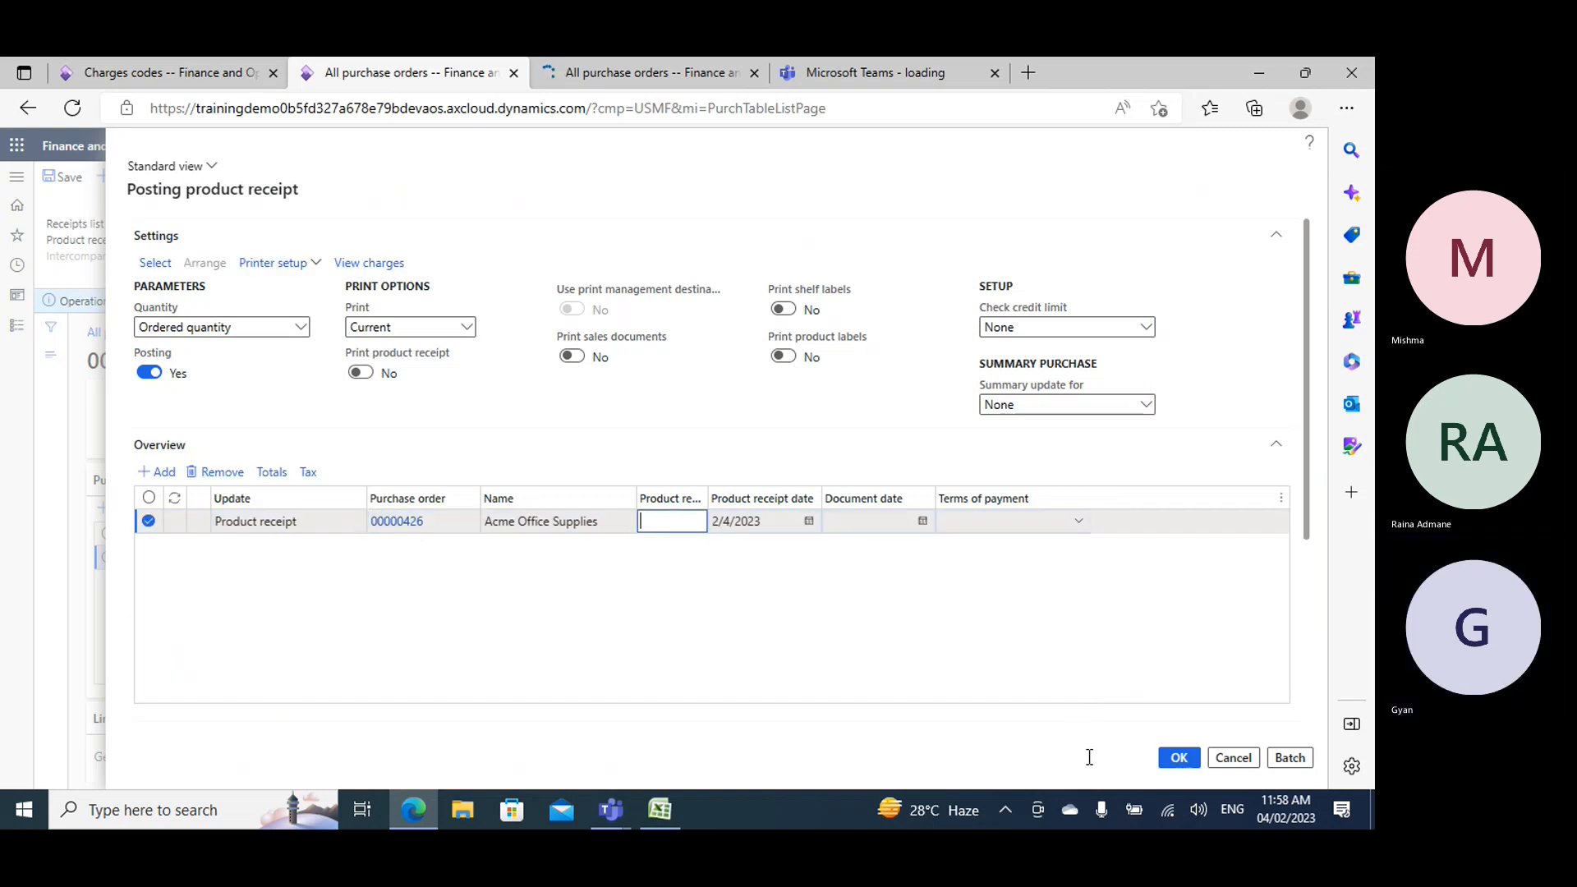
key(ctrl+v)
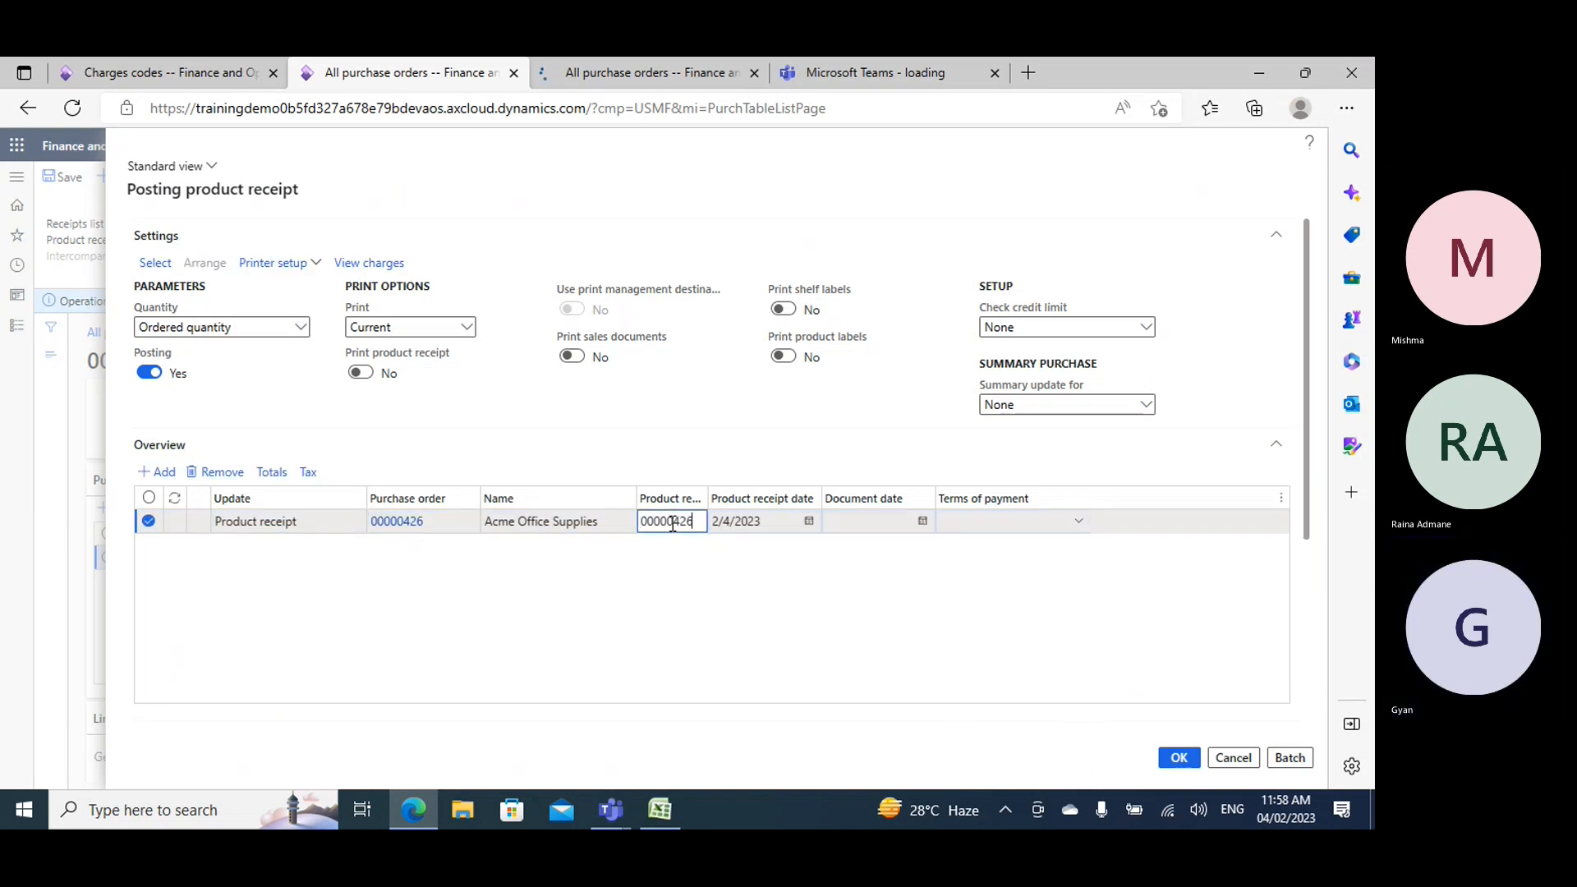
click(1179, 758)
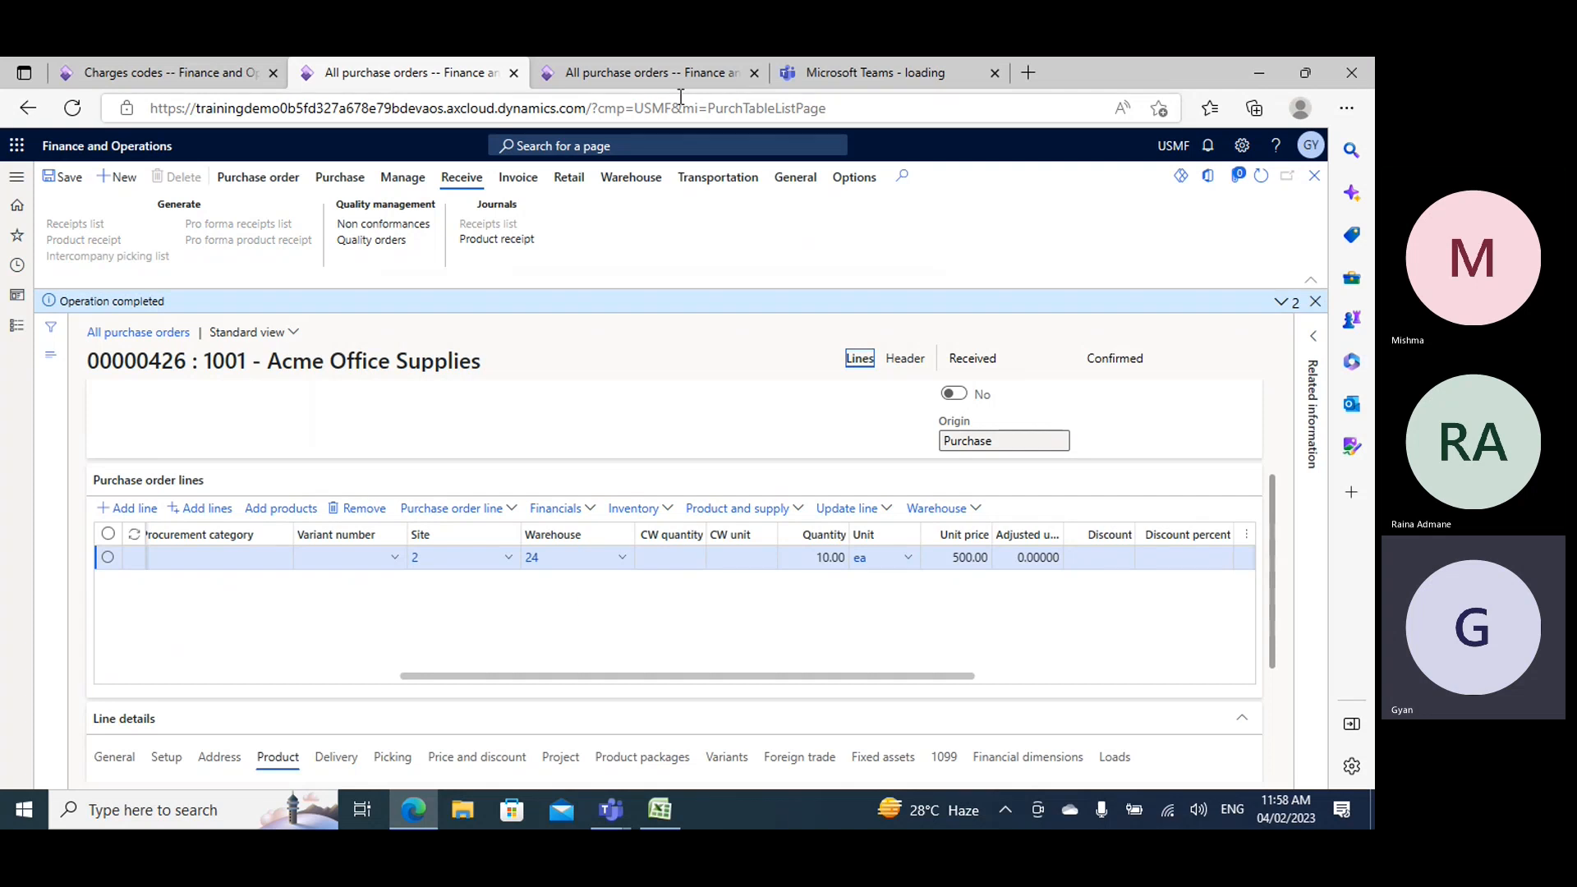
- In the duplicated tab, open General ledger's subledger journal entries not yet transferred and transfer the product receipt entry now
click(551, 72)
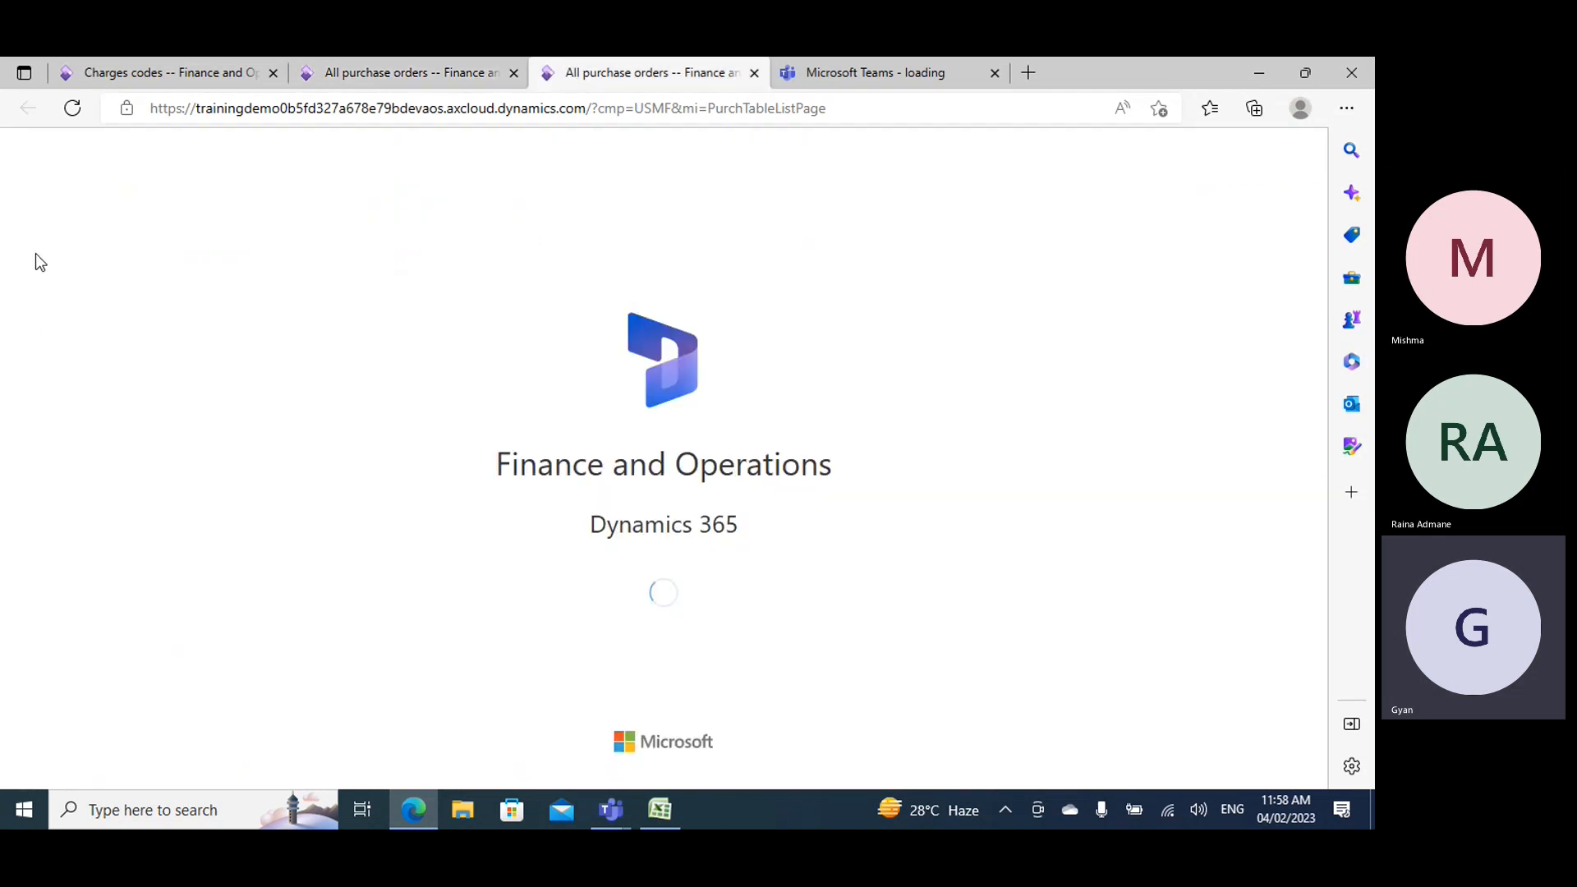
click(17, 326)
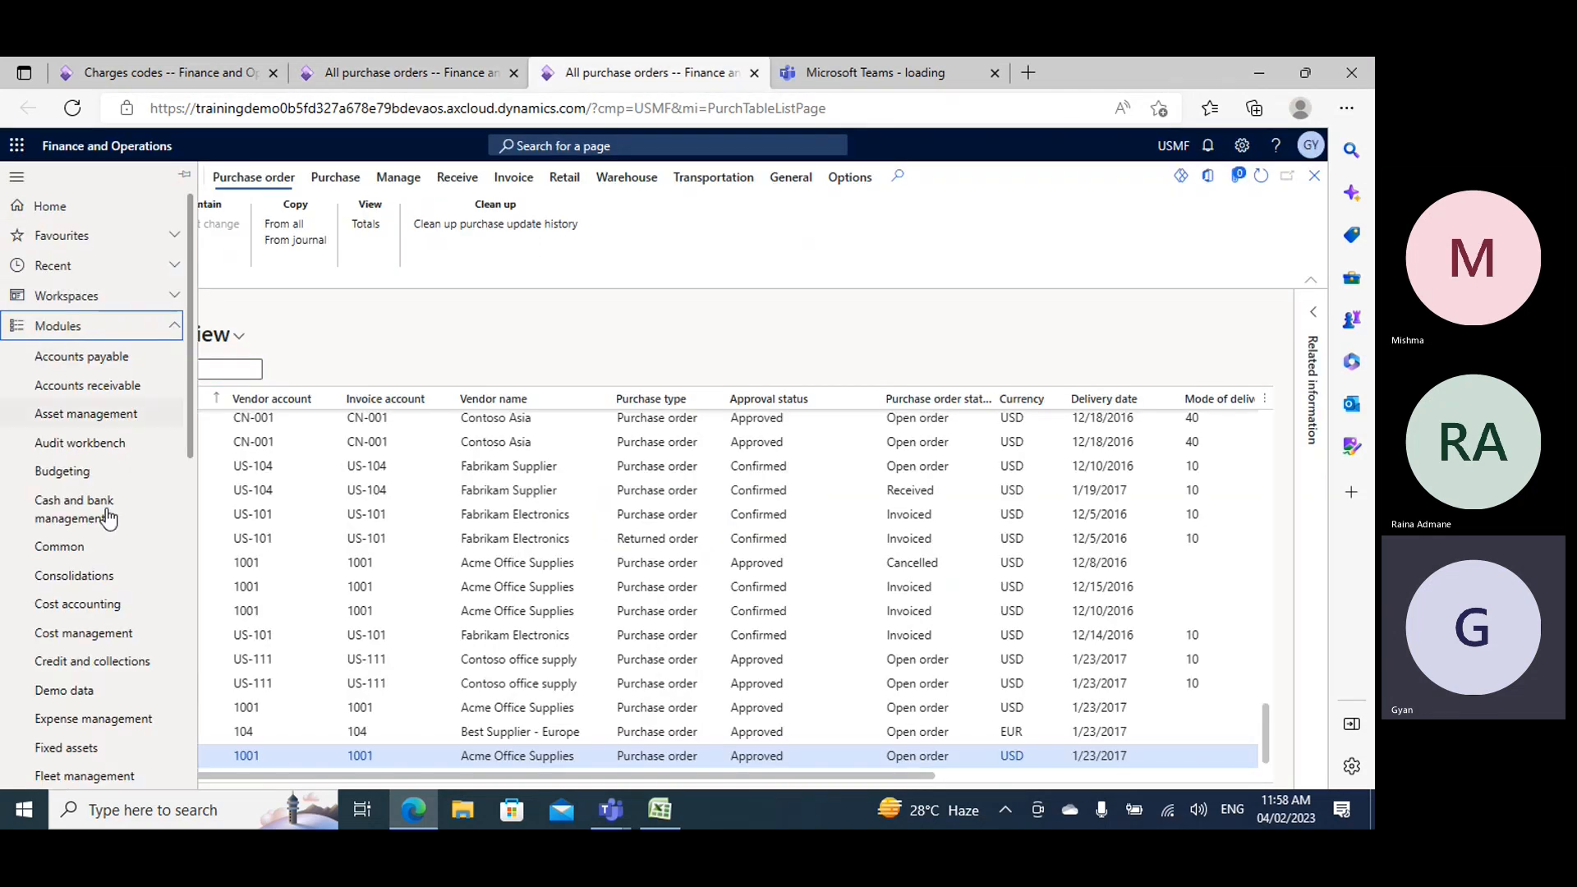
scroll(102, 559, down, 6)
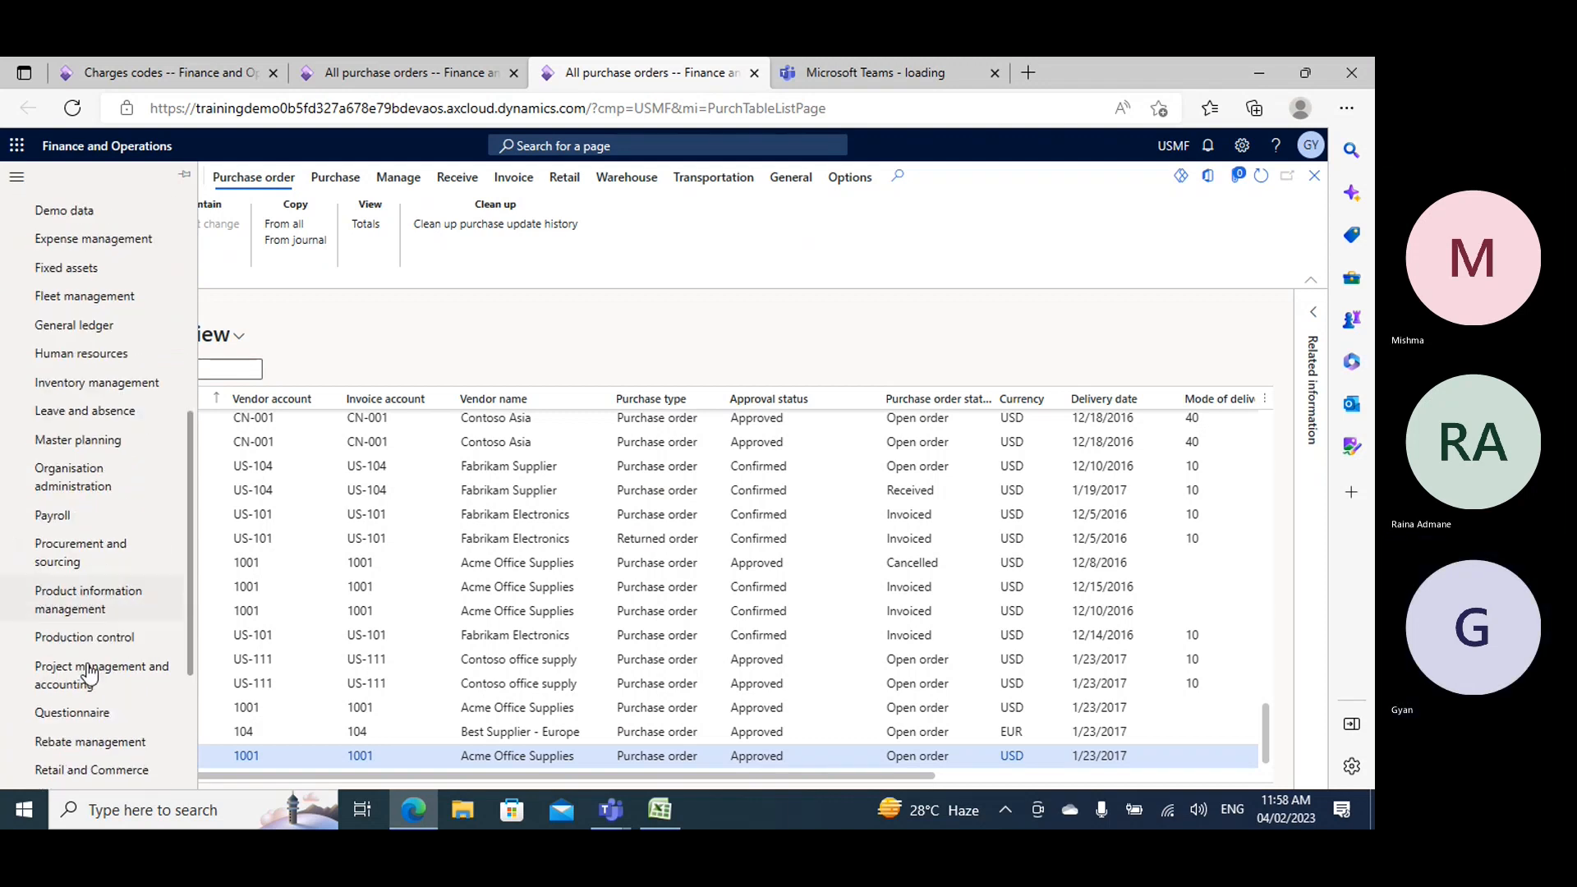
scroll(92, 690, down, 2)
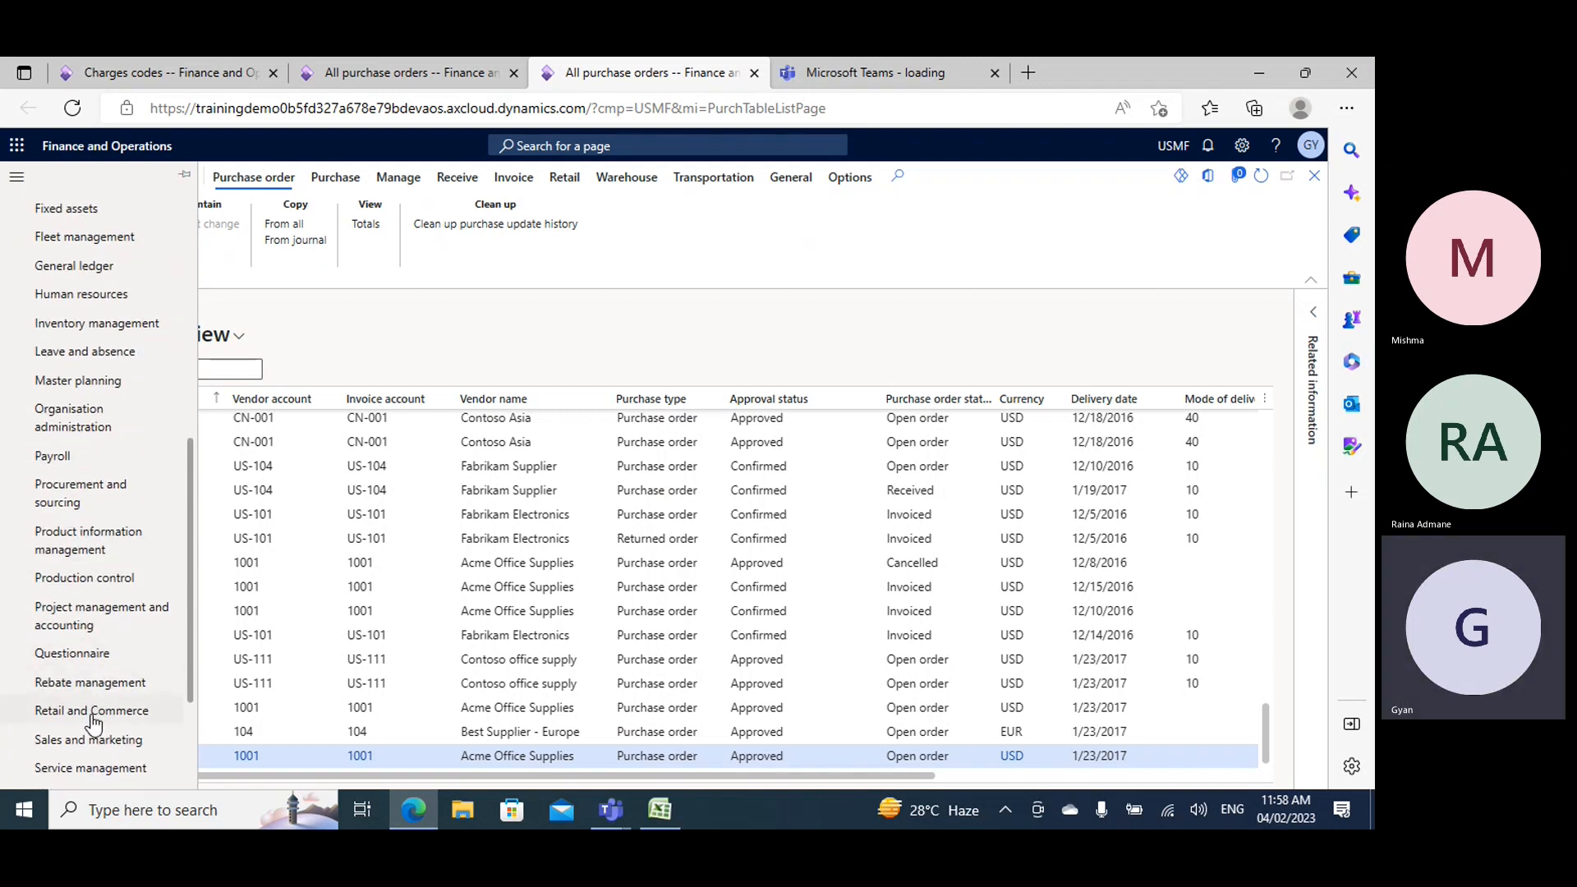
click(83, 269)
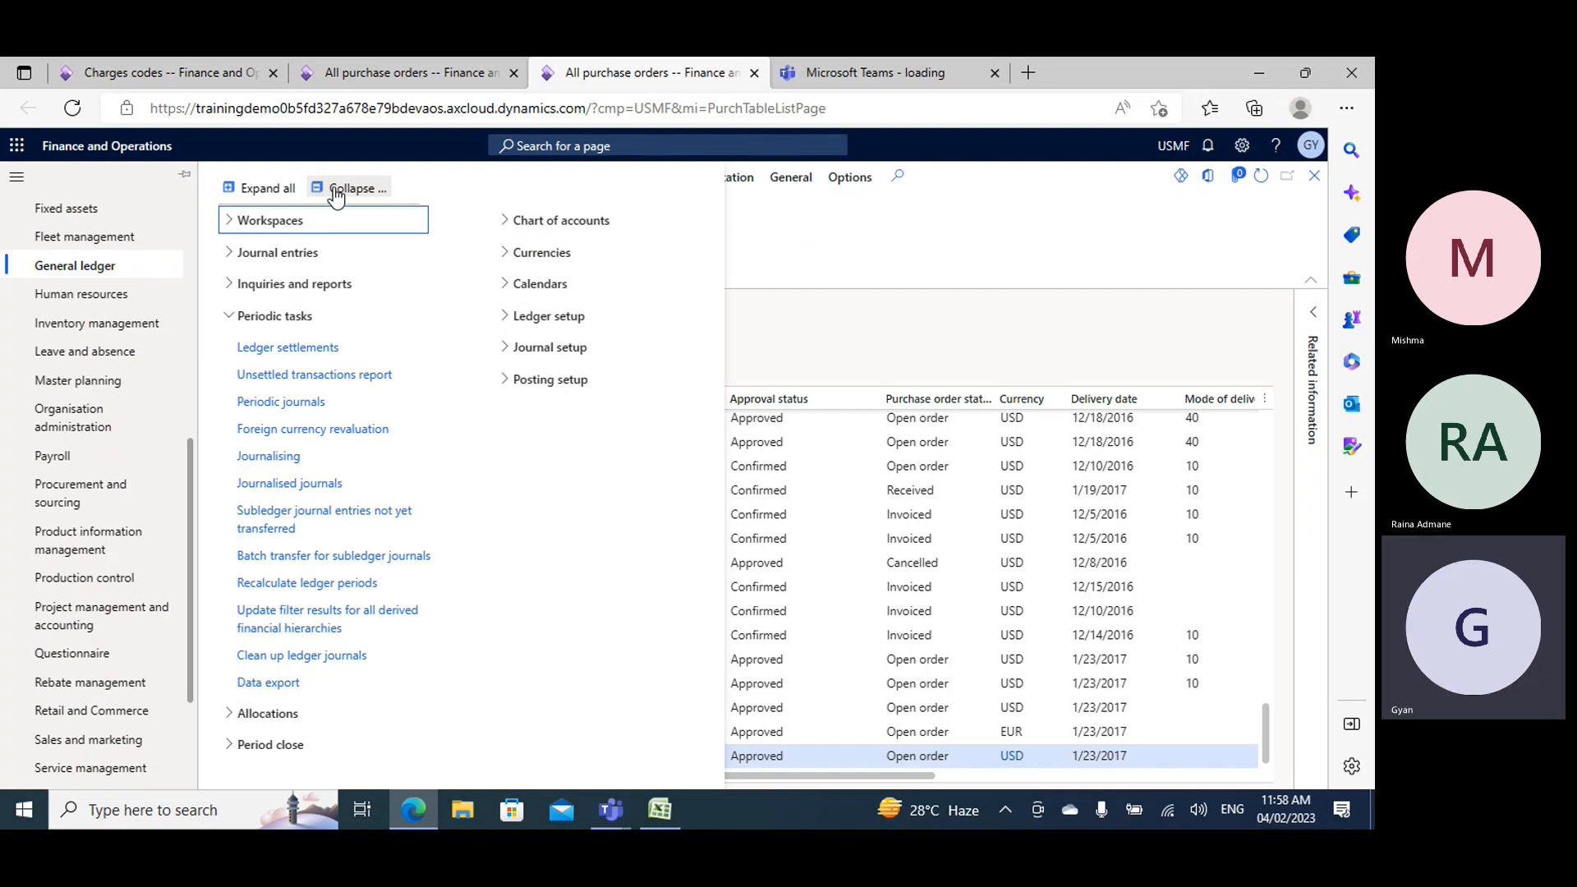
click(322, 188)
click(274, 316)
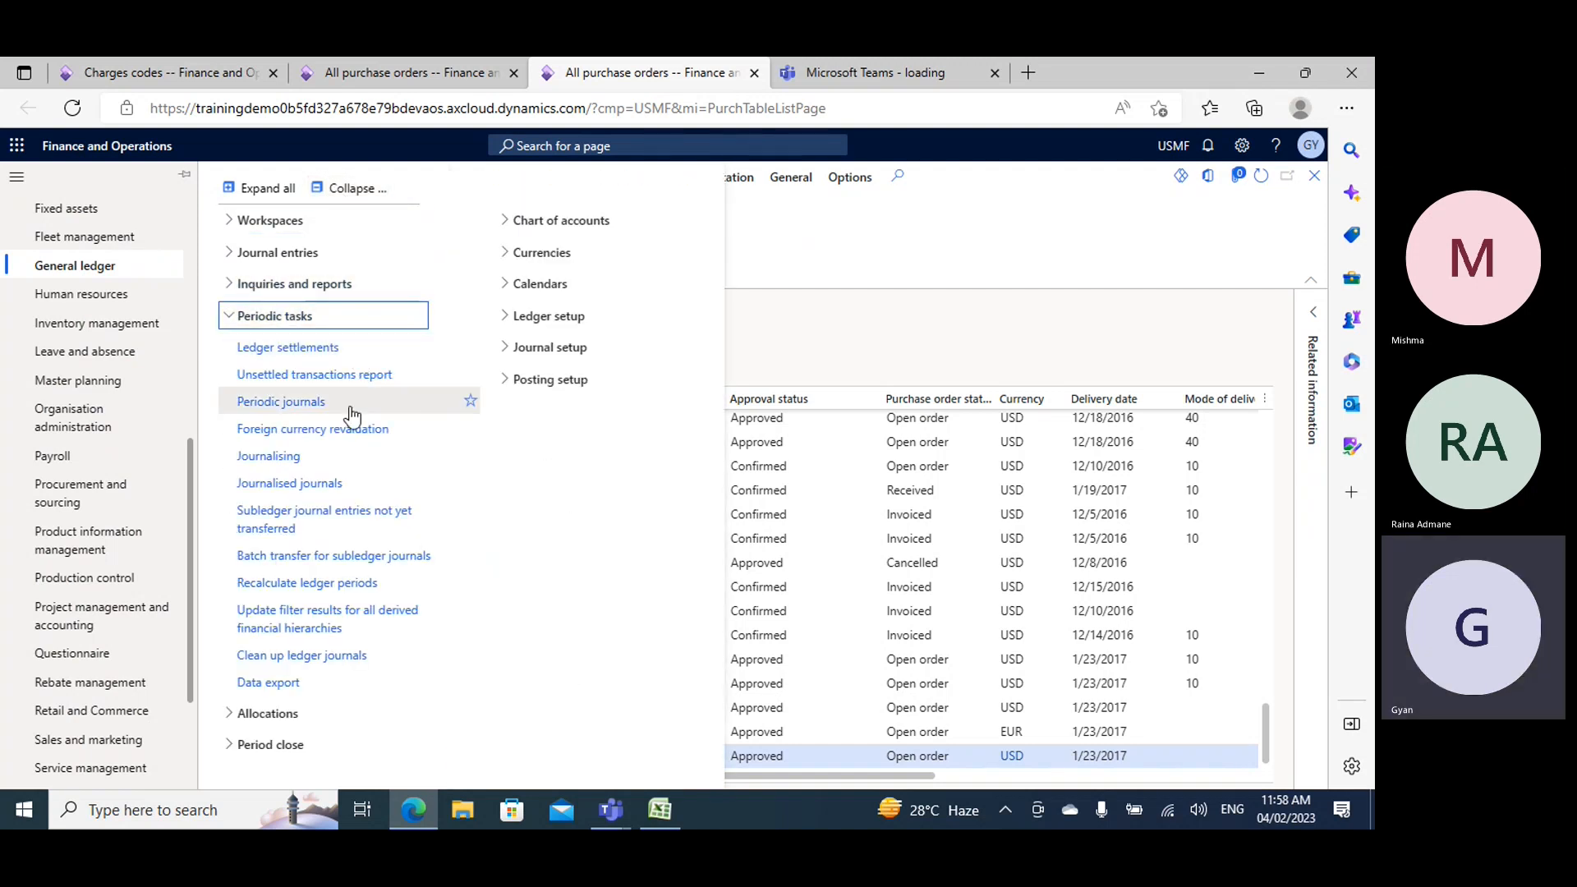
click(296, 520)
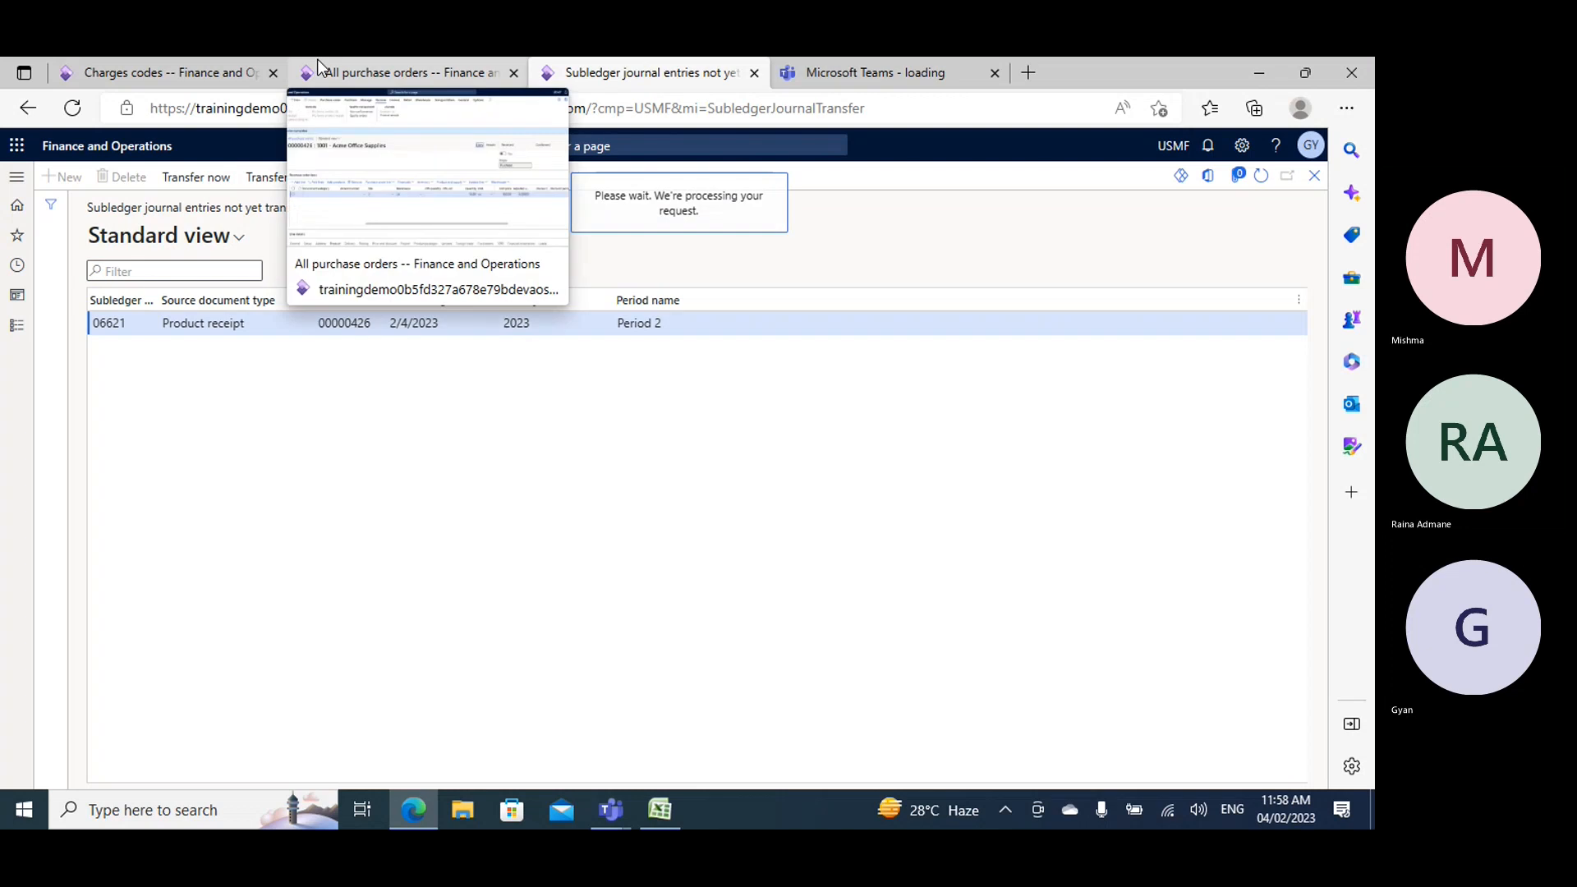
- Review the amounts and posting types in the product receipt's voucher transactions, and return to the purchase order
click(352, 72)
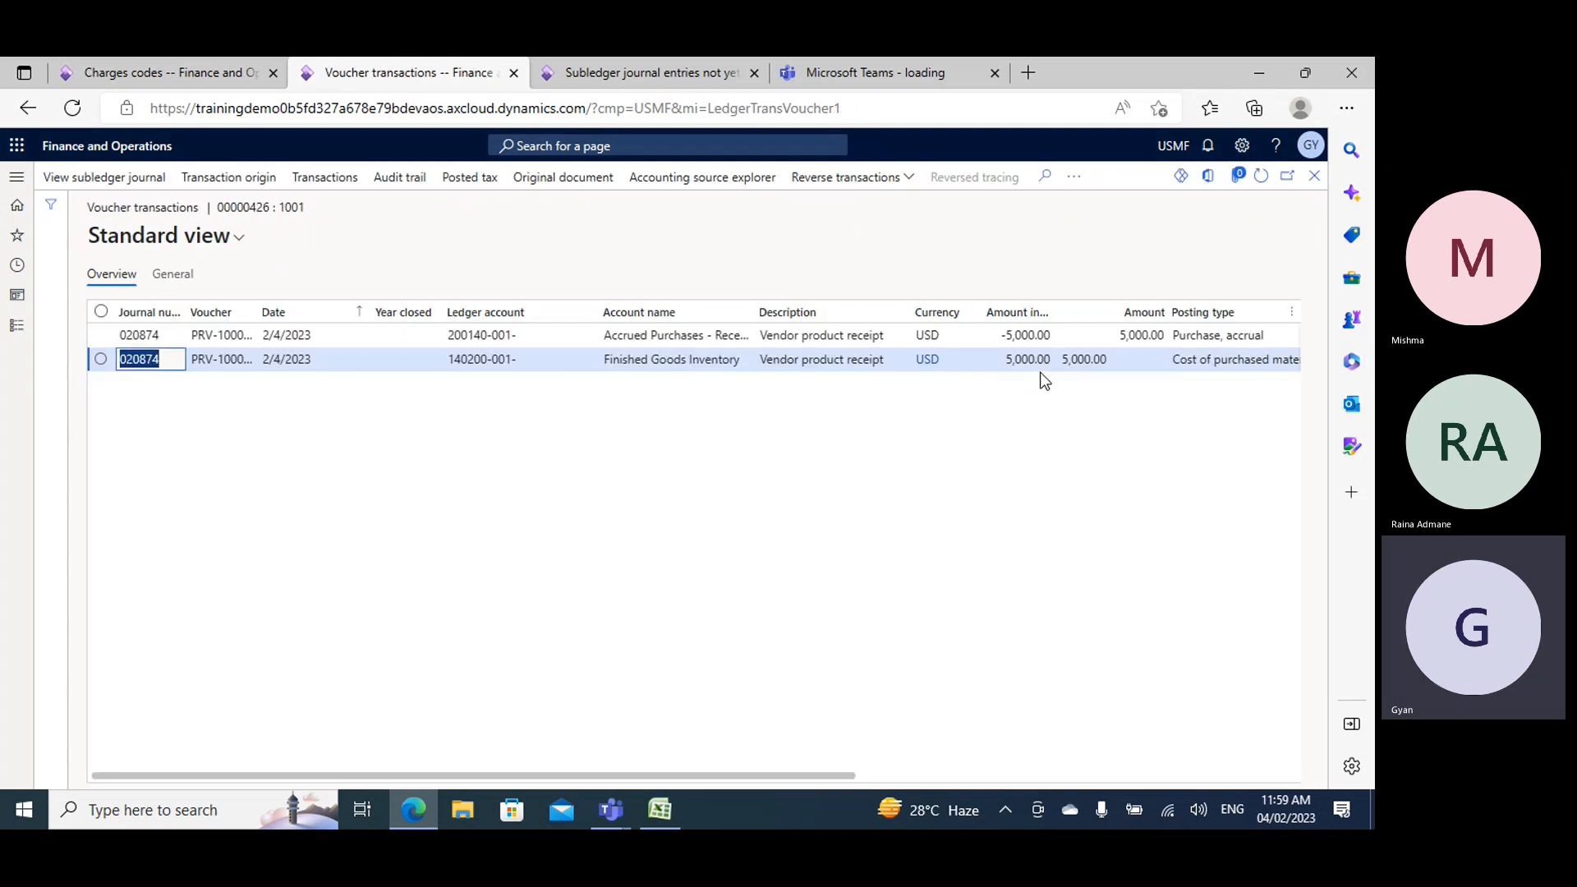
drag(811, 776, 914, 787)
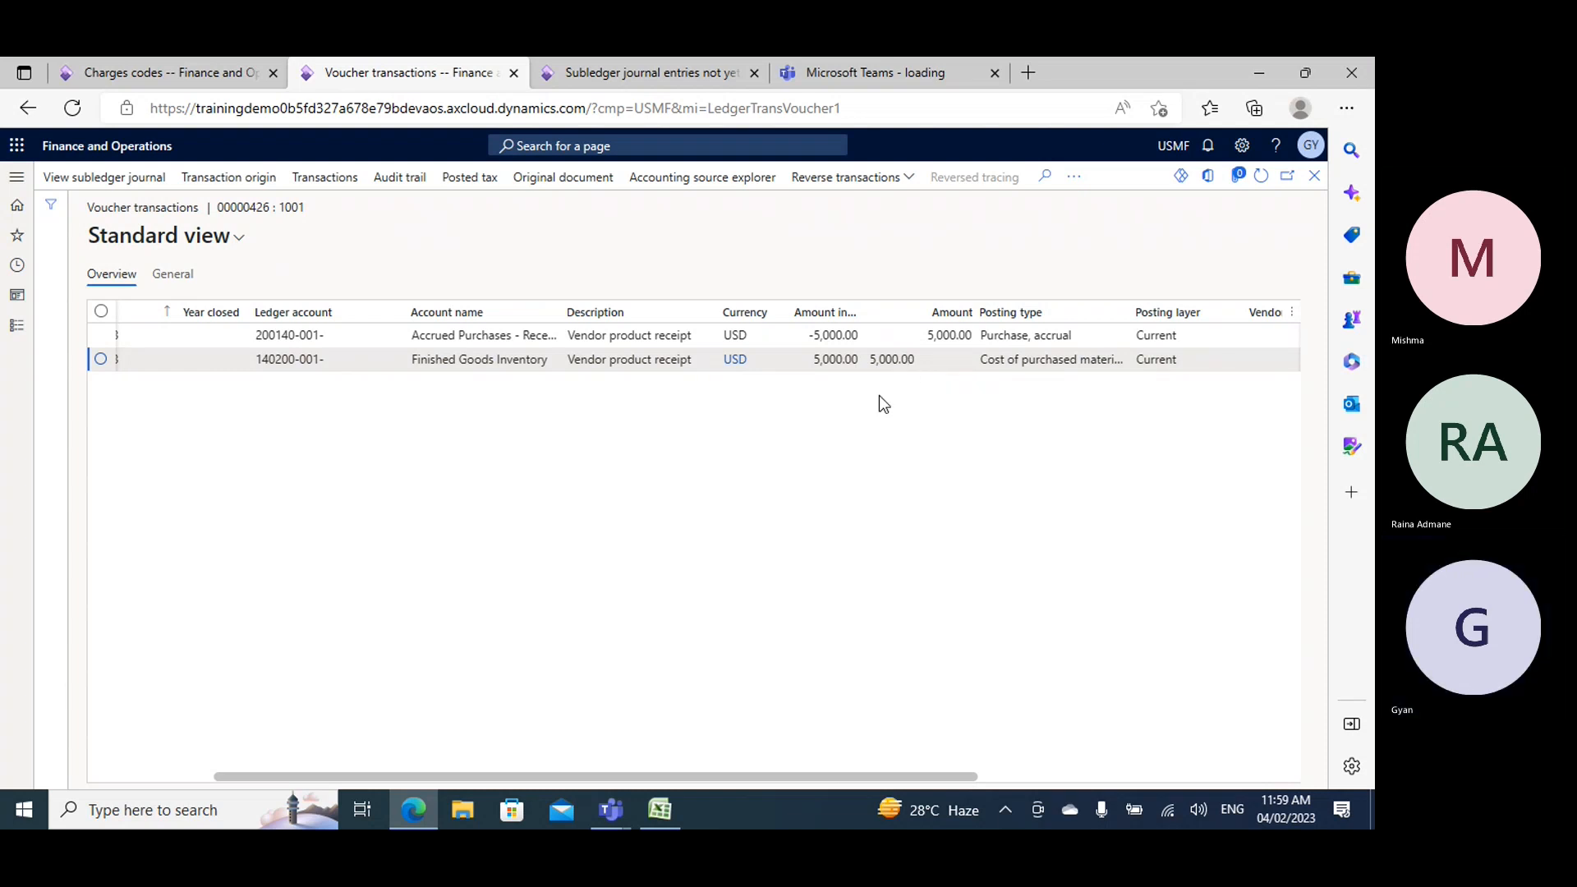
click(1314, 176)
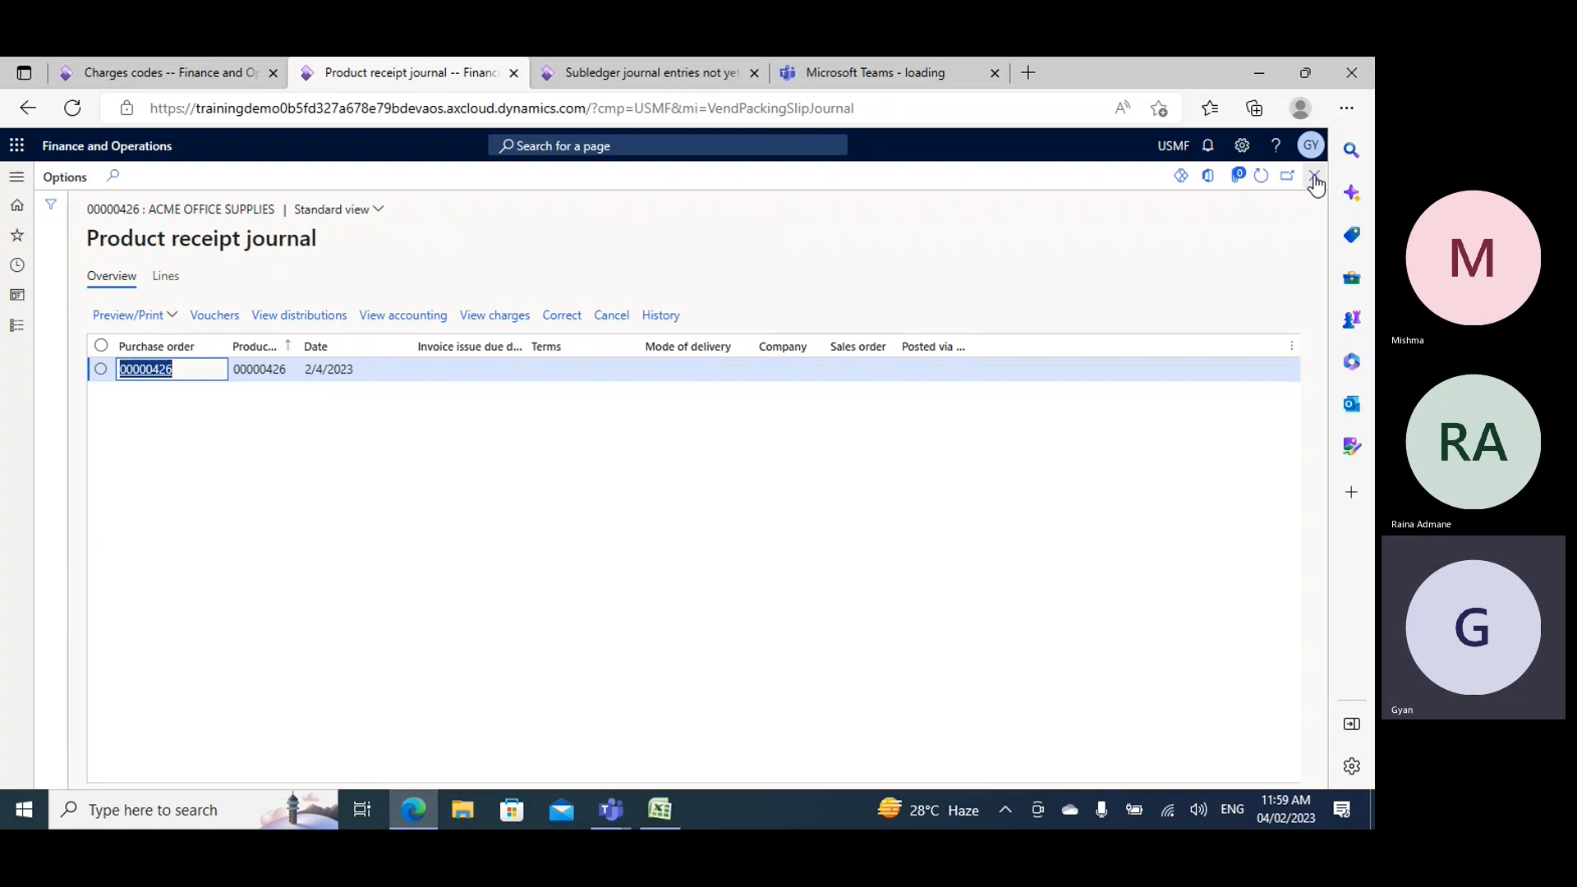
click(1314, 175)
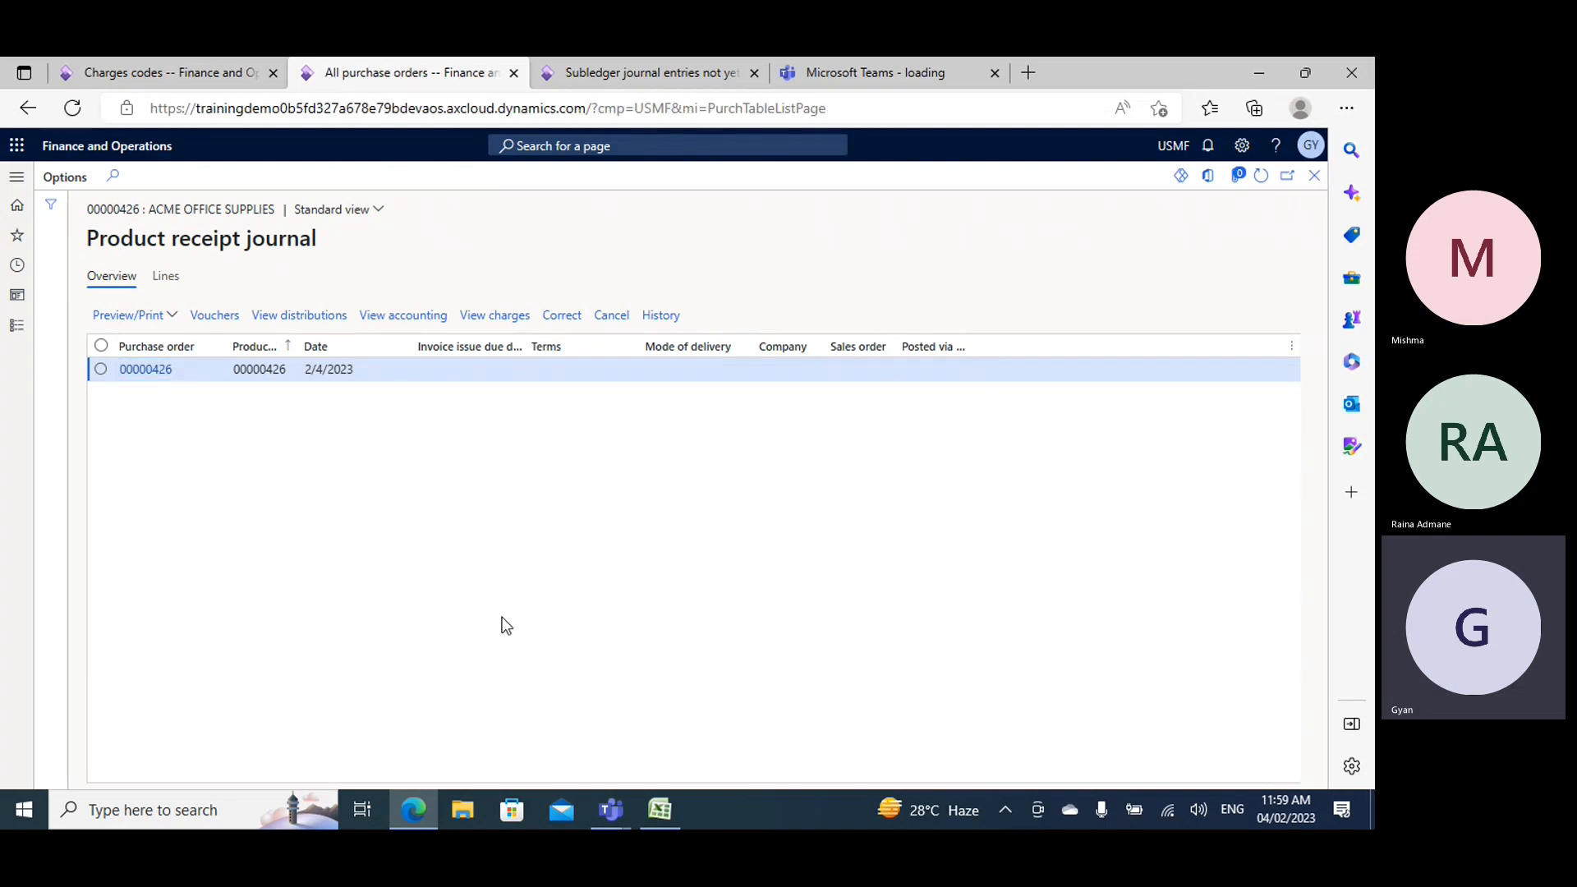
- Create the purchase order's vendor invoice with number IVB0180 and invoice date 2/4/2023, and post it
click(534, 182)
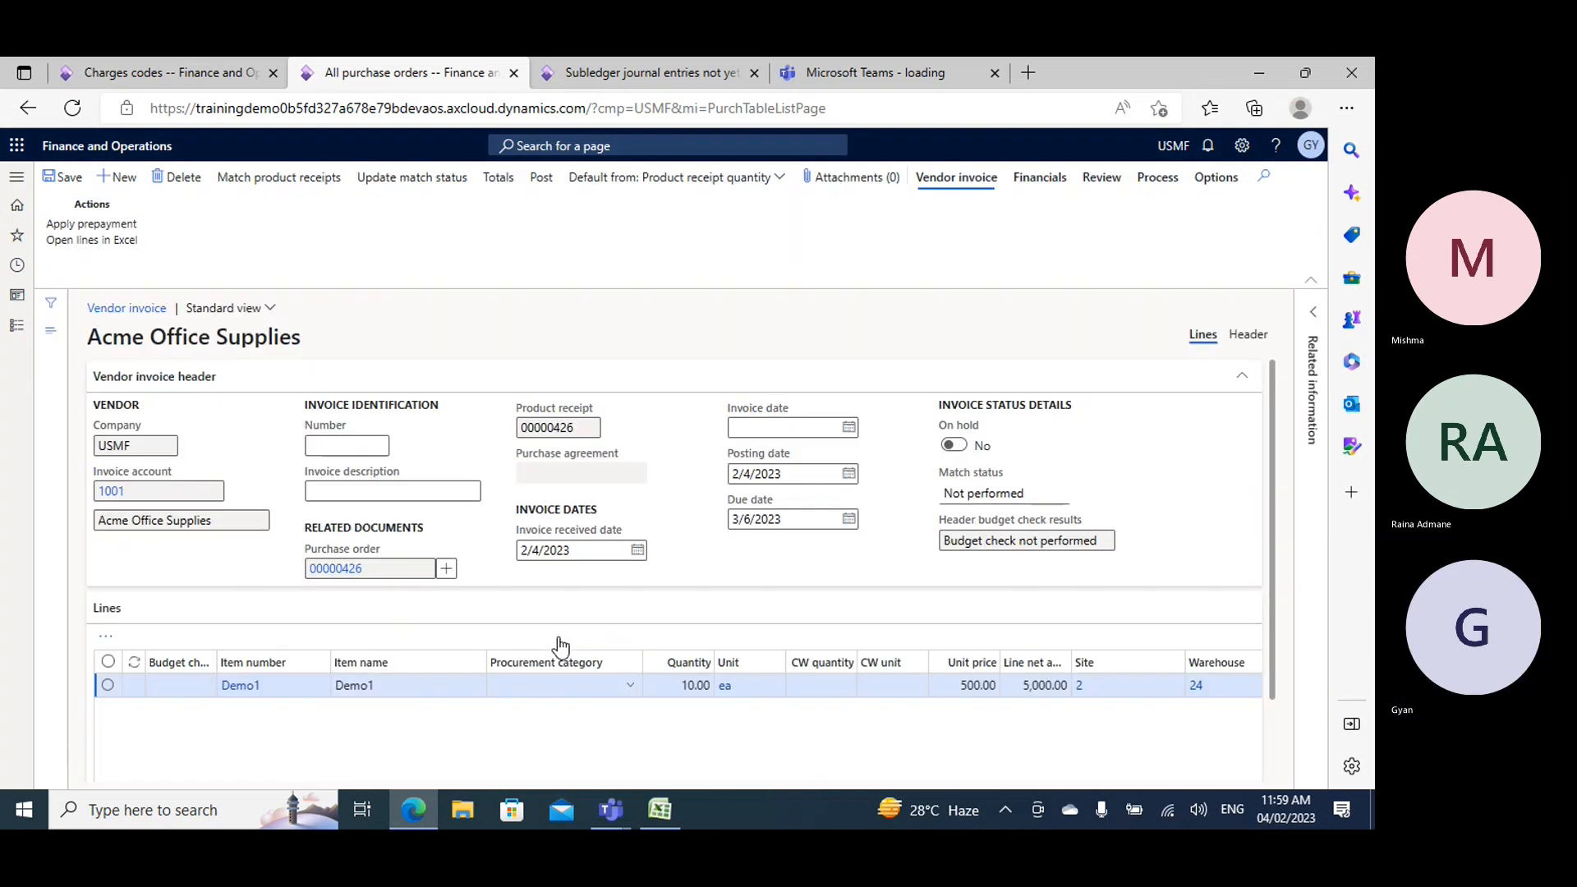
click(346, 444)
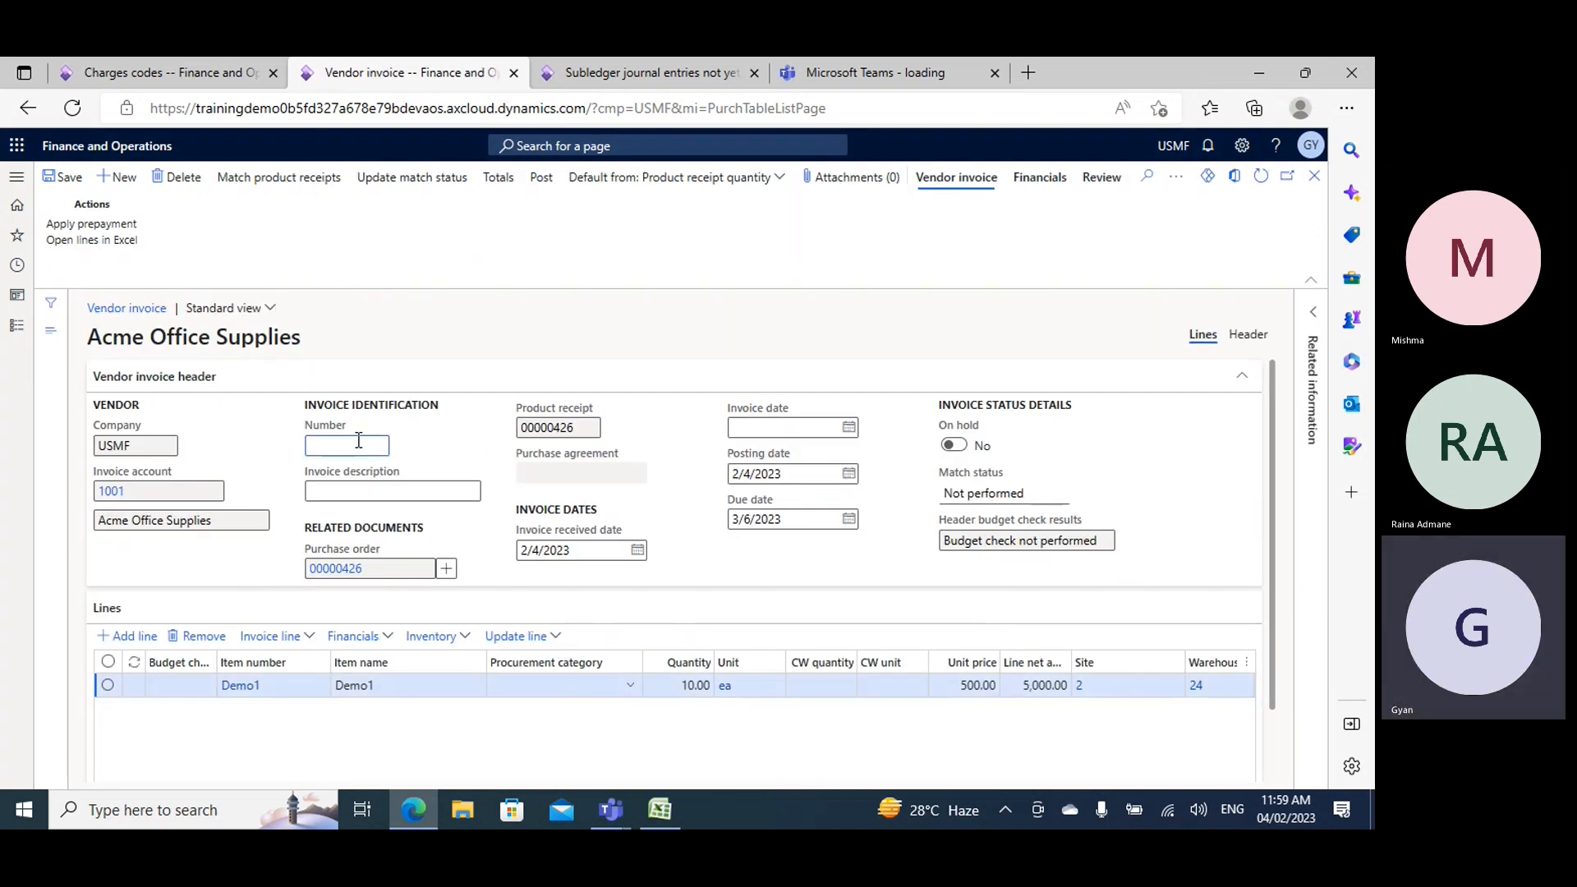
text(IVB0180)
click(849, 427)
click(901, 515)
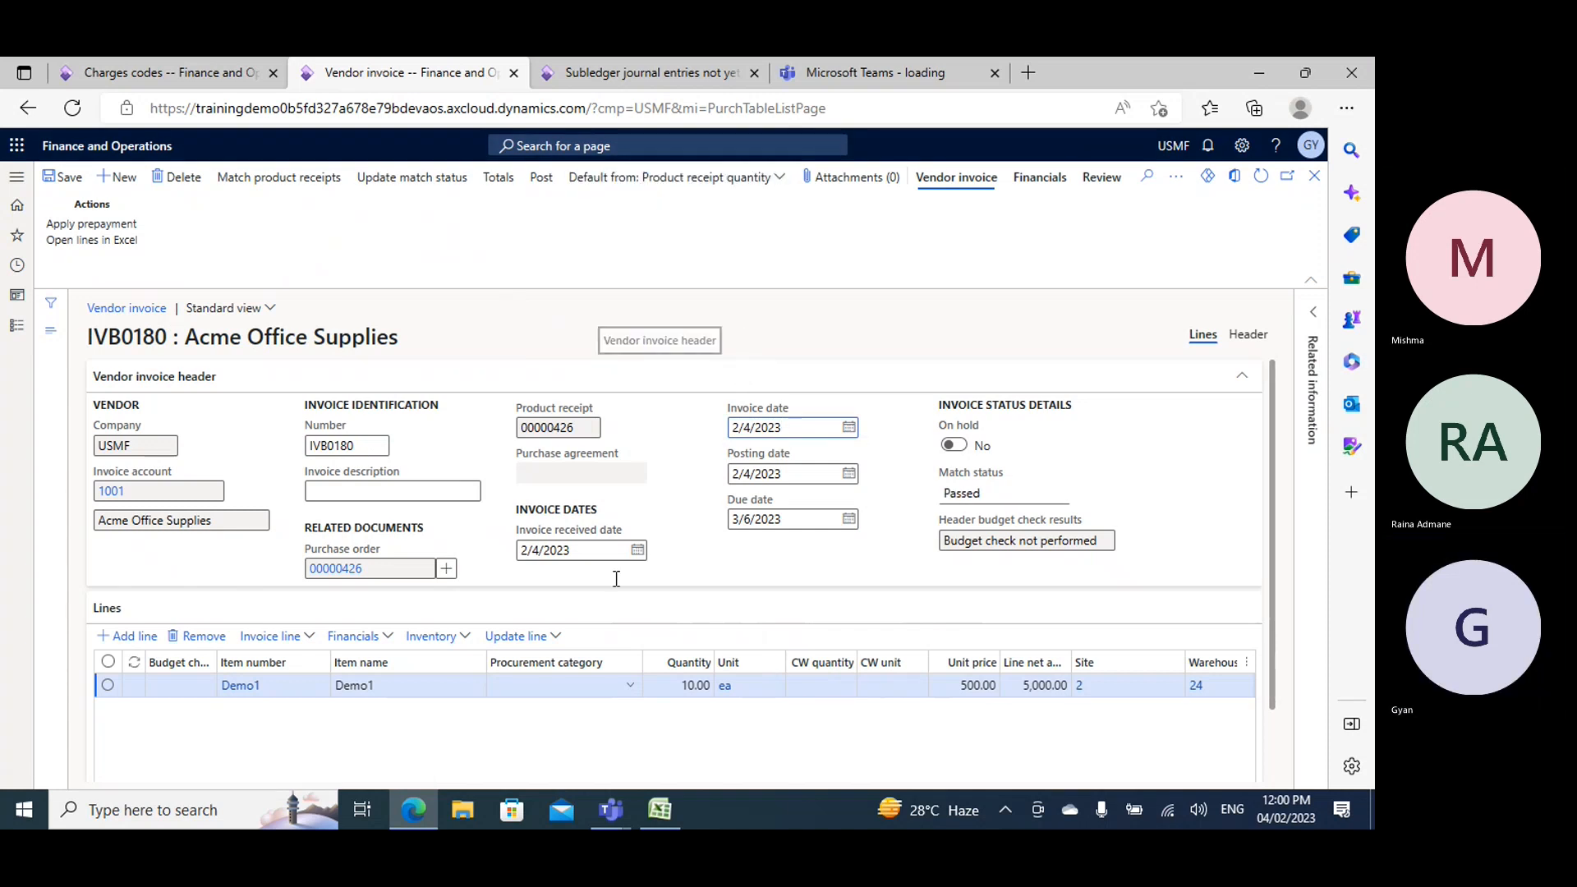
click(541, 182)
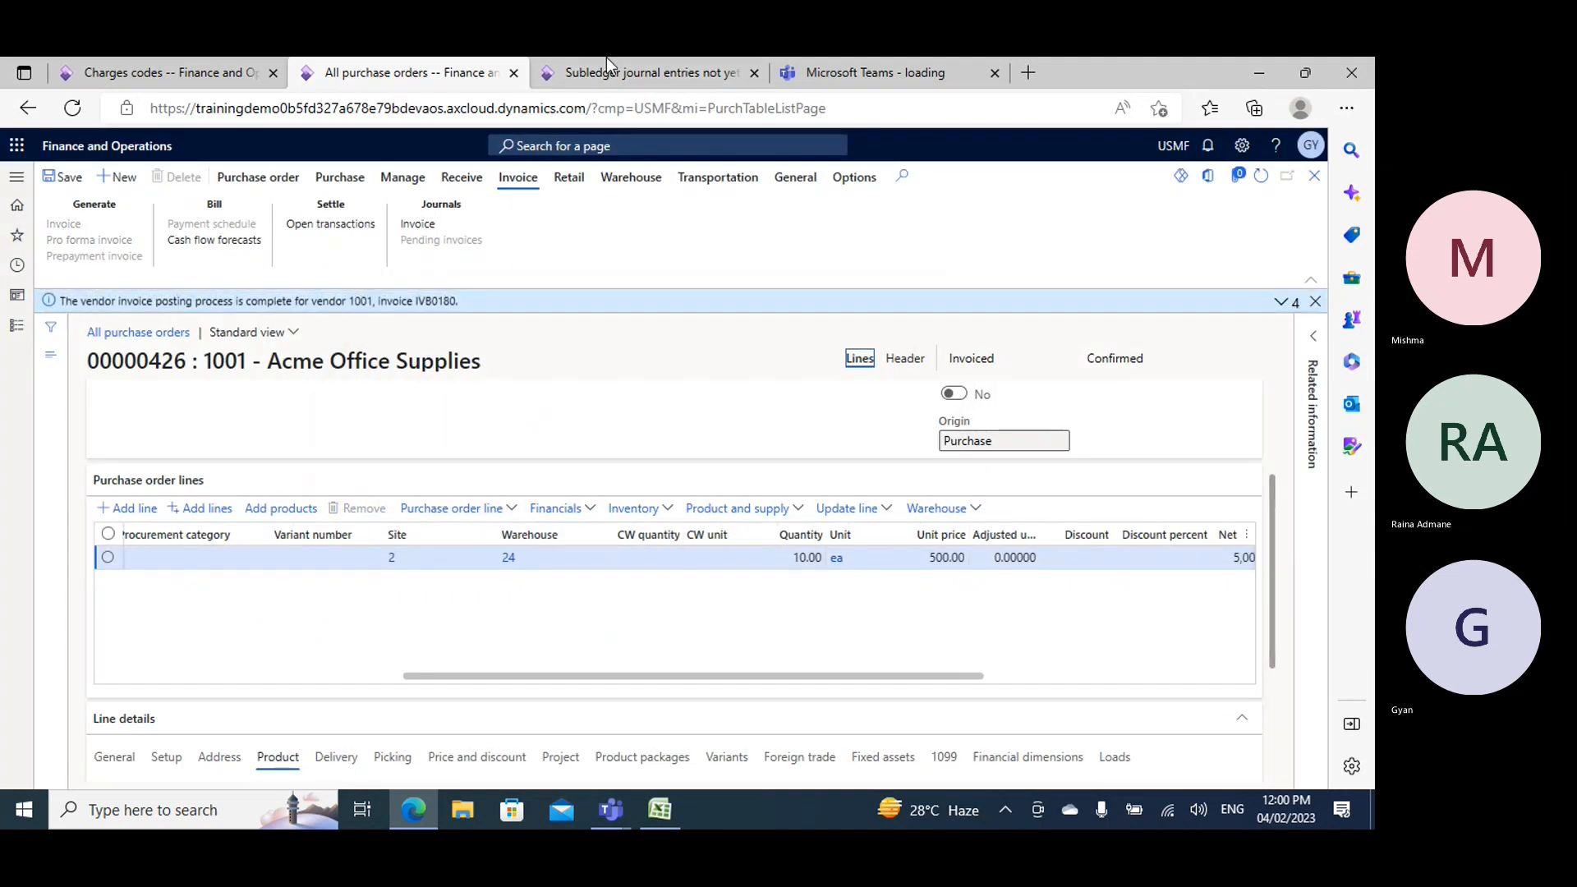
- Refresh the untransferred subledger journal entries and transfer the vendor invoice entry to the general ledger now
click(624, 72)
click(1260, 175)
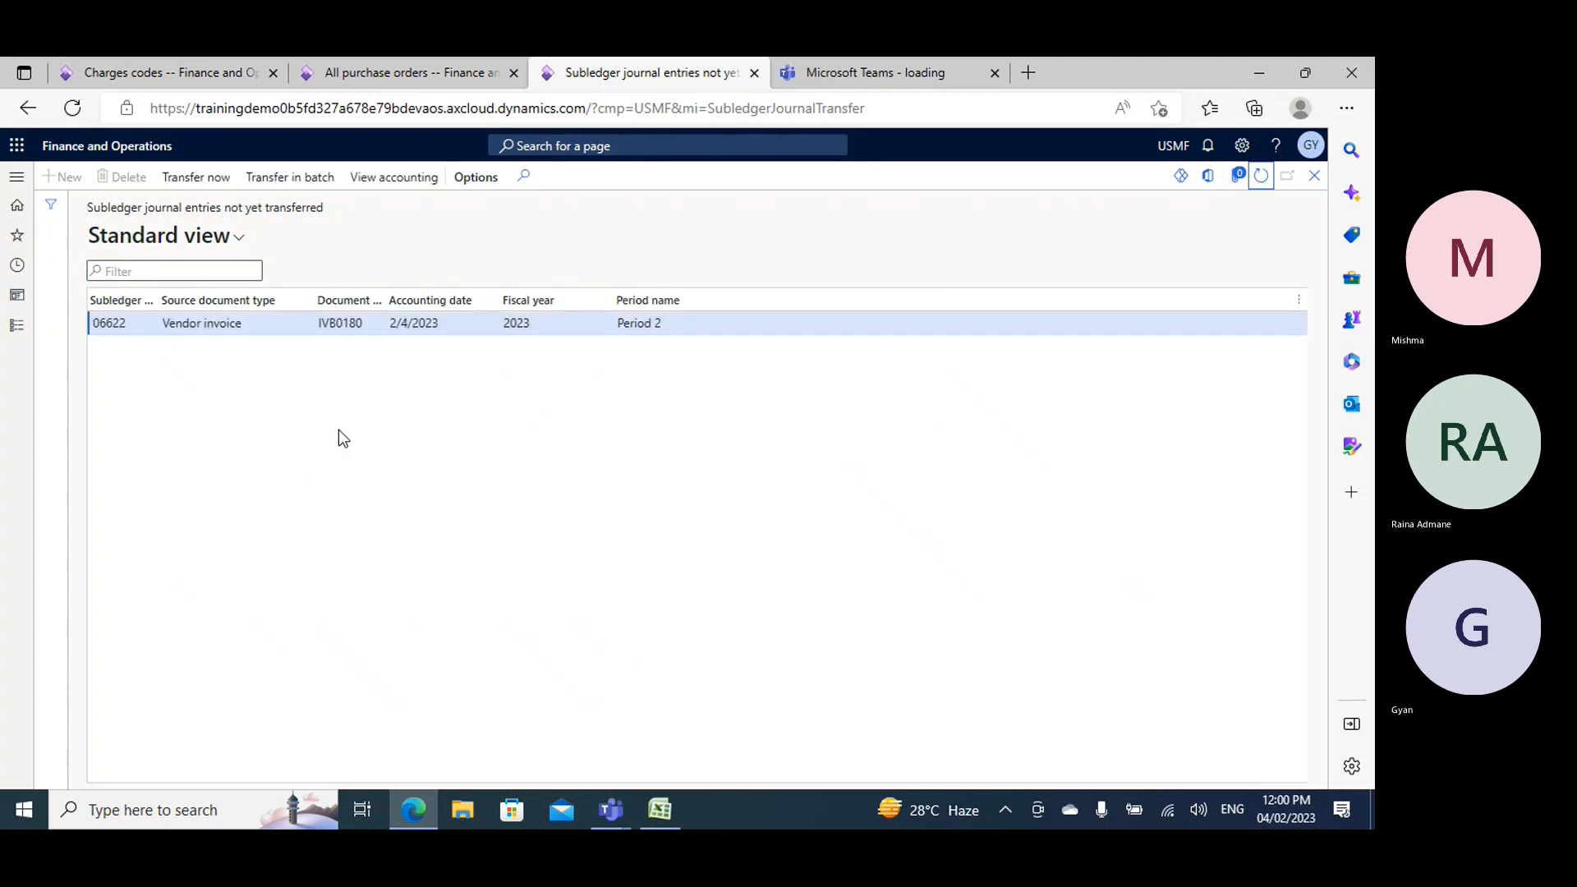
click(218, 179)
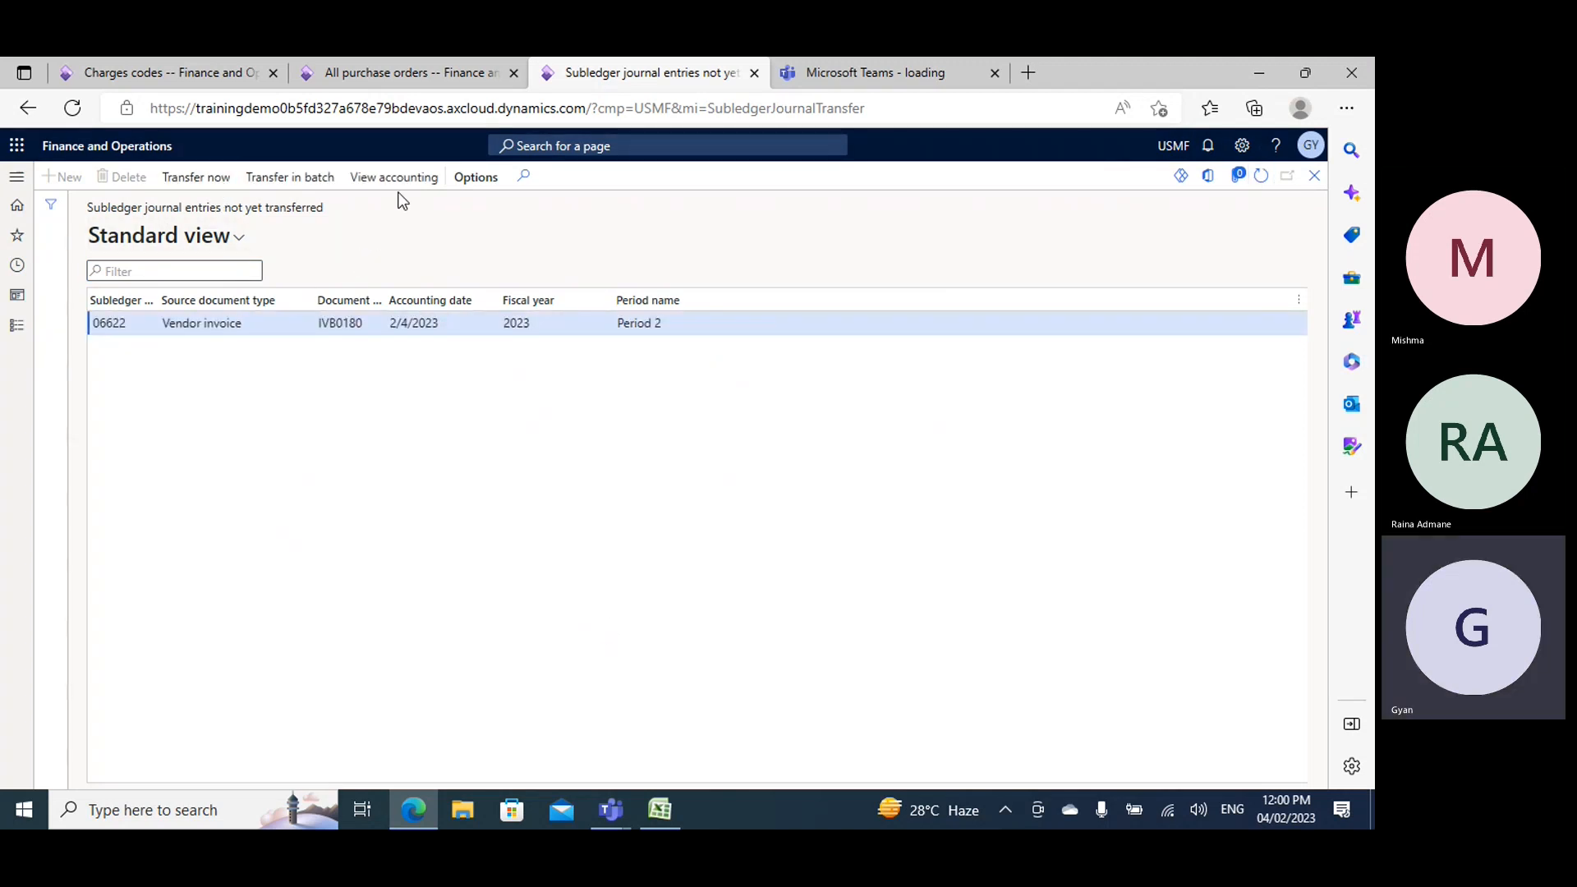
- Refresh the purchase order, check the invoice amount in its invoice journal, and open the invoice's voucher transactions
click(334, 68)
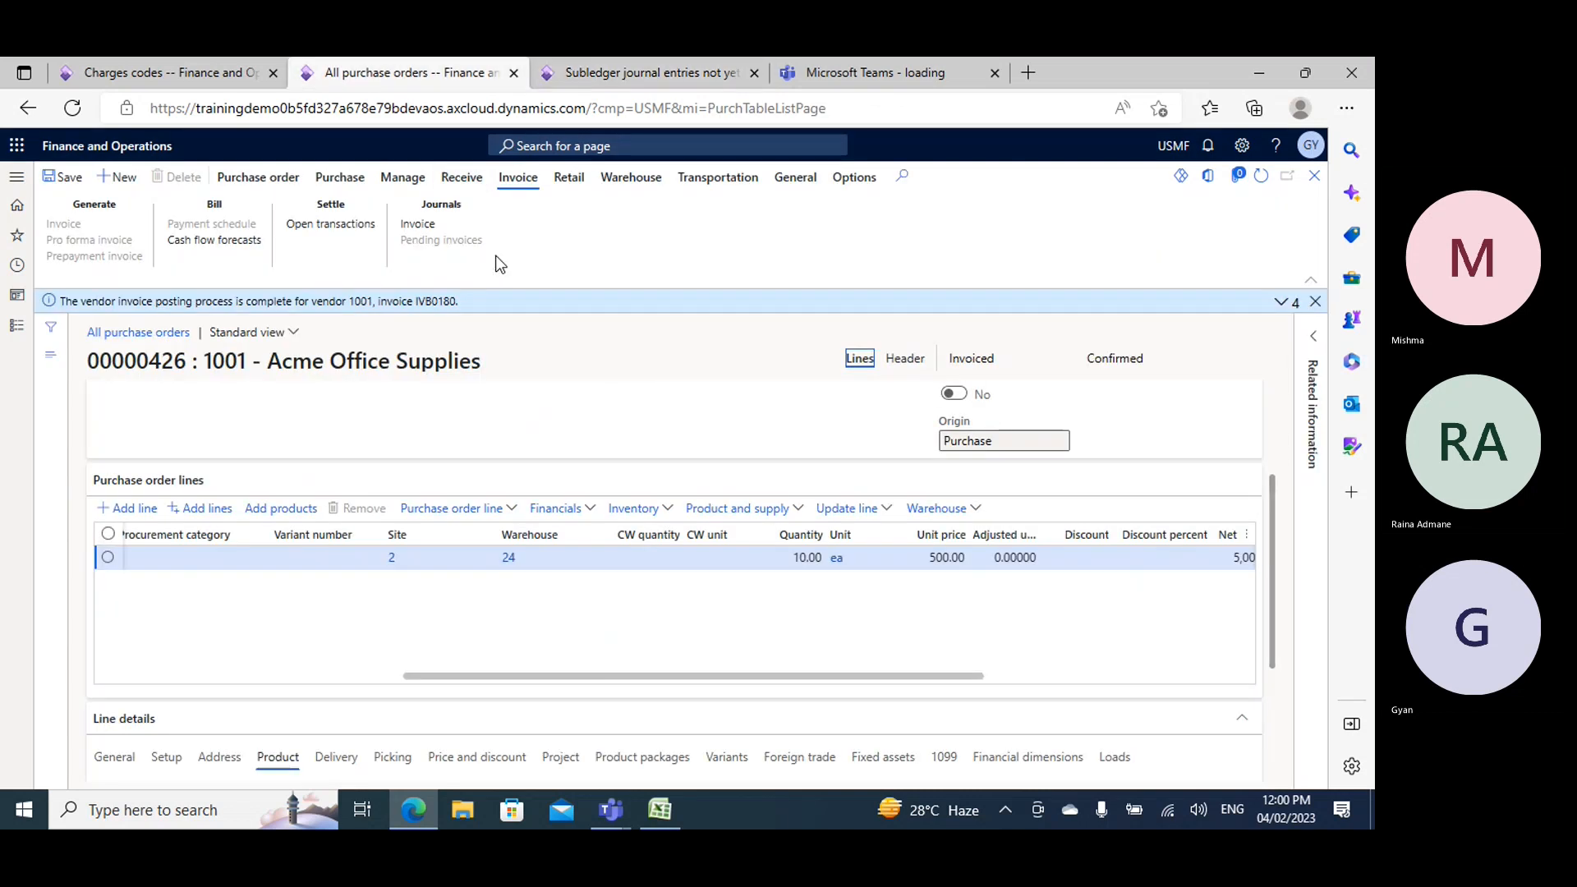
click(1262, 176)
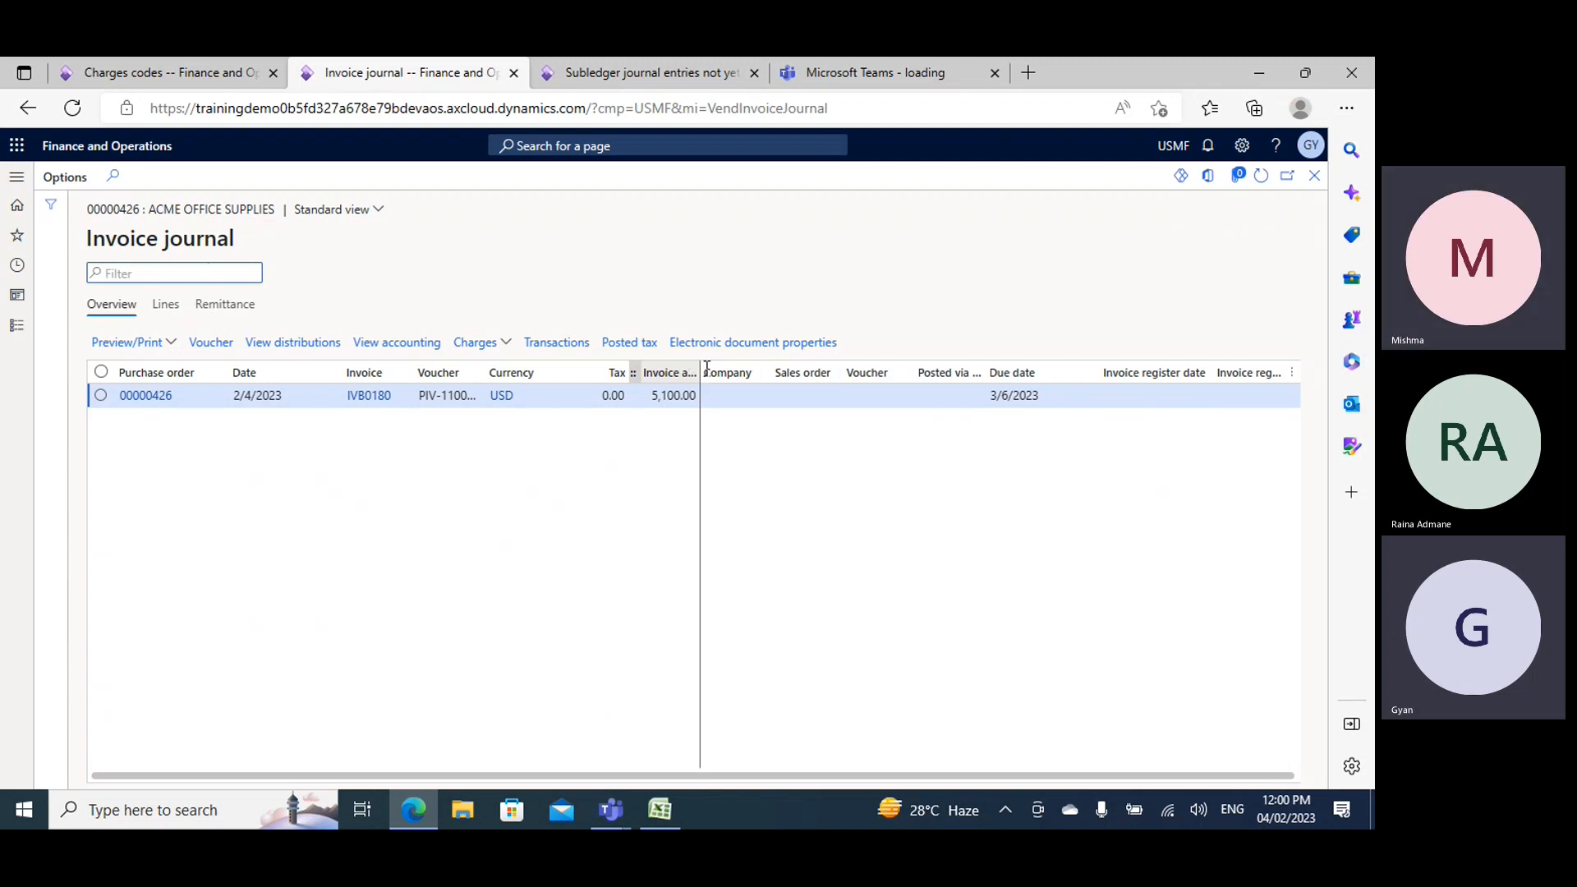
drag(700, 373, 753, 373)
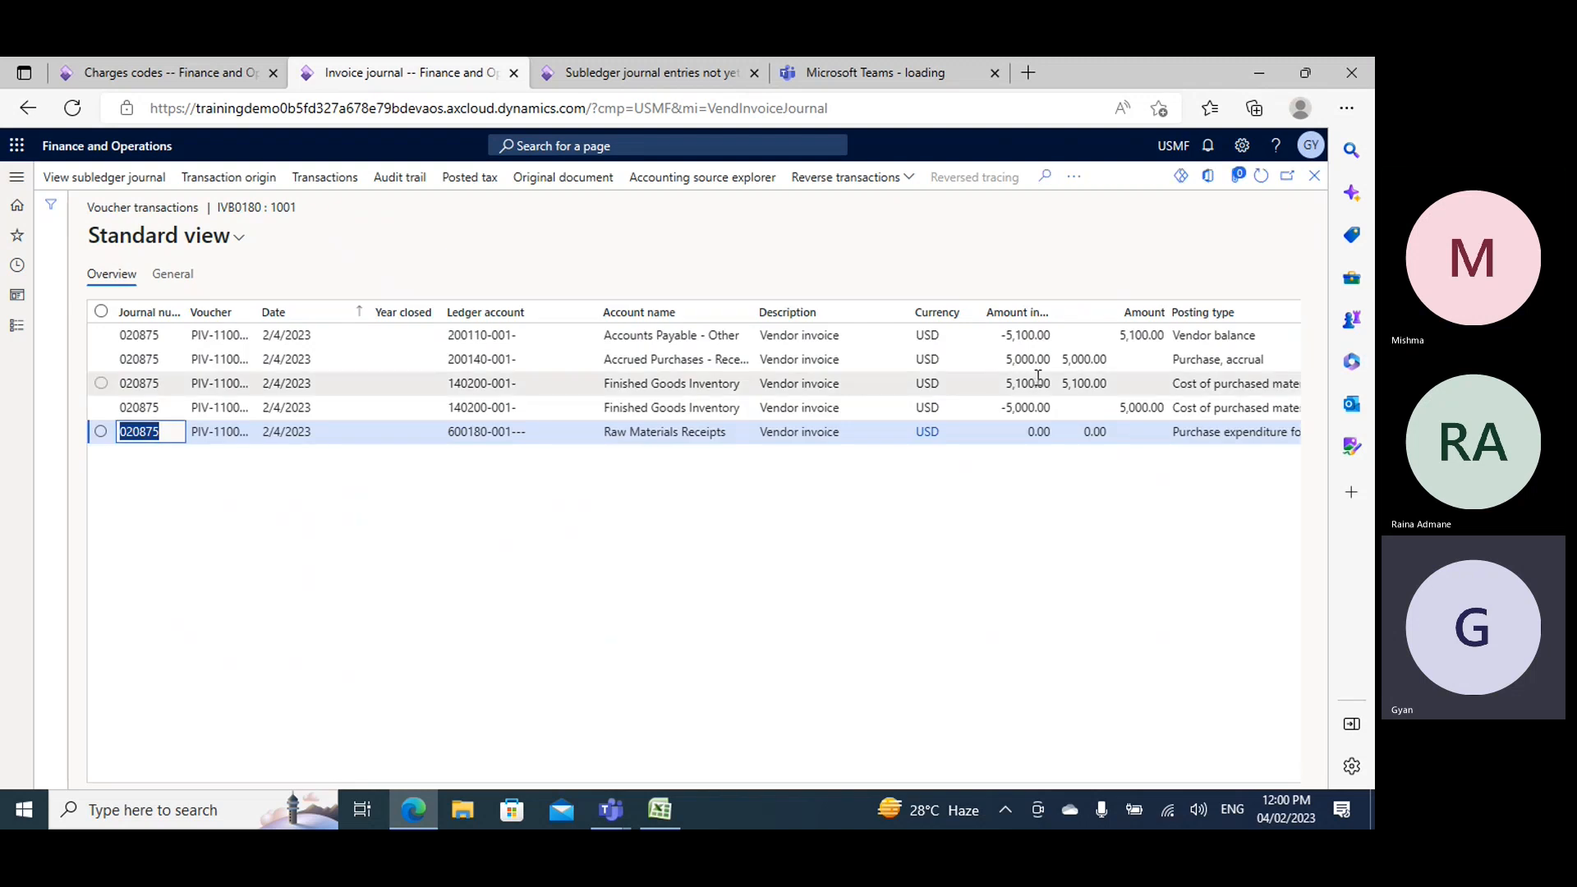
drag(830, 780, 977, 781)
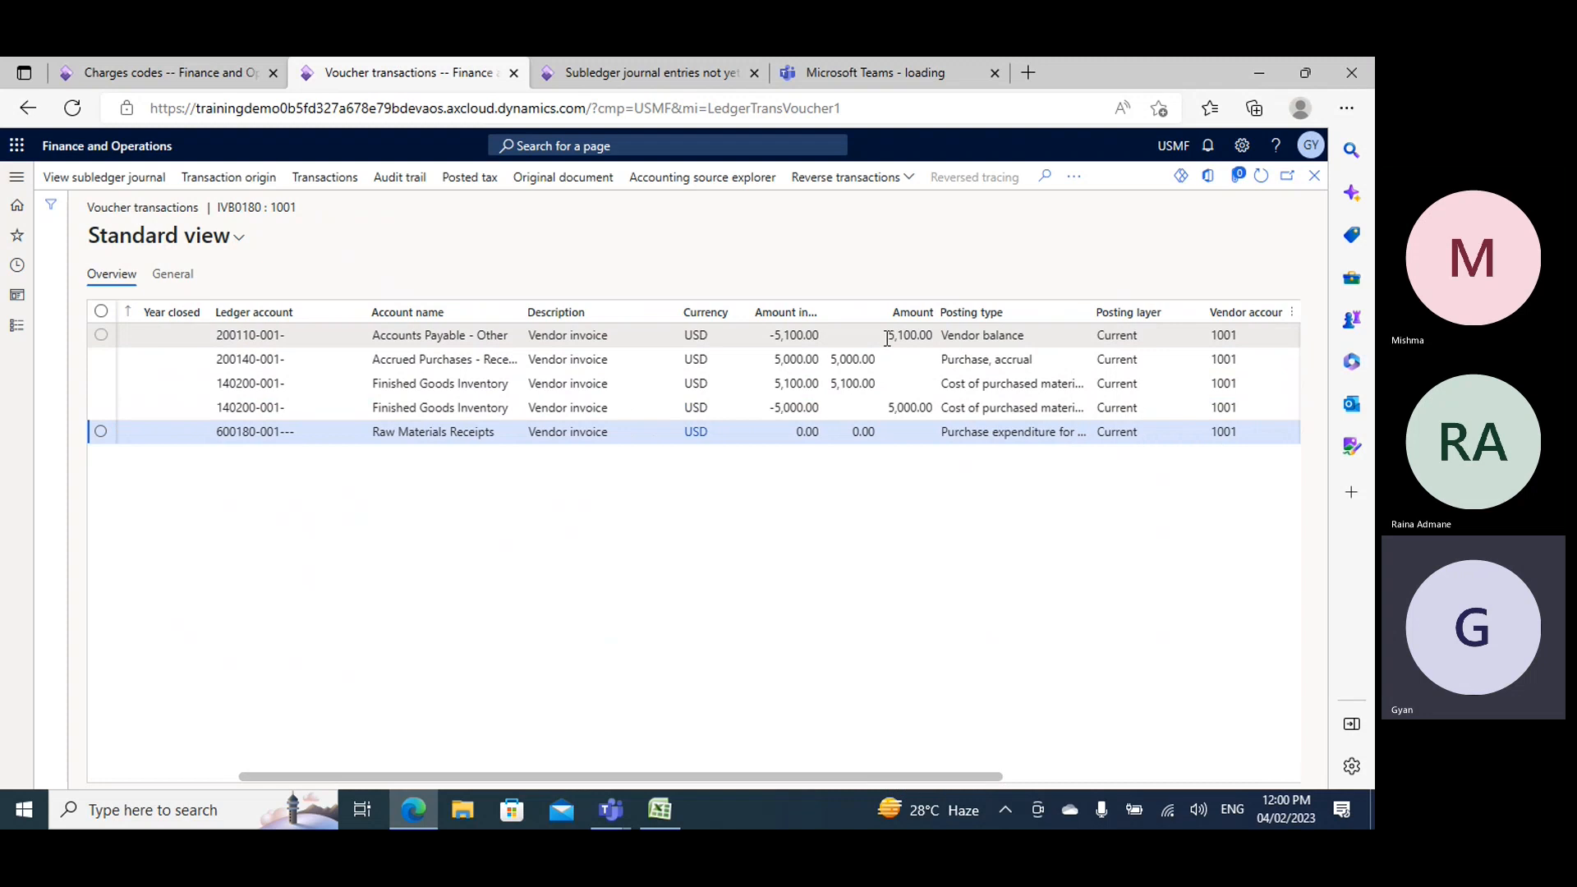
- Examine the vendor balance, accrual and inventory amounts in the invoice voucher, widening the posting type column to read it fully
drag(887, 339, 943, 352)
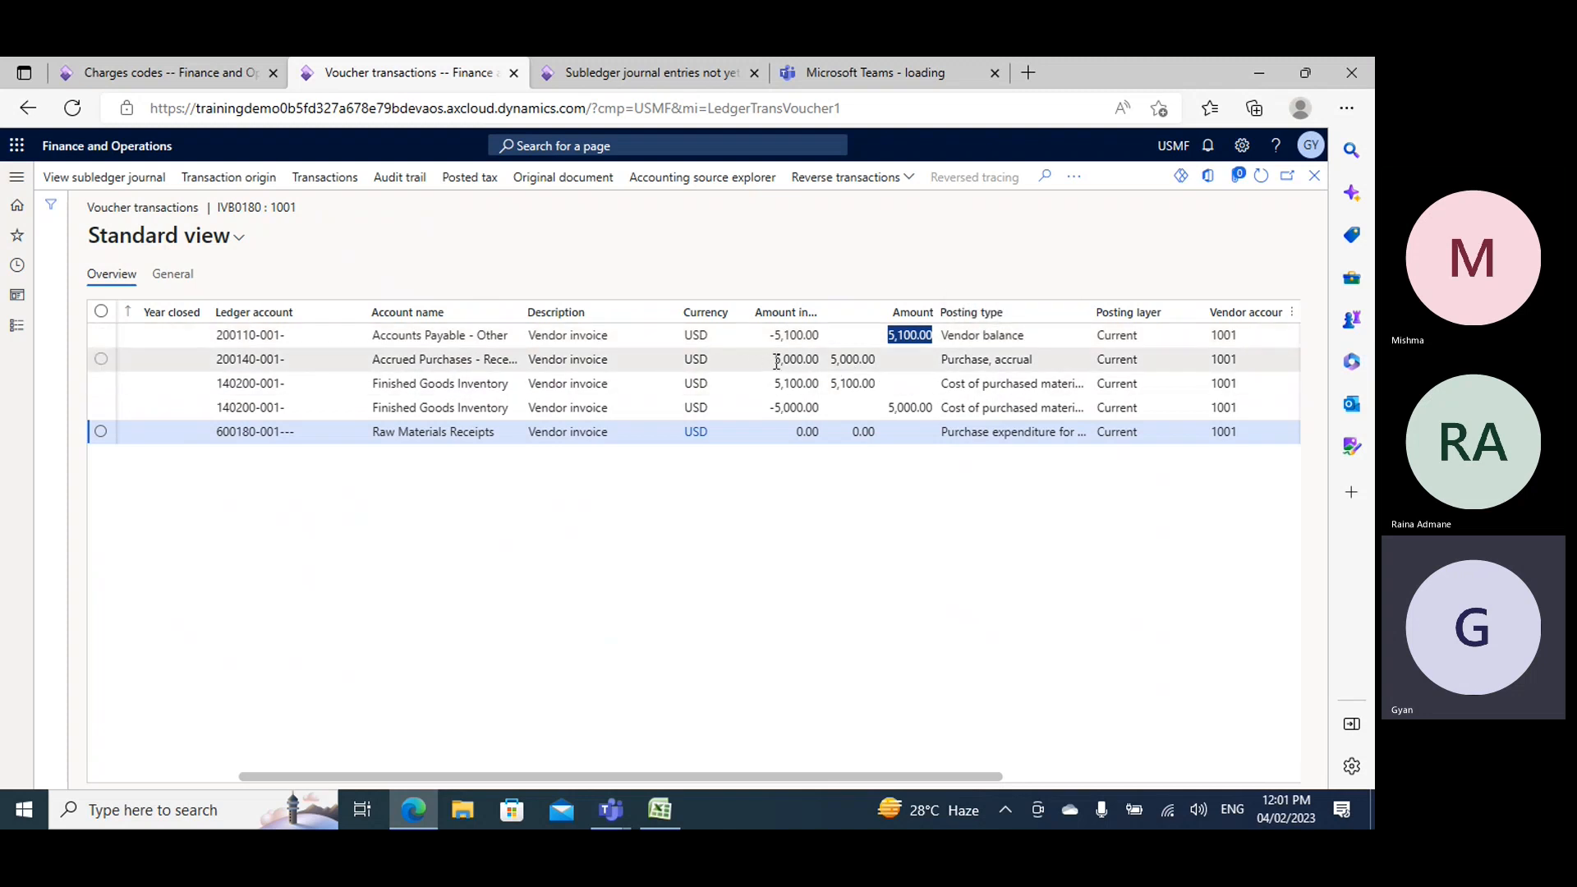
drag(771, 362, 821, 362)
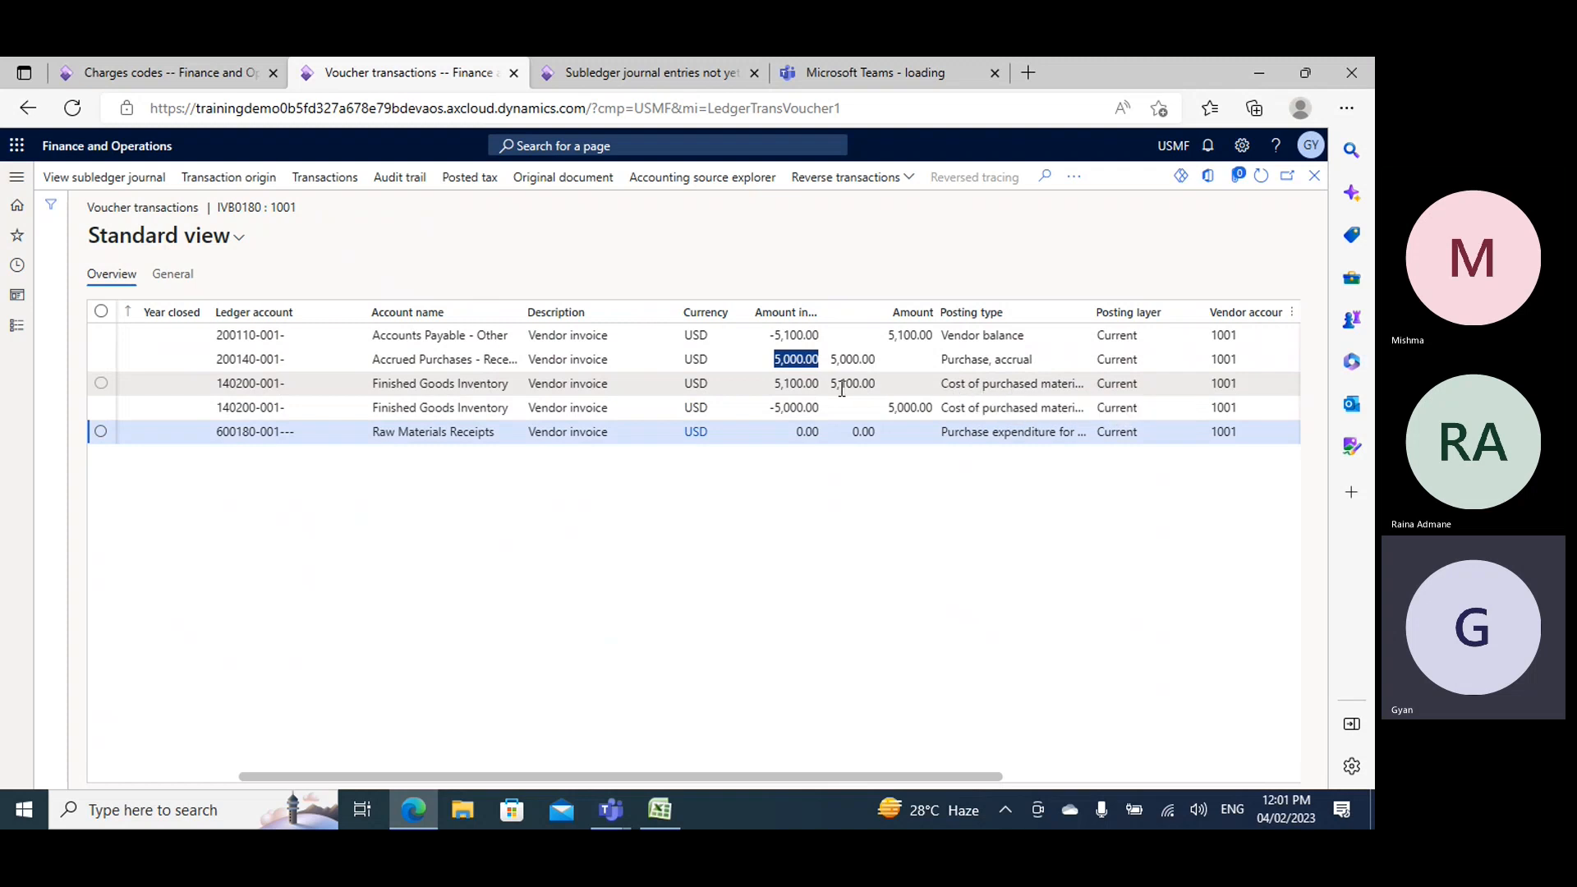
drag(773, 383, 838, 380)
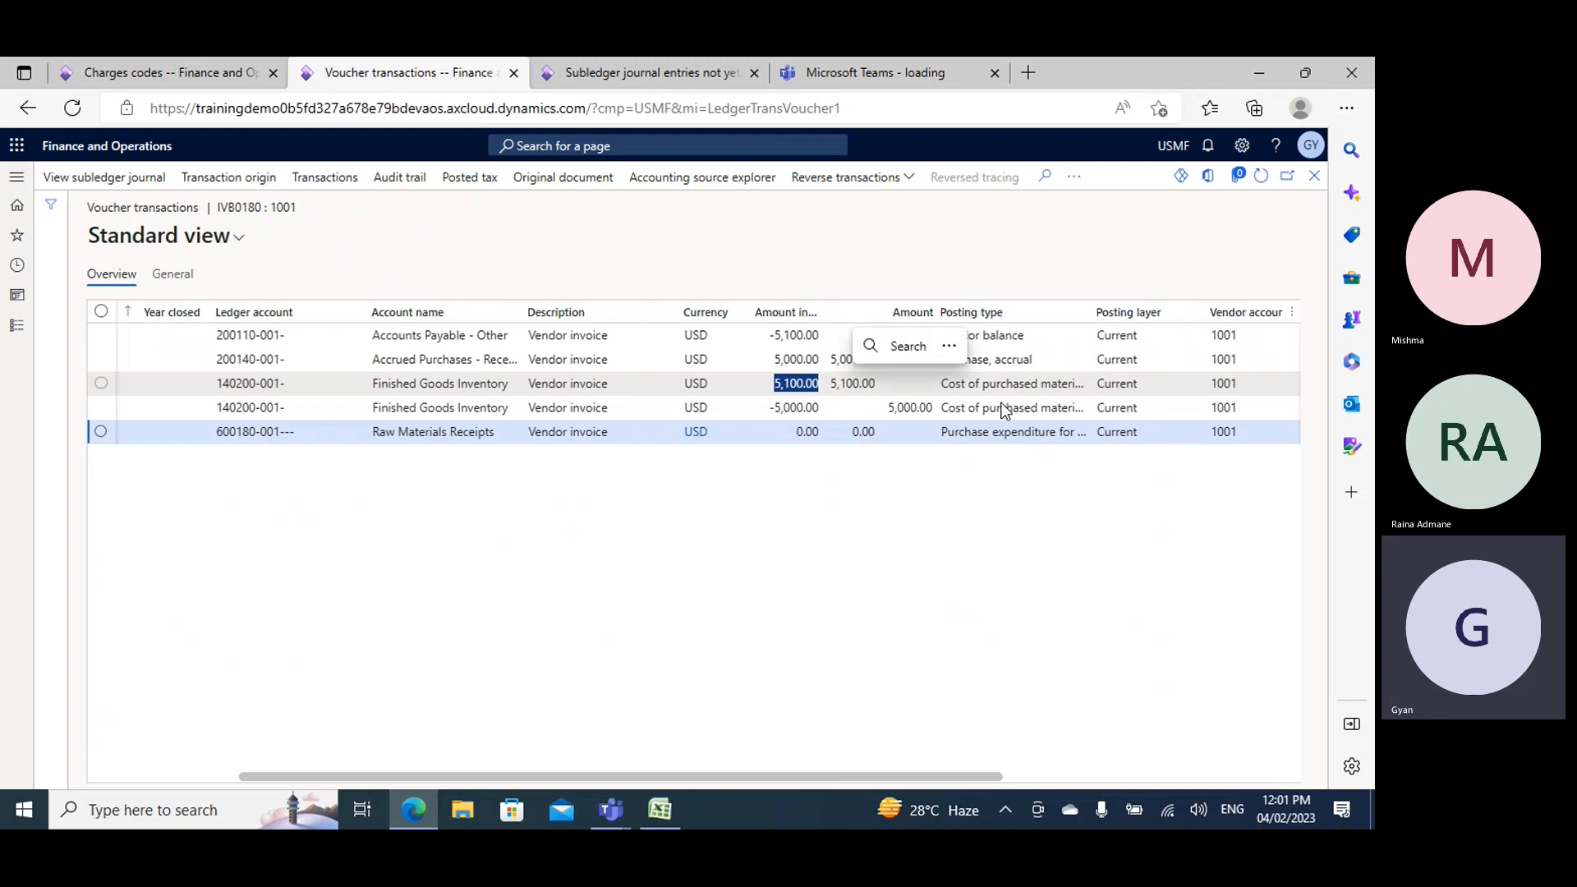
click(1098, 313)
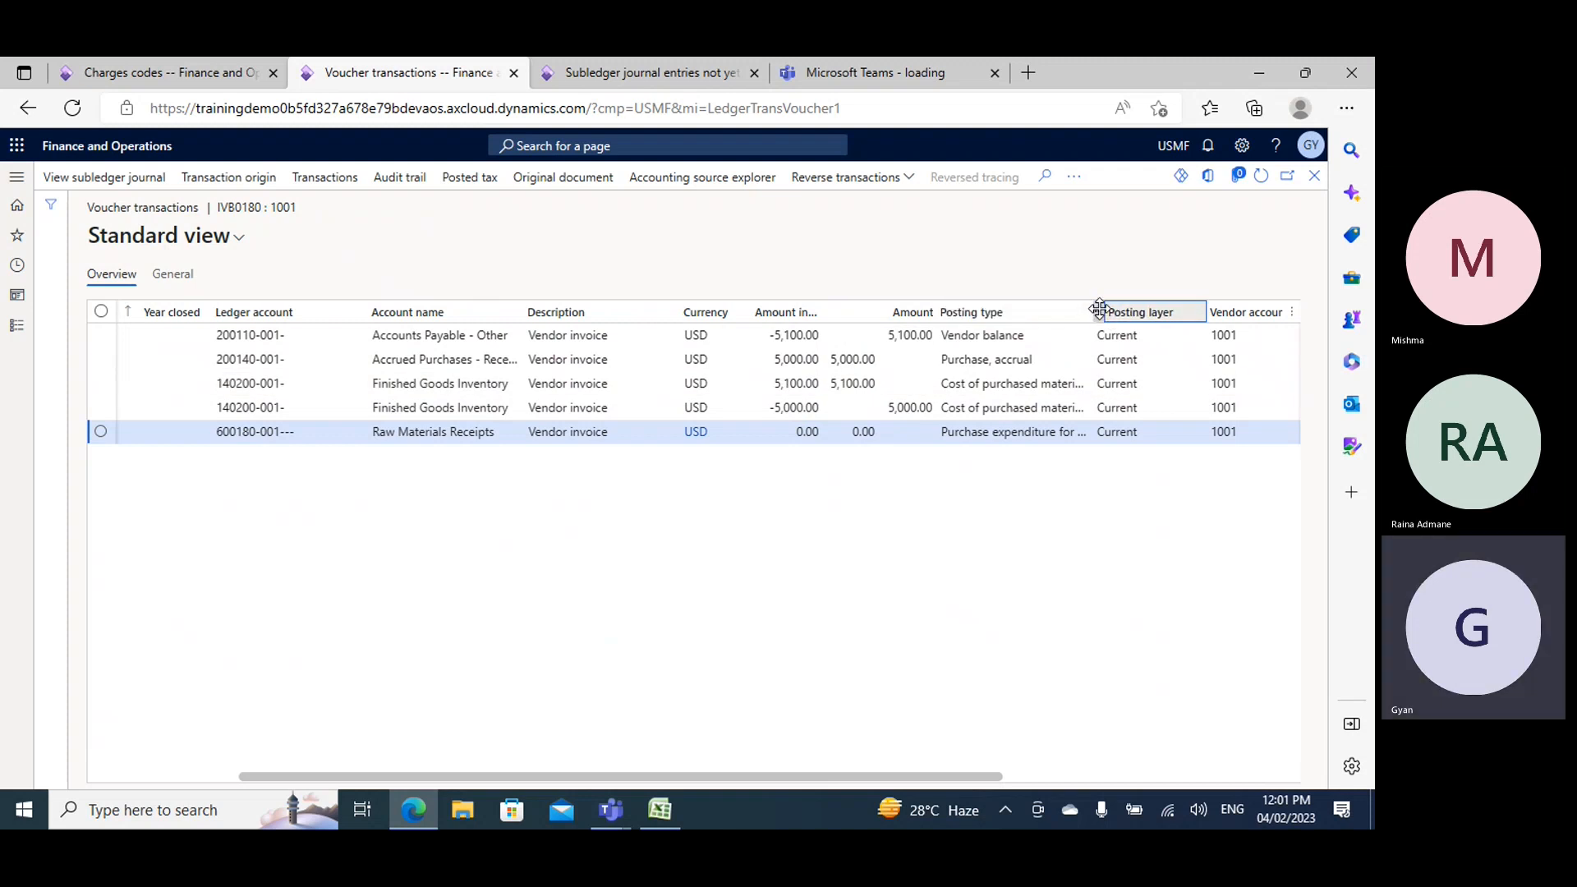
drag(1099, 309, 1183, 310)
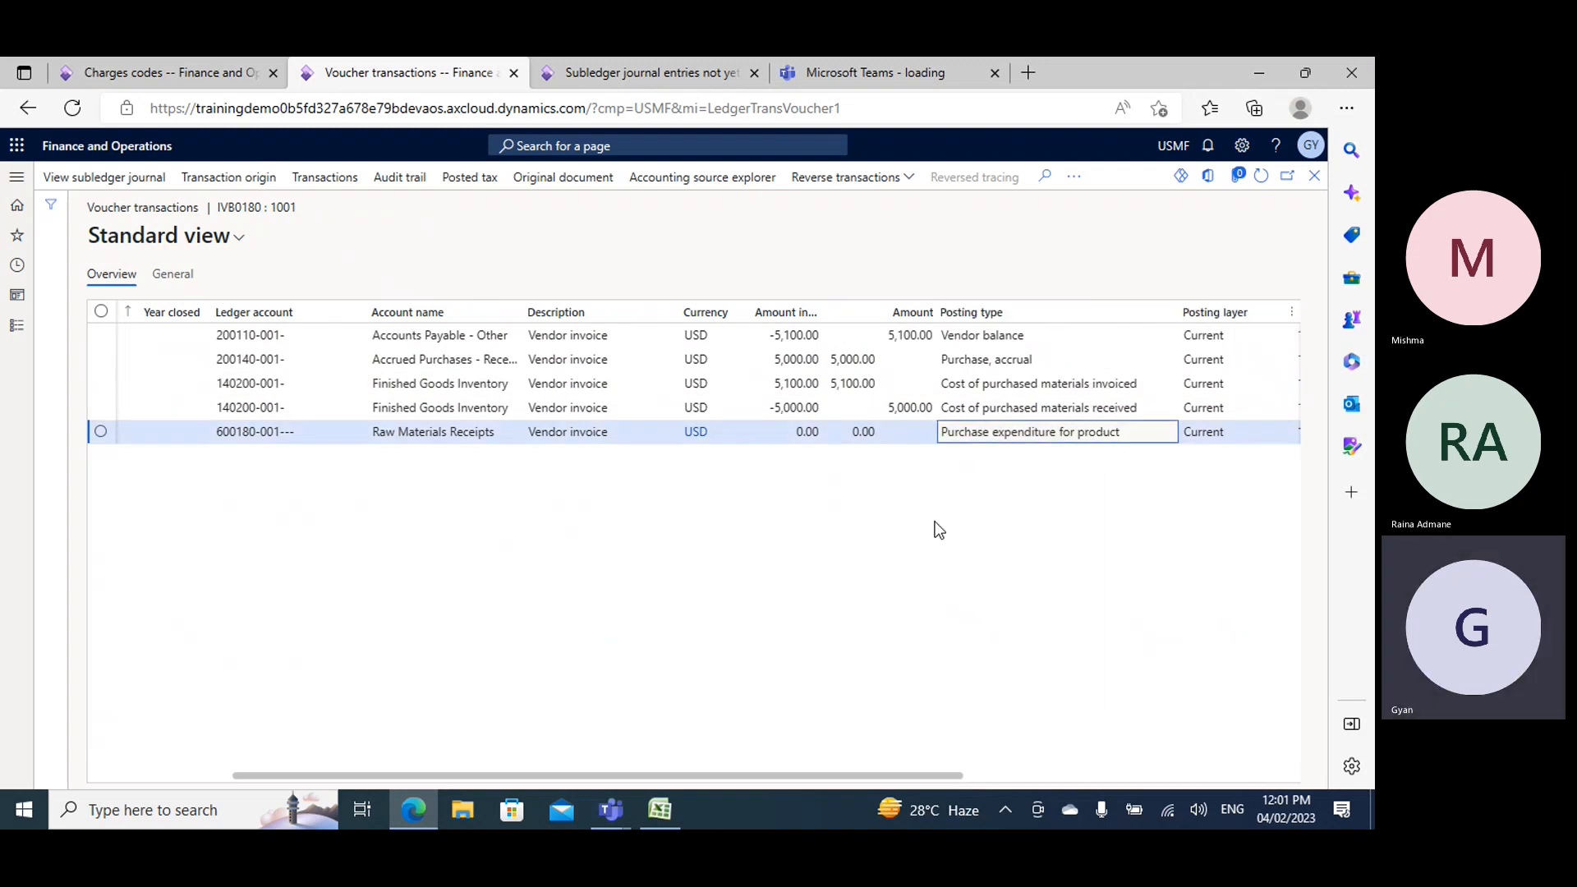
double_click(785, 408)
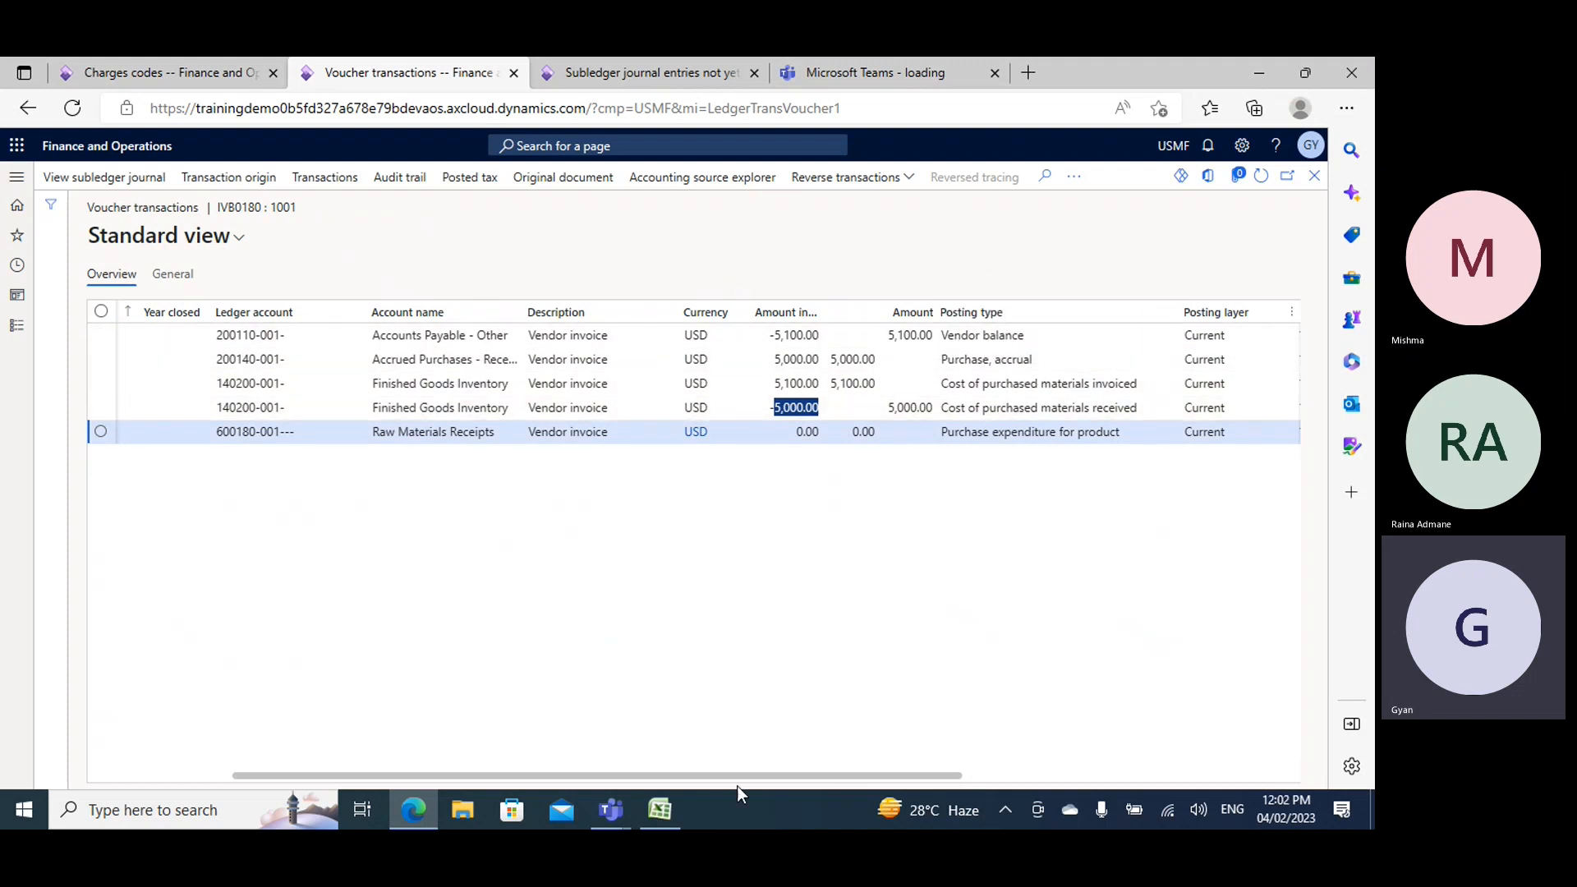
- Switch to the Excel workbook and enter PO in cell H36 of Sheet3
click(661, 811)
scroll(649, 444, down, 3)
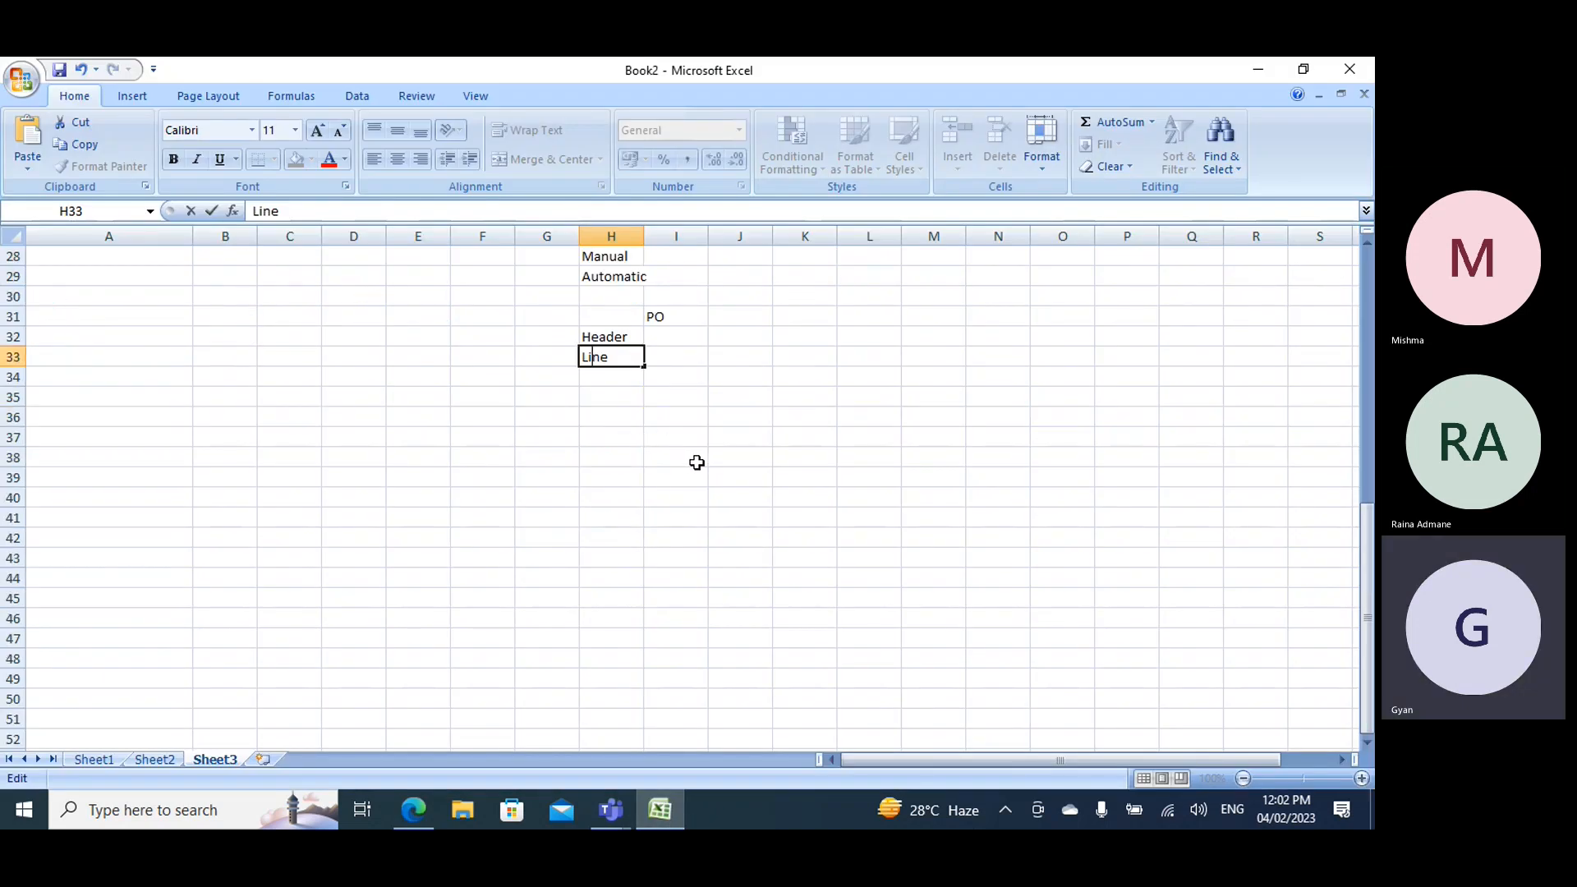
click(598, 426)
text(PO)
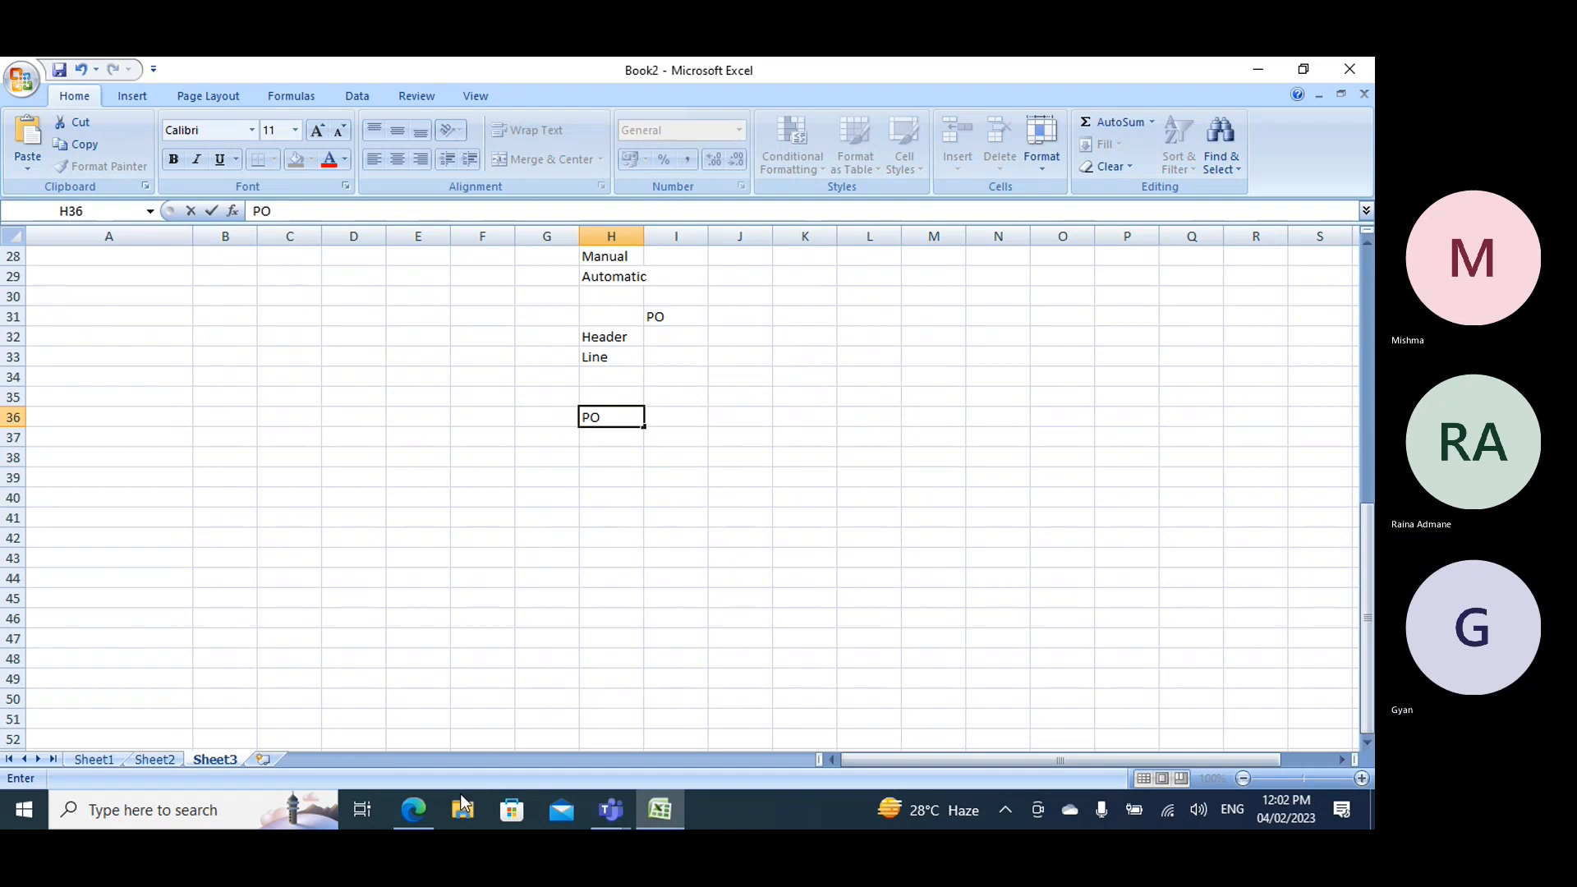
- Return to Finance and Operations, close the invoice voucher and journal, and review the product receipt's voucher transactions through the posting type
click(414, 810)
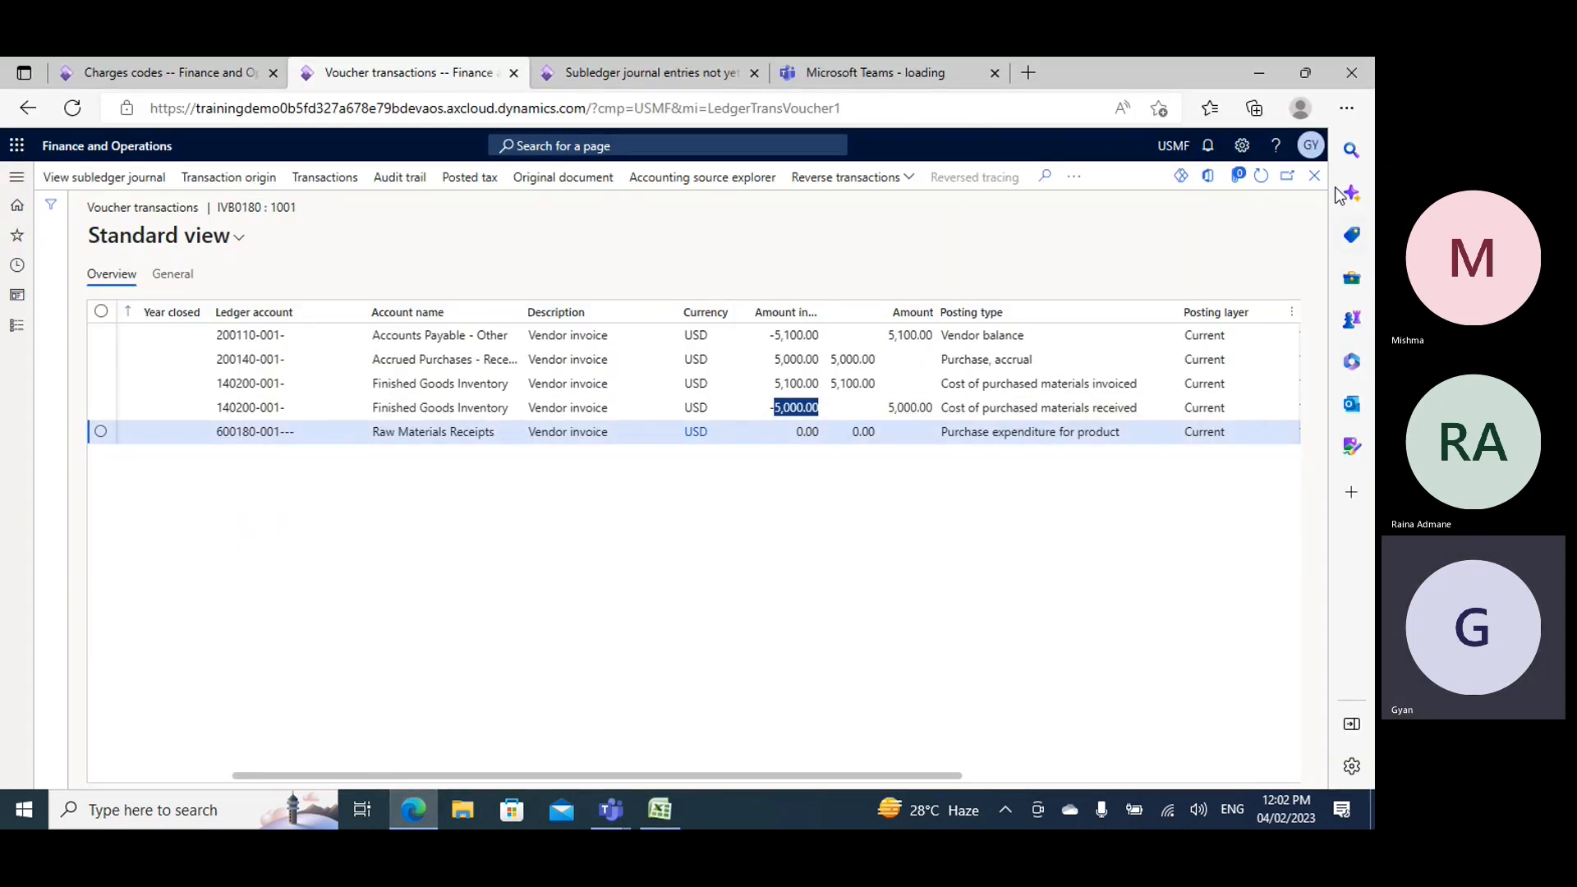
click(1314, 175)
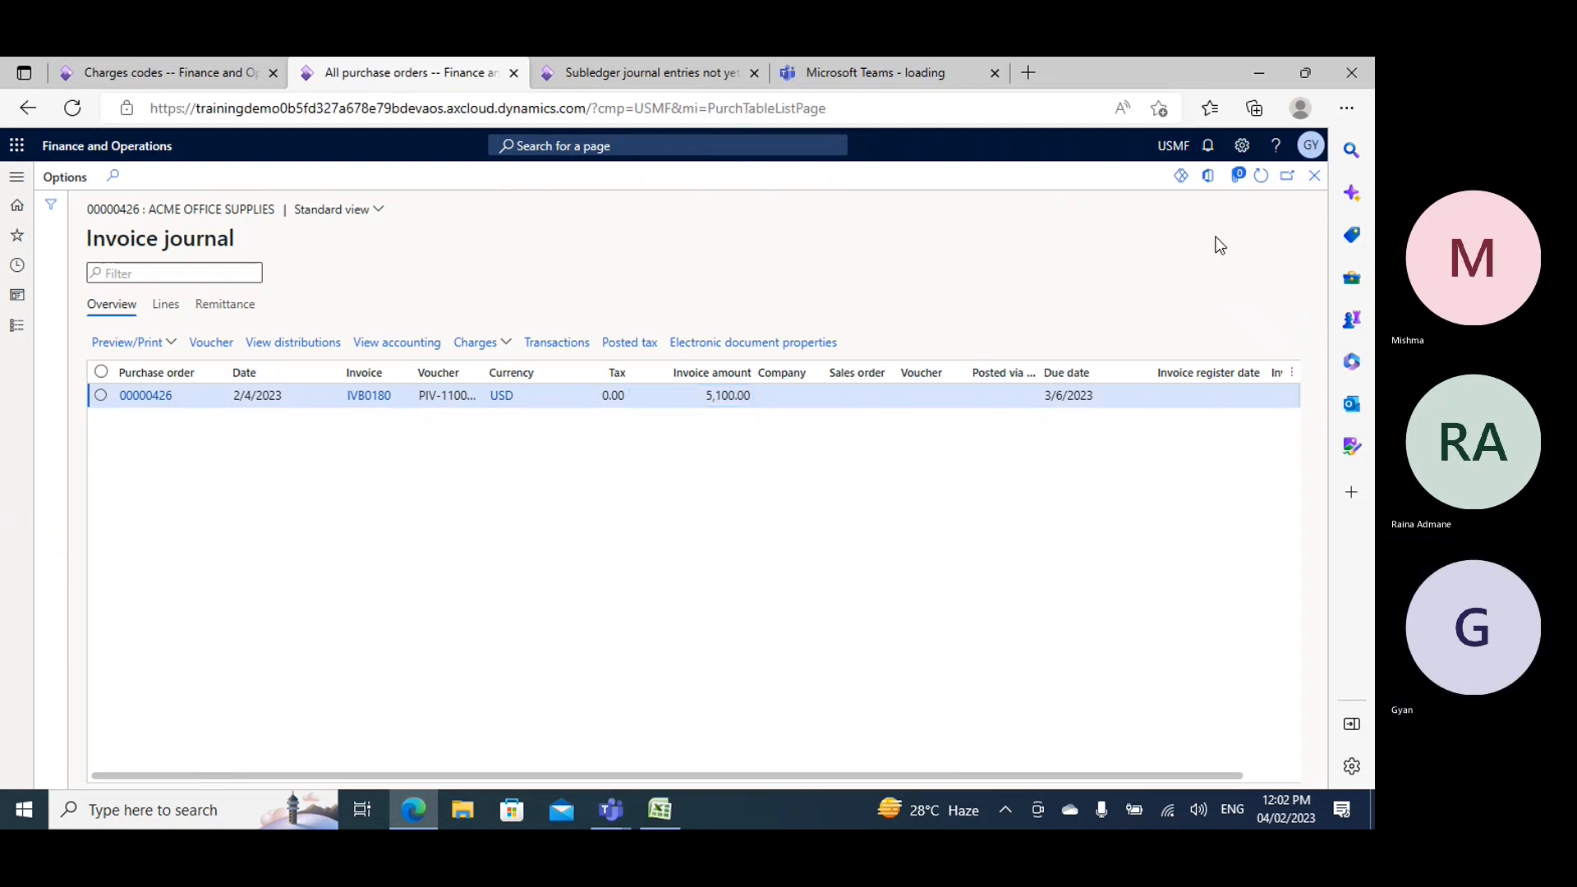
click(1314, 175)
click(470, 182)
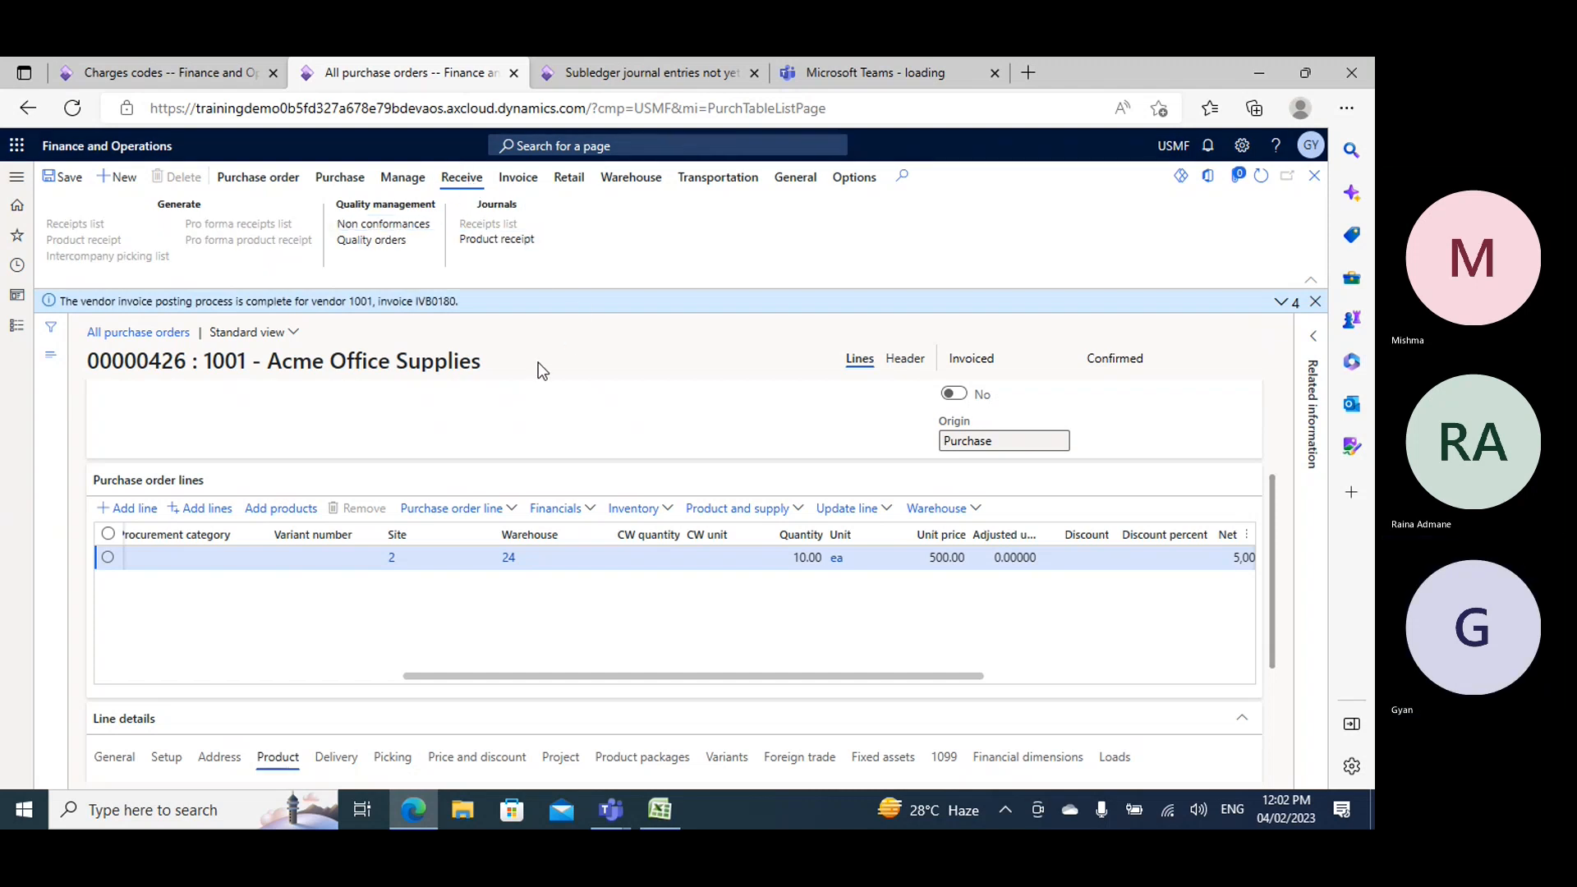
click(211, 313)
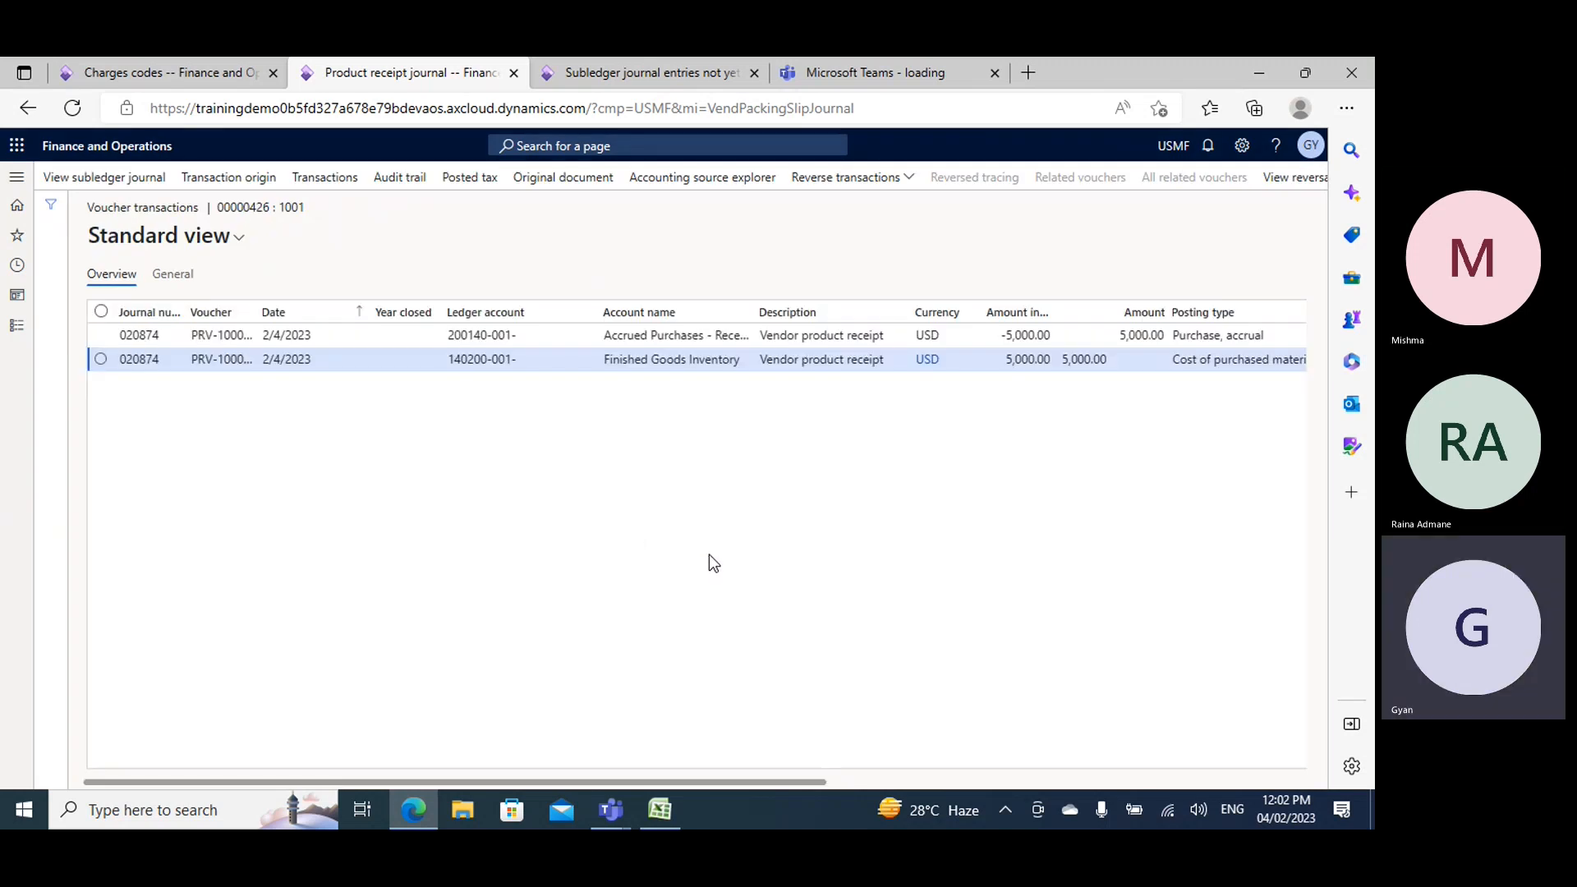
drag(618, 780, 739, 780)
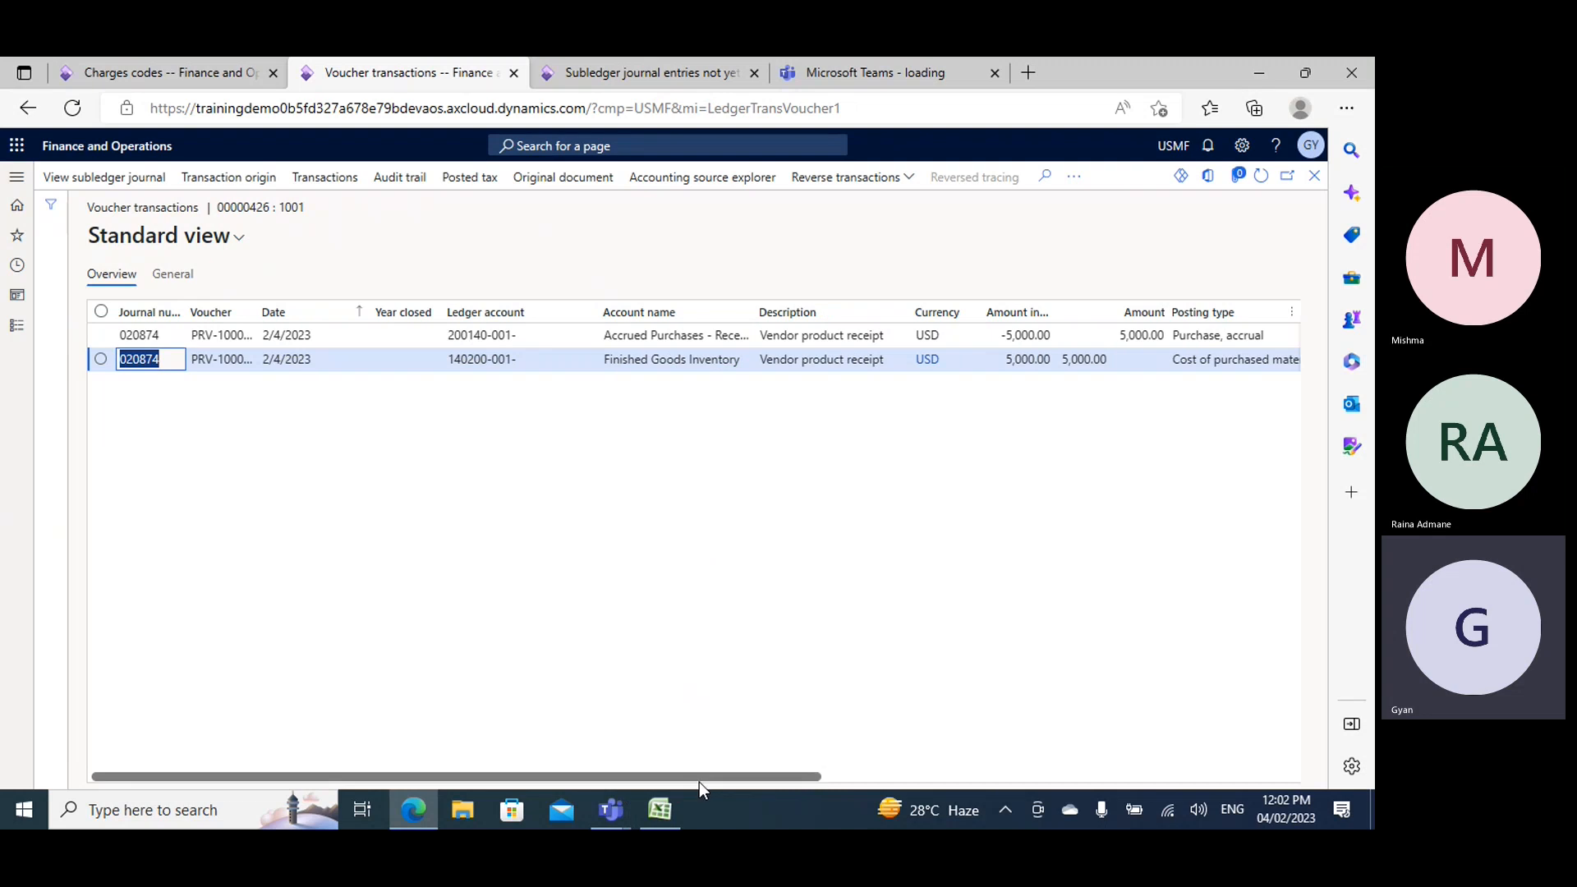
drag(703, 776, 799, 774)
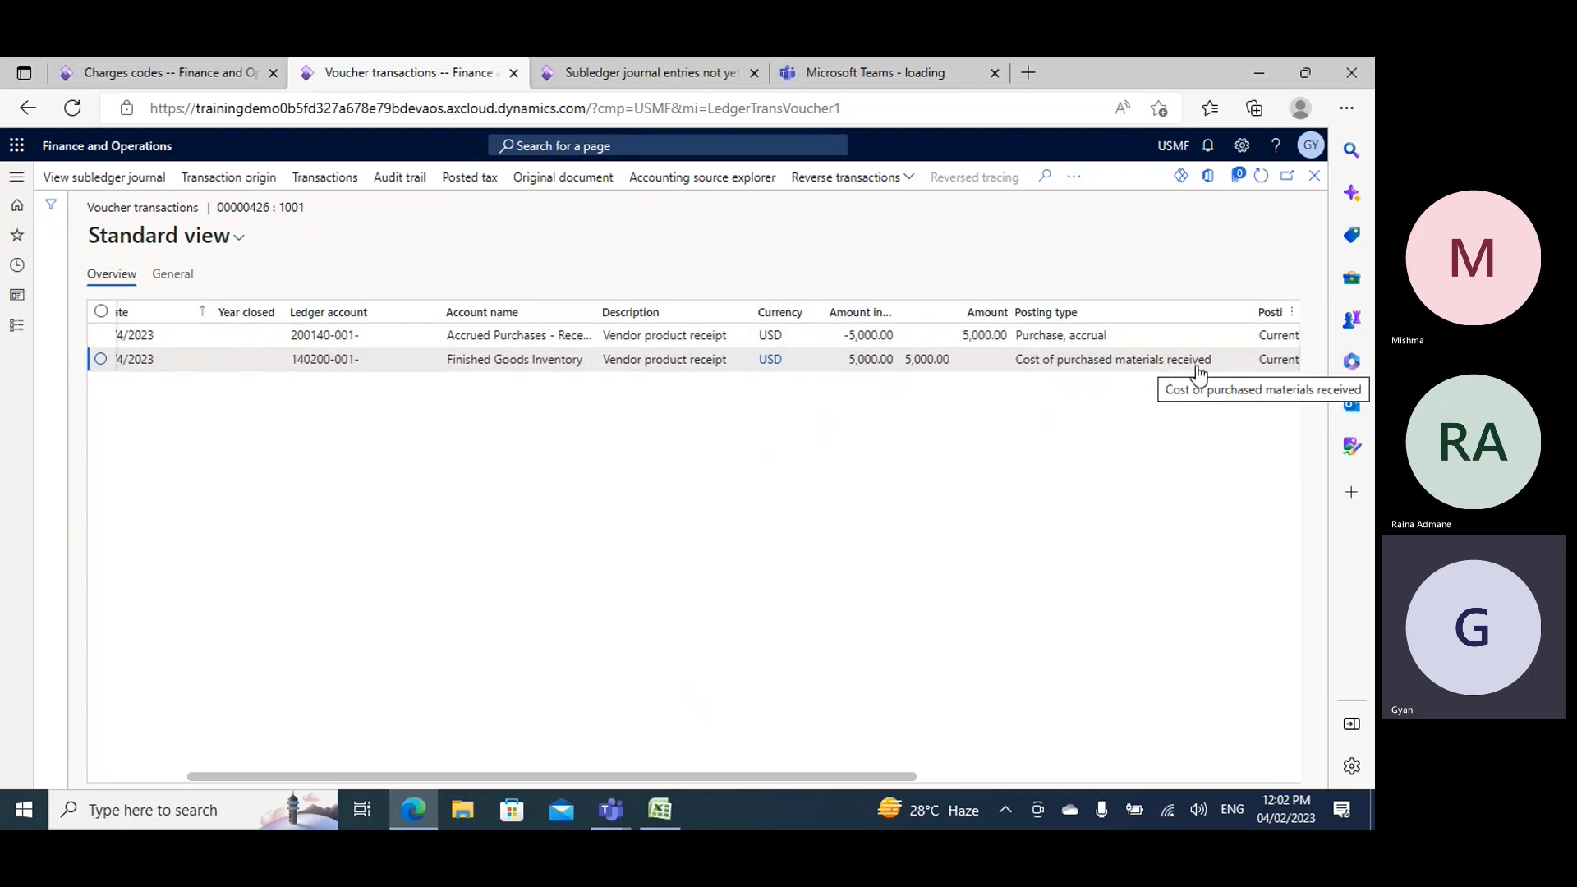
- In the Excel sheet, enter PR in G38 and "Cost of material received" in H38, and widen column H to fit
key(alt+Tab)
click(592, 459)
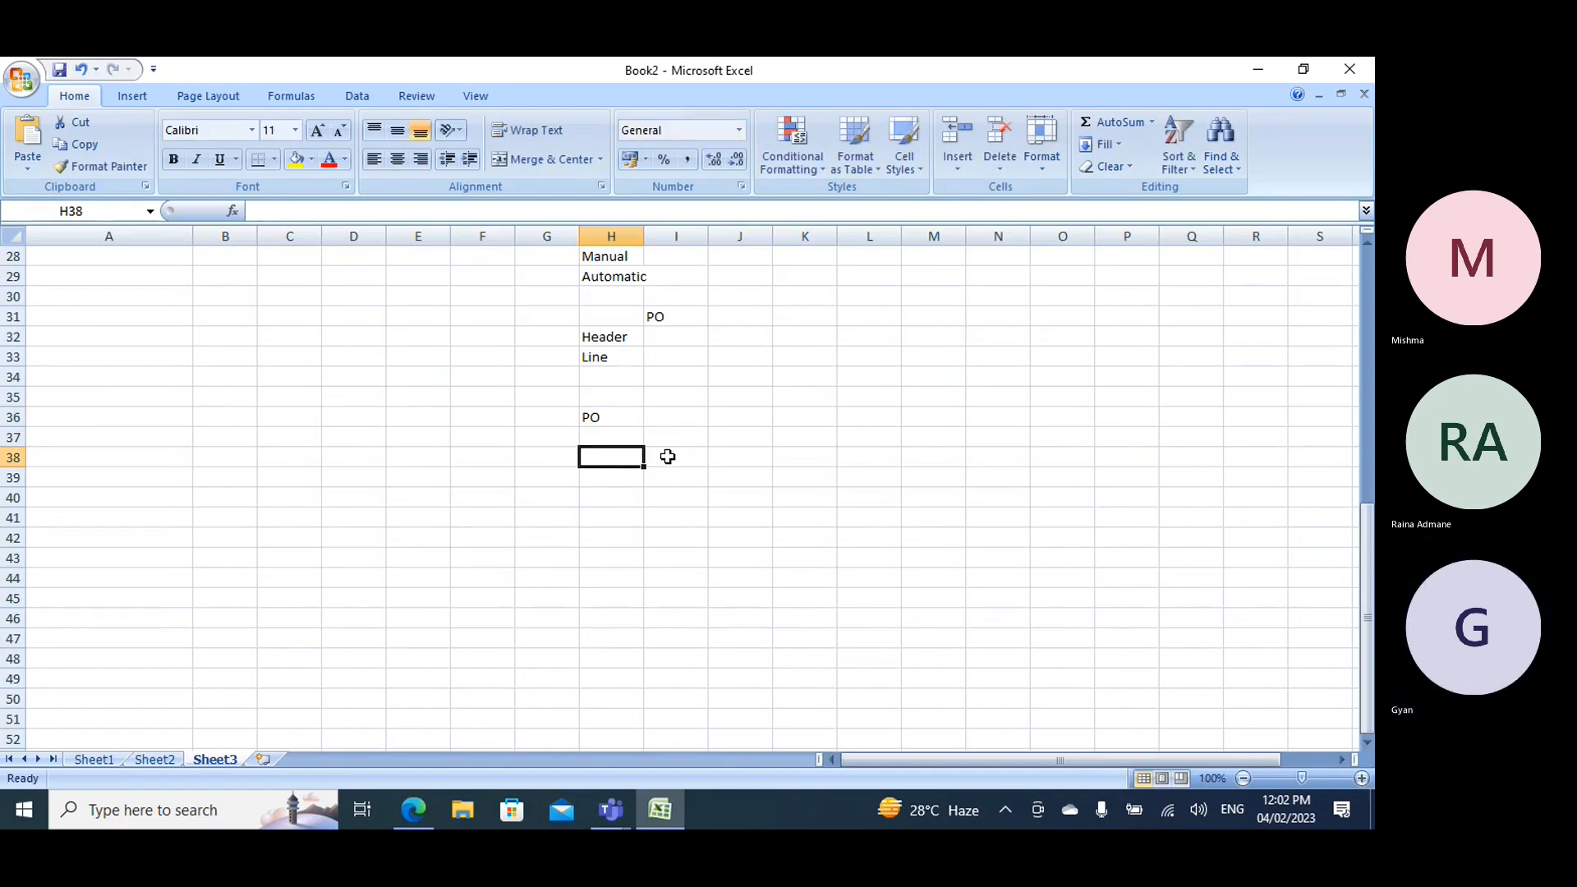
key(Left)
text(PR)
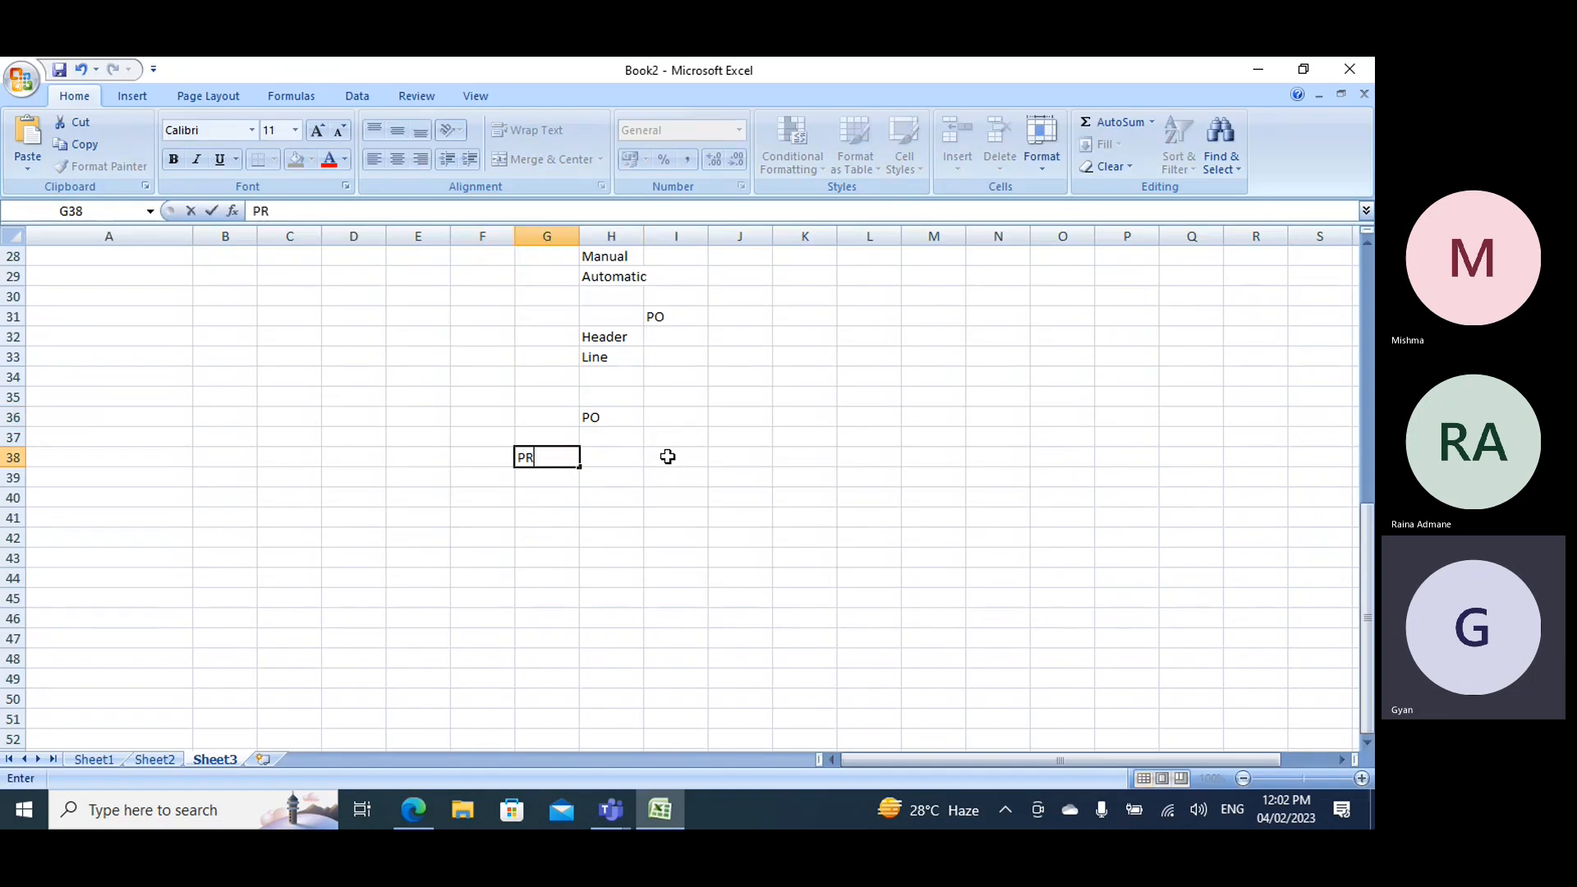
key(Tab)
text(C)
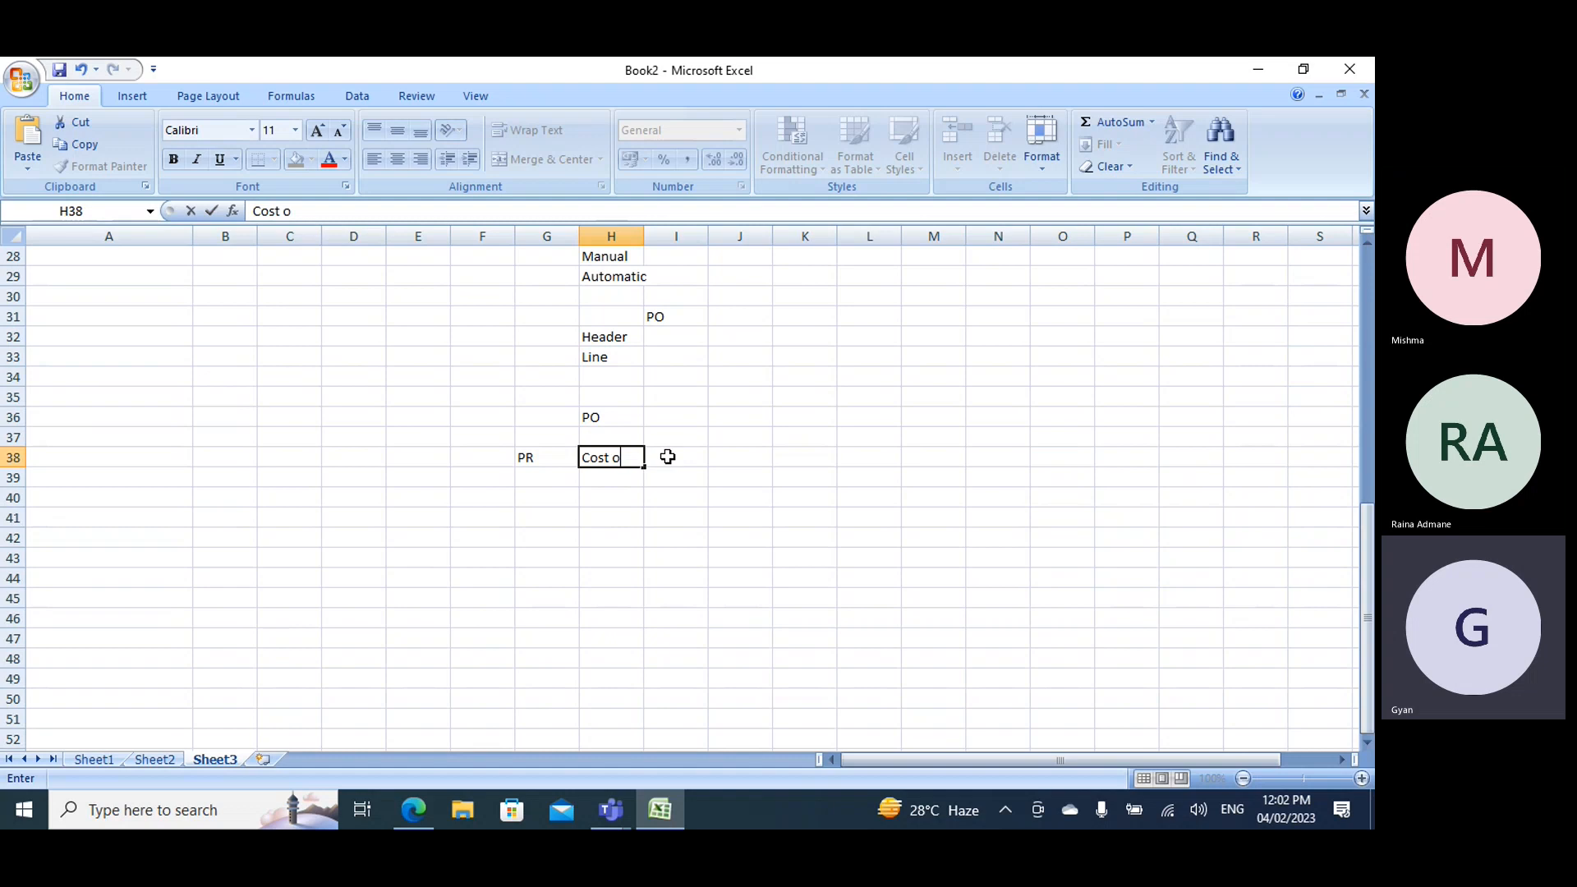
text(material re)
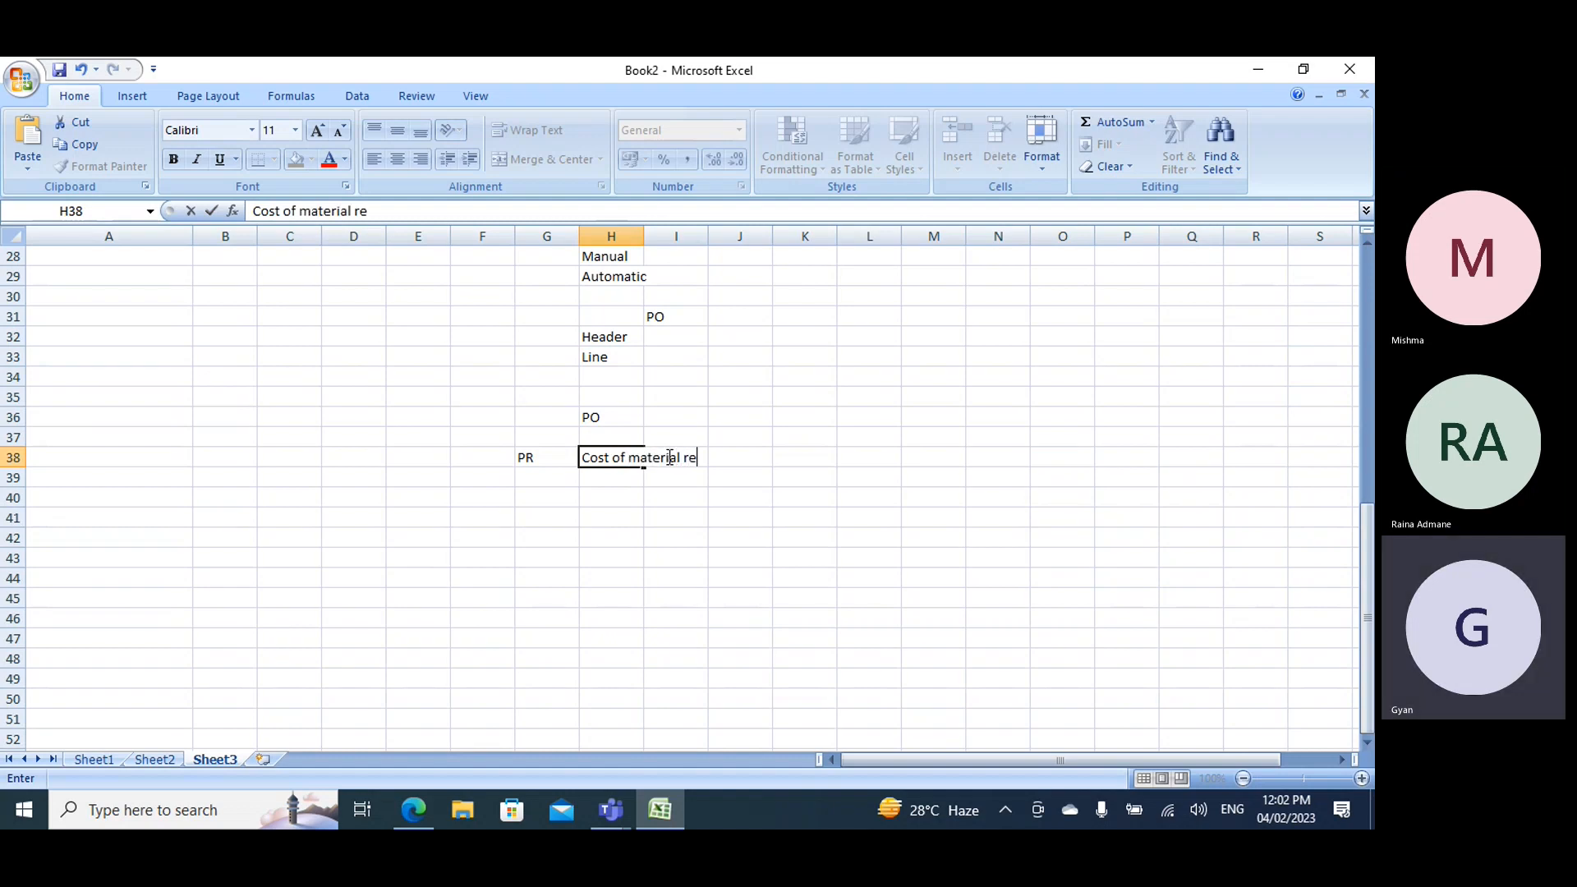
text(ceived)
key(Tab)
key(Tab)
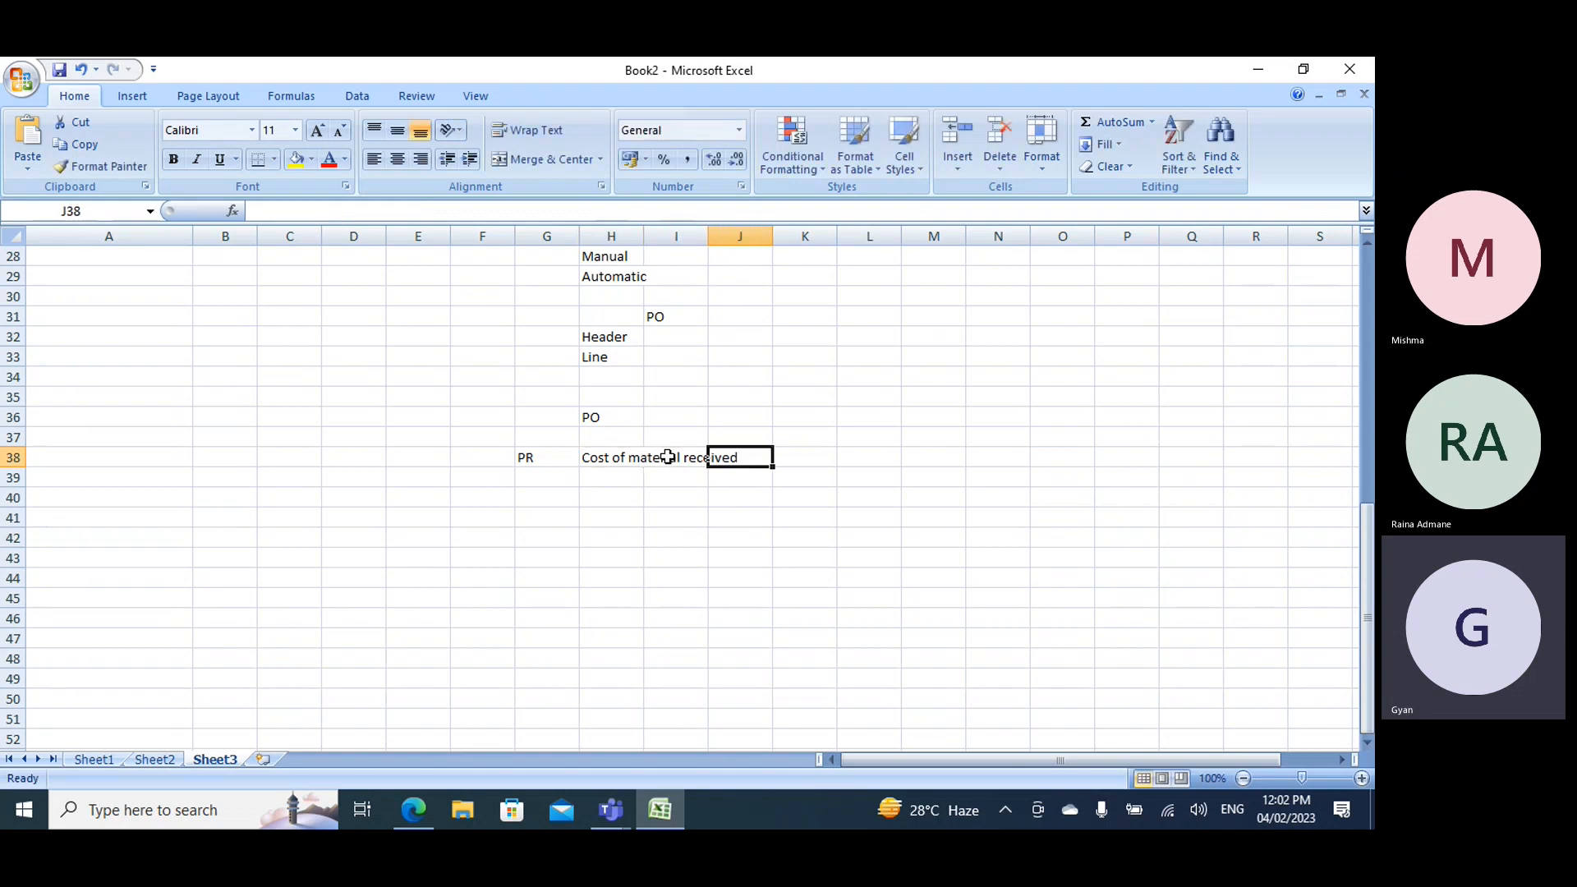
drag(643, 230, 748, 230)
- Enter Asset in I38 as the account type for the cost of material received
click(793, 460)
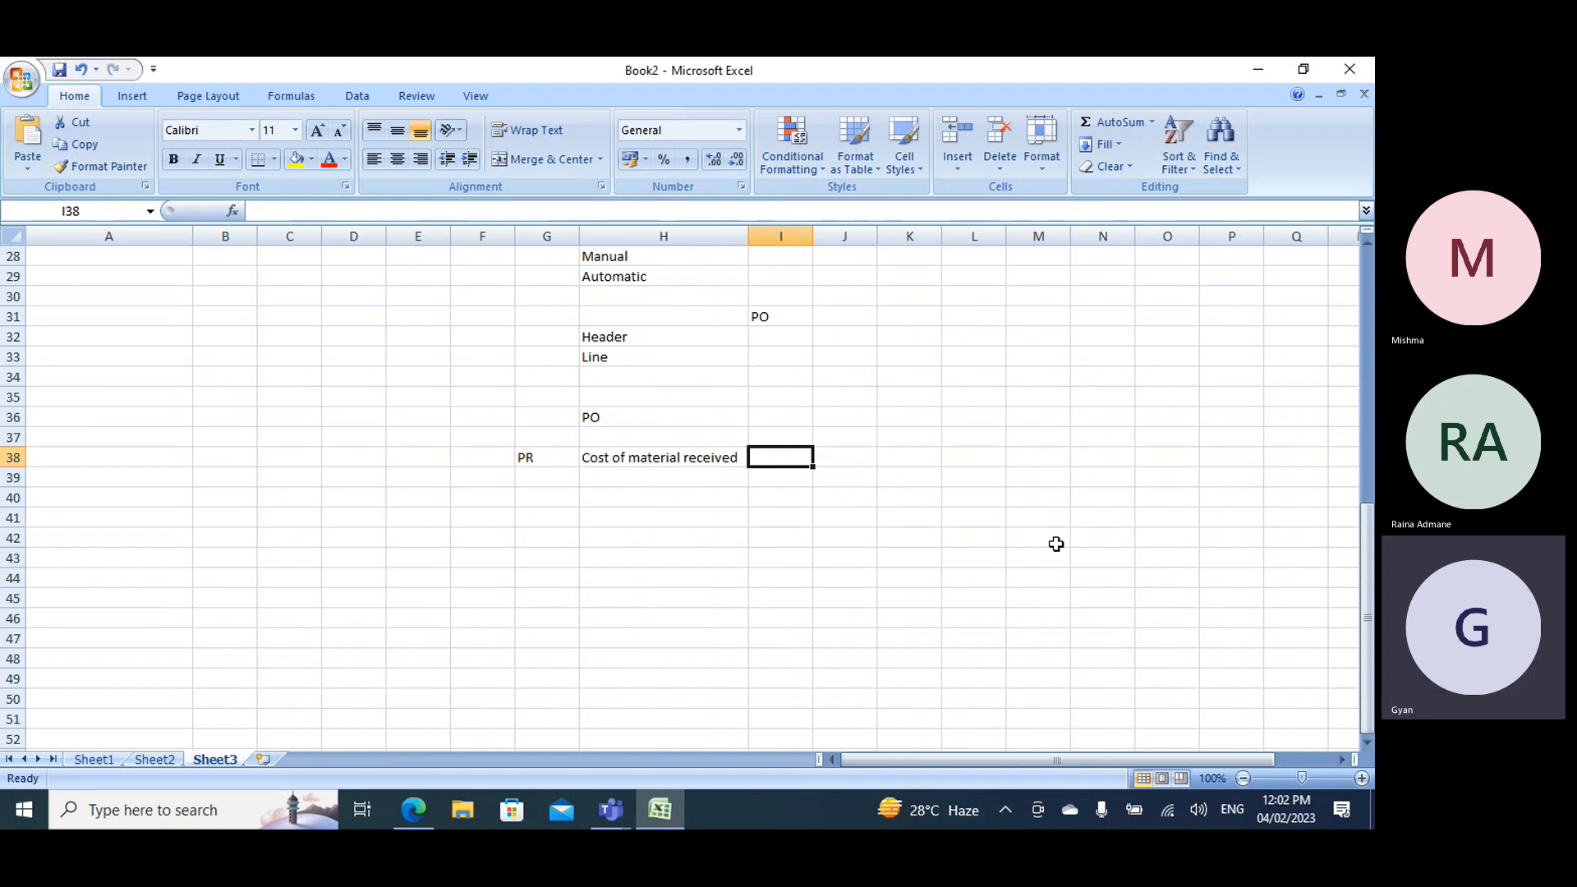
text(Asset)
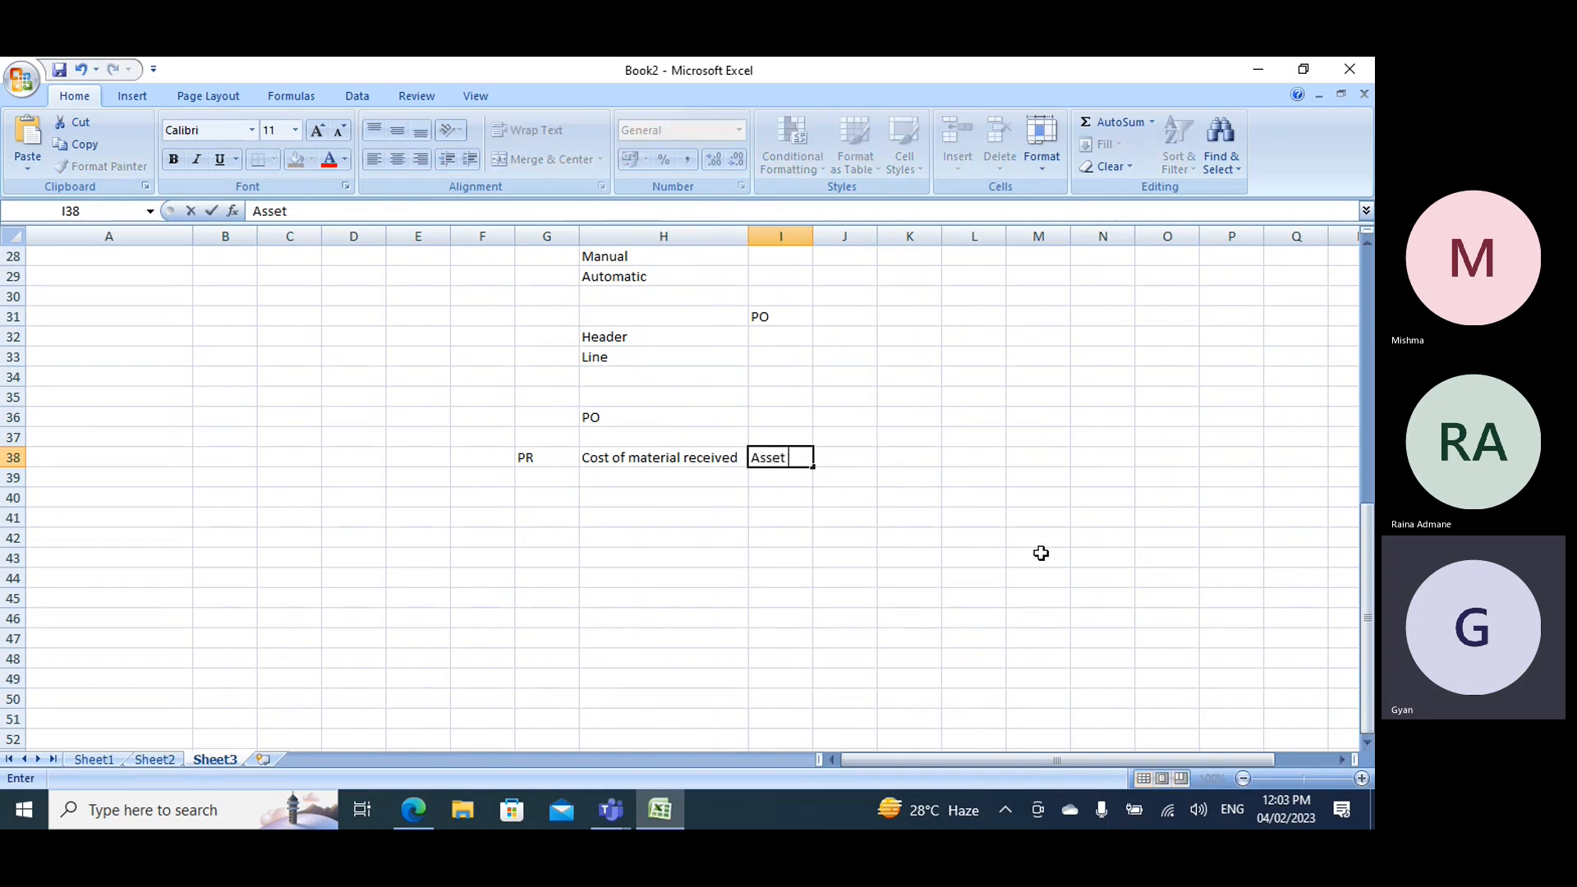
key(Tab)
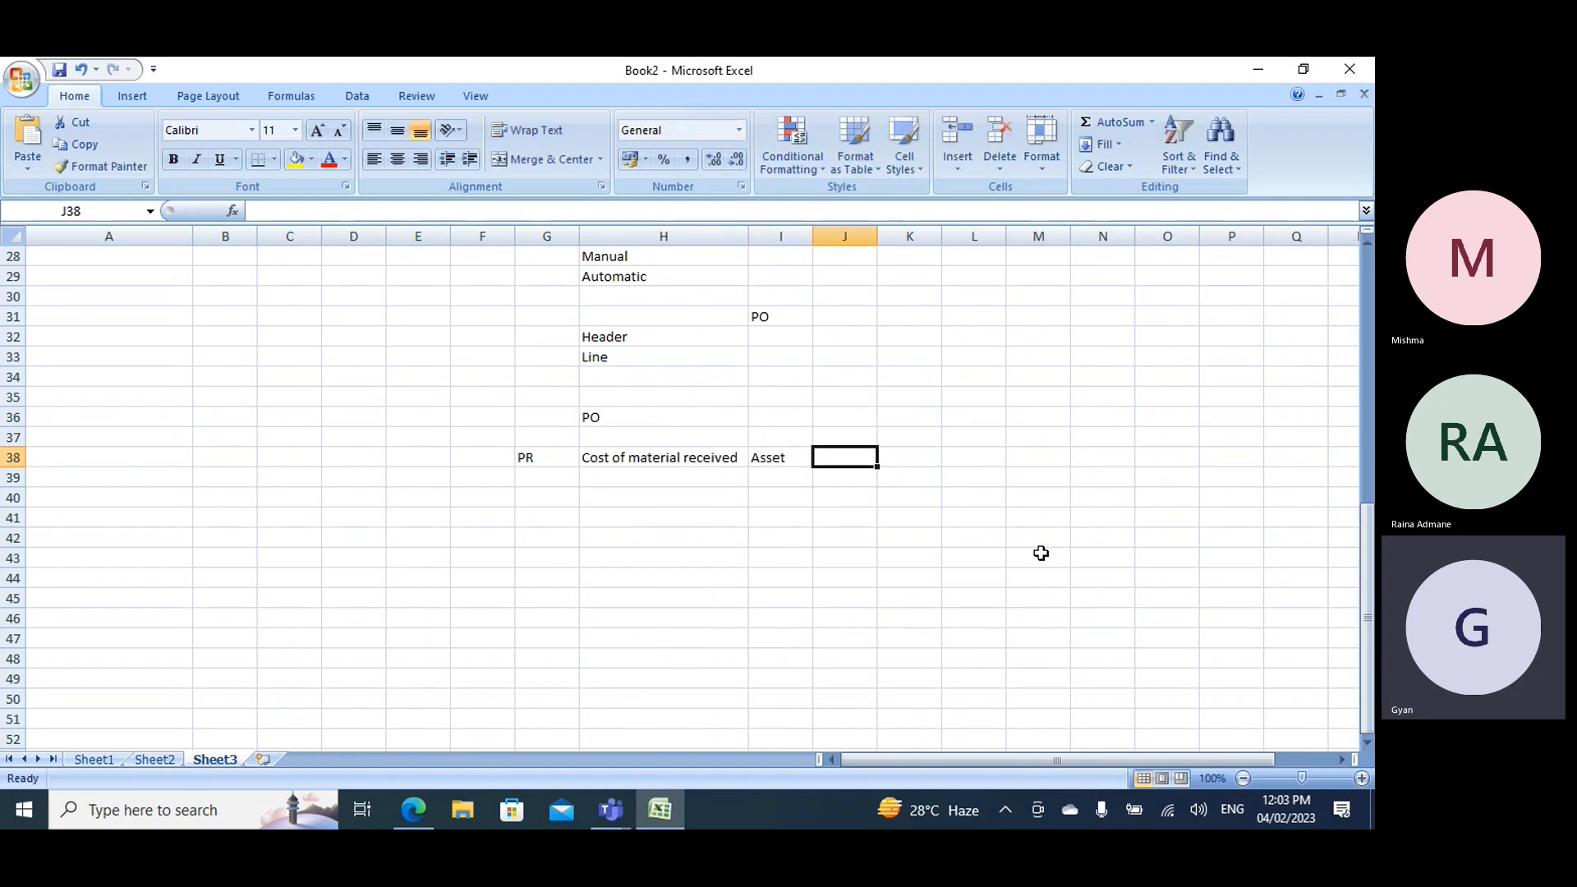
- Add the headings DR in J37 and CR in K37, and mark the asset row's debit with *** in J38
key(alt+Tab)
key(alt+Tab)
key(Up)
text(D)
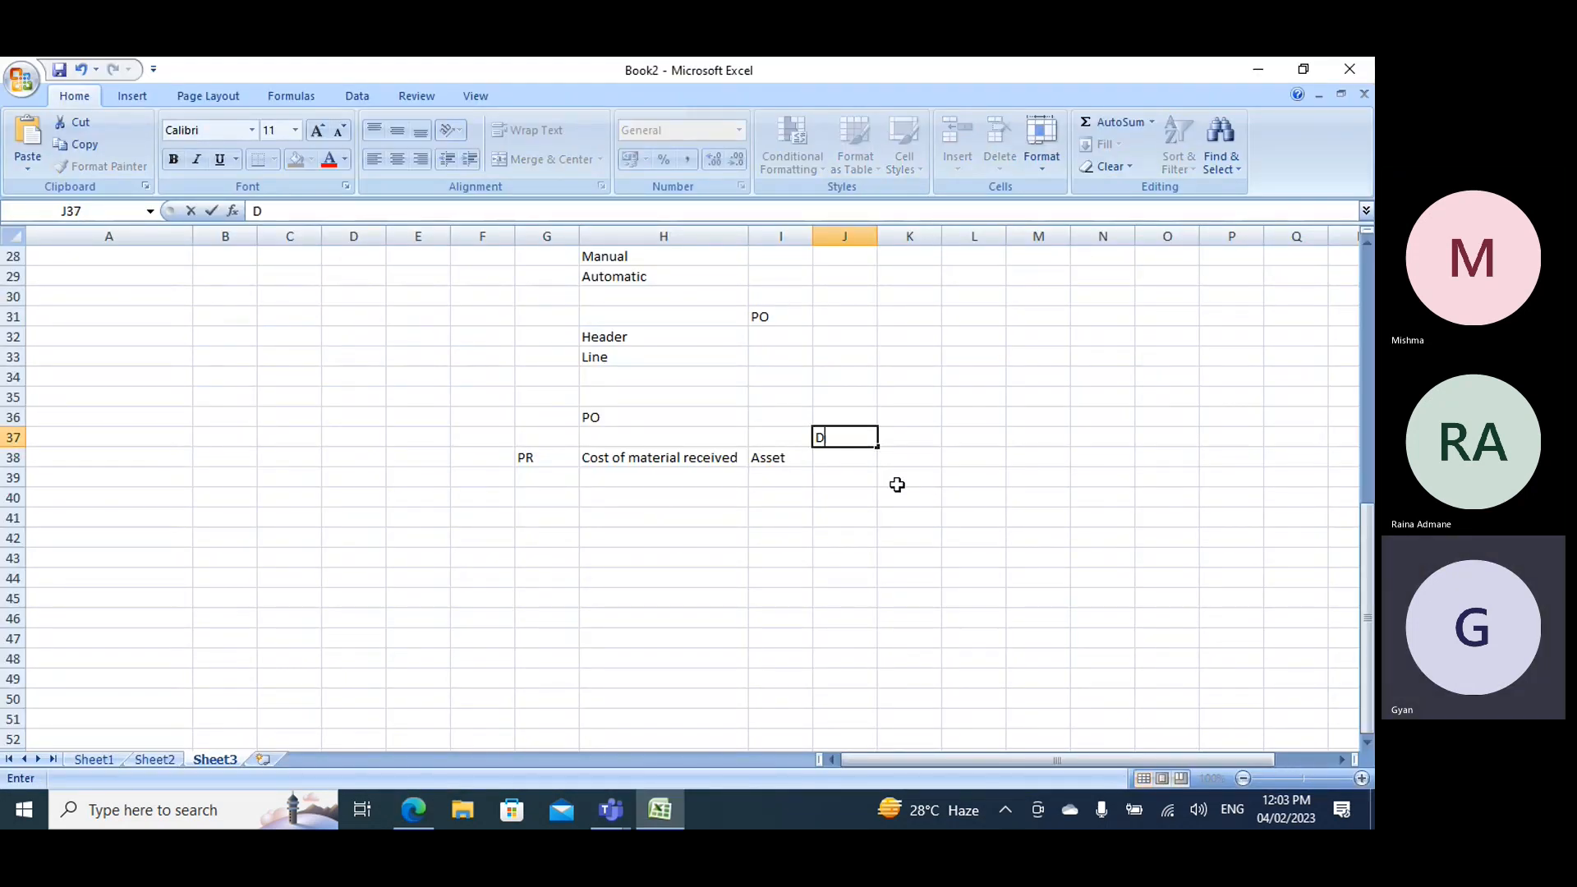
text(R)
key(Tab)
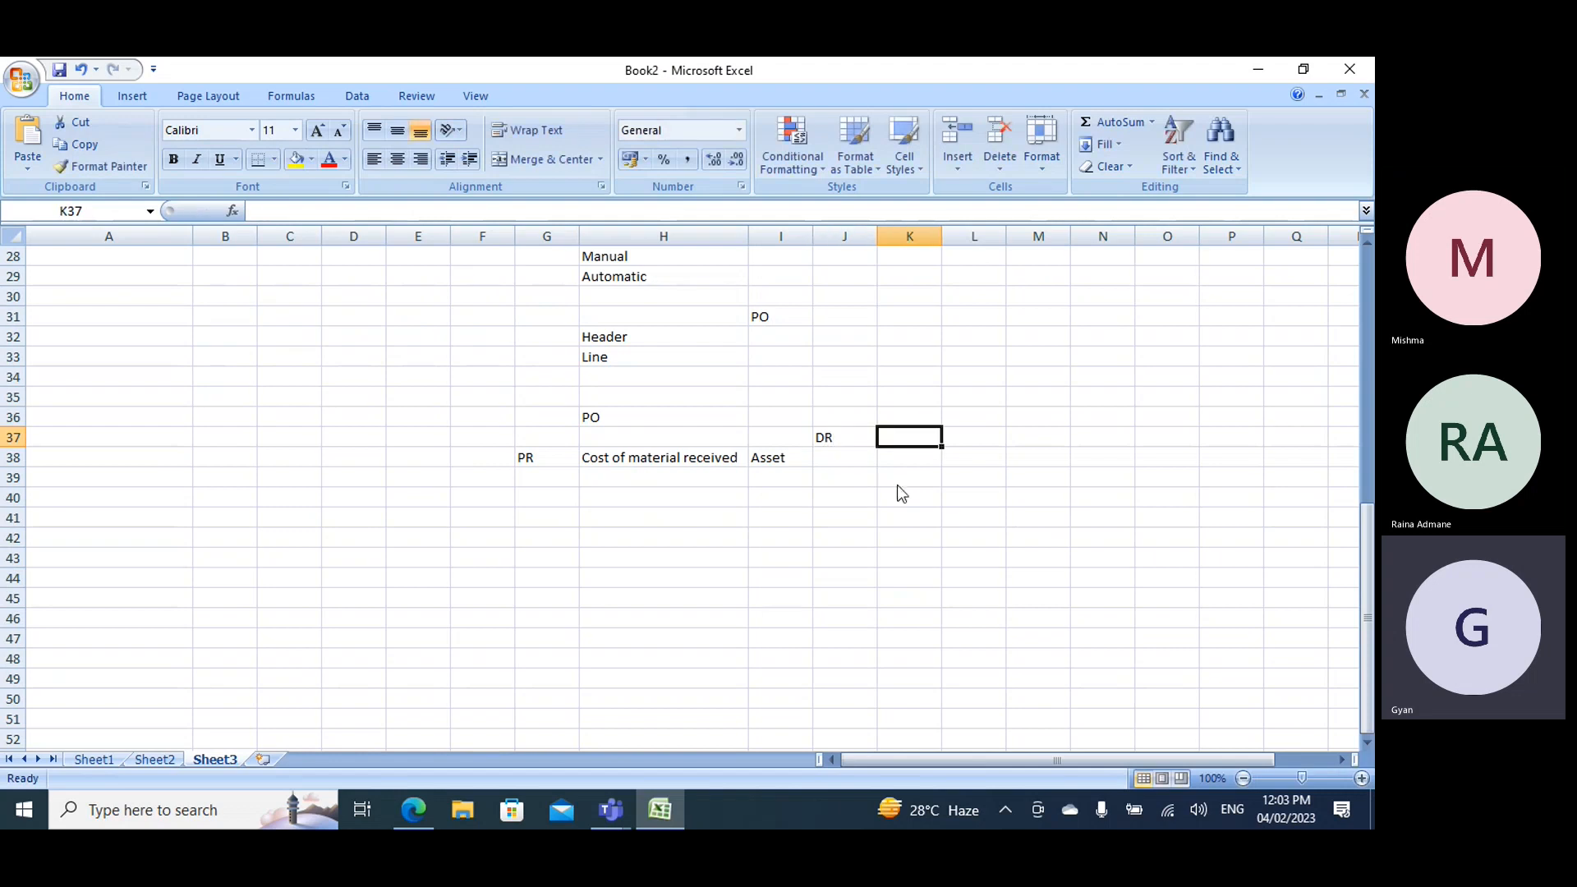
text(CR)
key(Return)
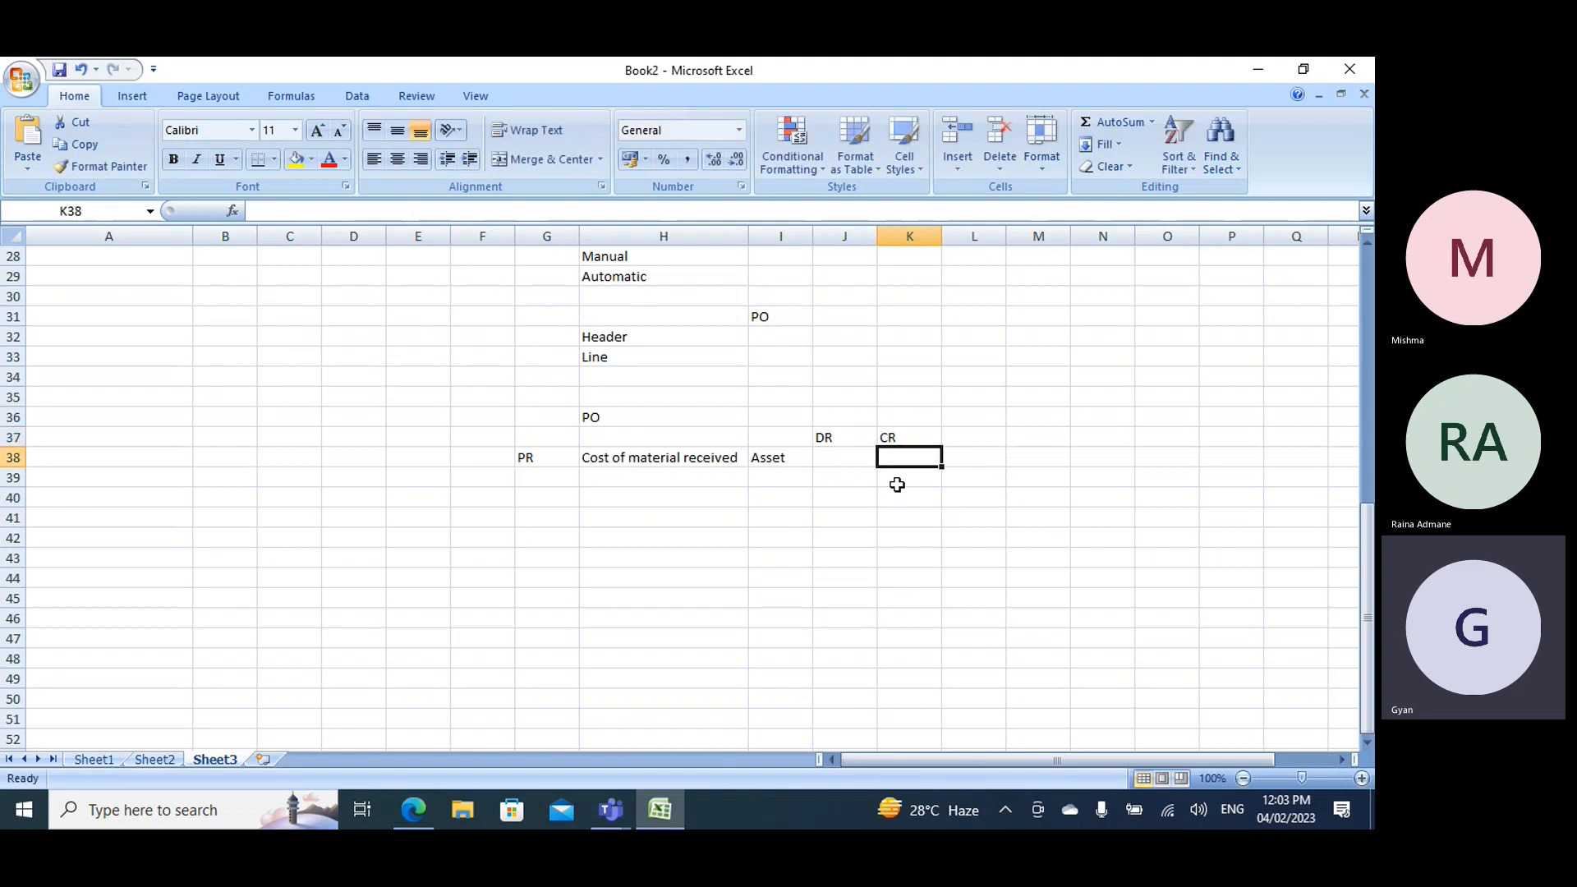
key(Left)
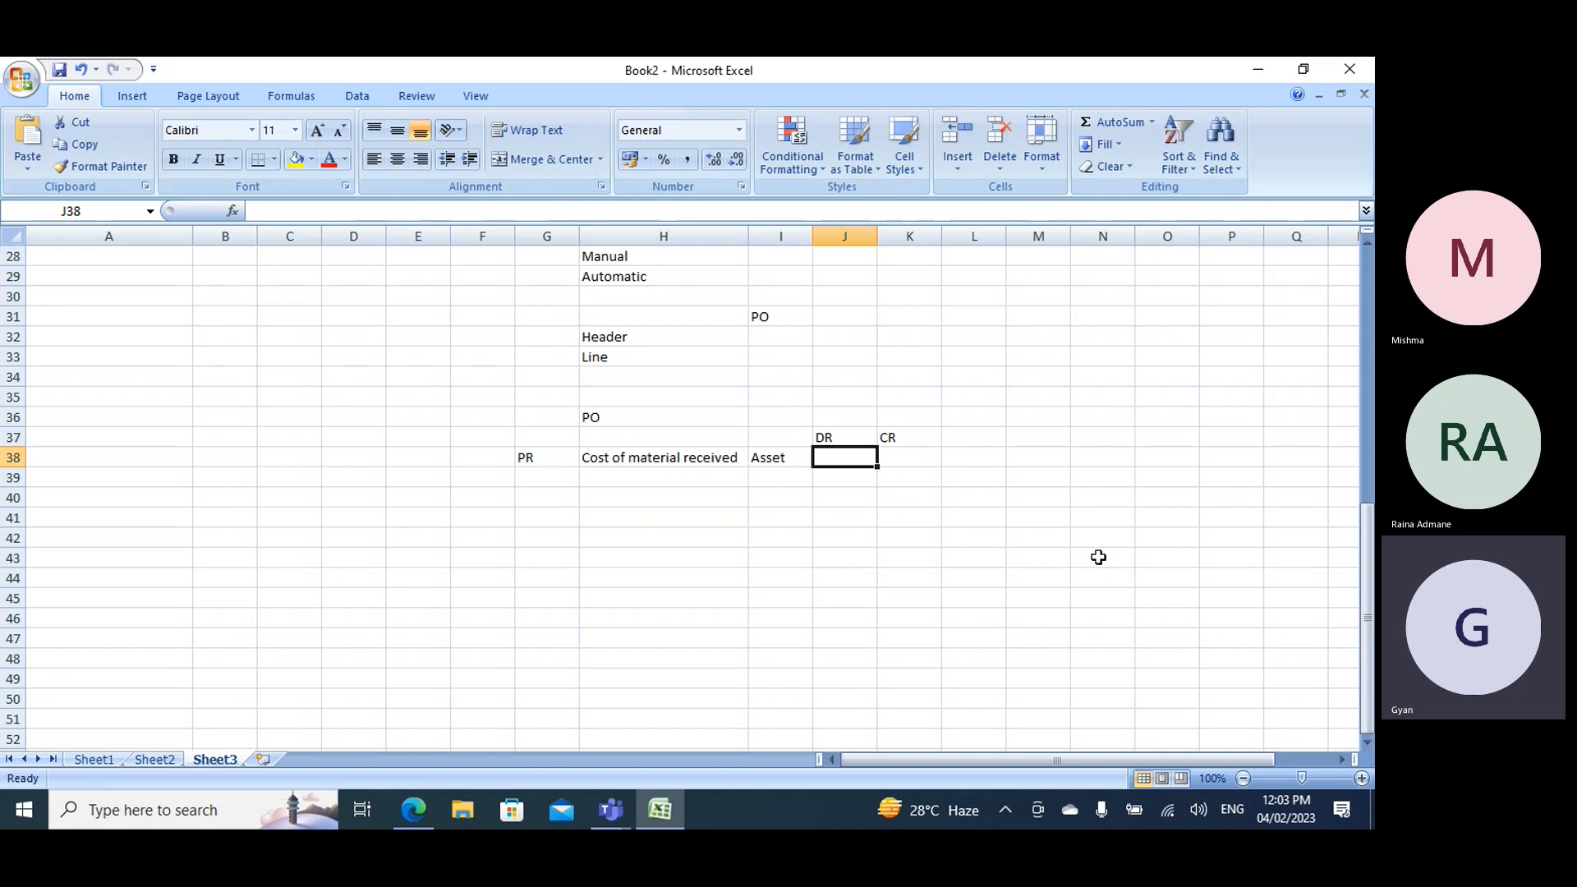
text(***)
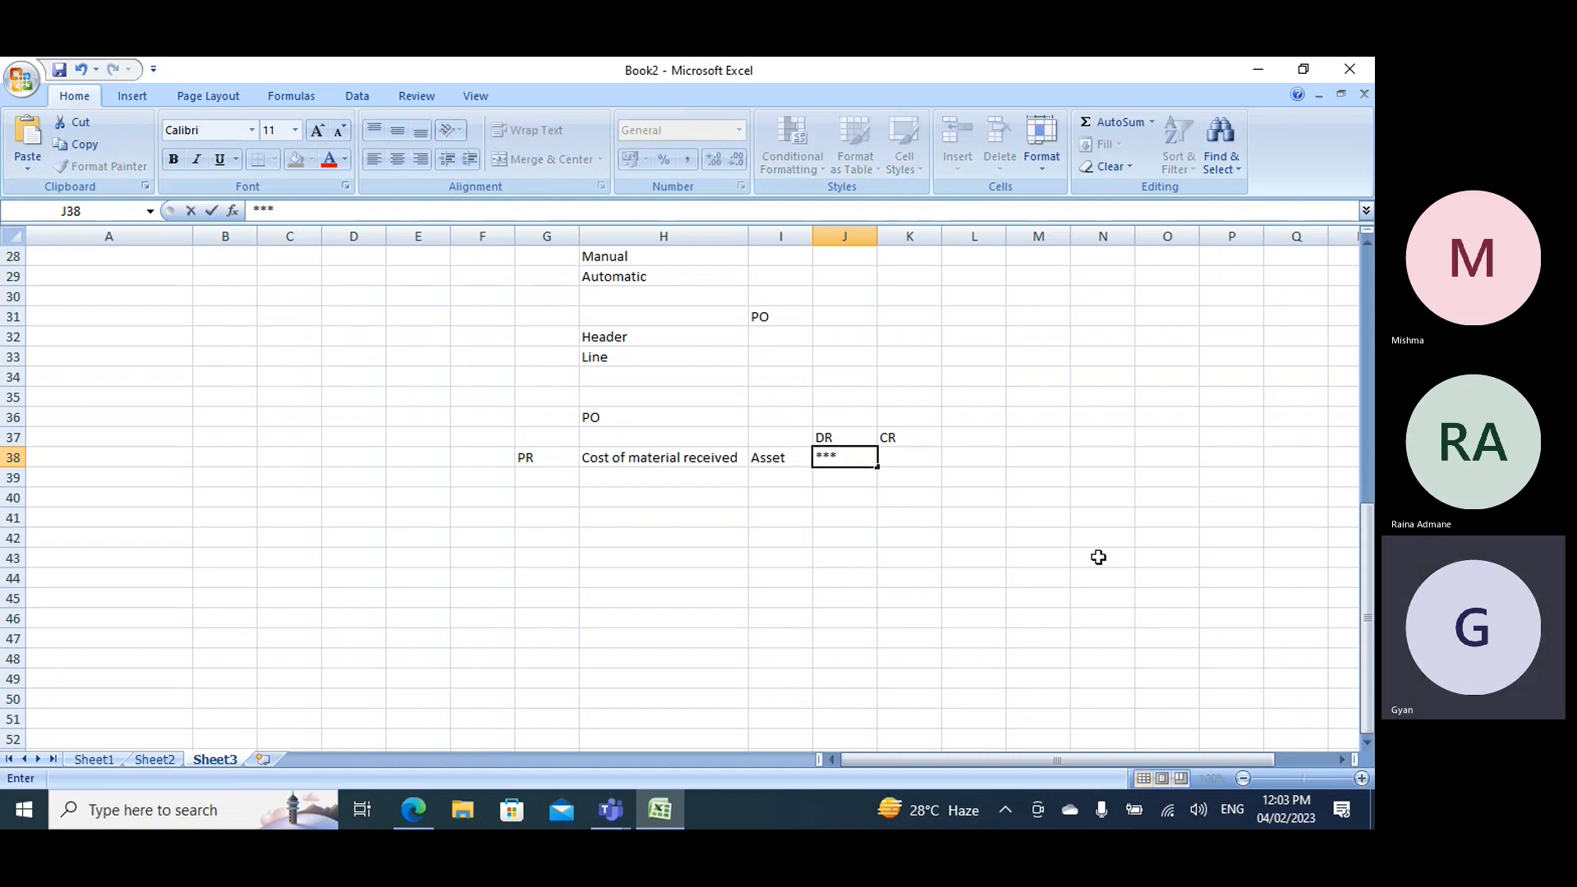
- Check the receipt voucher in the browser again and enter "Purchase accural" in H39
click(611, 479)
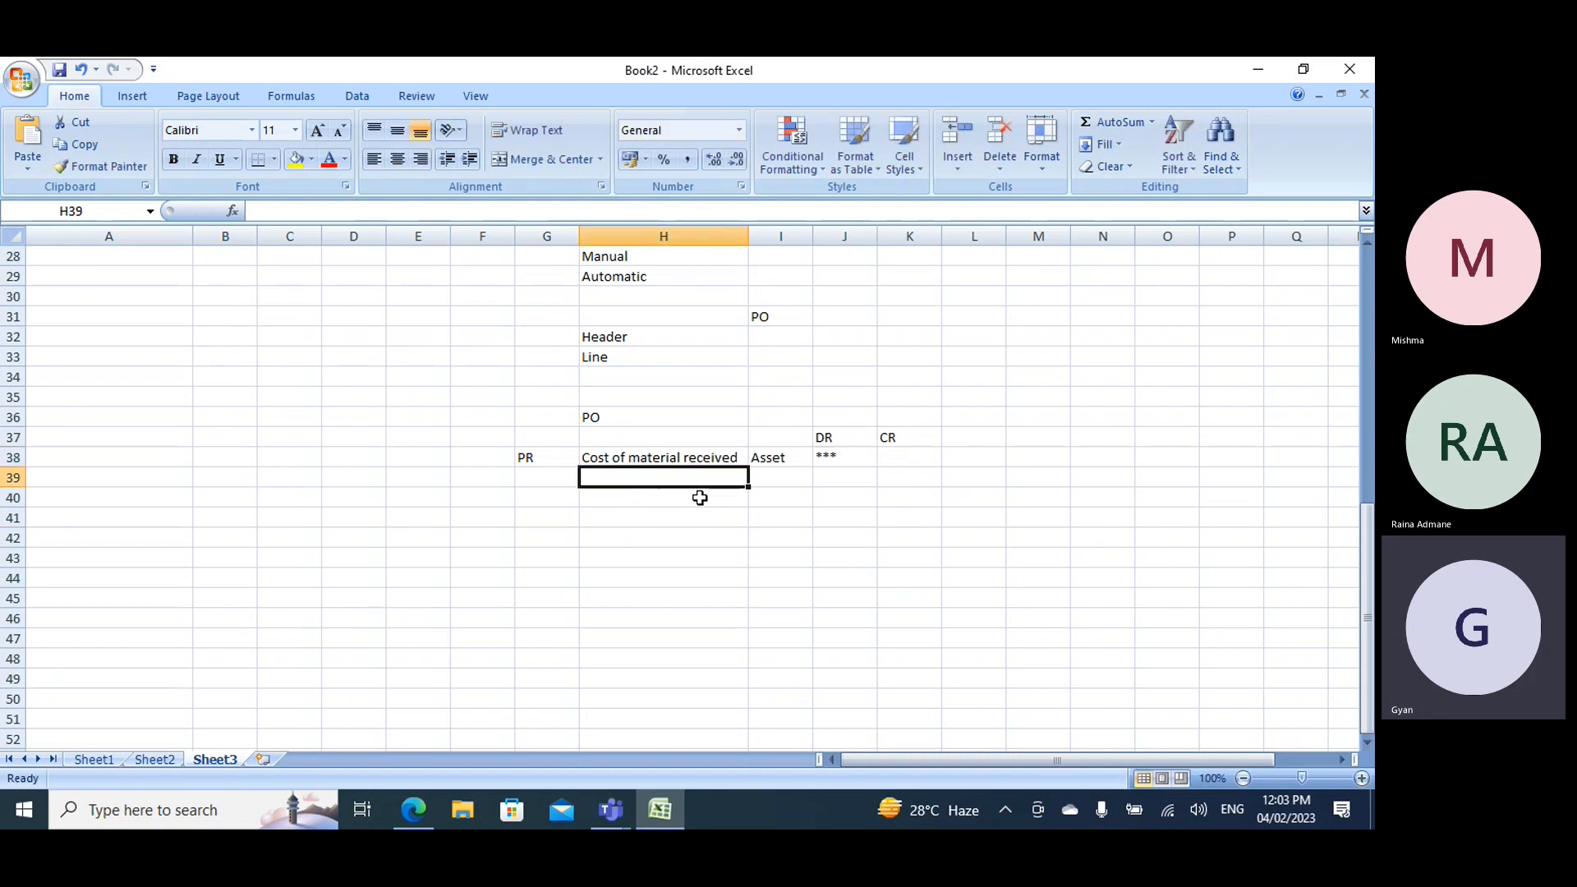
key(alt+Tab)
key(alt+Tab)
text(Purchase acc)
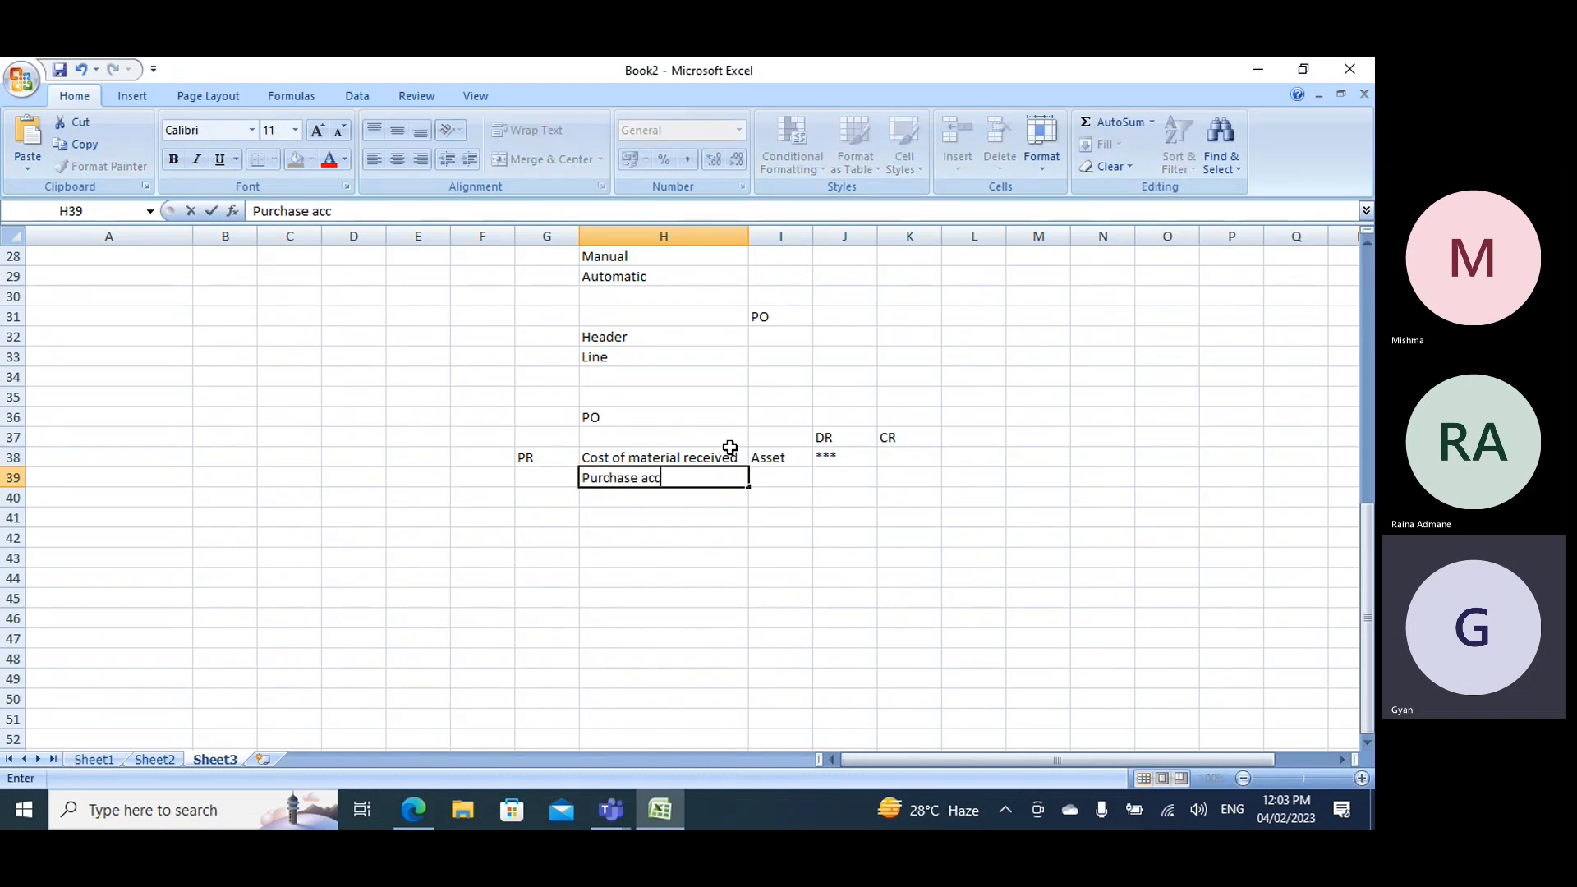
text(ur)
- Enter Libility in I39 as the account type of the purchase accrual row
key(Right)
key(Right)
key(Right)
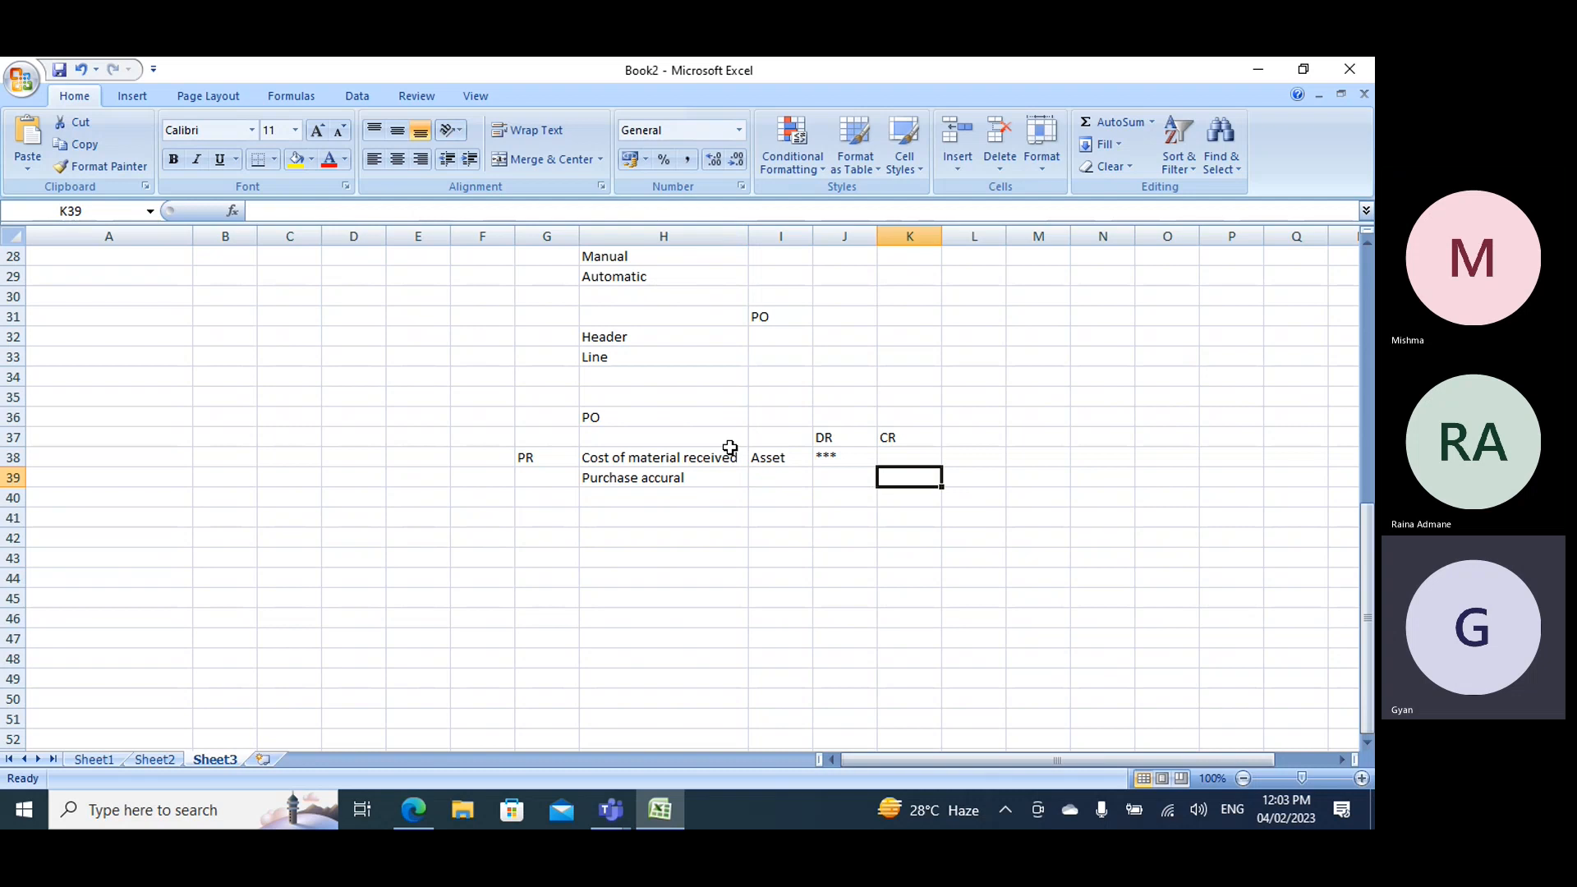
key(Right)
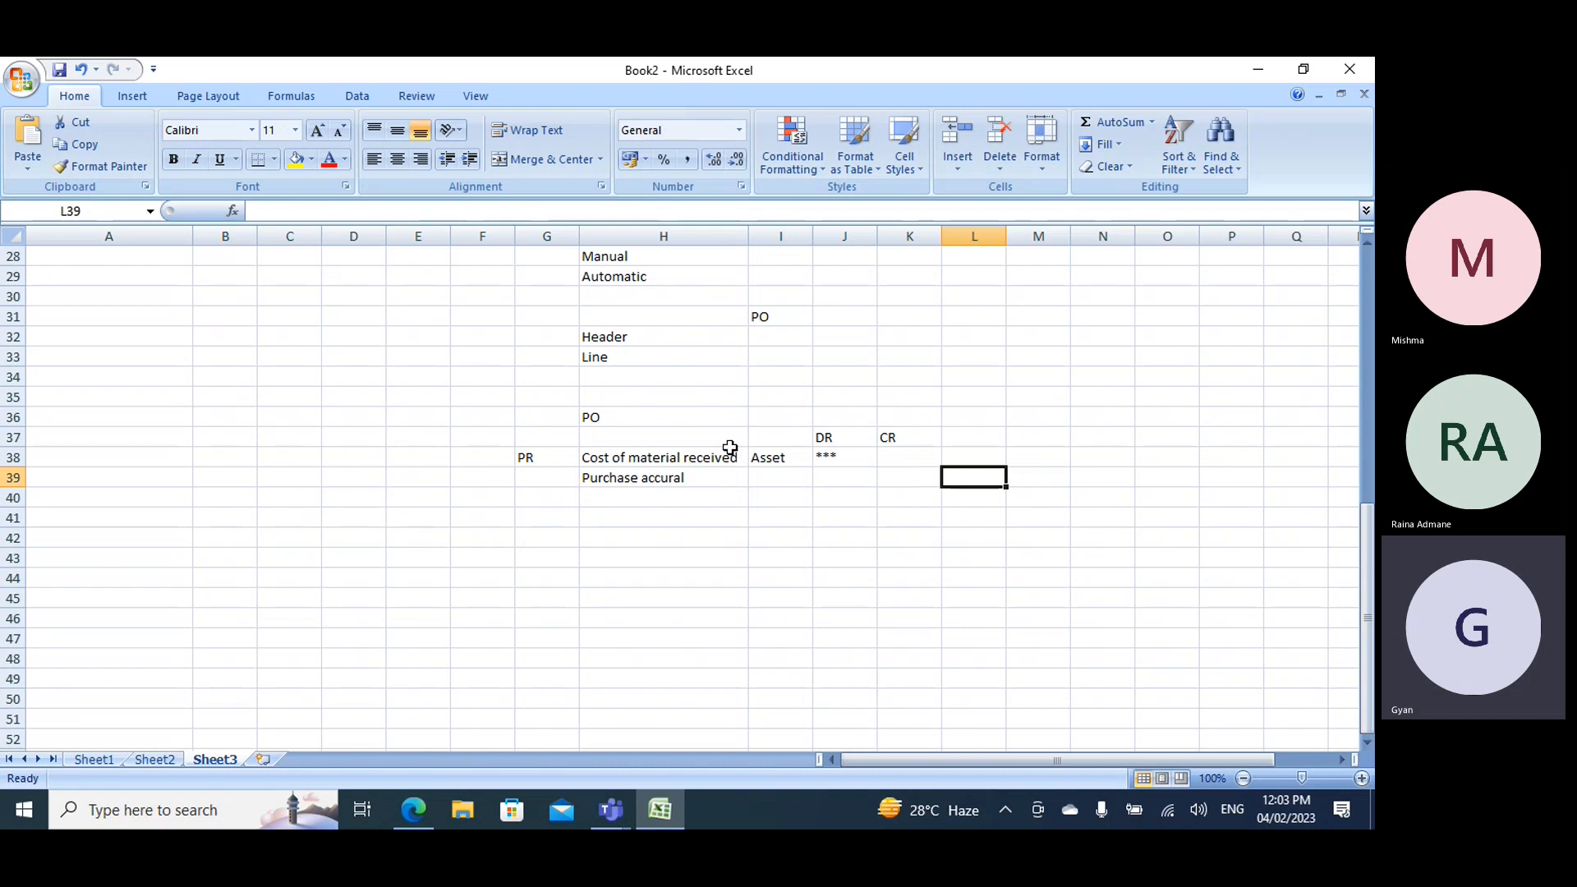
key(Left)
key(Left)
key(Left)
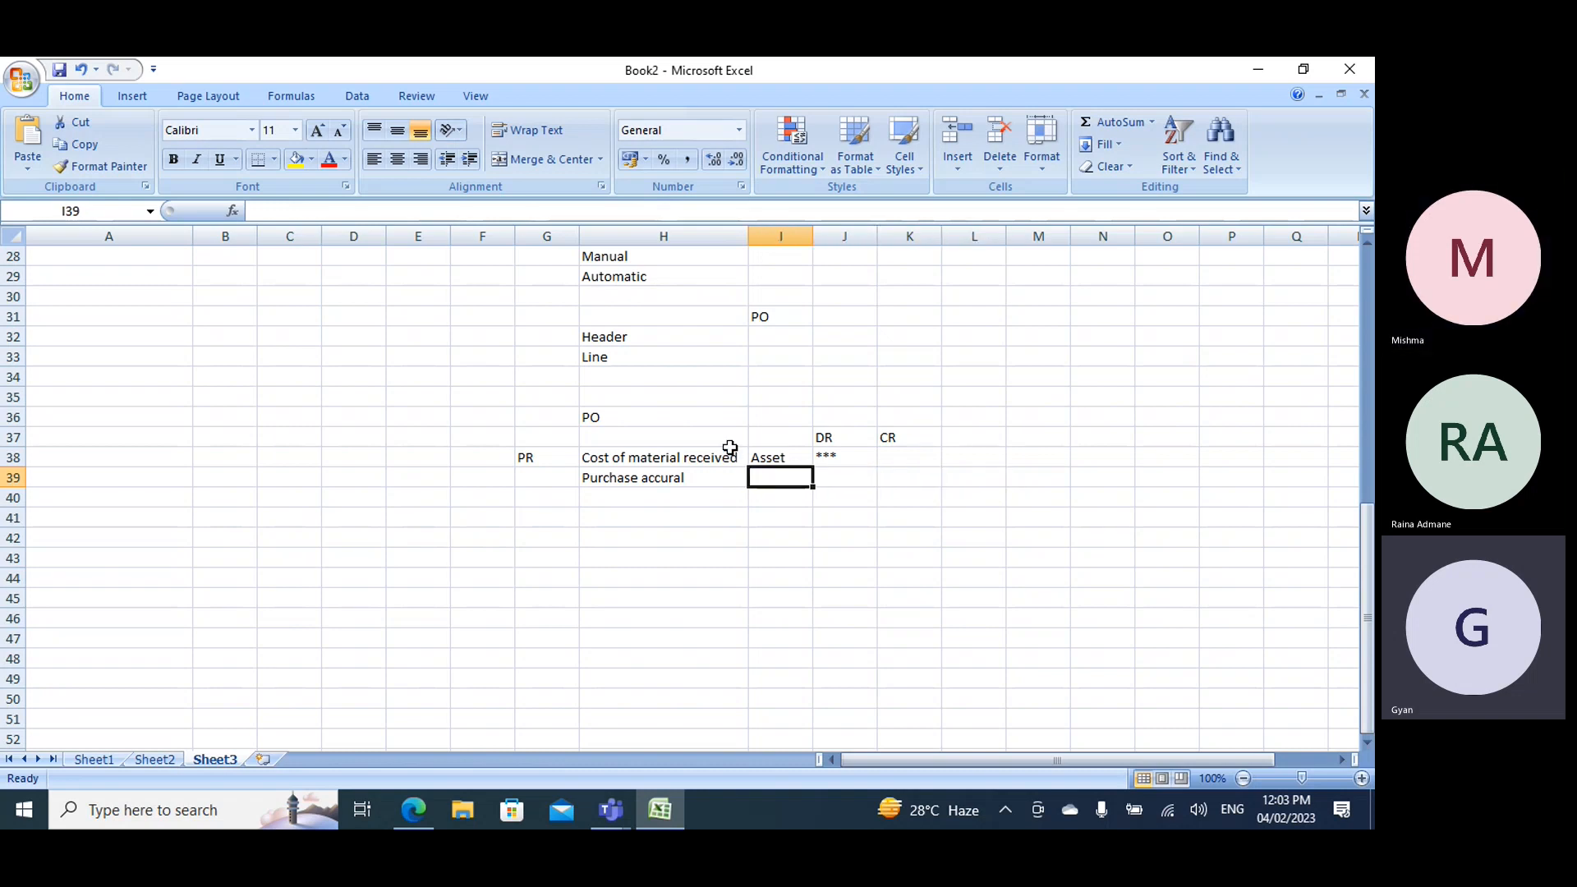
text(Linil)
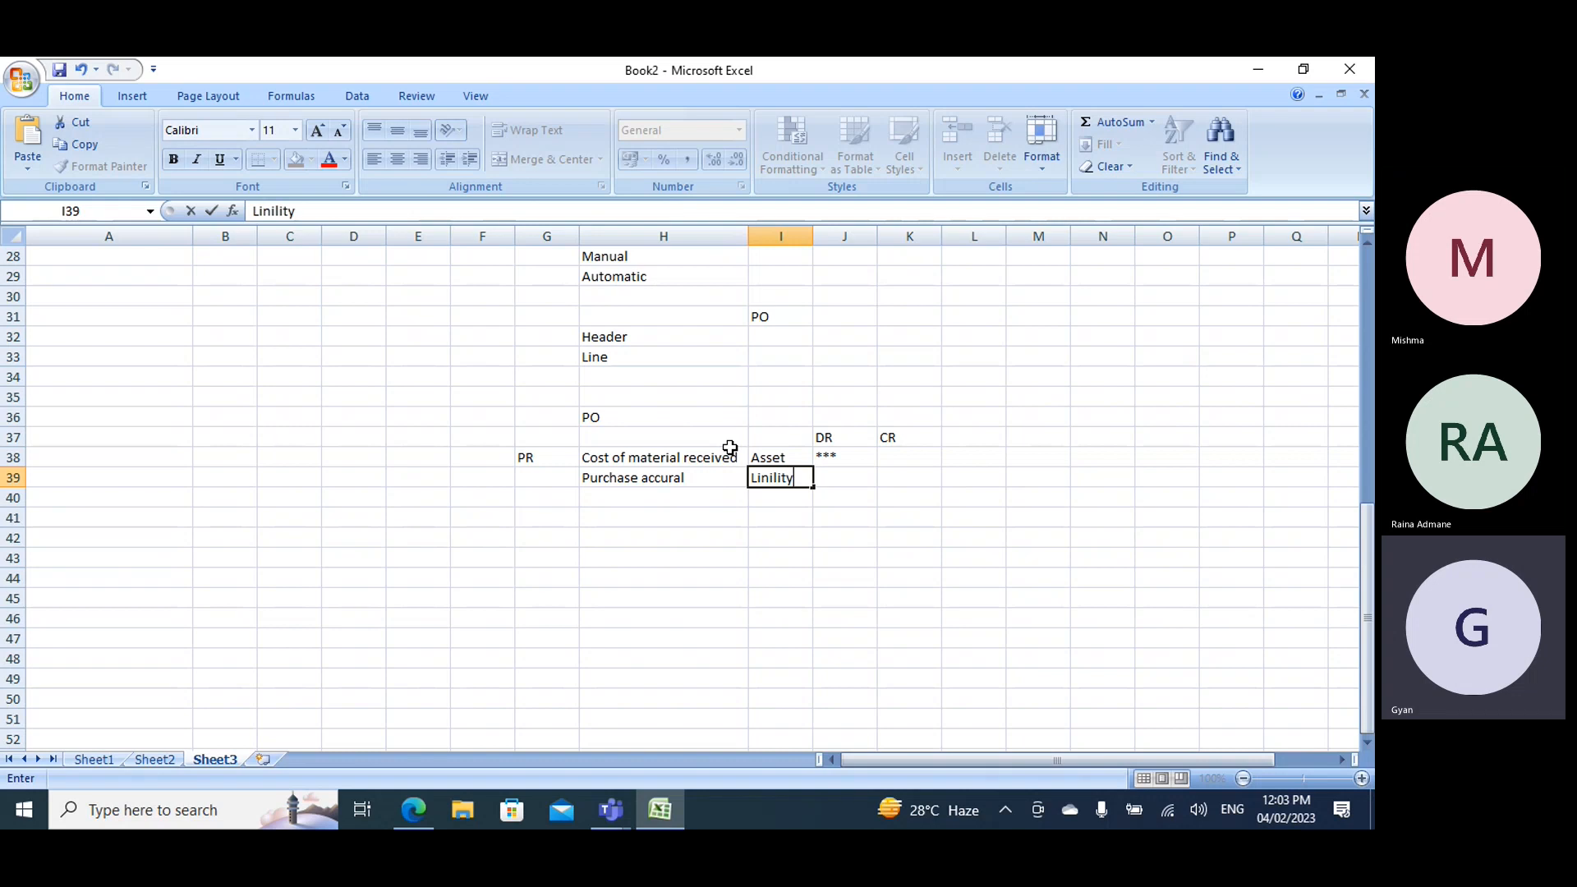
text(ity)
key(Right)
key(Left)
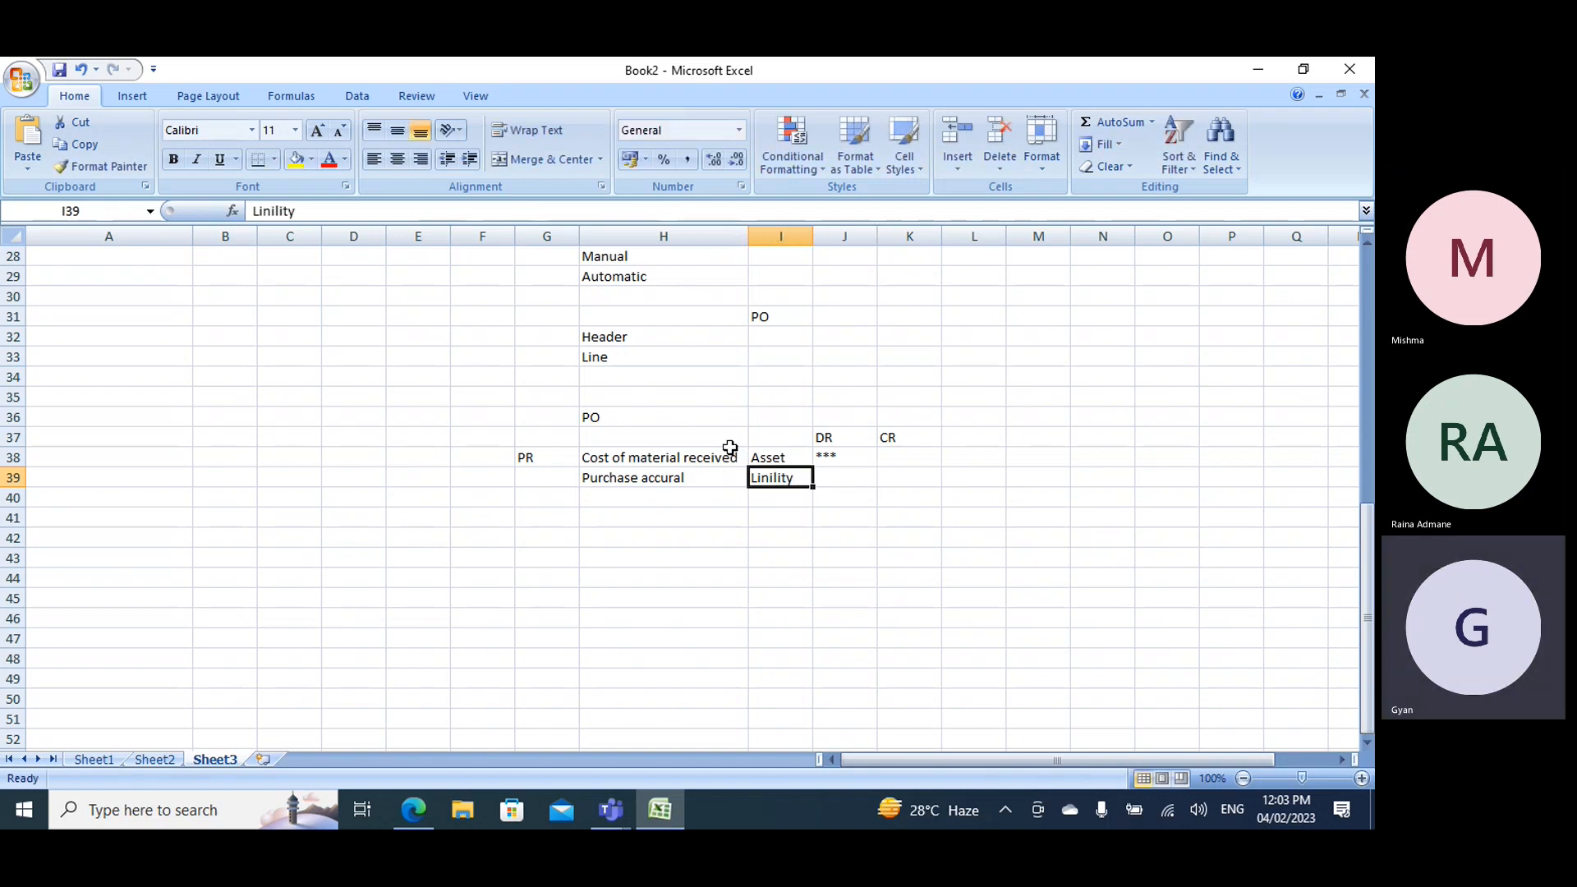
key(F2)
key(BackSpace)
key(BackSpace)
key(BackSpace)
key(BackSpace)
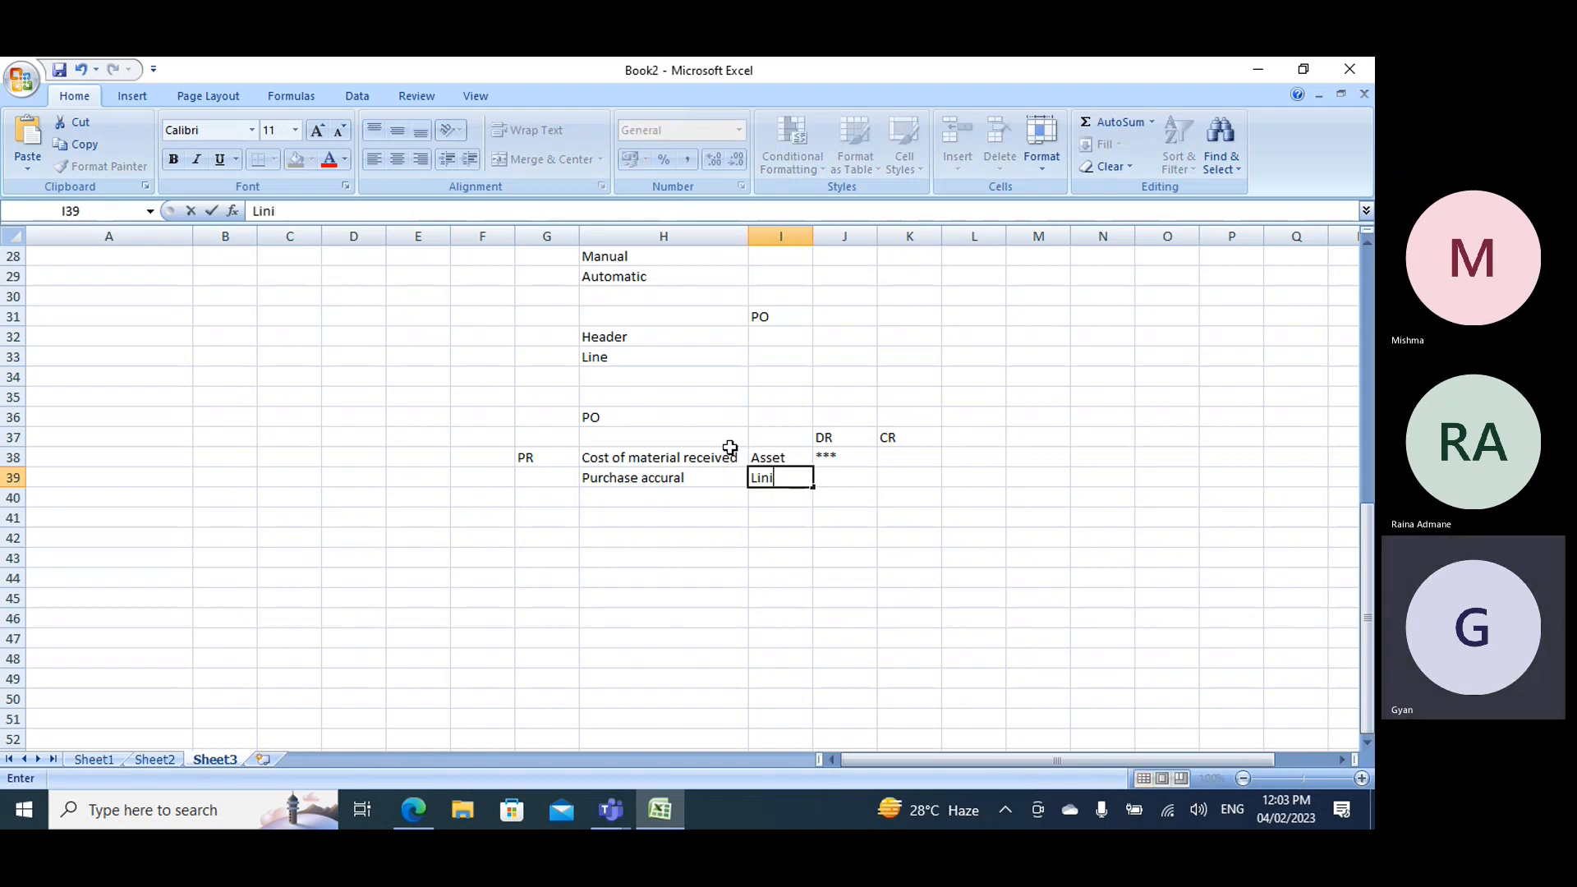
key(BackSpace)
key(BackSpace)
text(bility)
- Mark the purchase accrual row's credit with *** in K39
key(Right)
key(Right)
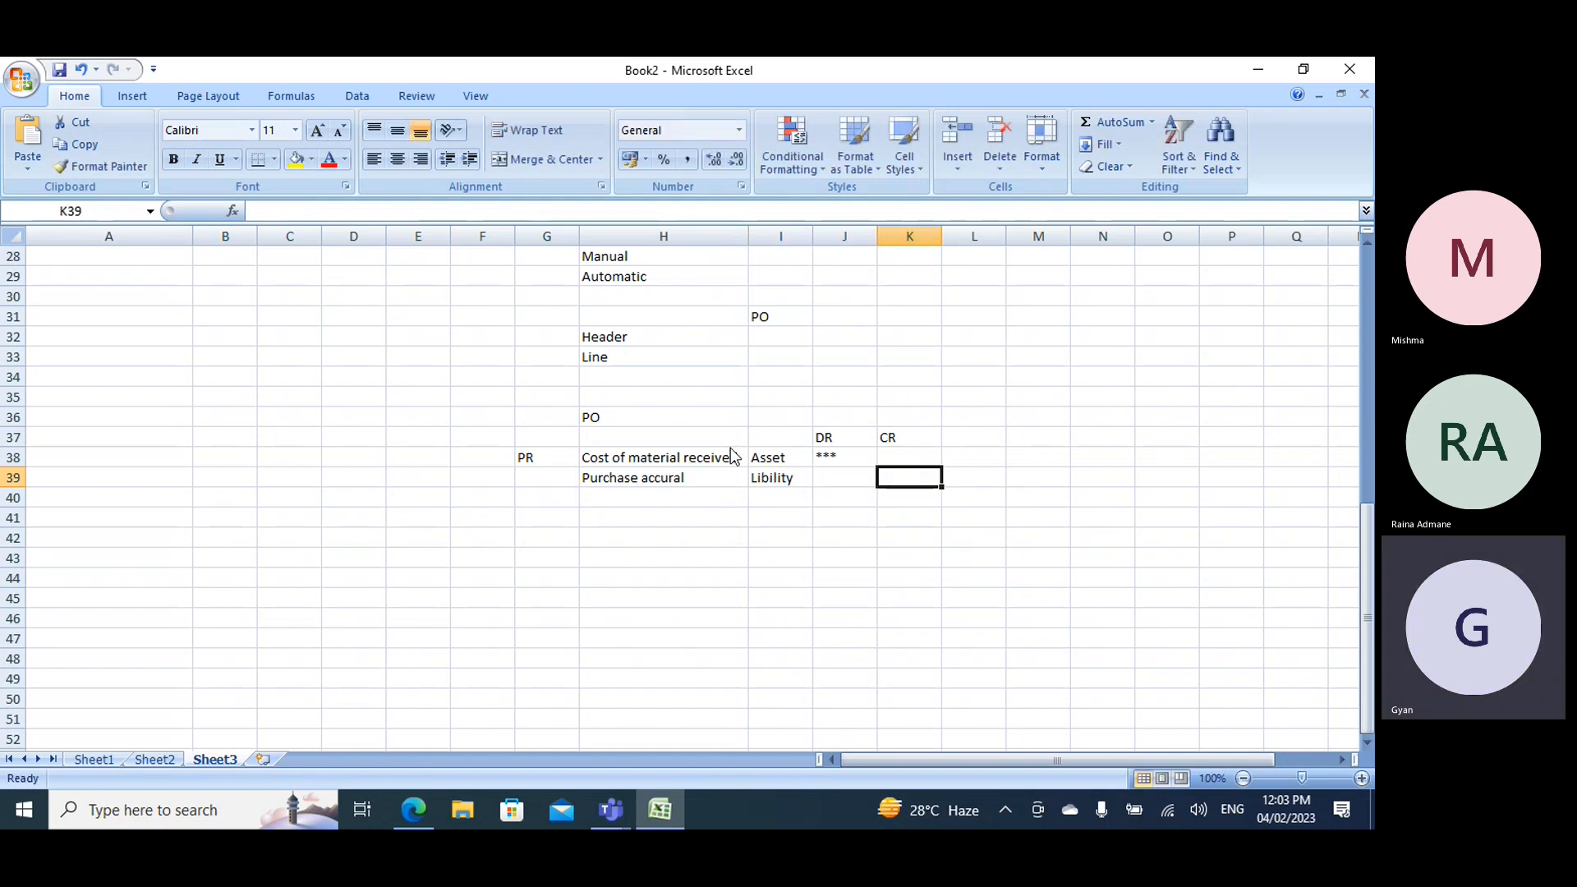
text(***)
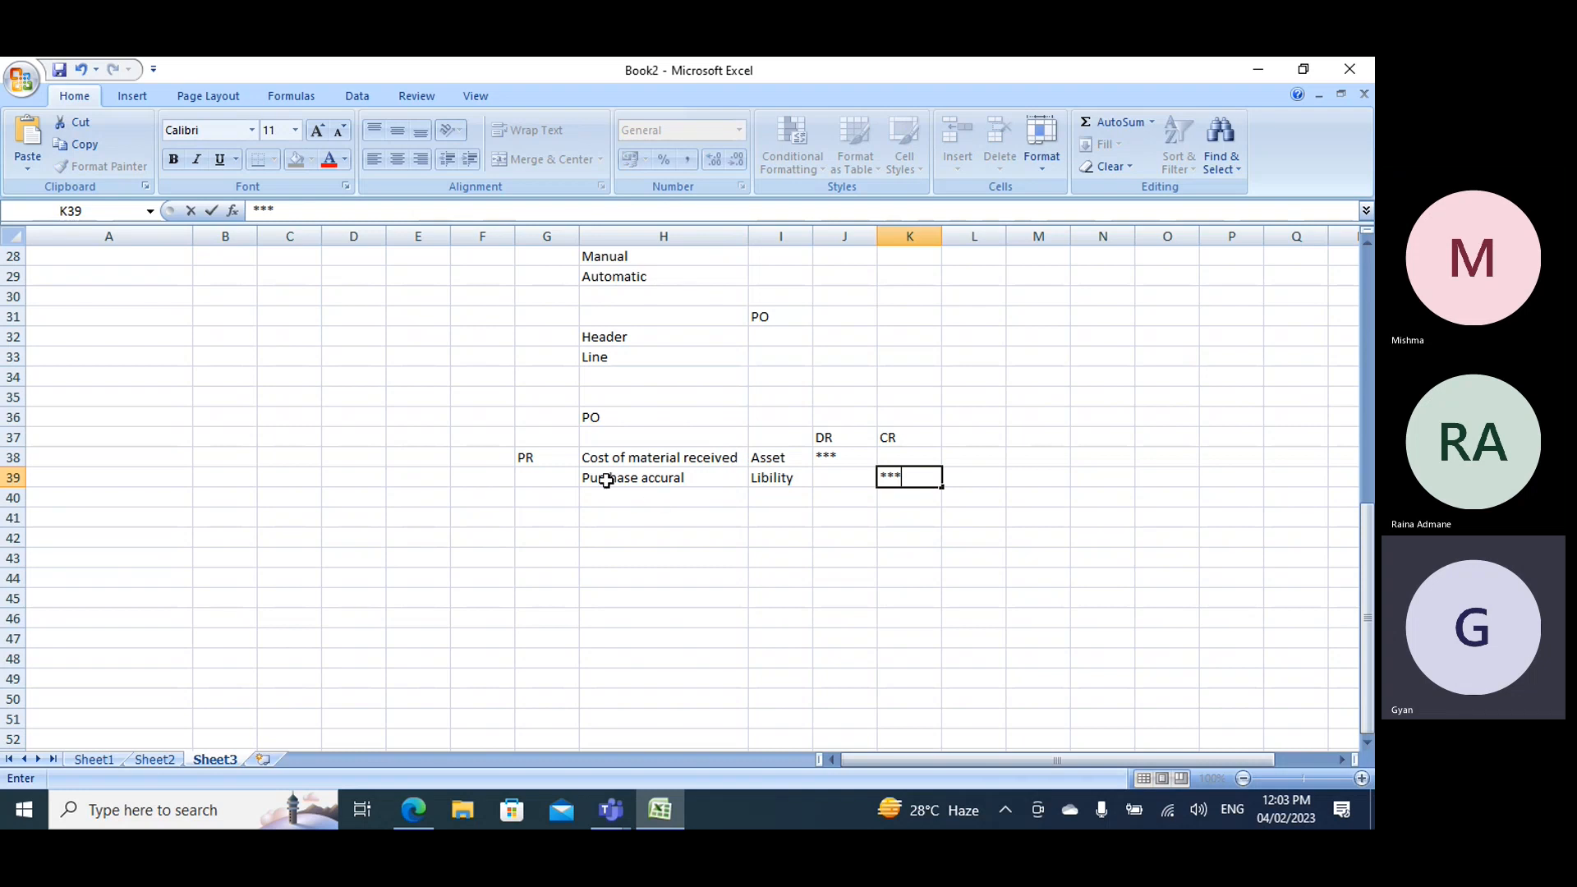
- Enter Invoice in G42 as the label for the invoice posting entries
click(537, 535)
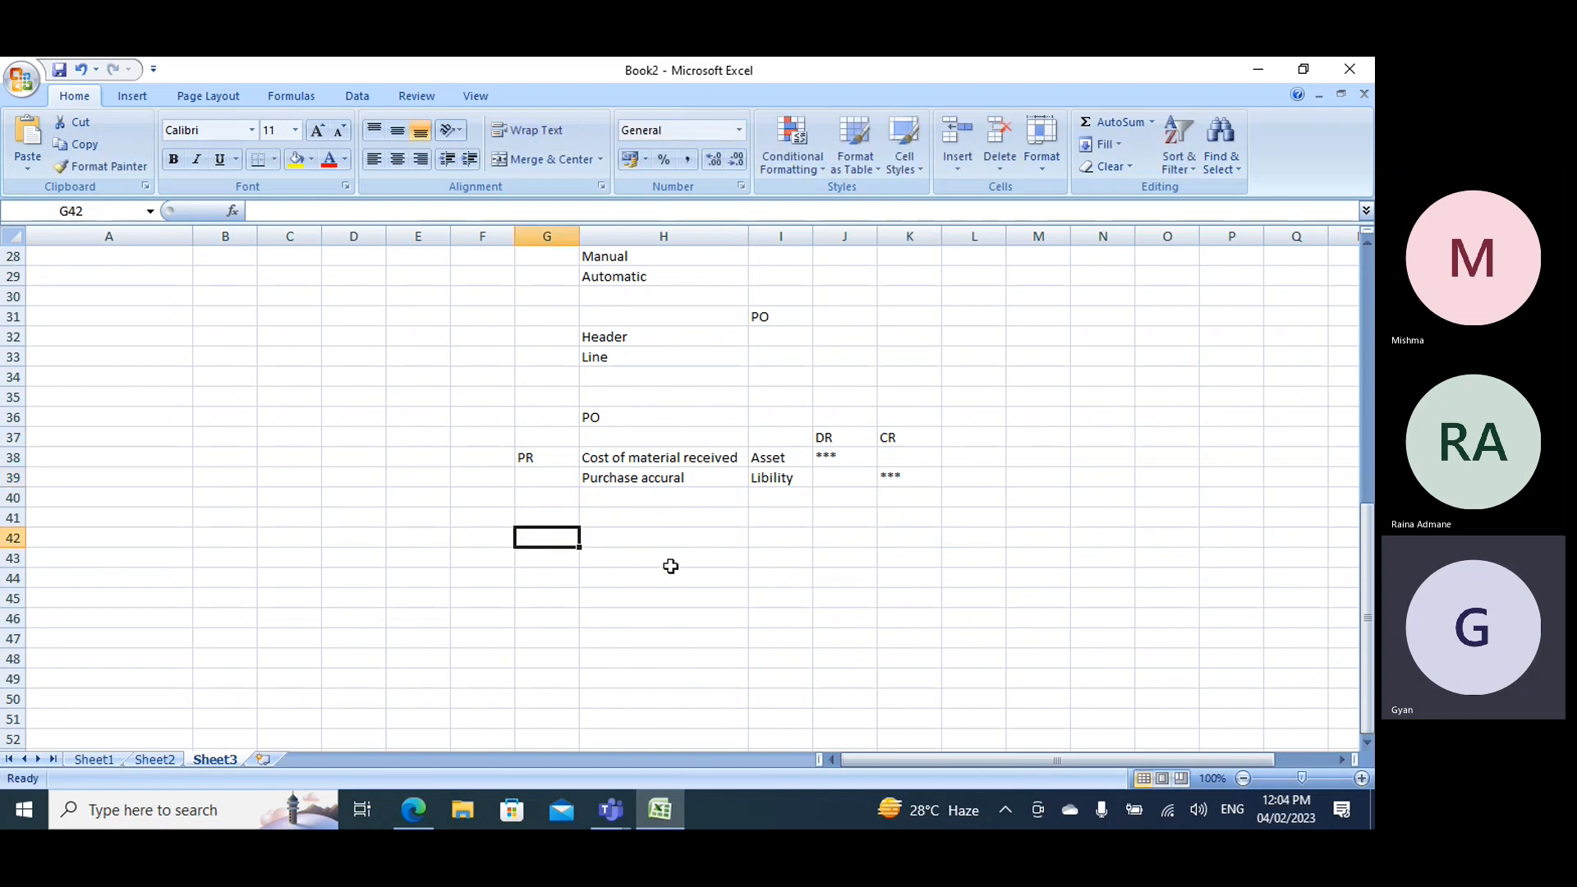
text(Invoiice)
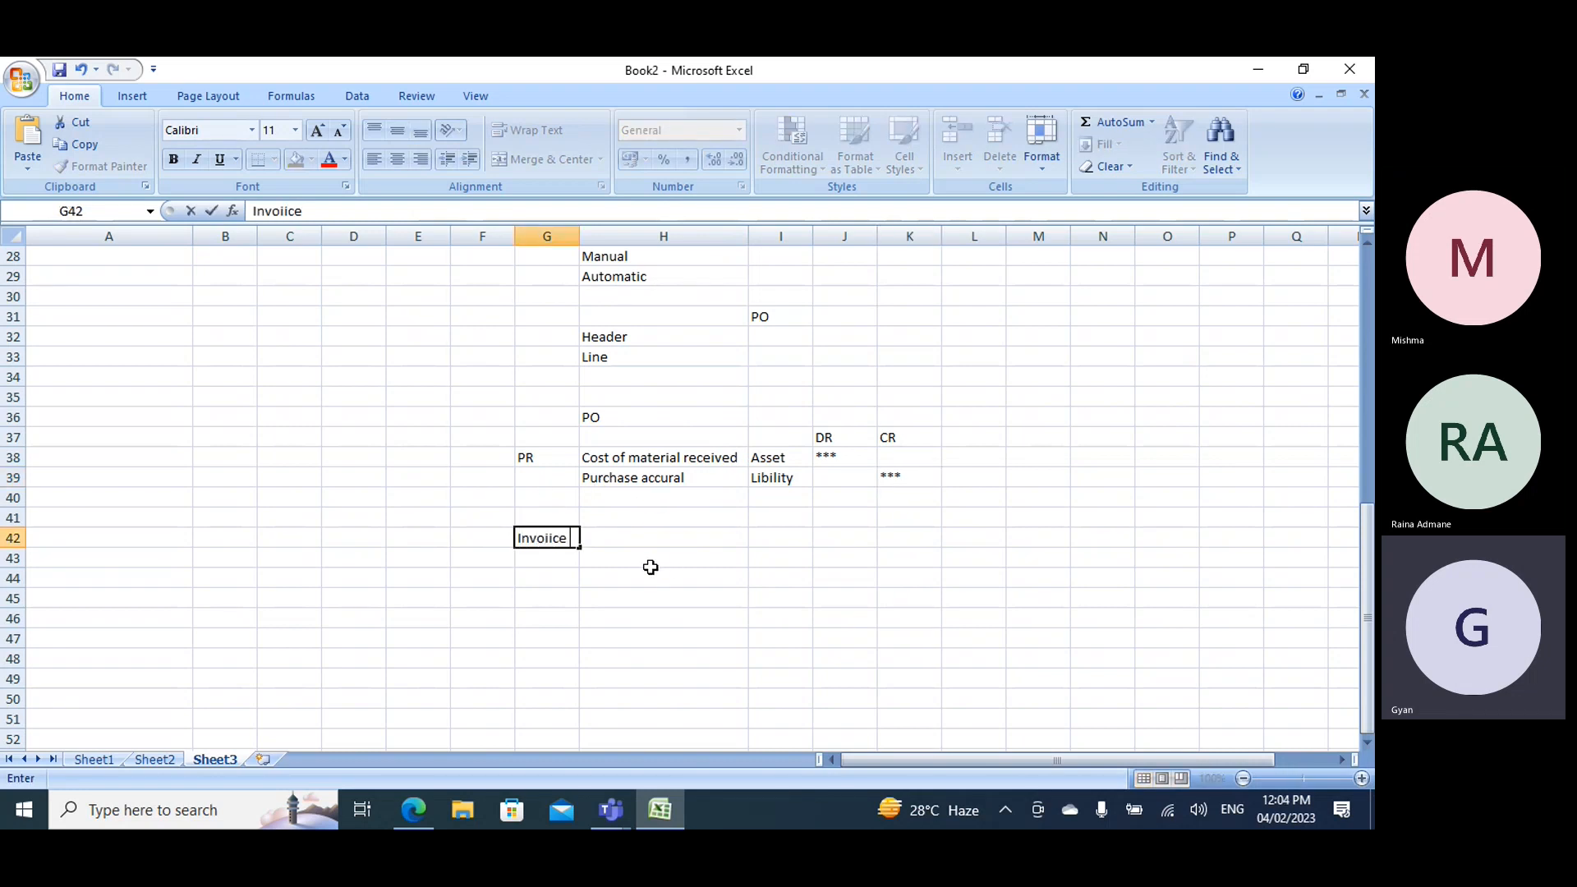
text( =)
key(BackSpace)
key(BackSpace)
key(BackSpace)
key(BackSpace)
key(BackSpace)
text(ce)
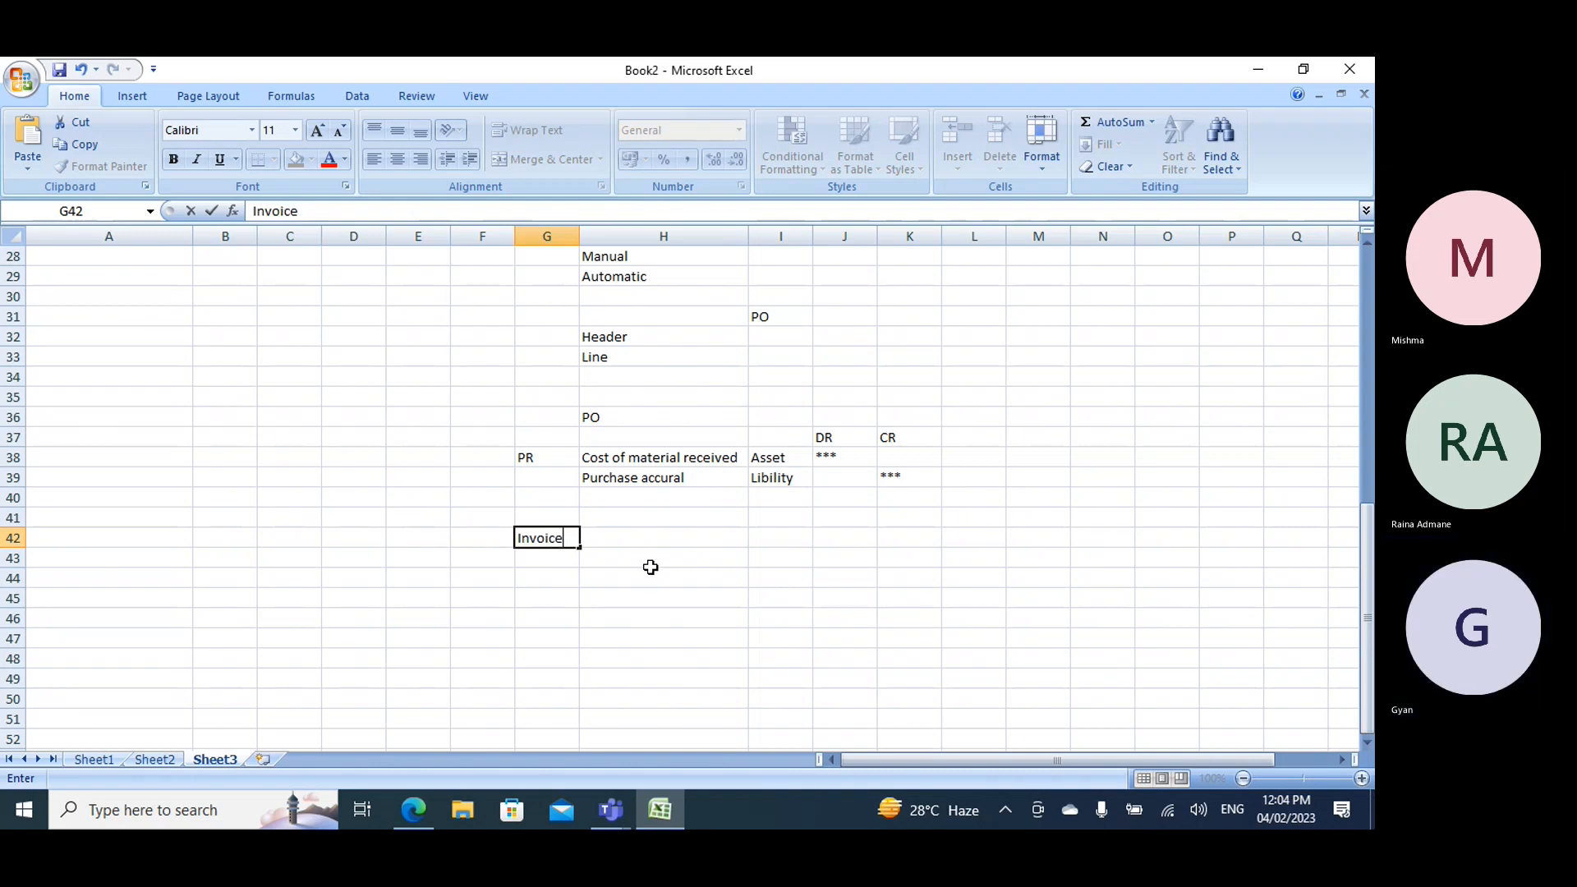
key(Return)
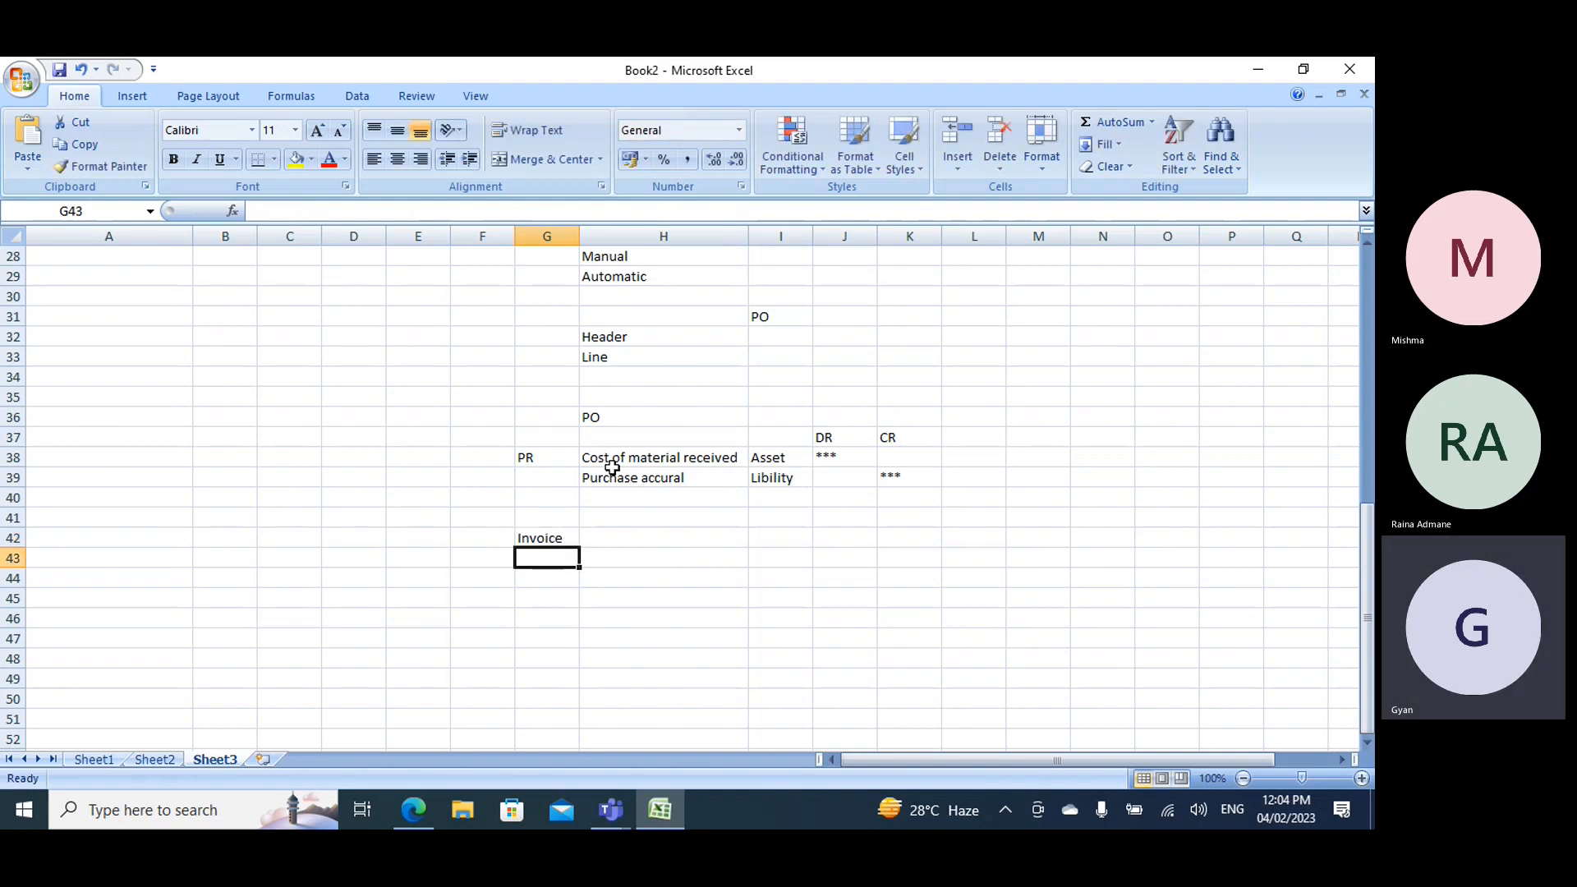
- Copy "Cost of material received" from H38 to H43 under Invoice and mark its credit with *** in K43
click(633, 460)
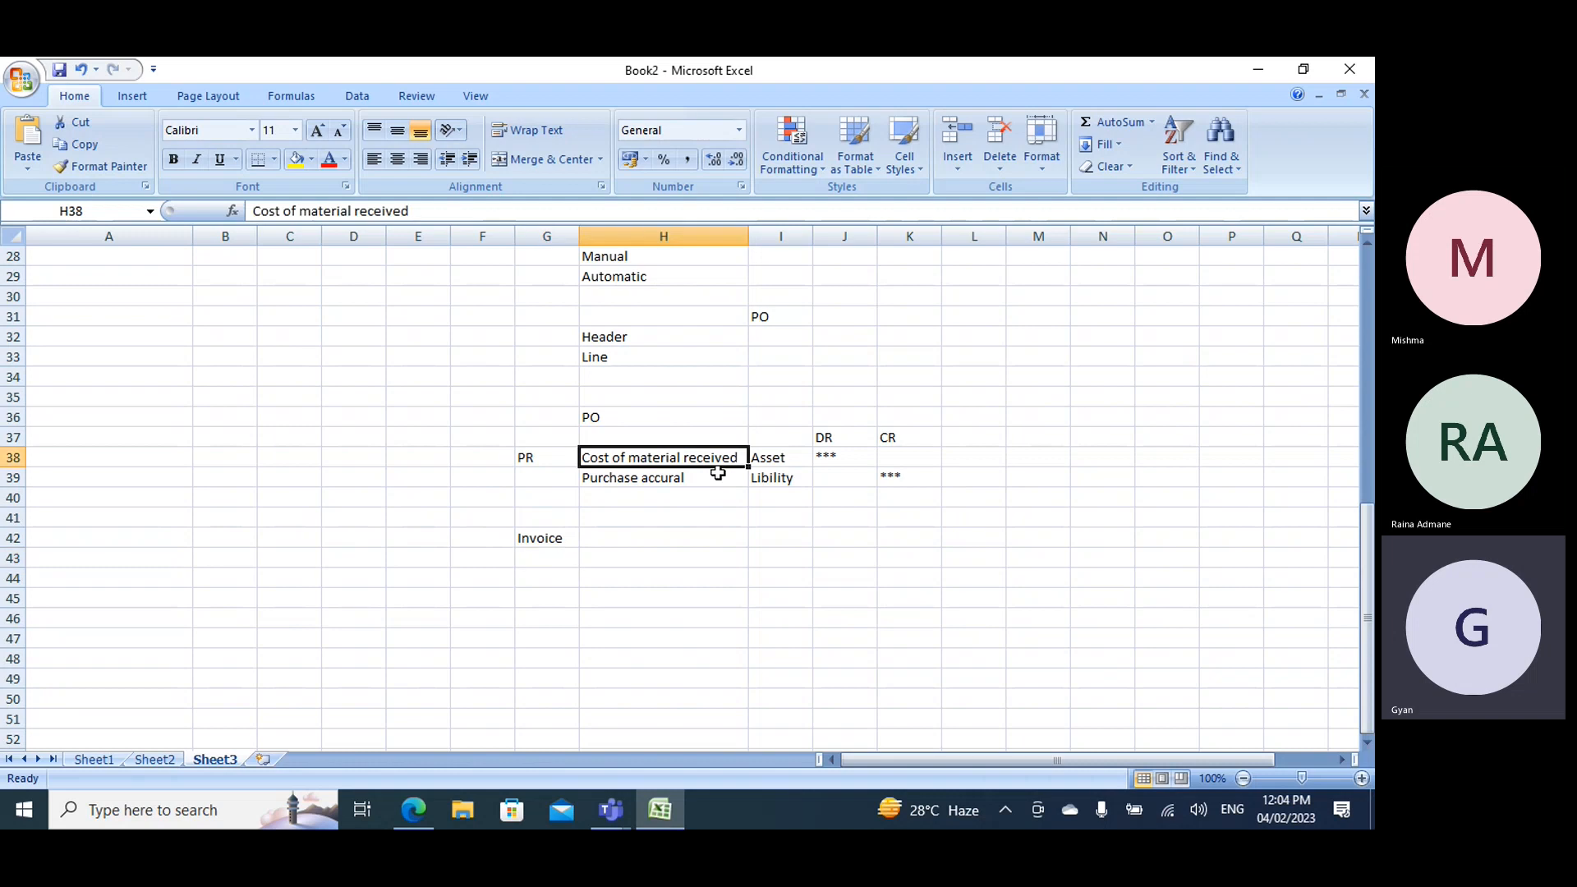
key(ctrl+c)
click(629, 552)
key(ctrl+v)
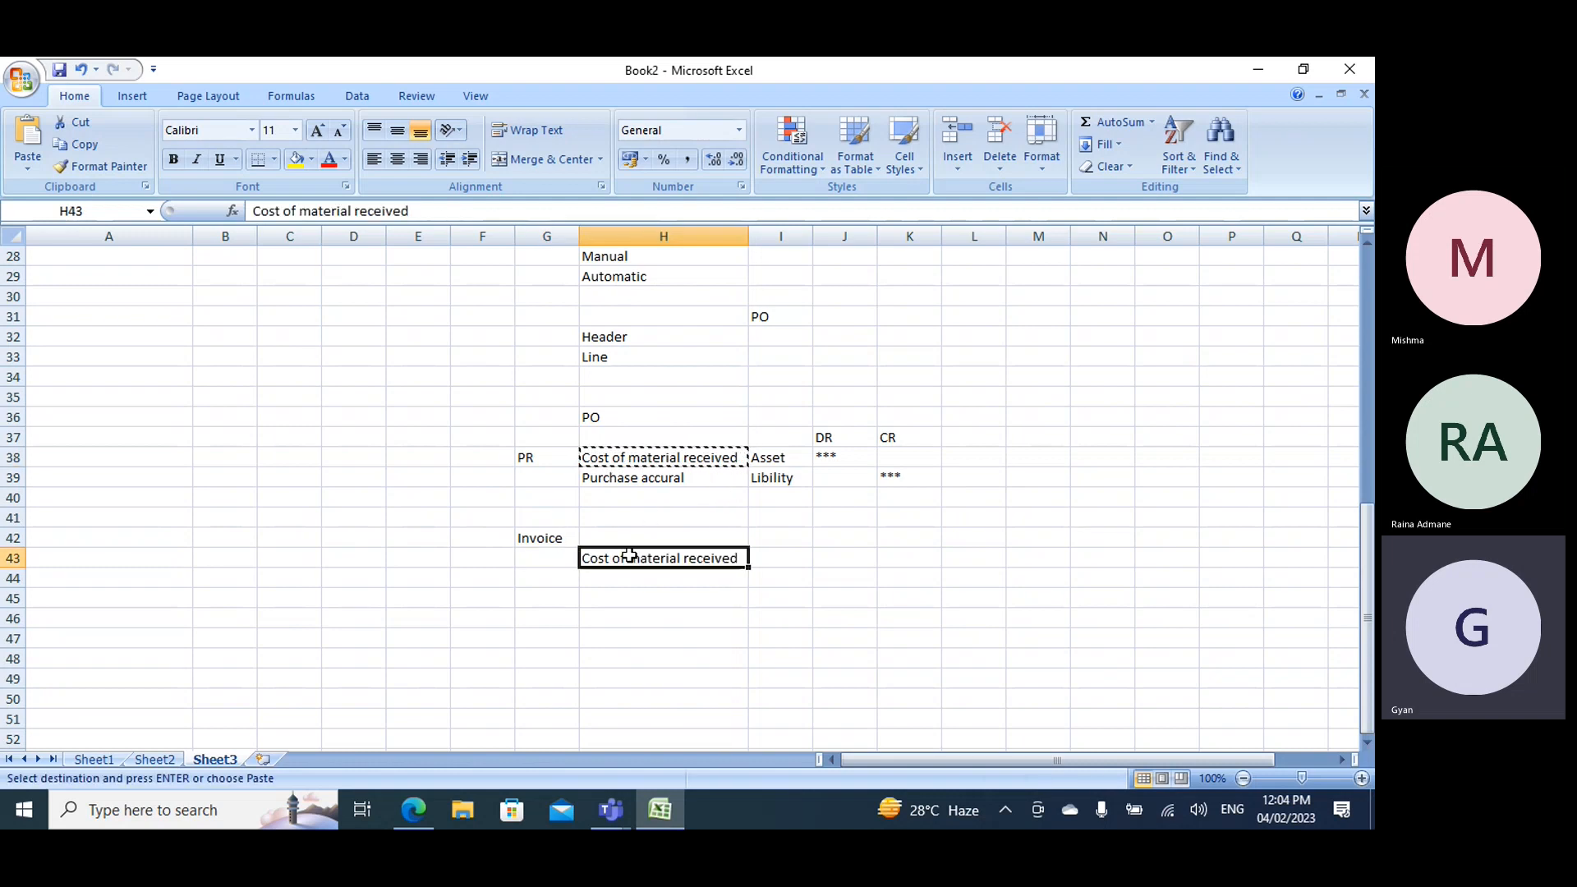
click(896, 556)
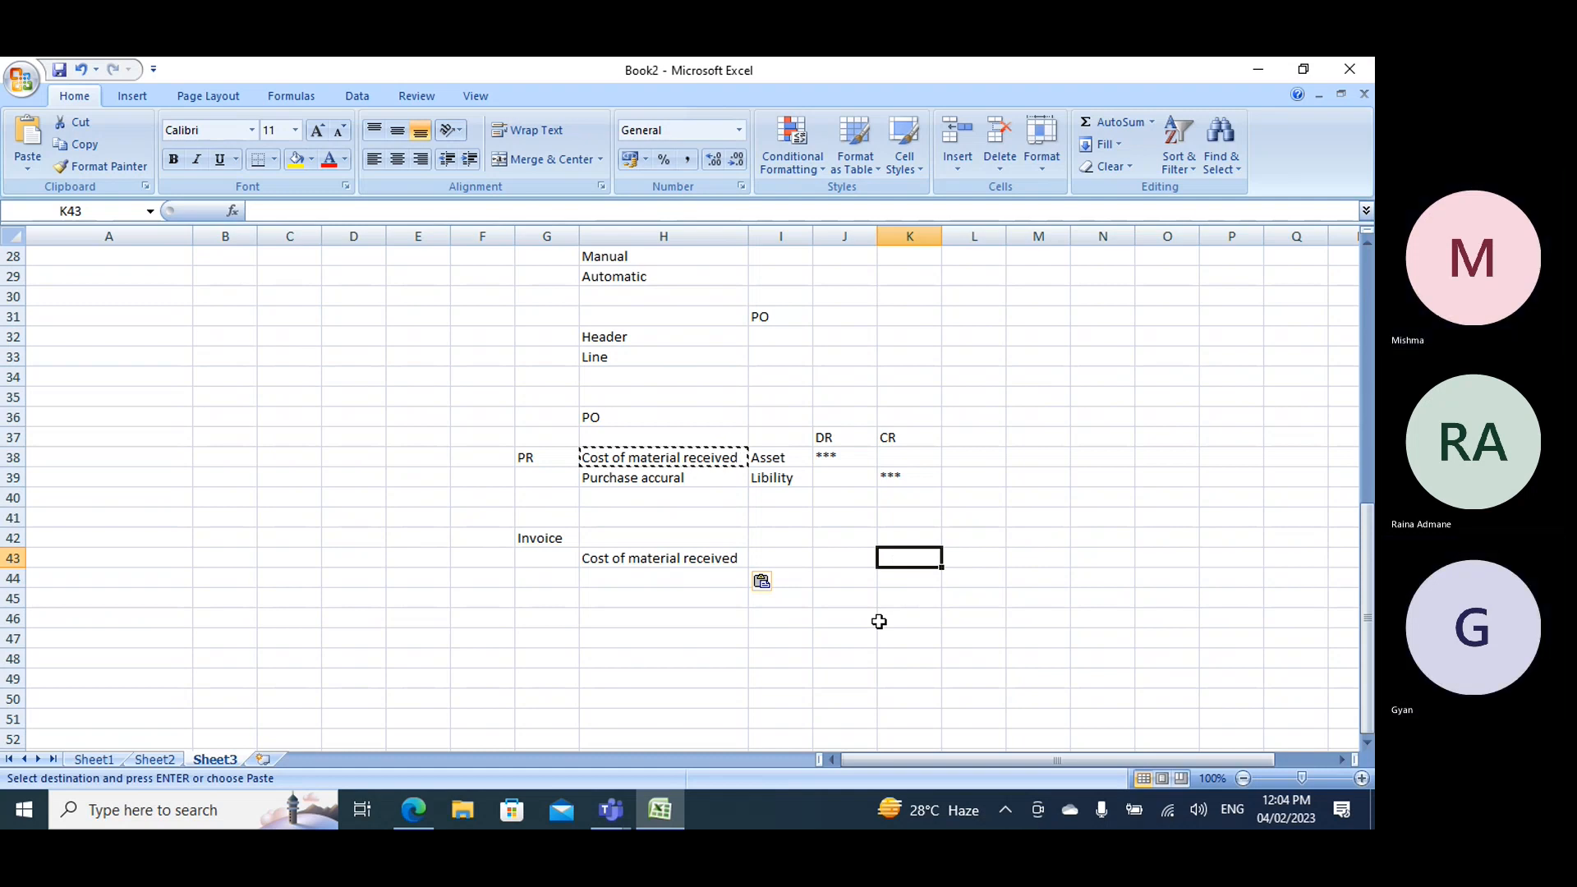
text(***)
- Copy "Purchase accural" from H39 to H44 and enter *** in I44
click(608, 476)
key(ctrl+c)
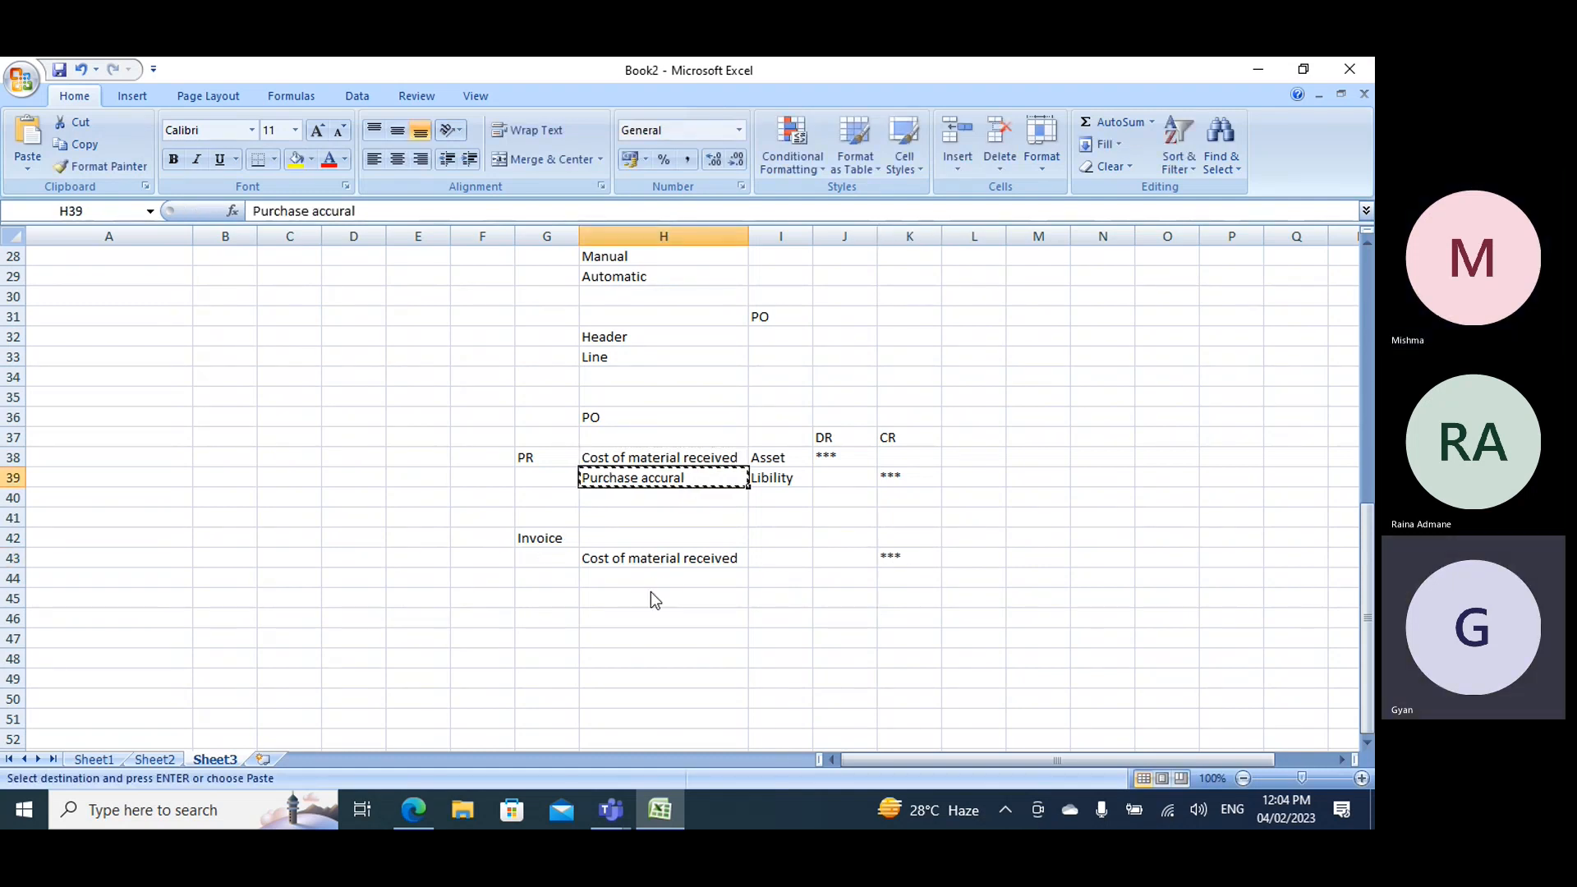
click(640, 564)
click(646, 575)
key(ctrl+v)
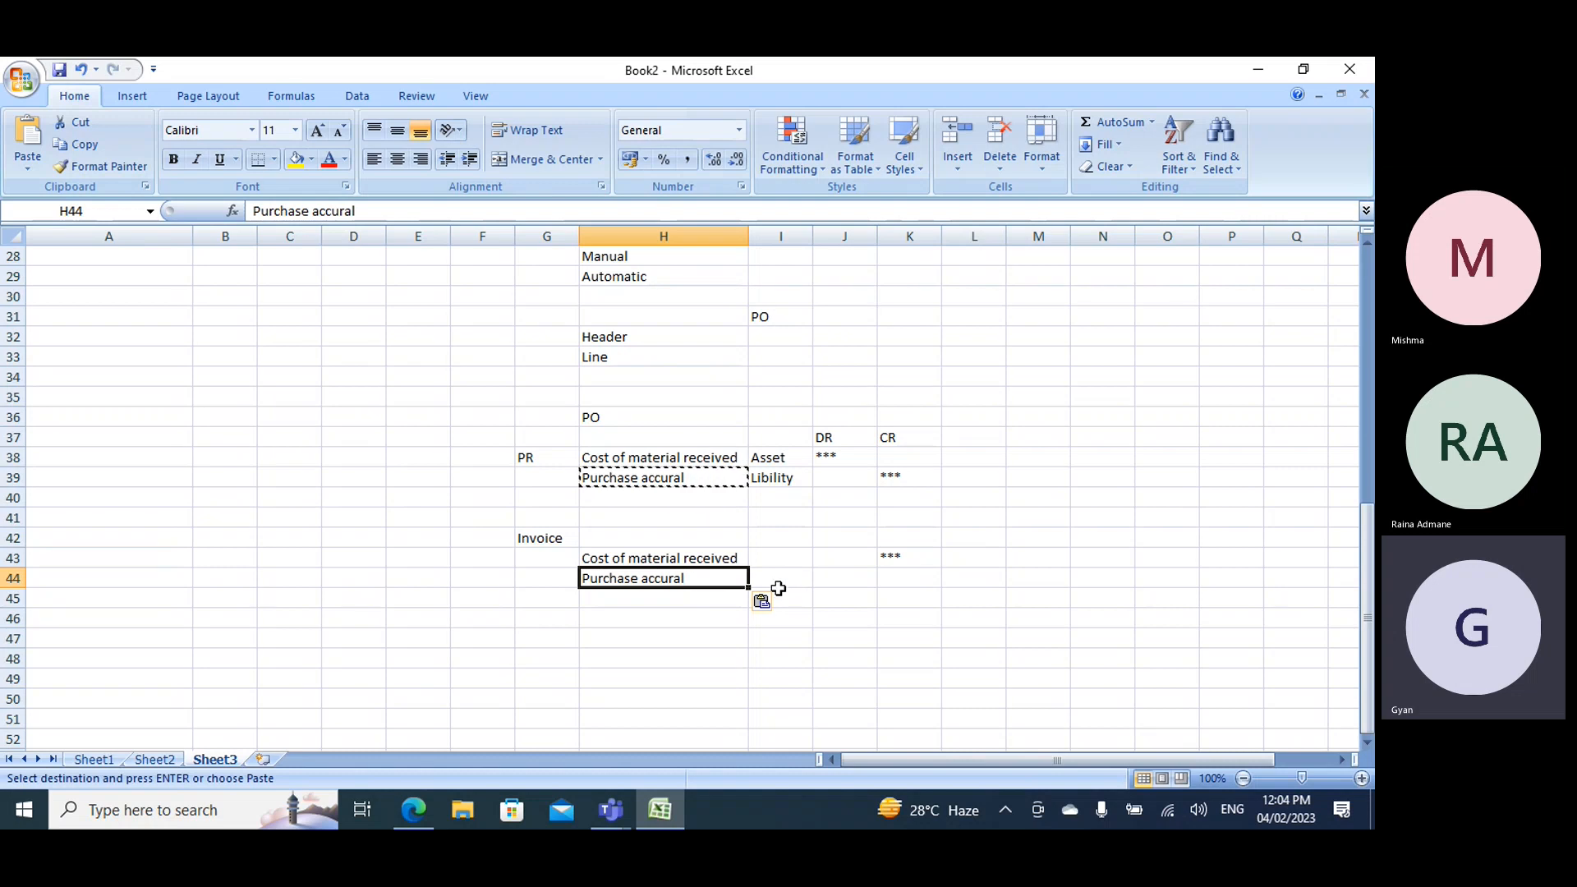
key(Tab)
text(***)
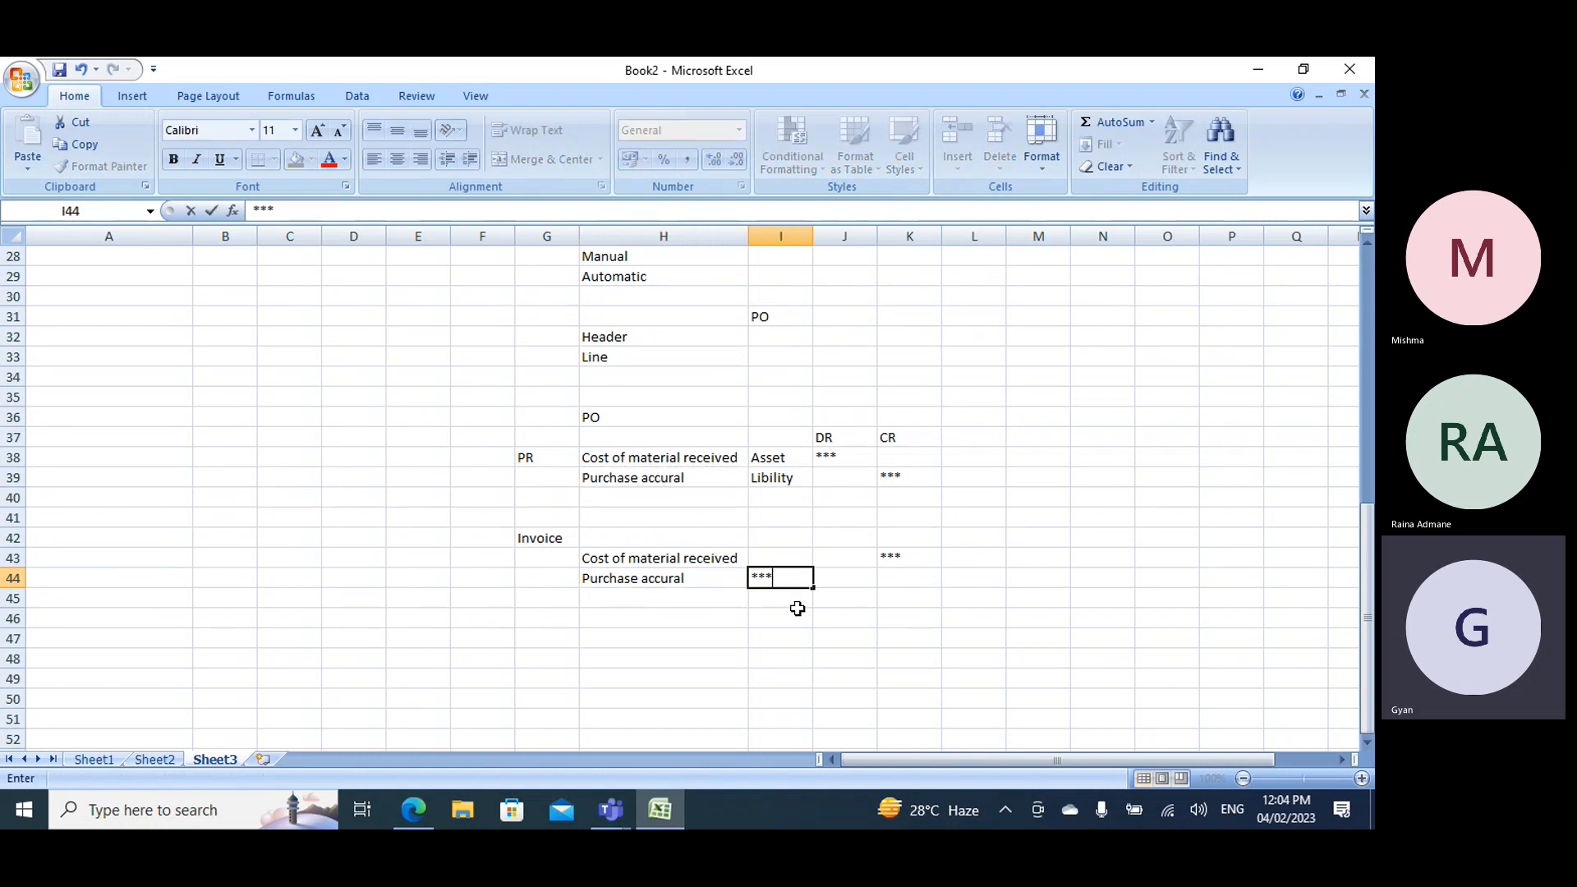
- Enter "Cost of material Invoiced" in H46 and mark its debit with **** in J46
click(602, 600)
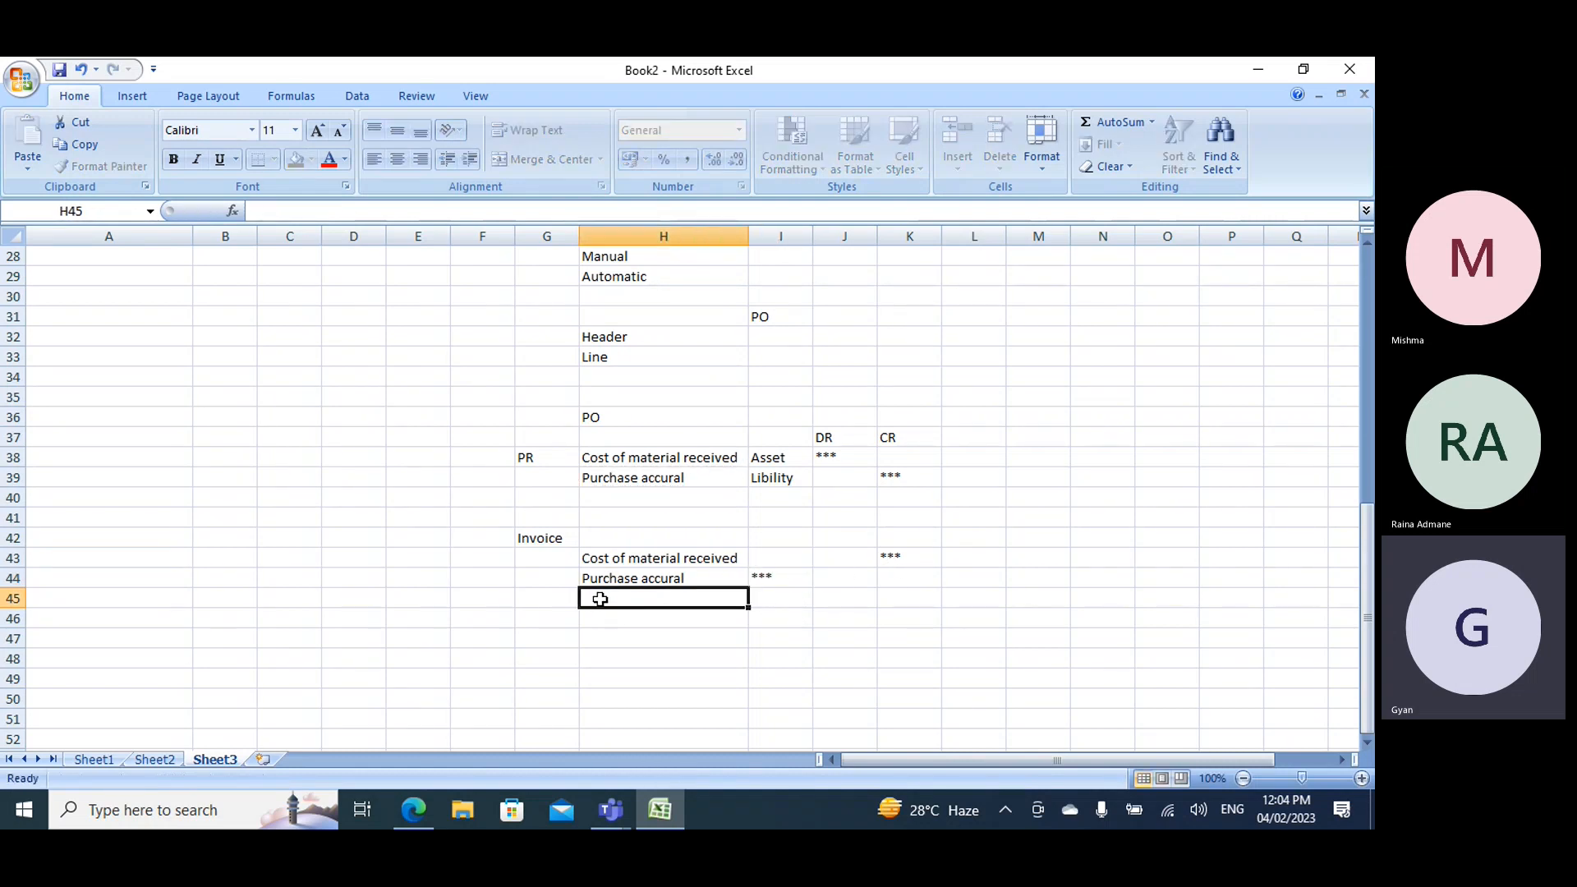
click(607, 626)
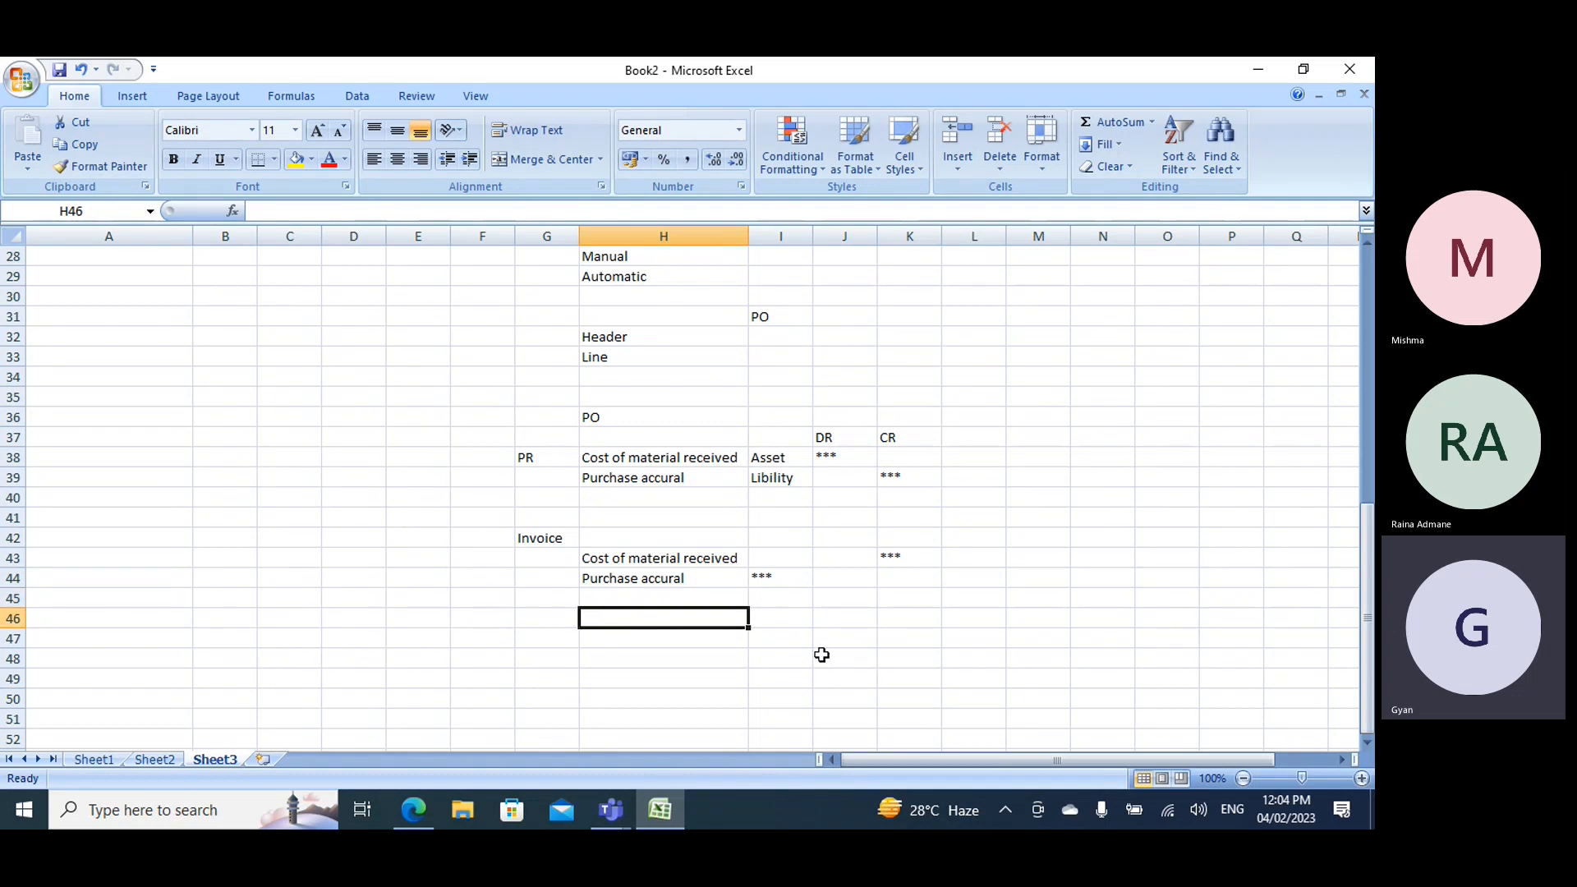
text(Ciost )
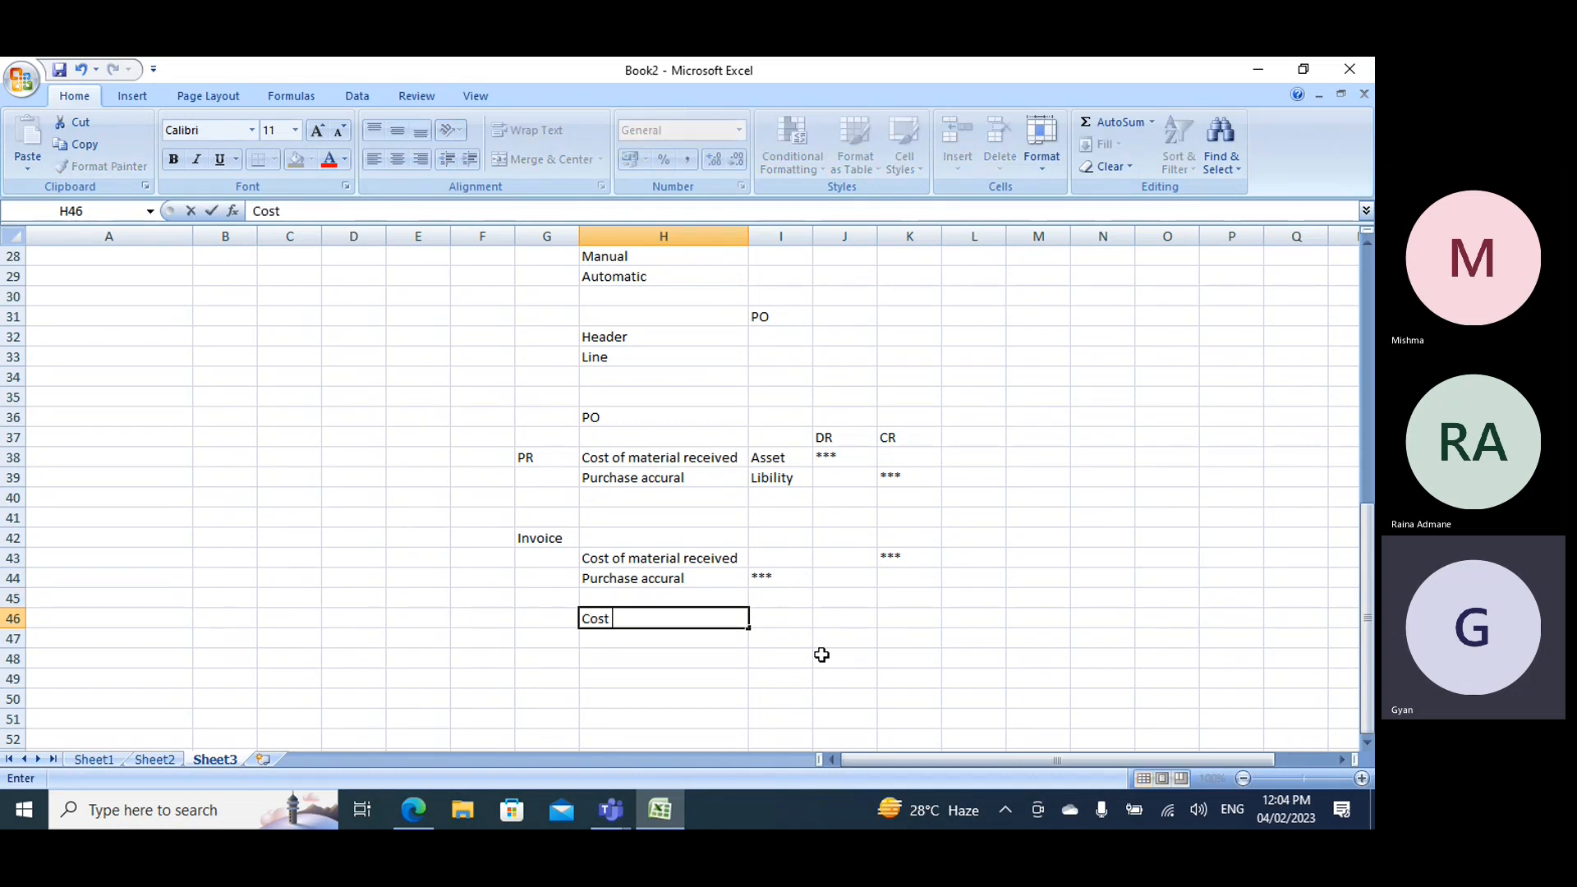
text(of materie)
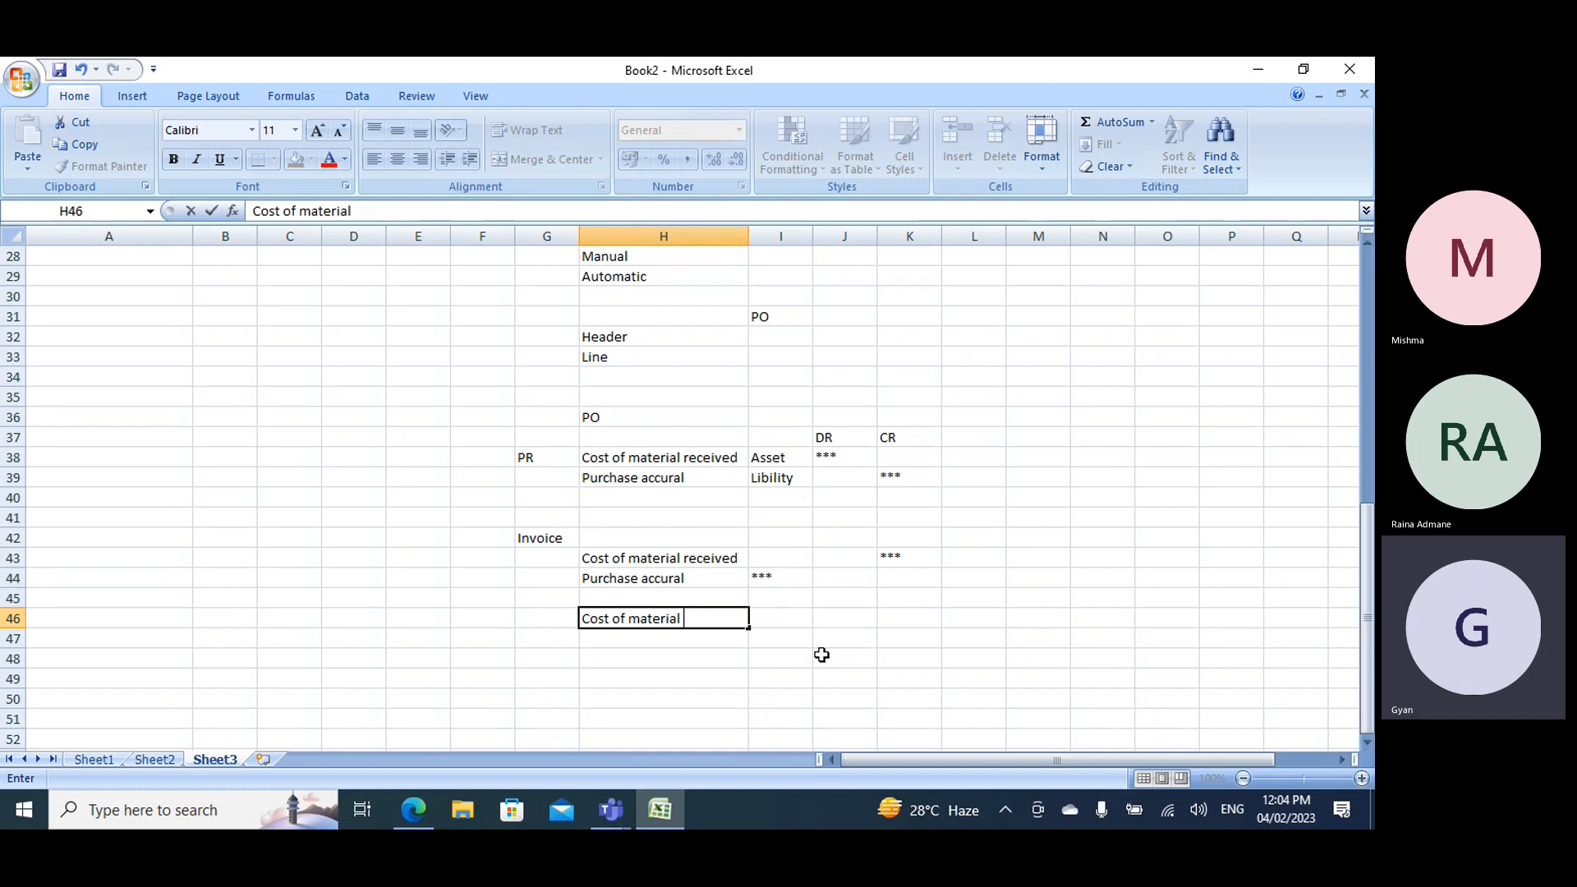
text(l Invoiced)
key(Tab)
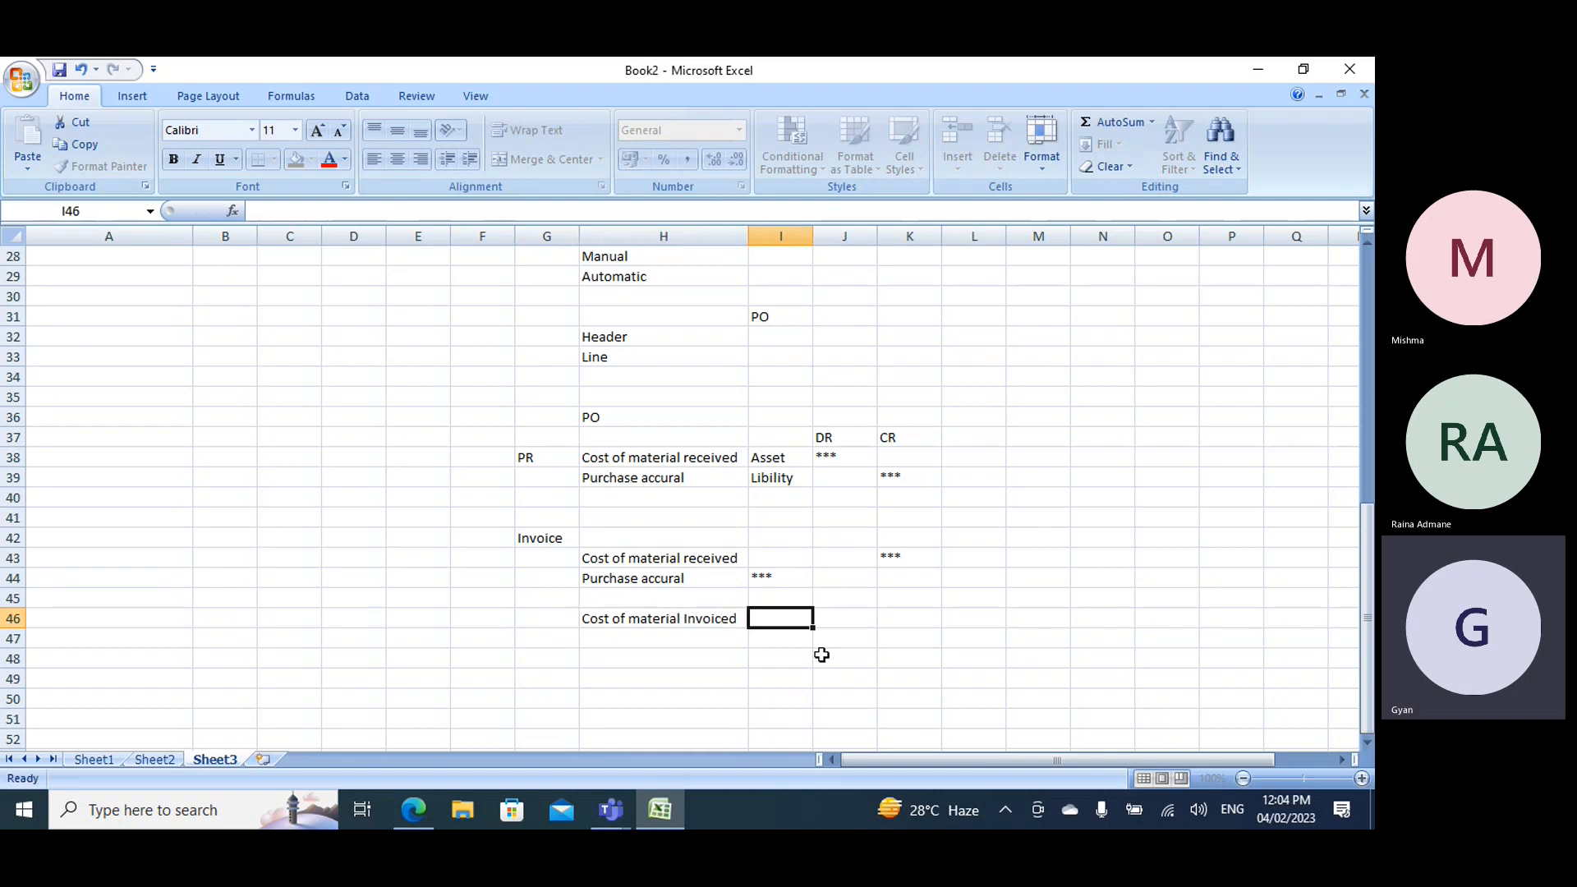
key(Tab)
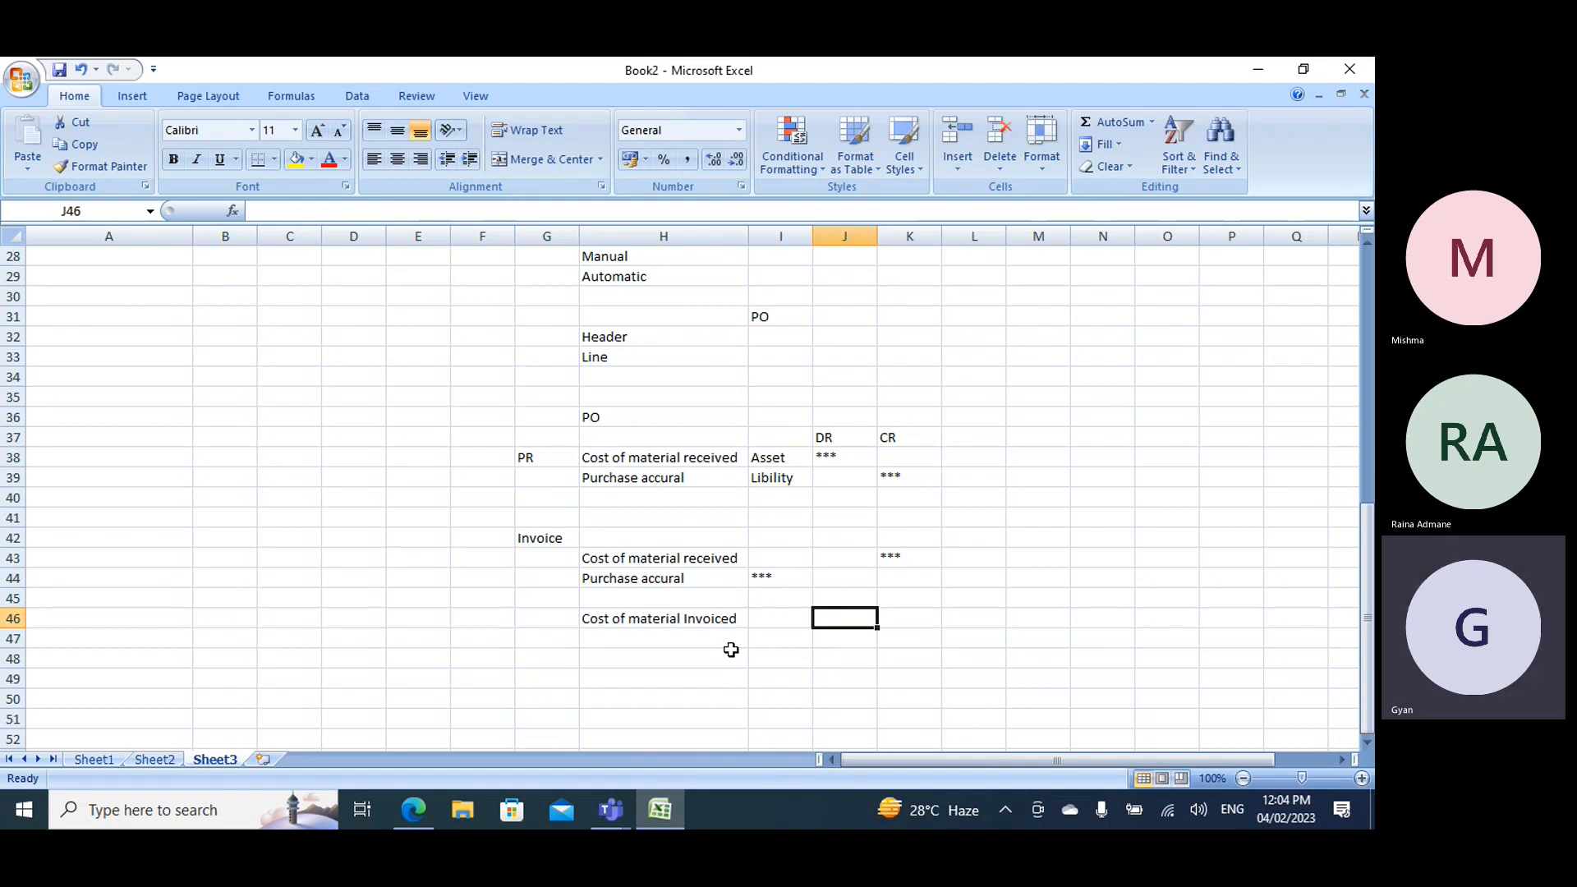
text(****)
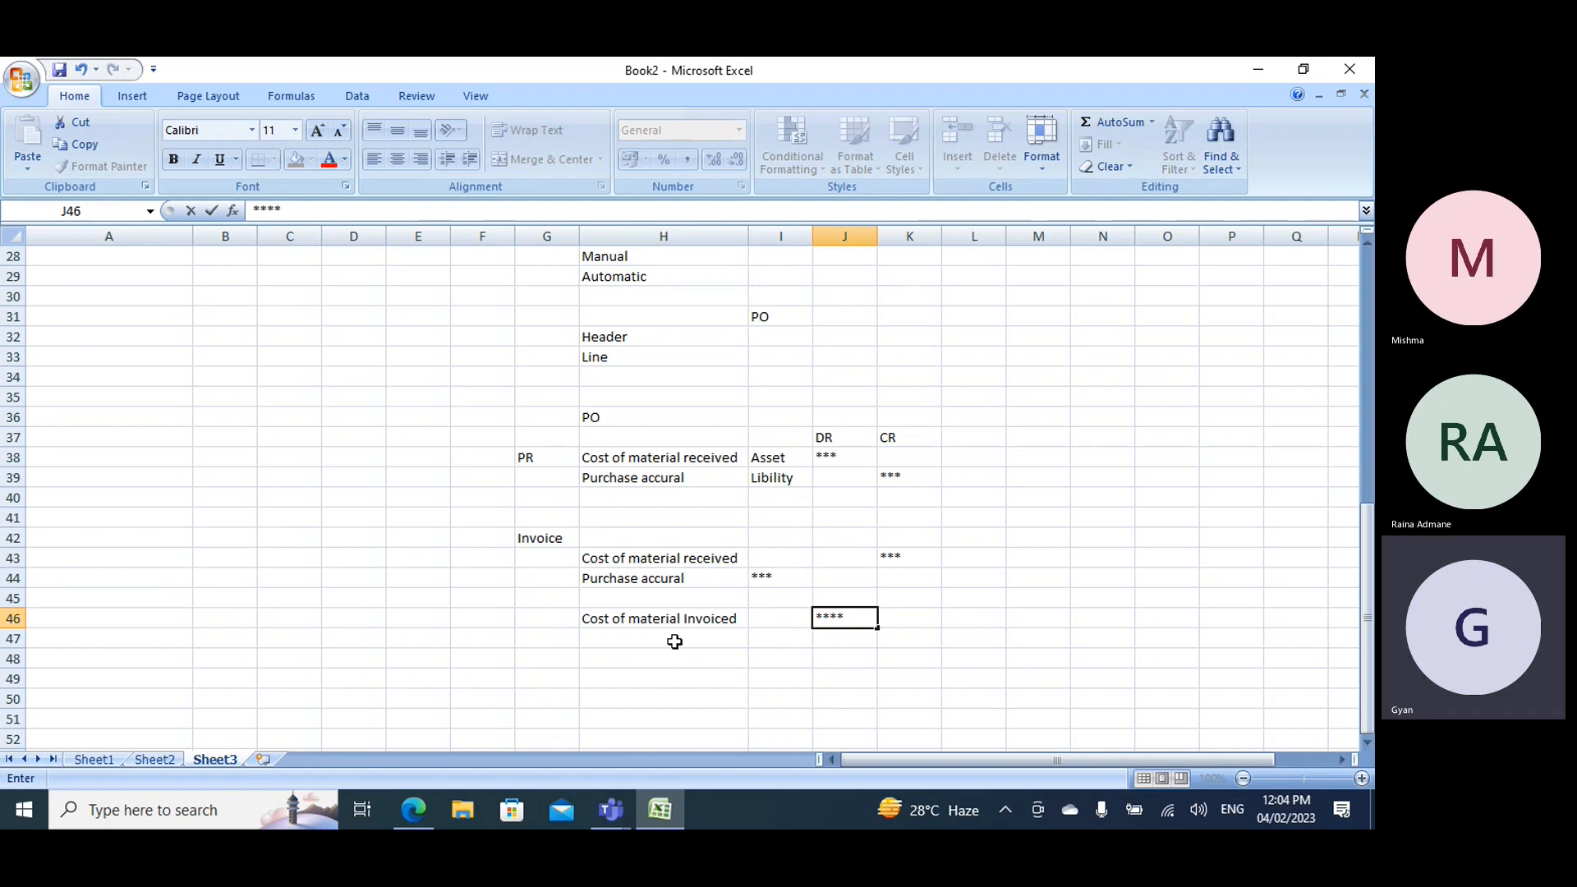
- Enter "Vendor bancce" in H47 and mark its credit with **** in K47
click(656, 637)
text(Ve)
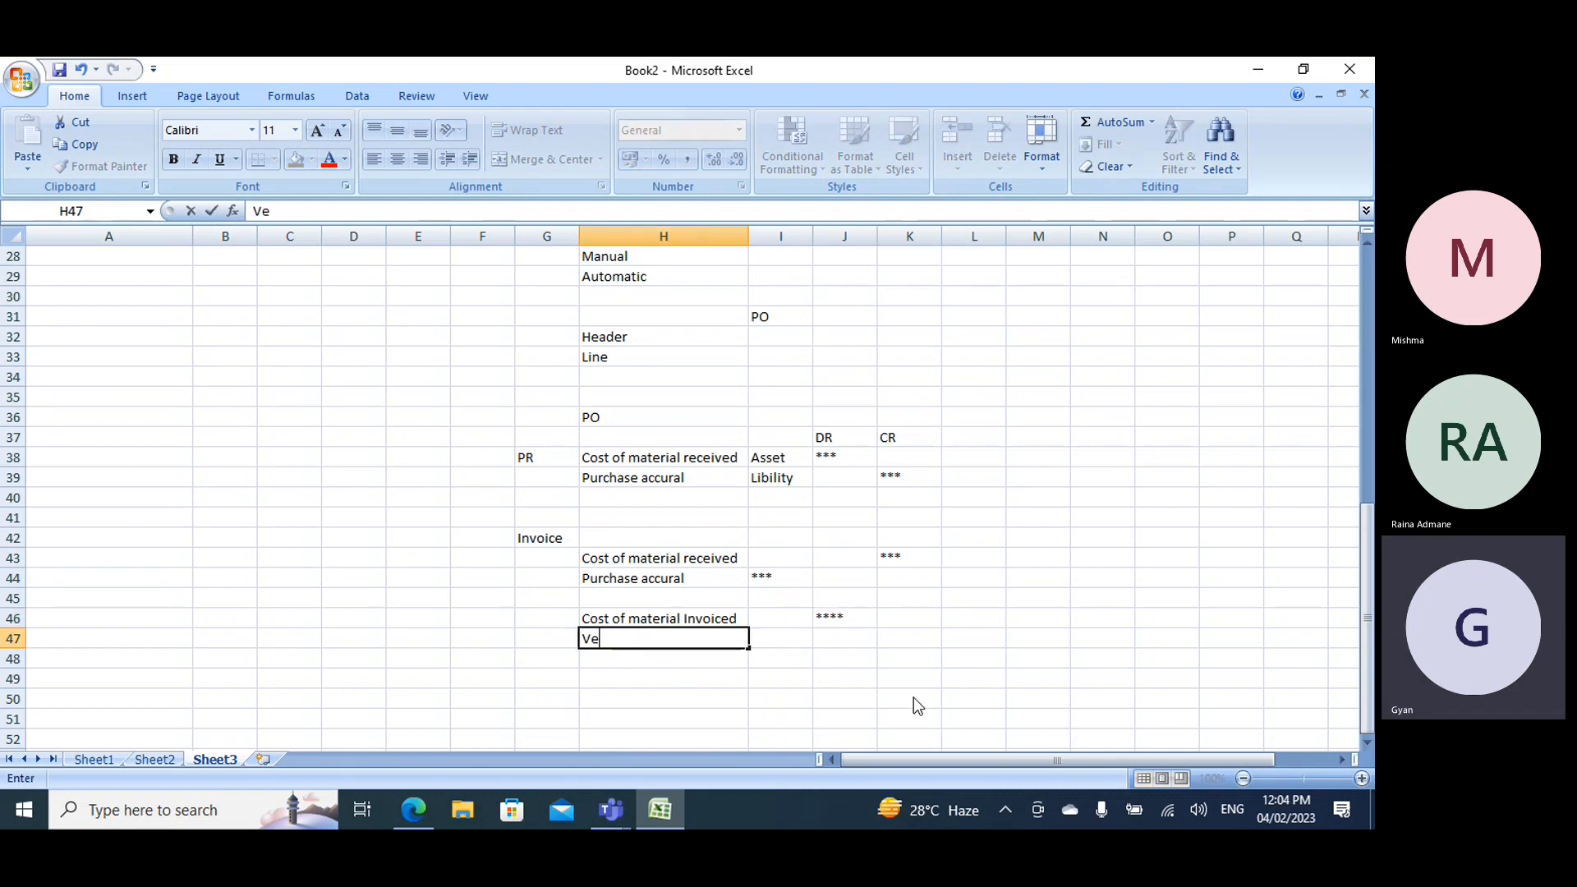
text(ndor bancce)
key(Tab)
key(Tab)
key(Tab)
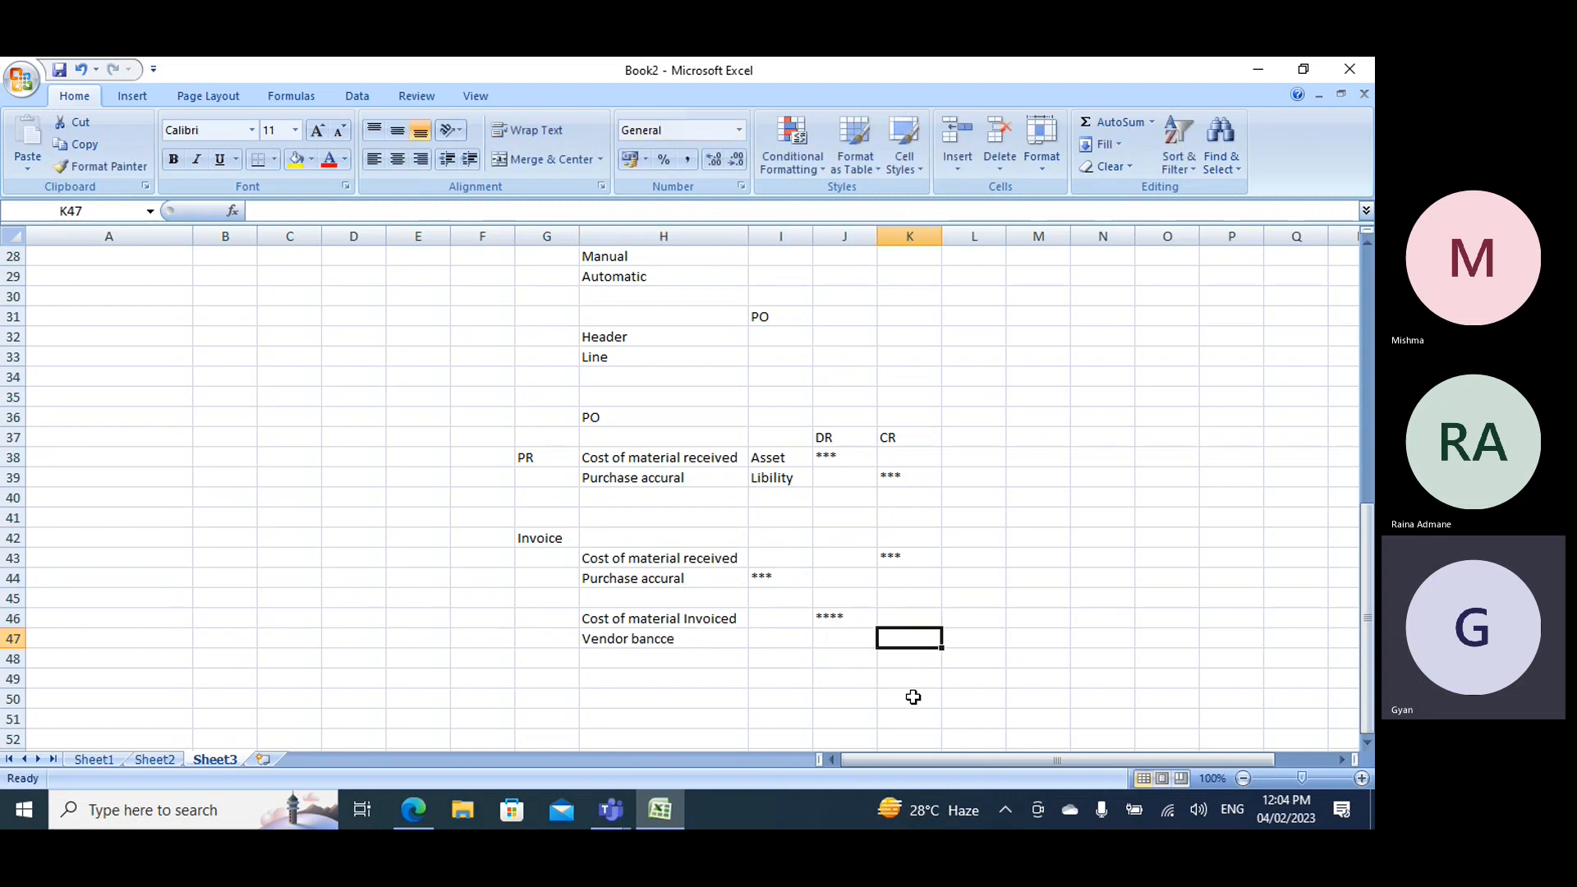
text(****)
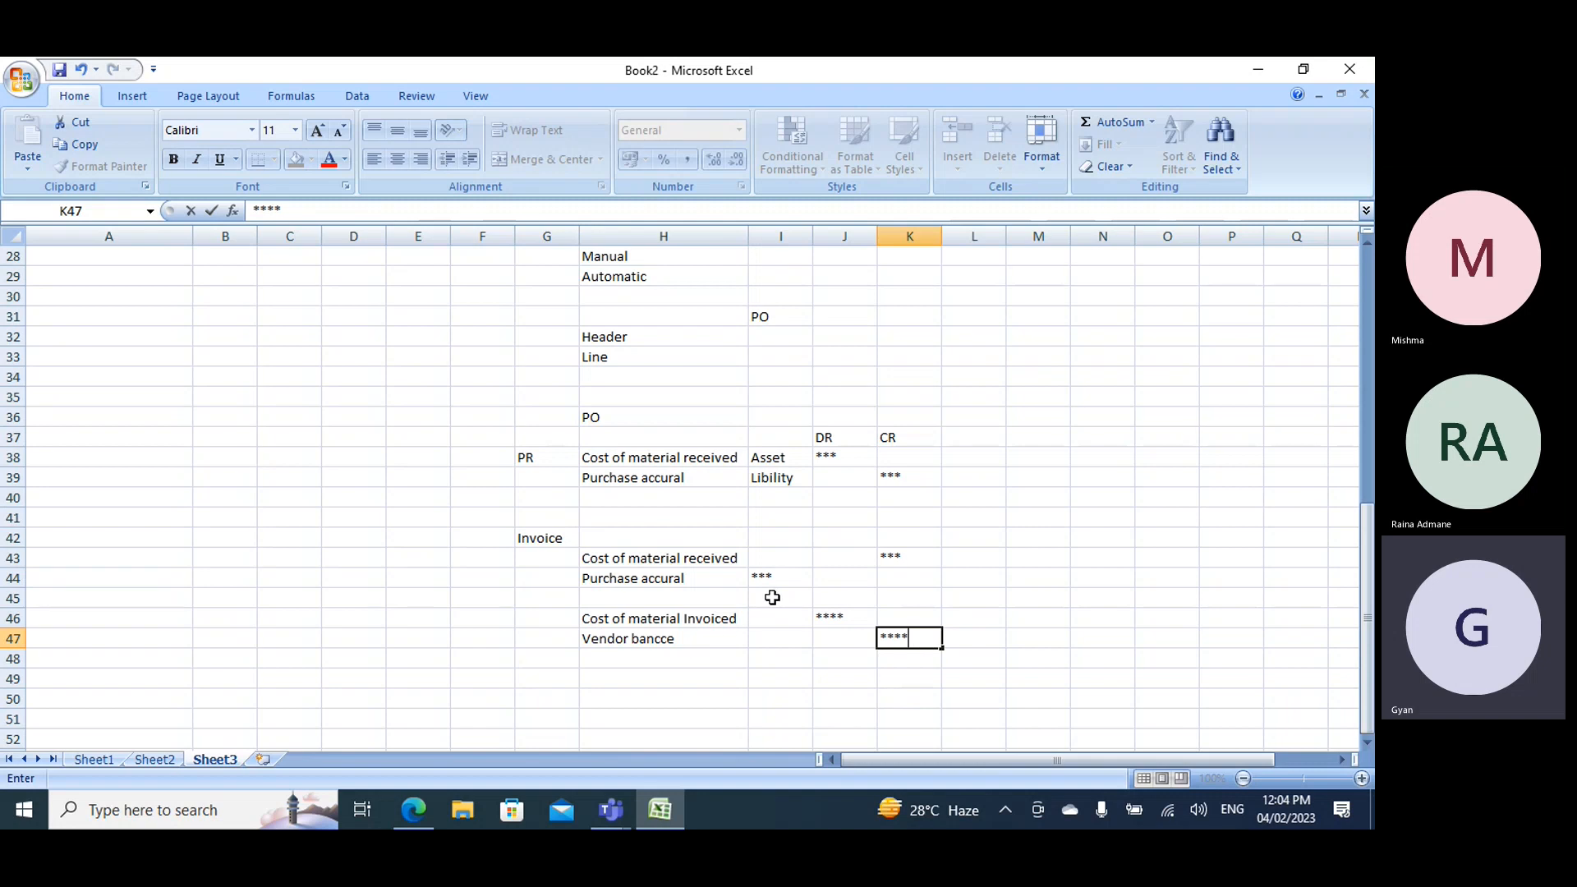
- Enter the account types Asset in I46 for the invoiced material cost and Libity in I47 for the vendor row
click(768, 611)
text(Asset)
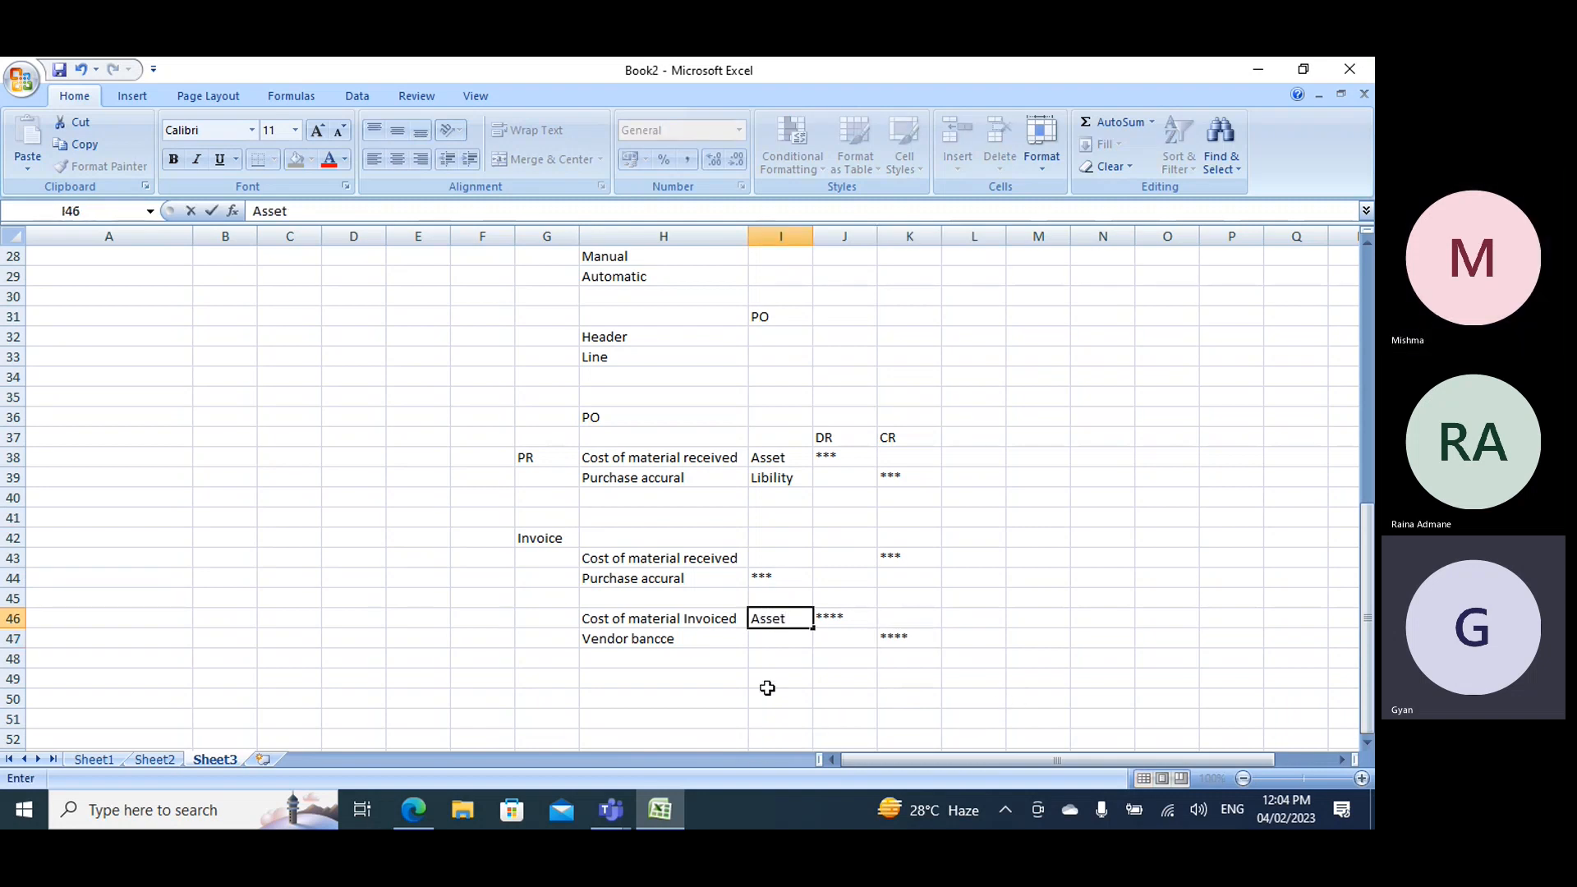
click(772, 637)
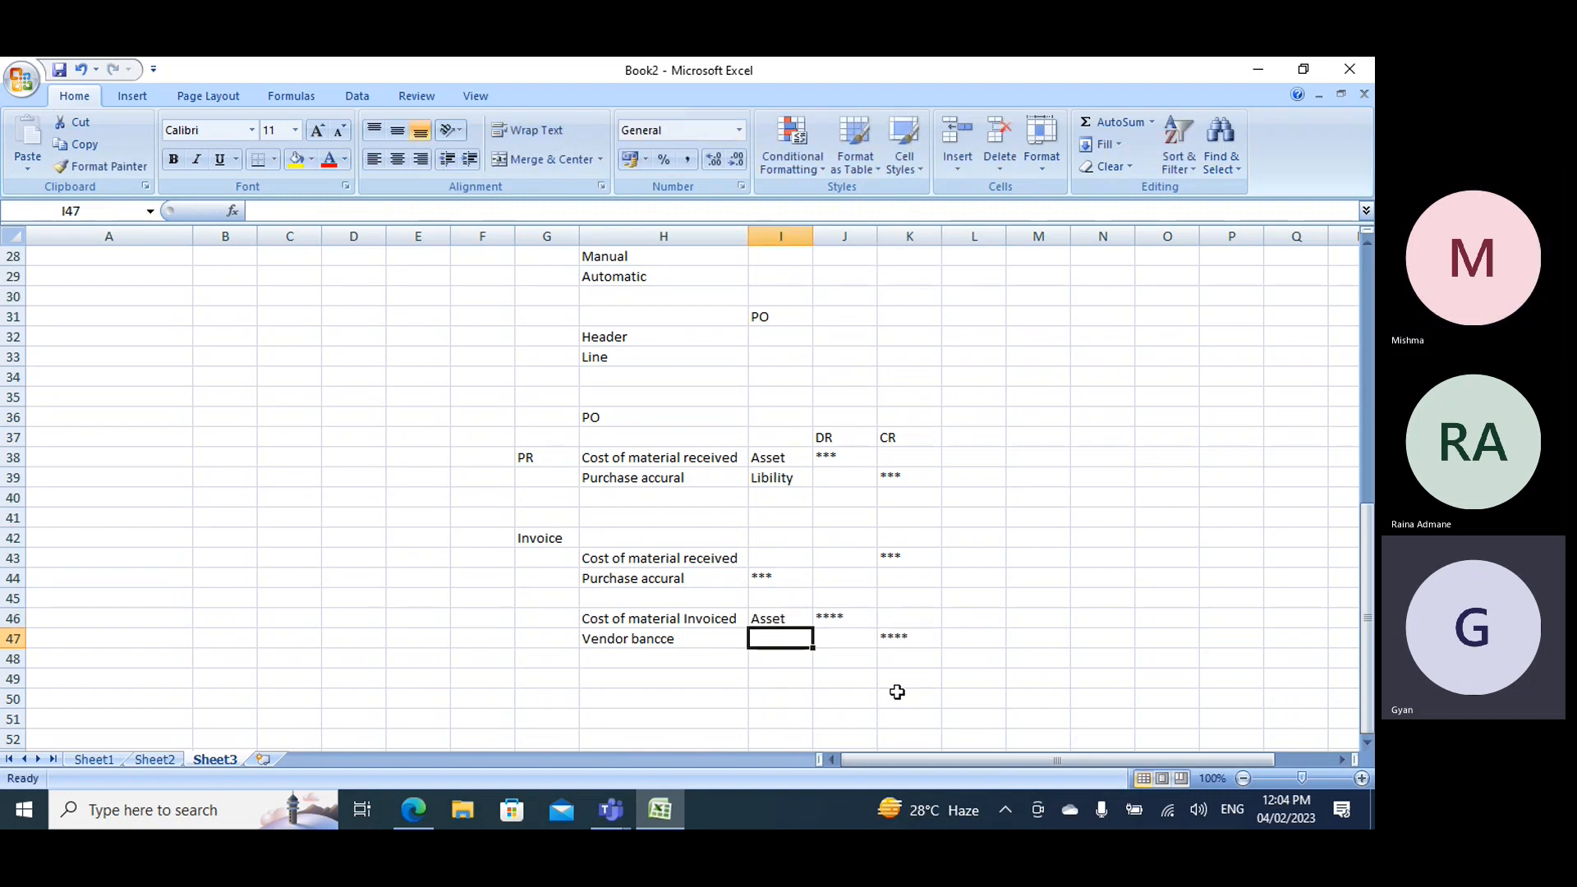
text(Libity)
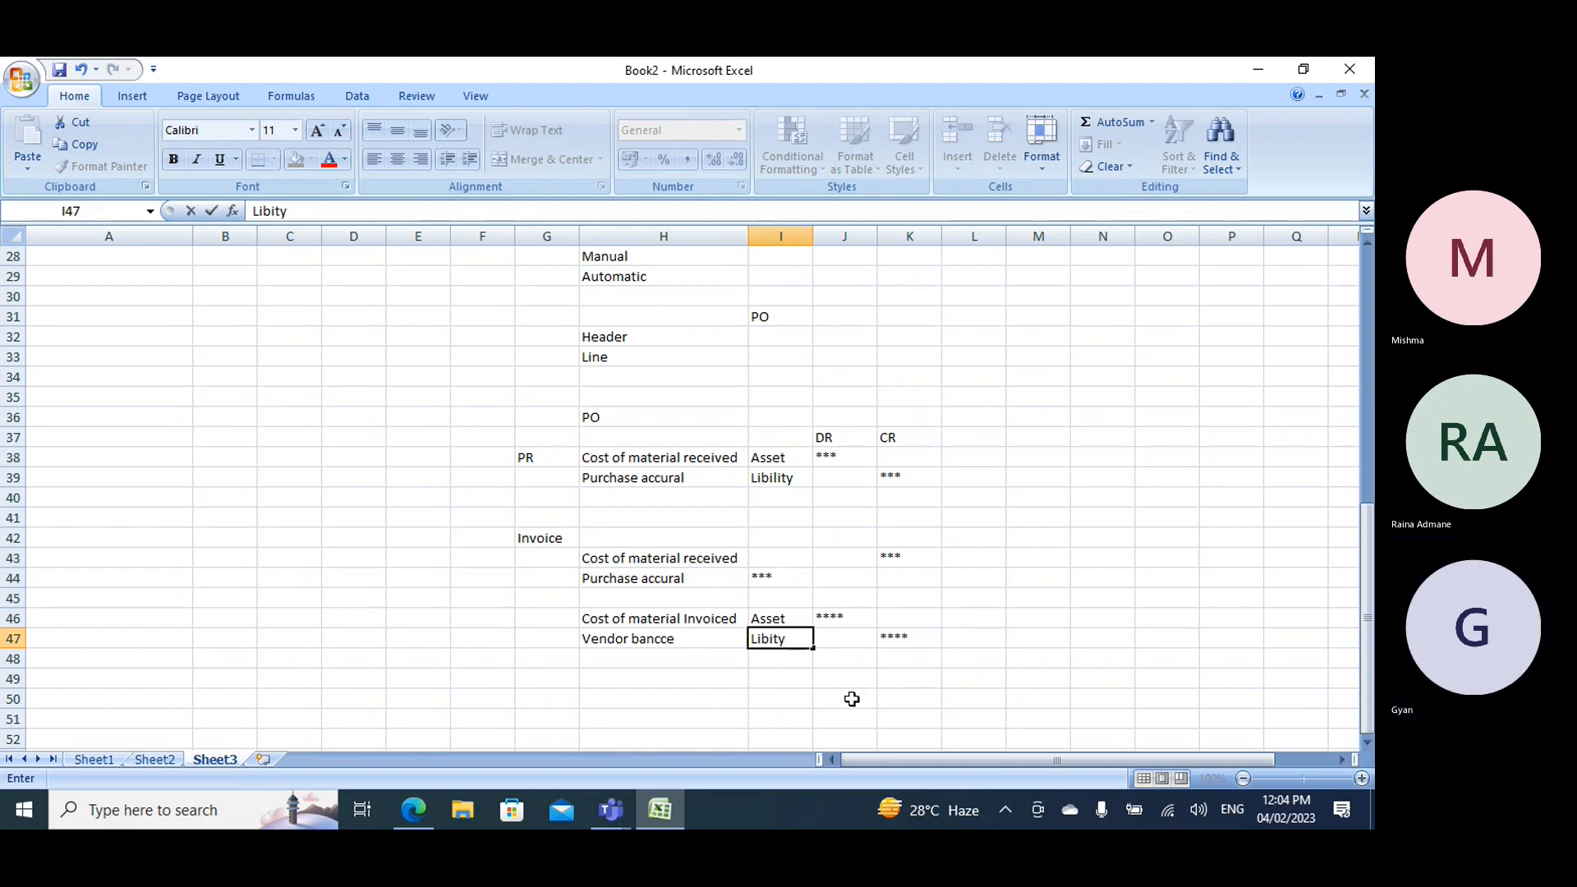
- Switch to the receipt voucher in the browser and examine its finished goods amount and purchase accrual posting type
click(413, 812)
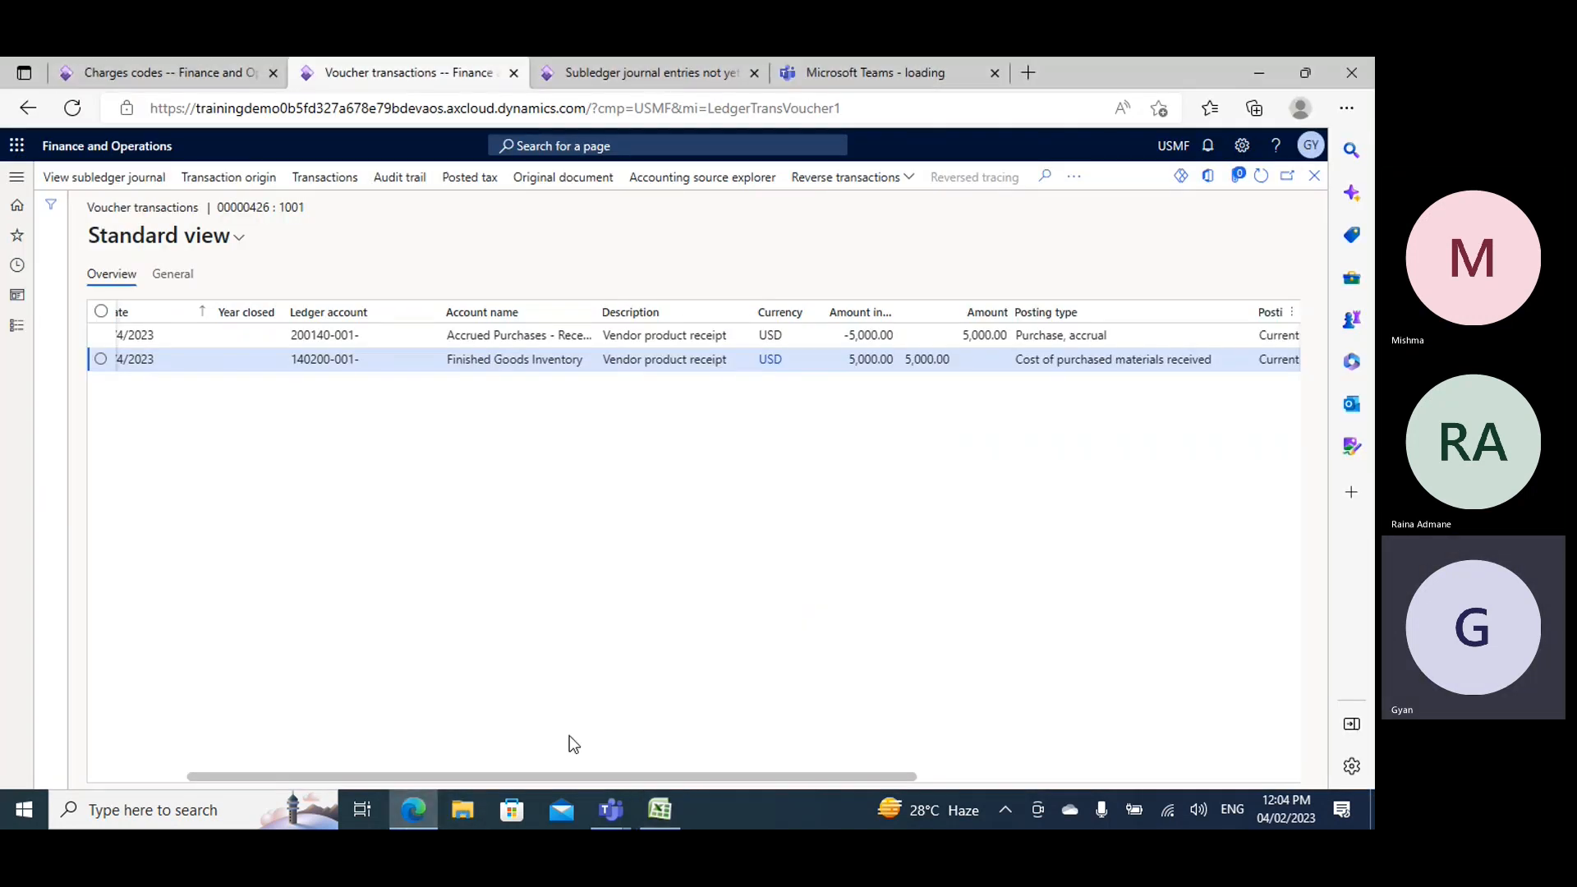
click(660, 810)
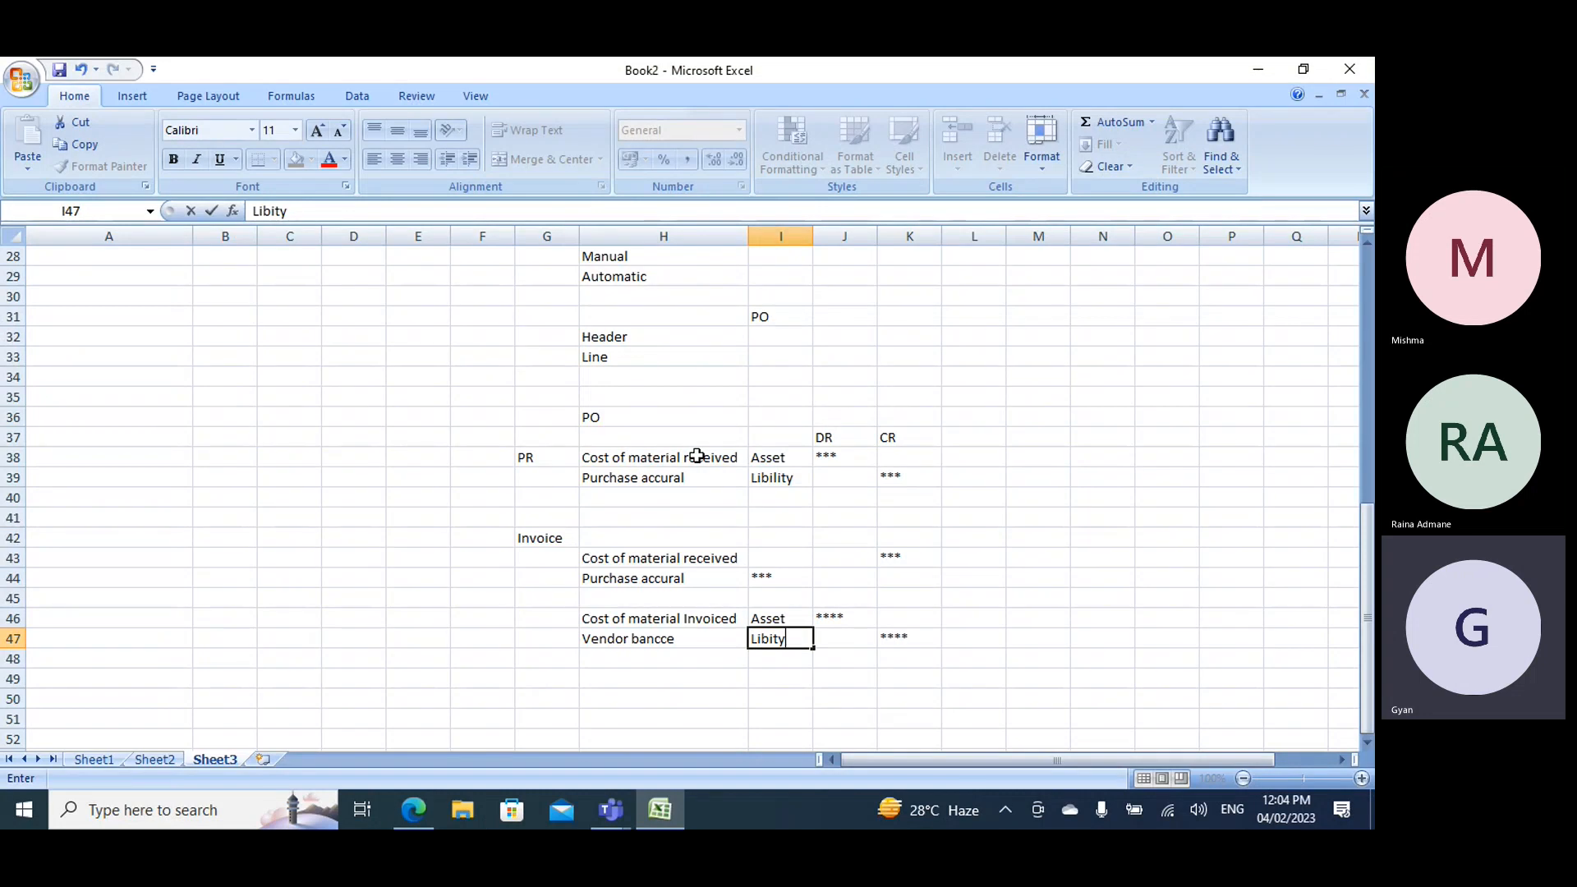
key(alt+Tab)
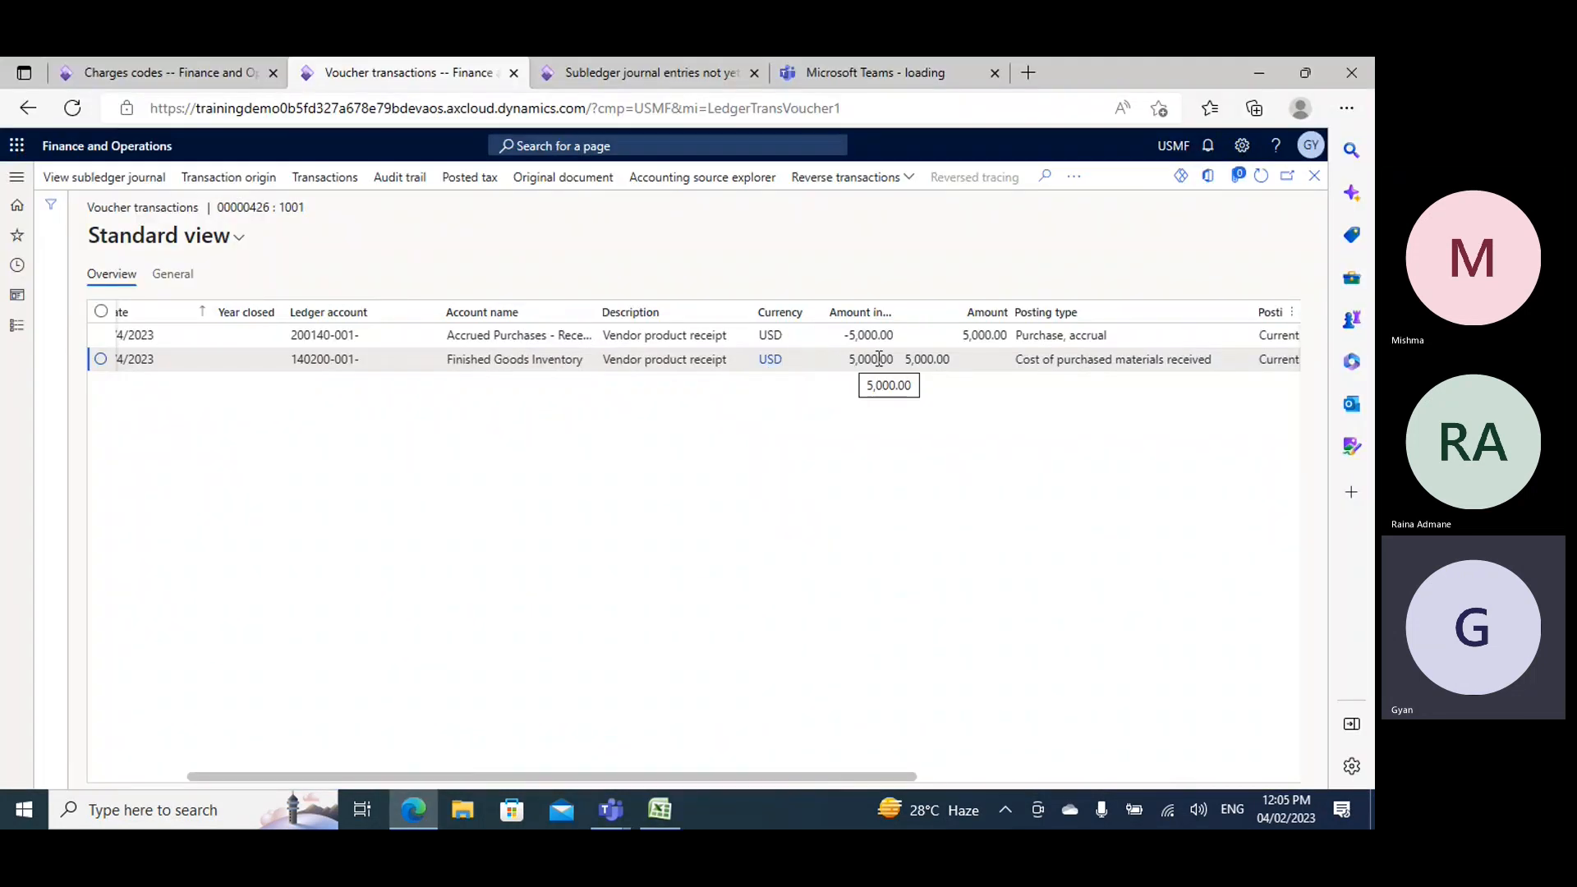
click(908, 362)
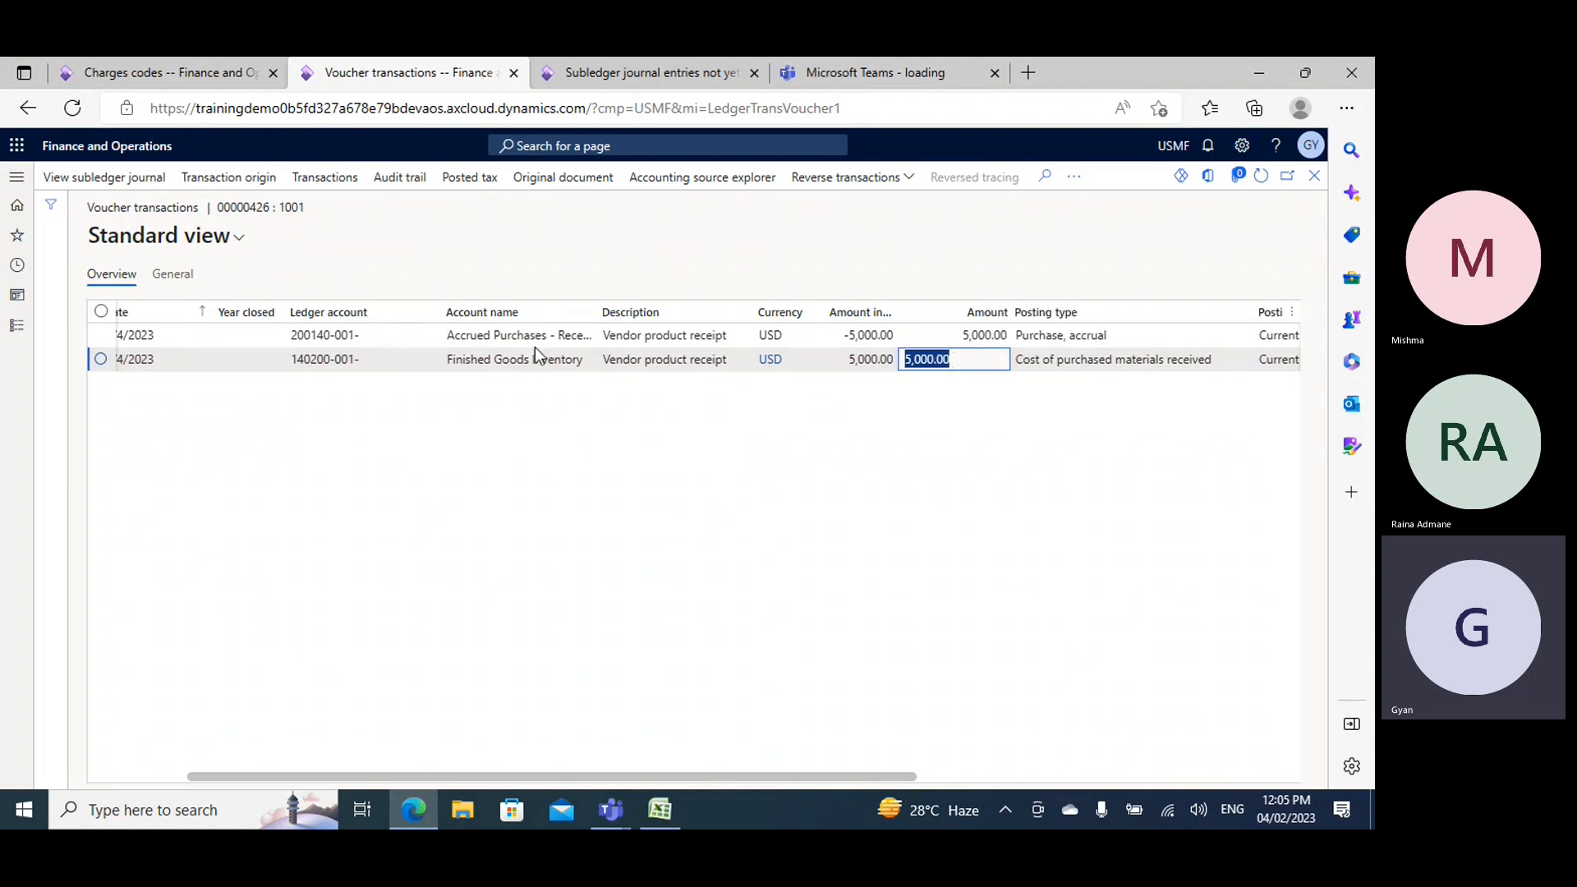
drag(1016, 335, 1104, 336)
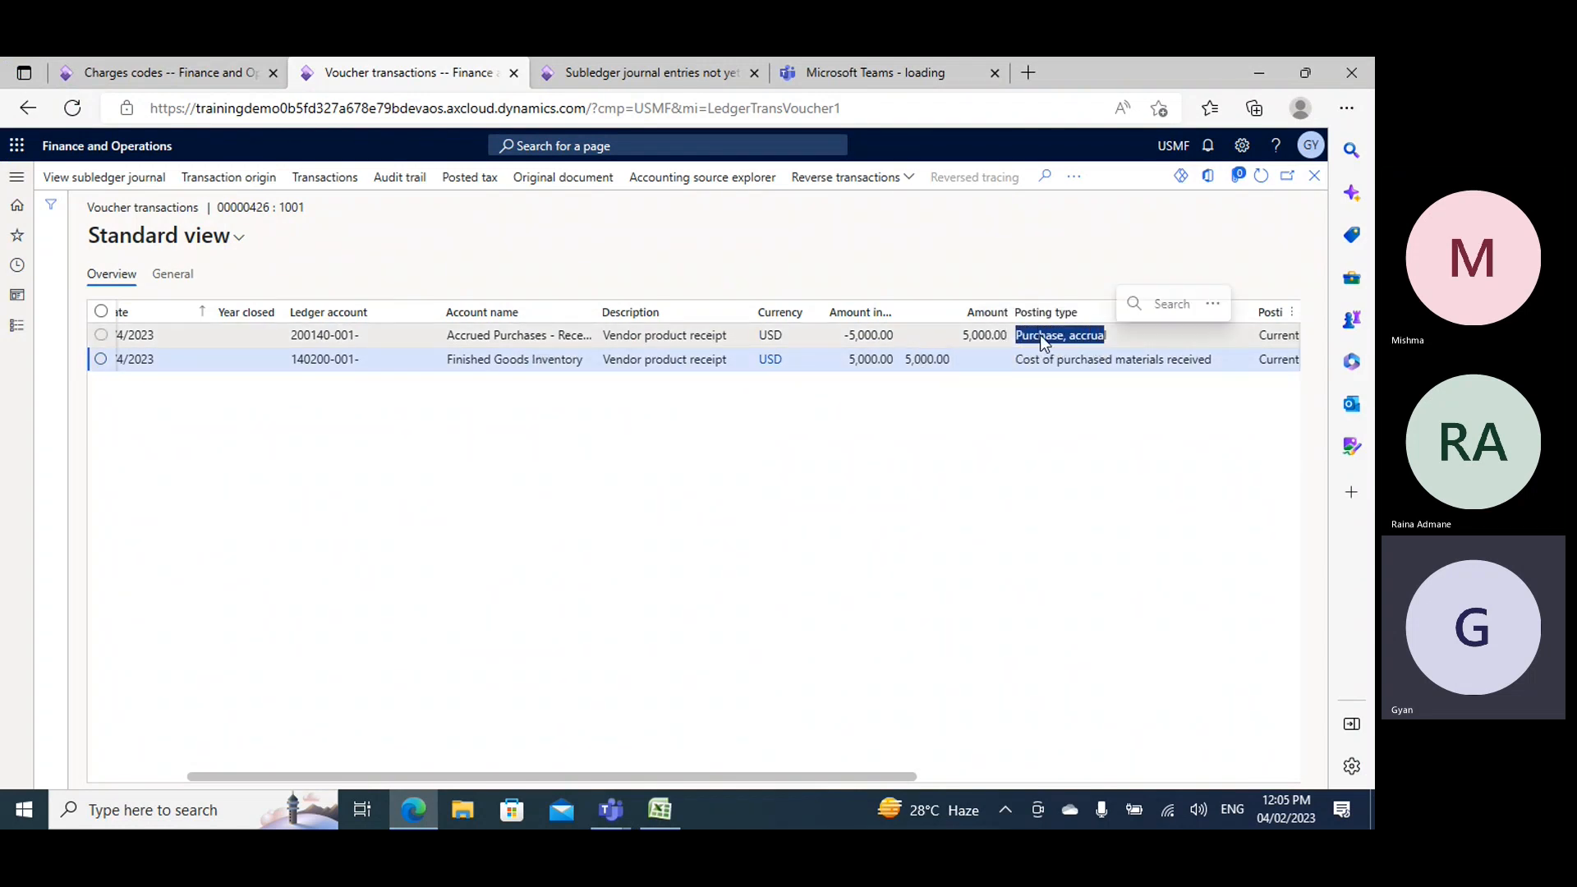
- Close the receipt voucher and product receipt journal, and open the voucher transactions from the purchase order's invoice journal
click(1314, 177)
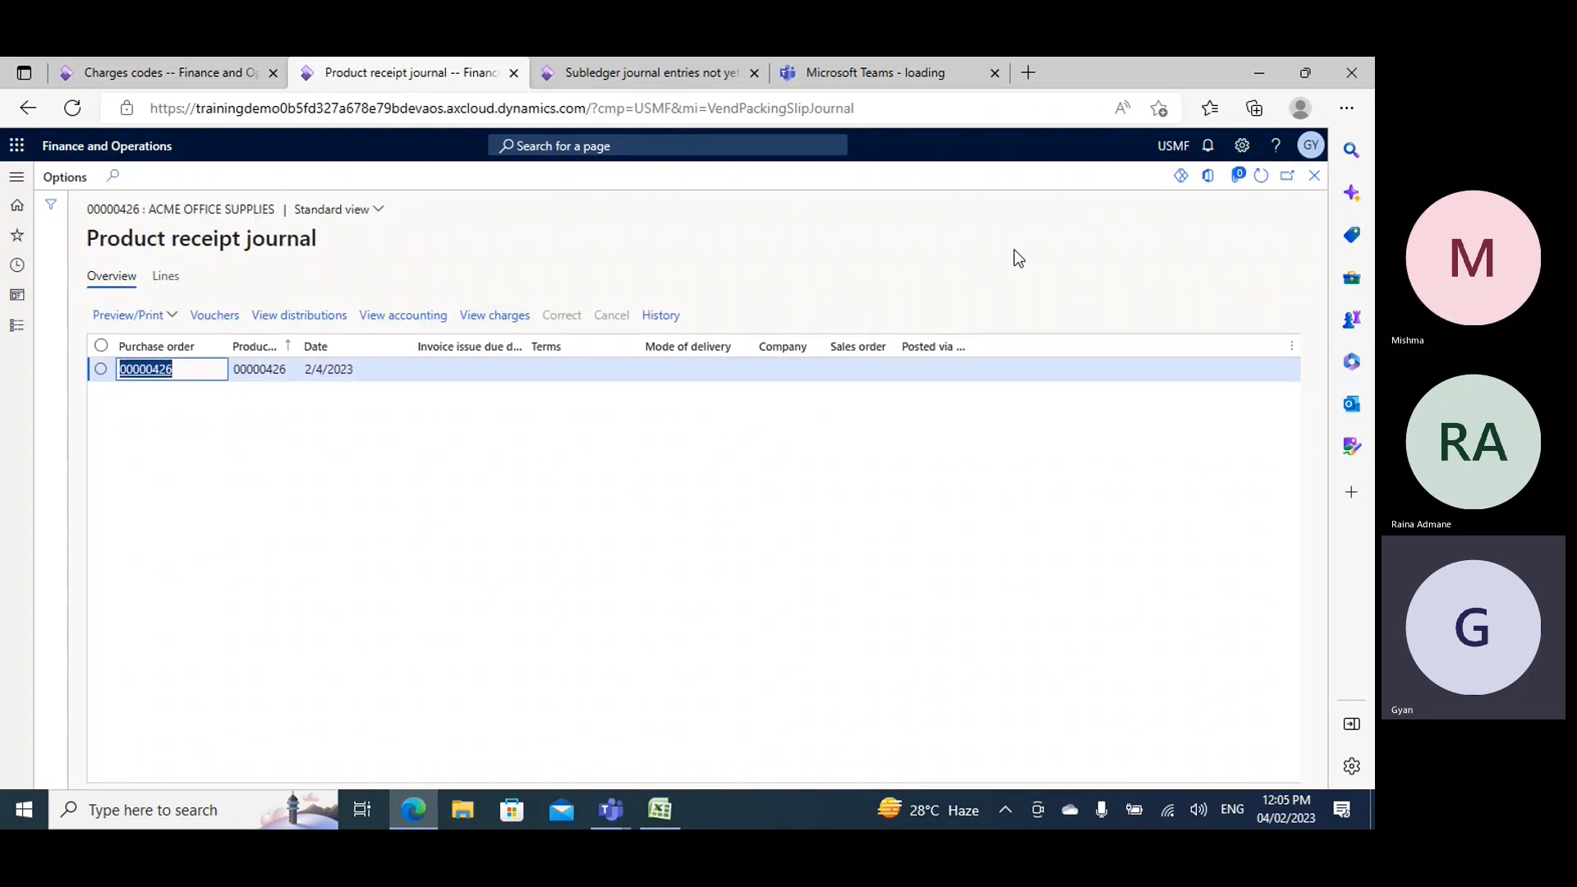
click(1314, 184)
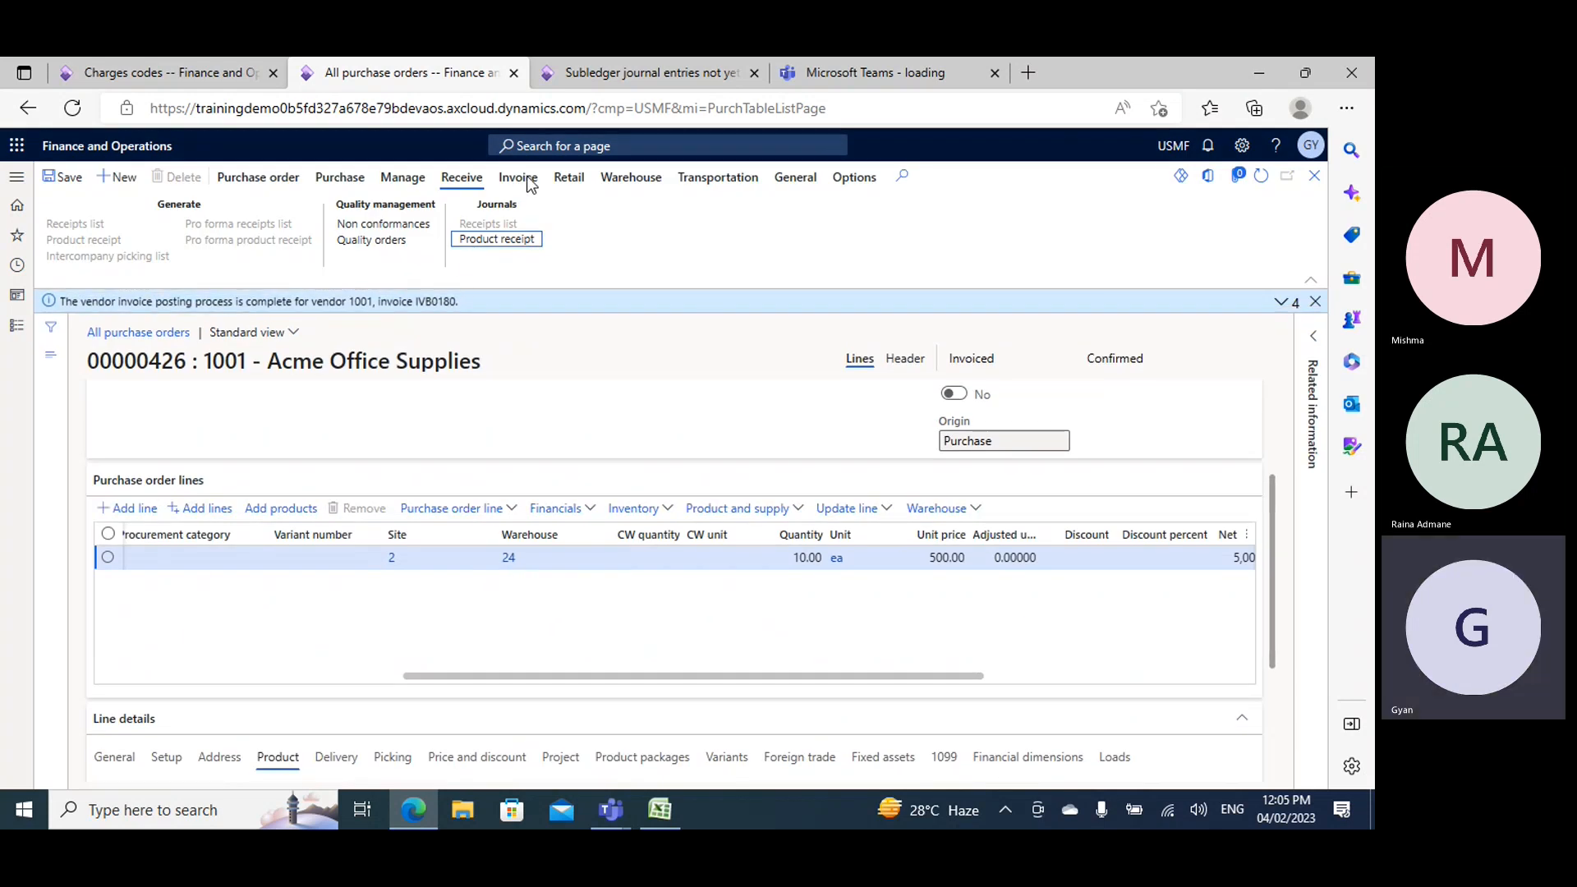
click(527, 179)
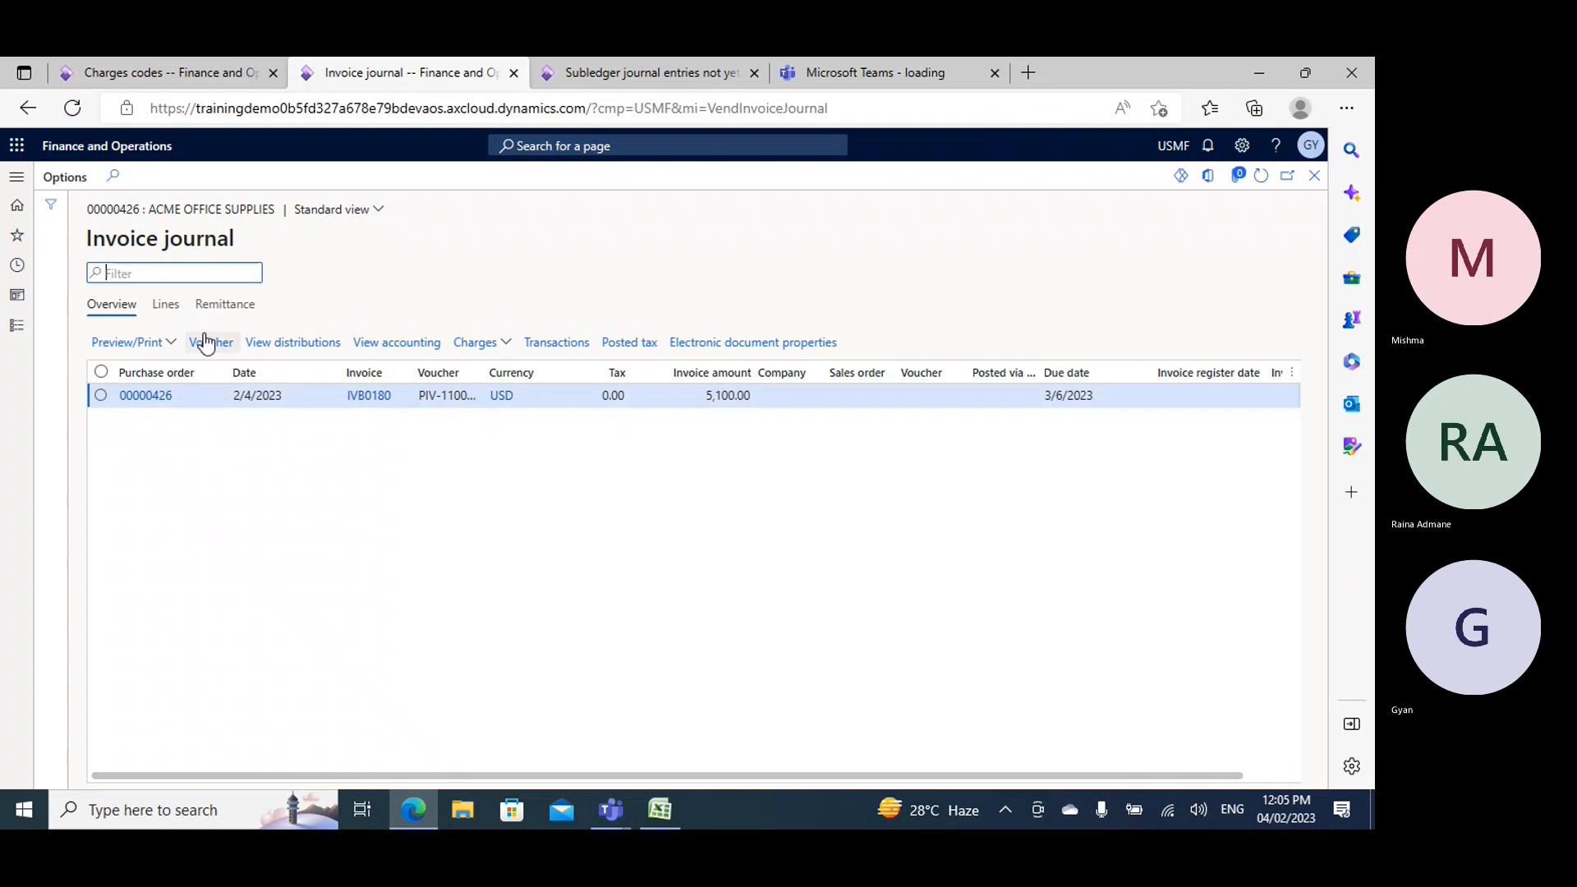
click(162, 306)
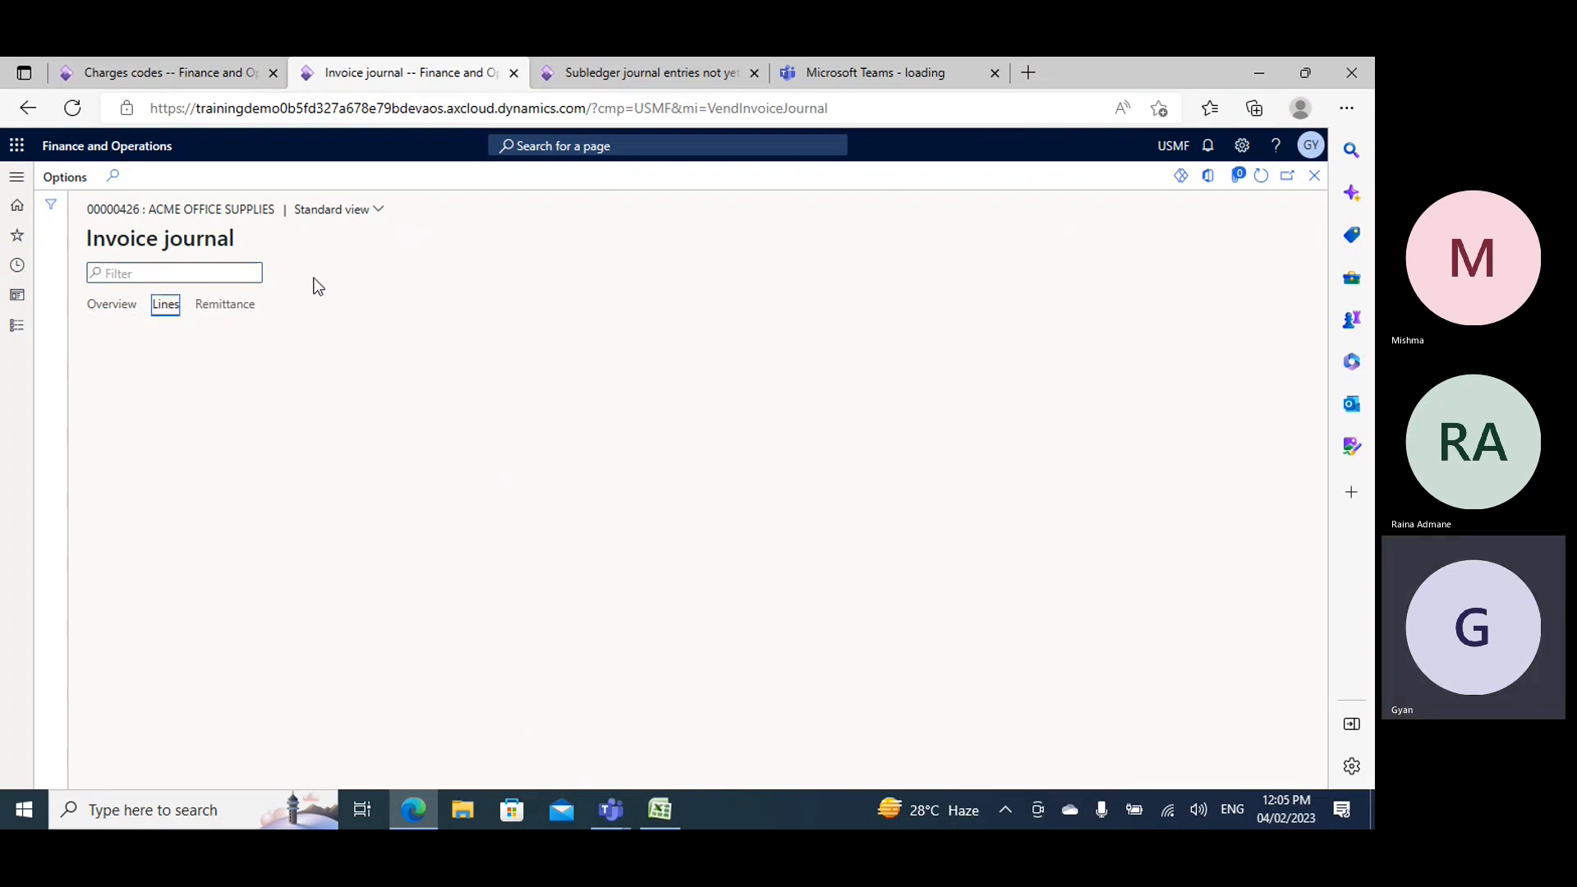
click(116, 315)
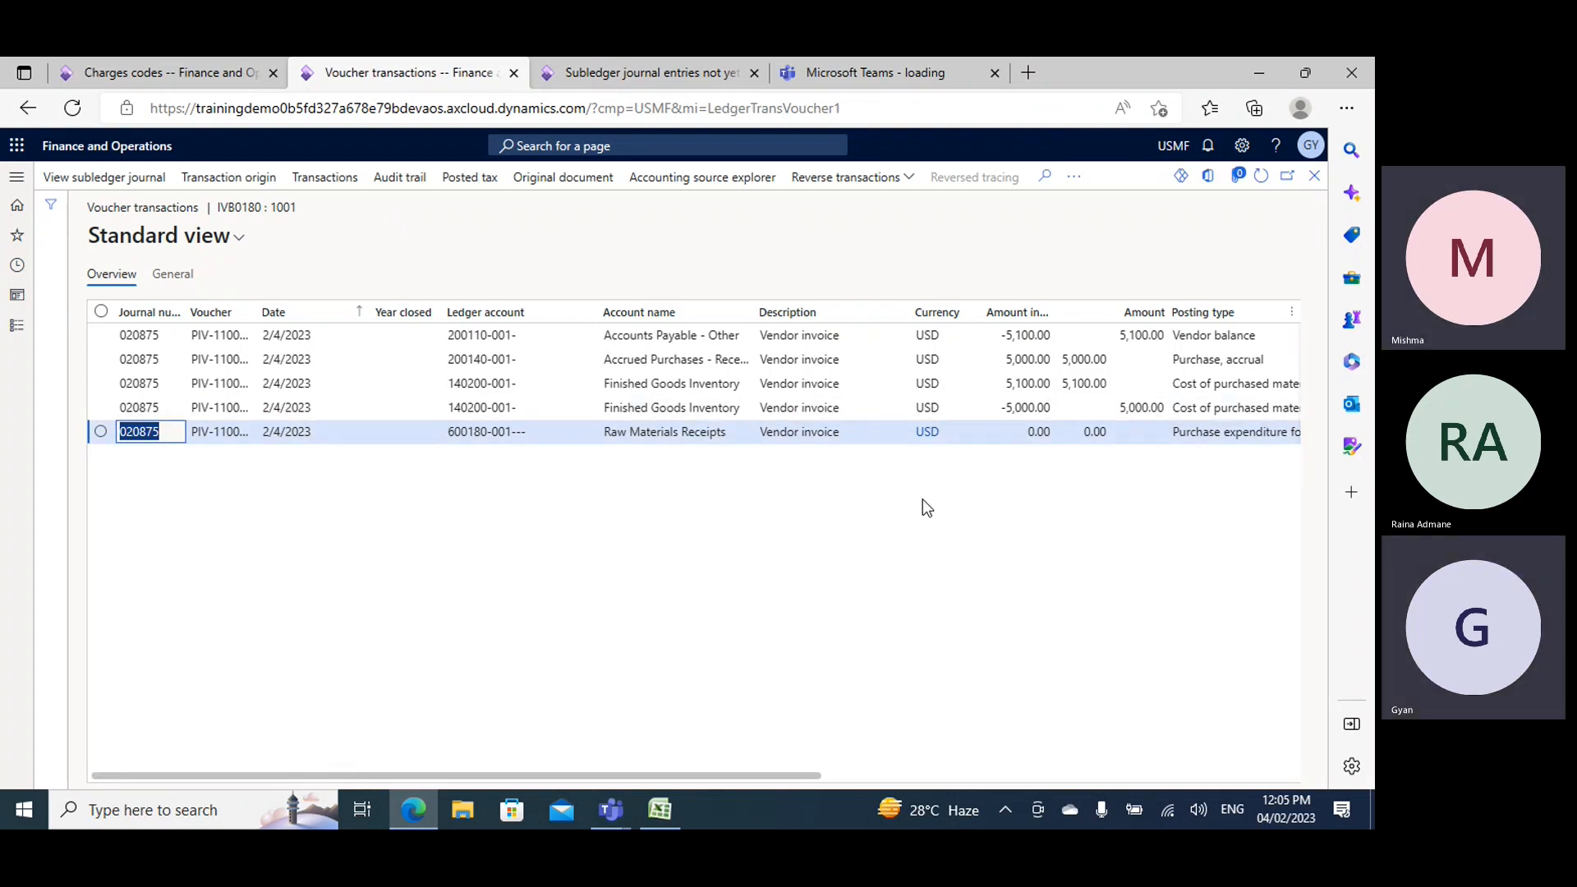
- Compare the "Cost of material received" row in Excel with the received materials credit amount in the browser's invoice voucher
key(alt+Tab)
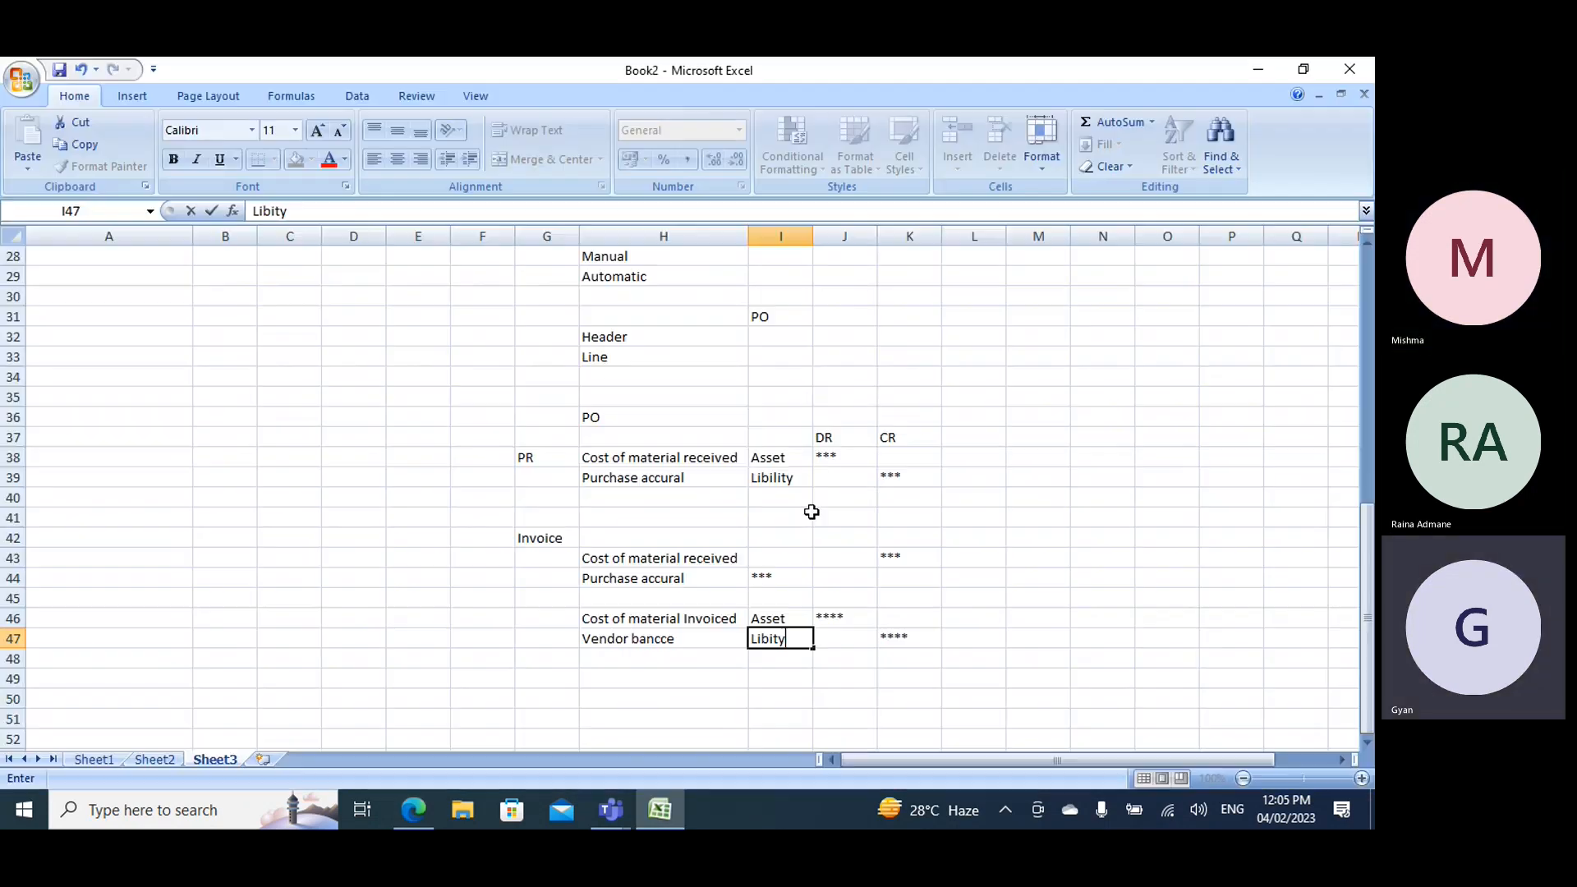
click(638, 563)
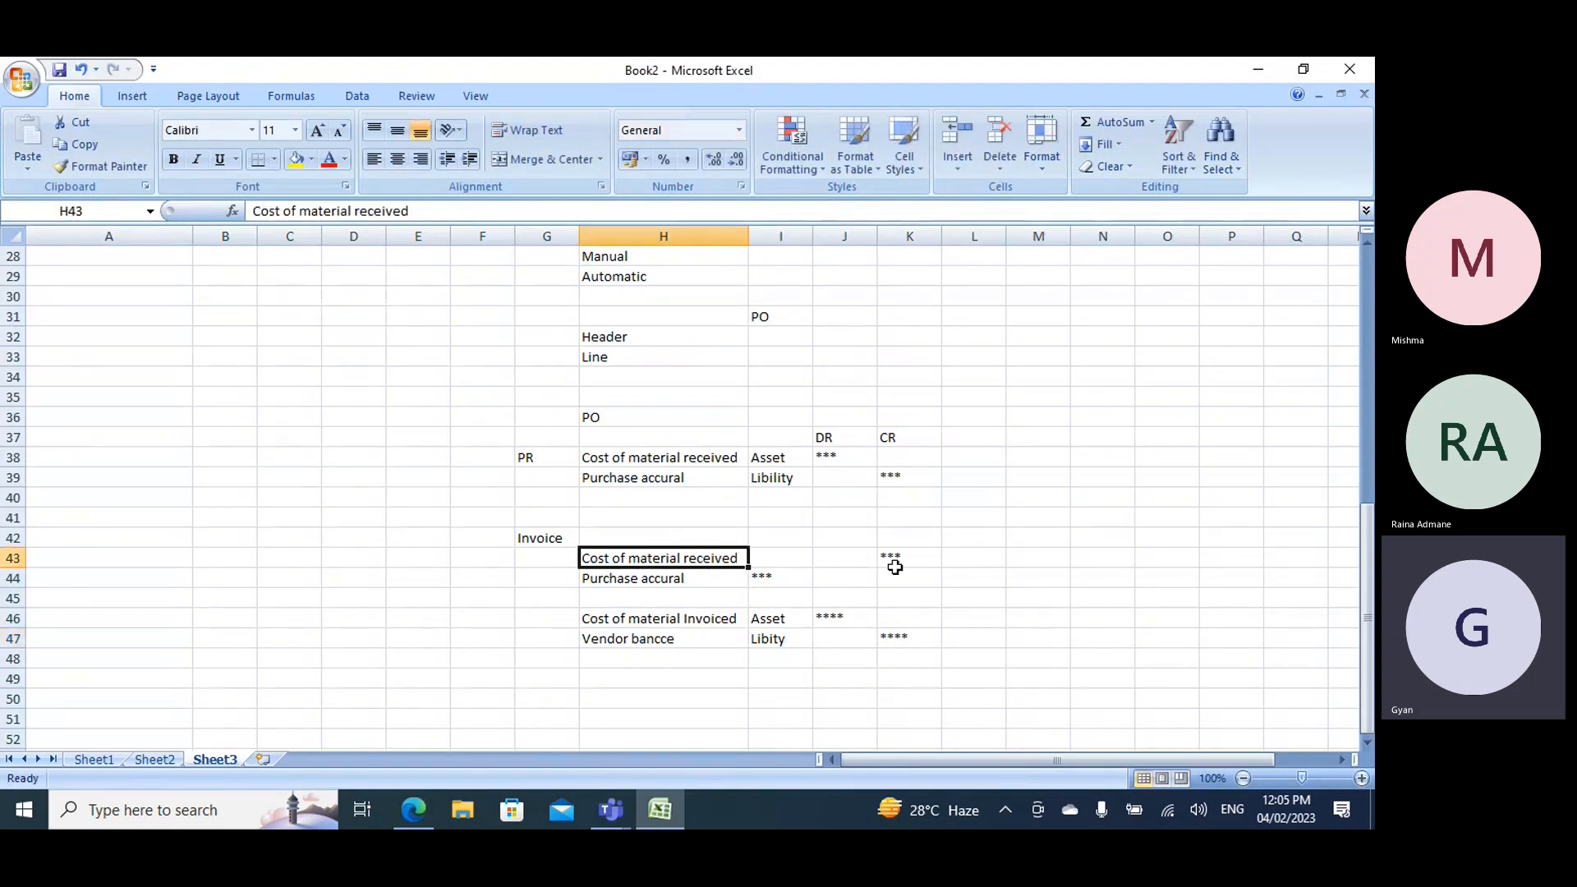
key(alt+Tab)
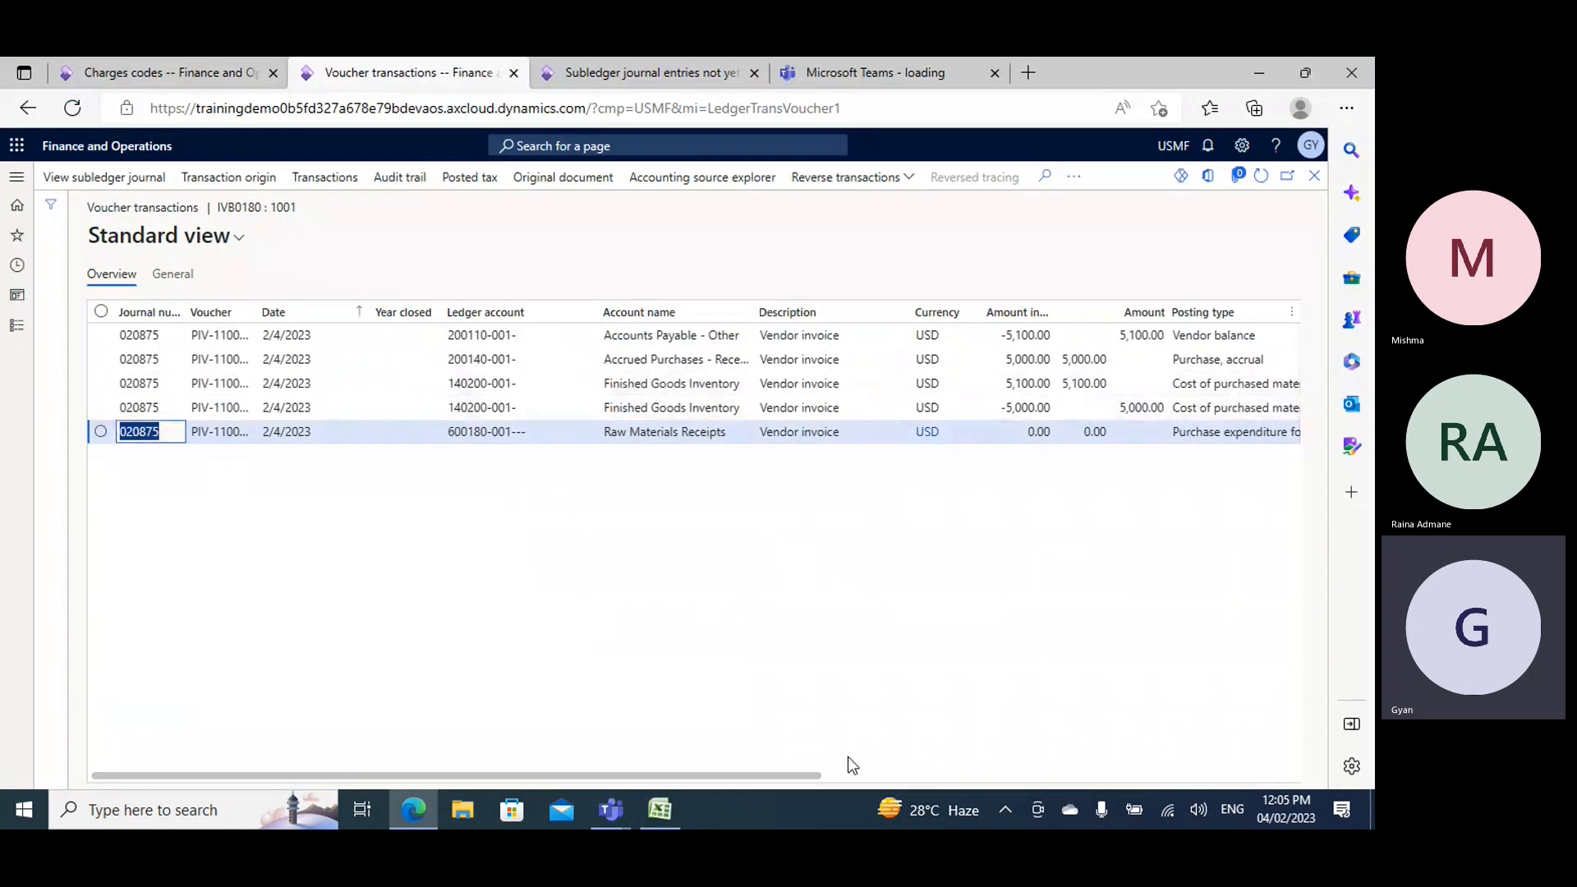
drag(797, 781, 927, 773)
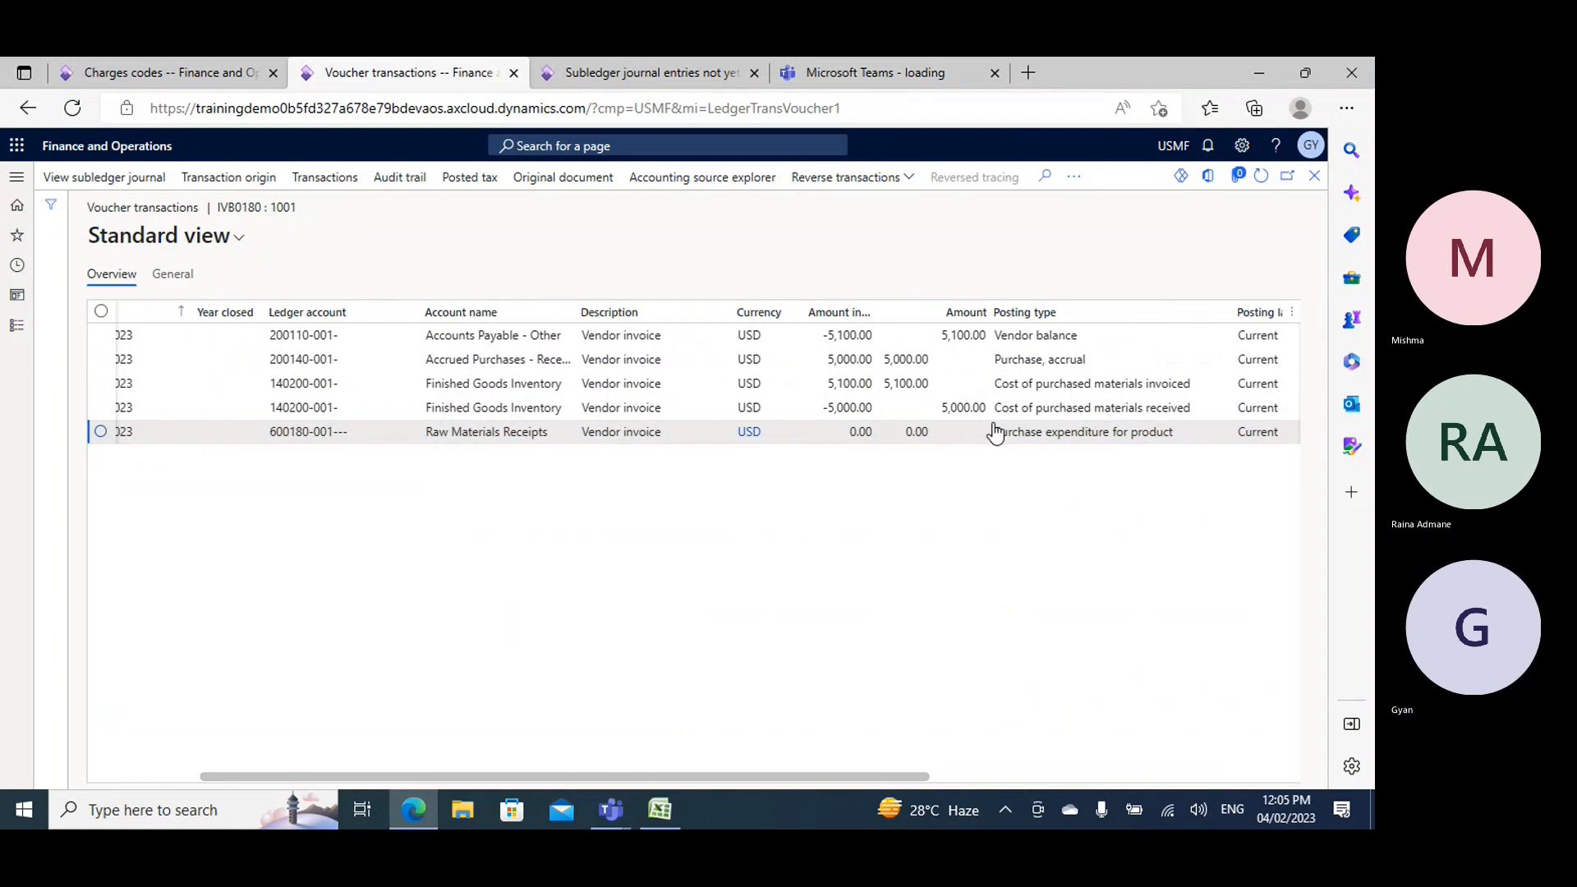
double_click(945, 408)
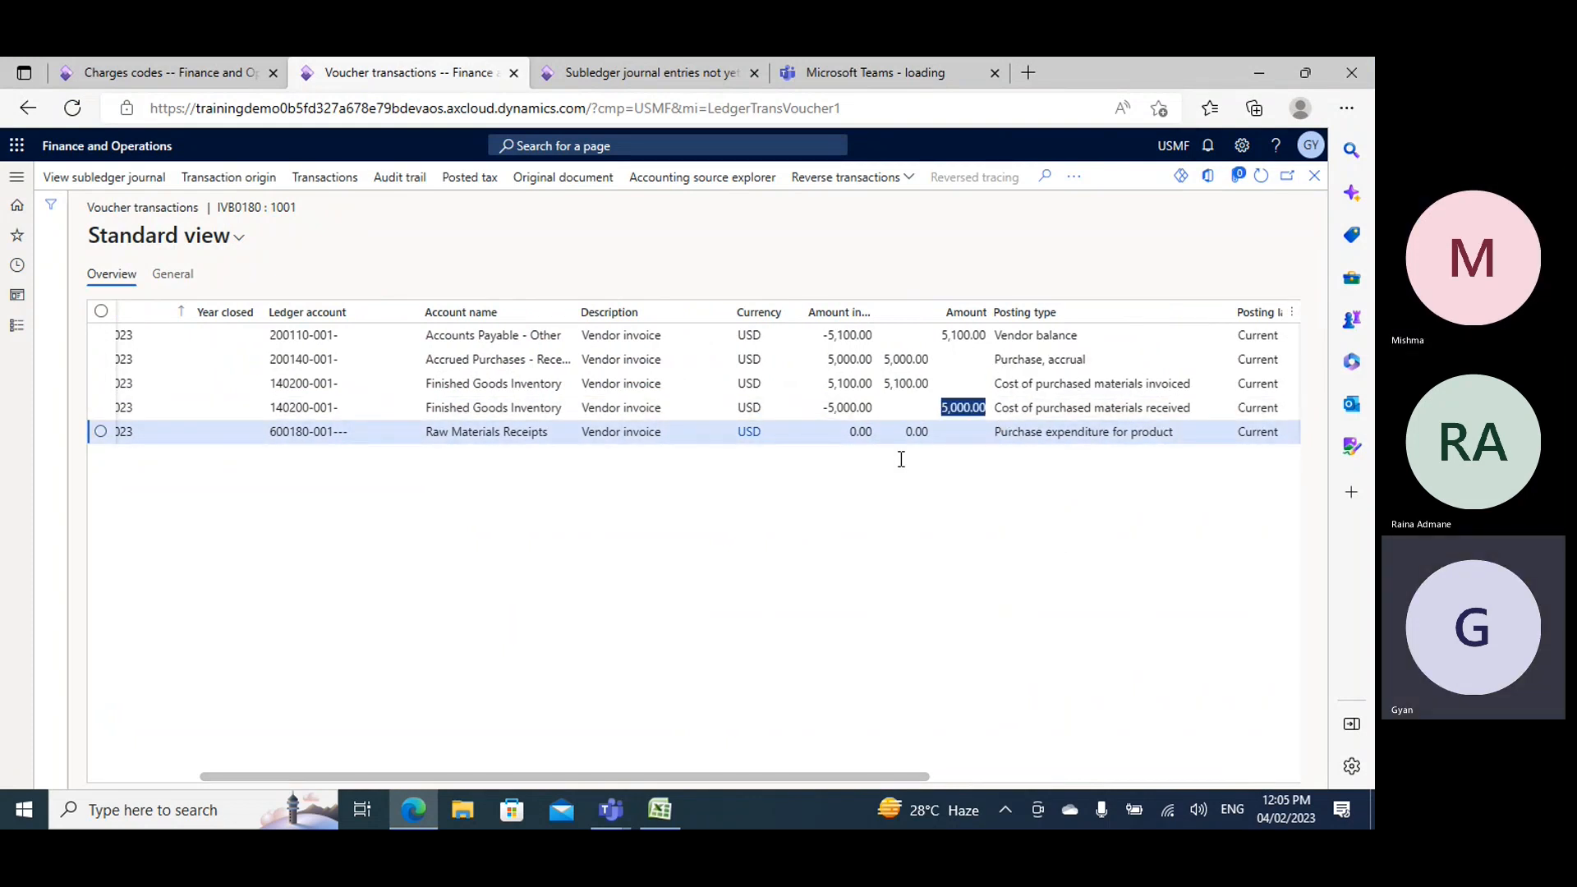
key(alt+Tab)
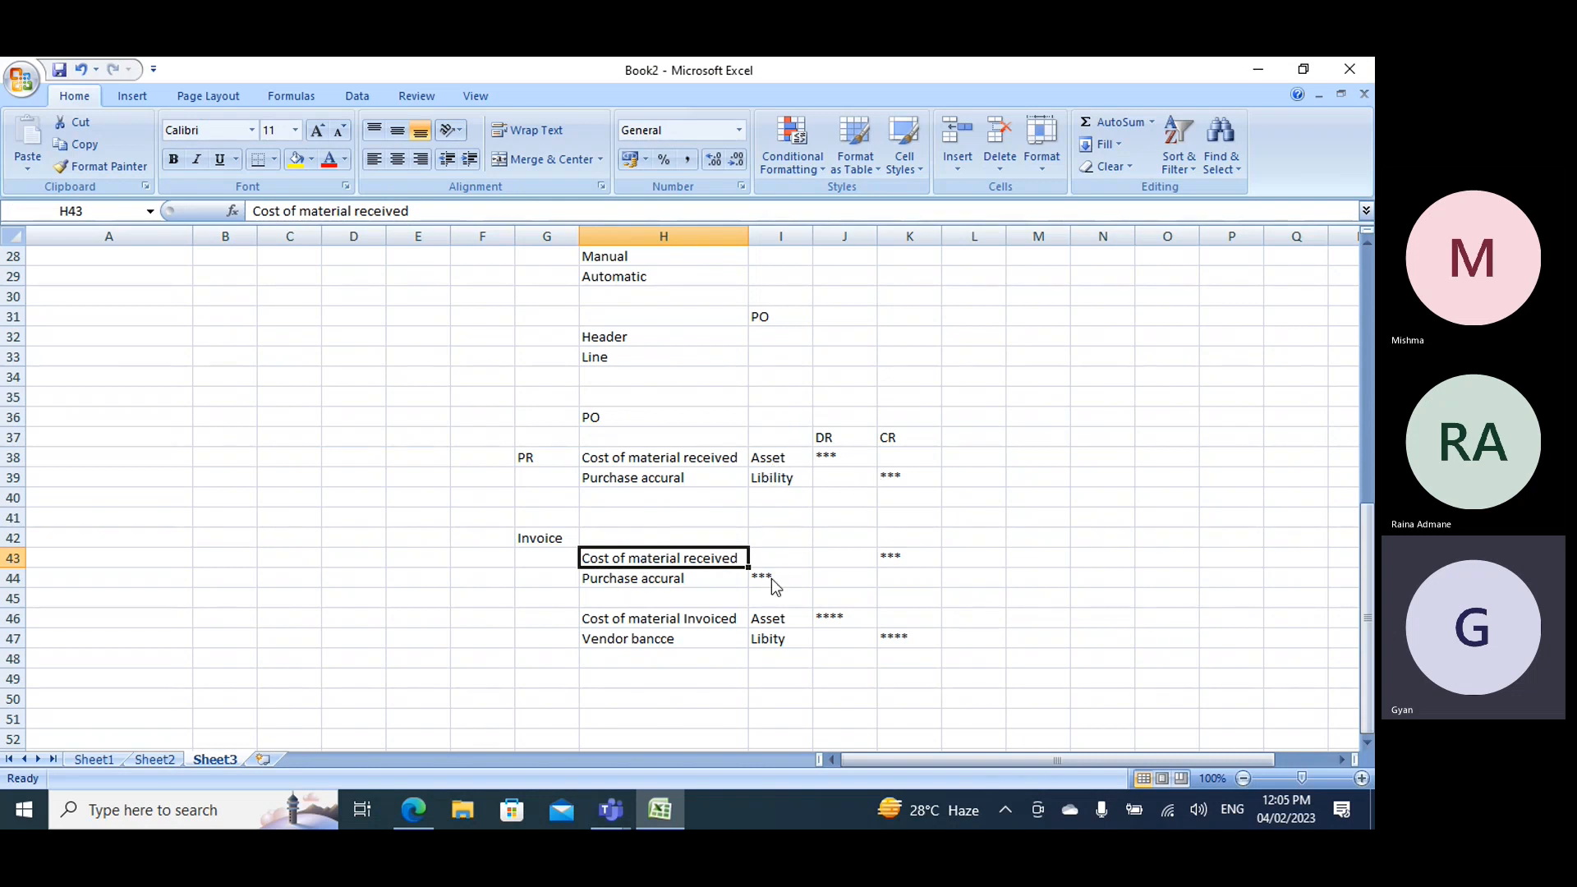
- Switch to the invoice voucher in the browser and examine its purchase accrual, invoiced materials and vendor balance amounts
key(alt+Tab)
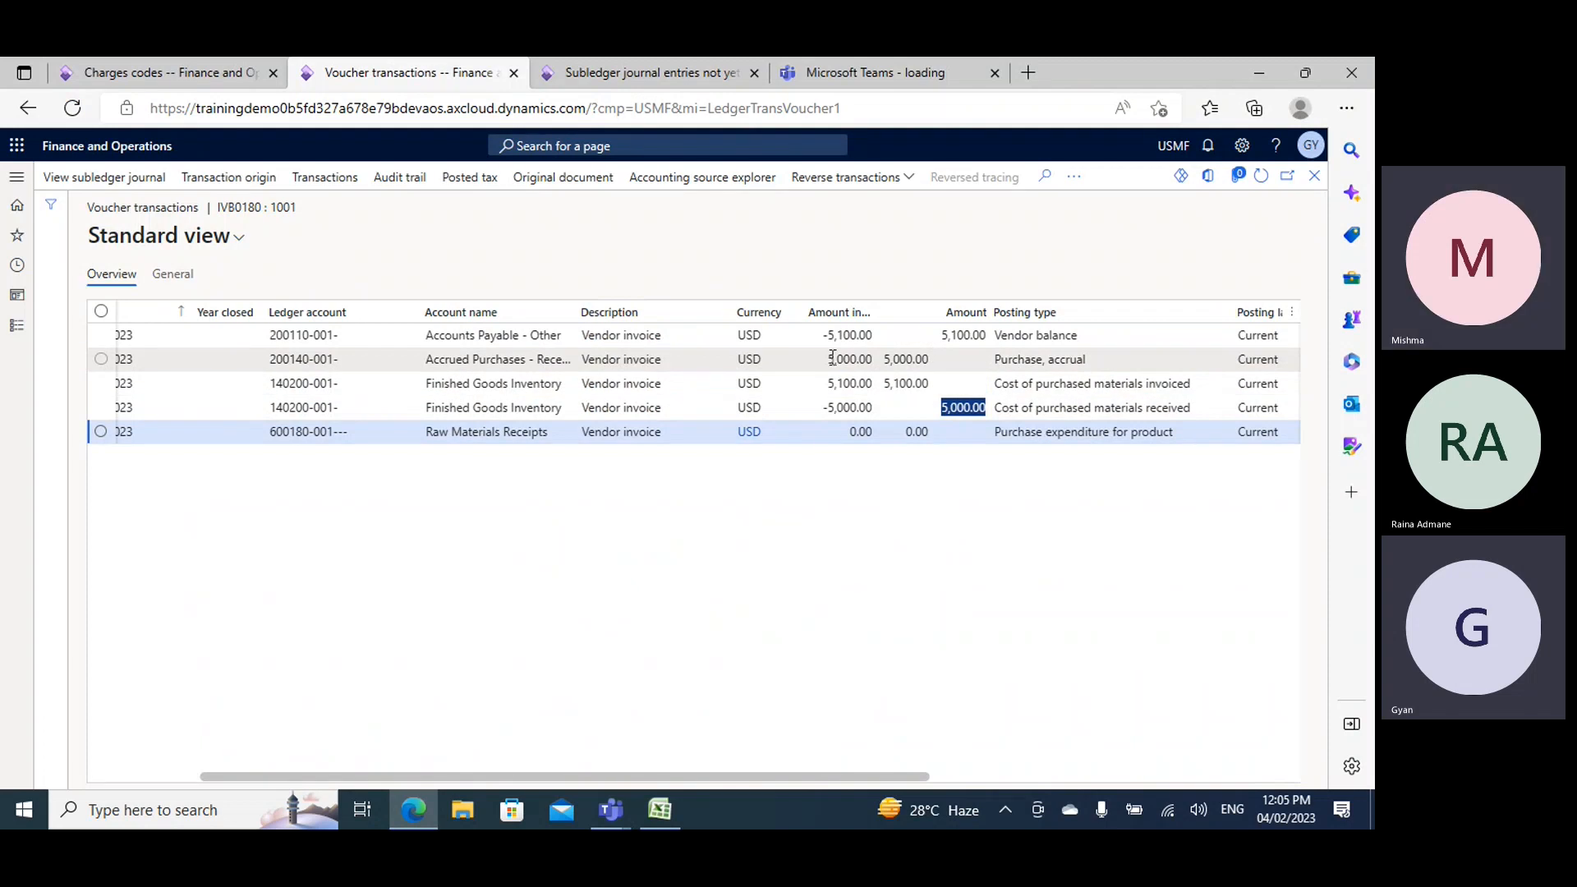
double_click(887, 362)
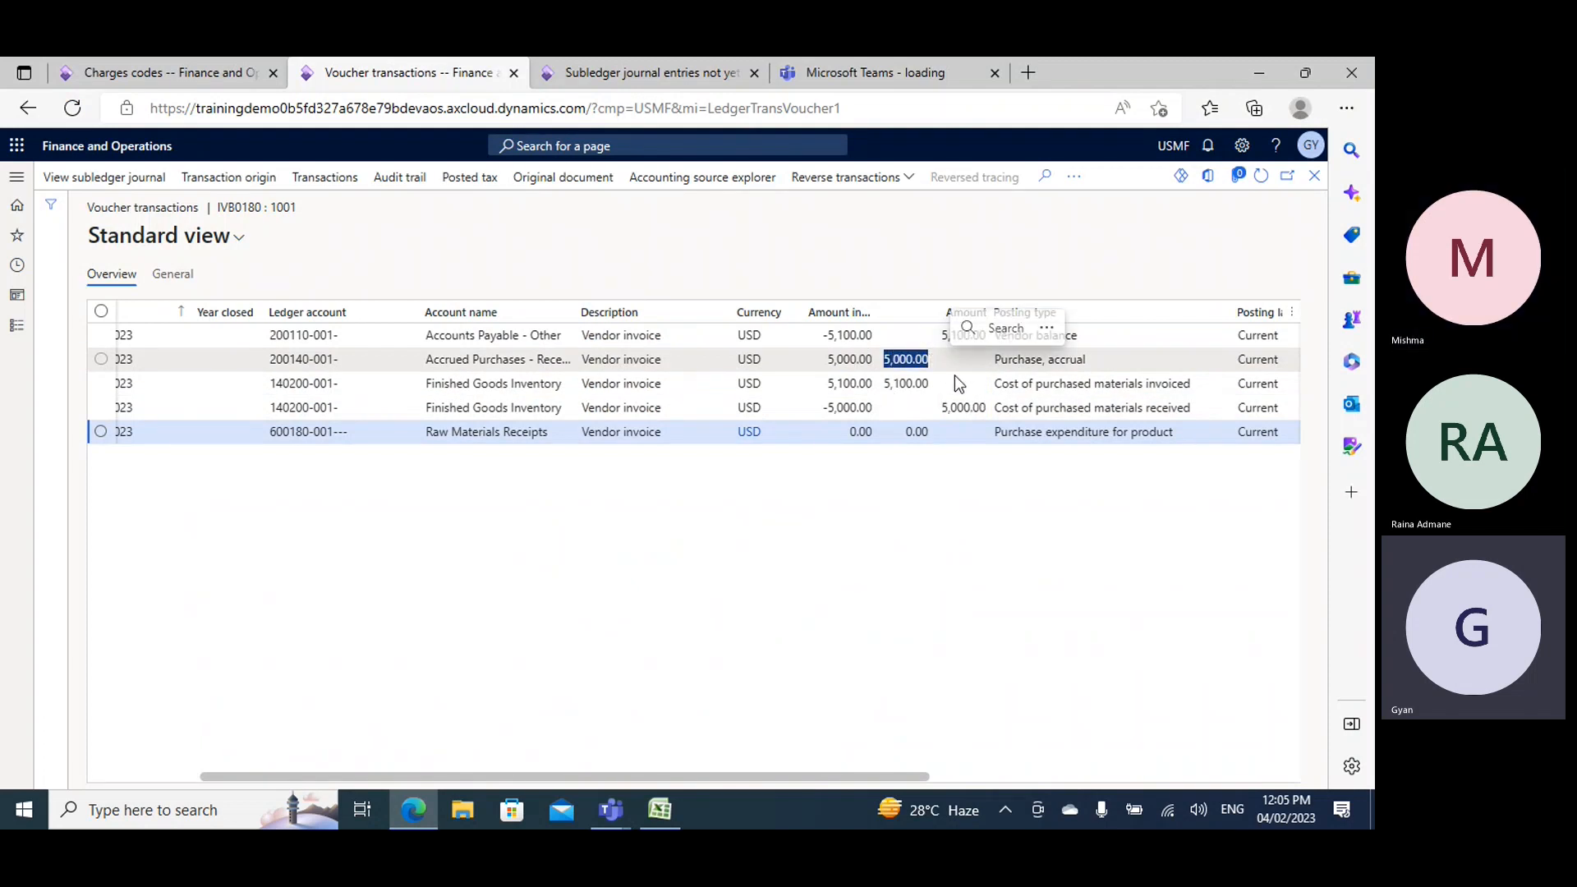
drag(884, 384, 929, 384)
drag(1002, 332, 941, 334)
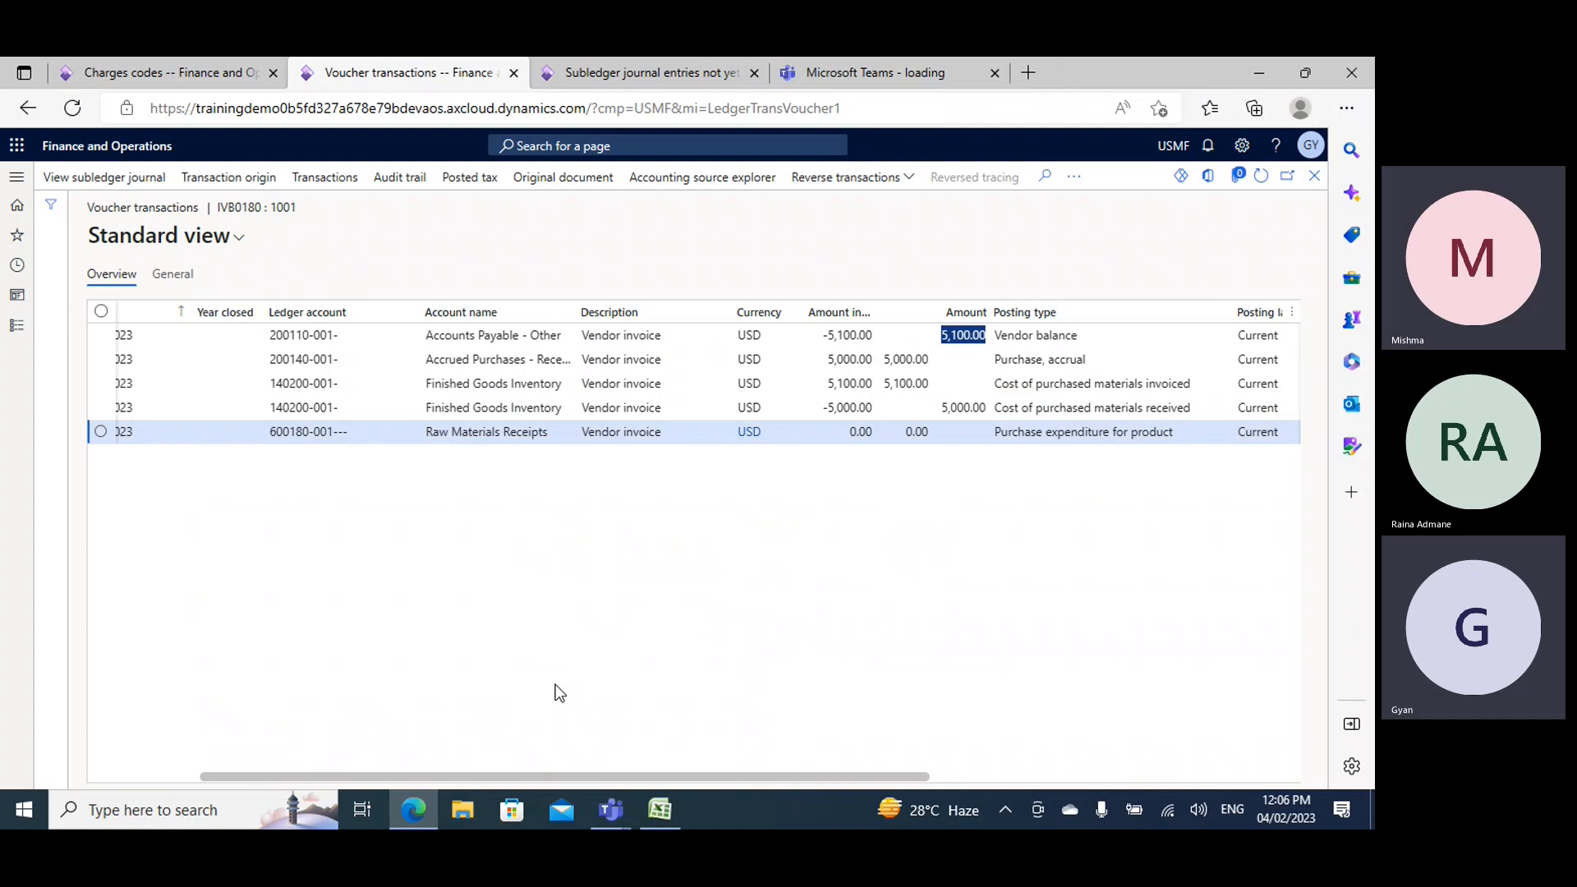
- Close the invoice voucher and return to the purchase order, and duplicate its browser tab
click(1315, 177)
click(145, 395)
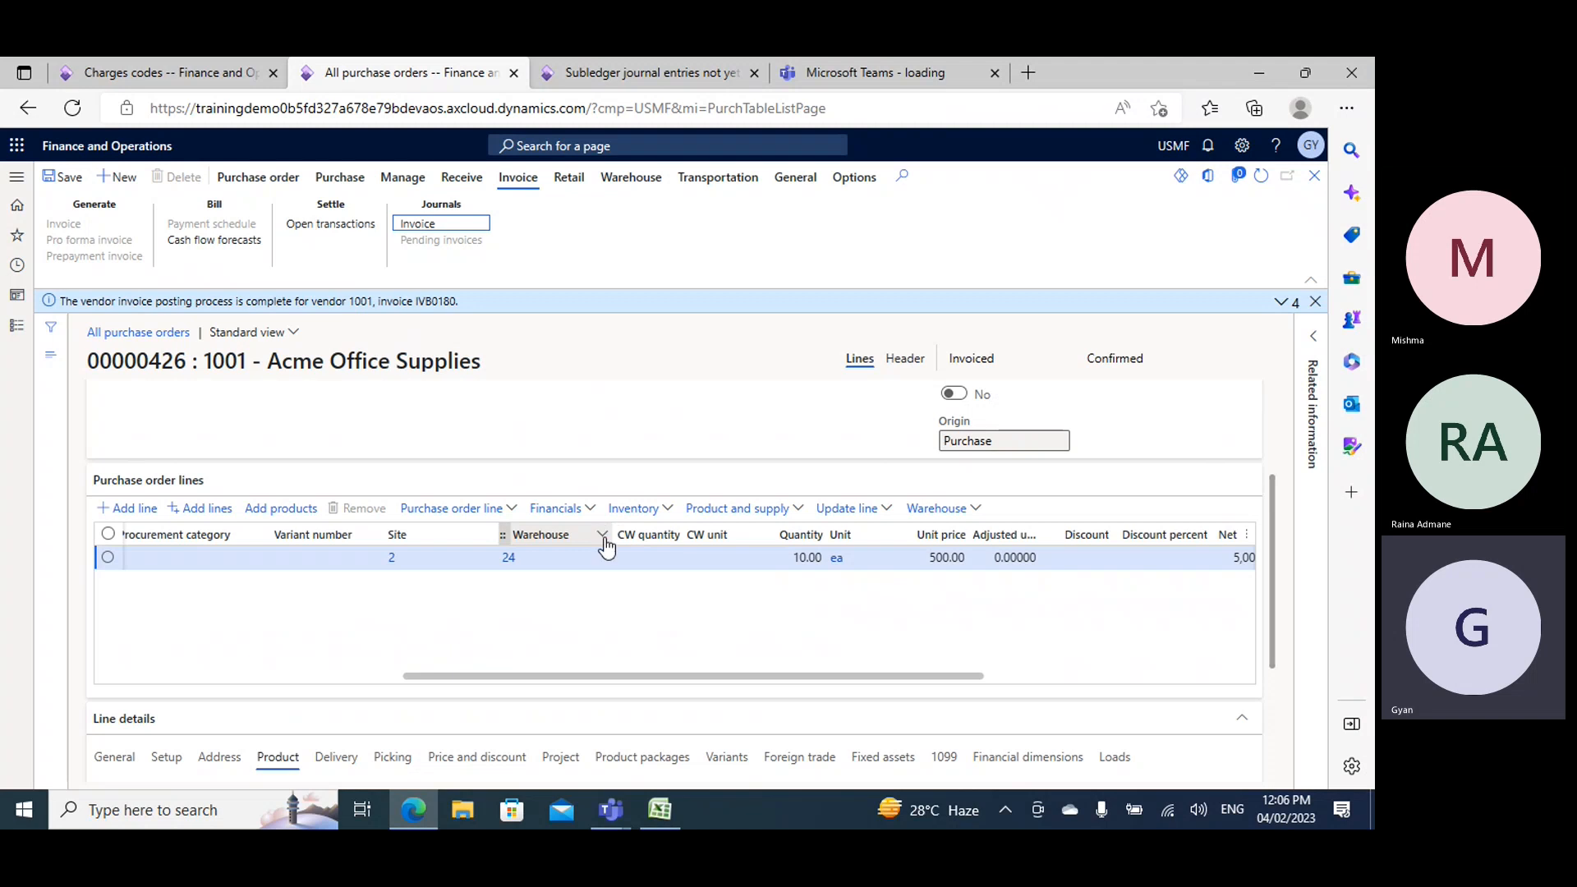
click(204, 76)
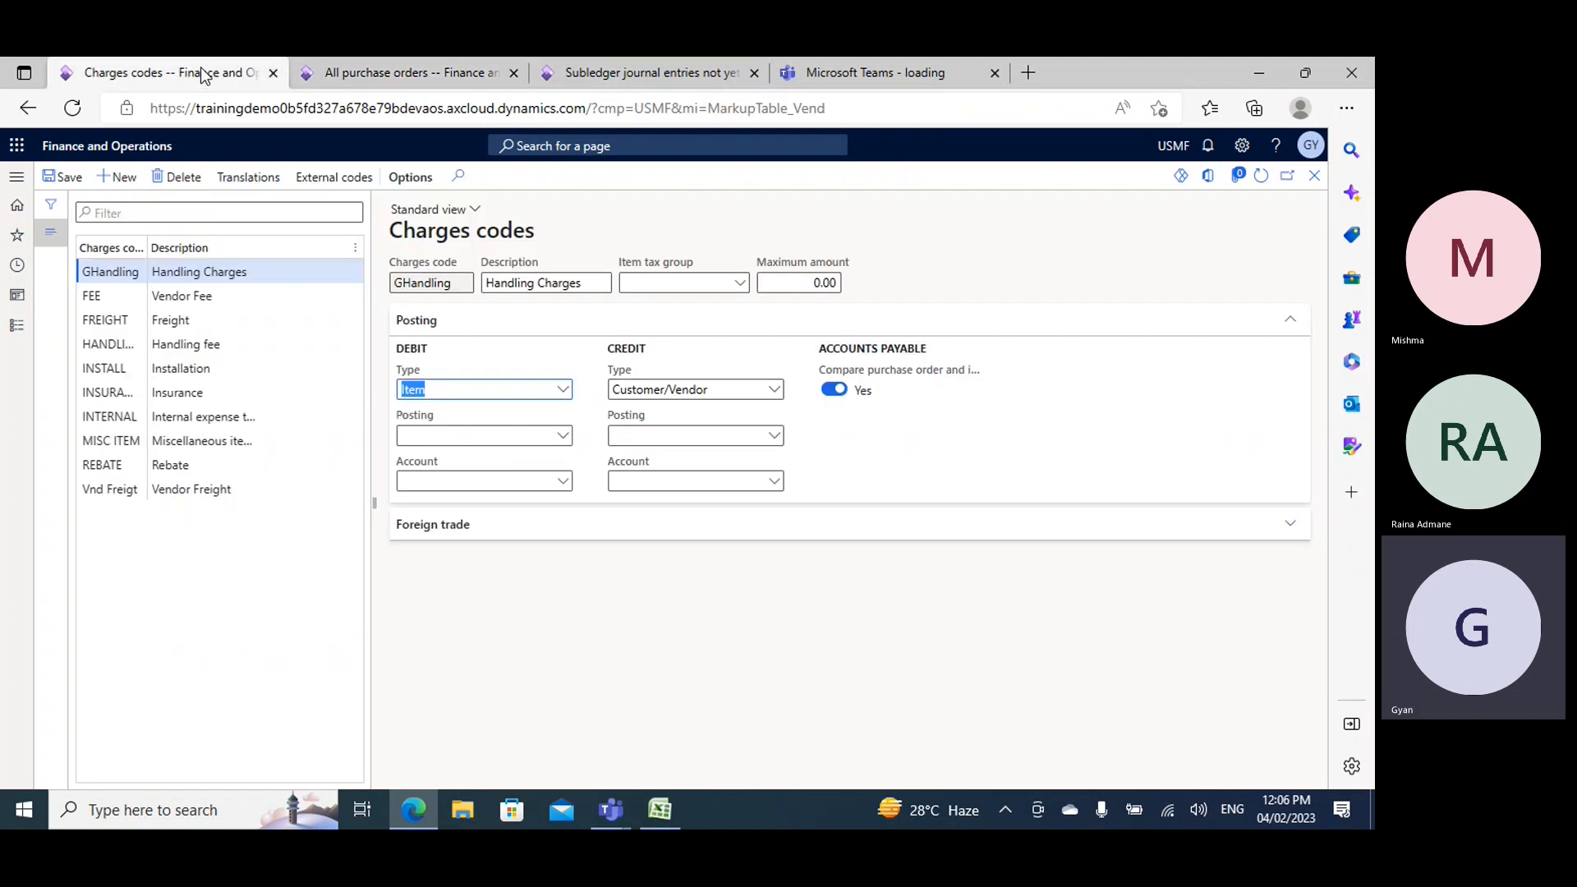
click(615, 73)
click(422, 71)
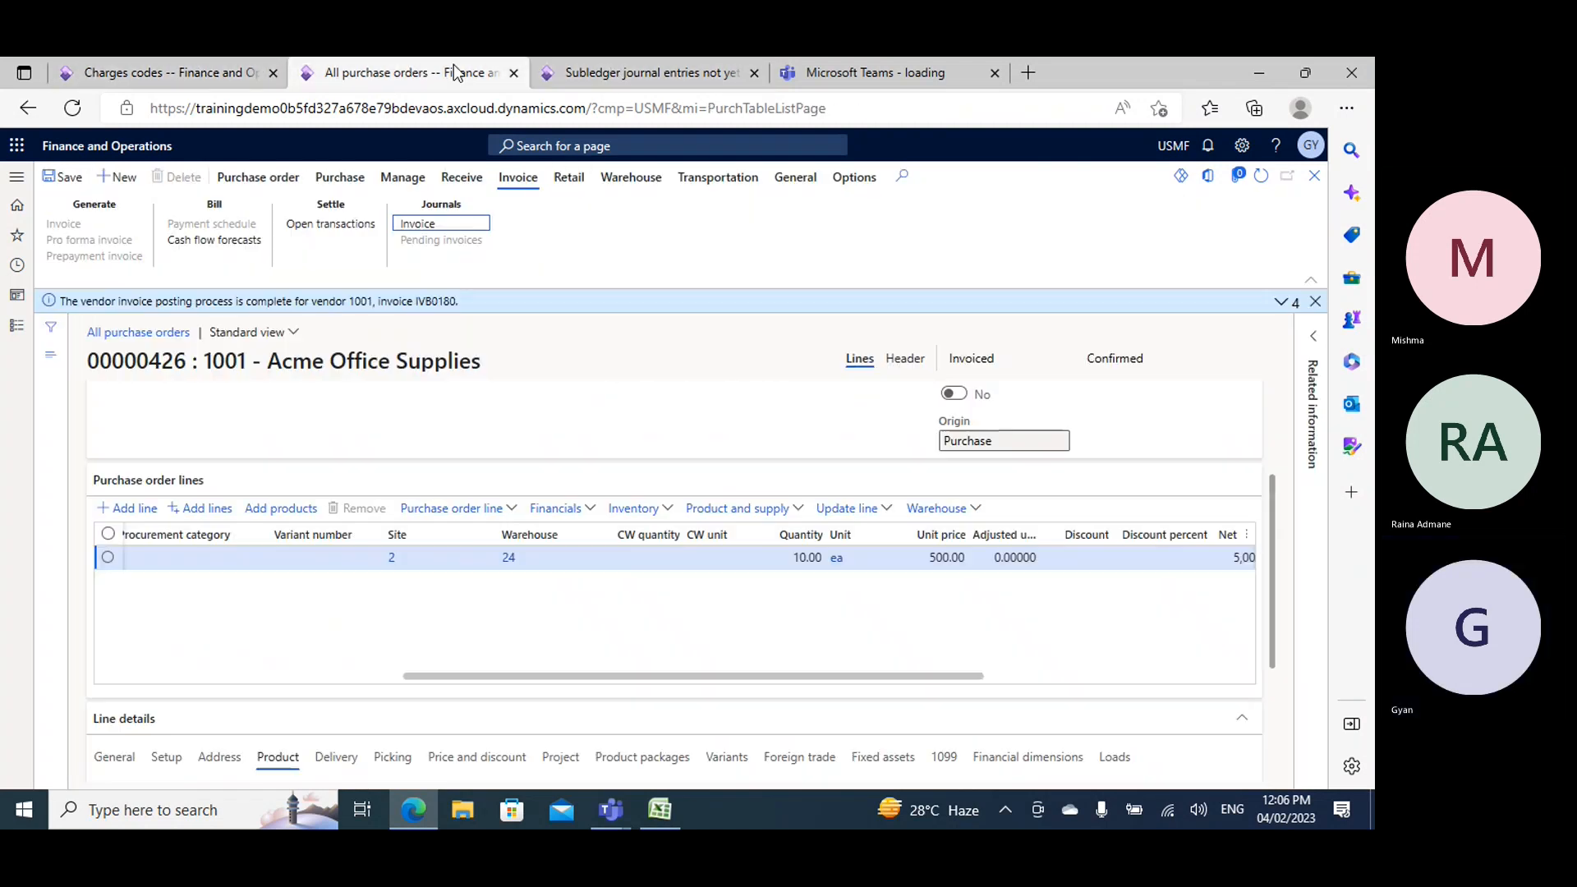
right_click(455, 72)
click(530, 183)
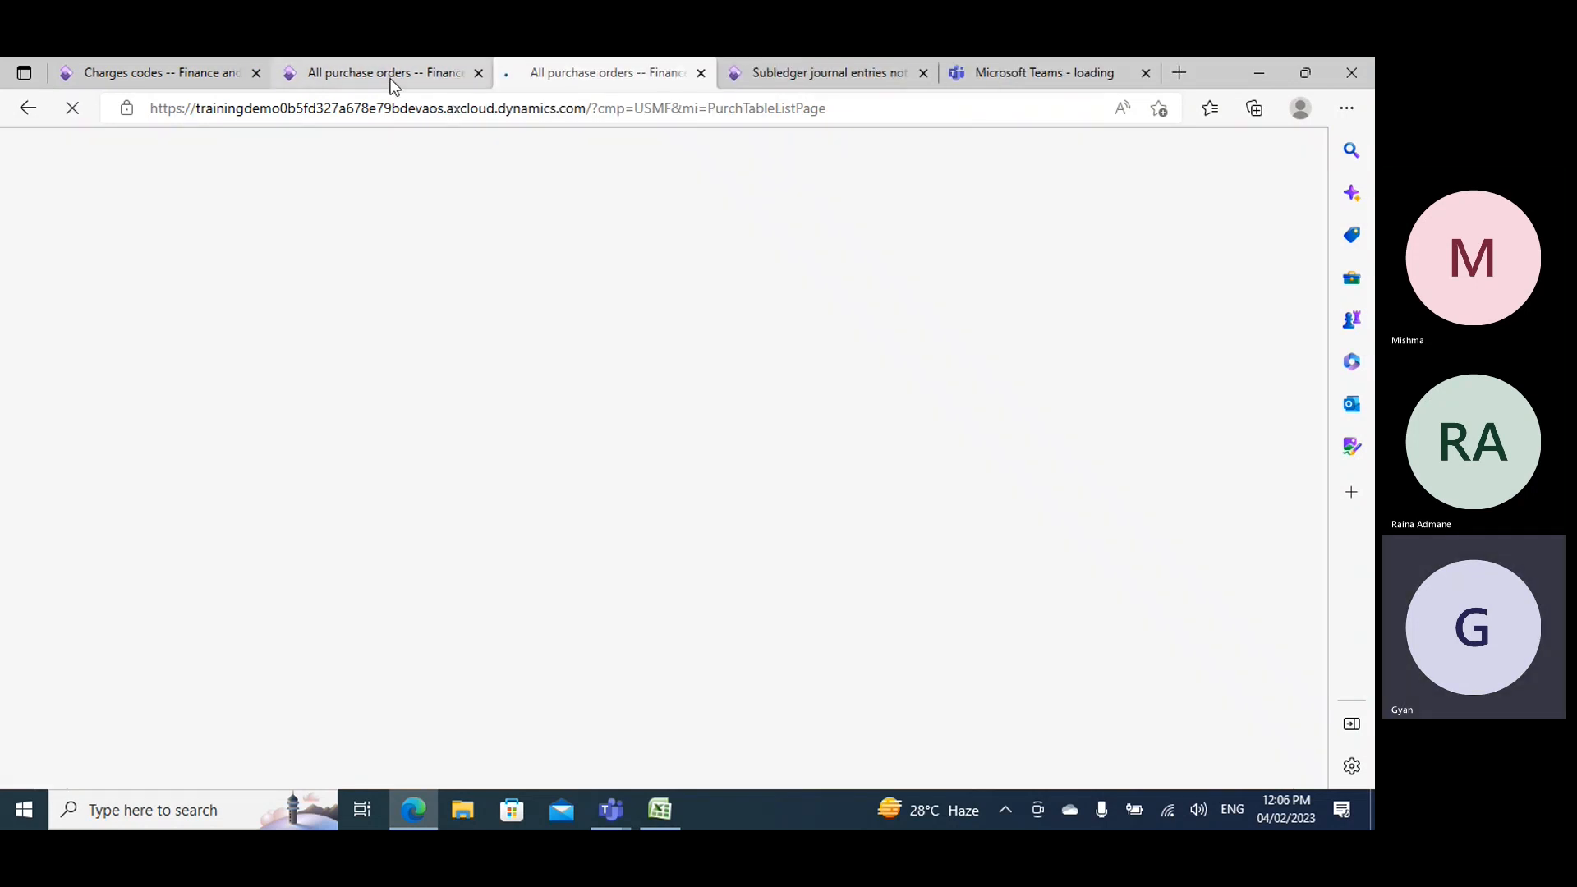
- Check which product is on the original purchase order's line and return to the duplicated tab
click(394, 82)
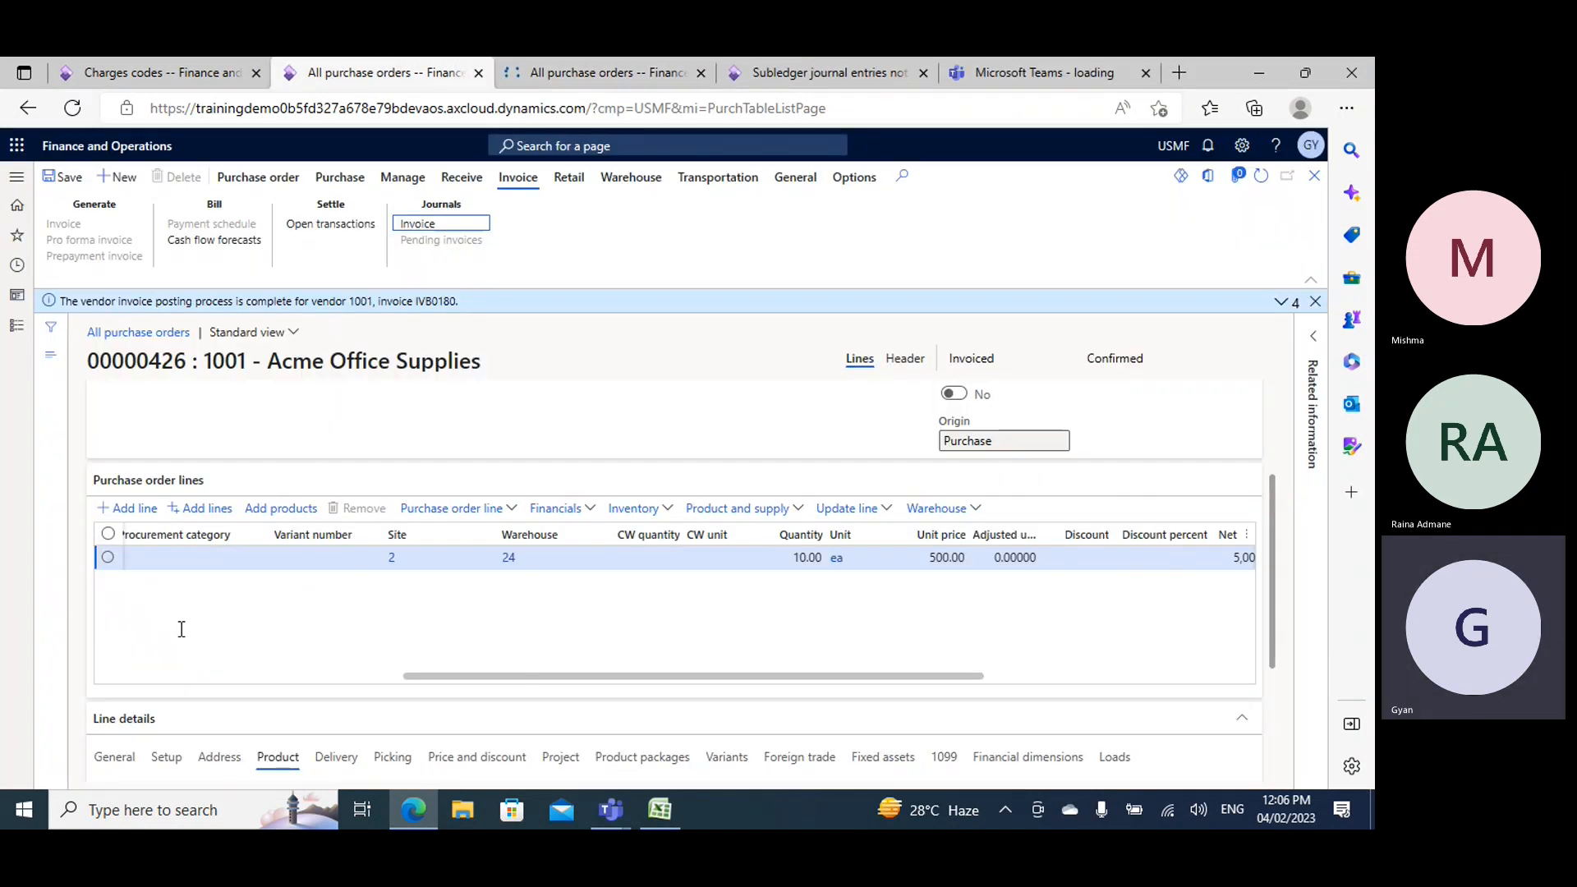
drag(874, 676, 566, 703)
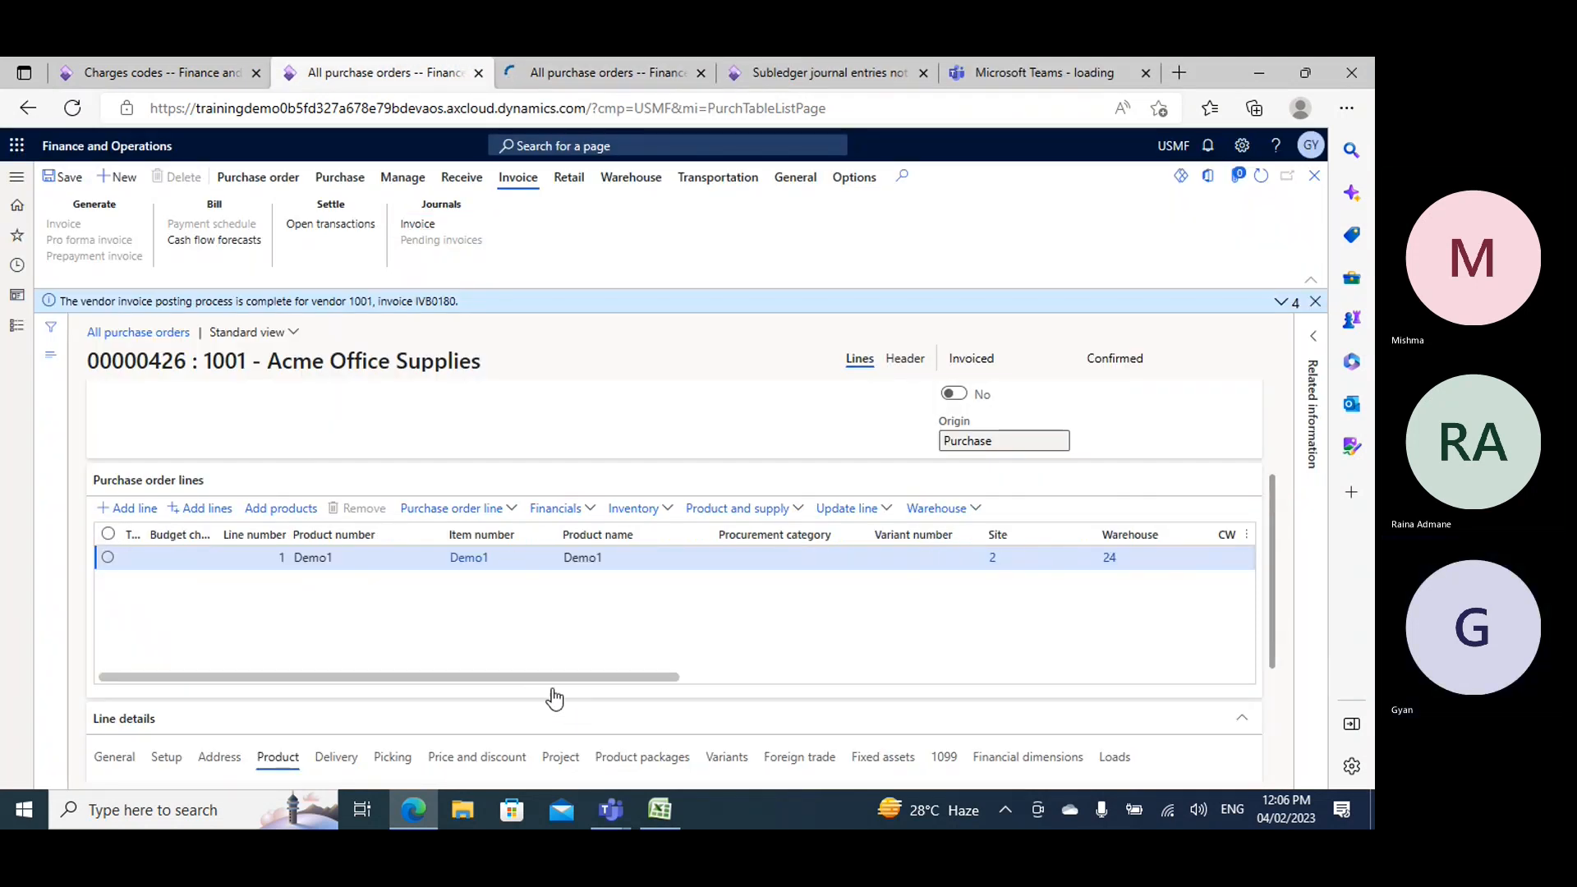
click(707, 81)
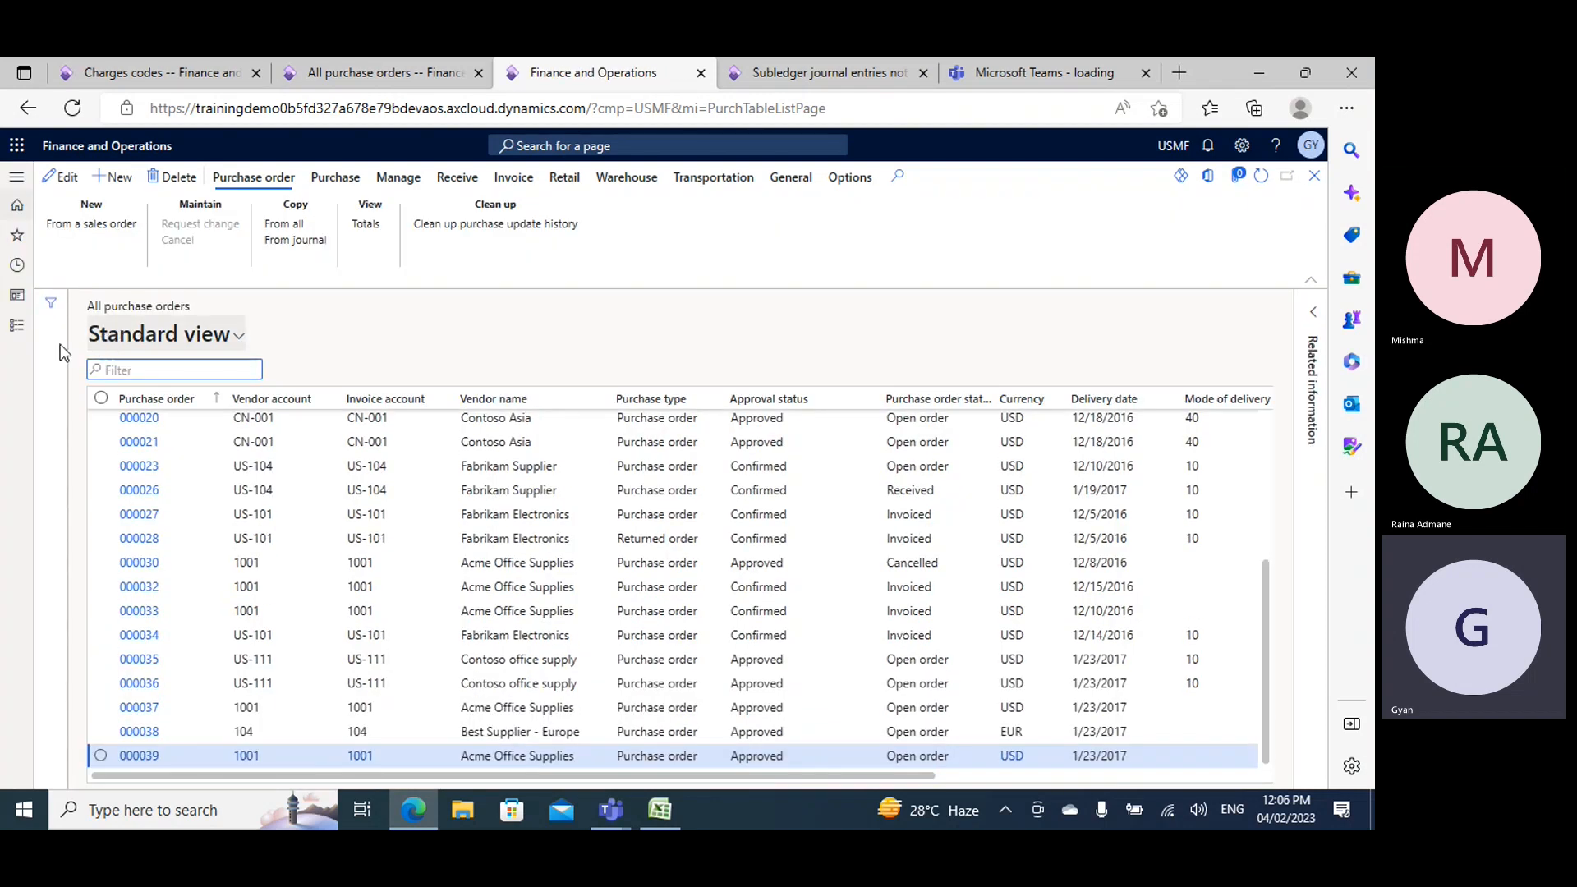
- Open the released products list from the Product information management module
click(10, 326)
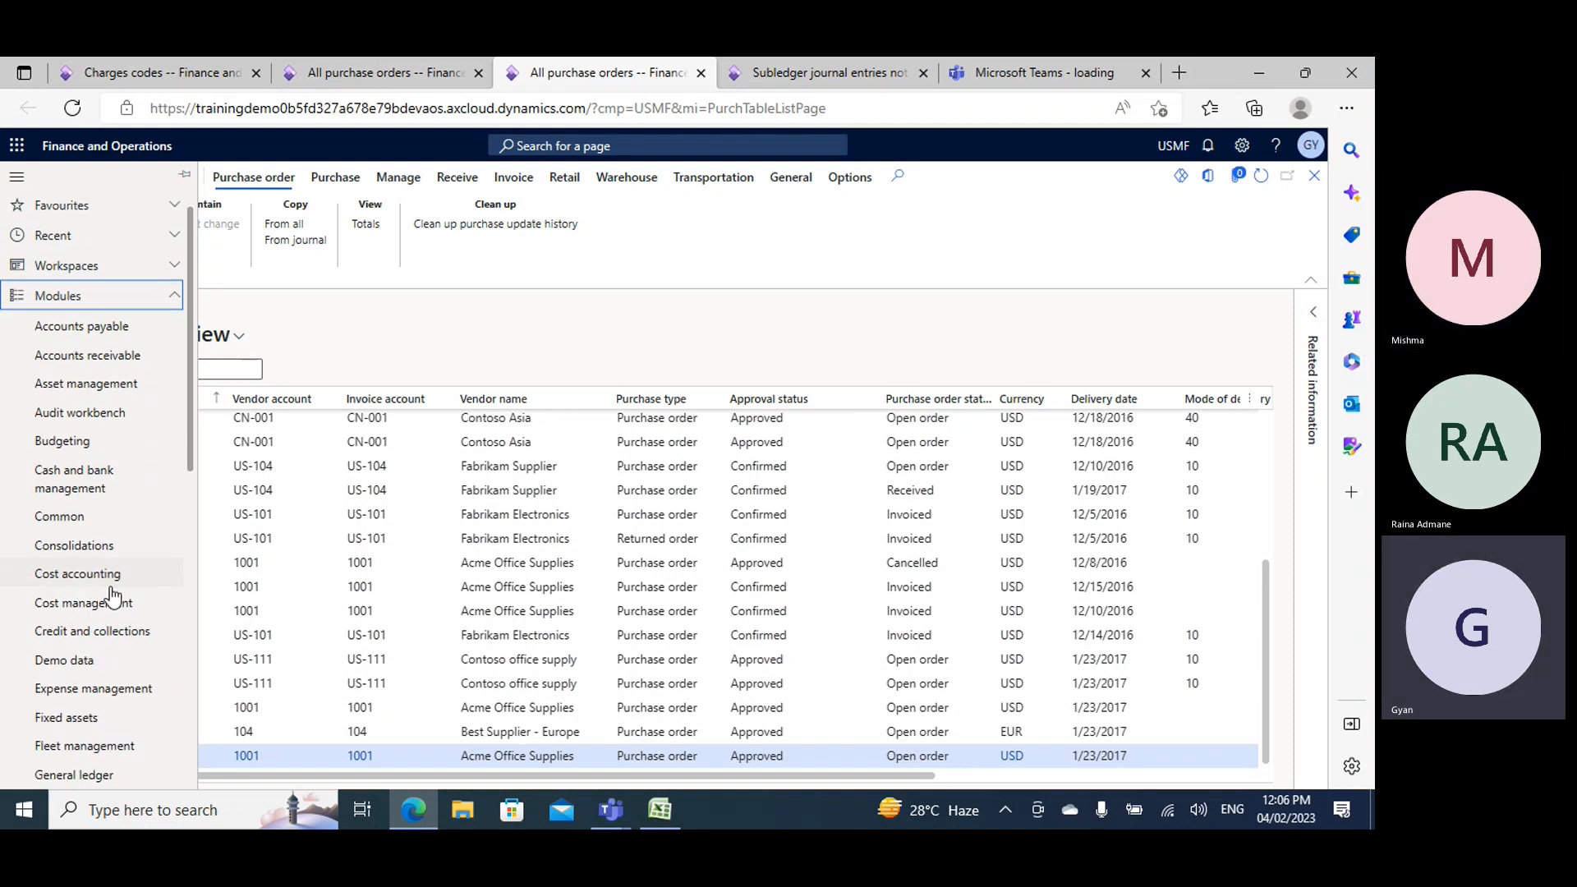
scroll(113, 593, down, 6)
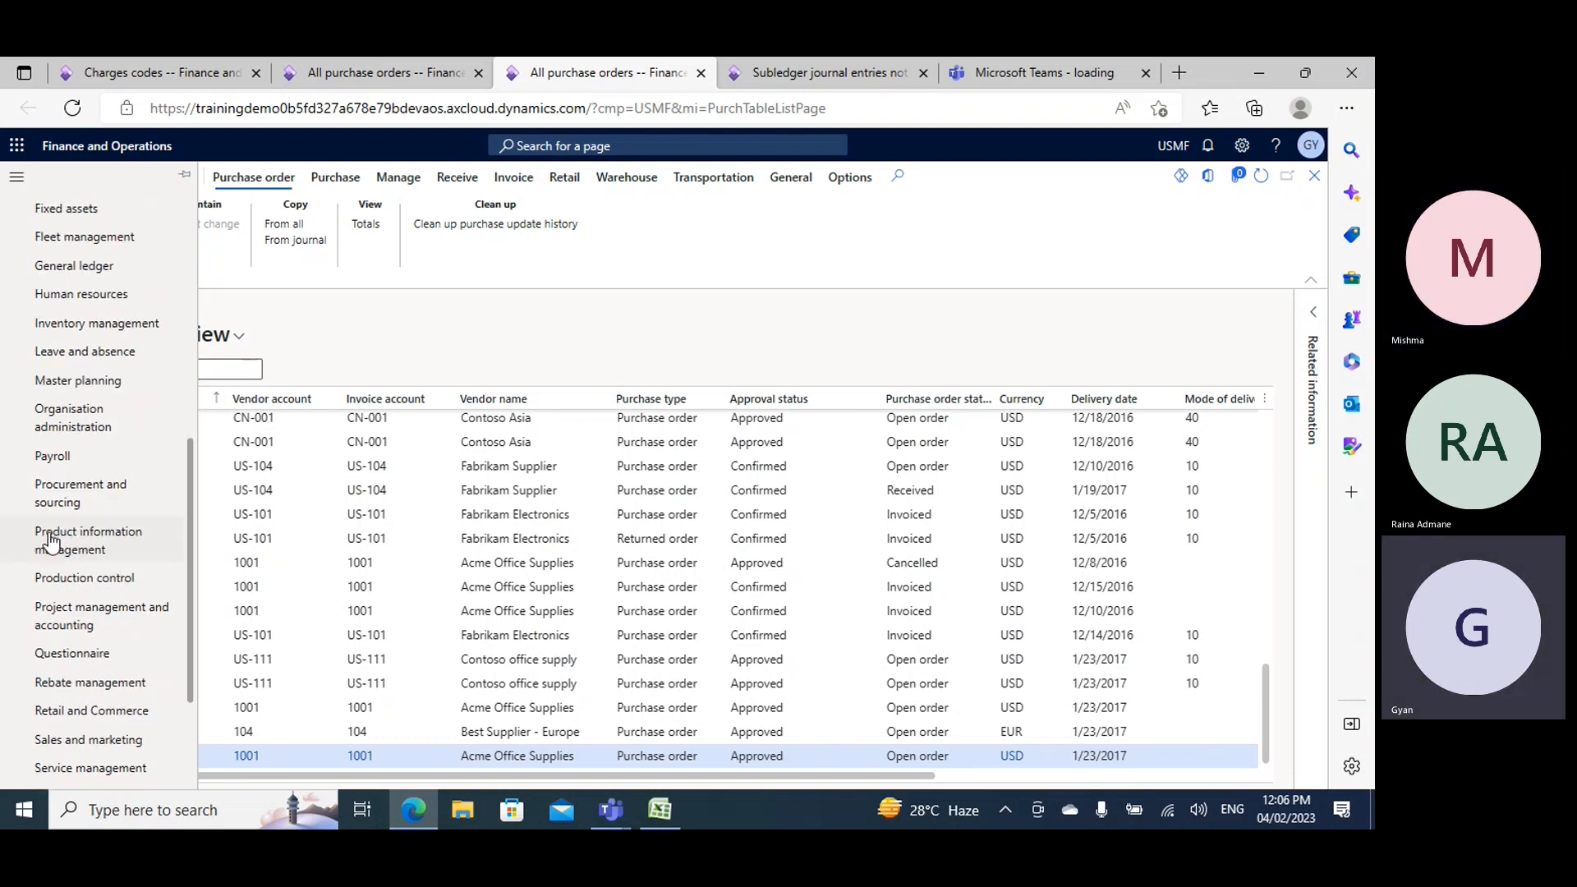
click(51, 542)
click(110, 556)
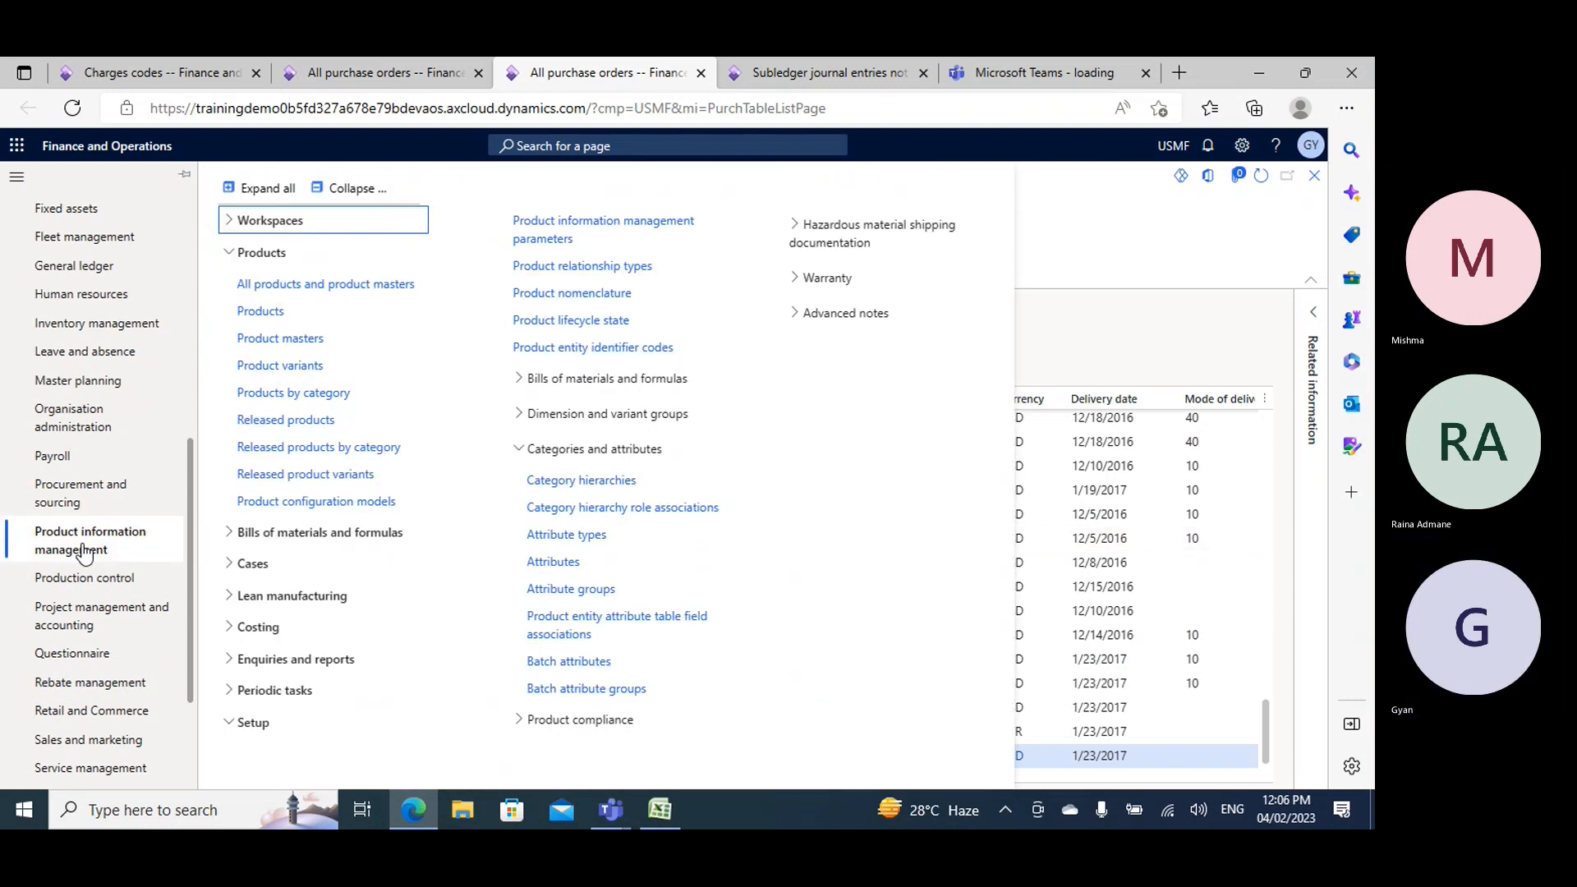
click(758, 476)
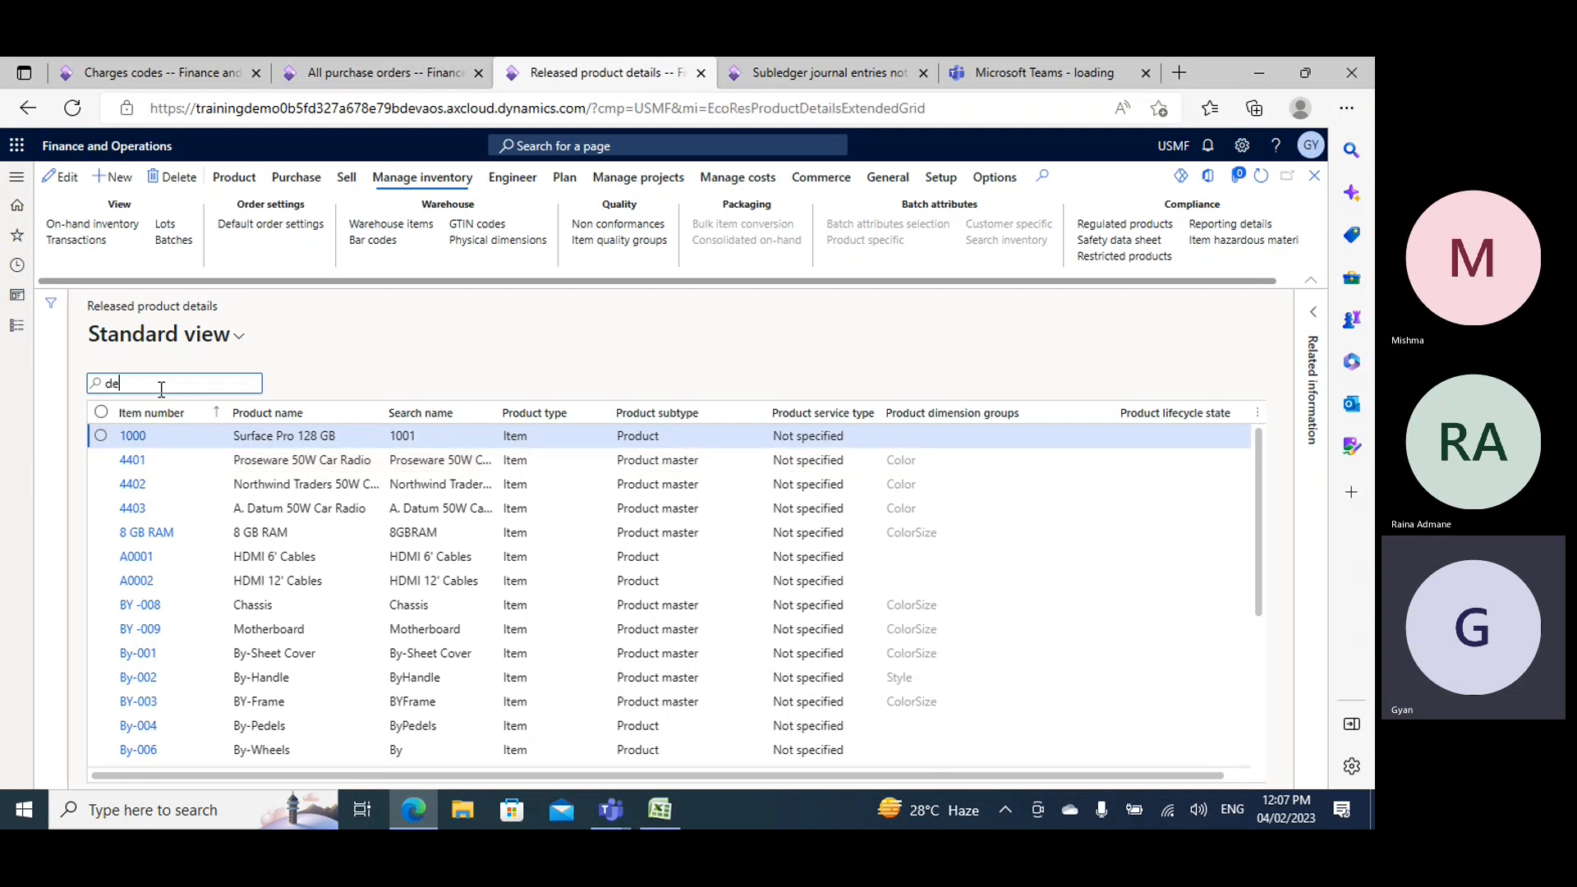
- Filter the released products by item number demo1 and open the on-hand inventory of Demo1
text(o1)
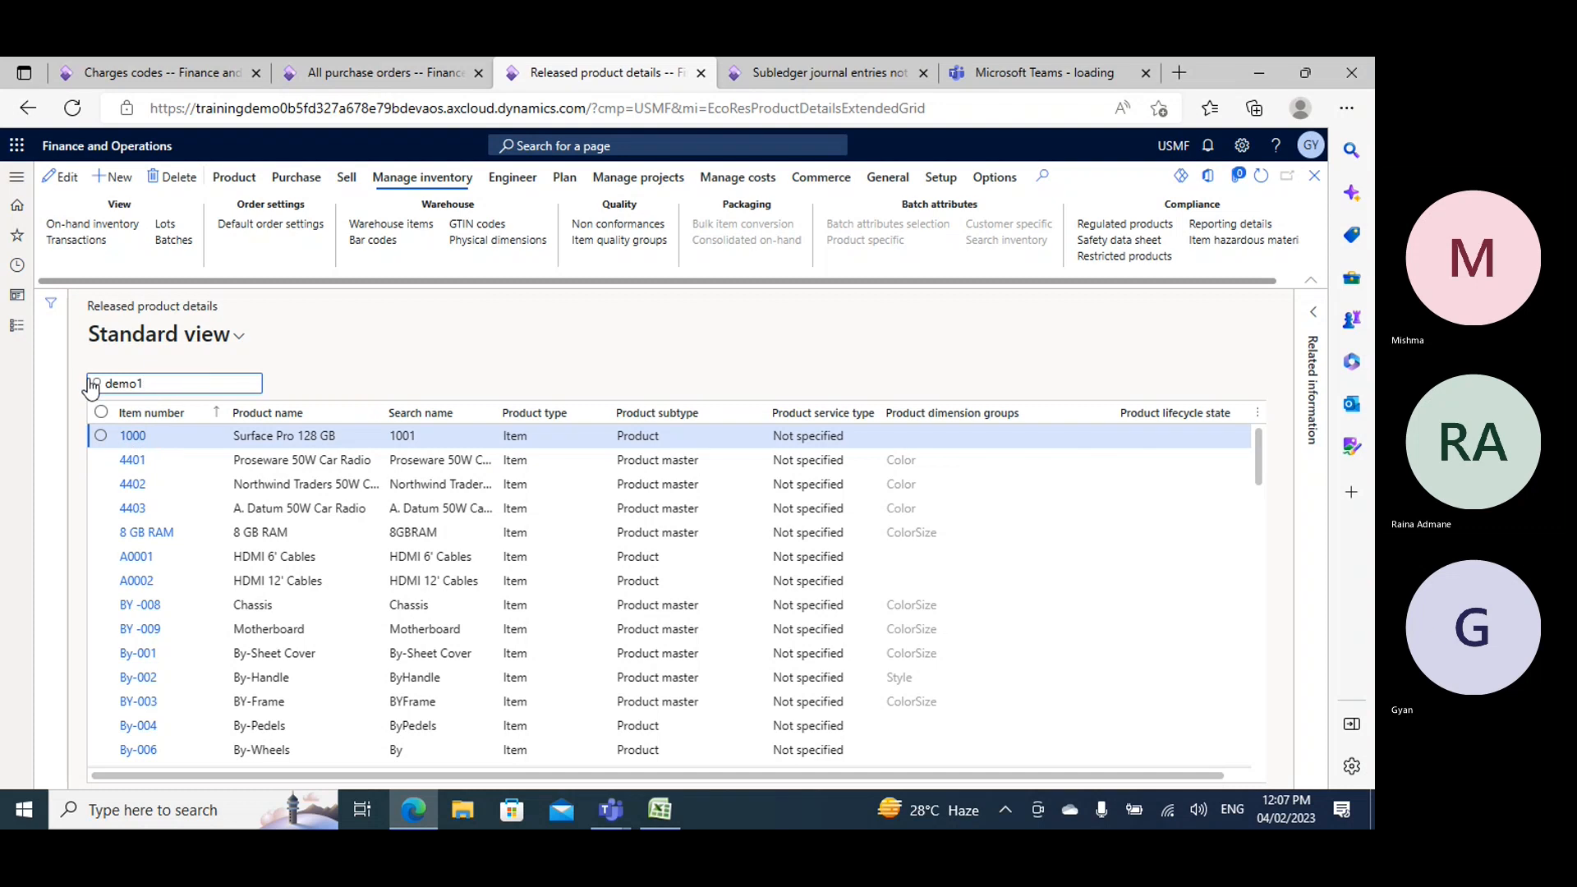
click(96, 384)
click(145, 409)
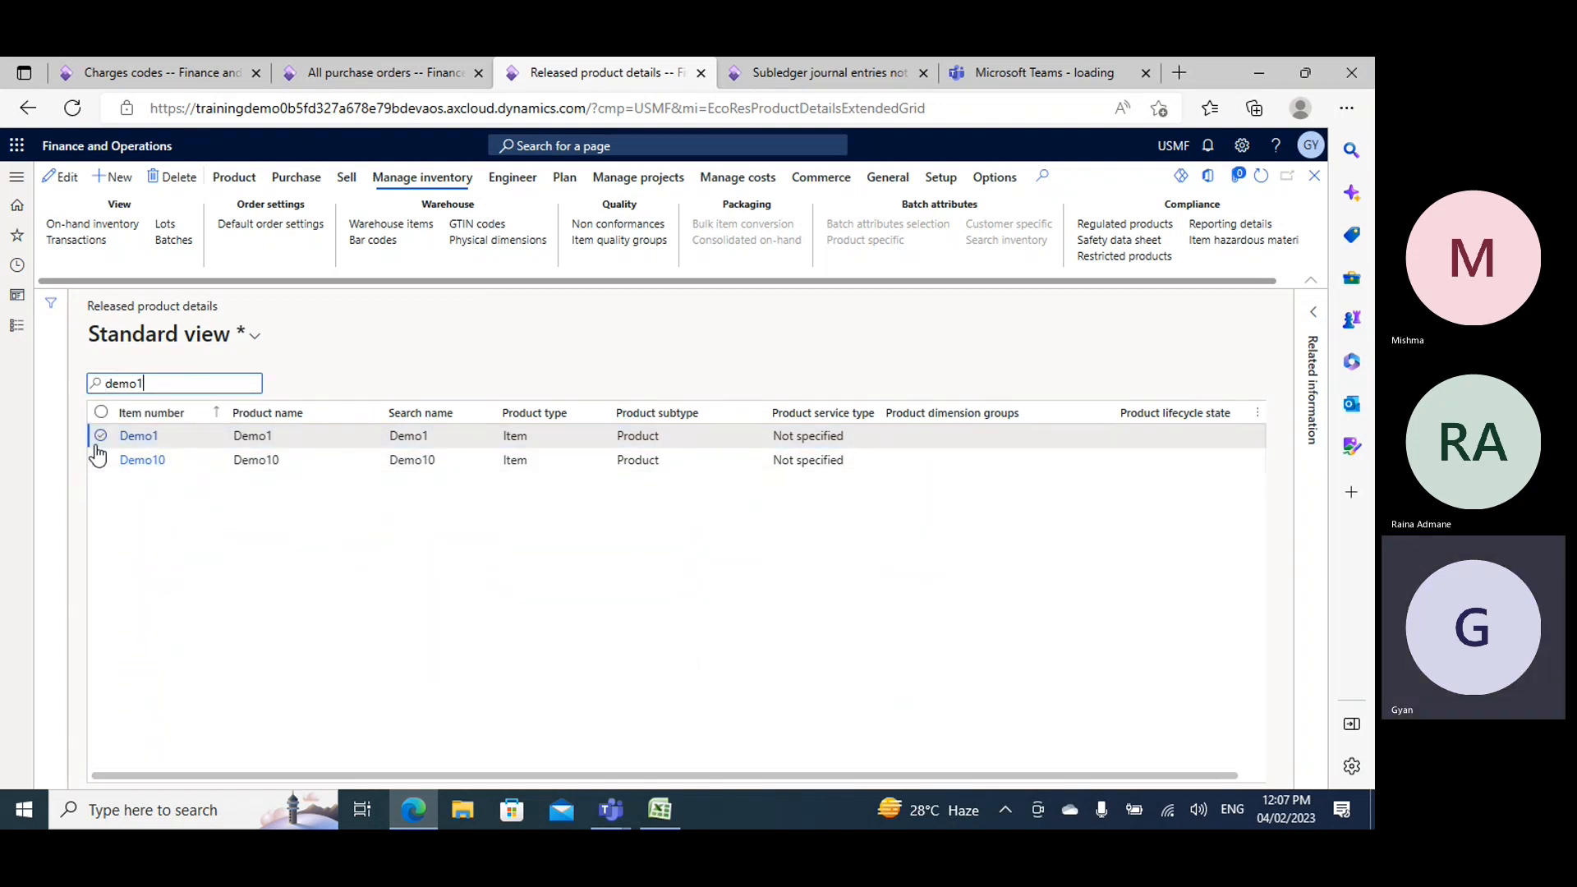
click(100, 436)
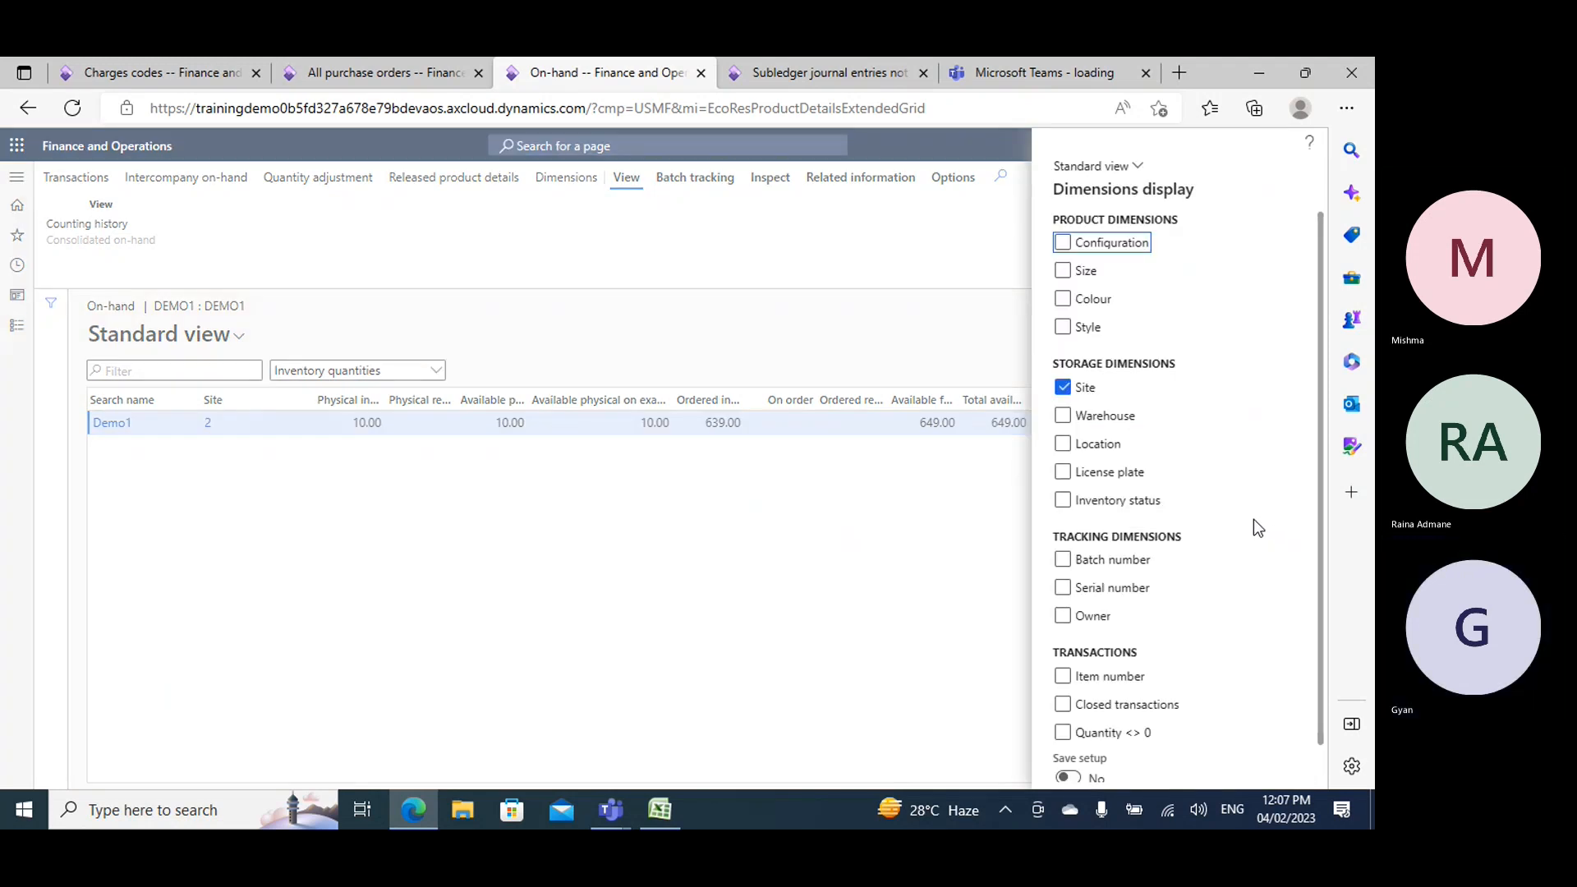
- Add Warehouse, Location, License plate, Inventory status, Batch number and Item number to the on-hand dimensions display, and save the setup
click(1065, 417)
click(1064, 445)
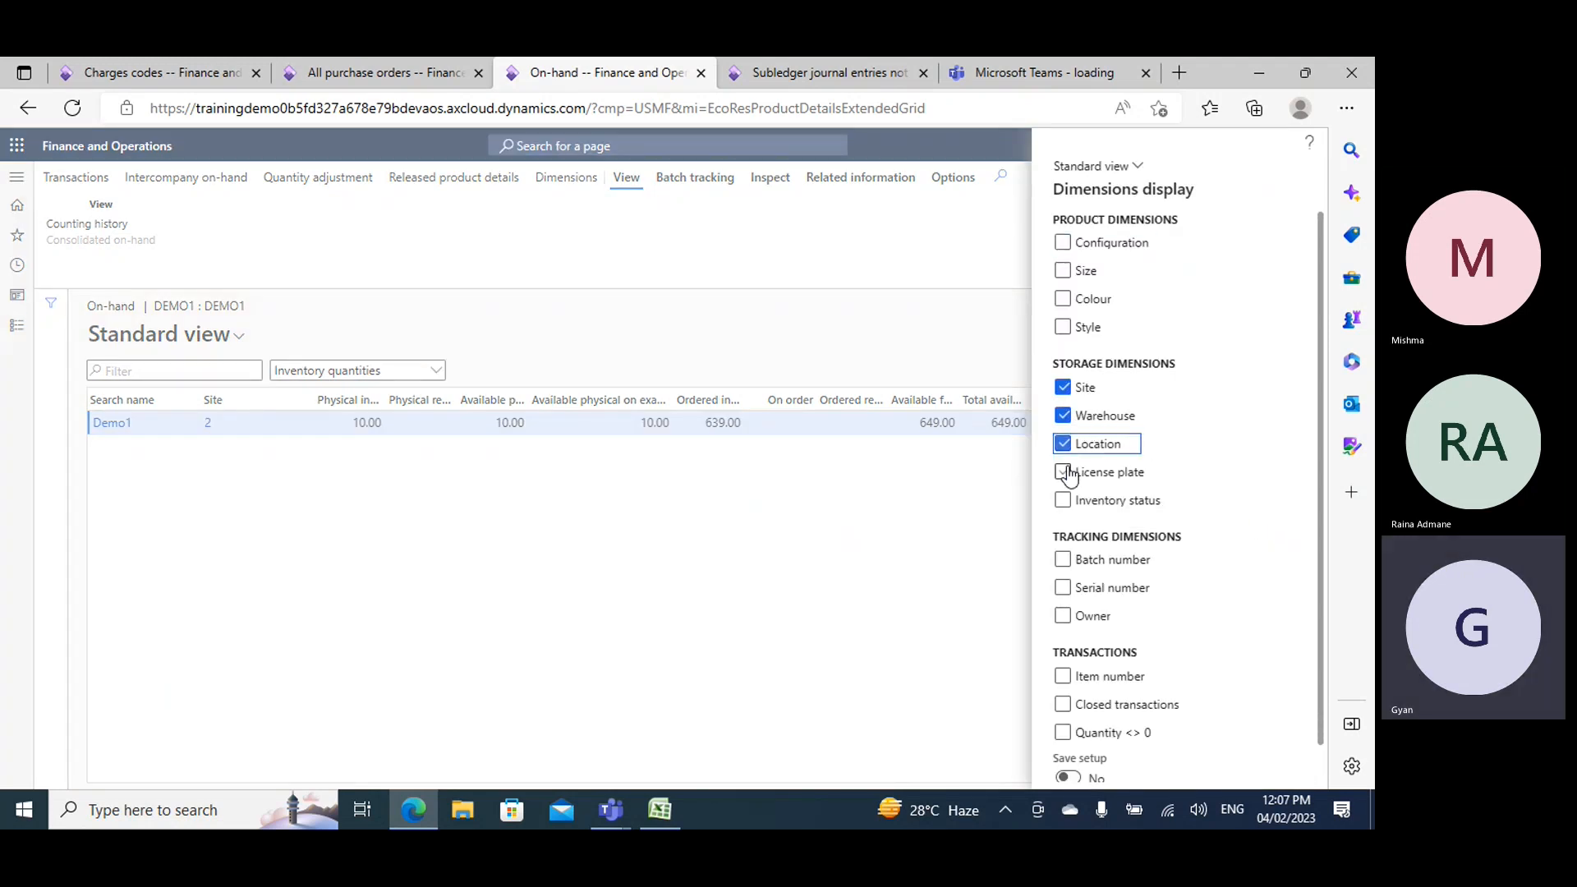
click(1063, 473)
click(1064, 500)
click(1065, 561)
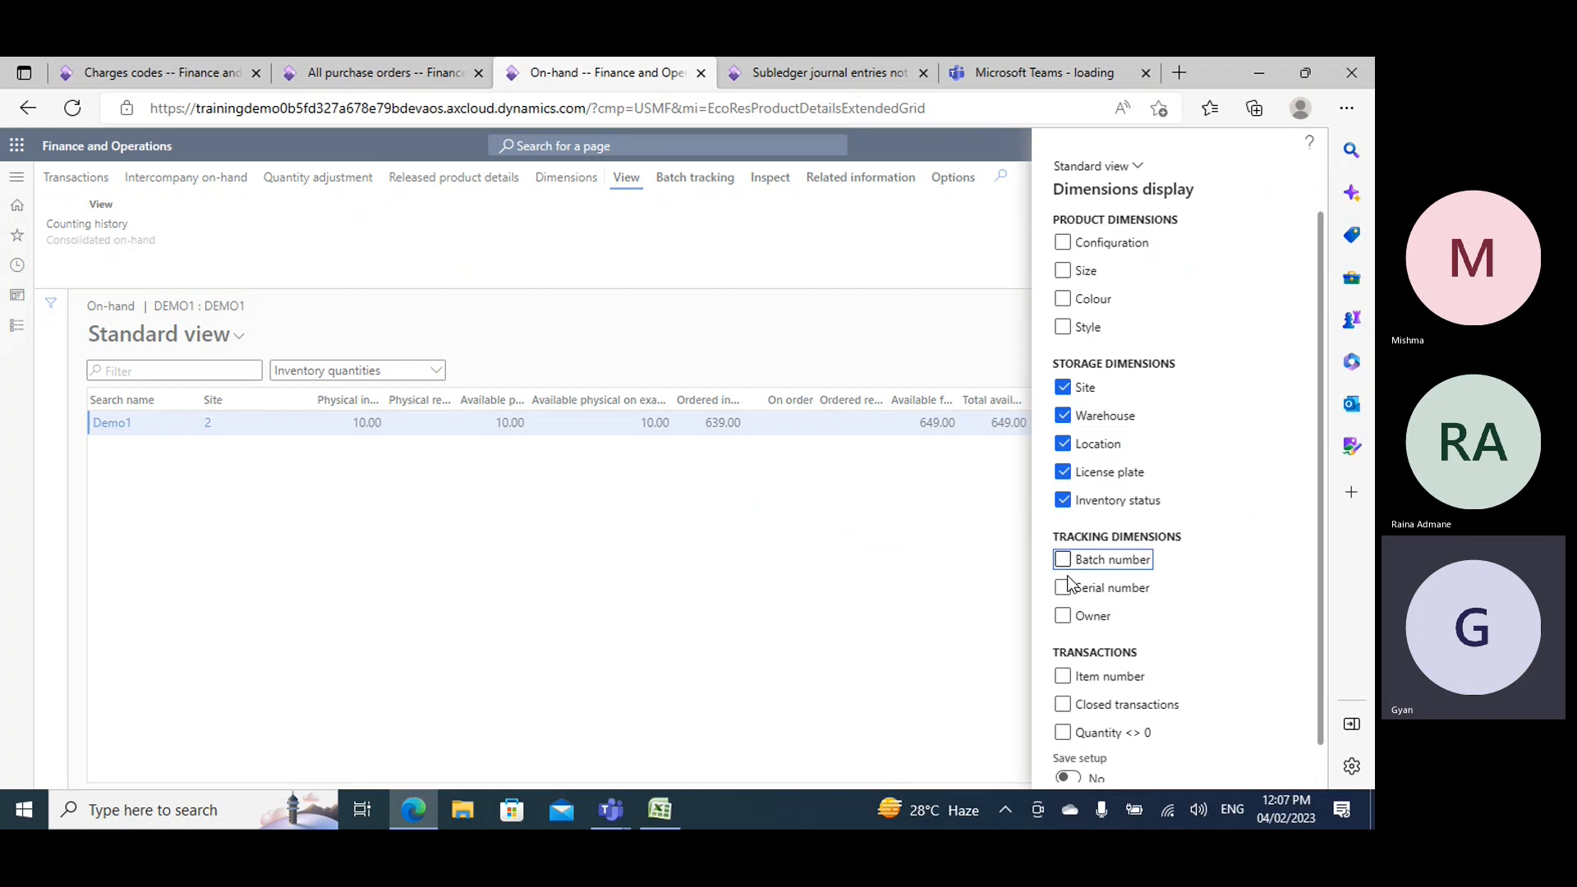
click(1064, 676)
scroll(1092, 772, down, 1)
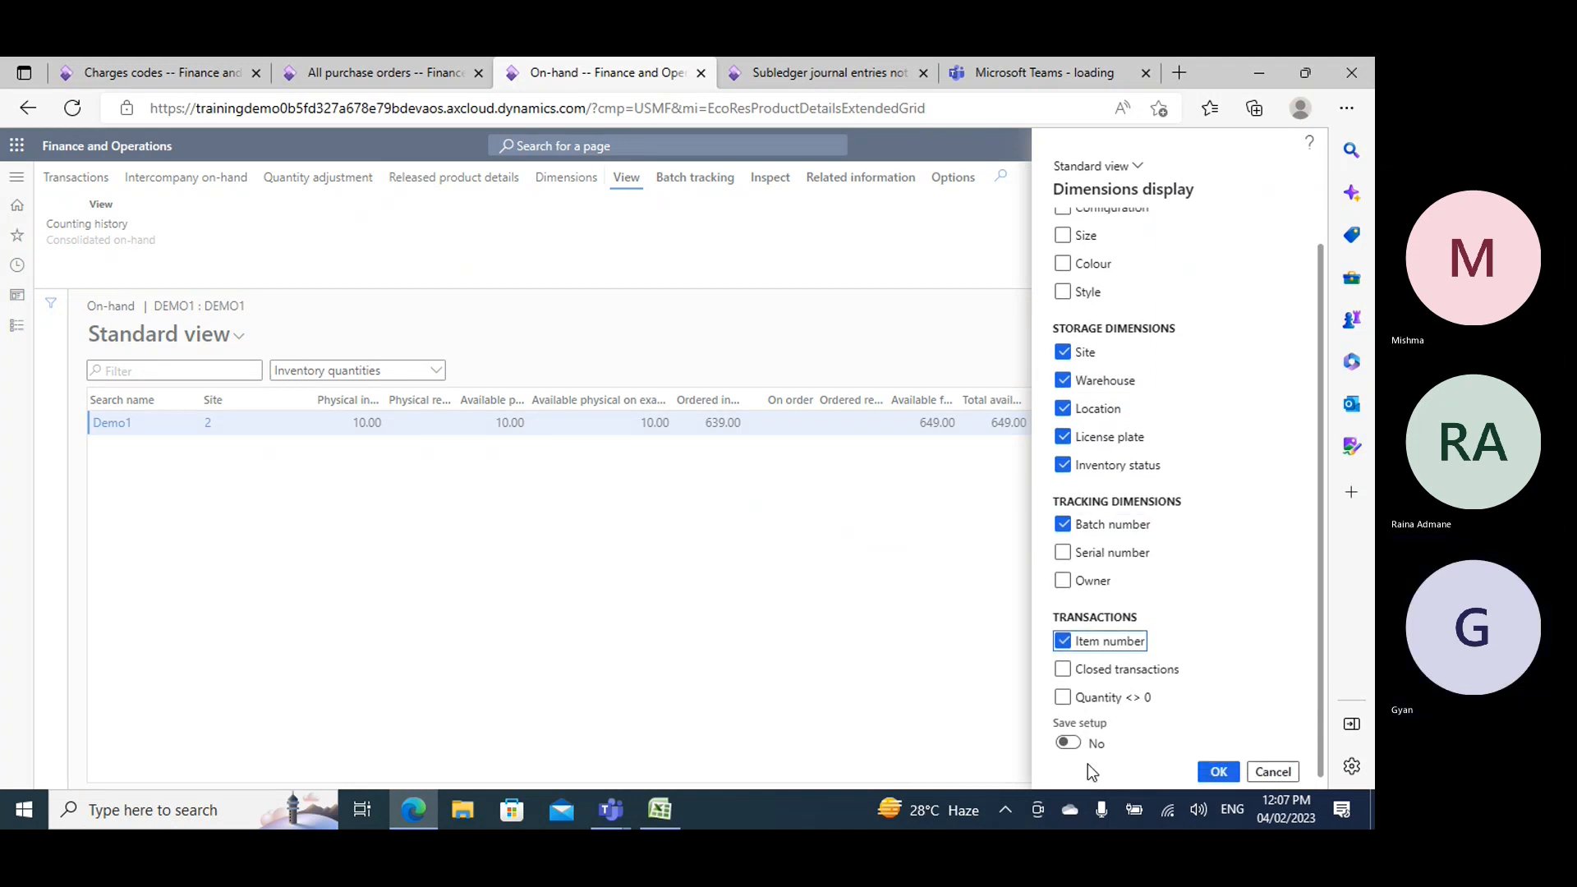
click(1068, 742)
click(1216, 774)
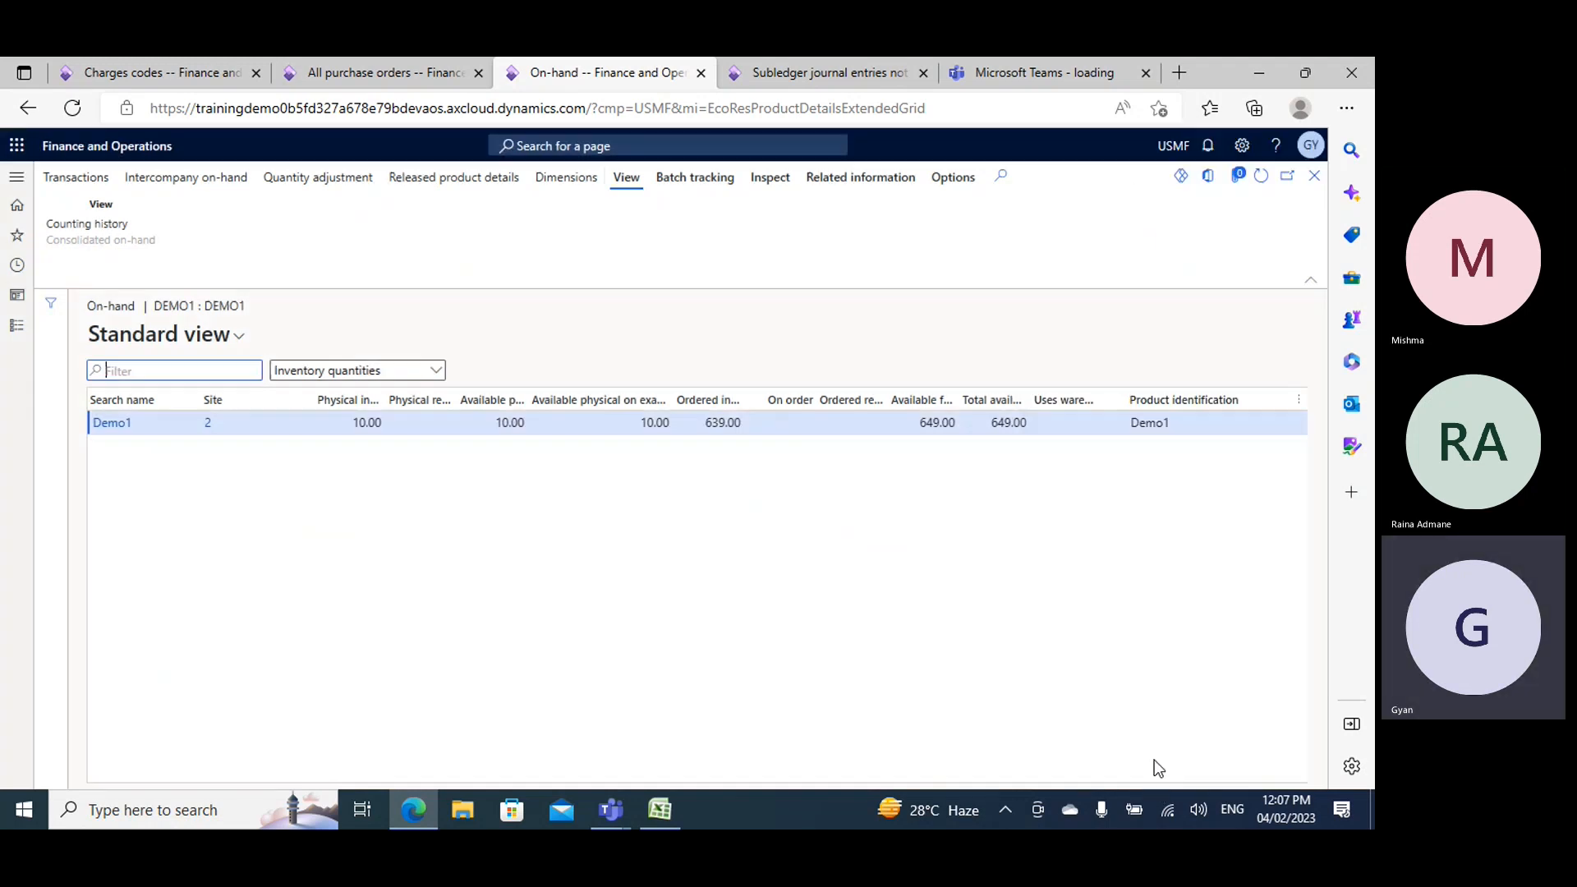
- Examine Demo1's on-hand quantities, including the total available, and compare them with the purchase order's line
drag(457, 767, 794, 750)
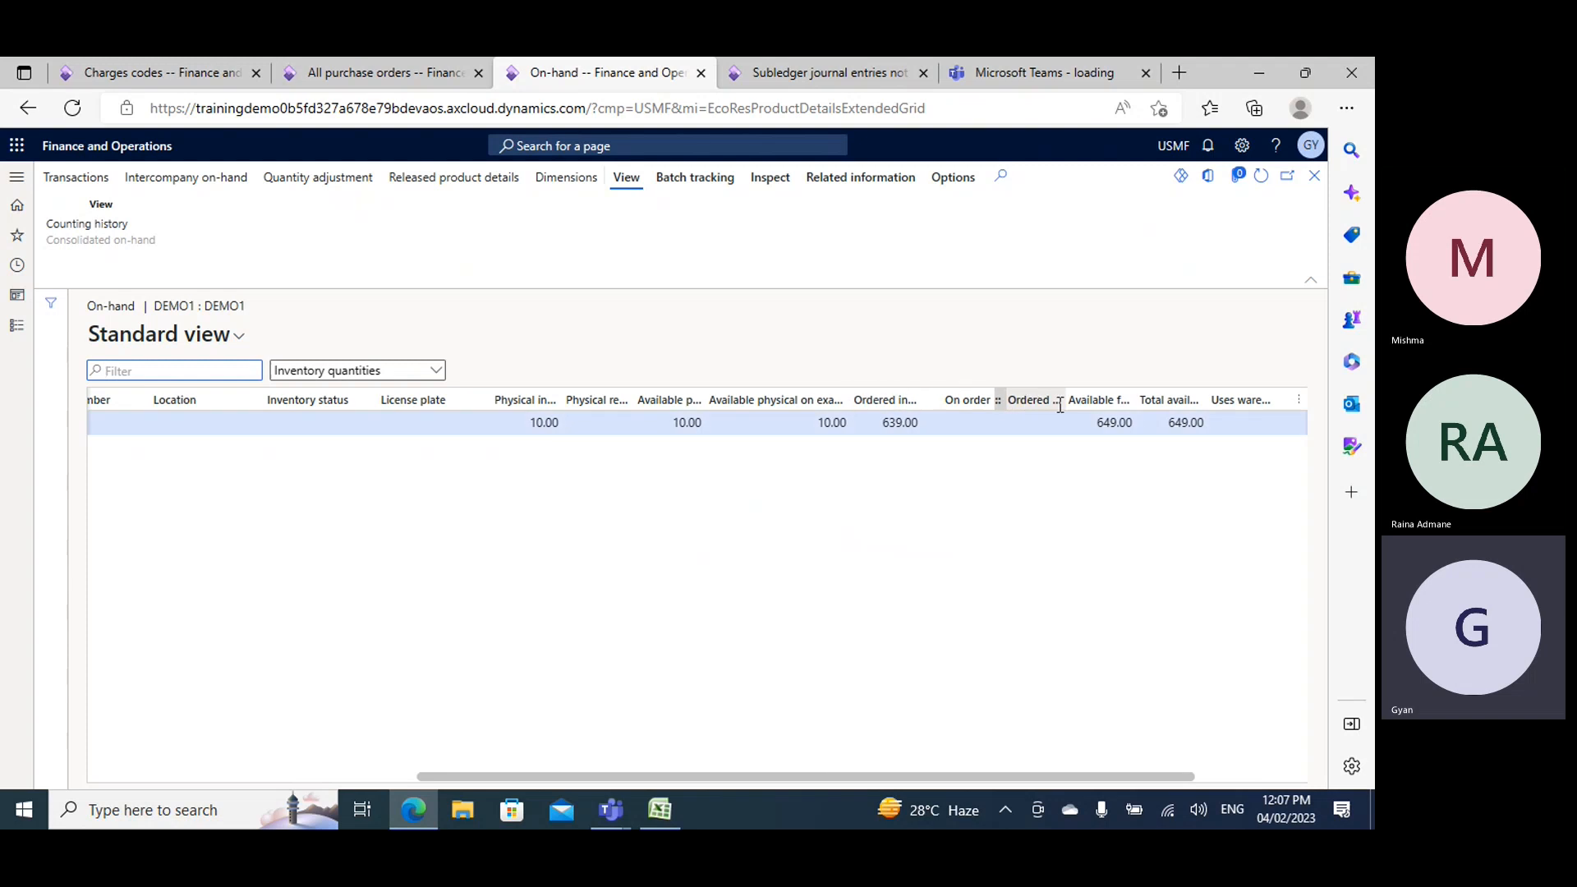
click(1174, 422)
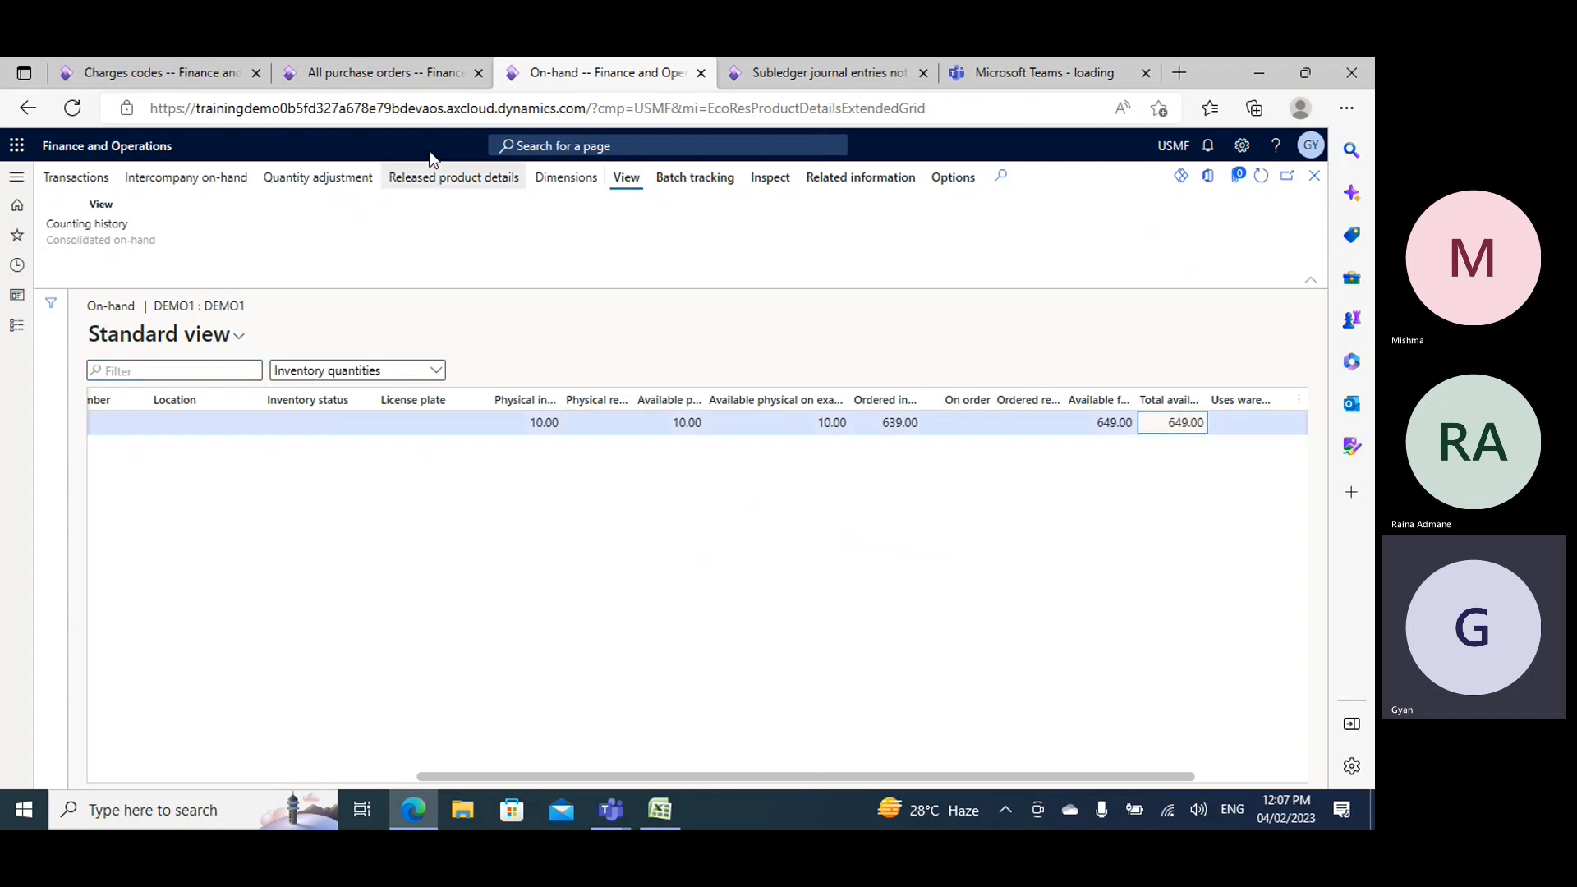
click(378, 74)
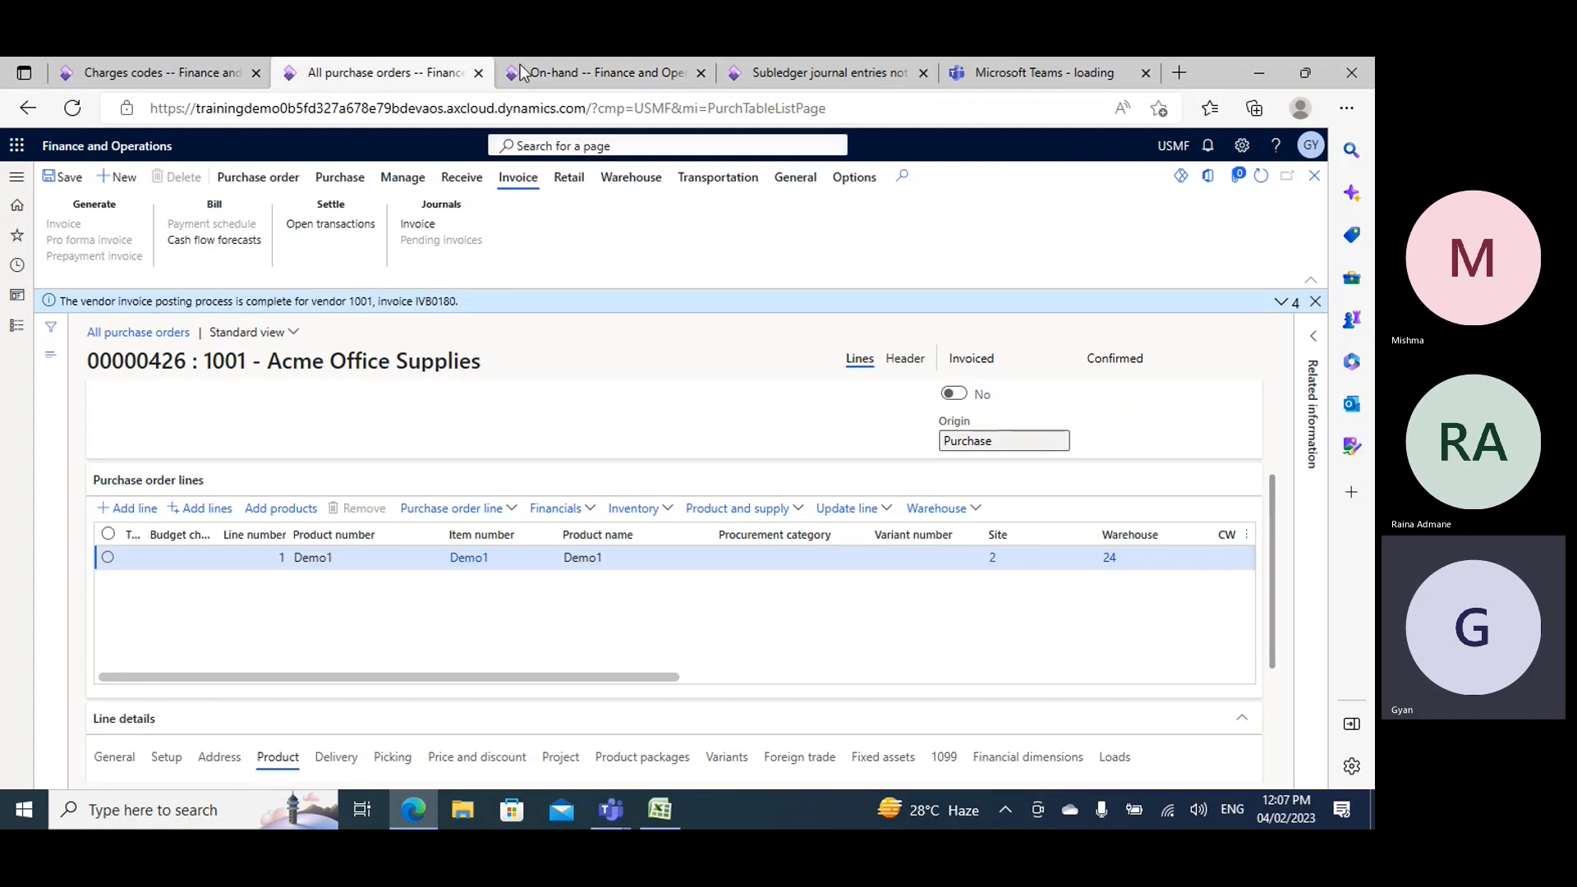
click(612, 71)
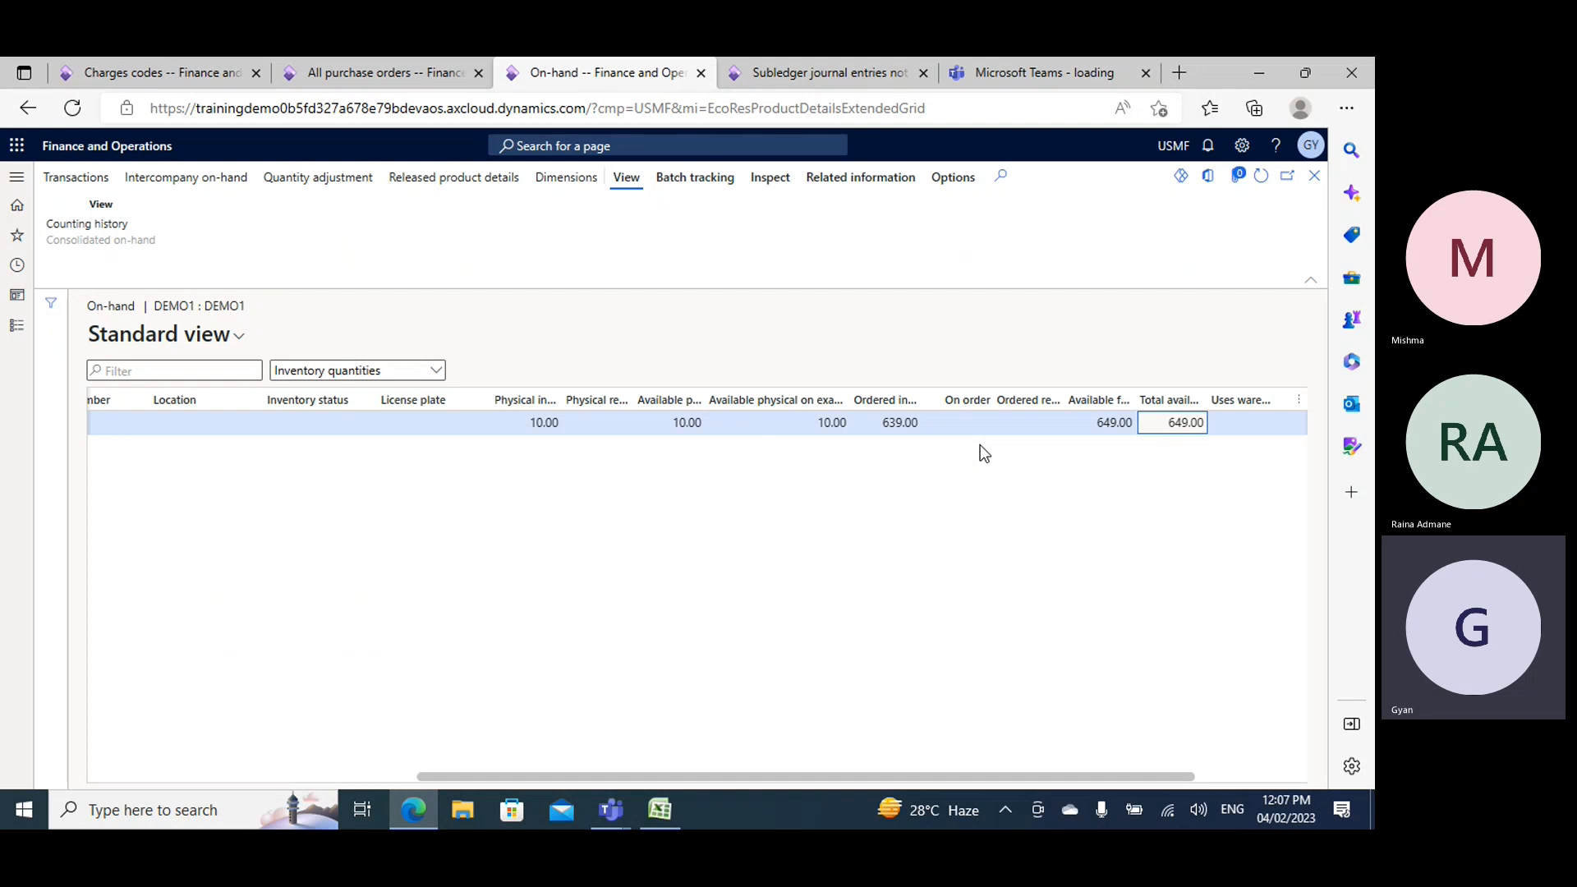
click(397, 74)
click(612, 72)
click(361, 71)
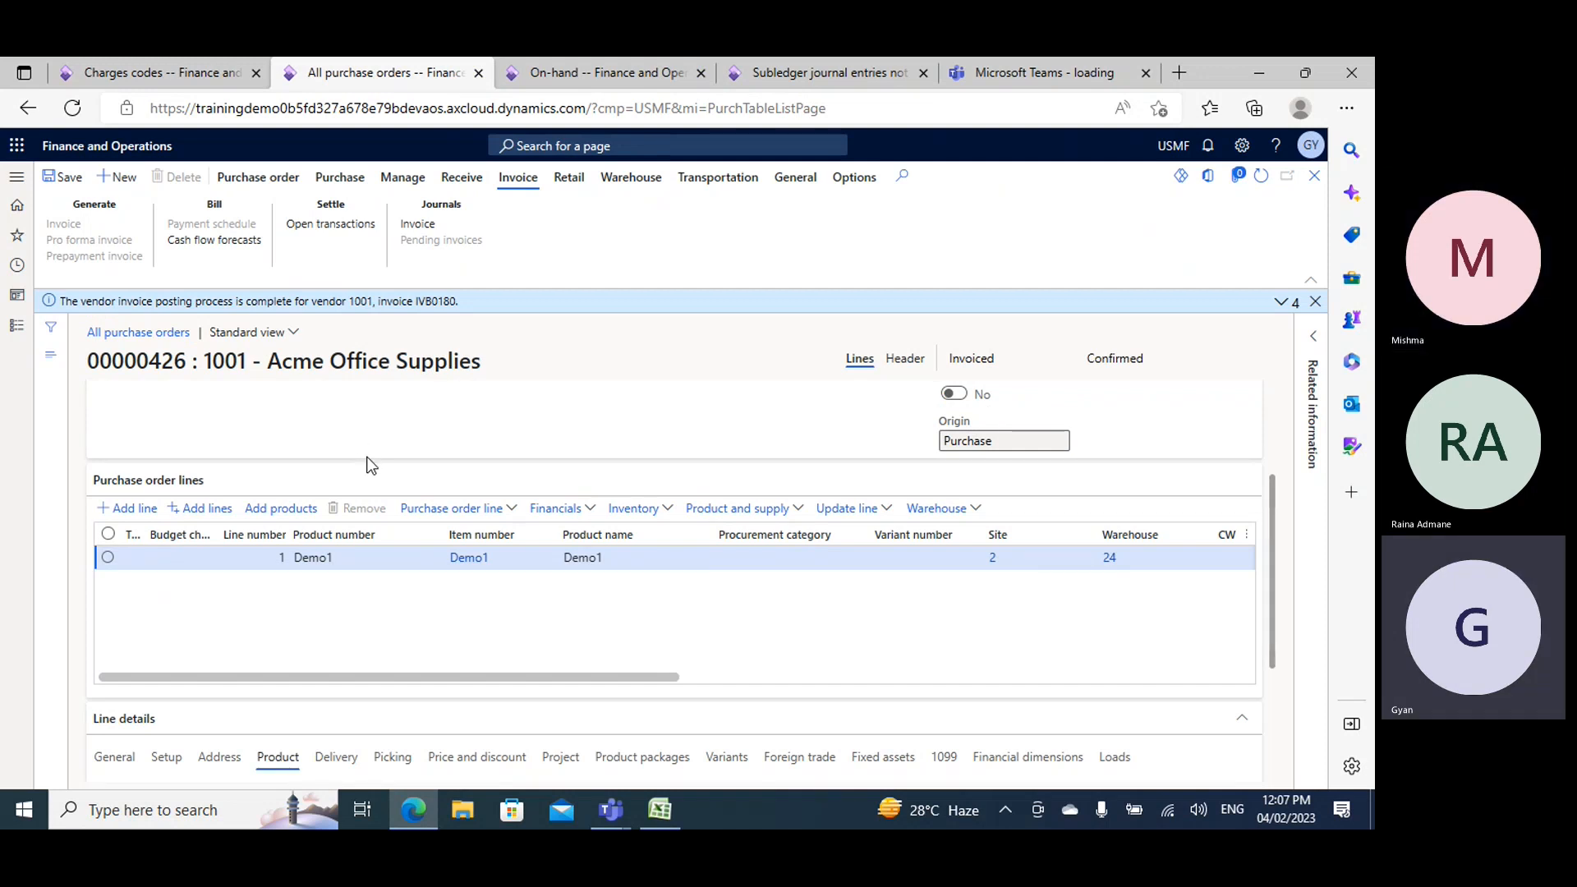
click(591, 72)
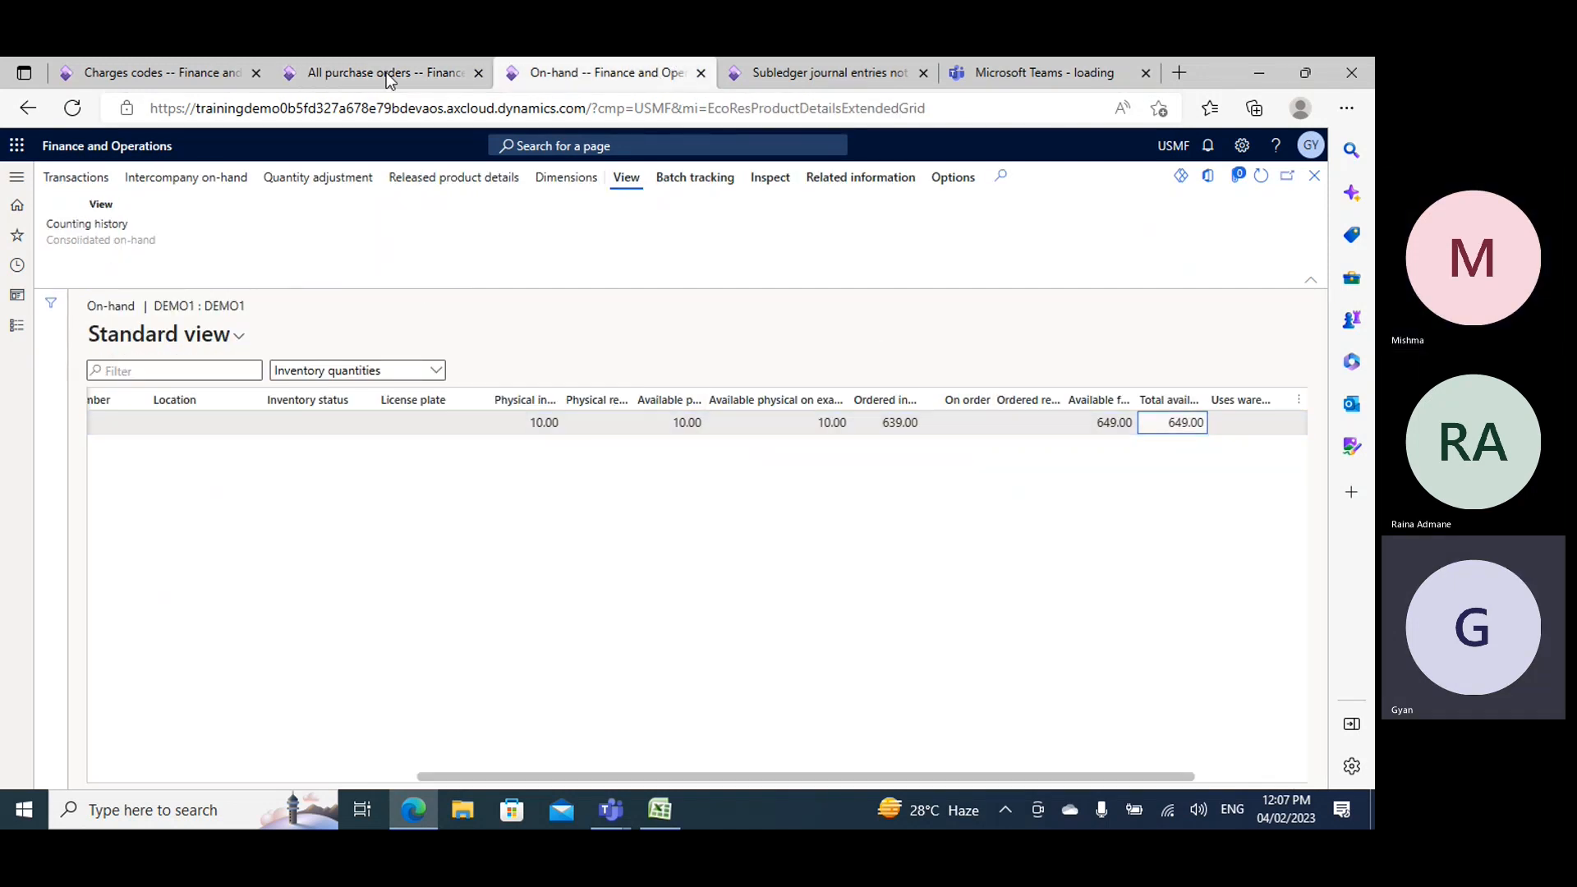
click(387, 74)
click(591, 73)
- Review the inventory transactions of the purchase order's Demo1 line and return to the on-hand inventory
click(419, 75)
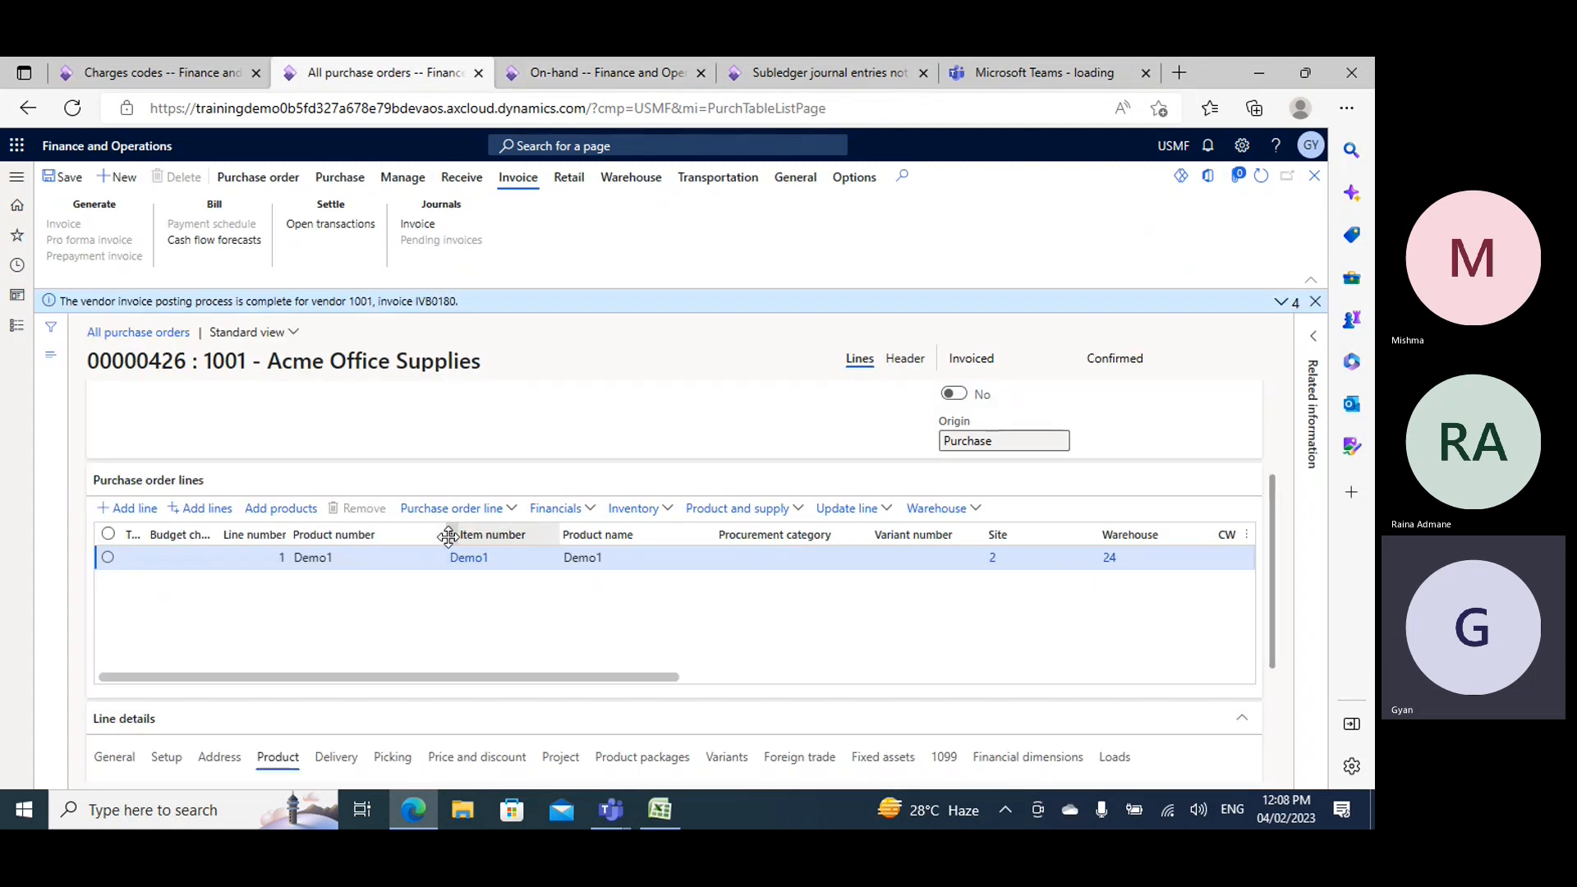
click(666, 511)
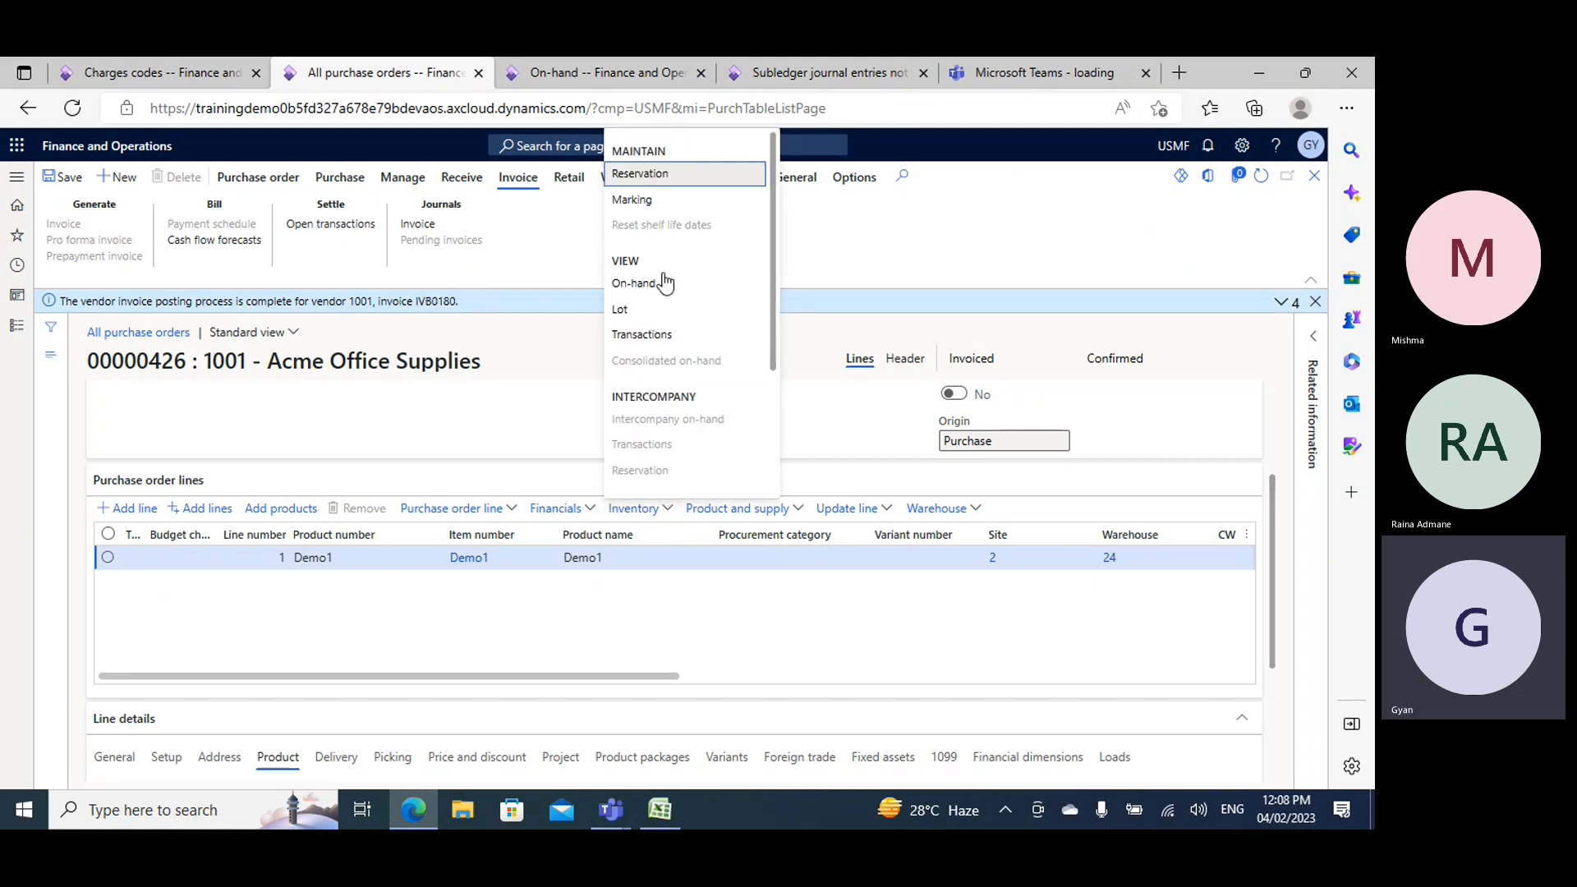
click(650, 336)
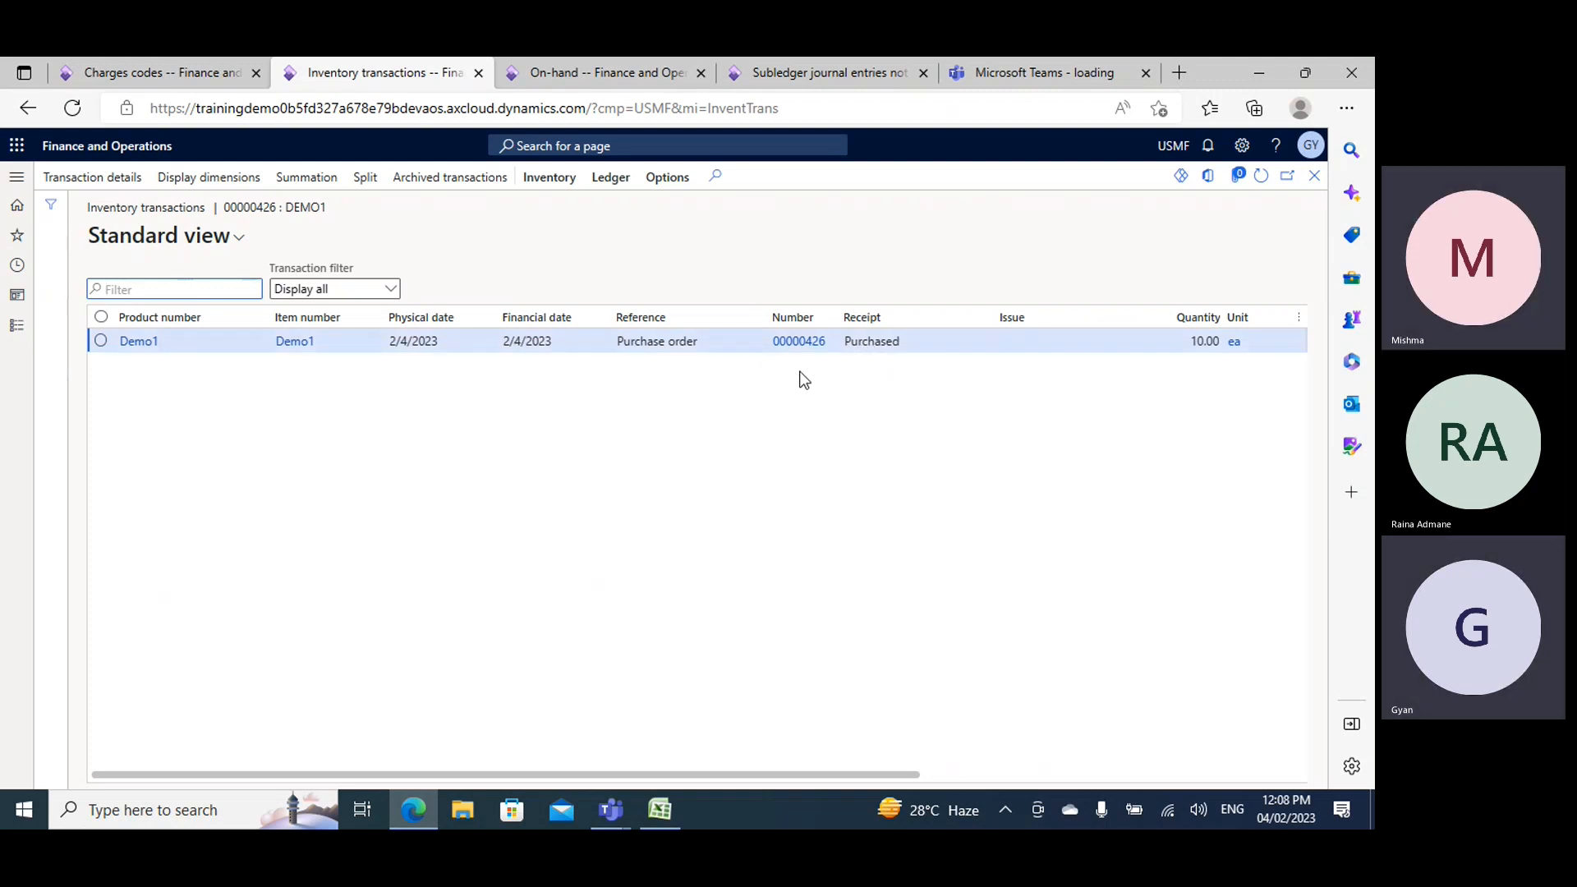
click(1314, 175)
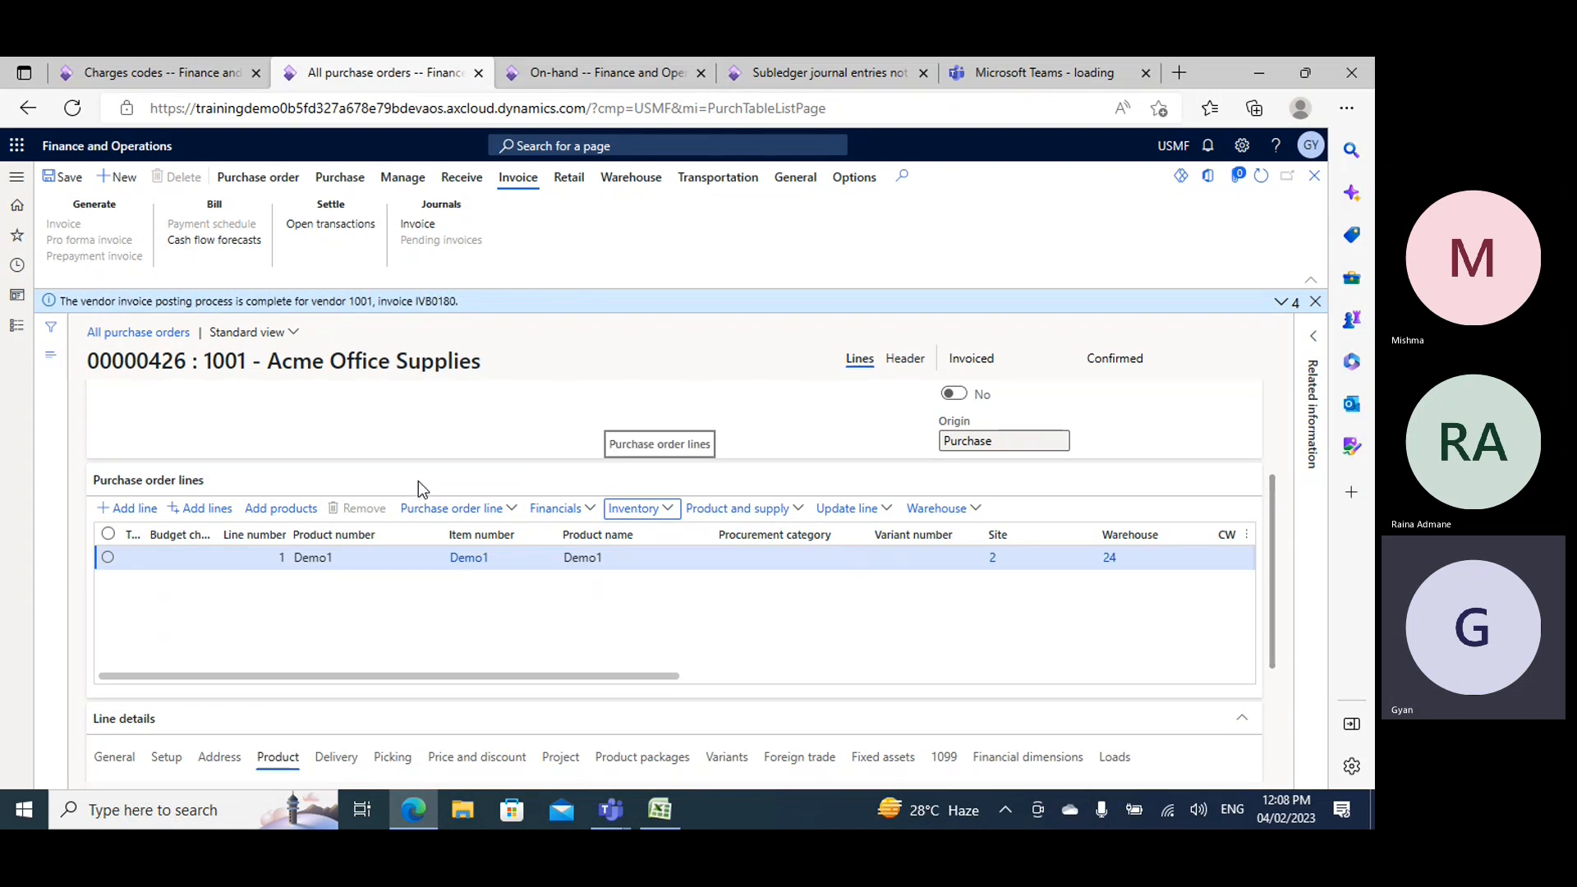
click(668, 510)
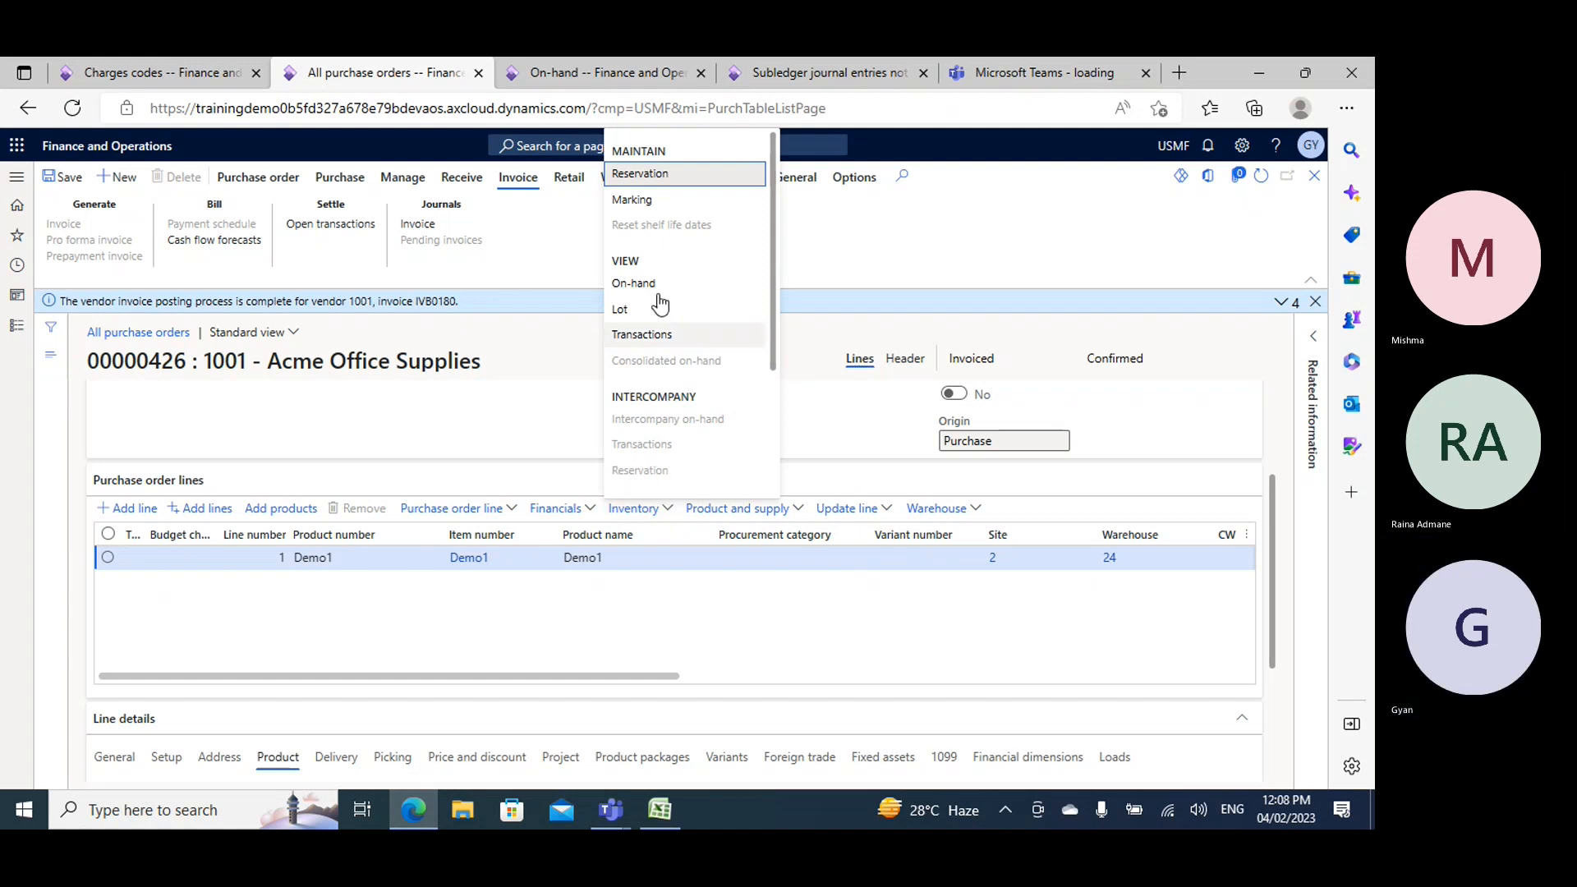
click(631, 337)
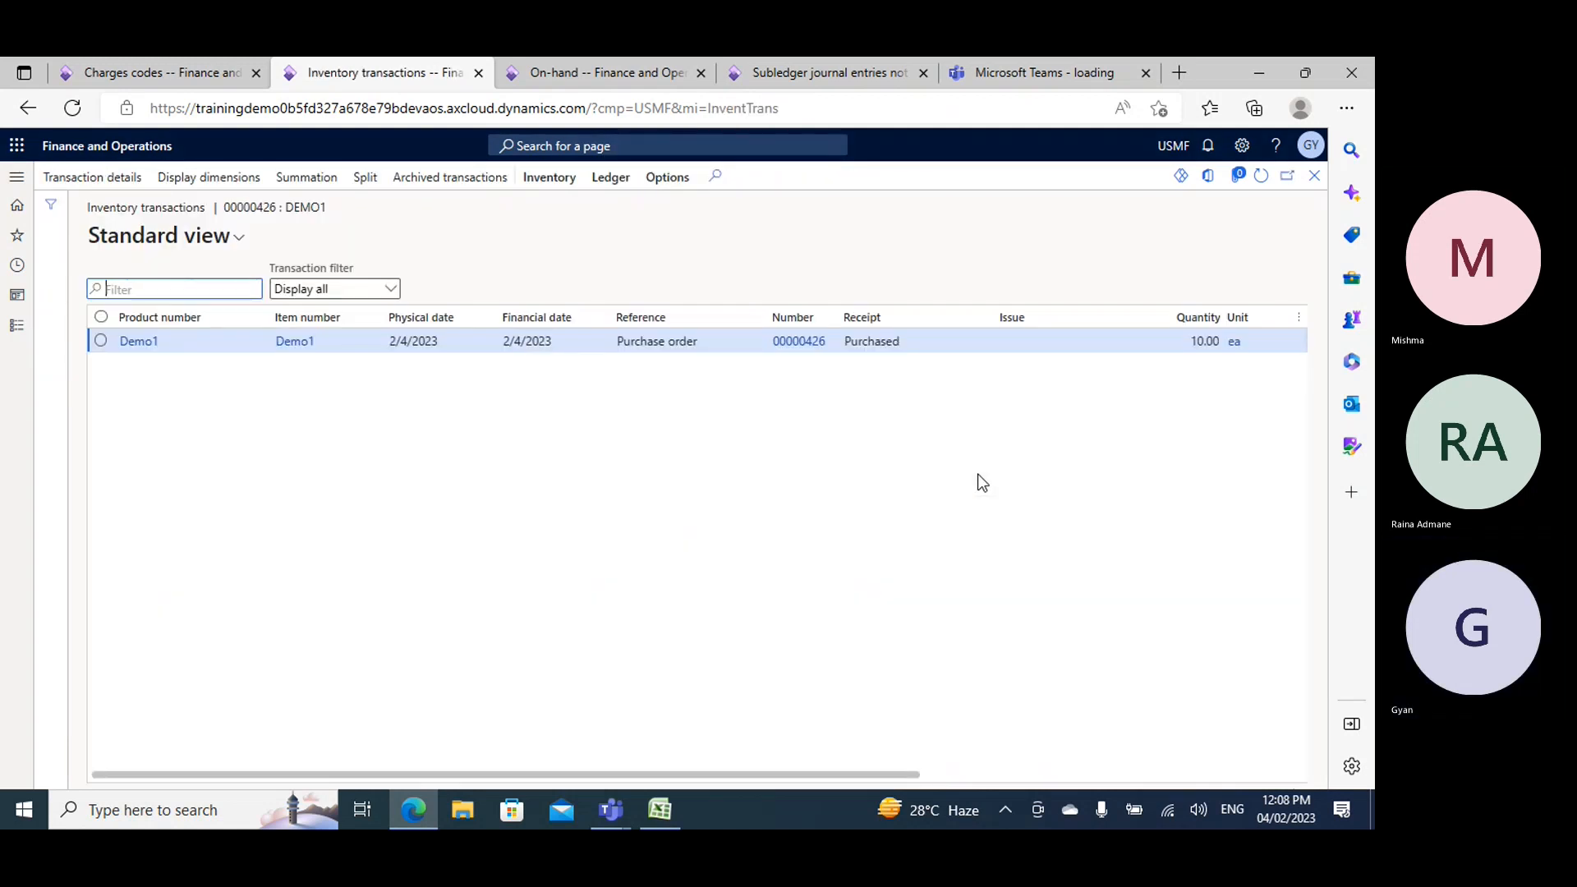
click(1315, 178)
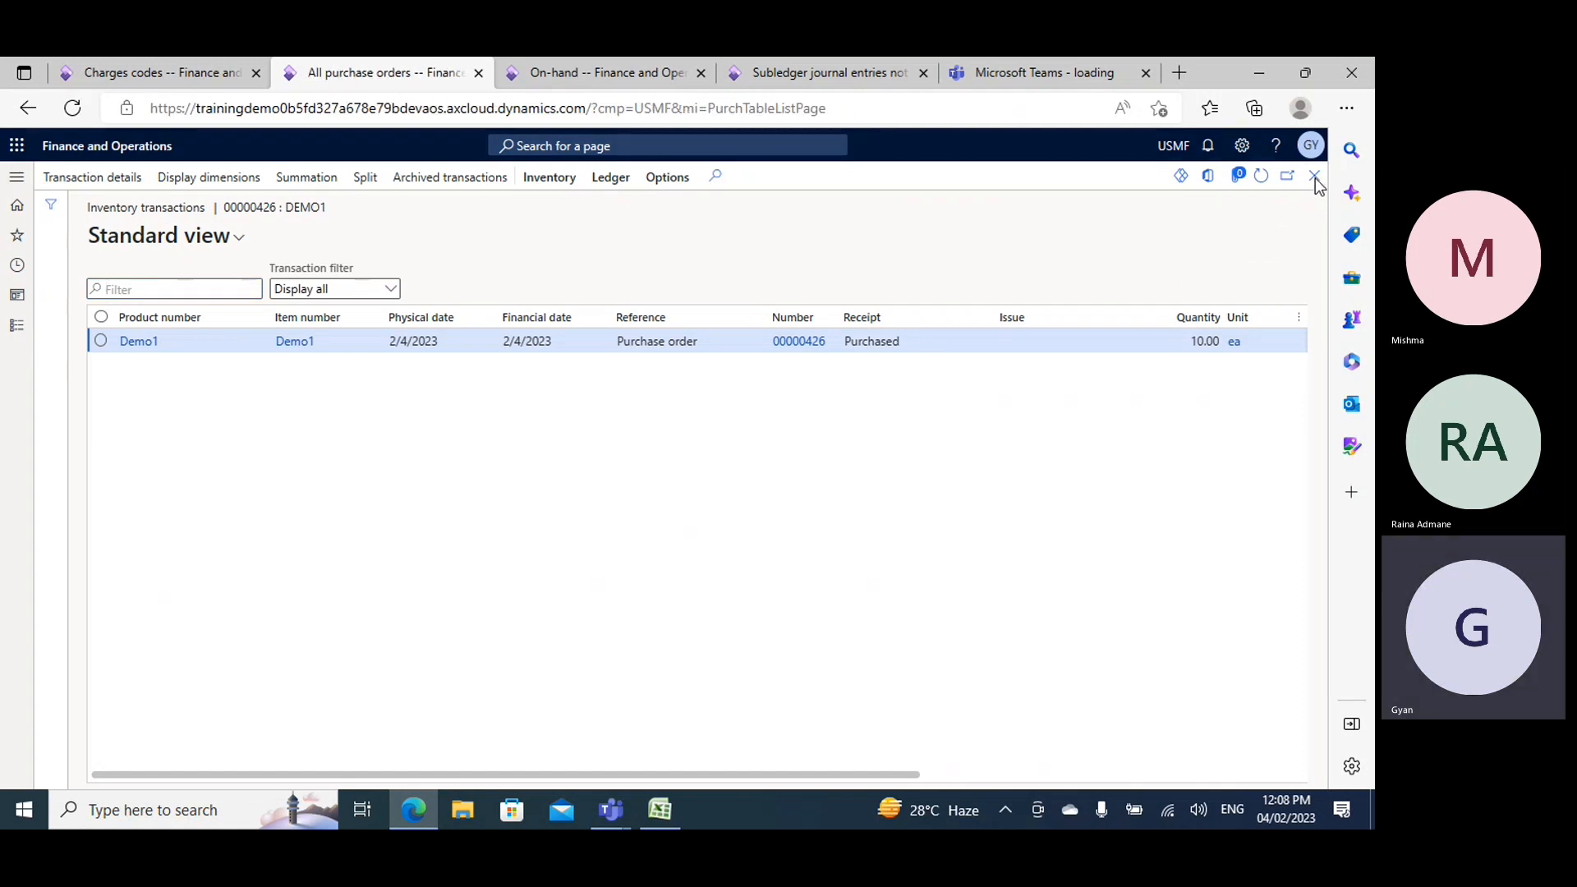
click(612, 71)
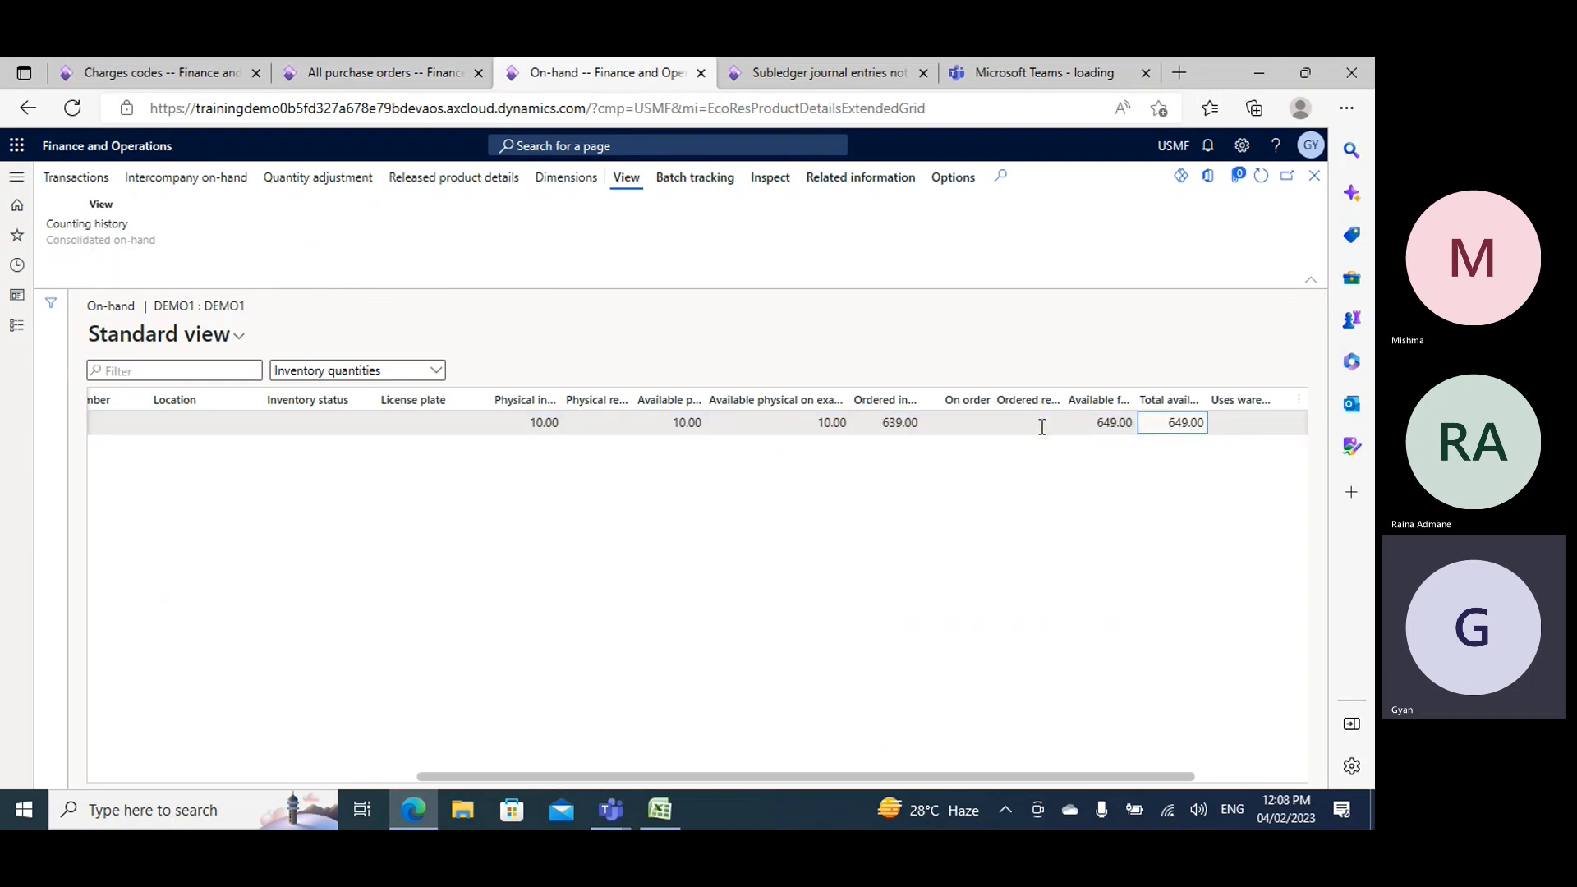
- Examine the purchase order's header, including its document status, and compare it with Demo1's on-hand quantities
click(367, 78)
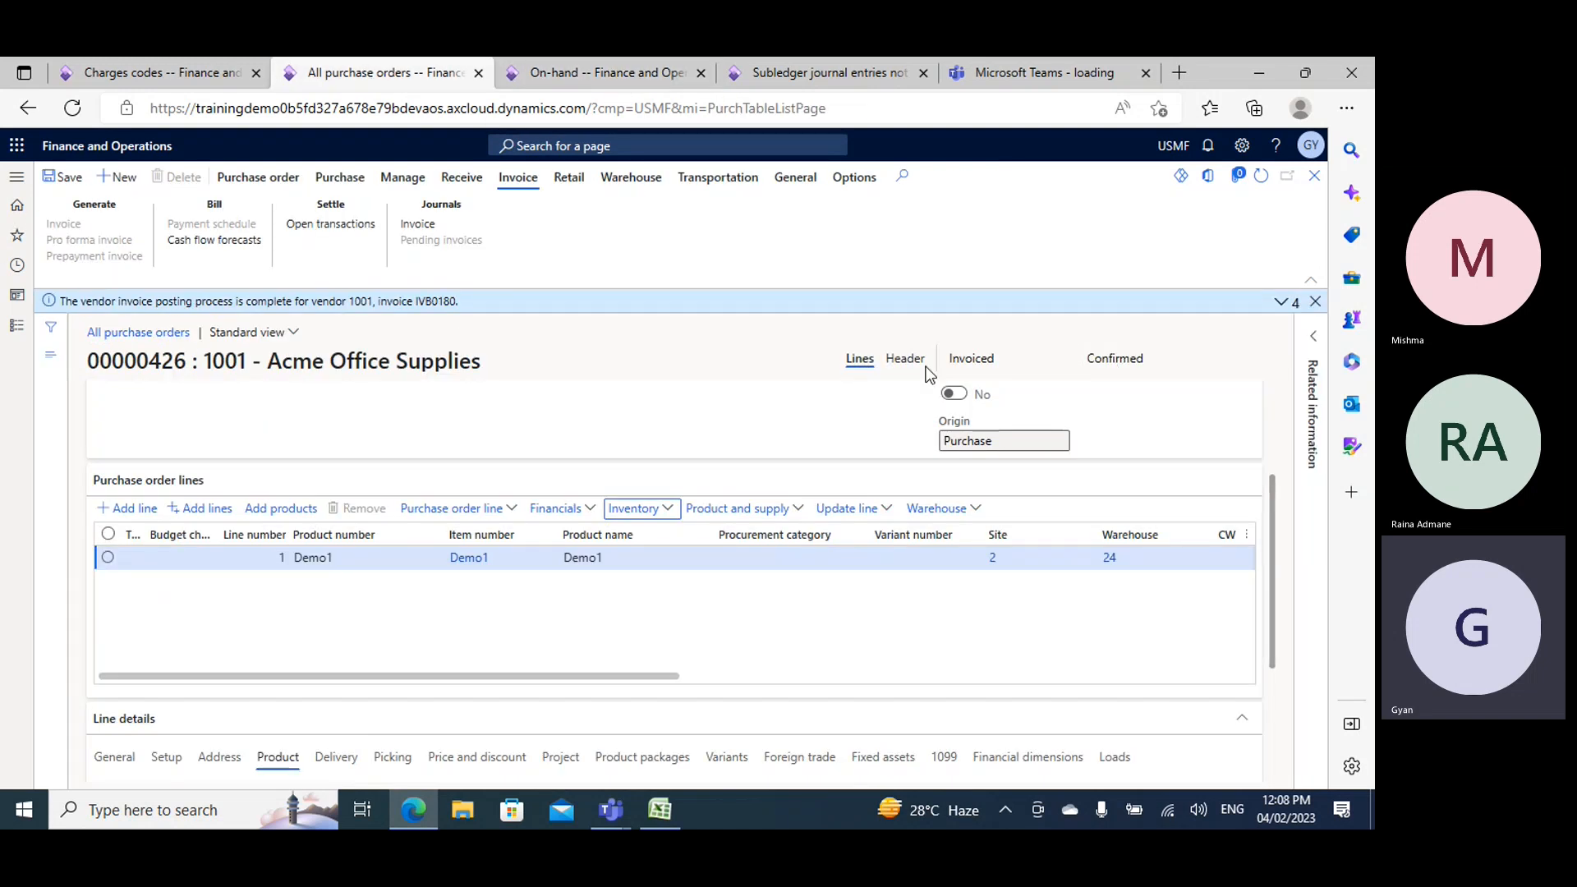
click(903, 362)
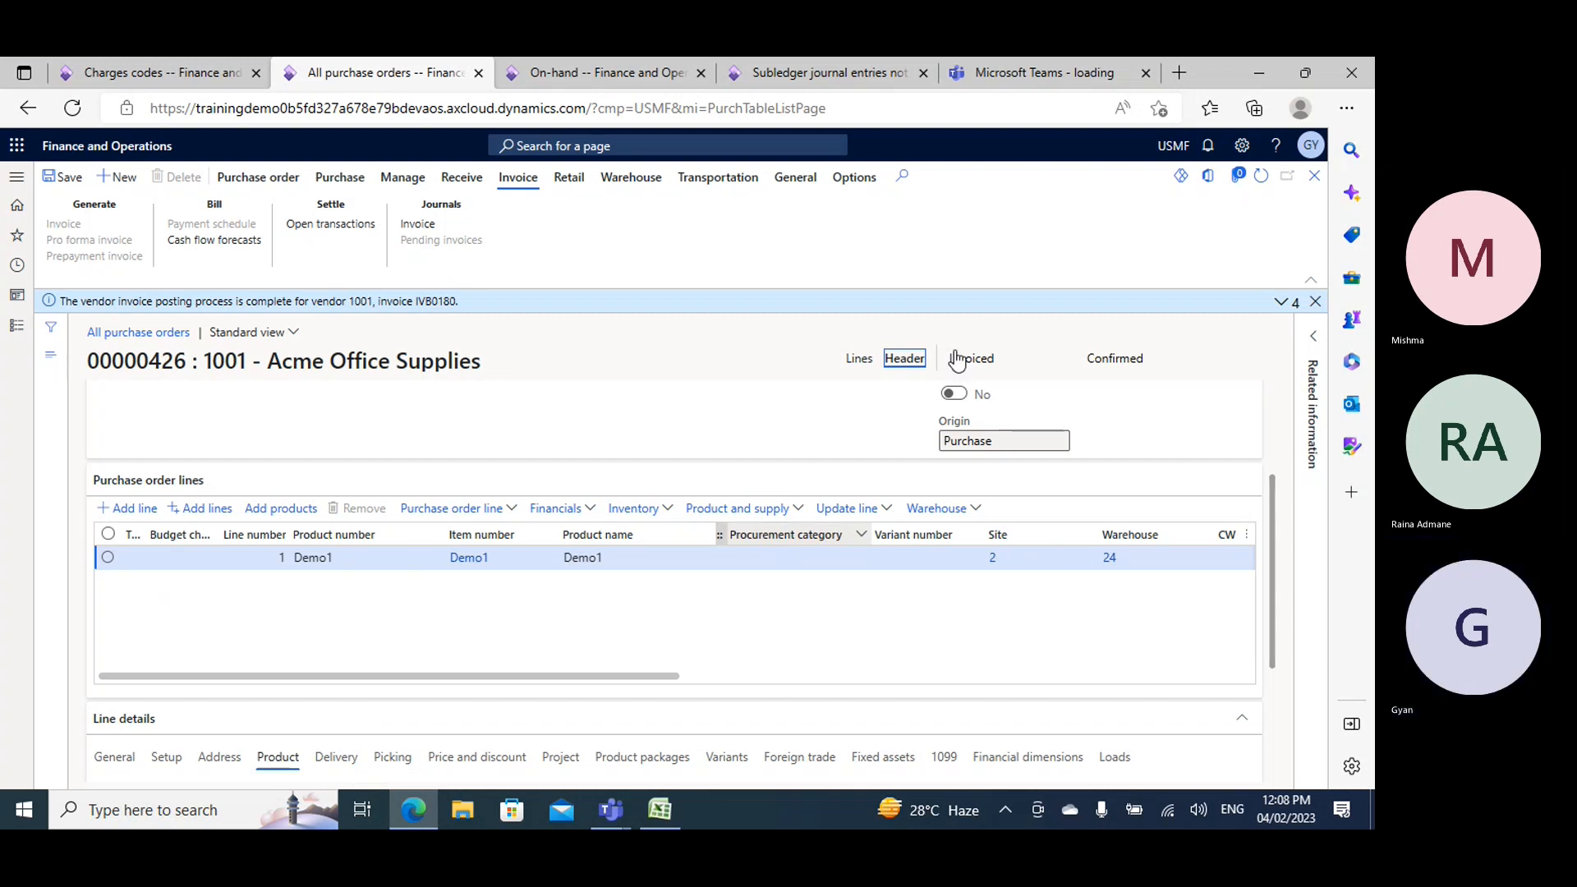
click(905, 359)
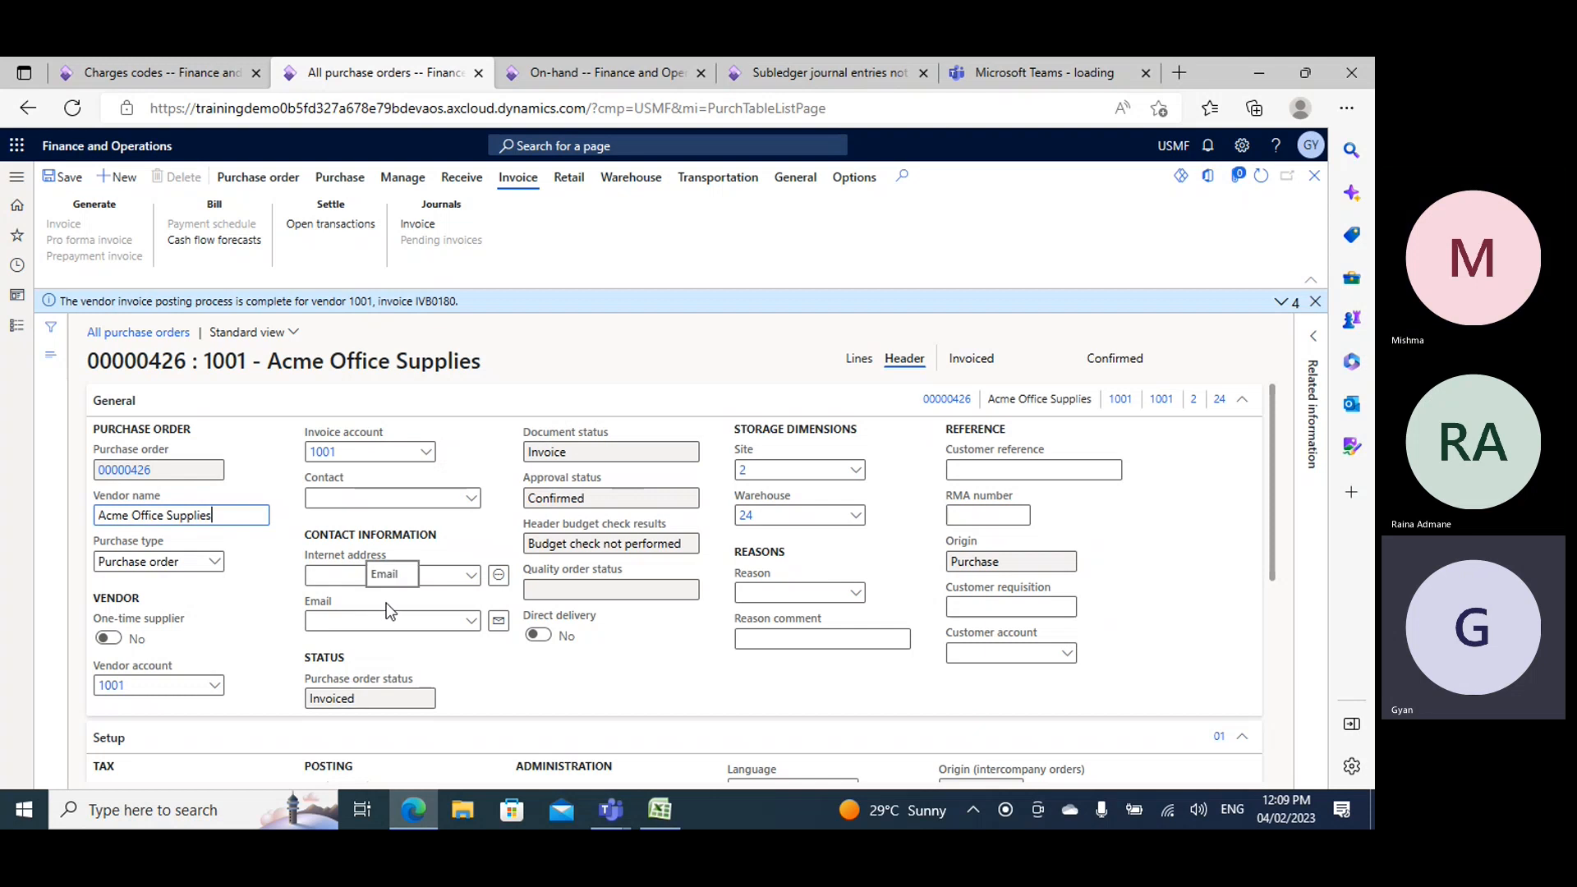
click(608, 76)
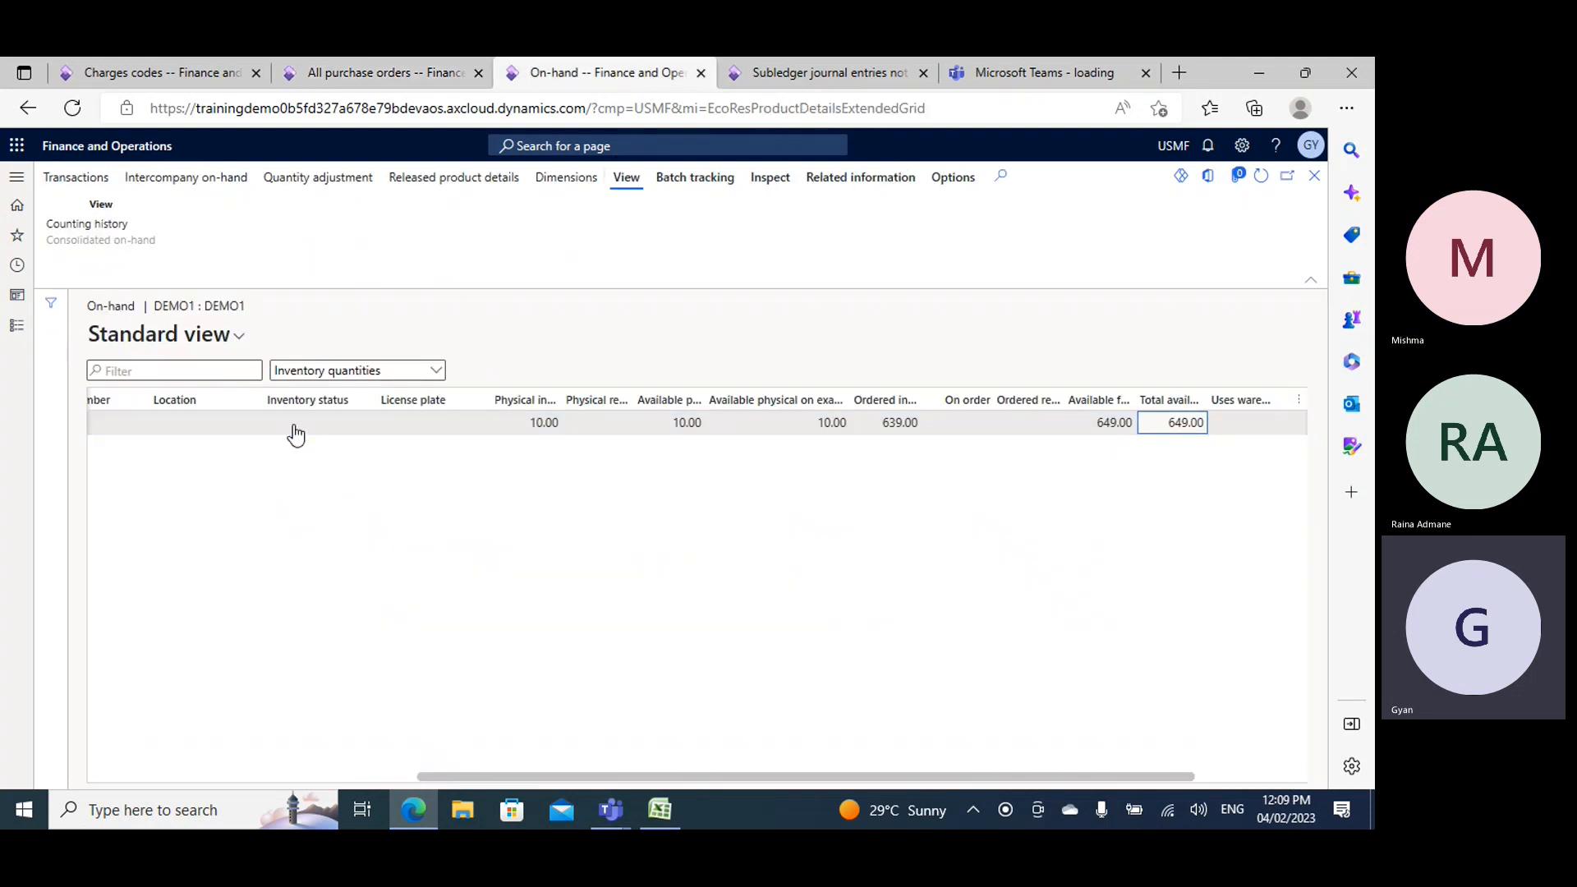
click(378, 74)
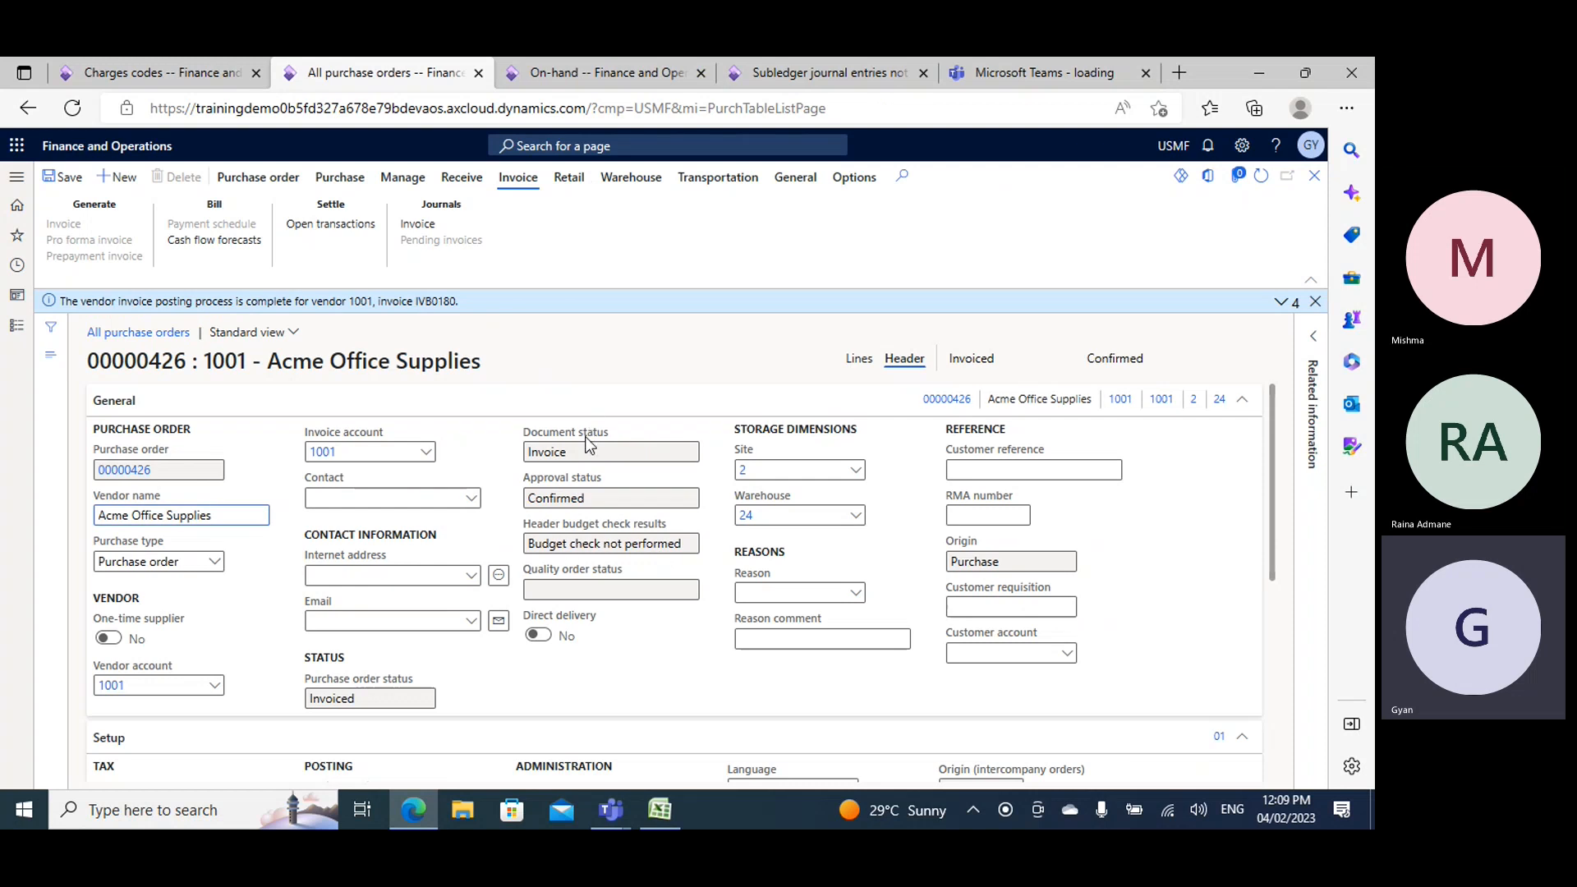
mouse_move(588, 433)
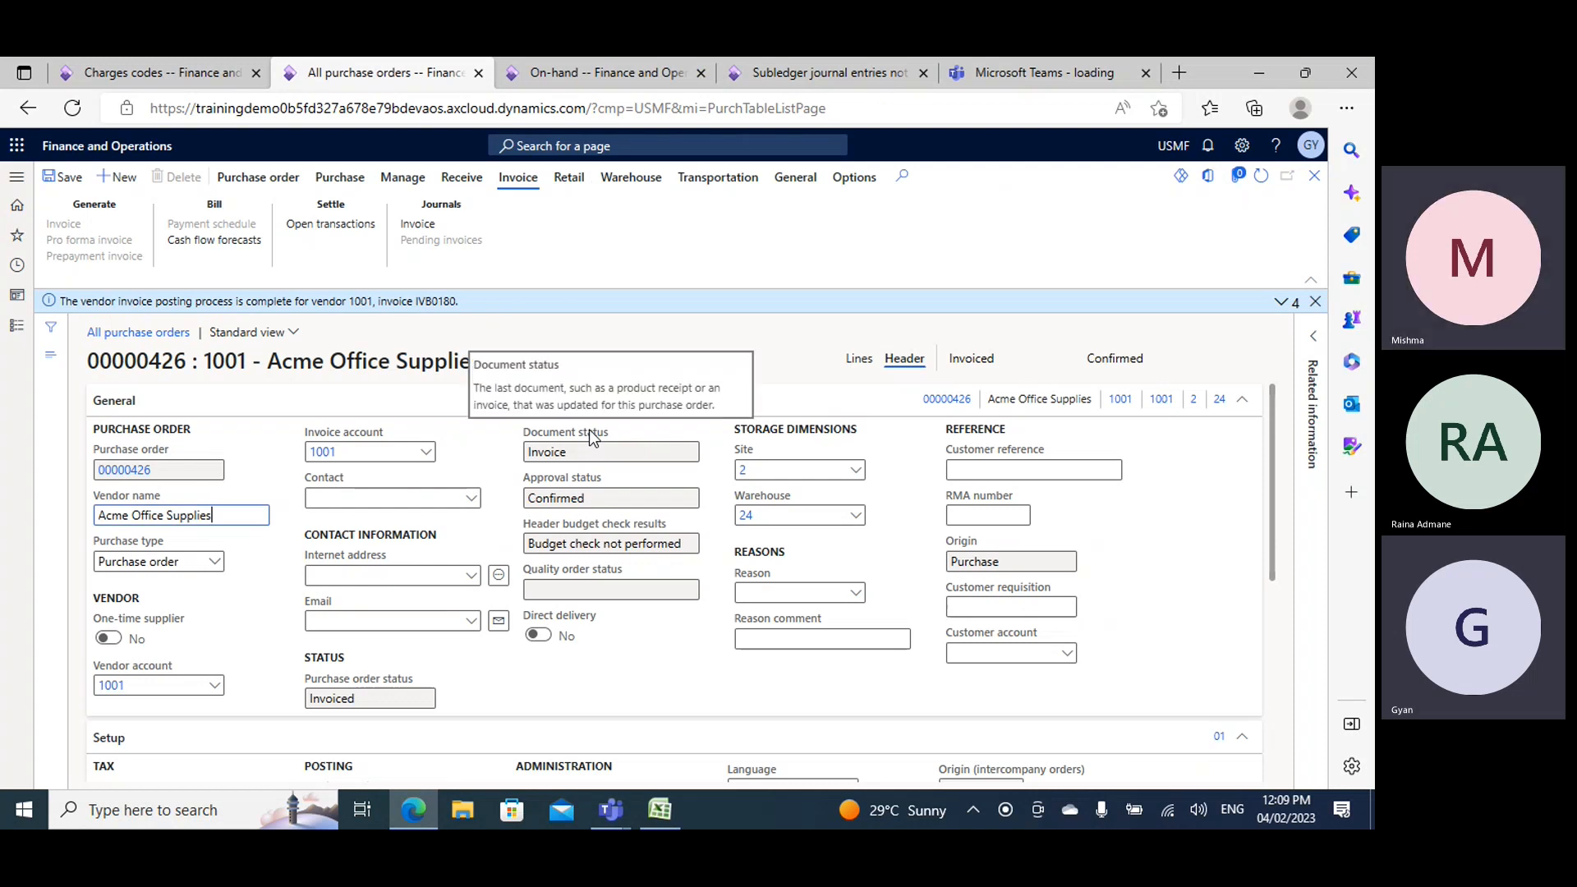
click(593, 65)
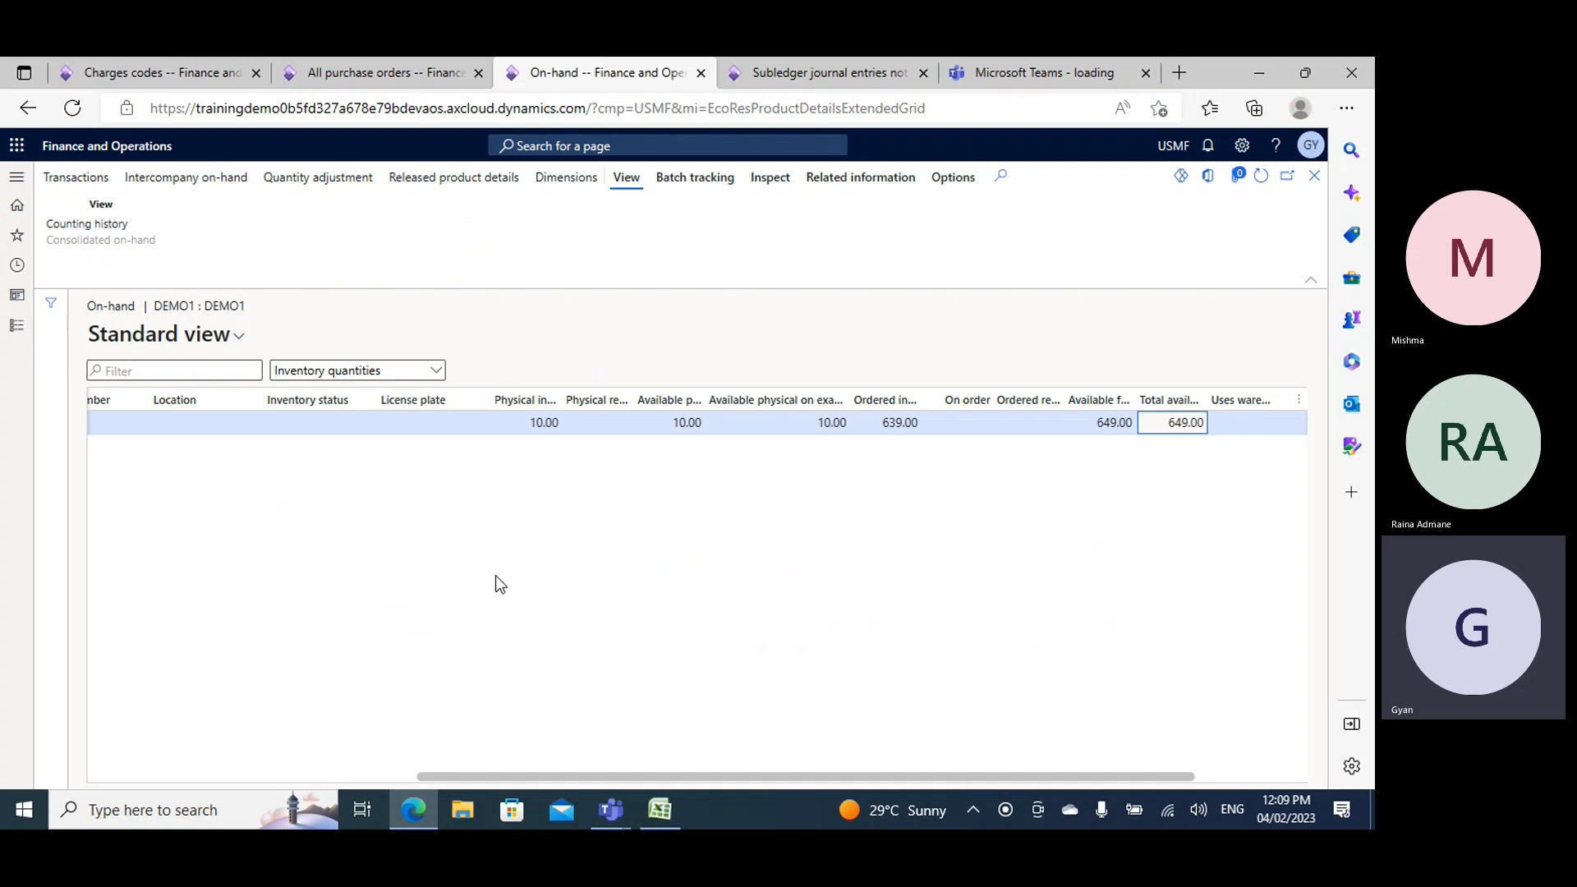
click(419, 76)
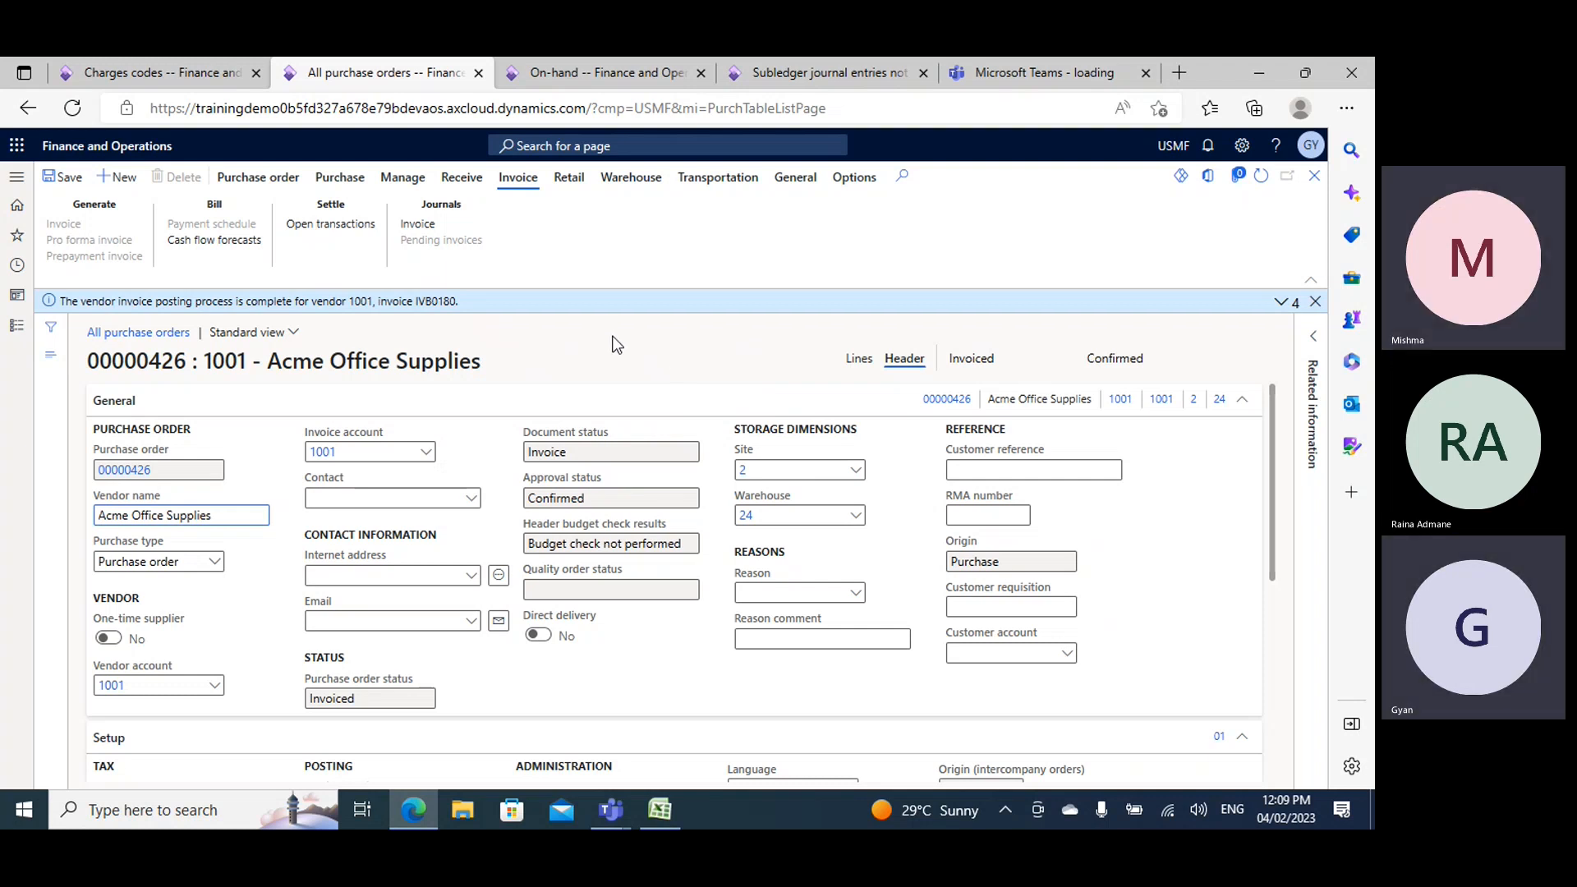
click(585, 73)
click(397, 74)
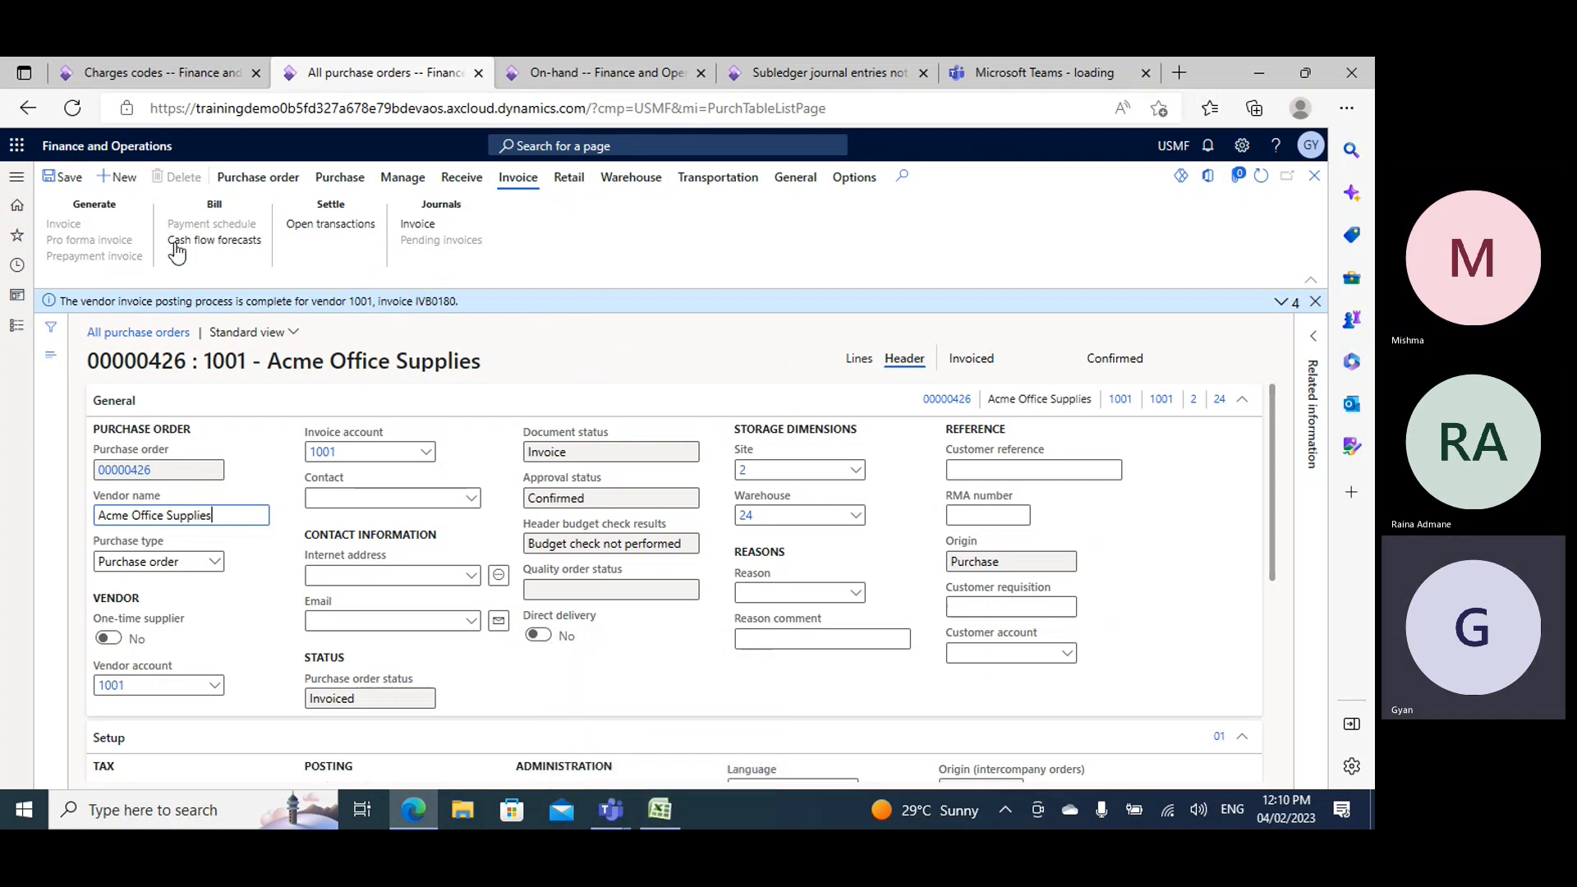
- Review the FREIGHT charges code's posting setup and create a new charges code GFreight with the description GFreight
click(168, 66)
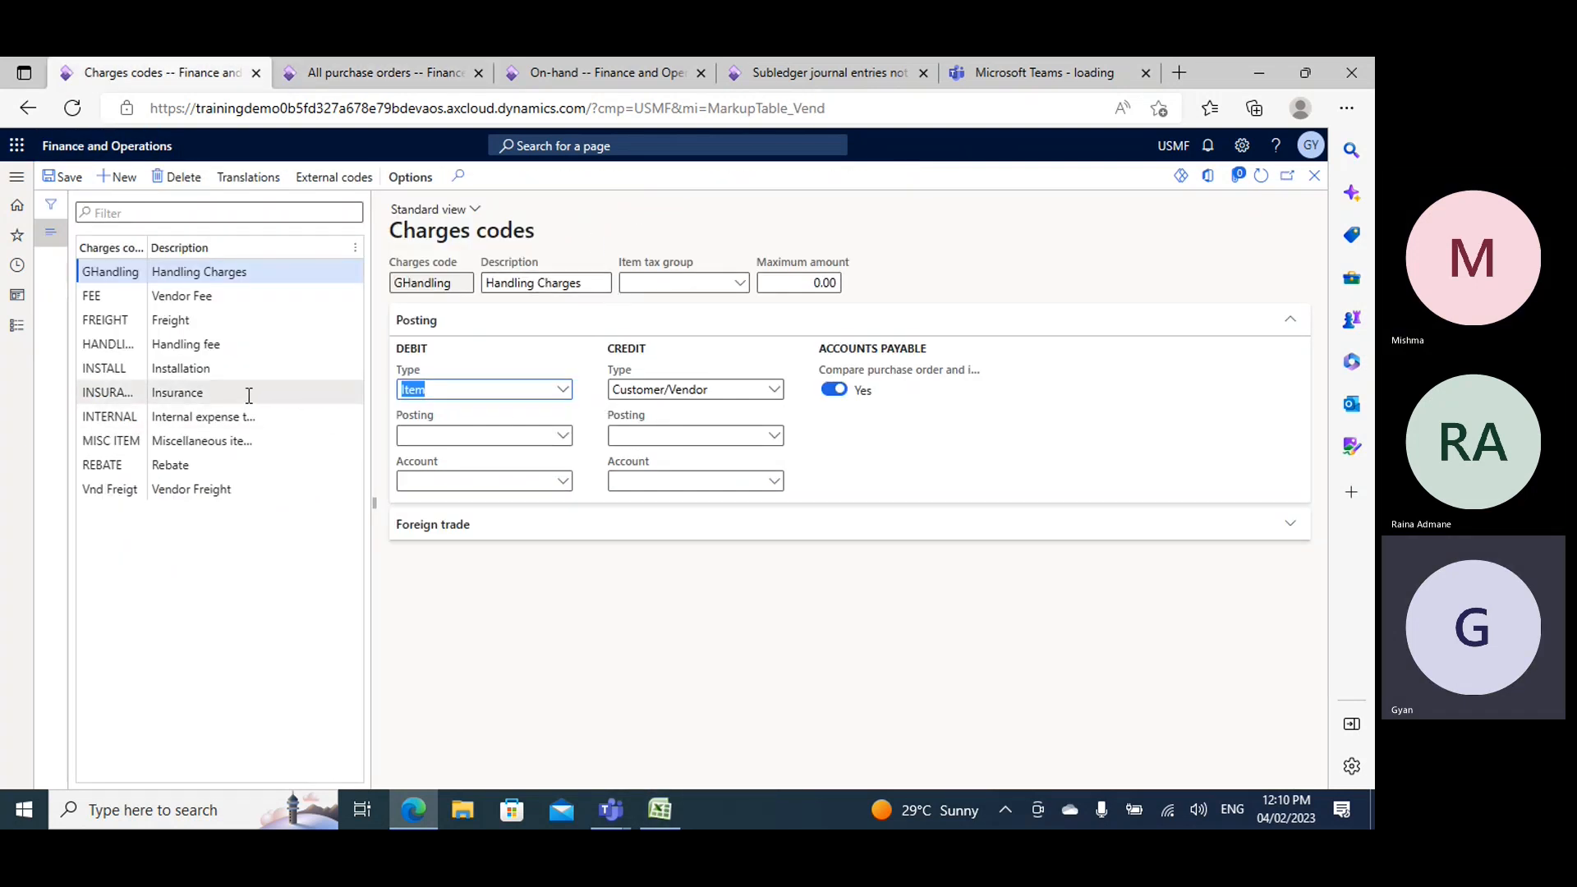
click(228, 324)
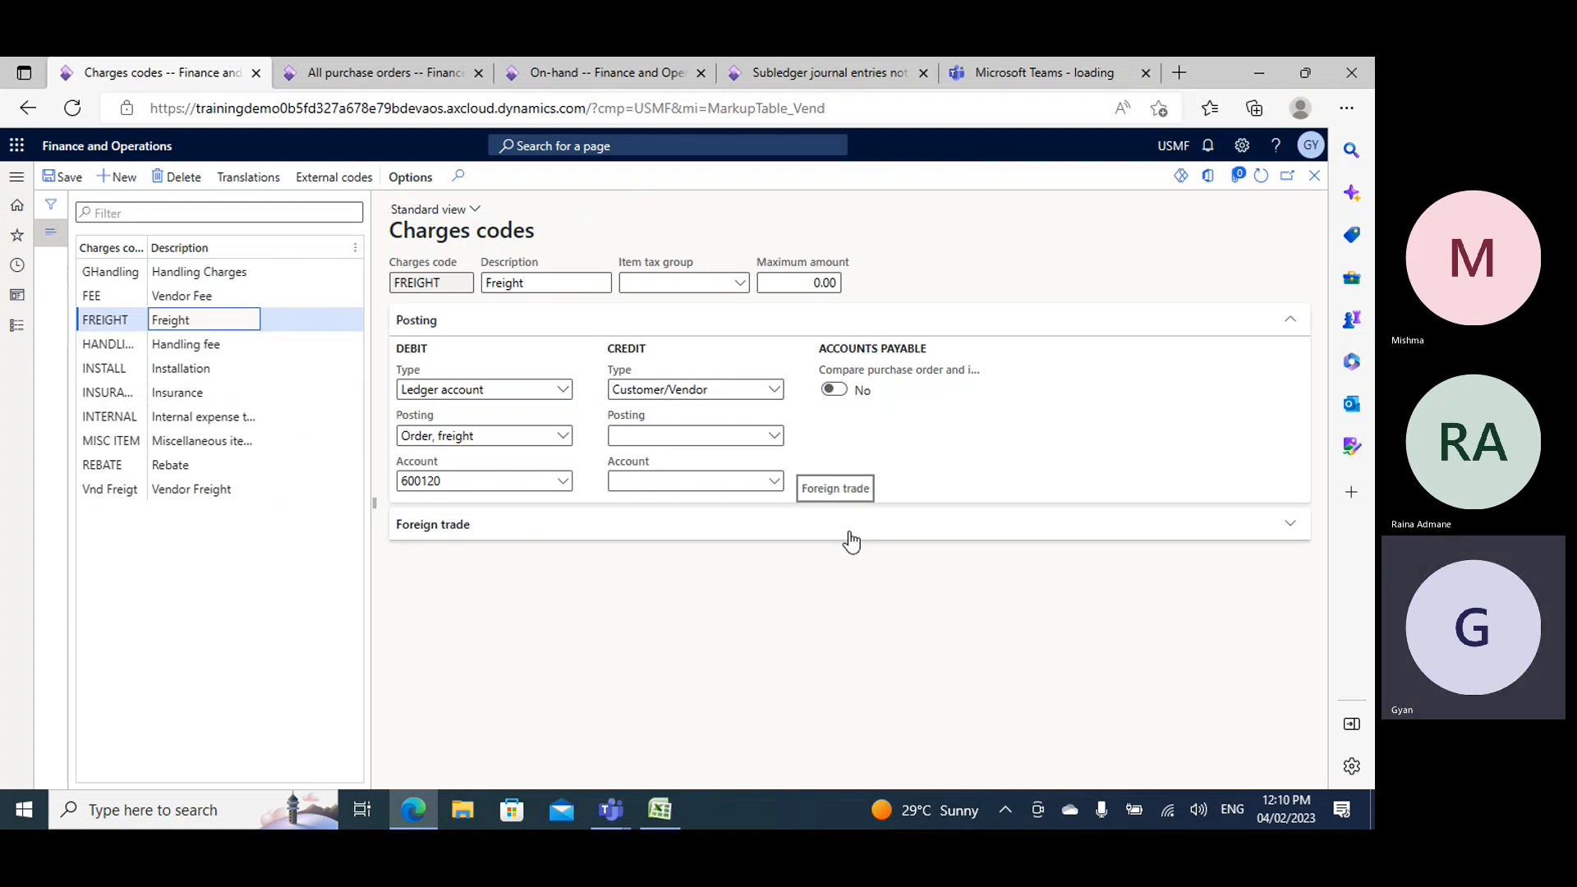
click(119, 176)
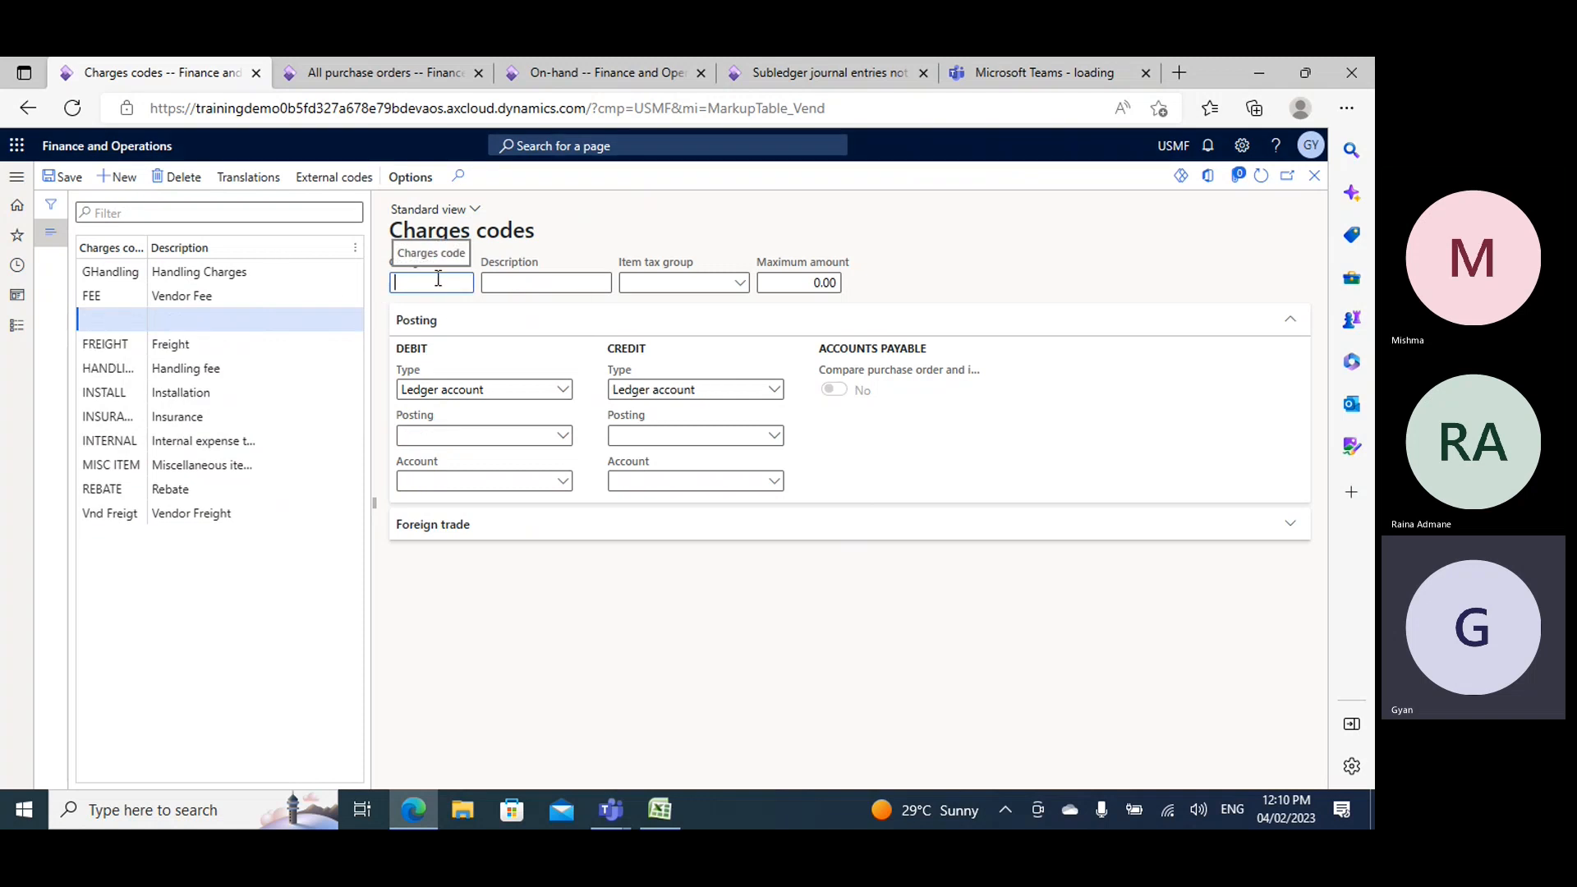
text(GFreint)
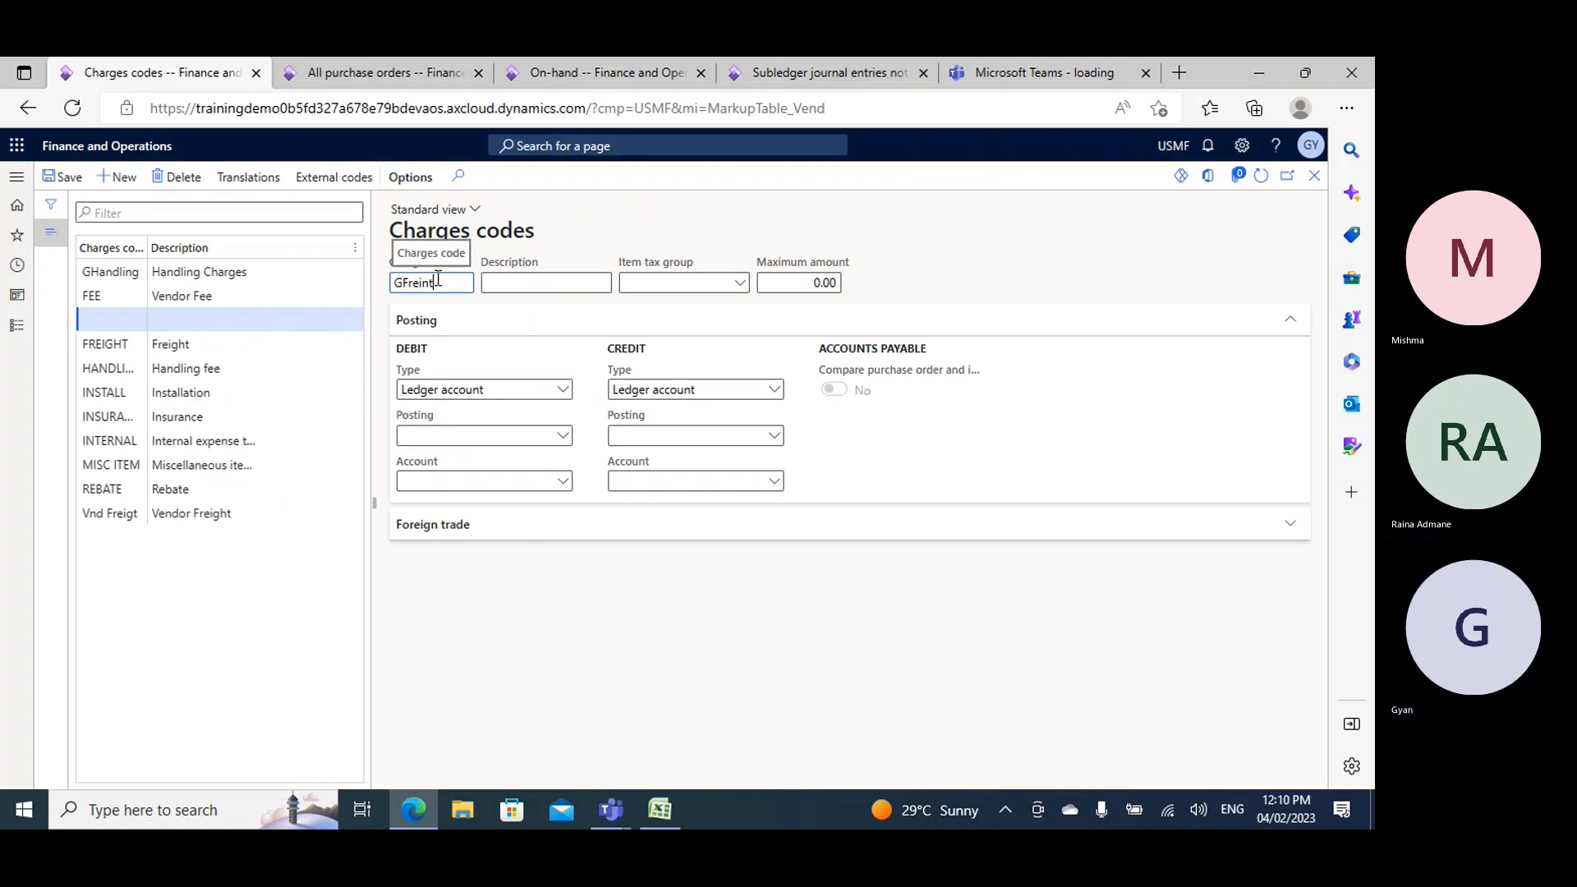
key(BackSpace)
key(BackSpace)
text(ght)
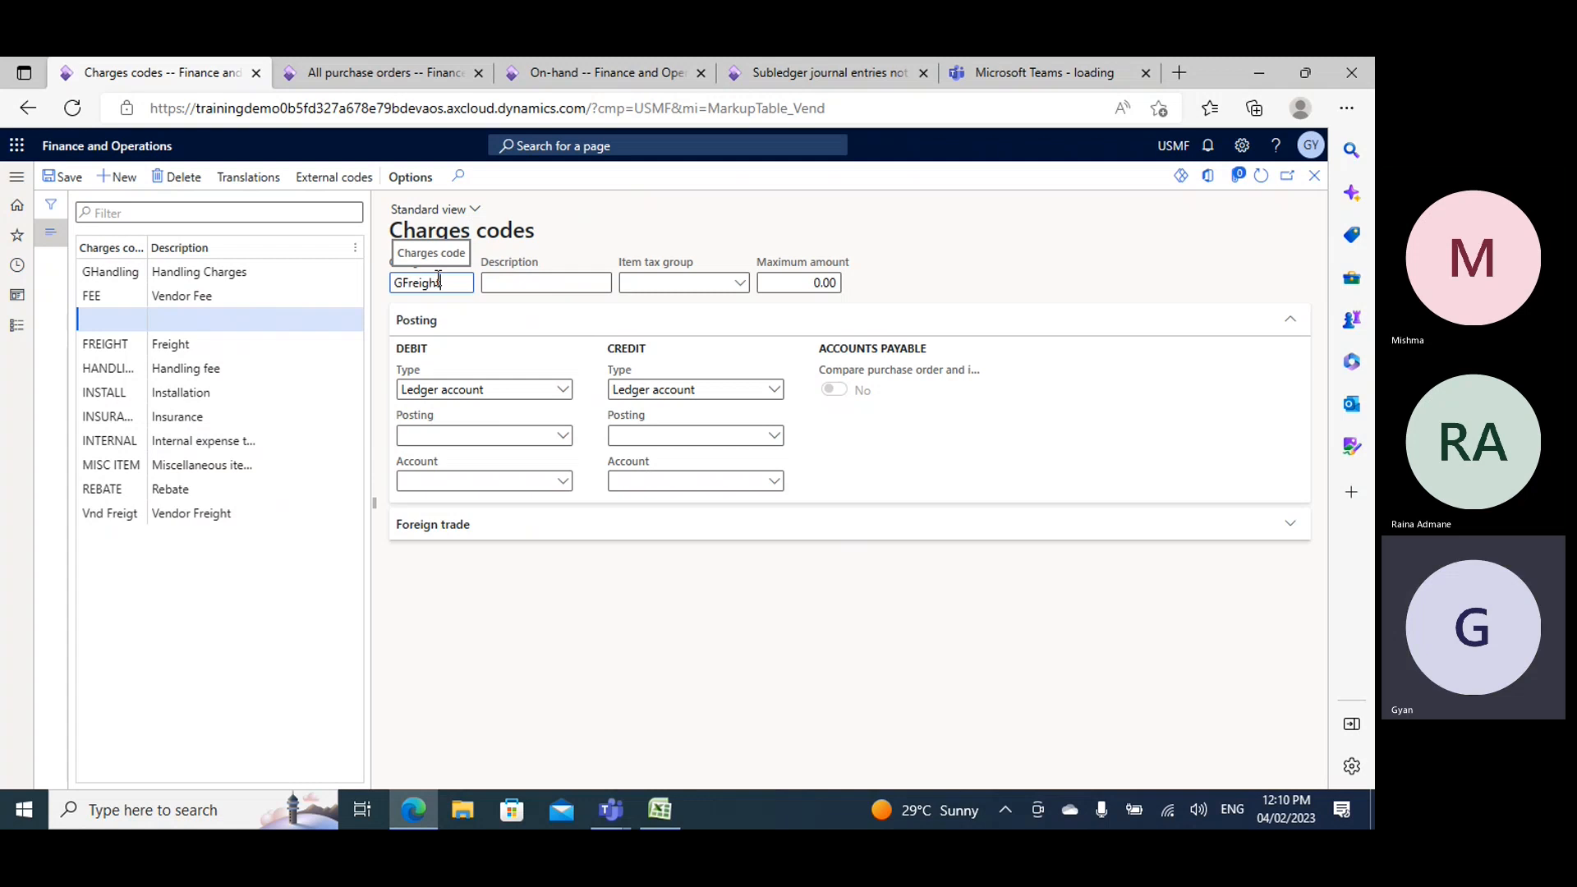
double_click(423, 283)
key(ctrl+c)
click(565, 285)
key(ctrl+v)
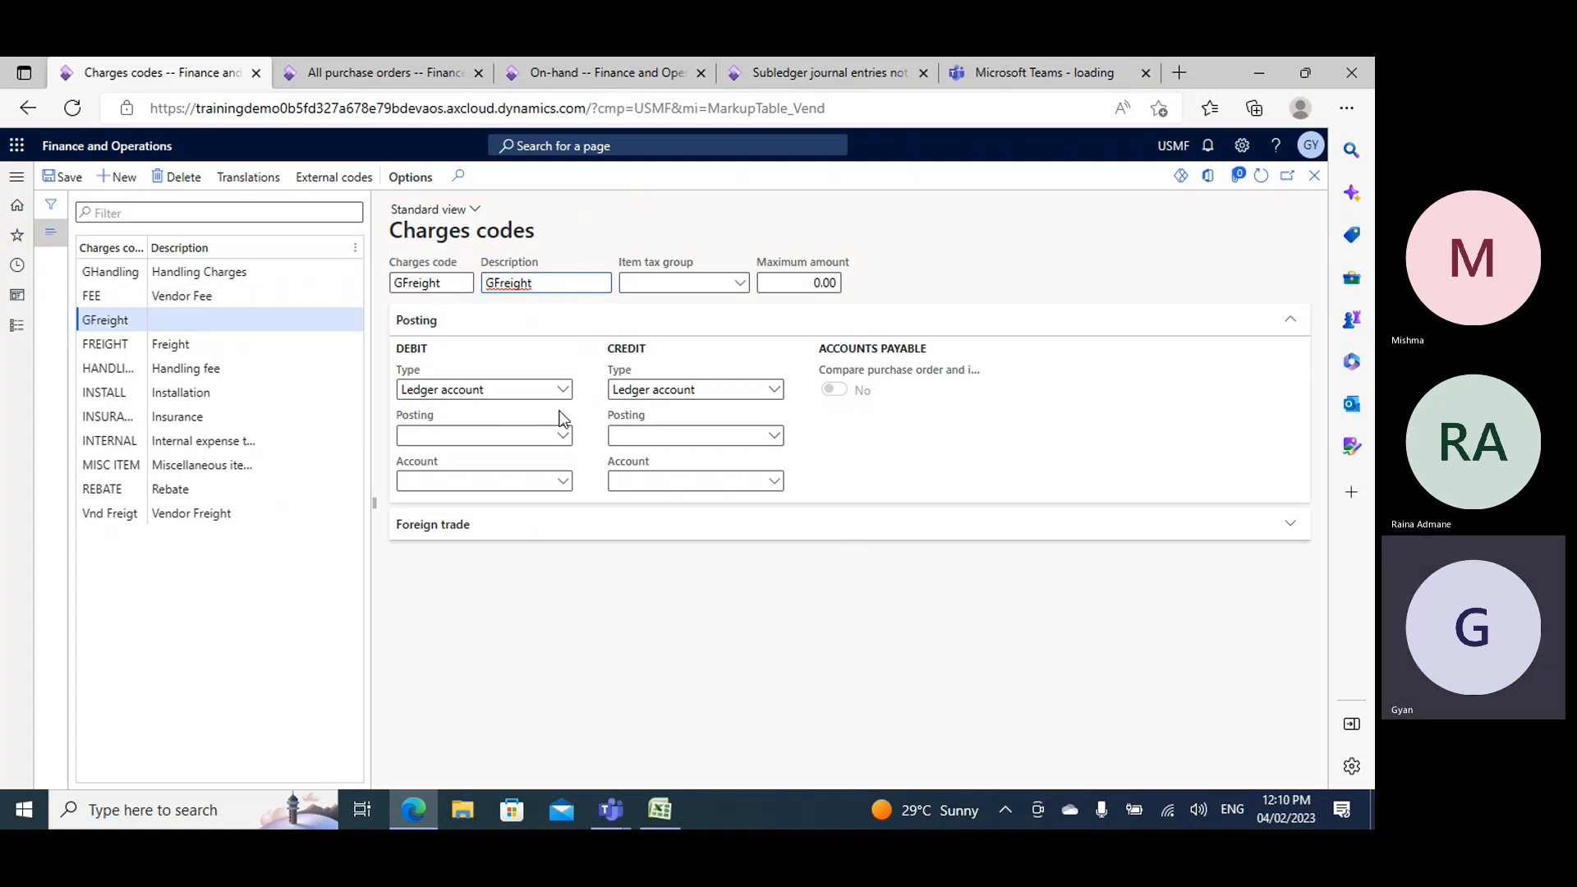
- Set the debit type of GFreight to Item and keep Ledger account as its credit type
click(562, 390)
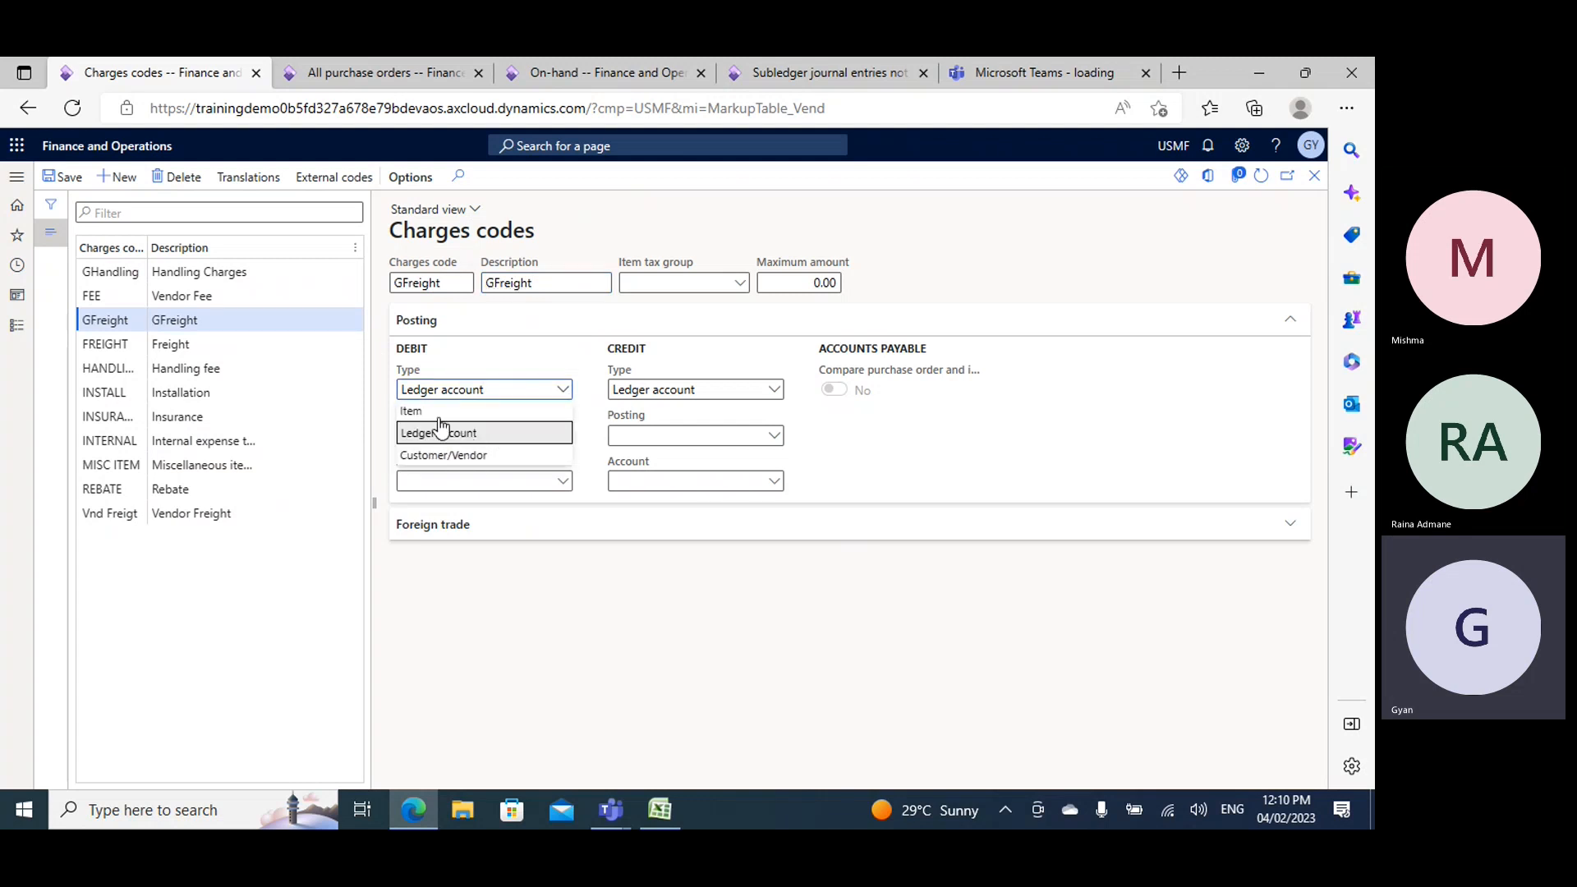
click(423, 416)
click(774, 391)
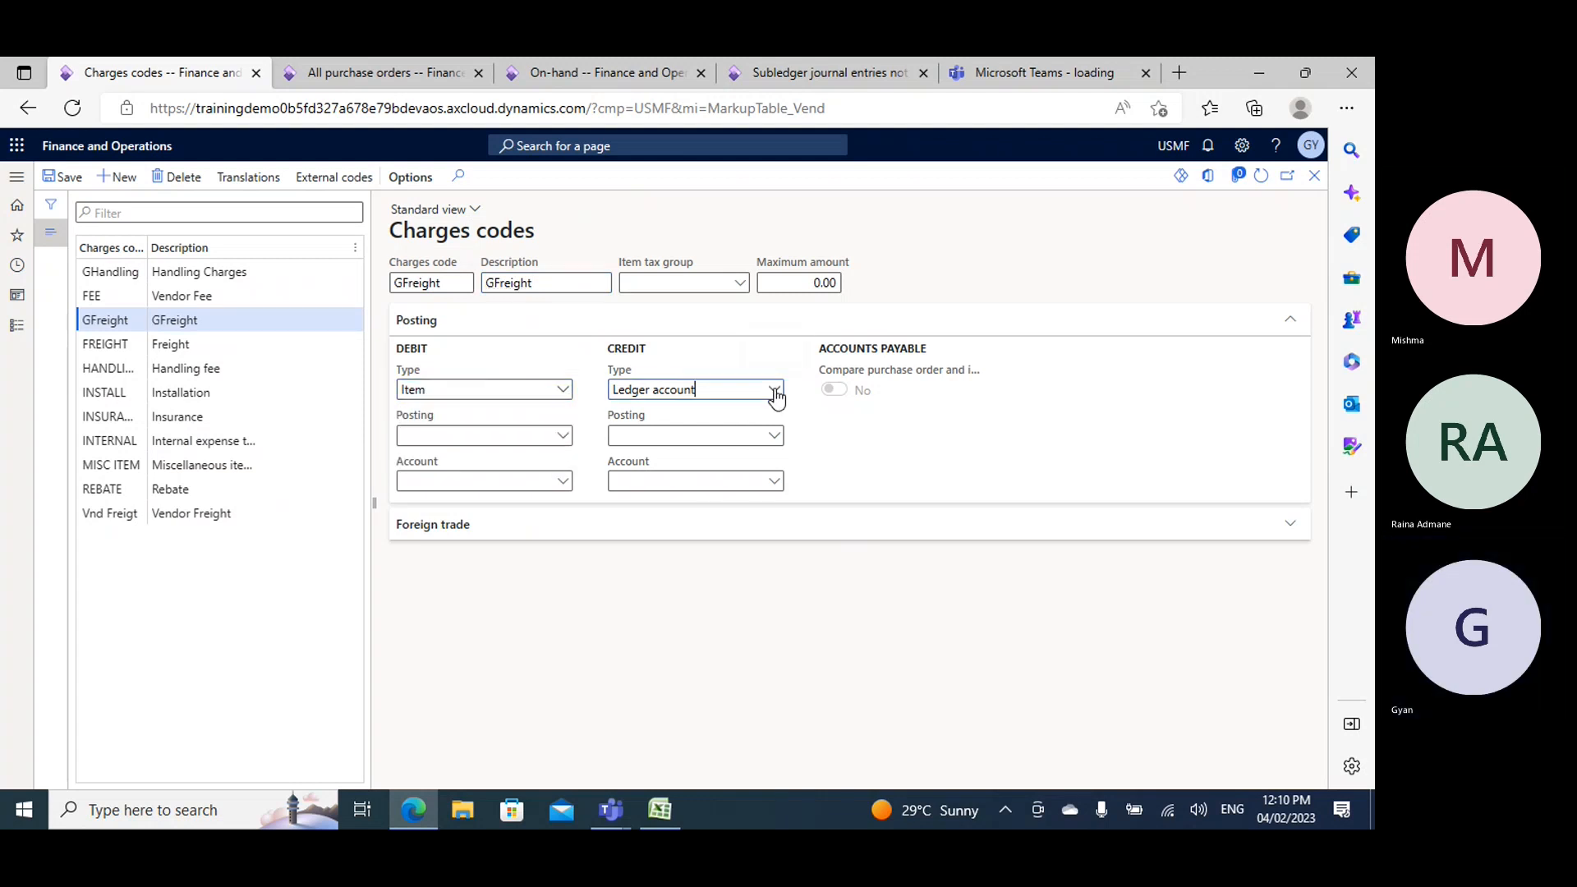
click(775, 393)
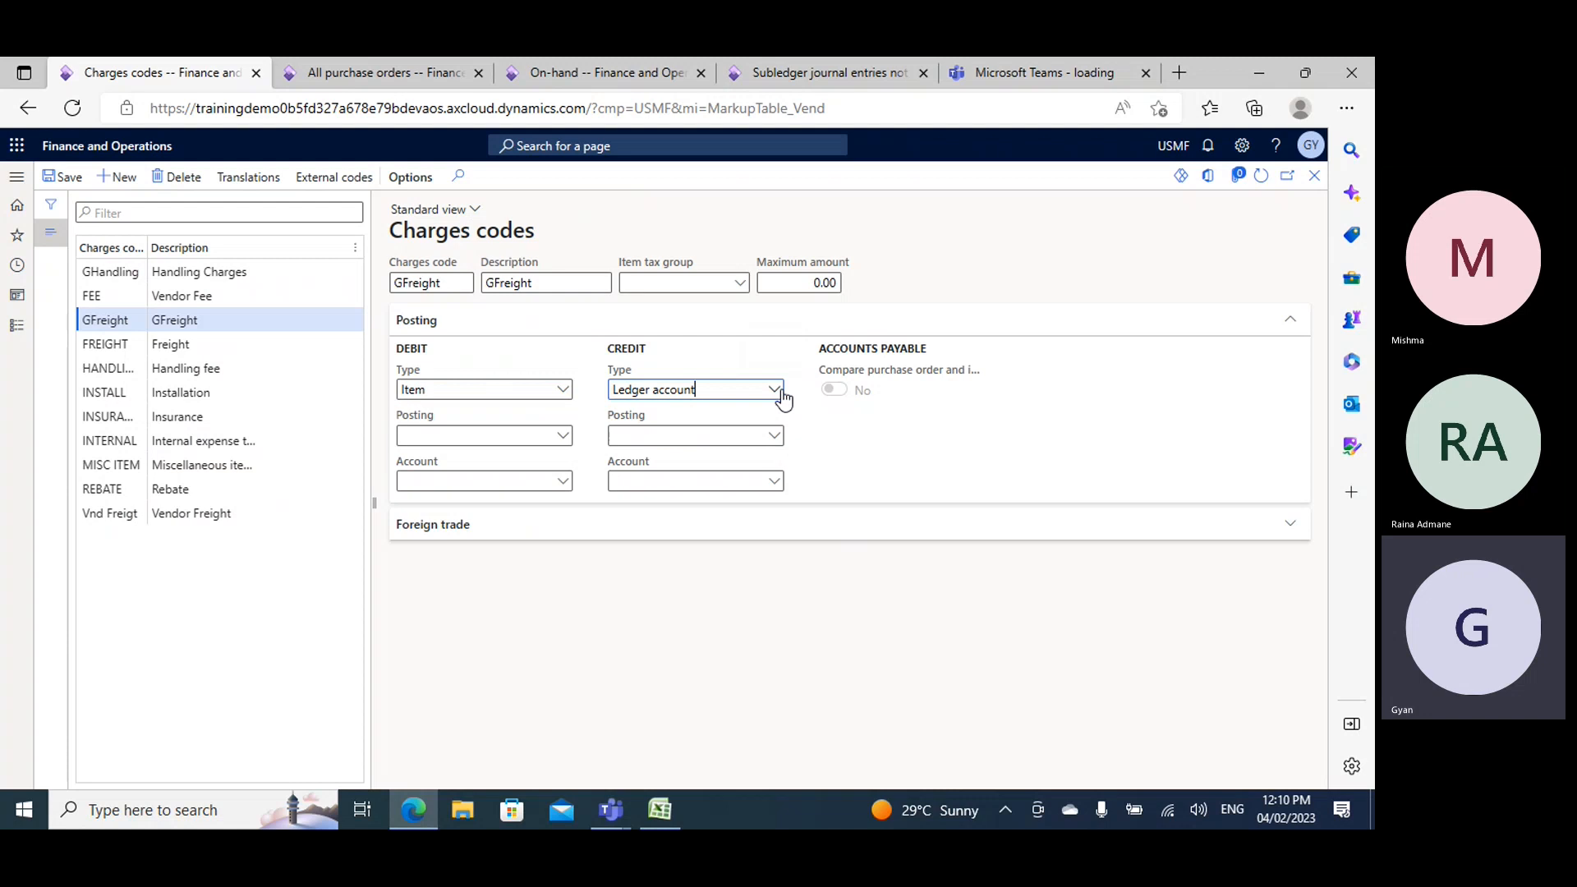
- Set the credit posting of the GFreight charges code to Order, freight
click(773, 436)
scroll(732, 627, down, 2)
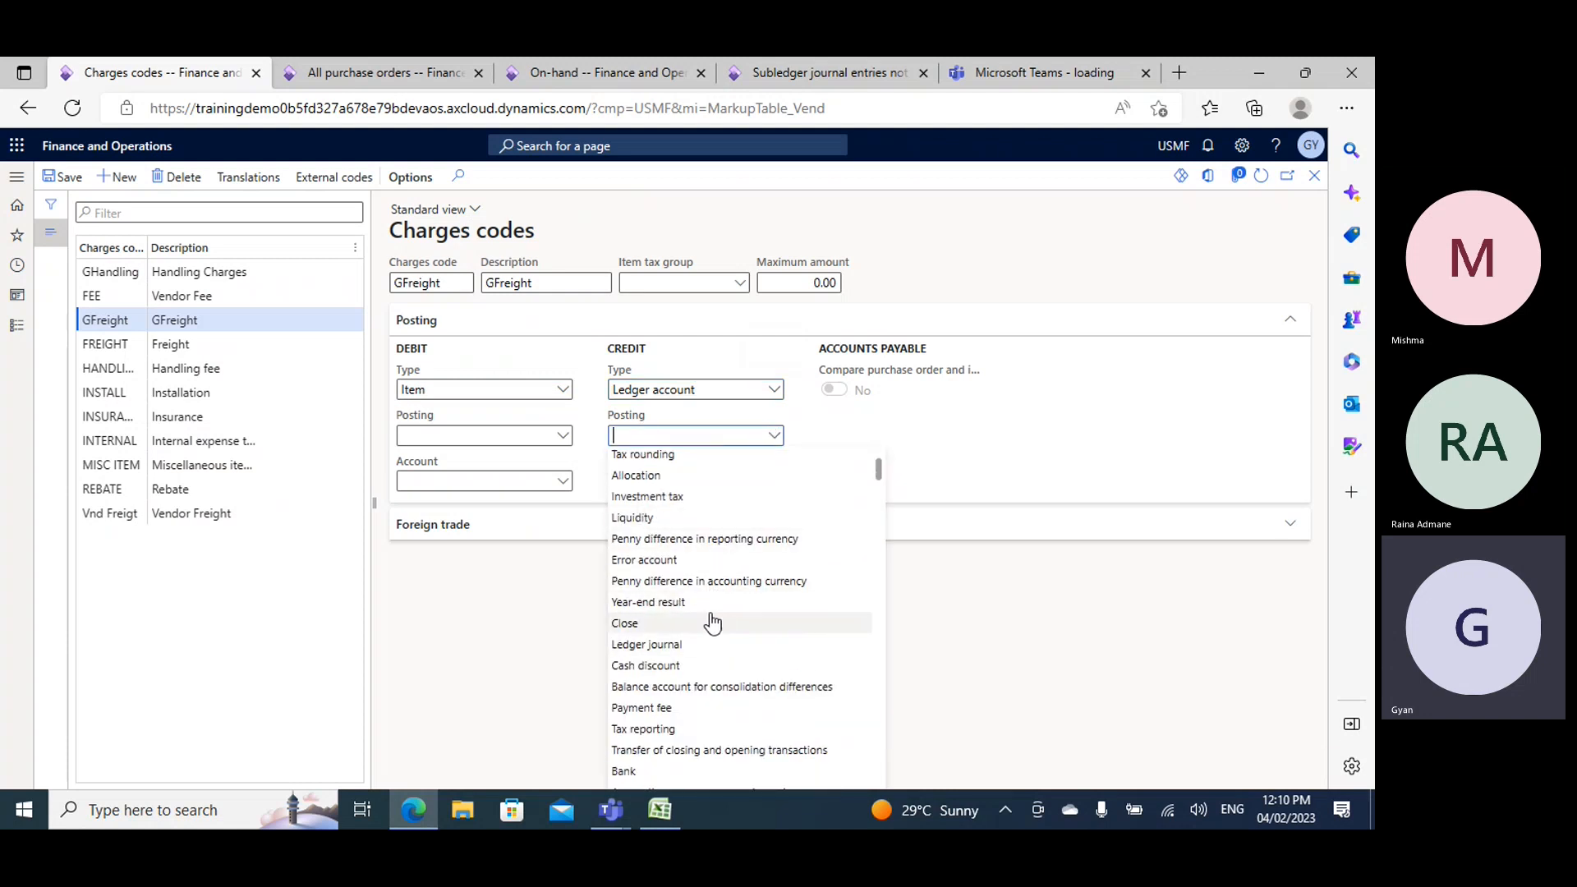
scroll(723, 624, down, 3)
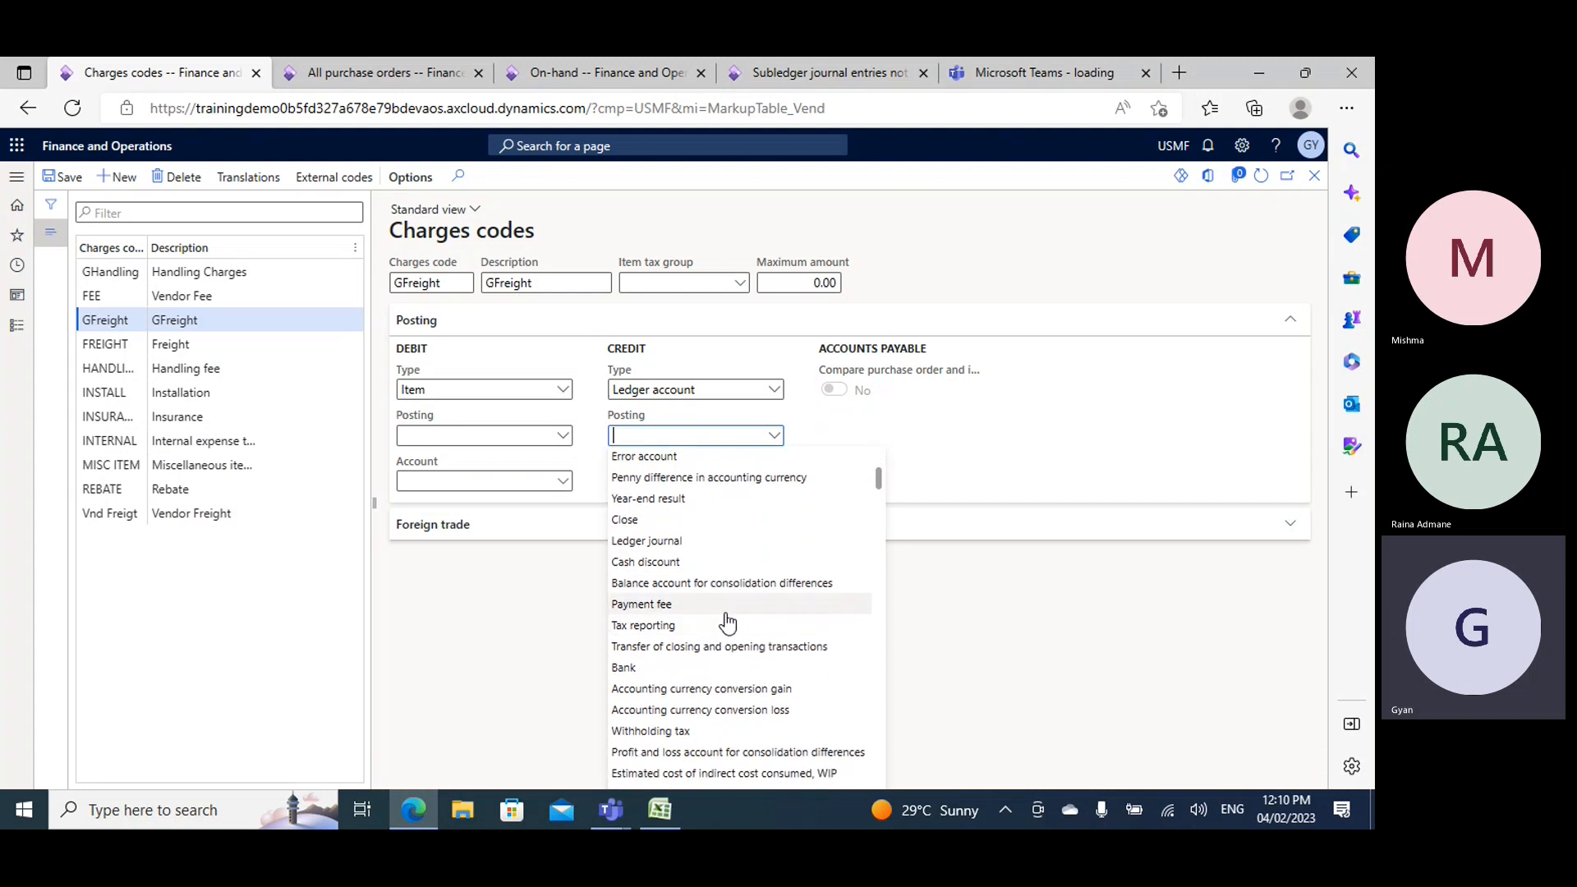
scroll(729, 621, down, 3)
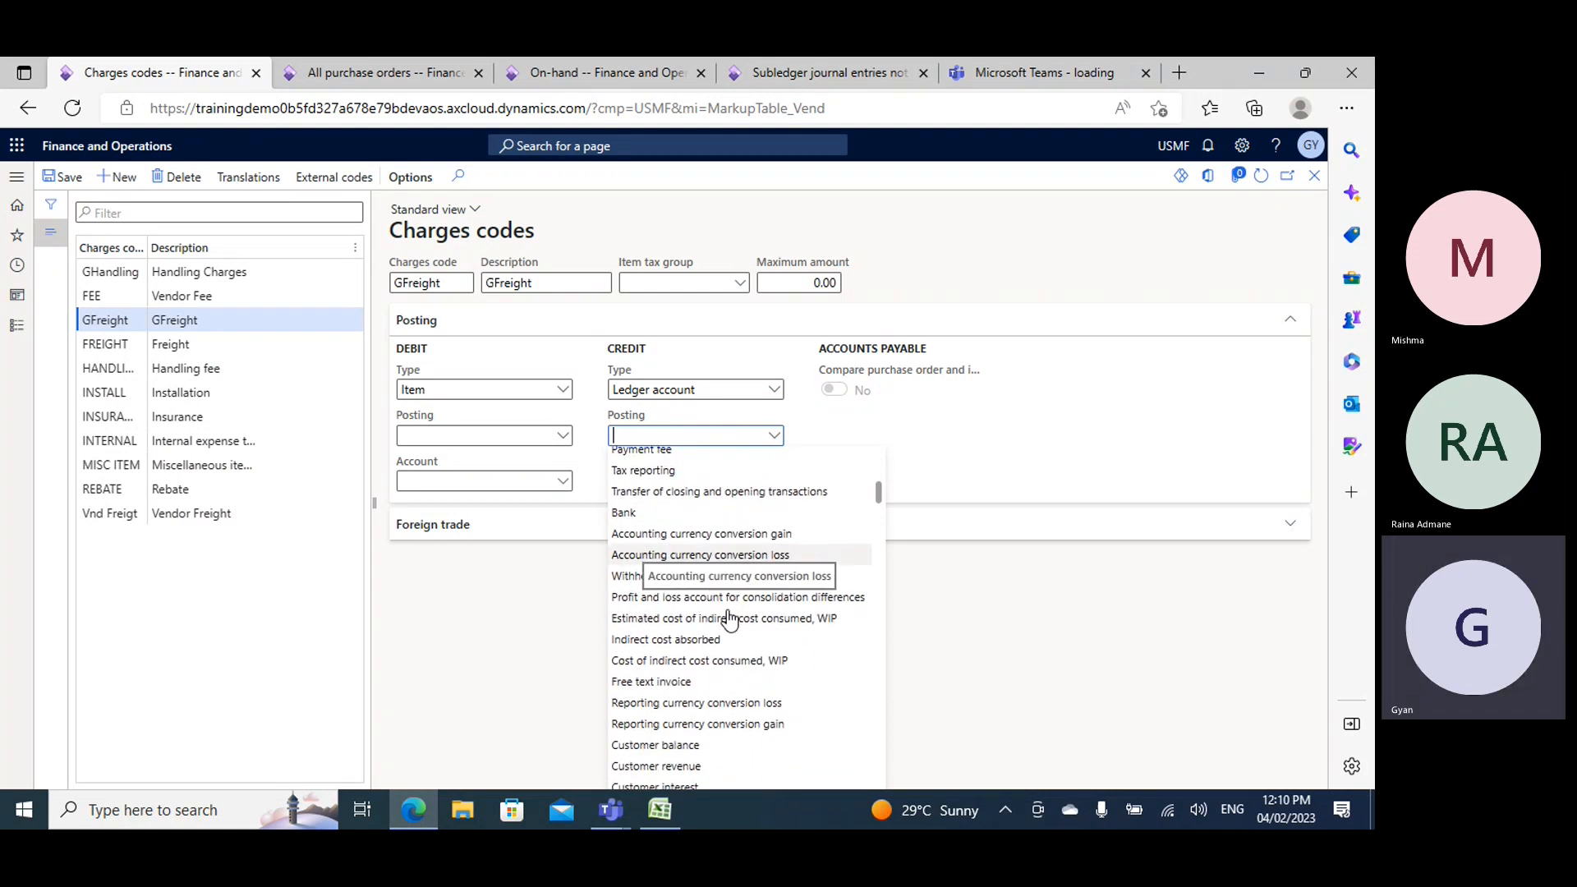
scroll(729, 620, down, 5)
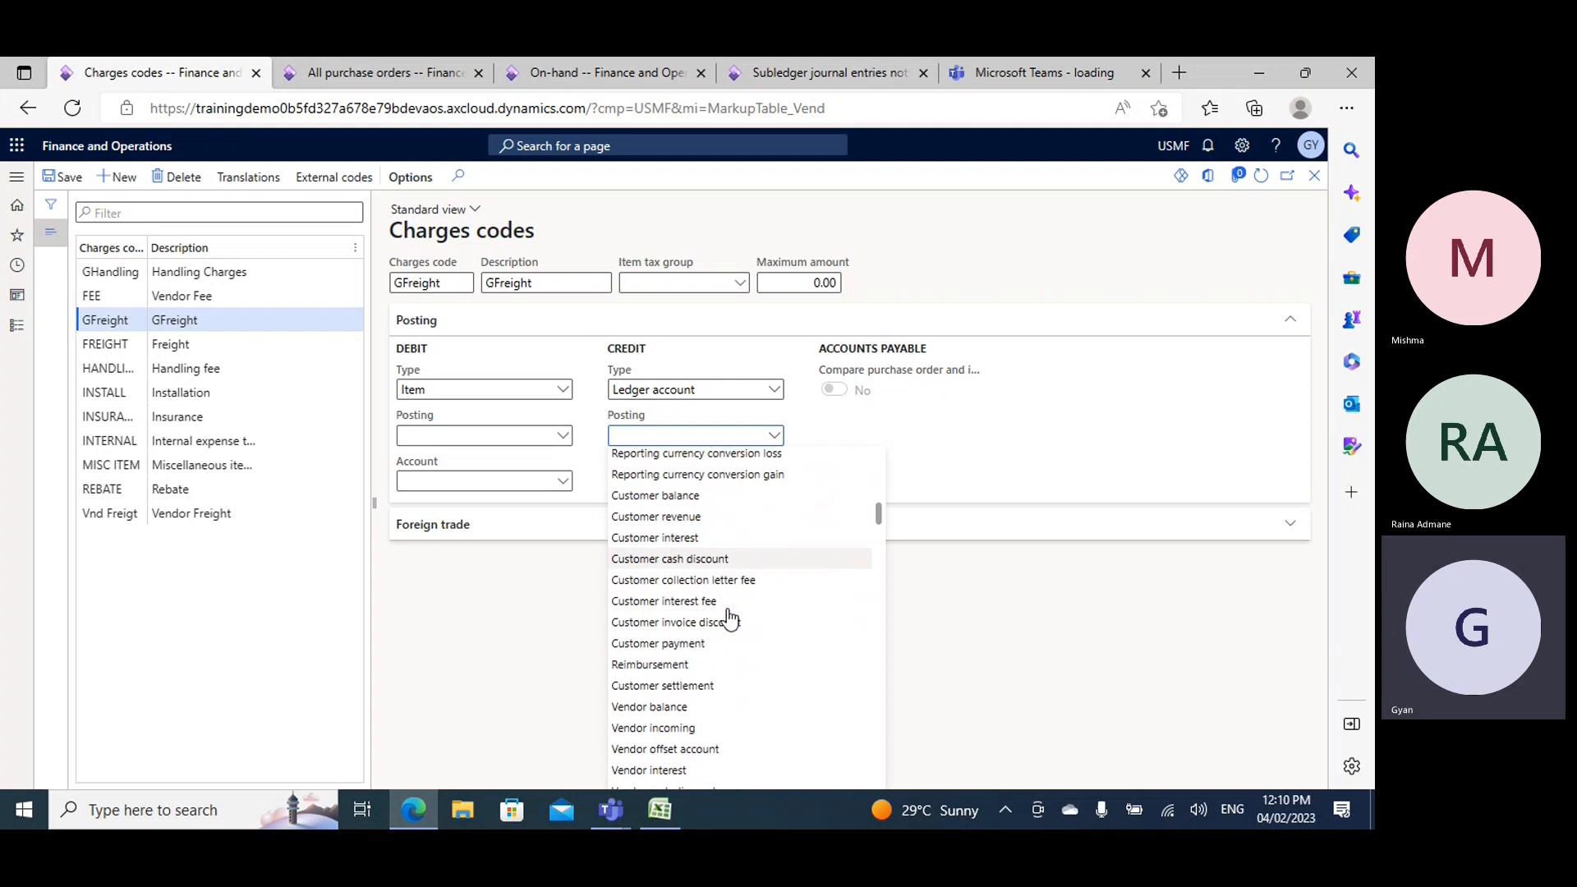
scroll(730, 620, down, 3)
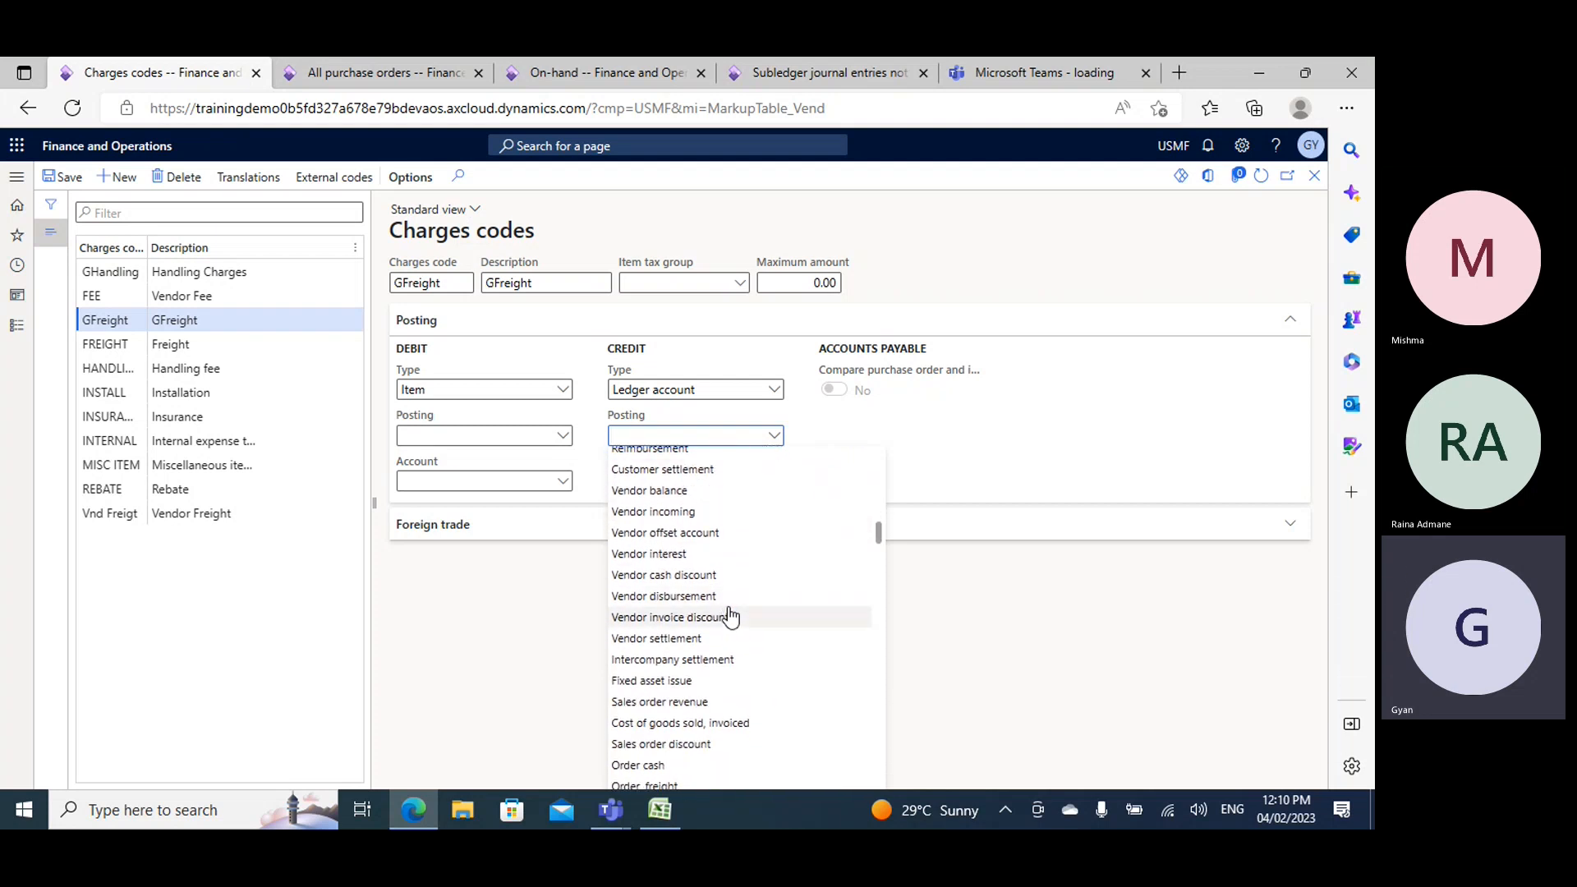
scroll(730, 618, down, 2)
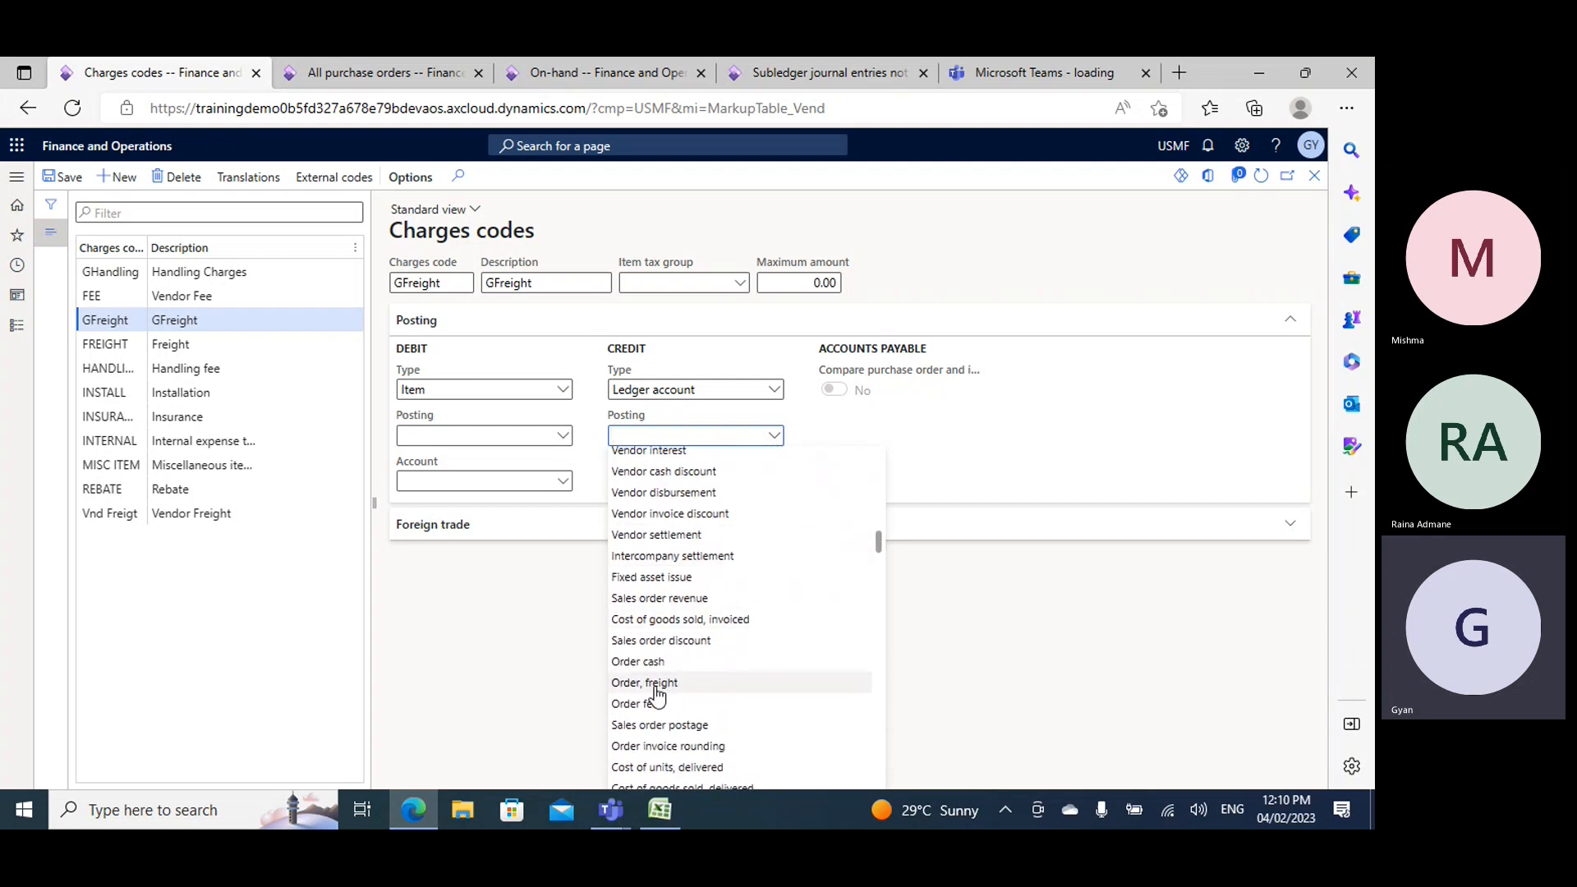
click(655, 693)
- Look up main accounts with ex, choose Expense Integration account 999000 as GFreight's credit account, and save the charges code
click(689, 481)
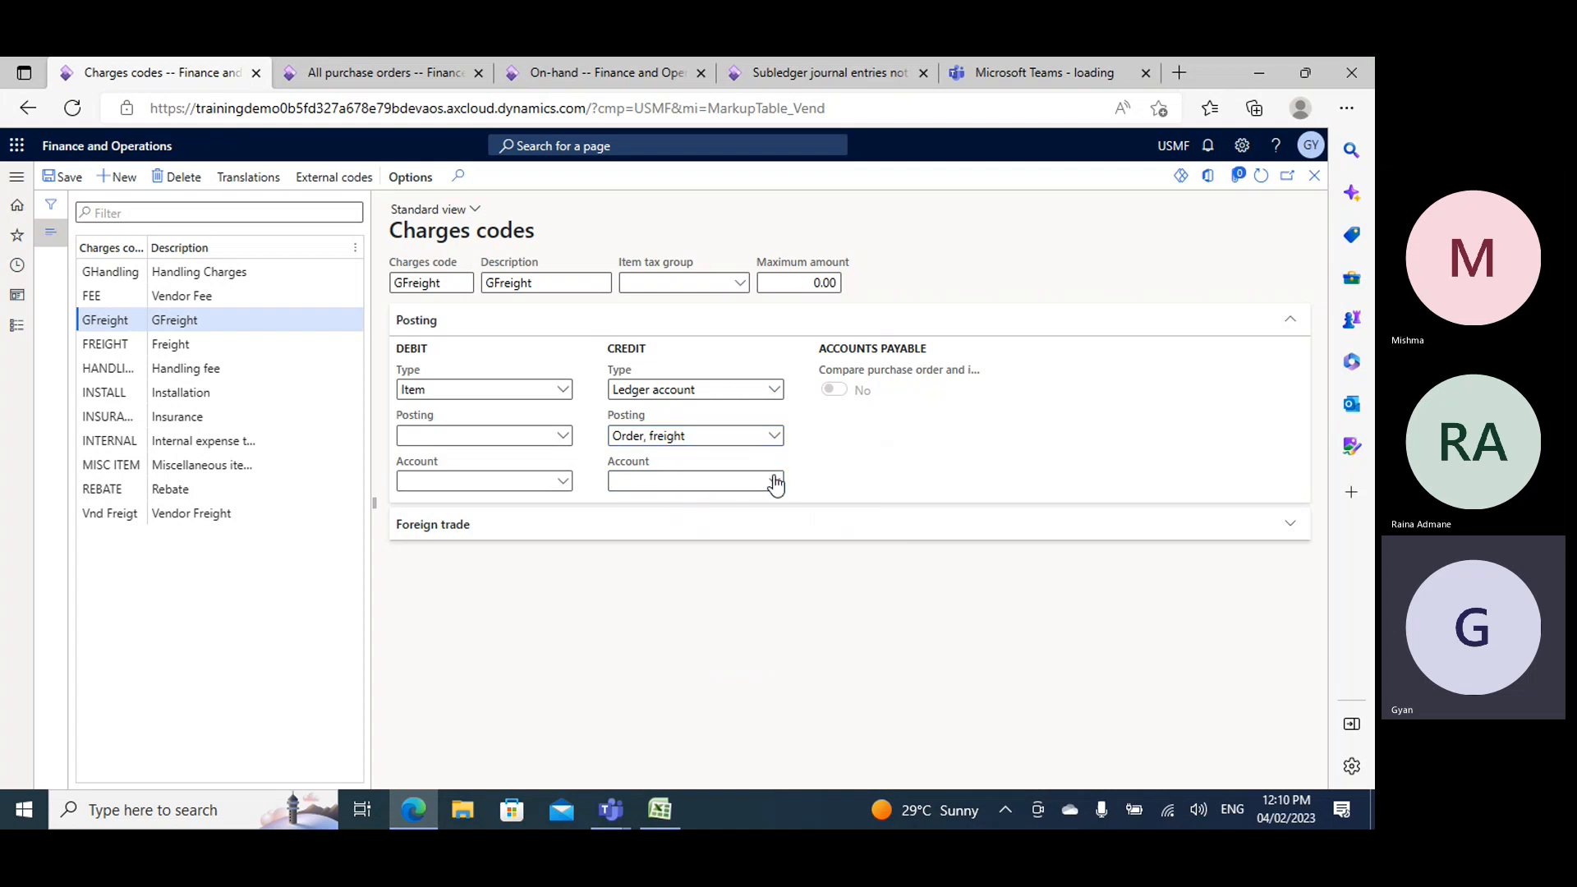
click(688, 476)
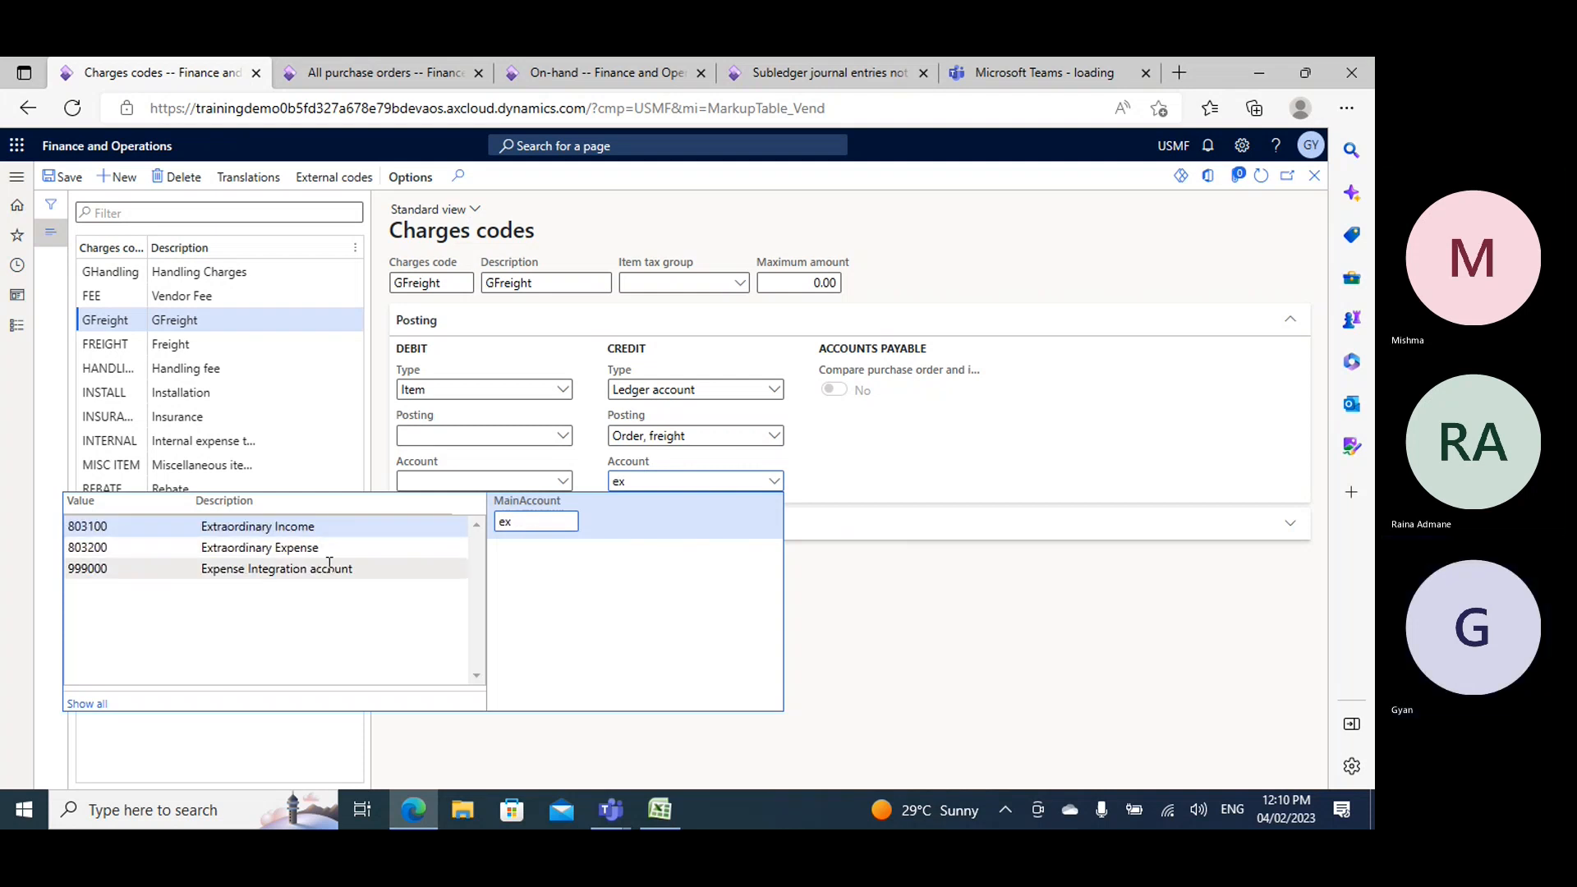
click(342, 569)
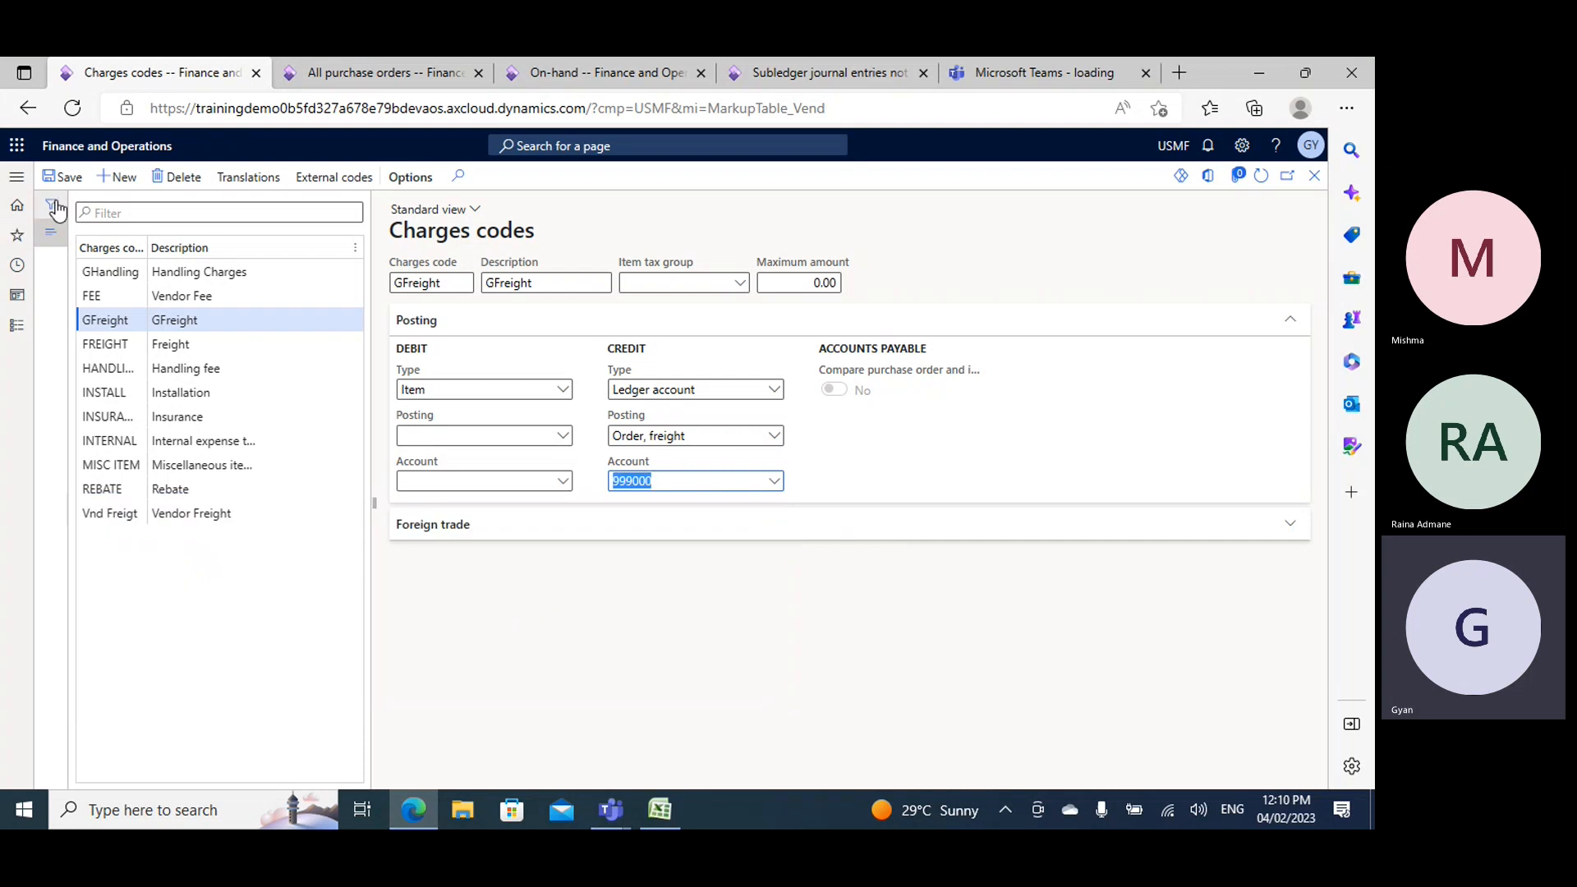
click(63, 178)
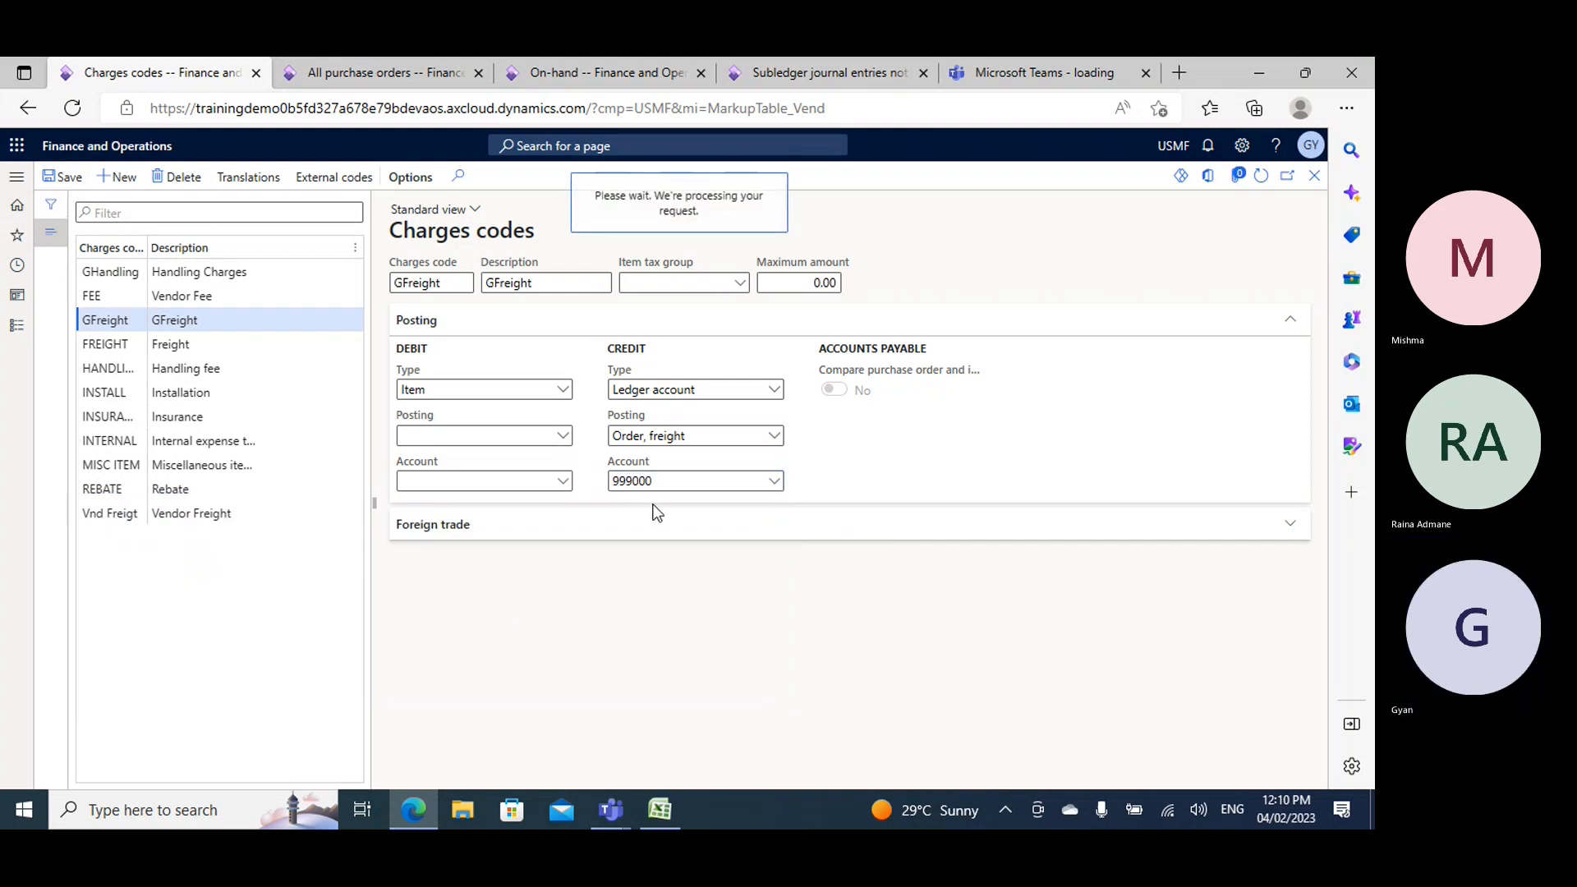
- Switch to the Book2 workbook in Excel and enter the heading Vendor in cell H51 of Sheet3, below the invoice entries
click(658, 813)
scroll(669, 475, down, 4)
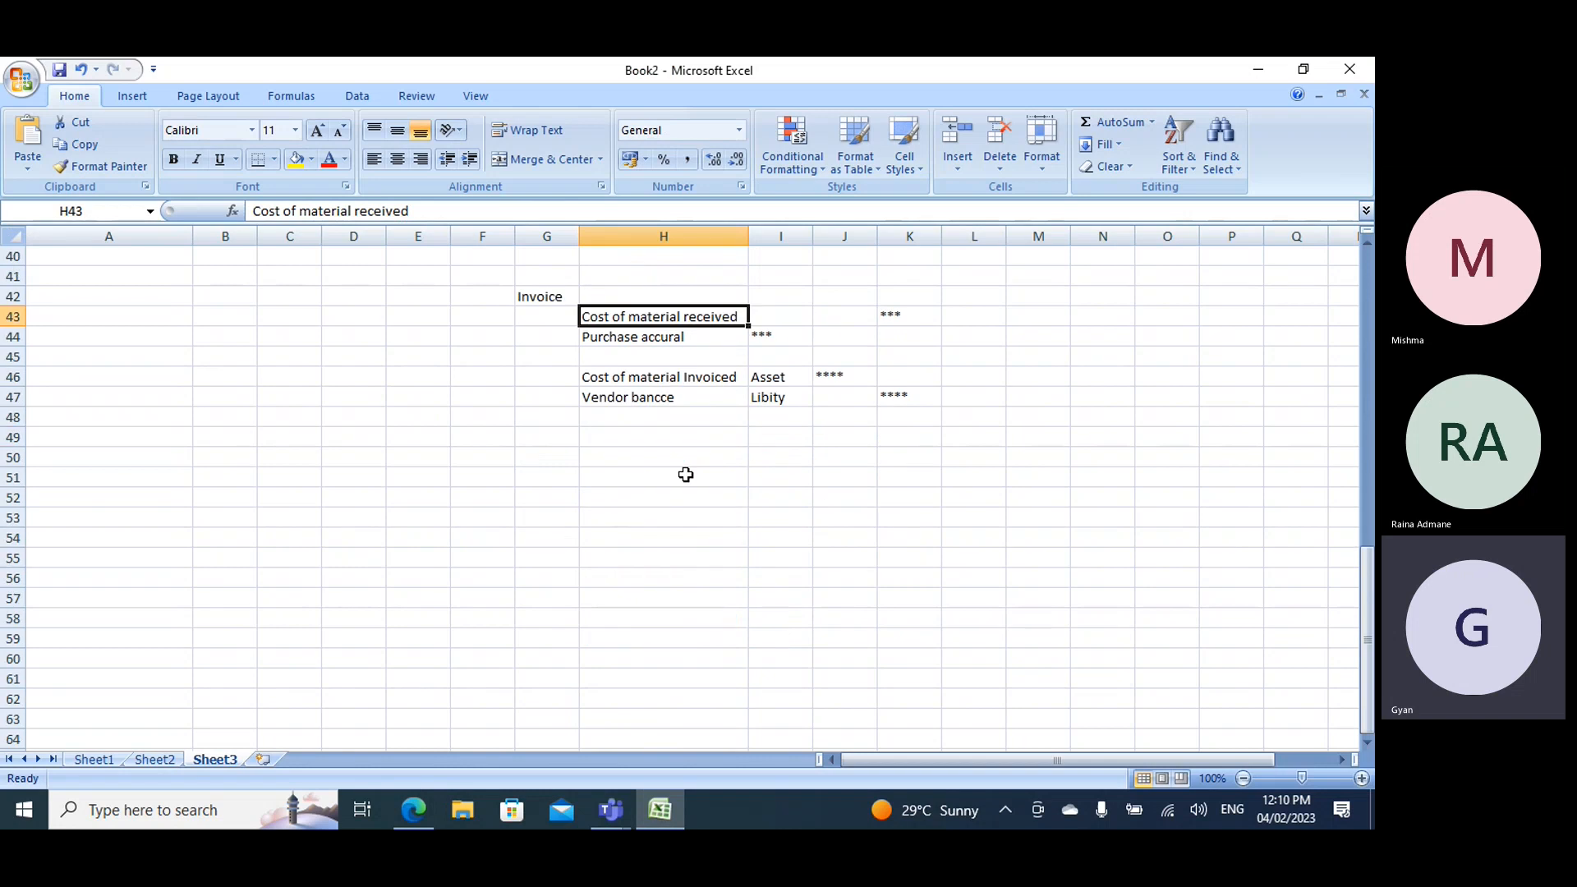
click(606, 474)
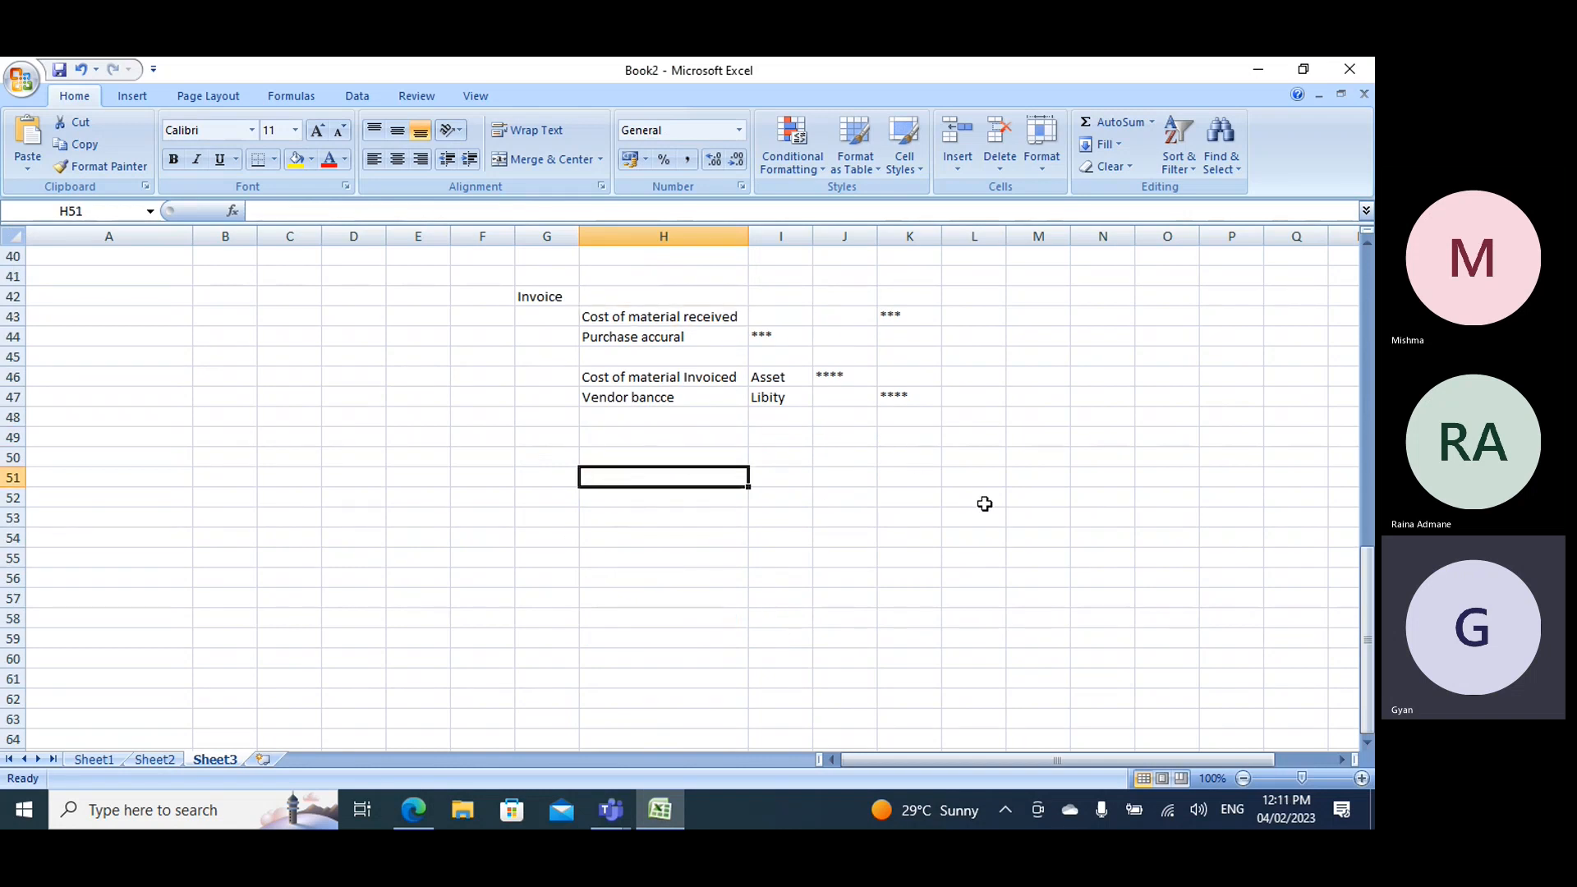
text(Vendp)
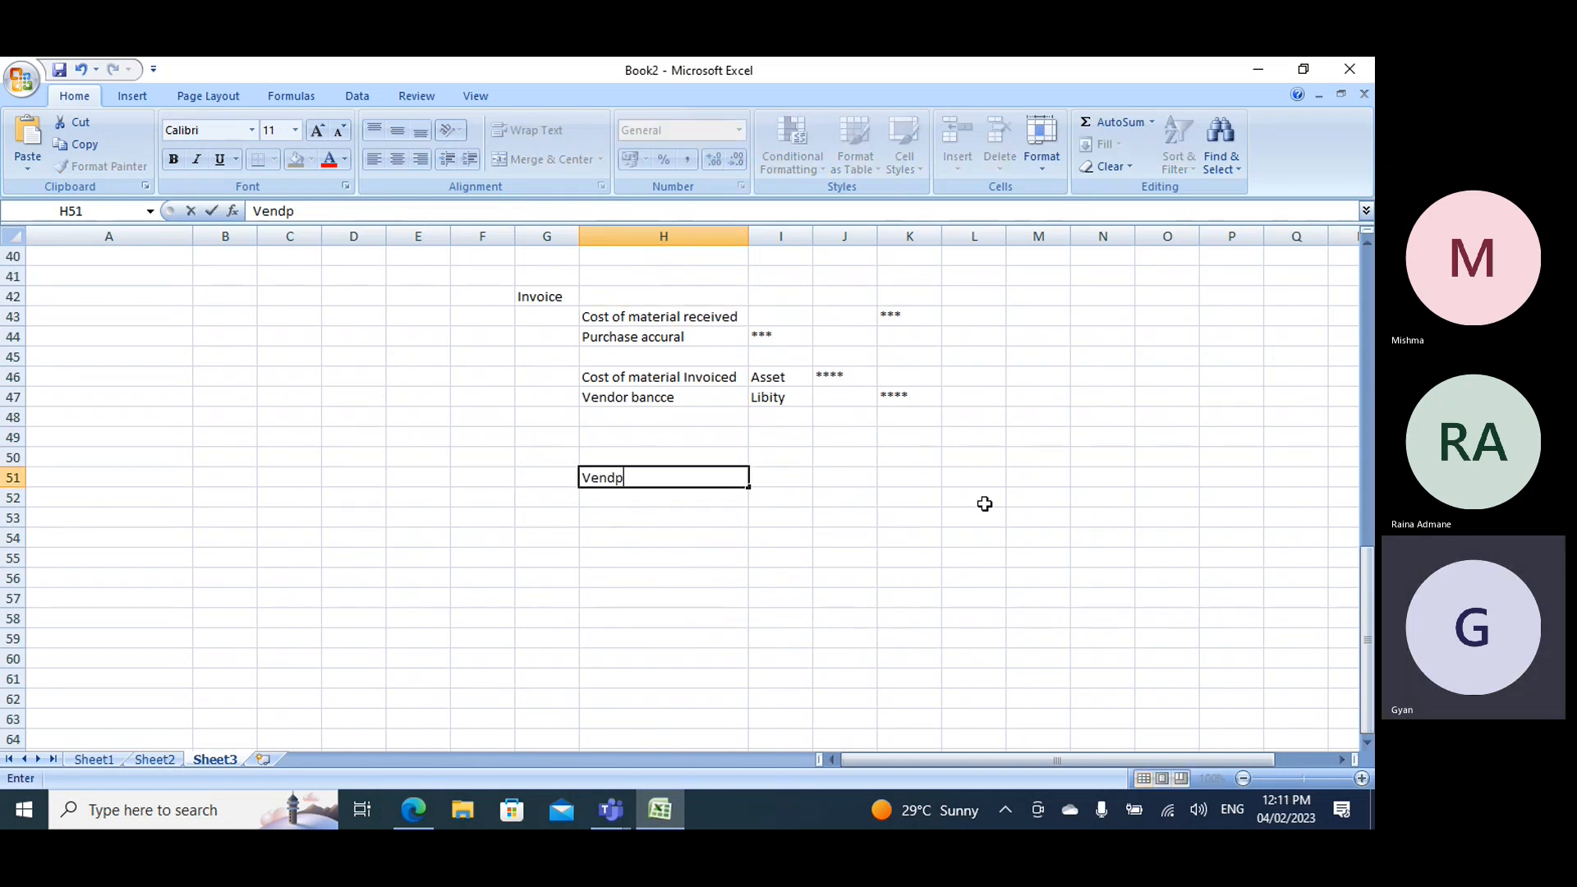
key(BackSpace)
key(BackSpace)
text(endor)
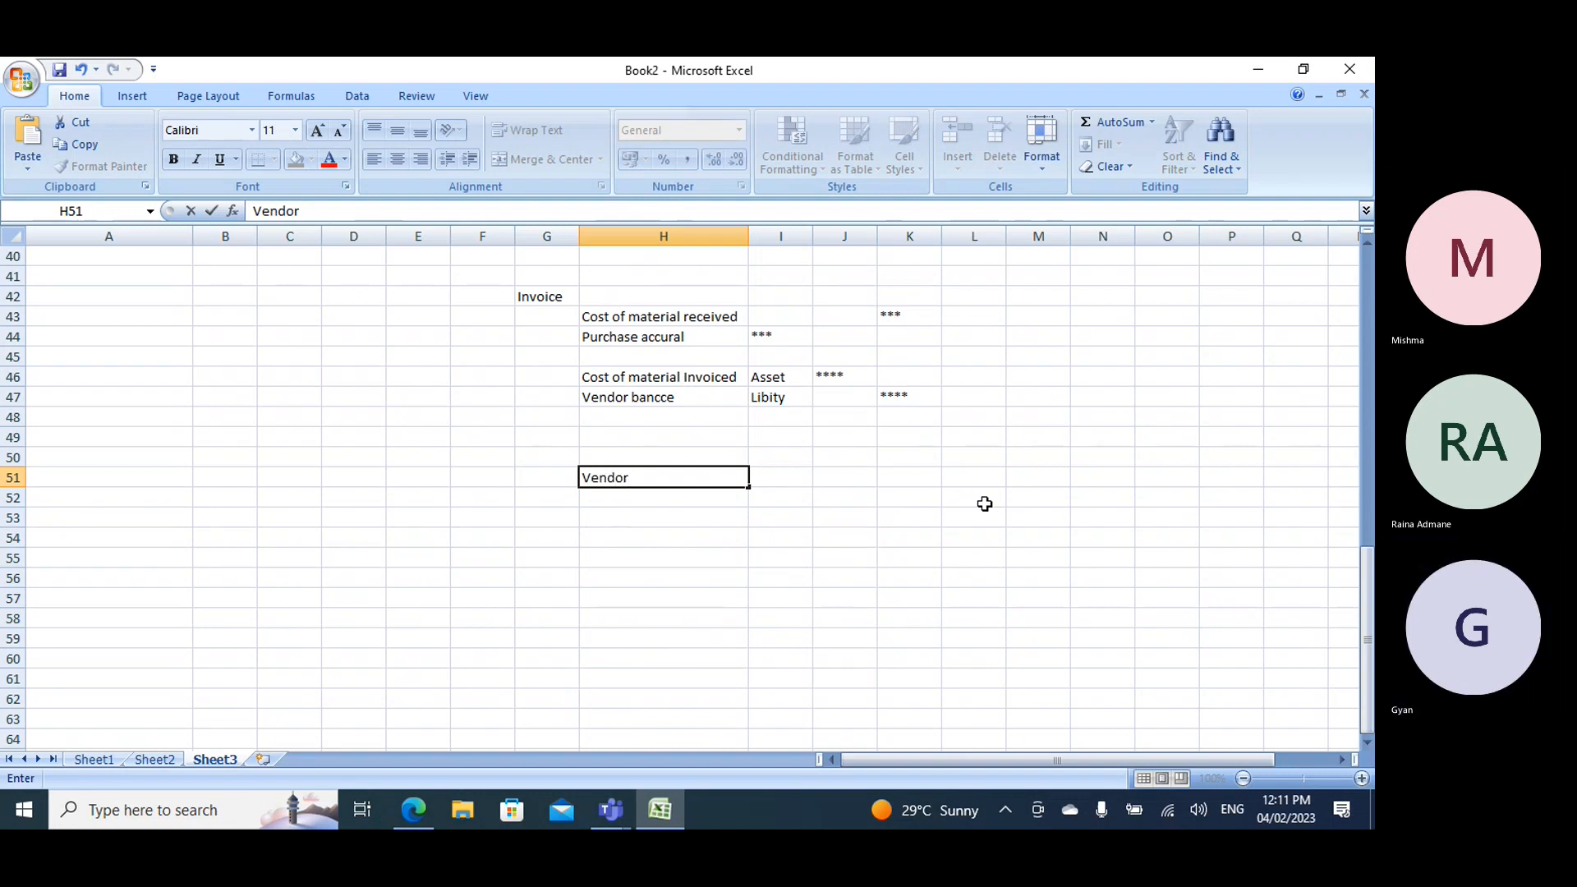
- Enter the heading Customer in cell M51, on the same row as the Vendor heading
key(Right)
key(Right)
key(Right)
key(Right)
key(Right)
text(C)
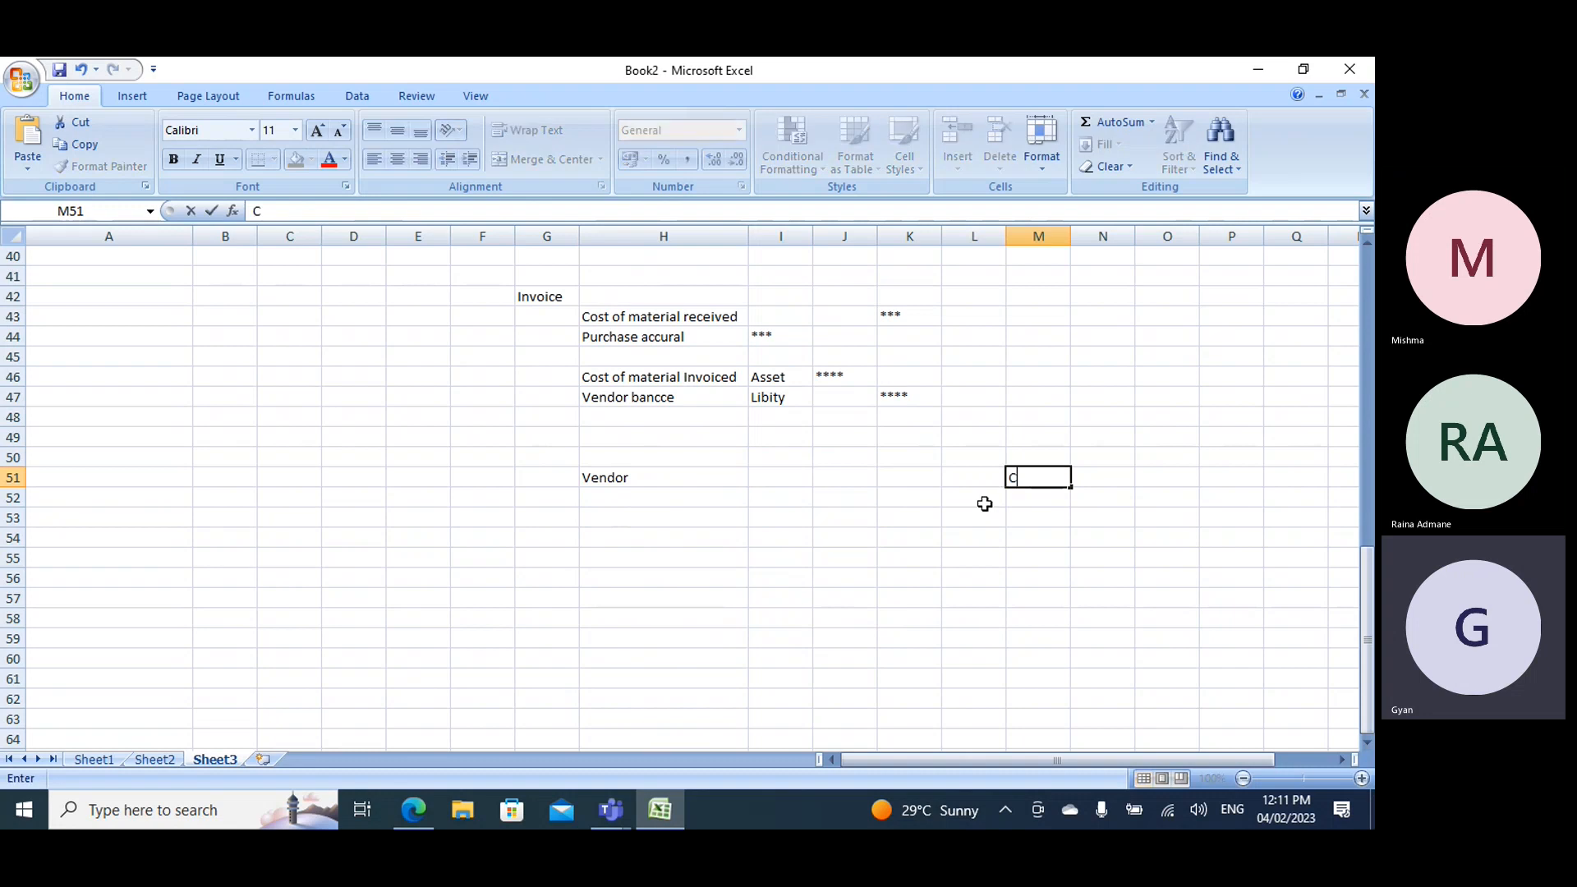
text(ustomer)
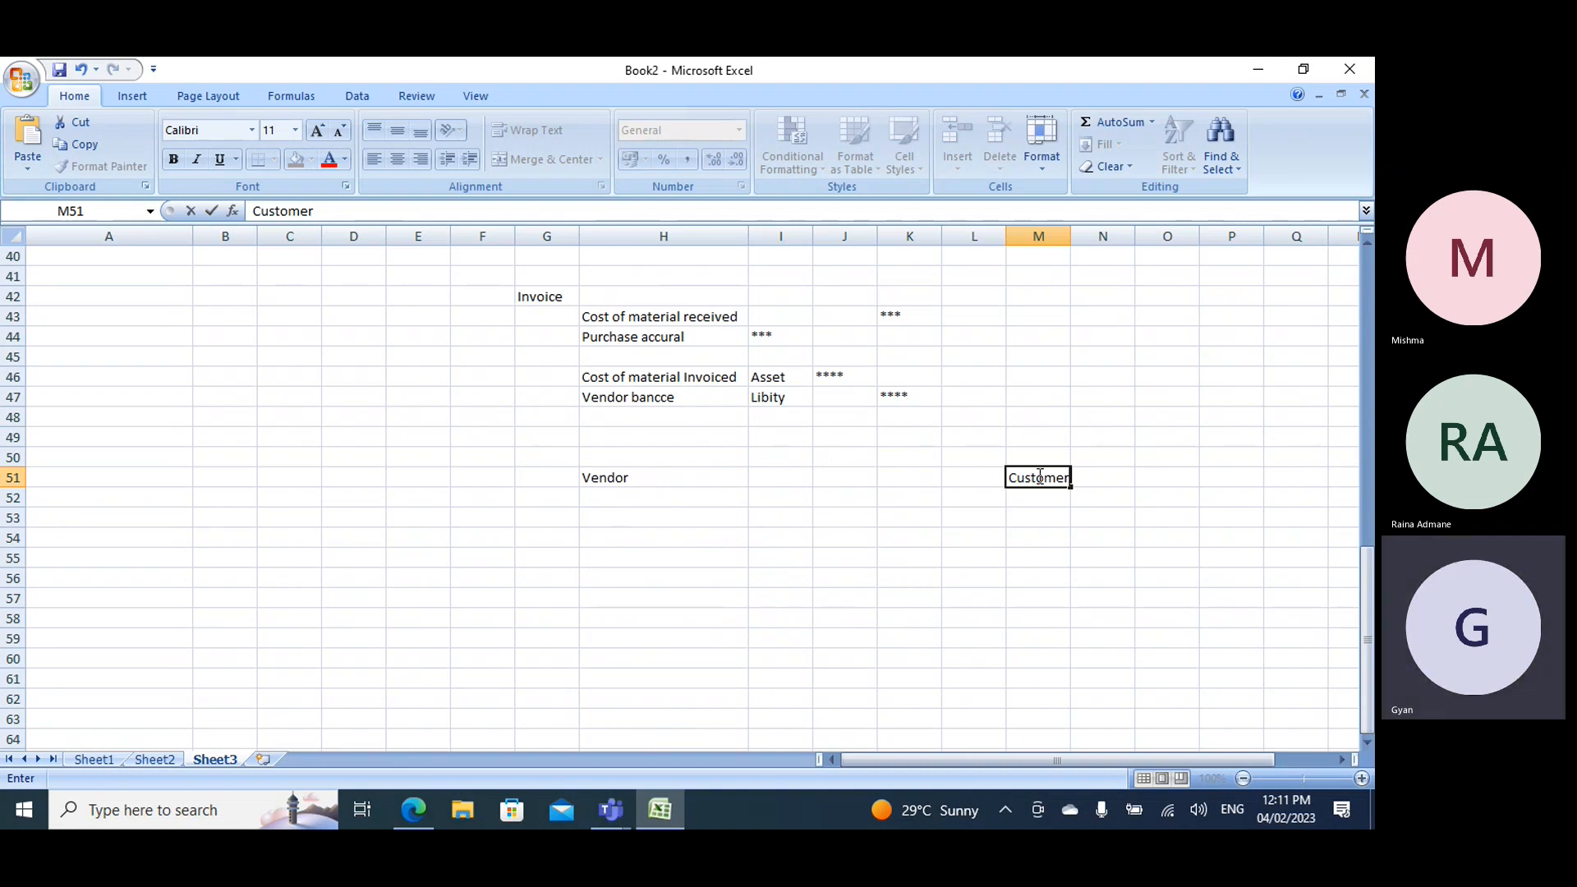
- Clear the Vendor and Customer headings from row 51
click(629, 480)
click(14, 478)
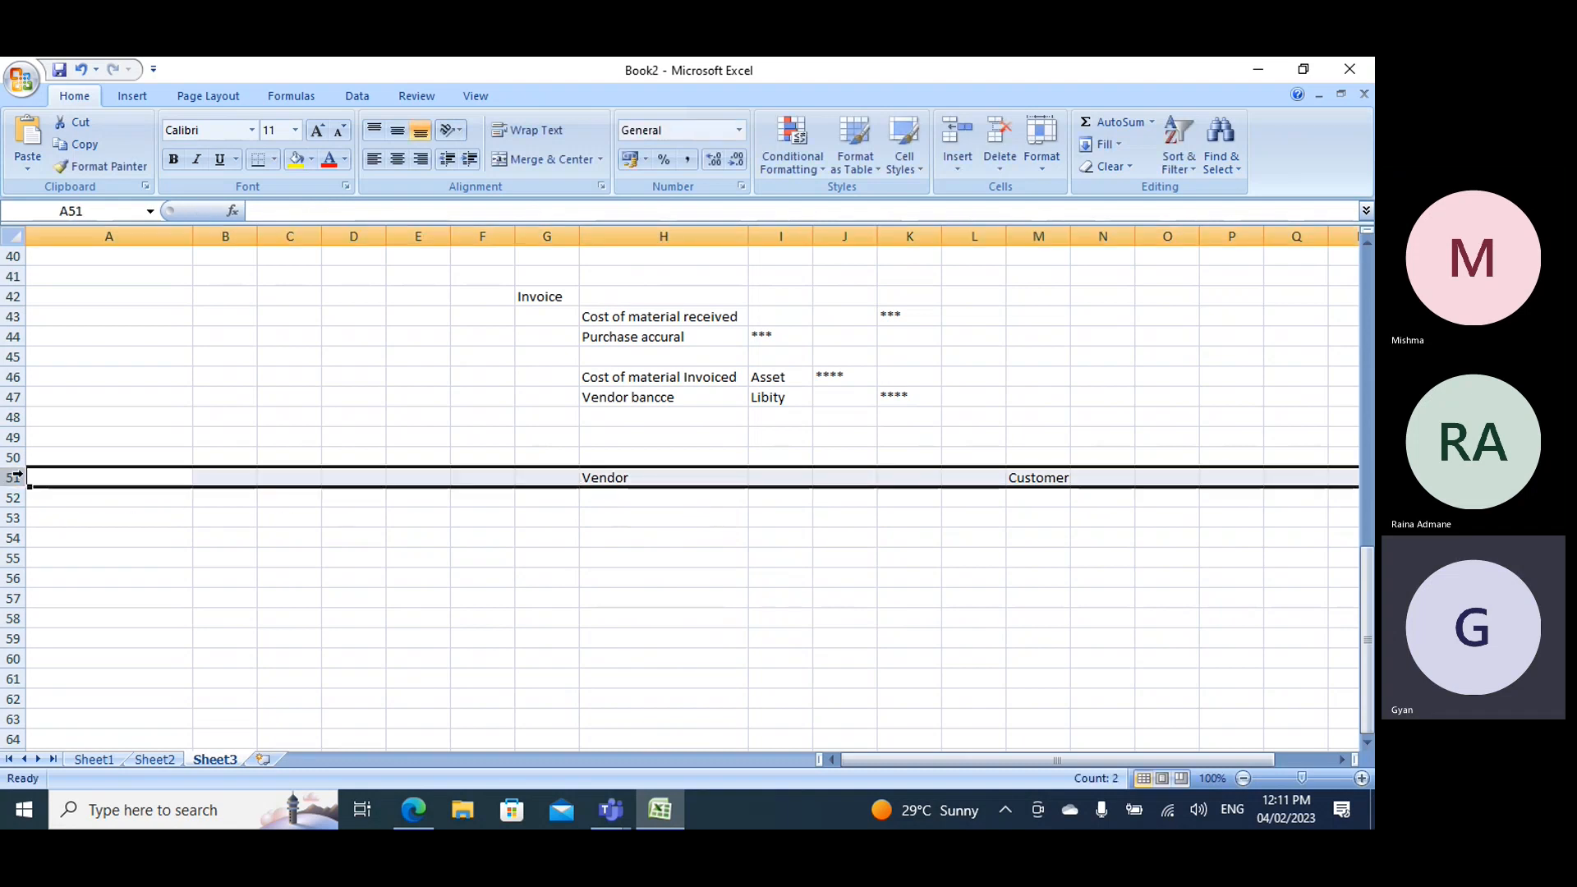
key(Delete)
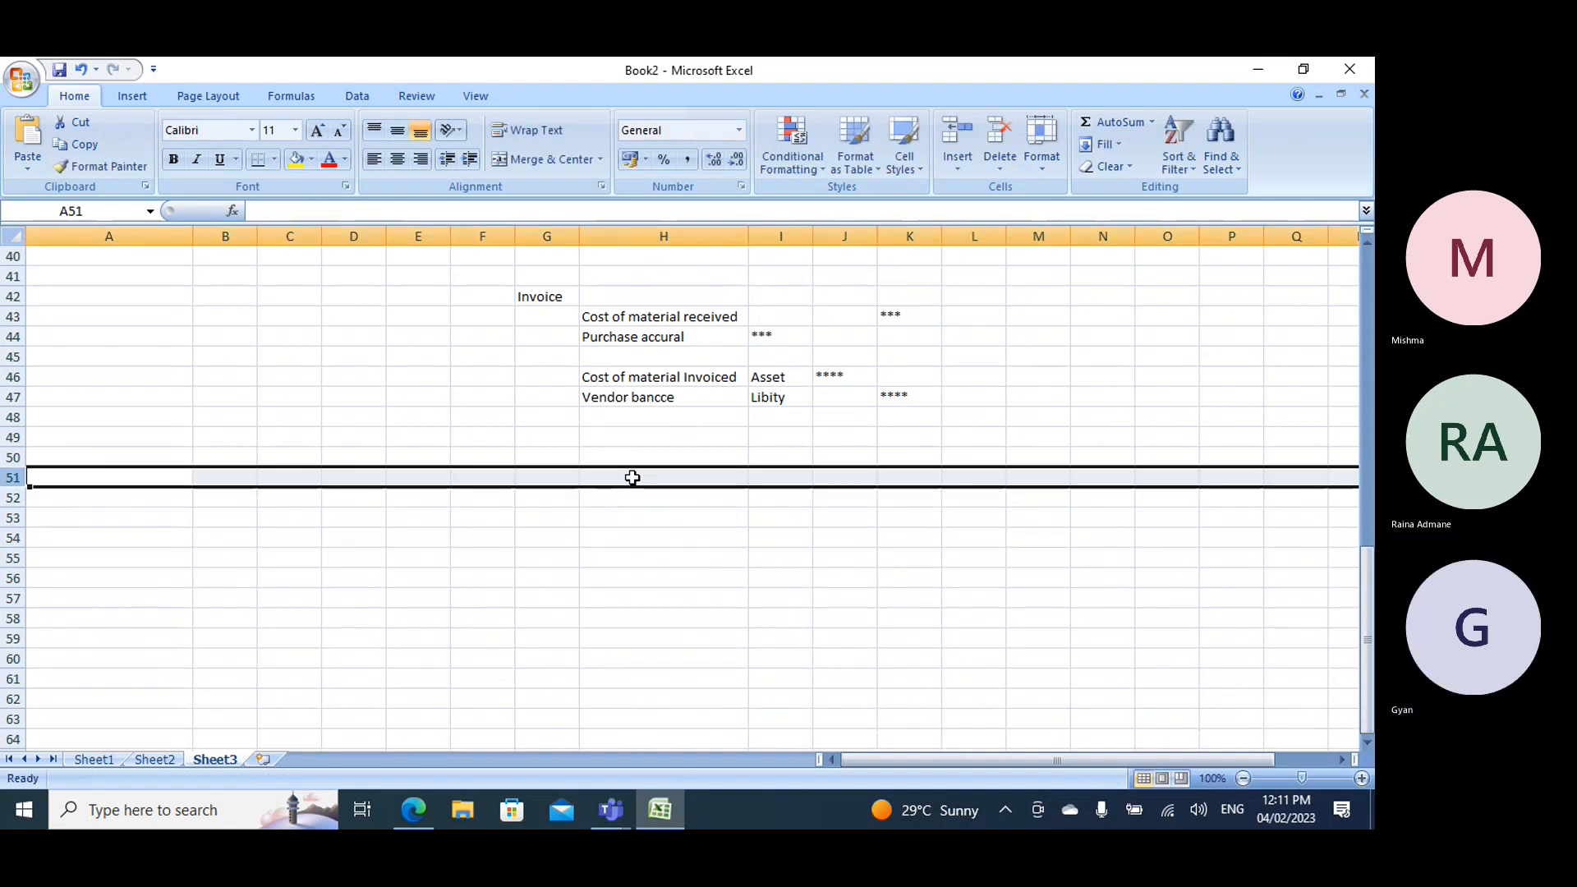
- Enter the heading Customer in cell H51, below the invoice entries
click(630, 479)
text(Customern)
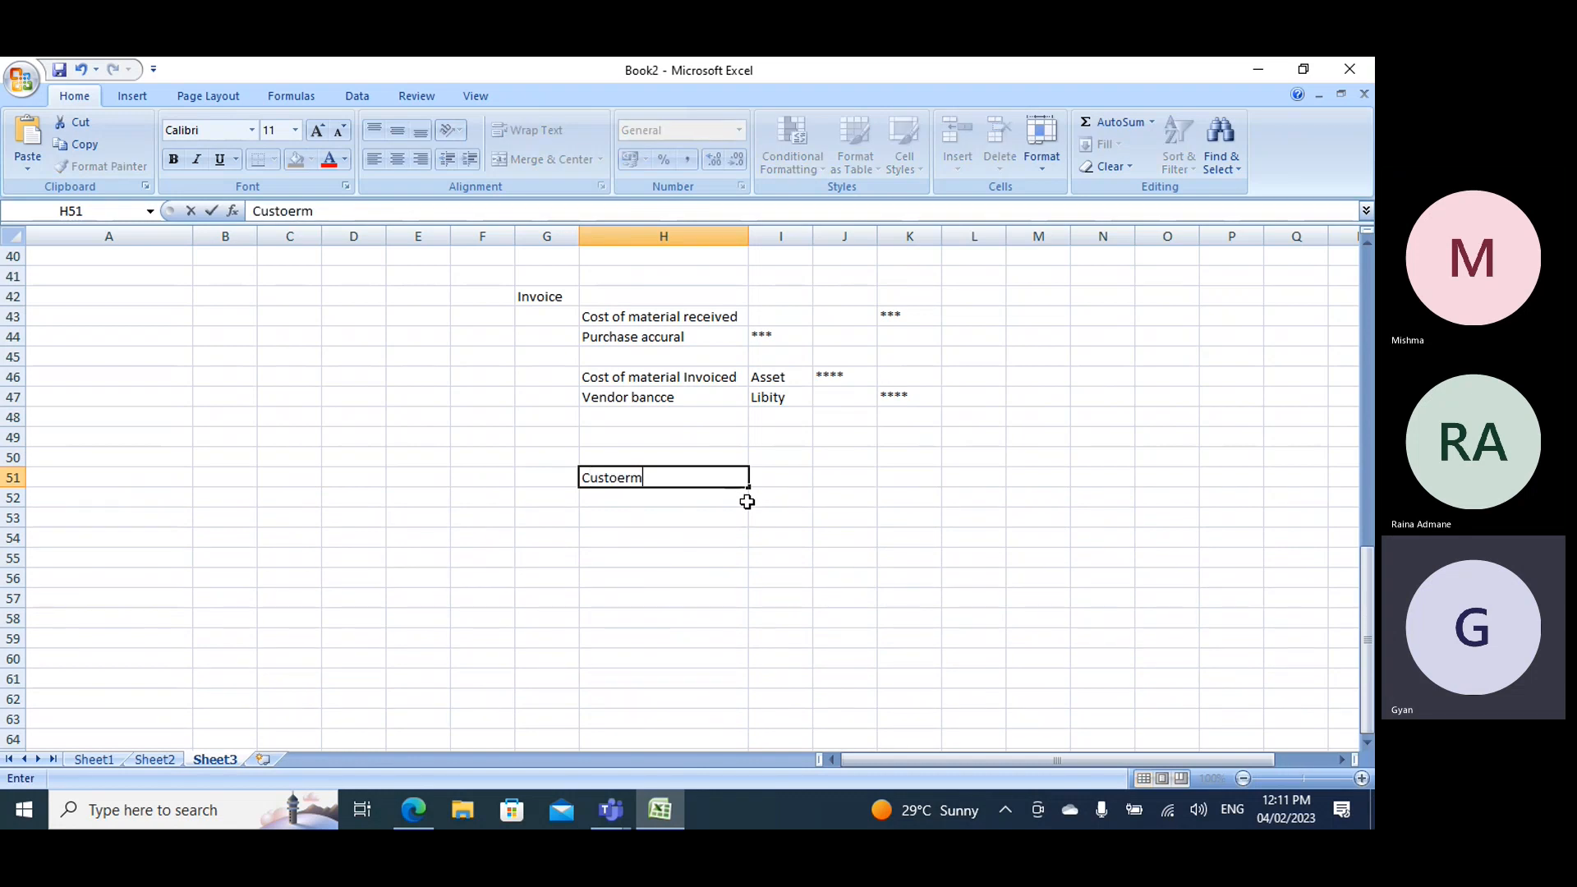
key(BackSpace)
key(BackSpace)
key(BackSpace)
key(BackSpace)
text(mer)
- Enter the heading Vendor in cell L51, on the same row as the Customer heading
key(Right)
key(Right)
key(Right)
key(Right)
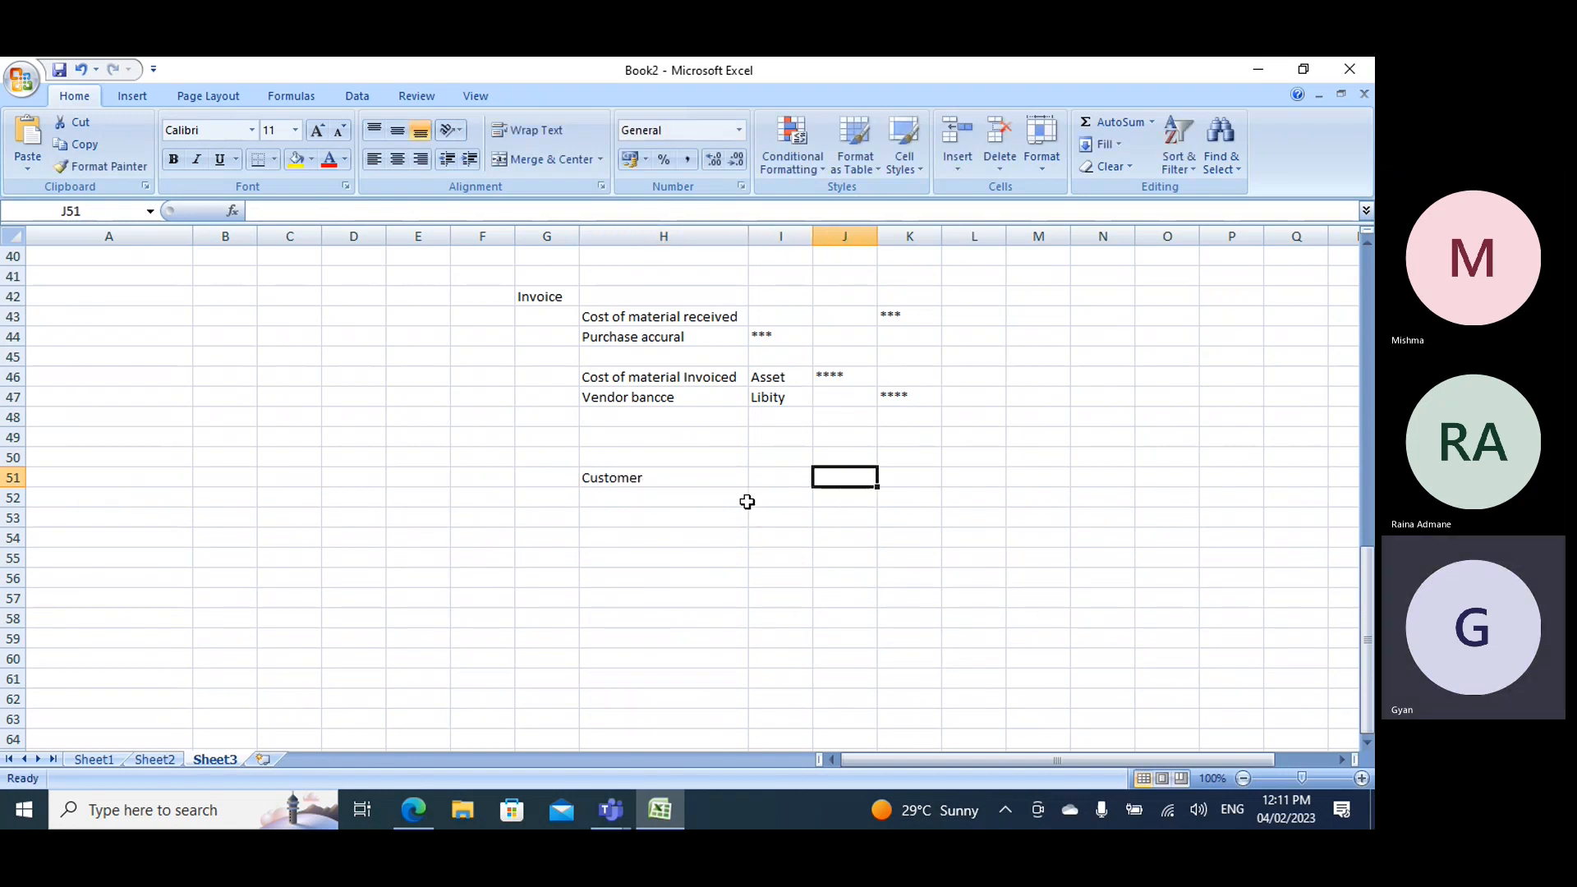
text(Vvendor)
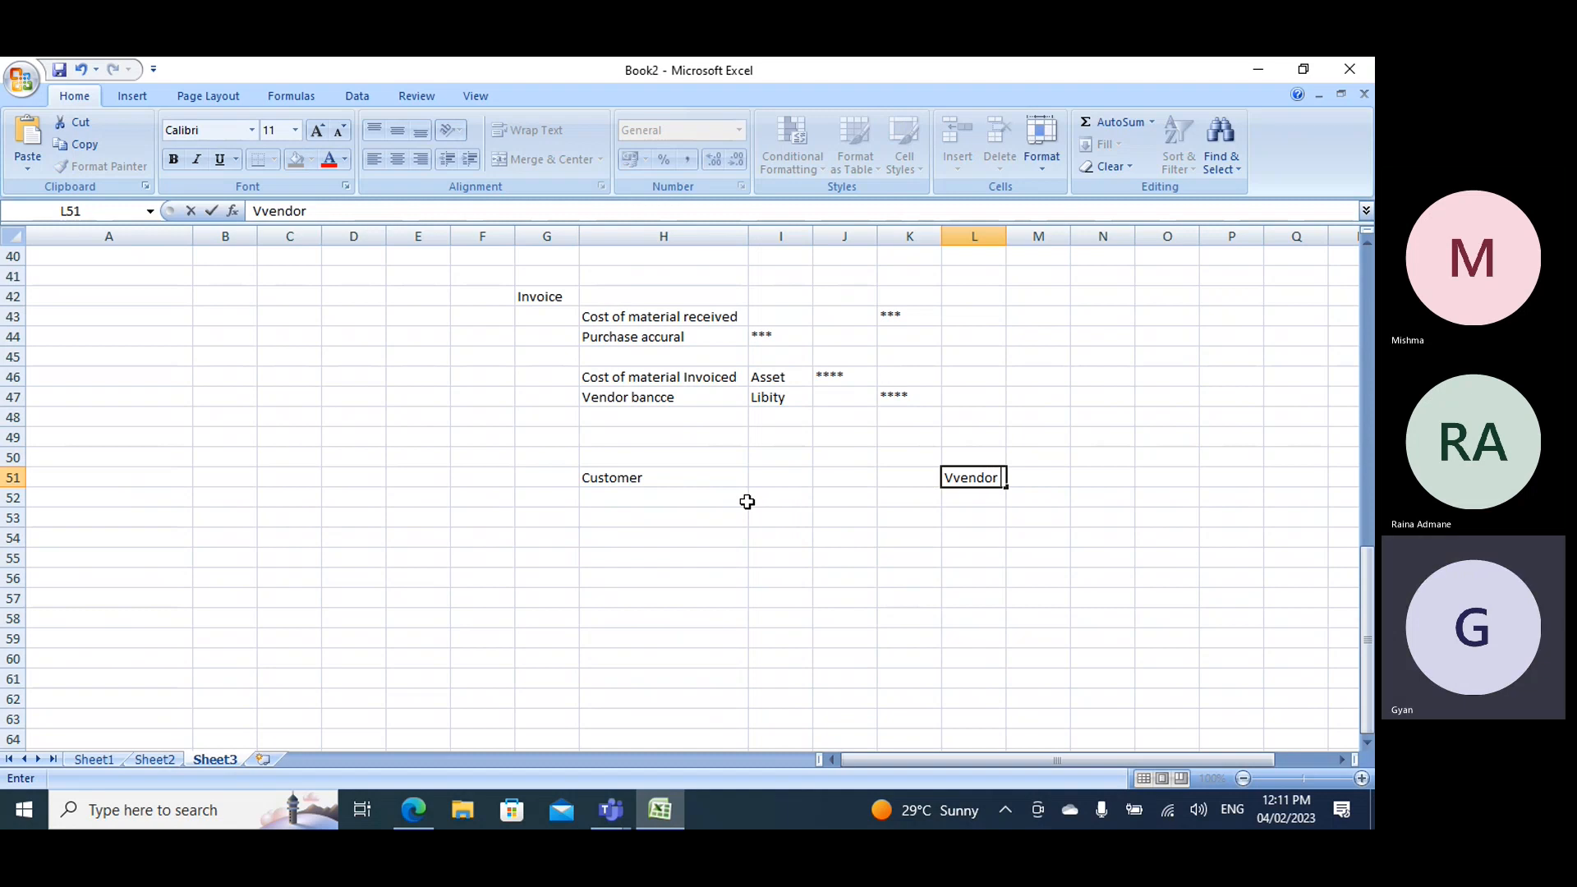
key(BackSpace)
key(BackSpace)
key(BackSpace)
key(BackSpace)
key(BackSpace)
key(BackSpace)
text(e)
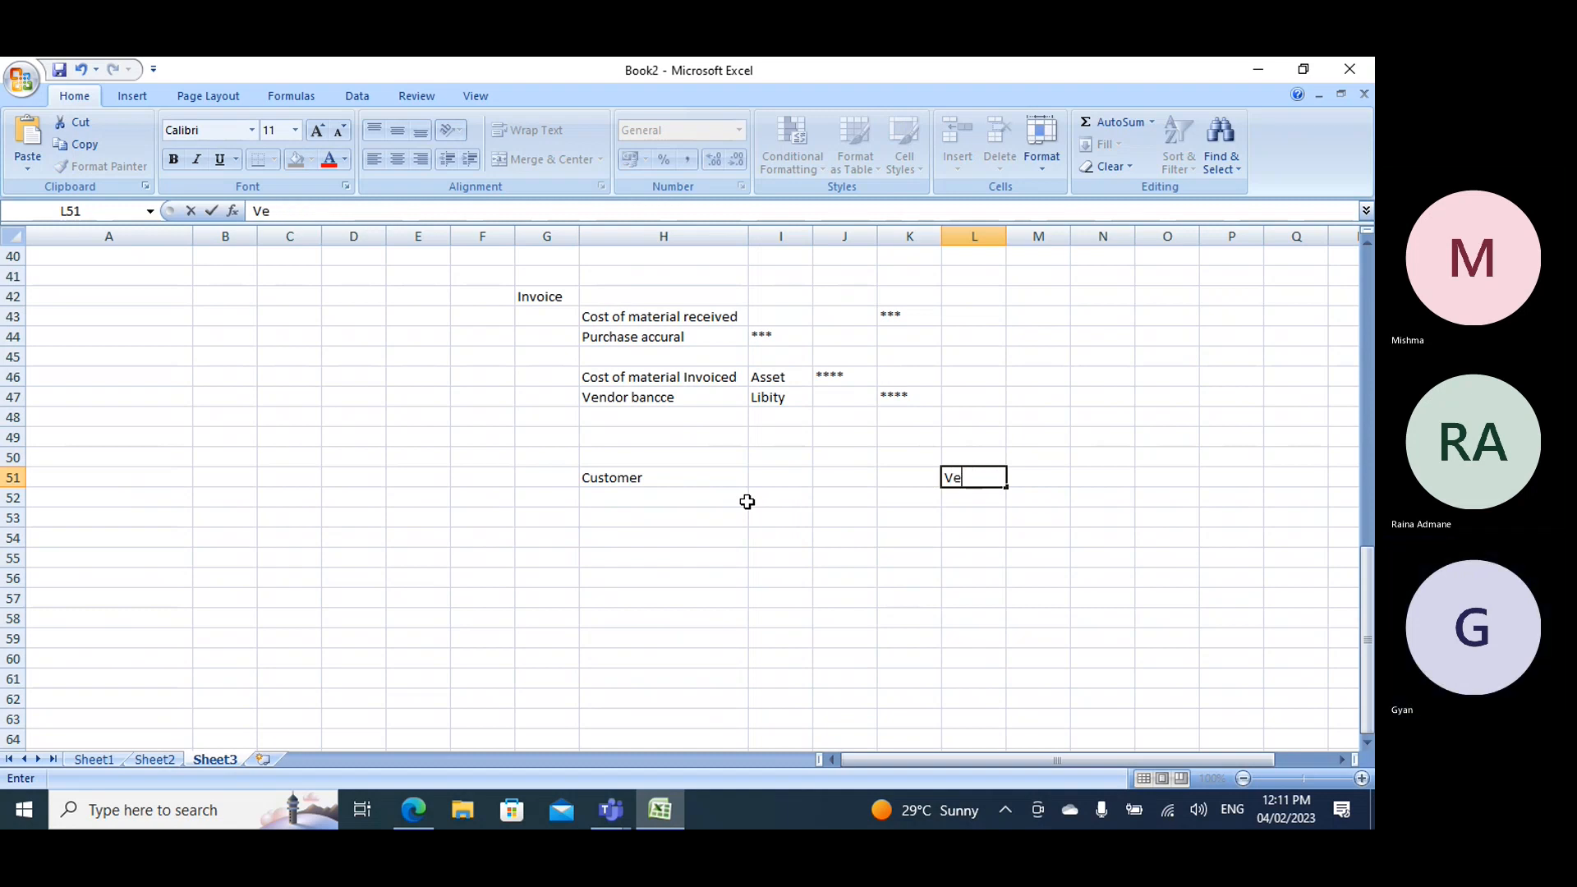
text(ndo)
key(BackSpace)
text(ndor)
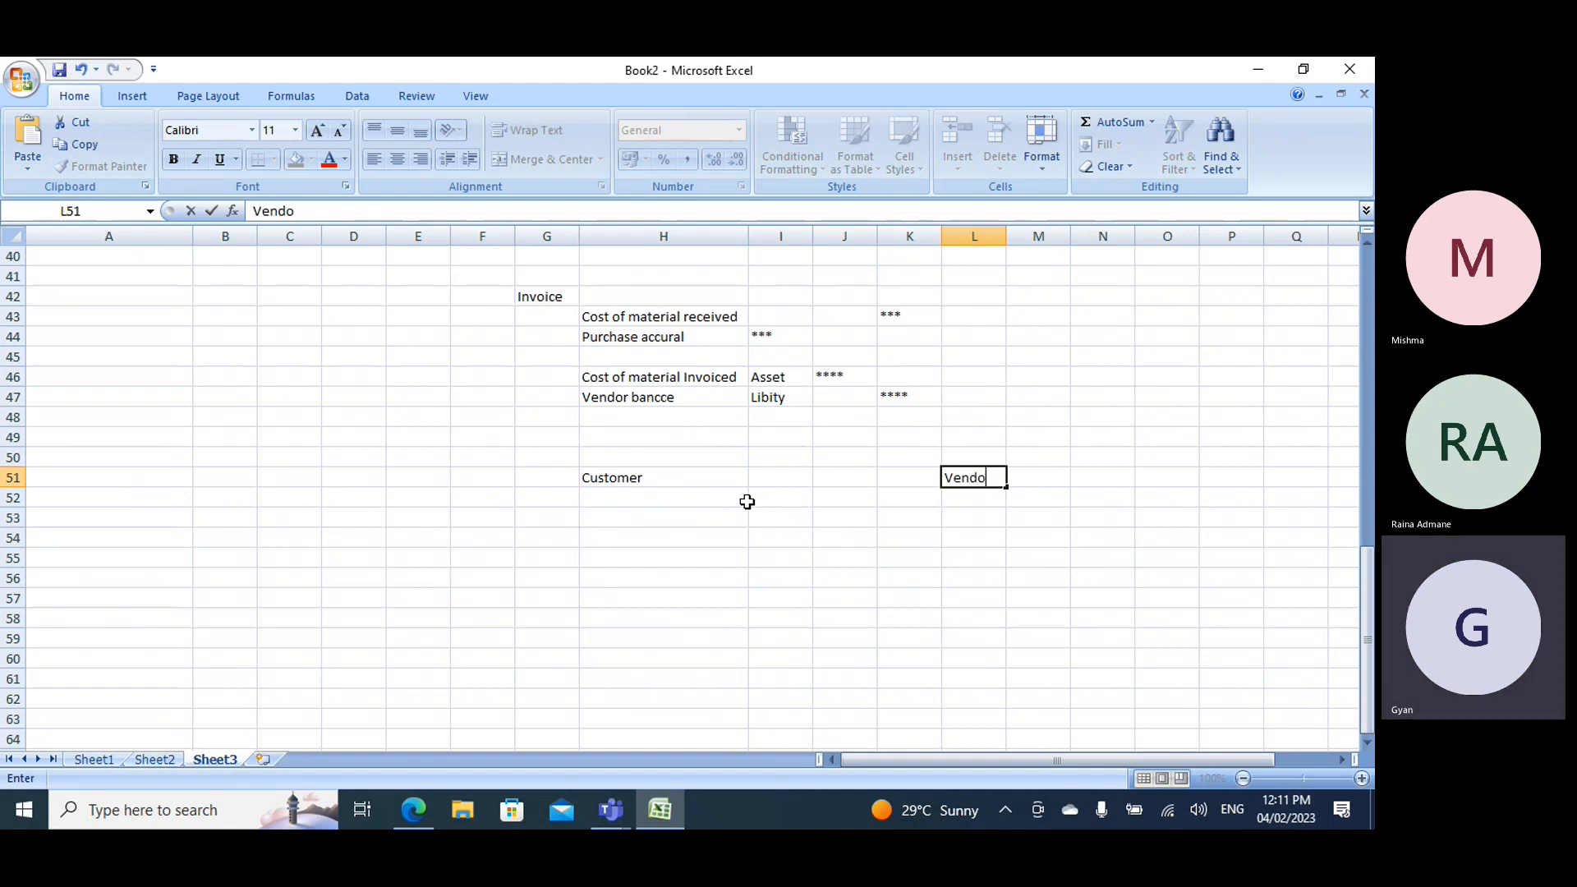
- Enter PO in cell I51, right beside the Customer heading
click(618, 479)
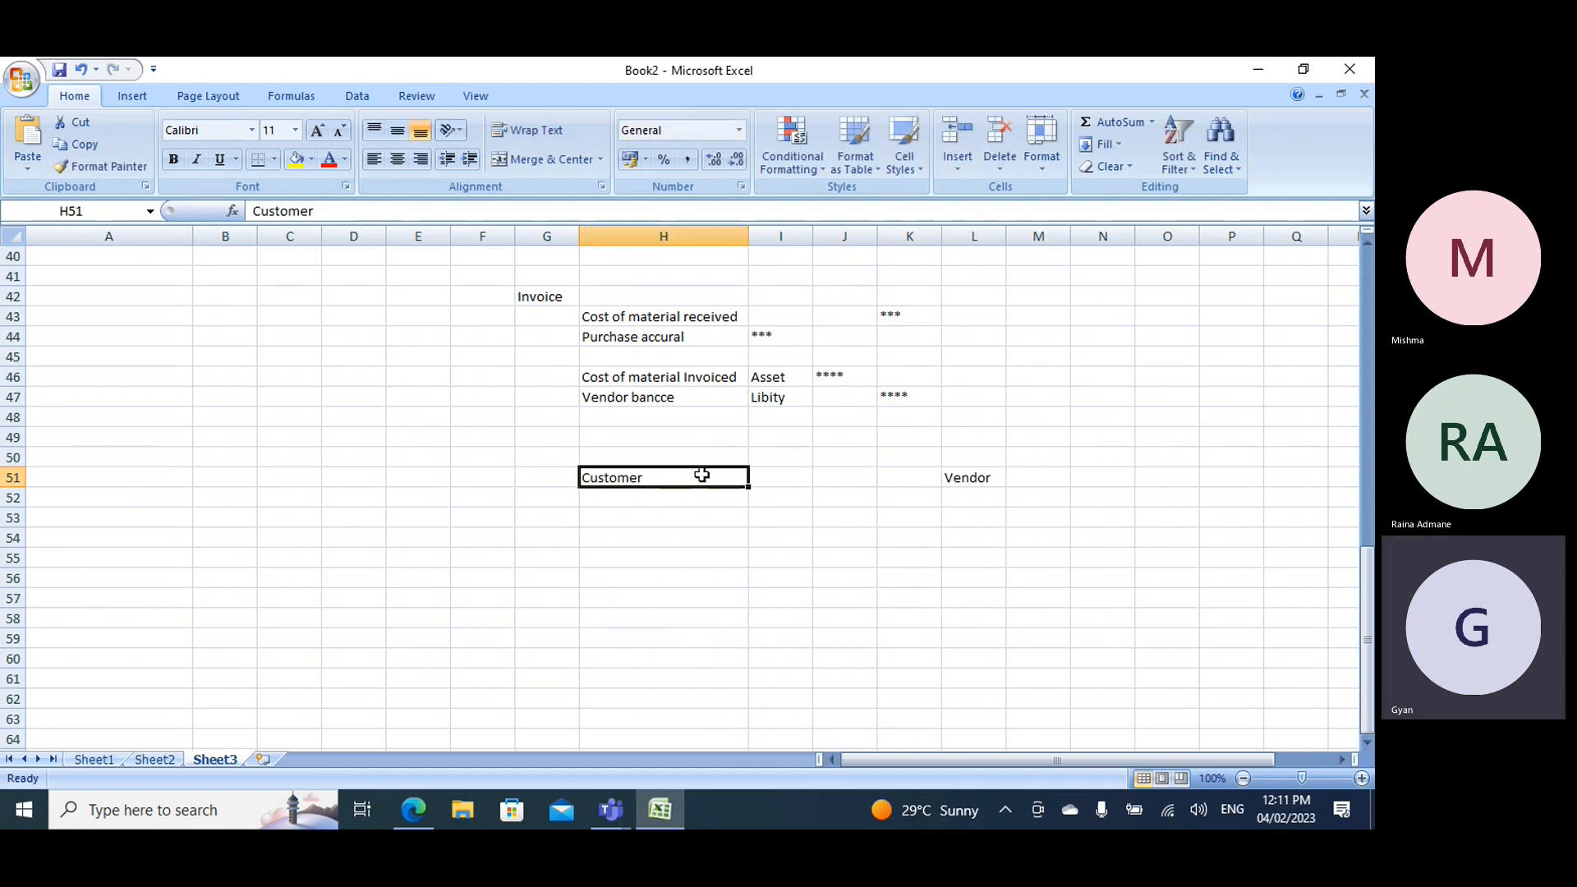
click(756, 478)
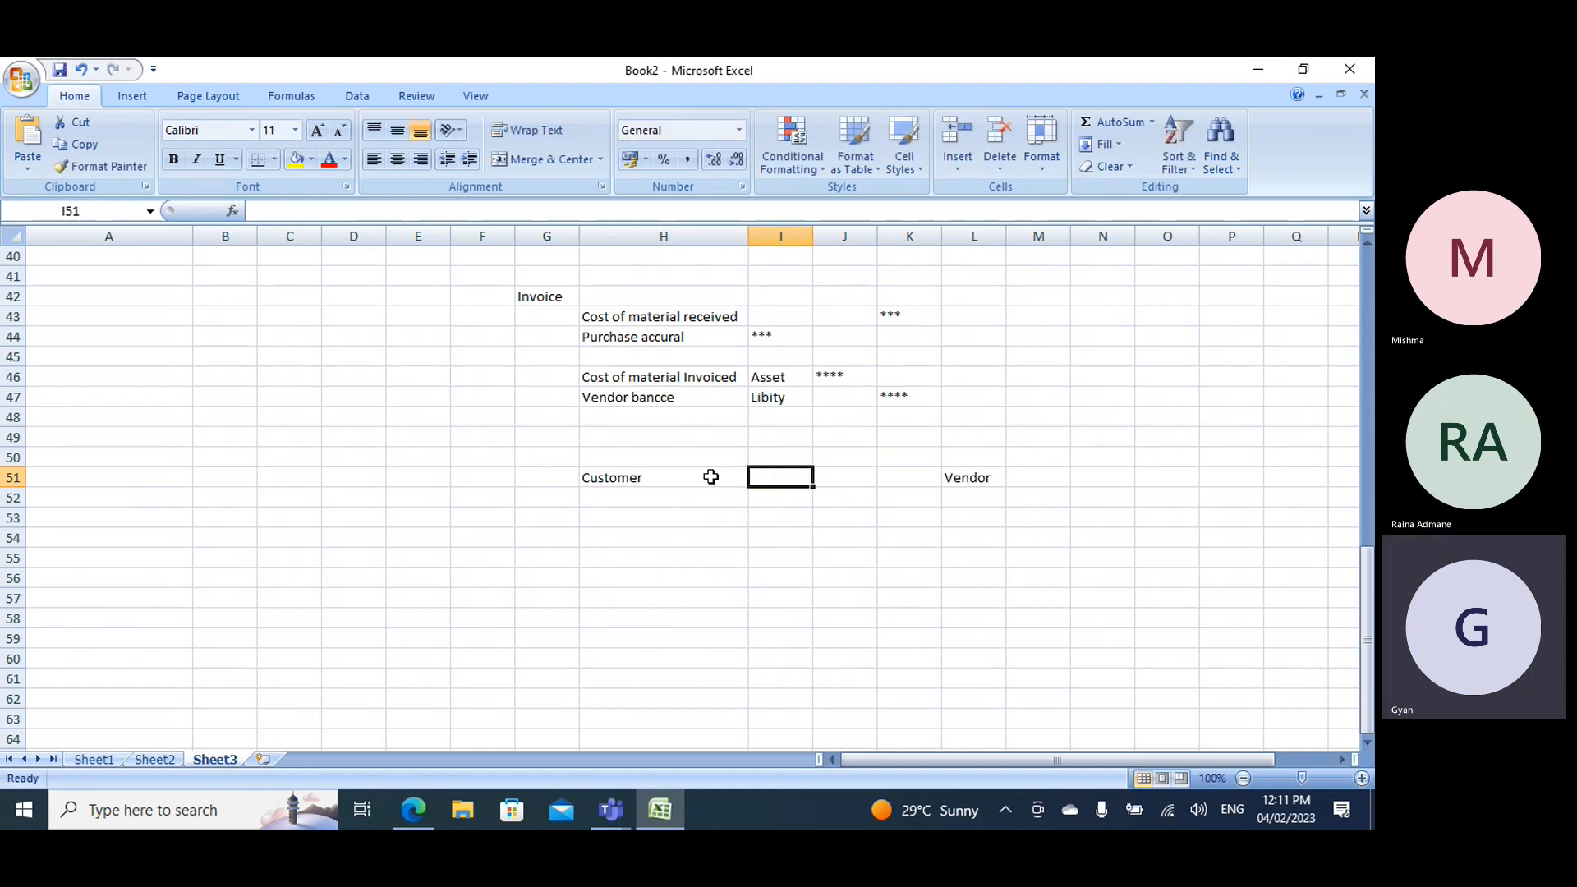
text(PO)
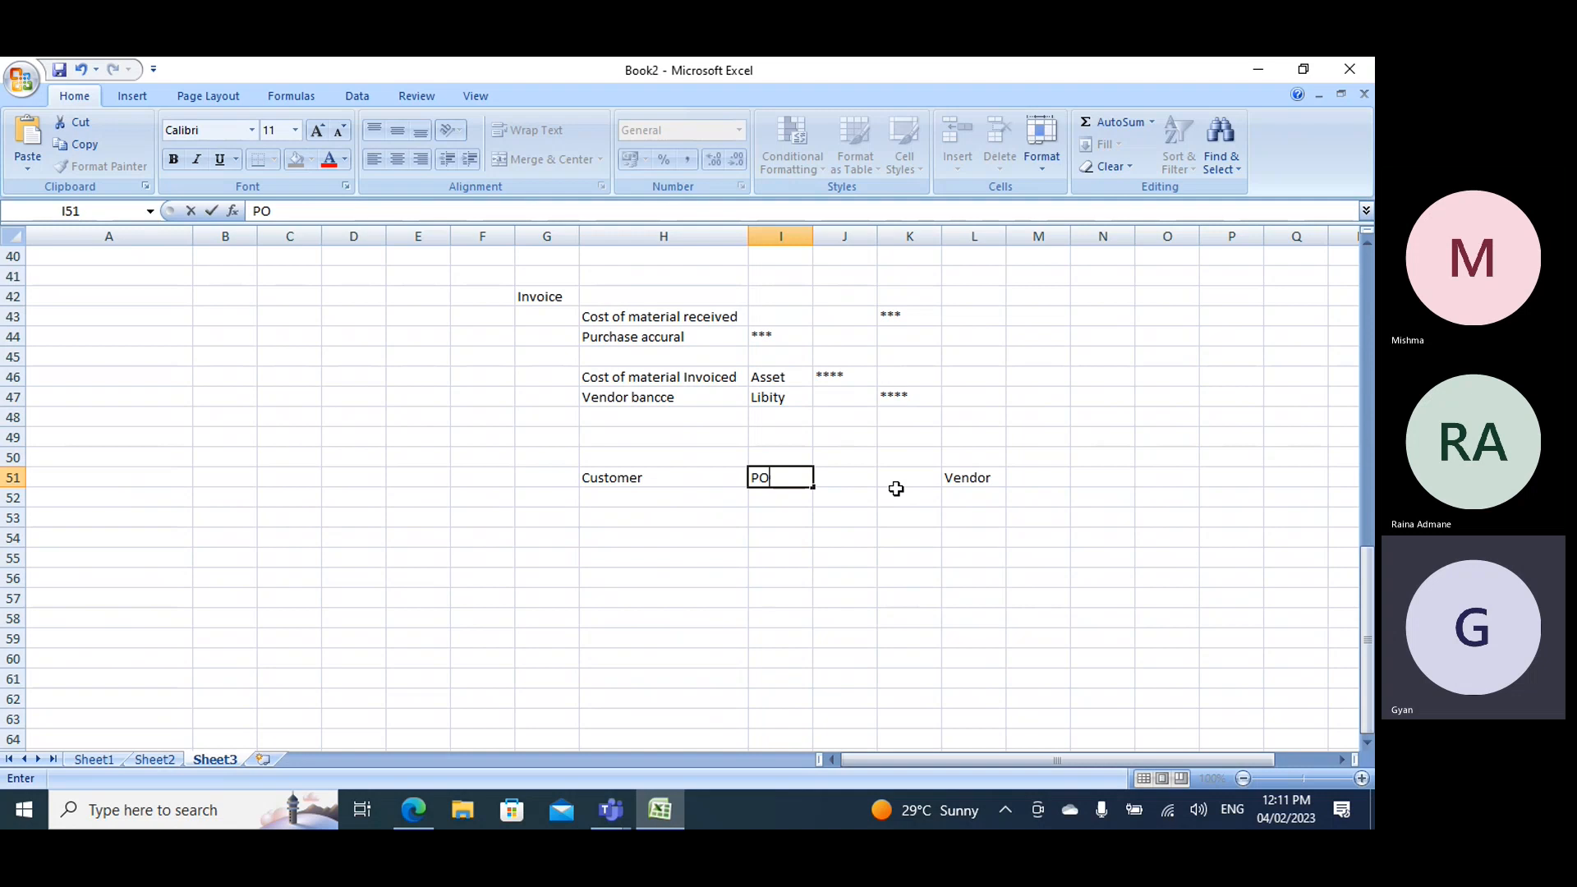
- Enter Truck/Trans in cell J52, one row below and between the PO and Vendor entries
click(832, 502)
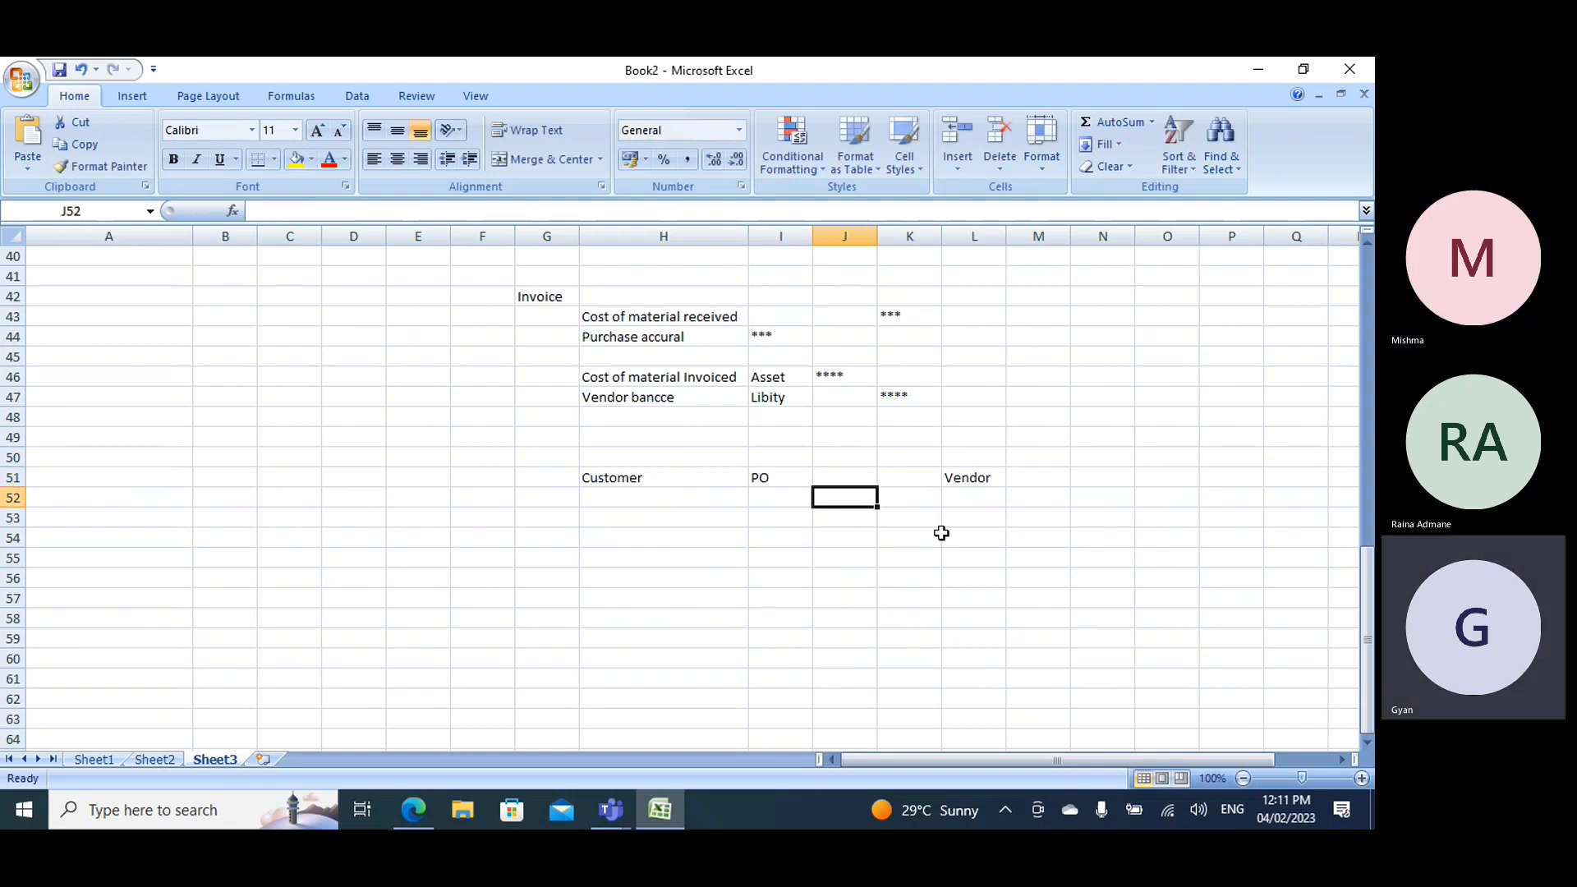
text(Truc)
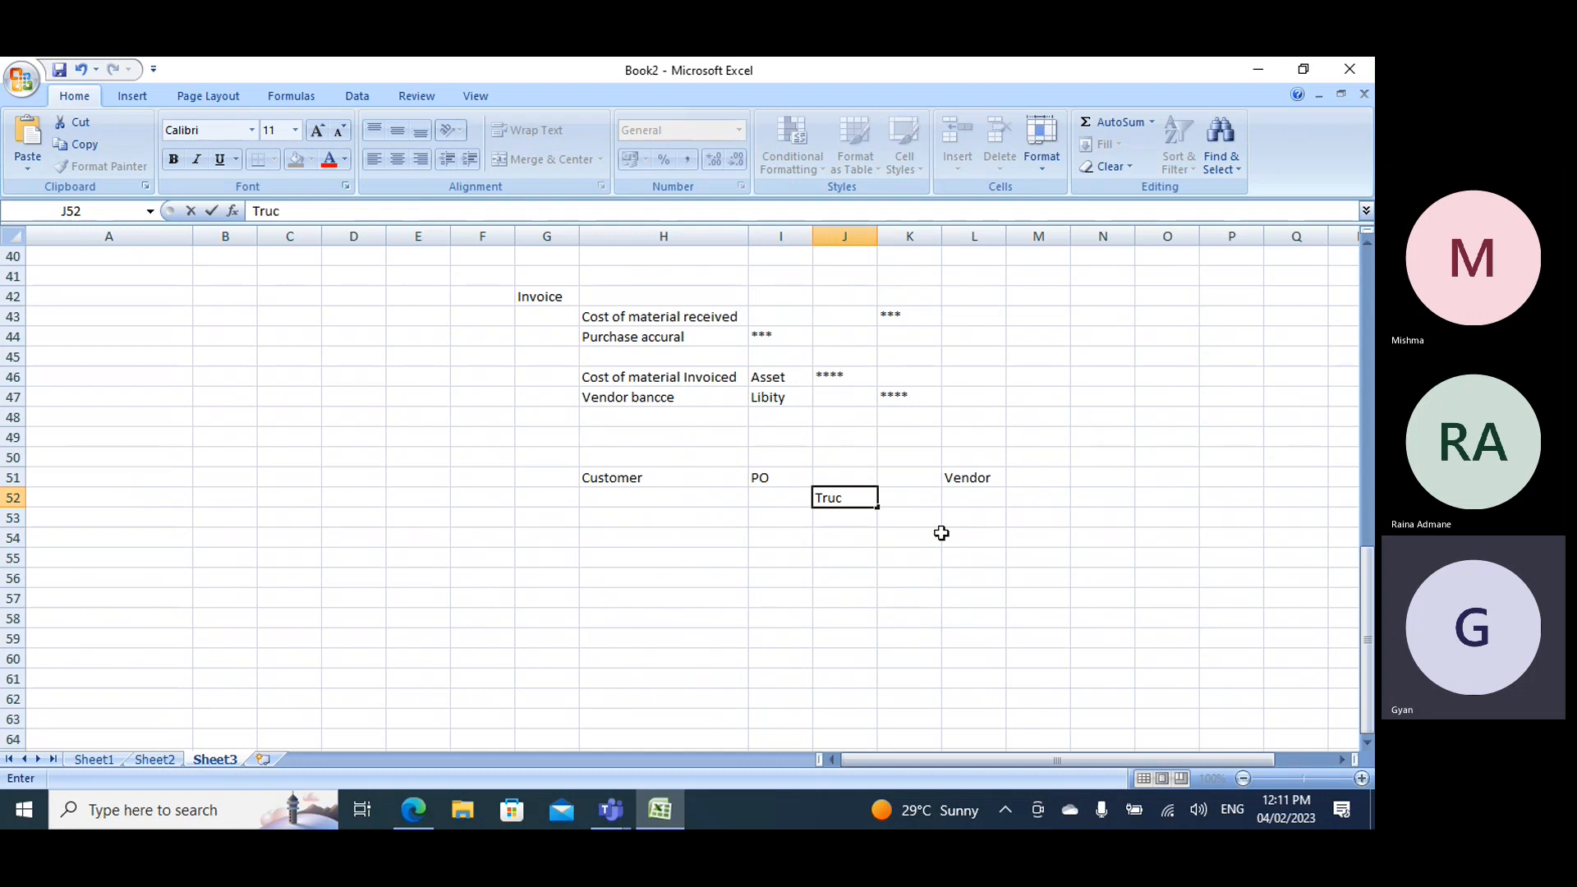
text(k/Trans)
click(892, 497)
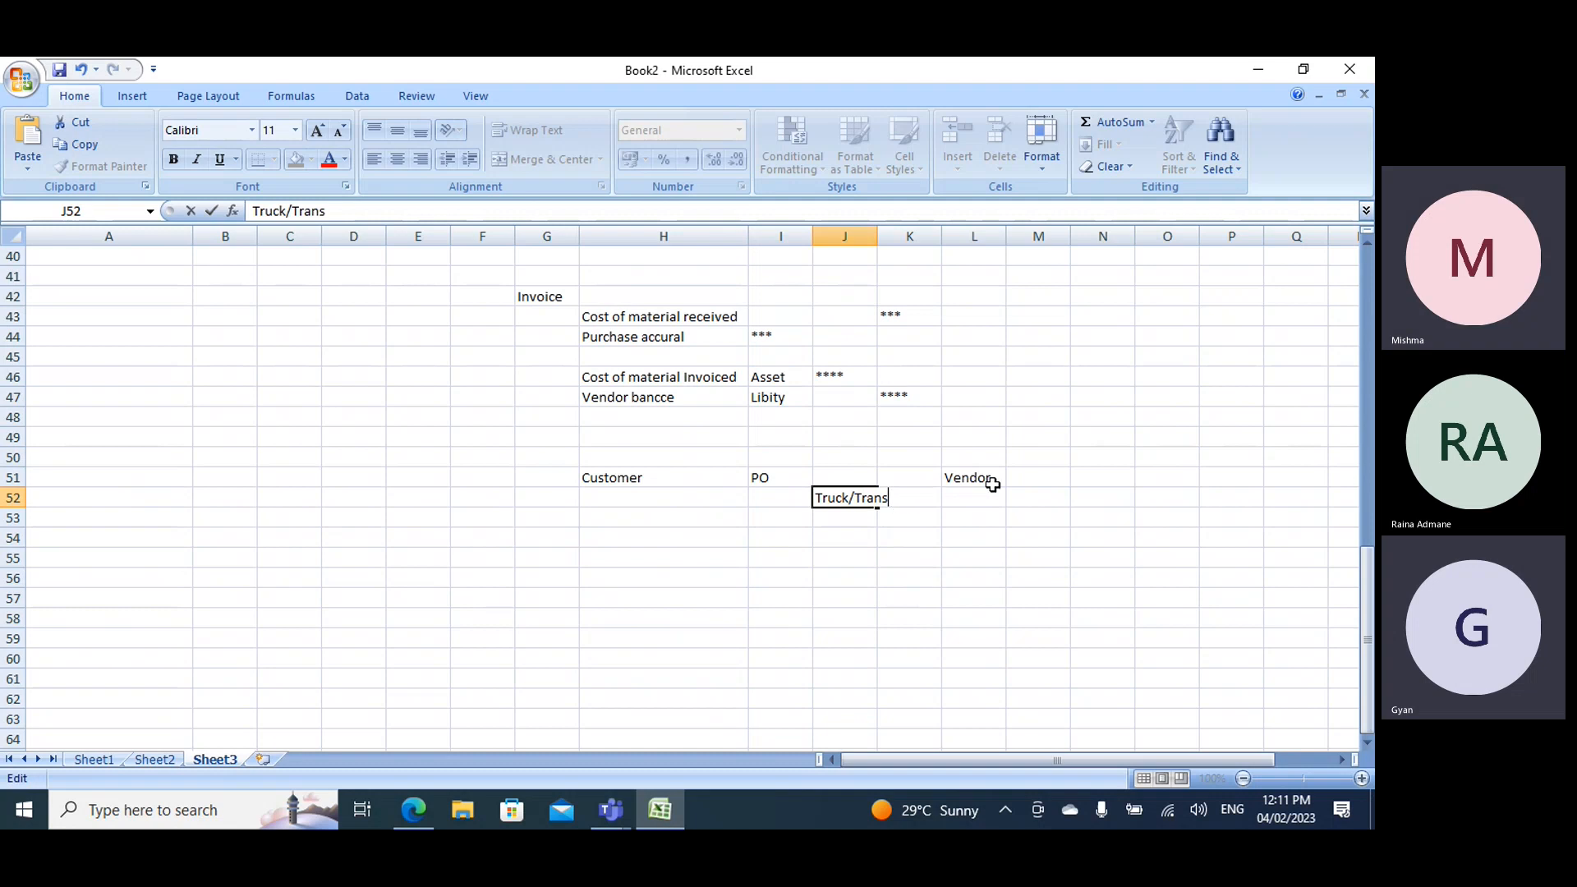
click(987, 483)
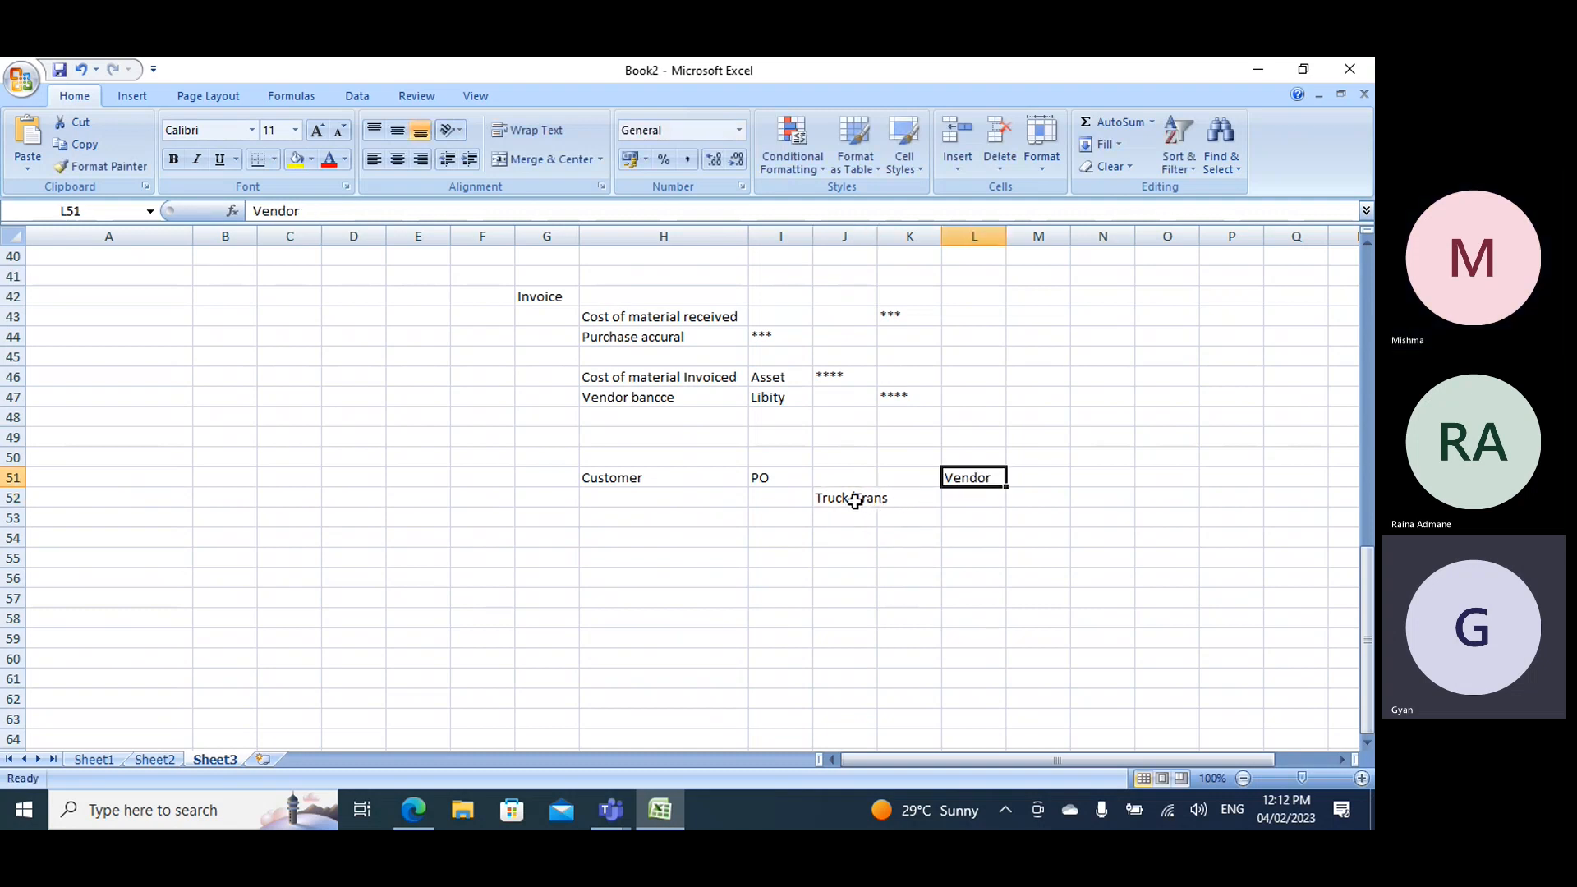
- Enter 3rd vendor in cell J53, directly below the Truck/Trans label
click(844, 521)
text(3rd)
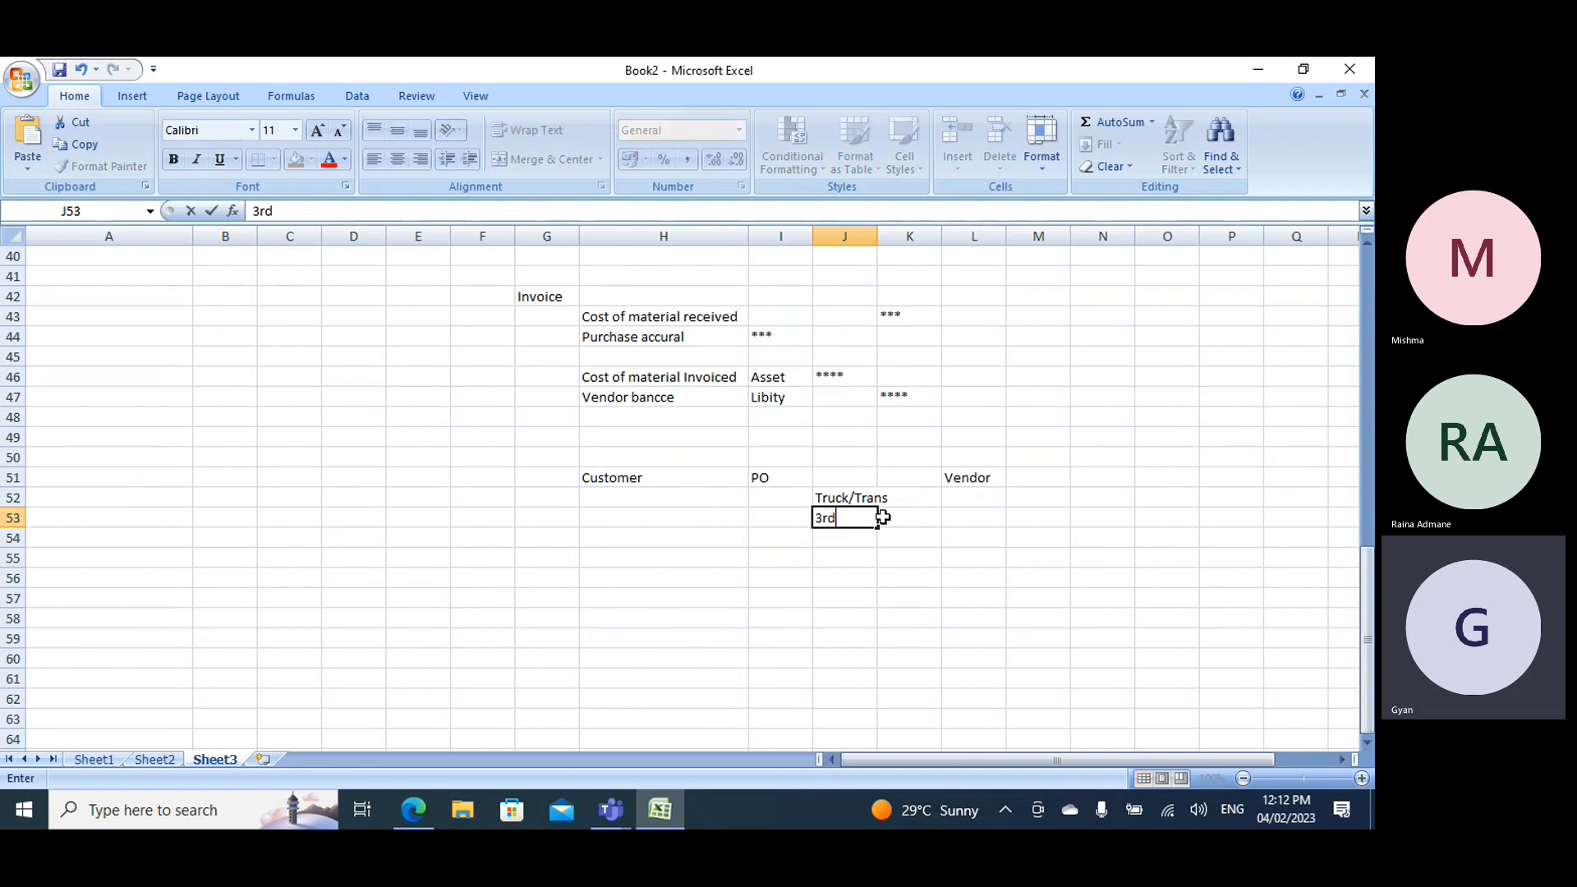
text( vendor)
click(609, 477)
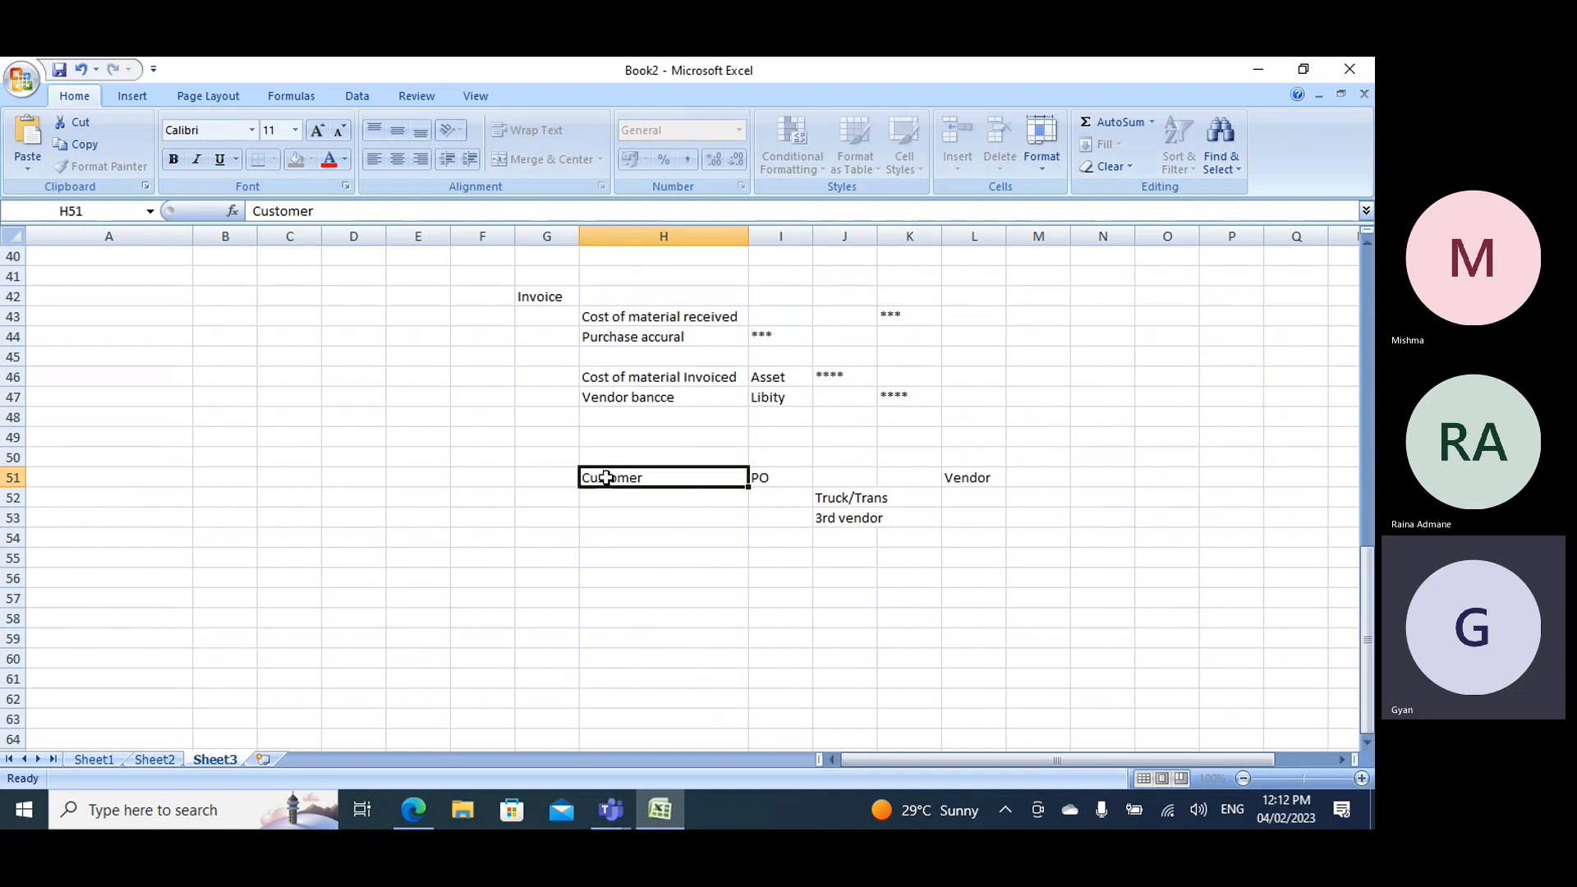
- Enter the amount 500 in cell J50 and the transport charge 100 in cell K52 beside Truck/Trans
click(839, 520)
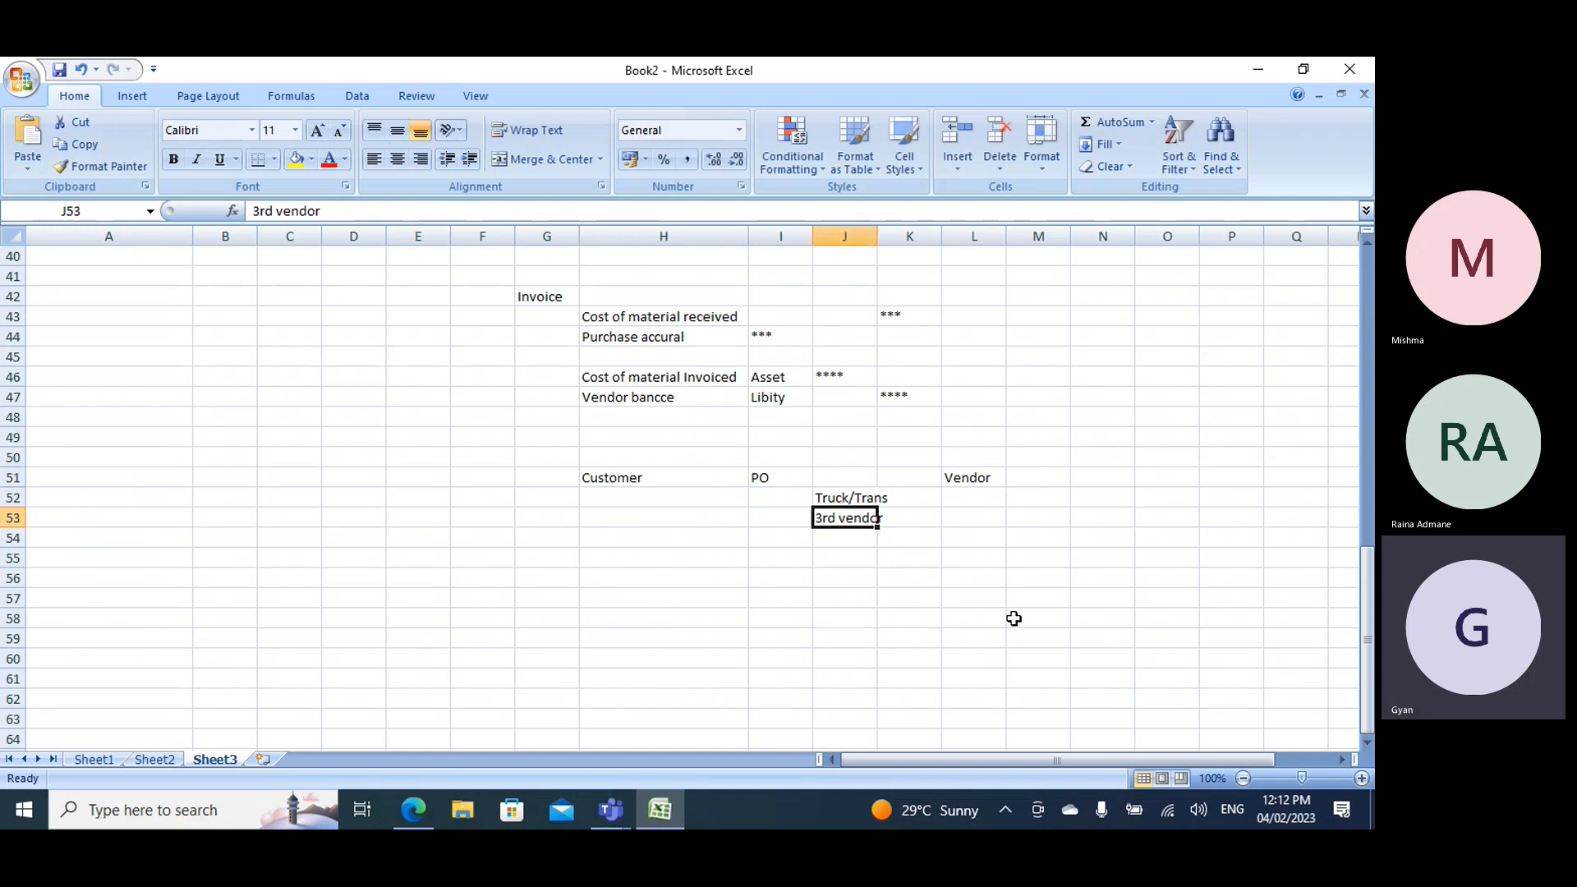
click(678, 457)
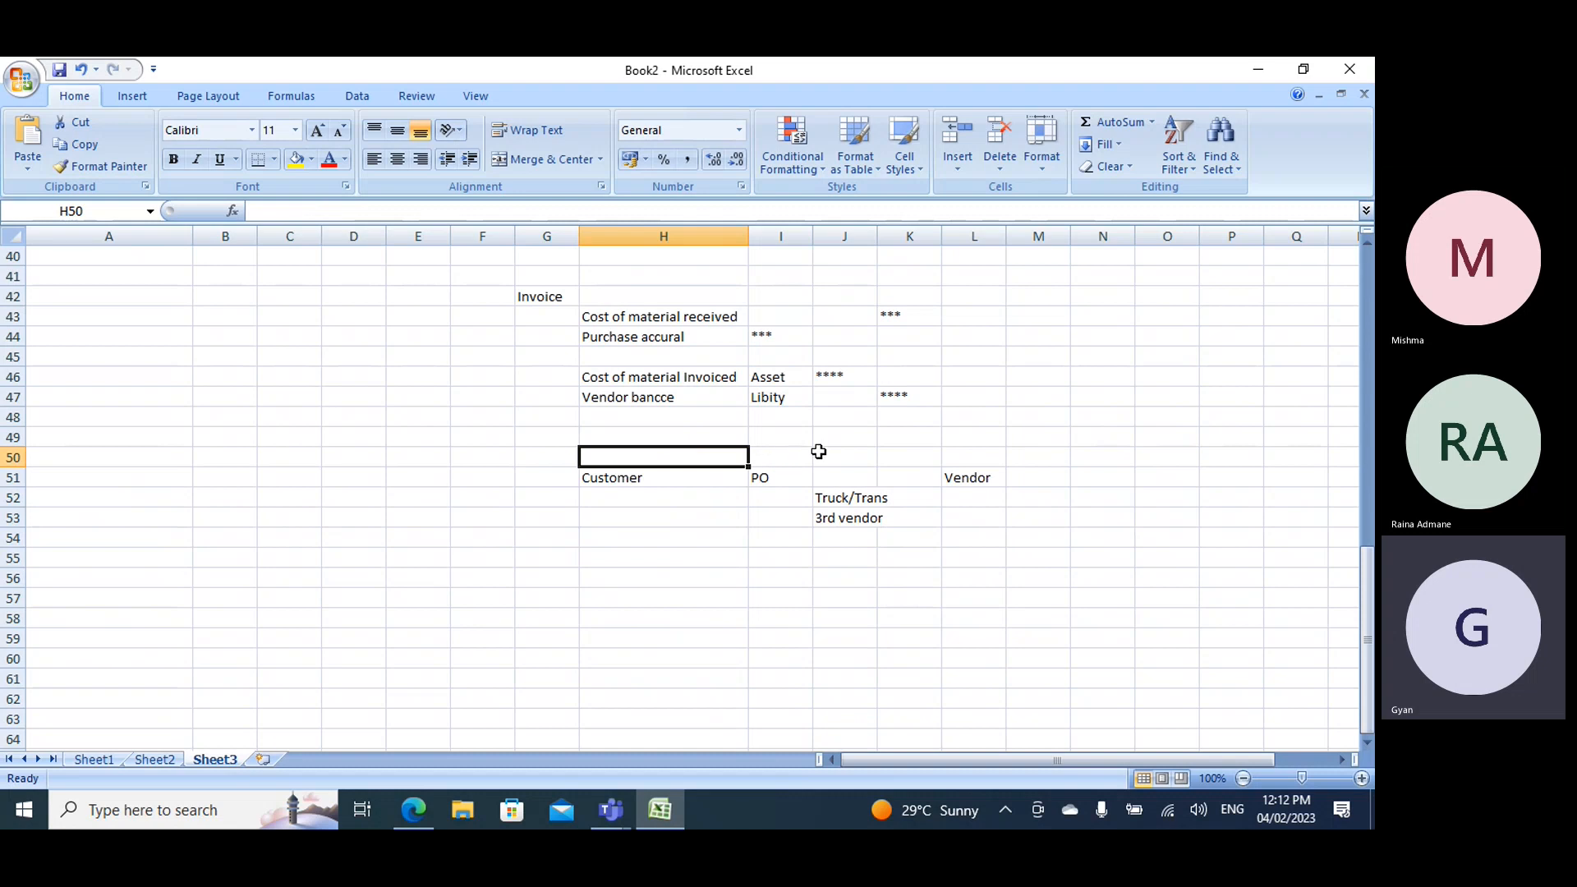
click(846, 456)
text(500)
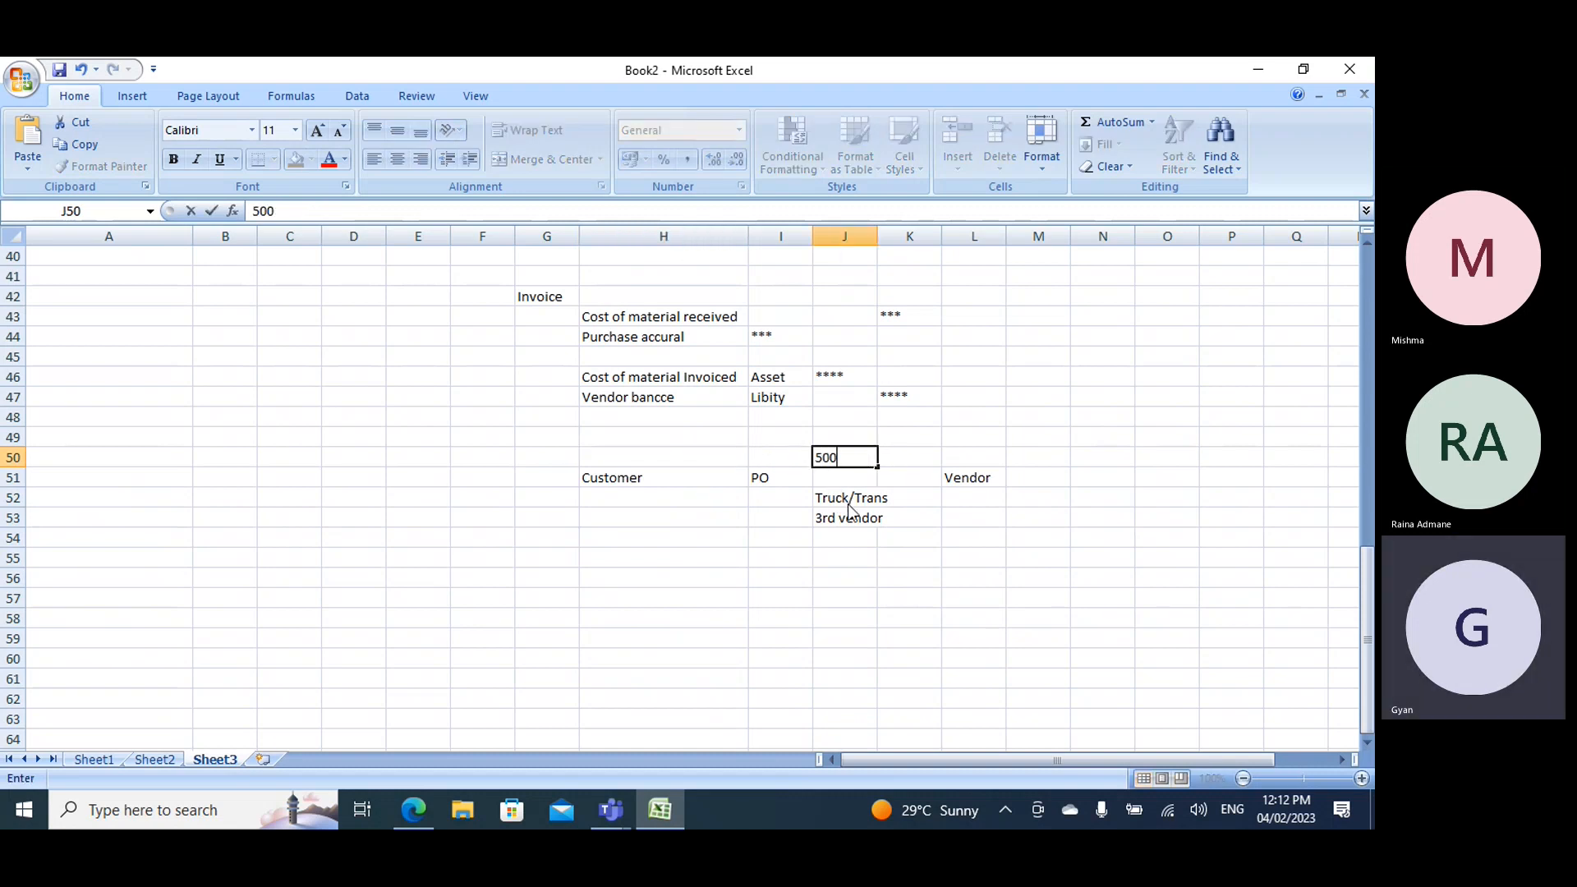
click(908, 498)
text(100)
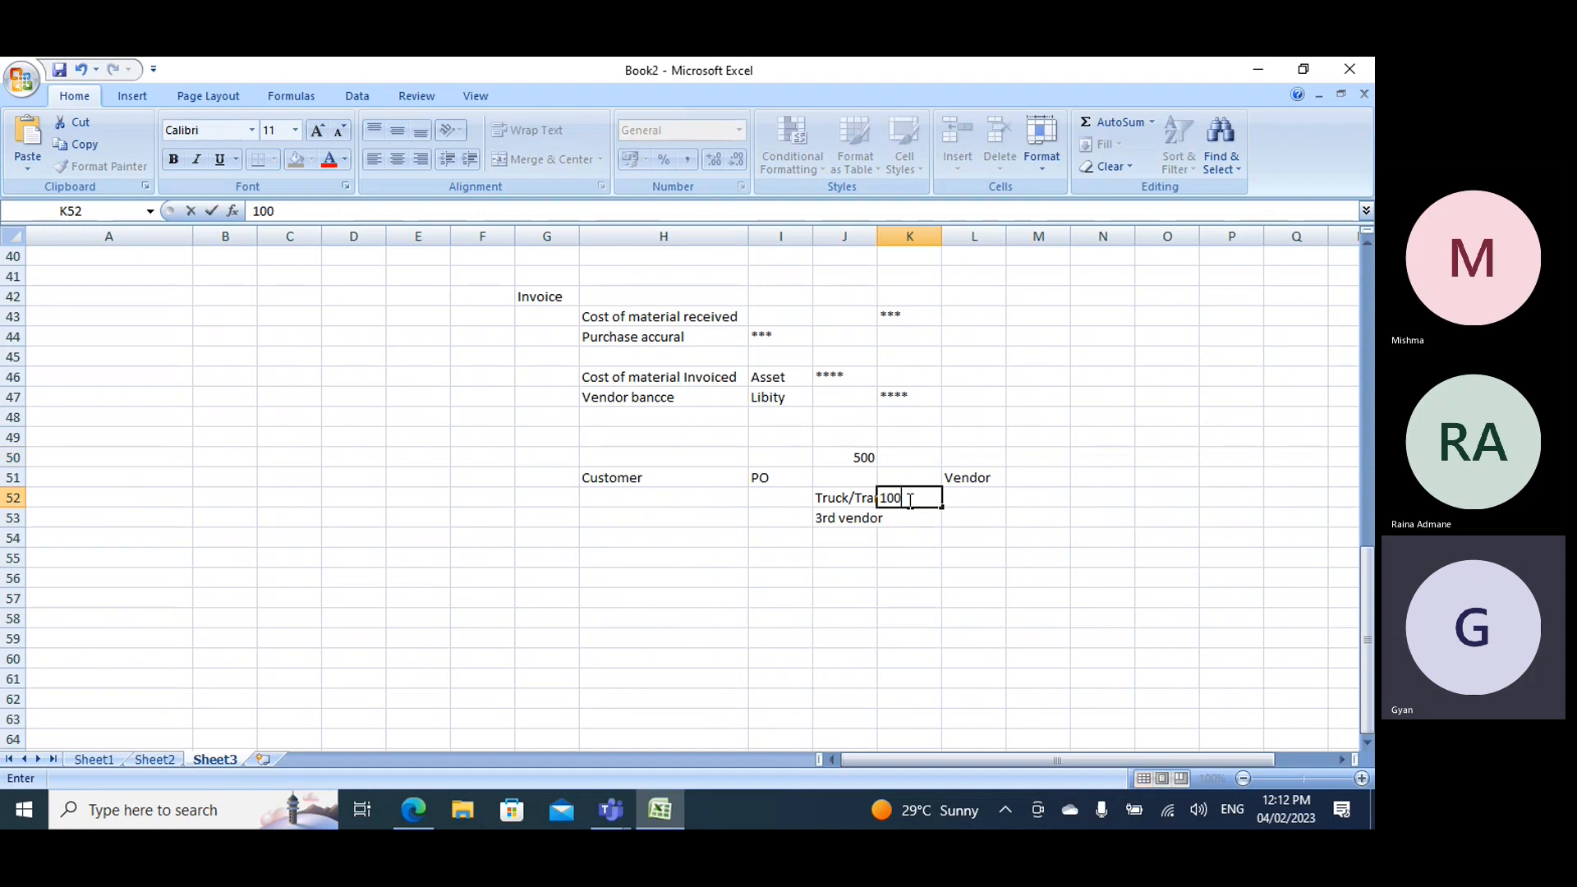
click(947, 519)
click(647, 483)
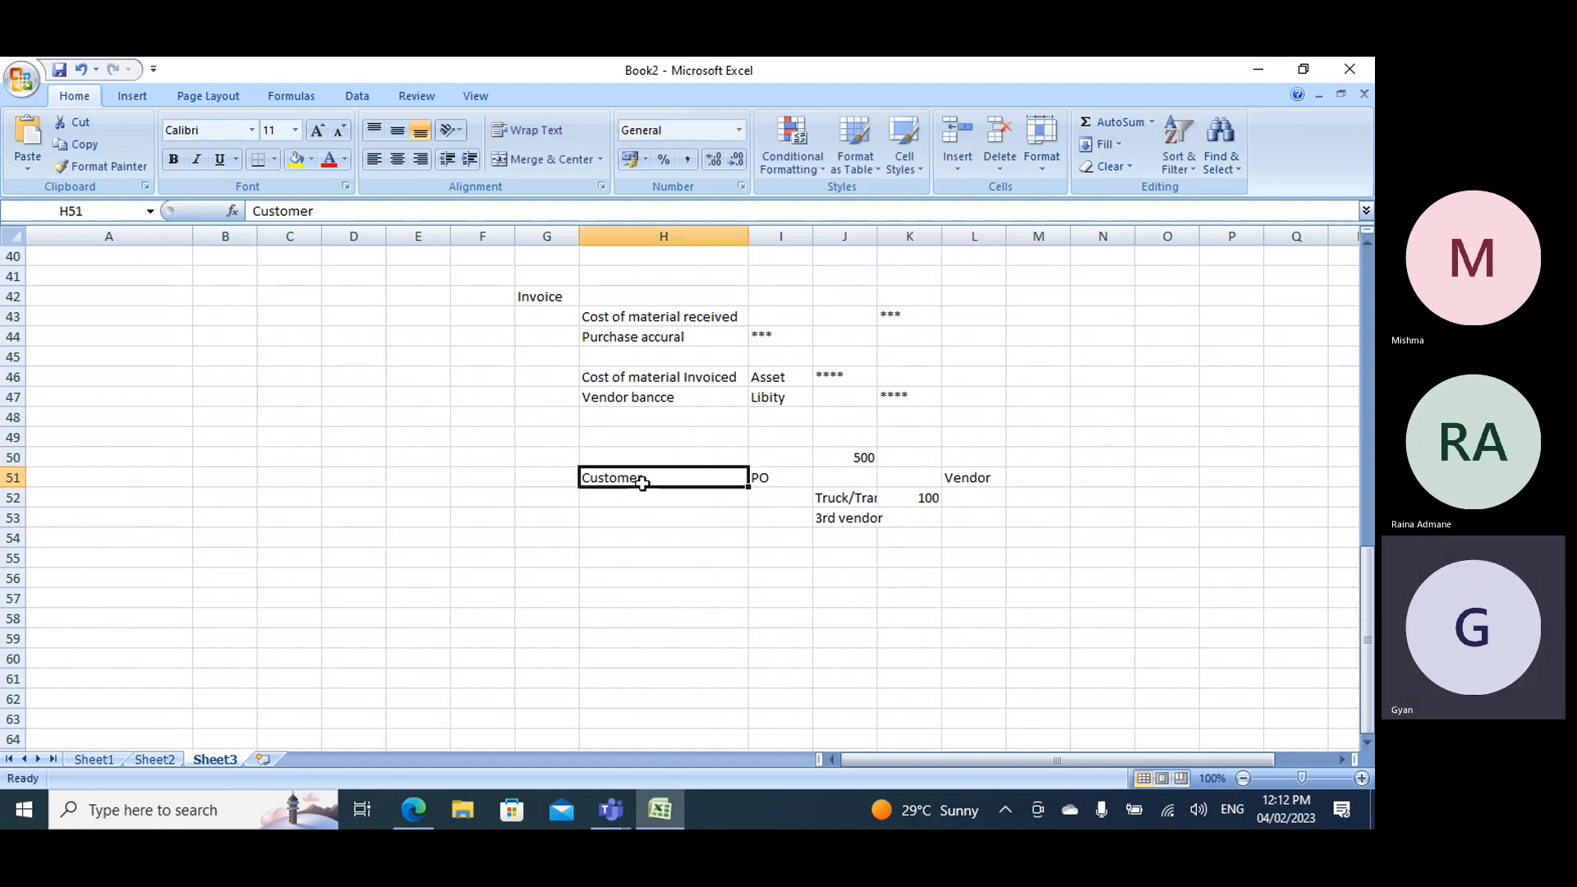
click(867, 457)
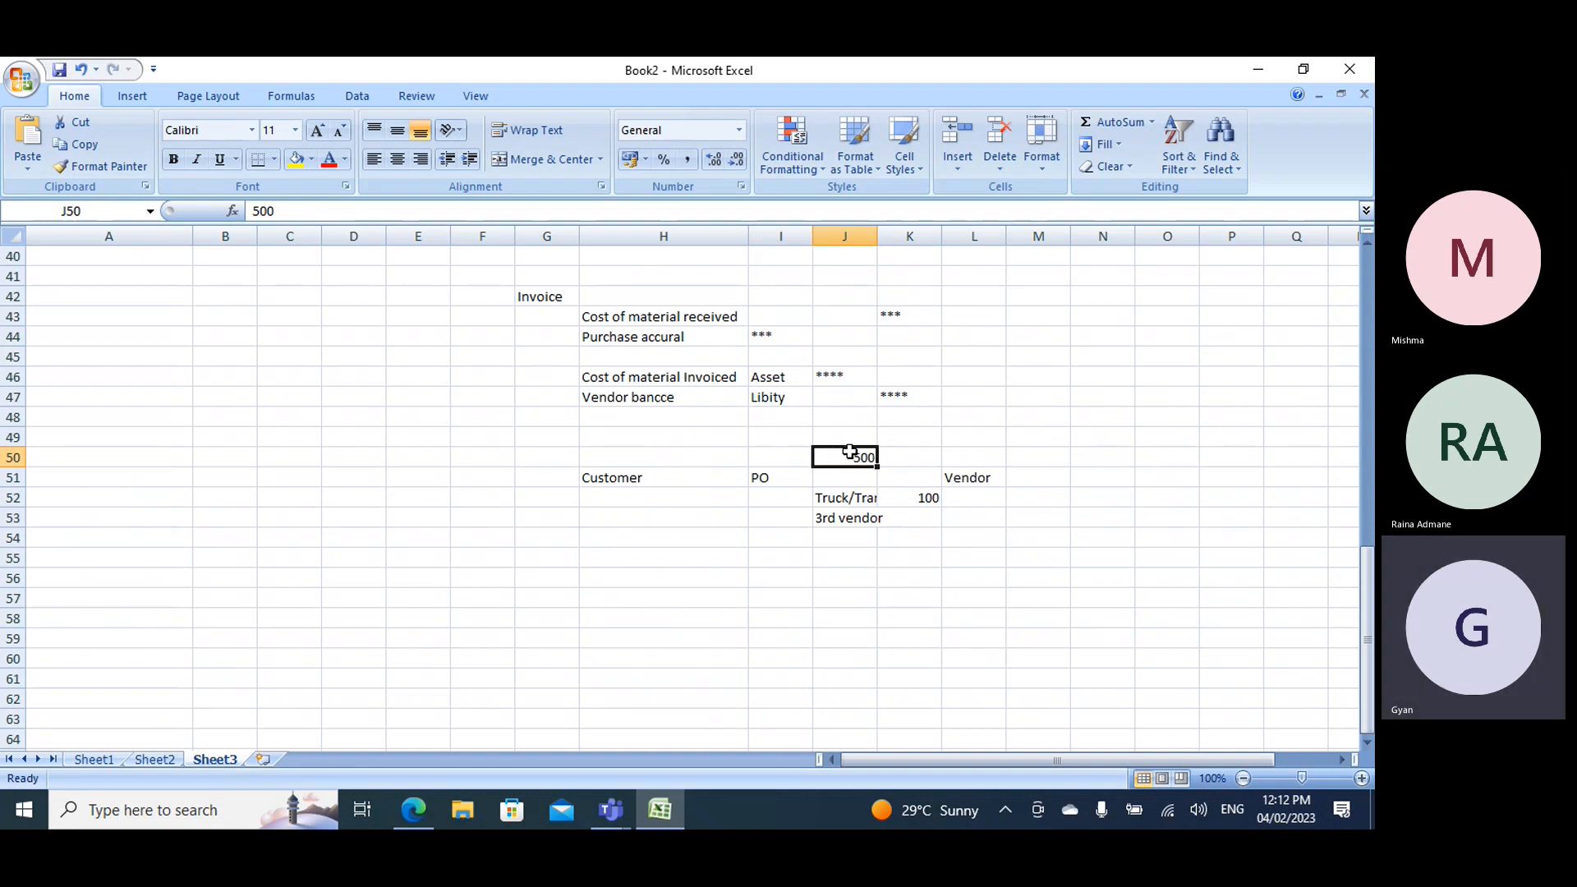
click(956, 477)
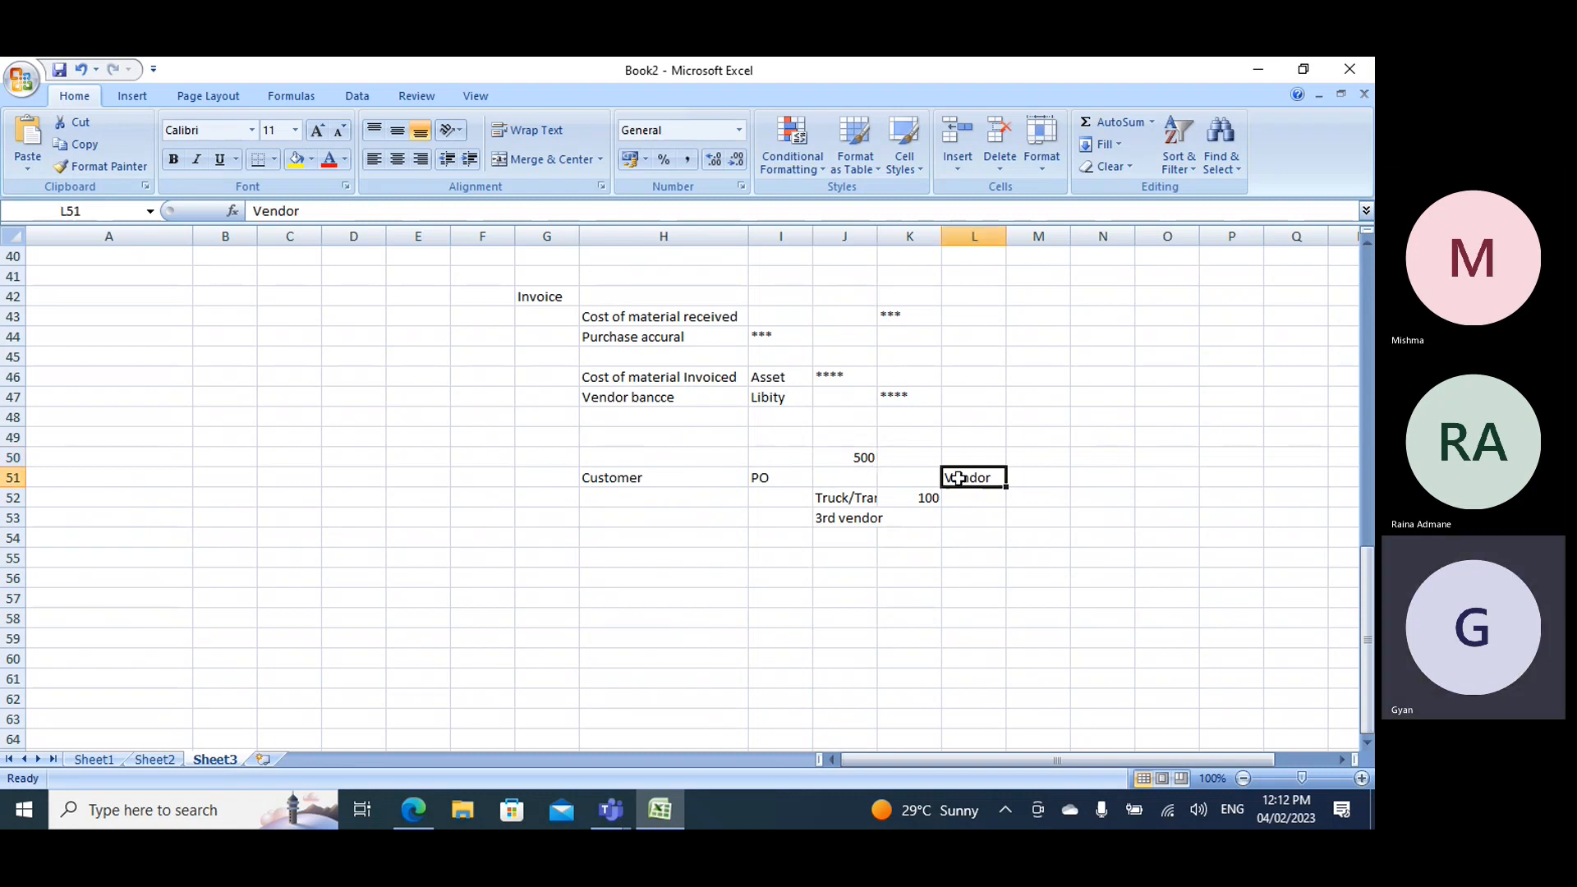
click(928, 501)
click(852, 515)
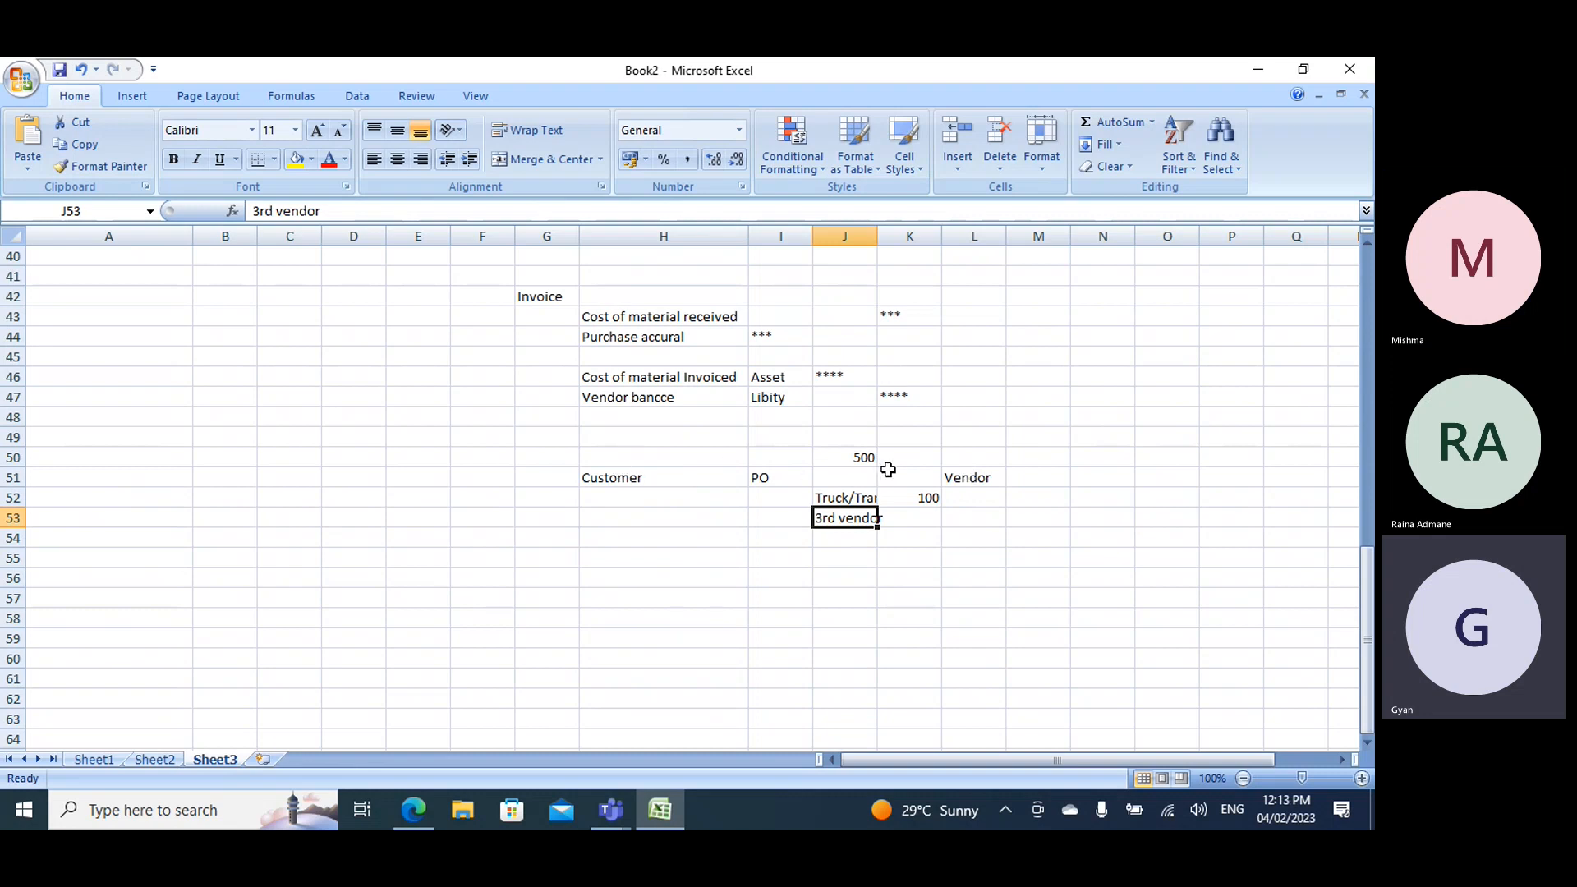
click(953, 475)
- Enter the item label Computers in cell K50, beside the 500 amount
click(914, 462)
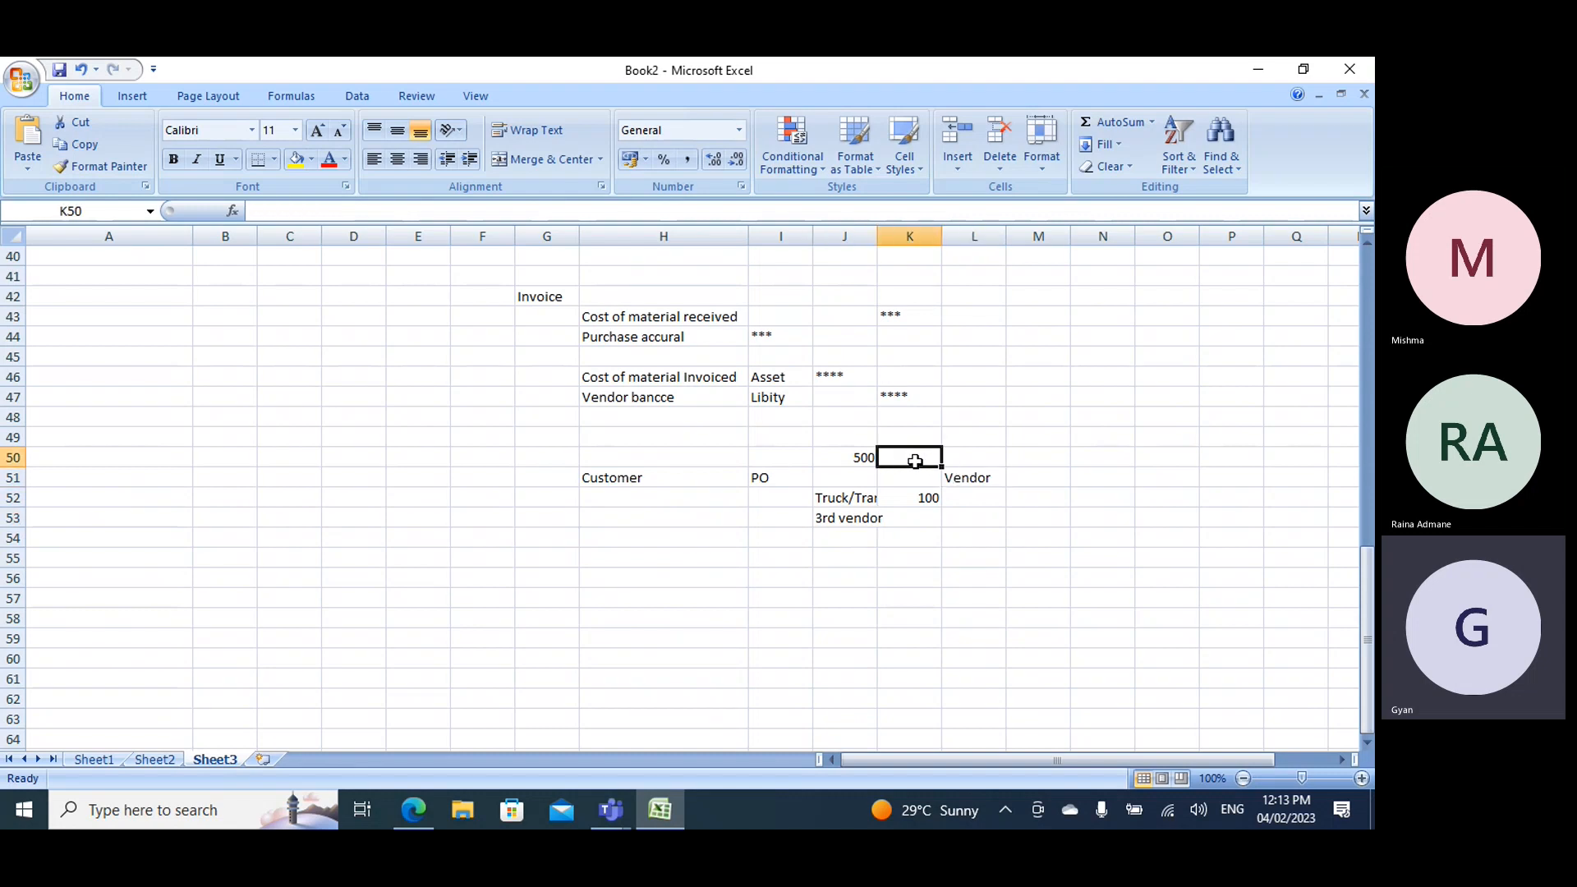
text(C)
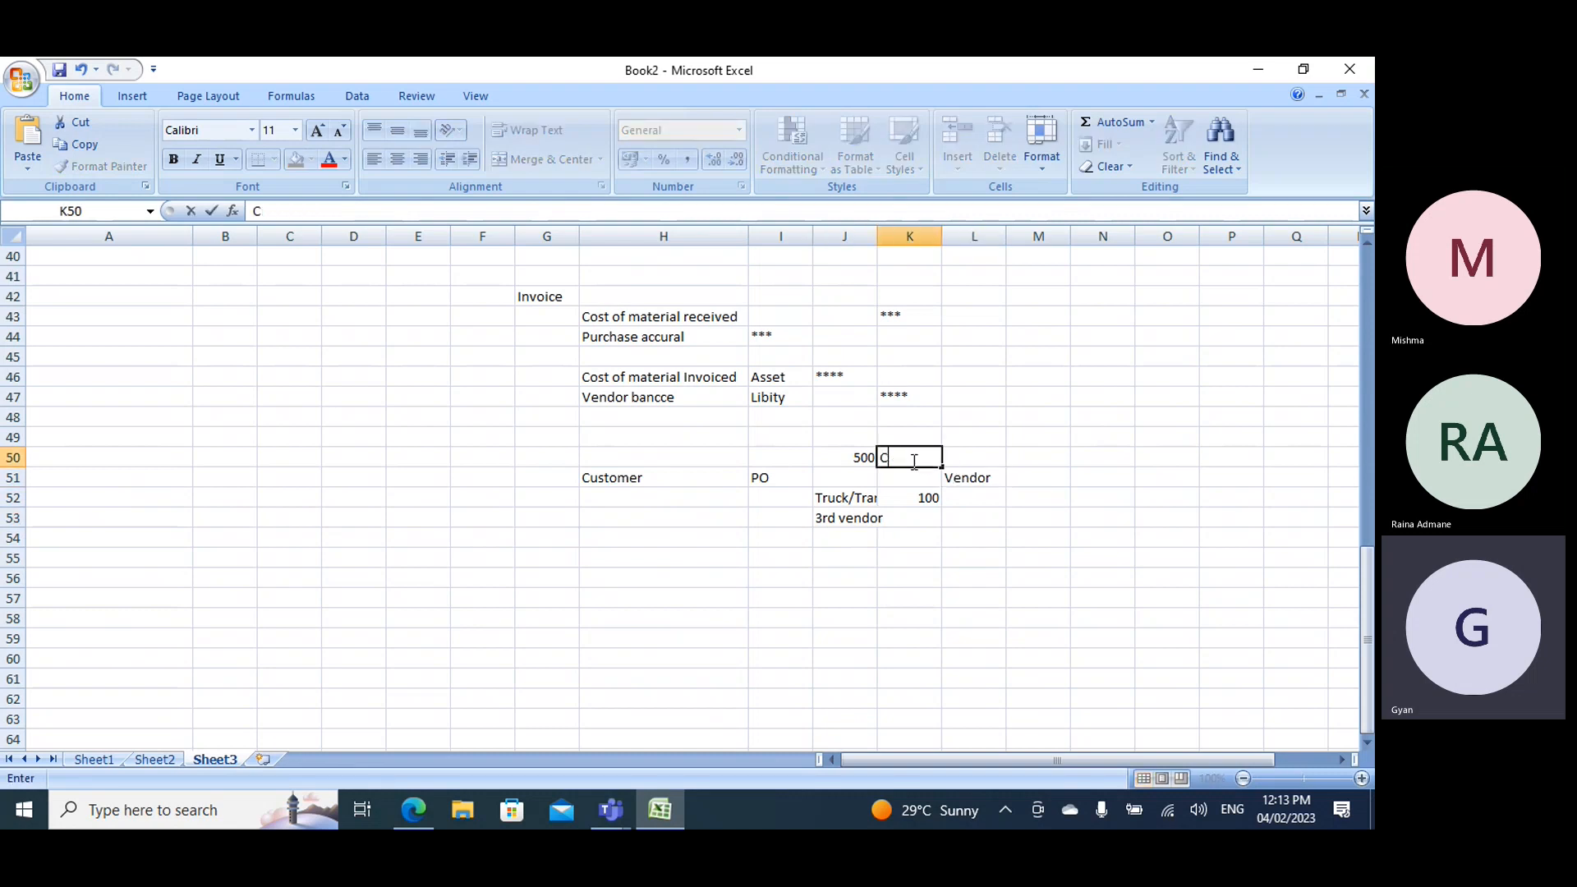
text(omputers)
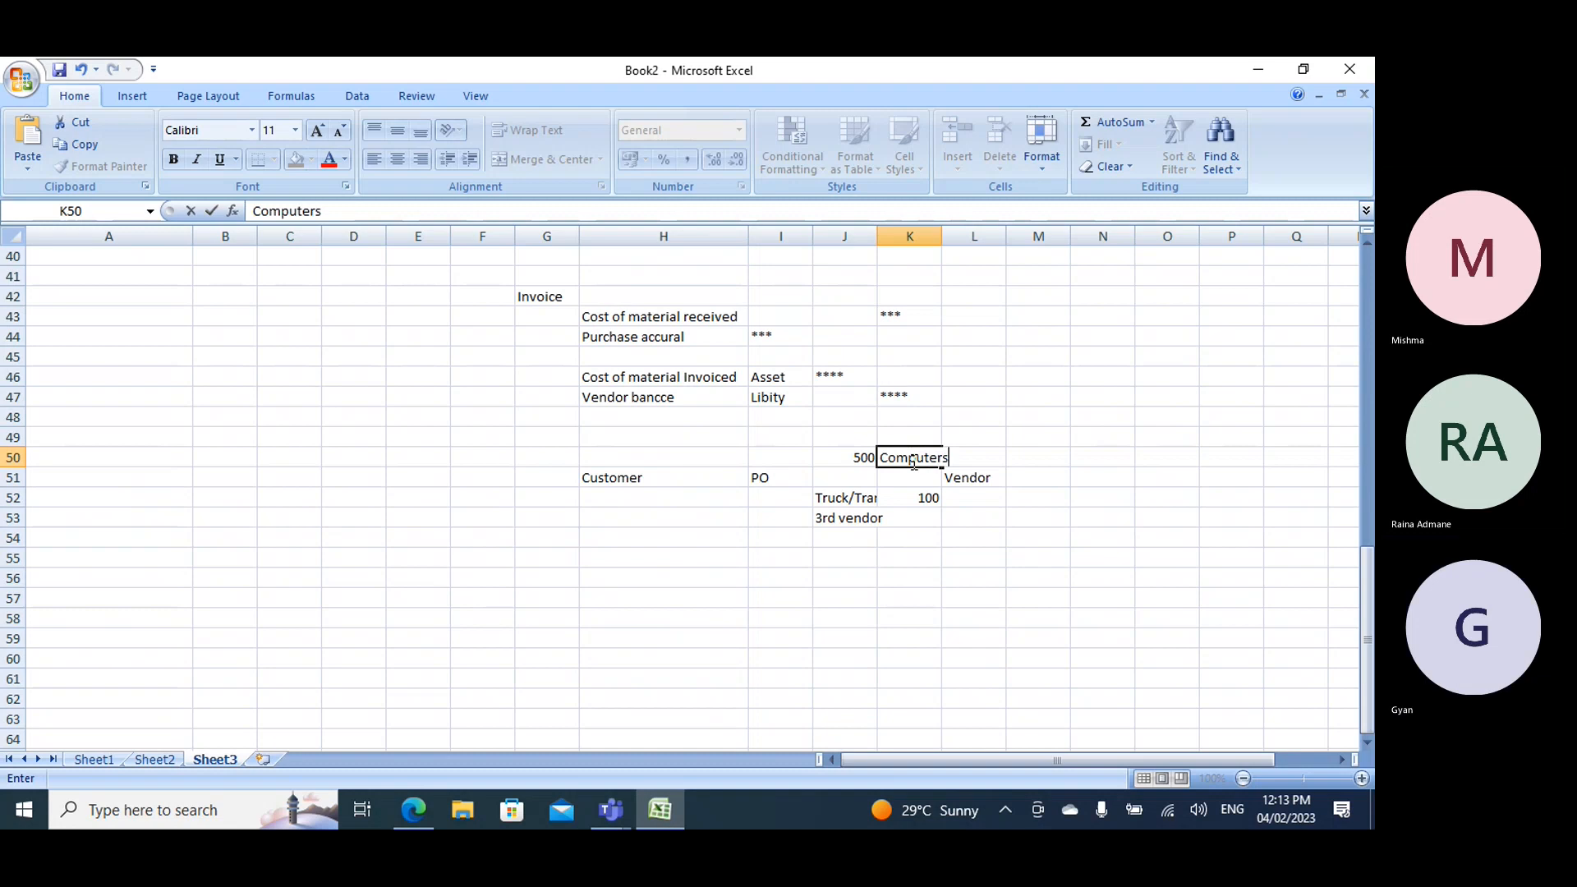
click(1166, 458)
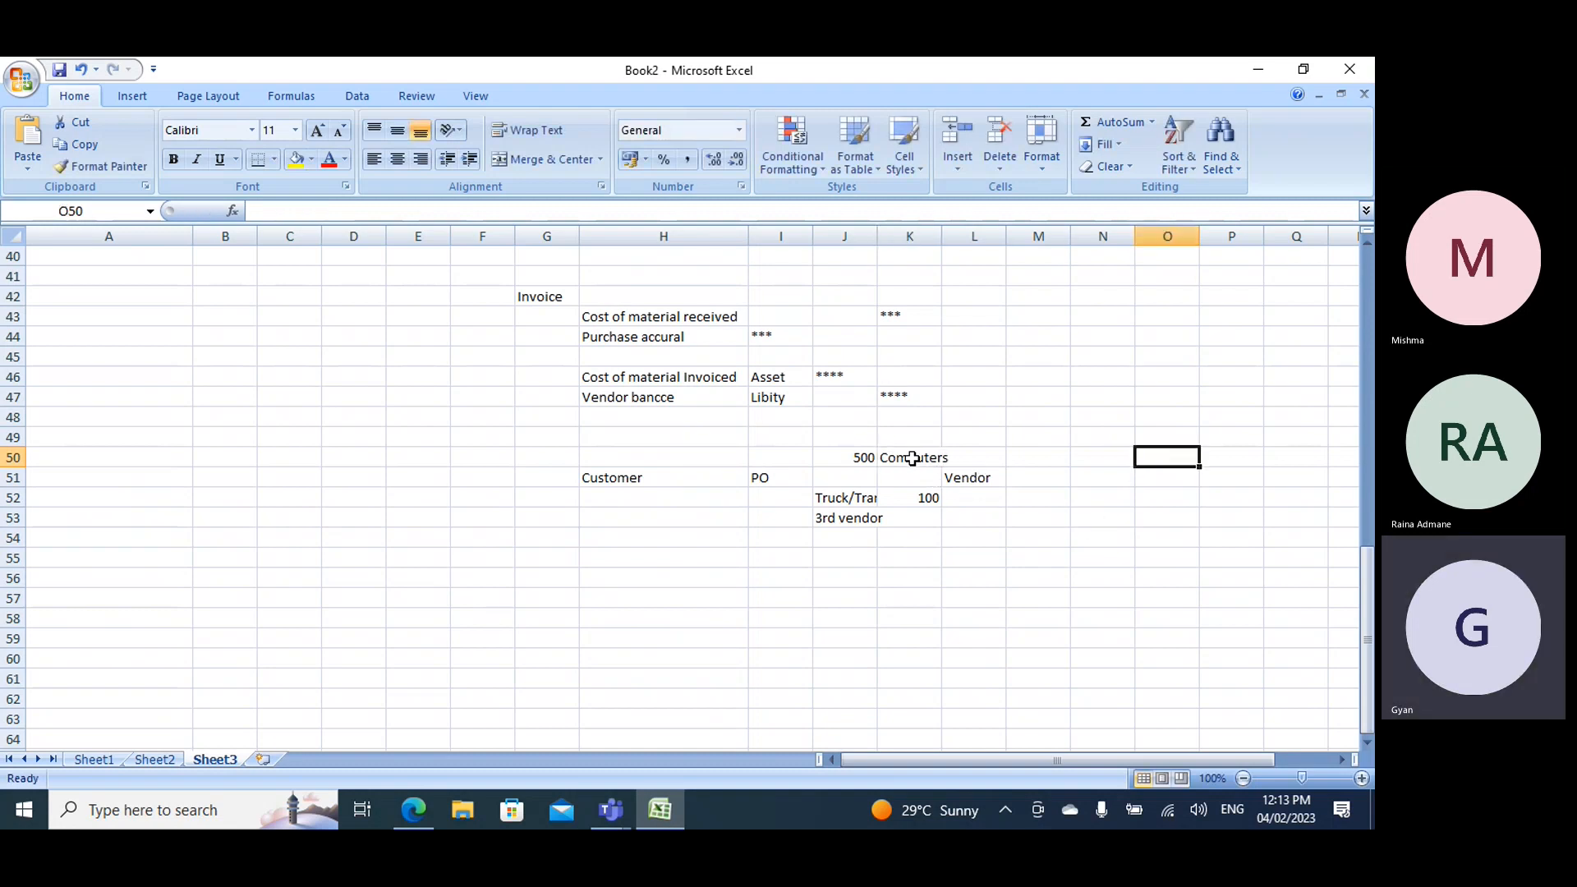
- Change the Computers amount in cell J50 to 50000
click(875, 457)
click(879, 457)
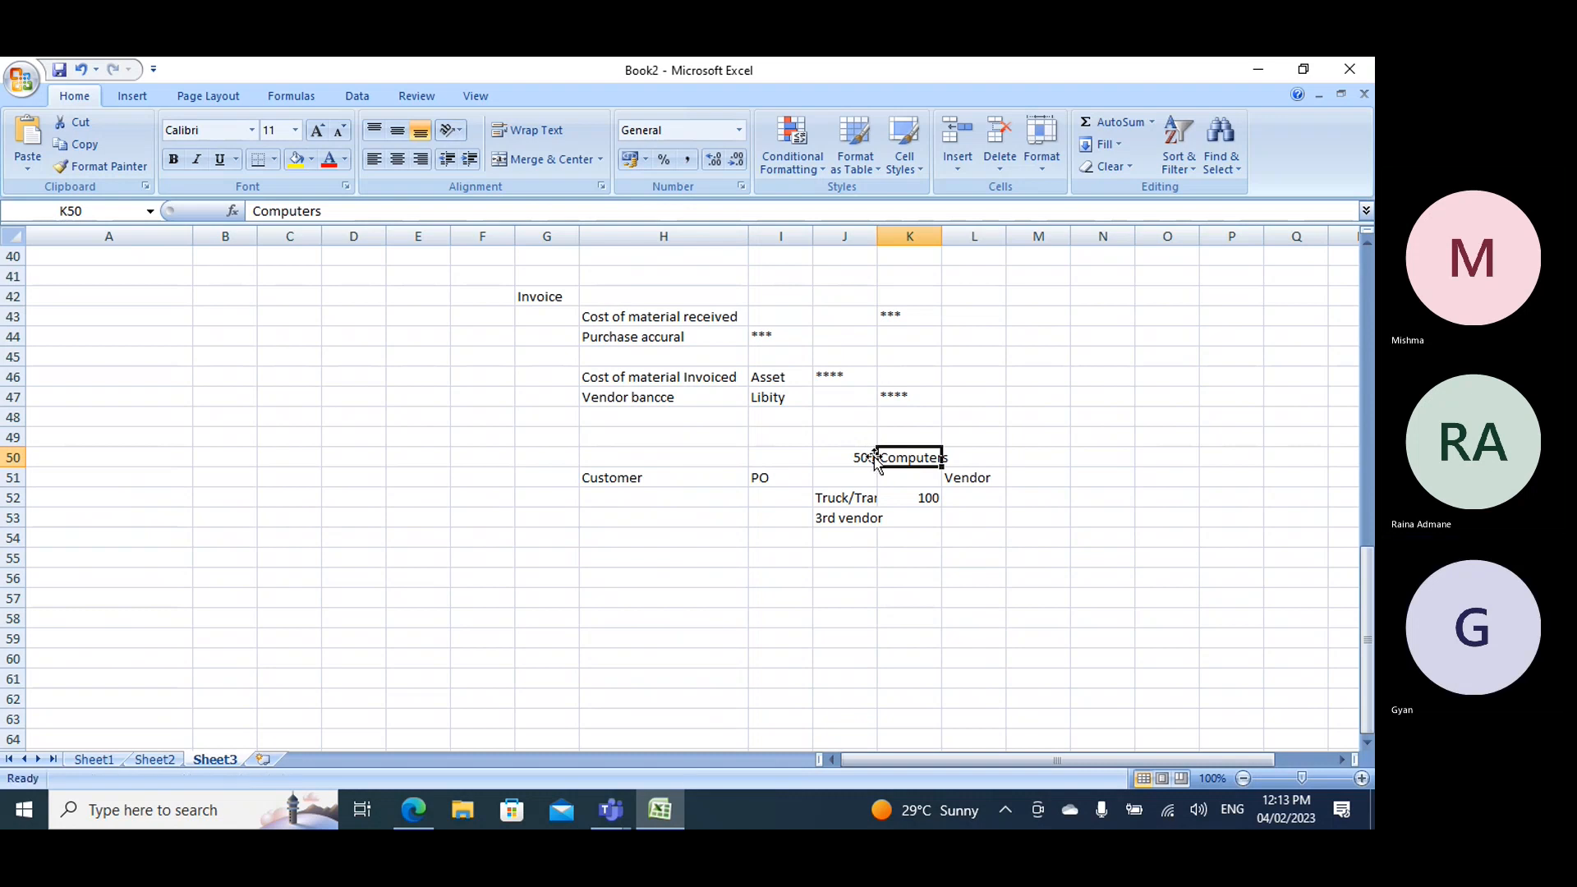
double_click(875, 458)
text(00)
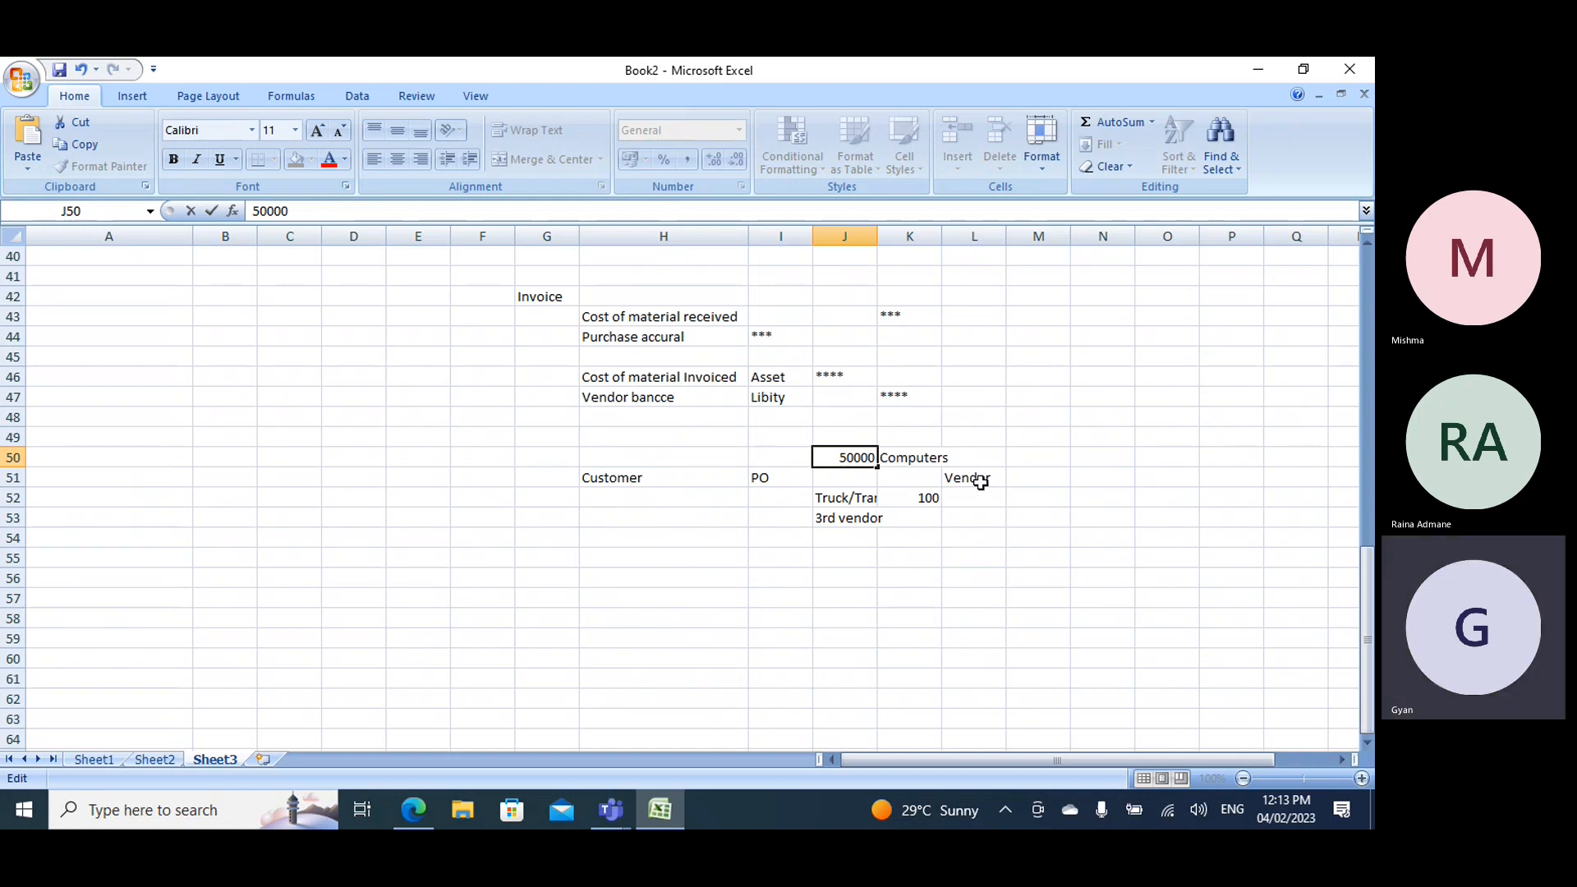
- Enter the transporter name Gati in cell J54 and change the Truck/Trans charge in cell K52 to 10000
click(841, 535)
text(Gati)
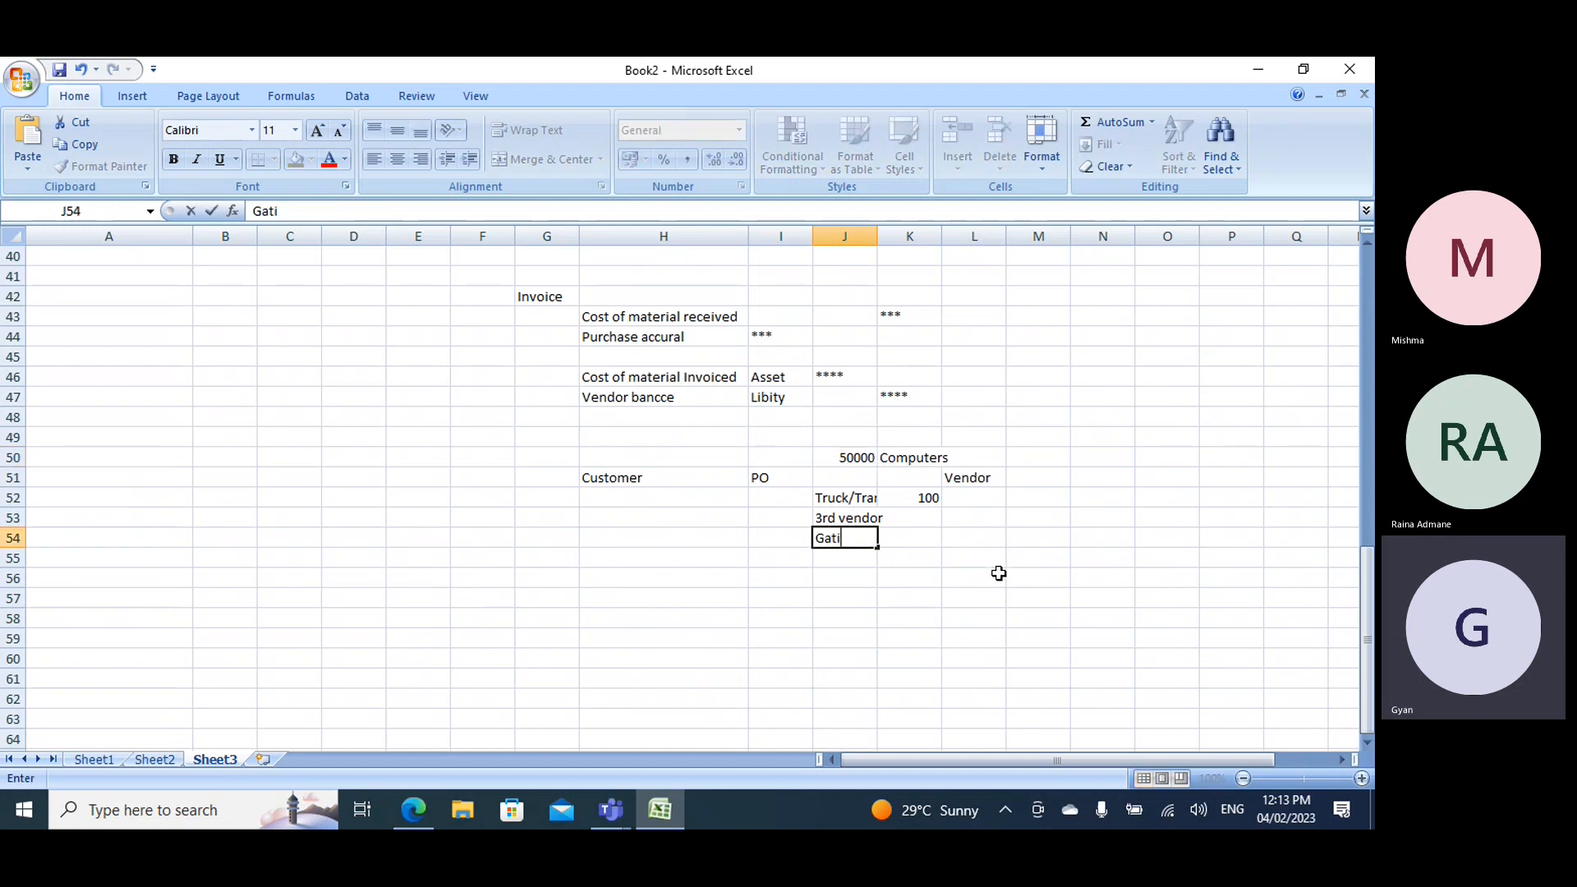
double_click(926, 499)
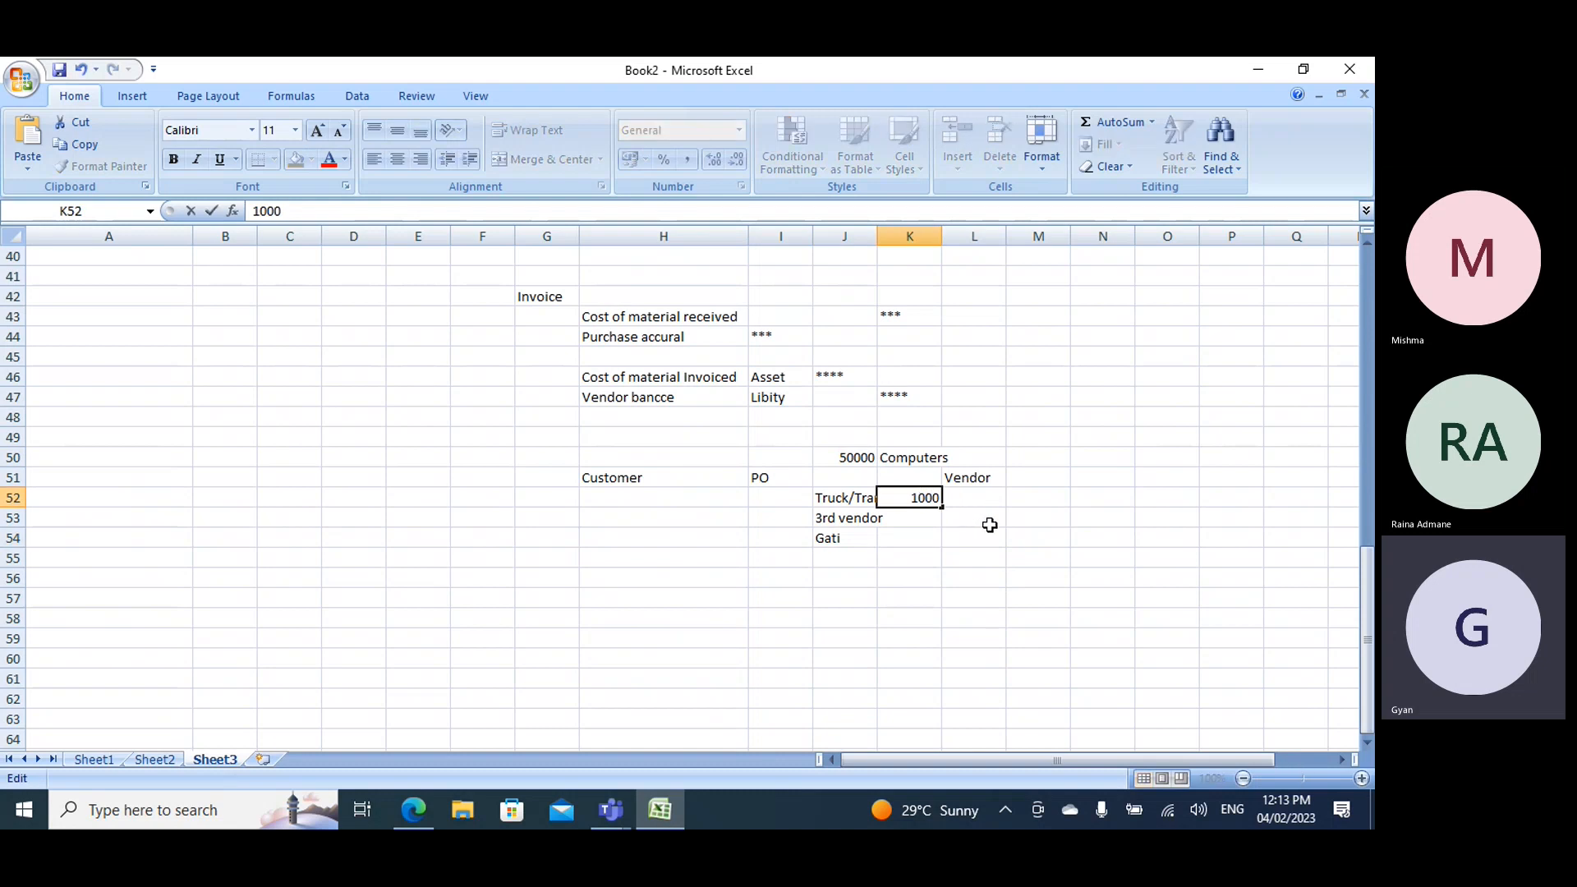
text(0)
key(Left)
key(Left)
click(852, 518)
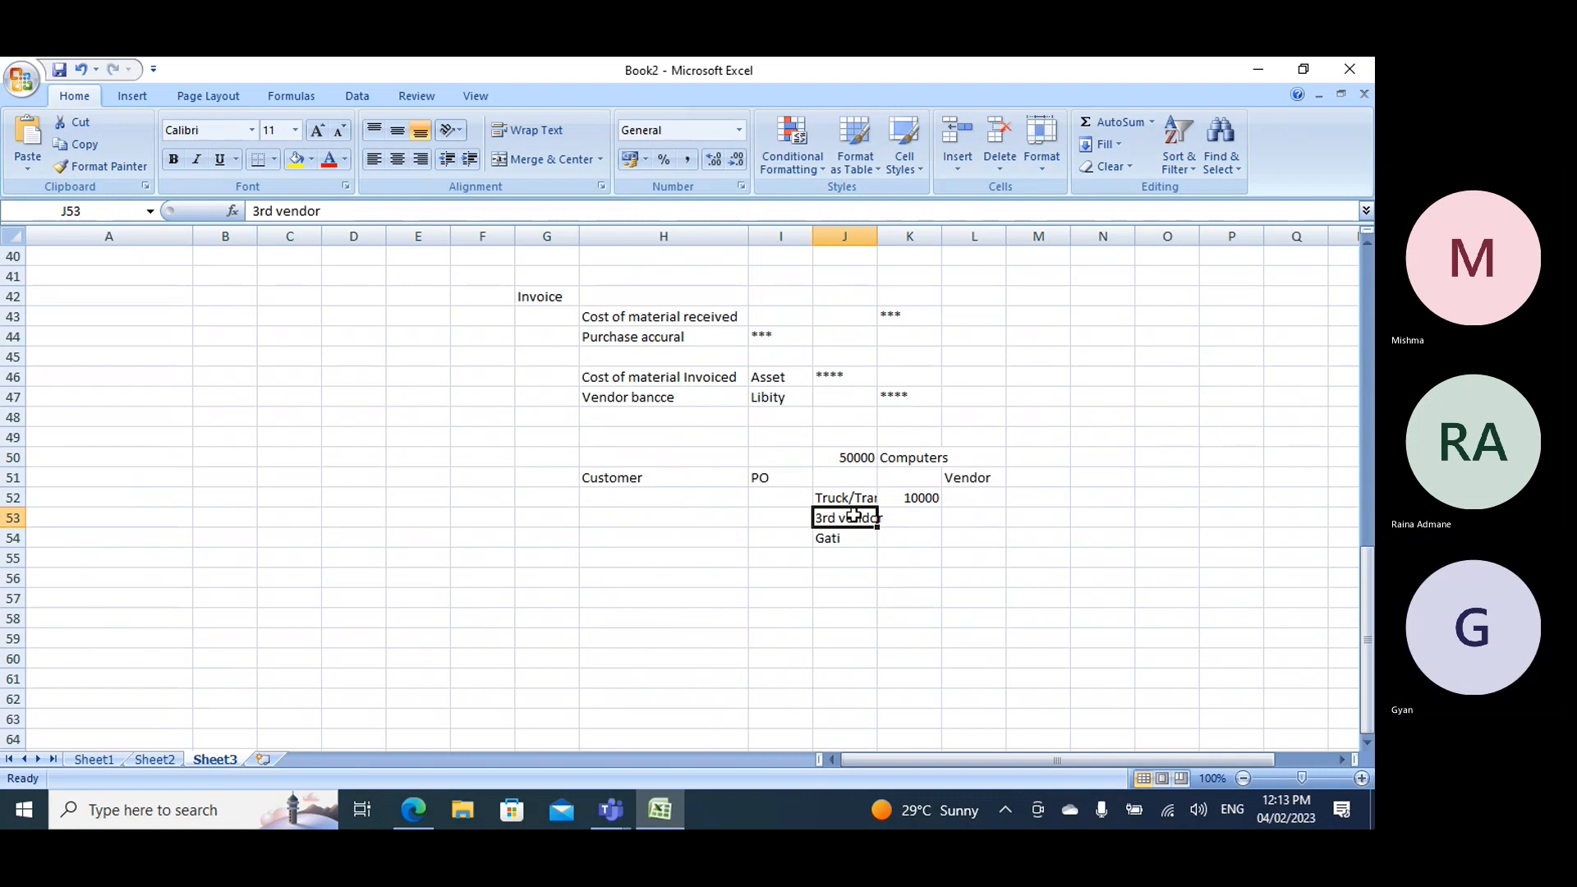
double_click(866, 462)
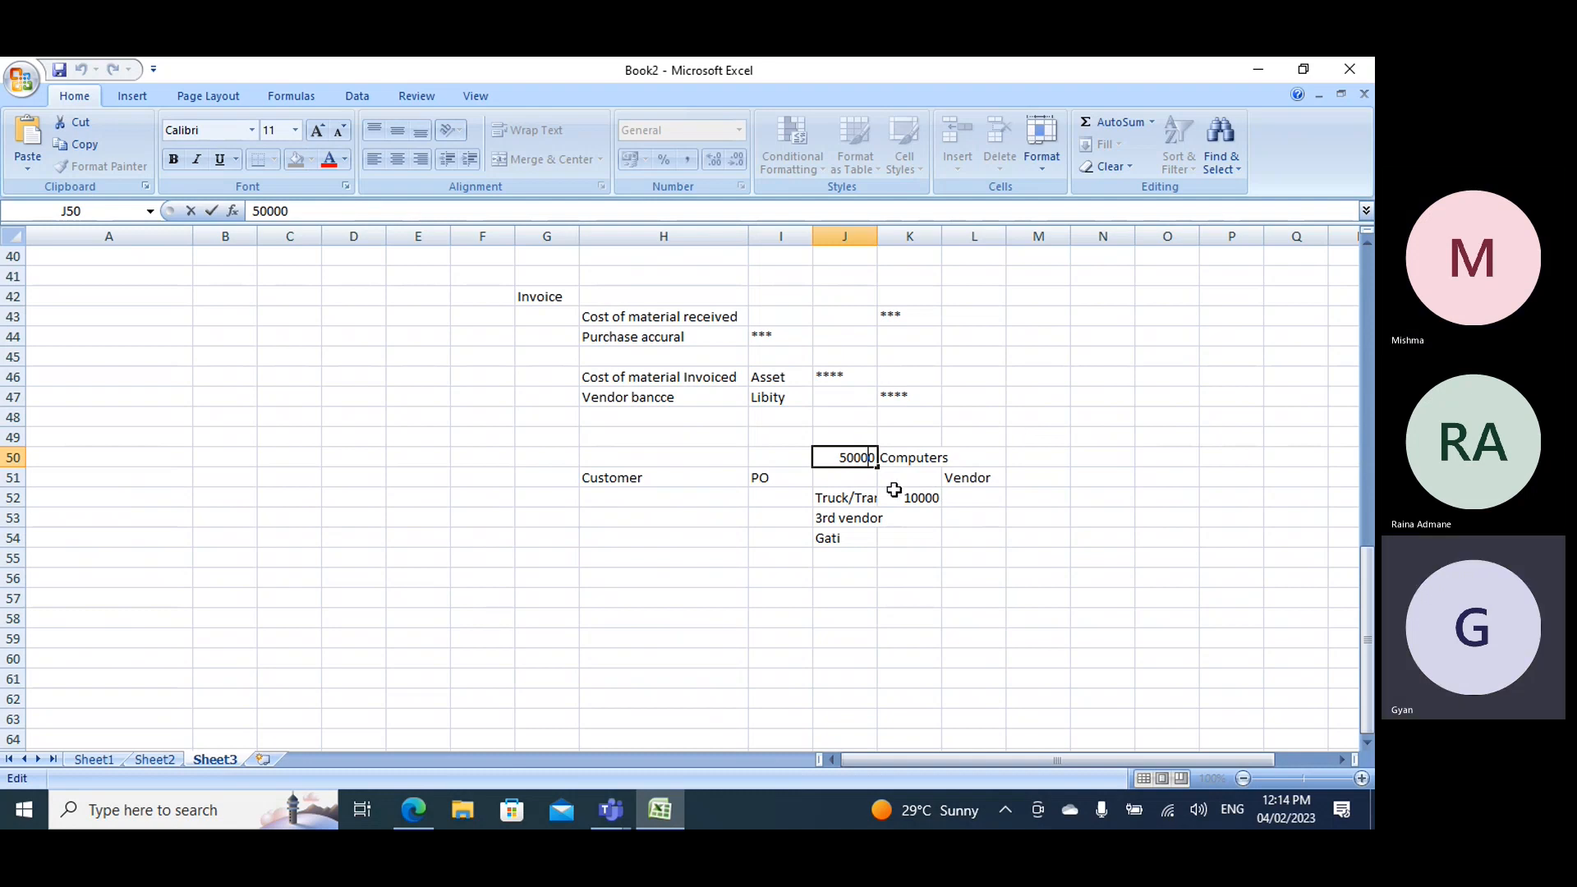
click(831, 476)
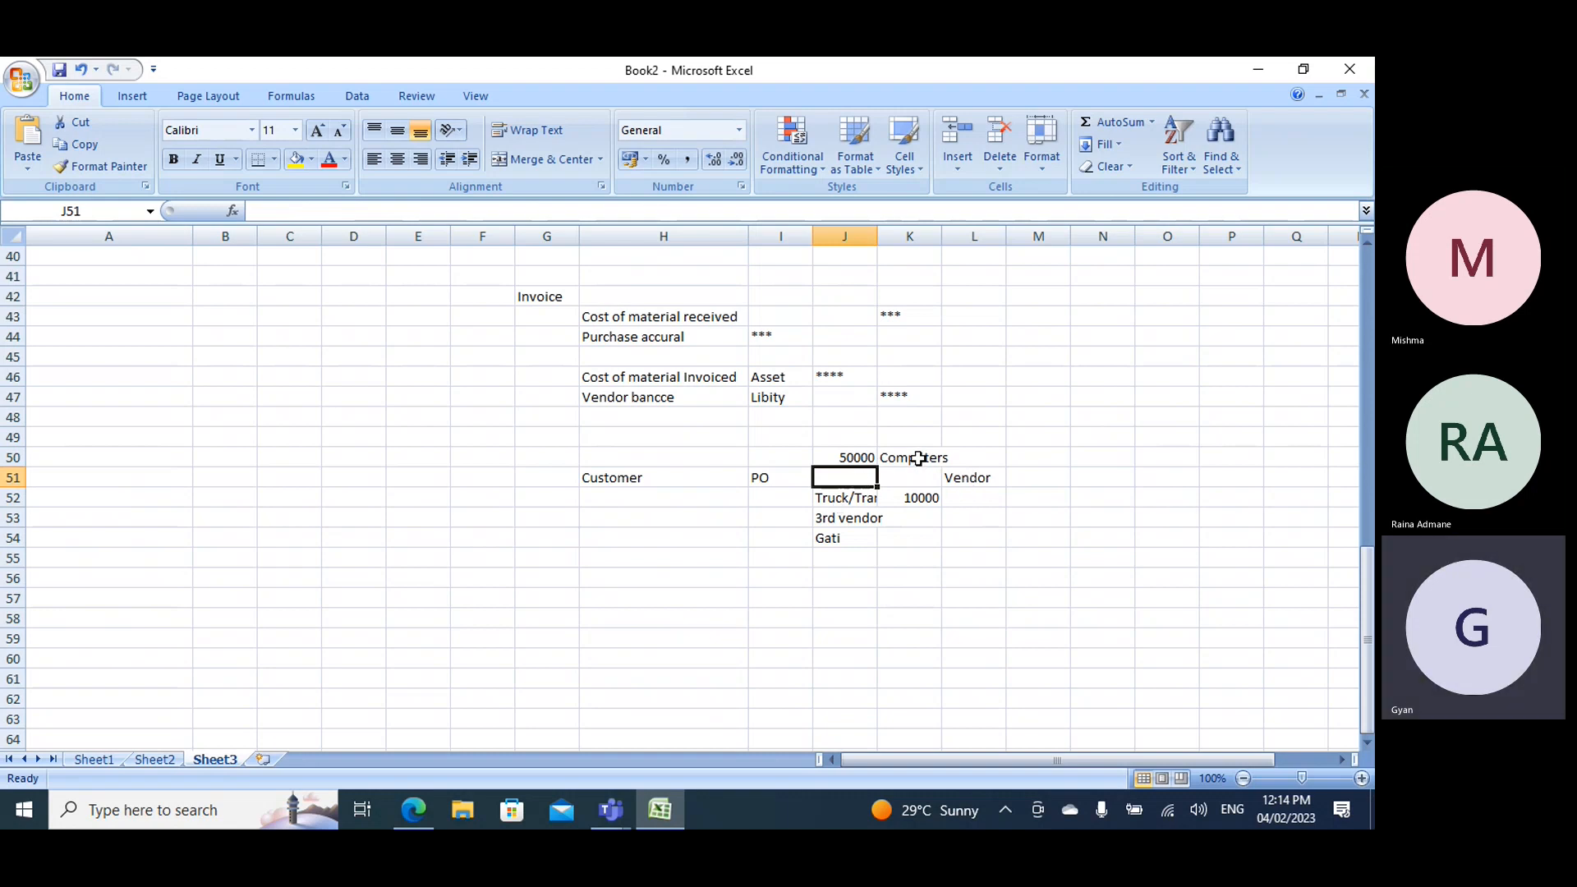
click(968, 479)
click(653, 481)
click(975, 475)
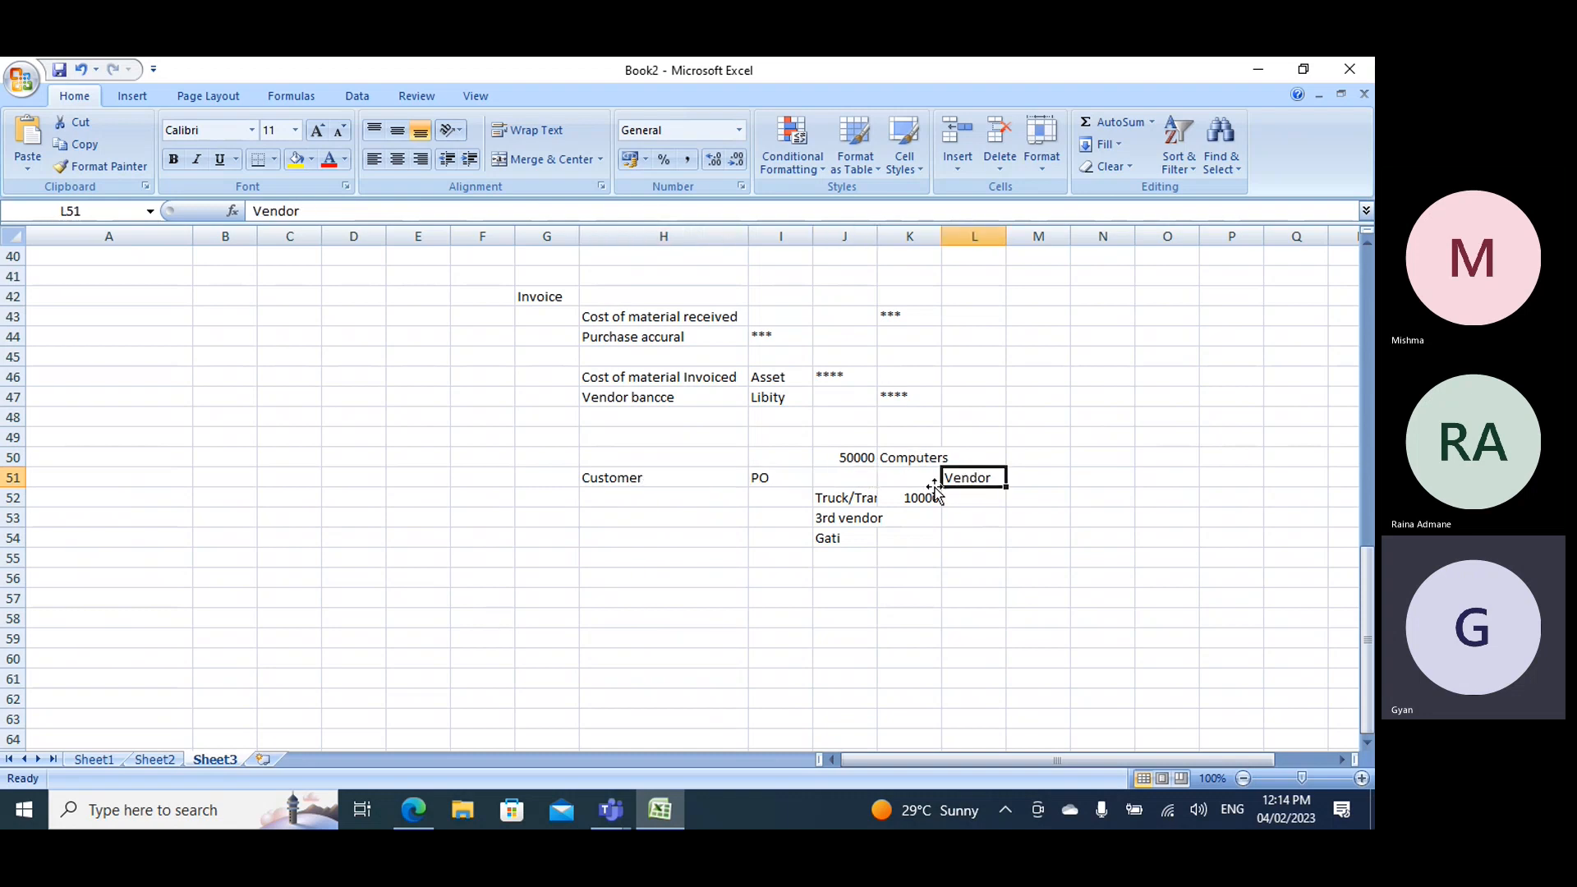
click(846, 527)
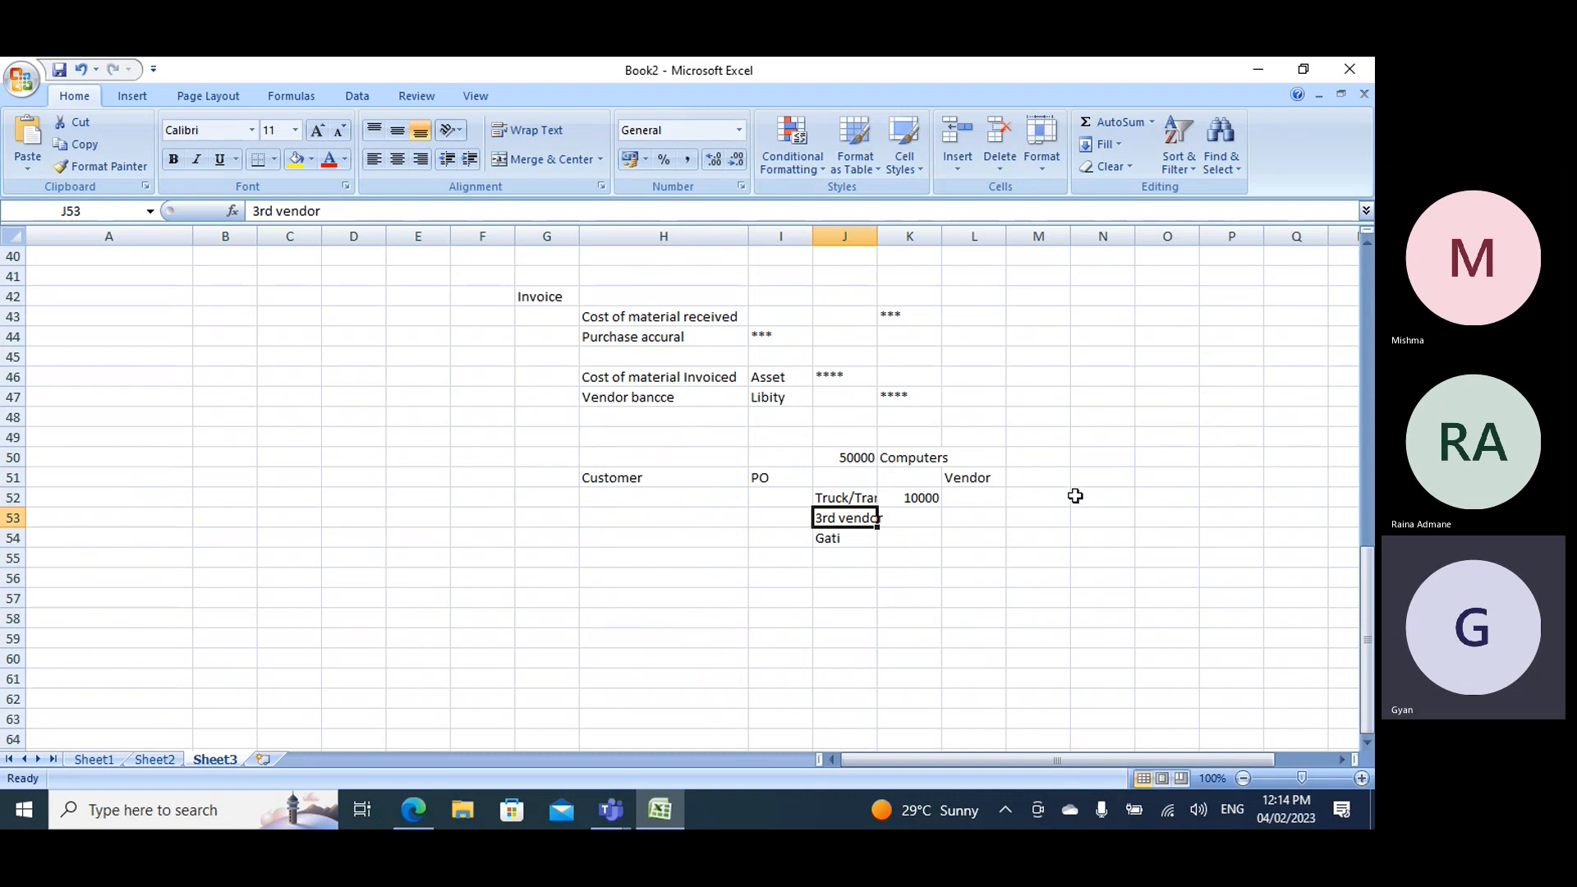
- Switch to Dynamics 365 in the browser and review the GFreight charges code's credit type and ledger account
click(415, 811)
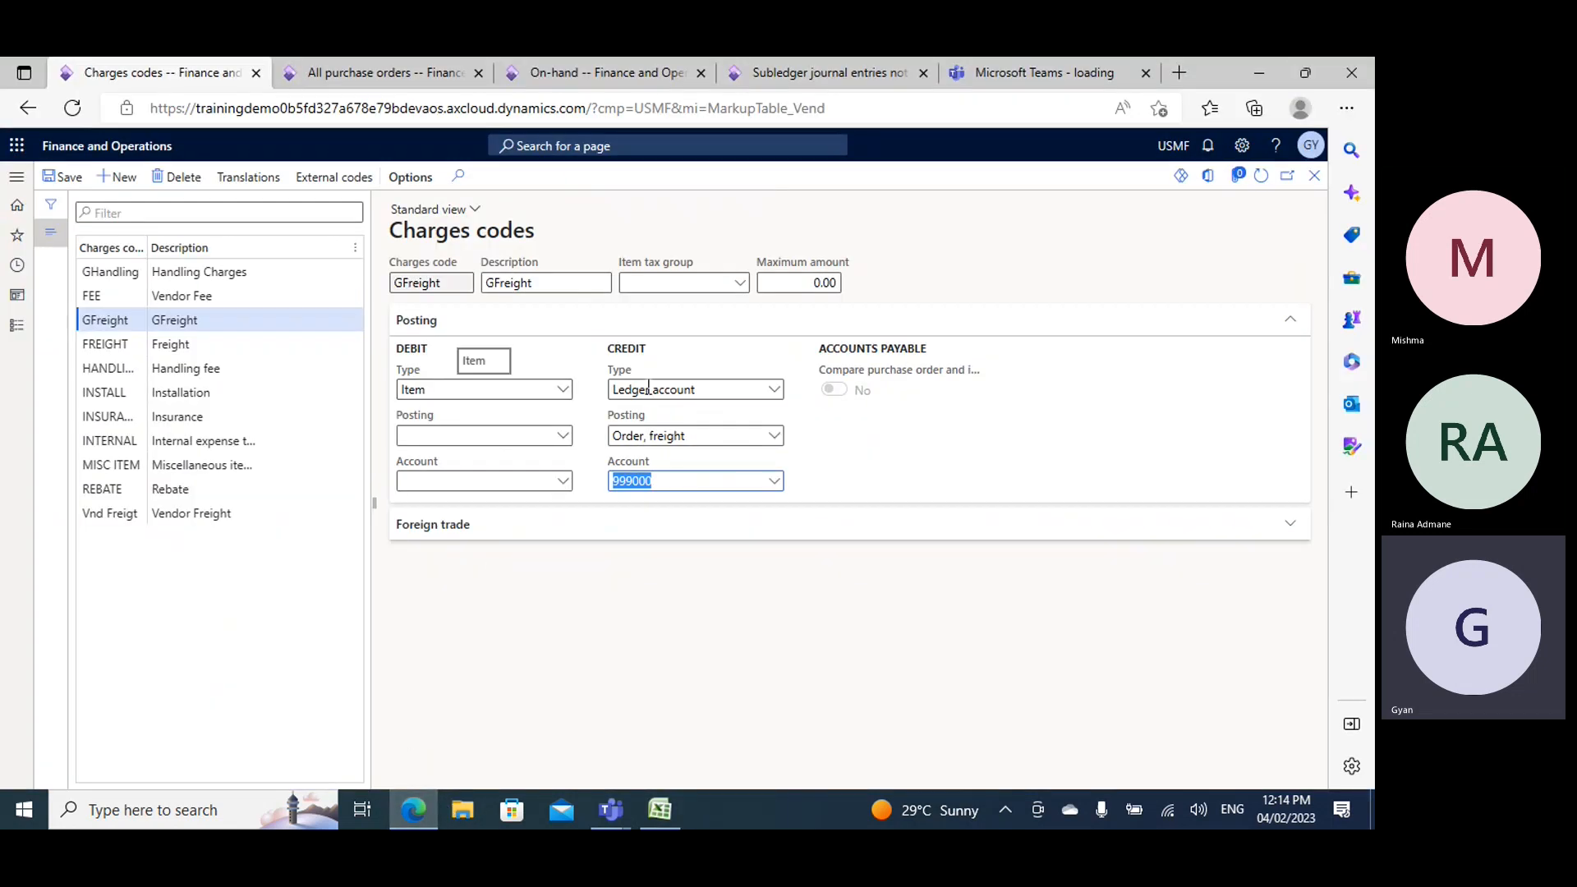
click(648, 388)
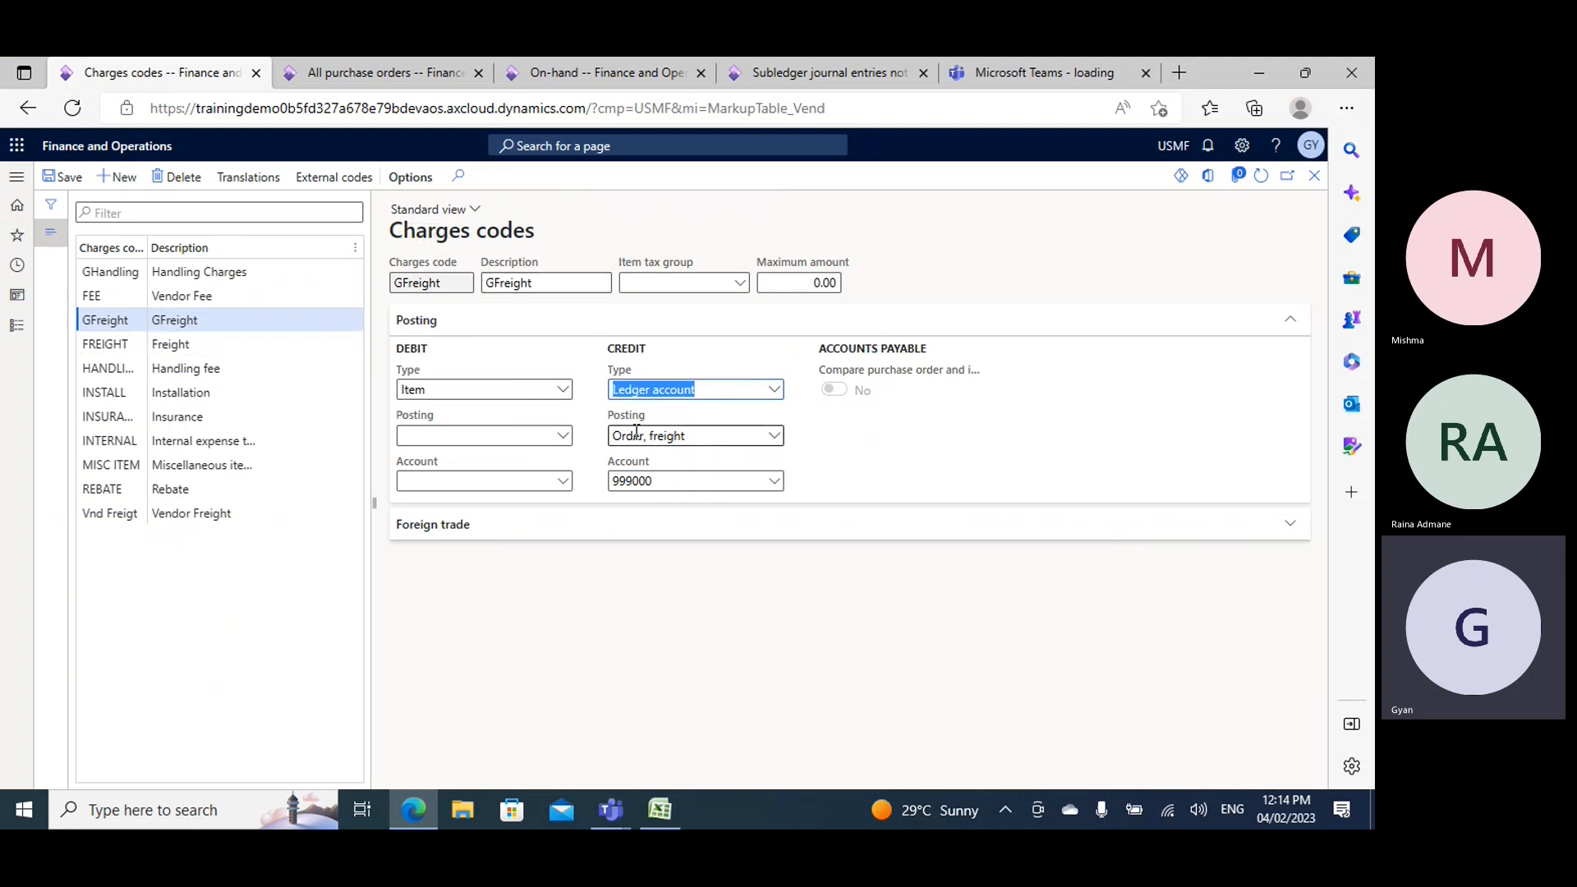
click(624, 481)
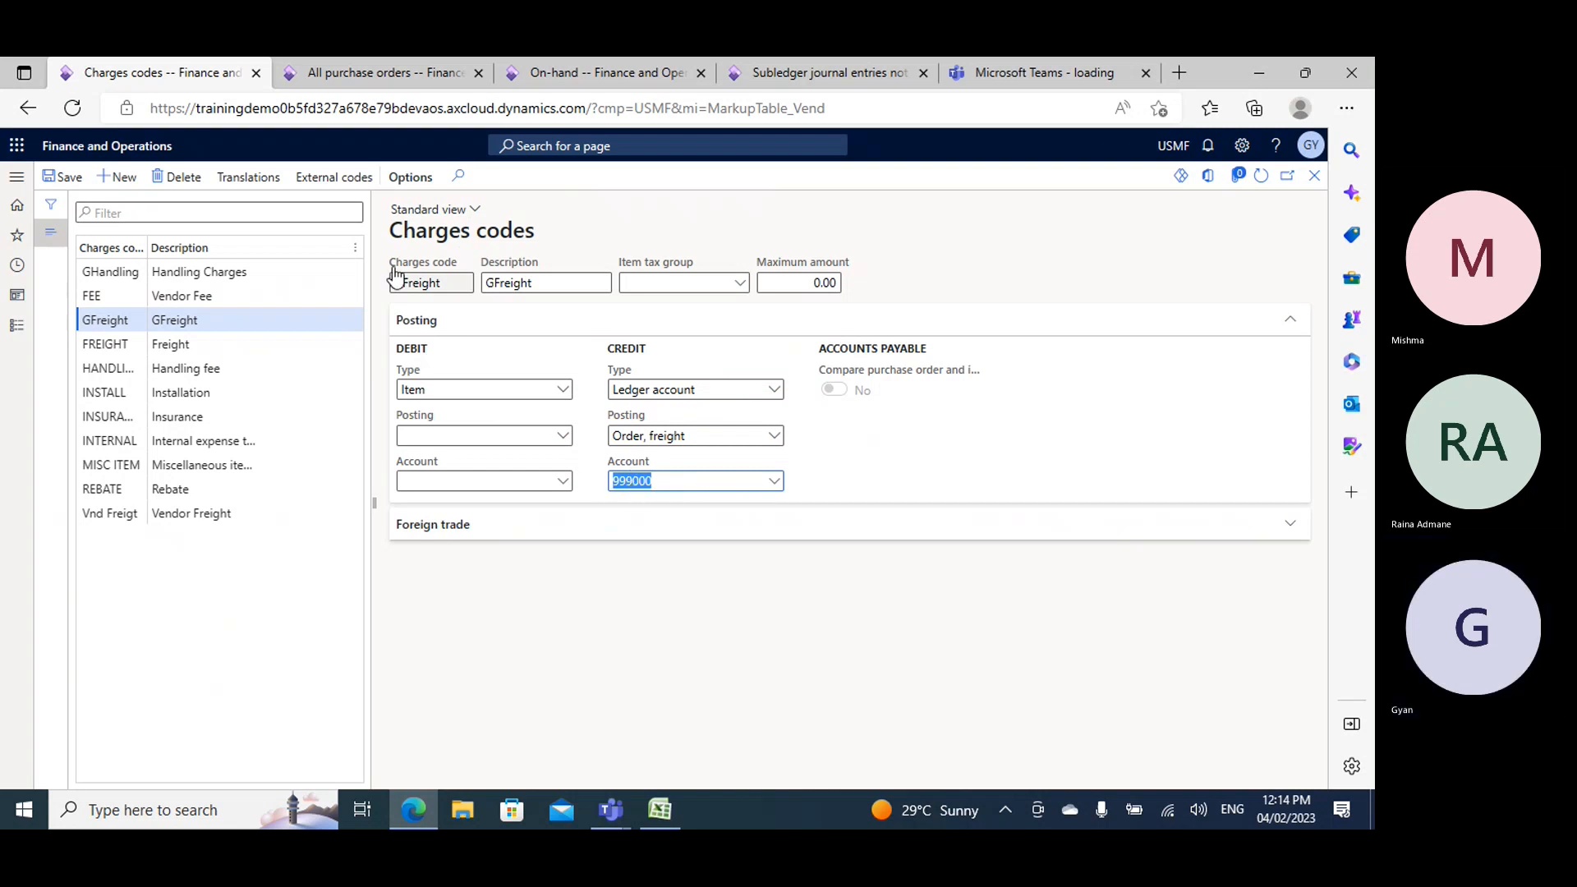
- Start a new purchase order and save the GFreight charges code
click(349, 76)
click(123, 180)
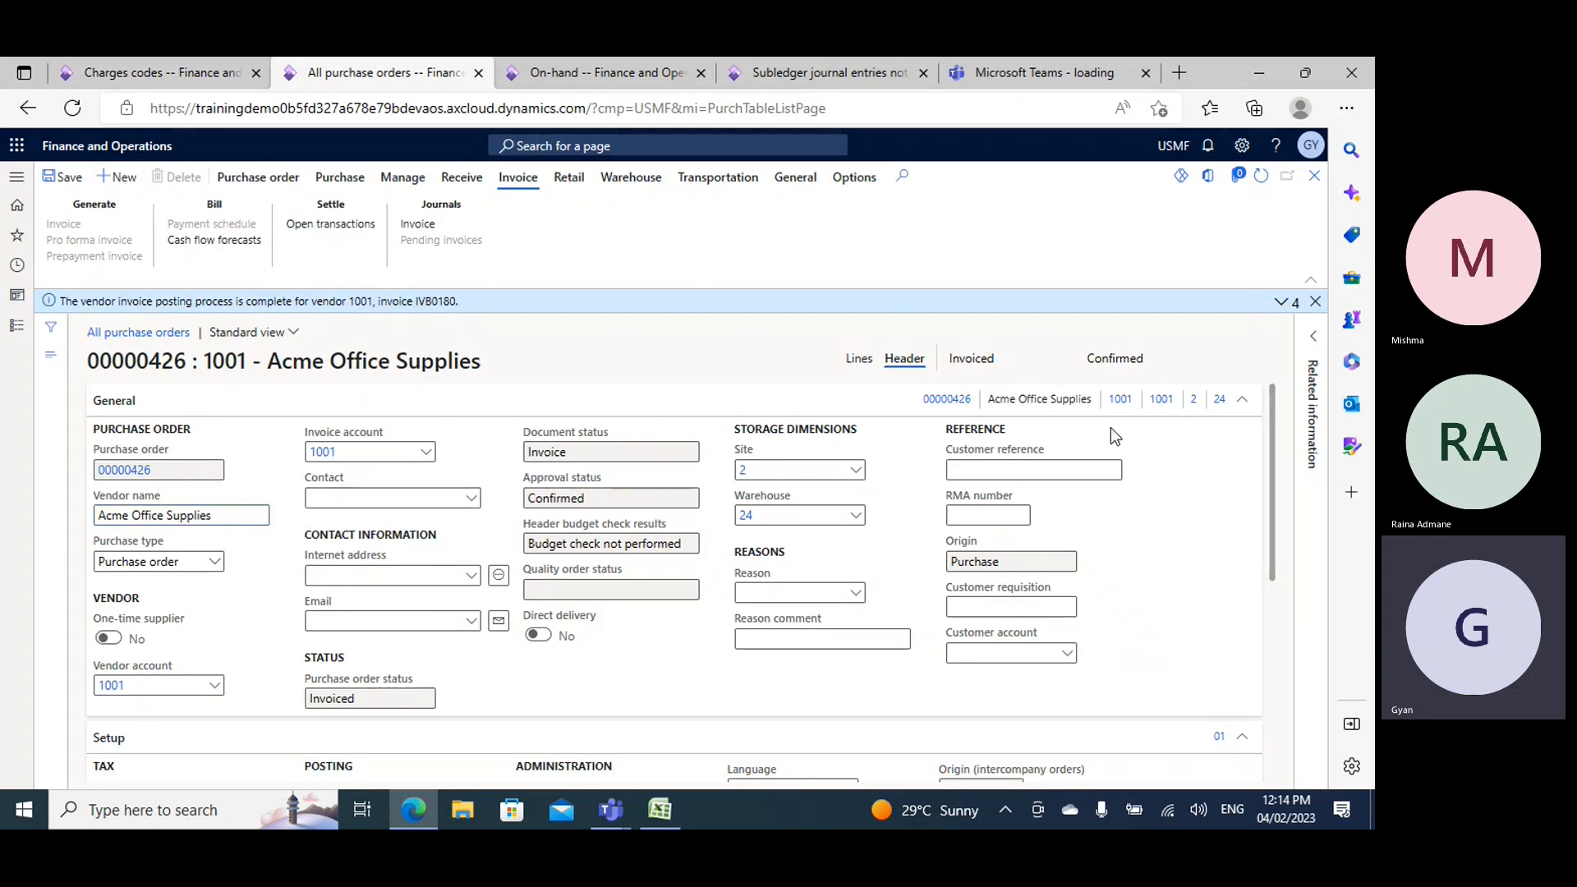
click(151, 70)
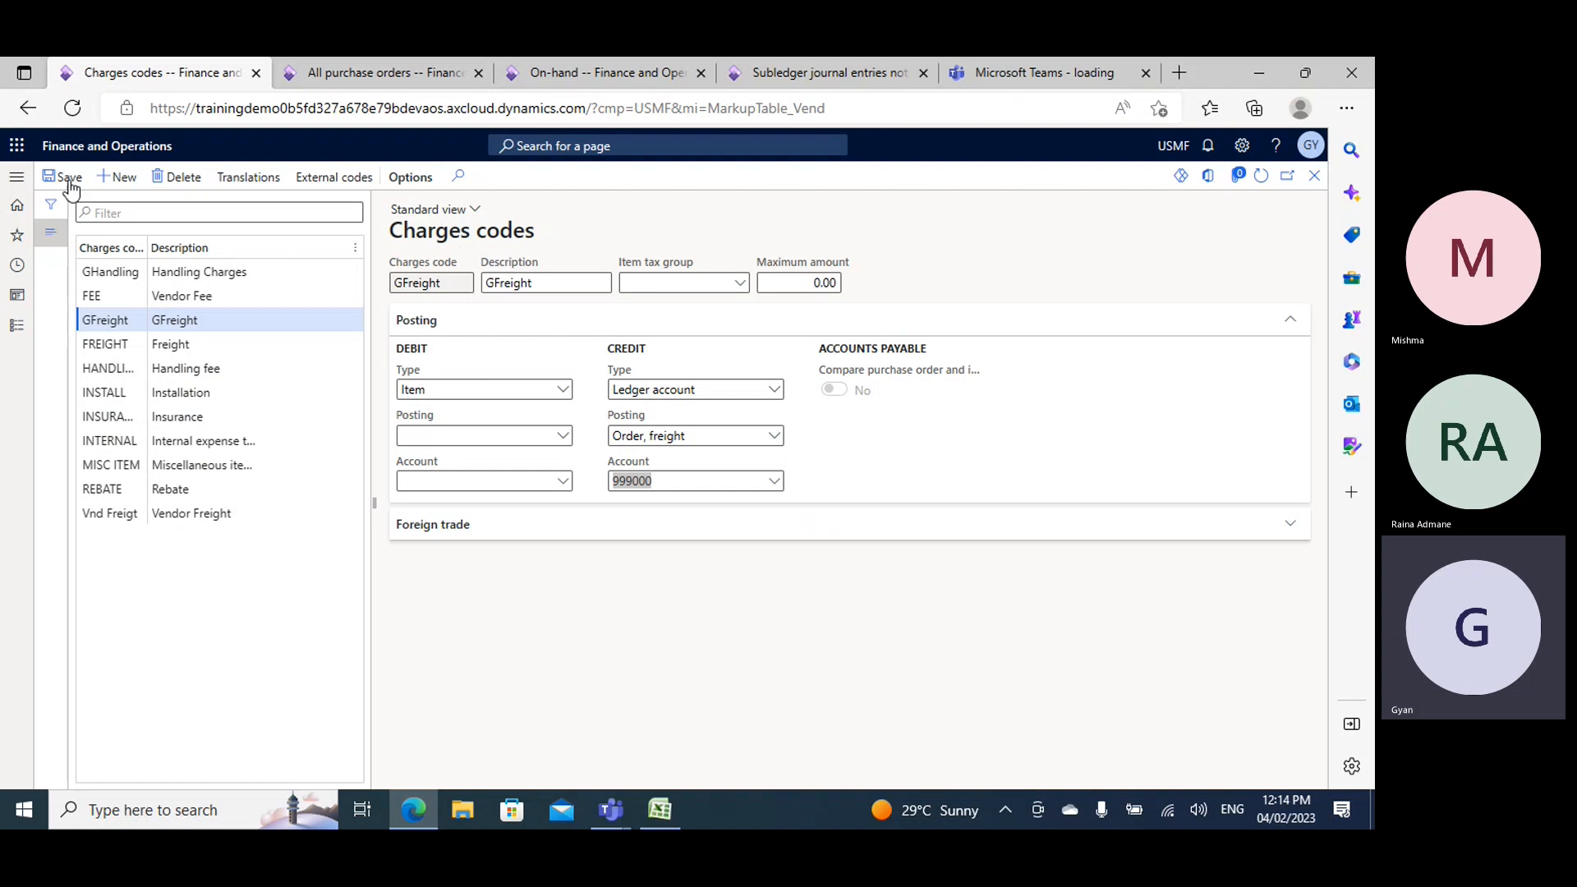
click(69, 182)
- Create the purchase order for vendor Acme Office Supplies with warehouse 24
mouse_move(395, 77)
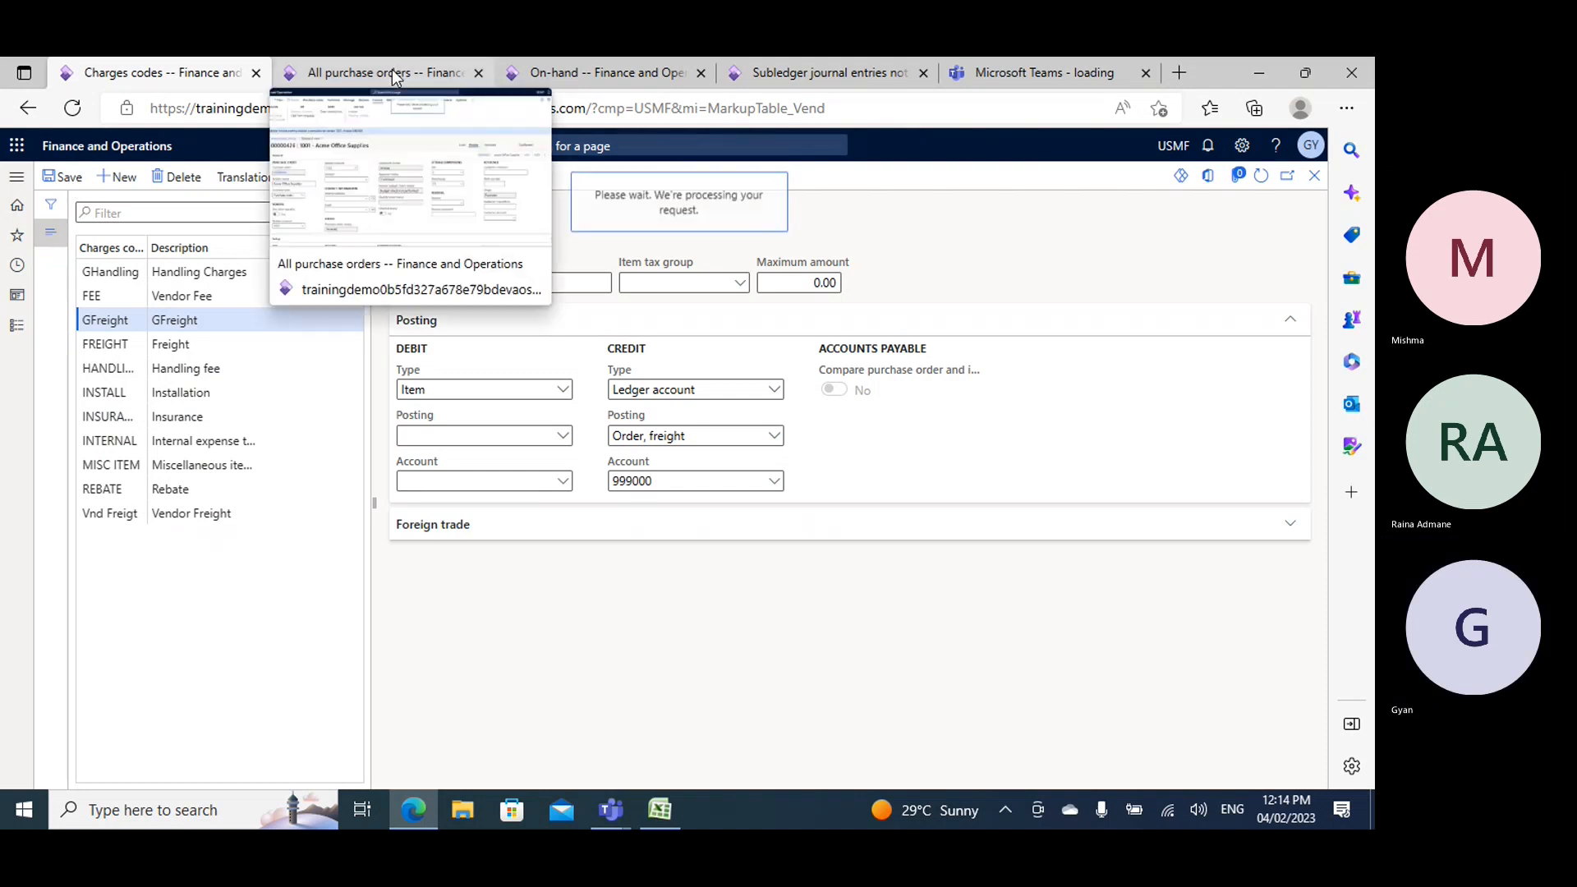
click(395, 77)
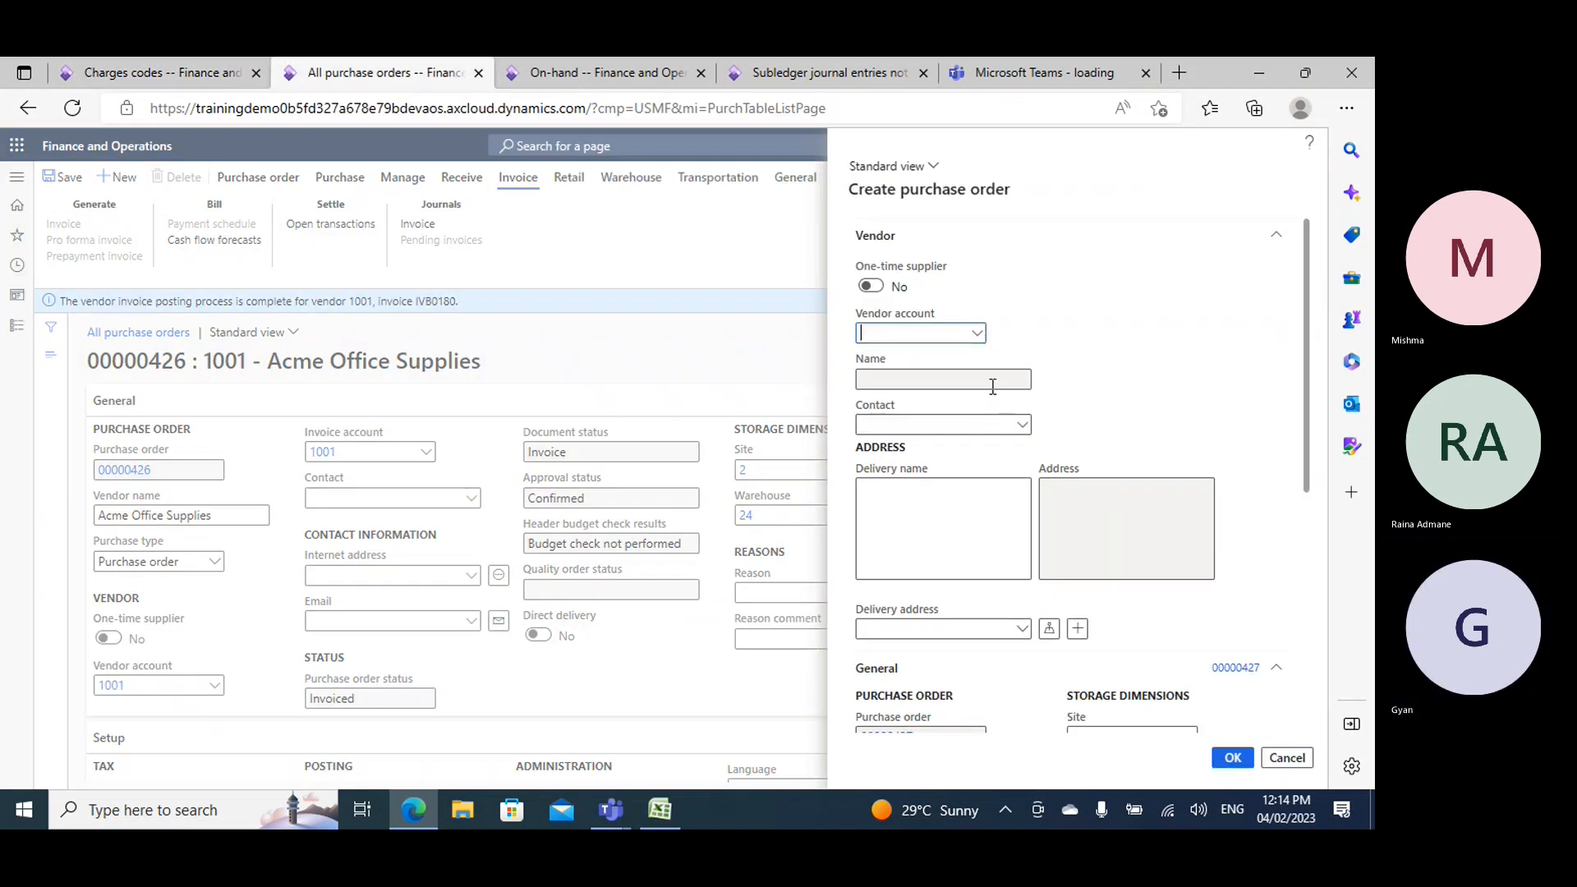
click(978, 333)
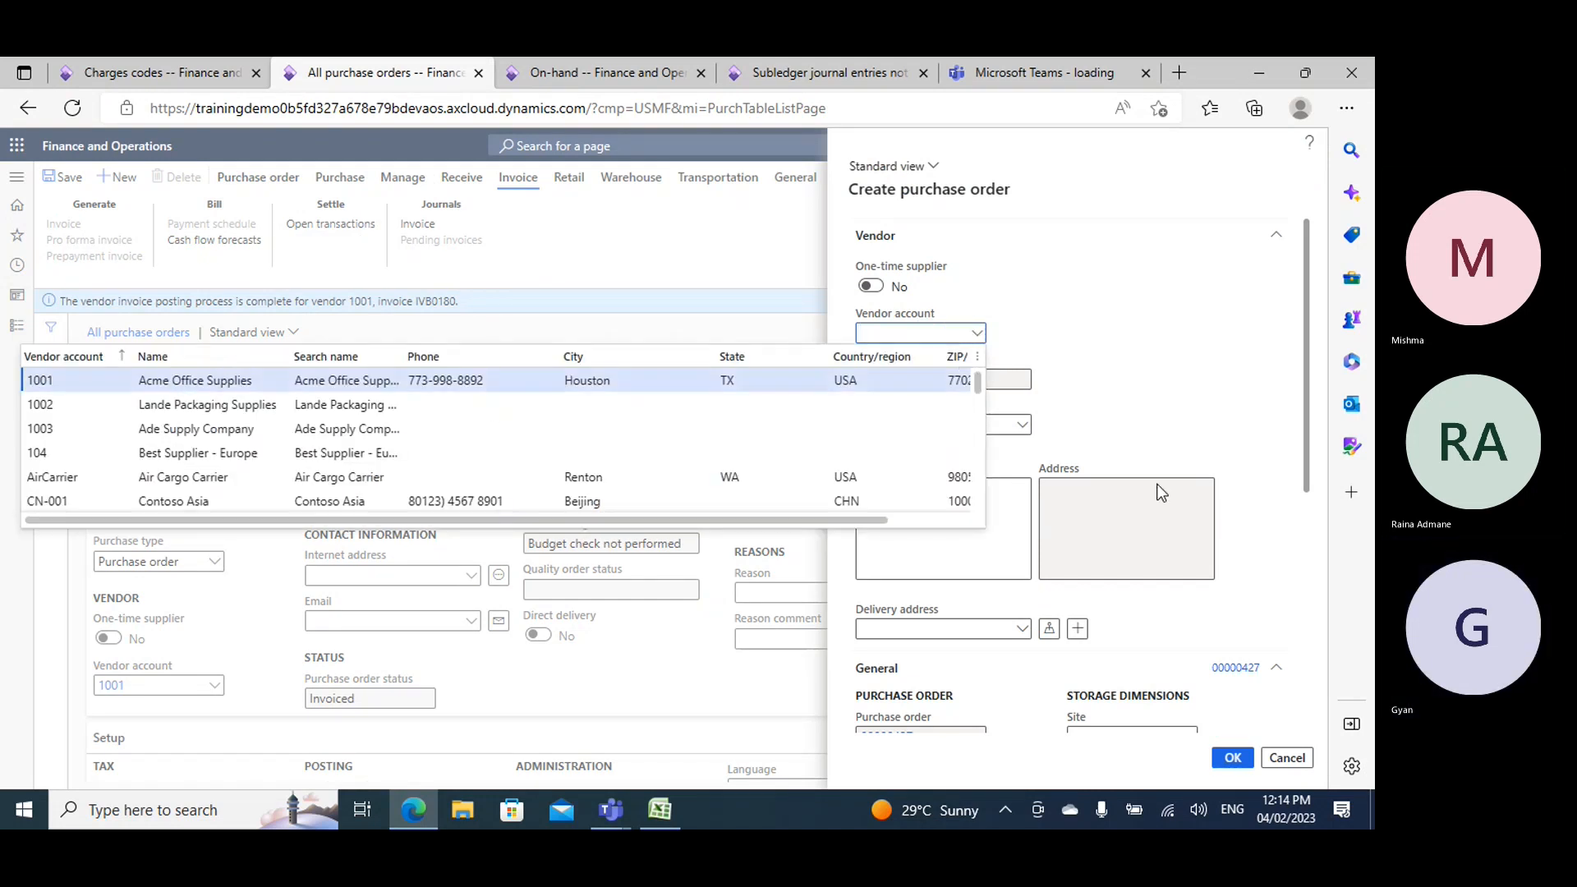
key(Return)
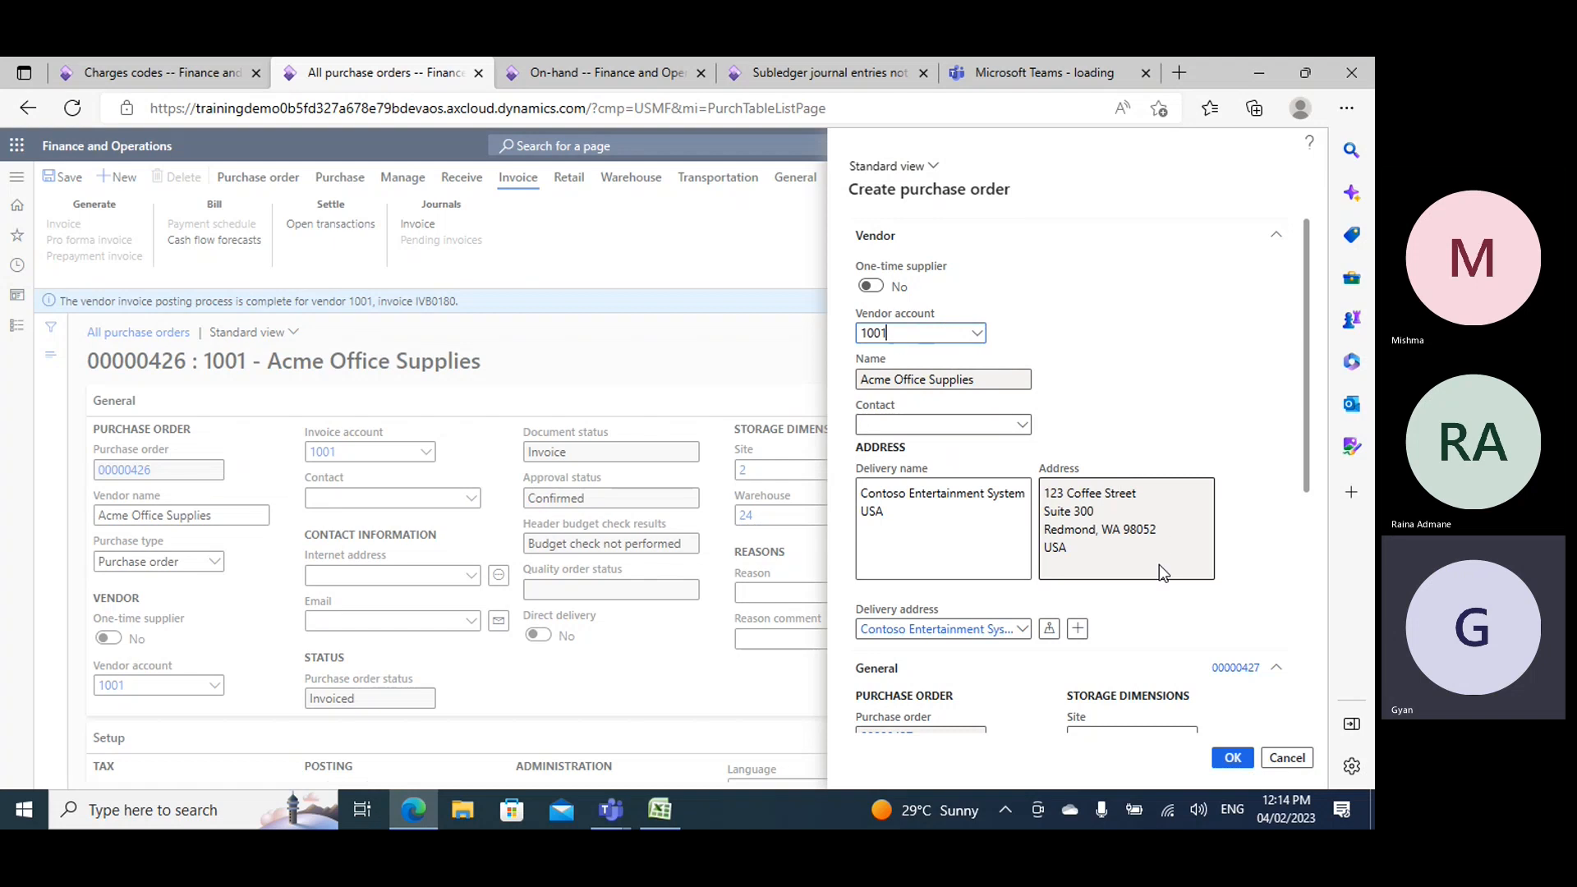
scroll(1089, 422, down, 5)
text(24)
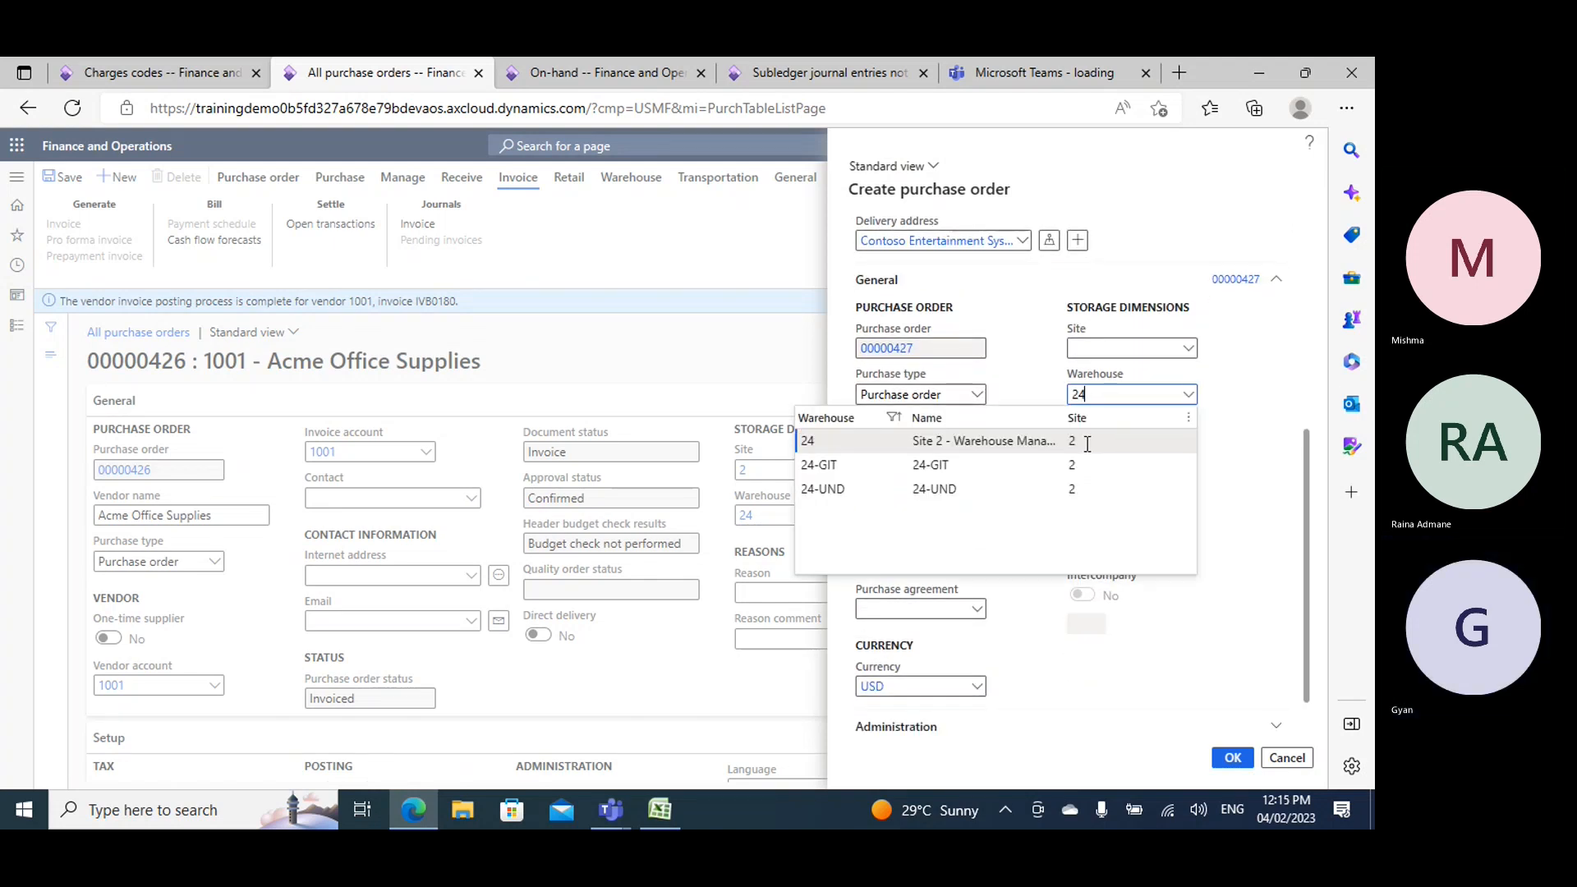
click(1303, 560)
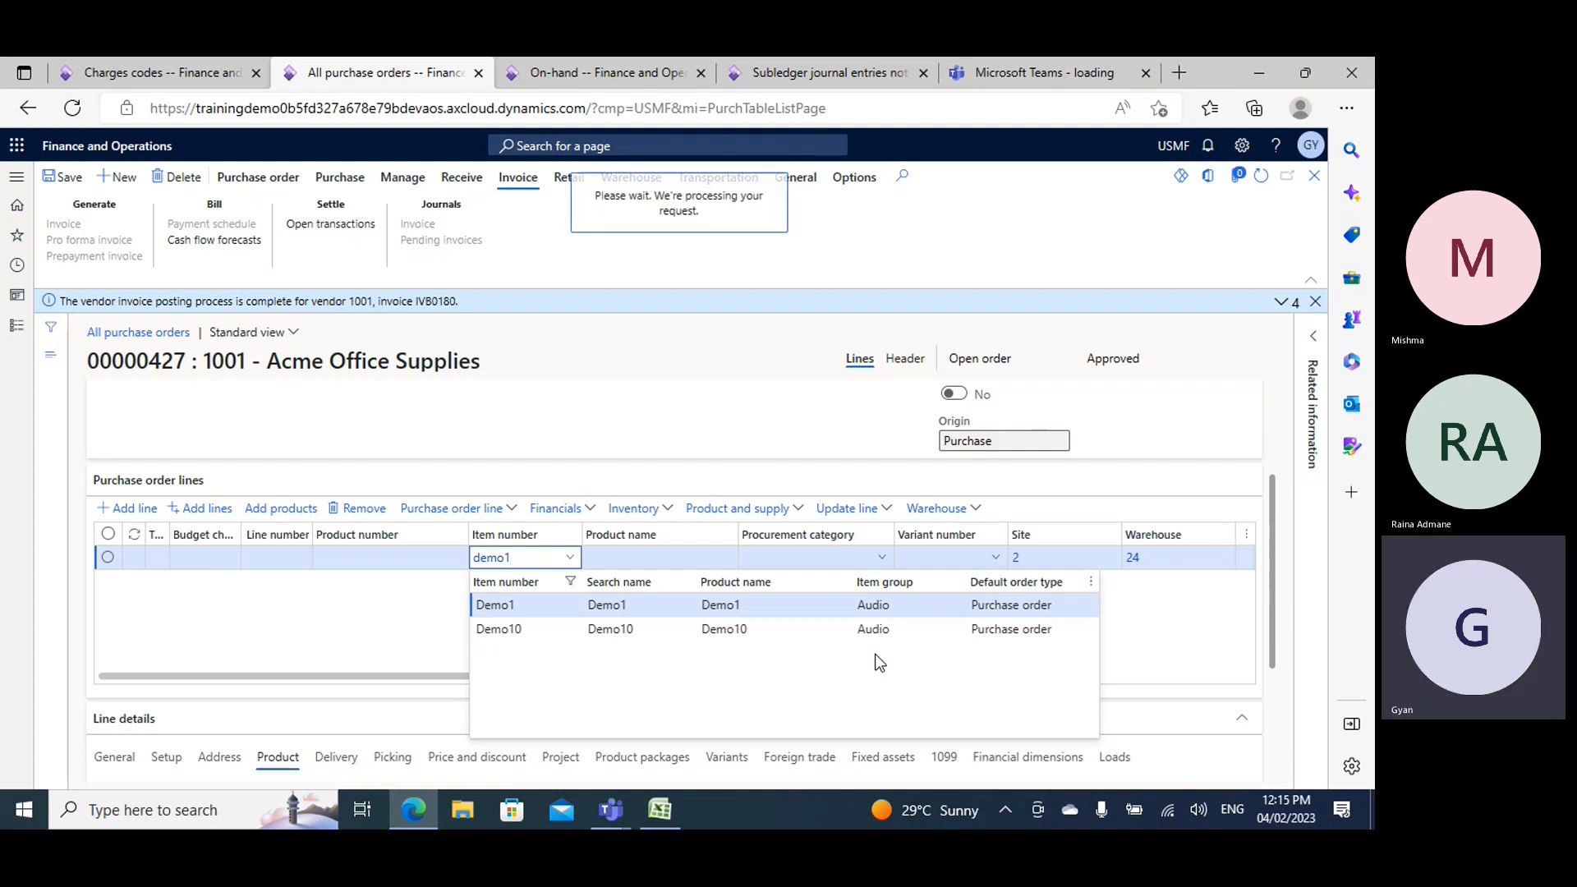
- Enter item Demo1 with a quantity of 100 on the purchase order line and save the order
key(Tab)
key(Tab)
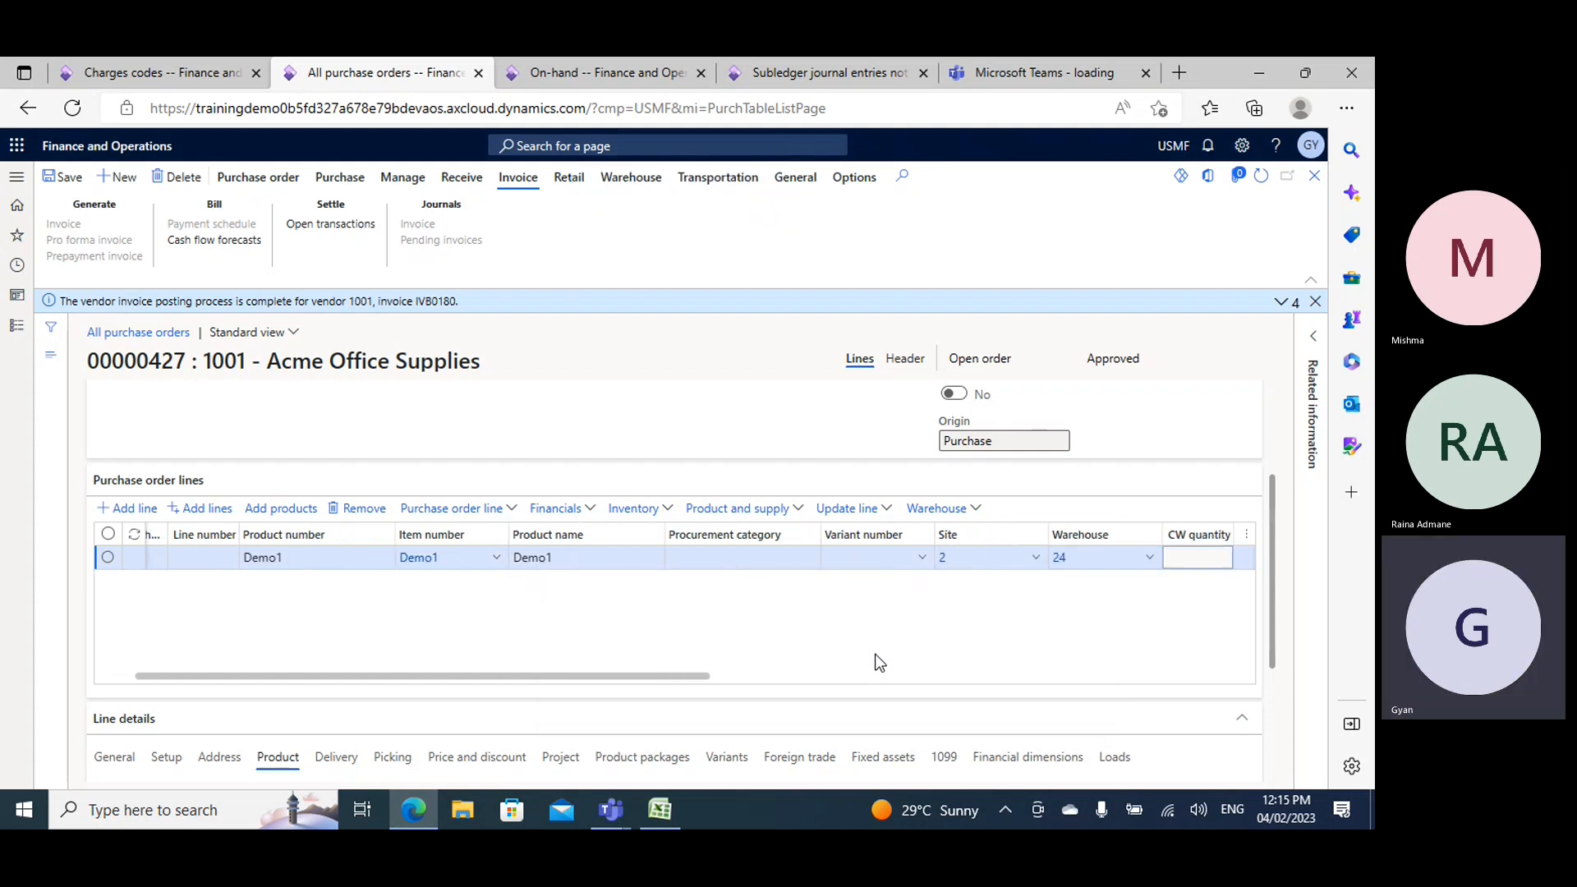
text(100)
key(Tab)
key(Tab)
key(Tab)
key(Tab)
key(Tab)
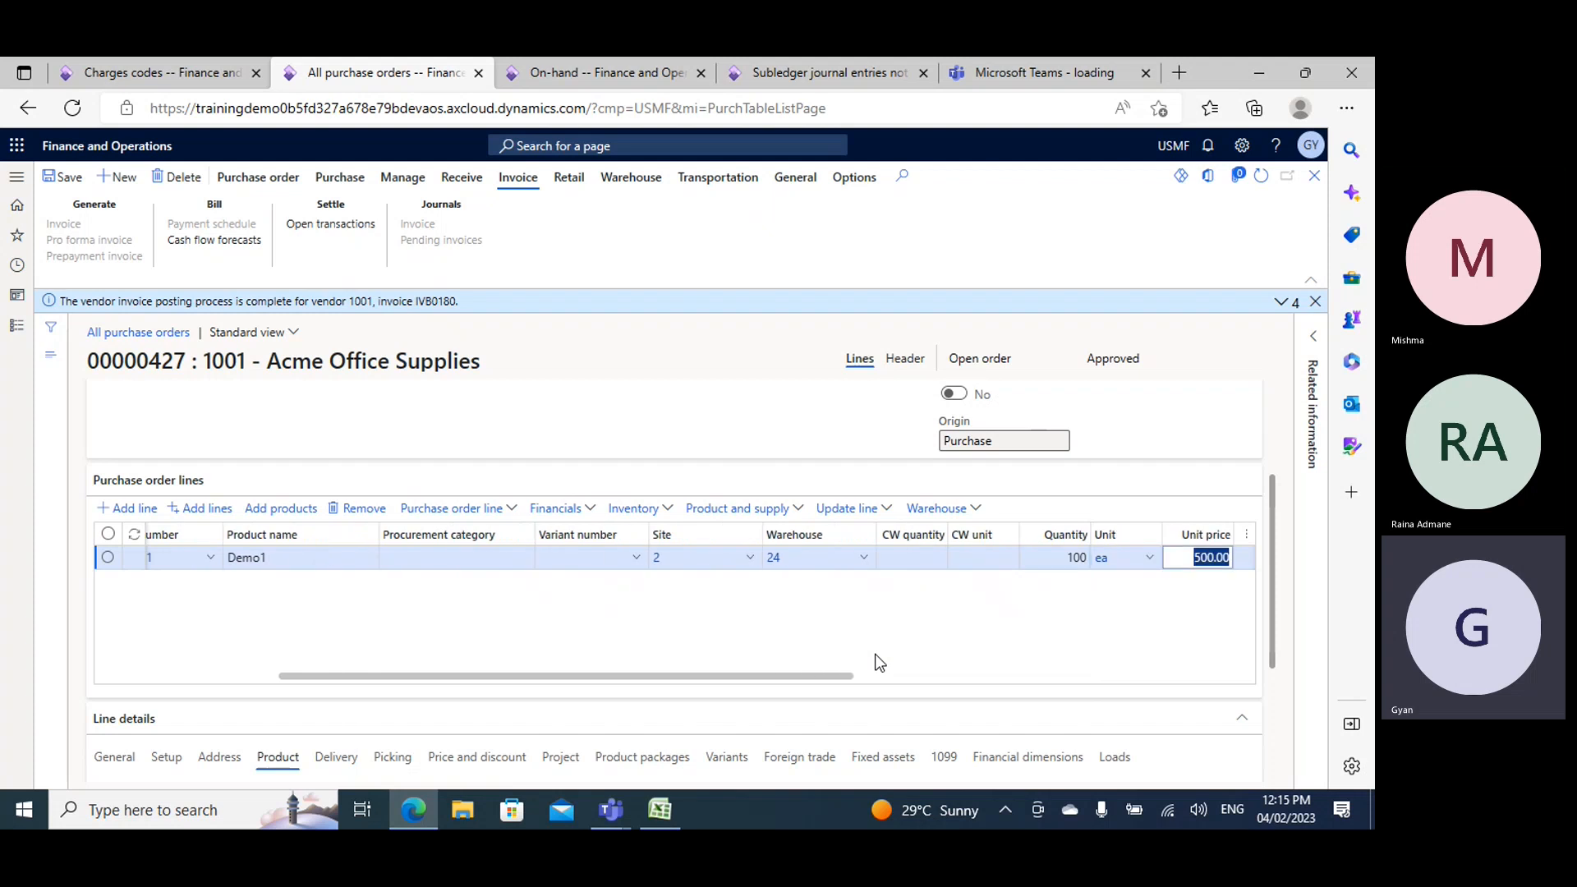
click(61, 176)
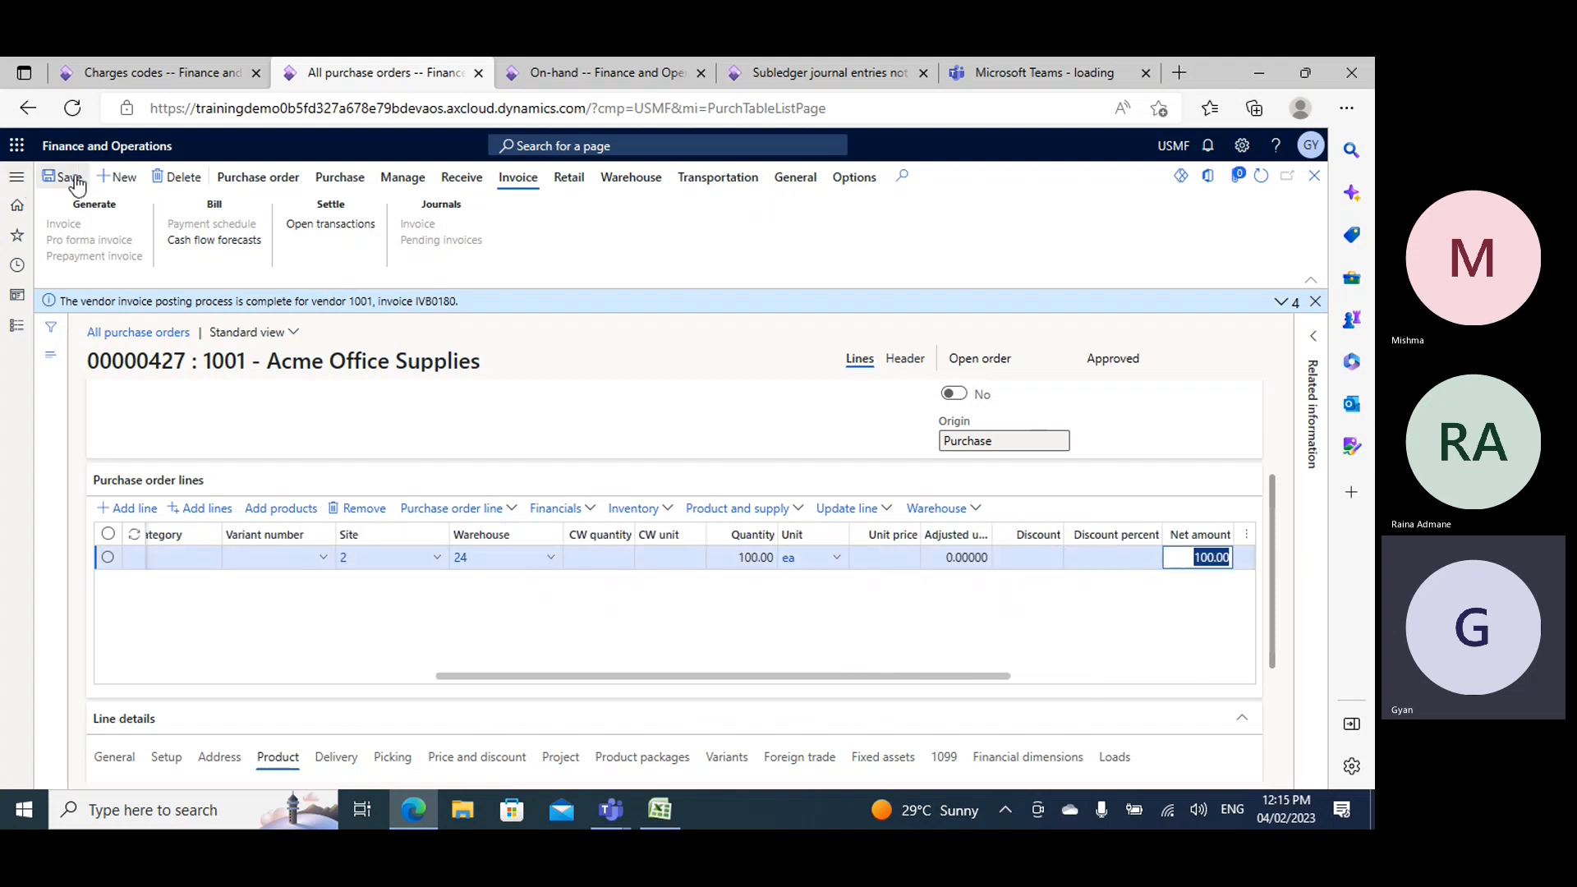
- Set the Demo1 line's quantity to 101 and save the purchase order
click(251, 179)
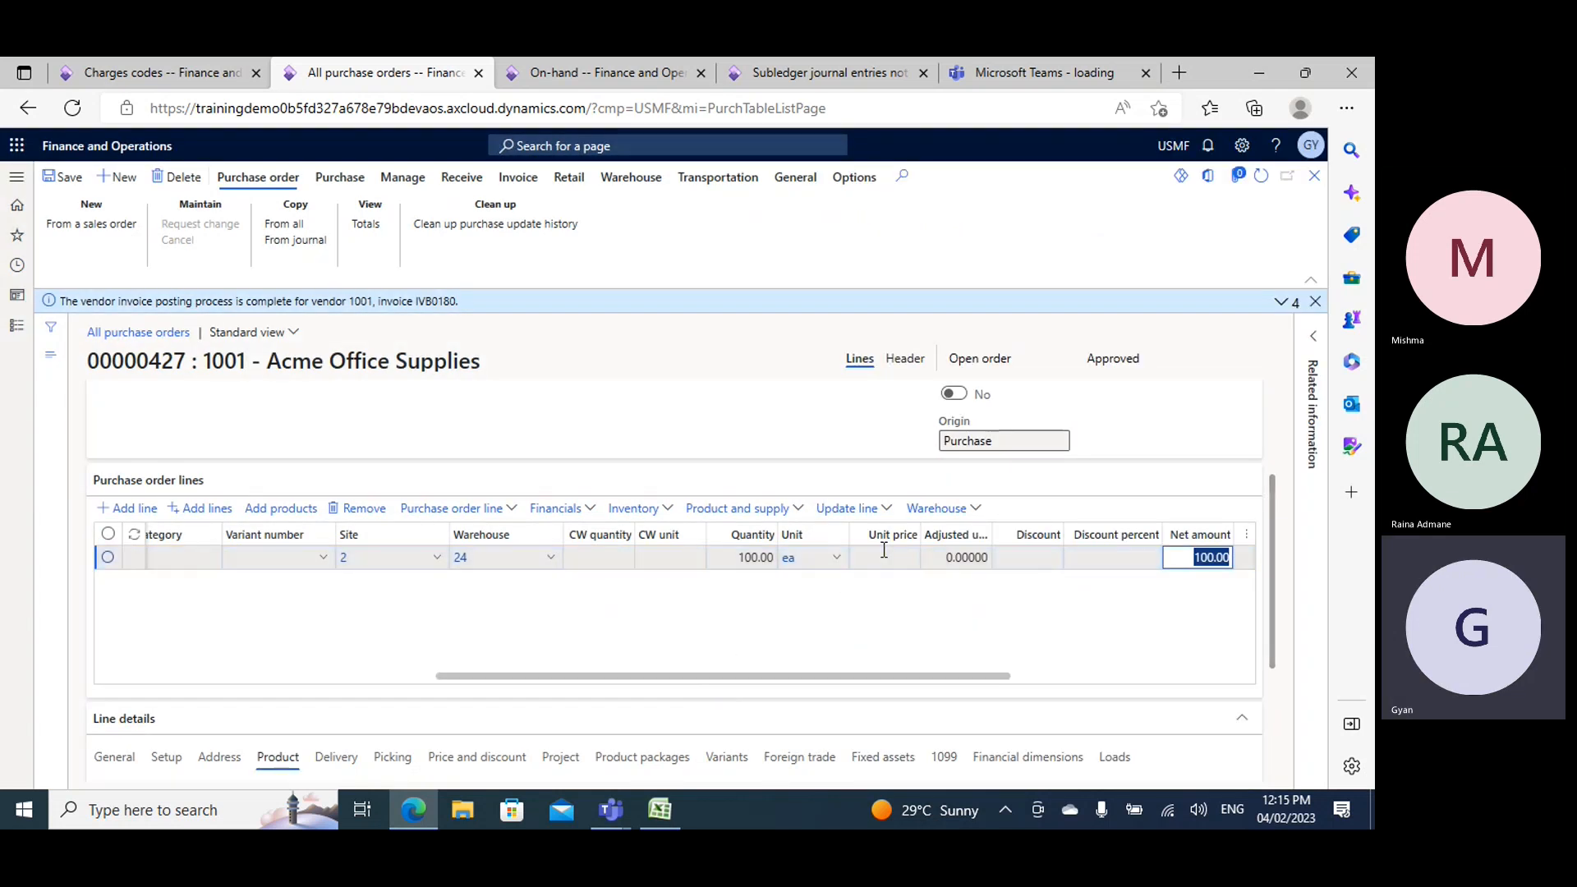
click(884, 556)
click(751, 556)
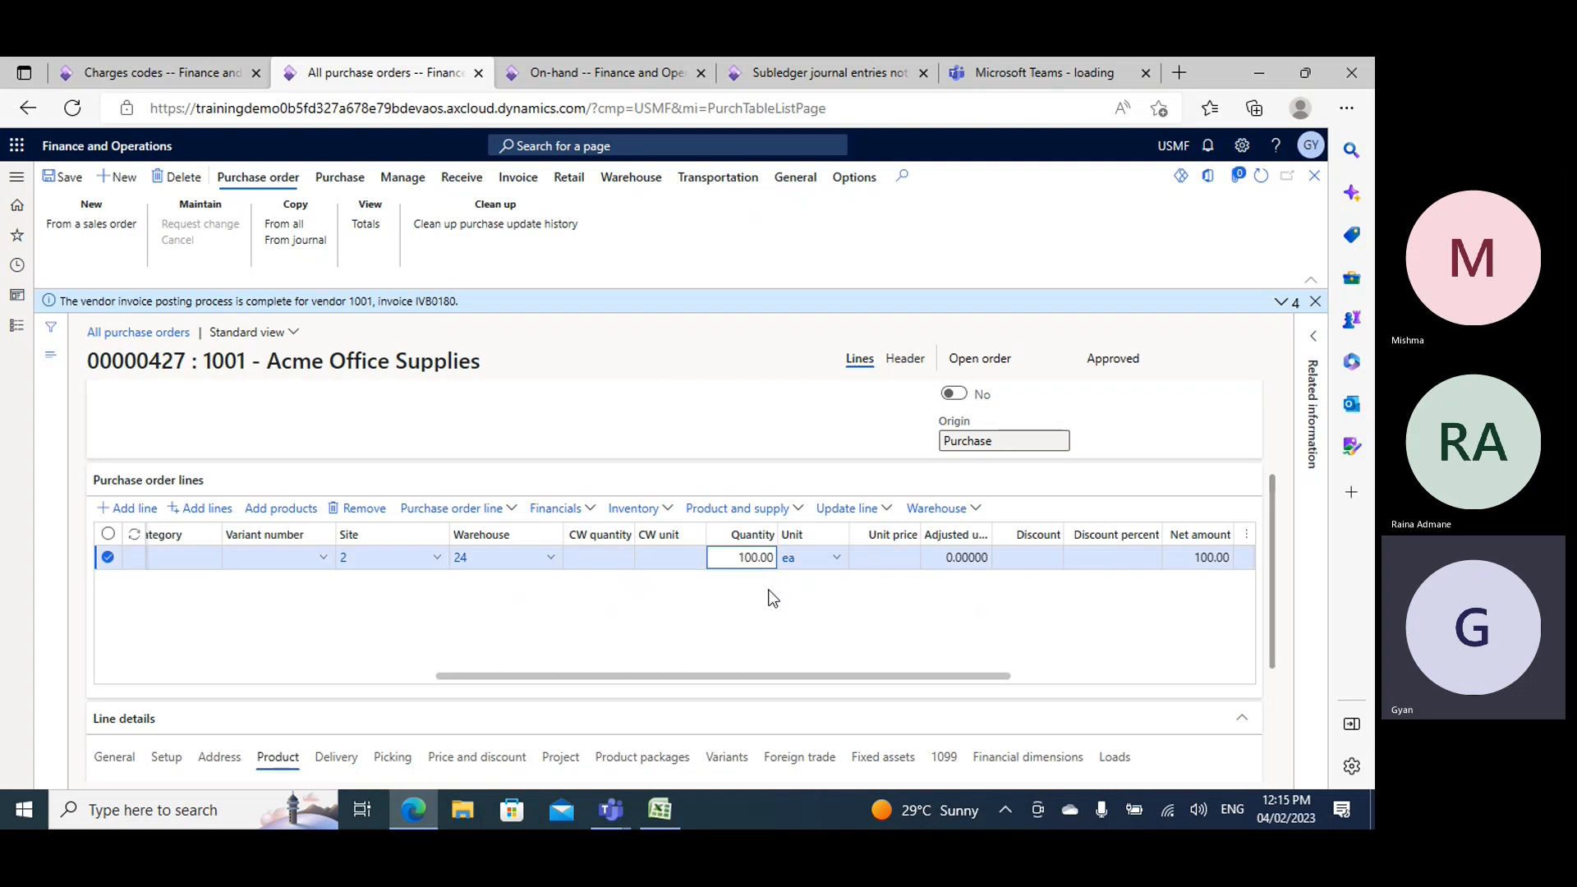
click(880, 550)
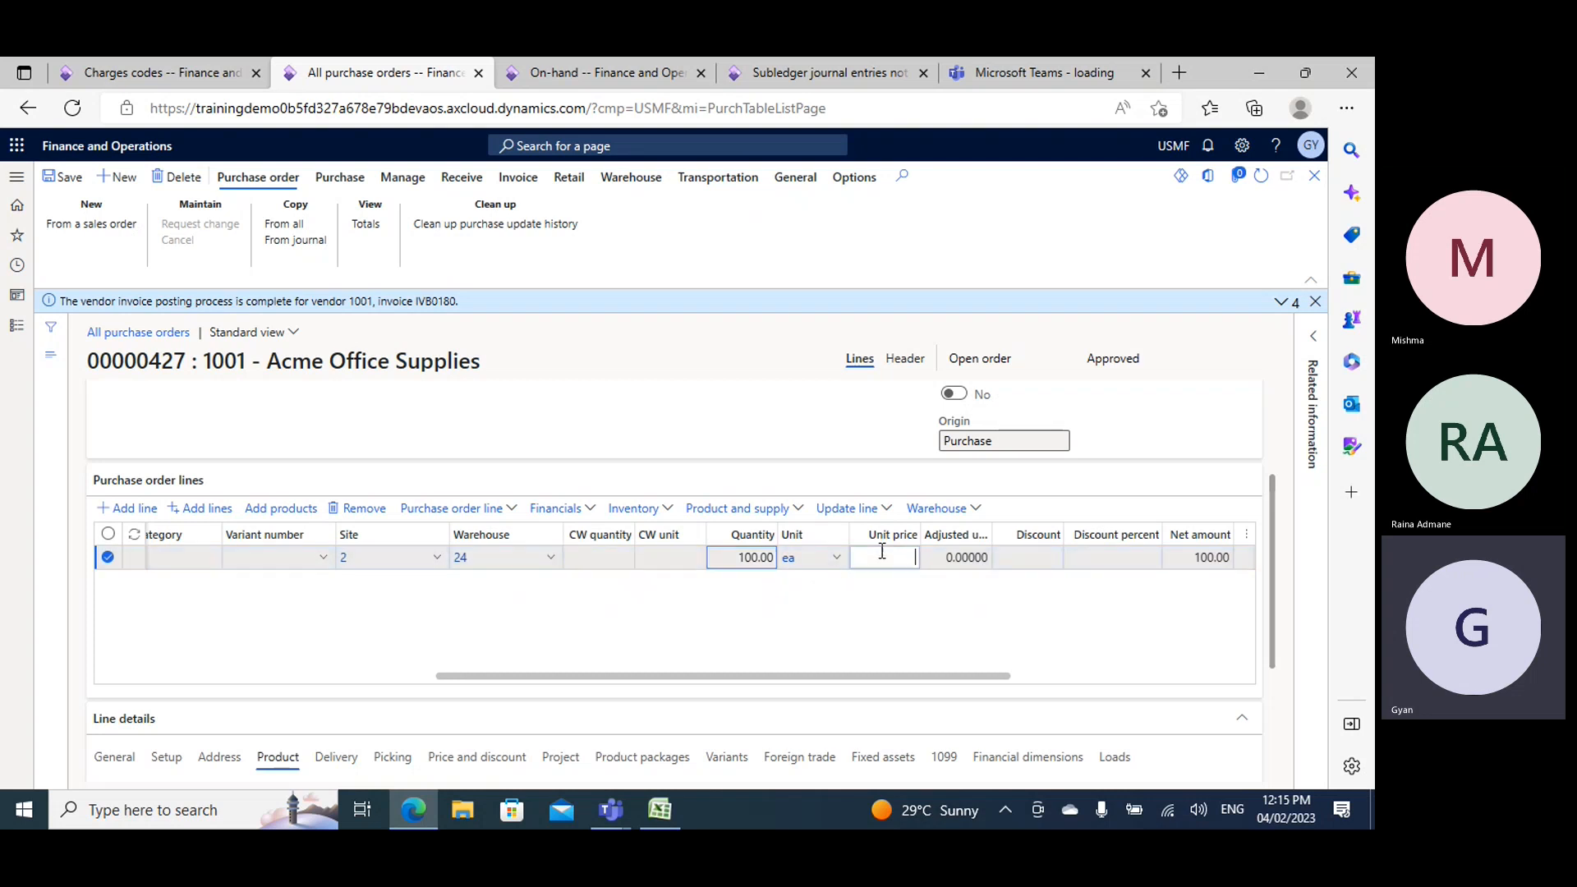
click(760, 558)
key(BackSpace)
text(1)
key(Tab)
key(Tab)
click(63, 177)
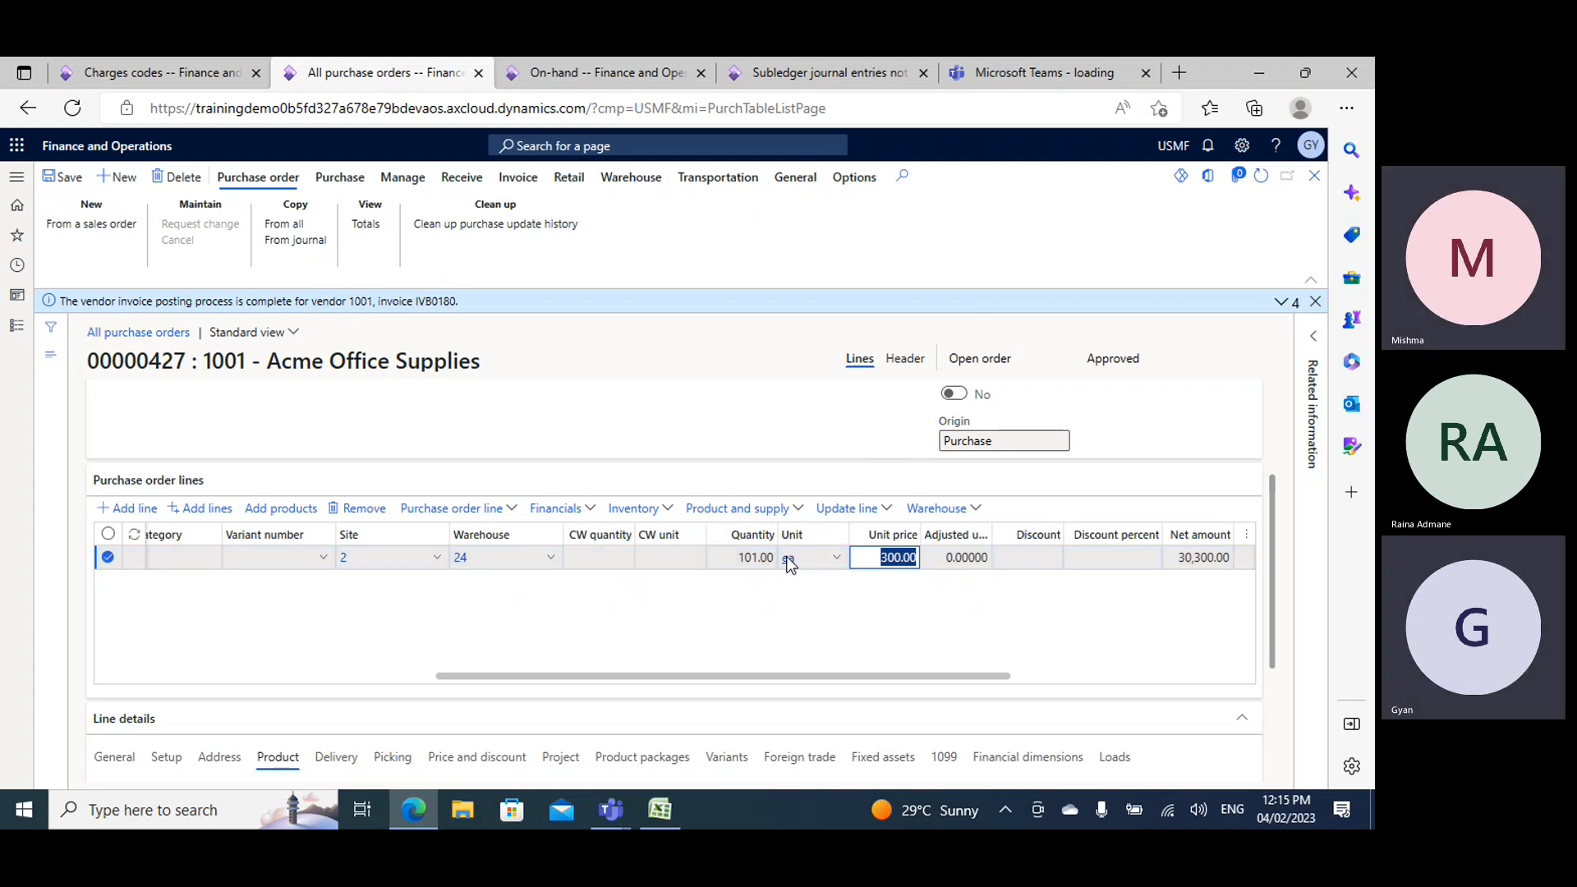
click(54, 180)
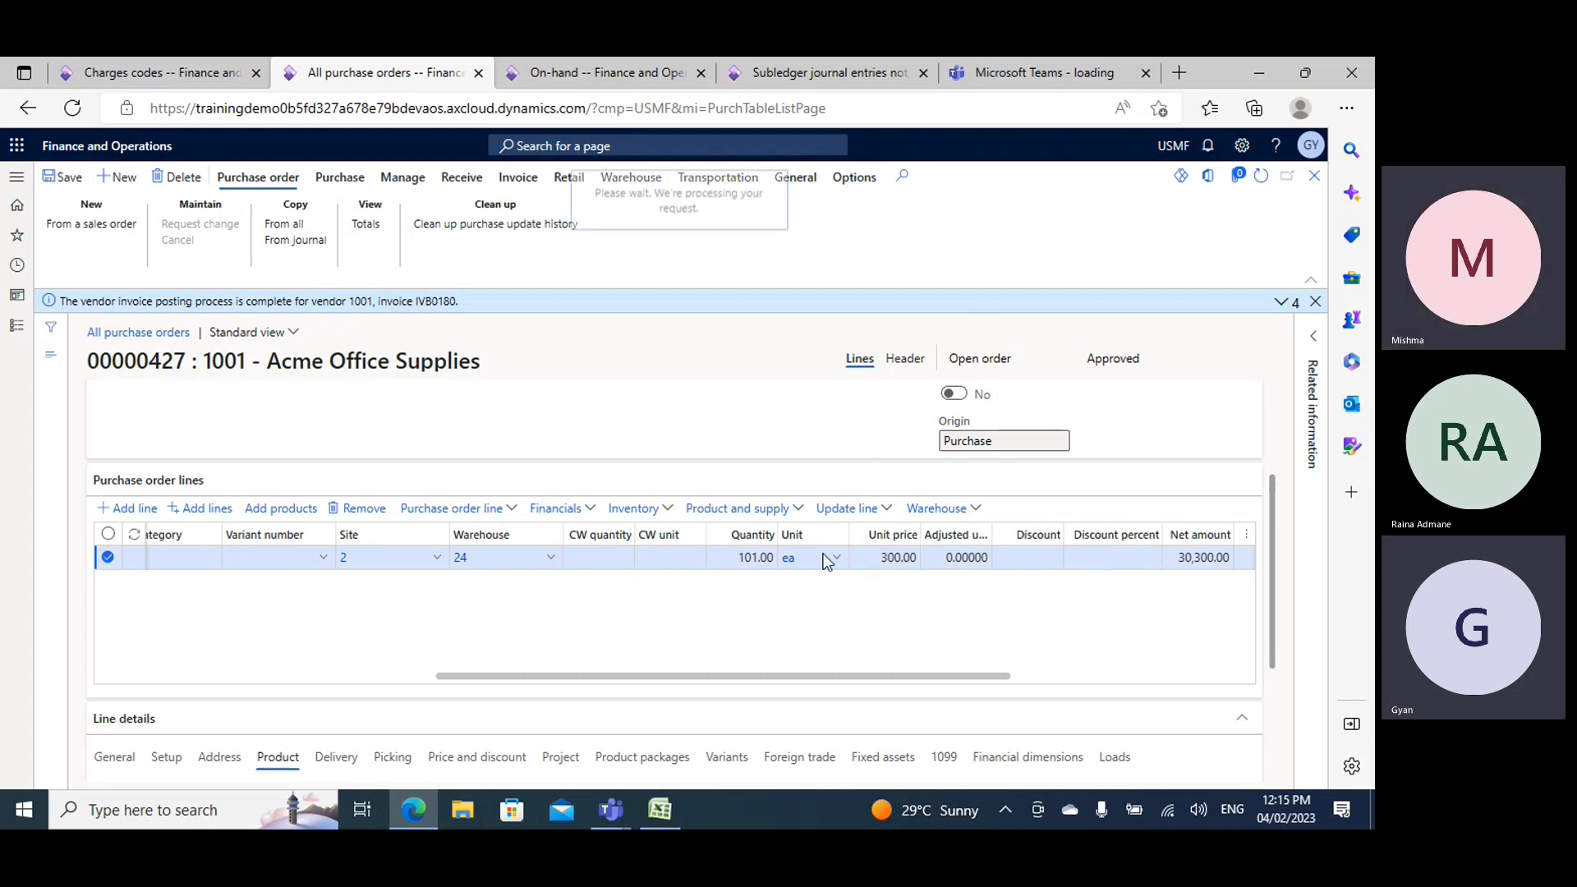
- Review the purchase order totals based on the ordered quantity
click(367, 226)
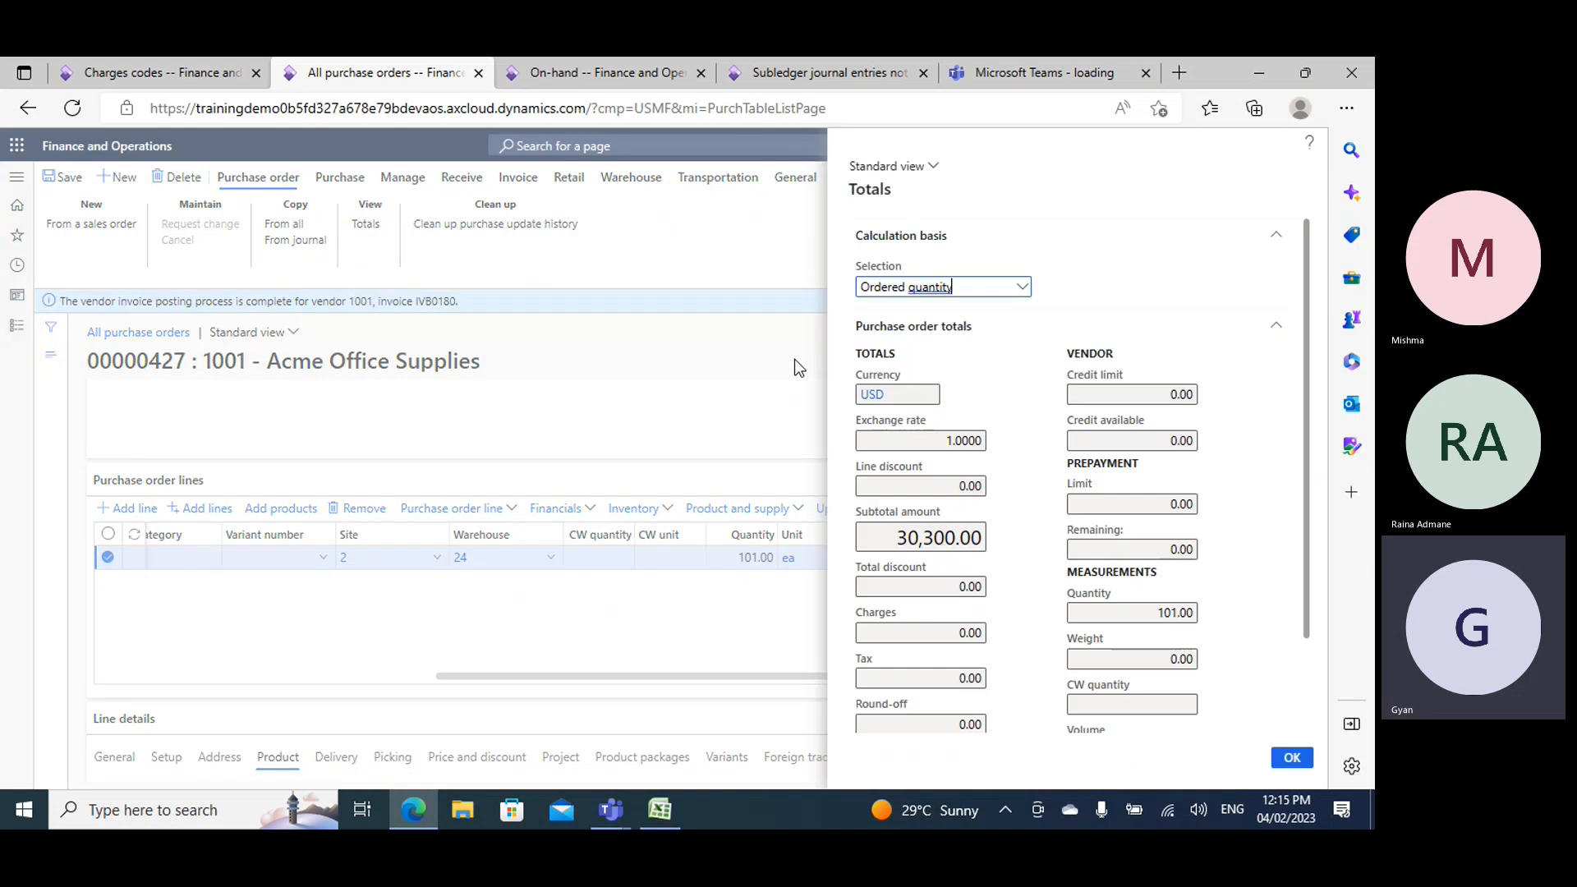
scroll(939, 559, down, 1)
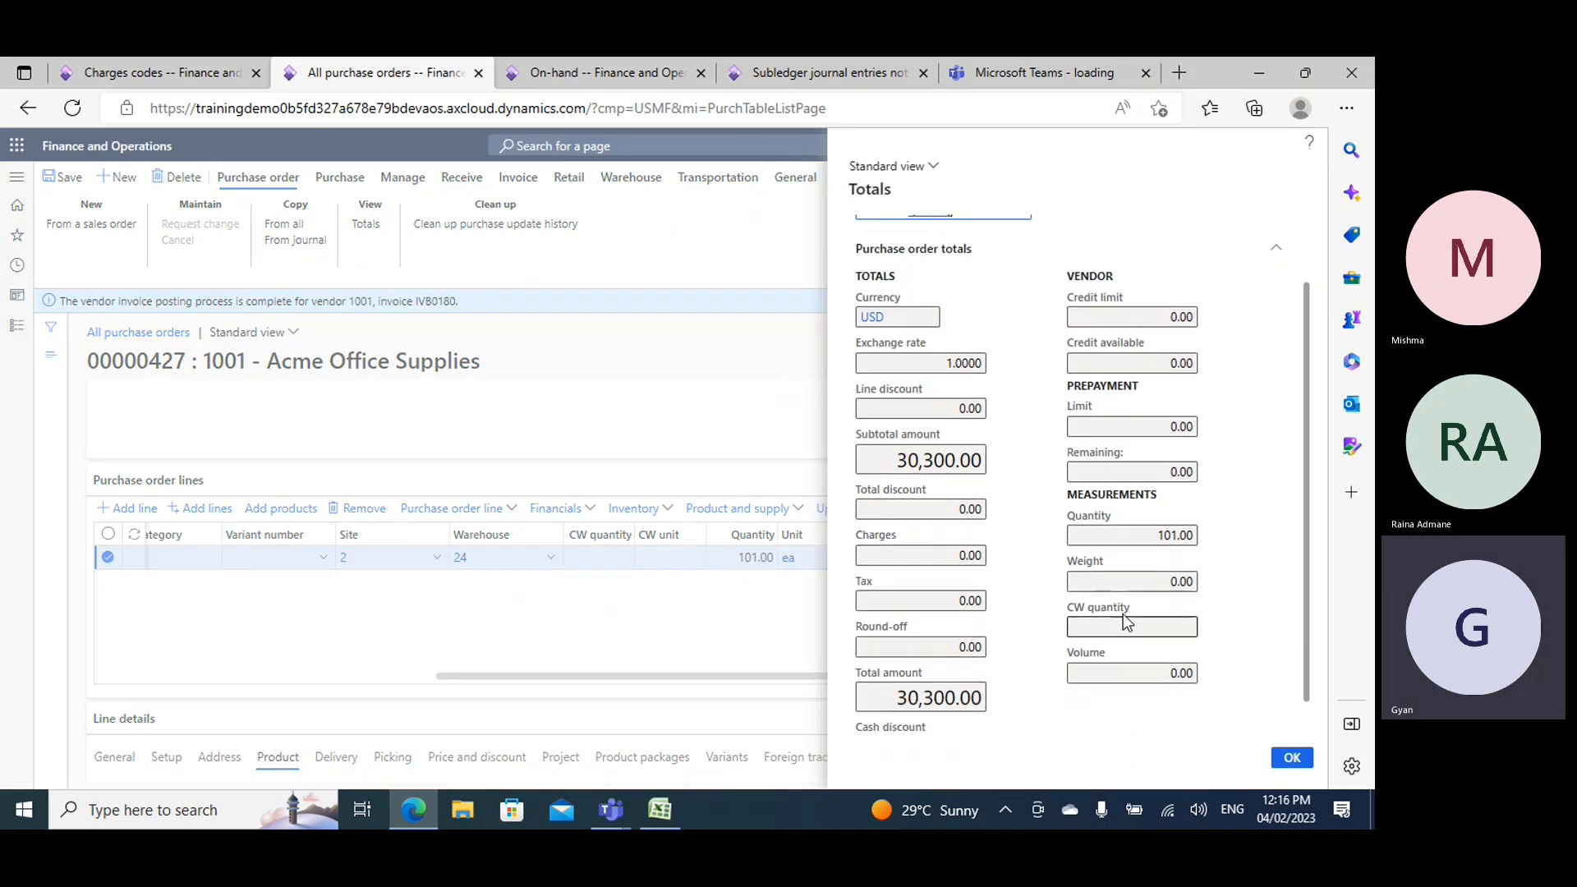
click(1293, 759)
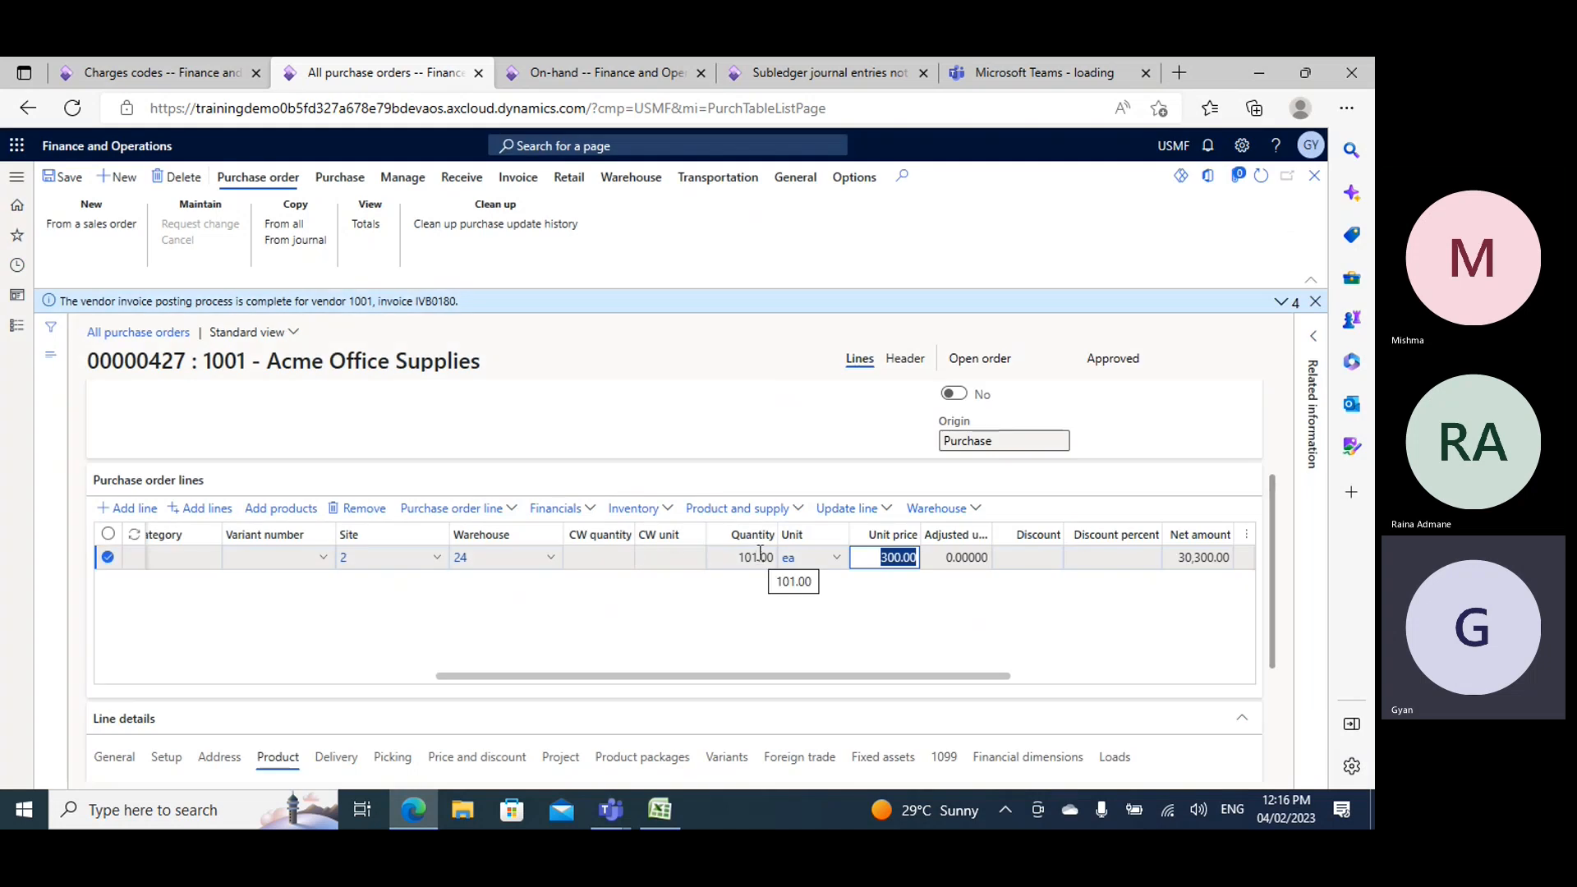
- Change the Demo1 line's quantity to 10, save the order and check its totals
click(760, 555)
key(BackSpace)
mouse_move(820, 561)
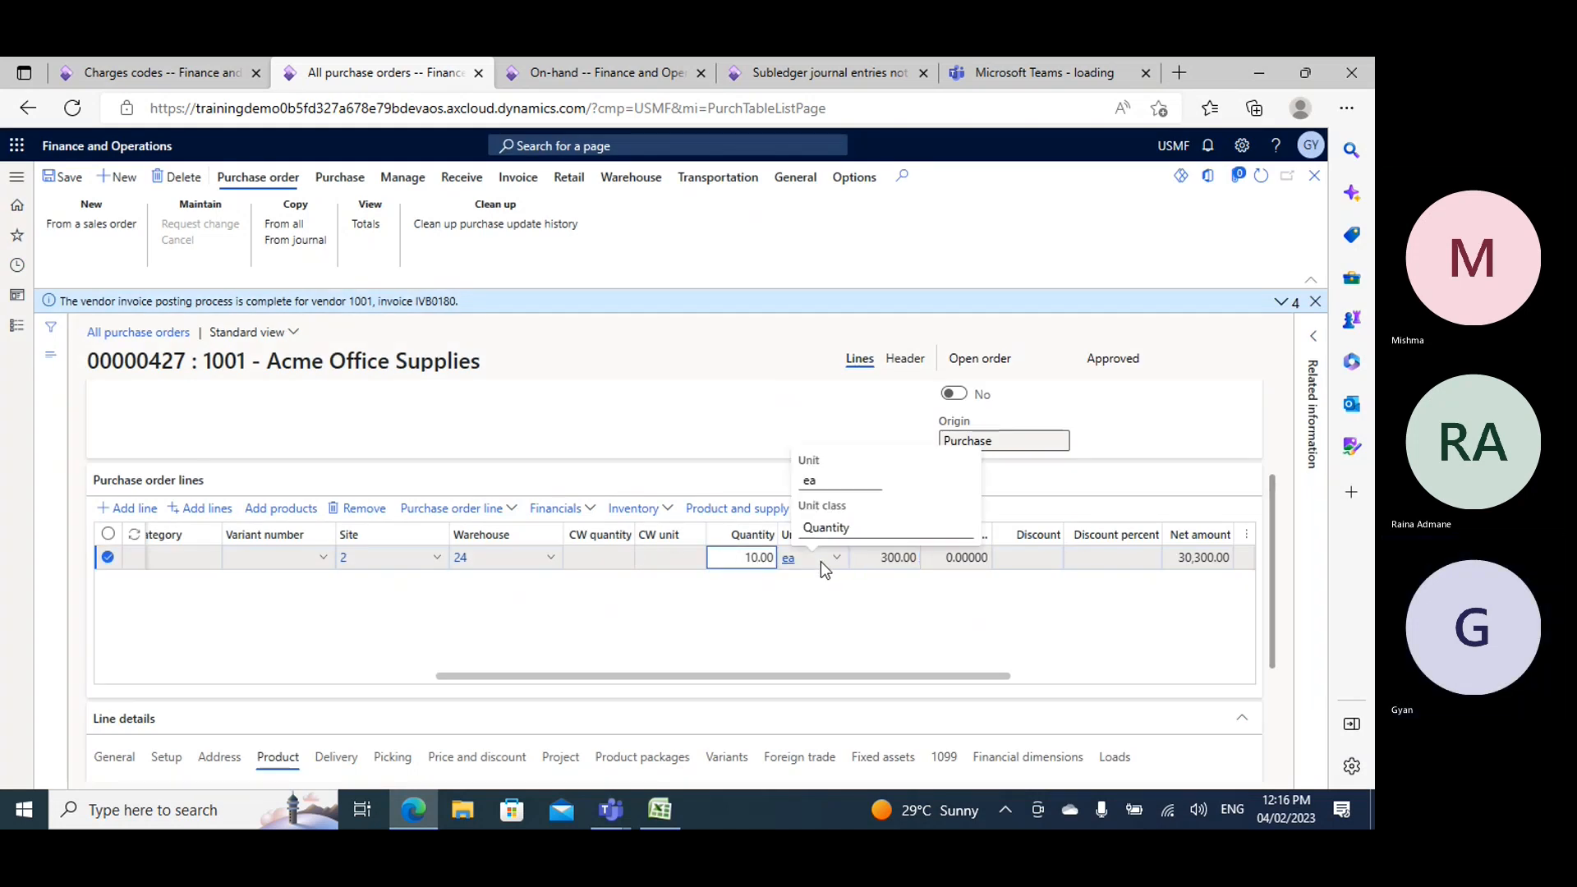
key(Tab)
key(Tab)
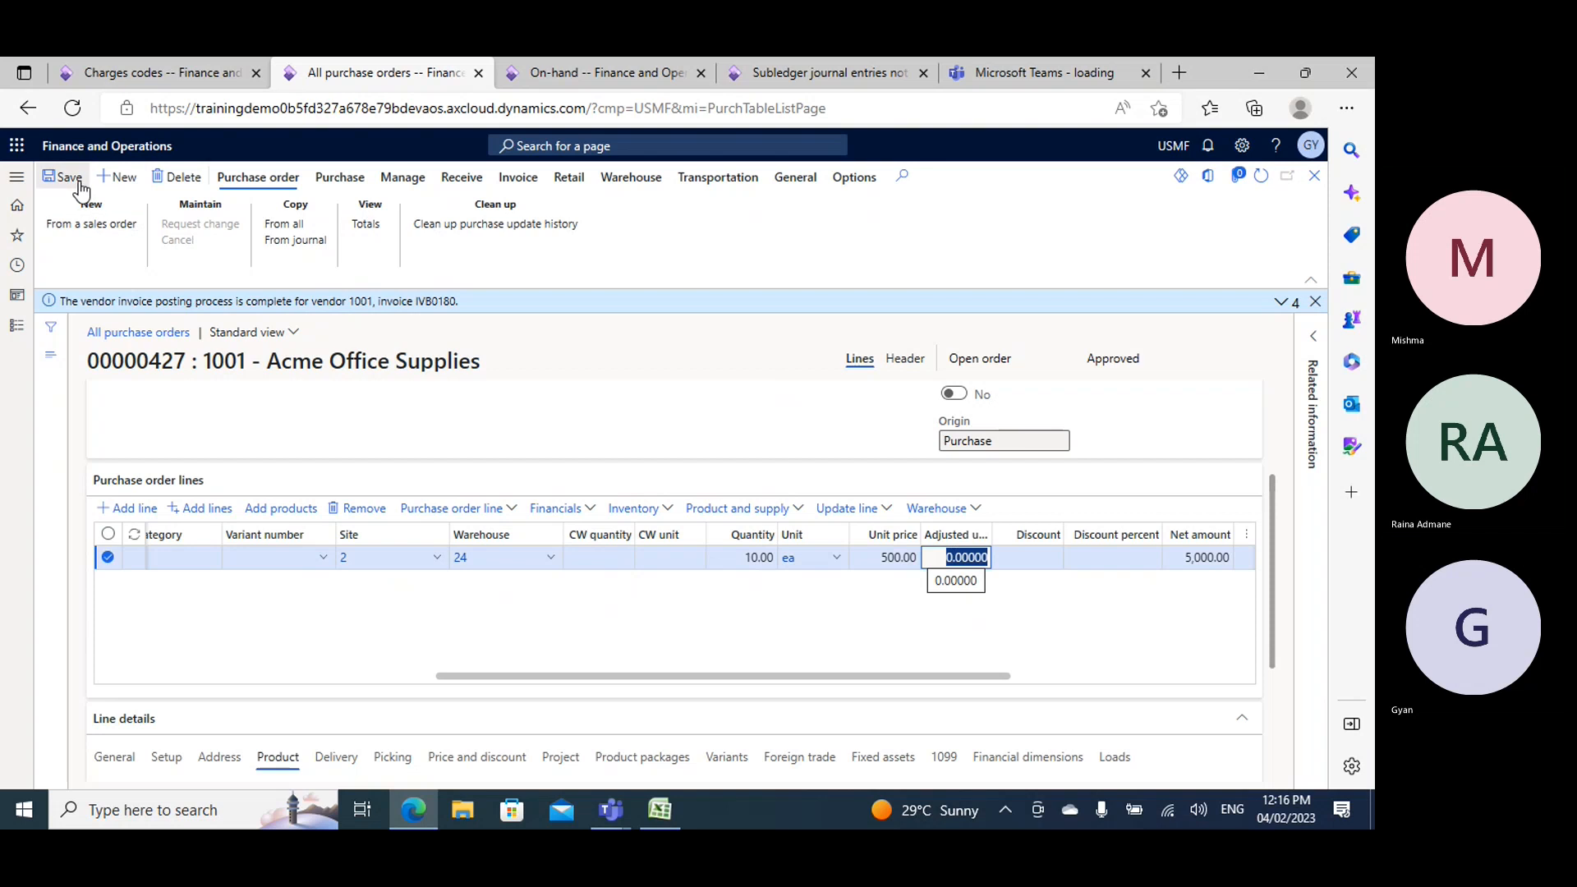
click(61, 177)
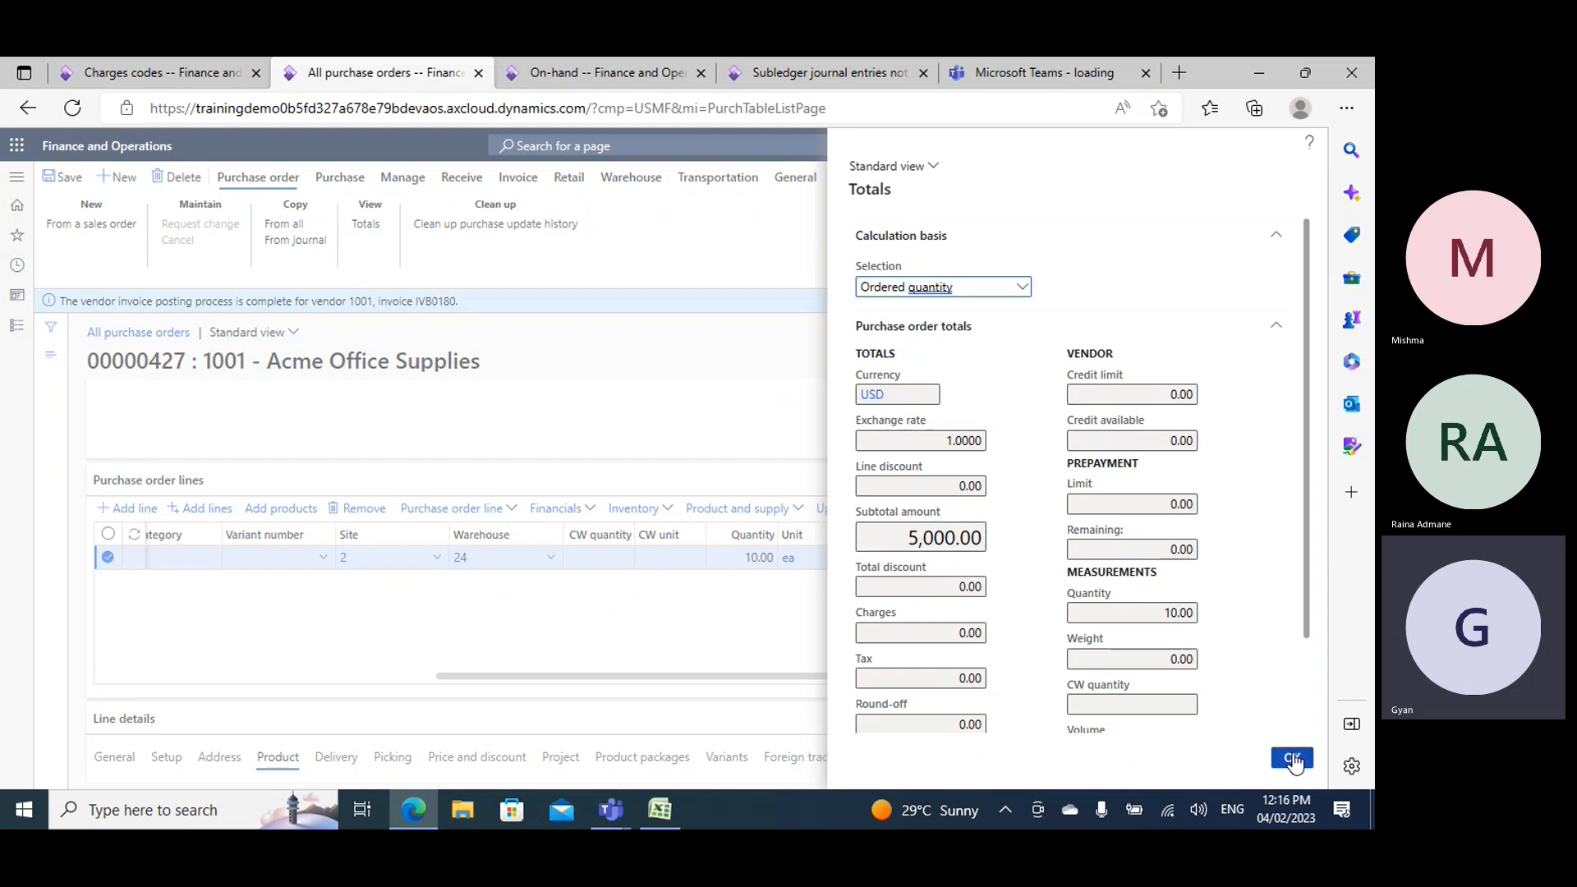
click(1293, 759)
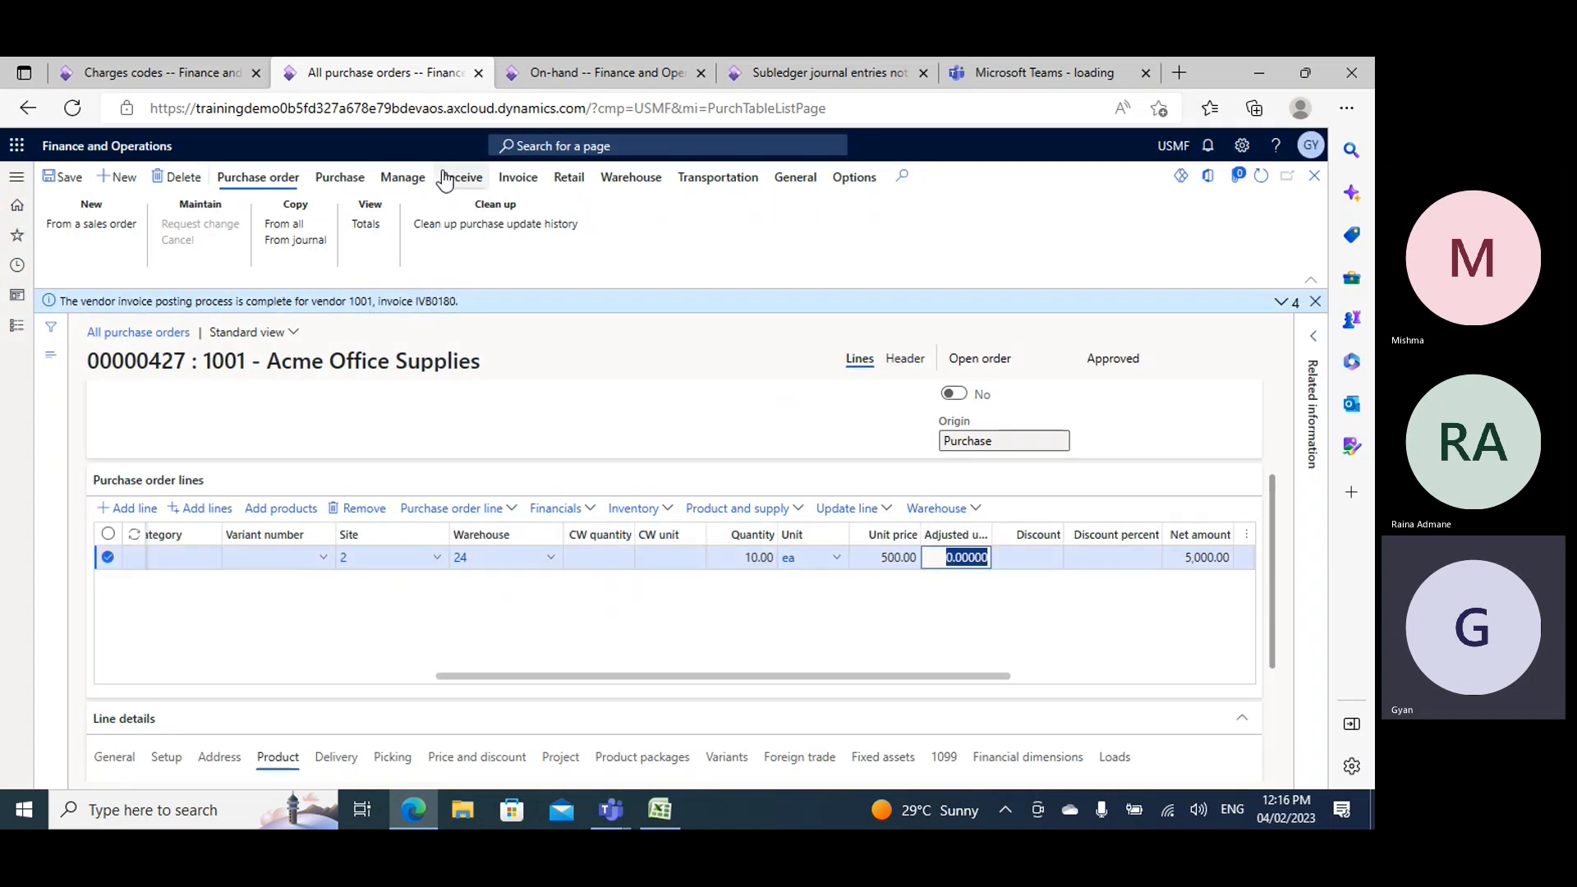
- Add the GFreight charges code to the purchase order's charges and open its category choices
click(420, 184)
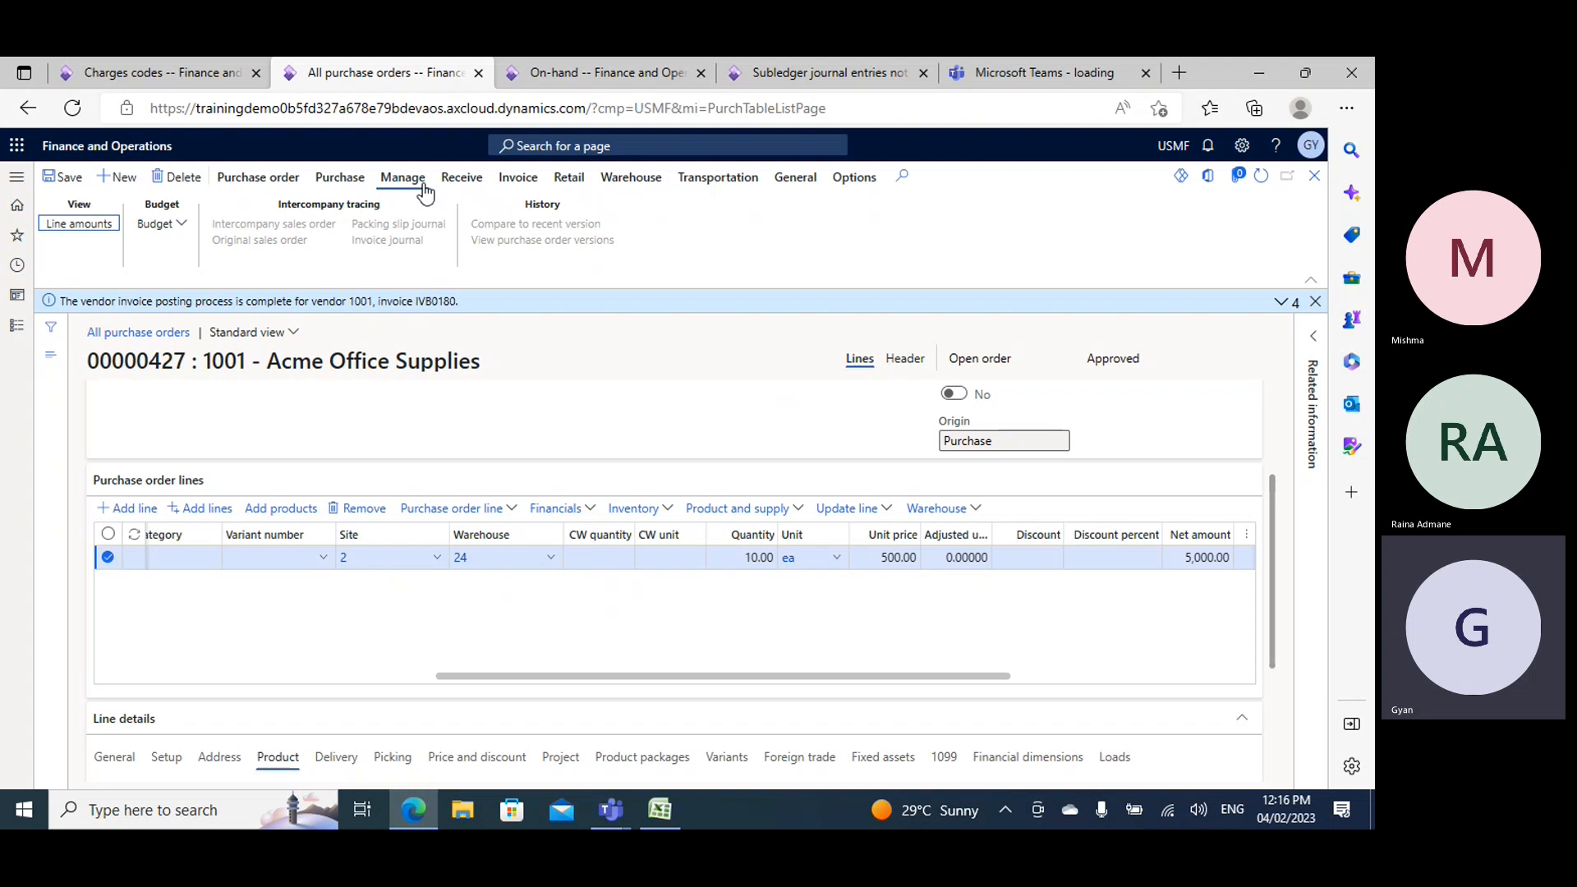
click(342, 181)
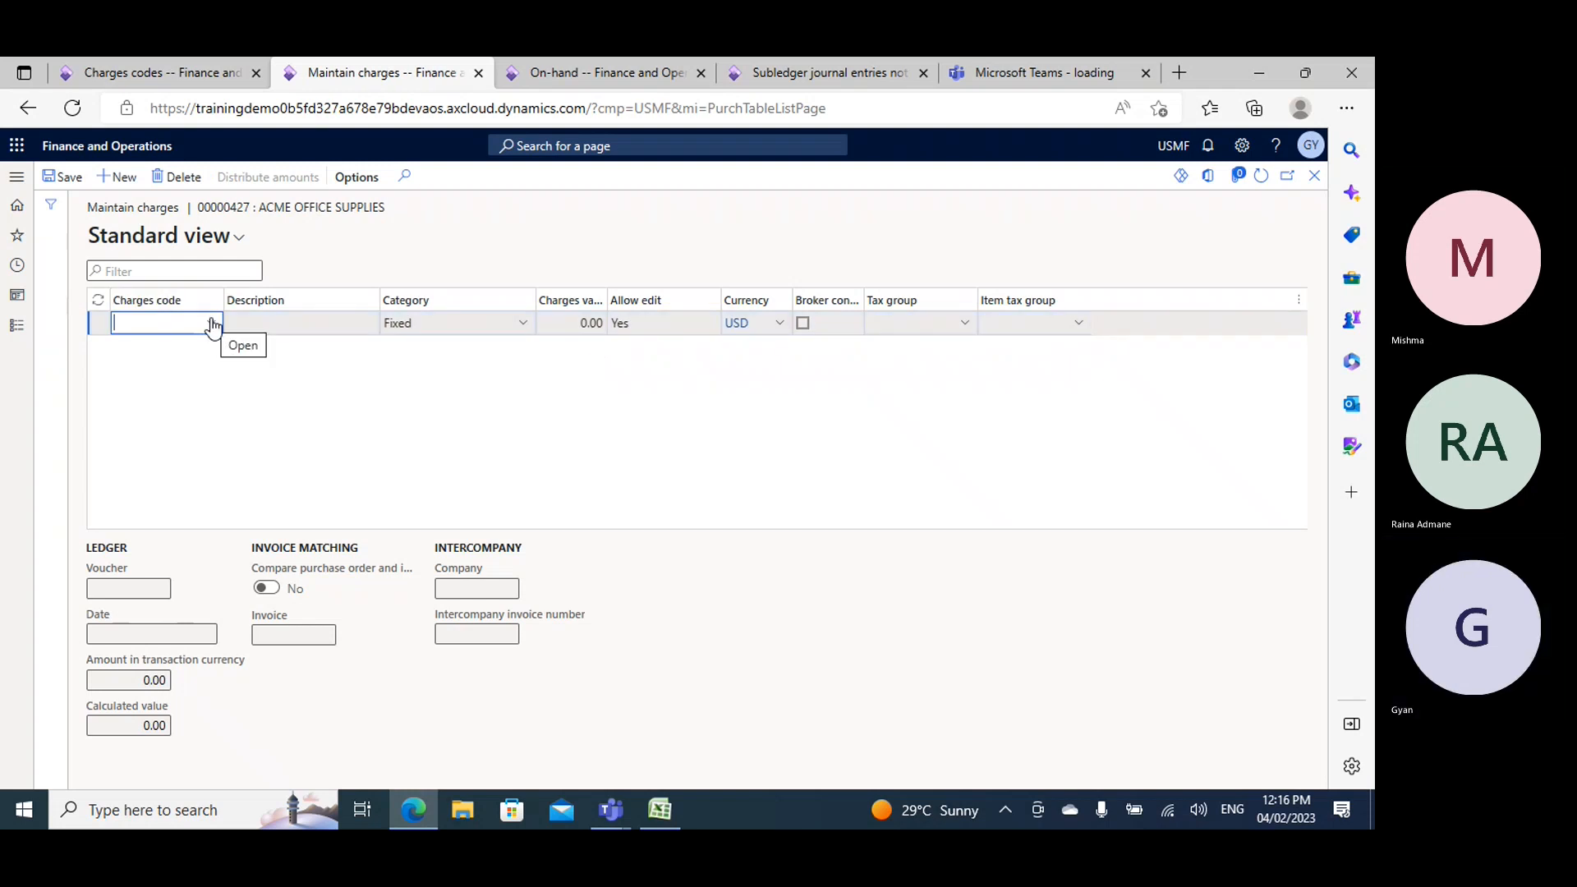
click(212, 324)
click(153, 418)
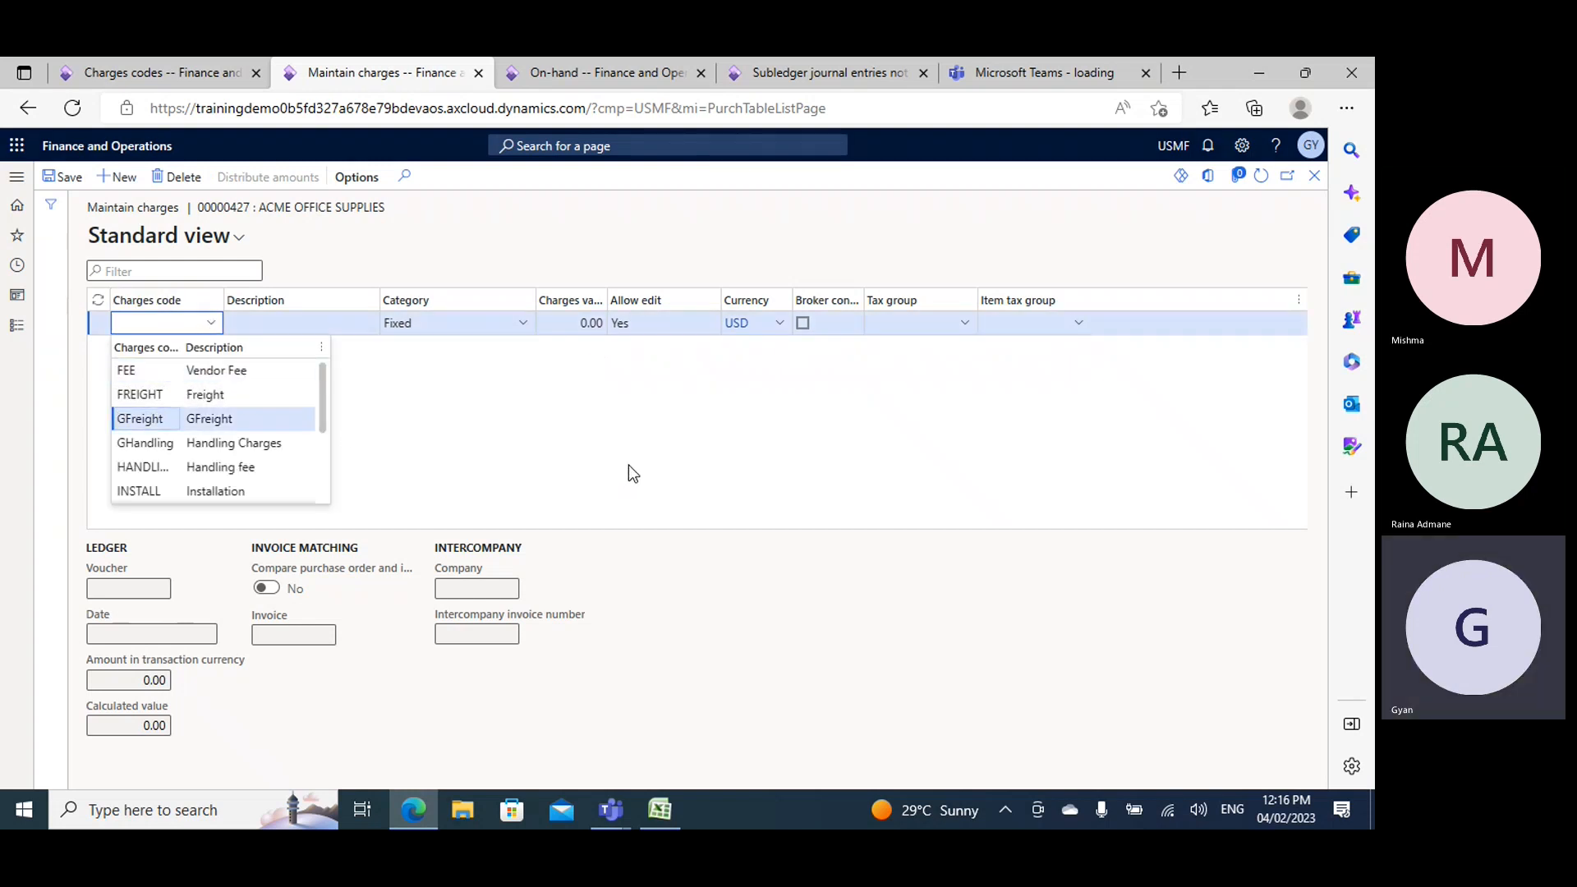
key(Tab)
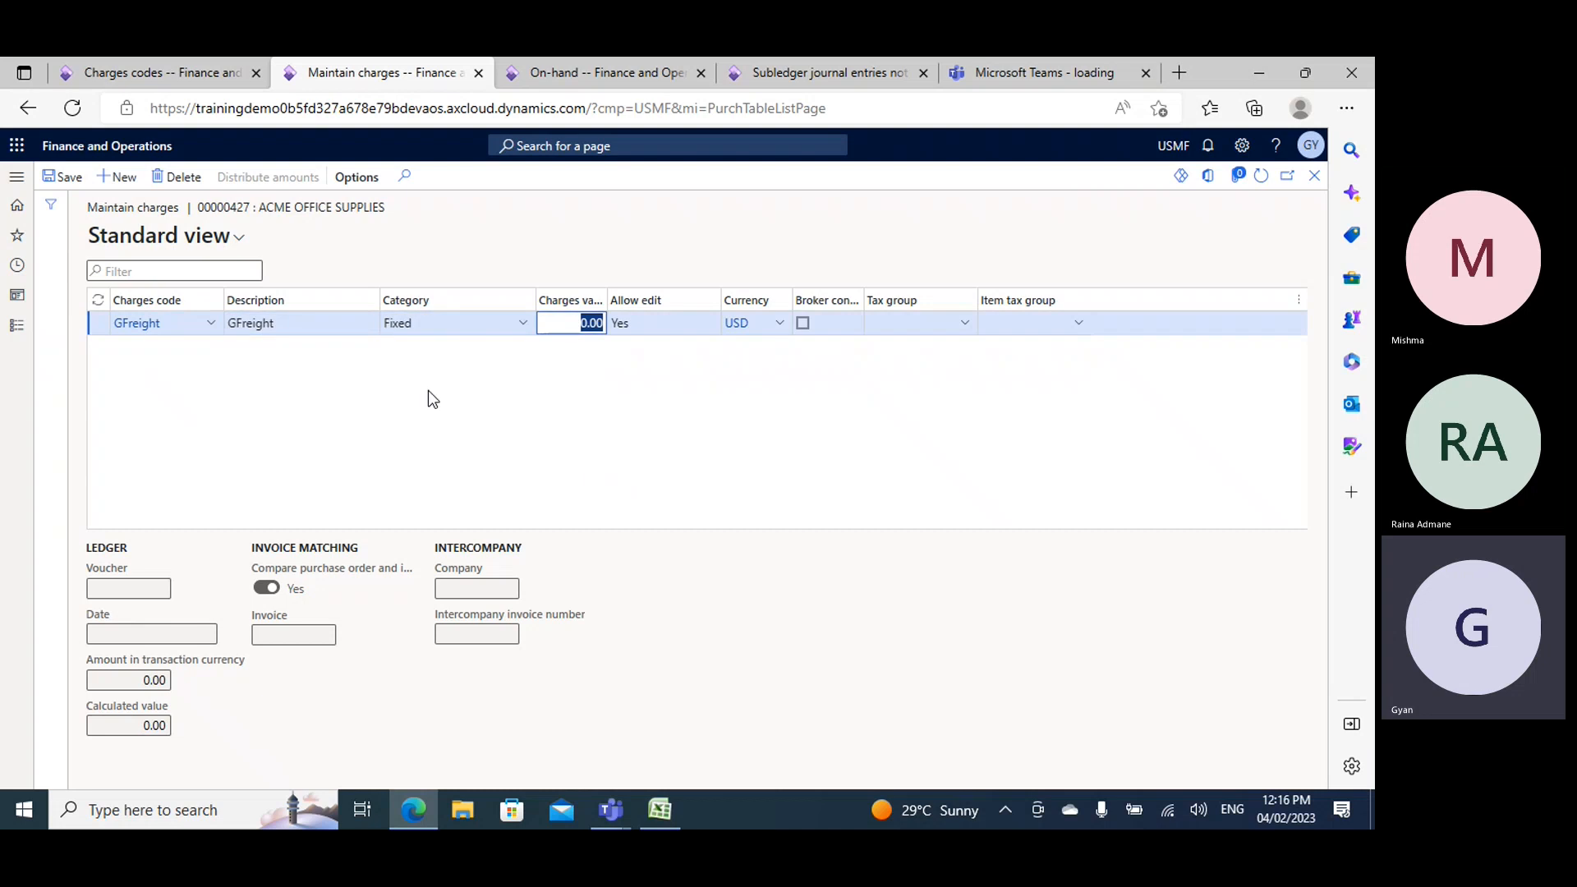
click(521, 323)
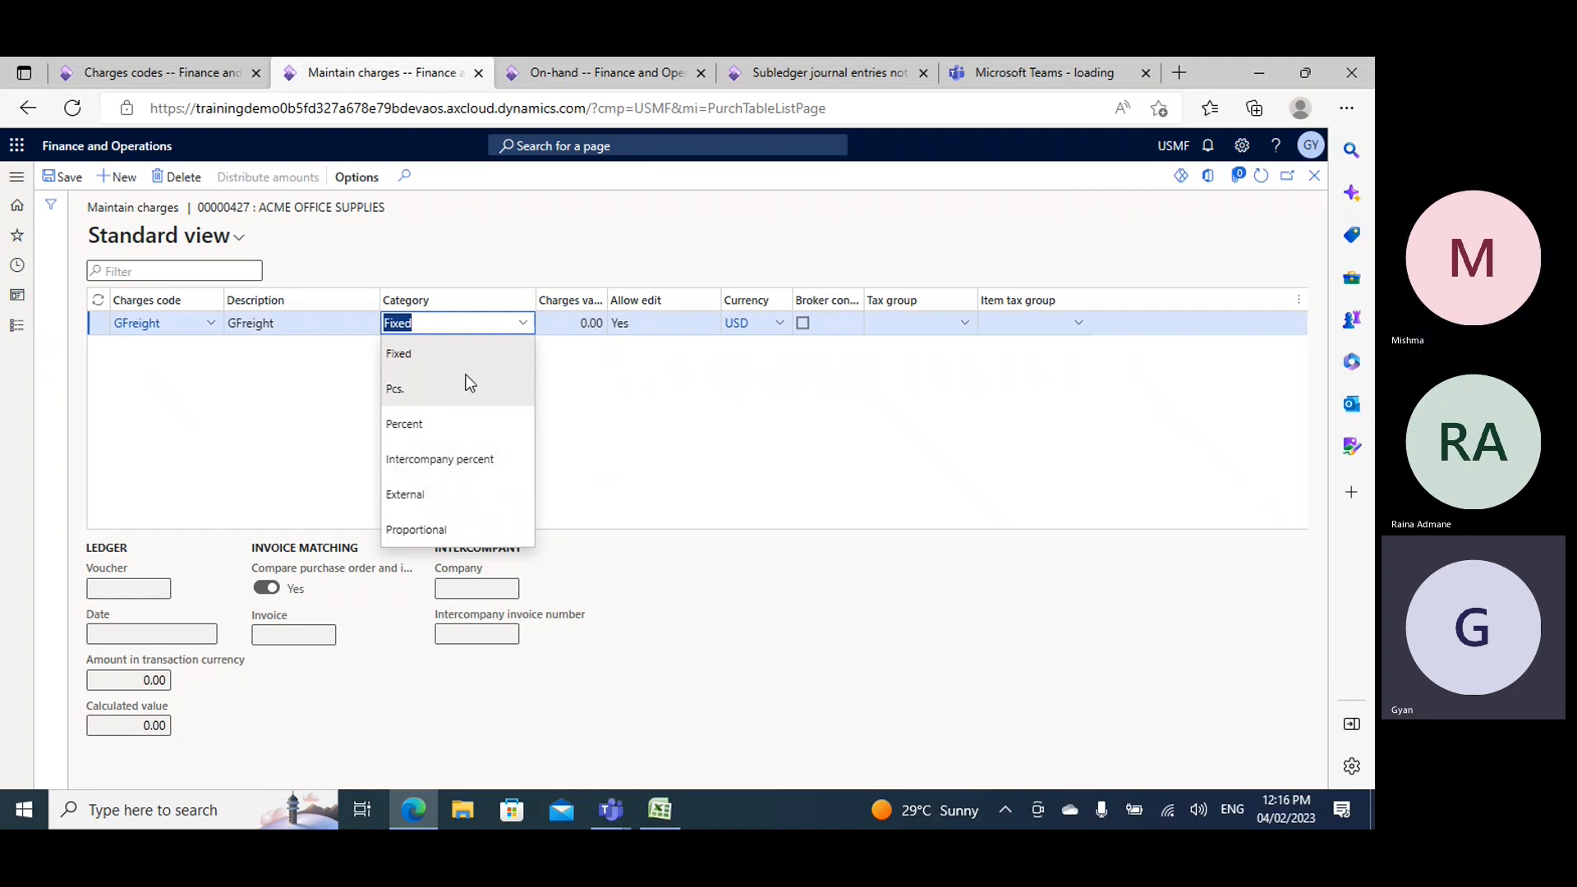
- Set the GFreight charge to the Fixed category with a charges value of 1000, then save and close the charges
click(398, 353)
click(589, 323)
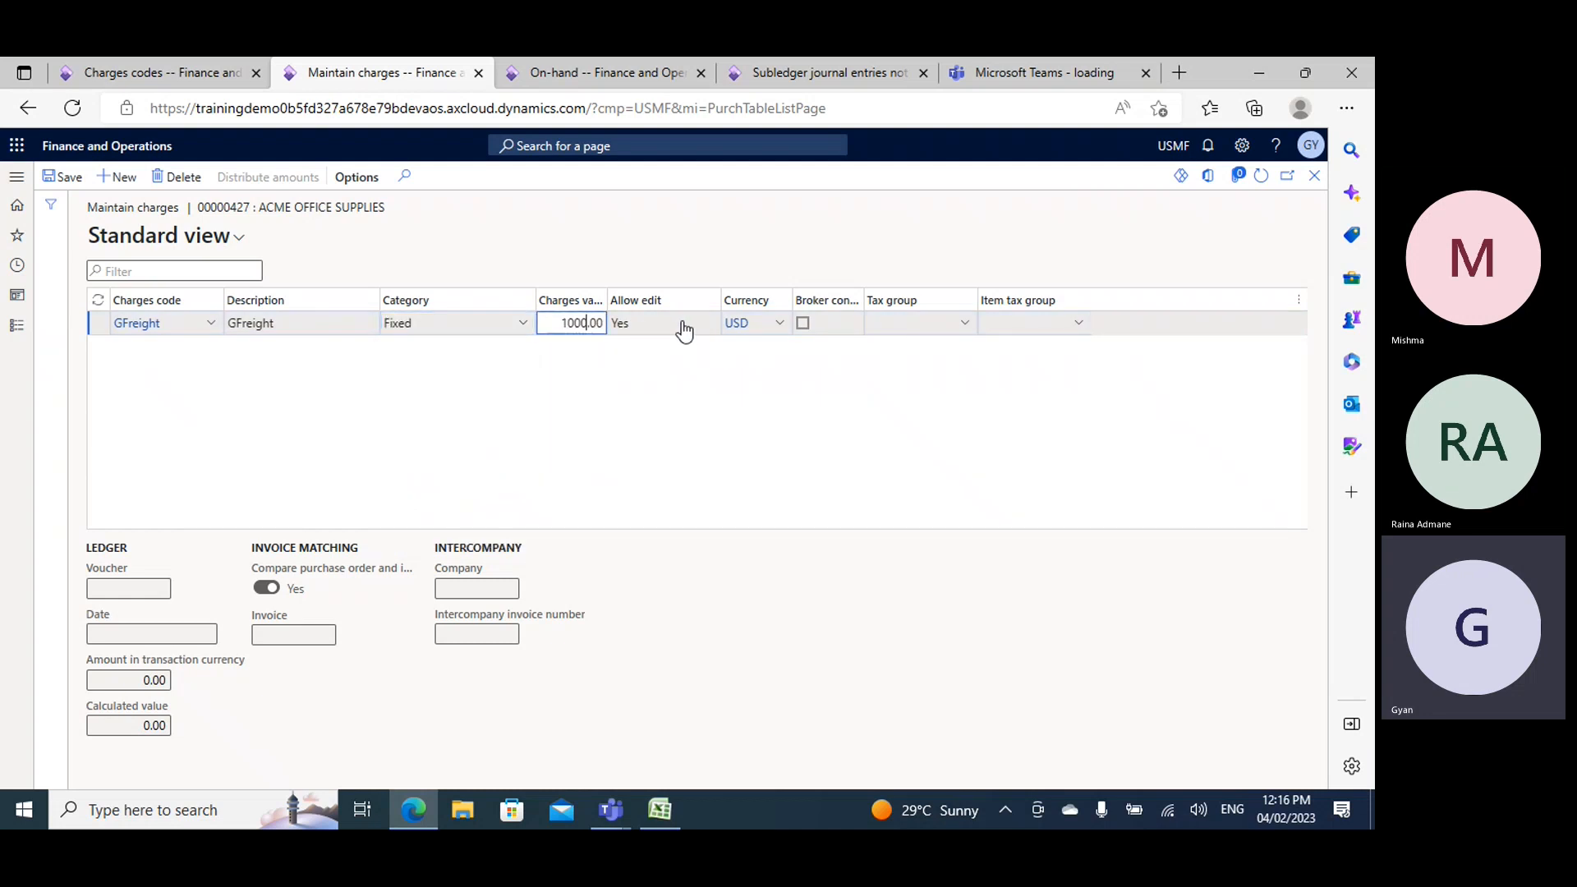
text(1000)
click(59, 177)
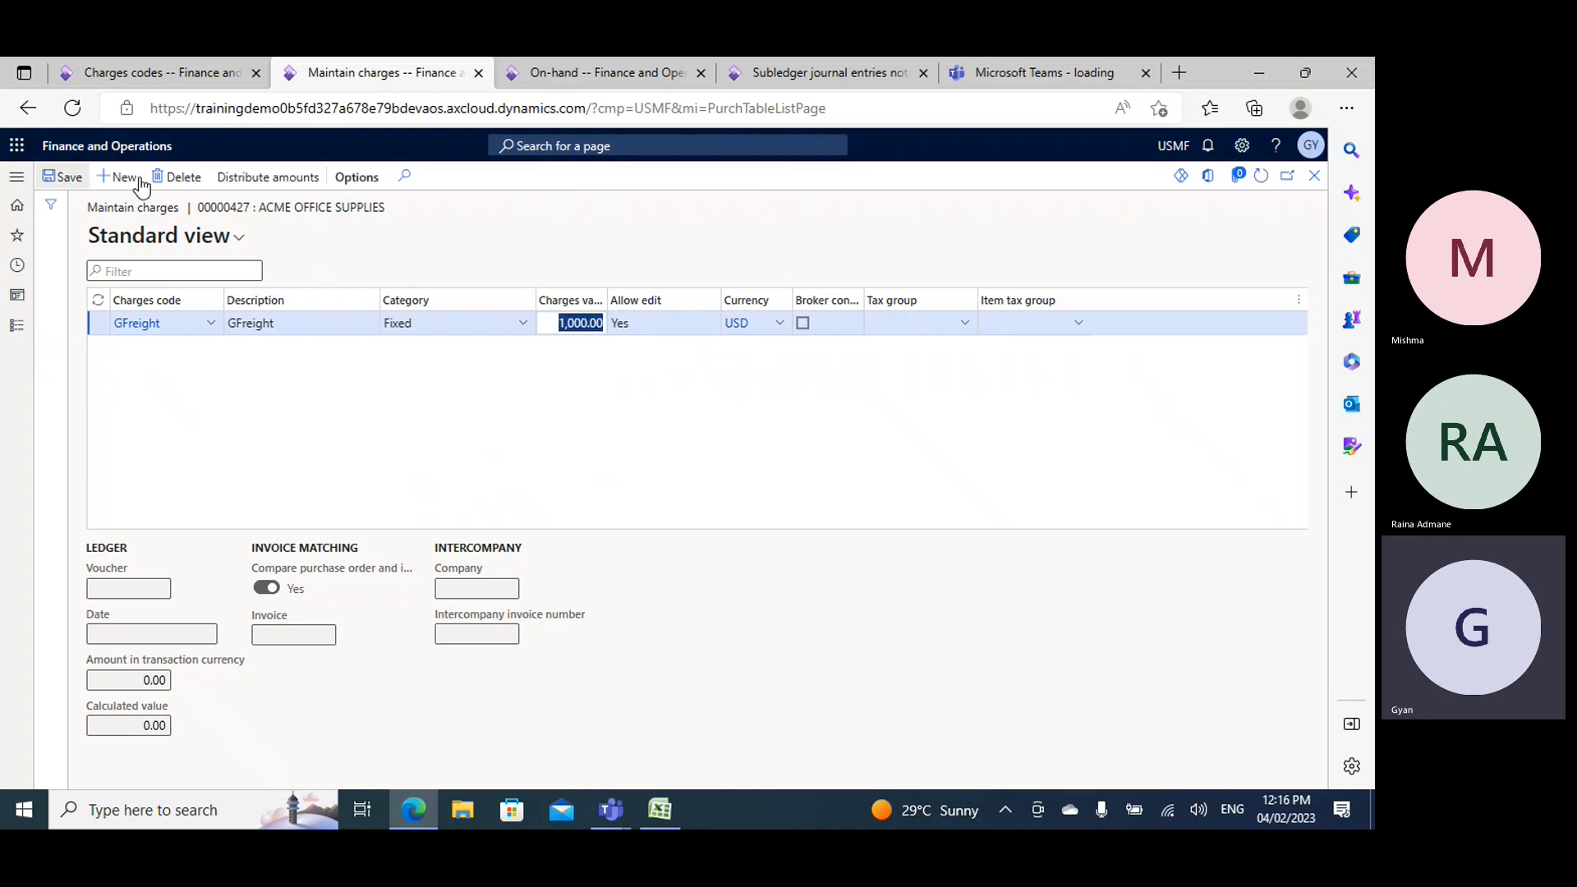
click(1314, 174)
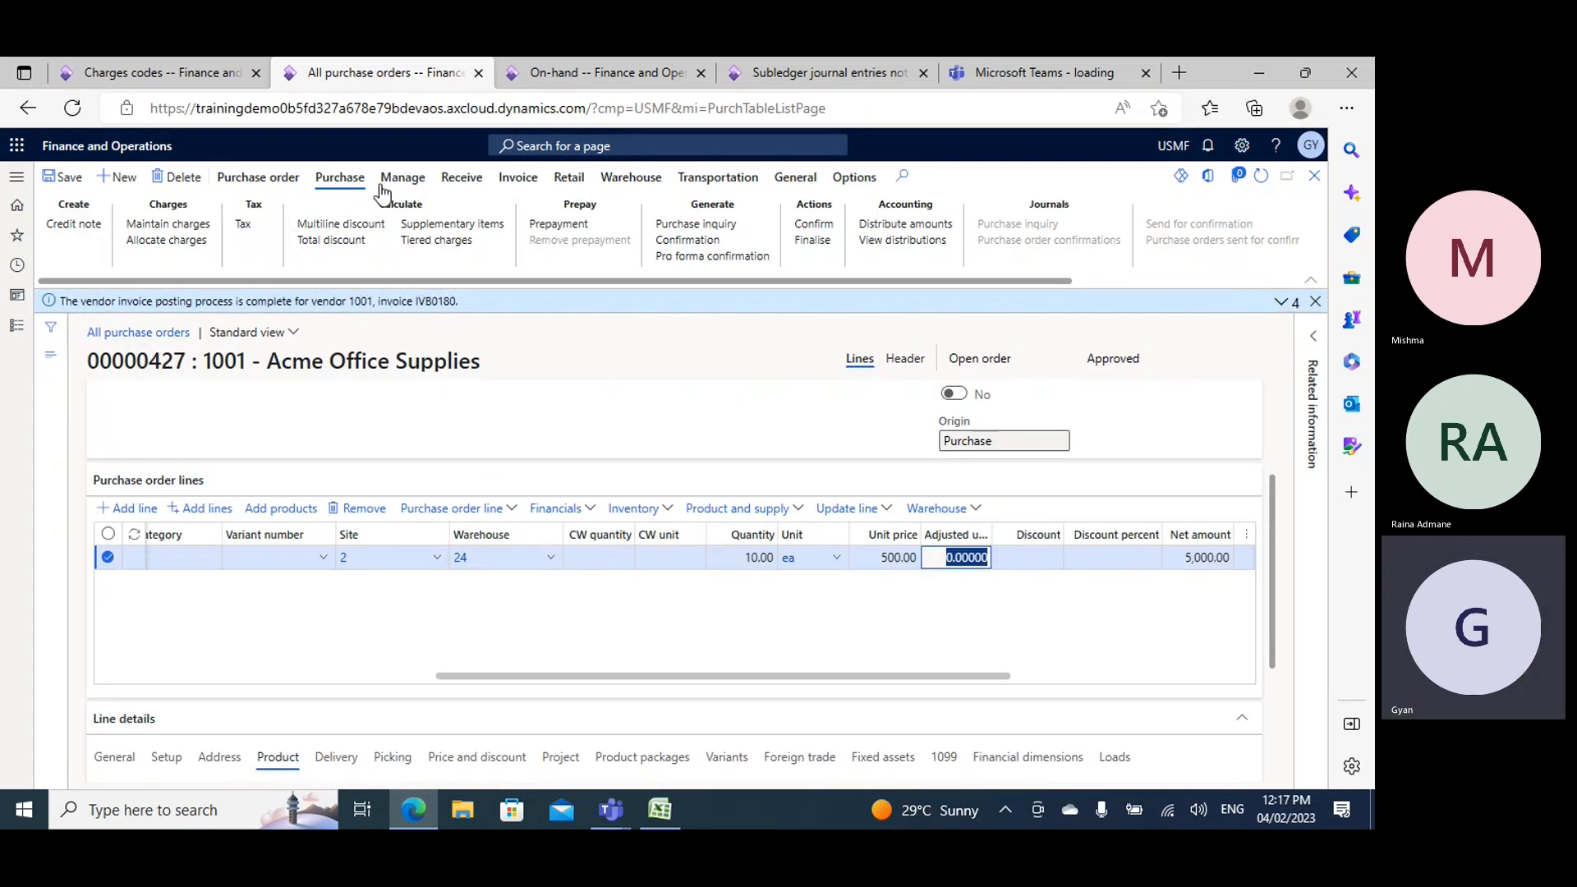
- Allocate the charges to all order lines by net amount and save the purchase order
click(171, 241)
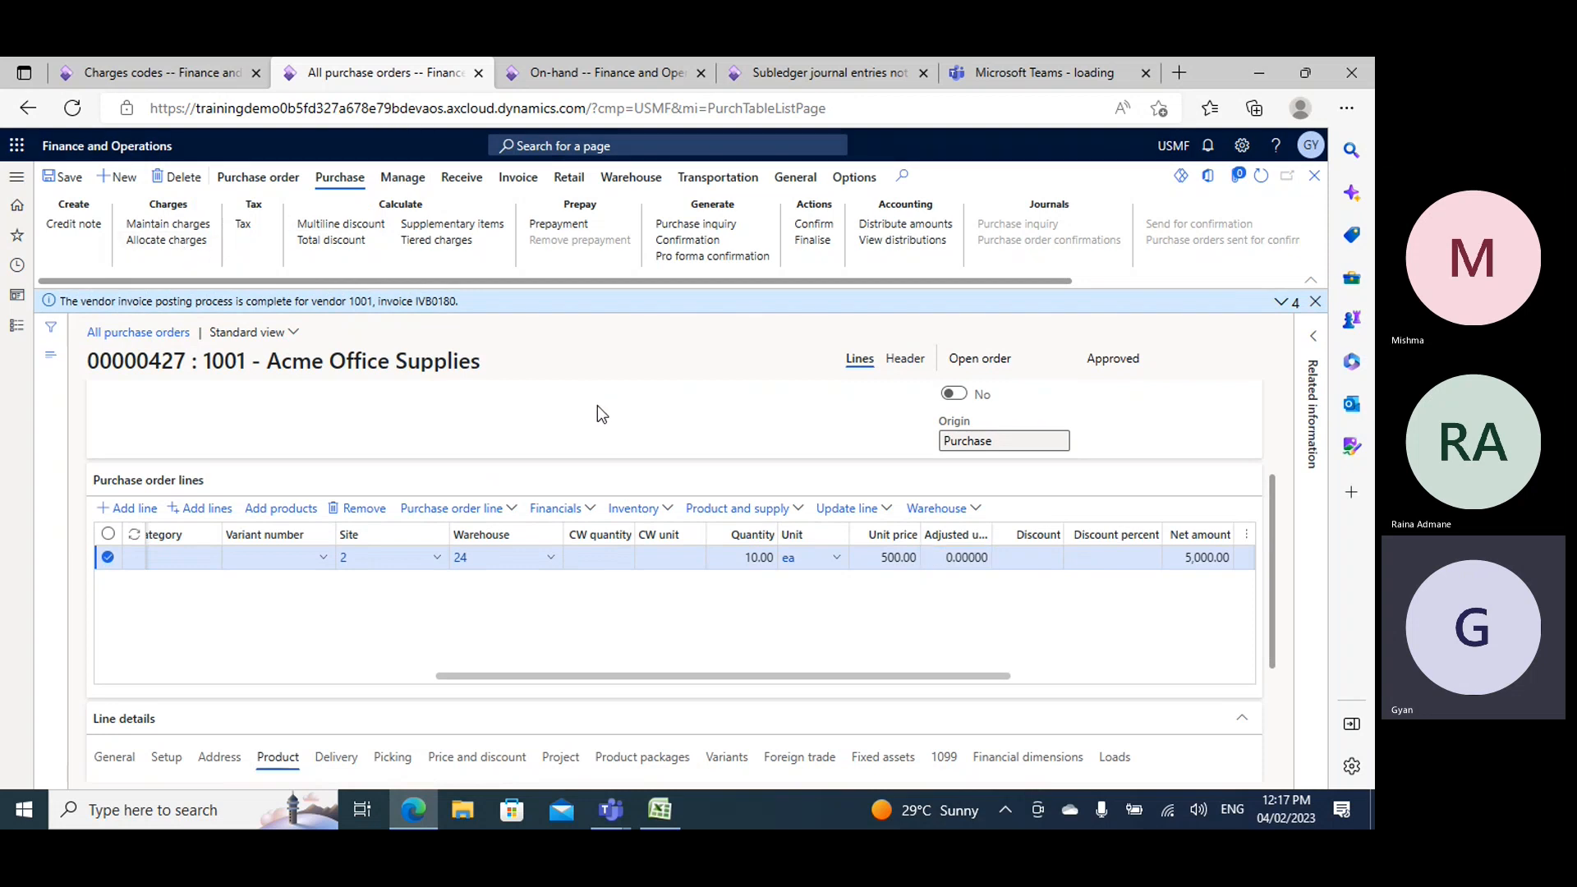
click(1241, 338)
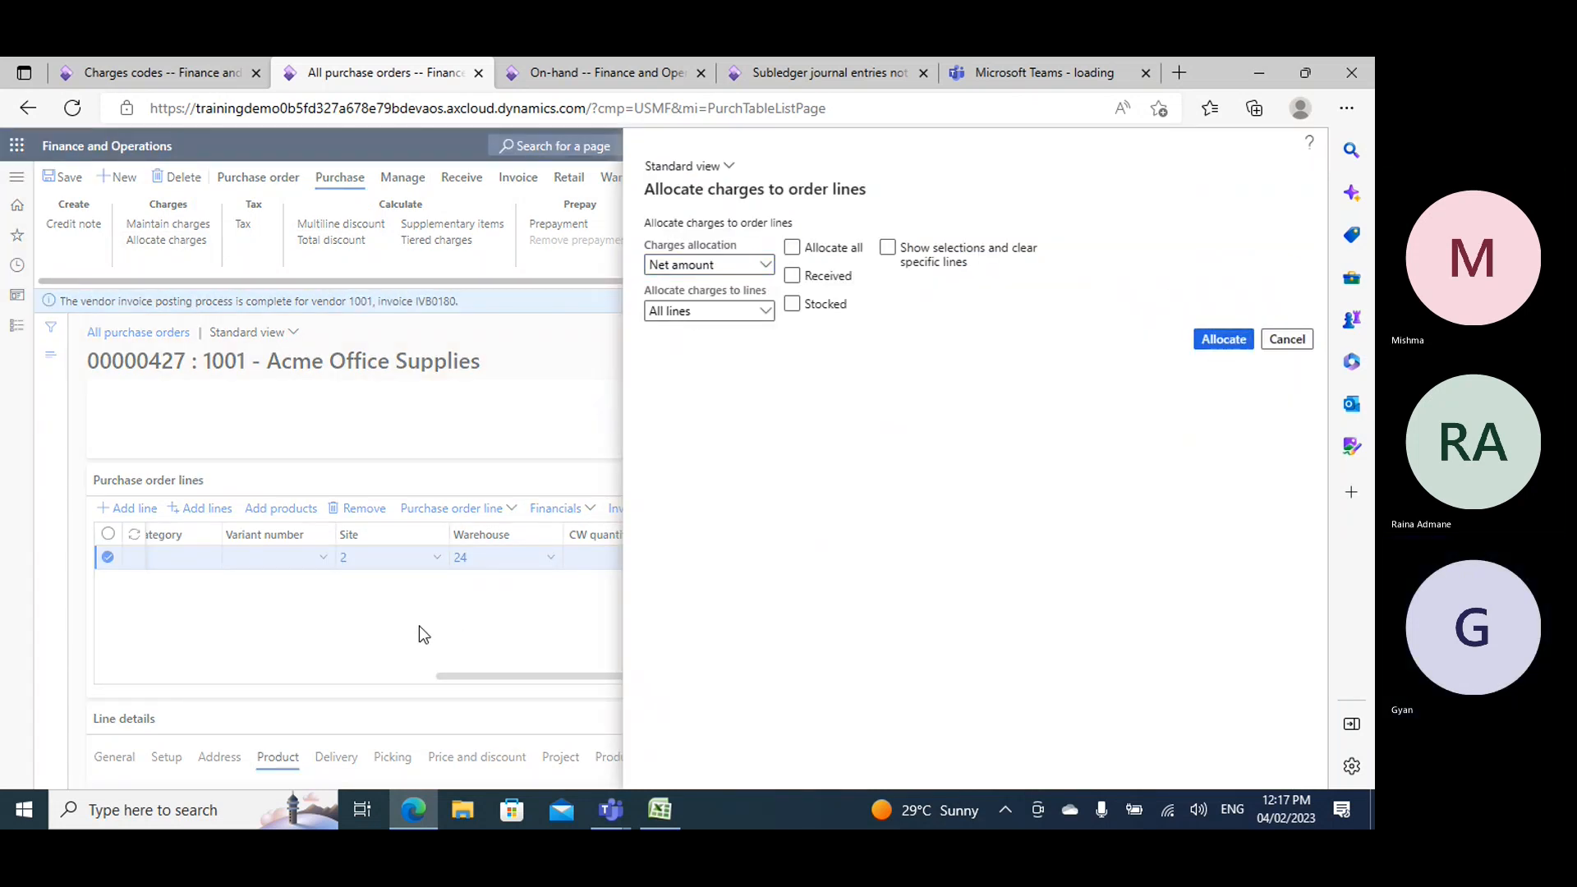
click(71, 177)
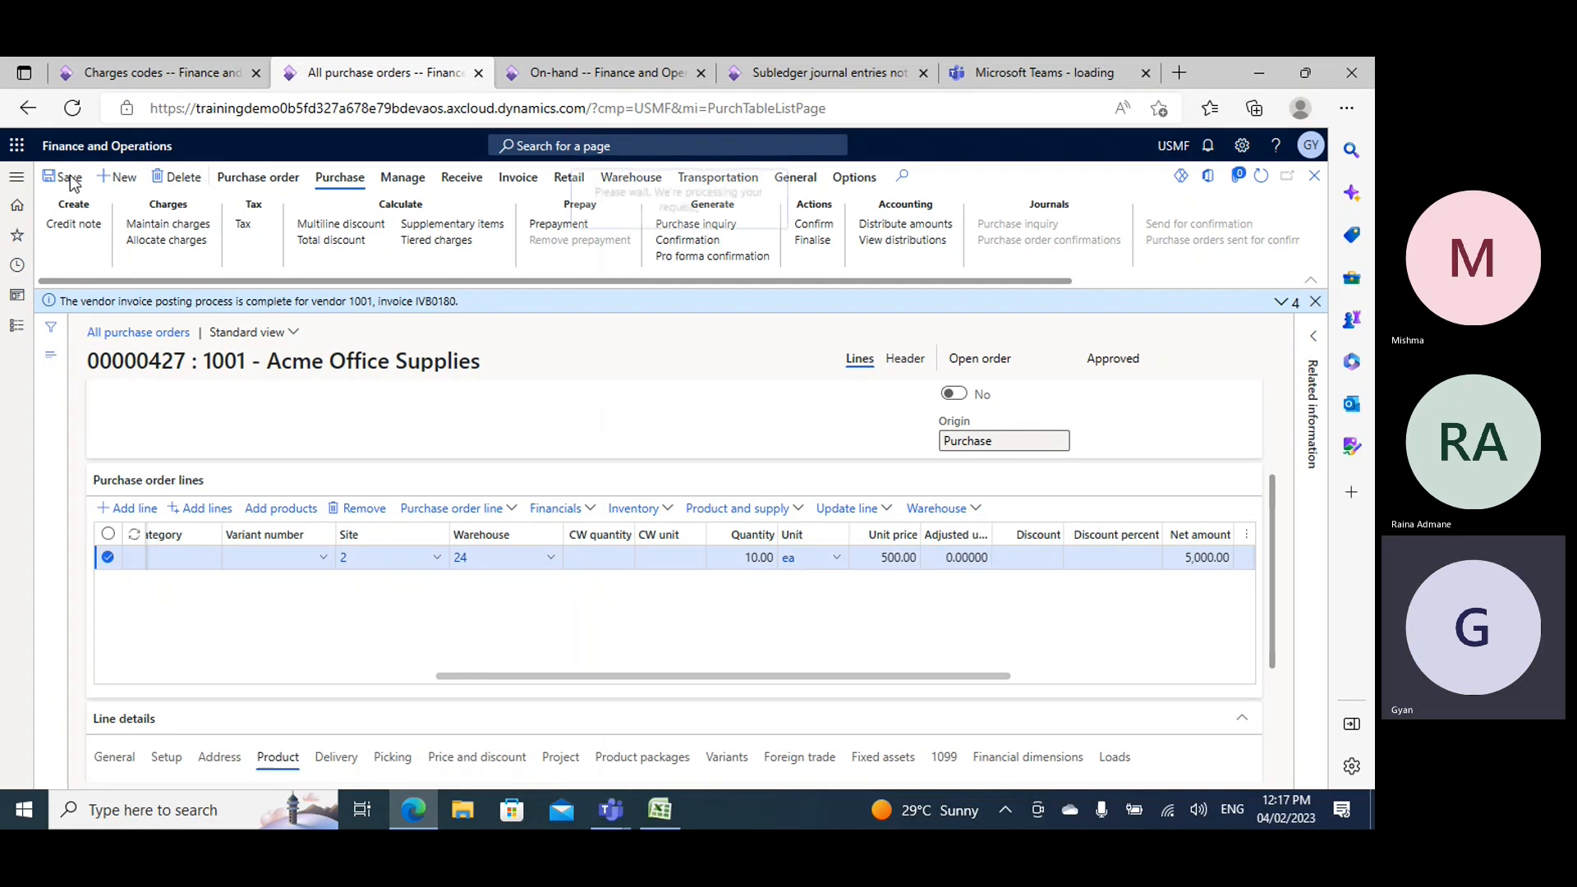
- Check the subtotal, charges and total amount in the purchase order totals after allocating the charges
click(258, 178)
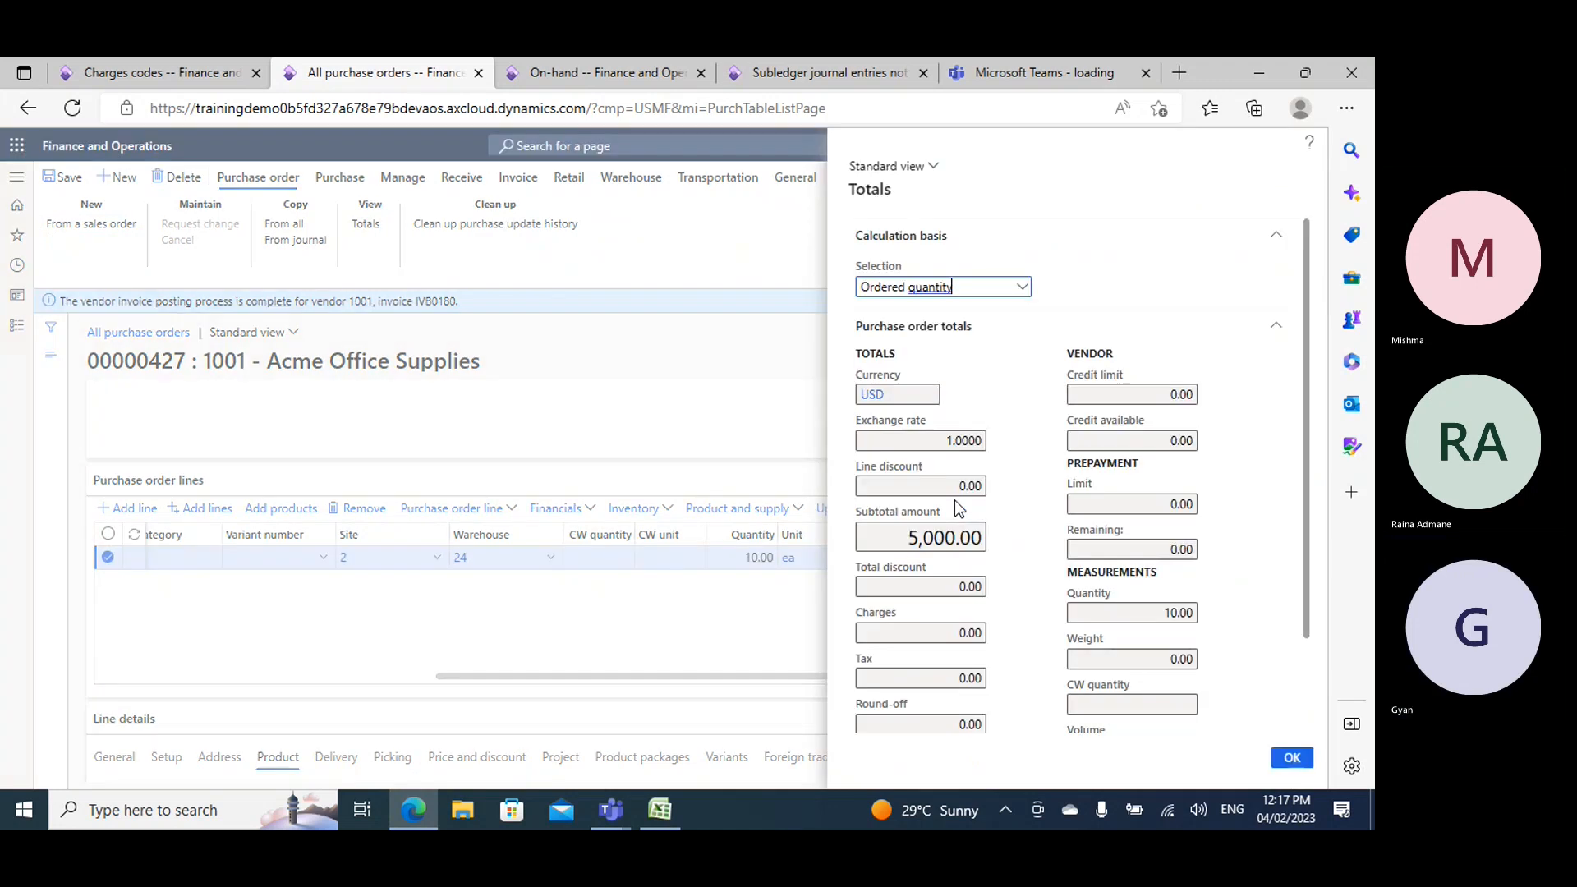
scroll(957, 509, down, 2)
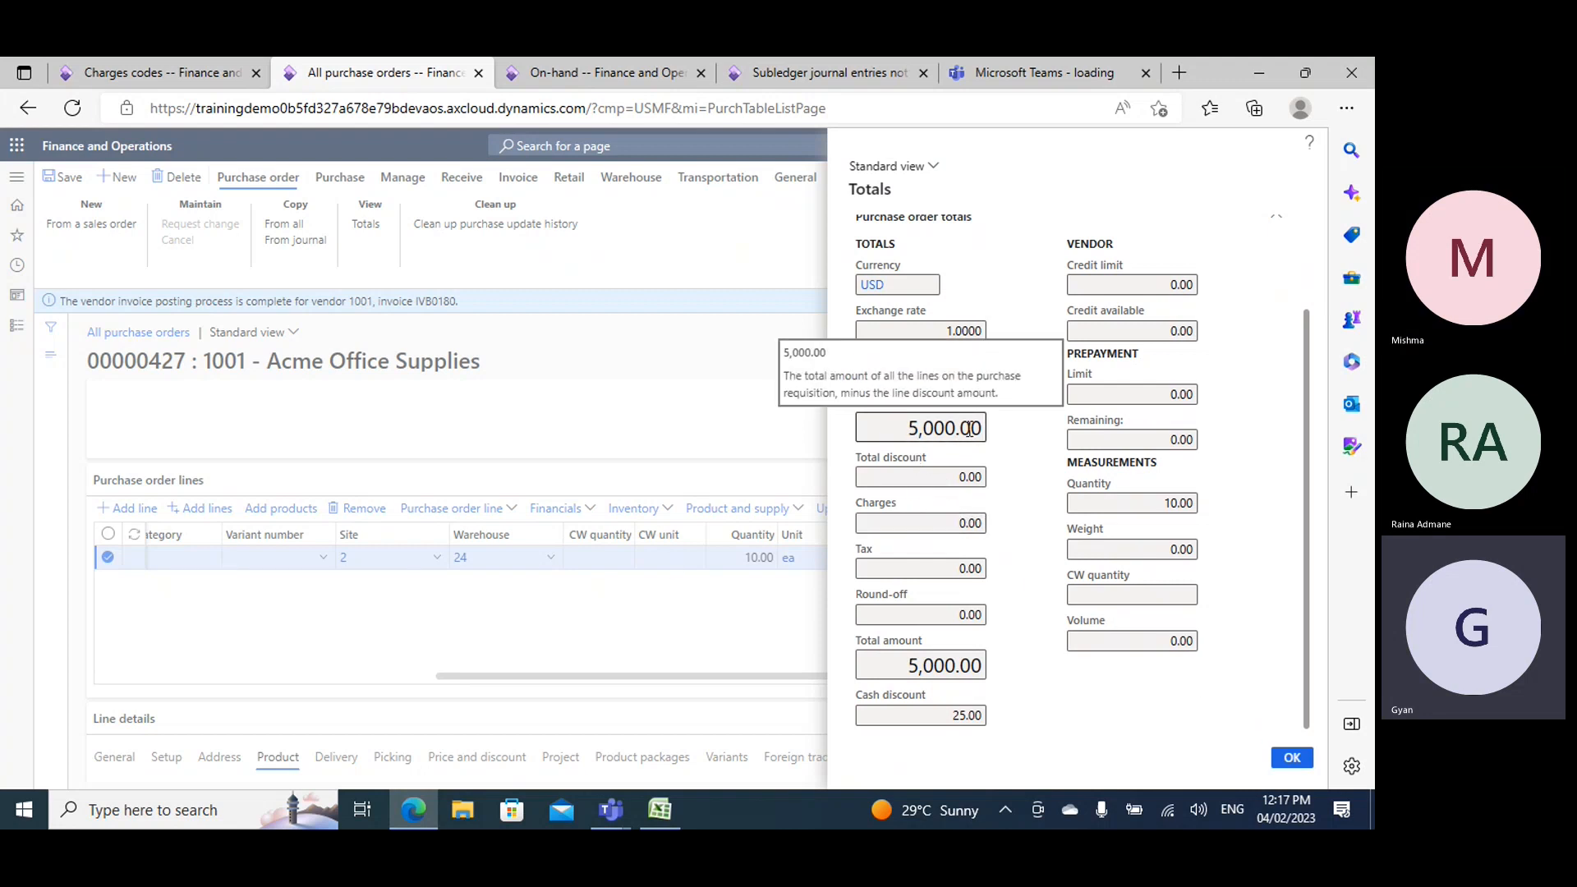
click(1292, 757)
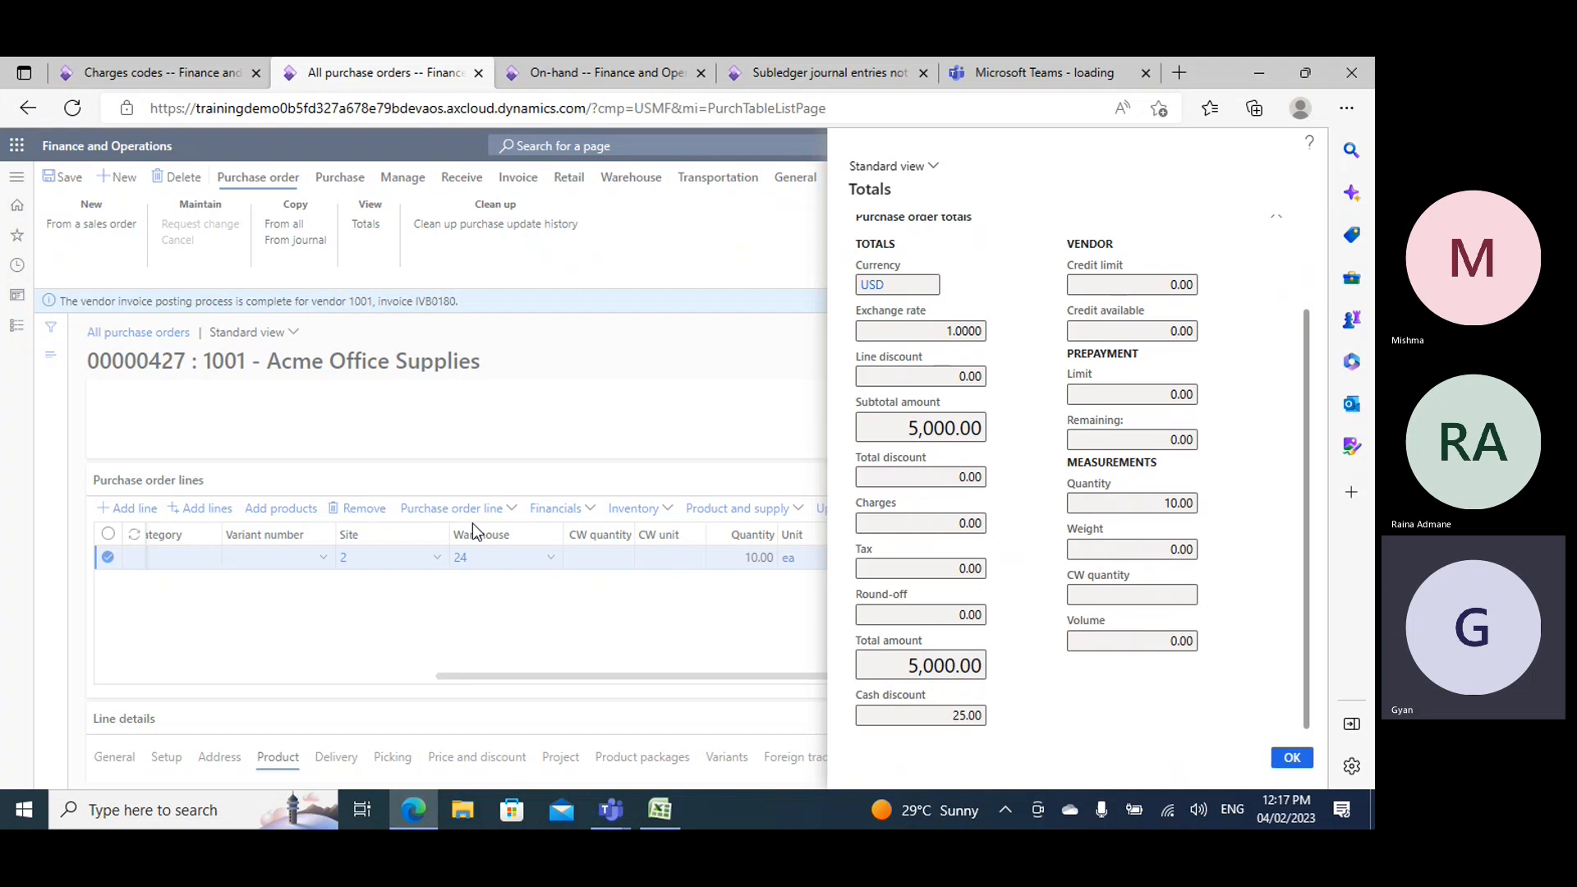
- Dismiss the invoice posting notification and confirm the Acme Office Supplies purchase order
click(1316, 302)
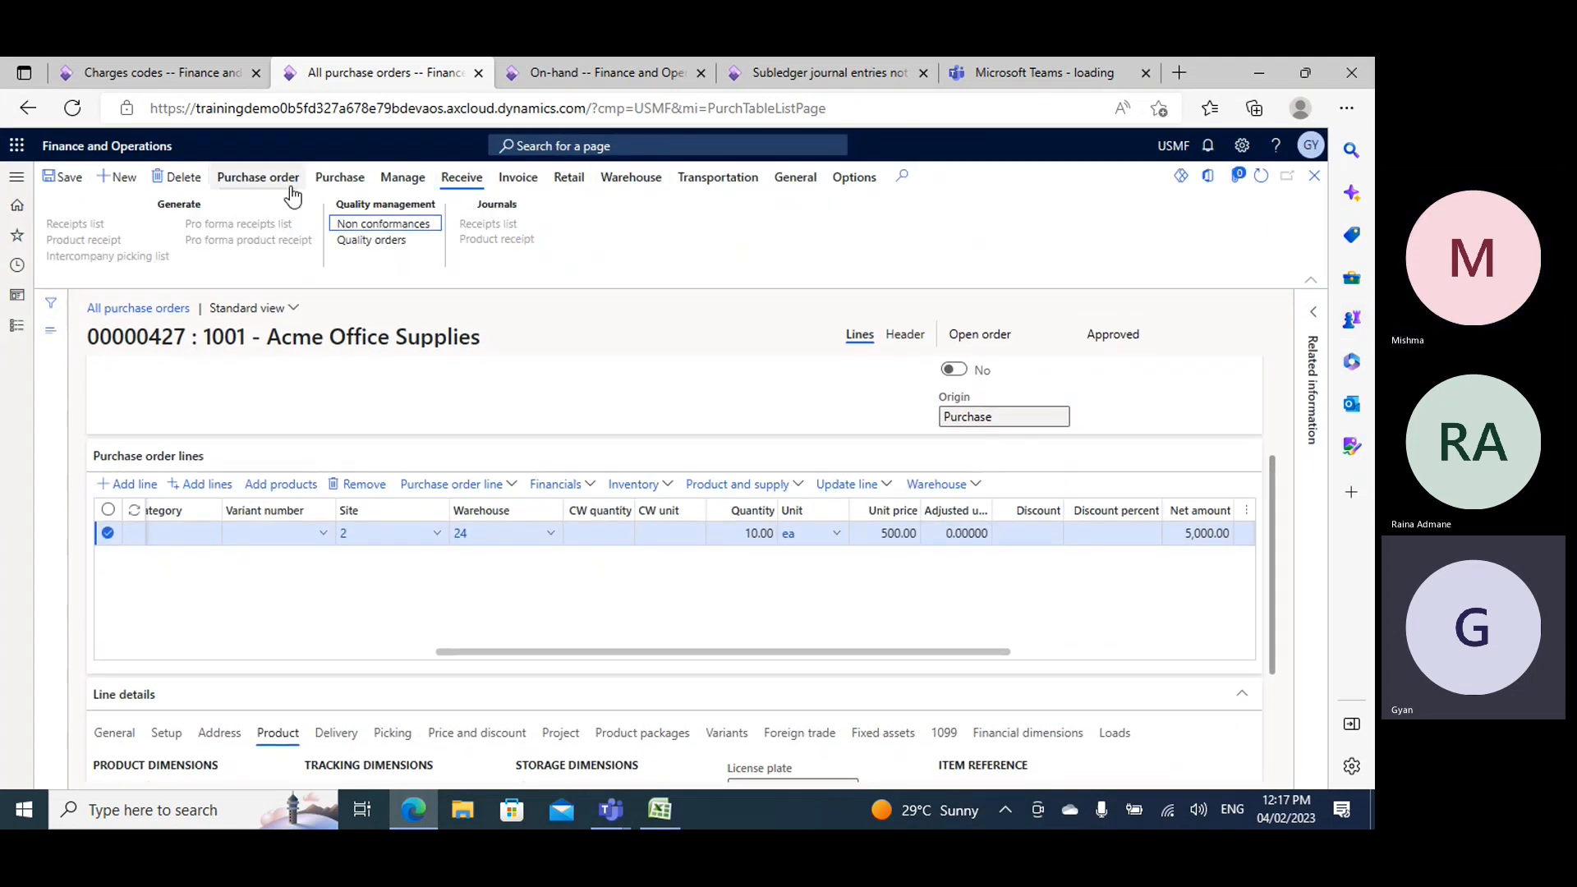
click(261, 178)
click(328, 182)
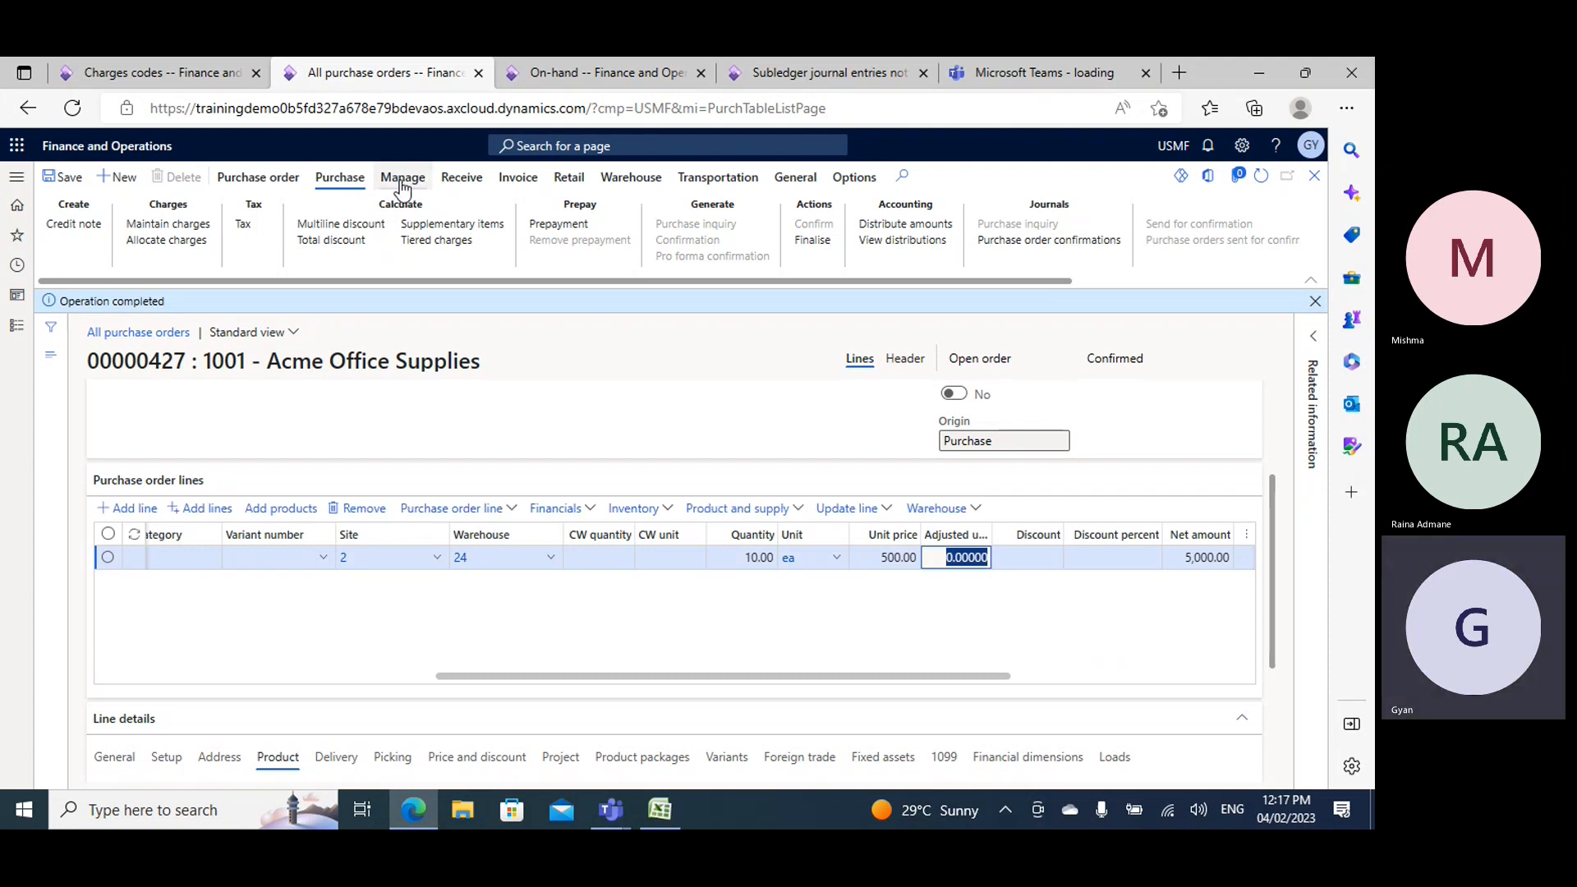
- Post the product receipt for the ordered quantity, using the purchase order number as the product receipt number
click(461, 178)
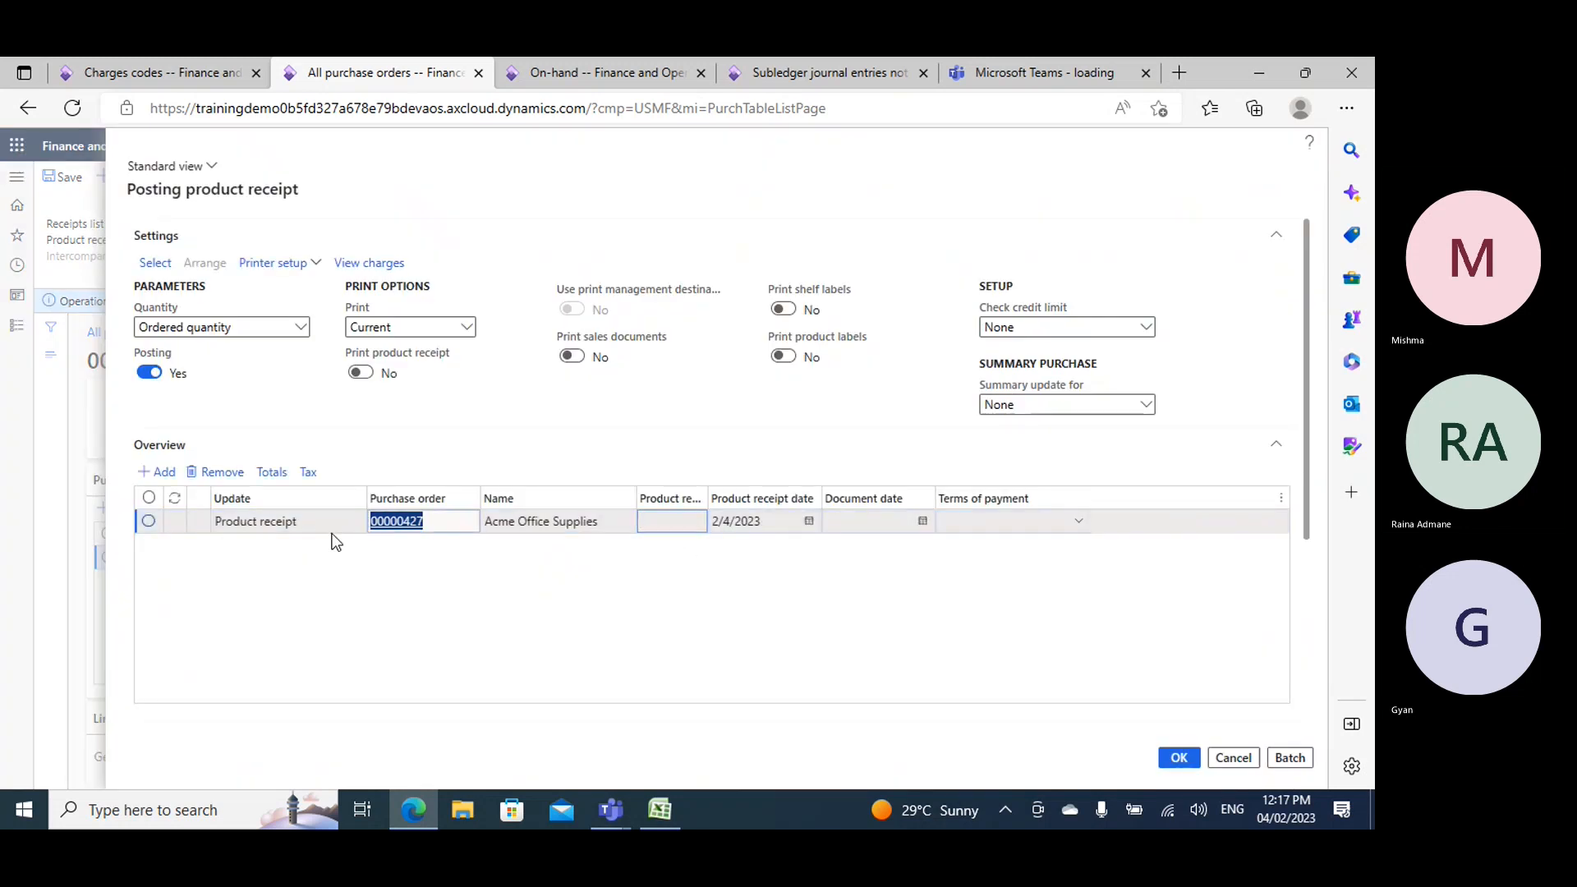
click(676, 522)
text(00000427)
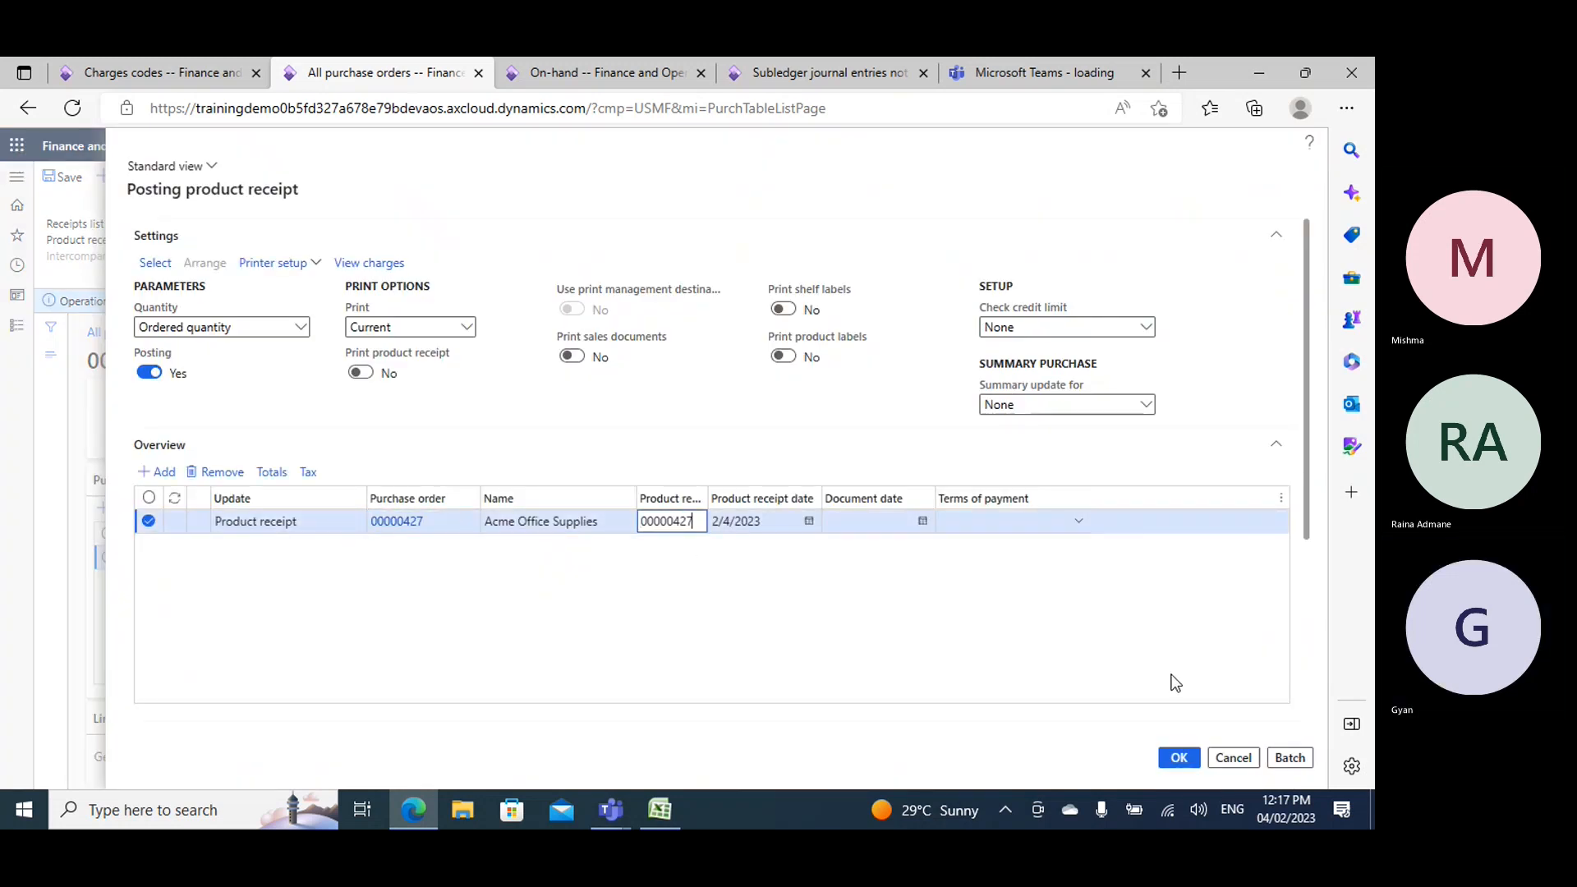
click(1177, 758)
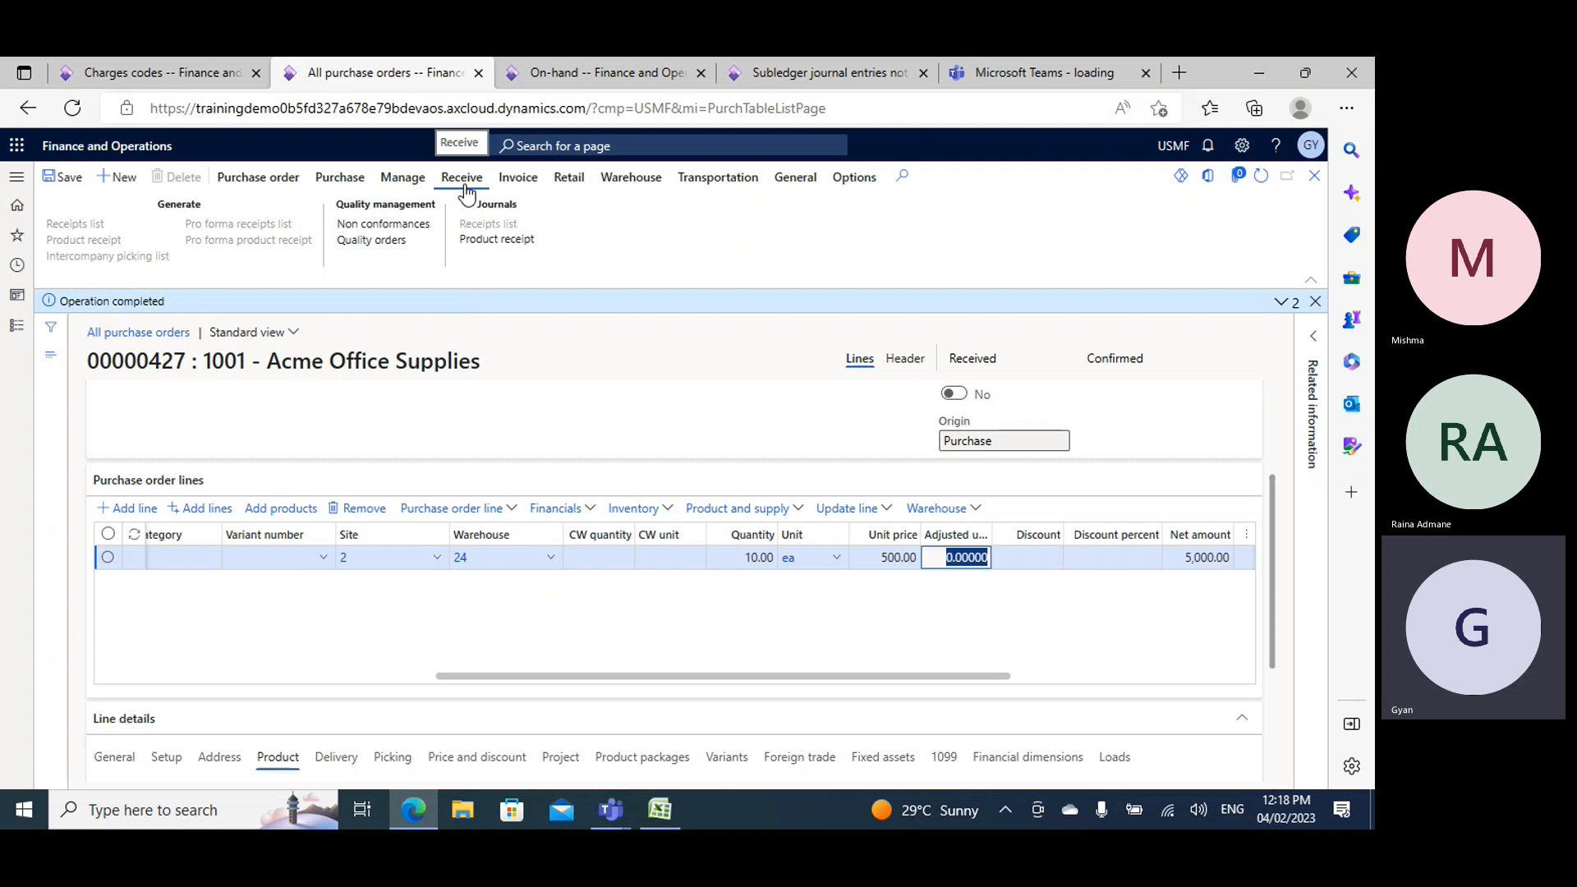
- Open the product receipt's voucher transactions and transfer its pending subledger journal entry to the general ledger
click(509, 240)
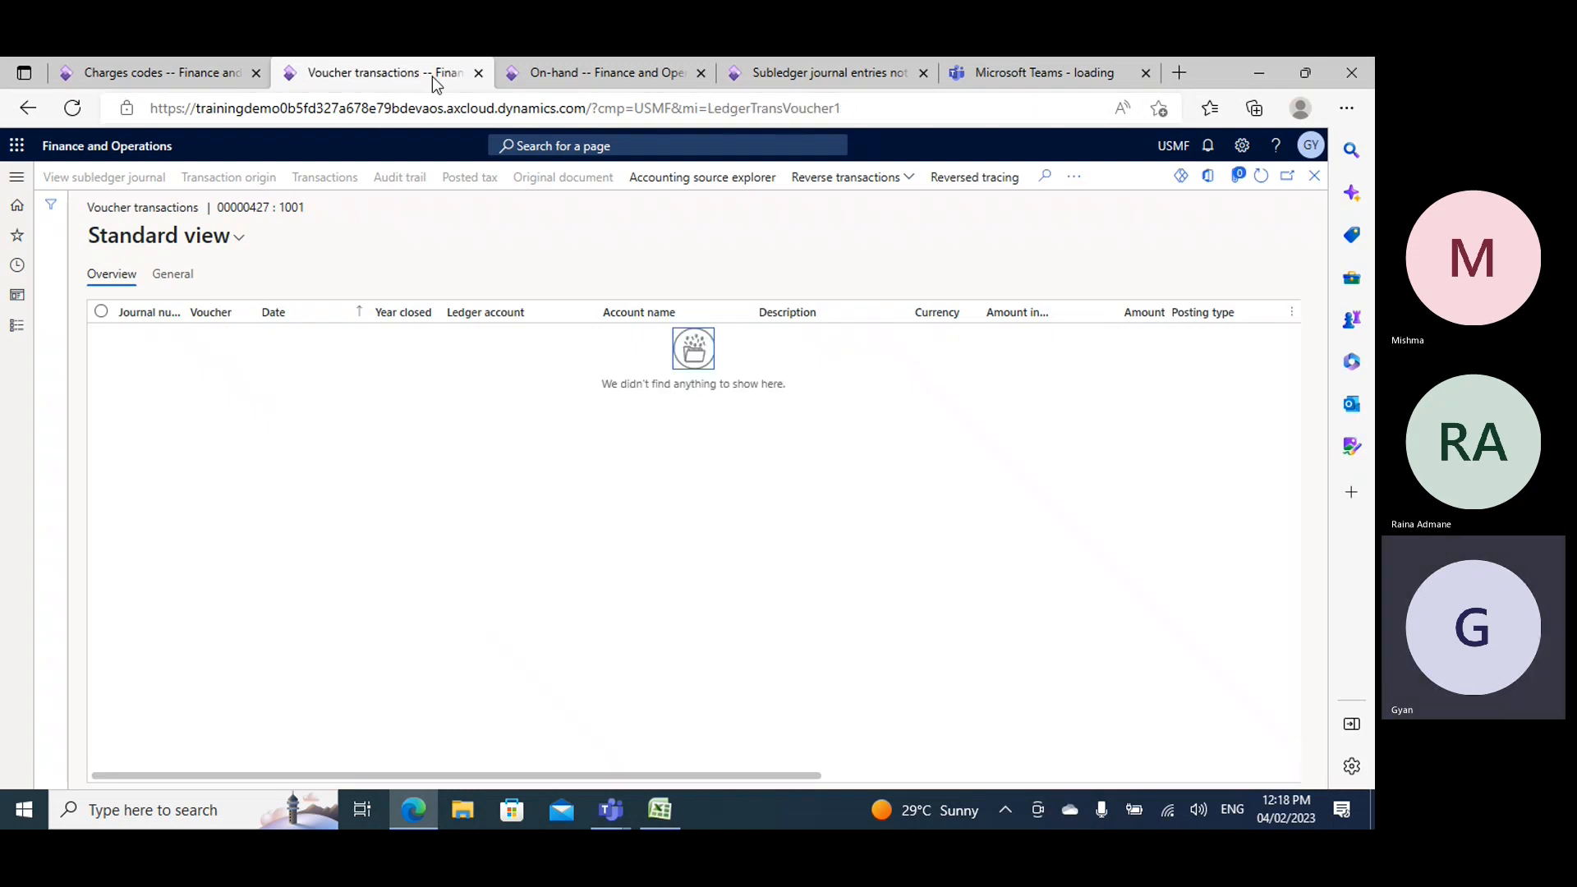
click(807, 70)
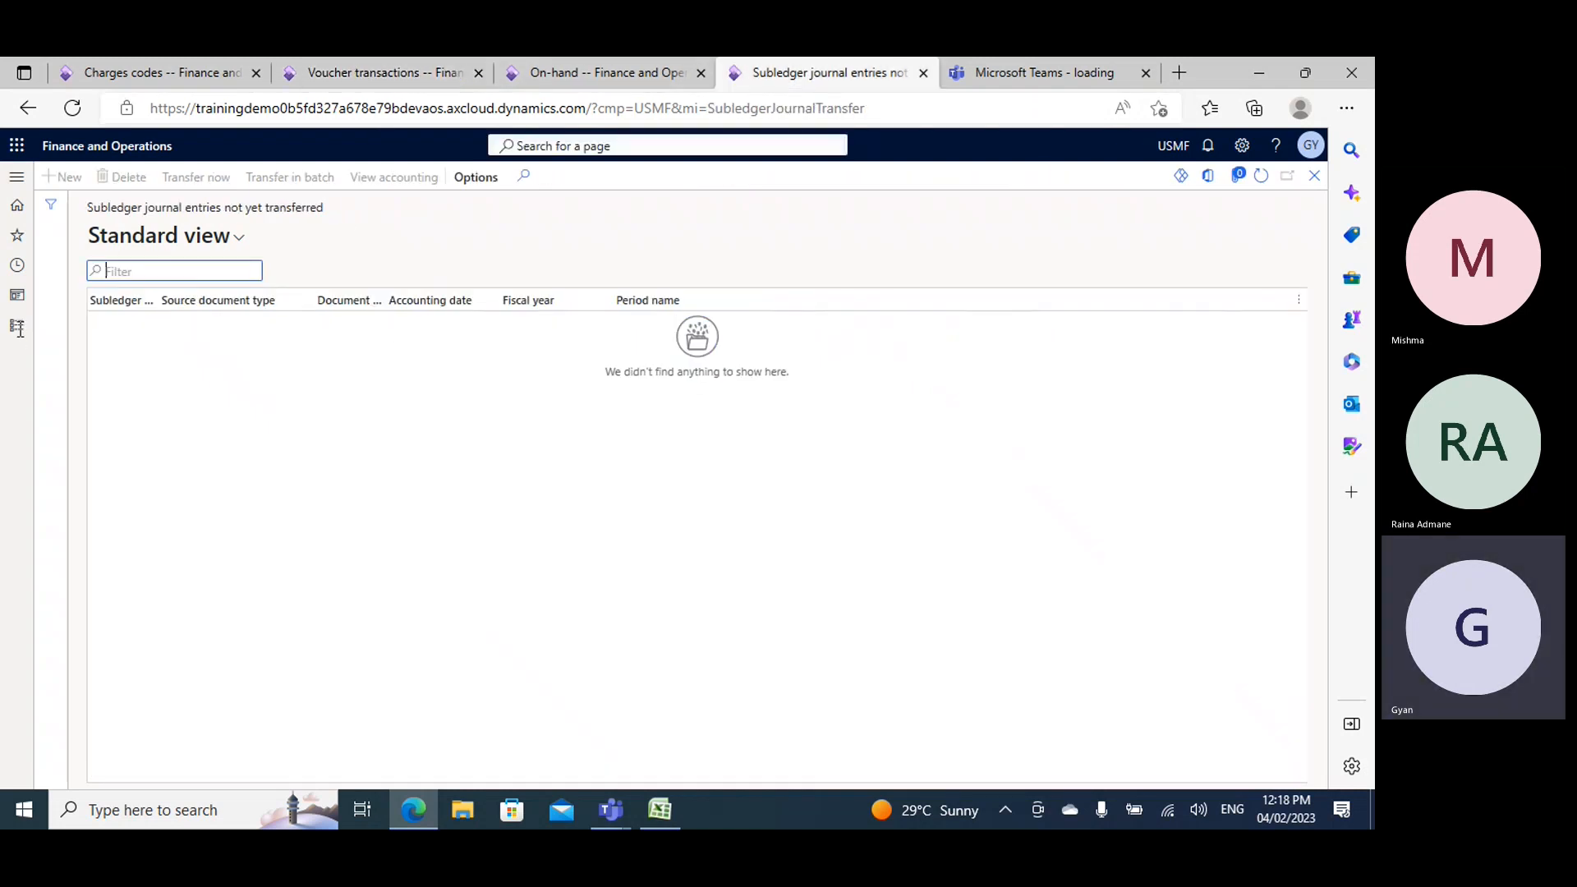
click(16, 325)
scroll(82, 534, down, 3)
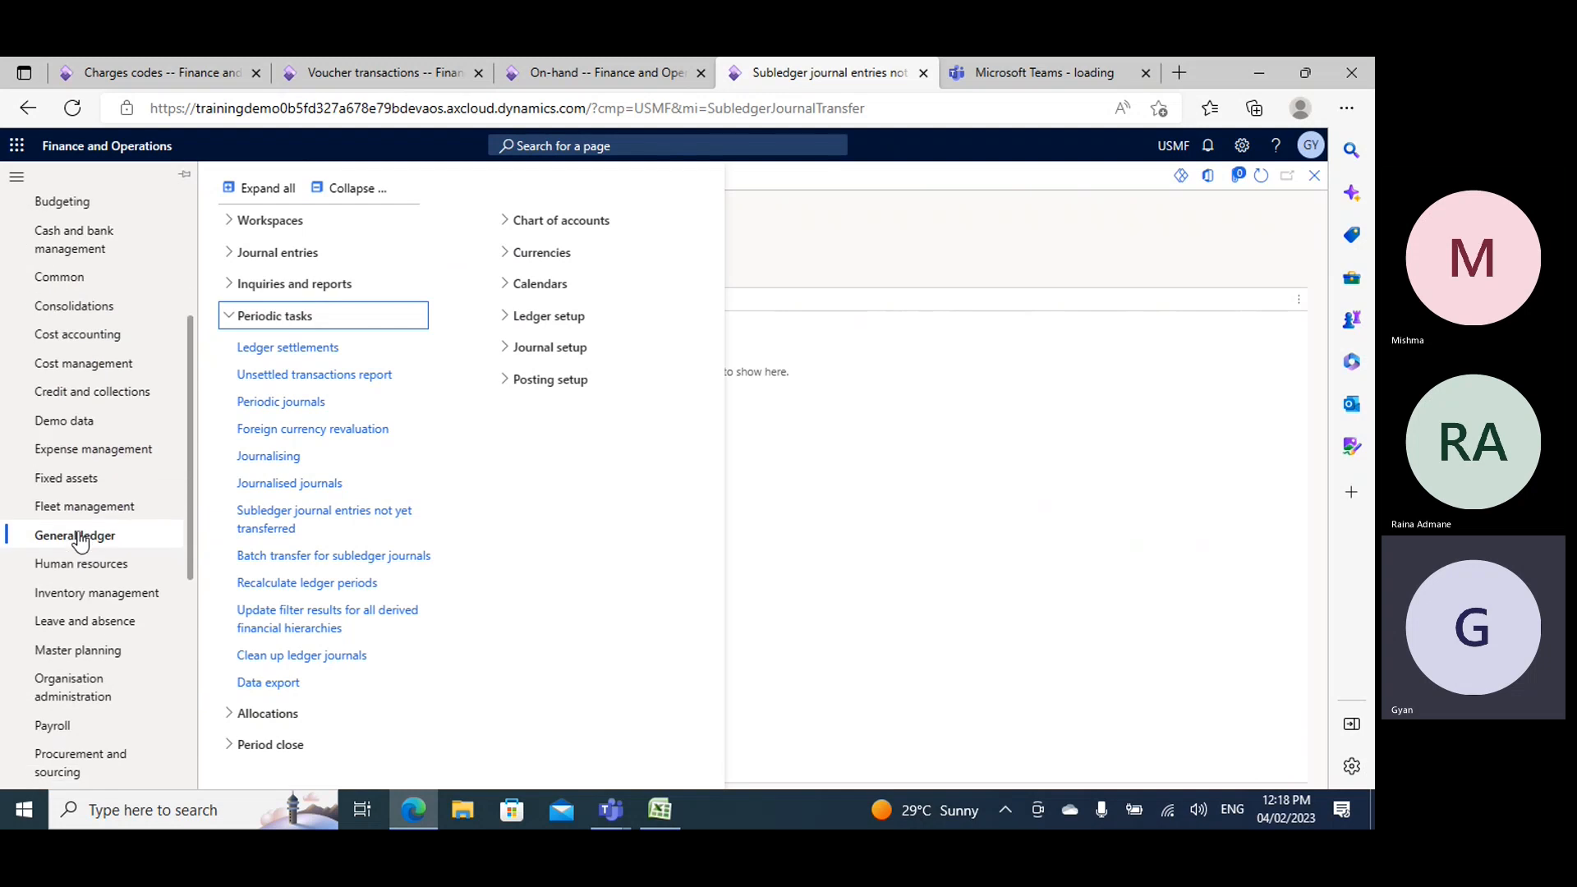
click(329, 191)
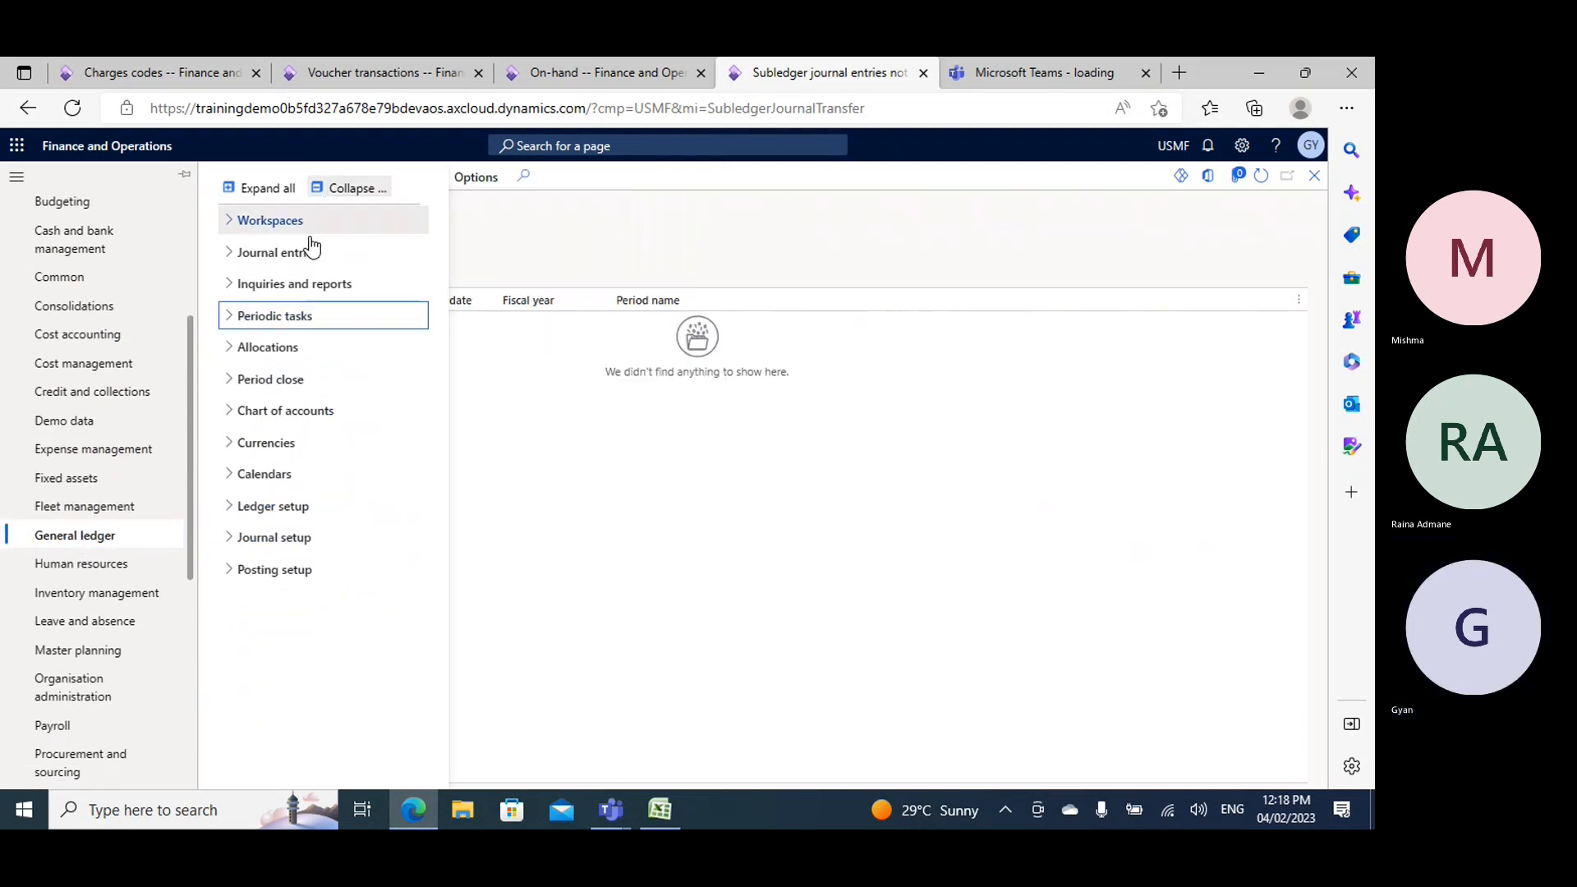
click(268, 319)
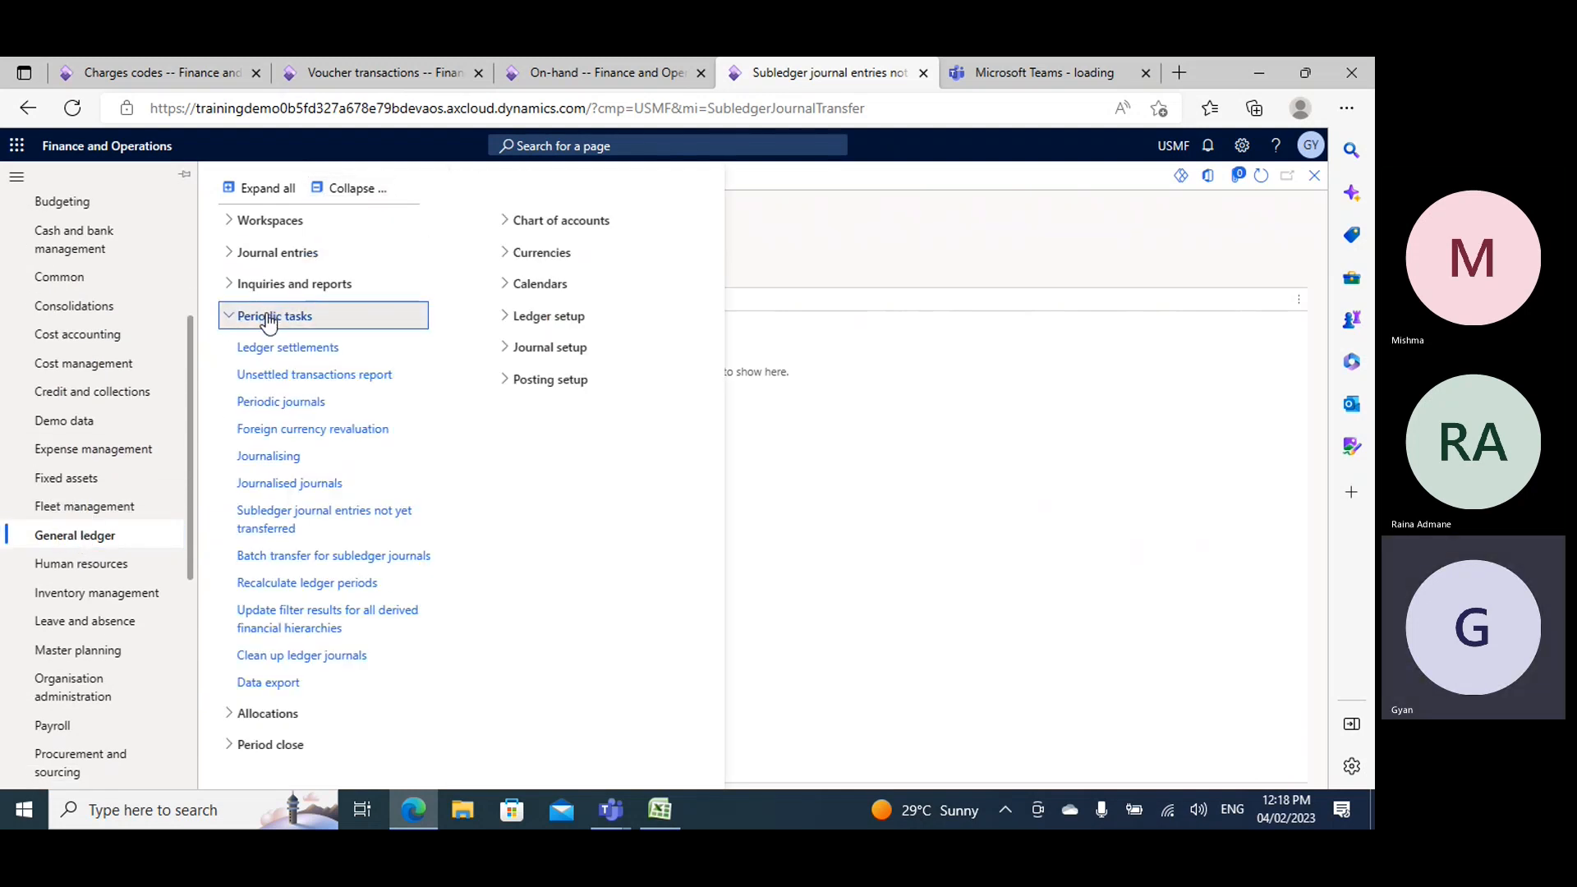
click(283, 529)
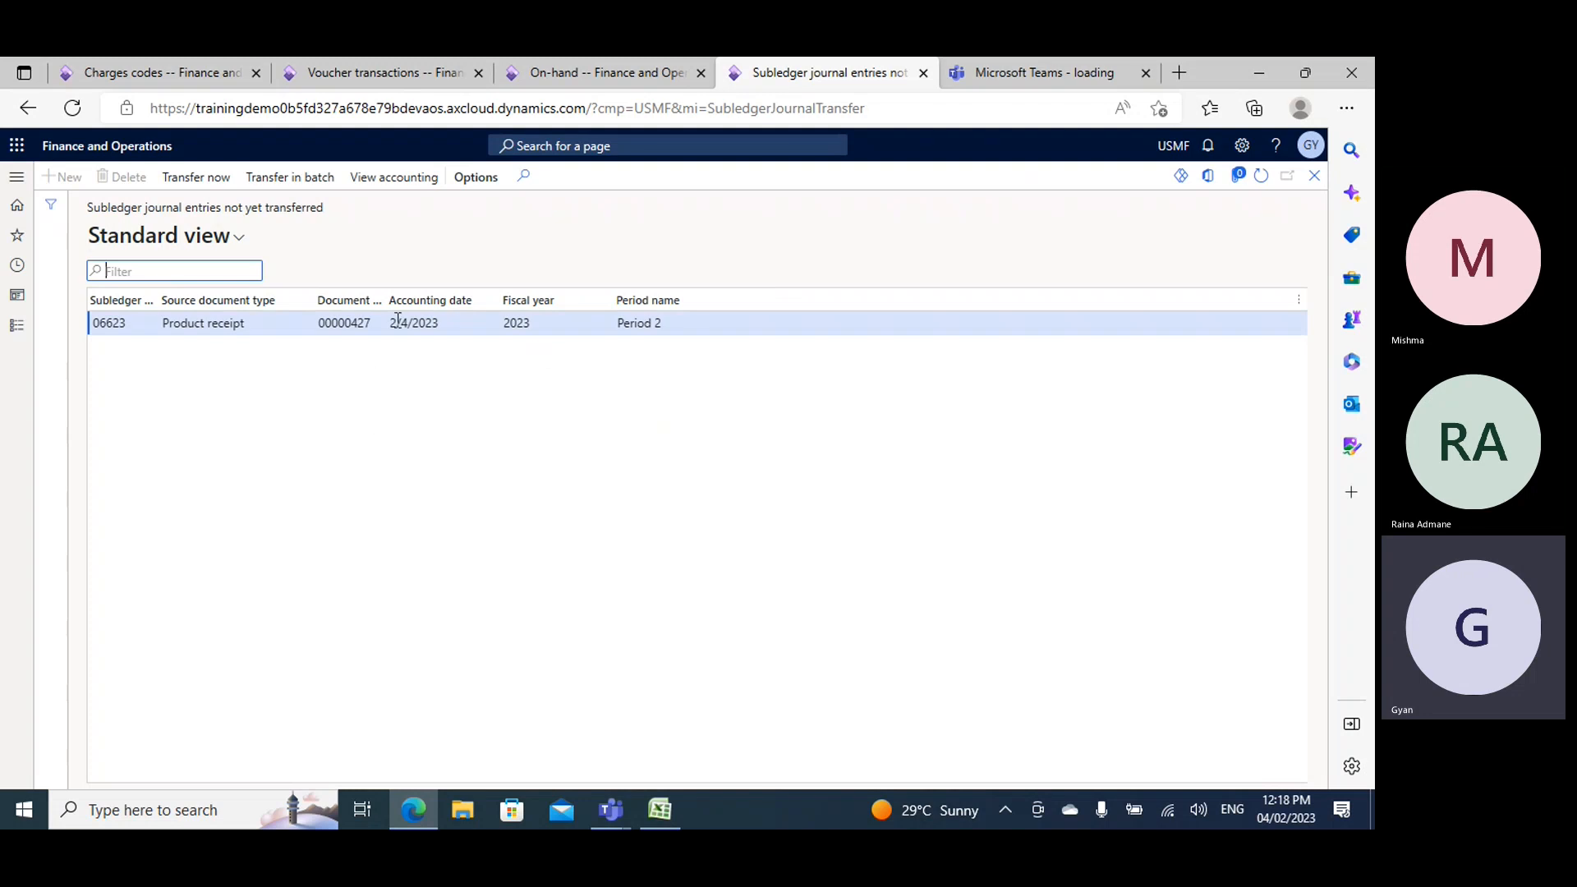
click(215, 179)
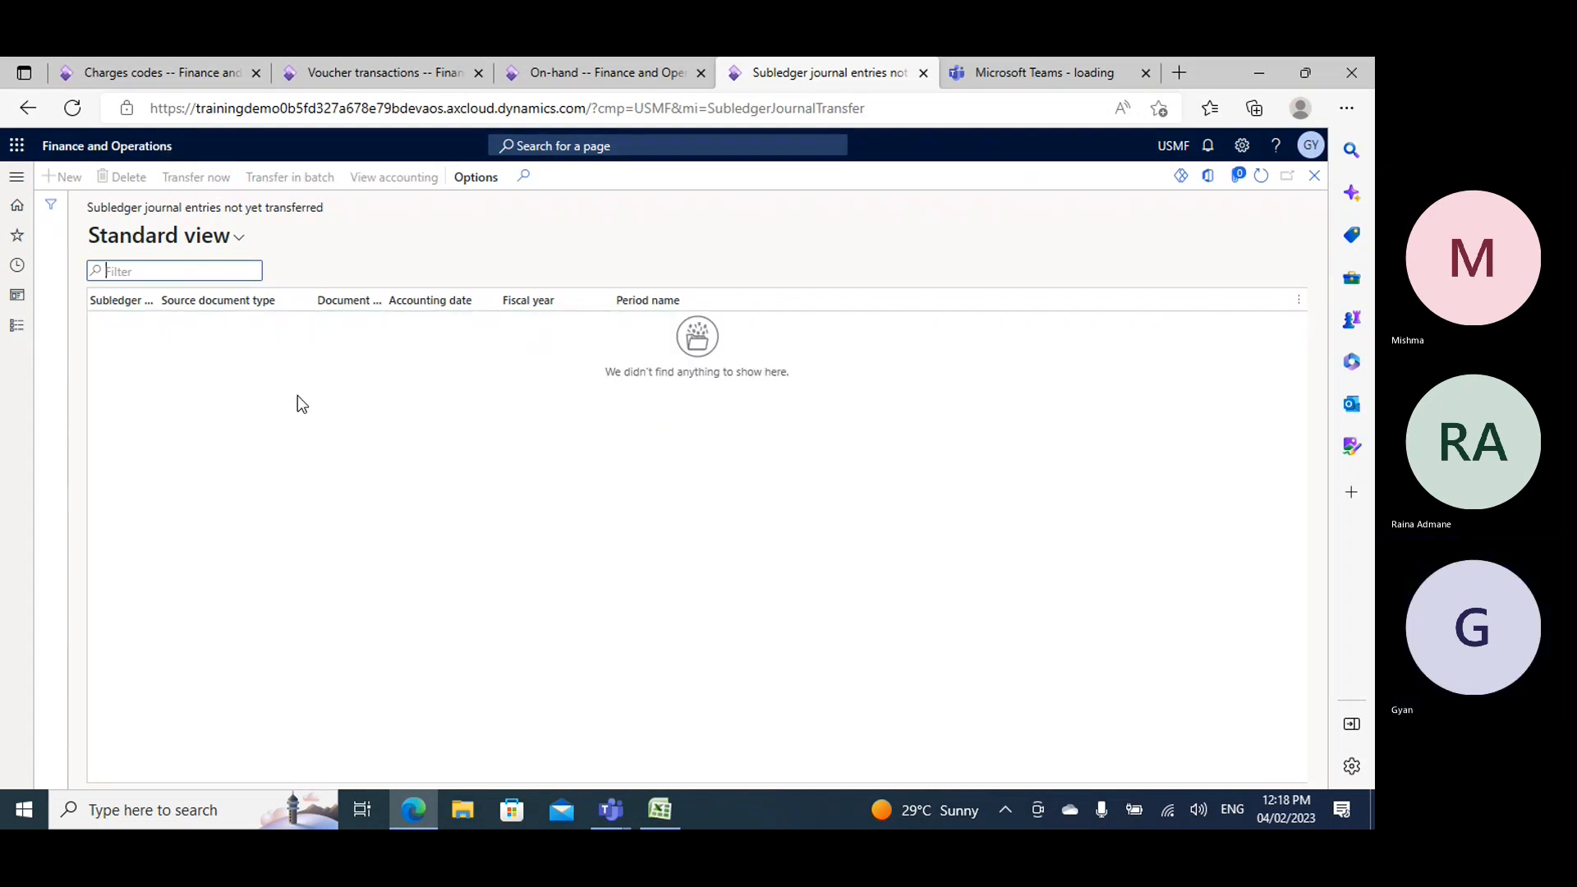
- Review the product receipt's voucher transactions against the untransferred subledger entries, then return to the purchase order
click(382, 76)
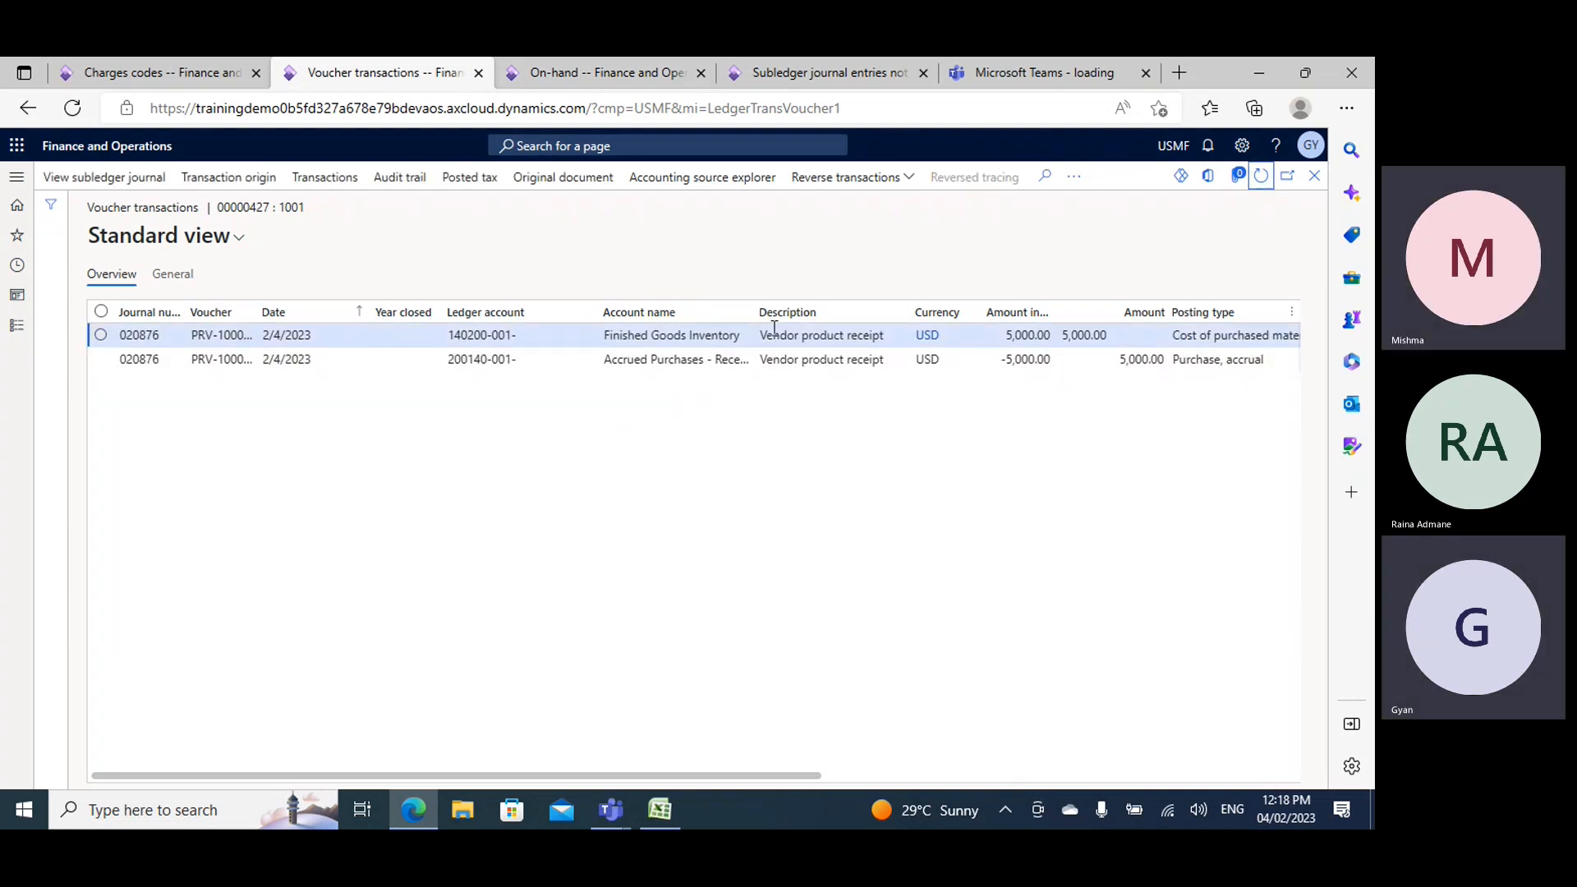
click(811, 74)
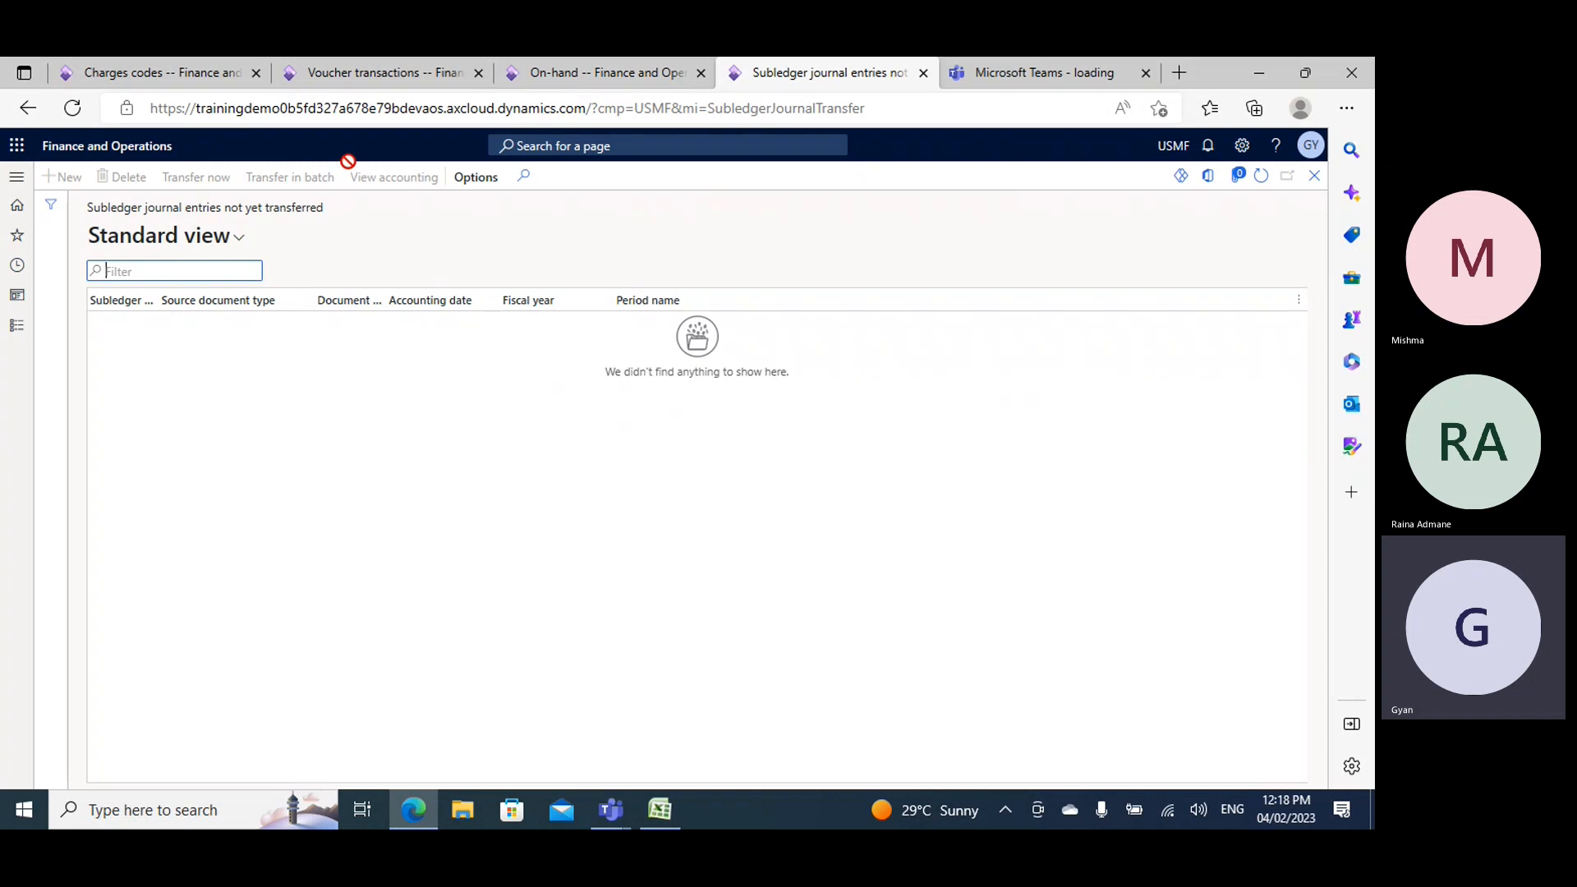
click(394, 70)
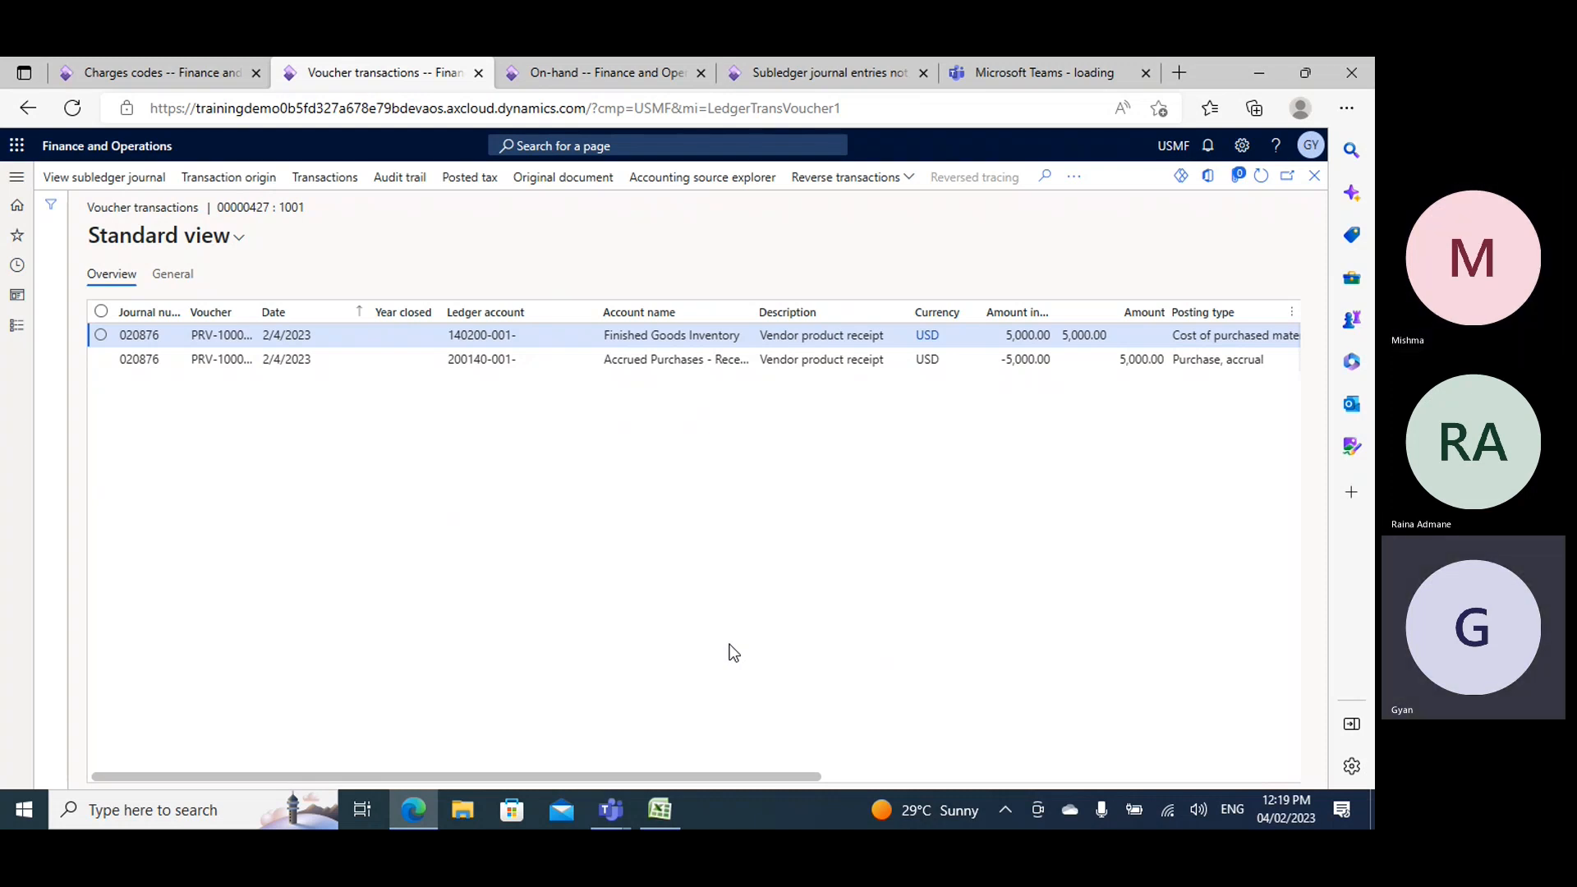
click(861, 65)
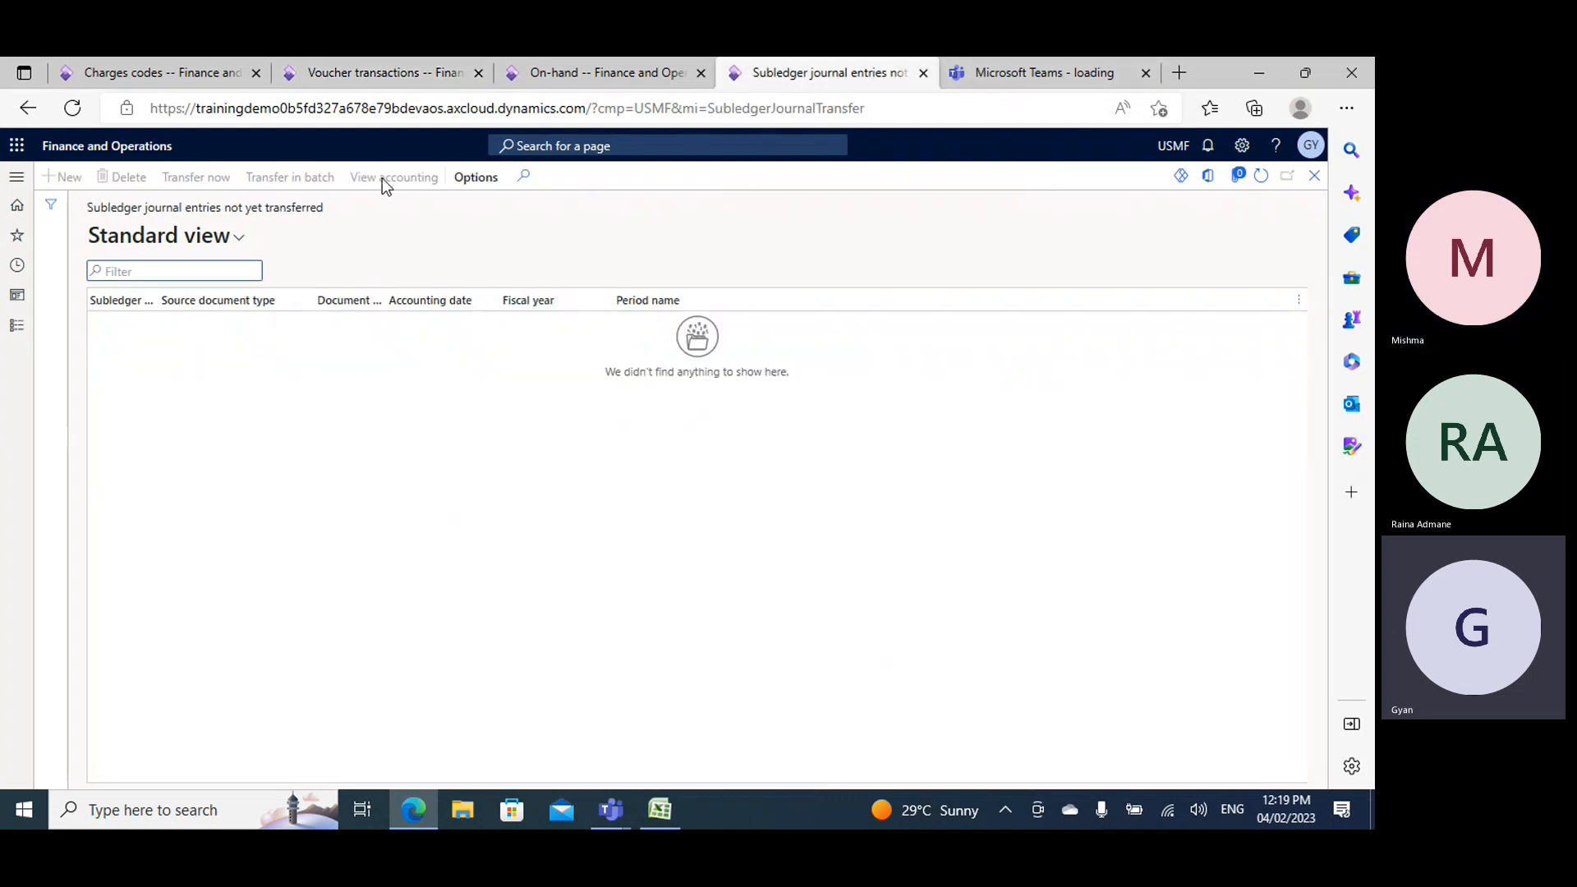
click(393, 74)
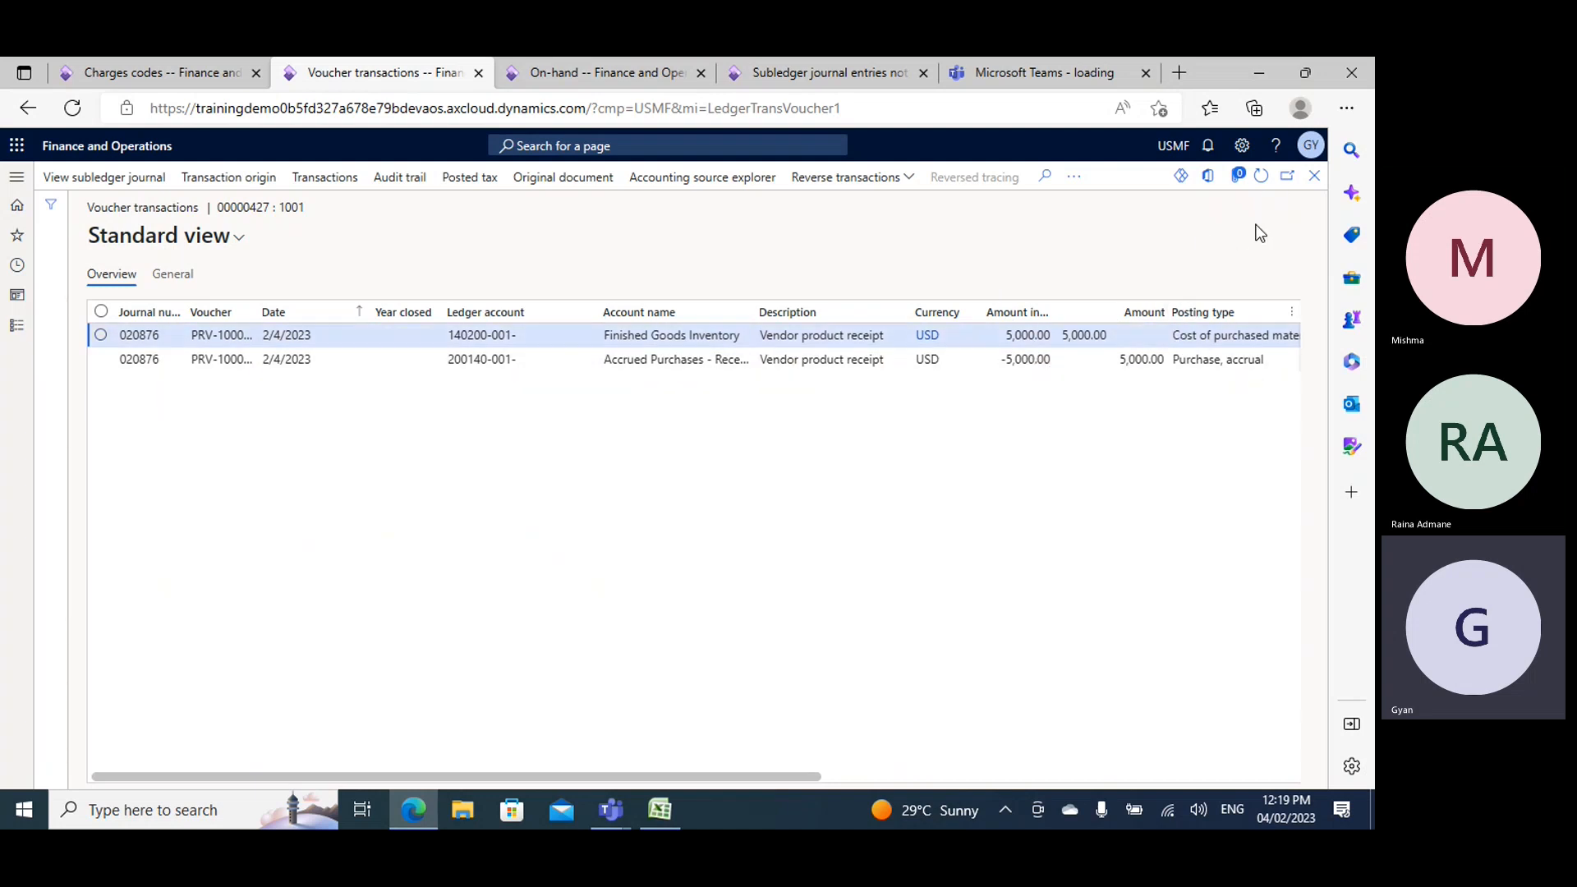
click(1314, 175)
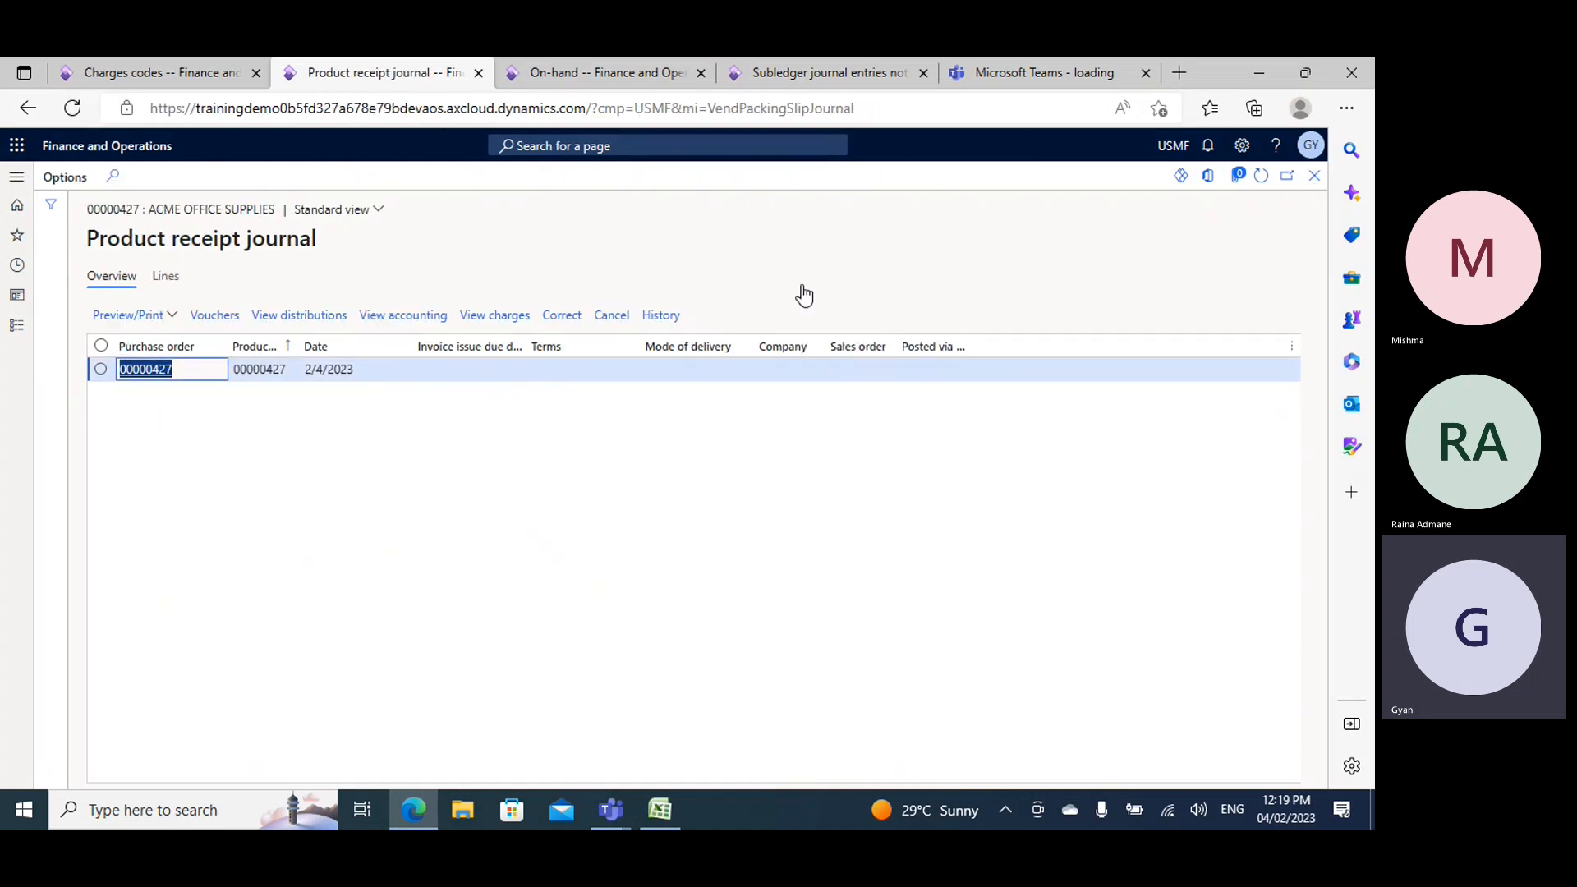
click(1312, 177)
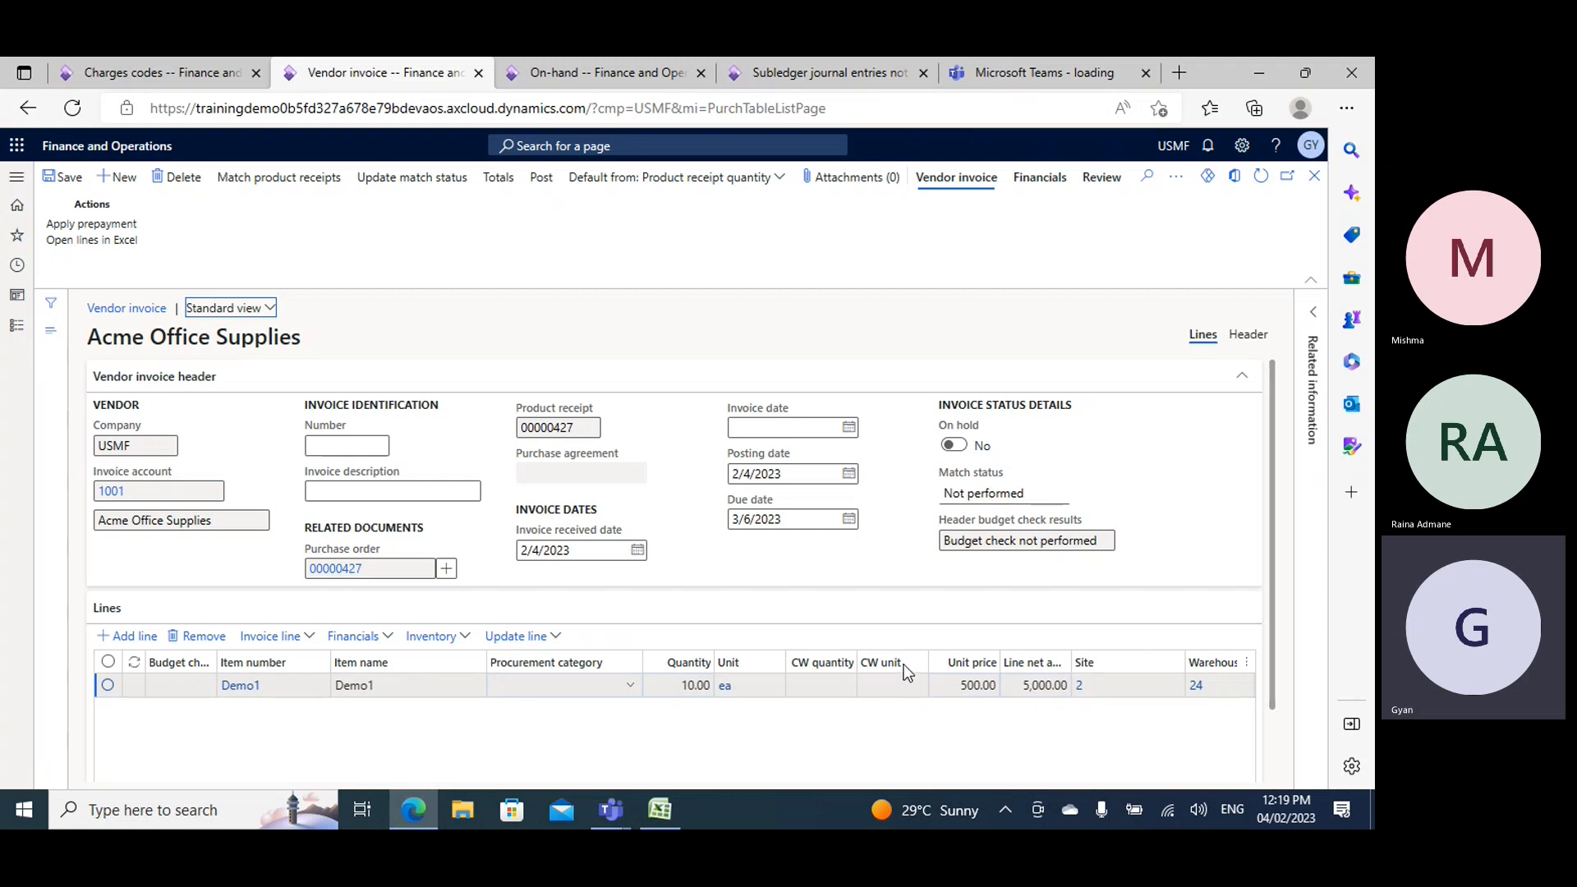
- Generate the order's vendor invoice with number IVB050, set its invoice date and post it
click(359, 448)
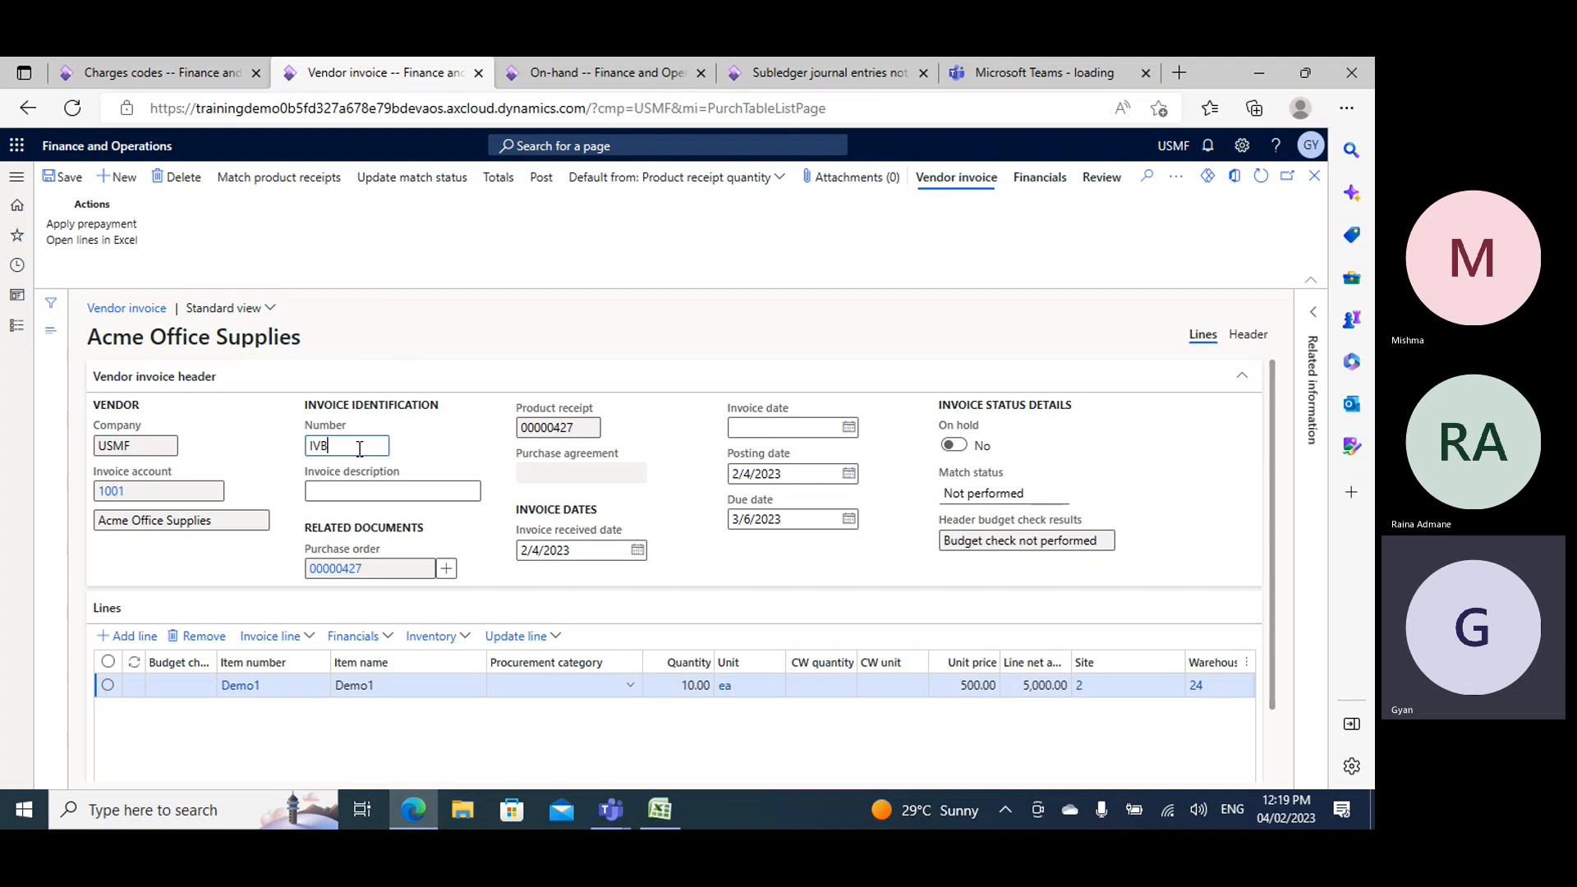
click(848, 427)
click(893, 518)
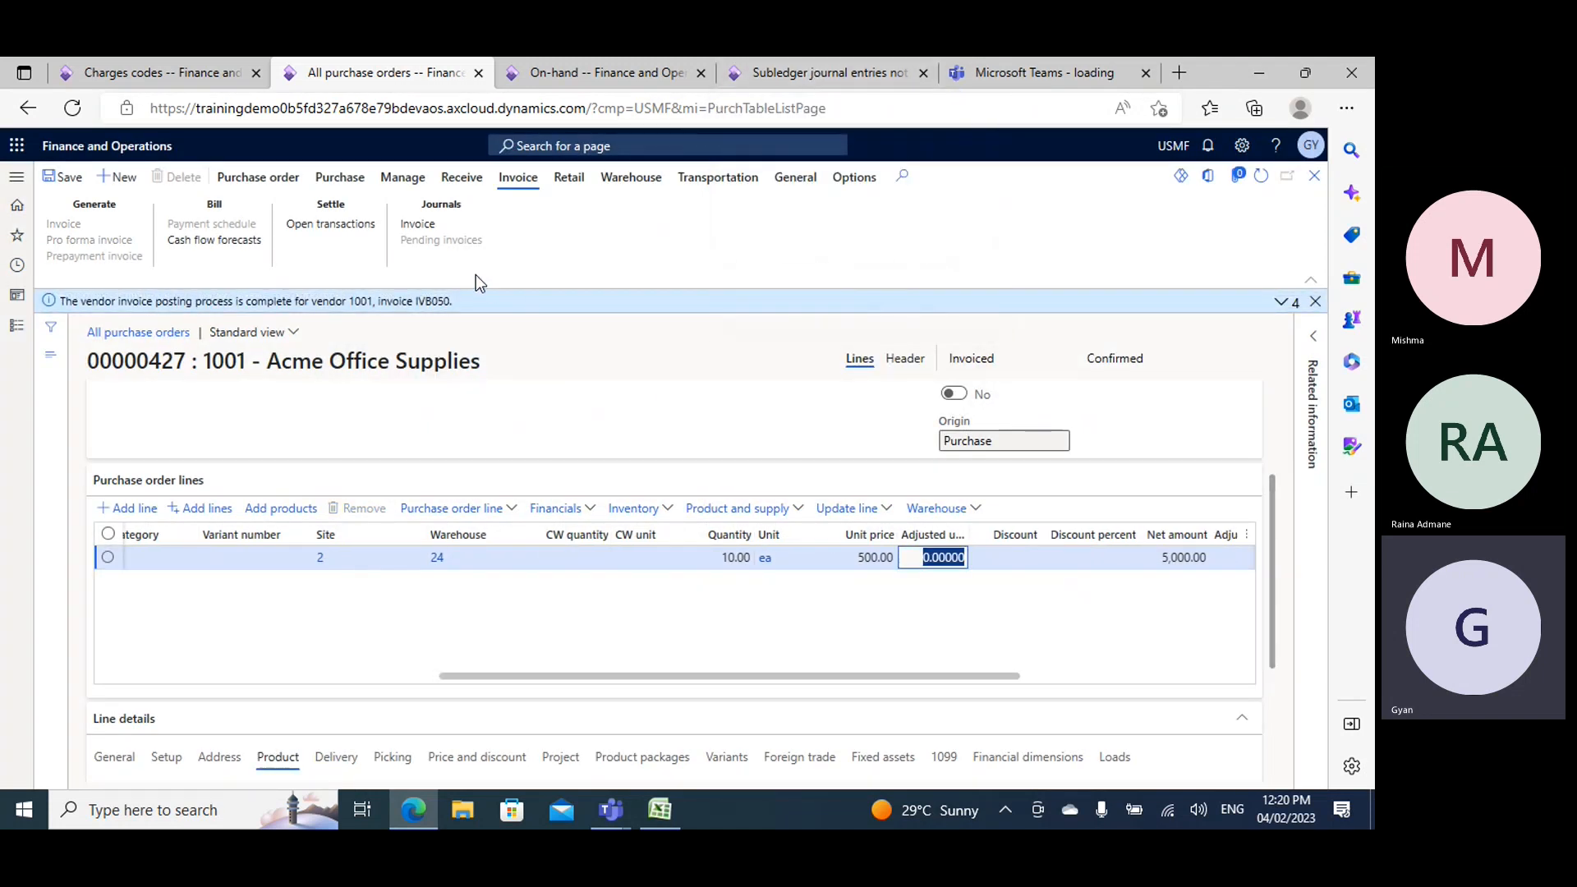
- Open invoice IVB050's voucher transactions and refresh the subledger journal entries not yet transferred to check for its entry
click(424, 224)
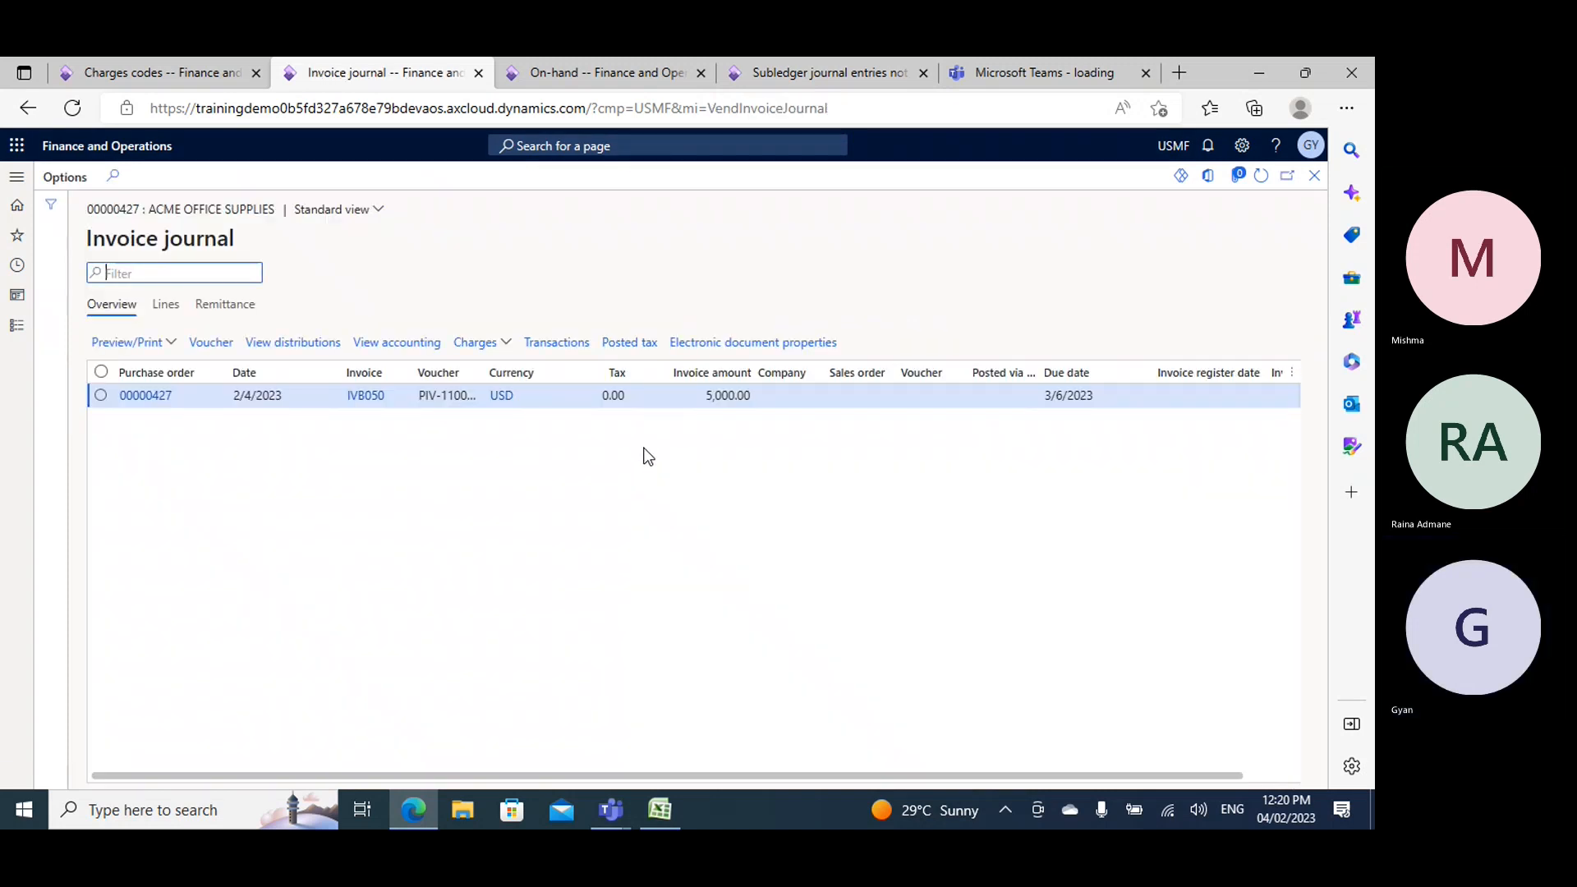
click(723, 398)
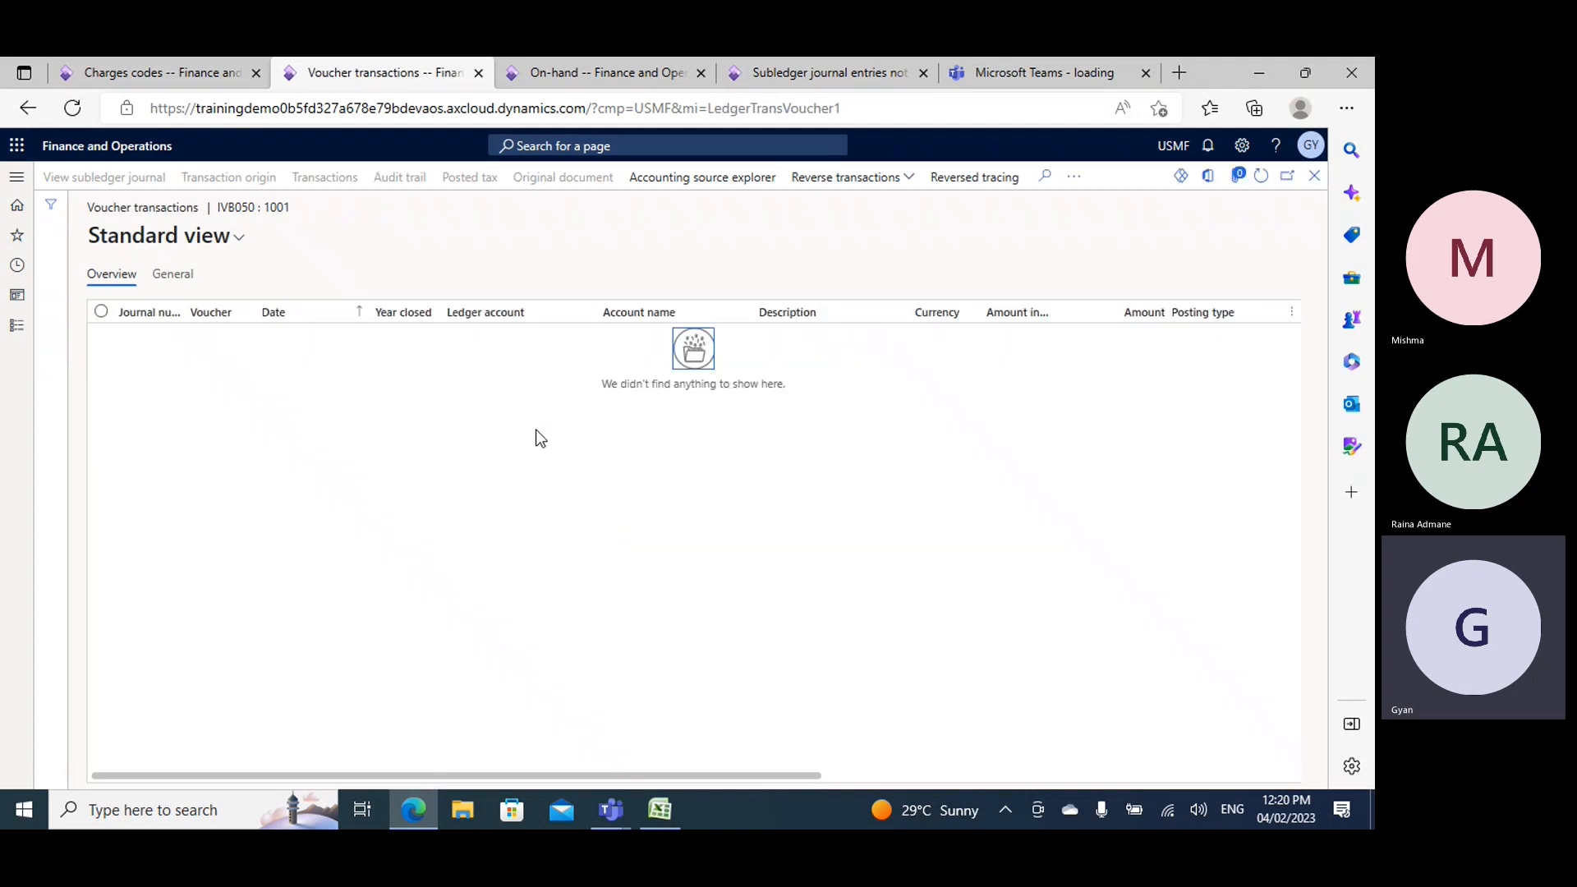
click(822, 73)
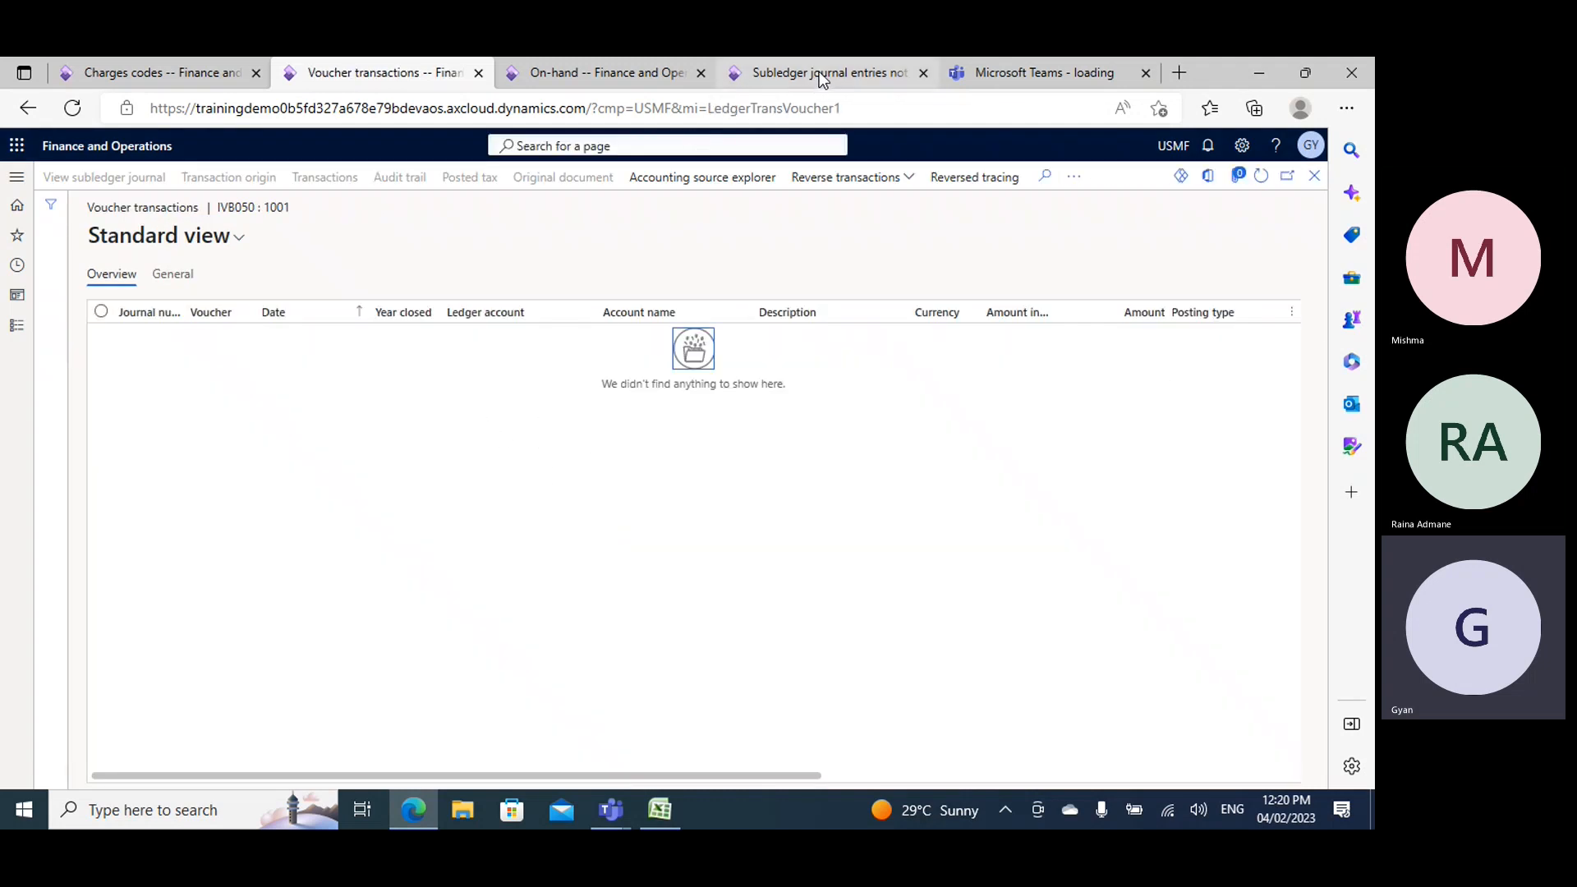
click(1262, 178)
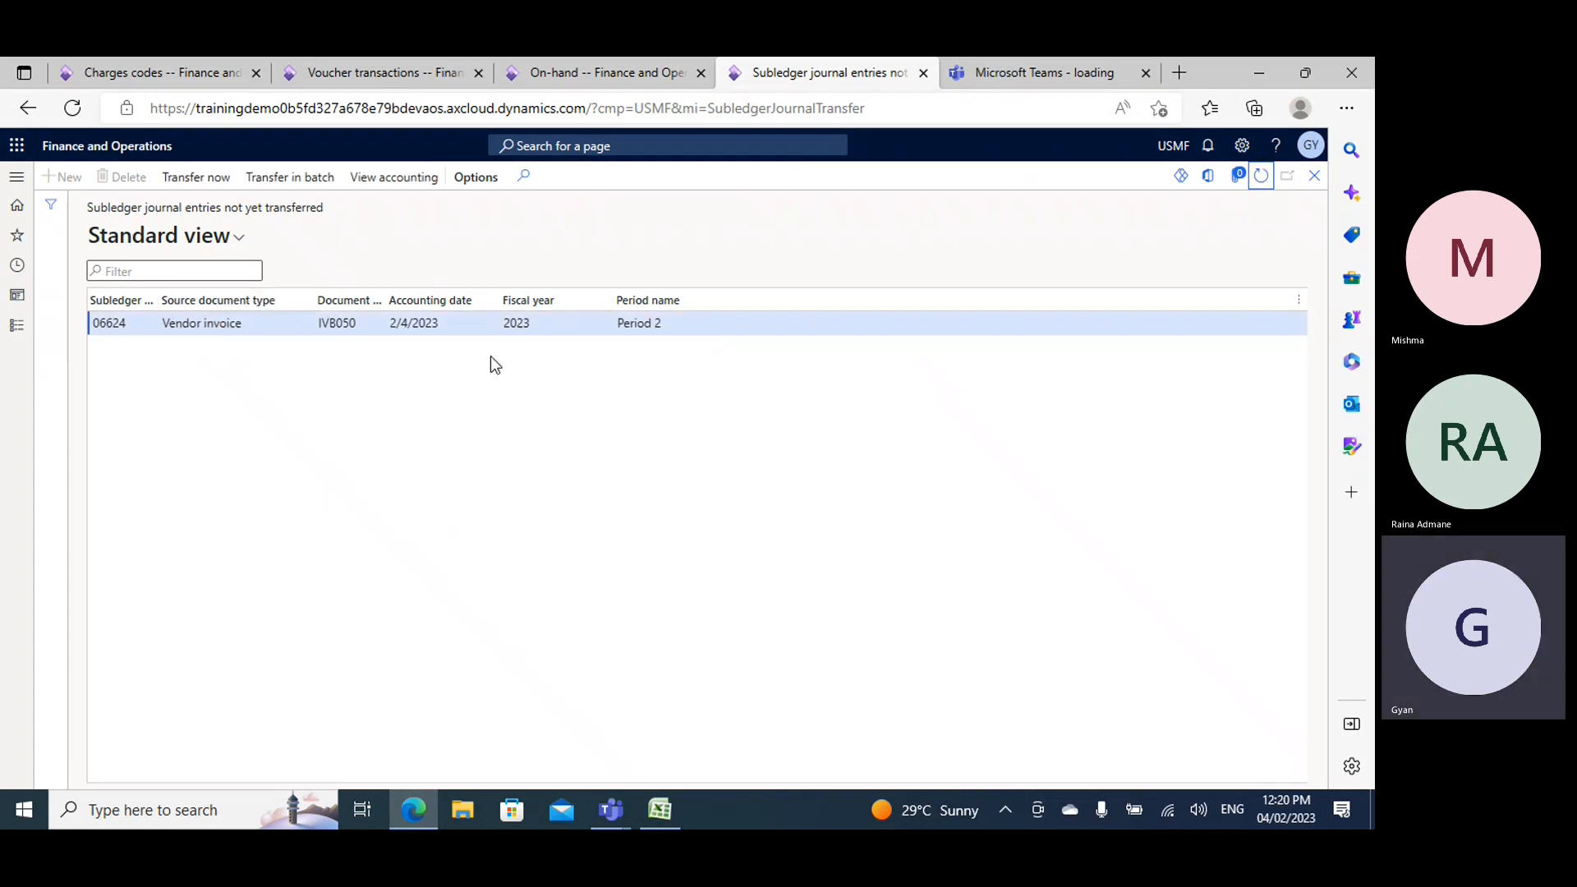
click(406, 67)
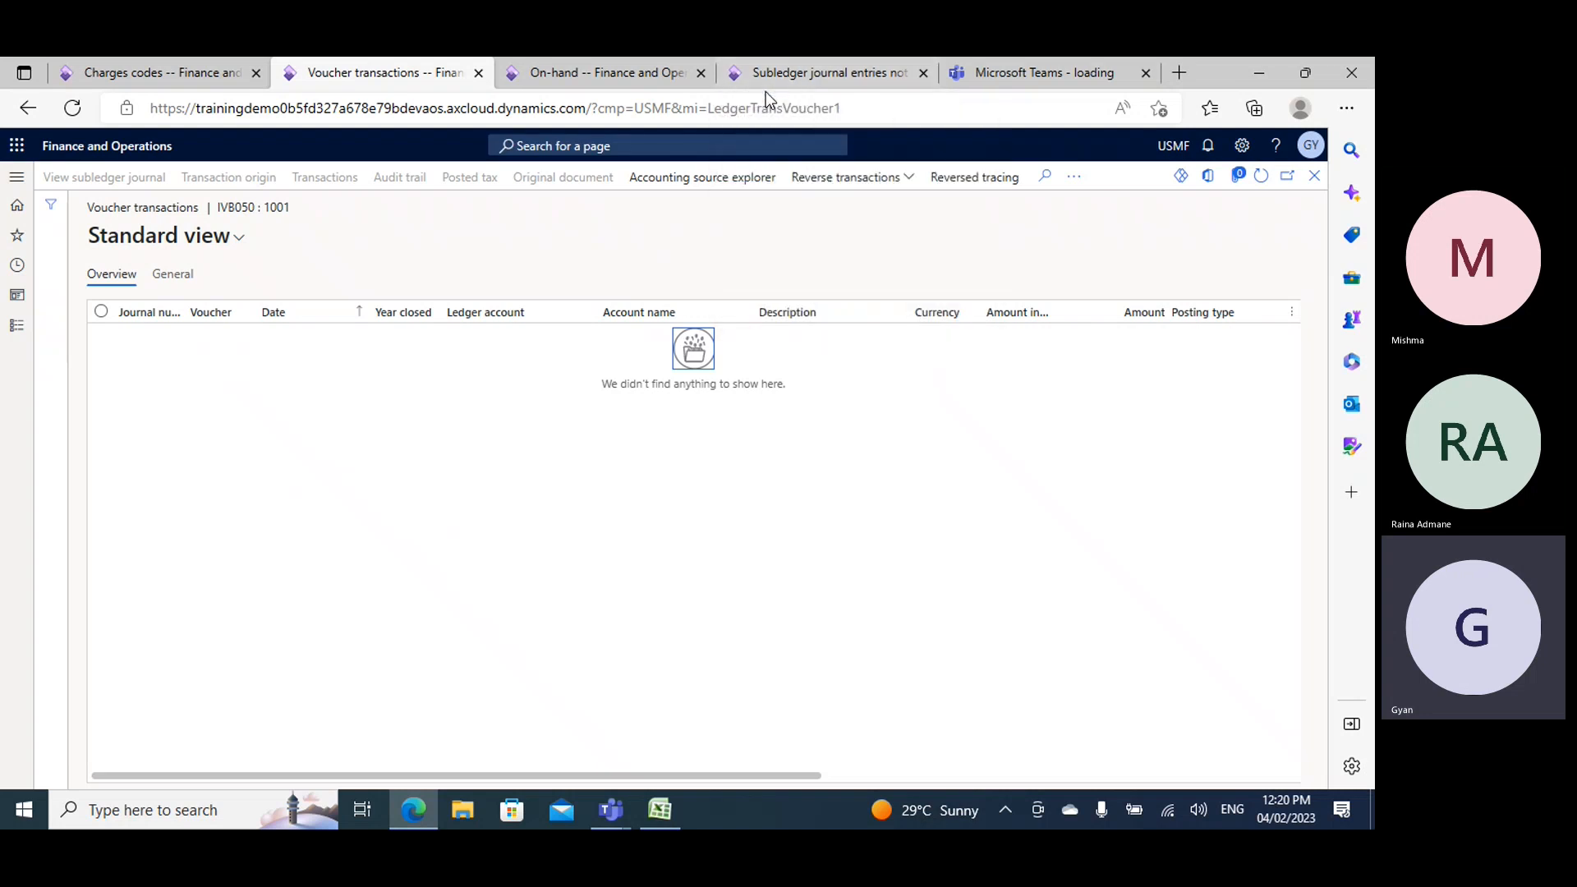
- Transfer invoice IVB050's pending subledger journal entry to the general ledger and refresh its voucher transactions
click(791, 80)
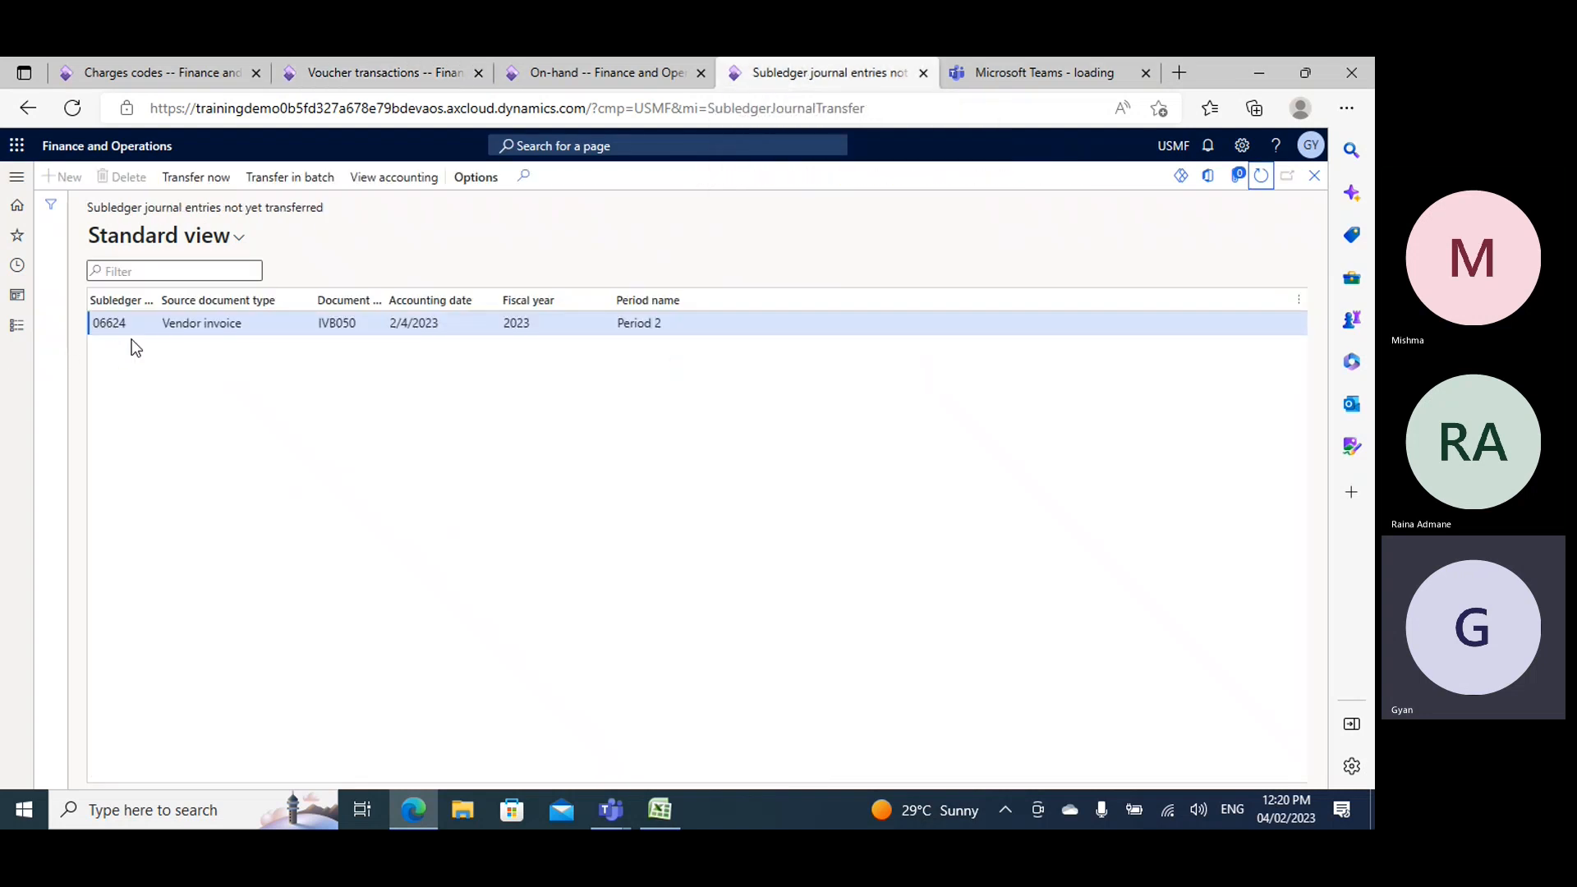
click(196, 177)
click(382, 78)
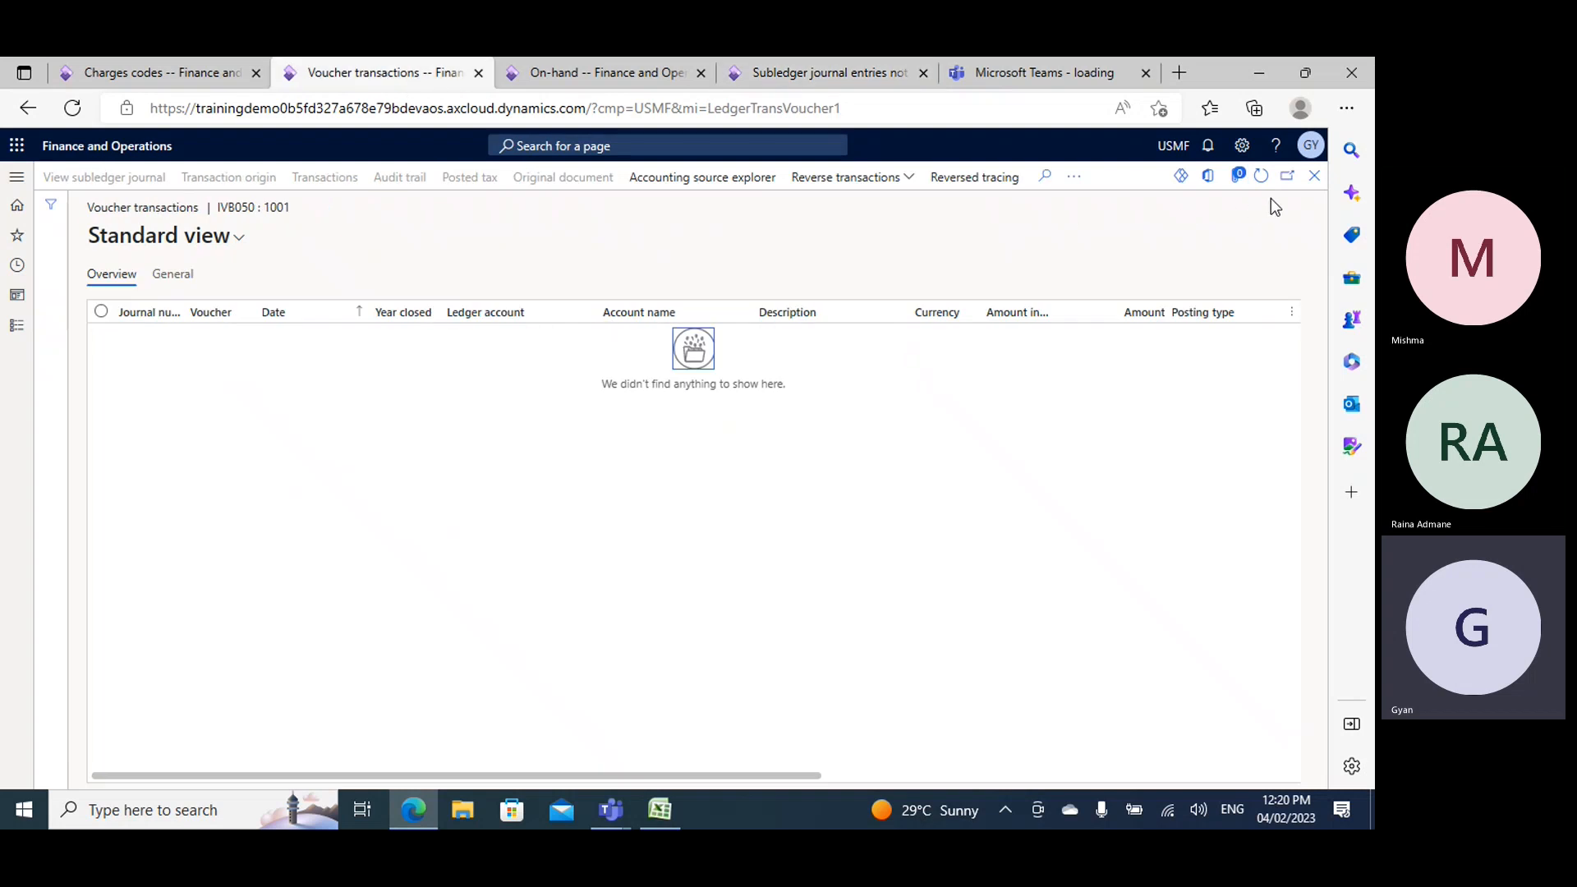
click(1261, 175)
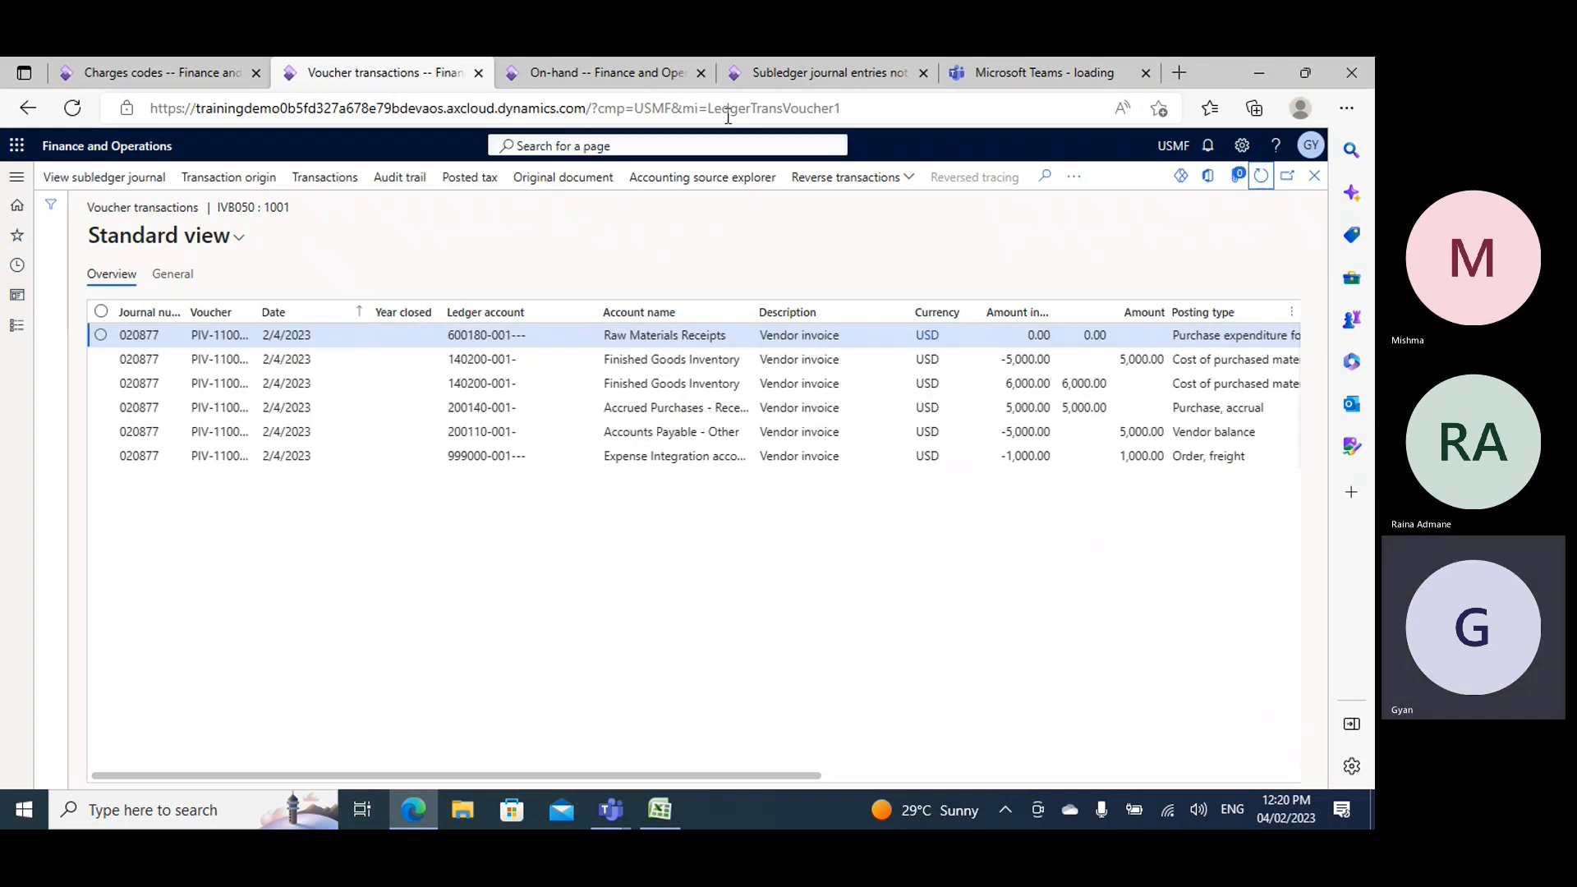
- Compare invoice IVB050's voucher transactions with the list of subledger journal entries not yet transferred
click(772, 76)
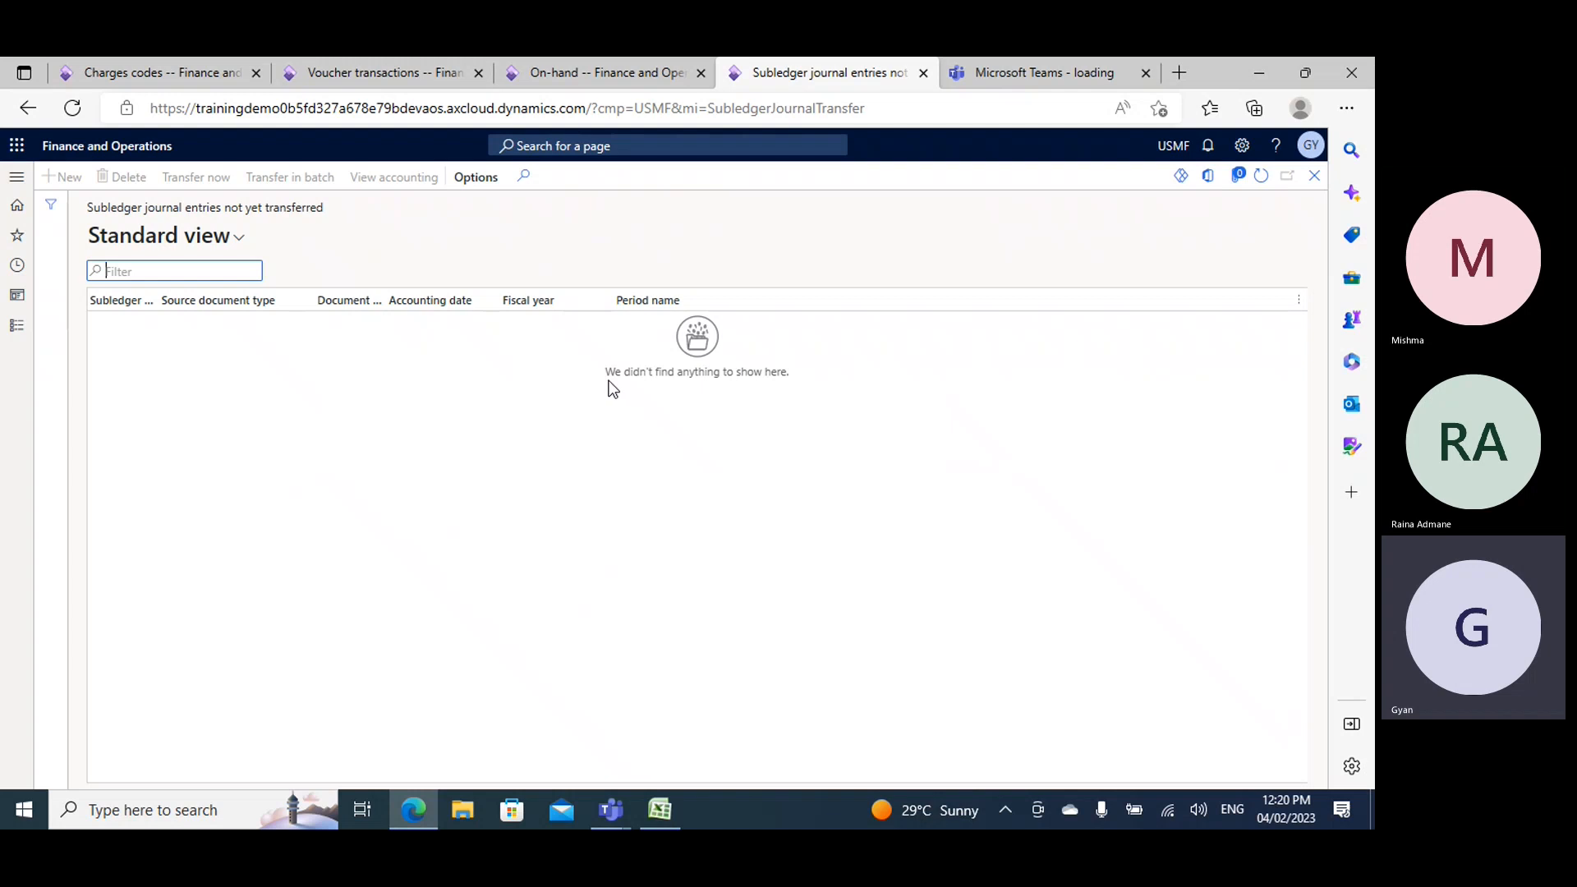
click(347, 66)
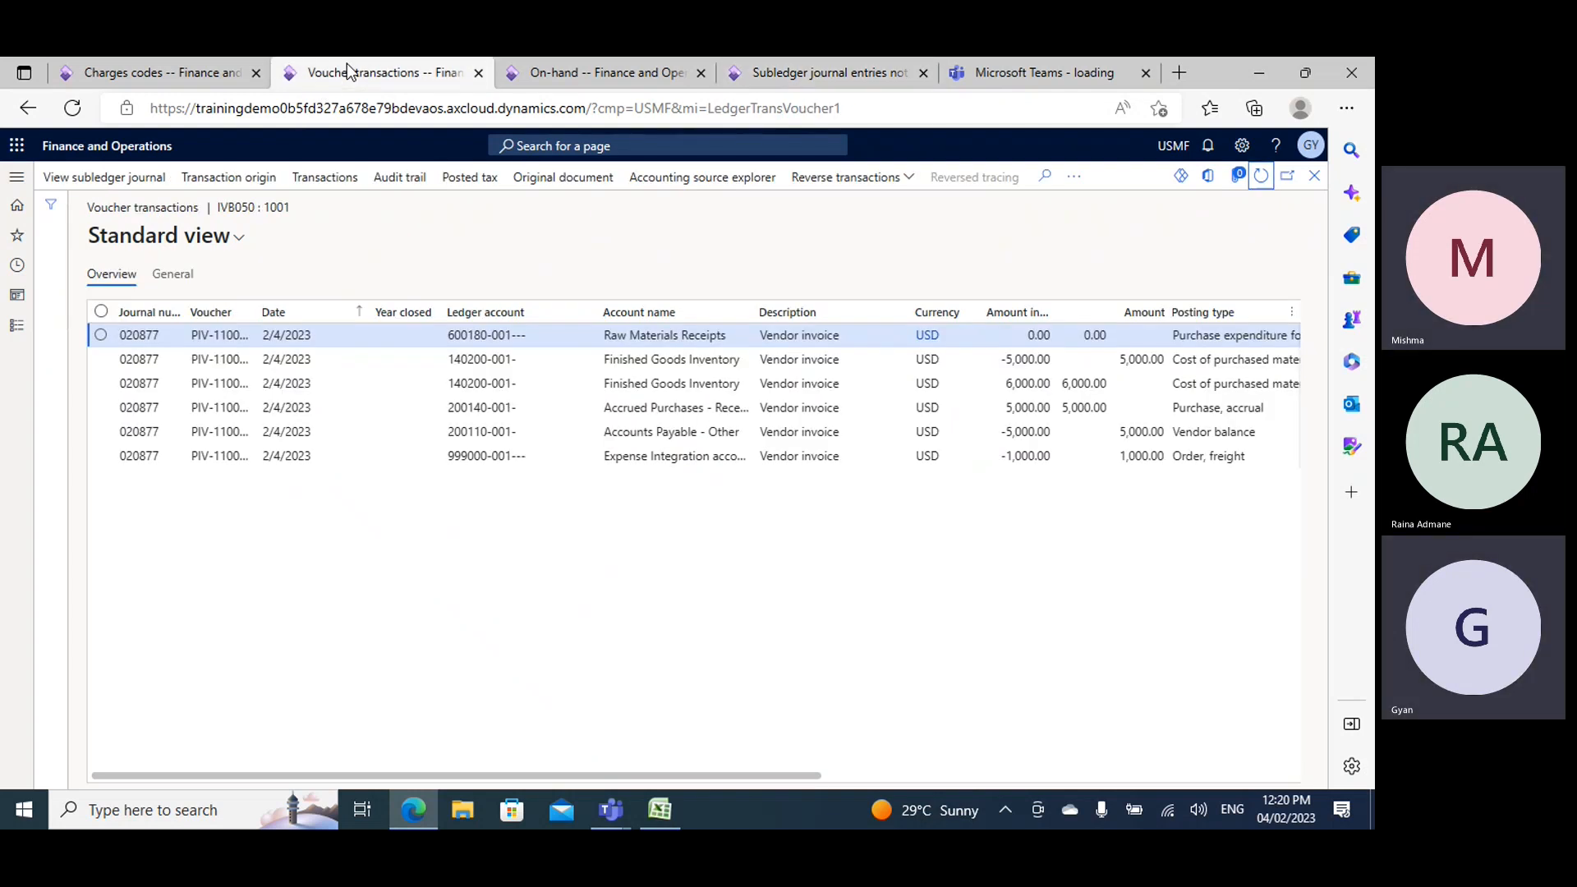
click(821, 72)
click(387, 73)
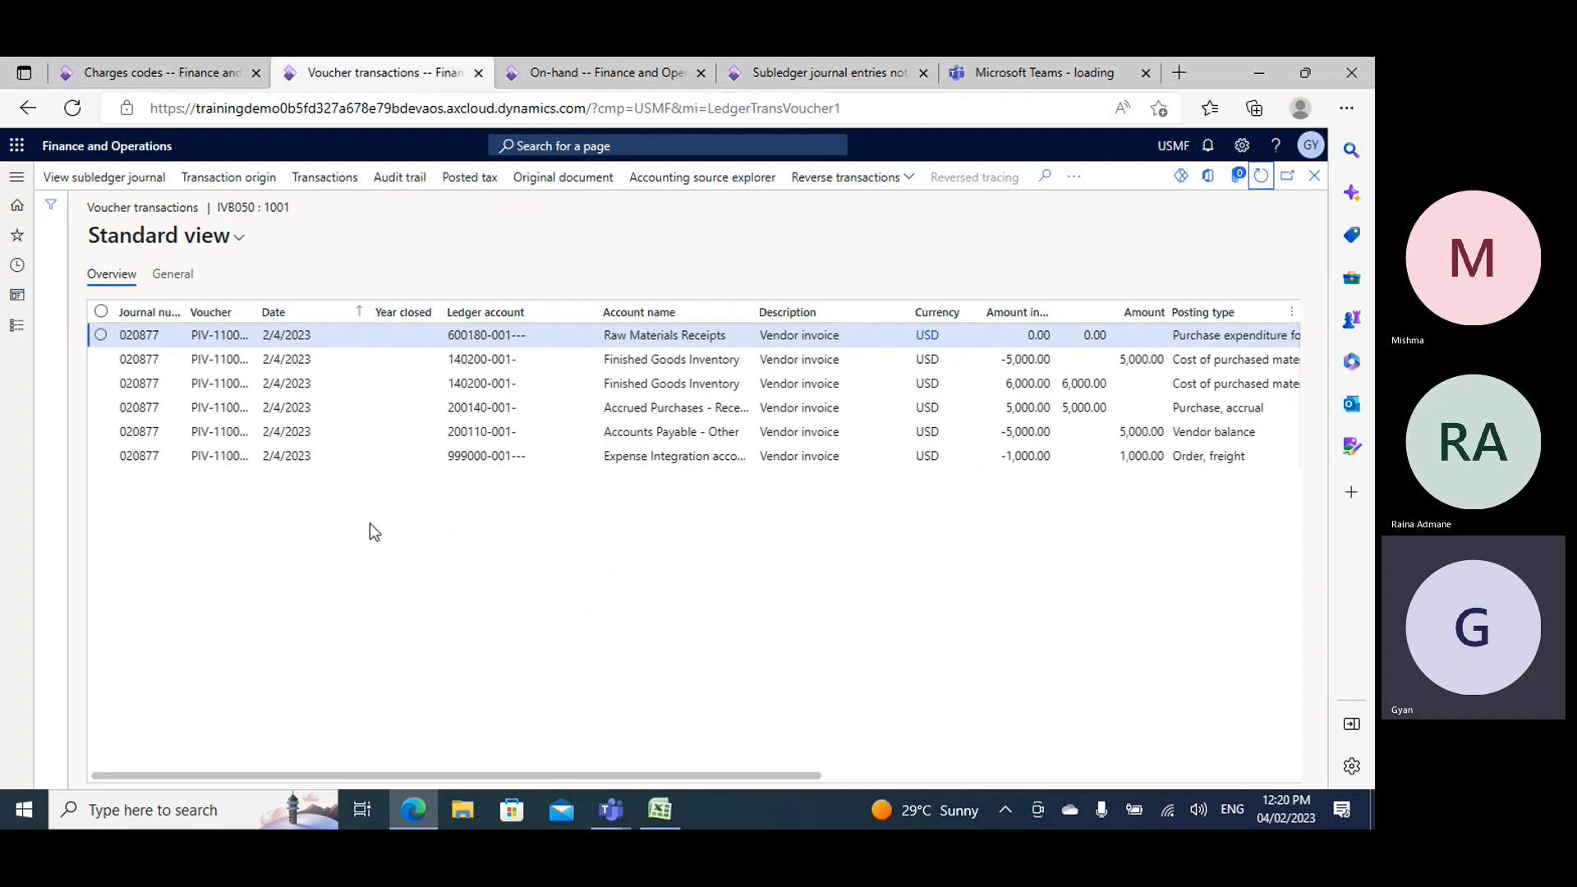
- Return to purchase order 00000427, review its receipt and invoice options, and reopen its invoice journal
click(1314, 175)
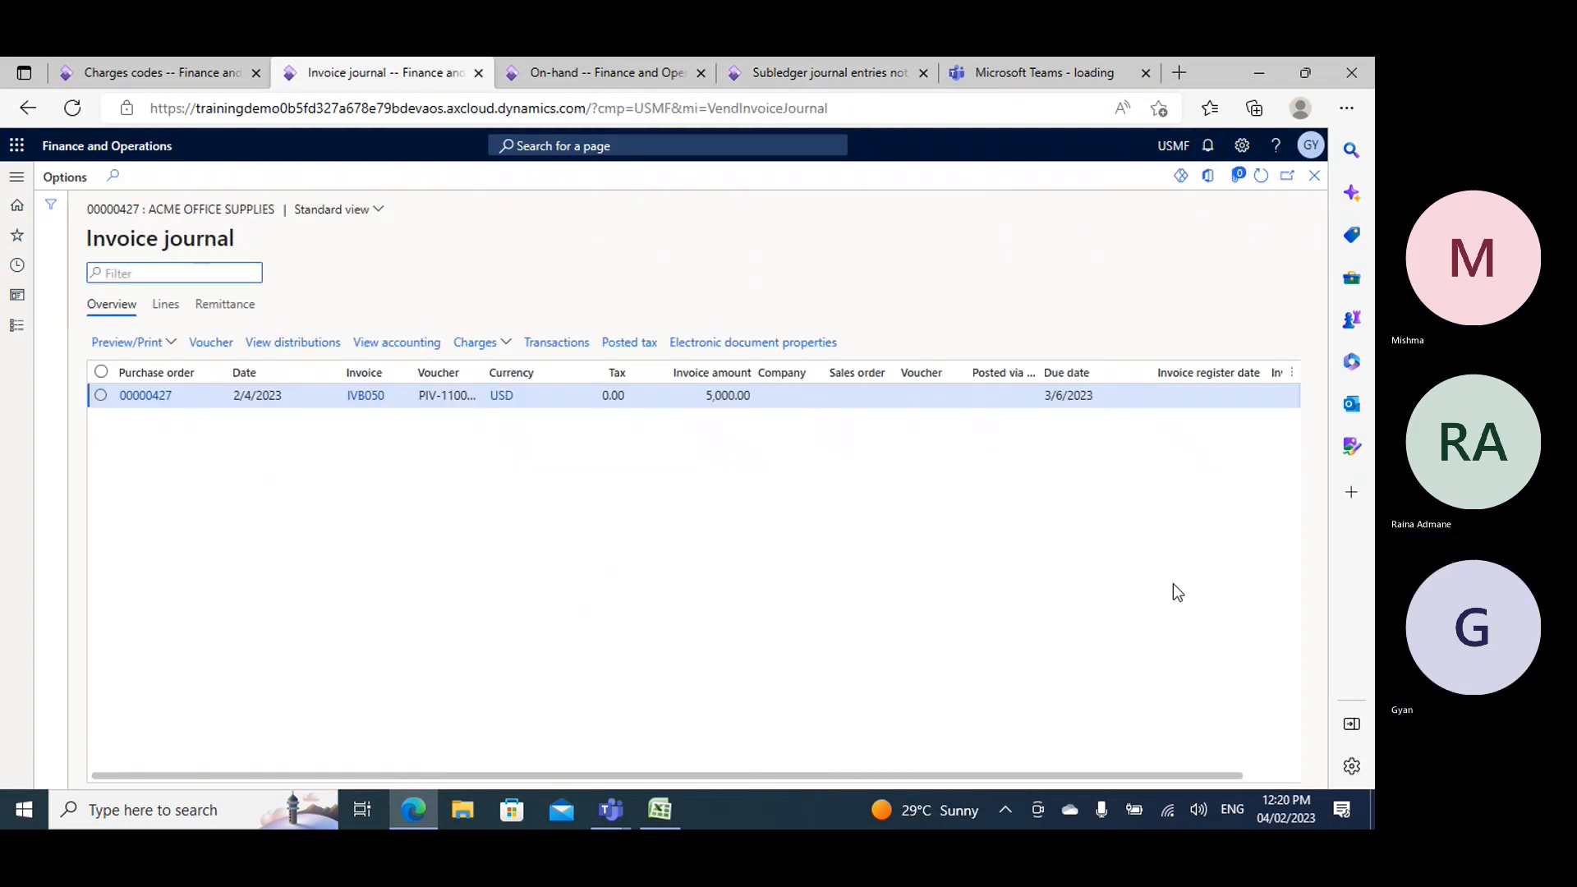
click(1315, 175)
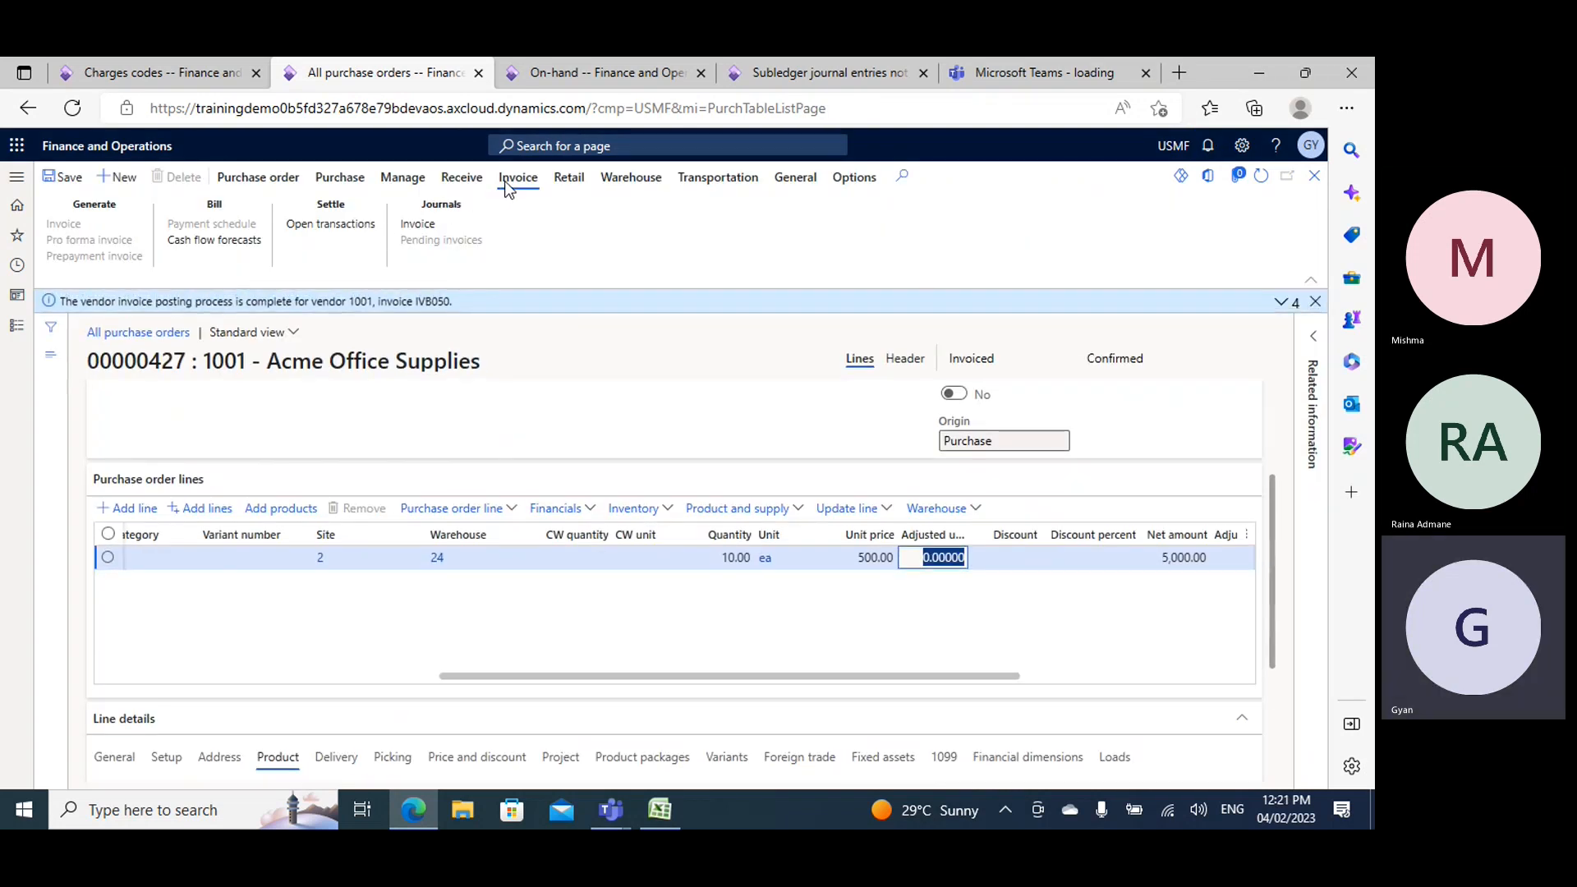
click(461, 179)
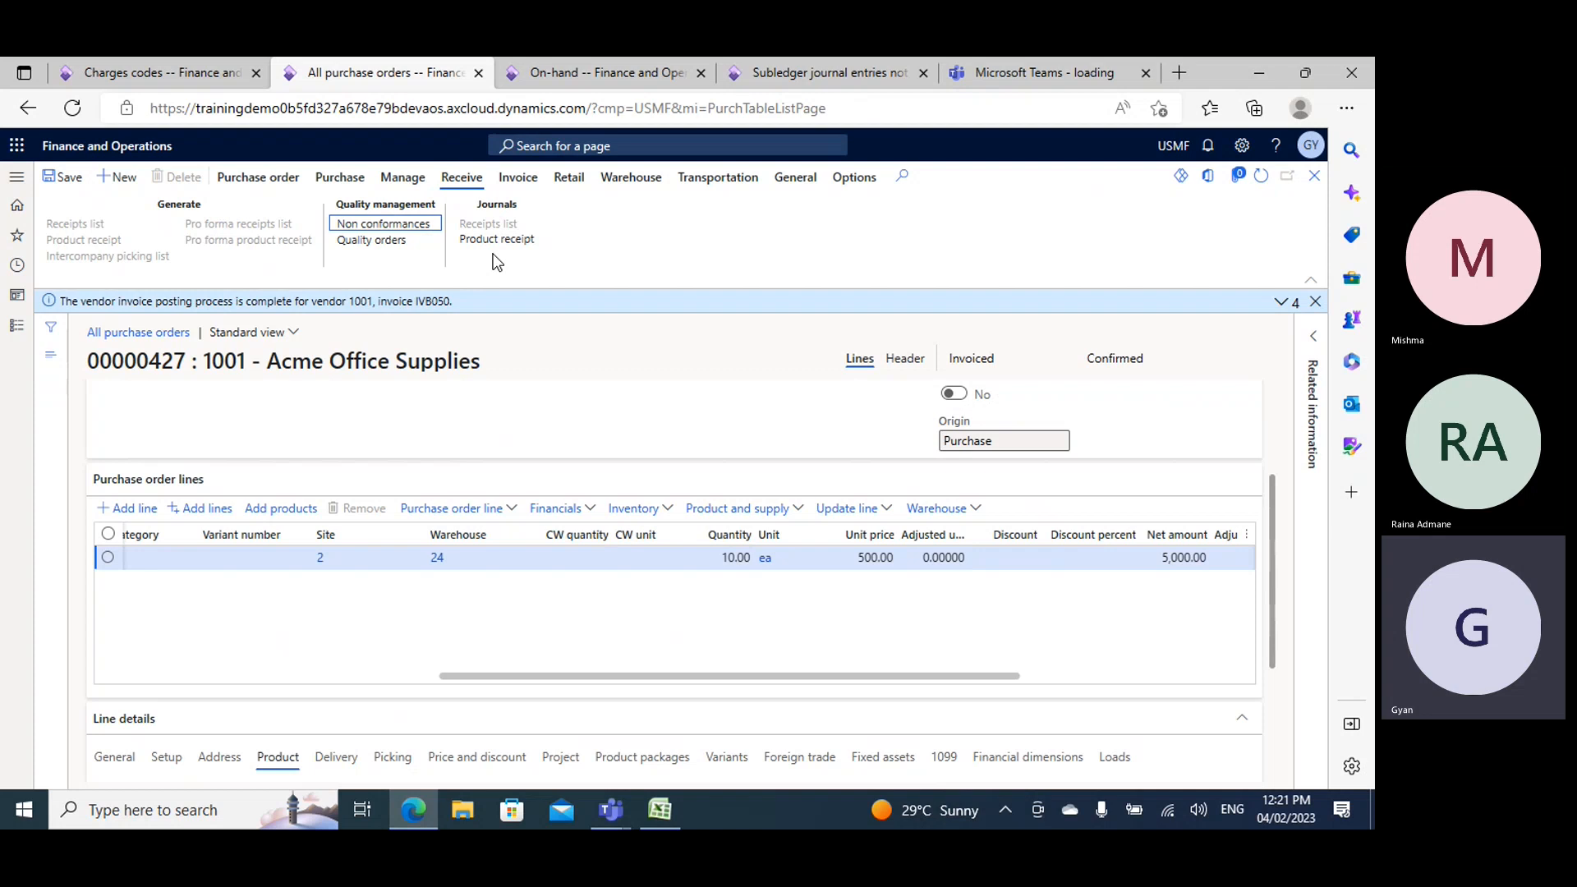
click(509, 179)
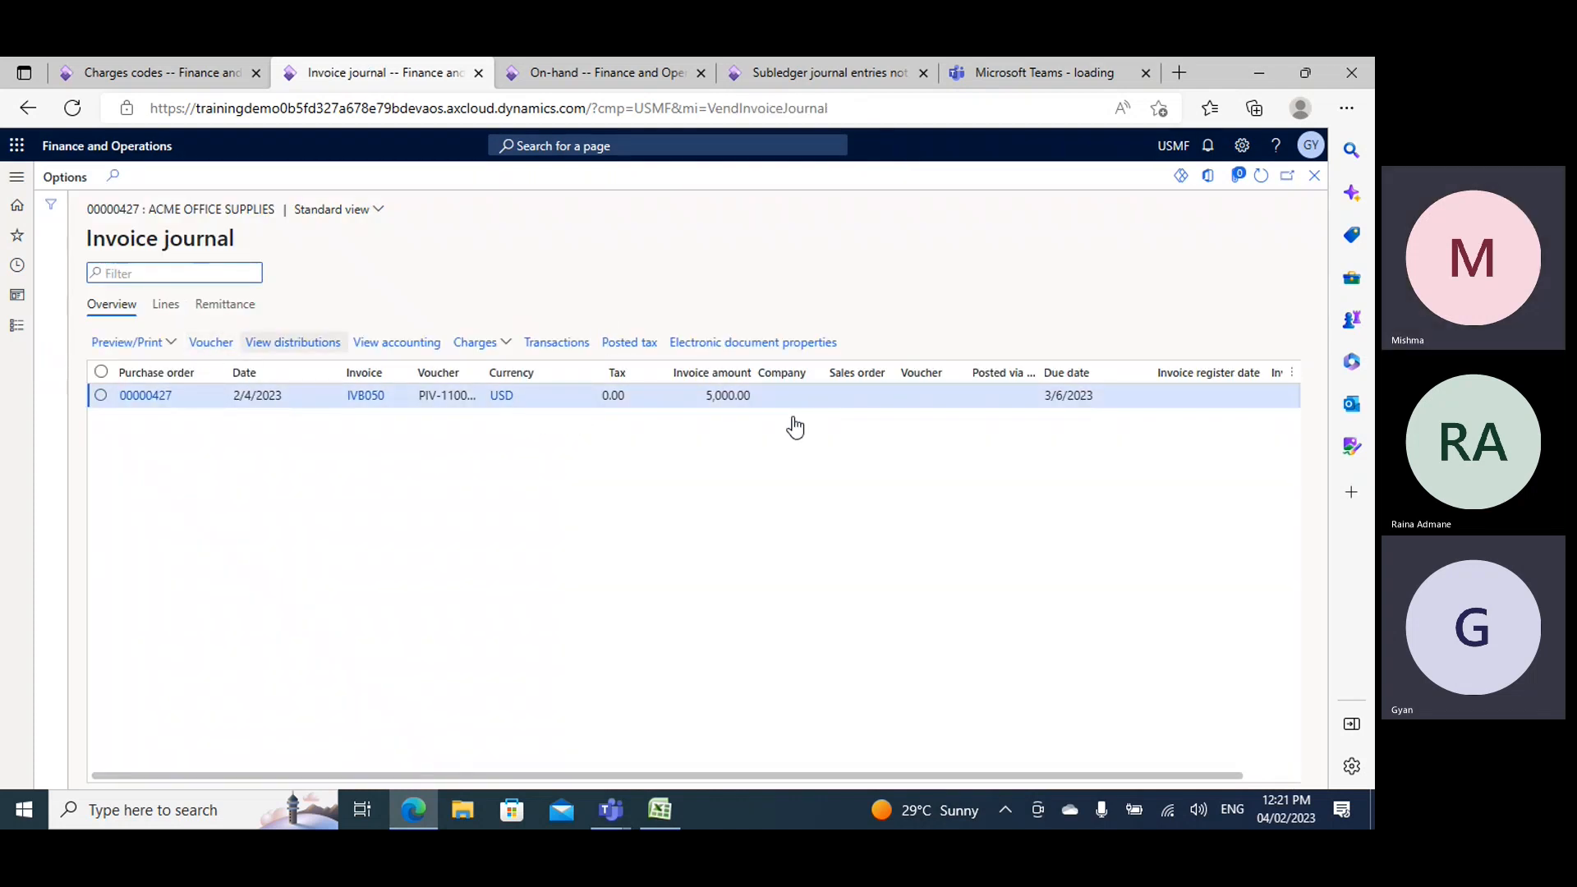
- Reopen the subledger journal entries not yet transferred from General ledger periodic tasks, and bring up invoice IVB050's voucher transactions again
click(797, 72)
click(19, 327)
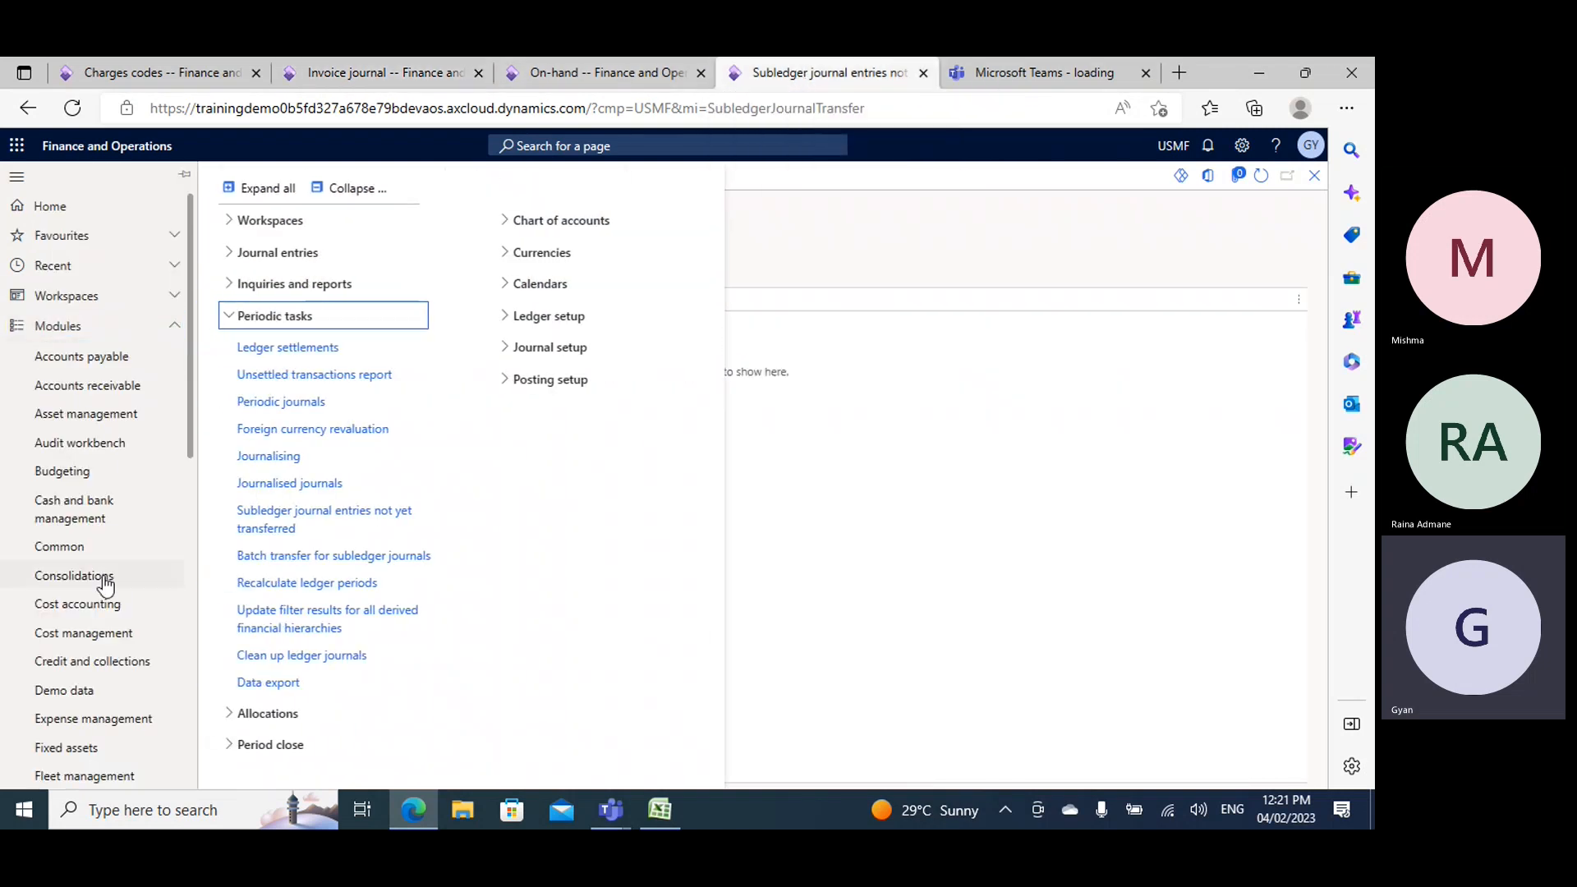
click(284, 530)
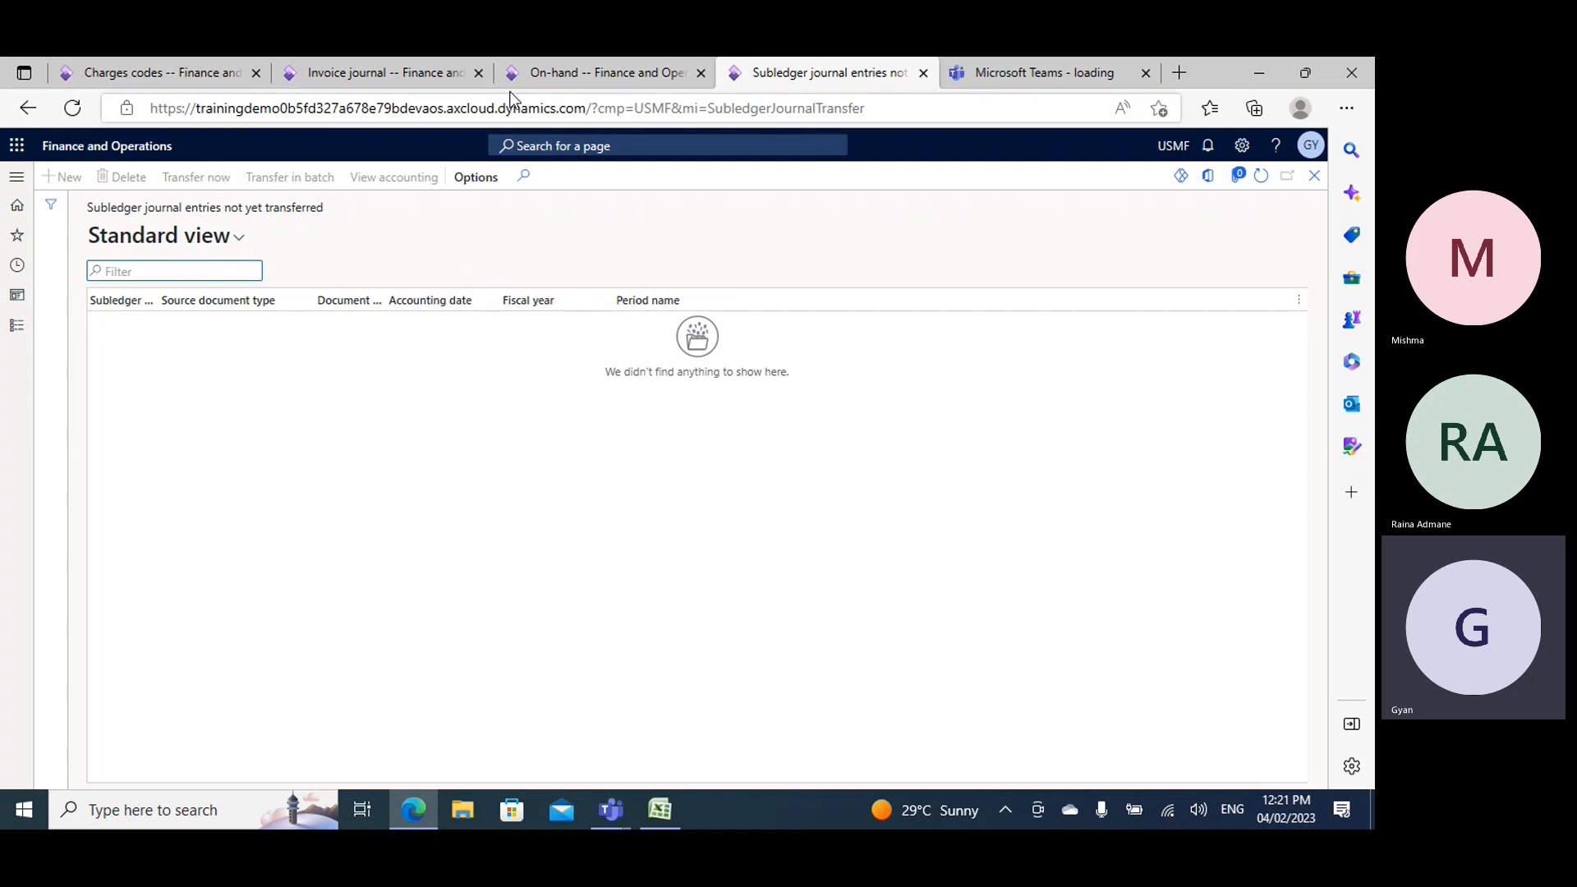
click(410, 73)
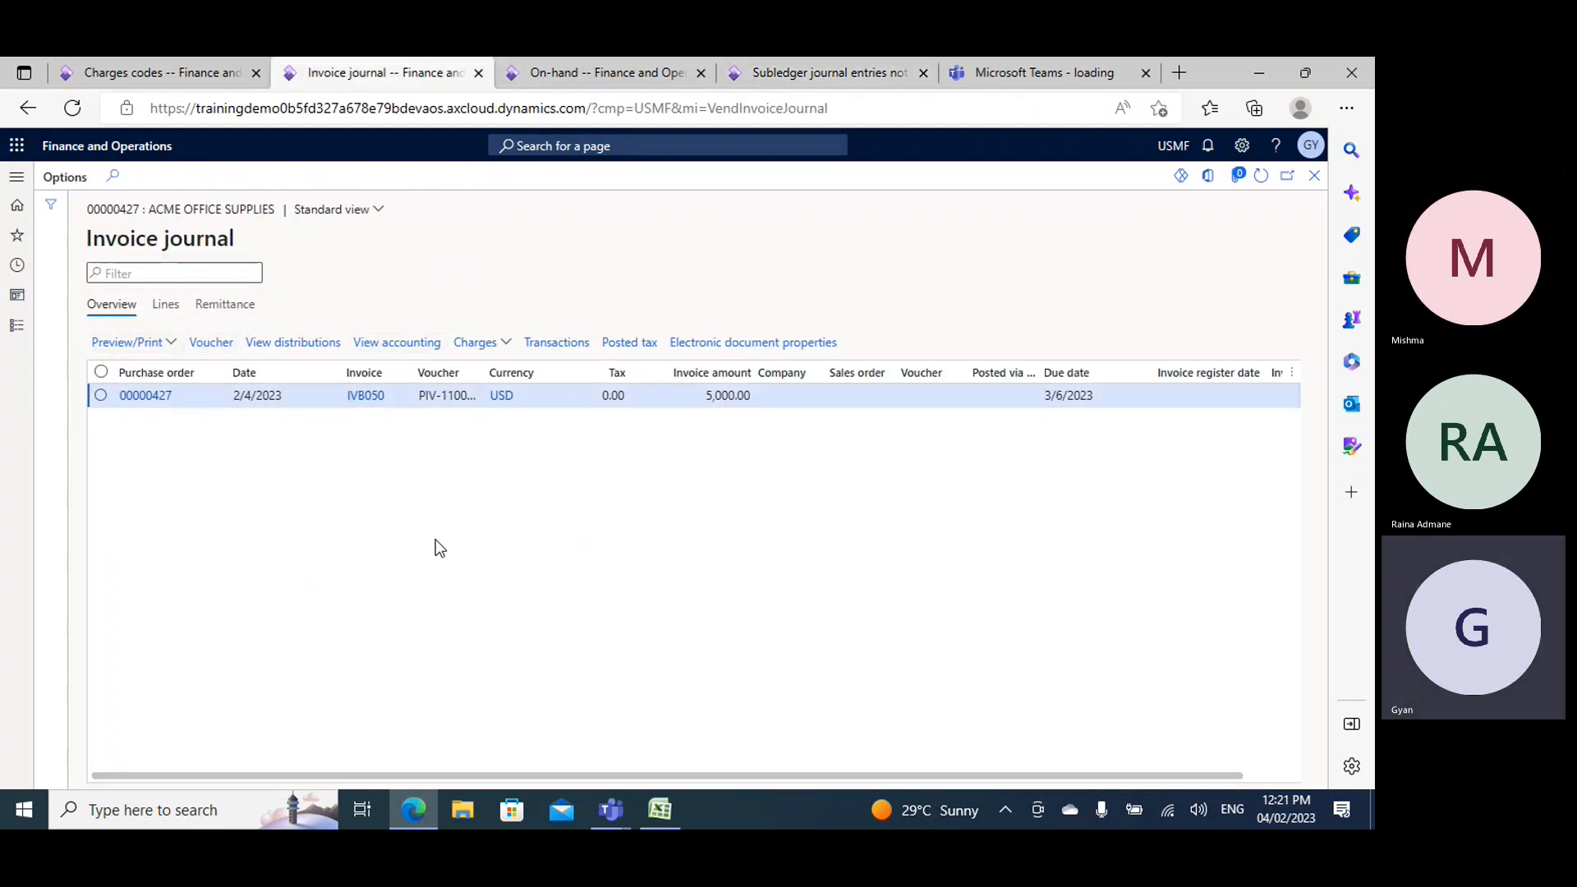
click(775, 74)
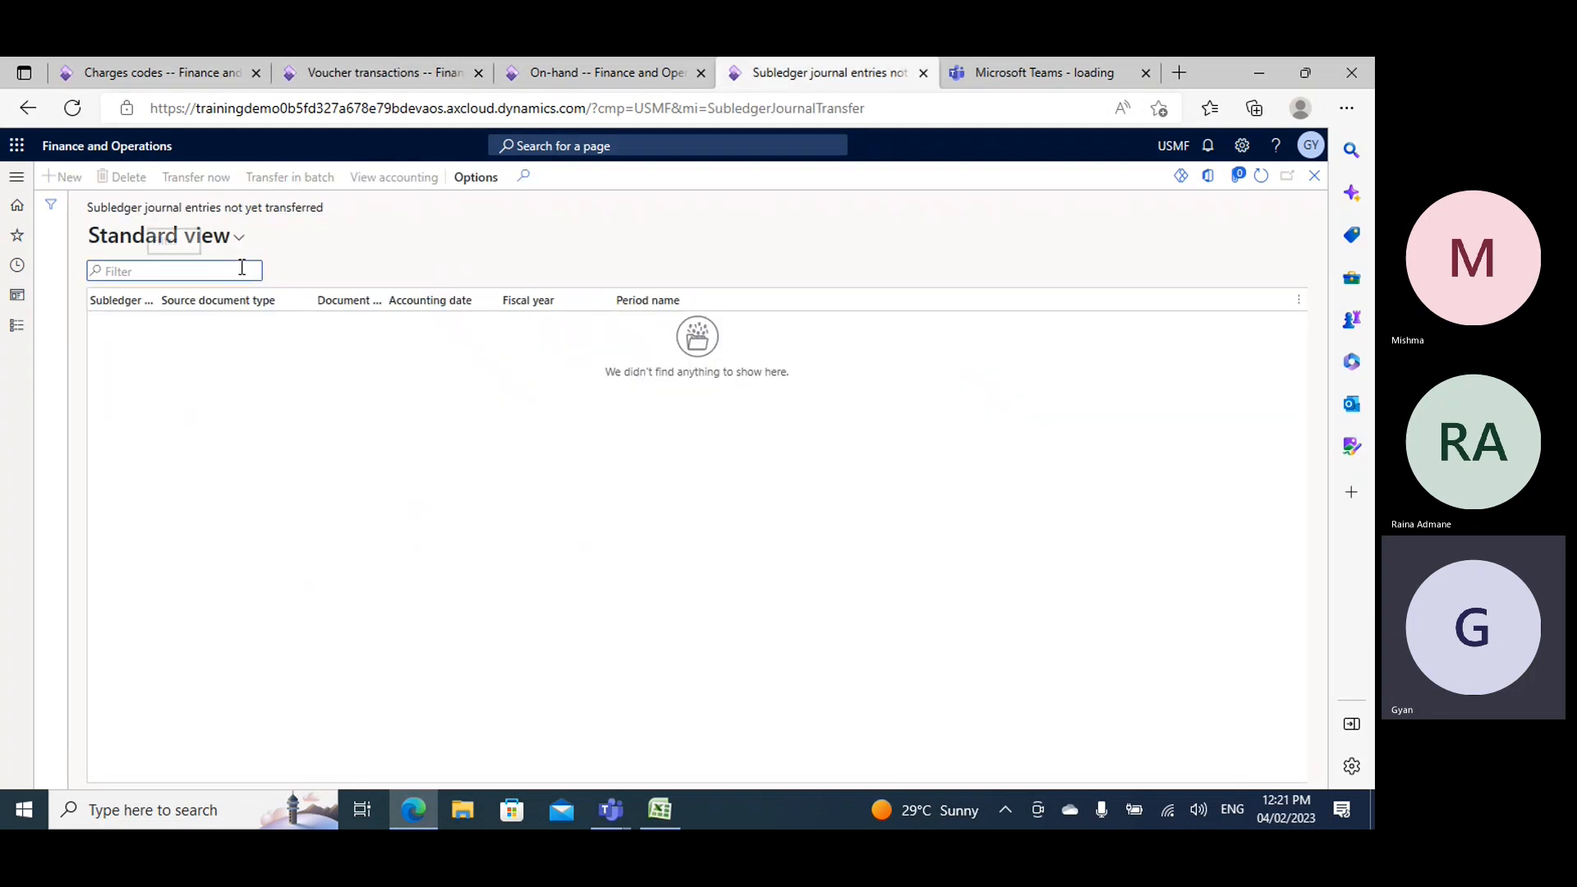
click(241, 270)
click(362, 69)
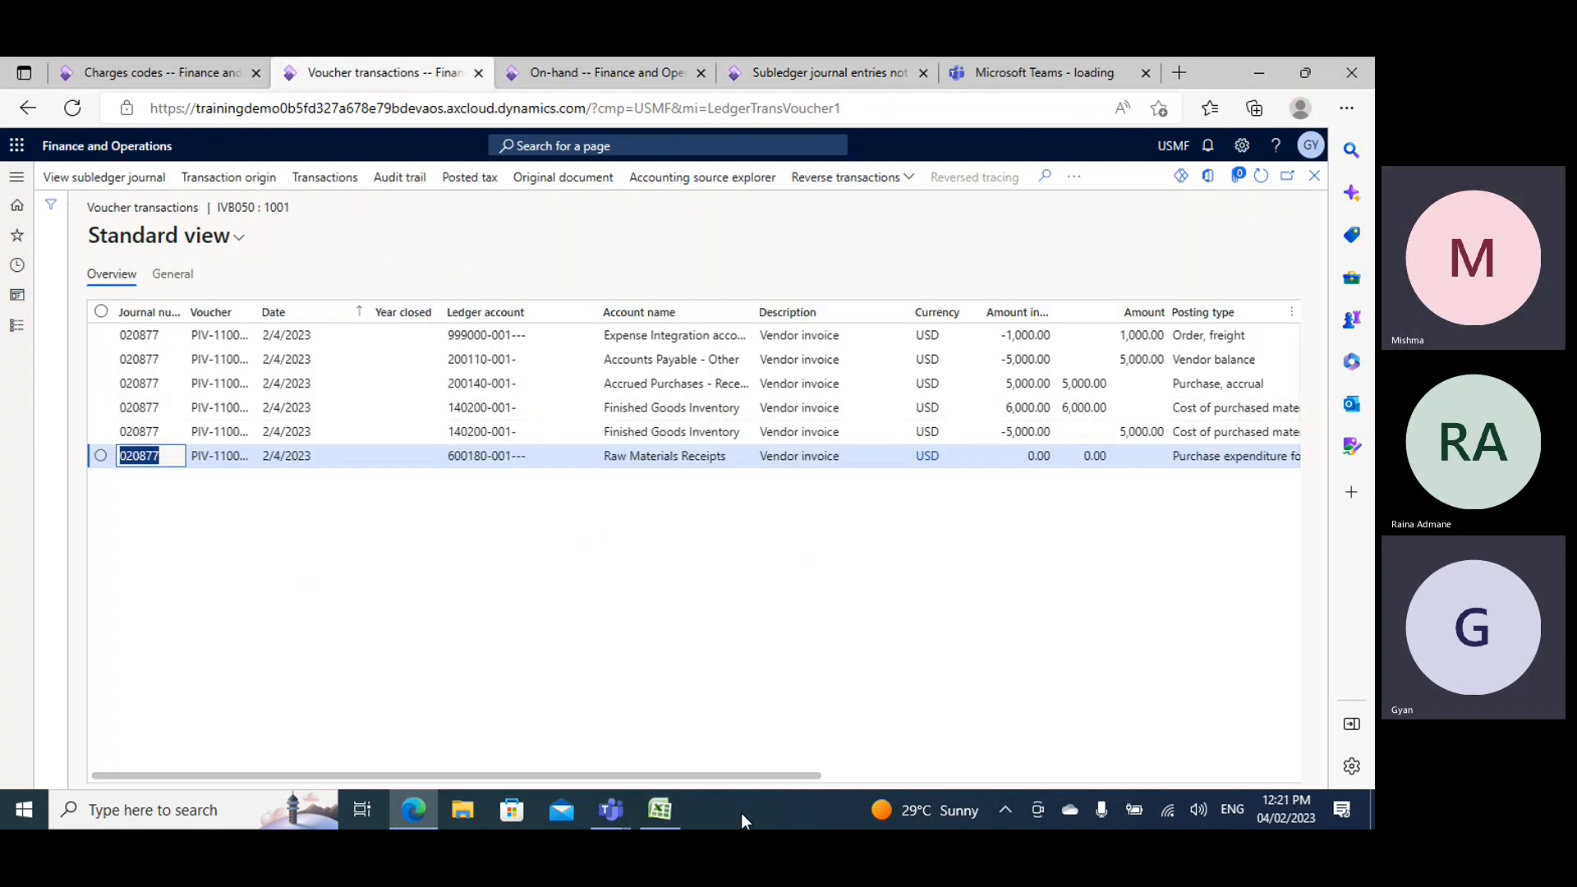
- Examine the posting types and amounts of the "Order, freight" and "Vendor balance" lines in the invoice's voucher transactions
drag(726, 777, 940, 766)
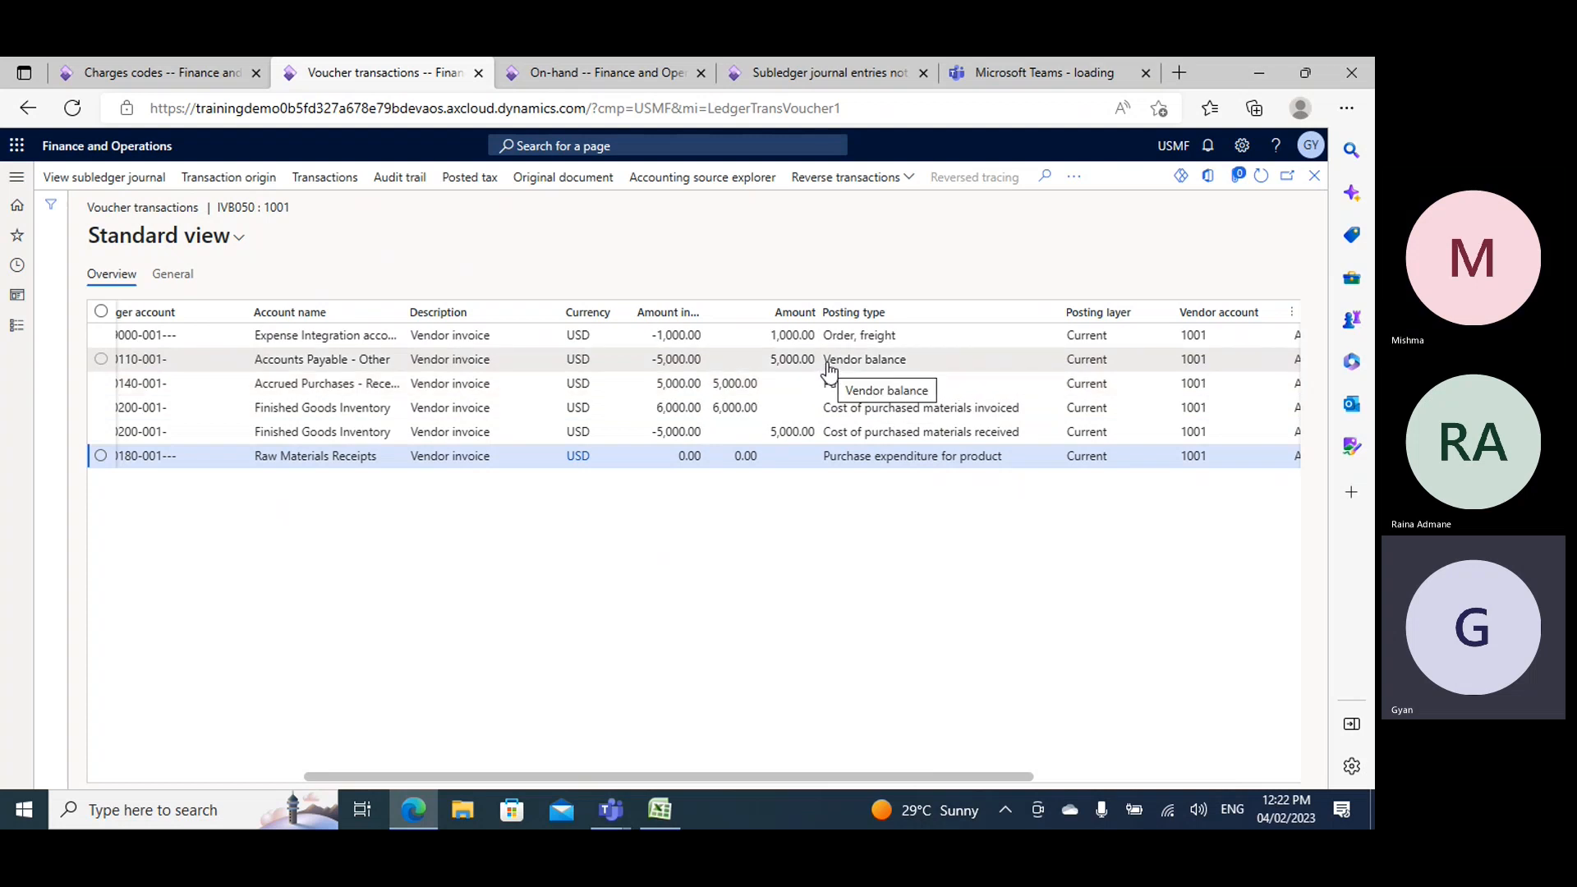
drag(827, 363, 908, 363)
drag(704, 359, 651, 360)
drag(825, 336, 897, 337)
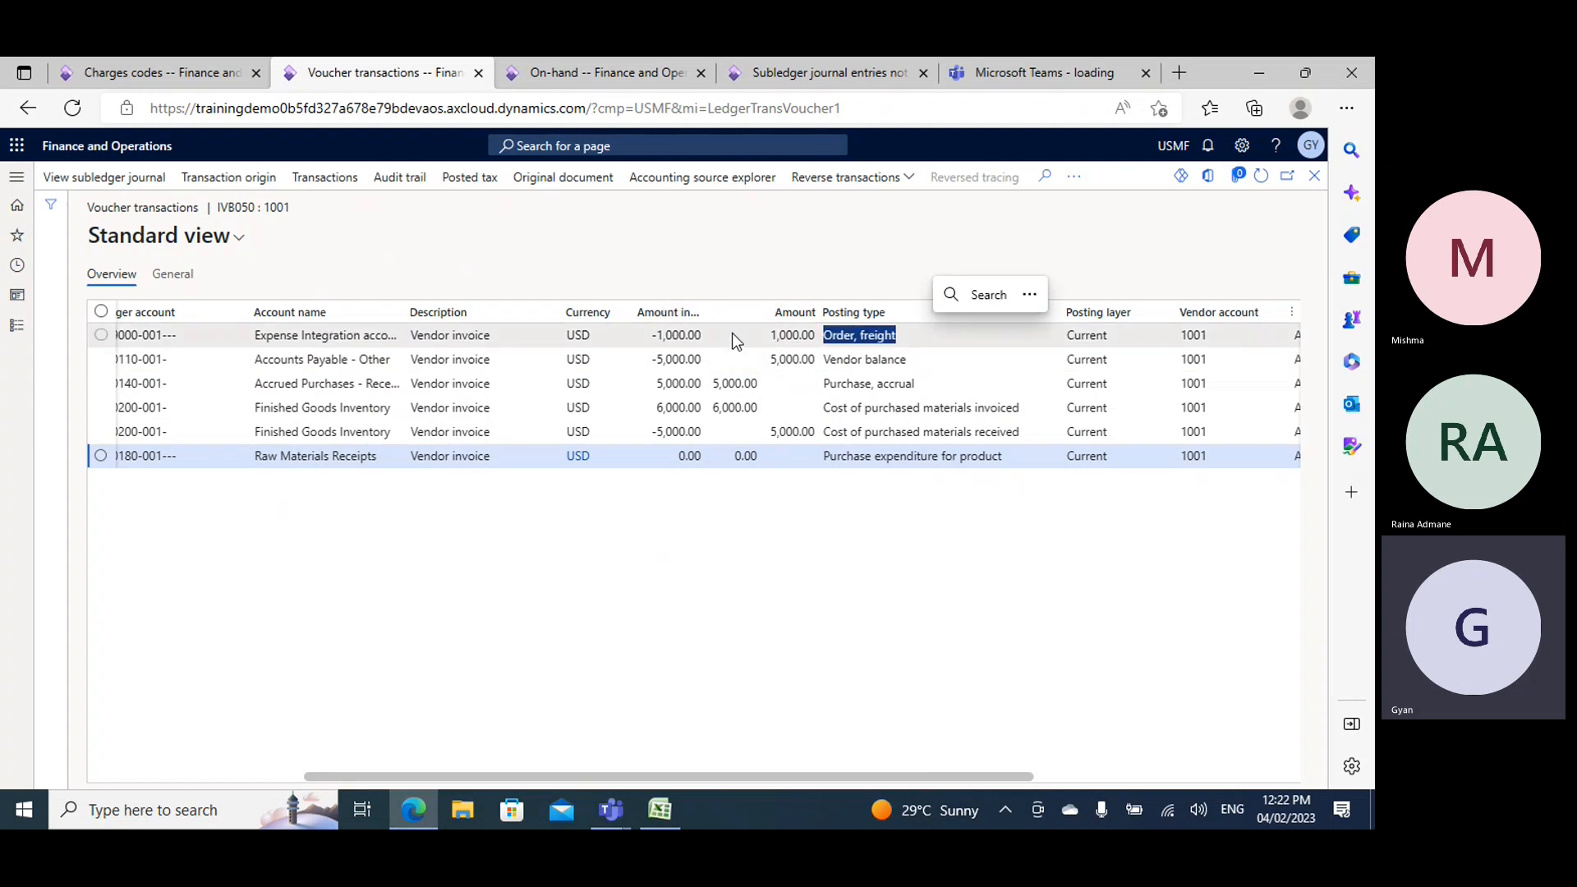
click(709, 329)
click(651, 332)
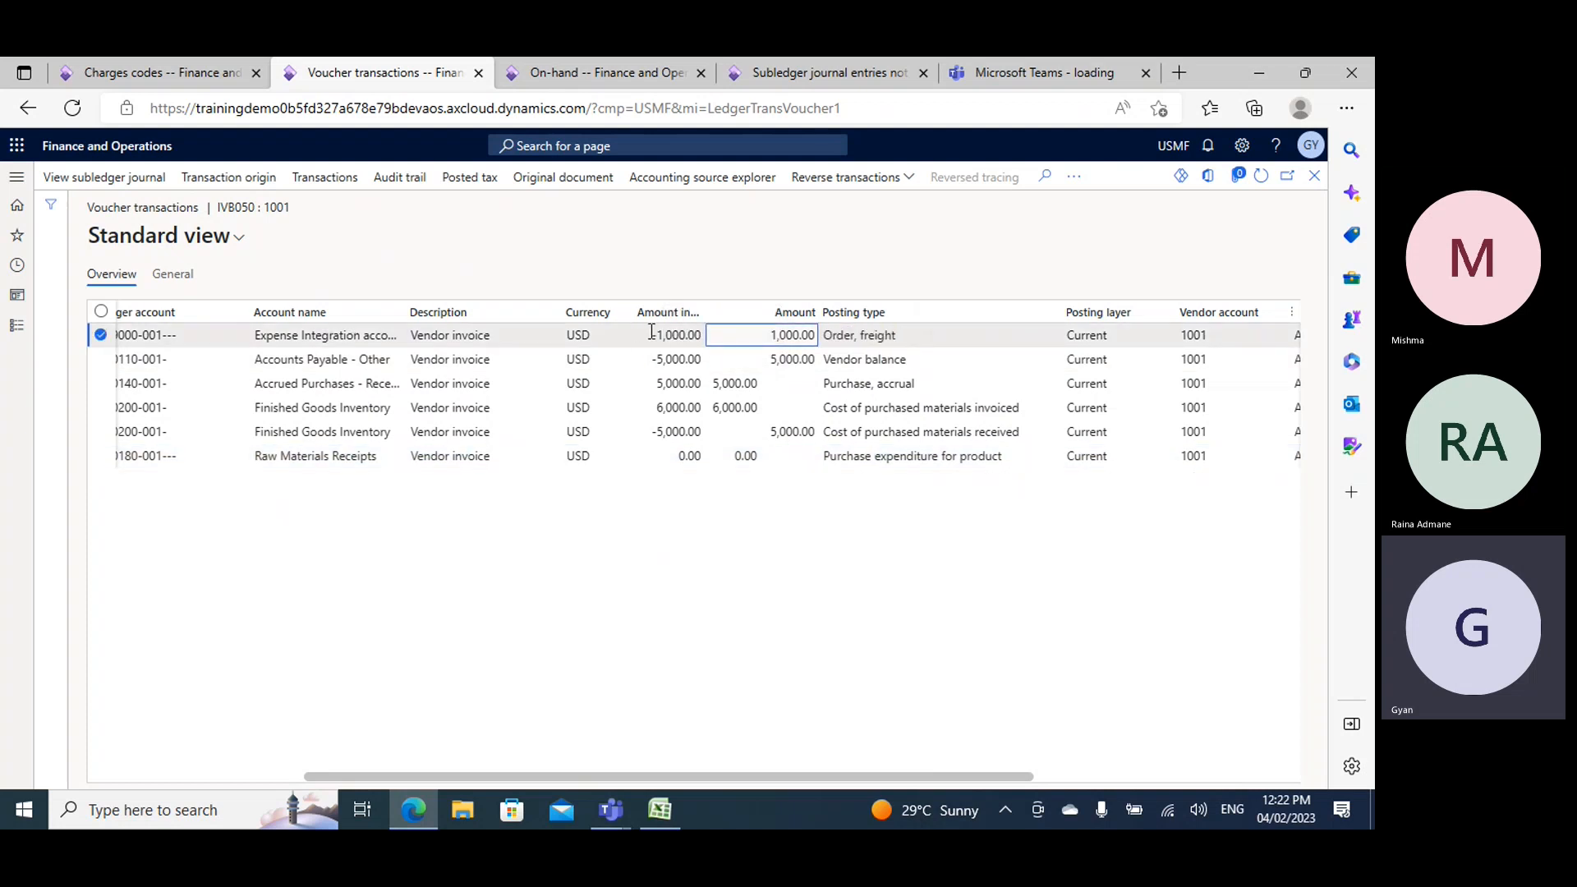
double_click(657, 335)
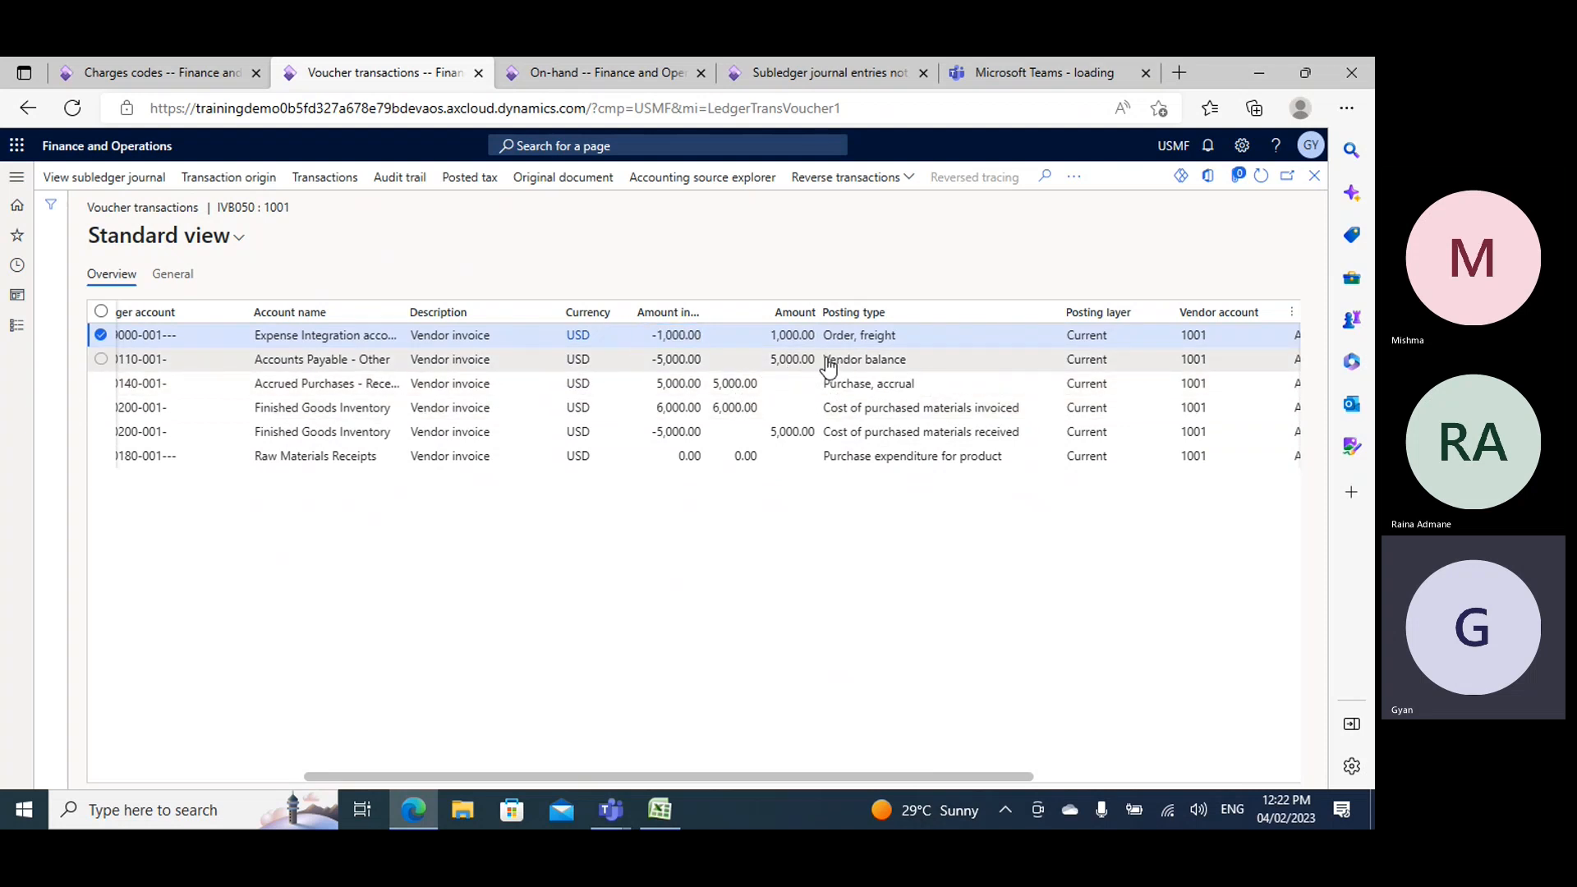
drag(823, 359, 908, 361)
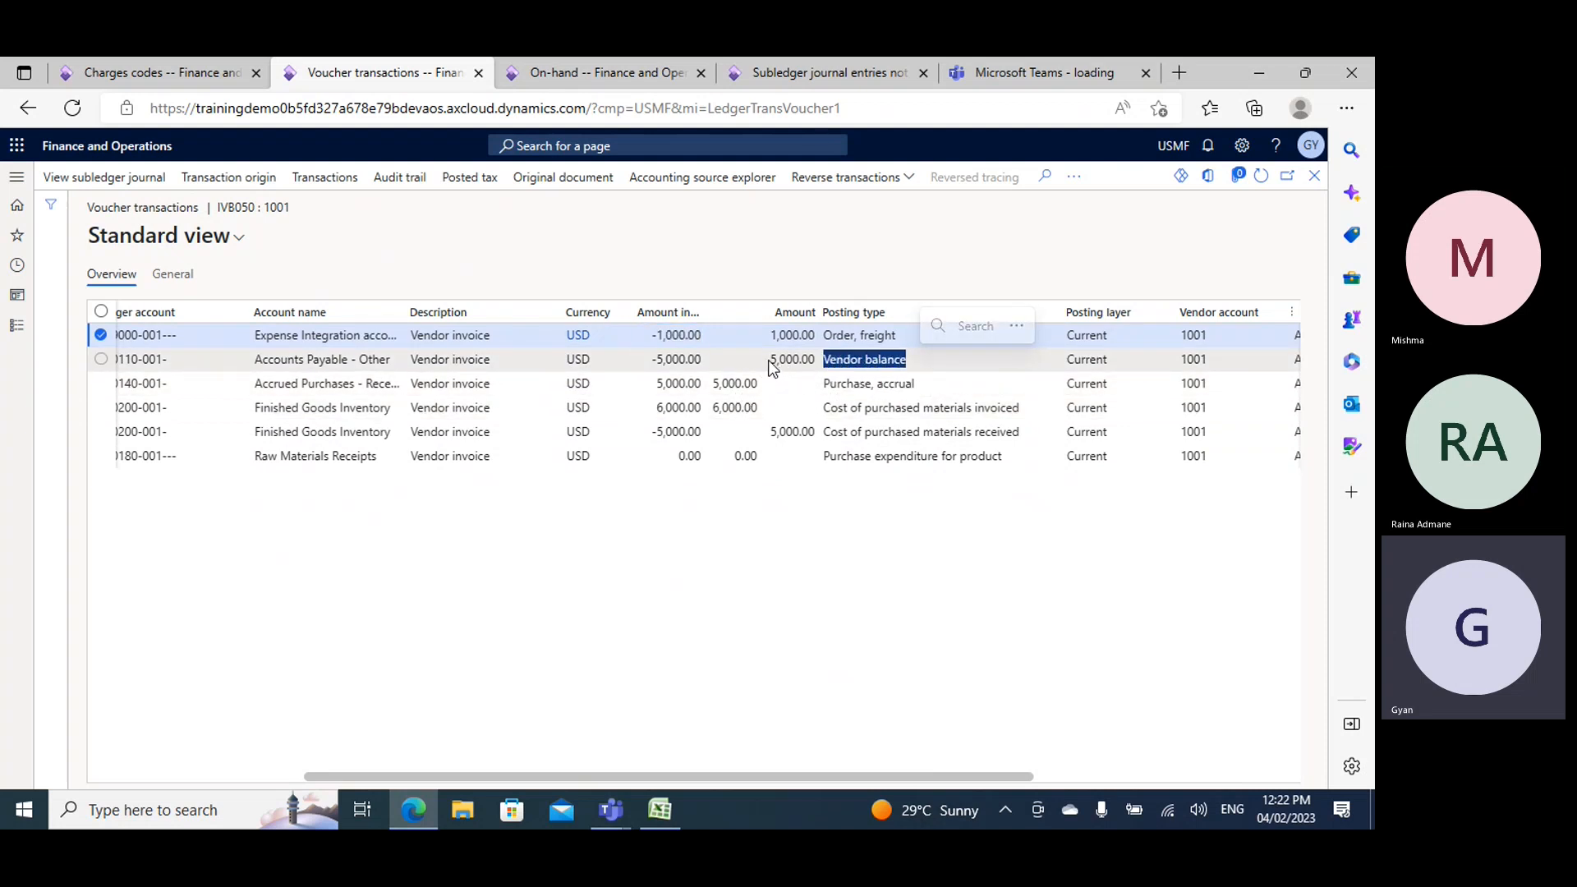
drag(822, 335, 900, 339)
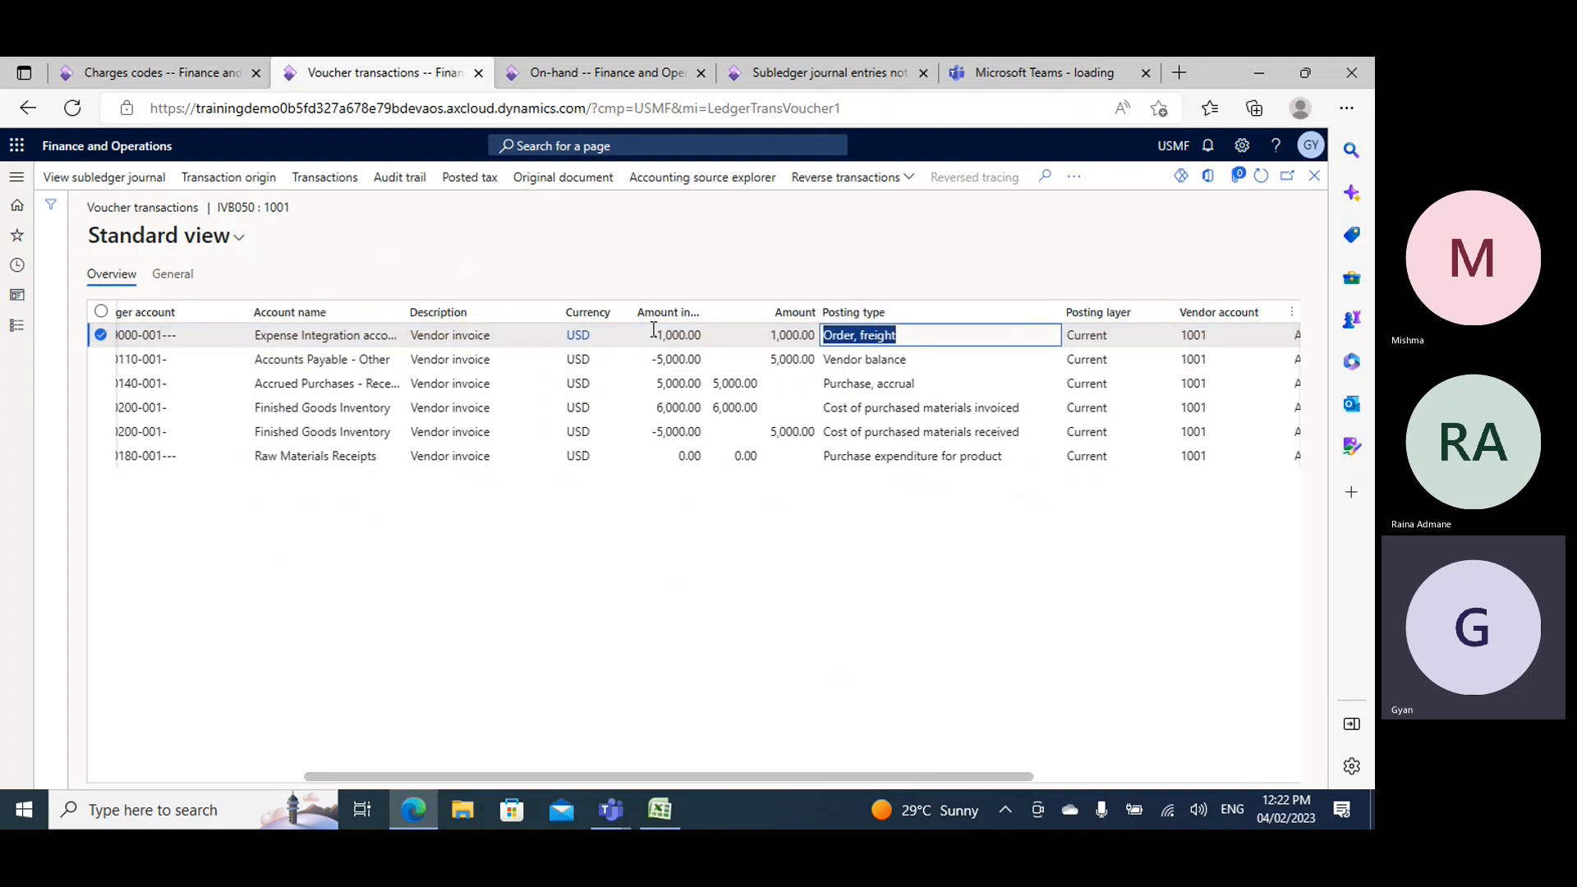
drag(656, 333, 712, 335)
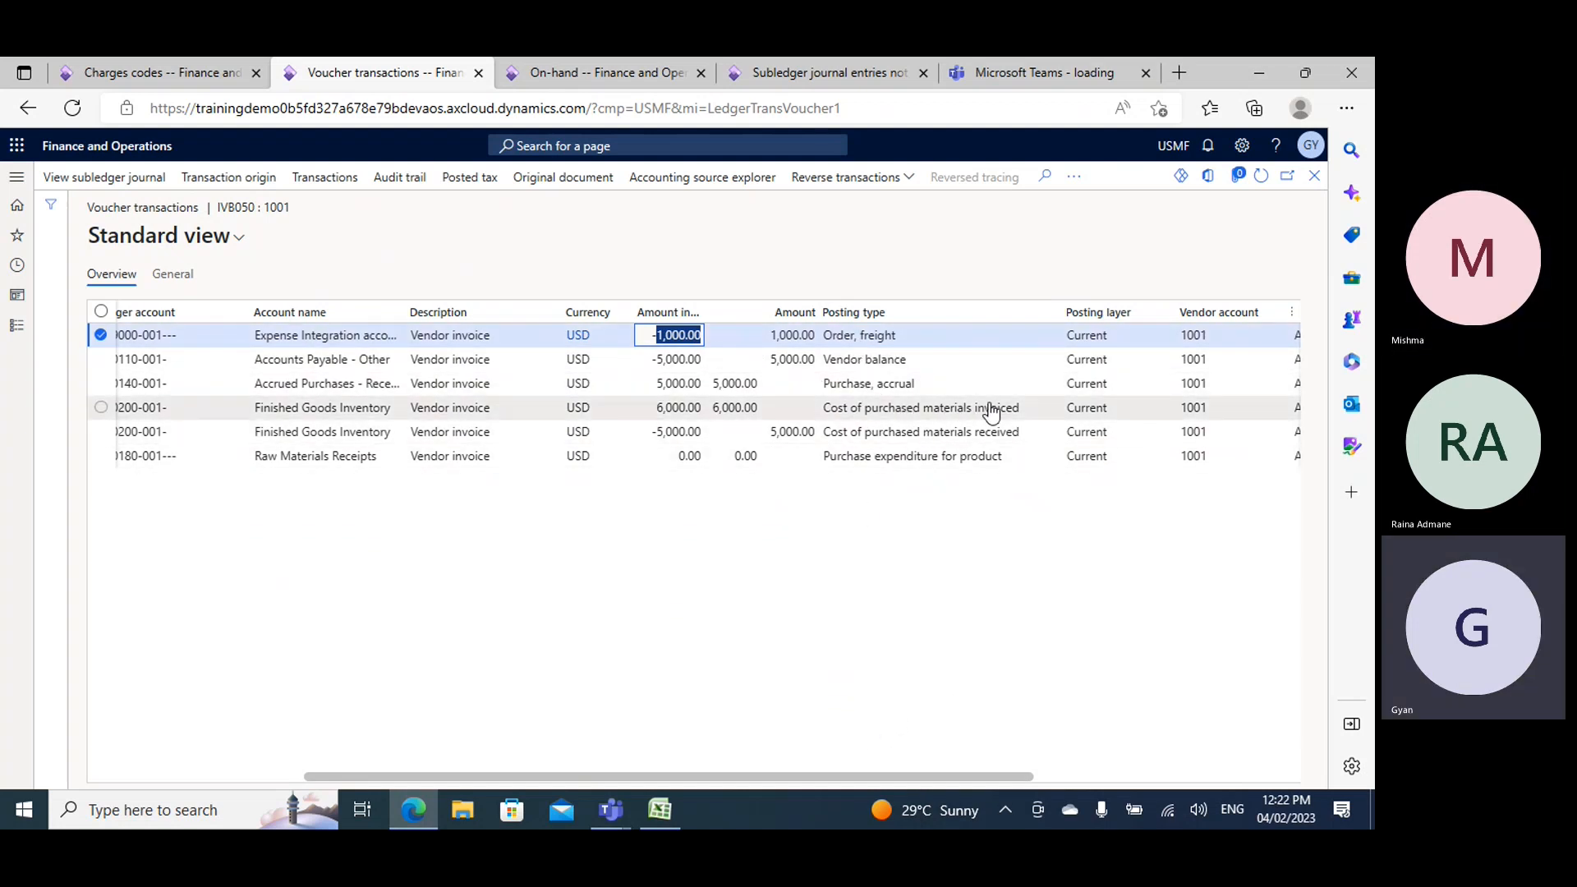
- Compare the purchased materials invoiced and received postings with the freight and vendor balance credits, and consult the invoice notes in Excel
drag(1023, 409, 762, 419)
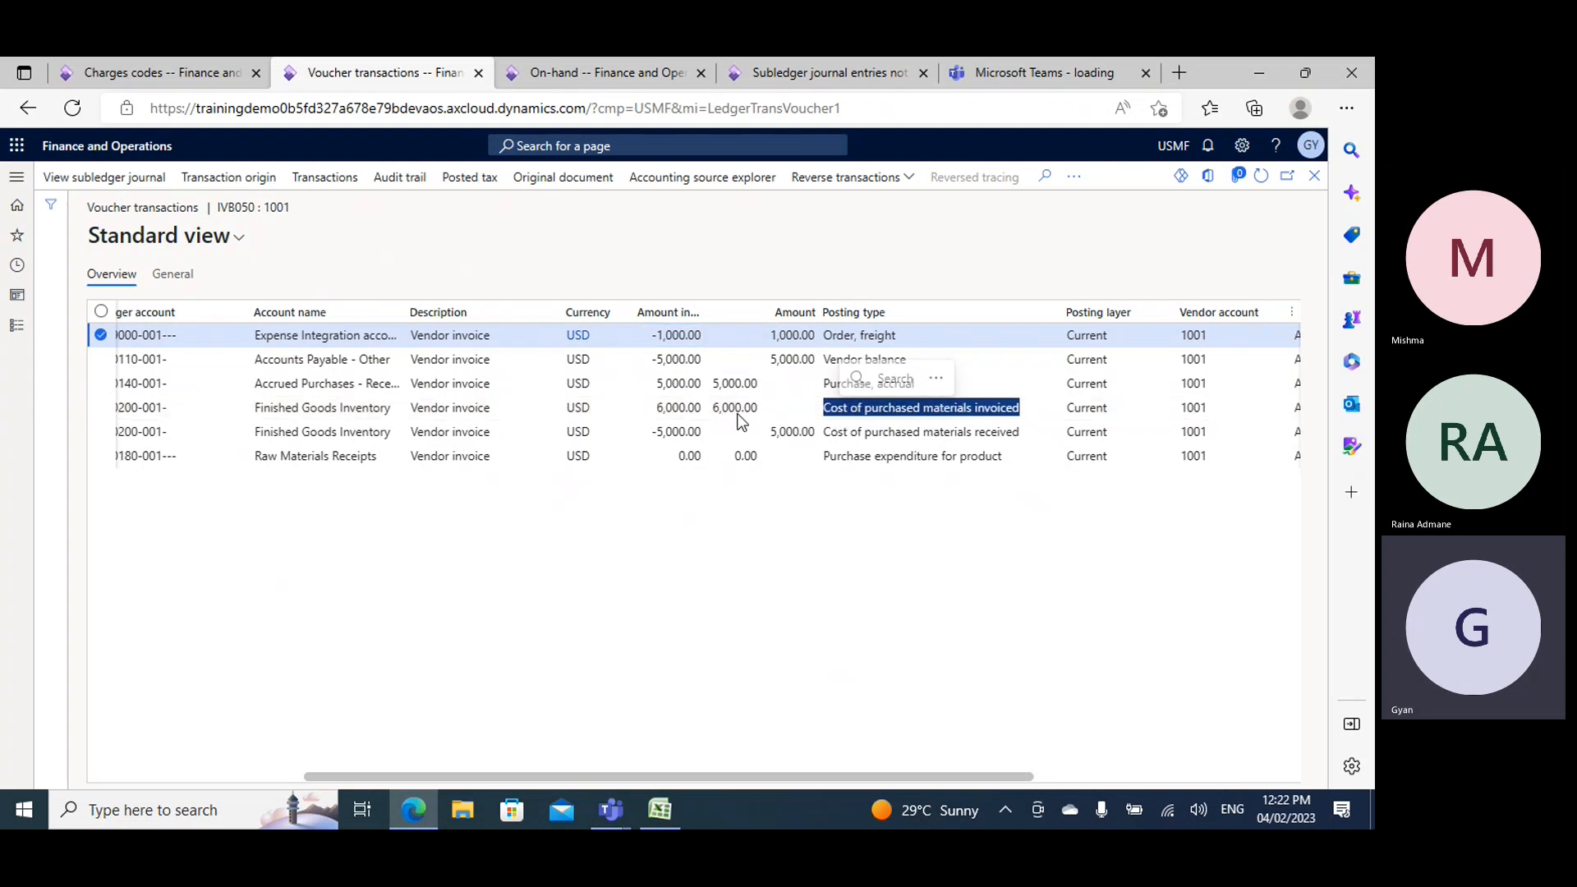
click(804, 362)
click(804, 337)
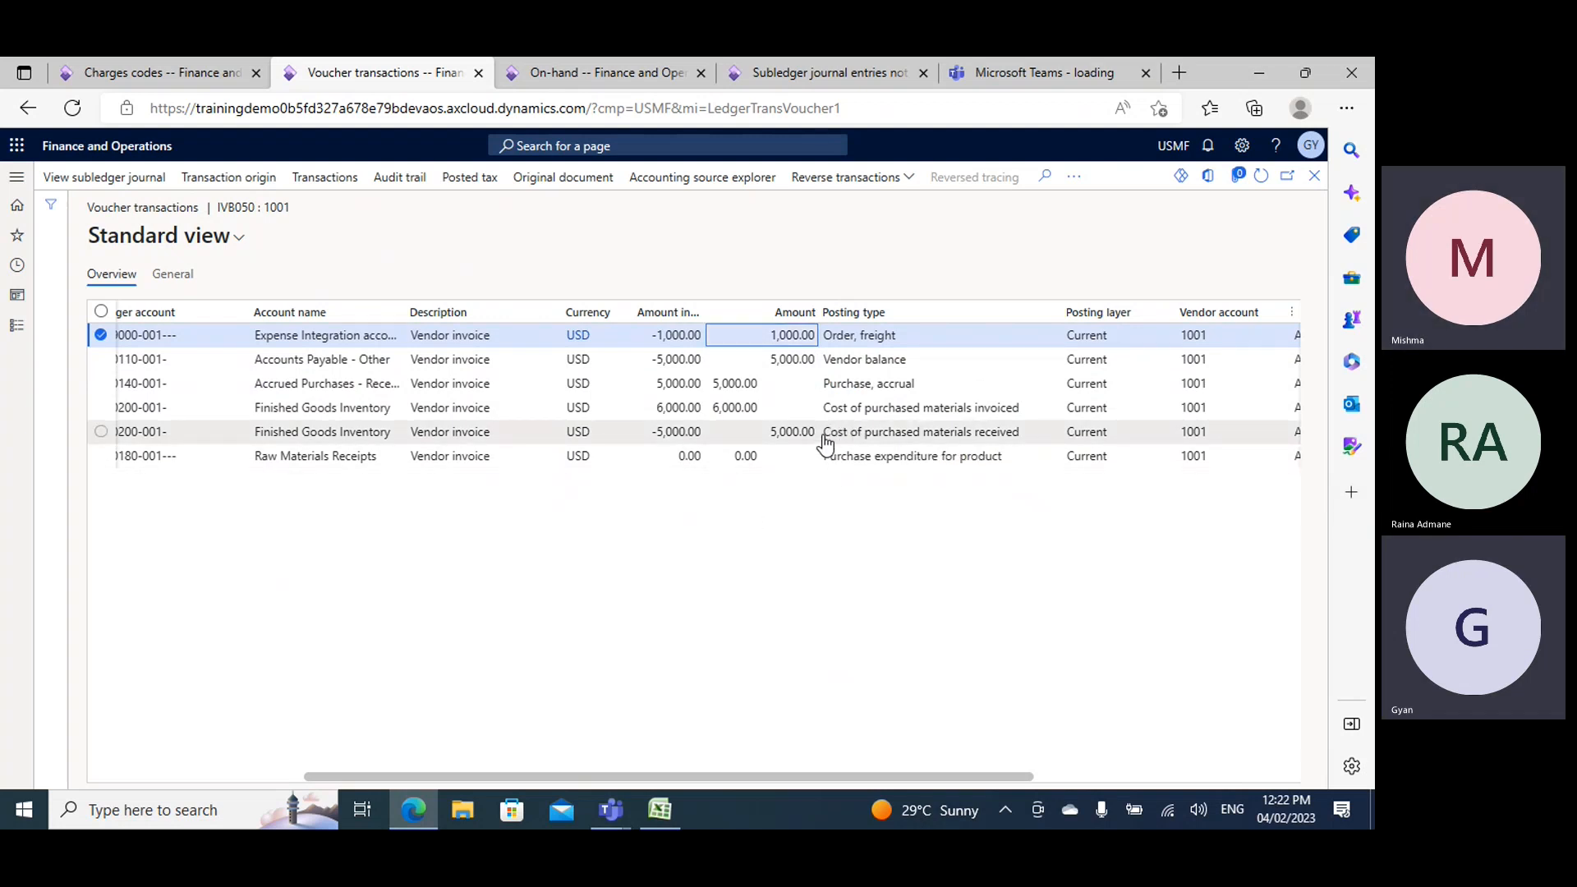
drag(822, 437, 1026, 452)
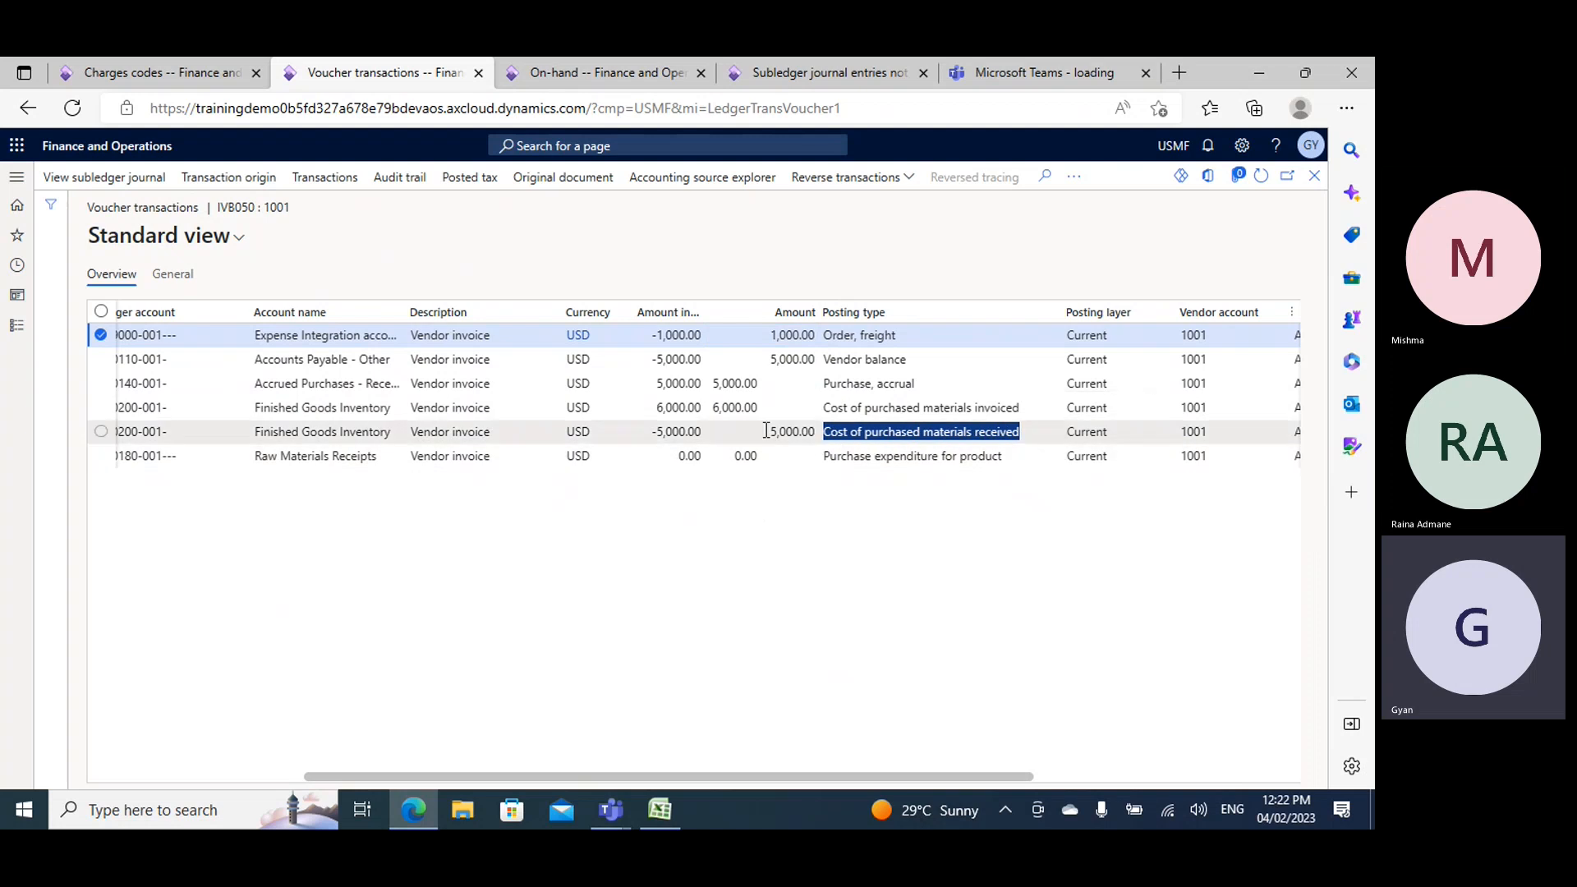
double_click(793, 431)
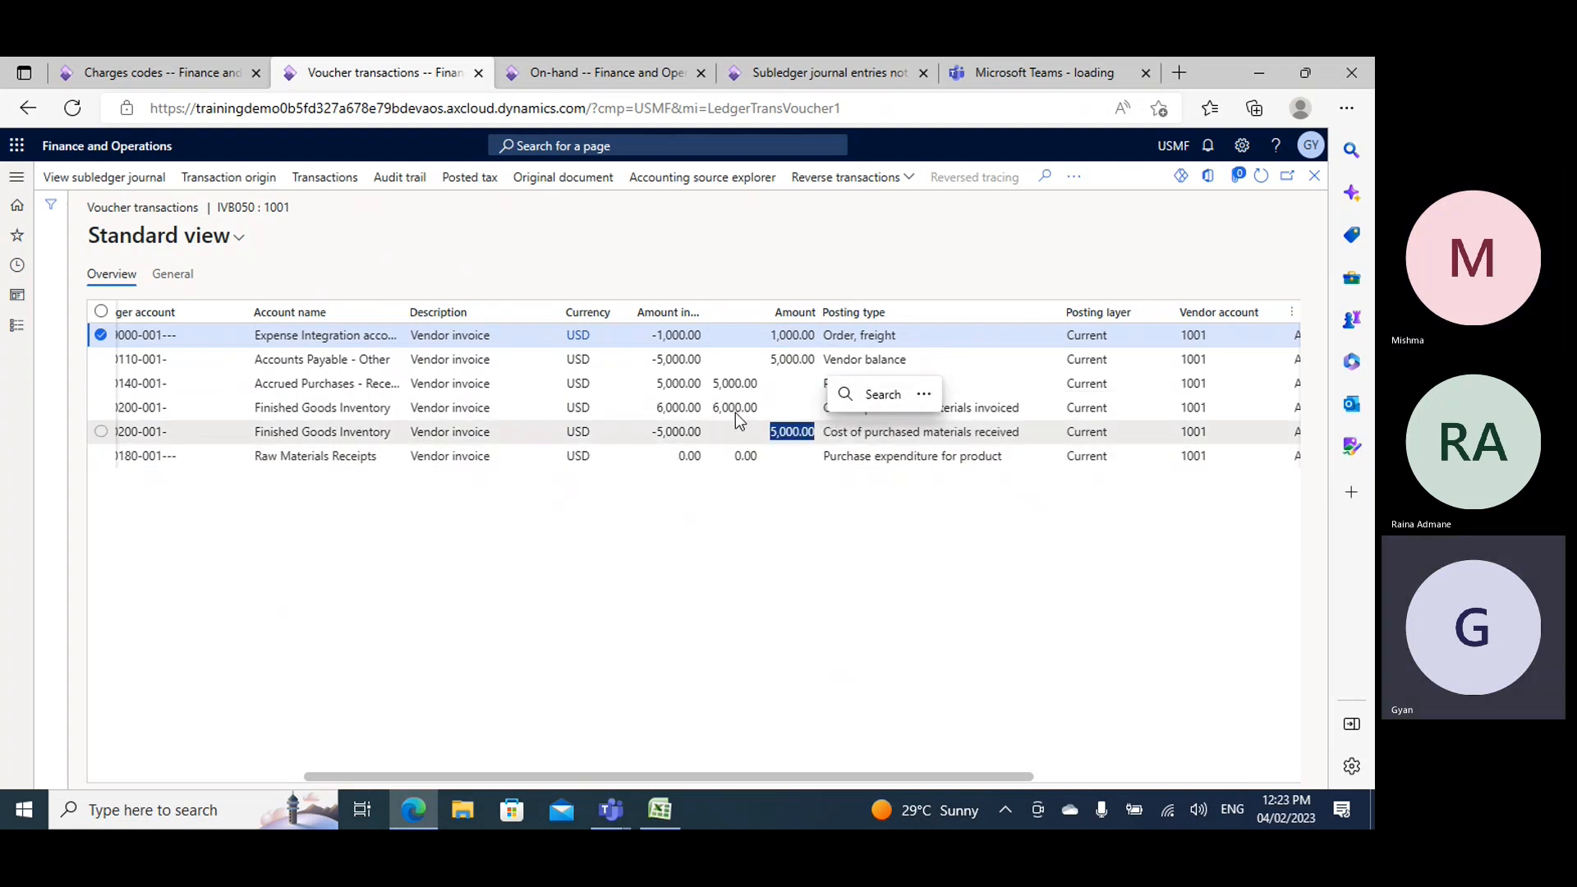
double_click(767, 407)
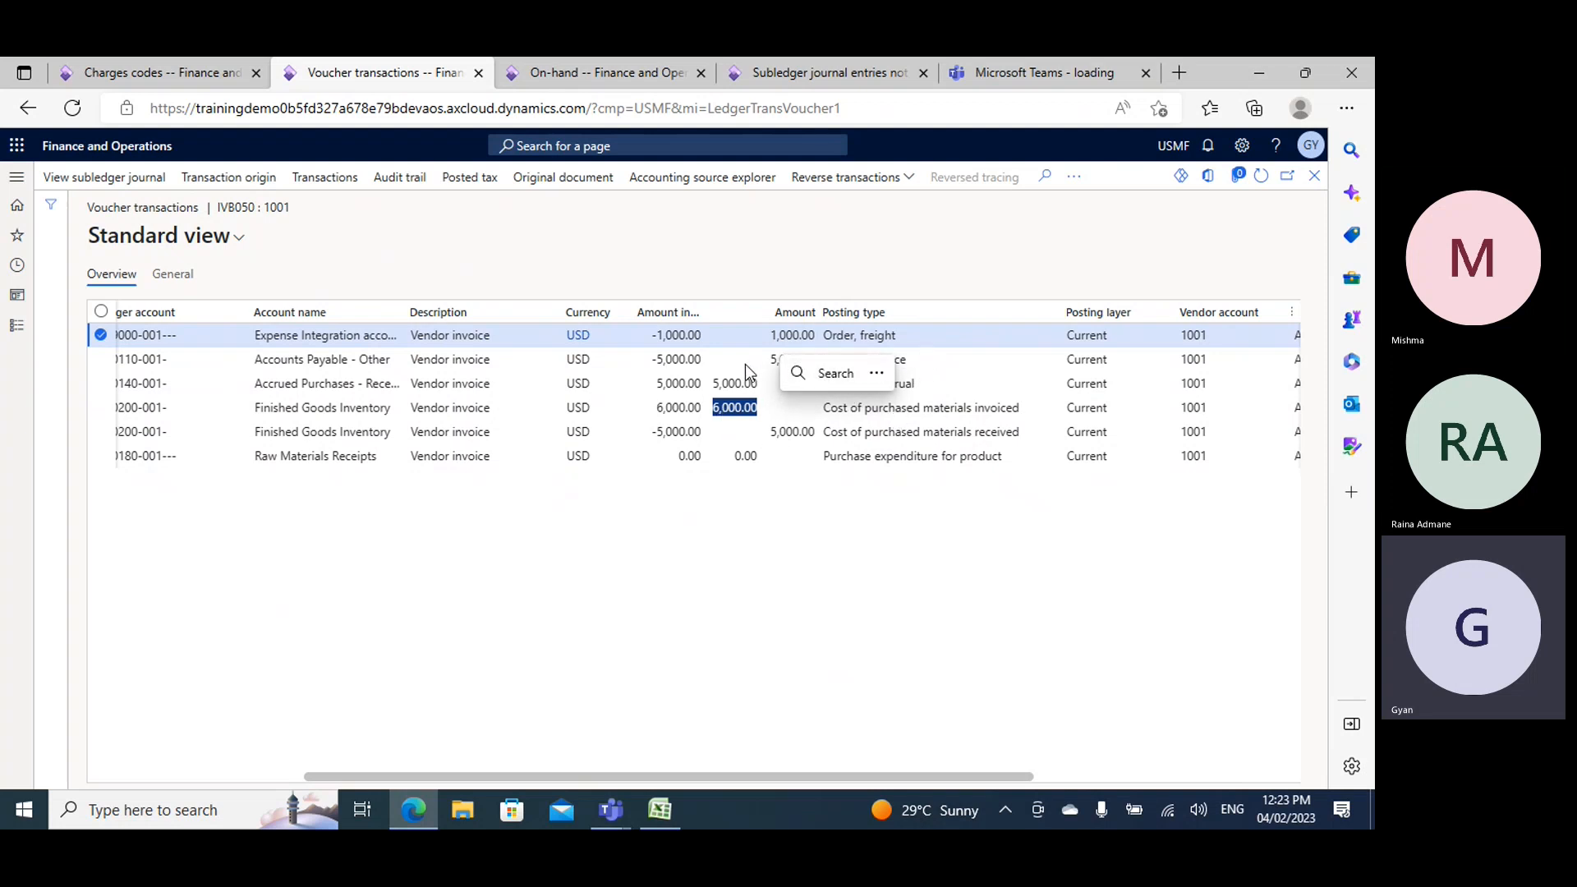
drag(770, 359, 836, 341)
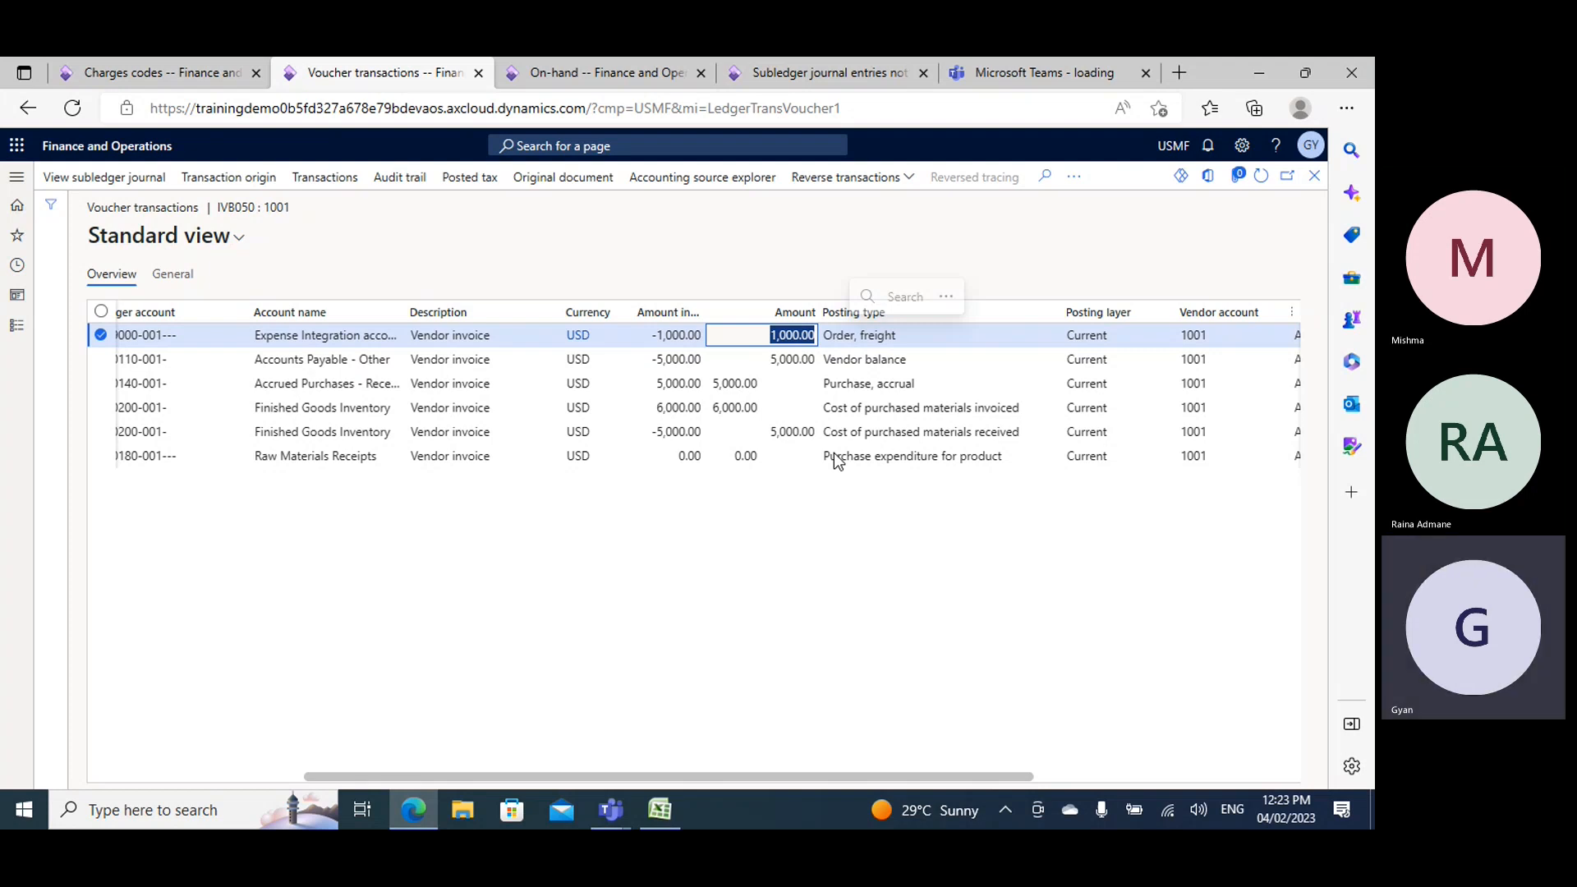
click(659, 814)
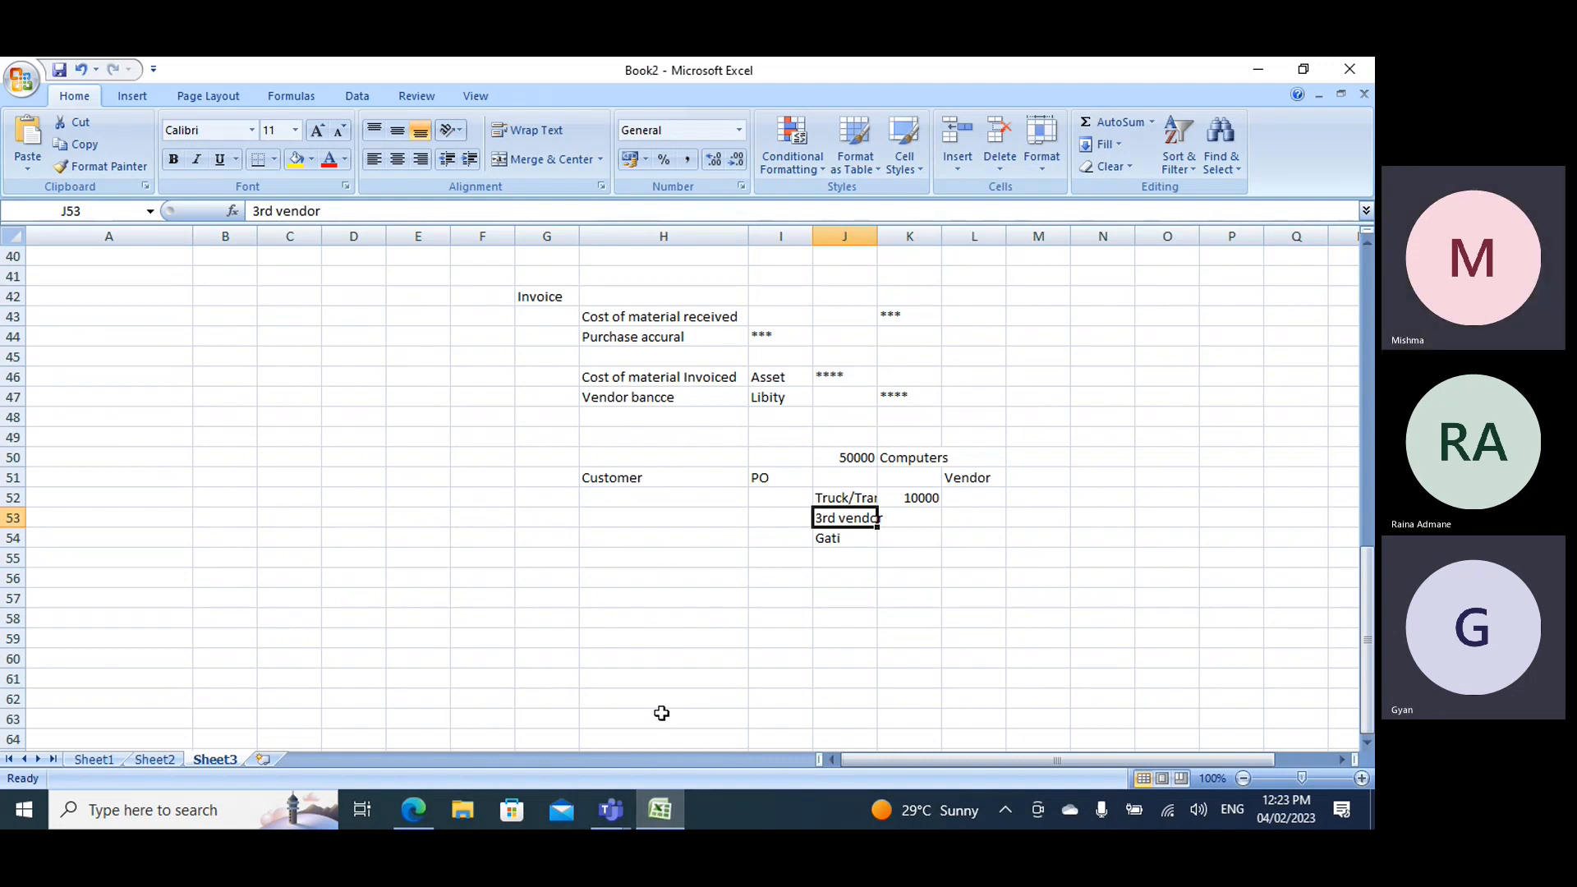
key(alt+Tab)
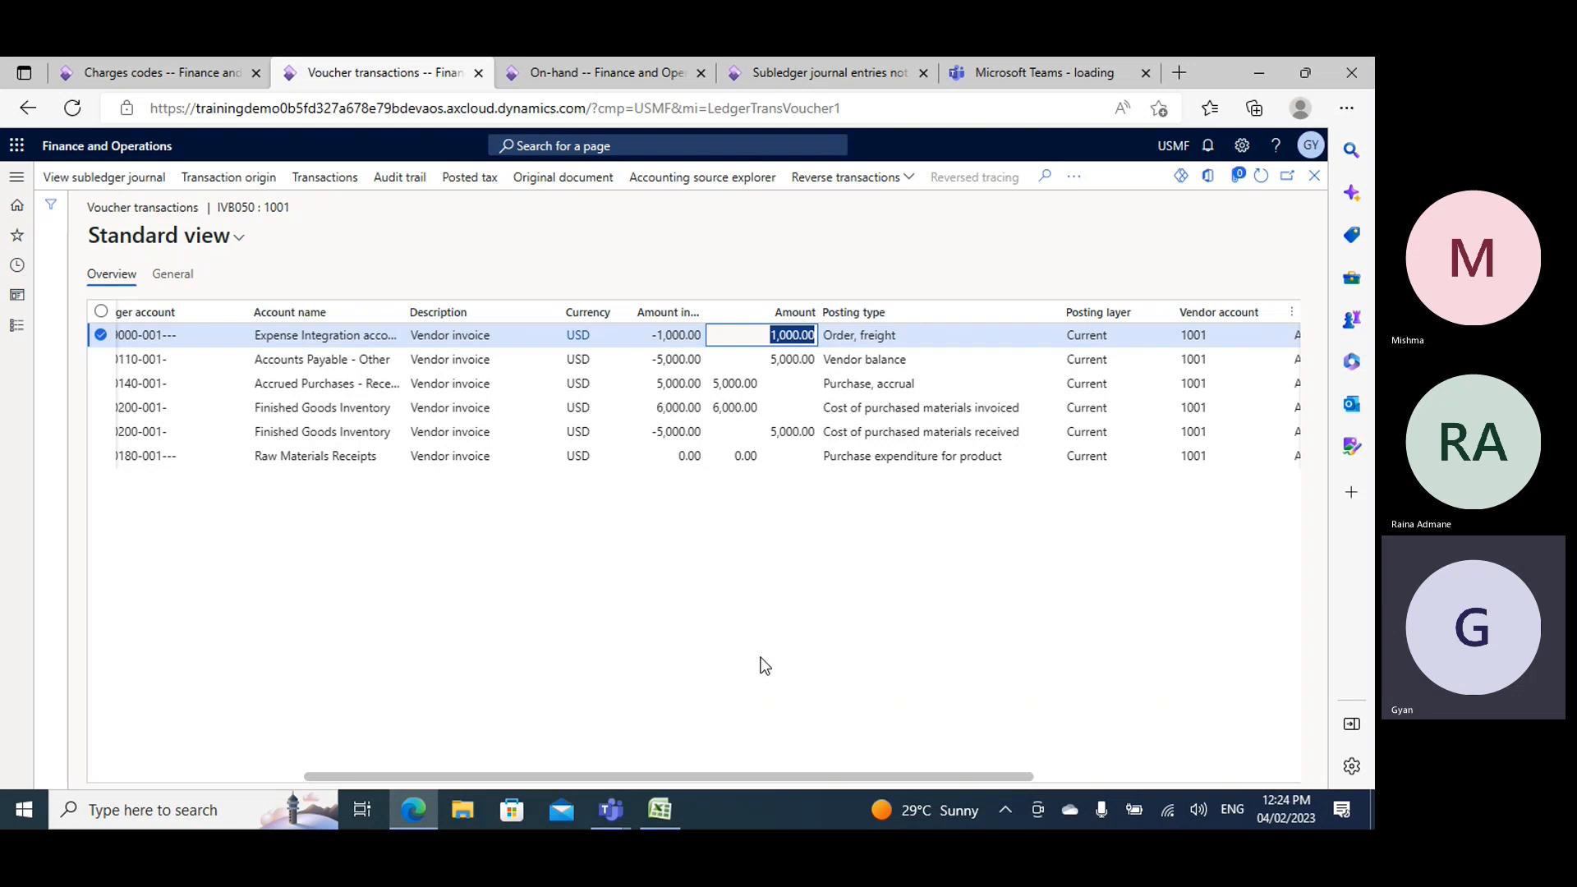
- Switch to Book2 in Excel, fill the "charge" and "multiline disc" topic cells yellow, and return to the voucher transactions
click(649, 810)
scroll(575, 470, up, 12)
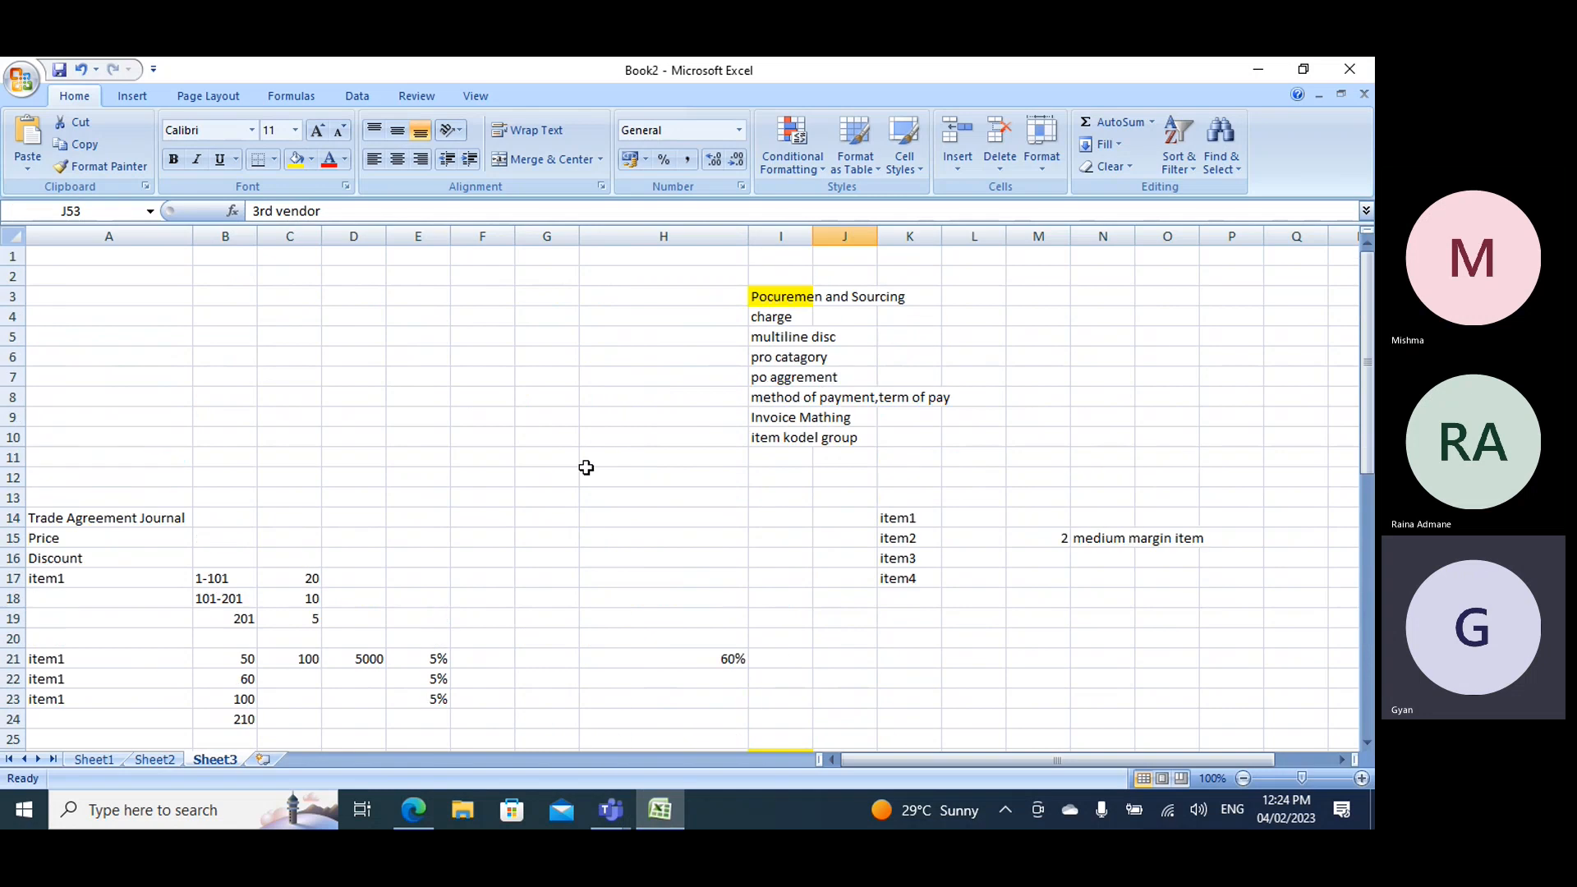
click(774, 320)
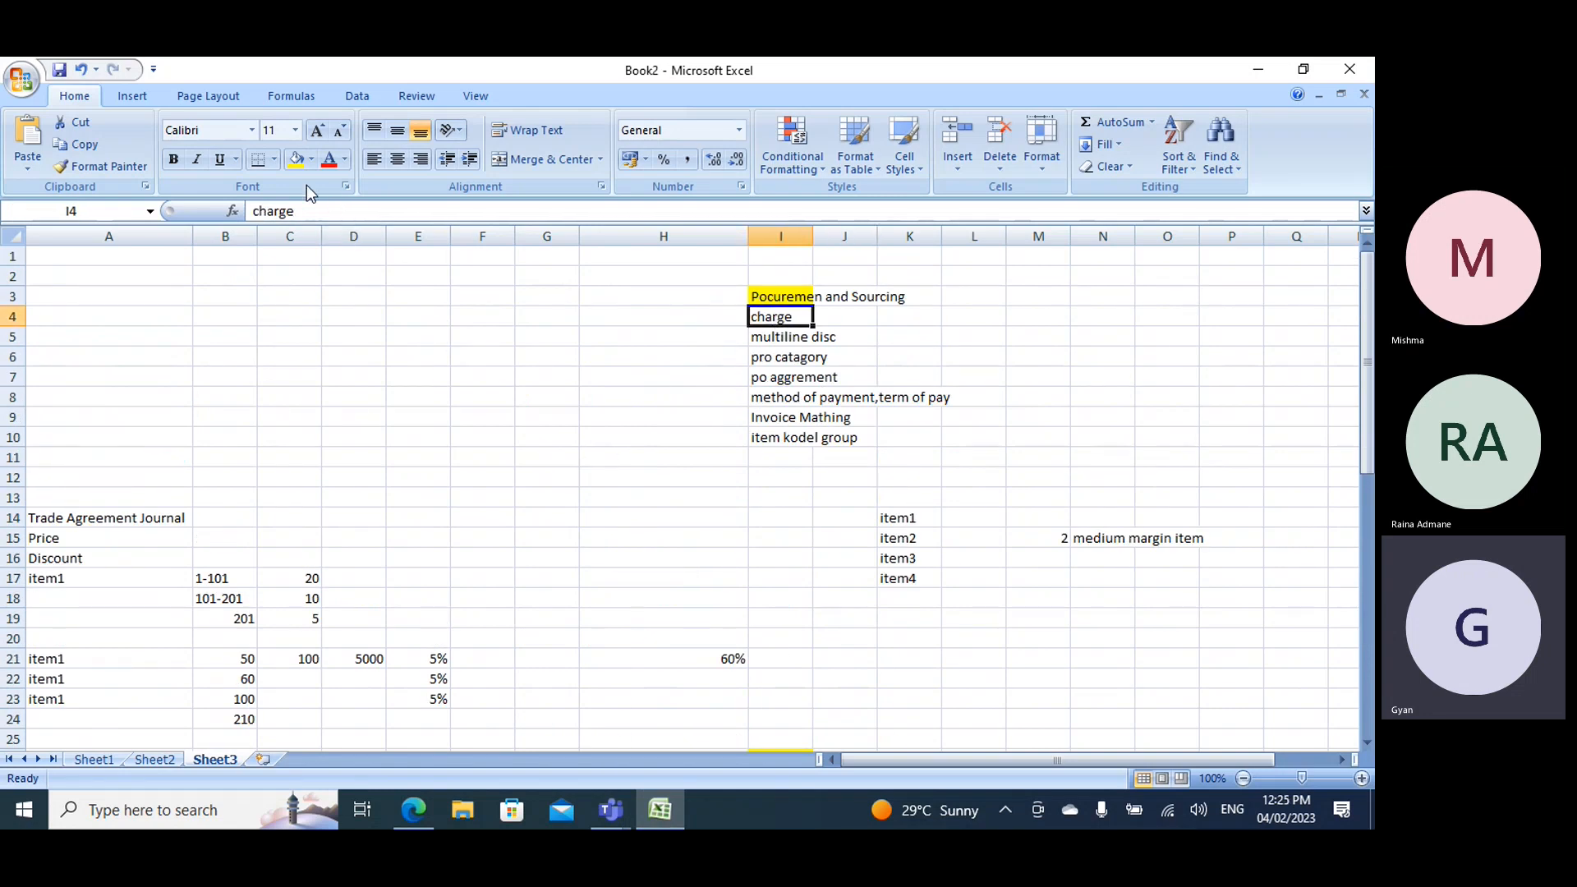
click(296, 159)
click(762, 340)
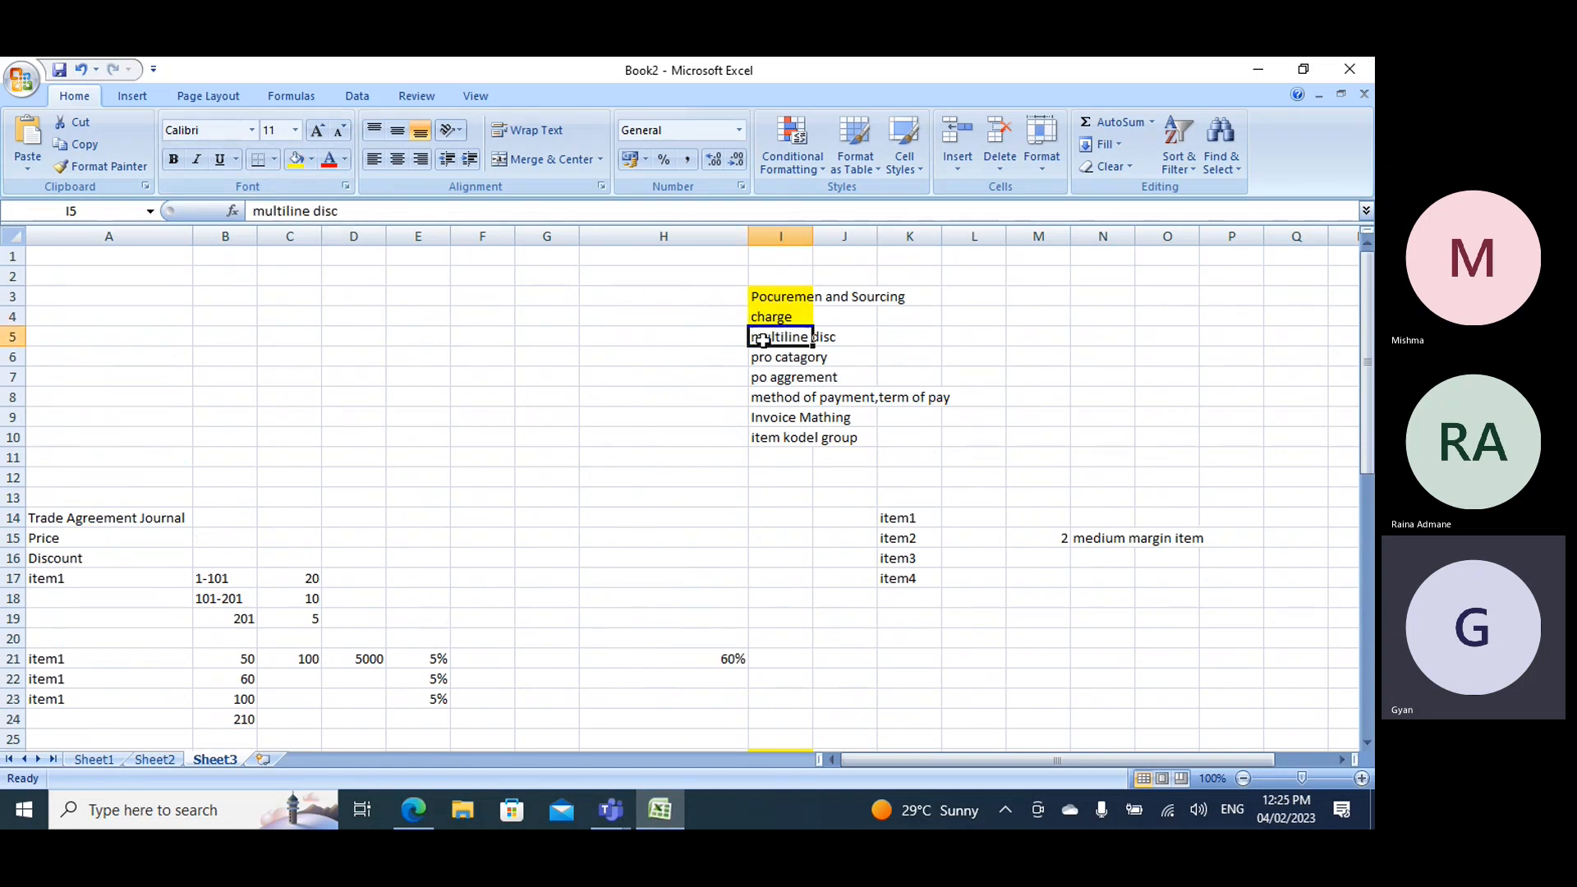
click(296, 159)
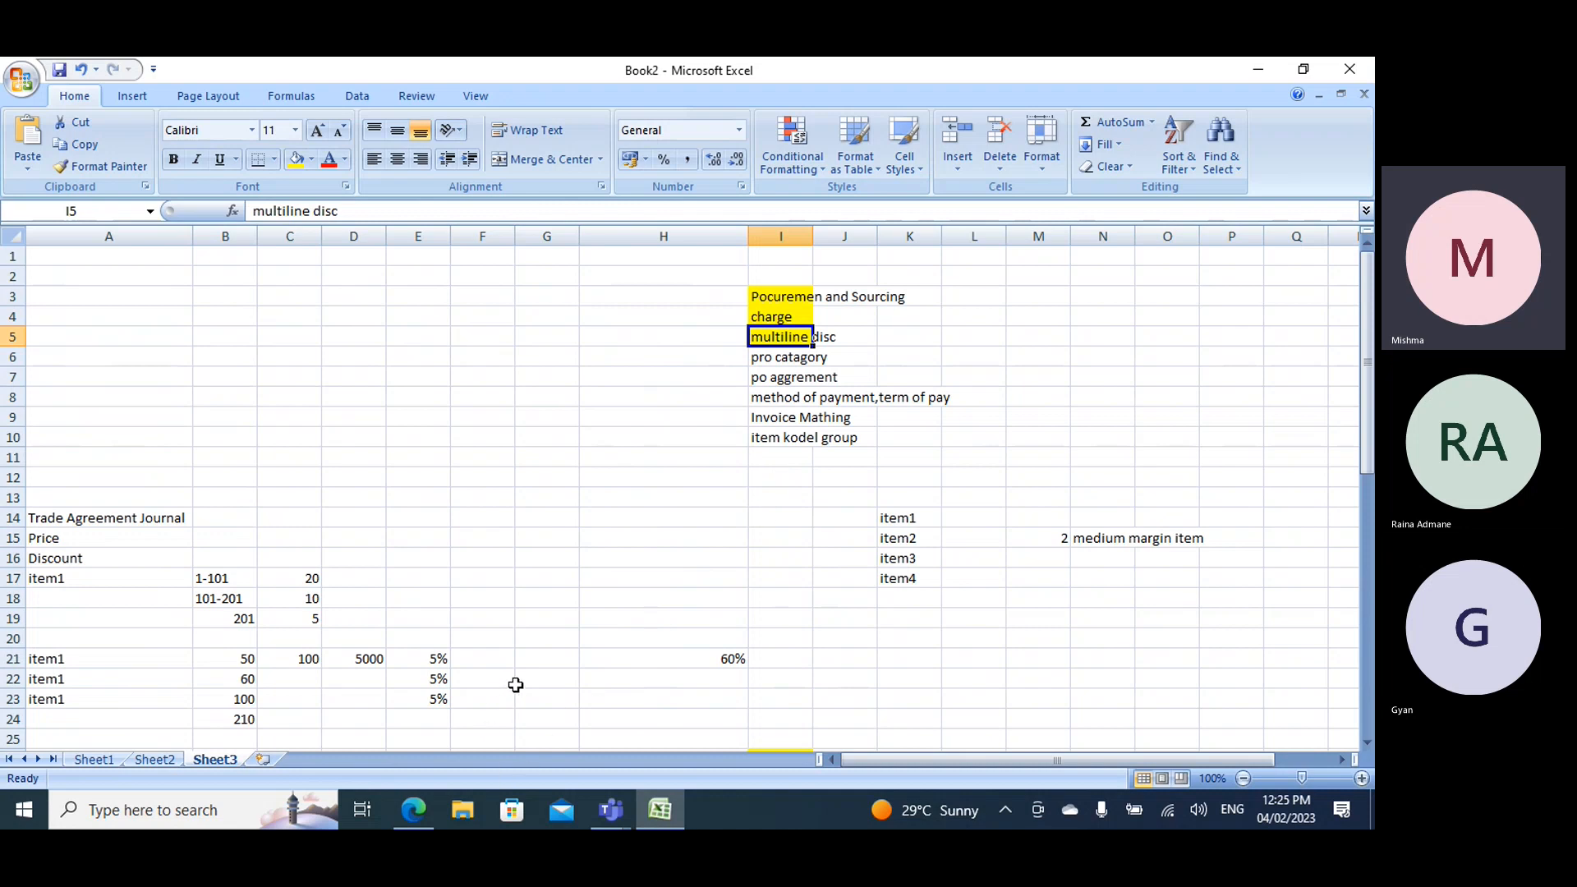
key(alt+Tab)
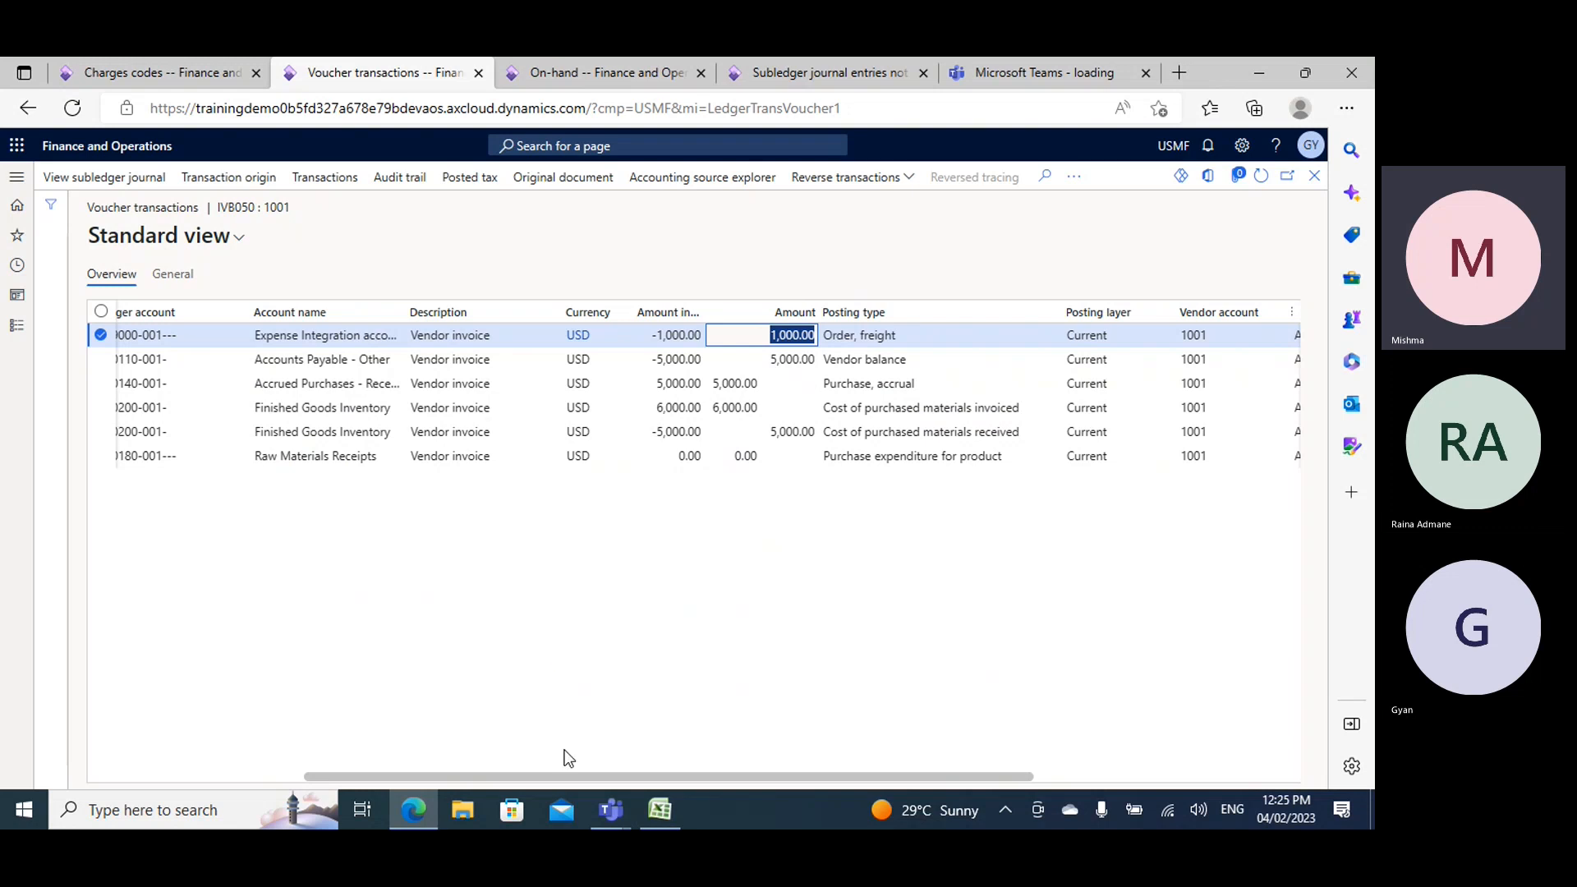
- Check the ledger accounts in the voucher transactions, and generate a copy preview of invoice IVB050 from the invoice journal
drag(562, 779, 319, 769)
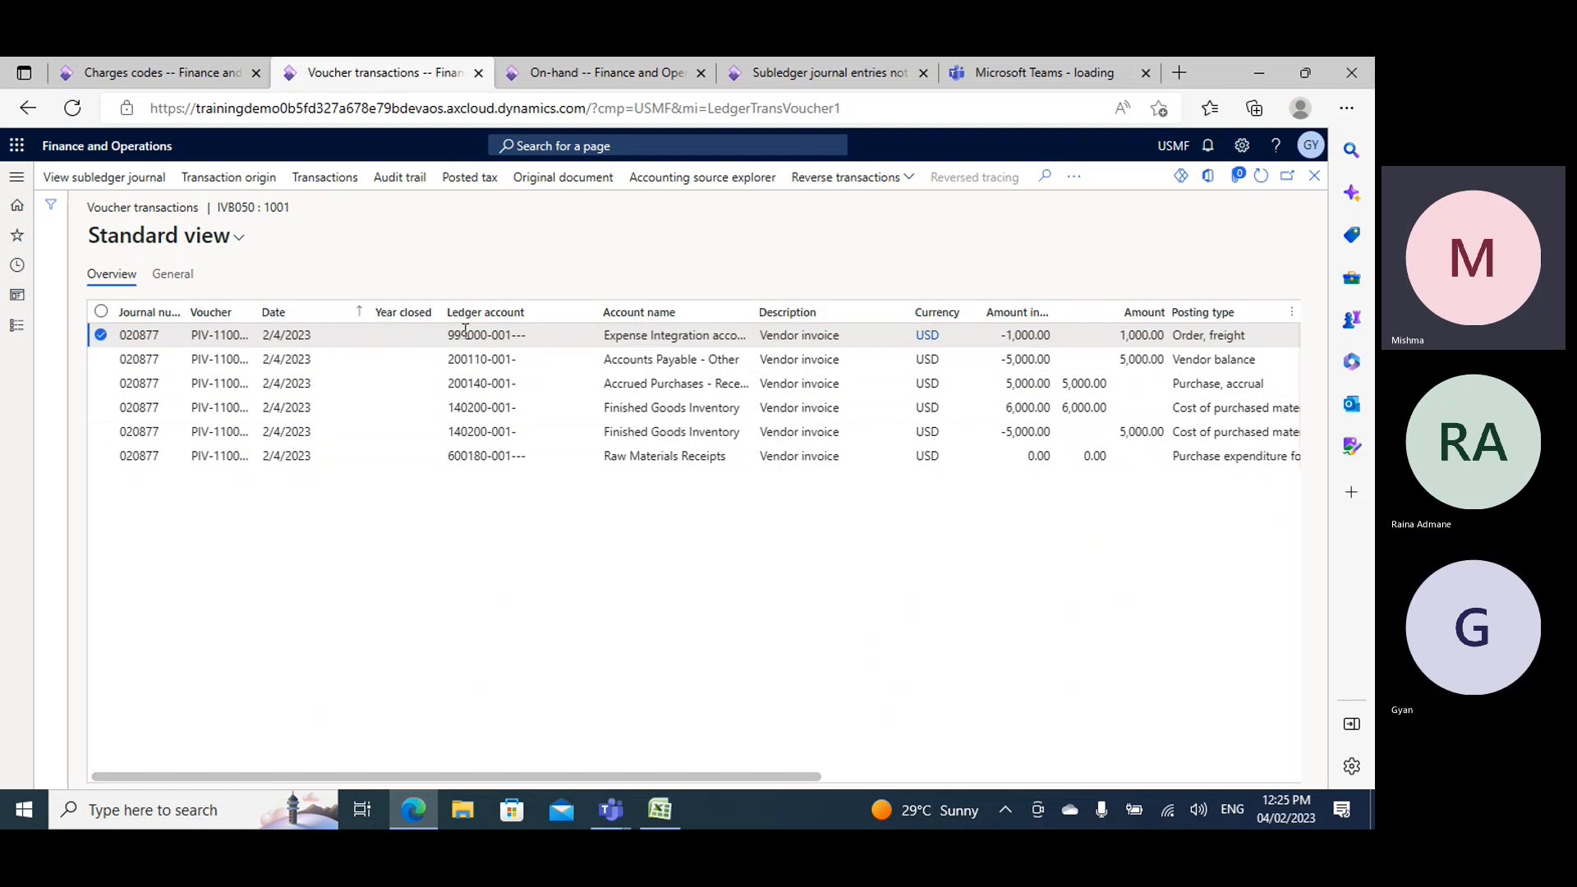
mouse_move(465, 330)
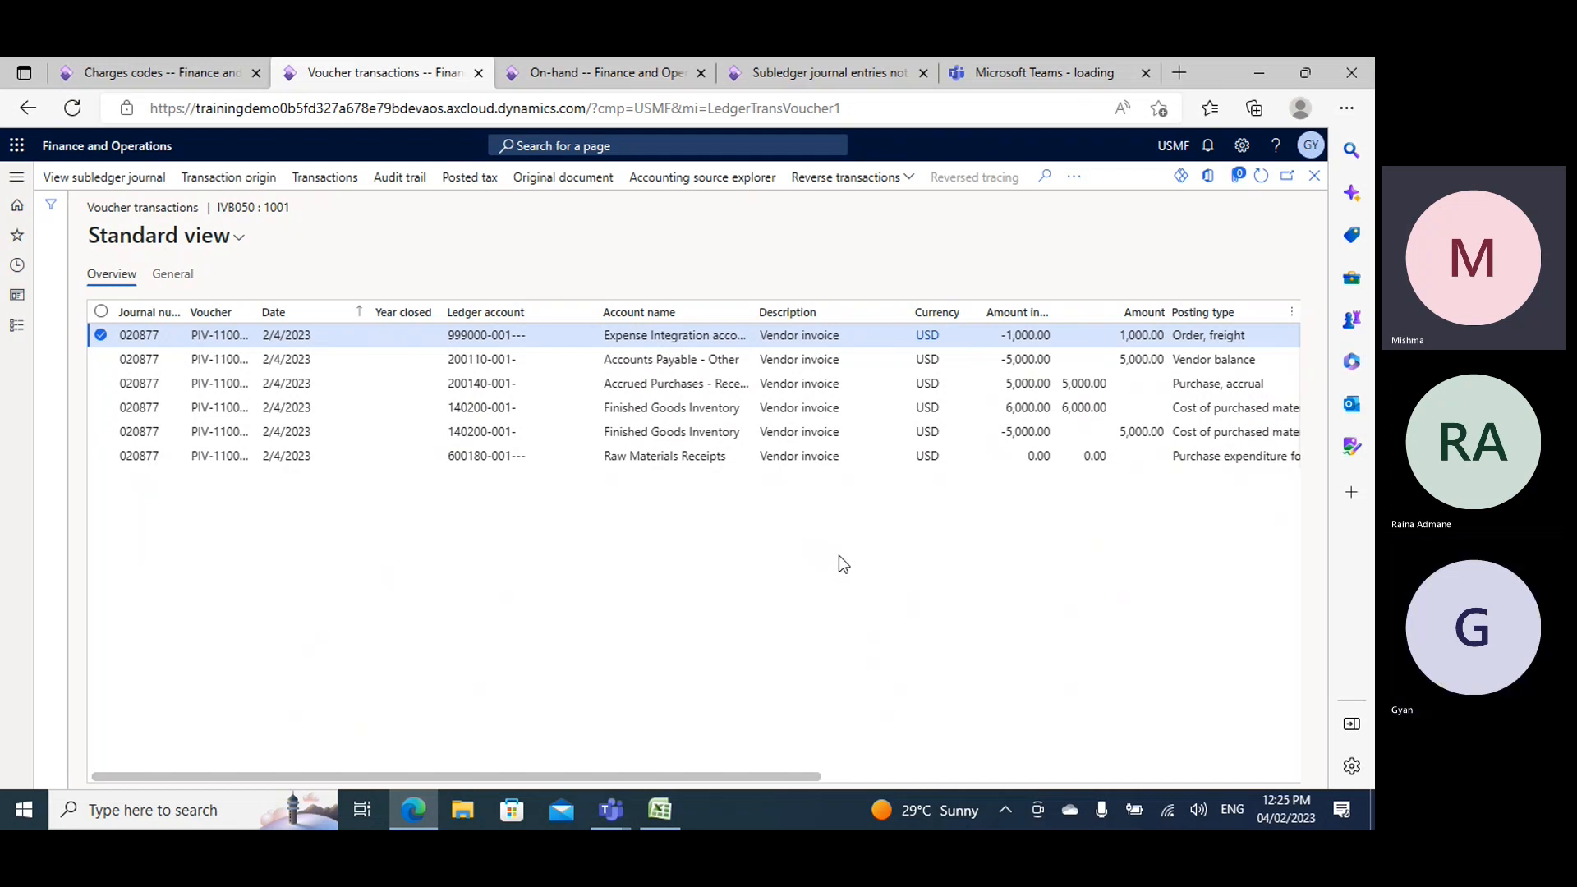
click(1314, 175)
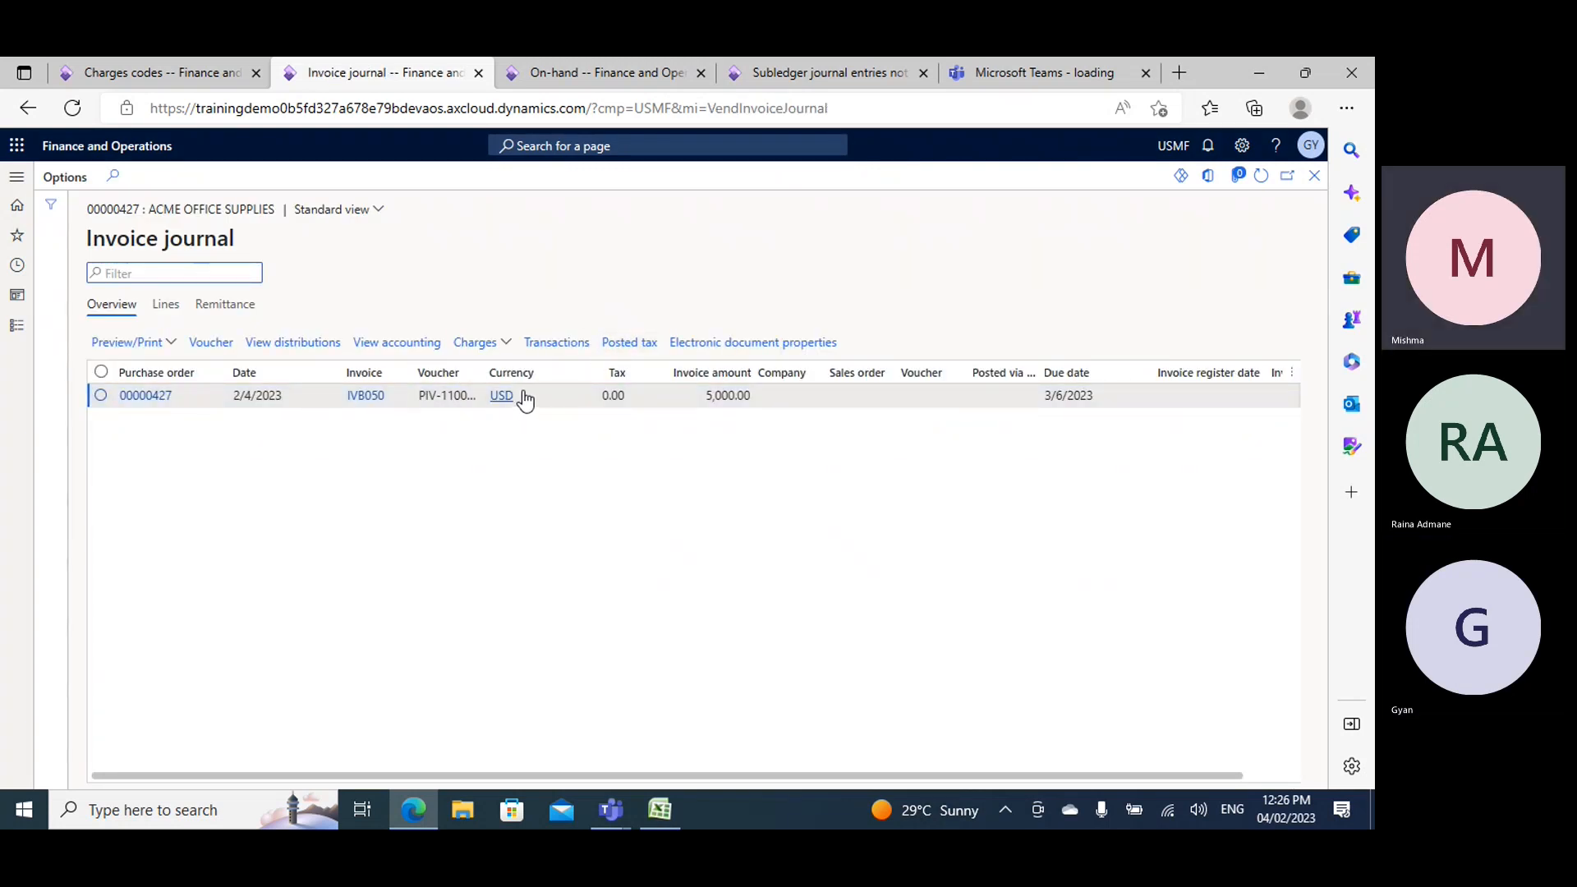
click(165, 344)
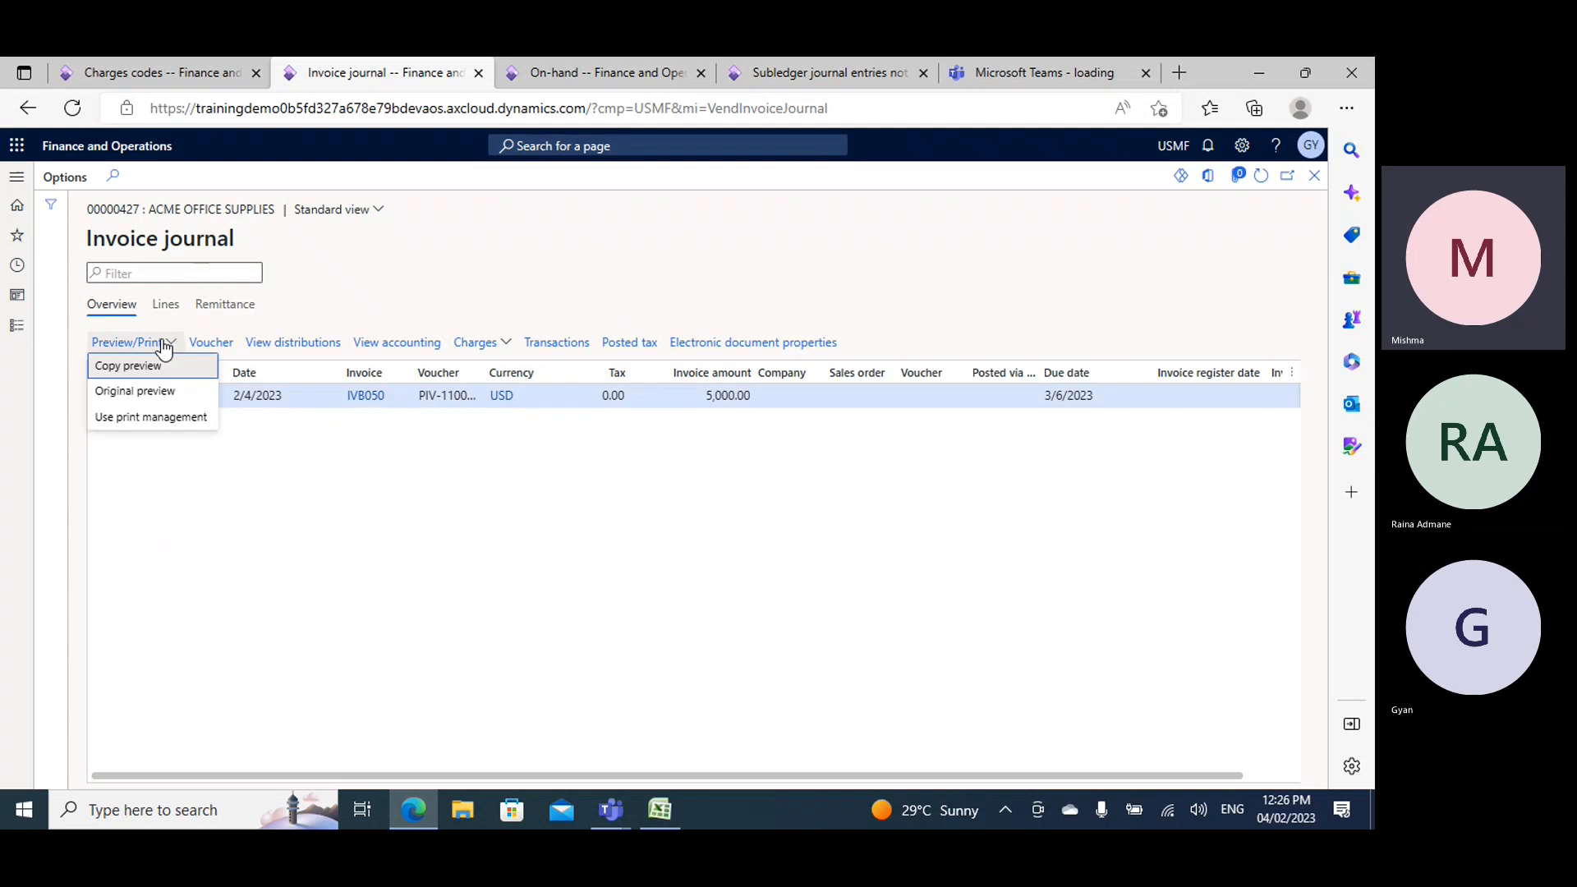
click(146, 371)
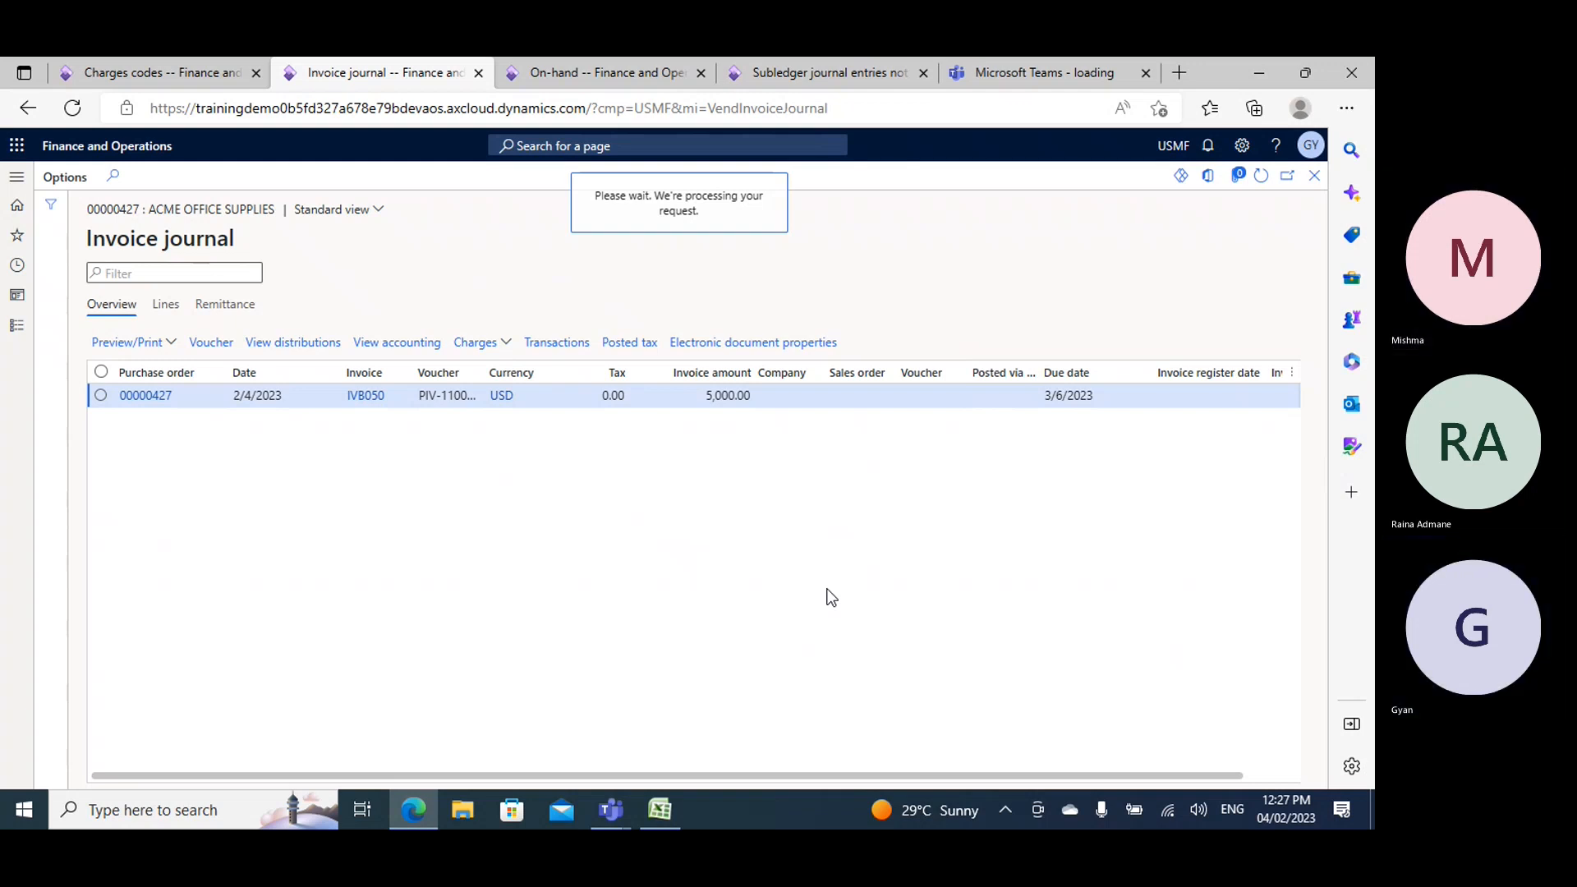
- Consult the Book2 topic list in Excel and the GFreight charges code, and return to the invoice preview
click(174, 73)
click(660, 810)
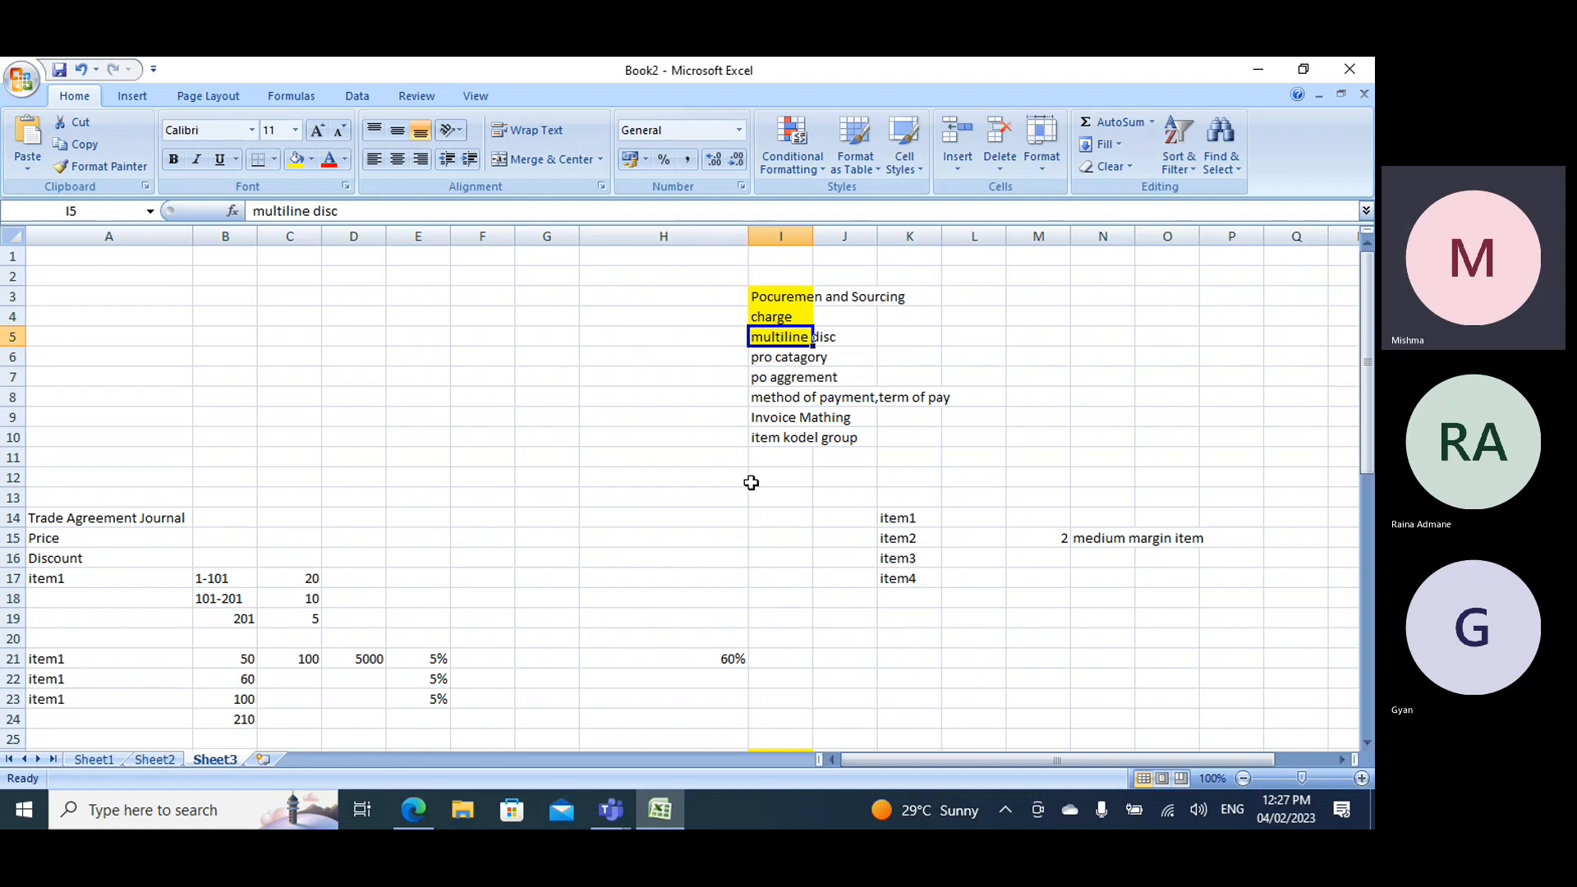
click(412, 811)
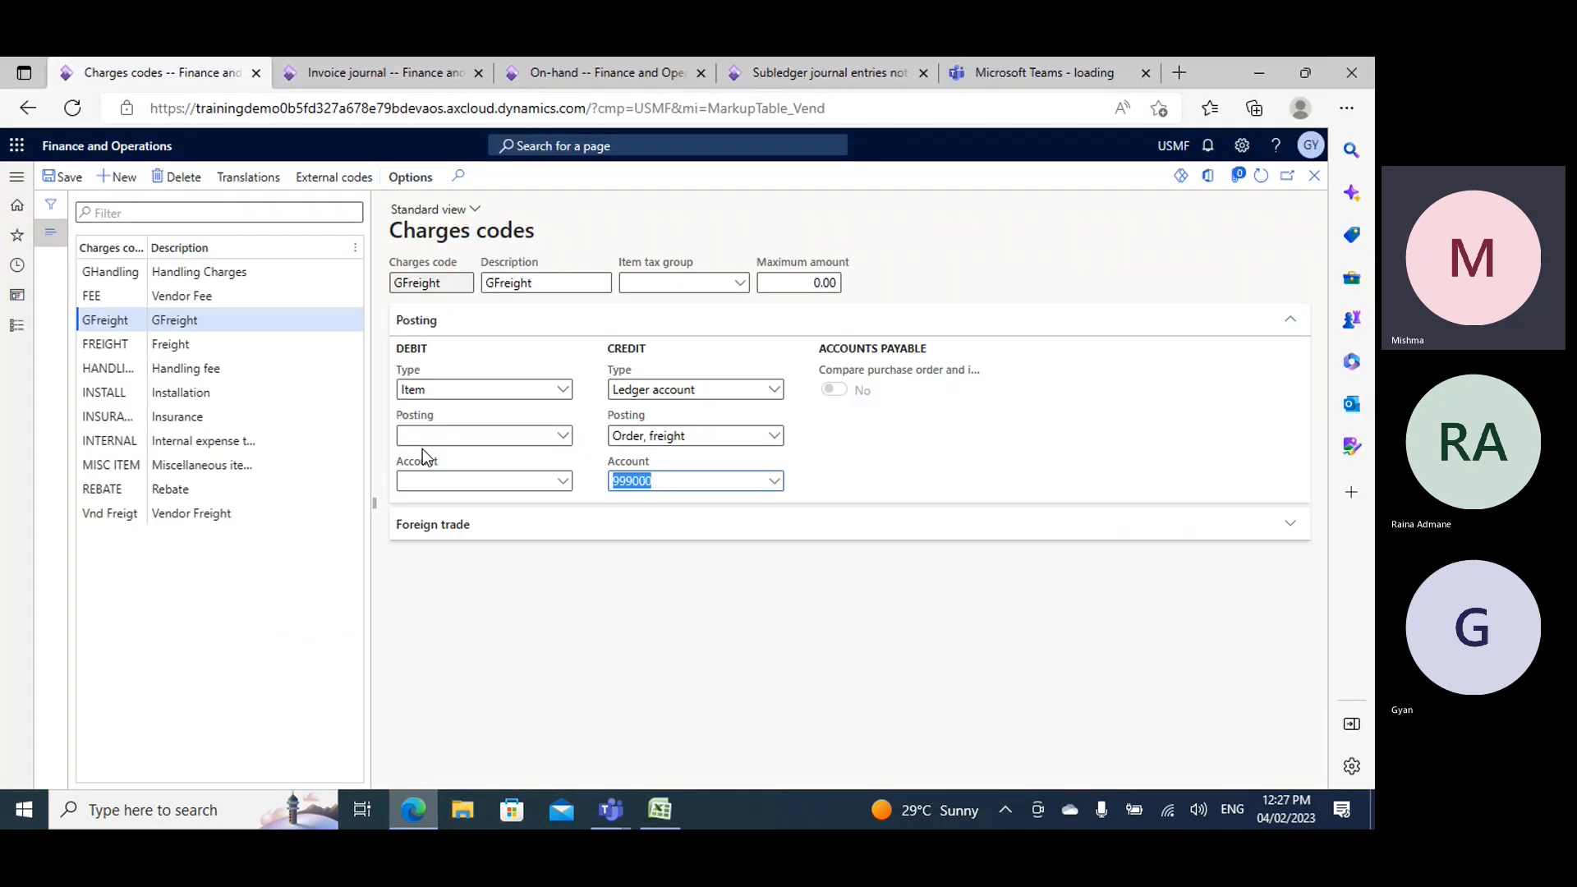
click(353, 67)
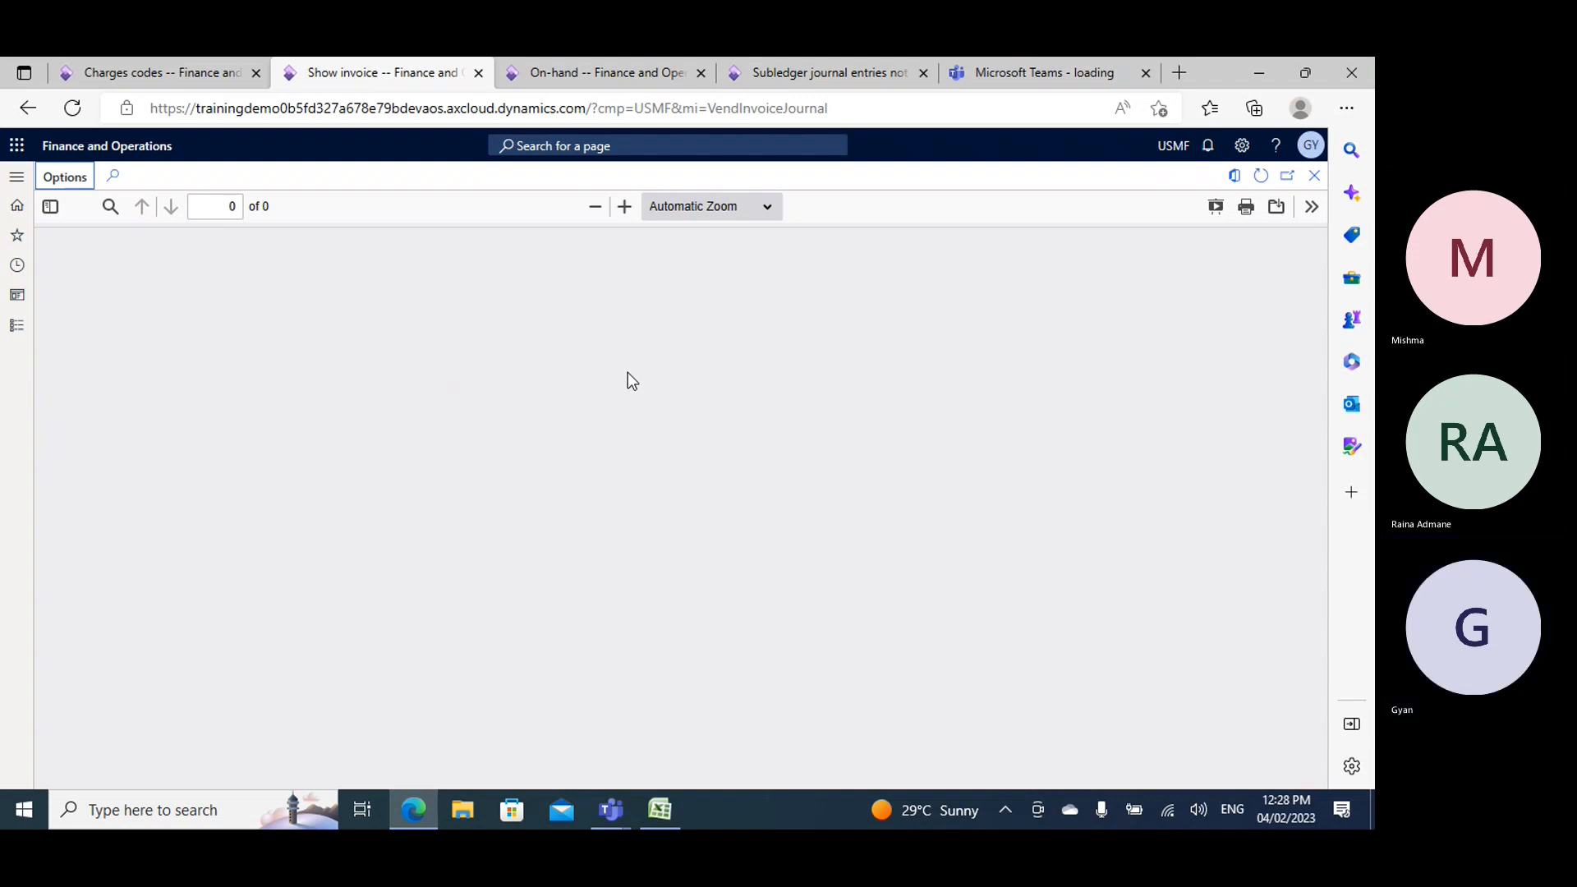
- Examine the invoice copy's header, the Demo1 line amount, and the charges and total in the summary row
scroll(944, 465, down, 5)
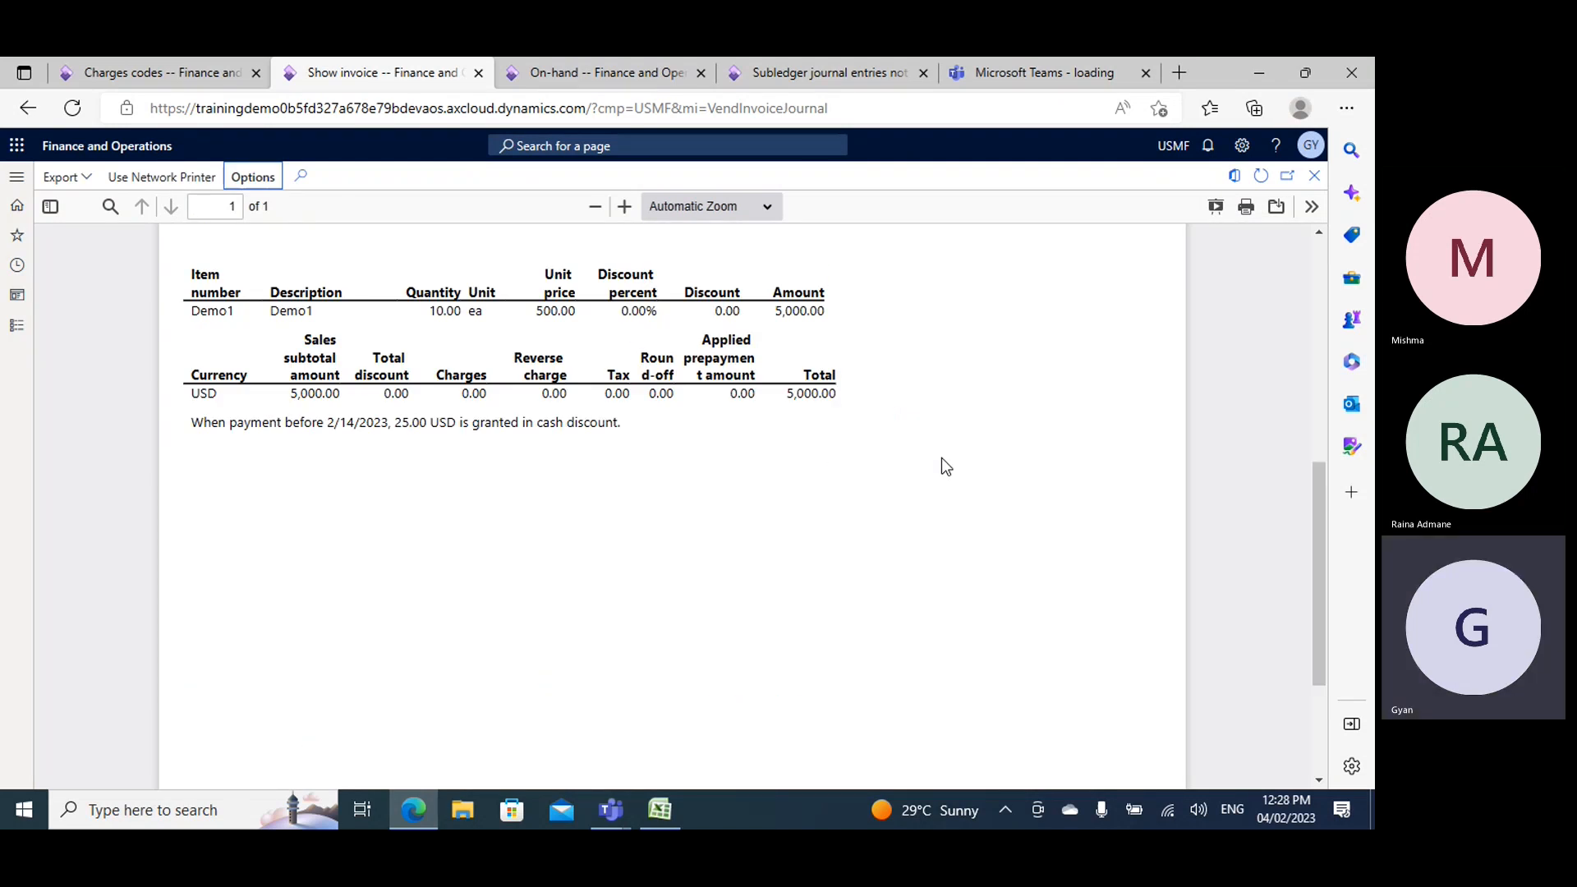
scroll(941, 466, down, 1)
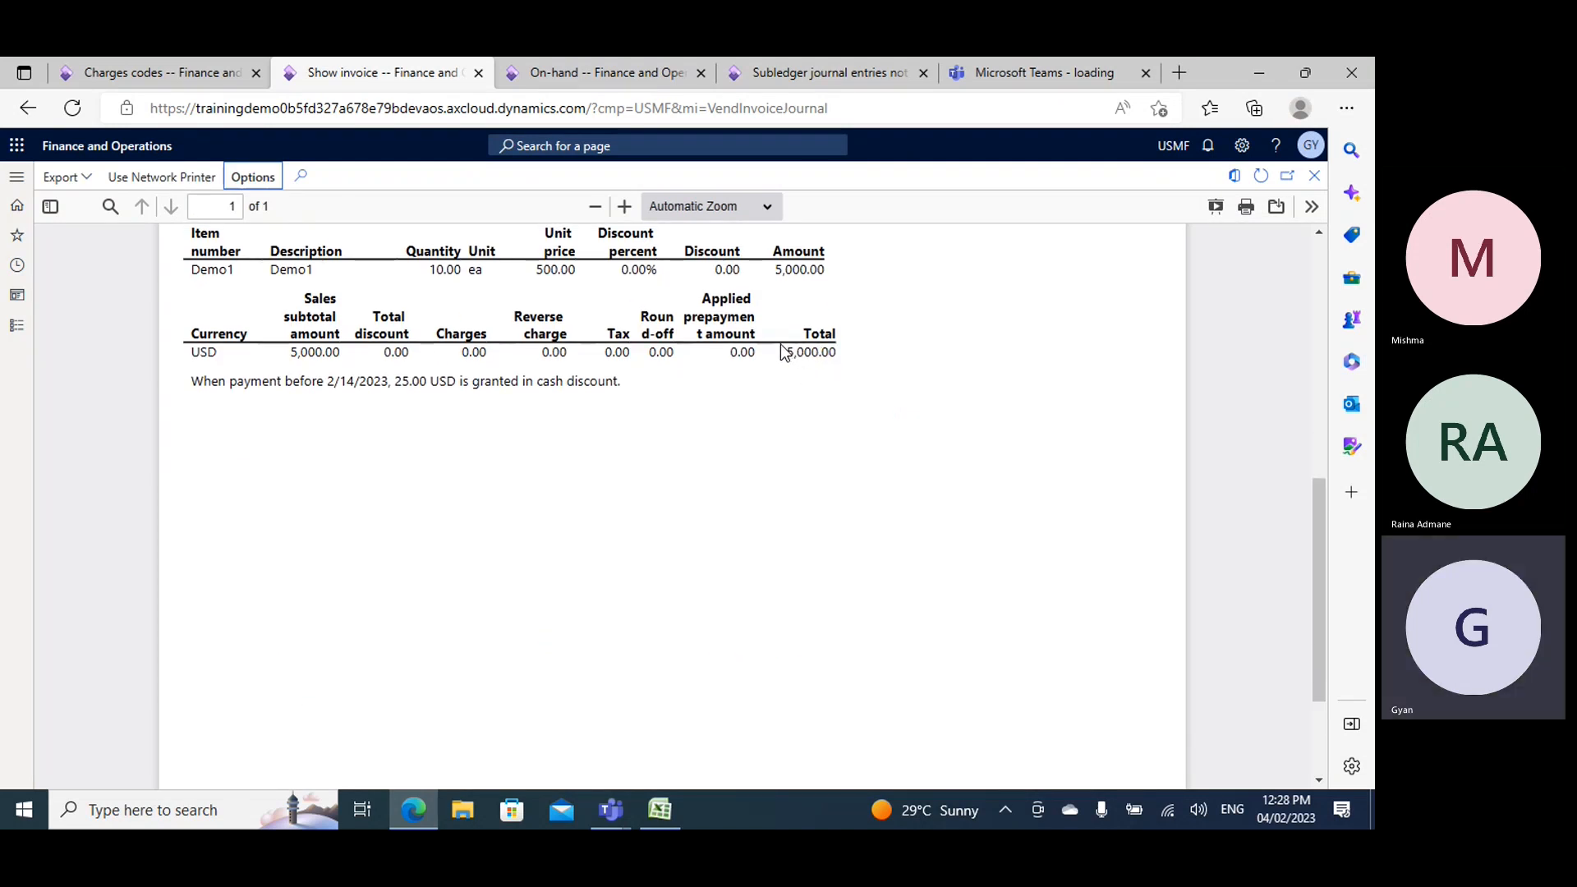
scroll(799, 367, up, 2)
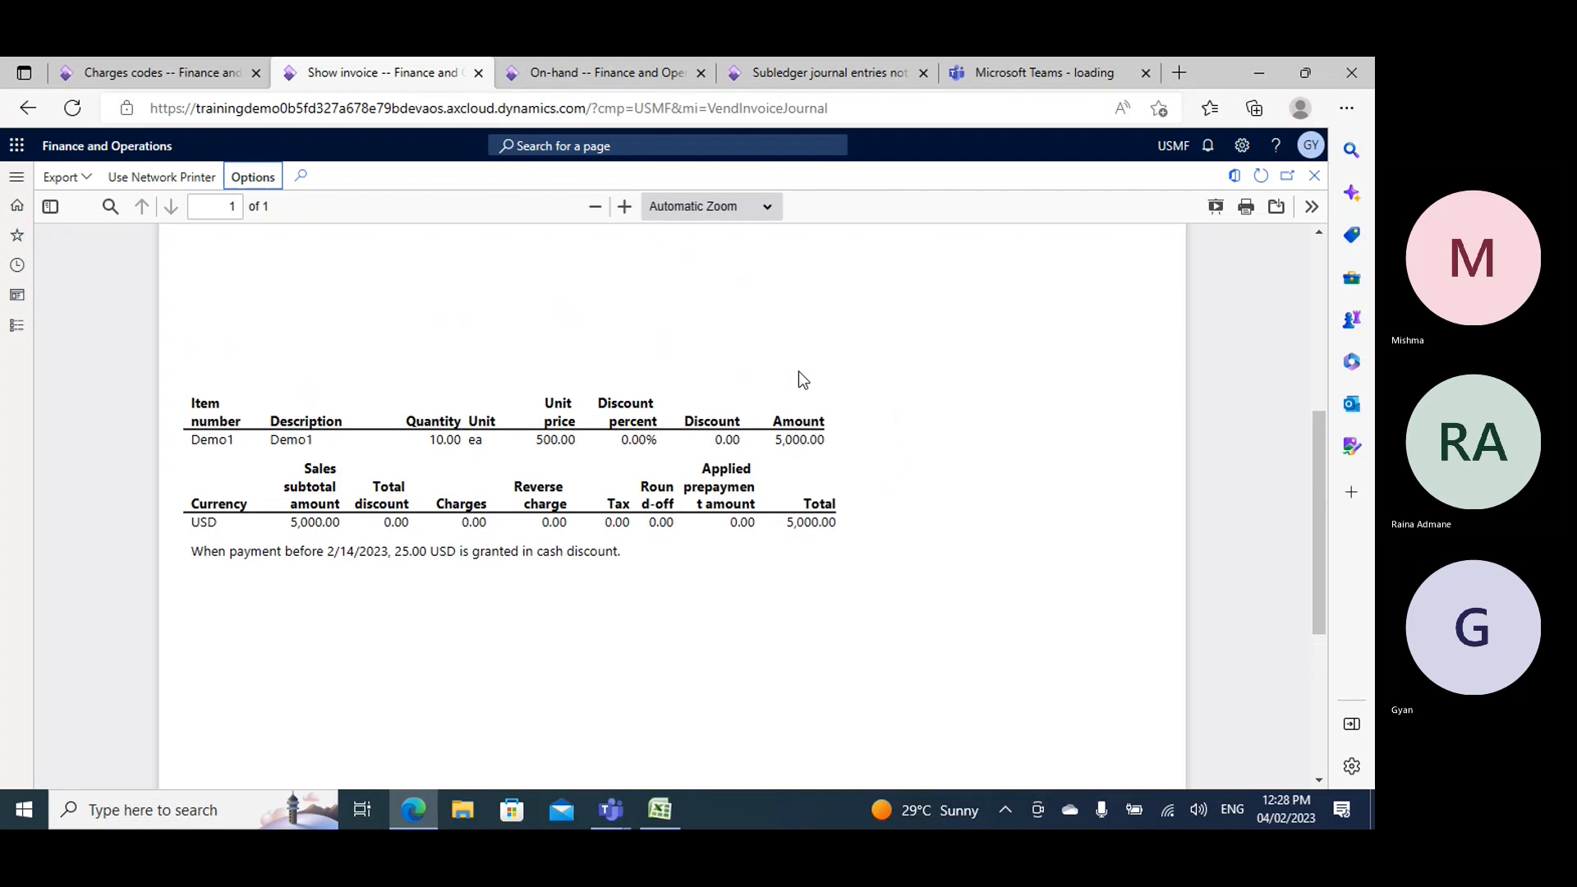
scroll(801, 379, up, 1)
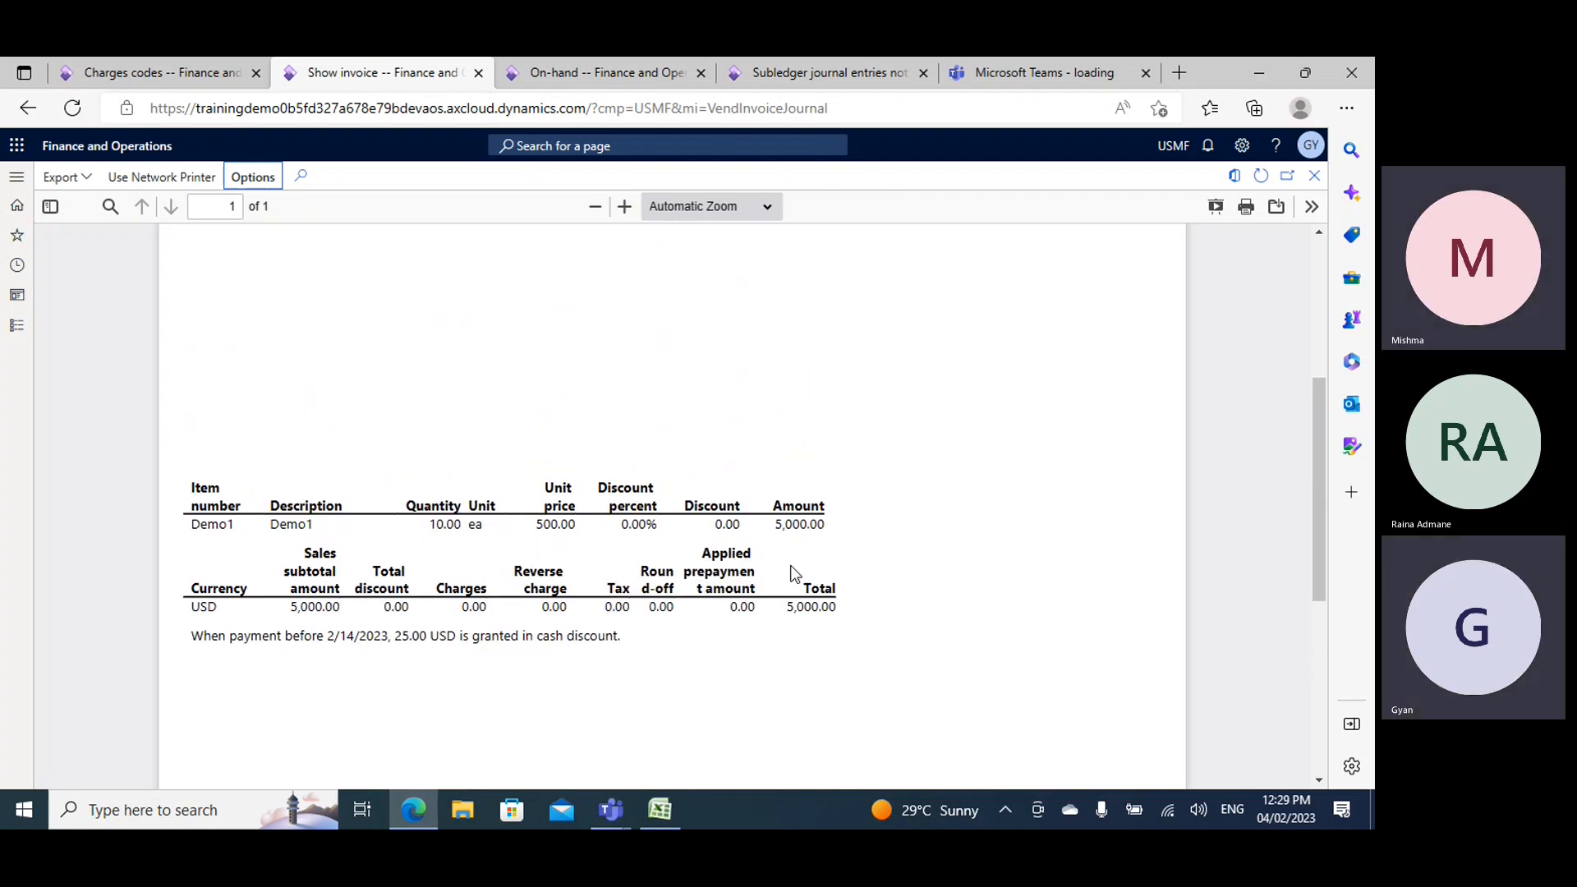
scroll(818, 575, down, 1)
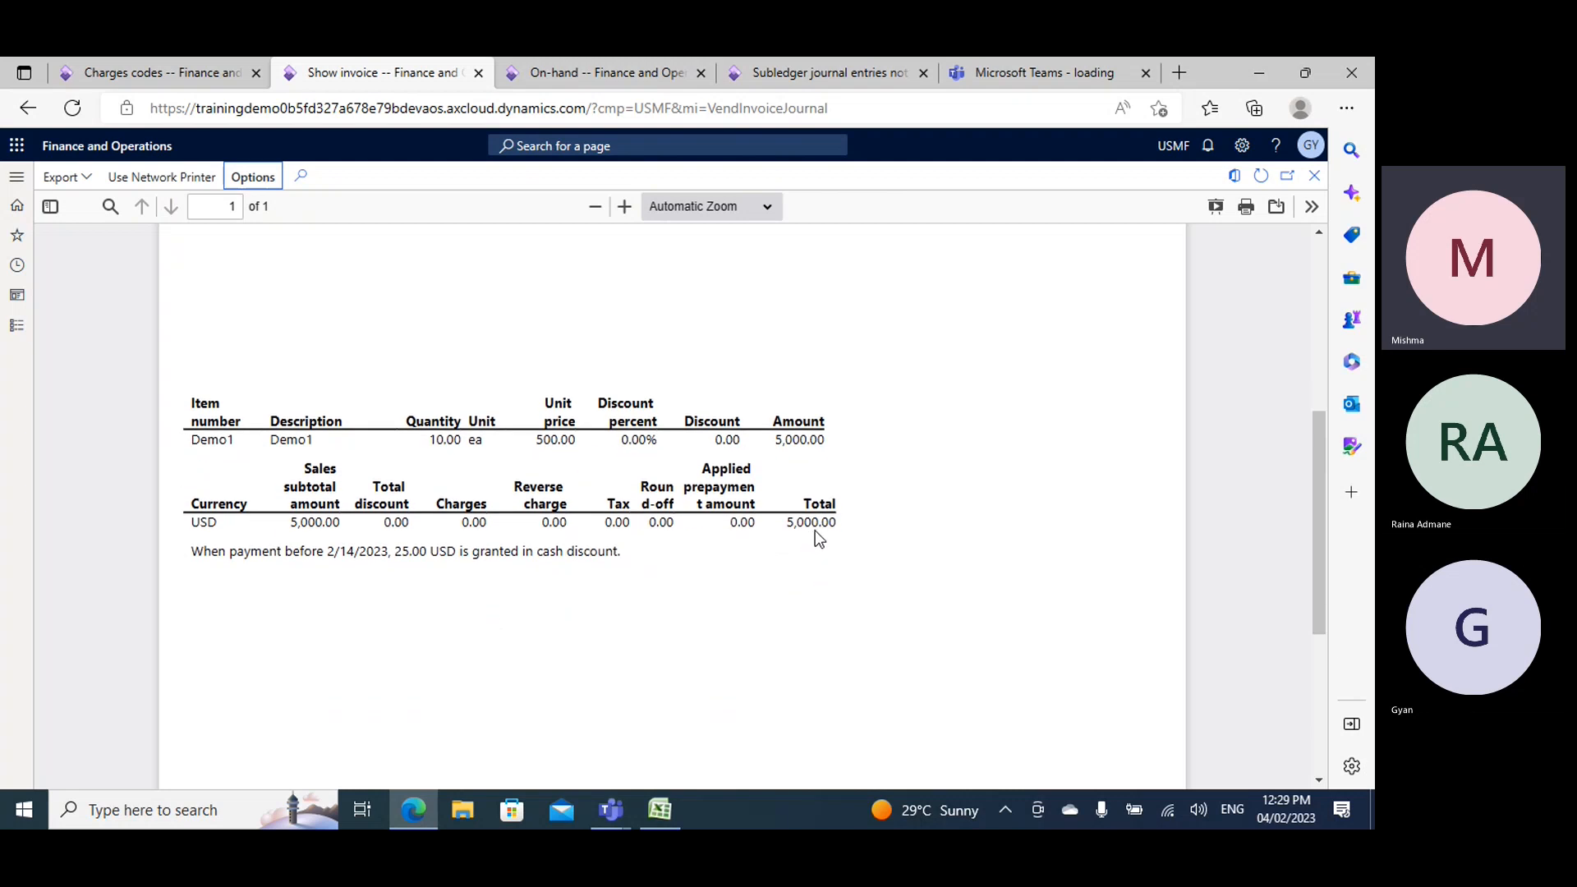
scroll(816, 532, down, 3)
scroll(820, 529, up, 4)
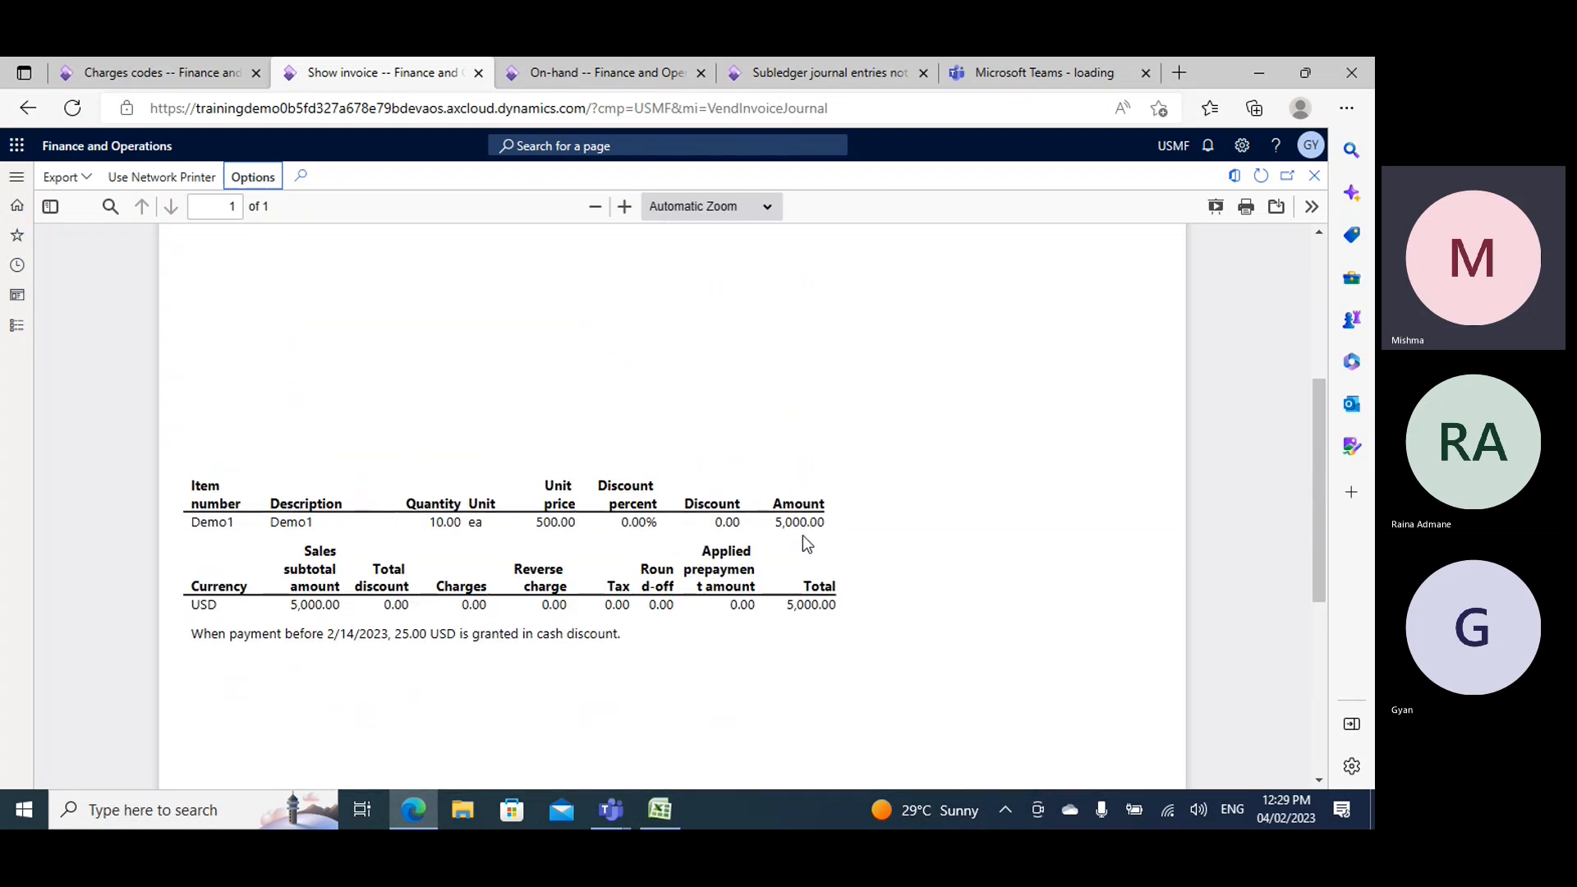
scroll(805, 542, up, 4)
scroll(805, 542, down, 4)
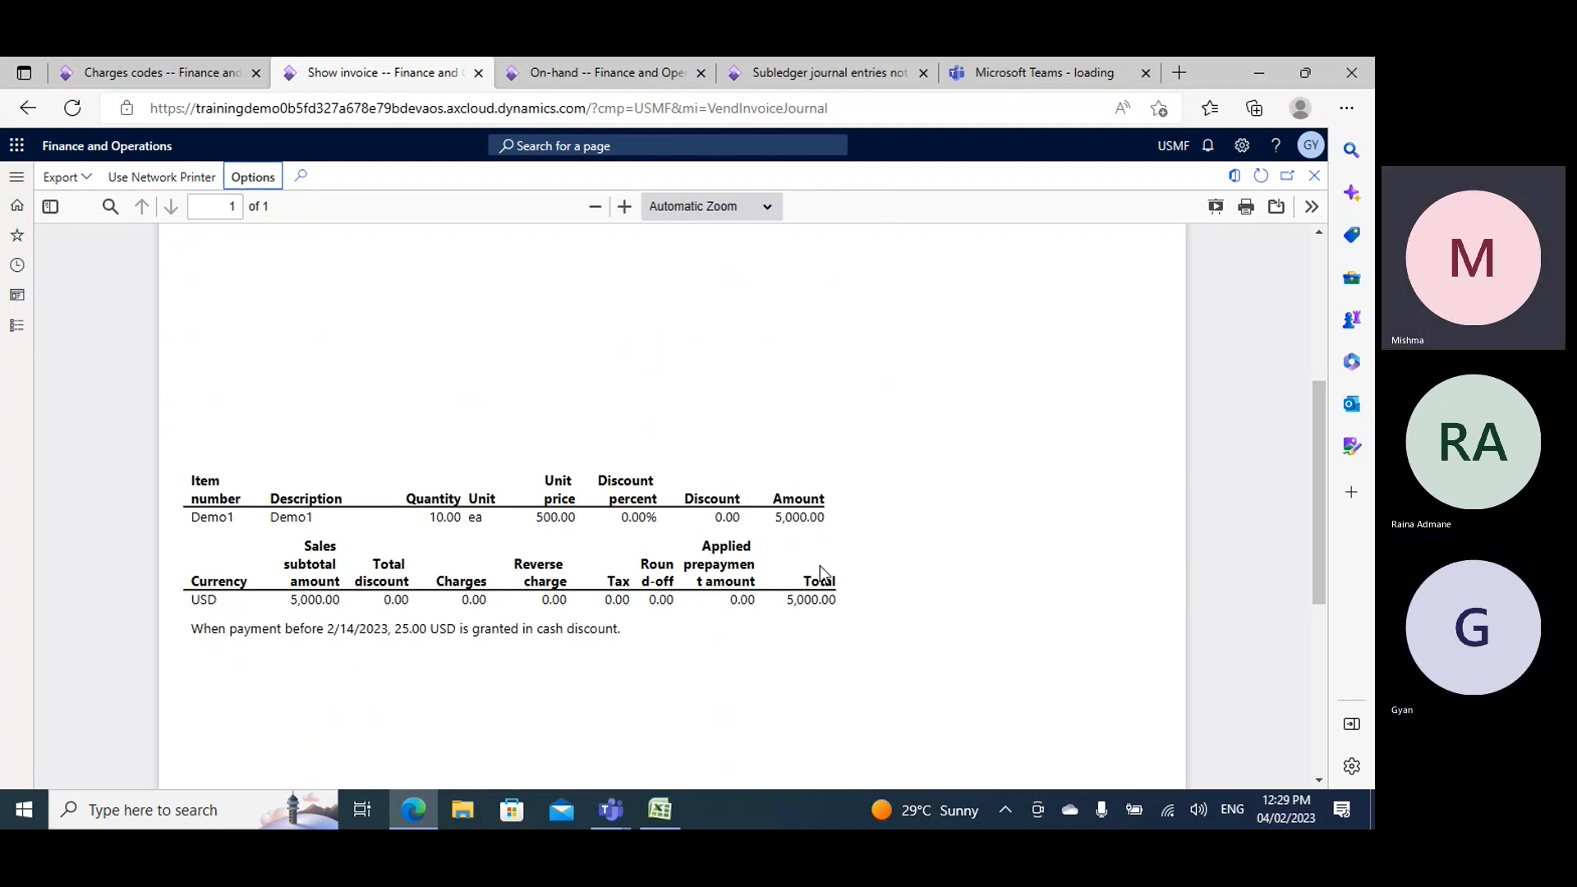
scroll(821, 572, up, 5)
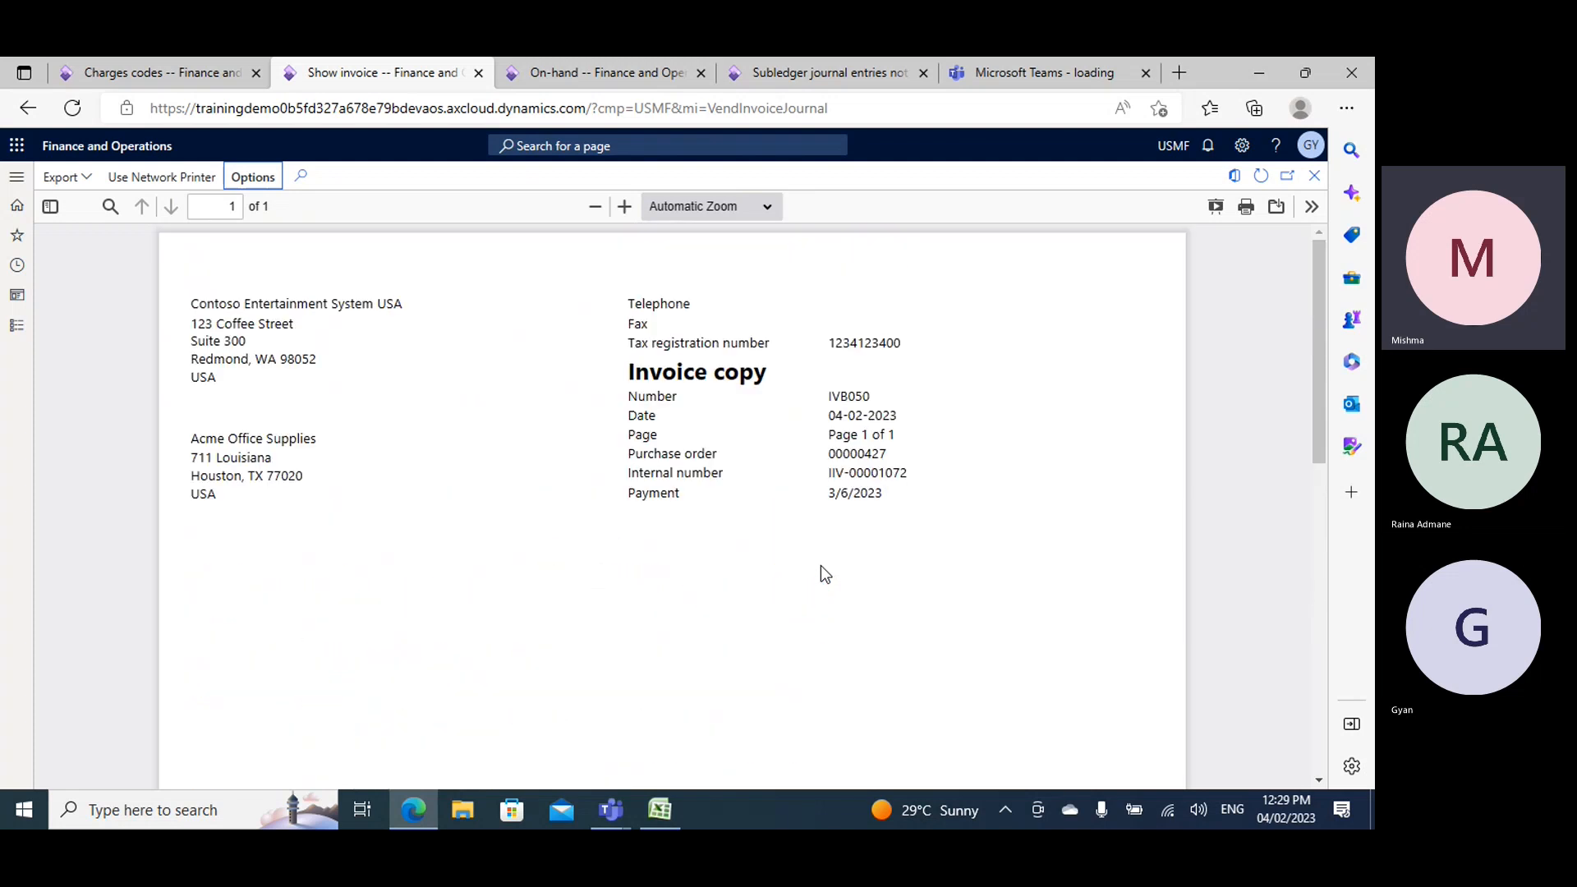
scroll(822, 567, down, 5)
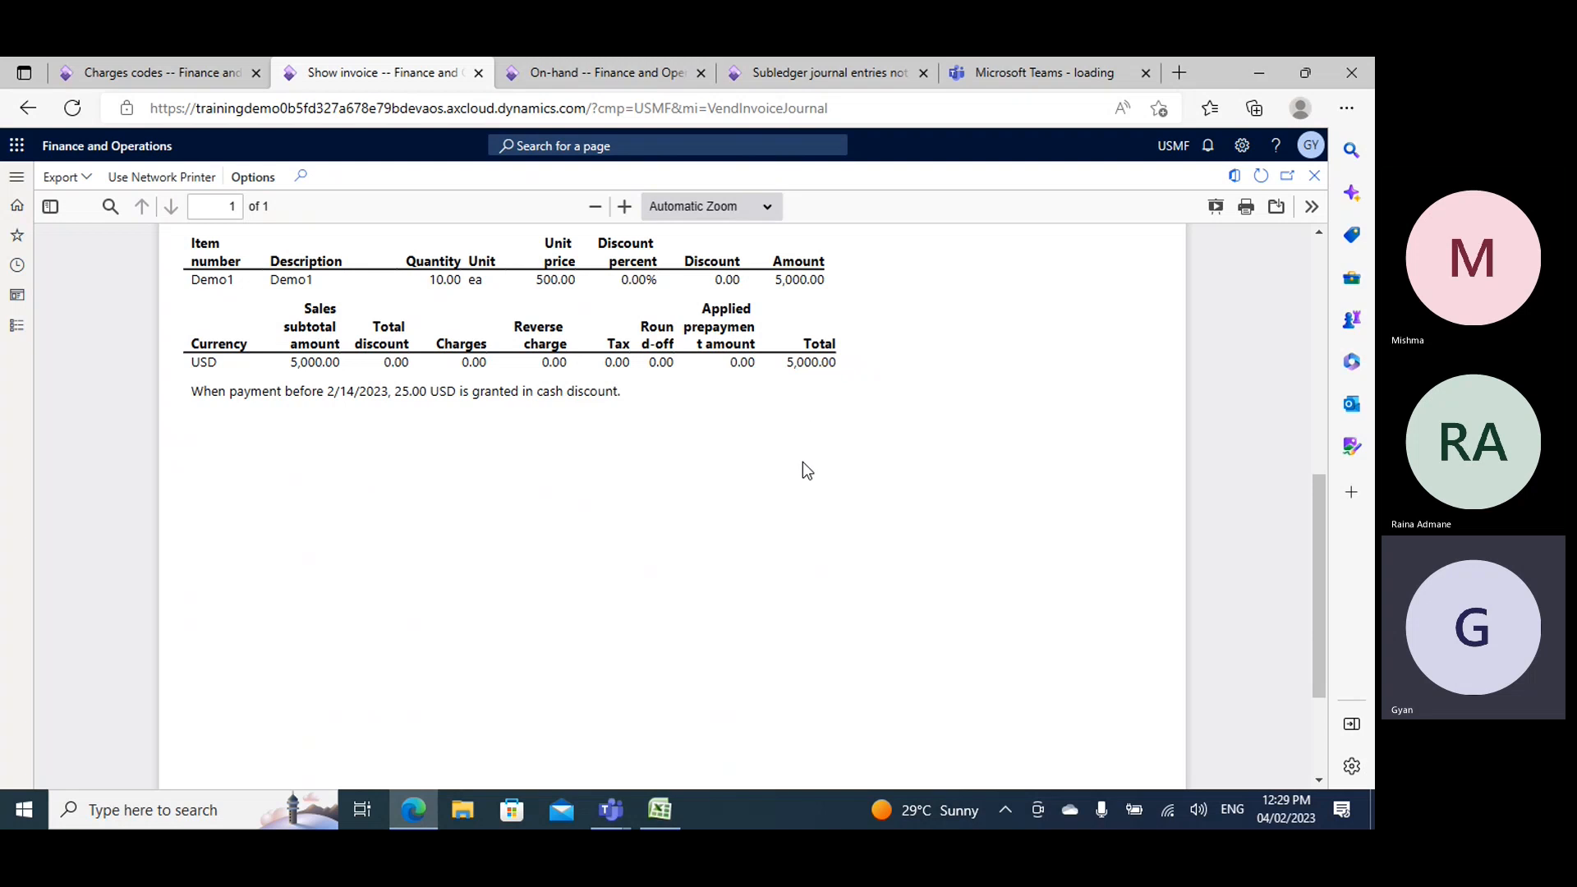
scroll(805, 470, up, 5)
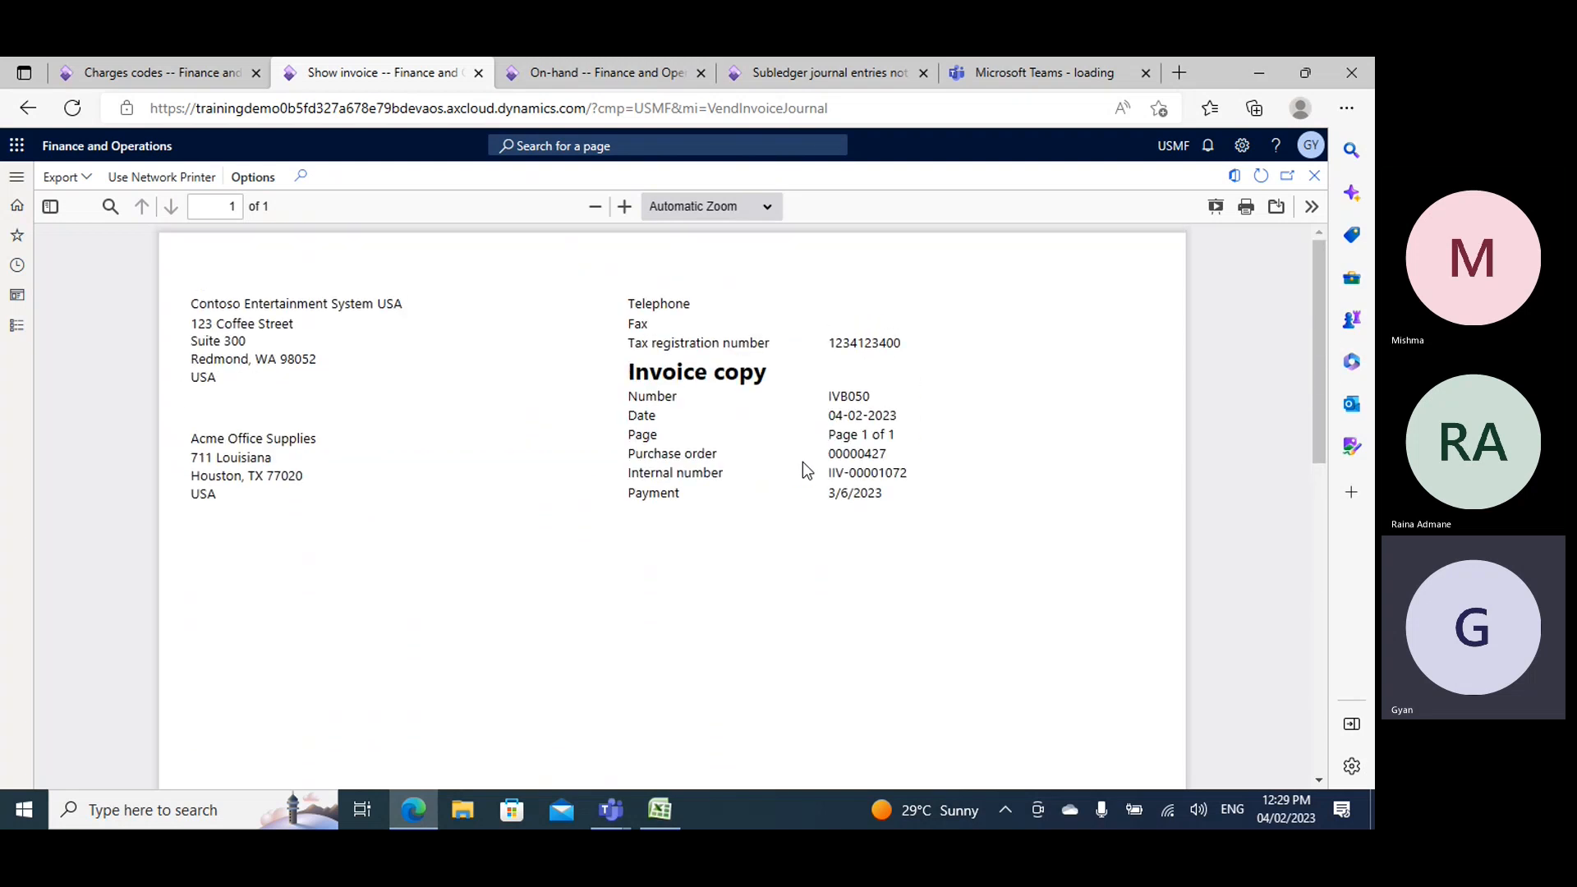
scroll(807, 470, down, 5)
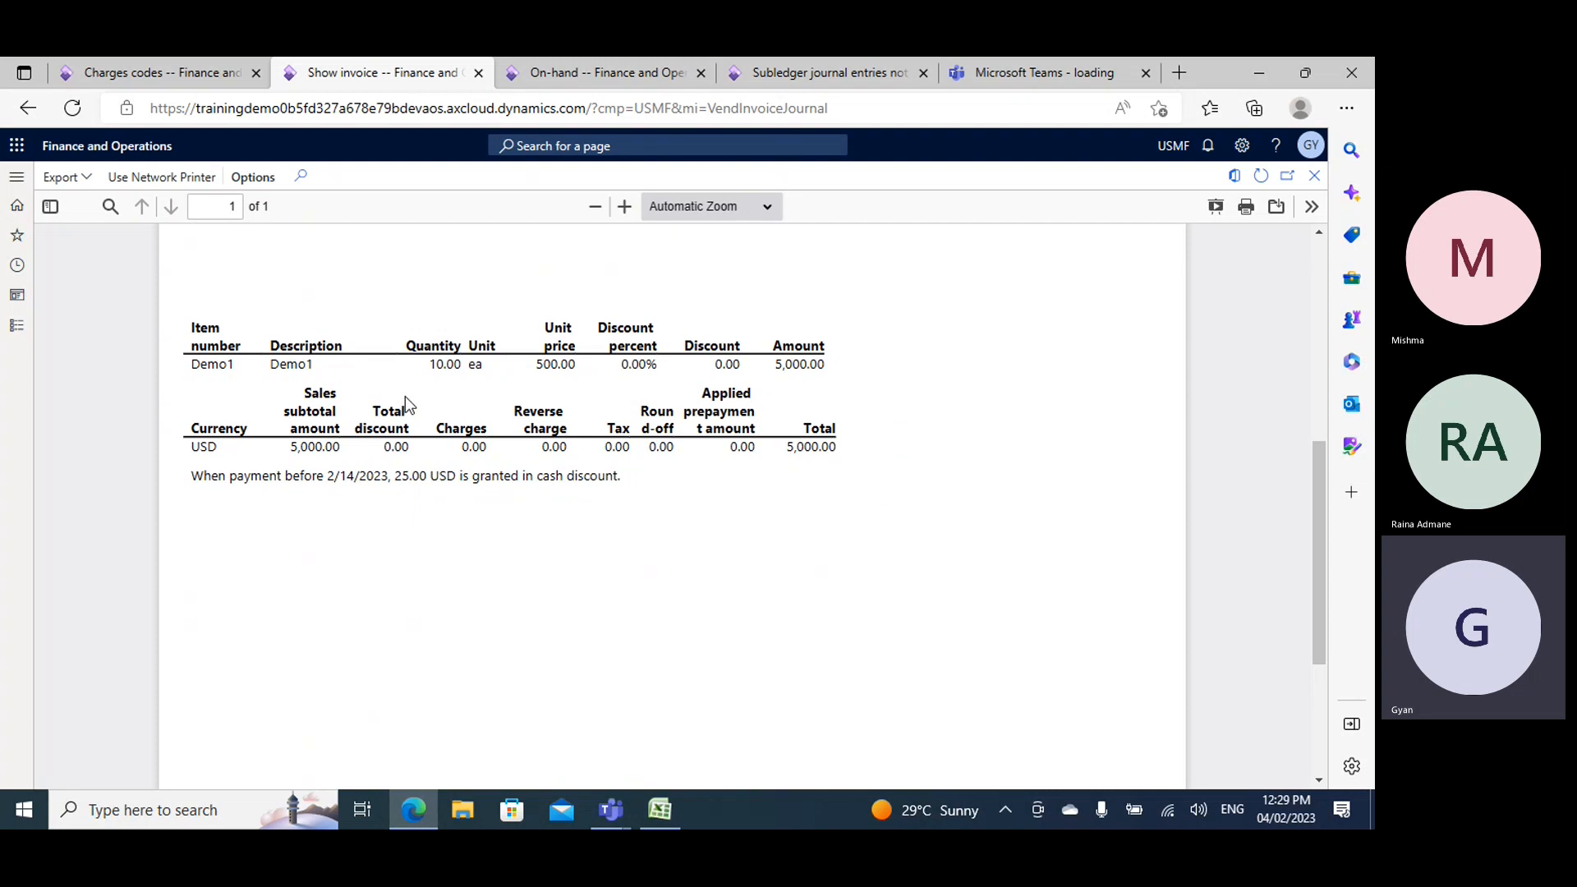
scroll(516, 435, up, 5)
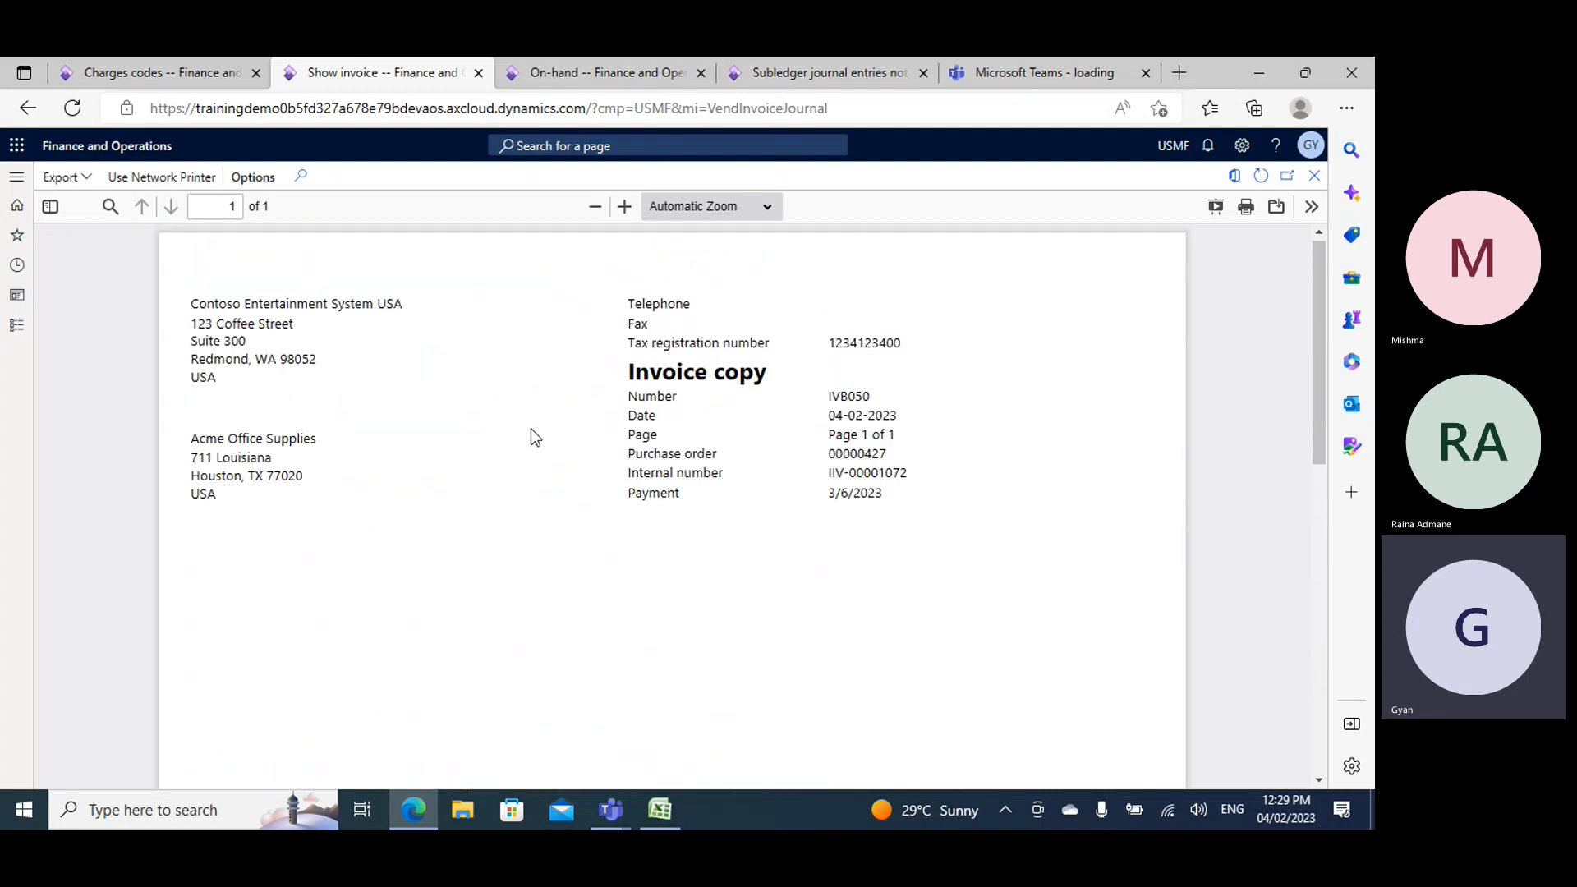
scroll(535, 436, down, 3)
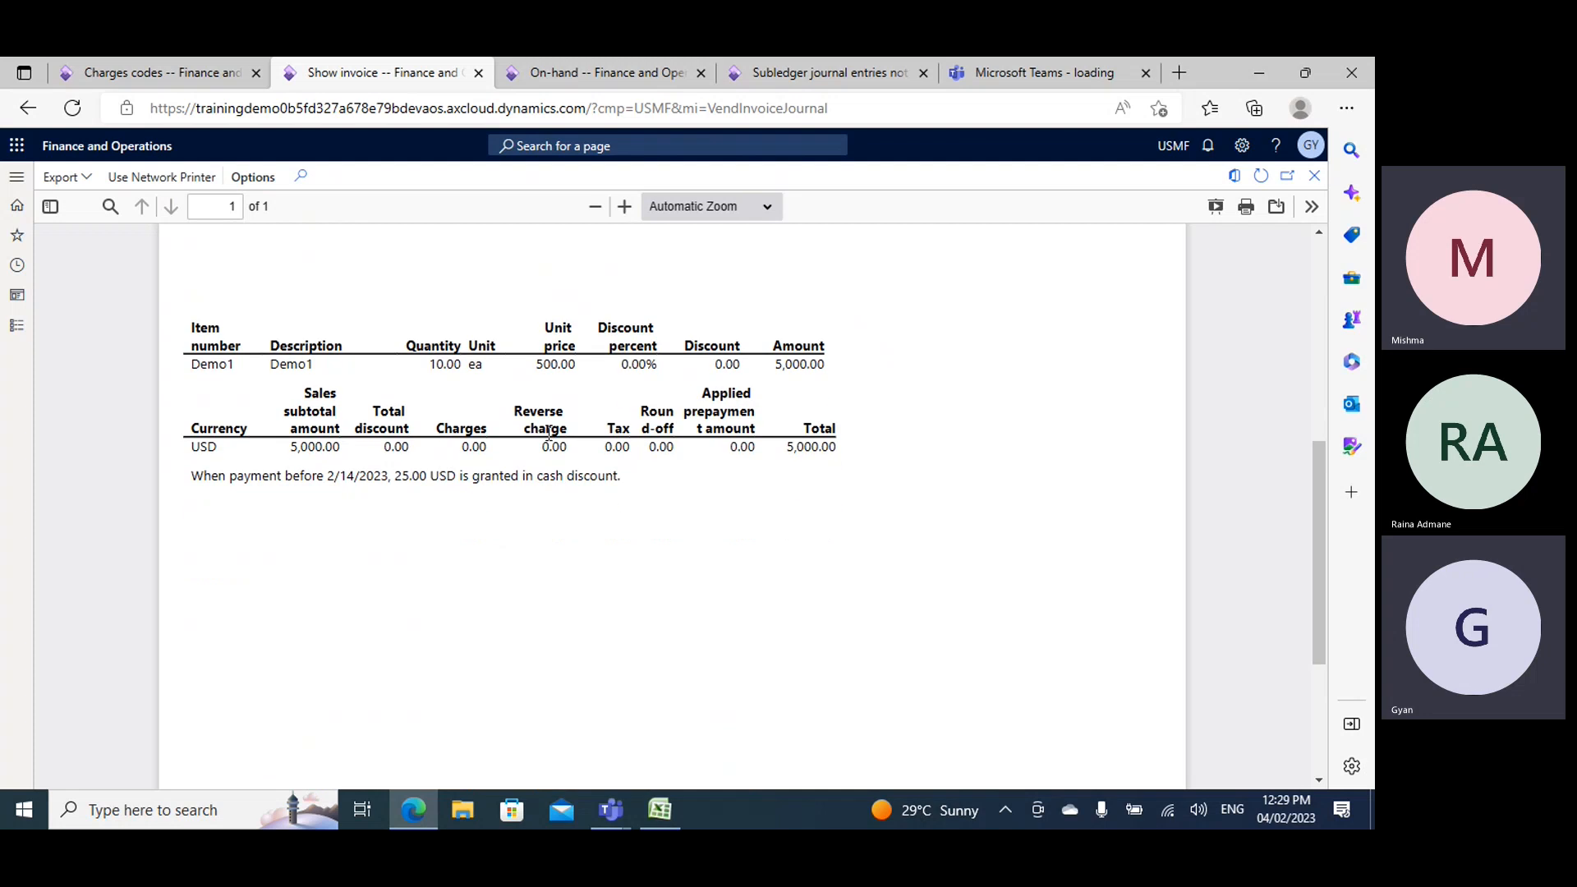
- Switch to Book2 in Excel to check the topics following "multiline disc", and return to the invoice preview in the browser
click(415, 809)
click(419, 807)
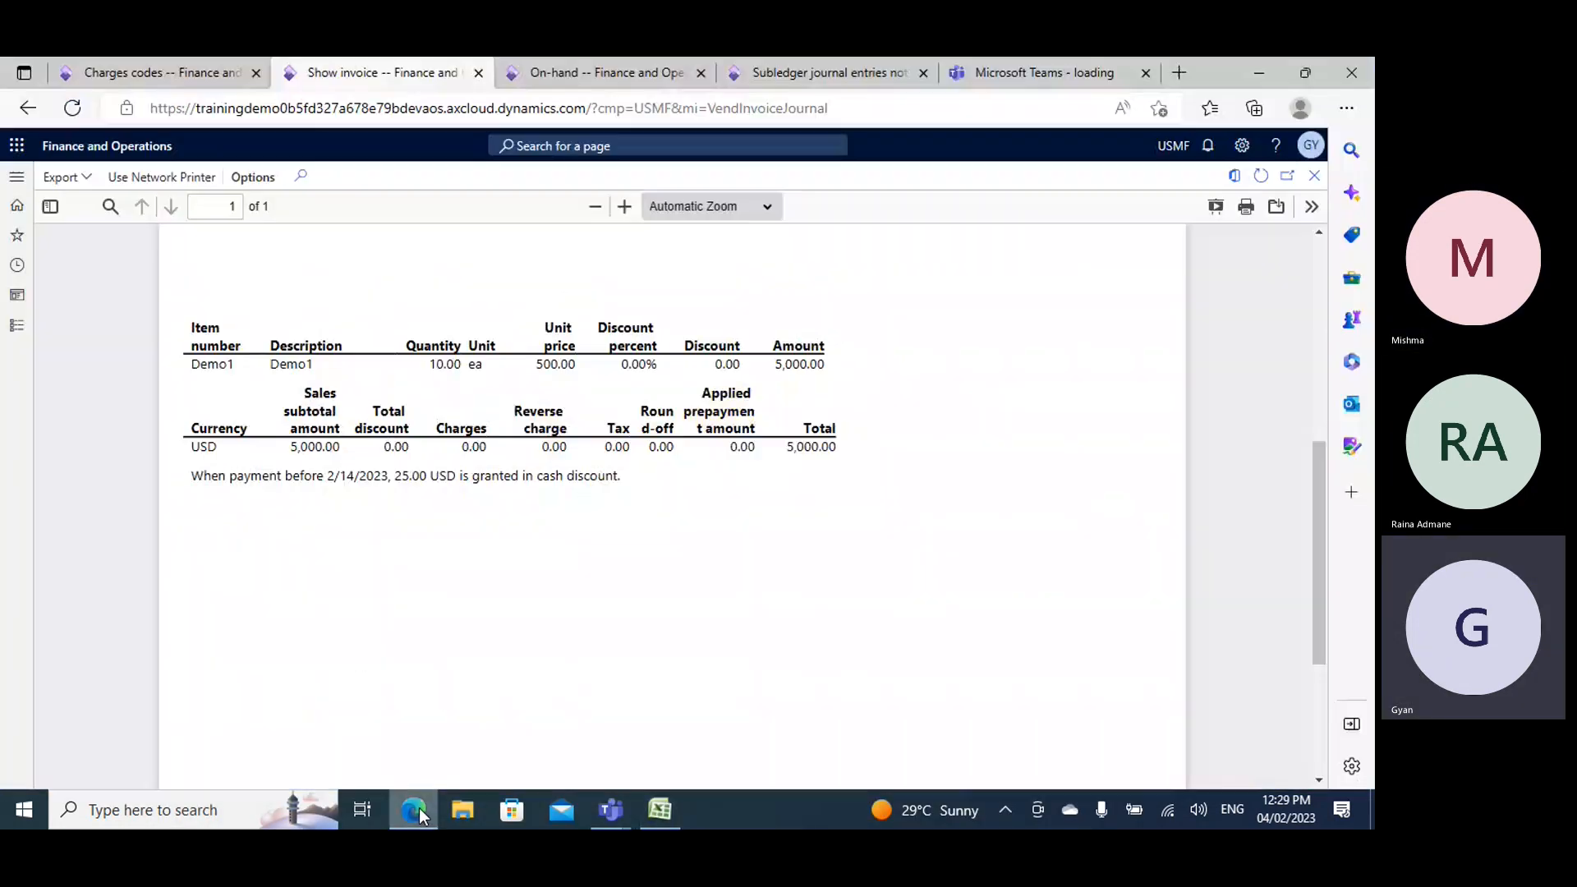
click(422, 807)
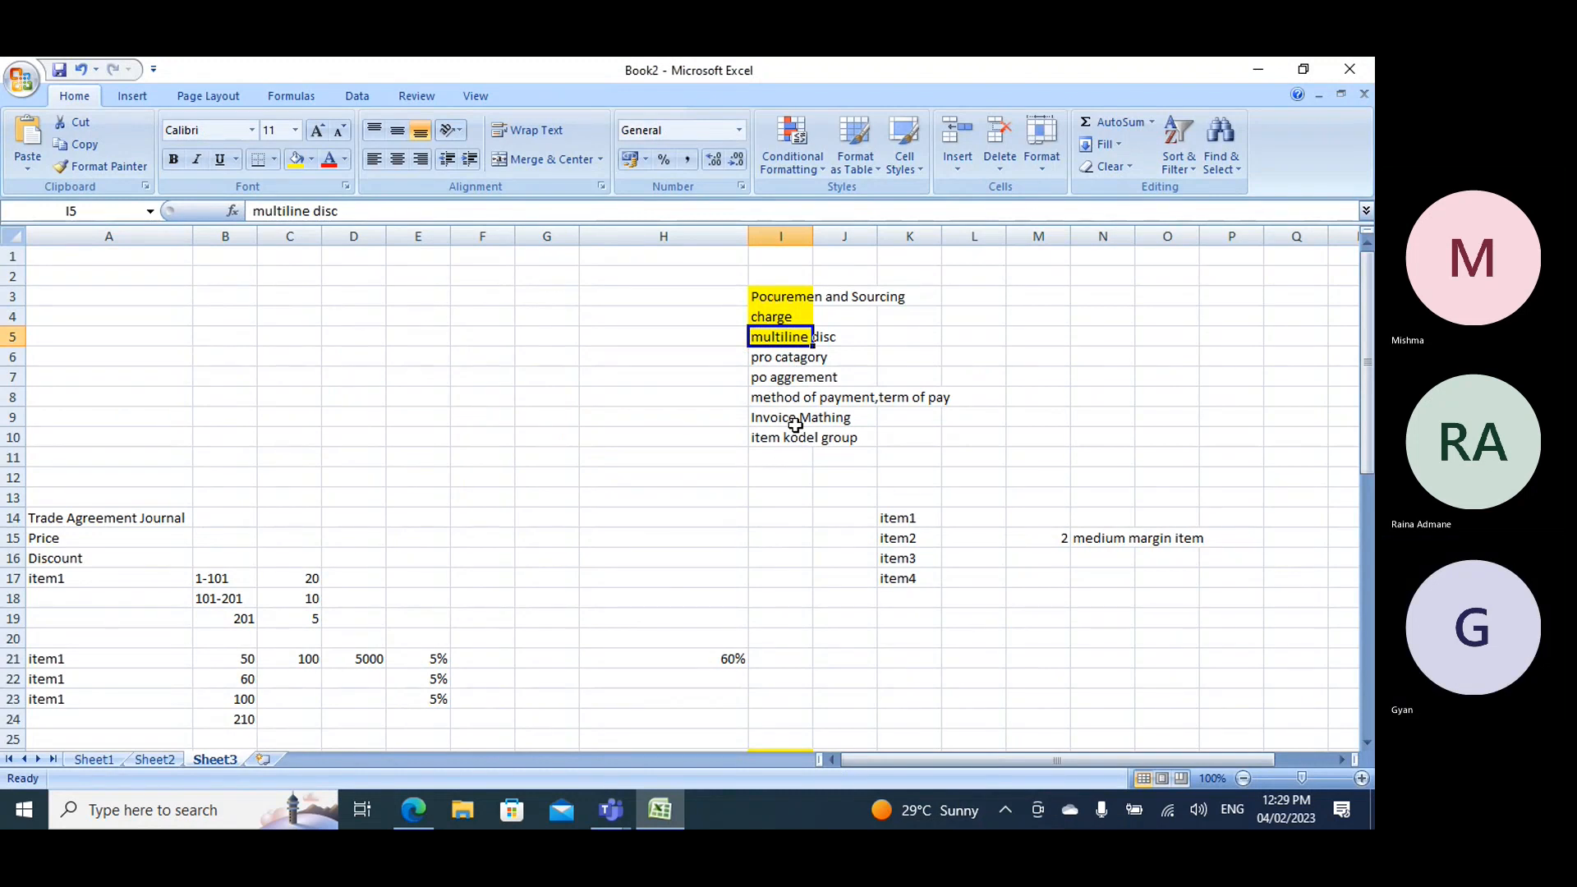
mouse_move(409, 827)
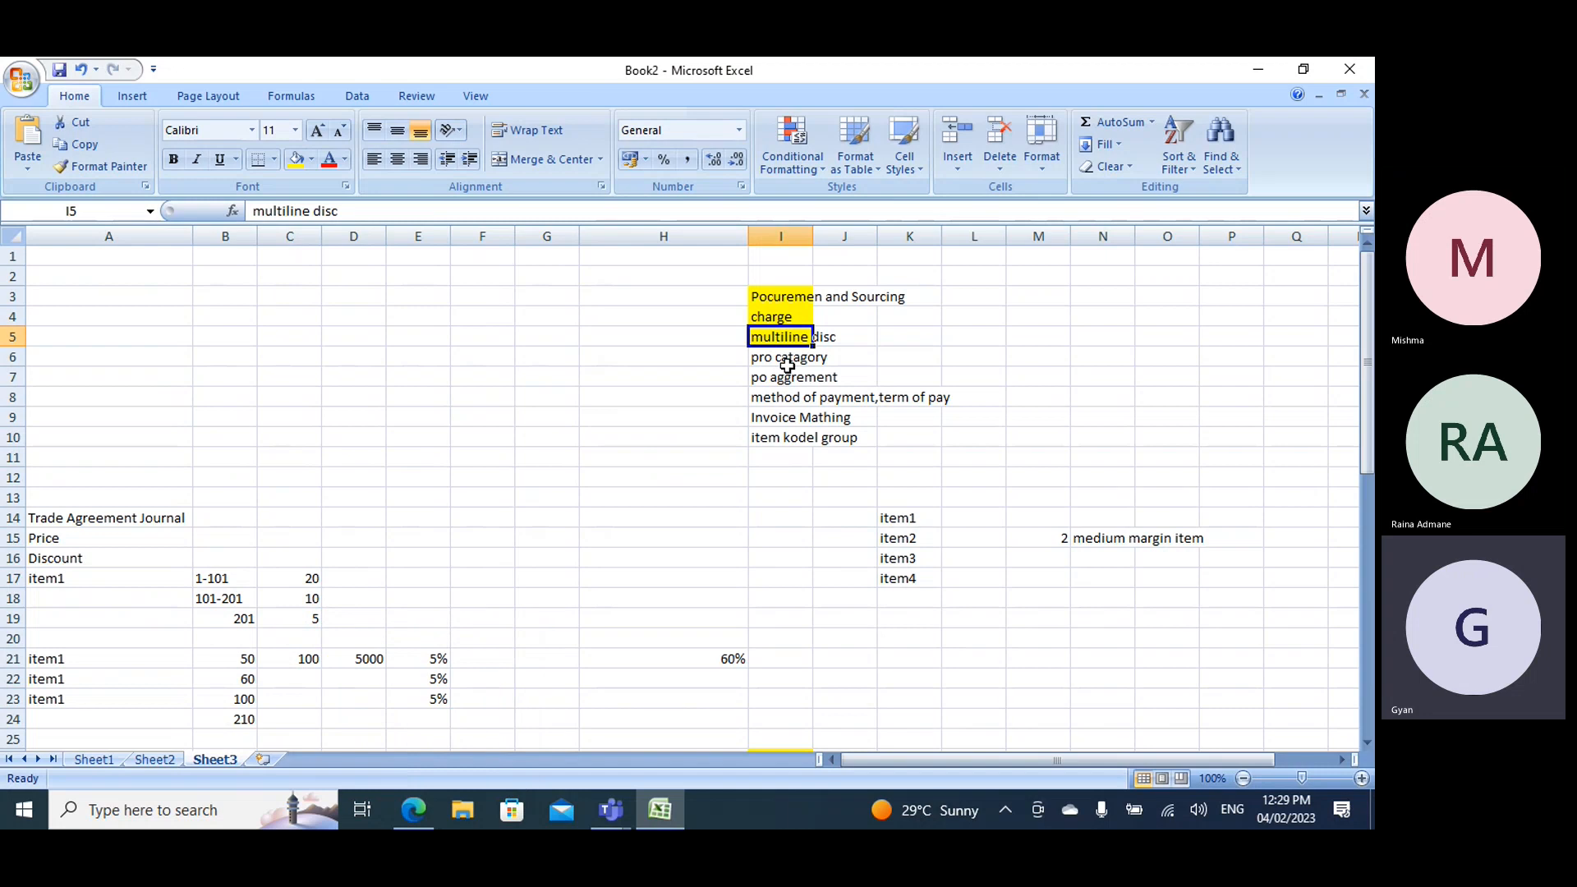
click(413, 811)
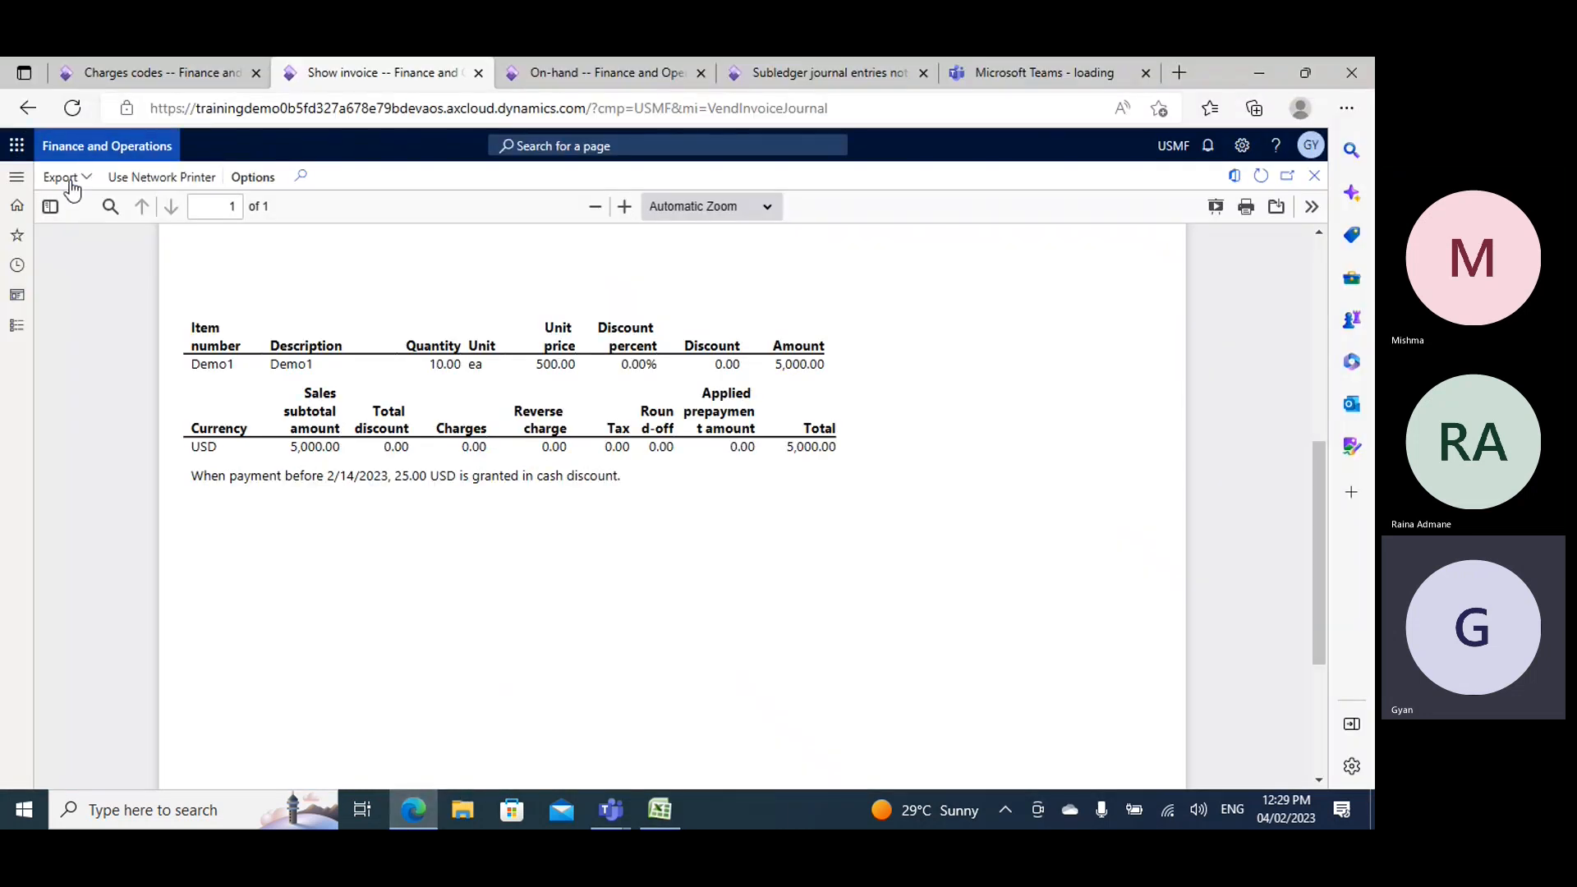
- Open the procurement categories page of the Procurement and sourcing module
click(15, 297)
scroll(123, 534, down, 2)
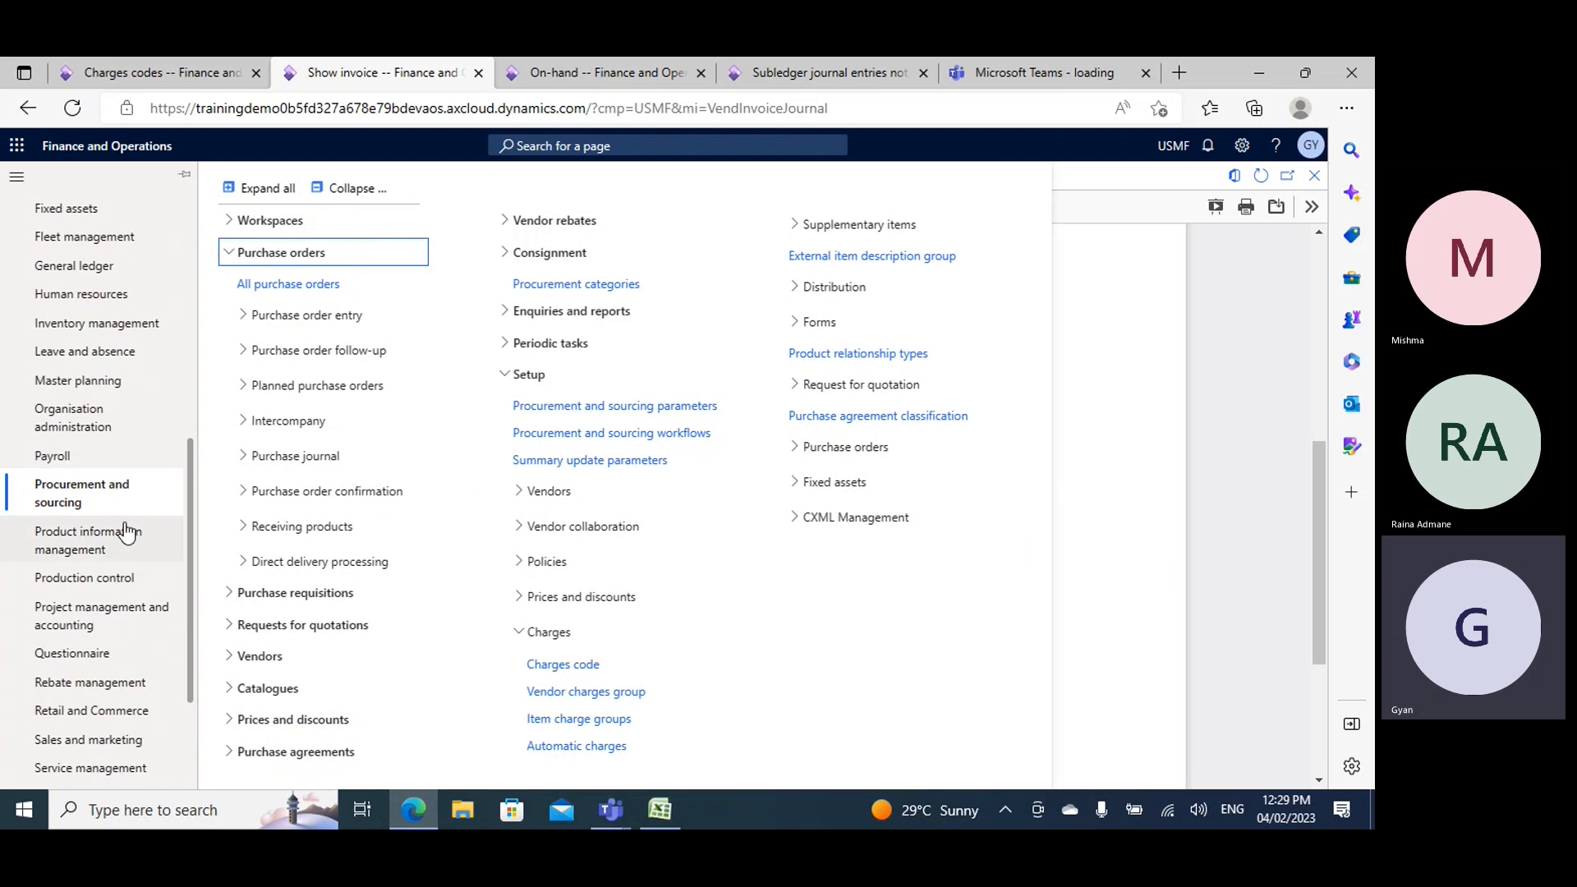
click(68, 494)
click(317, 188)
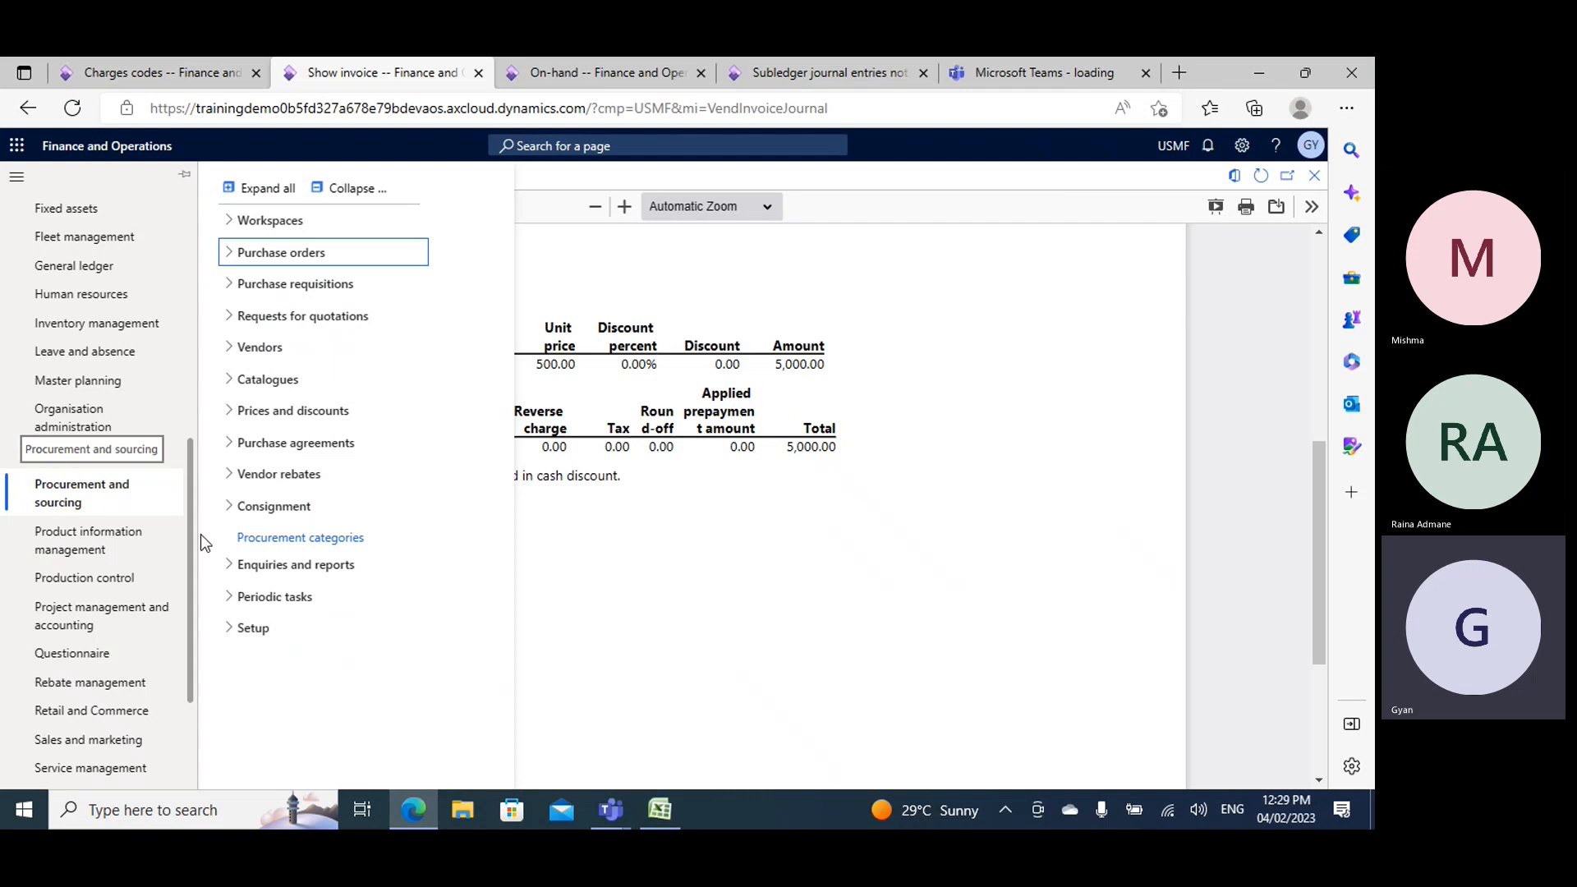
click(516, 575)
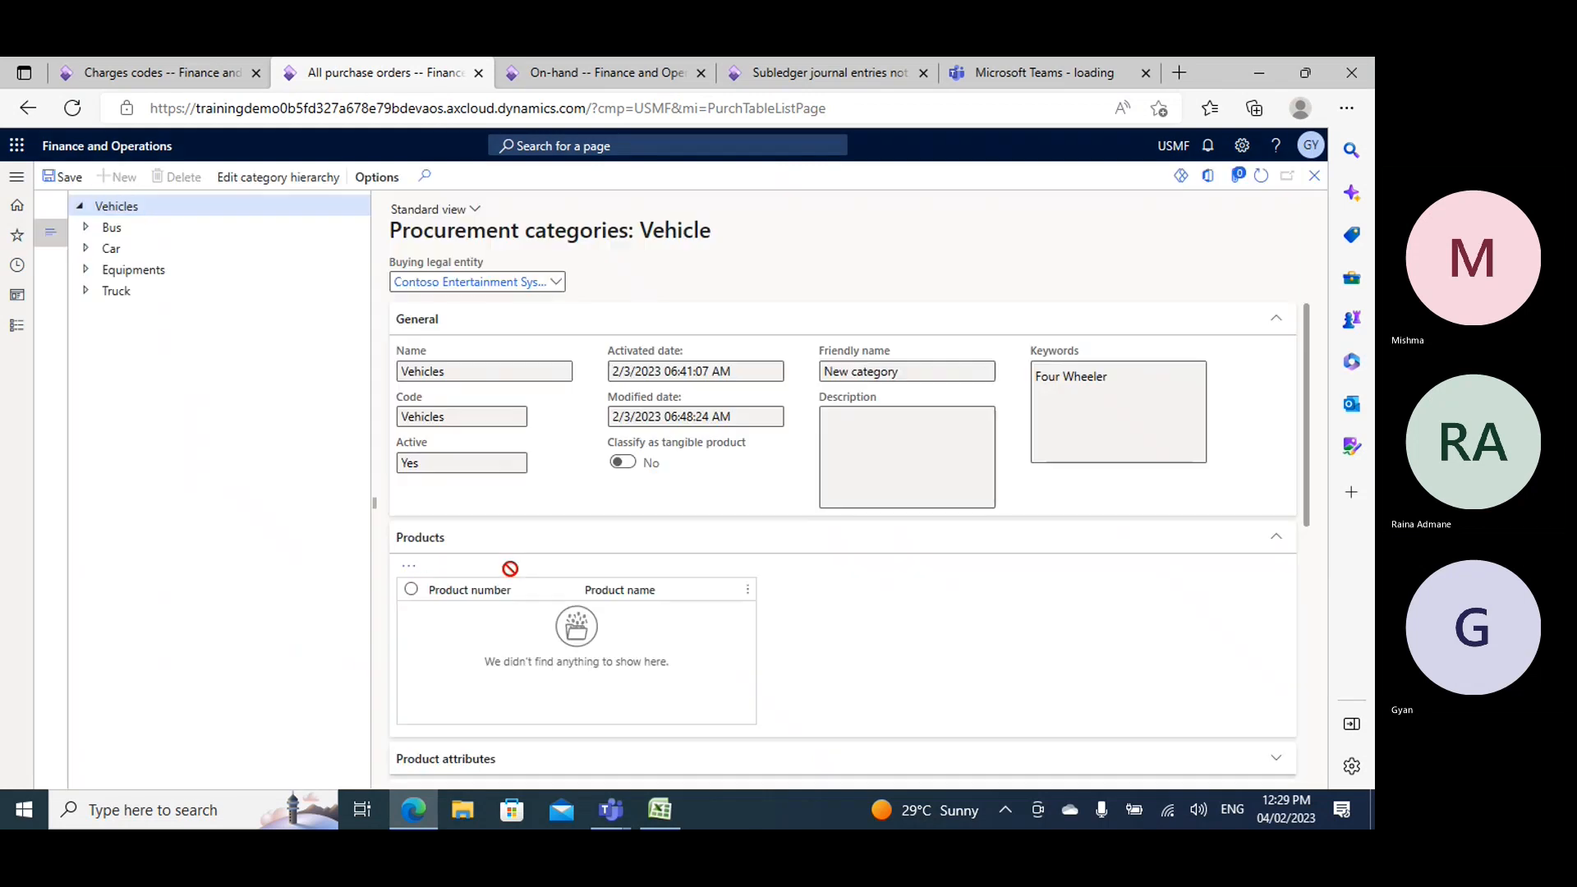
- Open the category hierarchy role associations page from the categories and attributes setup of Product information management
click(17, 325)
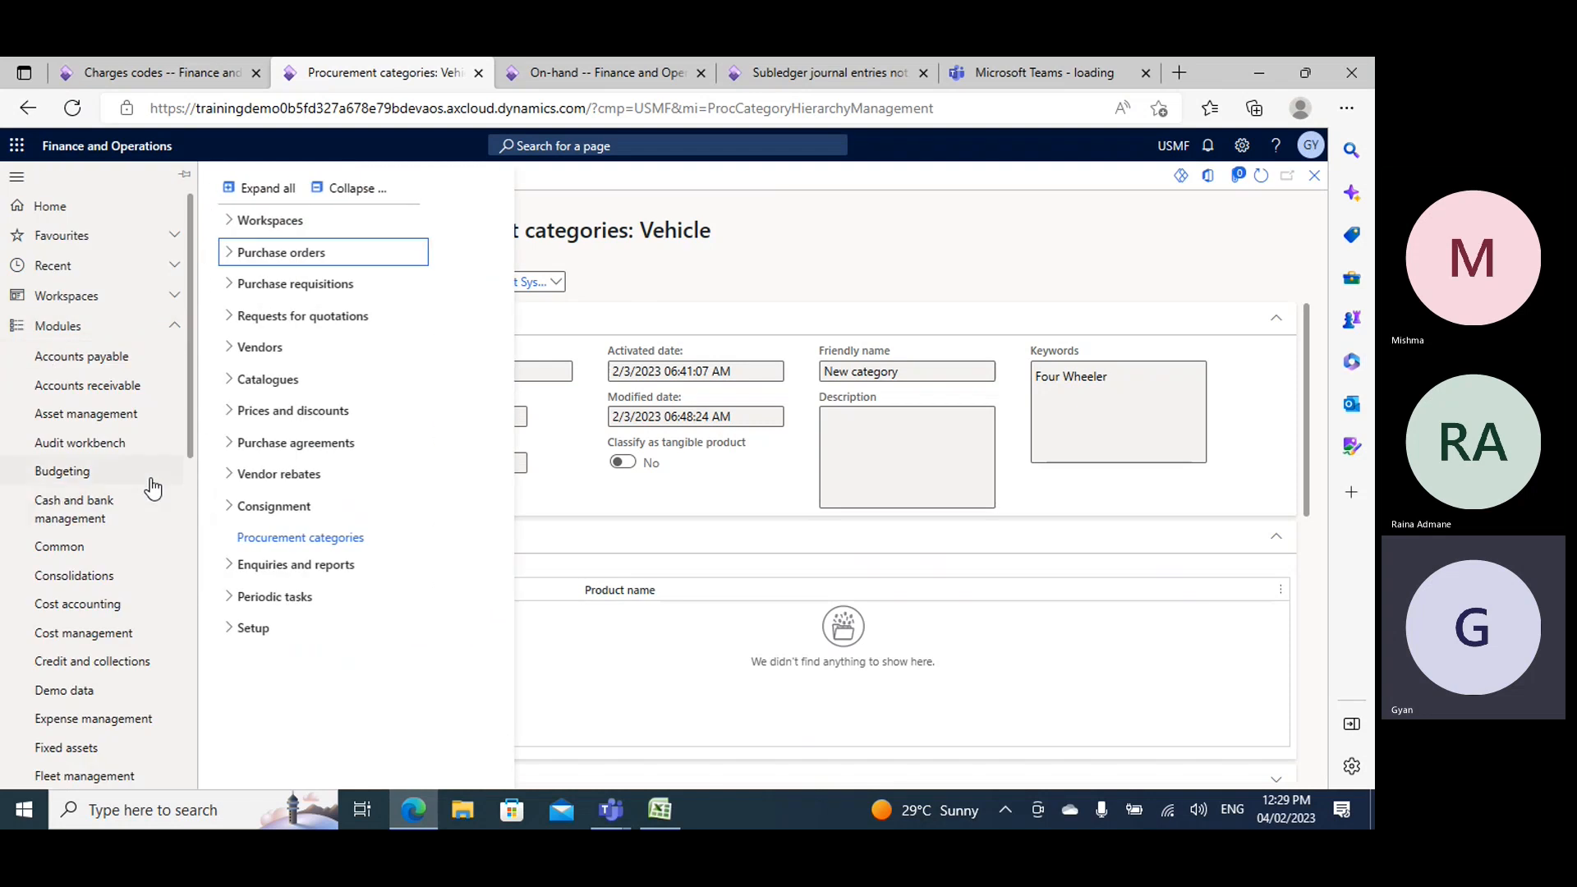
scroll(111, 567, down, 5)
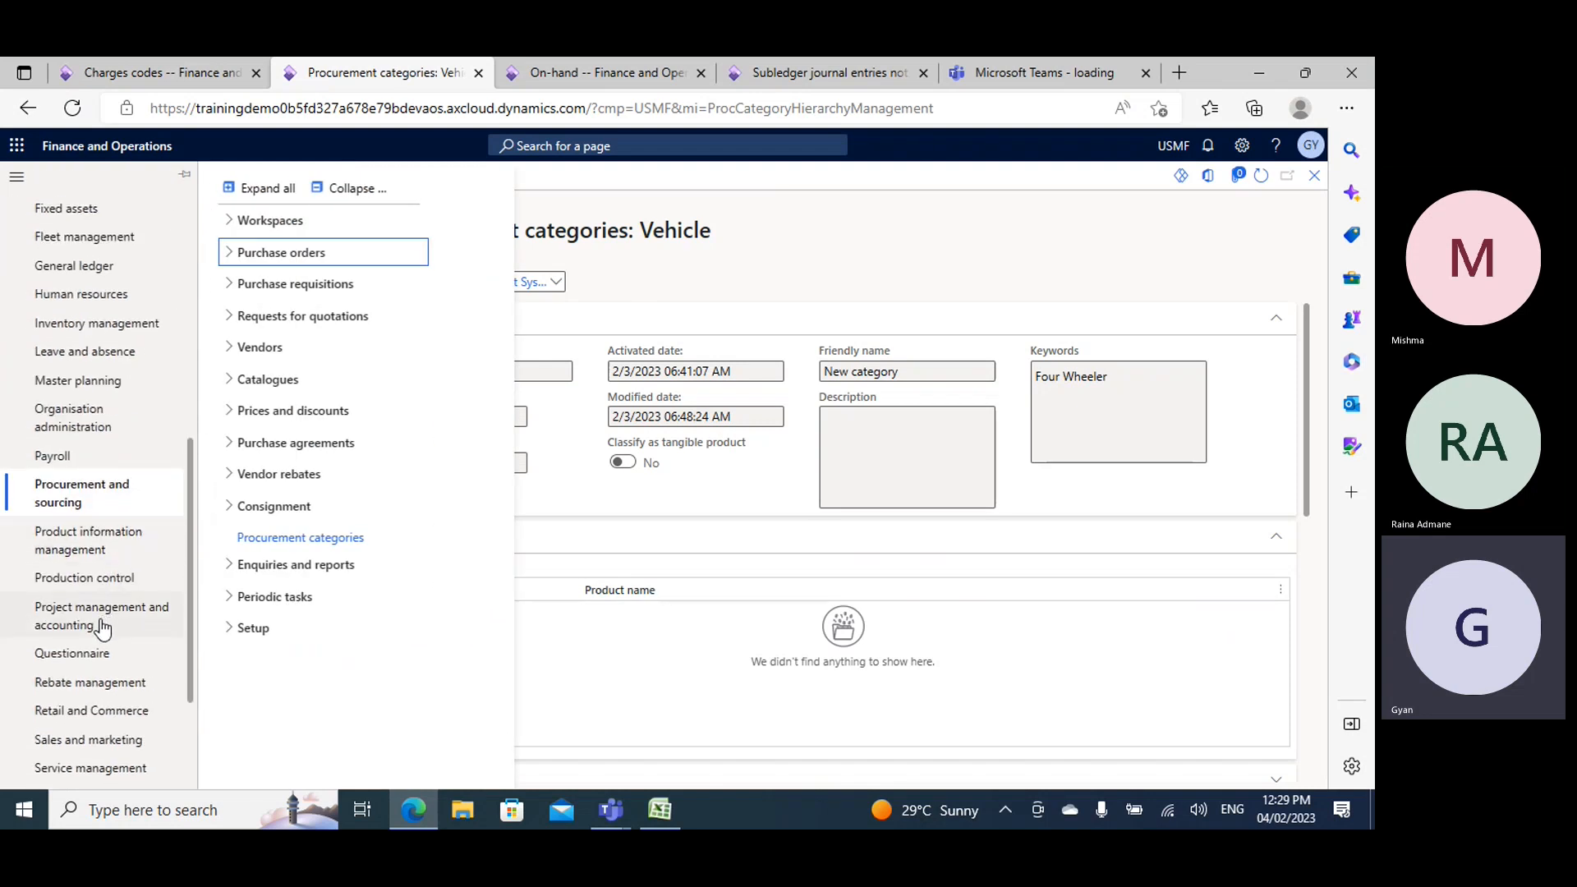
click(65, 547)
click(351, 189)
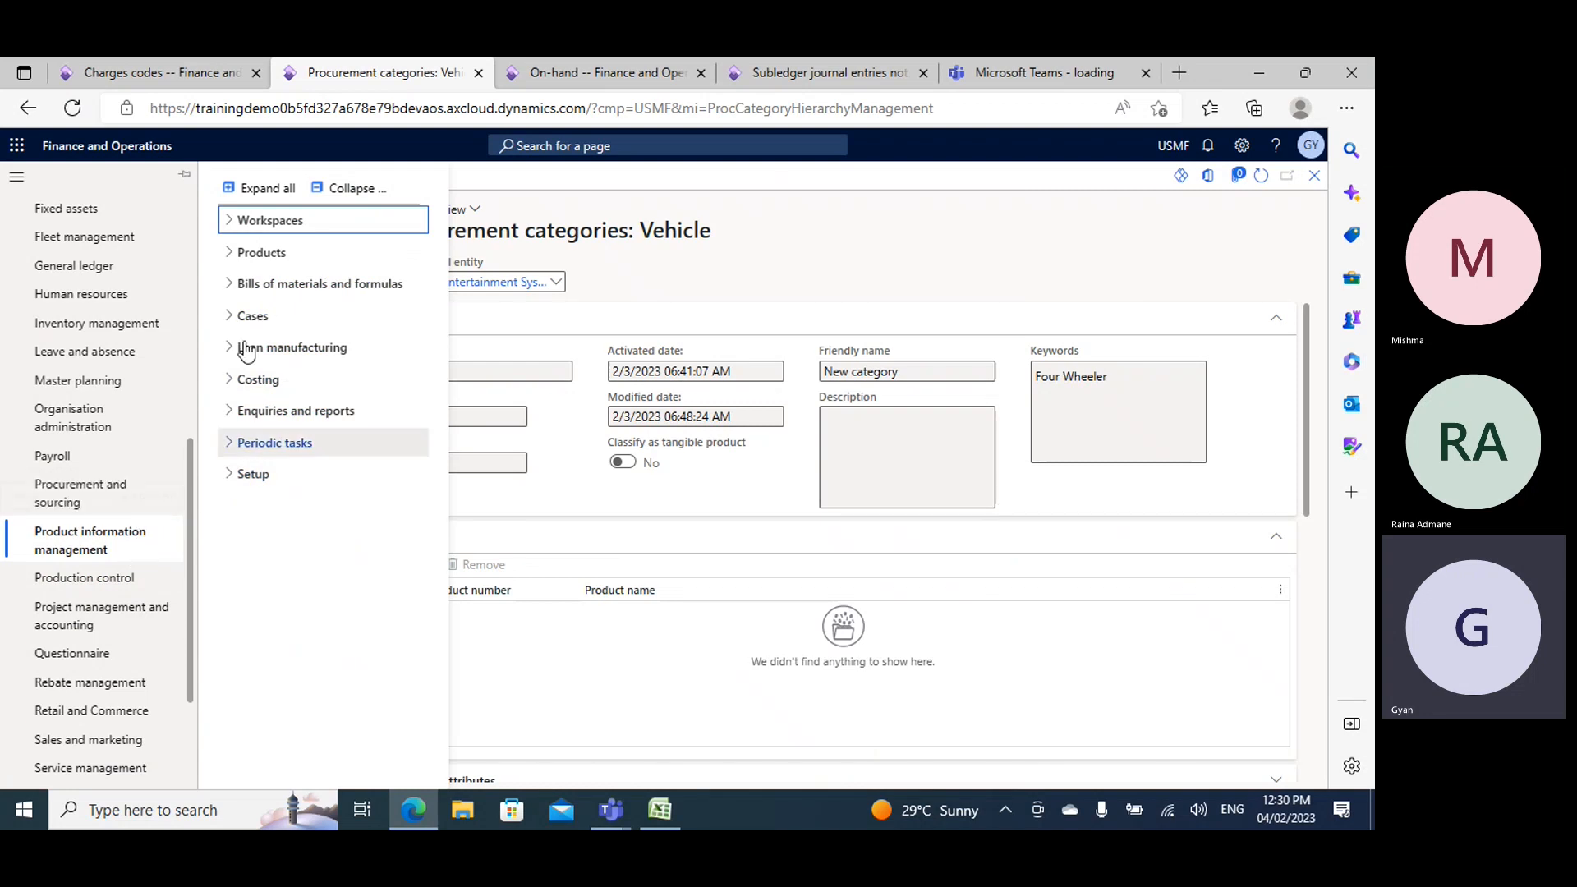
click(260, 476)
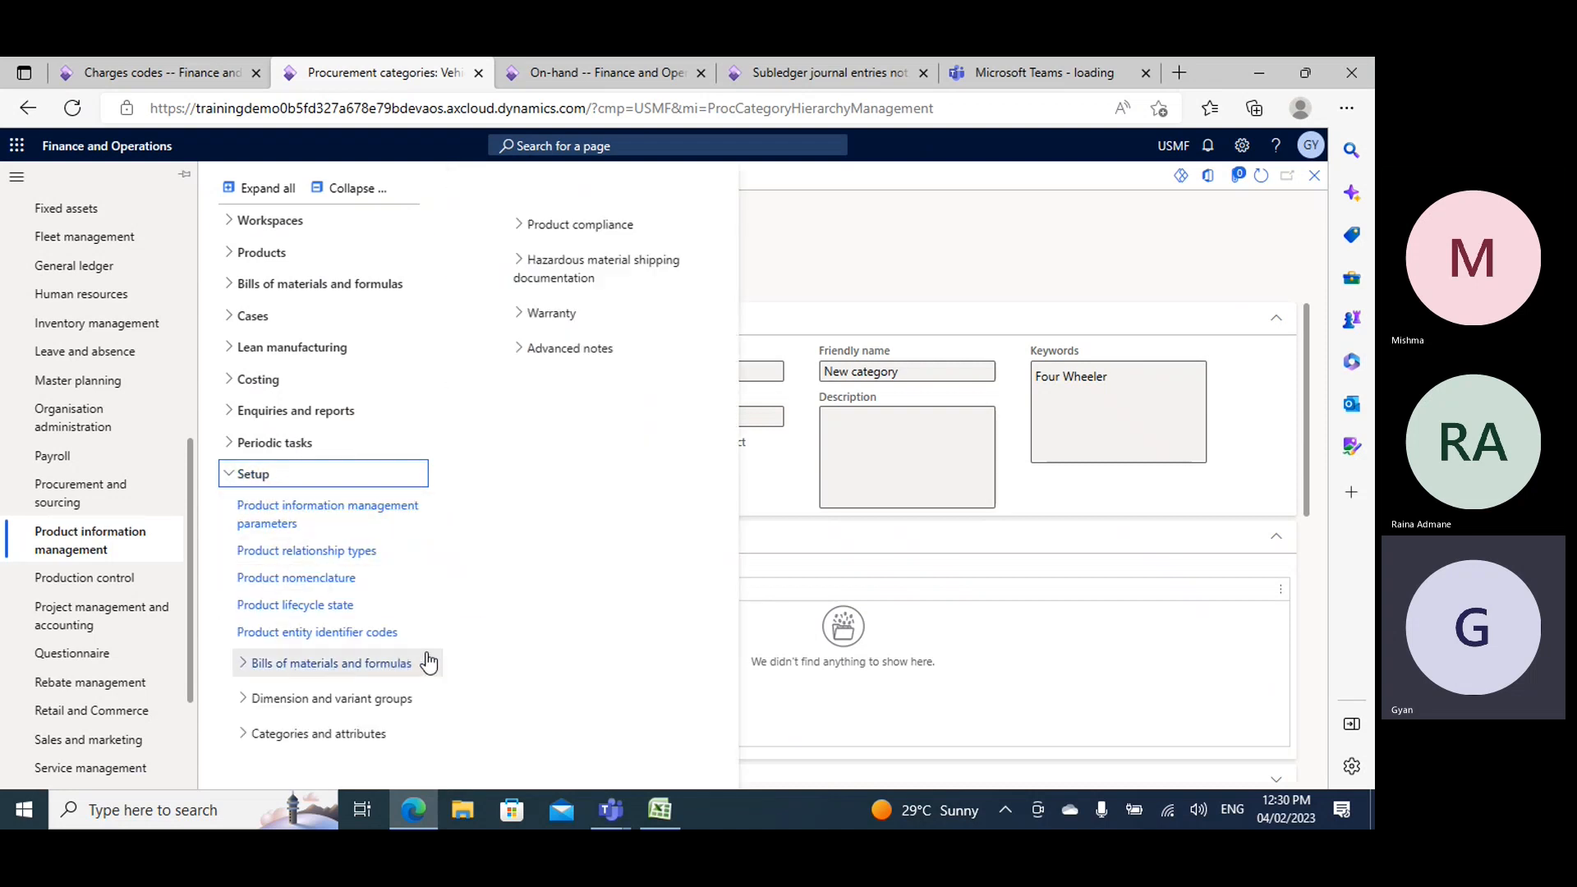
click(243, 478)
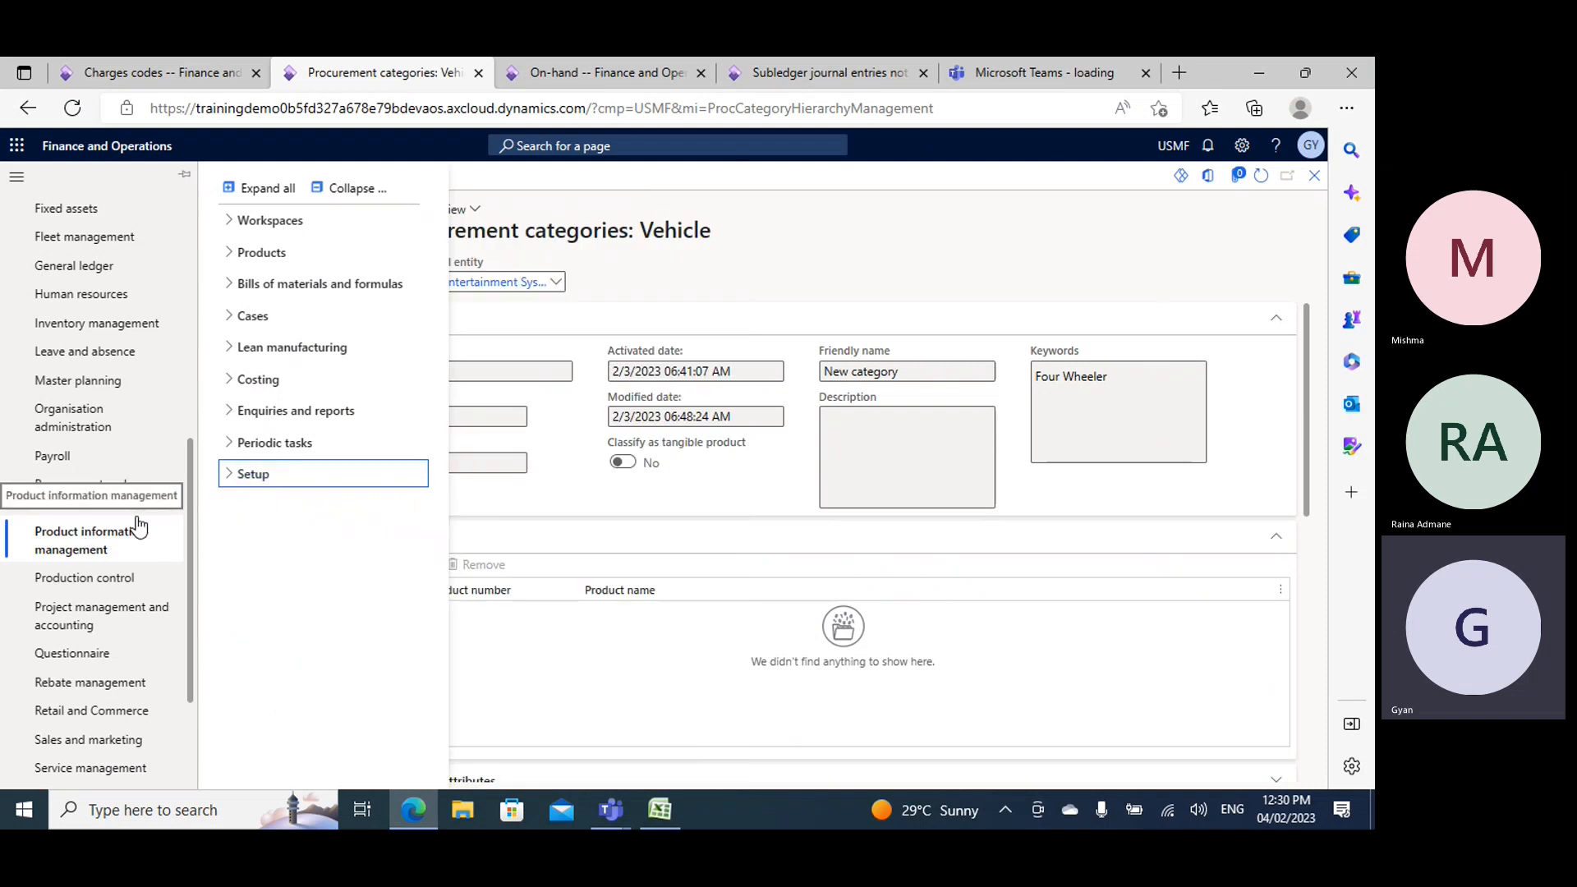
click(309, 481)
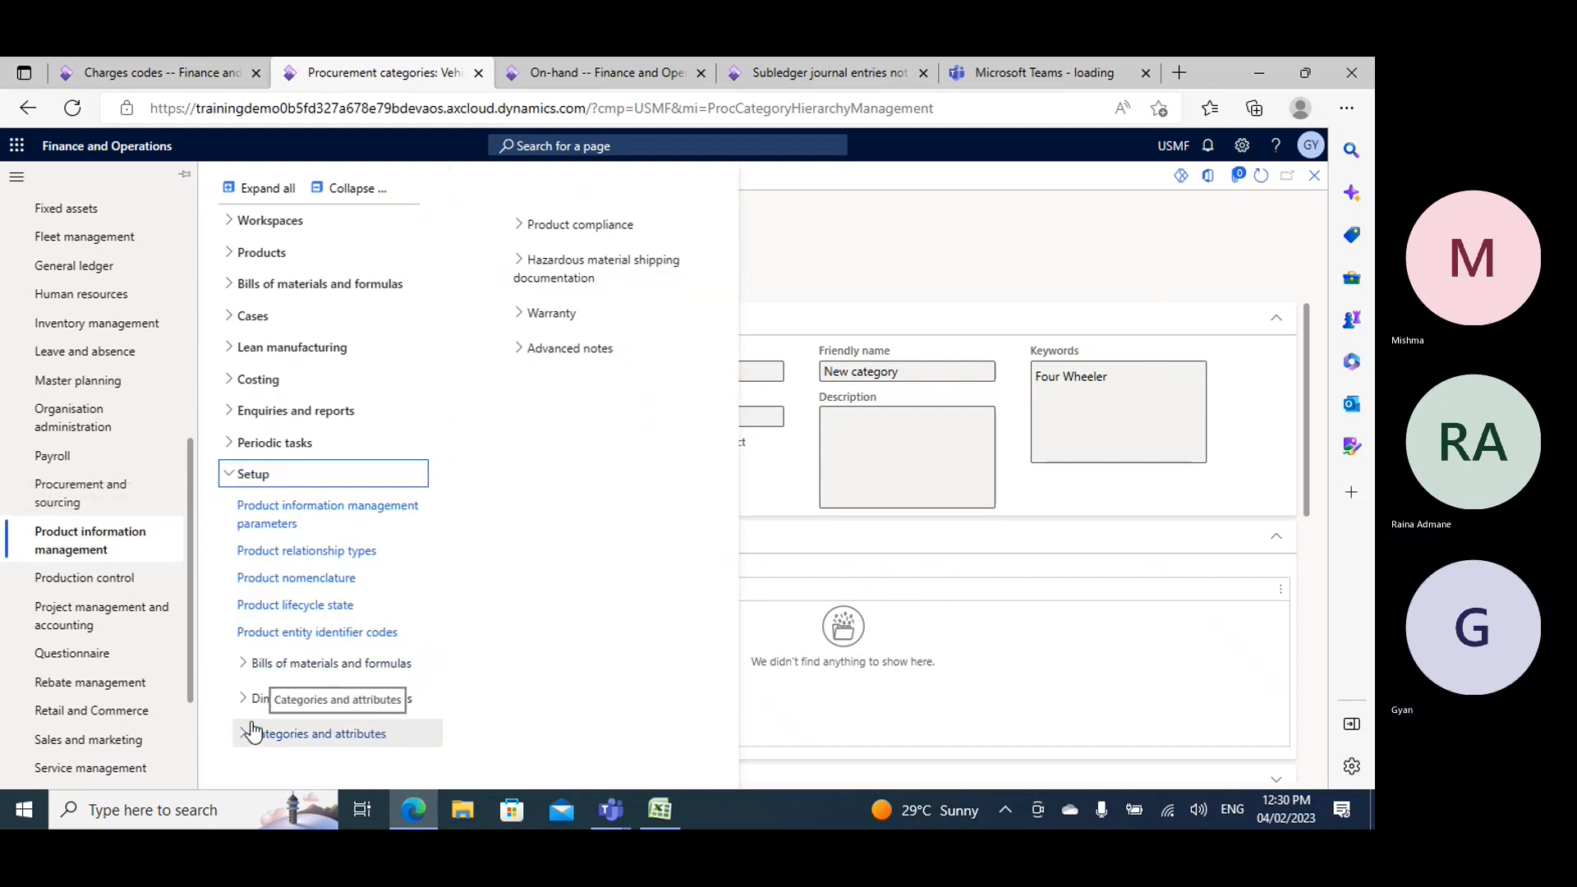
click(283, 737)
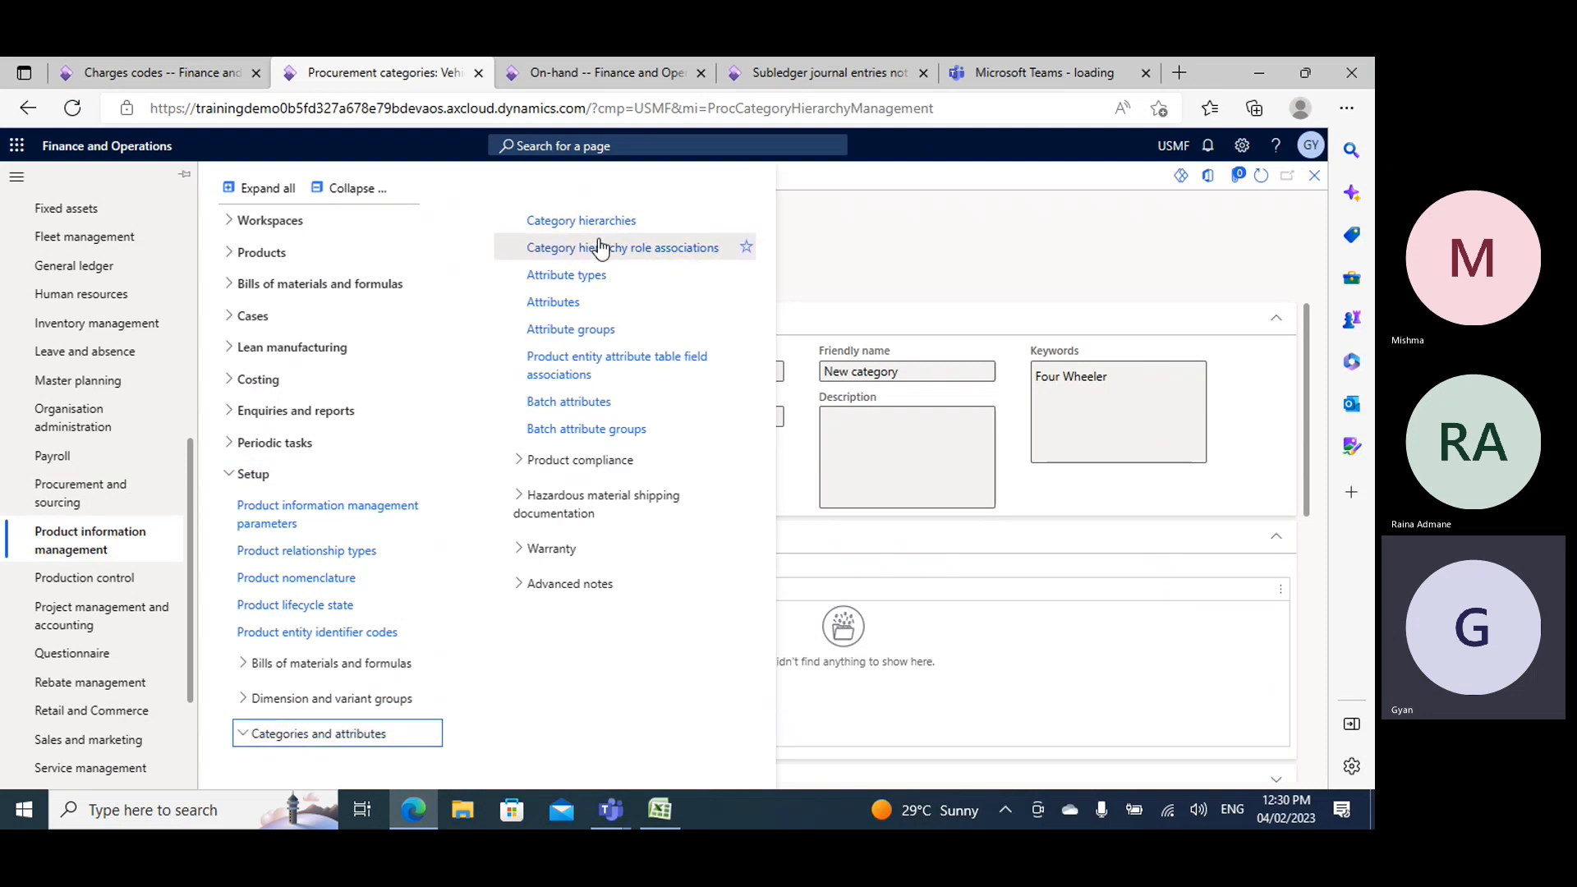
click(600, 250)
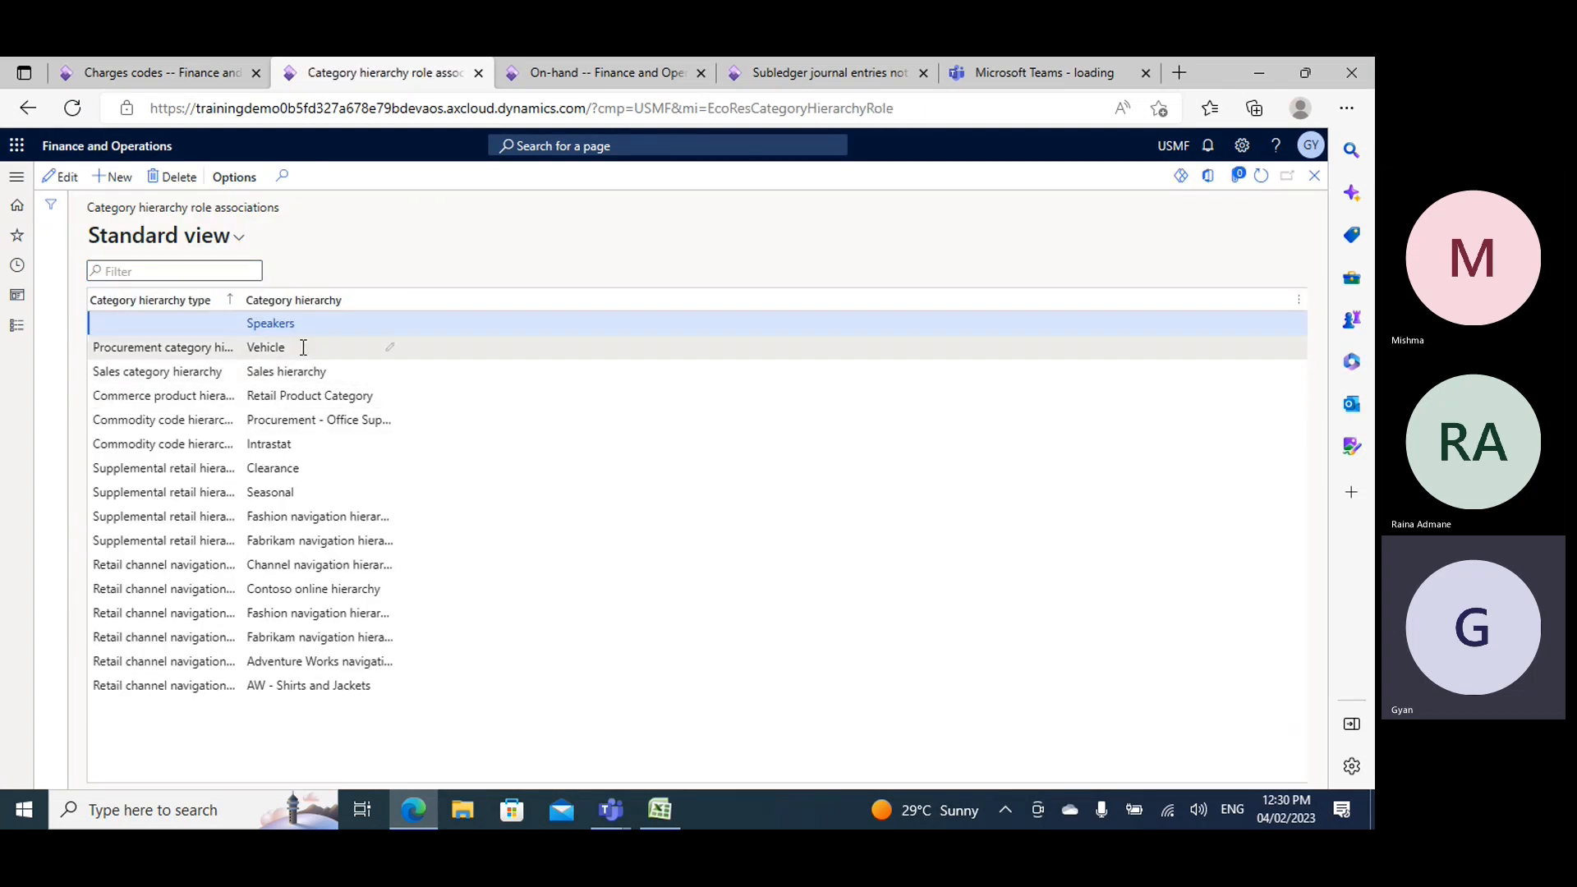
- Delete the role association that links the procurement category hierarchy type to the Vehicle hierarchy
click(303, 348)
click(169, 177)
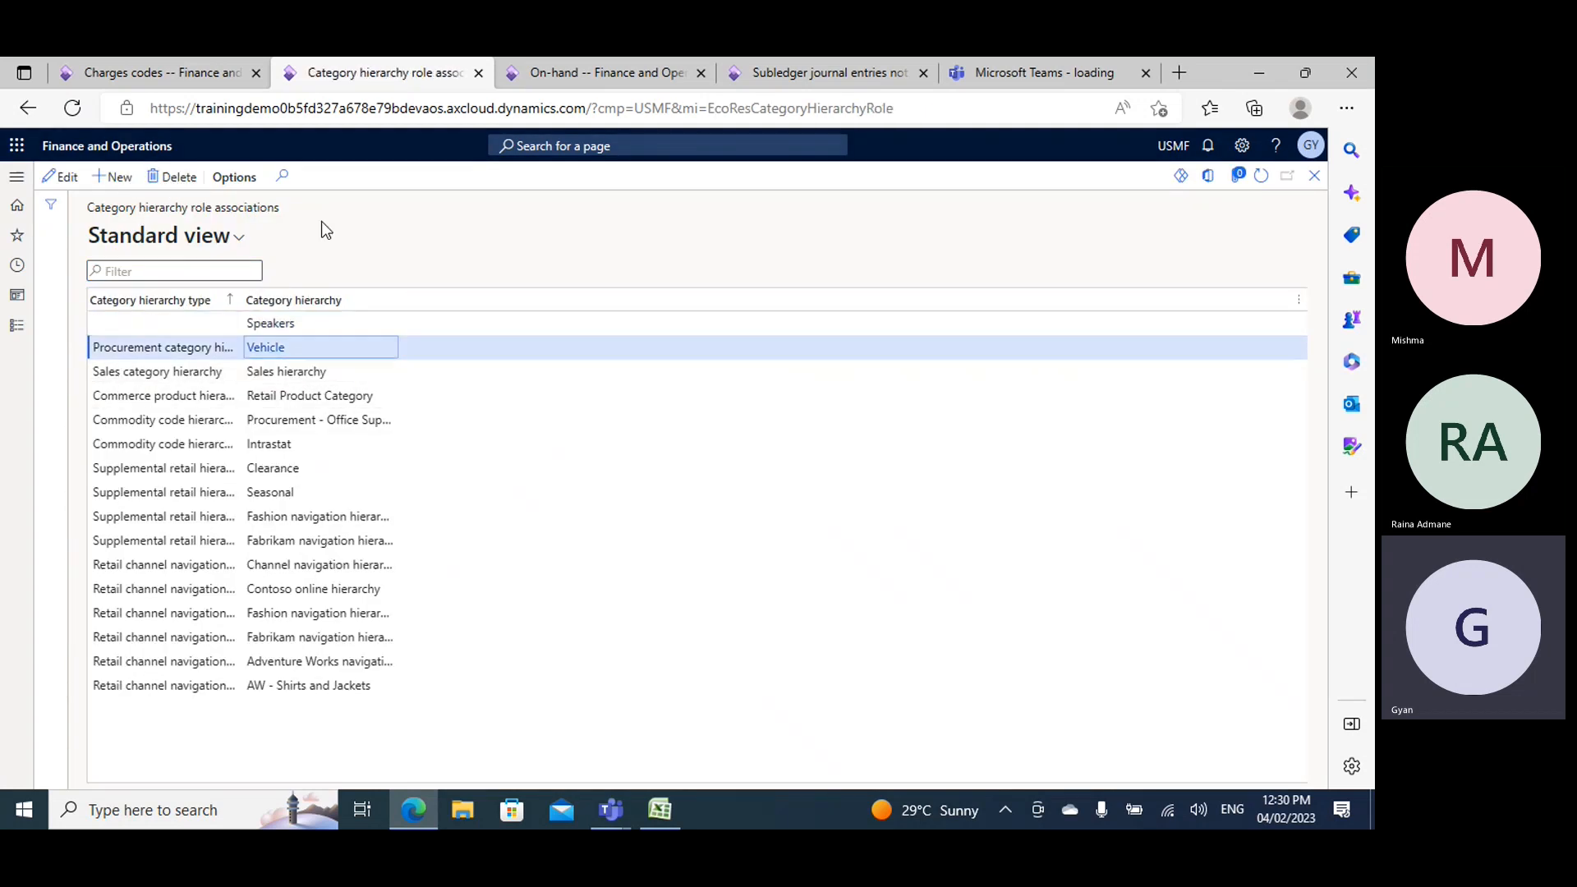
click(841, 446)
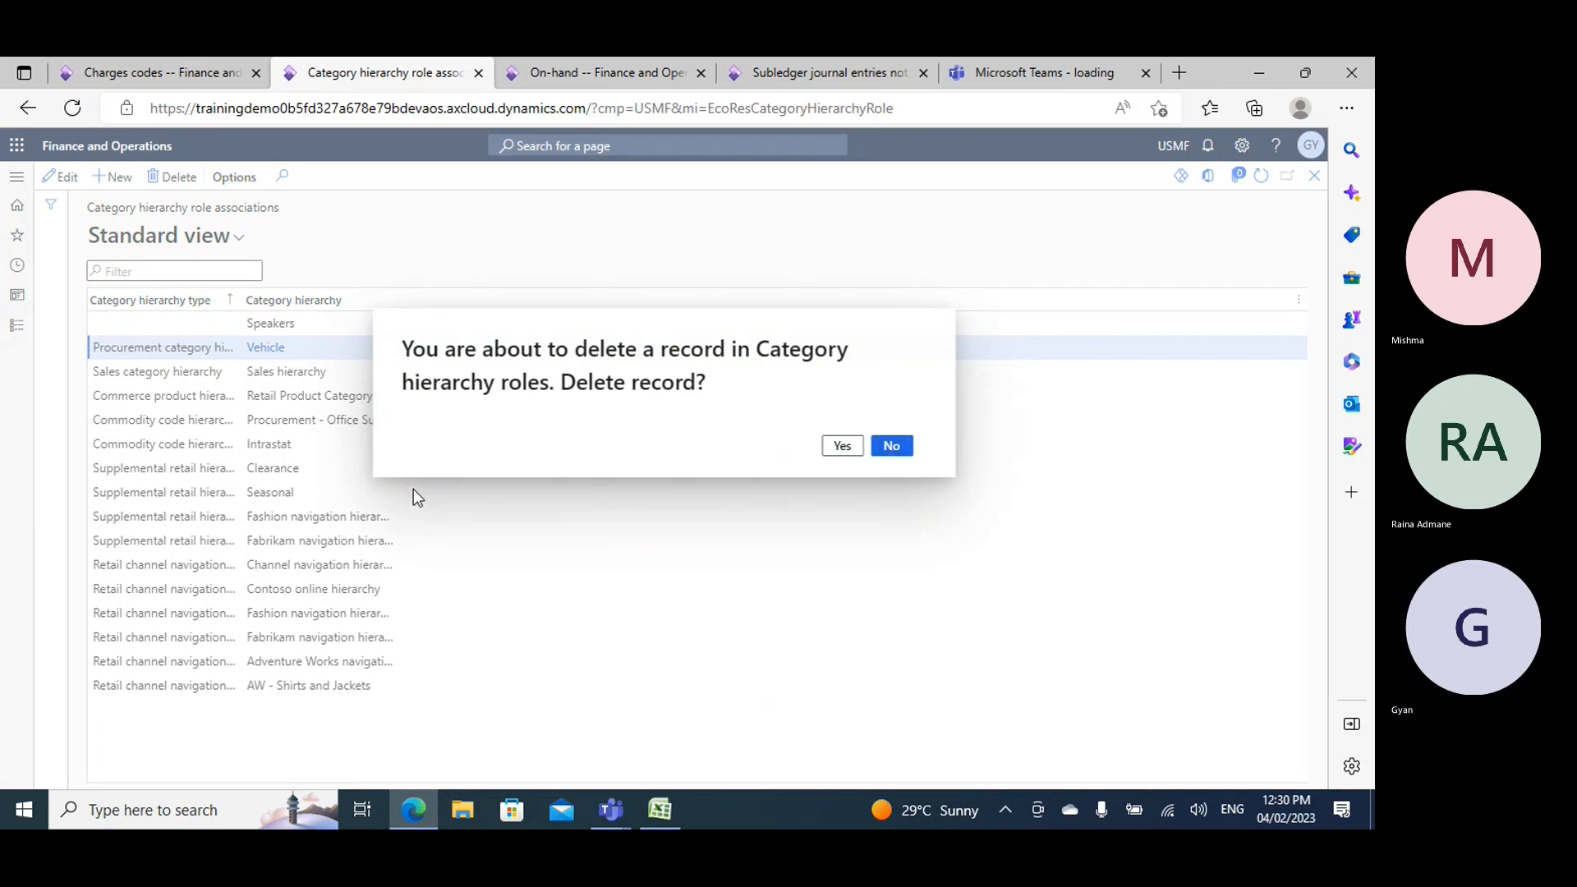
- Add a role association with type Procurement category hierarchy and the category hierarchy Procurement - Office Supplies
click(117, 176)
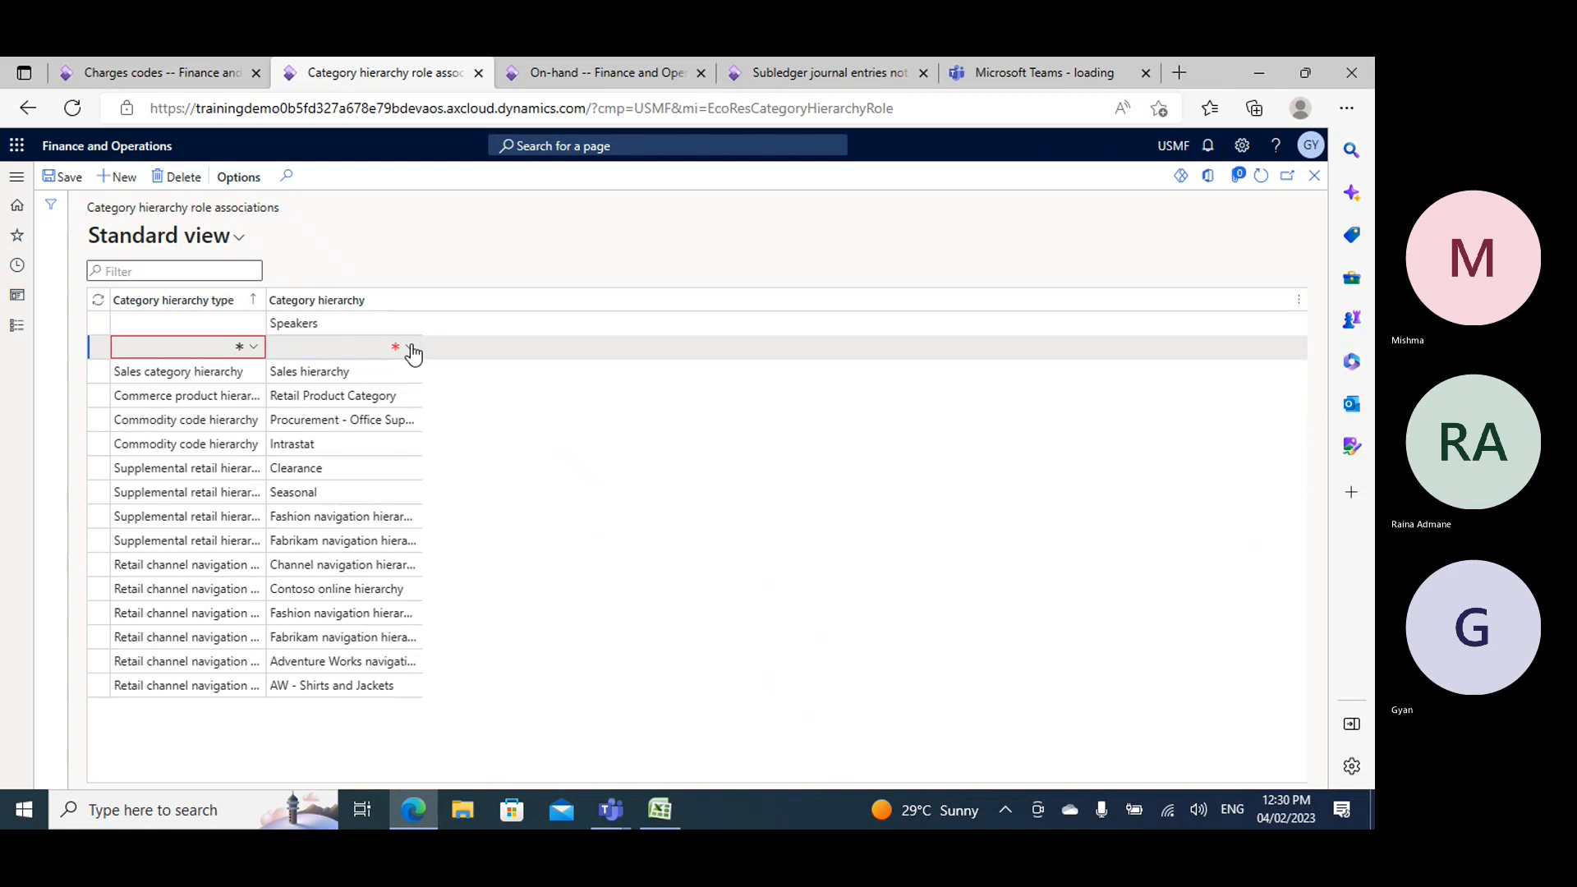
click(409, 348)
click(253, 348)
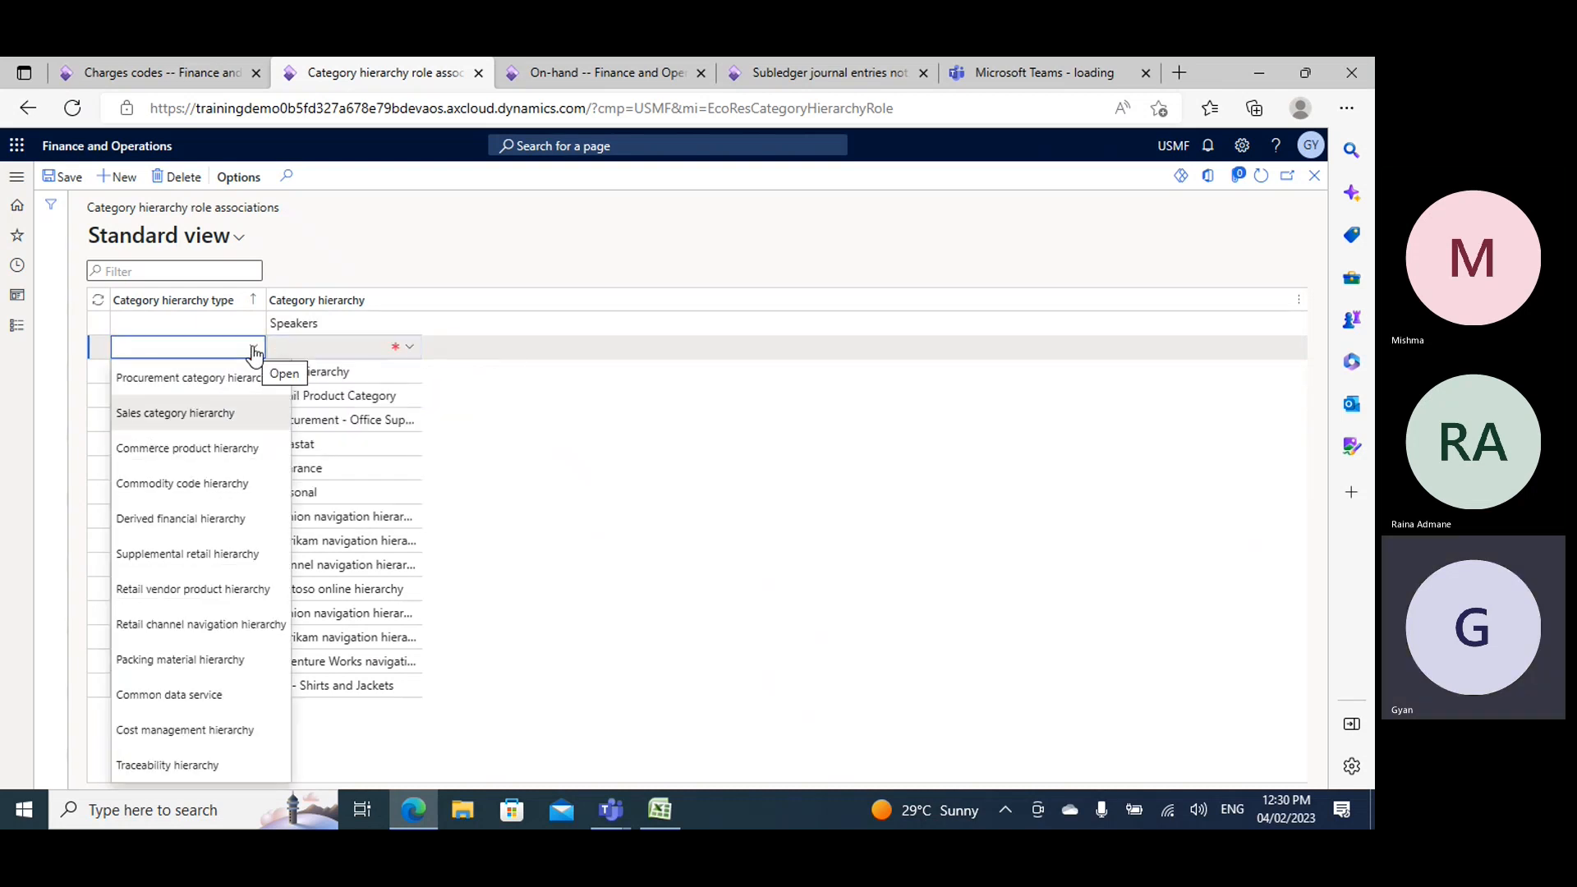
click(232, 377)
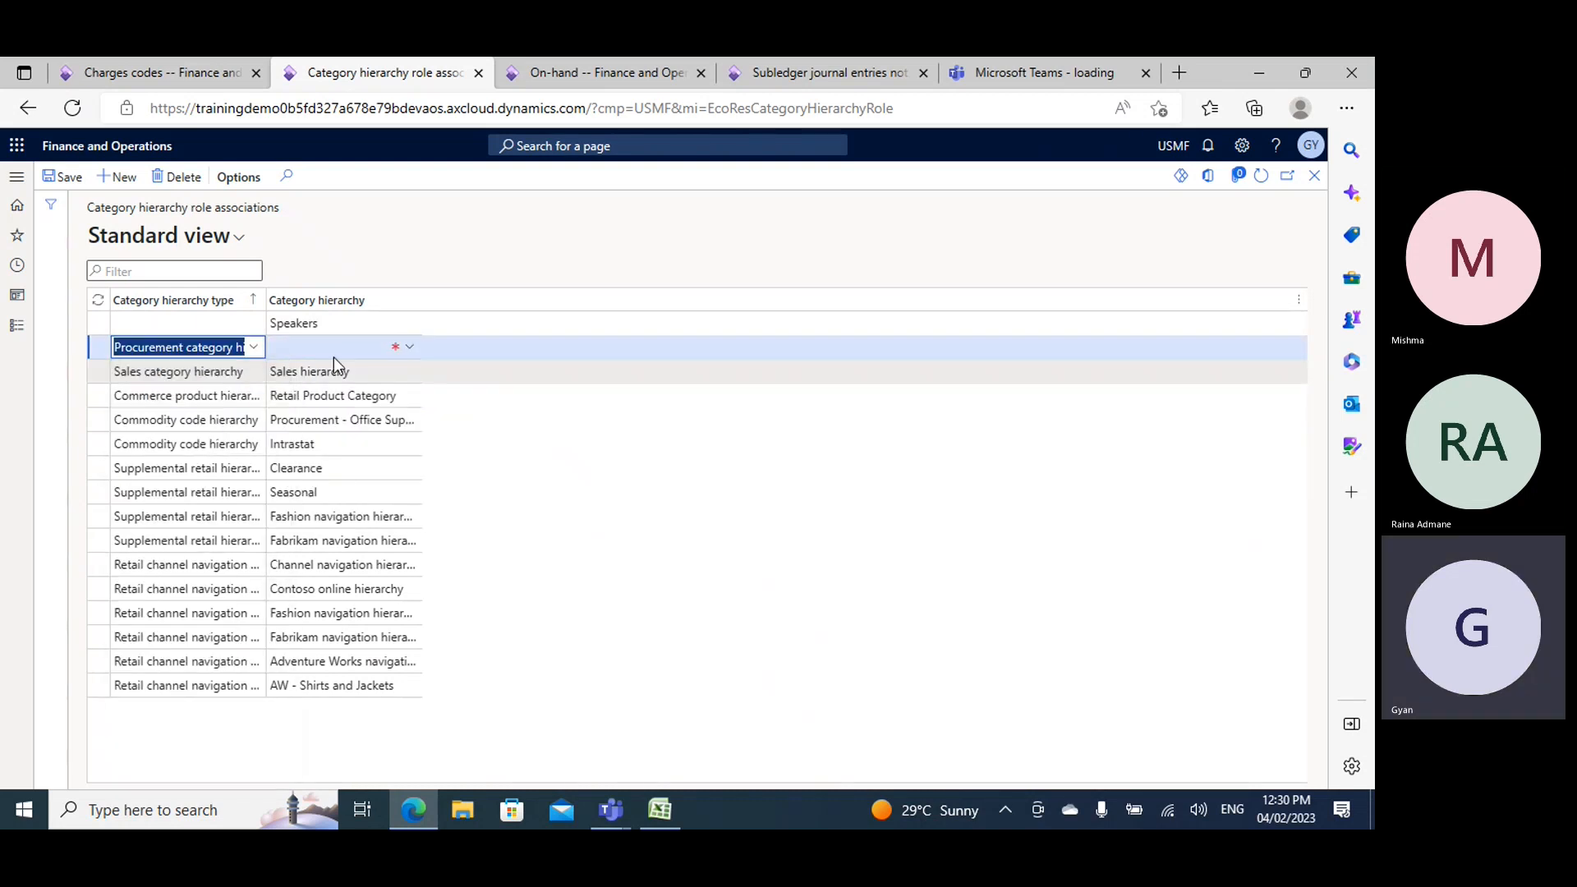
click(408, 348)
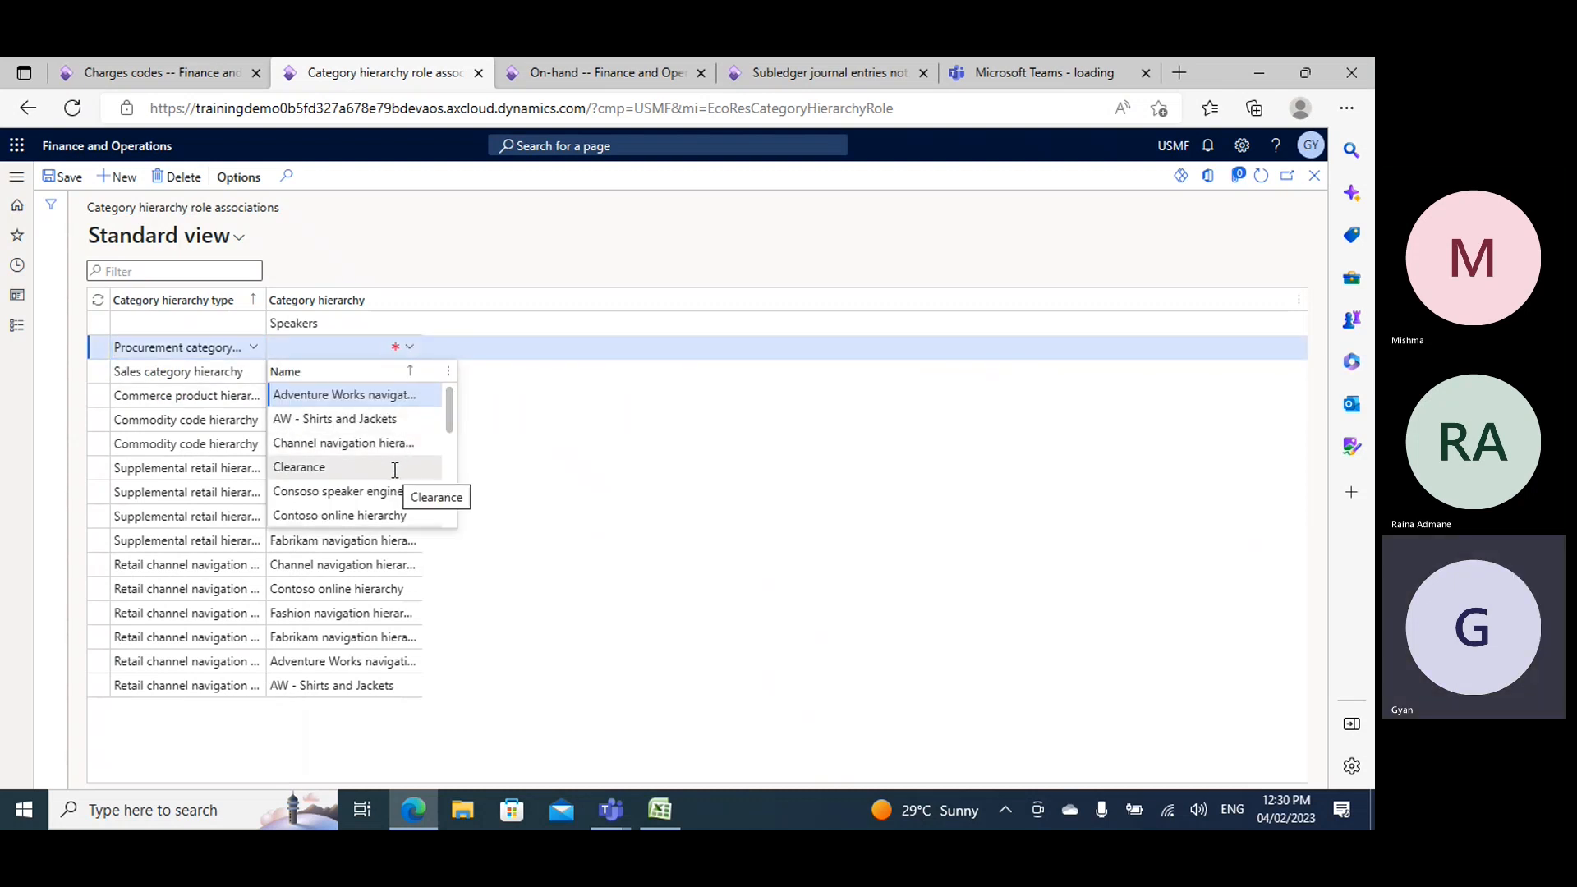
scroll(402, 464, down, 3)
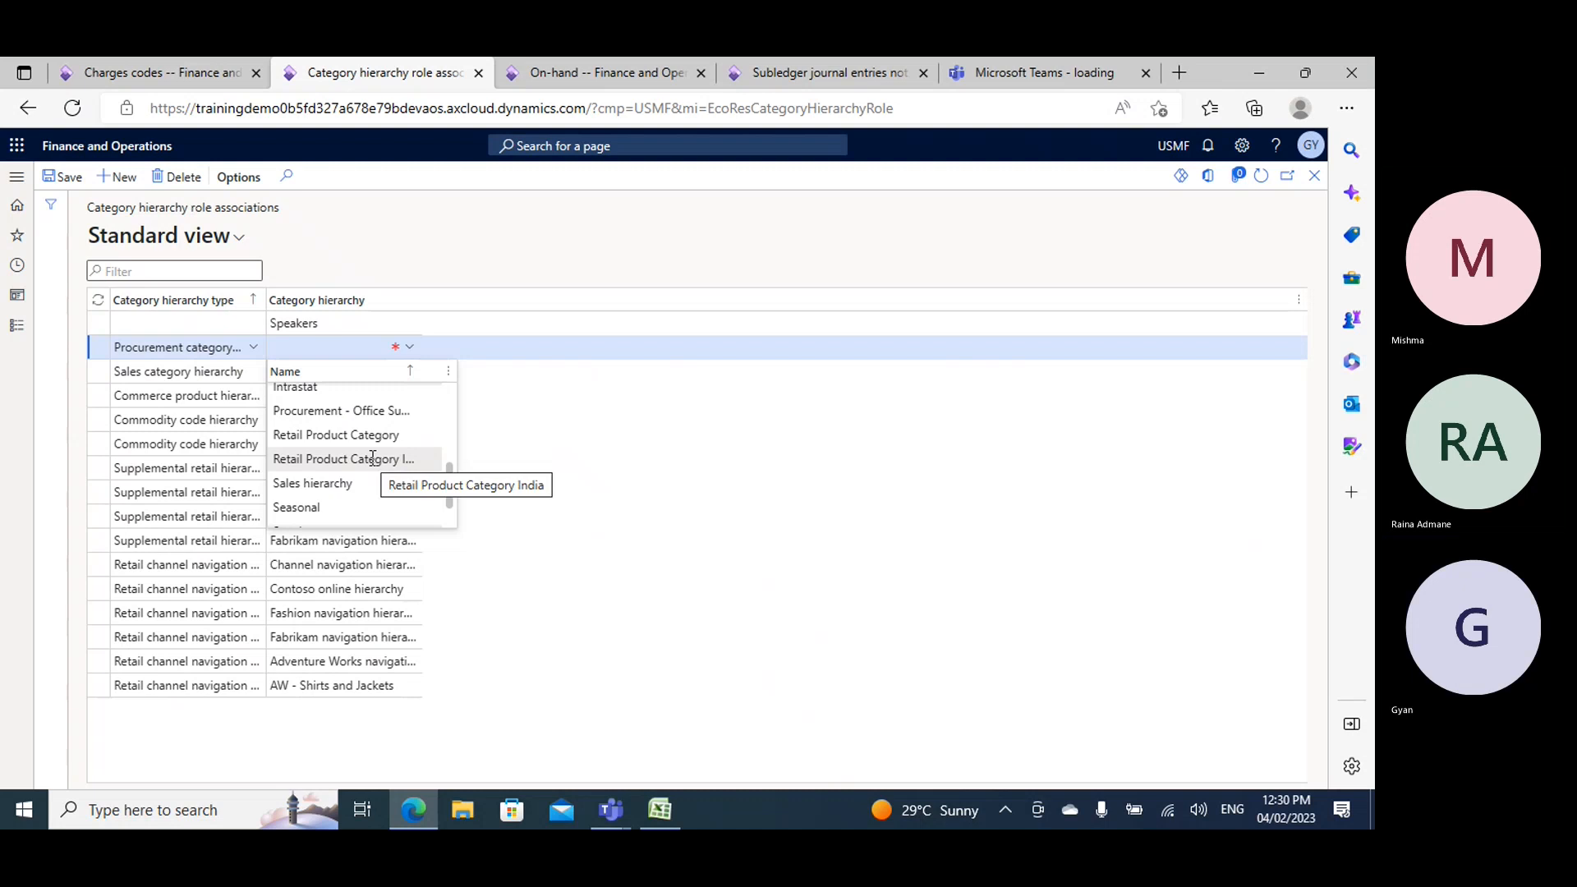
click(356, 410)
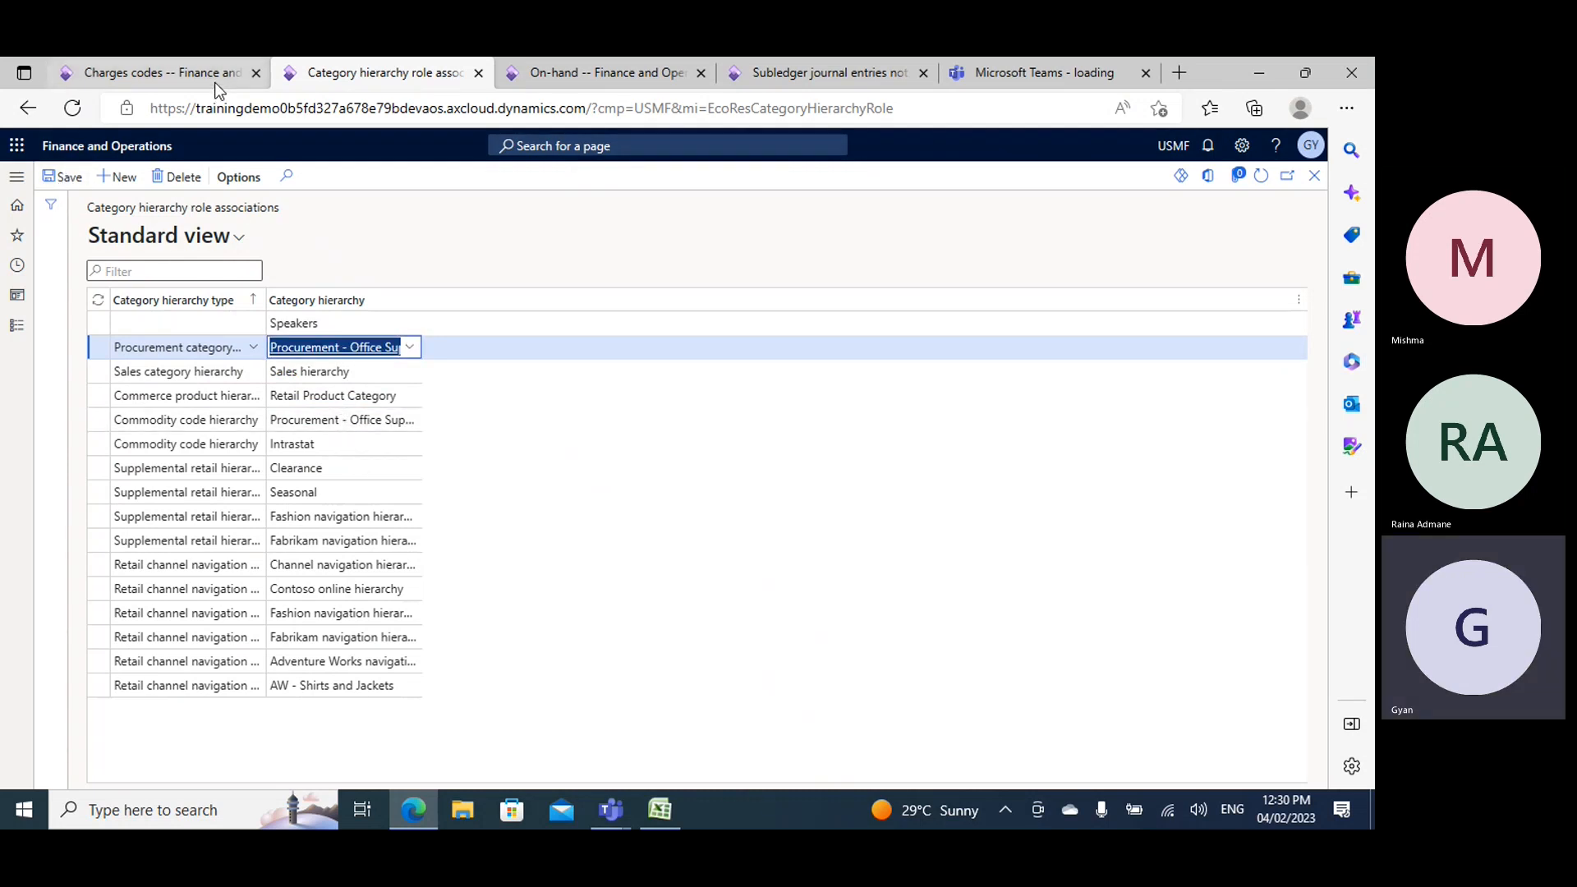
- Return to the procurement categories page of the Procurement and sourcing module
click(16, 326)
scroll(99, 493, down, 5)
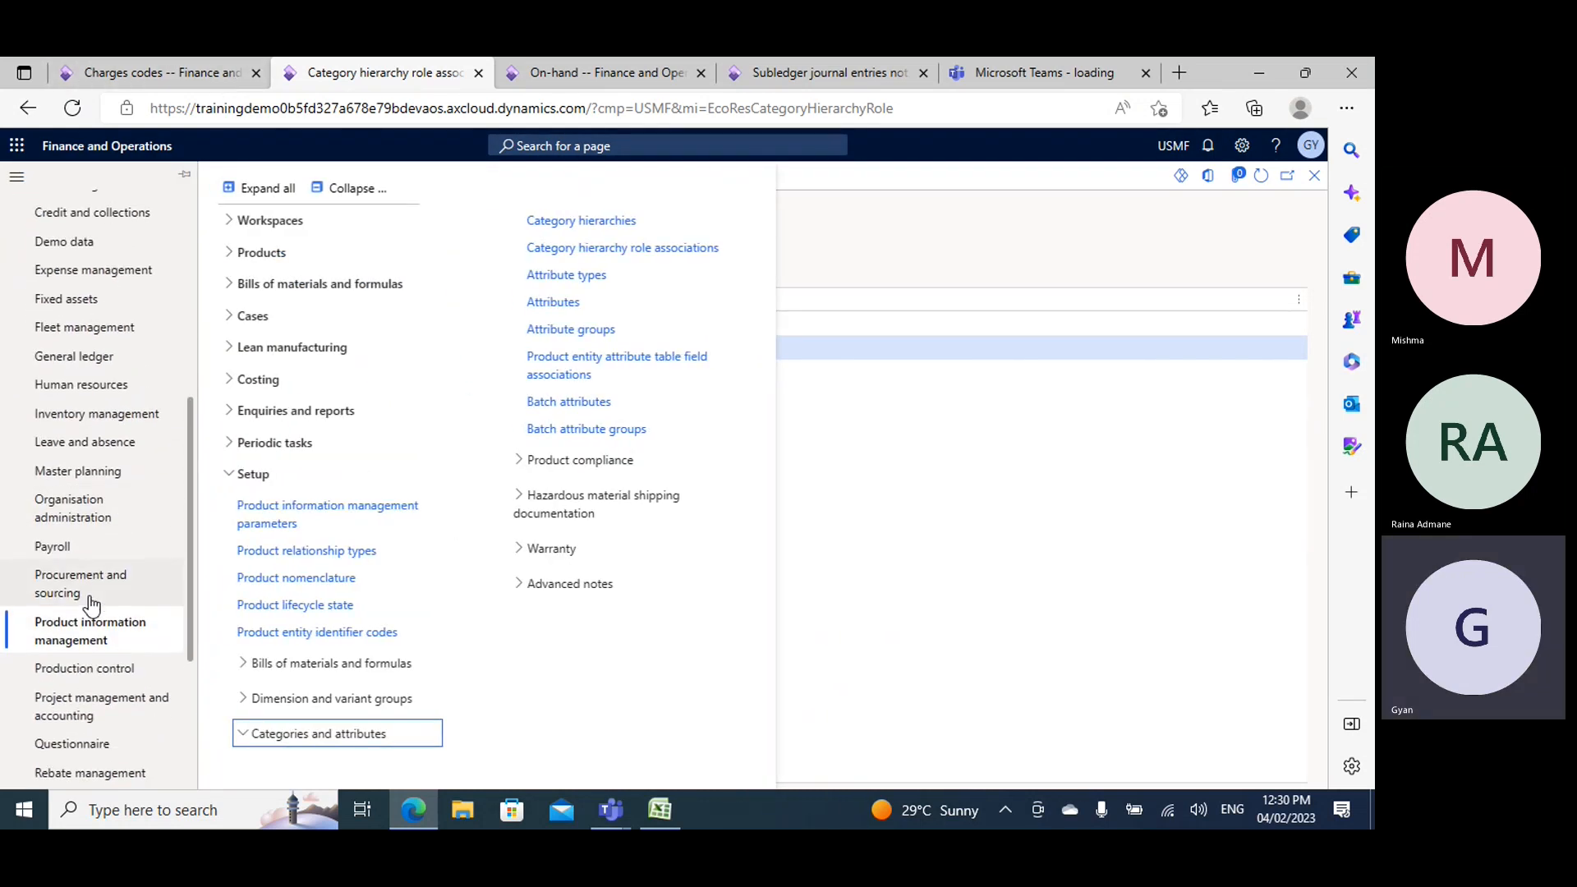
click(75, 582)
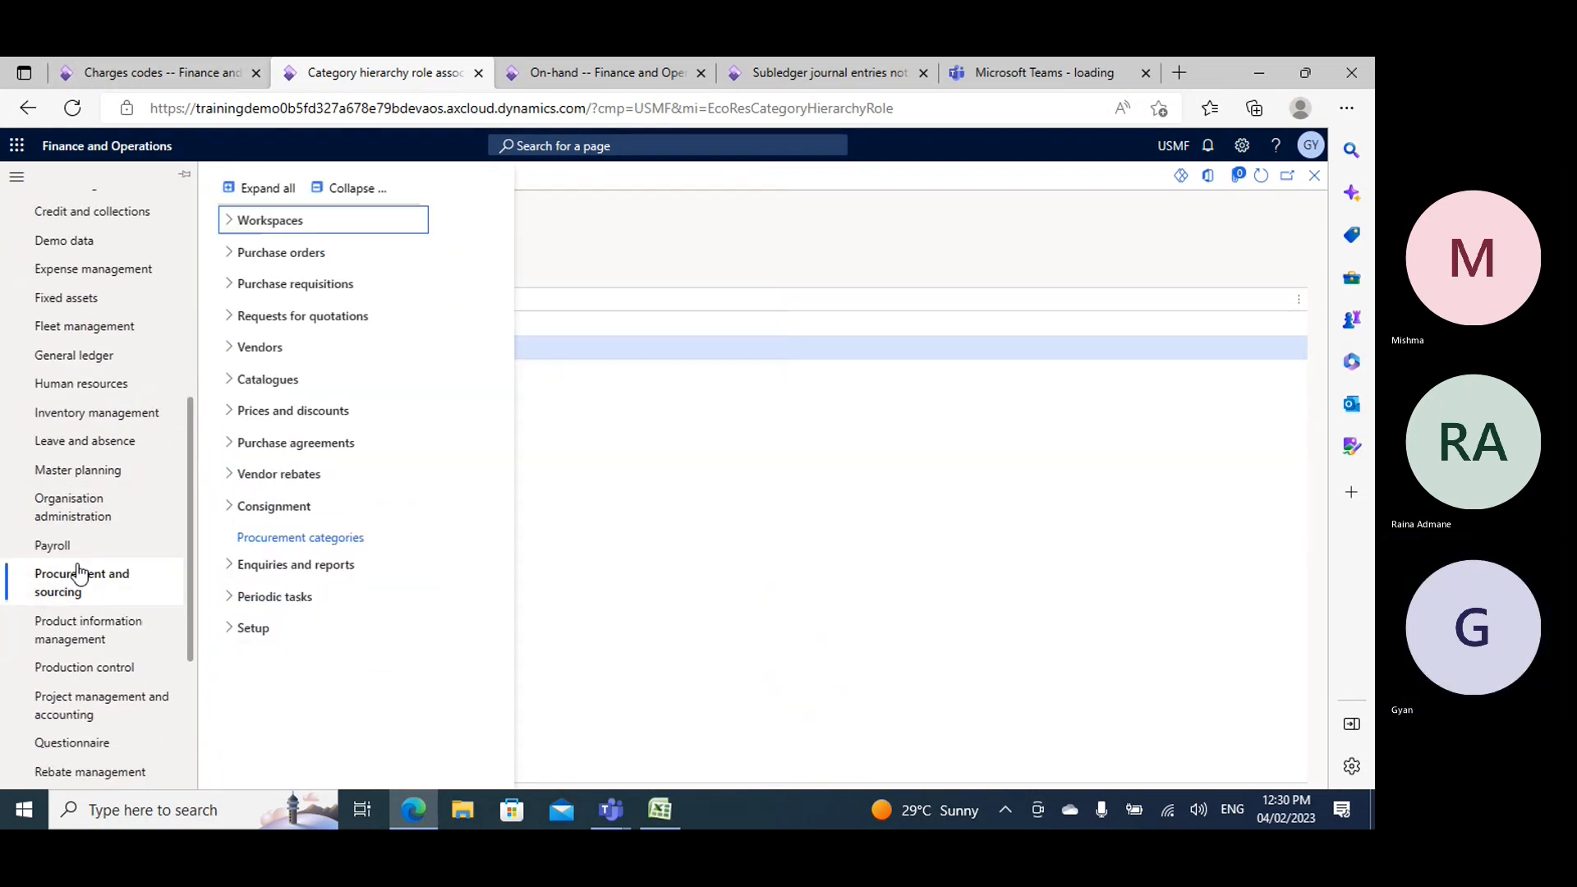
click(298, 539)
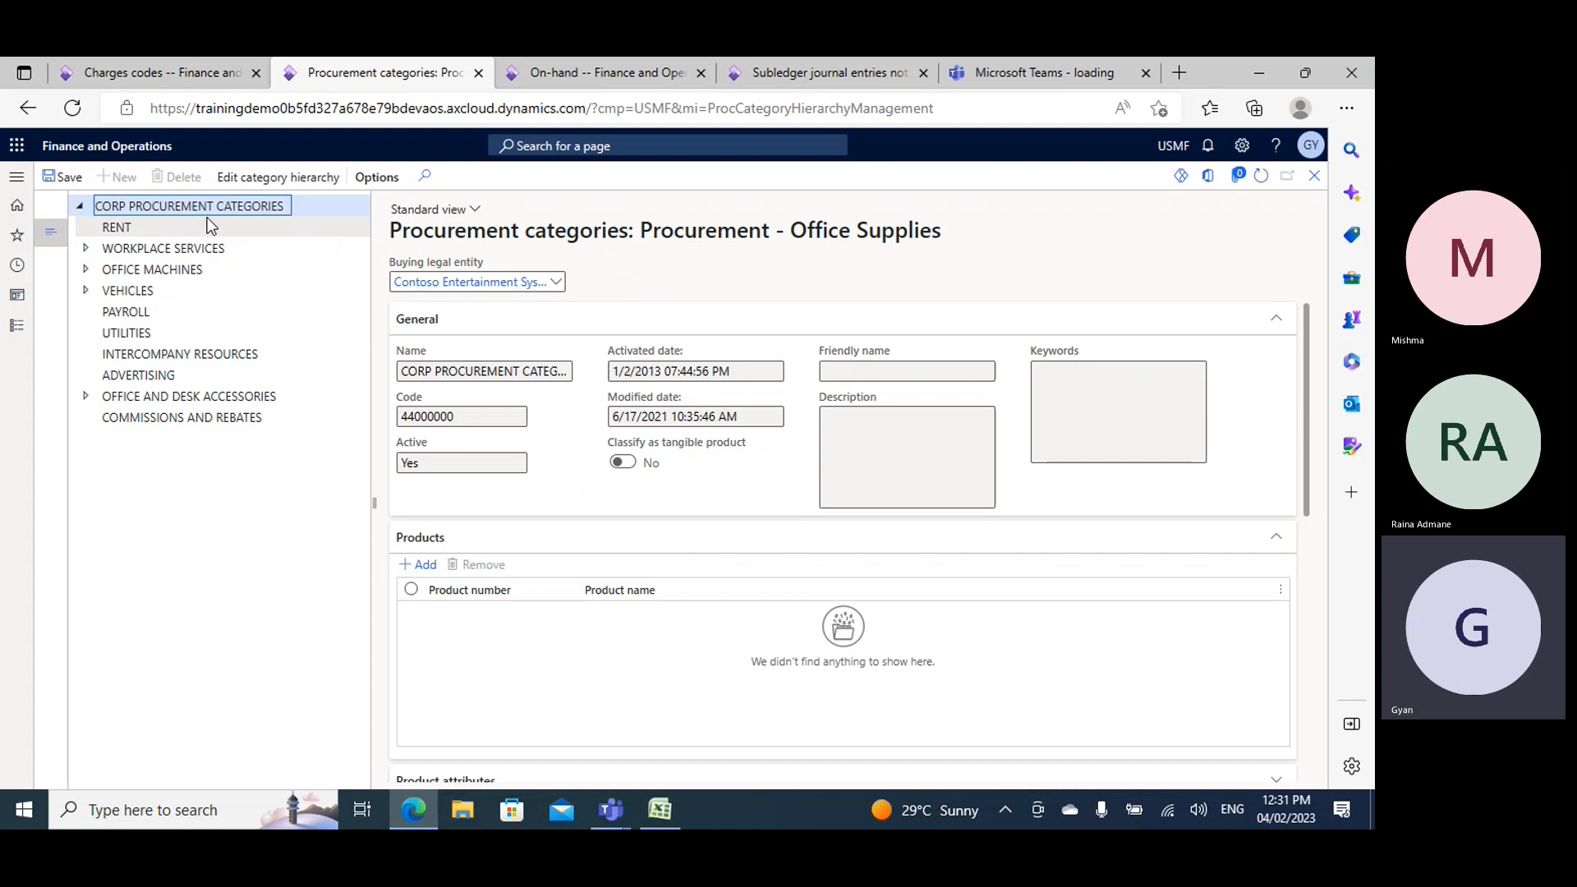
- Expand the WORKPLACE SERVICES category under CORP PROCUREMENT CATEGORIES to view its subcategories
click(17, 325)
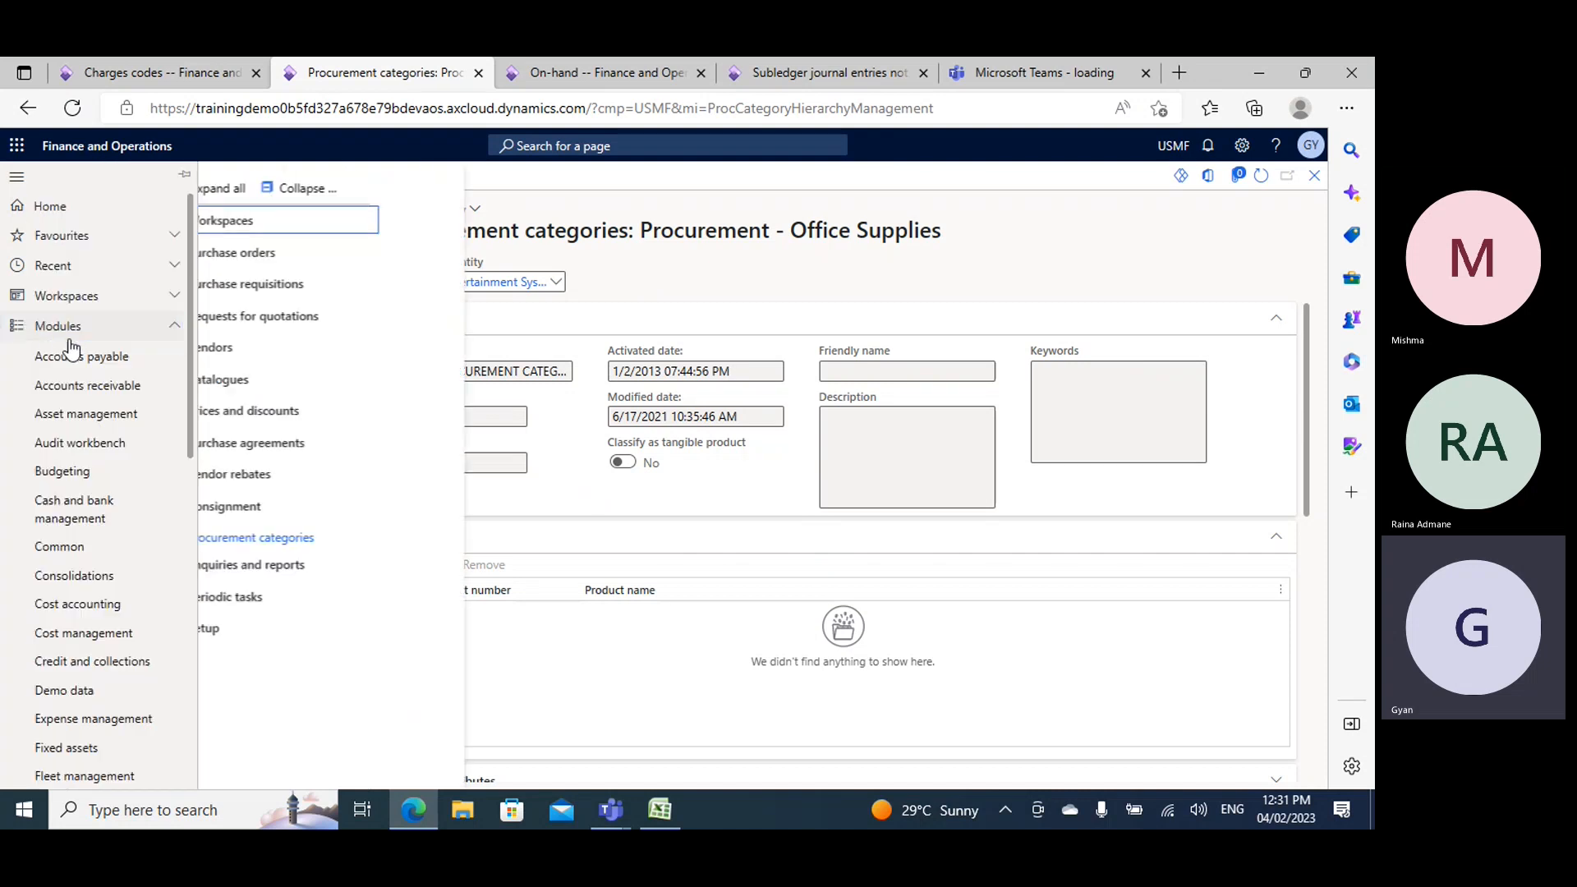
click(785, 297)
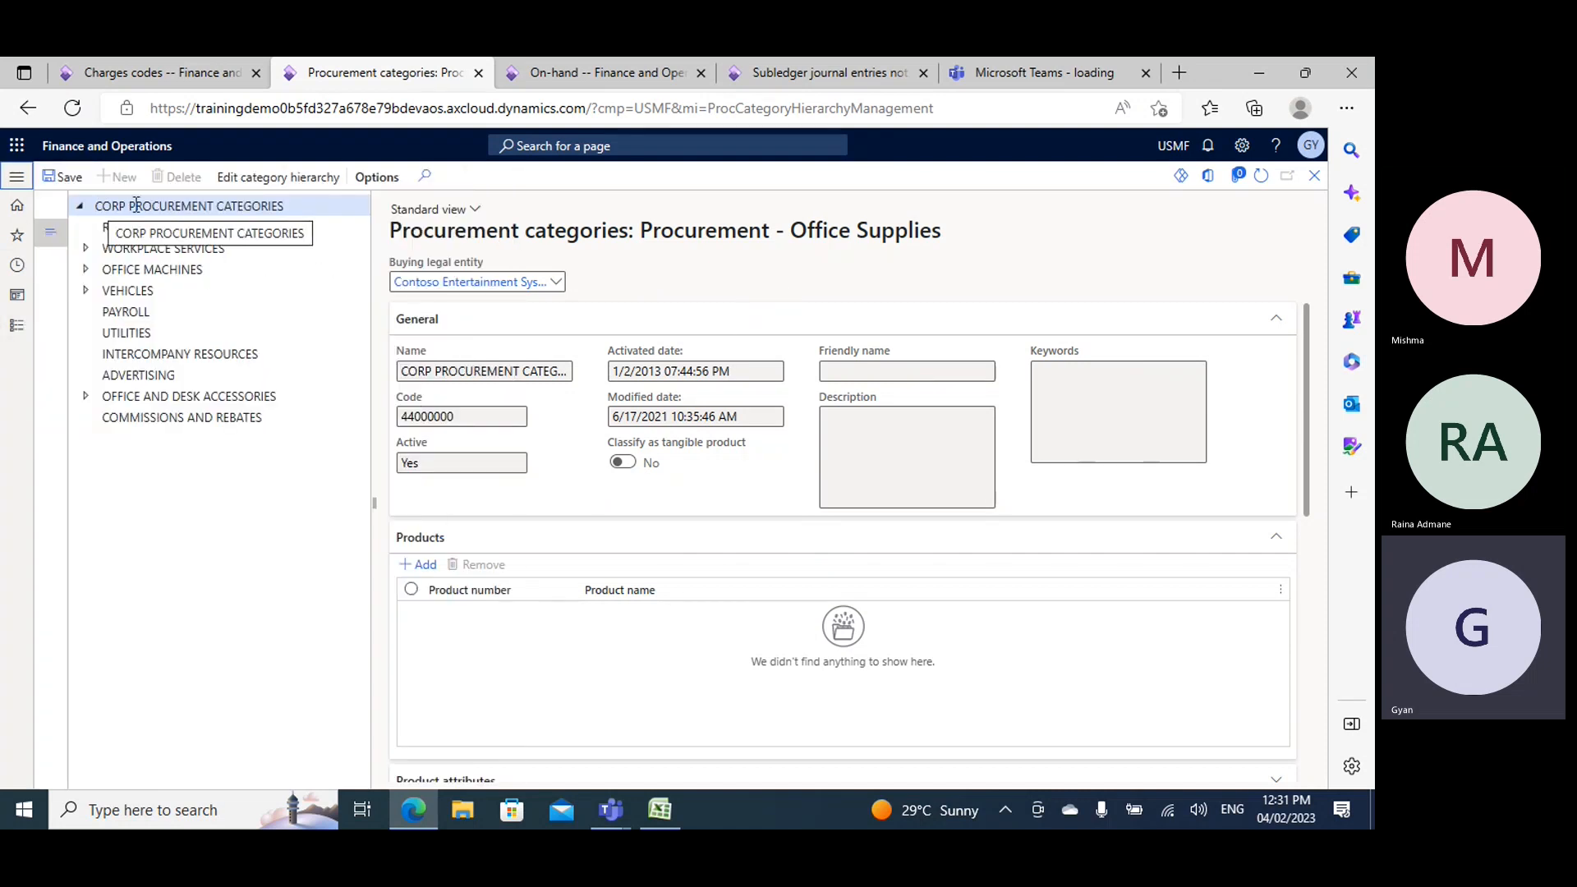
click(85, 249)
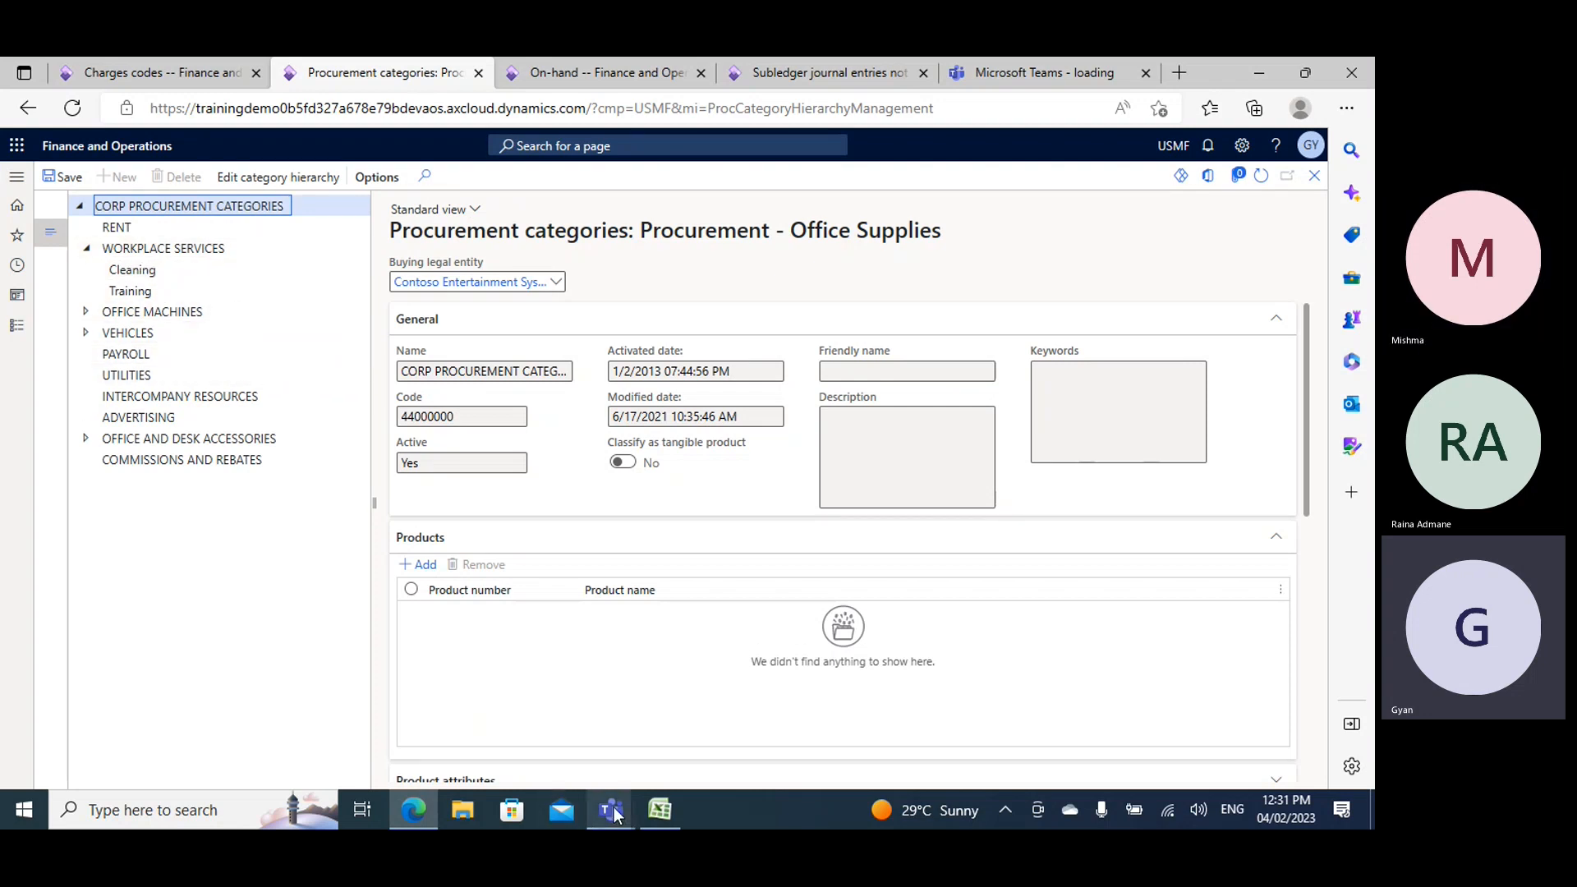
- Switch to Book2 in Excel to check the procurement topic list, and return to the procurement categories page in the browser
click(660, 811)
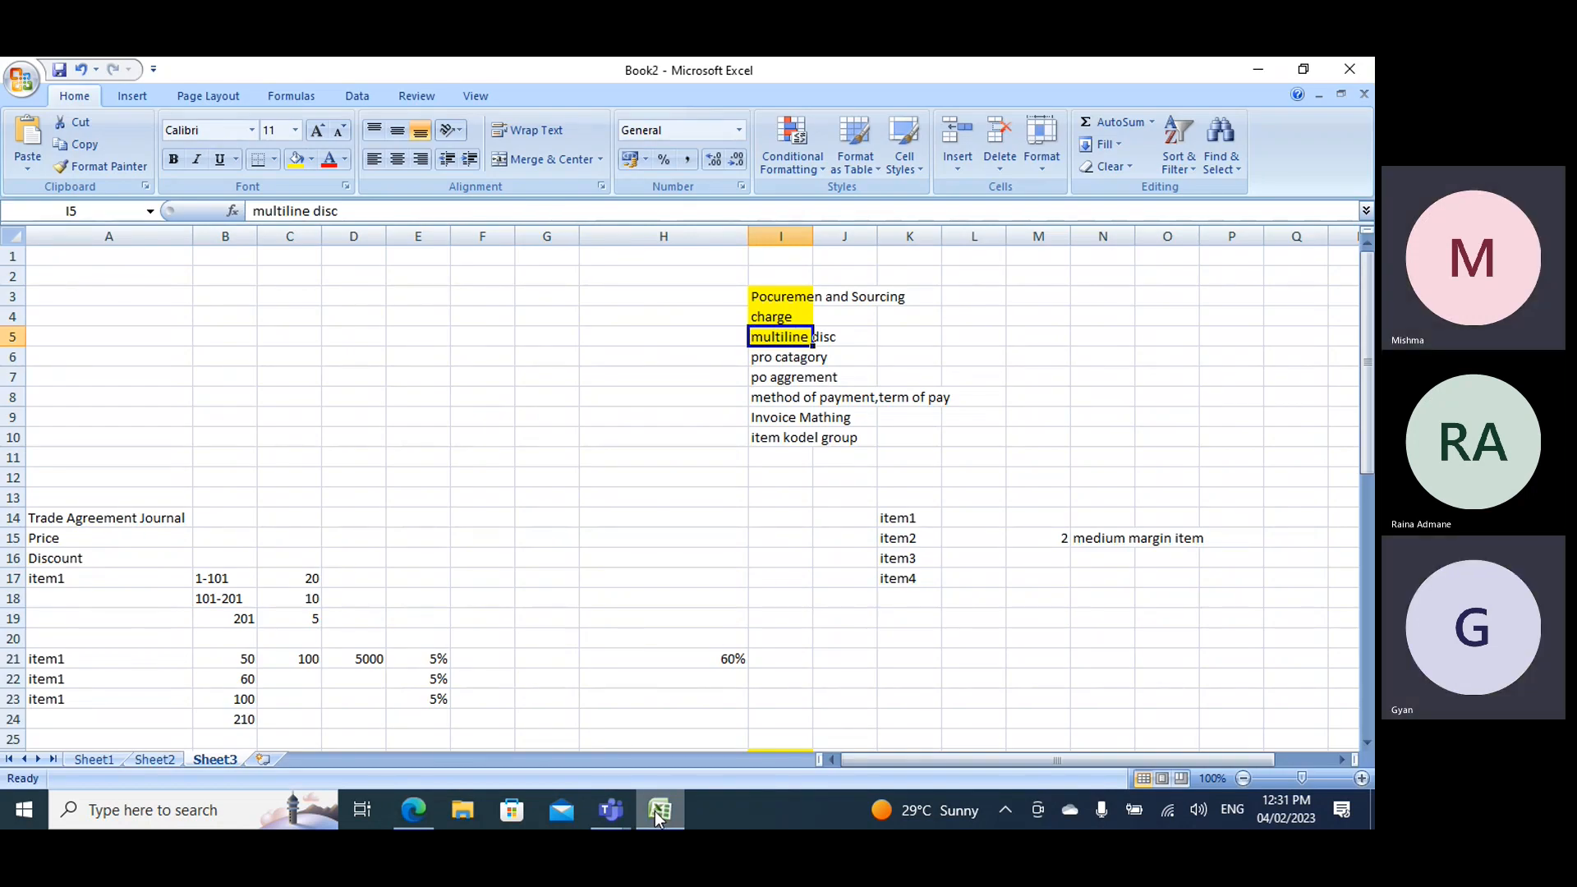
click(658, 814)
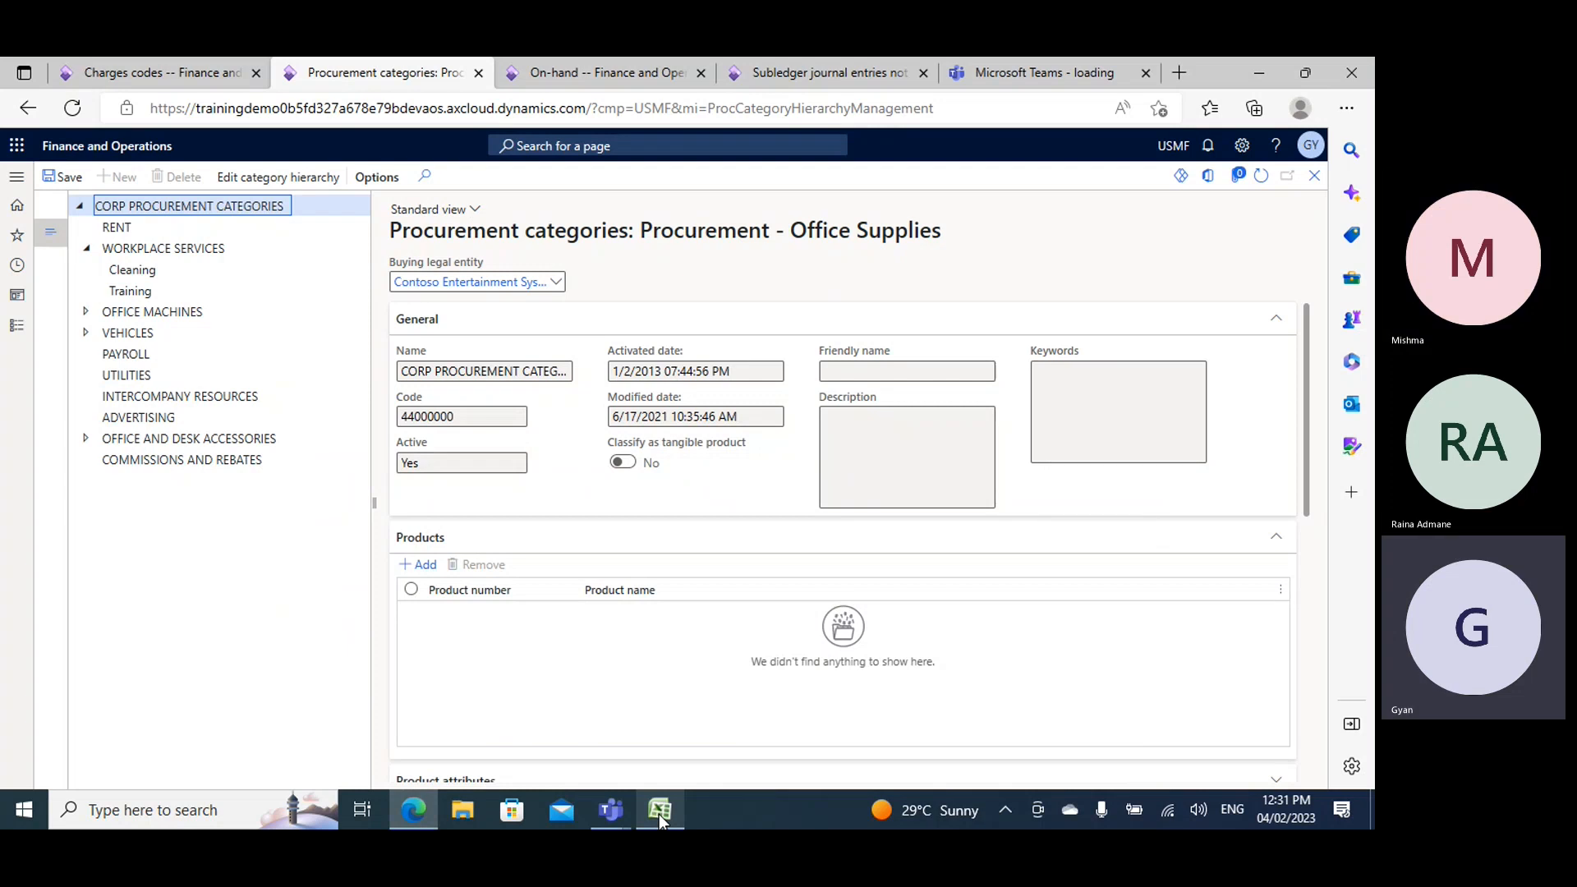
click(659, 815)
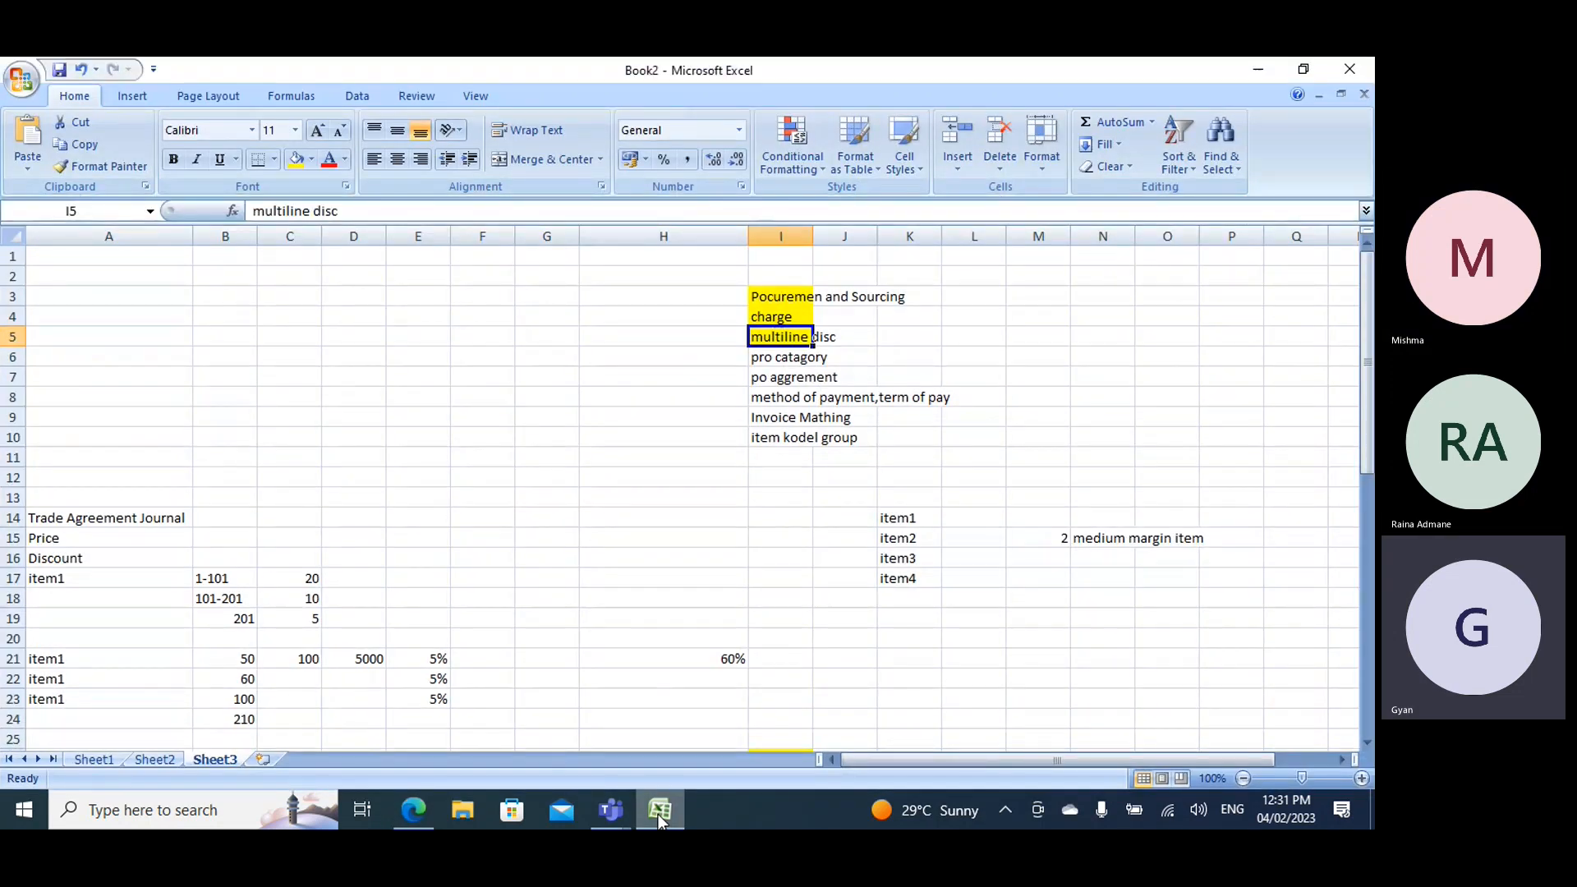
click(658, 815)
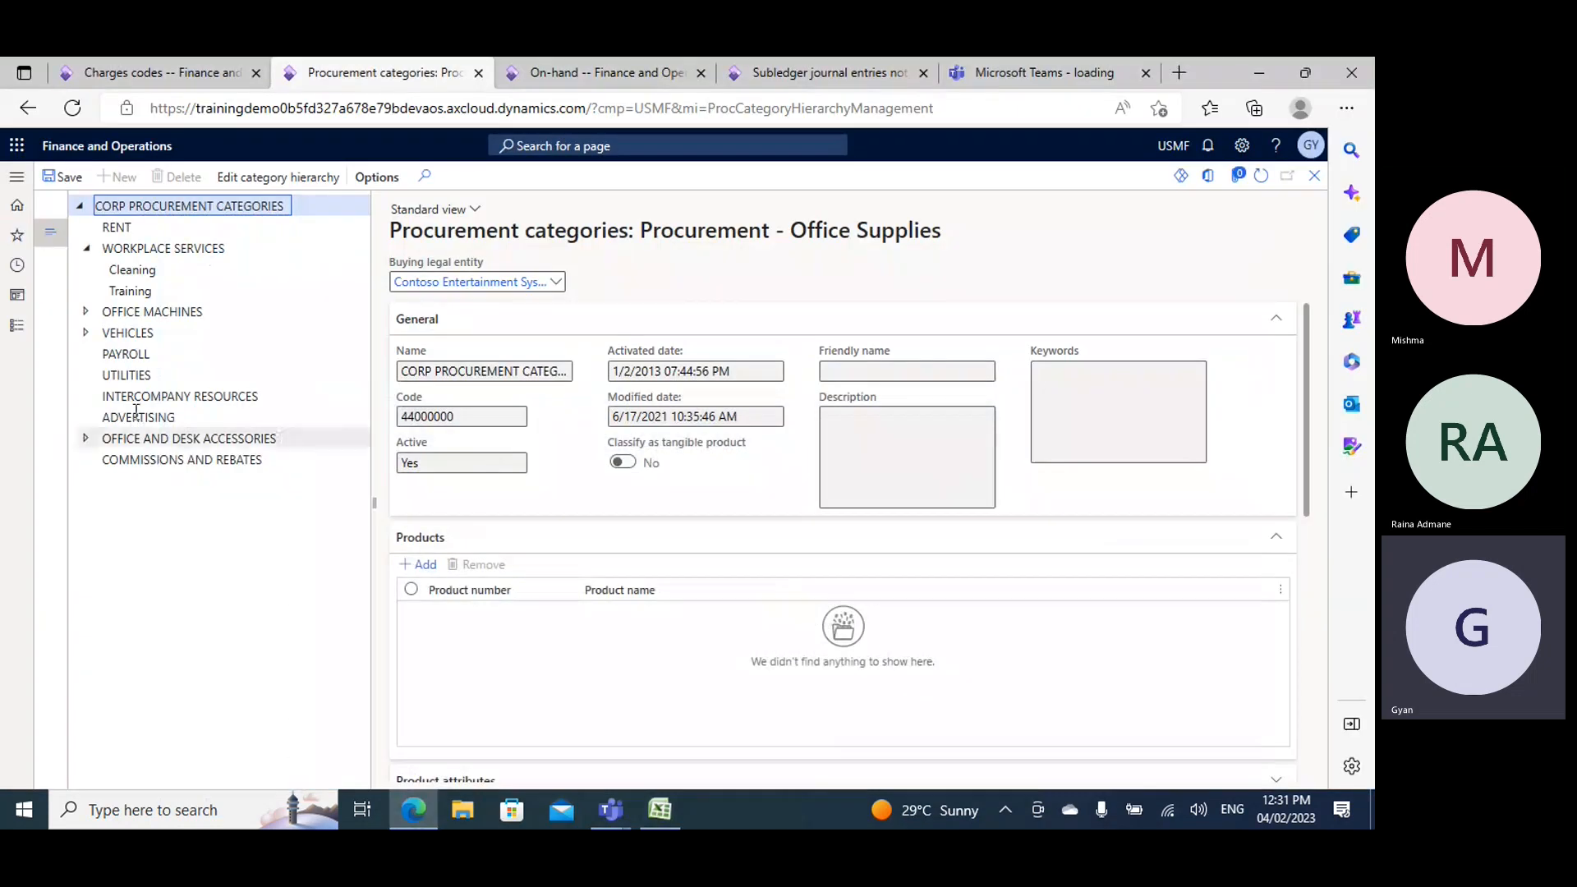
- Open the item groups page from the inventory setup of the Inventory management module
click(16, 326)
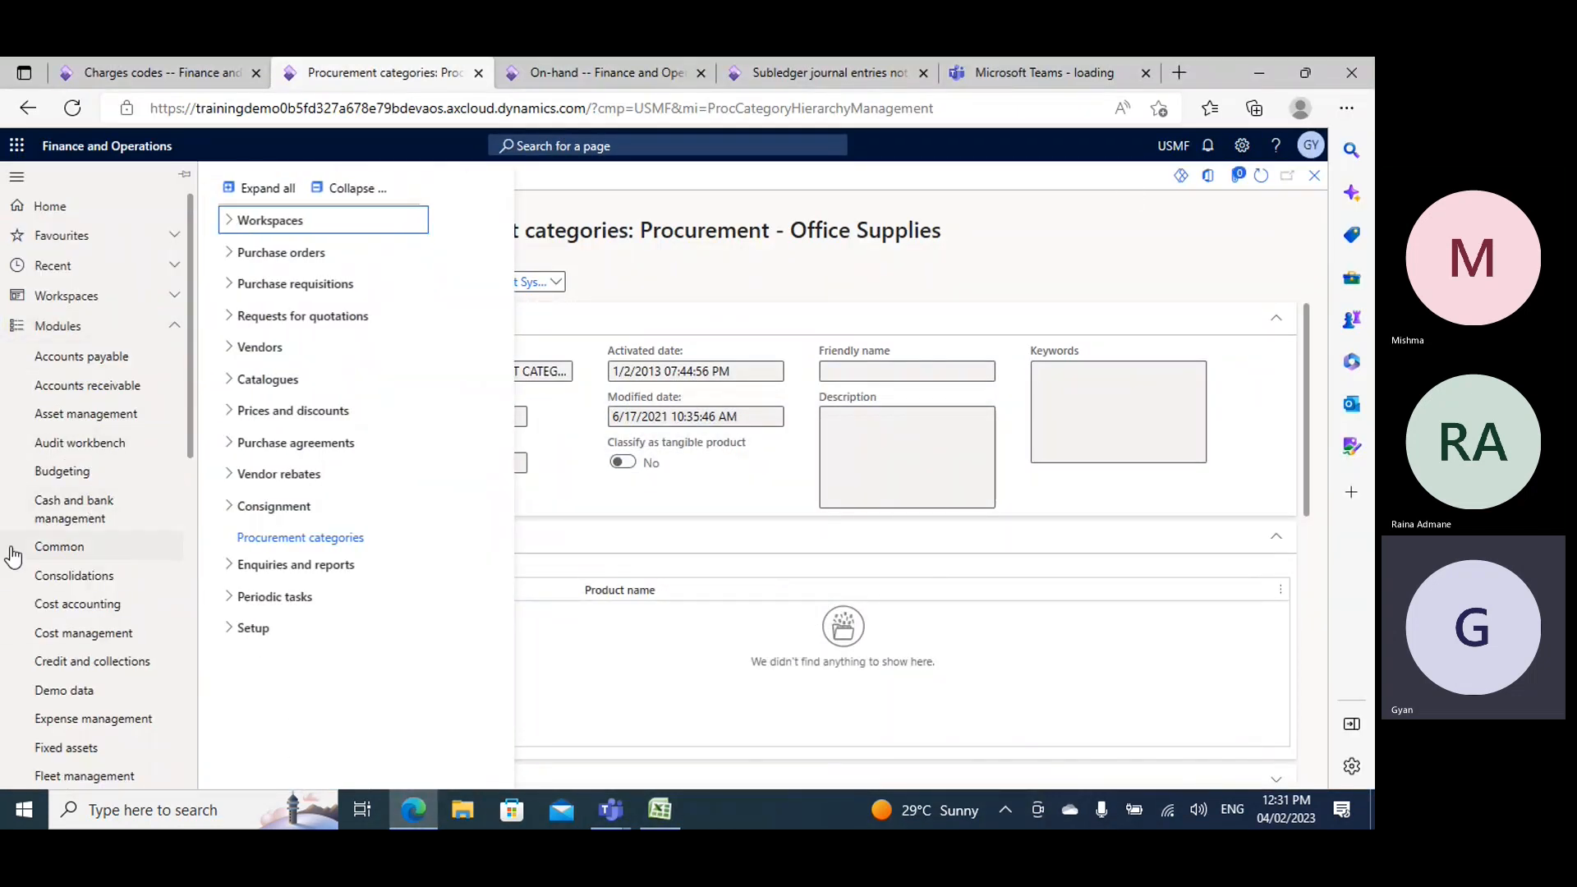
scroll(67, 545, down, 3)
click(69, 599)
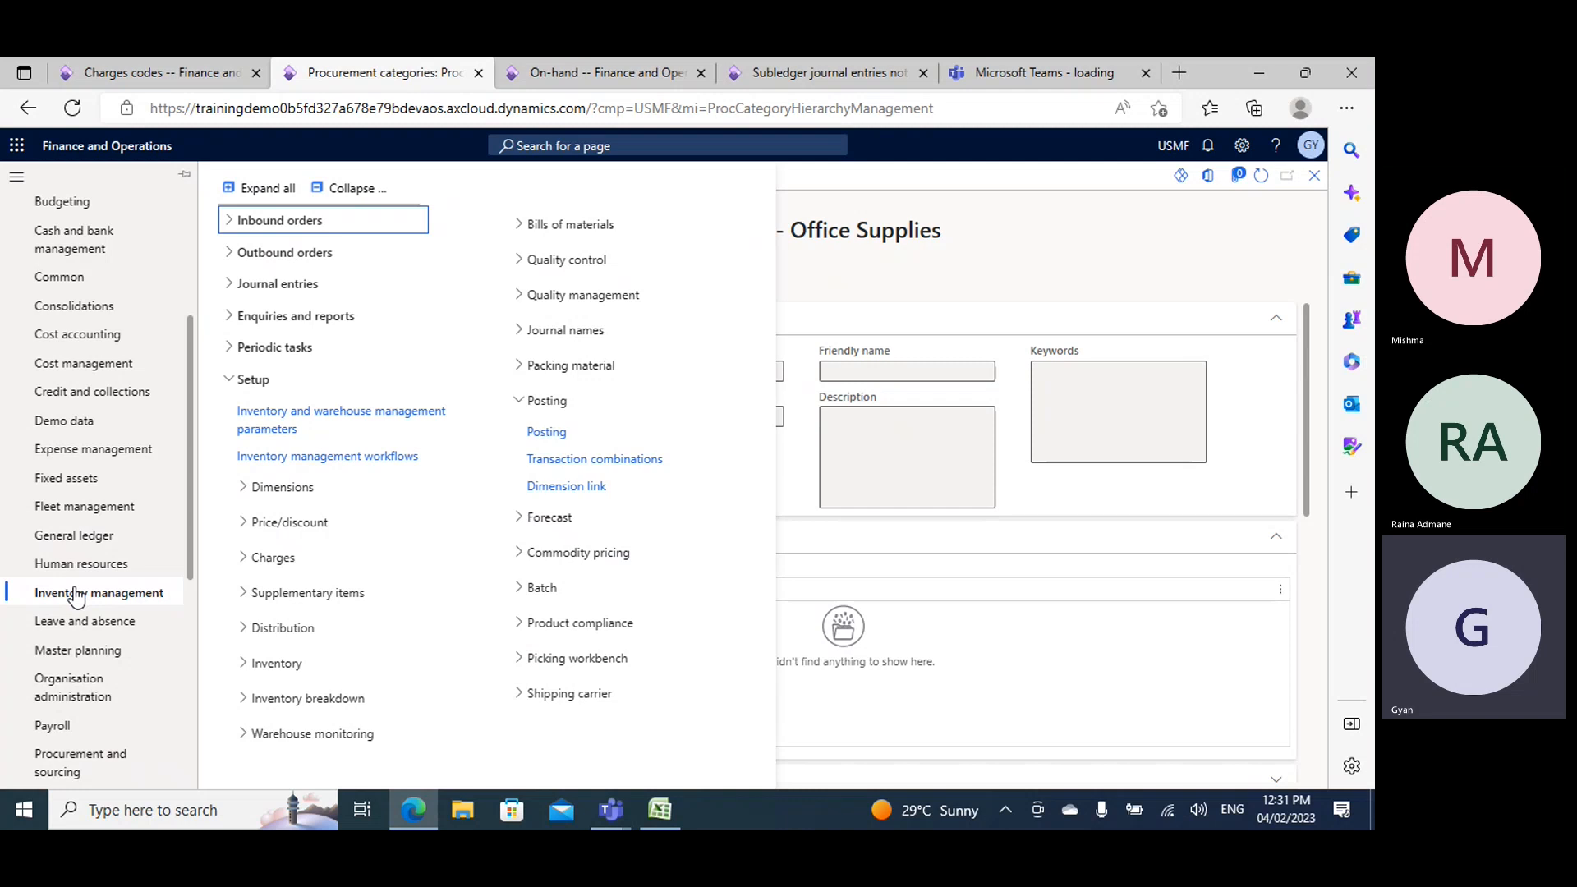
click(346, 188)
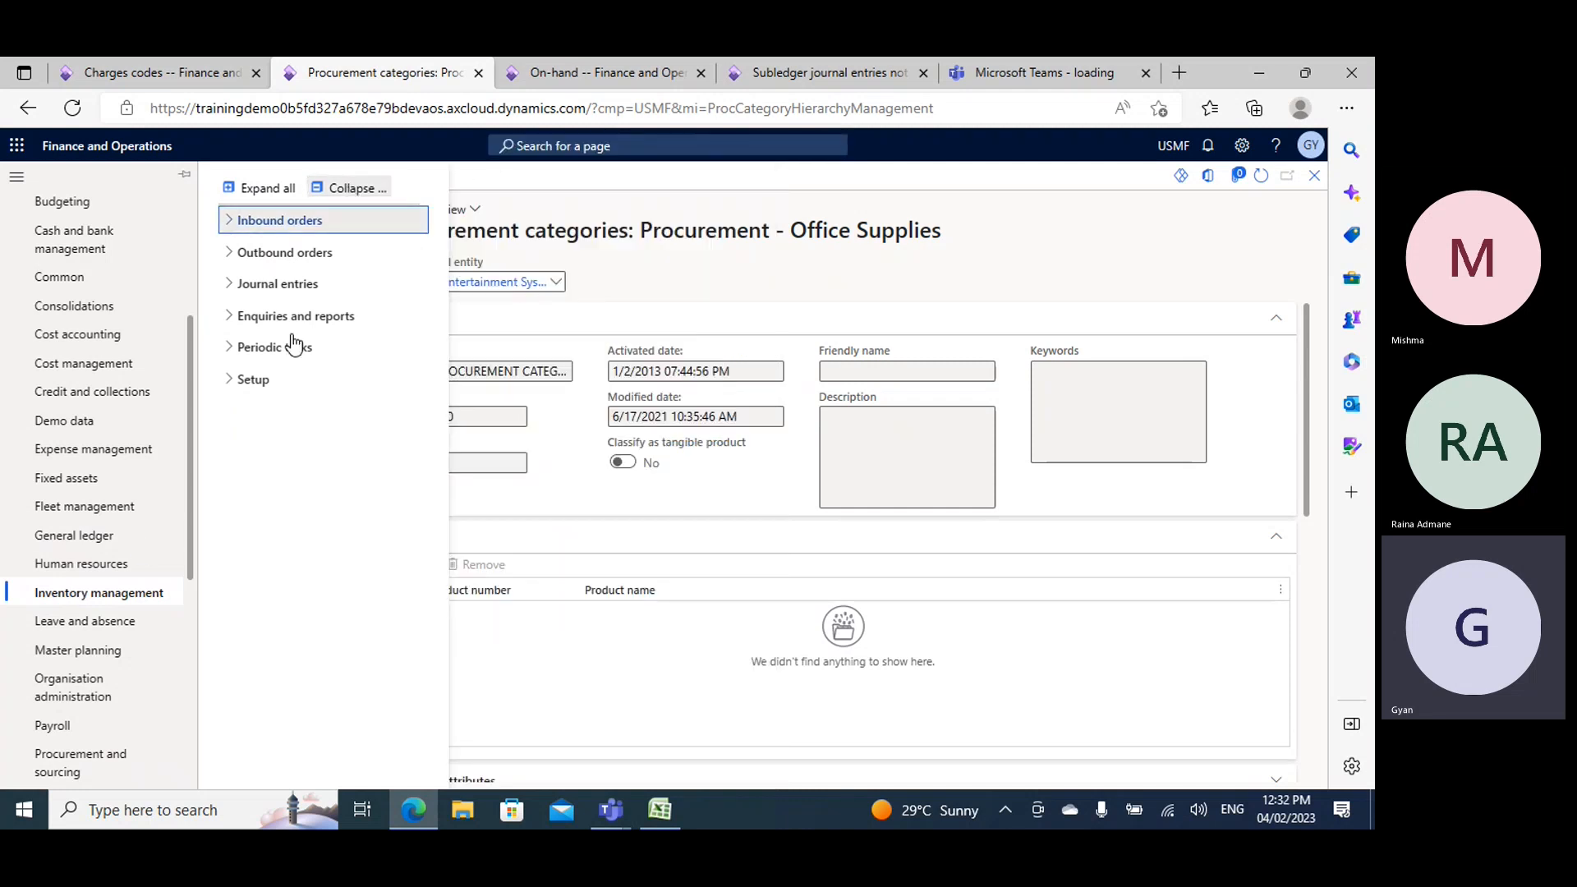
click(262, 386)
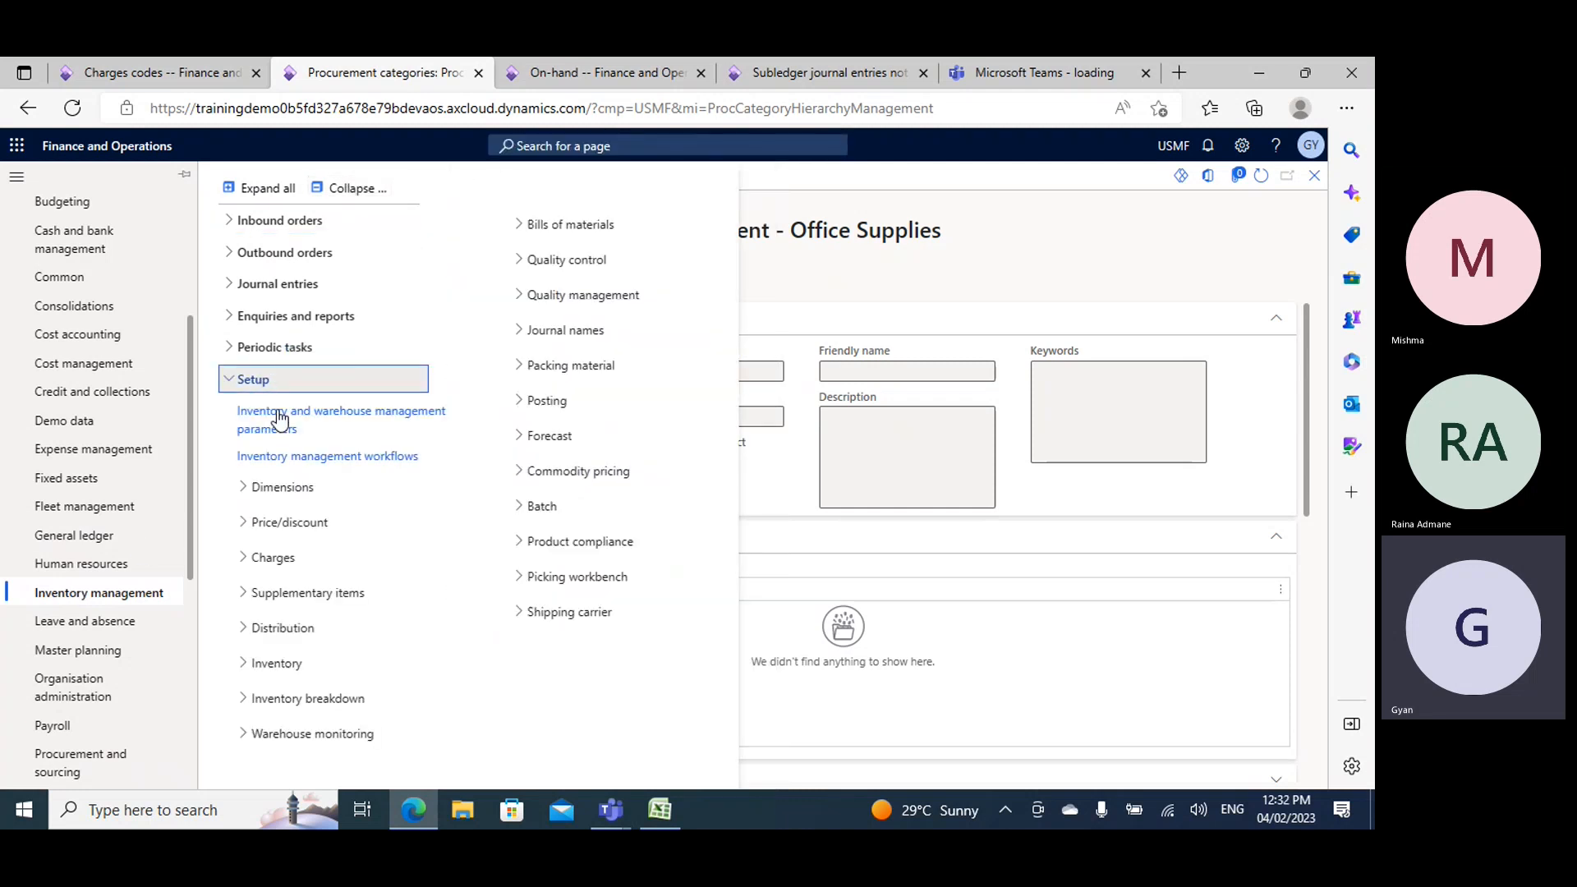
click(295, 670)
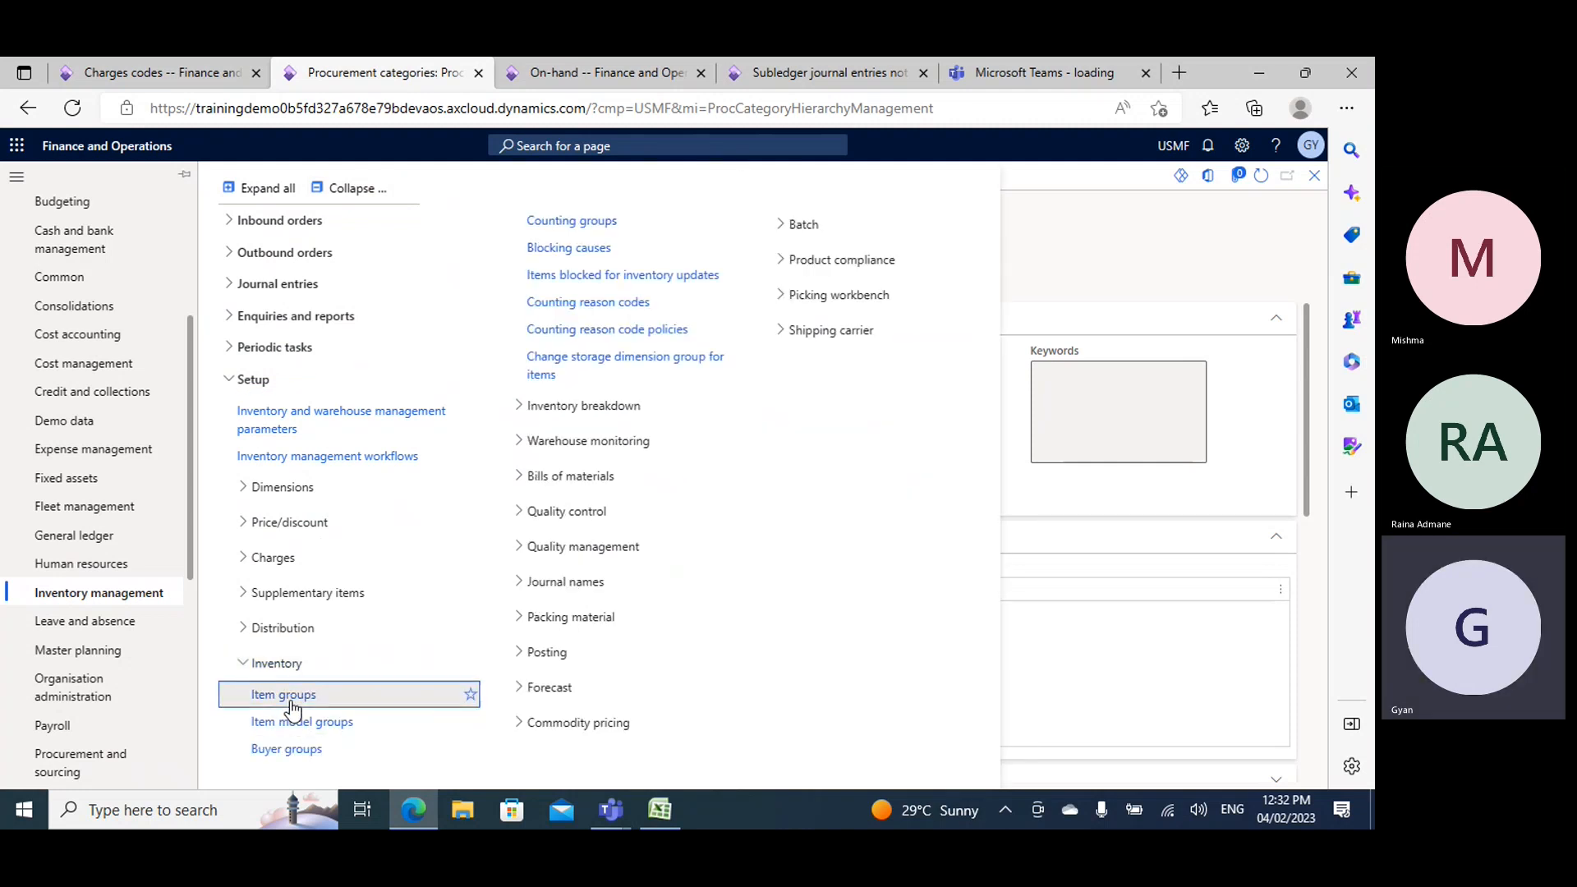
click(283, 696)
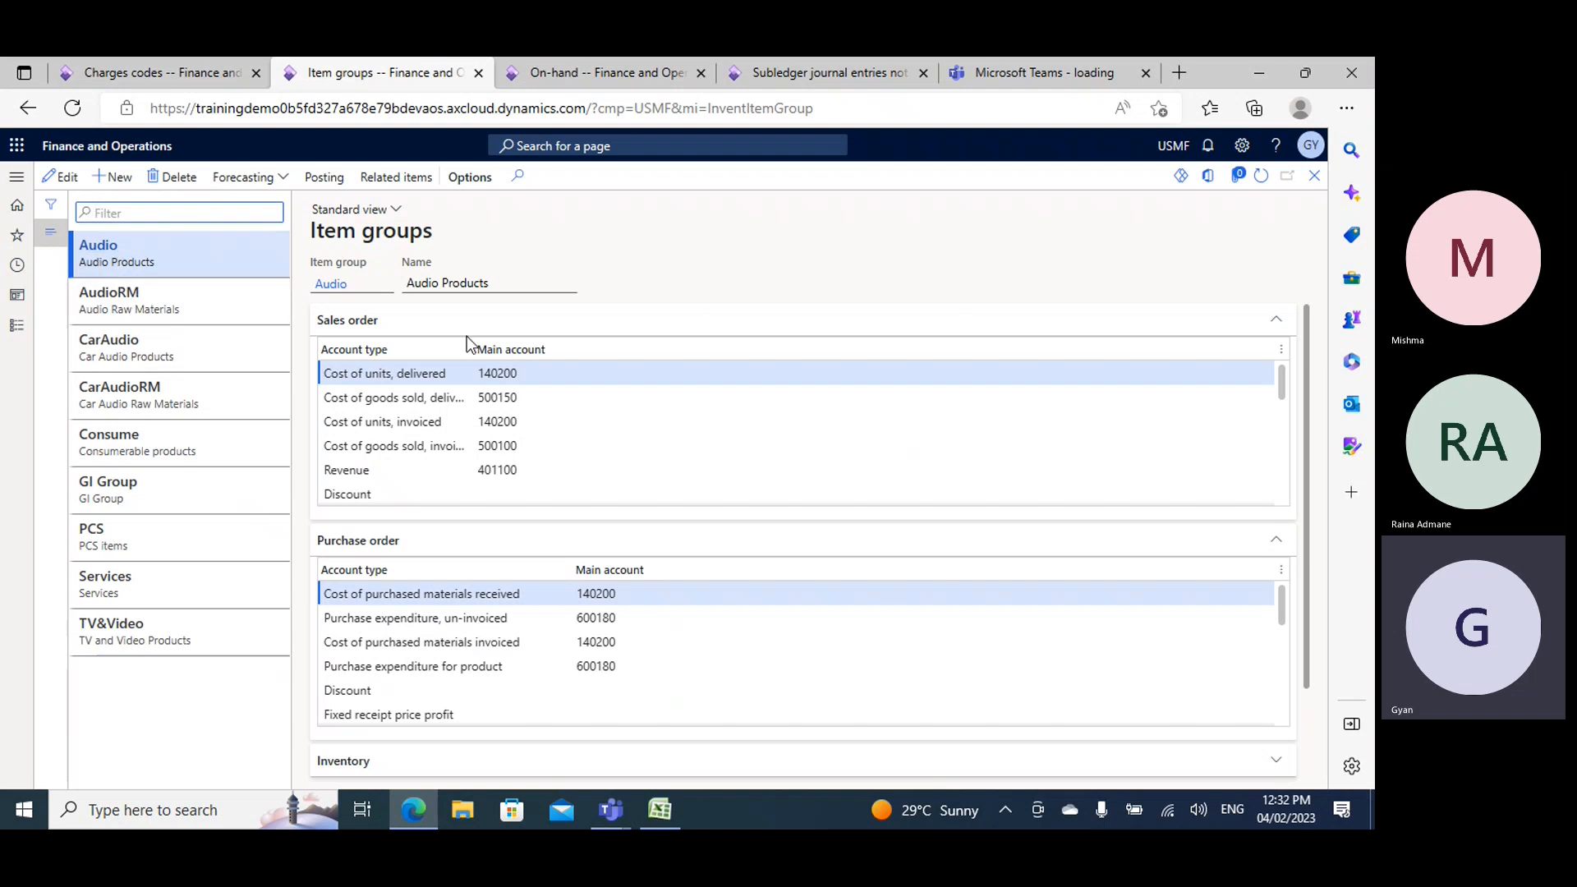
- Examine the Audio item group's sales order and purchase order posting accounts and go to its Inventory section
scroll(355, 357, down, 4)
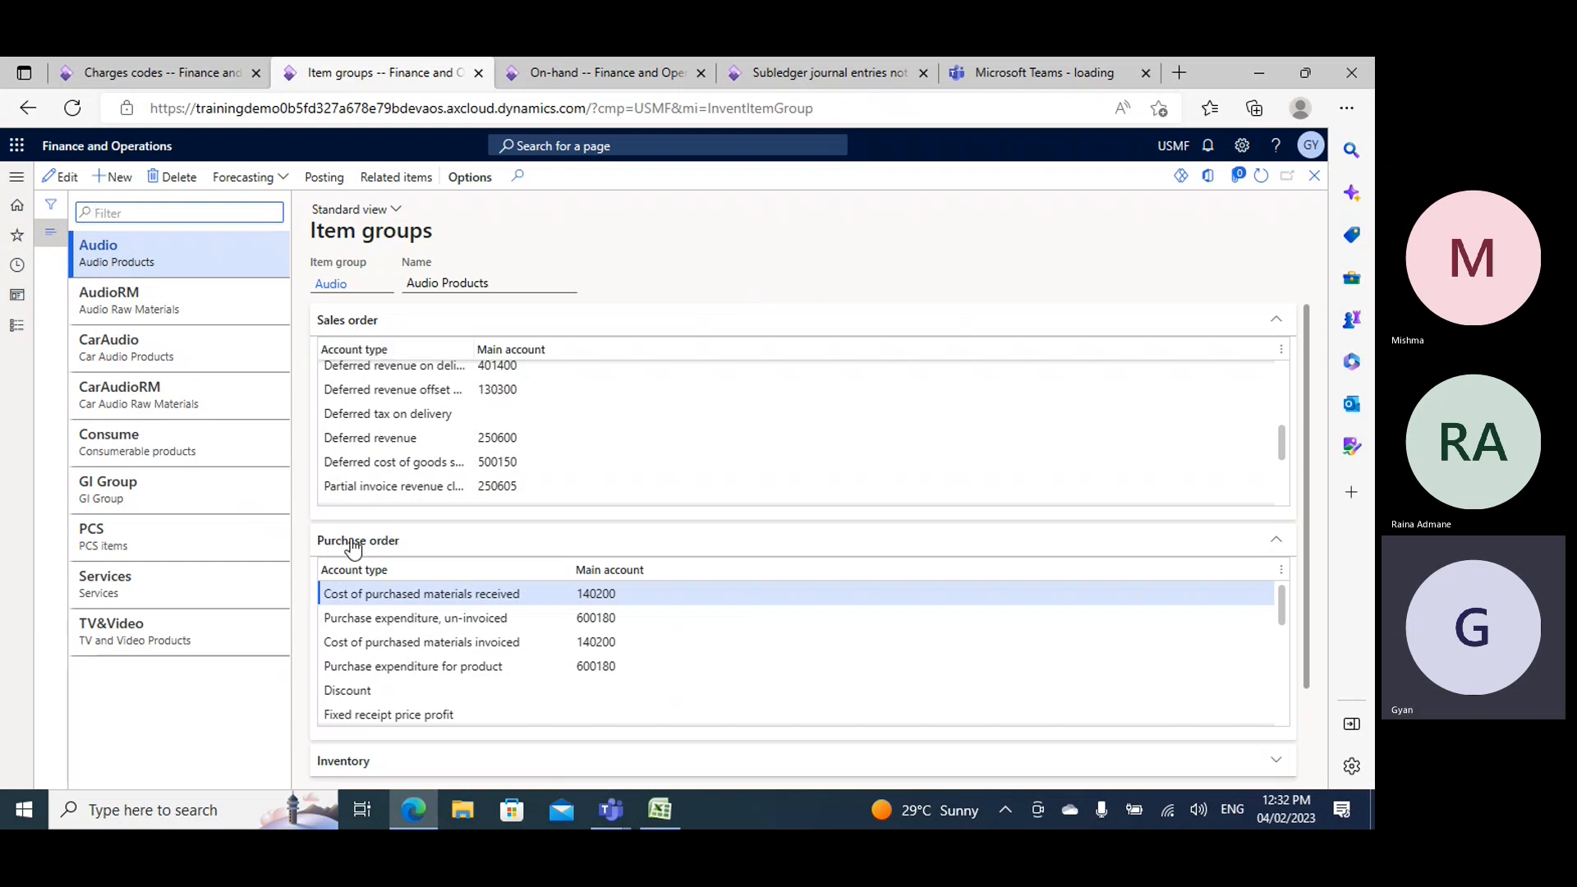
scroll(359, 715, down, 5)
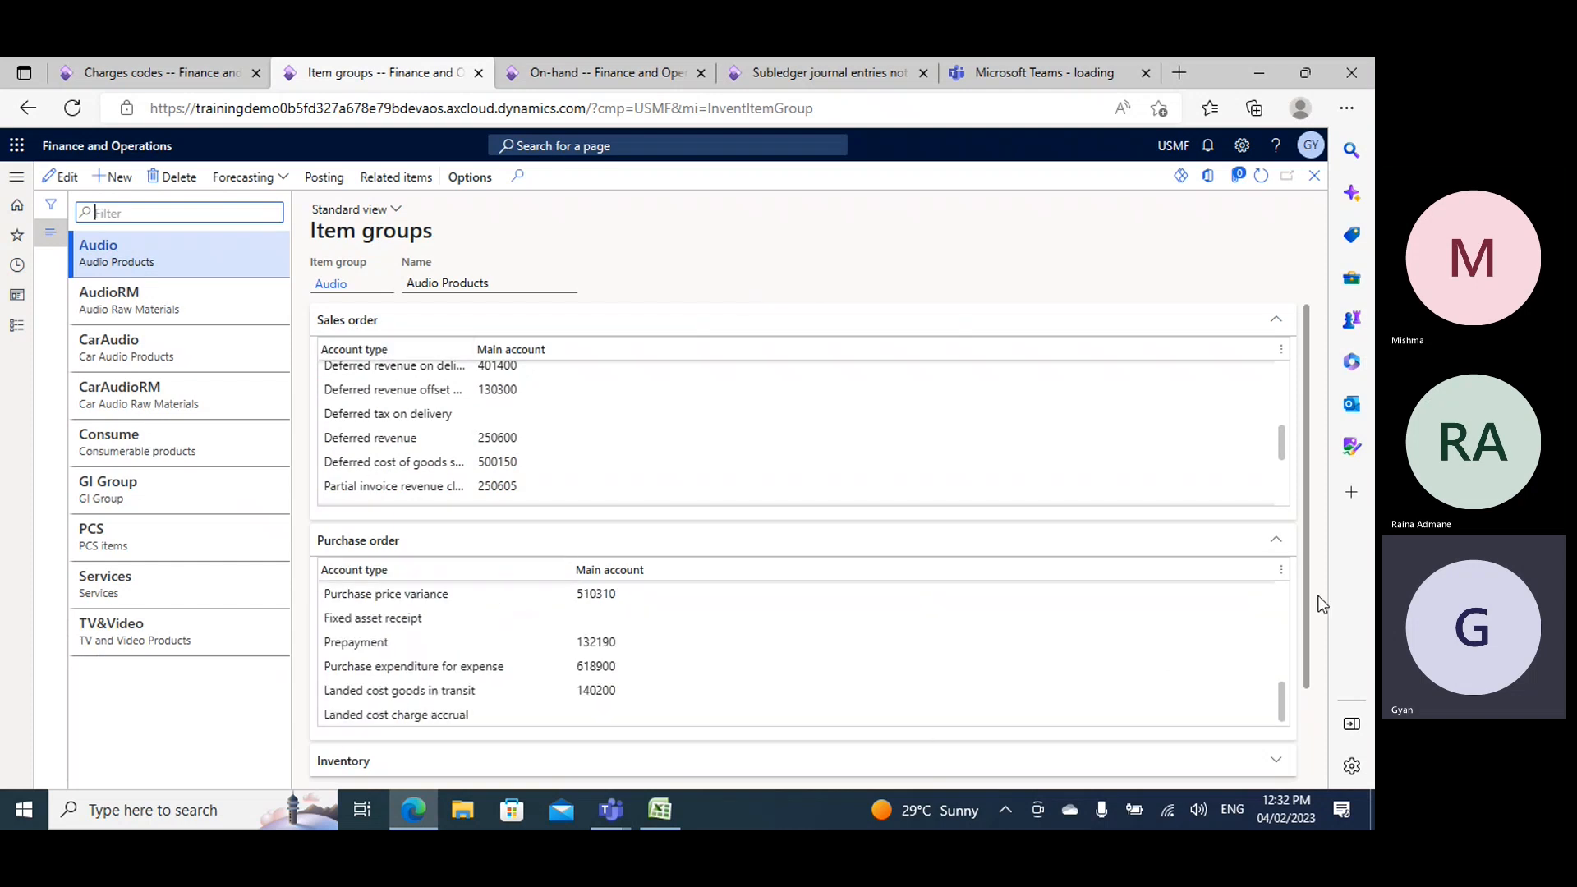
drag(1307, 620, 1305, 706)
click(339, 656)
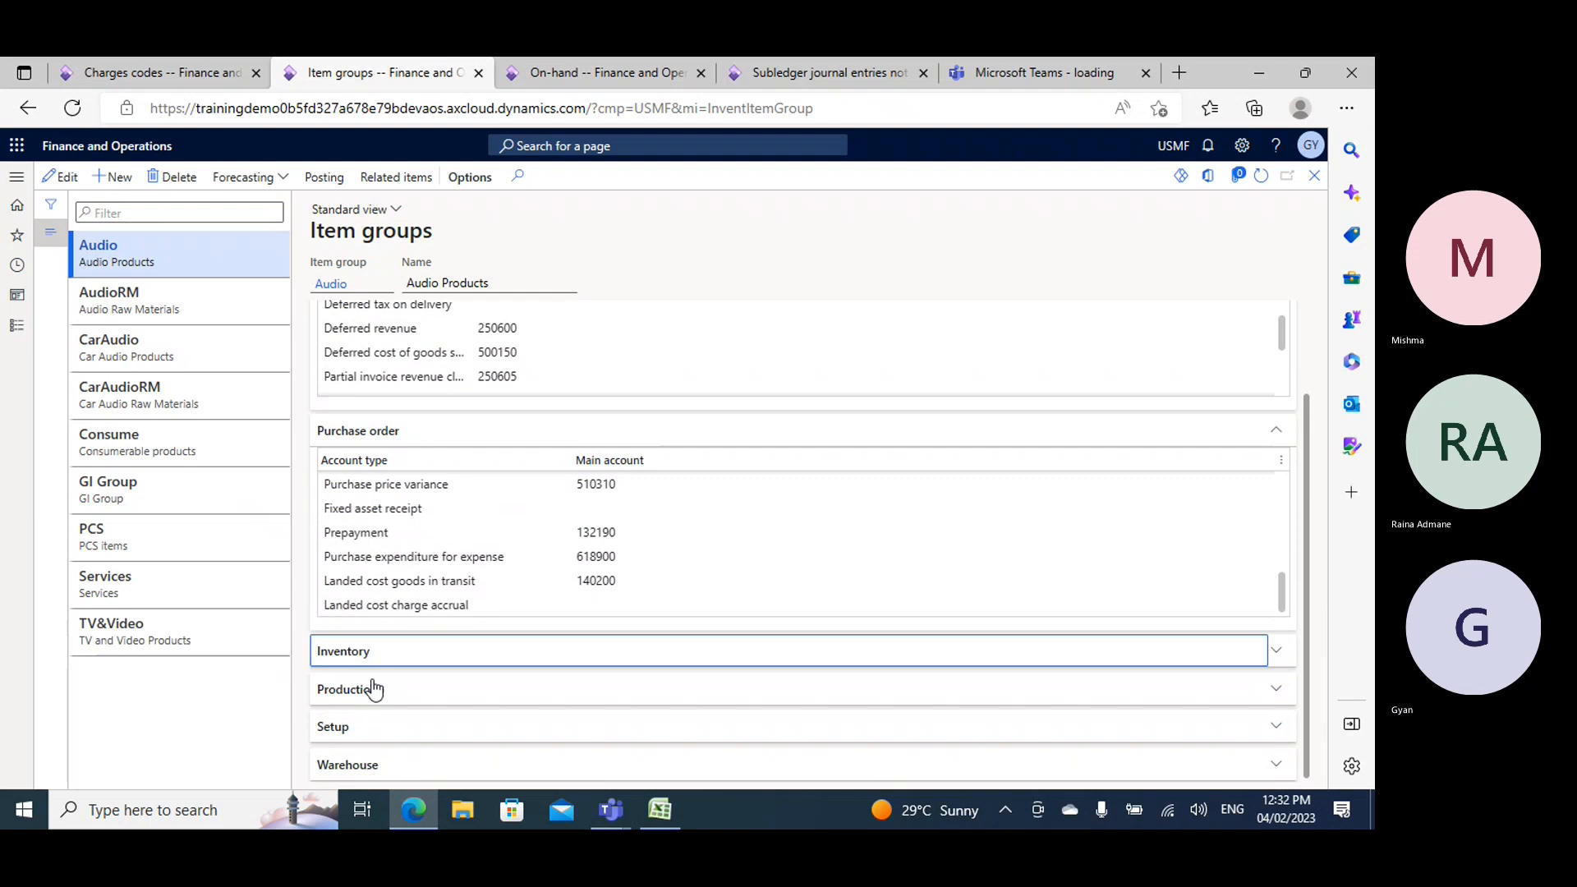
- Expand the Production section of the Audio item group and look through its inventory and production posting accounts
drag(1306, 625, 1320, 778)
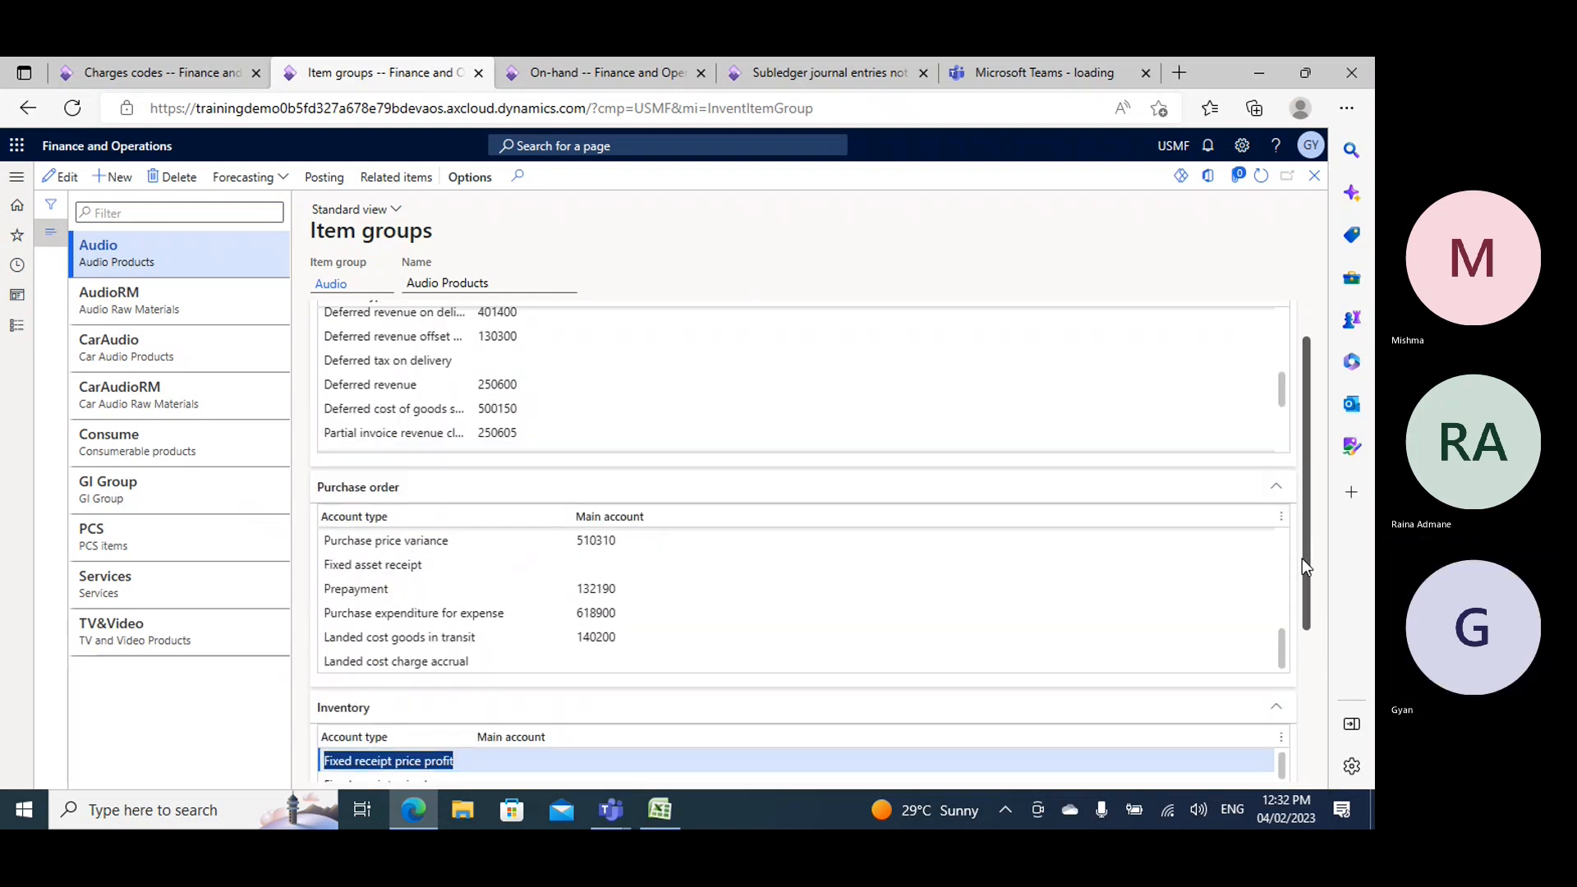
drag(1306, 560, 1327, 749)
click(350, 690)
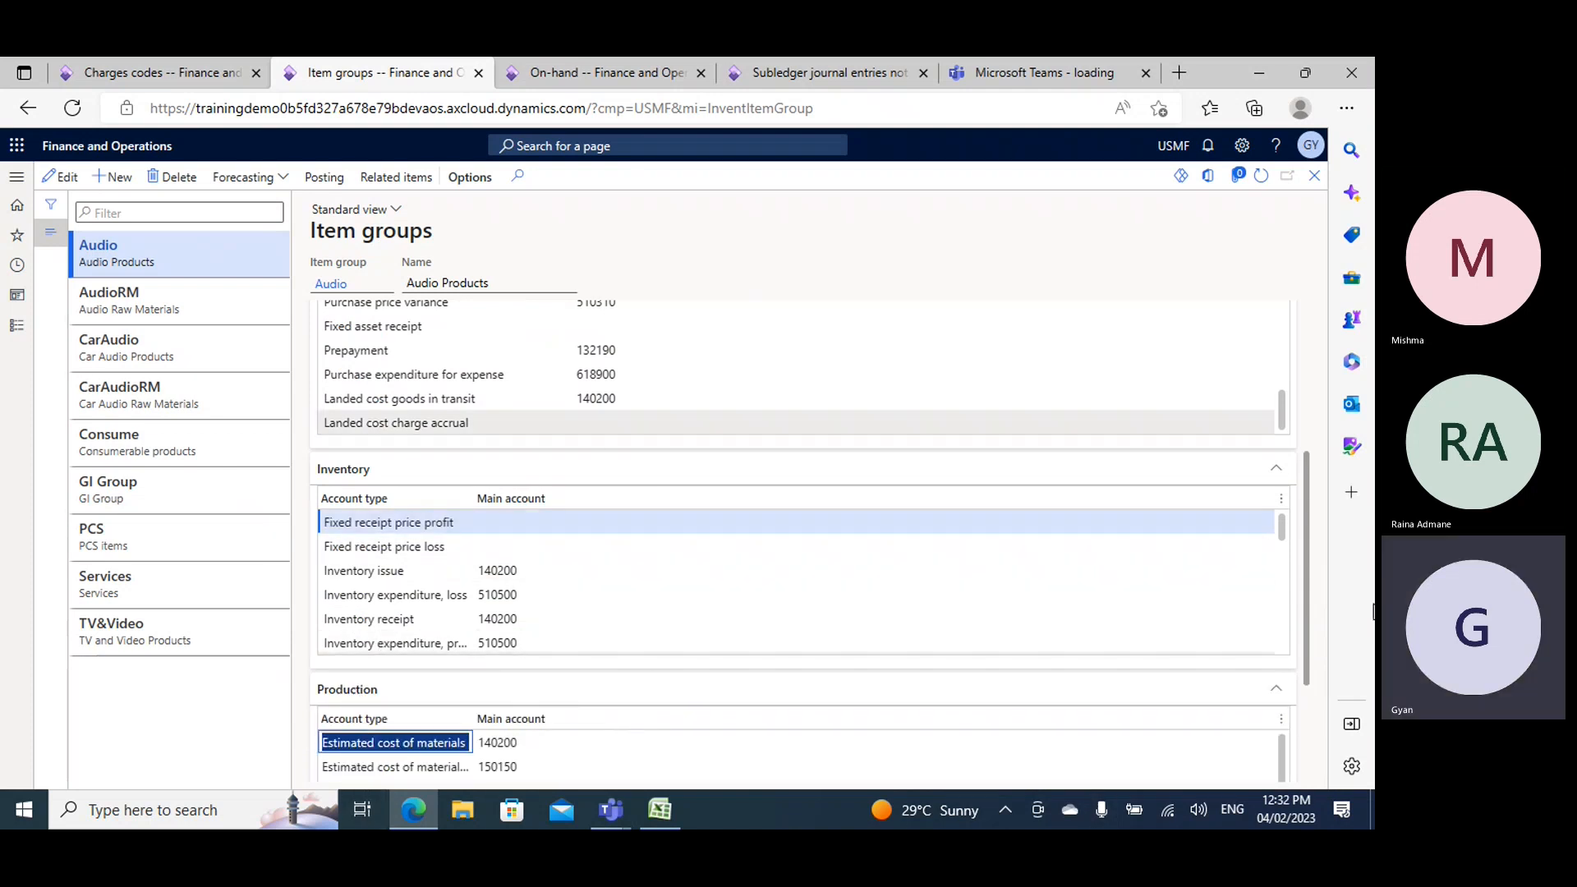
drag(1298, 646, 1303, 499)
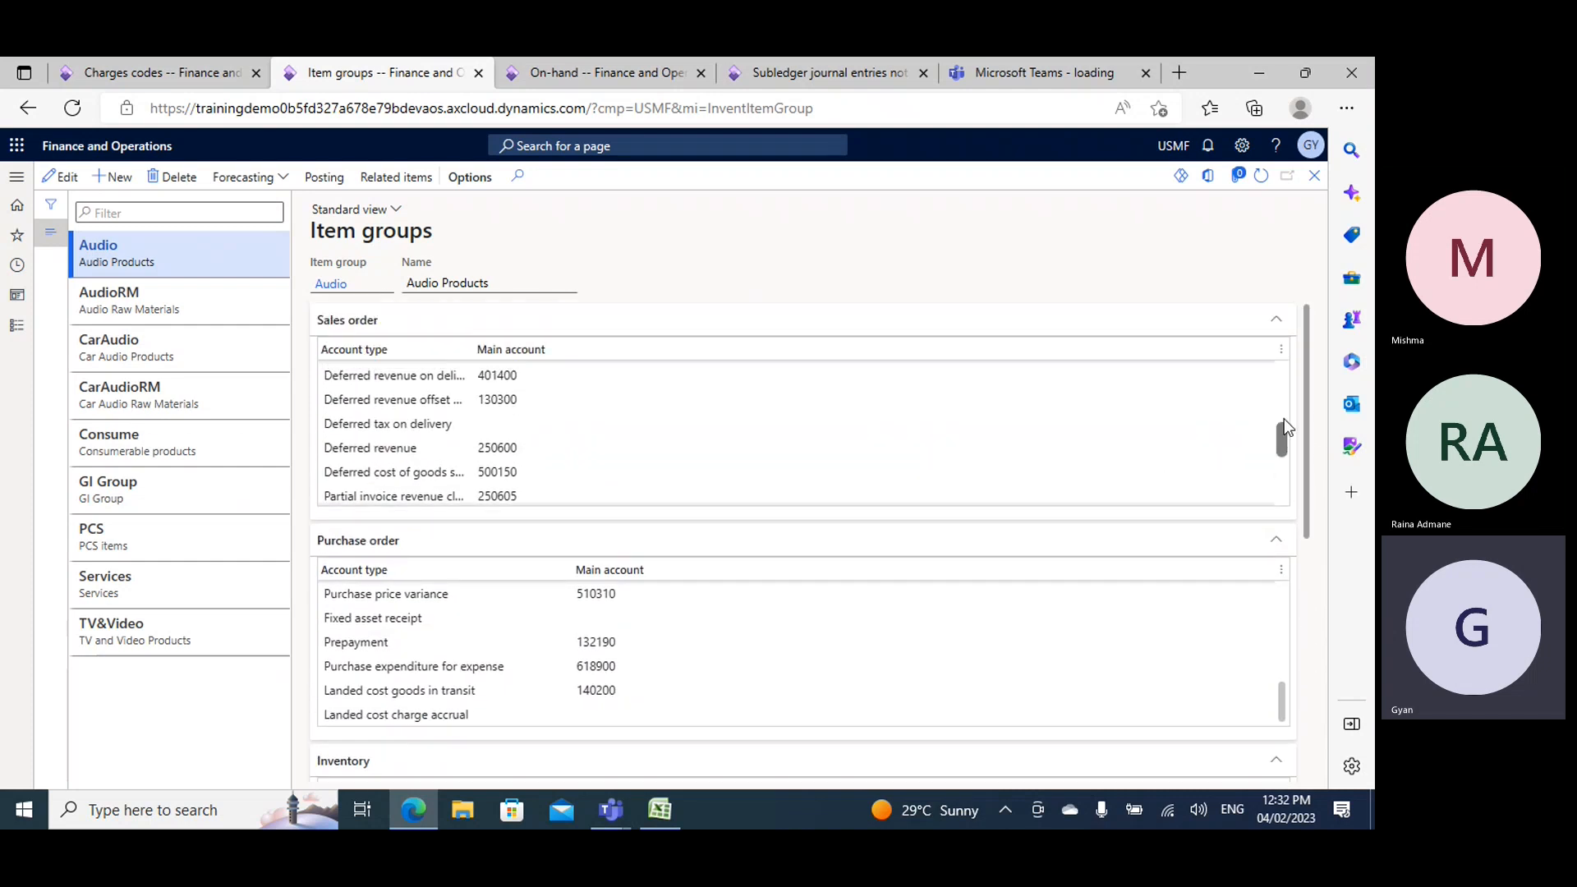
- Examine the Audio item group's sales order accounts and its purchase order accounts for materials received, materials invoiced and purchase accrual
drag(1283, 431, 1282, 366)
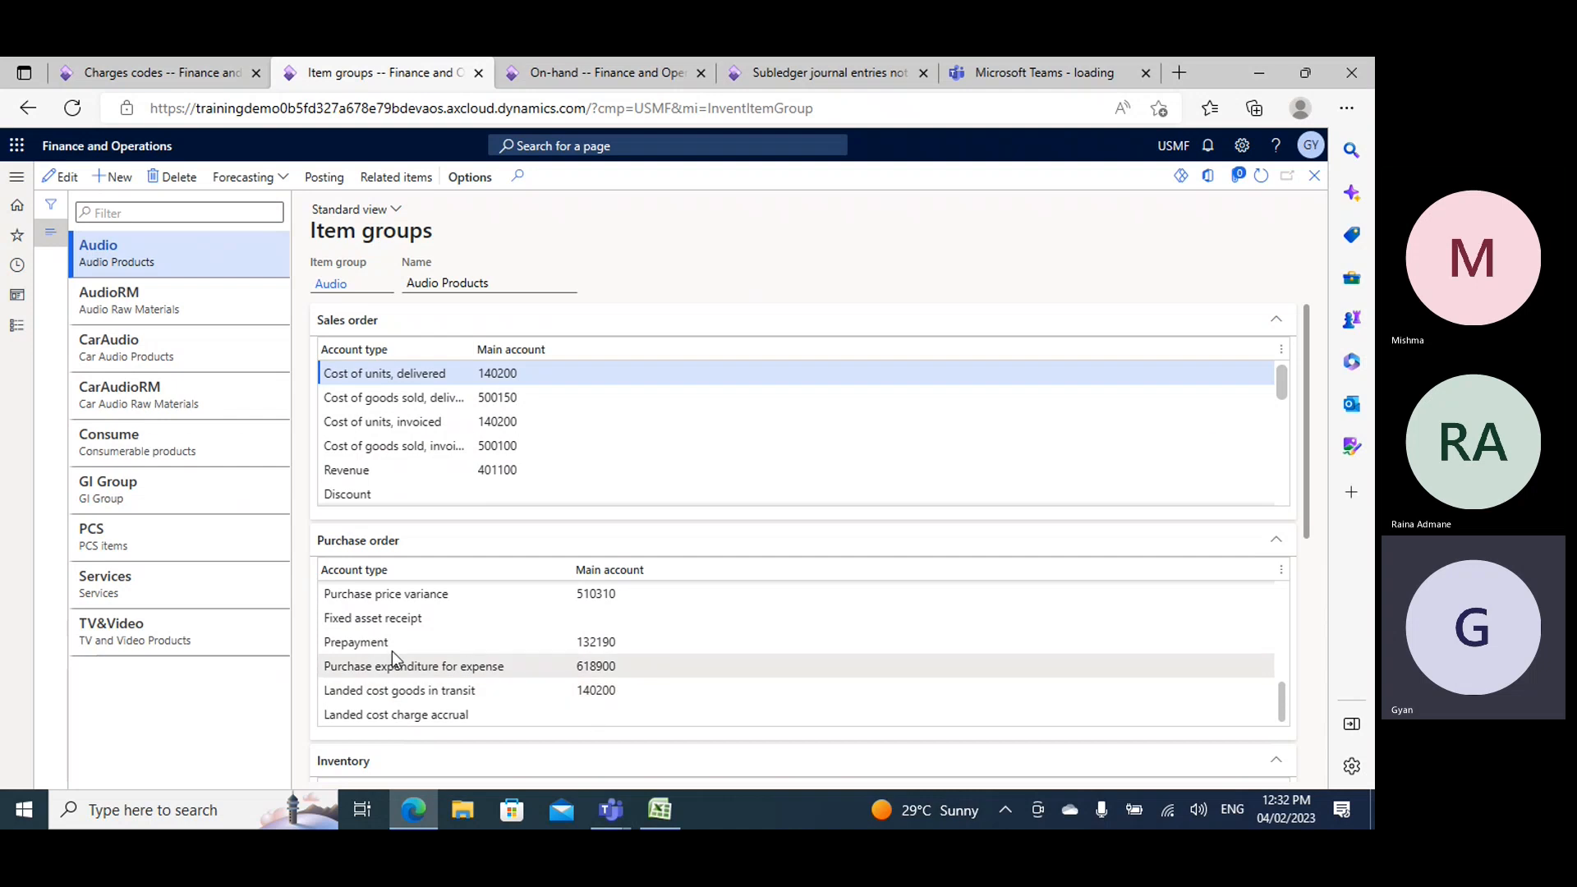
scroll(1200, 707, up, 3)
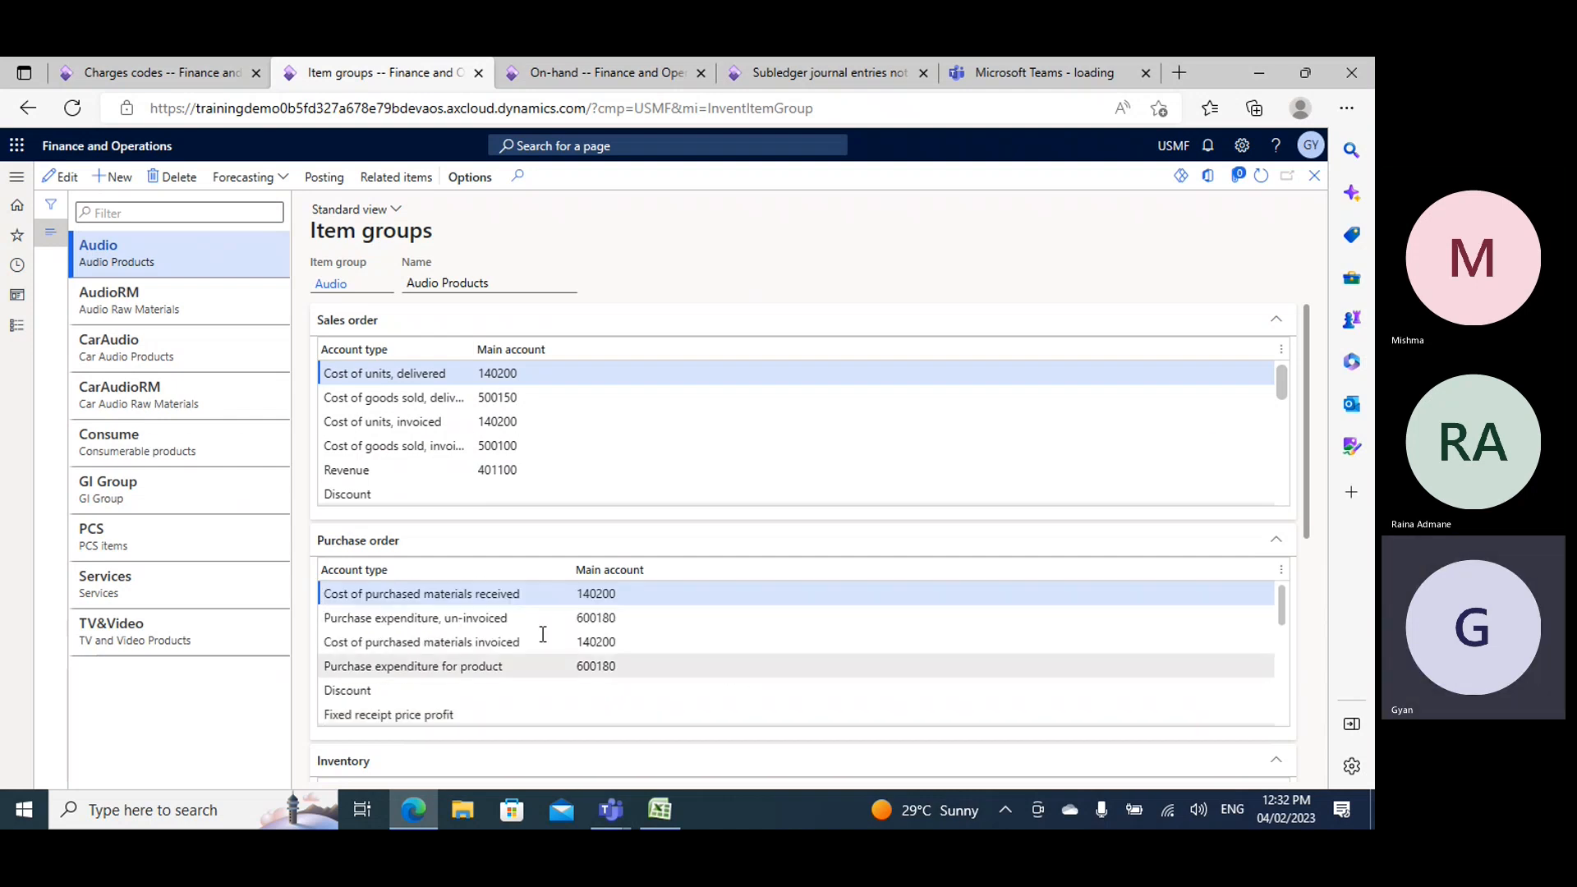
click(577, 592)
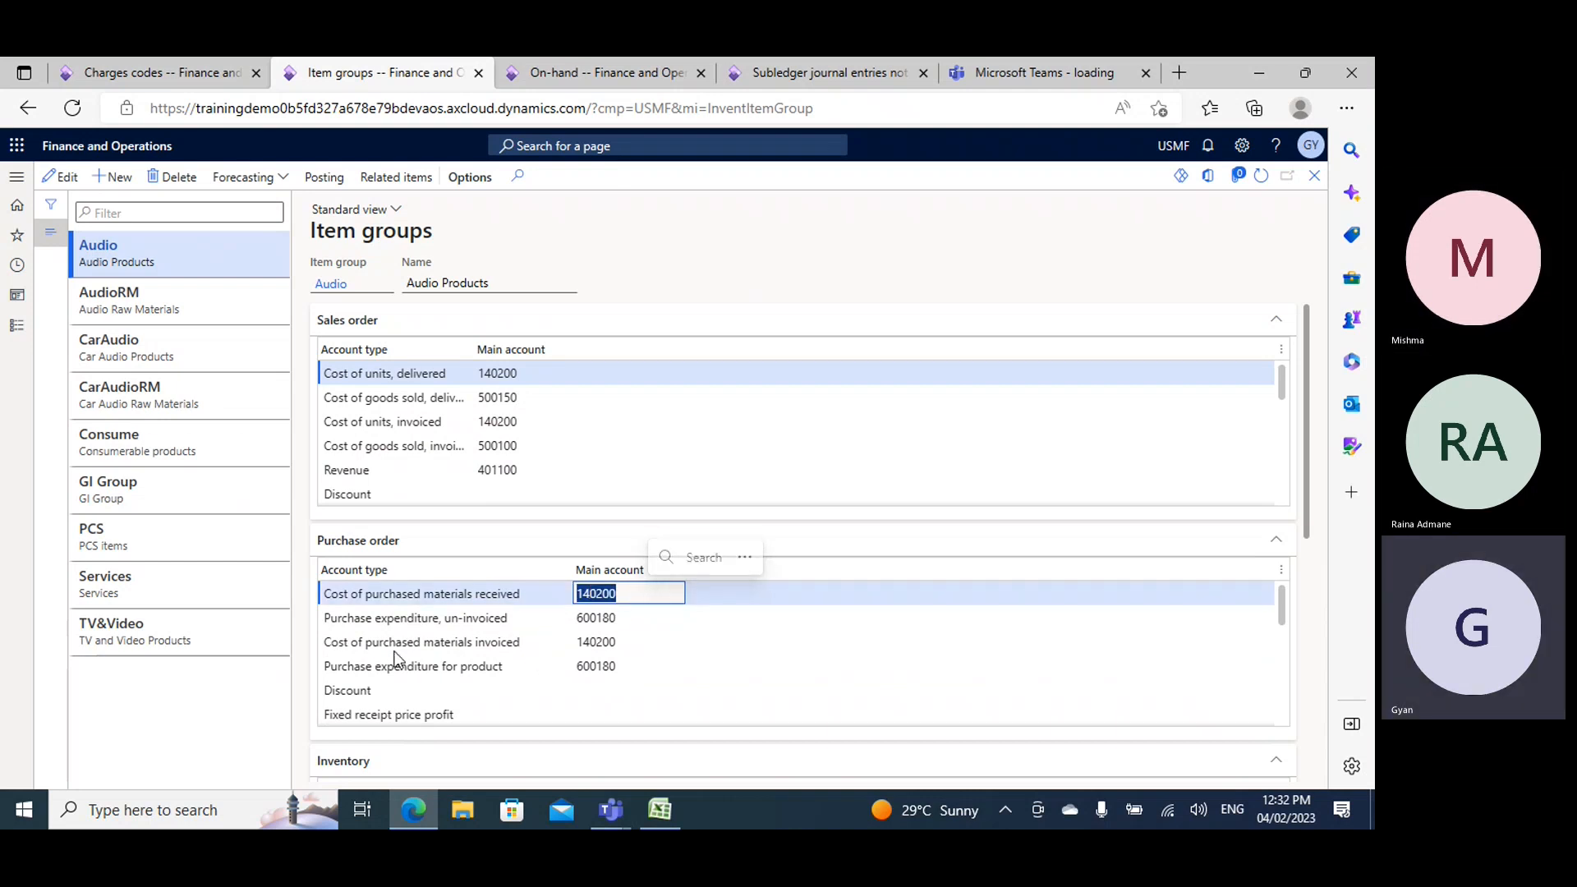
click(583, 641)
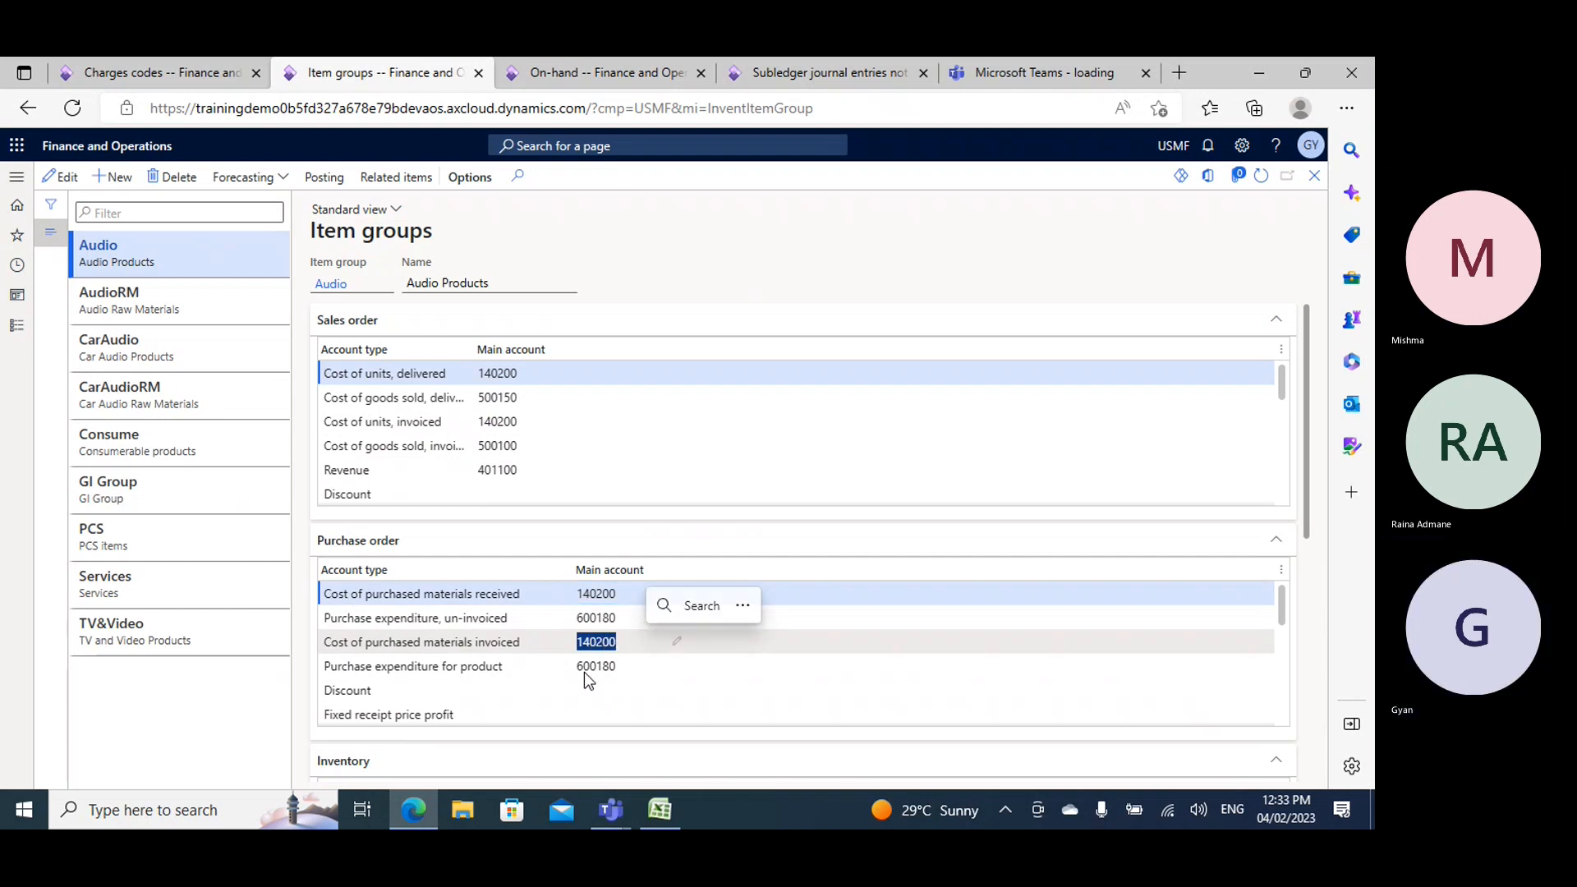
scroll(587, 667, down, 3)
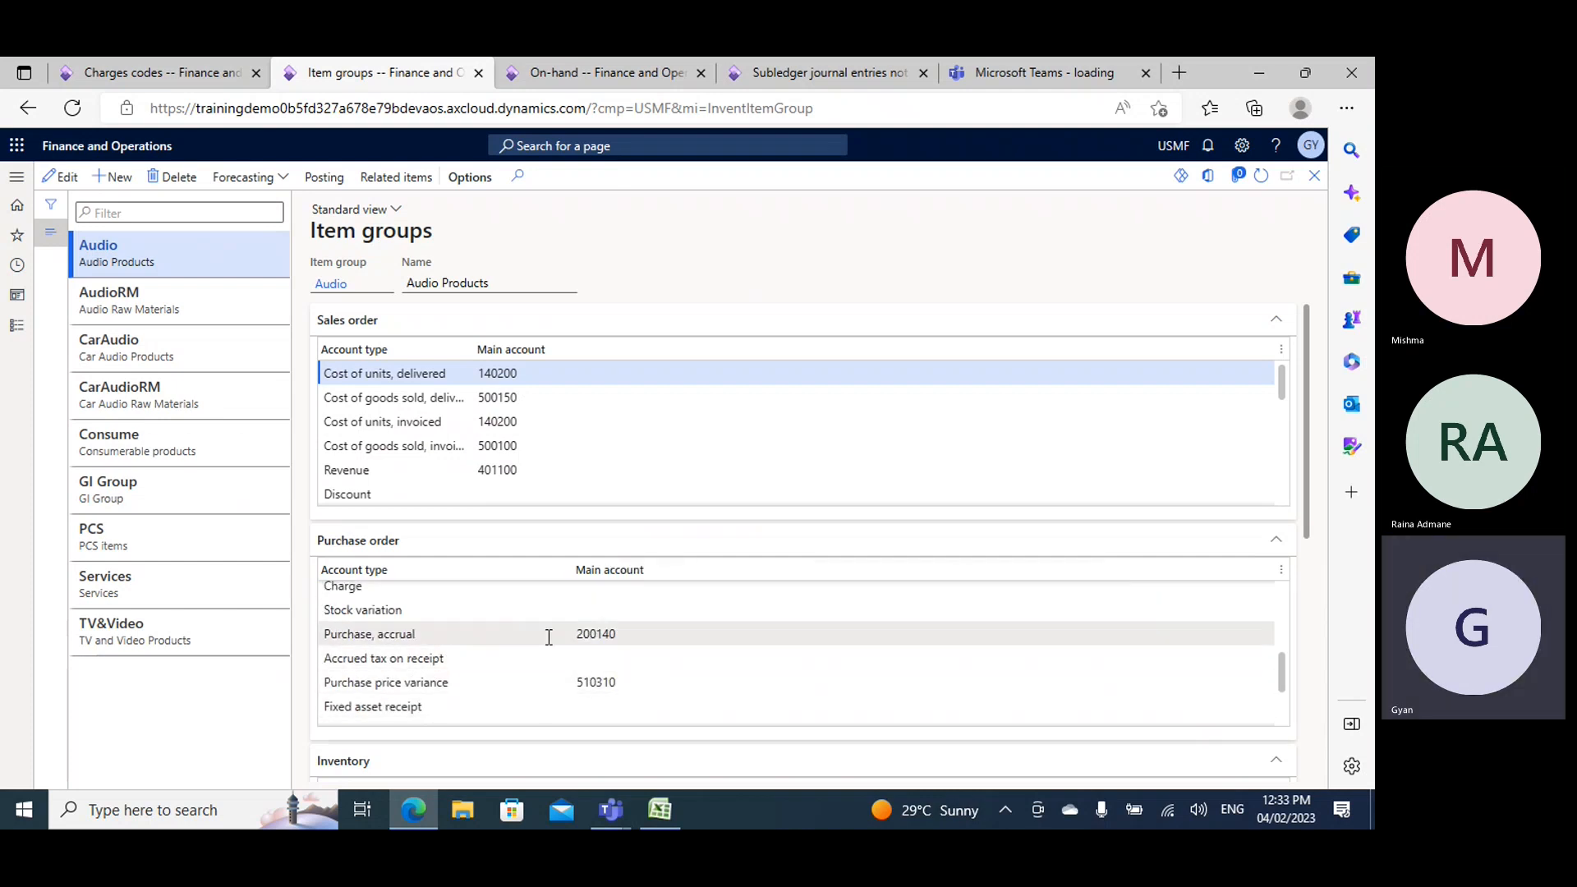
click(630, 634)
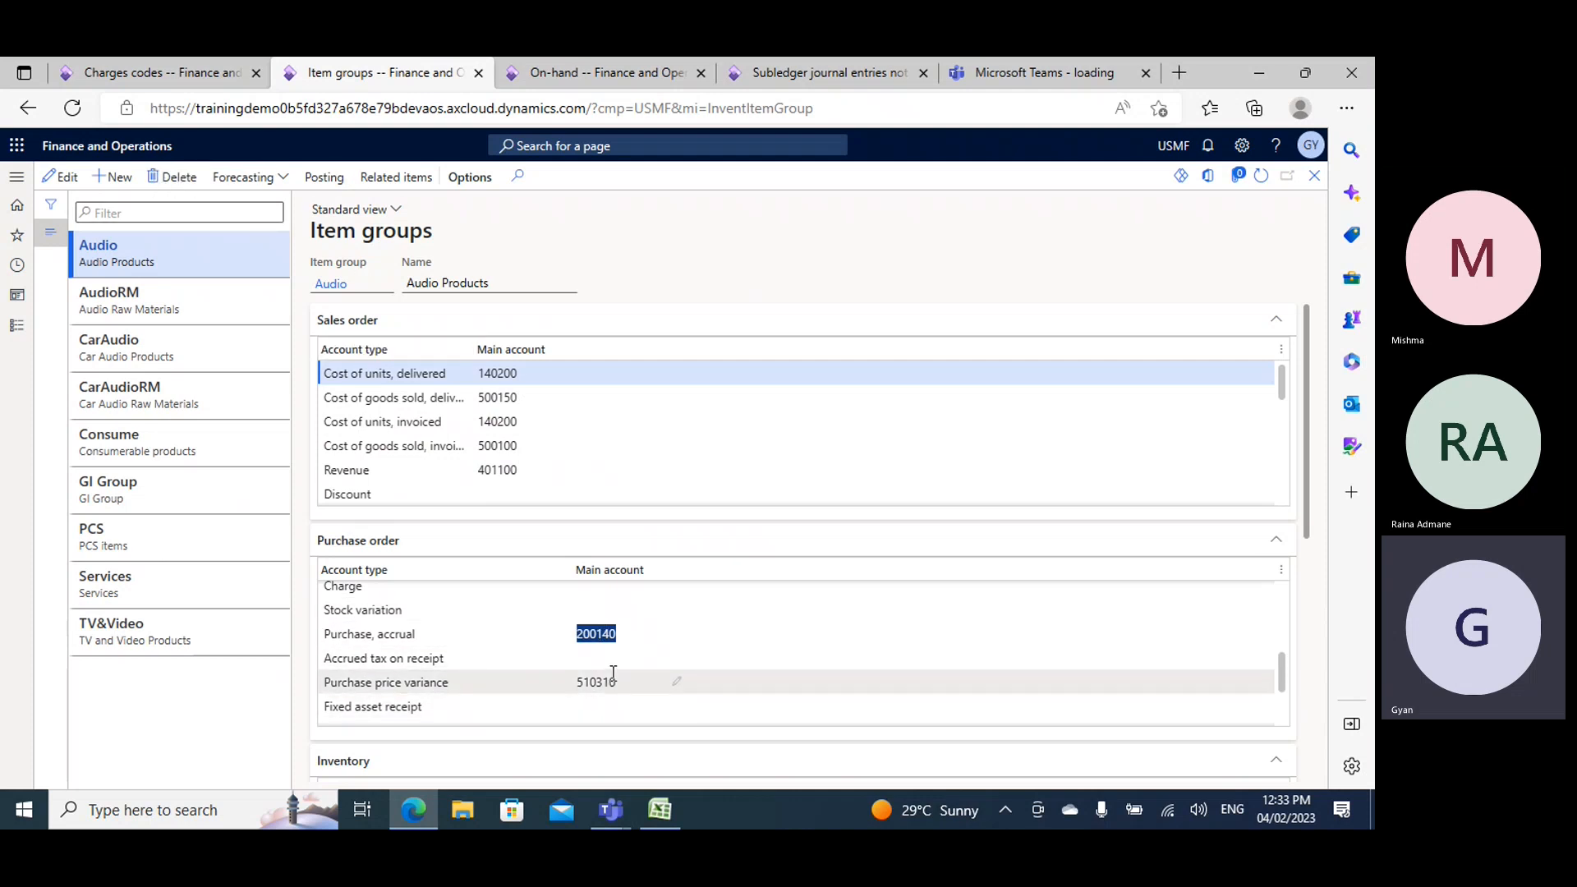
- Open the item model groups page from the inventory setup of the Inventory management module
mouse_move(613, 673)
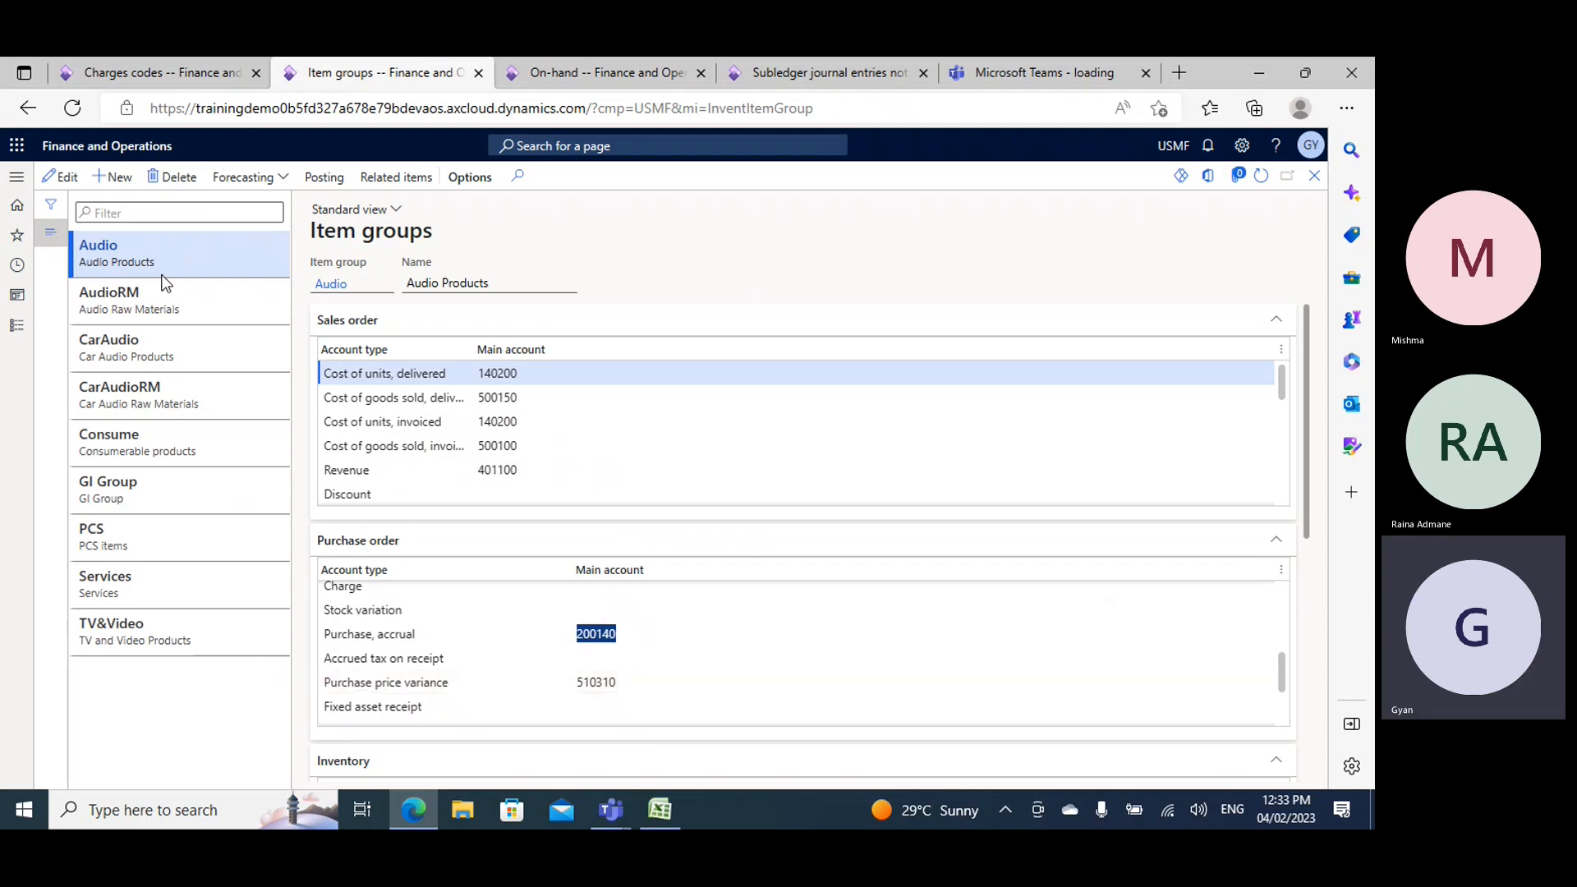
click(16, 325)
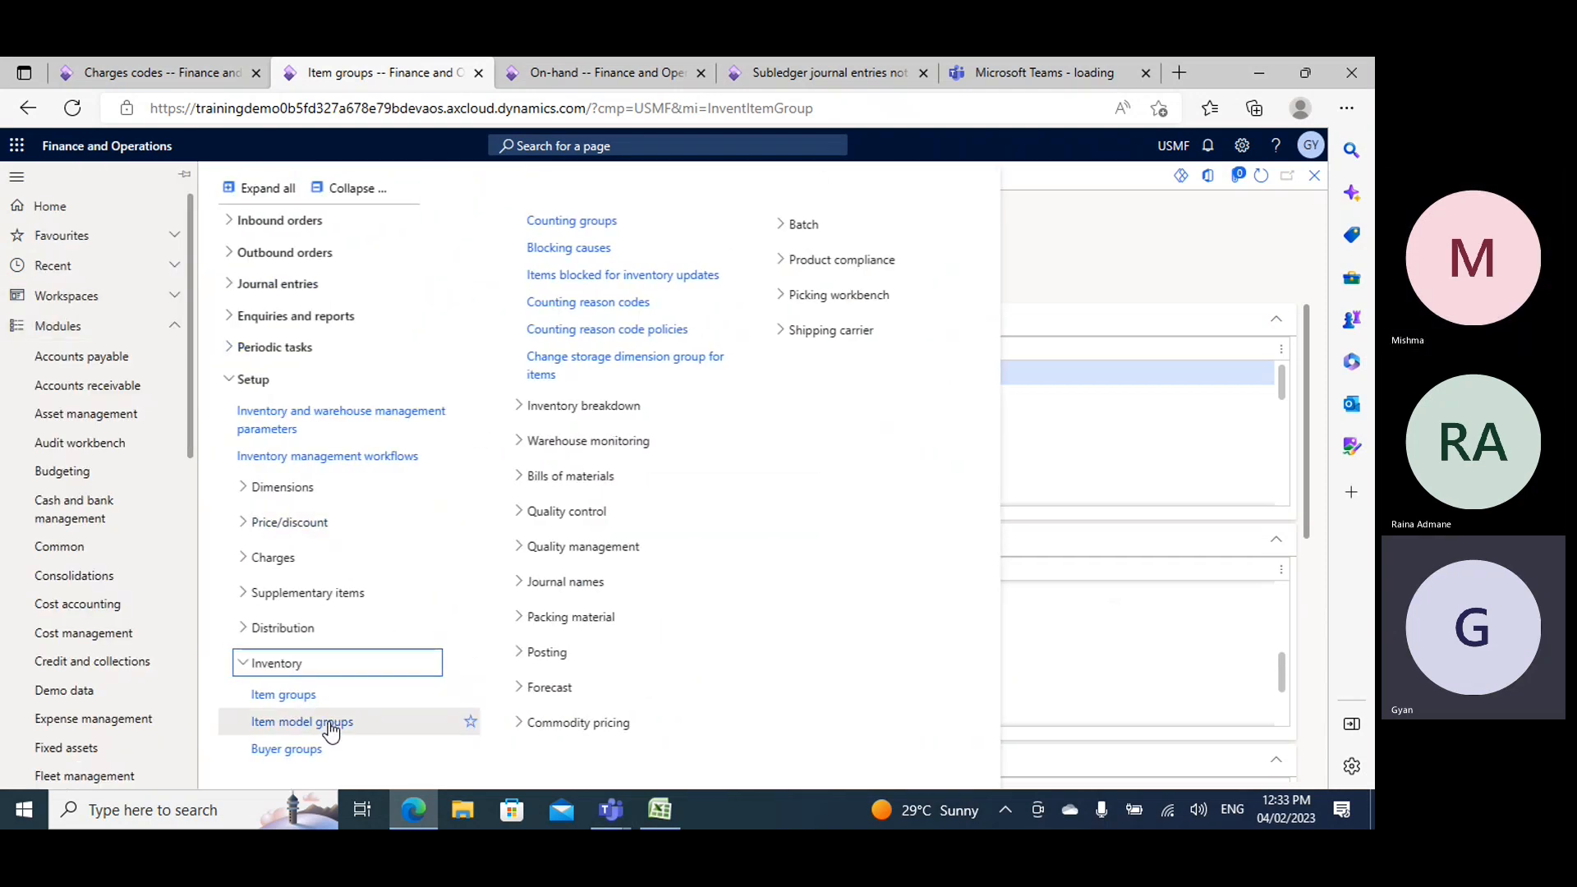
click(357, 721)
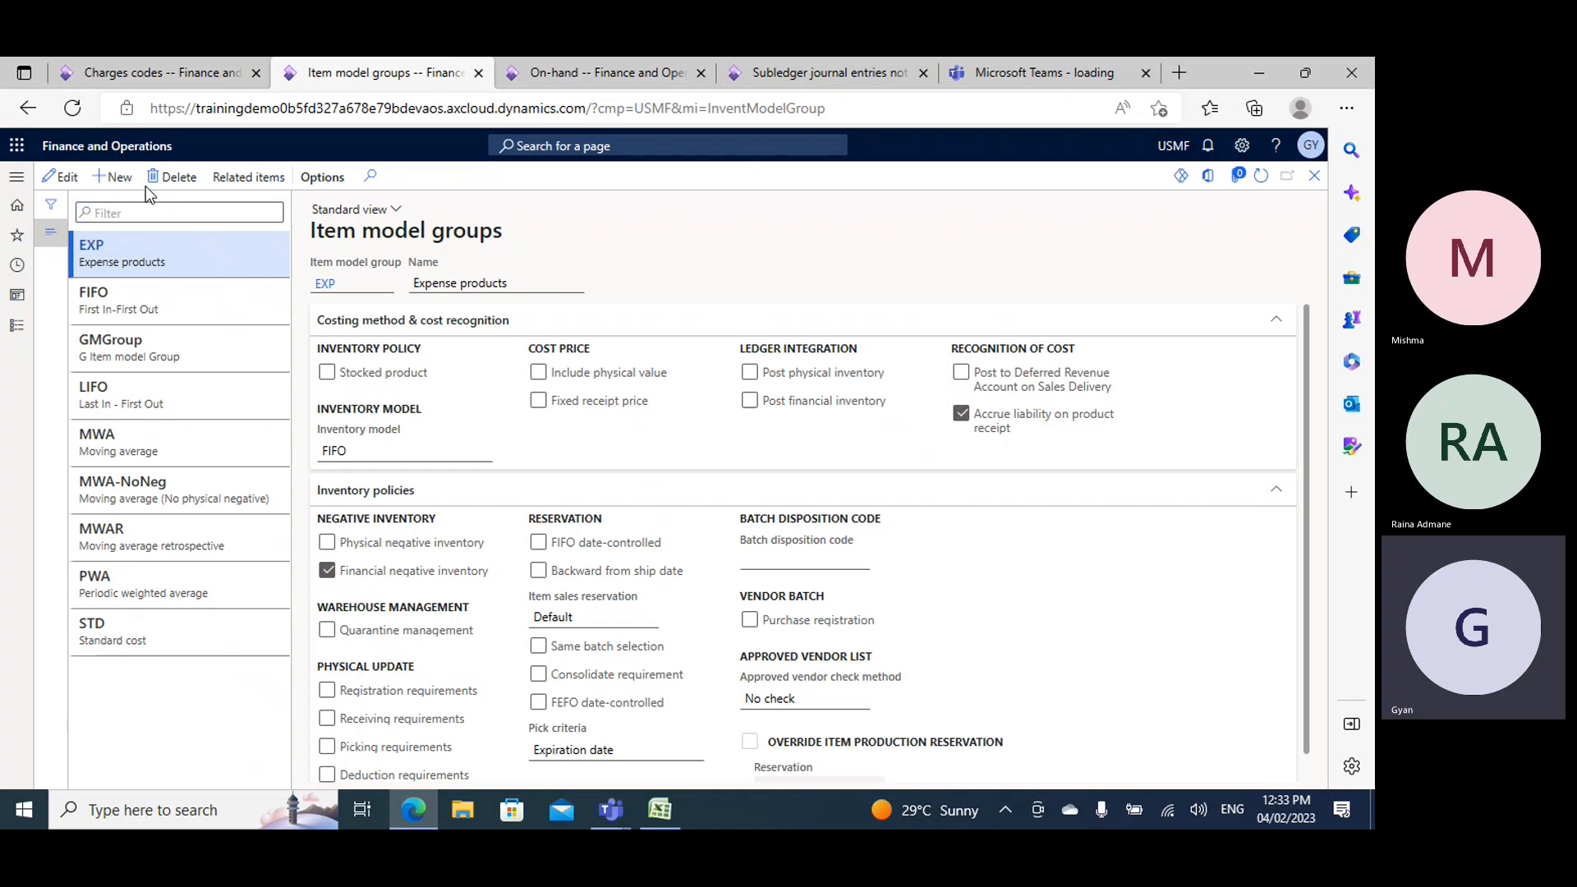
- Create an item model group GIModel with the name Item Model and save it
click(122, 181)
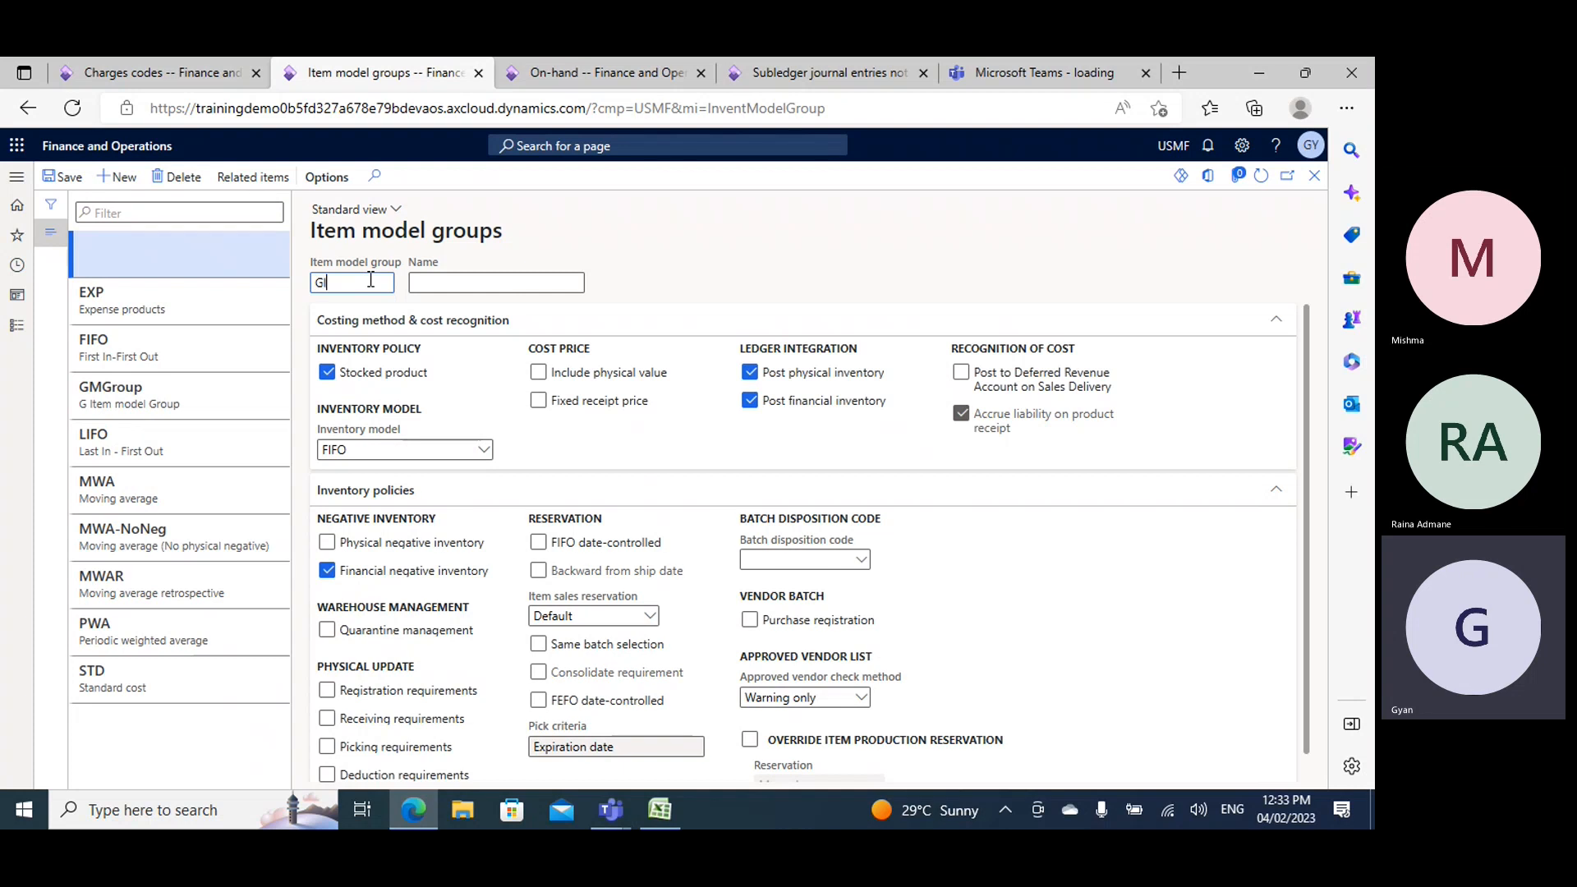
text(GIModel)
click(464, 288)
text(Model)
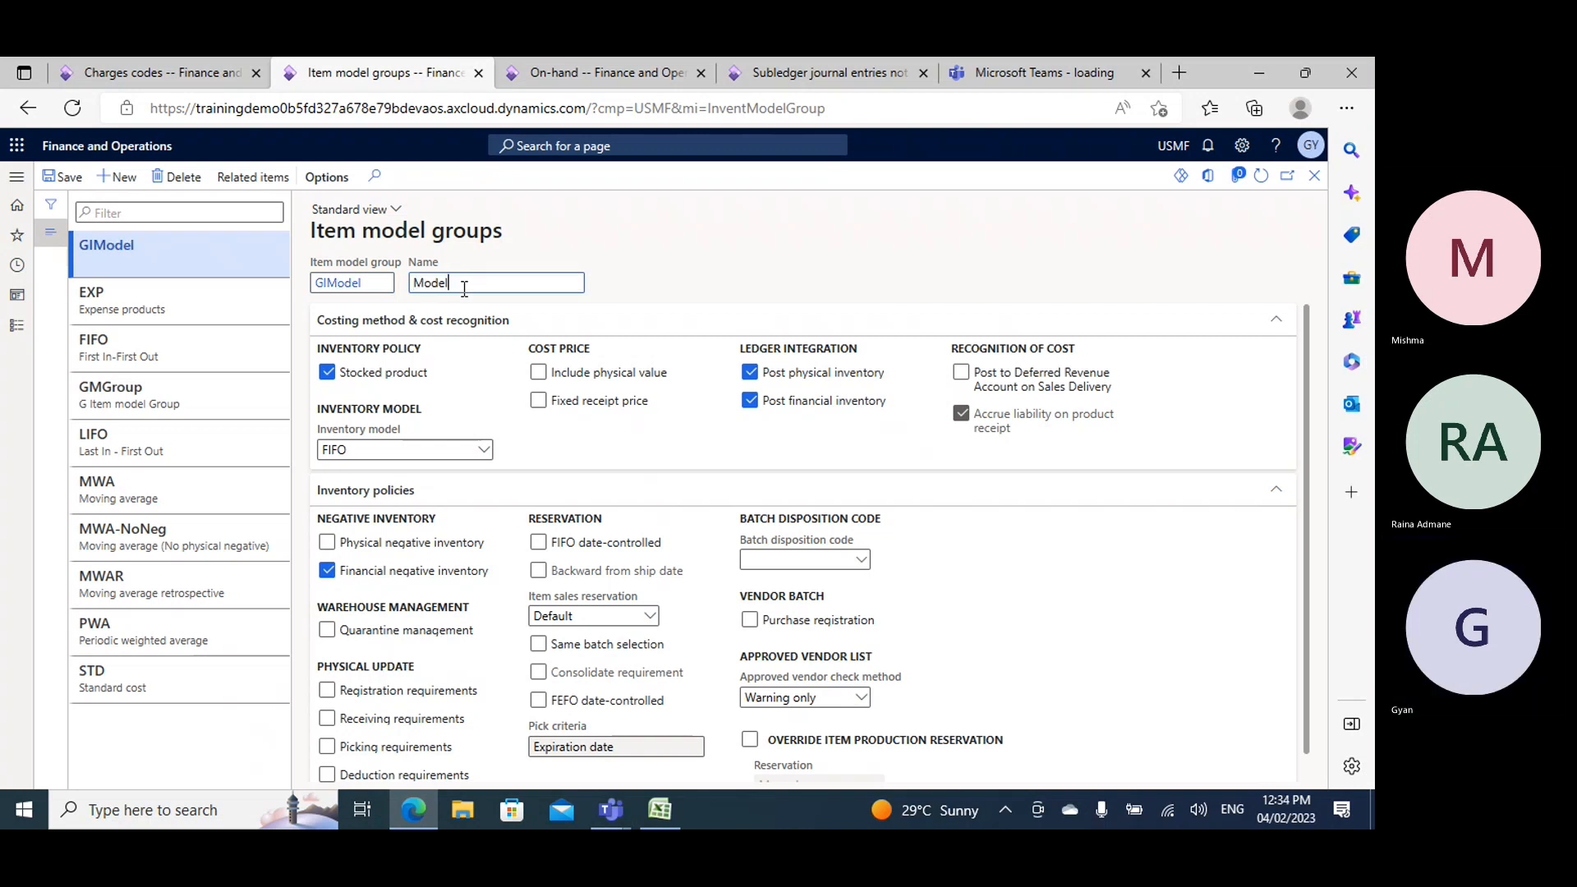
key(Left)
key(Left)
key(Left)
key(Left)
key(Left)
key(Left)
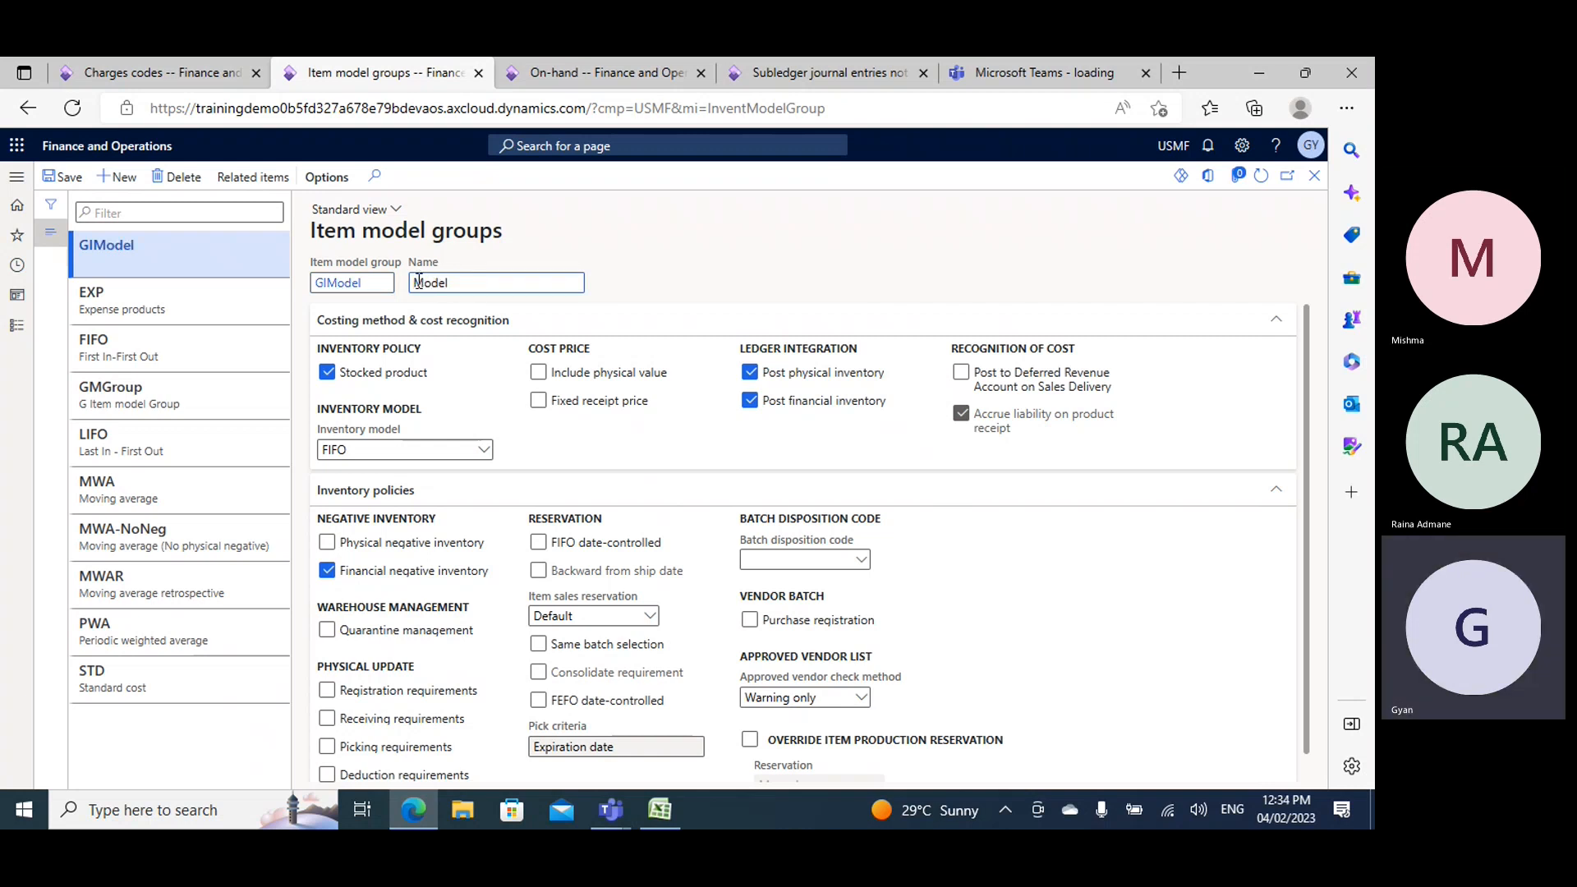
text(Item)
click(63, 177)
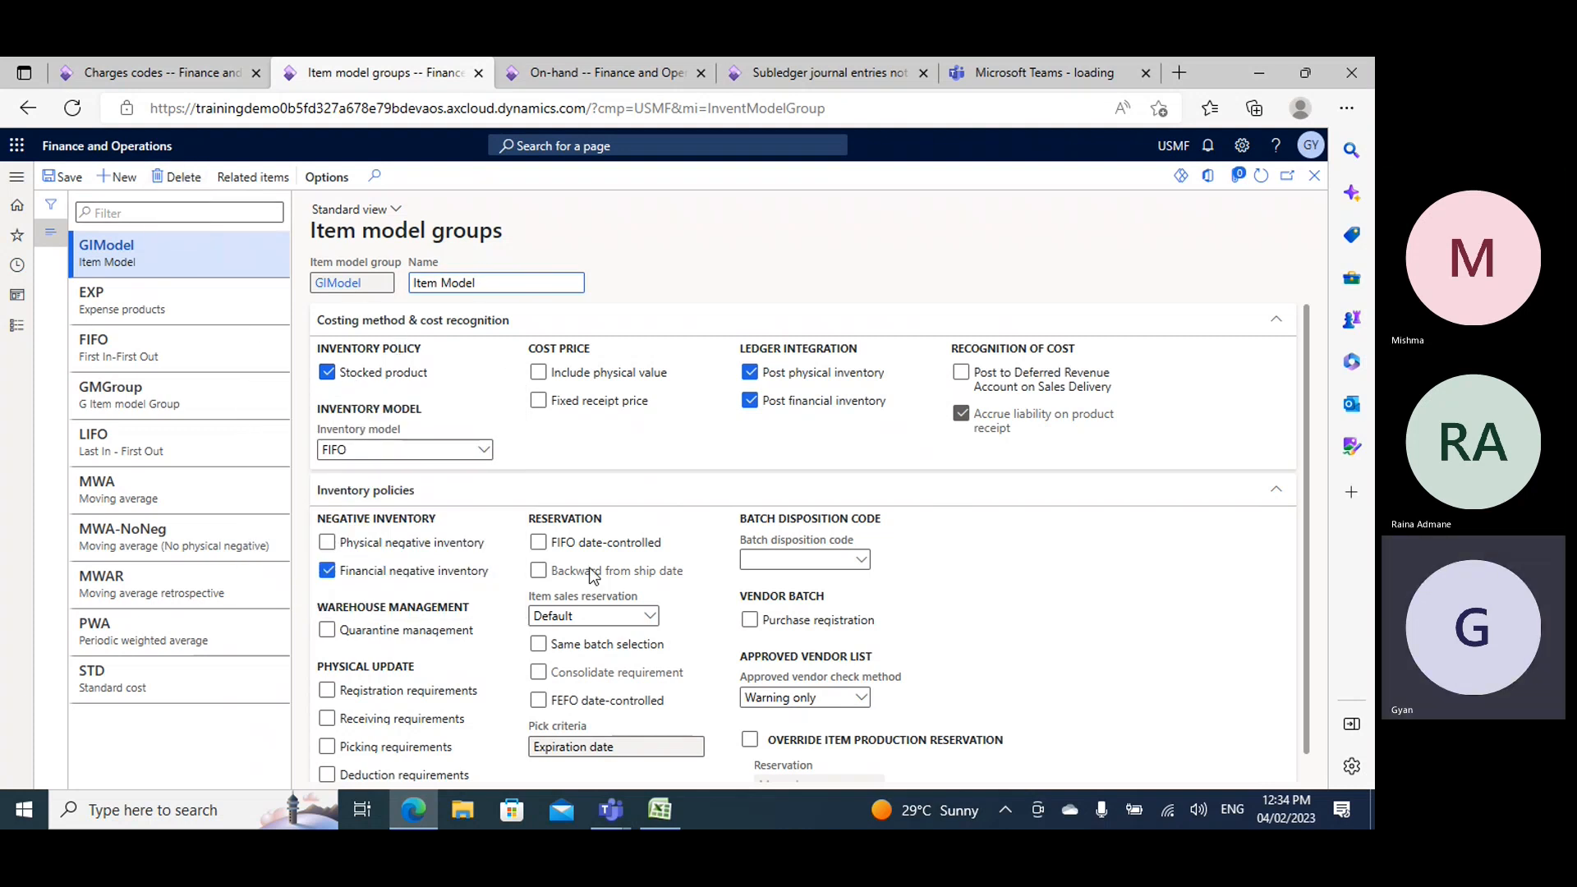
- Delete the GIModel item model group and dismiss the notification
click(183, 178)
click(838, 447)
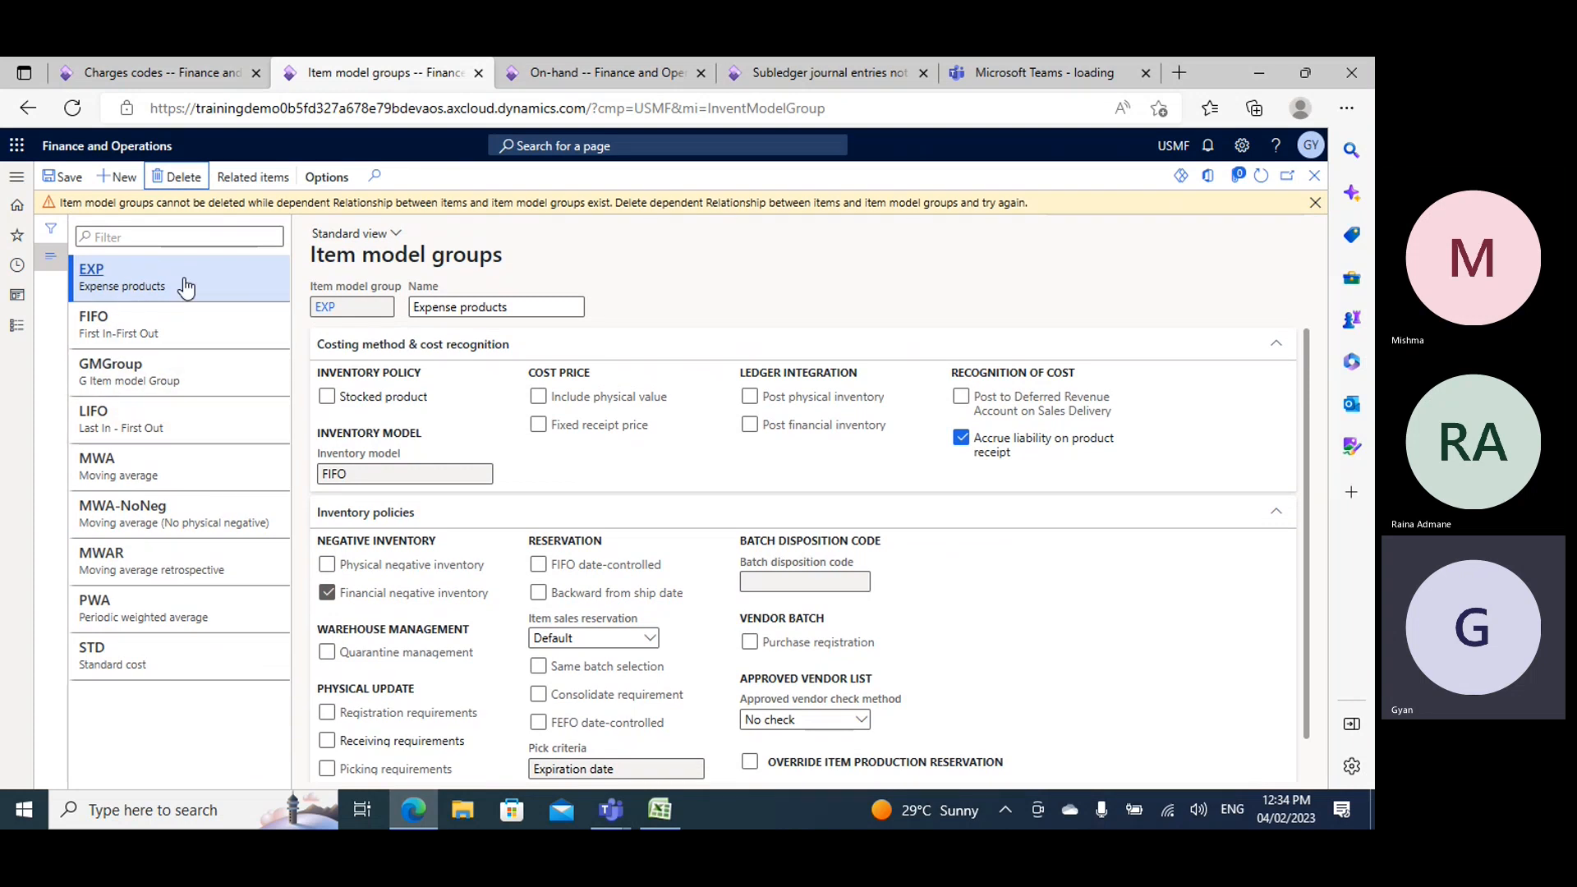
click(1316, 202)
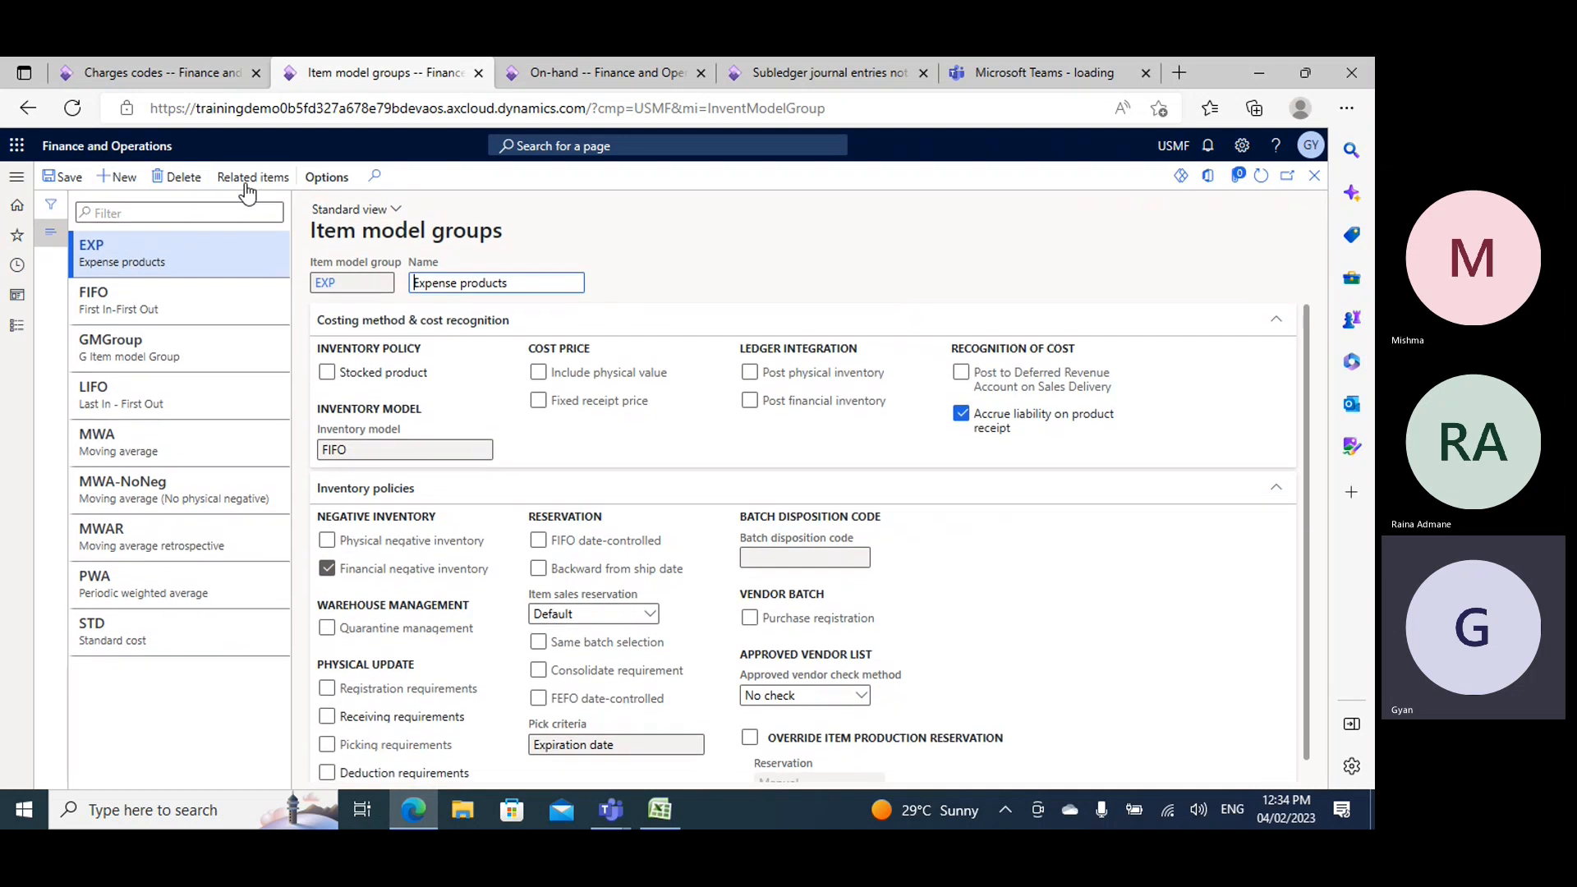
- Create an item model group GItem M with the name Item Model Group and save it
click(118, 176)
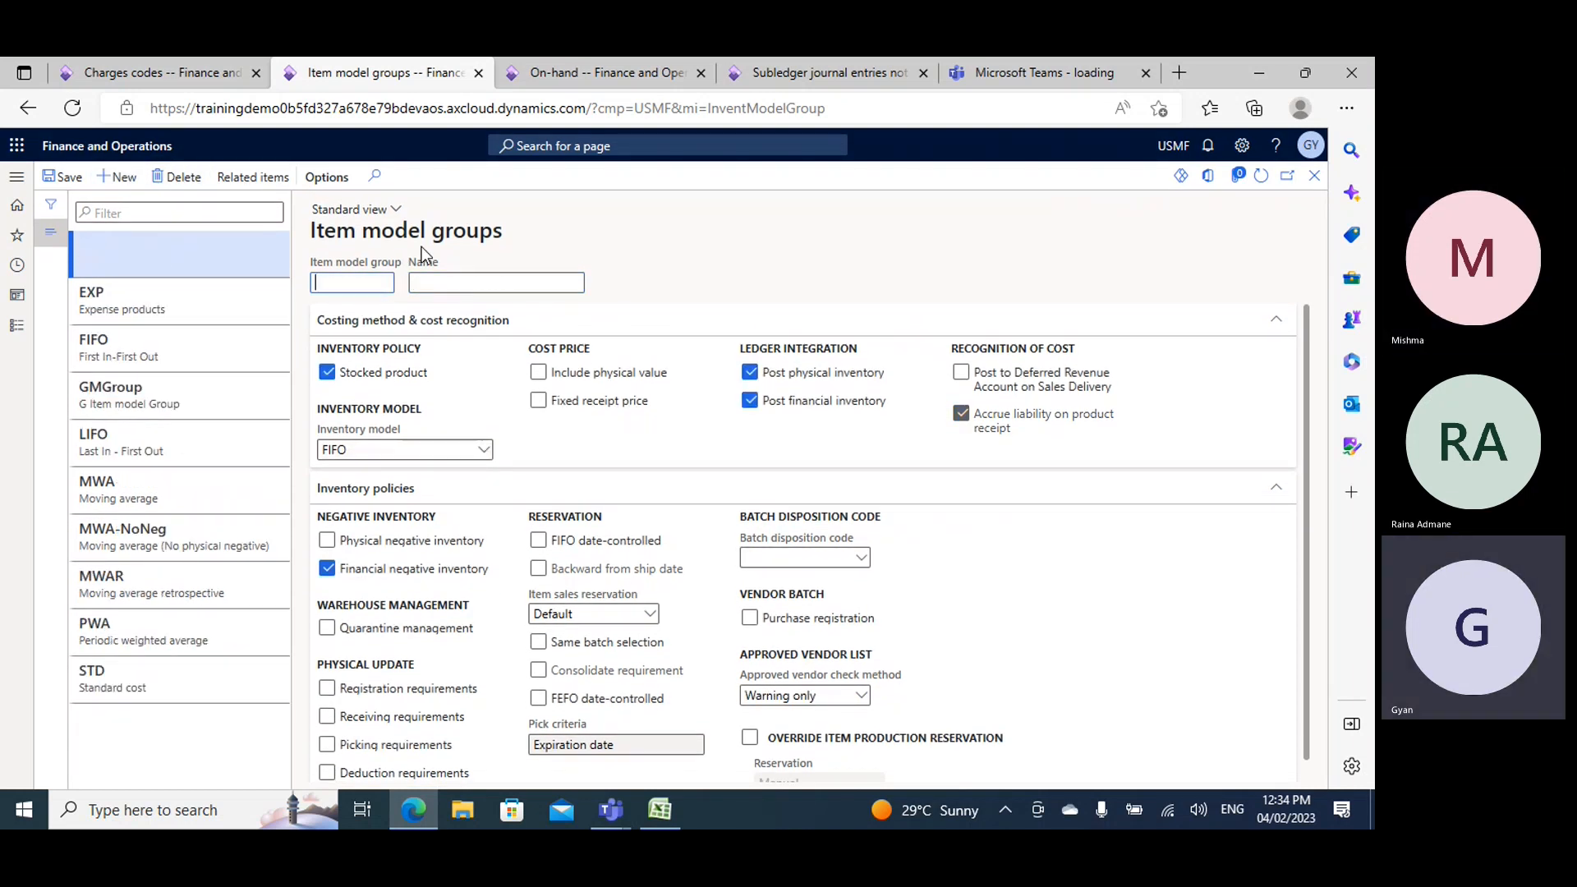
text(GItem M)
key(Tab)
text(U)
key(BackSpace)
text(Item Model G)
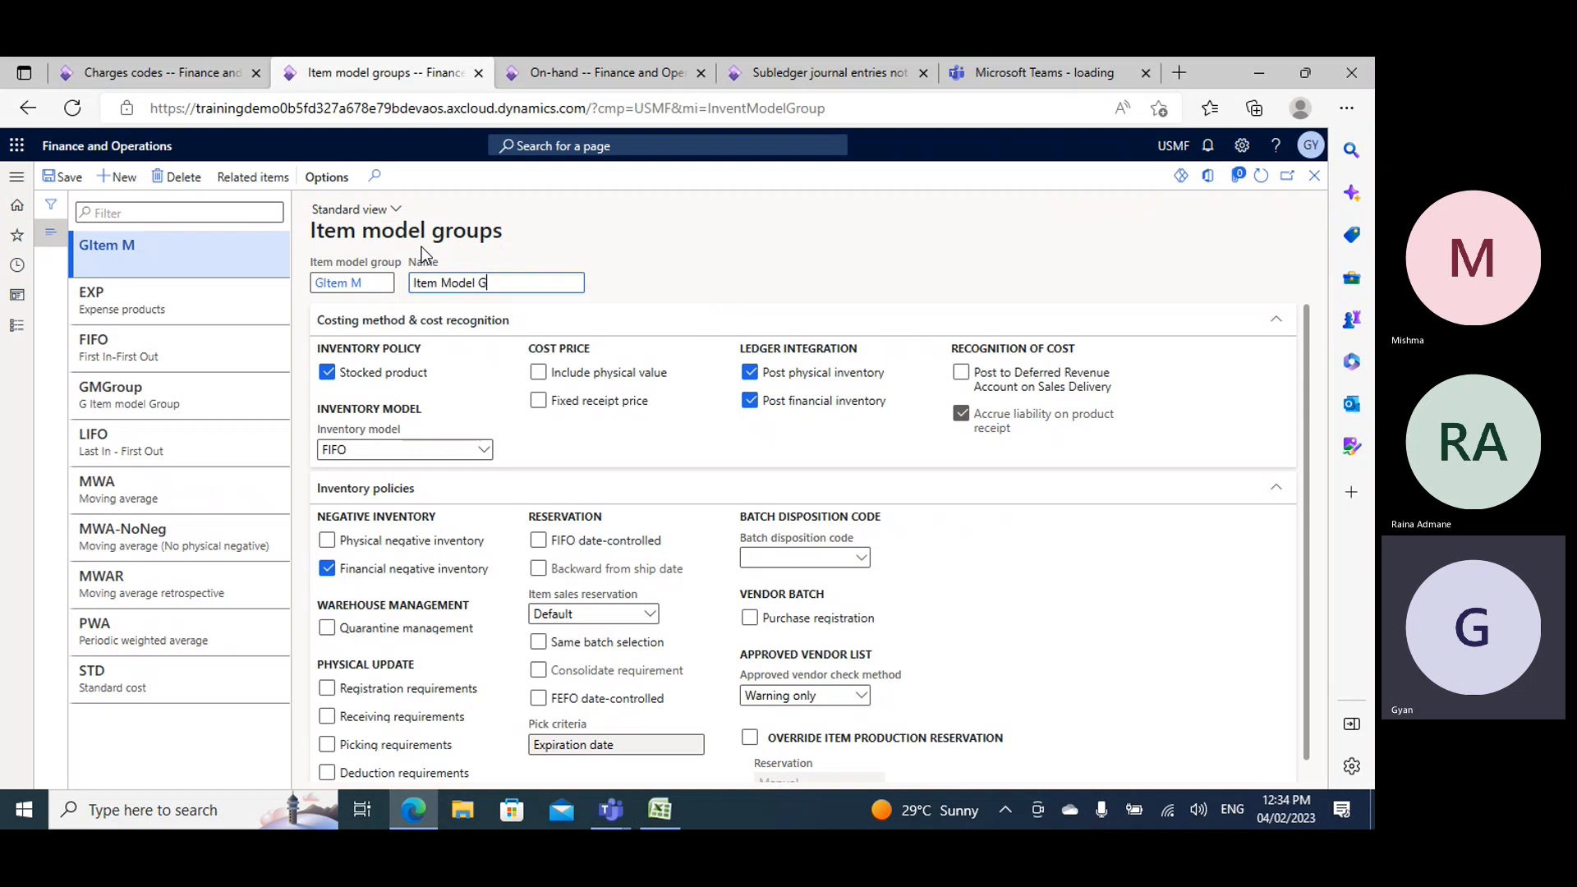
text(roup)
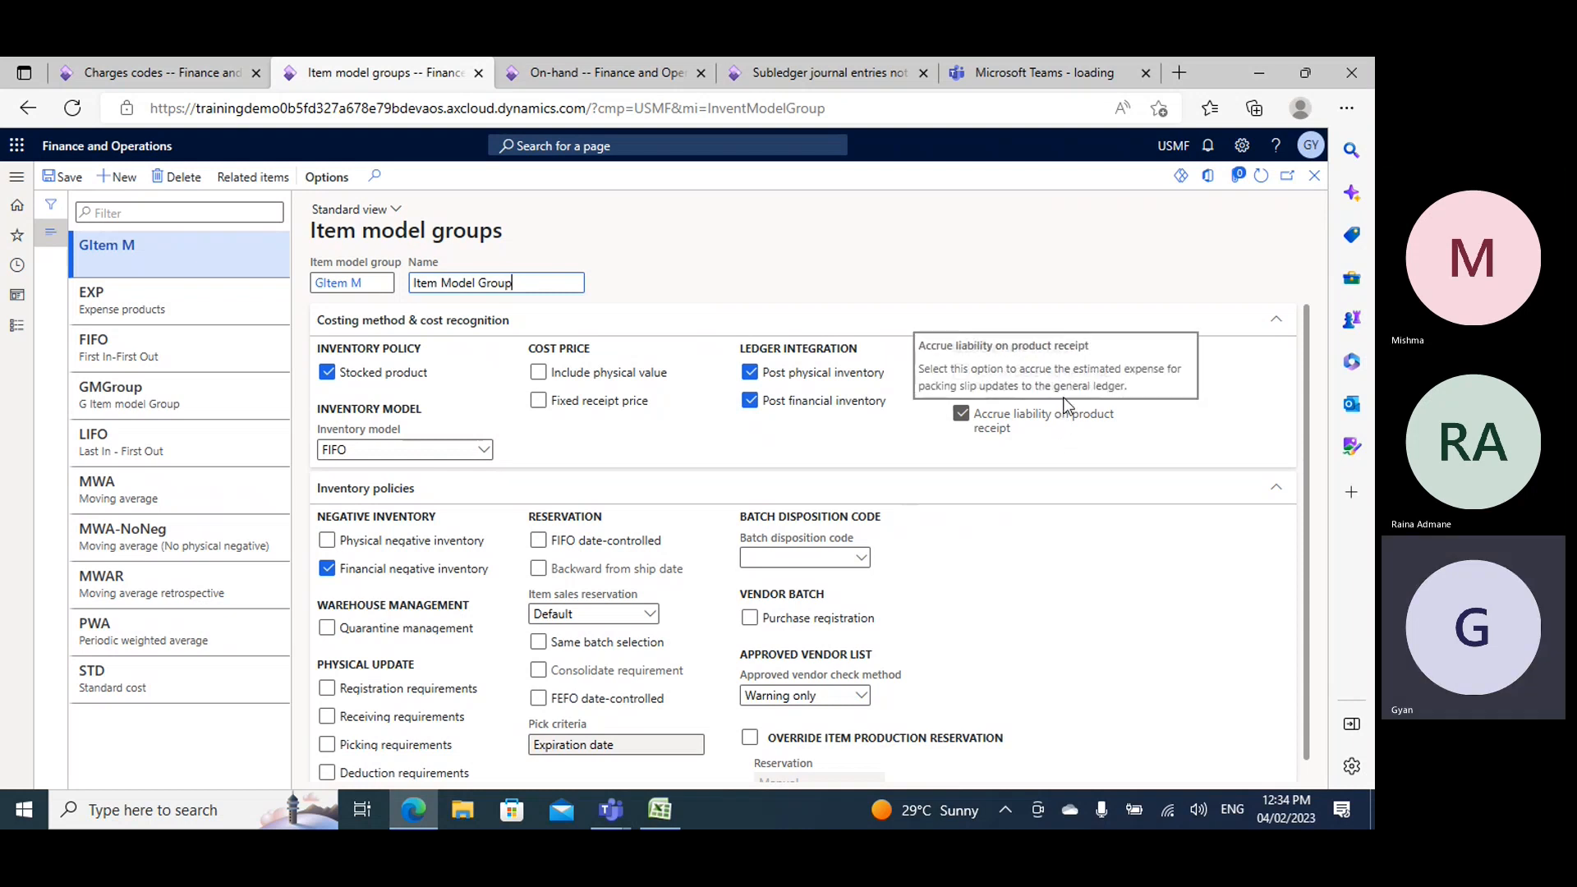
click(64, 177)
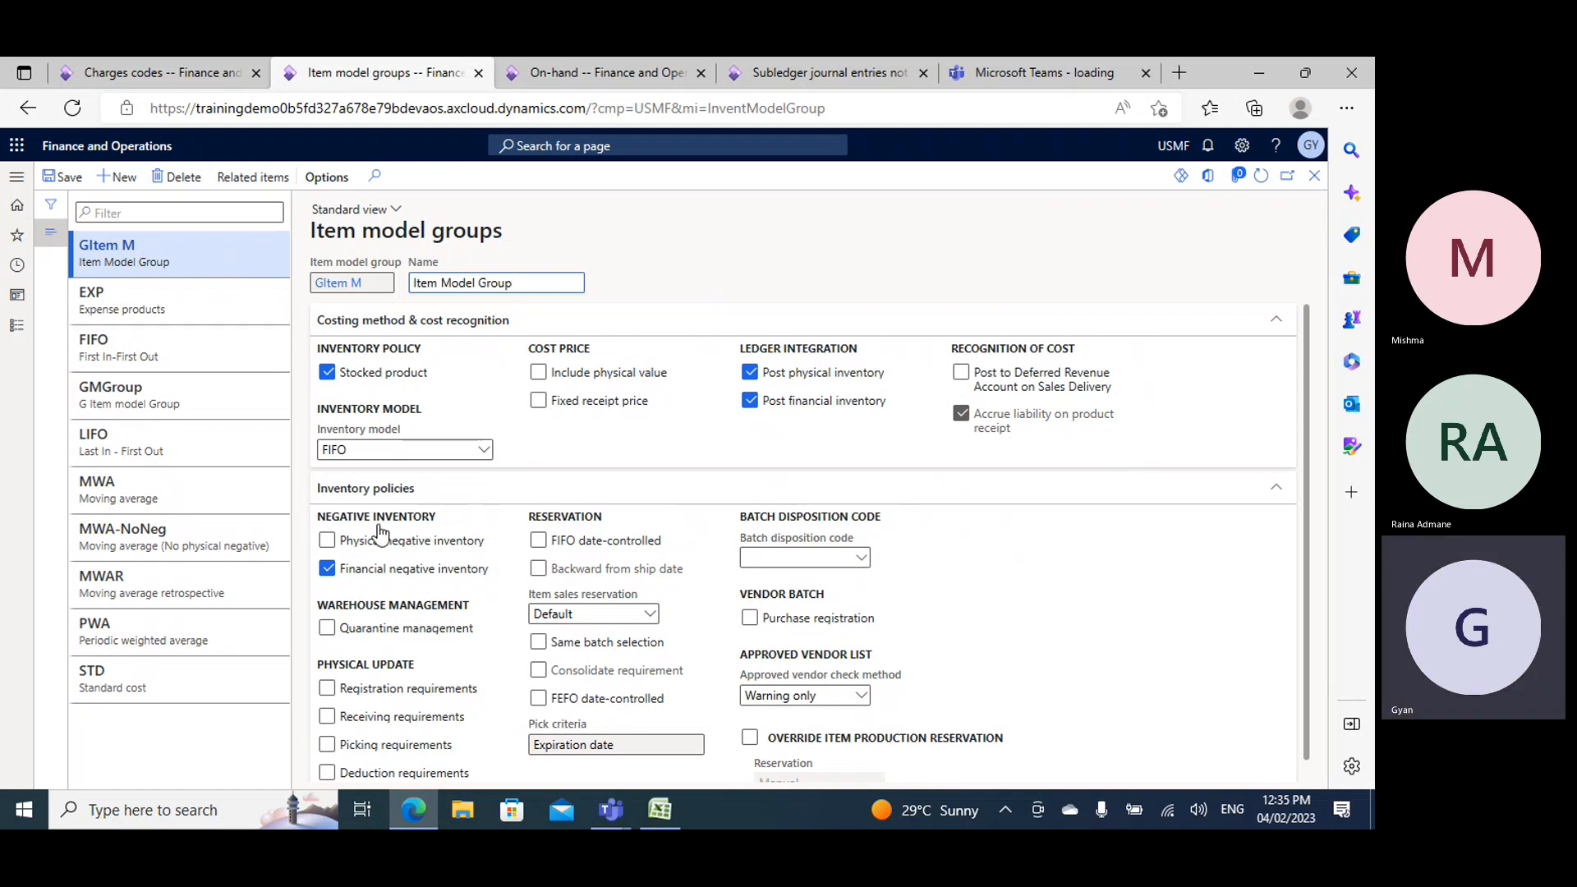
- Clear the Stocked product option of the GItem M item model group and enable it again
click(328, 374)
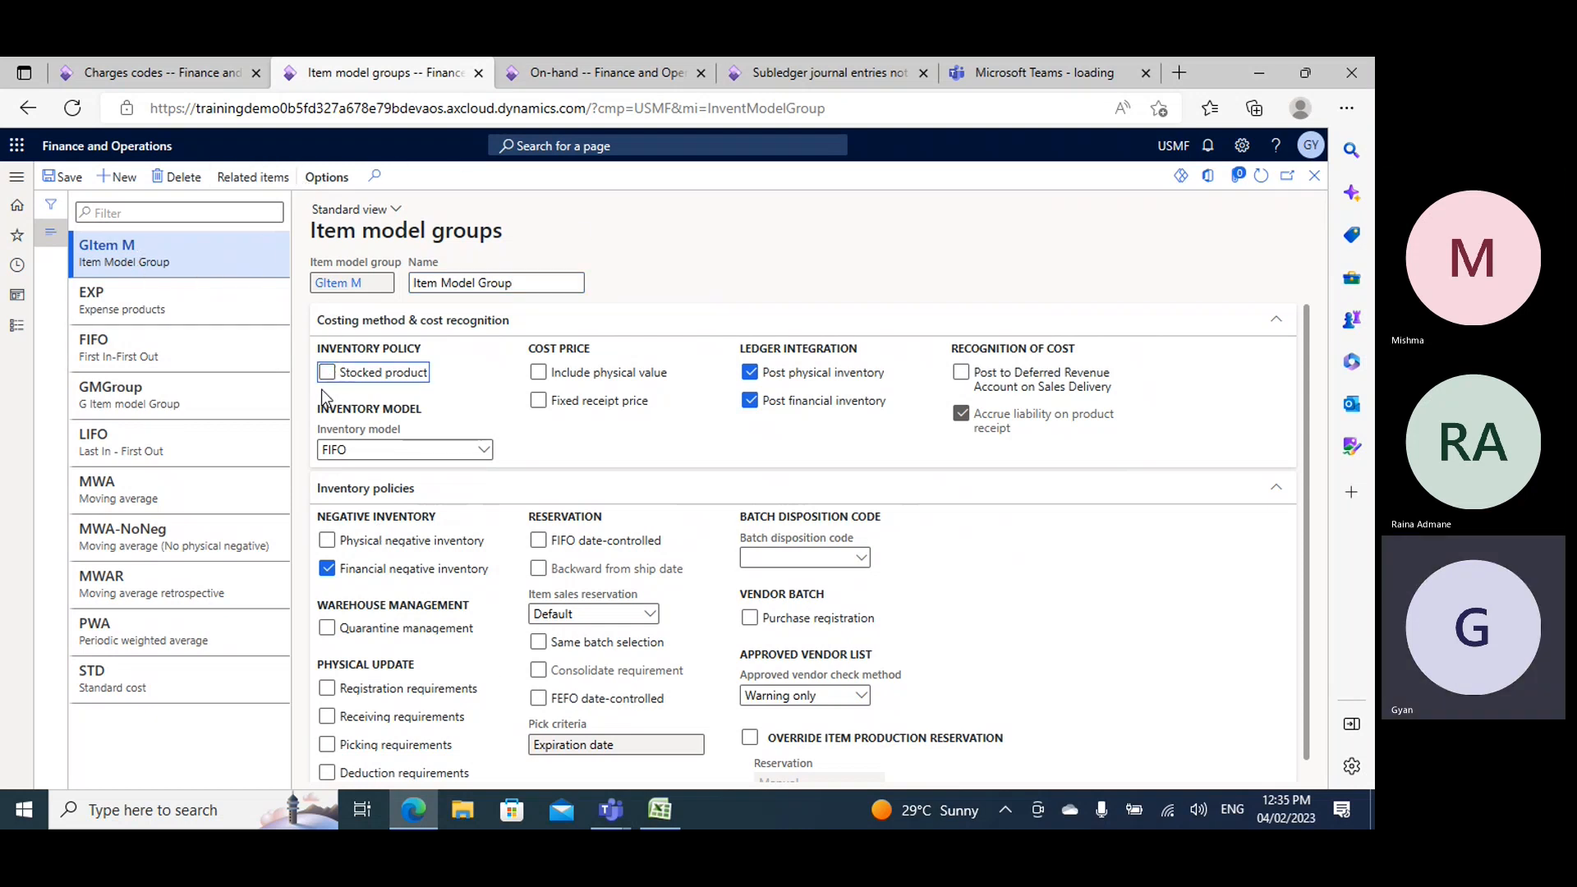
click(336, 380)
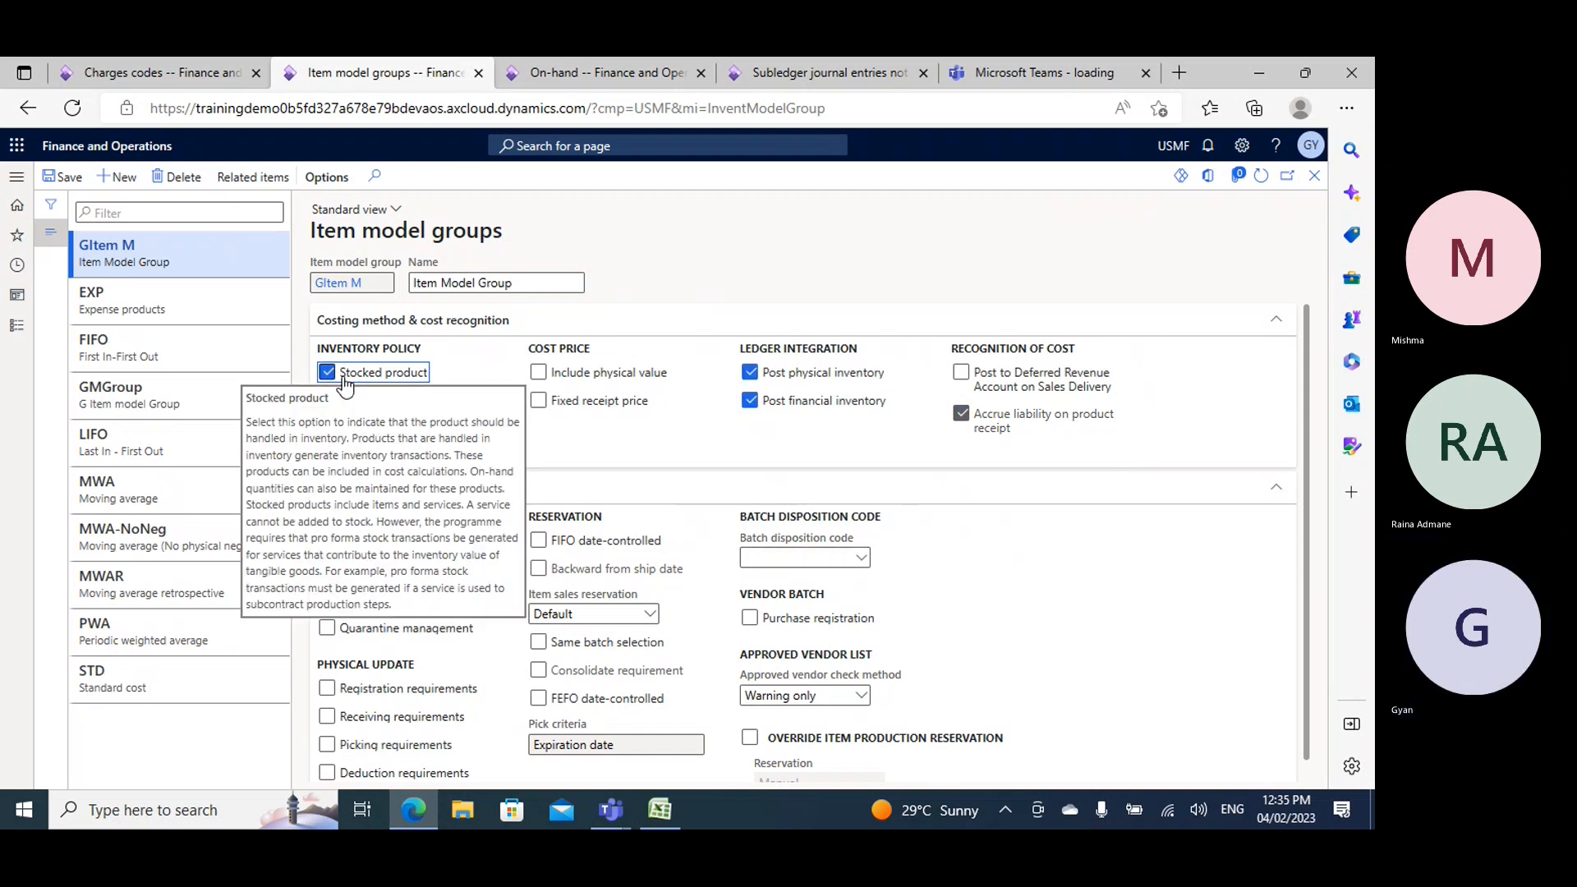
- Keep the session active in the On-hand browser tab and examine Demo1's on-hand inventory alongside the Stocked product option
click(566, 71)
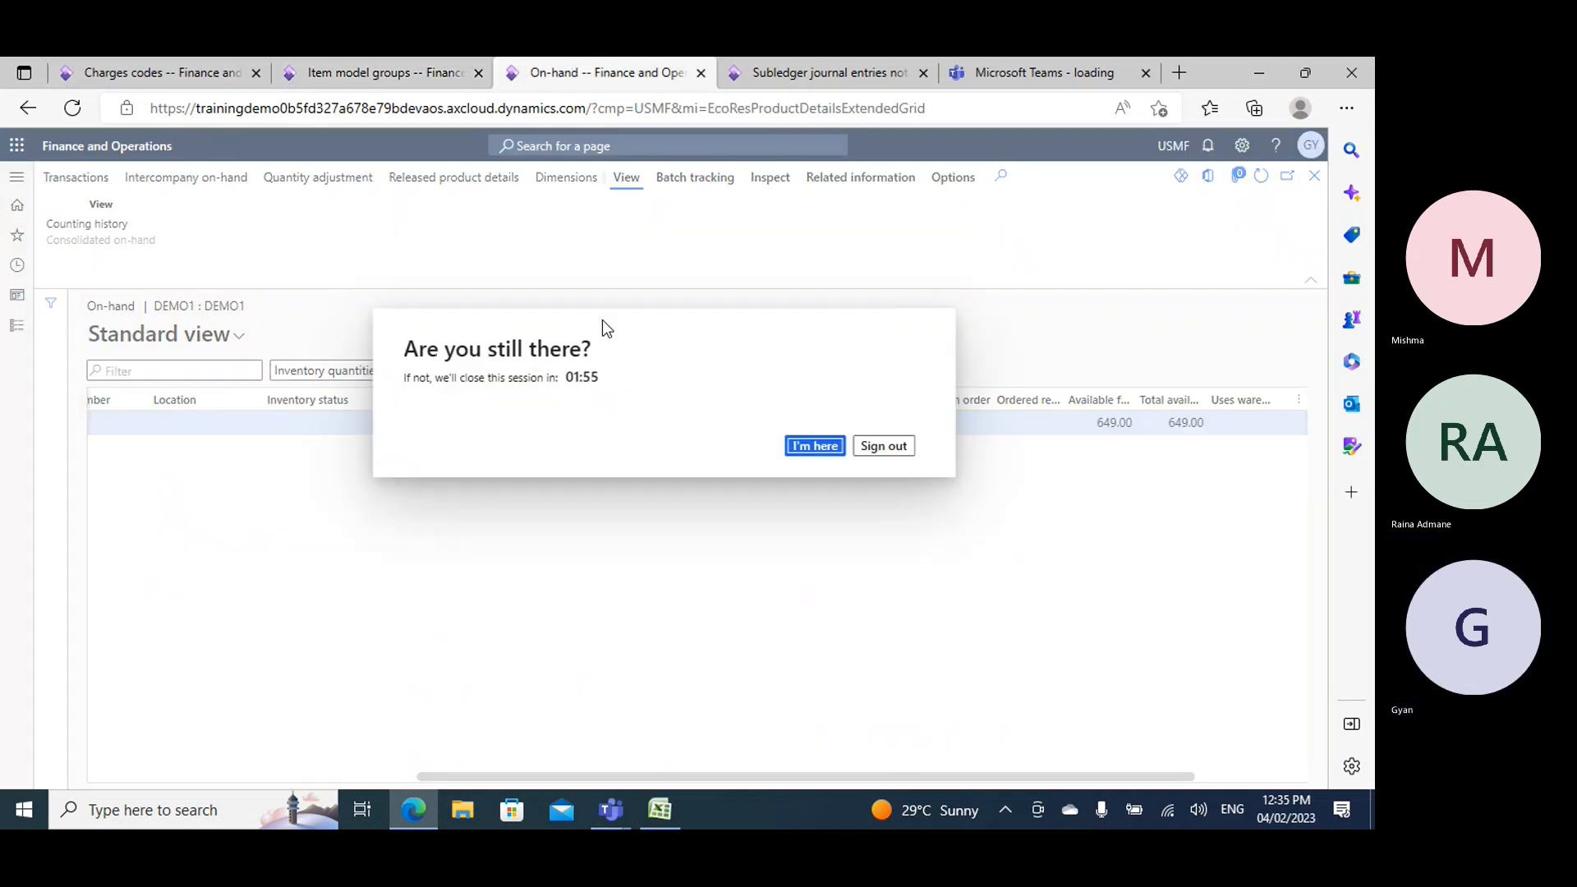
click(822, 452)
drag(895, 777, 476, 731)
click(1314, 176)
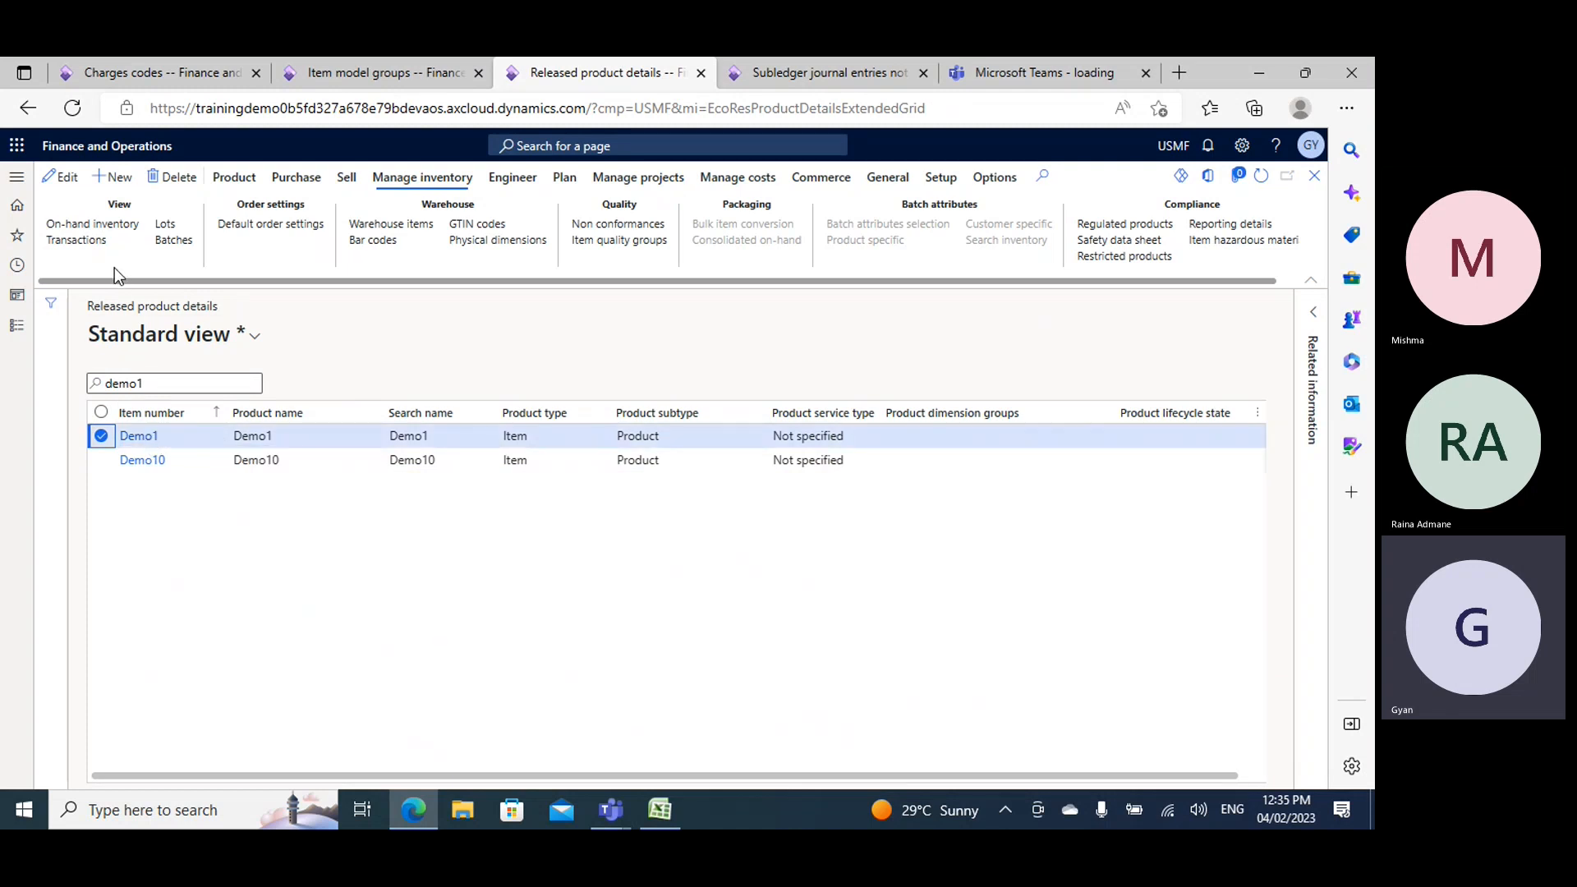
click(377, 71)
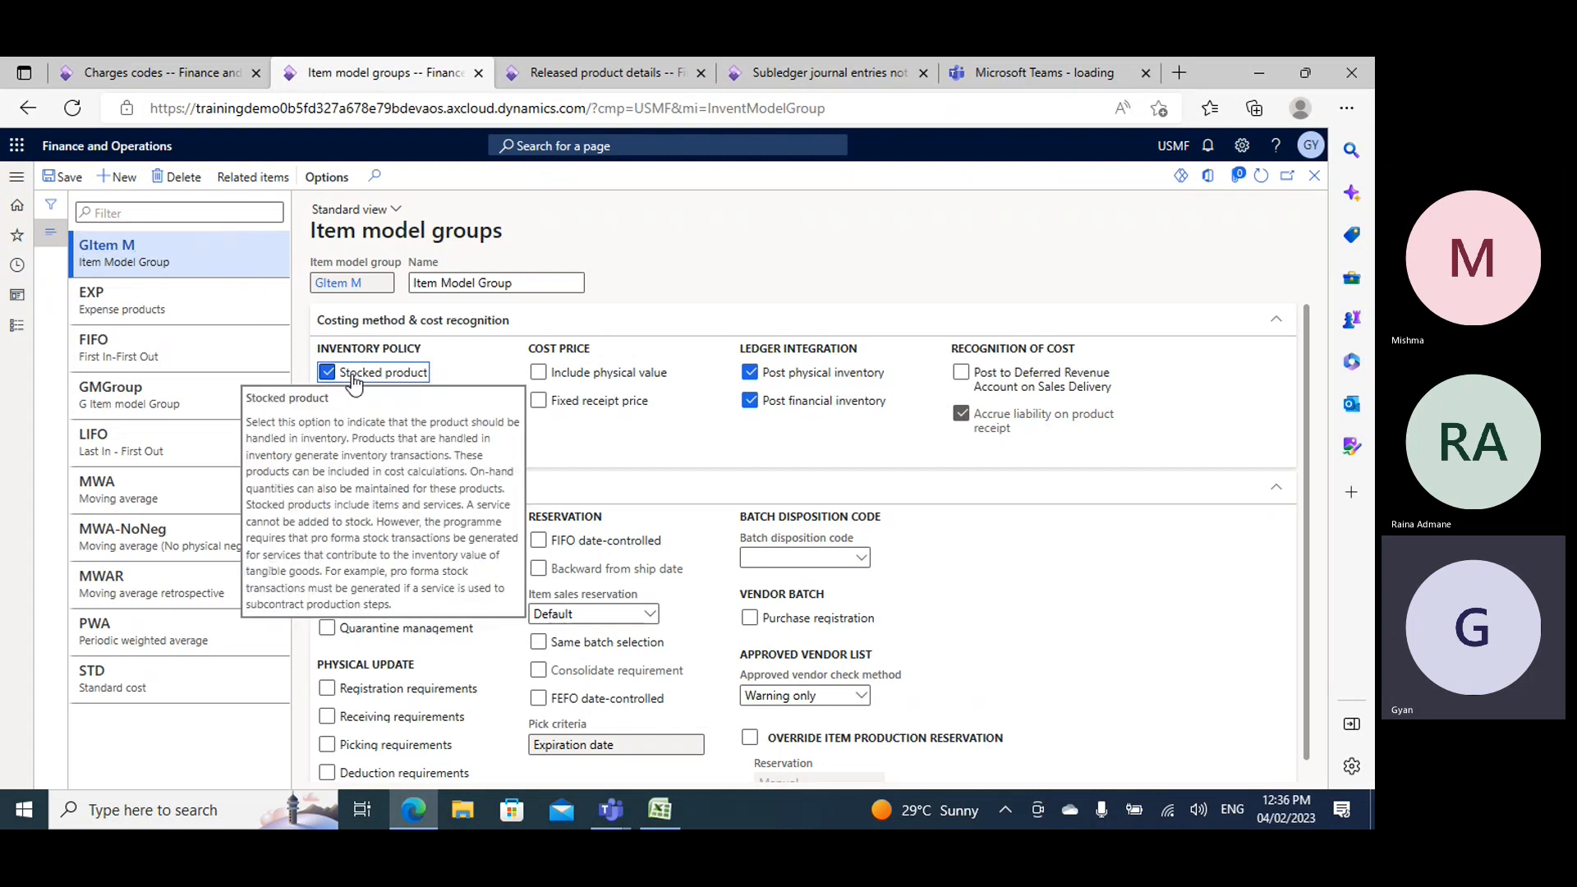
click(565, 64)
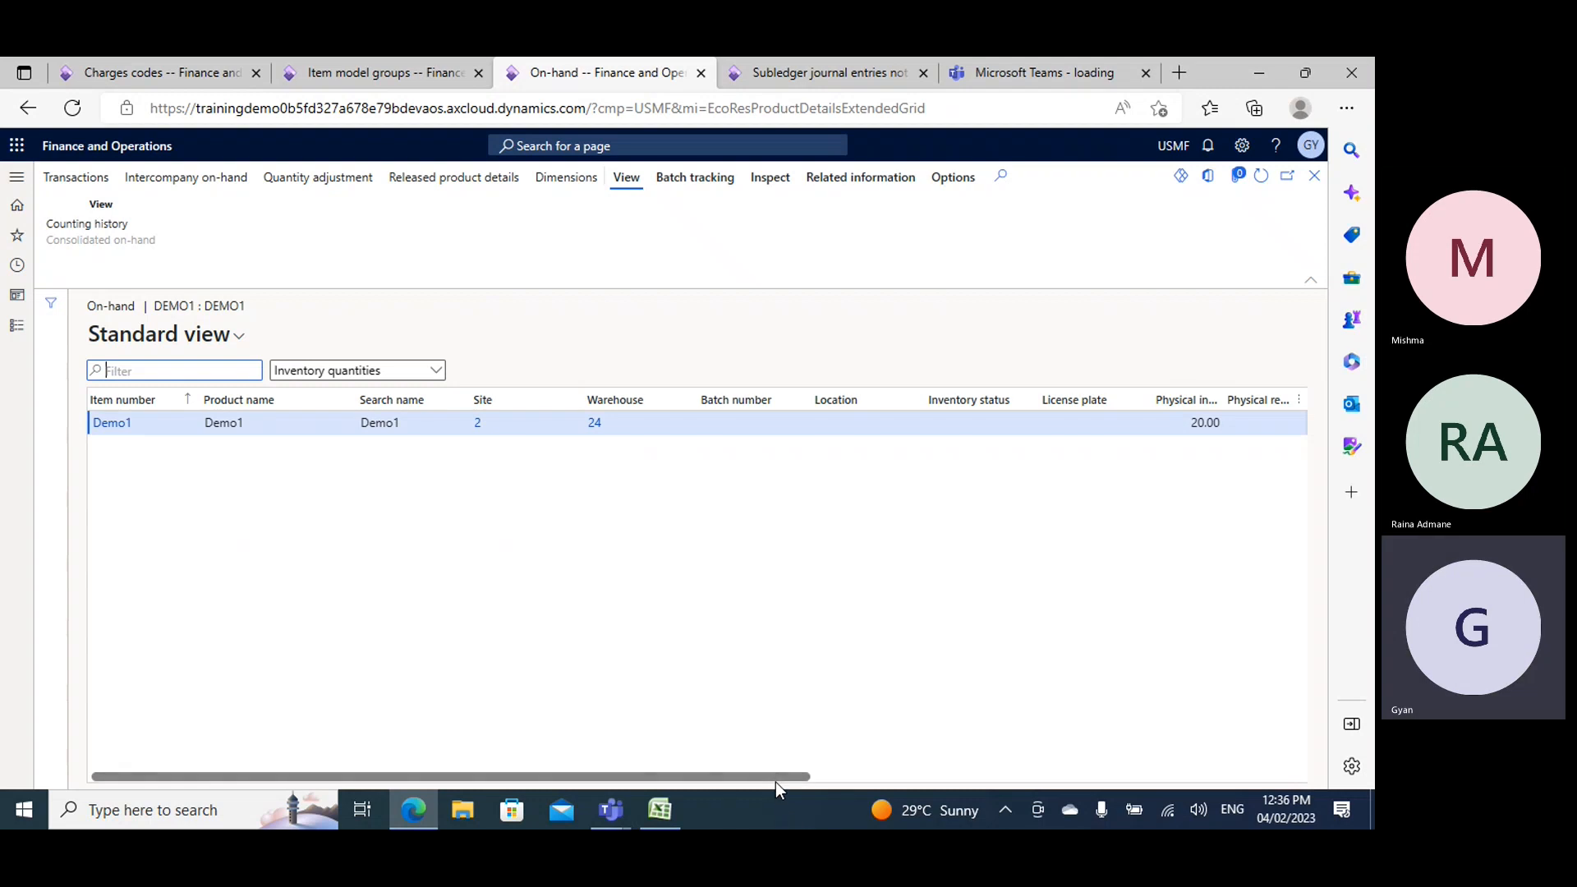
drag(776, 777, 489, 757)
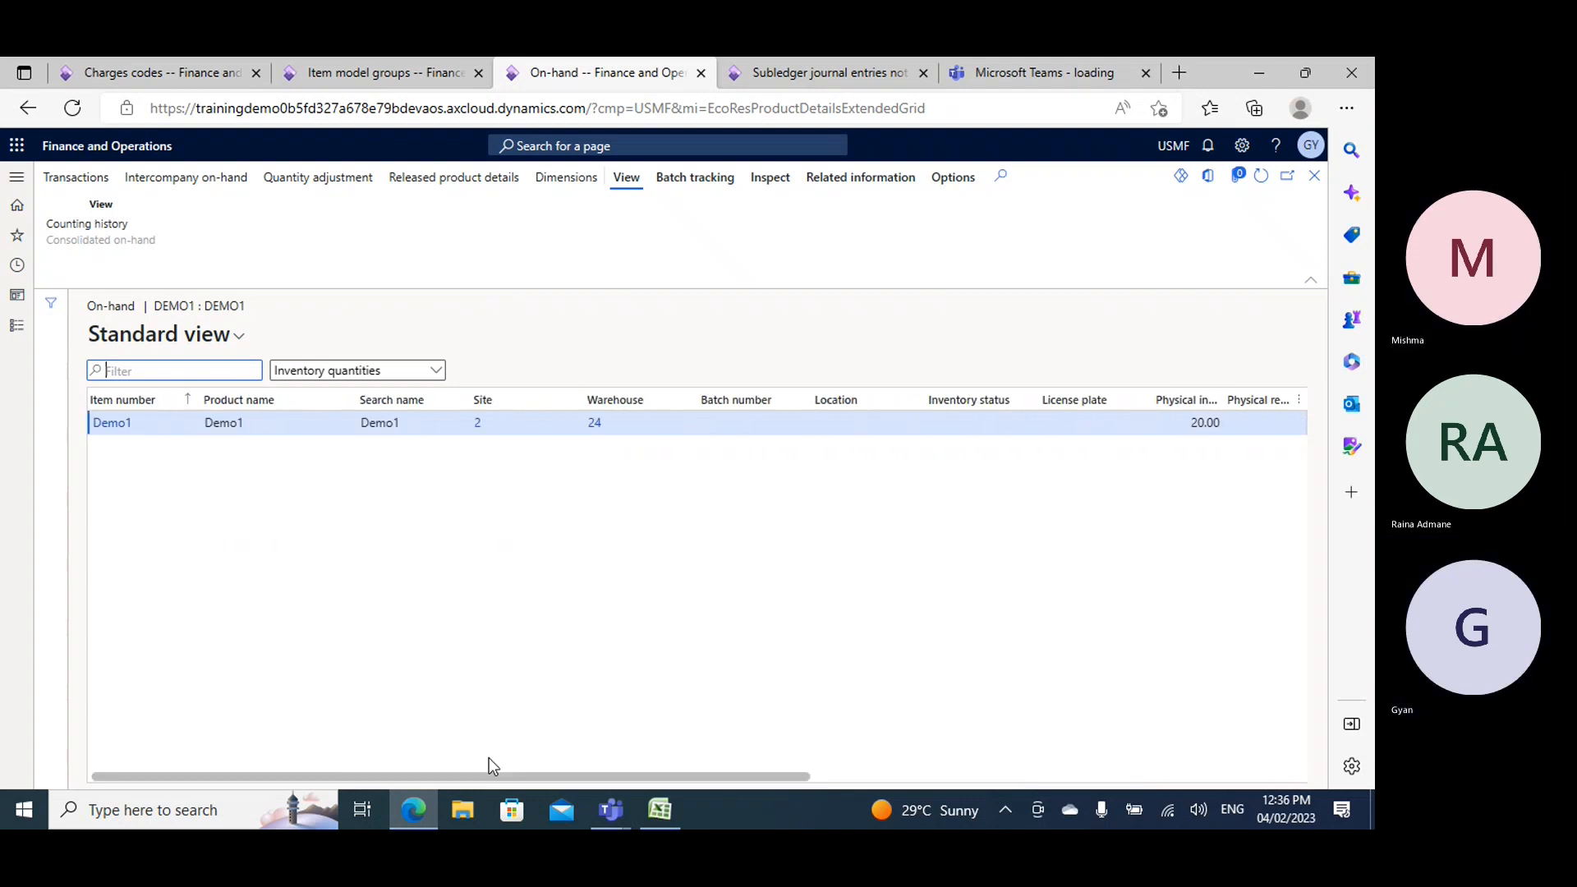
- Return to the item model groups page, clear the Stocked product option for GItem M and save the record
click(378, 72)
click(329, 376)
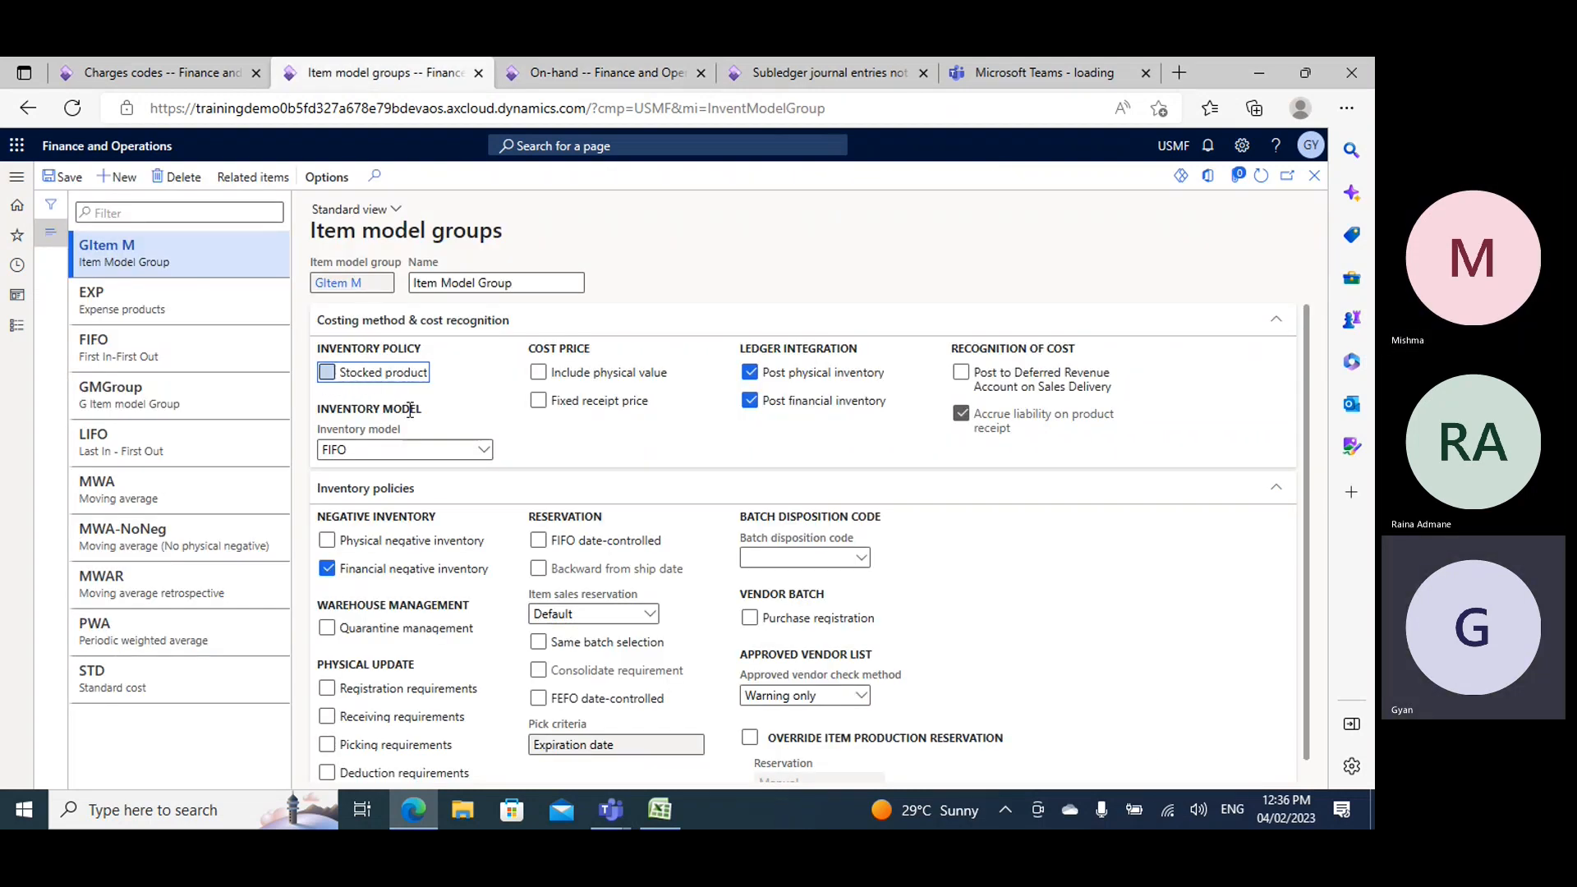
click(73, 180)
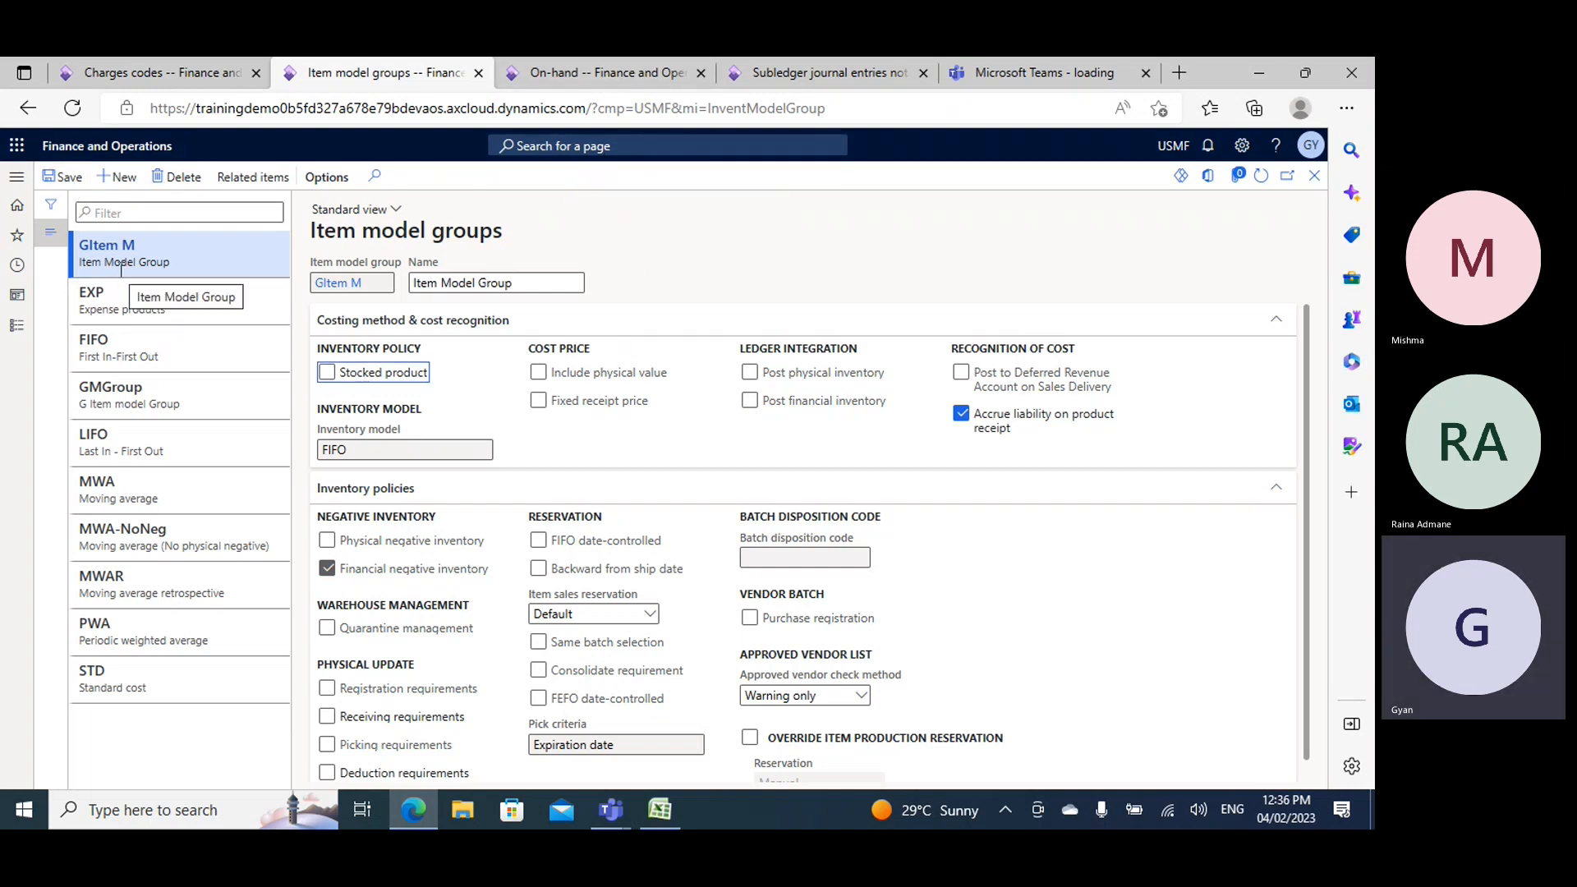
- Re-enable the Stocked product option for GItem M, checking Demo1's on-hand page before and after the change
click(584, 78)
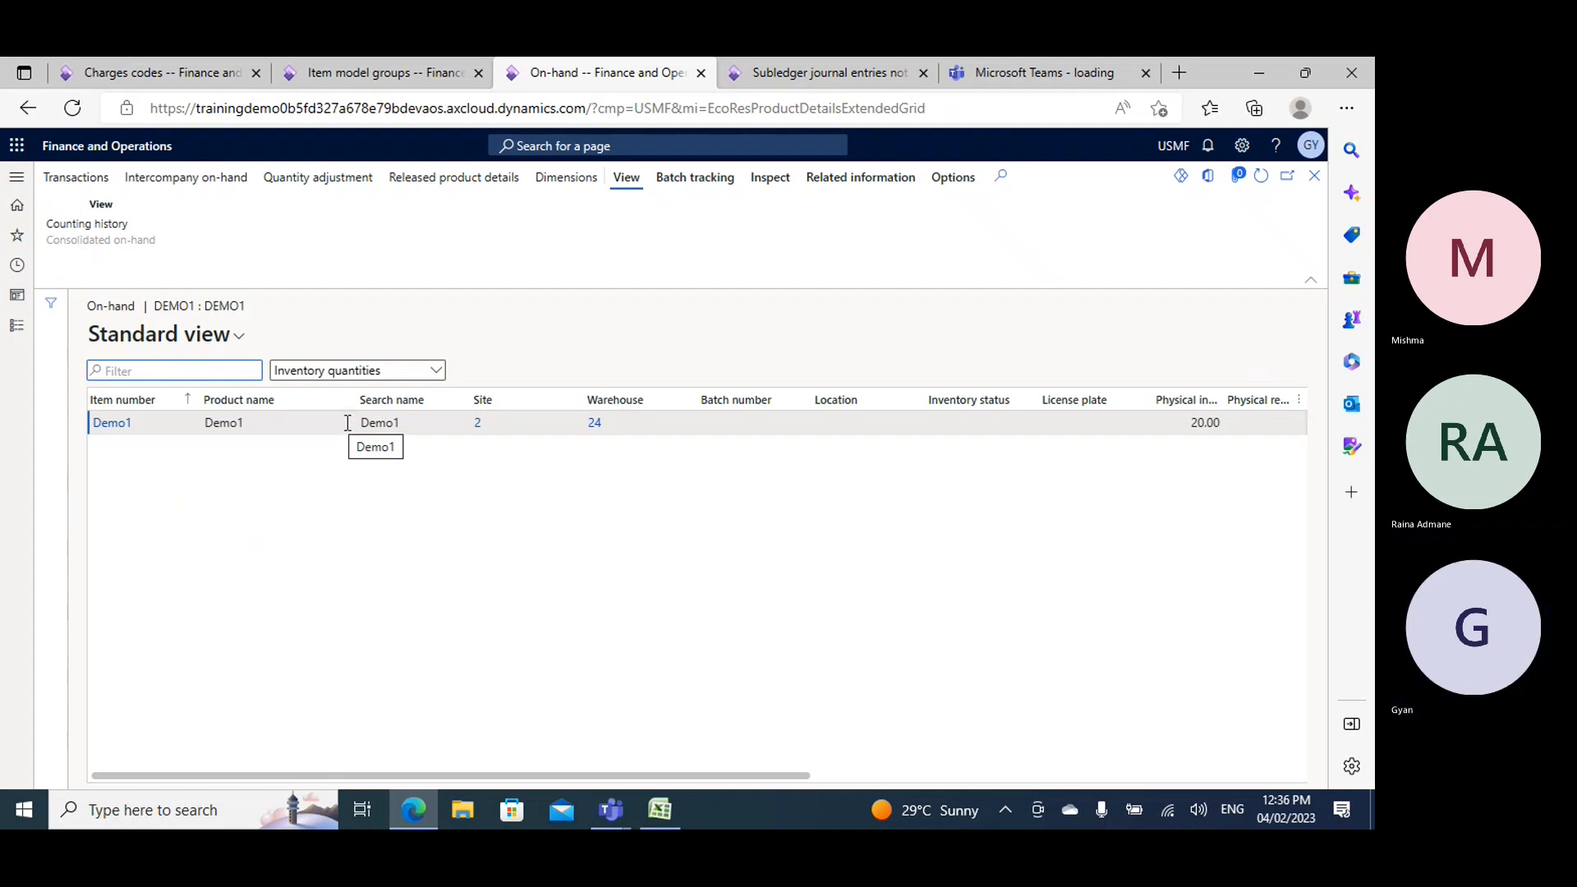
click(380, 75)
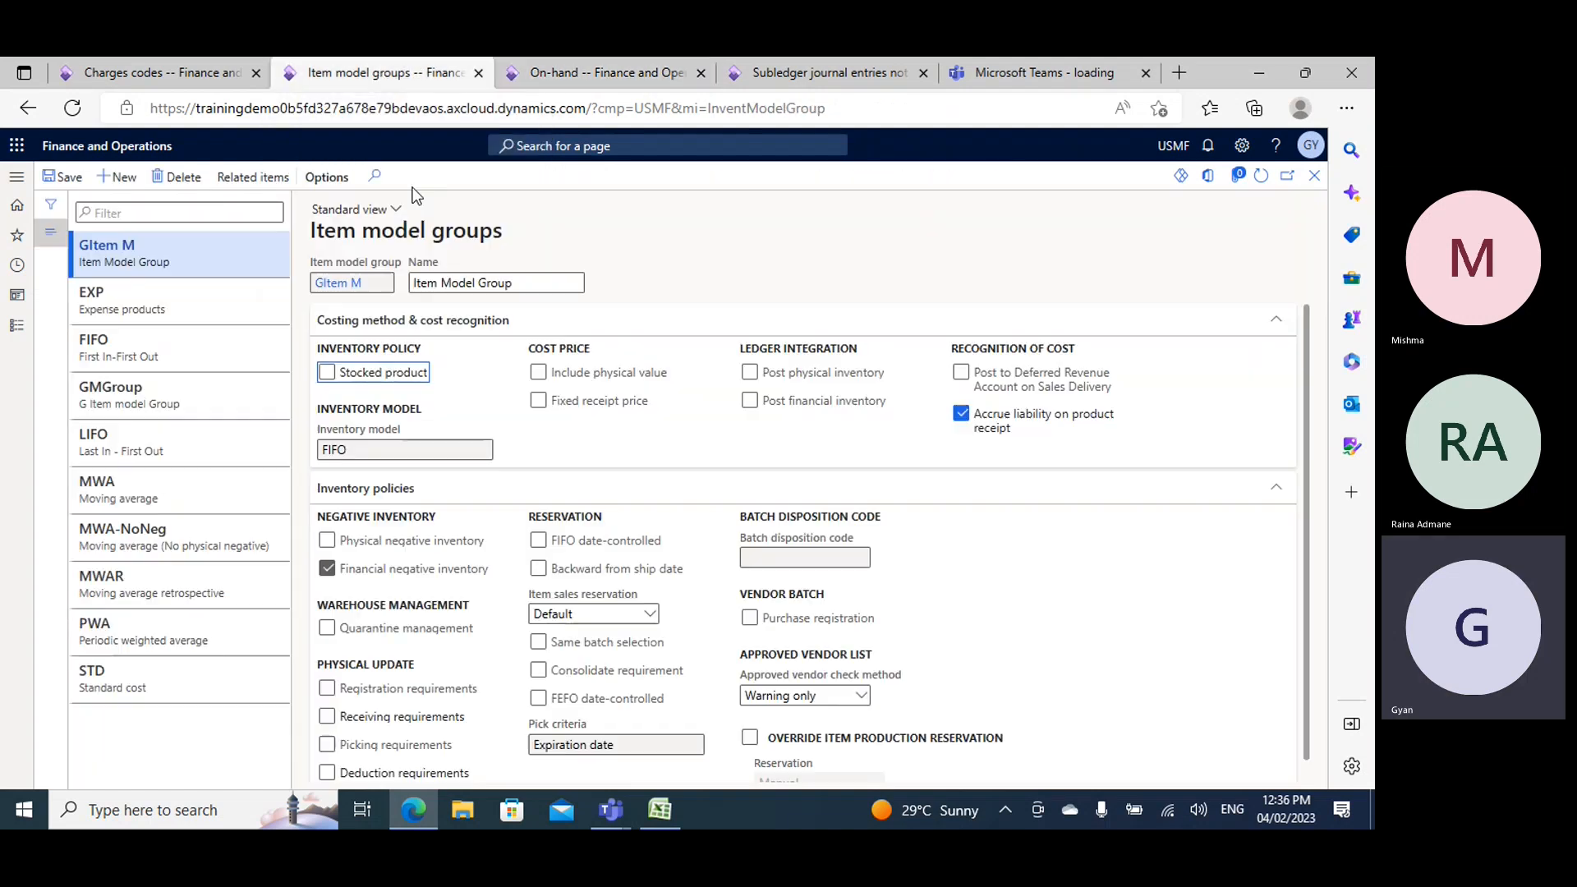
click(328, 374)
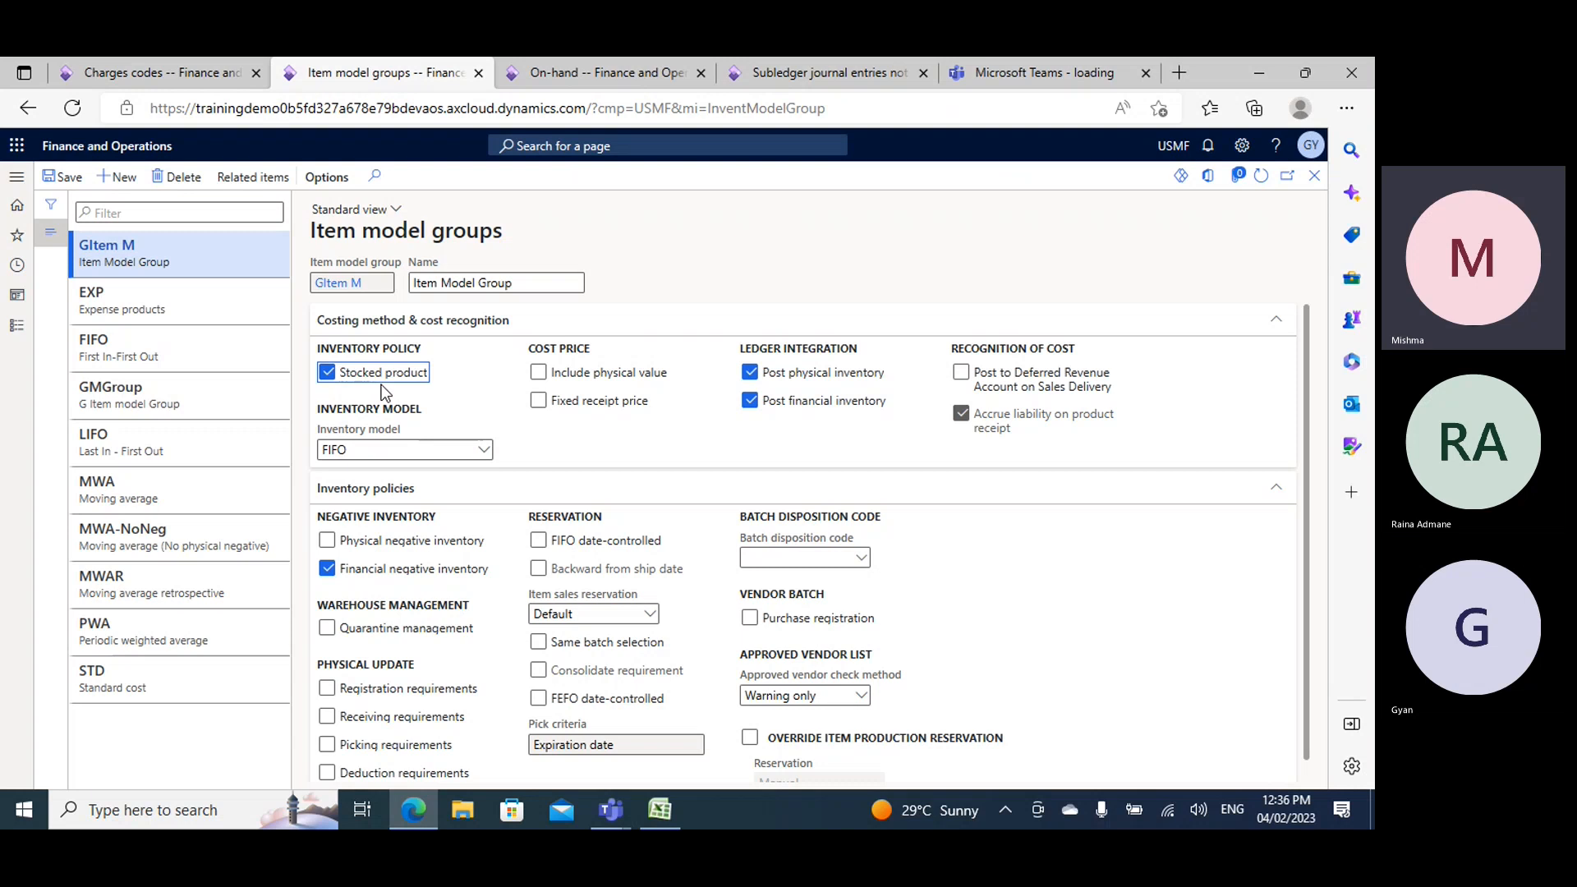
click(607, 73)
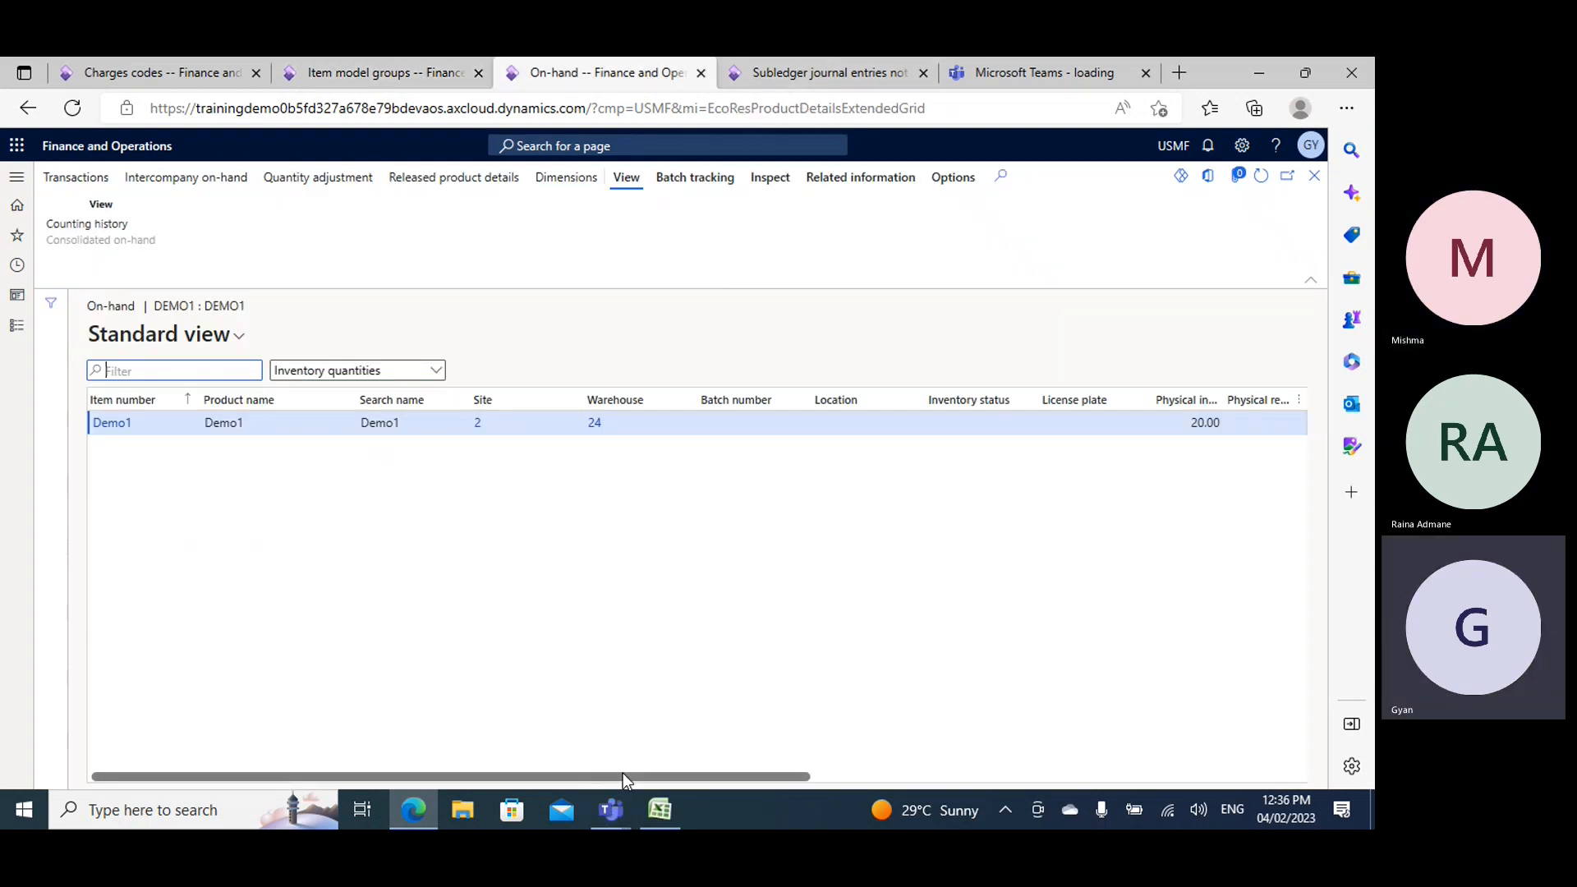
- Examine Demo1's on-hand inventory quantities across all columns and return to the item model groups page
drag(623, 776, 1119, 775)
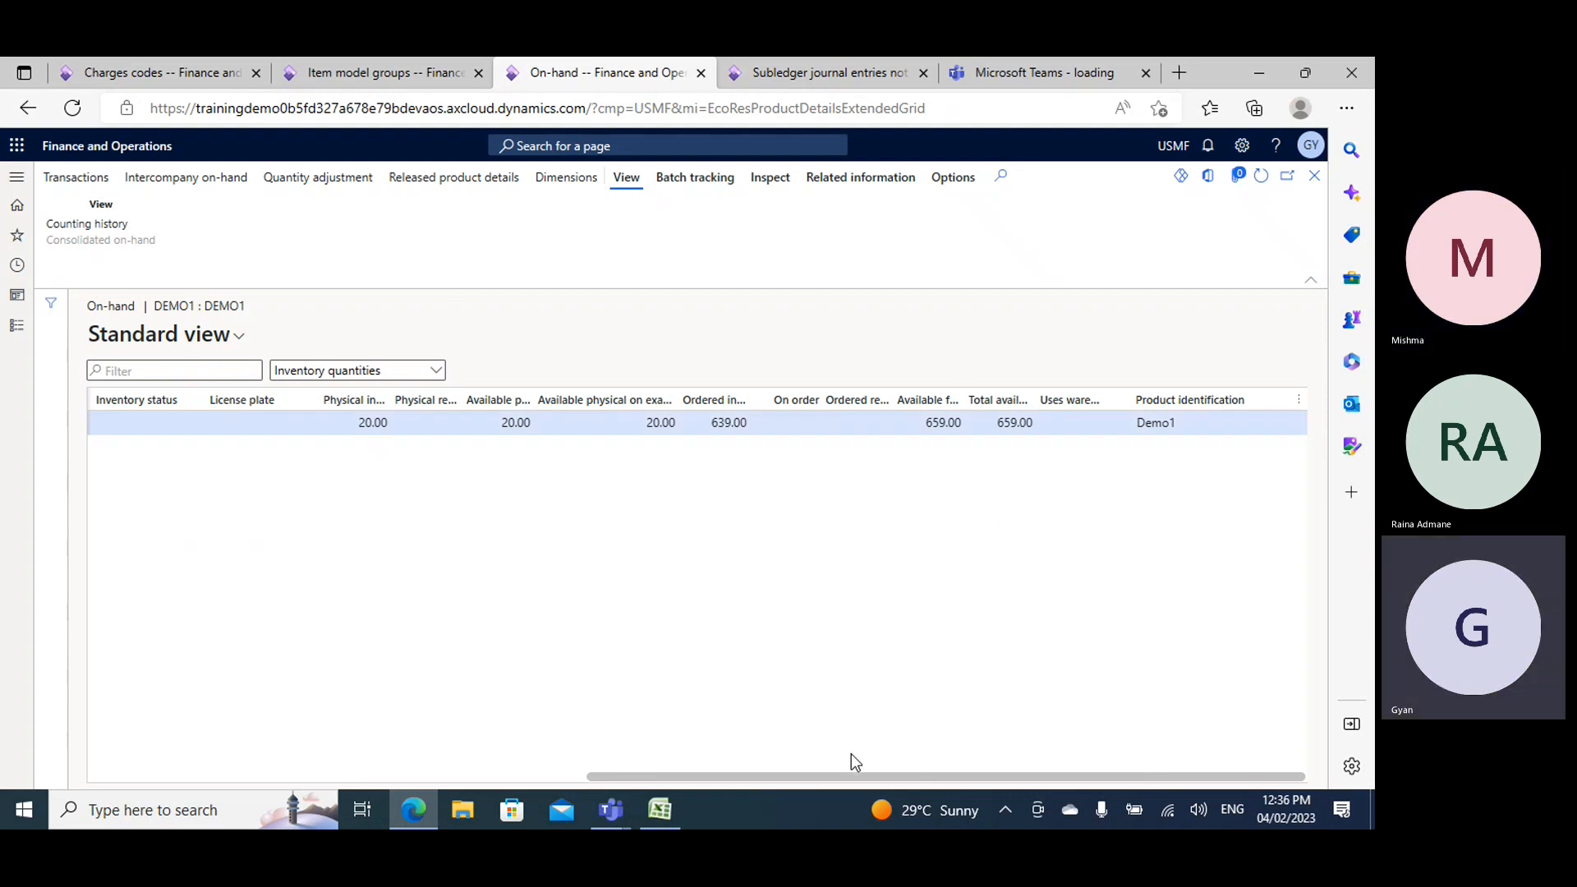
drag(851, 775, 239, 683)
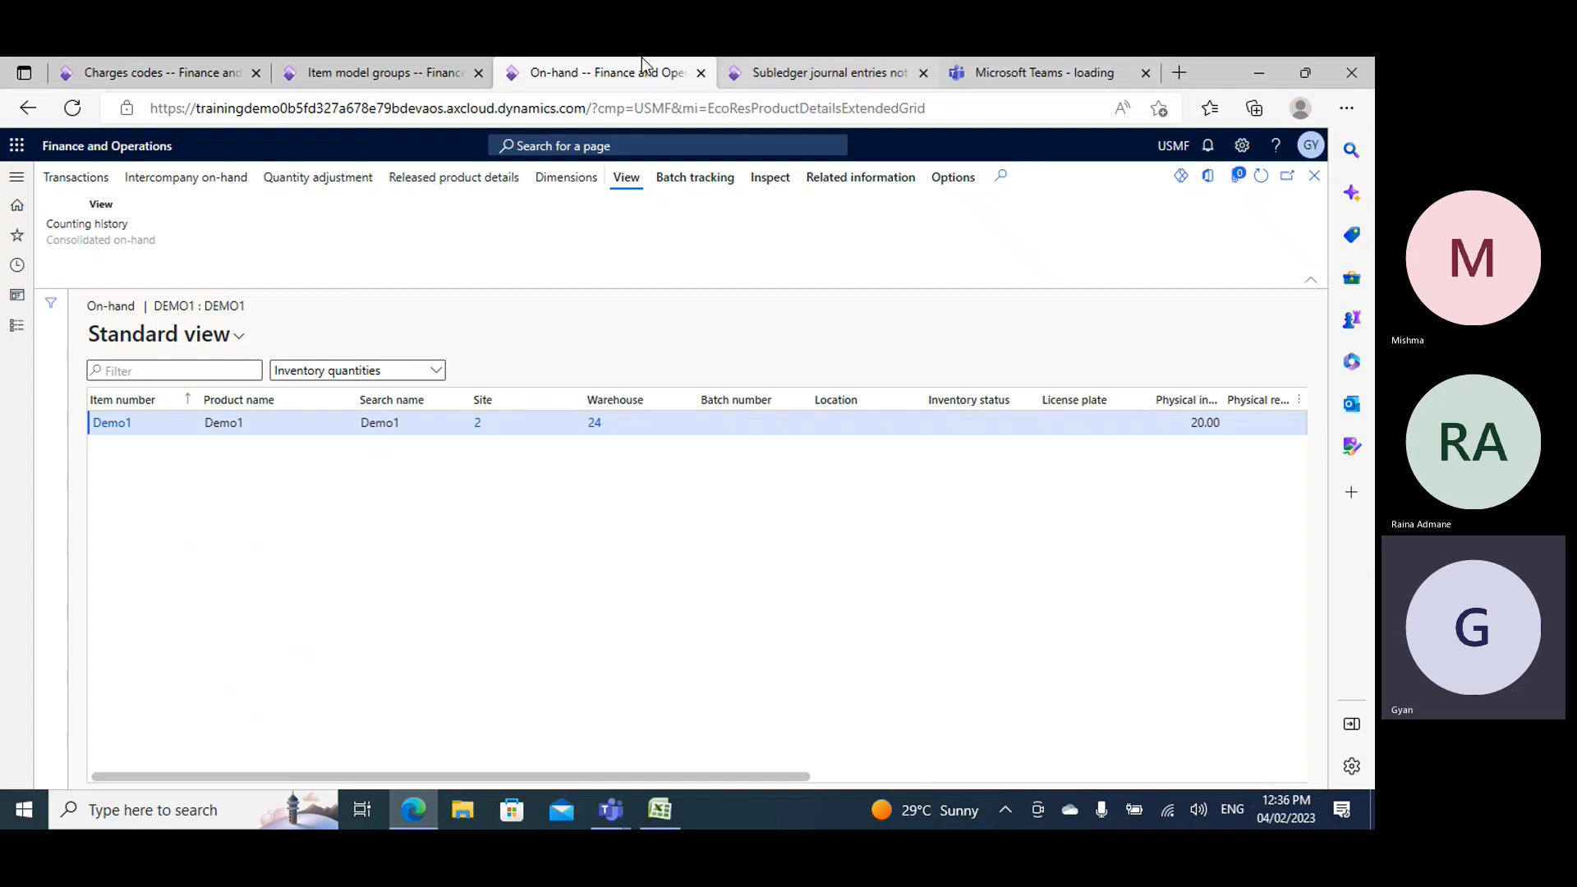
click(320, 74)
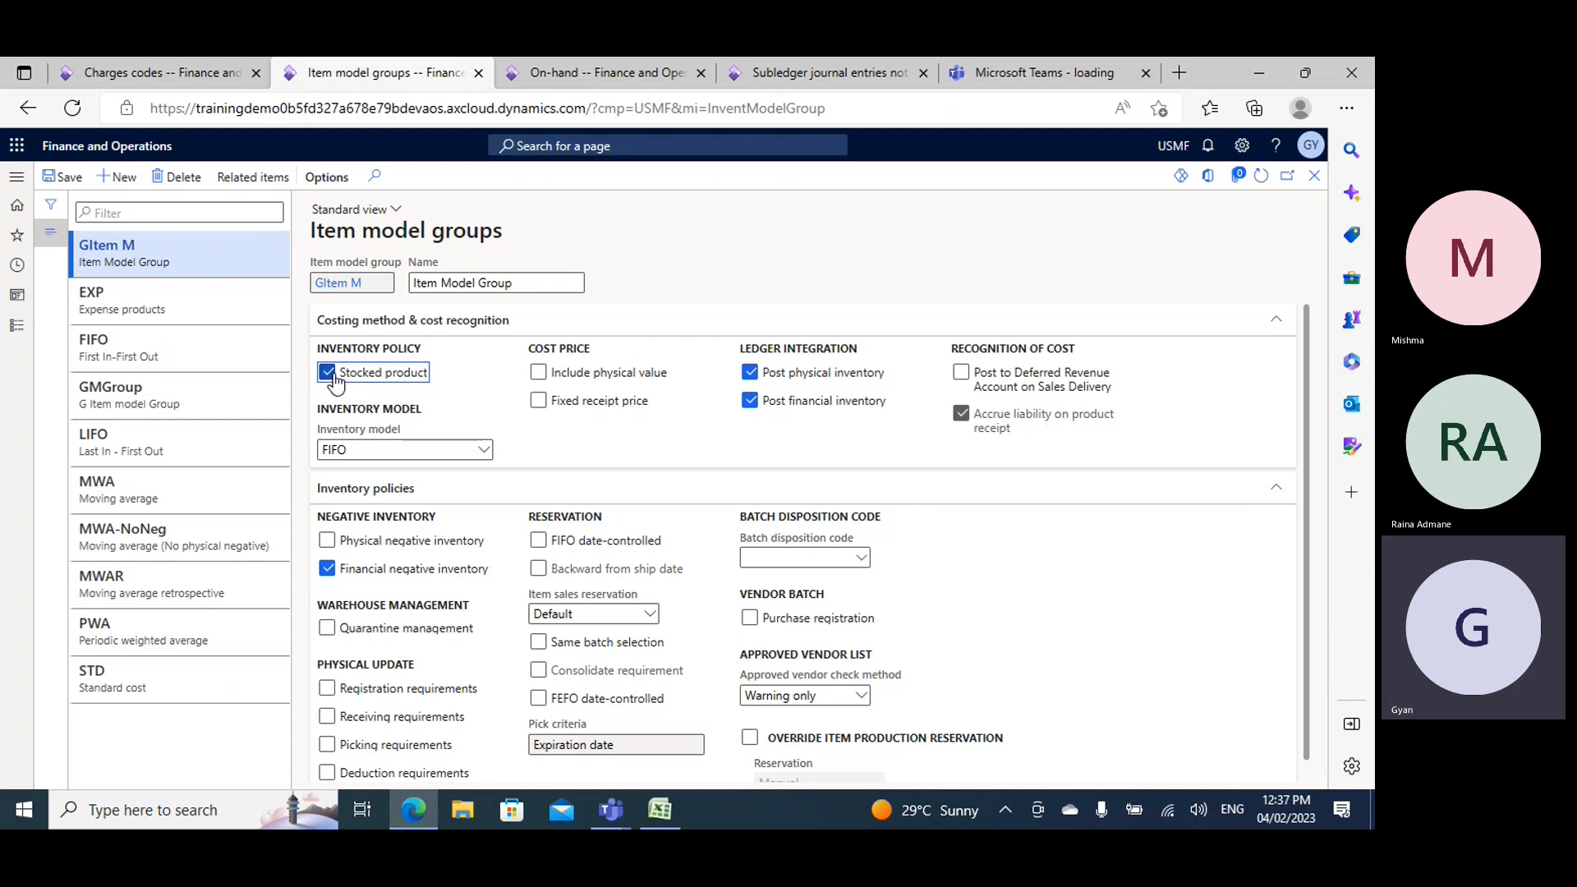
- Clear the Stocked product option for GItem M and save, switch it on and off again, and save the record with it enabled
mouse_move(364, 391)
click(327, 374)
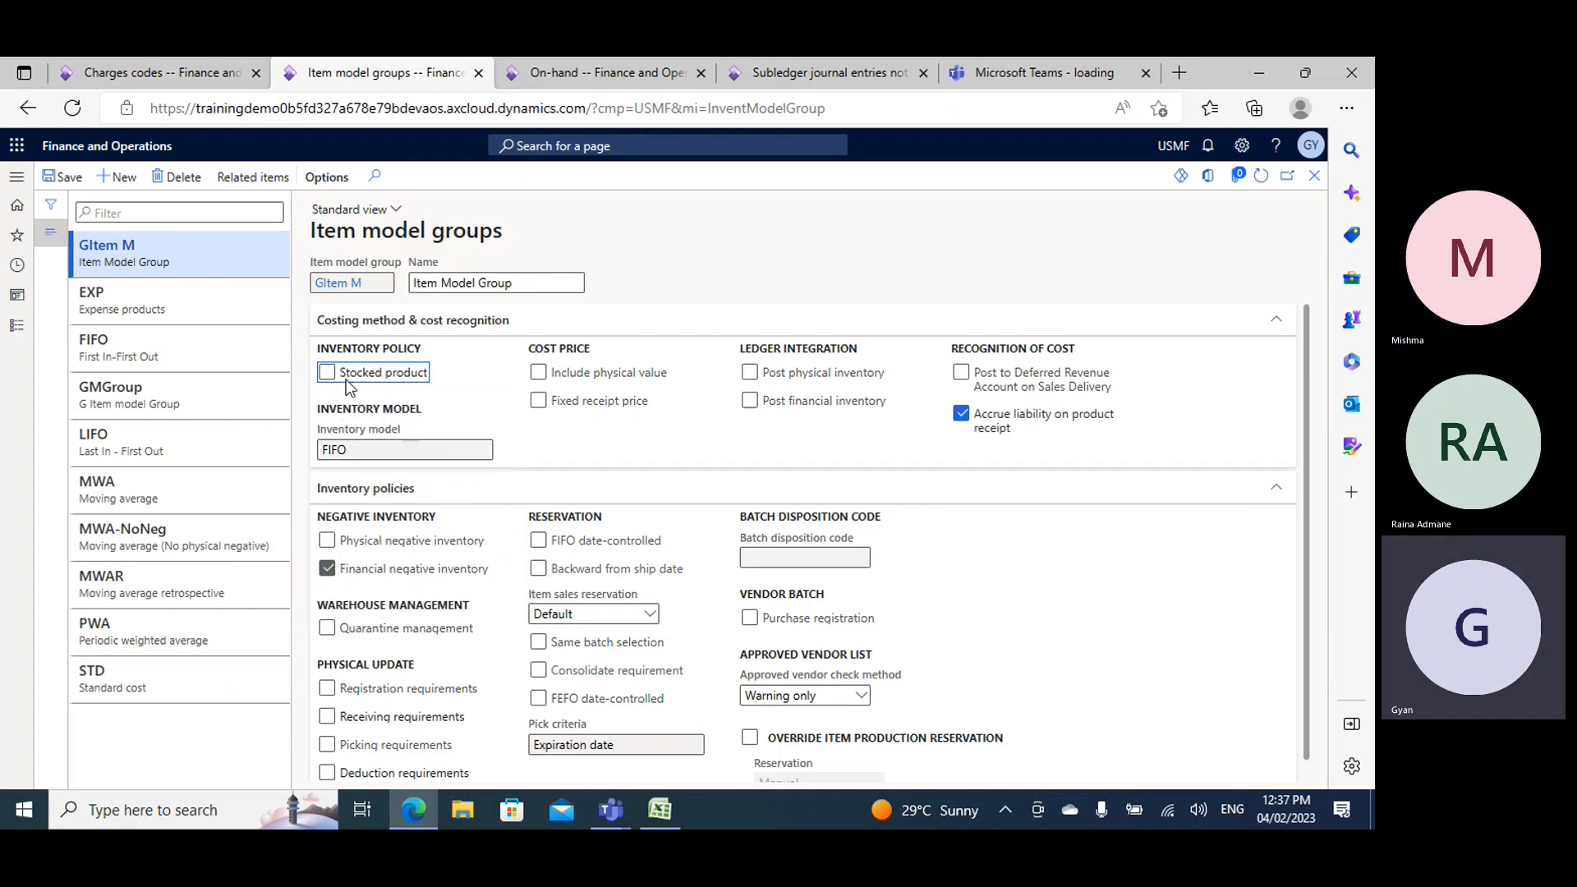
click(61, 179)
mouse_move(346, 384)
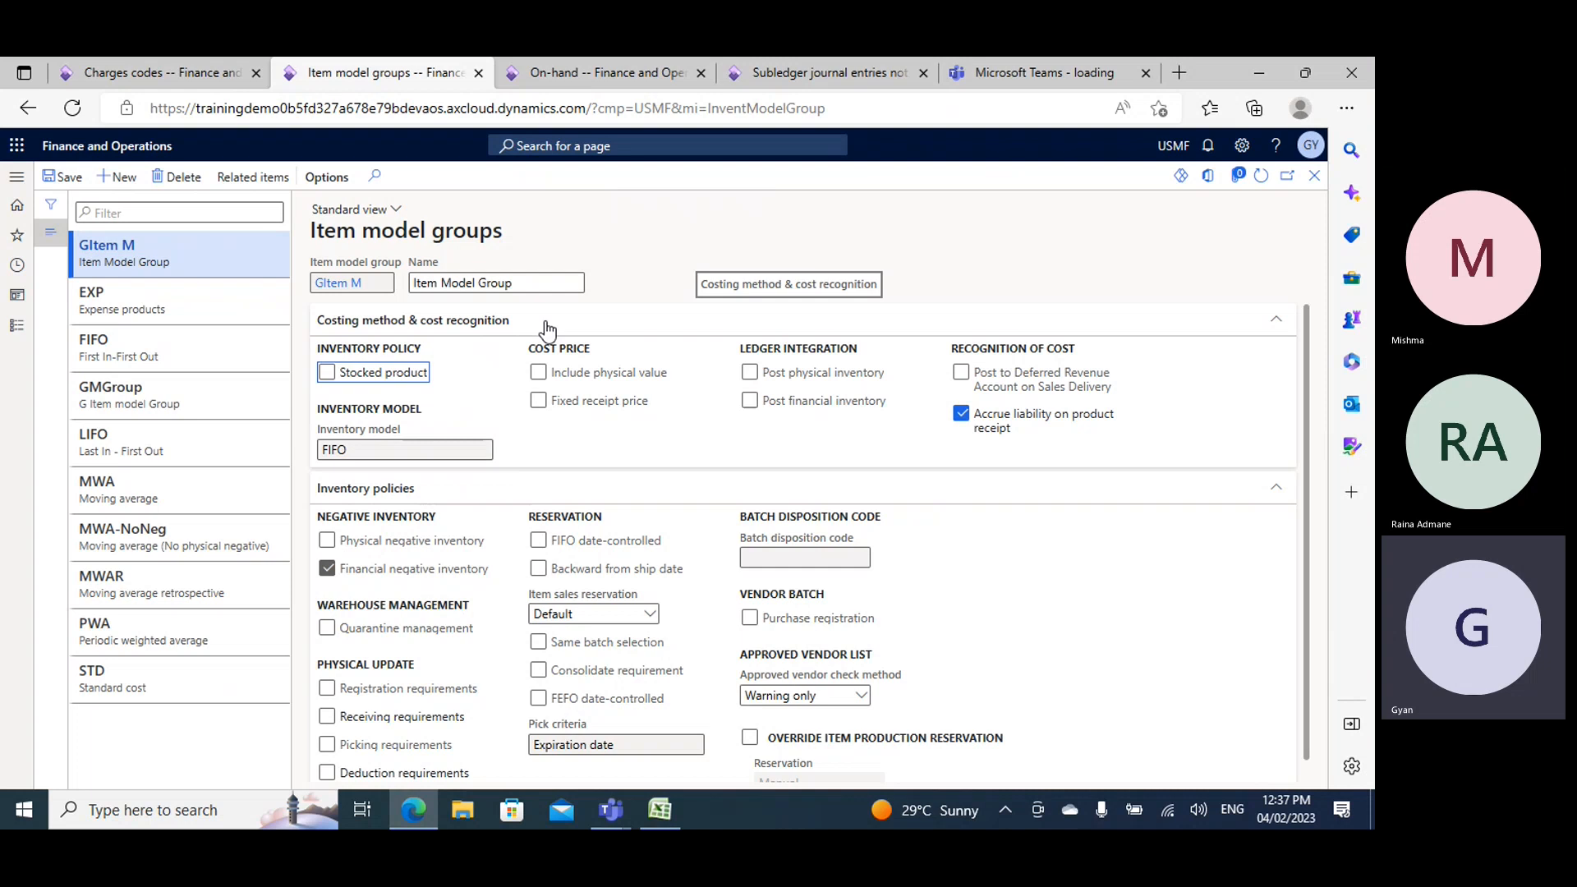
click(327, 372)
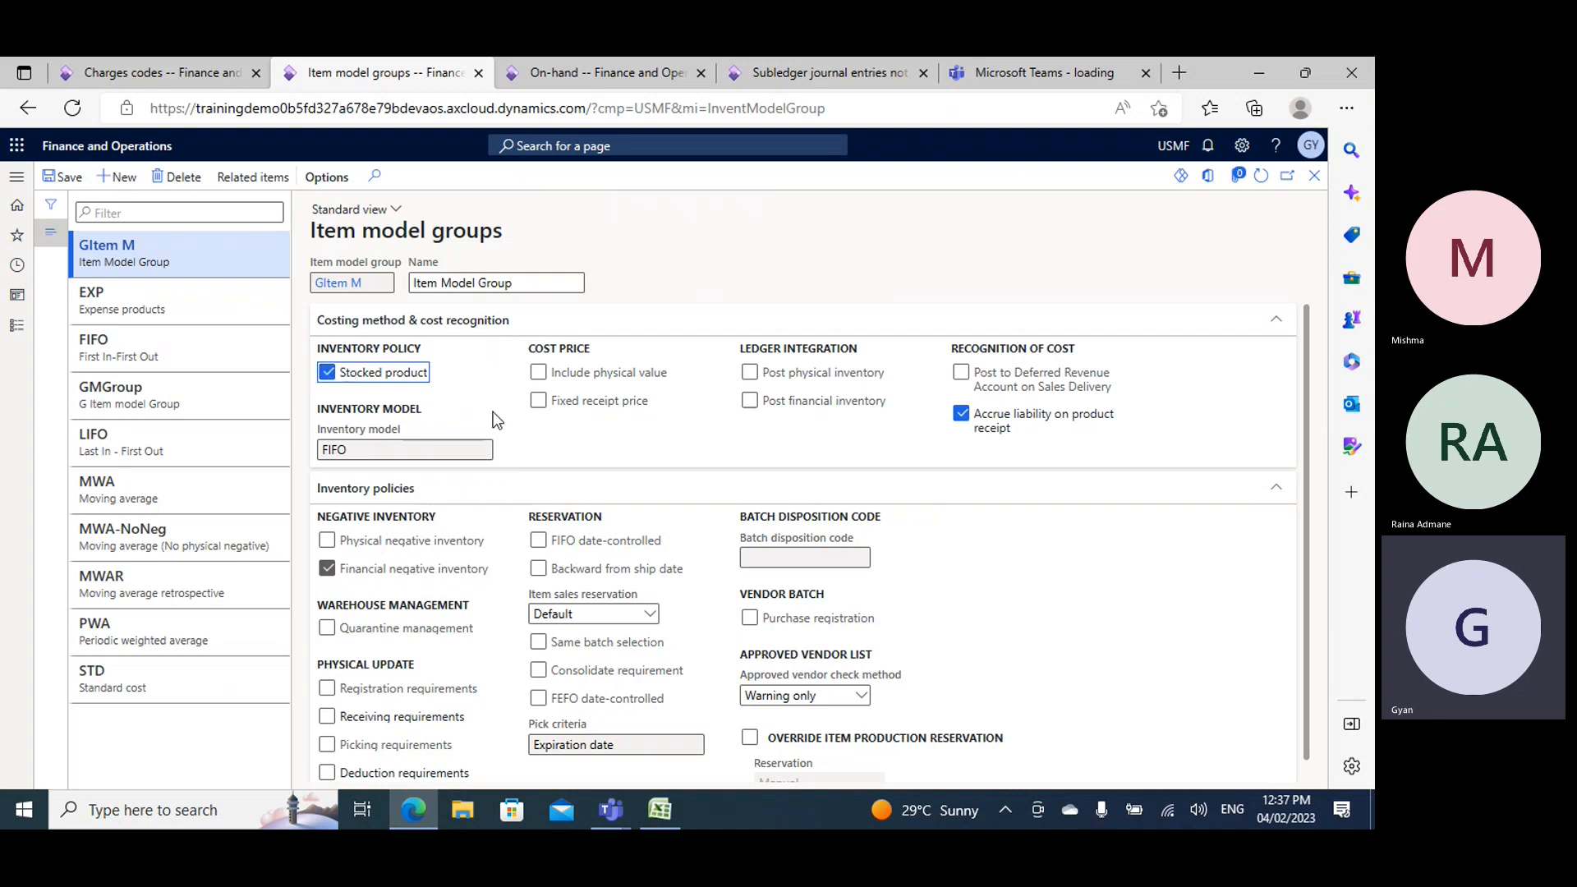
click(327, 372)
click(327, 372)
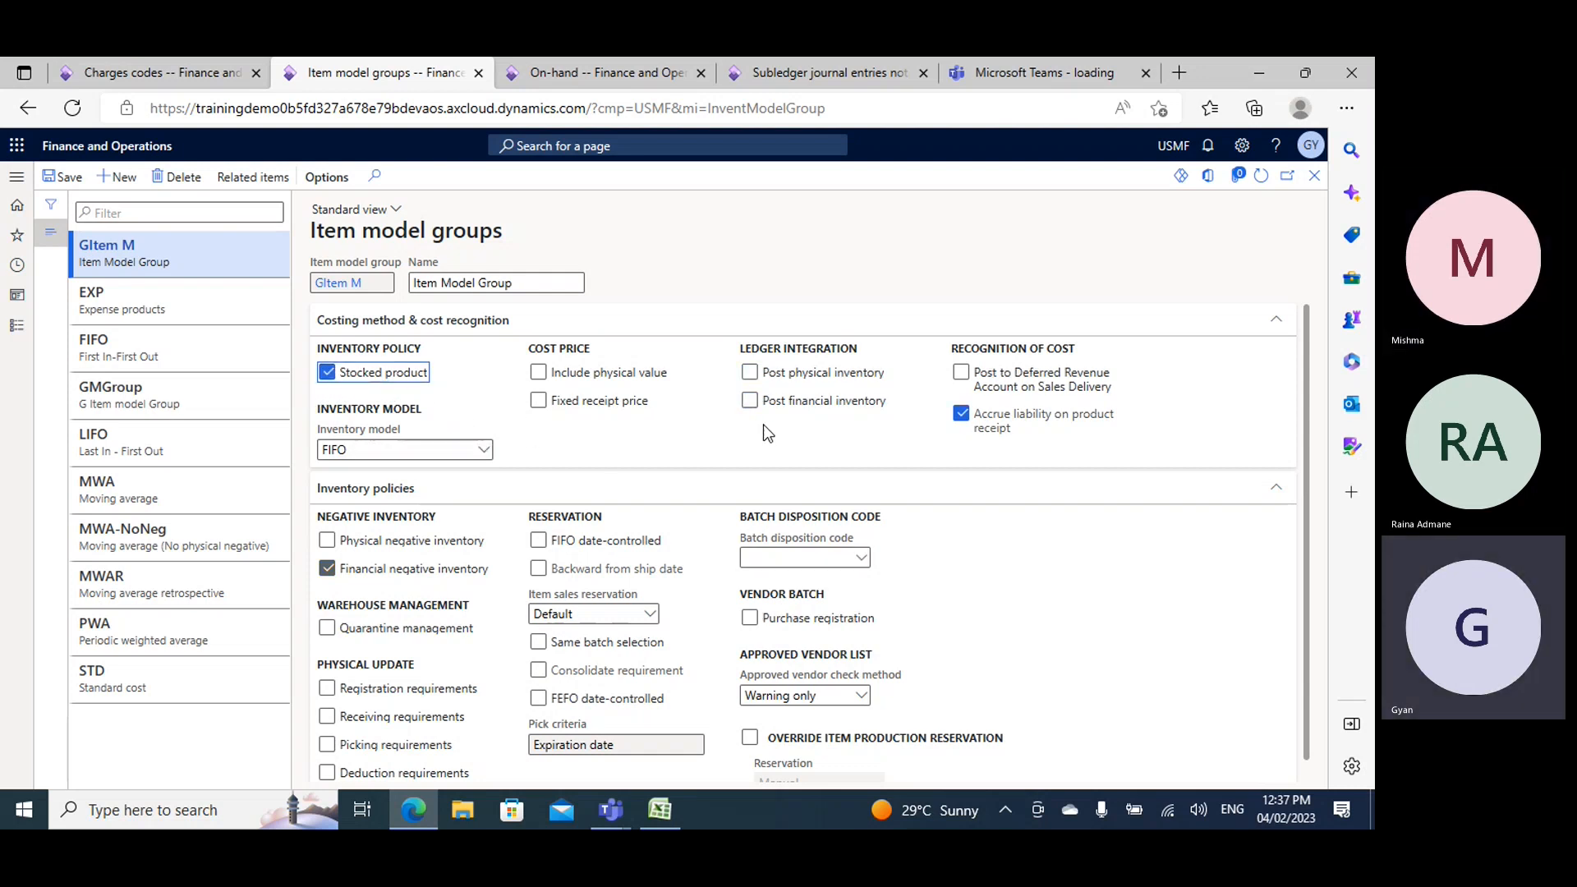
click(64, 182)
- Enable the Include physical value option in the cost price settings of the GItem M item model group
mouse_move(349, 383)
mouse_move(649, 379)
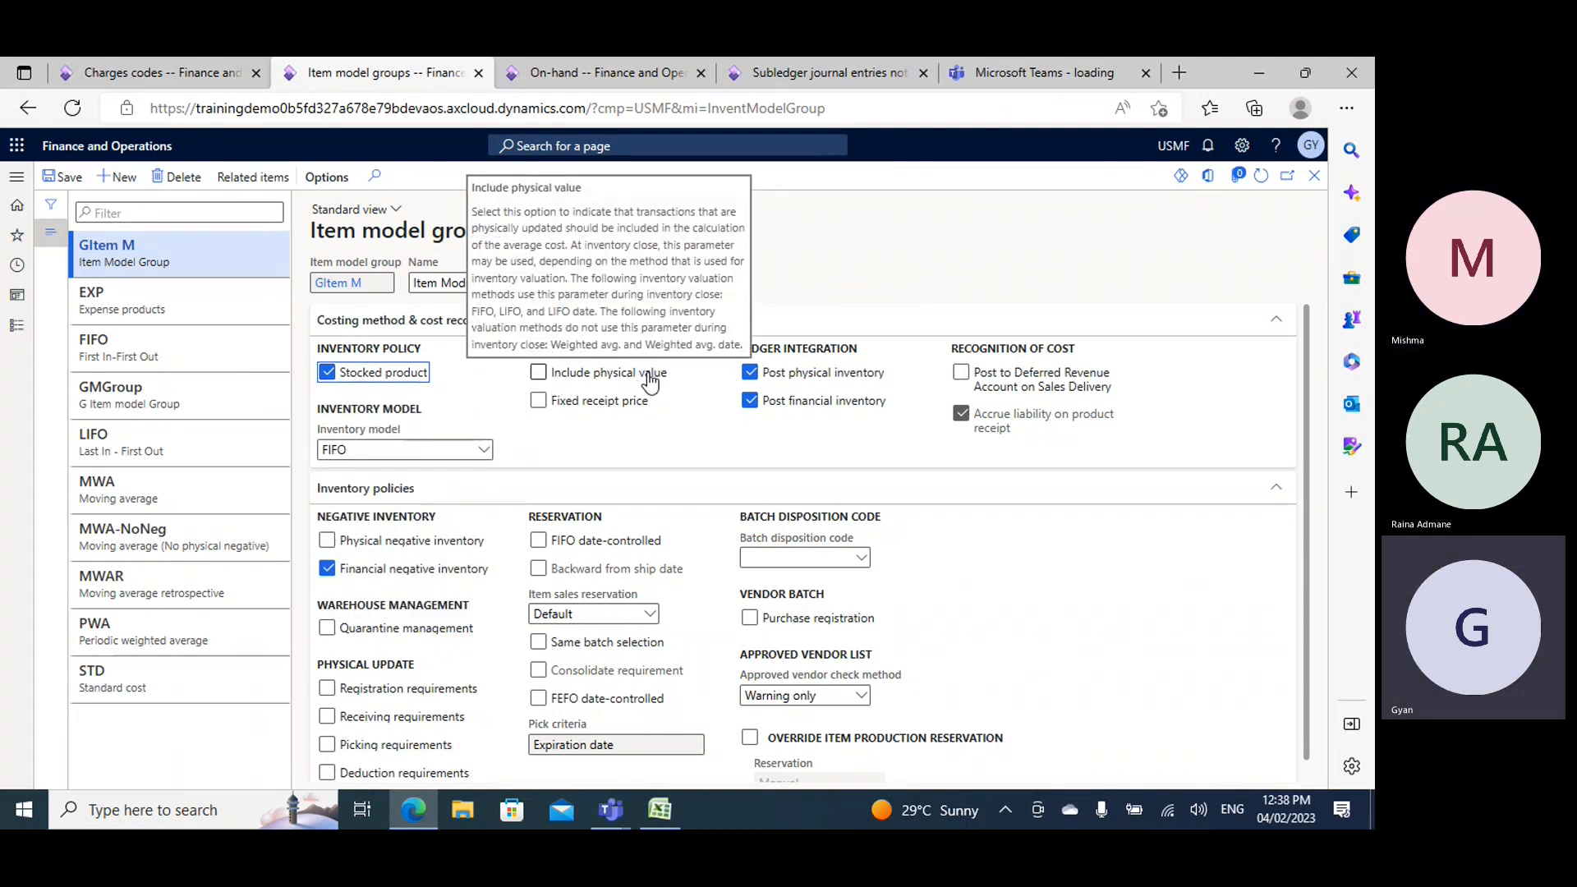
click(539, 373)
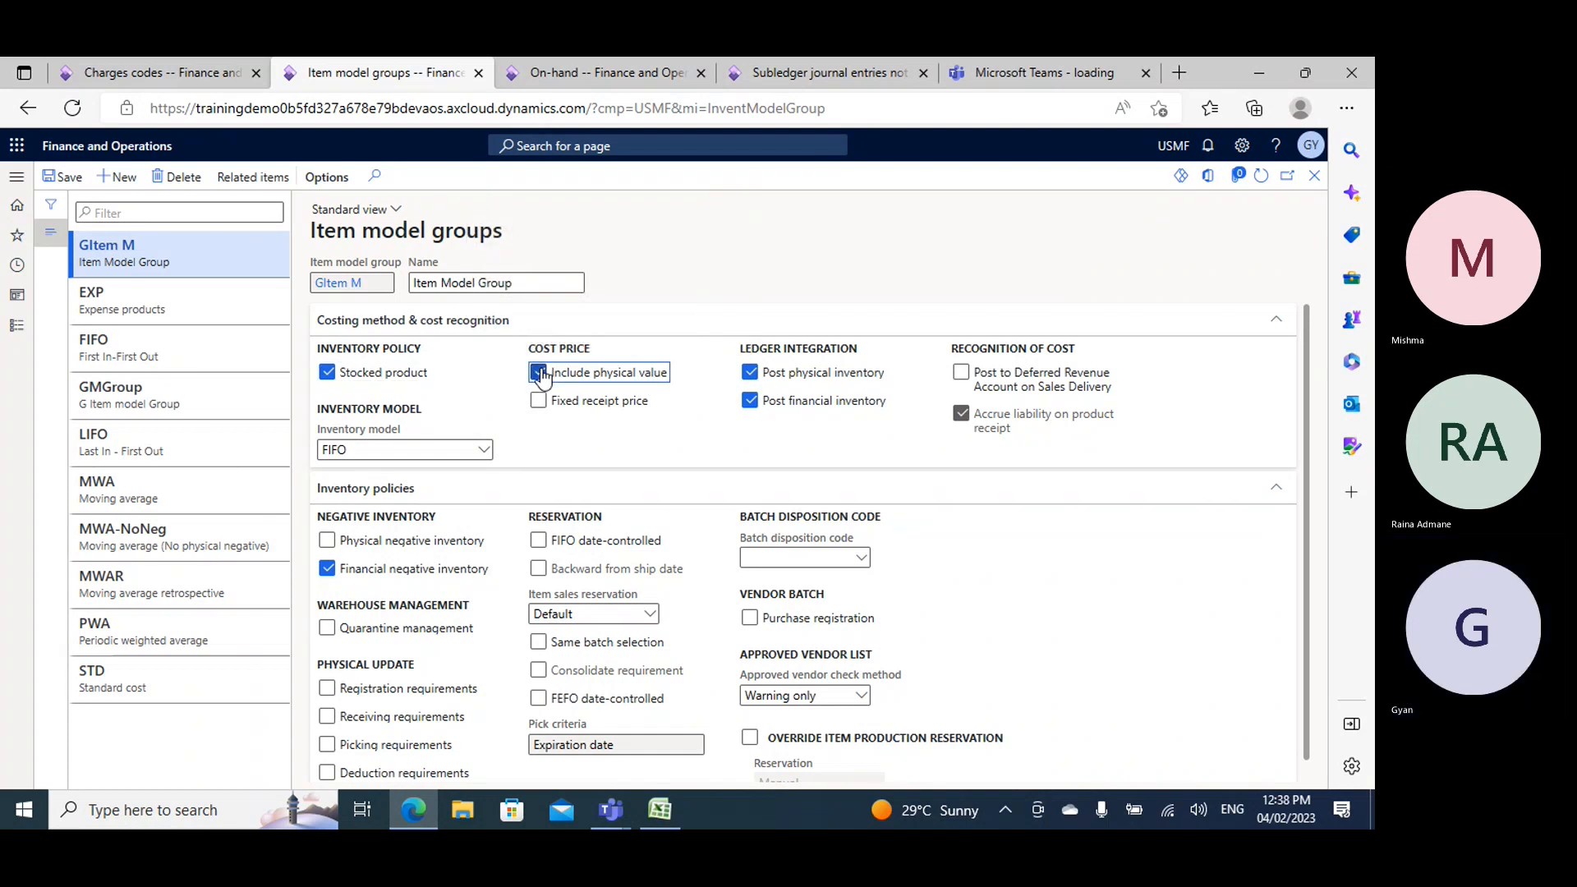
- Switch to the Charges codes browser tab and open the list of all purchase orders from Procurement and sourcing
click(116, 62)
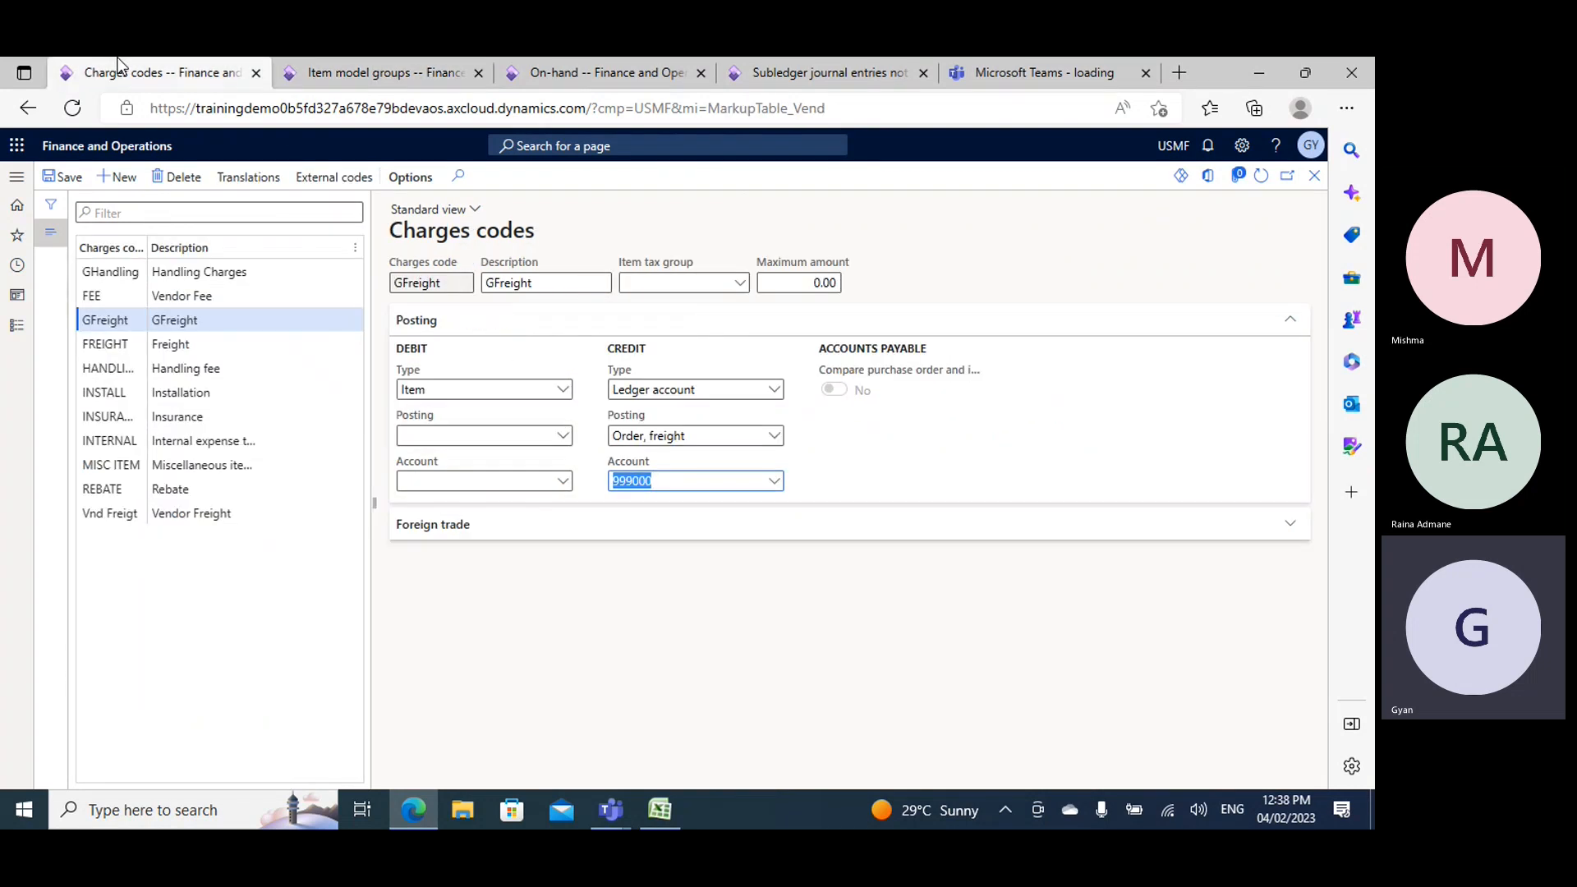
click(17, 325)
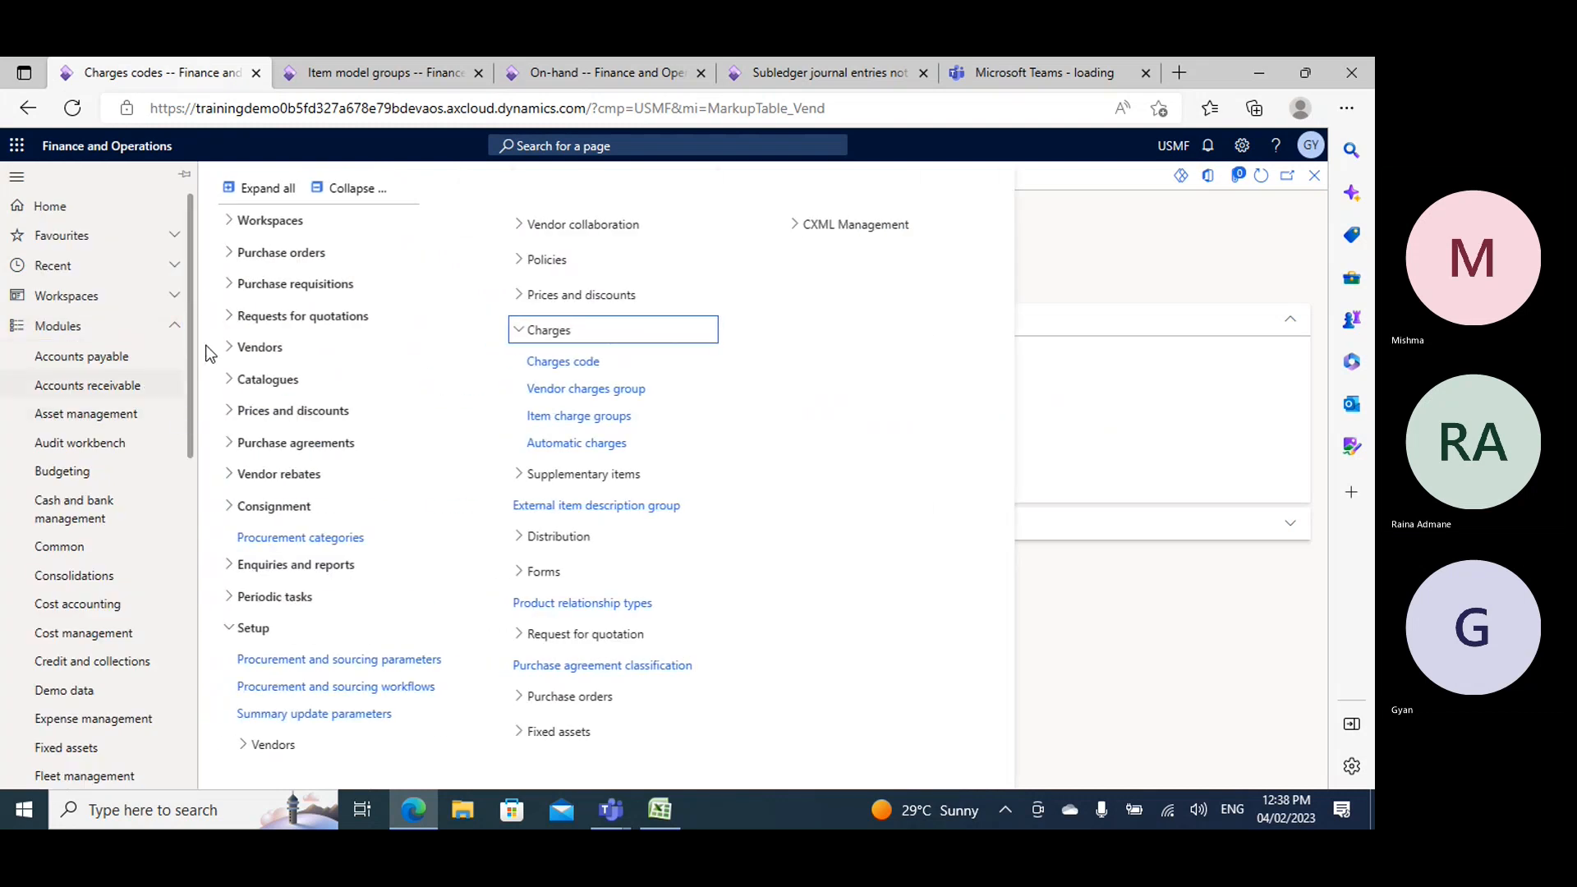
click(275, 258)
click(284, 284)
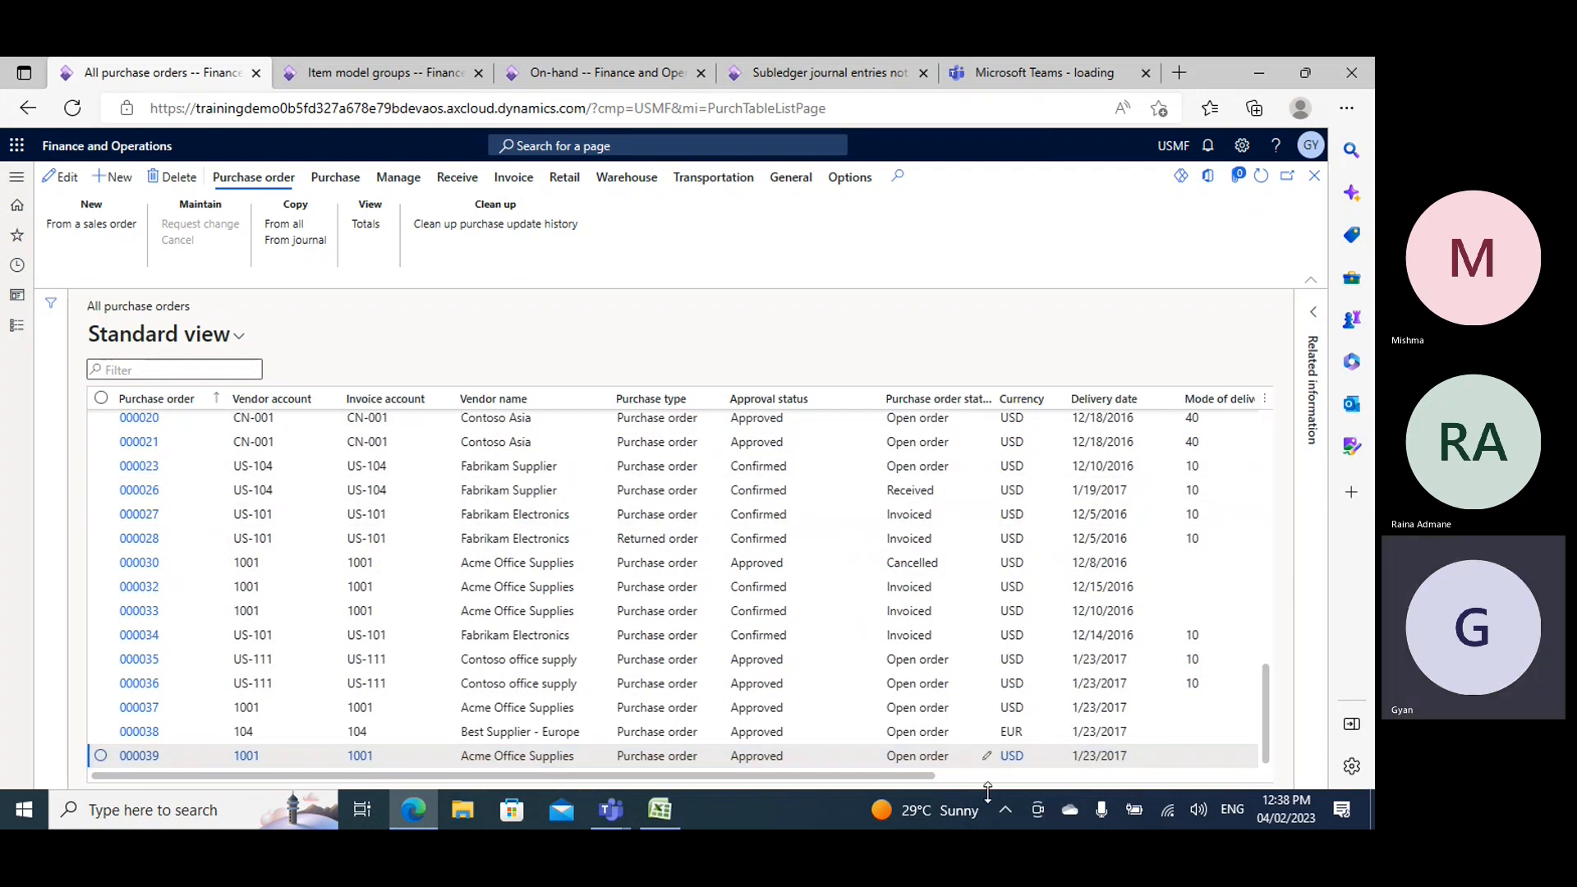
- Start inserting columns into the purchase orders list and filter the available fields to types containing "date"
drag(874, 776, 1205, 397)
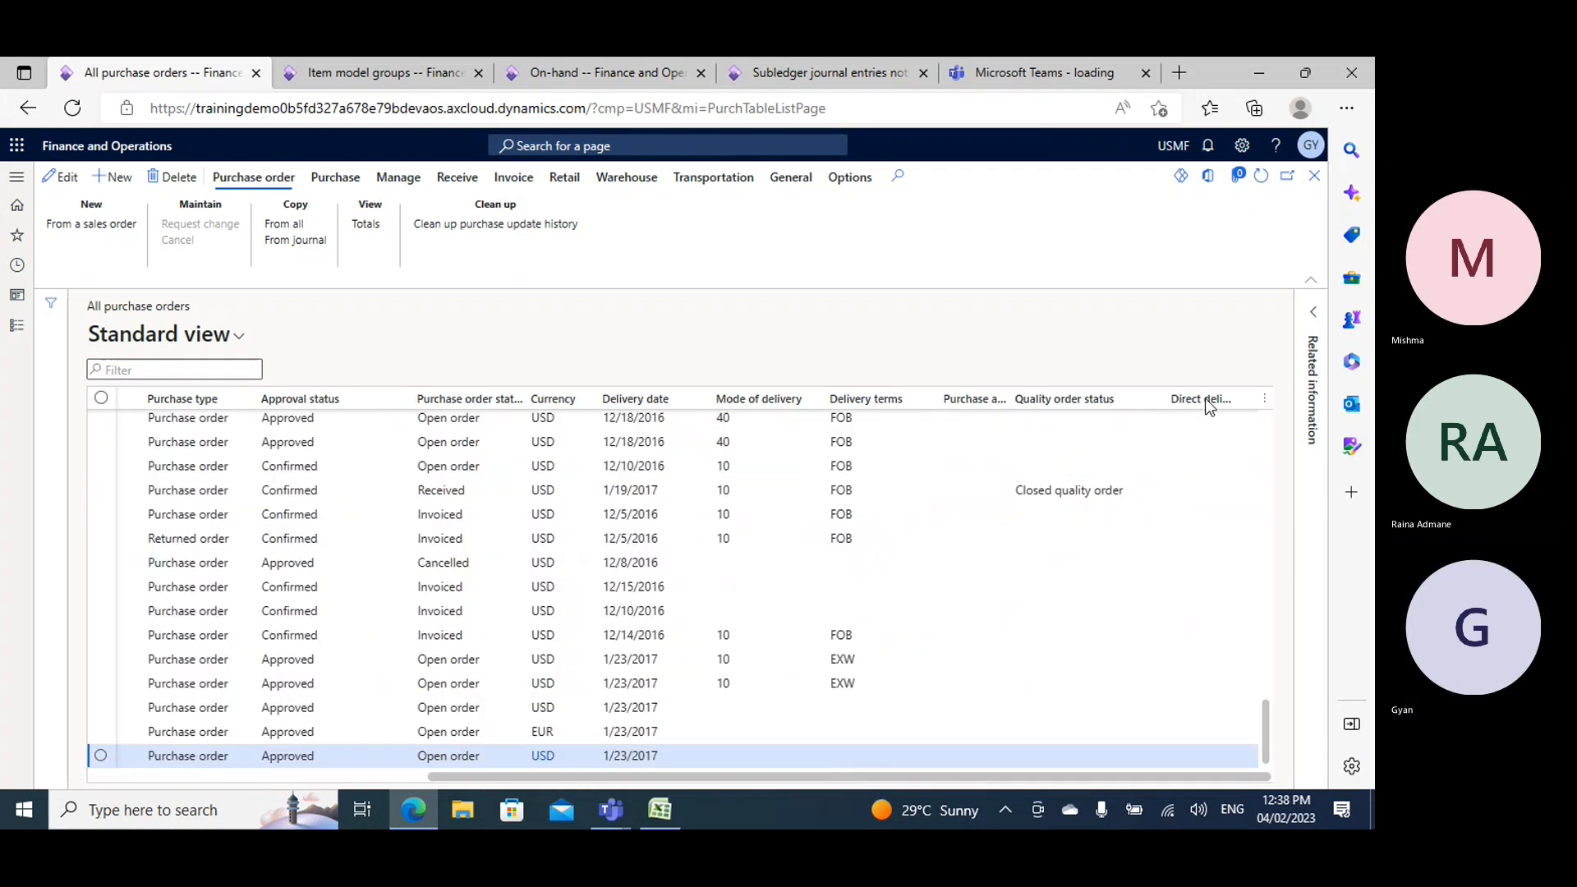
click(1266, 401)
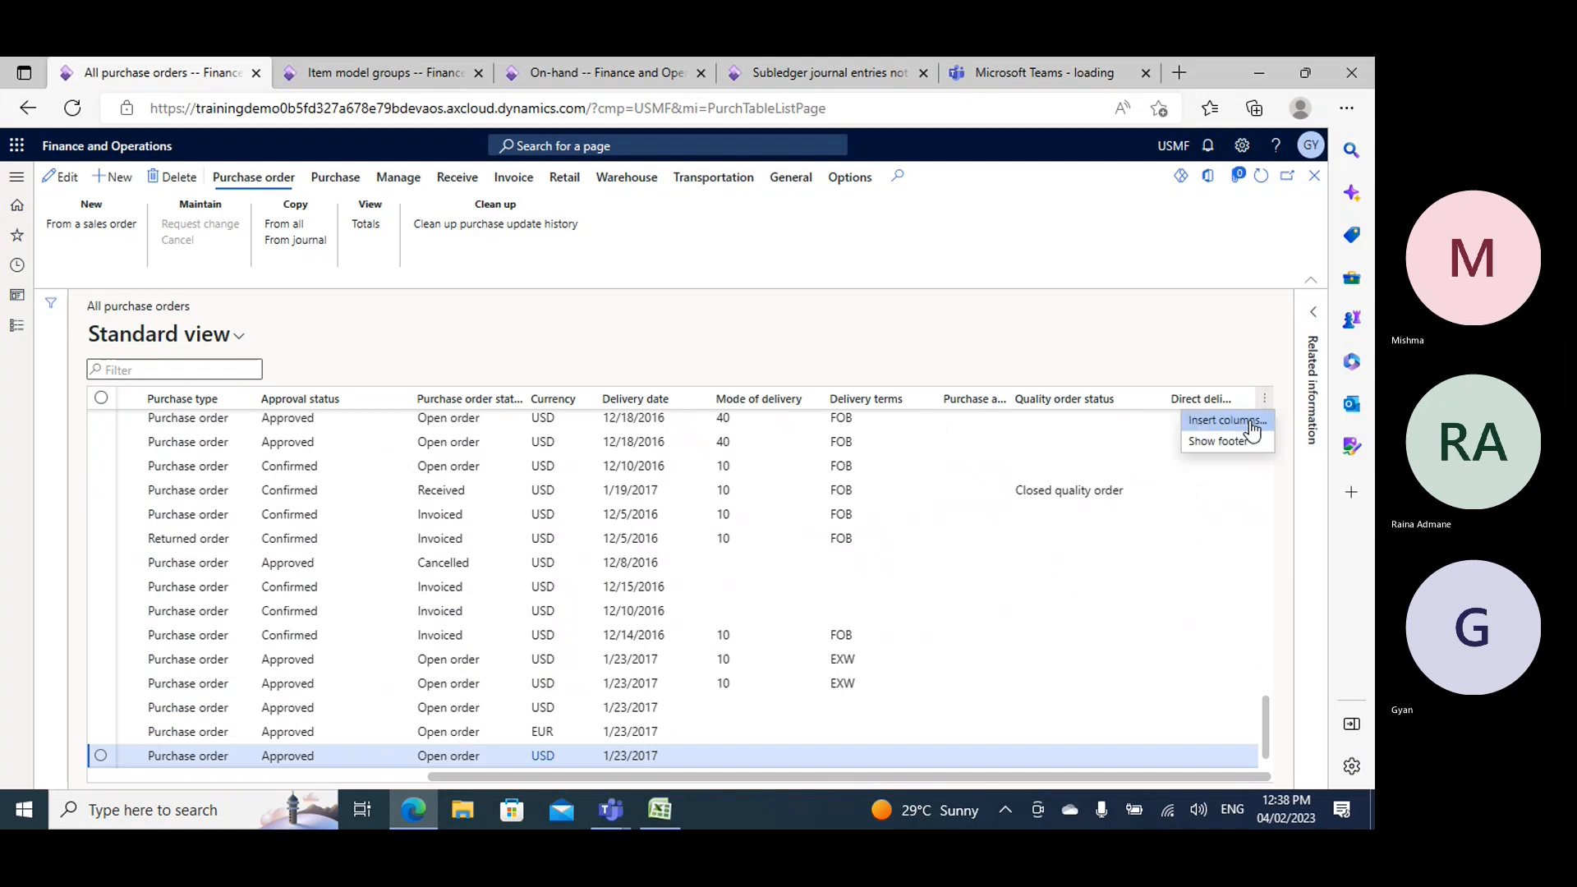
scroll(1151, 595, up, 2)
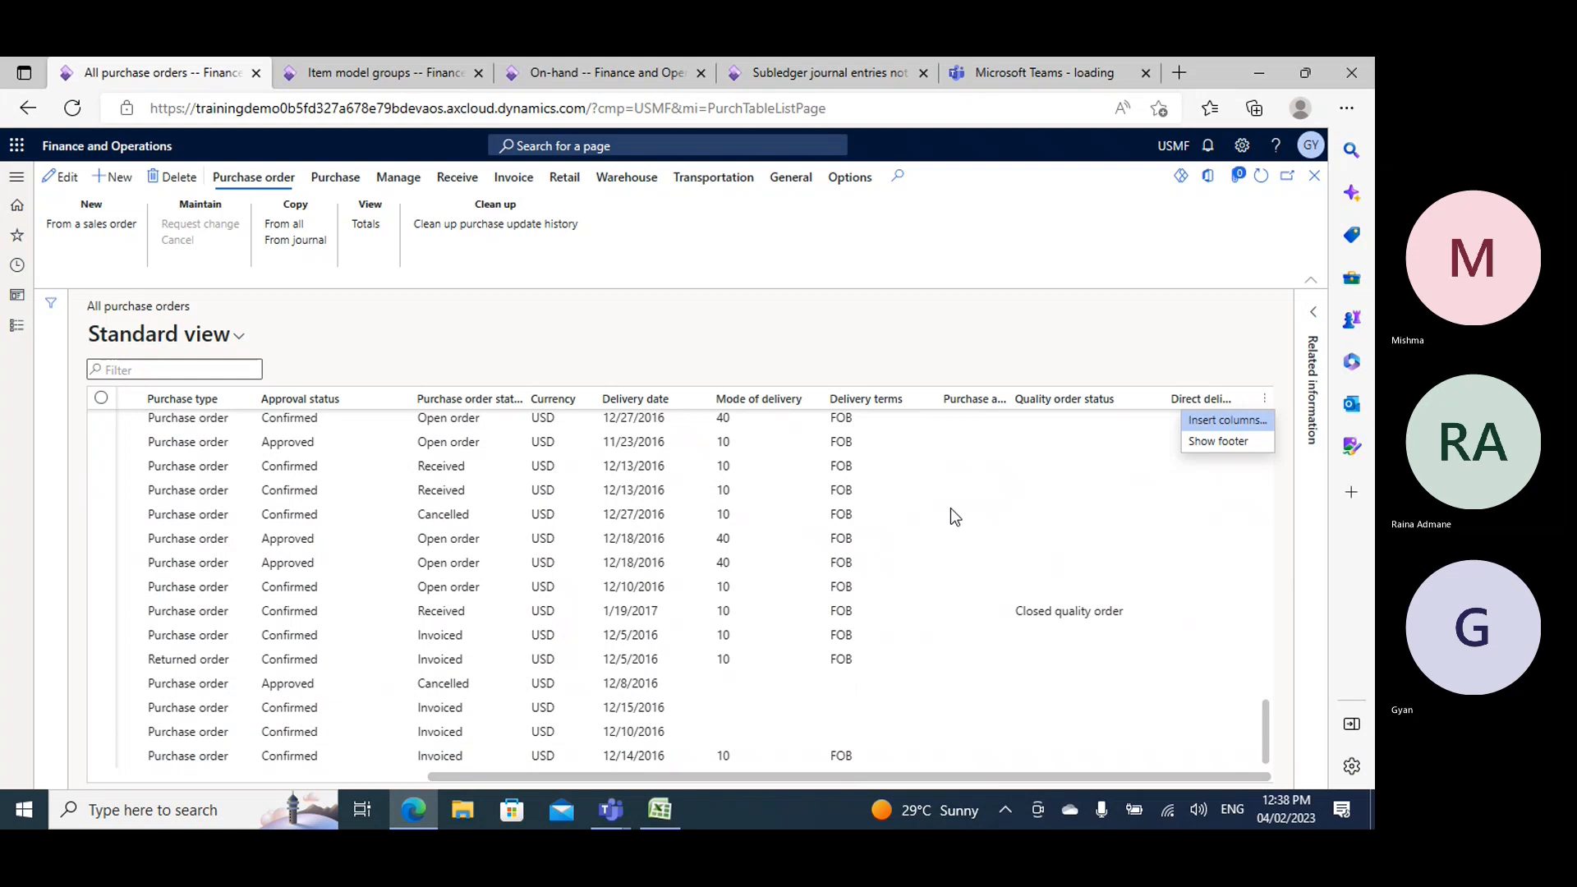
scroll(949, 507, down, 2)
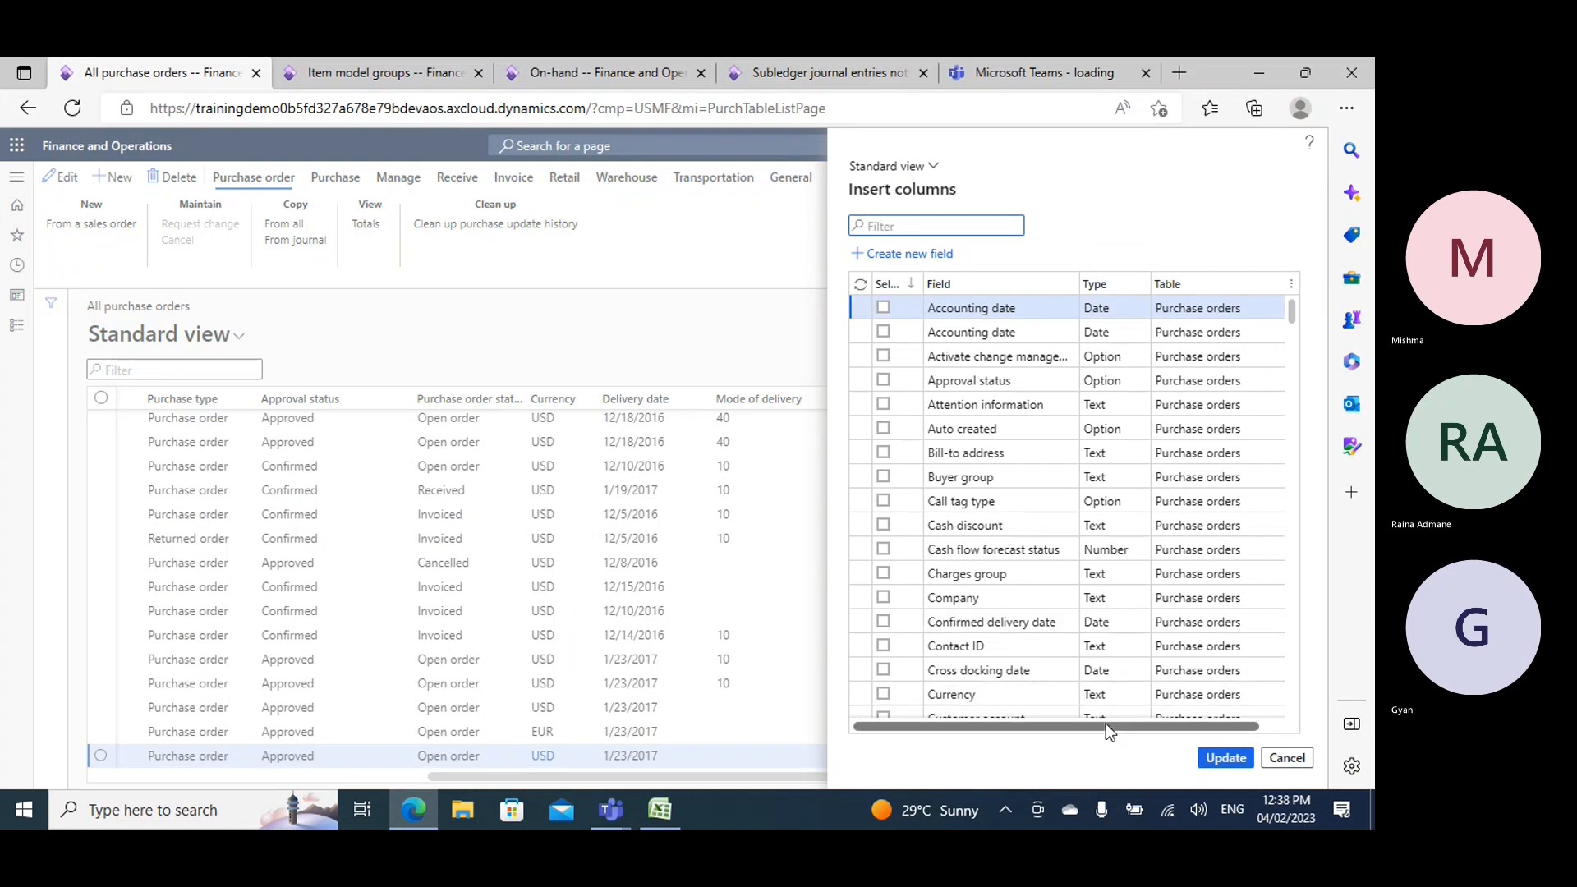
drag(1105, 724, 1144, 724)
click(1099, 285)
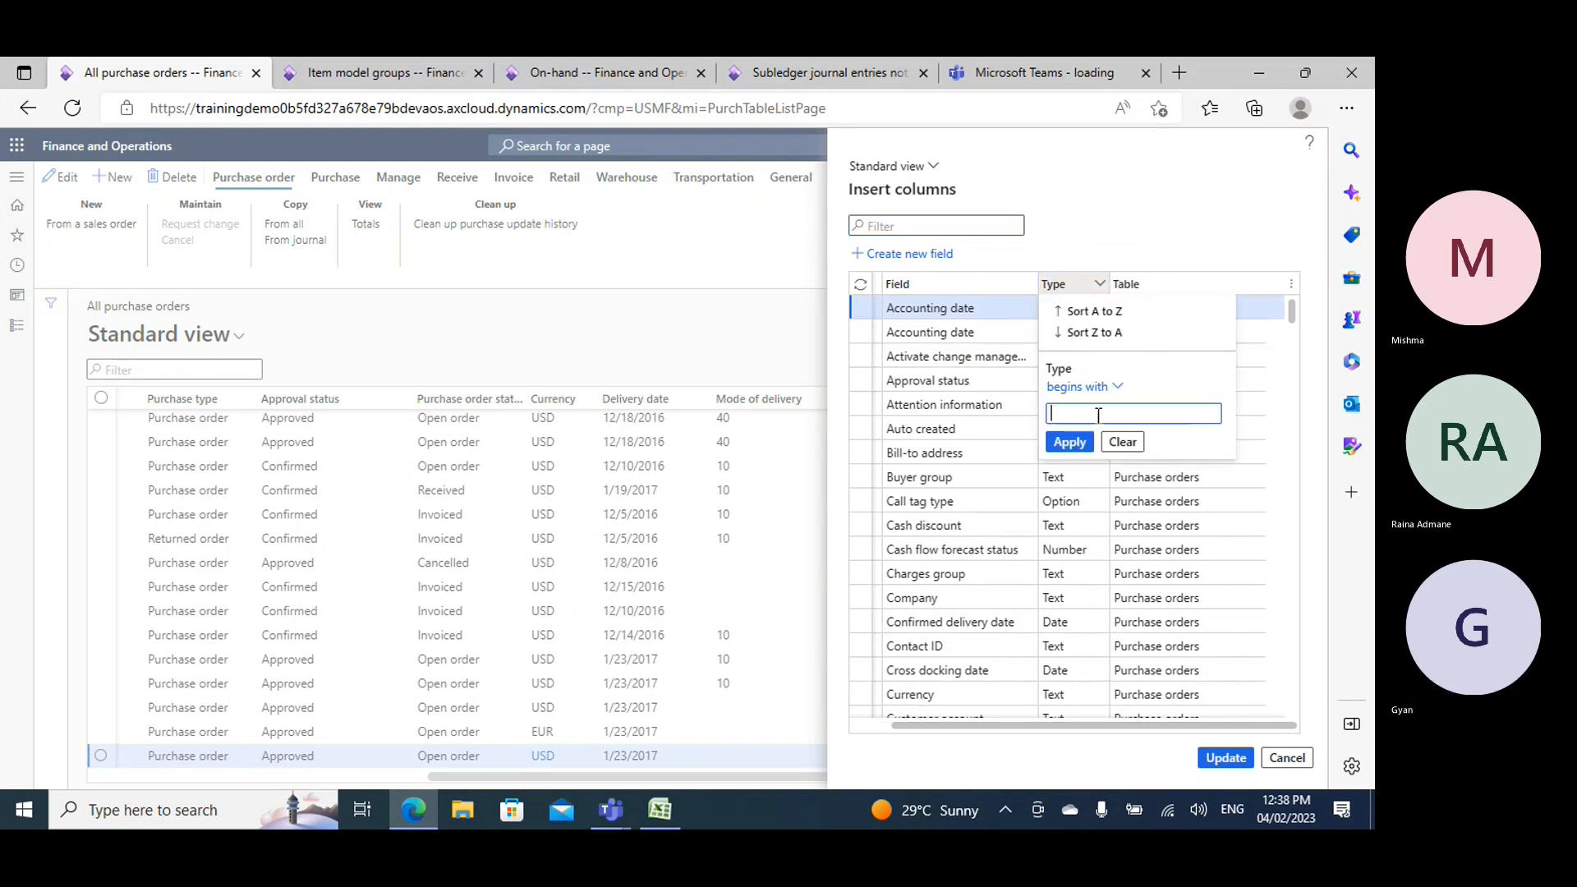
text(date)
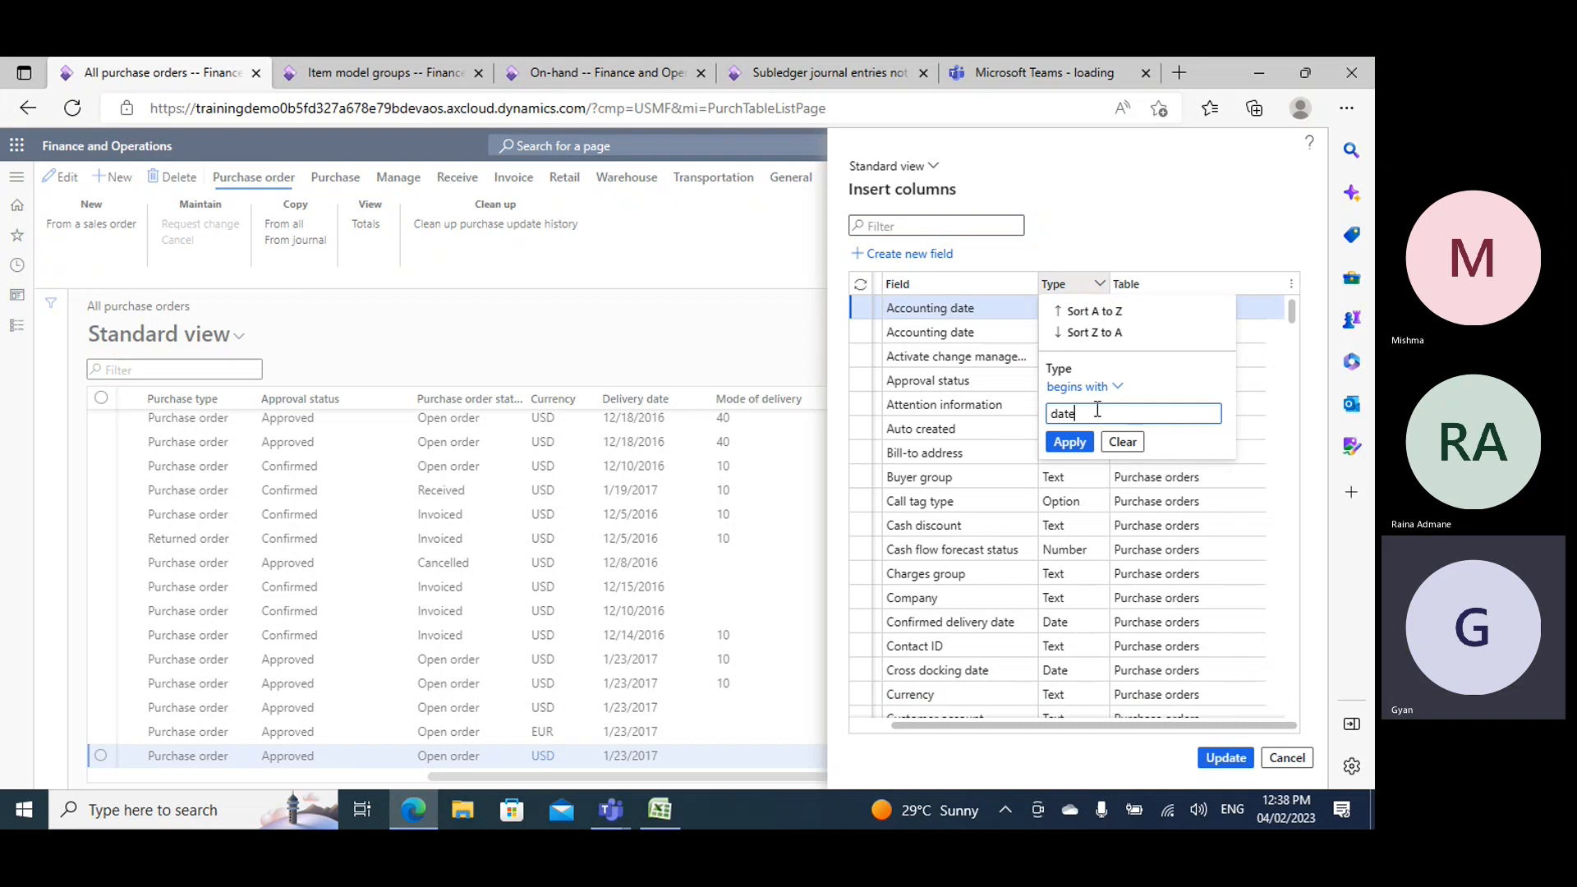
click(1076, 387)
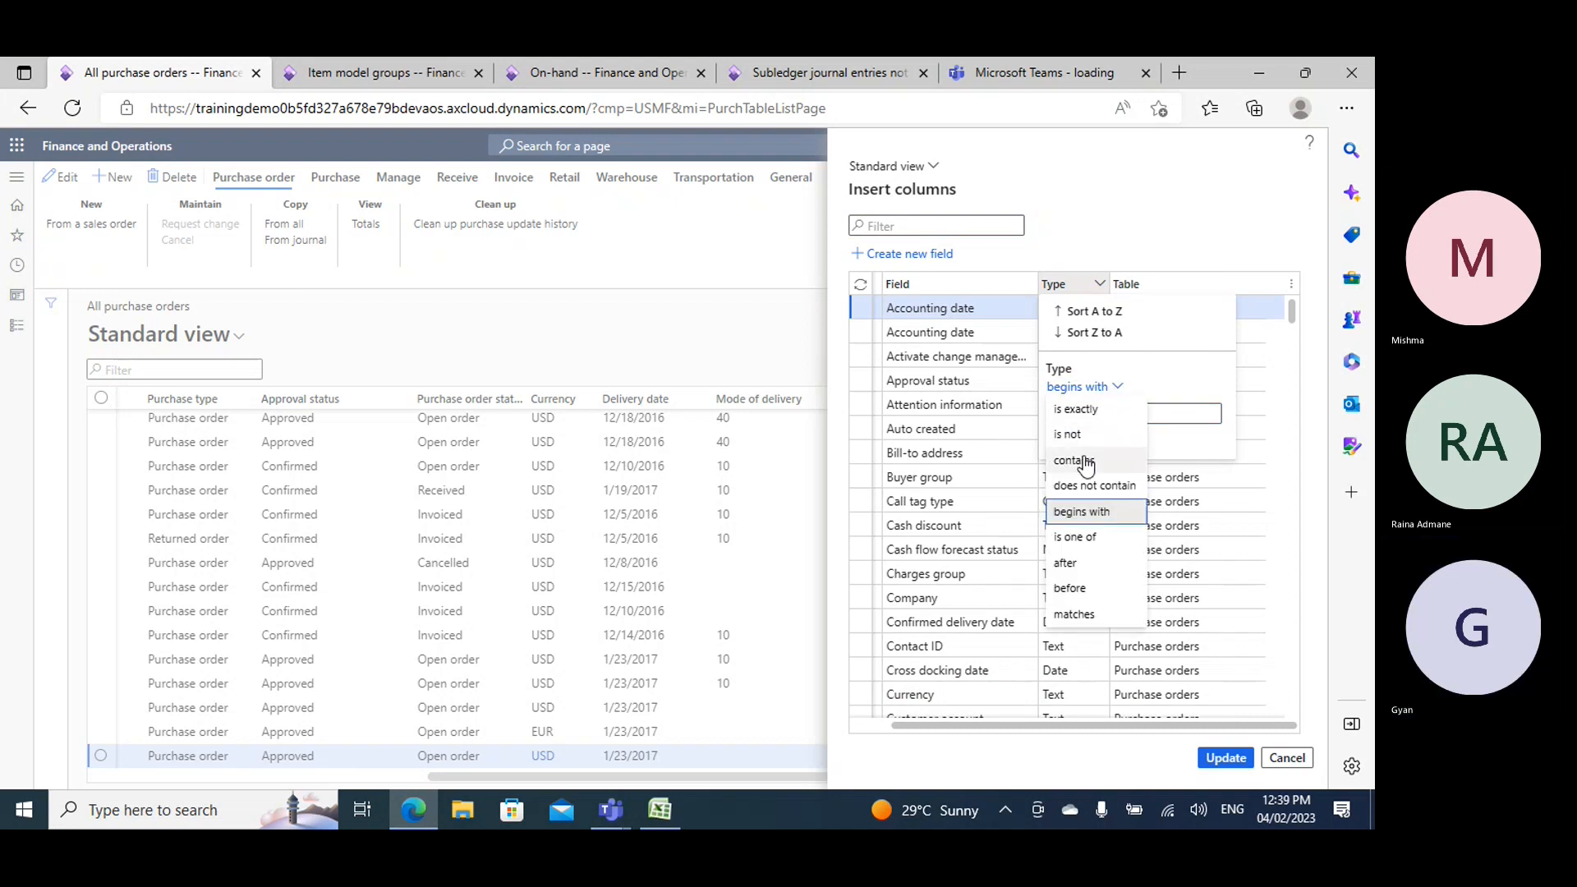
click(1085, 461)
click(1069, 442)
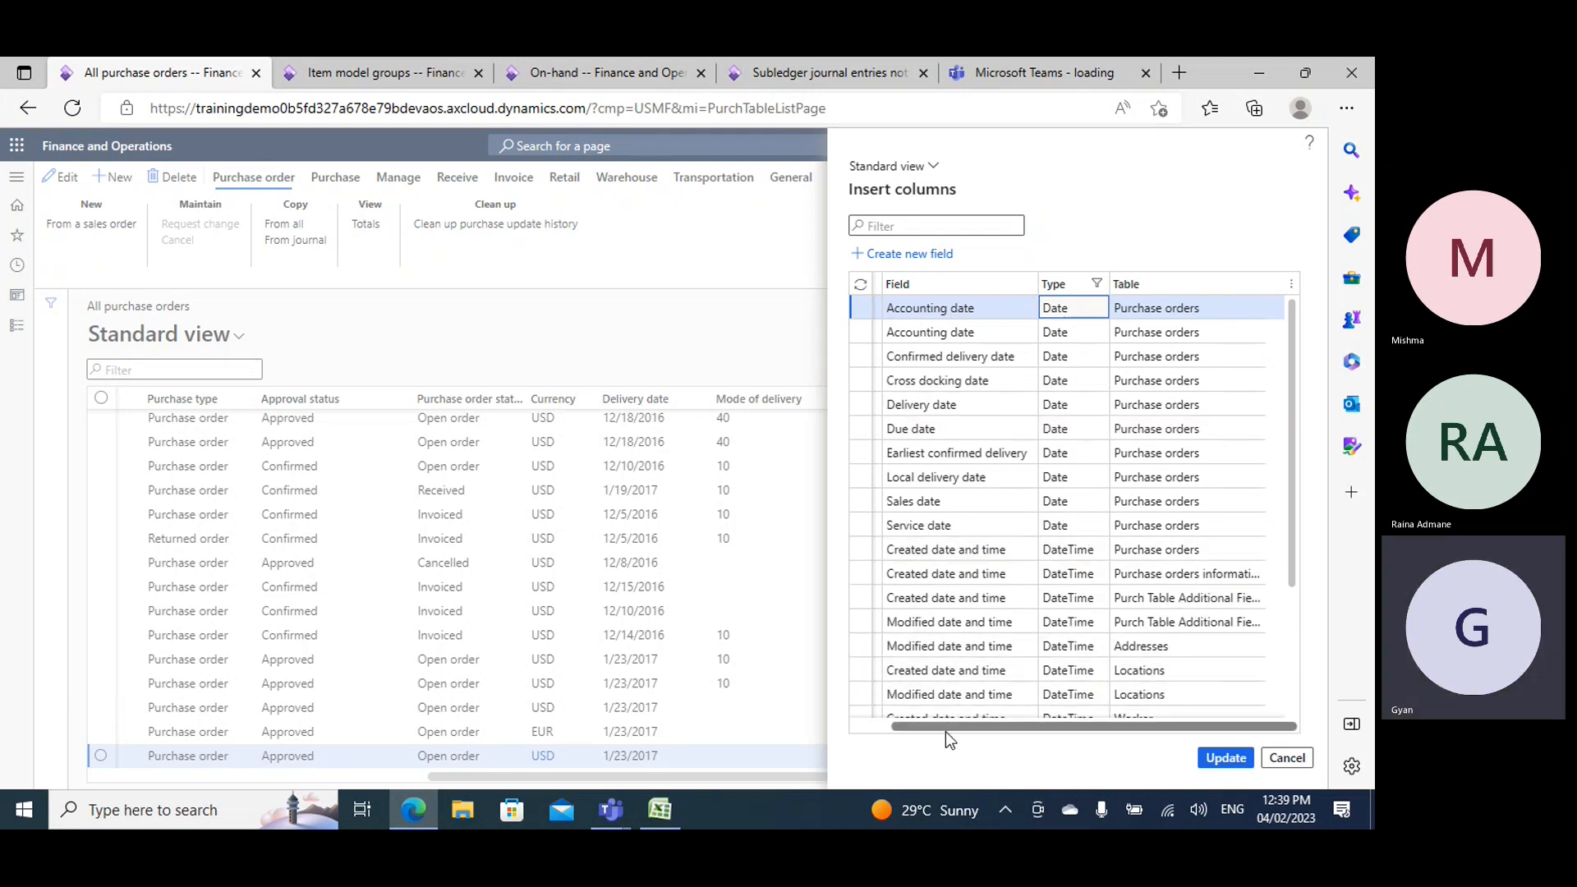
- Add the Created date and time field of the Purchase orders table to the purchase orders list
drag(949, 726, 871, 728)
click(883, 548)
click(1217, 758)
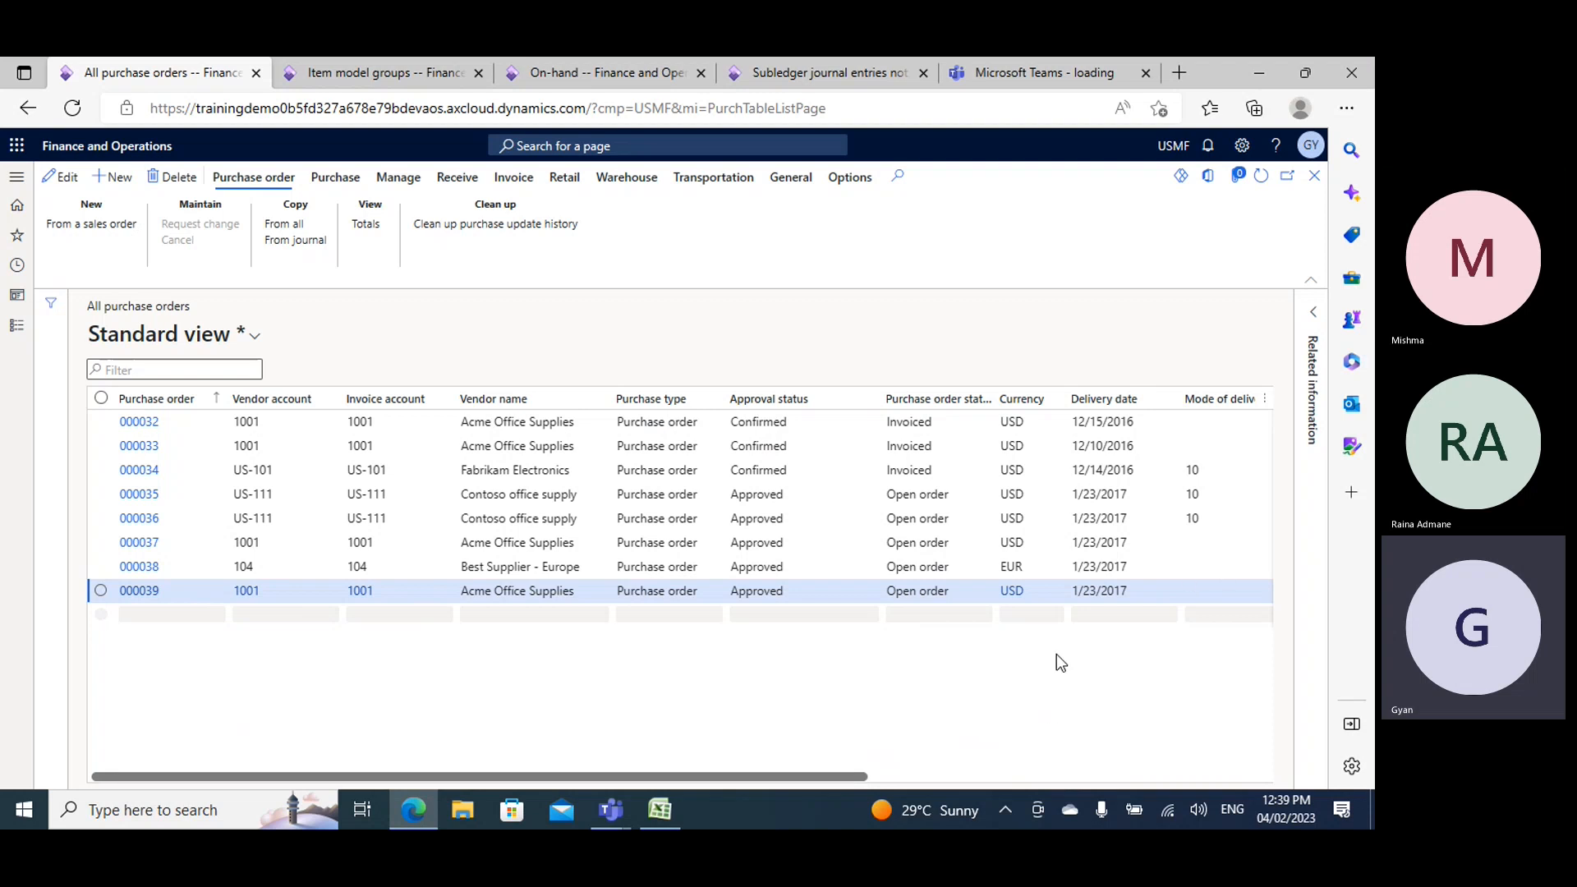
- Sort the purchase orders by Created date and time from newest to oldest and open the most recent order
drag(768, 759, 1058, 760)
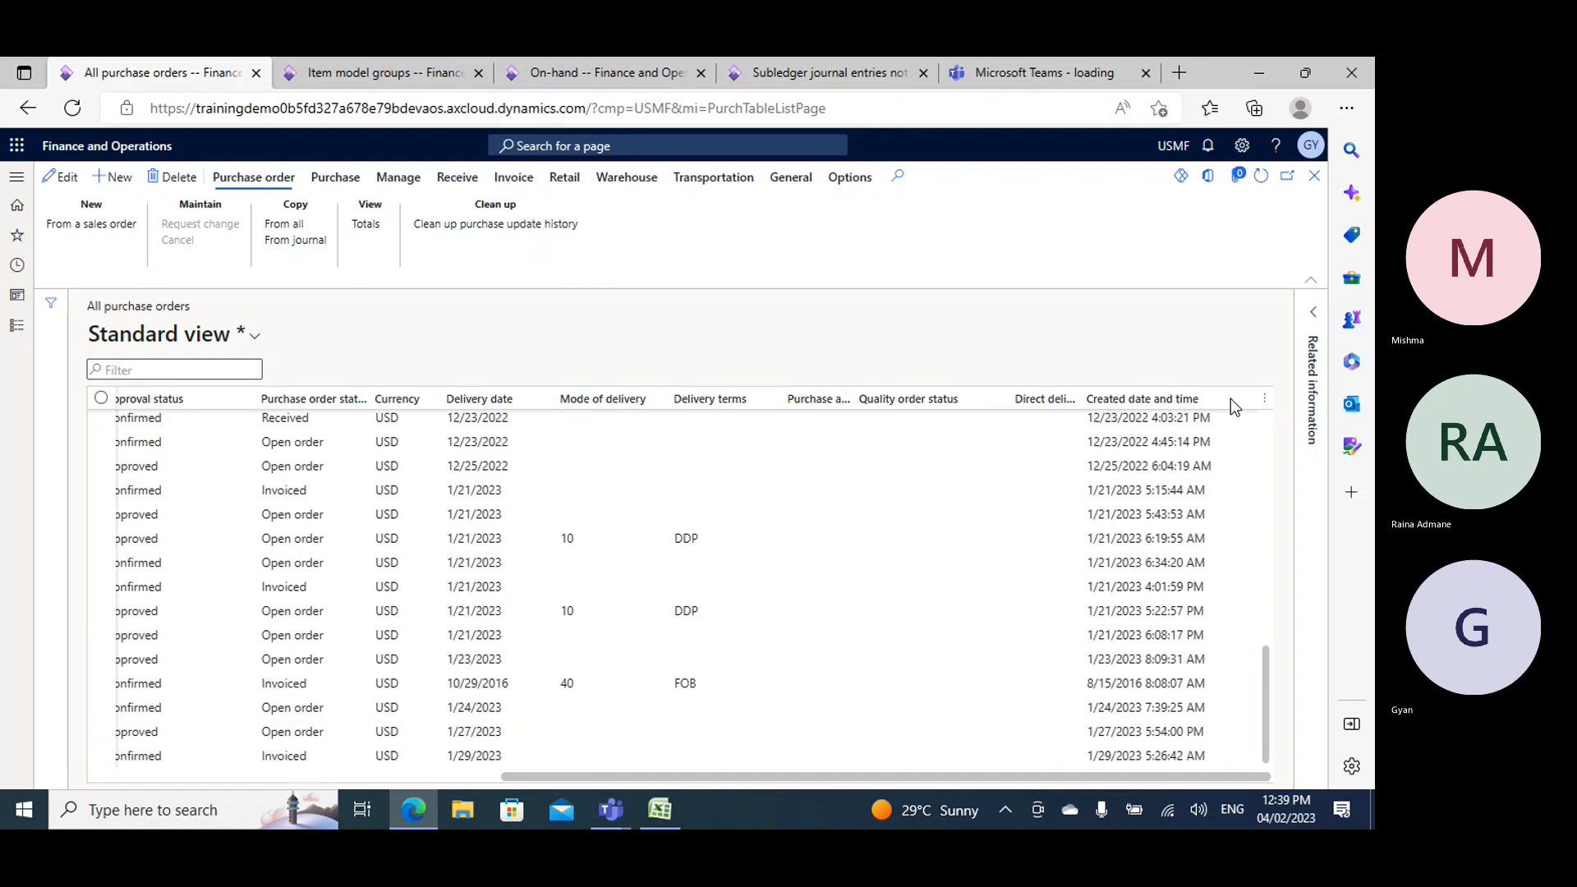
click(1113, 760)
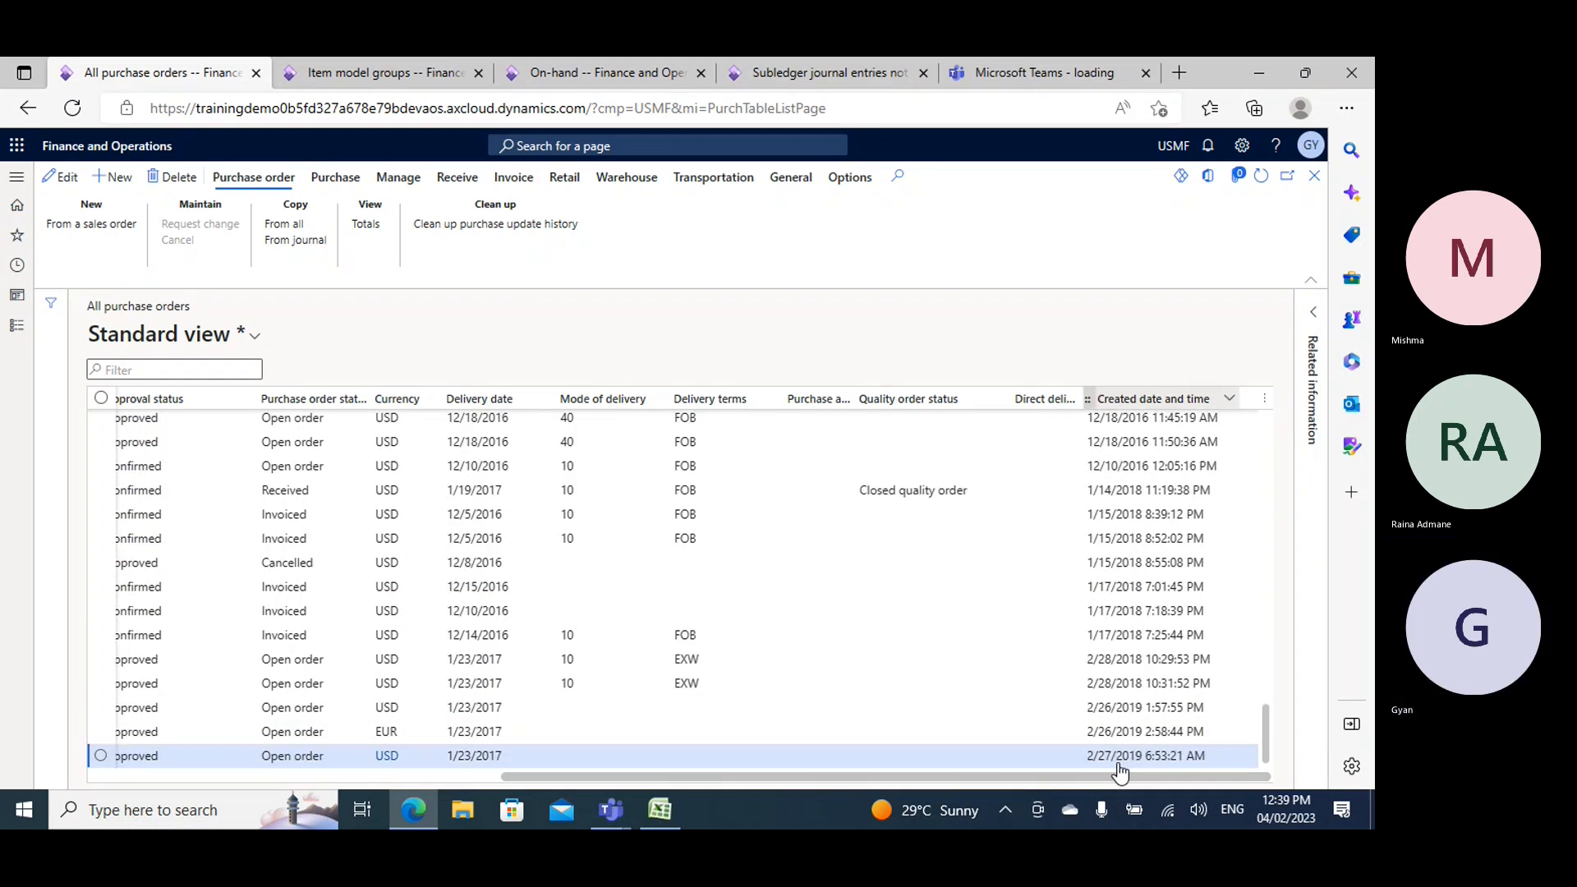
click(1228, 400)
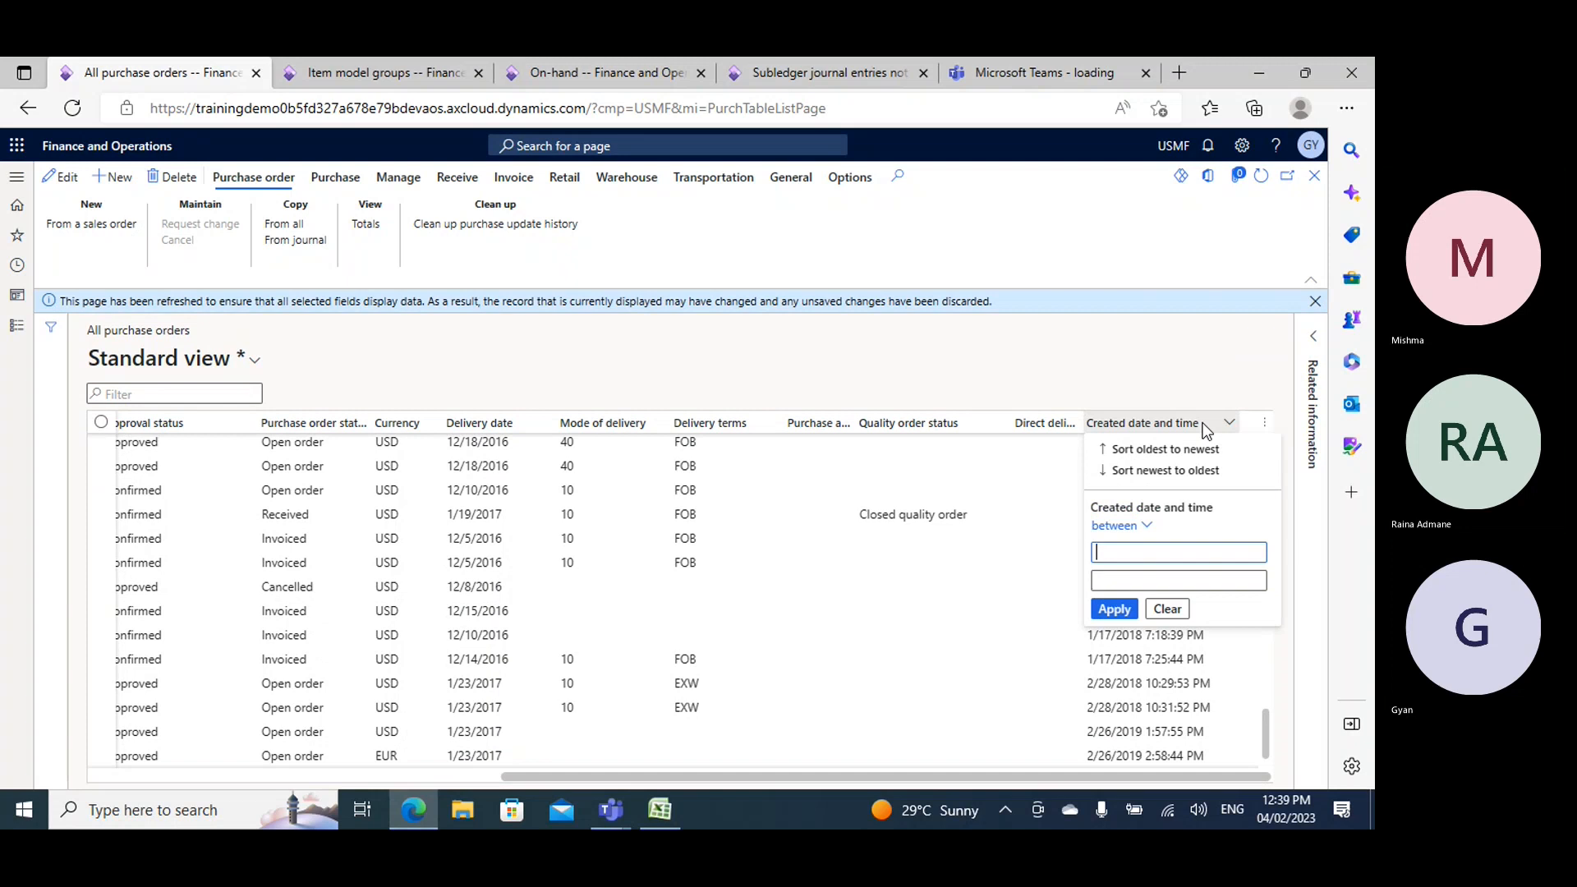
click(1154, 471)
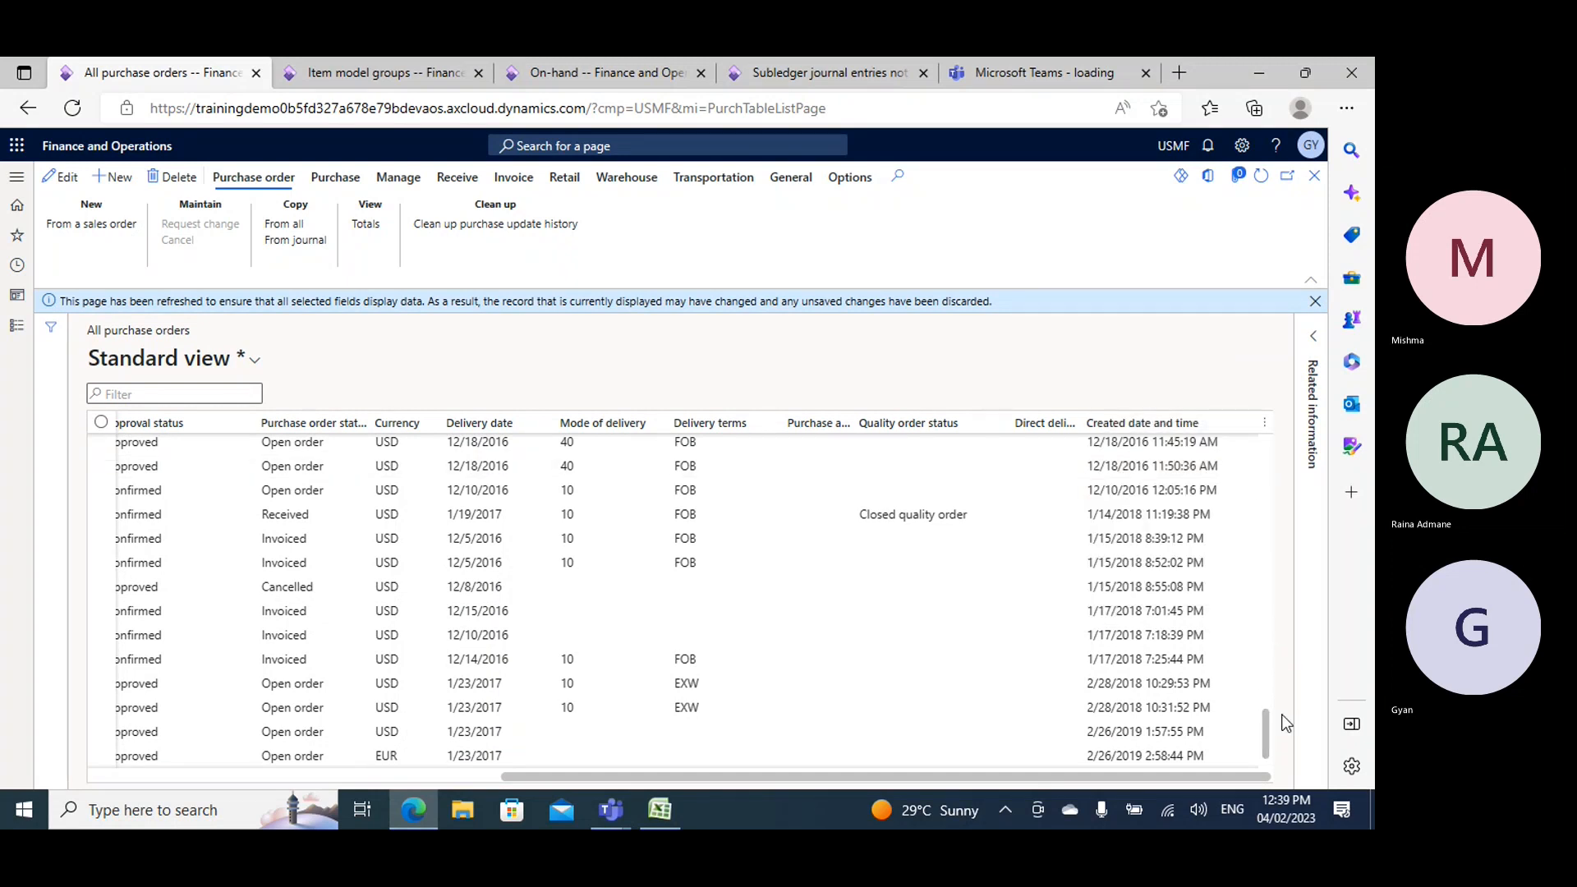
click(1228, 427)
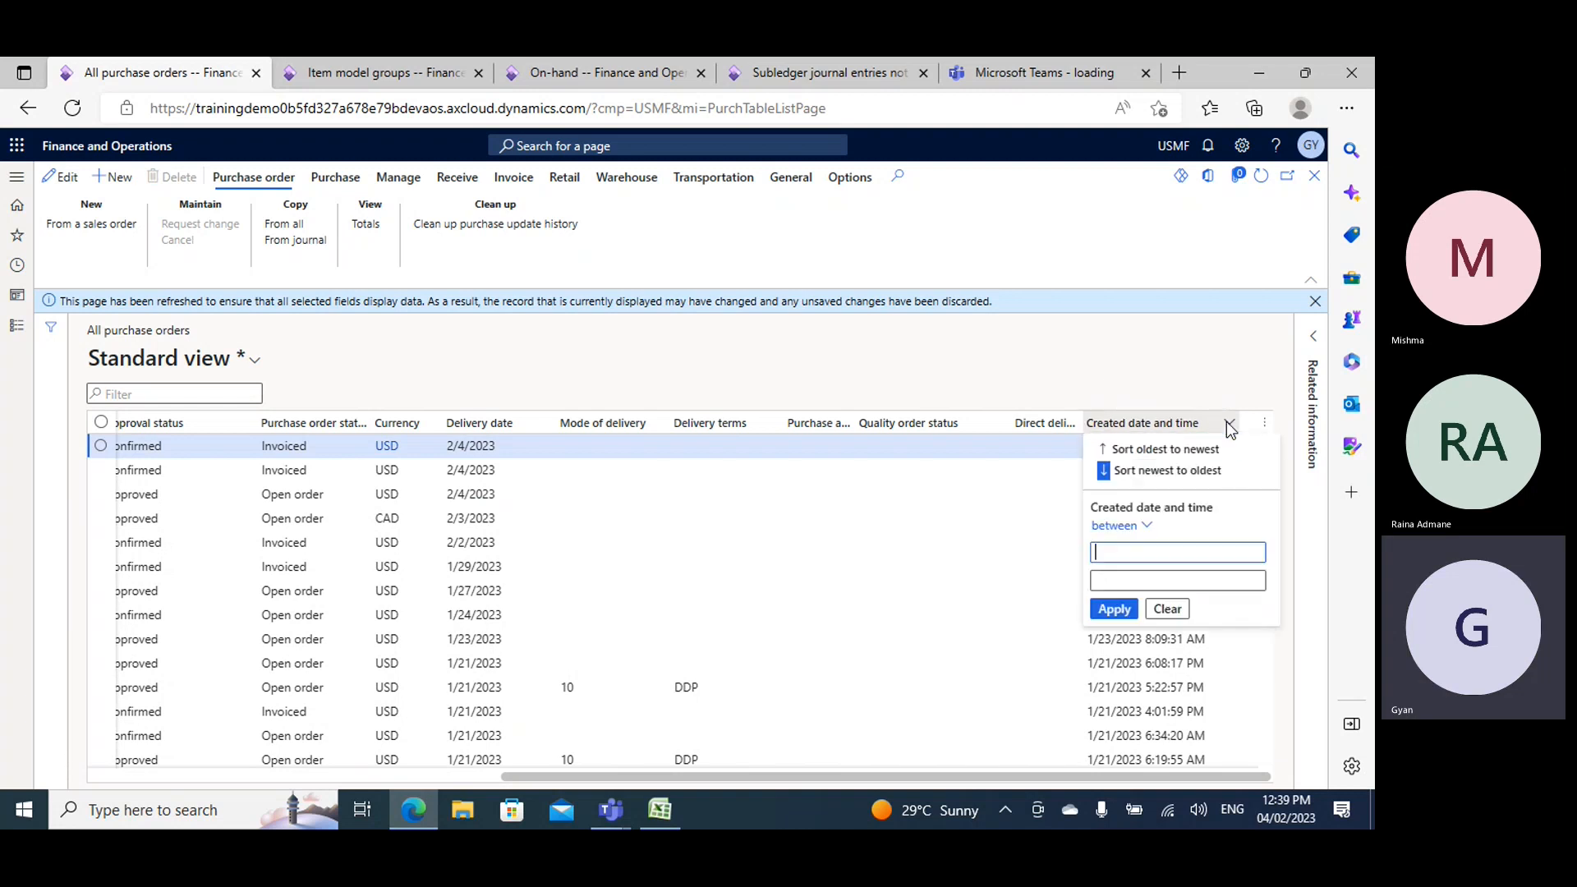
click(1204, 377)
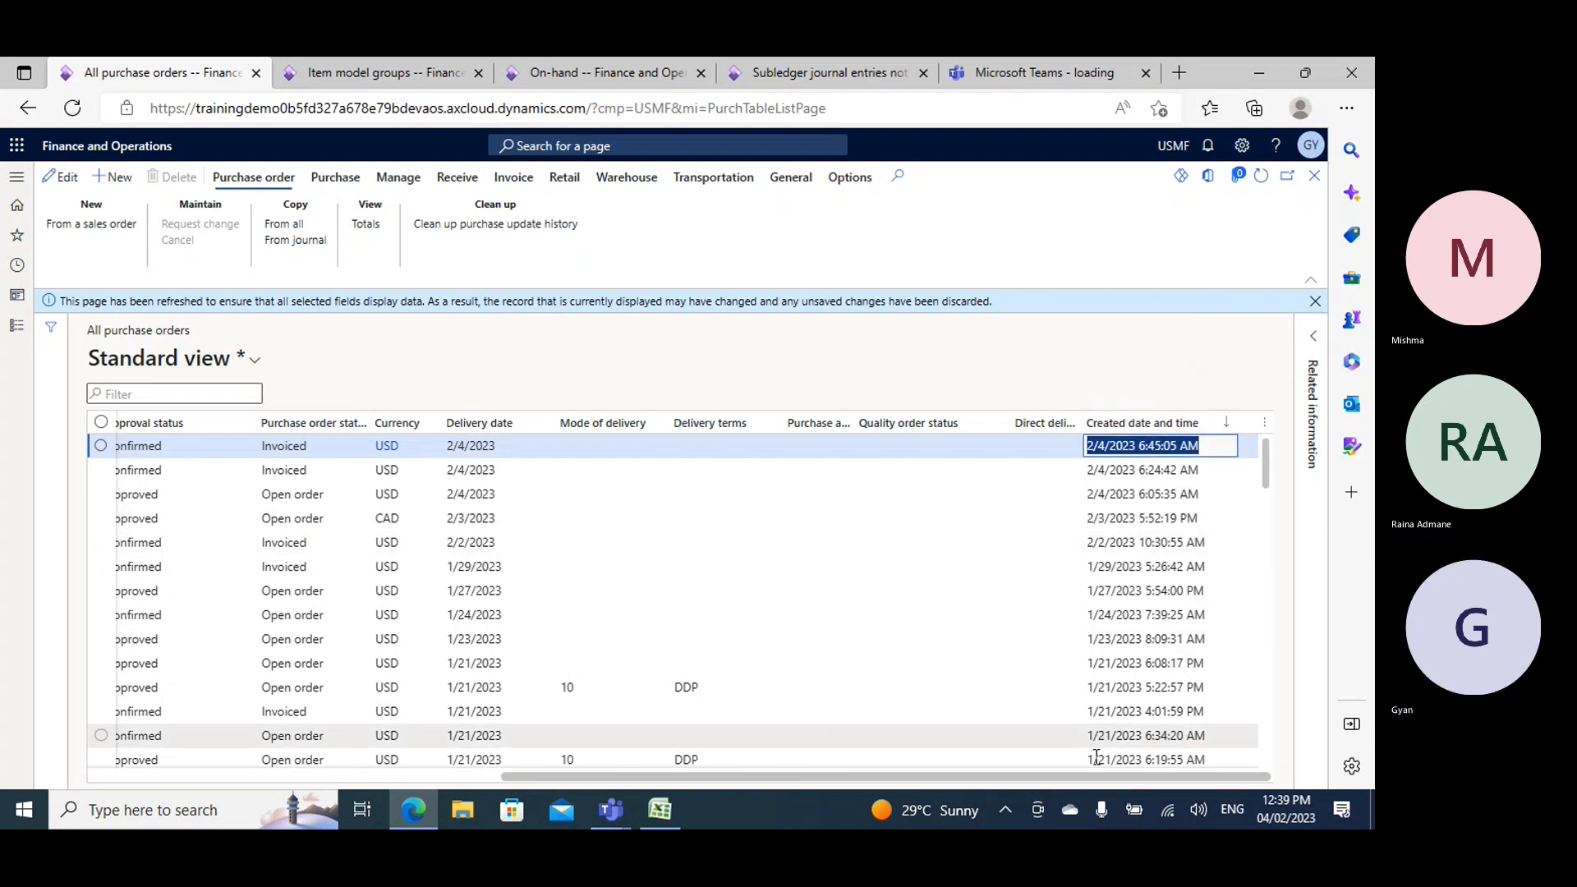
drag(1089, 779, 682, 778)
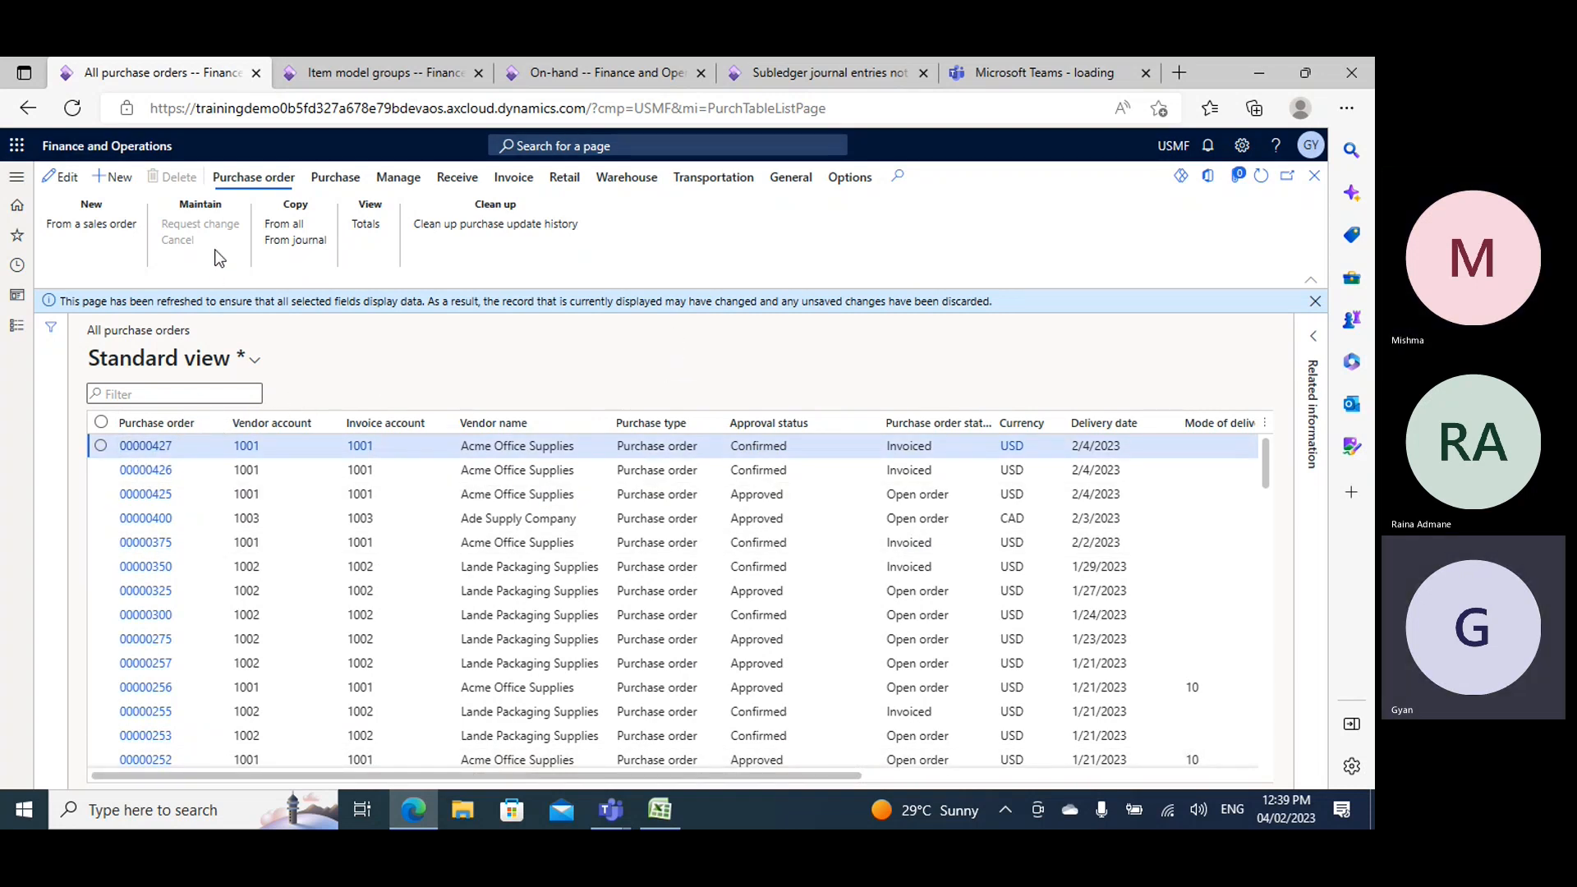
click(148, 445)
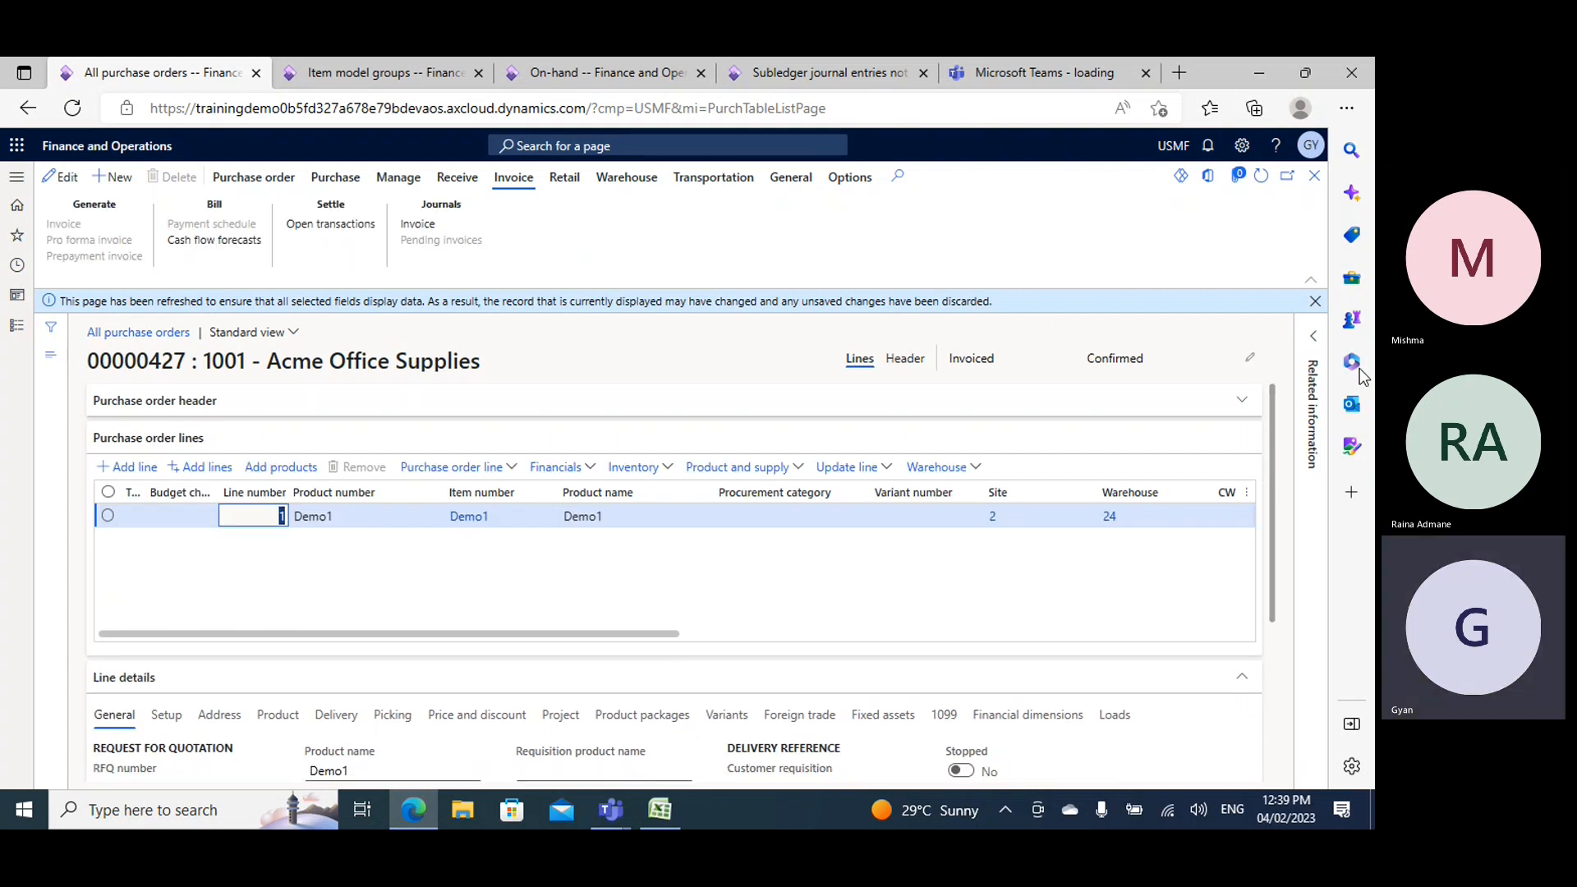
- Return to the item model groups page and examine the description of the Include physical value option
click(360, 72)
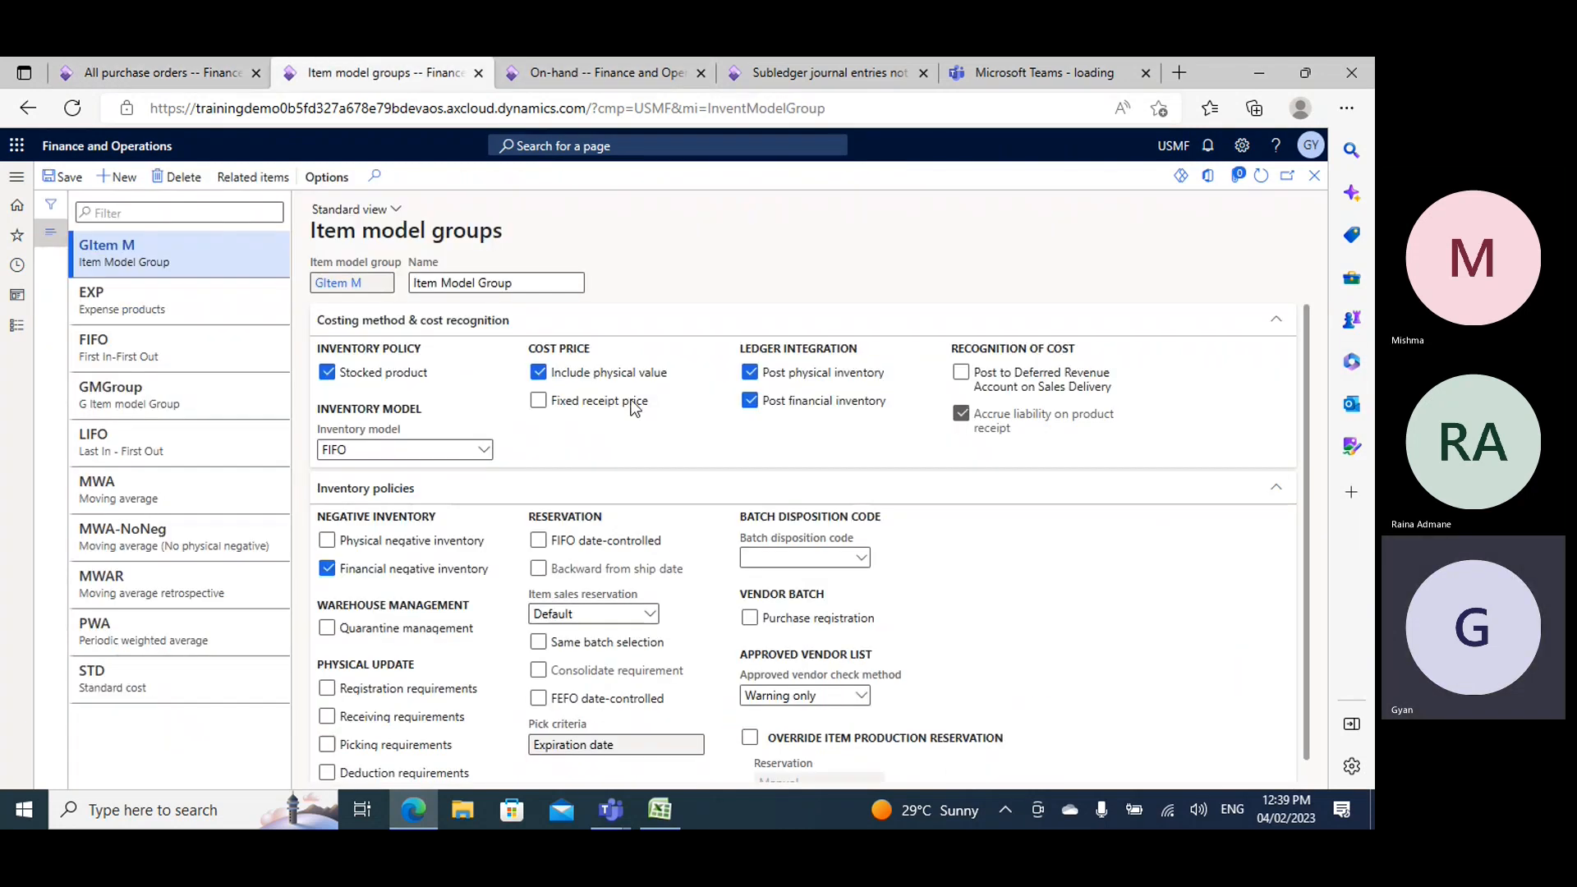
click(622, 382)
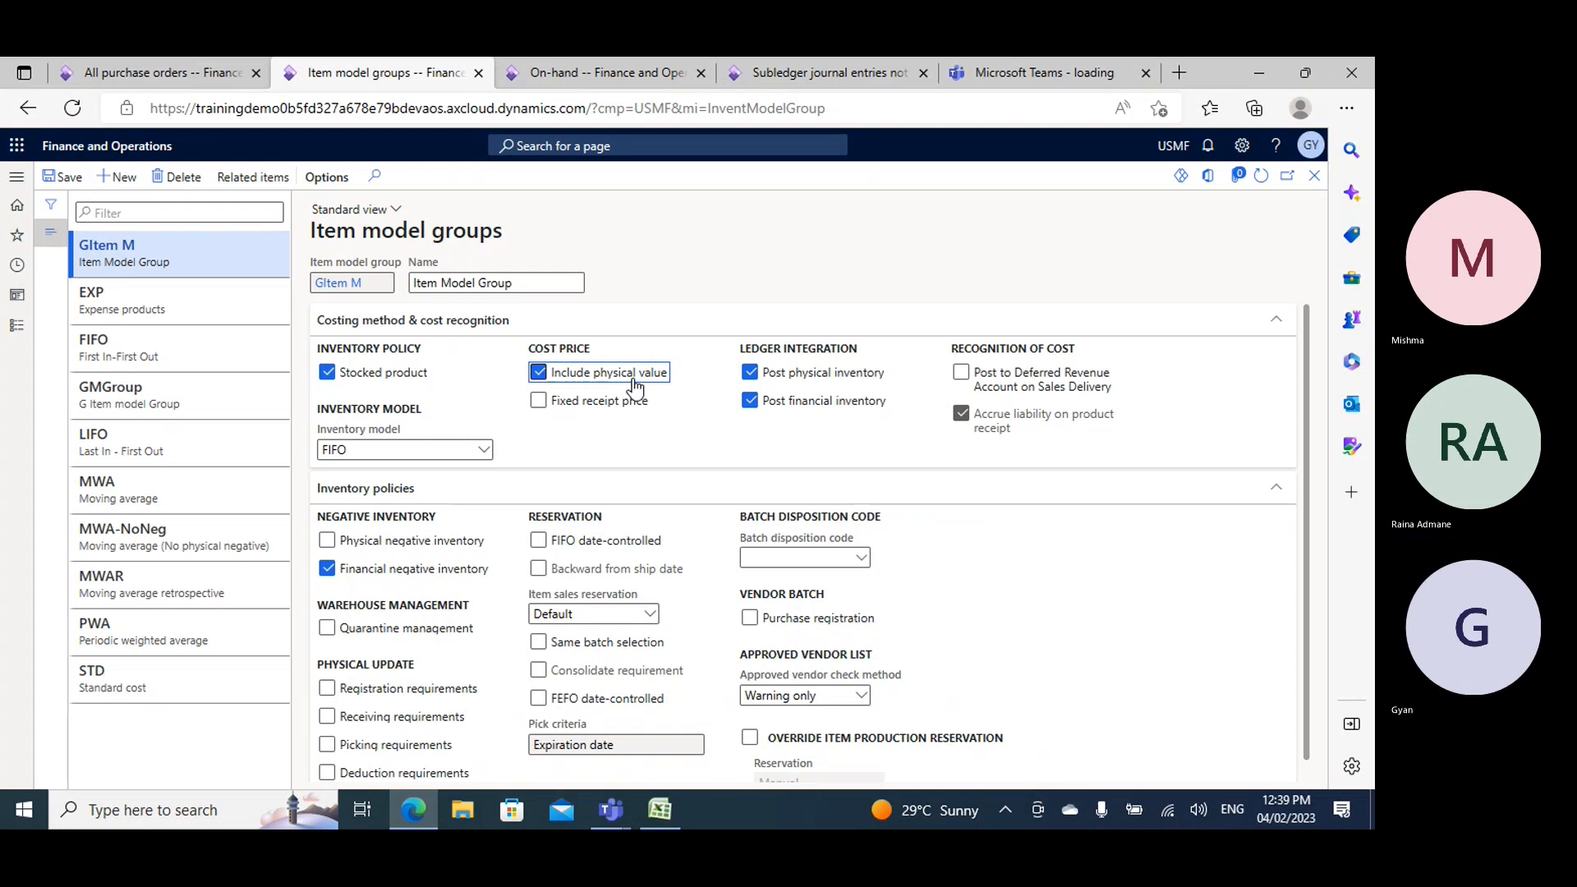
mouse_move(635, 387)
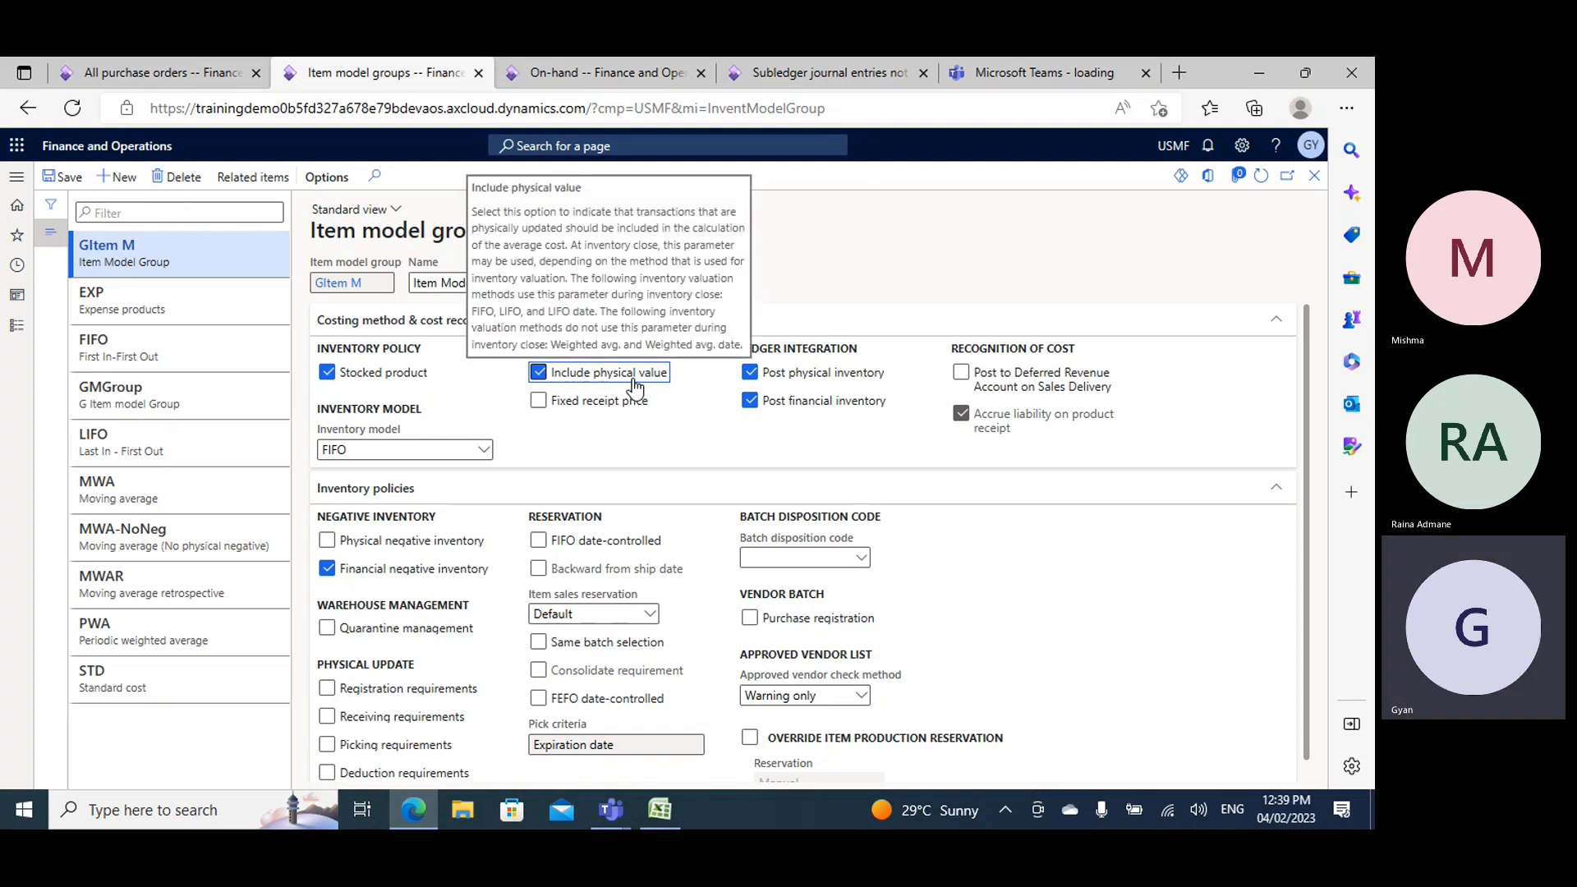
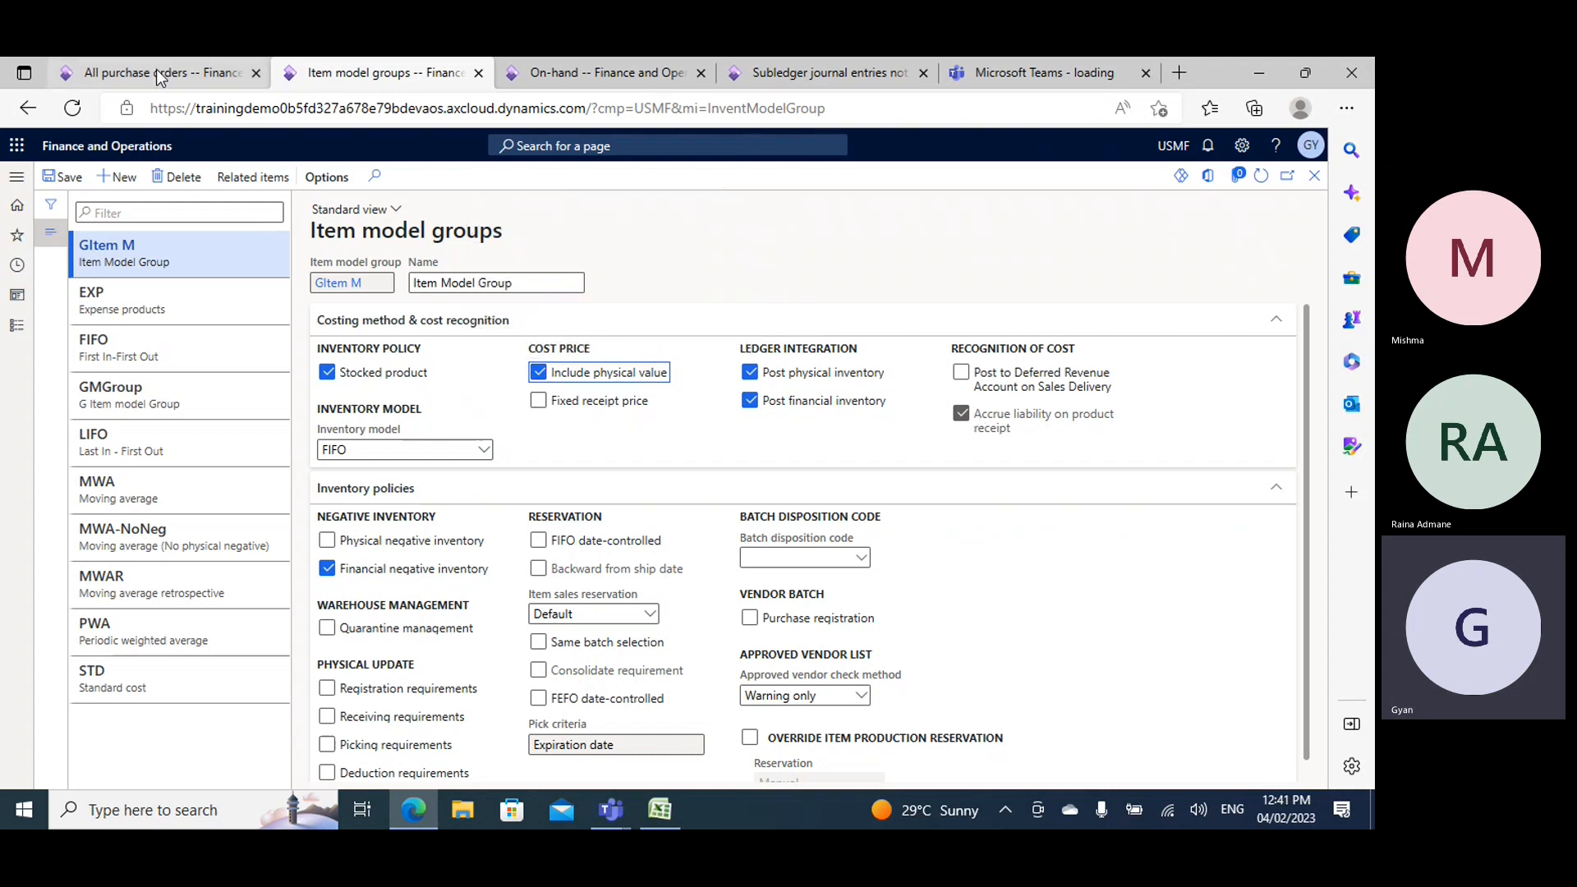
- Compare the product receipt's voucher transactions with the costing and ledger settings of the GItem M item model group
click(211, 76)
click(457, 178)
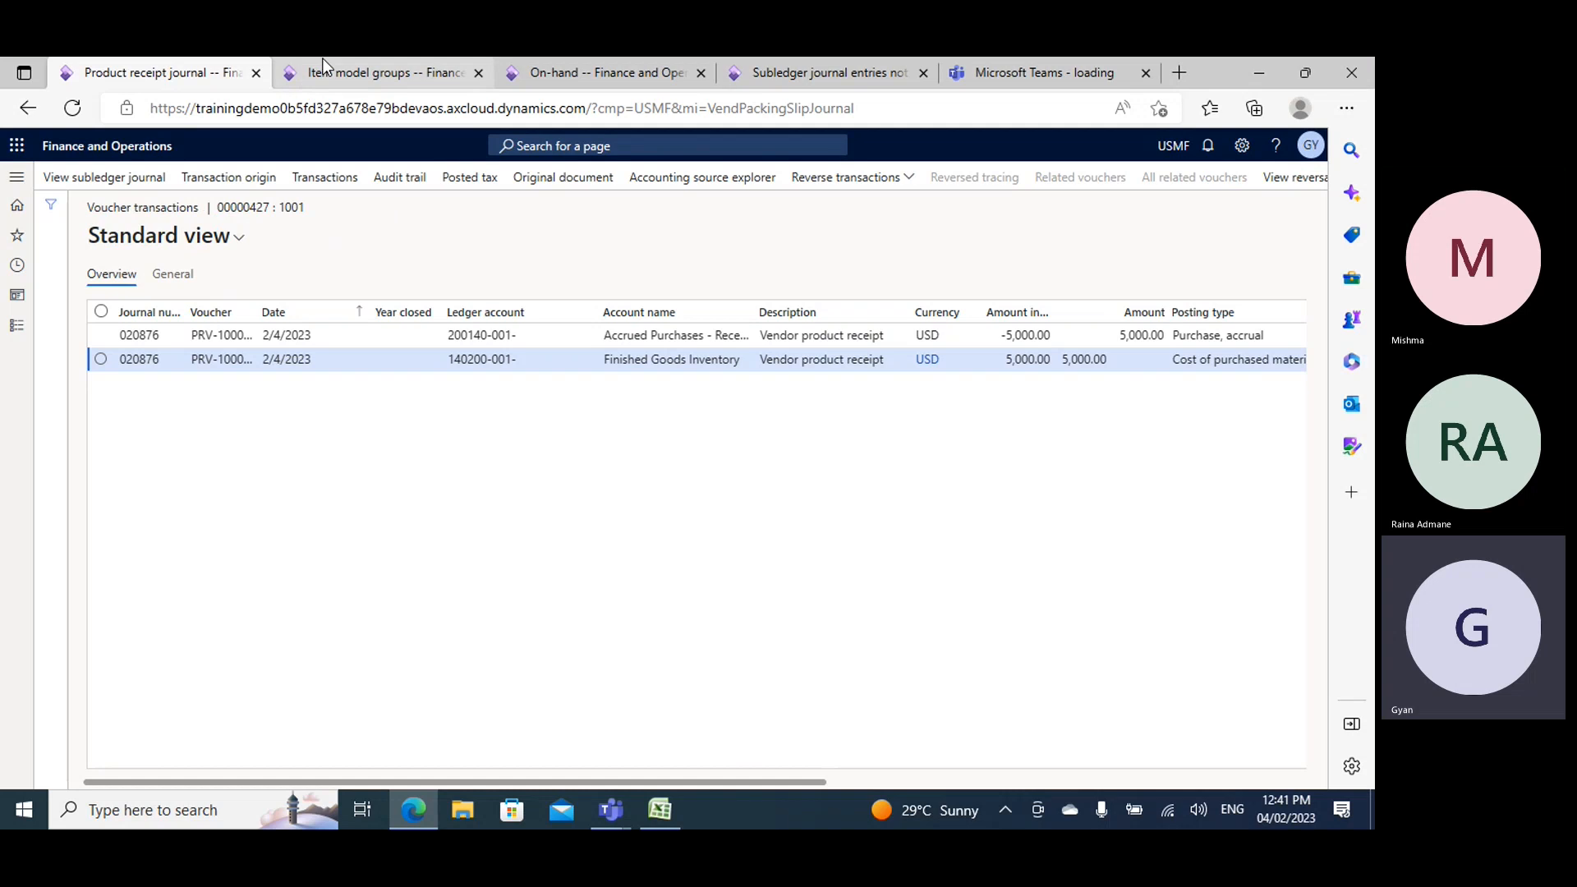
click(299, 82)
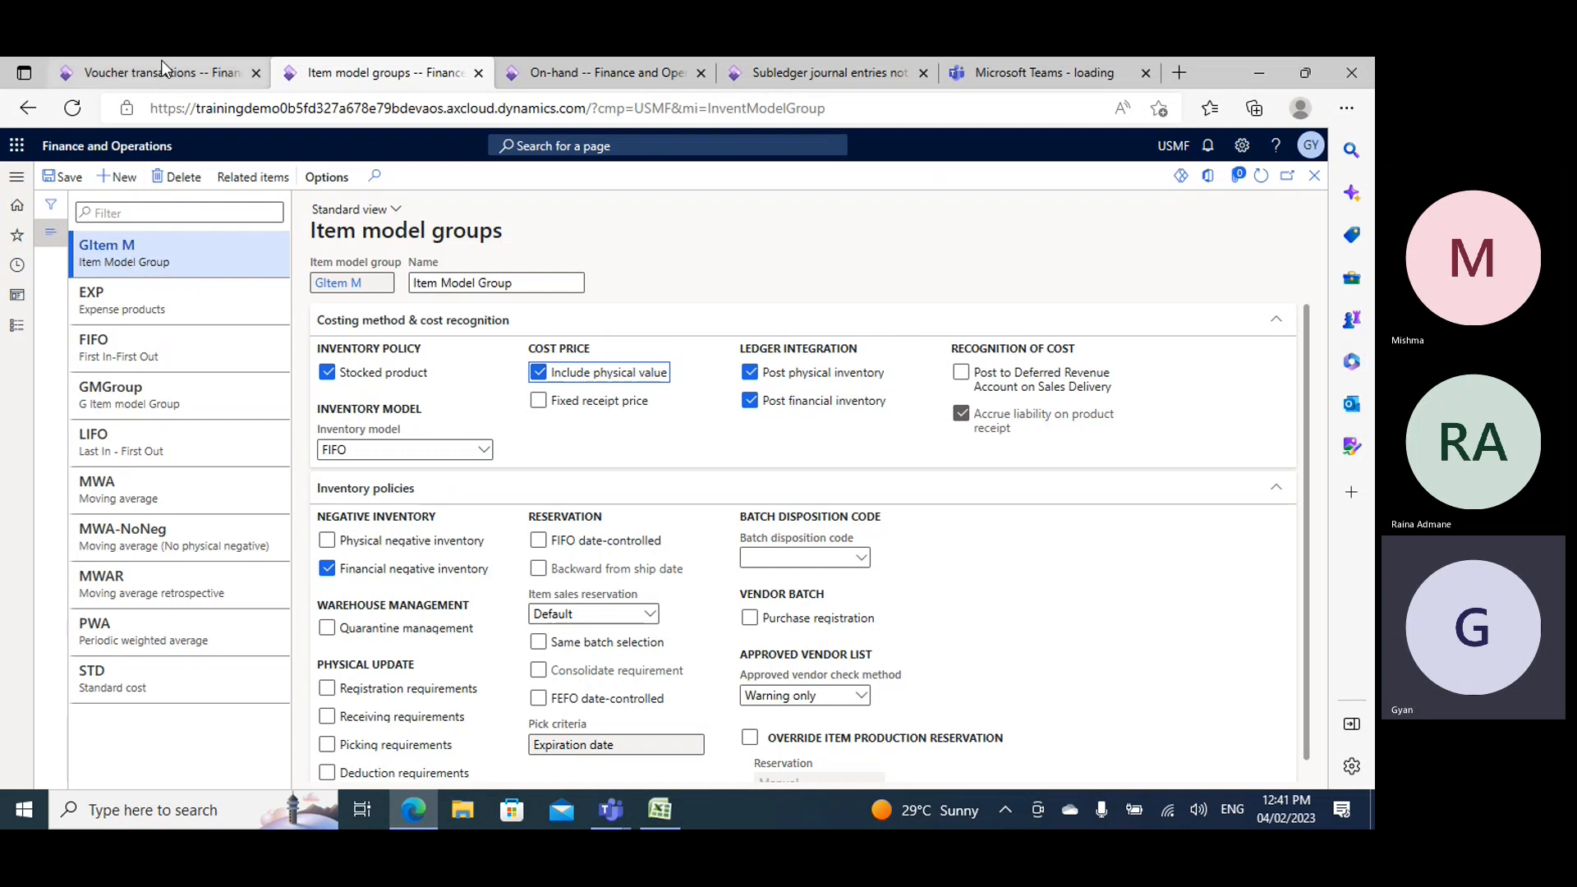
mouse_move(161, 63)
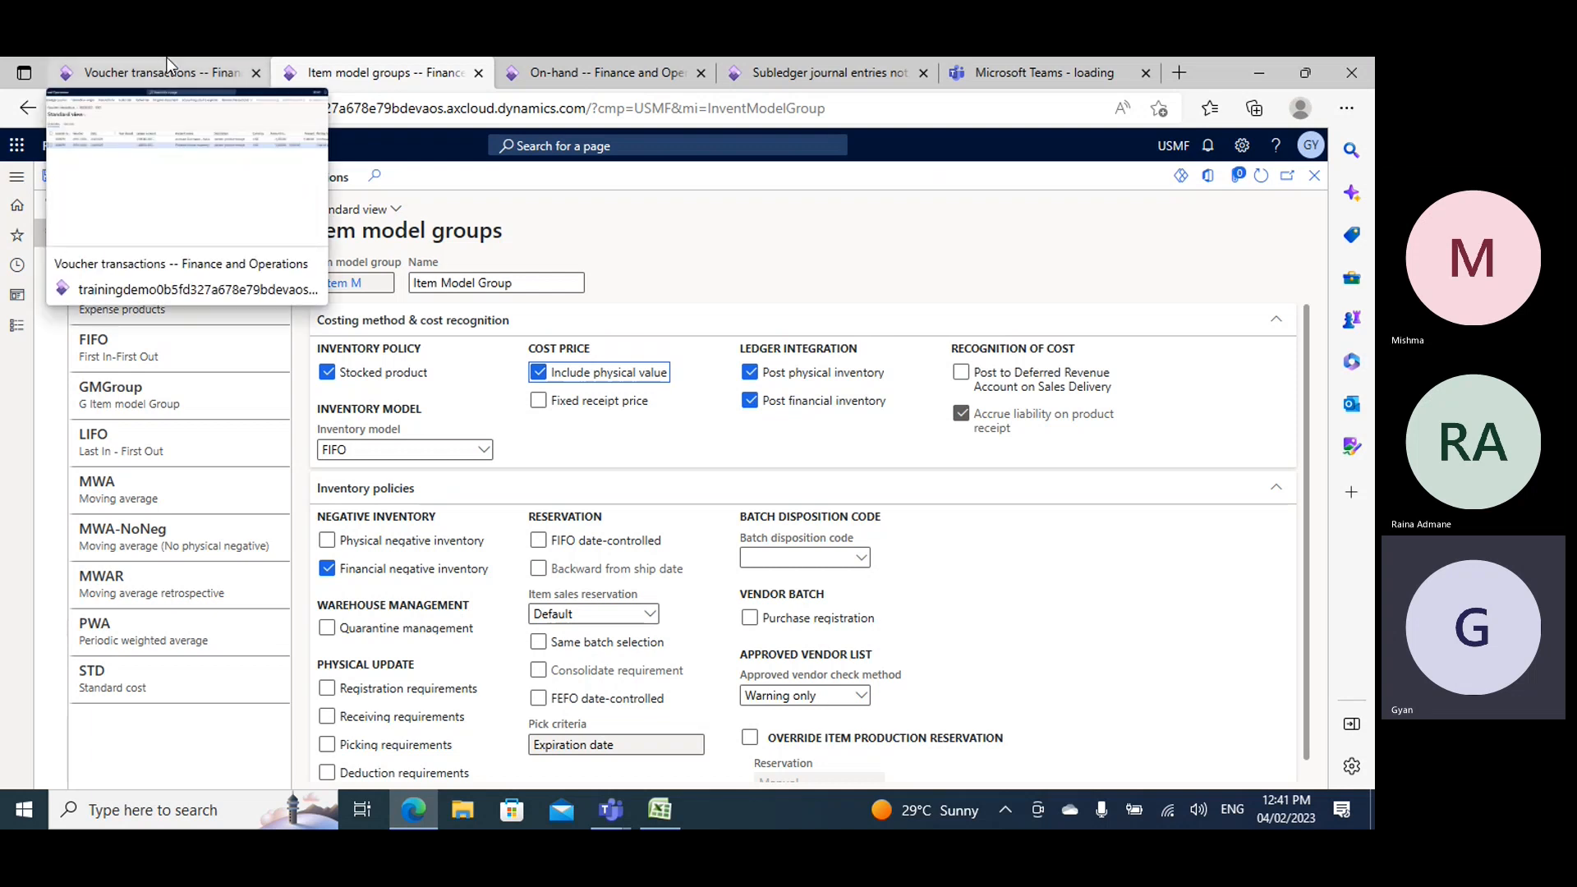
click(161, 66)
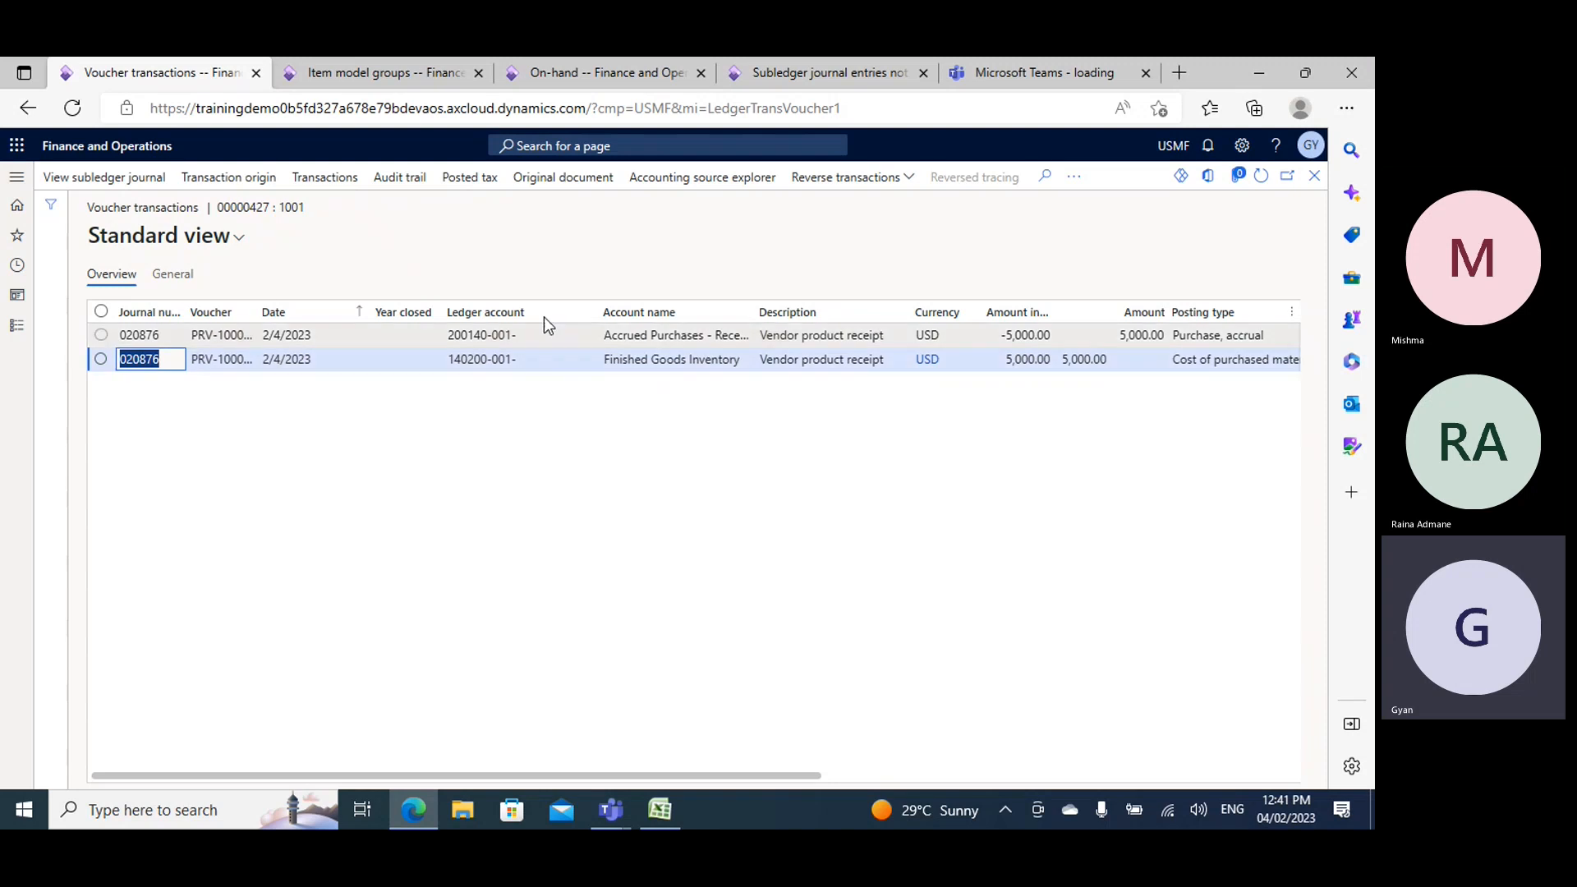
click(378, 74)
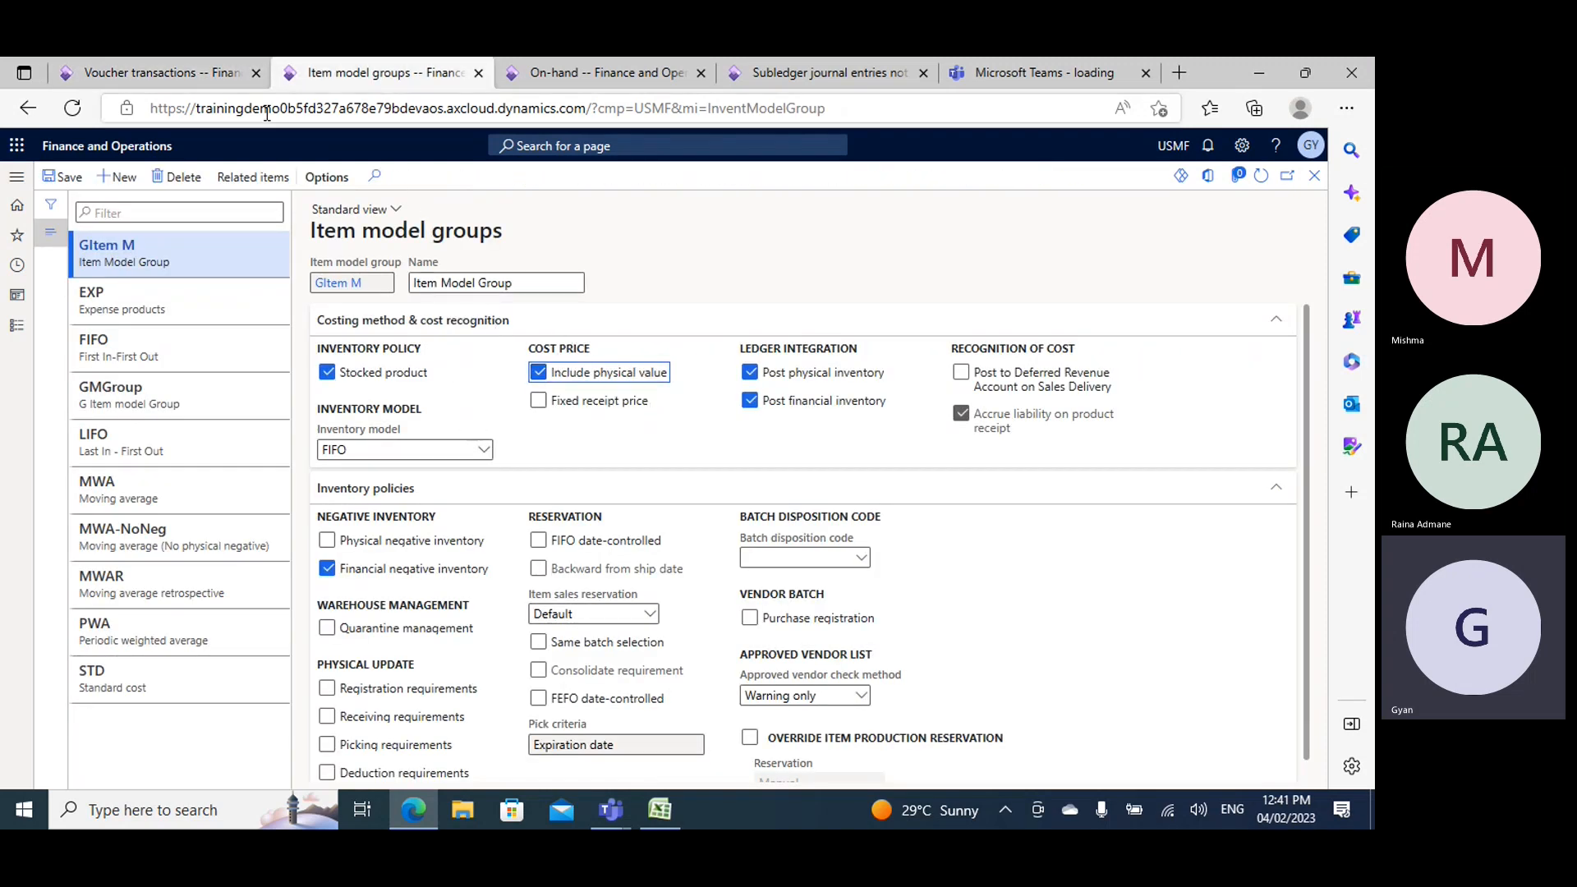
click(161, 73)
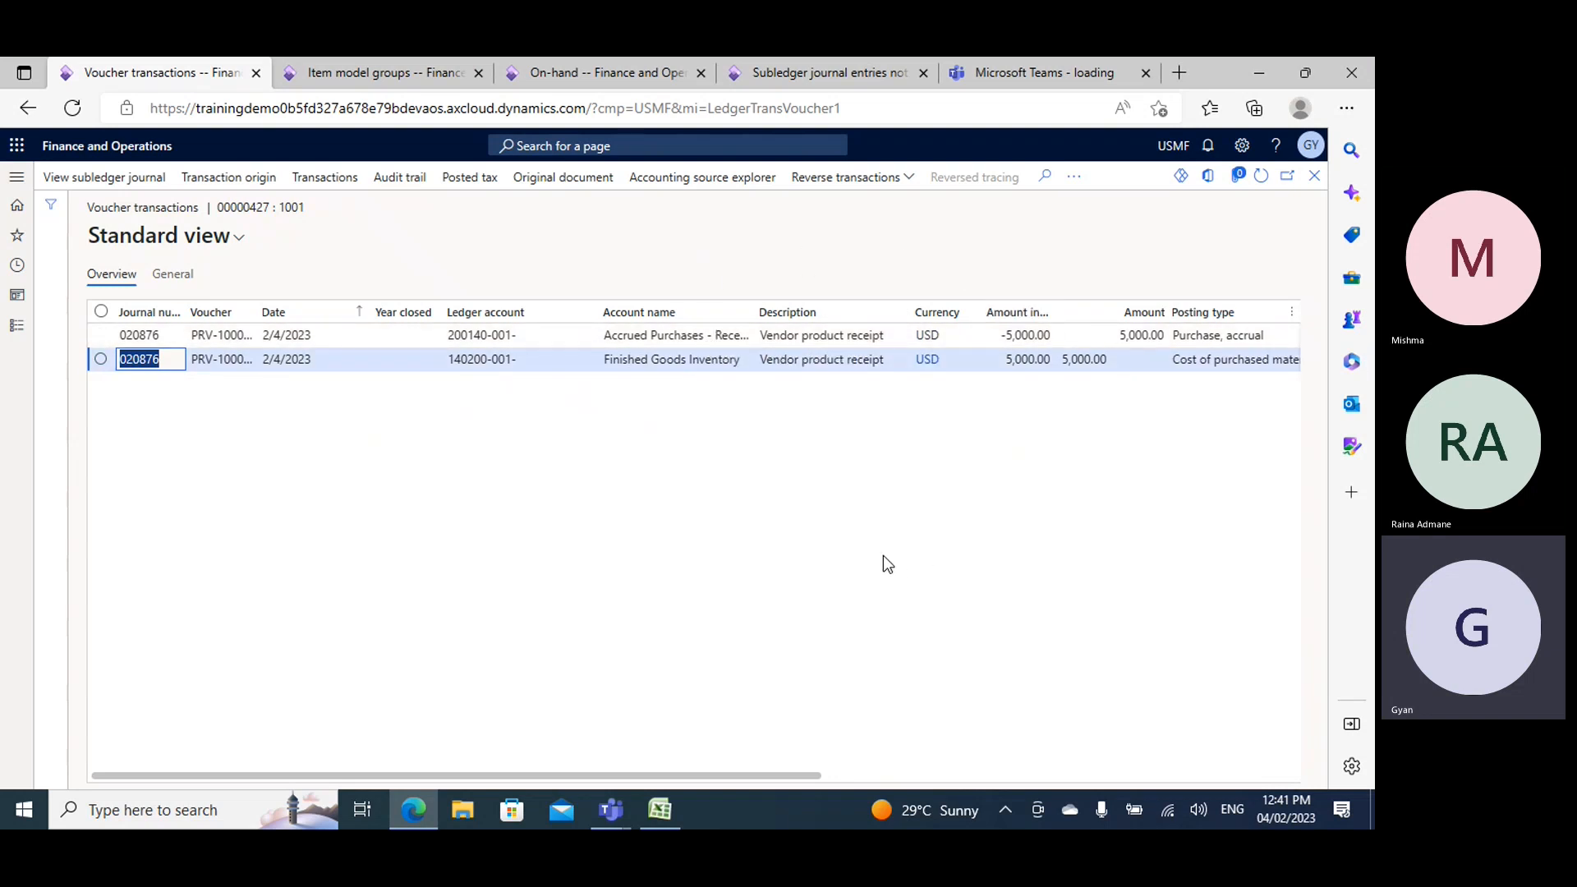
click(378, 75)
click(556, 376)
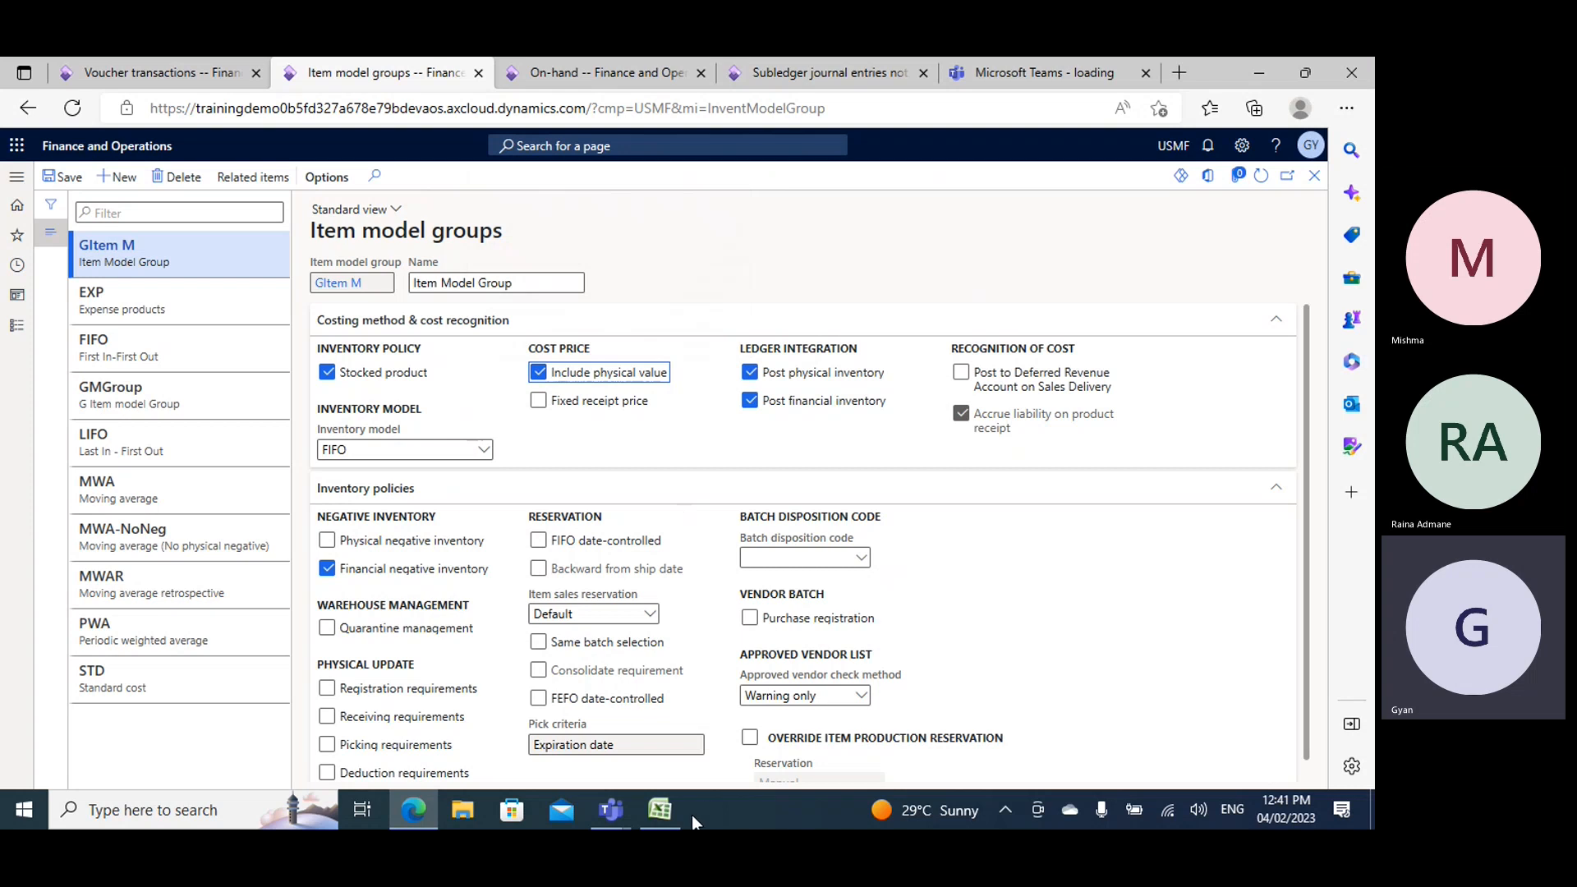
- Switch to the Book2 workbook in Excel and enter PO in D5 with Create below it in D6
click(662, 811)
click(365, 333)
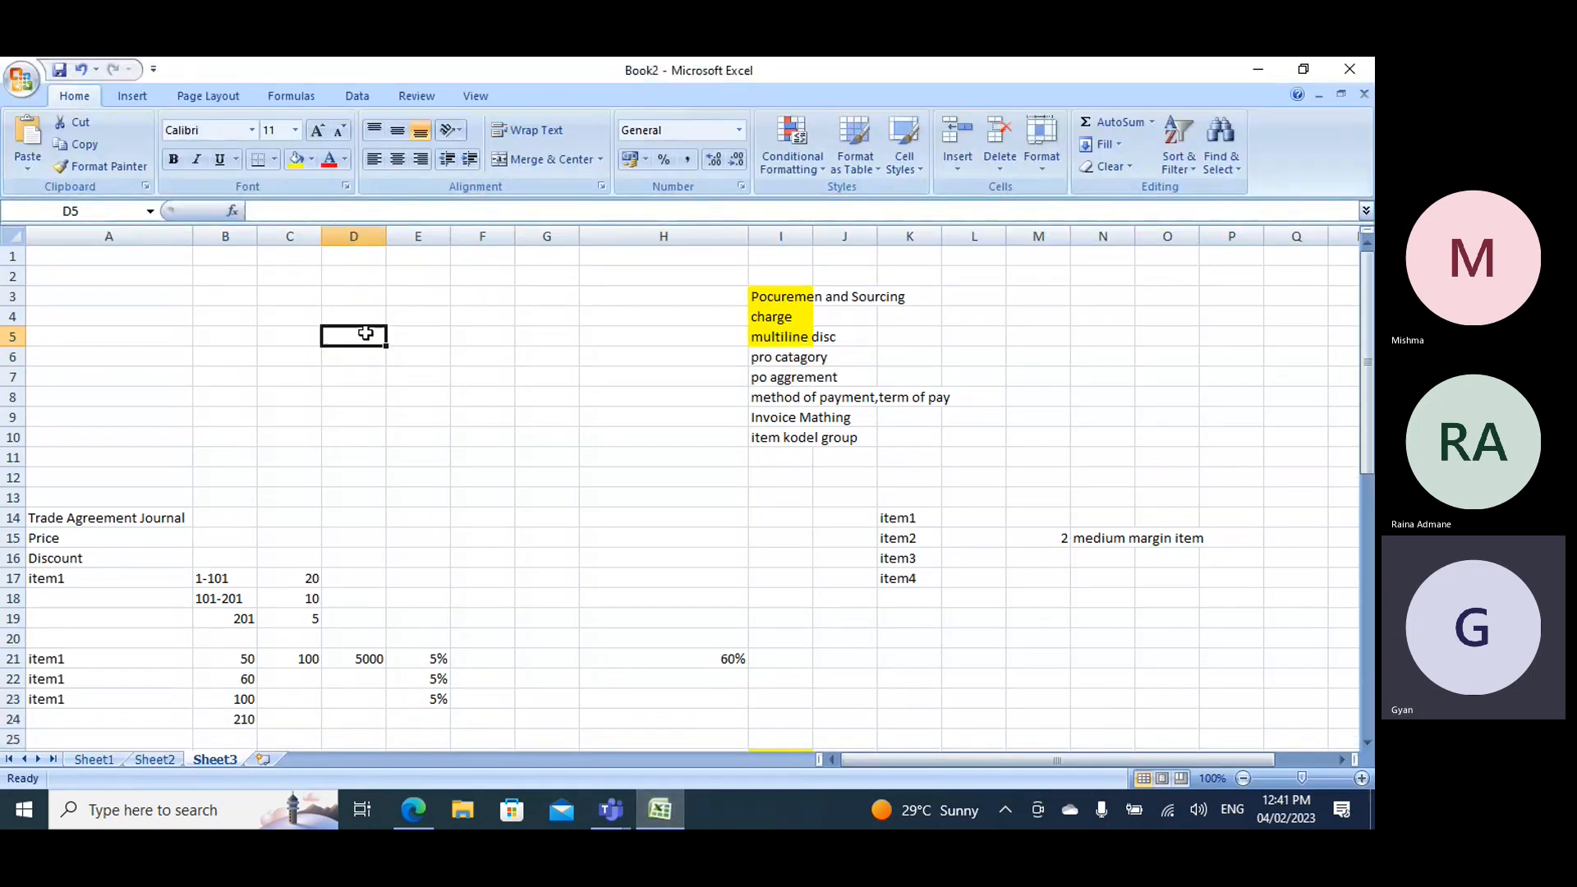
text(PO)
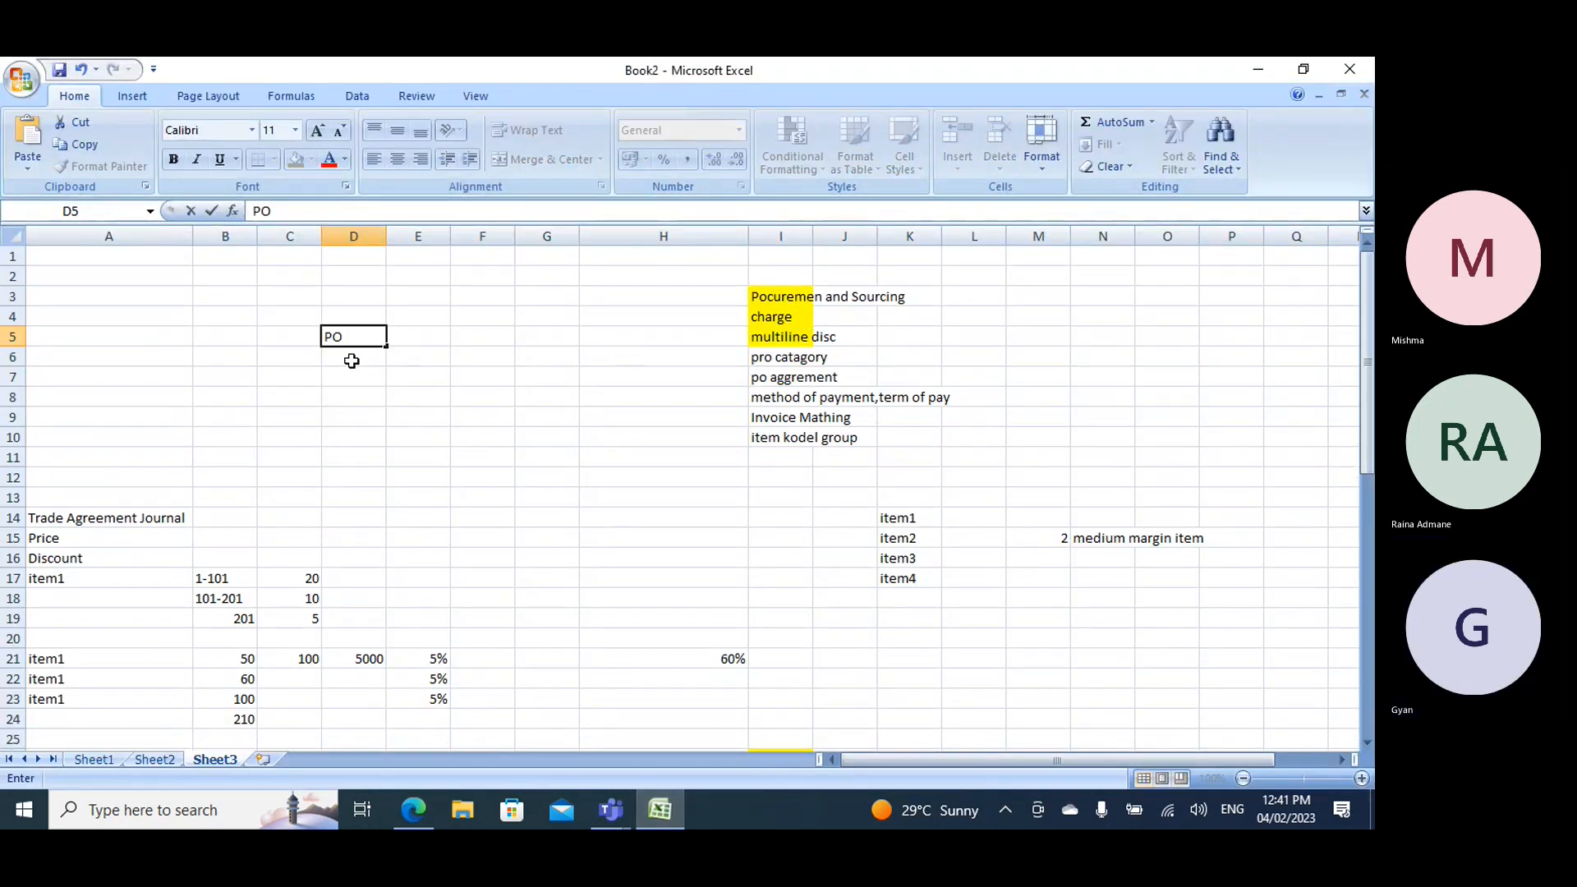
key(Return)
text(Crea)
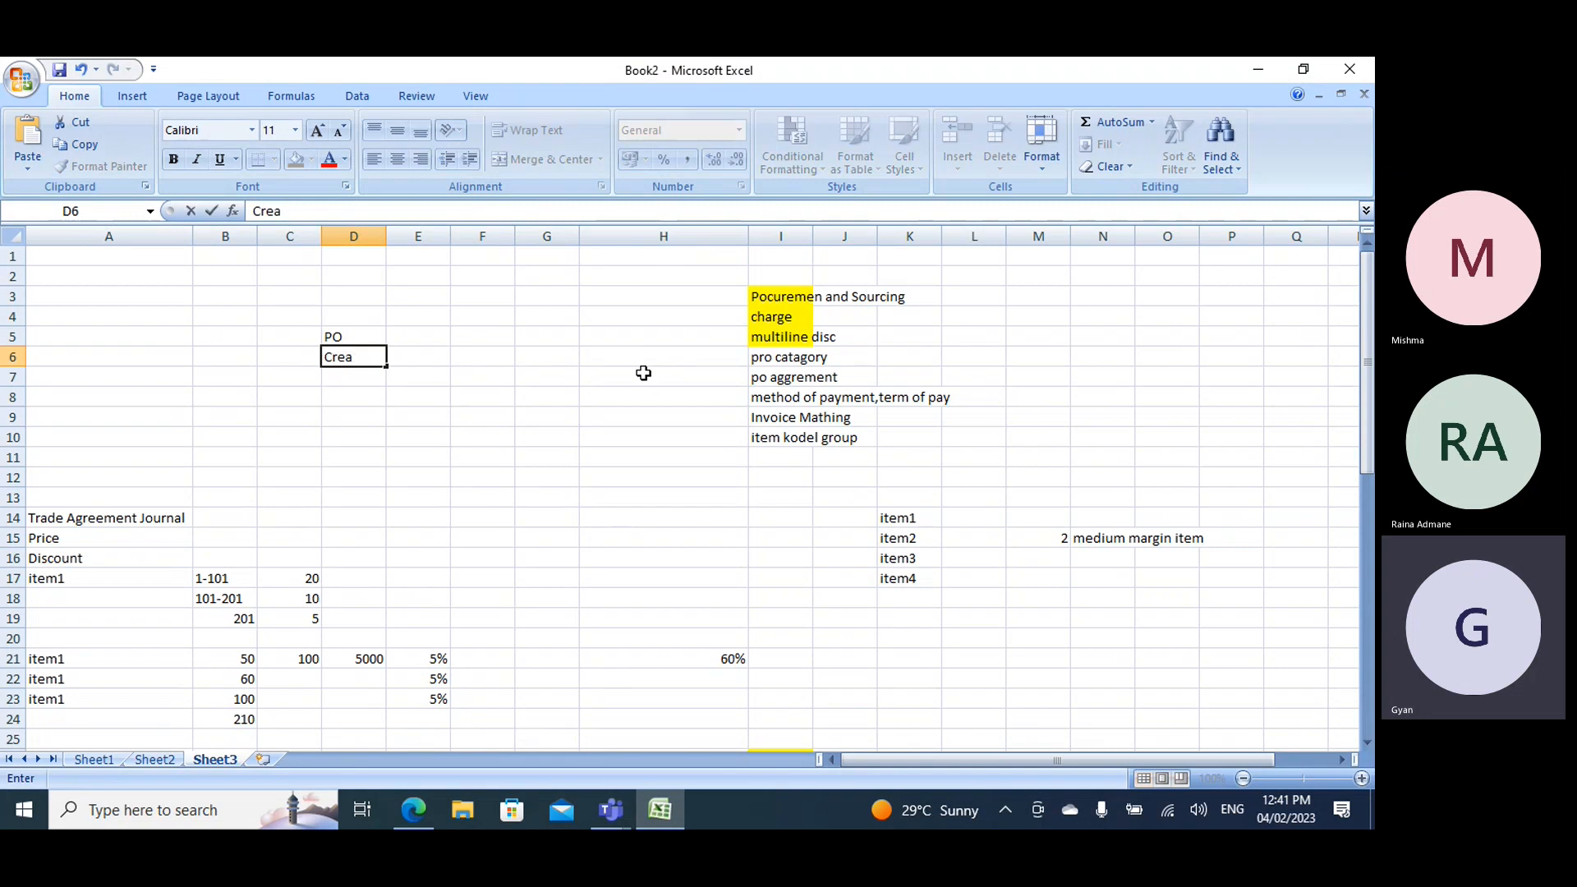
text(te)
key(Tab)
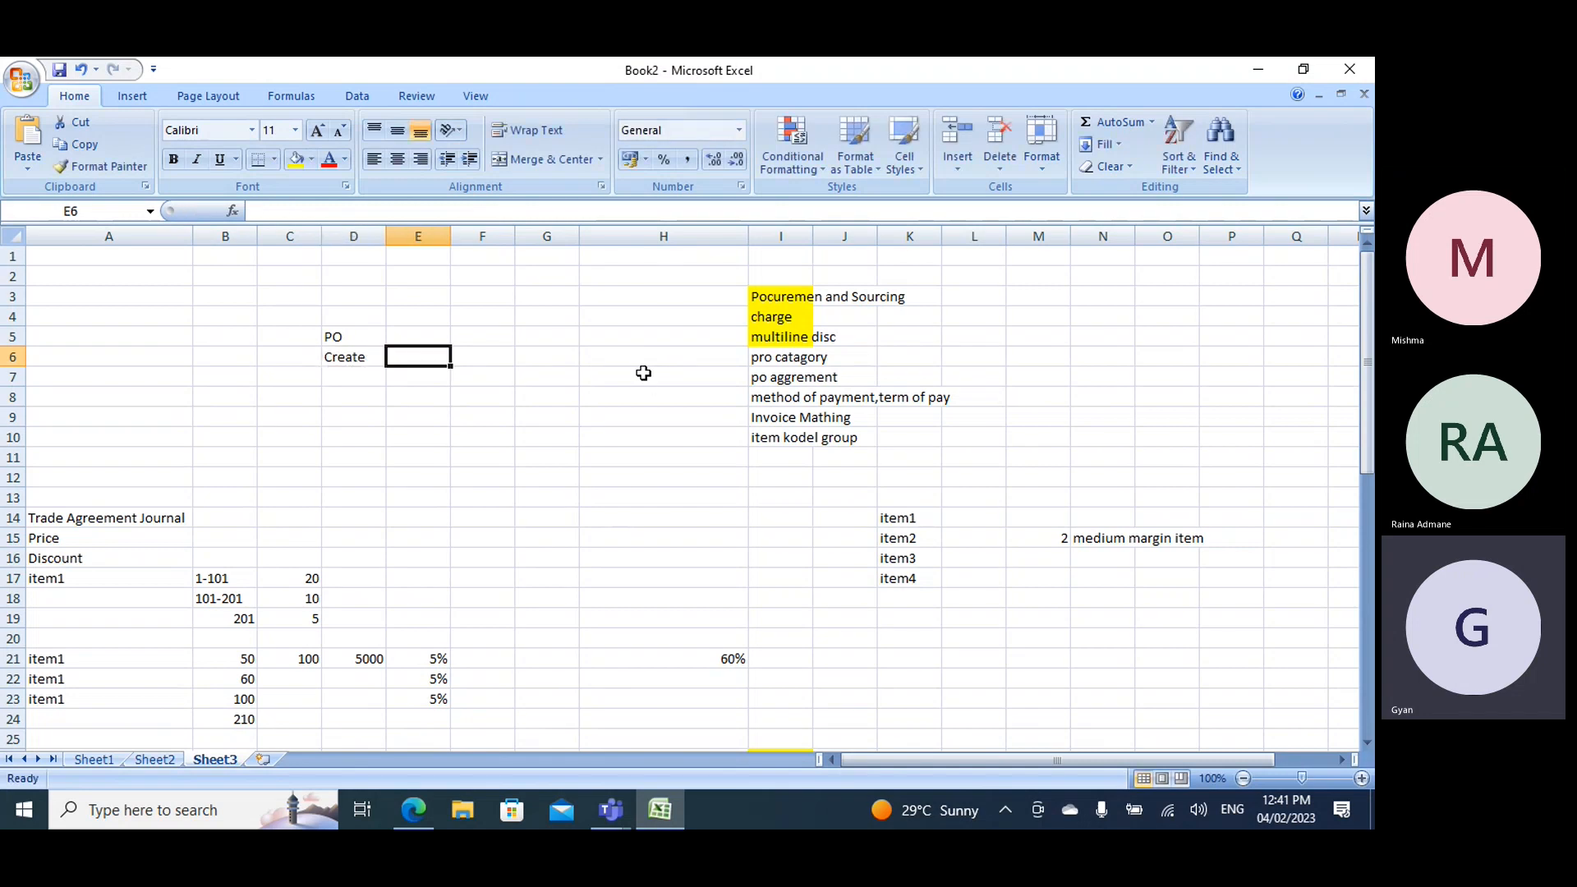
- Continue the purchase order stages in row 6 with Confirm in E6, Product receipt in F6 and Invoice in G6
text(Confirm)
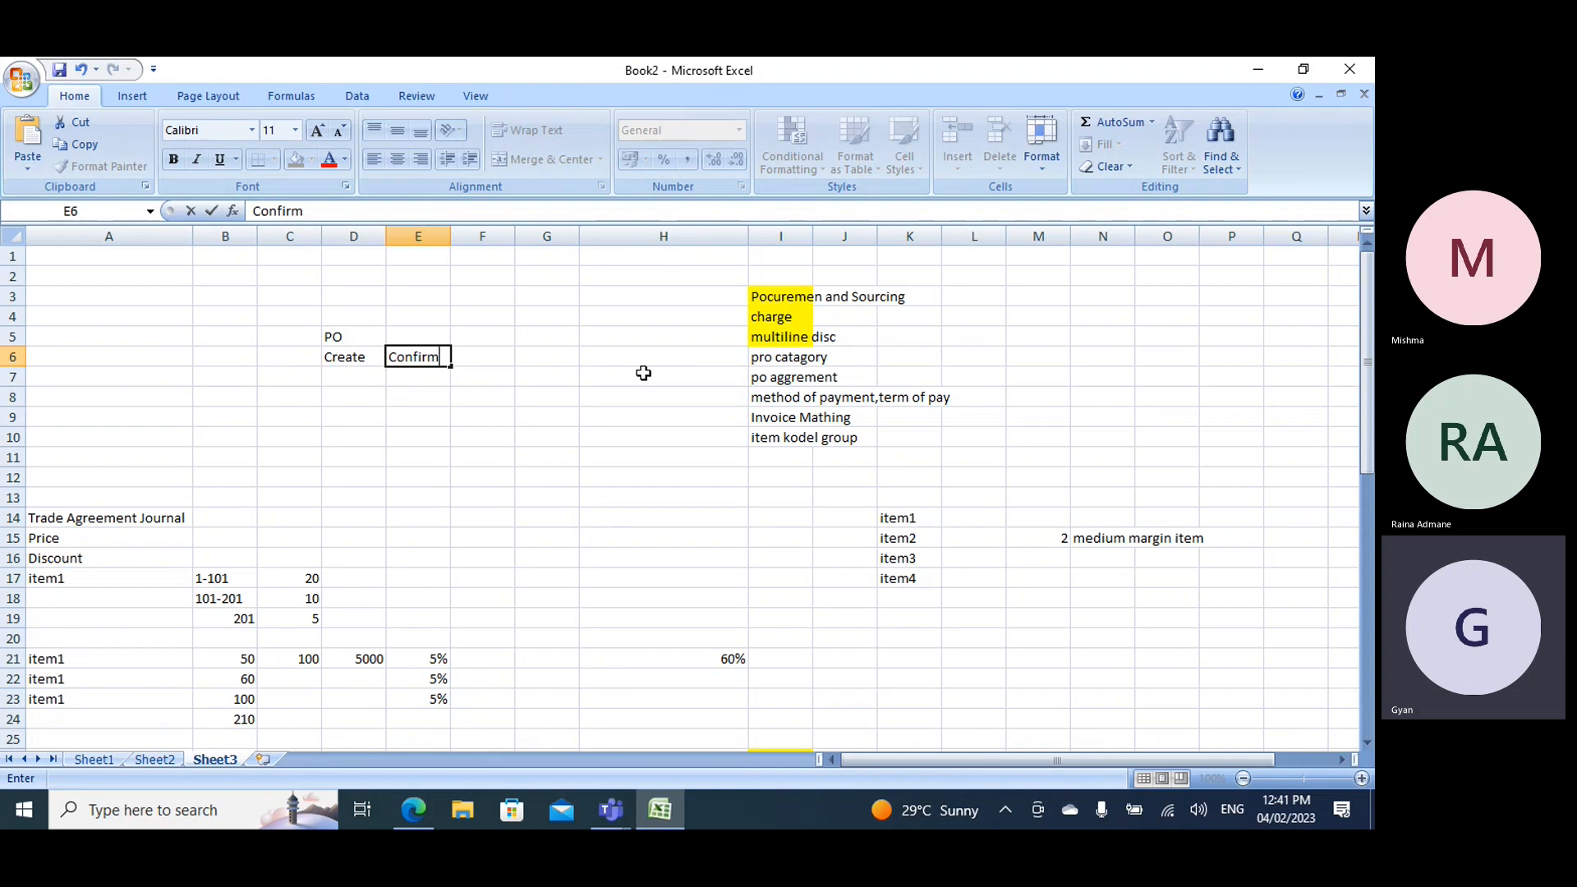
key(Tab)
text(P)
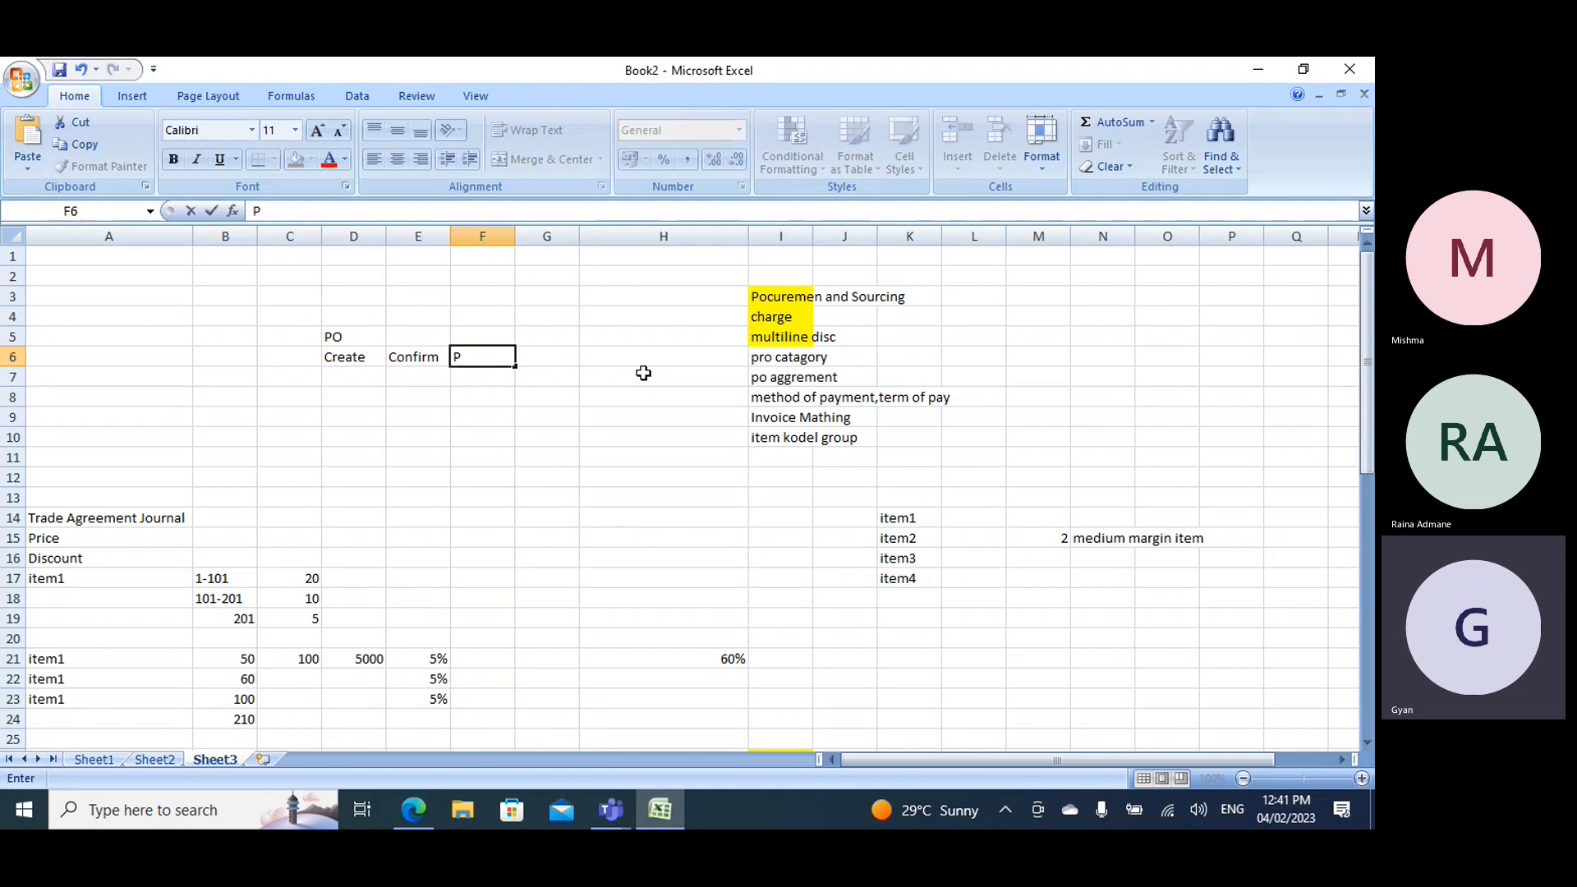
text(roduct re)
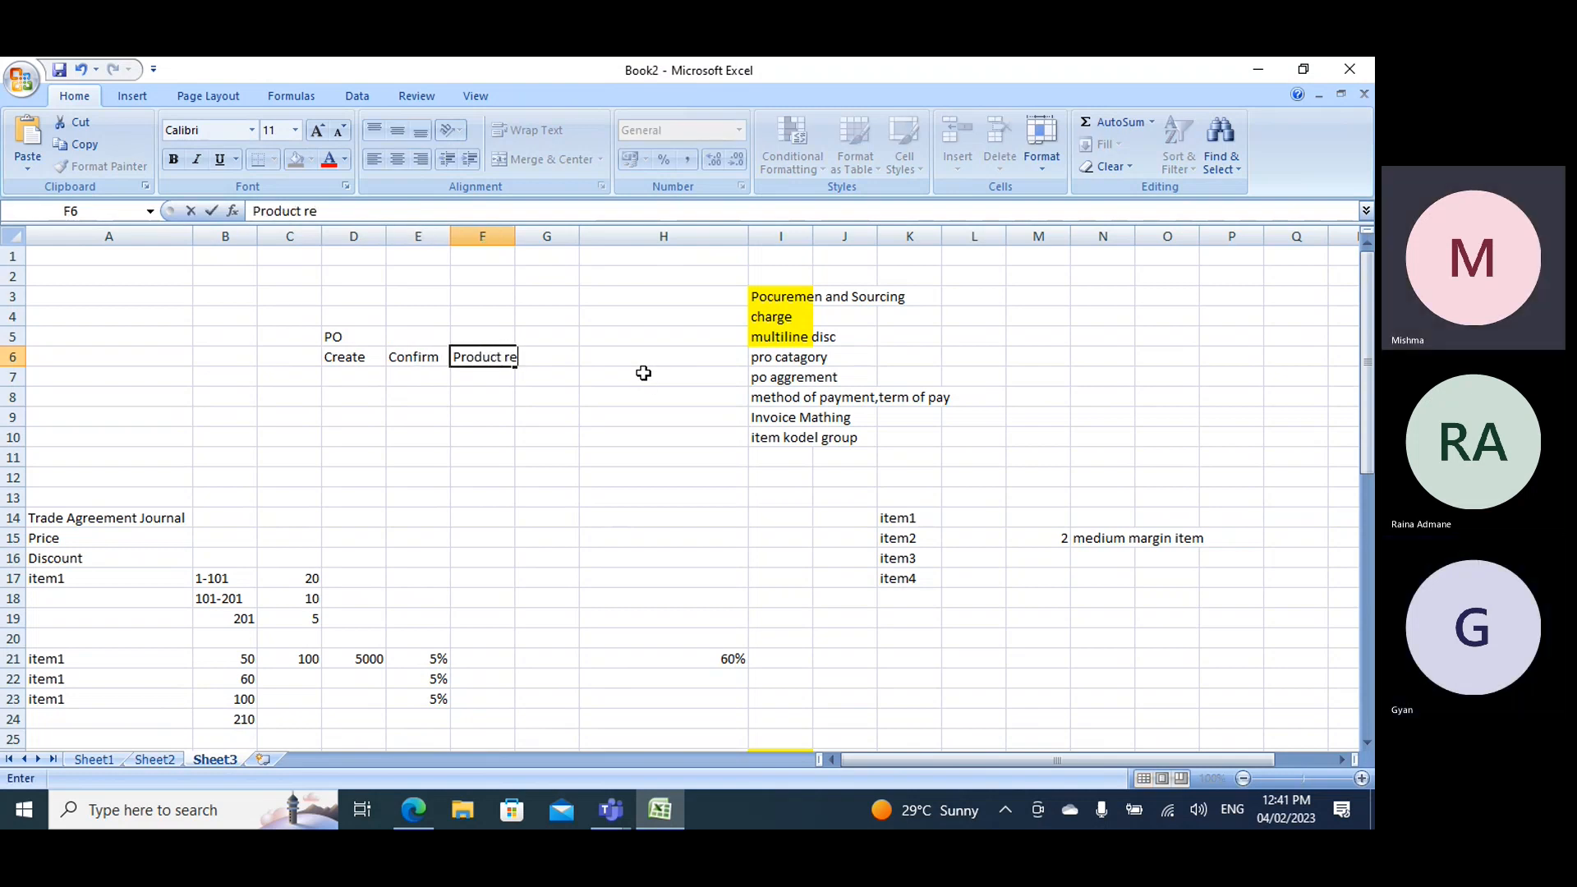
text(ceipt)
key(Tab)
text(Invoice)
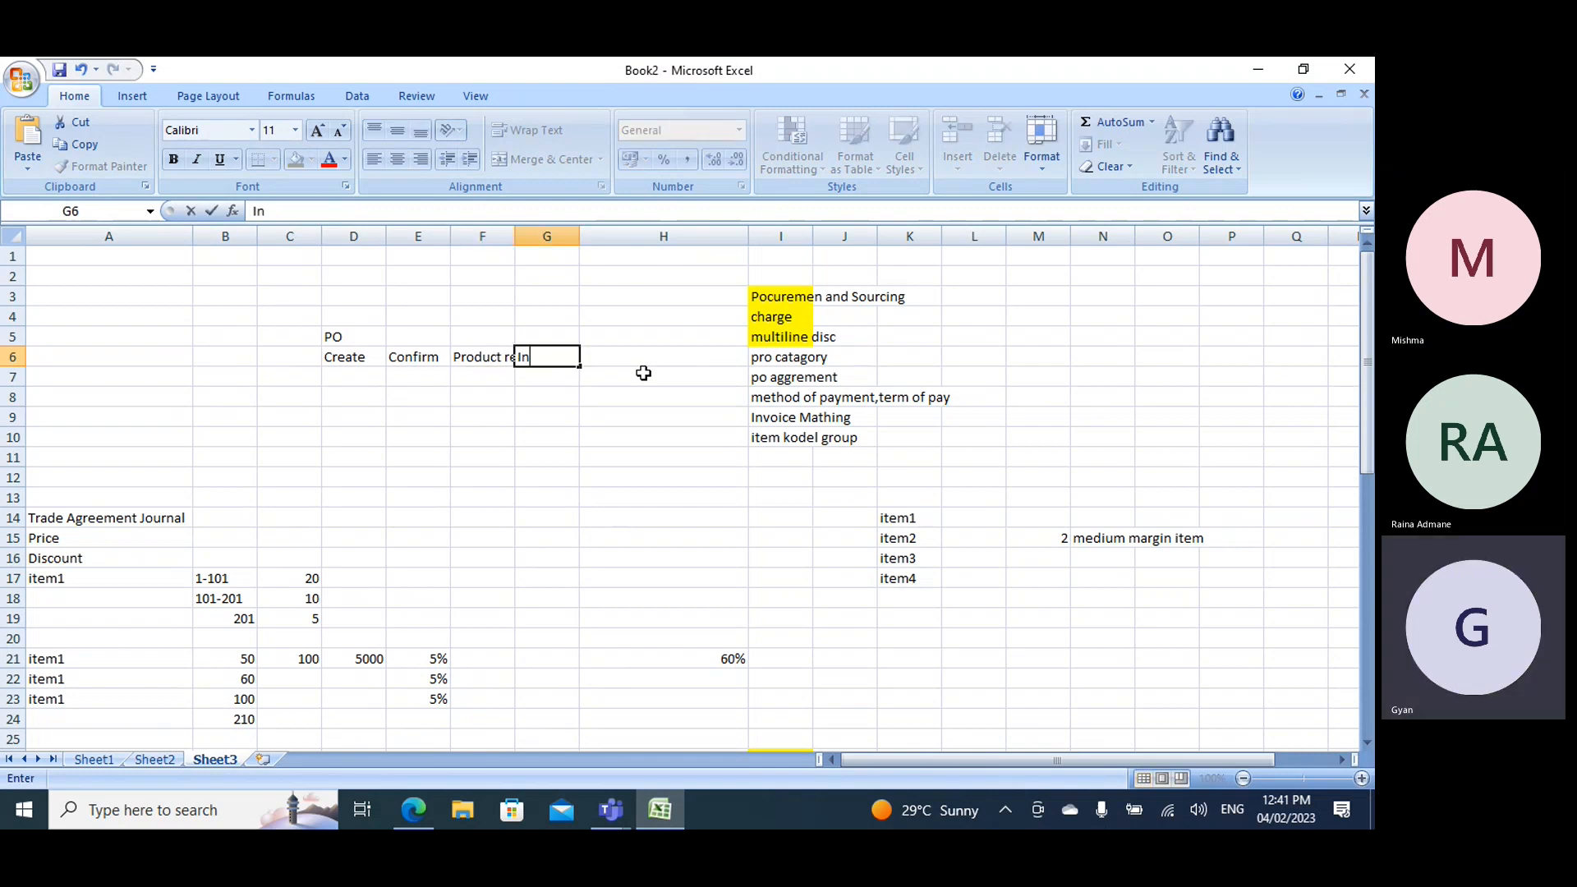
- Fit the width of column F to the Product receipt text
click(505, 236)
double_click(514, 237)
drag(617, 237, 606, 236)
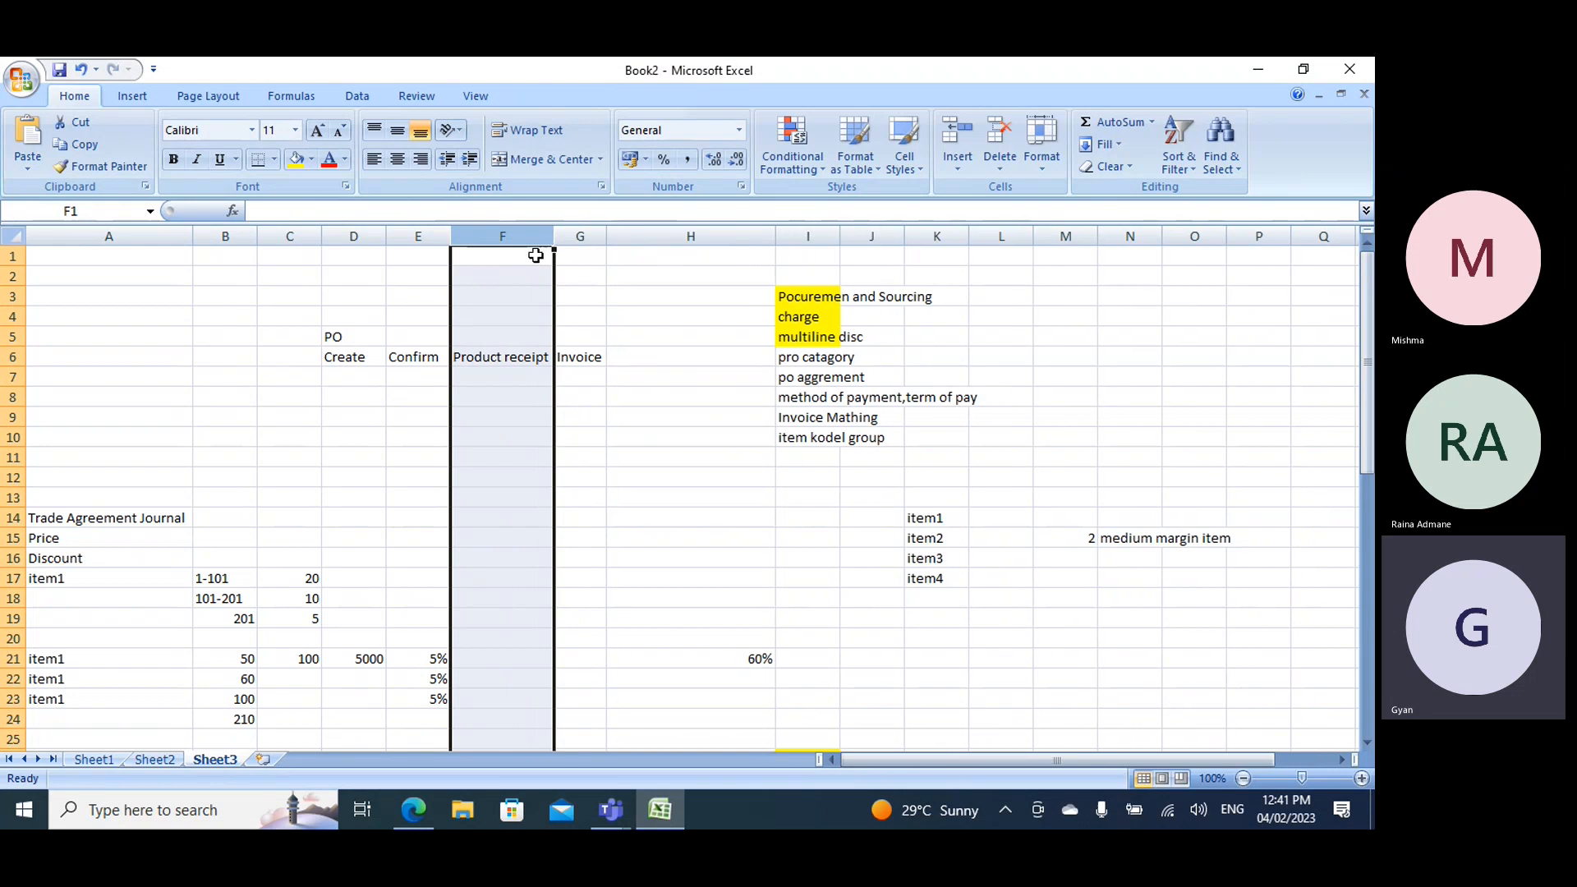
click(383, 233)
- Enter Transaction under Invoice in G7 and fit column G's width to its text
click(580, 379)
text(Tr)
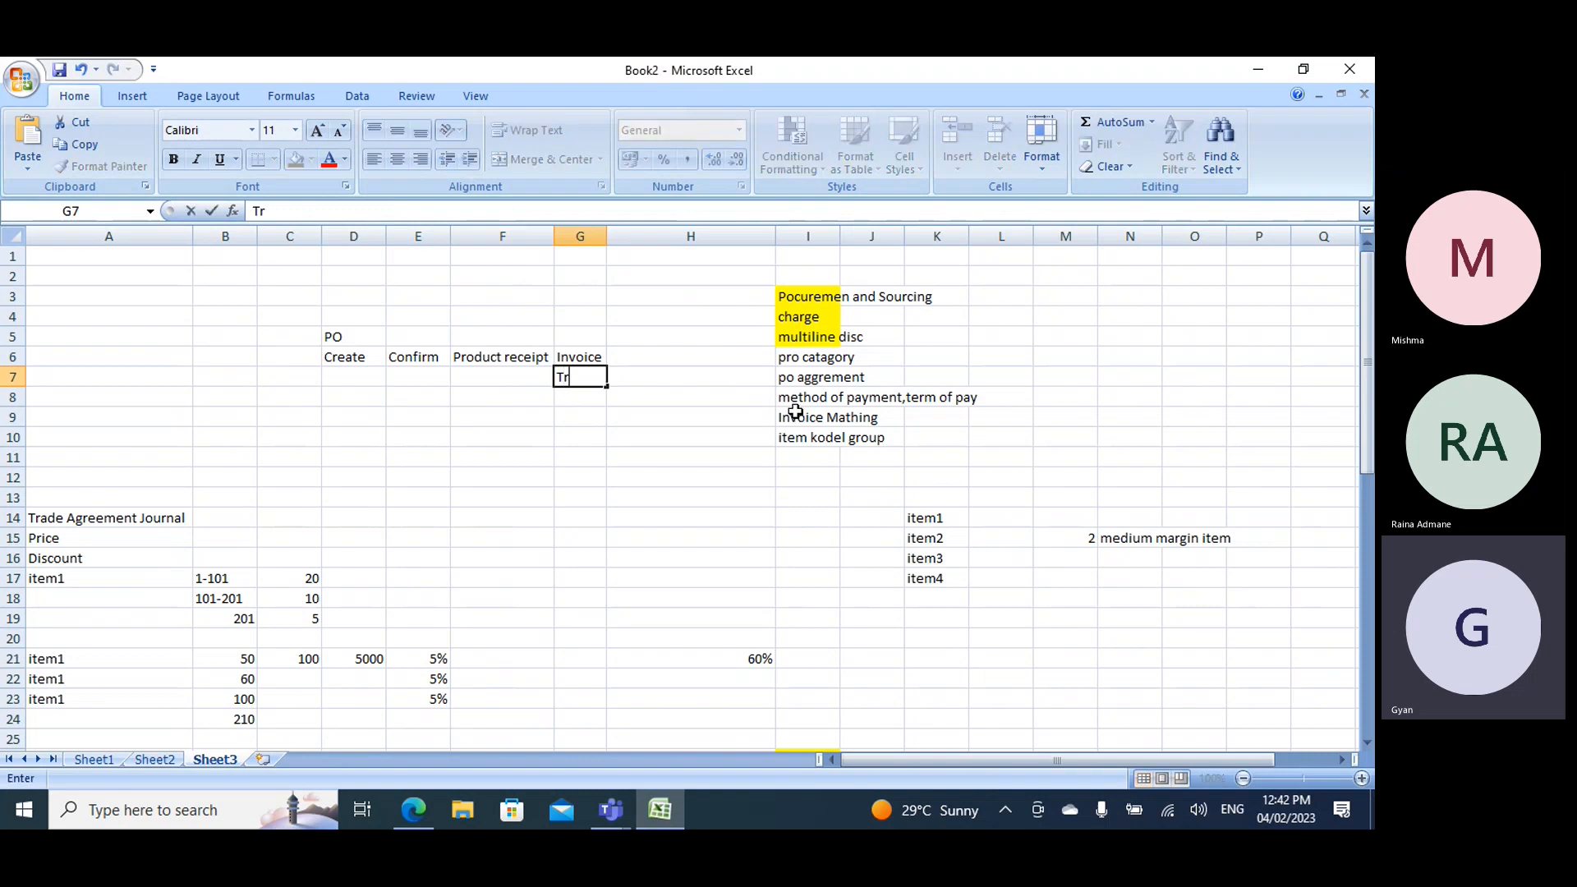
text(ansactin)
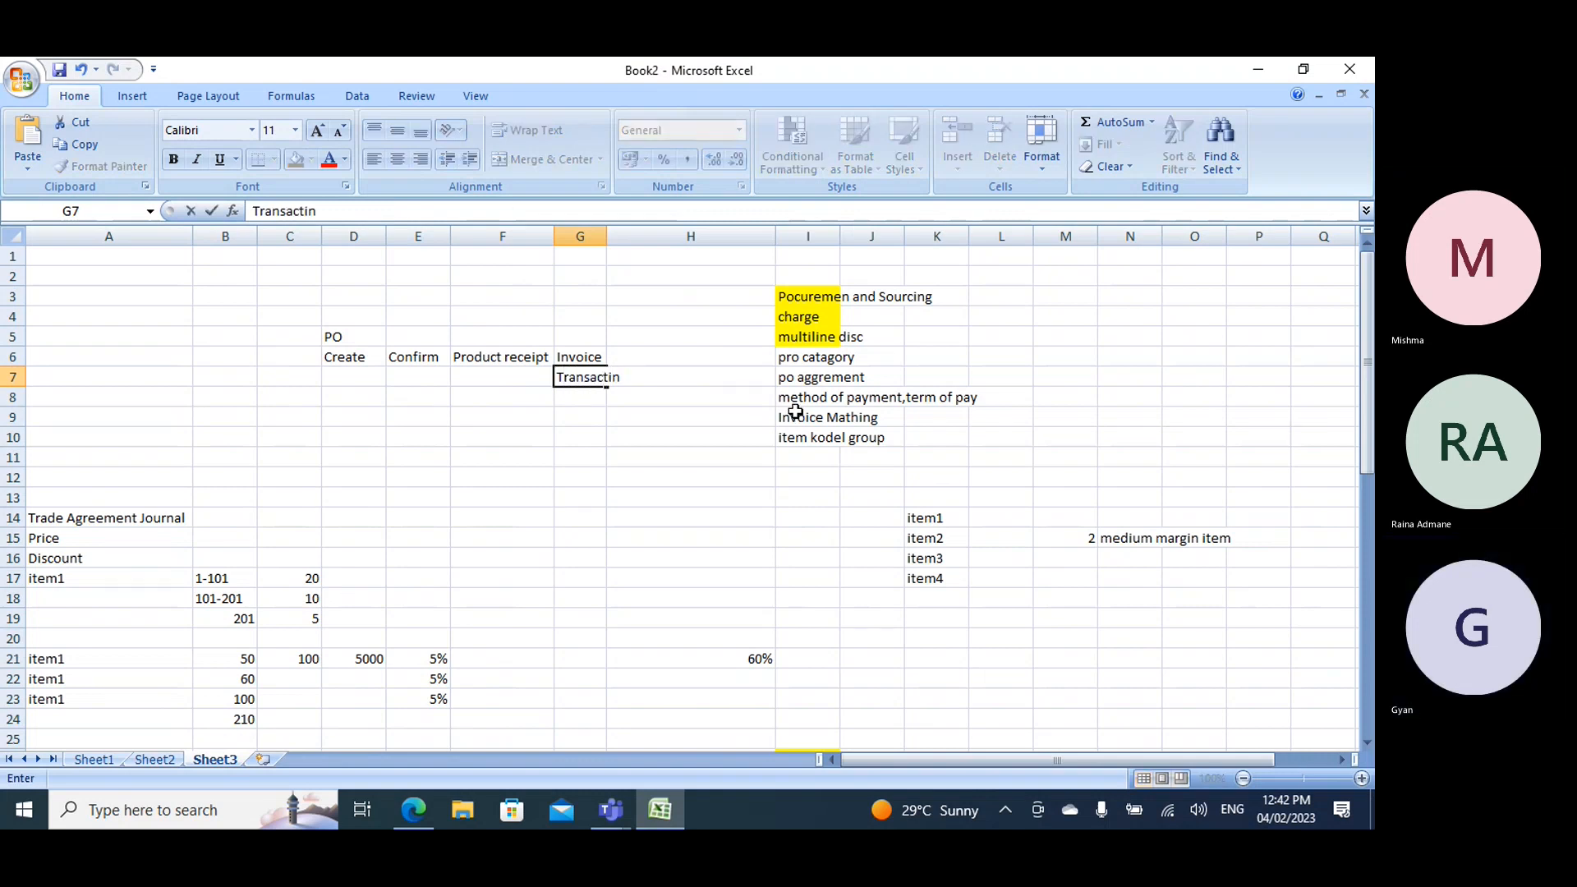
key(BackSpace)
text(on)
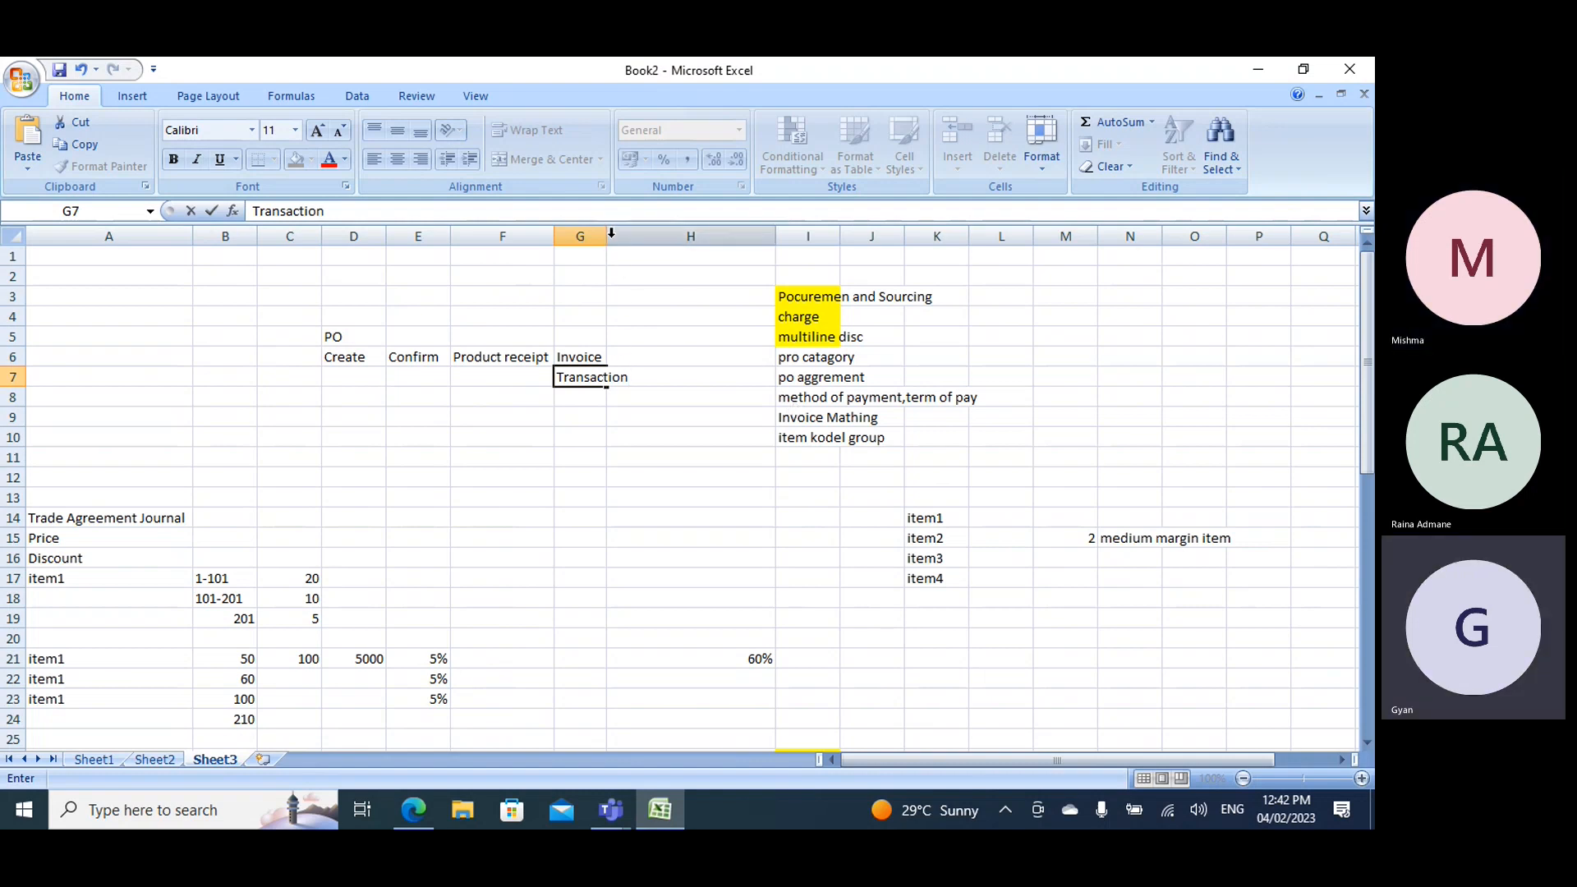
click(583, 236)
double_click(608, 237)
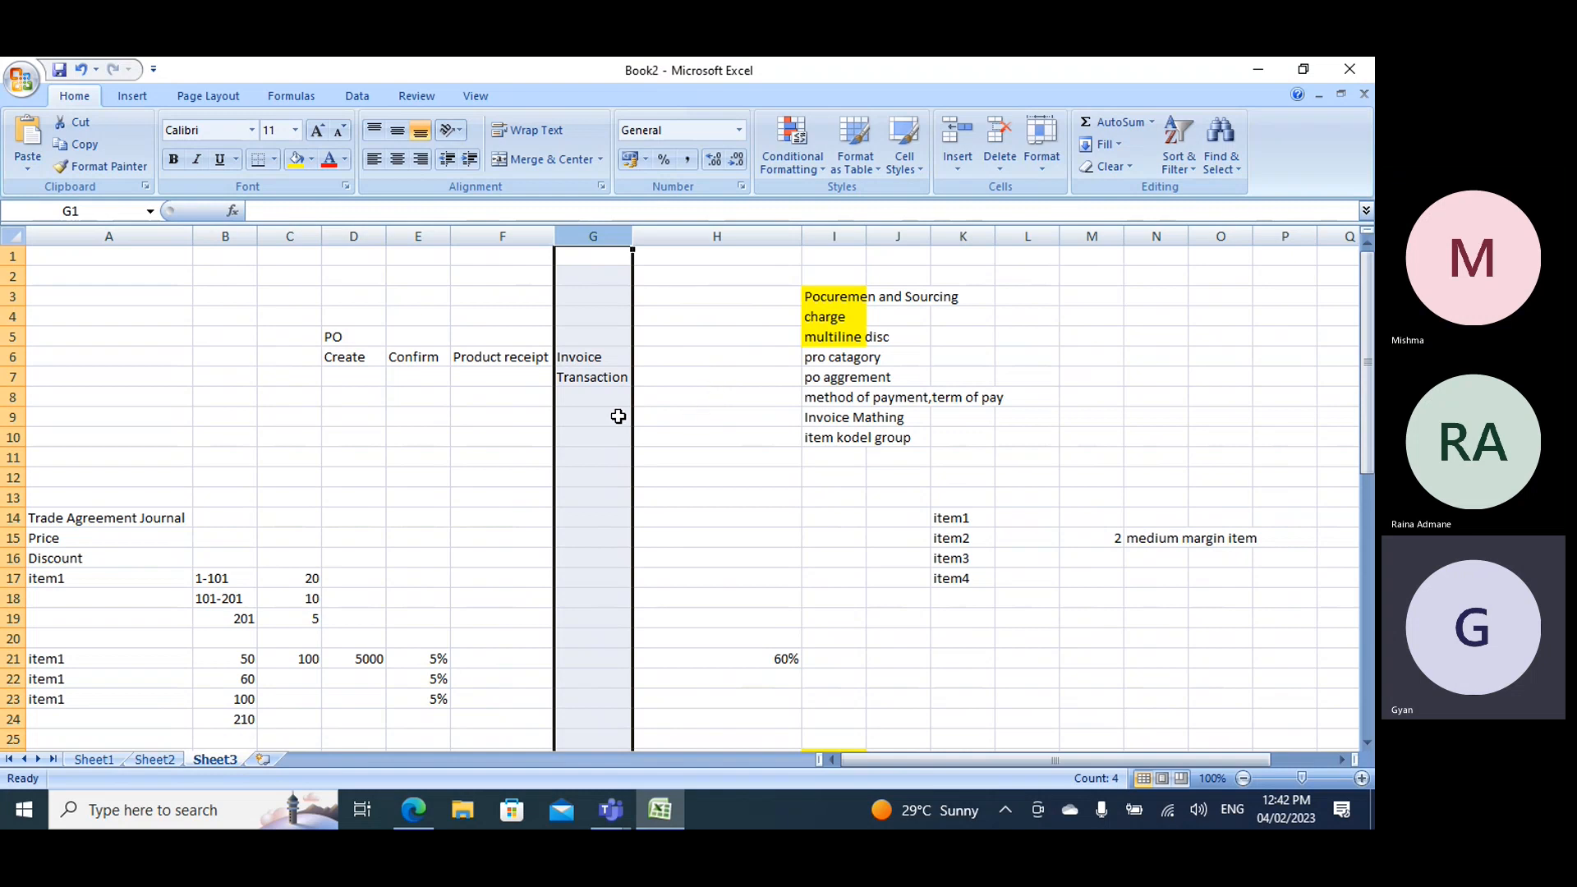
click(483, 361)
click(465, 333)
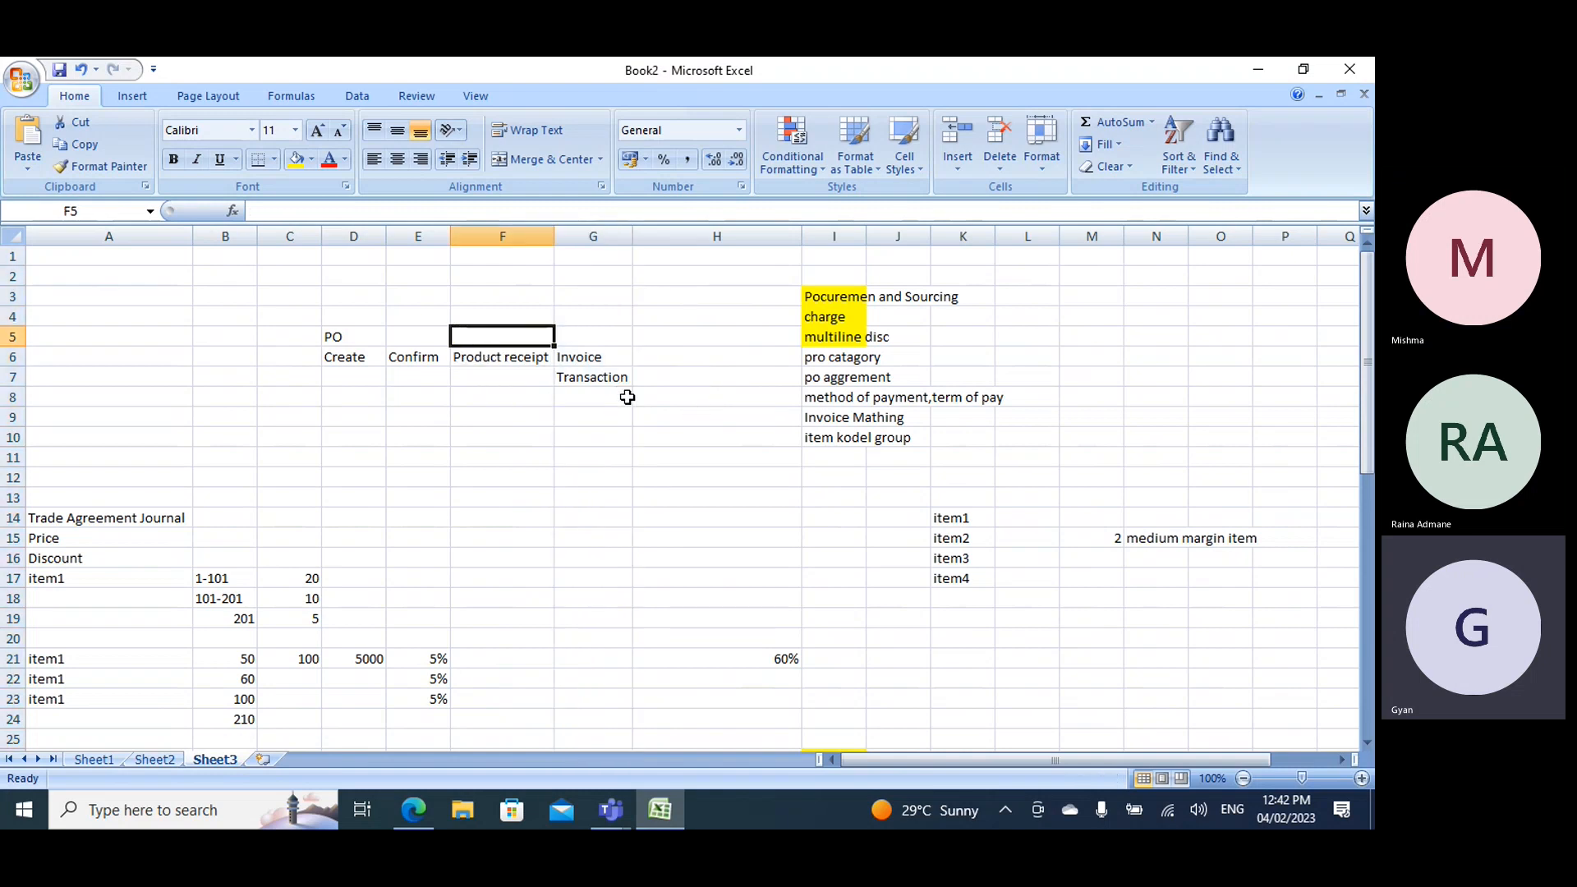
key(alt+Tab)
key(alt+Tab)
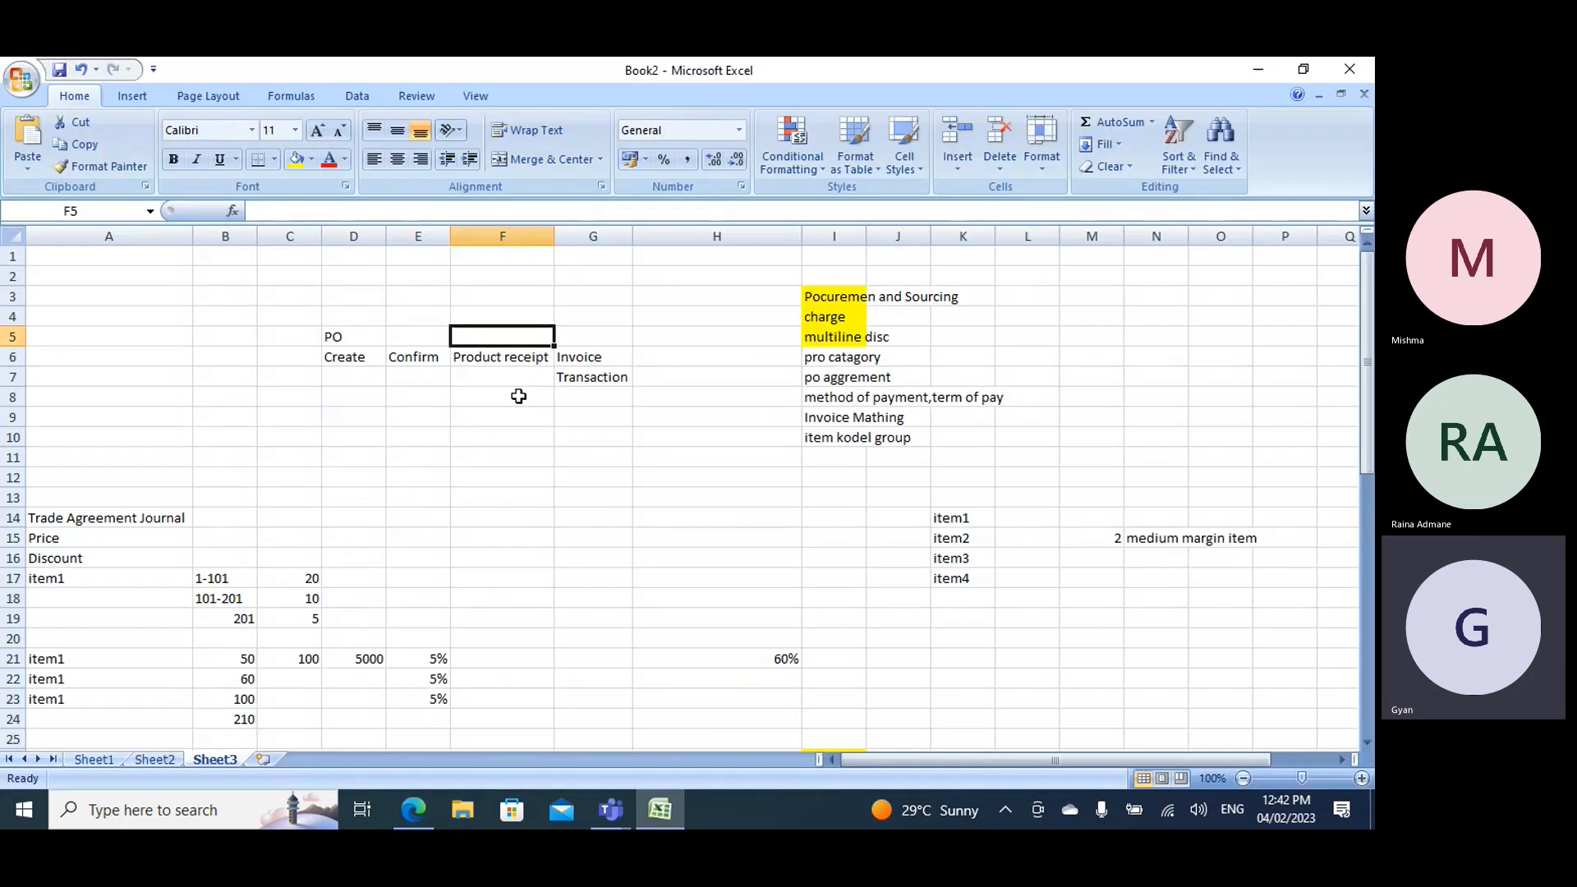
- Enter Transaction under Product receipt in F7
click(501, 377)
text(Transaio)
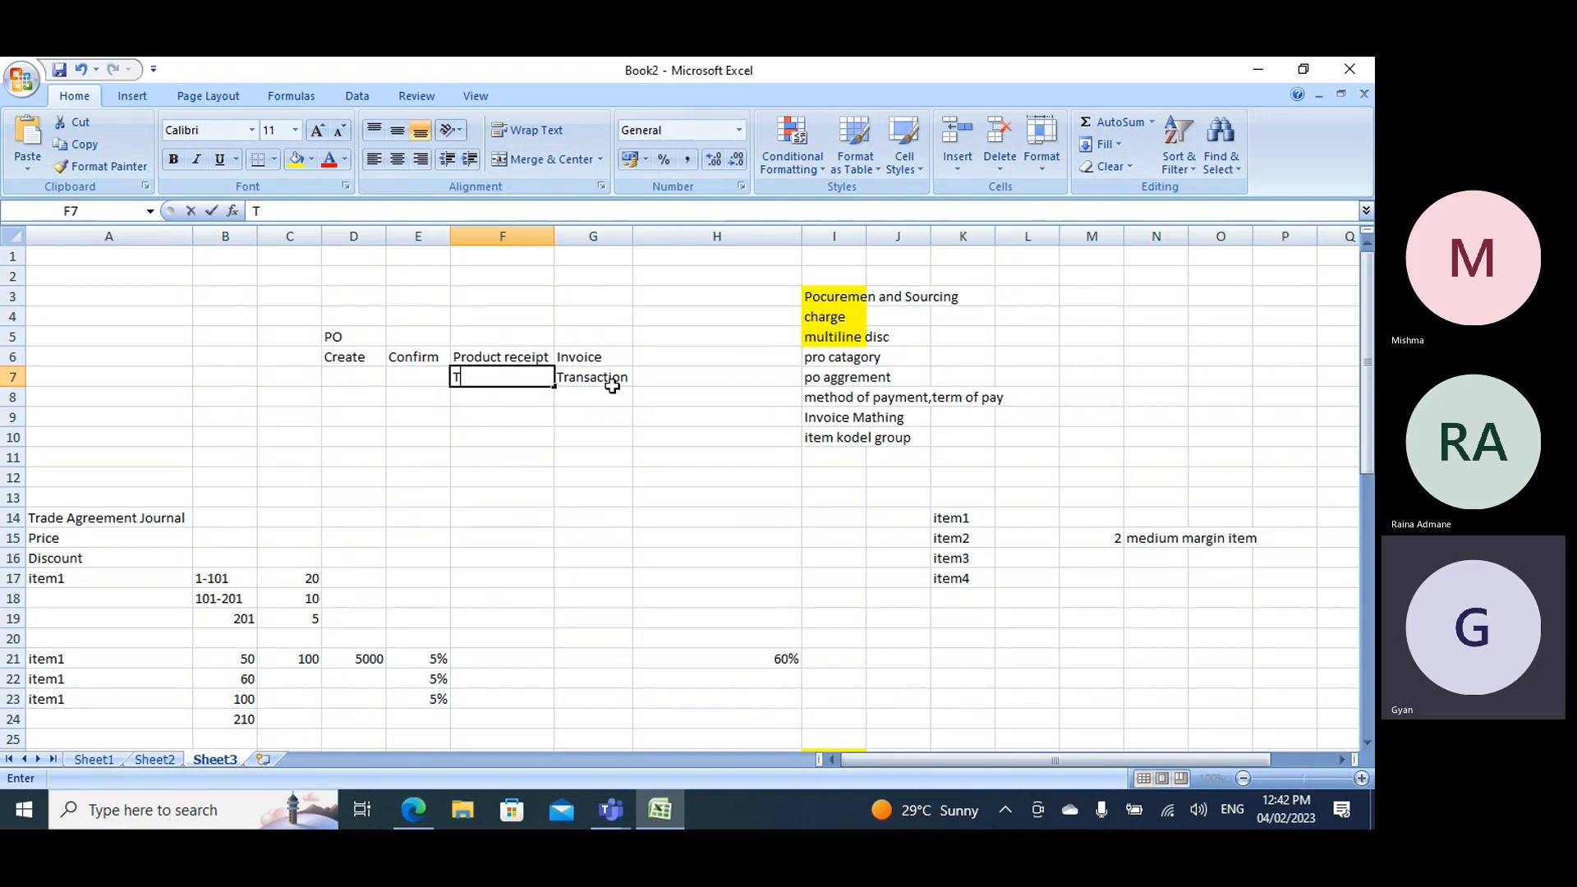
key(BackSpace)
key(BackSpace)
key(BackSpace)
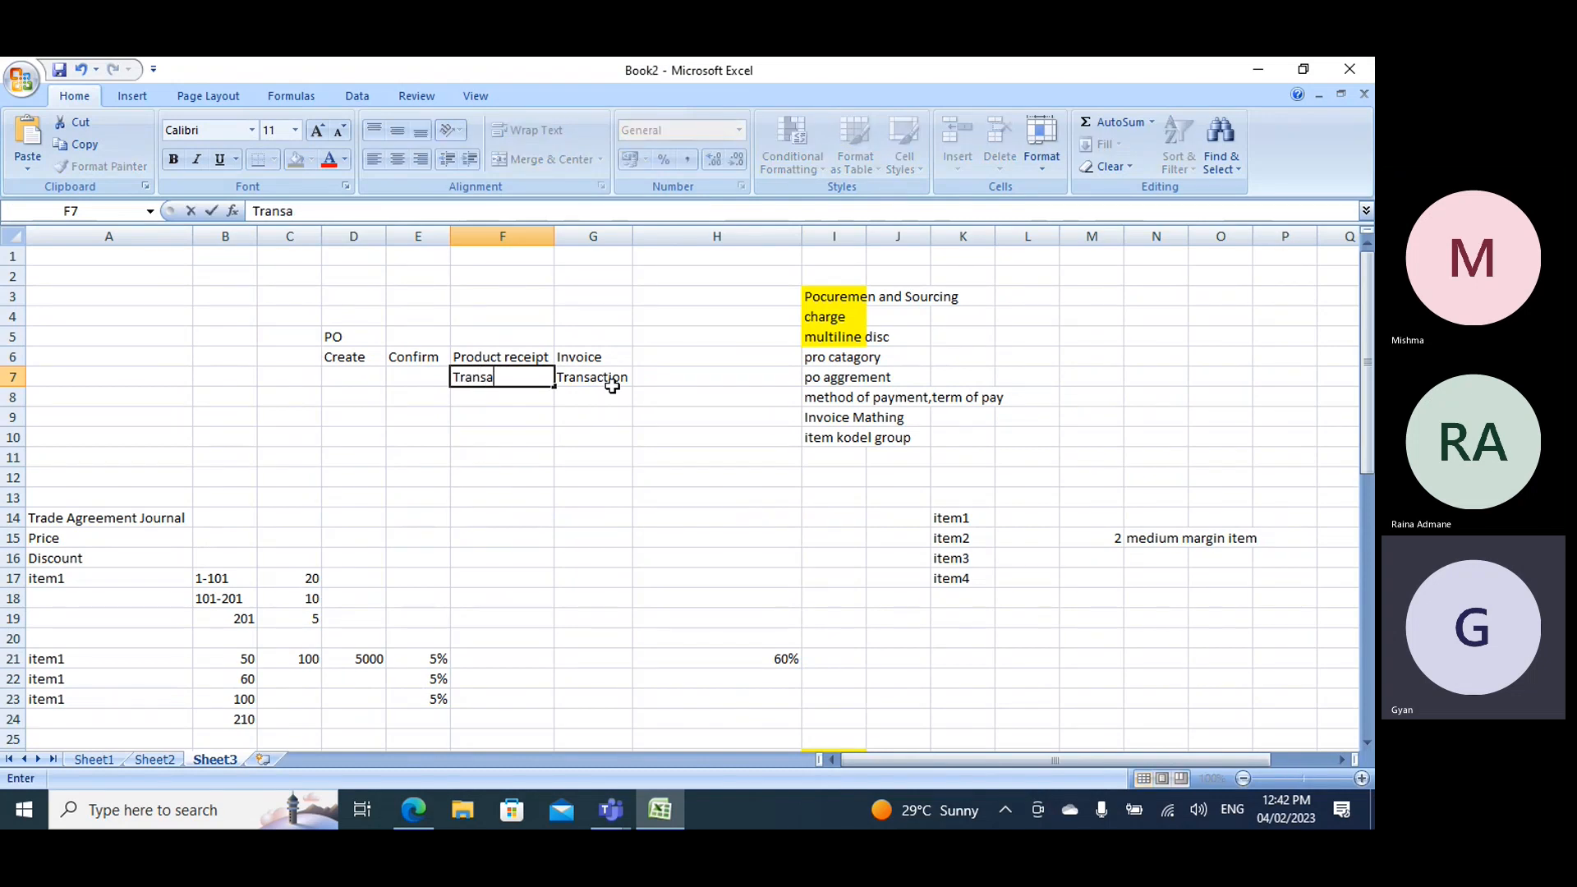
text(action)
- Clear the Transaction entry under Invoice in G7
click(605, 385)
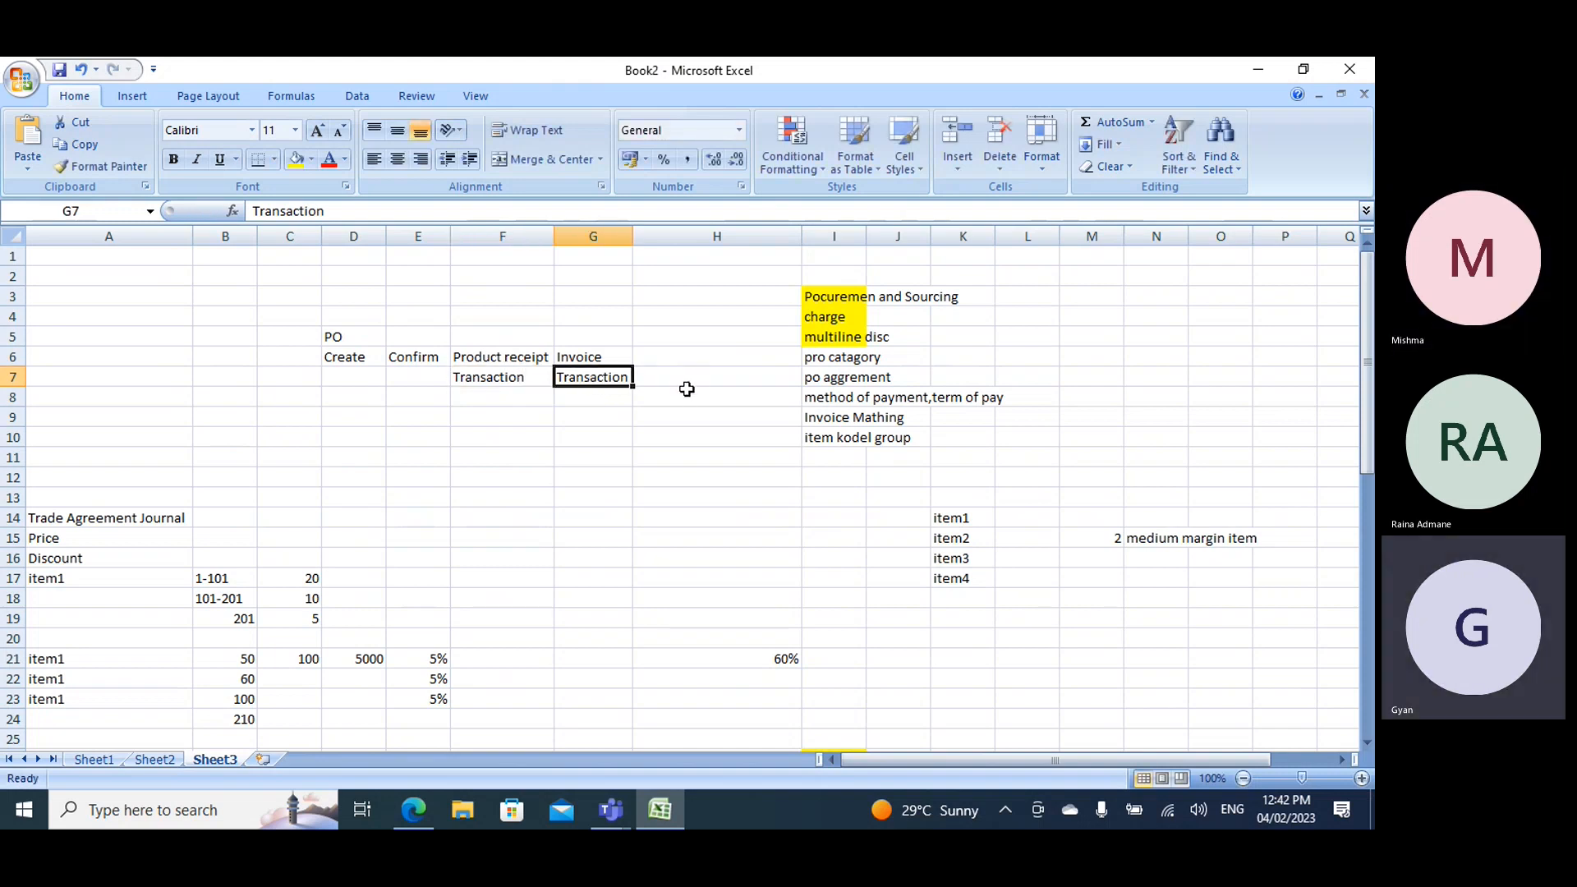
key(Delete)
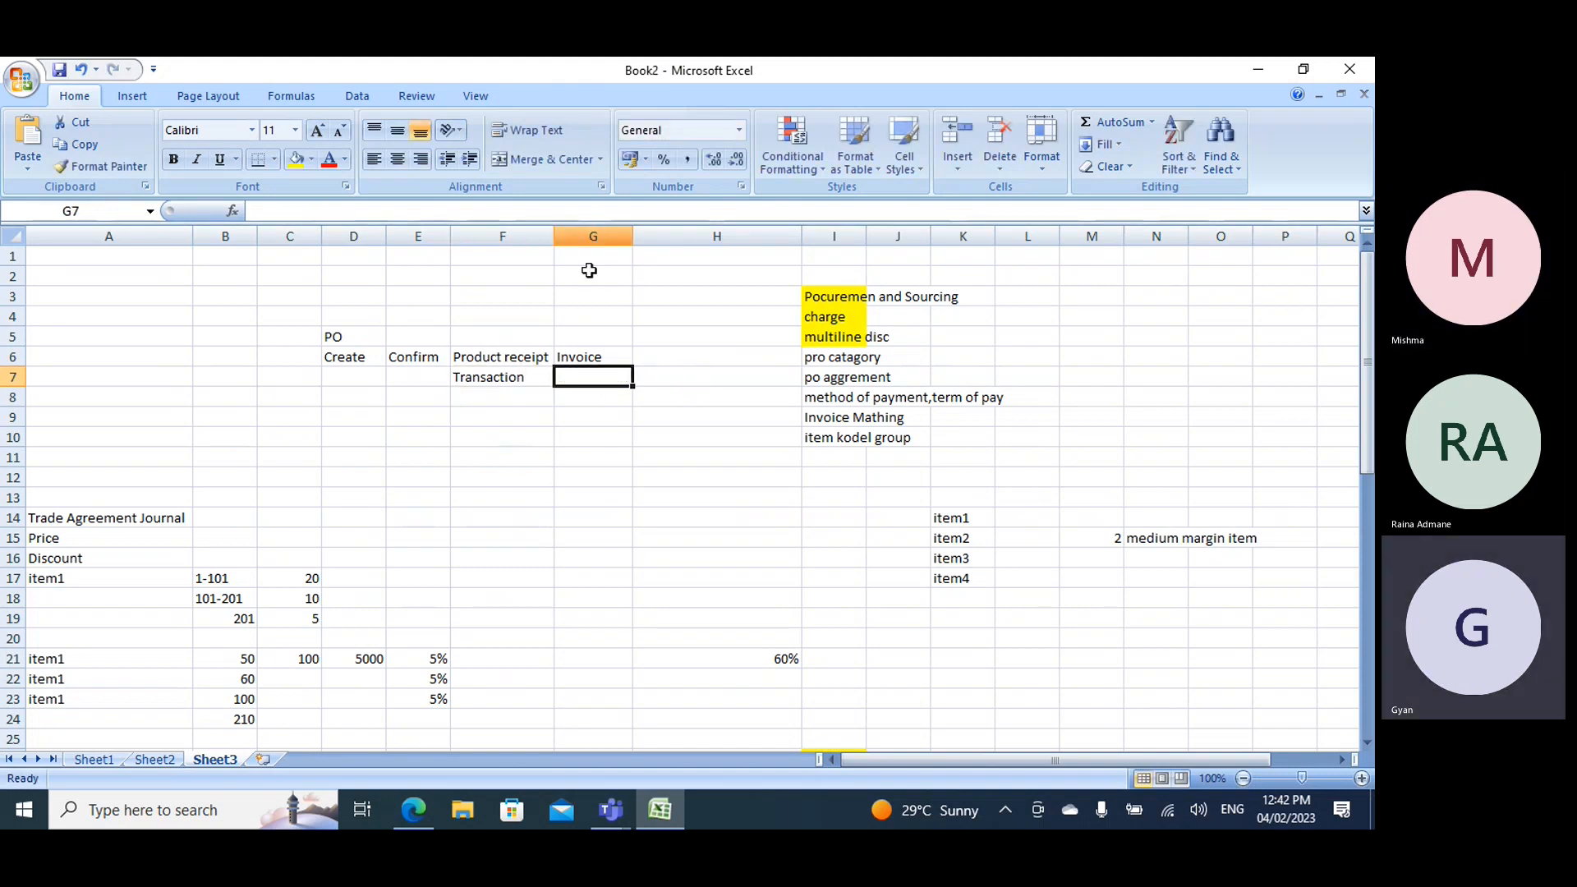
click(516, 377)
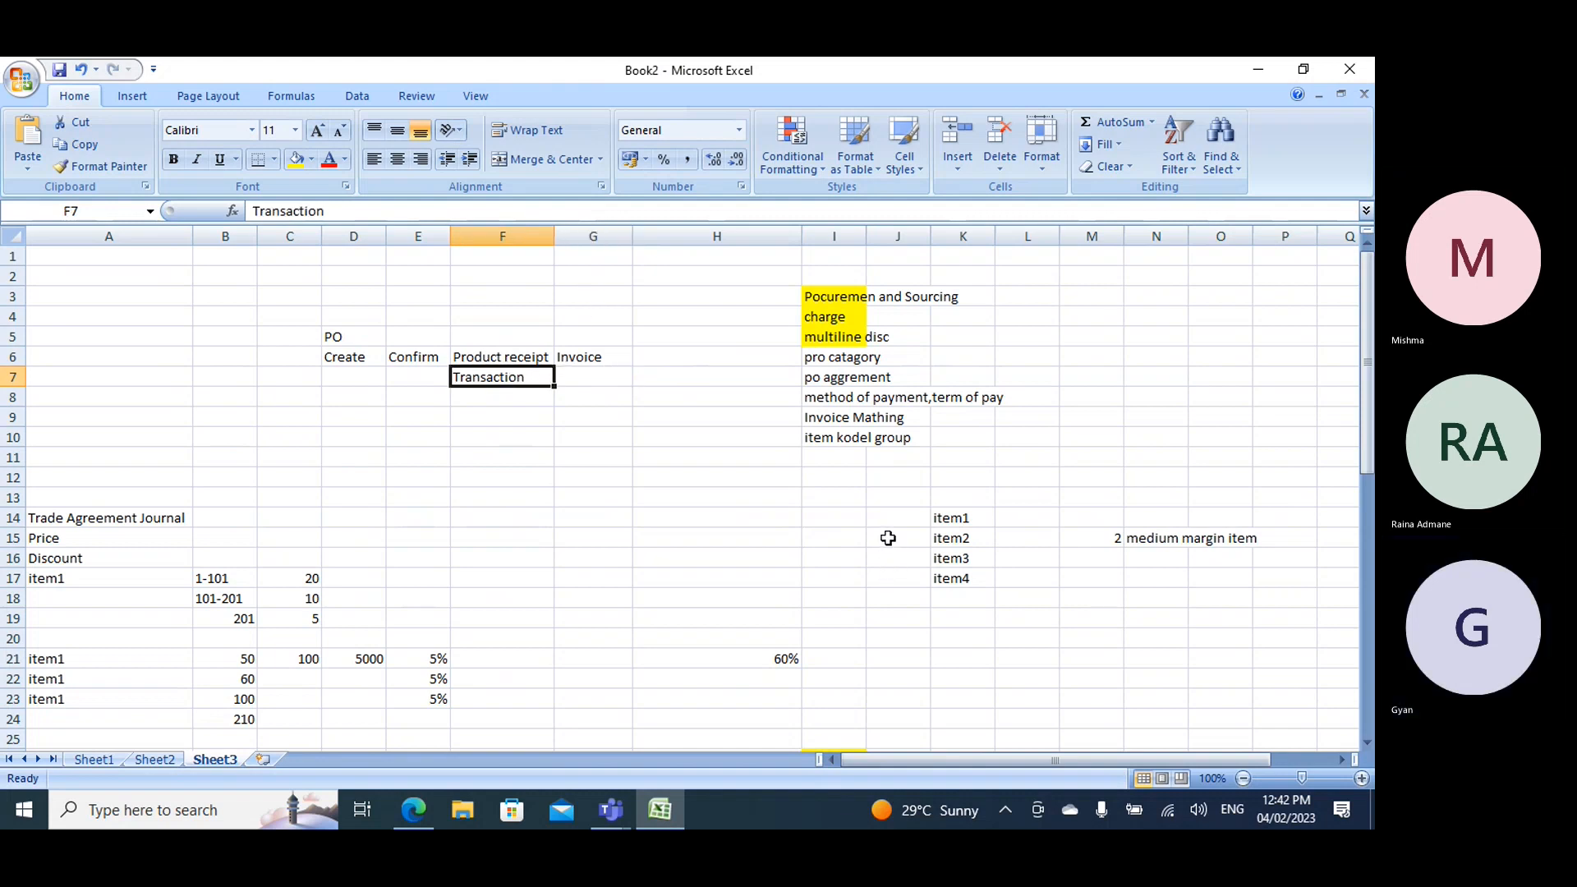
- Switch to Finance and Operations in the browser and review the voucher transactions and the inventory model options for GItem M
key(alt+Tab)
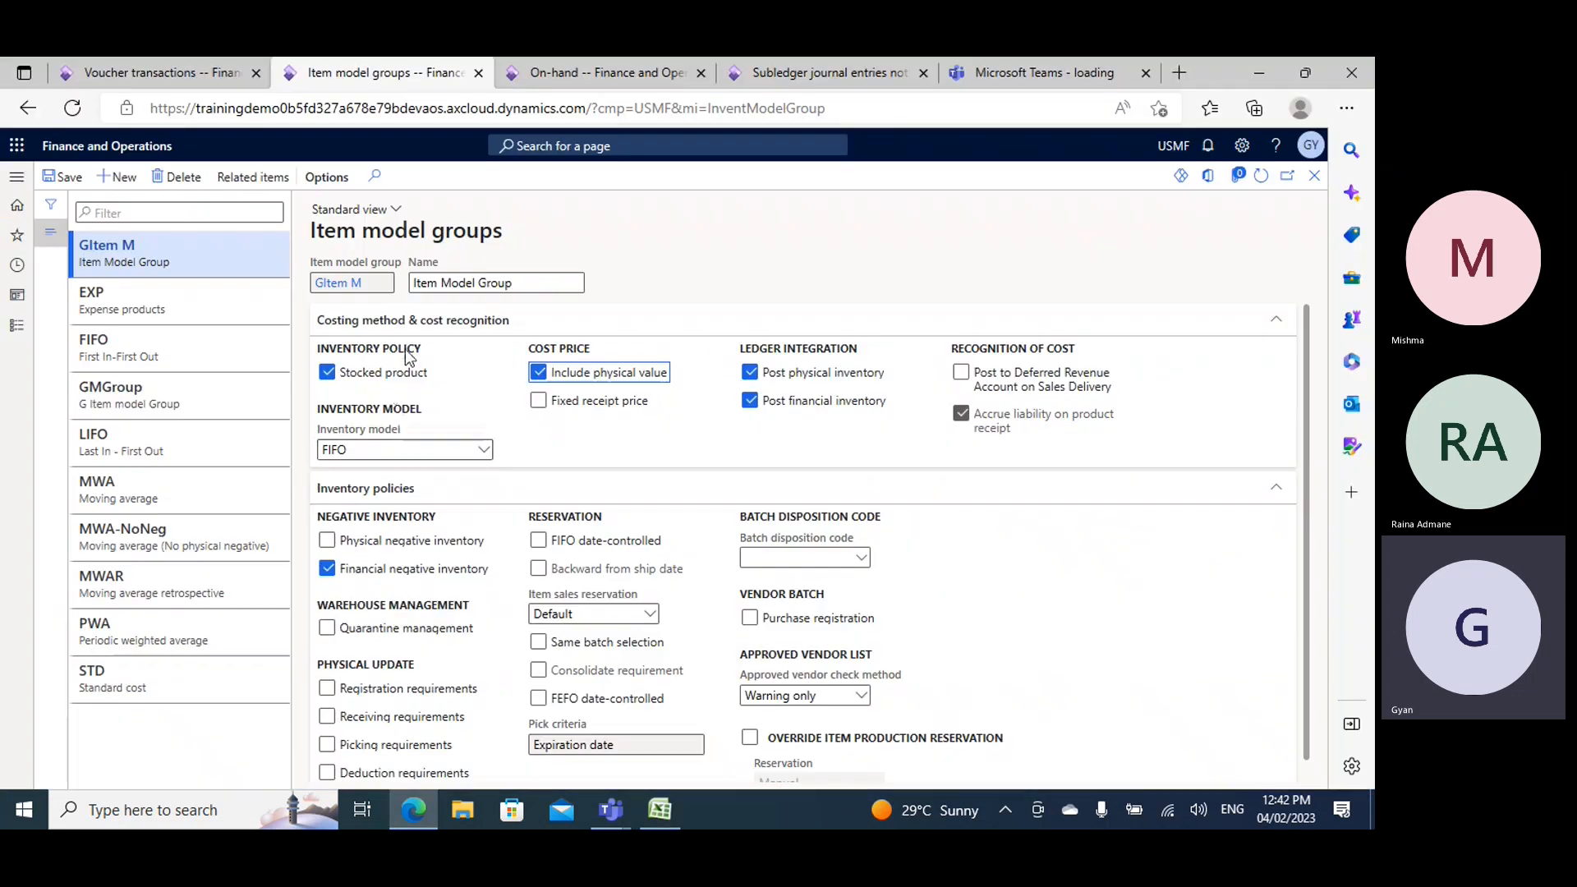
click(162, 72)
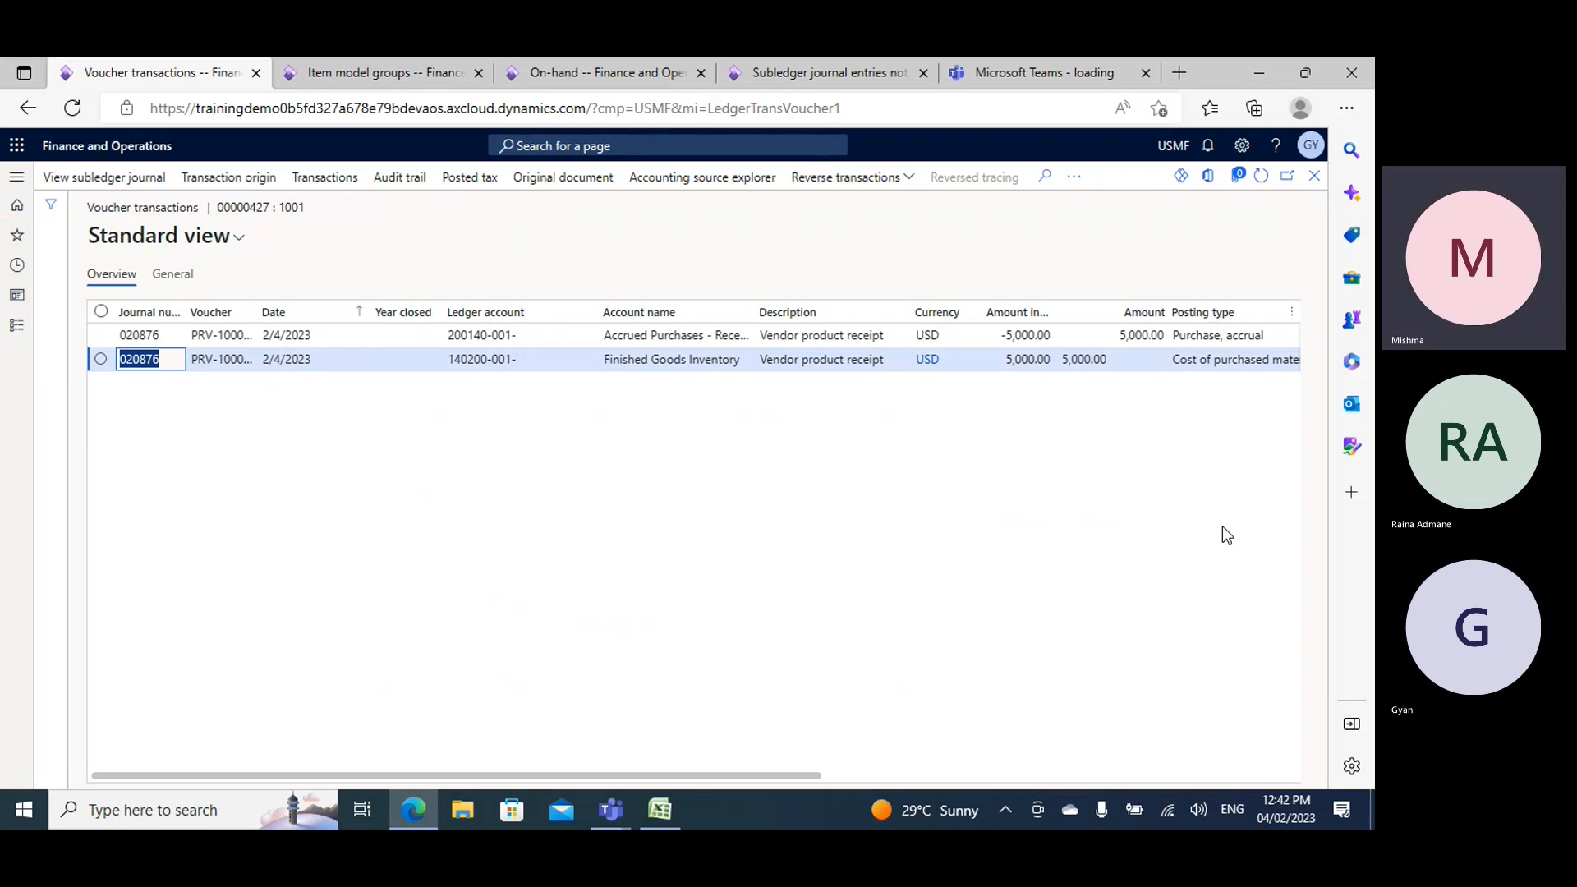
key(ctrl+Tab)
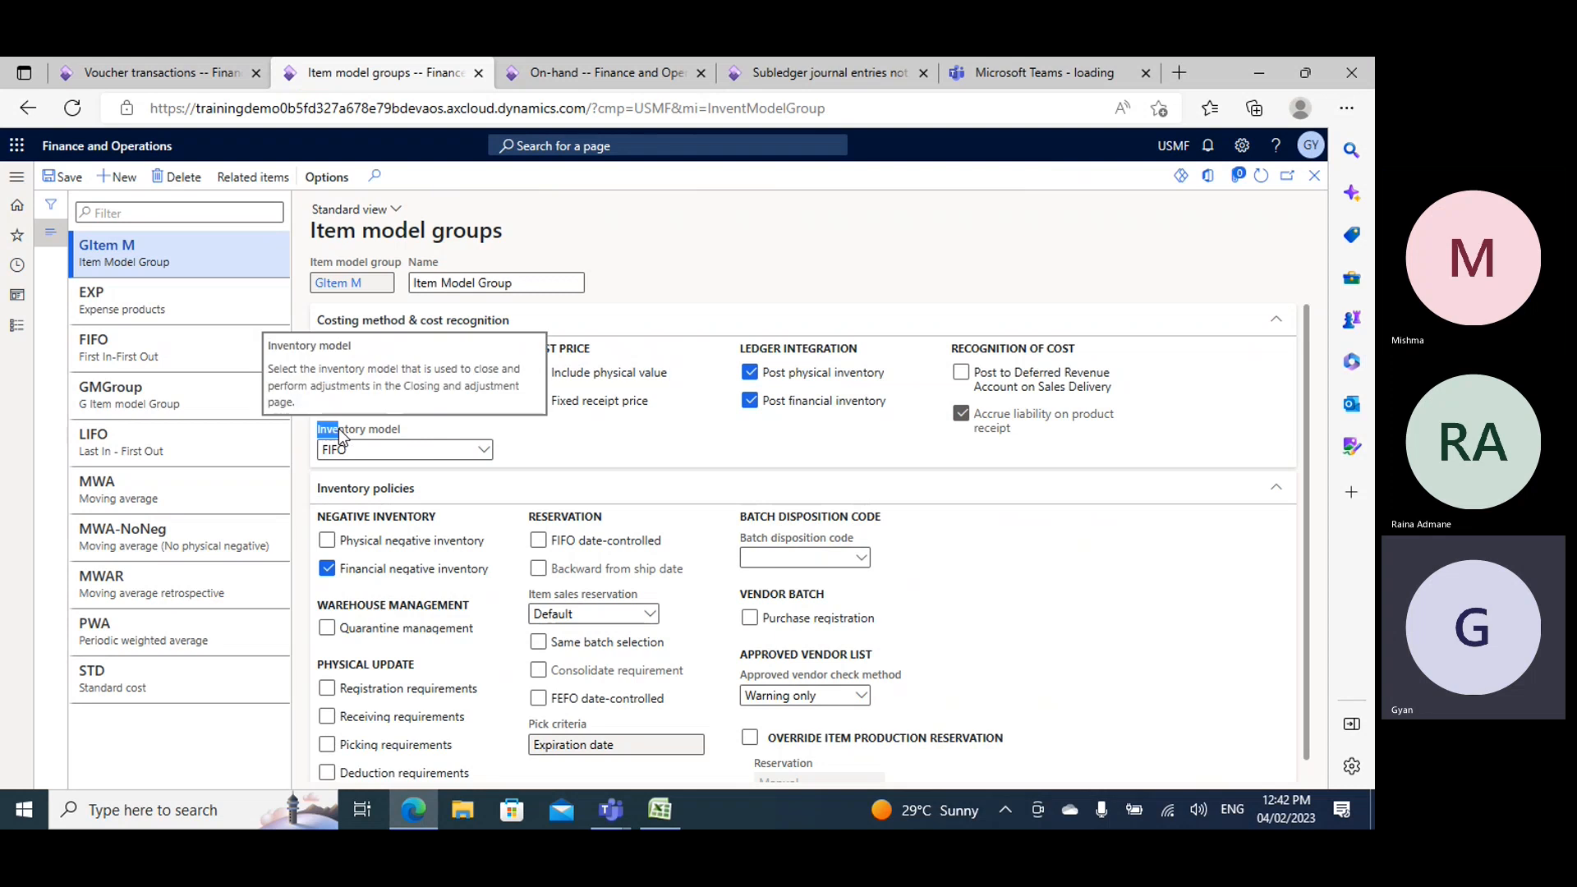
drag(318, 431, 406, 430)
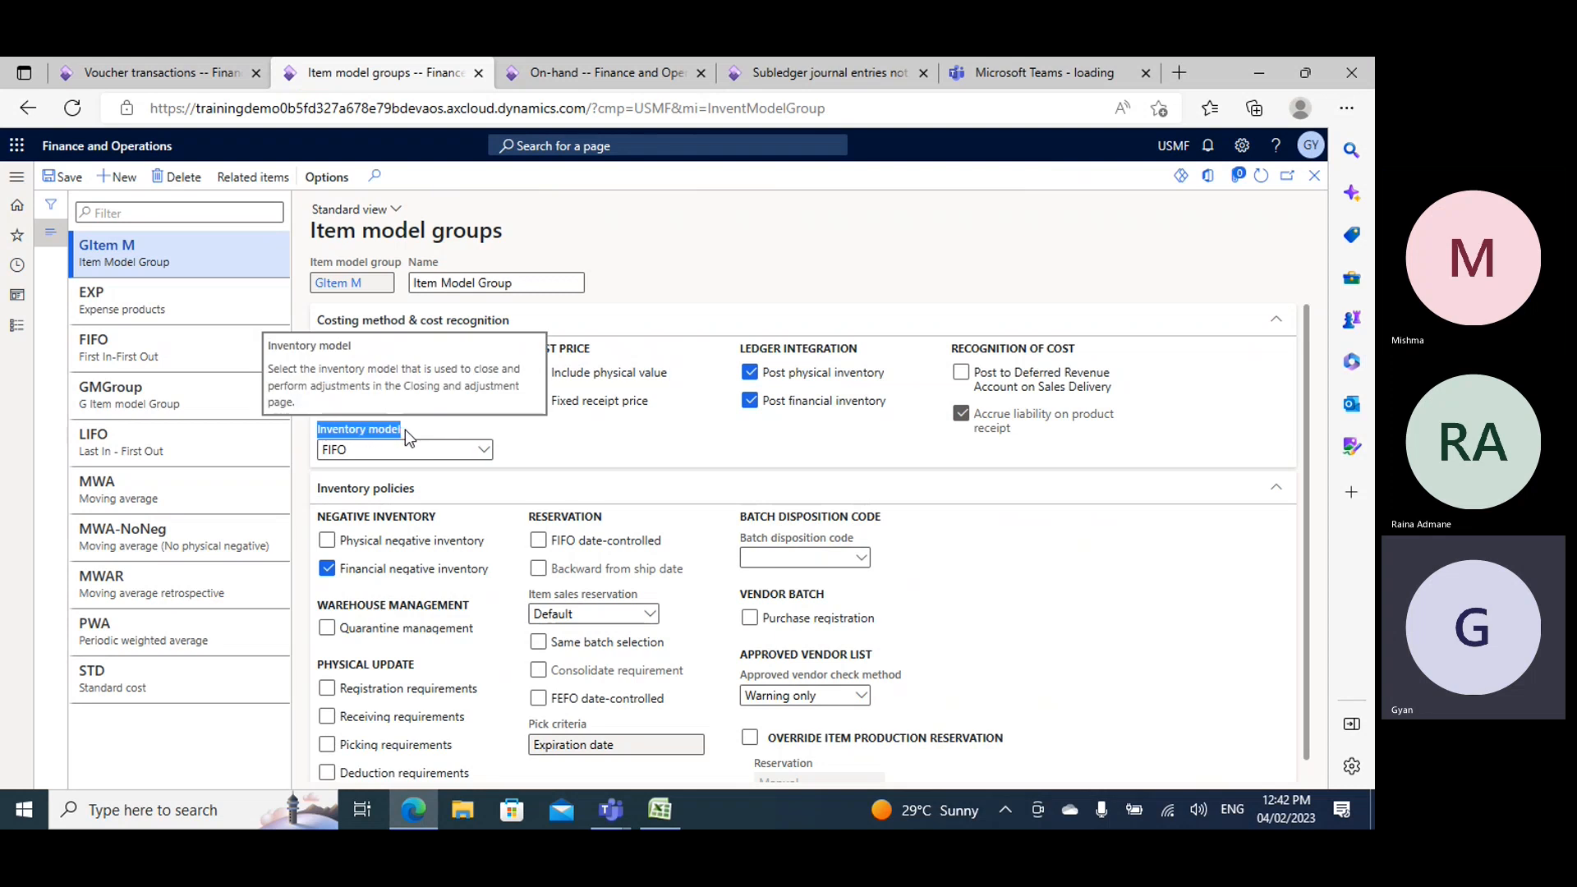
click(484, 449)
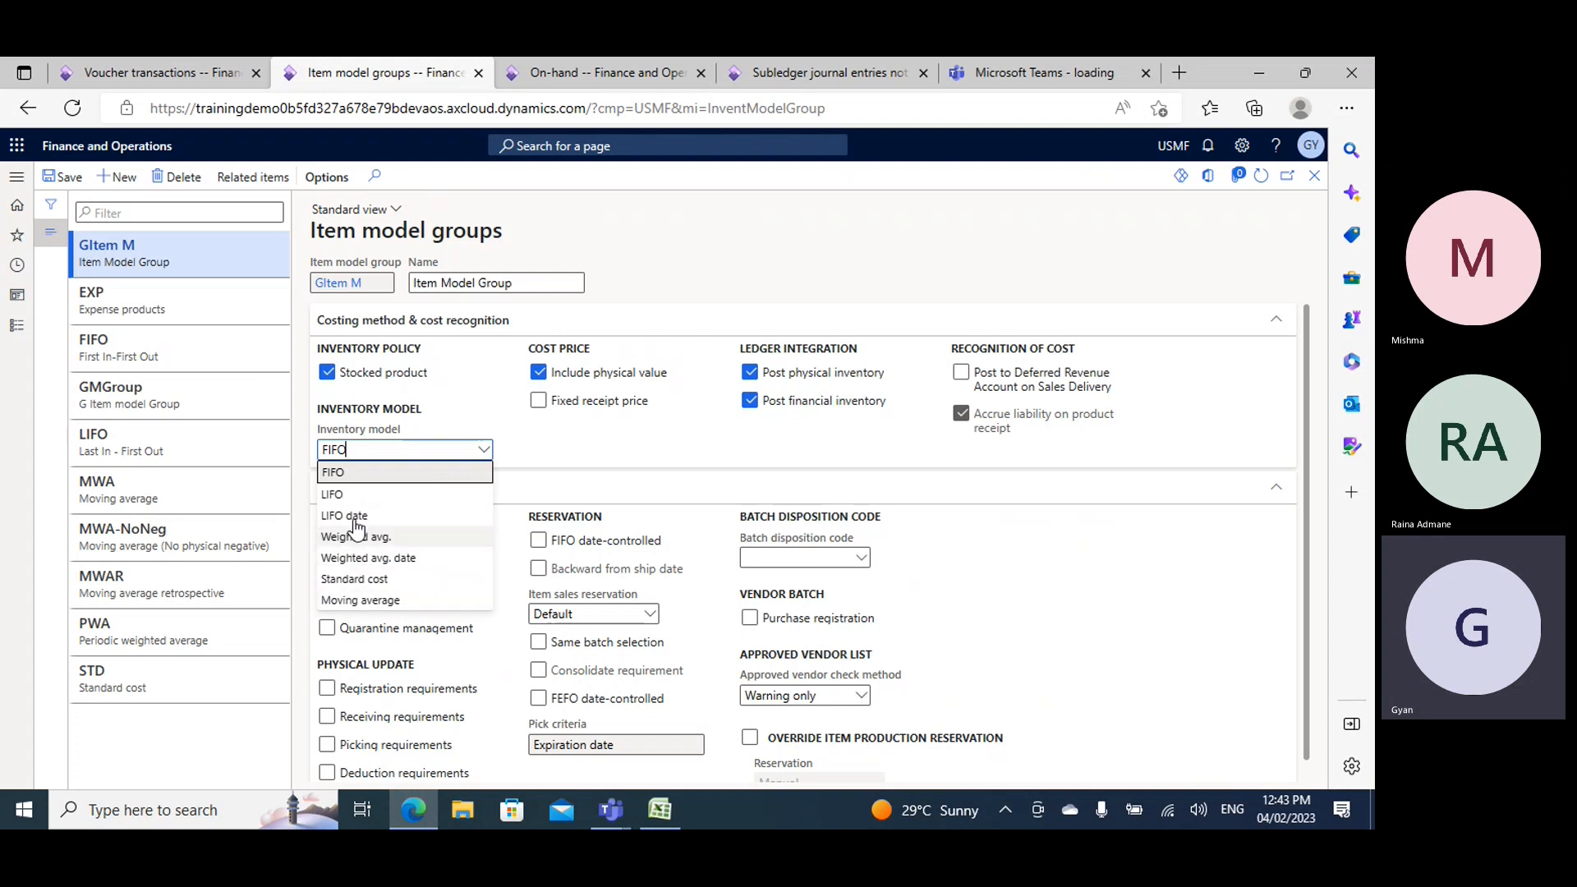
click(544, 413)
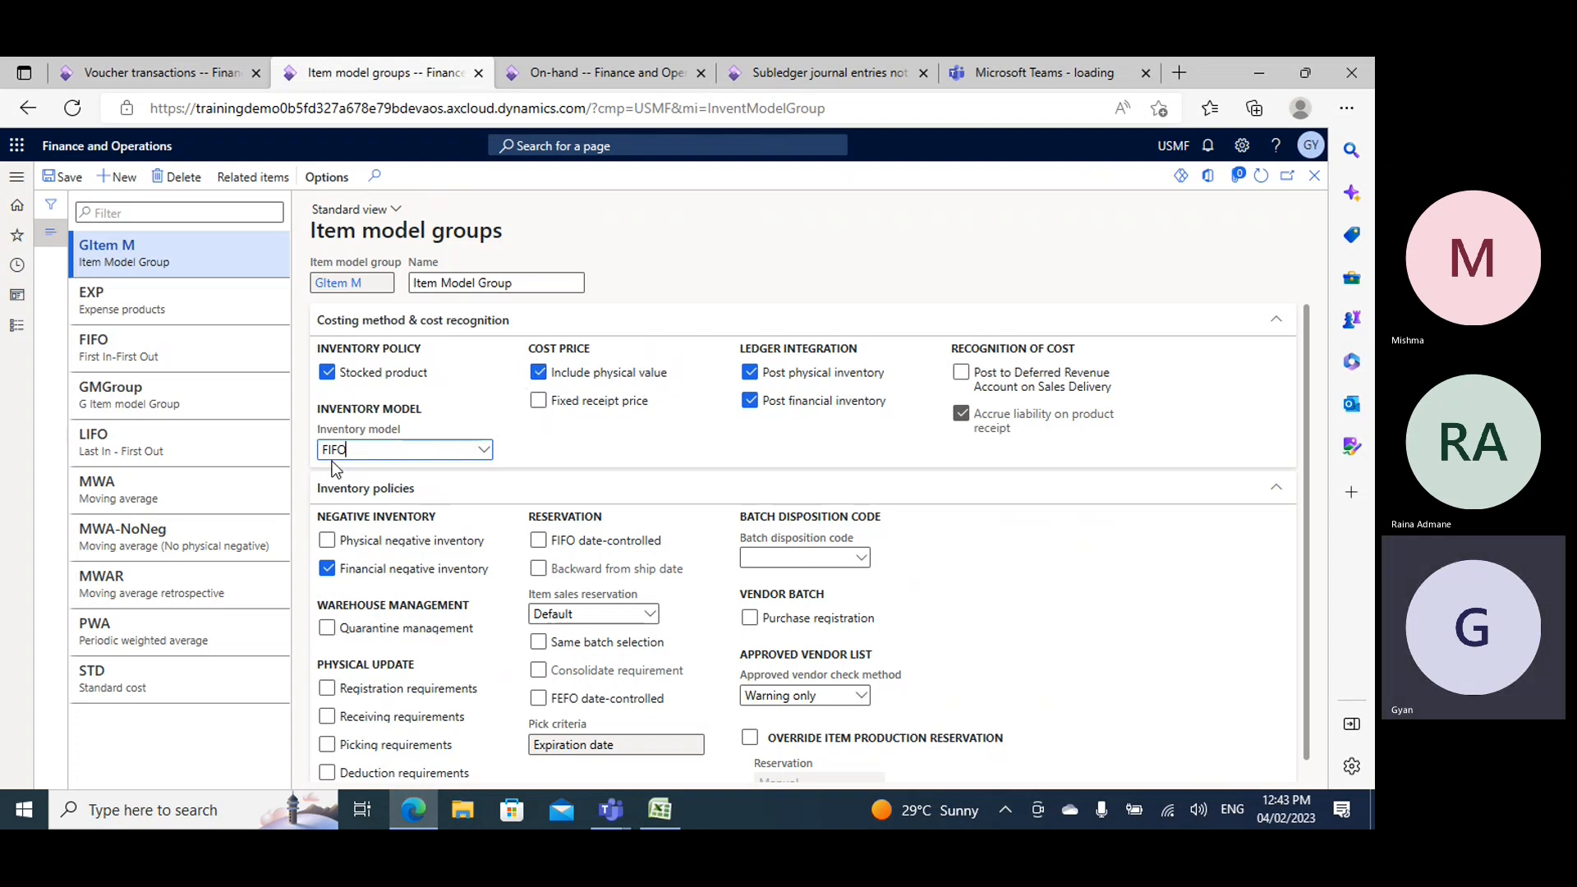
- Clear and re-select Include physical value for the GItem M item model group
click(538, 374)
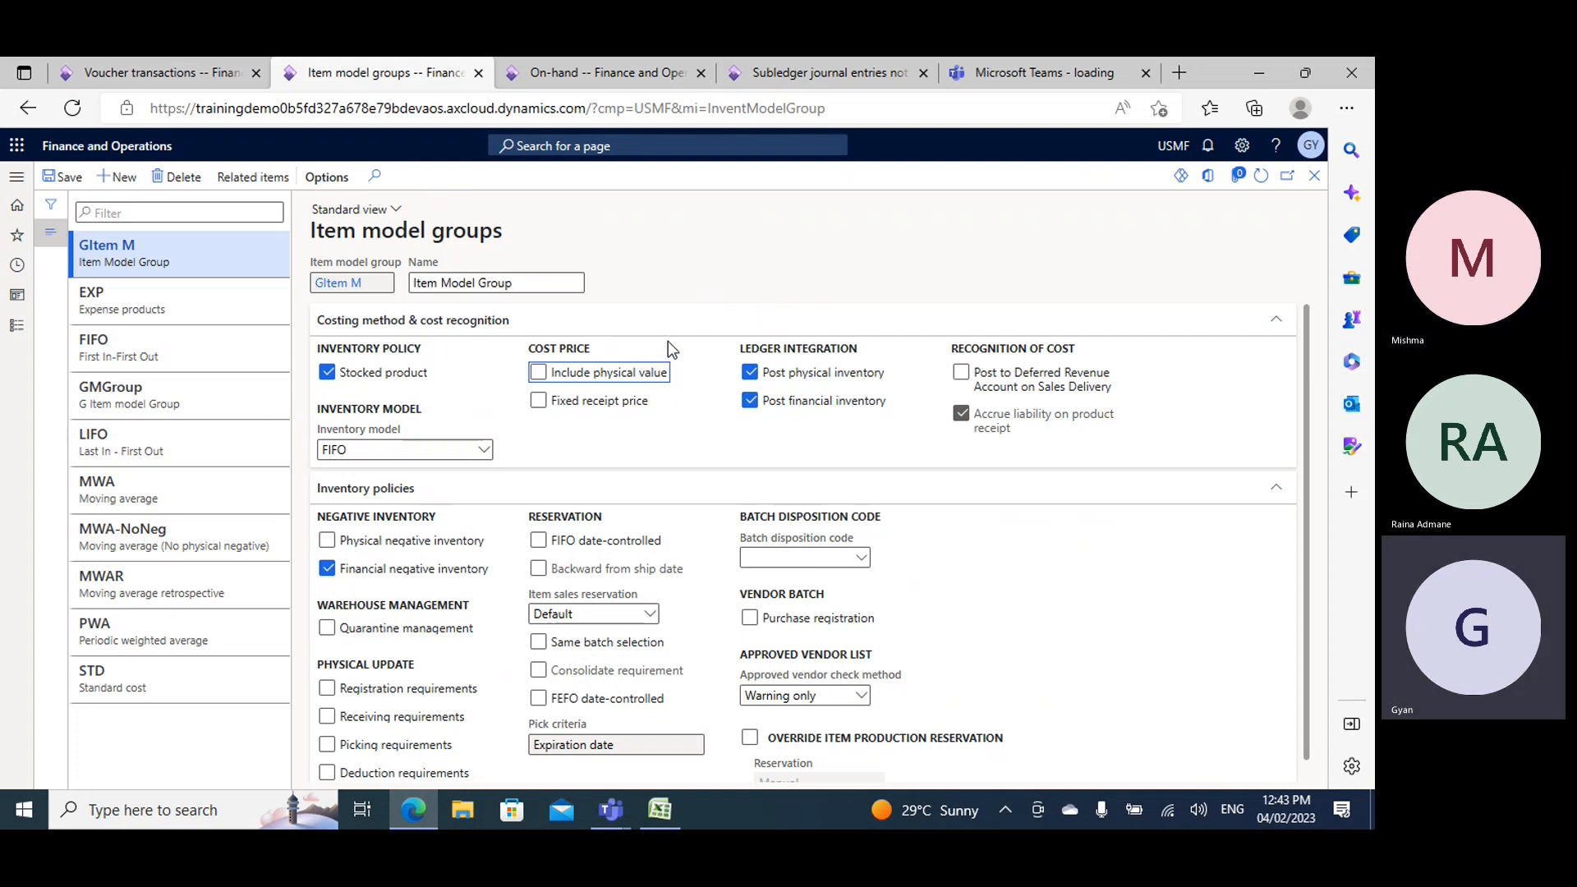
click(538, 373)
- Look at the voucher transactions again and switch back to the Book2 workbook in Excel
click(177, 73)
click(661, 810)
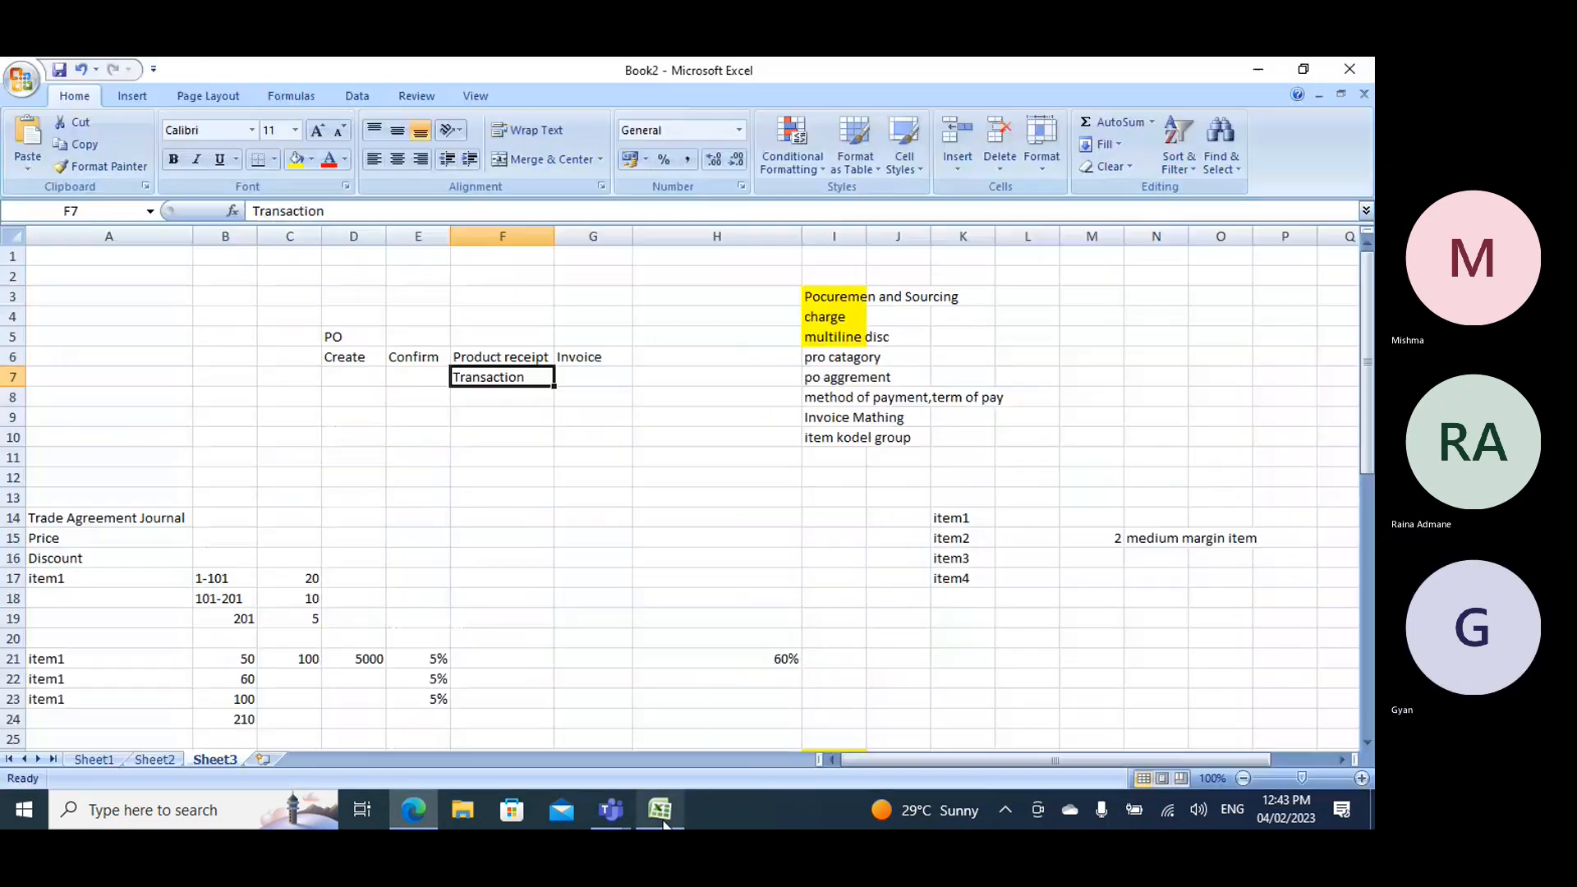
- Enter "cal" under Invoice in G7 and switch to Finance and Operations in the browser
click(592, 377)
text(cal)
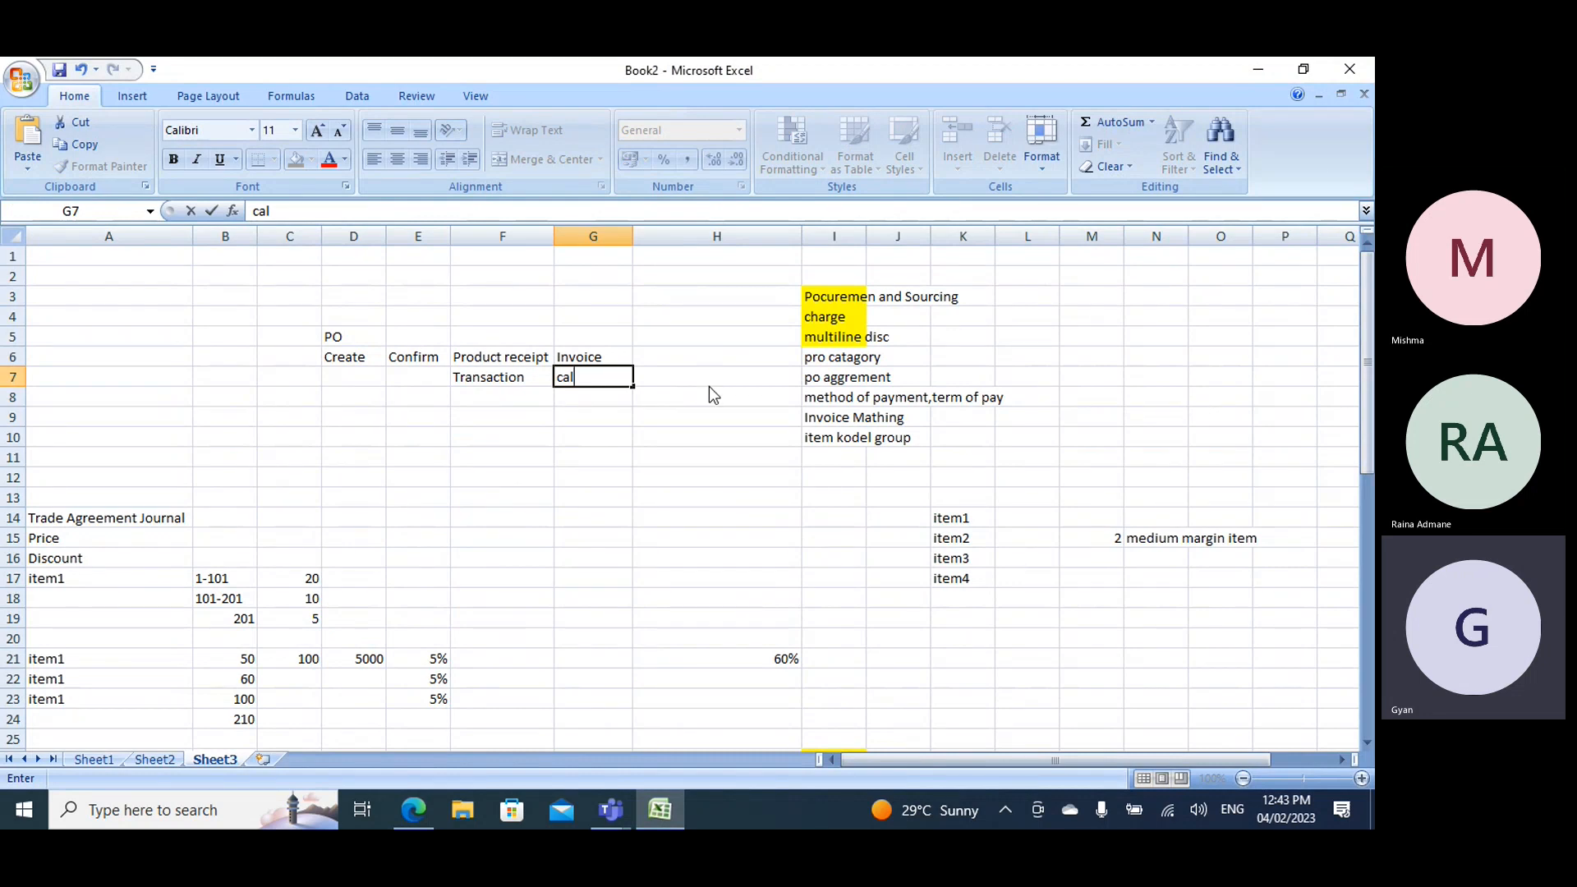
key(alt+Tab)
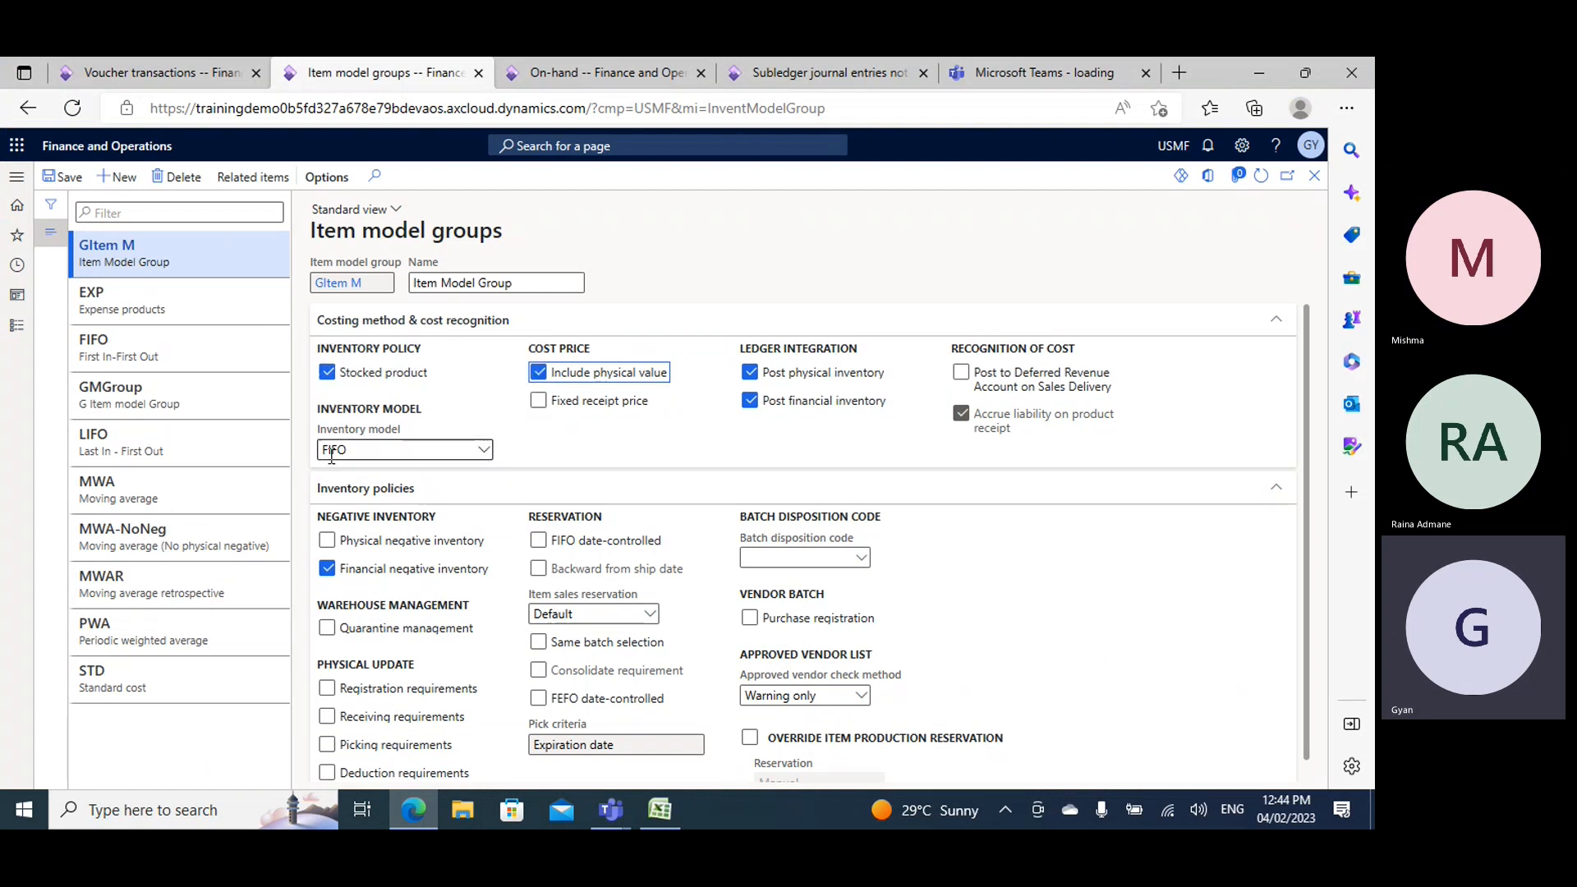
- Clear Include physical value, select Fixed receipt price for the GItem M item model group, and save the record
mouse_move(573, 377)
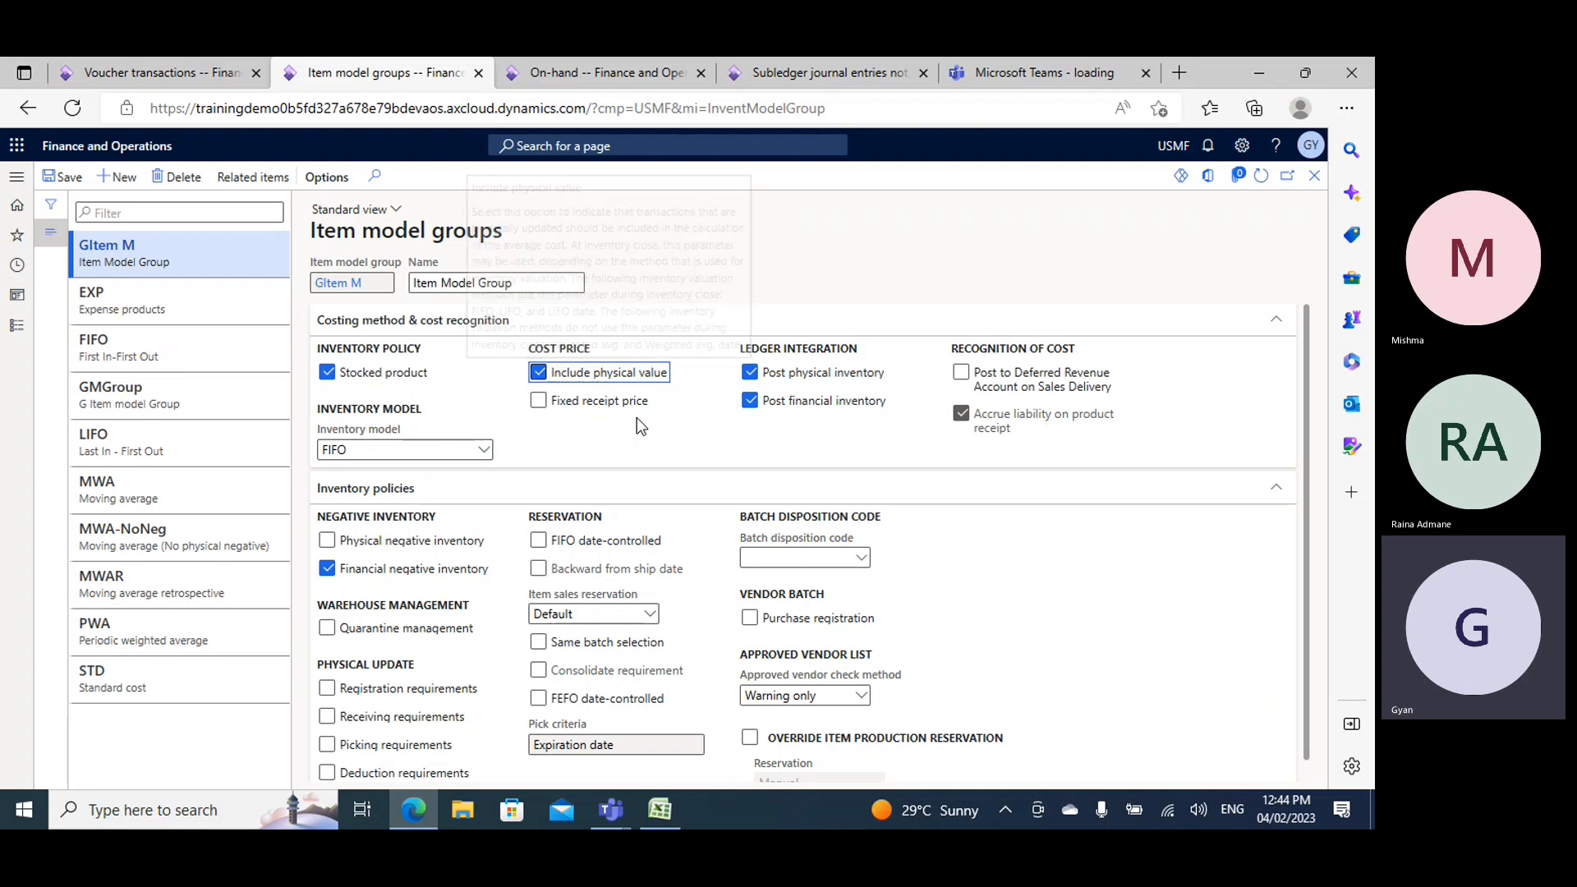
click(538, 372)
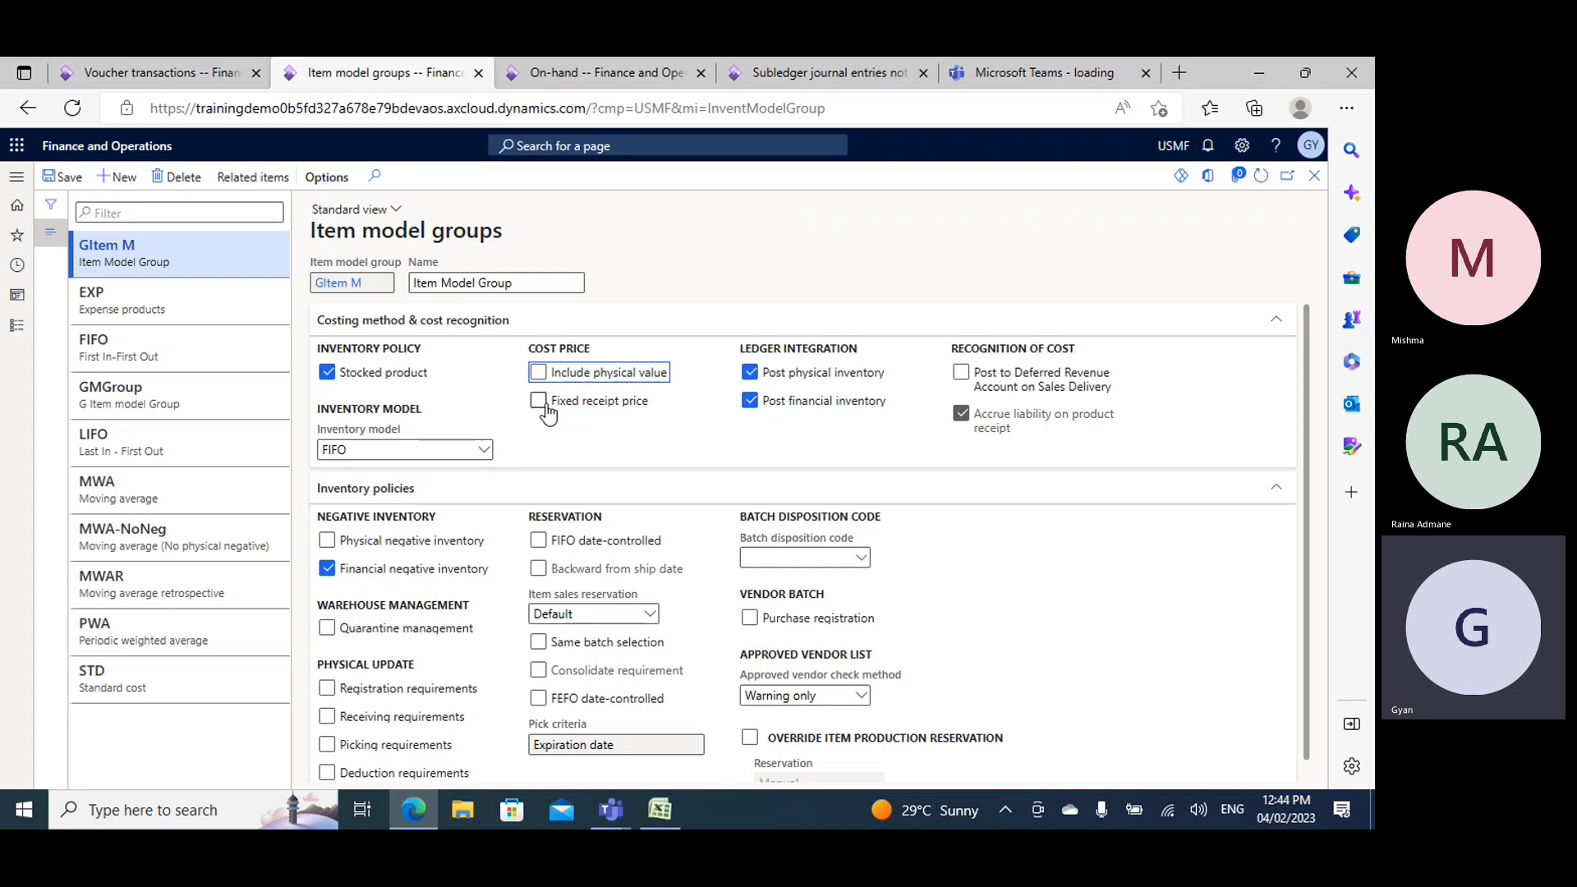
click(539, 402)
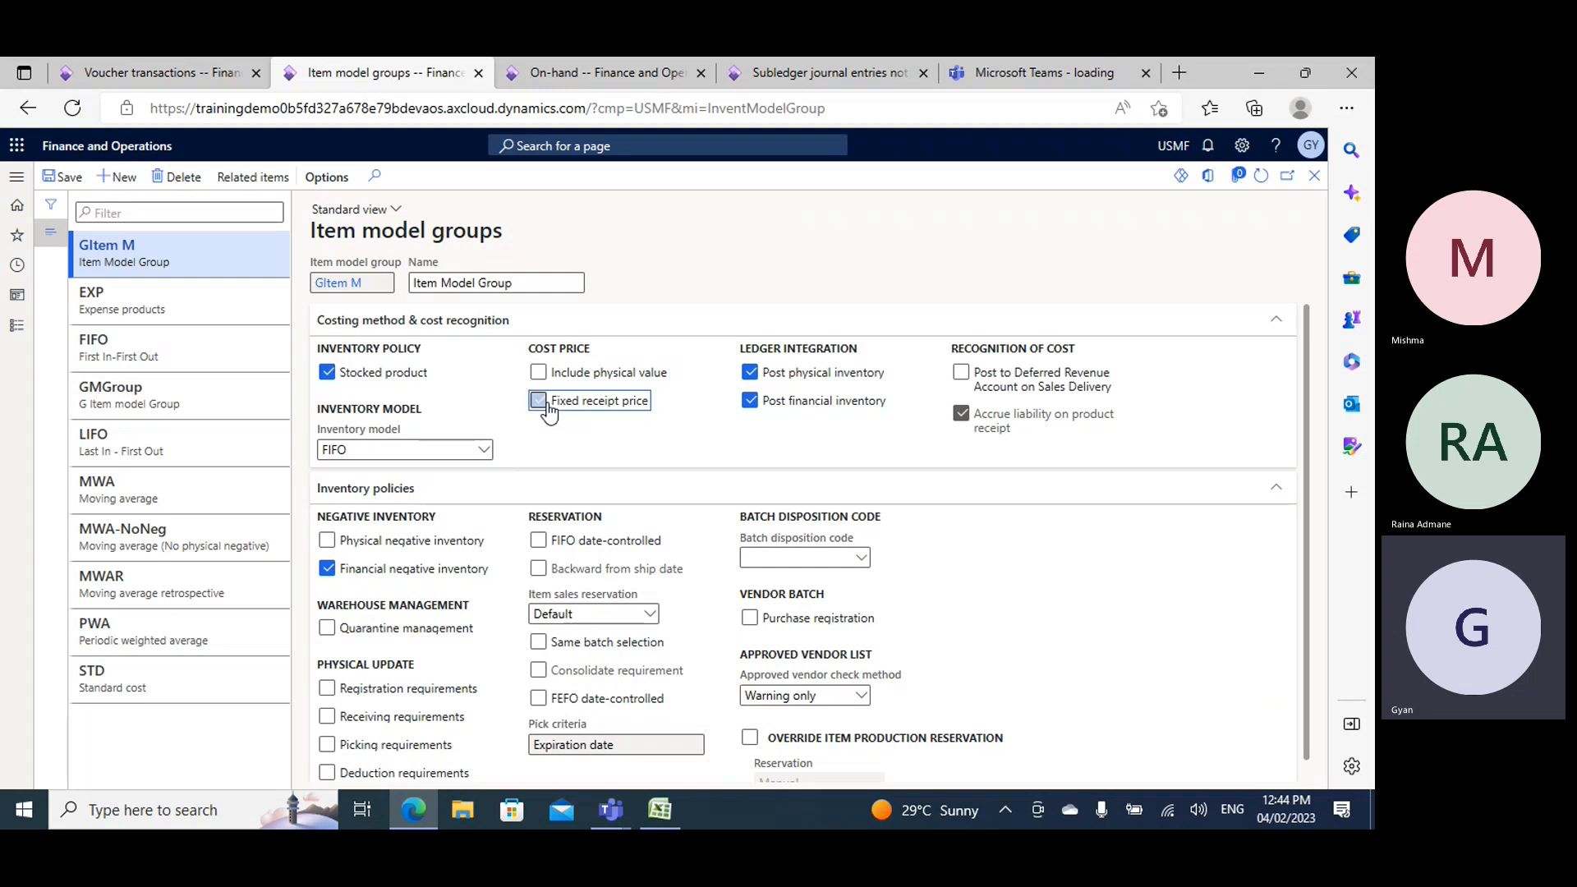
click(68, 182)
- Close the on-hand list, open the Demo1 released product and examine its purchase price fields
click(623, 75)
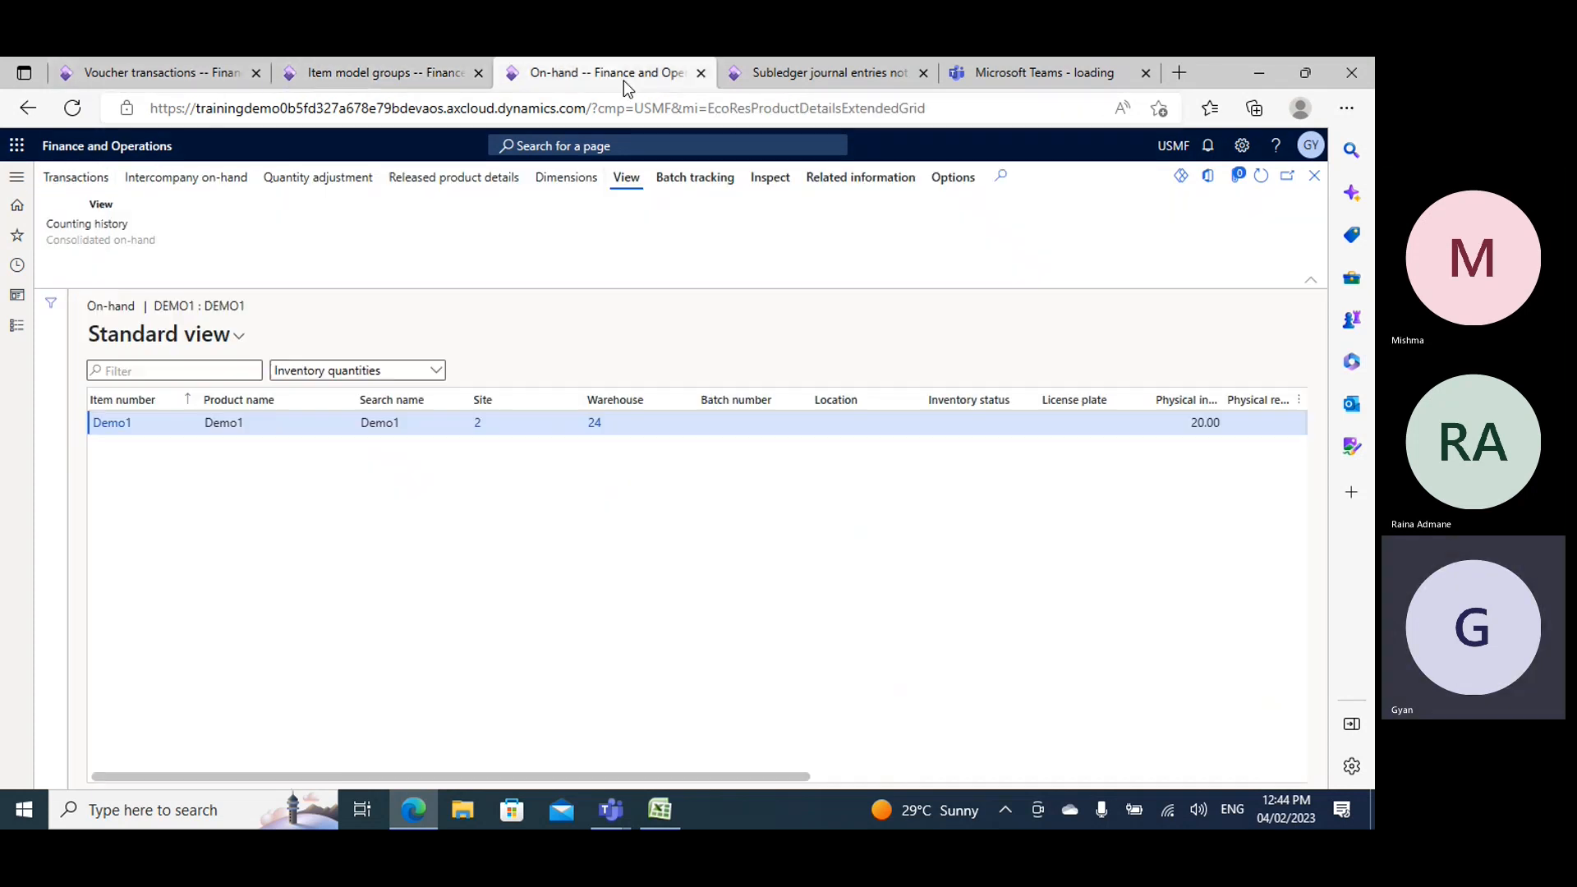
click(1314, 176)
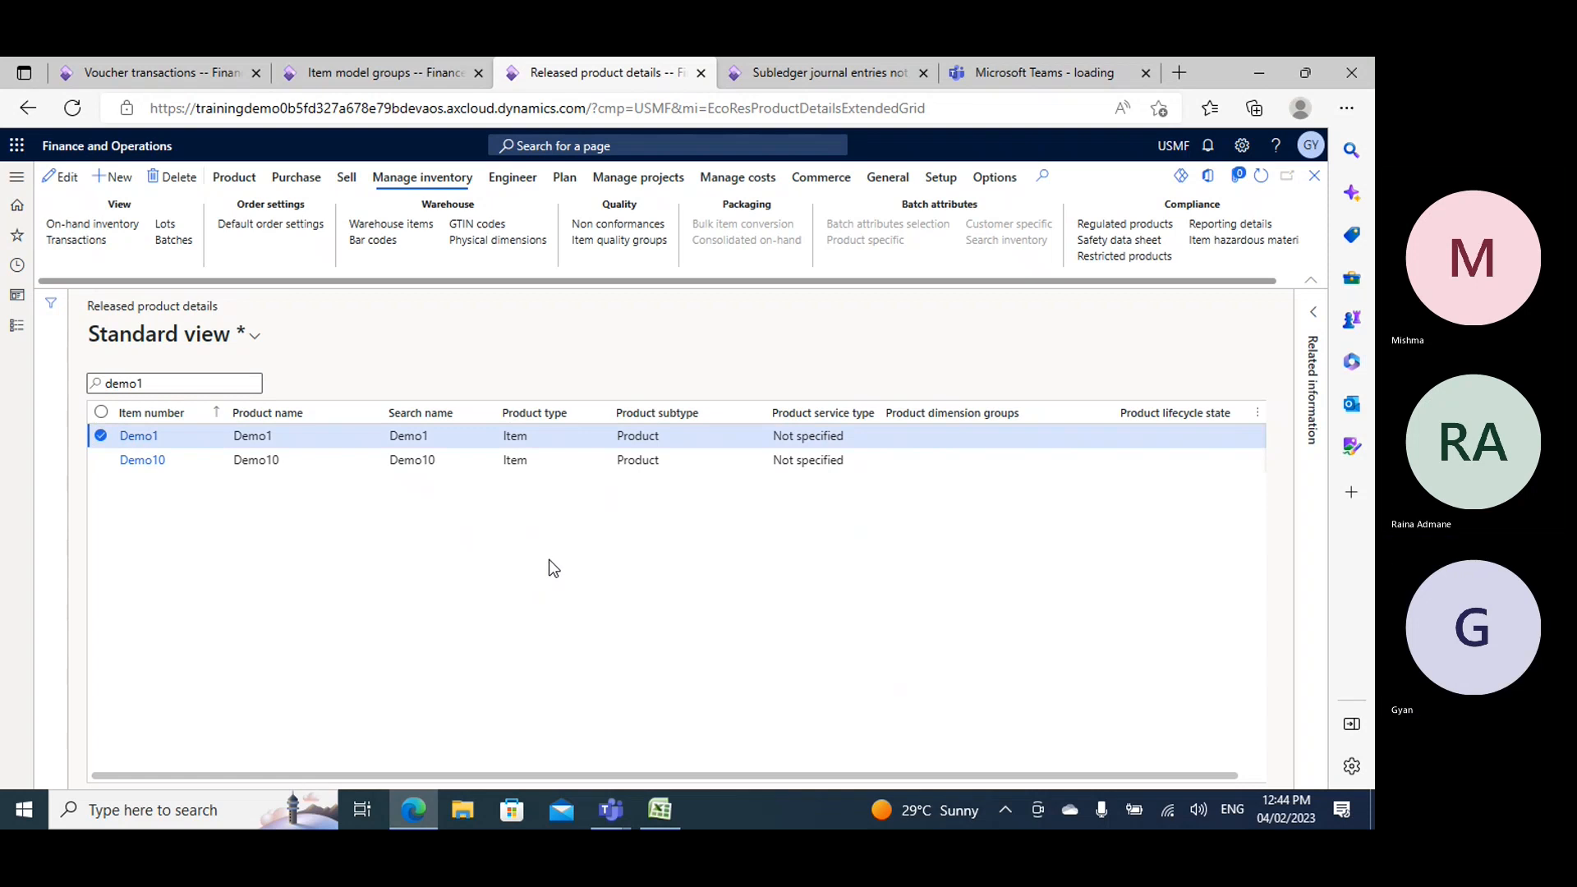
click(134, 437)
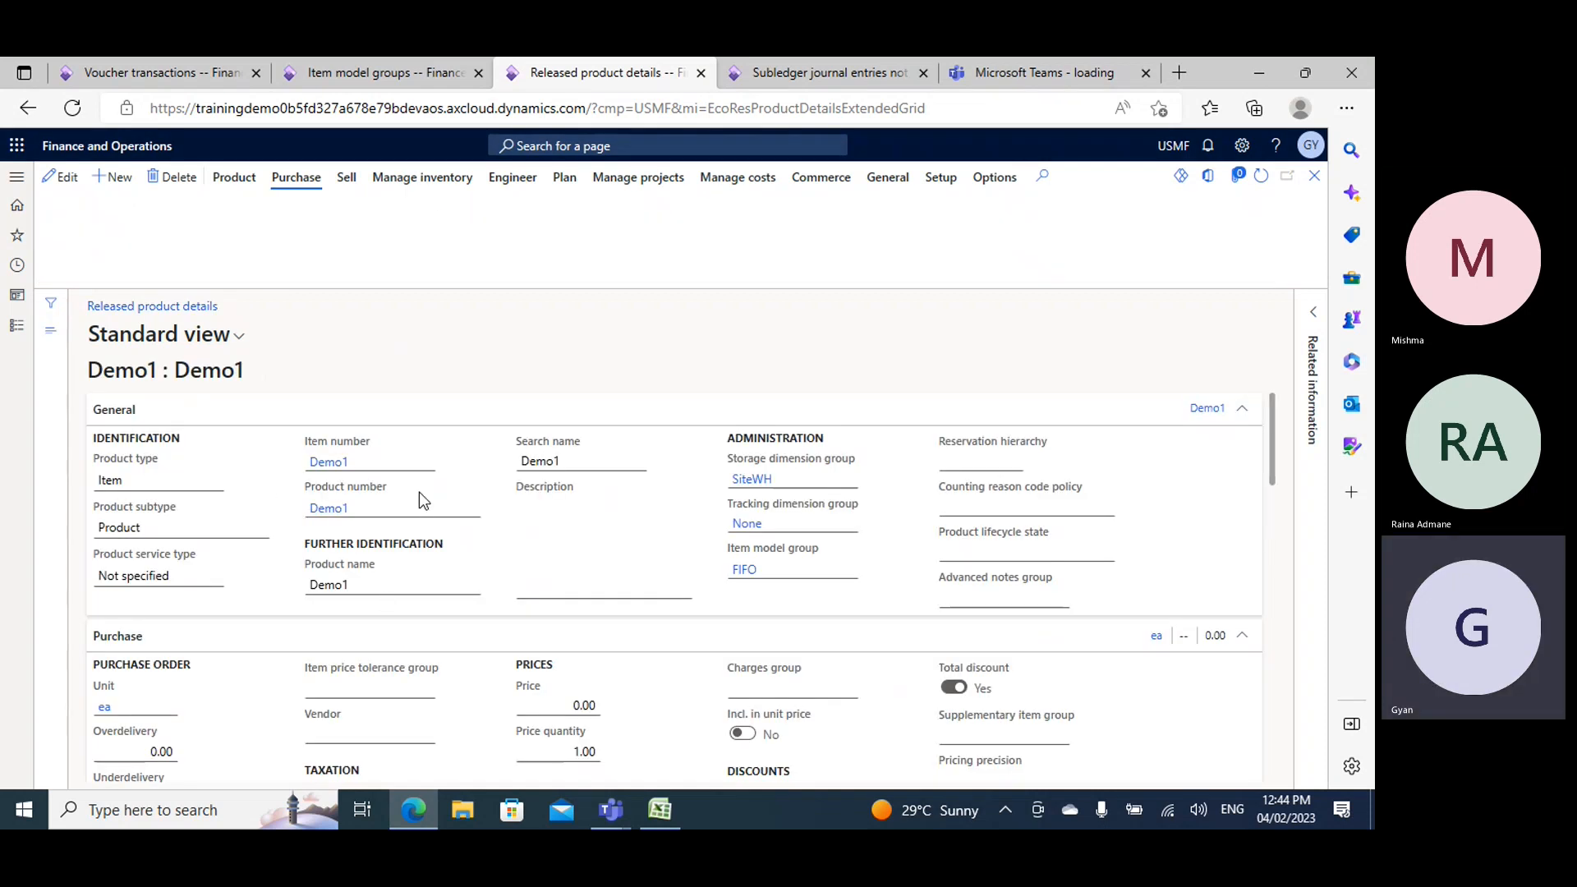
scroll(219, 556, down, 5)
scroll(219, 555, up, 2)
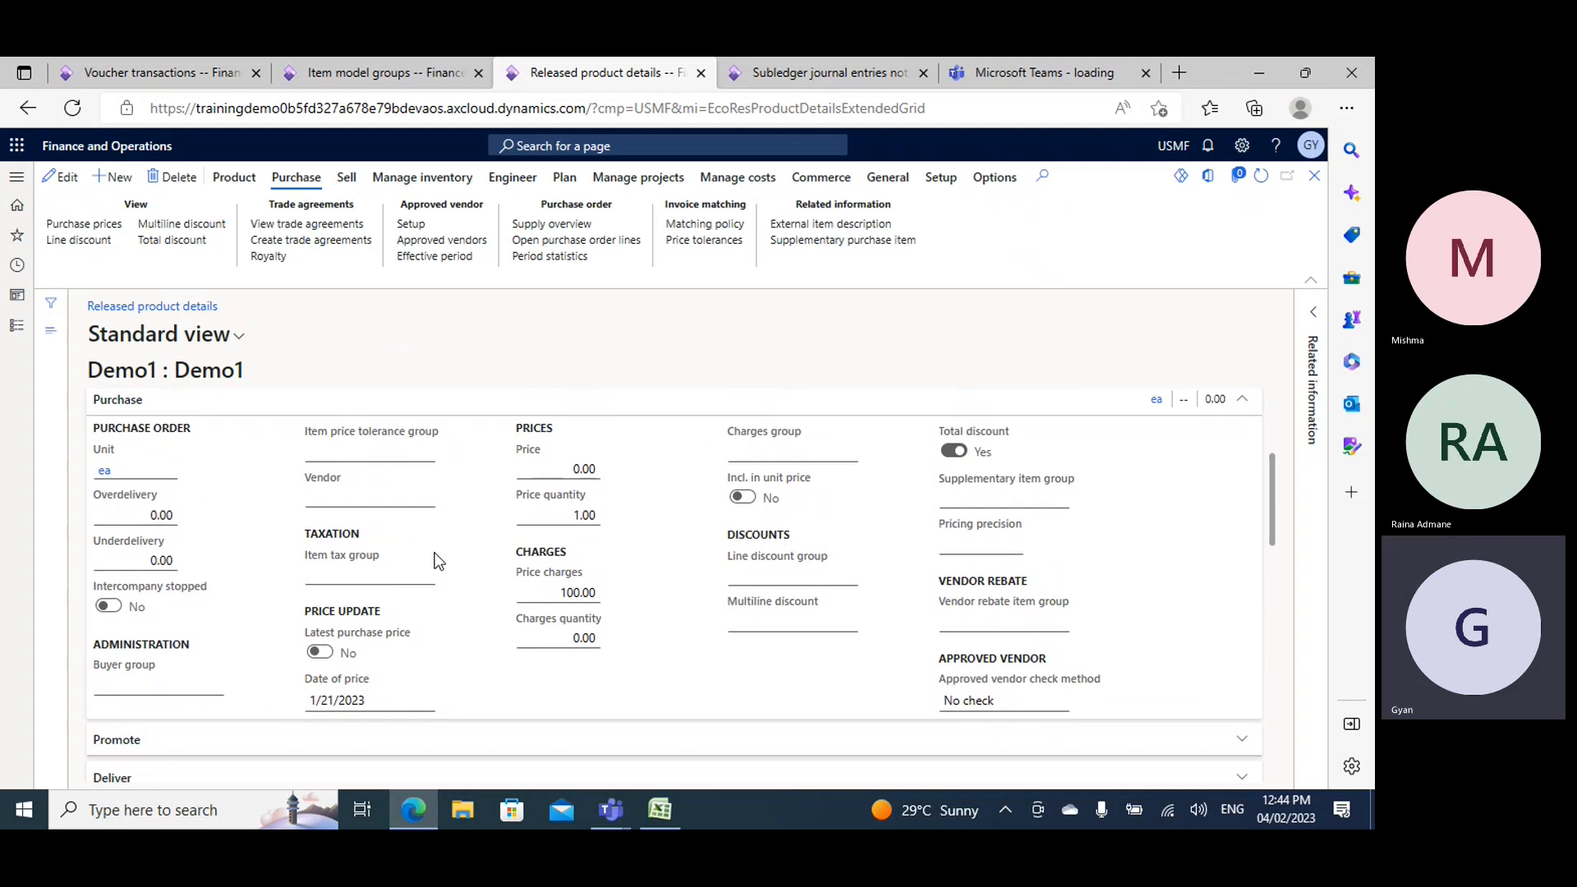
scroll(374, 616, up, 1)
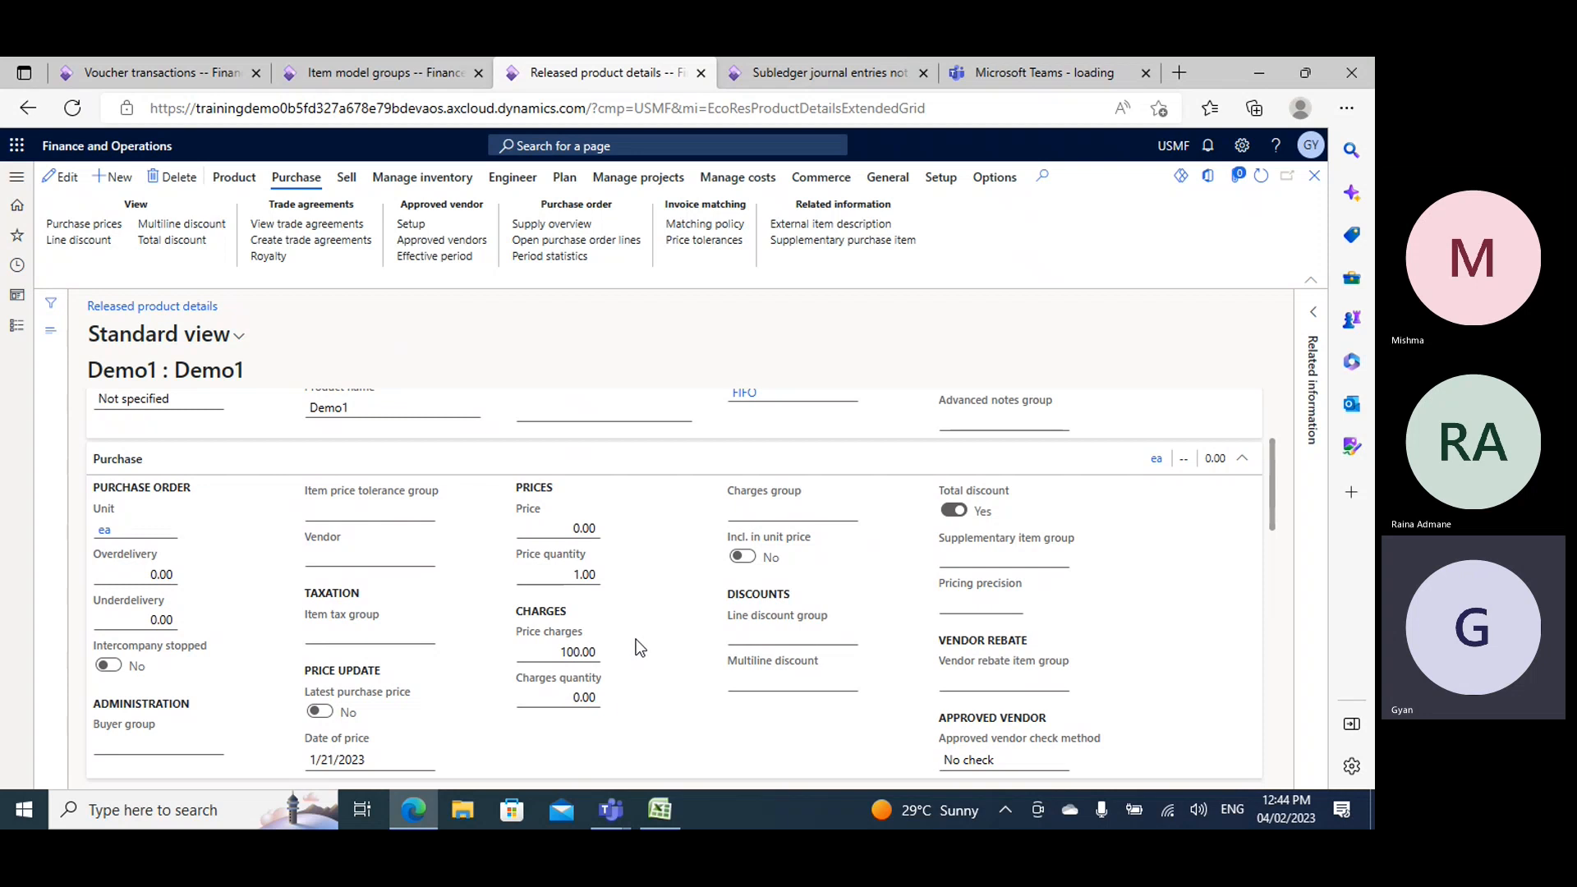
- Compare the product receipt voucher transactions with GItem M's Fixed receipt price setting and Demo1's purchase prices
click(141, 67)
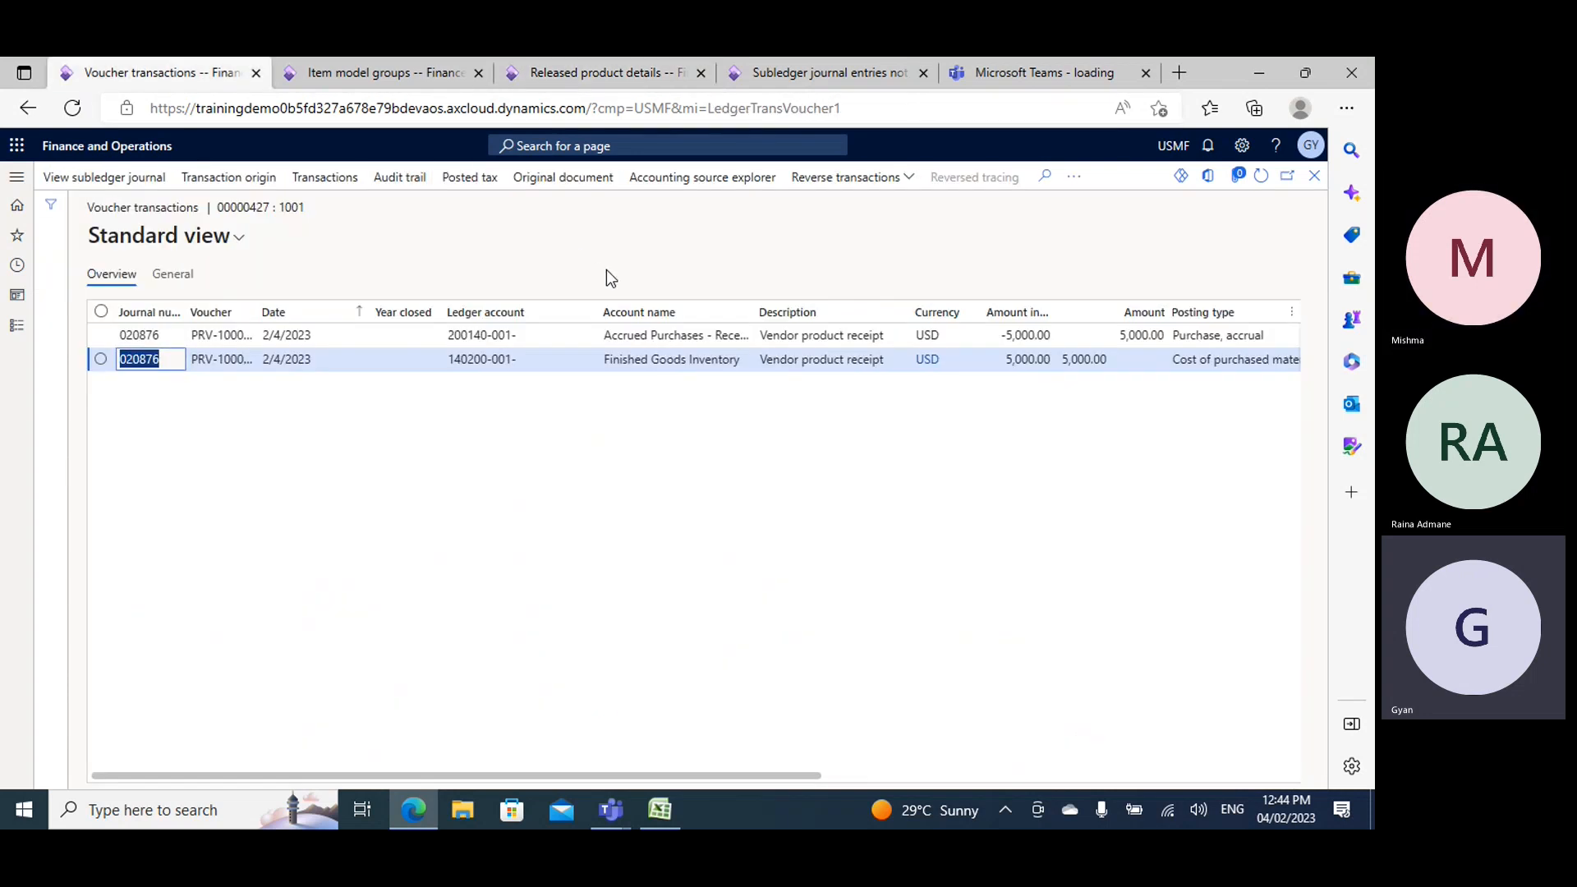
click(378, 72)
mouse_move(582, 408)
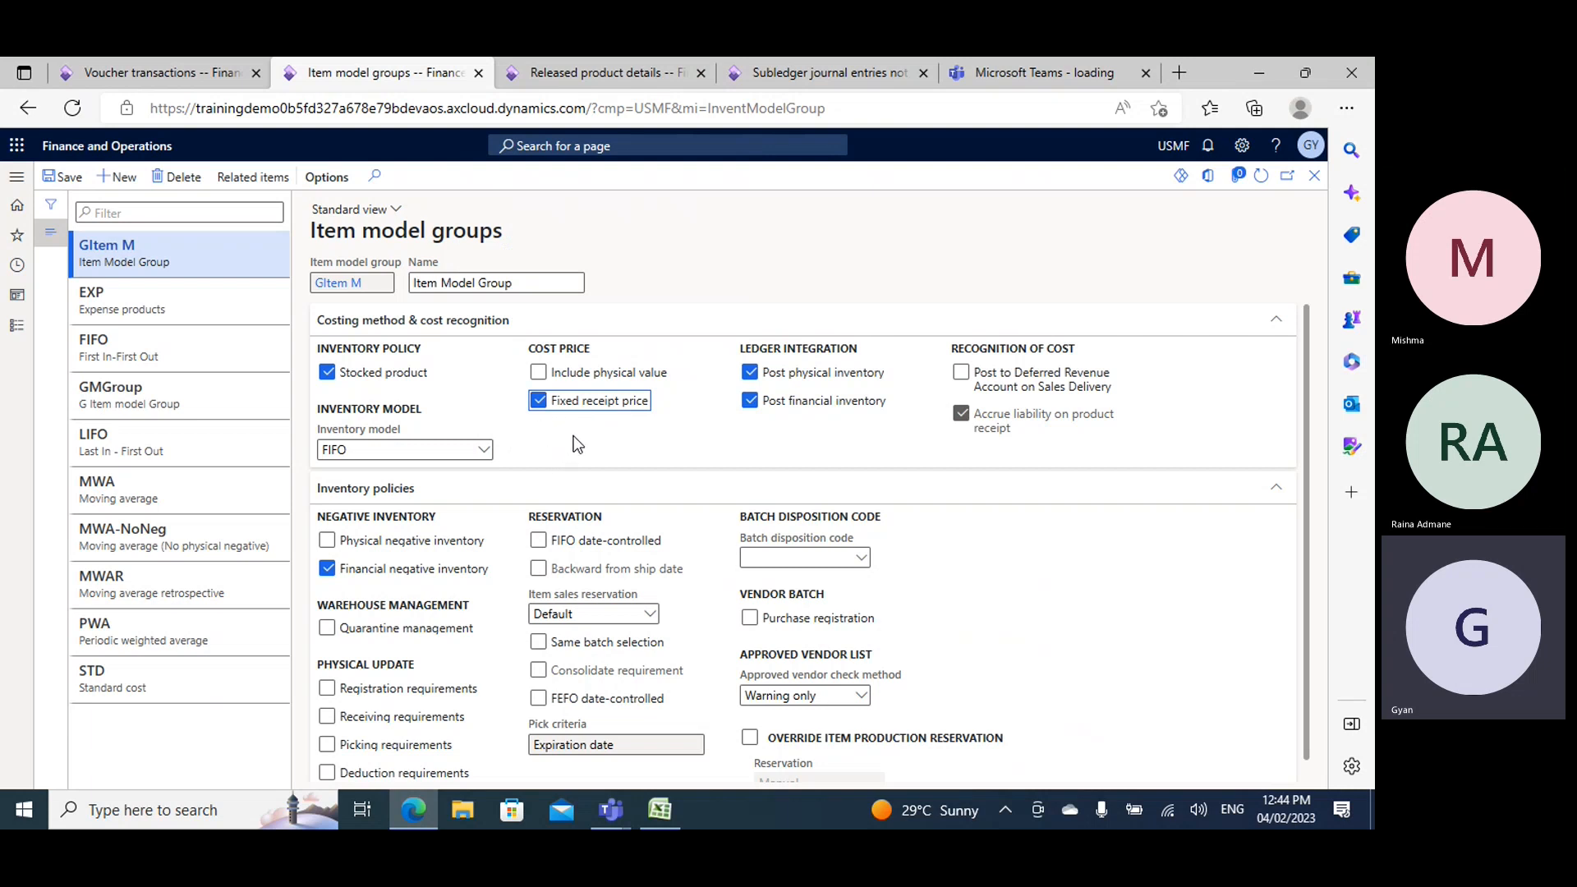
click(182, 60)
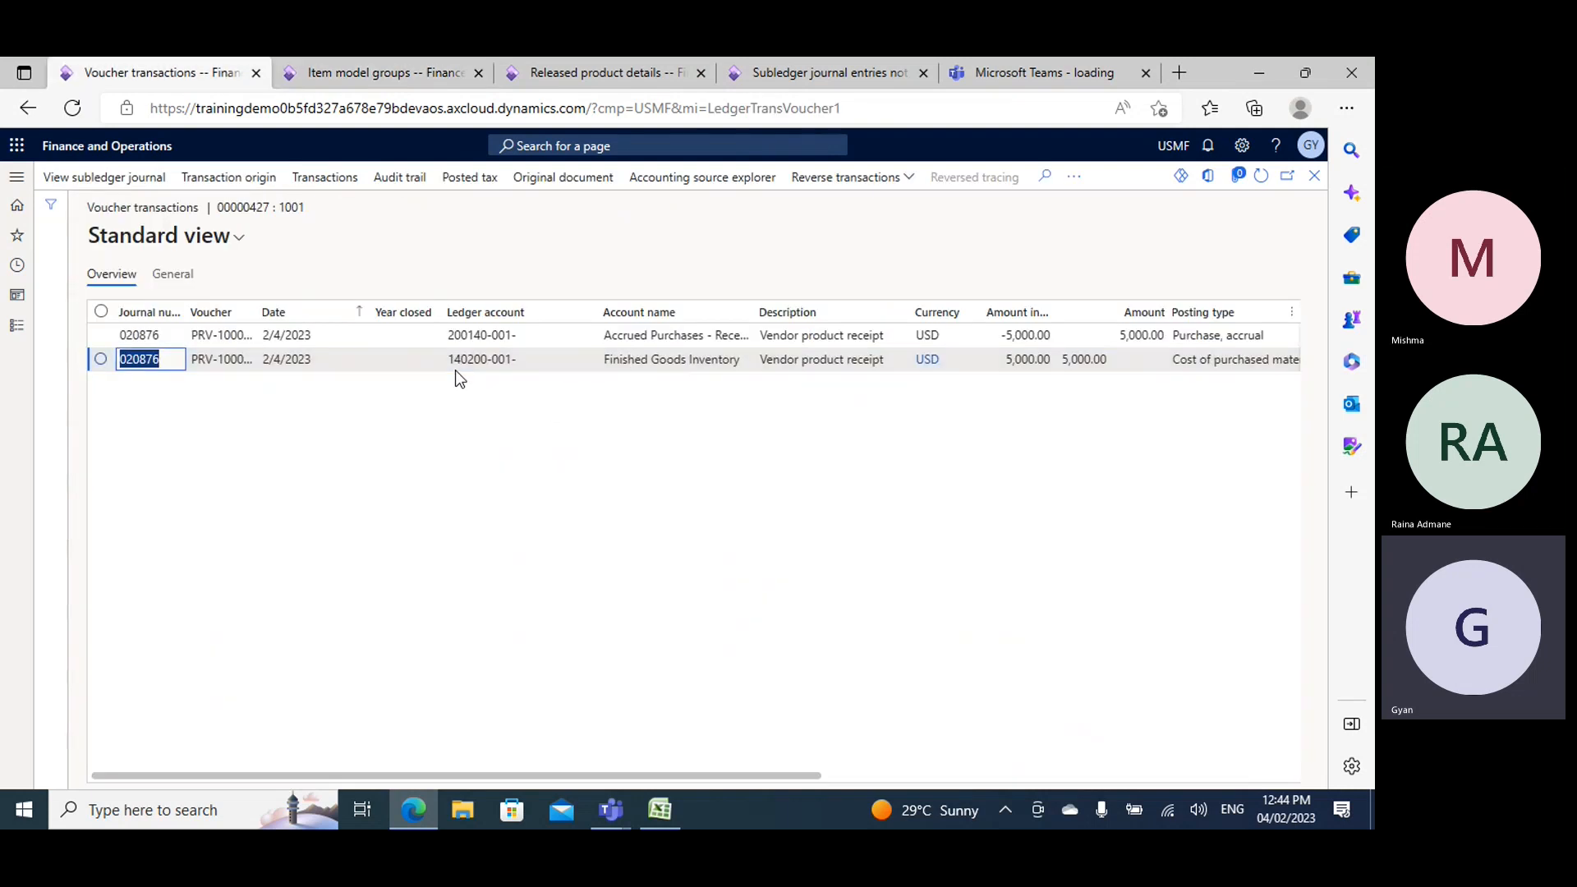
click(600, 72)
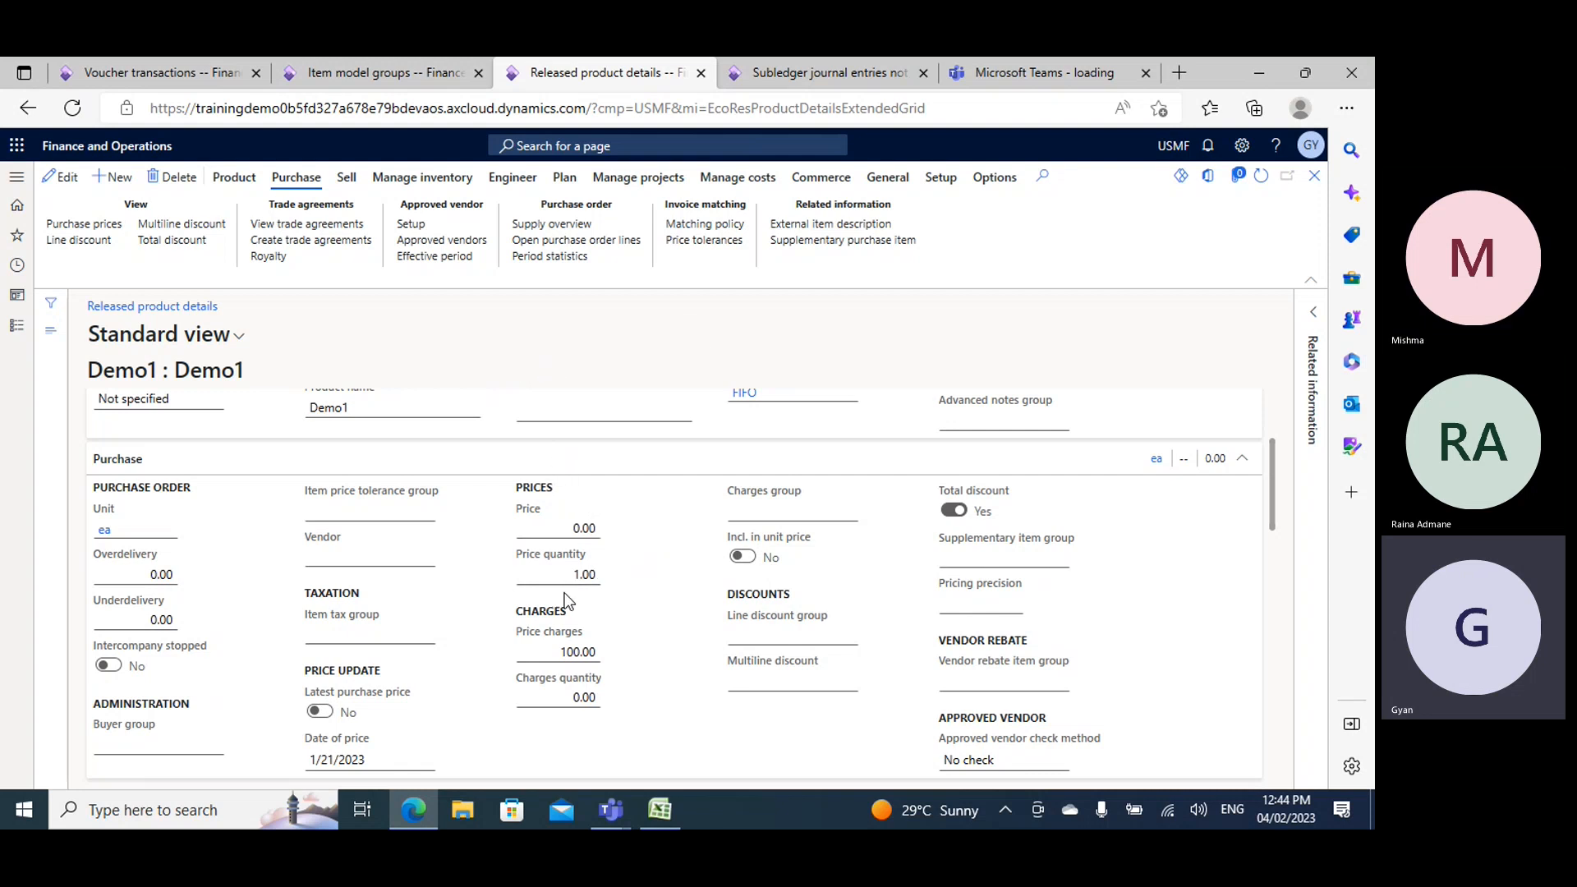
click(398, 59)
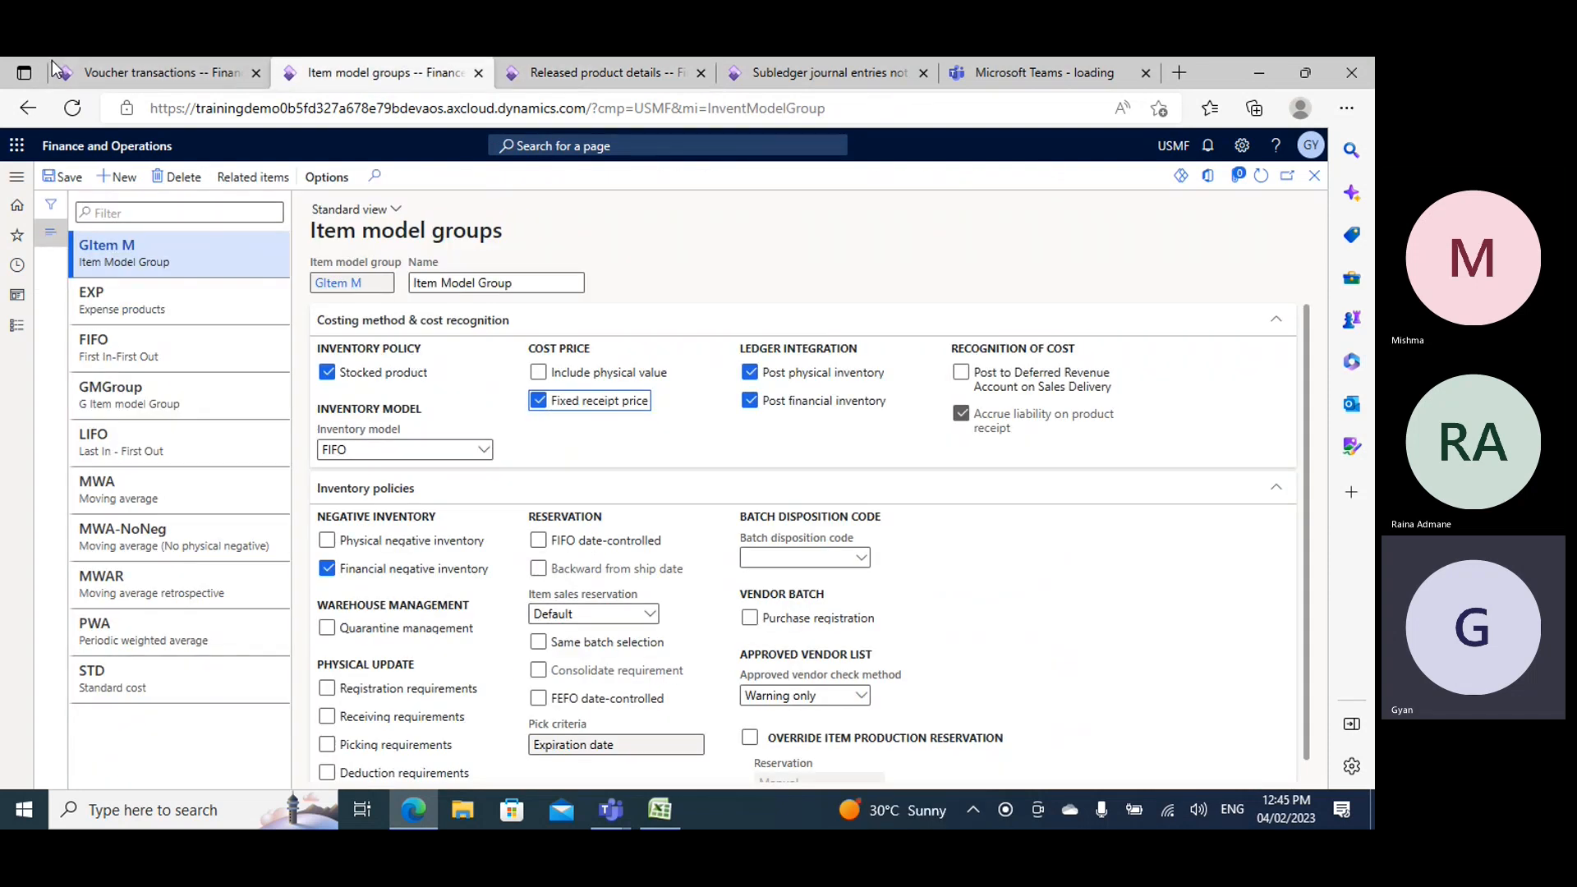
click(156, 73)
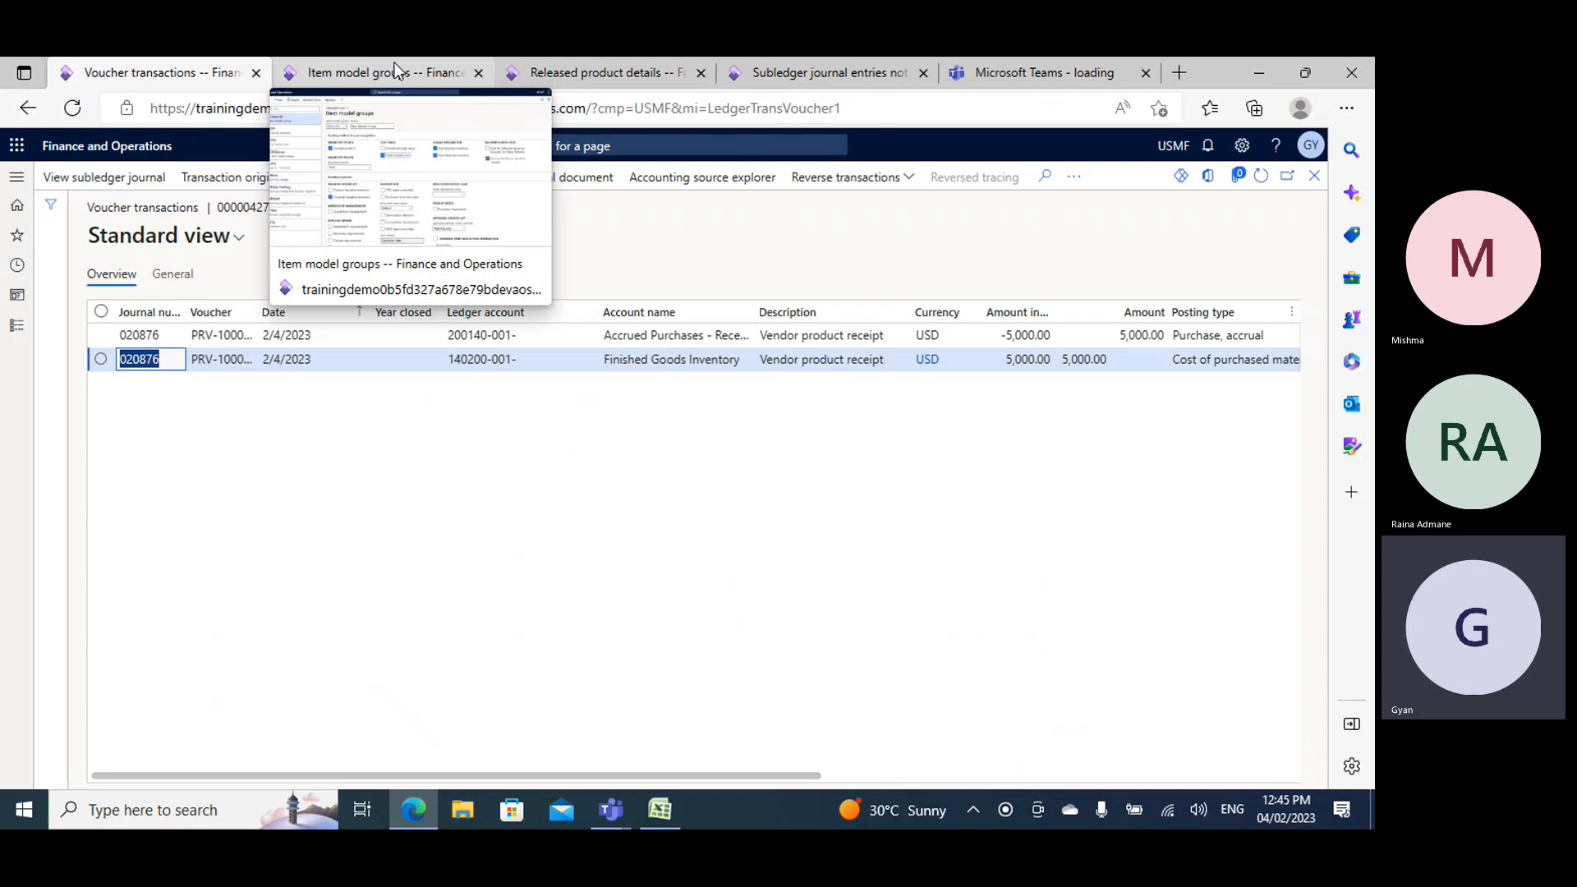
click(592, 69)
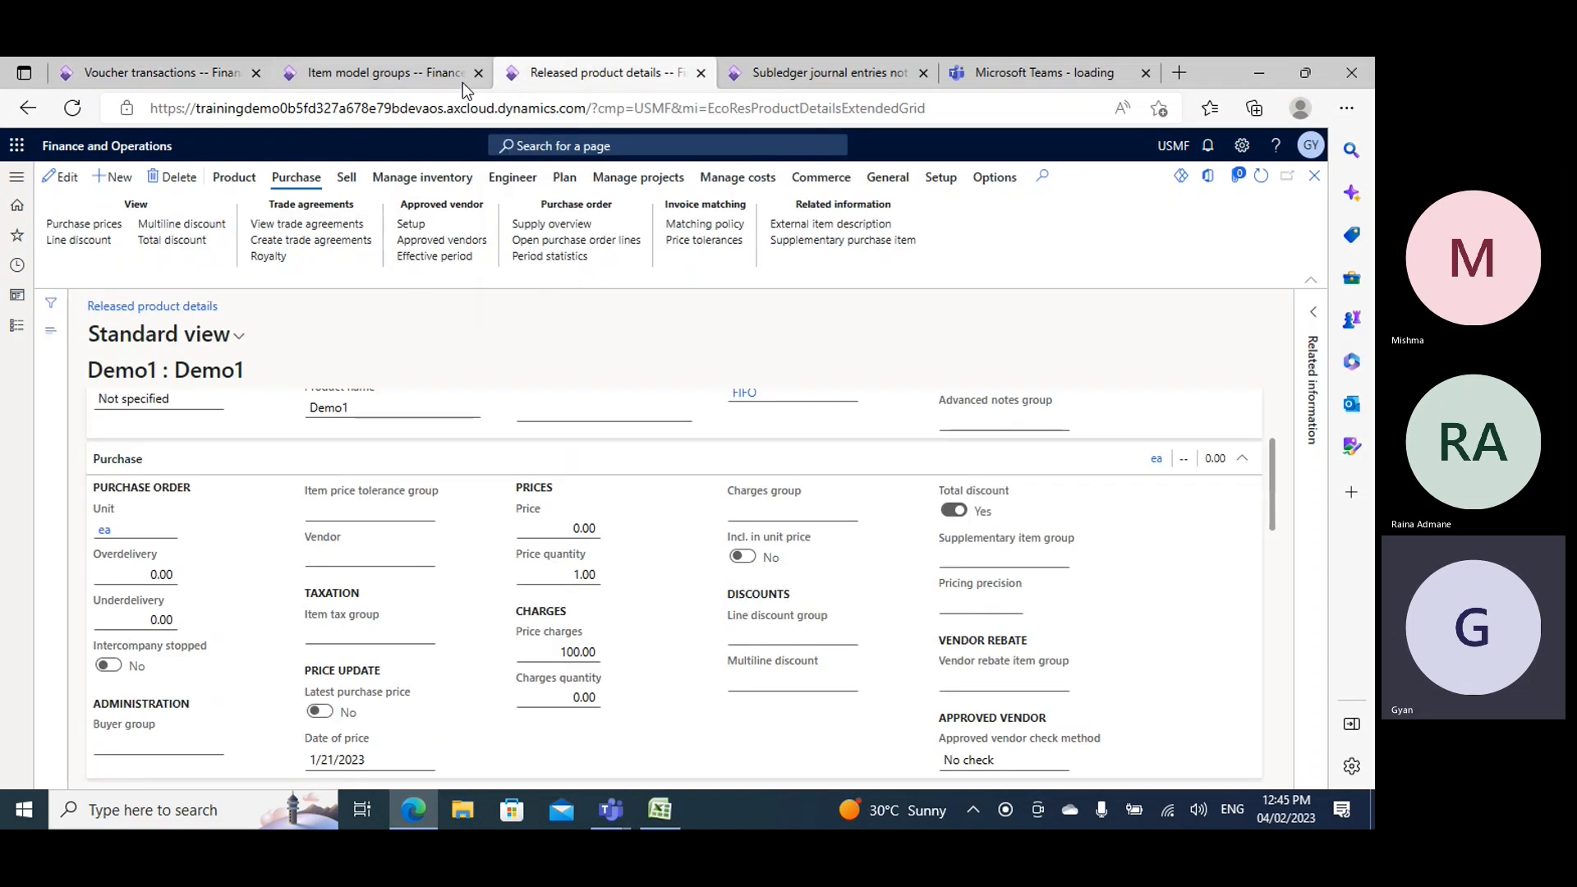
- Clear Fixed receipt price for the GItem M item model group and check the voucher transactions again
click(341, 76)
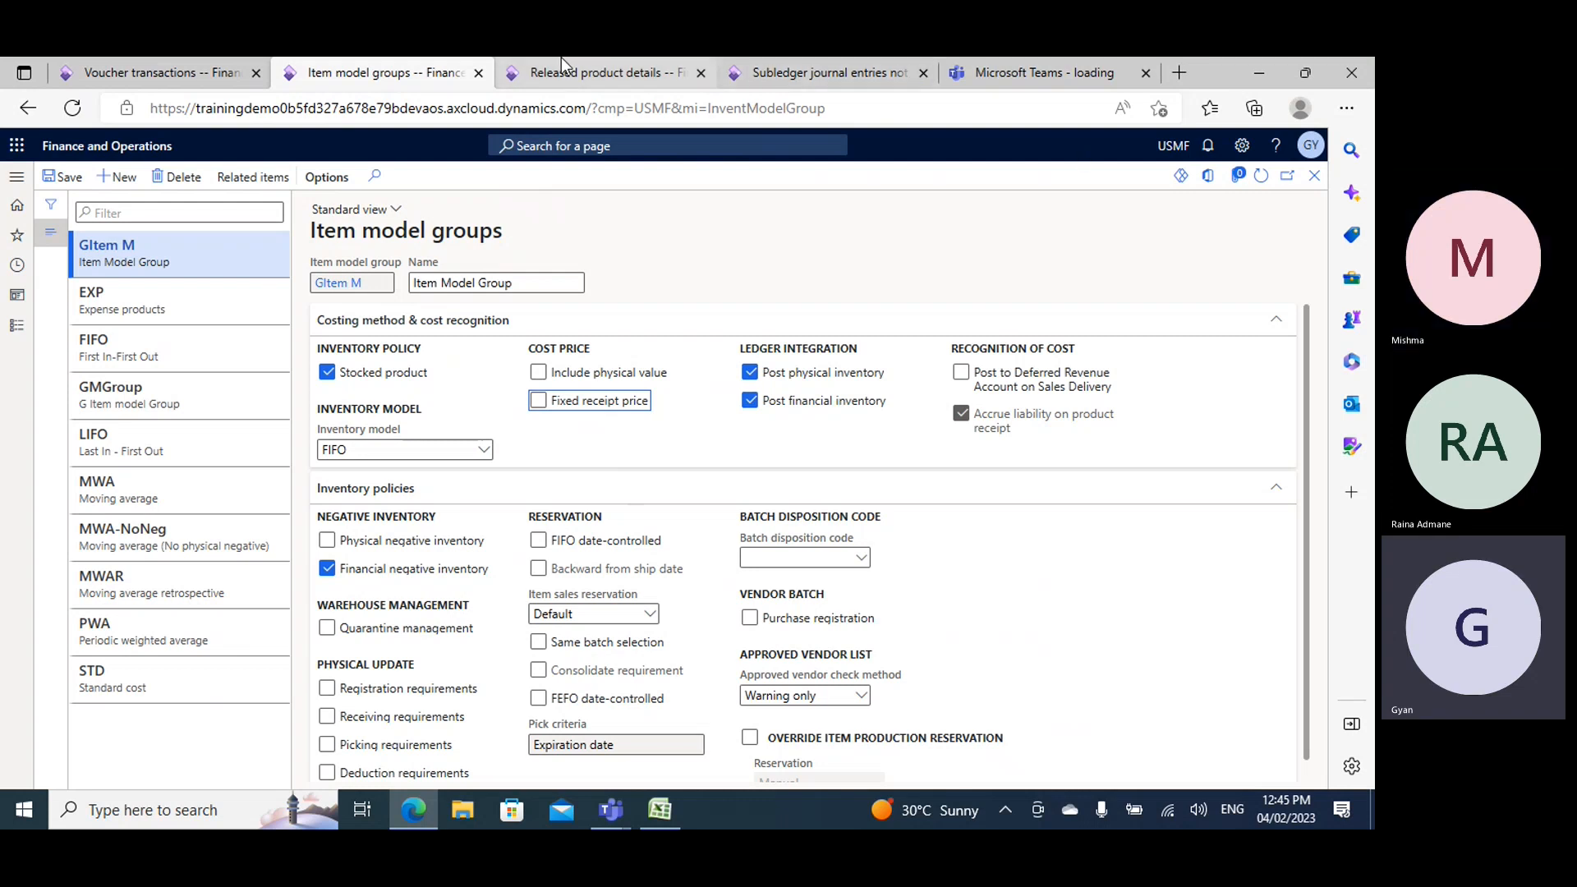
click(149, 69)
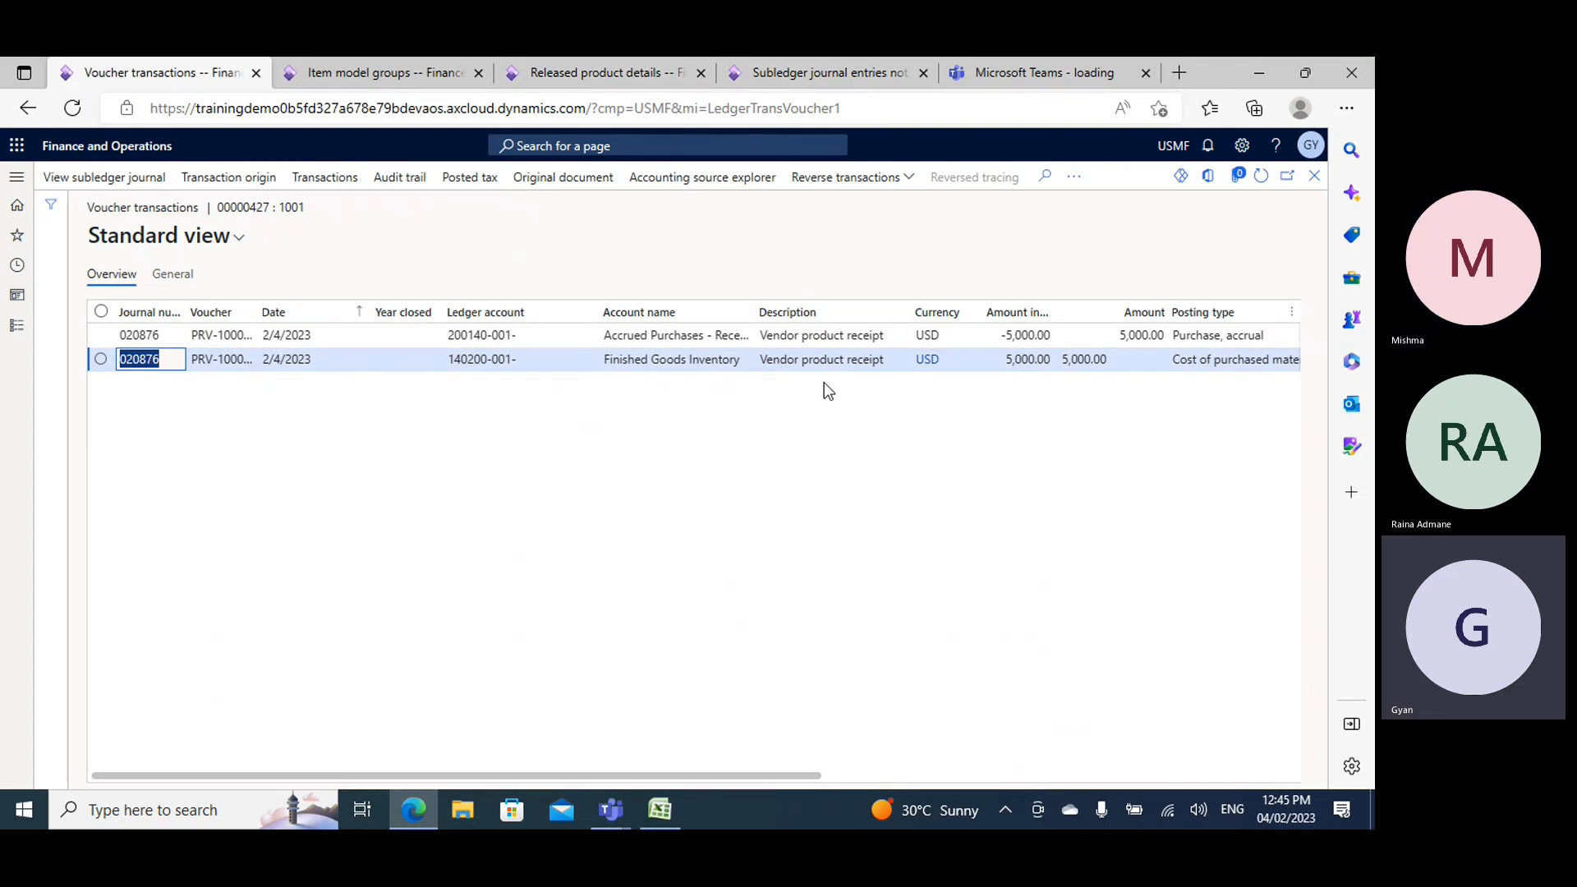
click(401, 76)
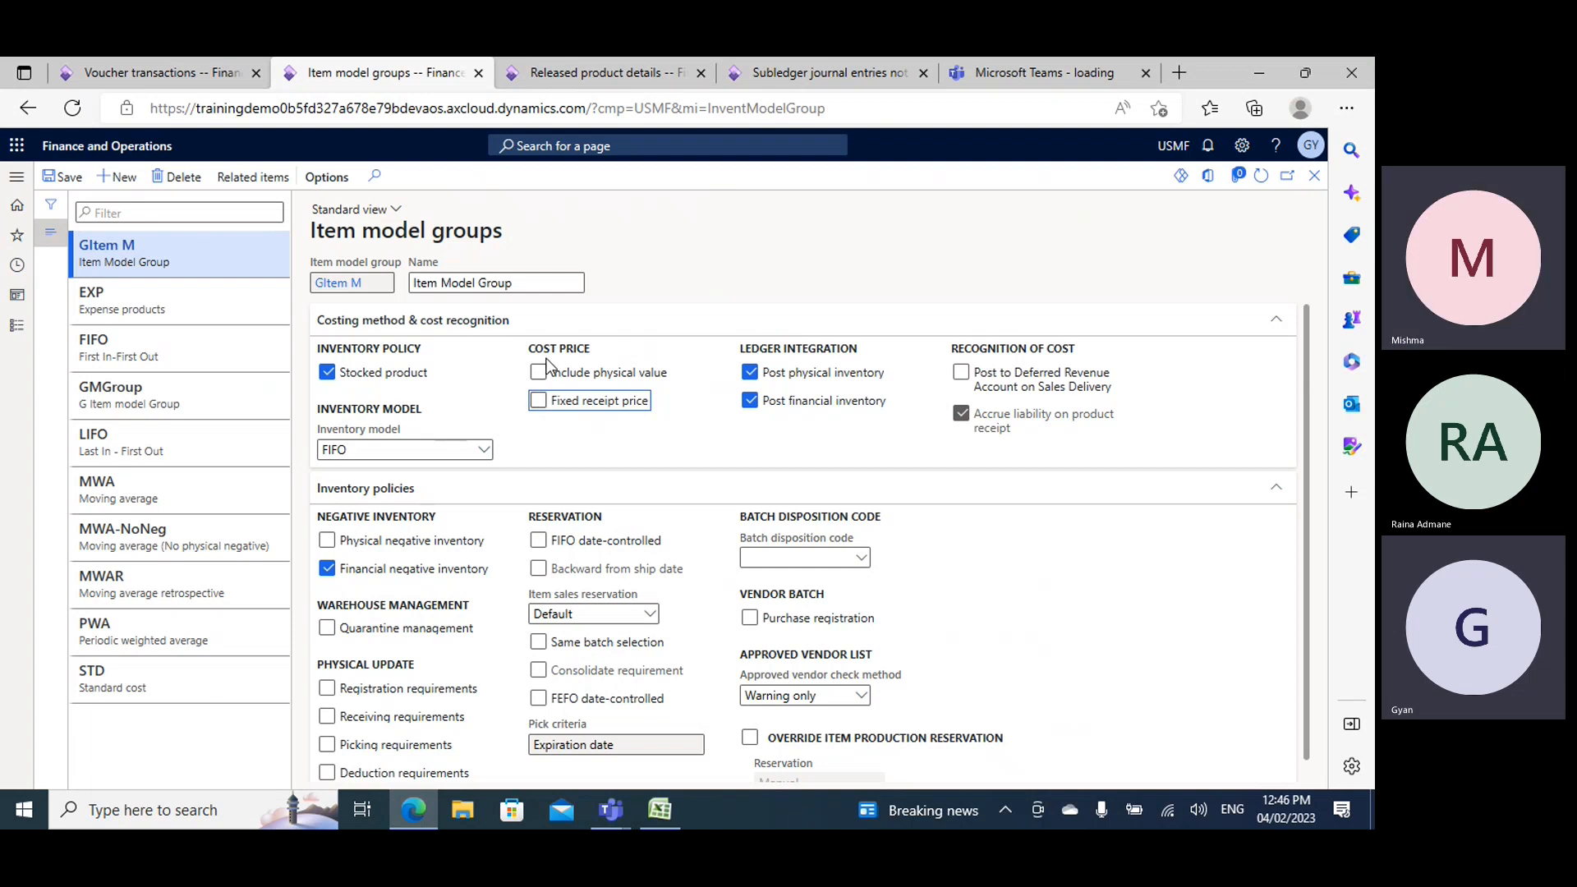
- Review GItem M's ledger integration, Accrue liability on product receipt and negative inventory options against the voucher transactions
mouse_move(815, 410)
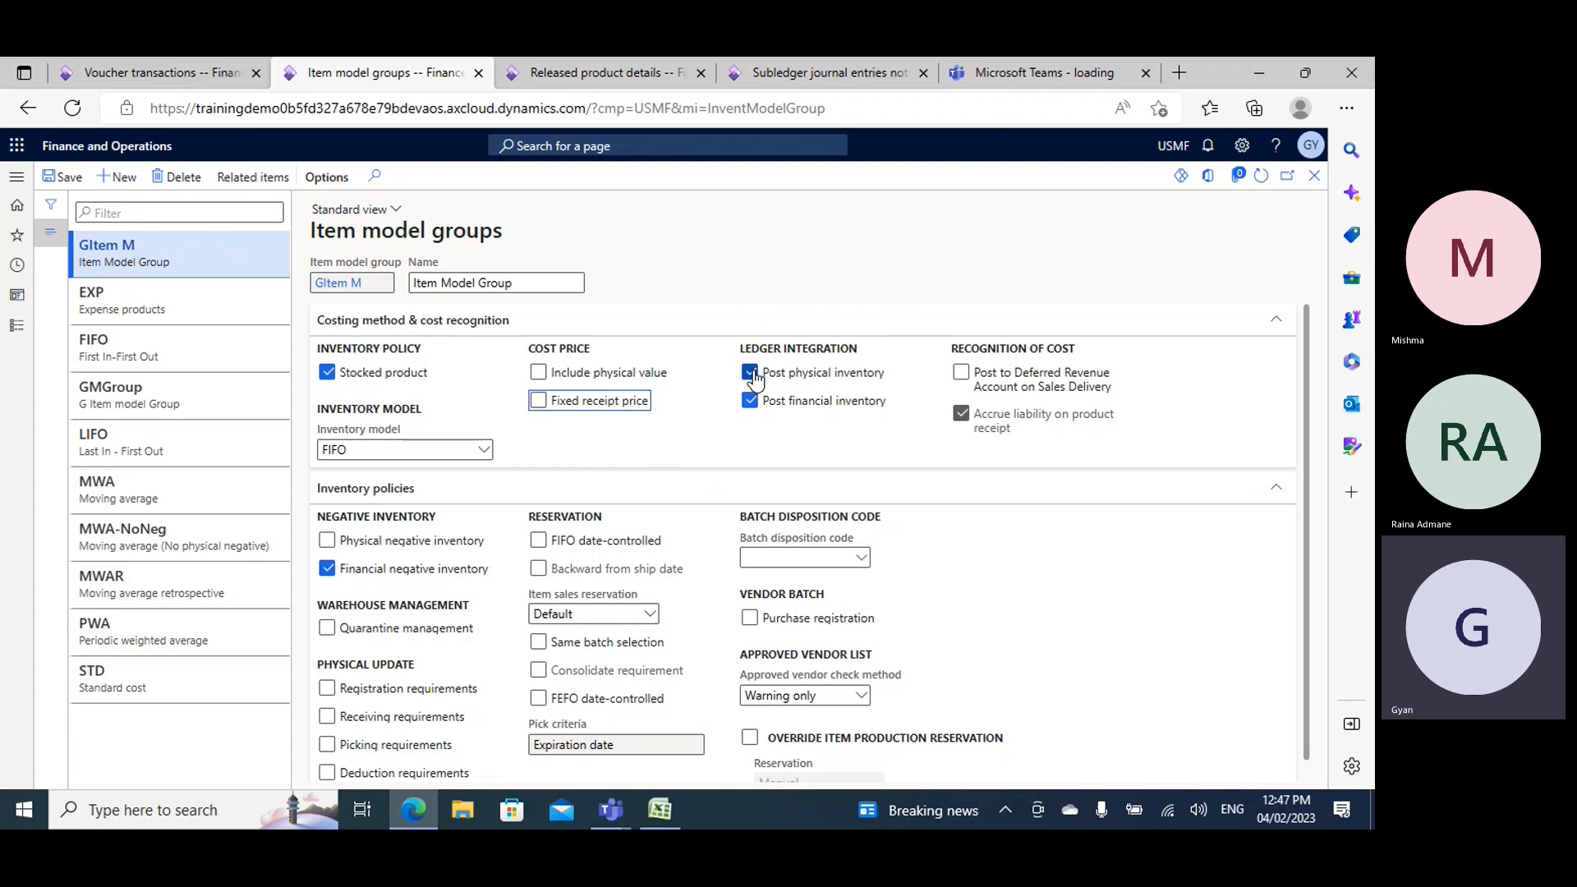
mouse_move(863, 374)
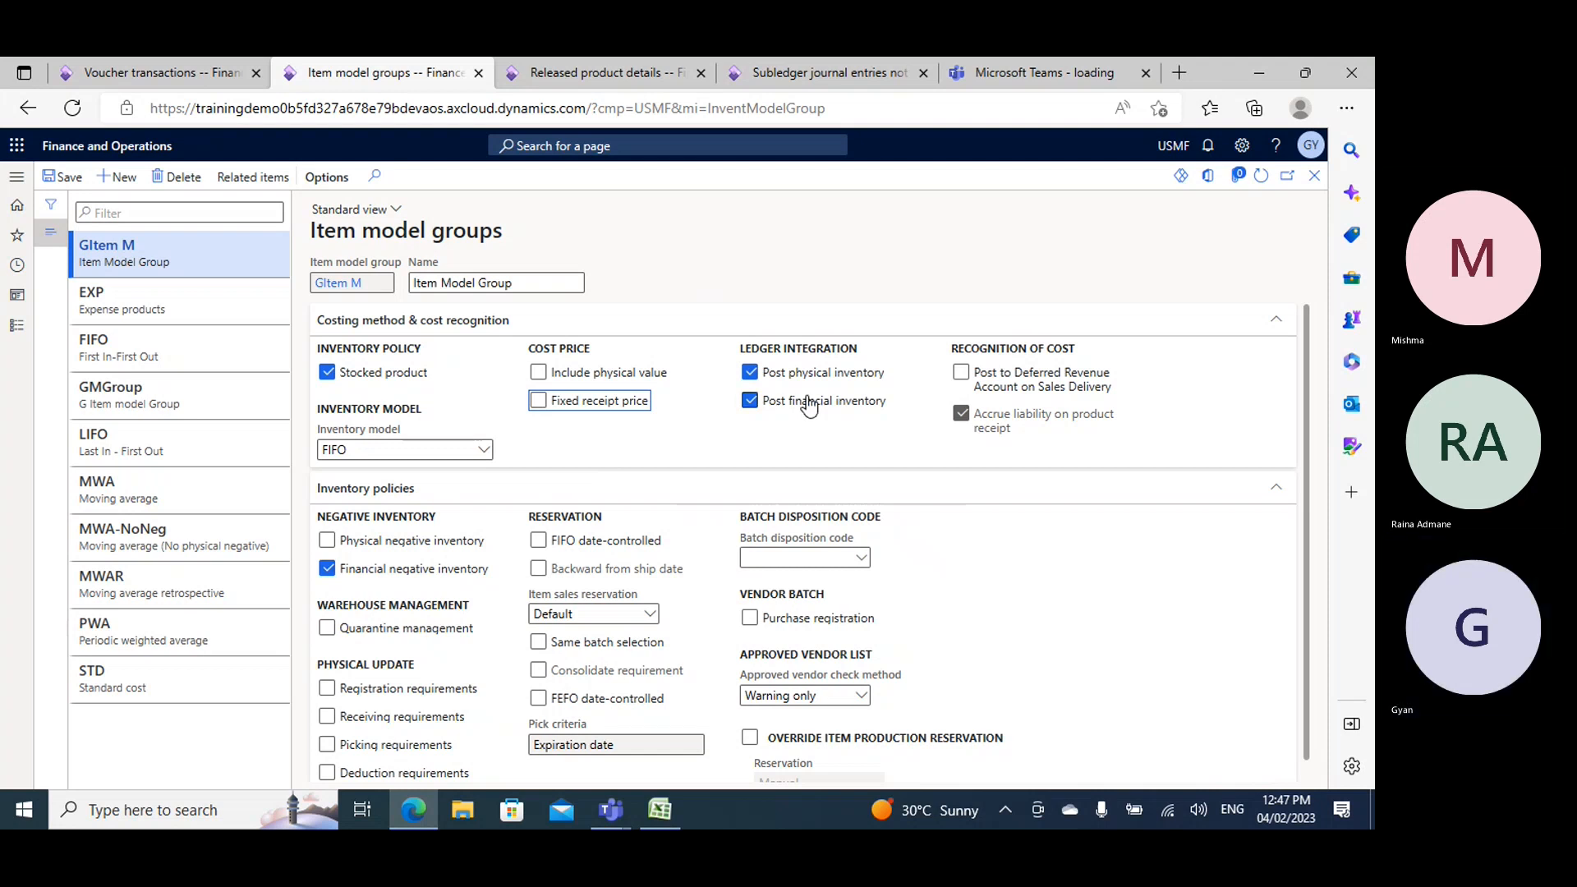
click(190, 77)
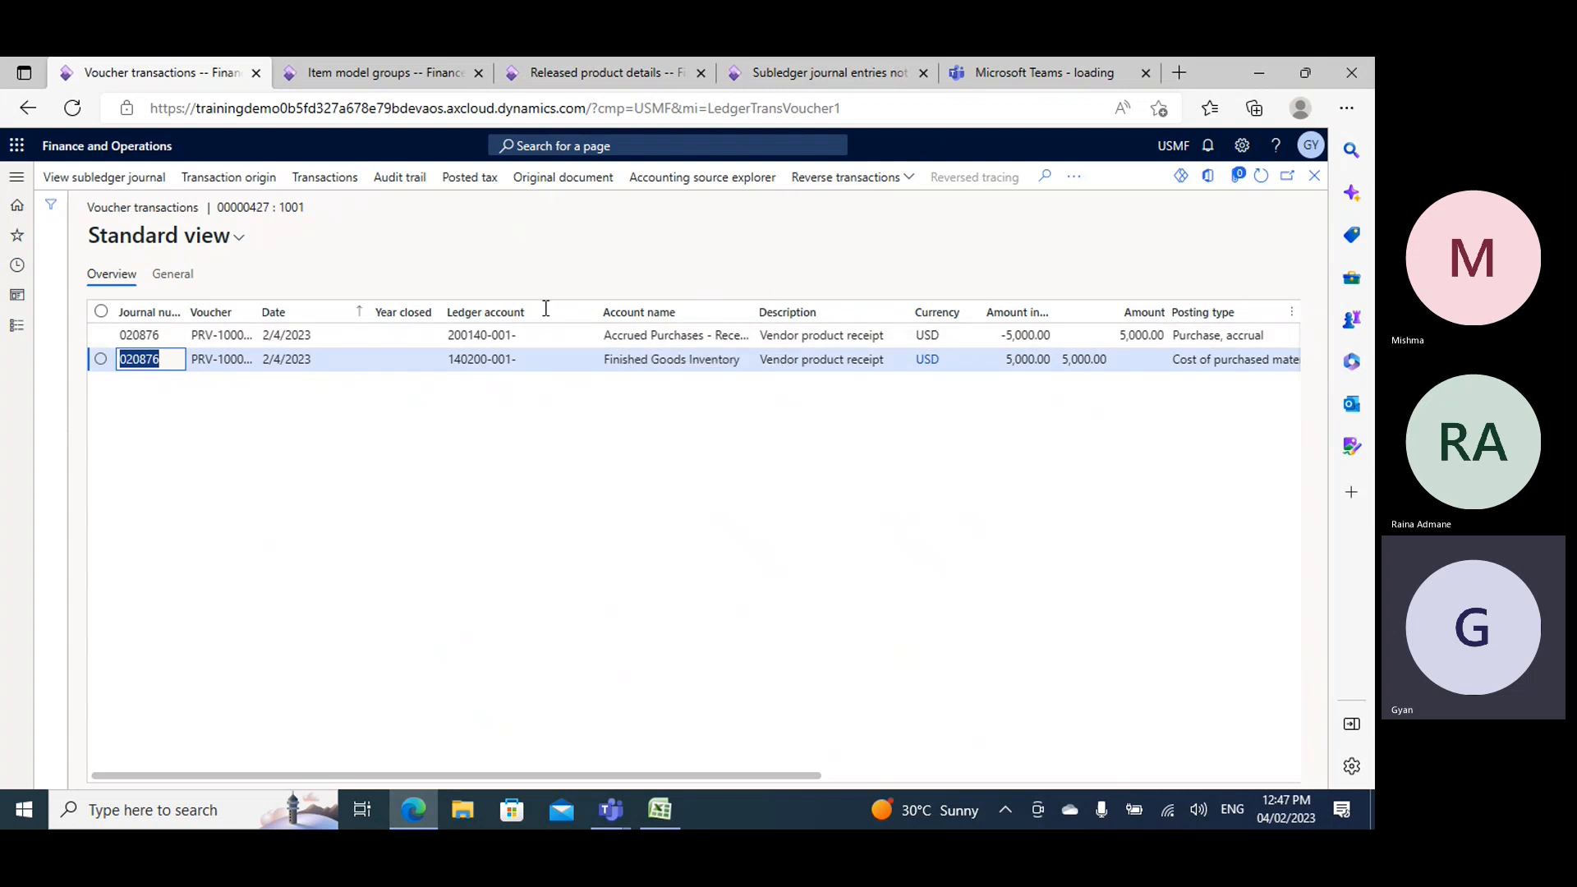
click(393, 76)
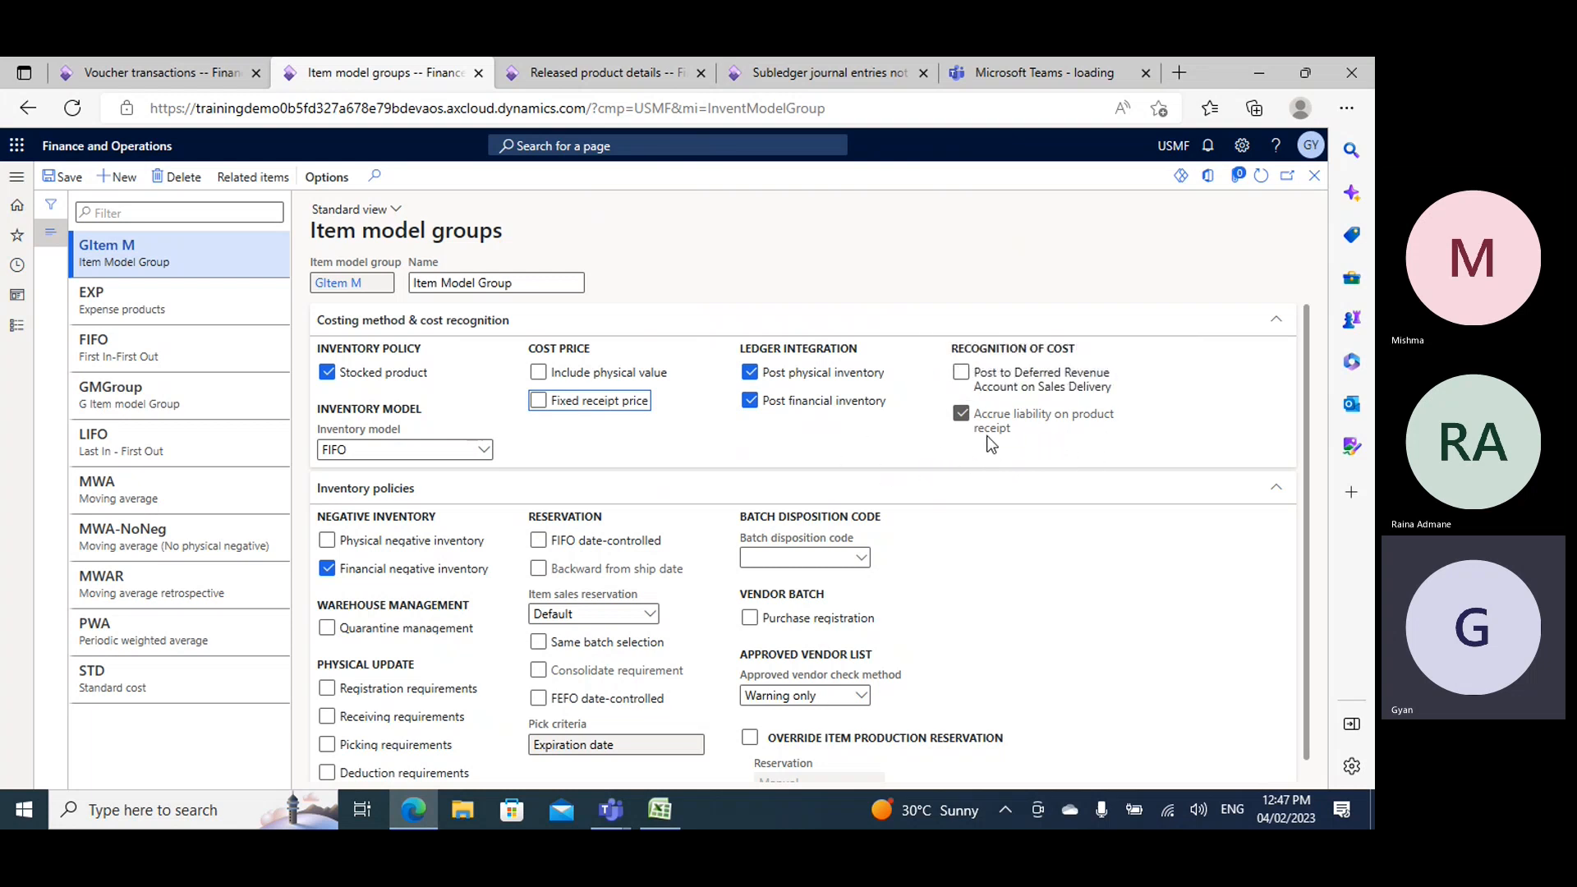
mouse_move(984, 434)
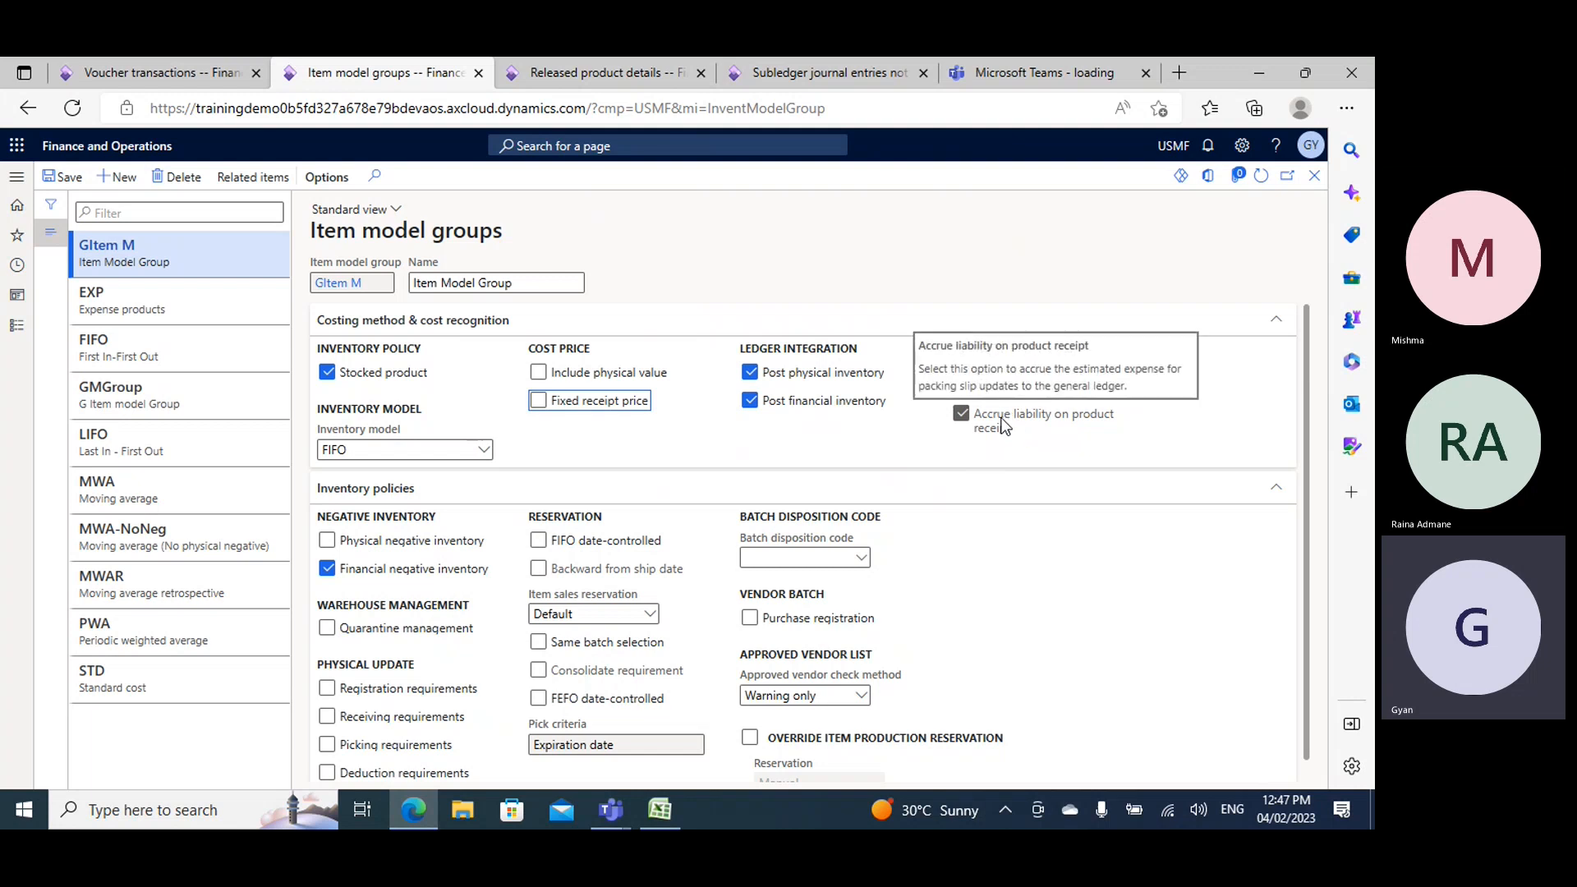
scroll(411, 542, down, 1)
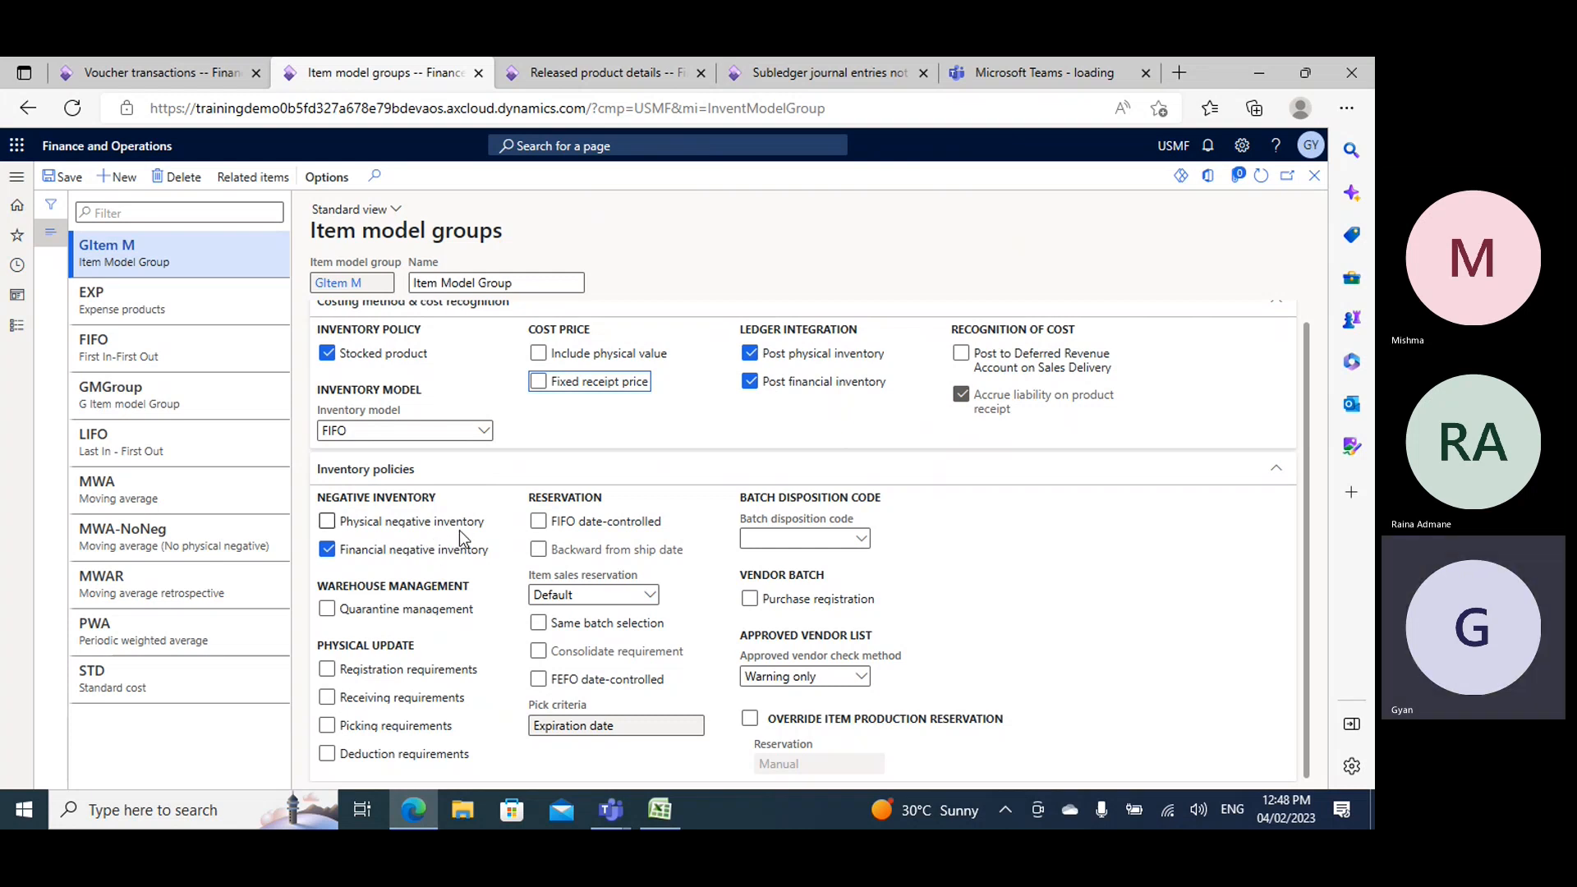
- Switch to the Book2 workbook and enter Vendor in G59 and Customer in J59 of Sheet3
click(662, 813)
click(663, 813)
click(670, 811)
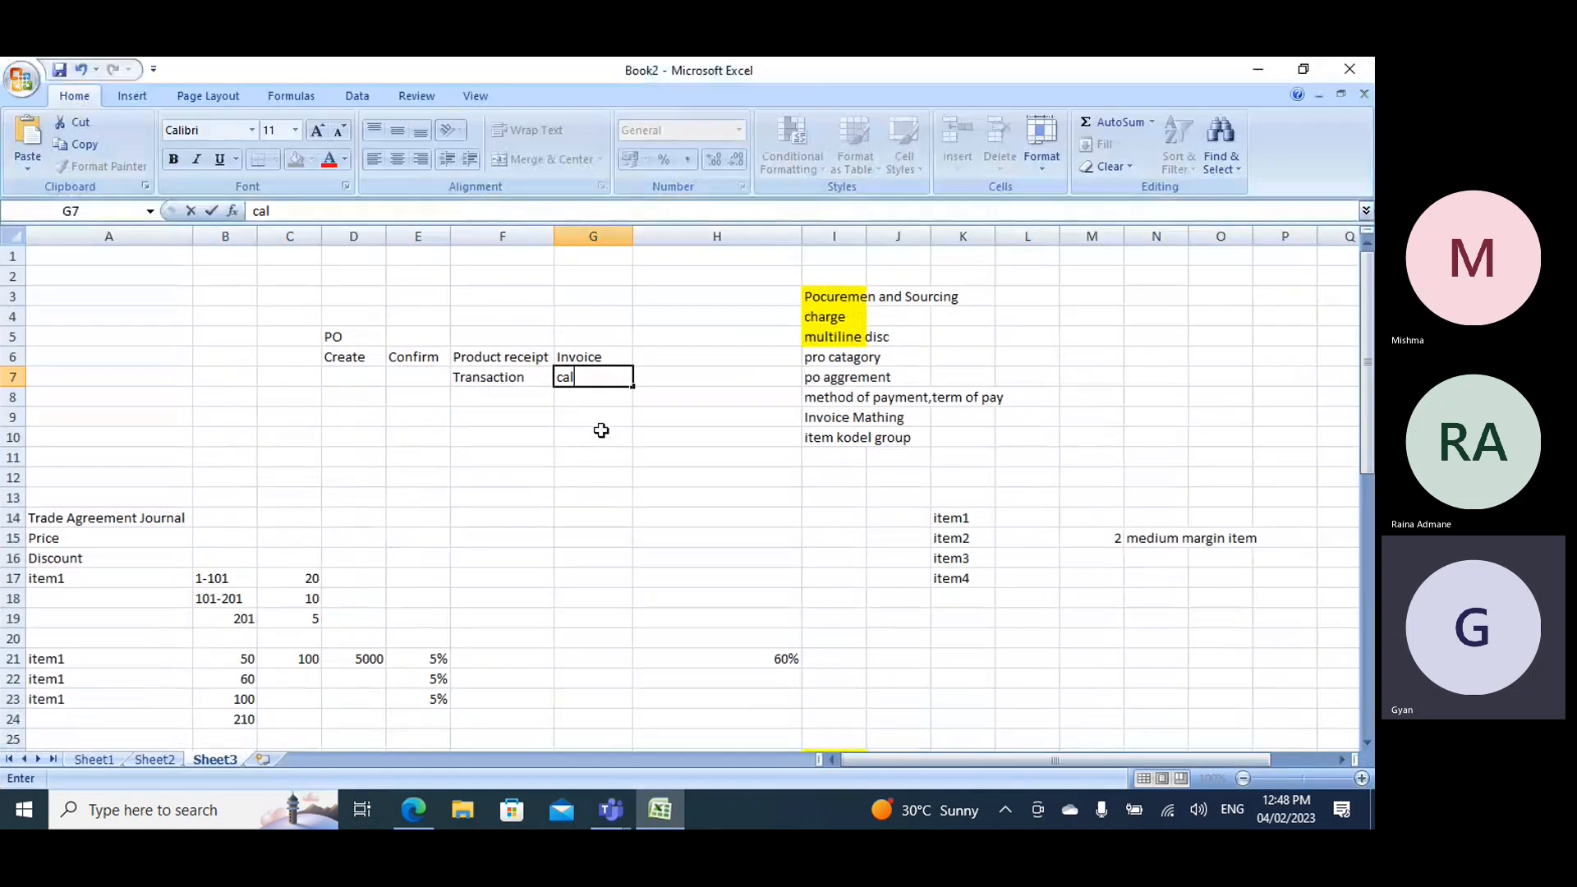
scroll(630, 497, down, 11)
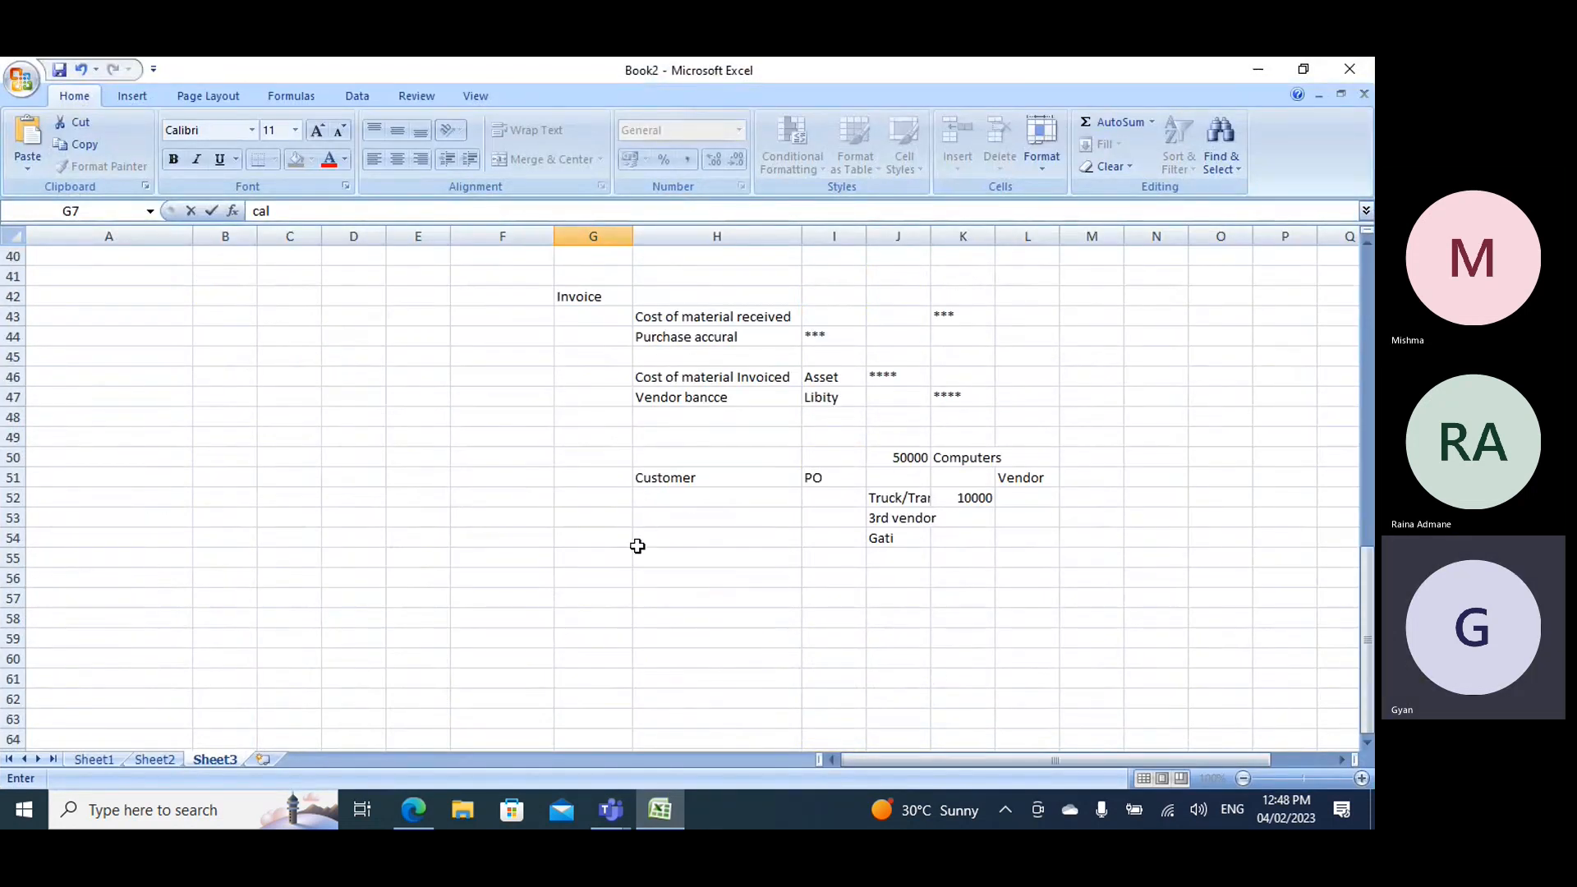
click(584, 458)
text(Vendor)
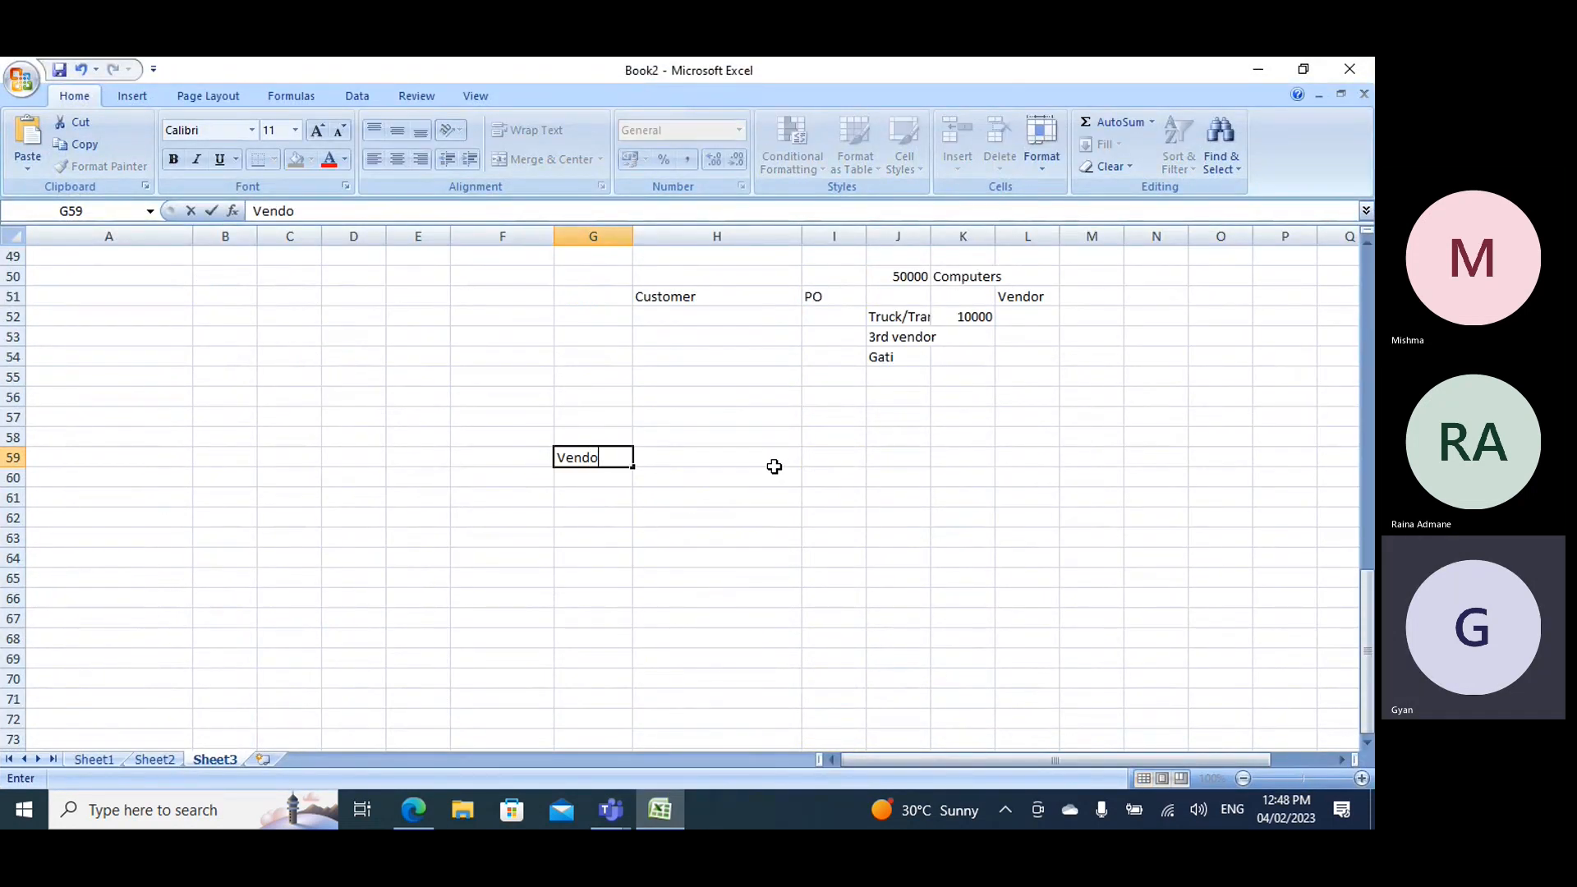
key(Tab)
key(Tab)
key(Tab)
text(Customer)
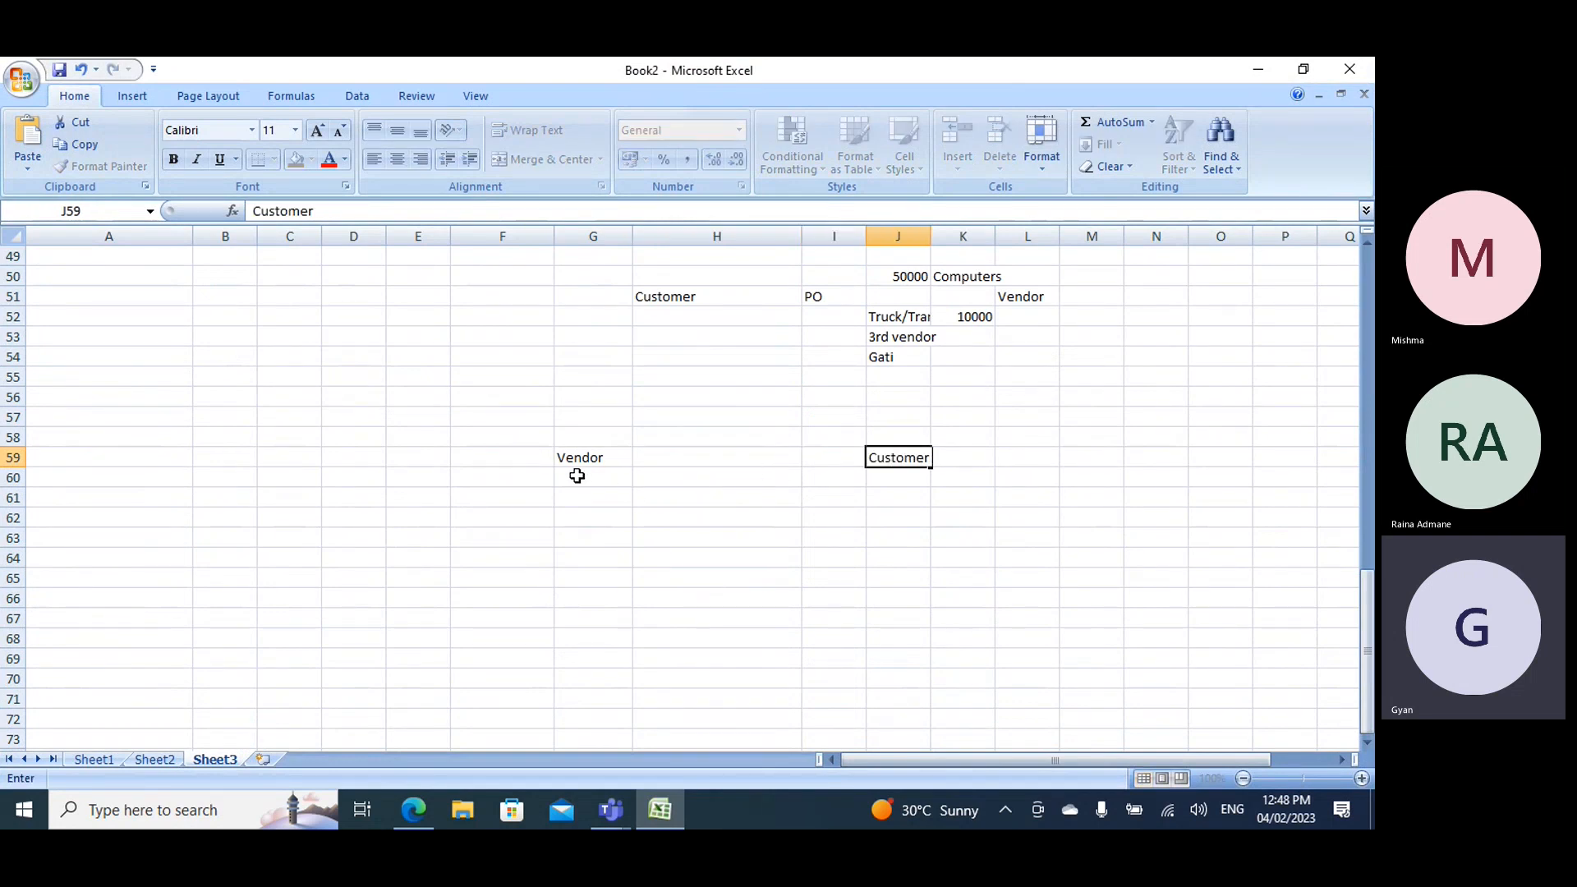
- Enter You above Vendor in G58 and I above Customer in J58
click(570, 437)
text(Yes)
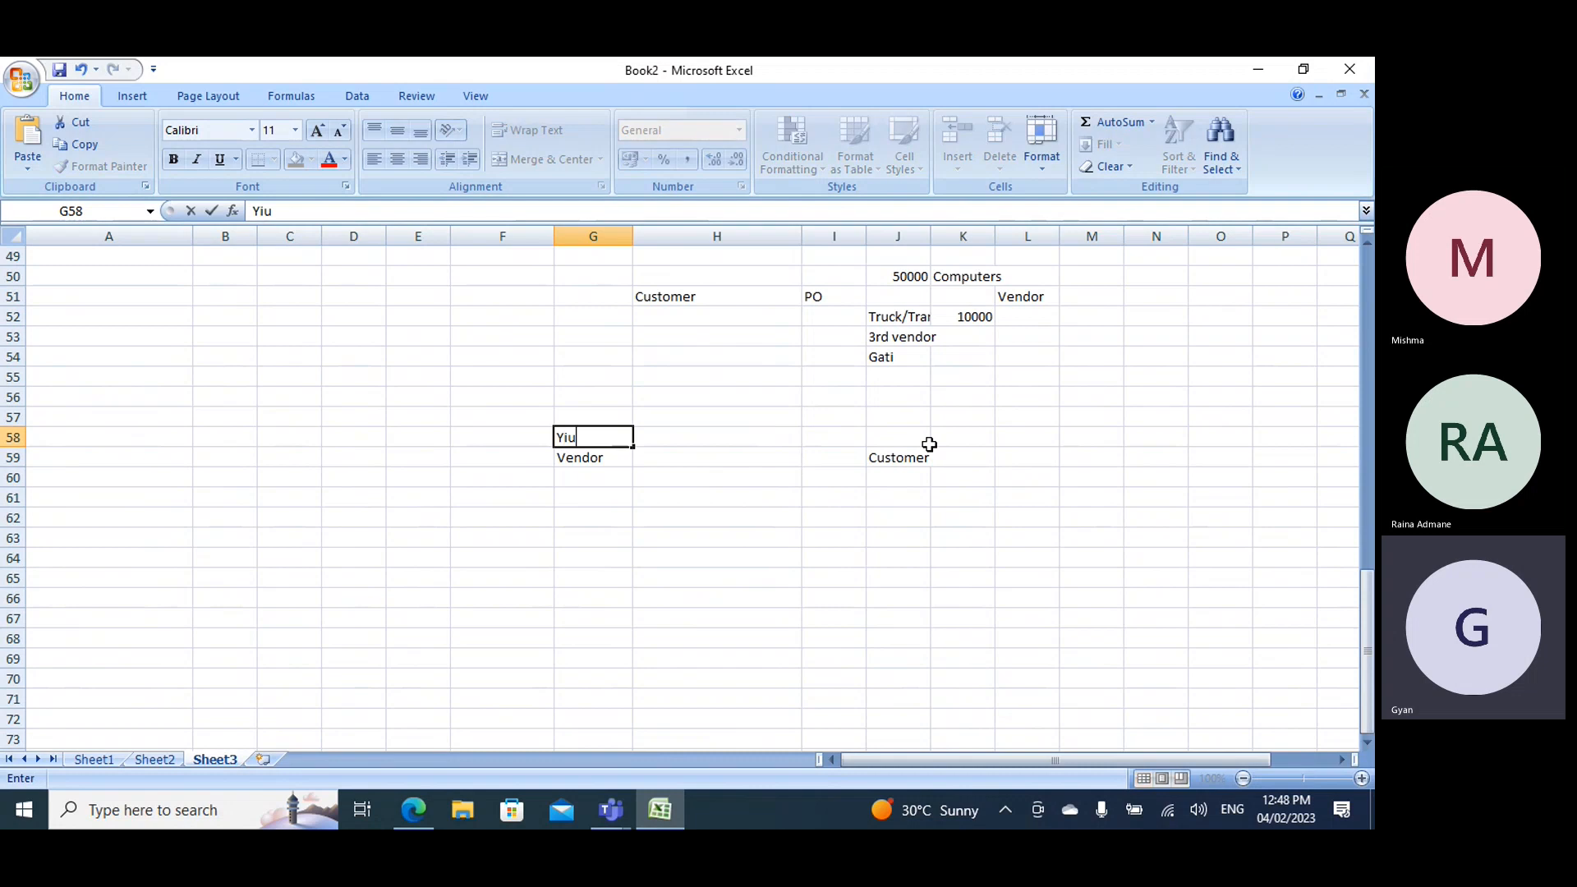
key(BackSpace)
key(BackSpace)
text(ou)
key(Tab)
key(Tab)
key(Tab)
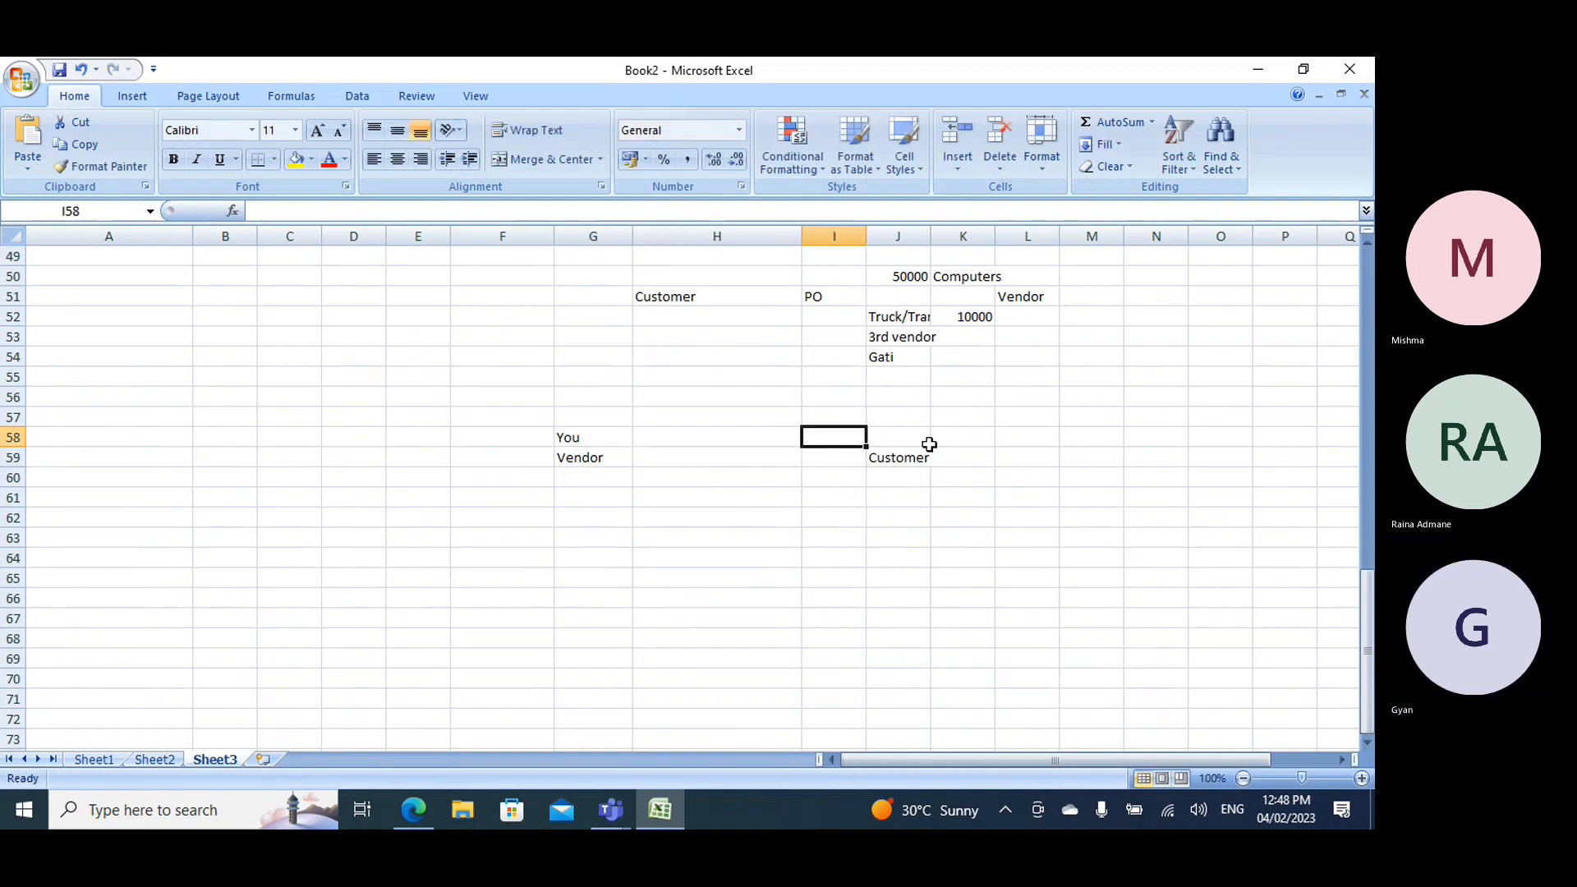
text(I)
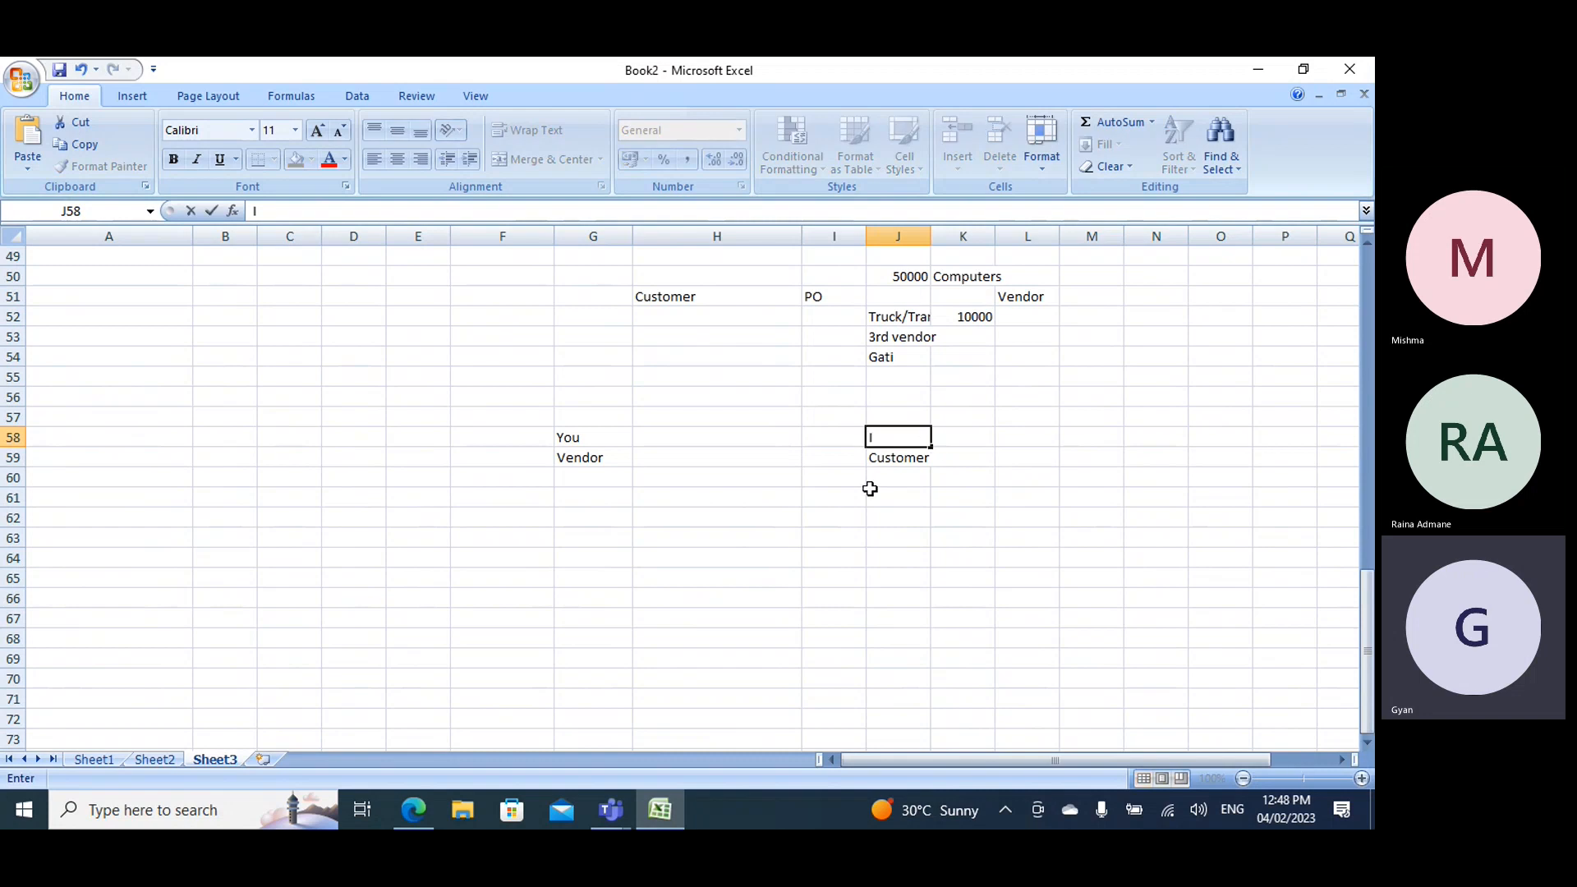
- Enter Laptop in G60 and On-hand=0 in G61 beneath the Vendor label
click(559, 480)
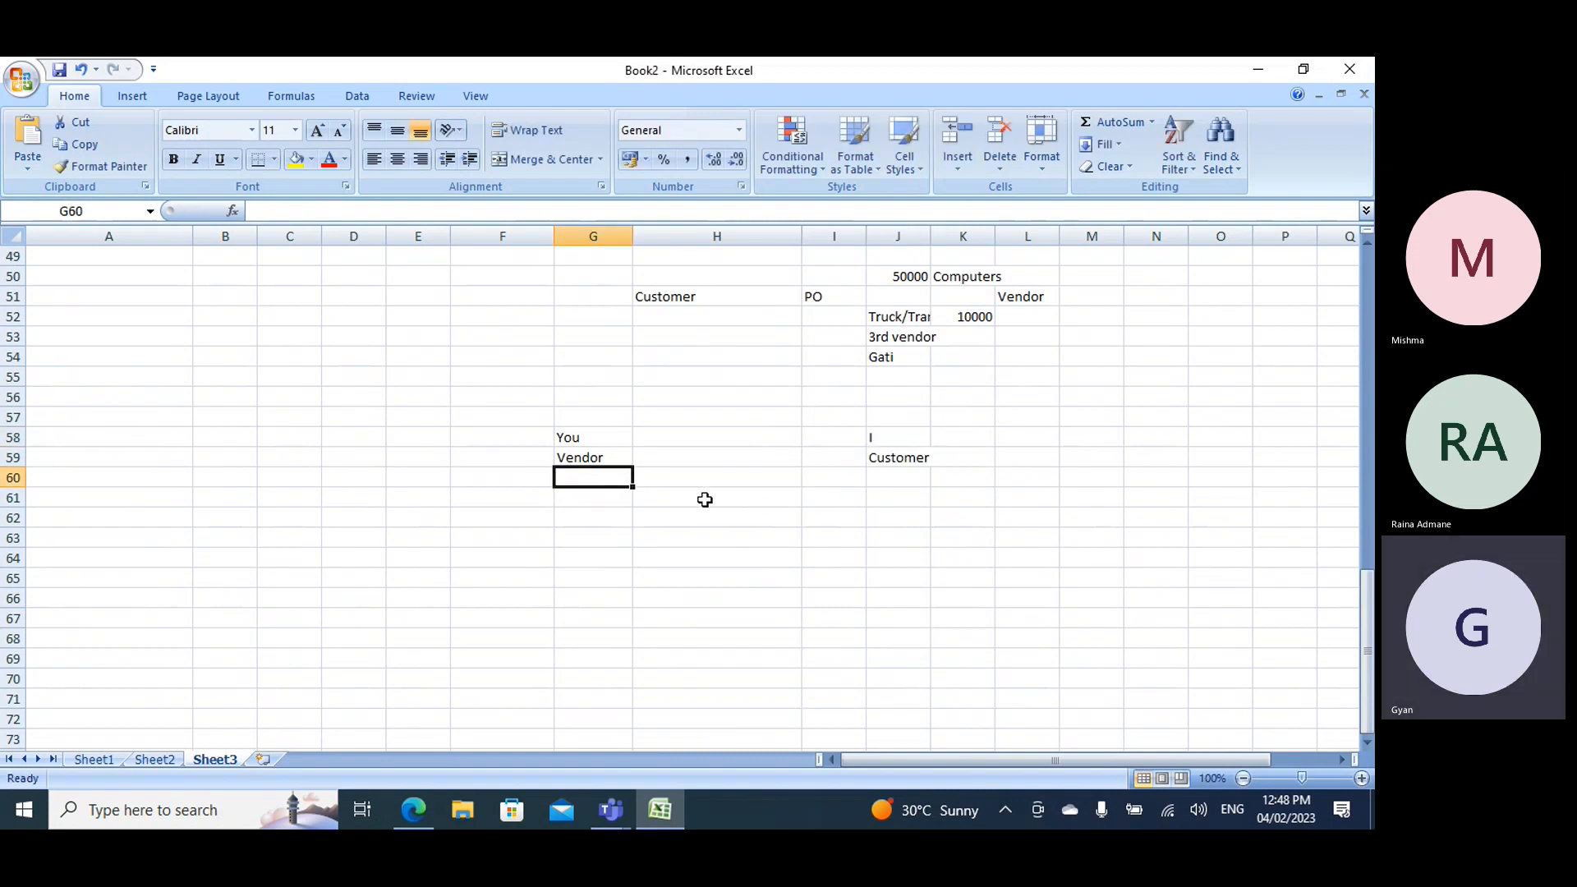
text(Laptop)
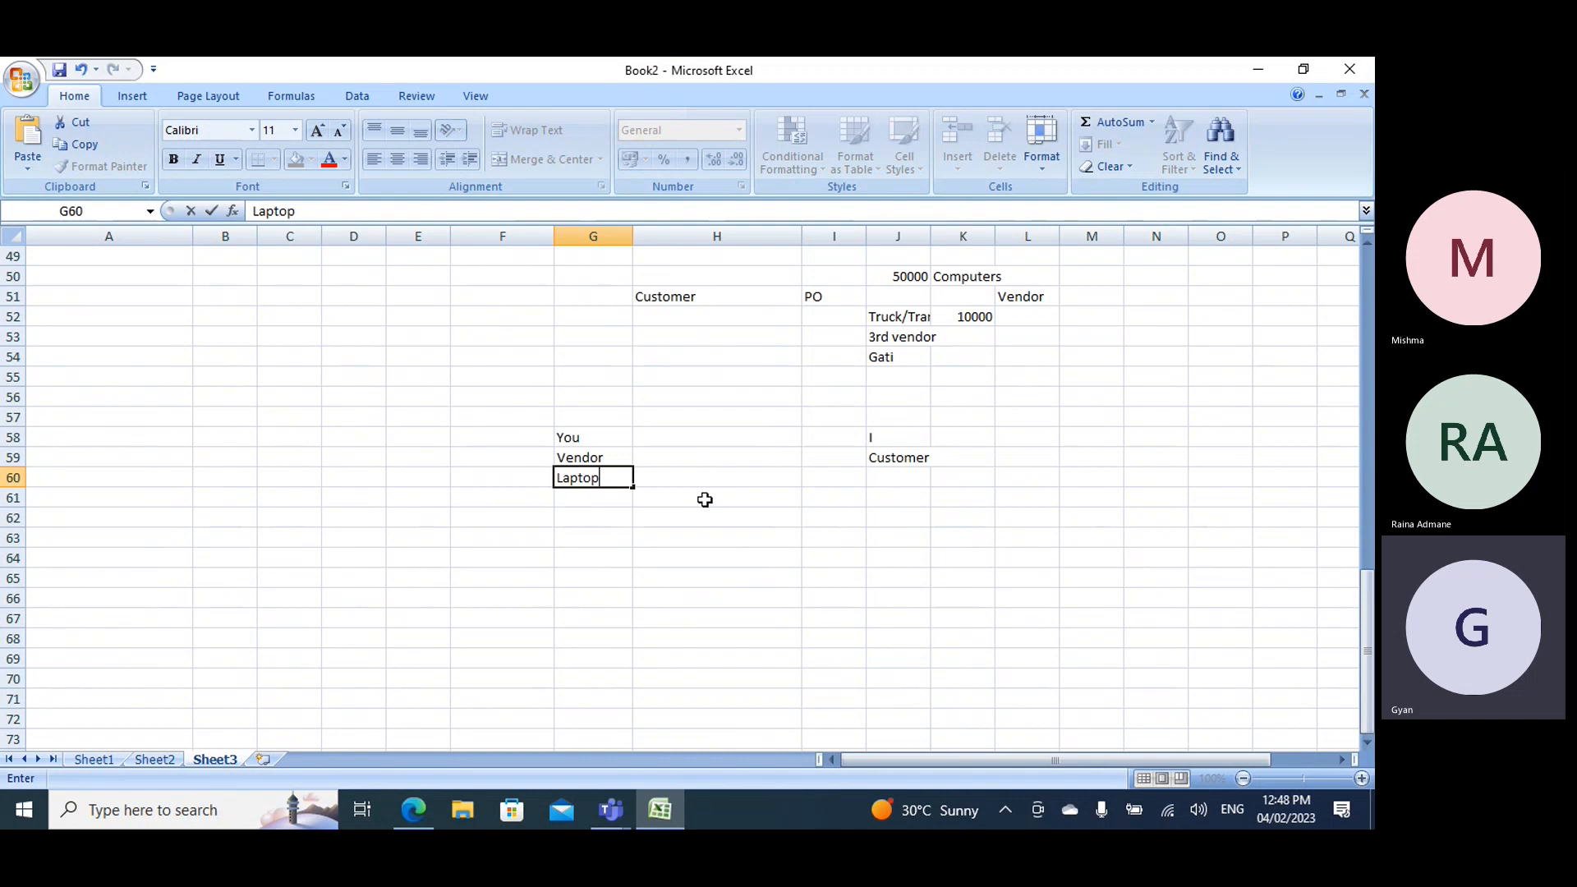
click(581, 496)
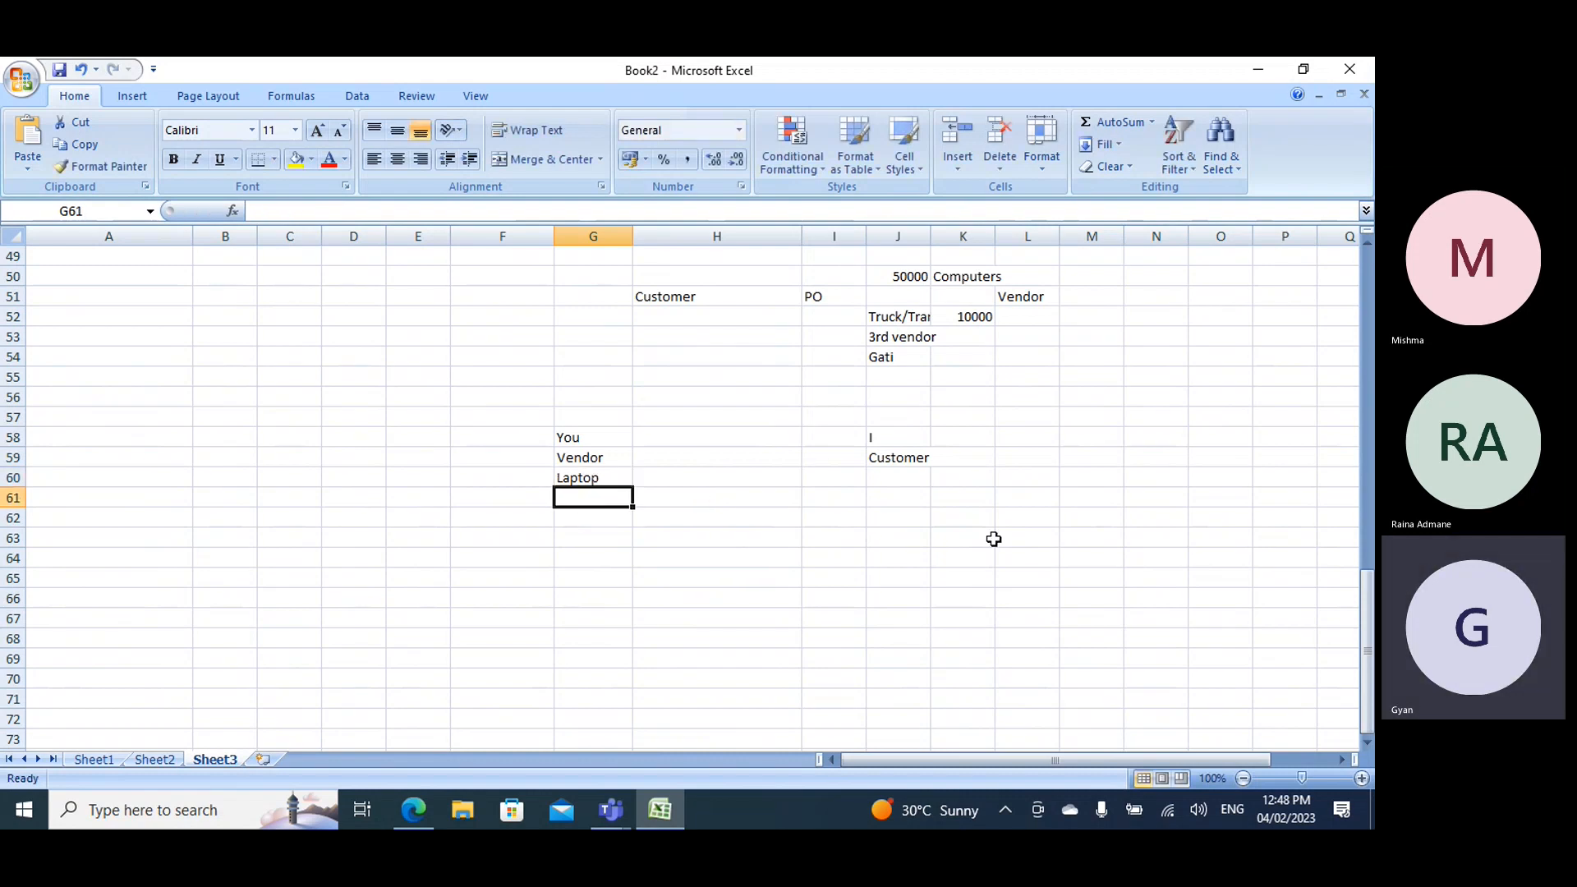
text(On-han)
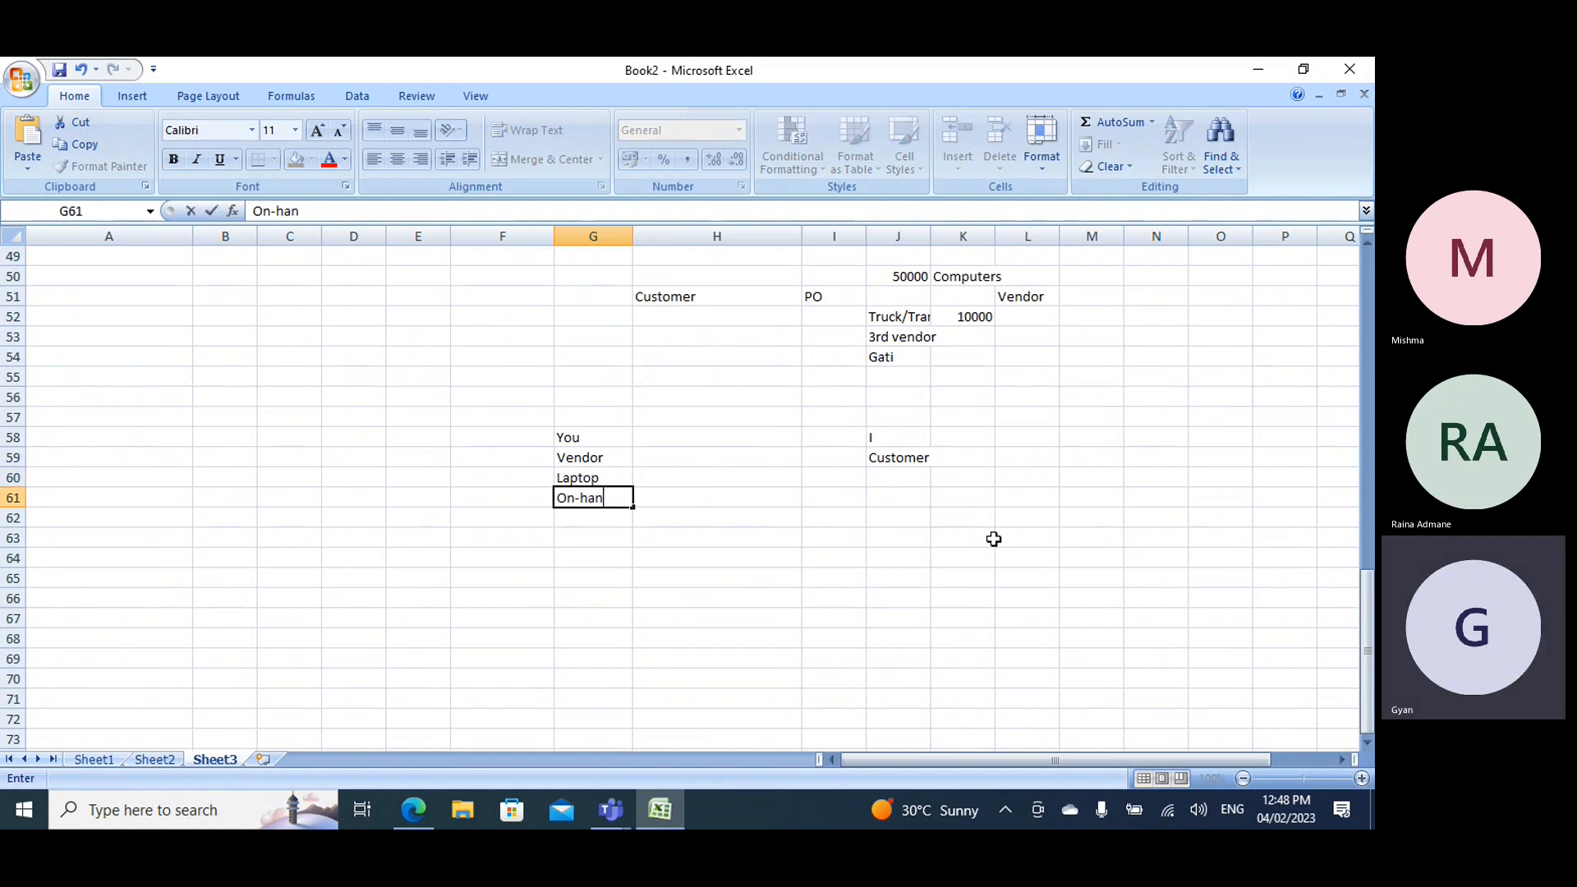
text(d=0)
- Enter 100 as the laptop quantity in H60
click(690, 483)
text(1000)
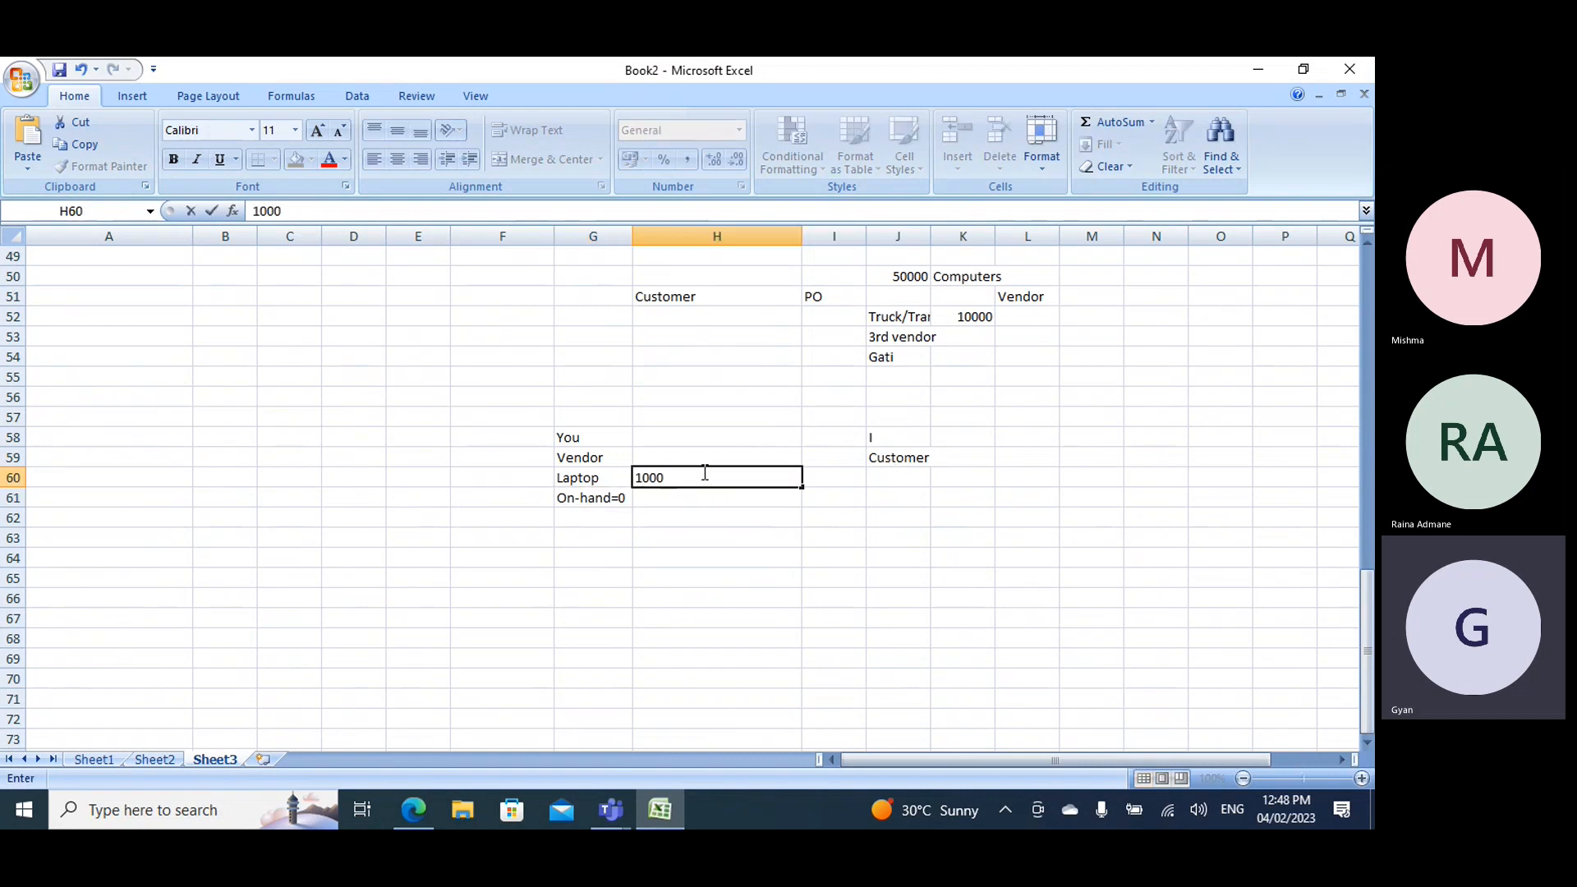
key(BackSpace)
click(588, 500)
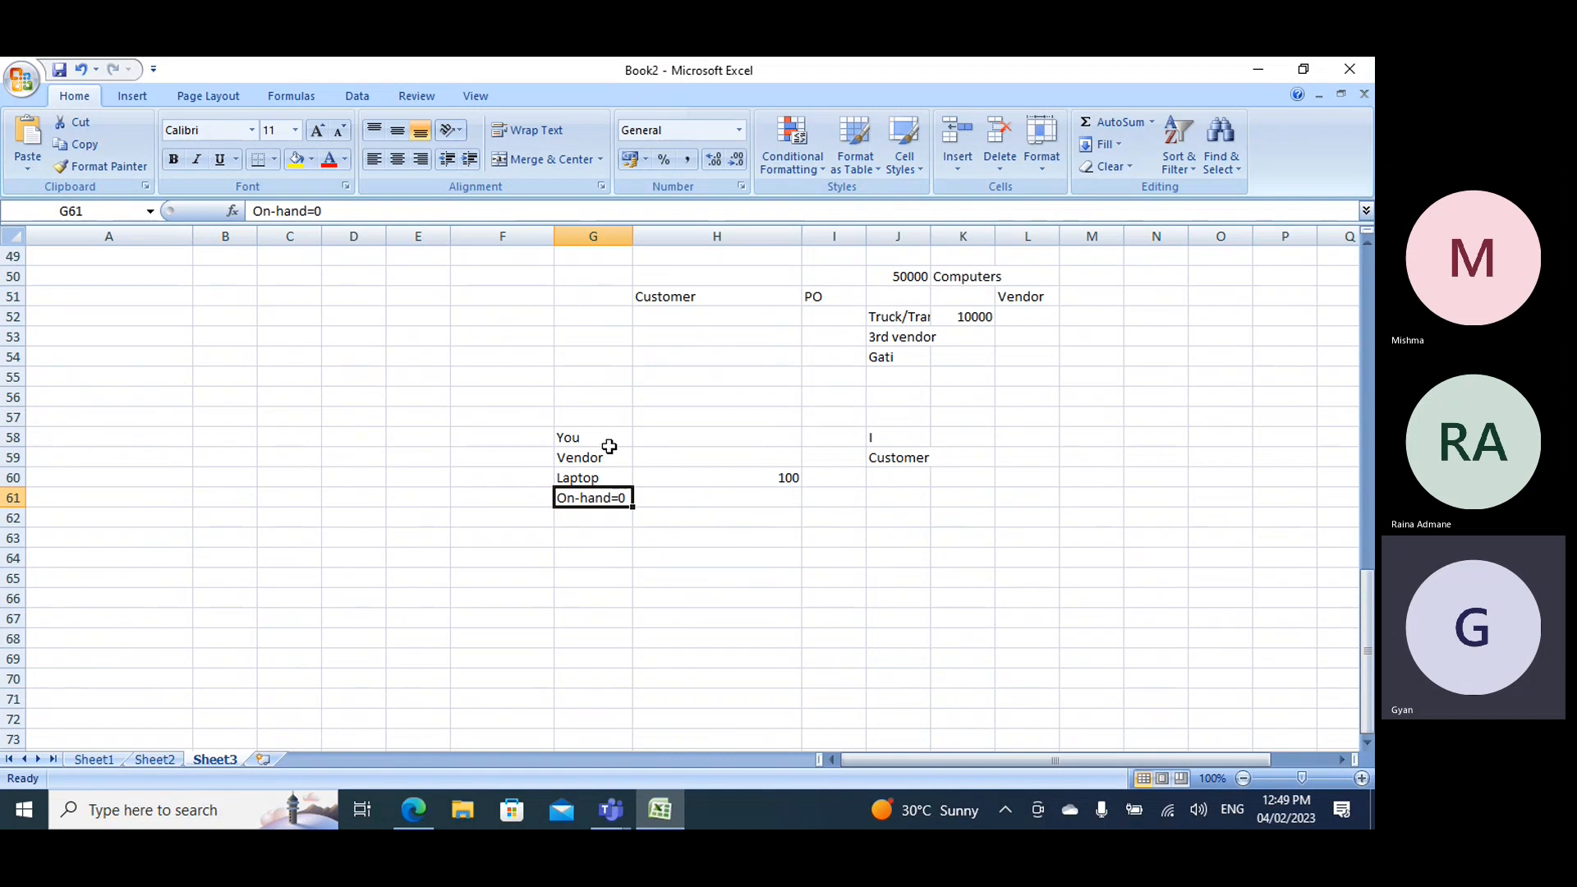
- Enter 5 days in F60 beside Laptop and Manufacturing in F59 beside Vendor
click(486, 481)
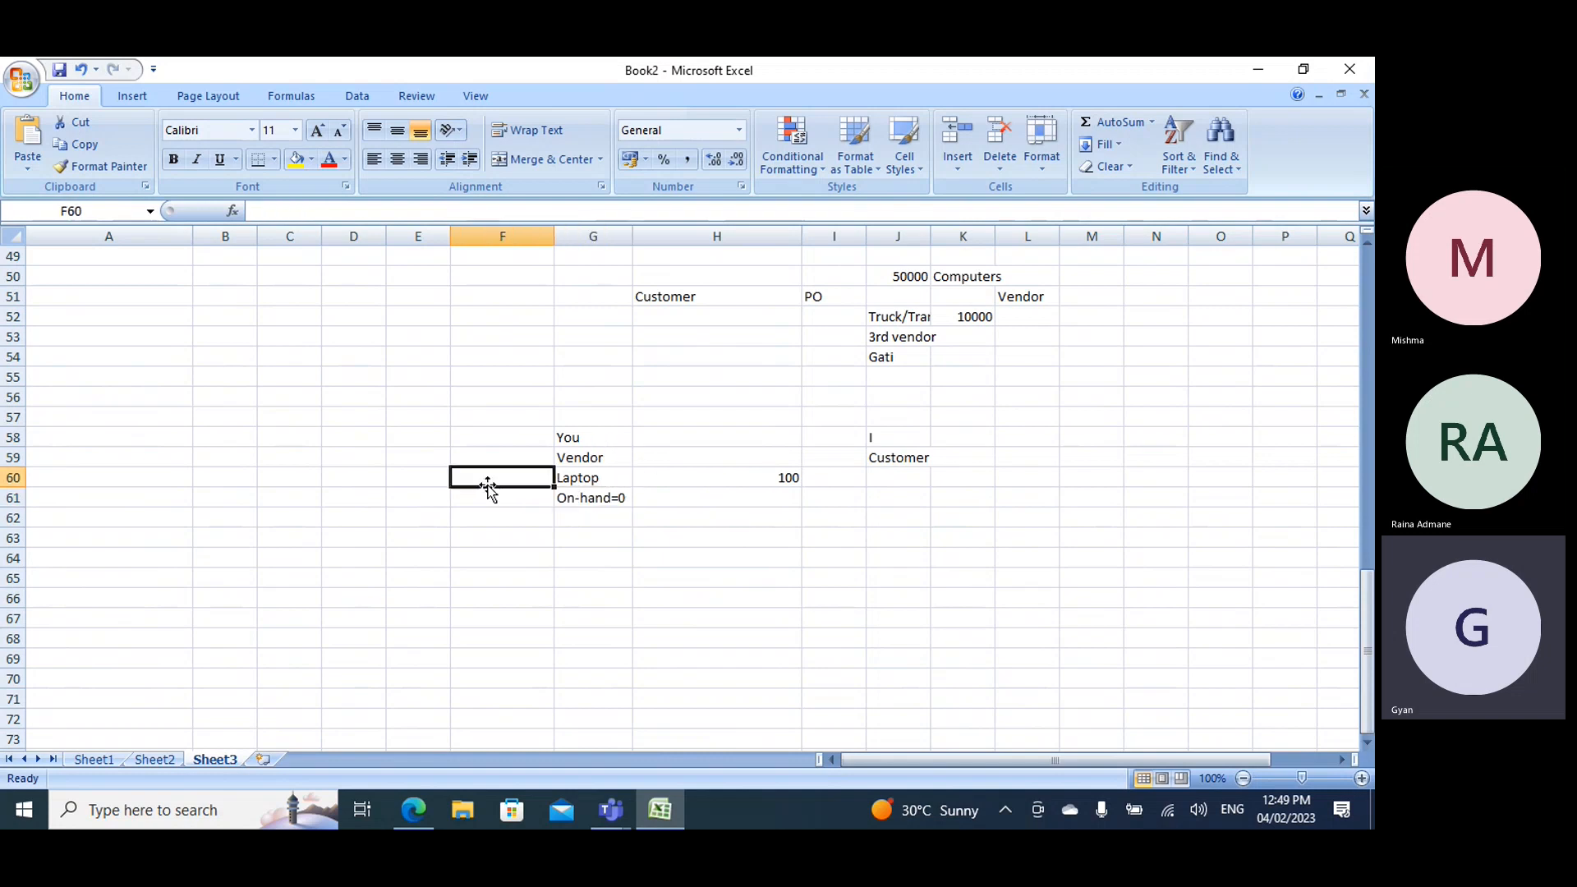
text(5 days)
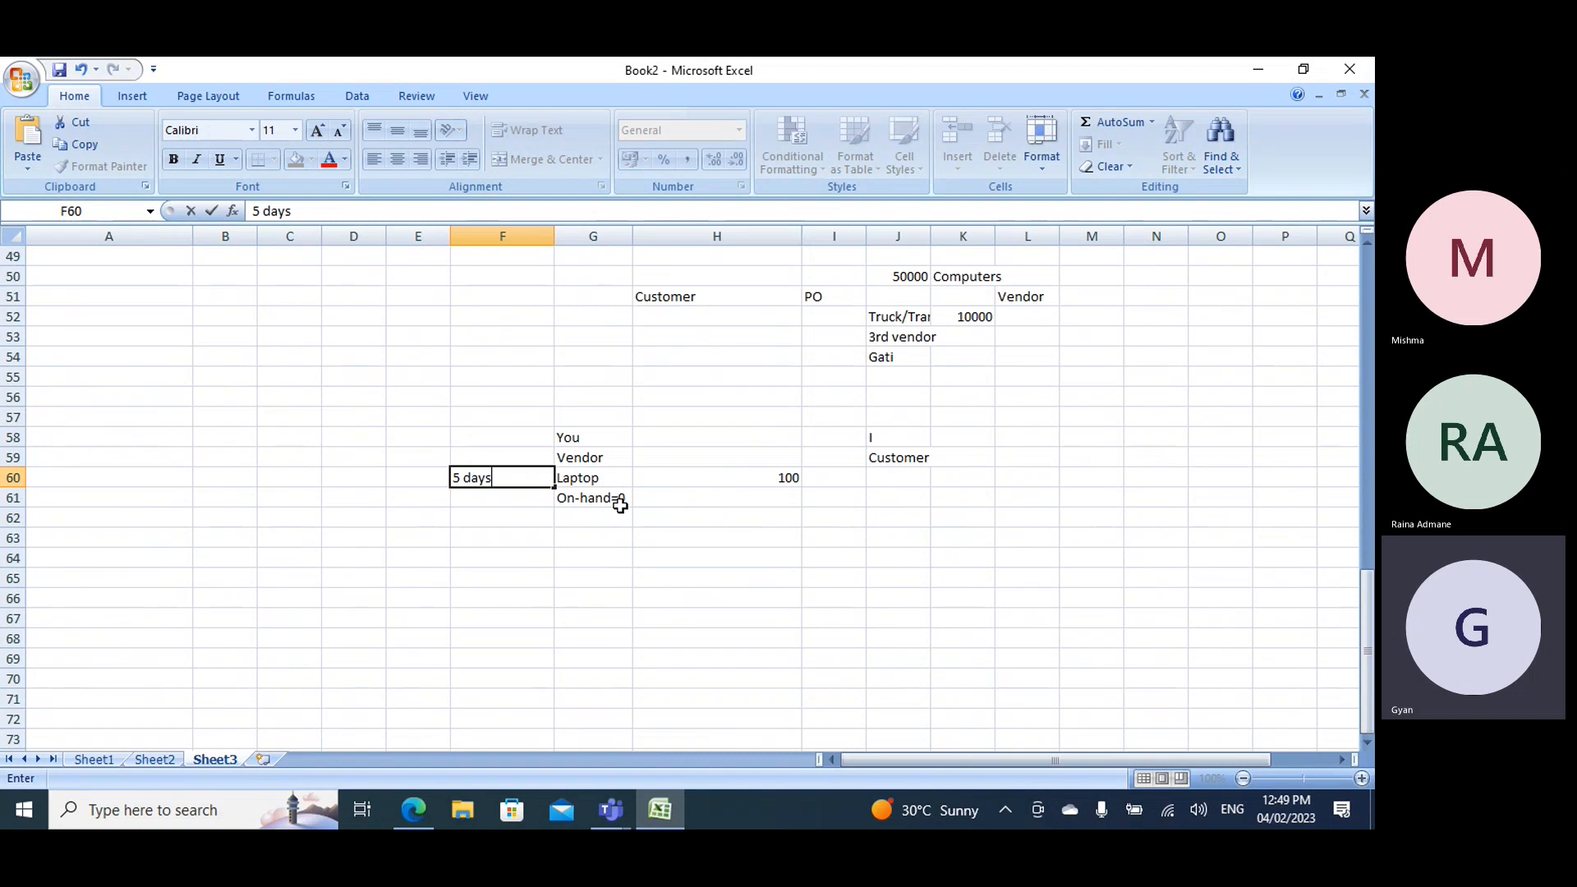
click(486, 451)
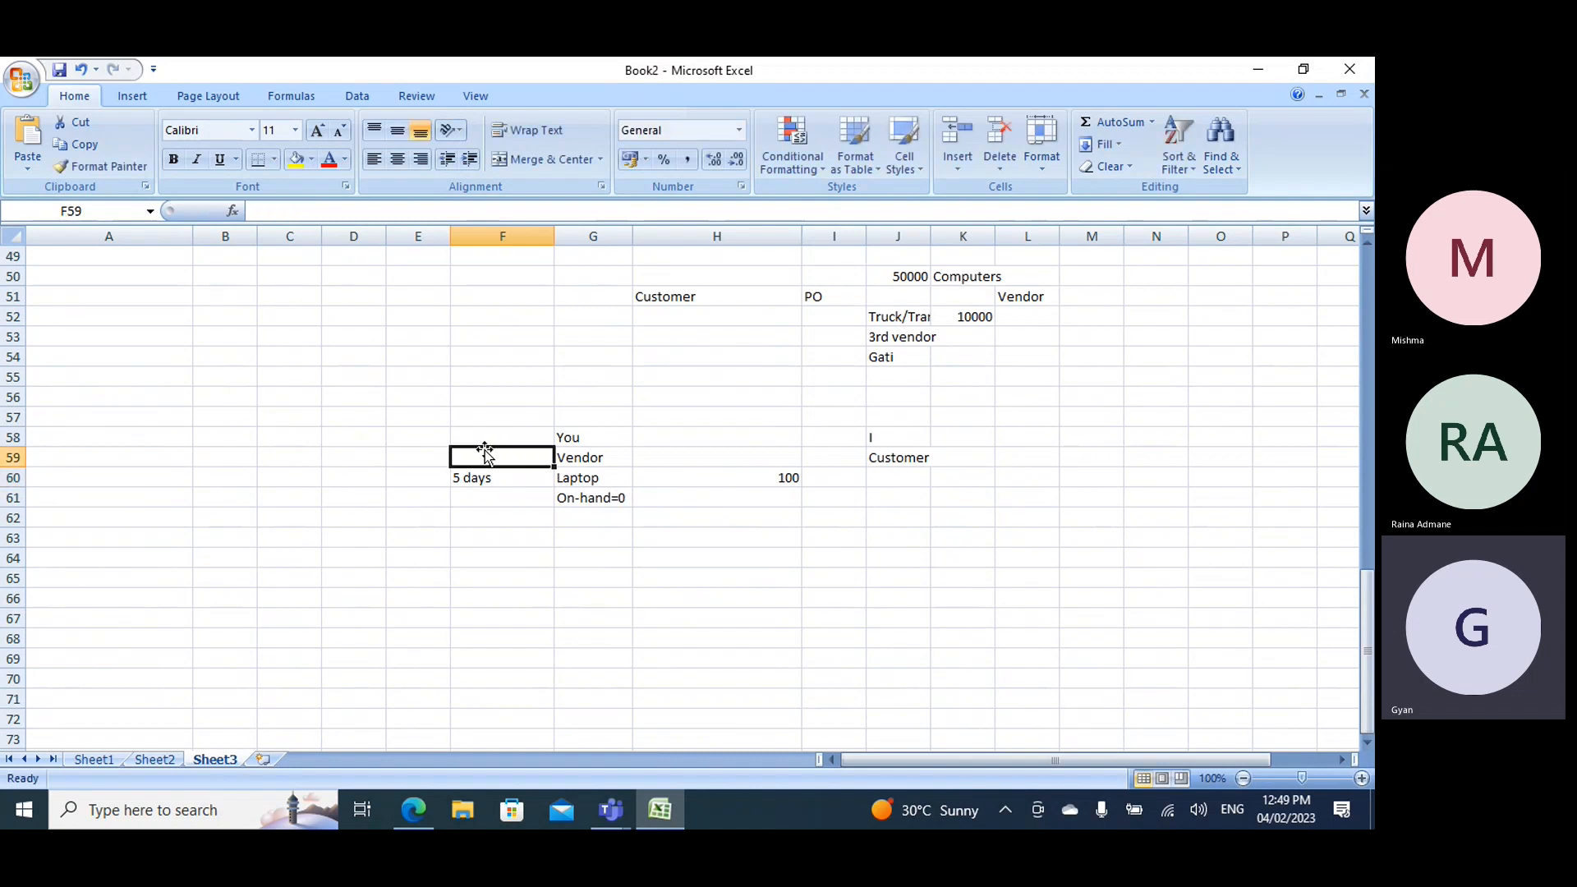
text(Manufactu)
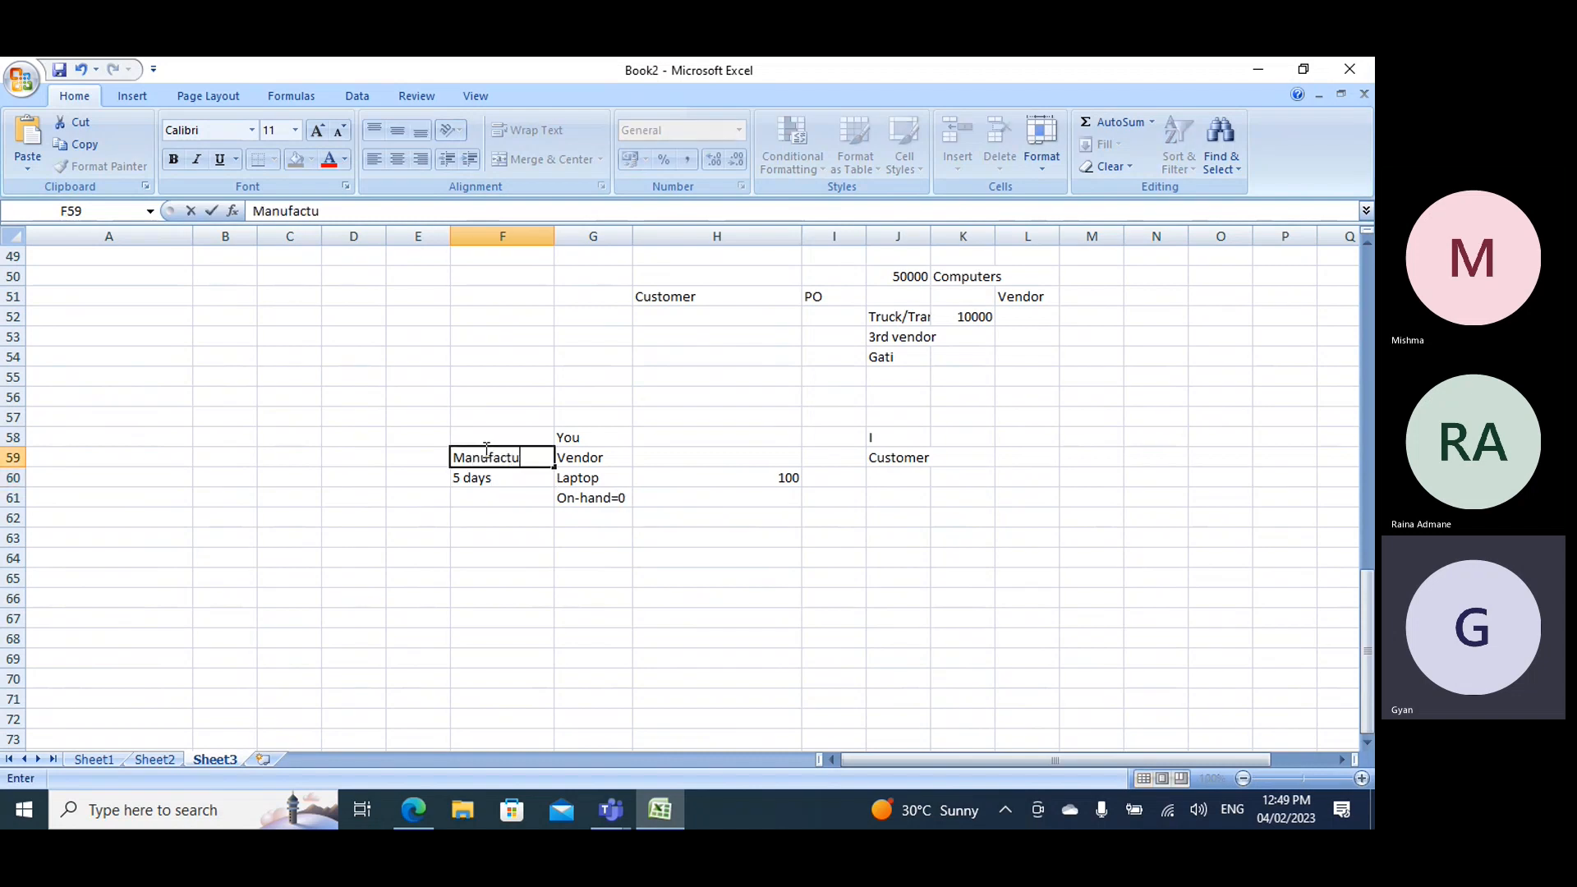
text(ring)
click(492, 479)
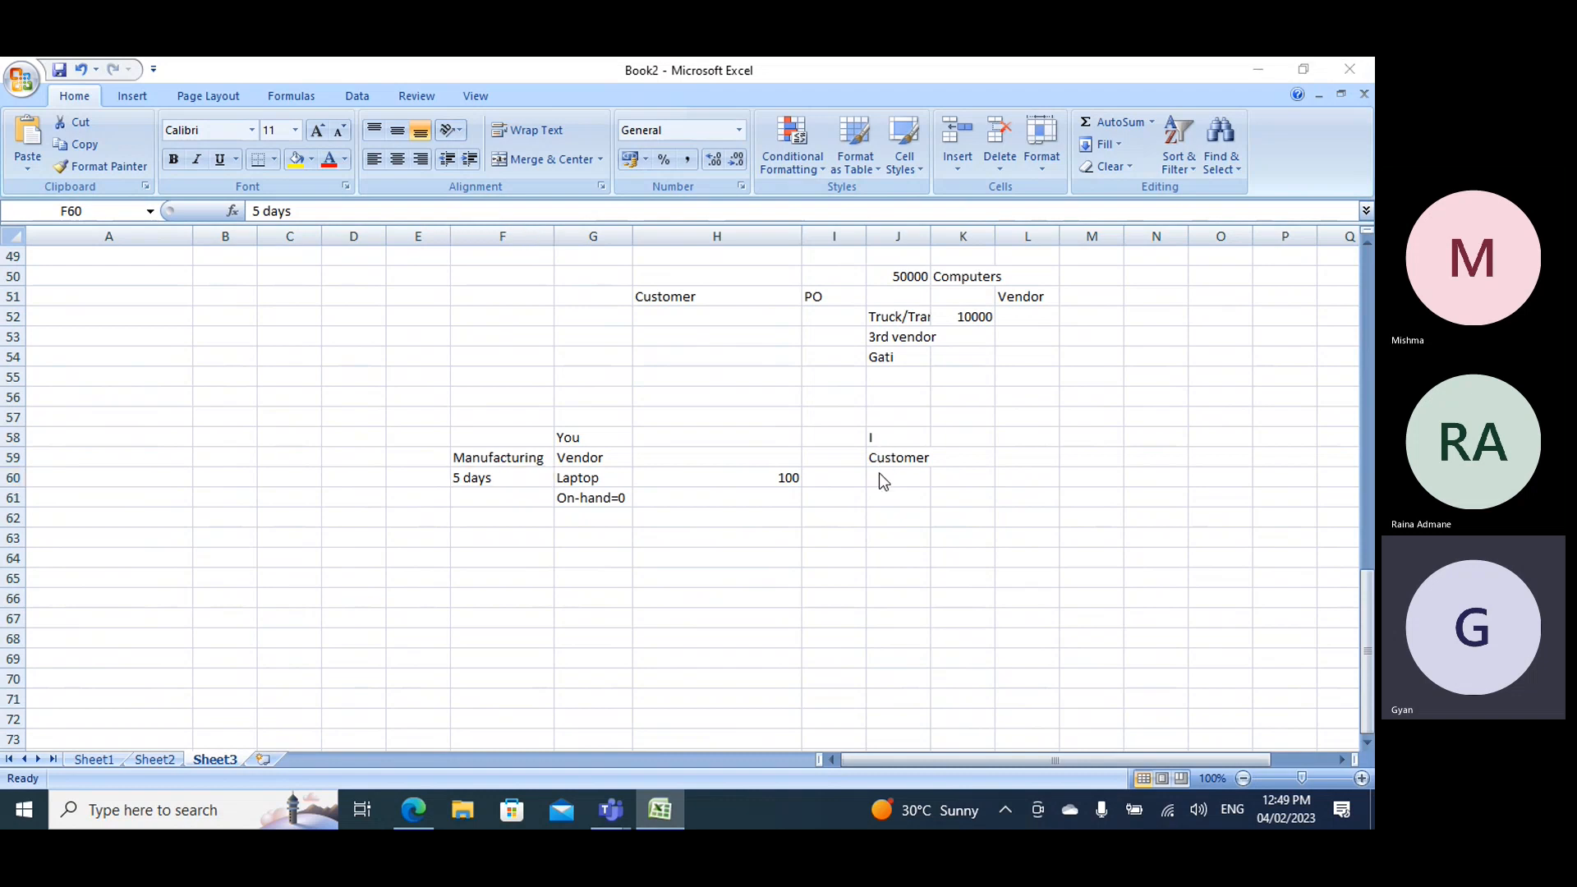
- Check GItem M's Physical negative inventory option in Item model groups and enter wH in G62 of the Book2 workbook
key(alt+Tab)
key(alt+Tab)
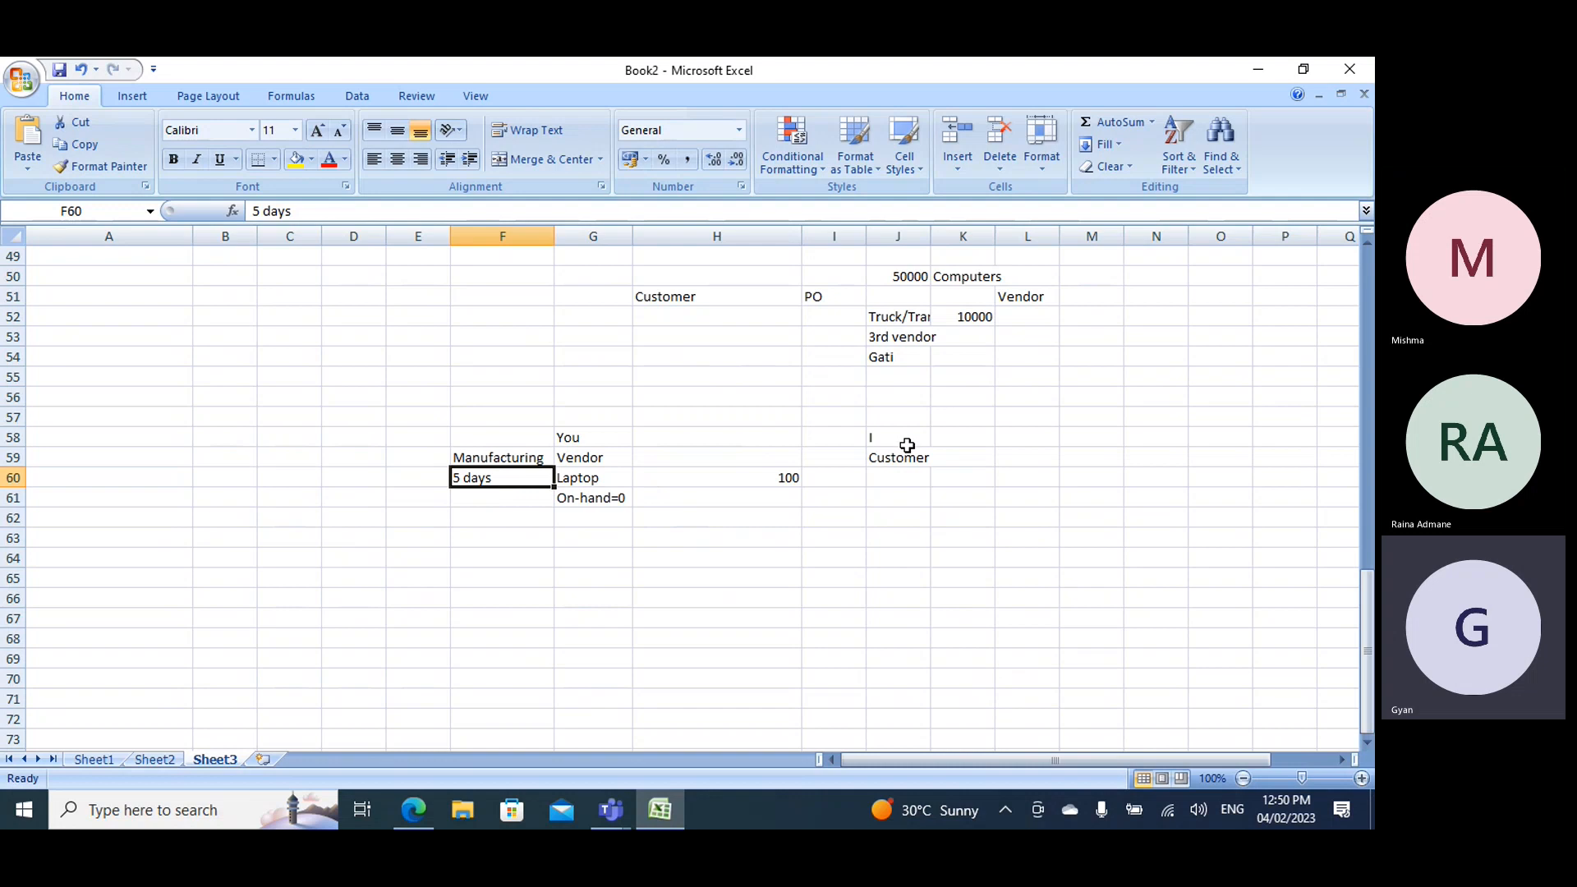
key(alt+Tab)
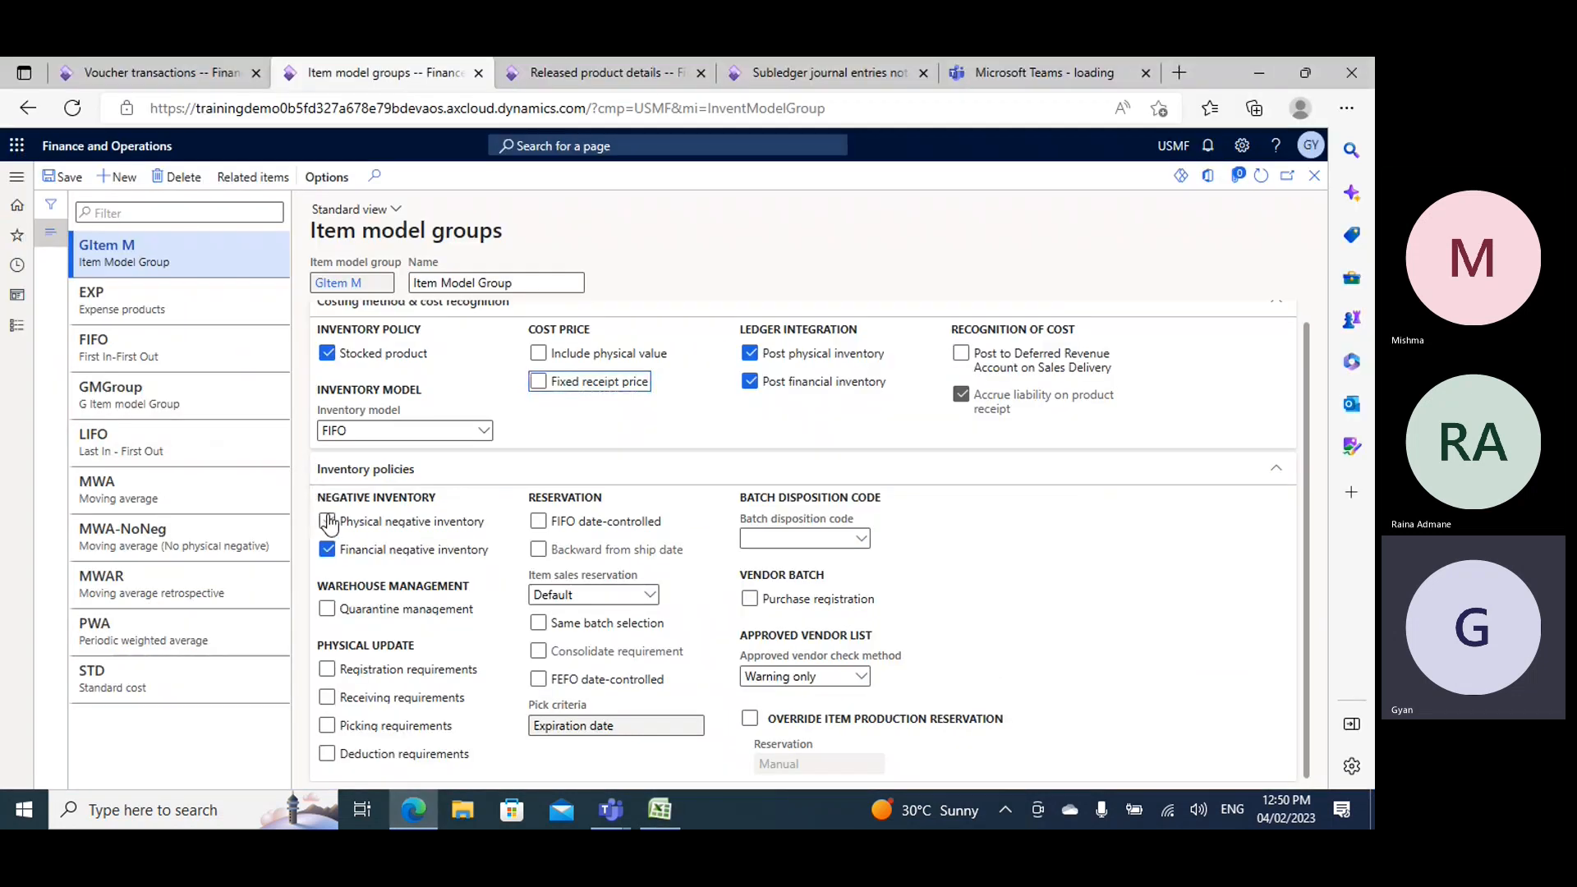
key(alt+Tab)
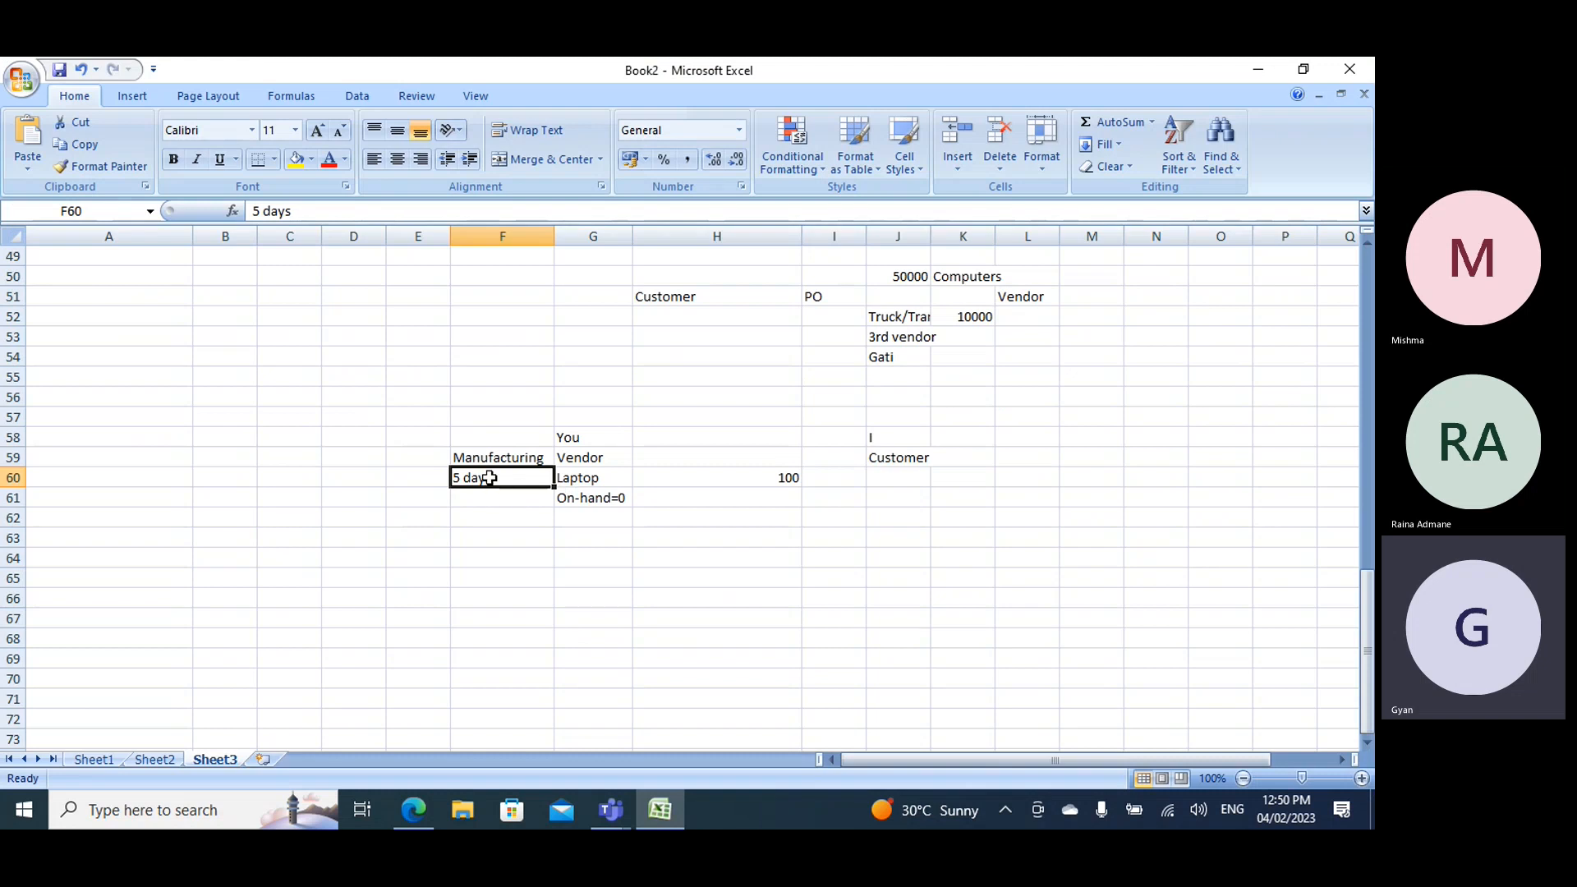
click(588, 513)
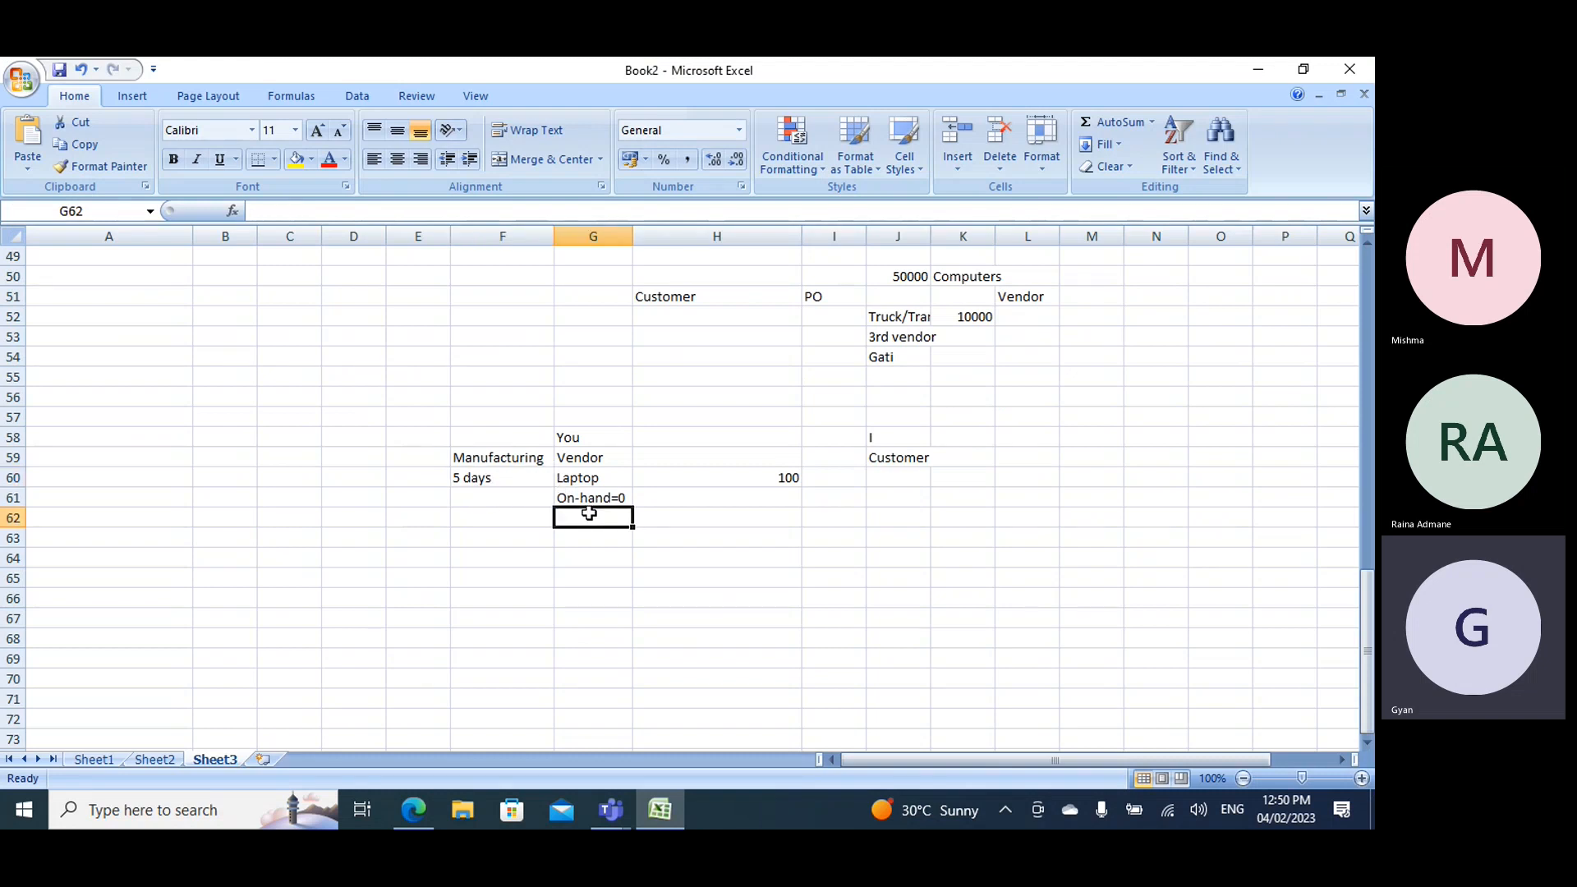
text(wH)
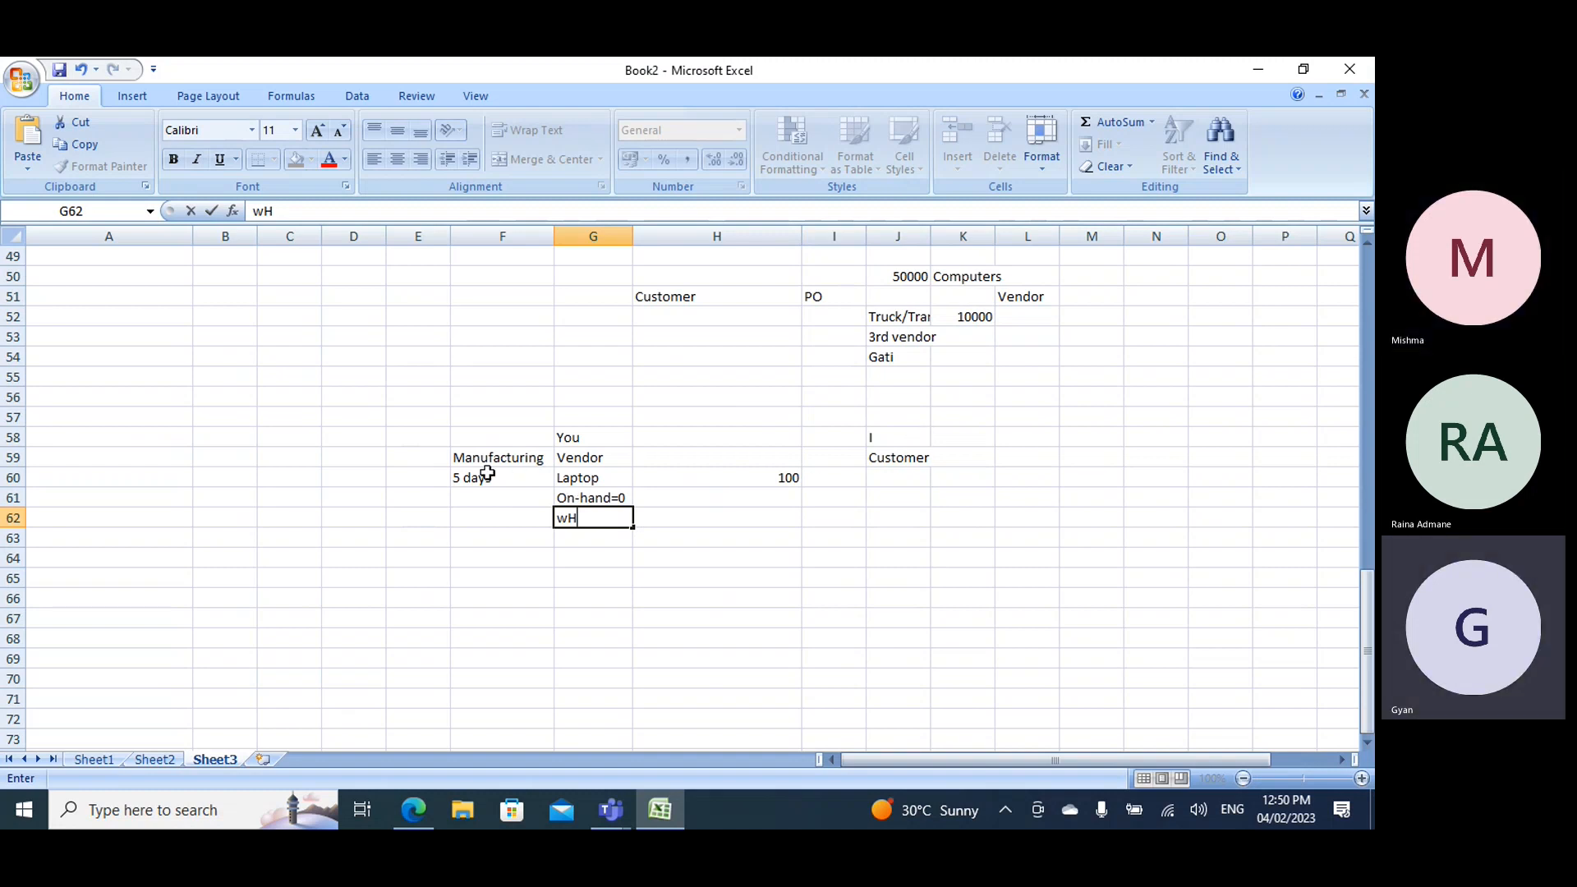
- Compare GItem M's Physical and Financial negative inventory options with the laptop vendor-customer example in Book2
key(alt+Tab)
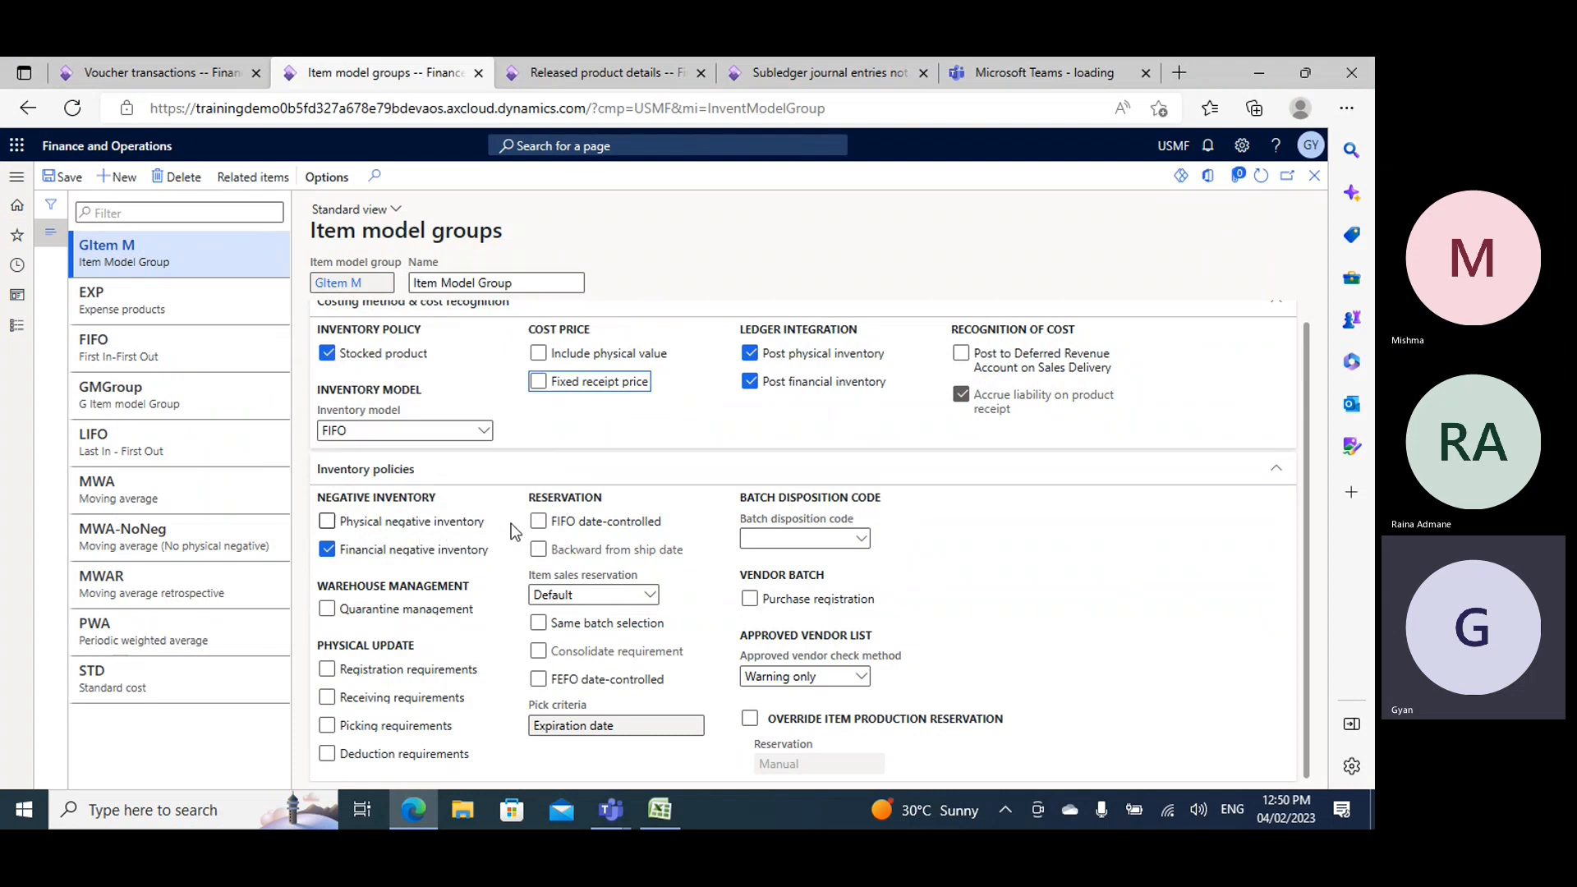
key(alt+Tab)
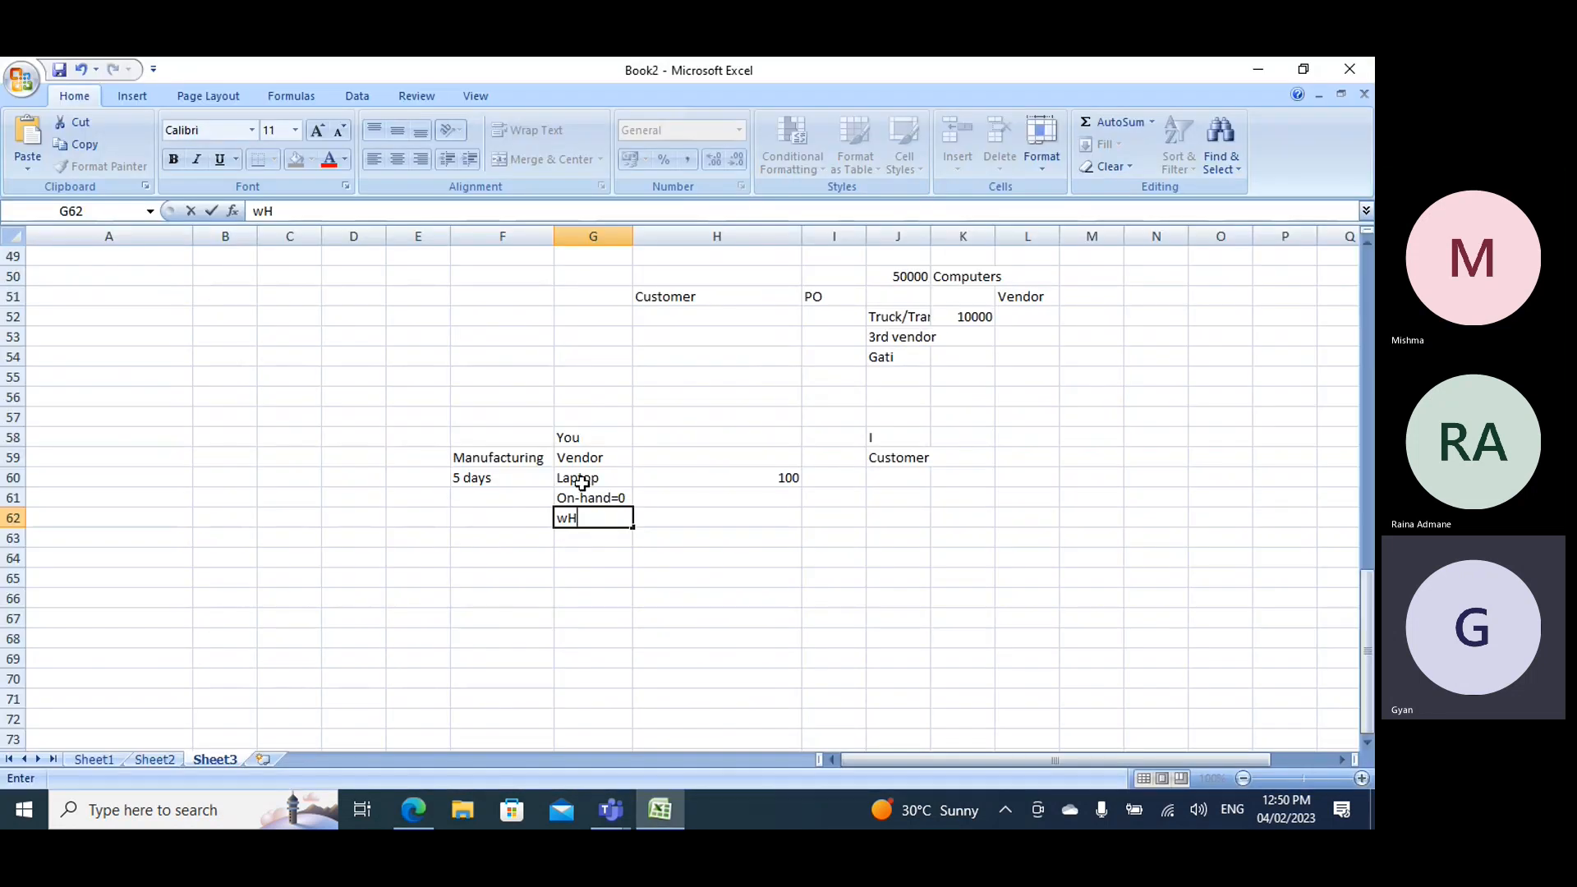
key(alt+Tab)
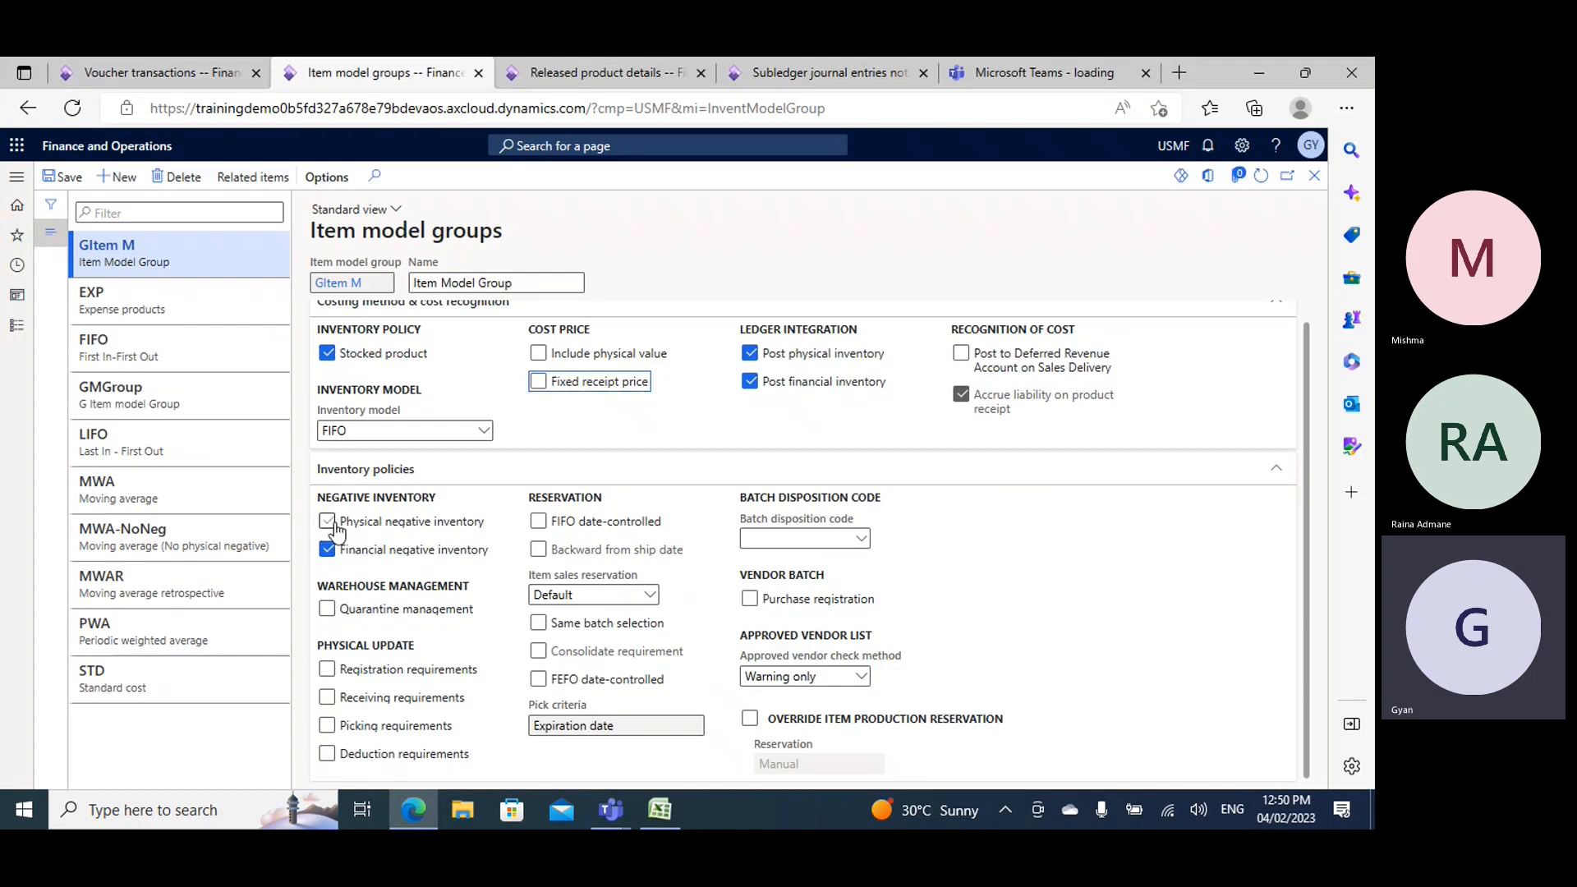
key(alt+Tab)
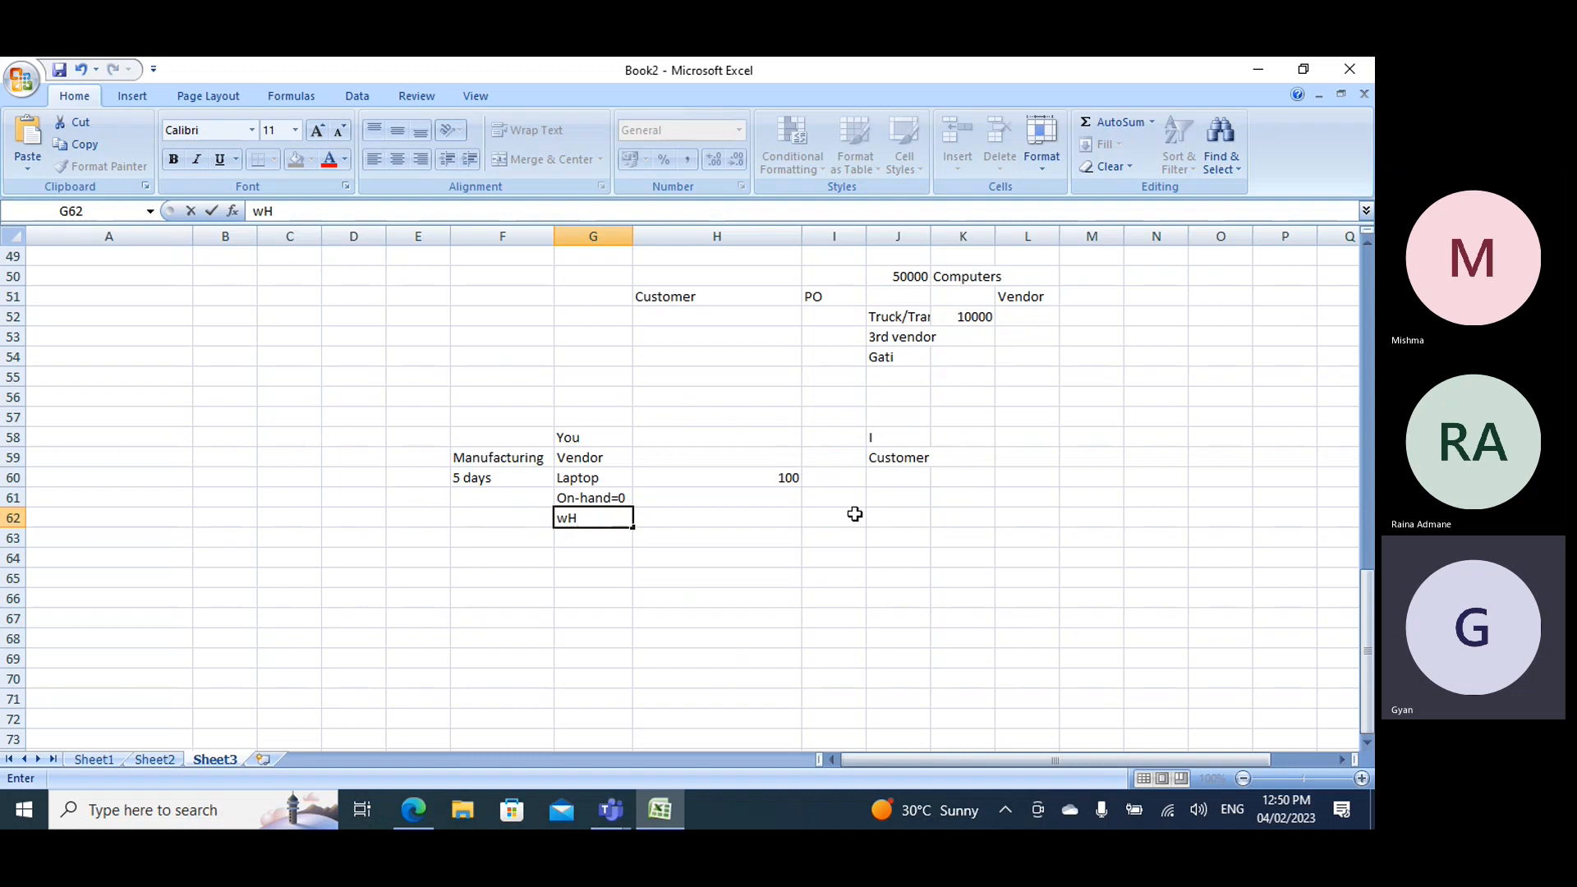
key(alt+Tab)
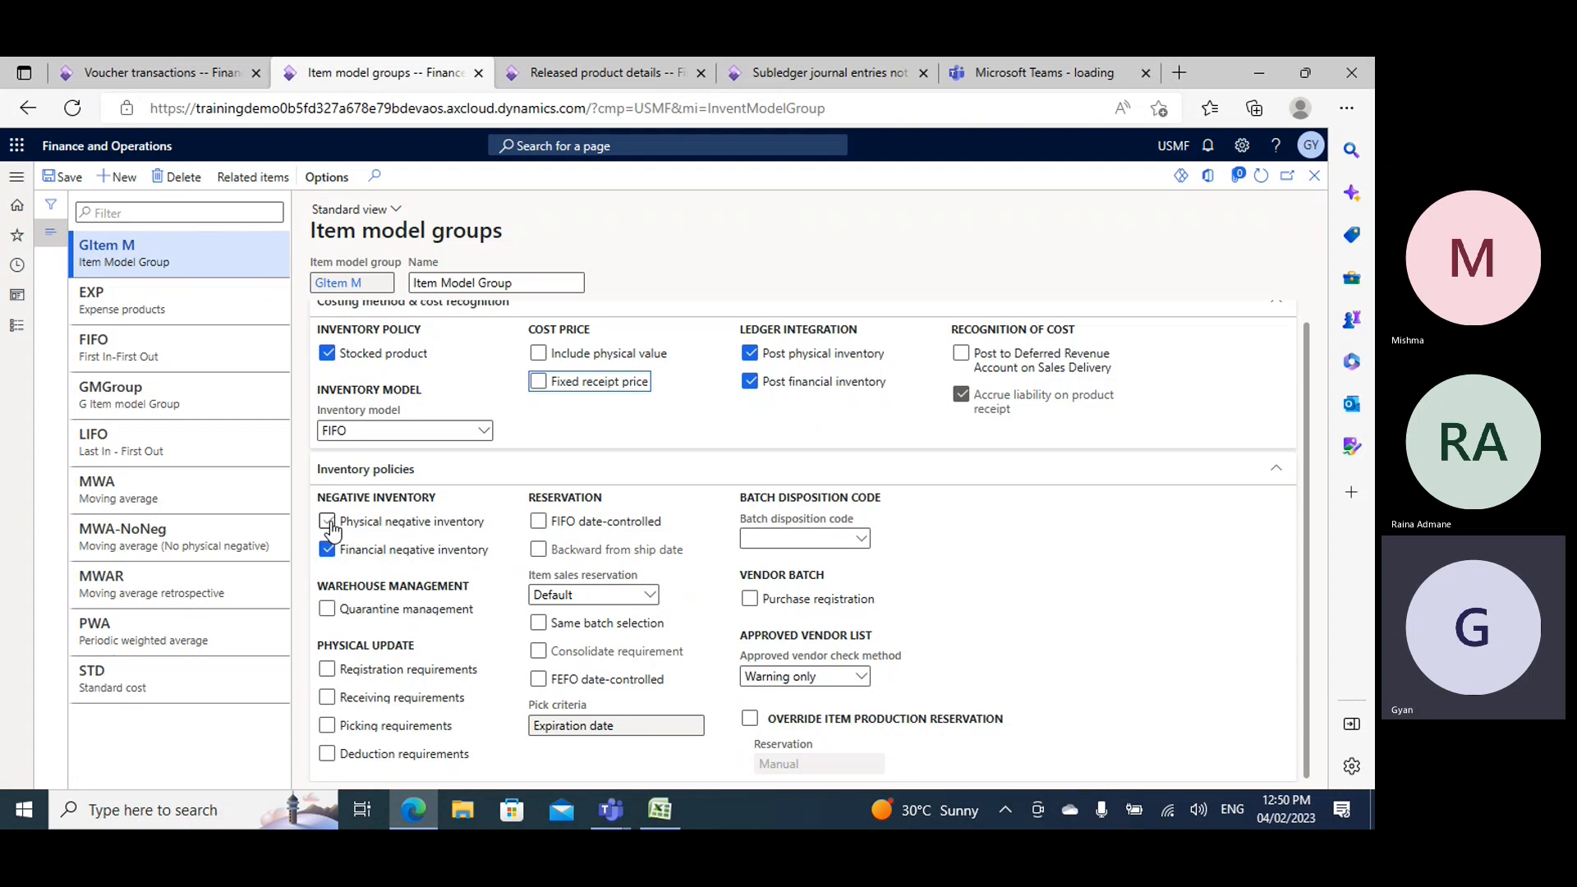
key(alt+Tab)
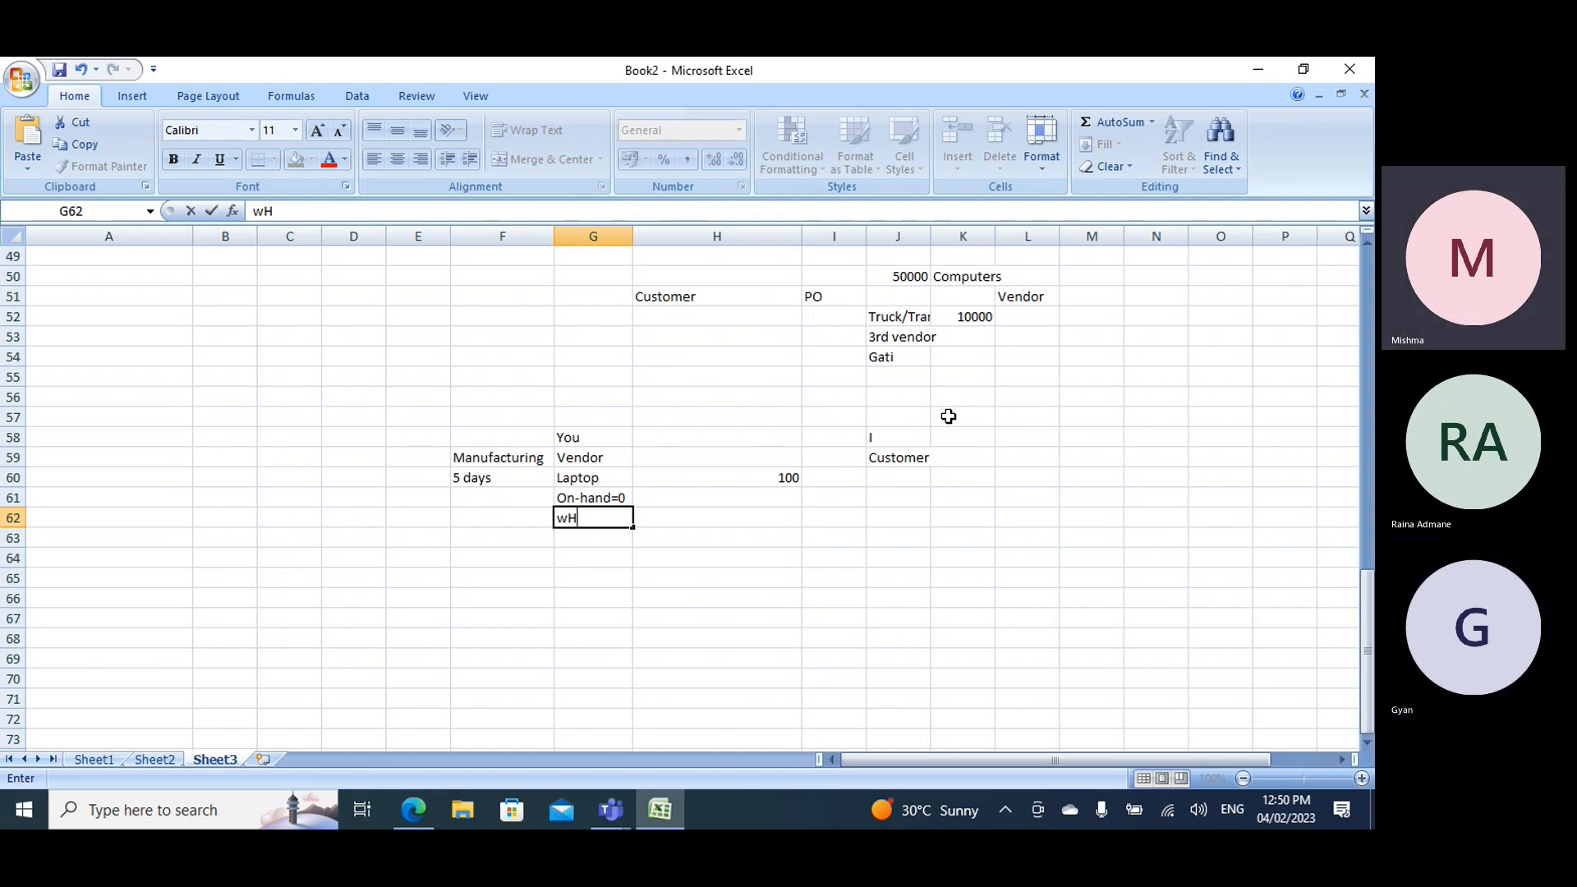
key(alt+Tab)
mouse_move(341, 556)
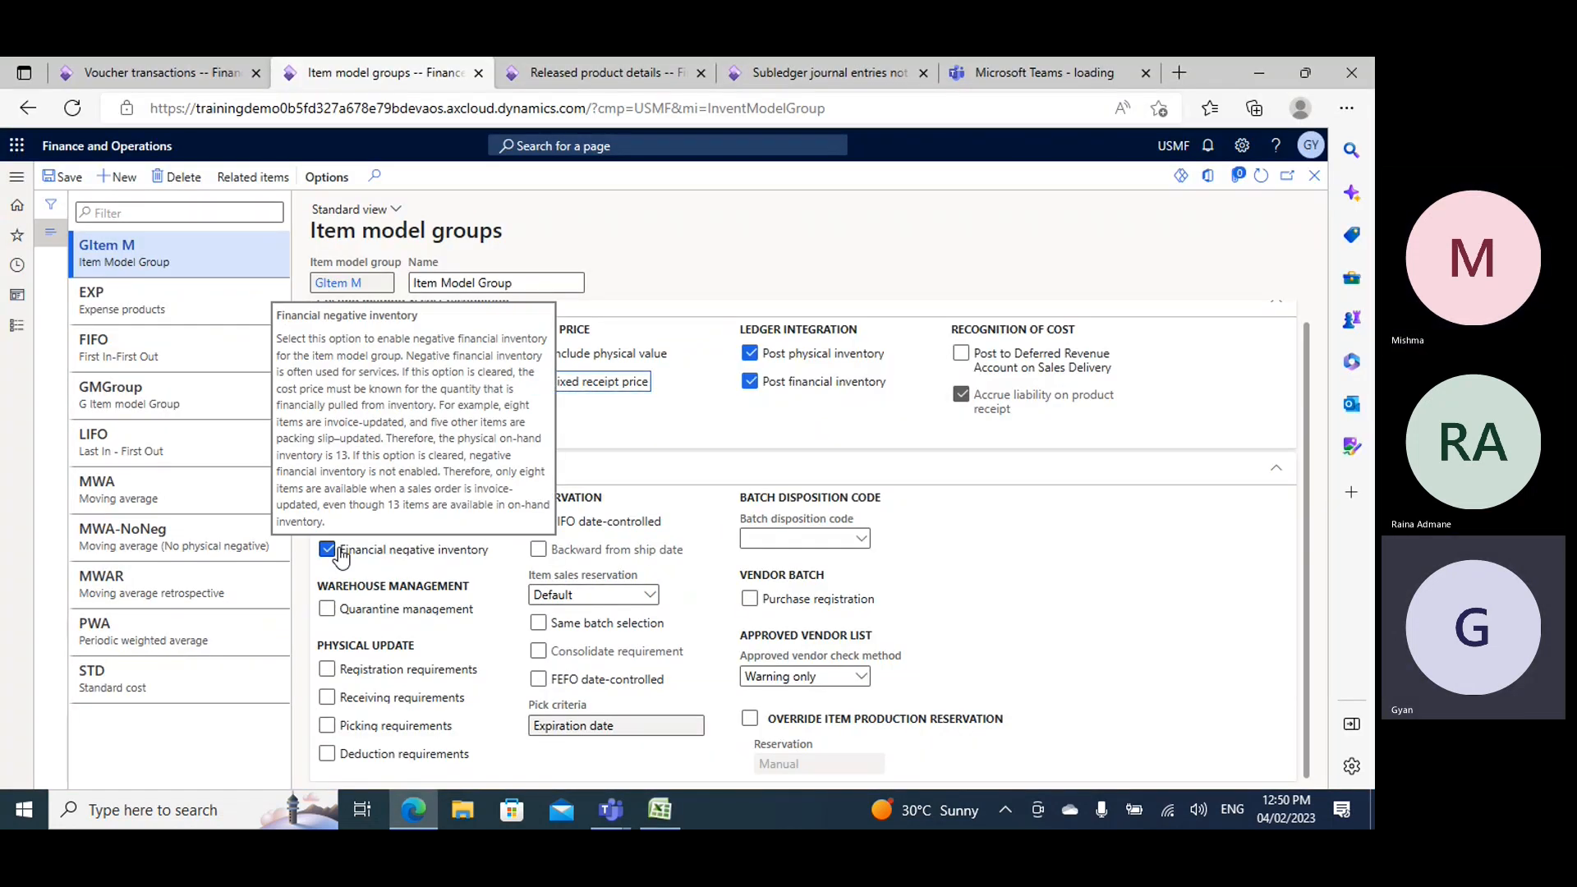
- Return to Book2 and replace the manufacturing time in F60 with 2days
key(alt+Tab)
click(565, 460)
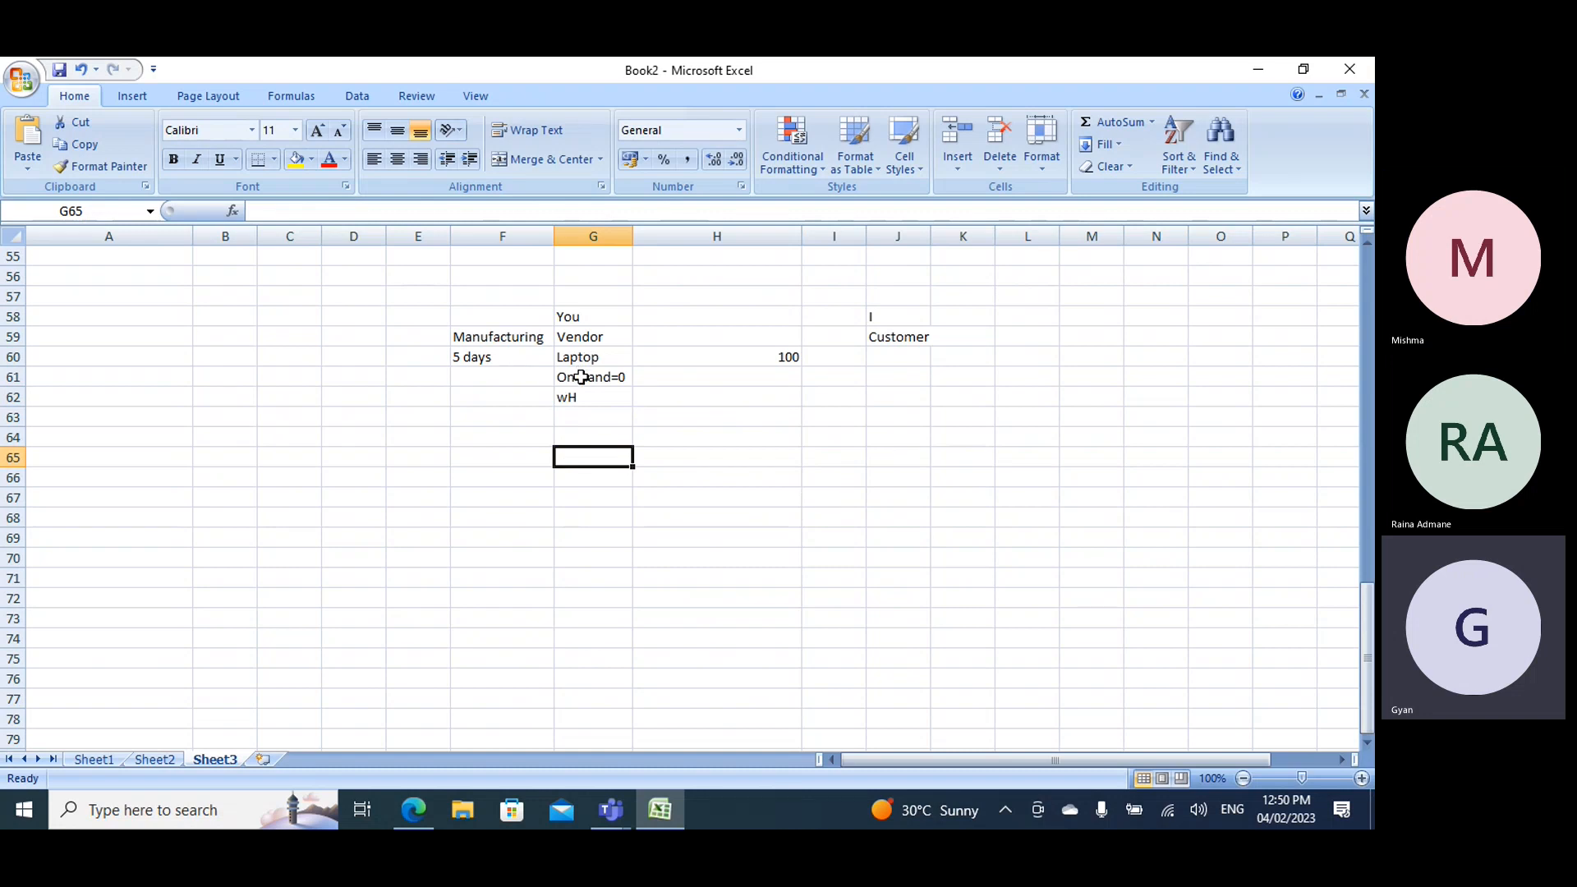
click(497, 354)
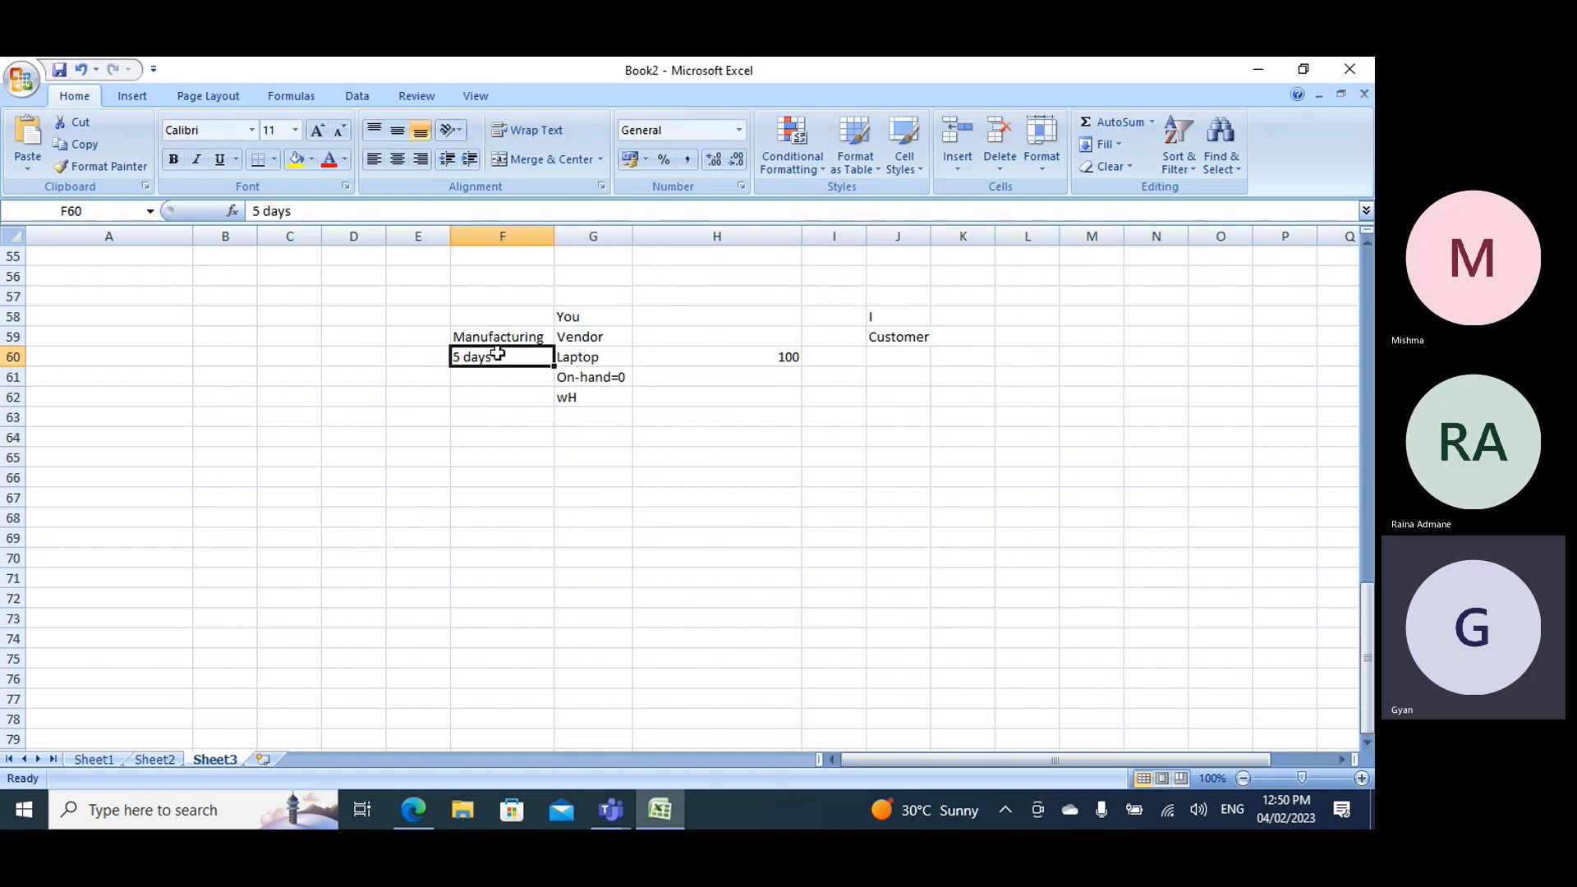
text(2day)
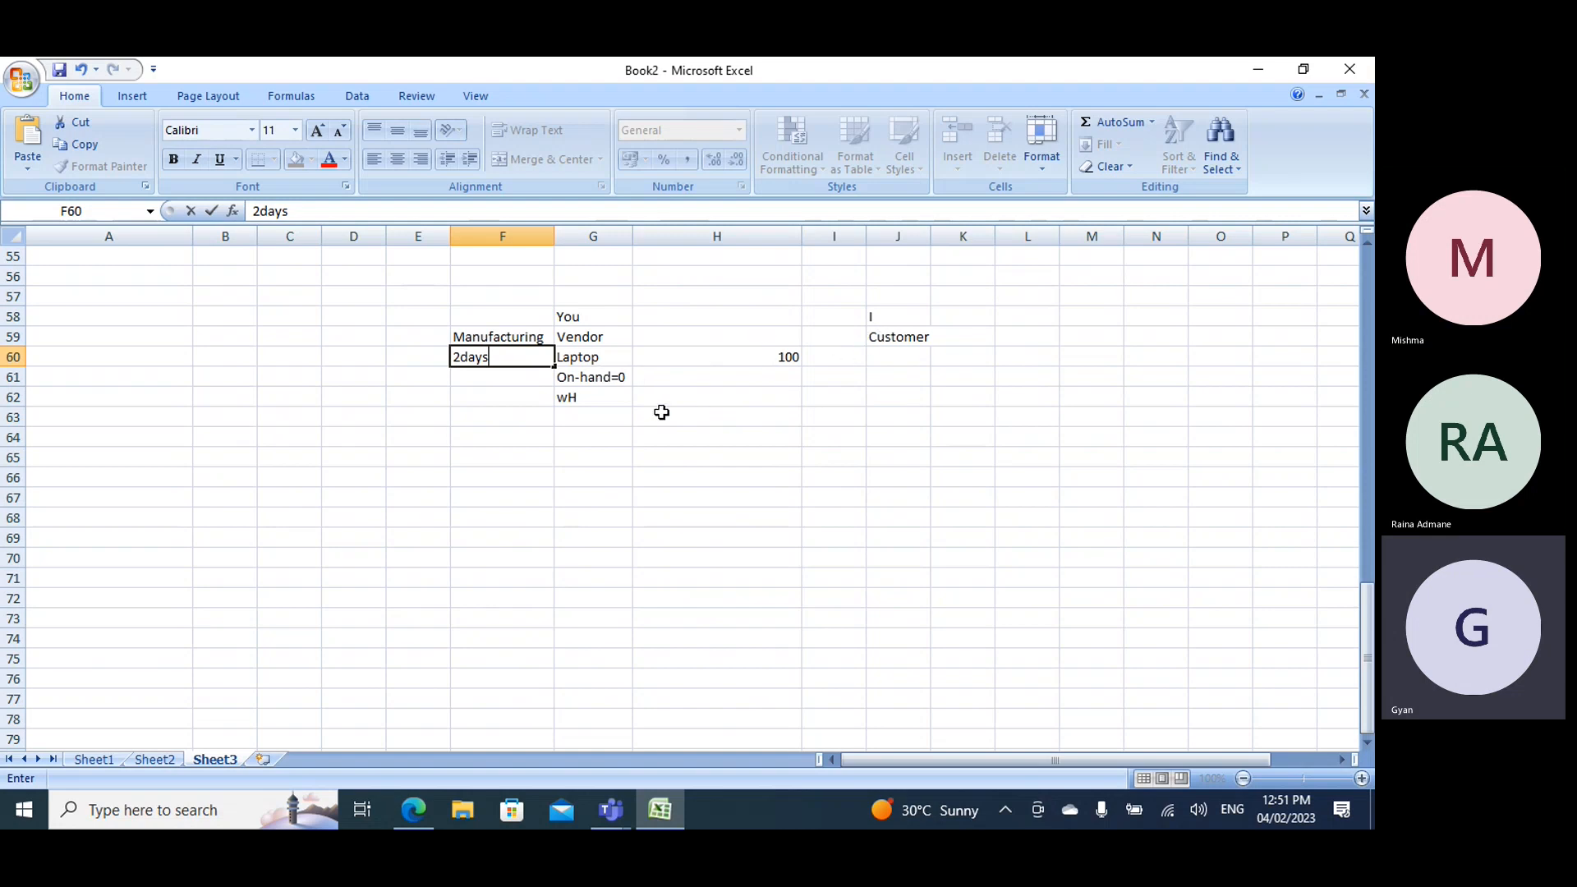
click(570, 416)
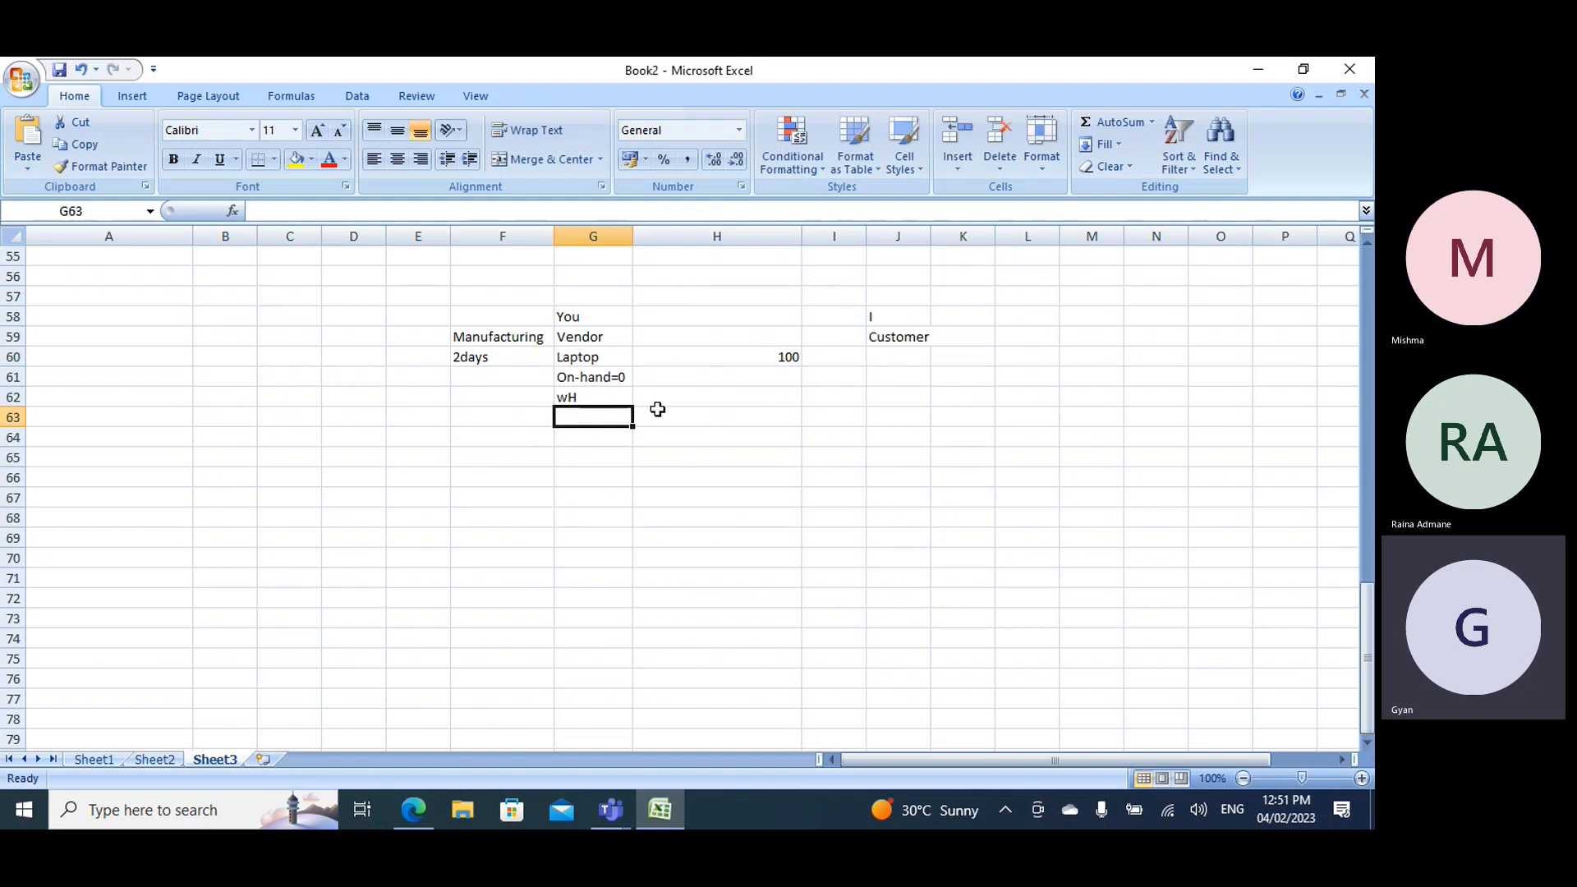
text(SL,)
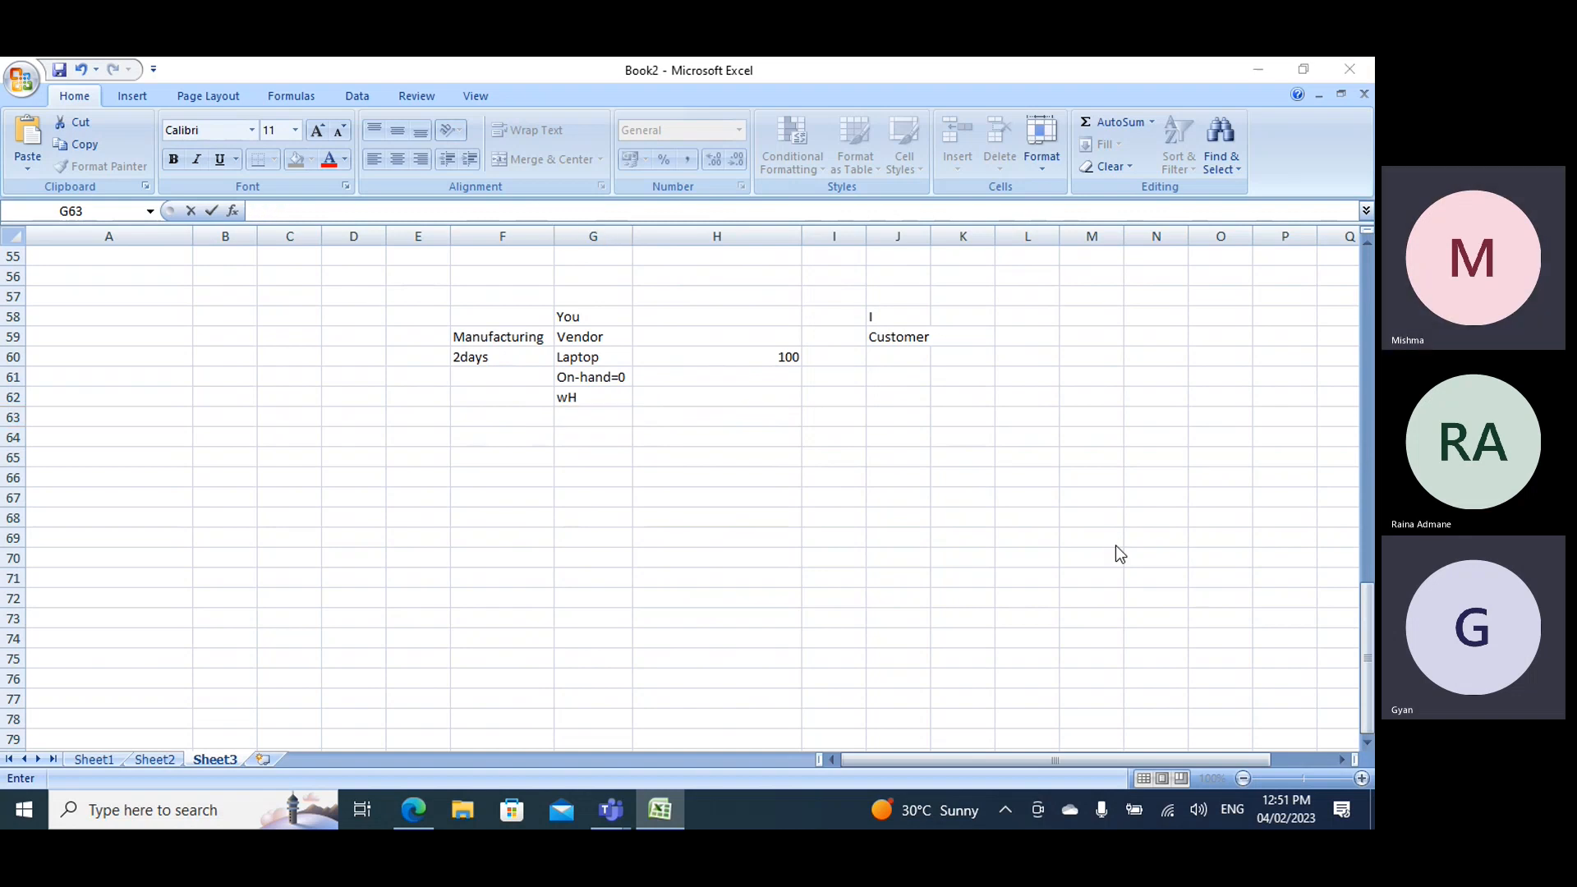
key(alt+Tab)
key(alt+Tab)
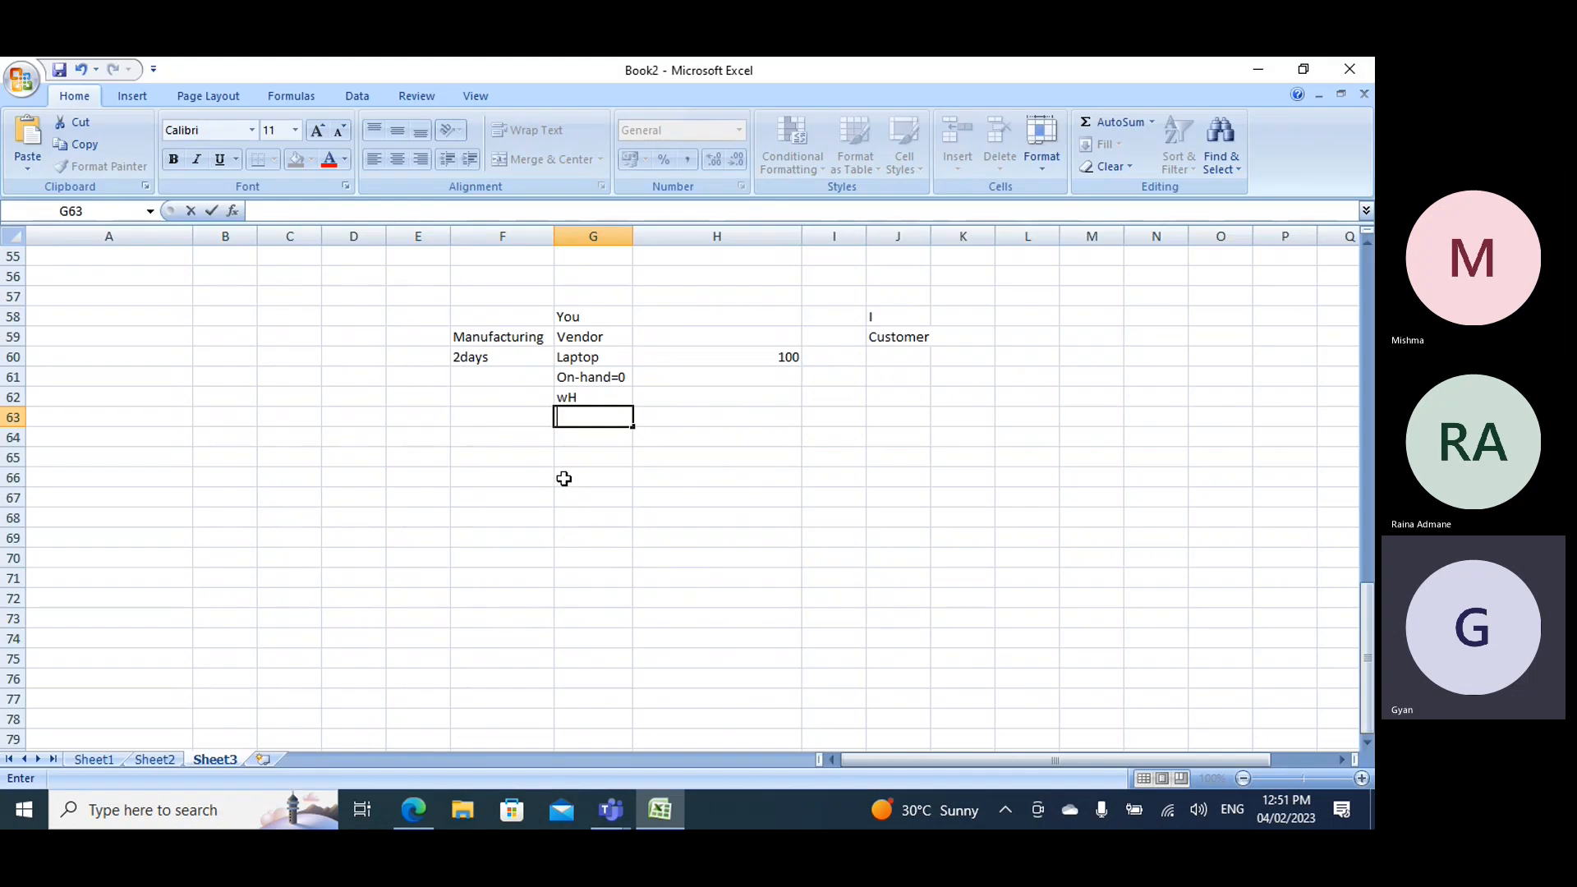
- Enter PO in G66 and SO in J66 for a second vendor-customer example
click(563, 476)
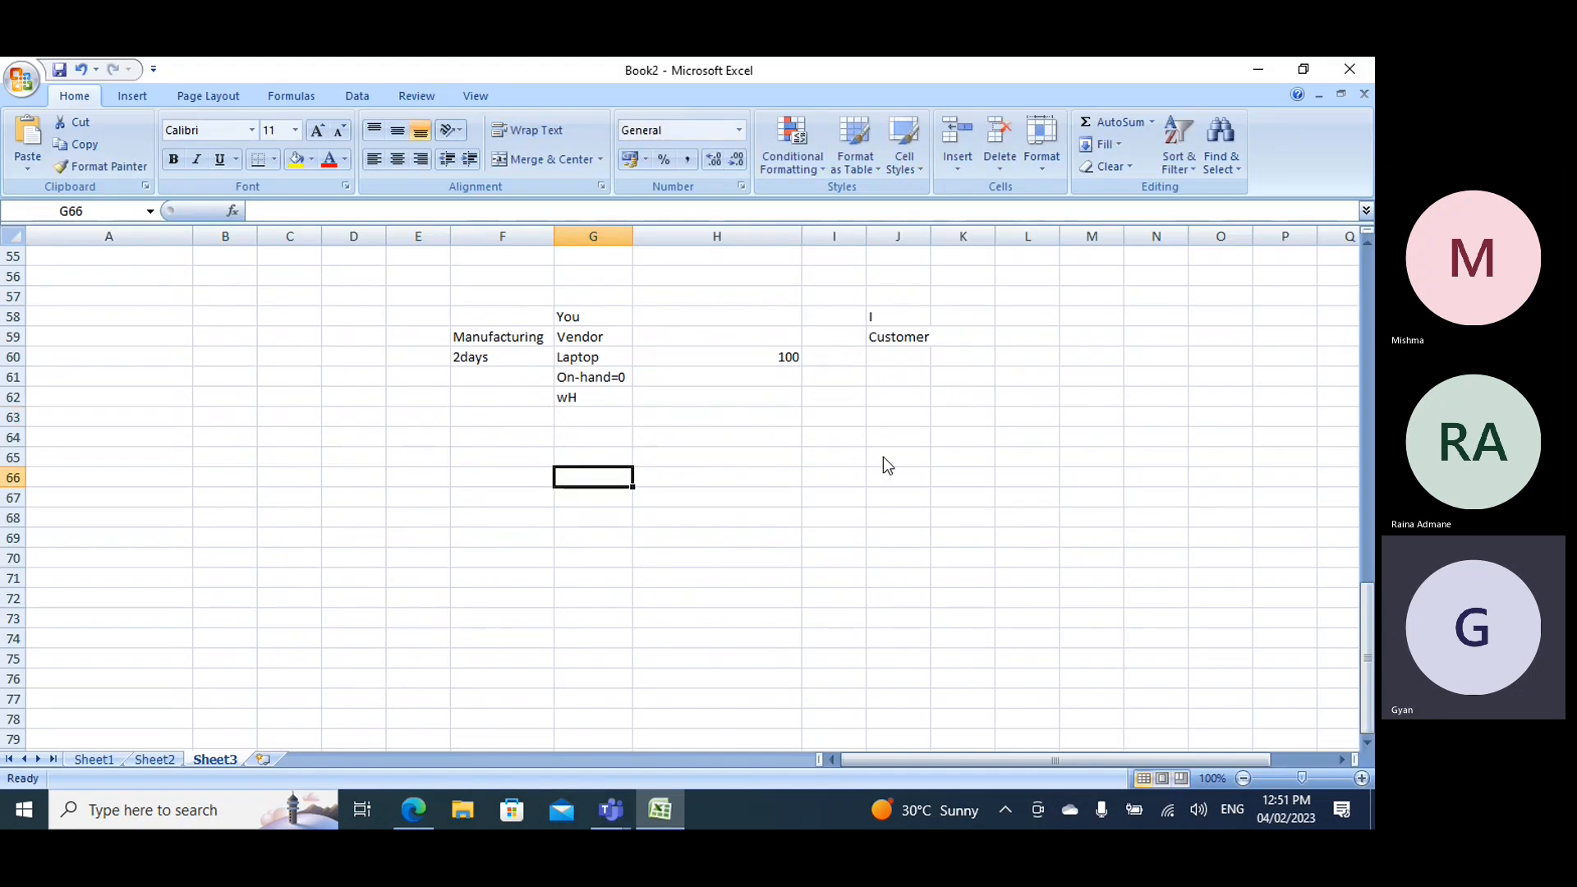
text(PO)
key(Tab)
key(Tab)
key(Tab)
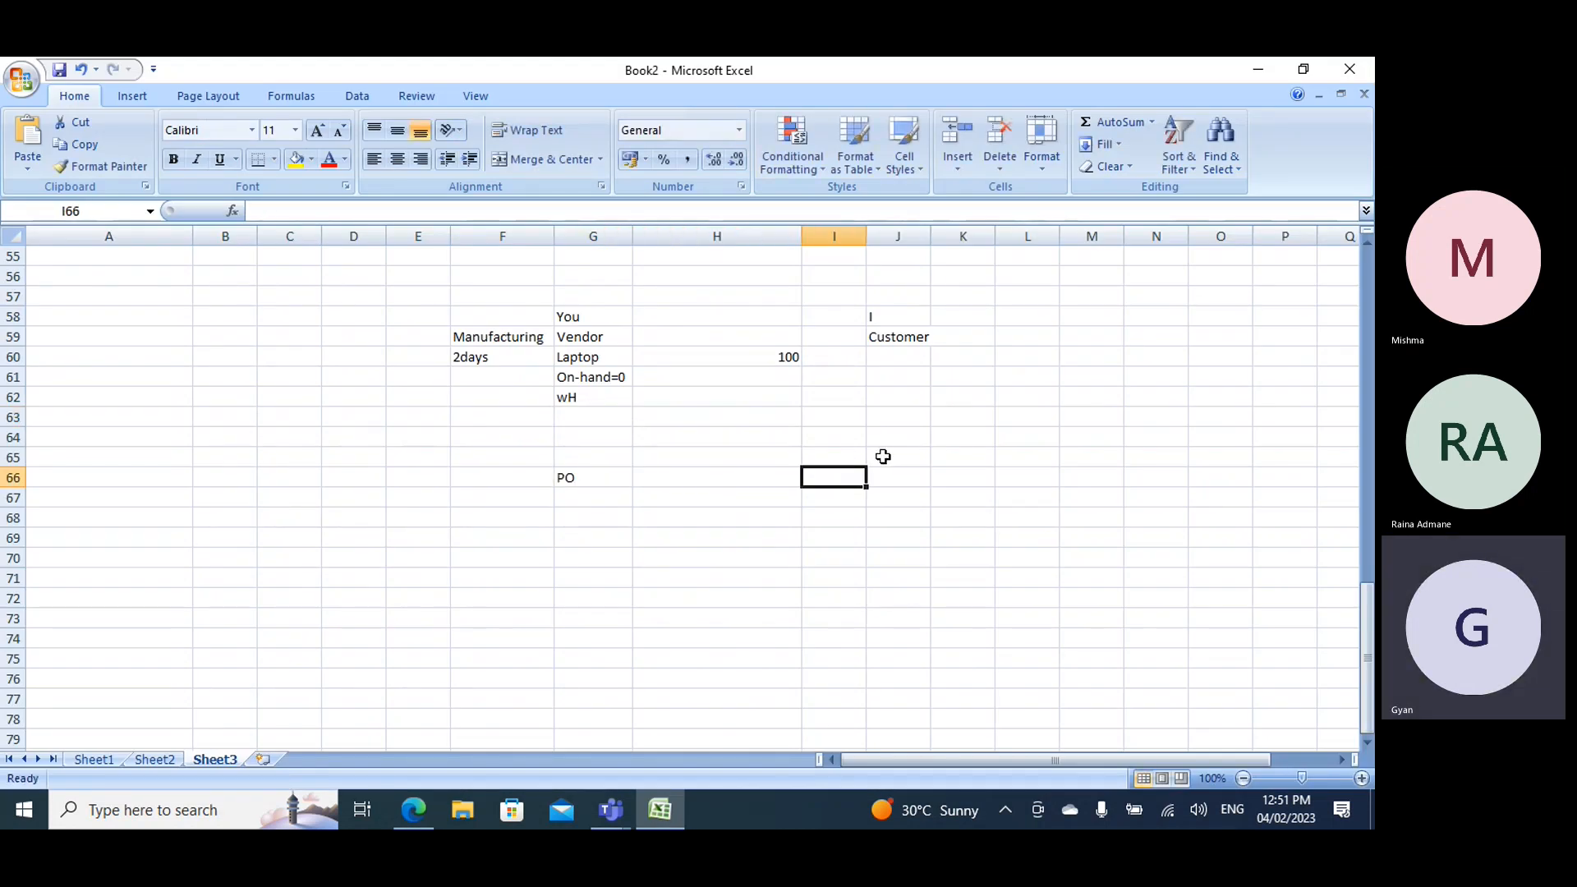
text(SO)
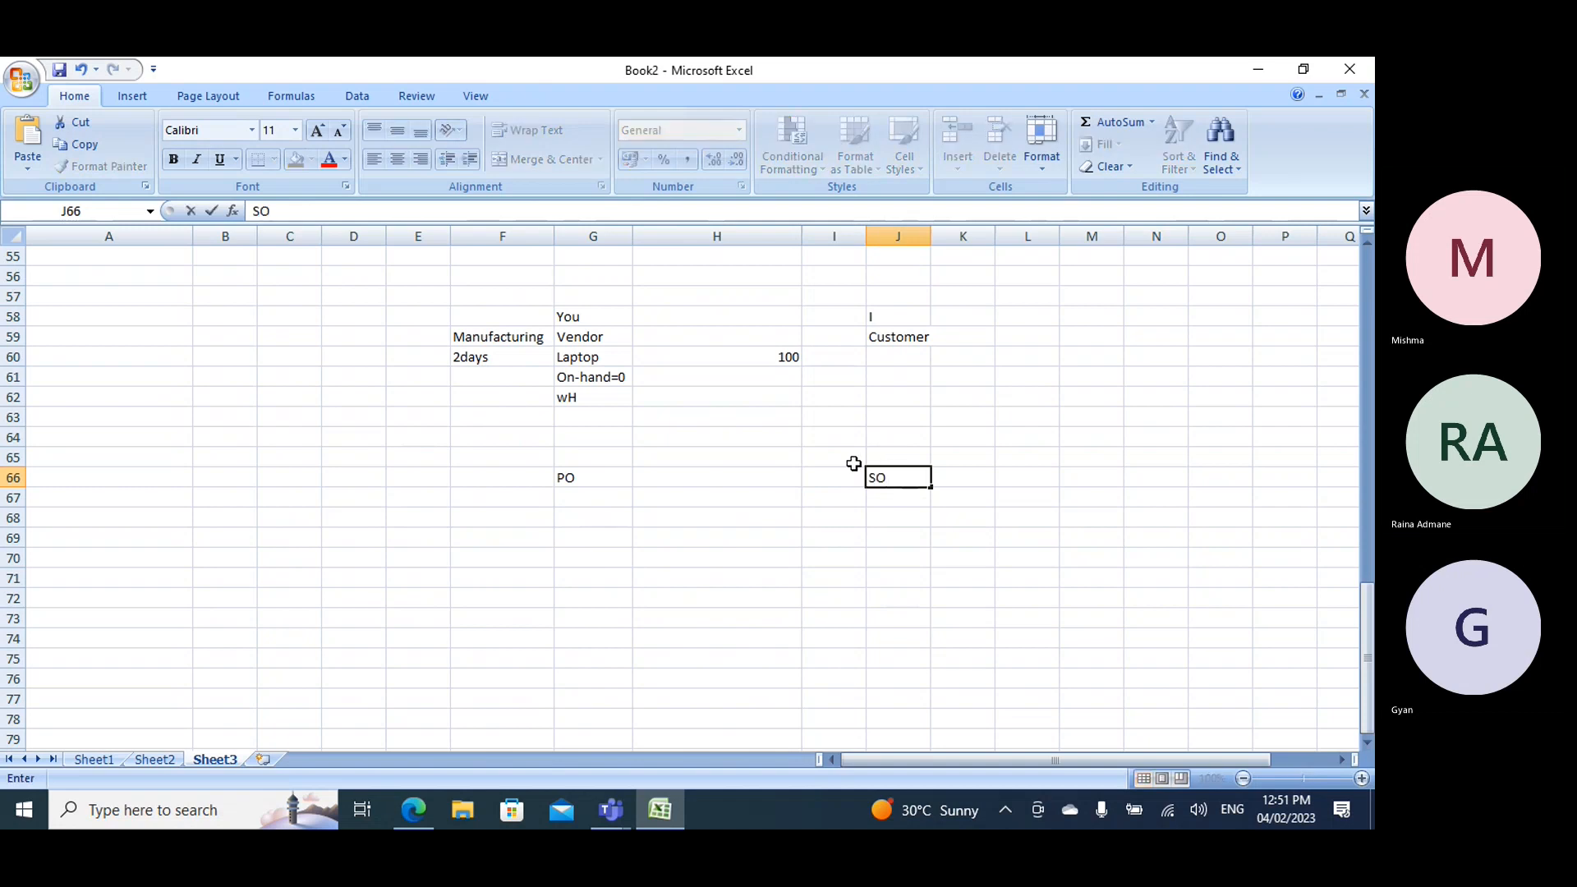
- Enter You in G65 above PO and I in J65 above SO
click(574, 460)
text(You)
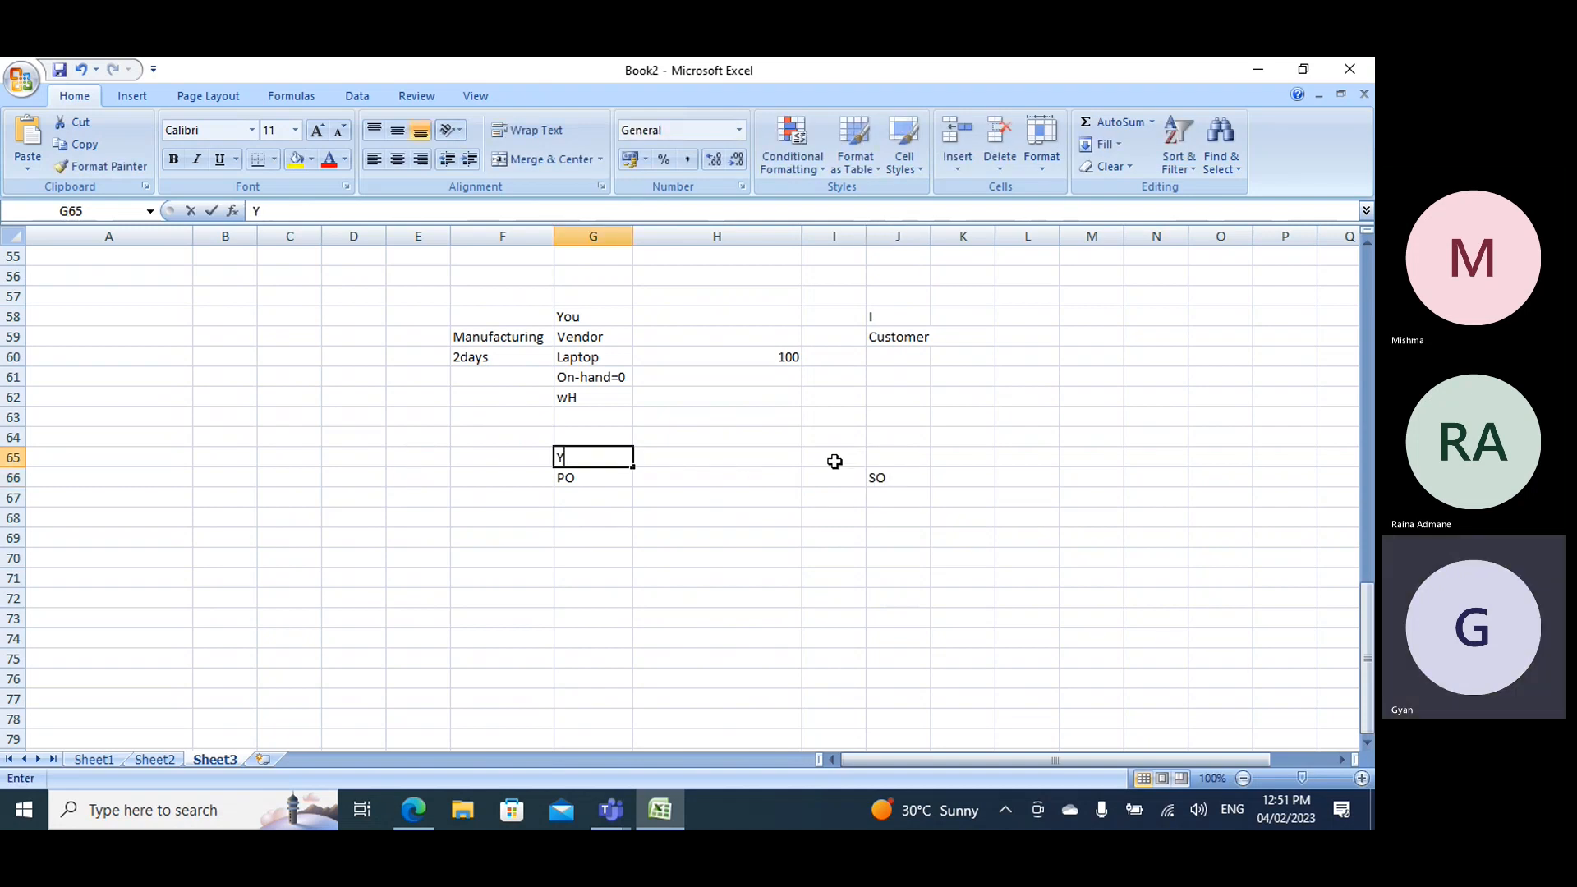
click(895, 458)
text(I)
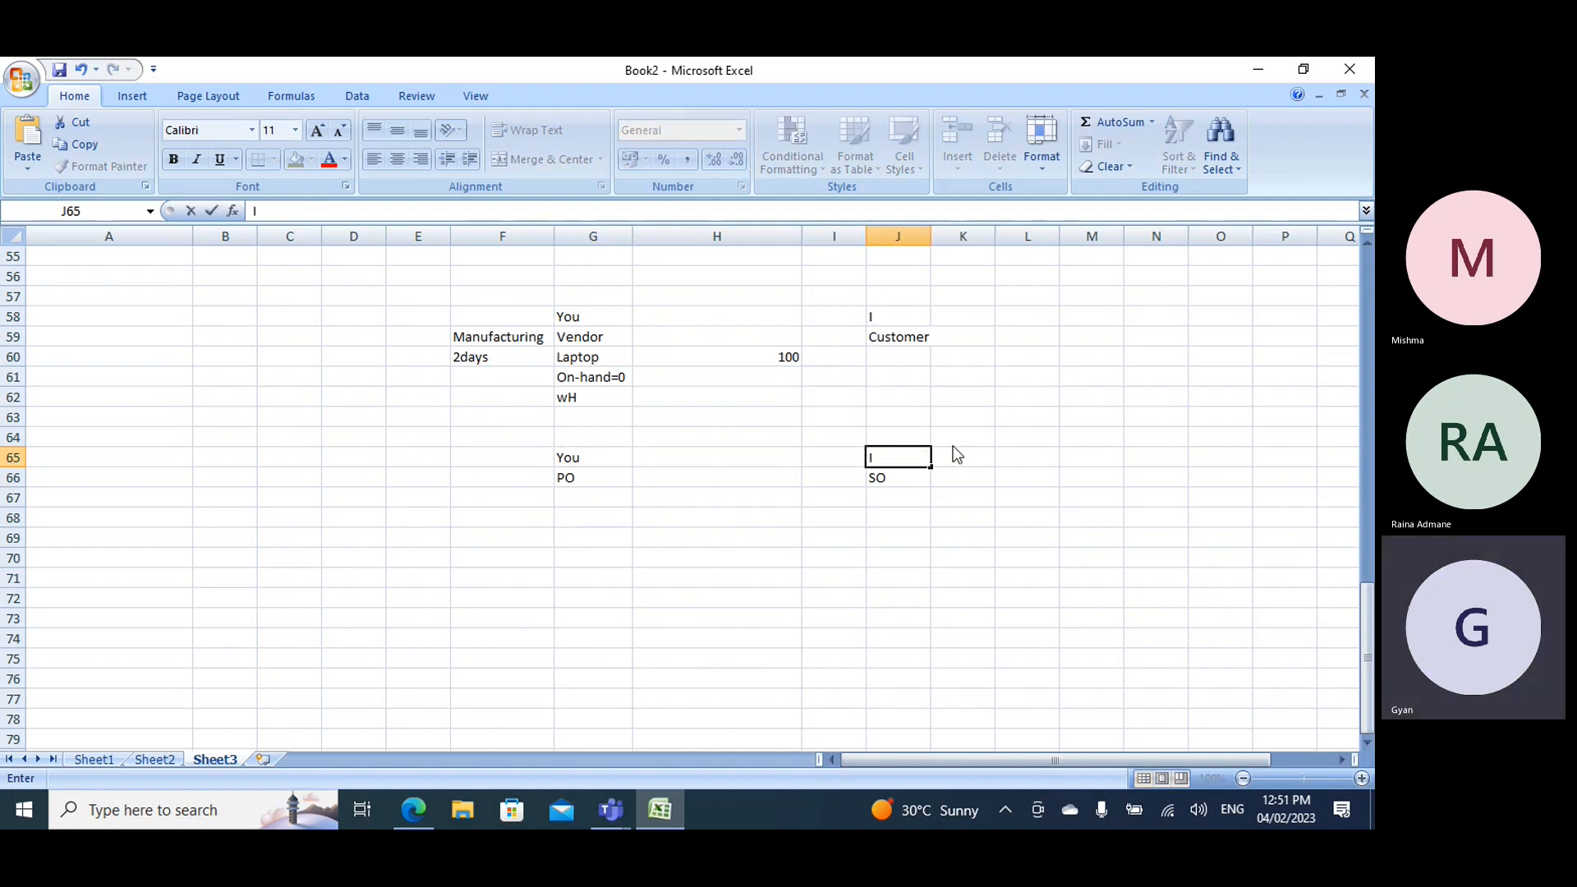
- Enter Vendor in G64 above You and Customer in J64 above I
click(581, 435)
text(Vendor)
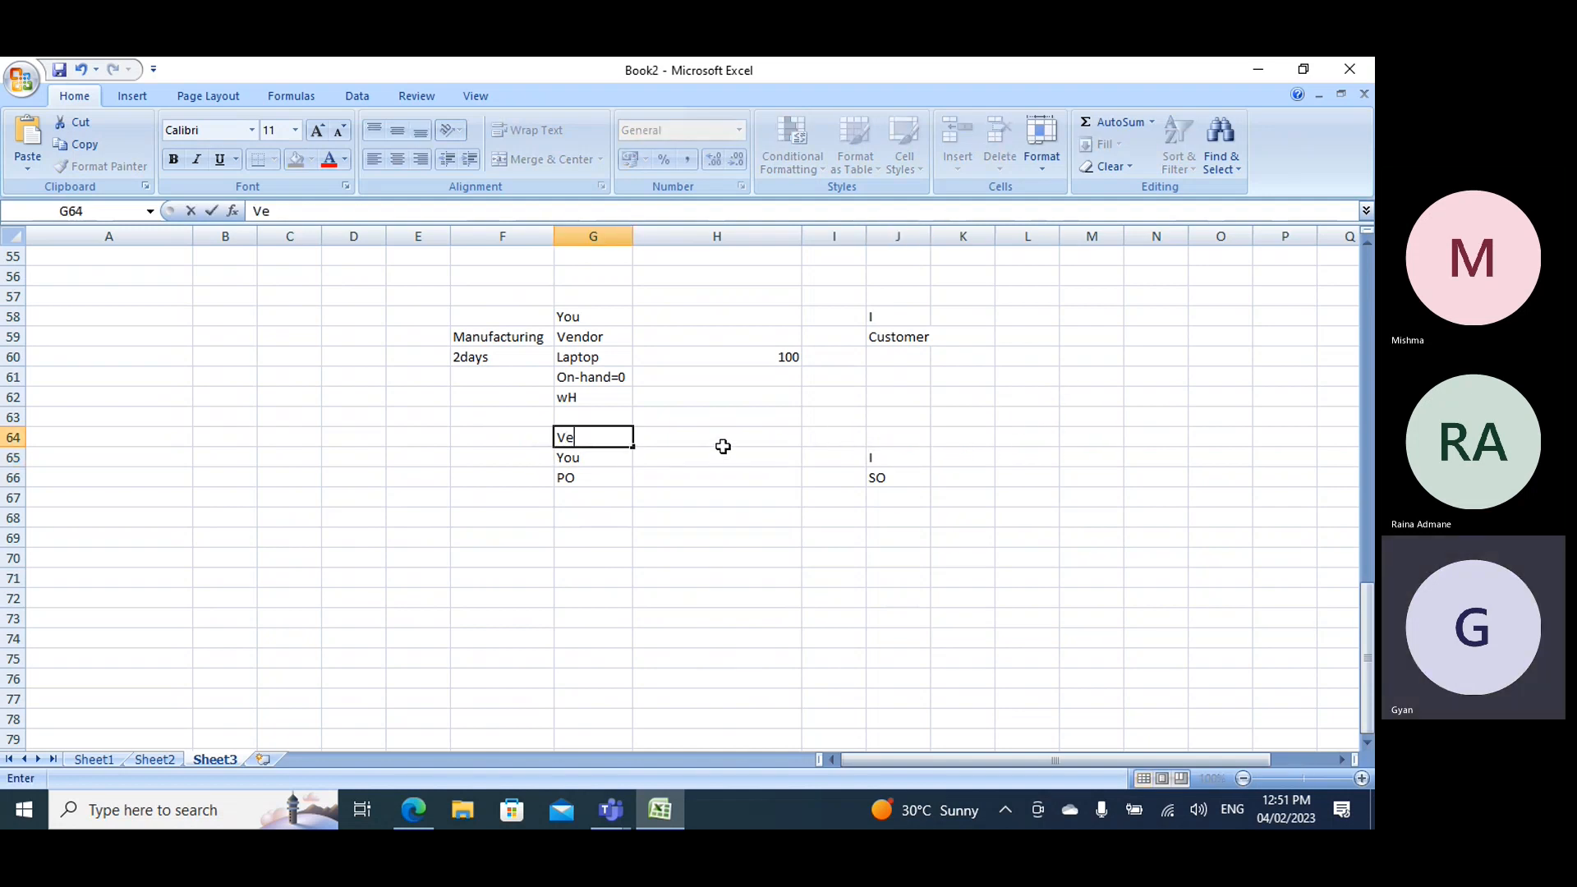
click(869, 432)
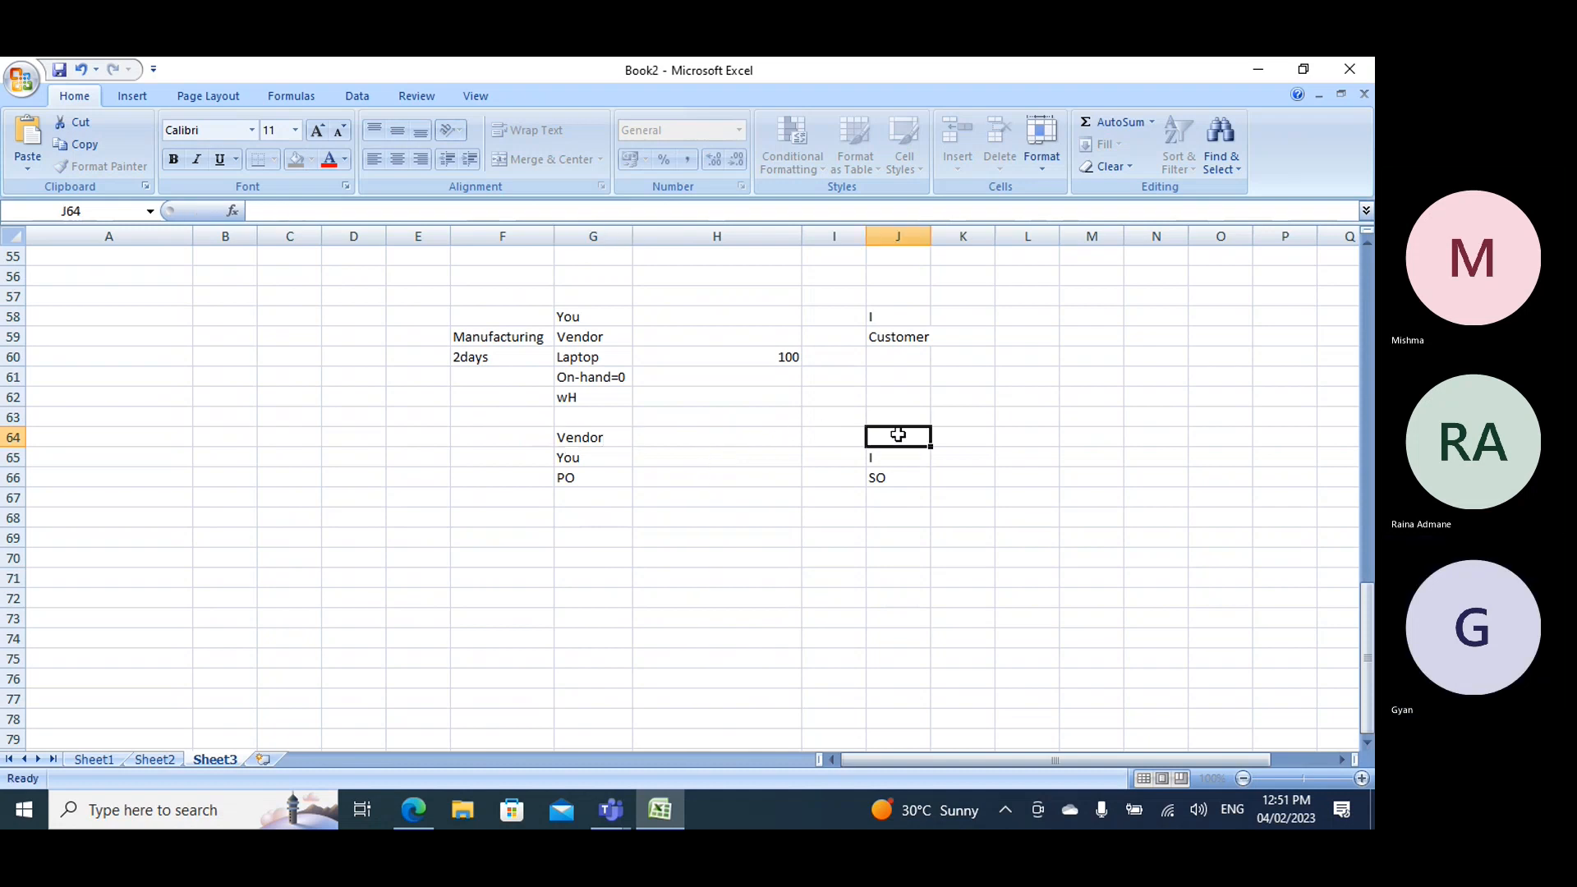
text(Cuus)
key(BackSpace)
key(BackSpace)
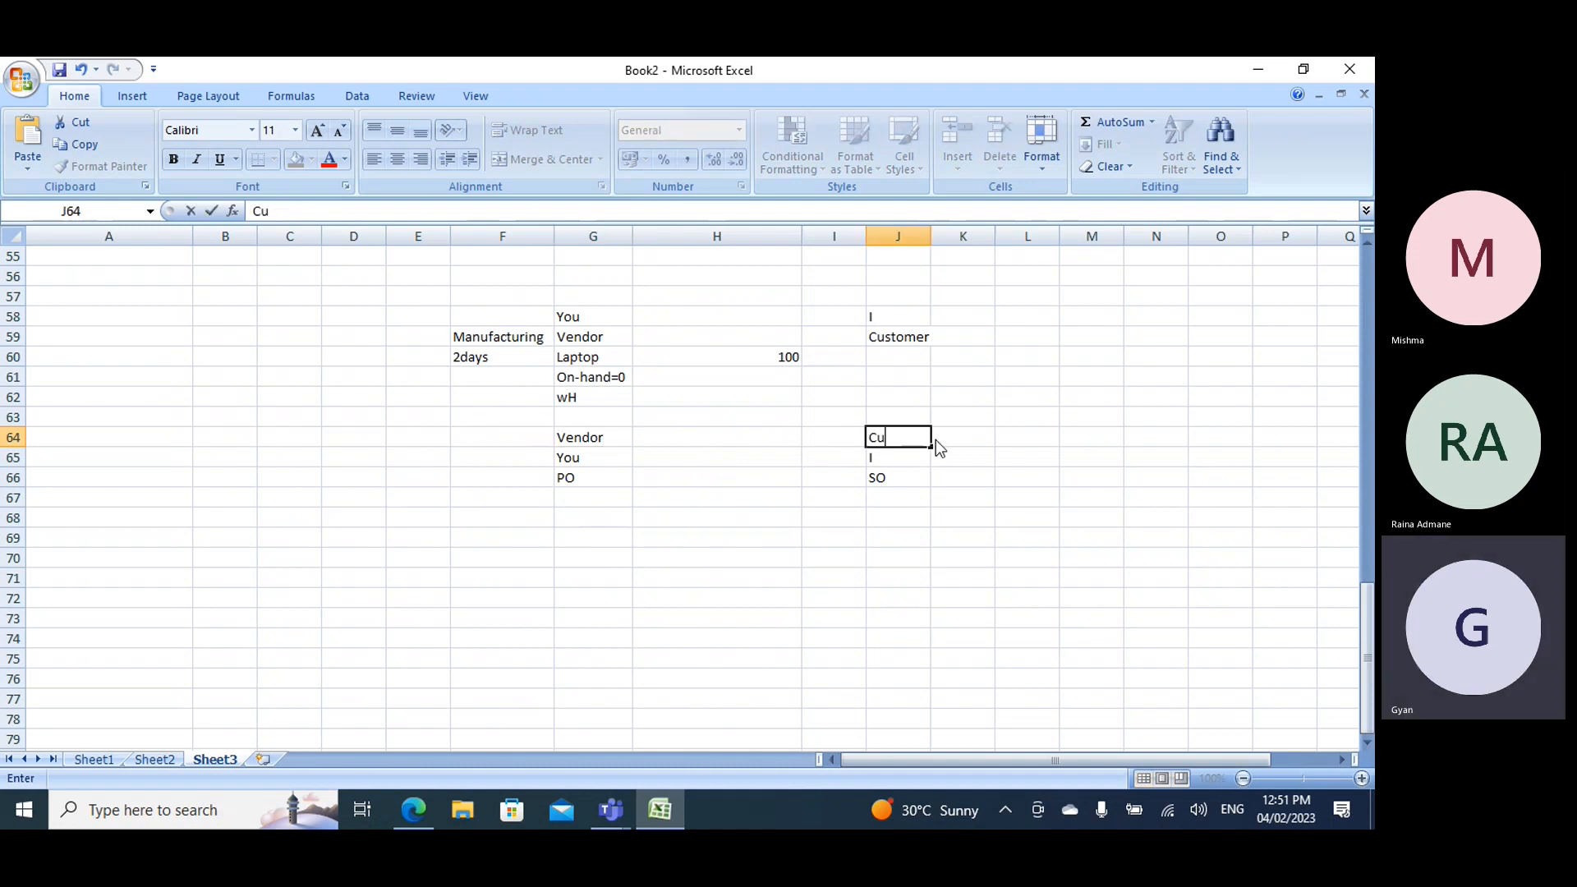
text(stomer)
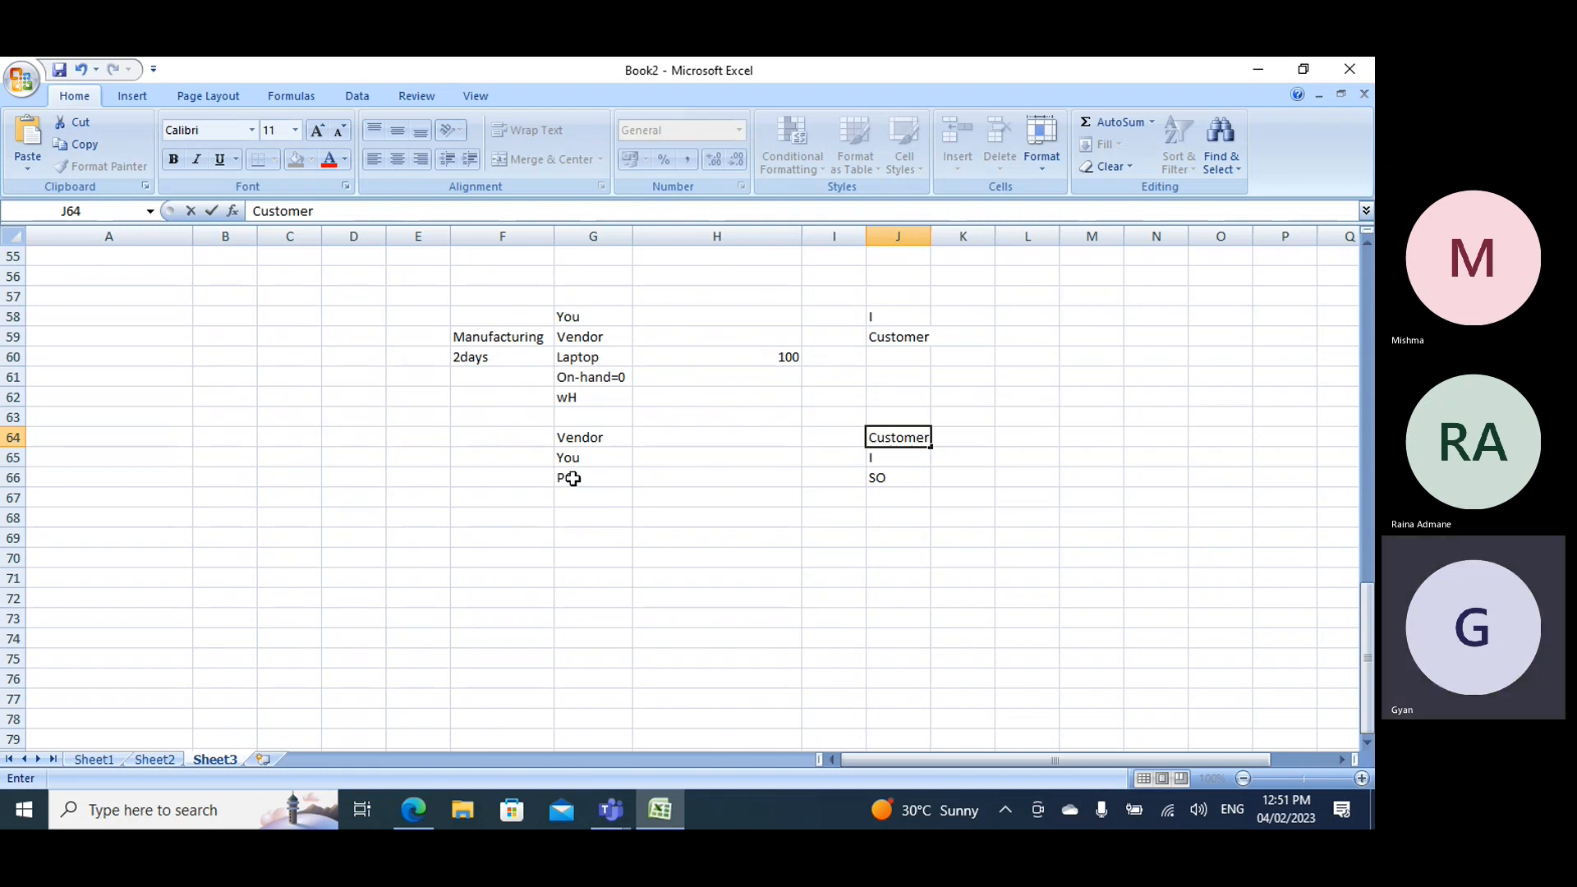
- Enter 50 lap in F66 beside PO and Vendor in B65 for the supplying party
click(502, 474)
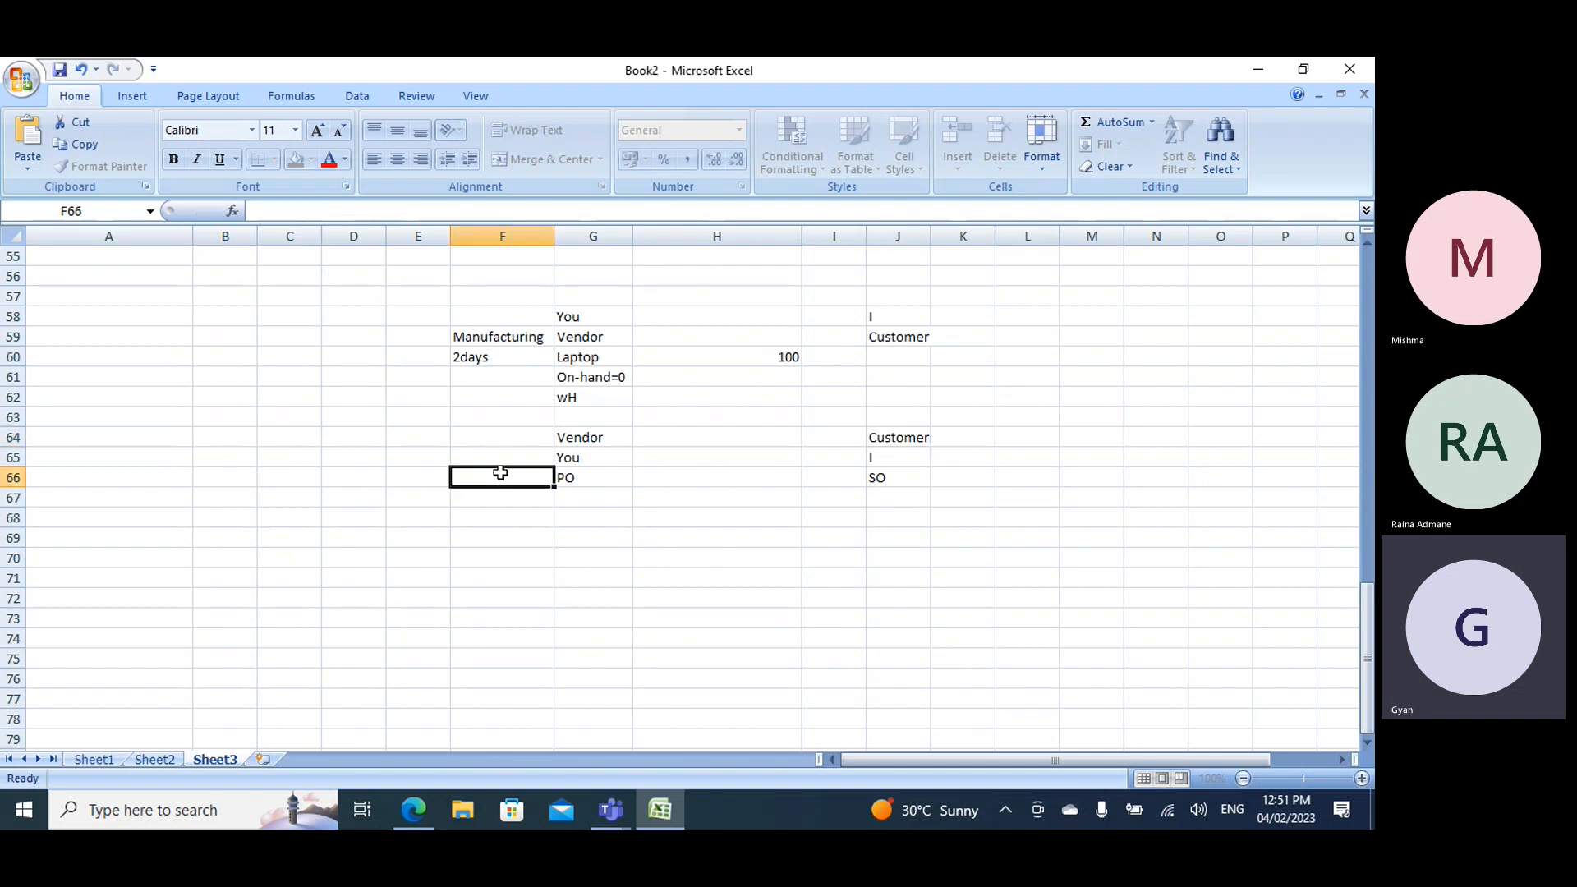
text(50 lap)
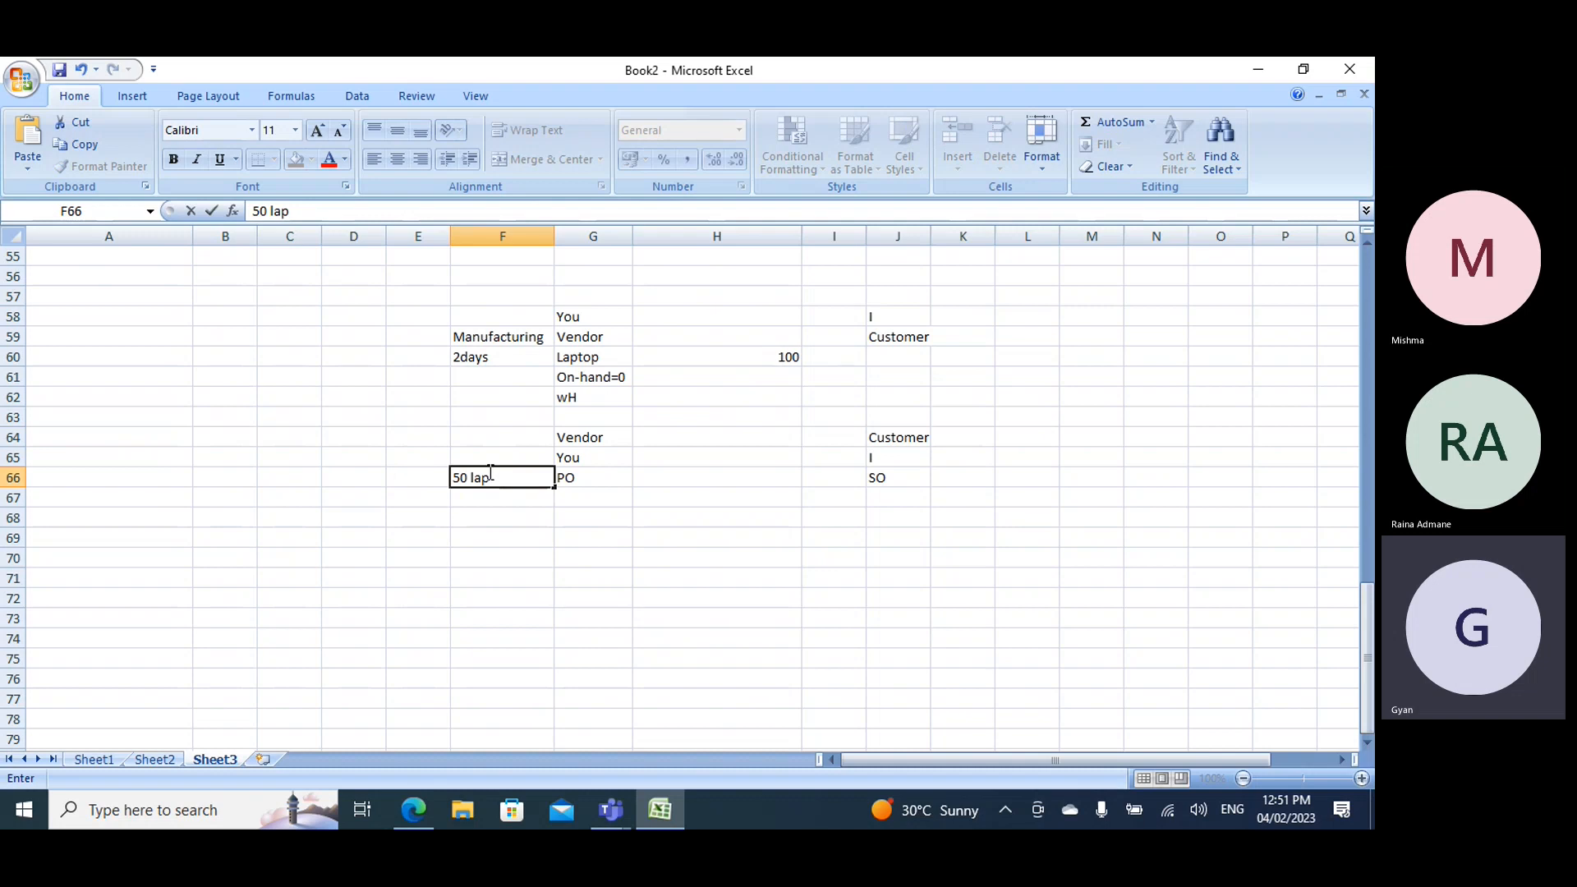
click(249, 474)
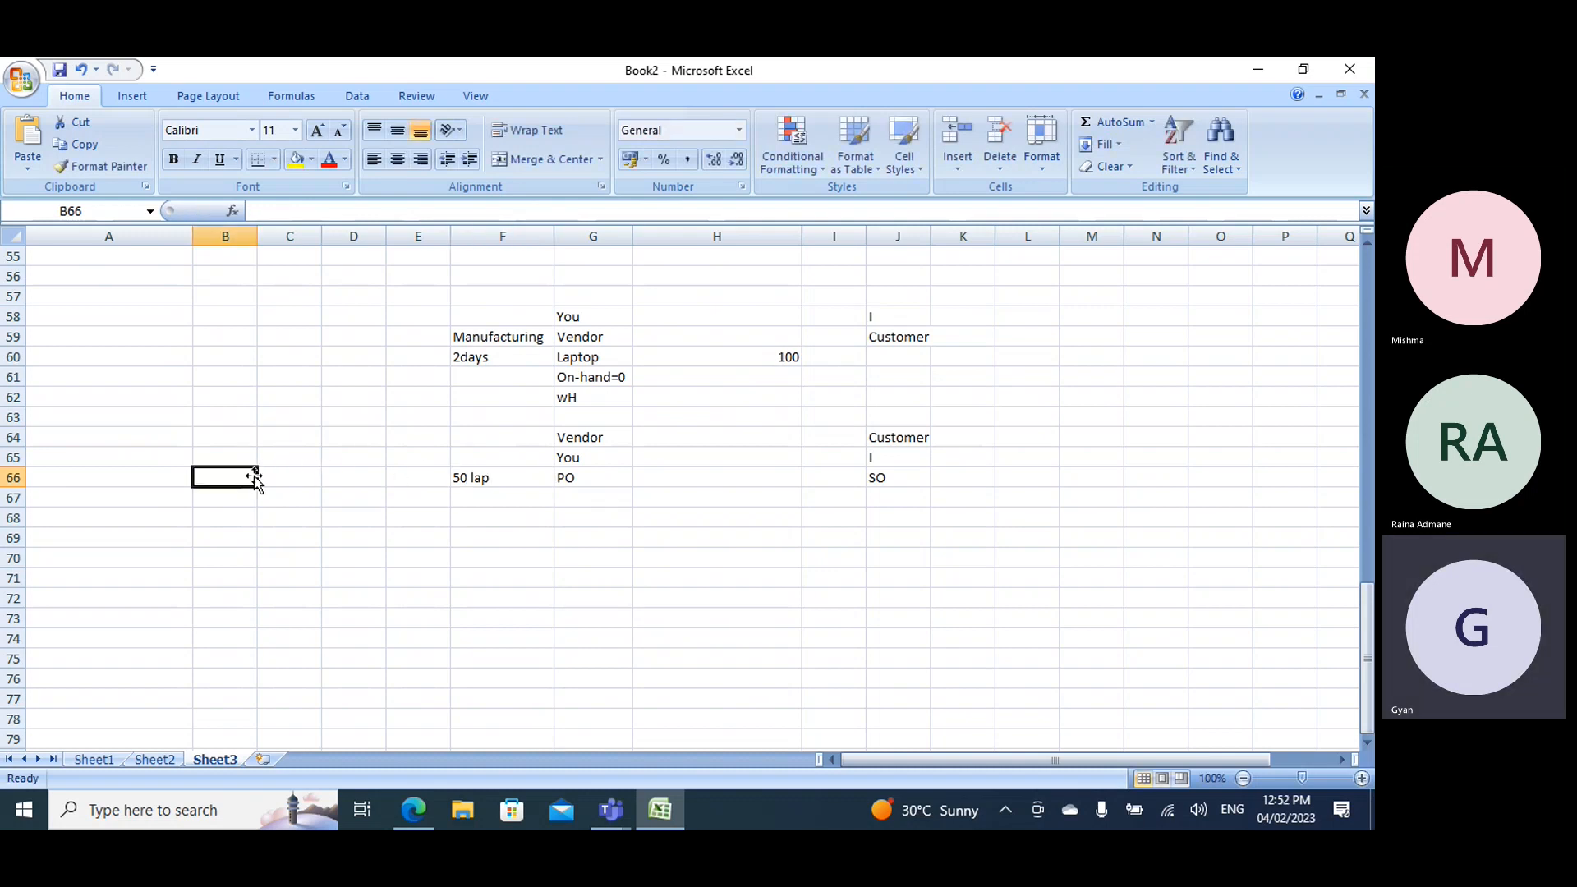
click(229, 460)
text(Vendr)
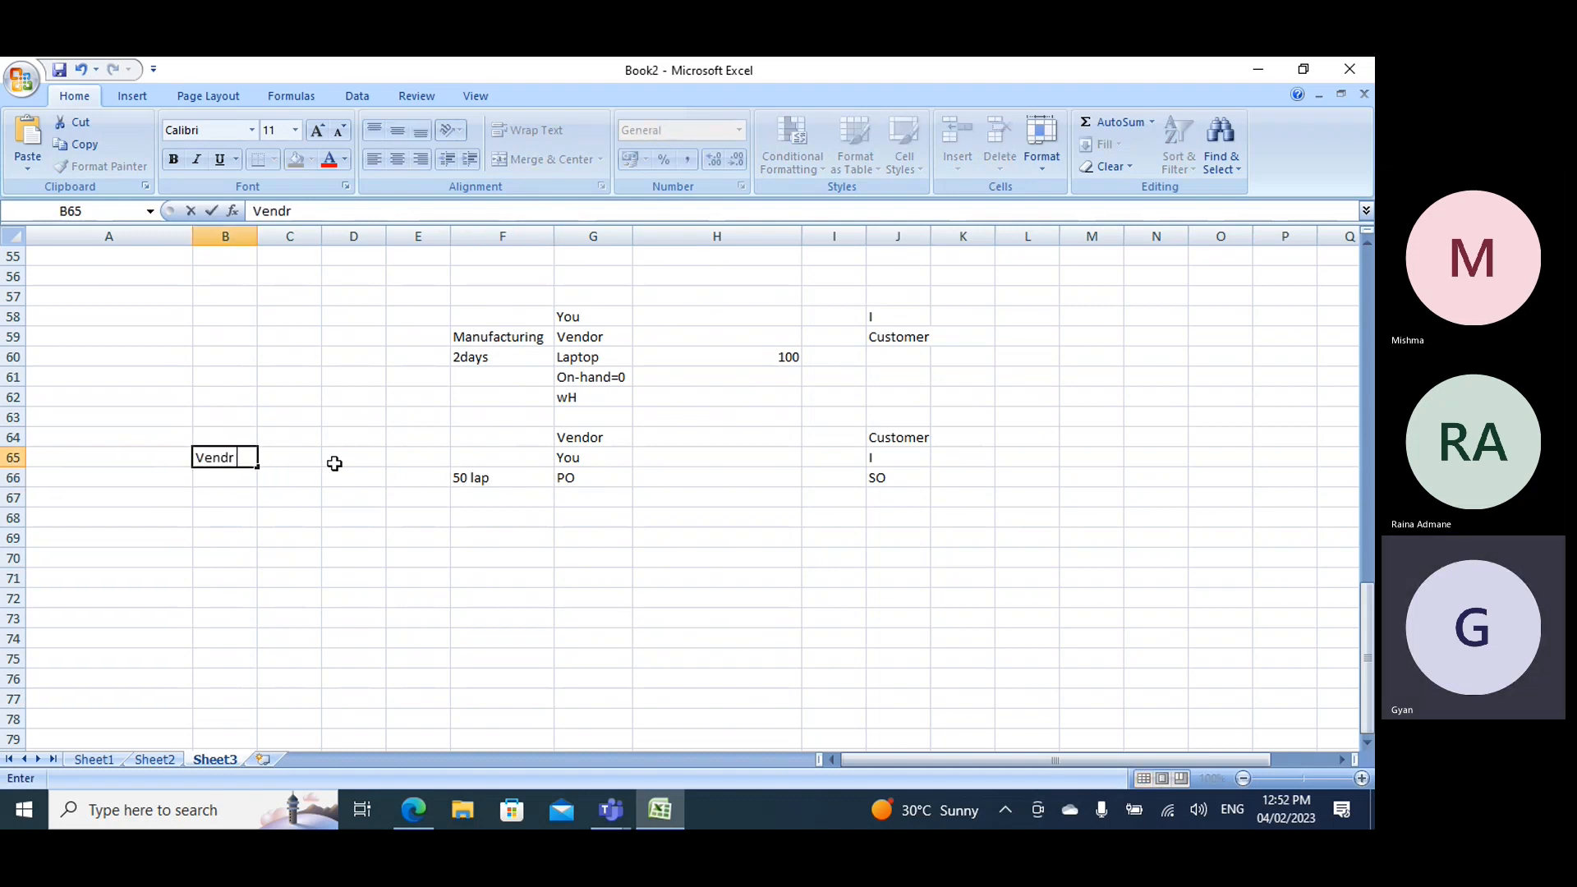
key(BackSpace)
text(or)
- Fill in row 66 of the second example with 50 alp in H66, send in C66 and receive in D66
click(734, 473)
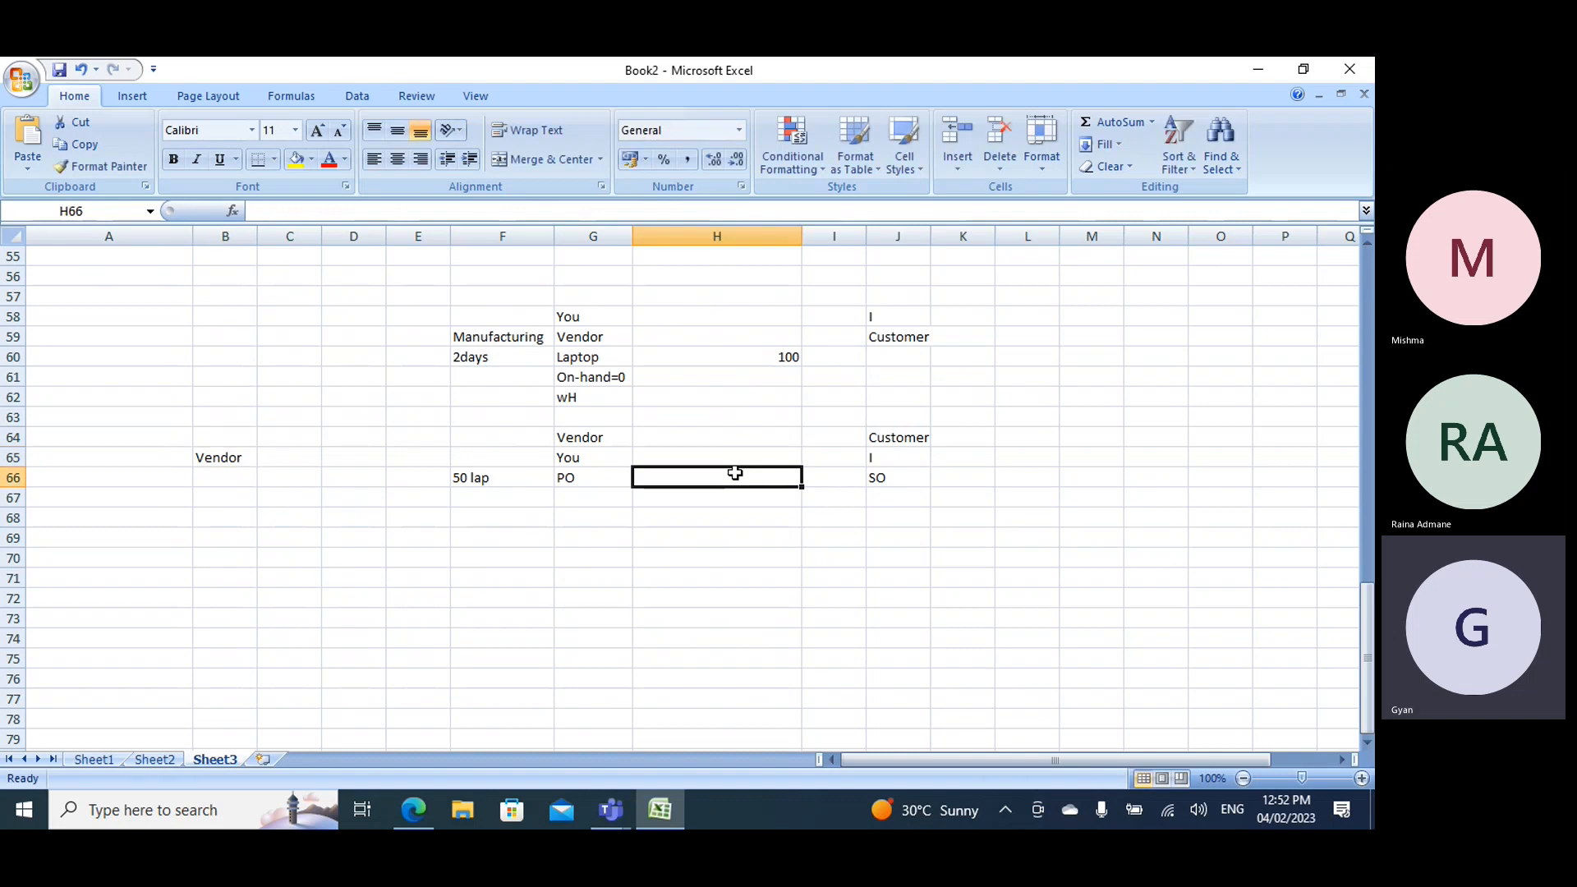
text(50 alp)
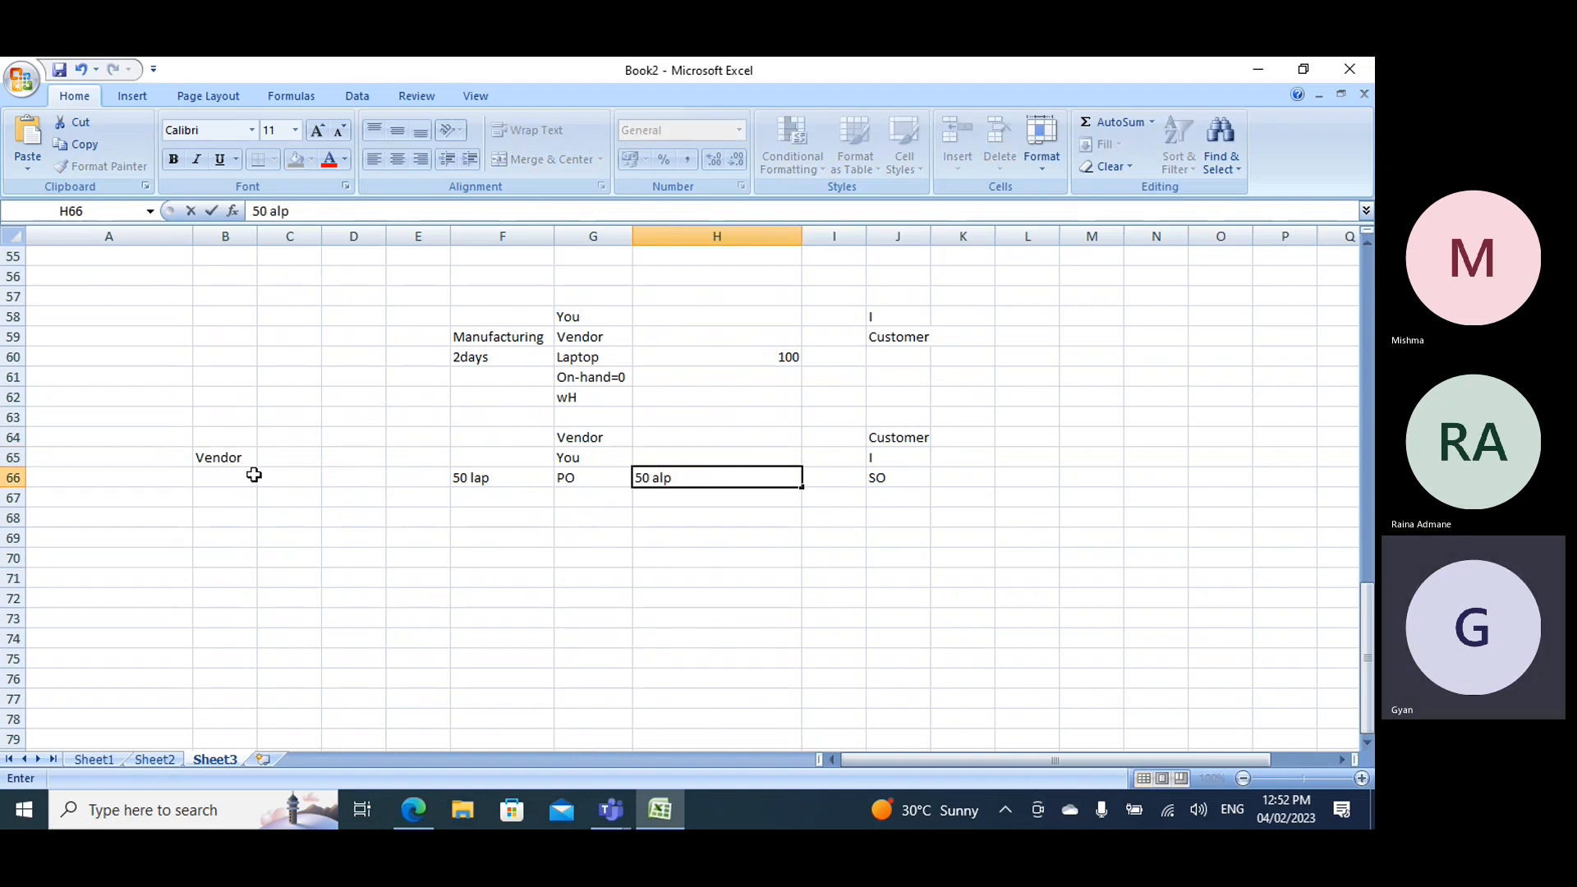
click(218, 479)
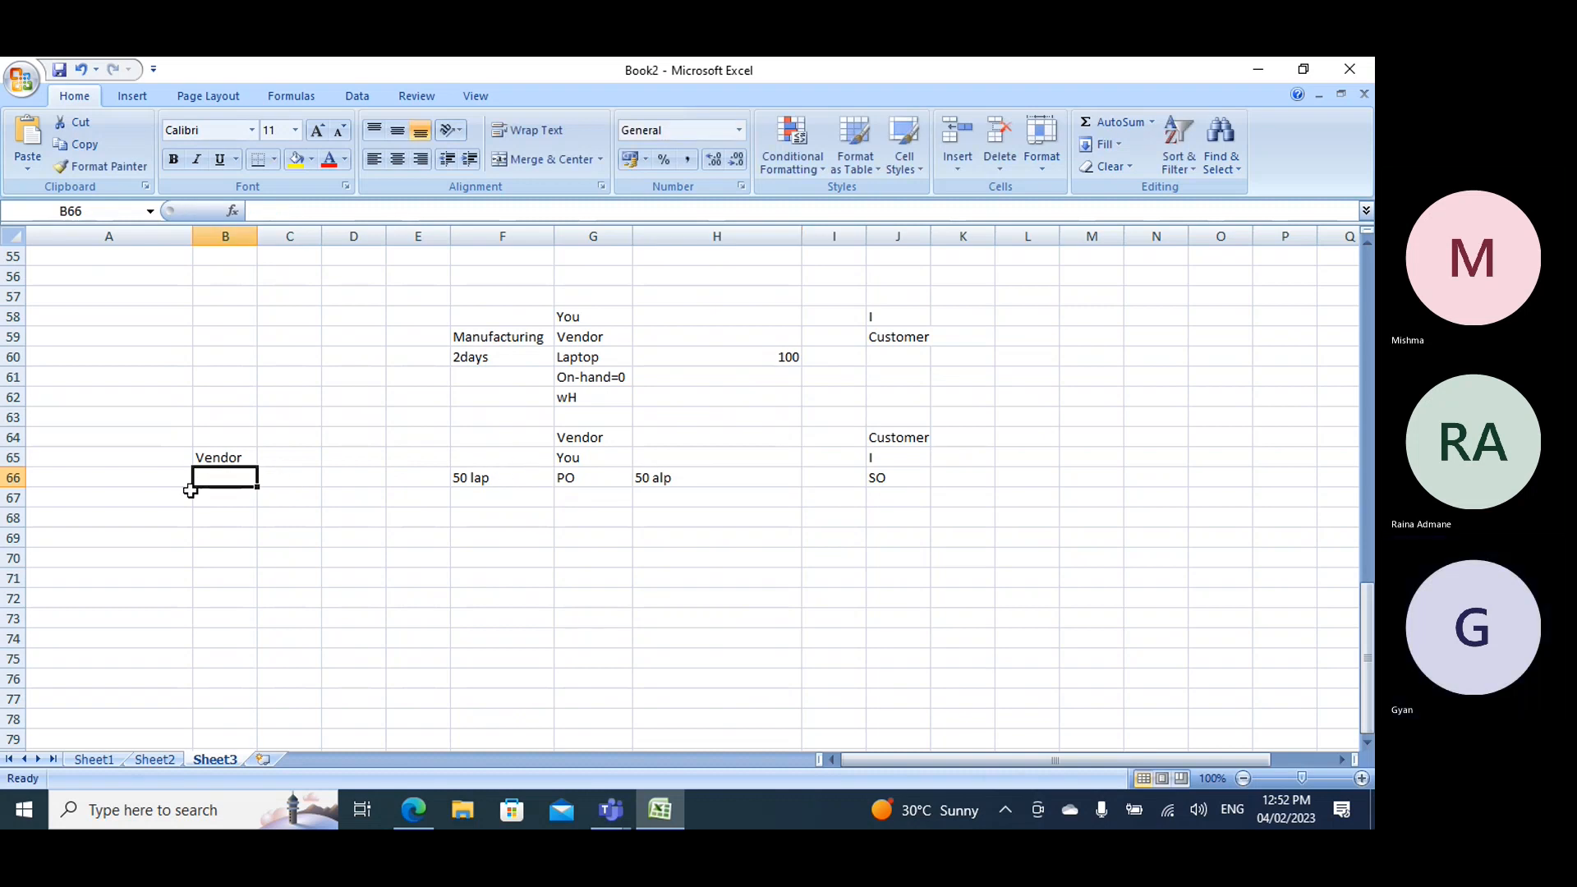
click(271, 478)
text(send)
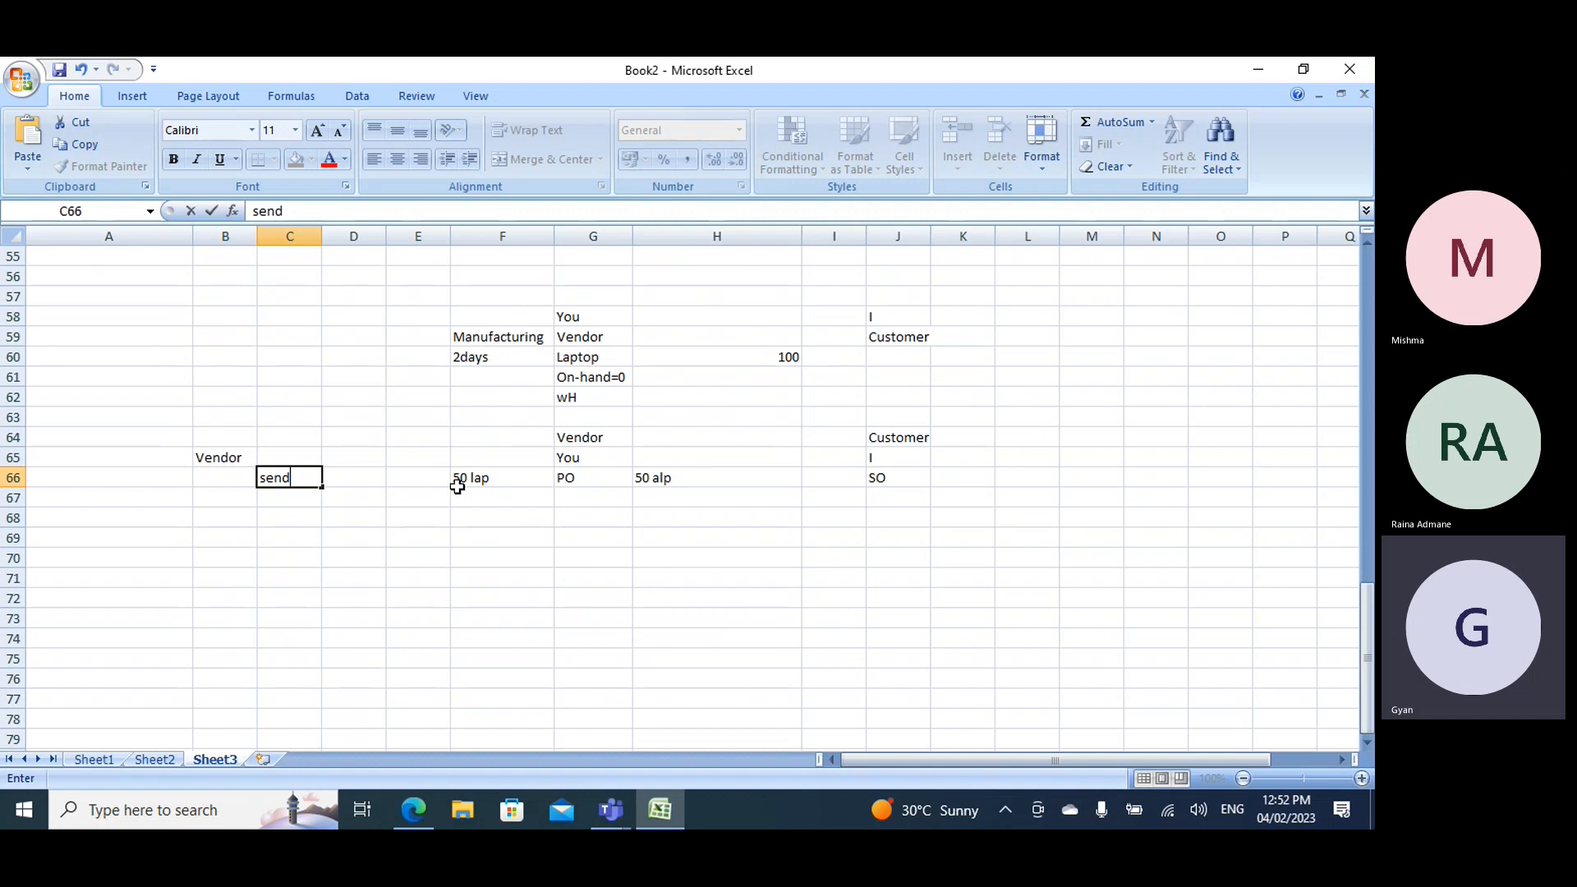
click(350, 481)
text(rece)
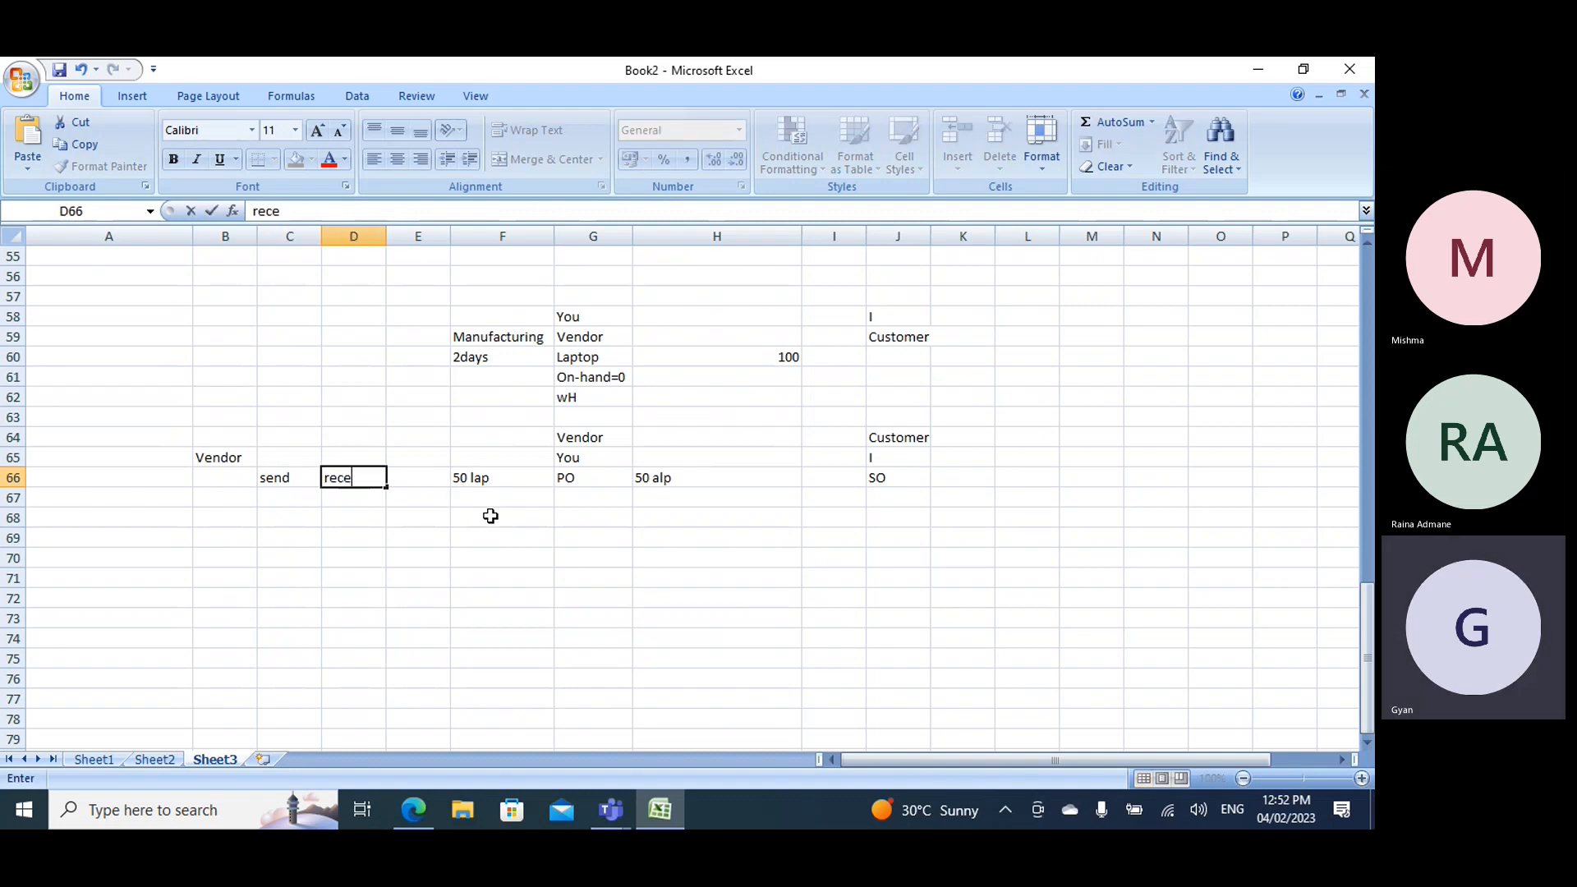
text(ive)
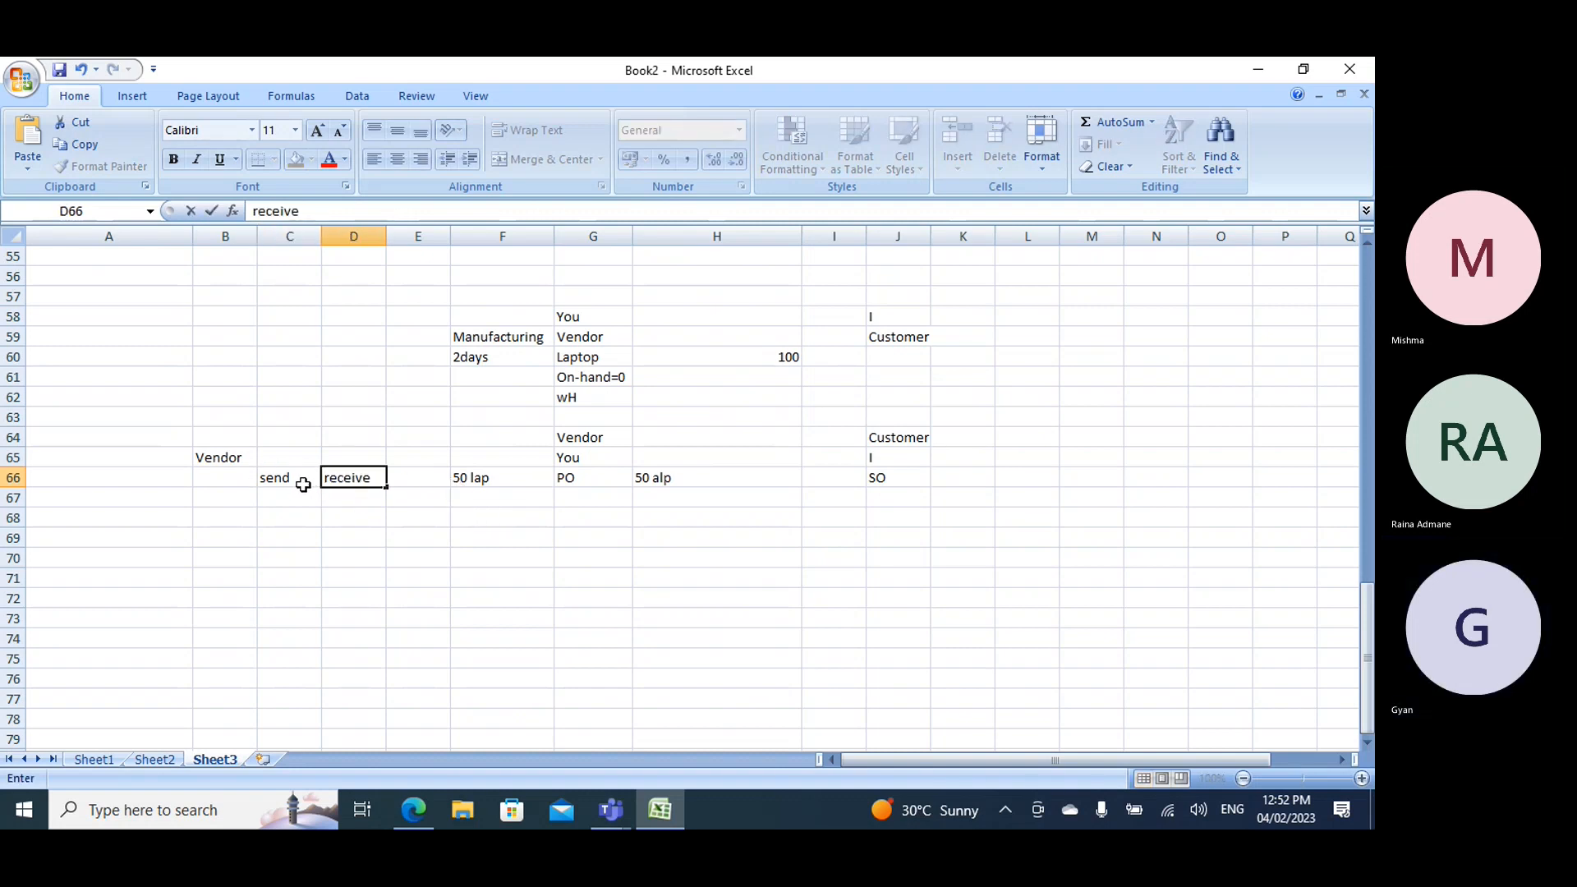
- Enter not invoiced in E65 above the gap between receive and 50 lap
click(423, 458)
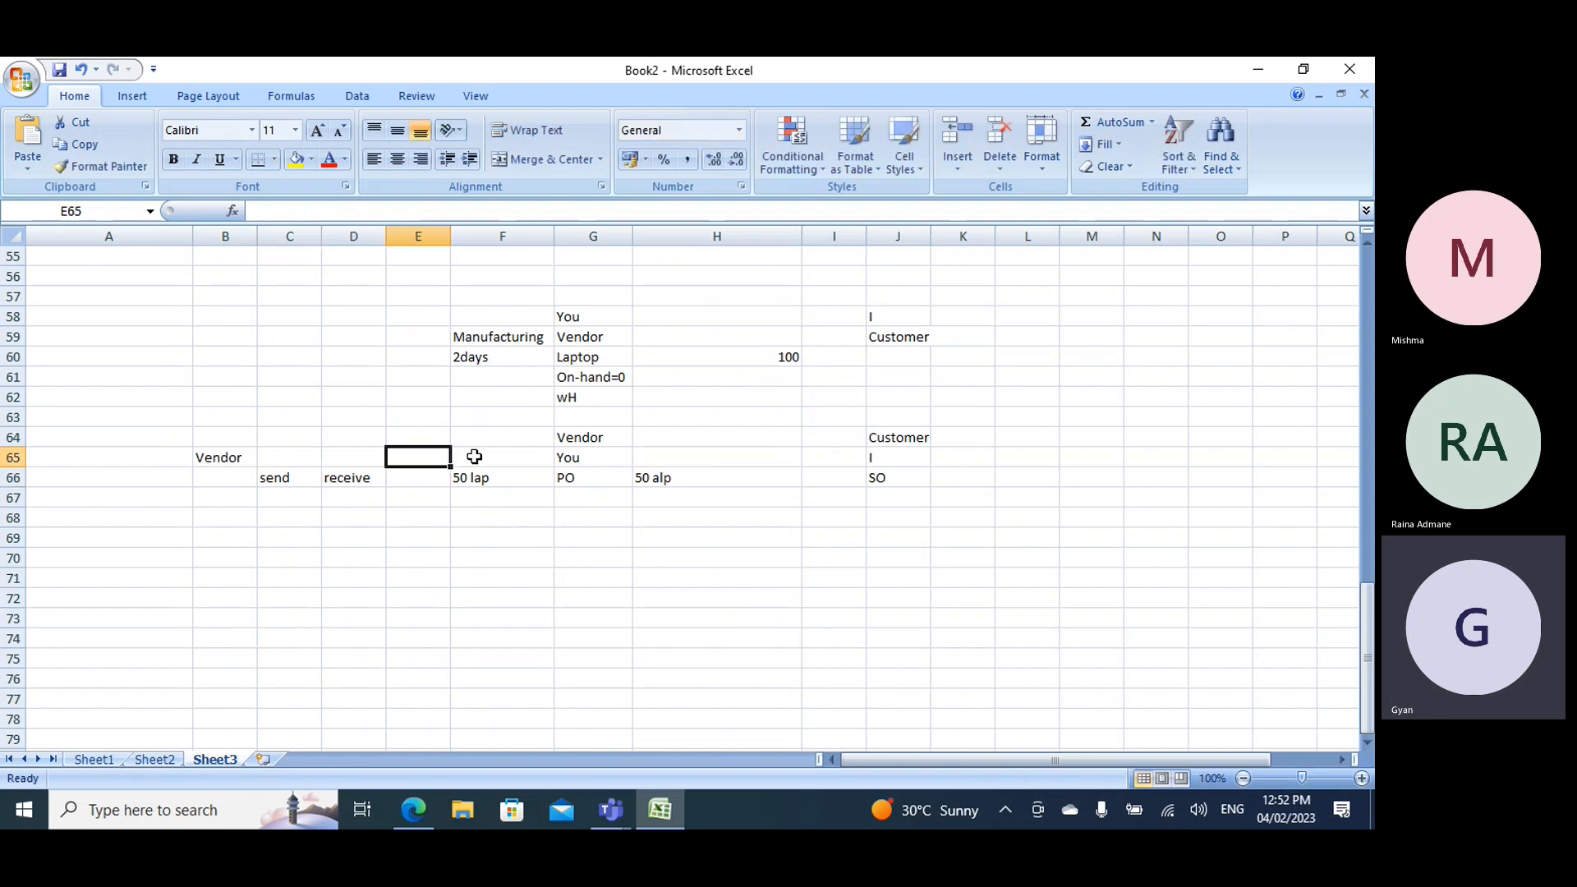
text(not in)
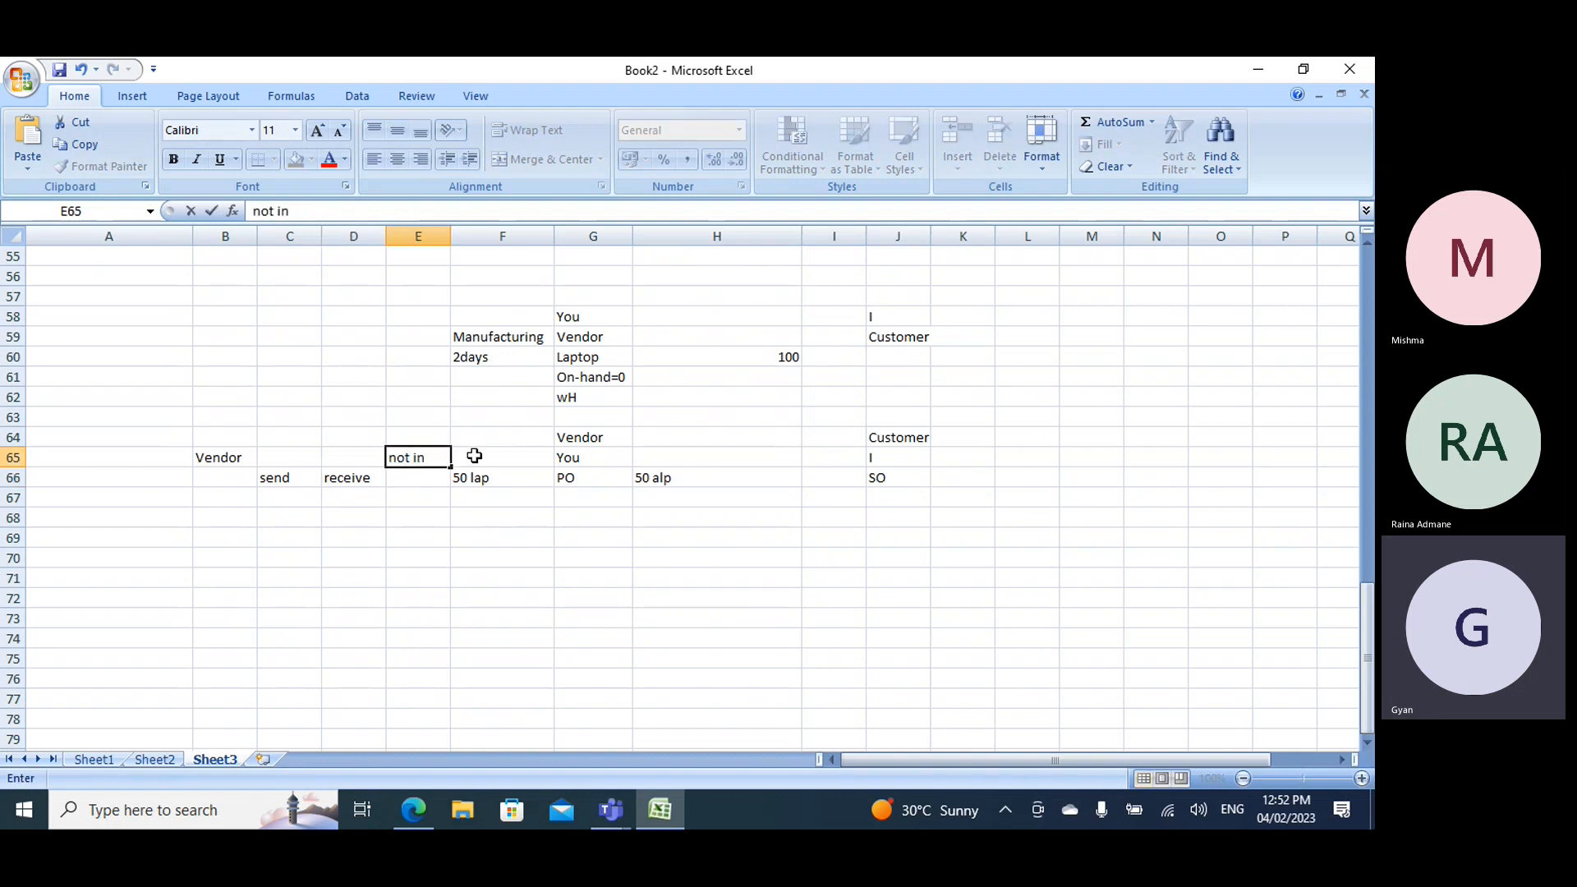
text(voiced)
- Compare GItem M's Financial negative inventory option with the received but not invoiced laptop example in Book2
key(alt+Tab)
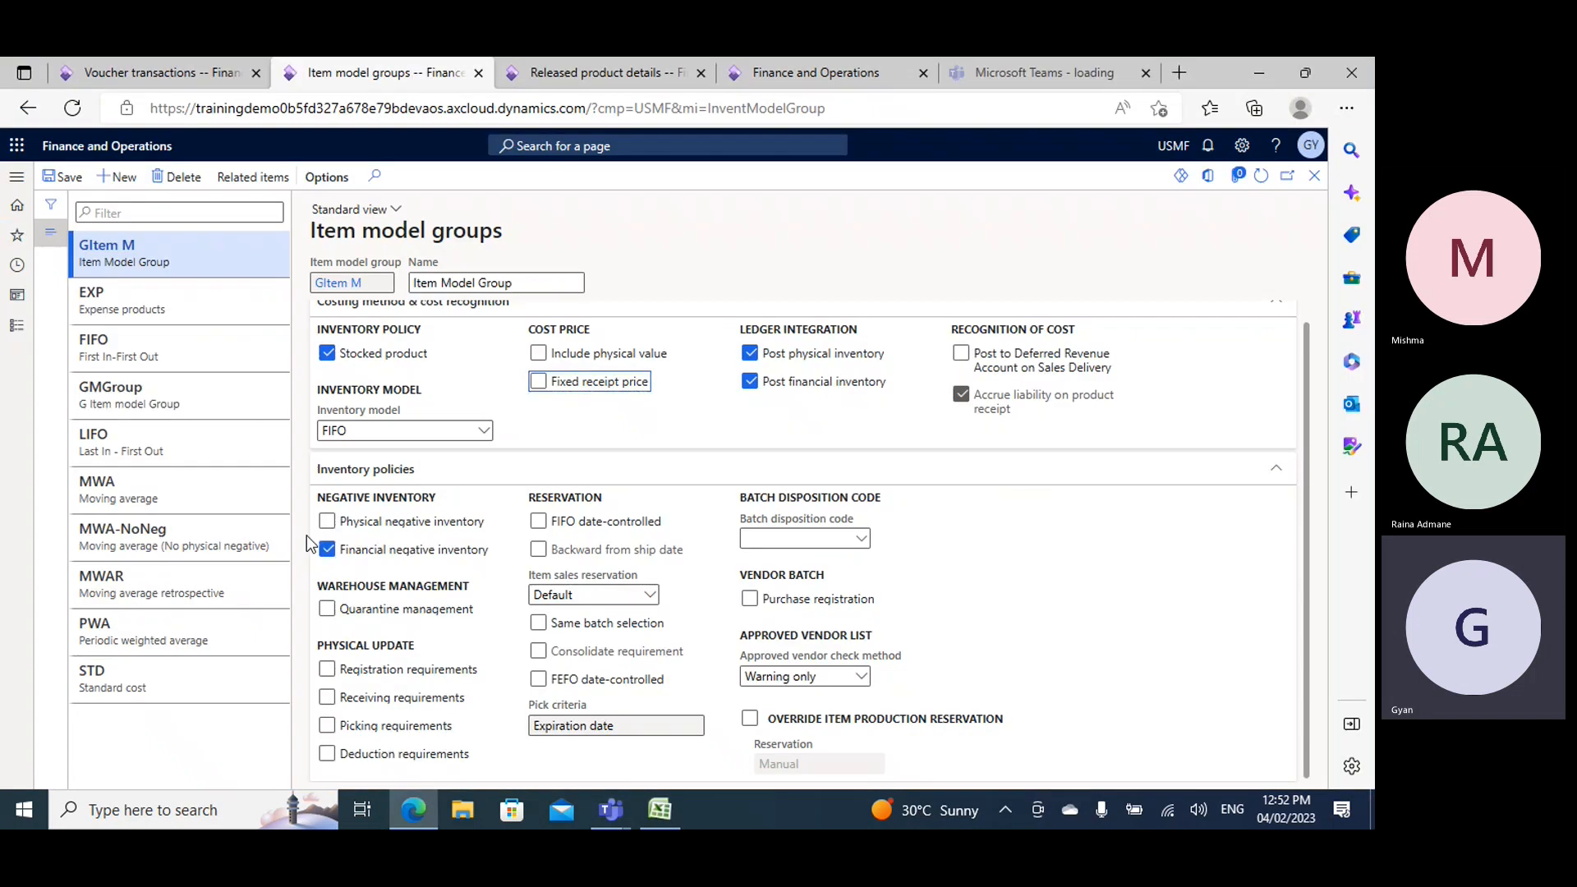
key(alt+Tab)
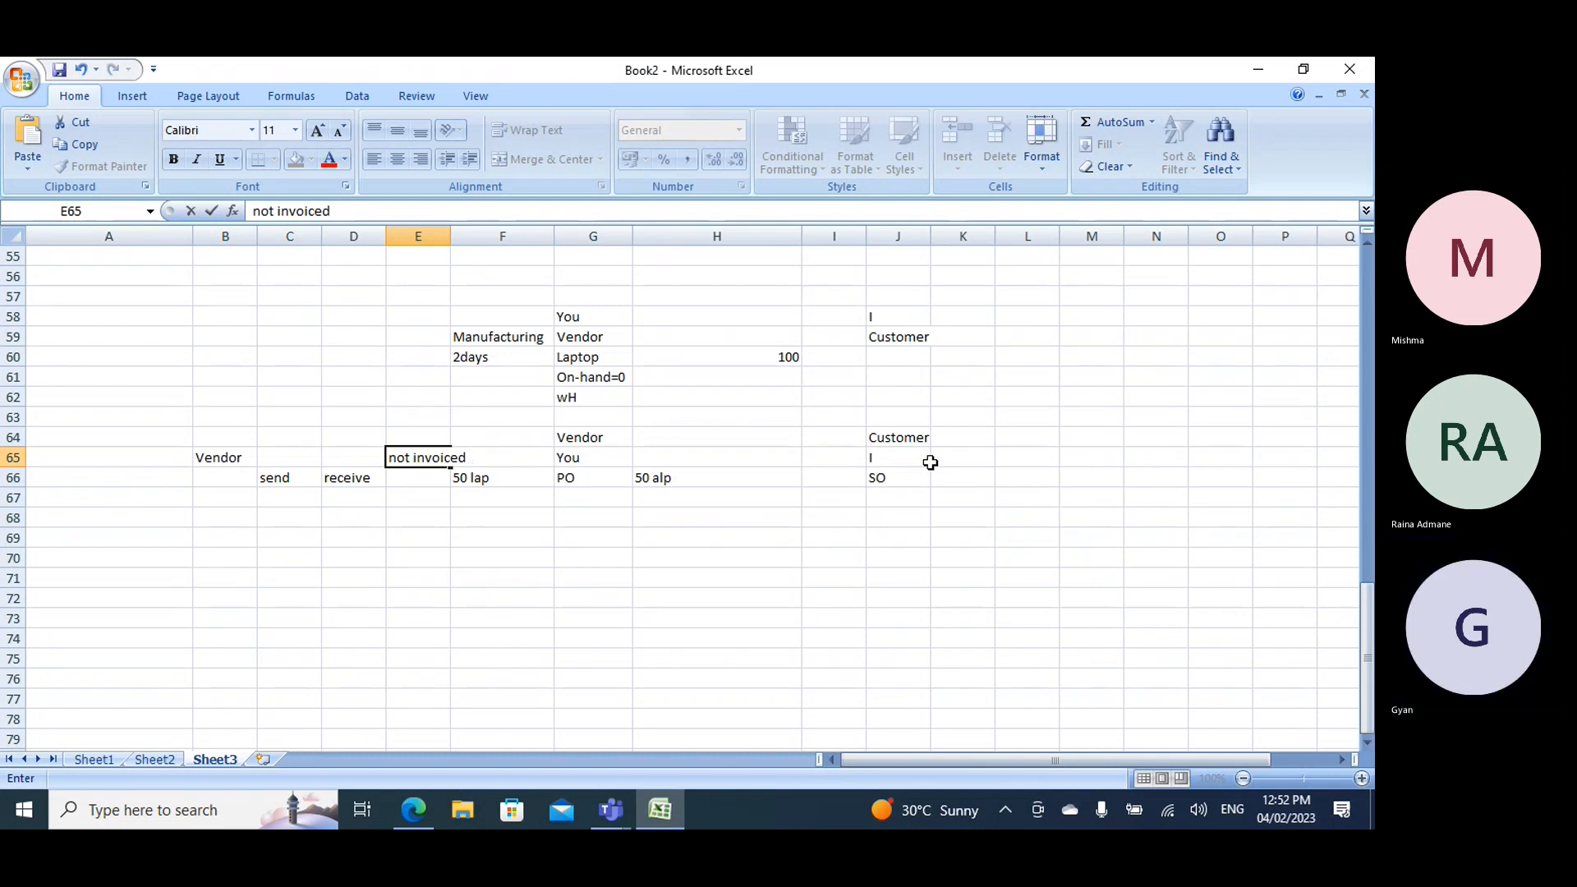
key(alt+Tab)
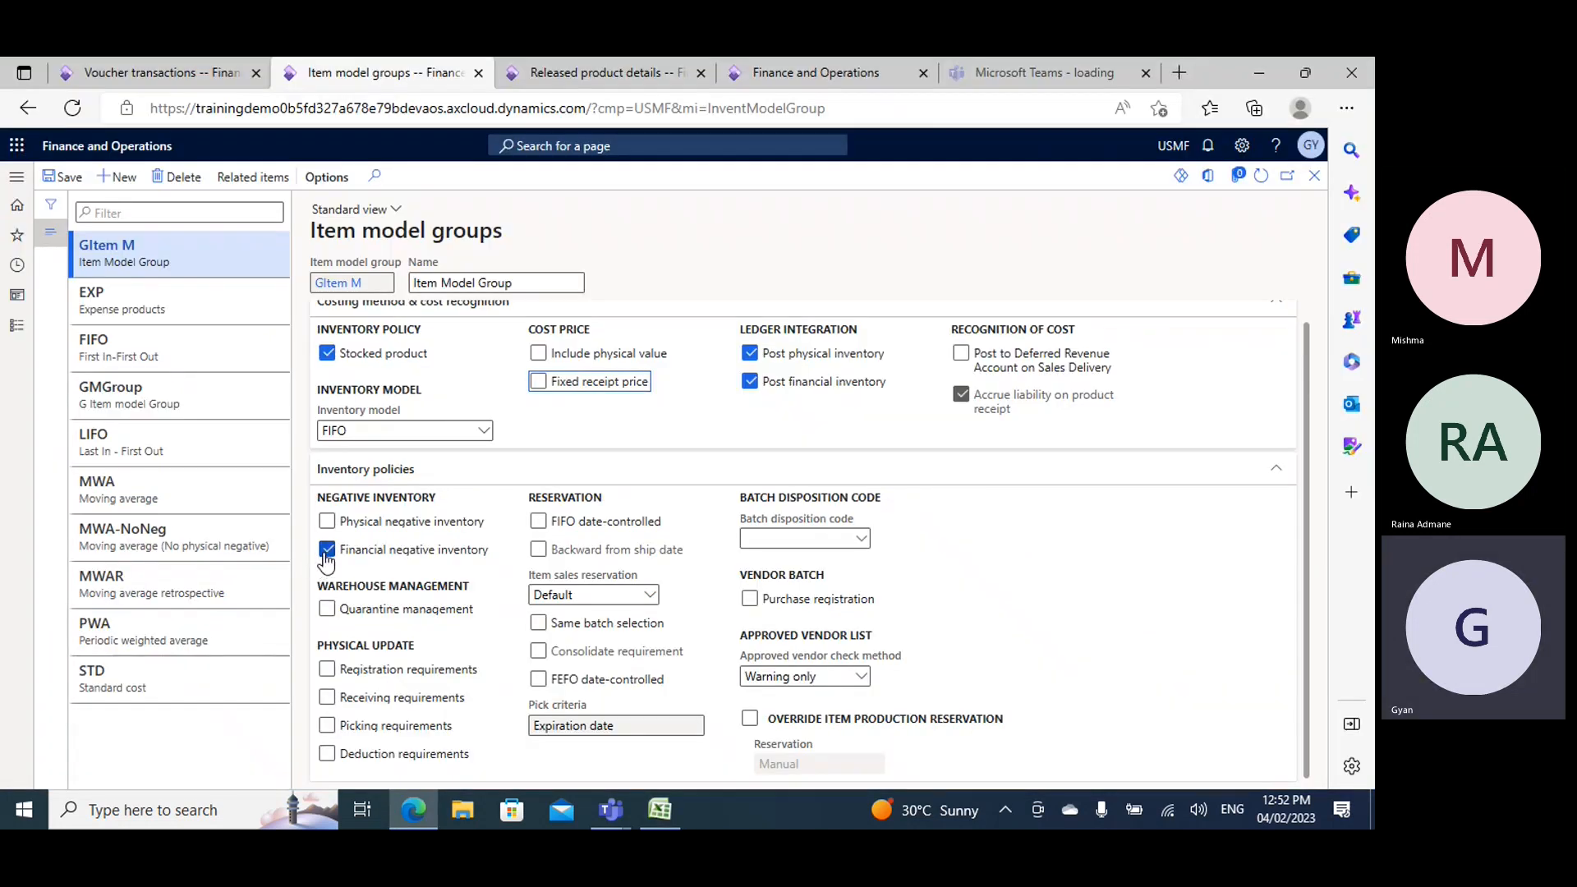
key(alt+Tab)
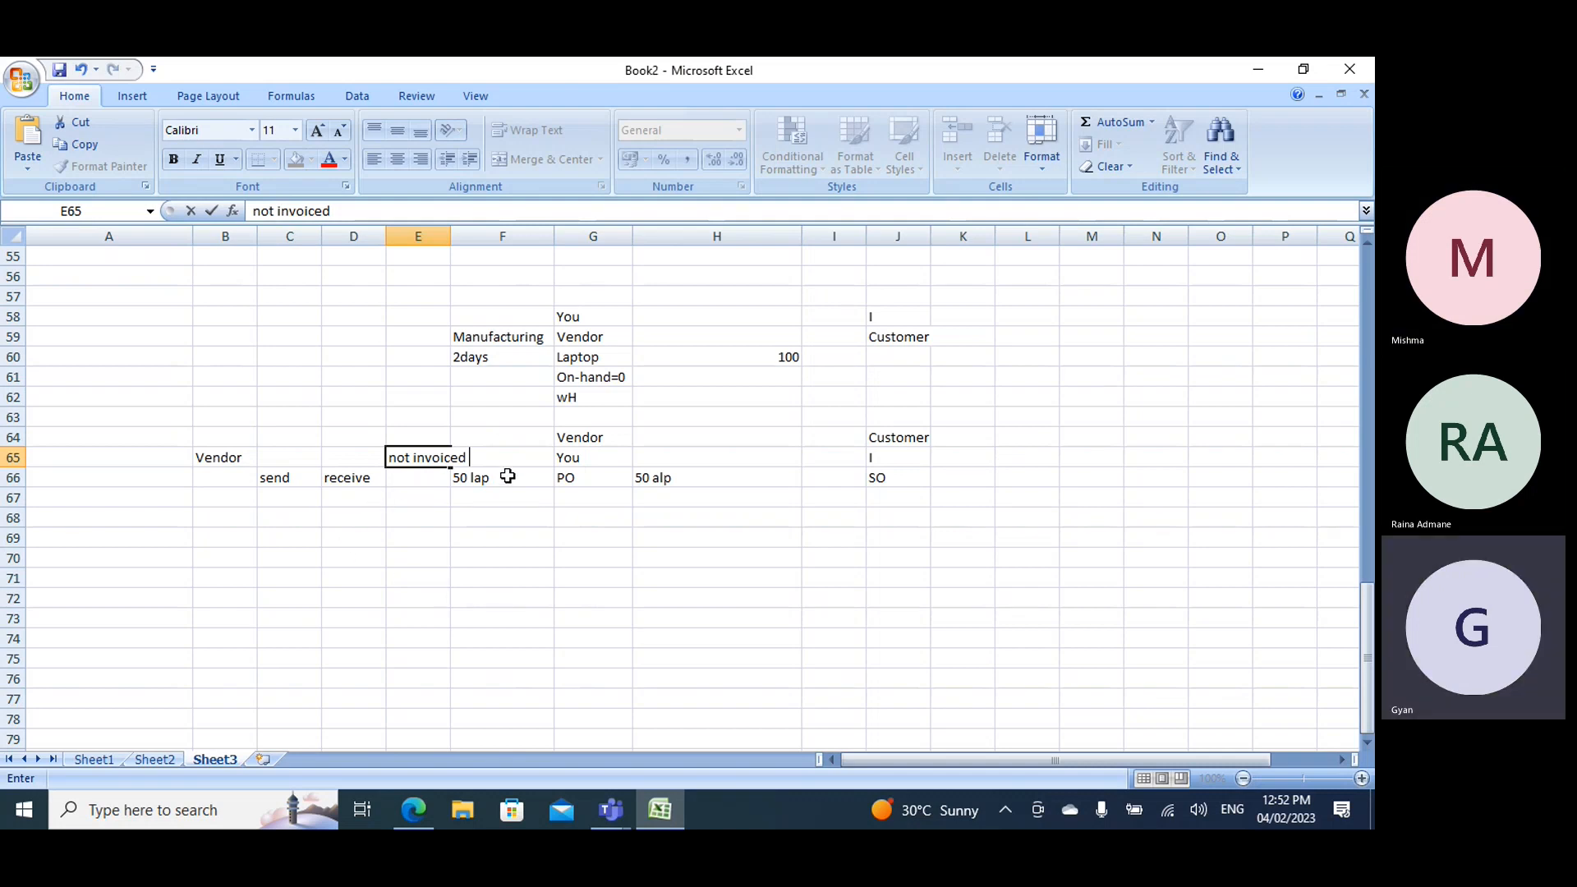
key(alt+Tab)
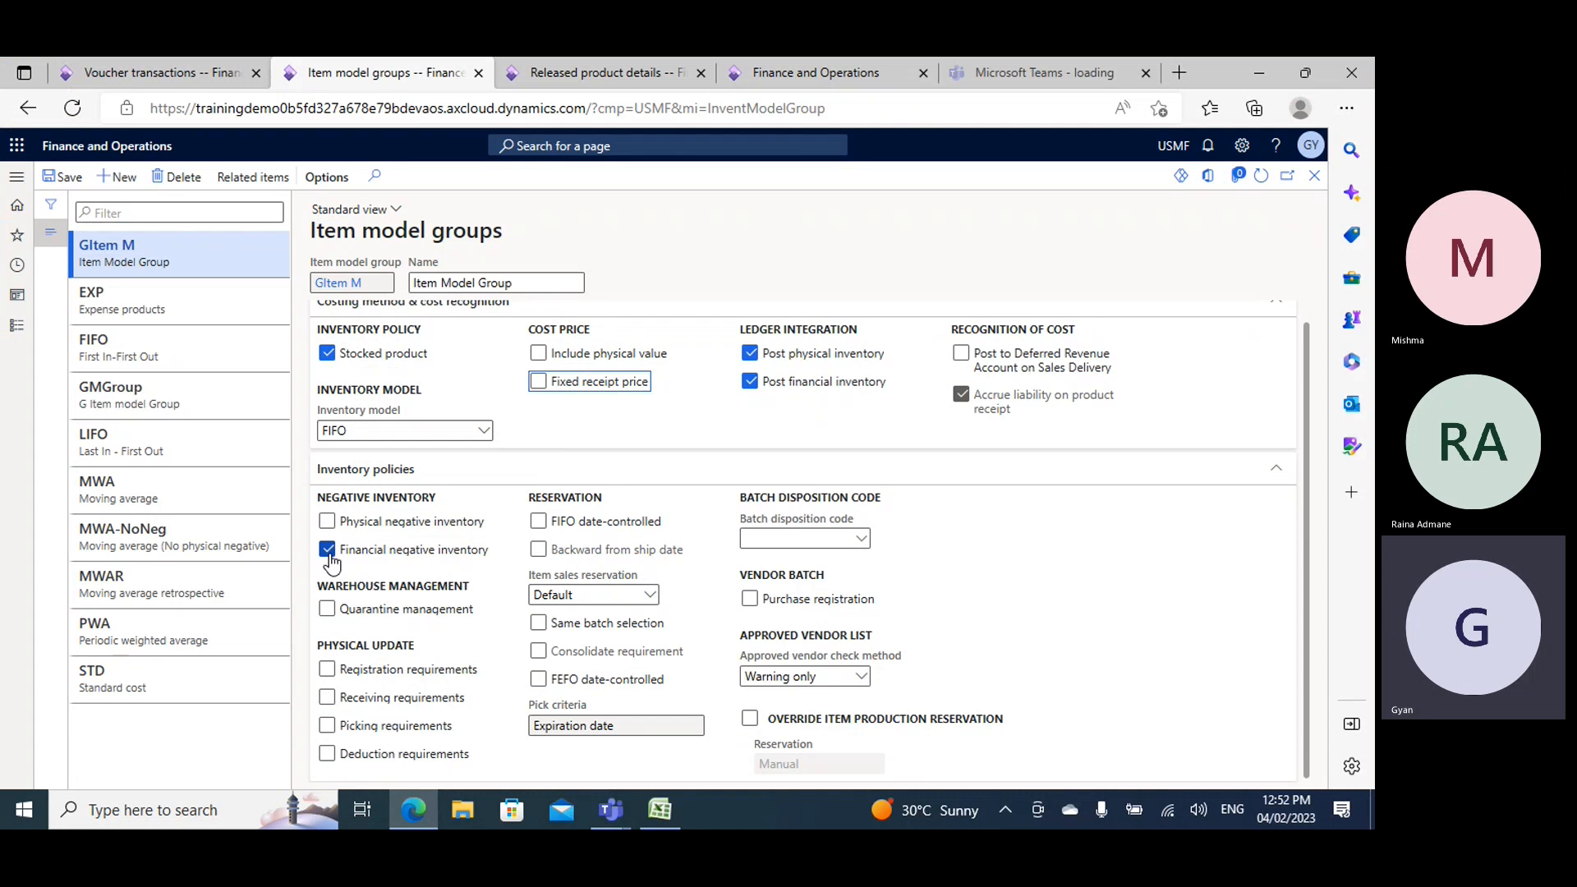
key(alt+Tab)
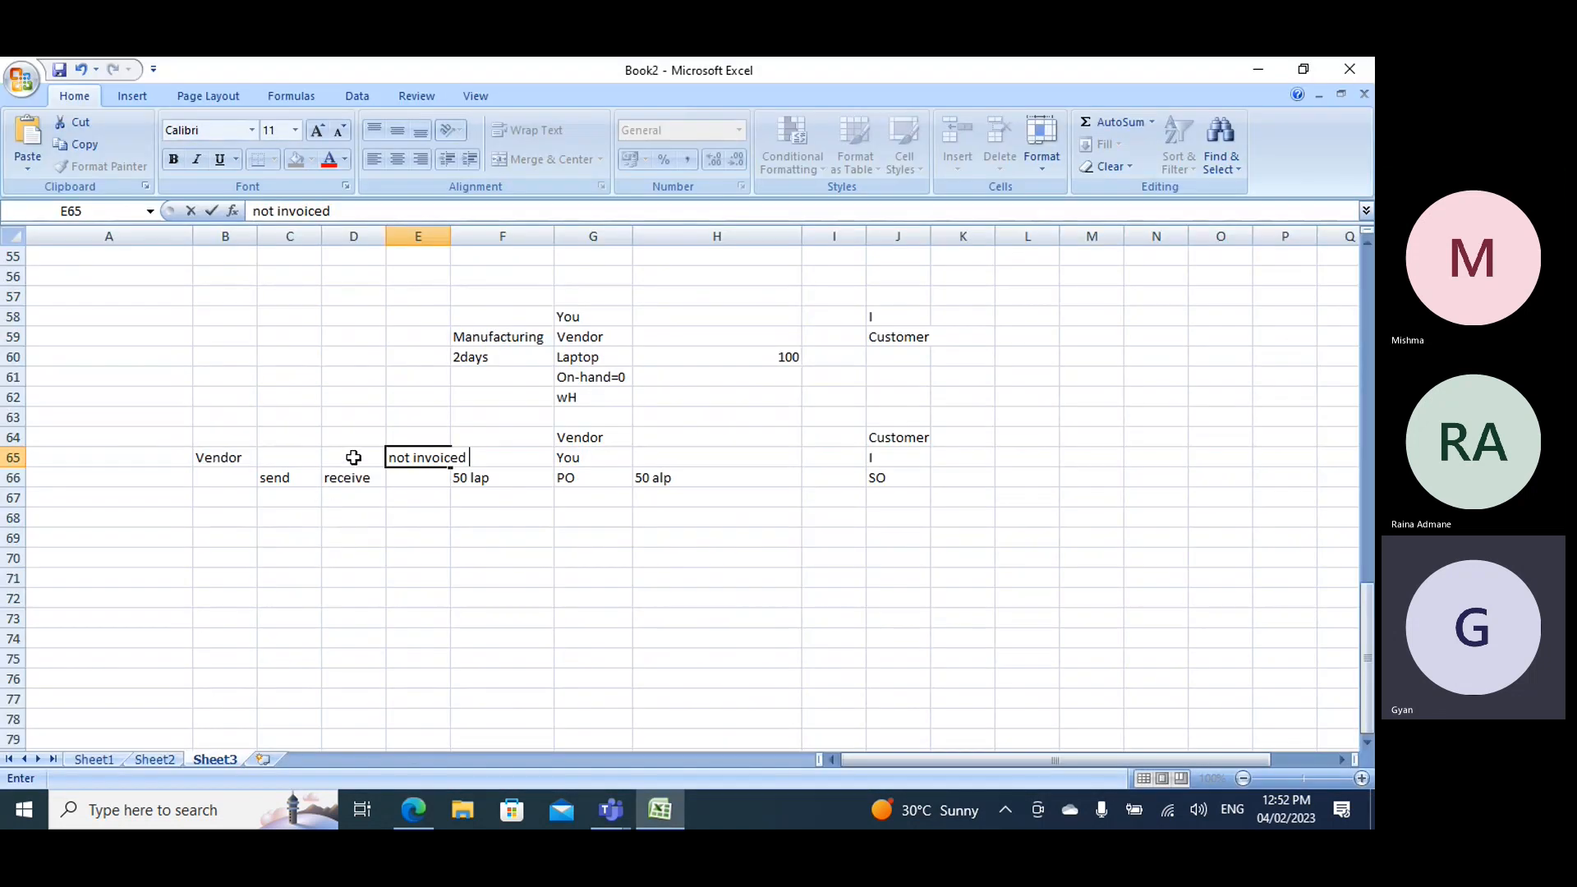
click(415, 424)
click(411, 458)
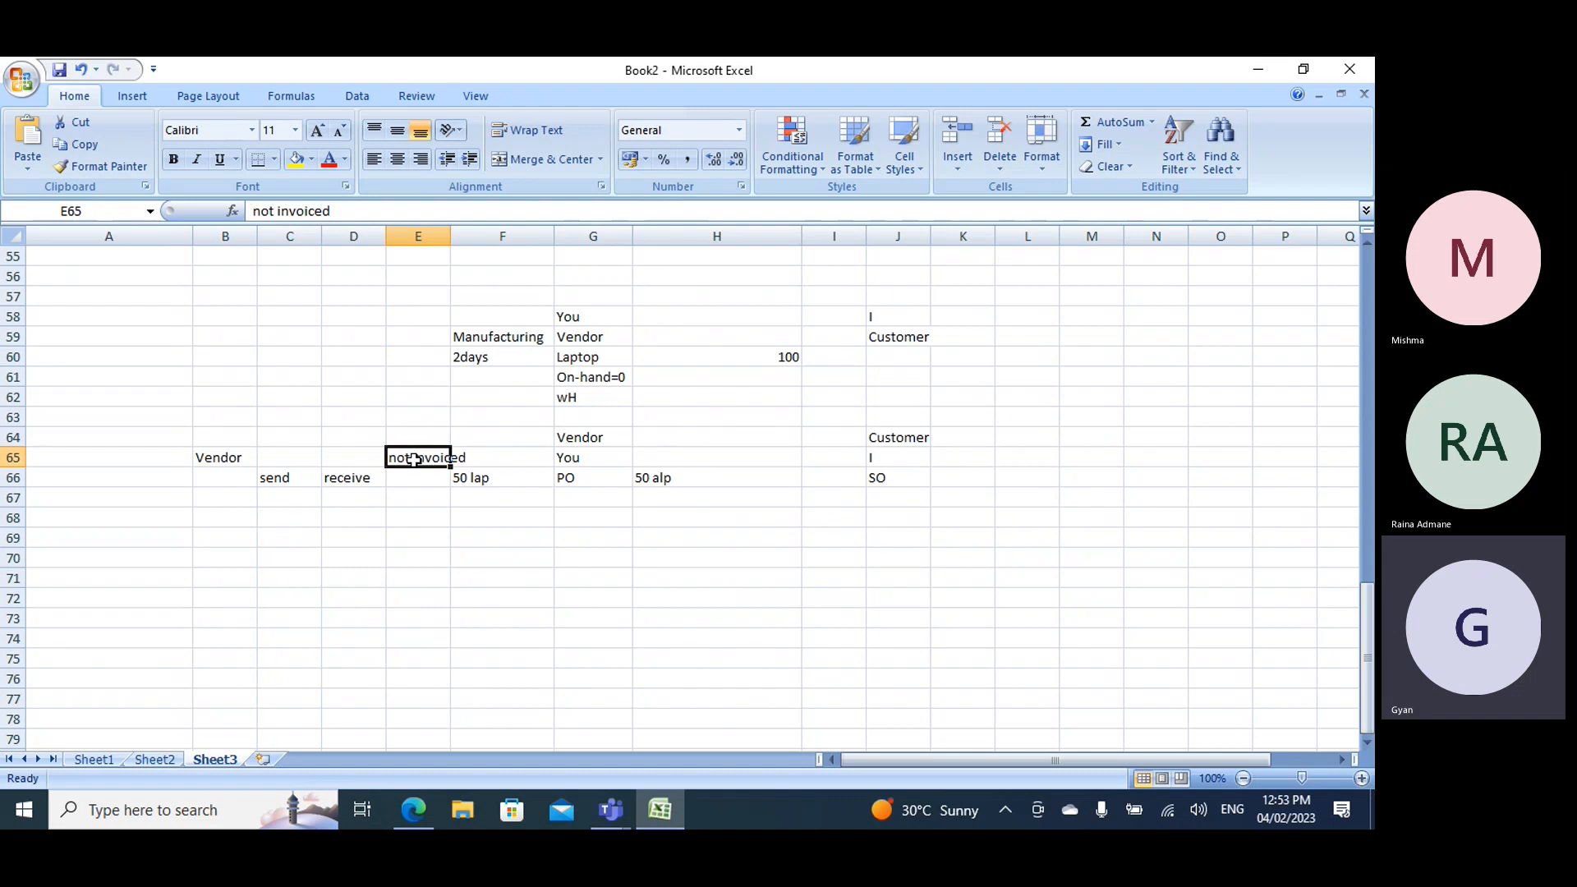
click(408, 478)
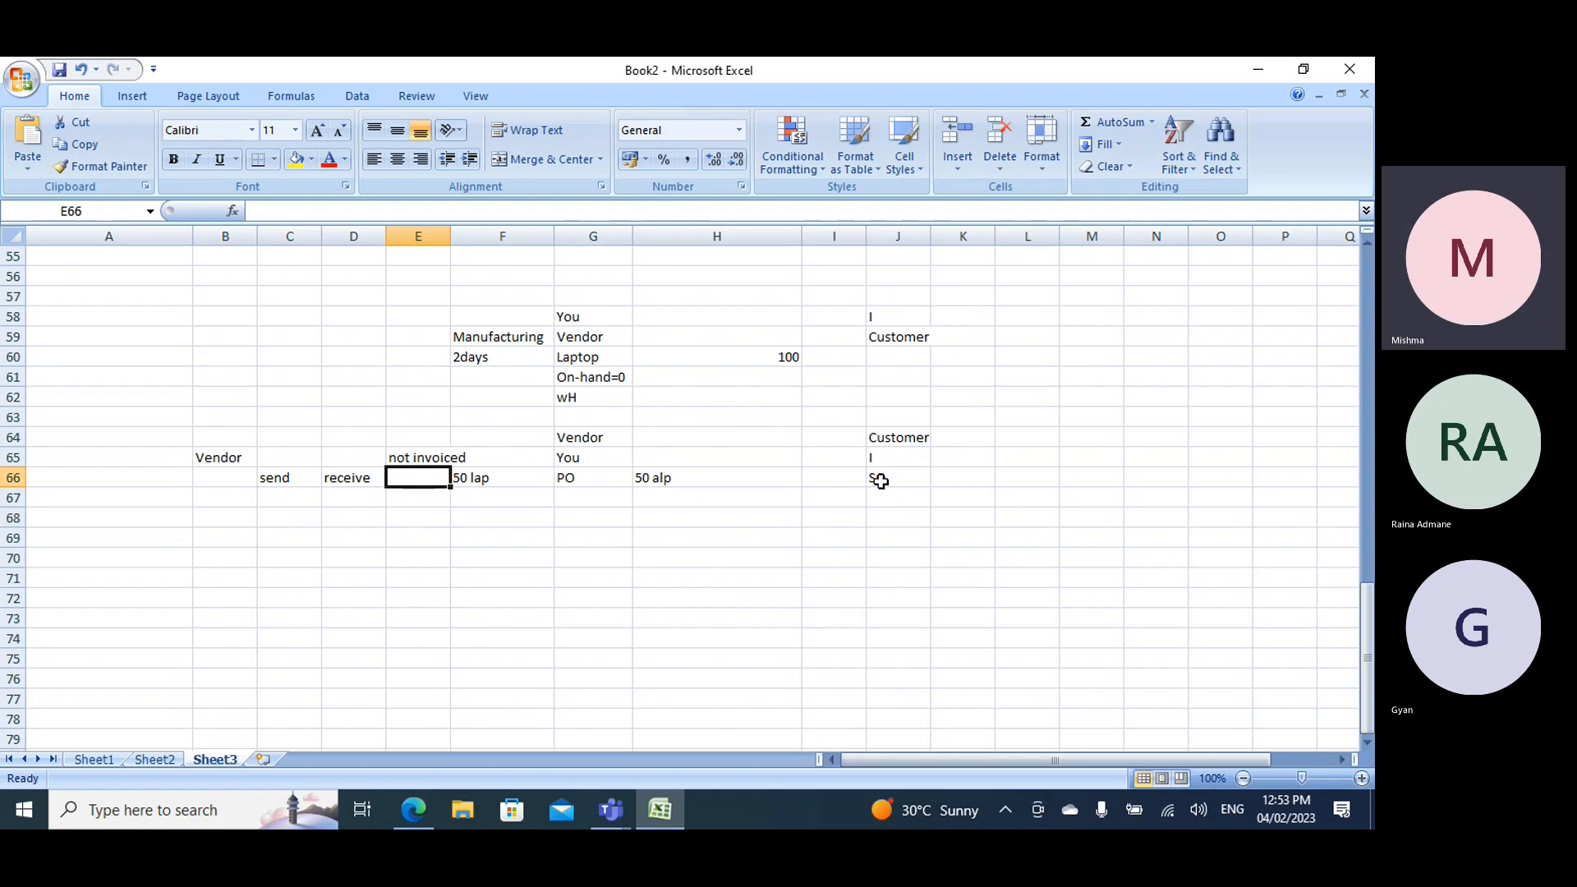
- Switch to the item model groups page and toggle GItem M's Registration requirements and Receiving requirements on and off
key(alt+Tab)
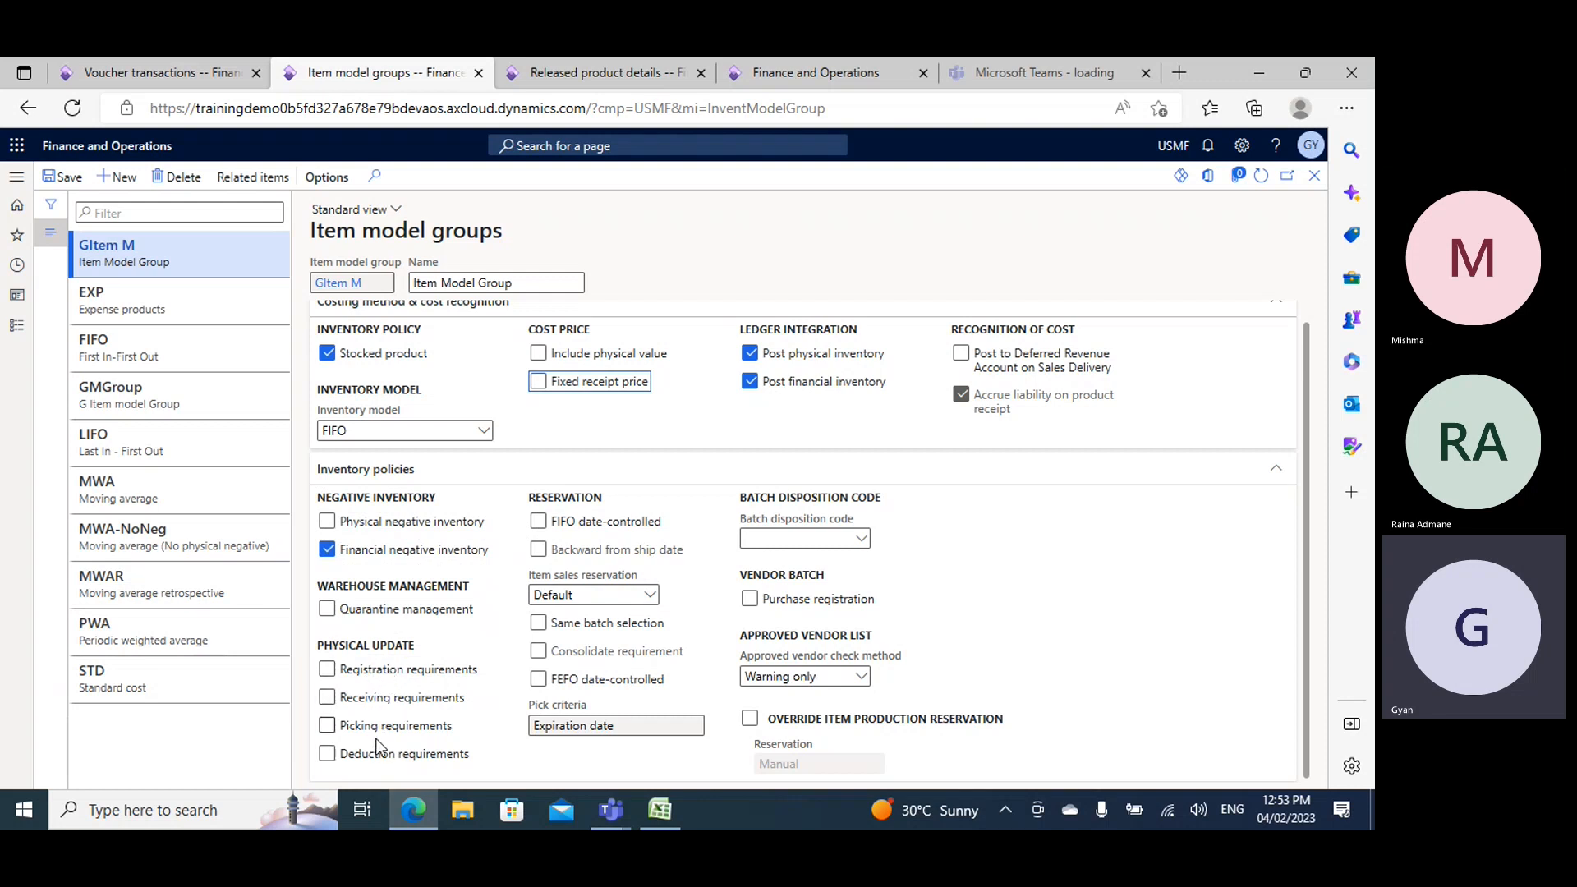
click(328, 671)
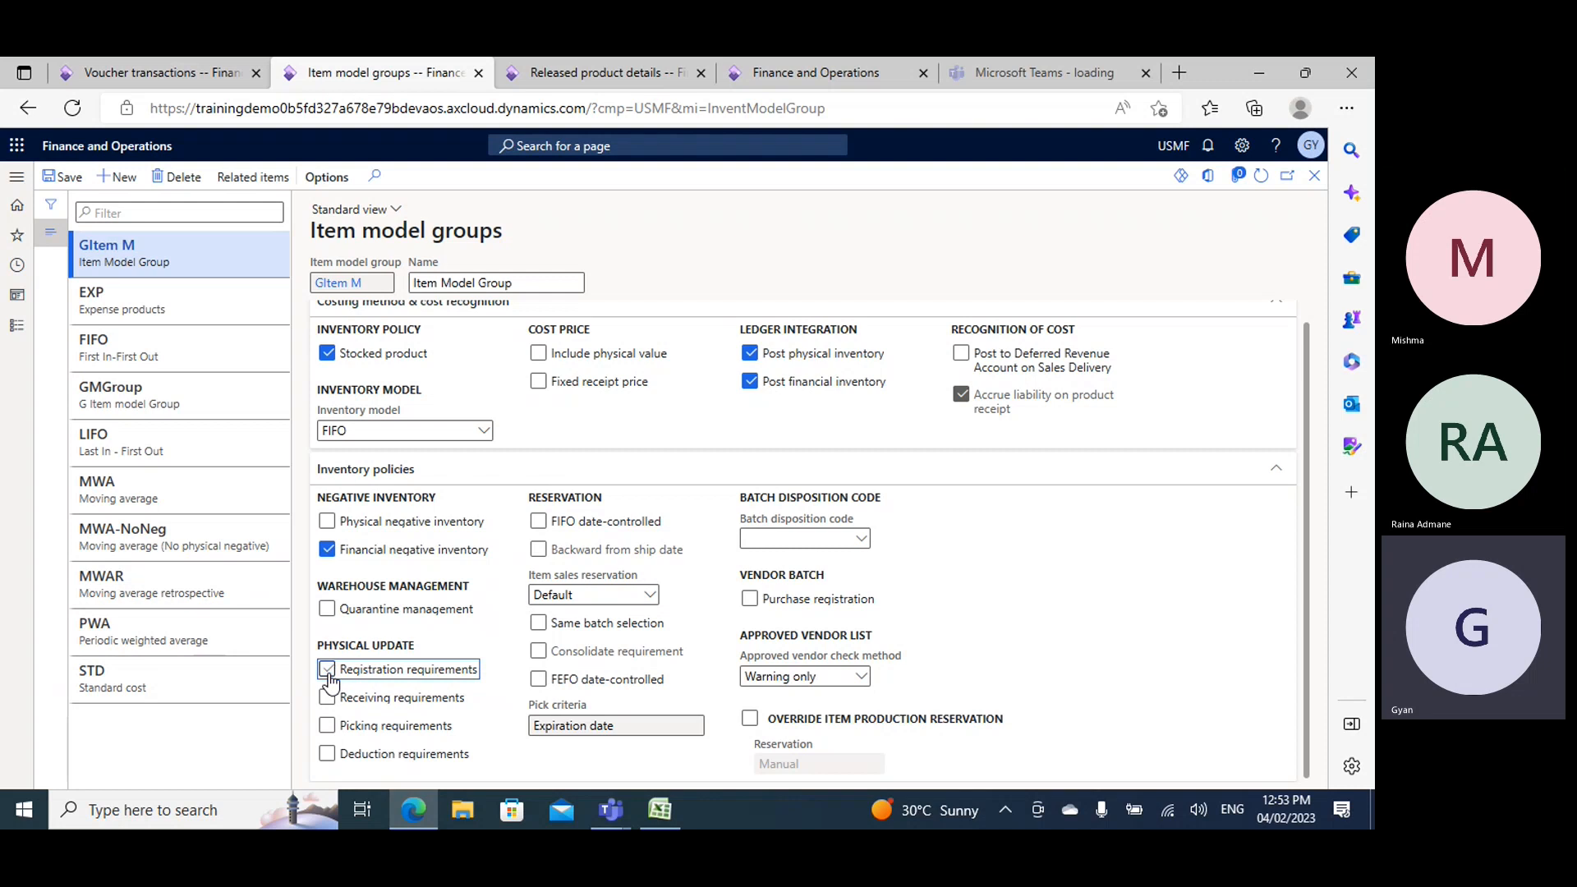
click(329, 672)
click(329, 699)
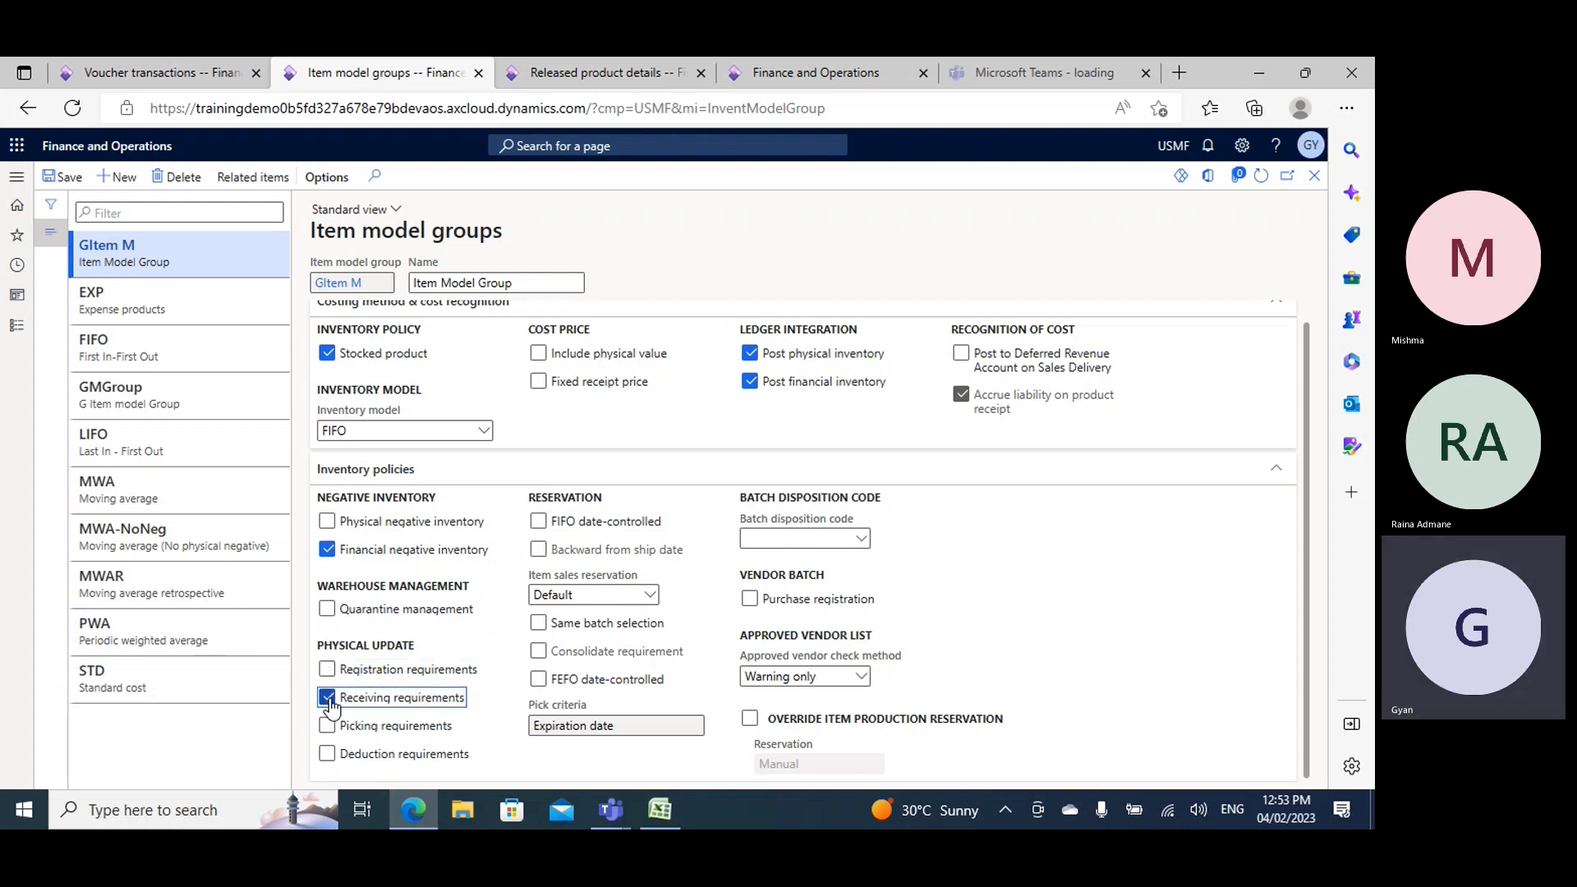
click(328, 698)
- Toggle Picking requirements and Deduction requirements on and off for GItem M's physical update
click(327, 726)
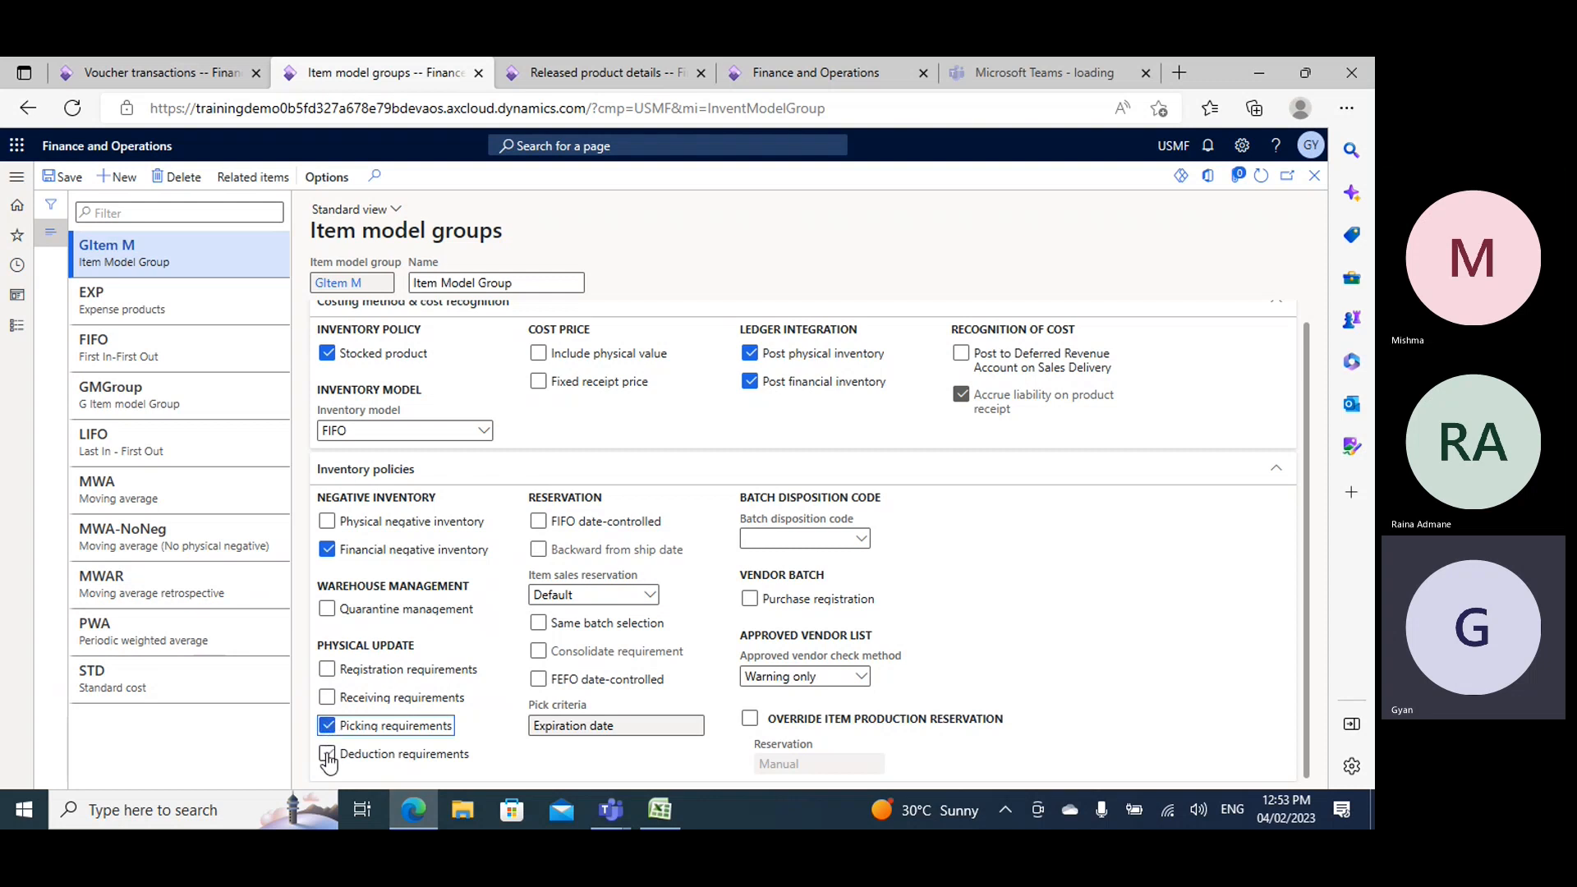
click(328, 754)
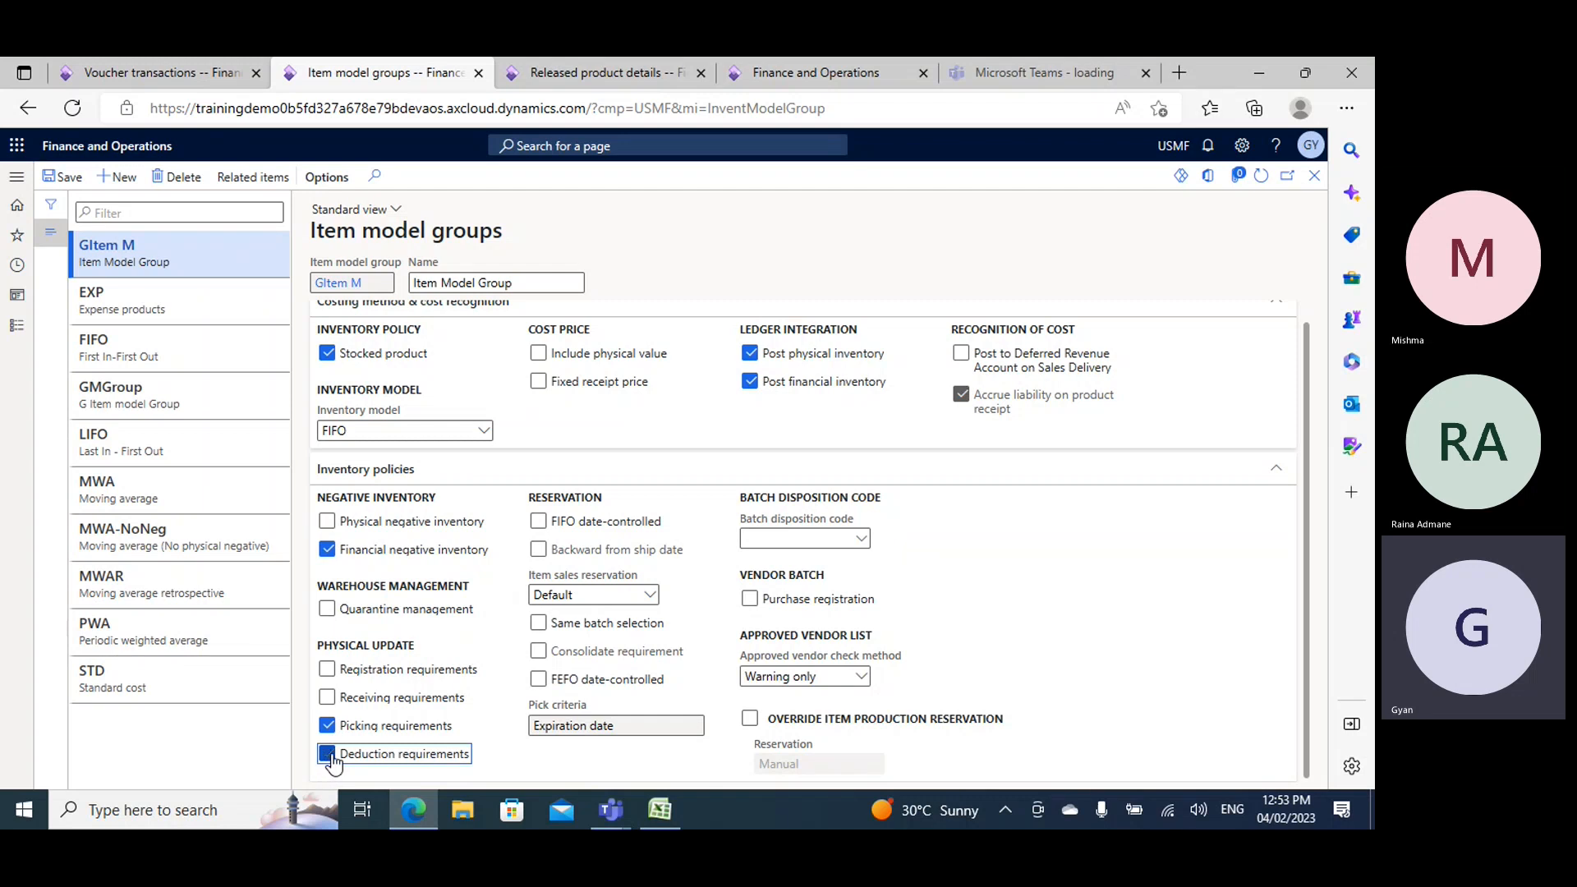
click(327, 754)
click(327, 727)
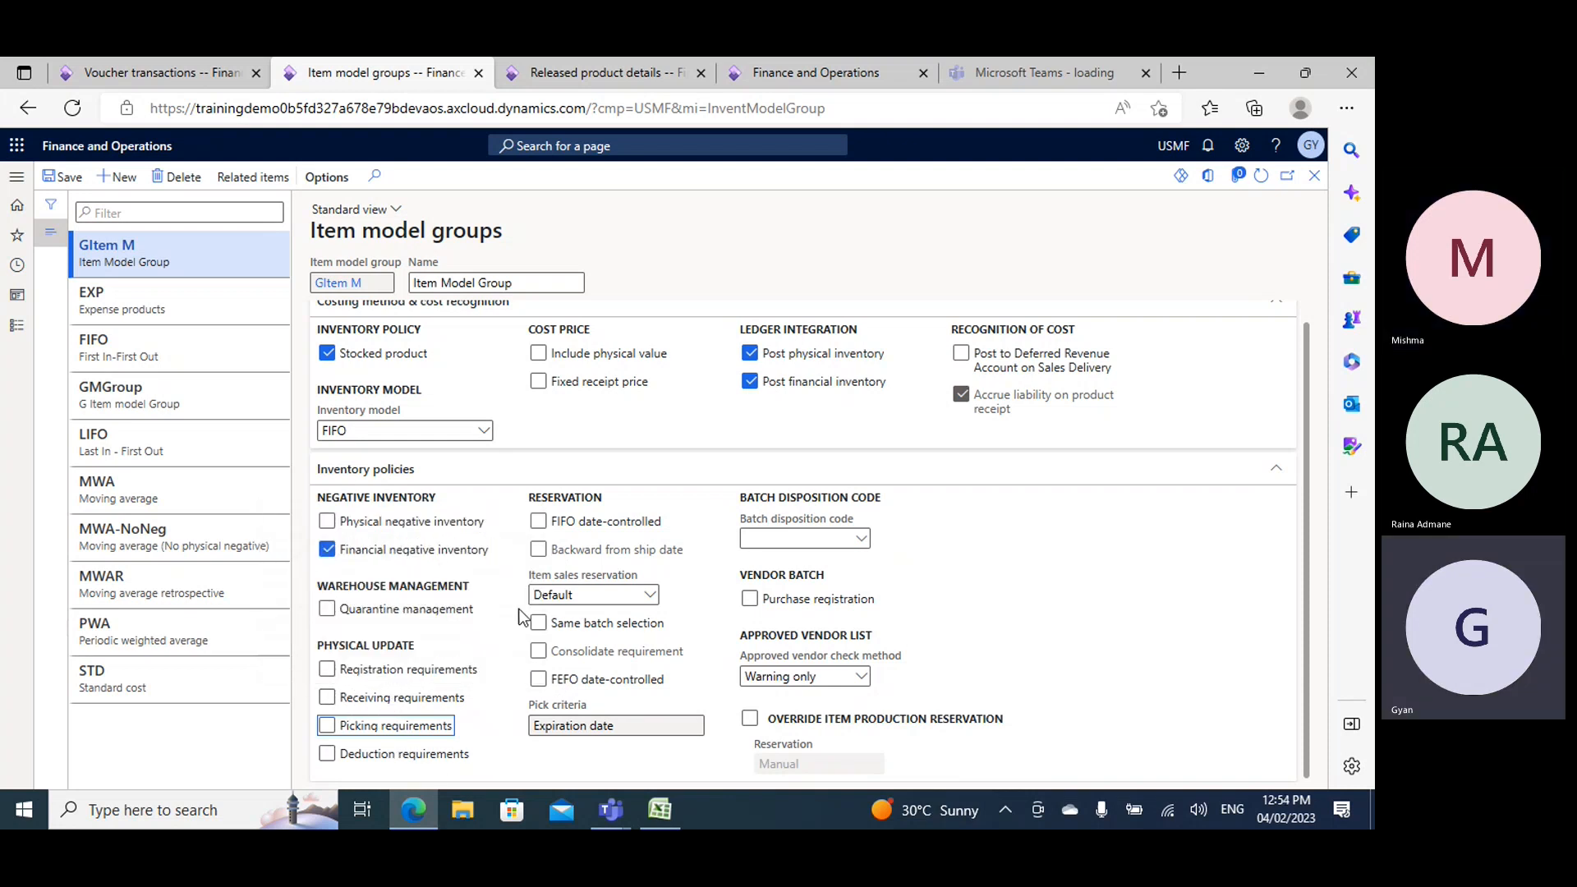
- Enable Registration requirements for GItem M once more and clear it again
click(327, 669)
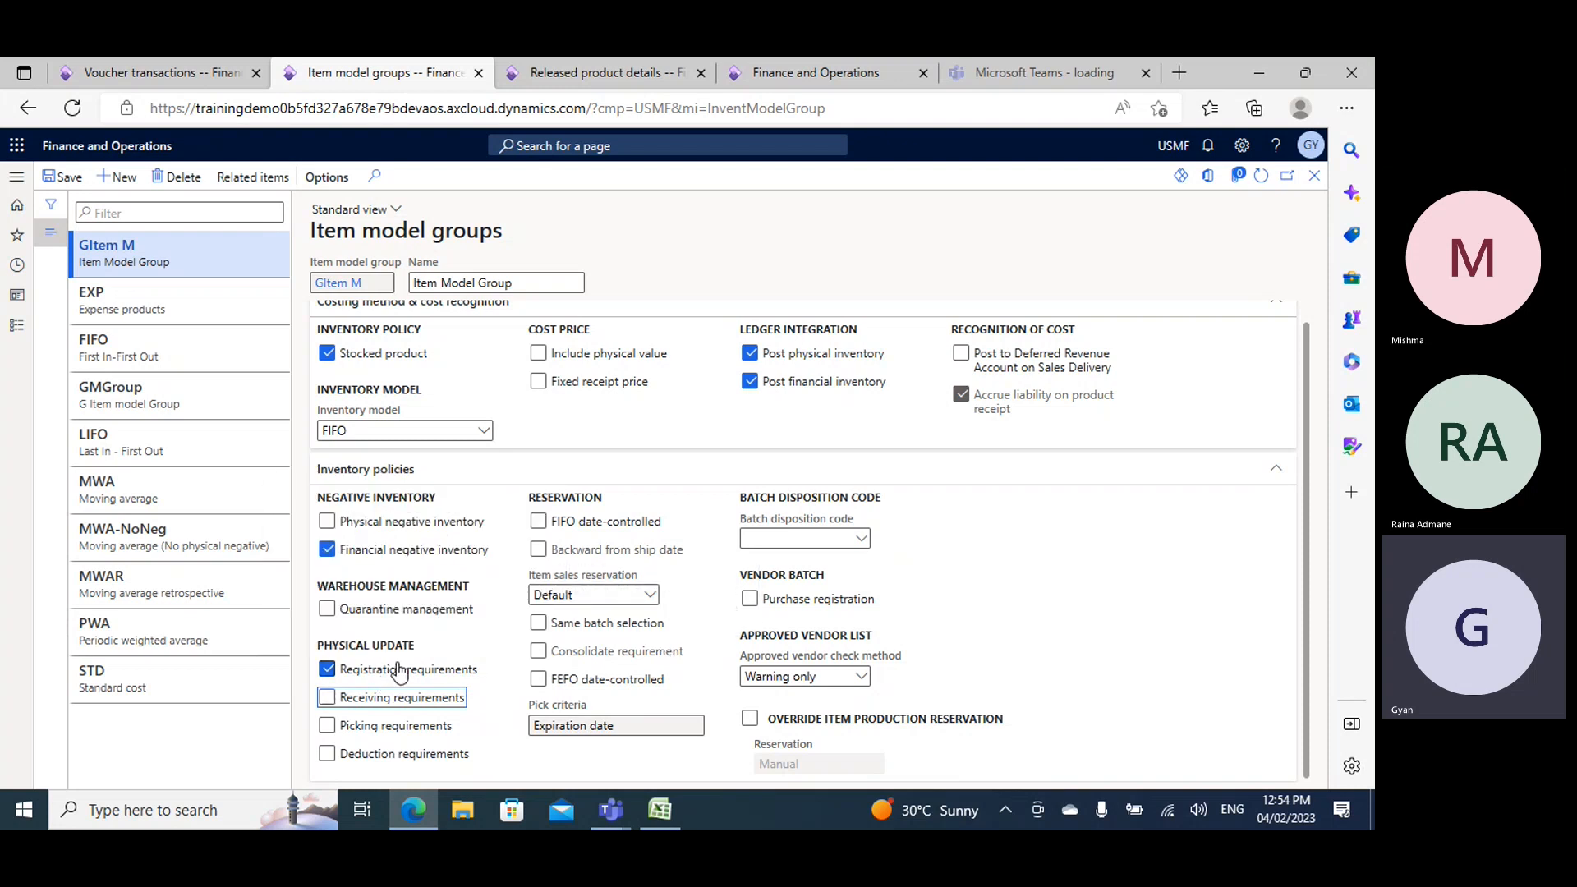
mouse_move(417, 672)
click(327, 669)
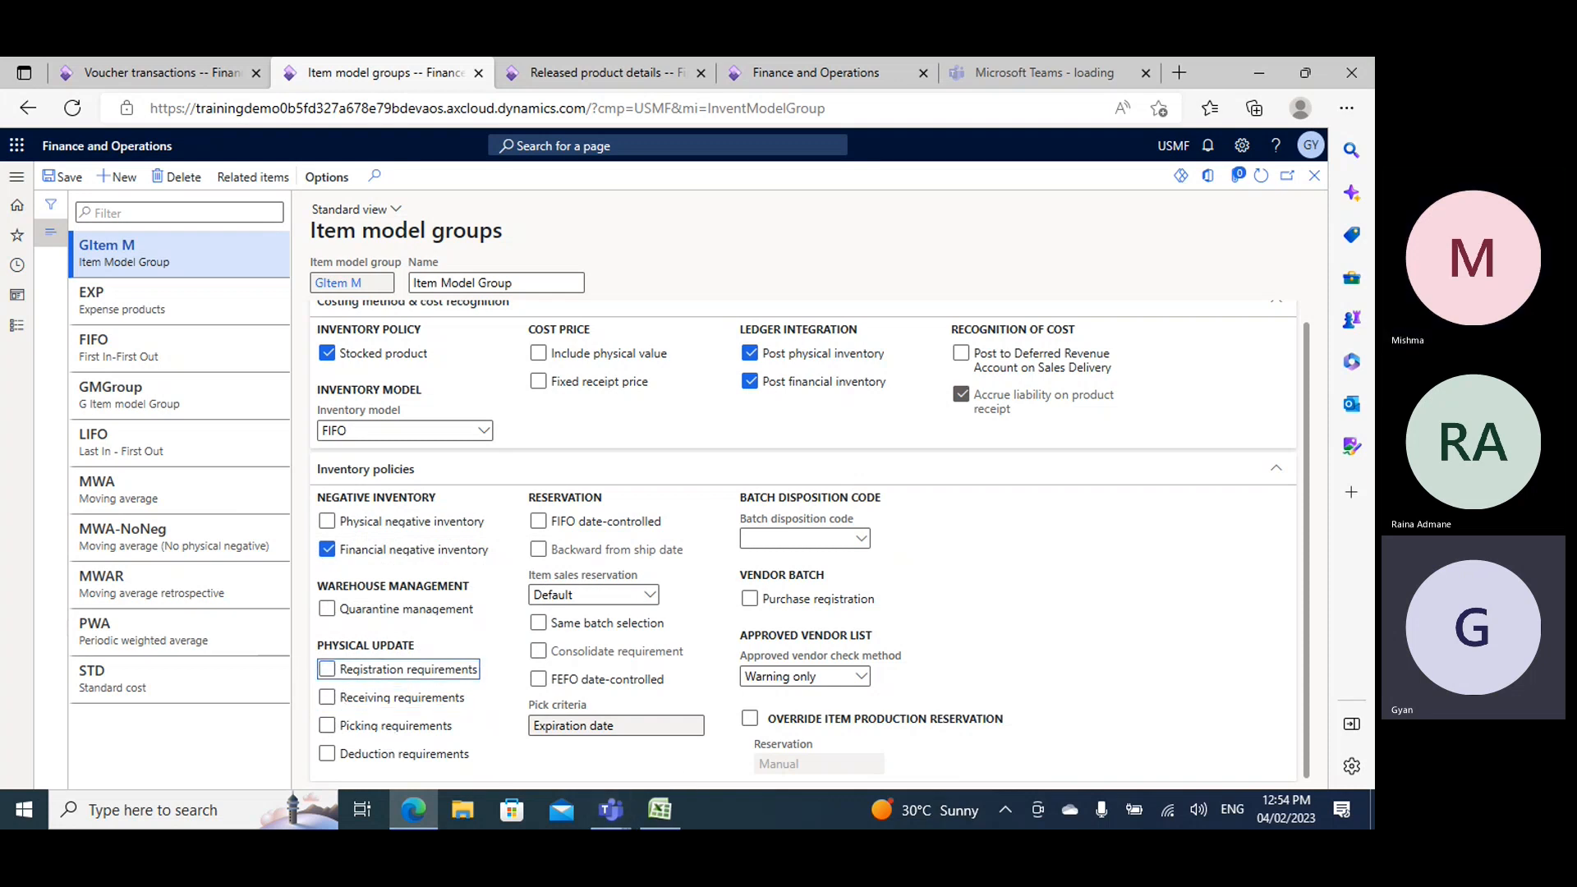
- Review the procurement topic list in Book2's Sheet3 and return to the item model groups page
click(667, 810)
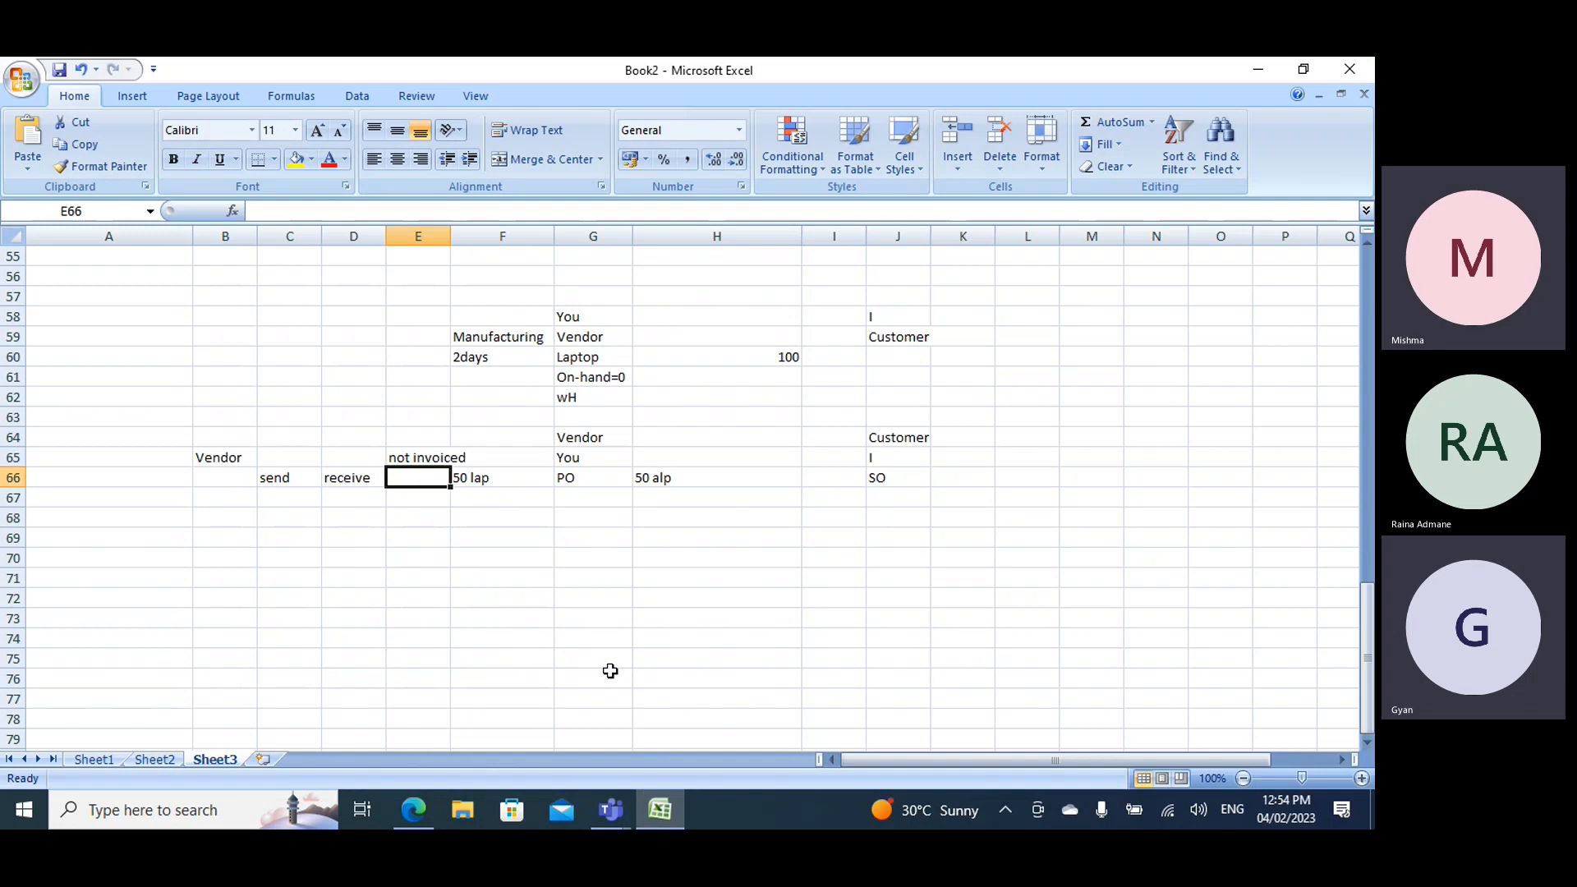
scroll(567, 570, up, 18)
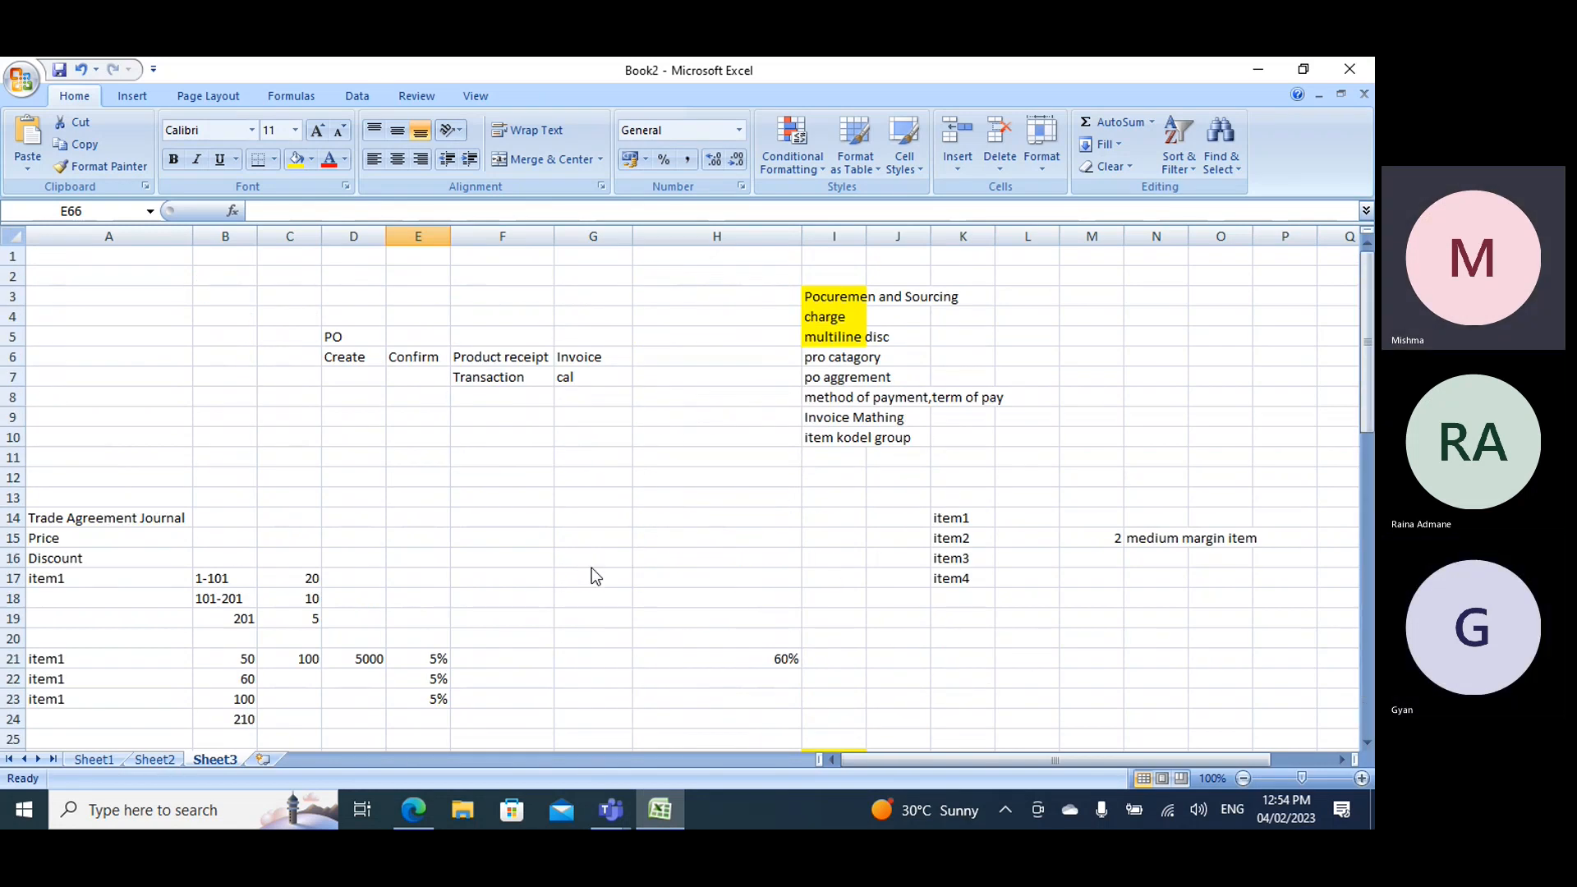
key(alt+Tab)
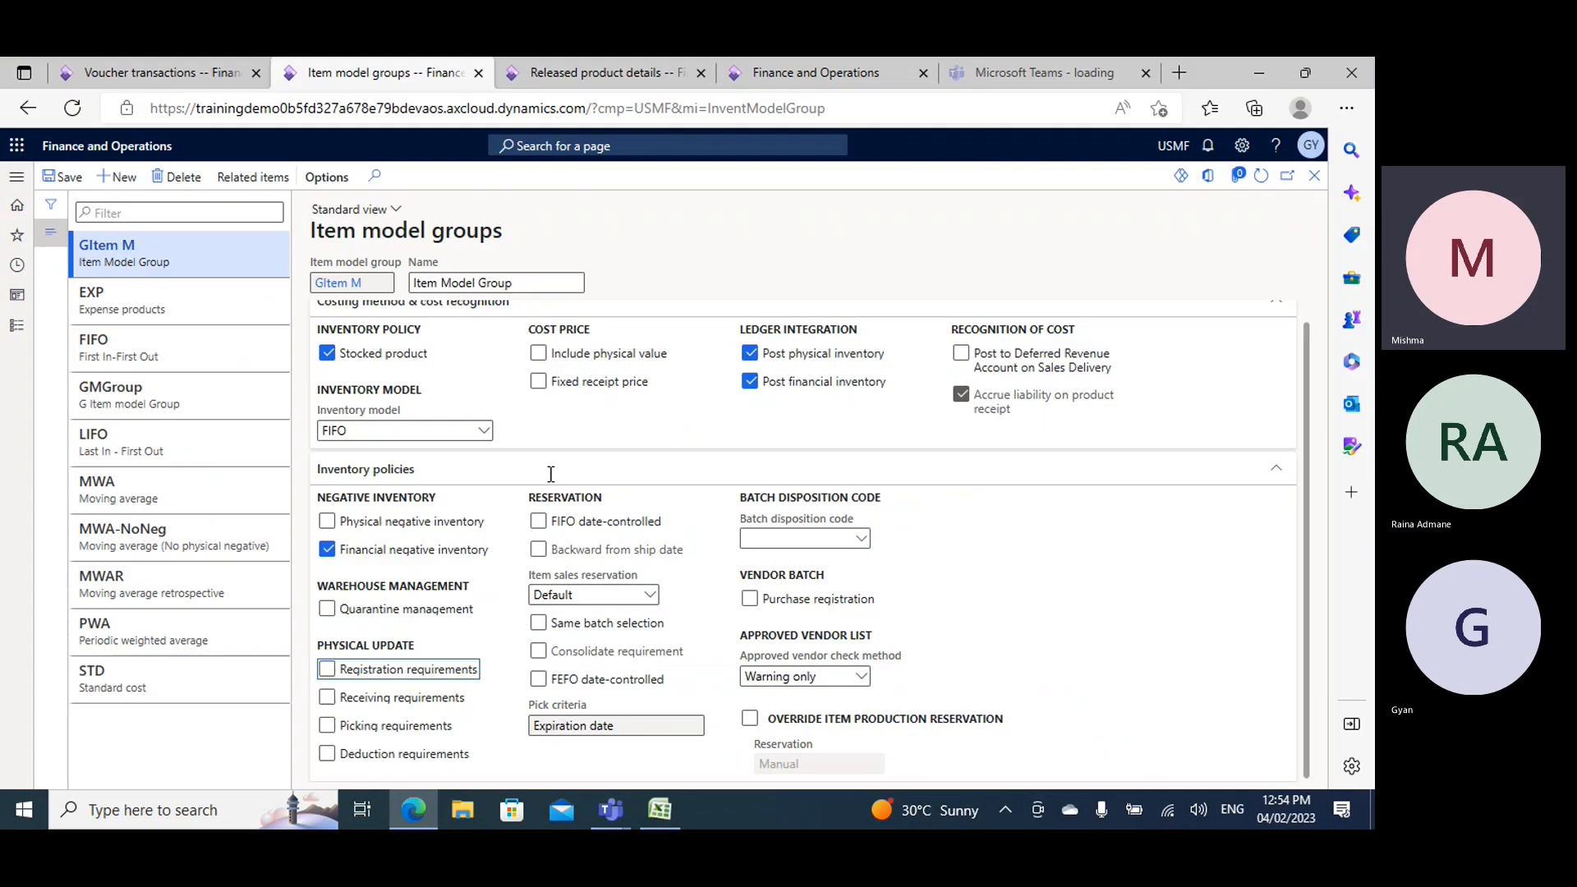
- Clear Financial negative inventory for GItem M and bring up the vendor-customer example in Book2's Sheet3
click(326, 549)
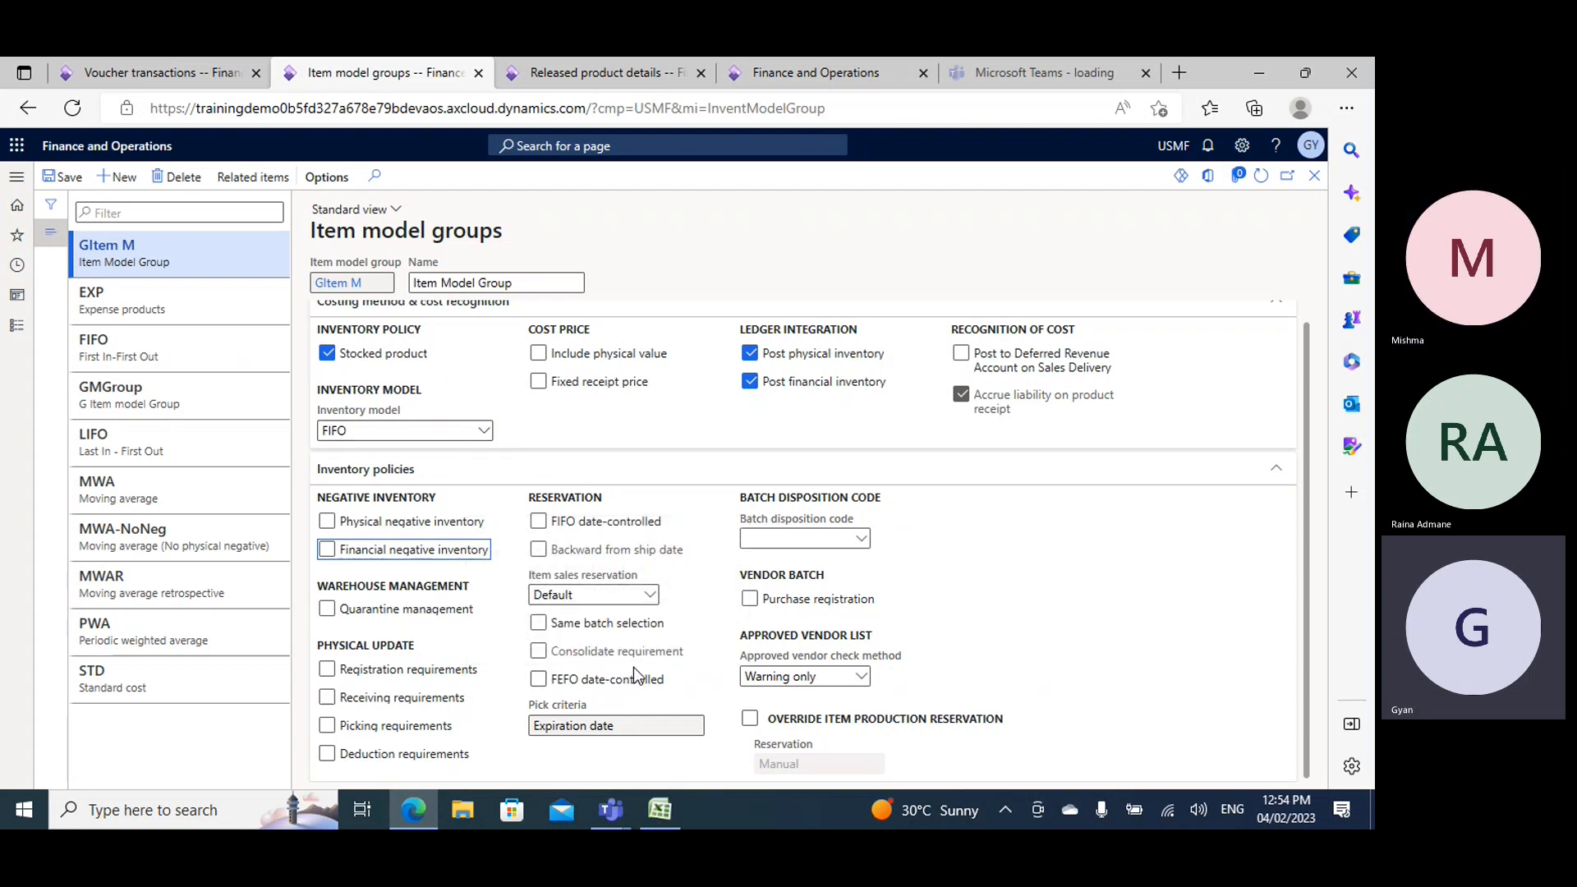
click(649, 810)
scroll(655, 480, down, 20)
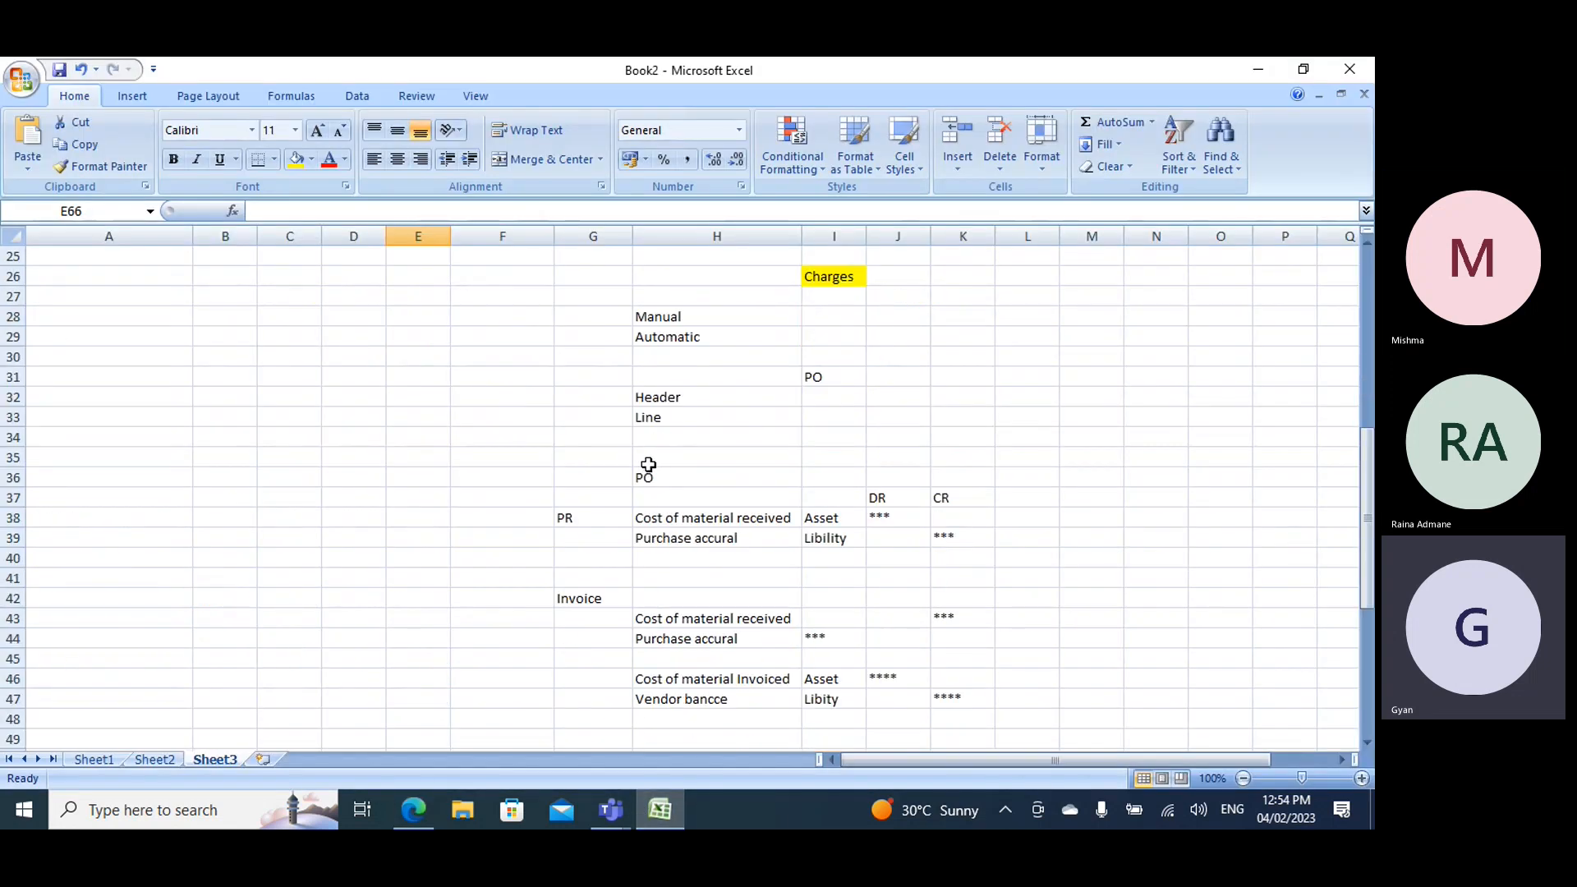
scroll(650, 465, up, 2)
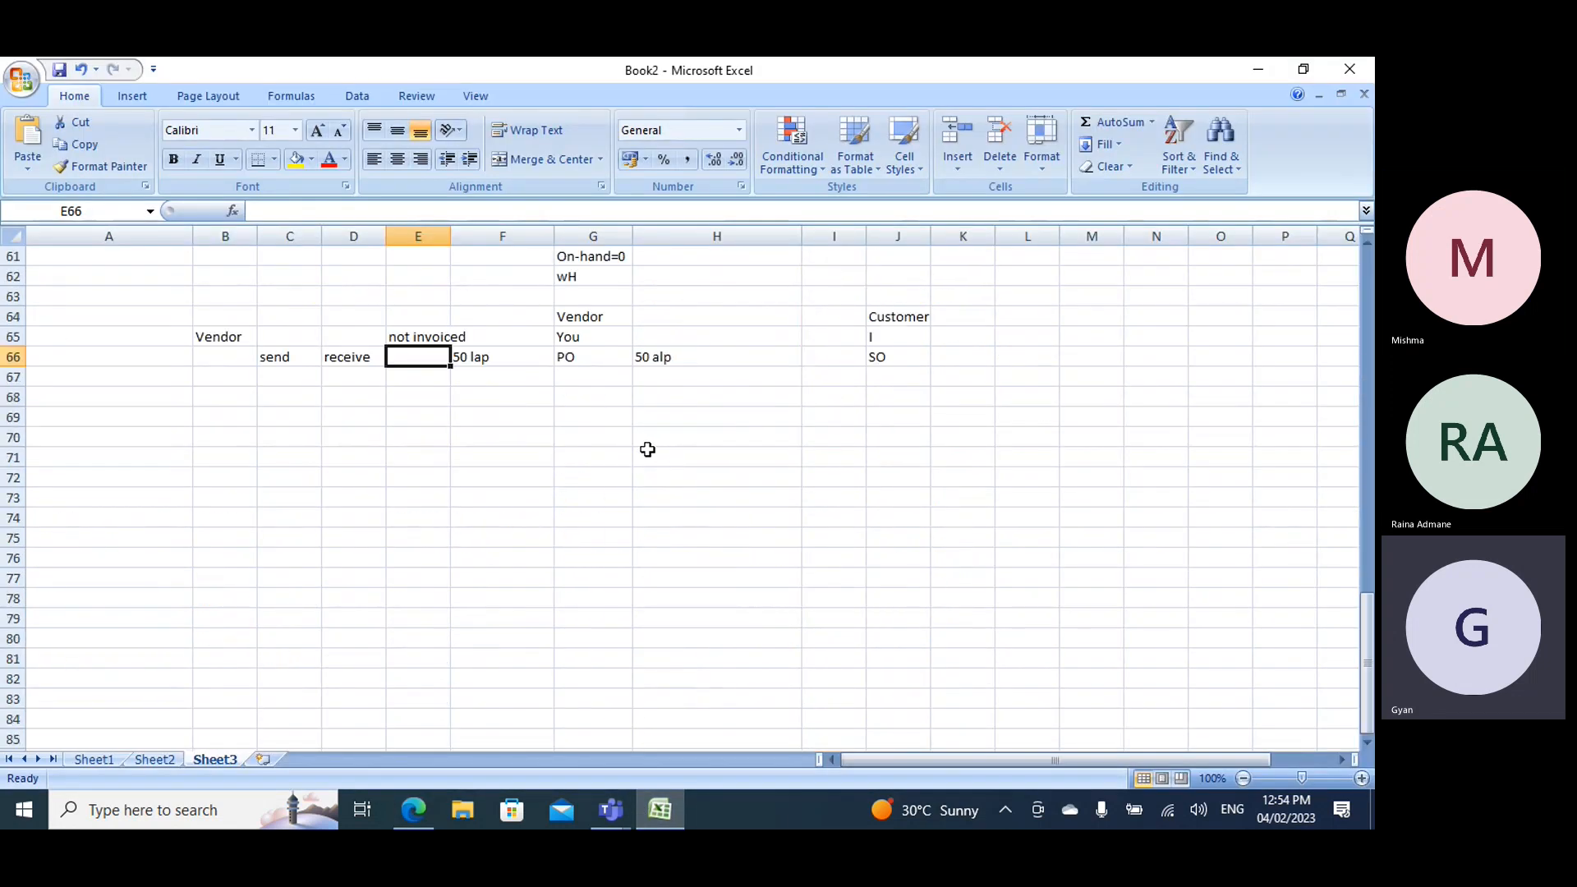
click(649, 456)
click(599, 453)
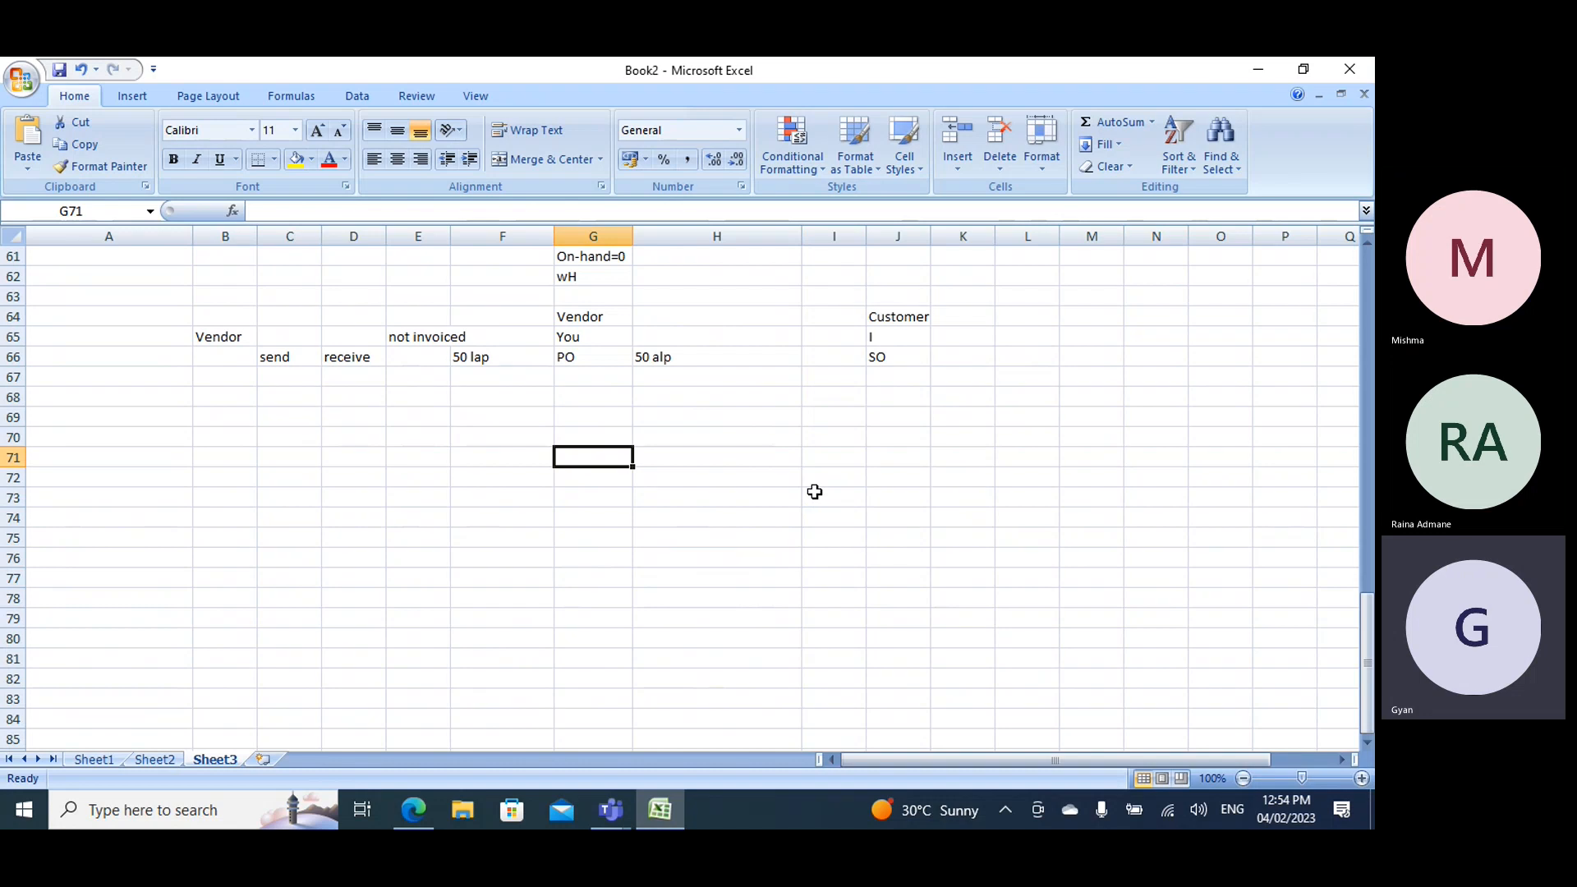
- Return to the item model groups page and view the inventory model options for GItem M, keeping FIFO
key(alt+Tab)
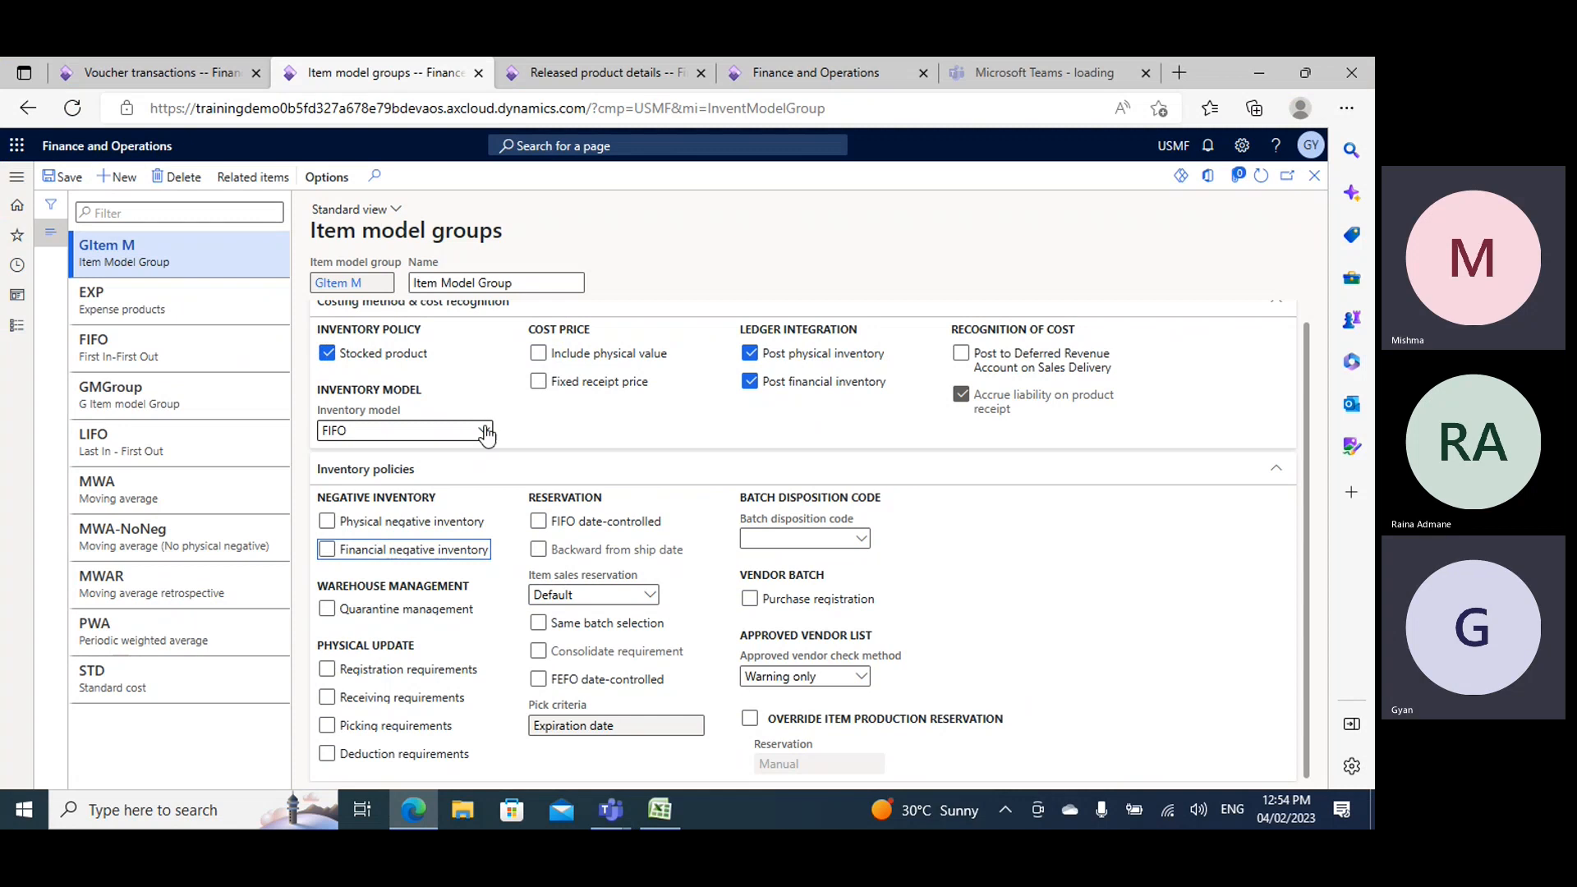
click(482, 430)
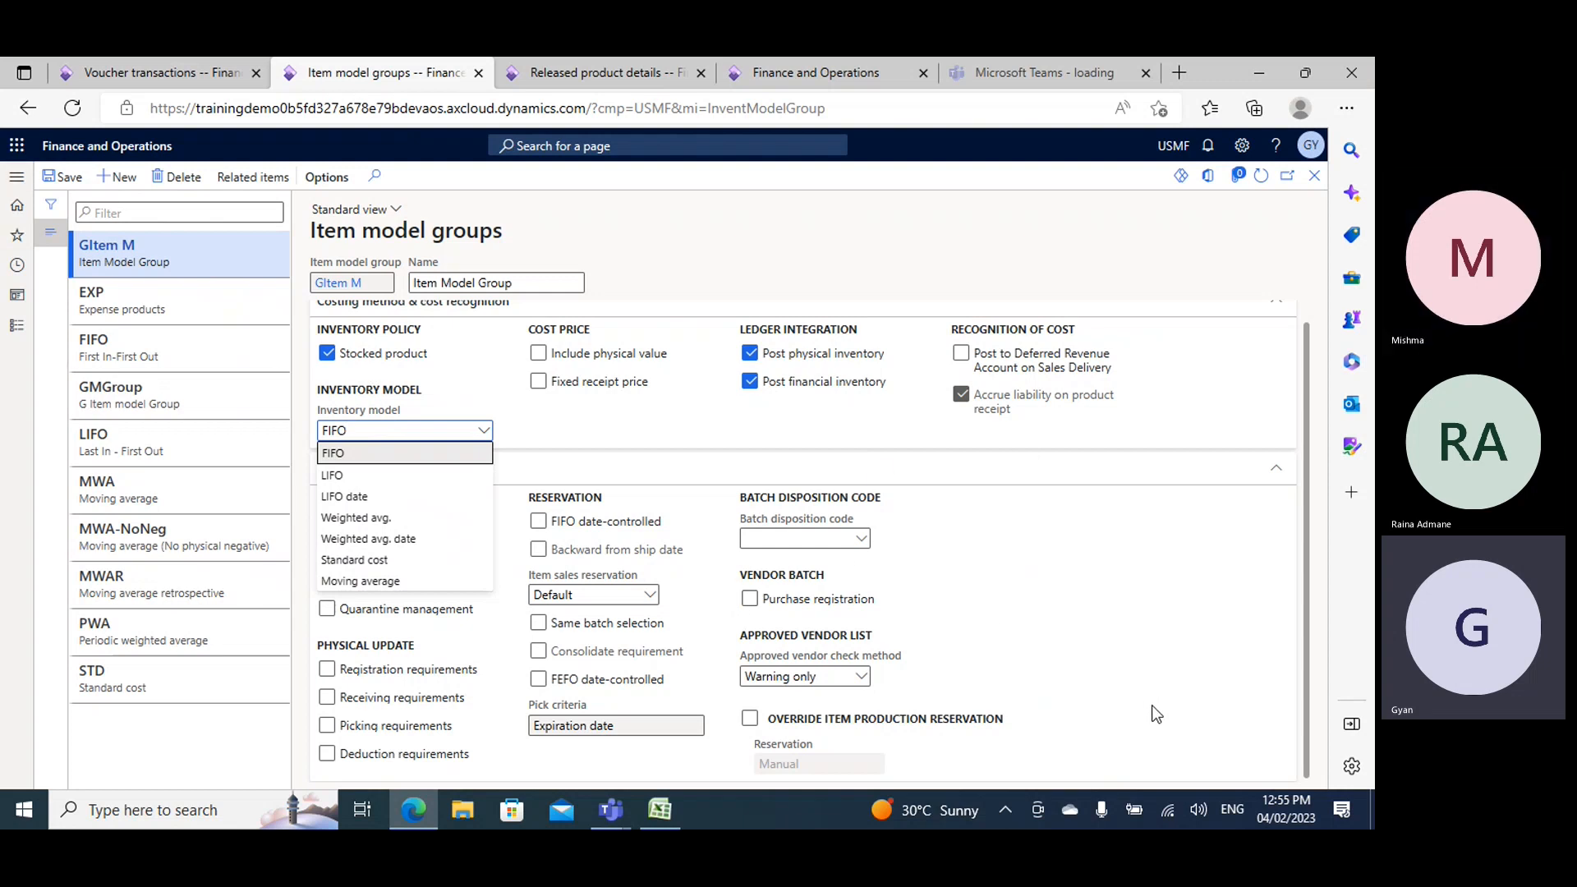
click(1217, 584)
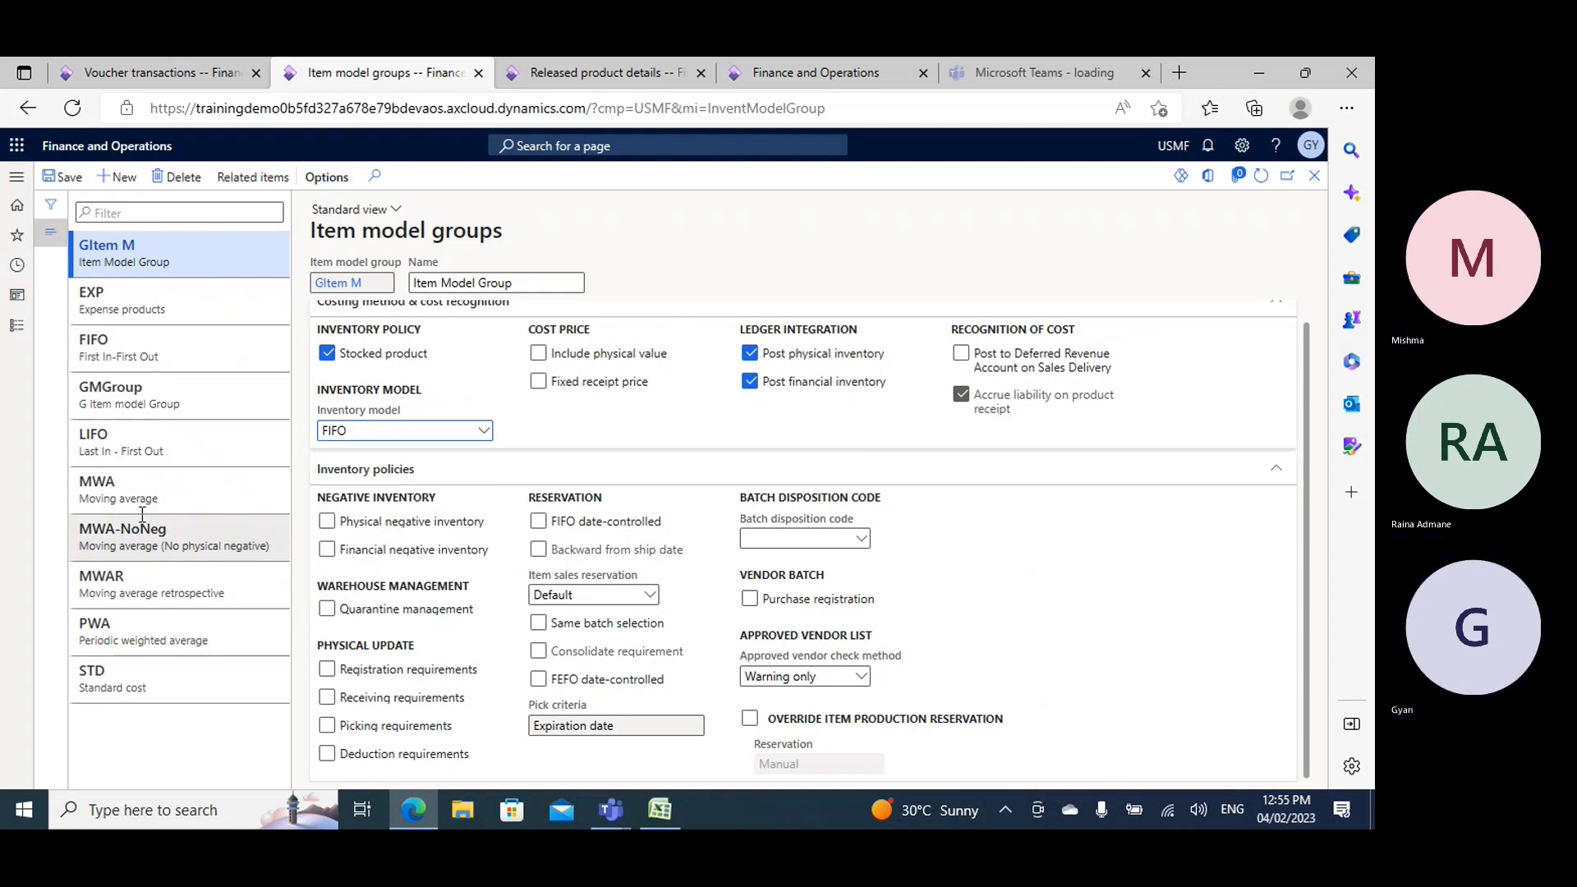
- Highlight "pro catagory" and "item kodel group" in yellow in the procurement topic list on Book2's Sheet3
key(alt+Tab)
scroll(683, 485, up, 15)
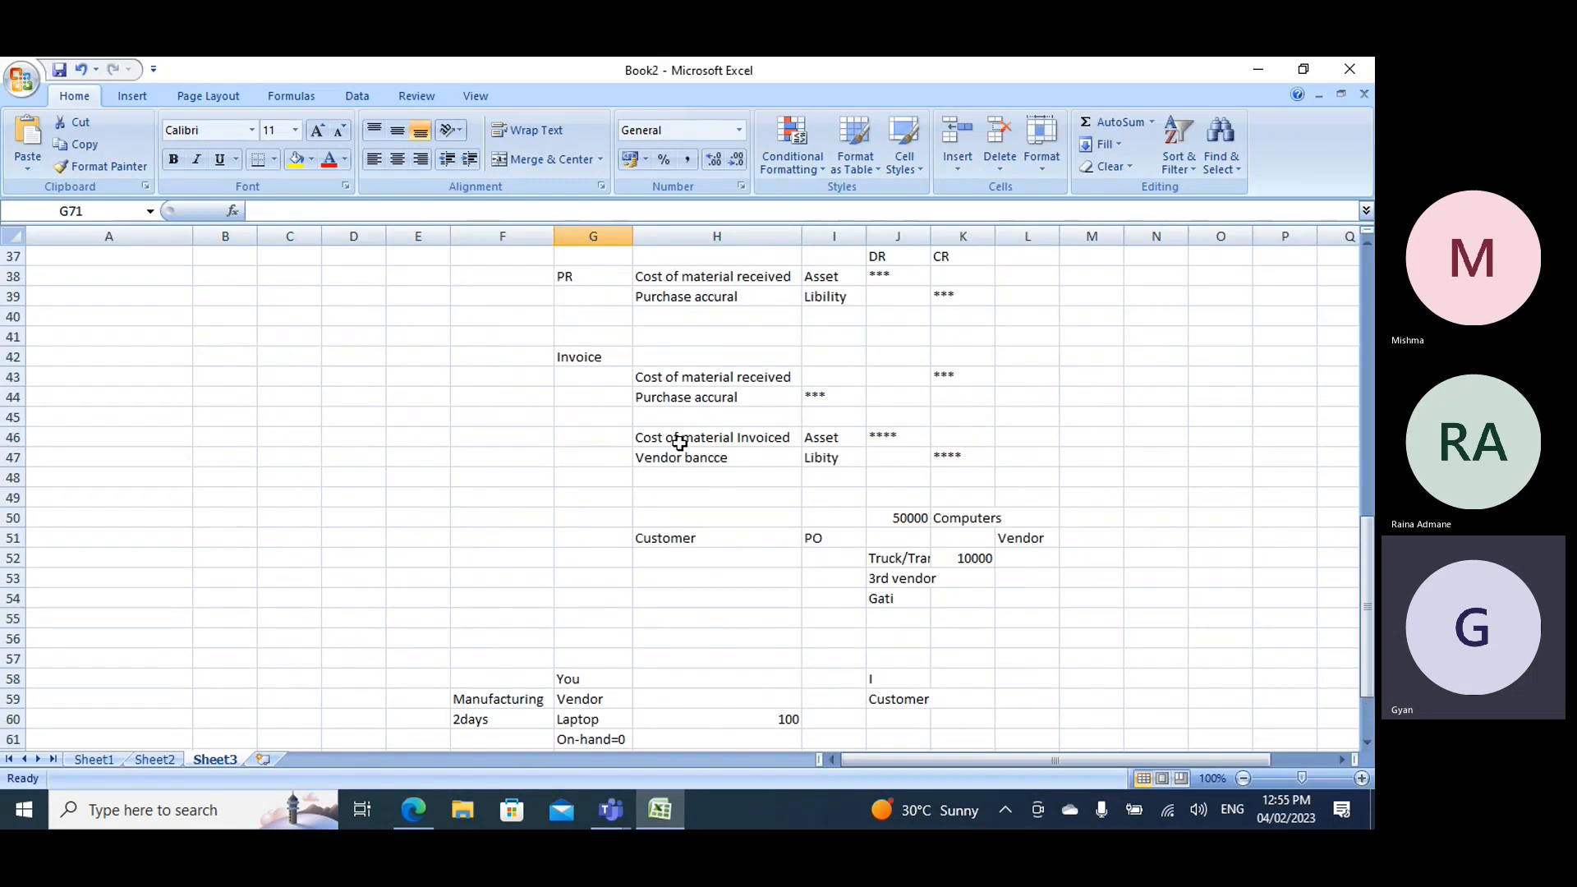
scroll(681, 435, up, 6)
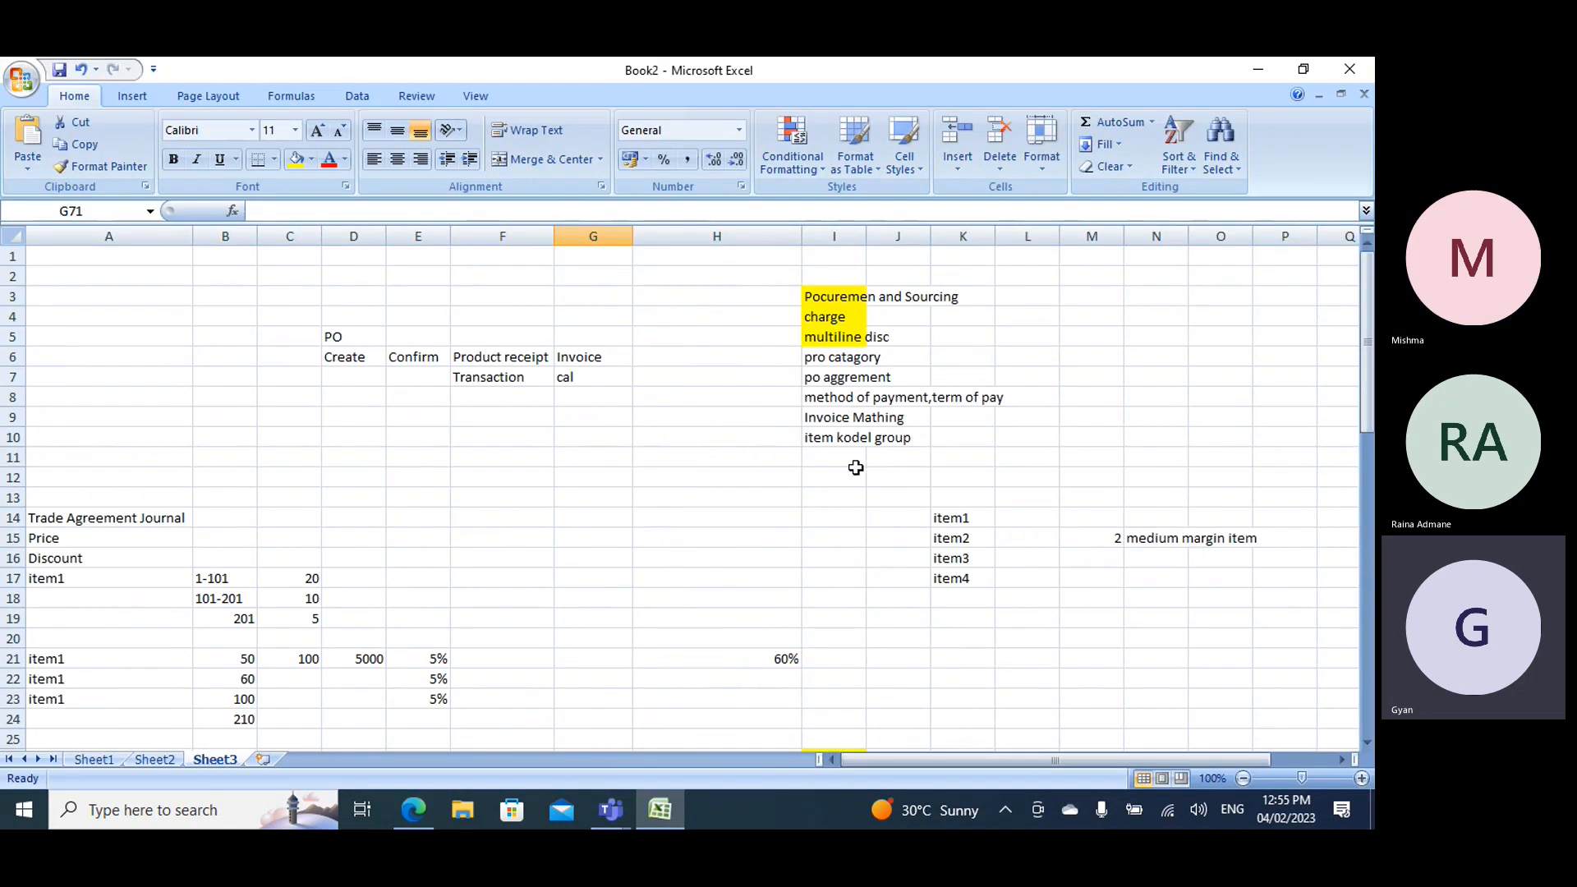
click(831, 360)
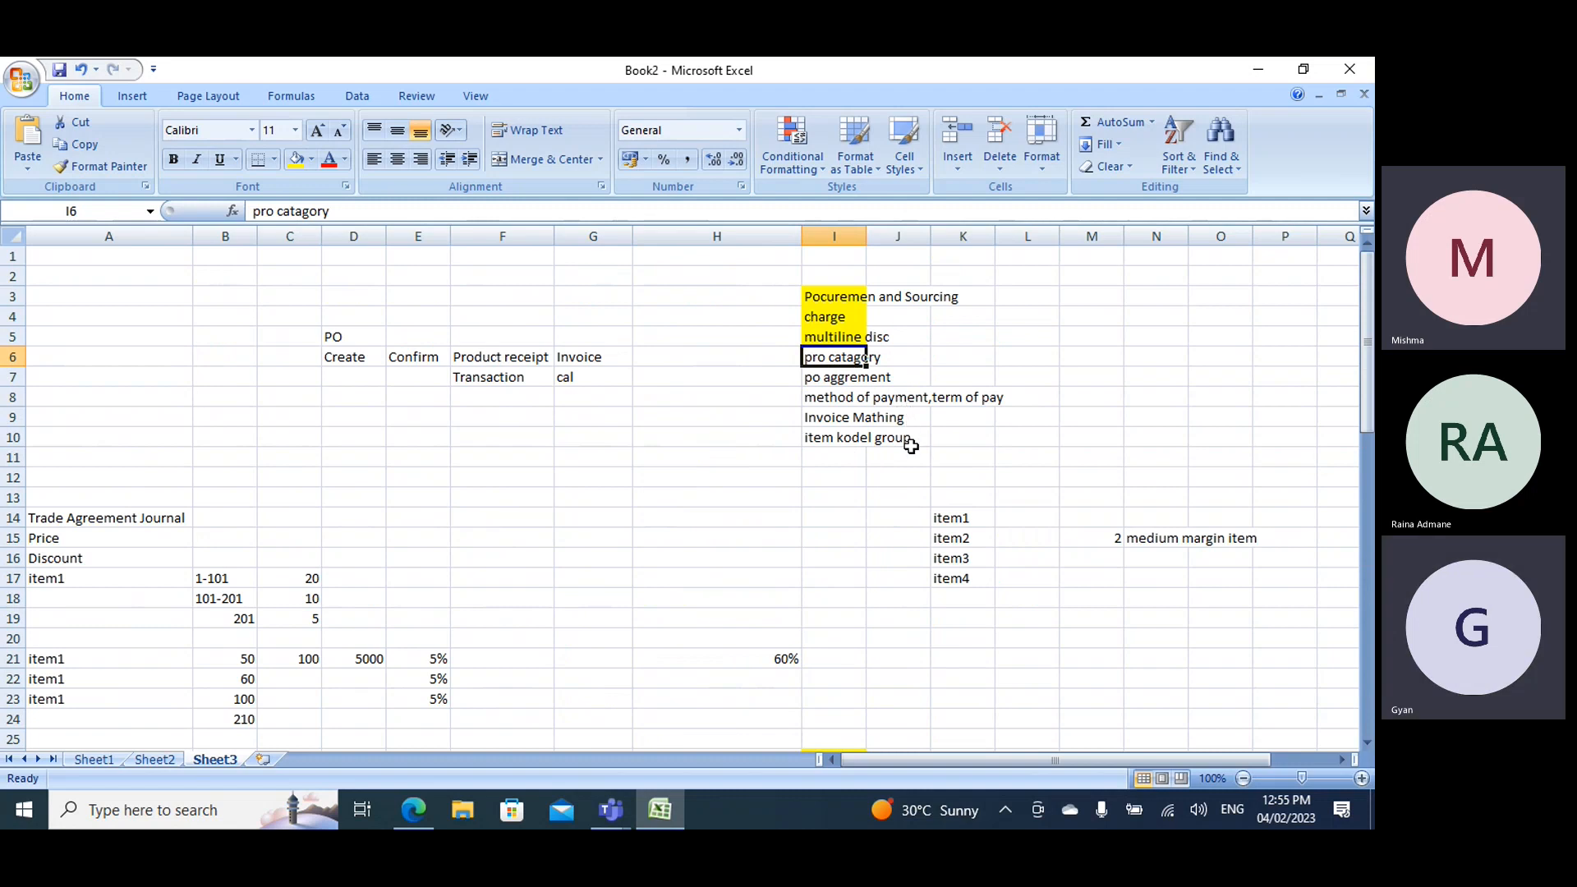
click(296, 161)
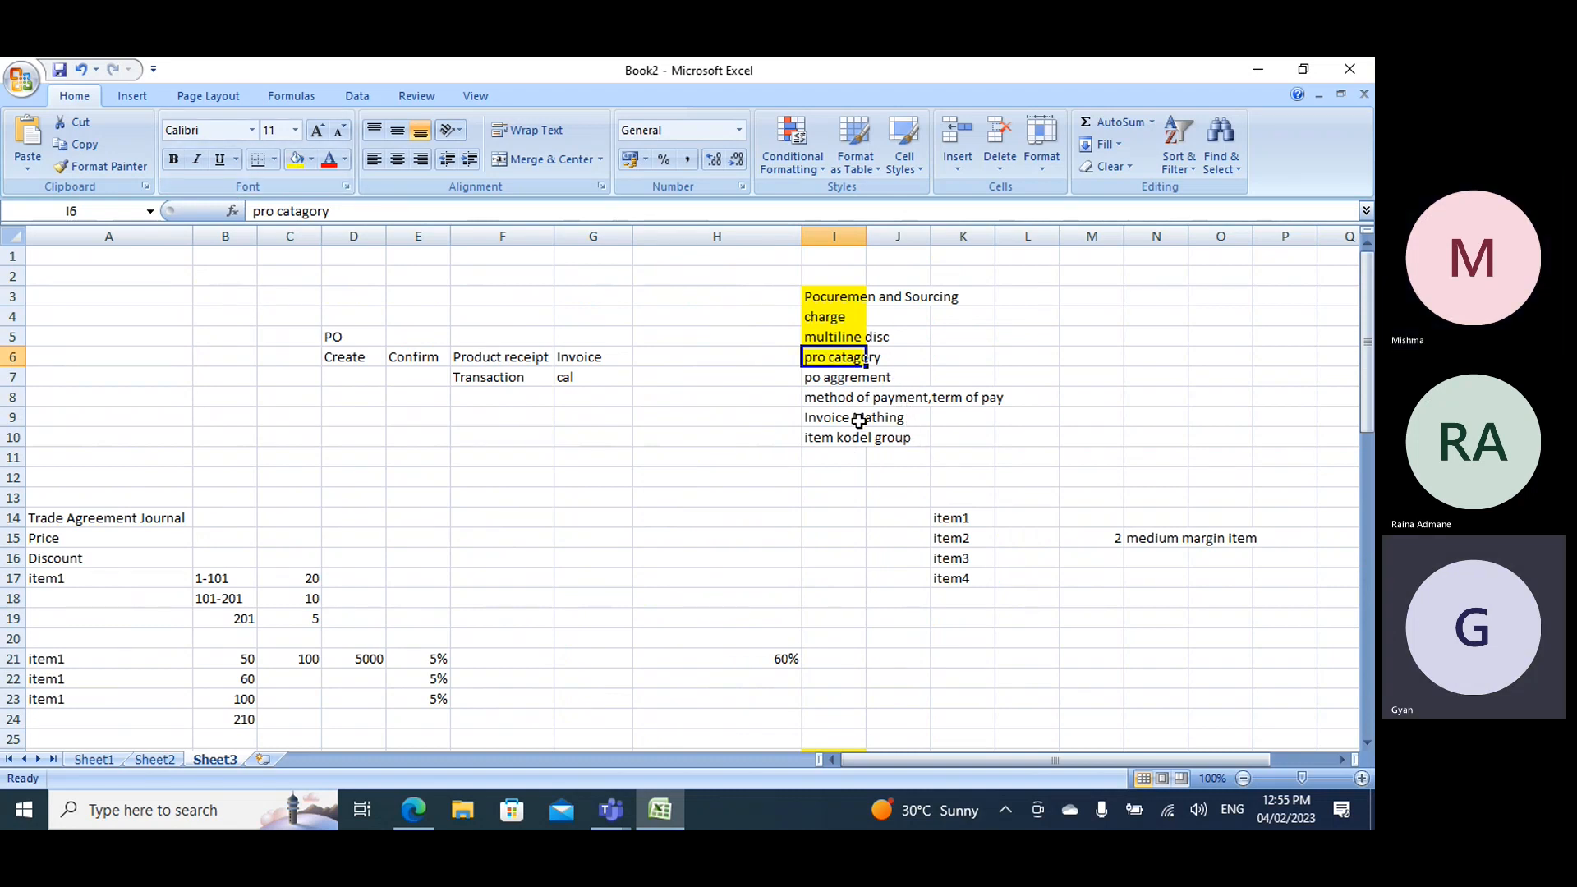
click(836, 437)
click(296, 161)
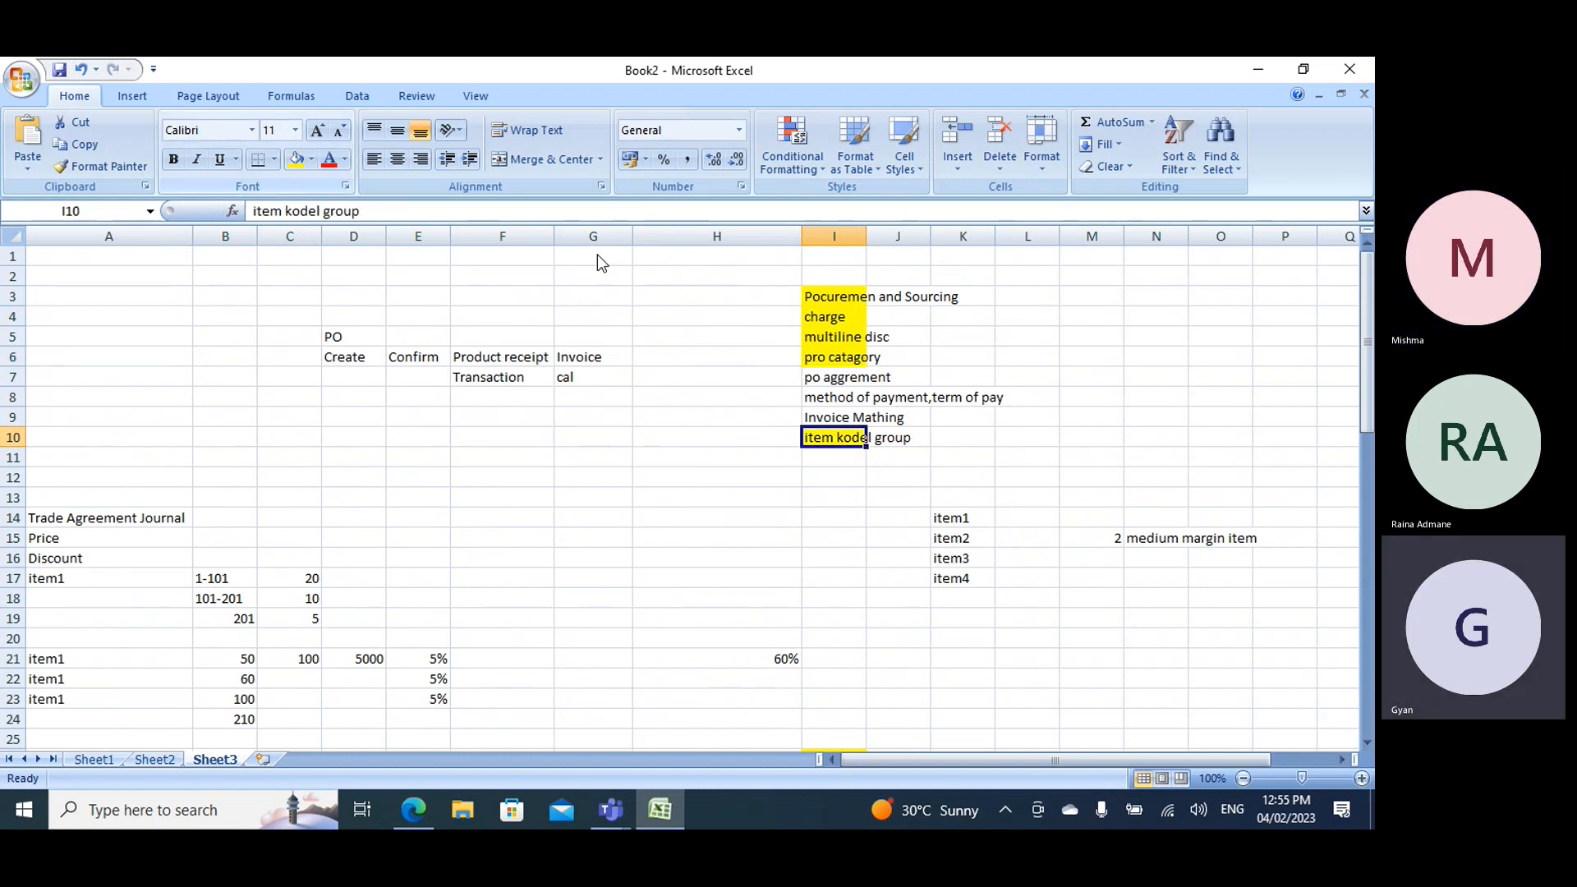
- Check the purchase agreement and payment topics in Sheet3, and examine the Procurement and sourcing setup options in Finance and Operations
click(812, 377)
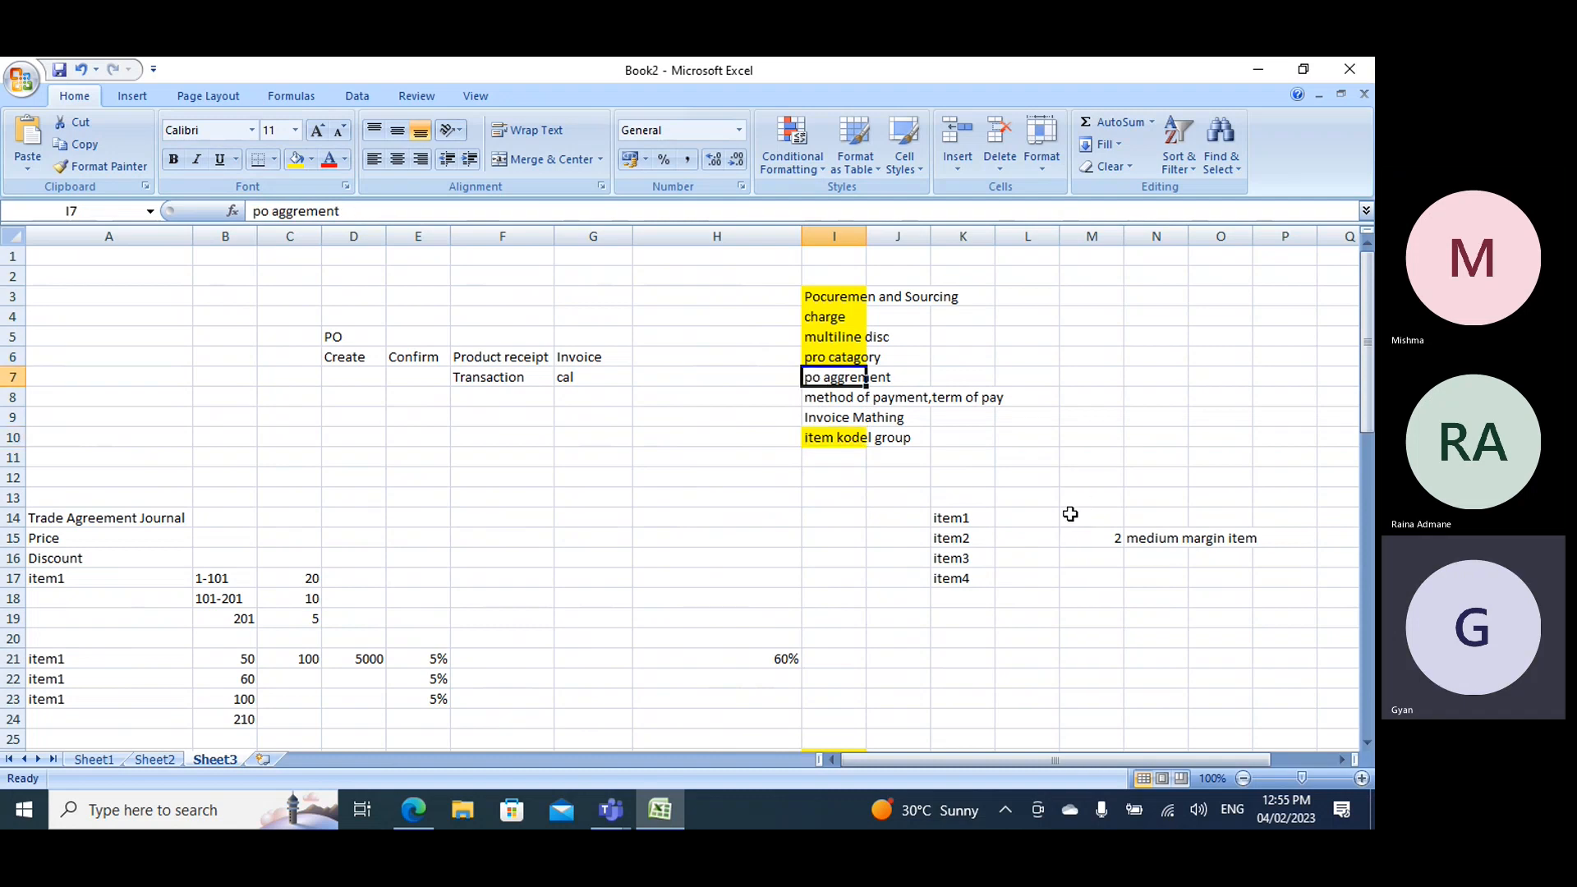
click(846, 397)
click(413, 810)
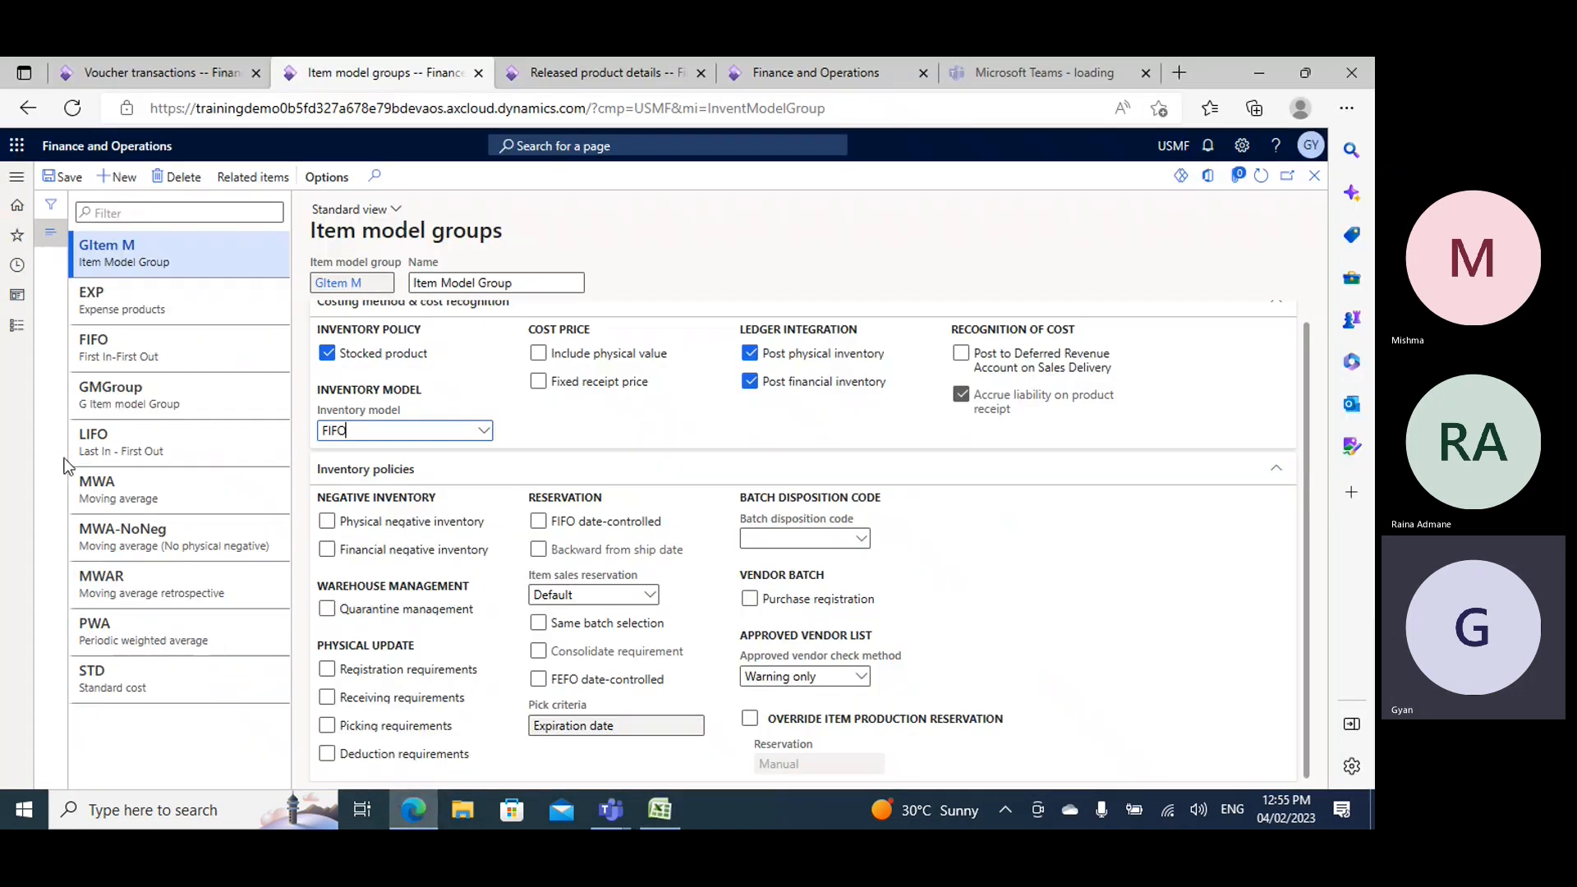
click(18, 336)
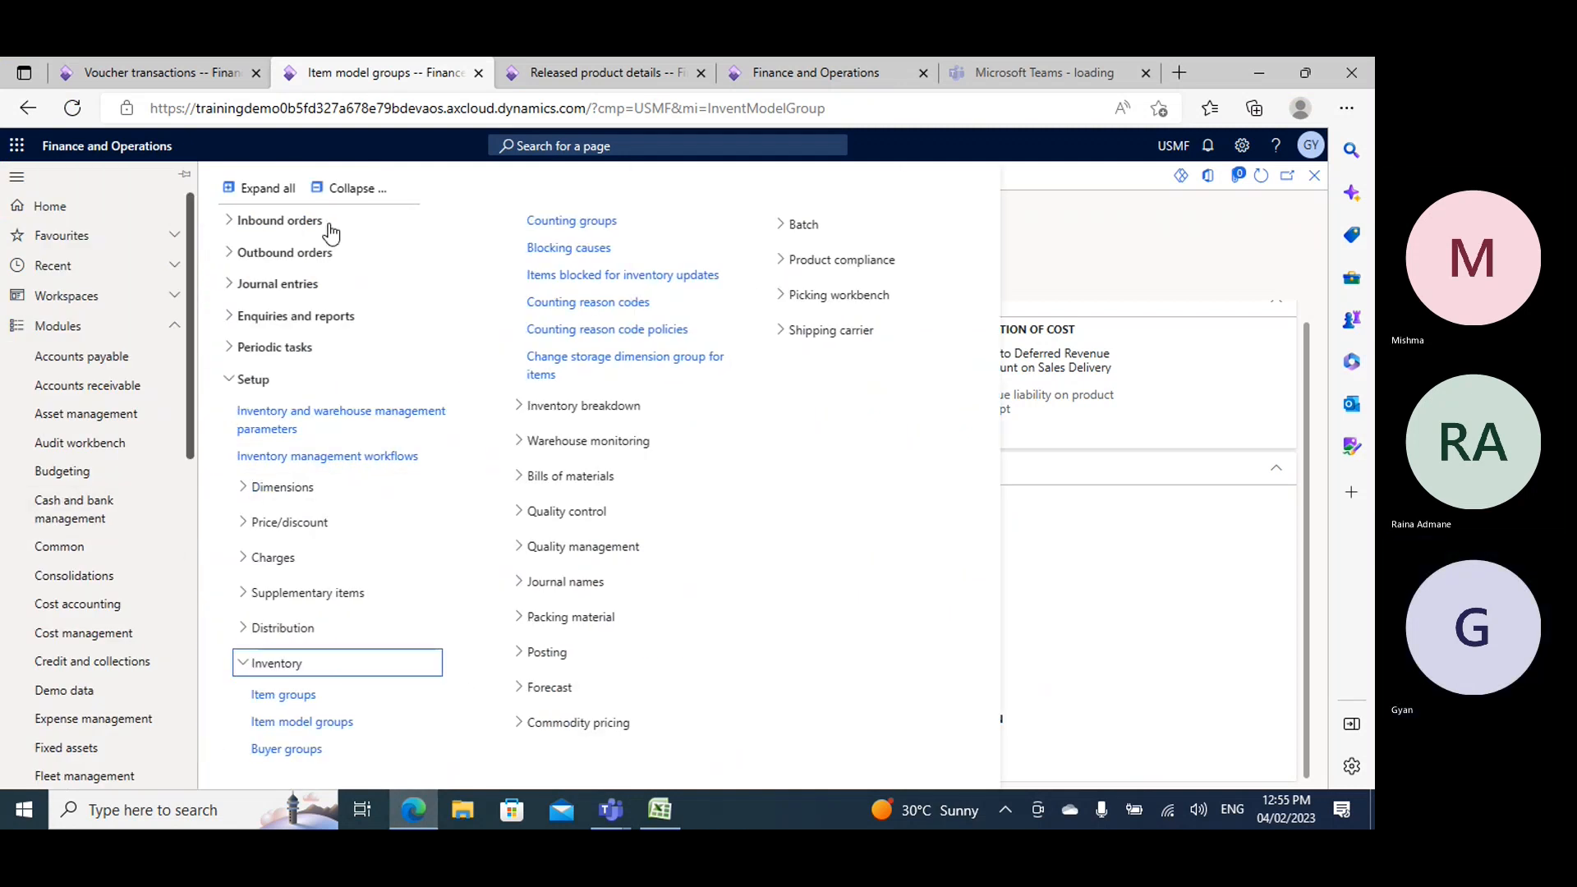
click(352, 188)
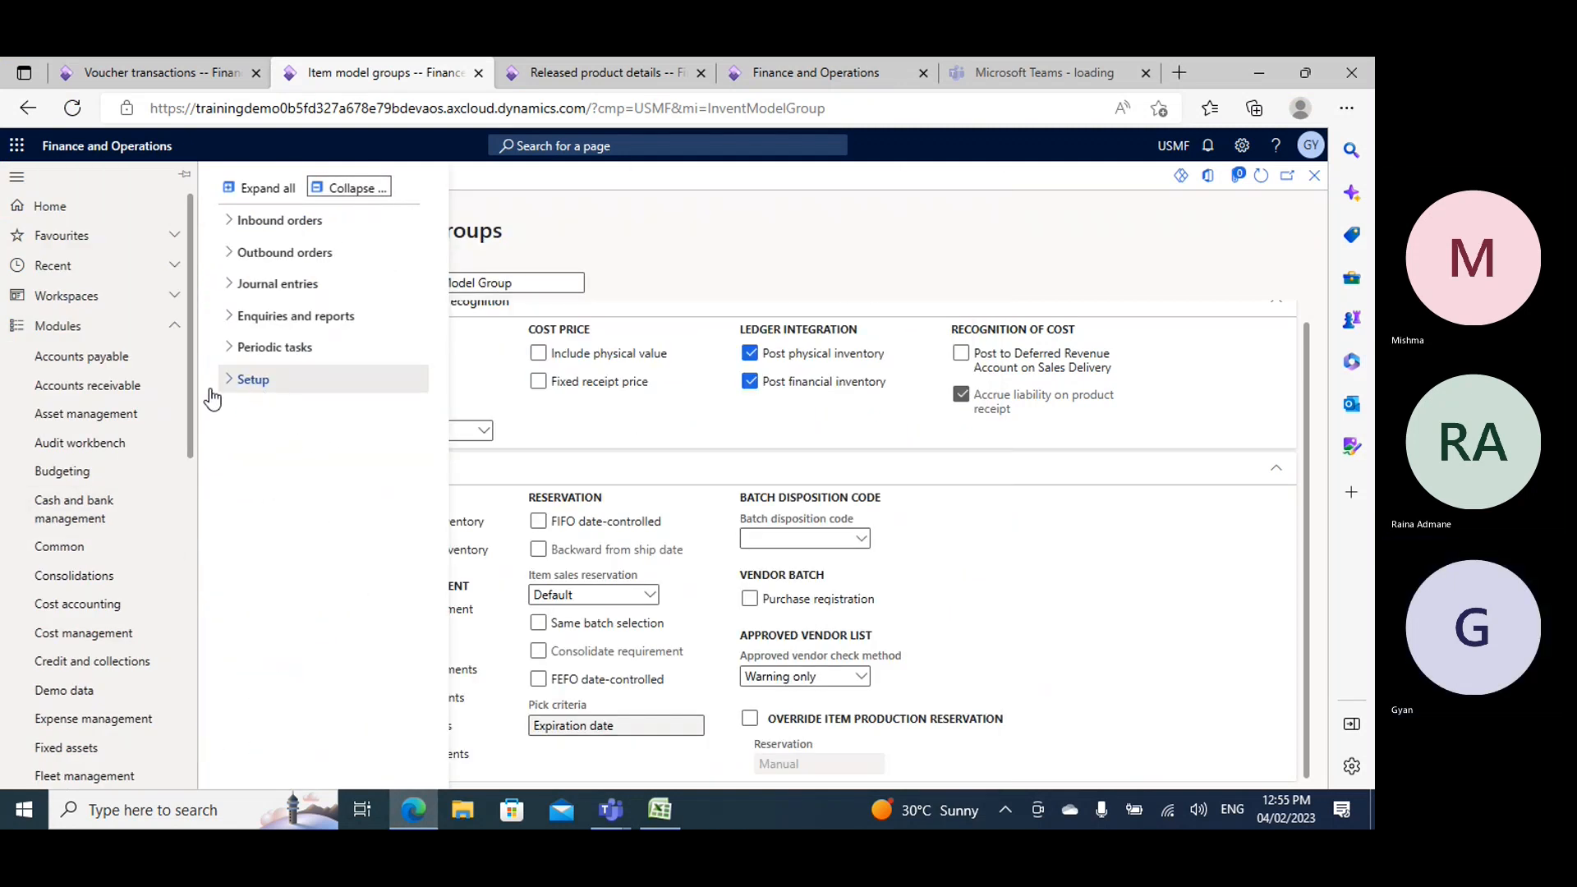
scroll(30, 682, down, 7)
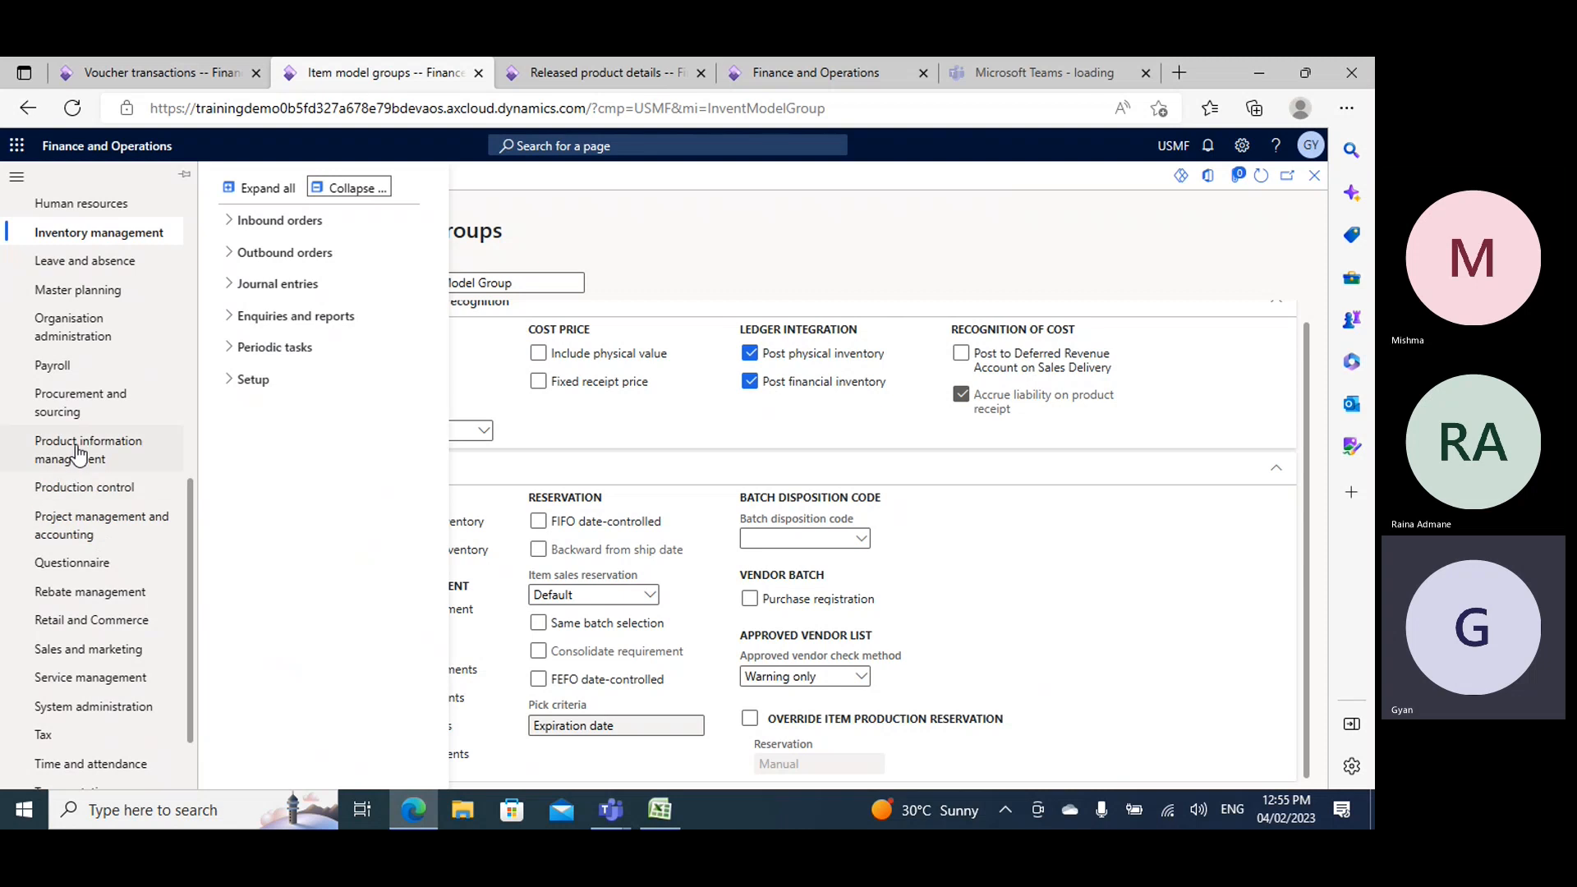
click(73, 402)
click(246, 629)
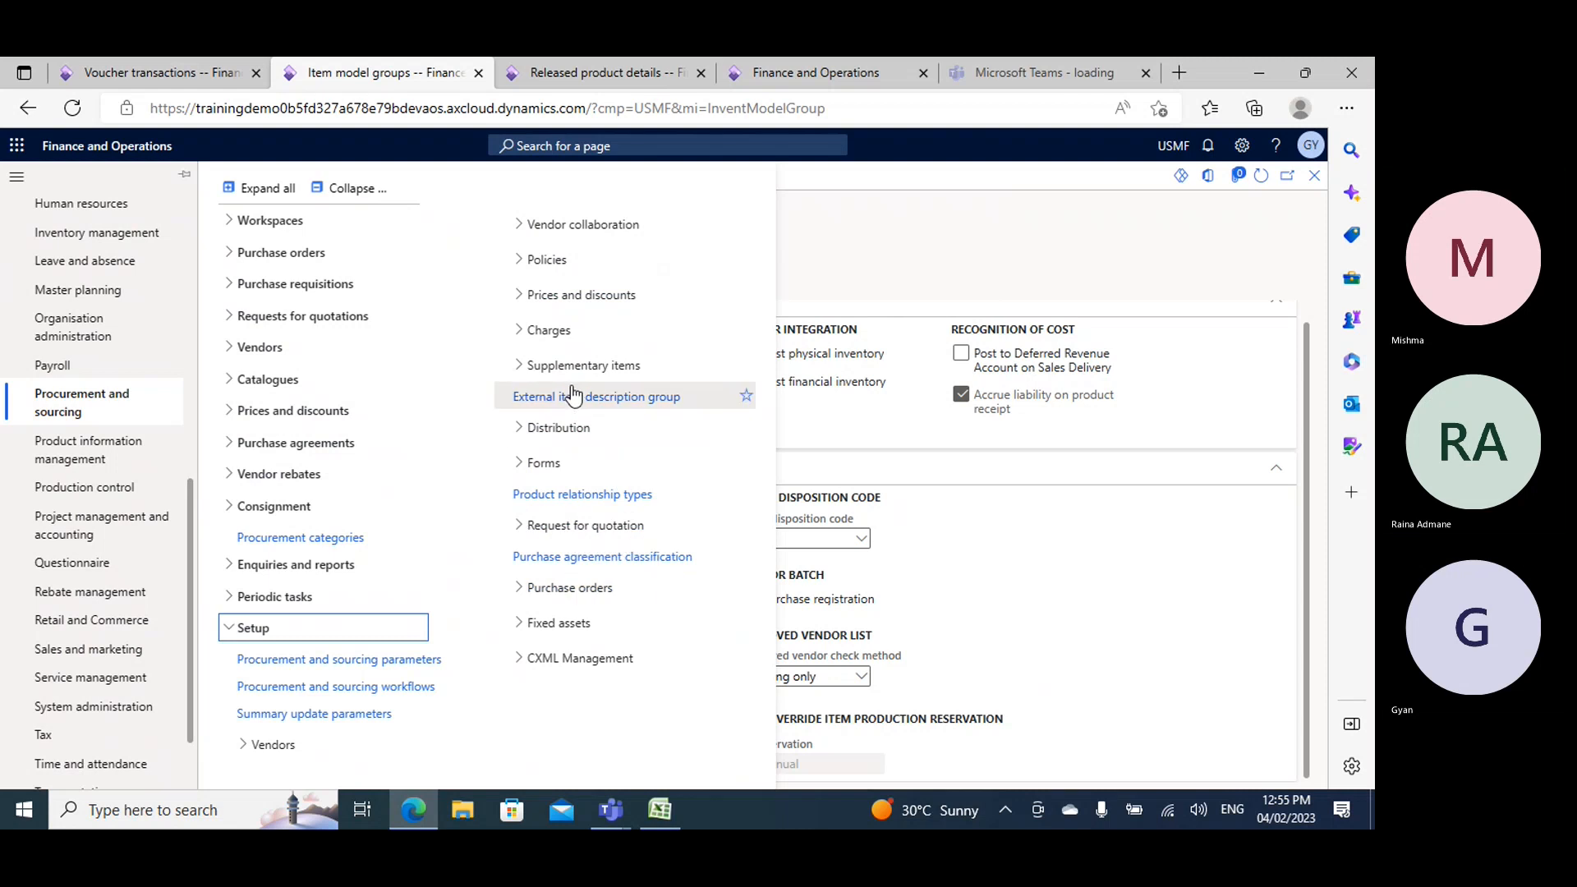
- Open Accounts payable's vendor methods of payment and view the CHECK method's details
scroll(70, 342, up, 4)
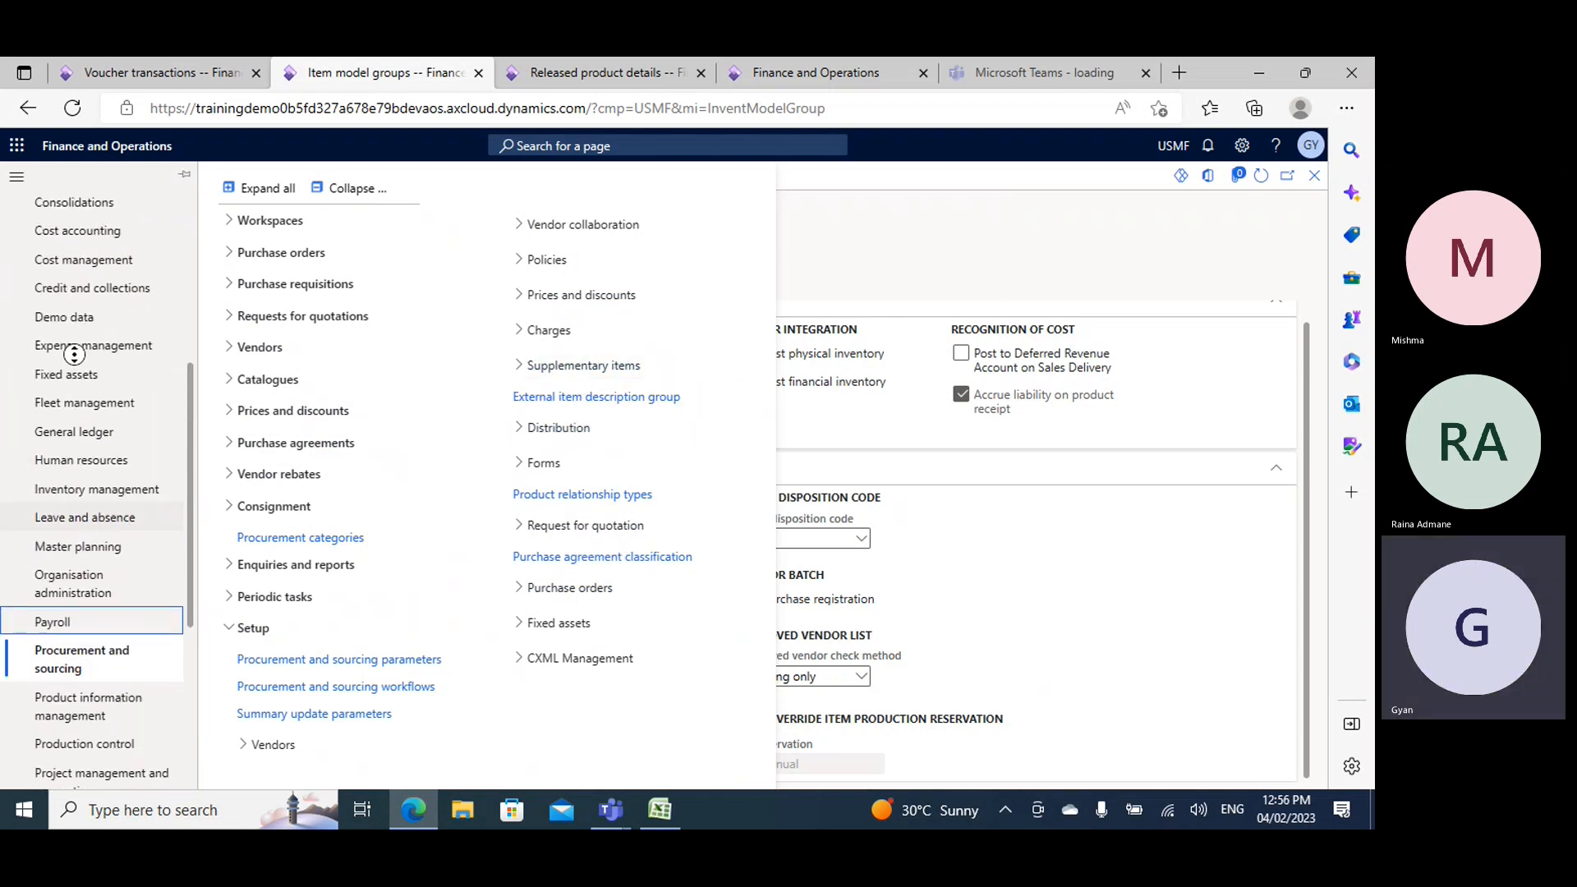
scroll(92, 272, up, 5)
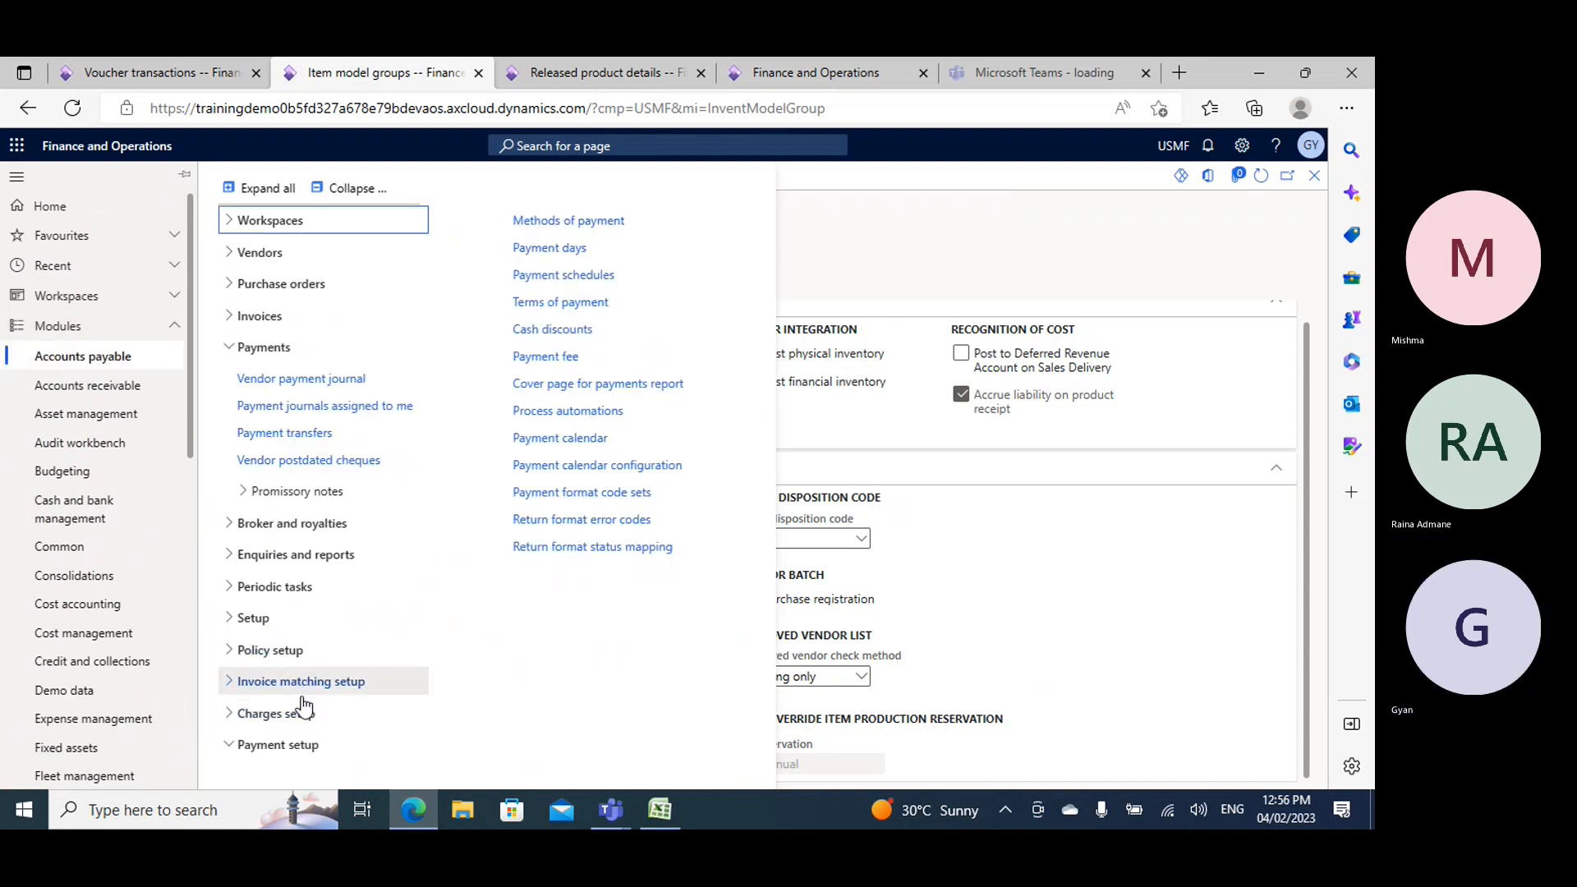
click(582, 235)
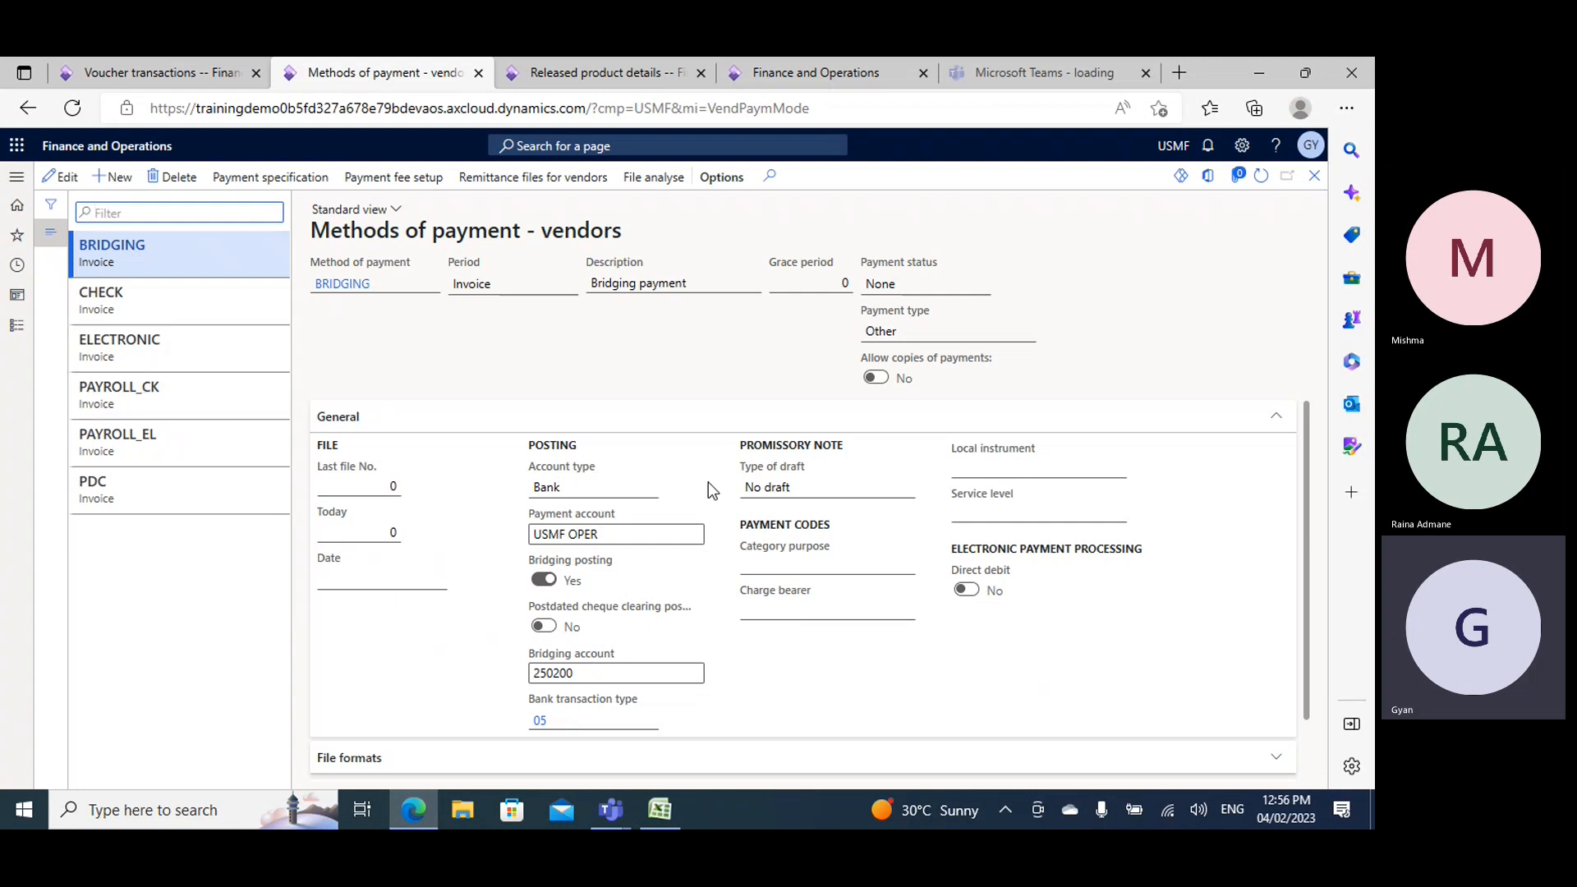
click(152, 298)
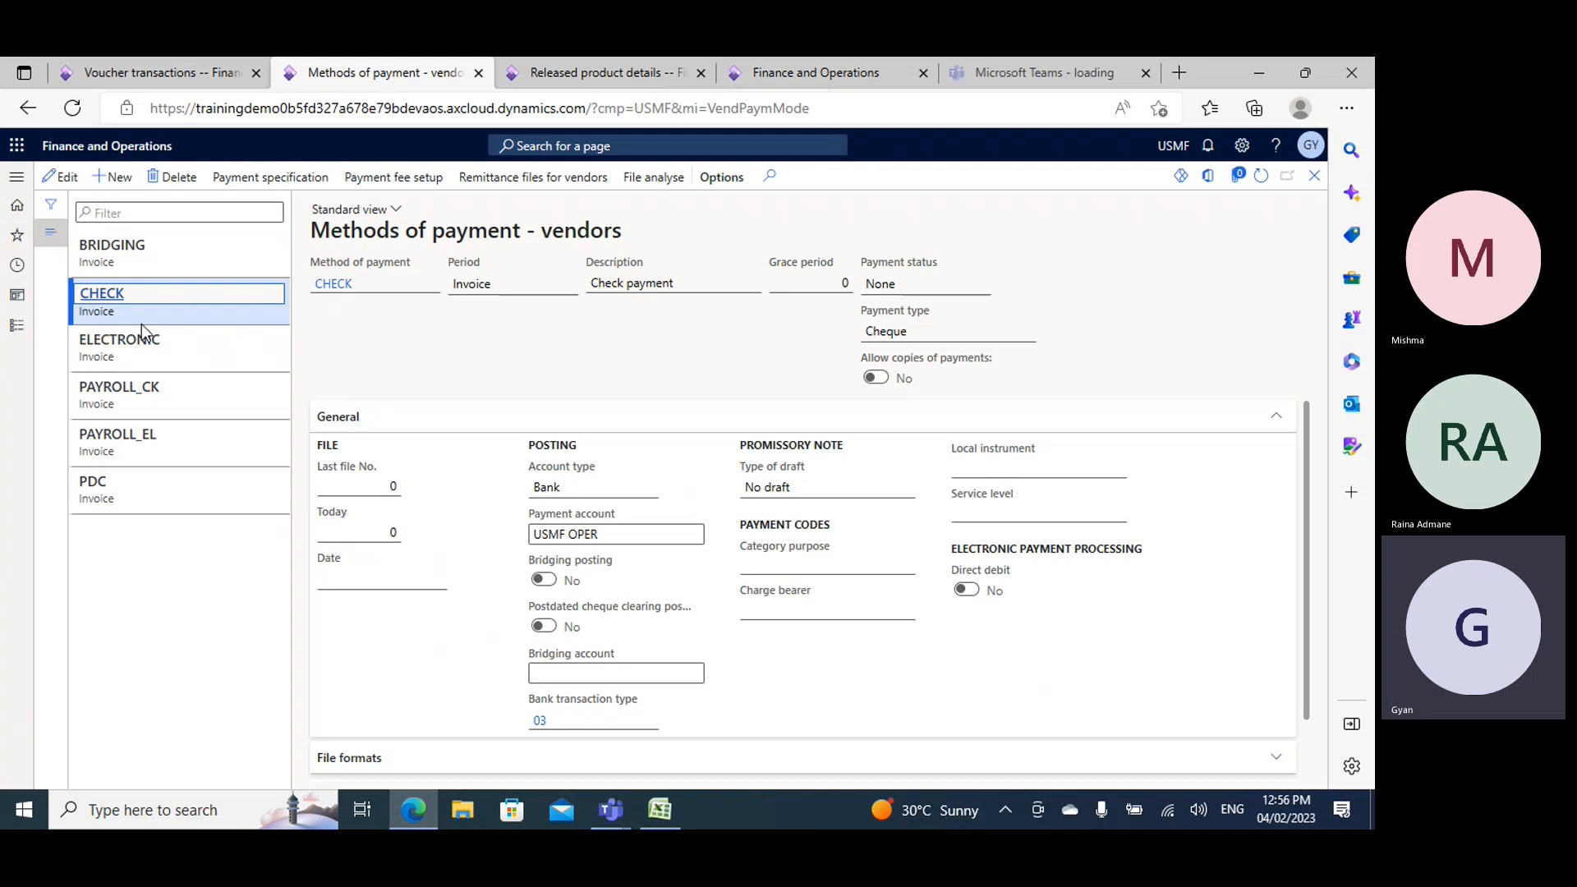
- Open the Accounts payable terms of payment and view the setup of the Month+15 term
click(17, 325)
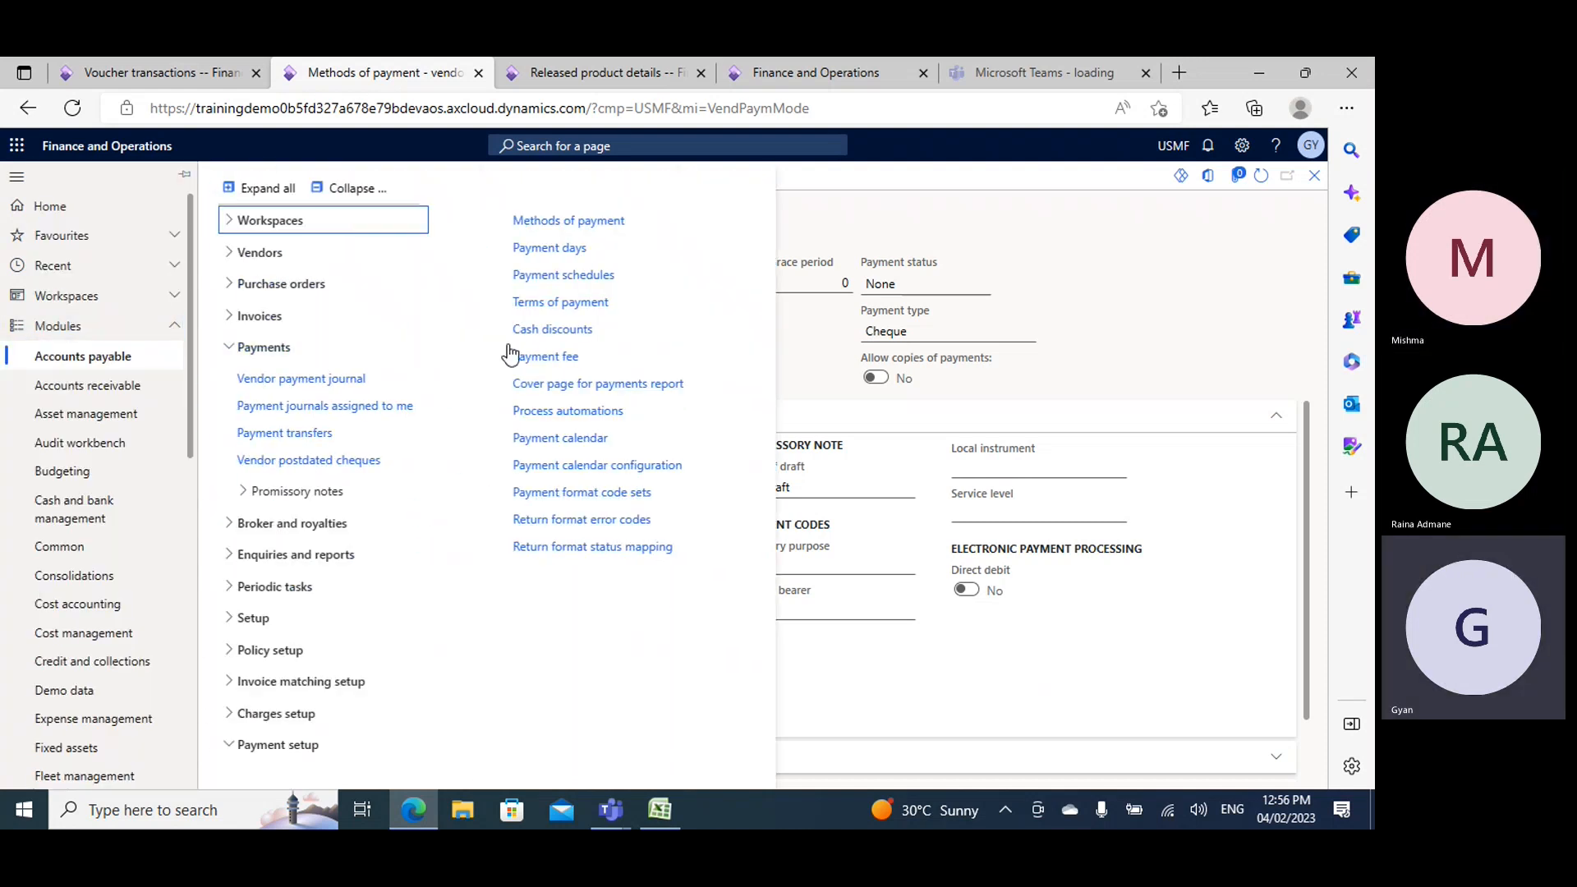
click(538, 302)
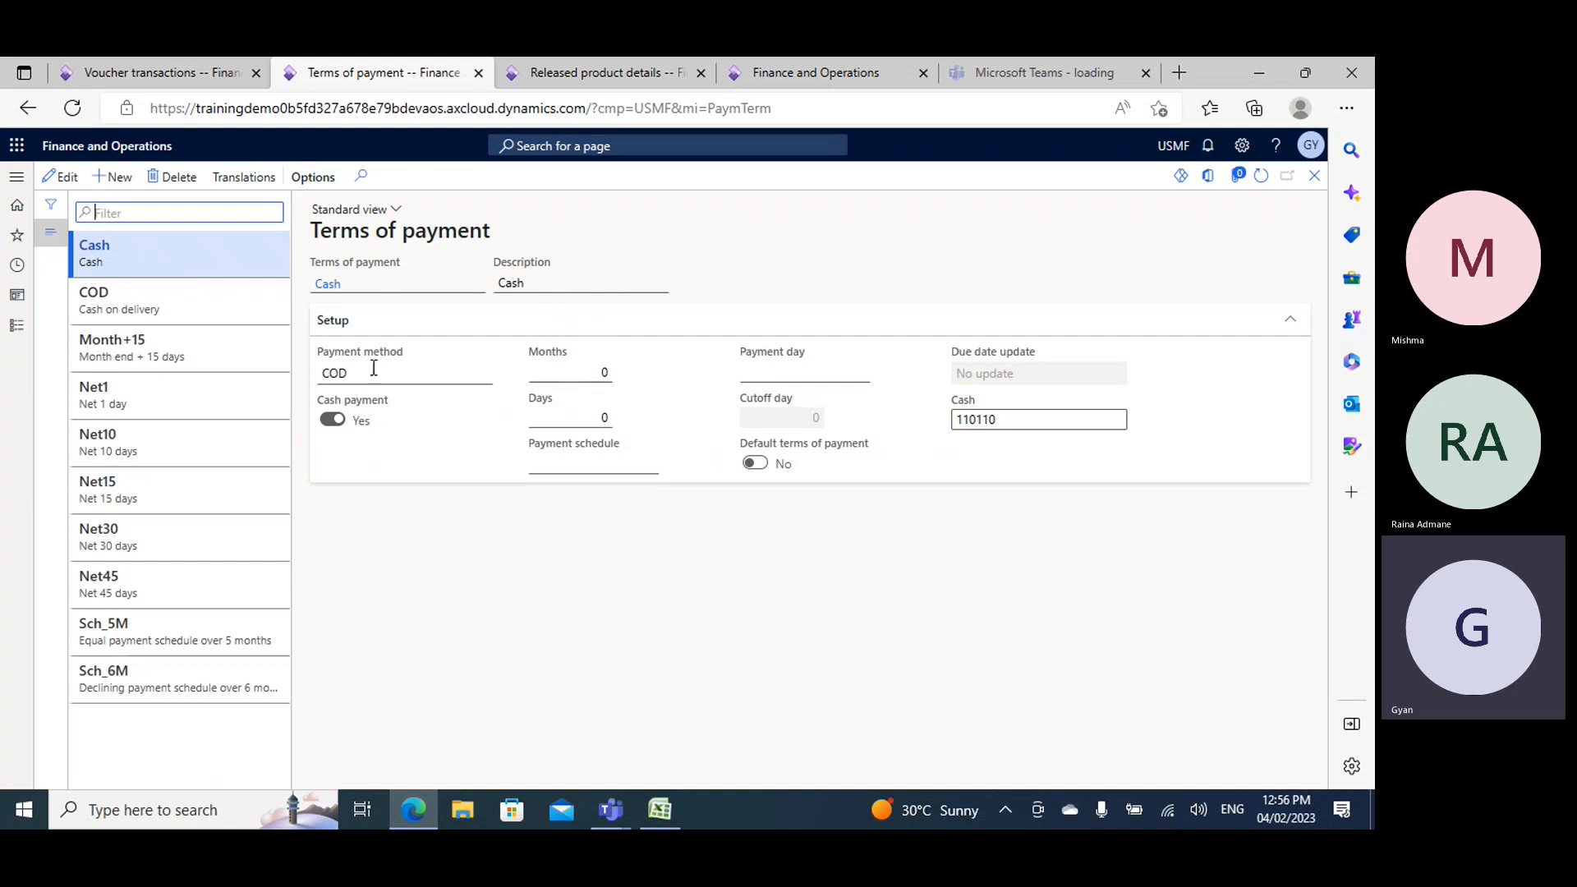
click(115, 338)
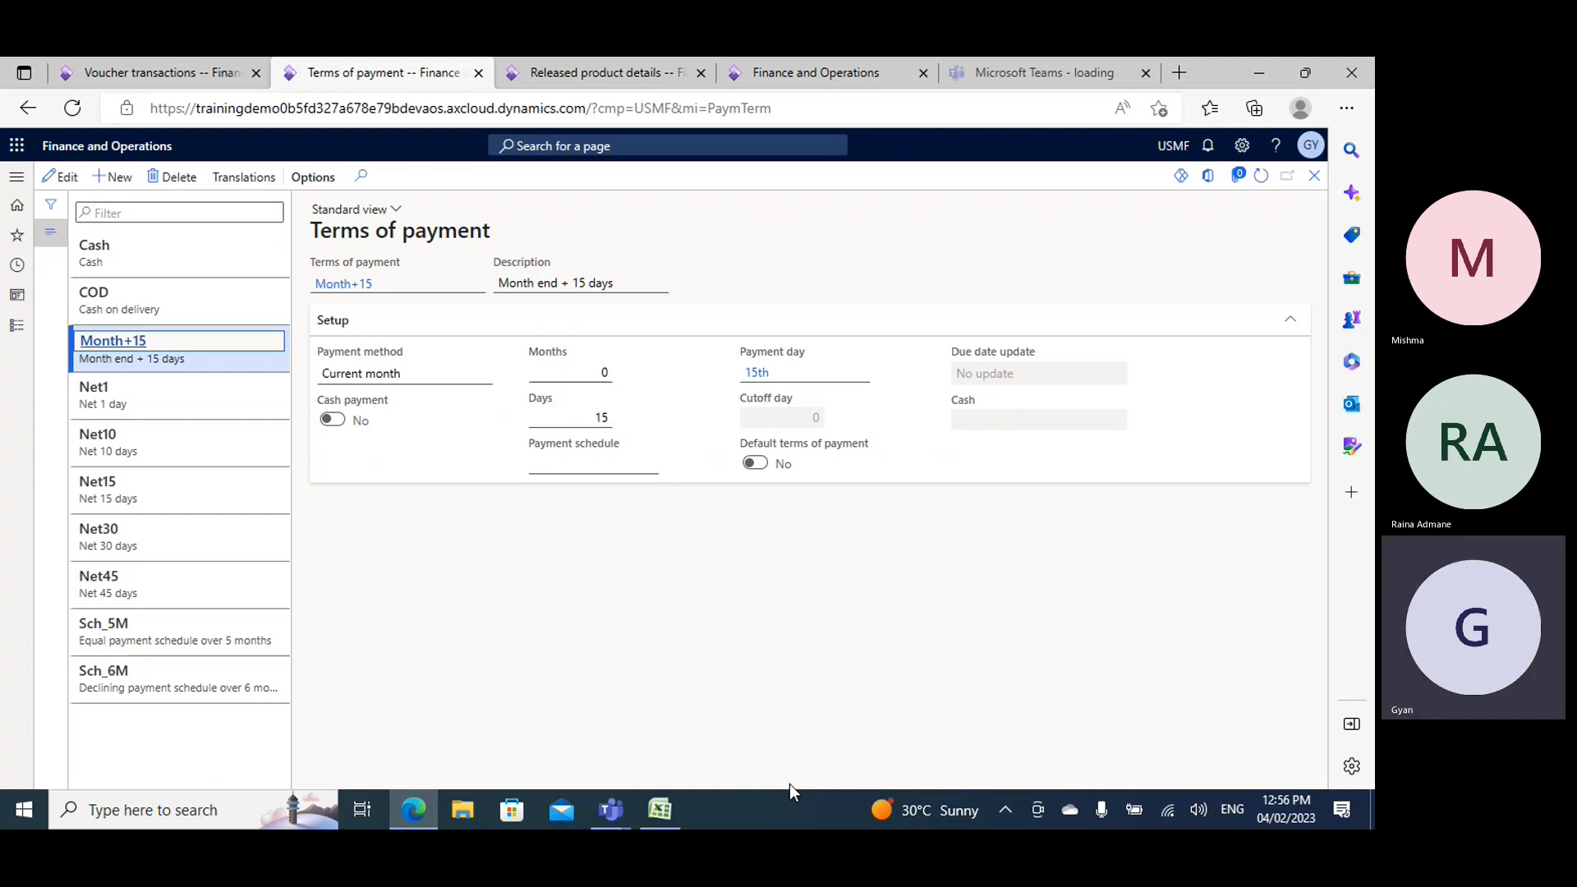
- In Book2's Sheet3, enter the heading "Invoice date" in H73 and the date 4/2/2023 in H74
click(648, 810)
scroll(651, 575, down, 20)
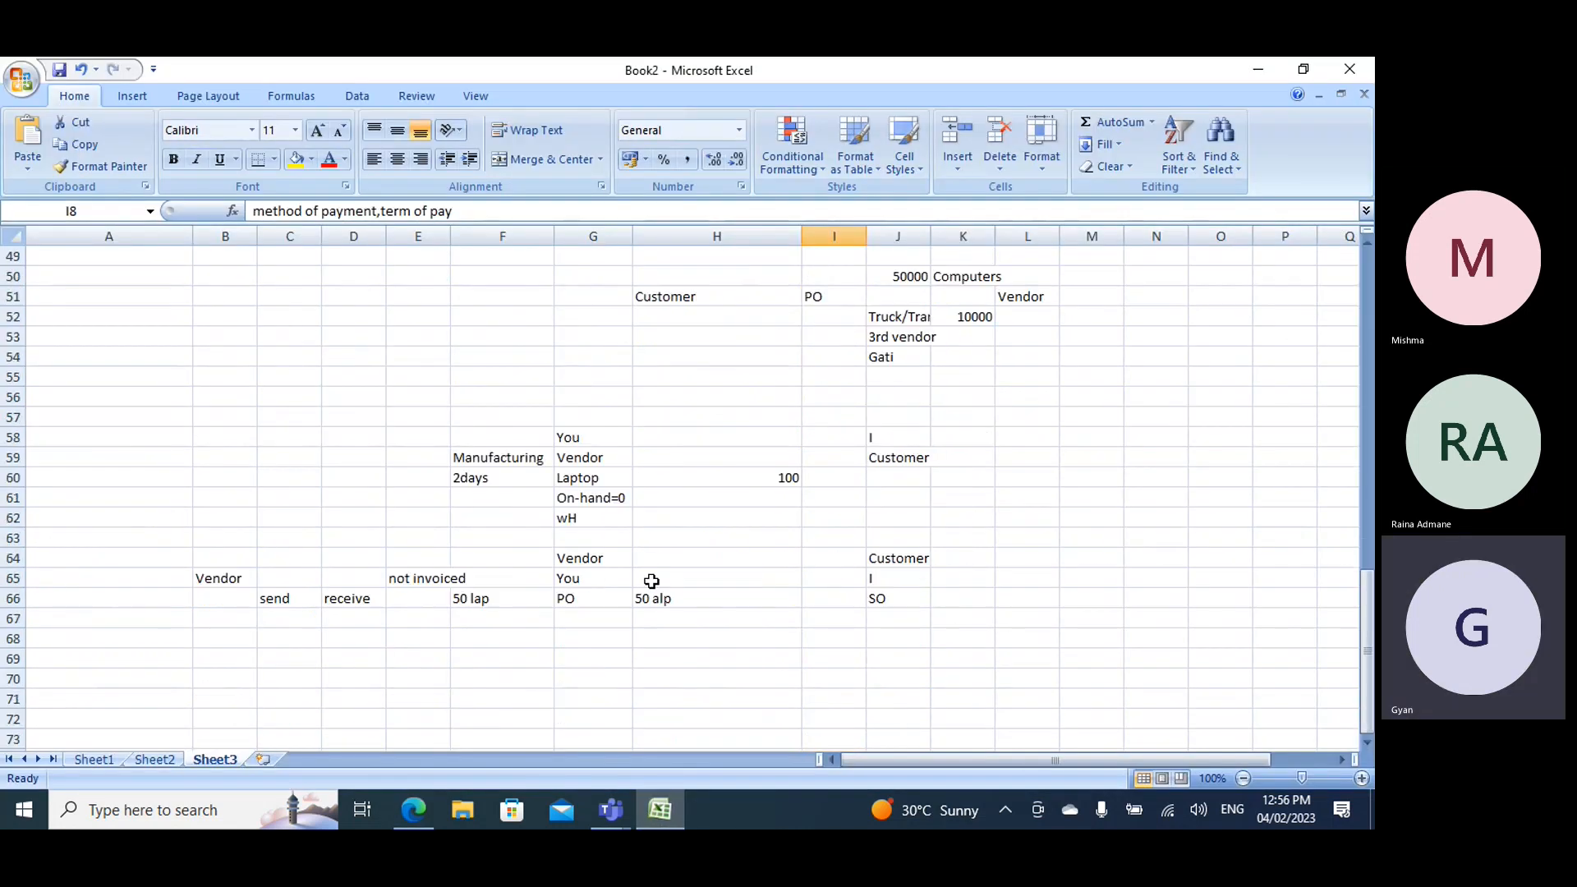
click(653, 383)
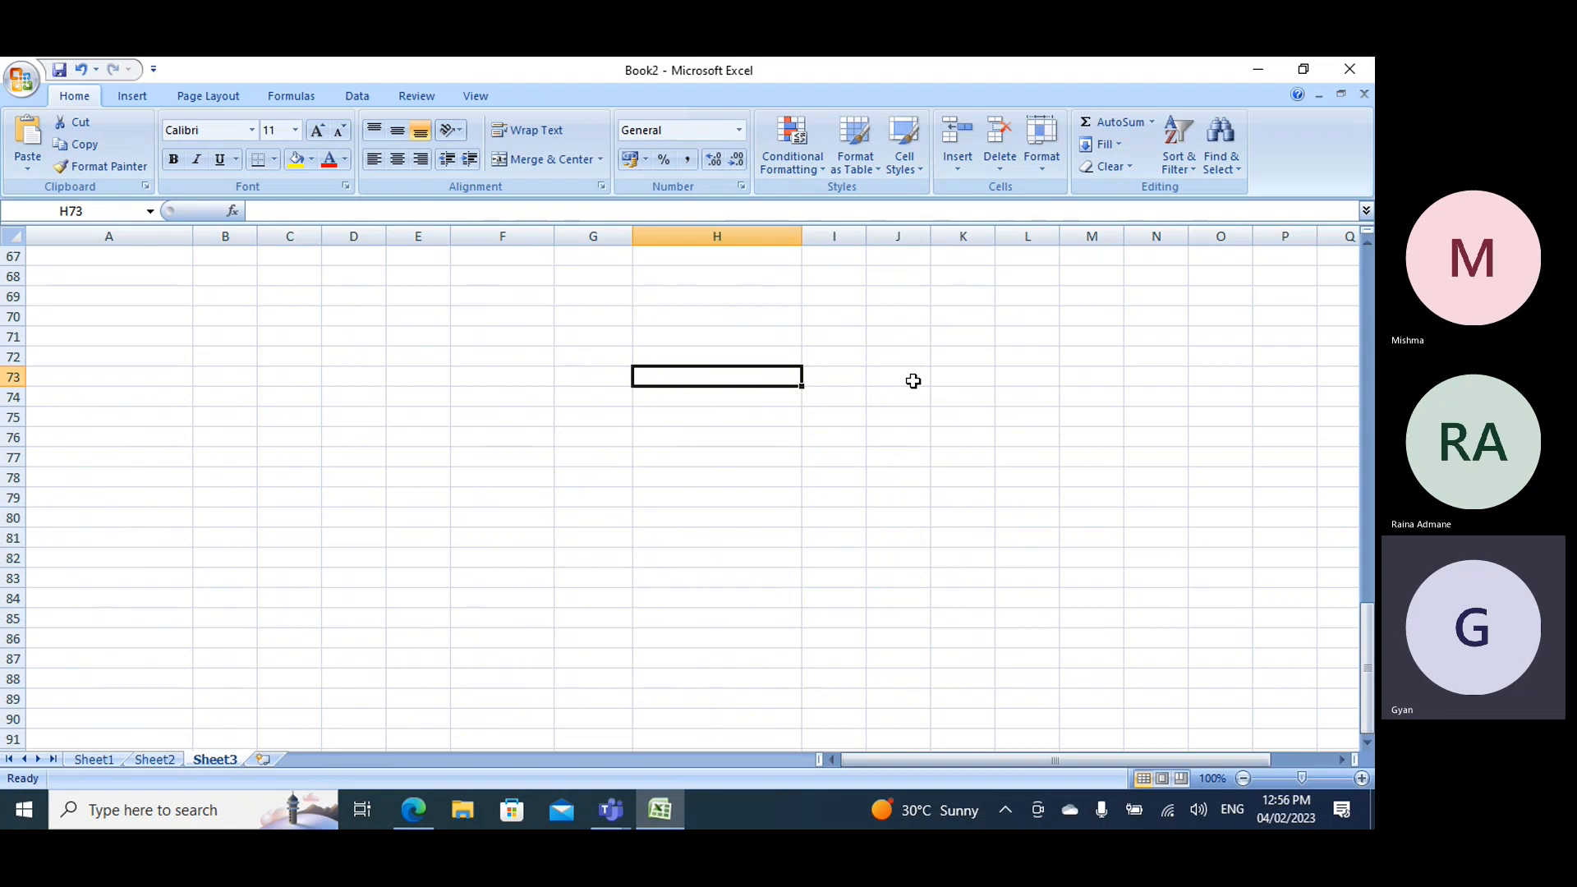
text(Invoioce)
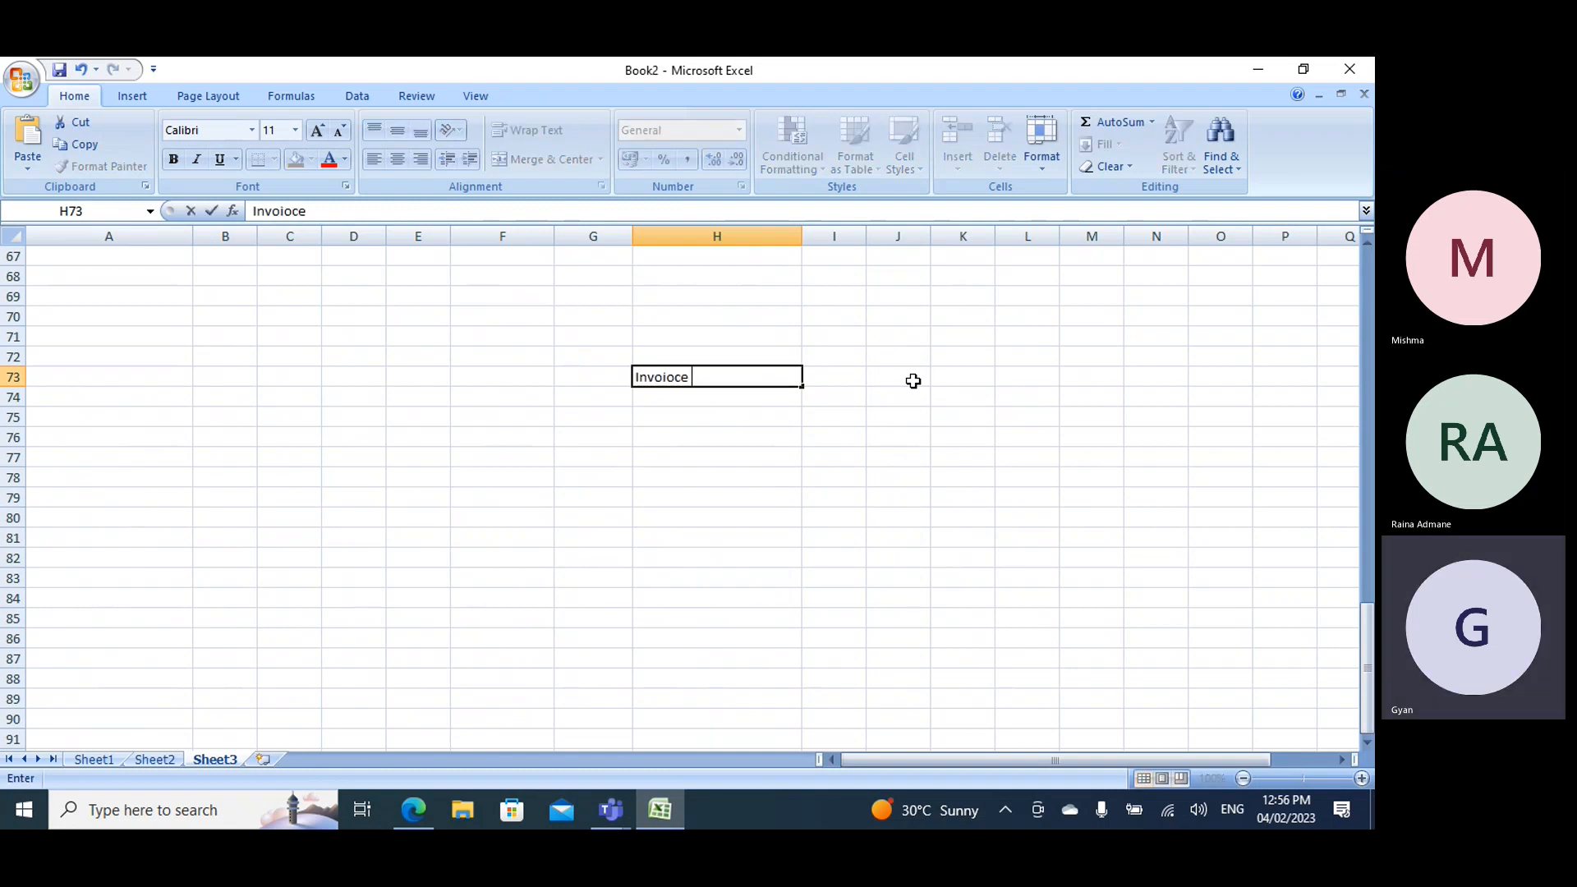
key(BackSpace)
key(BackSpace)
key(BackSpace)
key(BackSpace)
text(ice)
key(BackSpace)
key(BackSpace)
key(BackSpace)
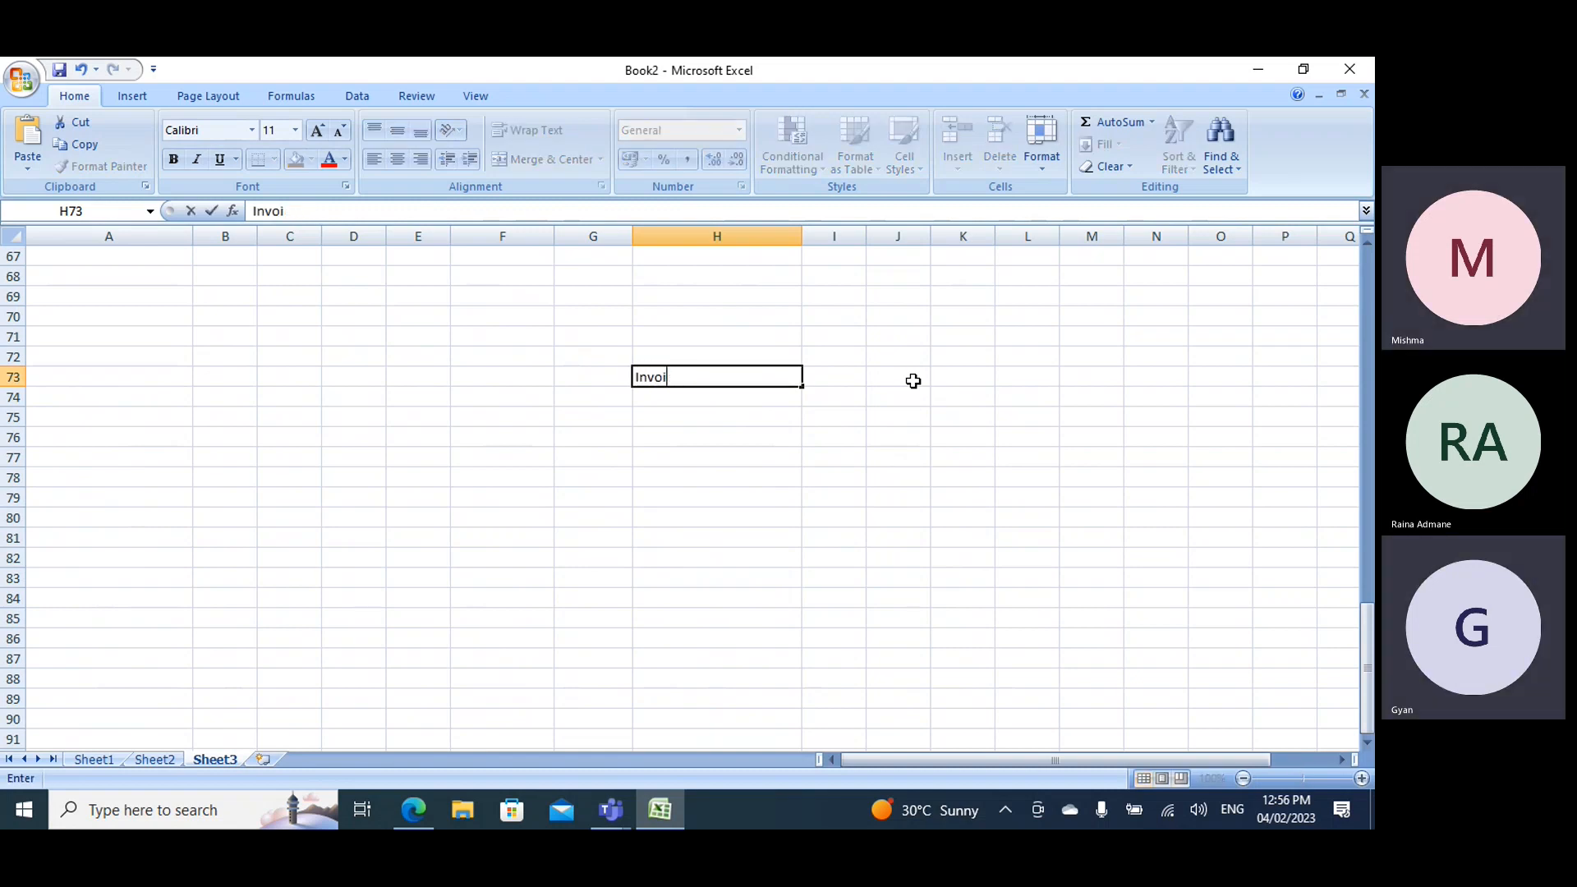
text(ice date)
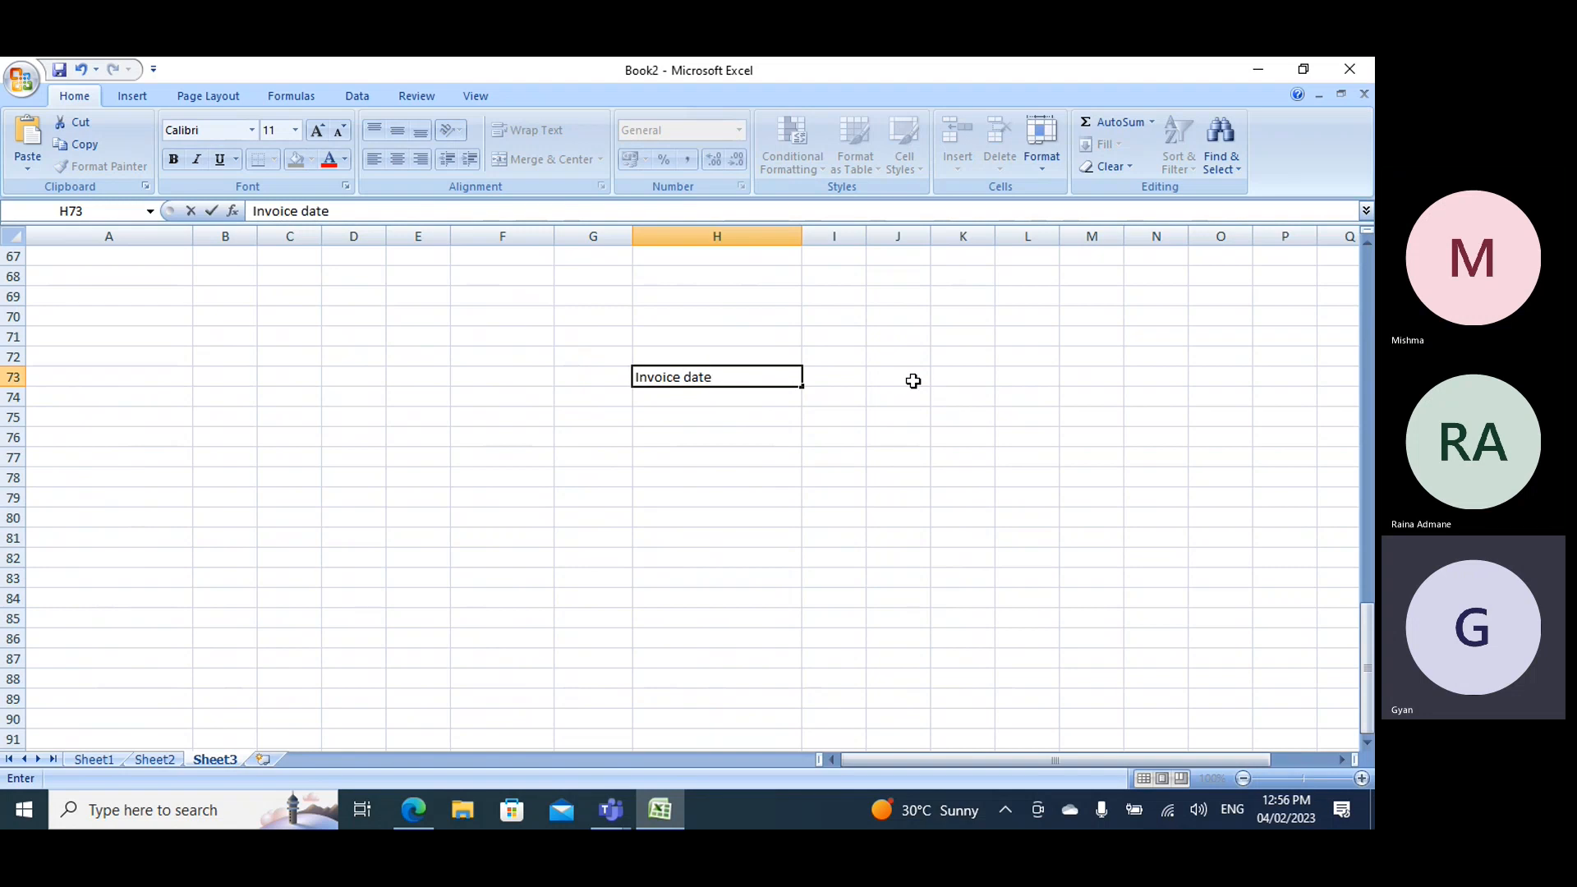
click(716, 394)
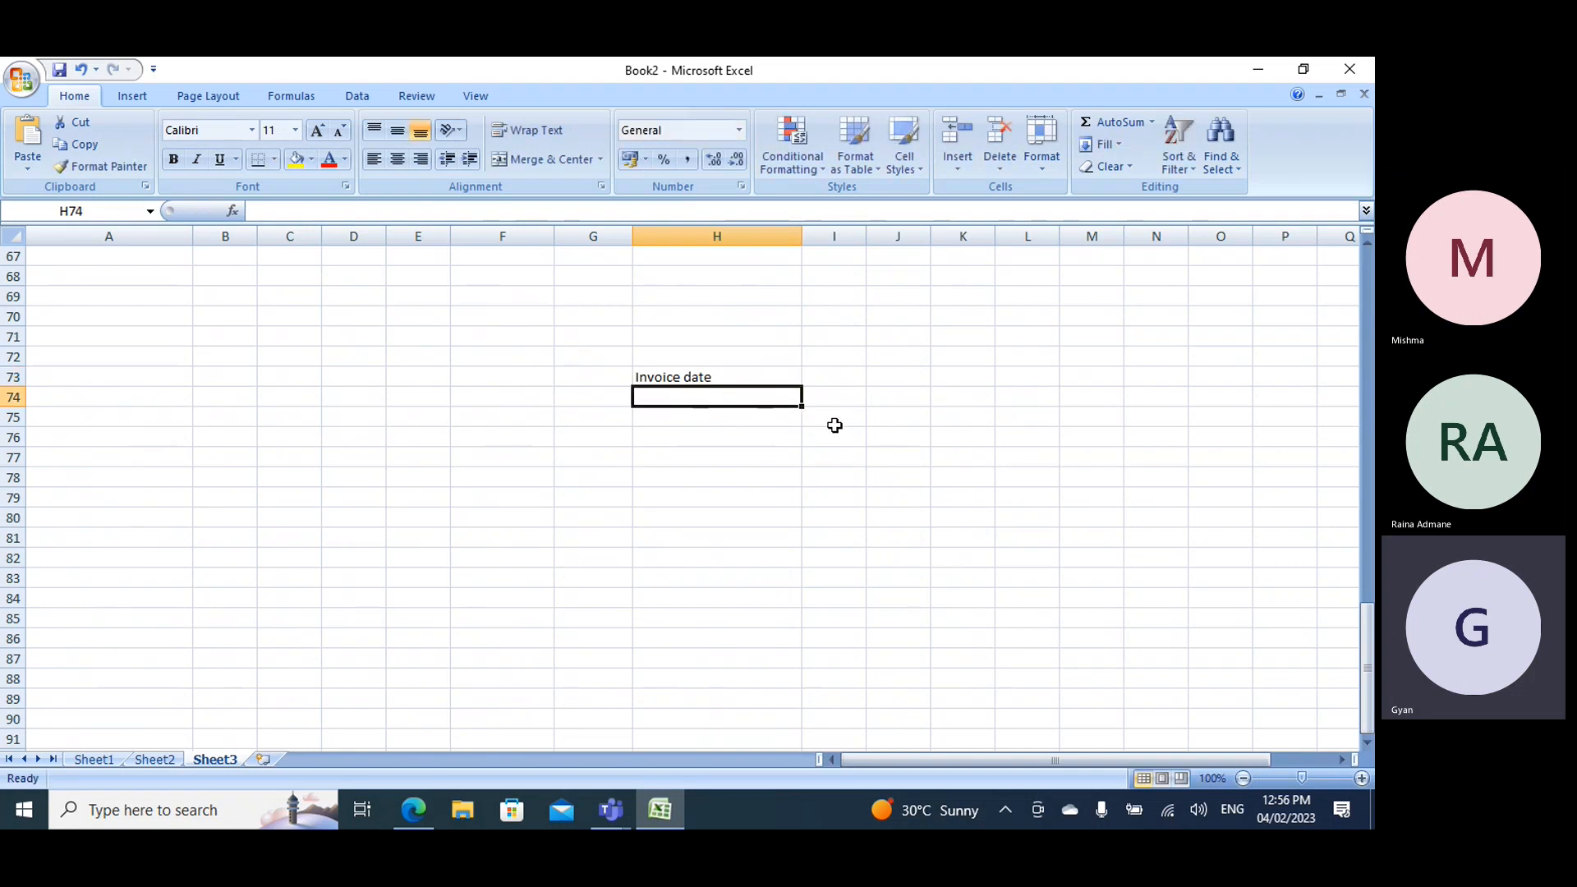
text(4/2)
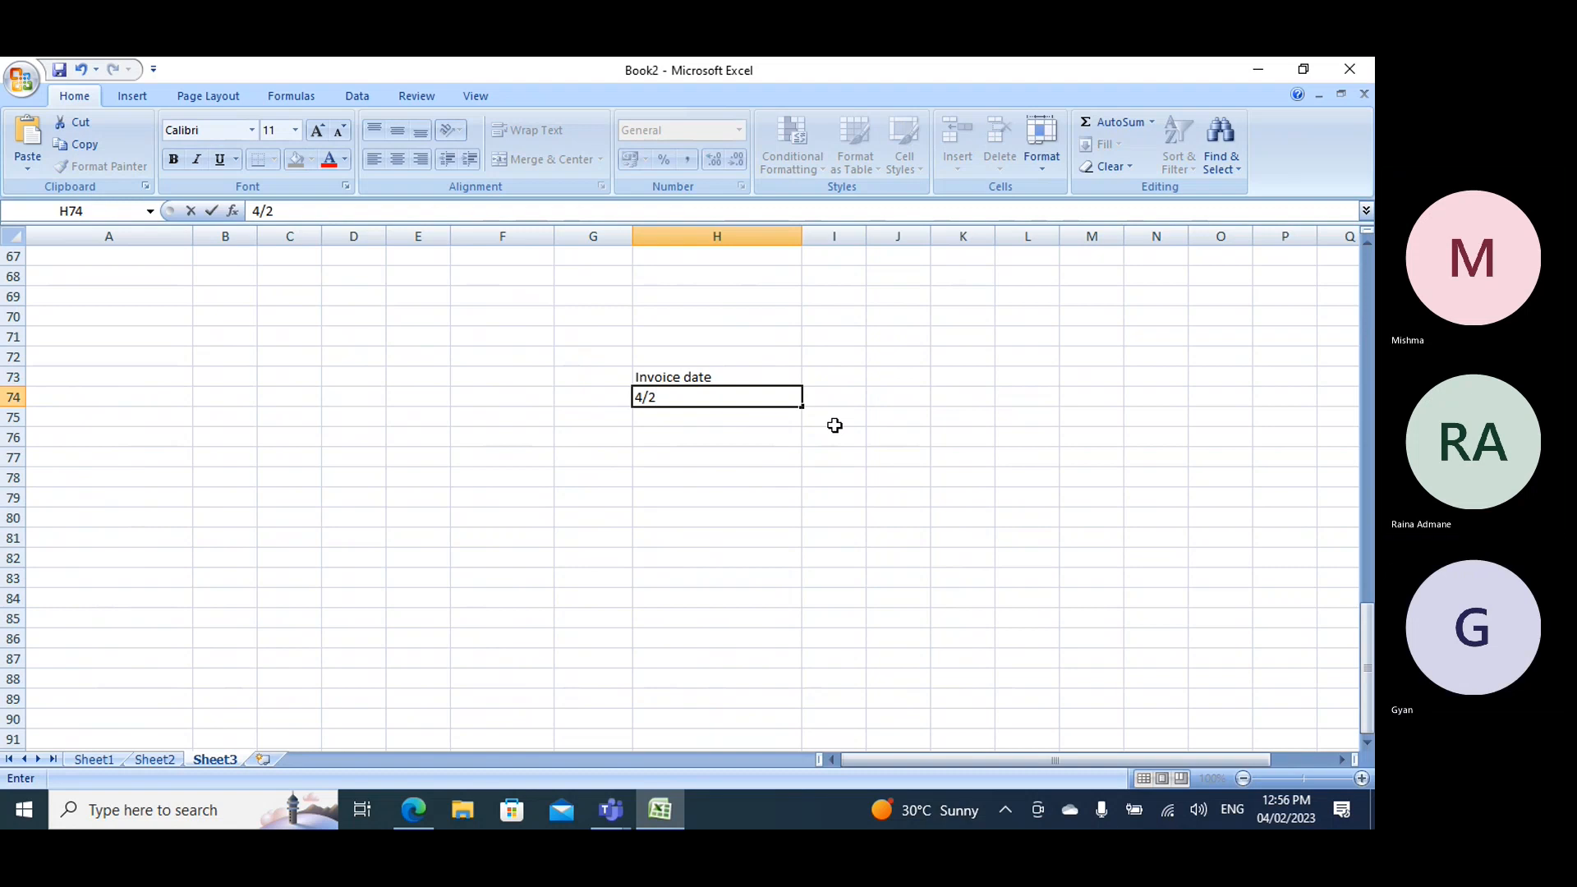
text(/2023)
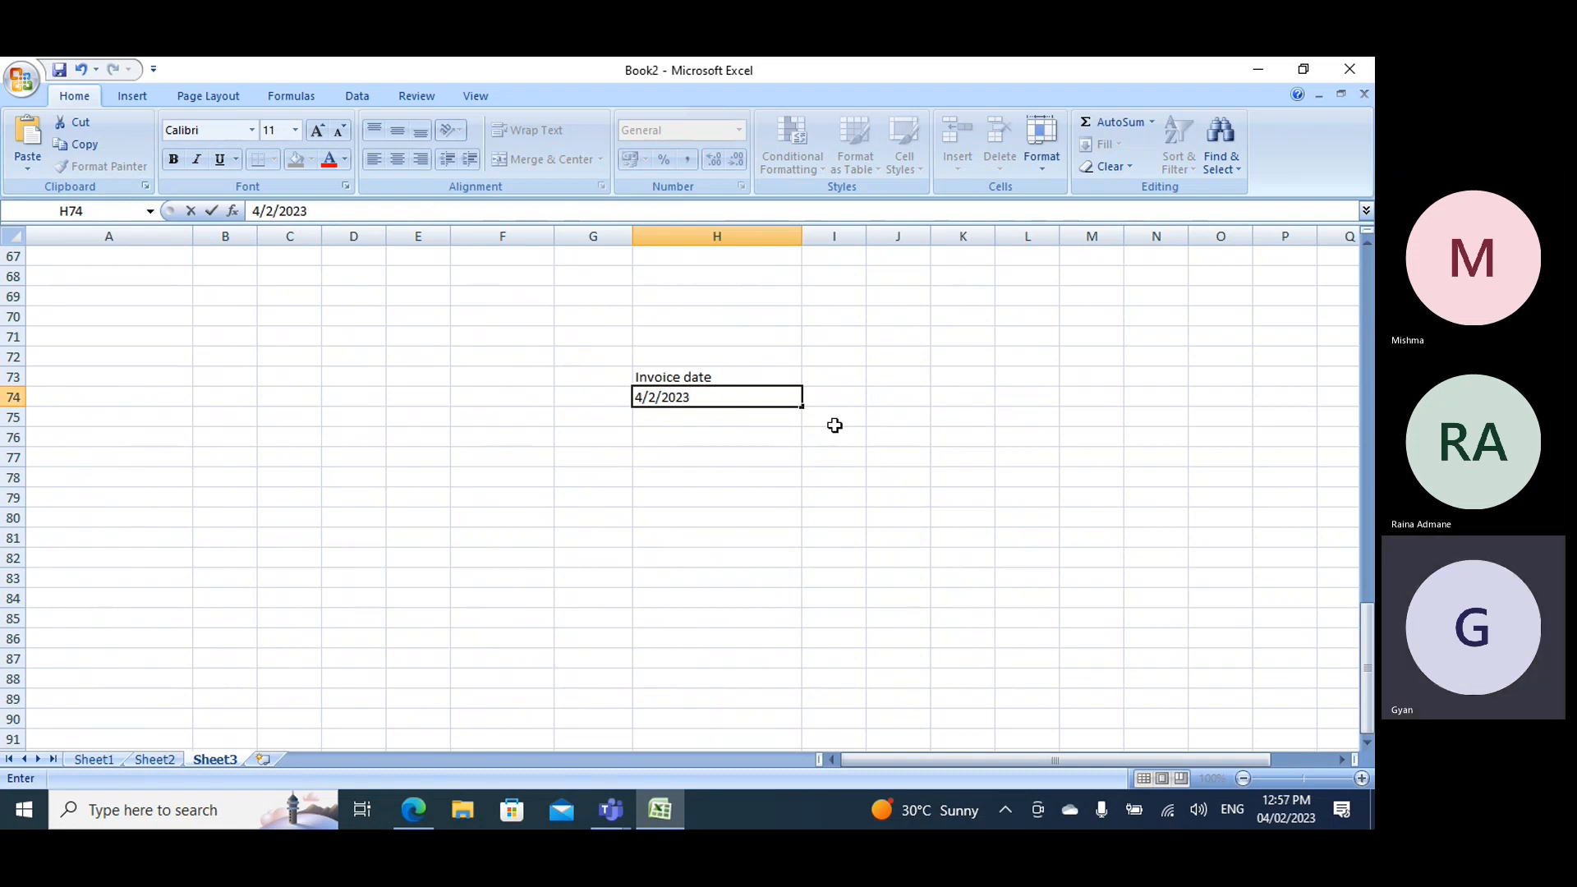
- Enter the heading "Customer" in cell K73, beside the invoice date example
click(956, 376)
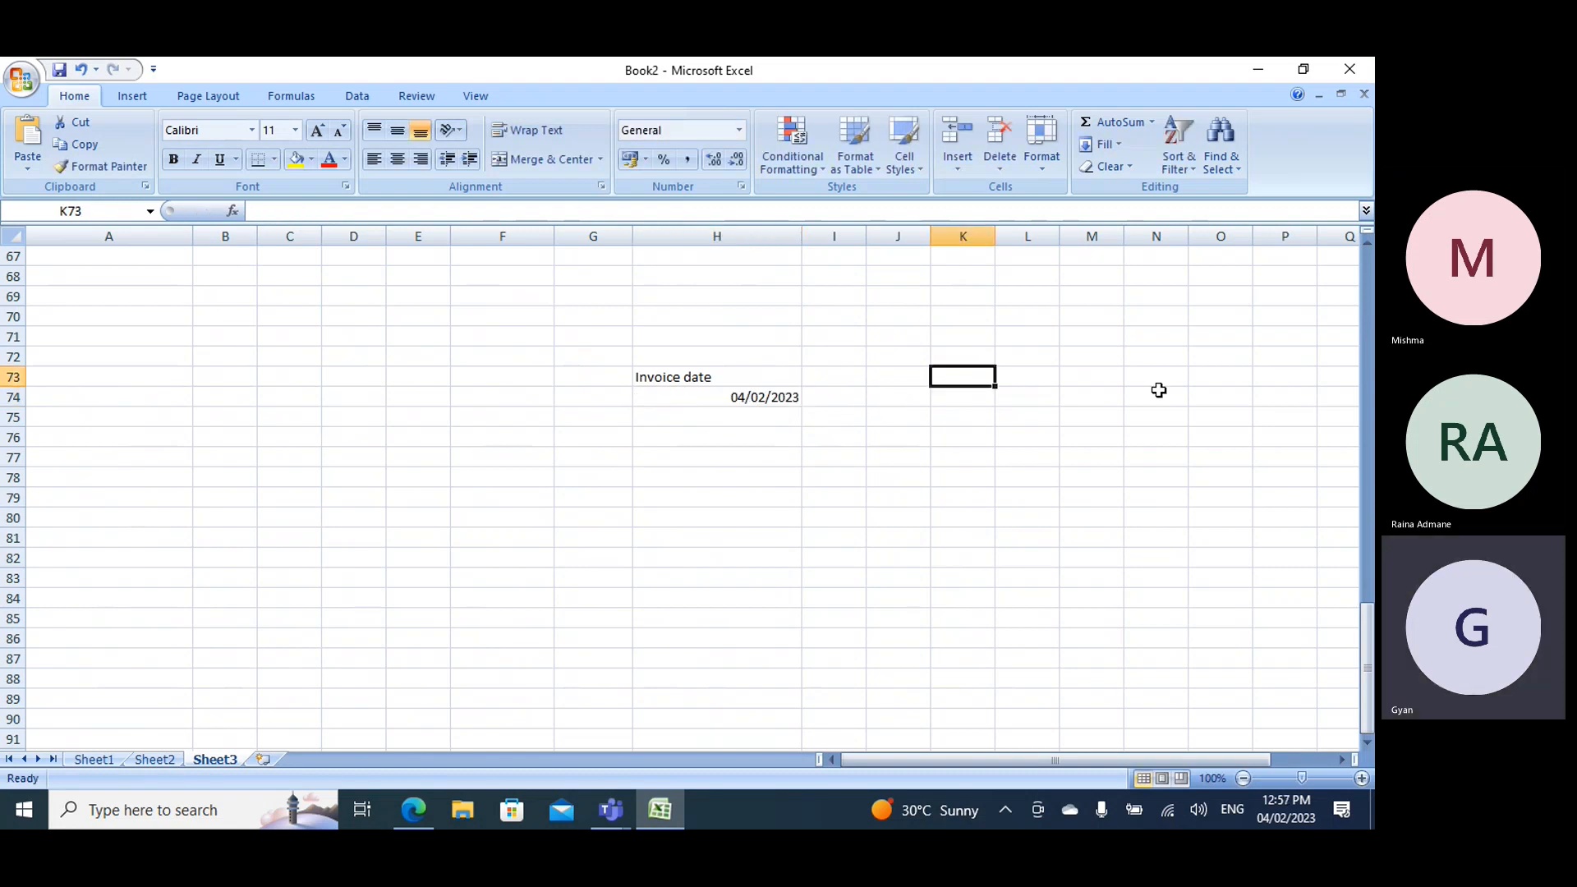
text(Custoemr)
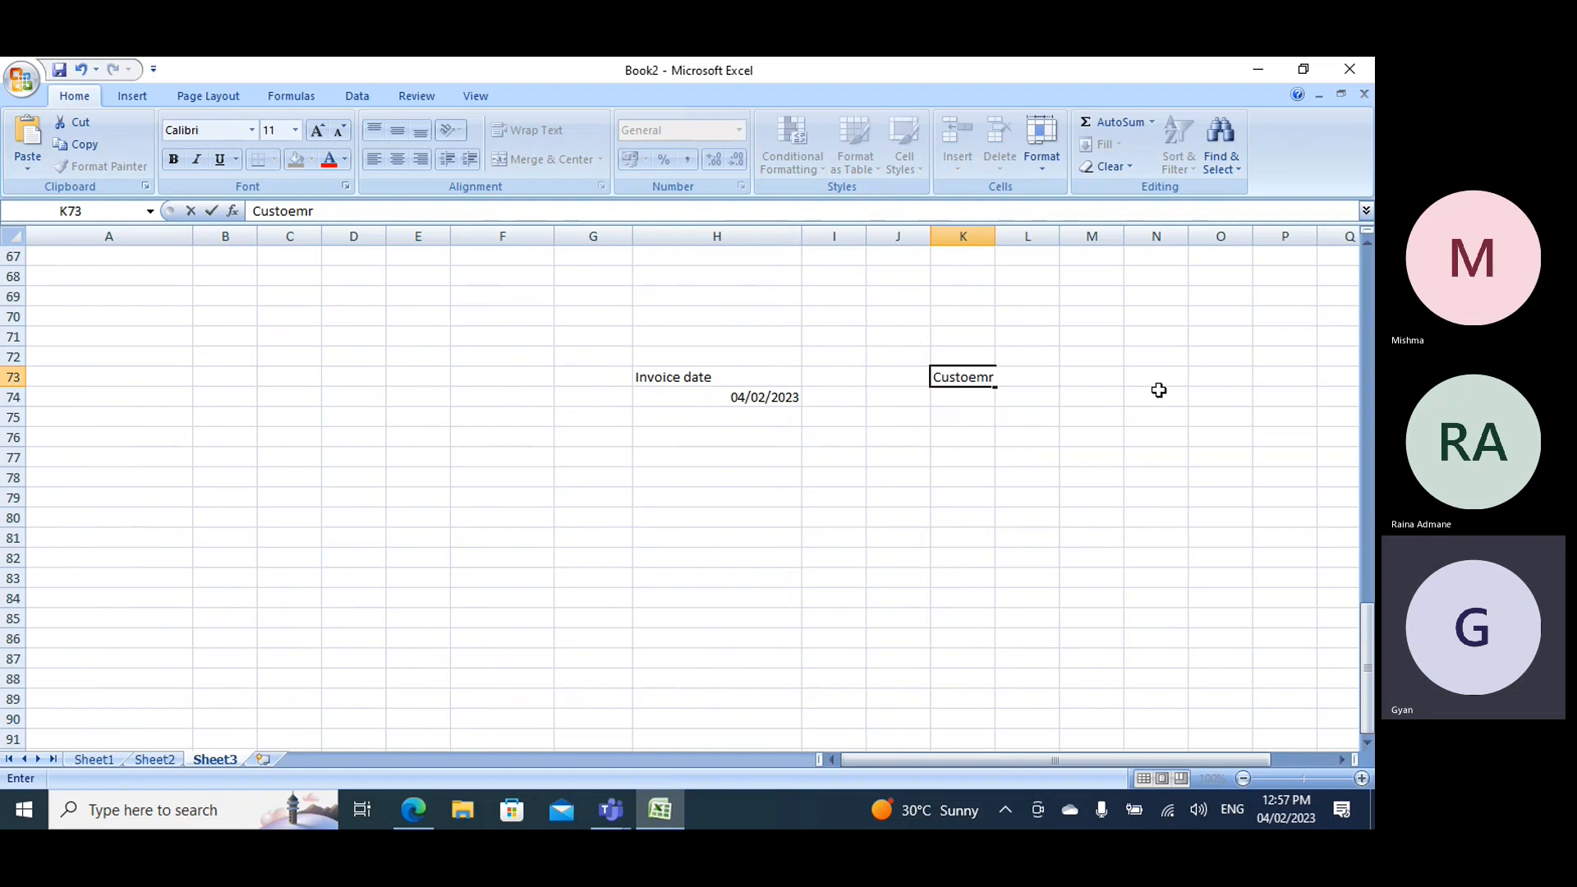
key(BackSpace)
key(BackSpace)
key(BackSpace)
text(mer)
- Enter the date 4/3/2023 under the Customer heading in K74
click(969, 398)
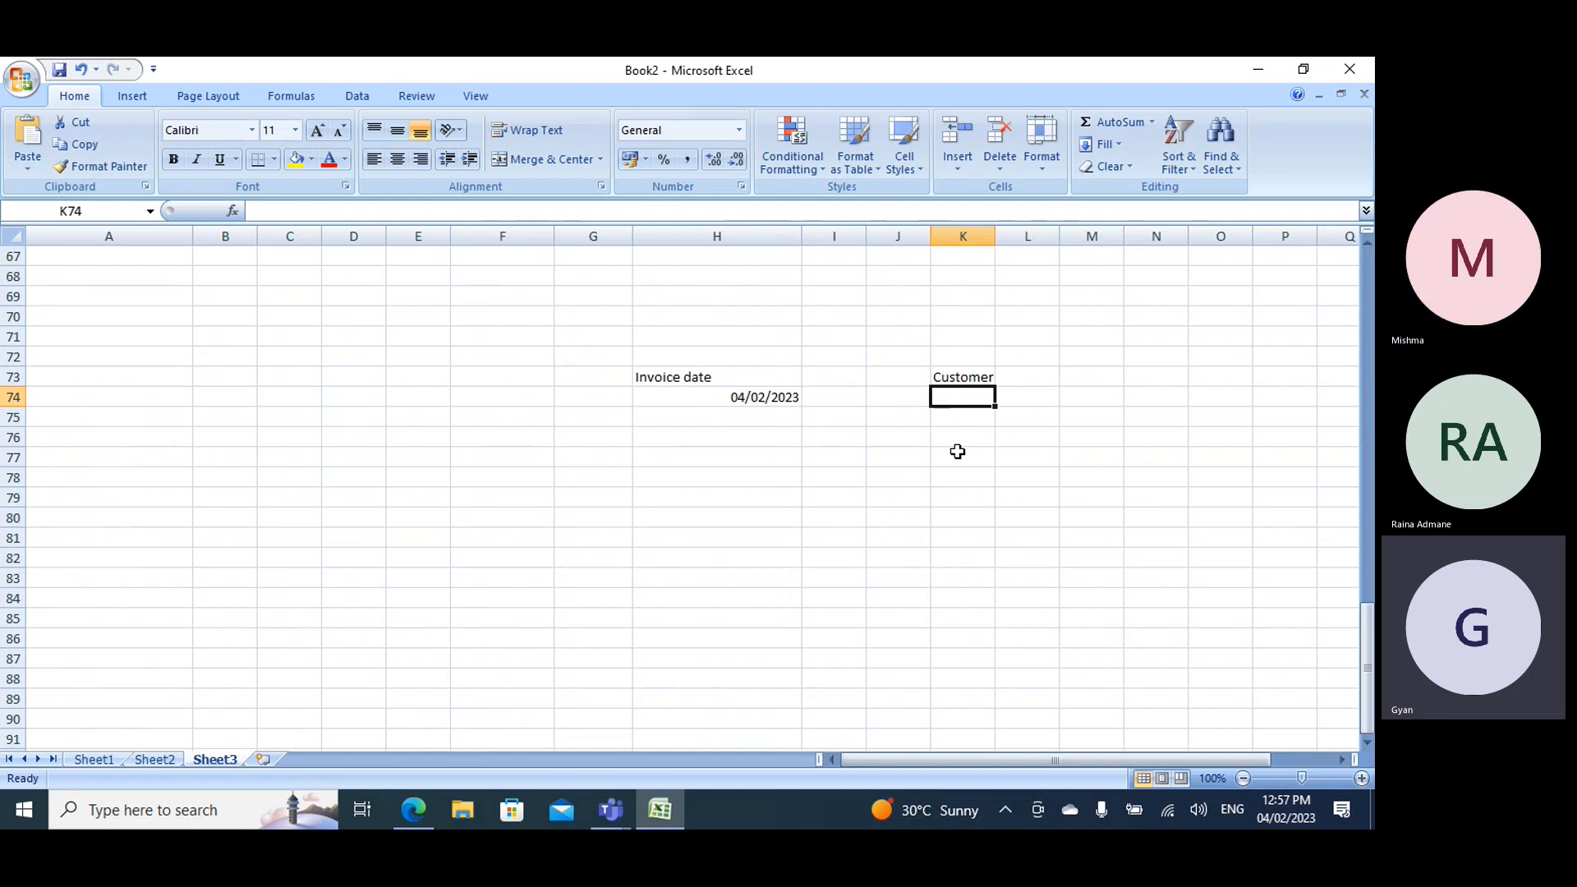
text(30)
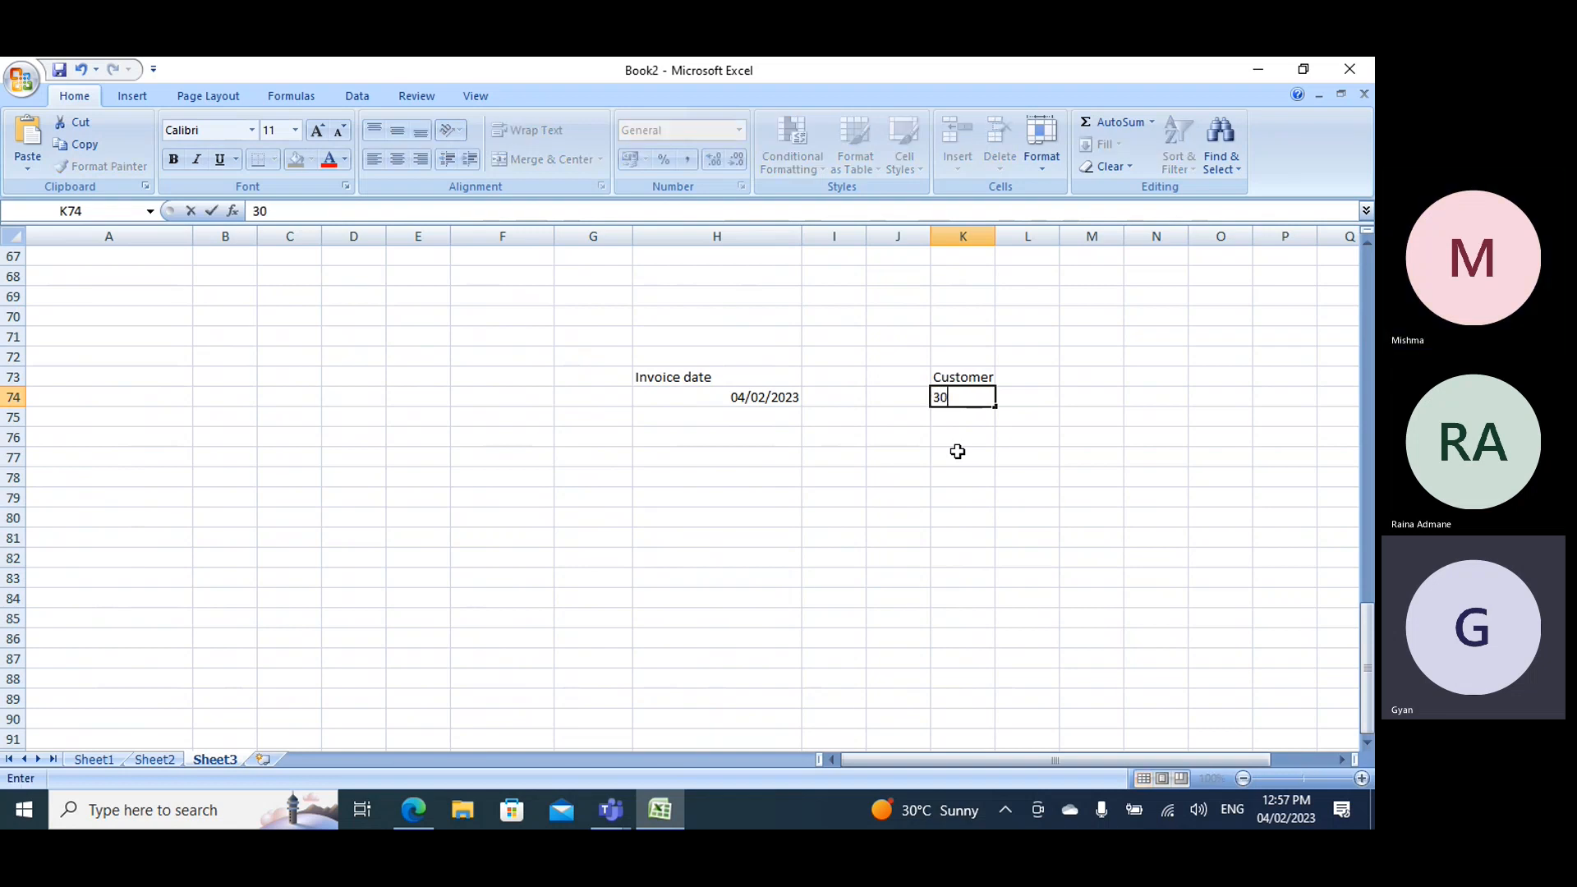
key(BackSpace)
key(BackSpace)
text(4/)
text(3/2023)
click(1022, 409)
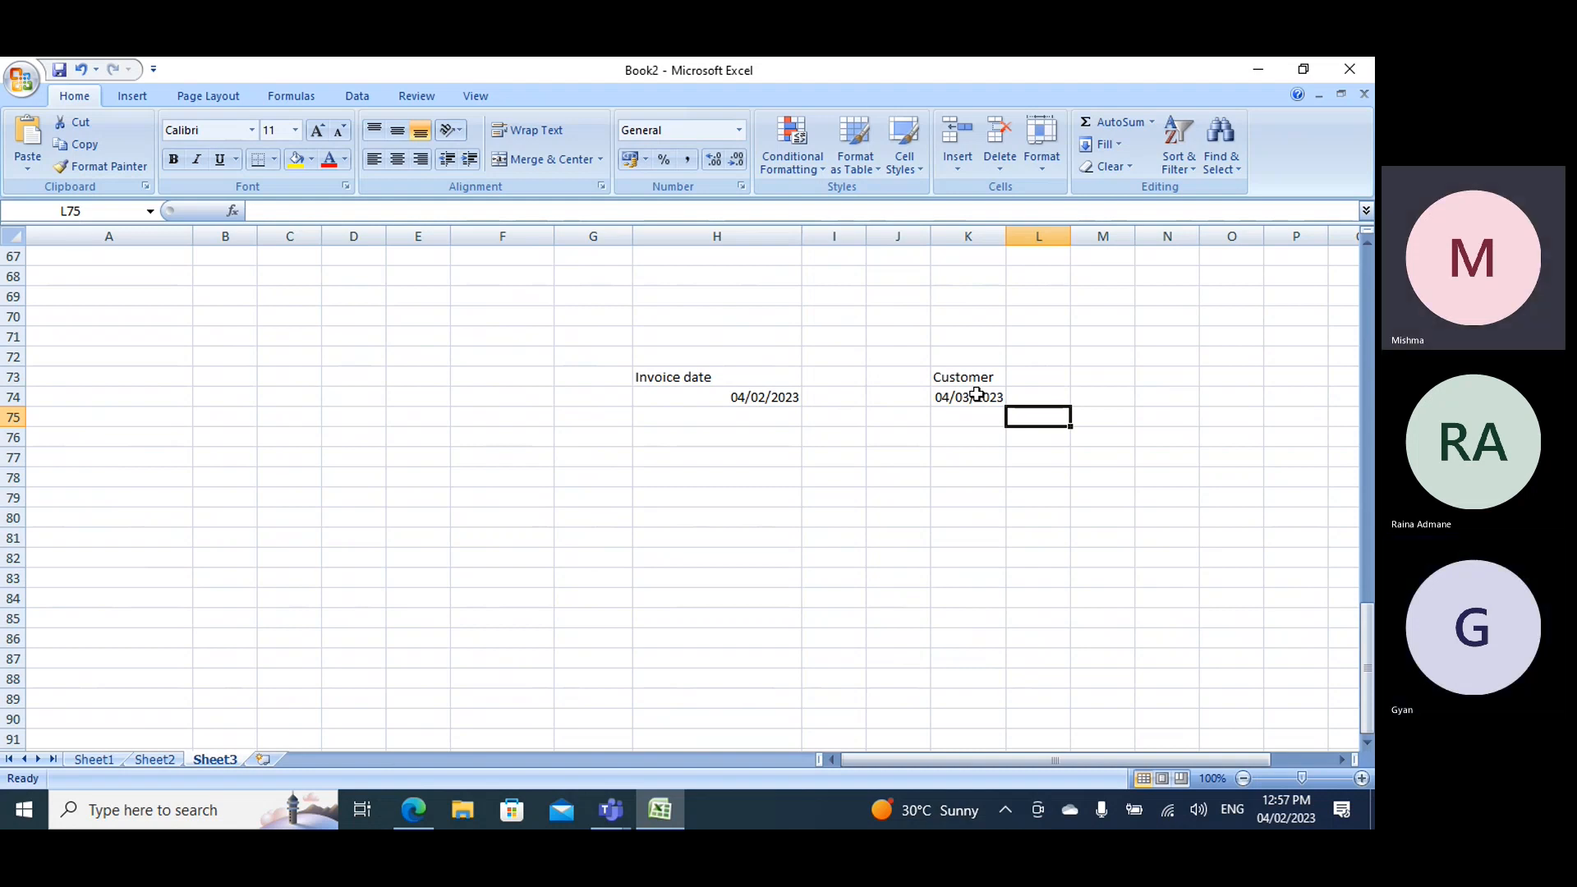
- Switch to Terms of payment in Finance and Operations, set the Month+15 term's days to 30 and save
click(1259, 71)
click(1263, 84)
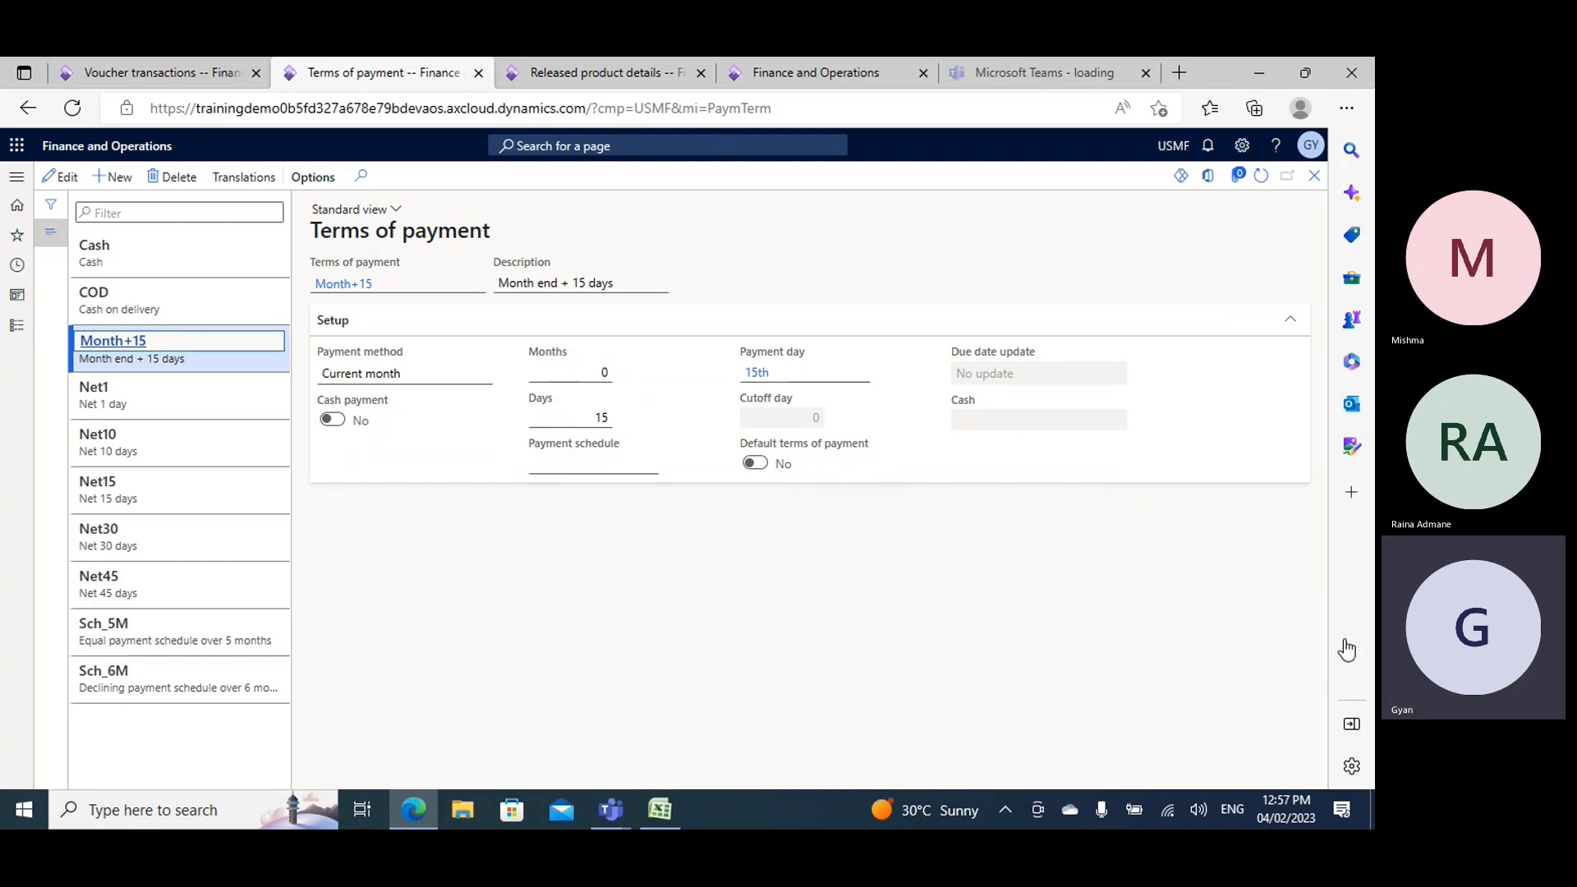
click(248, 355)
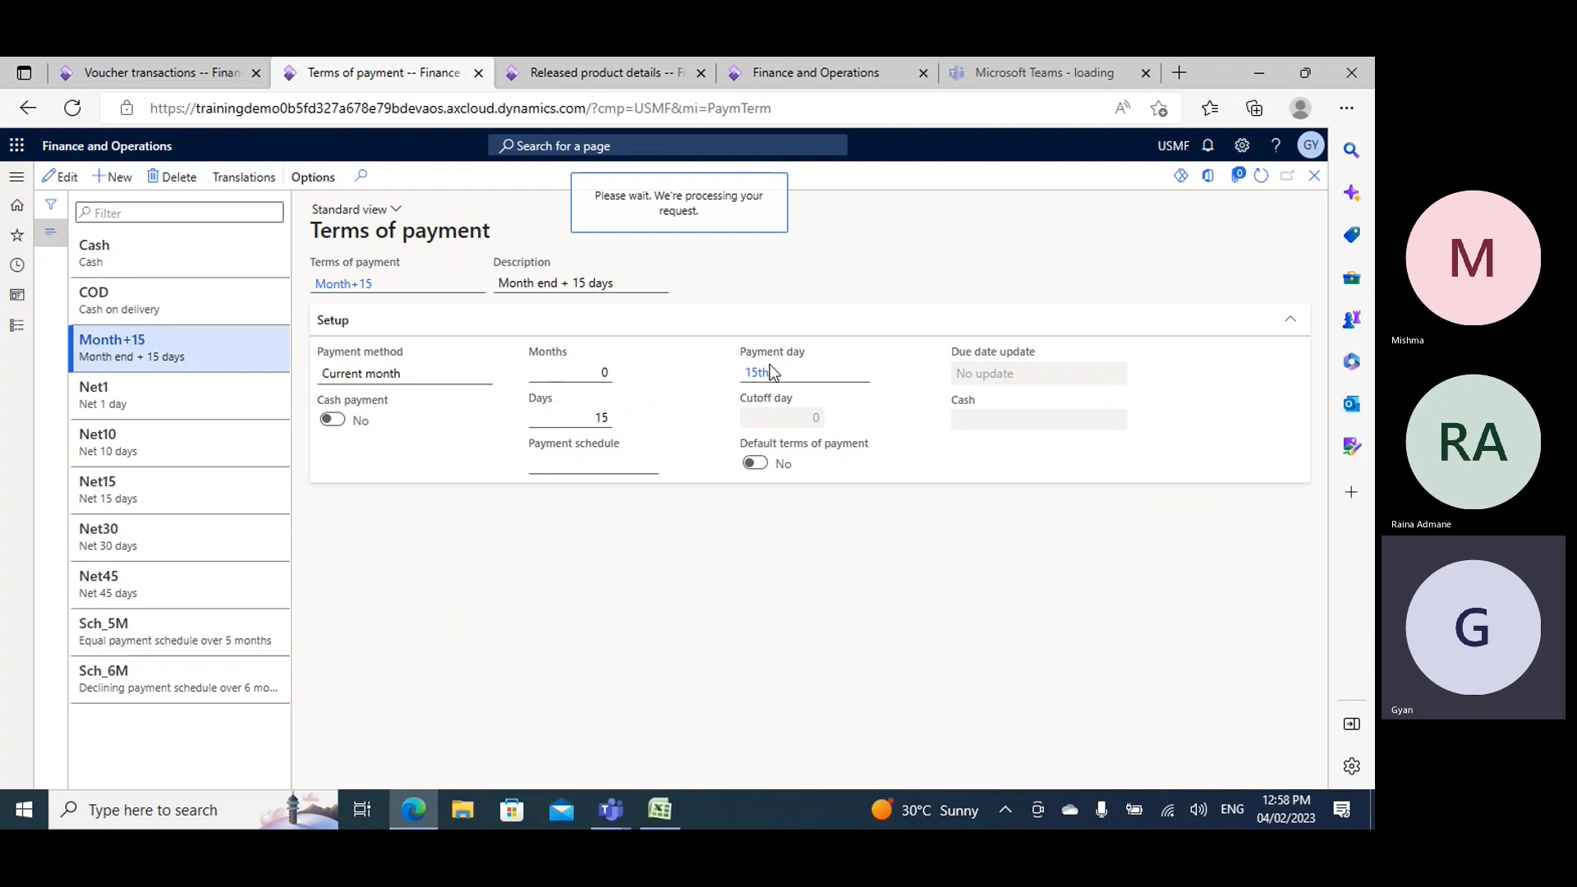
click(602, 418)
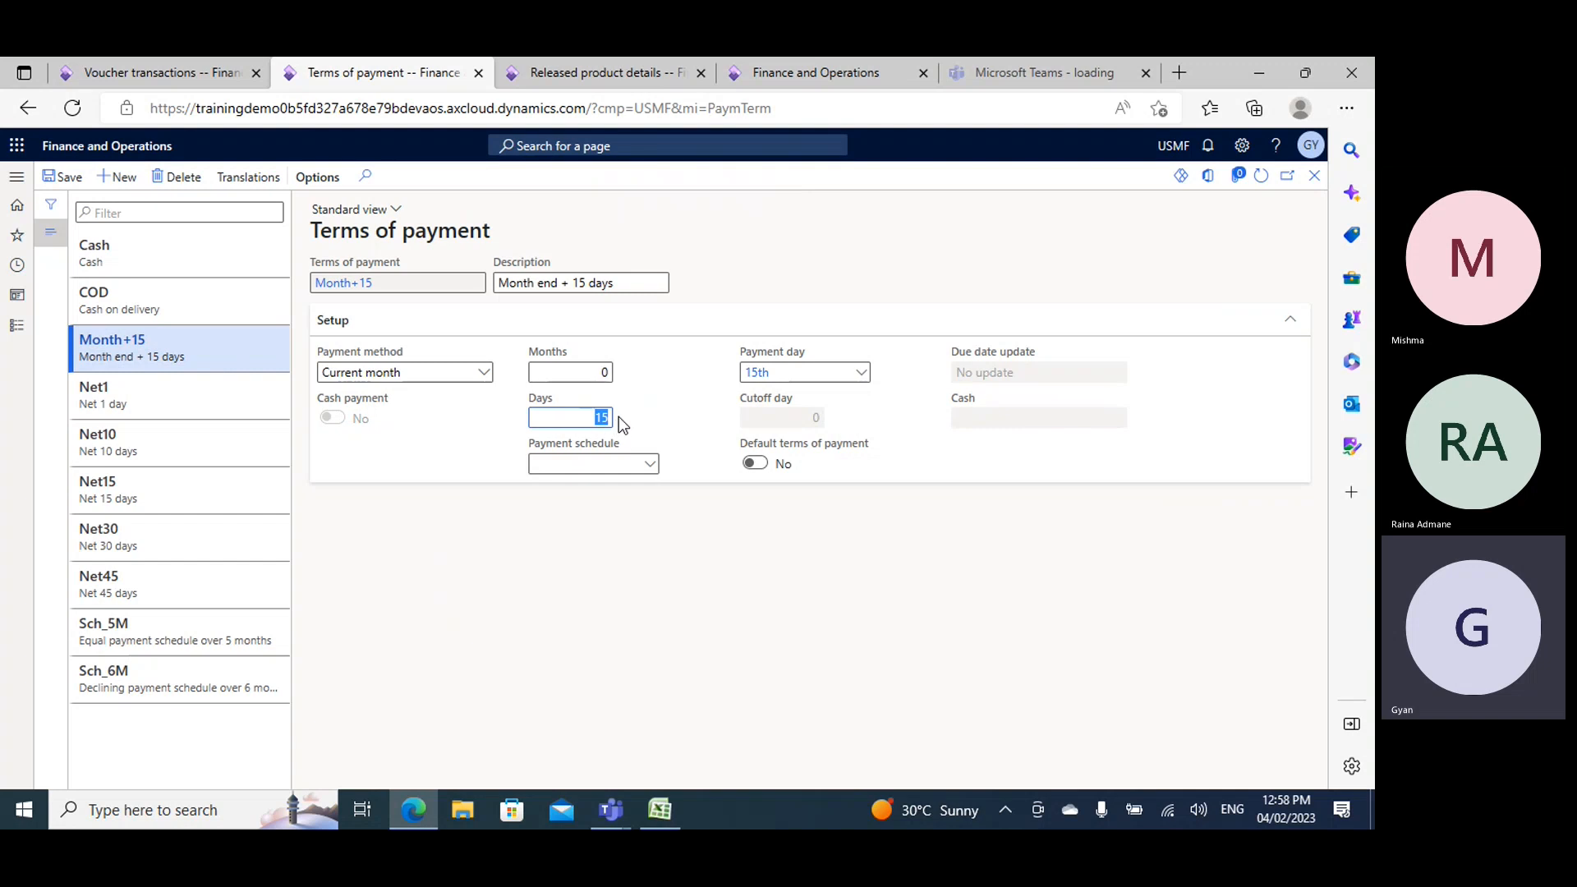
text(30)
click(67, 177)
click(602, 418)
- View the setup of the Net10 term, including its days, and the Net30 term
click(208, 436)
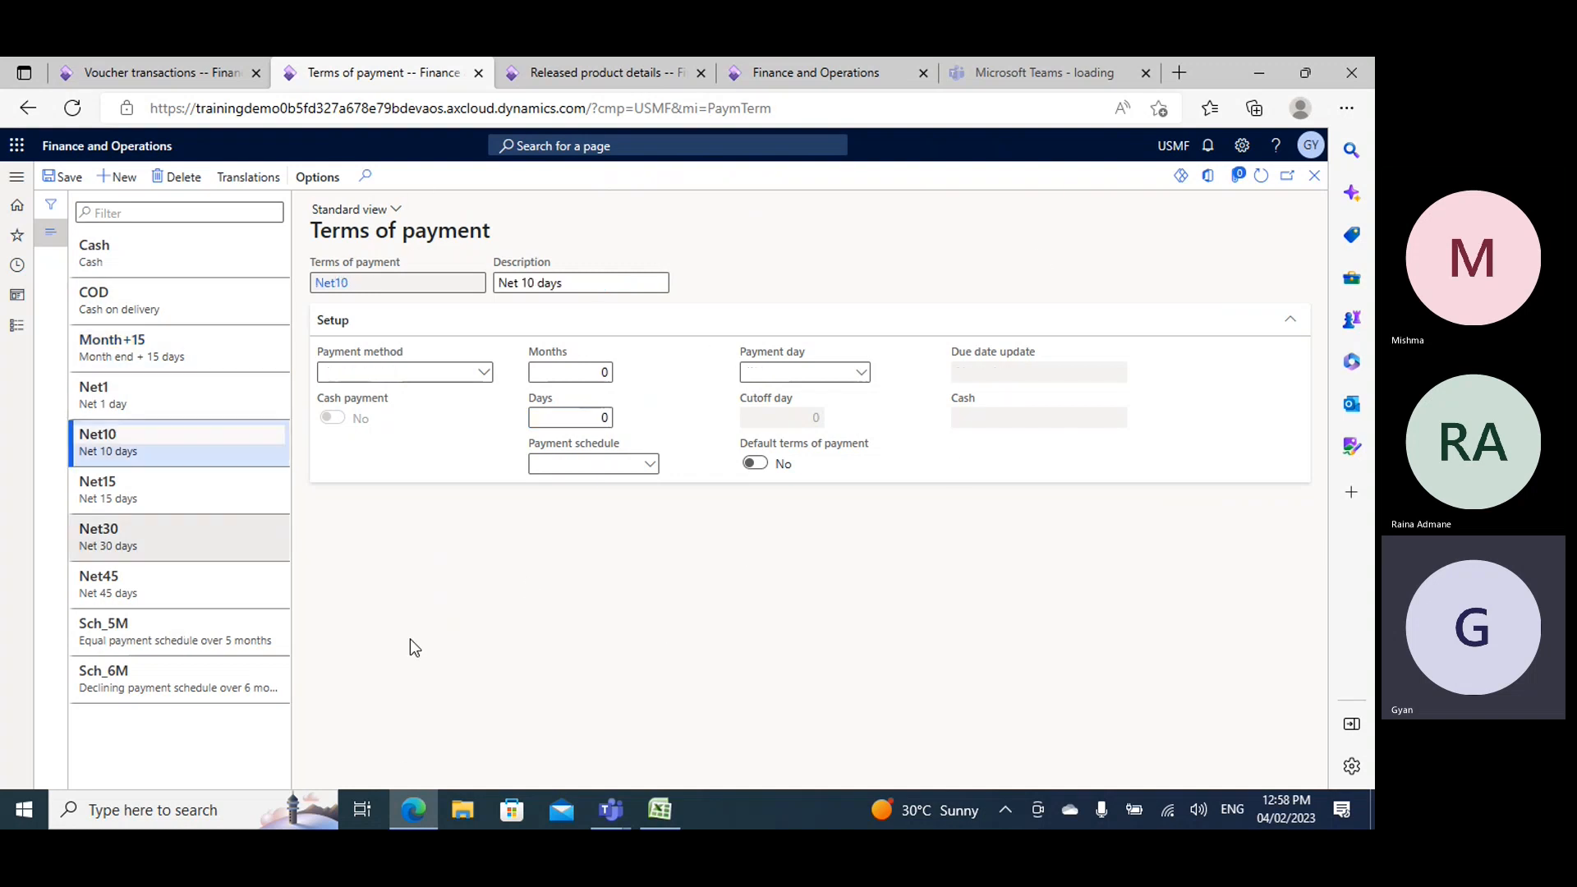
click(589, 413)
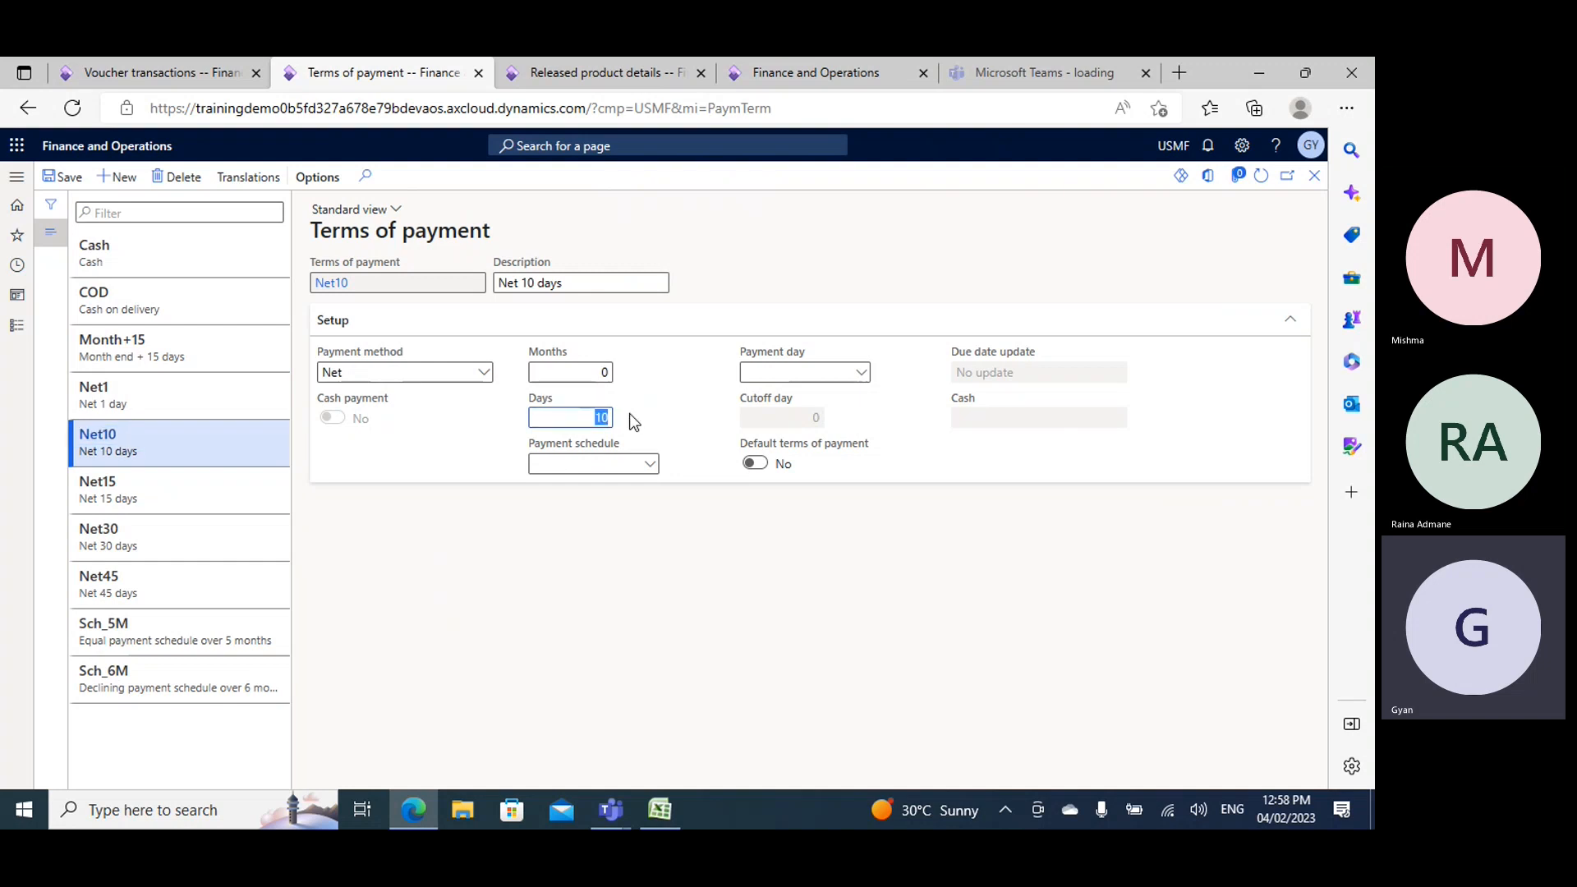
click(196, 546)
- Set the Net45 term of payment to 0 days and 6 months
click(196, 586)
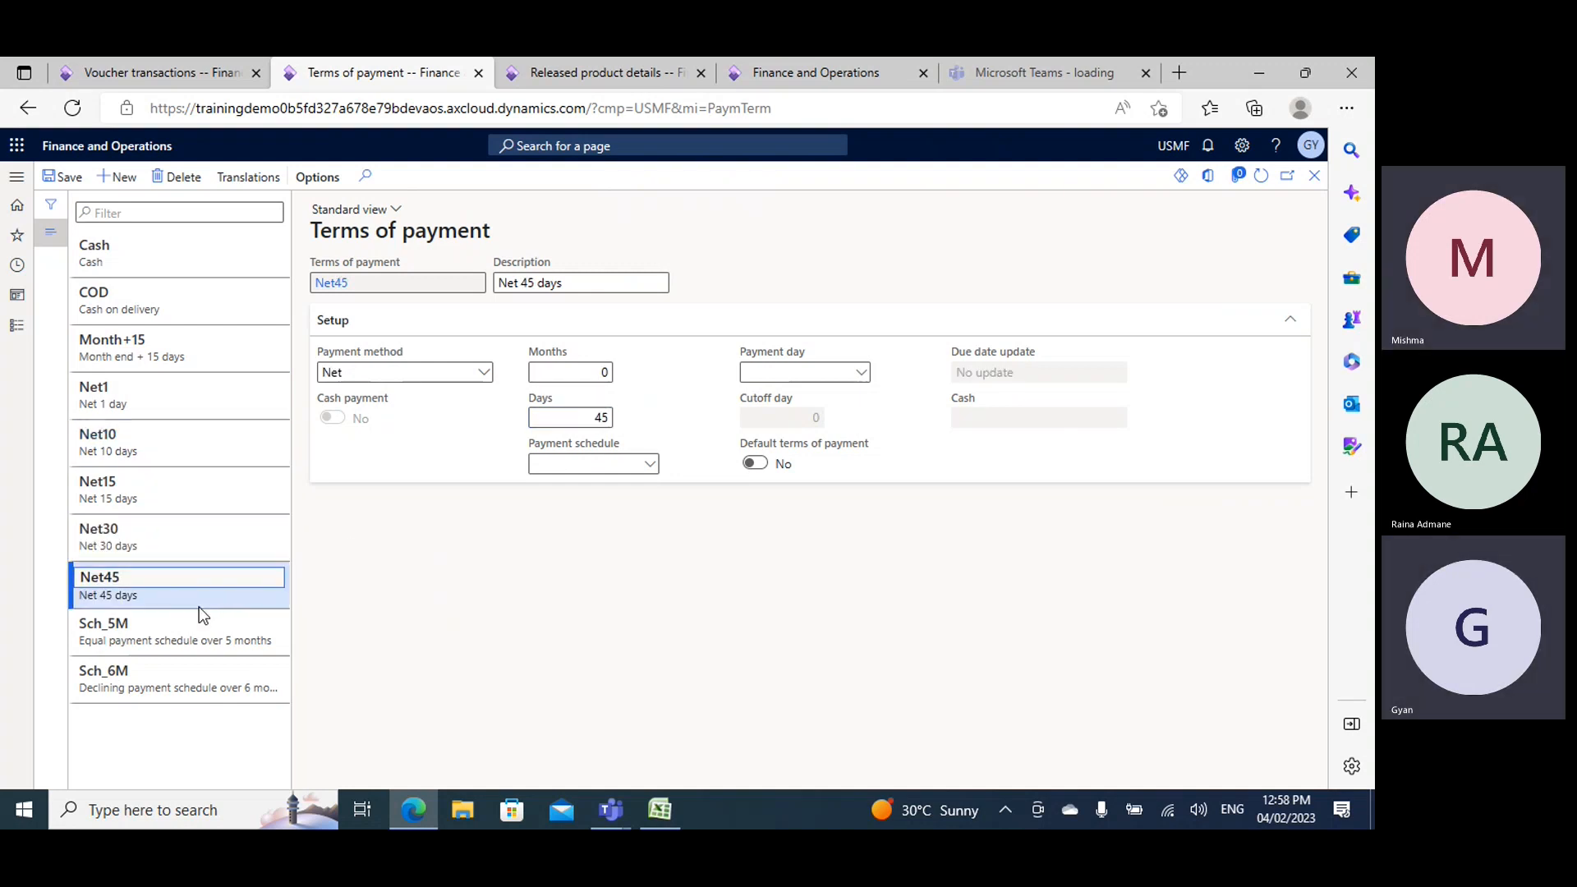
click(598, 418)
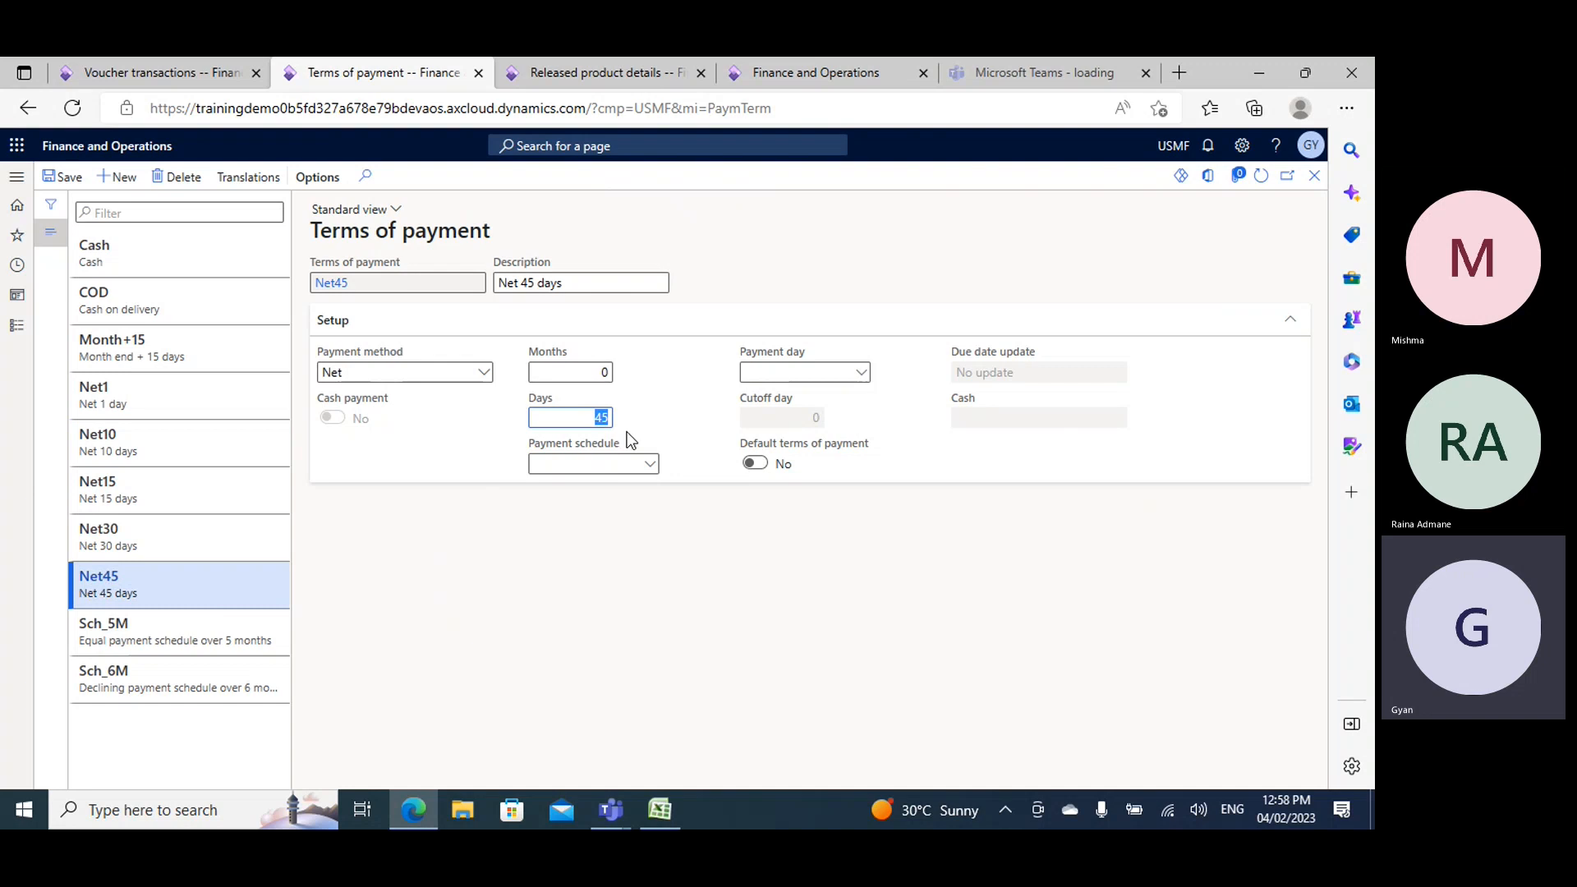
text(0)
key(shift+Tab)
text(6)
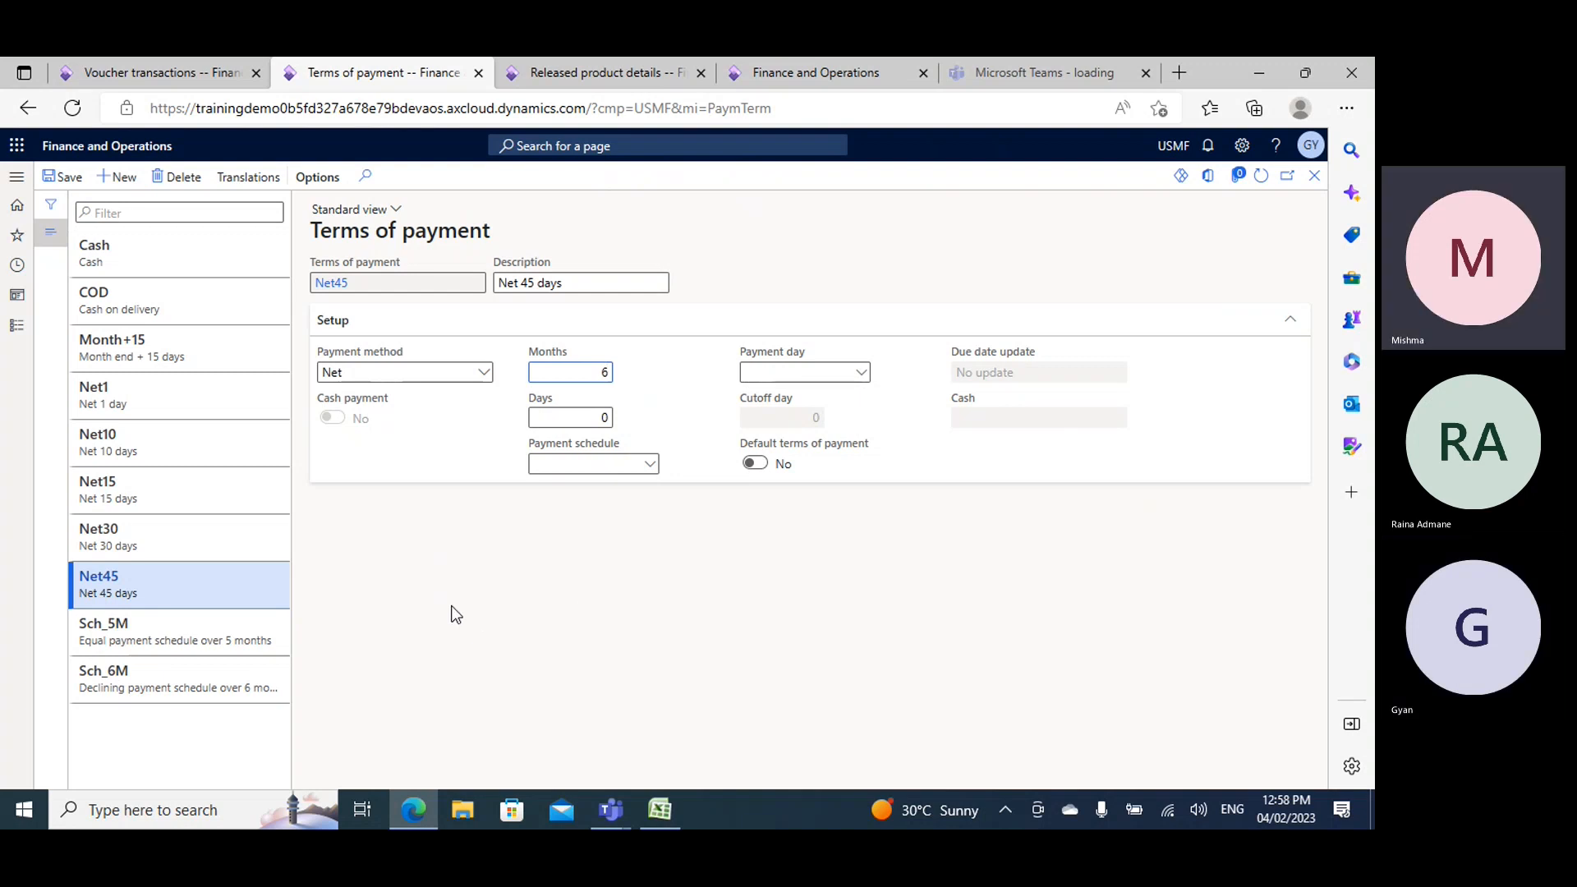
- View the Sch_5M term's months and available payment methods, and the Cash term's setup
click(196, 648)
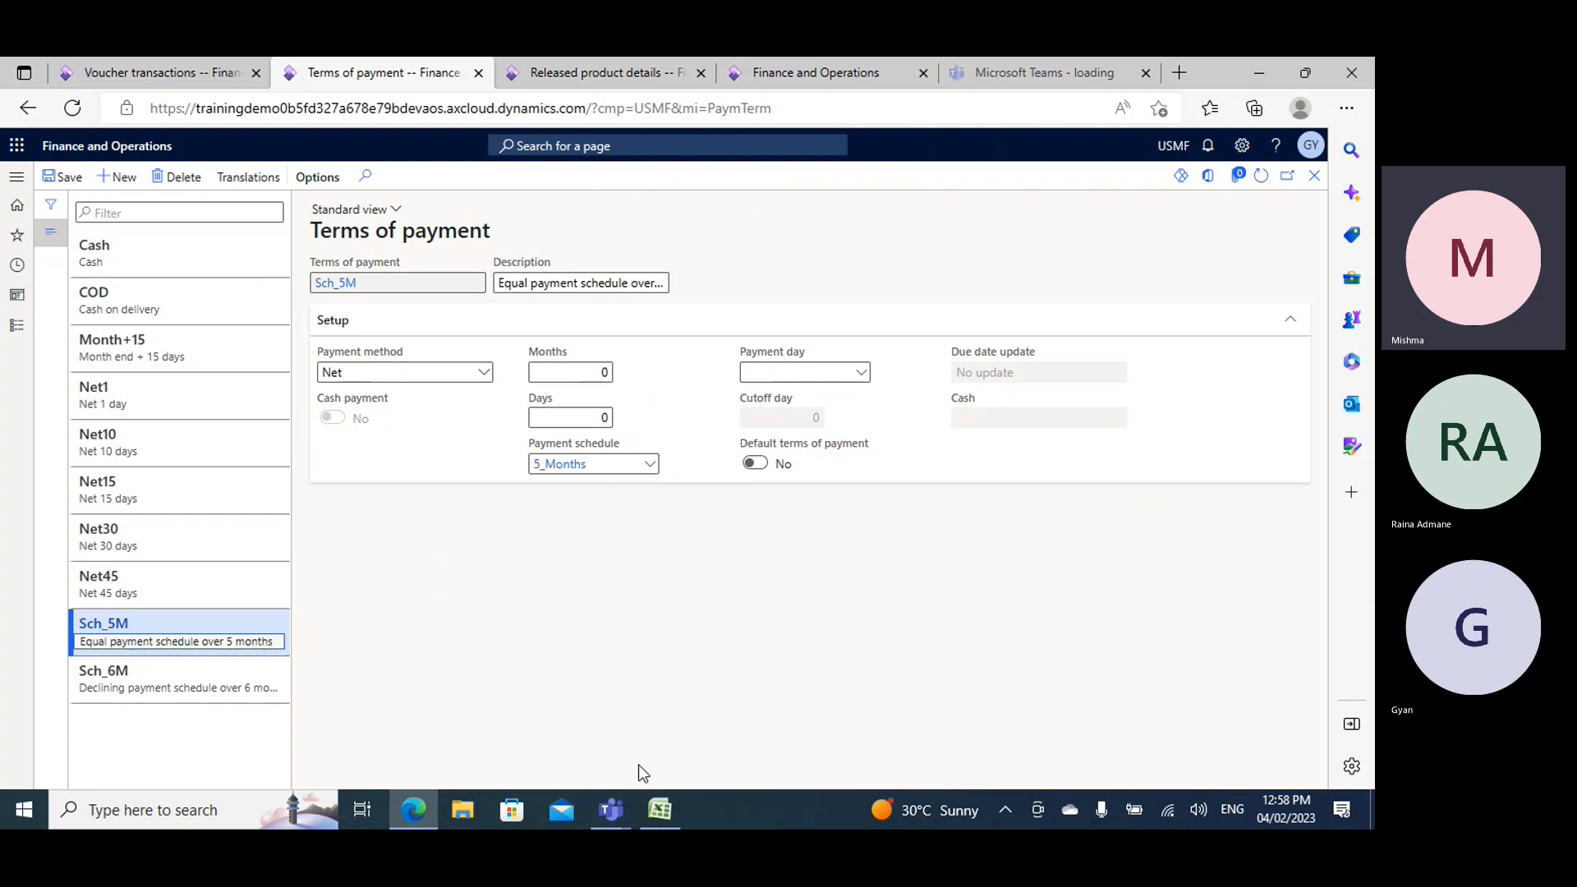
click(596, 372)
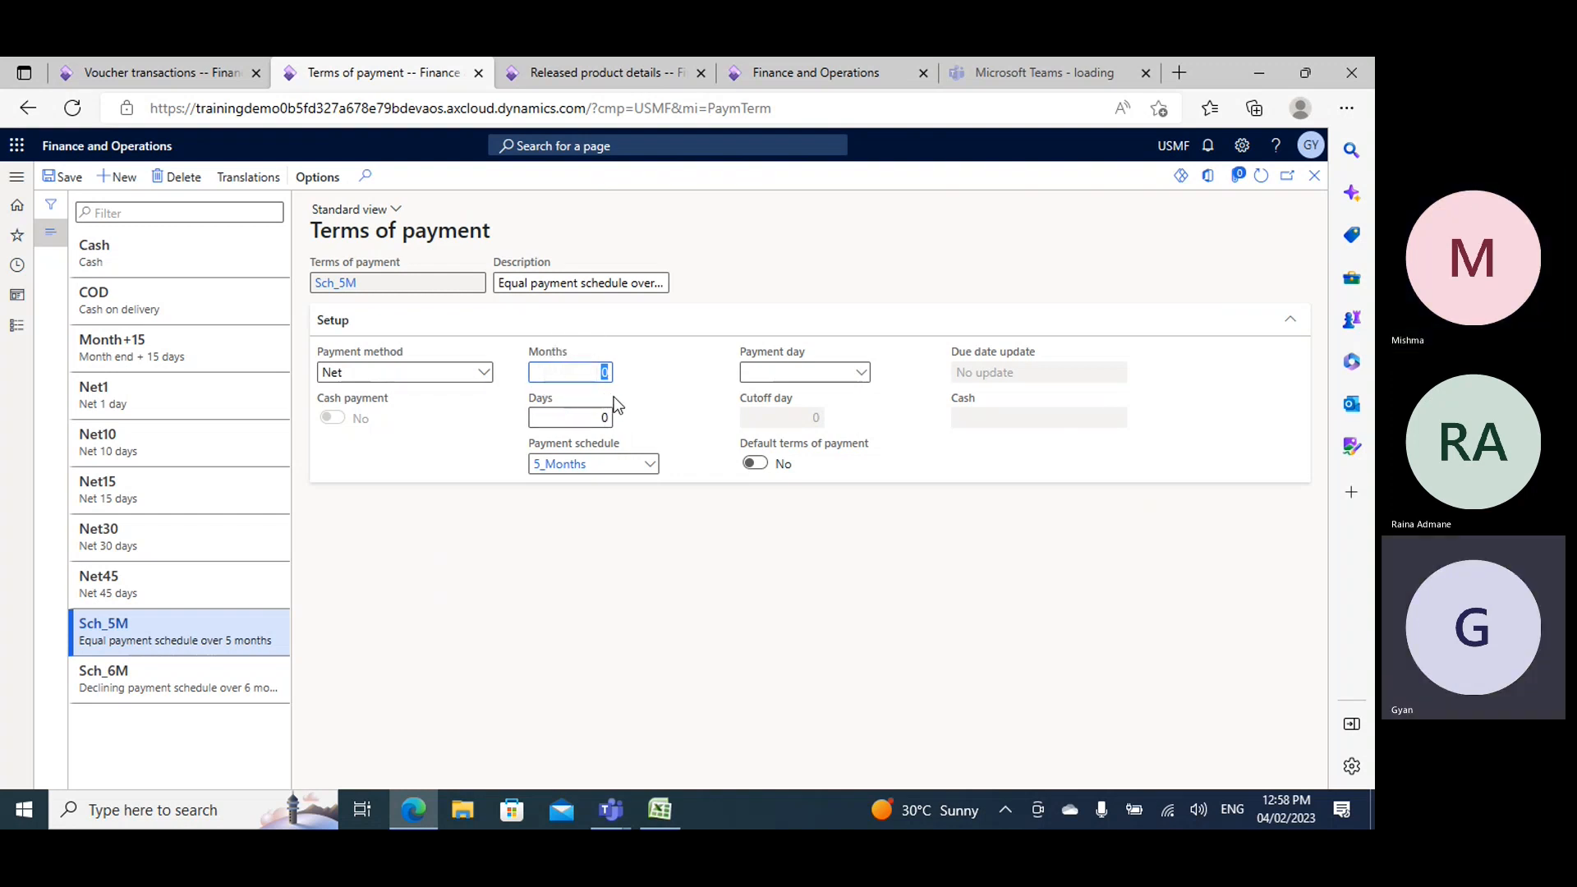
click(483, 374)
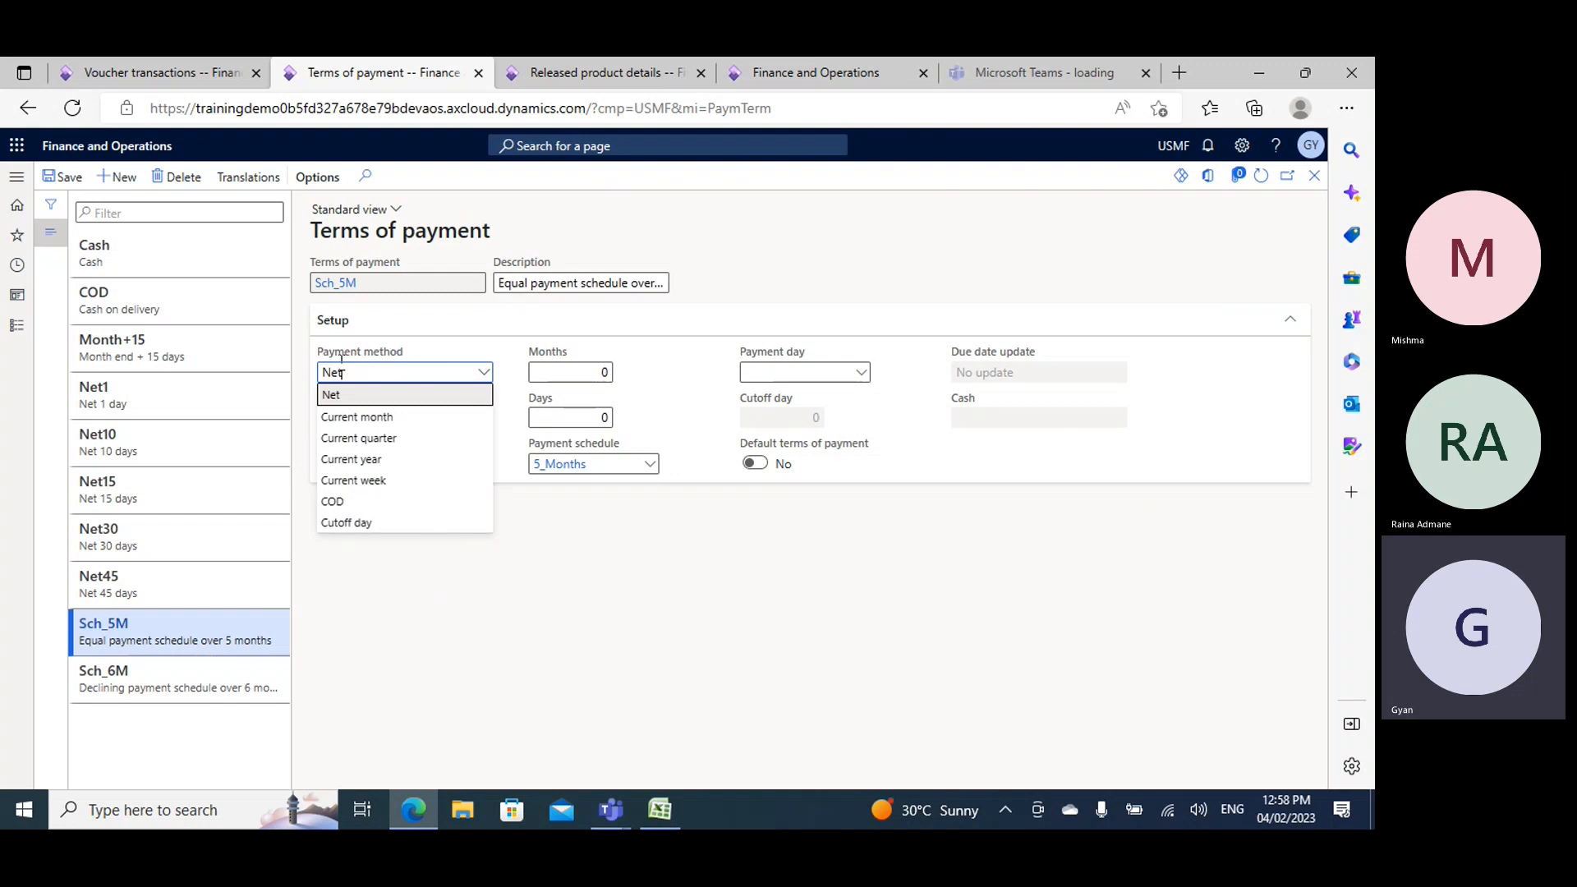
click(107, 251)
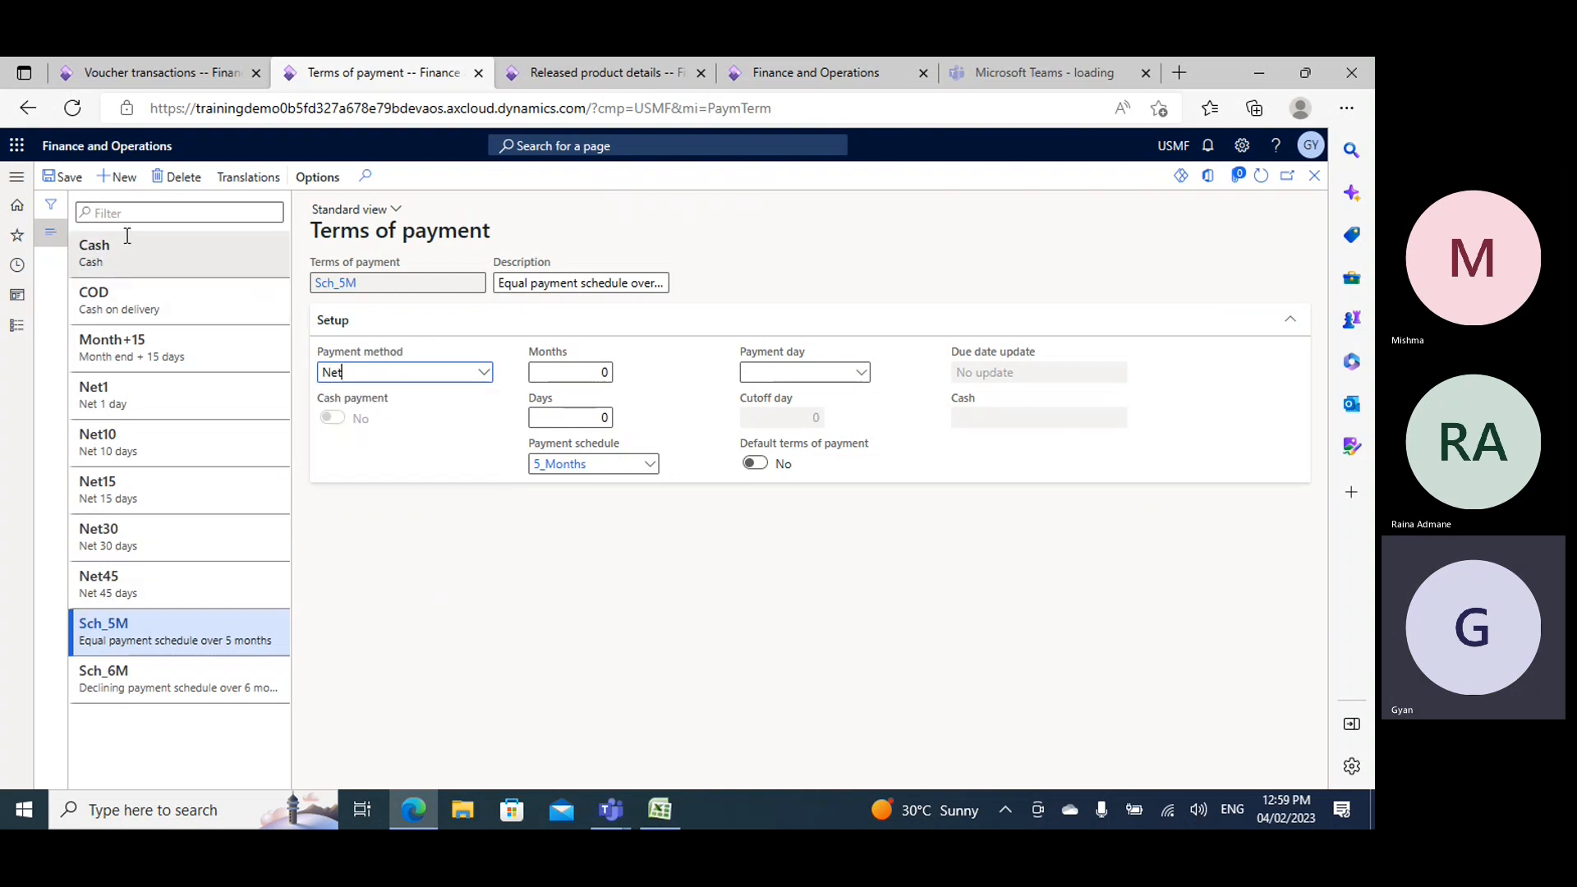
- Create the term of payment COD1 with payment method COD, 3 months and 5 days, and save it
click(118, 177)
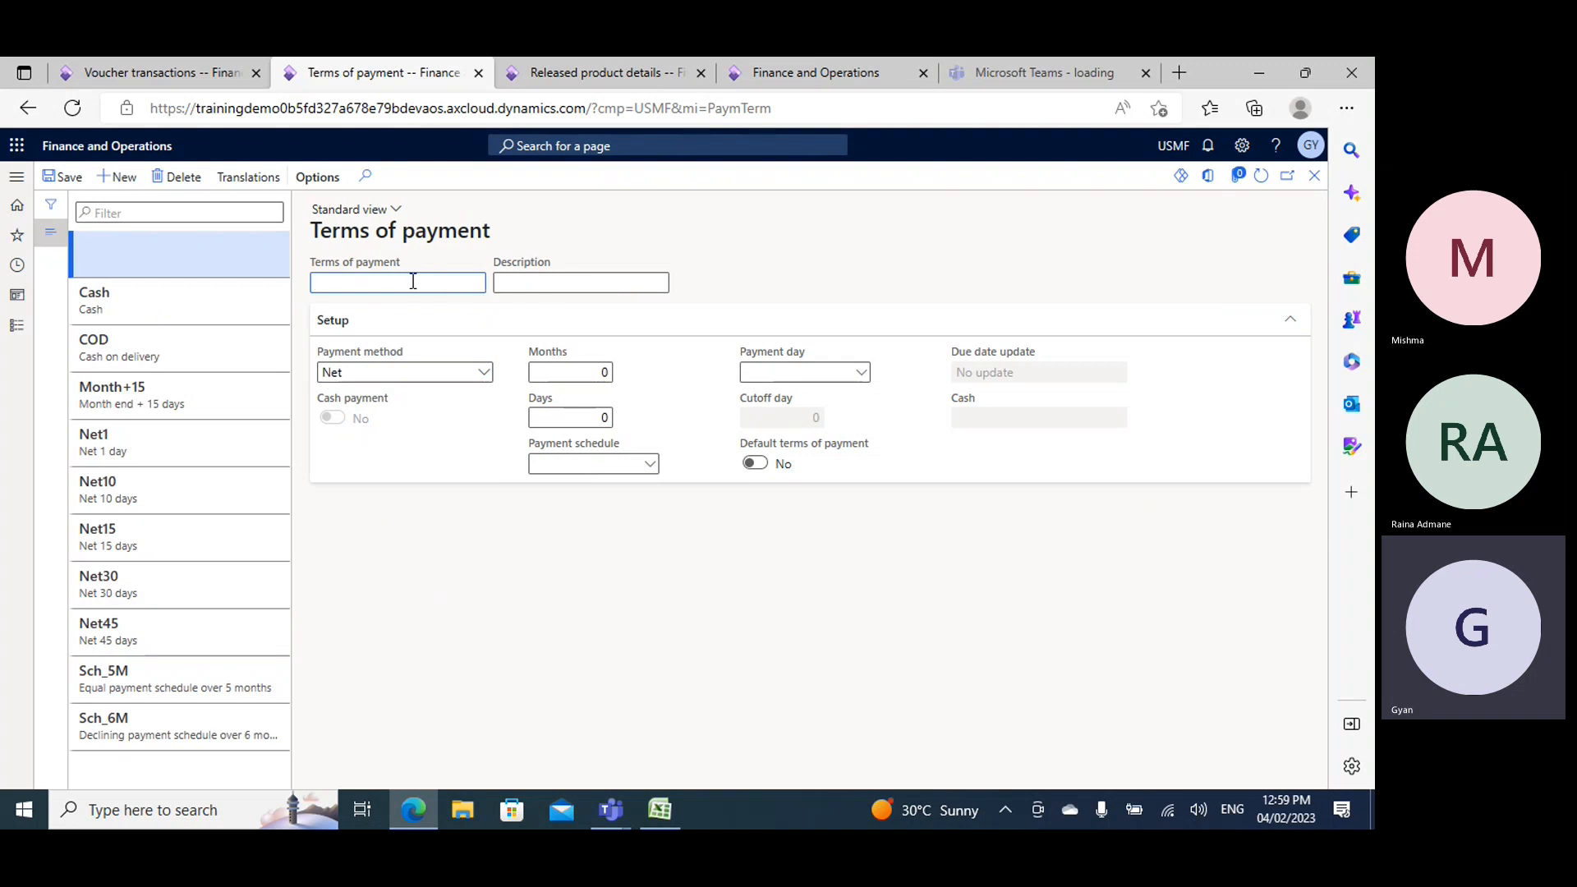
text(COD1)
click(482, 372)
click(360, 502)
key(Tab)
text(3)
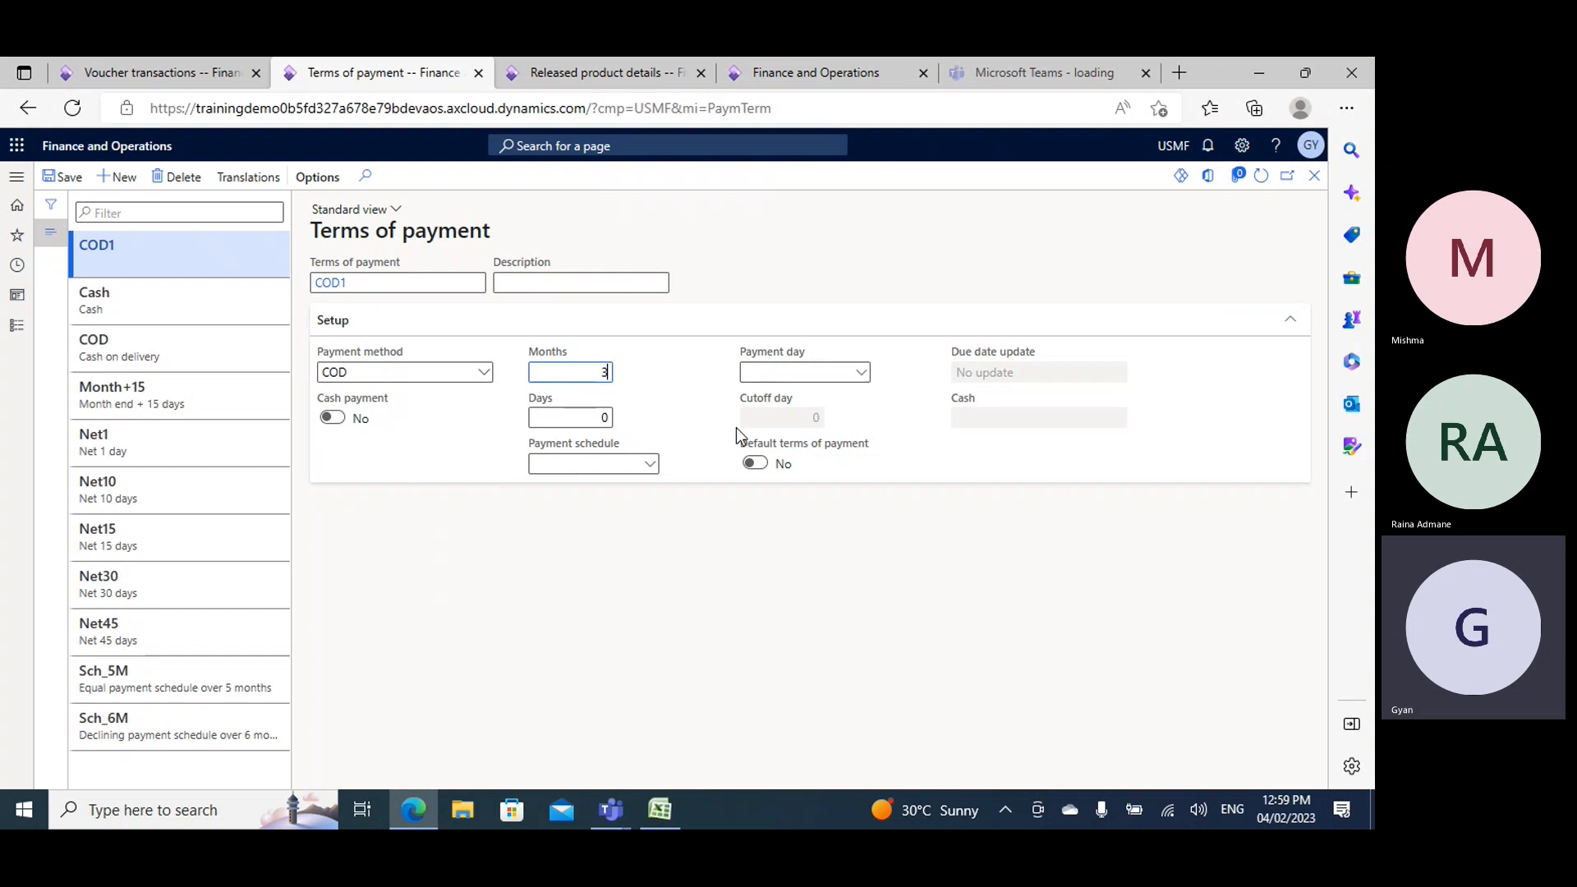
key(Tab)
key(BackSpace)
click(55, 179)
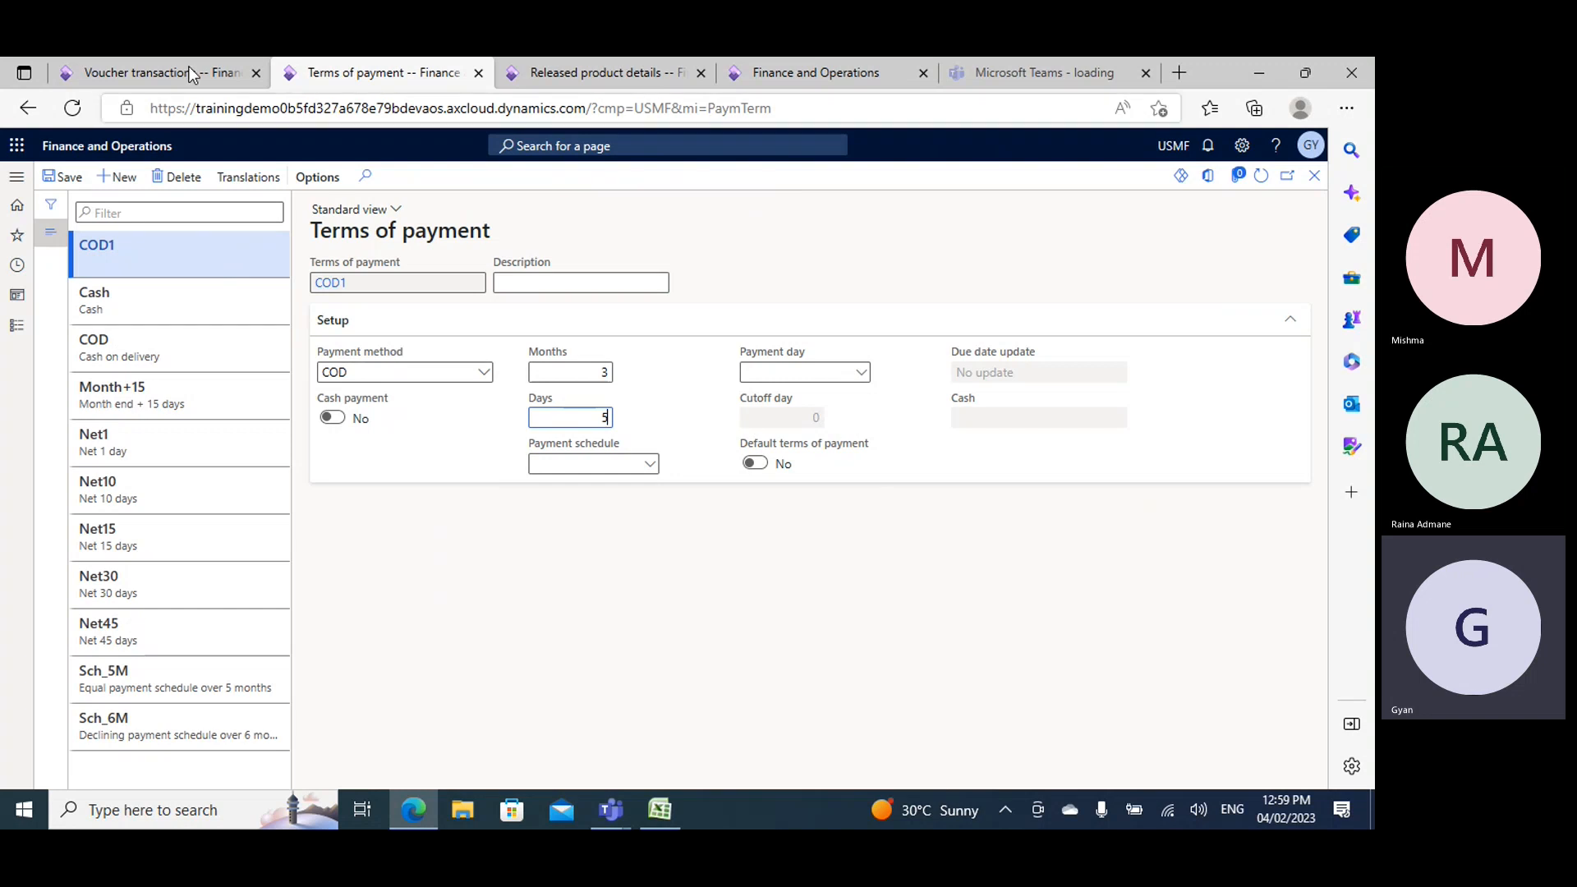
- Close the voucher transactions and product receipt journal to return to the Acme Office Supplies purchase order
click(156, 72)
click(1314, 177)
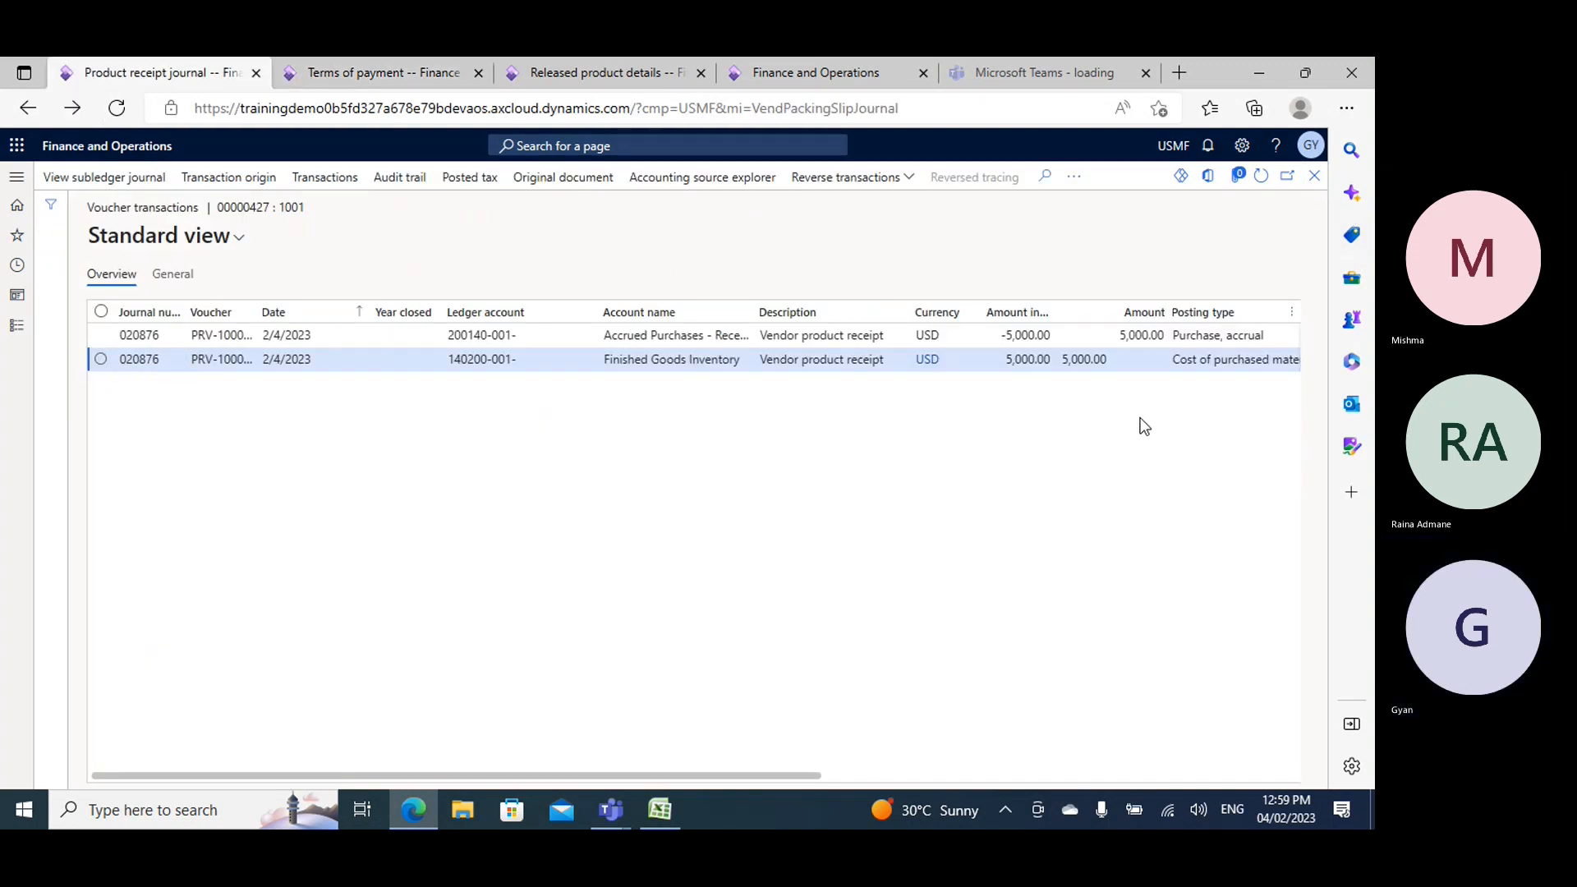
click(1314, 176)
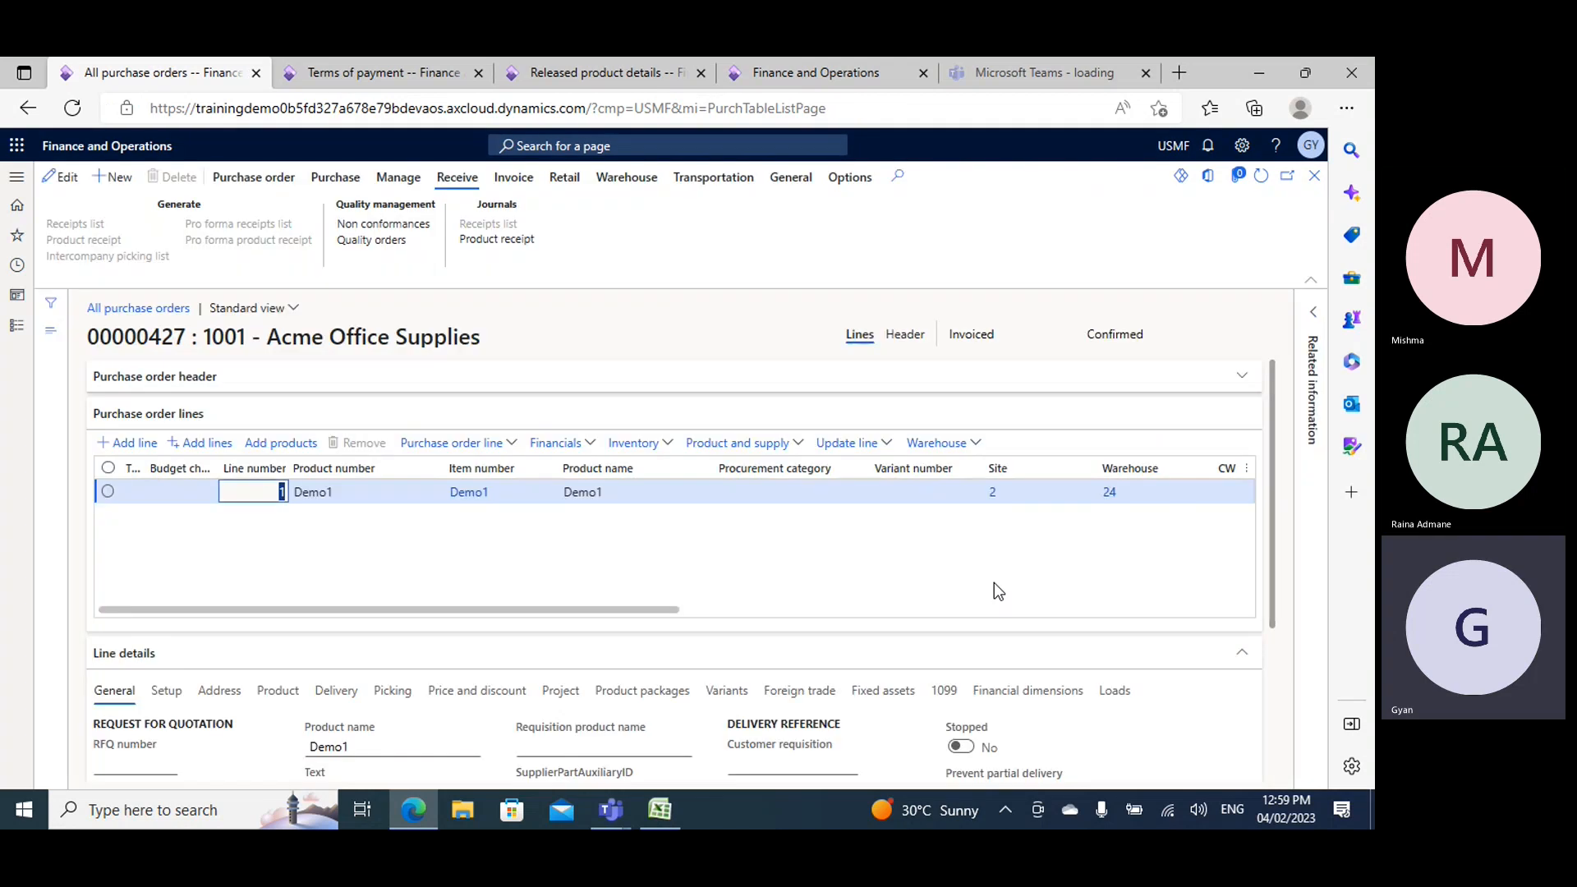
scroll(756, 599, down, 3)
scroll(690, 526, up, 3)
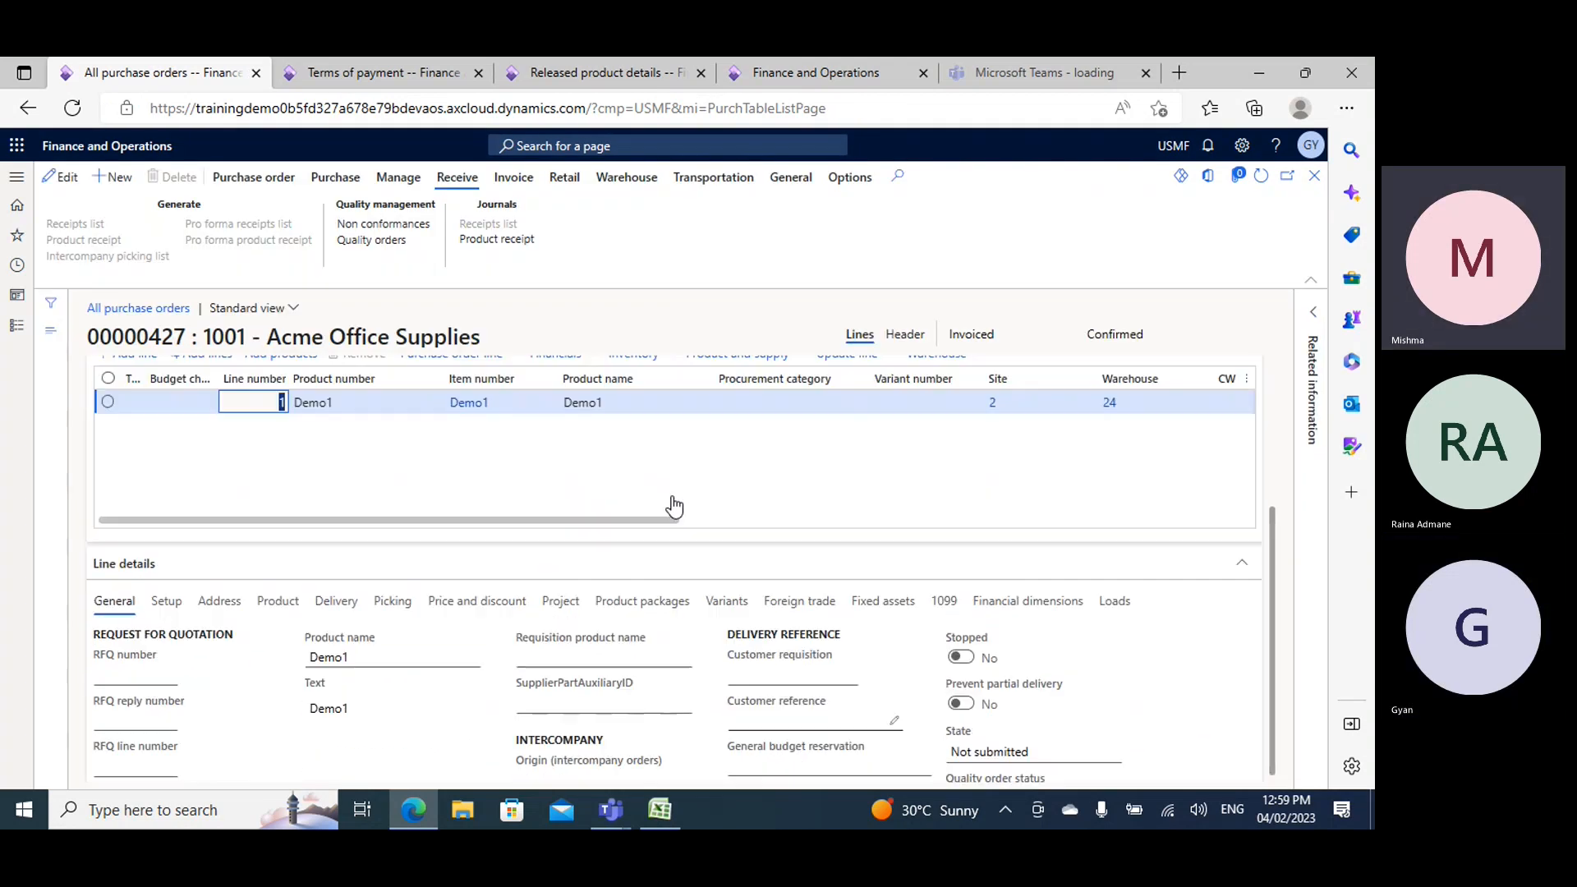
- Check the due date in the purchase order's invoice journal, and close the journal
click(514, 179)
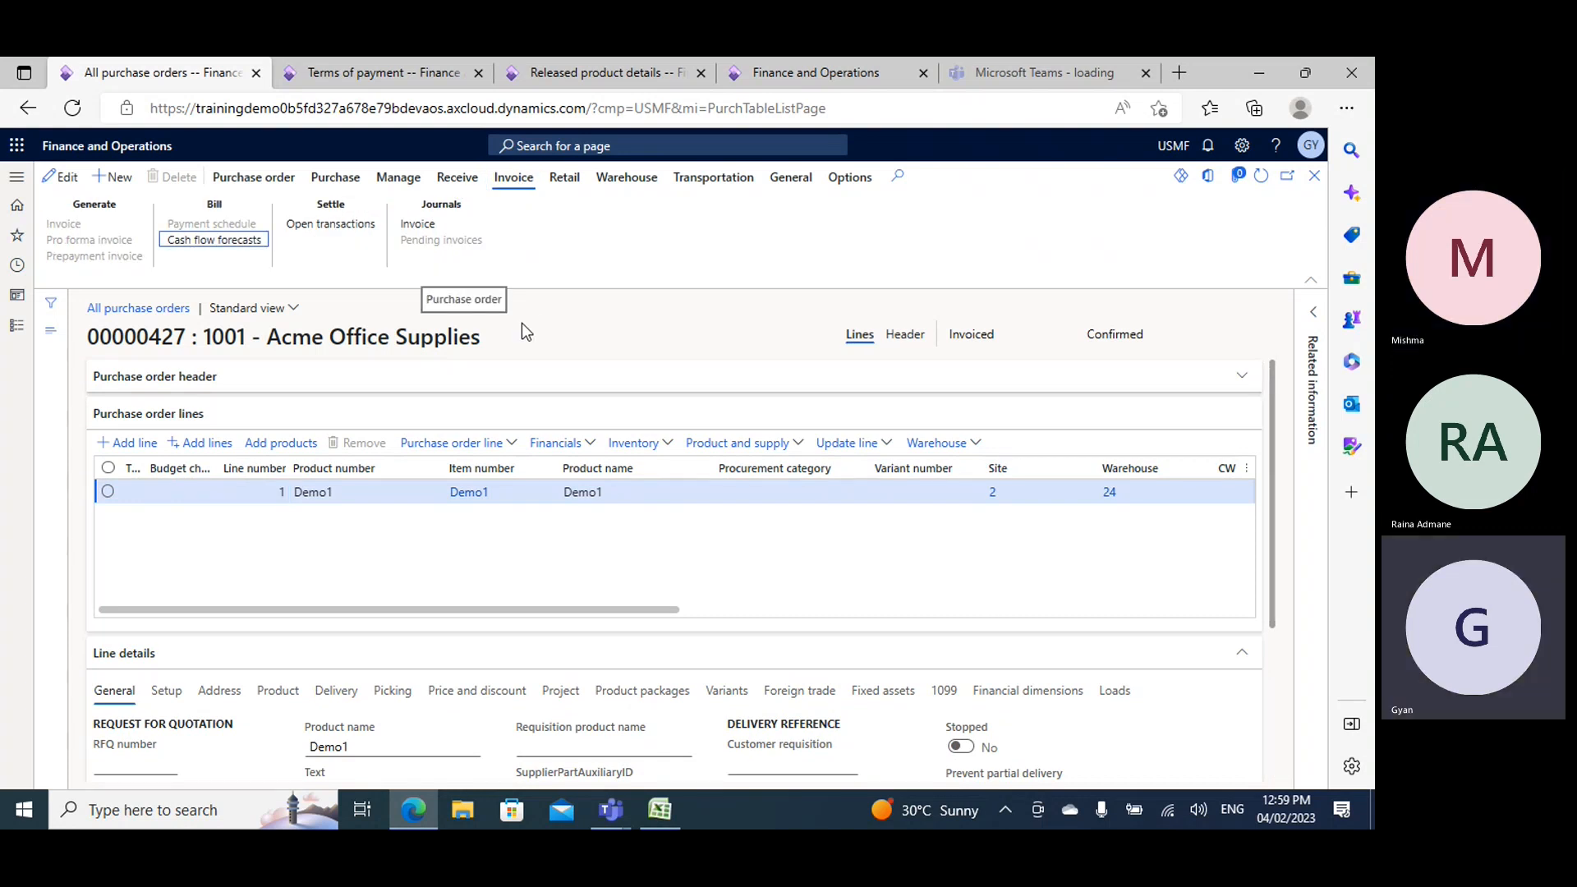
click(422, 227)
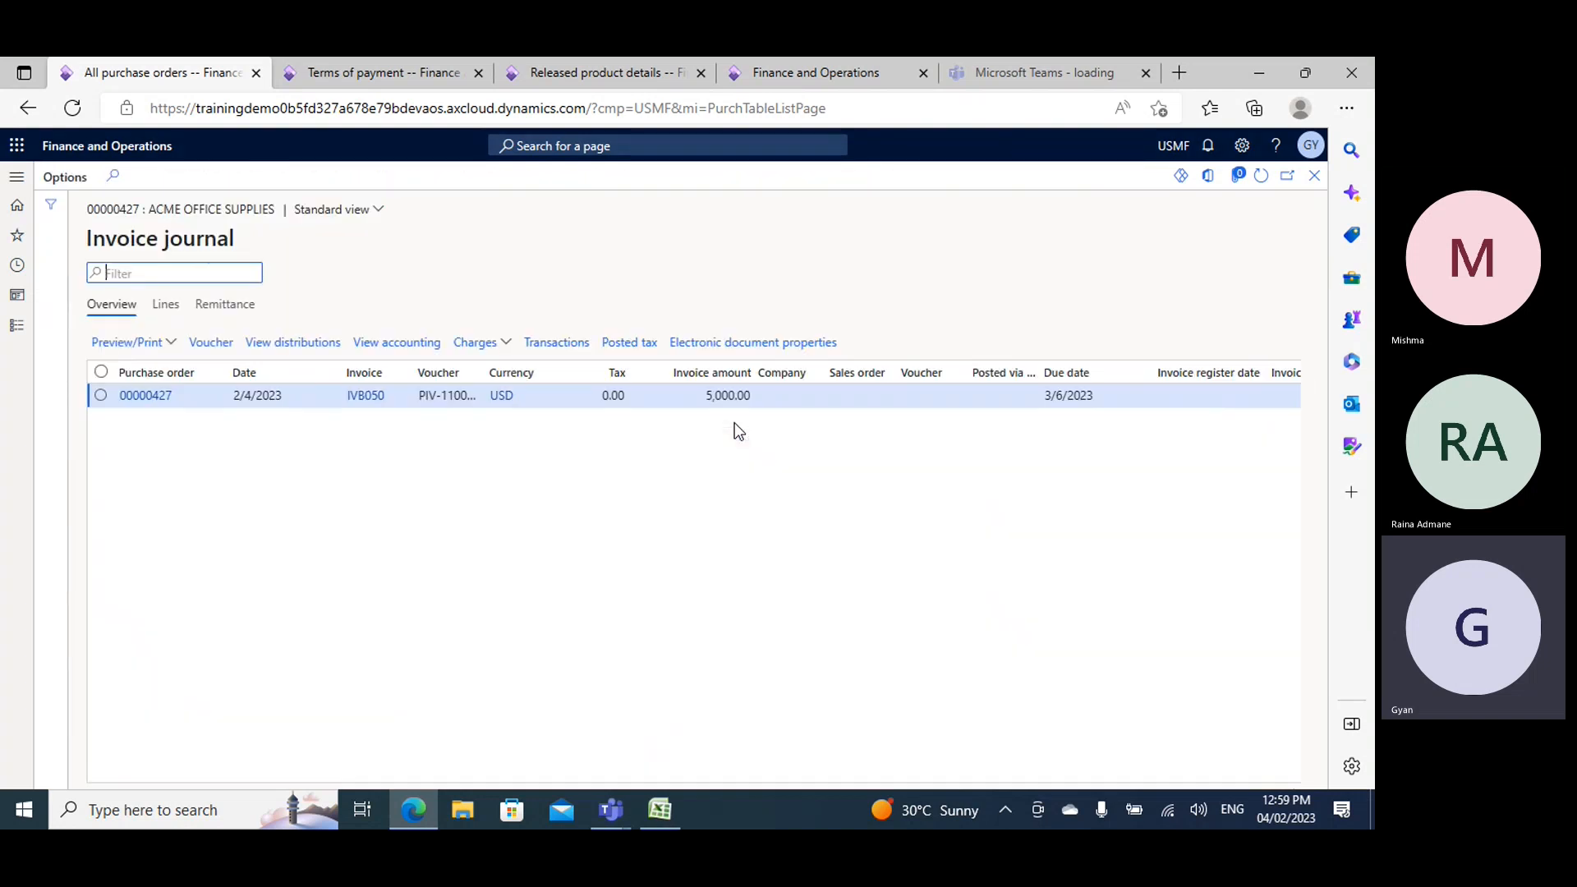
drag(750, 777, 1262, 762)
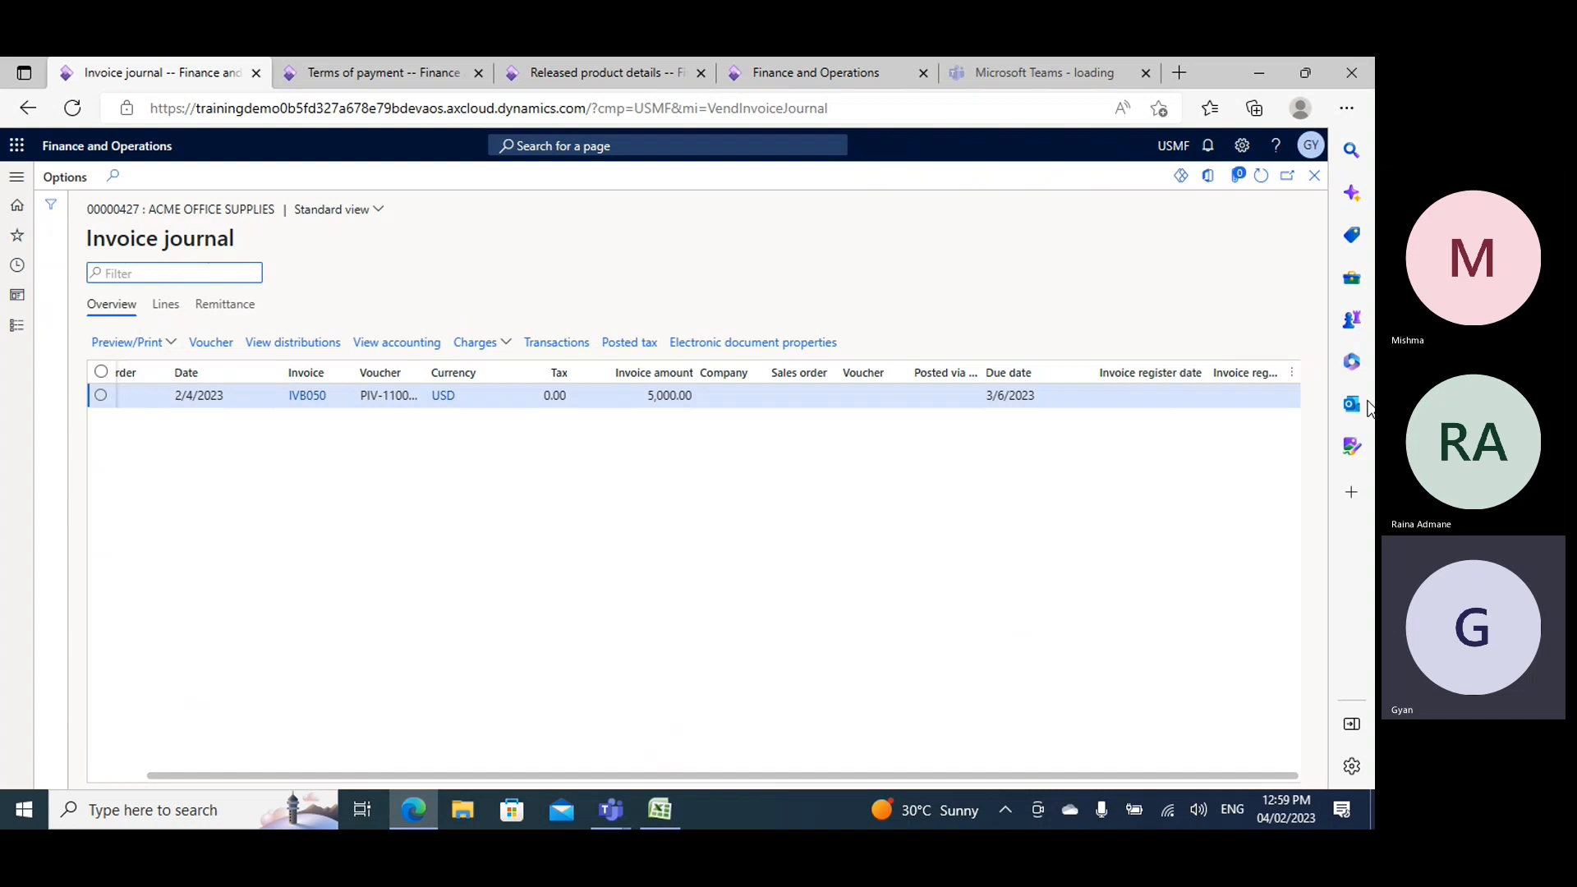
click(1040, 396)
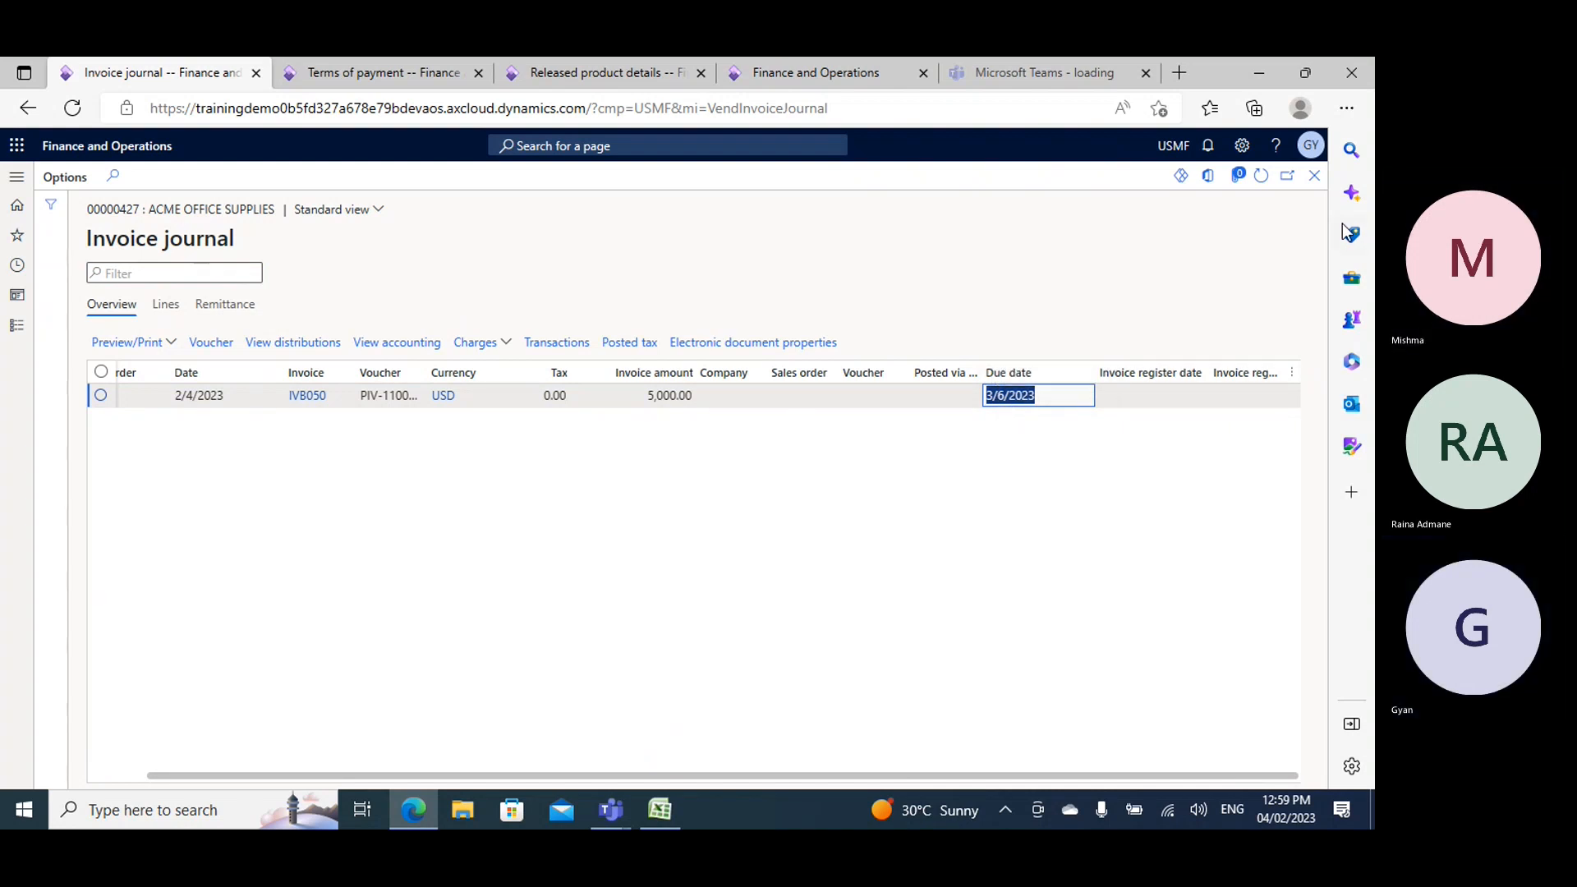
click(1315, 177)
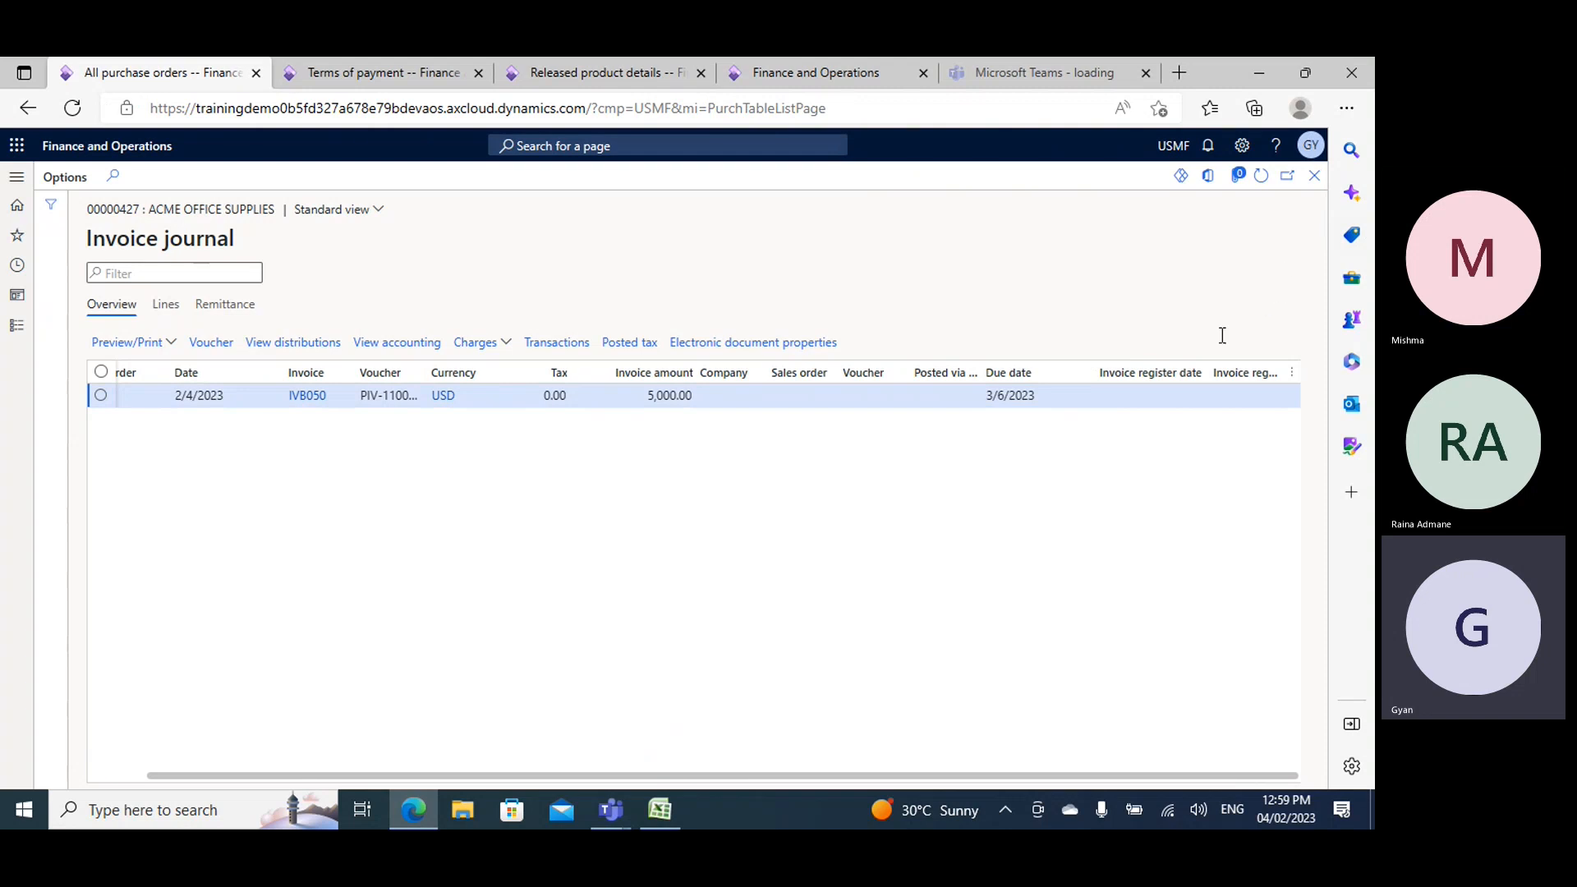
- Open the purchase order's header view and examine its delivery details and the payment terms under Price and discount
click(916, 338)
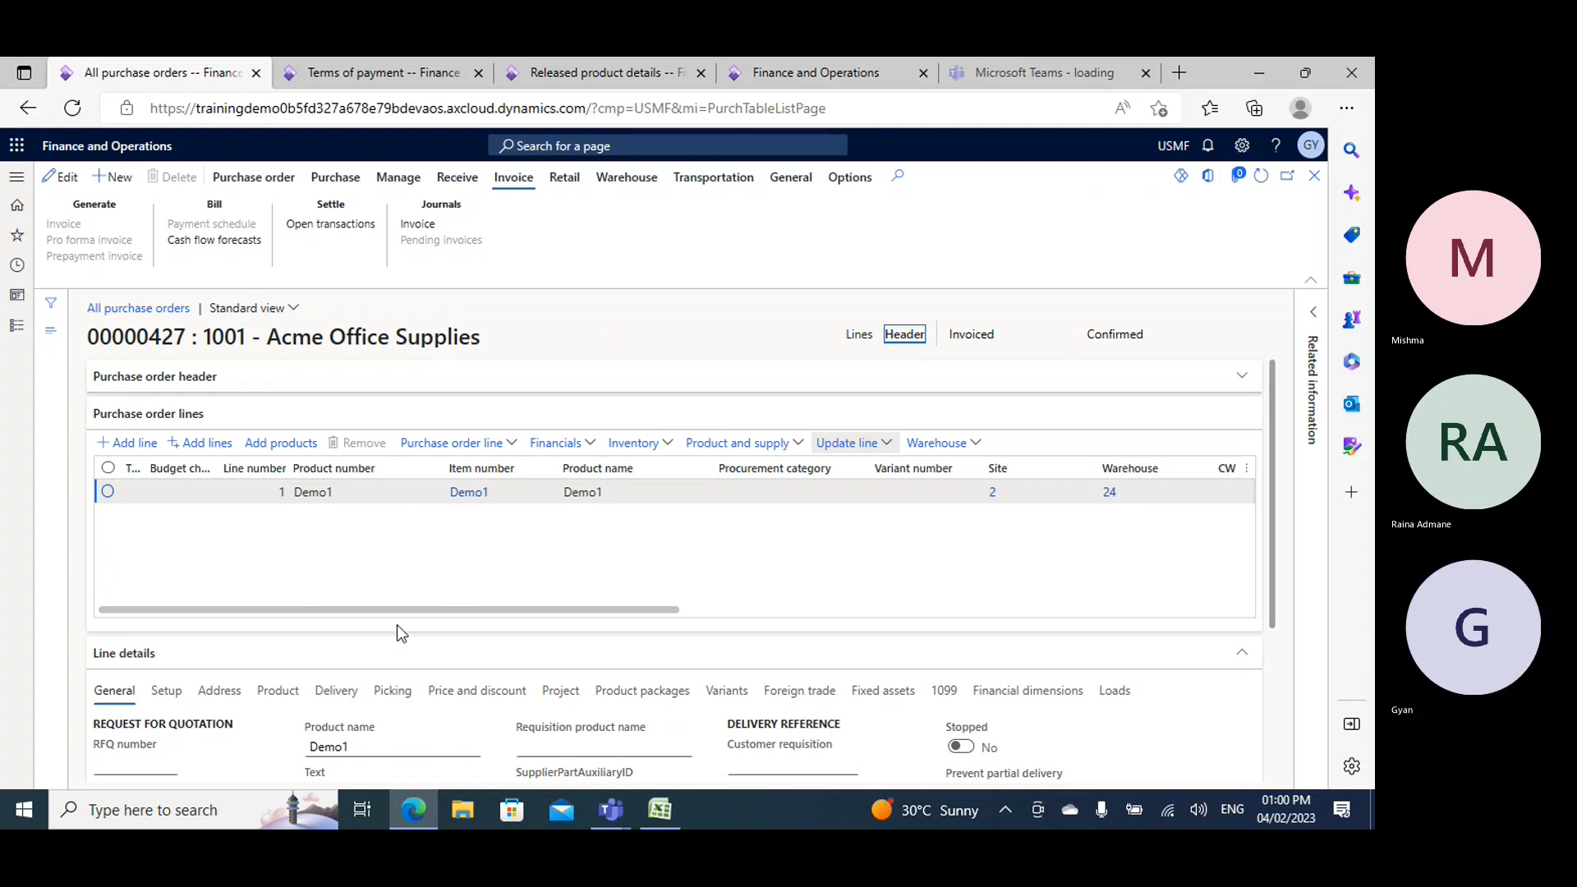
scroll(216, 605, down, 3)
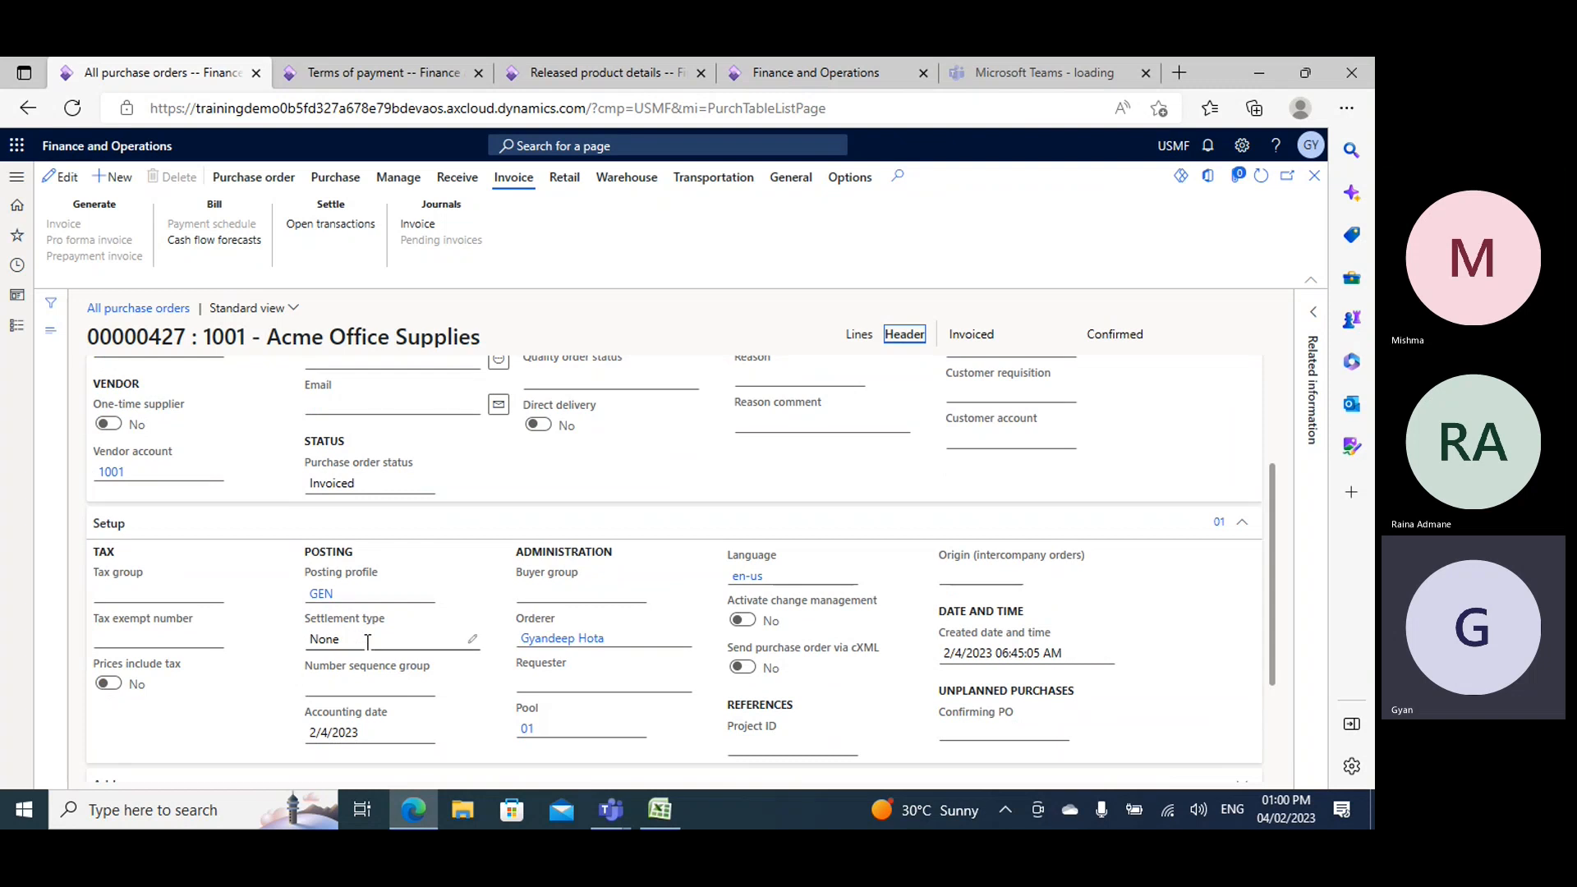
scroll(362, 652, down, 1)
scroll(355, 647, down, 2)
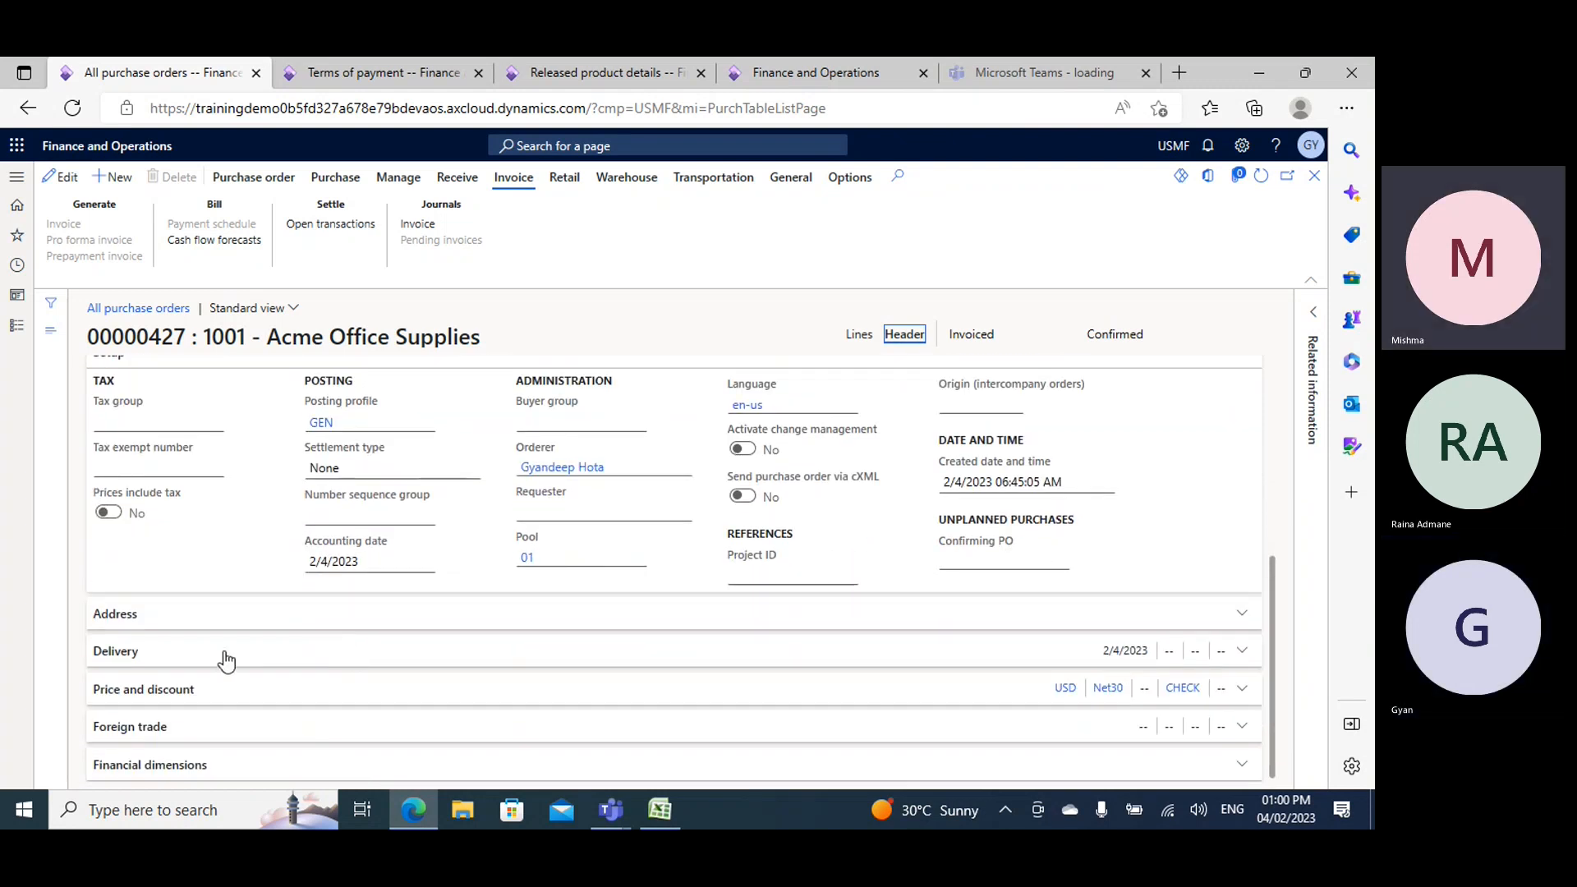
click(364, 650)
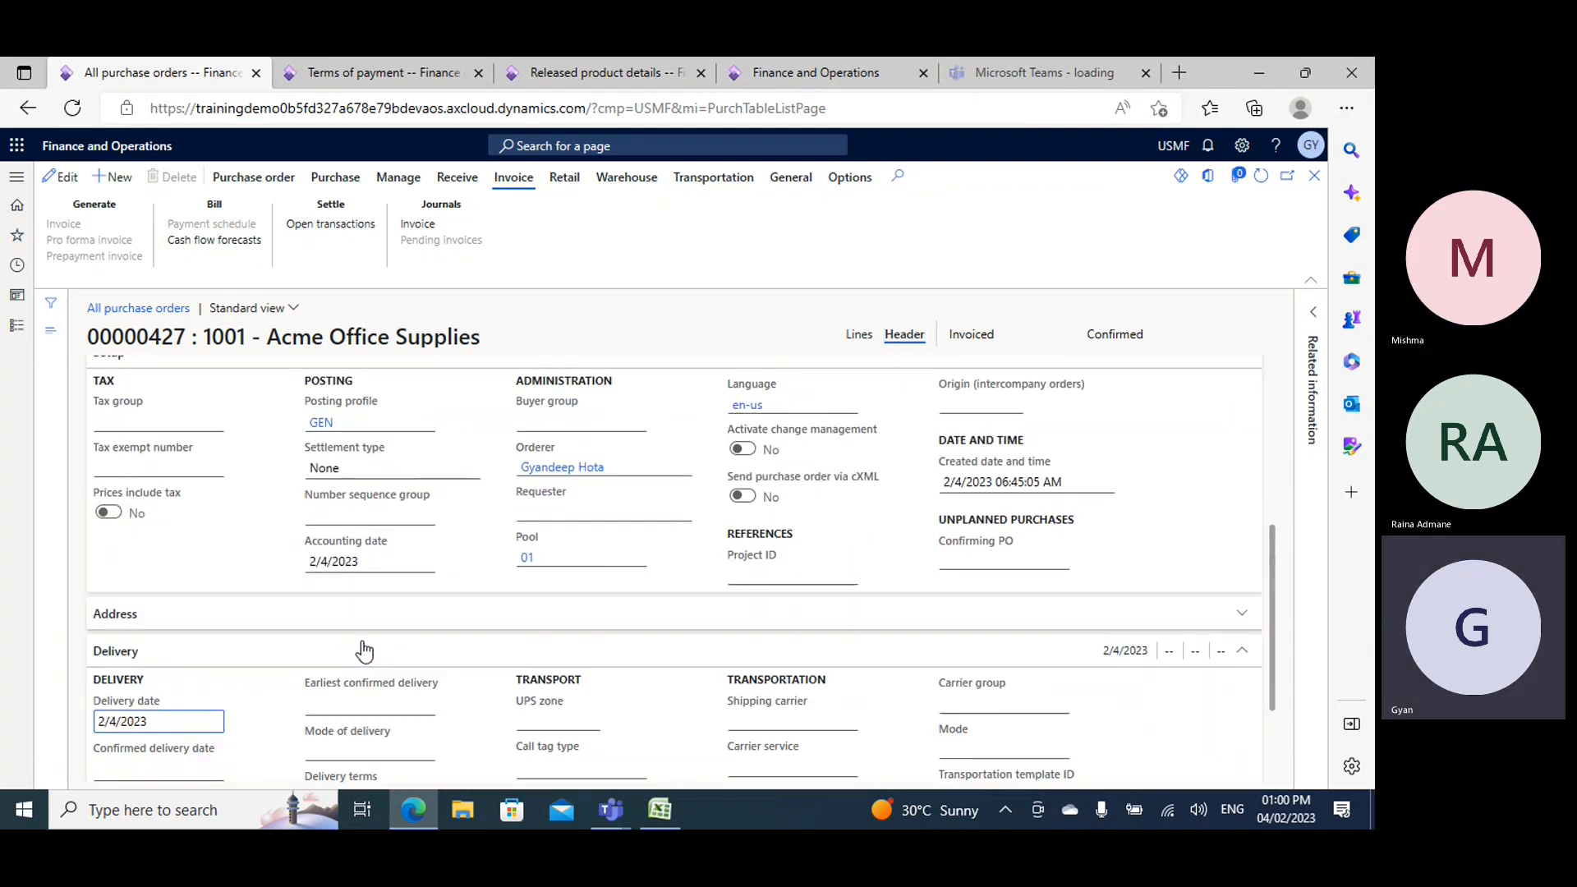
scroll(345, 657, down, 1)
scroll(326, 639, down, 1)
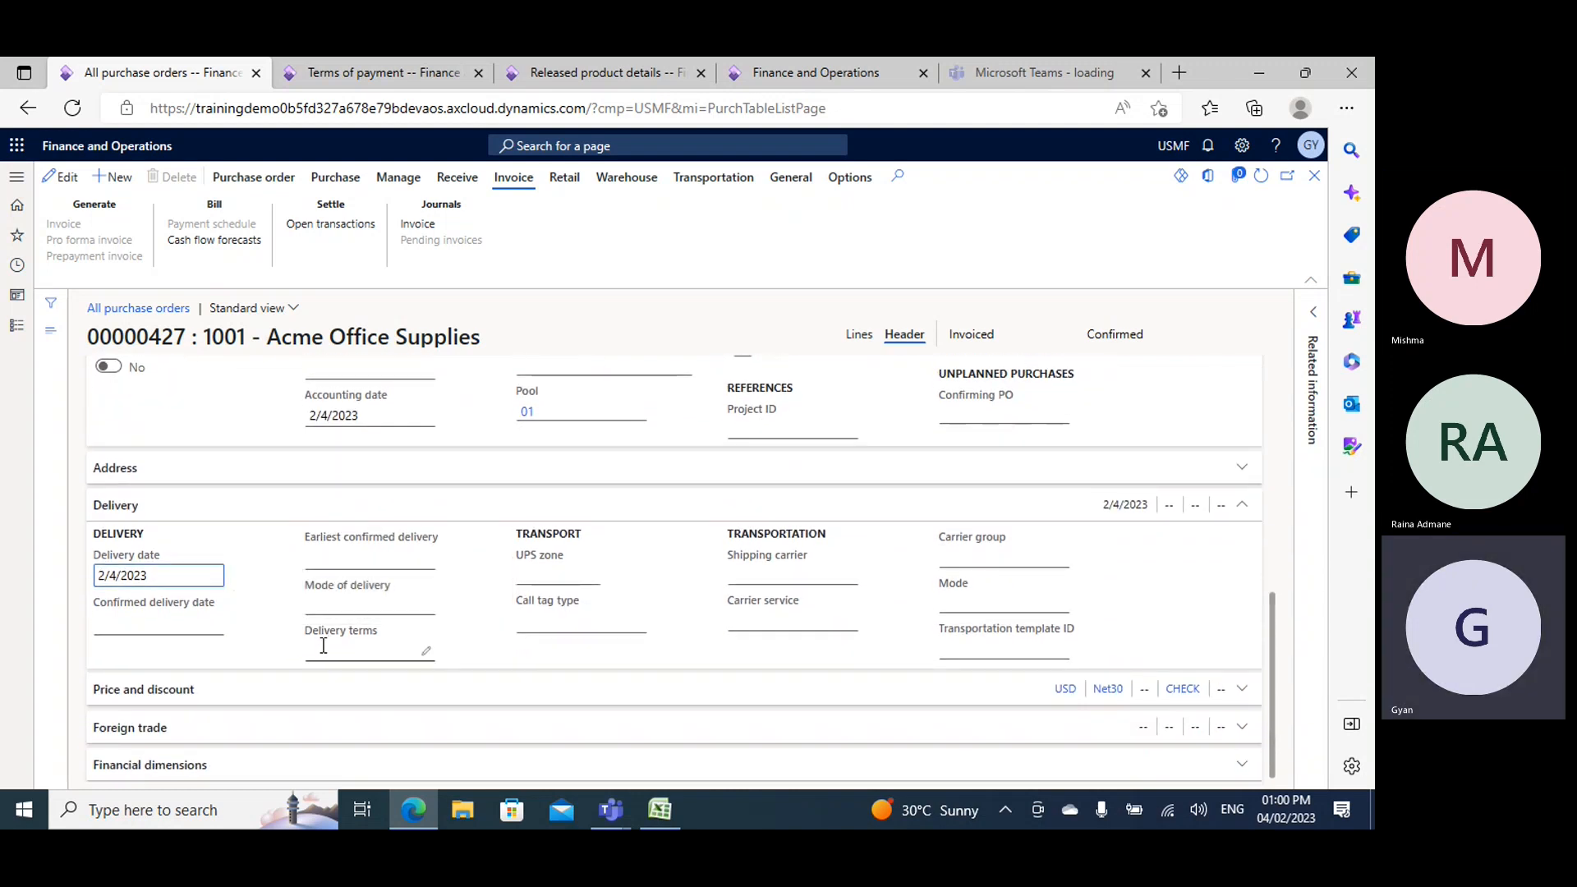
scroll(321, 640, up, 5)
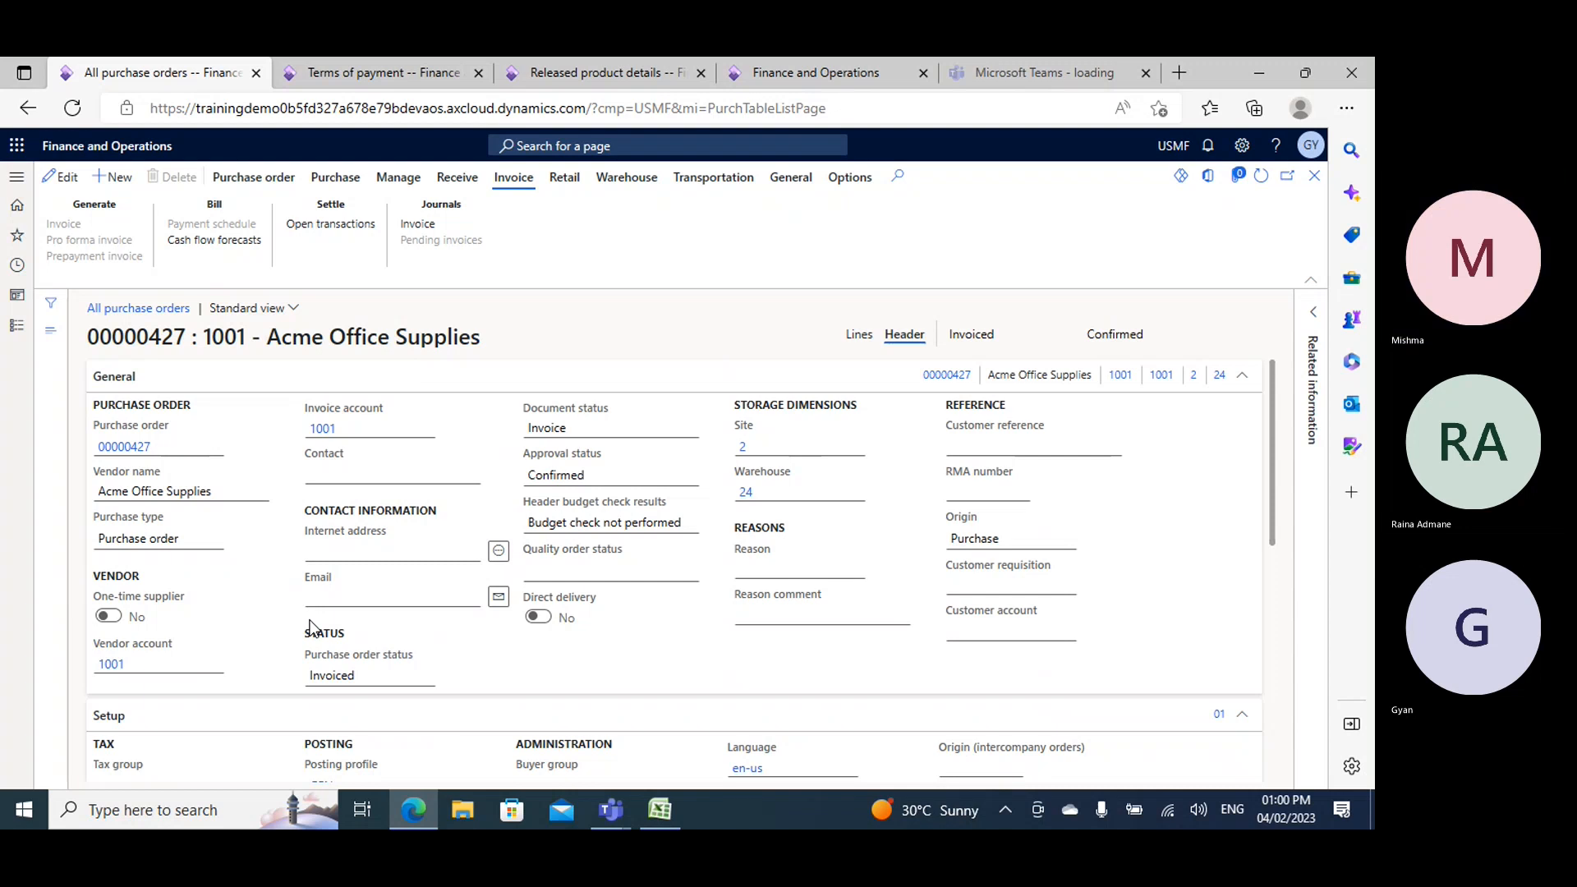
scroll(312, 628, down, 5)
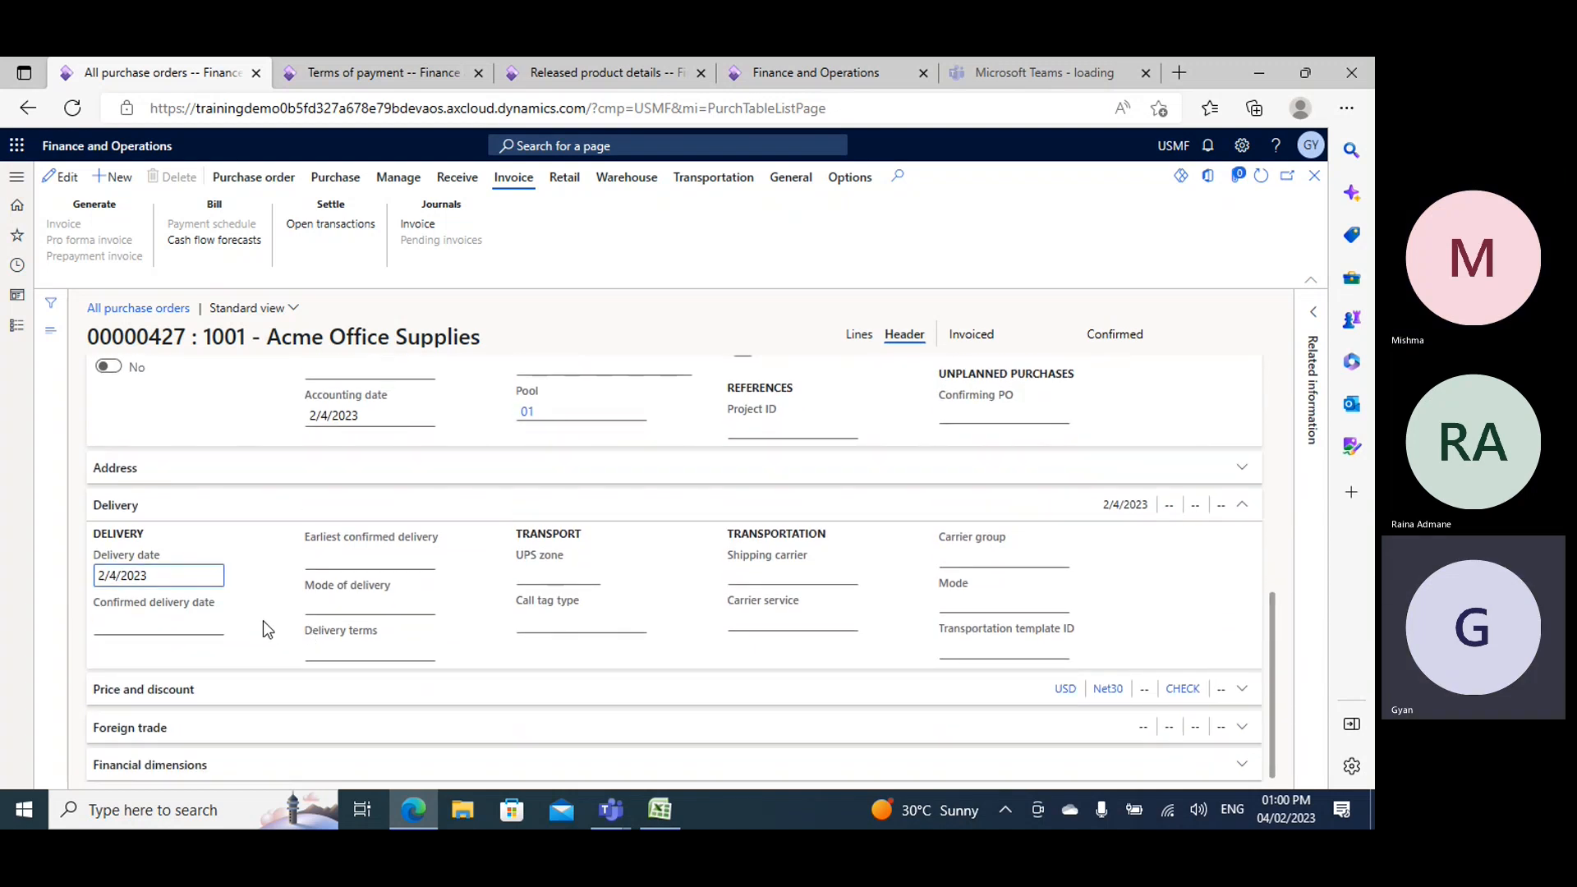
click(125, 694)
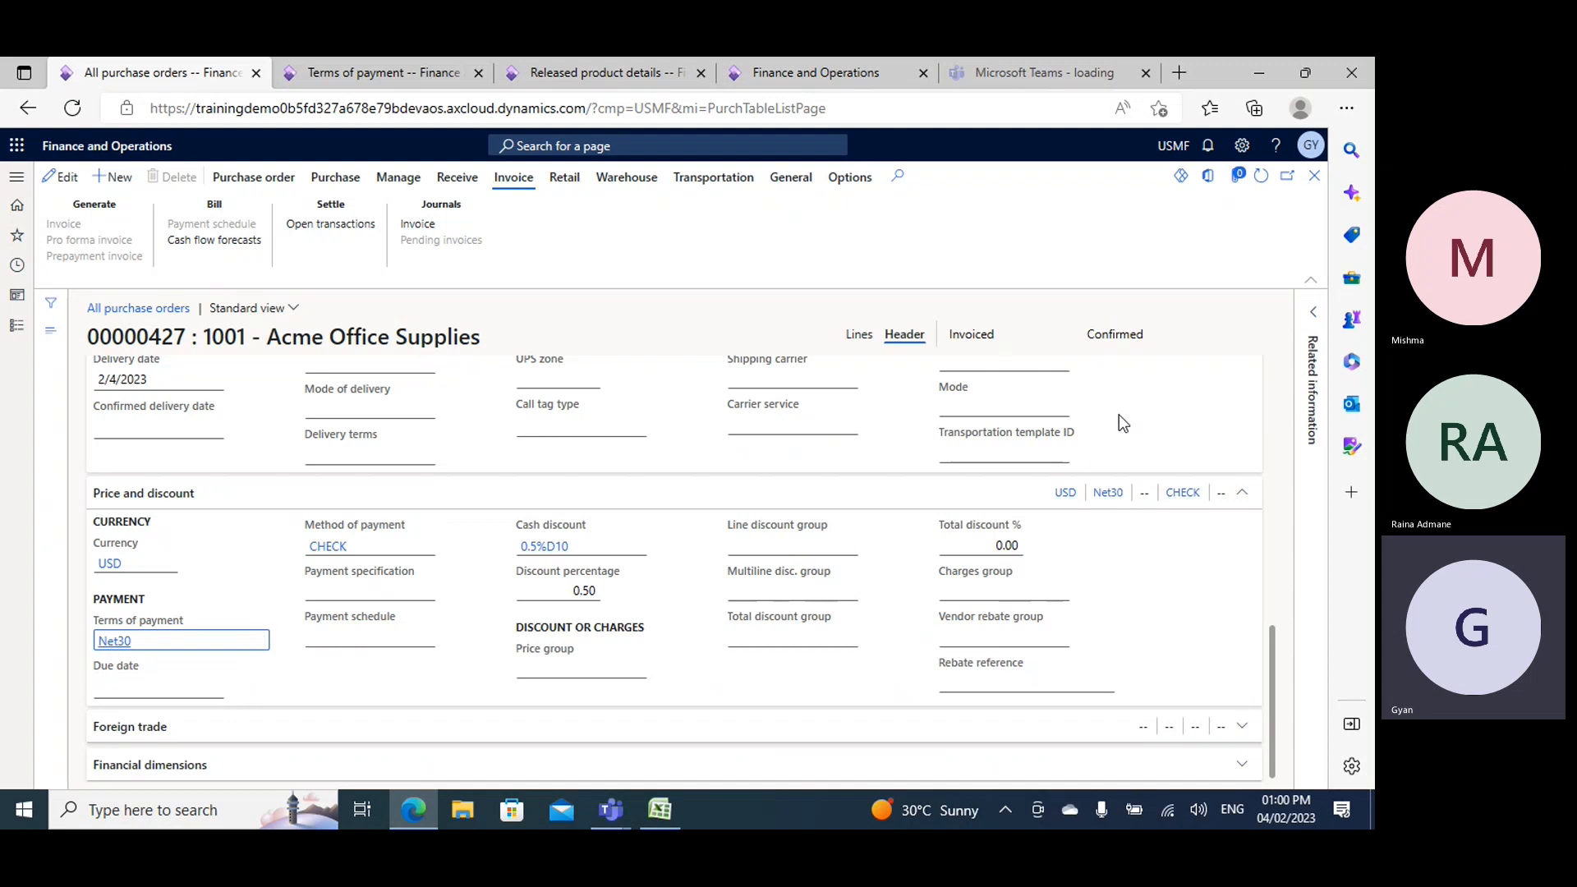
- Open the purchase order's invoice journal and select the invoice's due date
scroll(1134, 415, up, 5)
scroll(1143, 411, up, 3)
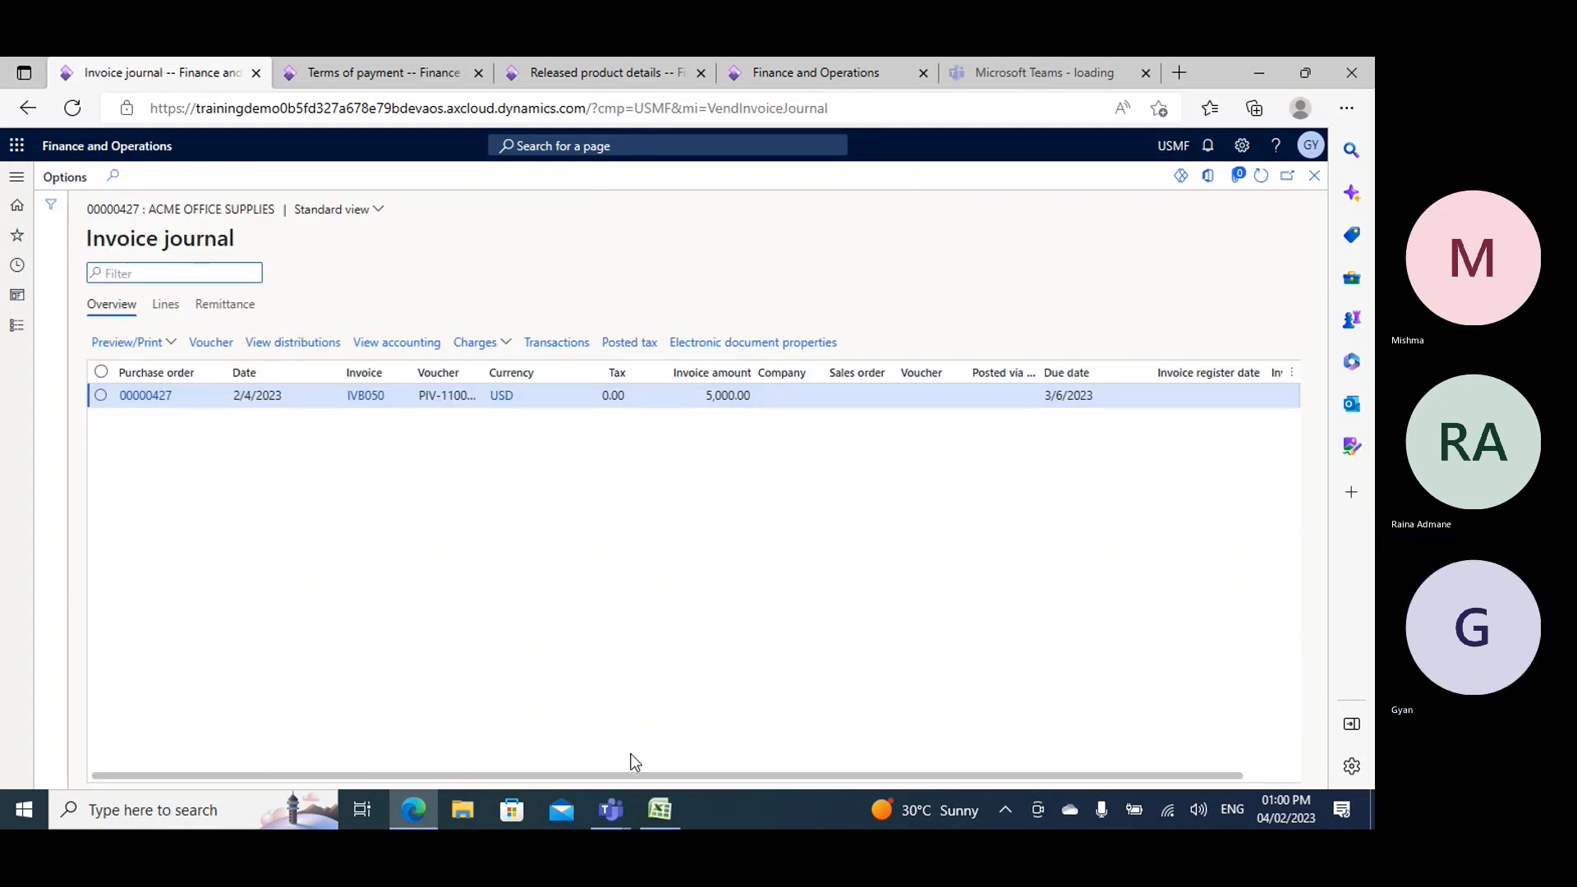
drag(614, 778, 972, 770)
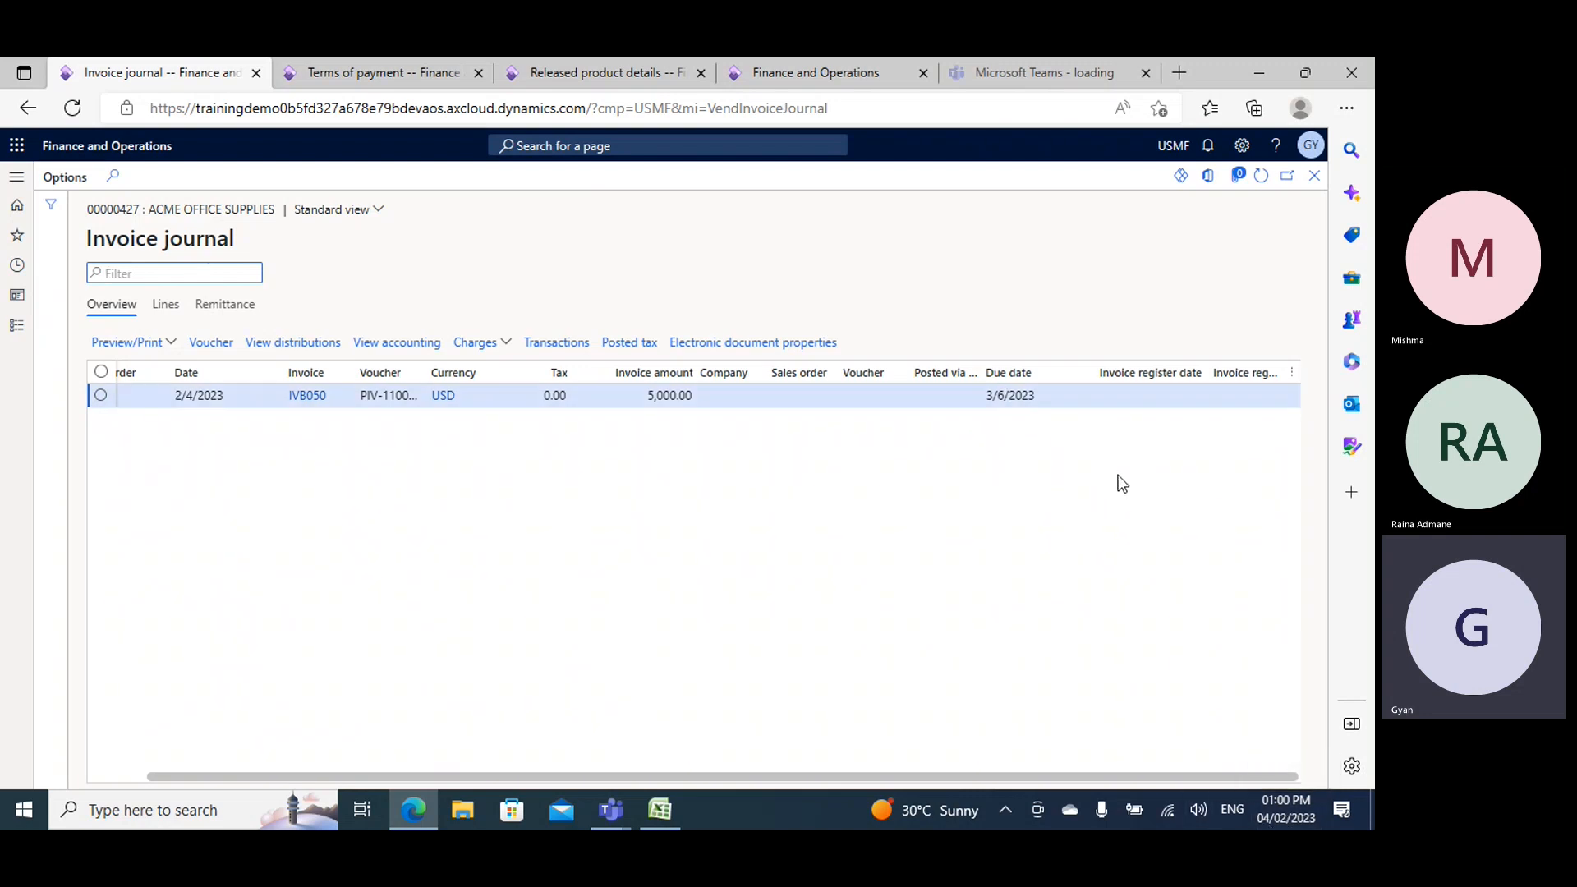
click(998, 395)
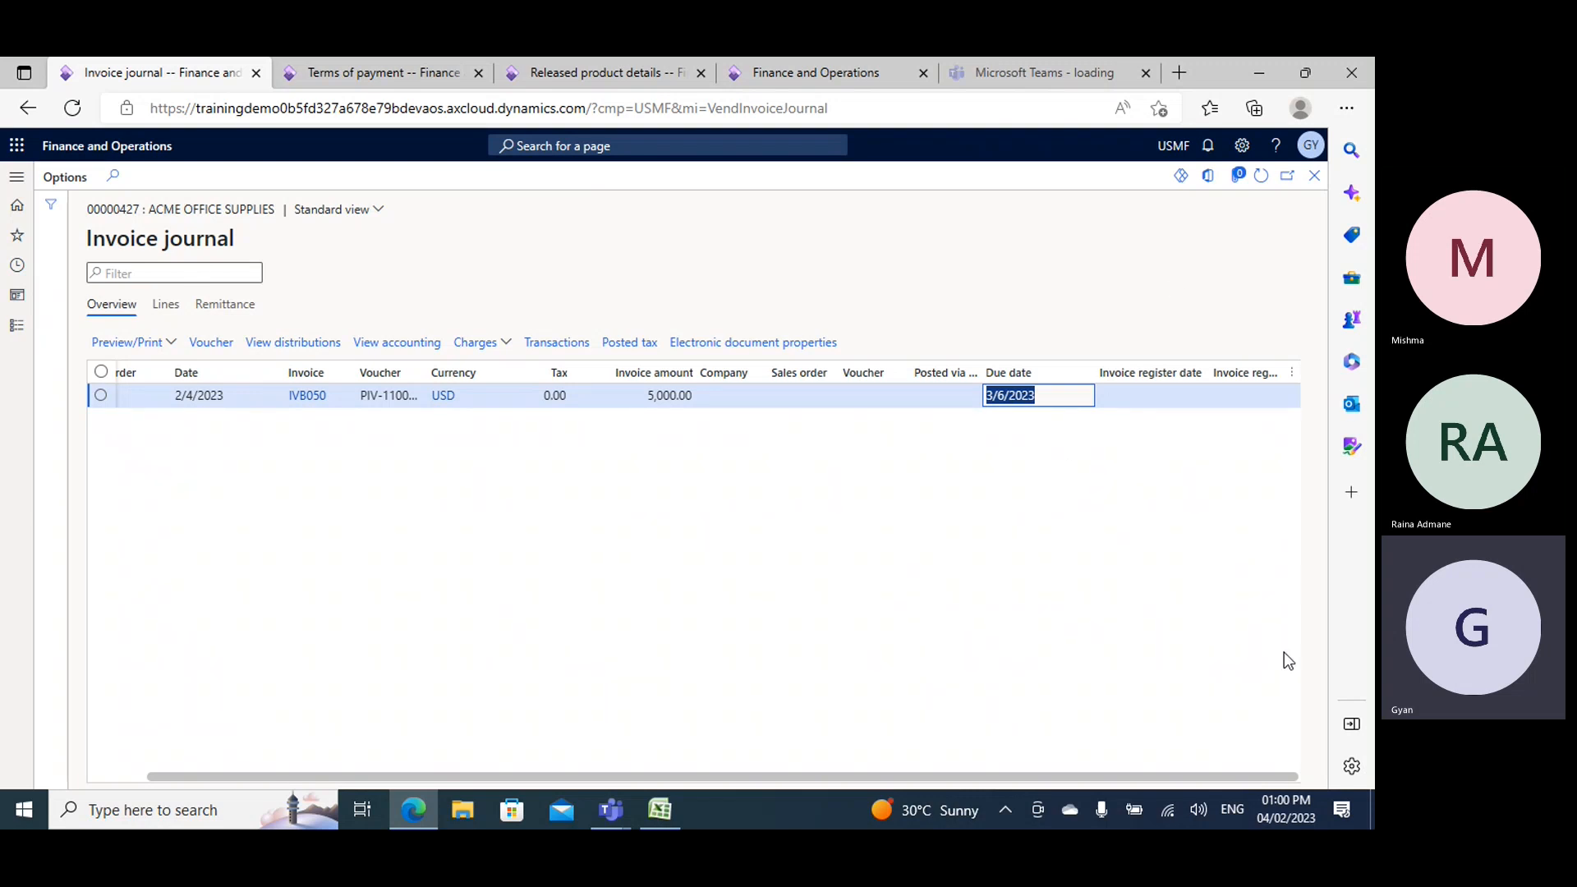
- Check the days between the invoice date and the due date in the Windows calendar, and close it
click(1293, 807)
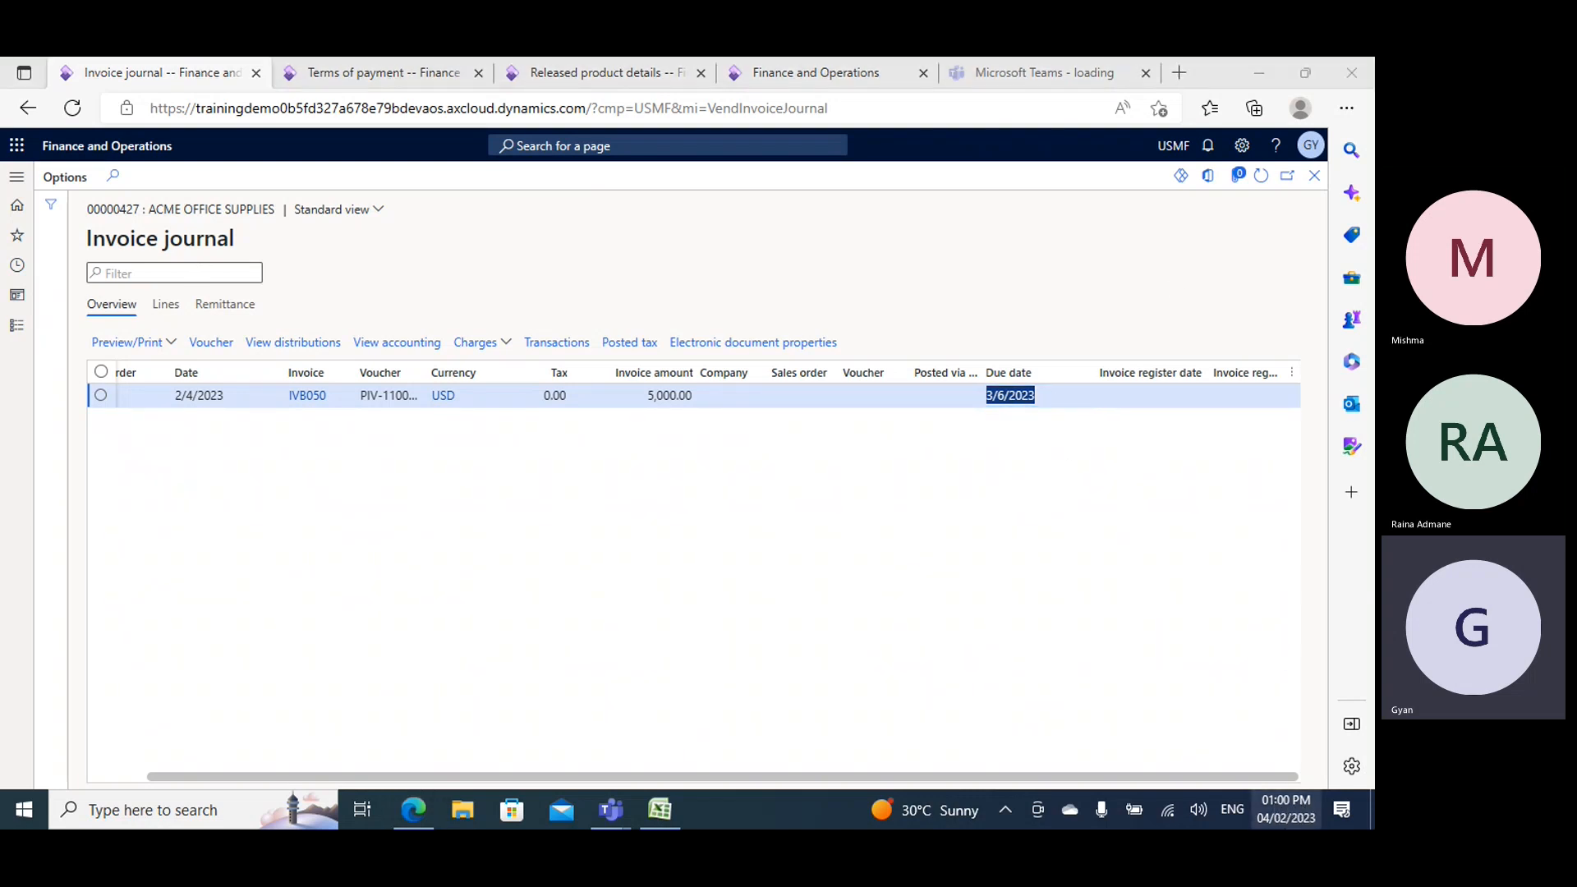
click(1278, 808)
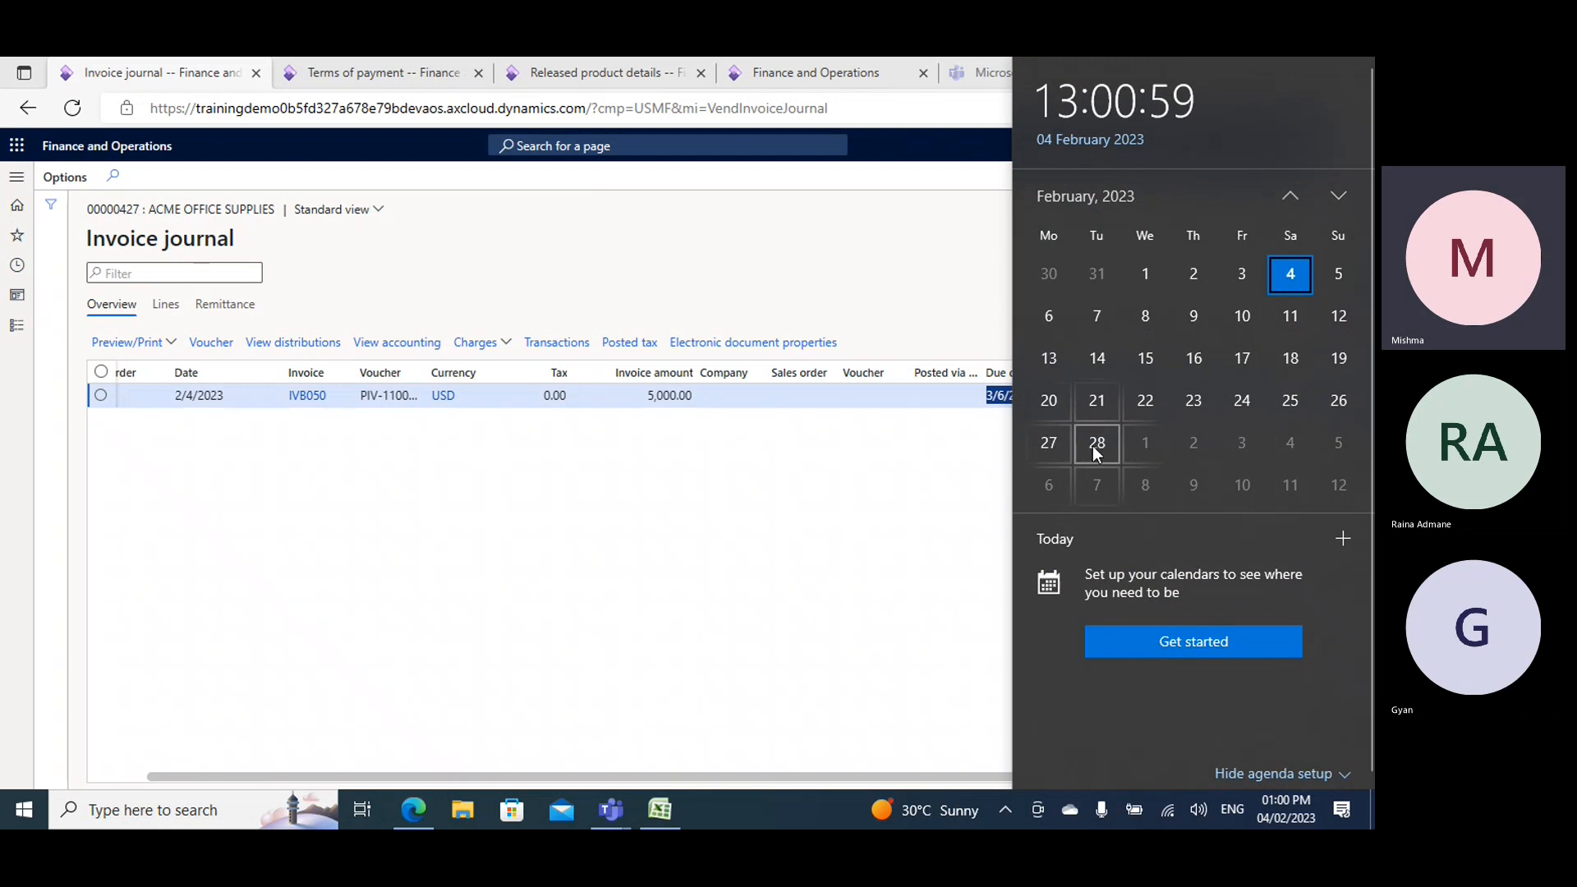
click(901, 470)
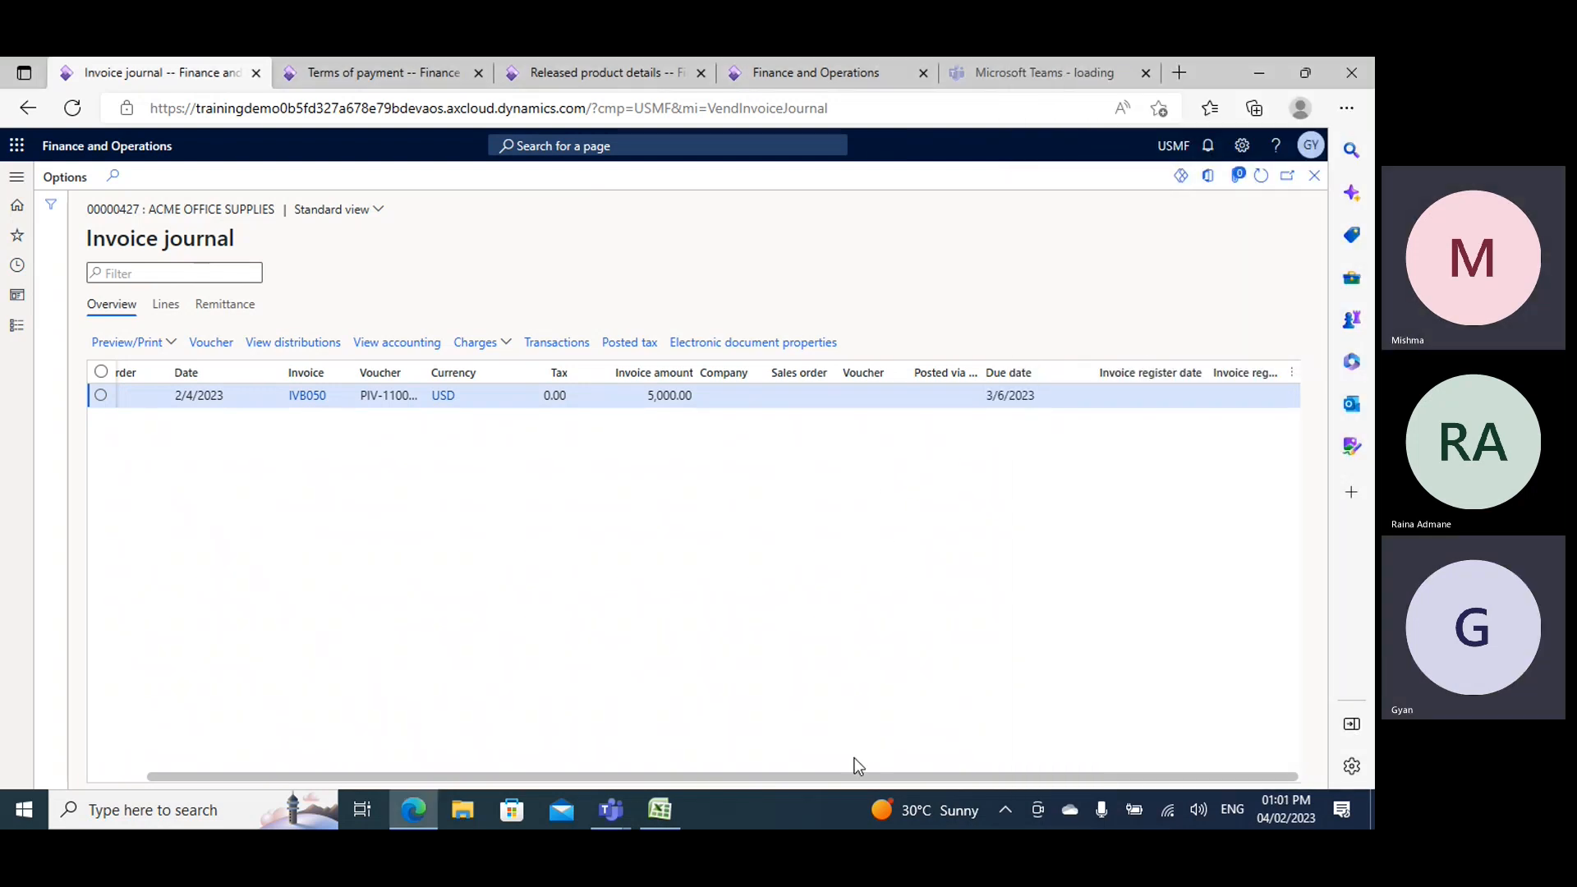
- Switch to the Excel workbook and highlight the topic "method of payment,term of pay" in cell I8 in yellow
click(672, 818)
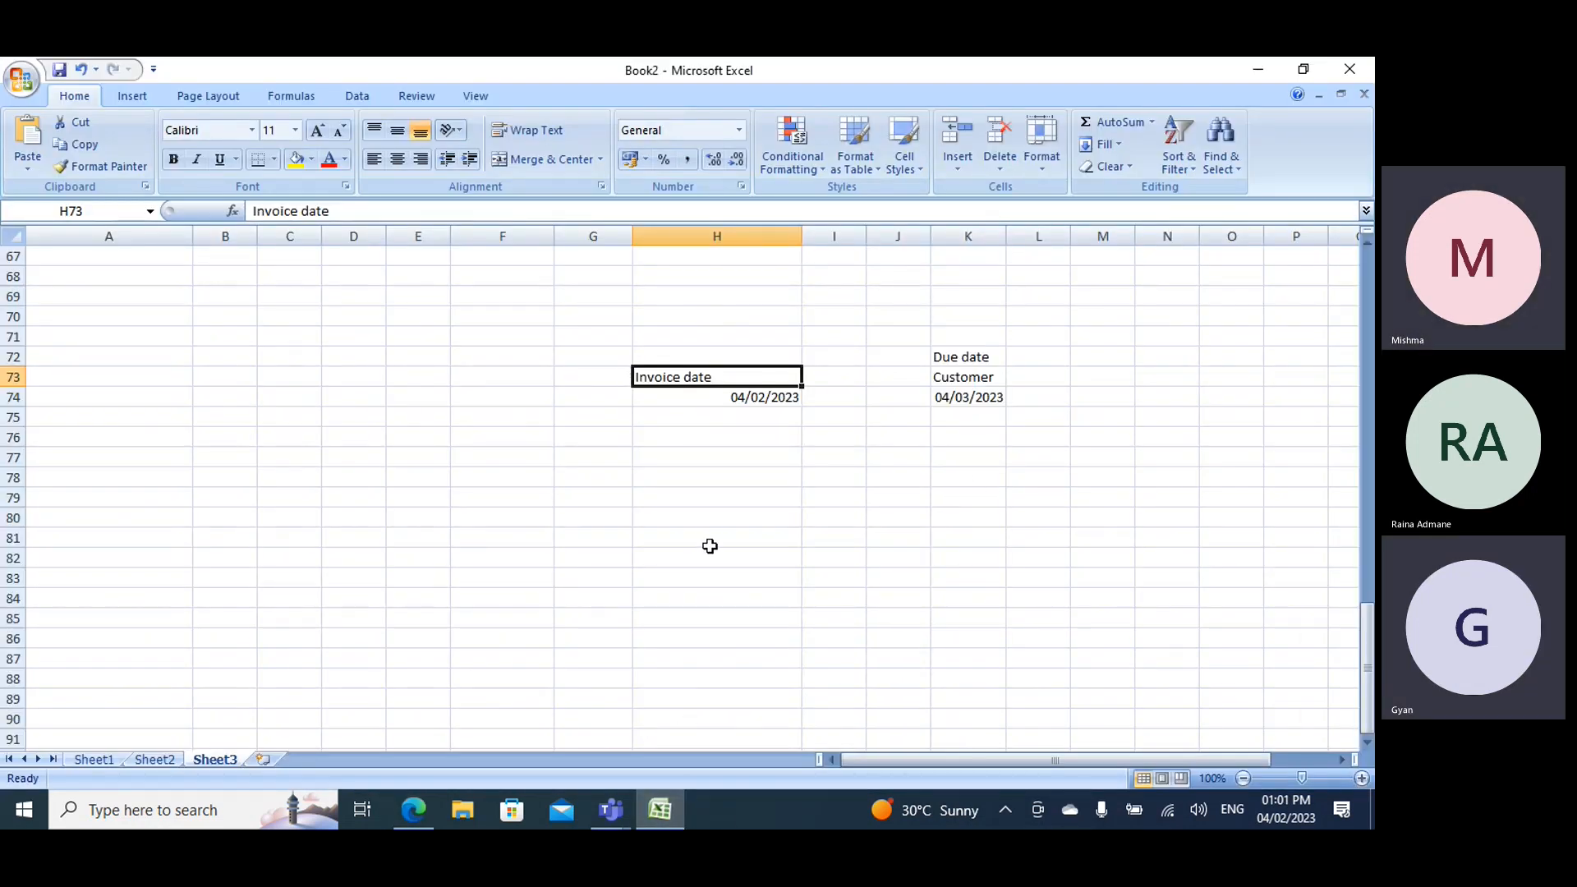
scroll(712, 538, up, 12)
scroll(851, 504, up, 10)
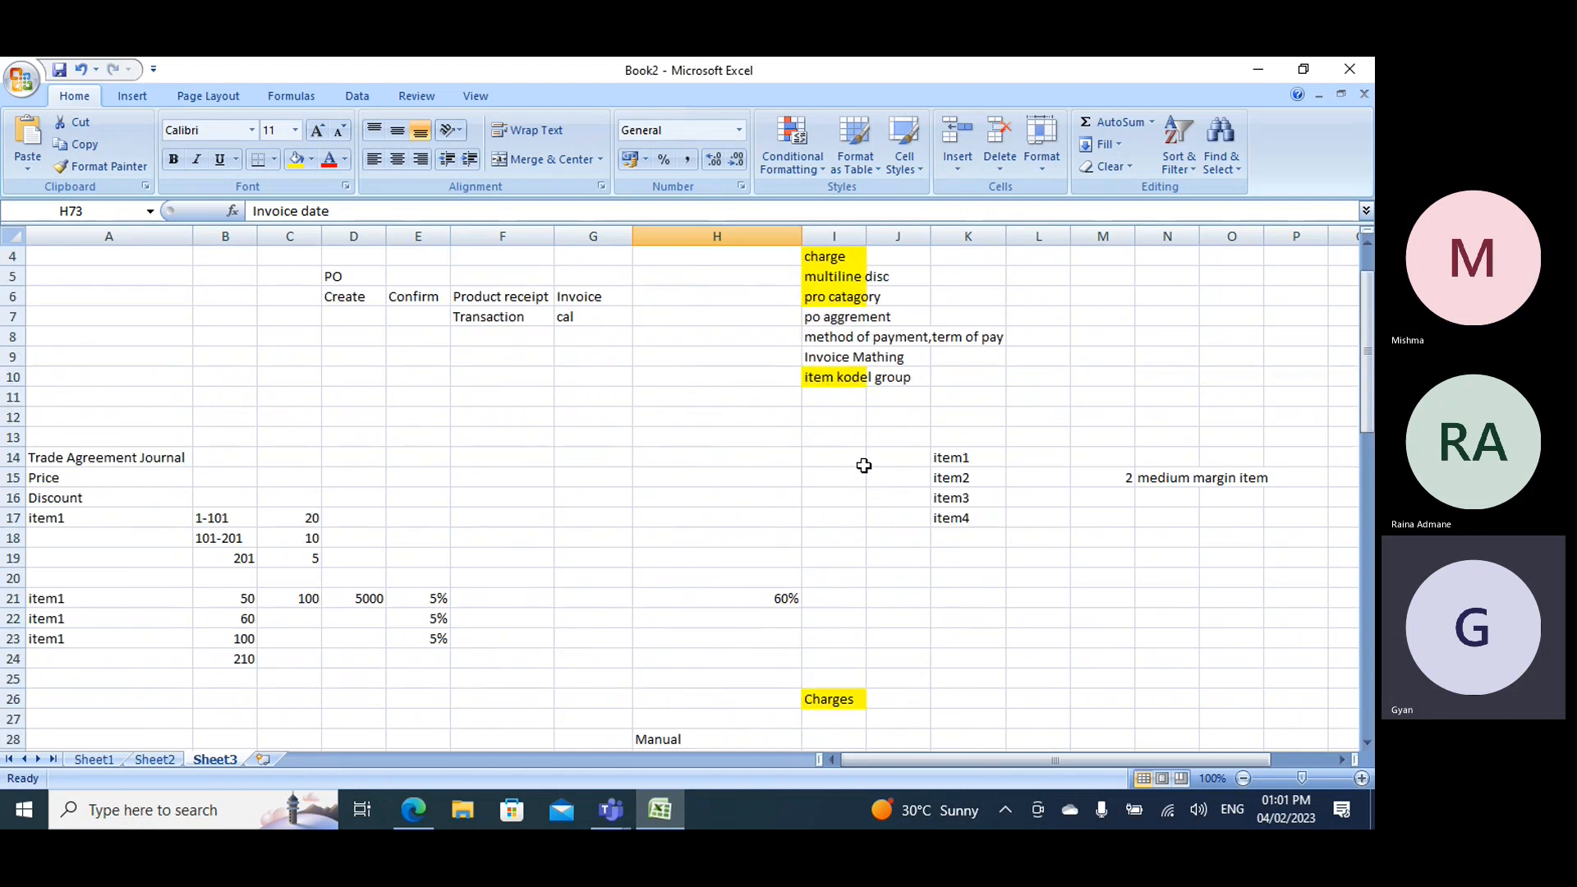
click(833, 417)
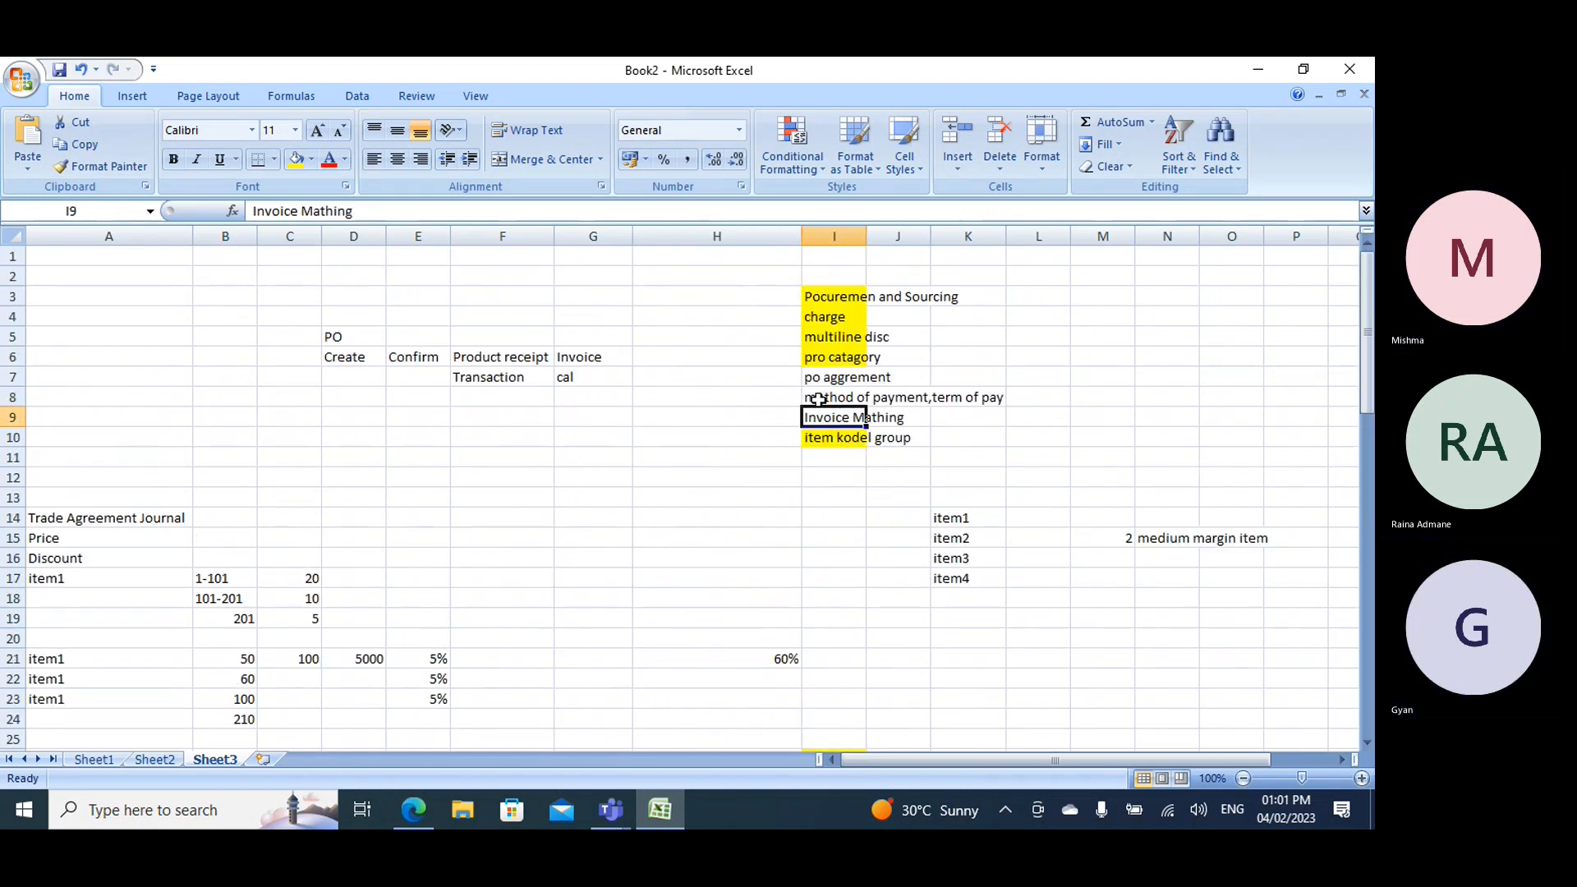
click(812, 398)
click(297, 163)
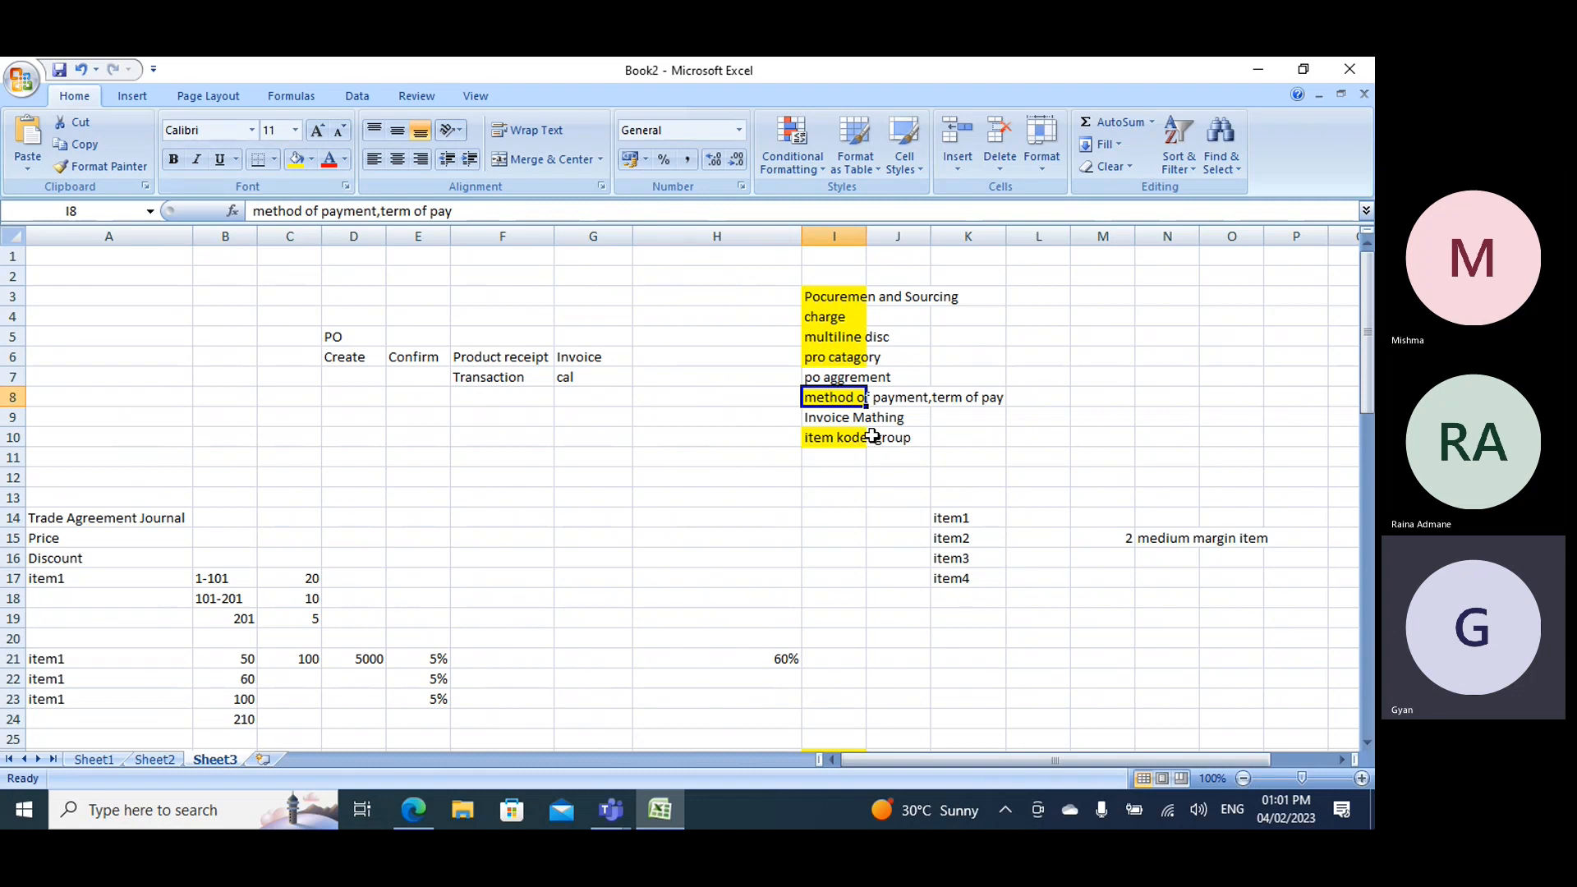
- Review the unhighlighted topics "Invoice Mathing" and "po aggrement" on Sheet3, and switch to the Microsoft Teams meeting
click(841, 420)
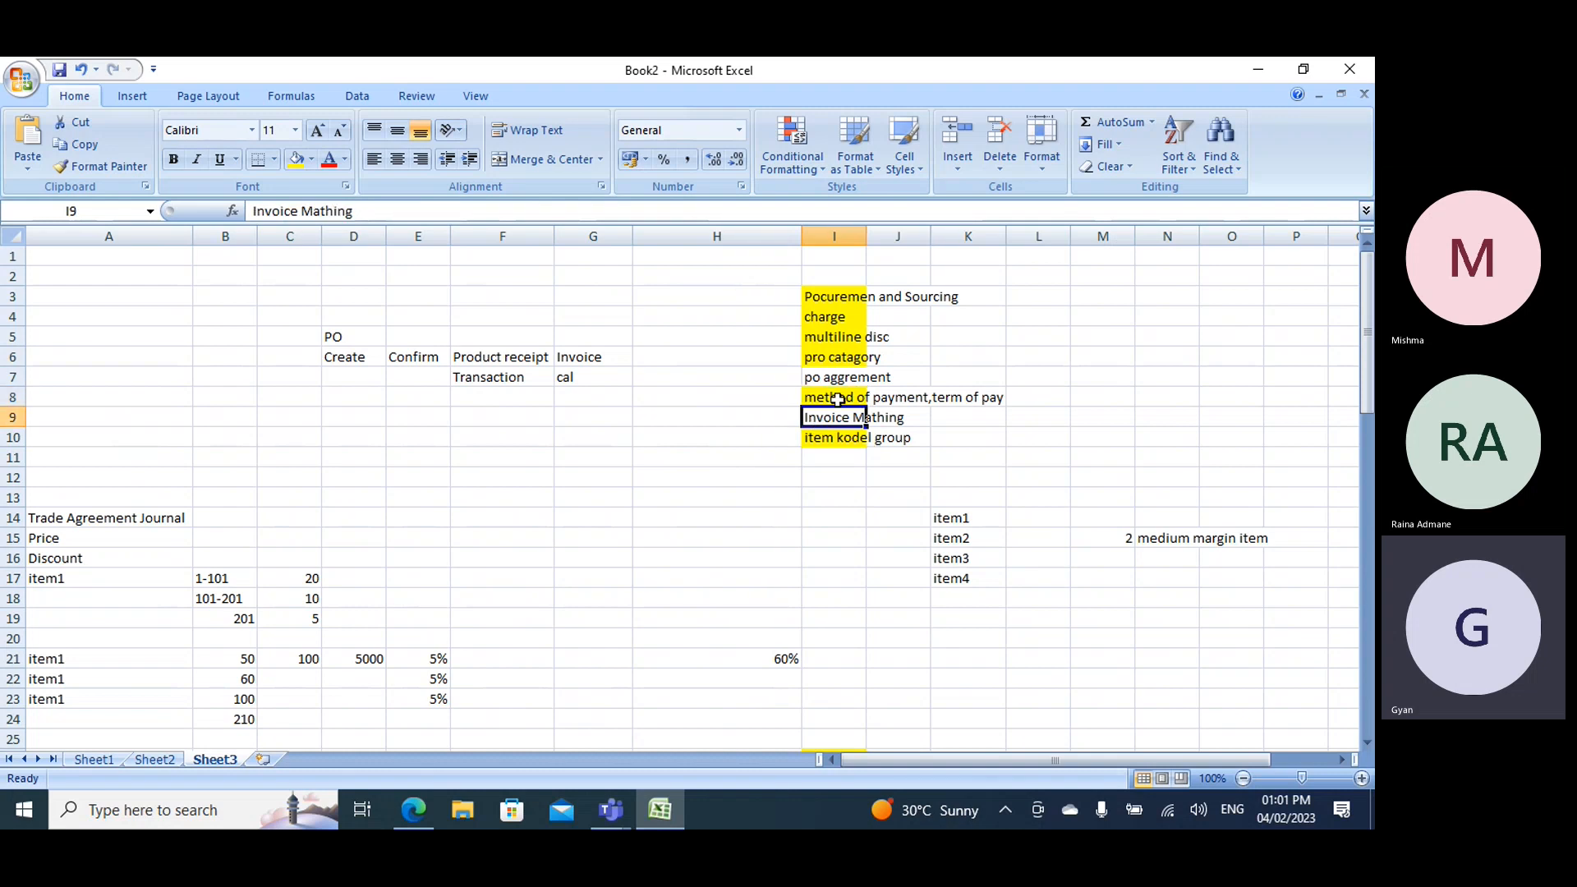
click(822, 378)
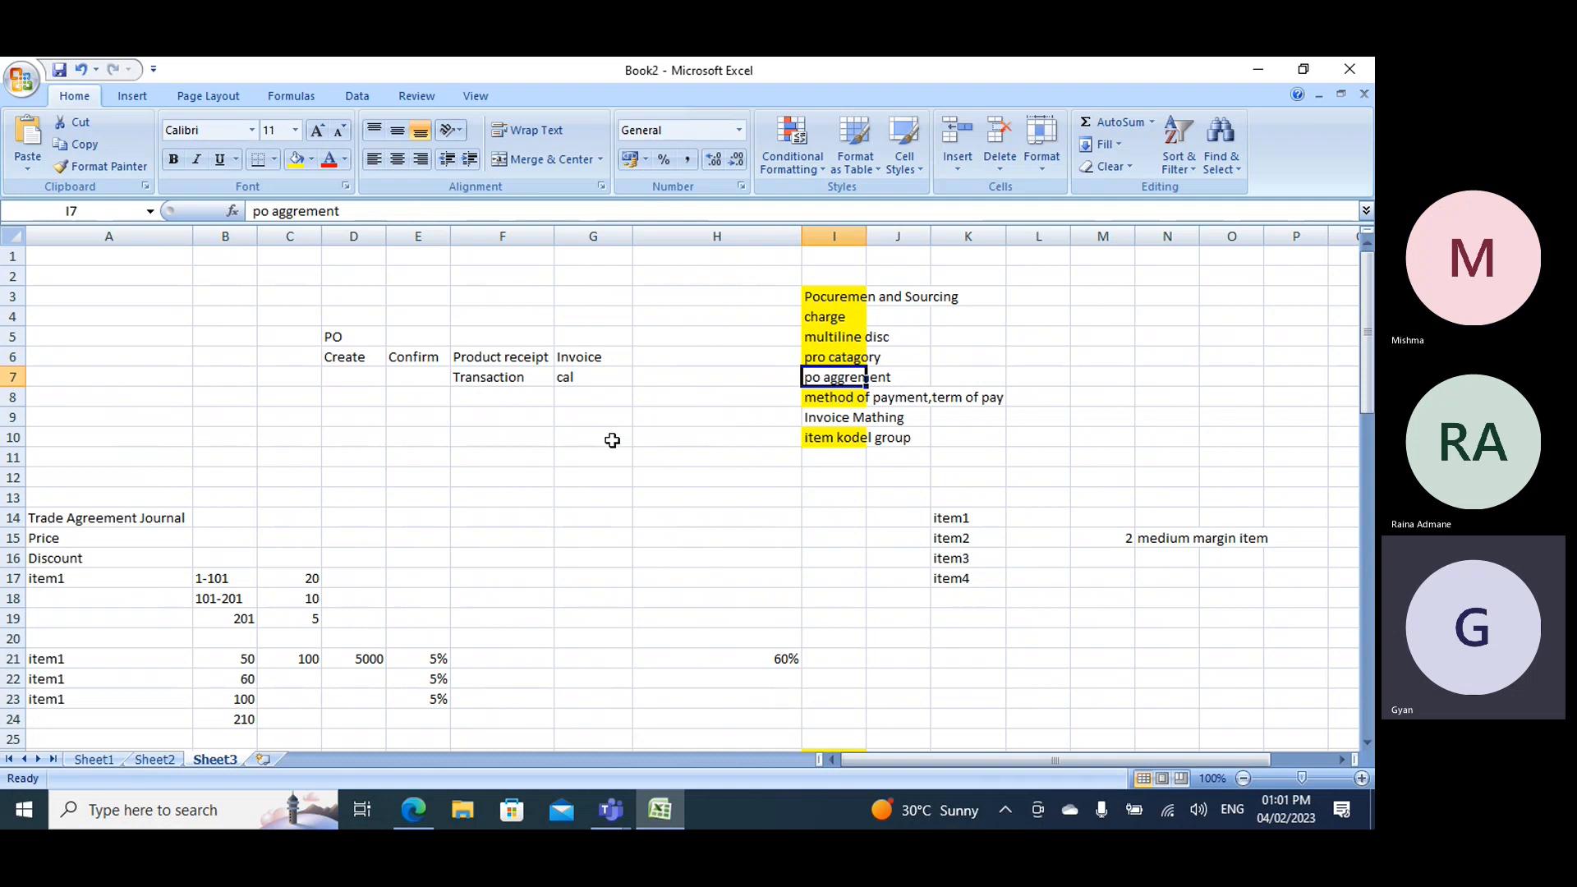
scroll(612, 441, down, 8)
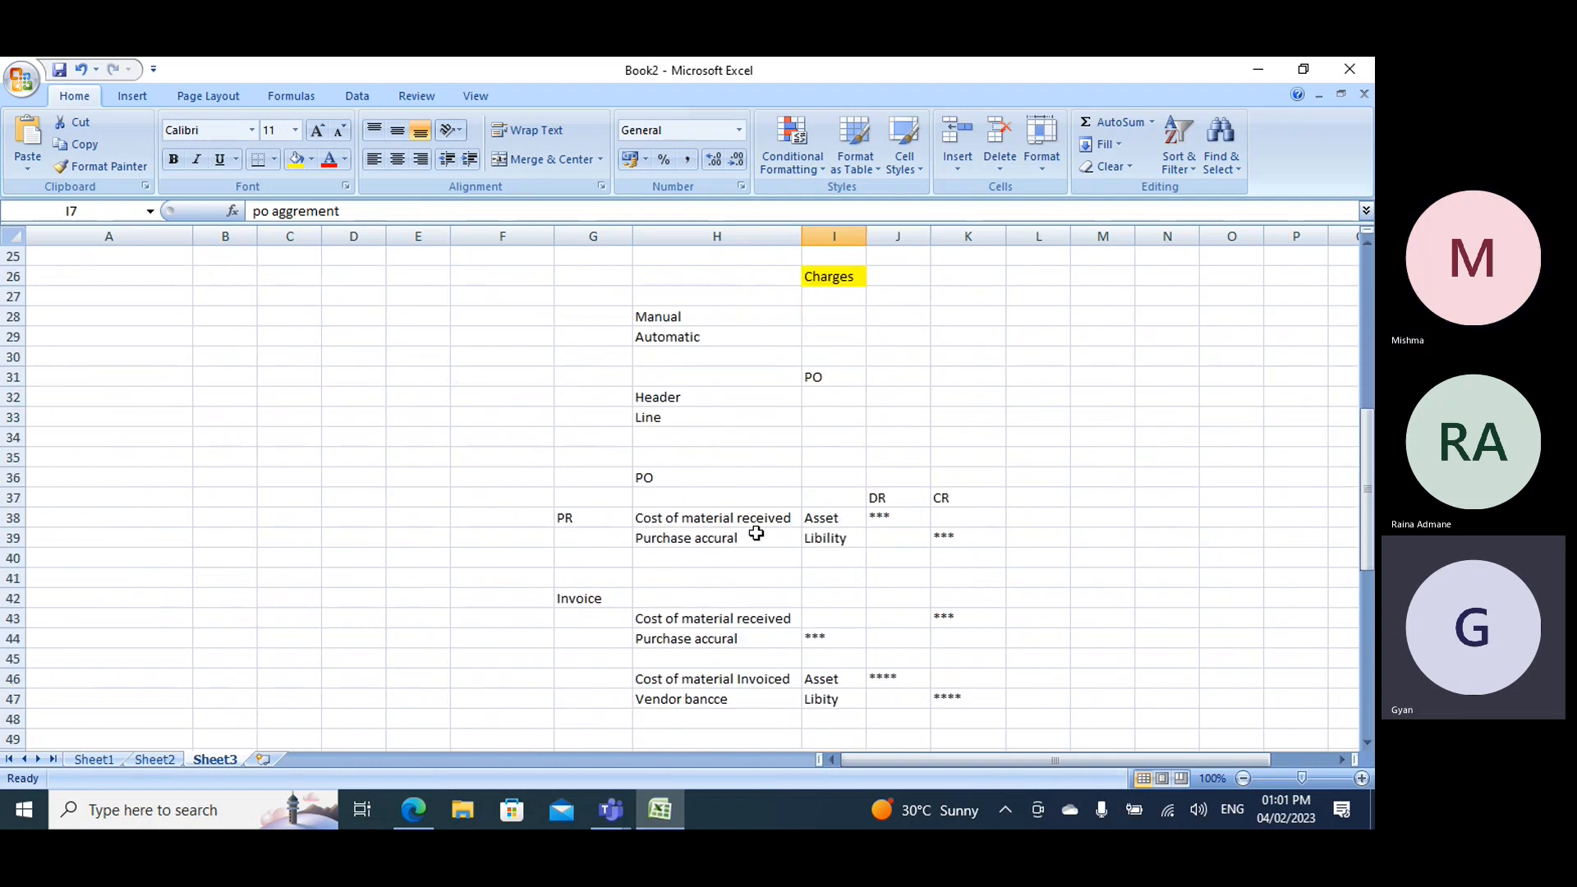
scroll(730, 554, up, 4)
scroll(729, 554, up, 4)
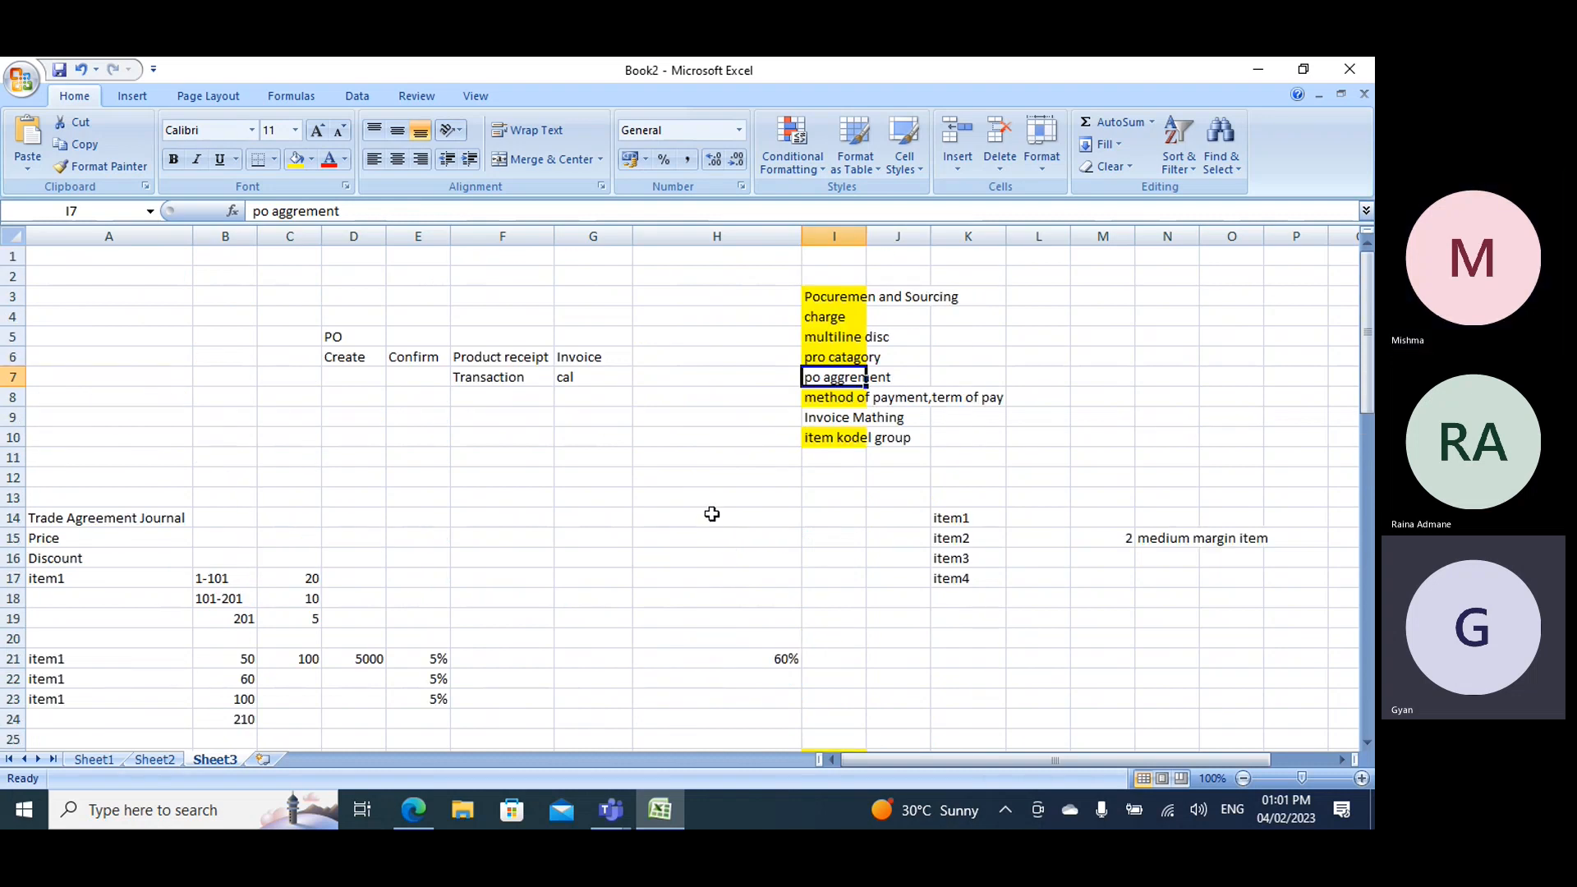
click(612, 810)
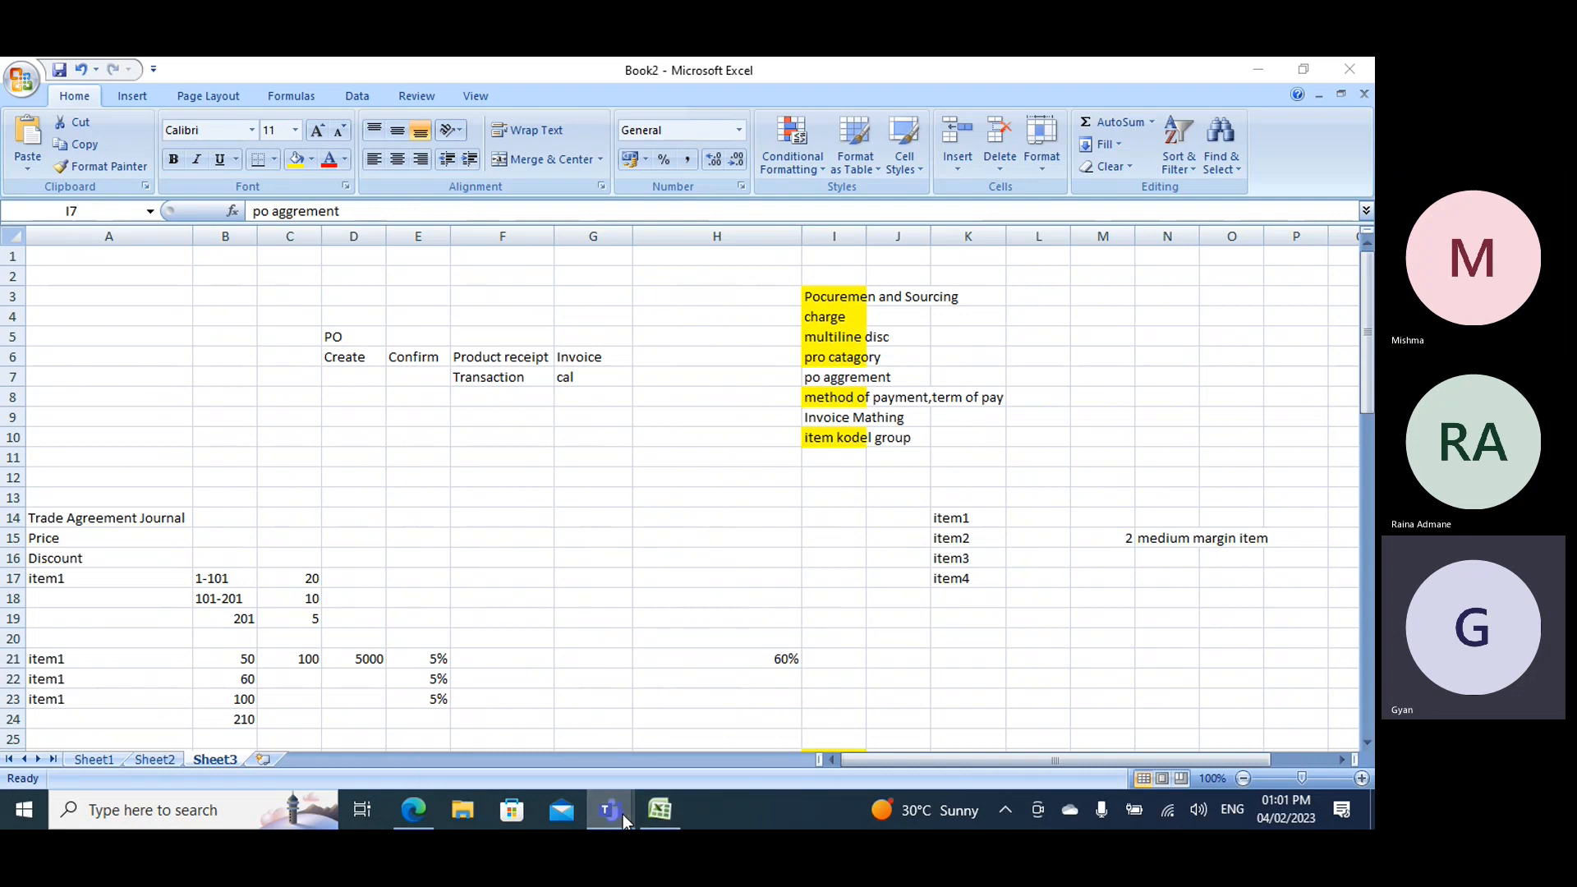
click(530, 704)
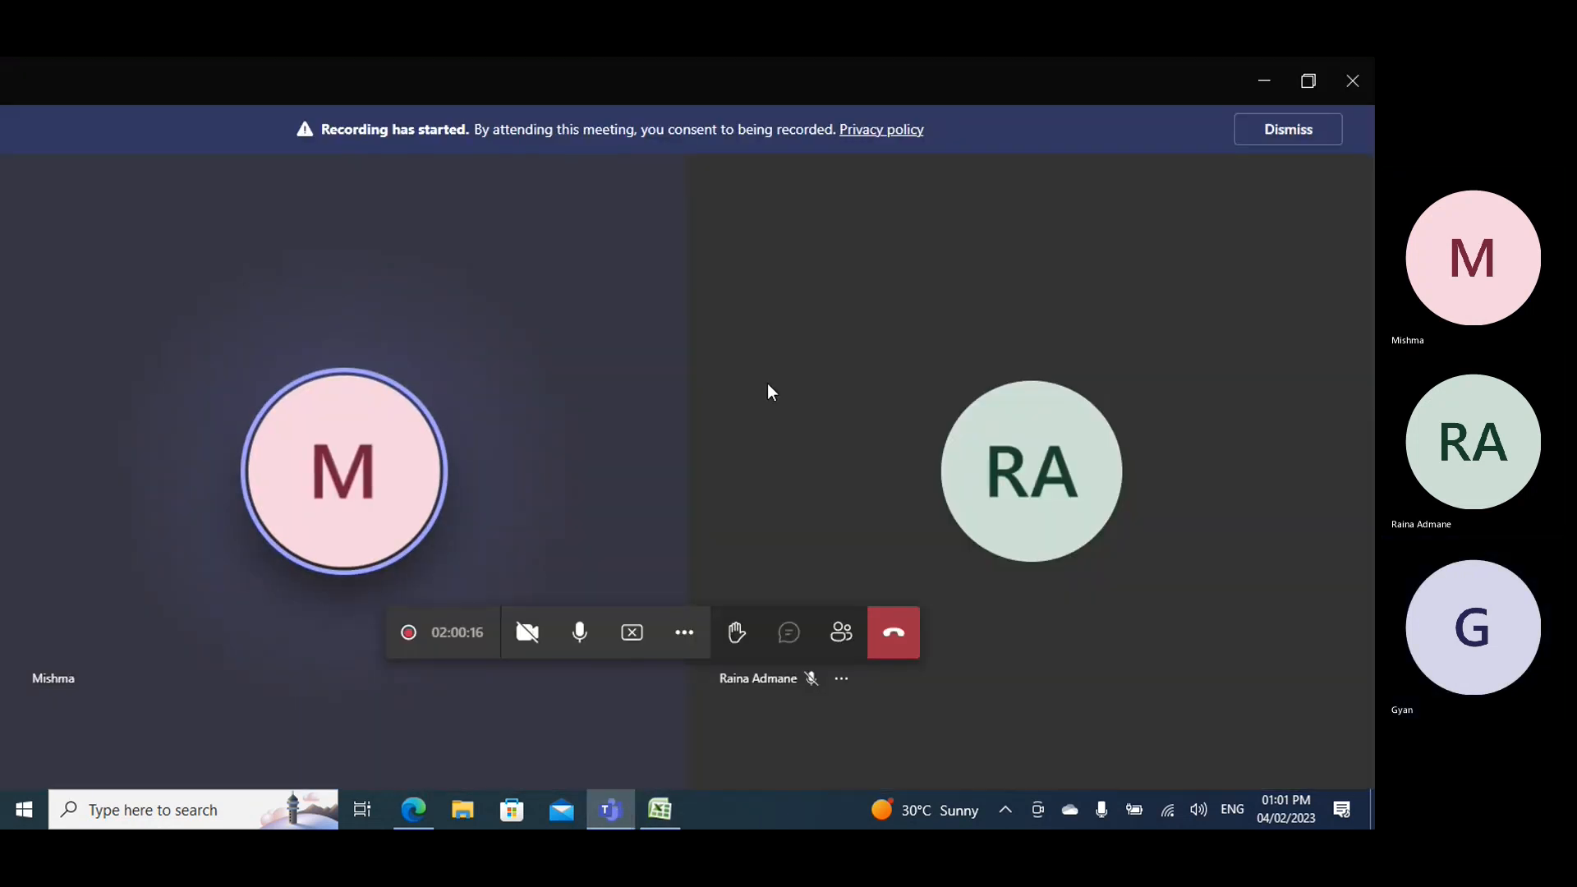